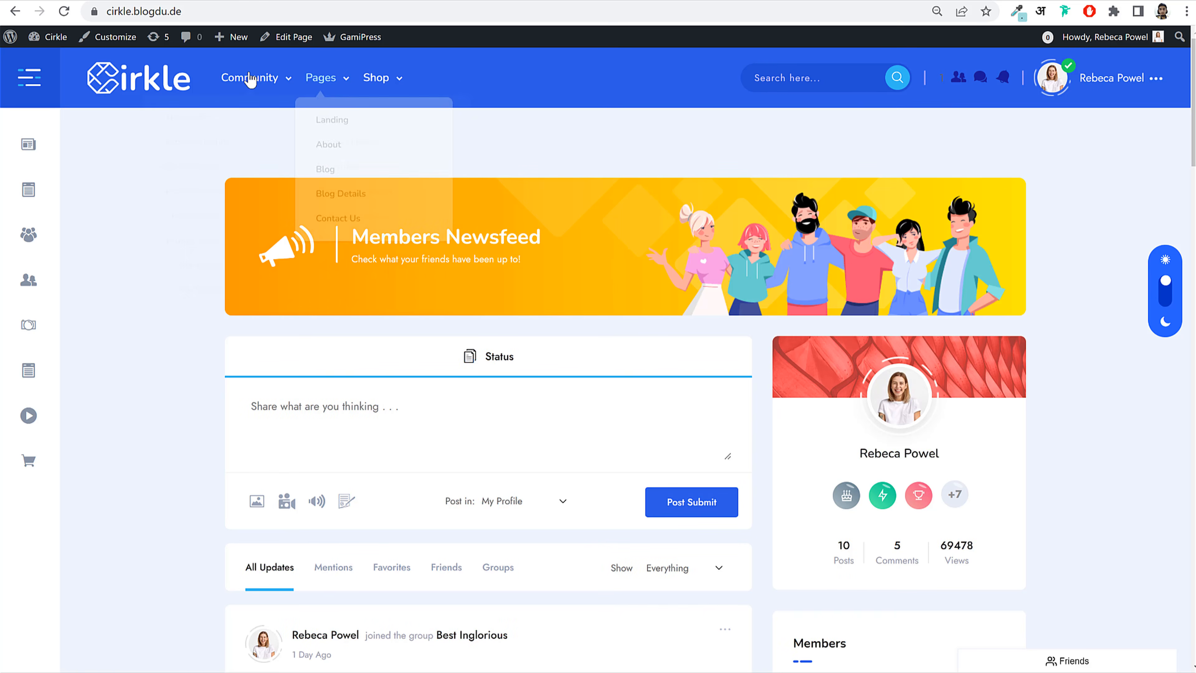
Step: In Community > All Members, unfriend one member and send a friend request to the next
{"action": "mouse_move", "coordinate": [253, 84]}
{"action": "left_click", "coordinate": [337, 258]}
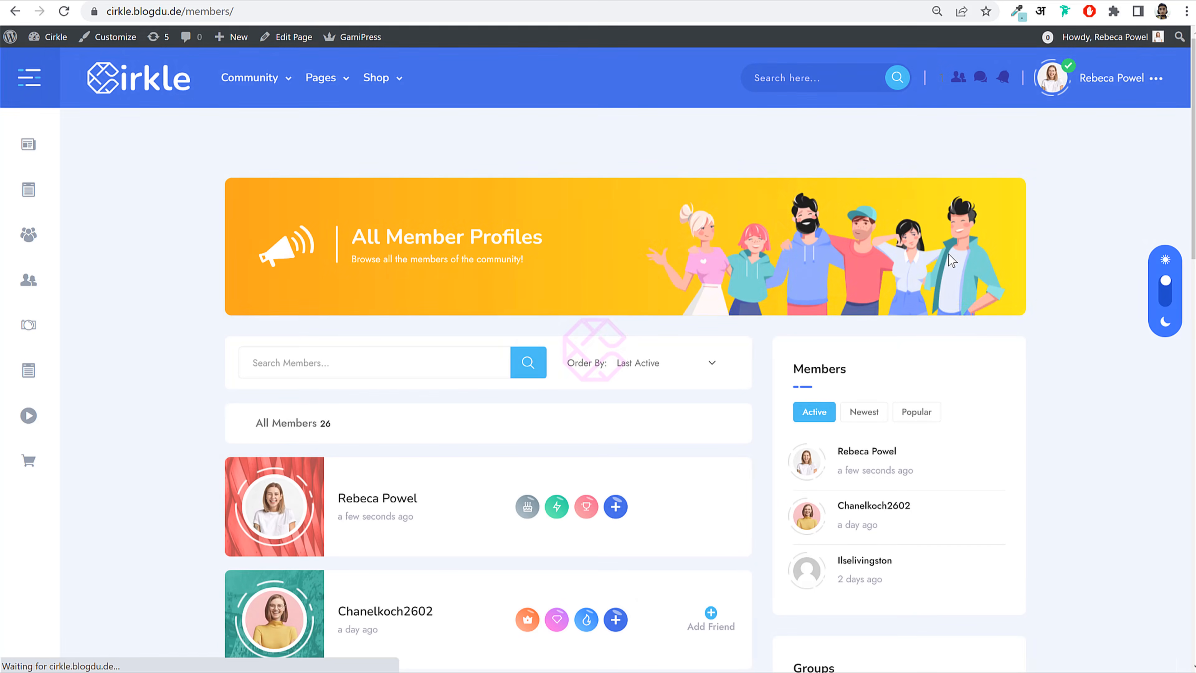
{"action": "left_click_drag", "start_coordinate": [1193, 59], "coordinate": [1168, 214]}
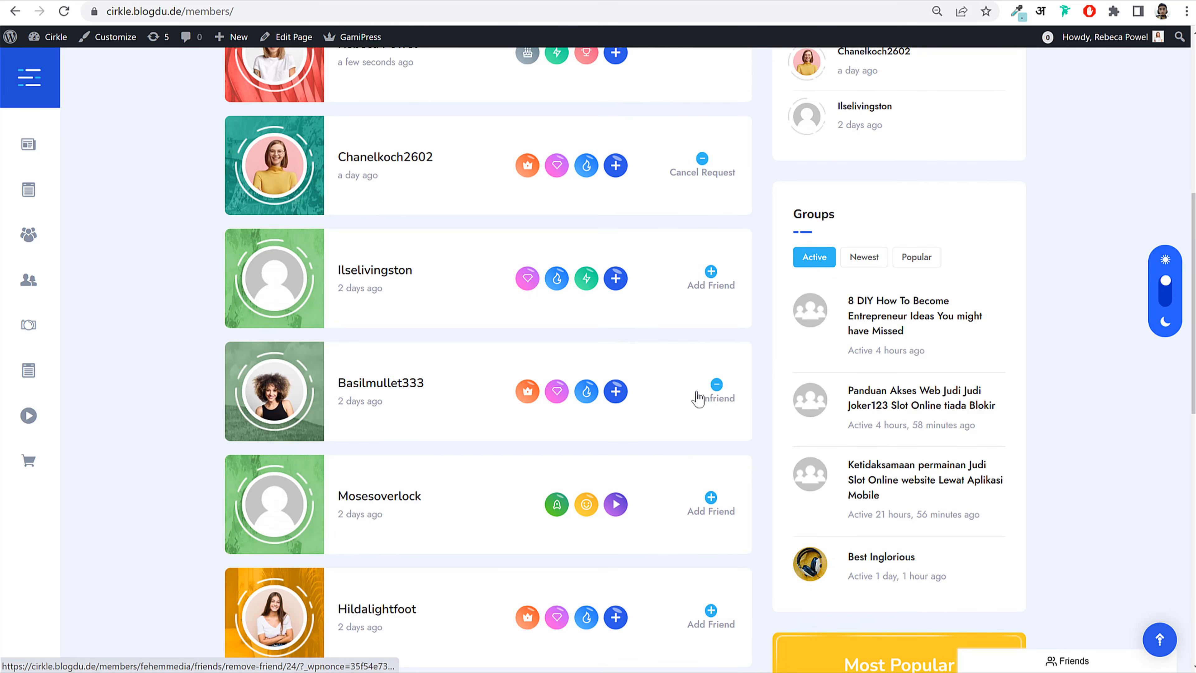
{"action": "left_click", "coordinate": [720, 401]}
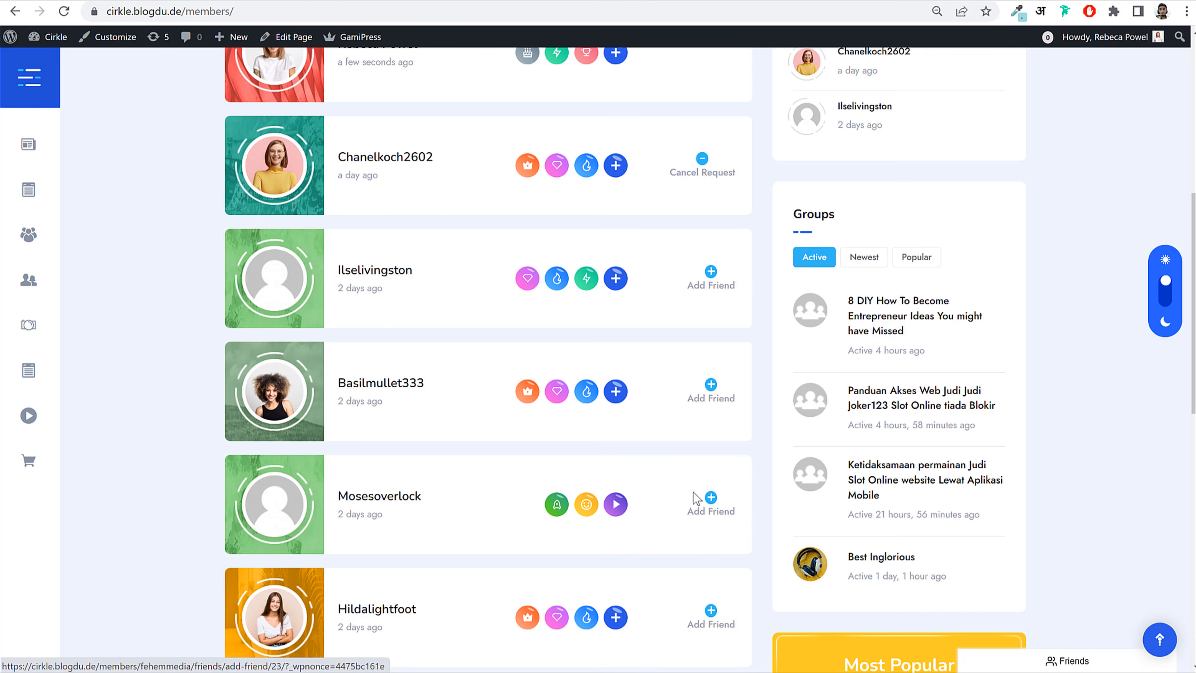
{"action": "left_click", "coordinate": [701, 503]}
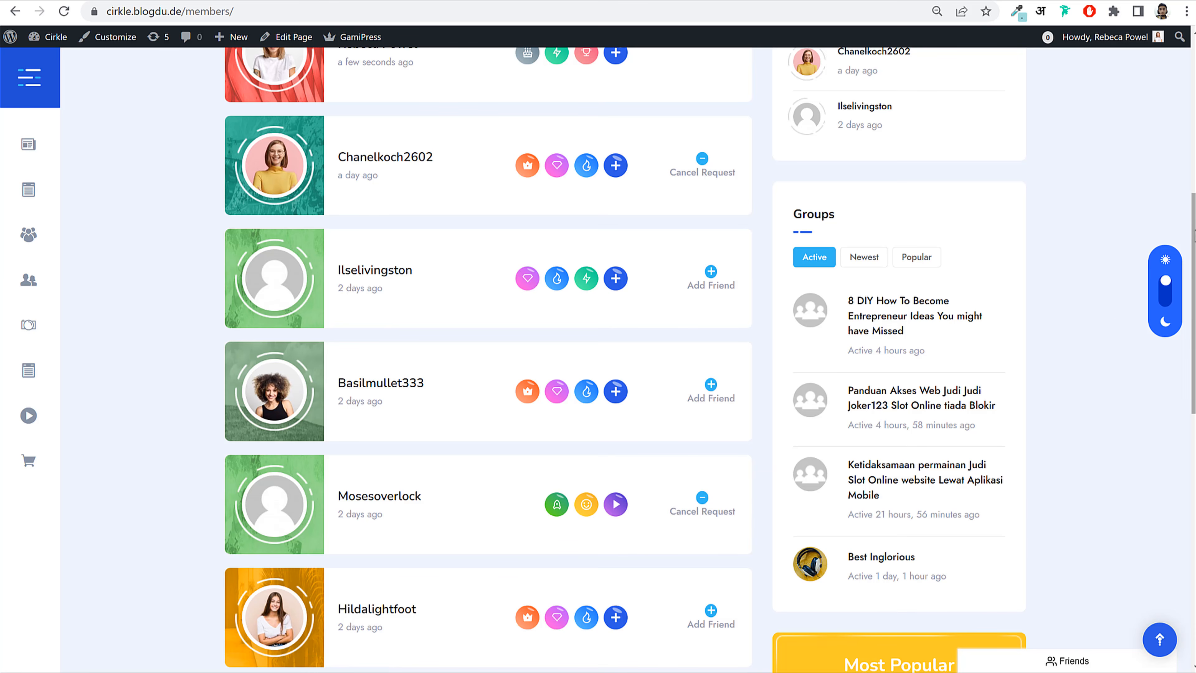
Step: Expand the Friends chat list and open a conversation with the second listed friend
{"action": "left_click_drag", "start_coordinate": [1193, 235], "coordinate": [1193, 348]}
{"action": "left_click", "coordinate": [1093, 666]}
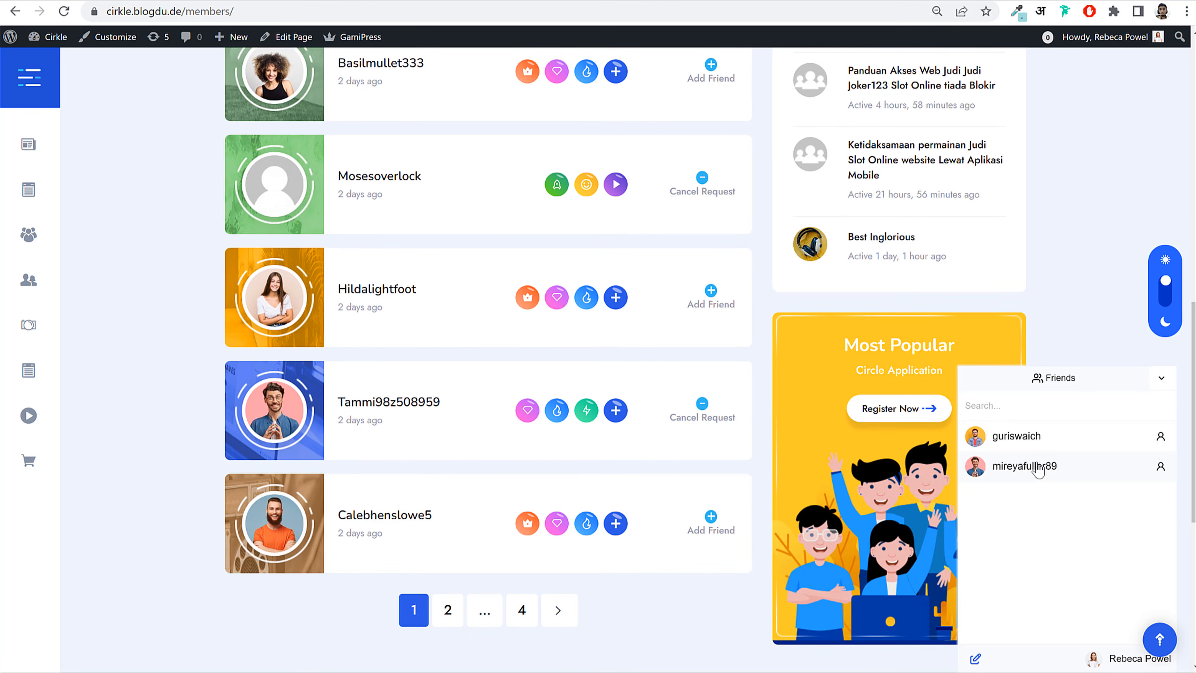
{"action": "left_click", "coordinate": [1025, 472]}
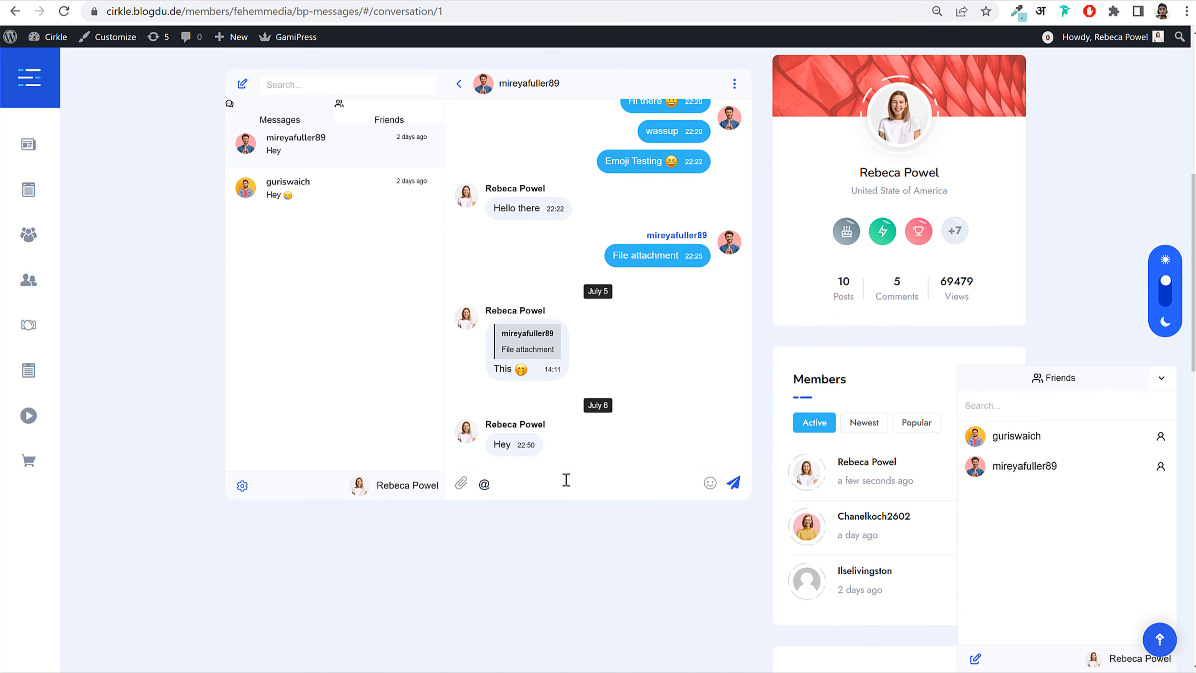
{"action": "type", "text": "i"}
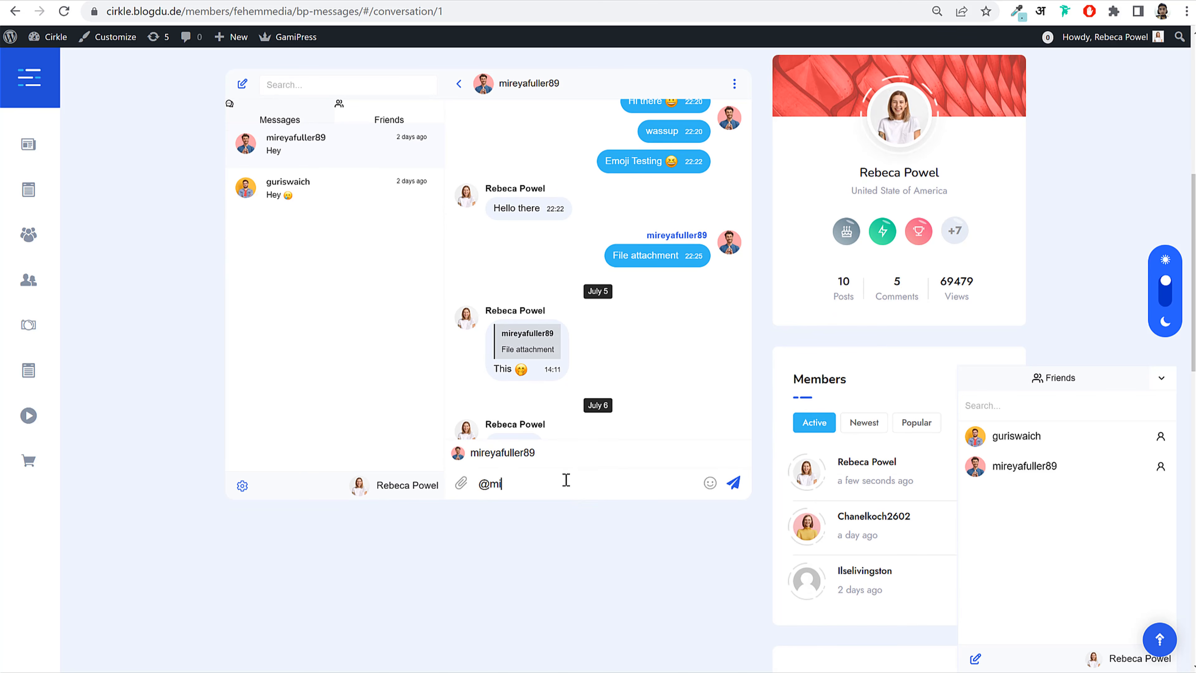
{"action": "left_click", "coordinate": [502, 453]}
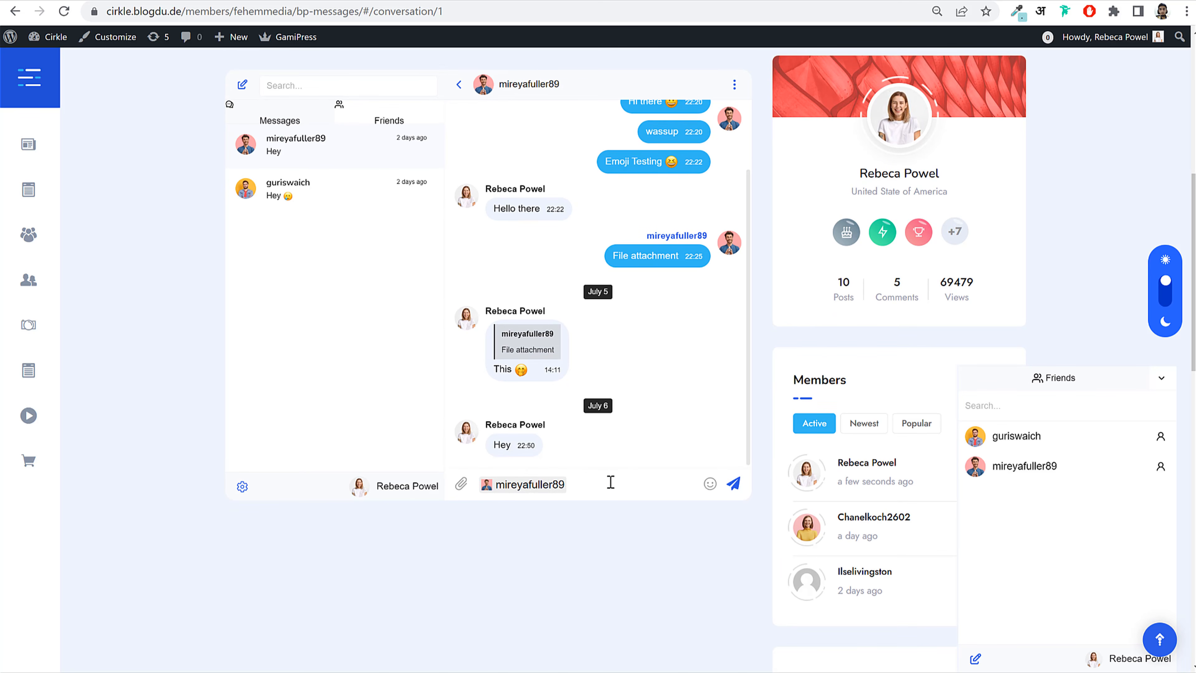
{"action": "scroll", "coordinate": [681, 515], "scroll_direction": "up", "scroll_amount": 2}
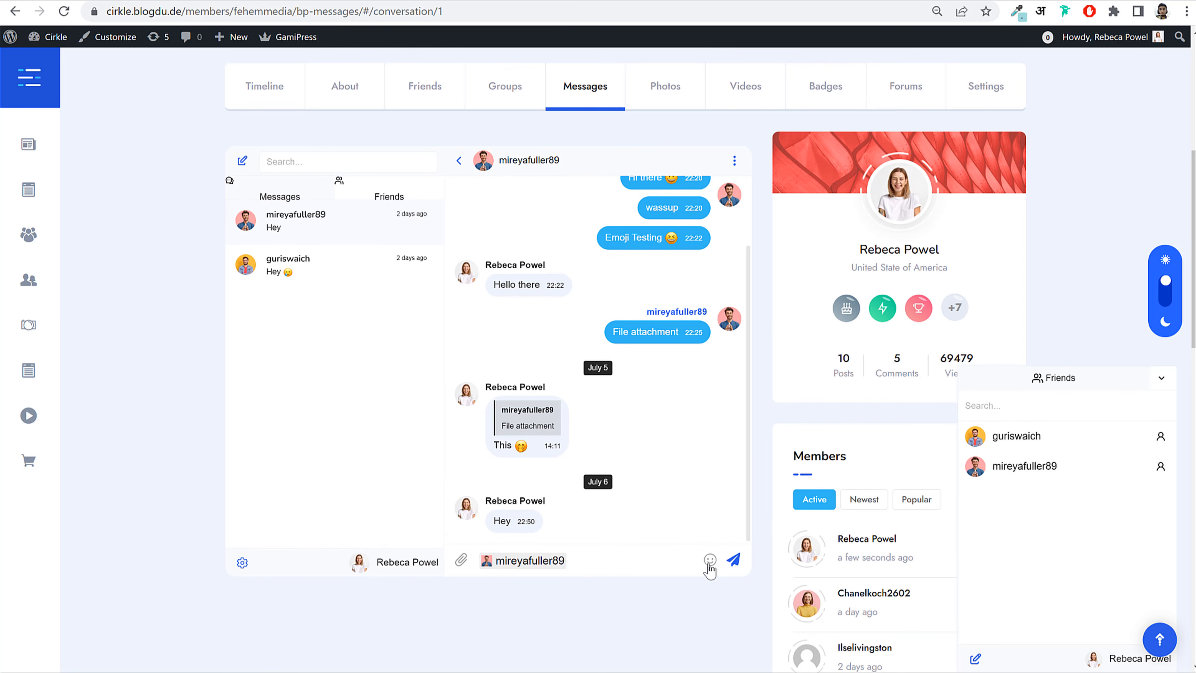
{"action": "double_click", "coordinate": [627, 565]}
{"action": "left_click", "coordinate": [627, 565]}
{"action": "left_click", "coordinate": [710, 561]}
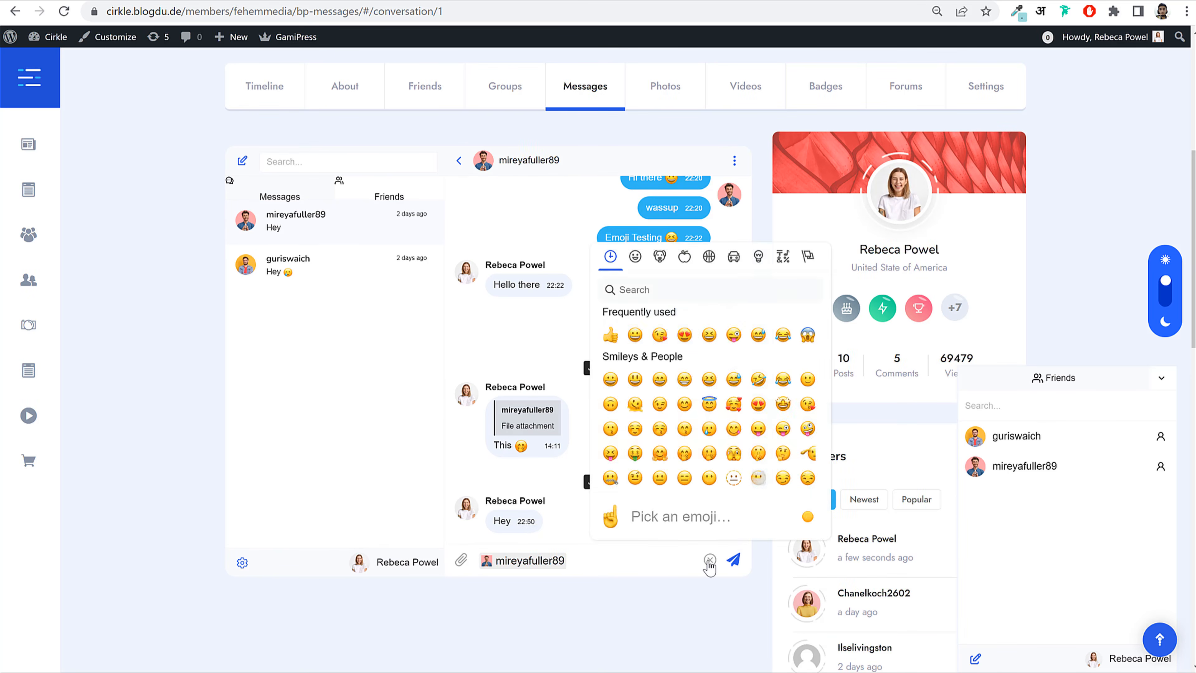
{"action": "left_click", "coordinate": [632, 564]}
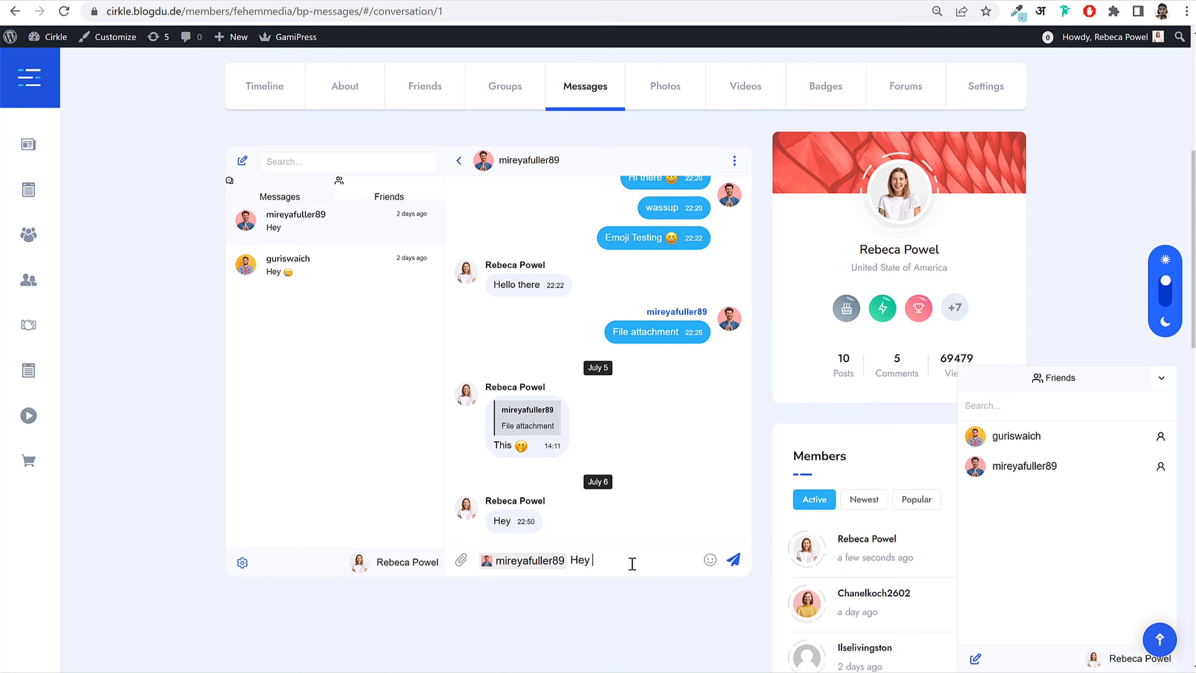
{"action": "left_click", "coordinate": [709, 559]}
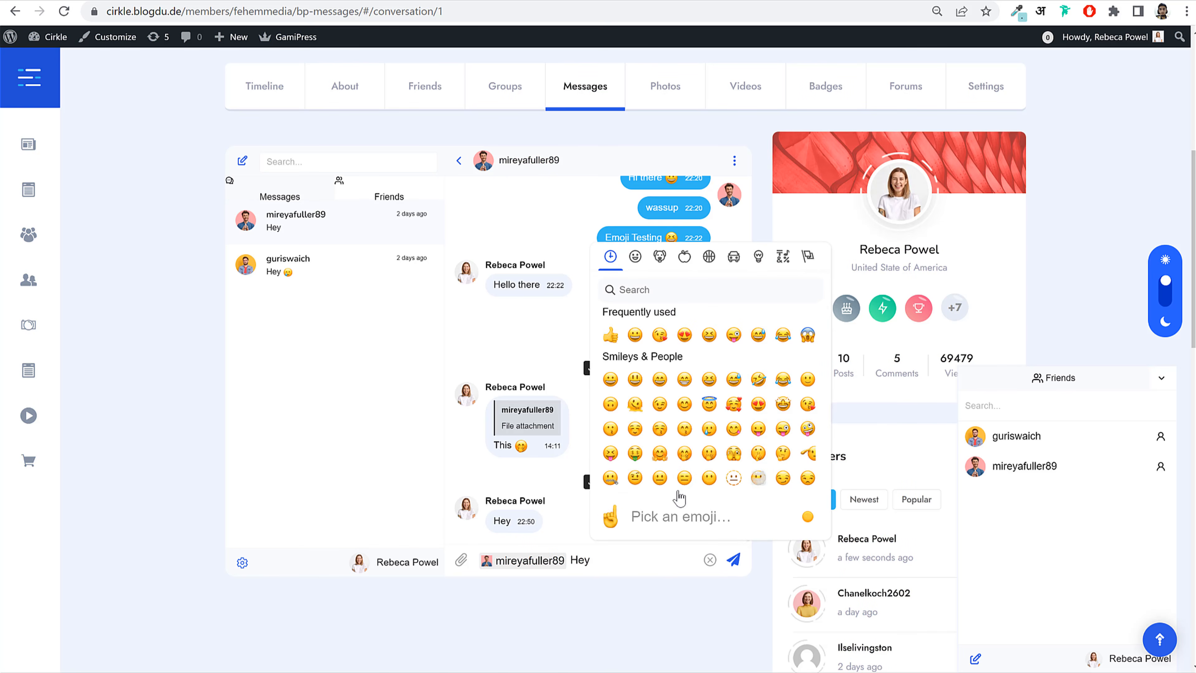
{"action": "left_click", "coordinate": [733, 560]}
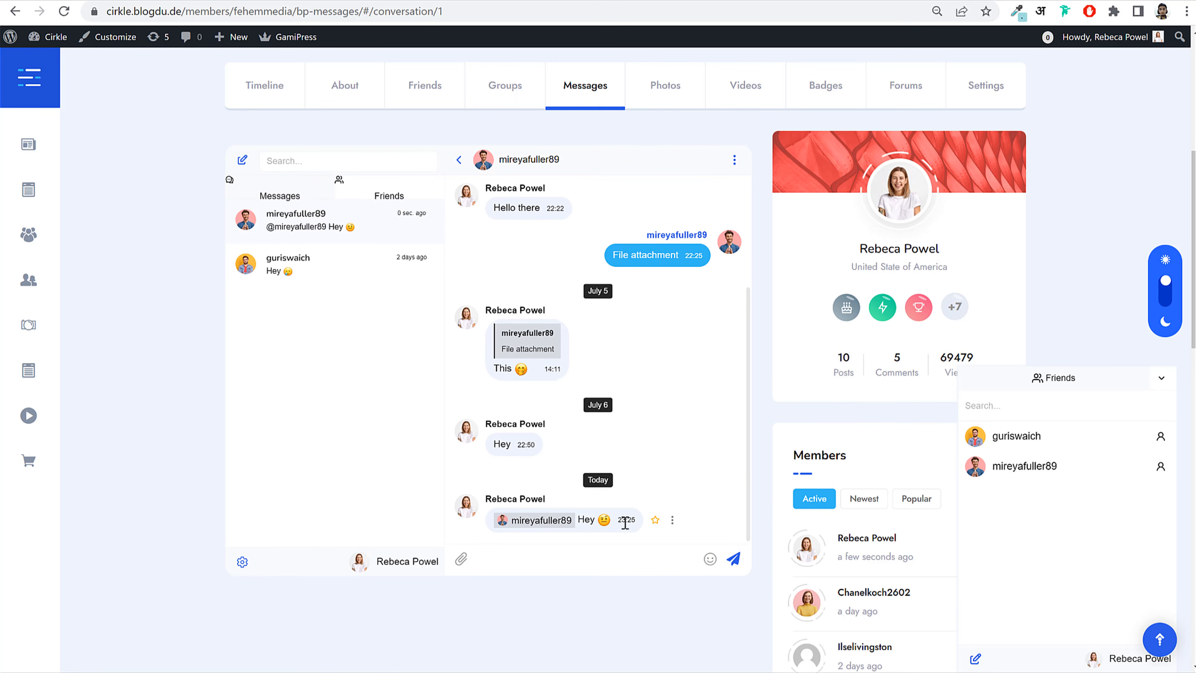
Step: Collapse the Friends chat list and scroll back up the page
{"action": "left_click", "coordinate": [1151, 379]}
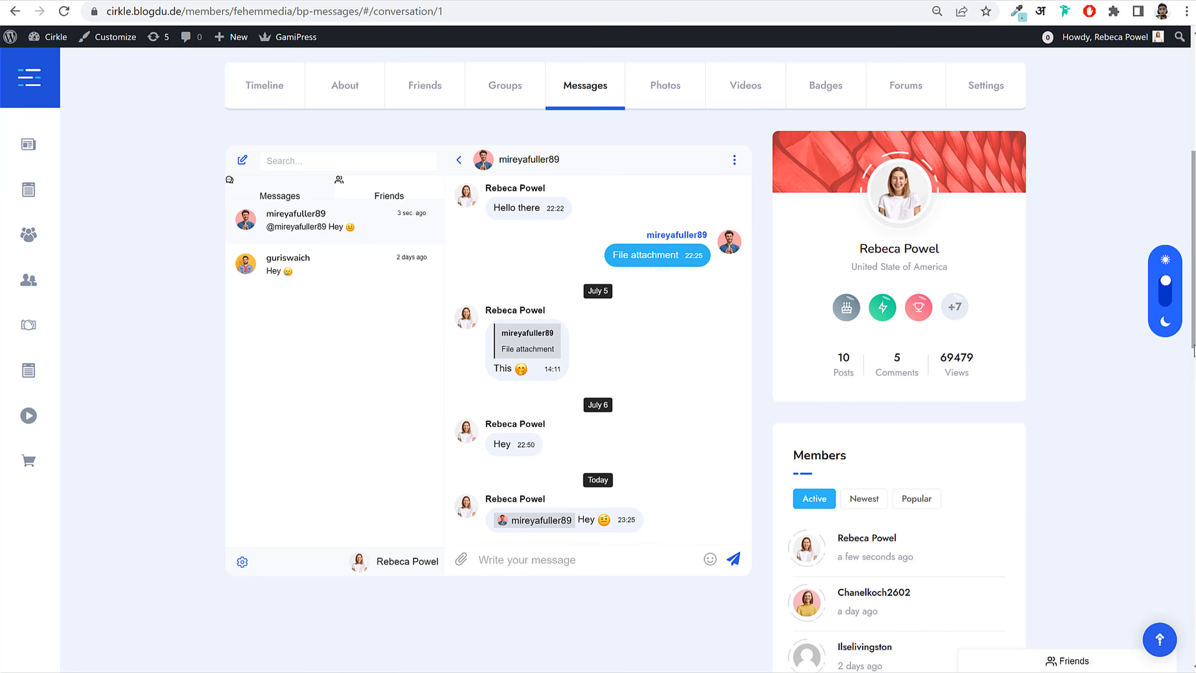
{"action": "scroll", "coordinate": [1194, 303], "scroll_direction": "up", "scroll_amount": 2}
{"action": "left_click_drag", "start_coordinate": [1194, 304], "coordinate": [1193, 226]}
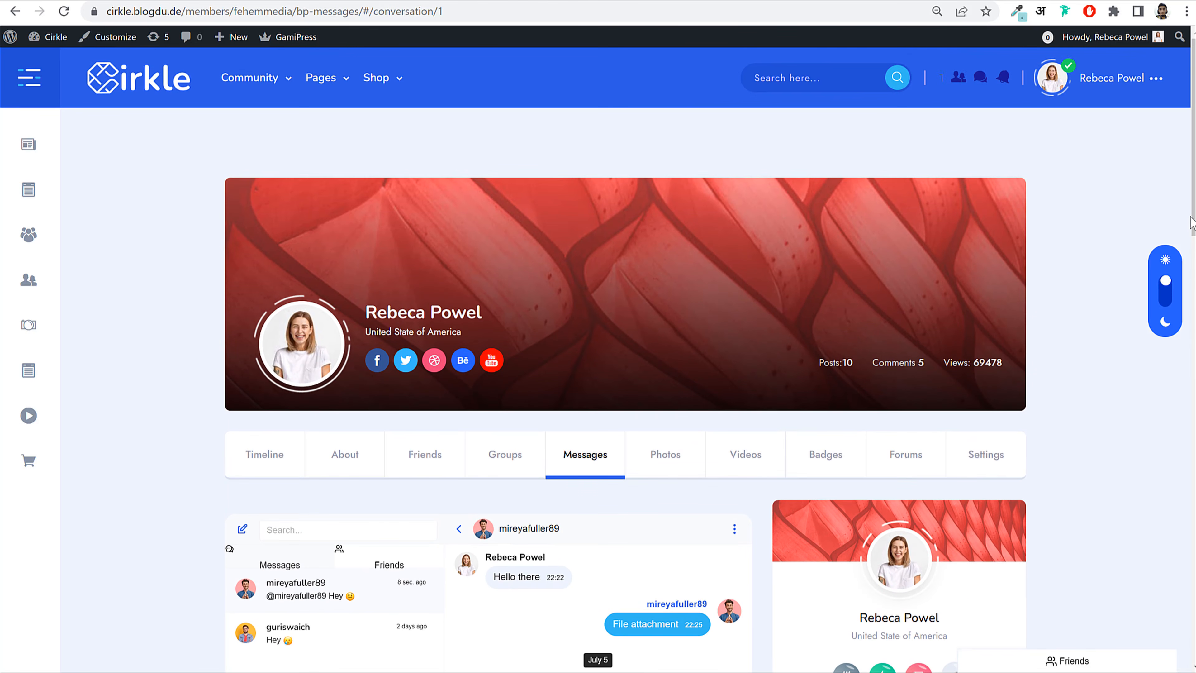
Step: On the newsfeed, react Funny to the Best Inglorious group-join post and comment 'Nice'
{"action": "left_click", "coordinate": [139, 78]}
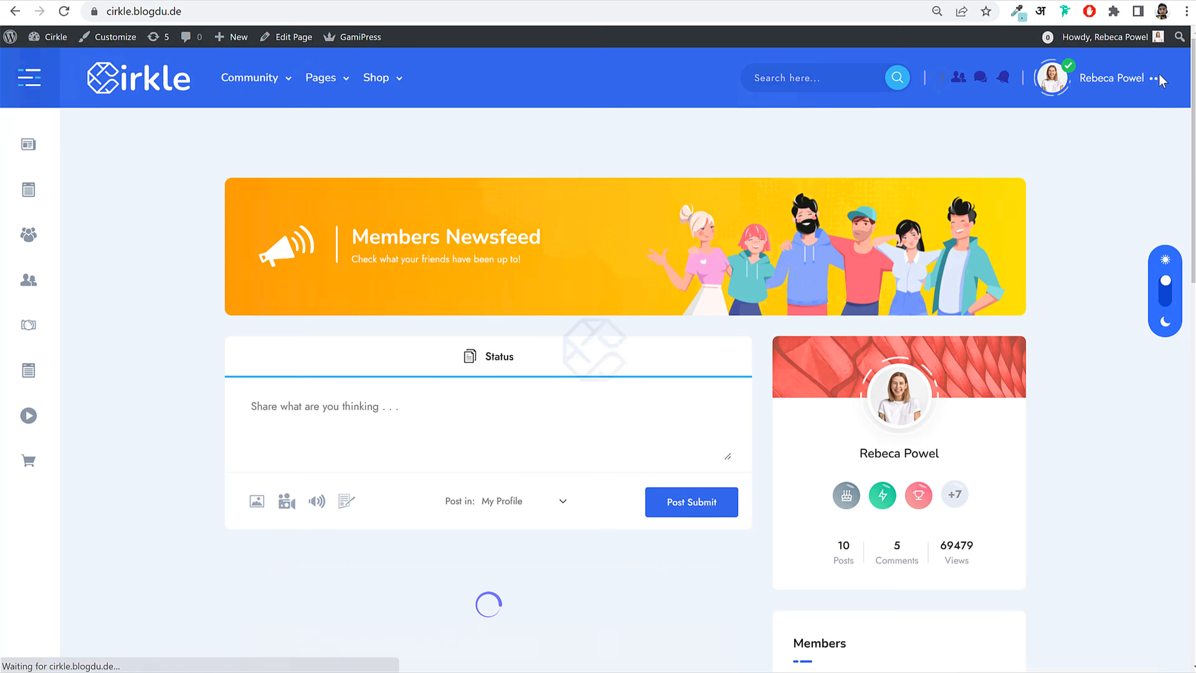
{"action": "scroll", "coordinate": [626, 358], "scroll_direction": "down", "scroll_amount": 9}
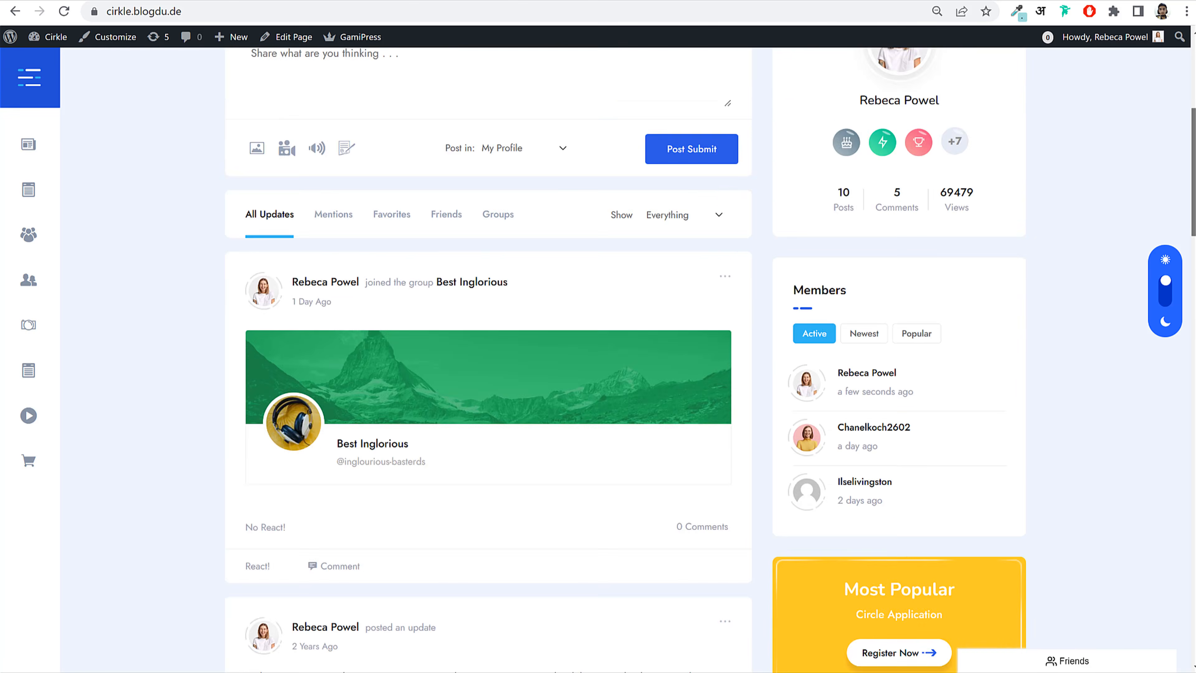
{"action": "mouse_move", "coordinate": [248, 424]}
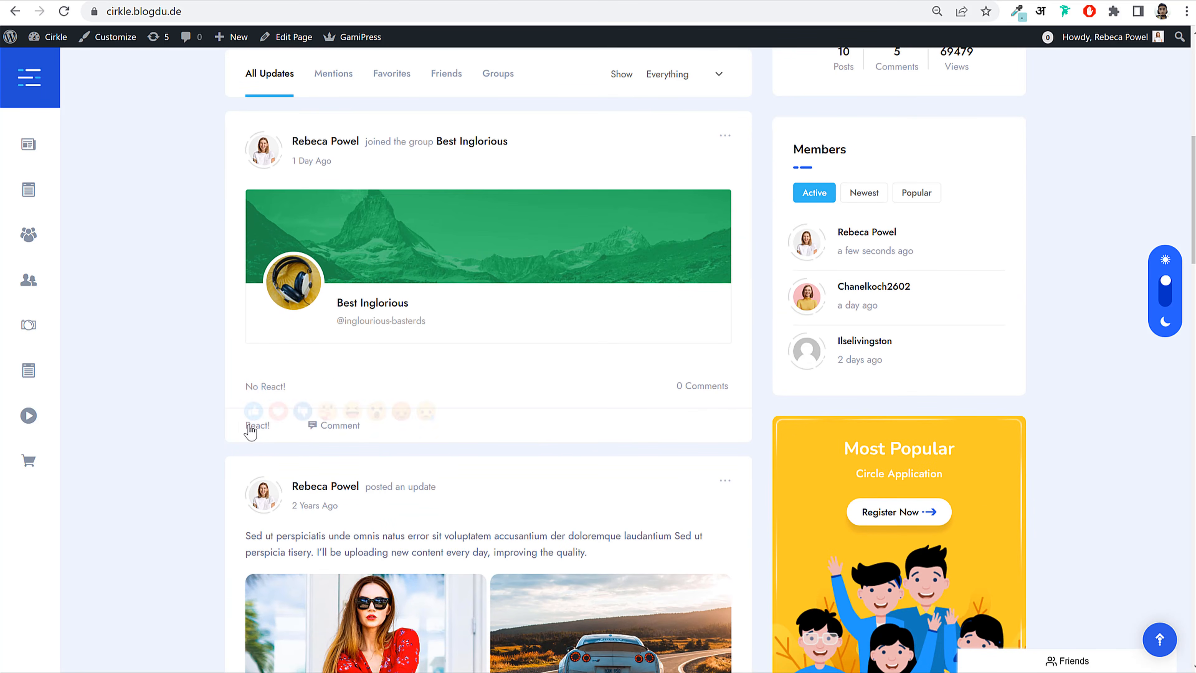
{"action": "left_click", "coordinate": [278, 400]}
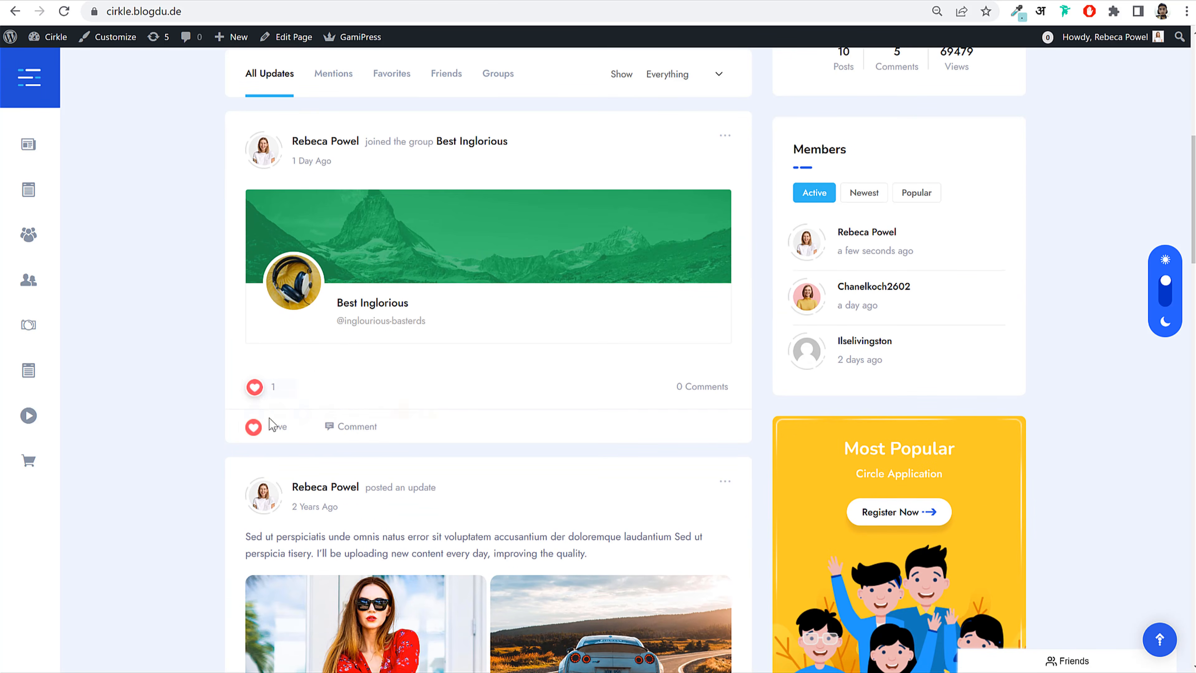
{"action": "left_click", "coordinate": [350, 401]}
{"action": "left_click", "coordinate": [363, 428]}
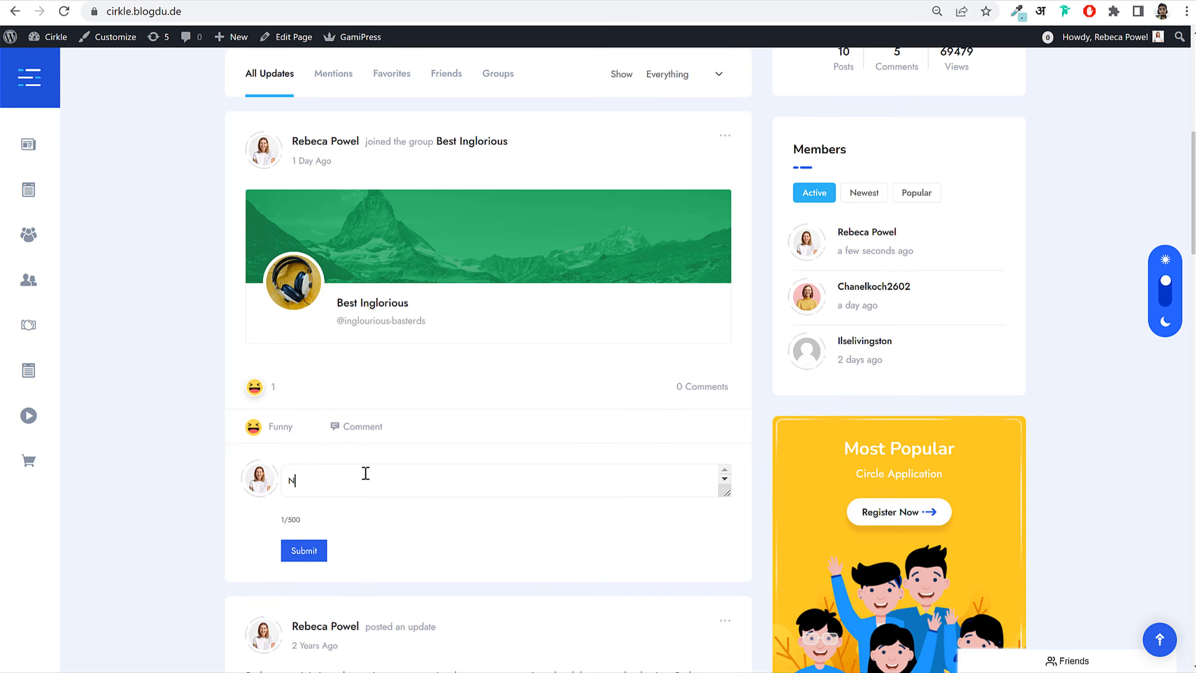
{"action": "left_click", "coordinate": [292, 550]}
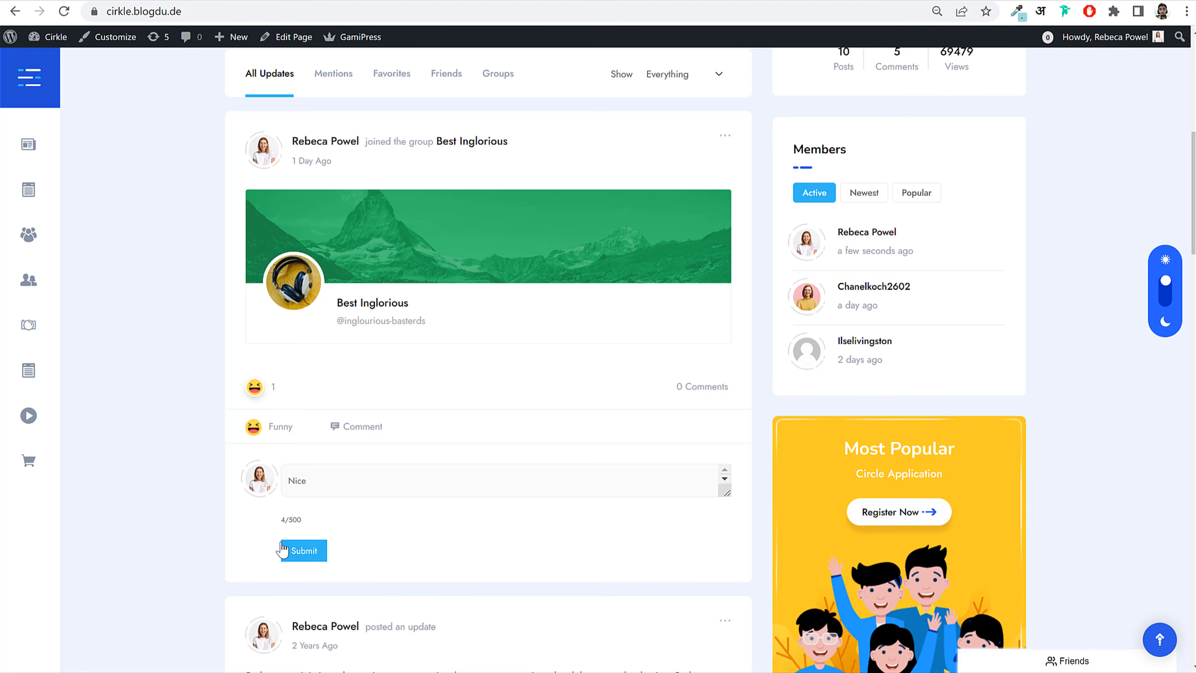
{"action": "scroll", "coordinate": [488, 358], "scroll_direction": "up", "scroll_amount": 8}
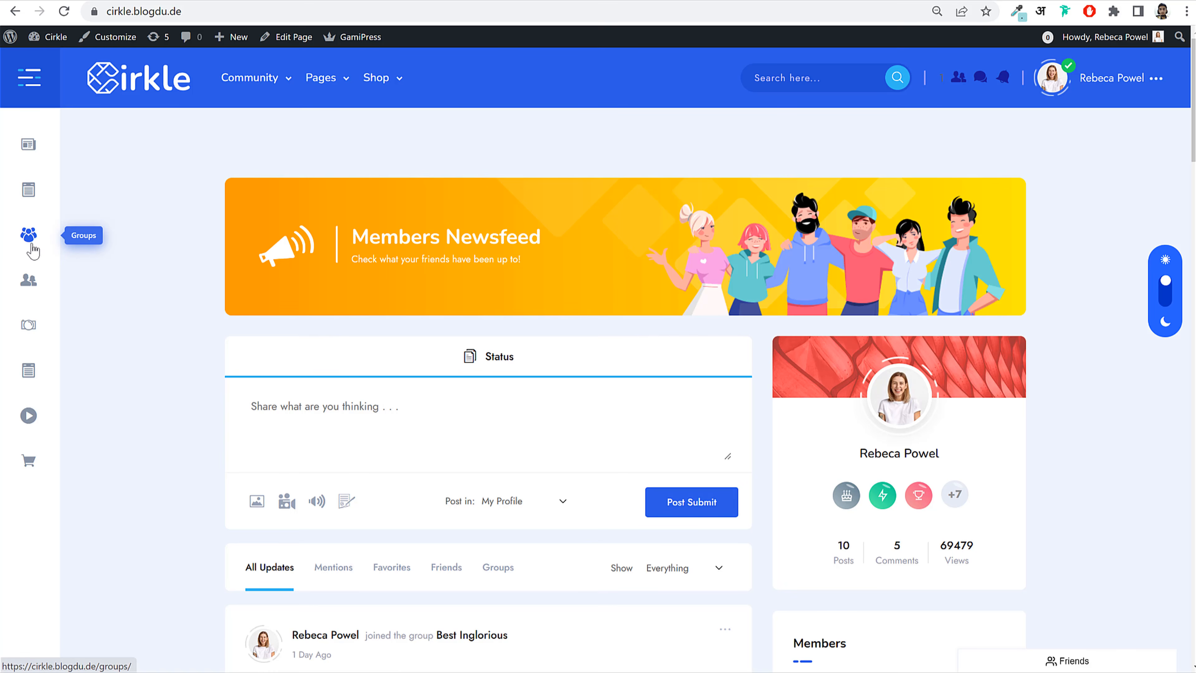
Step: Open the Best Inglorious group page from the Groups directory
{"action": "left_click", "coordinate": [30, 235]}
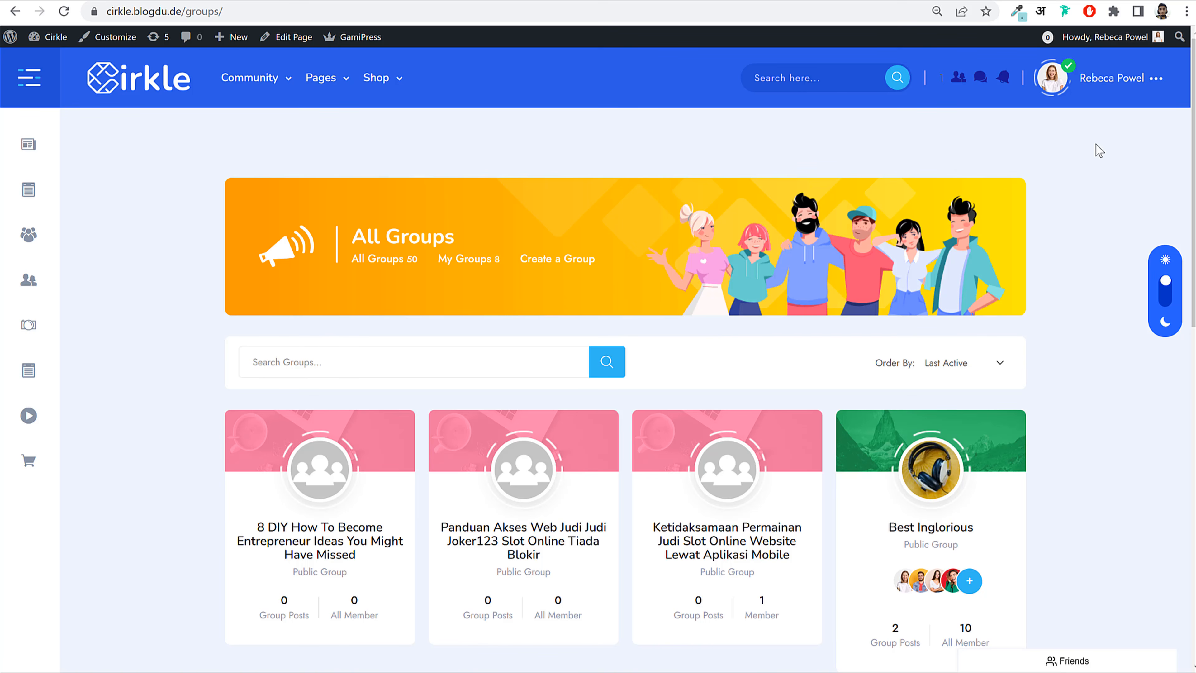
{"action": "scroll", "coordinate": [1190, 85], "scroll_direction": "down", "scroll_amount": 8}
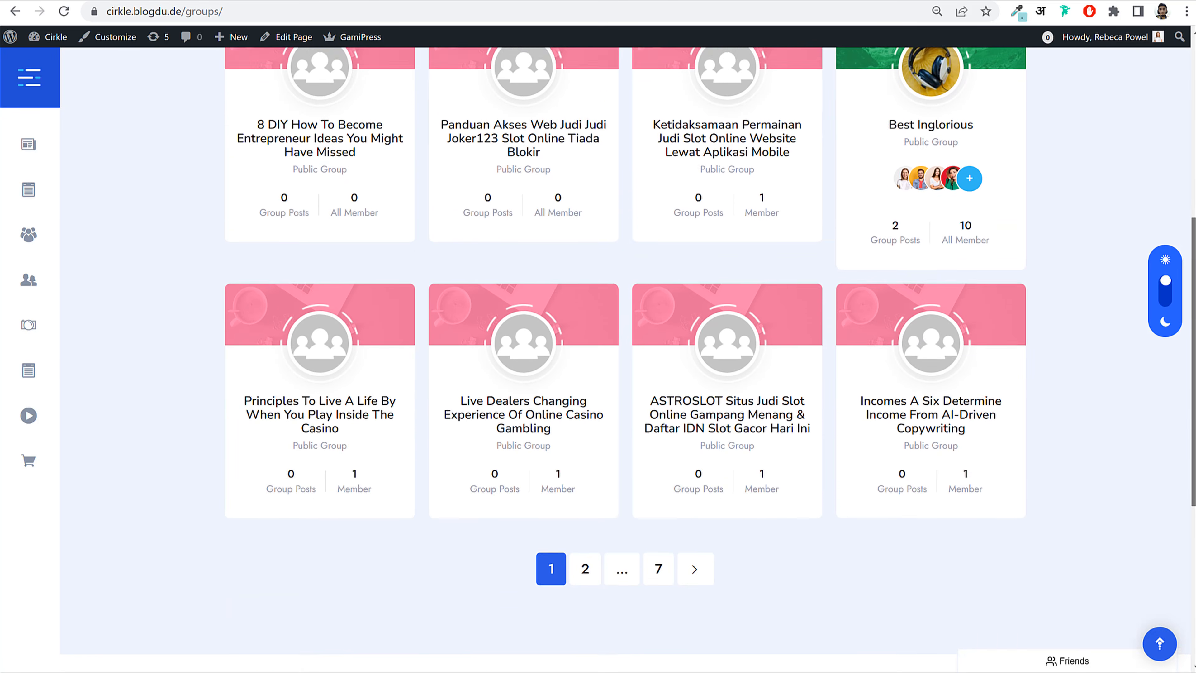
{"action": "scroll", "coordinate": [908, 213], "scroll_direction": "up", "scroll_amount": 2}
{"action": "left_click", "coordinate": [908, 213]}
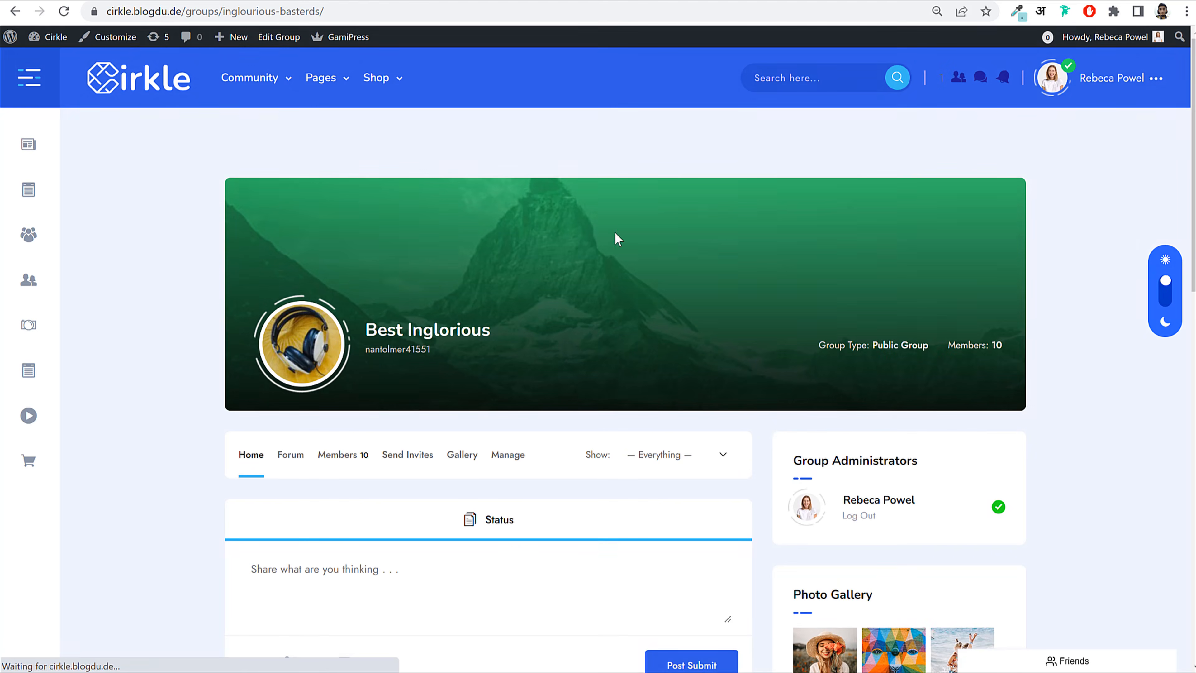
Step: Open your own profile page from the user name dropdown in the header
{"action": "left_click_drag", "start_coordinate": [1189, 103], "coordinate": [1186, 146]}
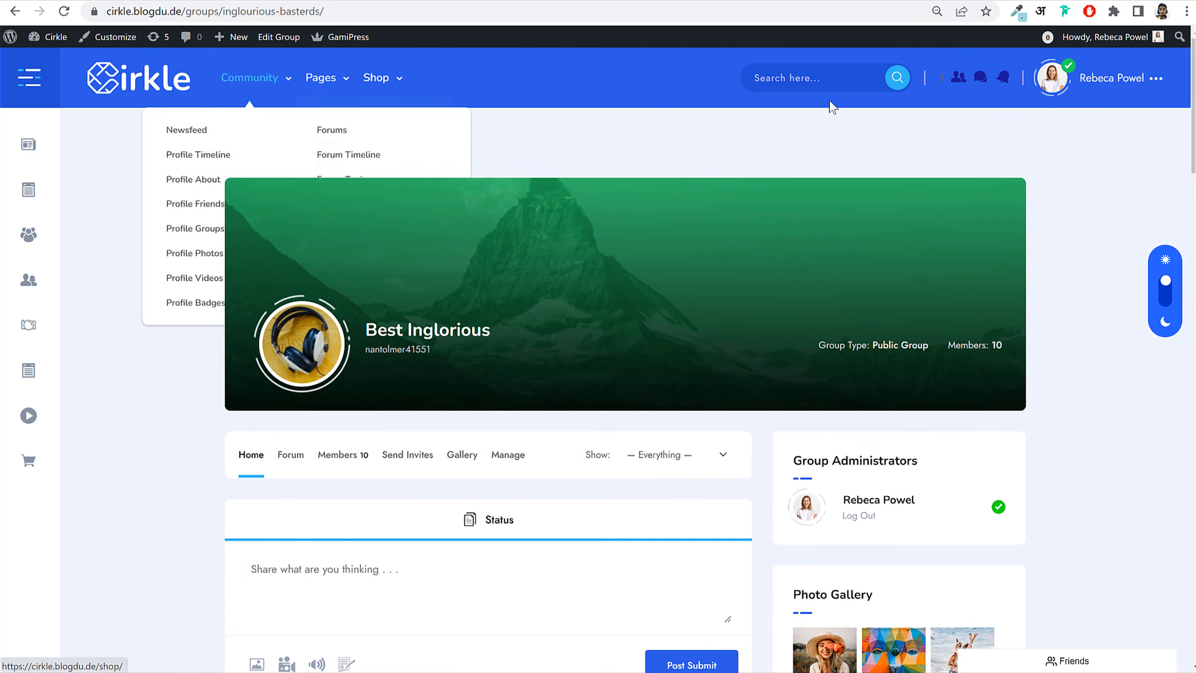
{"action": "mouse_move", "coordinate": [1116, 92]}
{"action": "left_click", "coordinate": [1078, 138]}
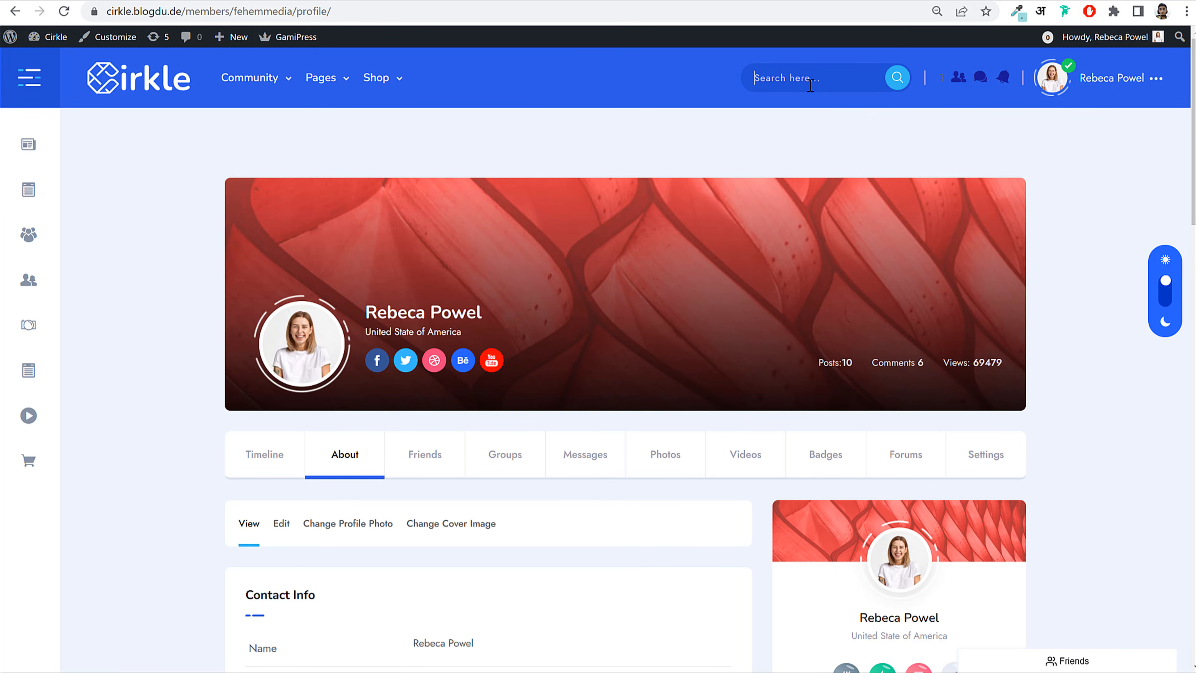
Step: Dismiss the 'reb' member search suggestions and open the profile's Friends section
{"action": "left_click", "coordinate": [810, 85]}
{"action": "type", "text": "reb"}
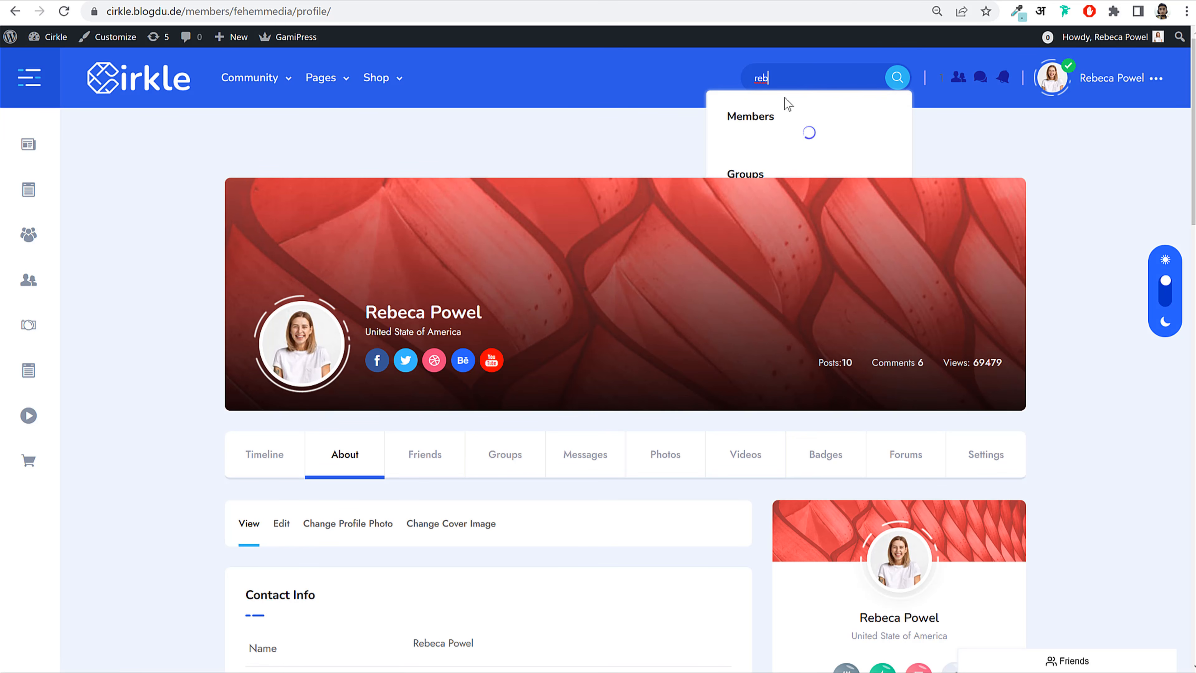
{"action": "left_click", "coordinate": [1038, 154]}
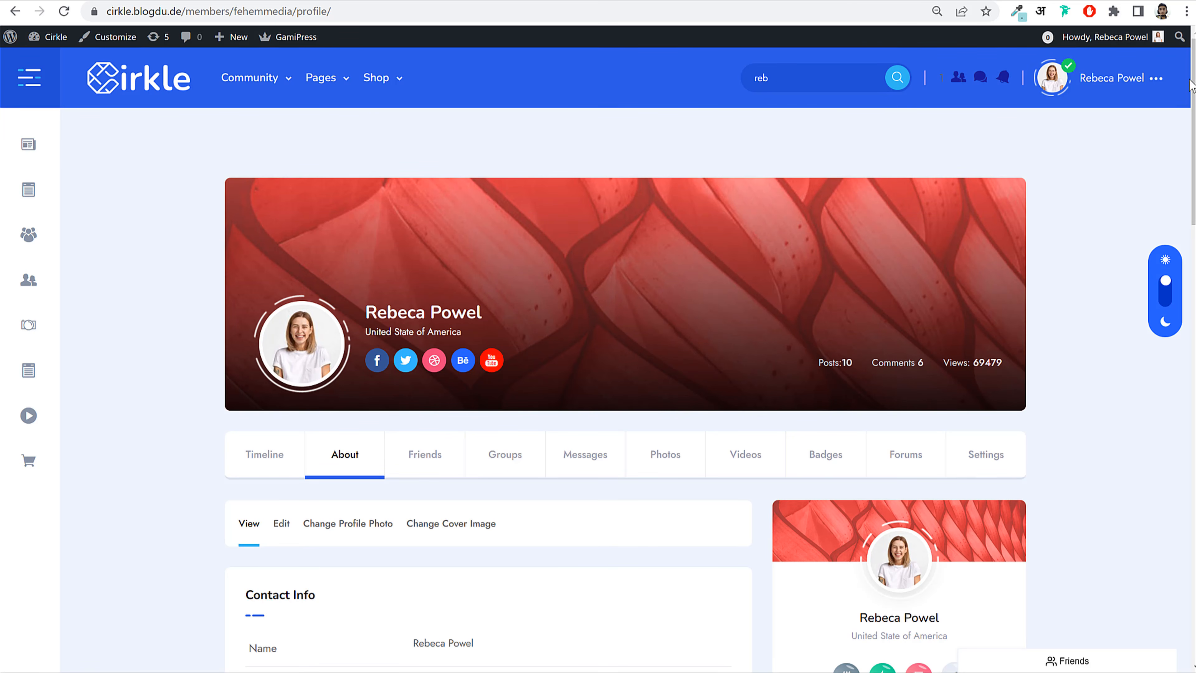
{"action": "scroll", "coordinate": [1038, 154], "scroll_direction": "down", "scroll_amount": 5}
{"action": "scroll", "coordinate": [626, 358], "scroll_direction": "down", "scroll_amount": 1}
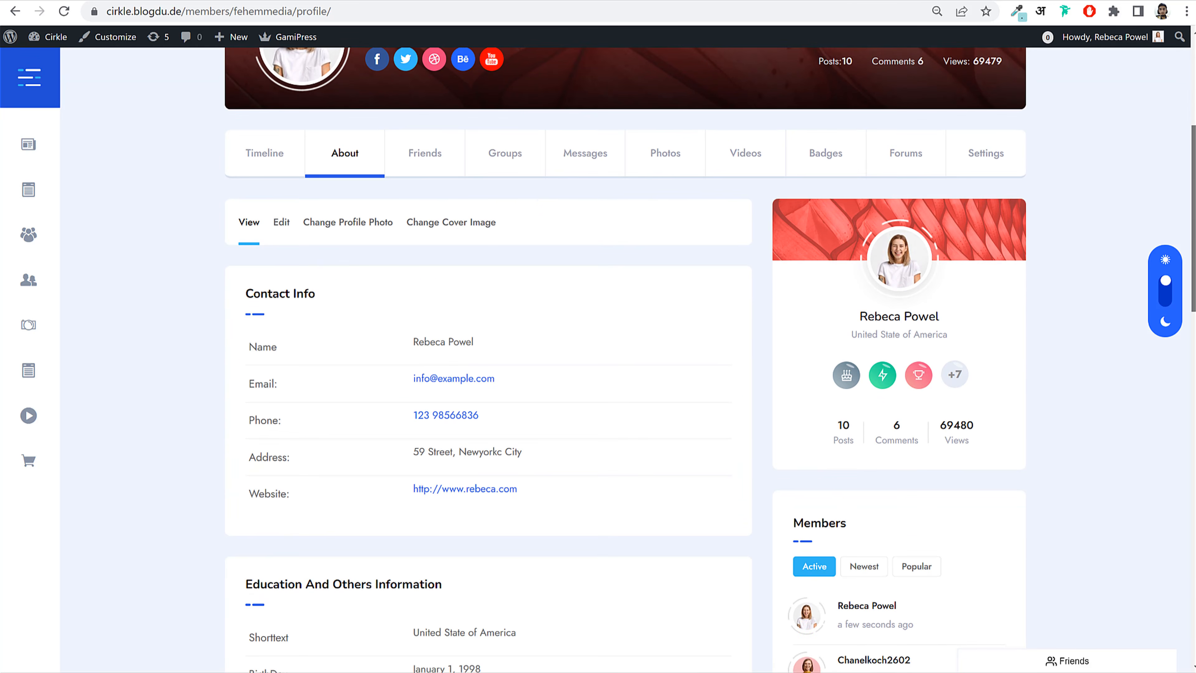
{"action": "left_click", "coordinate": [441, 154]}
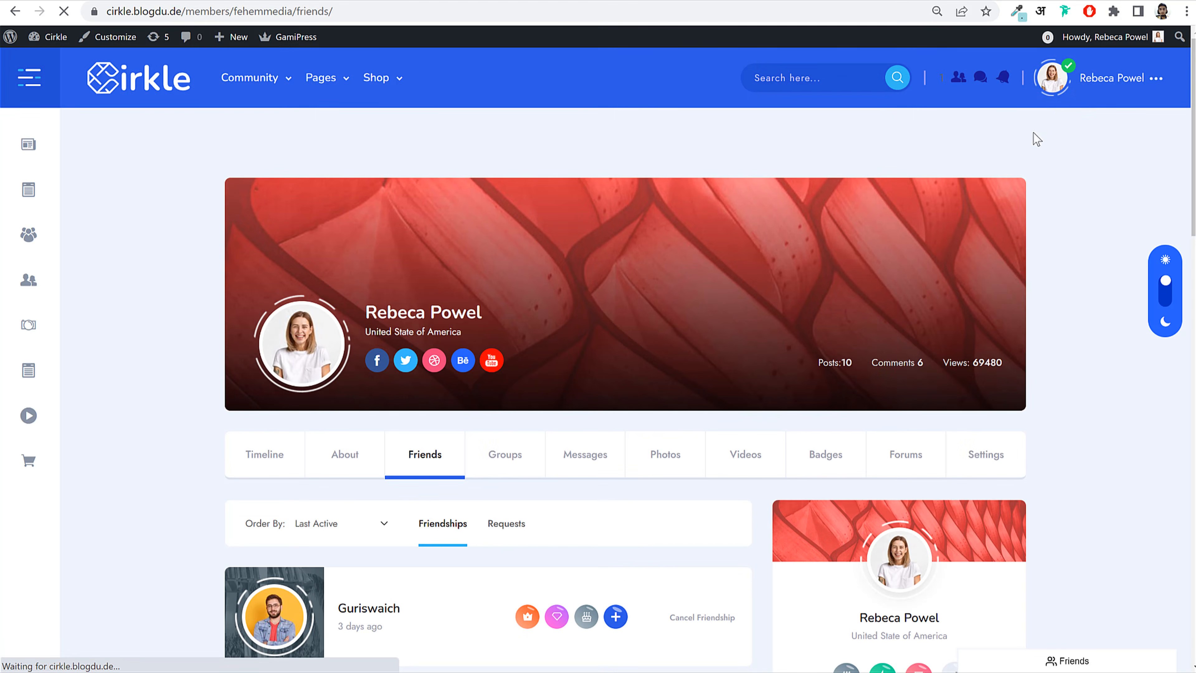
Step: Open the profile's Badges section and browse cards like King, Happy Rock, Rocket and Target
{"action": "scroll", "coordinate": [638, 250], "scroll_direction": "down", "scroll_amount": 3}
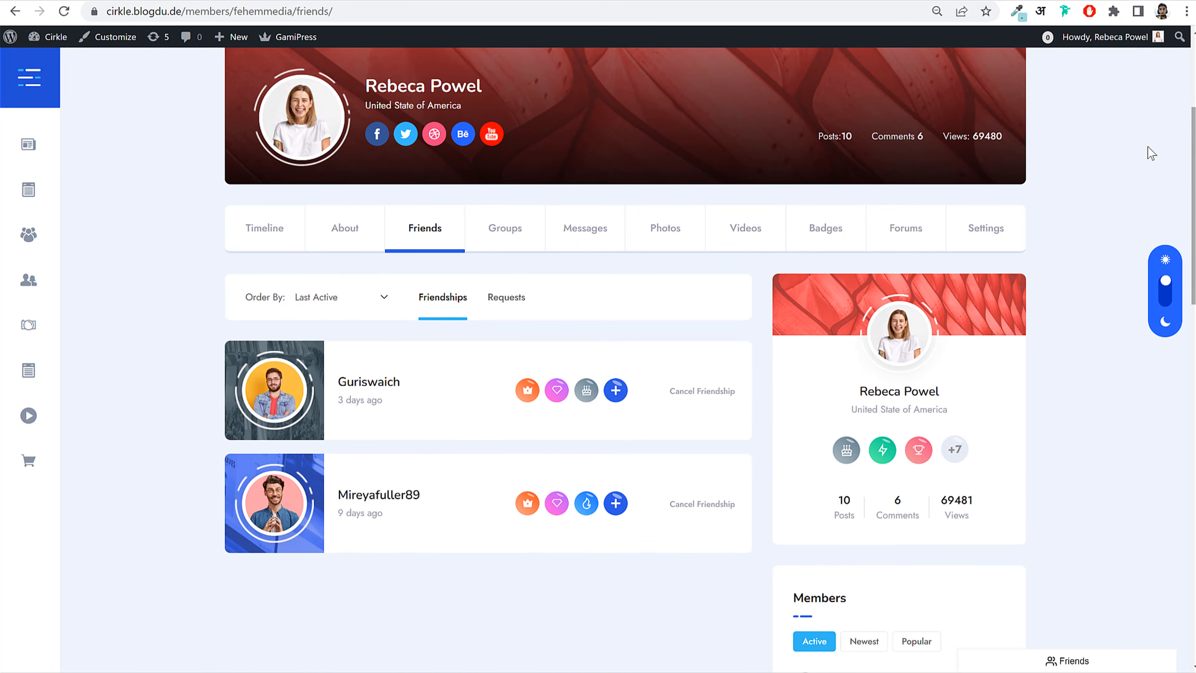
{"action": "left_click", "coordinate": [830, 231]}
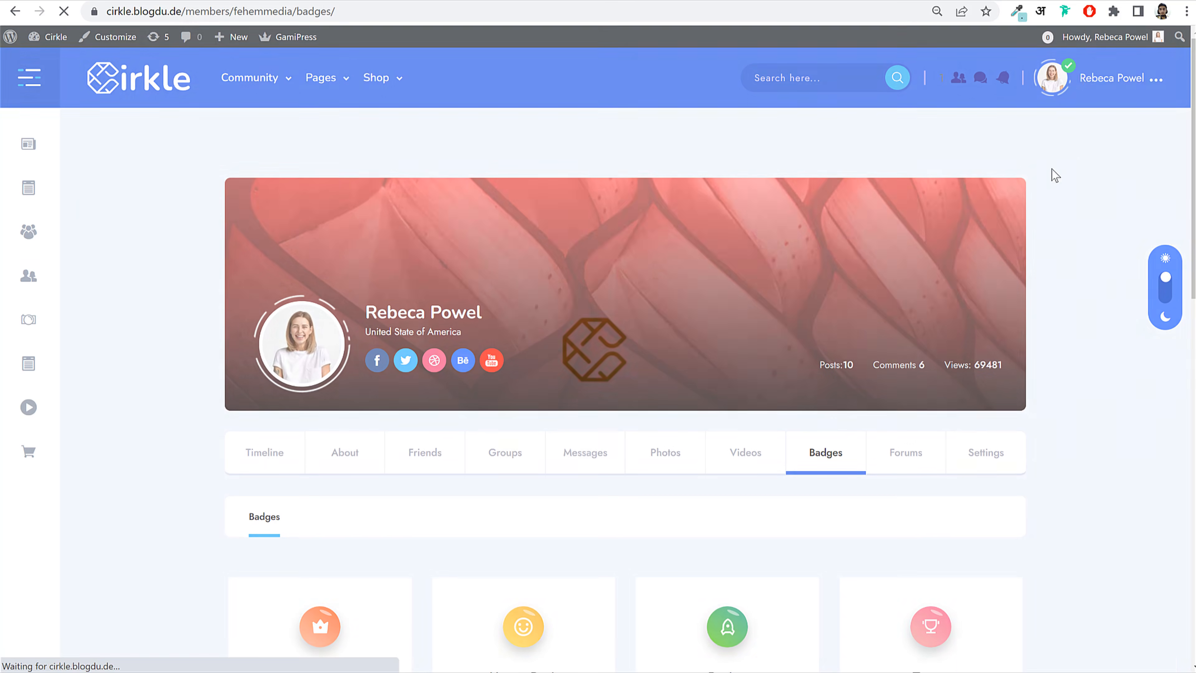
{"action": "scroll", "coordinate": [1184, 169], "scroll_direction": "down", "scroll_amount": 5}
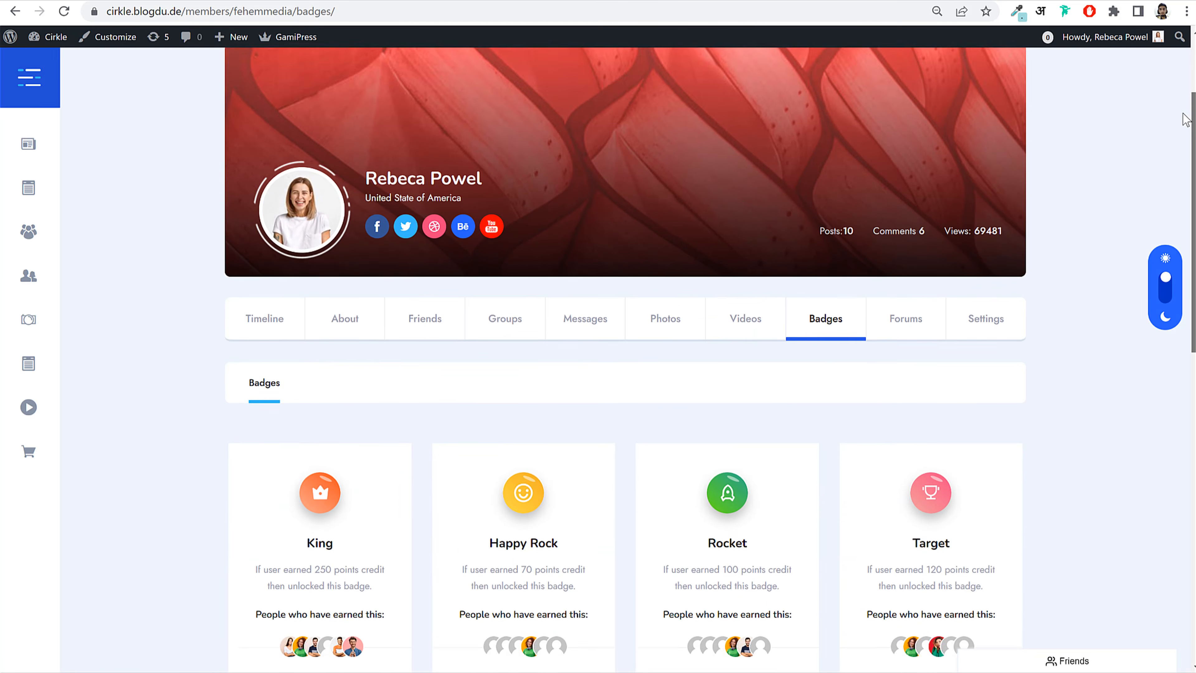
{"action": "scroll", "coordinate": [1184, 169], "scroll_direction": "down", "scroll_amount": 5}
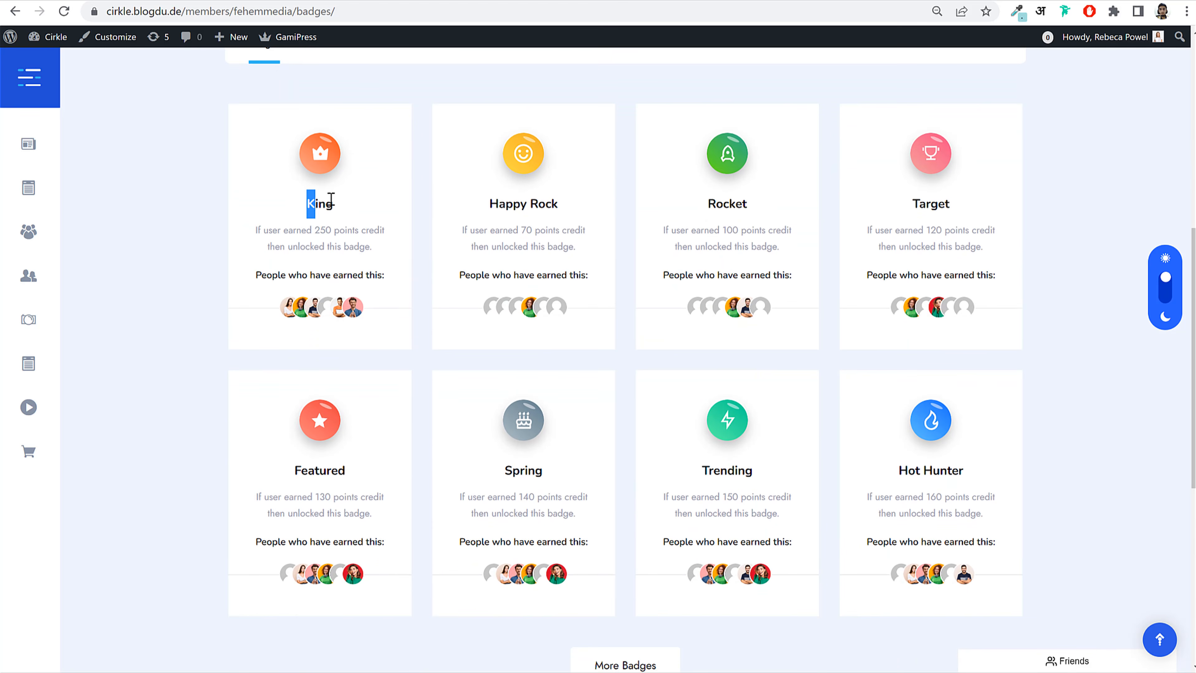
{"action": "left_click_drag", "start_coordinate": [249, 236], "coordinate": [376, 246]}
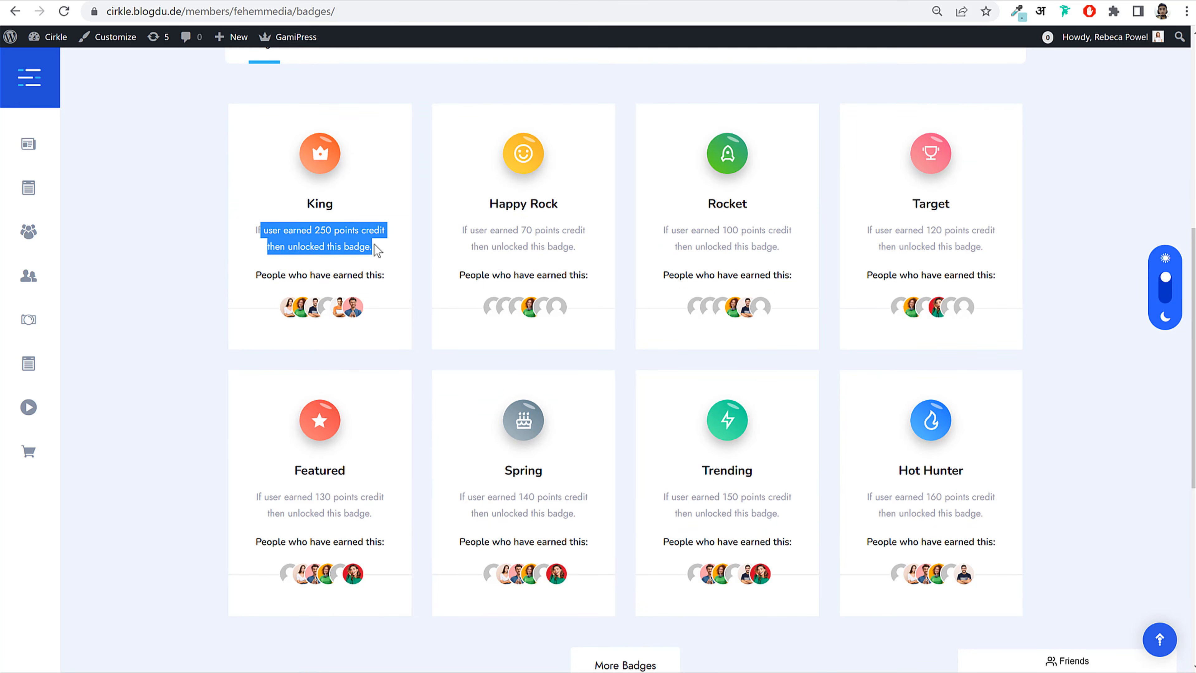
{"action": "left_click", "coordinate": [377, 249]}
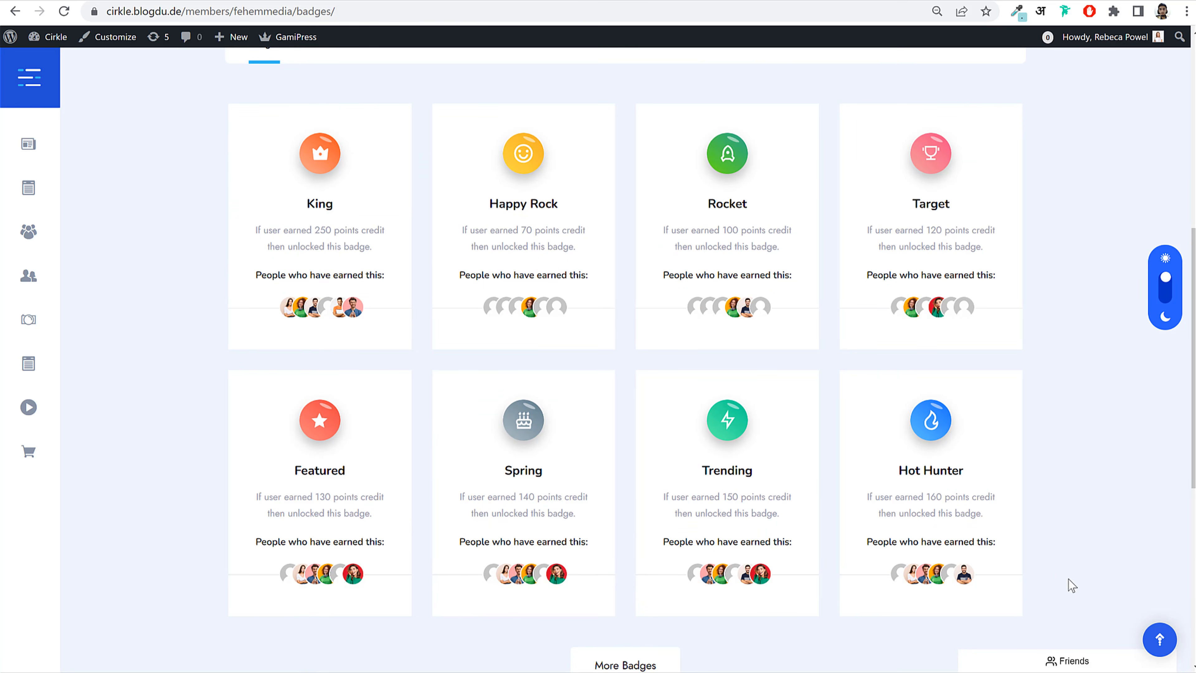
{"action": "scroll", "coordinate": [625, 360], "scroll_direction": "up", "scroll_amount": 10}
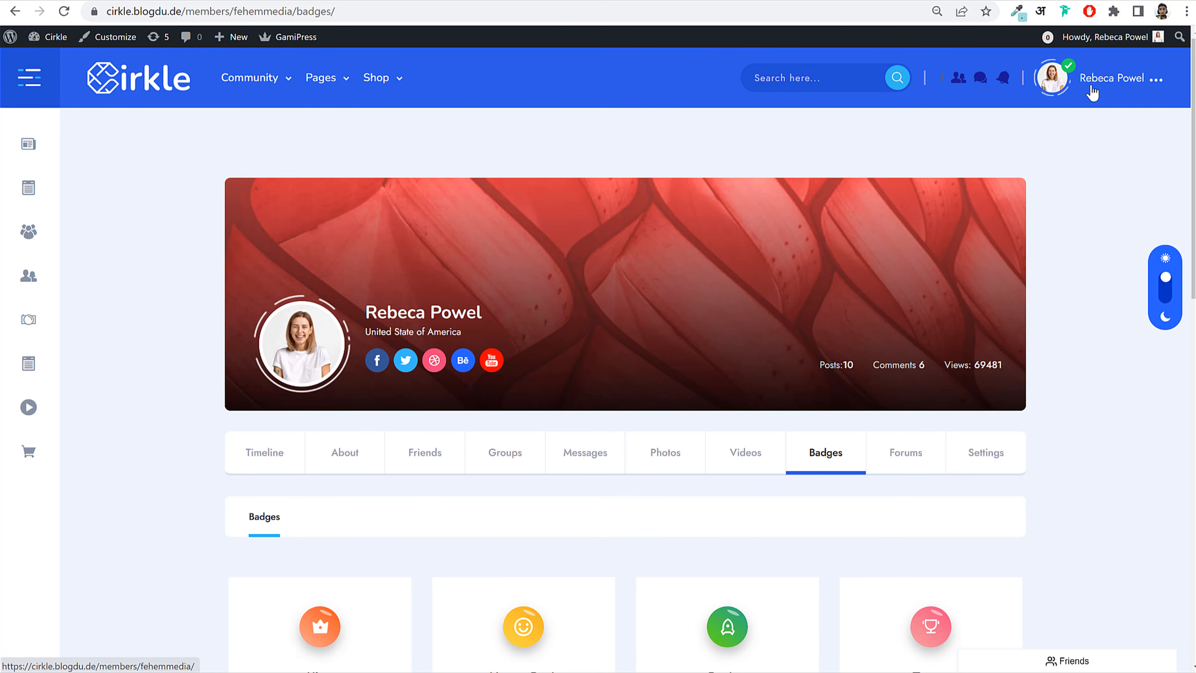
Step: Add Block Watch from the Shop page to the cart and view the $74.00 cart
{"action": "mouse_move", "coordinate": [380, 78]}
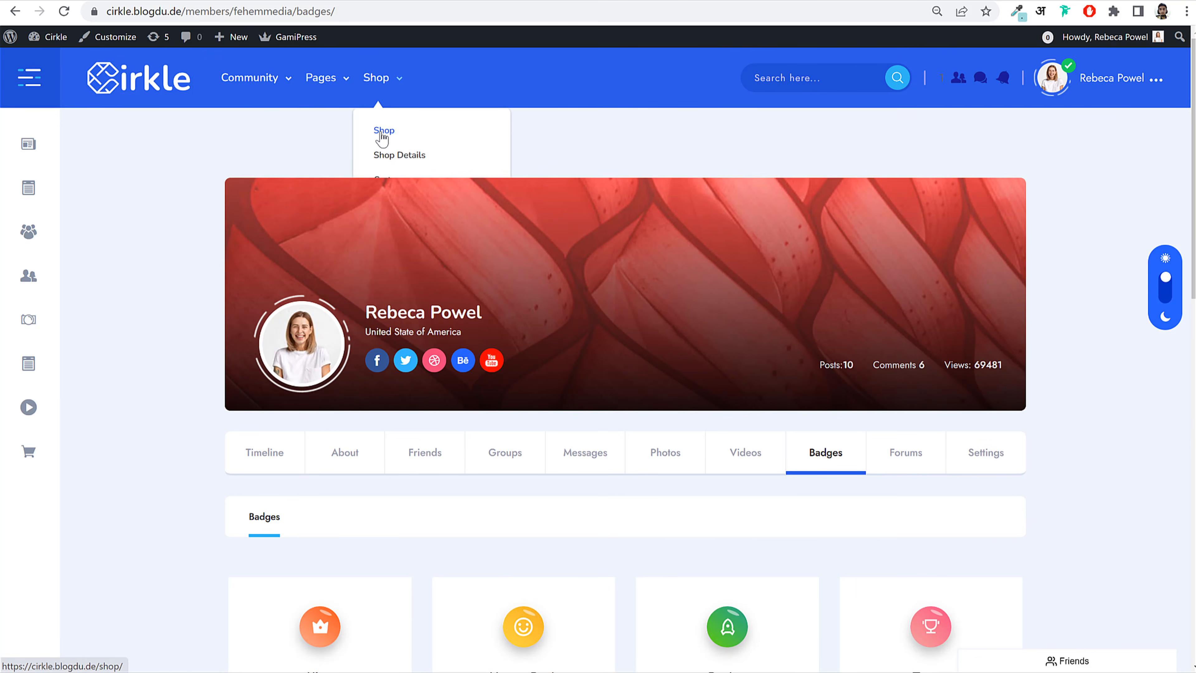
{"action": "left_click", "coordinate": [383, 134]}
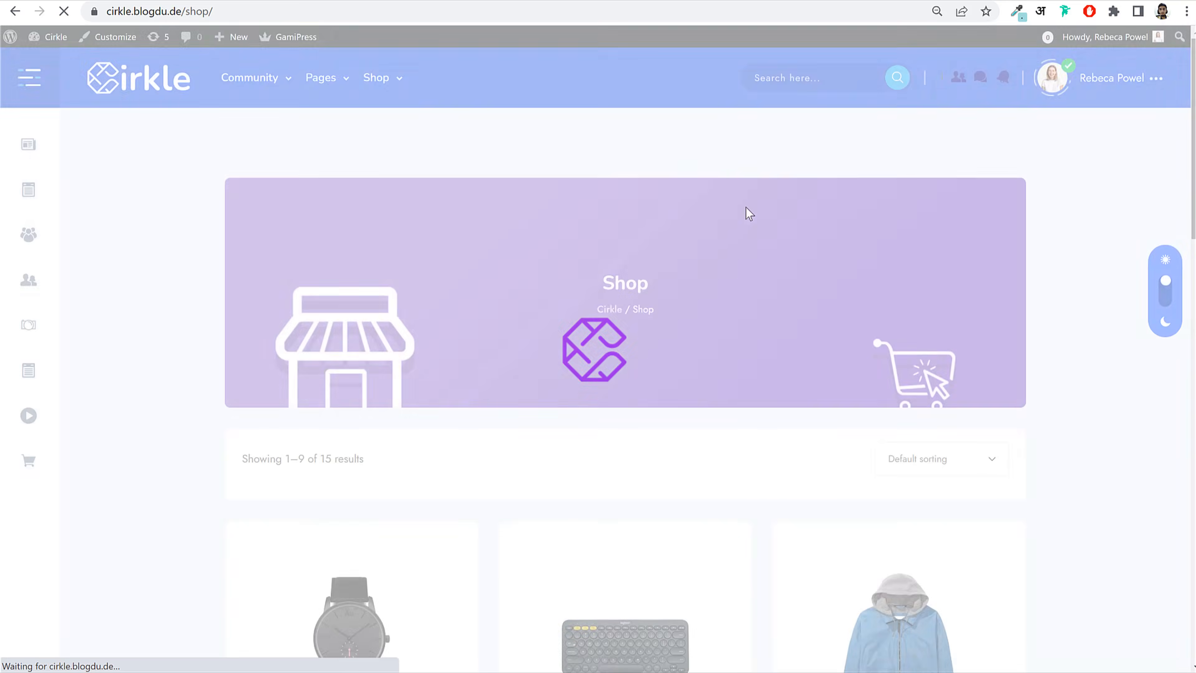
{"action": "scroll", "coordinate": [345, 290], "scroll_direction": "down", "scroll_amount": 7}
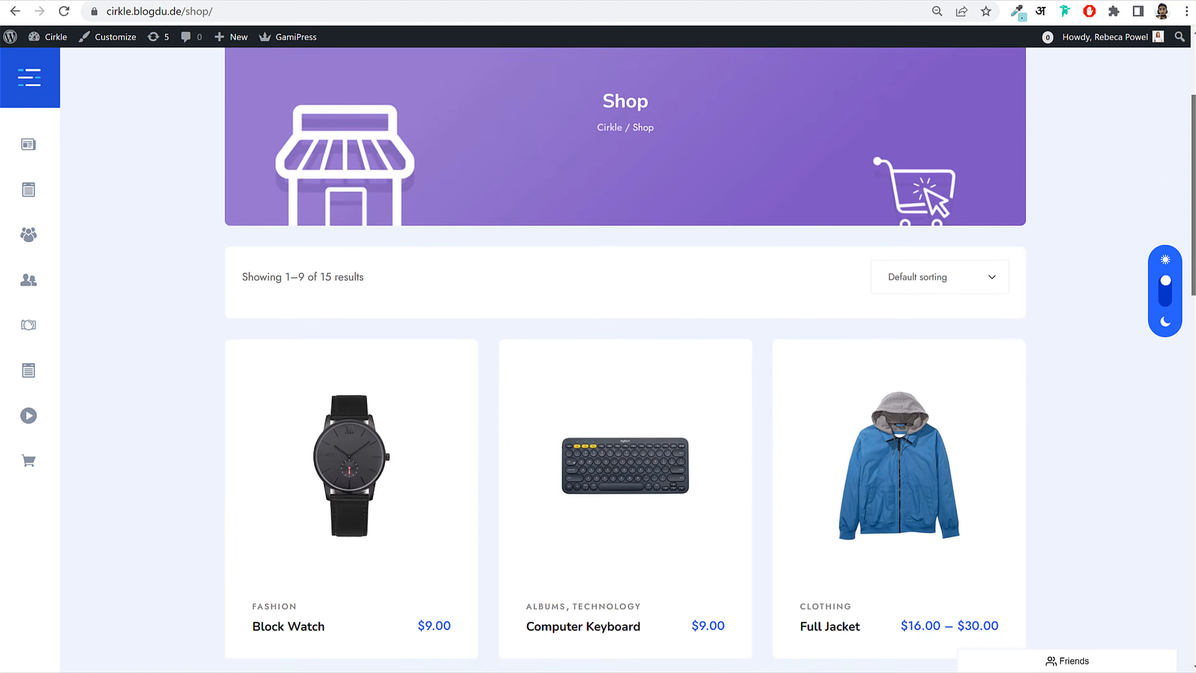
{"action": "left_click", "coordinate": [345, 289]}
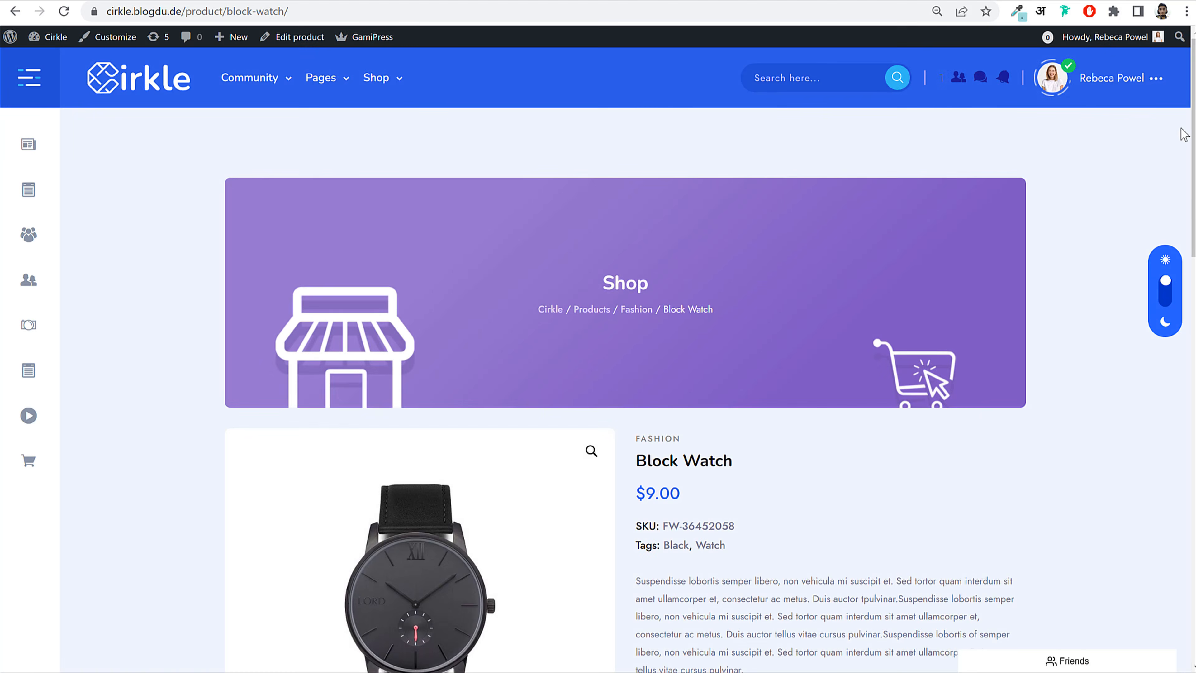
{"action": "left_click_drag", "start_coordinate": [1194, 116], "coordinate": [1189, 205]}
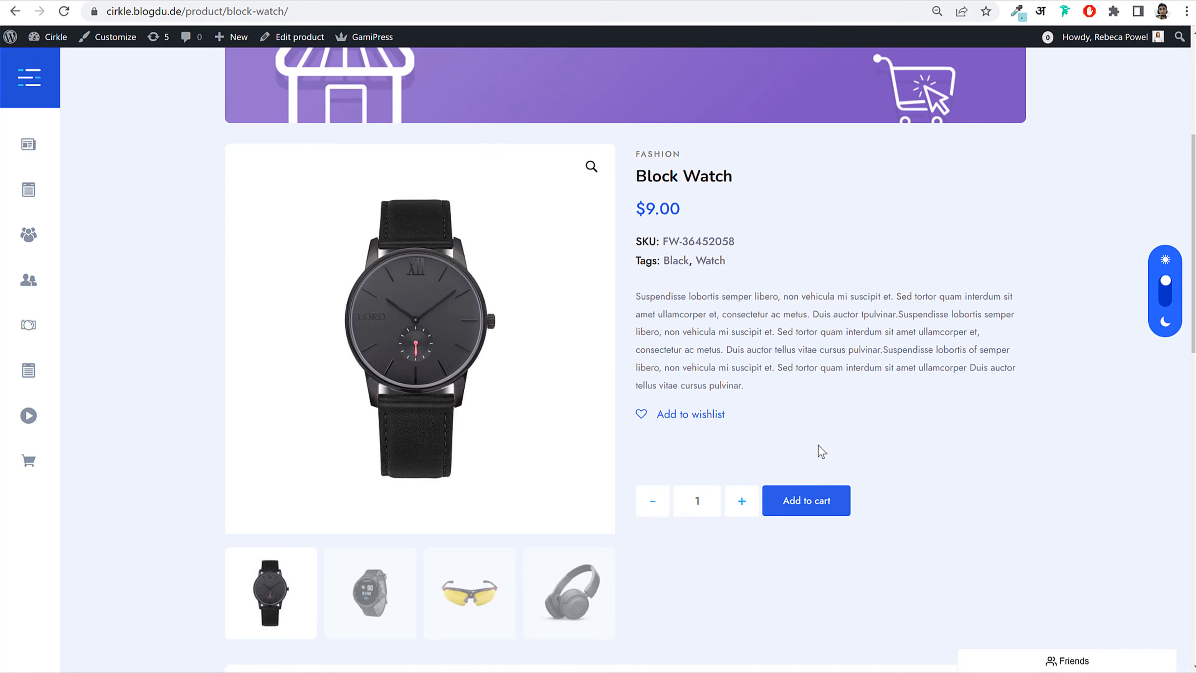
{"action": "left_click", "coordinate": [822, 505]}
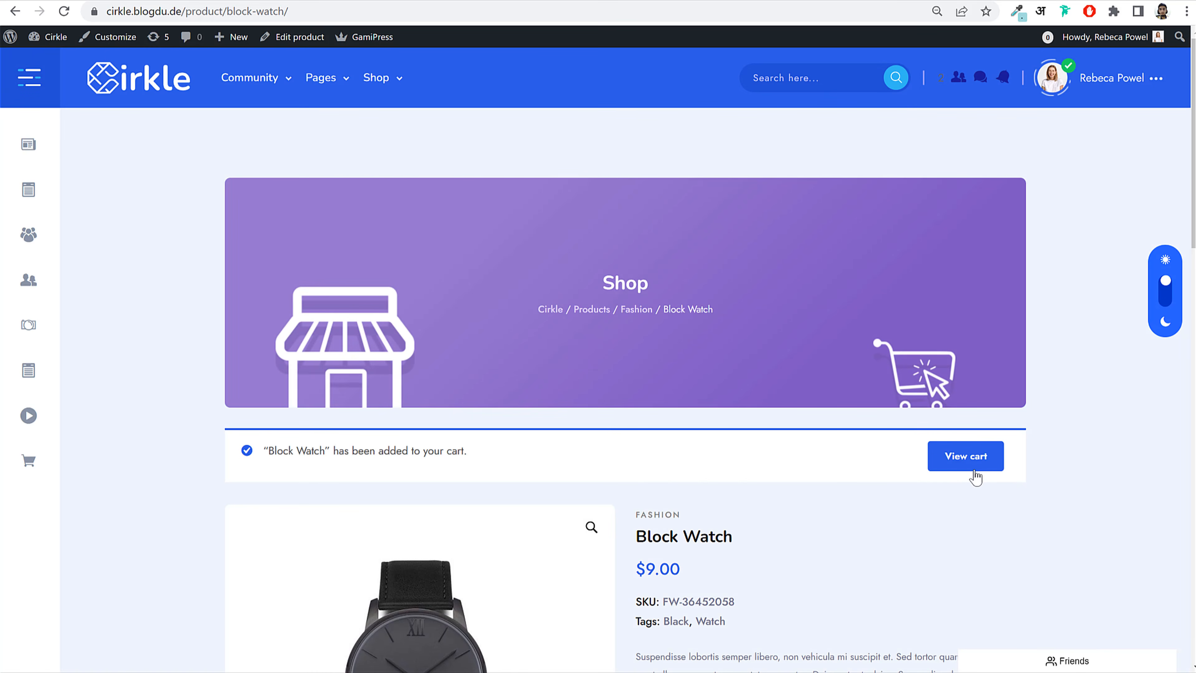
{"action": "left_click", "coordinate": [974, 473]}
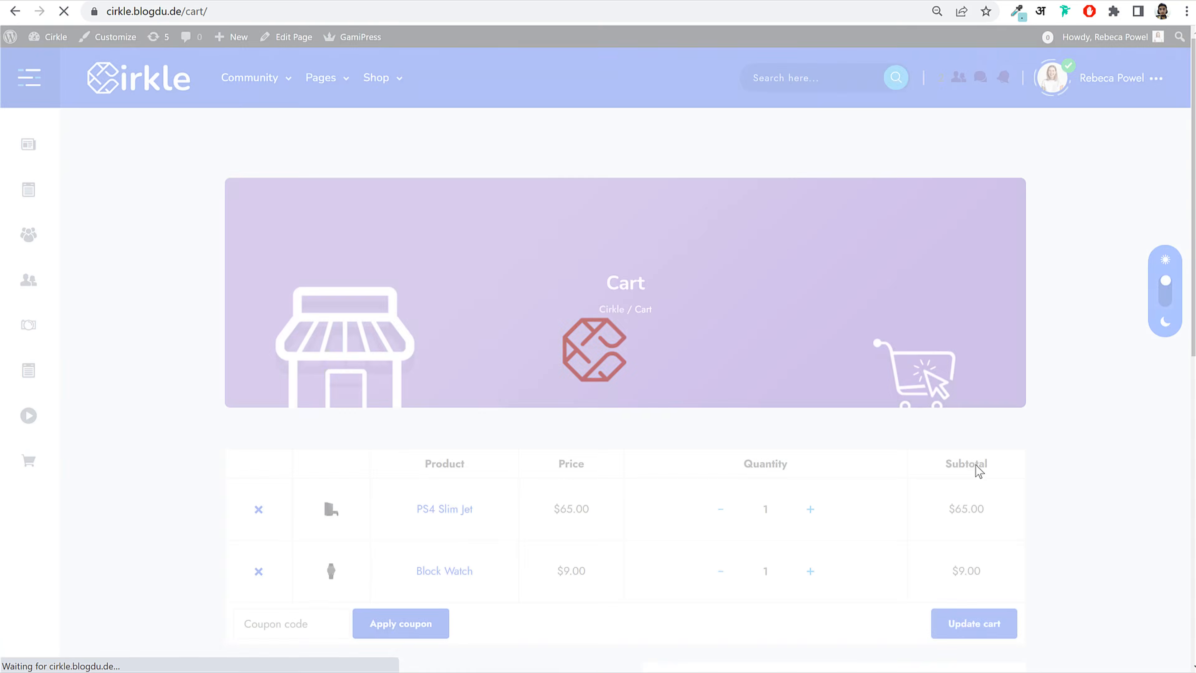
{"action": "scroll", "coordinate": [626, 377], "scroll_direction": "down", "scroll_amount": 4}
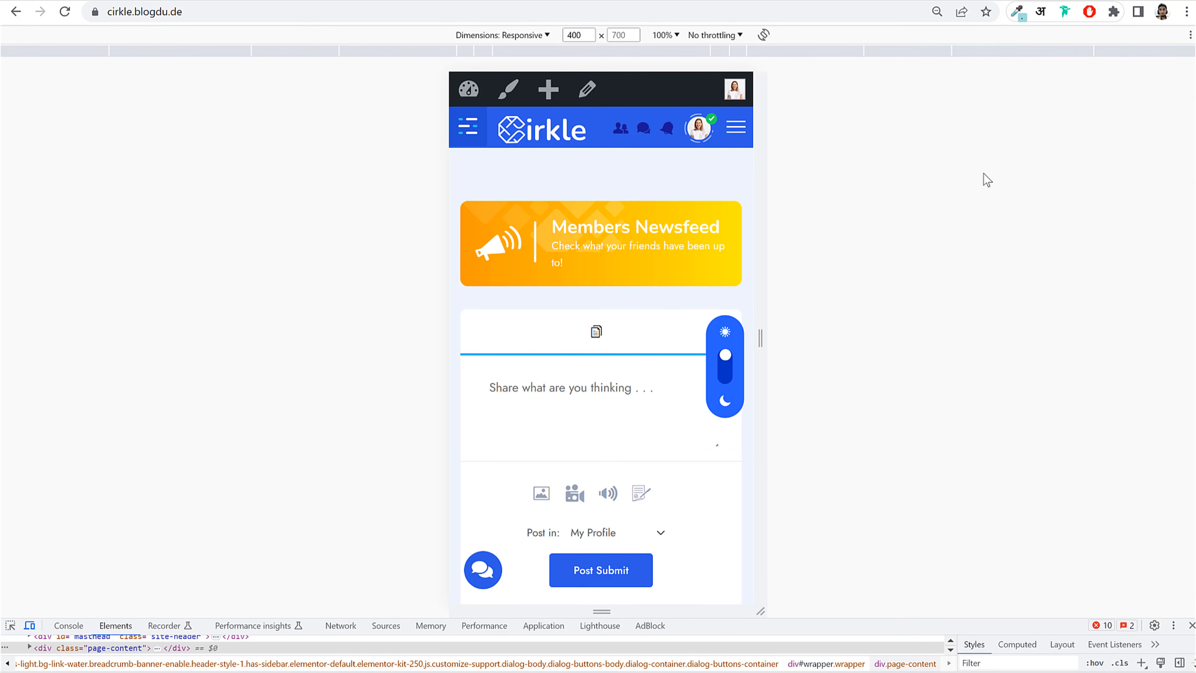
Step: In the 400×700 mobile preview, open and close the side and main navigation menus
{"action": "scroll", "coordinate": [728, 264], "scroll_direction": "down", "scroll_amount": 15}
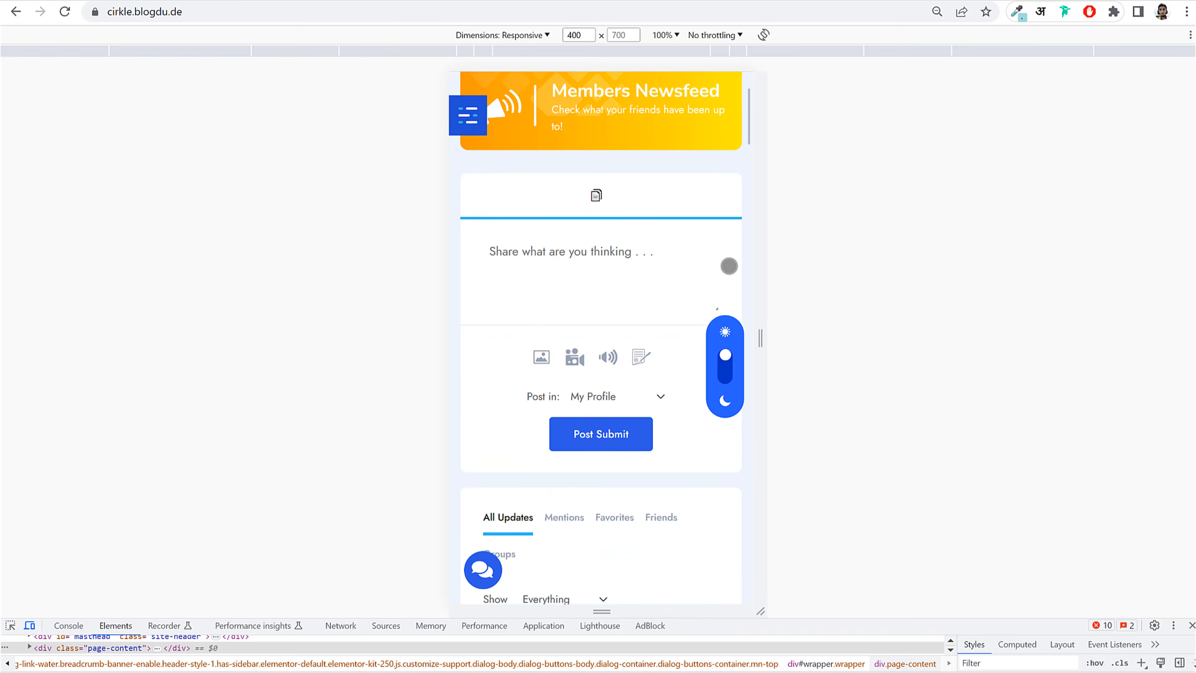
{"action": "scroll", "coordinate": [729, 265], "scroll_direction": "up", "scroll_amount": 15}
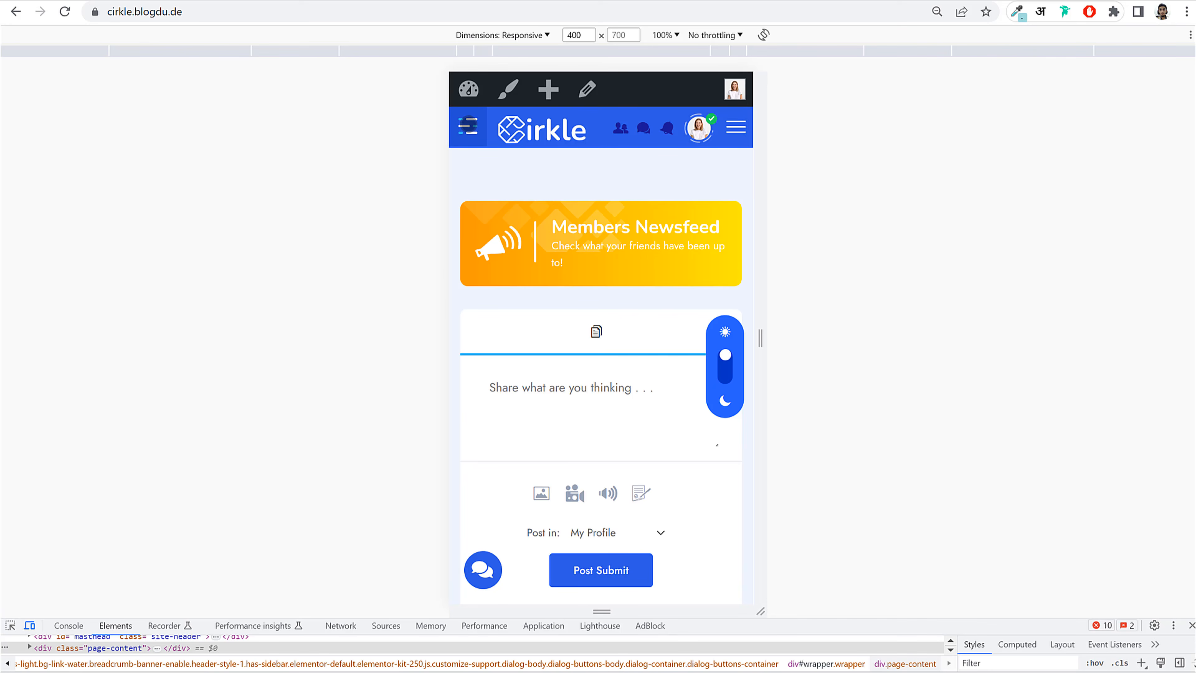
{"action": "left_click", "coordinate": [468, 126]}
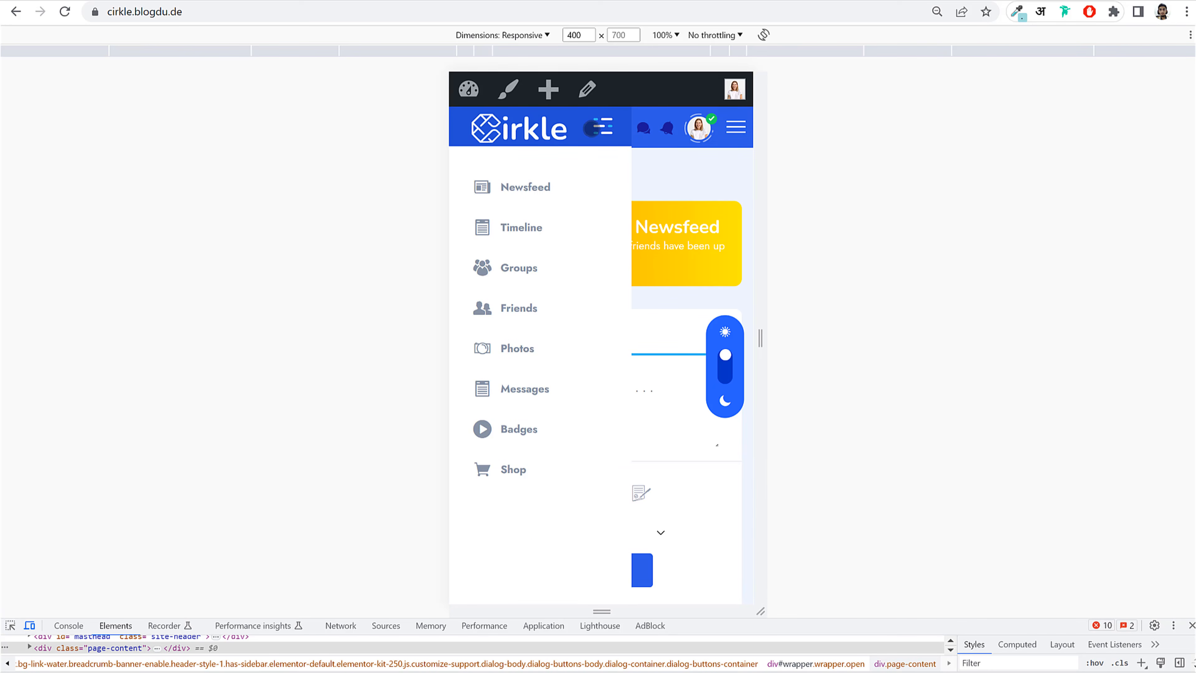
{"action": "left_click", "coordinate": [594, 127]}
{"action": "left_click", "coordinate": [736, 127]}
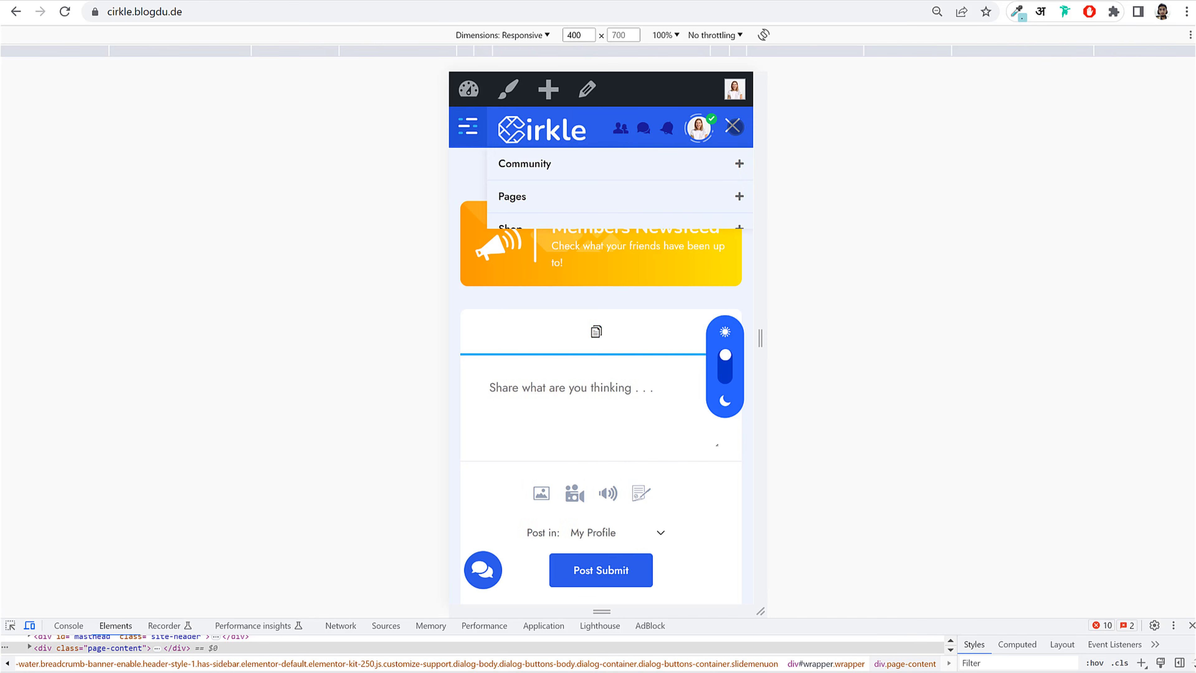
{"action": "left_click", "coordinate": [736, 127]}
Step: Switch the mobile homepage from light mode to dark mode
{"action": "scroll", "coordinate": [644, 377], "scroll_direction": "down", "scroll_amount": 4}
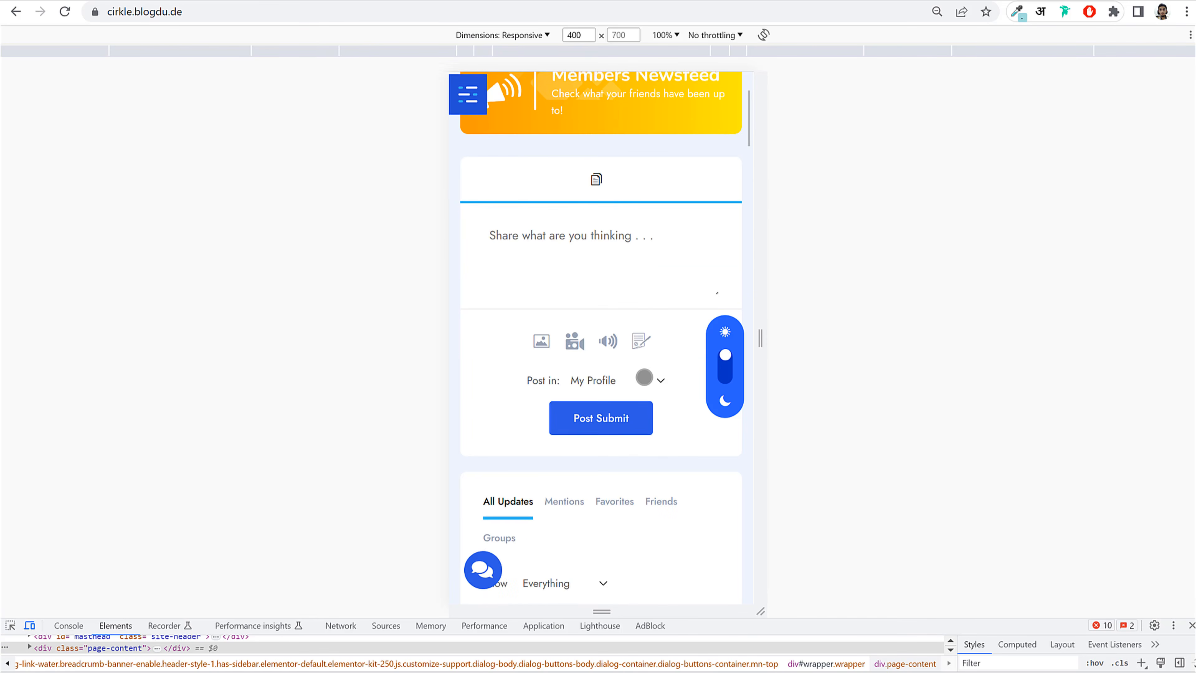
{"action": "scroll", "coordinate": [643, 374], "scroll_direction": "up", "scroll_amount": 4}
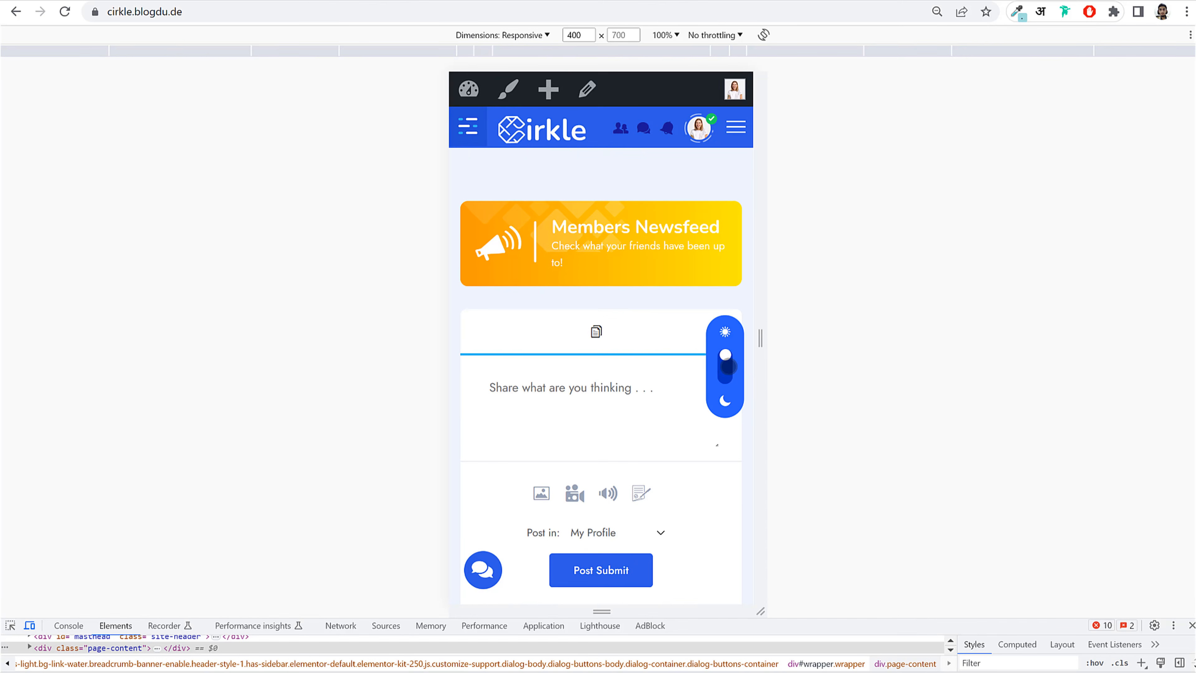
{"action": "left_click", "coordinate": [725, 366]}
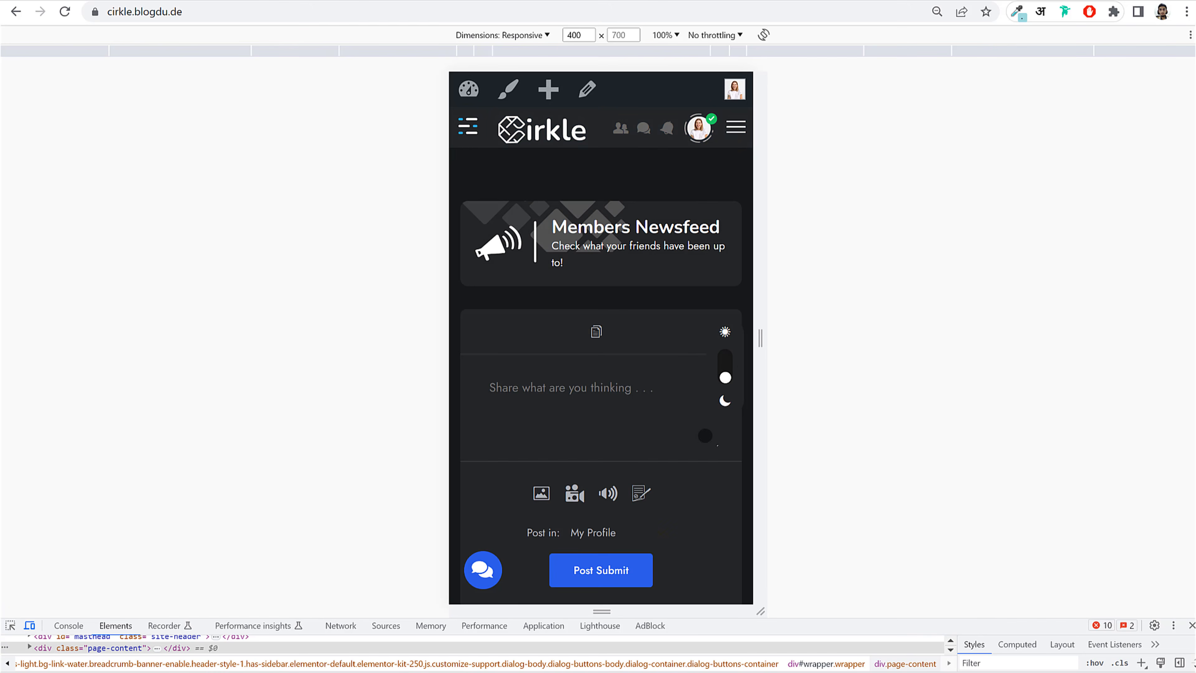
Step: Return the mobile homepage to light mode and scroll through the feed
{"action": "scroll", "coordinate": [705, 435], "scroll_direction": "down", "scroll_amount": 15}
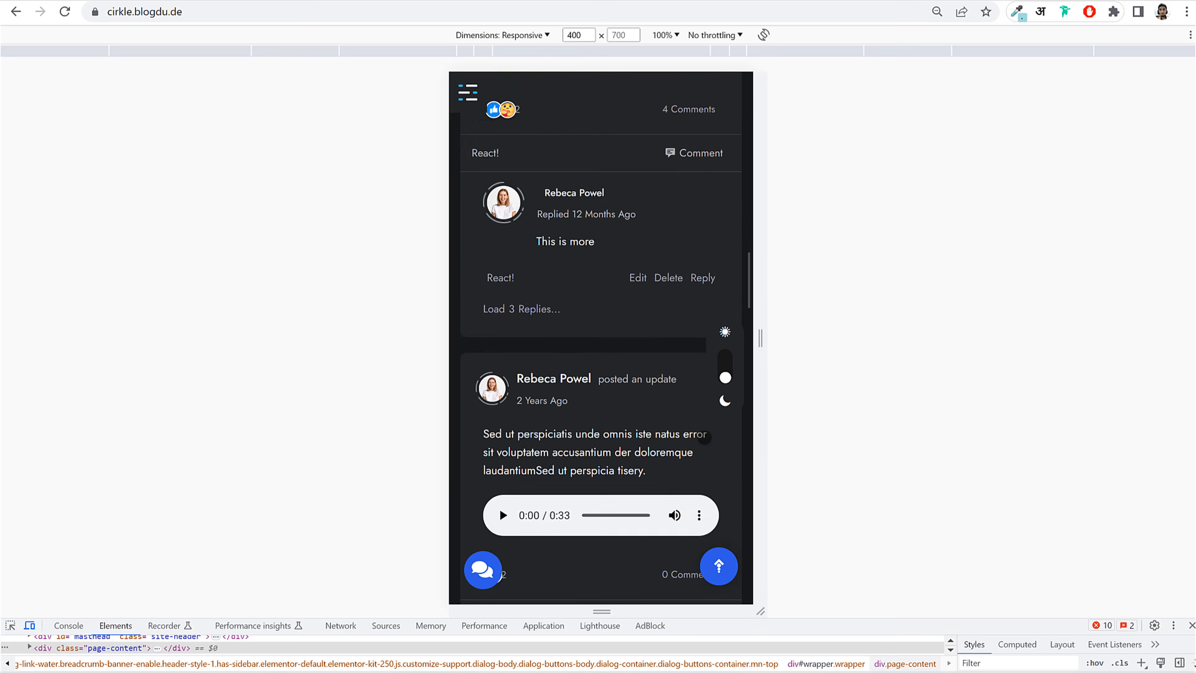
{"action": "scroll", "coordinate": [705, 437], "scroll_direction": "up", "scroll_amount": 15}
{"action": "left_click", "coordinate": [728, 372]}
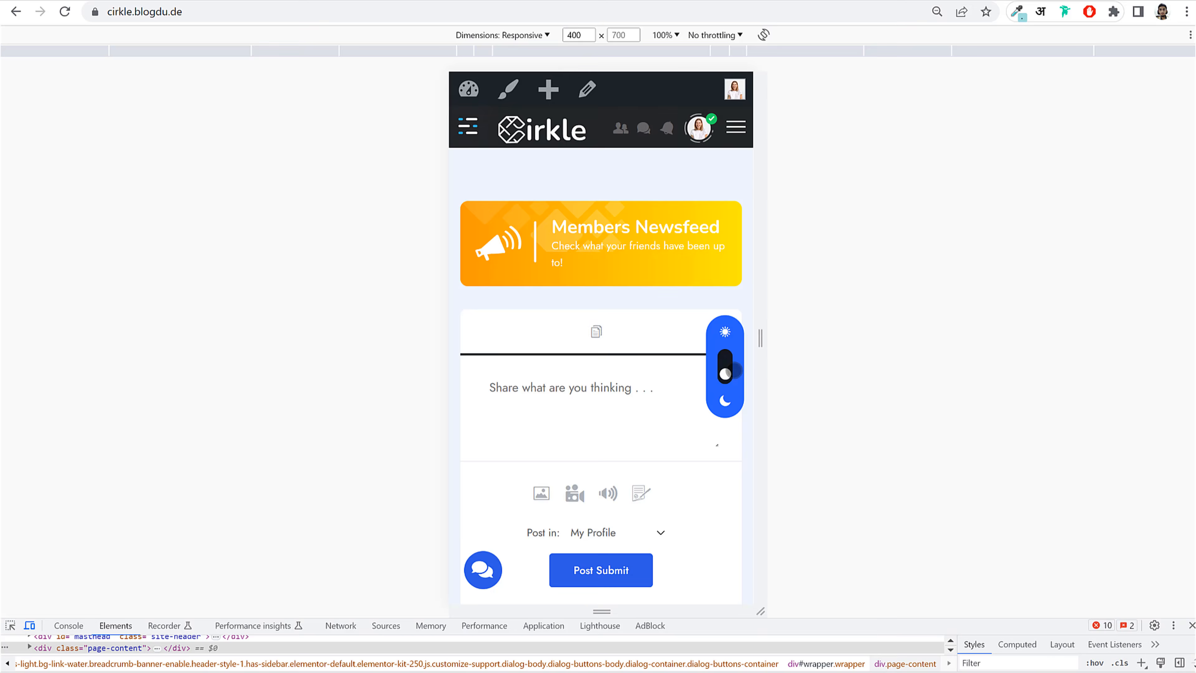
{"action": "scroll", "coordinate": [686, 416], "scroll_direction": "down", "scroll_amount": 10}
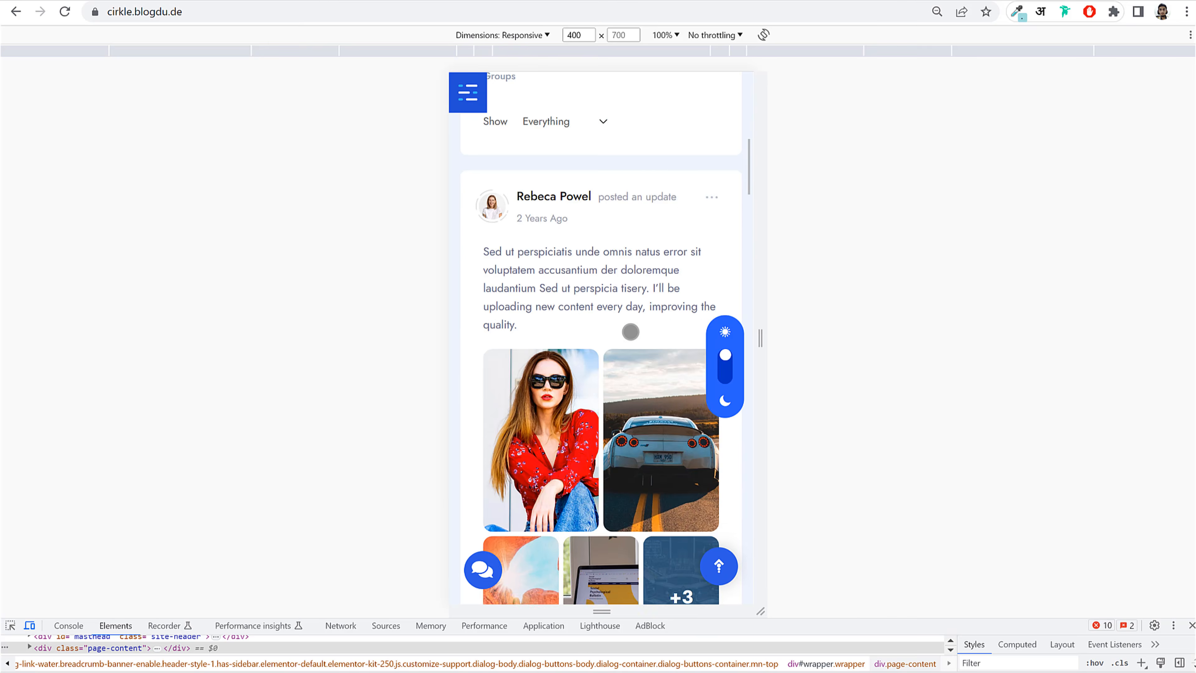
{"action": "scroll", "coordinate": [631, 331], "scroll_direction": "down", "scroll_amount": 12}
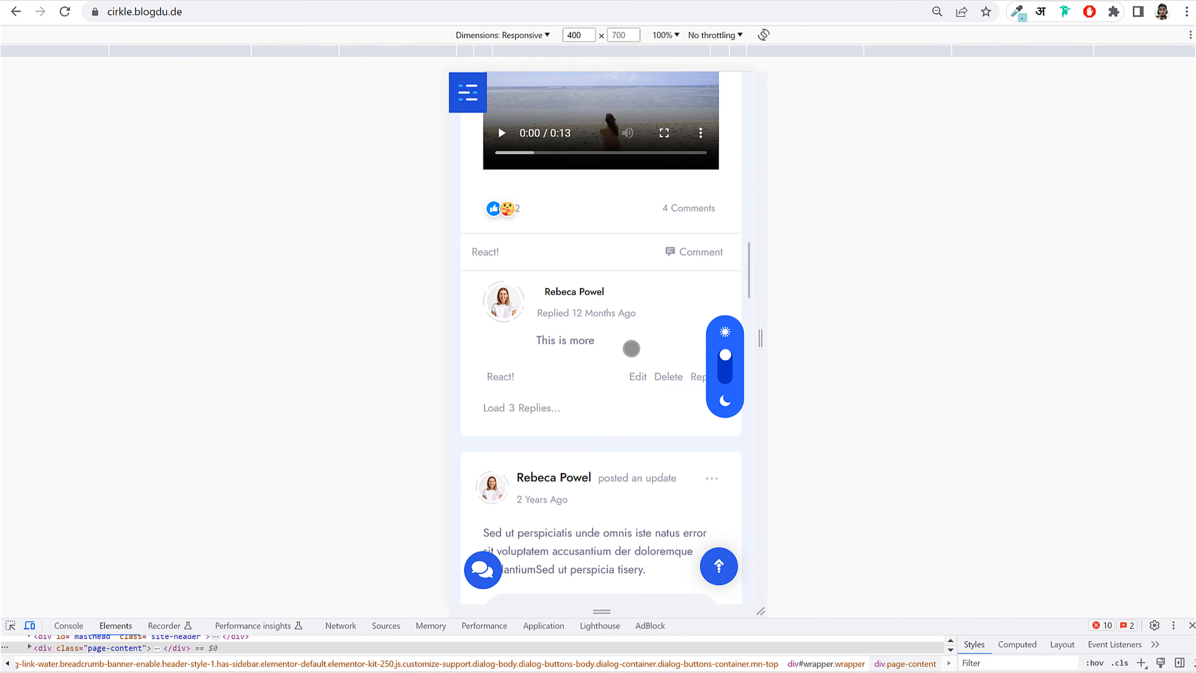
{"action": "scroll", "coordinate": [632, 354], "scroll_direction": "up", "scroll_amount": 8}
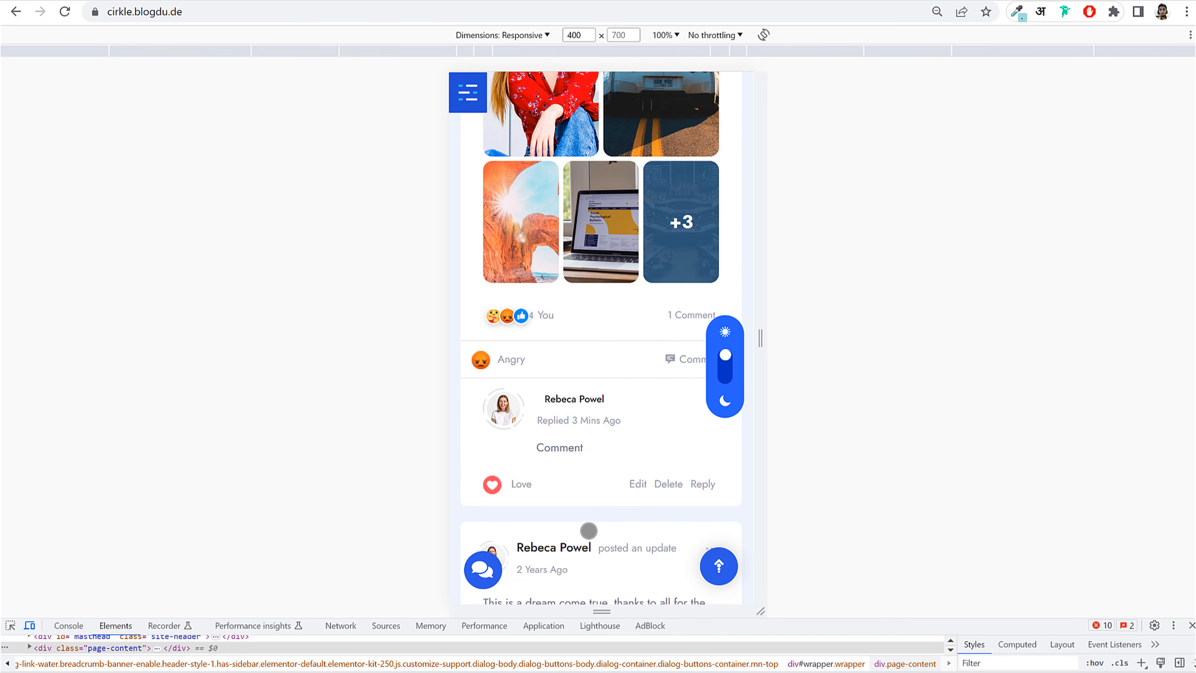
{"action": "scroll", "coordinate": [596, 537], "scroll_direction": "up", "scroll_amount": 10}
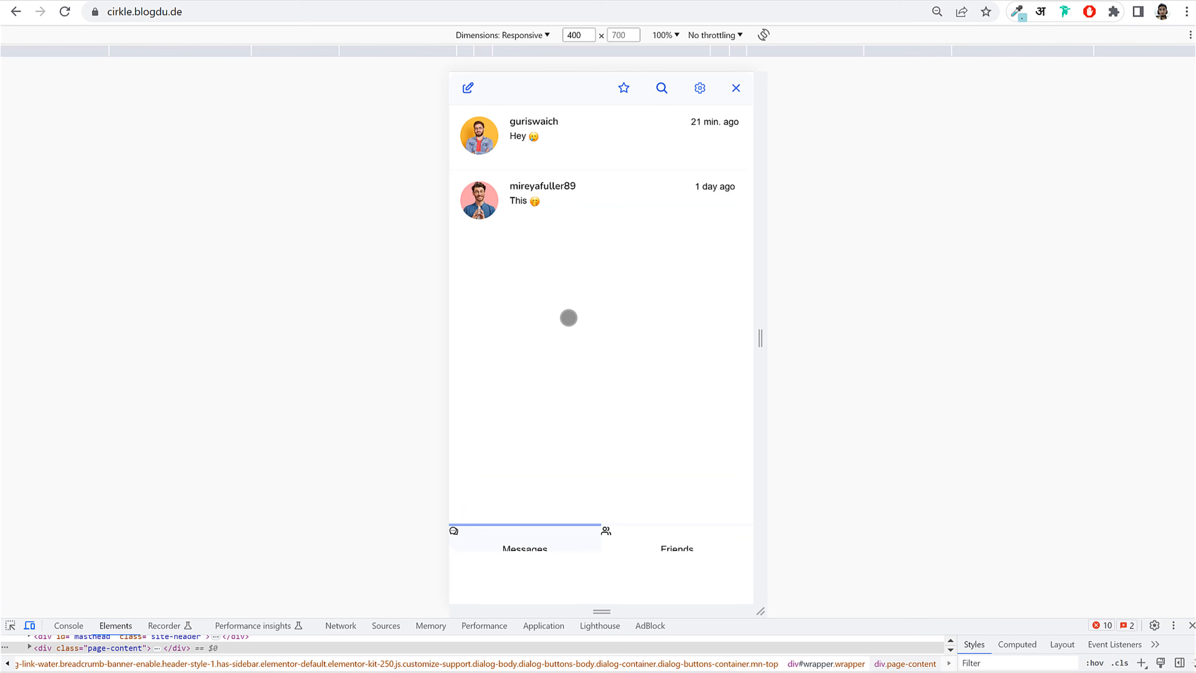
Step: Send 'Hey' in the second chat, return to the chat list, and exit the mobile preview
{"action": "left_click", "coordinate": [570, 201]}
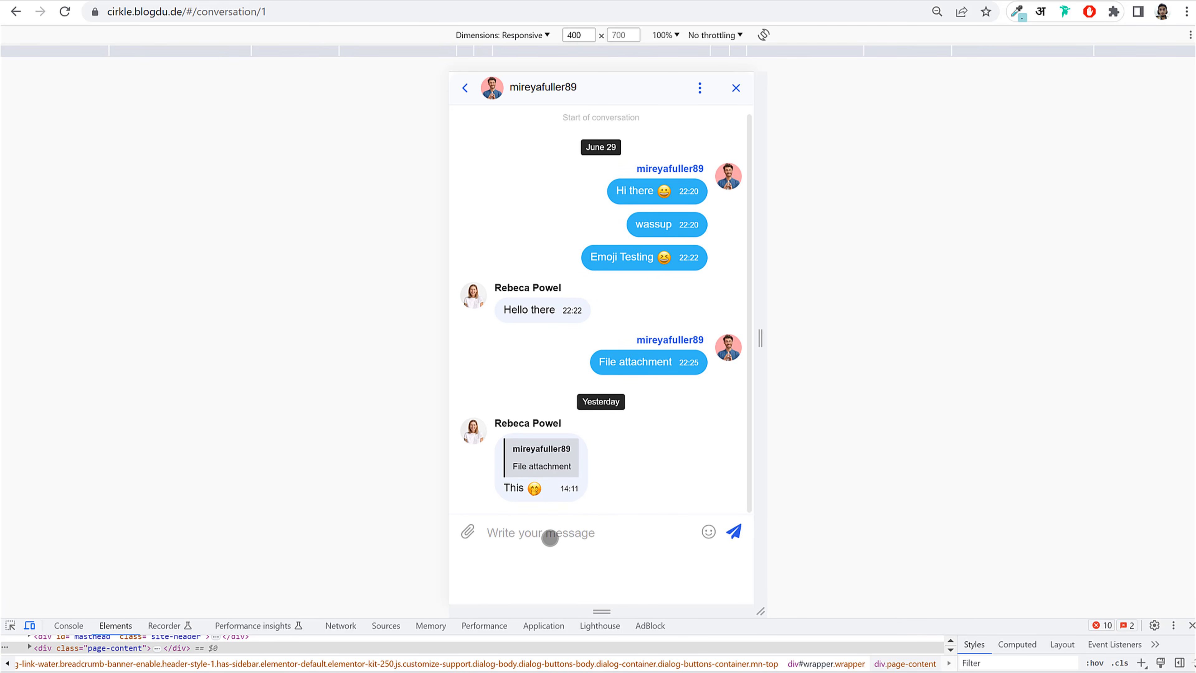
{"action": "left_click", "coordinate": [549, 538]}
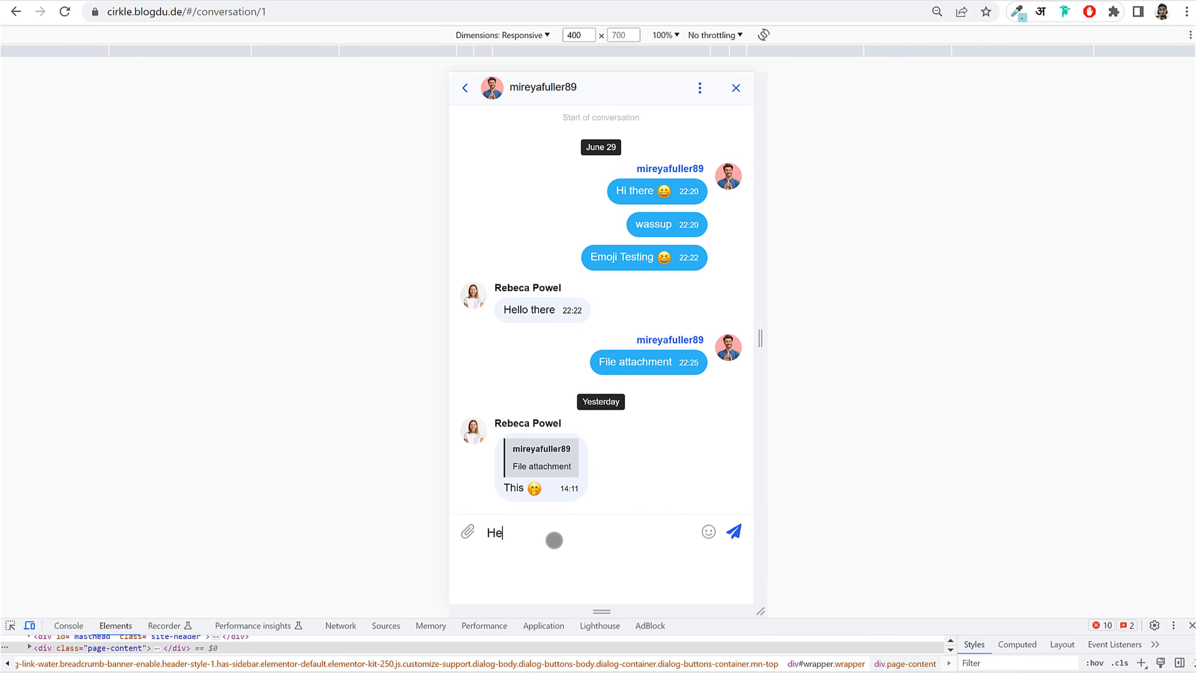
{"action": "left_click", "coordinate": [708, 531]}
{"action": "left_click", "coordinate": [467, 531]}
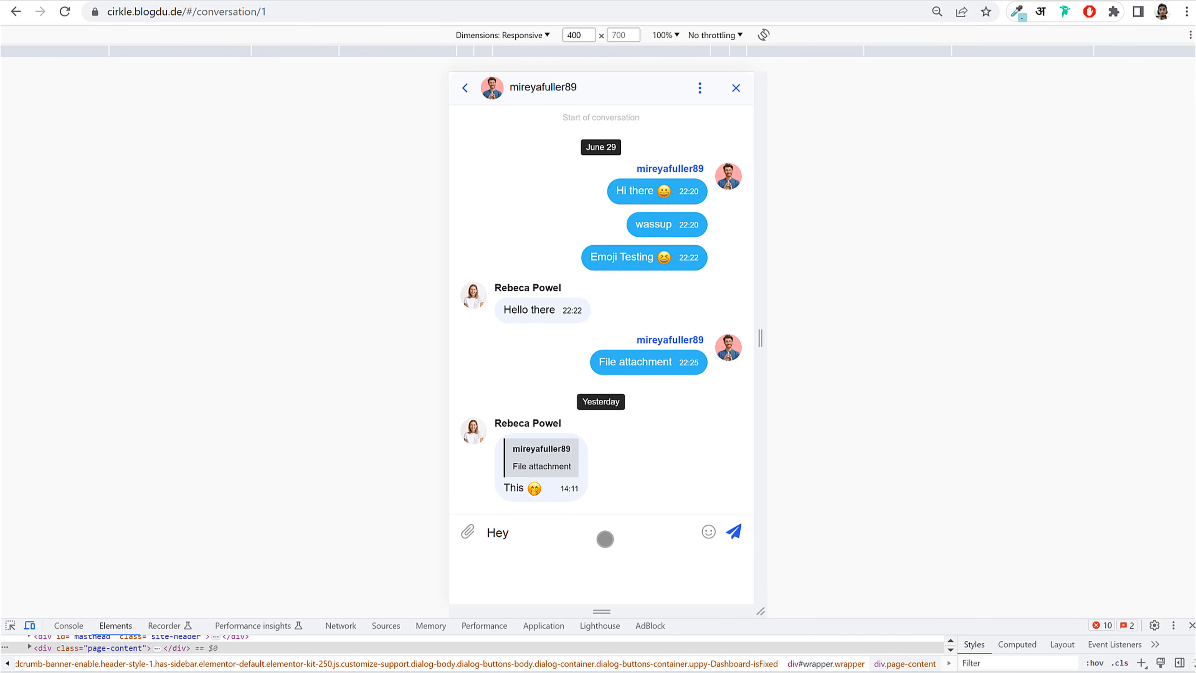
{"action": "left_click", "coordinate": [733, 532]}
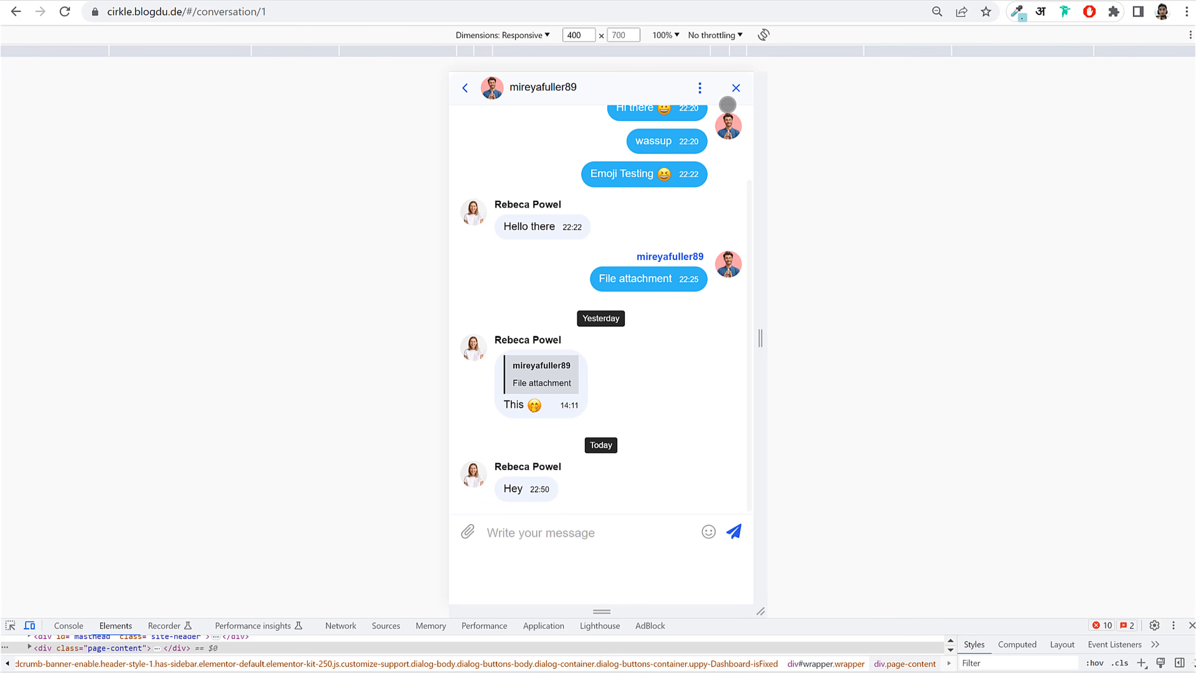
{"action": "left_click", "coordinate": [466, 88]}
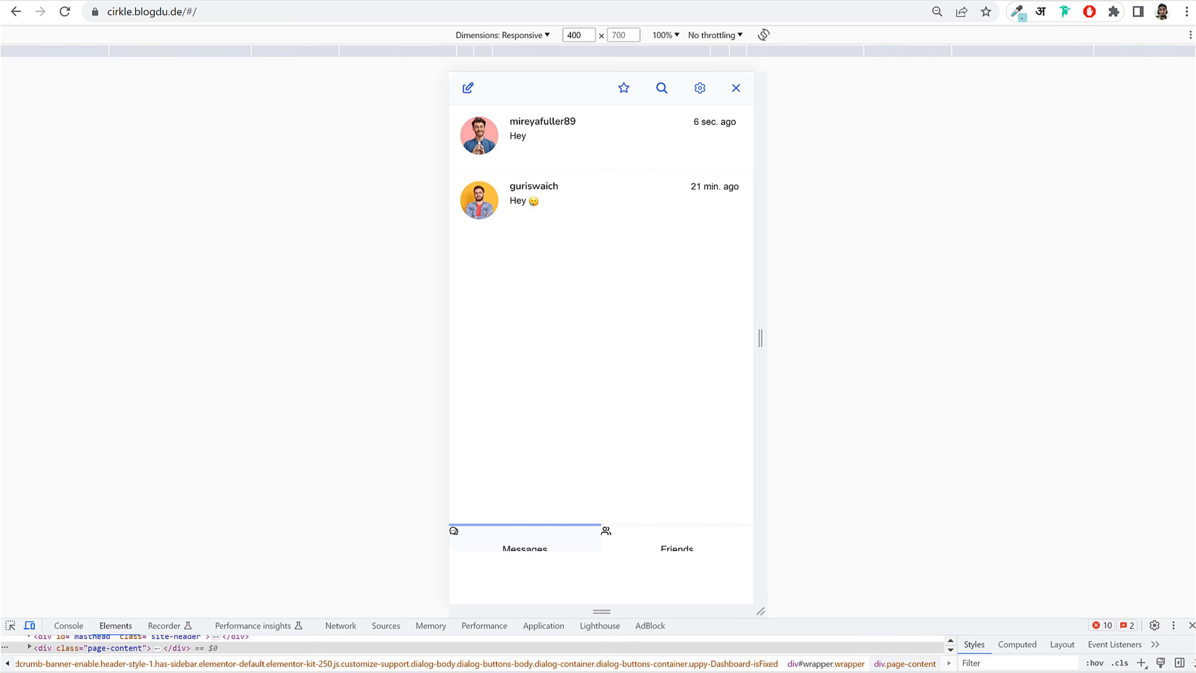
{"action": "left_click", "coordinate": [1192, 625]}
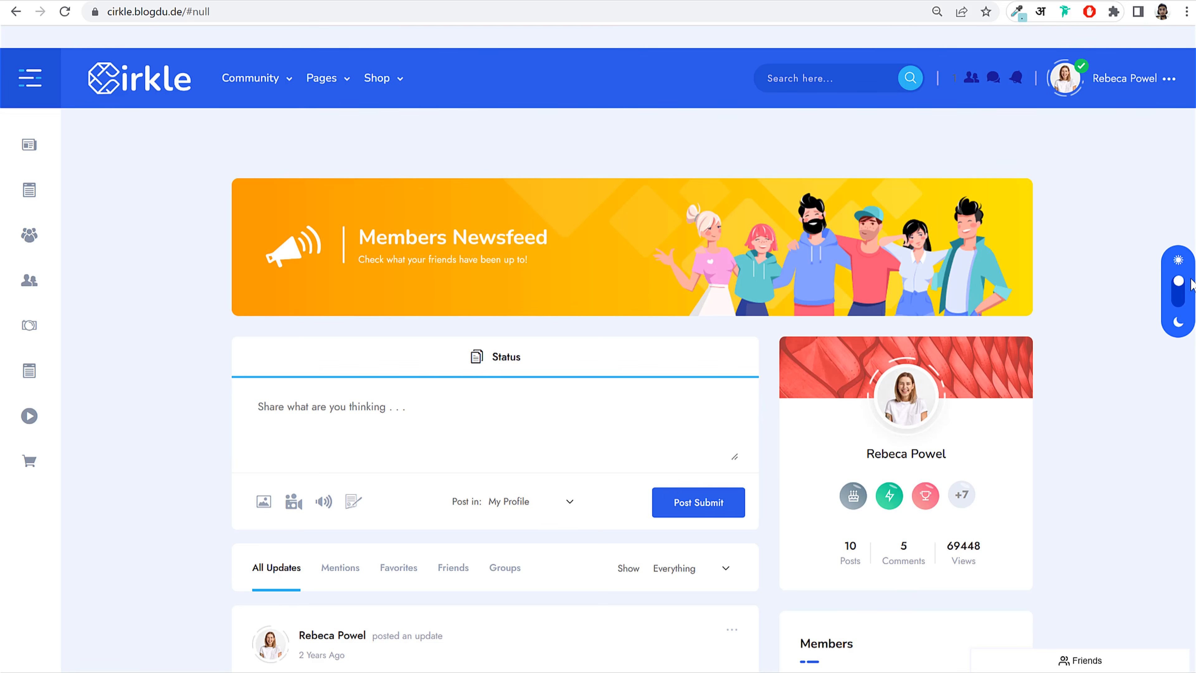
{"action": "left_click", "coordinate": [1186, 287]}
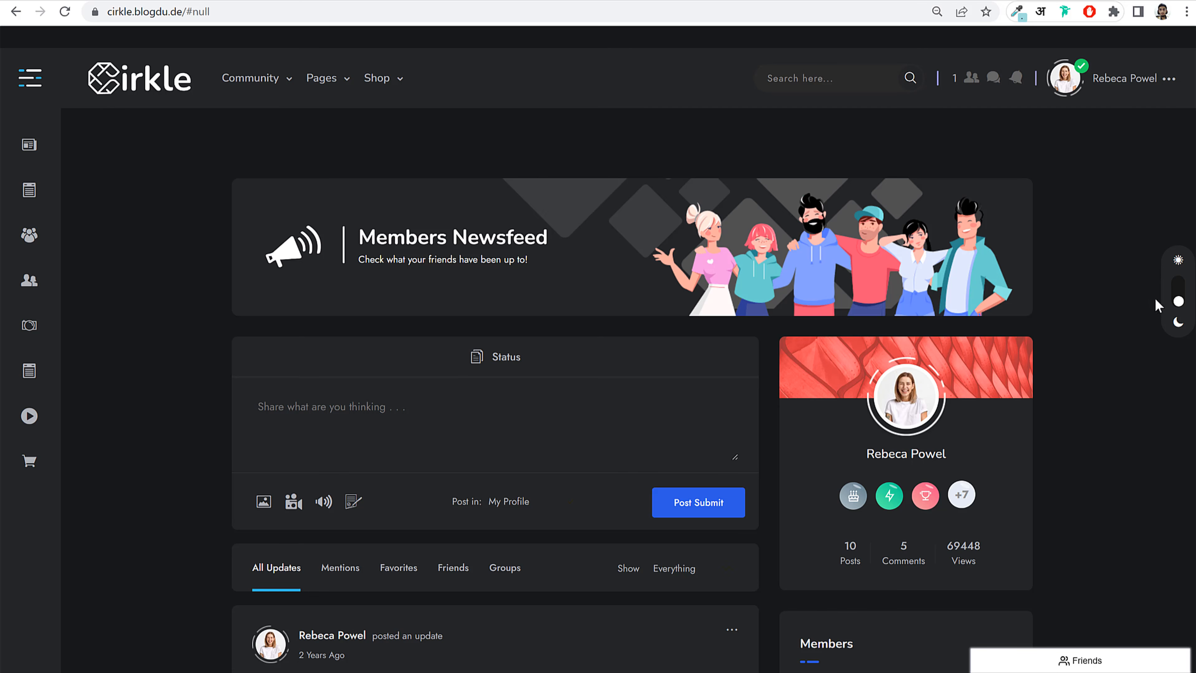
{"action": "left_click", "coordinate": [1176, 299]}
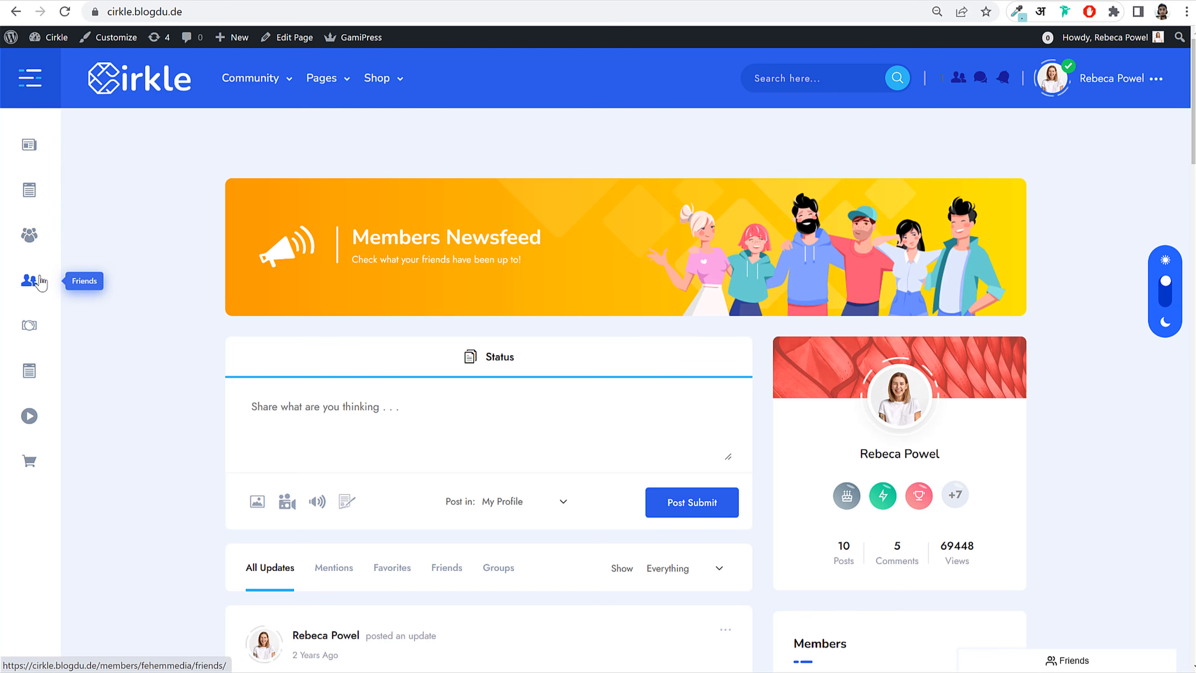
{"action": "left_click", "coordinate": [29, 283]}
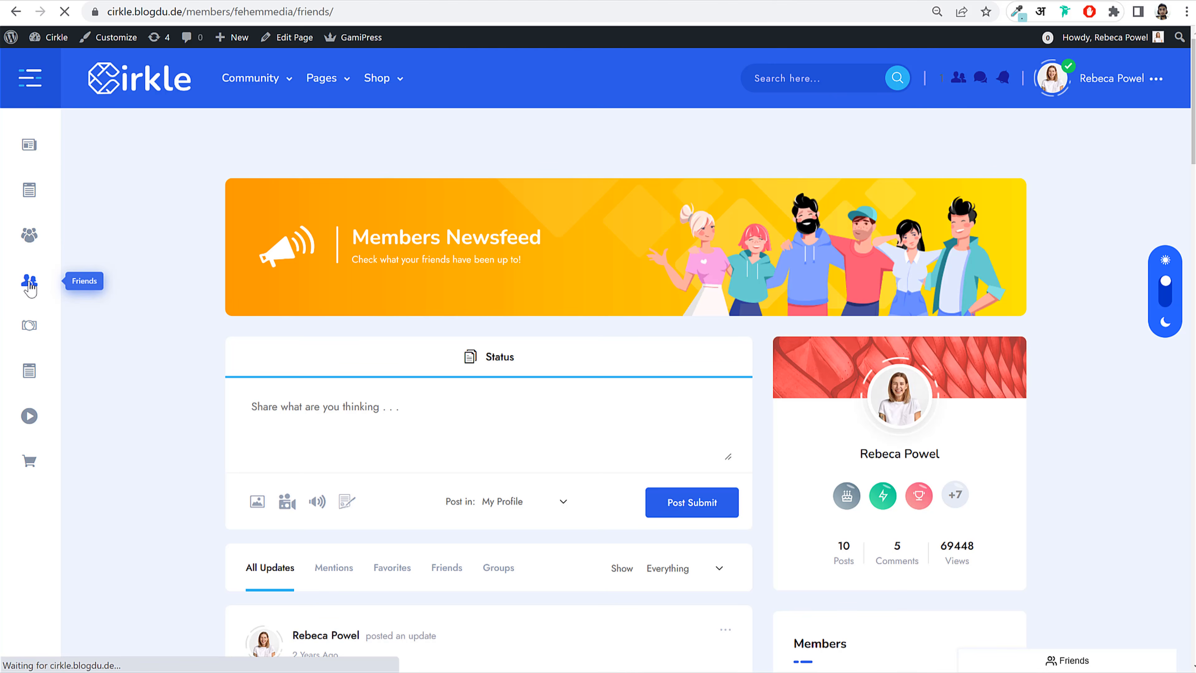
{"action": "scroll", "coordinate": [499, 368], "scroll_direction": "down", "scroll_amount": 5}
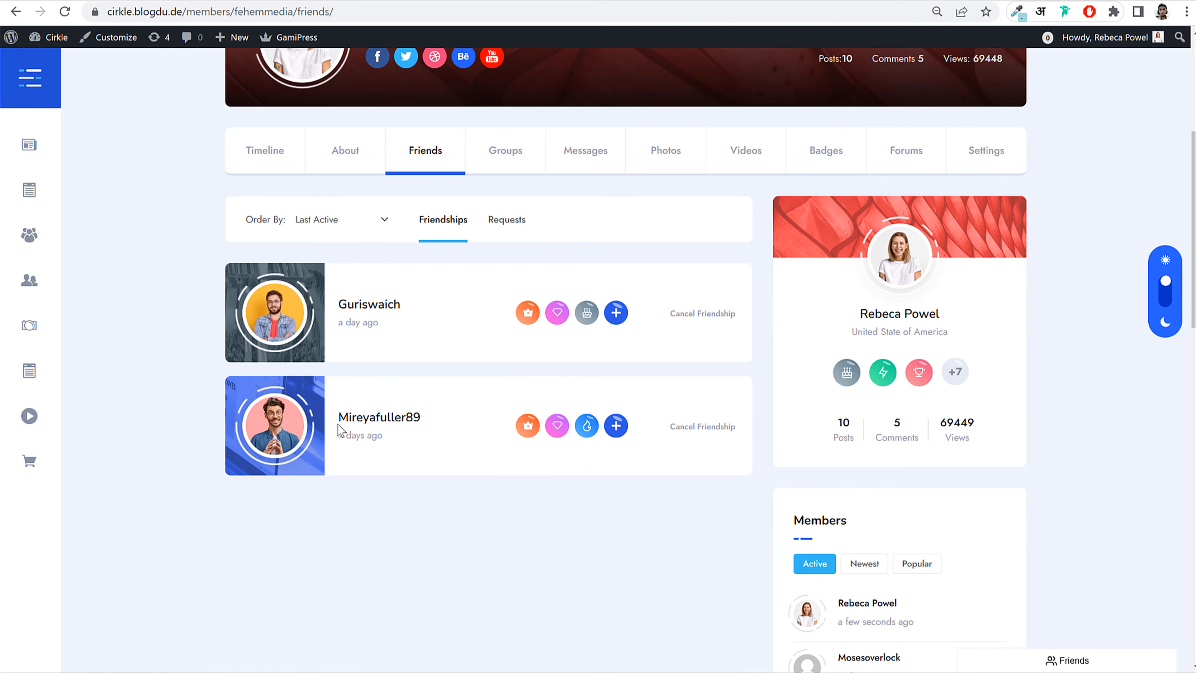
{"action": "scroll", "coordinate": [339, 330], "scroll_direction": "up", "scroll_amount": 5}
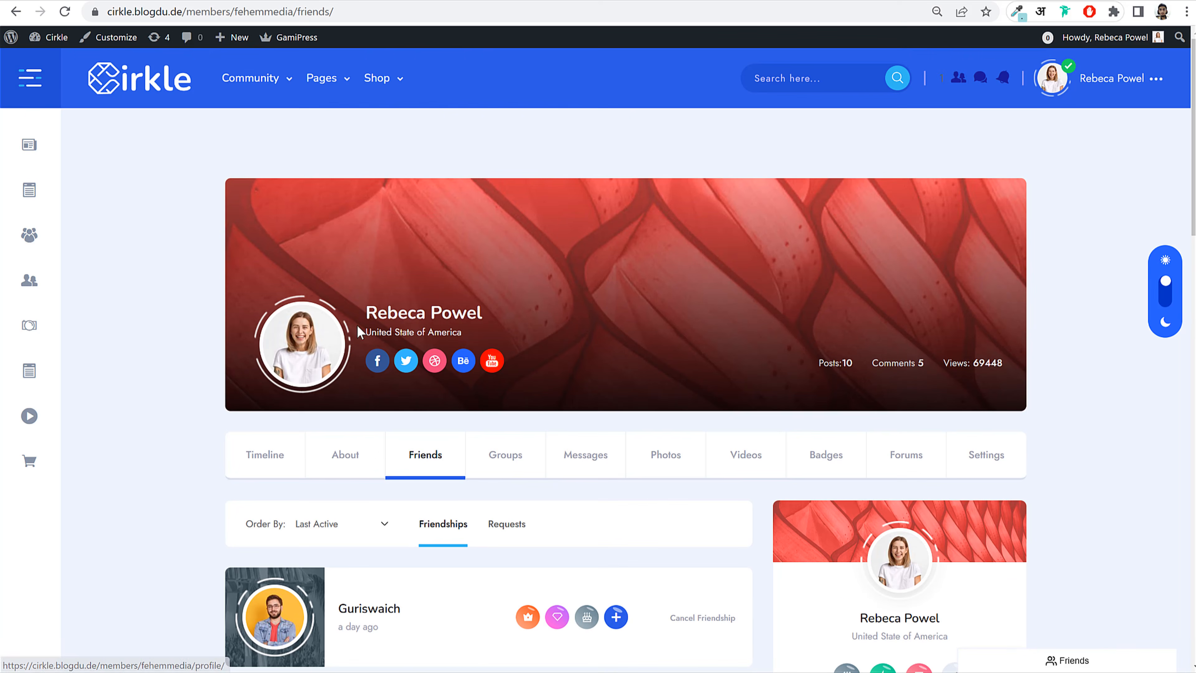
{"action": "scroll", "coordinate": [390, 314], "scroll_direction": "down", "scroll_amount": 6}
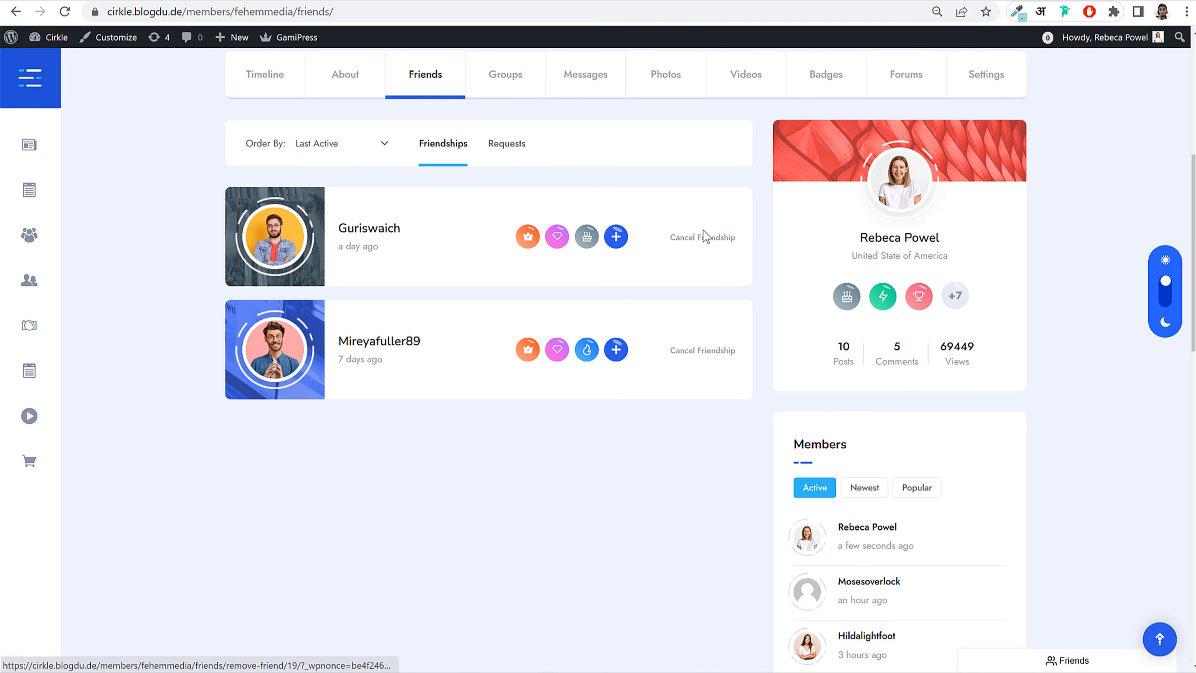
{"action": "scroll", "coordinate": [713, 250], "scroll_direction": "up", "scroll_amount": 8}
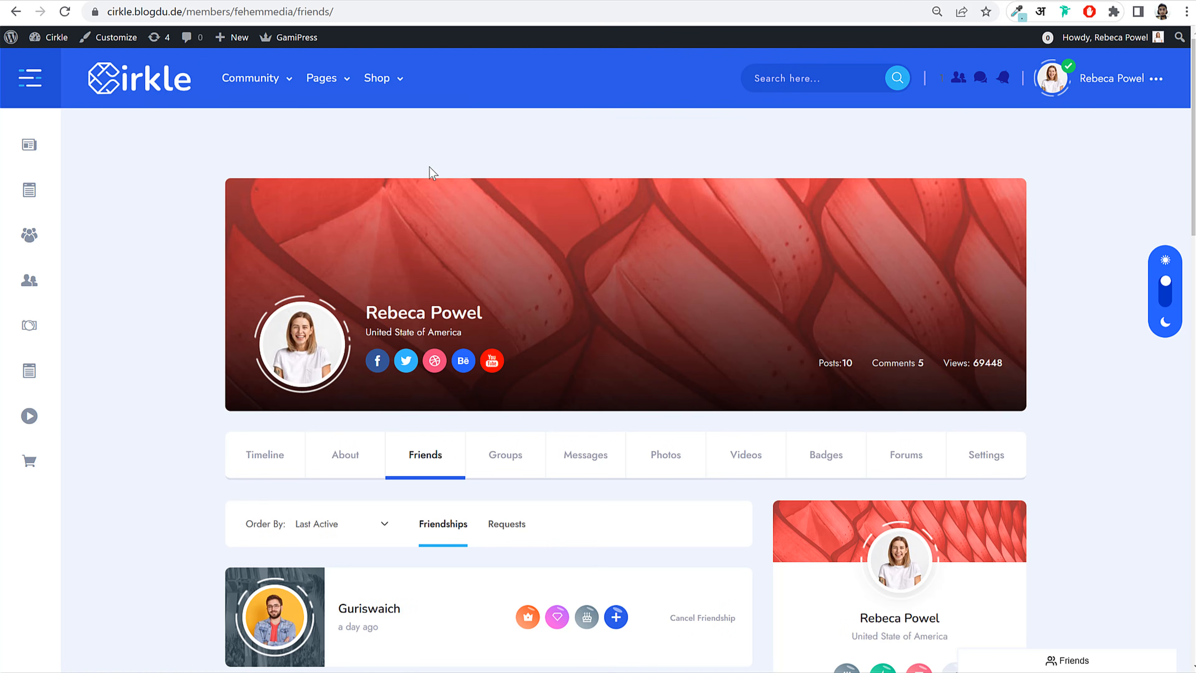
{"action": "left_click", "coordinate": [165, 75]}
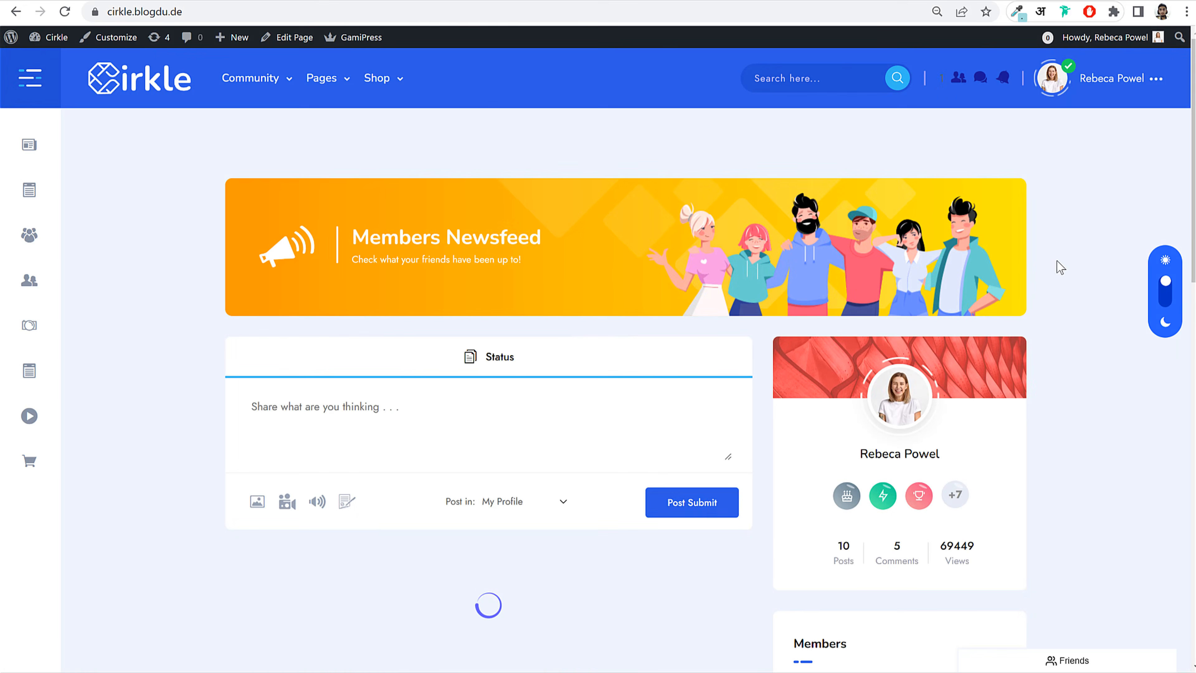
Step: Start an unposted status draft reading 'Type' in the newsfeed composer, then scroll down the feed
{"action": "left_click", "coordinate": [382, 438]}
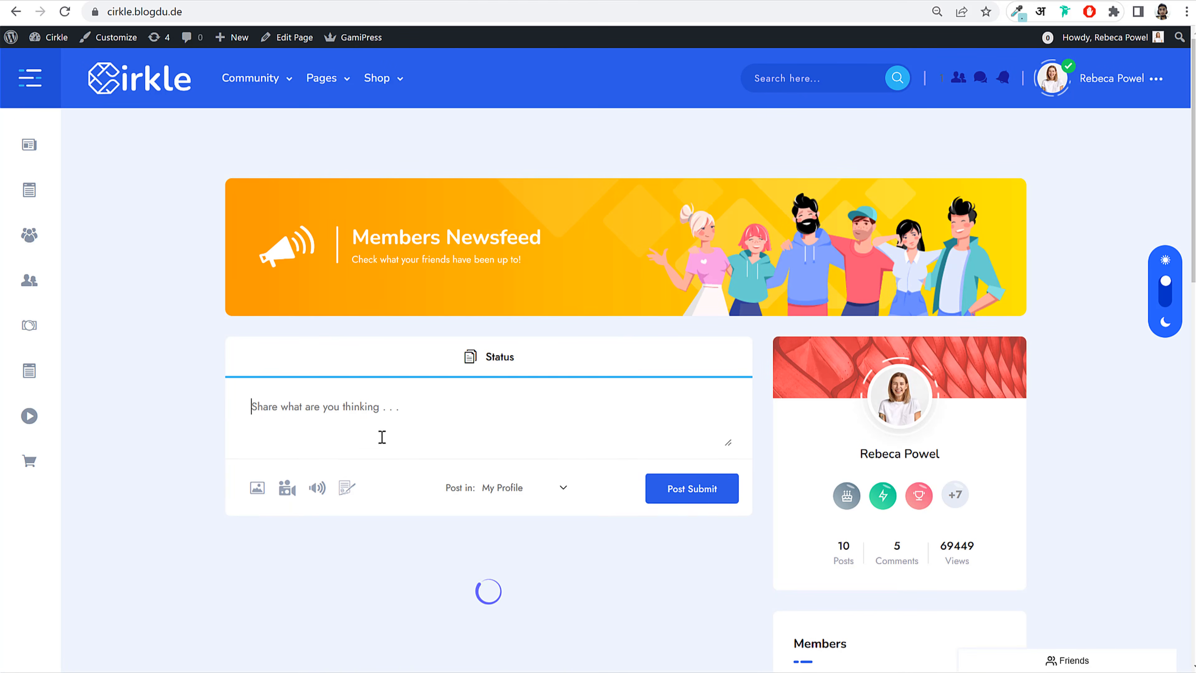
{"action": "type", "text": "Type"}
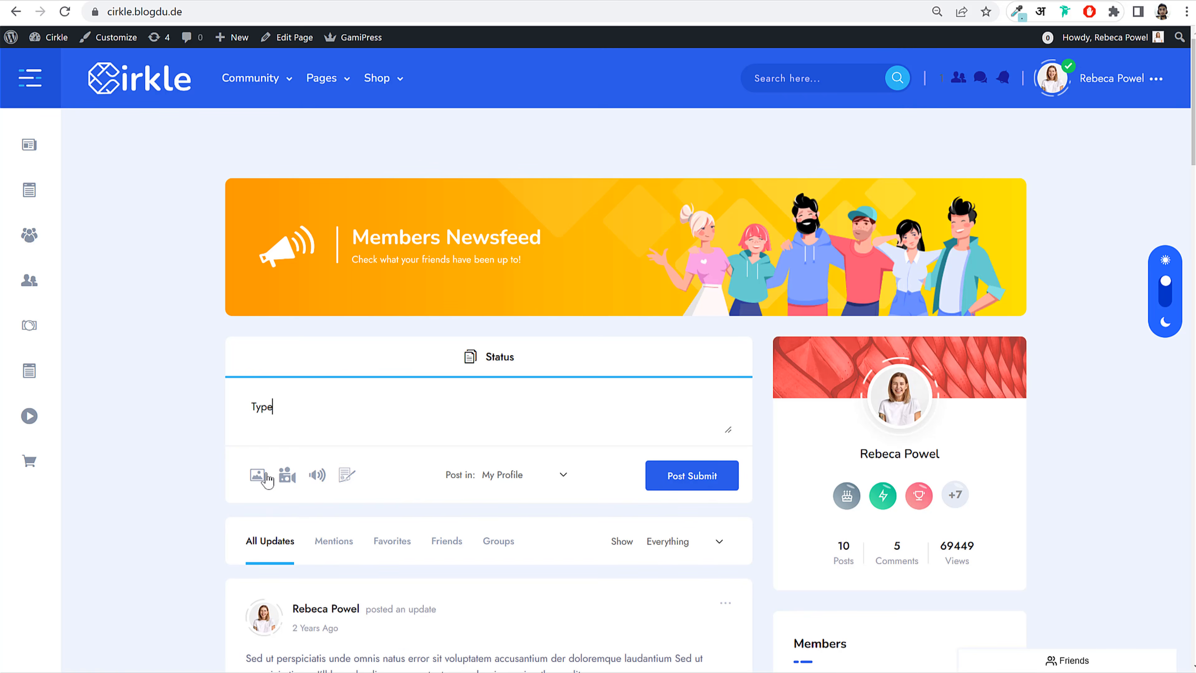
{"action": "scroll", "coordinate": [437, 443], "scroll_direction": "down", "scroll_amount": 2}
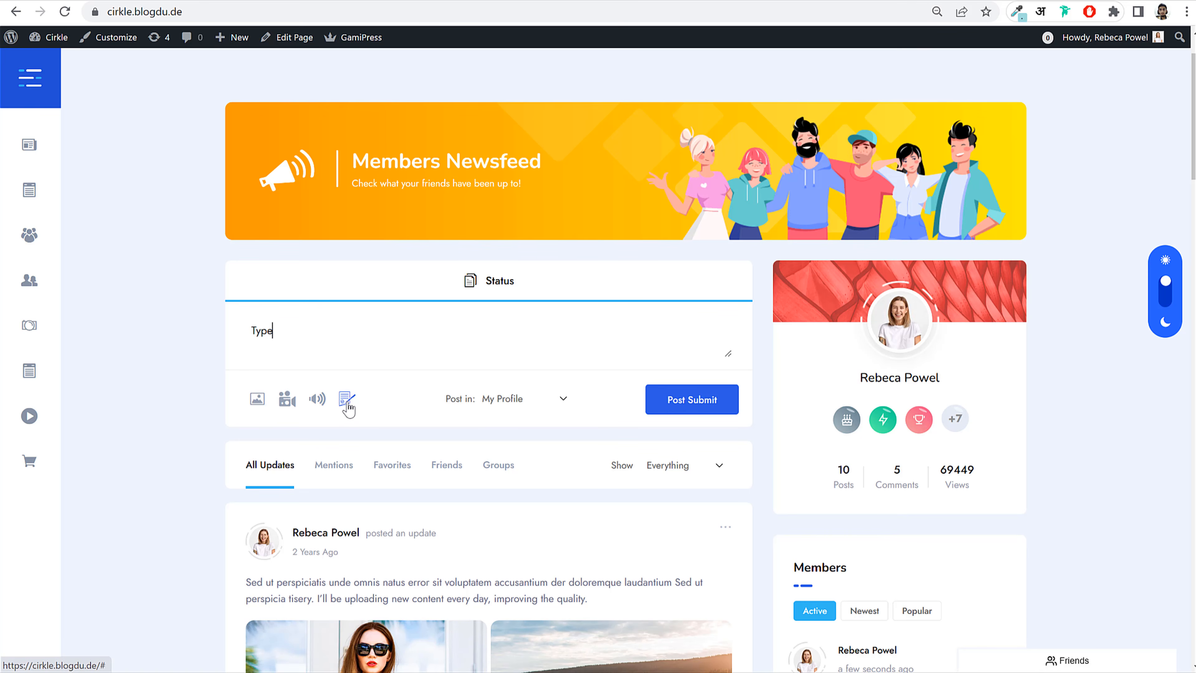
{"action": "left_click", "coordinate": [323, 340]}
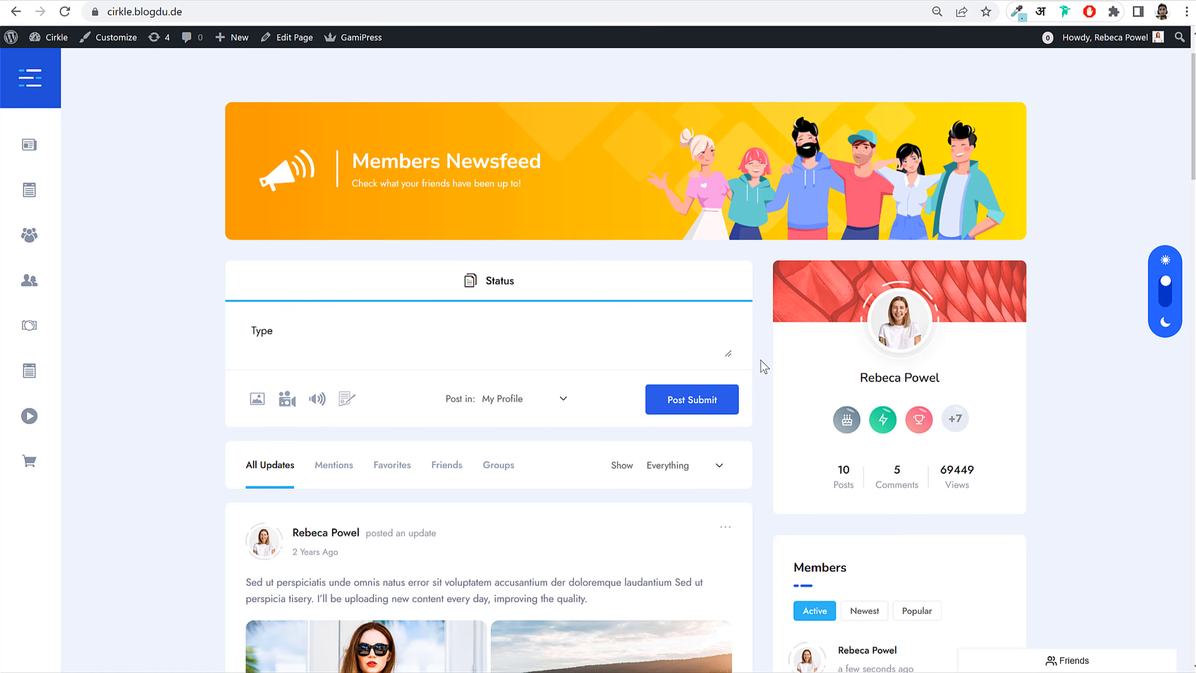
{"action": "scroll", "coordinate": [768, 378], "scroll_direction": "down", "scroll_amount": 1}
{"action": "scroll", "coordinate": [768, 379], "scroll_direction": "down", "scroll_amount": 5}
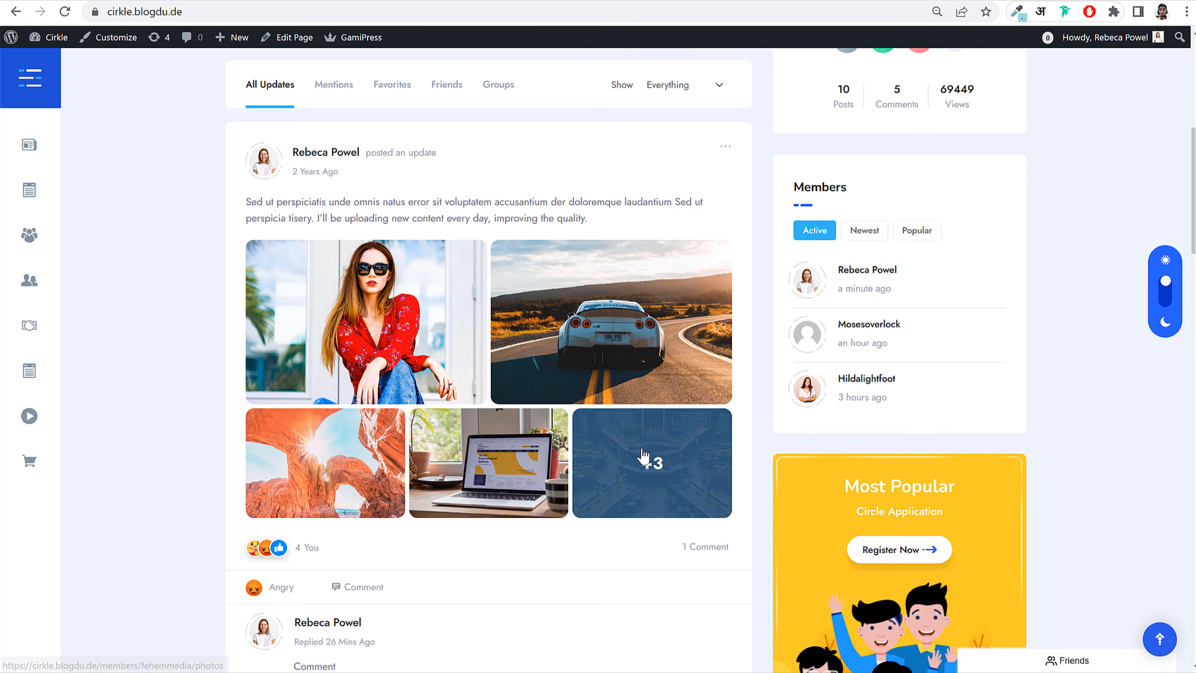
Step: Change the photo post's reaction from Angry to Funny
{"action": "scroll", "coordinate": [643, 456], "scroll_direction": "down", "scroll_amount": 2}
{"action": "mouse_move", "coordinate": [264, 513]}
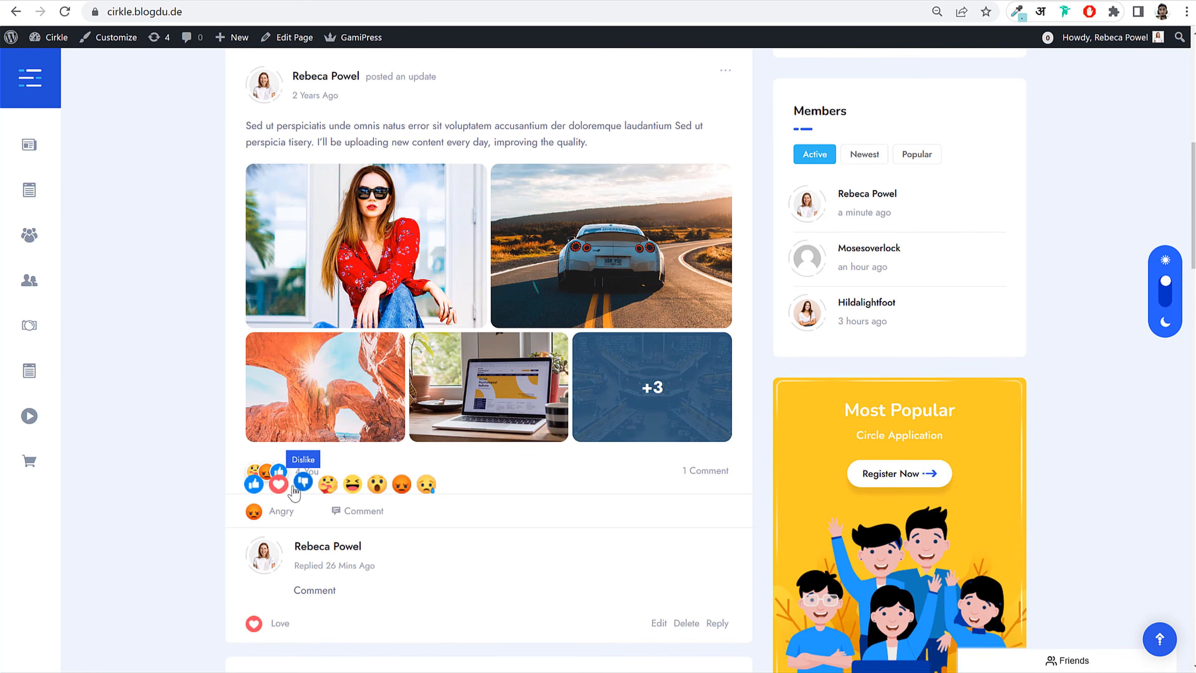
{"action": "left_click", "coordinate": [353, 486]}
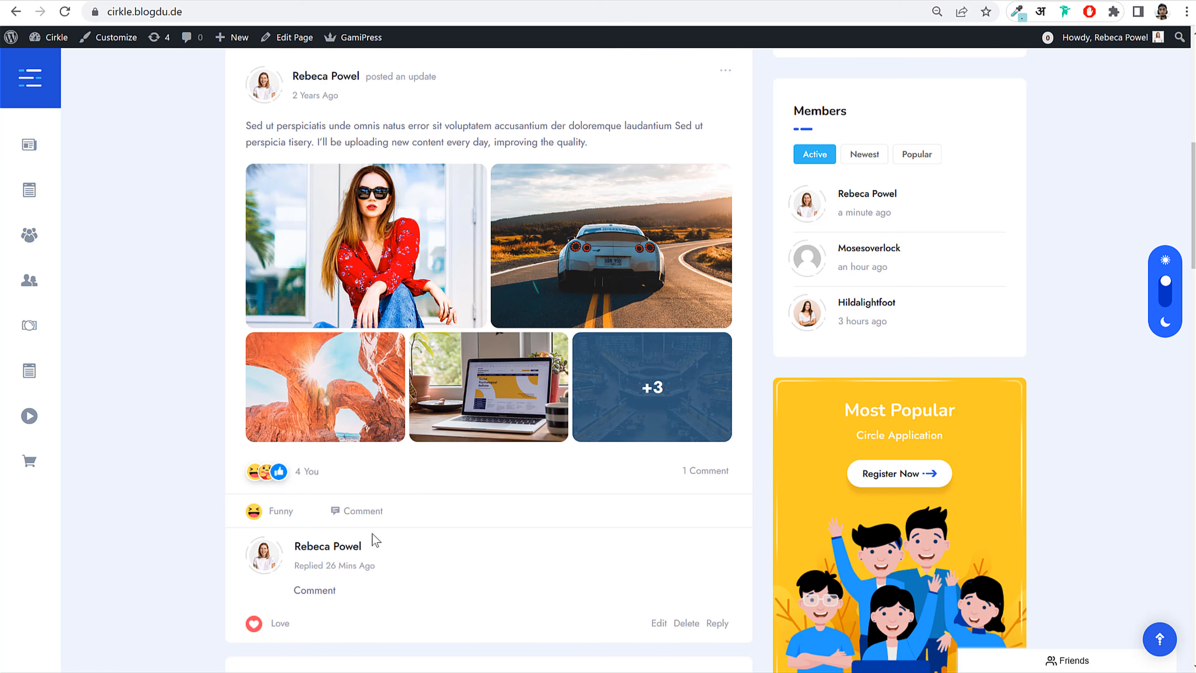
Step: Play the beach video post briefly, then stop it
{"action": "scroll", "coordinate": [319, 593], "scroll_direction": "down", "scroll_amount": 3}
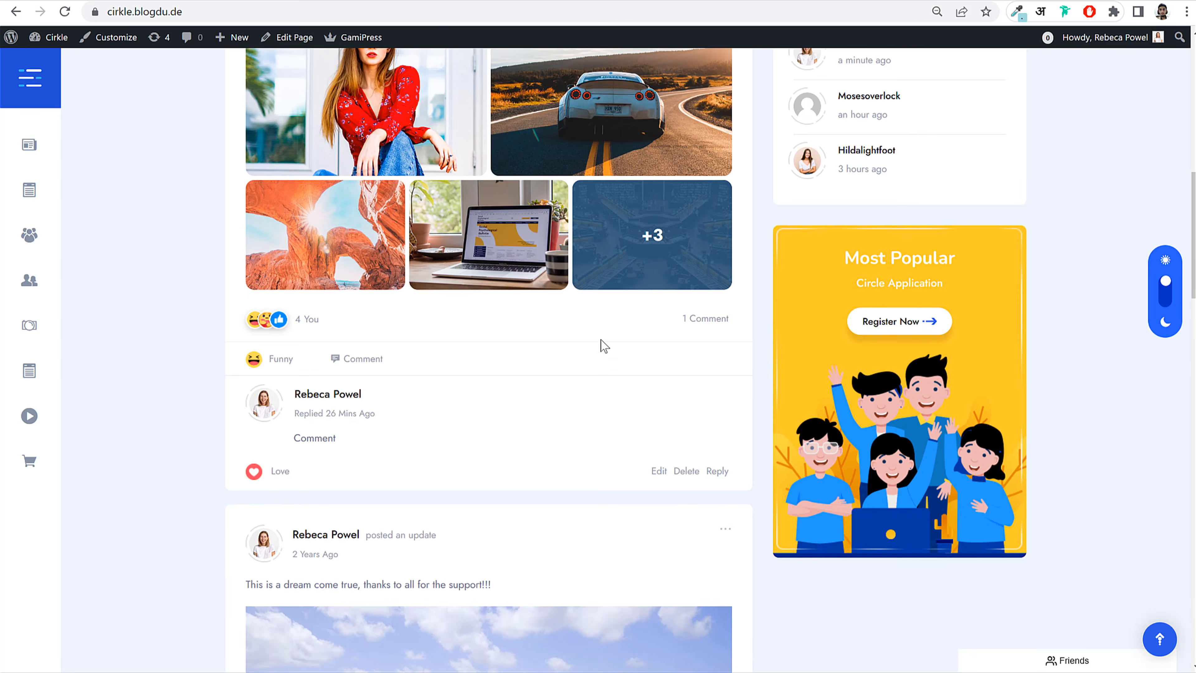
{"action": "scroll", "coordinate": [607, 419], "scroll_direction": "down", "scroll_amount": 9}
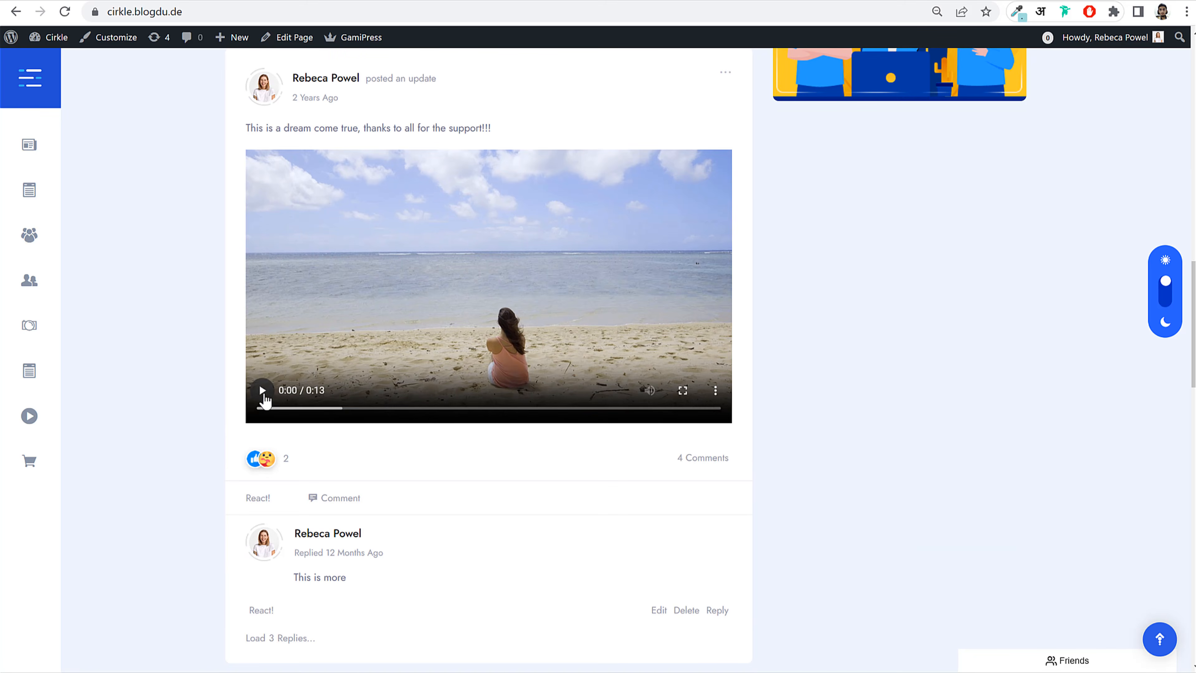
{"action": "left_click", "coordinate": [262, 390]}
{"action": "left_click", "coordinate": [263, 391]}
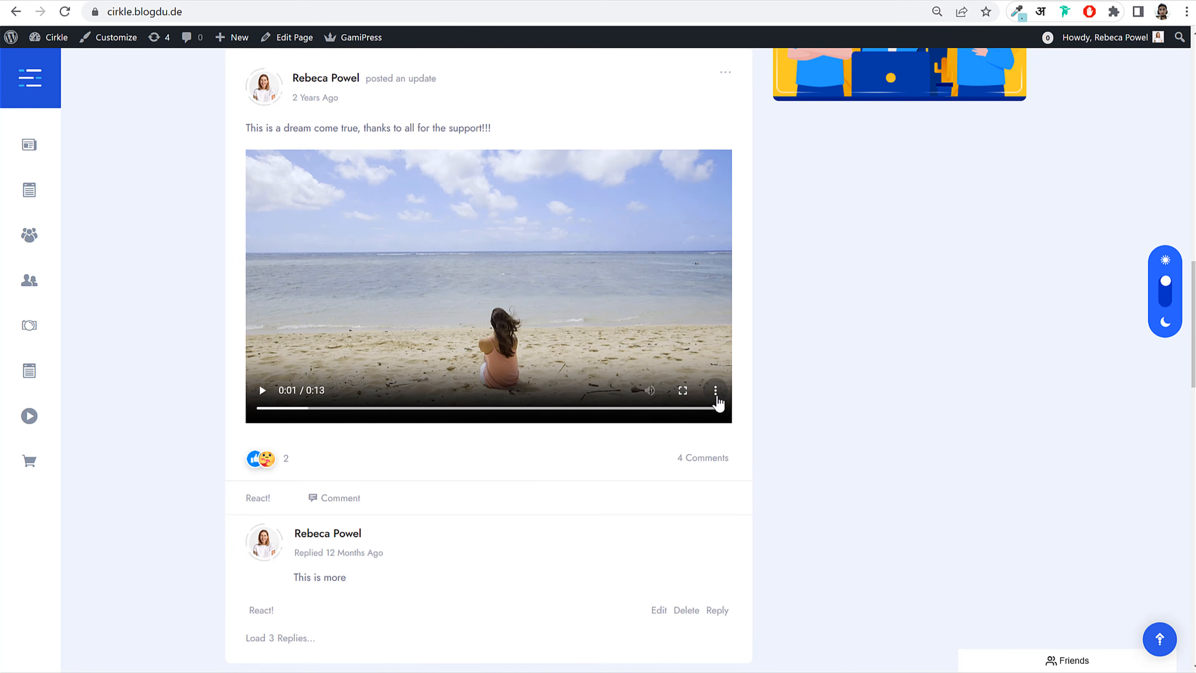
Step: React to the beach video post with Haha
{"action": "mouse_move", "coordinate": [267, 499]}
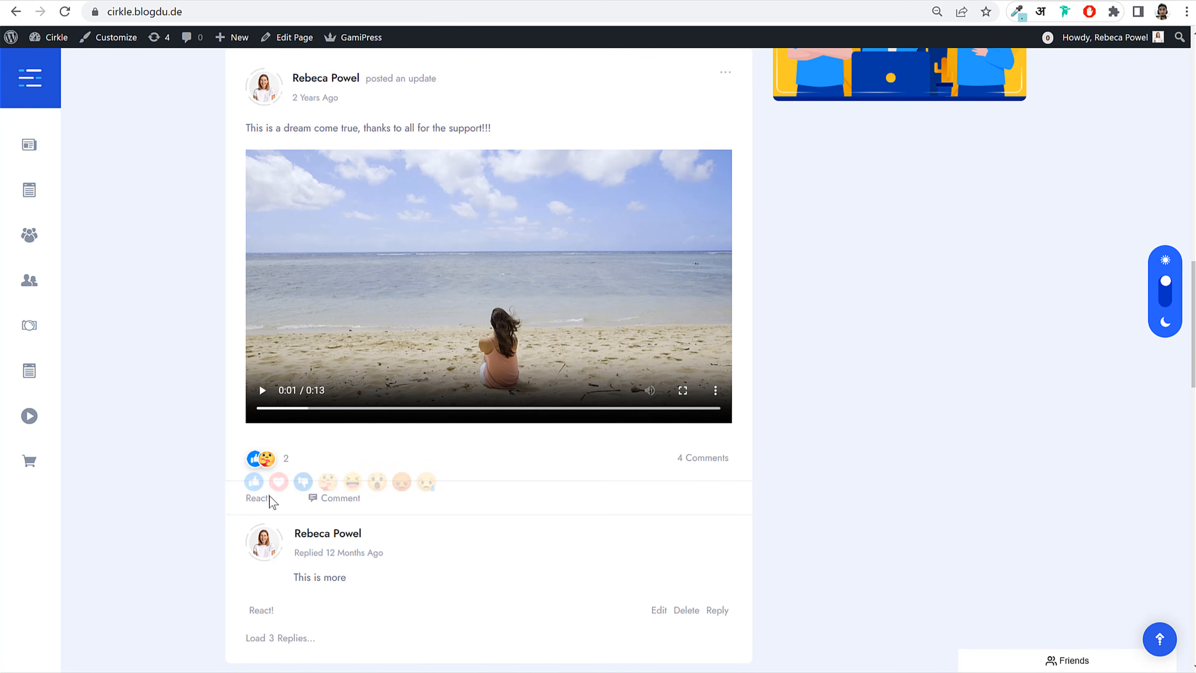
{"action": "left_click", "coordinate": [348, 473]}
{"action": "scroll", "coordinate": [551, 543], "scroll_direction": "down", "scroll_amount": 9}
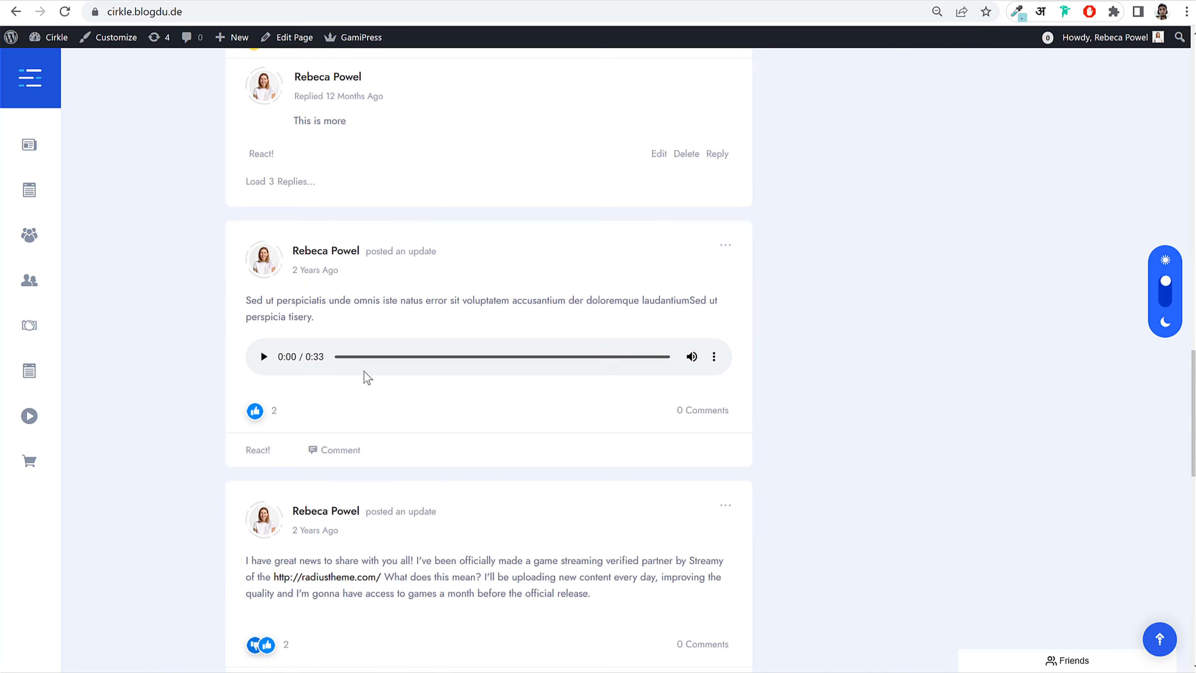
{"action": "scroll", "coordinate": [545, 417], "scroll_direction": "down", "scroll_amount": 5}
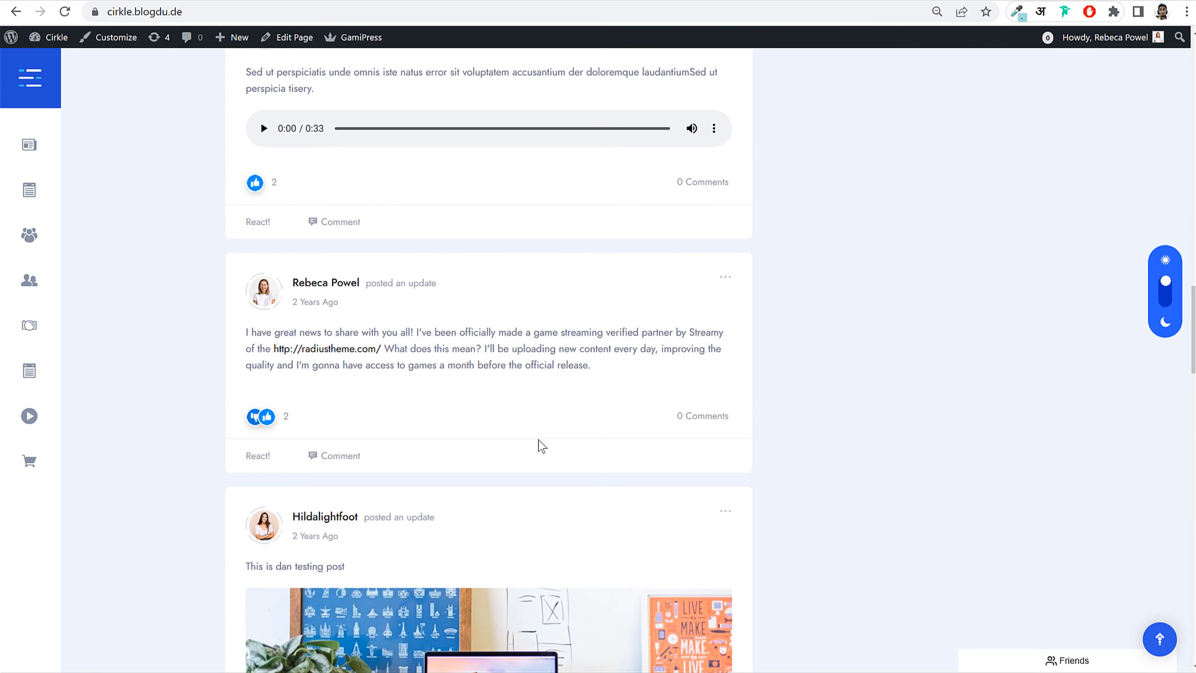
{"action": "scroll", "coordinate": [537, 446], "scroll_direction": "up", "scroll_amount": 3}
{"action": "scroll", "coordinate": [422, 509], "scroll_direction": "up", "scroll_amount": 15}
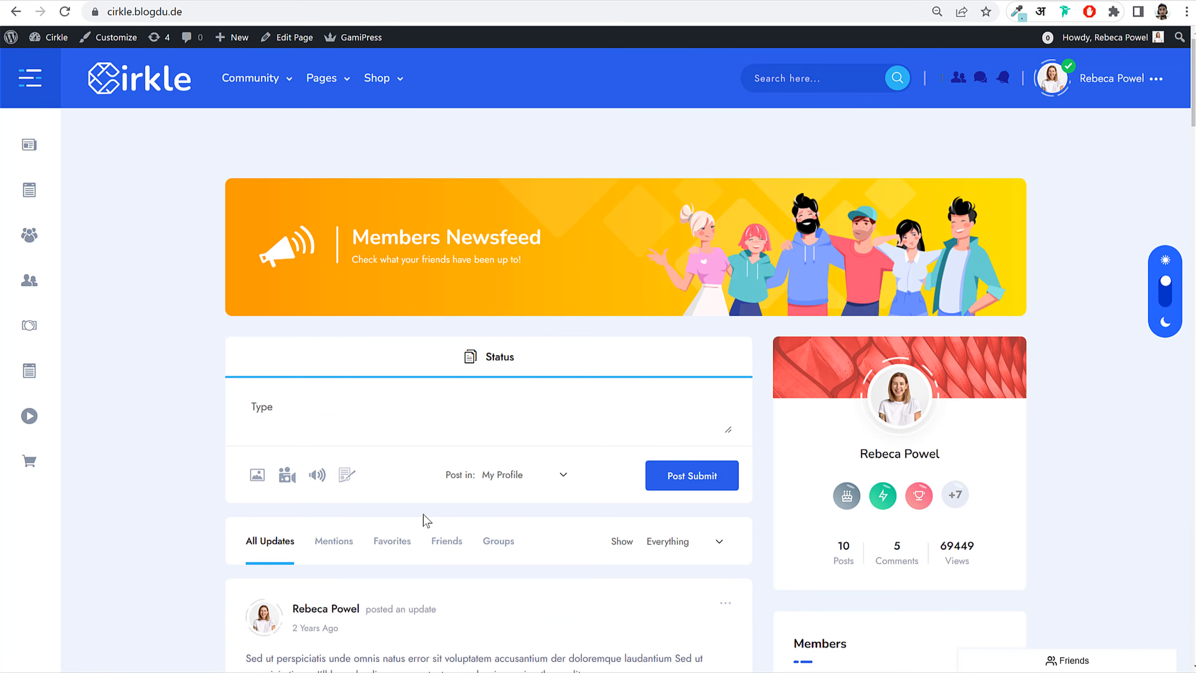
{"action": "scroll", "coordinate": [1017, 321], "scroll_direction": "down", "scroll_amount": 3}
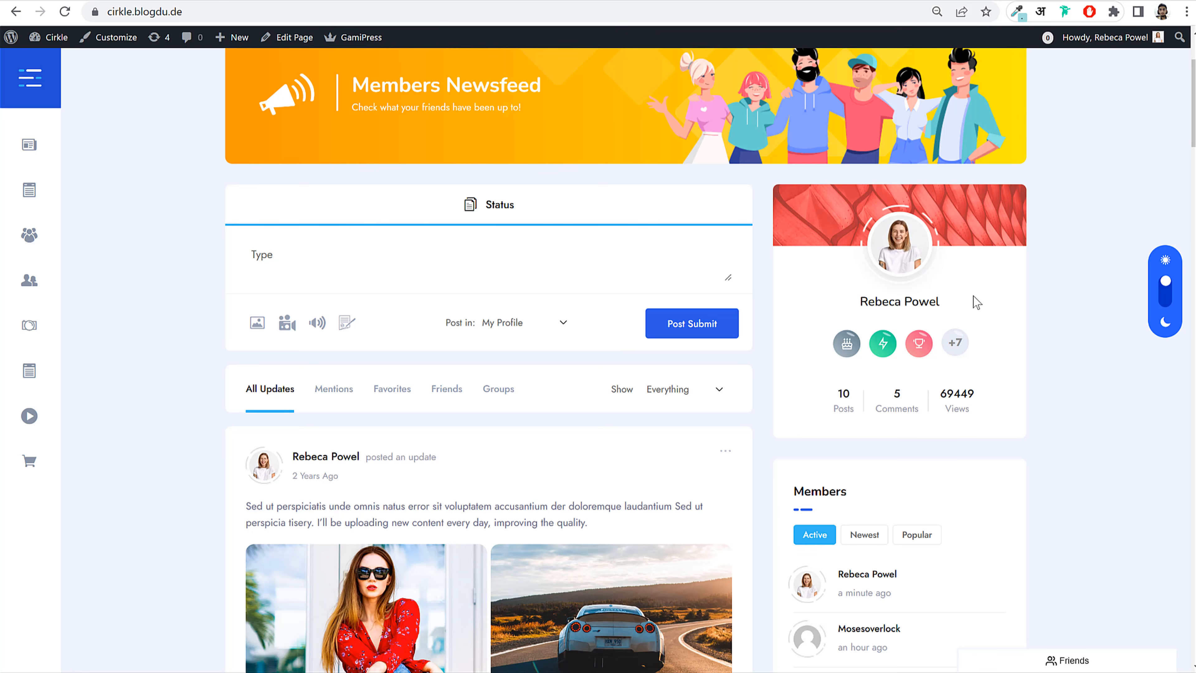
{"action": "scroll", "coordinate": [980, 359], "scroll_direction": "down", "scroll_amount": 1}
{"action": "scroll", "coordinate": [989, 363], "scroll_direction": "down", "scroll_amount": 1}
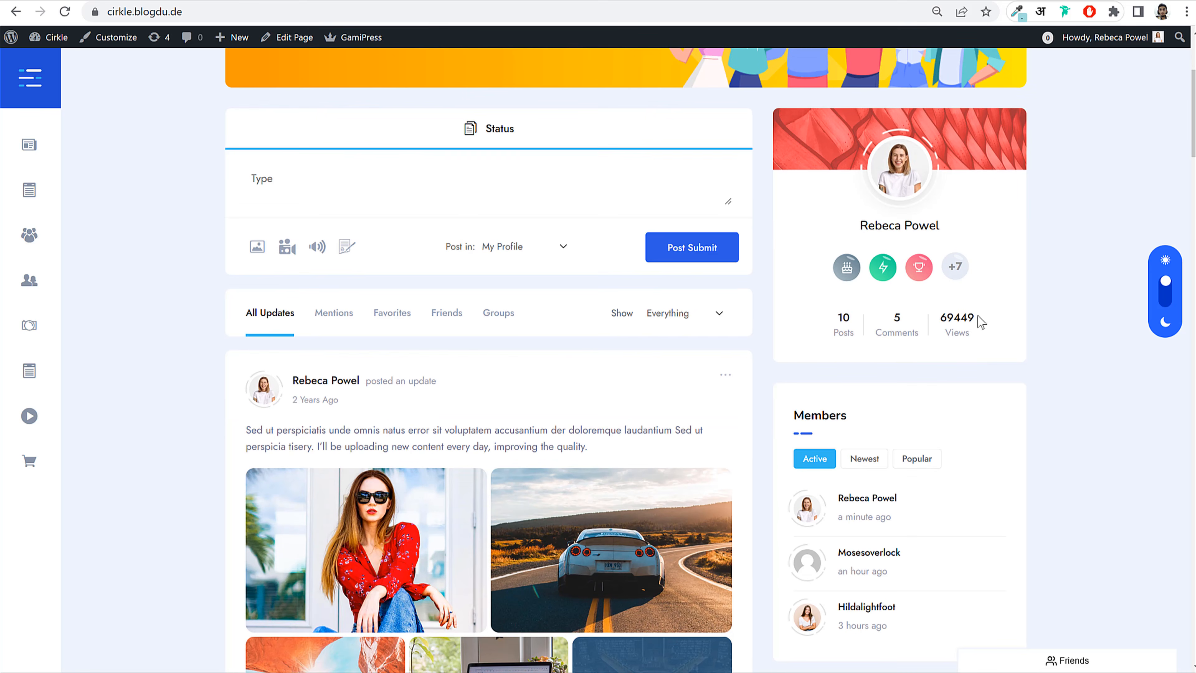
{"action": "scroll", "coordinate": [1004, 328], "scroll_direction": "down", "scroll_amount": 5}
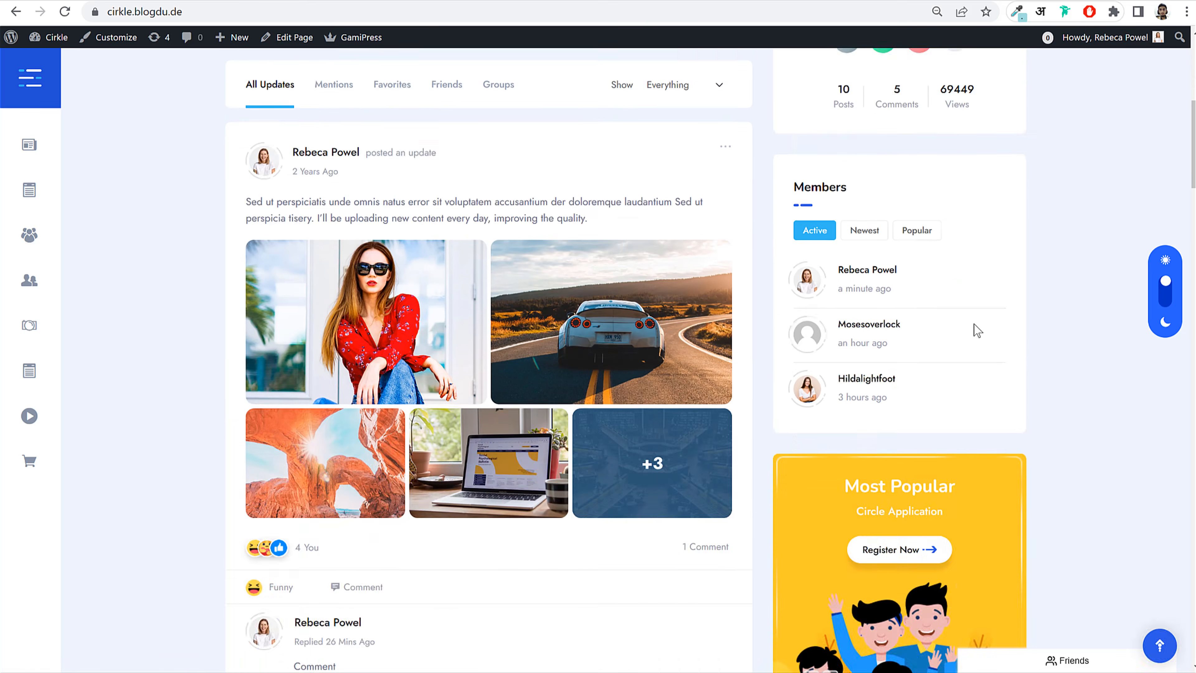
{"action": "left_click", "coordinate": [872, 235]}
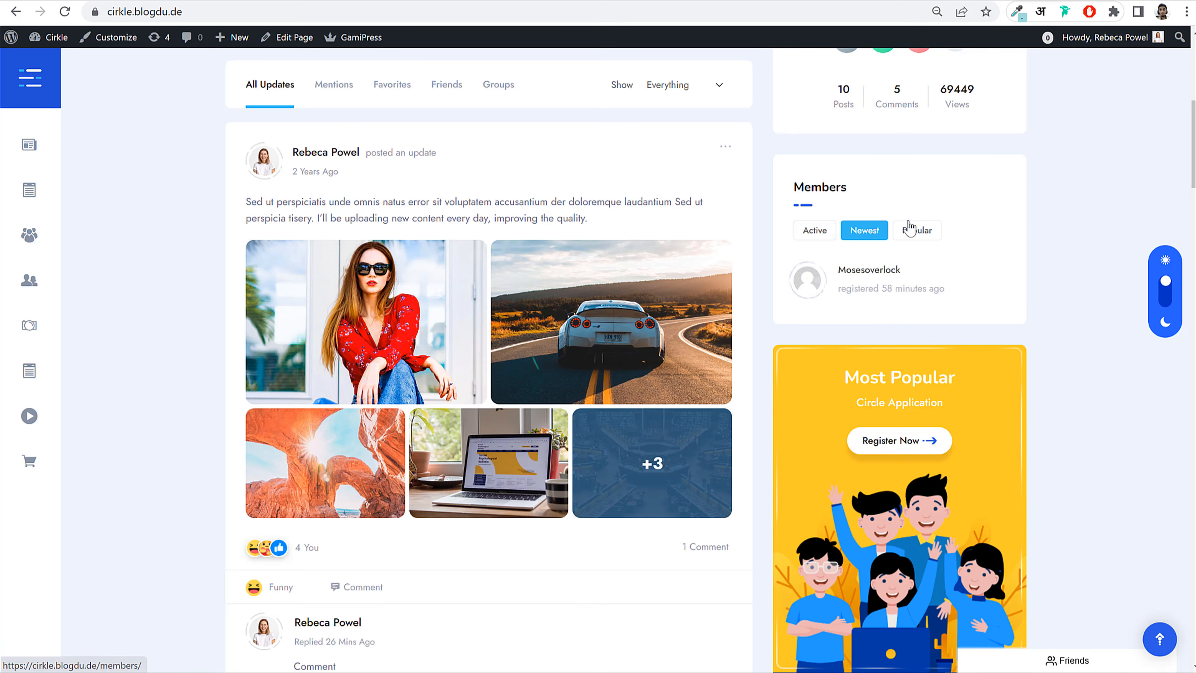
{"action": "left_click", "coordinate": [815, 232]}
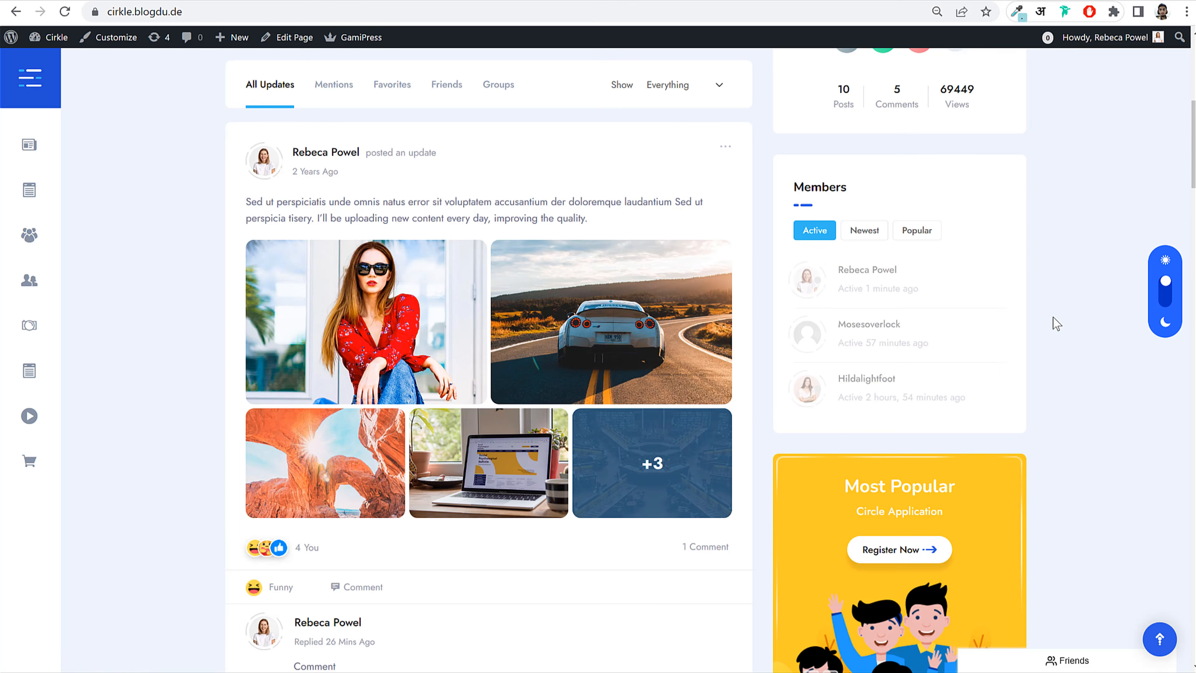
{"action": "scroll", "coordinate": [1051, 323], "scroll_direction": "down", "scroll_amount": 6}
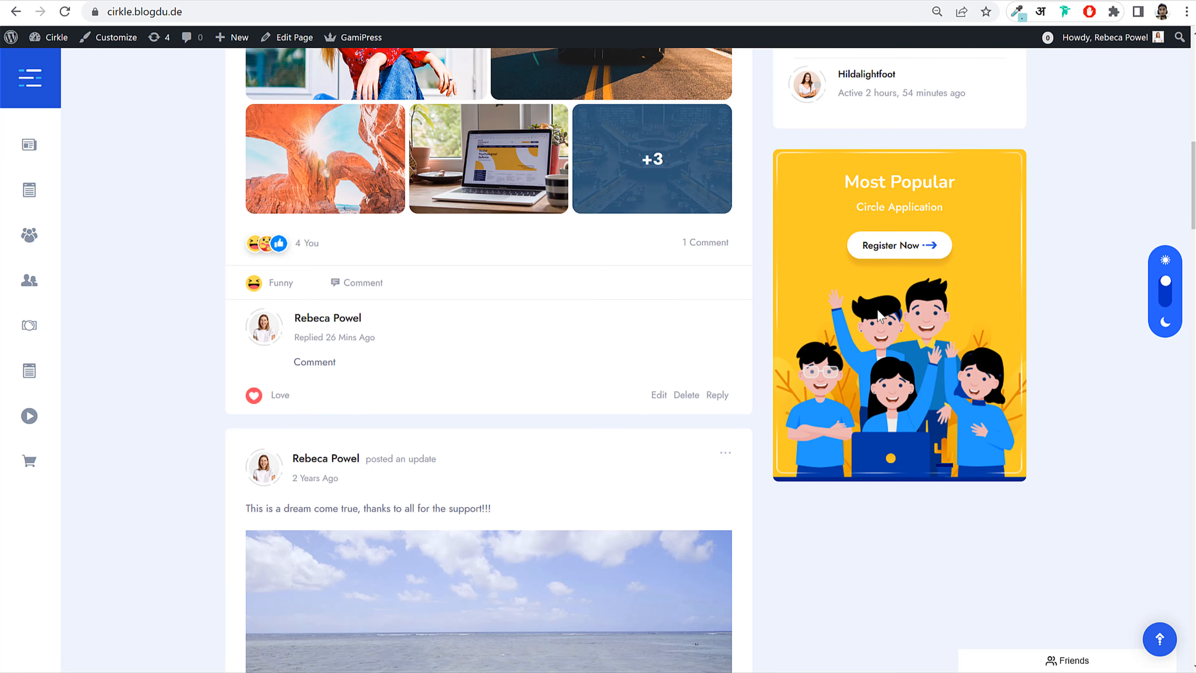
{"action": "scroll", "coordinate": [973, 377], "scroll_direction": "up", "scroll_amount": 15}
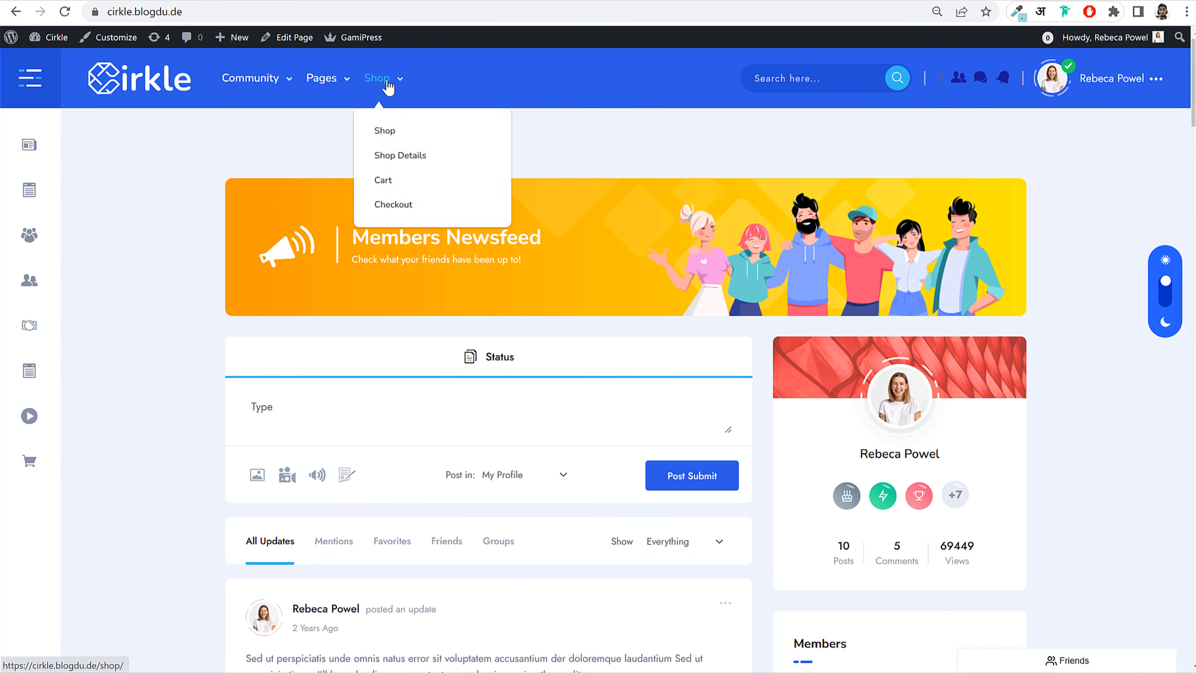
{"action": "left_click", "coordinate": [777, 80]}
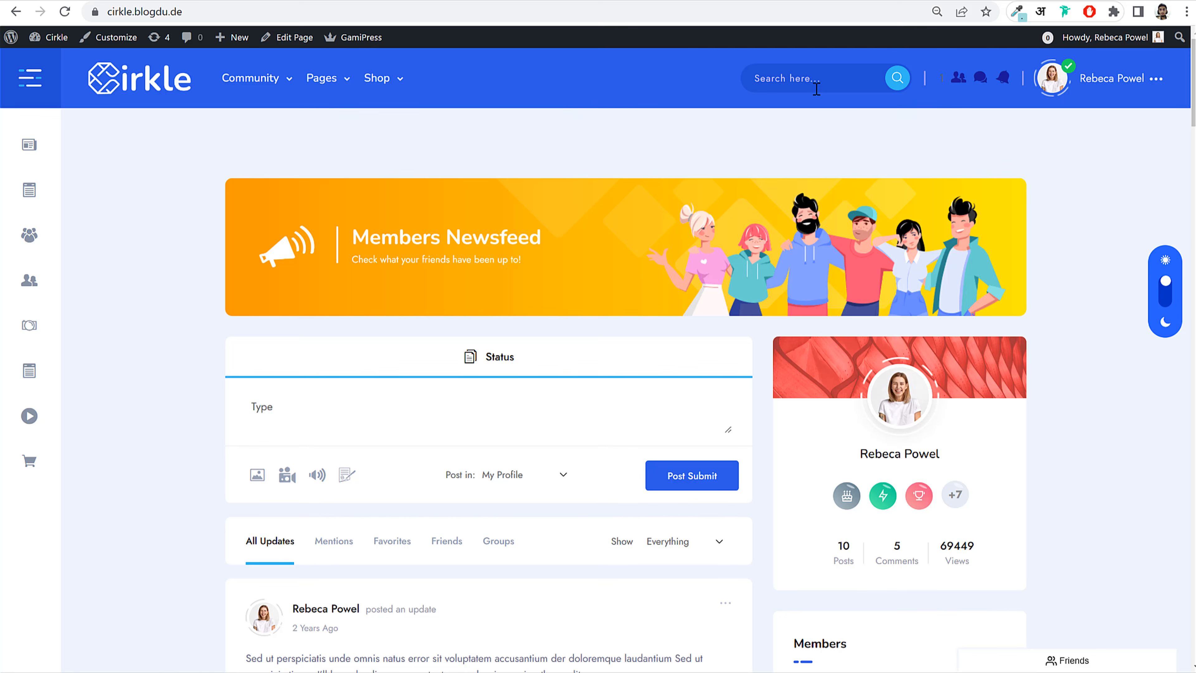
Step: Search the site header for 'reb', then close the live results preview
{"action": "type", "text": "reb"}
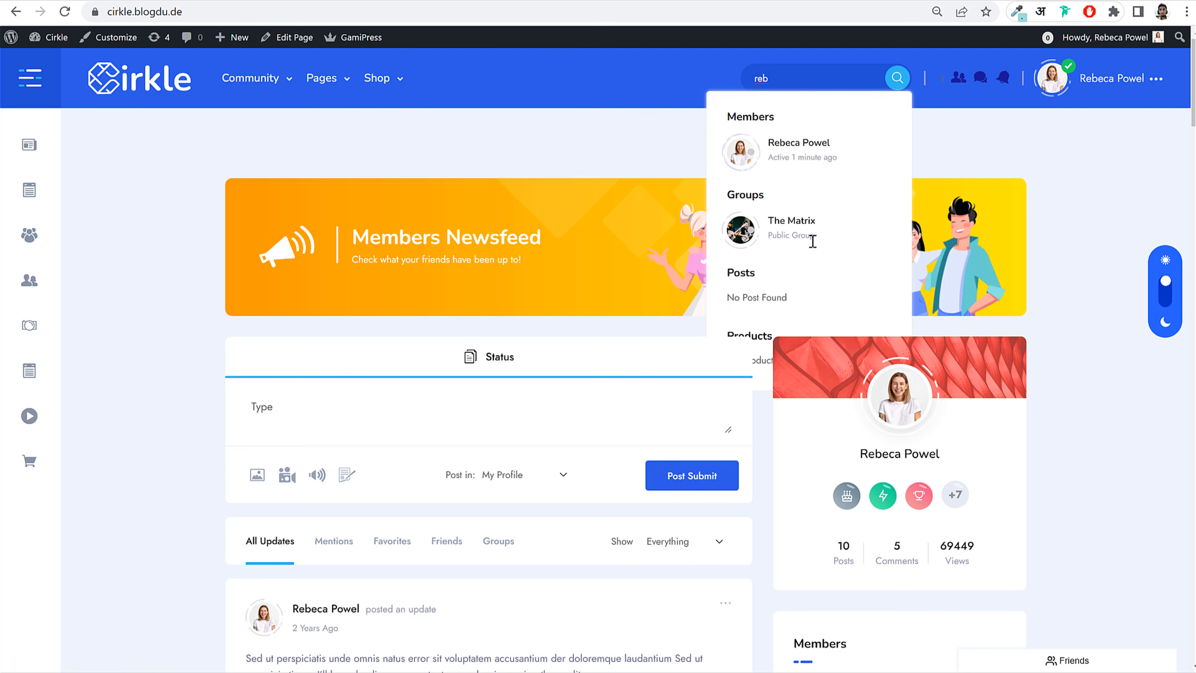
{"action": "scroll", "coordinate": [813, 280], "scroll_direction": "down", "scroll_amount": 3}
{"action": "scroll", "coordinate": [811, 245], "scroll_direction": "up", "scroll_amount": 3}
{"action": "left_click", "coordinate": [1038, 149]}
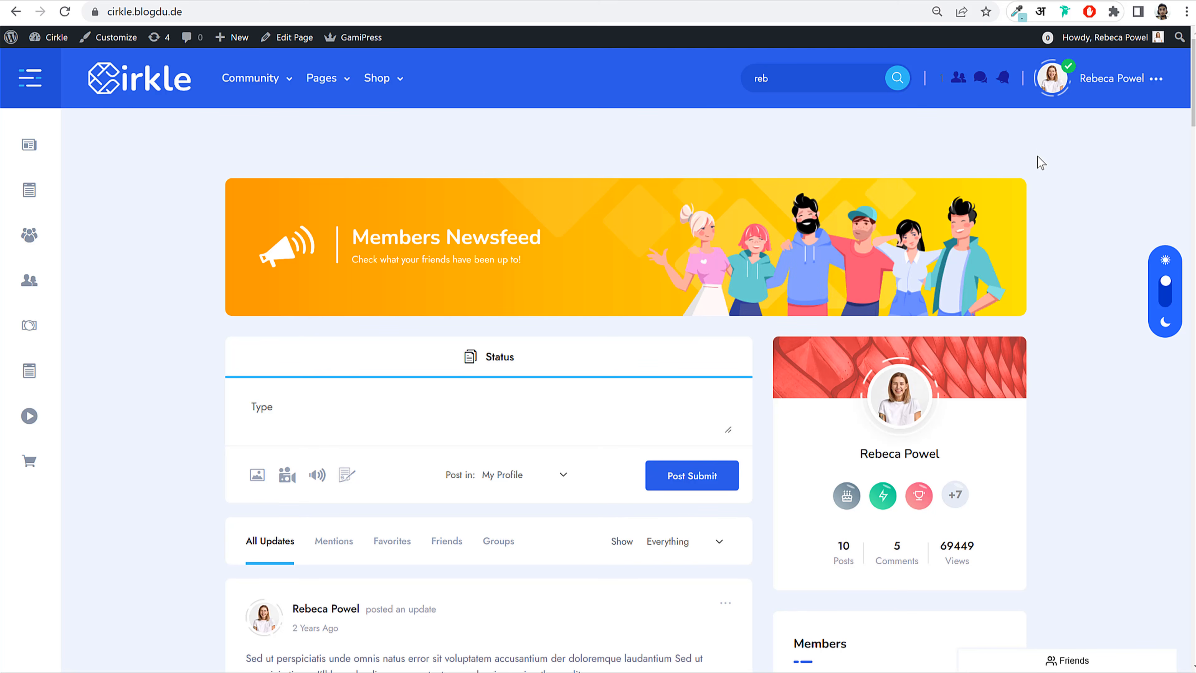
Step: Check friend requests, notifications and messages, then go to your own profile via the account menu
{"action": "left_click", "coordinate": [956, 80]}
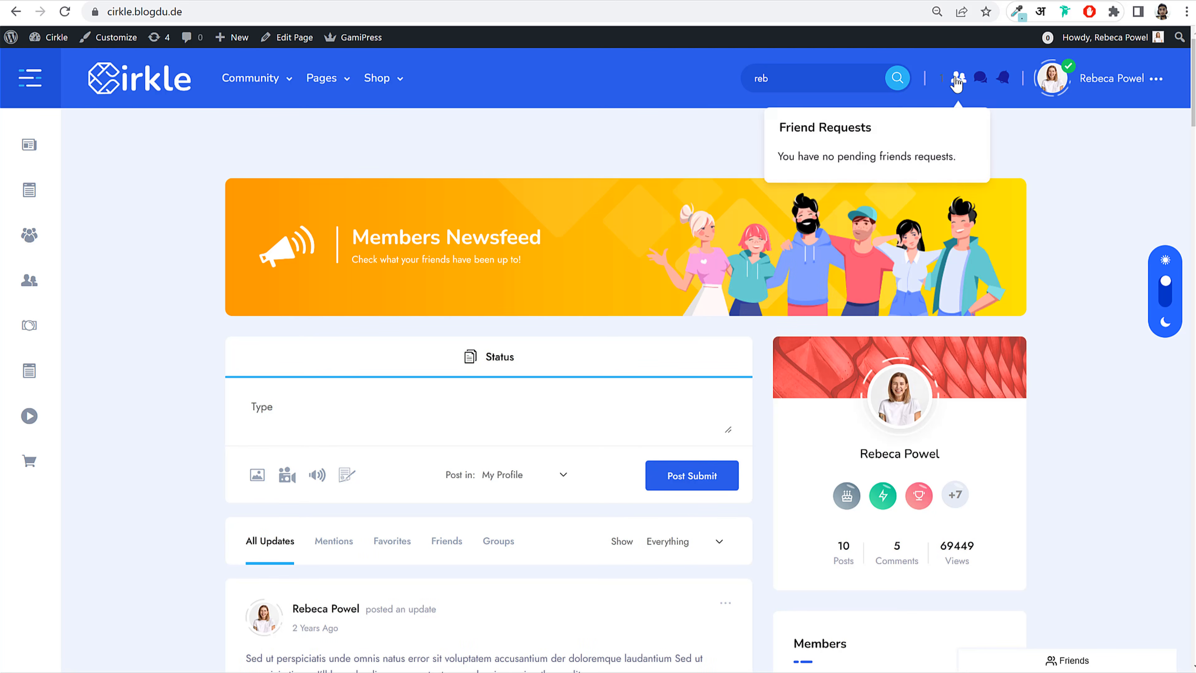
{"action": "left_click", "coordinate": [978, 82]}
{"action": "left_click", "coordinate": [1001, 81]}
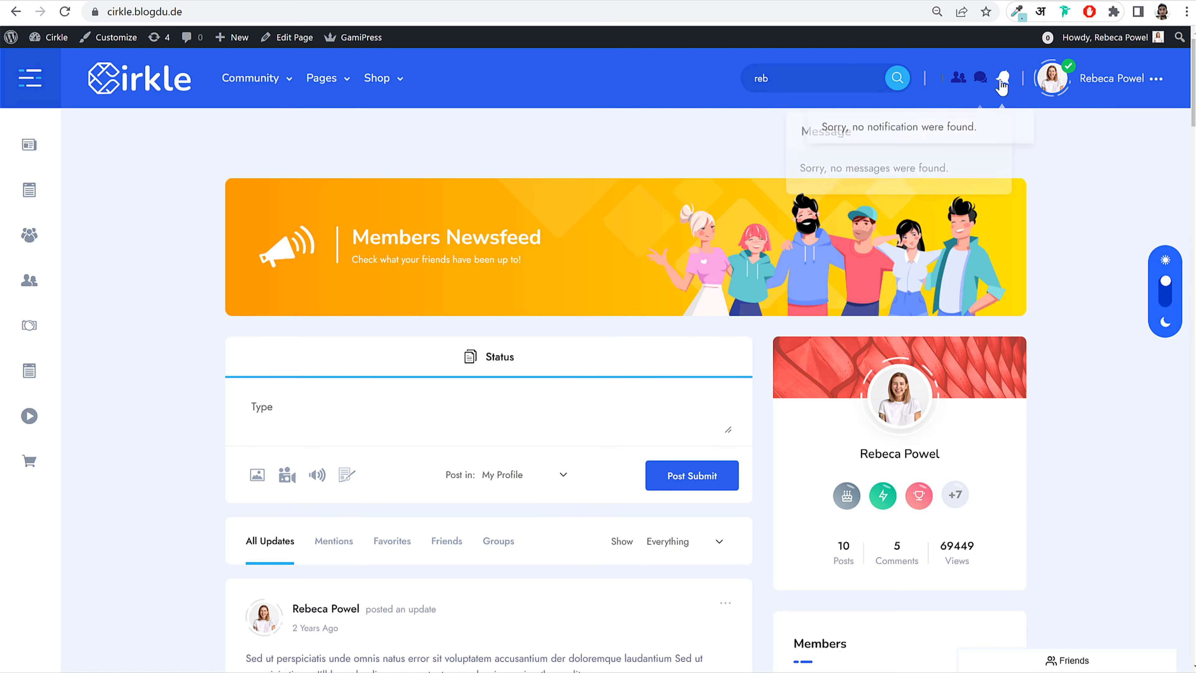
{"action": "left_click", "coordinate": [953, 81]}
{"action": "left_click", "coordinate": [981, 79]}
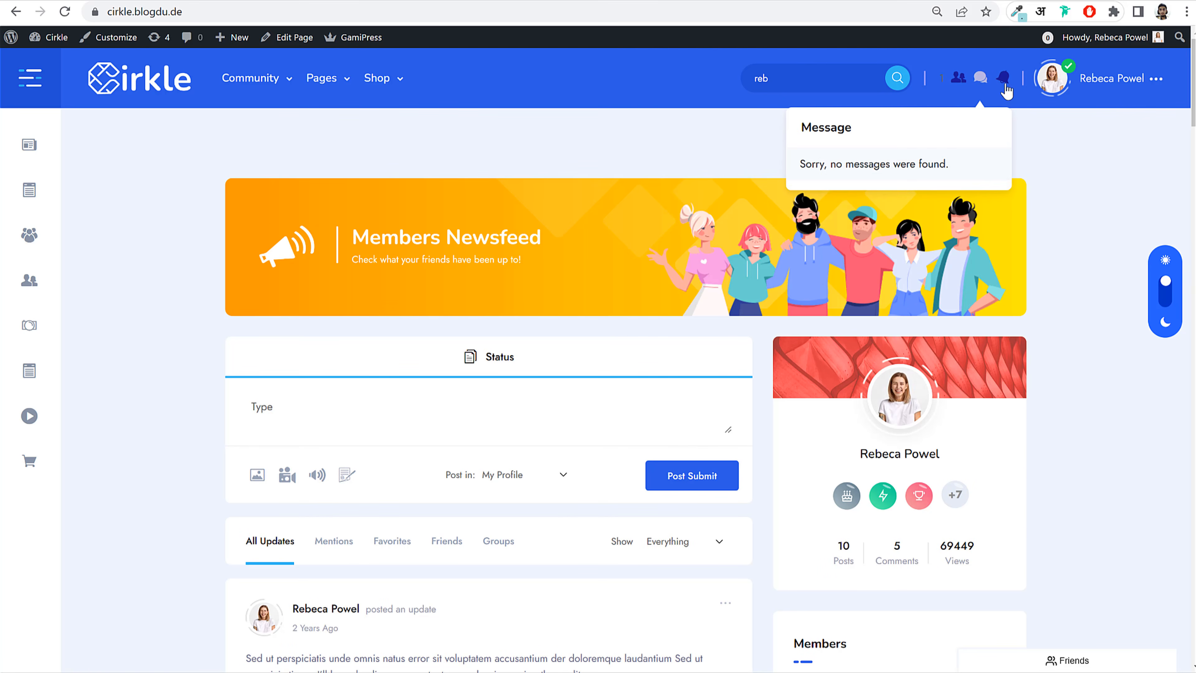
{"action": "left_click", "coordinate": [1120, 80]}
{"action": "left_click", "coordinate": [1080, 132]}
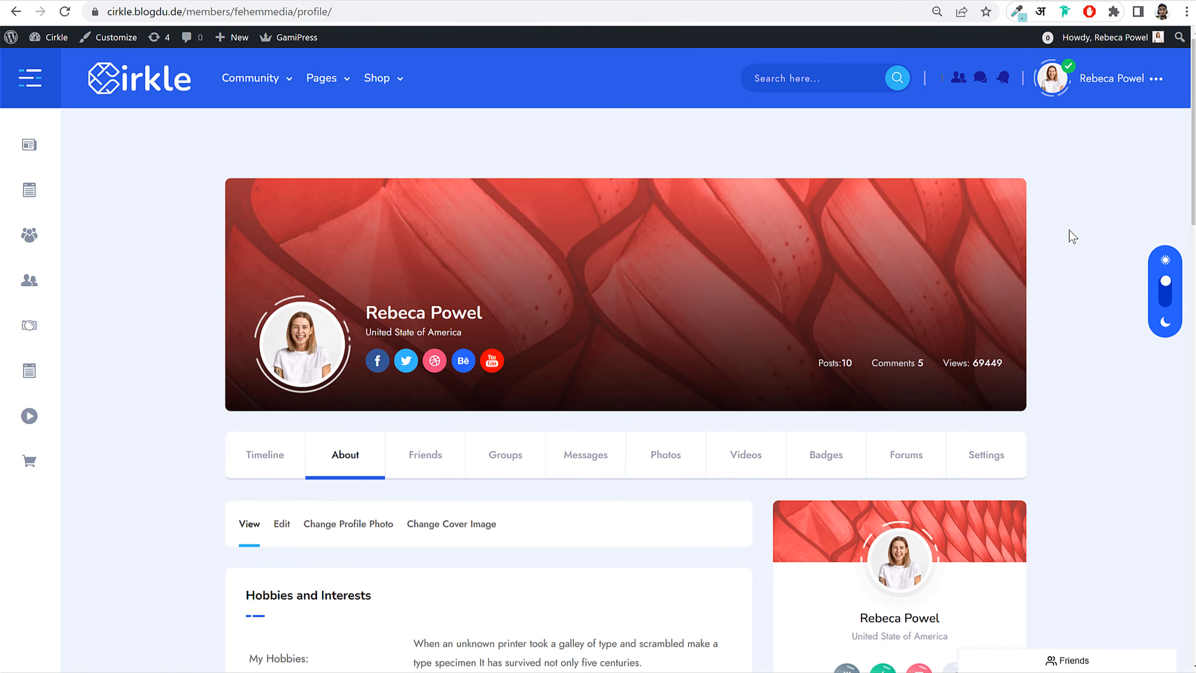
Step: Review the About section, then open the Change Profile Photo page
{"action": "scroll", "coordinate": [1076, 296], "scroll_direction": "down", "scroll_amount": 15}
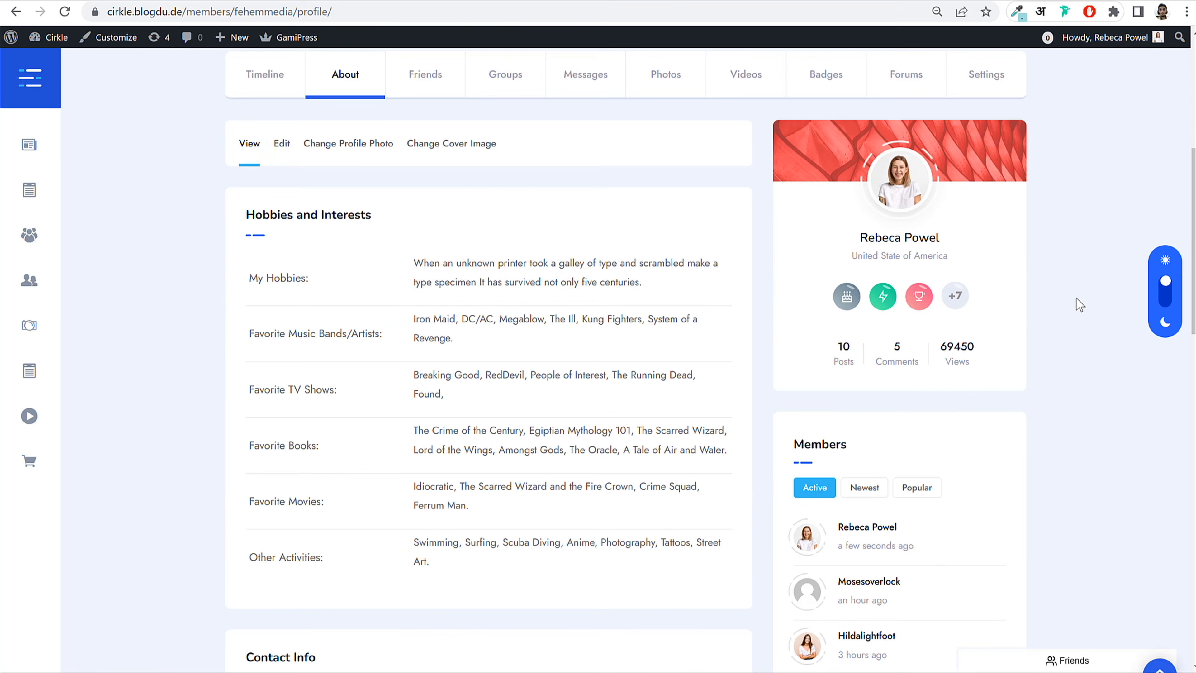
{"action": "scroll", "coordinate": [1080, 305], "scroll_direction": "down", "scroll_amount": 5}
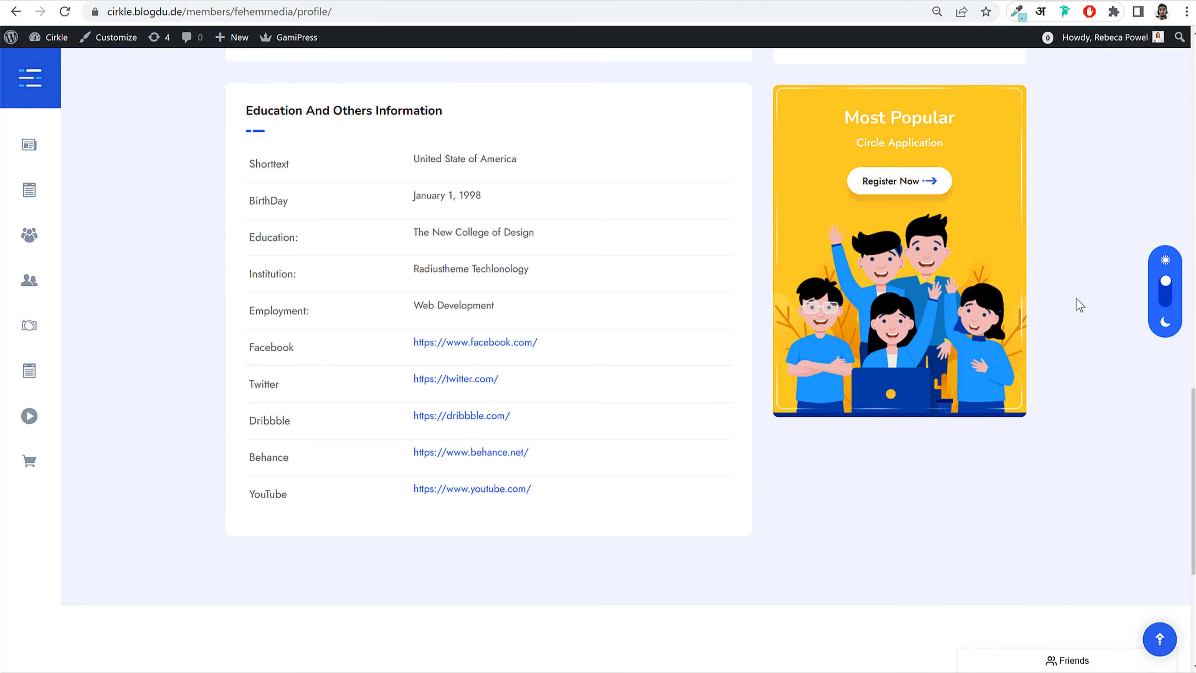
{"action": "scroll", "coordinate": [1080, 305], "scroll_direction": "up", "scroll_amount": 12}
{"action": "scroll", "coordinate": [1079, 304], "scroll_direction": "up", "scroll_amount": 5}
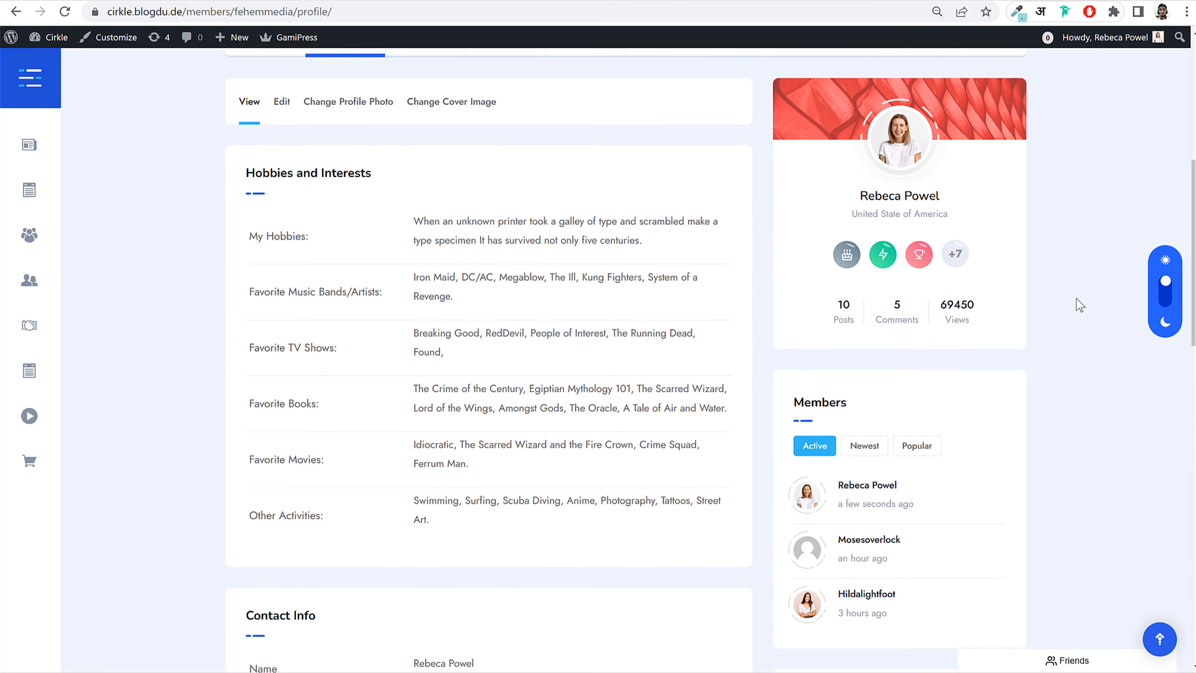
{"action": "scroll", "coordinate": [359, 289], "scroll_direction": "up", "scroll_amount": 3}
{"action": "scroll", "coordinate": [366, 330], "scroll_direction": "down", "scroll_amount": 12}
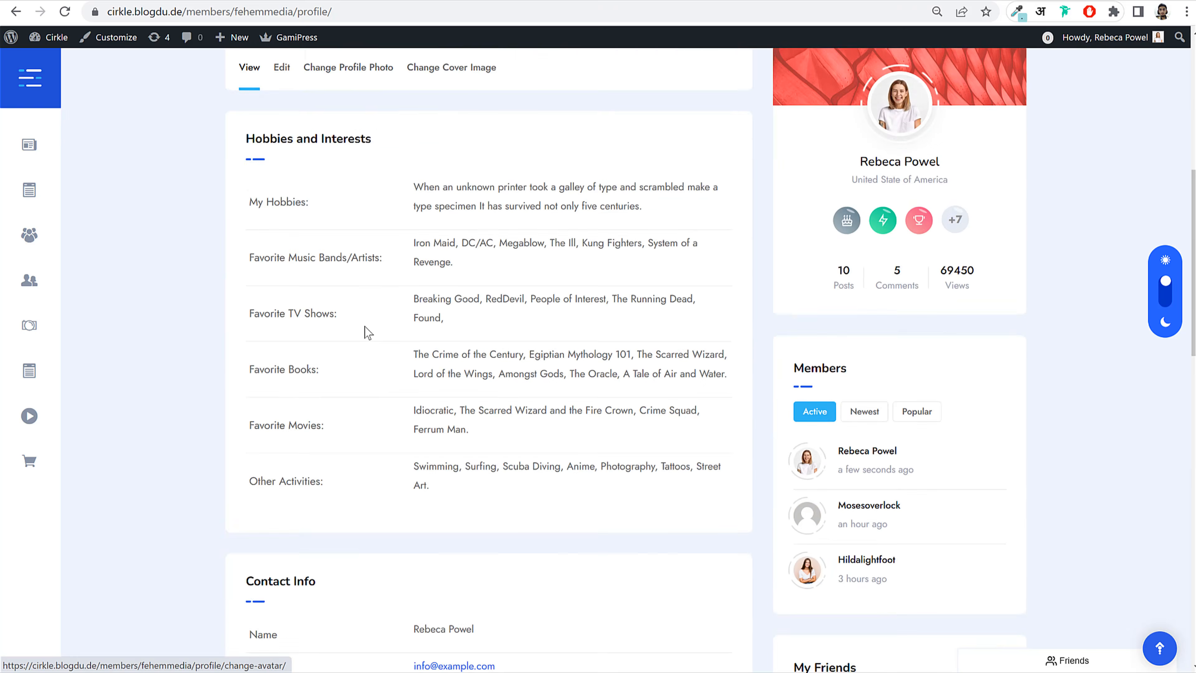
{"action": "scroll", "coordinate": [387, 379], "scroll_direction": "up", "scroll_amount": 12}
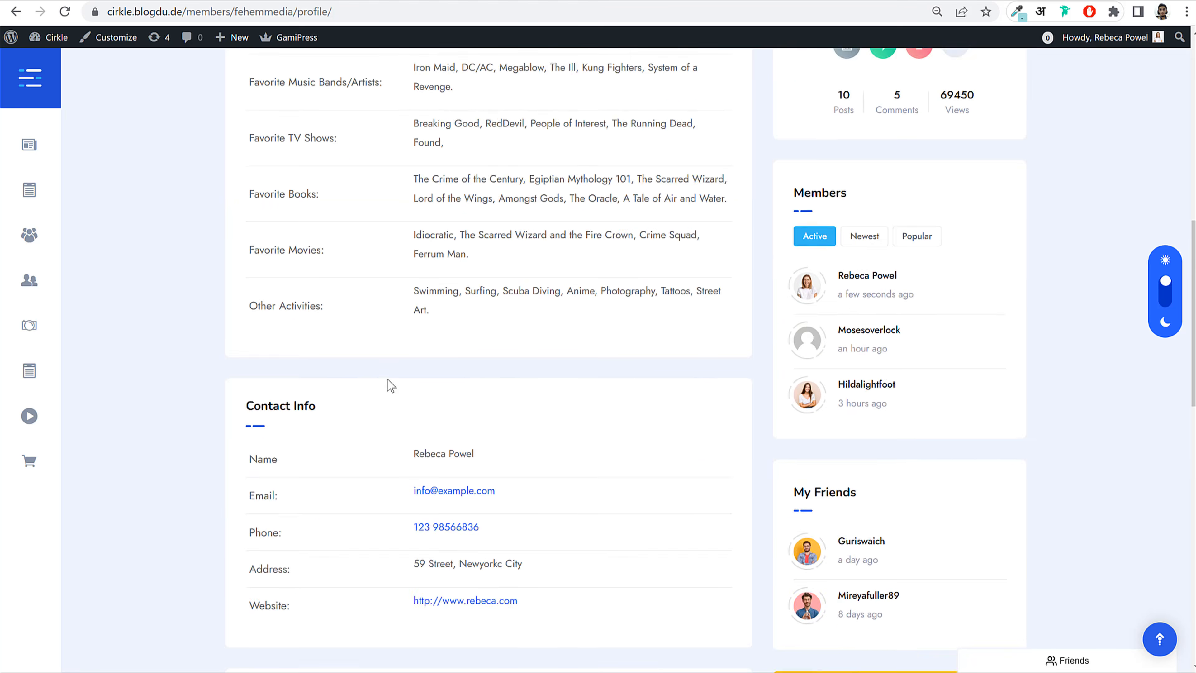
{"action": "left_click", "coordinate": [375, 227]}
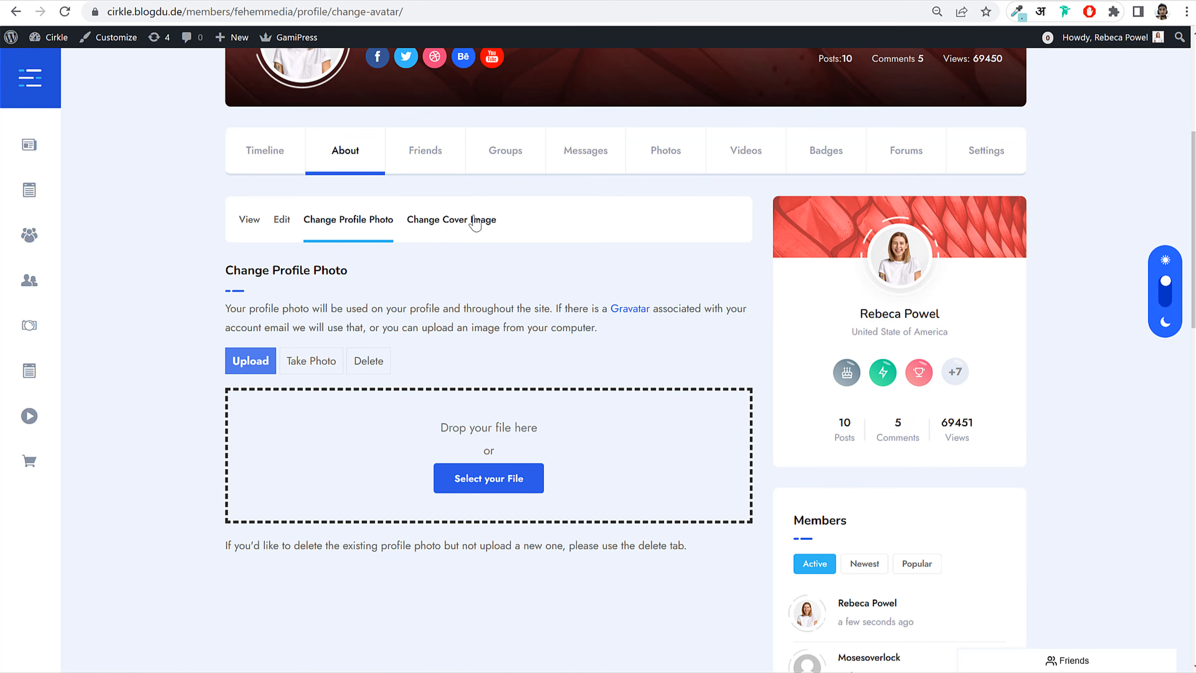
Step: Go through the Friends and Groups tabs to the Robin Hood group's page
{"action": "left_click", "coordinate": [437, 171]}
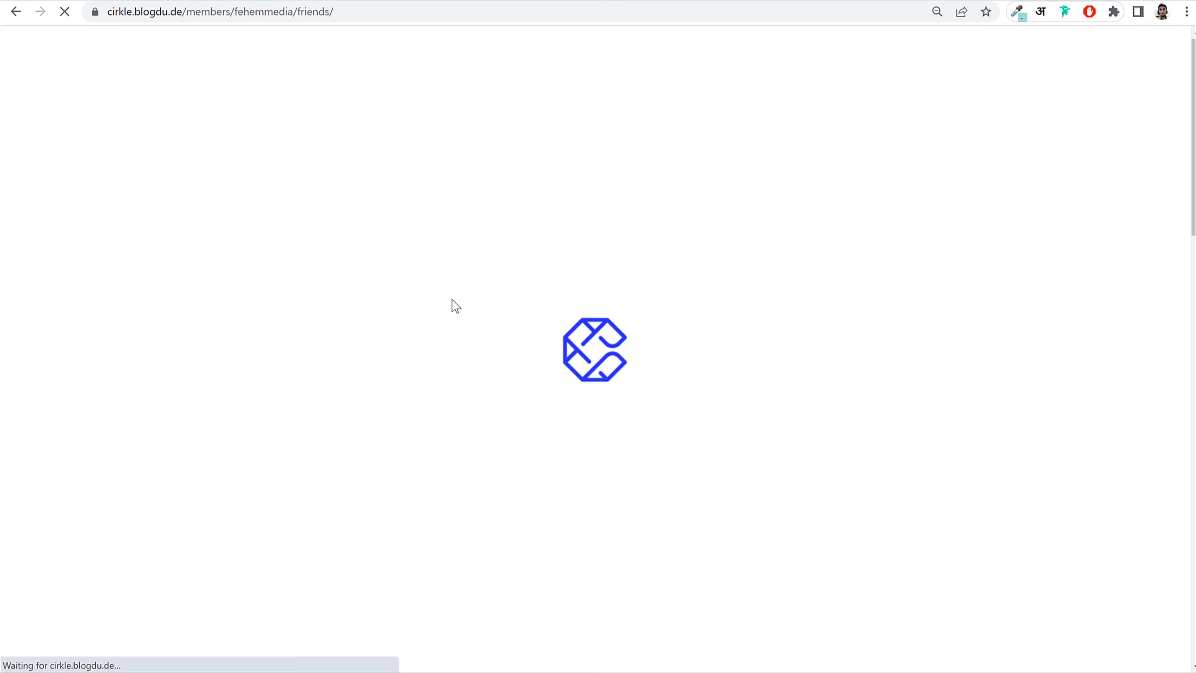
{"action": "scroll", "coordinate": [556, 274], "scroll_direction": "up", "scroll_amount": 2}
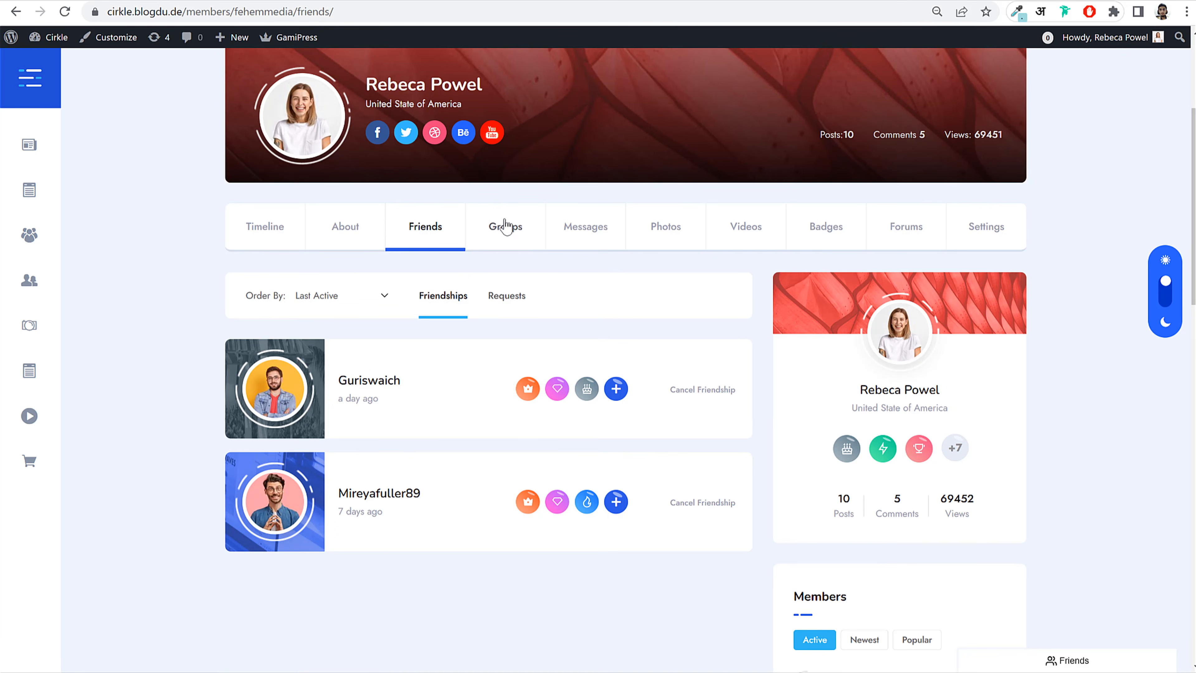
{"action": "left_click", "coordinate": [505, 225]}
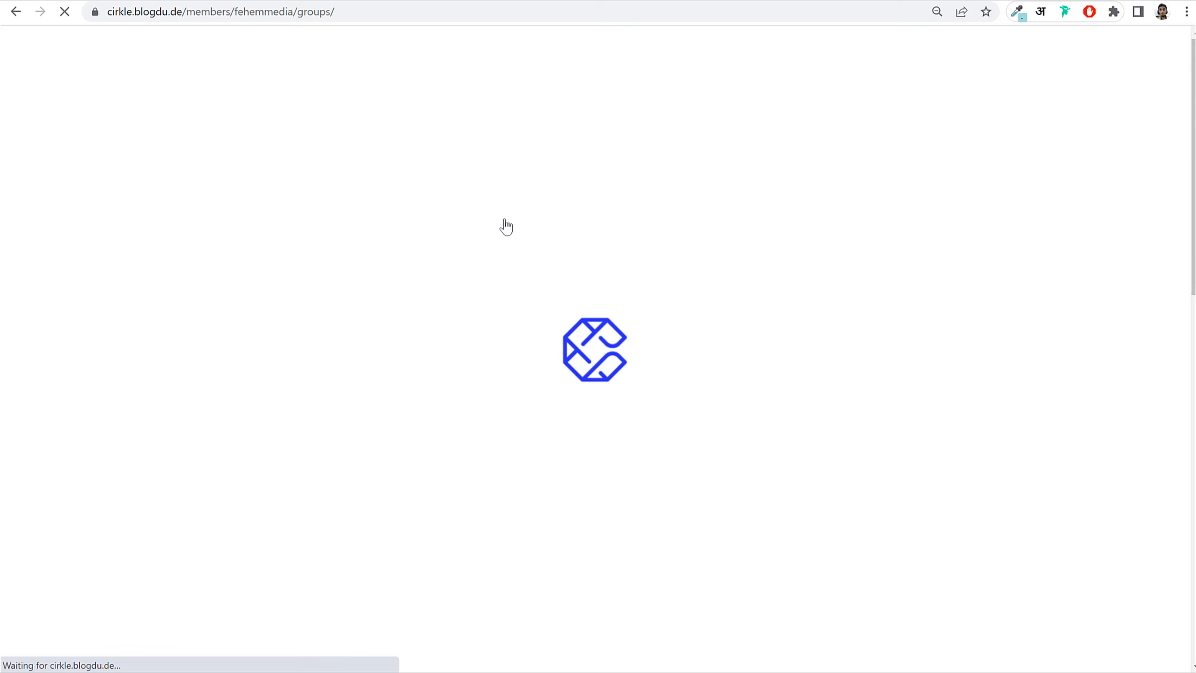
{"action": "scroll", "coordinate": [999, 393], "scroll_direction": "down", "scroll_amount": 3}
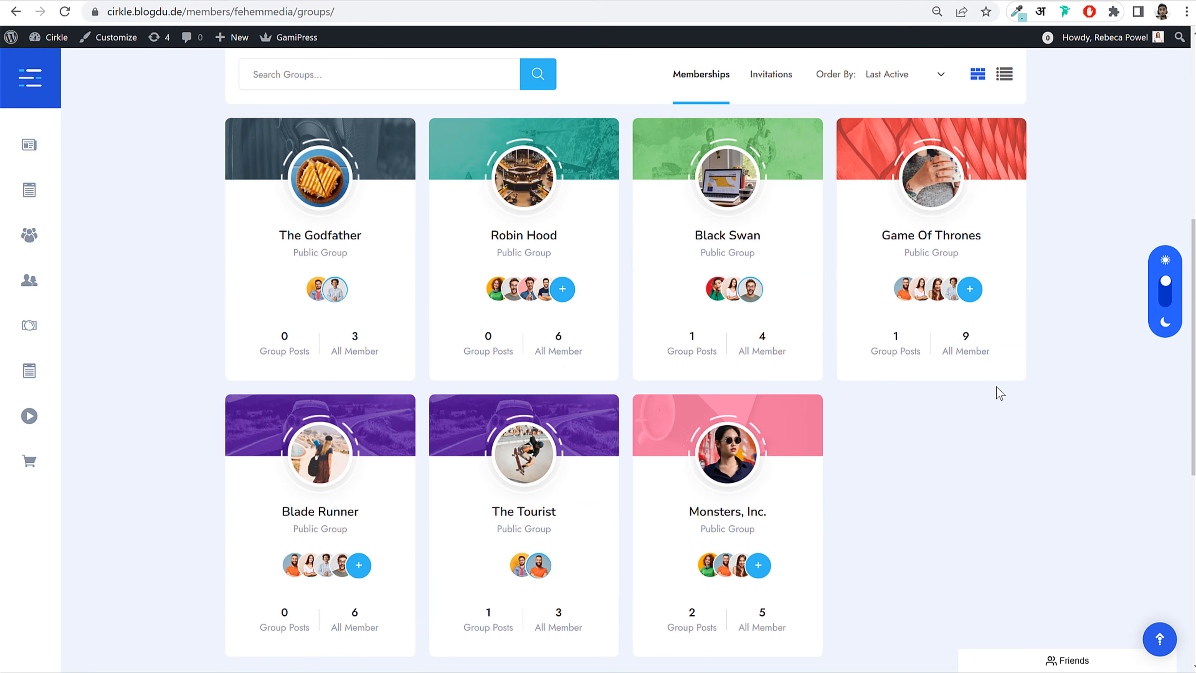
{"action": "left_click", "coordinate": [538, 238]}
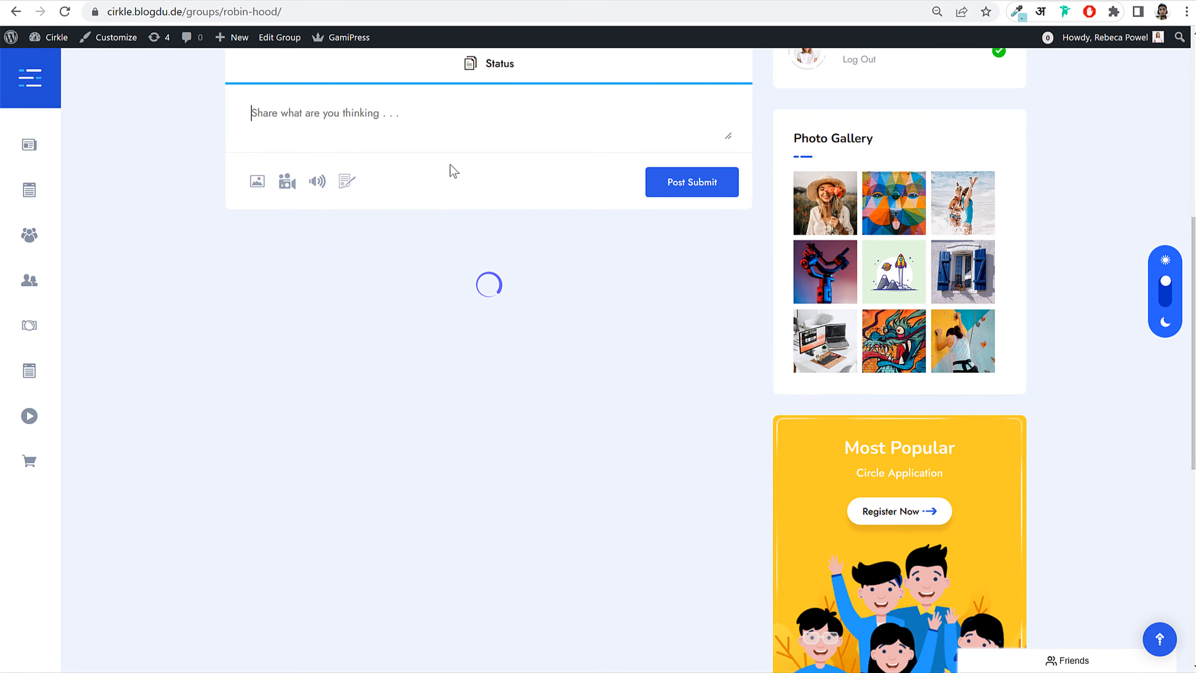
{"action": "scroll", "coordinate": [847, 359], "scroll_direction": "up", "scroll_amount": 4}
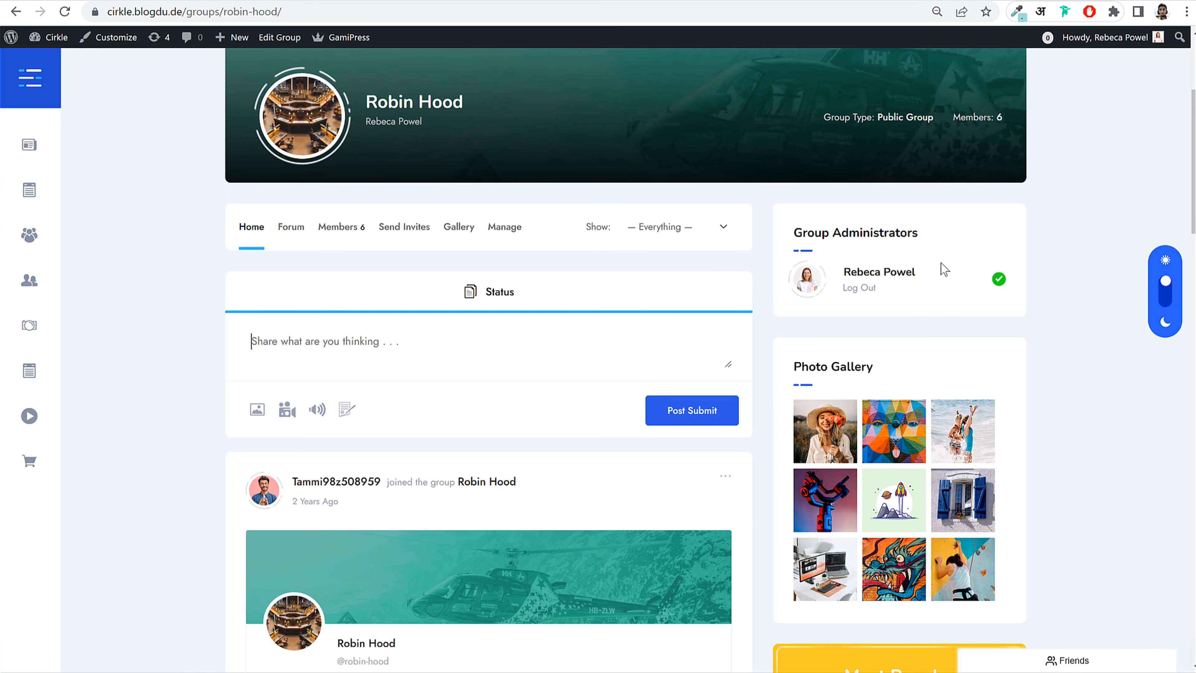
Step: In the Robin Hood group's Members tab, send a friend request to the member wearing glasses
{"action": "left_click_drag", "start_coordinate": [939, 271], "coordinate": [850, 275]}
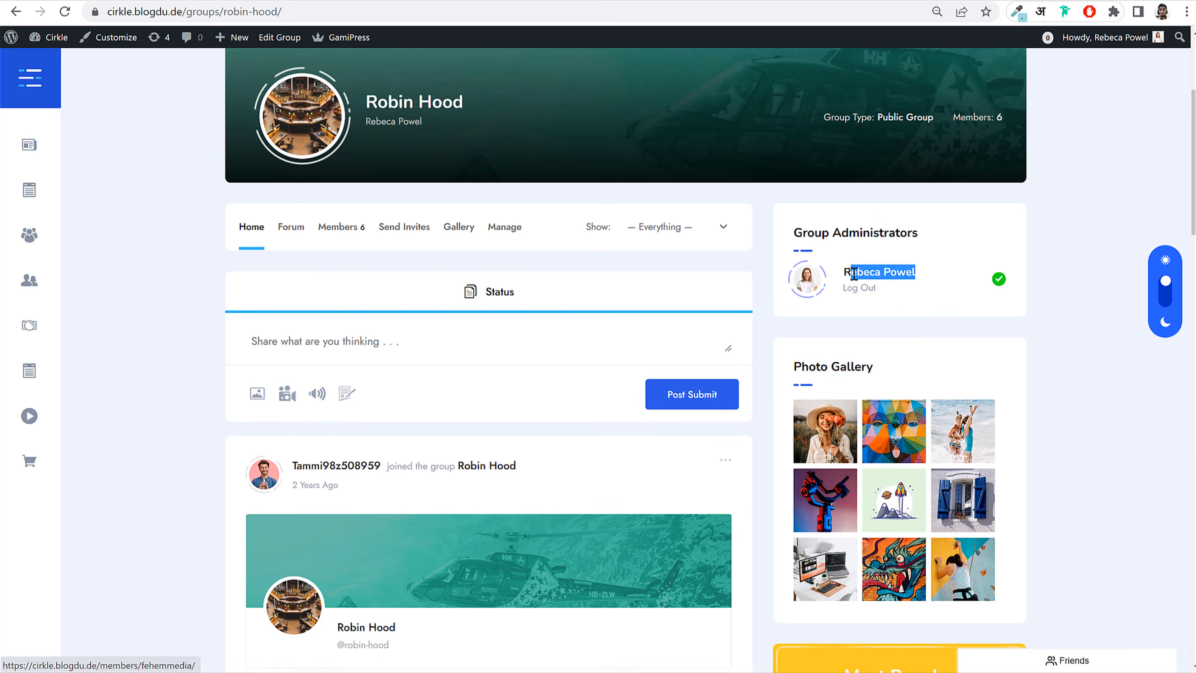
{"action": "left_click", "coordinate": [357, 229]}
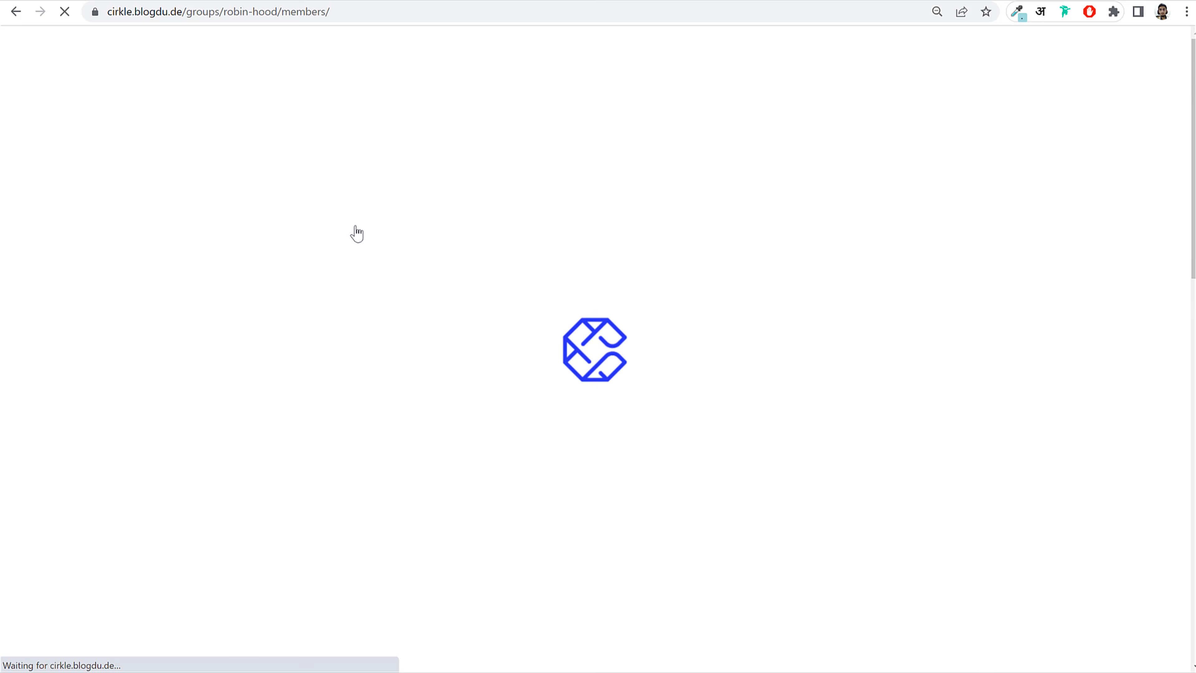
{"action": "scroll", "coordinate": [595, 429], "scroll_direction": "down", "scroll_amount": 10}
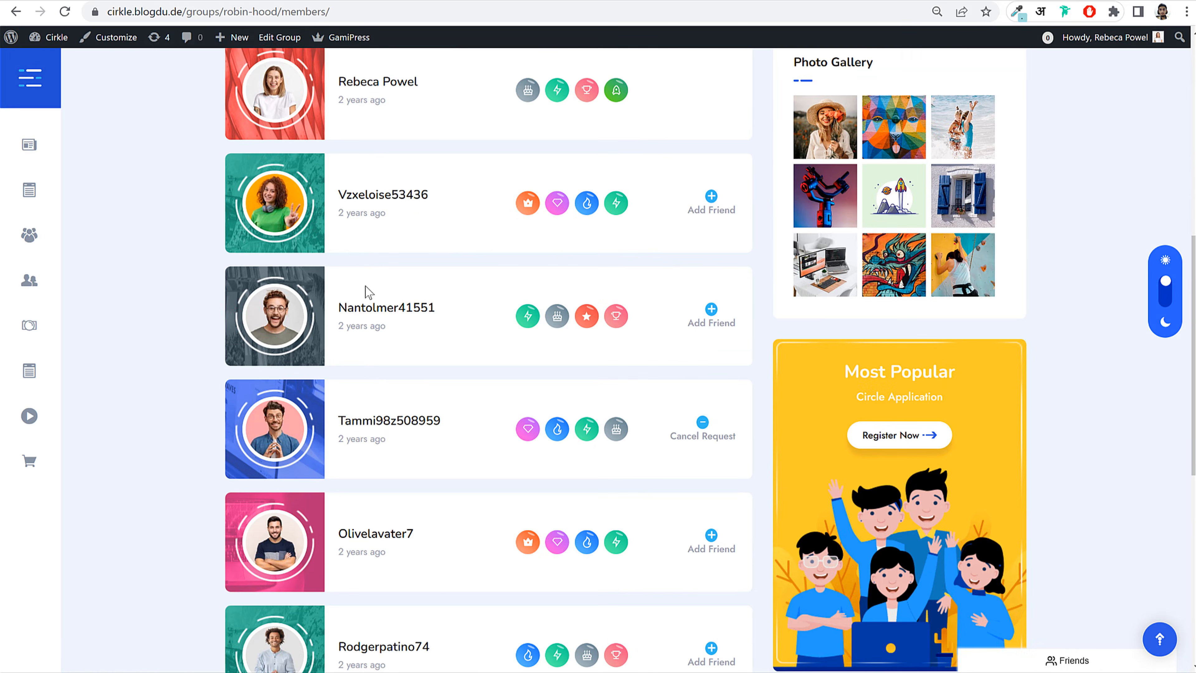
{"action": "scroll", "coordinate": [369, 293], "scroll_direction": "down", "scroll_amount": 3}
{"action": "scroll", "coordinate": [406, 387], "scroll_direction": "up", "scroll_amount": 3}
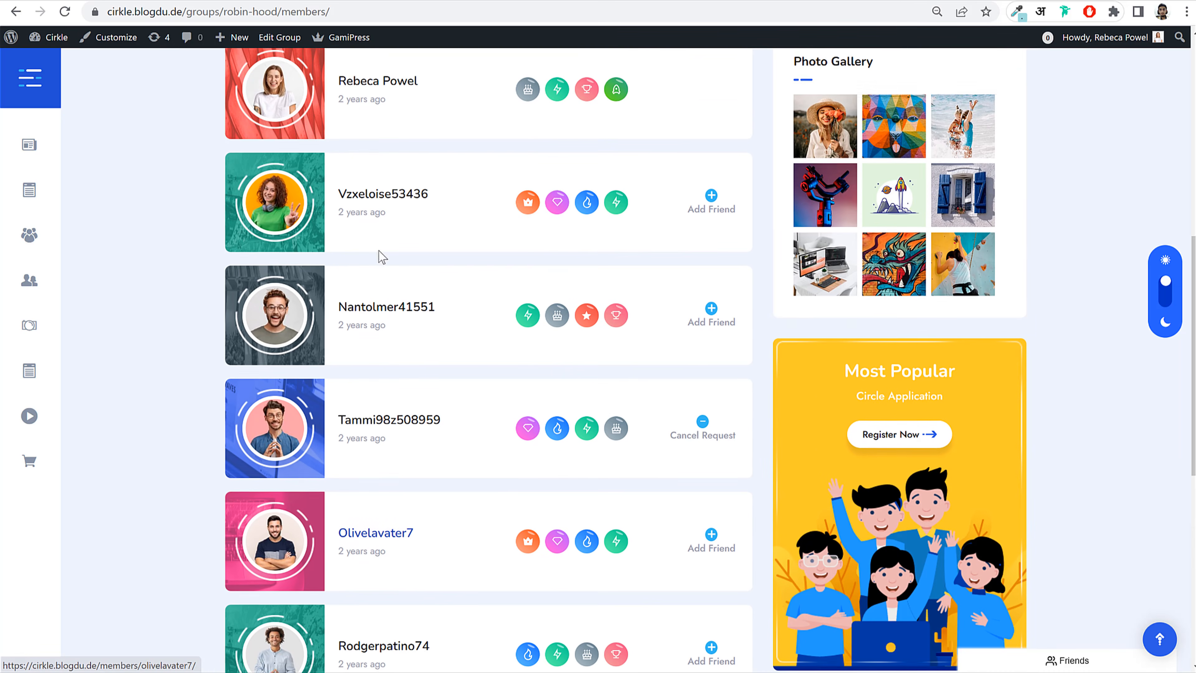
{"action": "left_click", "coordinate": [701, 315]}
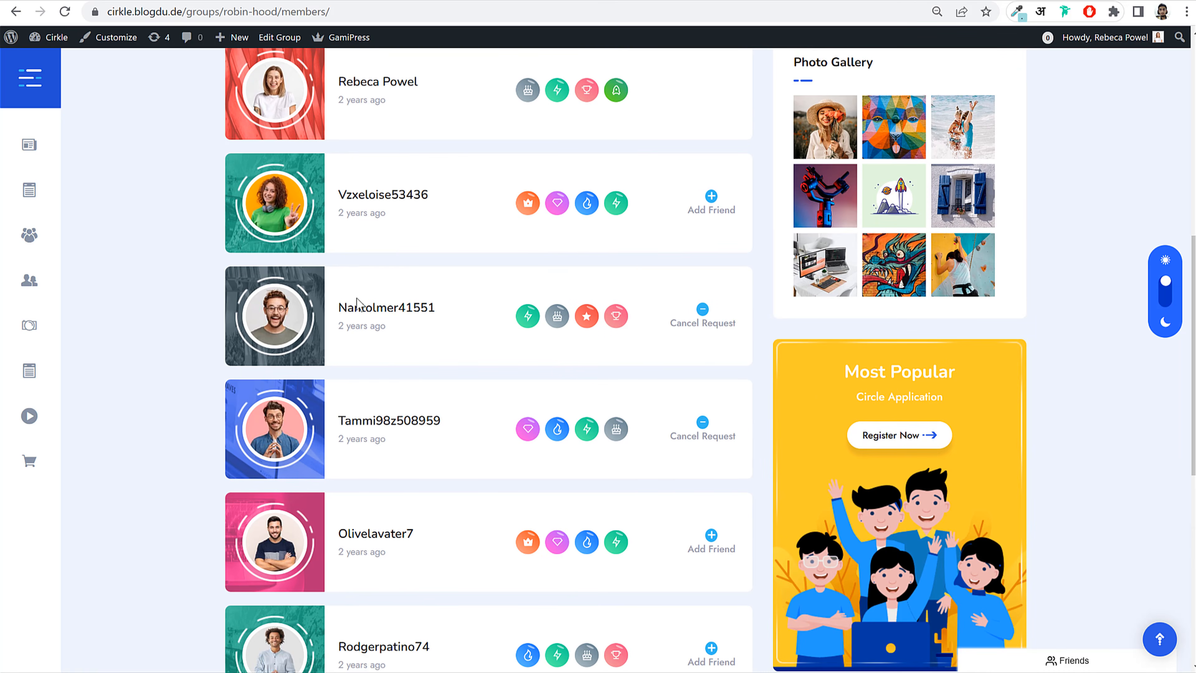
Step: View the requested member's profile, then go back two pages
{"action": "scroll", "coordinate": [387, 310], "scroll_direction": "up", "scroll_amount": 2}
{"action": "left_click", "coordinate": [404, 386]}
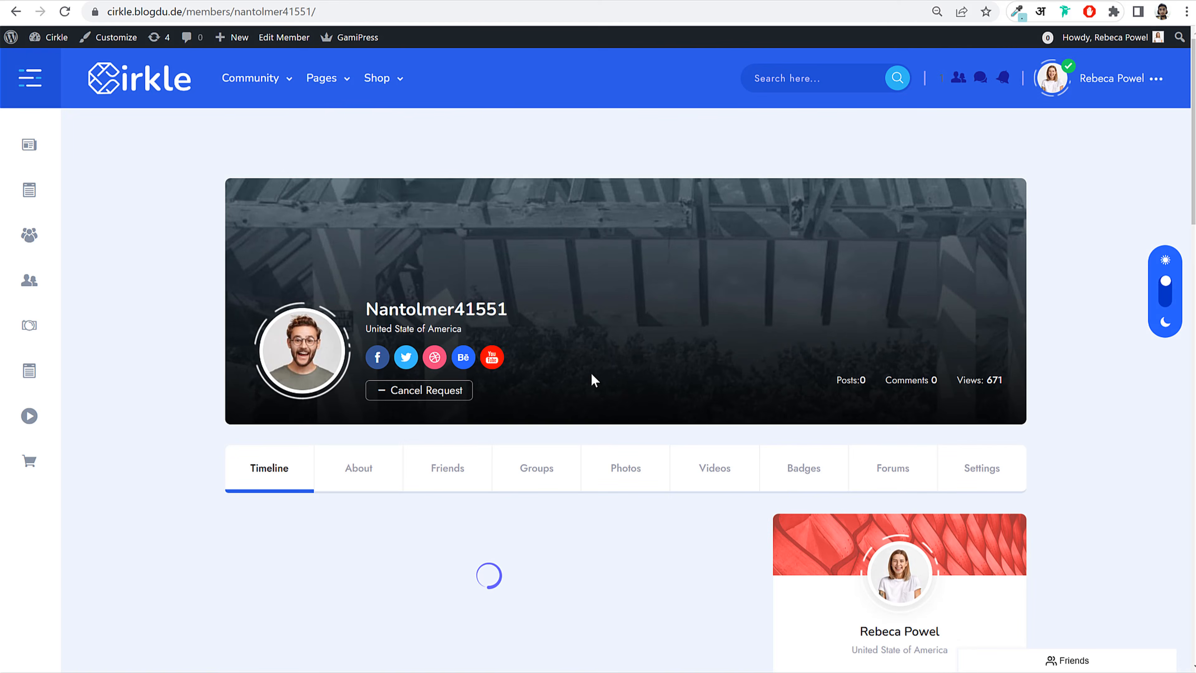
{"action": "scroll", "coordinate": [618, 374], "scroll_direction": "down", "scroll_amount": 6}
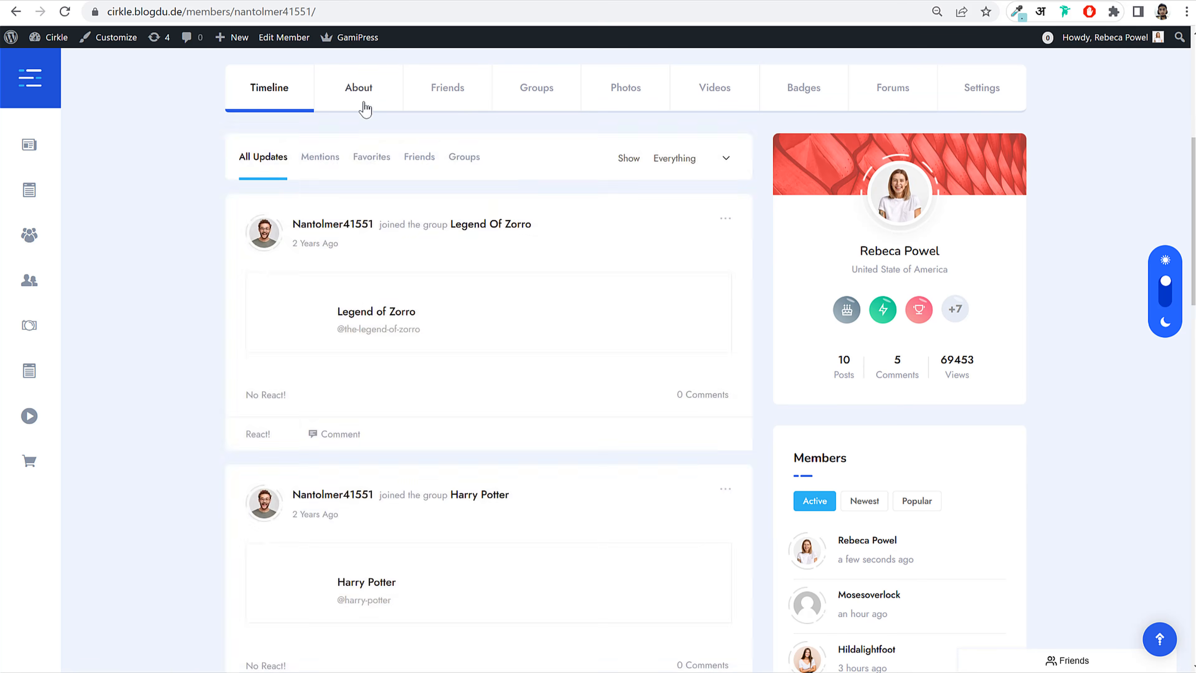
{"action": "scroll", "coordinate": [632, 244], "scroll_direction": "up", "scroll_amount": 3}
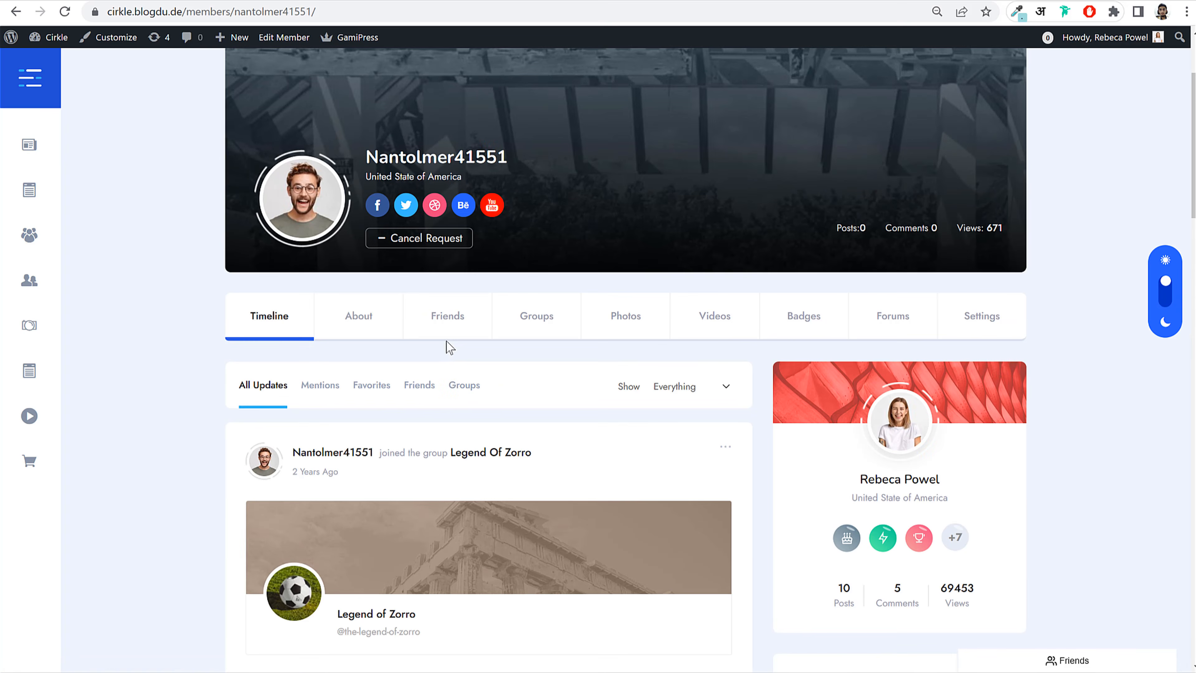
{"action": "key", "text": "alt+Left"}
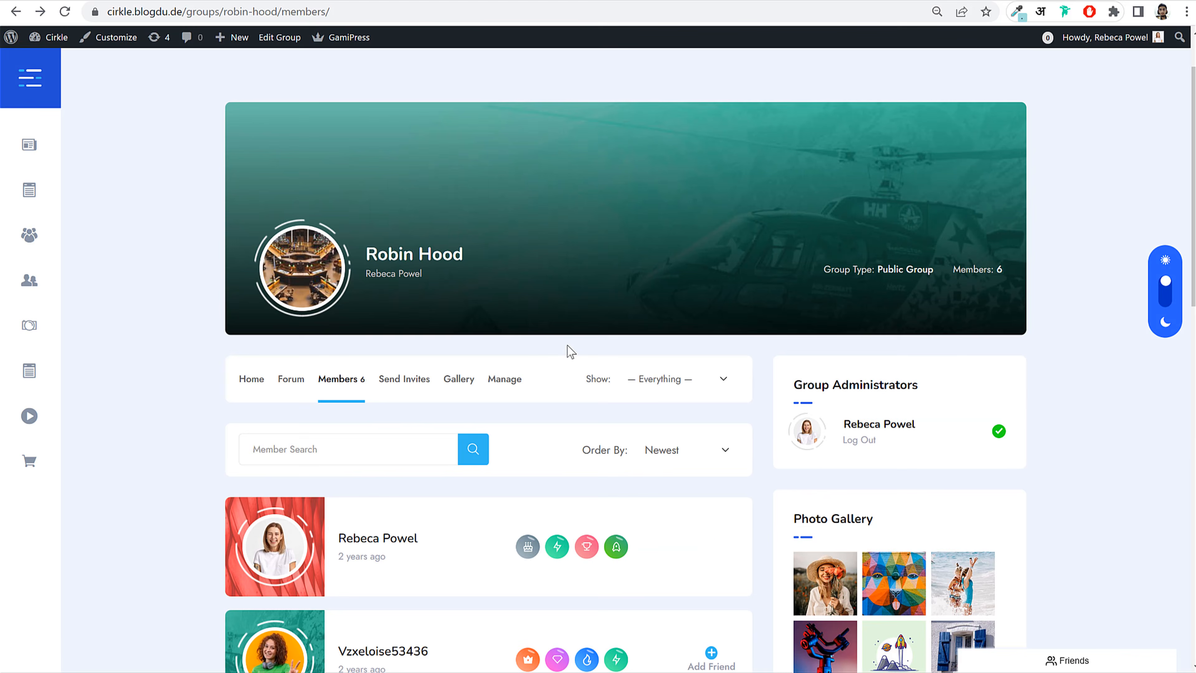
{"action": "key", "text": "alt+Left"}
{"action": "key", "text": "alt+Left"}
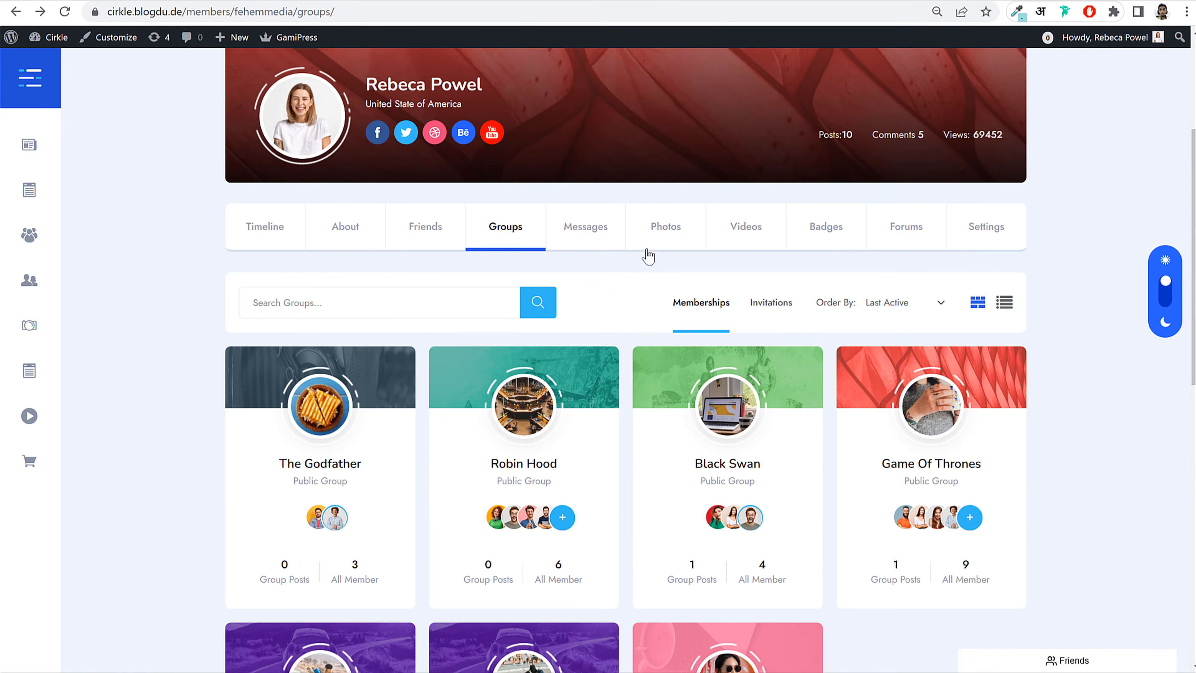
Step: Open the profile's Messages and view both conversations
{"action": "left_click", "coordinate": [587, 233]}
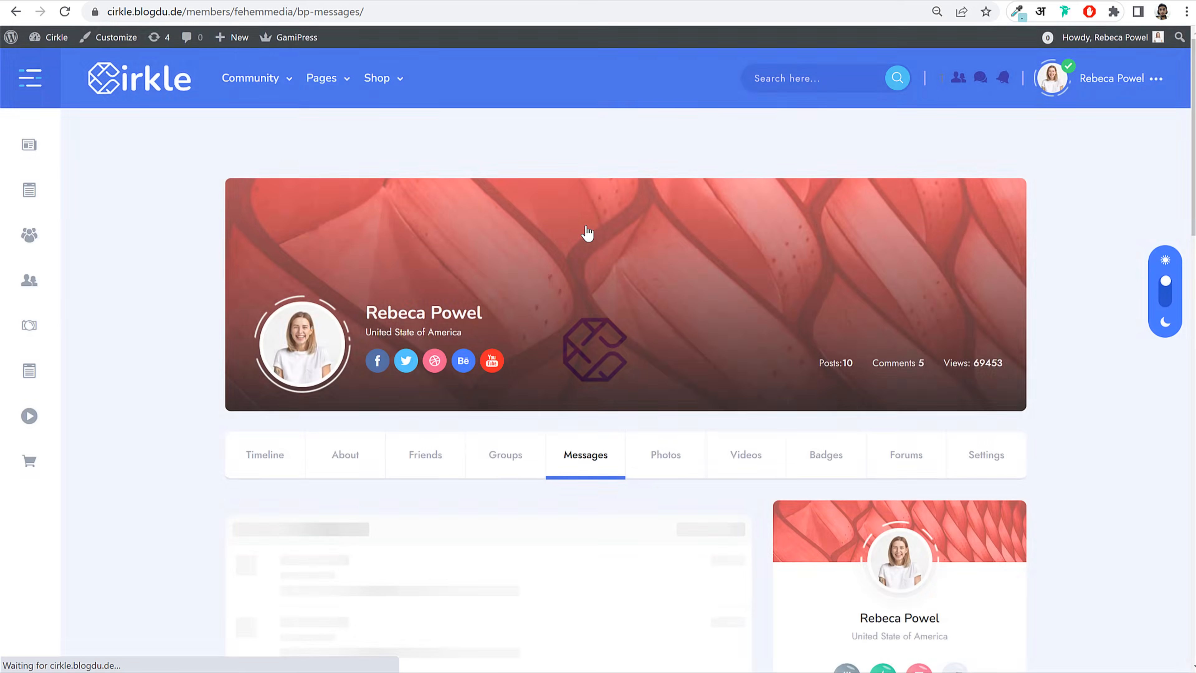
{"action": "scroll", "coordinate": [667, 392], "scroll_direction": "down", "scroll_amount": 10}
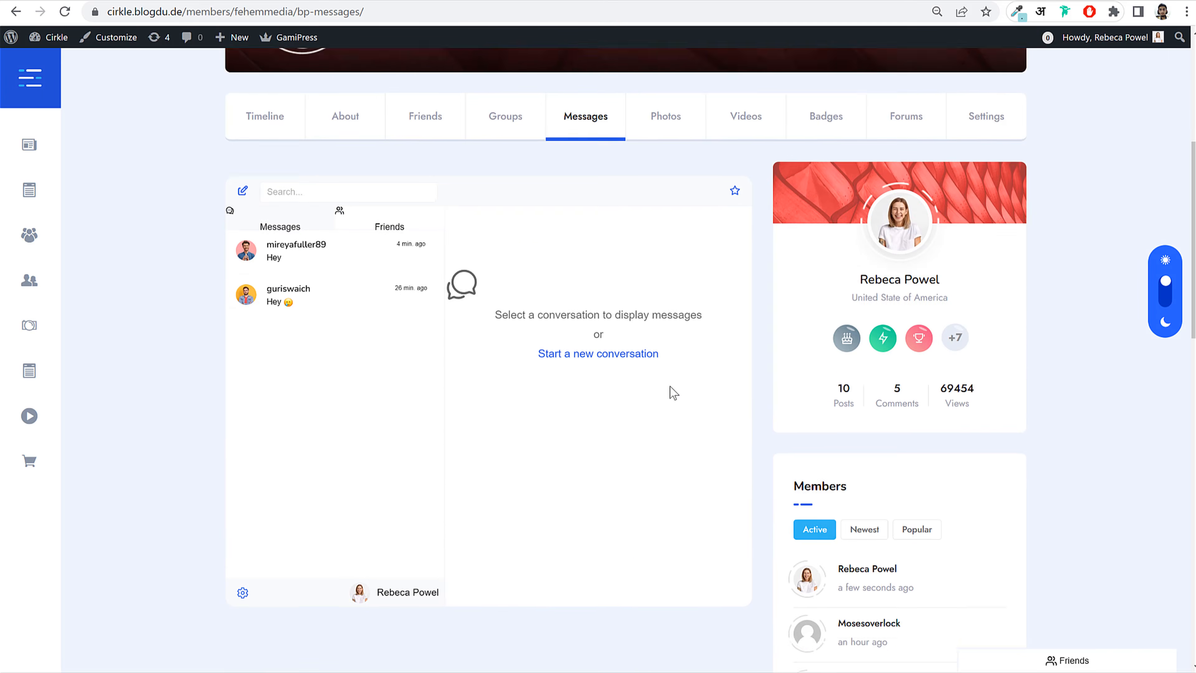
{"action": "left_click", "coordinate": [335, 186]}
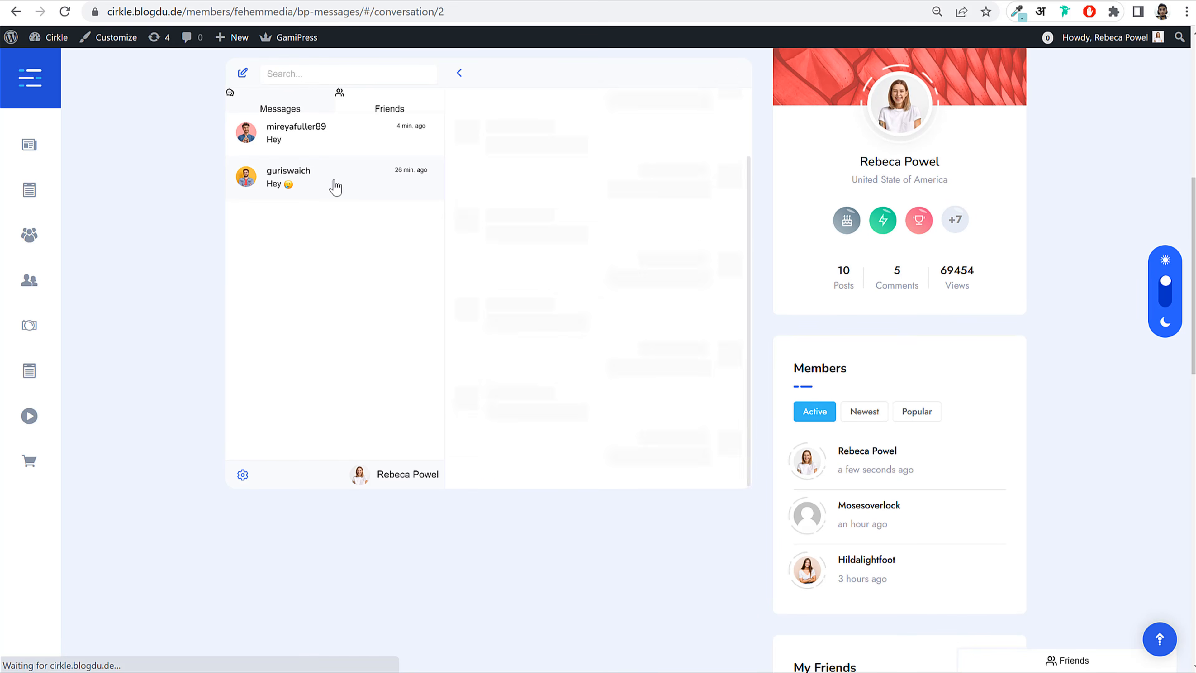
{"action": "left_click", "coordinate": [323, 150]}
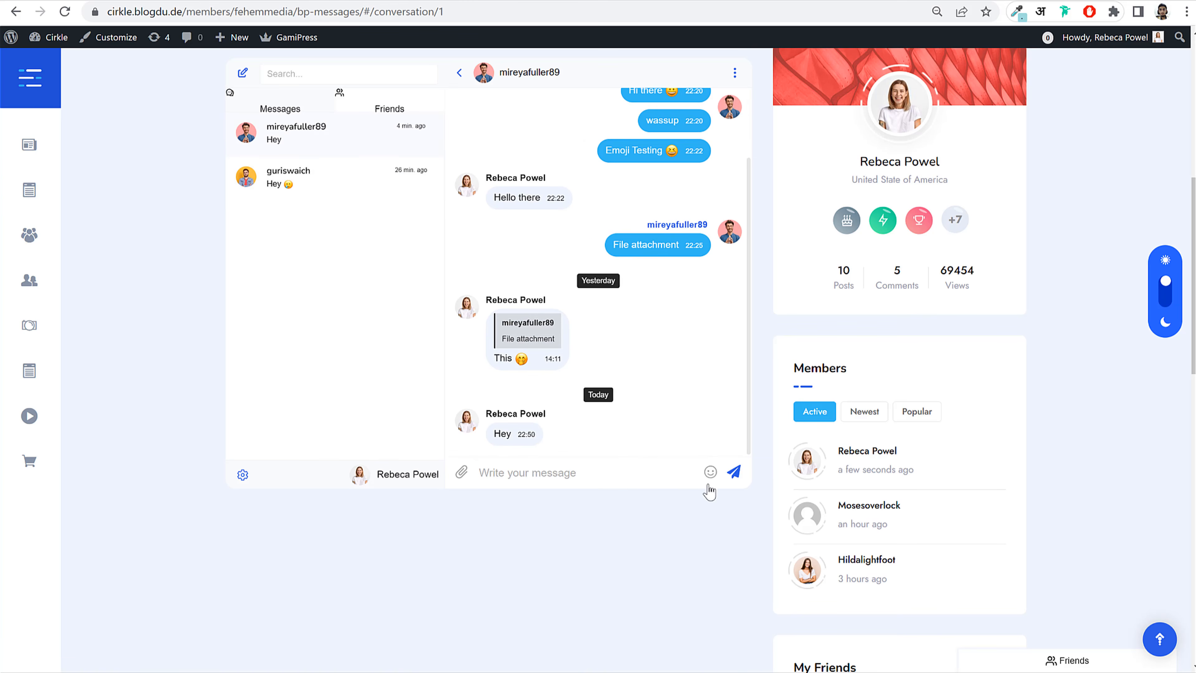
Step: Insert a halo smiley into the reply, then open and close the file attachment window
{"action": "left_click", "coordinate": [710, 472]}
{"action": "left_click", "coordinate": [709, 341]}
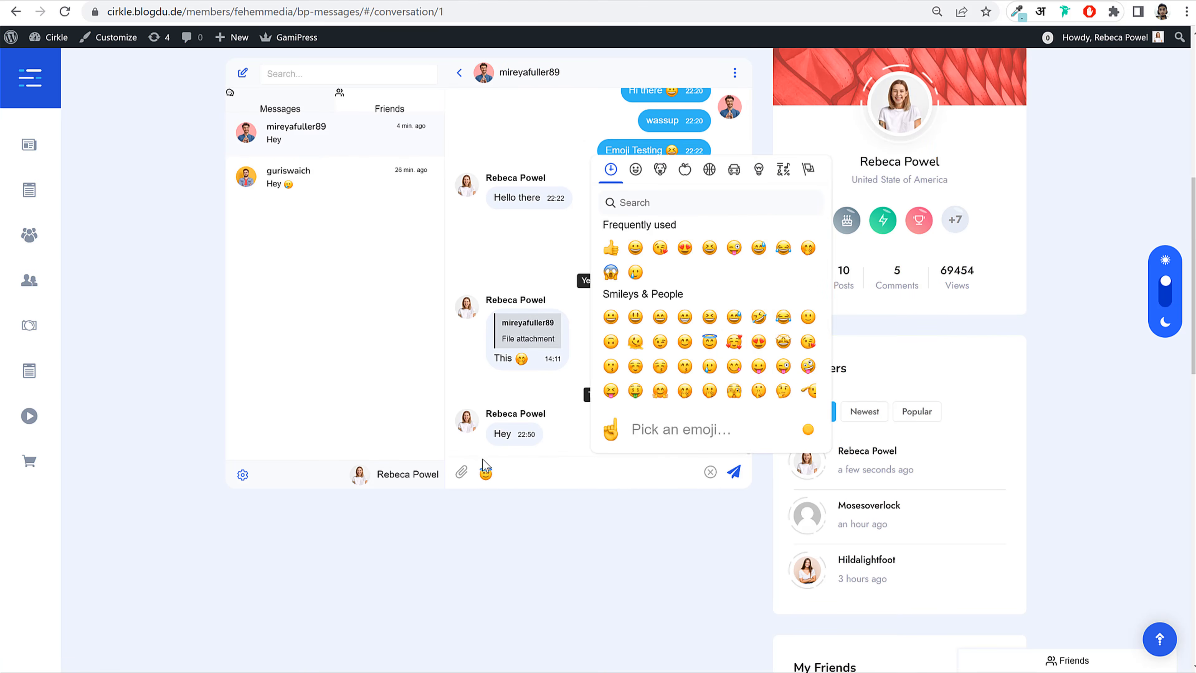
{"action": "left_click", "coordinate": [463, 472]}
{"action": "left_click", "coordinate": [872, 170]}
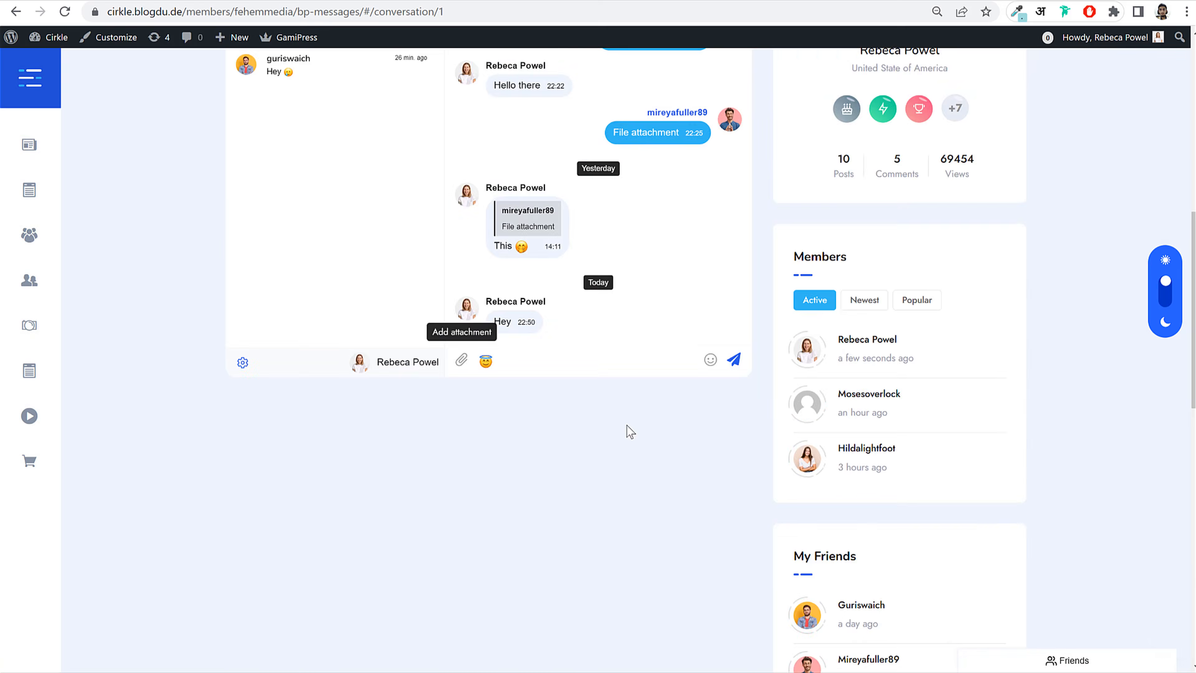
Step: Open the profile's Badges tab showing King, Happy Rock, Rocket and Target
{"action": "scroll", "coordinate": [627, 426], "scroll_direction": "down", "scroll_amount": 5}
{"action": "scroll", "coordinate": [628, 425], "scroll_direction": "up", "scroll_amount": 6}
{"action": "scroll", "coordinate": [631, 431], "scroll_direction": "up", "scroll_amount": 5}
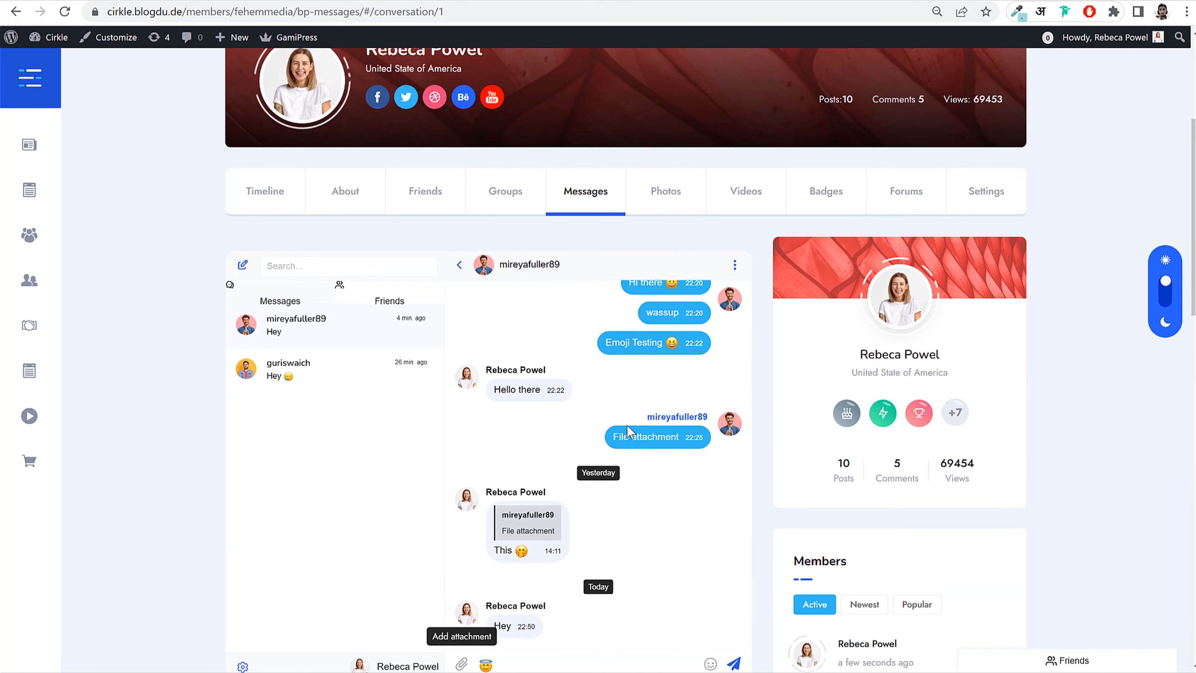
{"action": "left_click", "coordinate": [825, 192]}
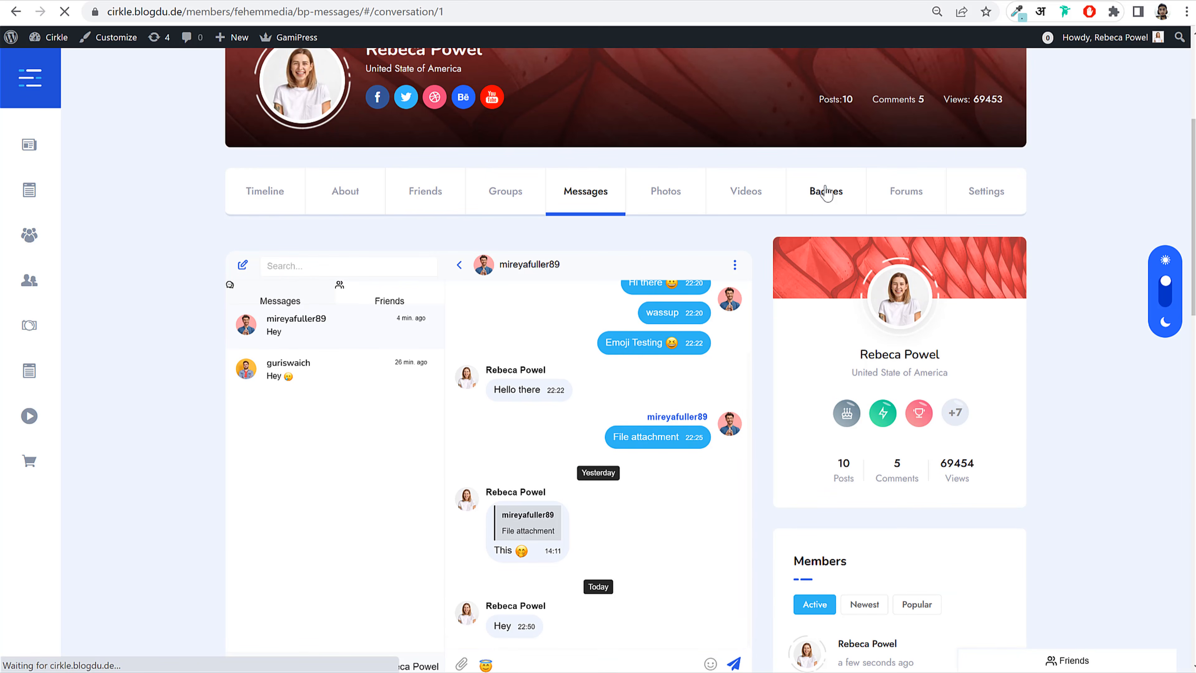
{"action": "scroll", "coordinate": [1001, 408], "scroll_direction": "down", "scroll_amount": 6}
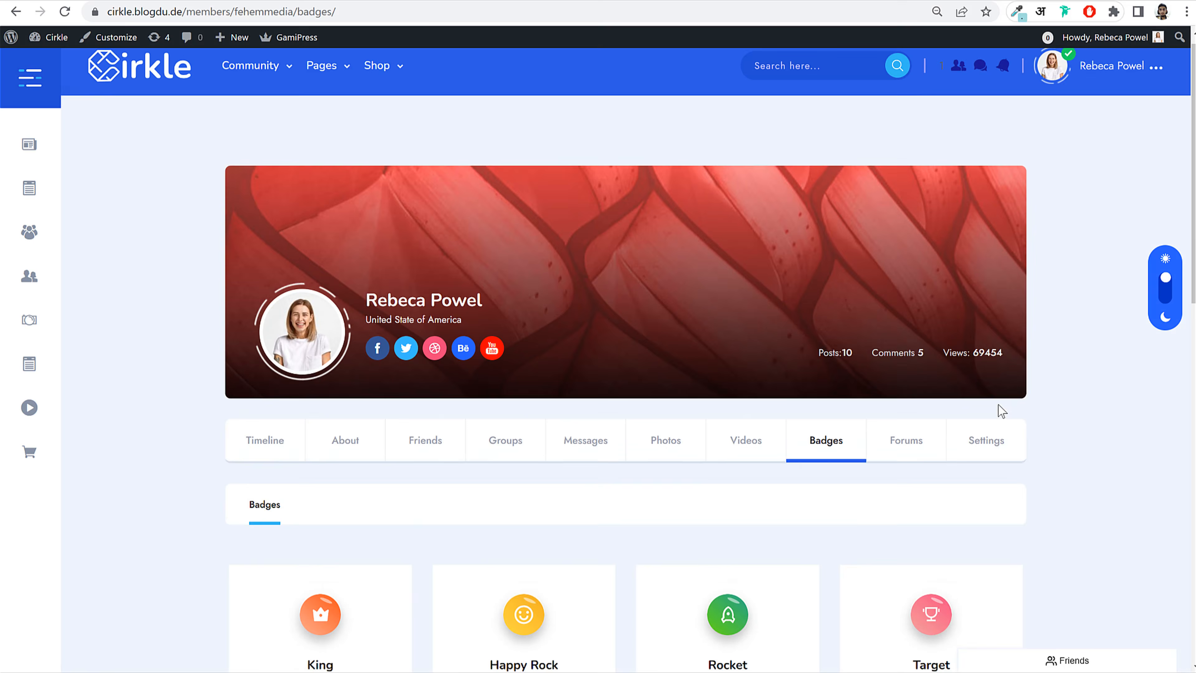
{"action": "left_click", "coordinate": [319, 374]}
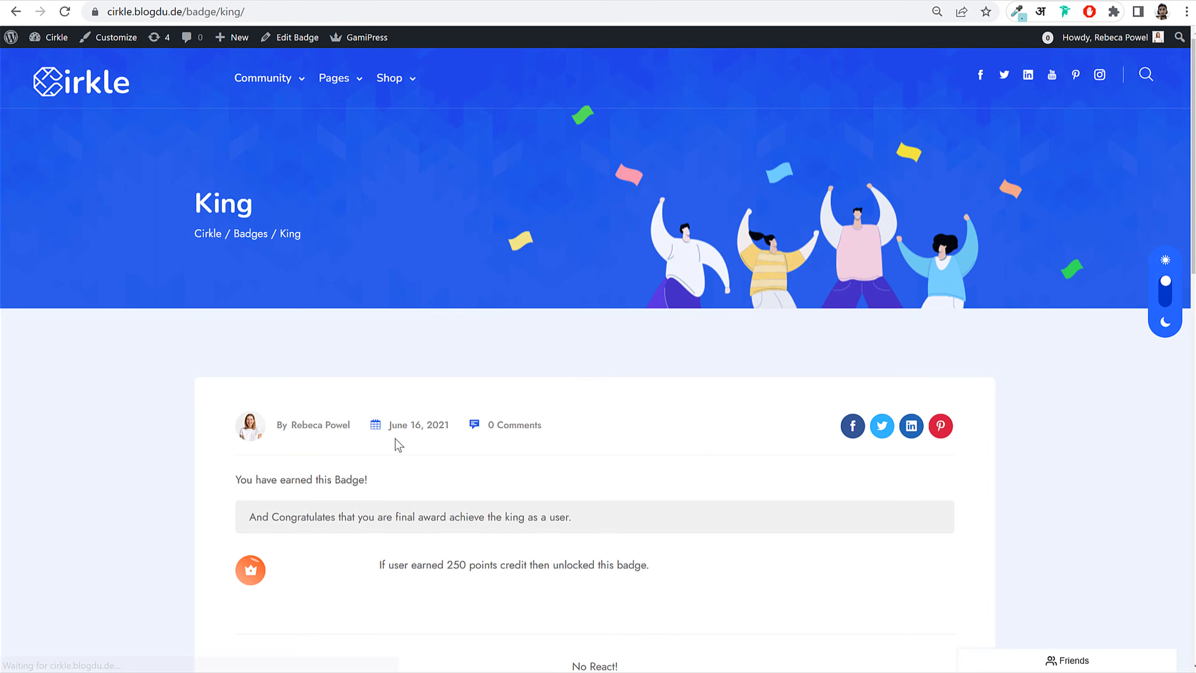
{"action": "key", "text": "alt+Left"}
{"action": "left_click_drag", "start_coordinate": [320, 401], "coordinate": [374, 418]}
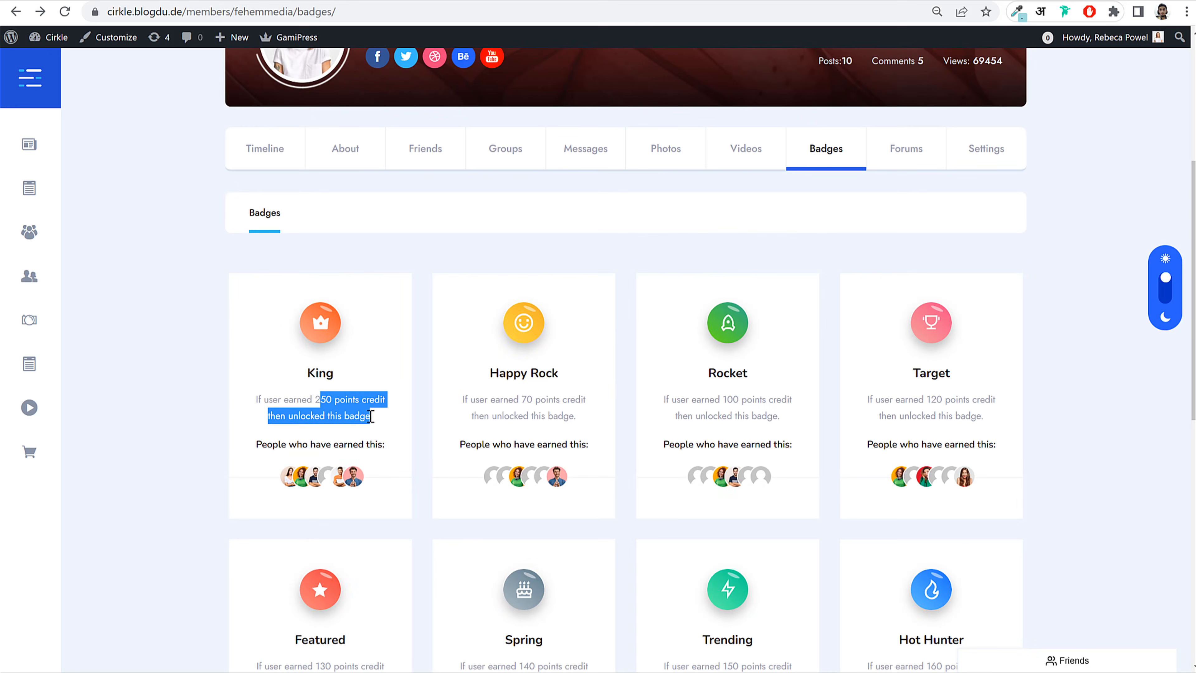
{"action": "left_click", "coordinate": [296, 396]}
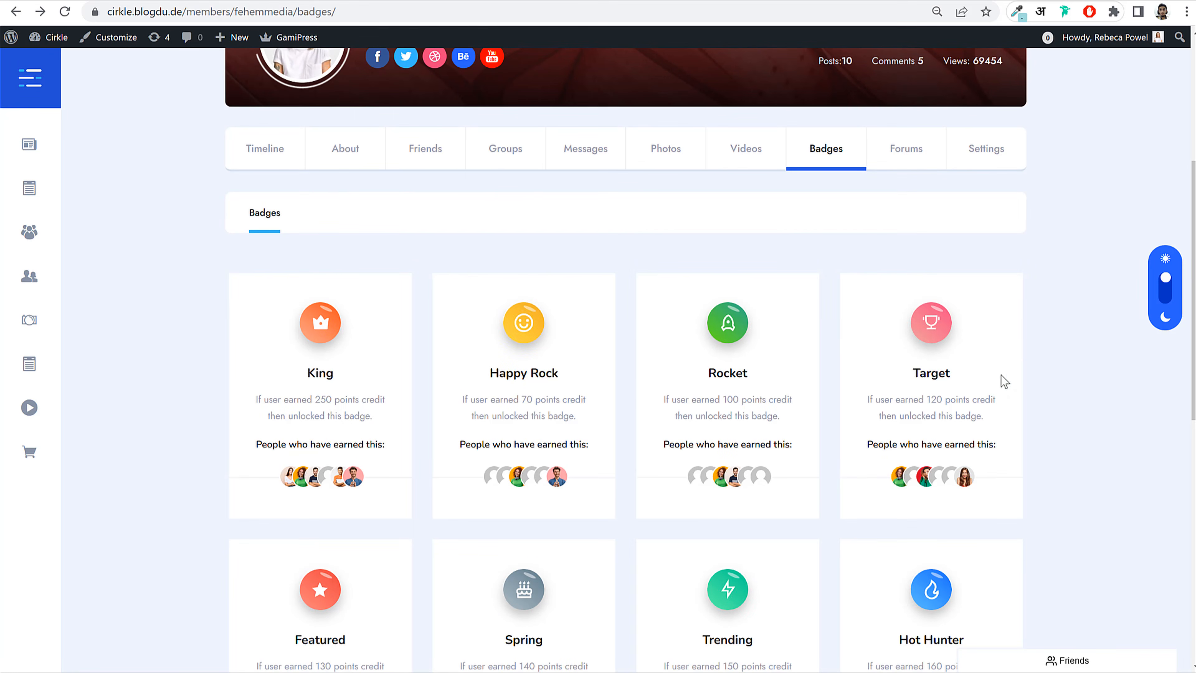
{"action": "scroll", "coordinate": [1004, 381], "scroll_direction": "up", "scroll_amount": 3}
Step: Open the profile's Forums tab and browse the 11 Forum Topics Started
{"action": "left_click", "coordinate": [909, 311]}
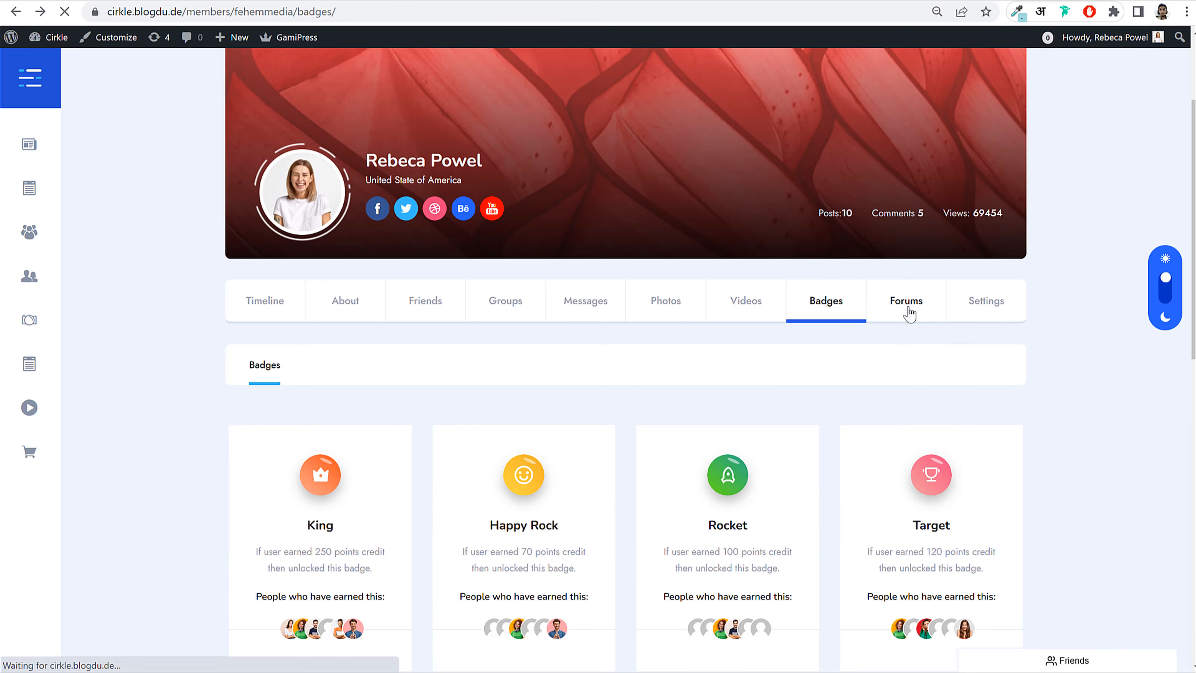
{"action": "scroll", "coordinate": [771, 433], "scroll_direction": "down", "scroll_amount": 10}
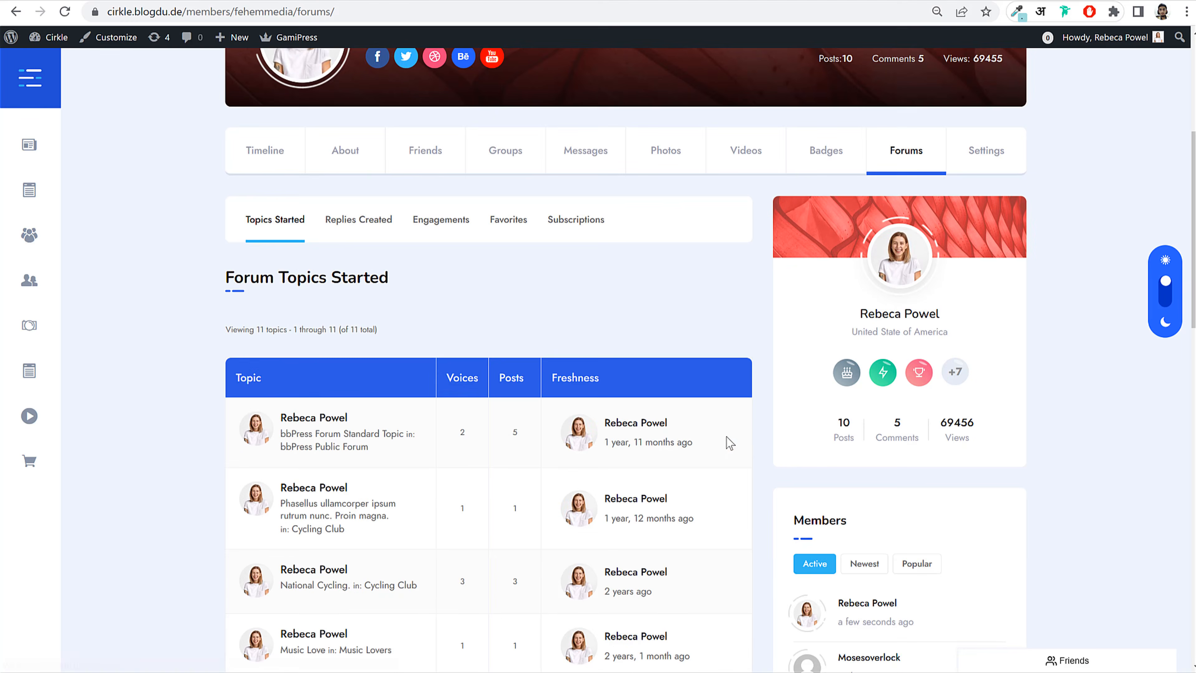
{"action": "scroll", "coordinate": [412, 397], "scroll_direction": "down", "scroll_amount": 10}
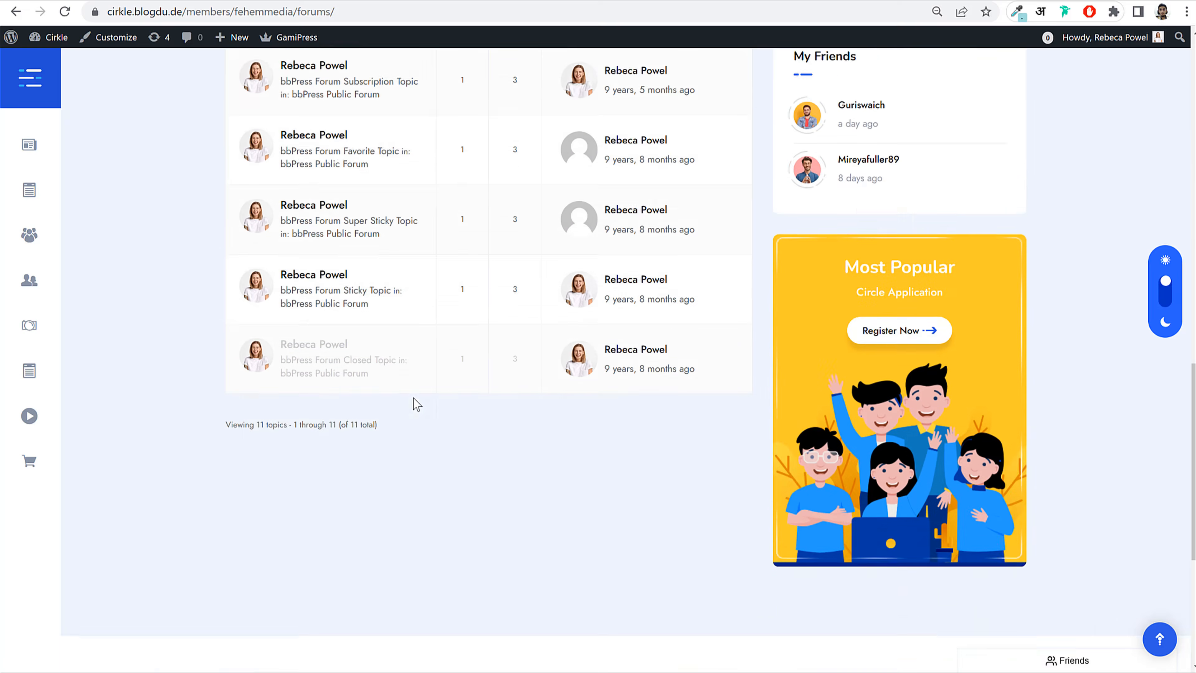
{"action": "scroll", "coordinate": [475, 368], "scroll_direction": "up", "scroll_amount": 20}
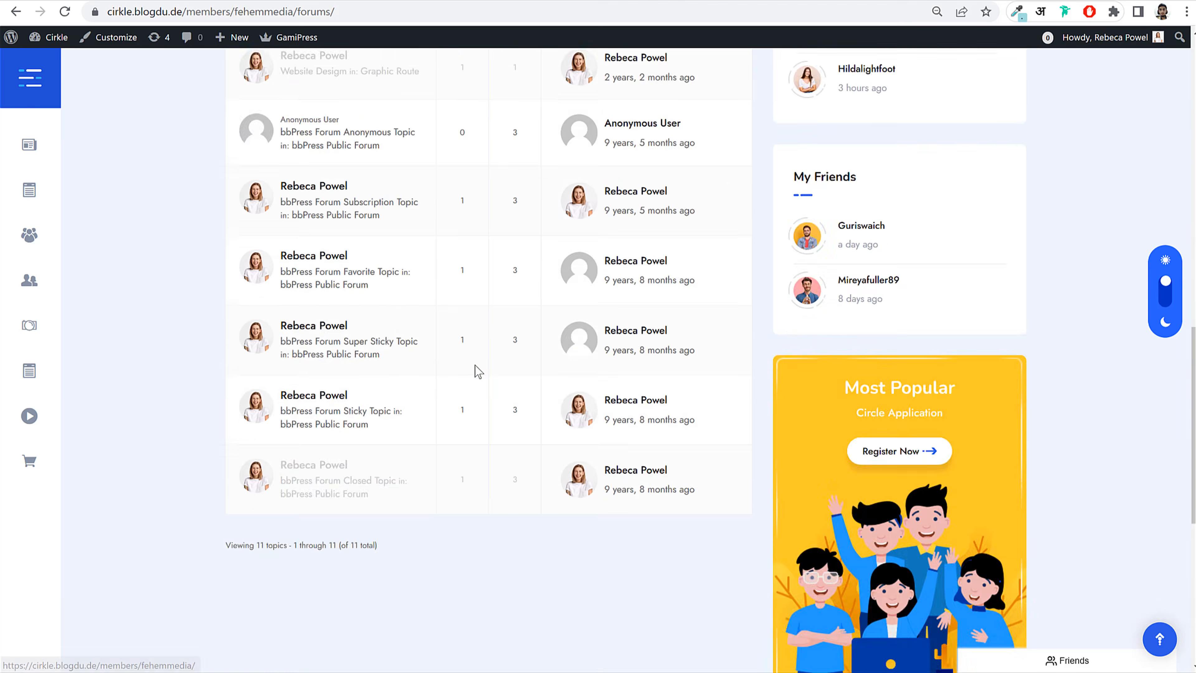
{"action": "scroll", "coordinate": [476, 392], "scroll_direction": "up", "scroll_amount": 2}
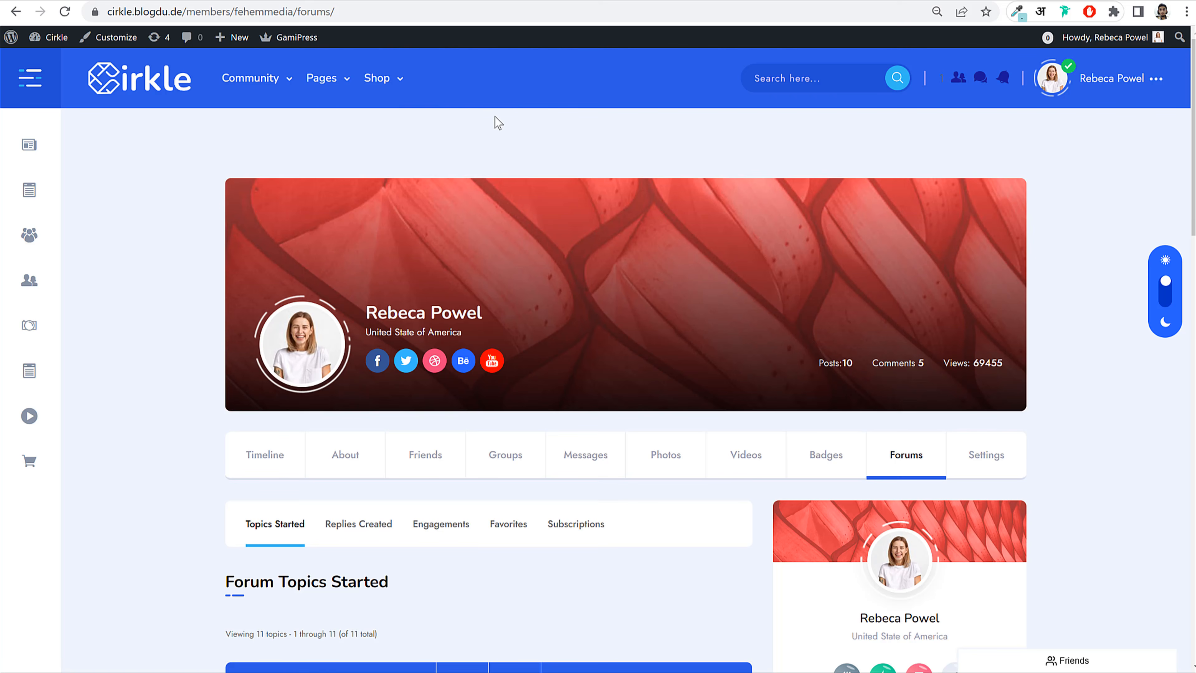
Step: Return to the home newsfeed and open Community > All Members
{"action": "left_click", "coordinate": [137, 83]}
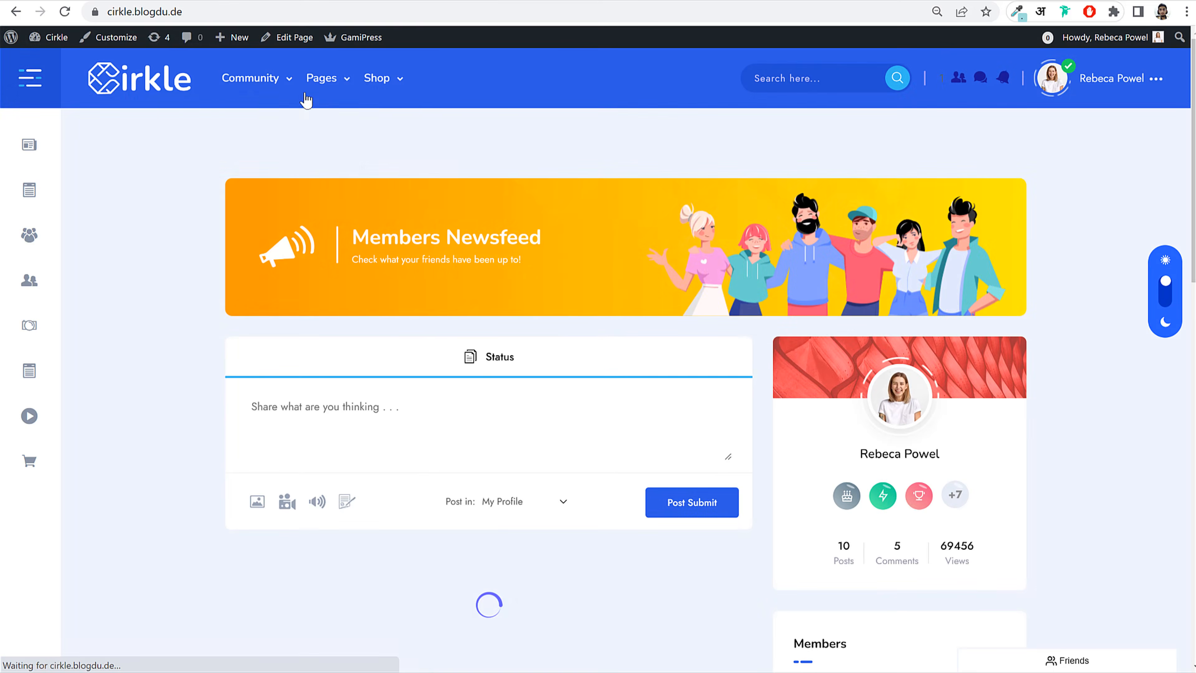
{"action": "mouse_move", "coordinate": [331, 93]}
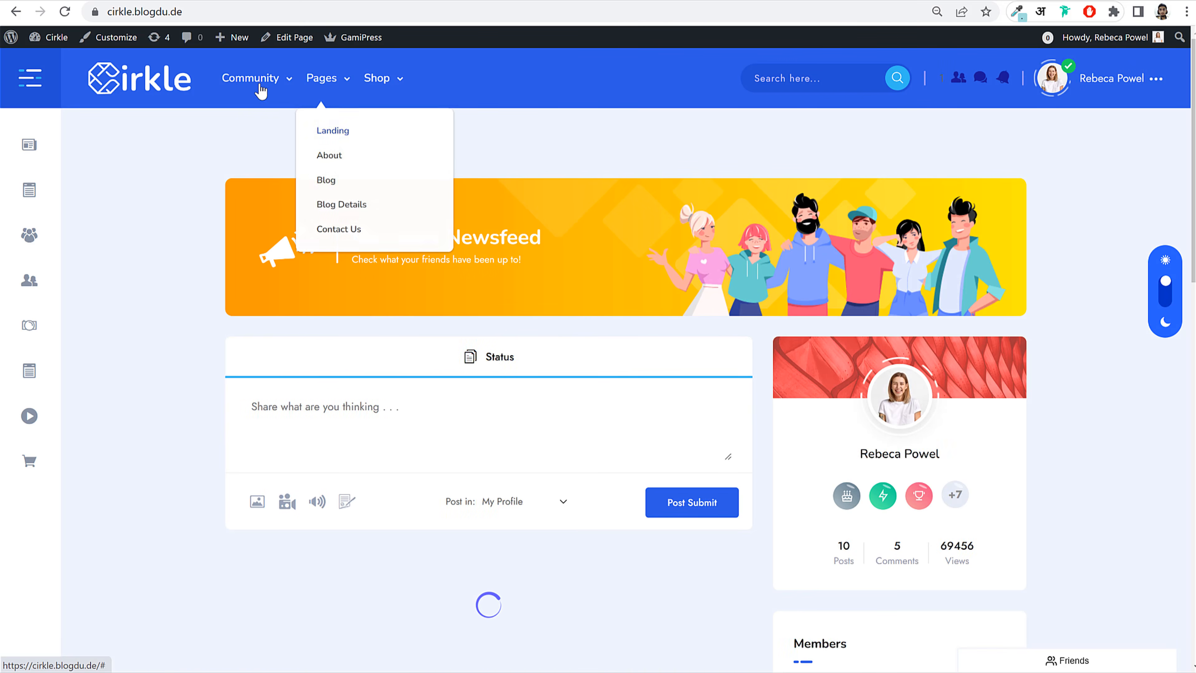
{"action": "mouse_move", "coordinate": [259, 91]}
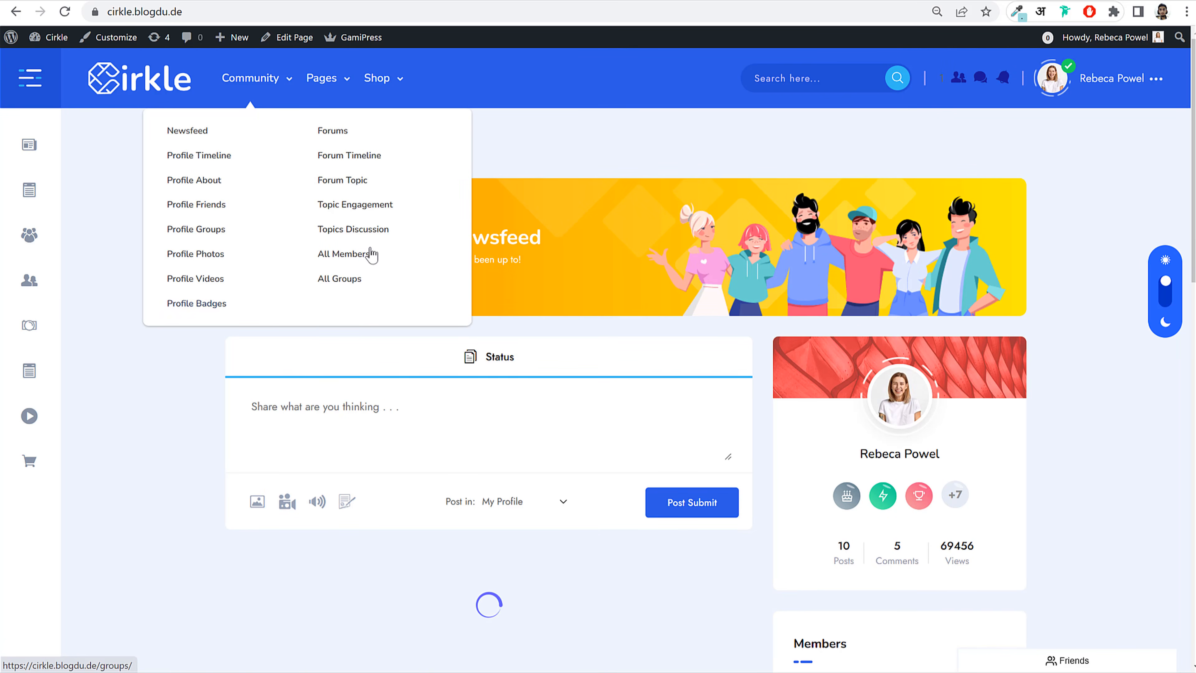
{"action": "left_click", "coordinate": [346, 257]}
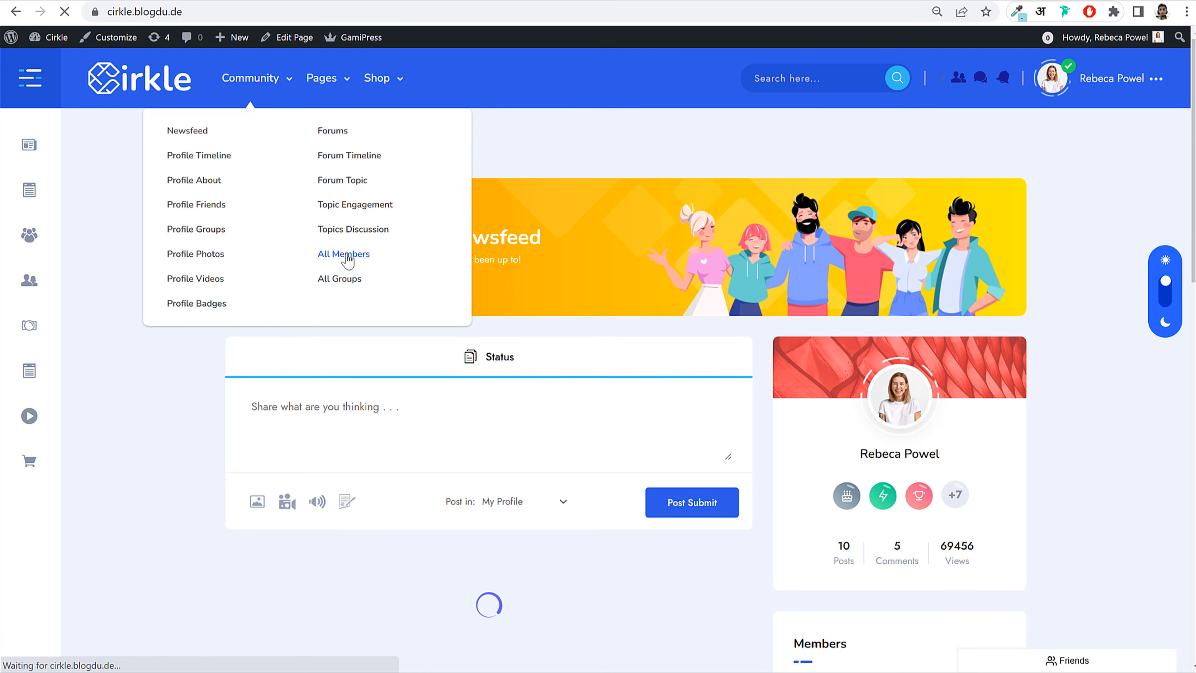
Step: Show page 2 of the 23-member directory
{"action": "scroll", "coordinate": [567, 282], "scroll_direction": "down", "scroll_amount": 15}
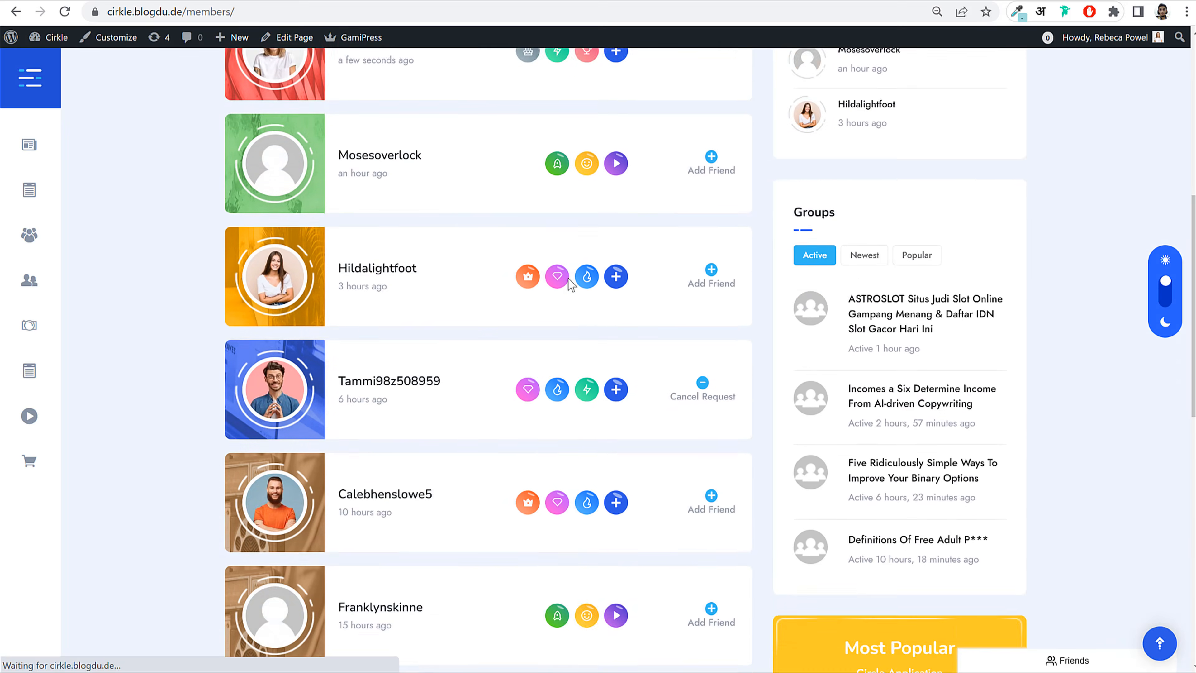
{"action": "scroll", "coordinate": [571, 285], "scroll_direction": "down", "scroll_amount": 2}
{"action": "left_click", "coordinate": [446, 396]}
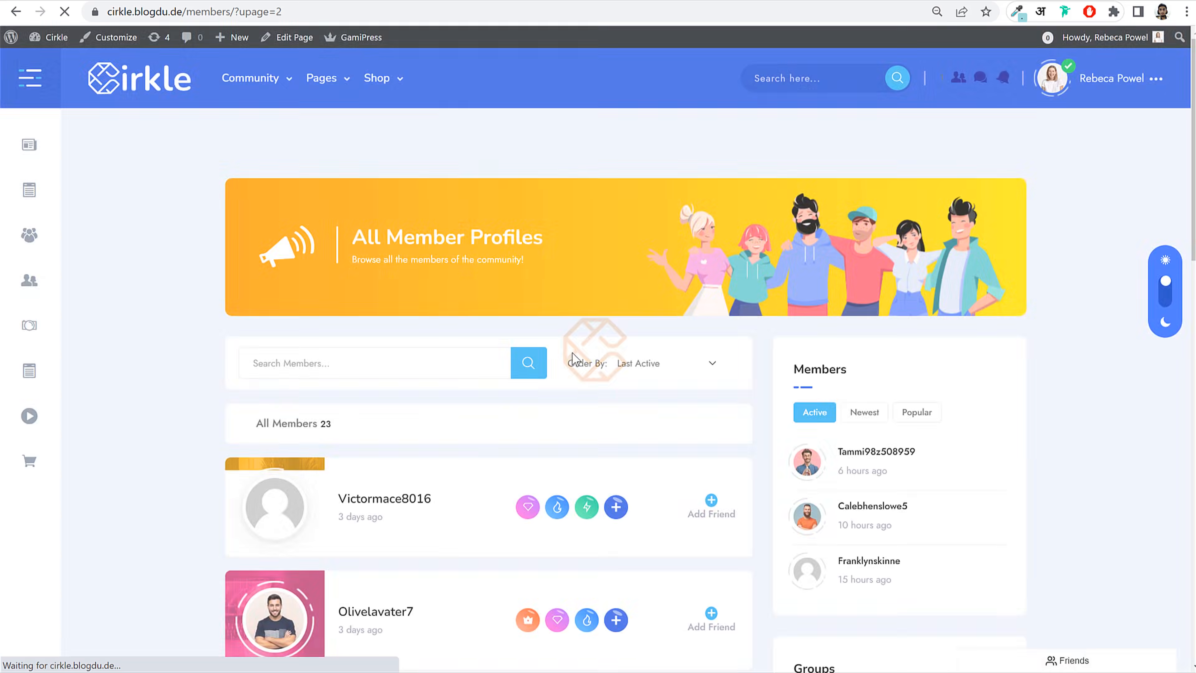
{"action": "scroll", "coordinate": [367, 398], "scroll_direction": "down", "scroll_amount": 10}
{"action": "scroll", "coordinate": [379, 404], "scroll_direction": "down", "scroll_amount": 8}
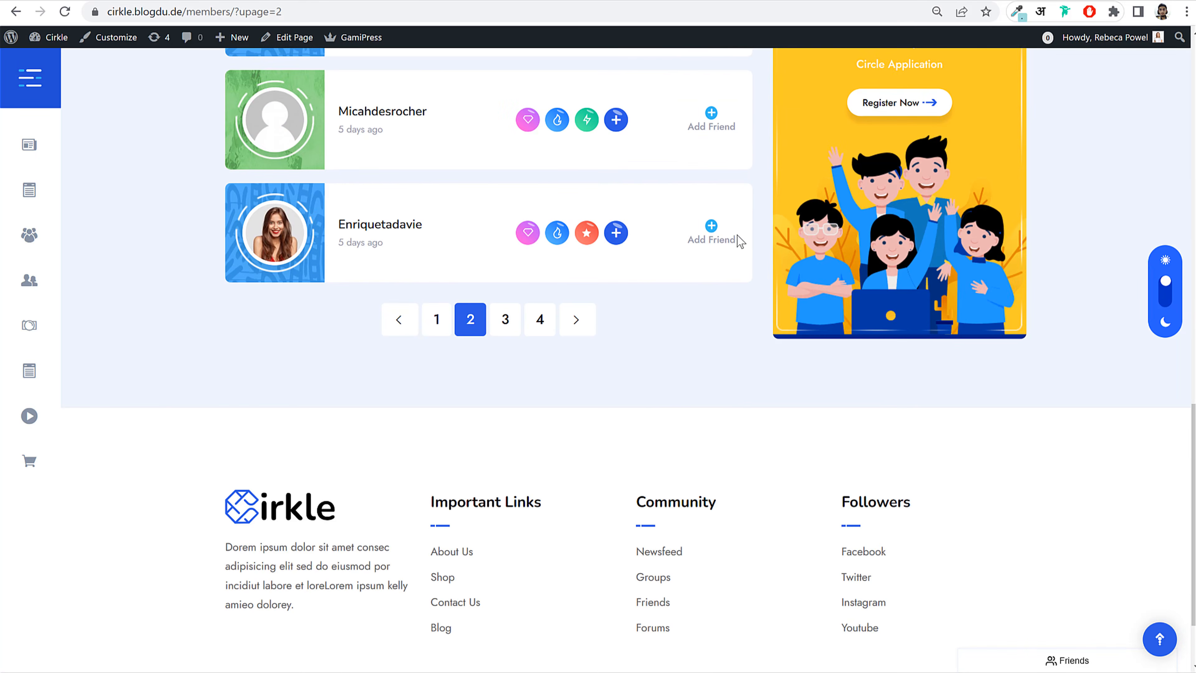
{"action": "scroll", "coordinate": [680, 348], "scroll_direction": "up", "scroll_amount": 20}
Step: Open the About page from the Pages menu and browse it
{"action": "mouse_move", "coordinate": [324, 82]}
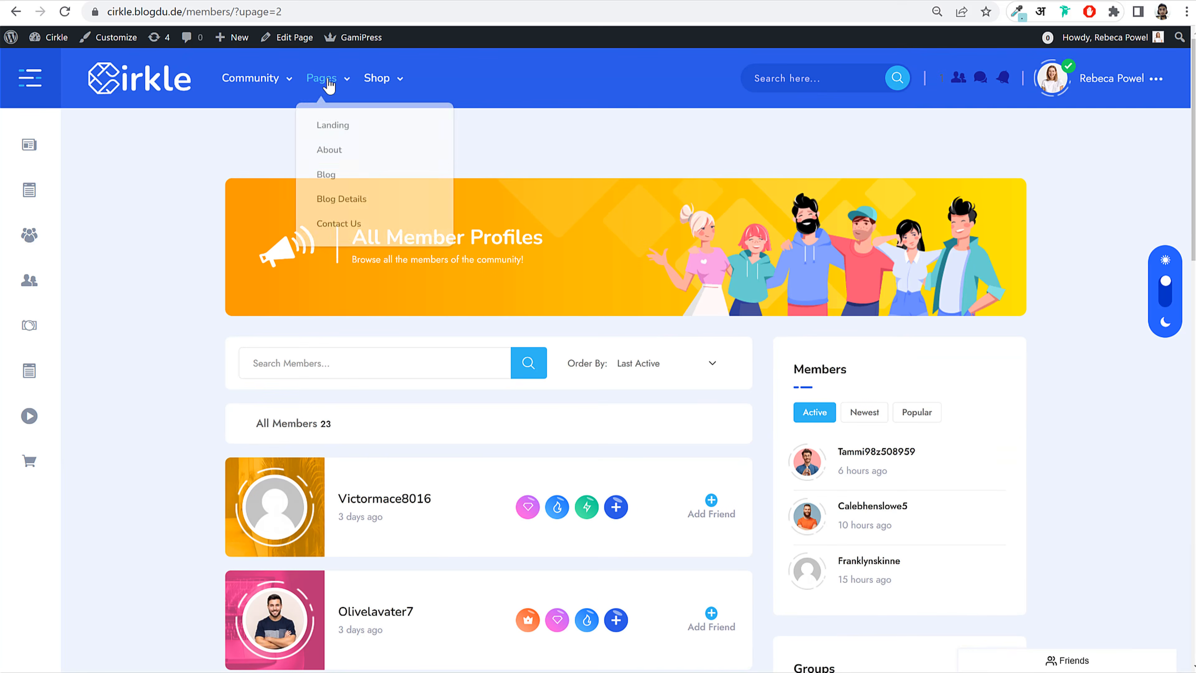
{"action": "left_click", "coordinate": [332, 157]}
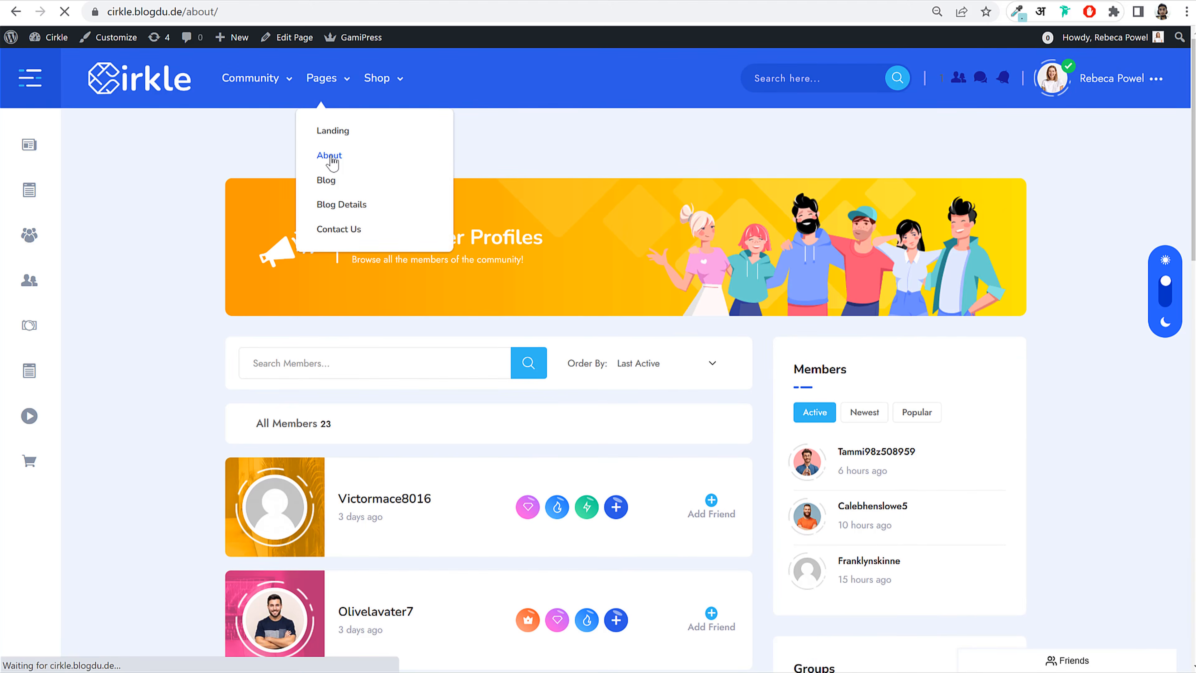
{"action": "scroll", "coordinate": [512, 288], "scroll_direction": "down", "scroll_amount": 15}
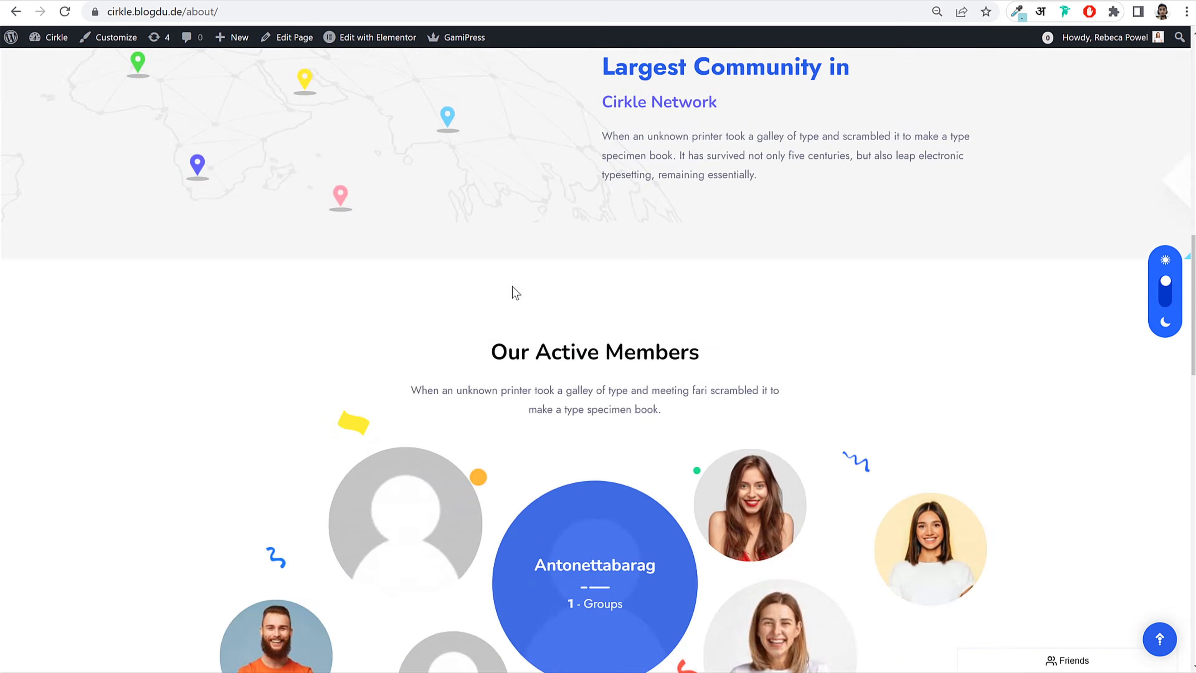
{"action": "scroll", "coordinate": [513, 288], "scroll_direction": "down", "scroll_amount": 5}
{"action": "scroll", "coordinate": [457, 212], "scroll_direction": "up", "scroll_amount": 15}
Step: Open the Contact Us page and browse its map, Get In Touch form and contact info
{"action": "mouse_move", "coordinate": [349, 84]}
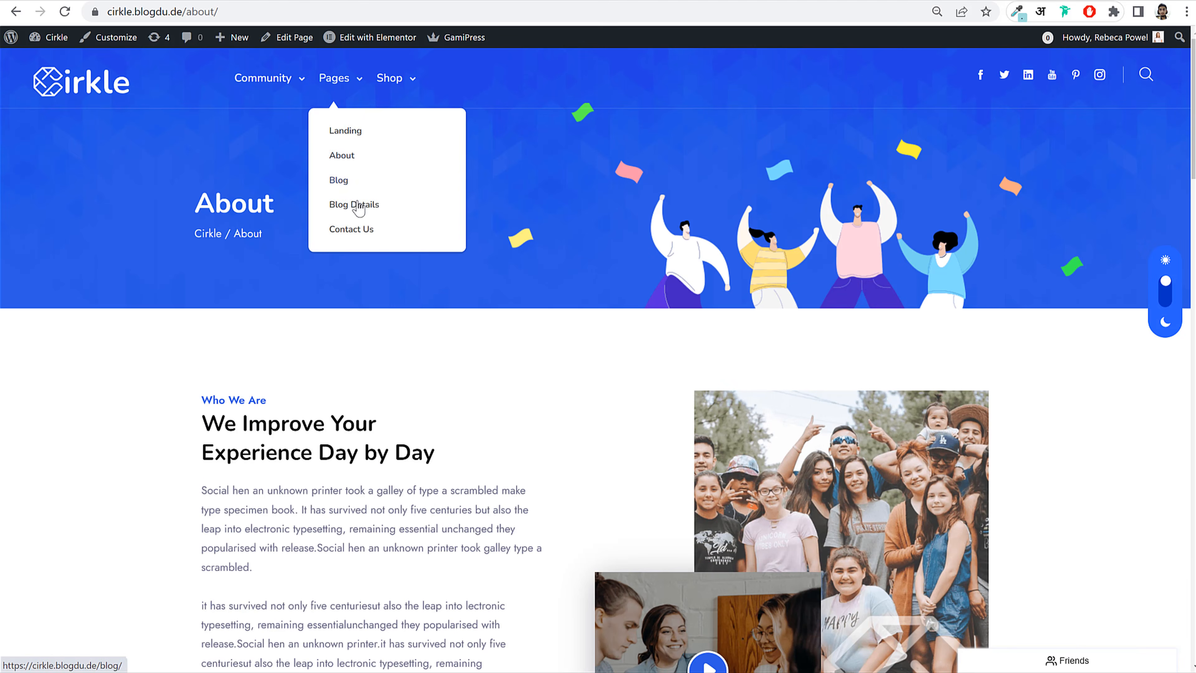
{"action": "left_click", "coordinate": [358, 232]}
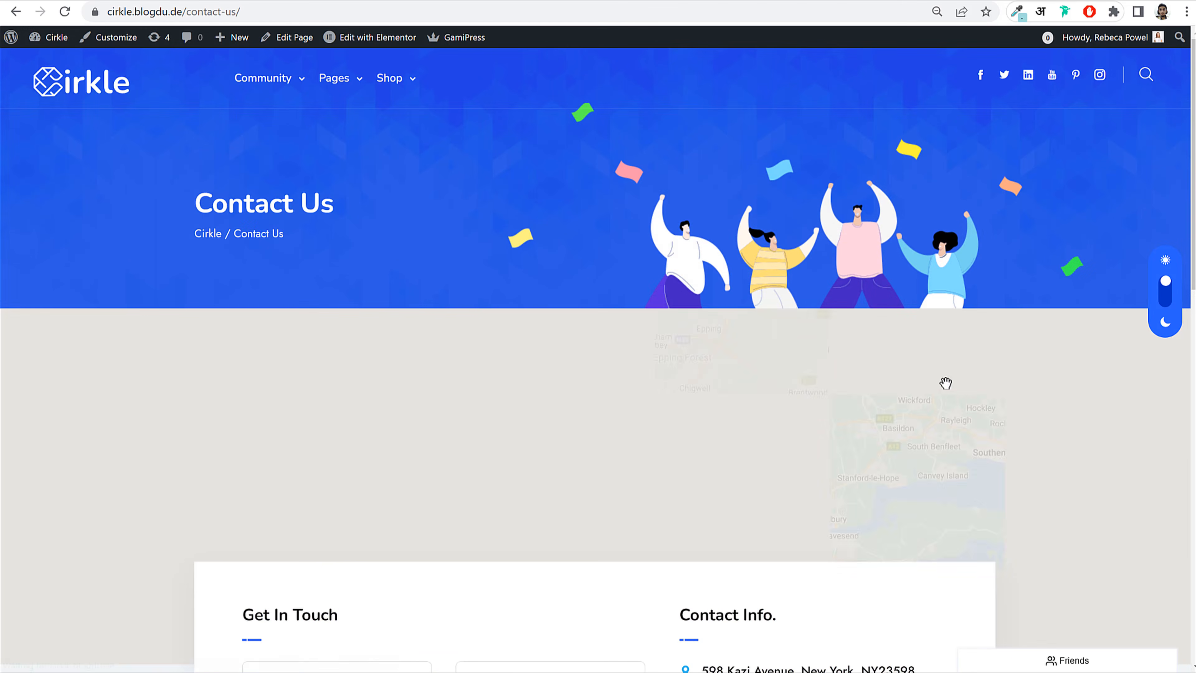
{"action": "scroll", "coordinate": [982, 411], "scroll_direction": "down", "scroll_amount": 8}
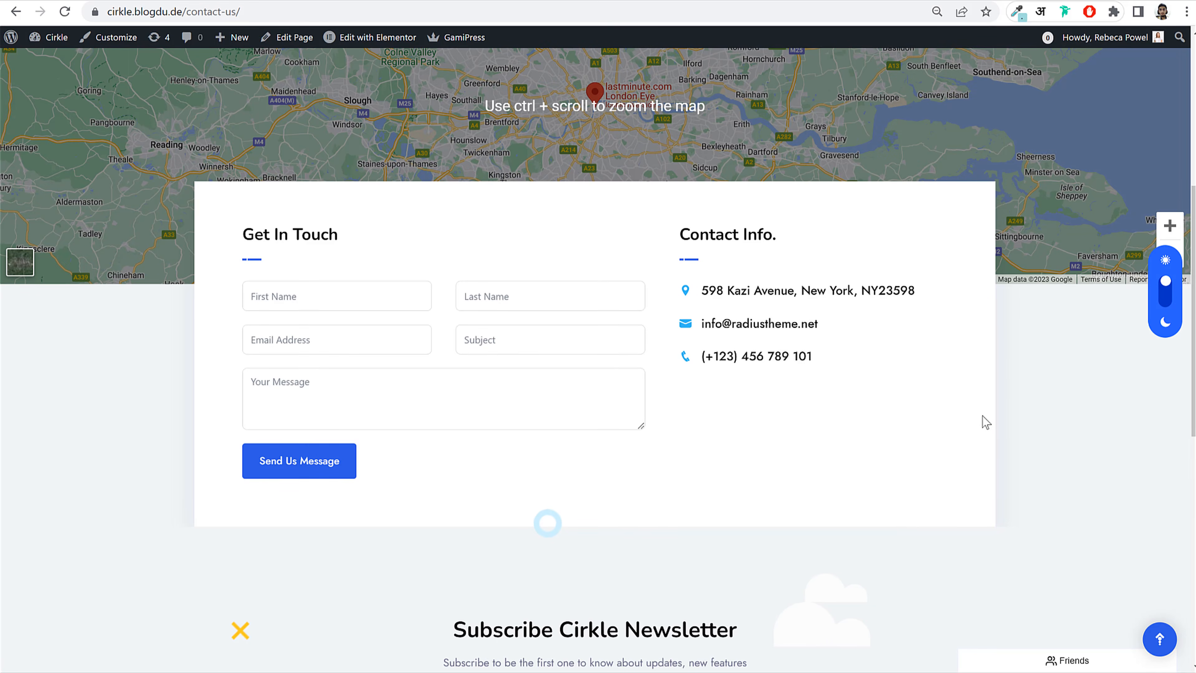
{"action": "scroll", "coordinate": [983, 416], "scroll_direction": "down", "scroll_amount": 10}
{"action": "scroll", "coordinate": [982, 416], "scroll_direction": "up", "scroll_amount": 15}
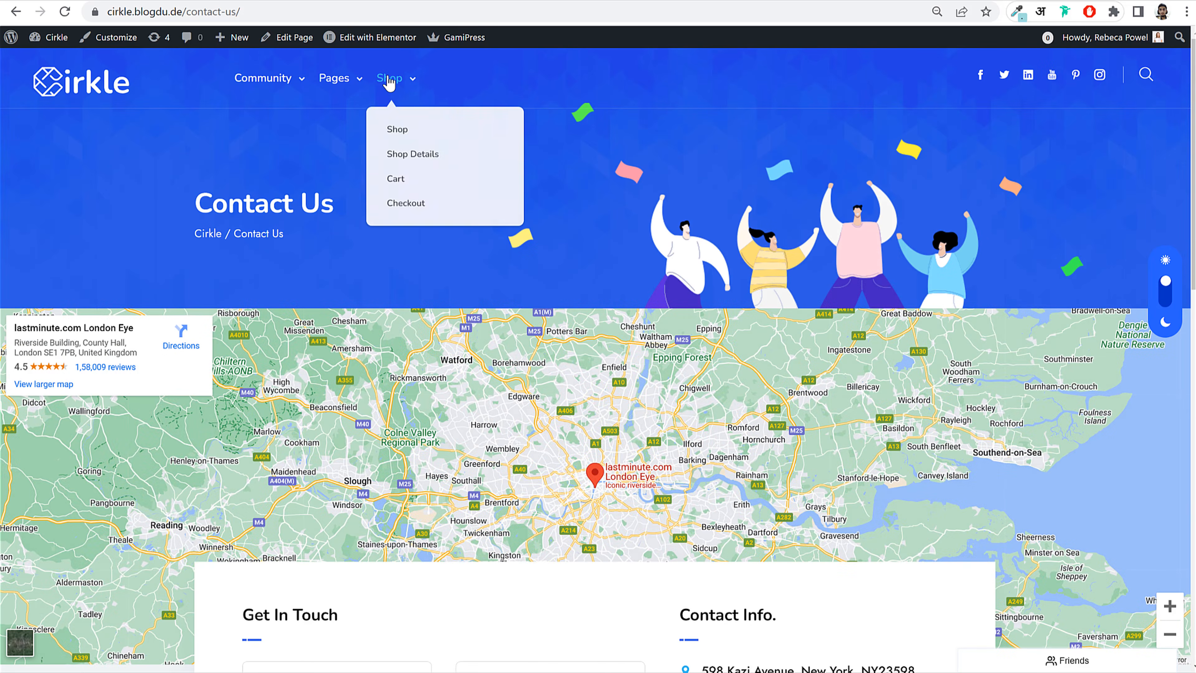
Step: Go to the Cirkle shop and open the $9.00 Computer Keyboard product page
{"action": "left_click", "coordinate": [389, 79]}
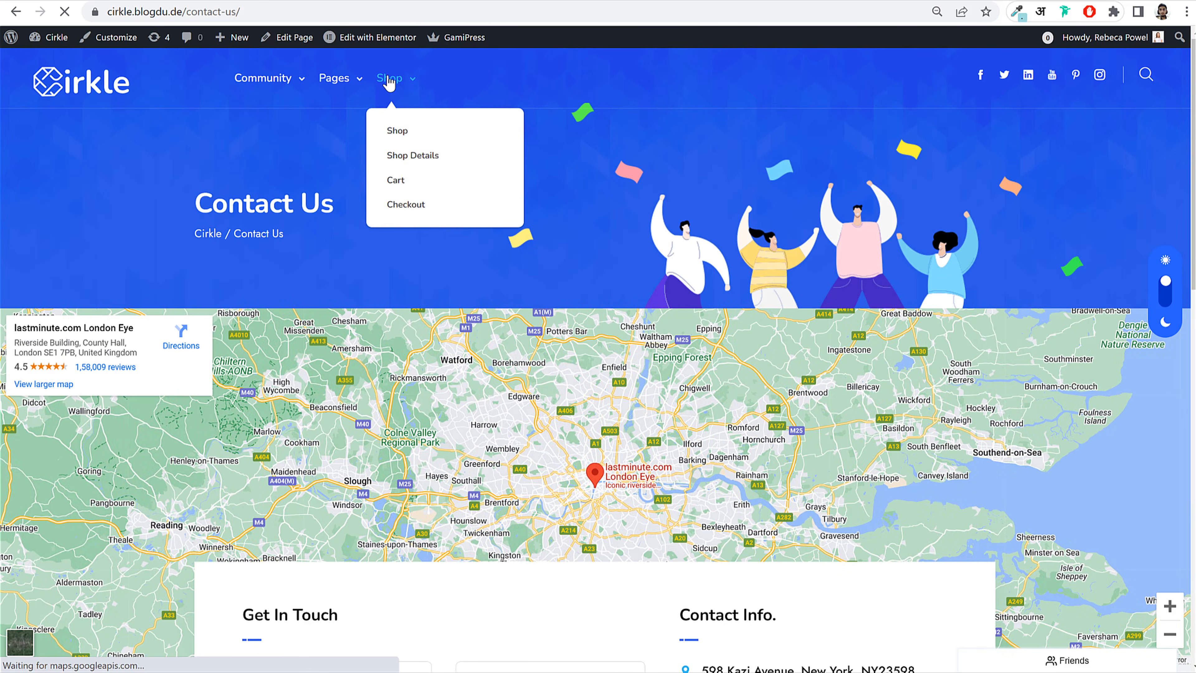
{"action": "scroll", "coordinate": [1108, 342], "scroll_direction": "down", "scroll_amount": 5}
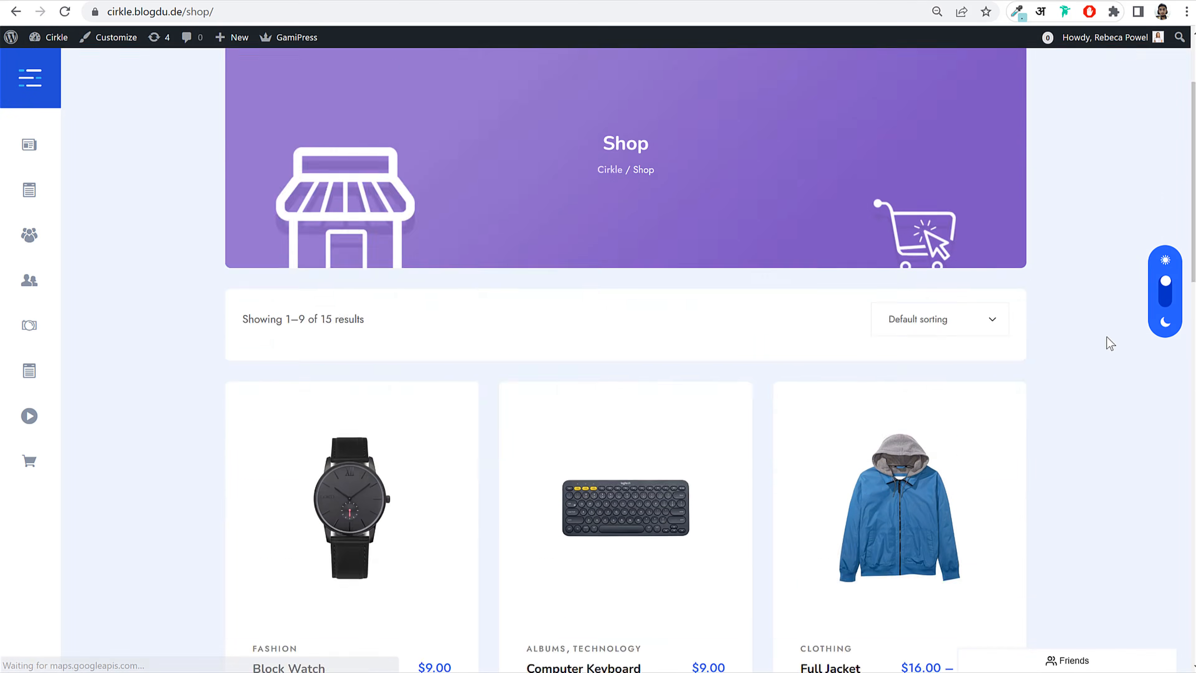
{"action": "scroll", "coordinate": [1110, 344], "scroll_direction": "down", "scroll_amount": 2}
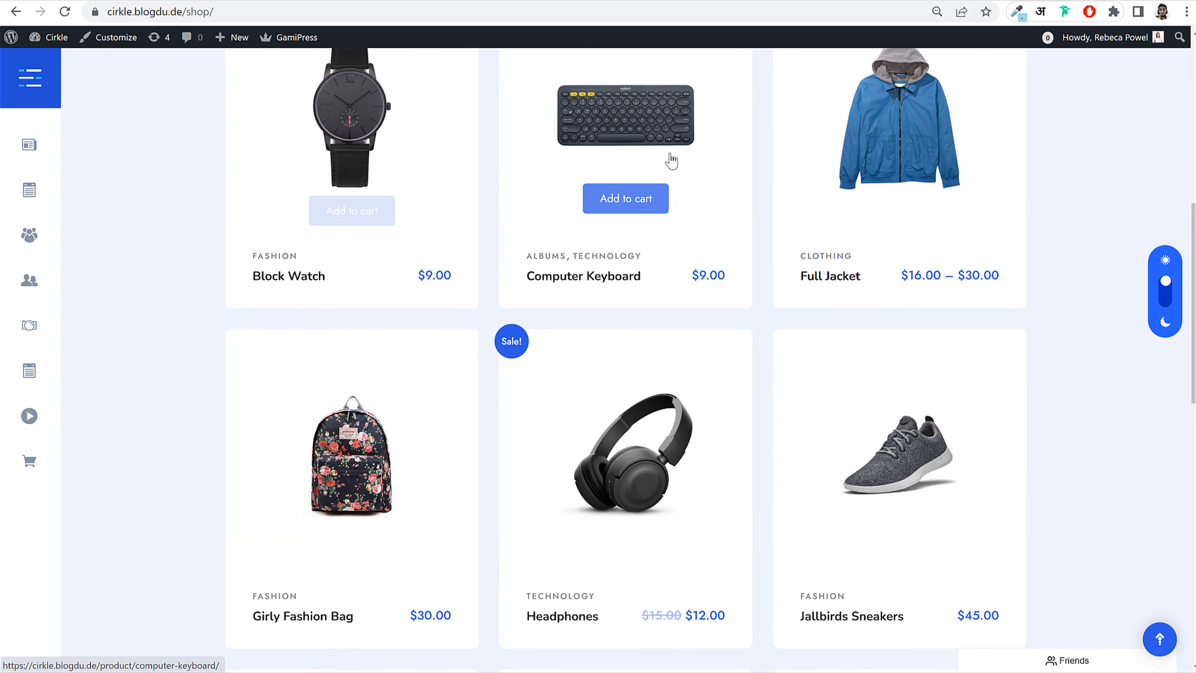
{"action": "left_click", "coordinate": [663, 133]}
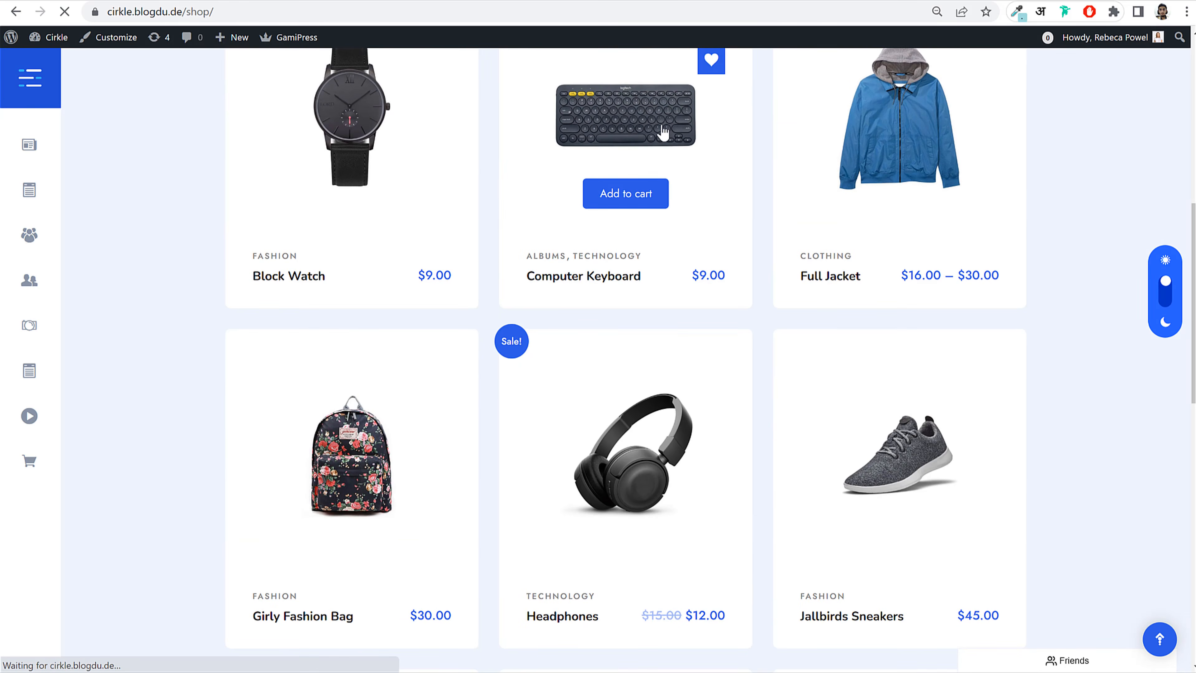
Step: Cycle through the Computer Keyboard's gallery images
{"action": "scroll", "coordinate": [1032, 310], "scroll_direction": "down", "scroll_amount": 6}
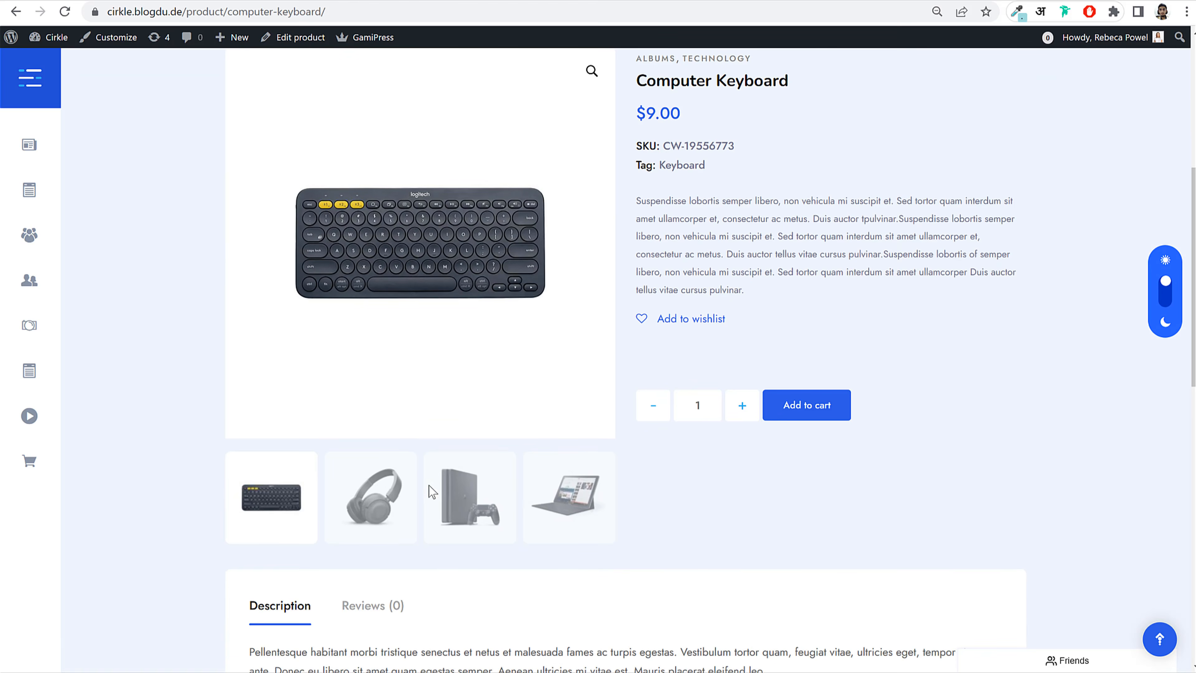
{"action": "left_click", "coordinate": [463, 497]}
{"action": "left_click", "coordinate": [554, 503]}
{"action": "left_click", "coordinate": [291, 504]}
{"action": "scroll", "coordinate": [961, 349], "scroll_direction": "up", "scroll_amount": 4}
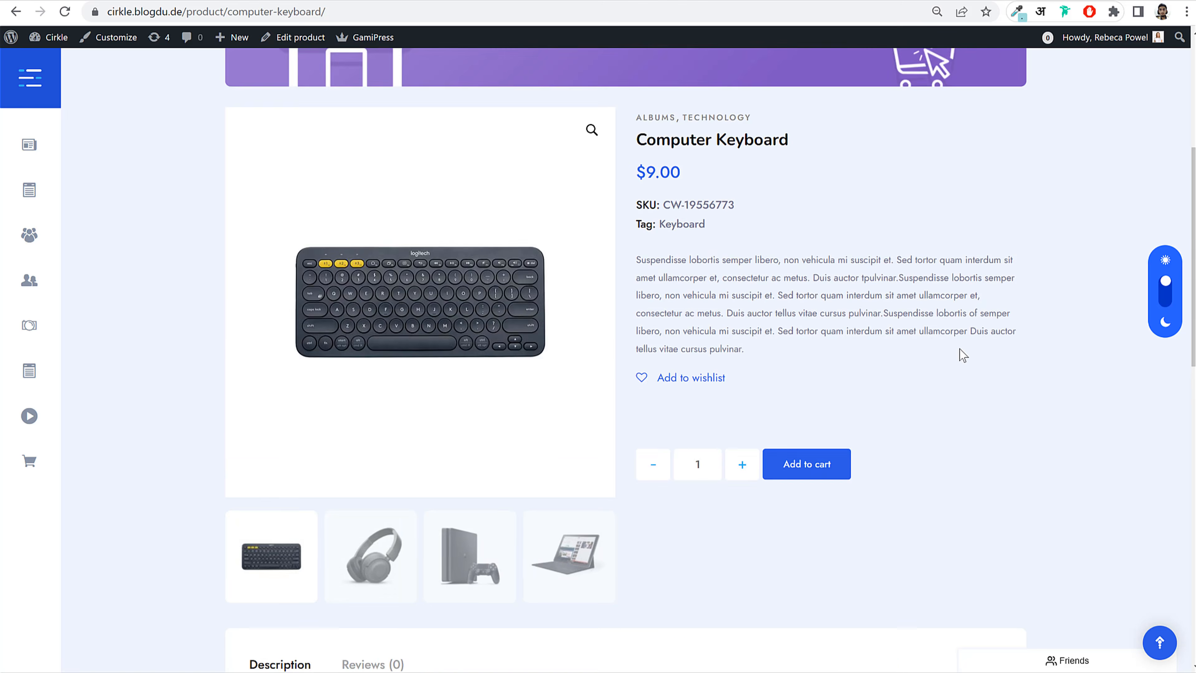
{"action": "scroll", "coordinate": [961, 348], "scroll_direction": "down", "scroll_amount": 15}
{"action": "scroll", "coordinate": [960, 349], "scroll_direction": "up", "scroll_amount": 15}
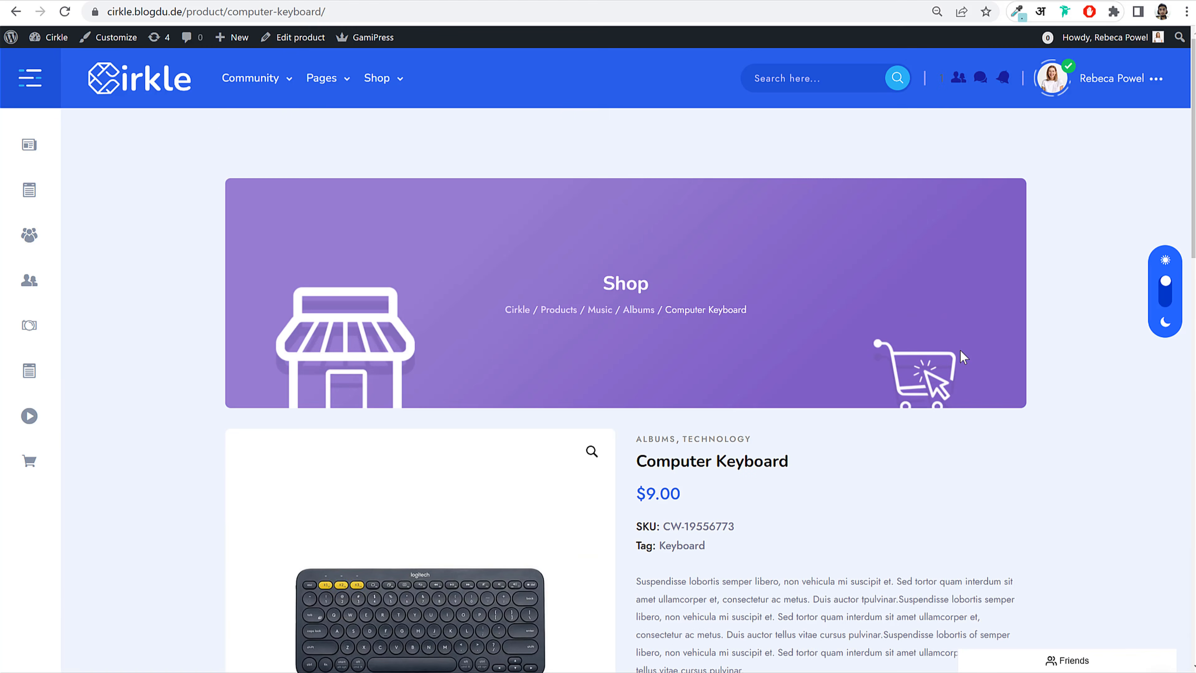
Step: Use the Cirkle header logo to leave the keyboard page for the home newsfeed
{"action": "left_click", "coordinate": [156, 76]}
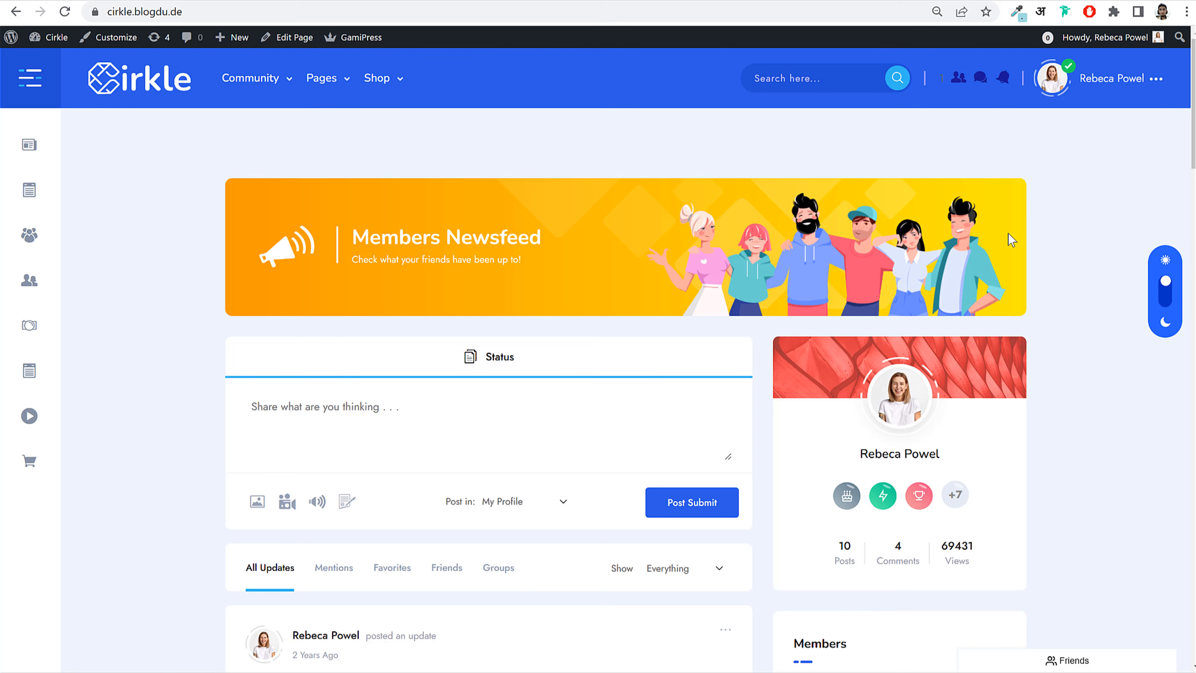
Step: Scroll through the posts on the Cirkle Members Newsfeed
{"action": "scroll", "coordinate": [433, 422], "scroll_direction": "down", "scroll_amount": 10}
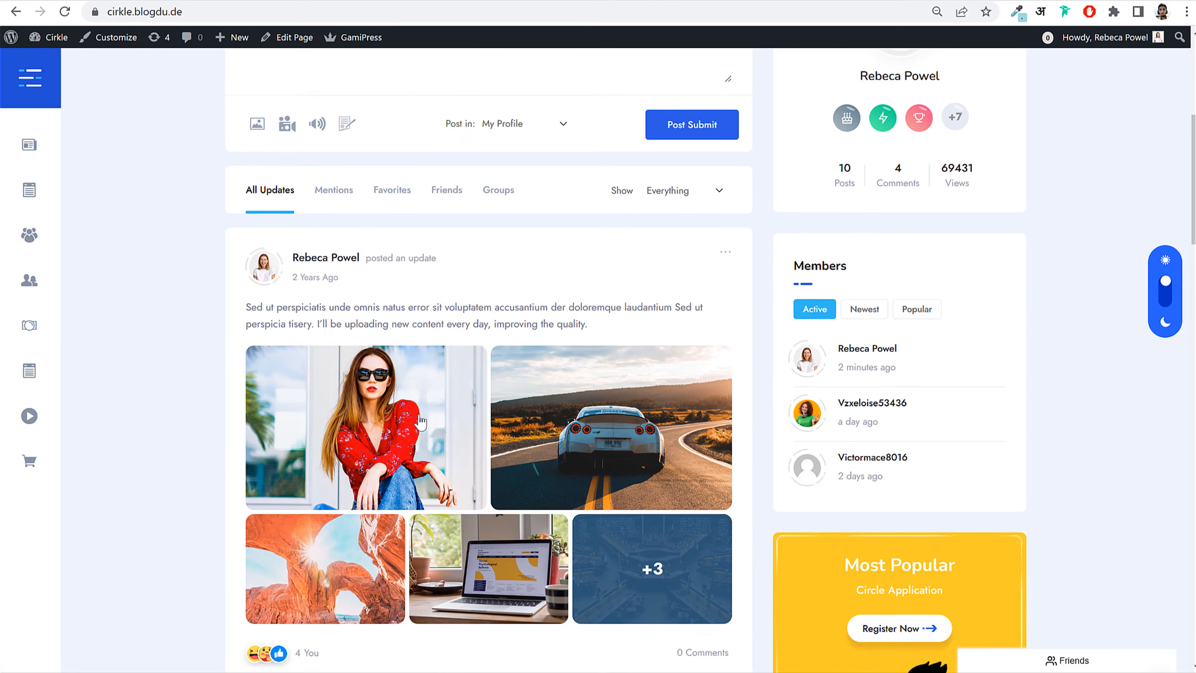
{"action": "scroll", "coordinate": [889, 350], "scroll_direction": "down", "scroll_amount": 9}
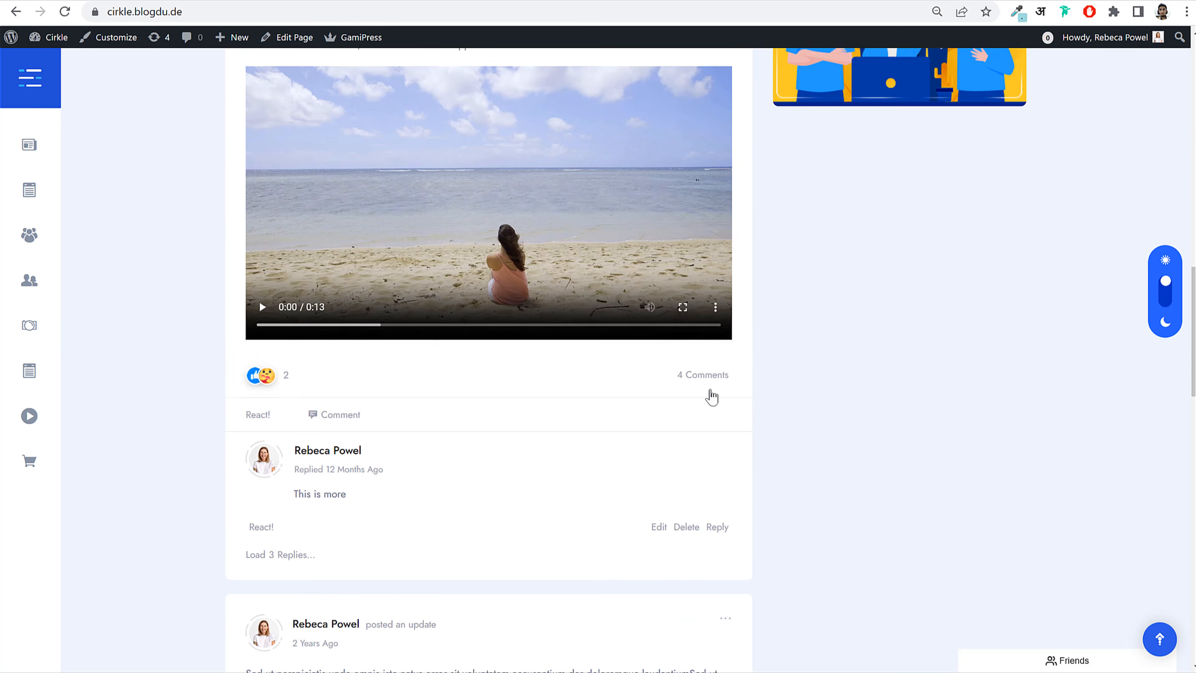
{"action": "scroll", "coordinate": [710, 395], "scroll_direction": "up", "scroll_amount": 14}
{"action": "scroll", "coordinate": [701, 401], "scroll_direction": "up", "scroll_amount": 5}
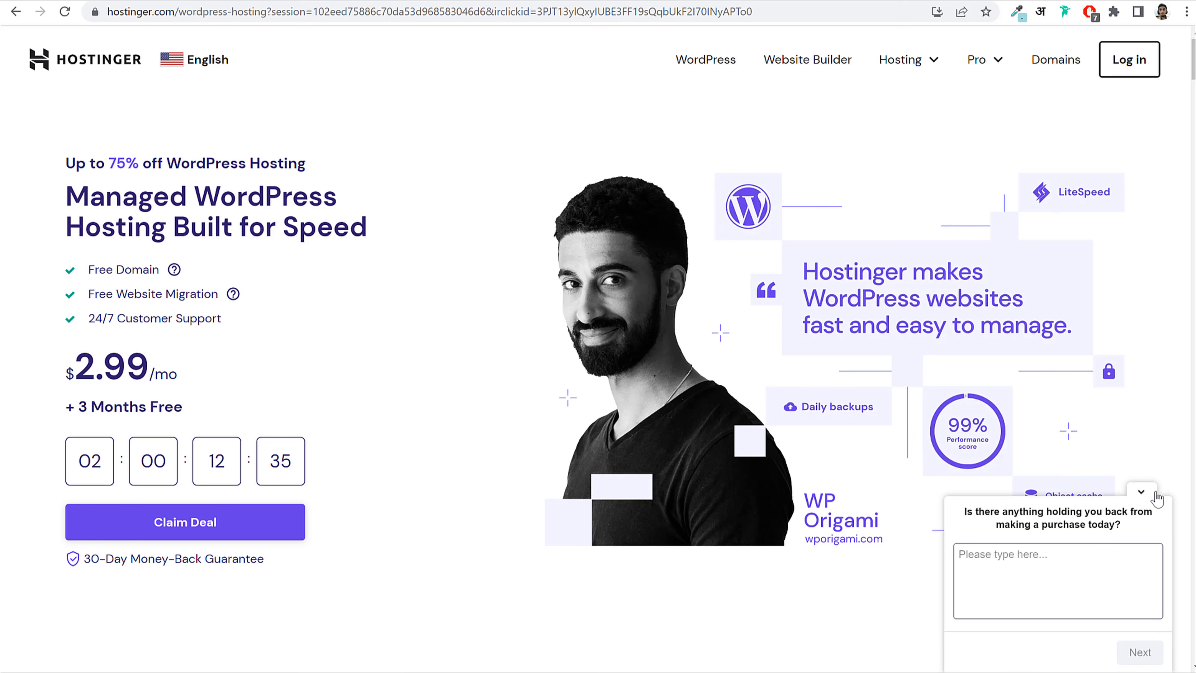
Step: Collapse the purchase survey popup and highlight 'WordPress Hosting' in the page headline
{"action": "left_click", "coordinate": [1154, 495]}
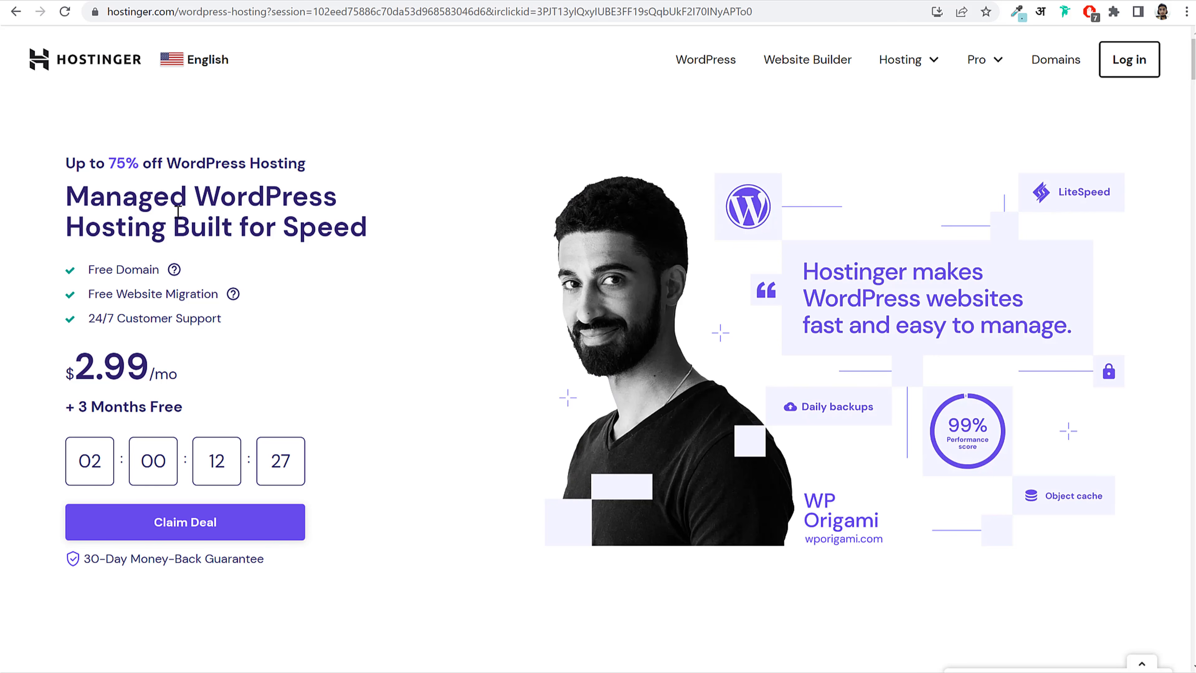
{"action": "left_click_drag", "start_coordinate": [191, 196], "coordinate": [165, 220]}
{"action": "left_click", "coordinate": [164, 219]}
{"action": "left_click_drag", "start_coordinate": [195, 196], "coordinate": [164, 224]}
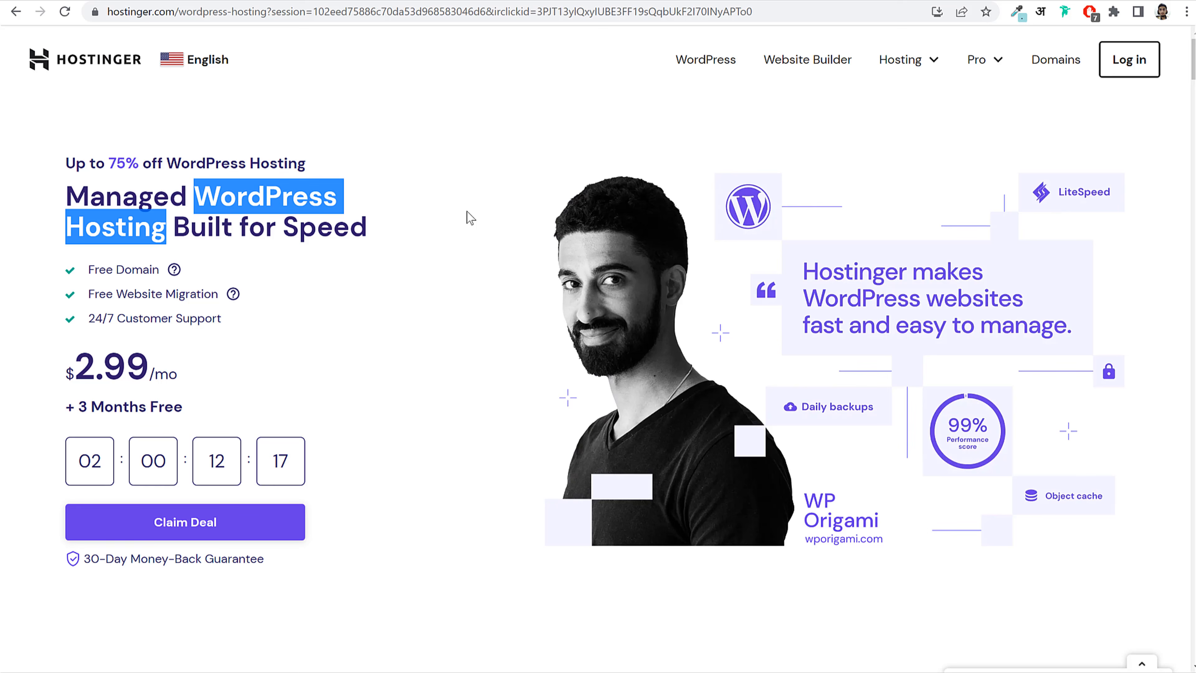
{"action": "left_click", "coordinate": [400, 199]}
{"action": "left_click_drag", "start_coordinate": [195, 191], "coordinate": [169, 227]}
{"action": "left_click", "coordinate": [401, 222]}
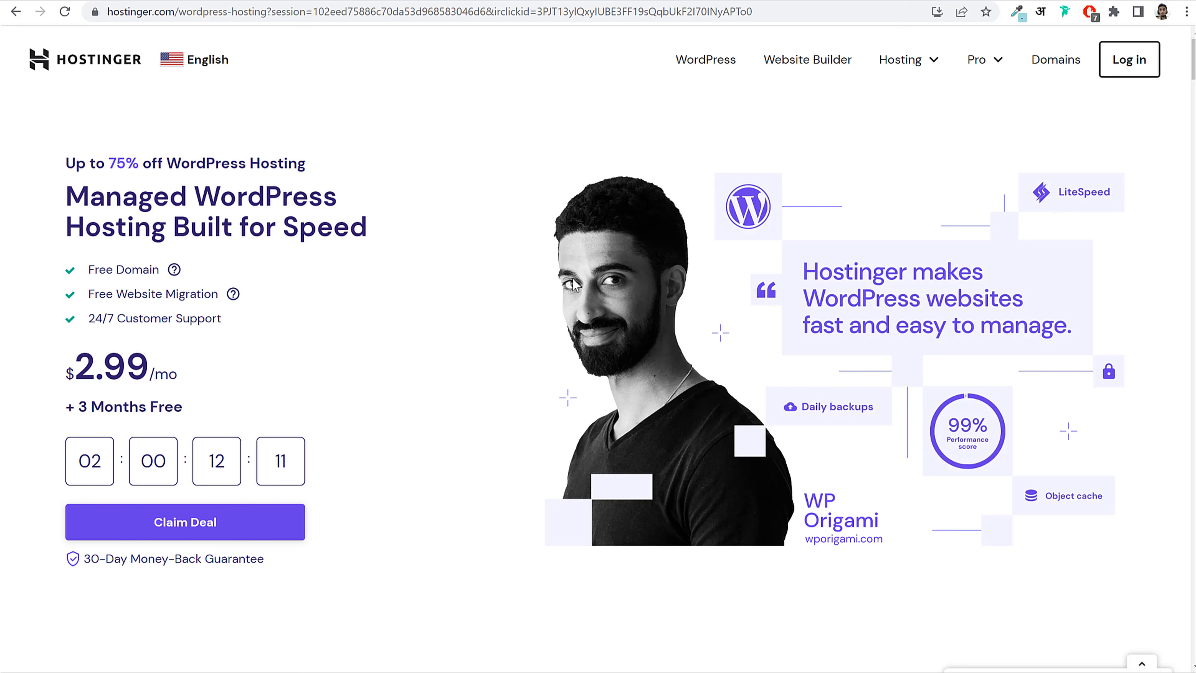
{"action": "scroll", "coordinate": [574, 286], "scroll_direction": "down", "scroll_amount": 10}
{"action": "scroll", "coordinate": [574, 286], "scroll_direction": "up", "scroll_amount": 3}
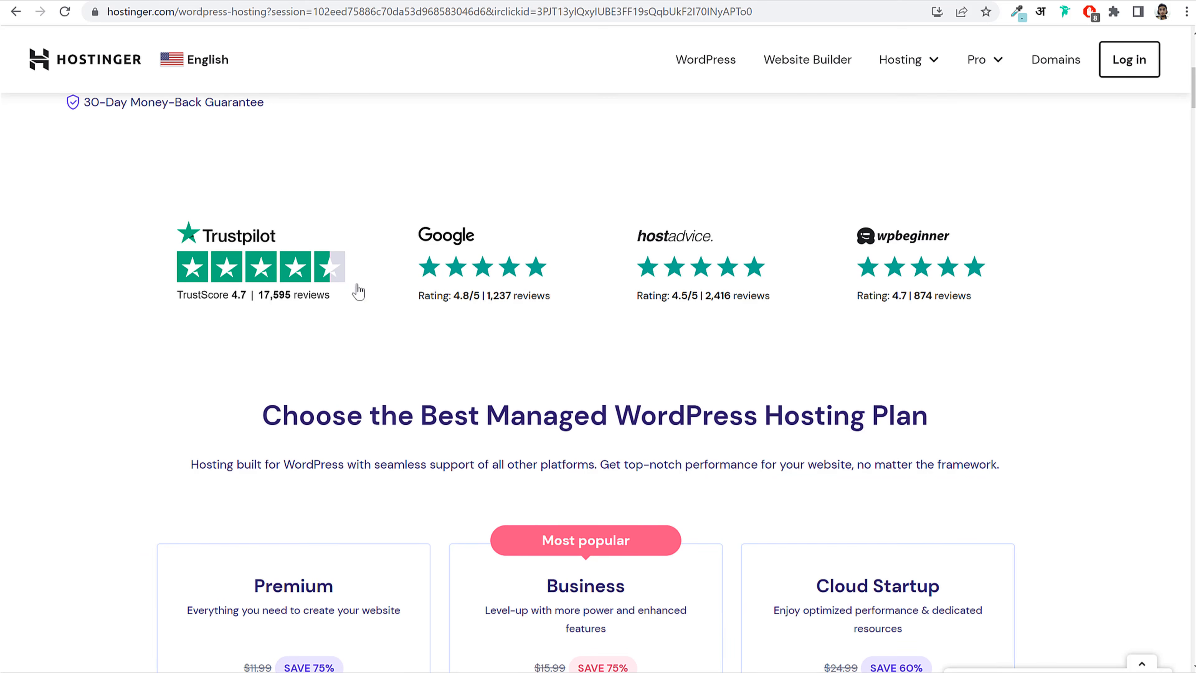
Step: Highlight the Cloud Startup, Business and Premium plan names in turn
{"action": "scroll", "coordinate": [693, 297], "scroll_direction": "down", "scroll_amount": 6}
{"action": "scroll", "coordinate": [692, 299], "scroll_direction": "down", "scroll_amount": 1}
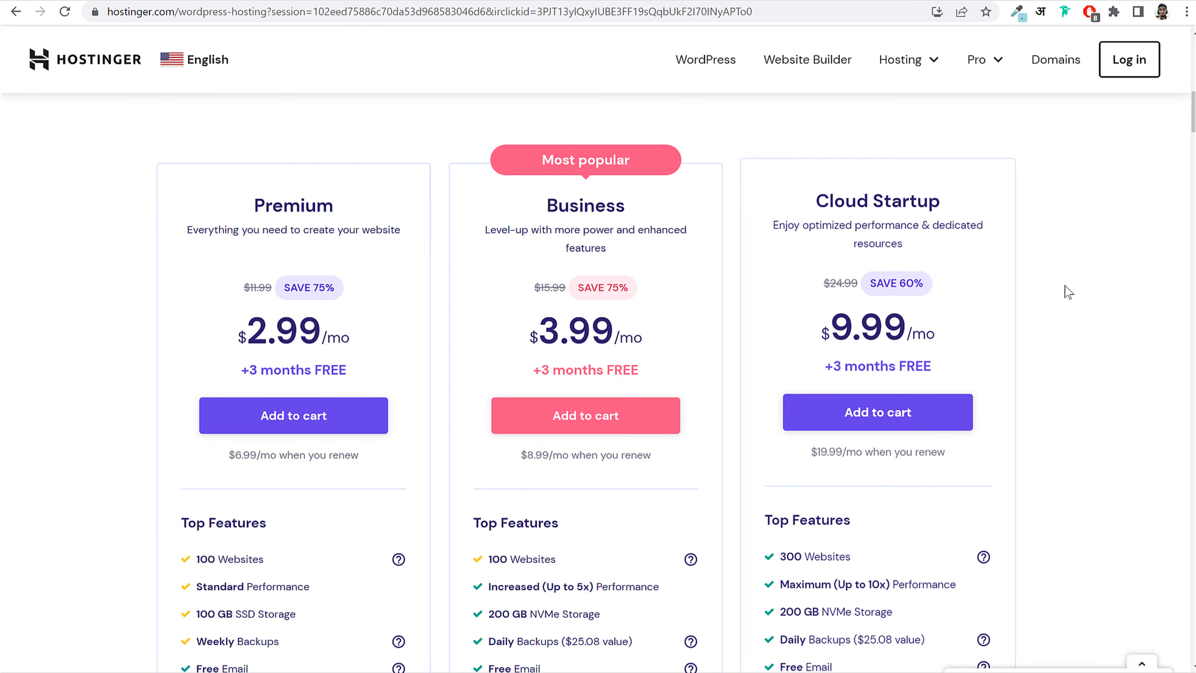
{"action": "left_click_drag", "start_coordinate": [816, 193], "coordinate": [956, 192]}
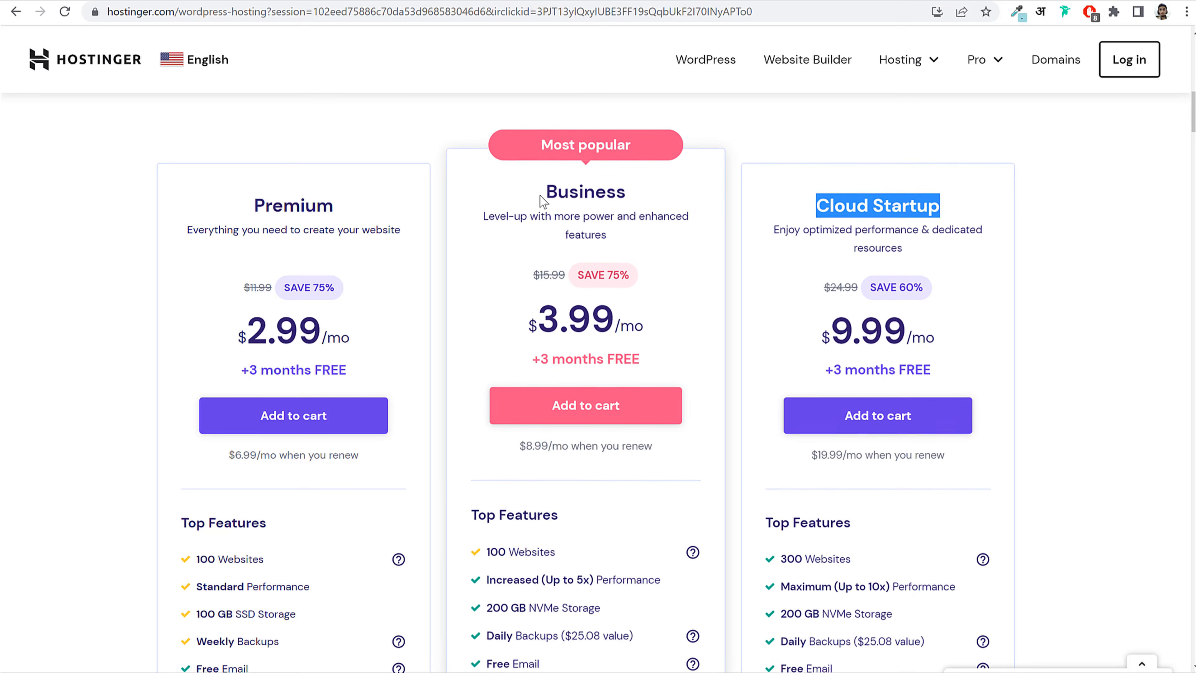
{"action": "left_click_drag", "start_coordinate": [543, 202], "coordinate": [643, 195]}
{"action": "left_click", "coordinate": [648, 193]}
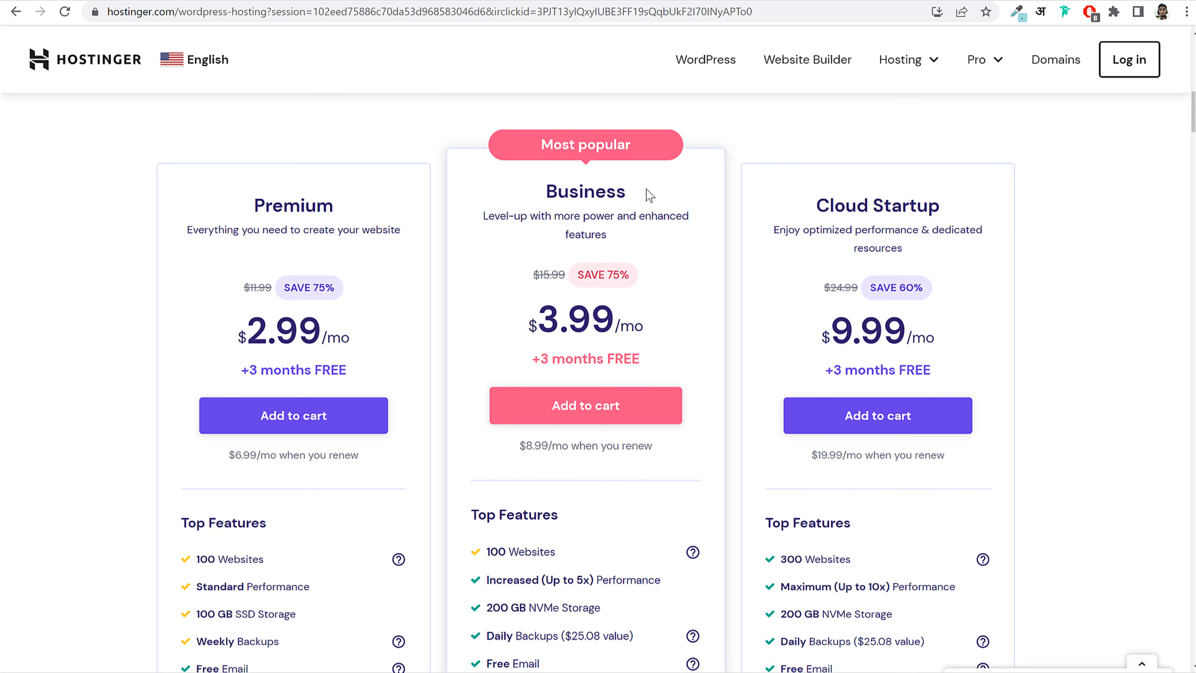
{"action": "left_click_drag", "start_coordinate": [543, 186], "coordinate": [661, 188]}
{"action": "left_click", "coordinate": [662, 188]}
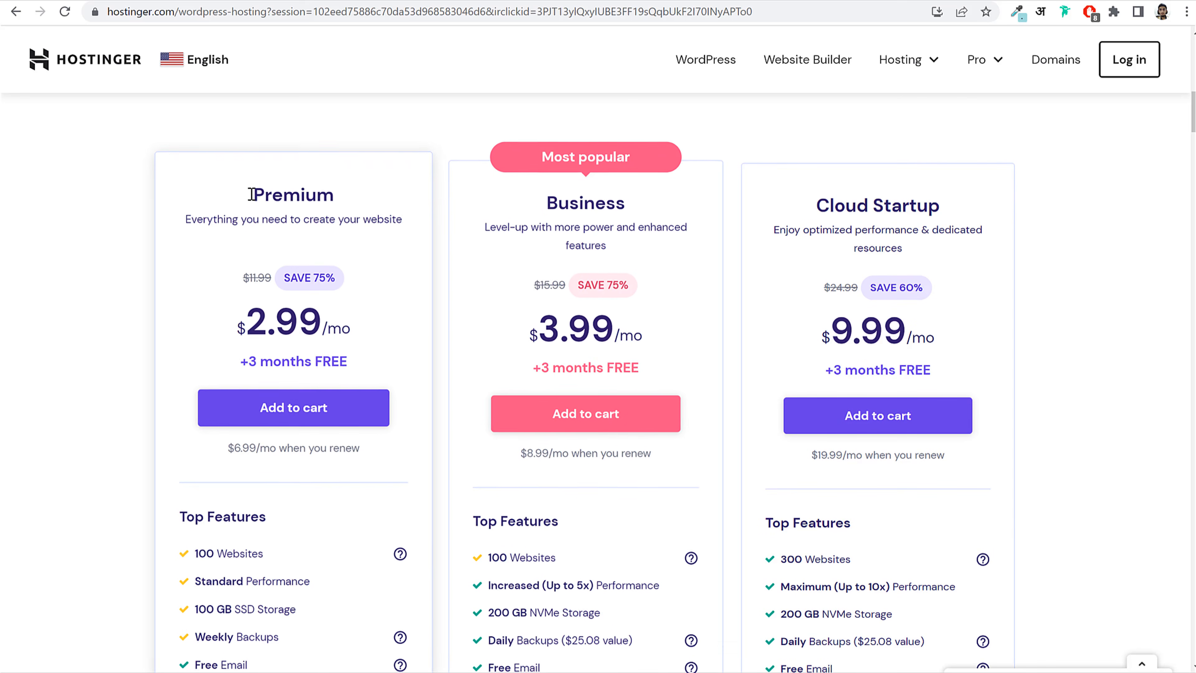
{"action": "left_click_drag", "start_coordinate": [250, 191], "coordinate": [374, 195]}
{"action": "left_click", "coordinate": [374, 195]}
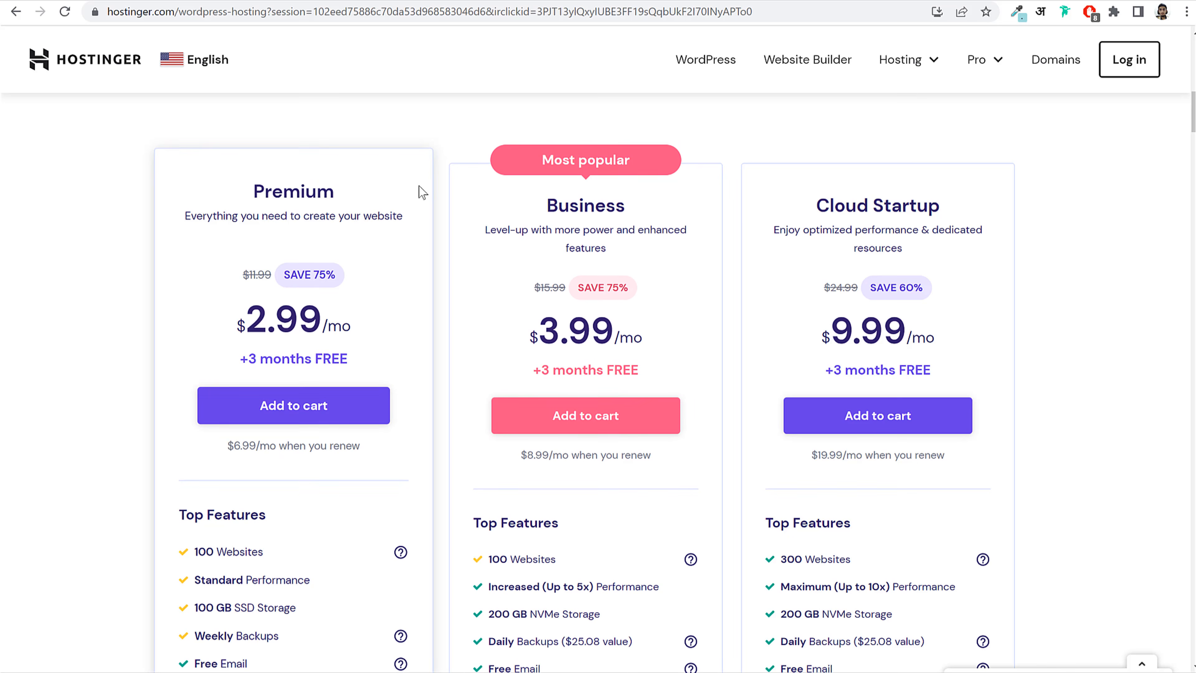
Step: Scroll the Top Features lists and highlight '100 Websites' under Premium
{"action": "scroll", "coordinate": [1081, 315], "scroll_direction": "down", "scroll_amount": 5}
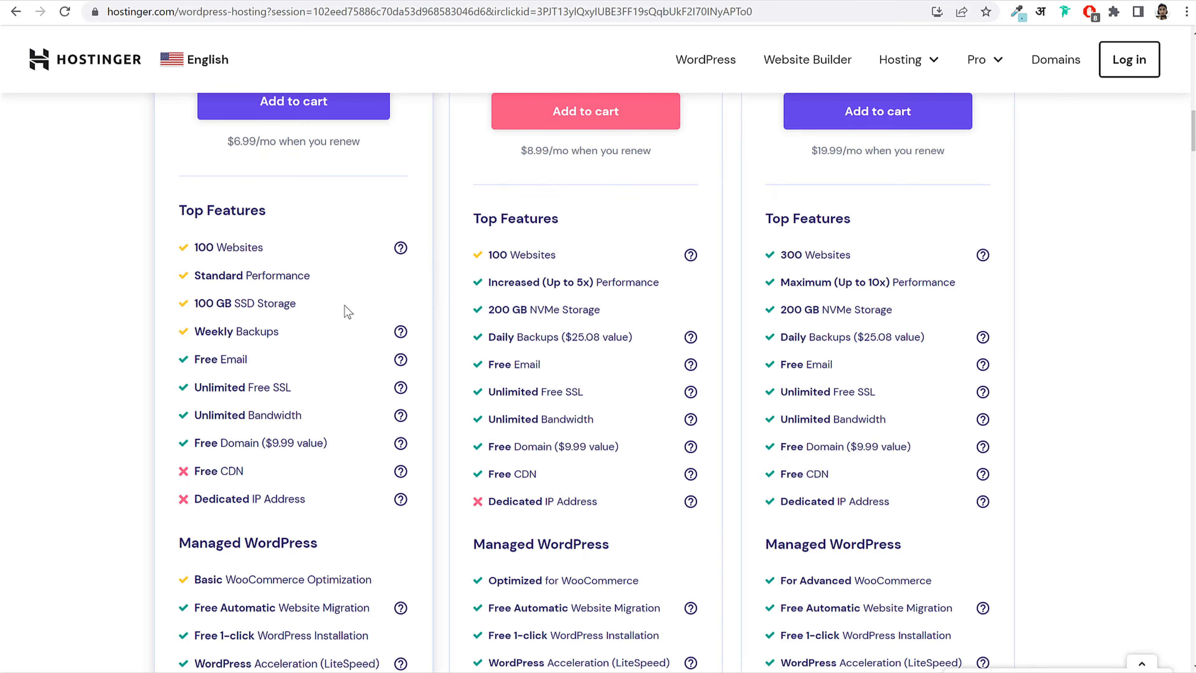
{"action": "scroll", "coordinate": [344, 305], "scroll_direction": "up", "scroll_amount": 5}
{"action": "left_click_drag", "start_coordinate": [238, 189], "coordinate": [337, 189]}
{"action": "left_click", "coordinate": [353, 212]}
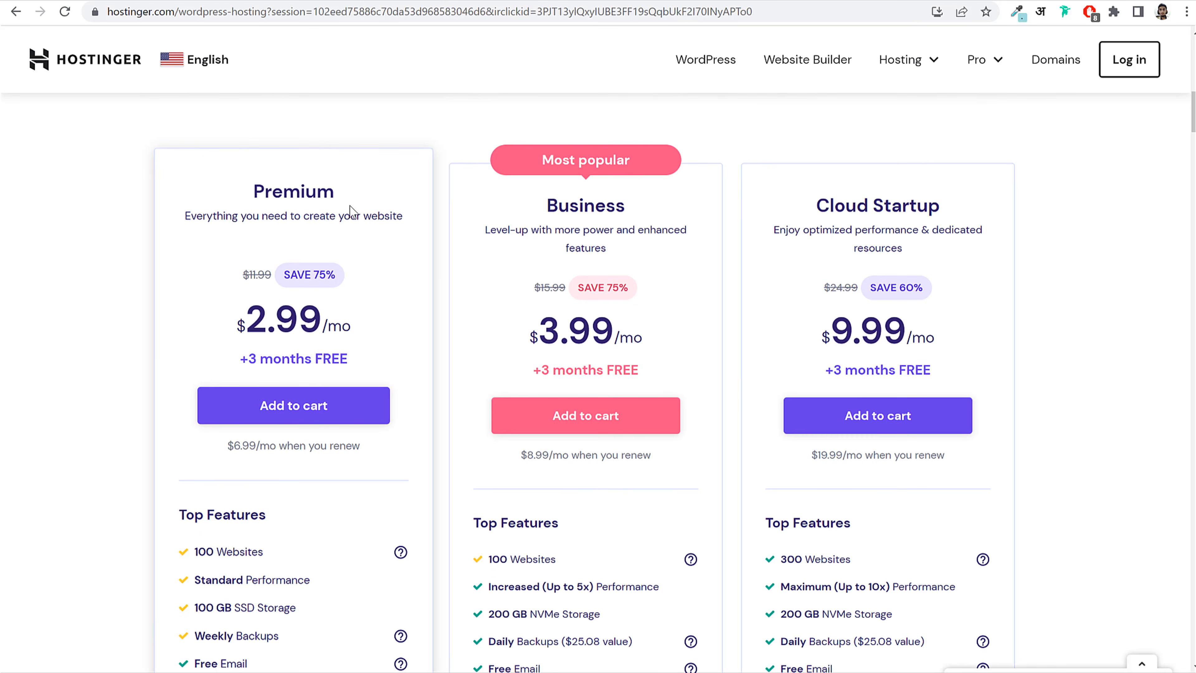
{"action": "scroll", "coordinate": [353, 219], "scroll_direction": "down", "scroll_amount": 4}
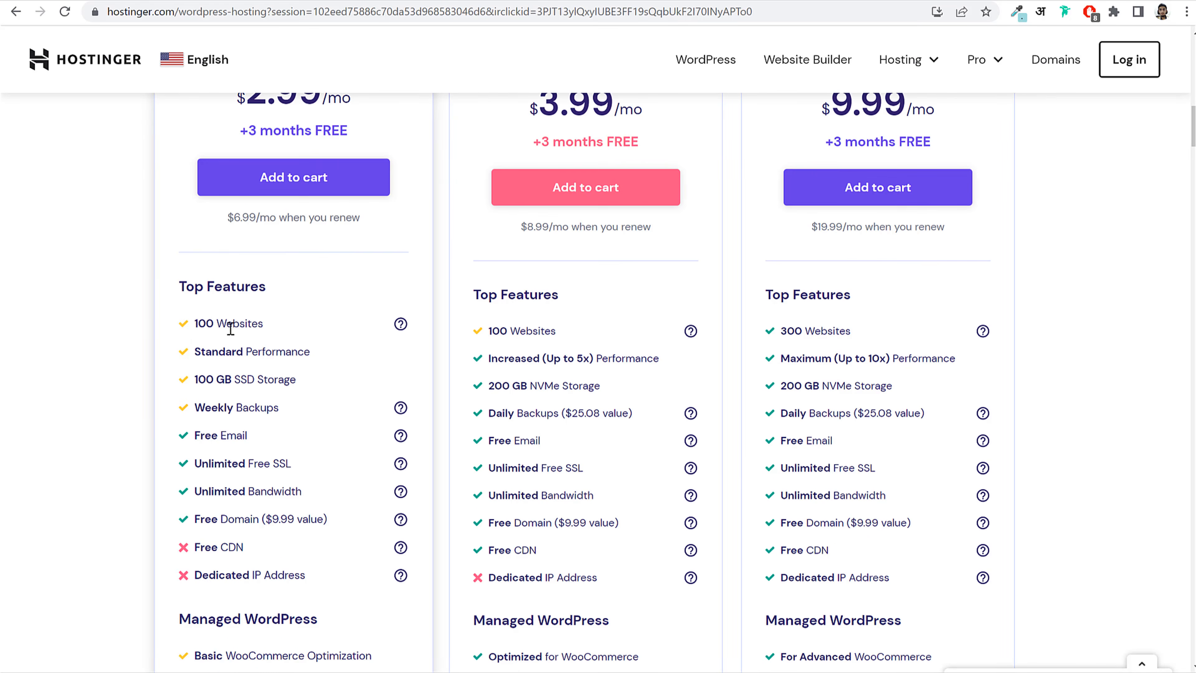
{"action": "left_click_drag", "start_coordinate": [263, 324], "coordinate": [194, 324]}
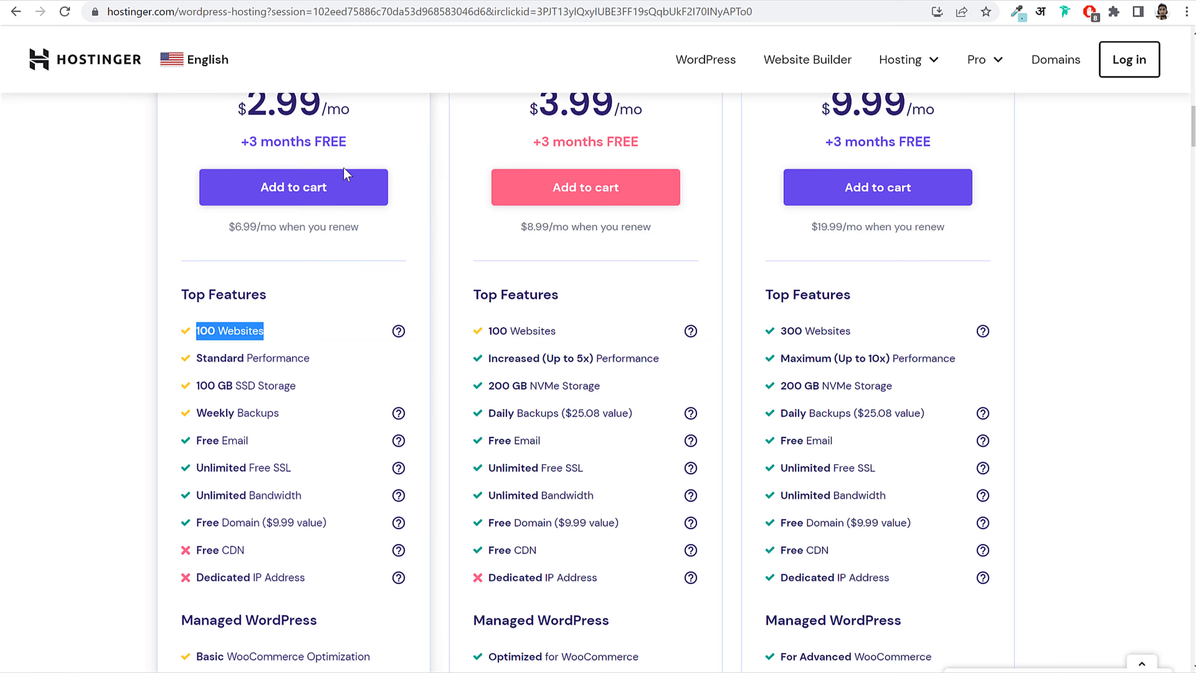
Step: Highlight the Premium plan's '100 GB SSD Storage' feature
{"action": "scroll", "coordinate": [377, 202], "scroll_direction": "up", "scroll_amount": 4}
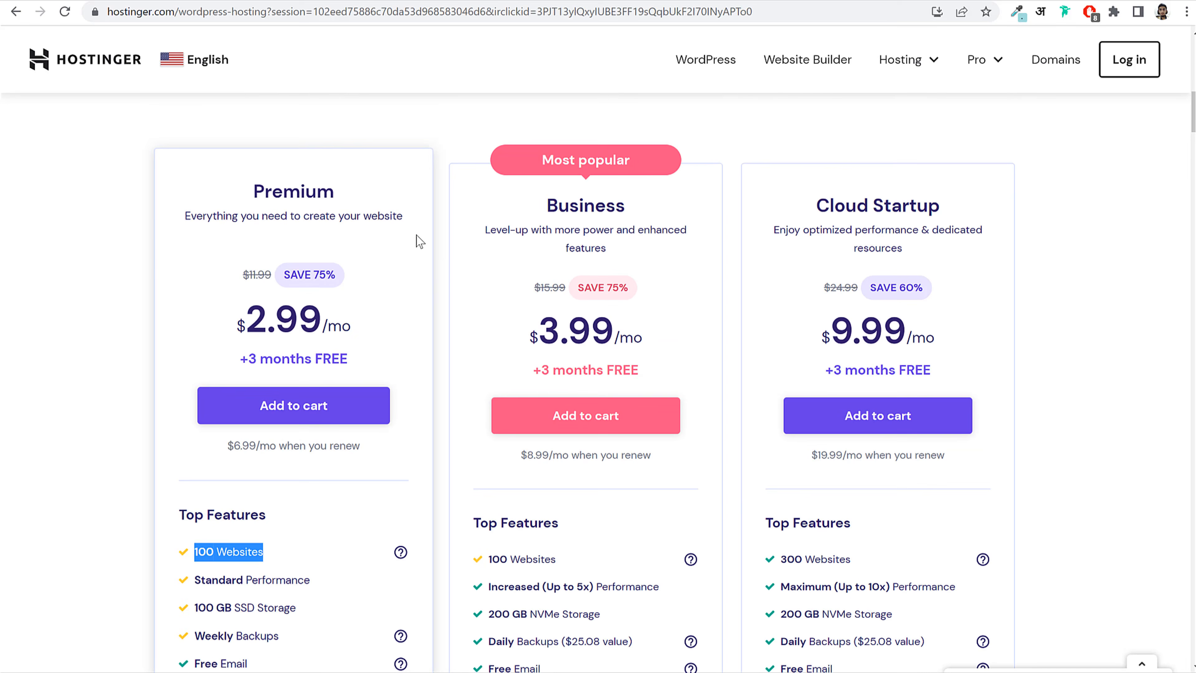
{"action": "scroll", "coordinate": [435, 252], "scroll_direction": "down", "scroll_amount": 2}
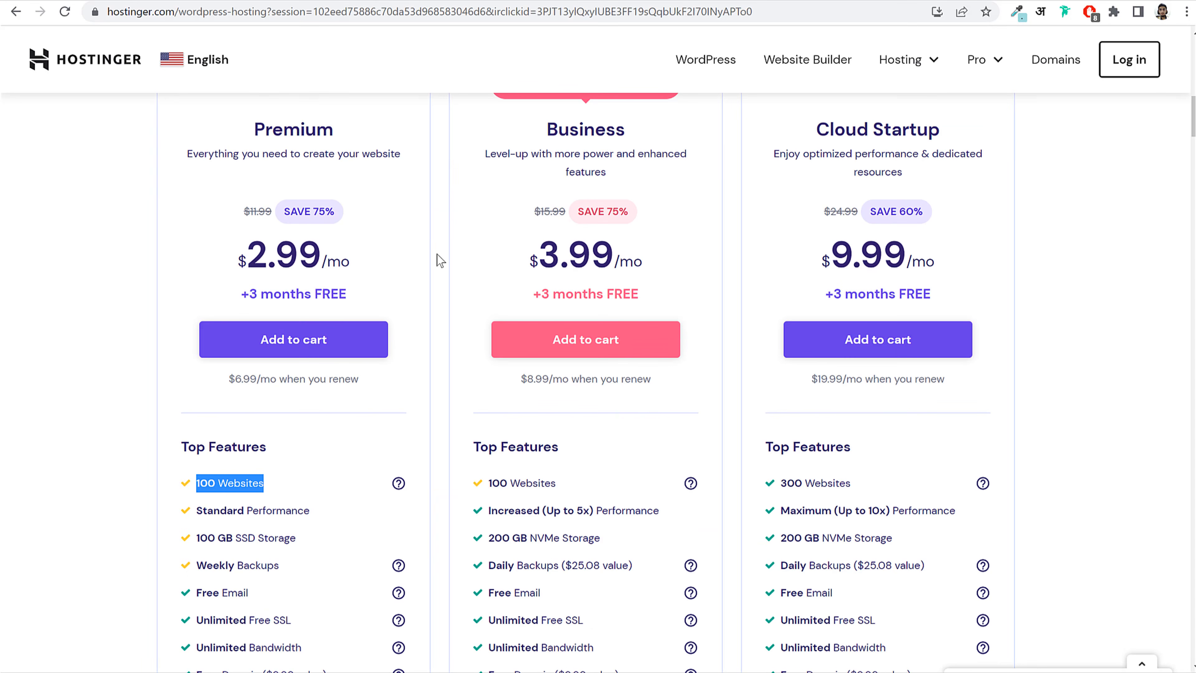
{"action": "scroll", "coordinate": [457, 371], "scroll_direction": "down", "scroll_amount": 5}
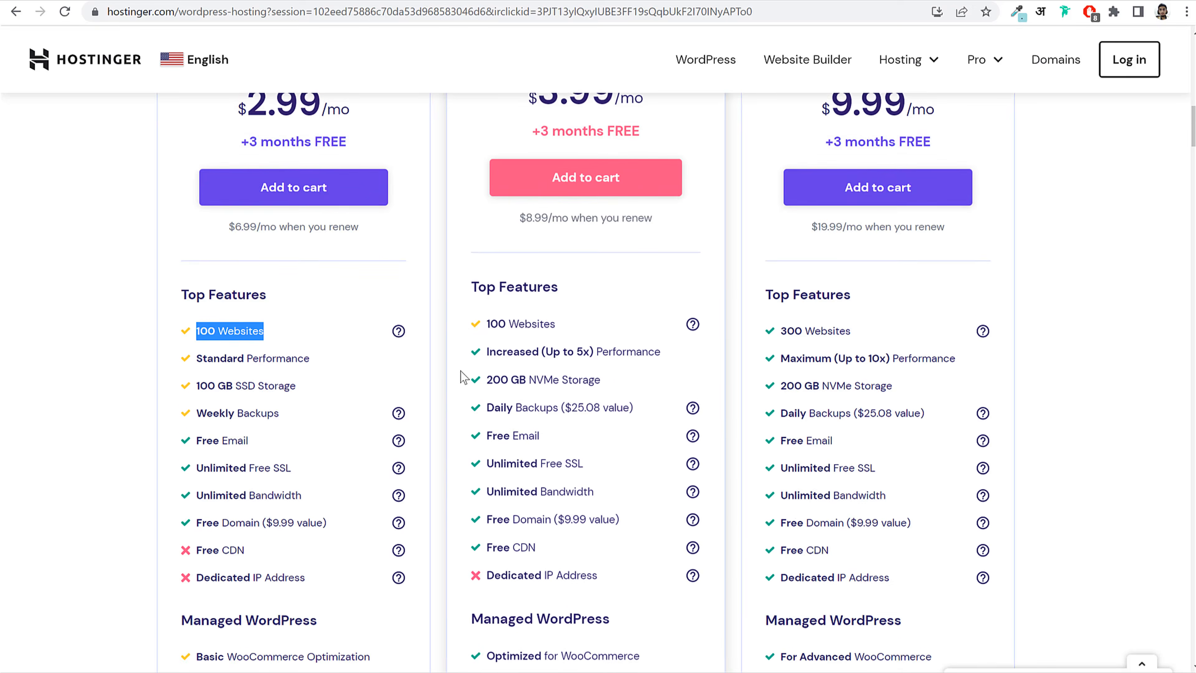
{"action": "left_click_drag", "start_coordinate": [194, 304], "coordinate": [302, 302]}
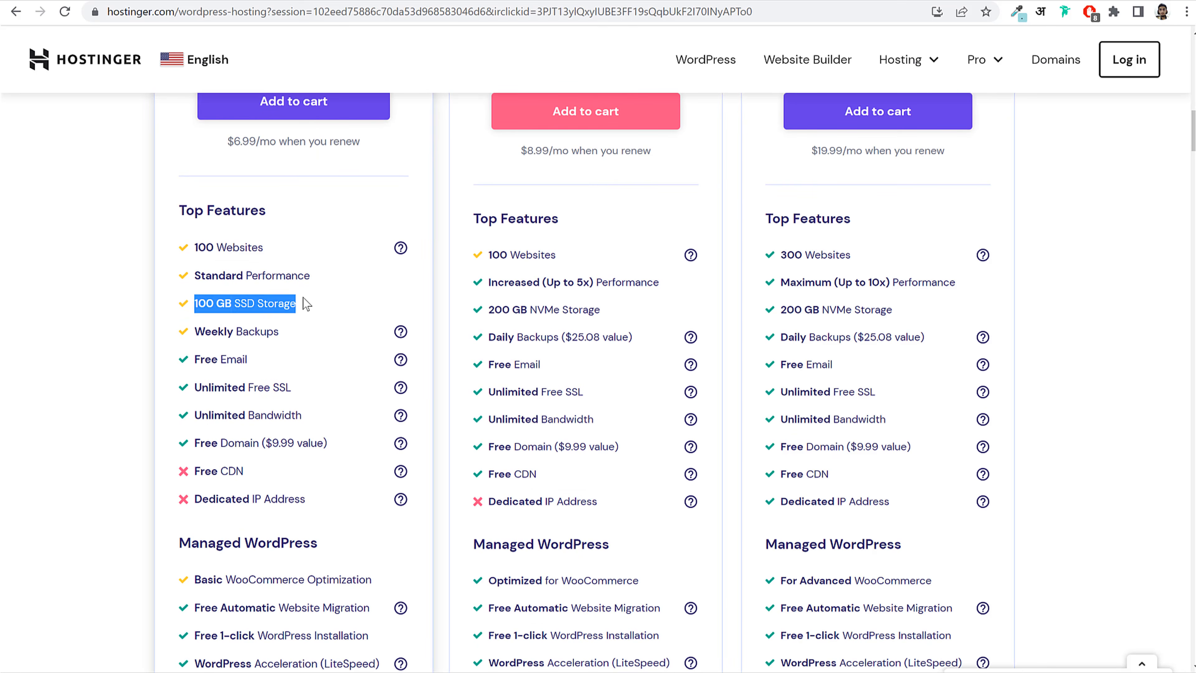
{"action": "left_click", "coordinate": [302, 302]}
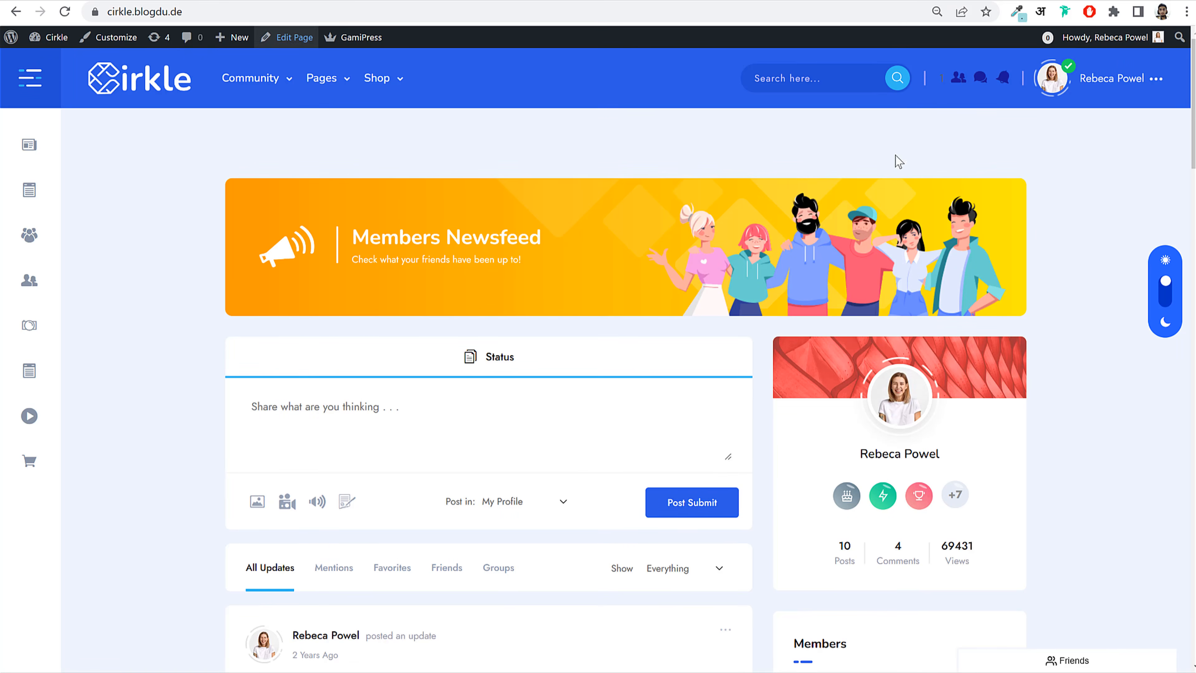
Step: Scroll through the Cirkle Members Newsfeed posts
{"action": "scroll", "coordinate": [1113, 317], "scroll_direction": "down", "scroll_amount": 15}
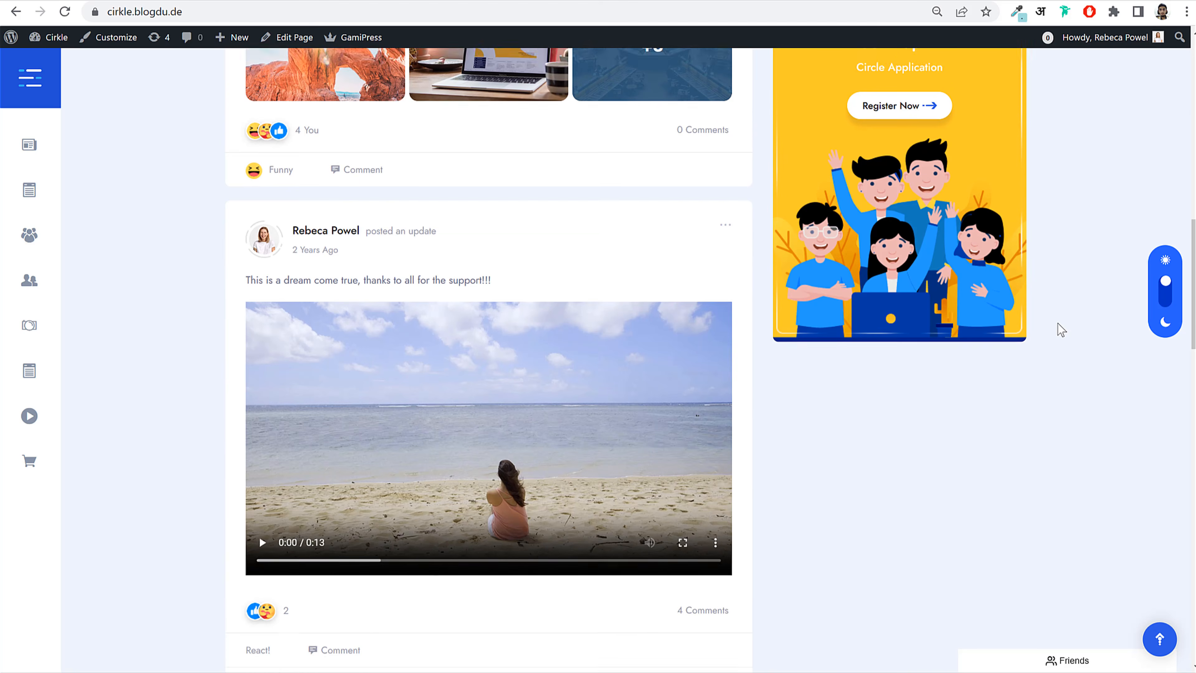
{"action": "scroll", "coordinate": [1060, 328], "scroll_direction": "up", "scroll_amount": 8}
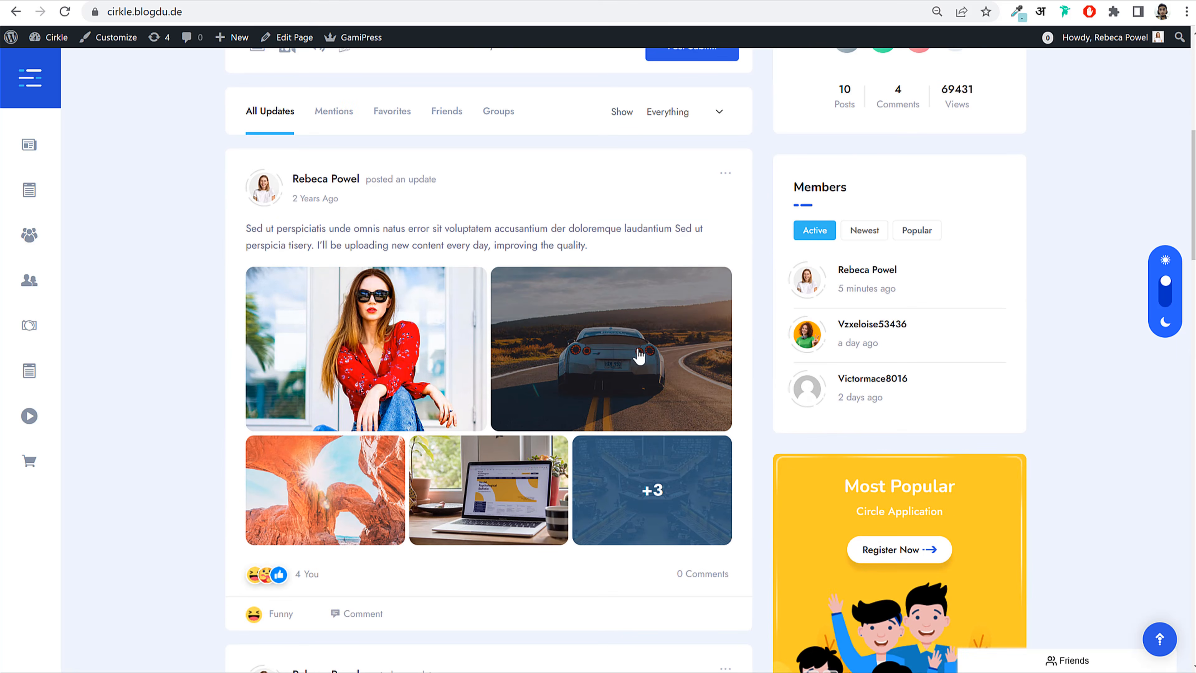
{"action": "scroll", "coordinate": [681, 318], "scroll_direction": "down", "scroll_amount": 12}
{"action": "scroll", "coordinate": [677, 408], "scroll_direction": "up", "scroll_amount": 20}
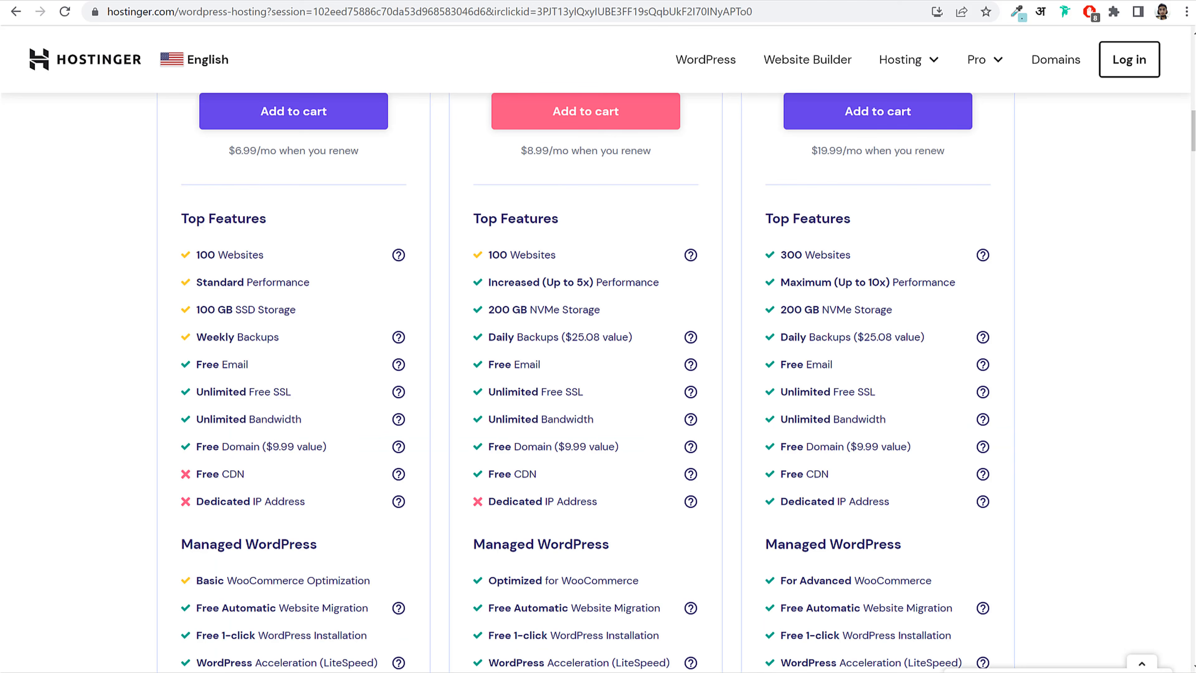
Step: Highlight the Premium plan's '100' SSD Storage amount and the neighbouring plan features
{"action": "double_click", "coordinate": [210, 298]}
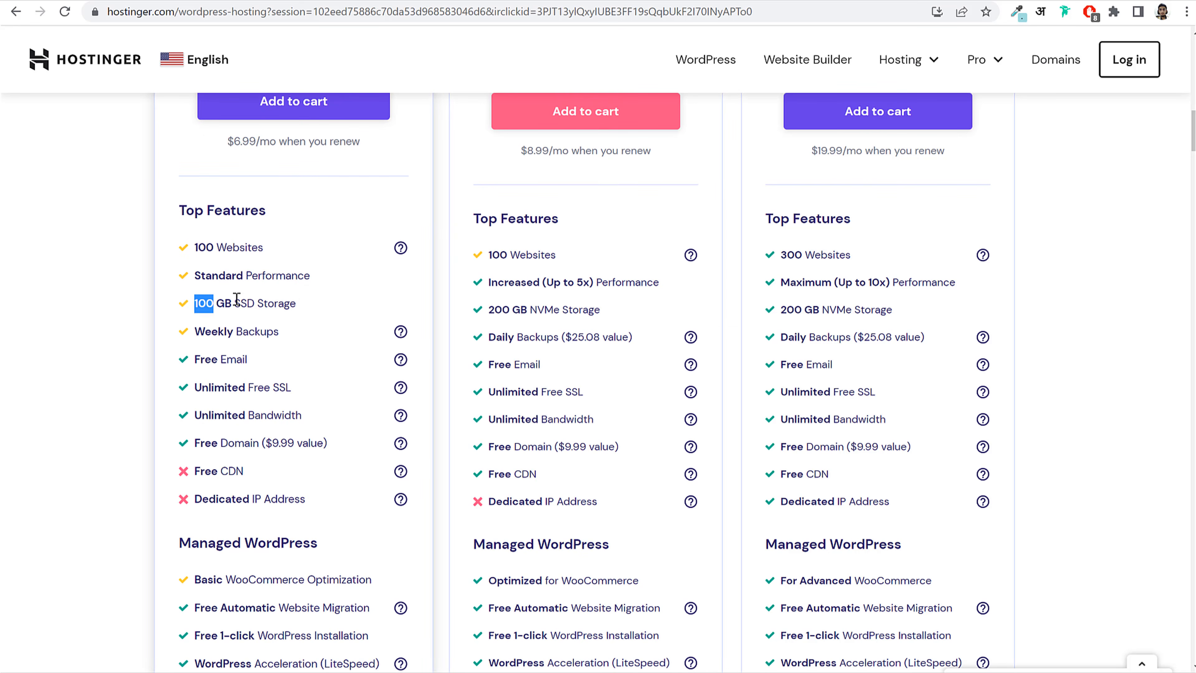
{"action": "left_click_drag", "start_coordinate": [234, 303], "coordinate": [316, 302]}
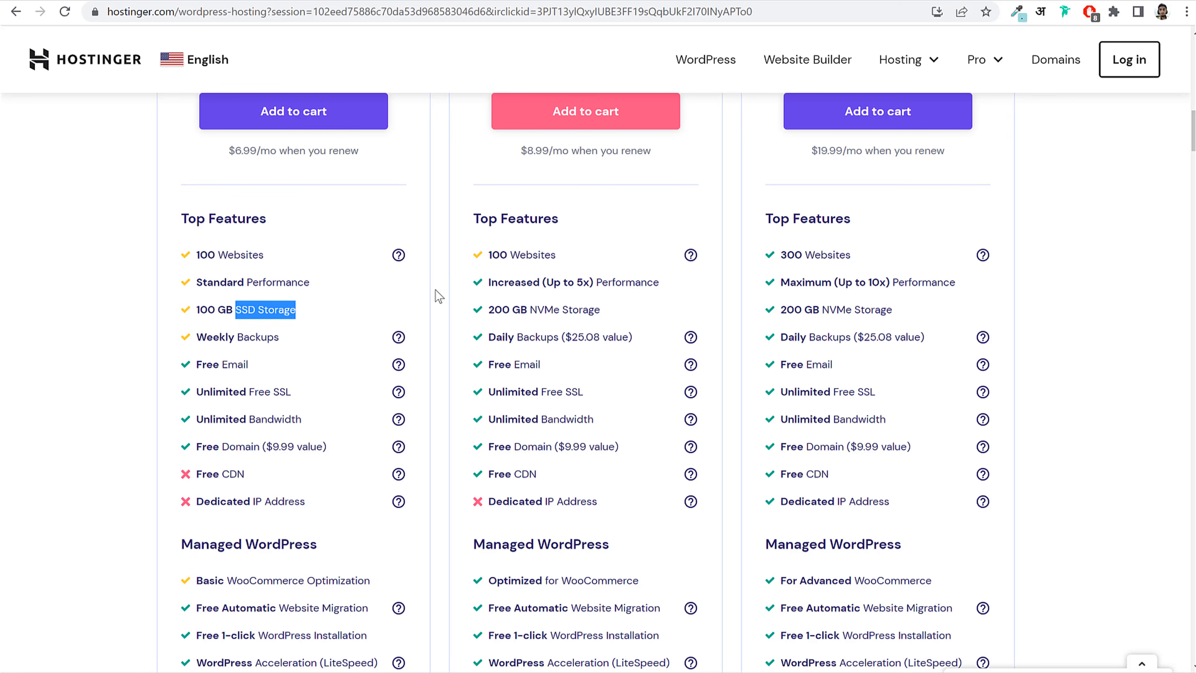
{"action": "scroll", "coordinate": [438, 325], "scroll_direction": "up", "scroll_amount": 2}
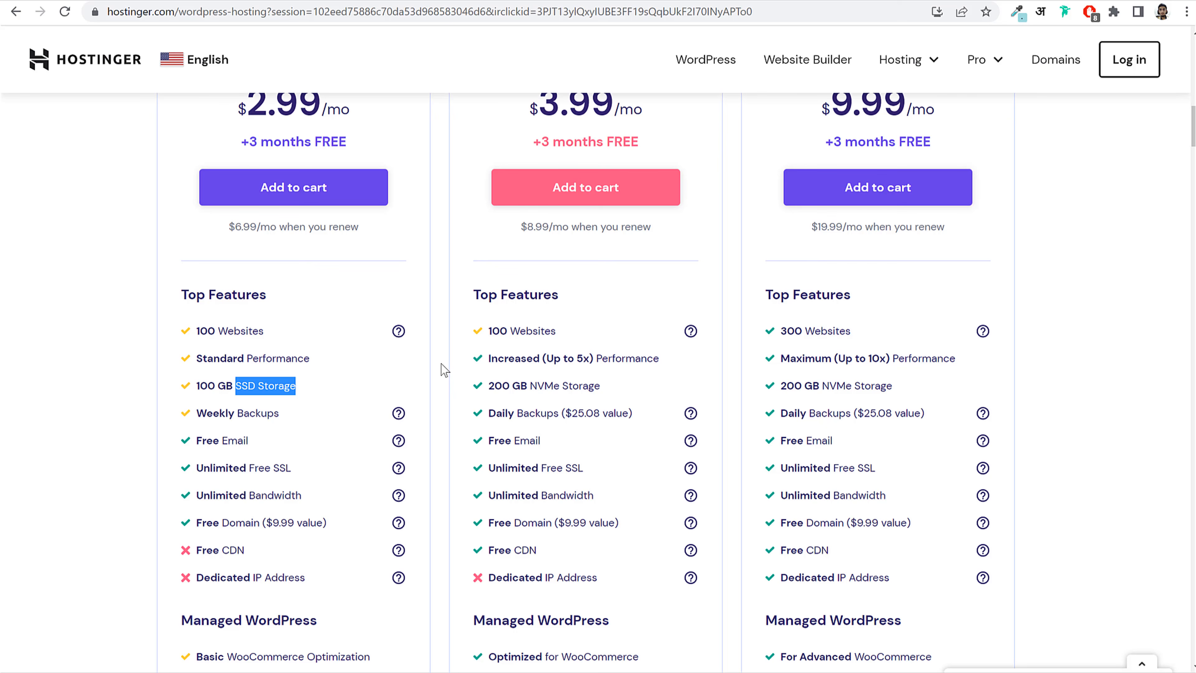
{"action": "scroll", "coordinate": [445, 360], "scroll_direction": "up", "scroll_amount": 4}
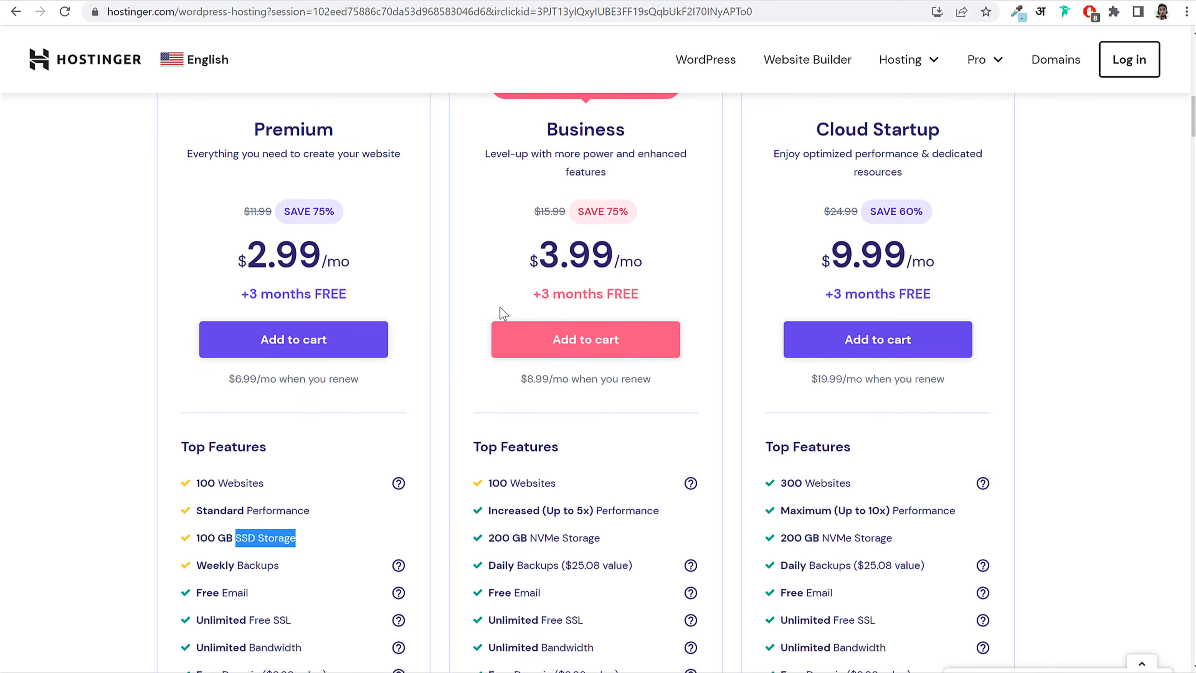
{"action": "left_click_drag", "start_coordinate": [521, 291], "coordinate": [697, 274]}
{"action": "left_click", "coordinate": [748, 273]}
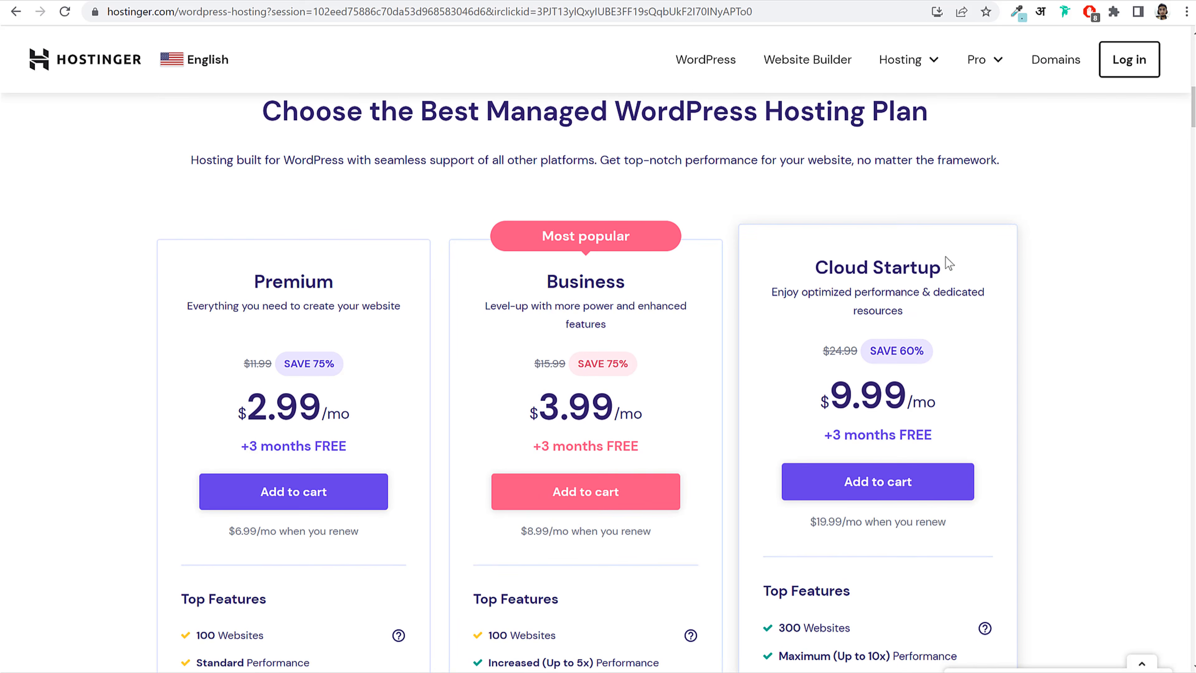
Step: Compare Business's NVMe Storage against Premium's SSD Storage by highlighting each
{"action": "scroll", "coordinate": [673, 298], "scroll_direction": "down", "scroll_amount": 10}
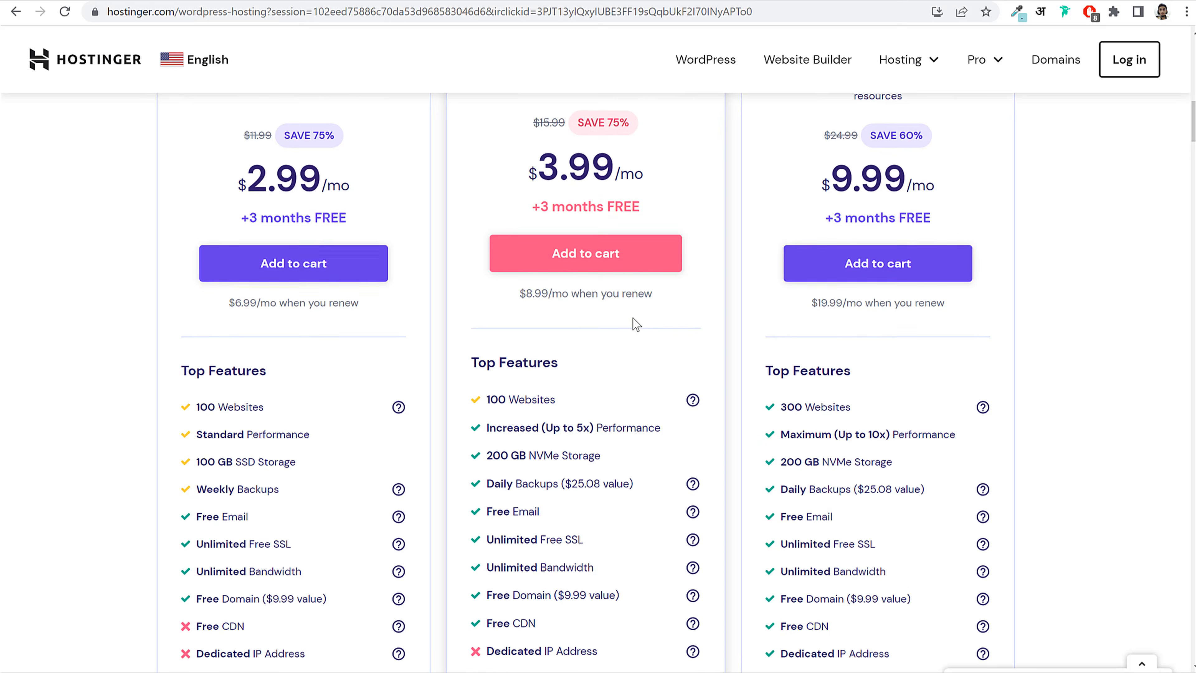
{"action": "left_click_drag", "start_coordinate": [535, 230], "coordinate": [631, 225]}
{"action": "left_click", "coordinate": [632, 225]}
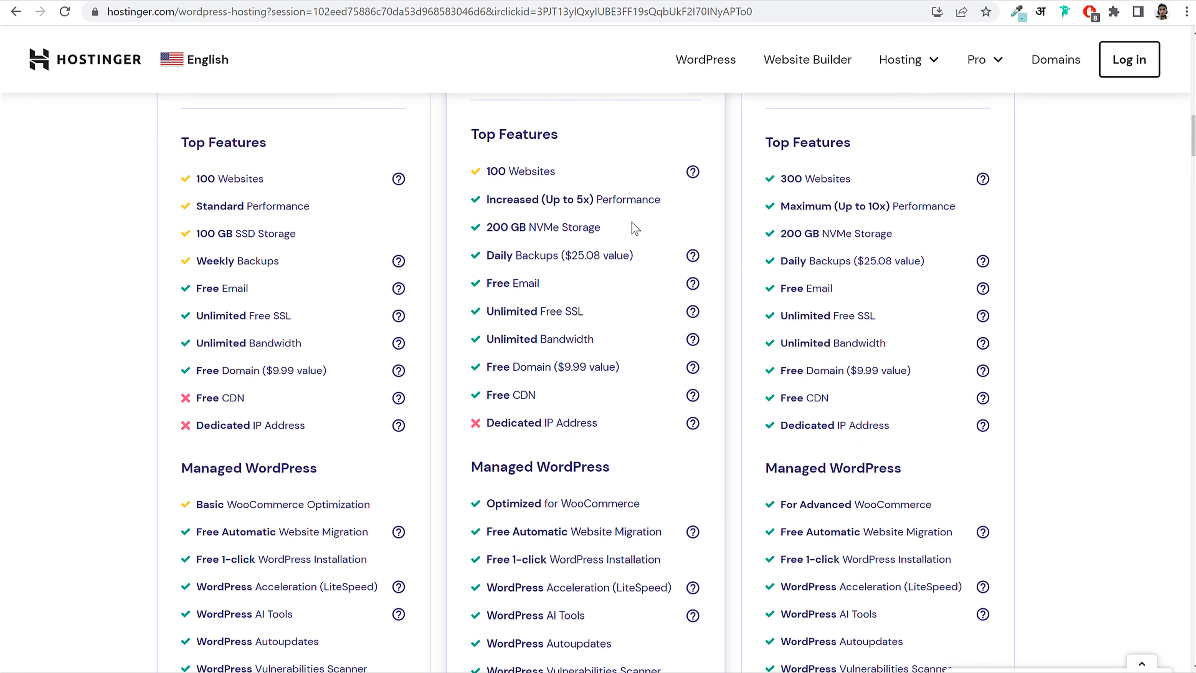
{"action": "scroll", "coordinate": [314, 285], "scroll_direction": "up", "scroll_amount": 5}
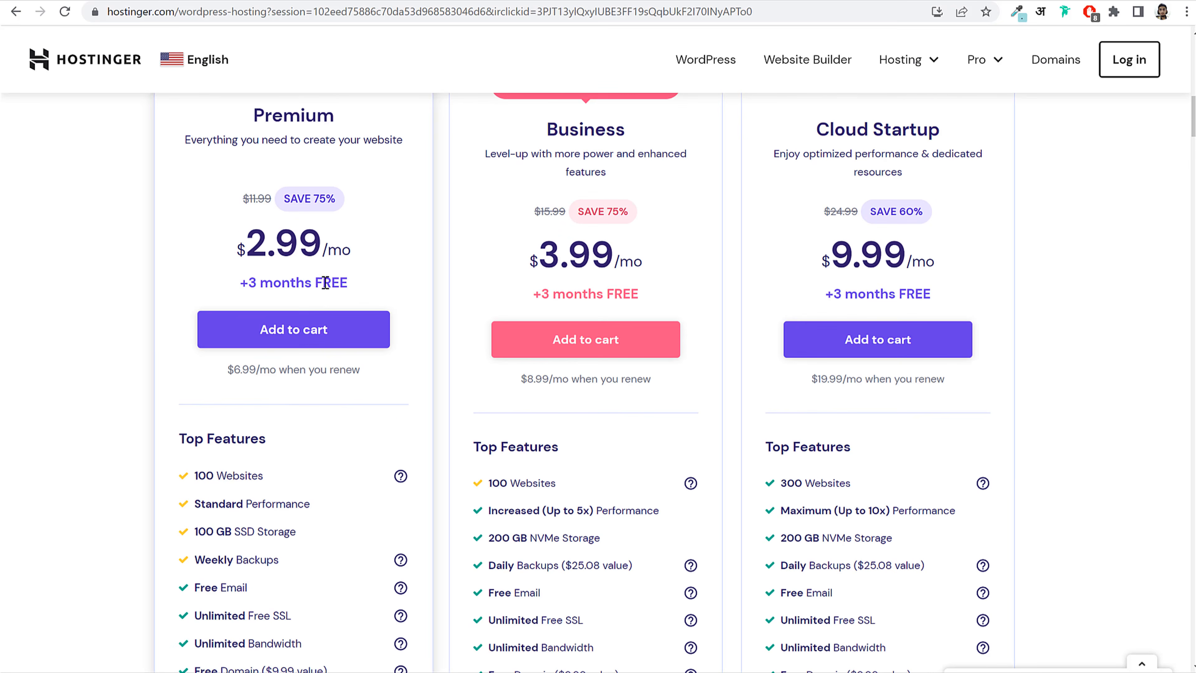
{"action": "left_click_drag", "start_coordinate": [233, 531], "coordinate": [300, 533]}
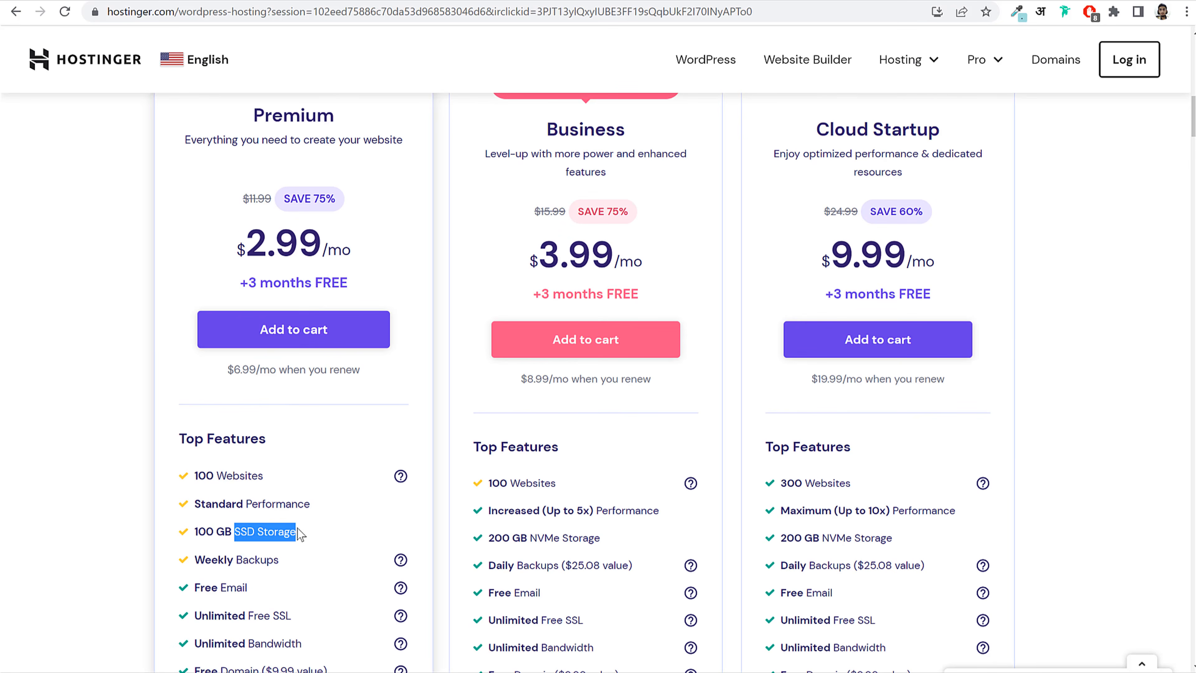
{"action": "left_click", "coordinate": [297, 529]}
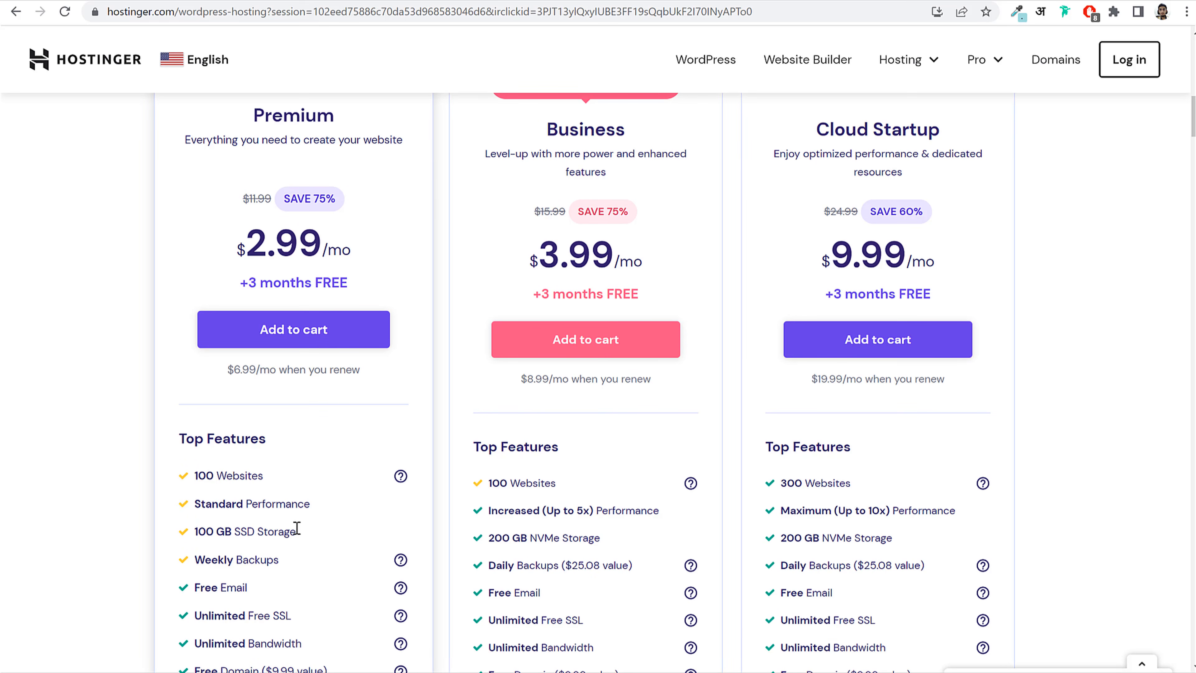
{"action": "scroll", "coordinate": [313, 529], "scroll_direction": "down", "scroll_amount": 8}
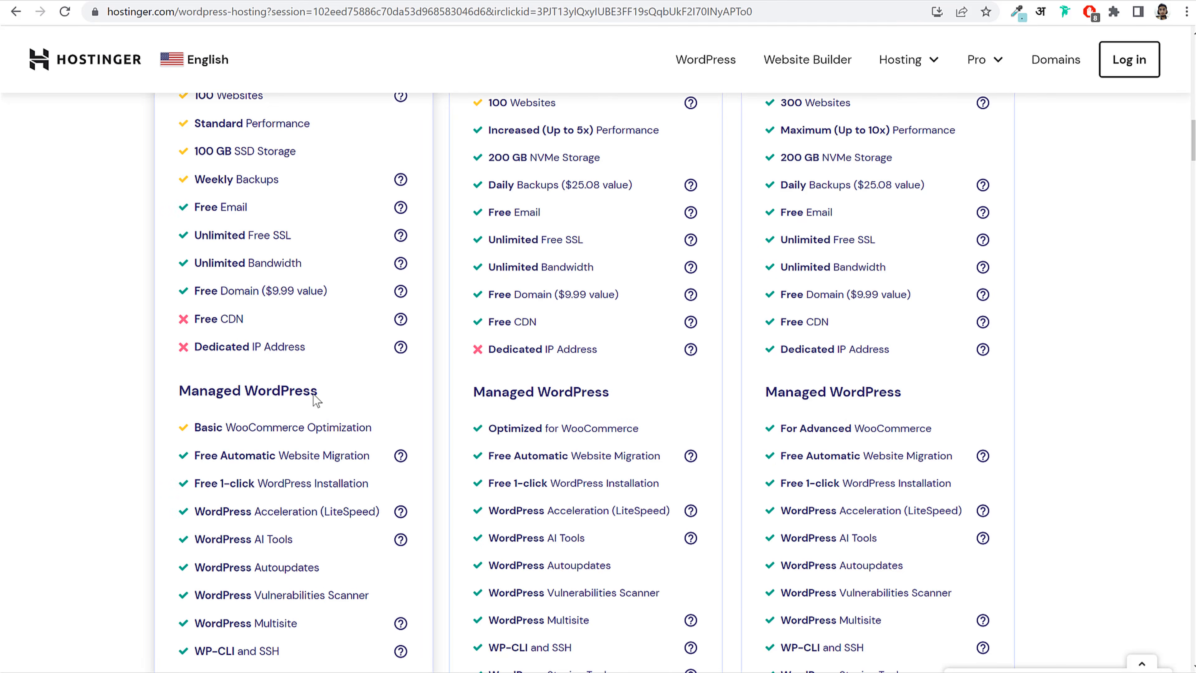
{"action": "scroll", "coordinate": [315, 398], "scroll_direction": "down", "scroll_amount": 5}
{"action": "scroll", "coordinate": [213, 228], "scroll_direction": "up", "scroll_amount": 3}
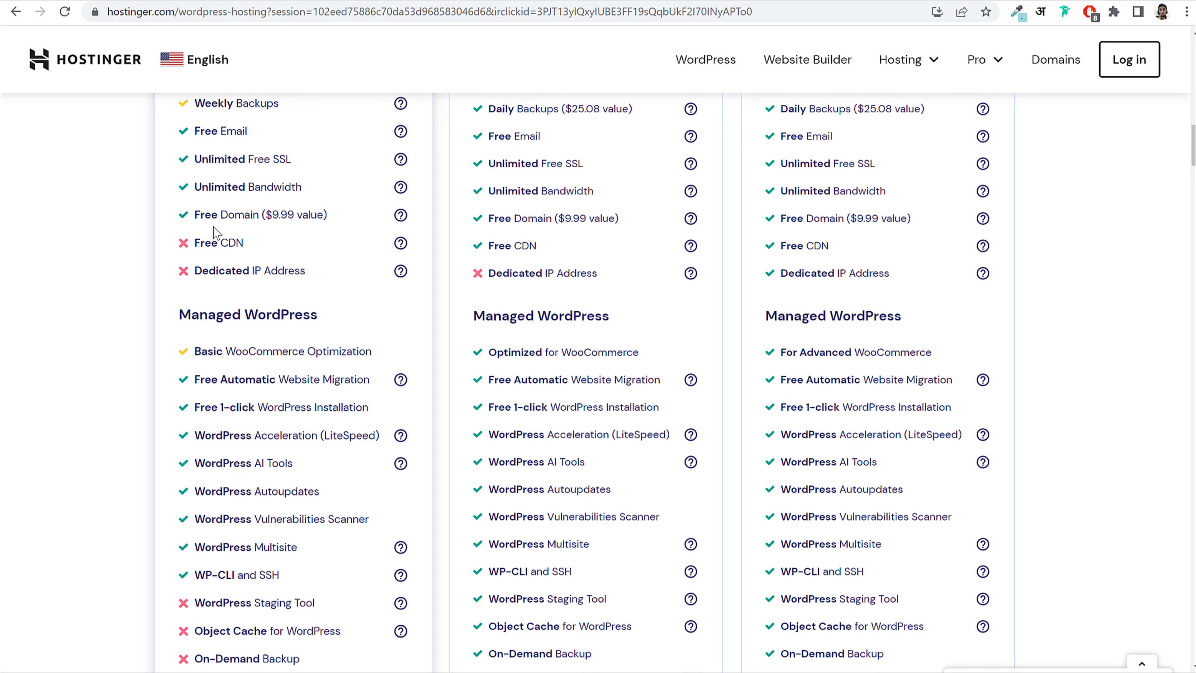
{"action": "left_click_drag", "start_coordinate": [194, 217], "coordinate": [258, 218]}
{"action": "left_click", "coordinate": [264, 218]}
{"action": "left_click_drag", "start_coordinate": [194, 159], "coordinate": [322, 165]}
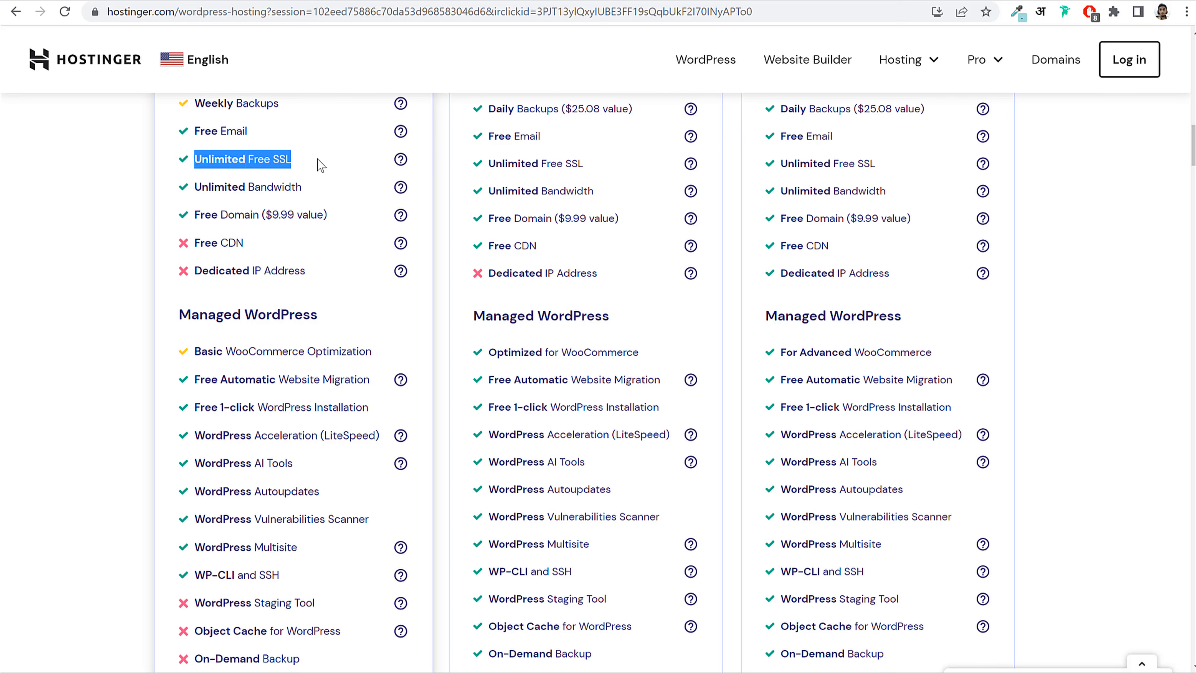
{"action": "left_click", "coordinate": [322, 164]}
{"action": "left_click_drag", "start_coordinate": [195, 131], "coordinate": [249, 131]}
{"action": "left_click", "coordinate": [249, 131]}
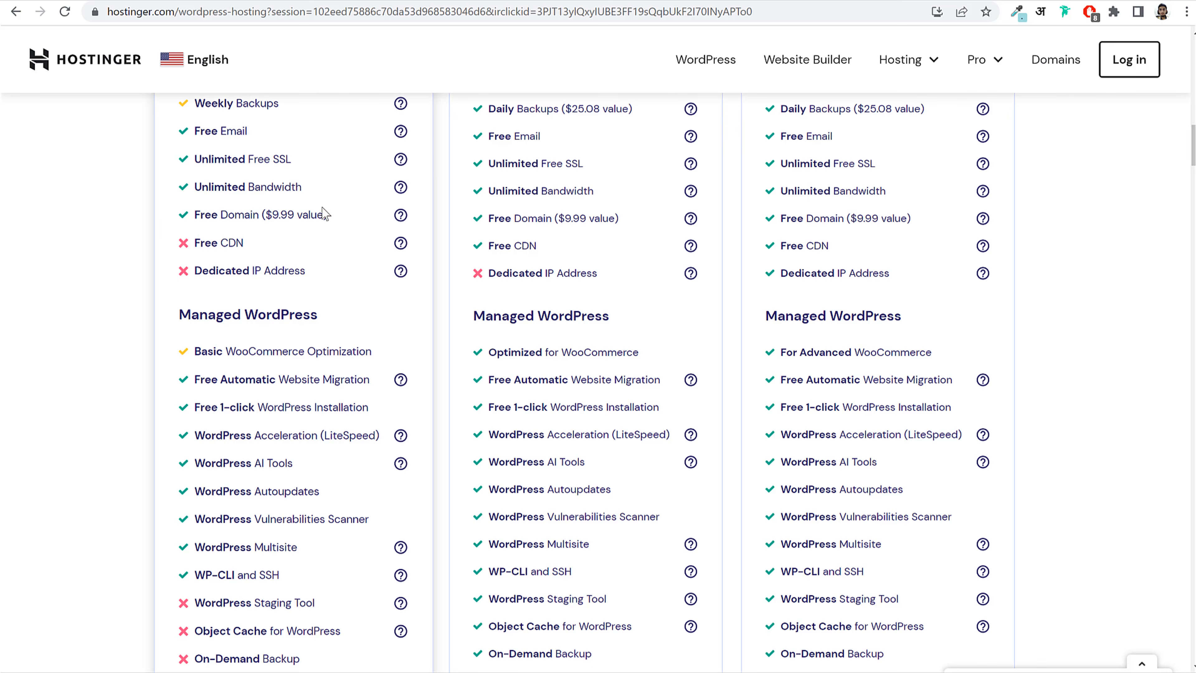
{"action": "scroll", "coordinate": [382, 377], "scroll_direction": "down", "scroll_amount": 5}
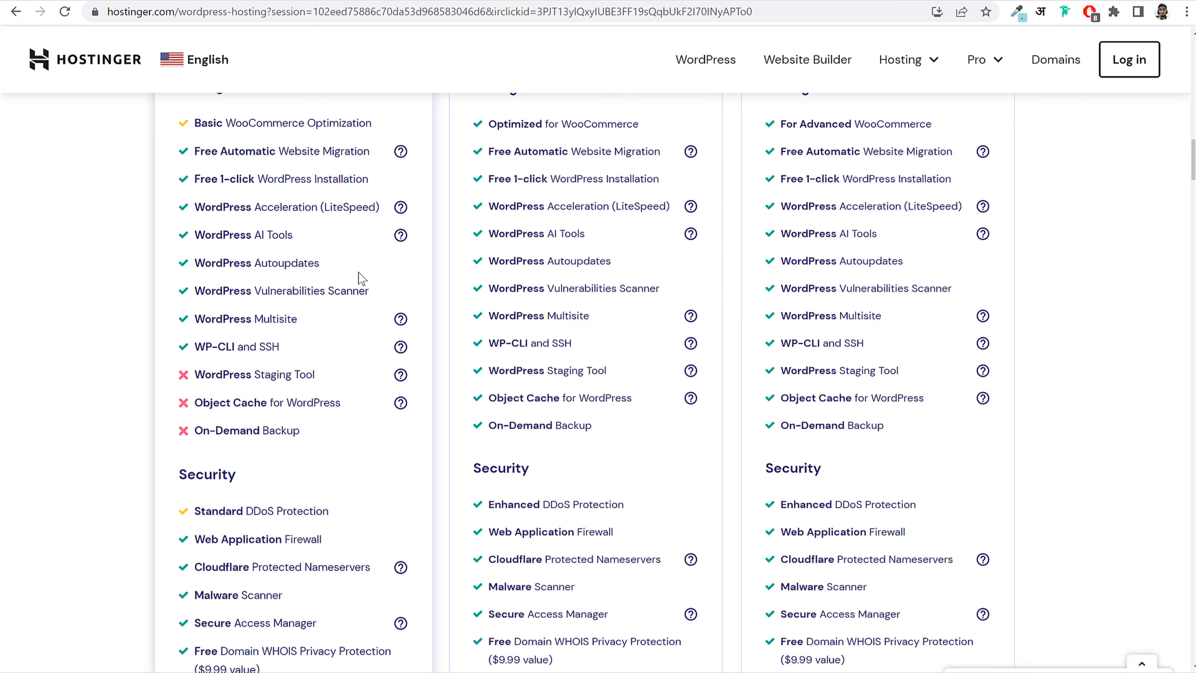
{"action": "left_click_drag", "start_coordinate": [194, 236], "coordinate": [299, 236]}
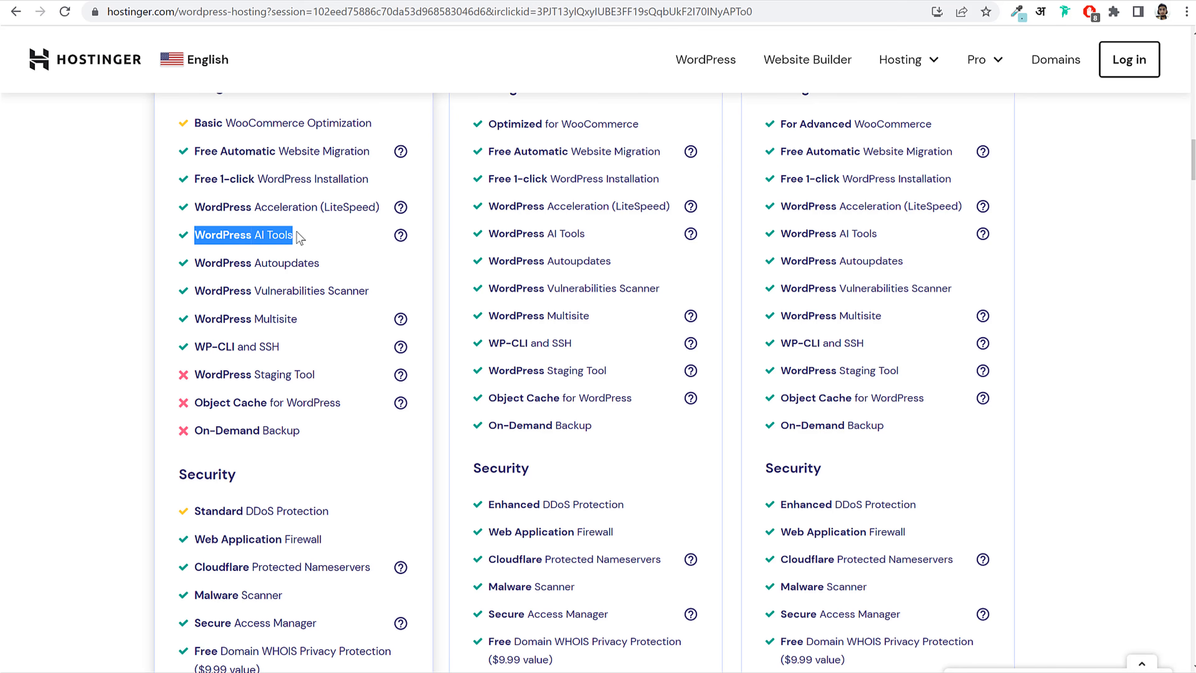
{"action": "mouse_move", "coordinate": [403, 240]}
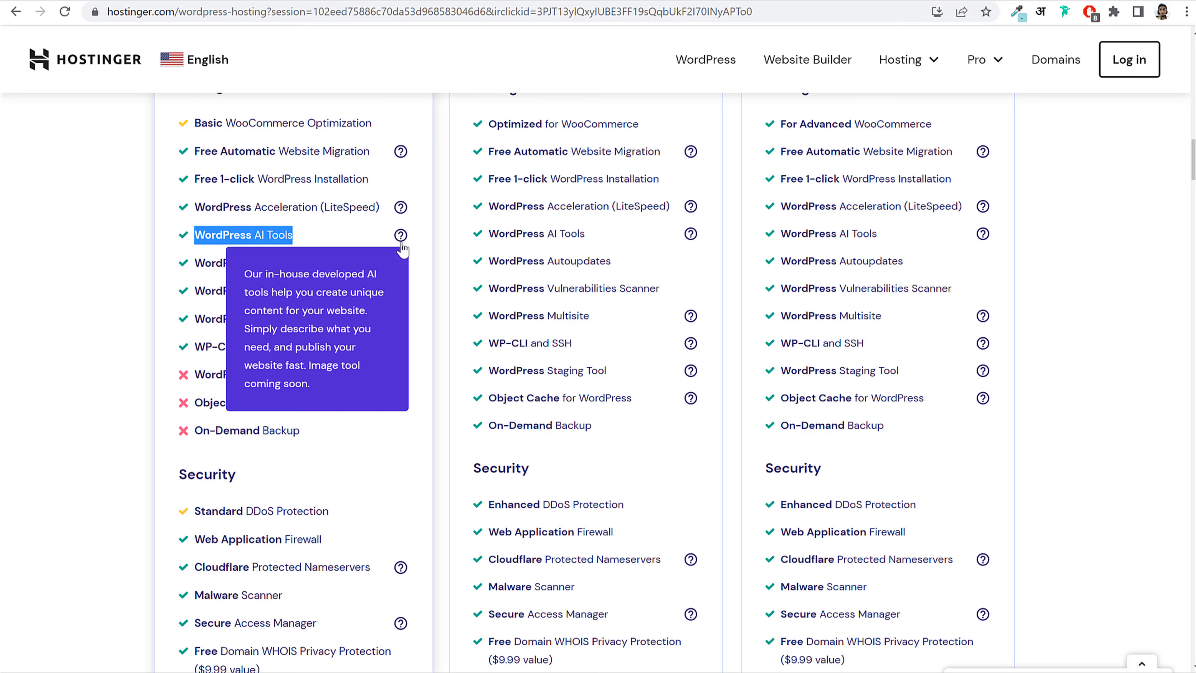
{"action": "left_click_drag", "start_coordinate": [256, 262], "coordinate": [335, 264]}
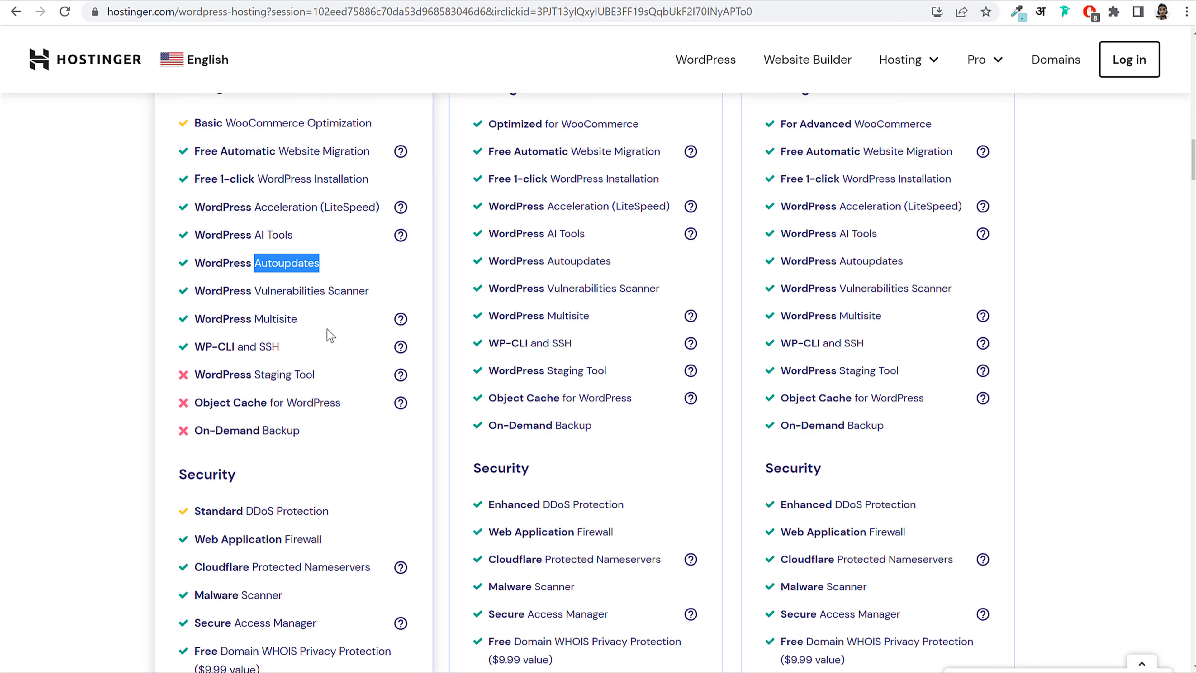
{"action": "scroll", "coordinate": [325, 363], "scroll_direction": "down", "scroll_amount": 10}
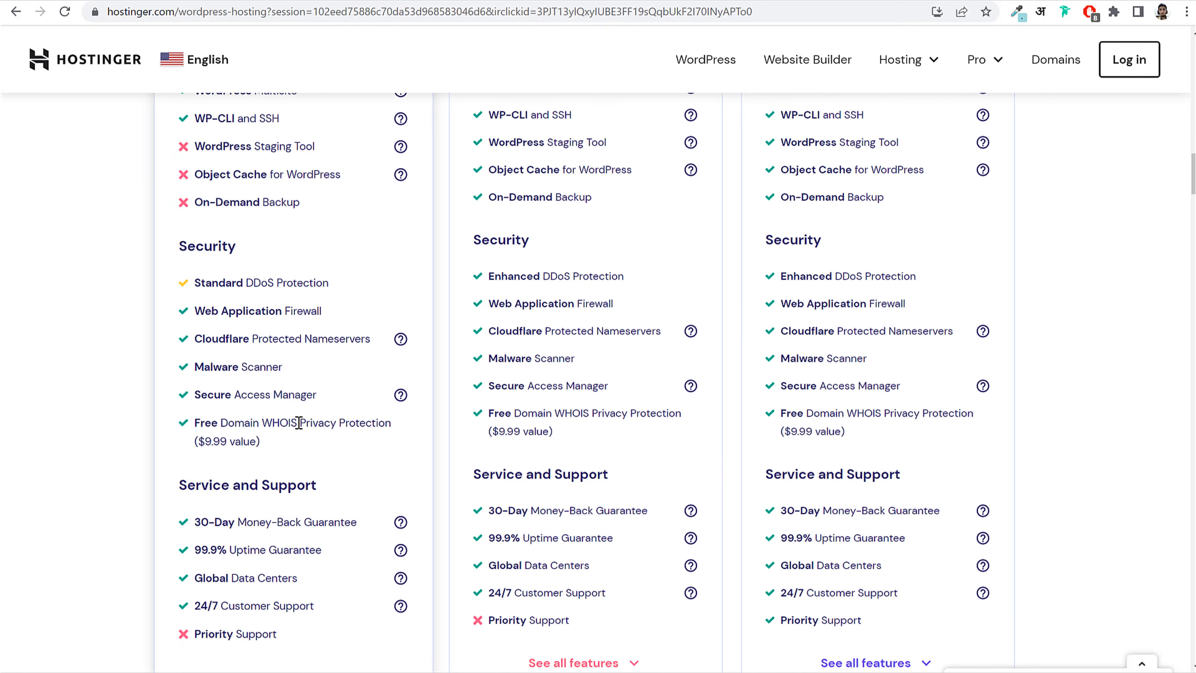
{"action": "scroll", "coordinate": [293, 441], "scroll_direction": "up", "scroll_amount": 9}
{"action": "scroll", "coordinate": [291, 437], "scroll_direction": "up", "scroll_amount": 15}
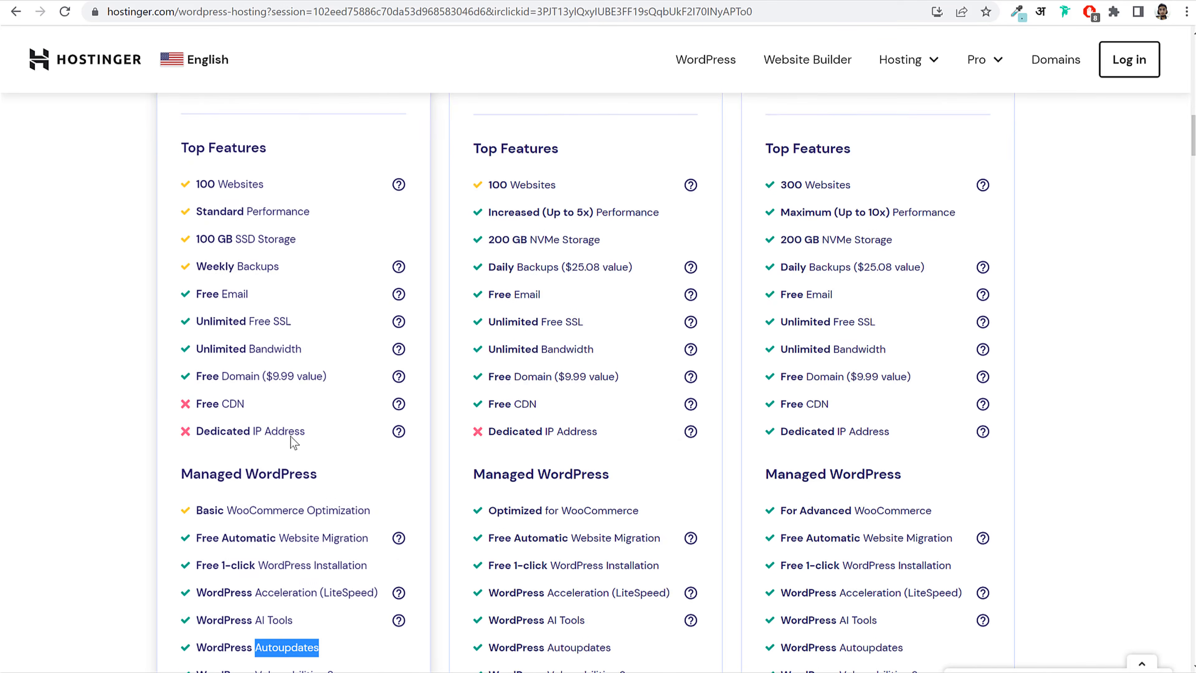
{"action": "scroll", "coordinate": [397, 315], "scroll_direction": "down", "scroll_amount": 2}
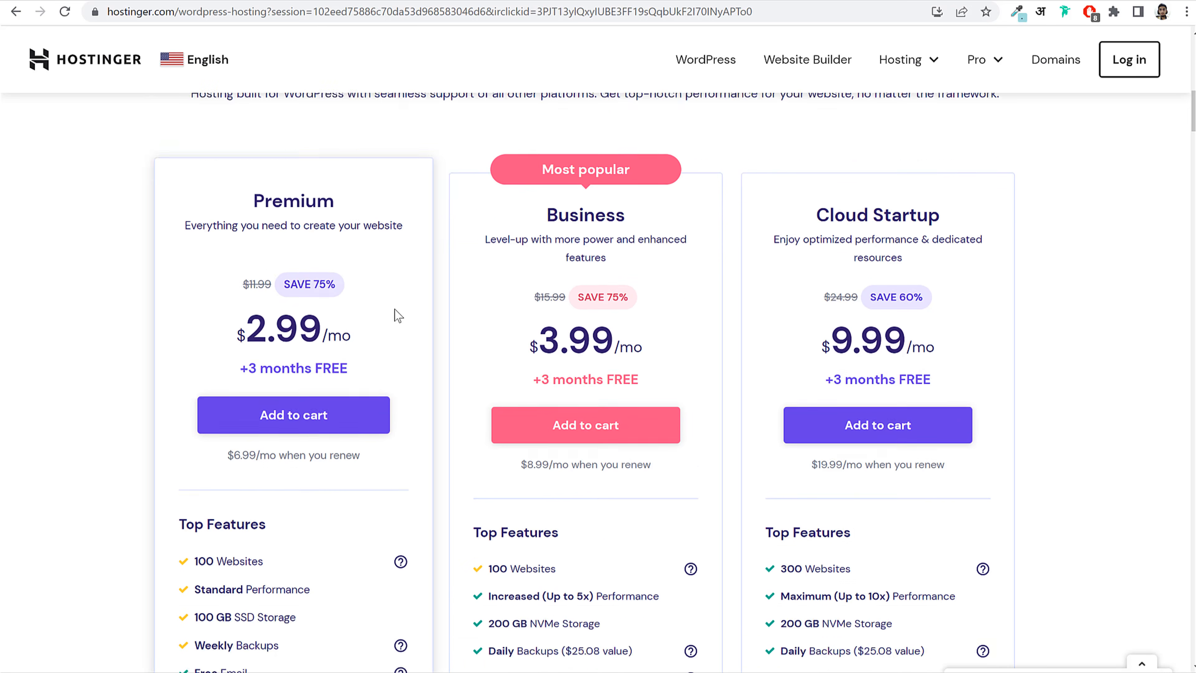
Step: Compare the Premium and Business plan names, then add Premium to the cart
{"action": "double_click", "coordinate": [283, 191]}
{"action": "left_click", "coordinate": [361, 188]}
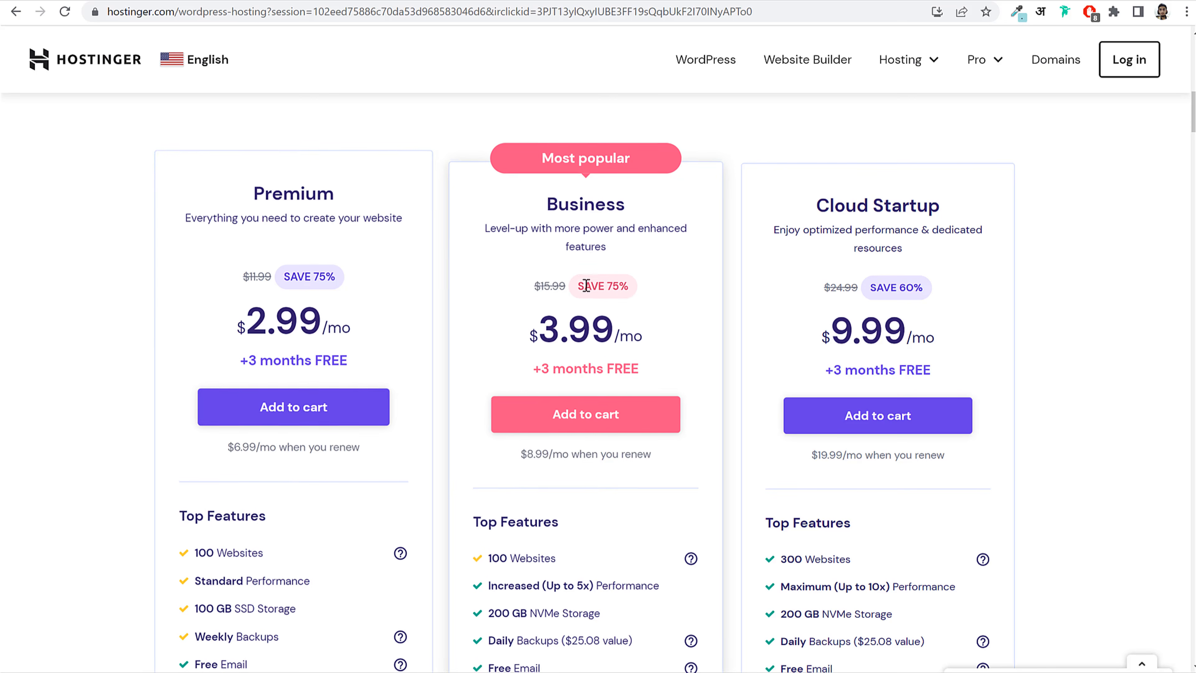
{"action": "double_click", "coordinate": [615, 198]}
{"action": "left_click", "coordinate": [631, 201]}
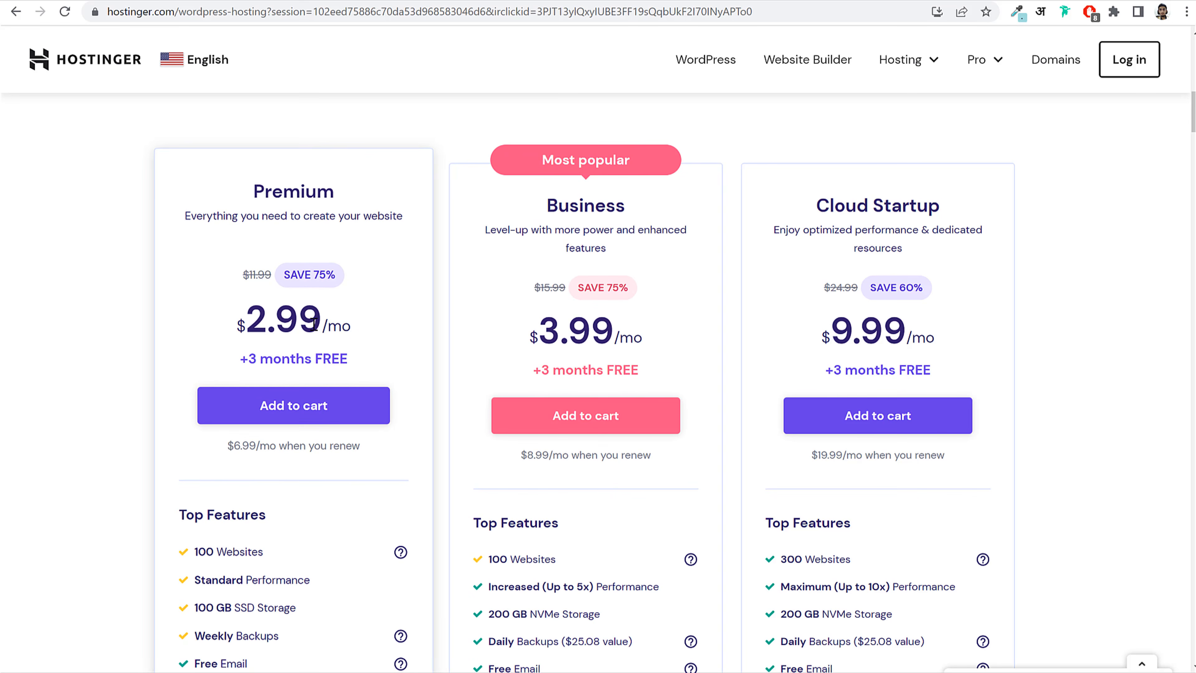
{"action": "double_click", "coordinate": [255, 190]}
{"action": "left_click", "coordinate": [351, 197]}
{"action": "left_click", "coordinate": [323, 408]}
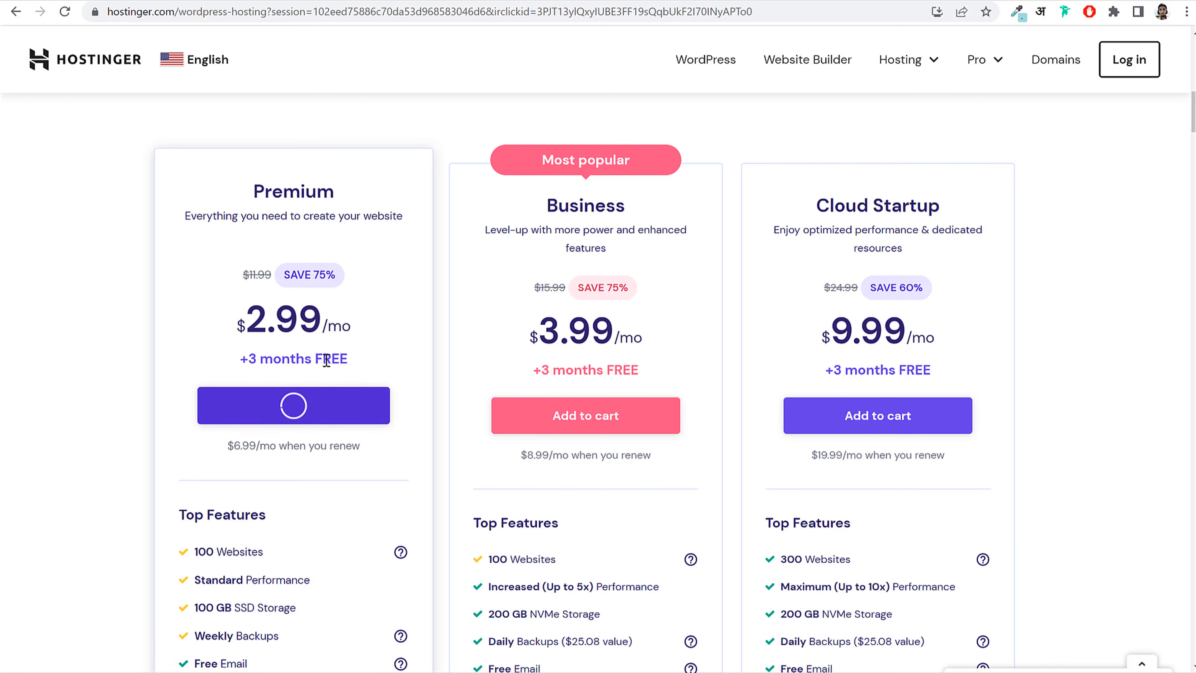
{"action": "left_click_drag", "start_coordinate": [257, 189], "coordinate": [335, 188]}
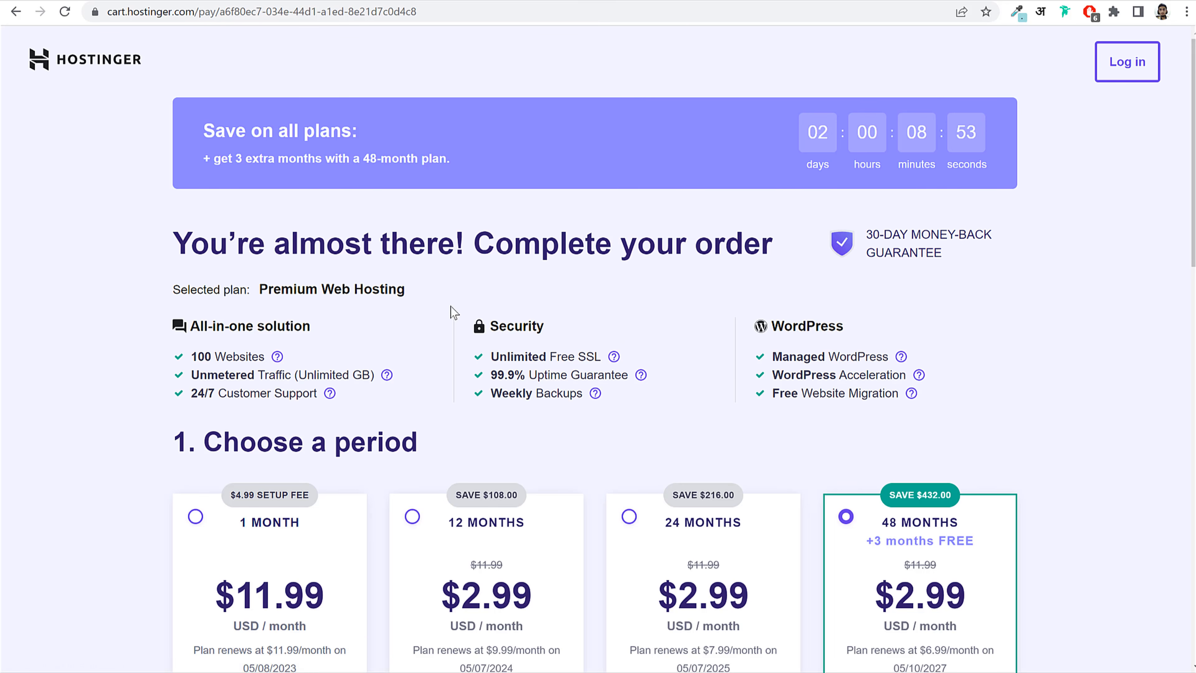
{"action": "scroll", "coordinate": [275, 214], "scroll_direction": "down", "scroll_amount": 2}
{"action": "left_click_drag", "start_coordinate": [275, 213], "coordinate": [414, 211]}
{"action": "left_click", "coordinate": [413, 217]}
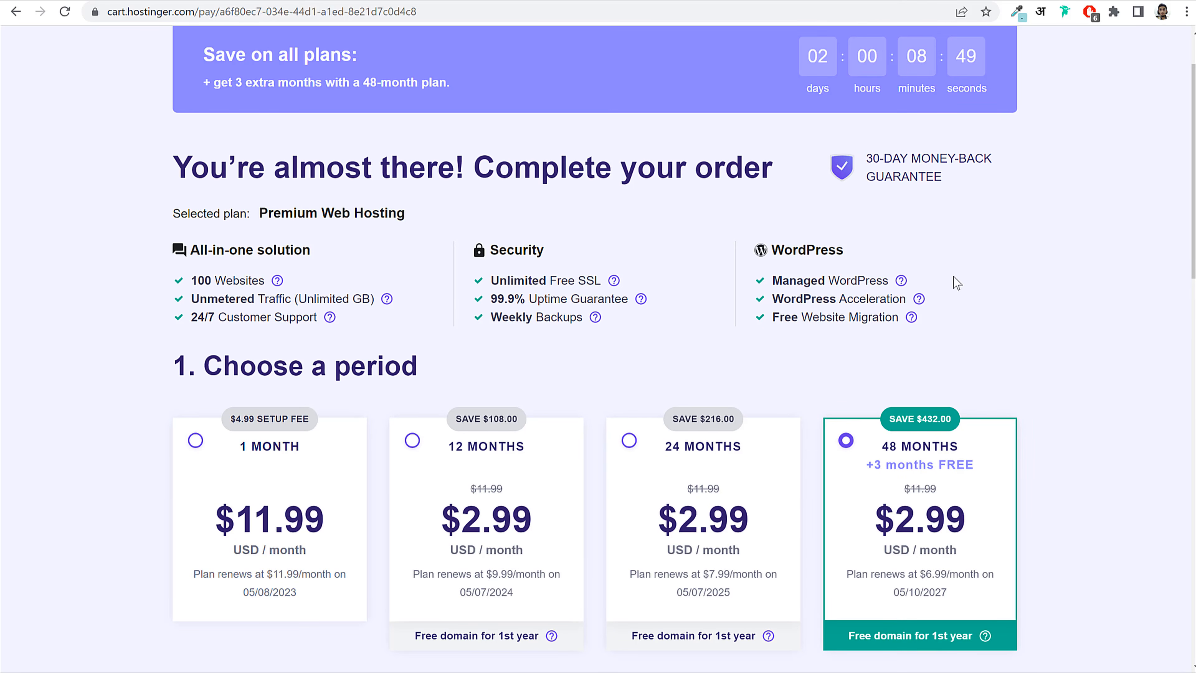
{"action": "scroll", "coordinate": [954, 287], "scroll_direction": "down", "scroll_amount": 5}
{"action": "left_click", "coordinate": [537, 259]}
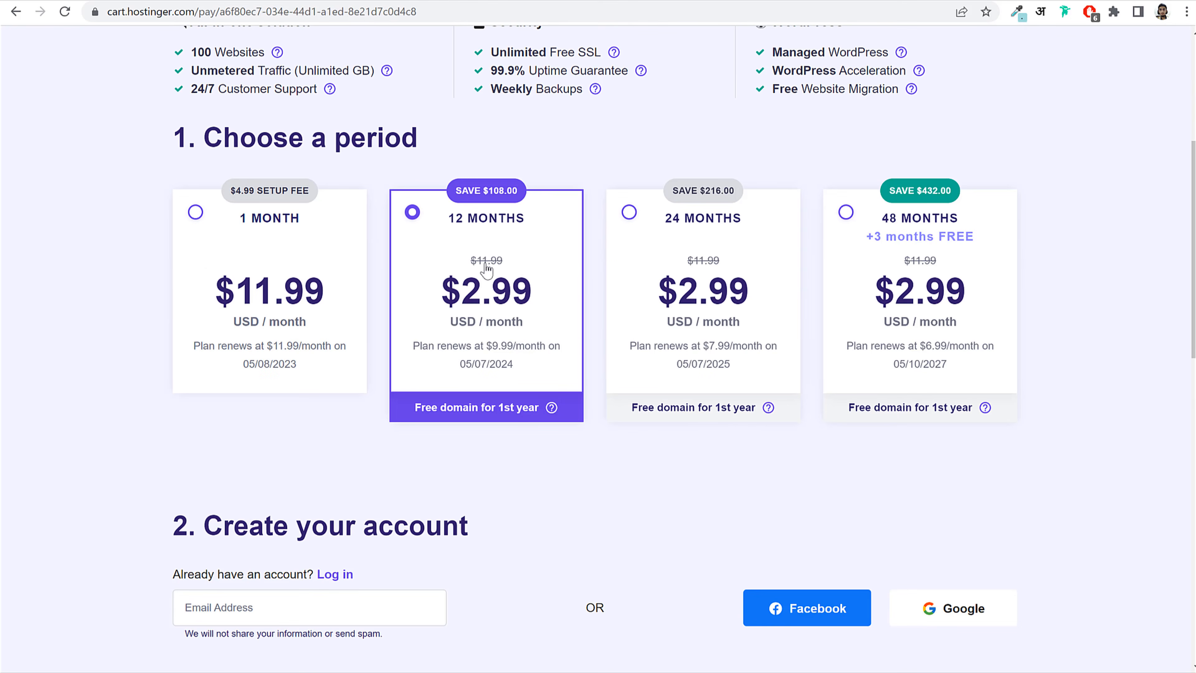
{"action": "left_click", "coordinate": [301, 236]}
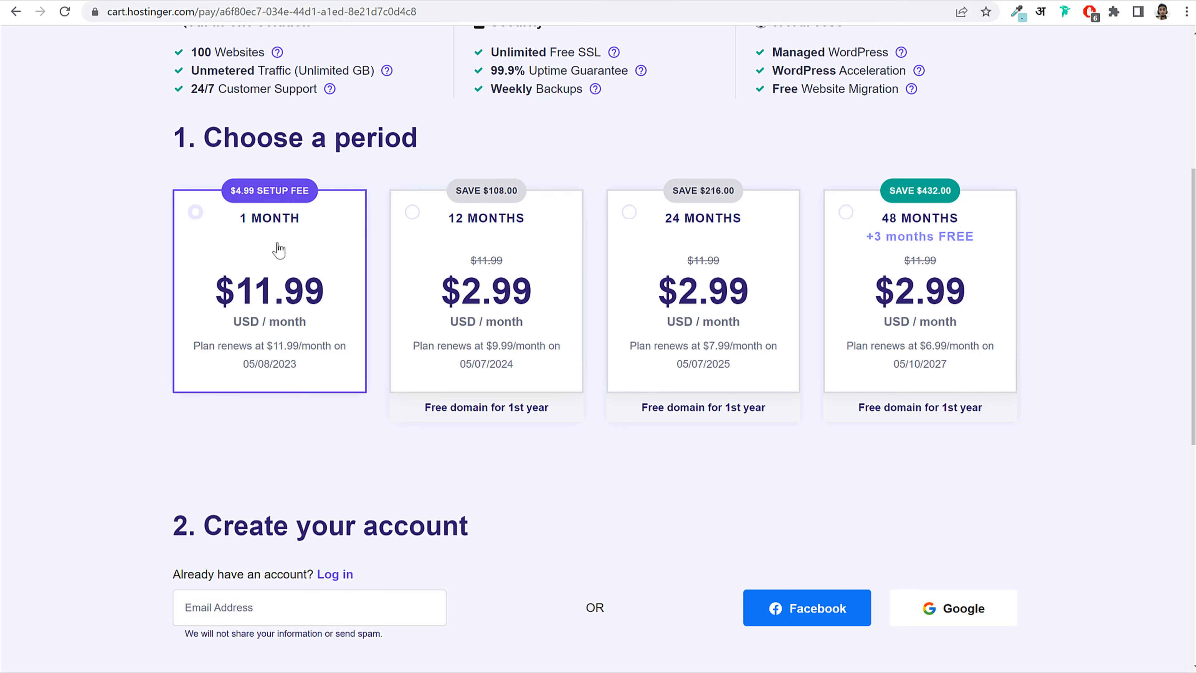
{"action": "left_click_drag", "start_coordinate": [329, 293], "coordinate": [244, 288]}
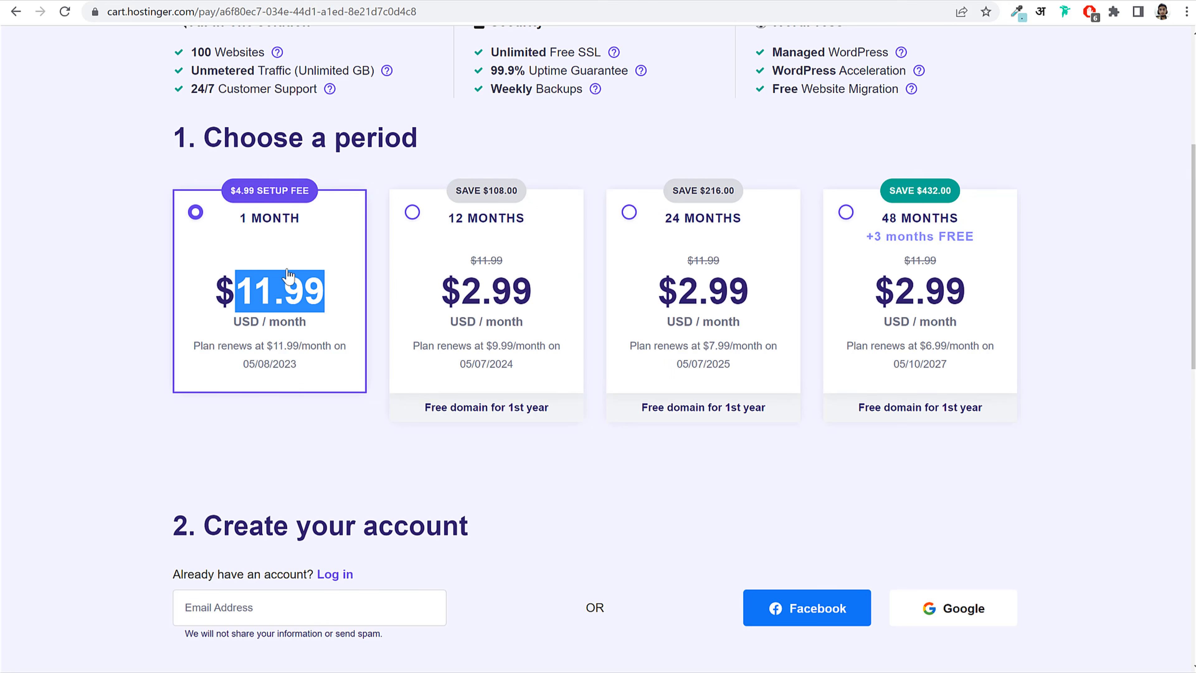
{"action": "left_click", "coordinate": [433, 236]}
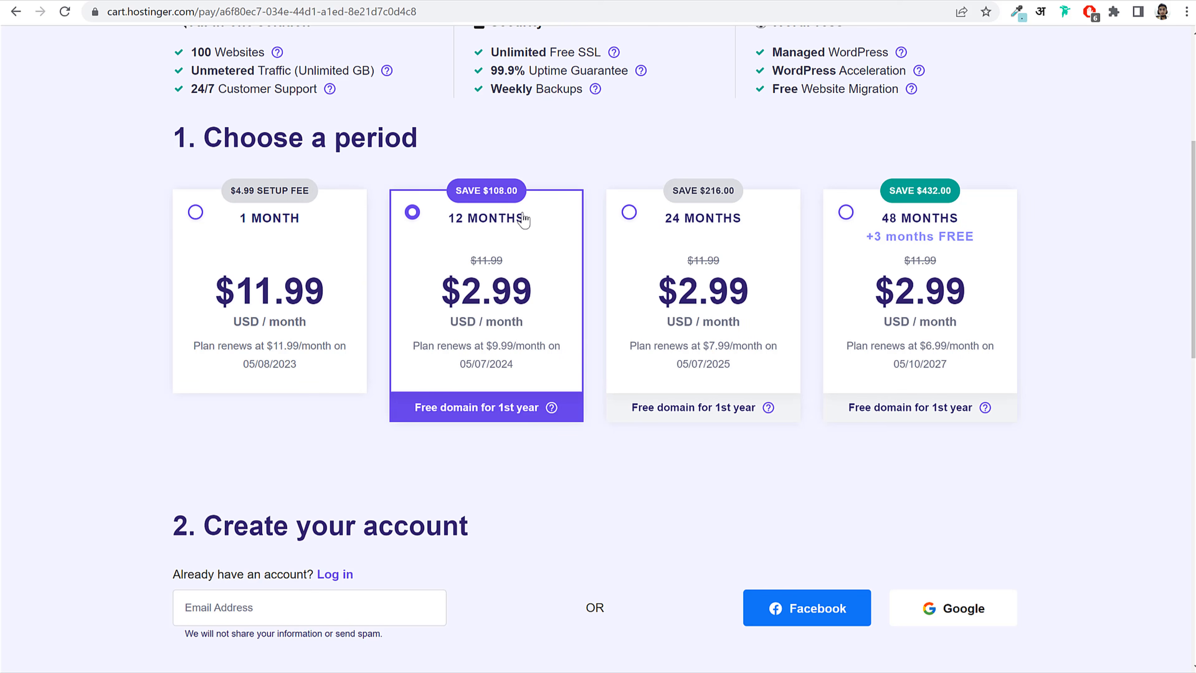
{"action": "left_click_drag", "start_coordinate": [525, 224], "coordinate": [409, 226]}
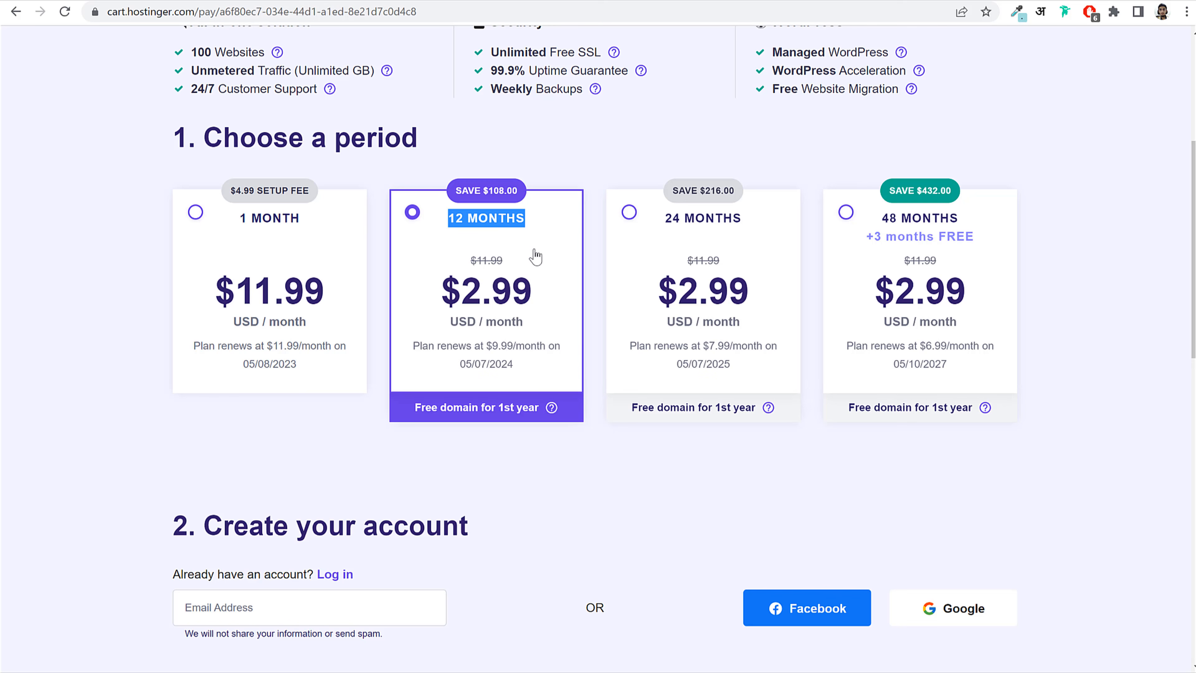
{"action": "double_click", "coordinate": [489, 289]}
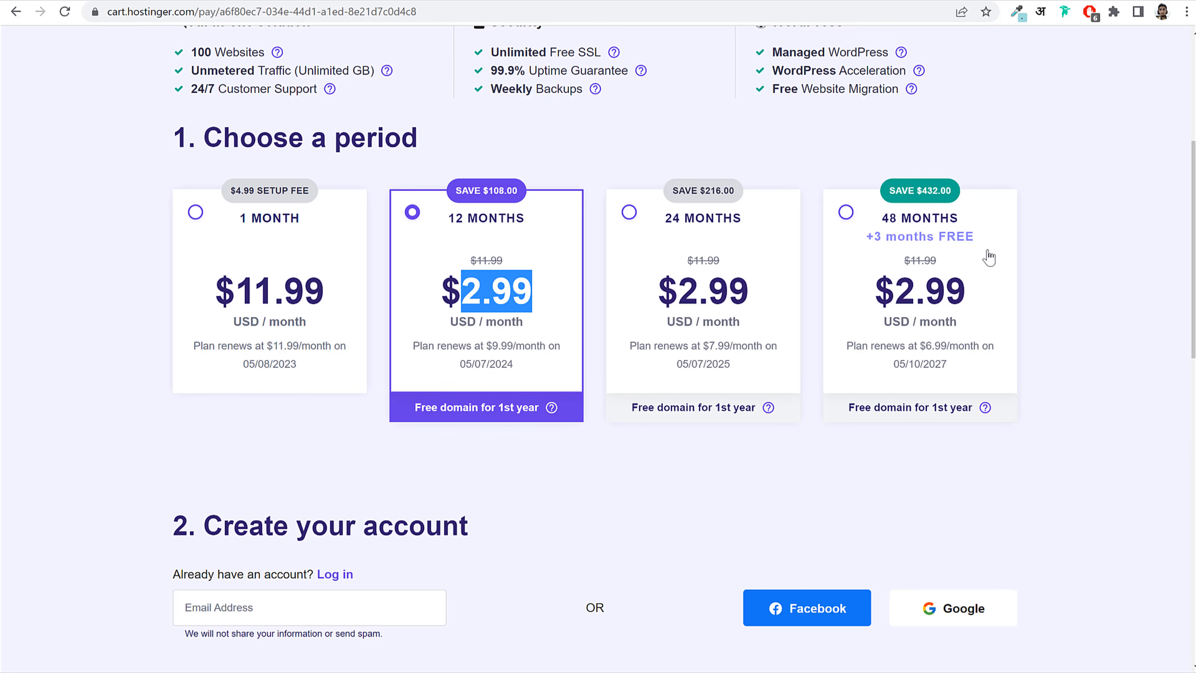
{"action": "left_click", "coordinate": [879, 244]}
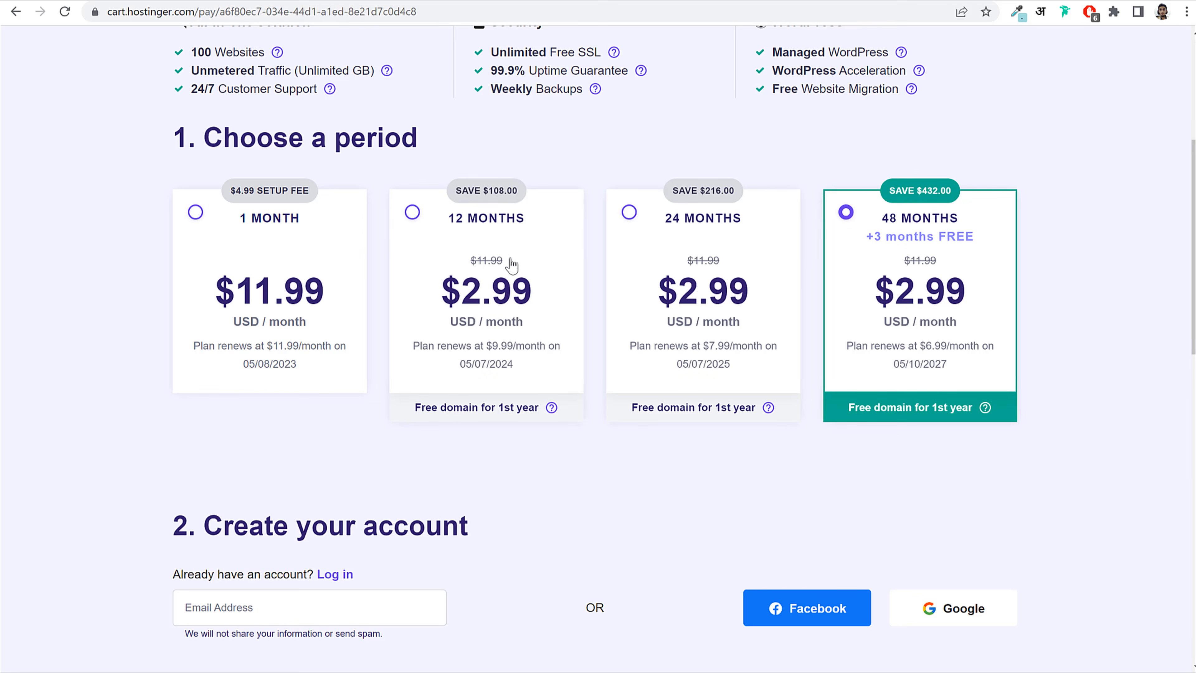
{"action": "left_click", "coordinate": [519, 252]}
{"action": "left_click_drag", "start_coordinate": [534, 292], "coordinate": [451, 296]}
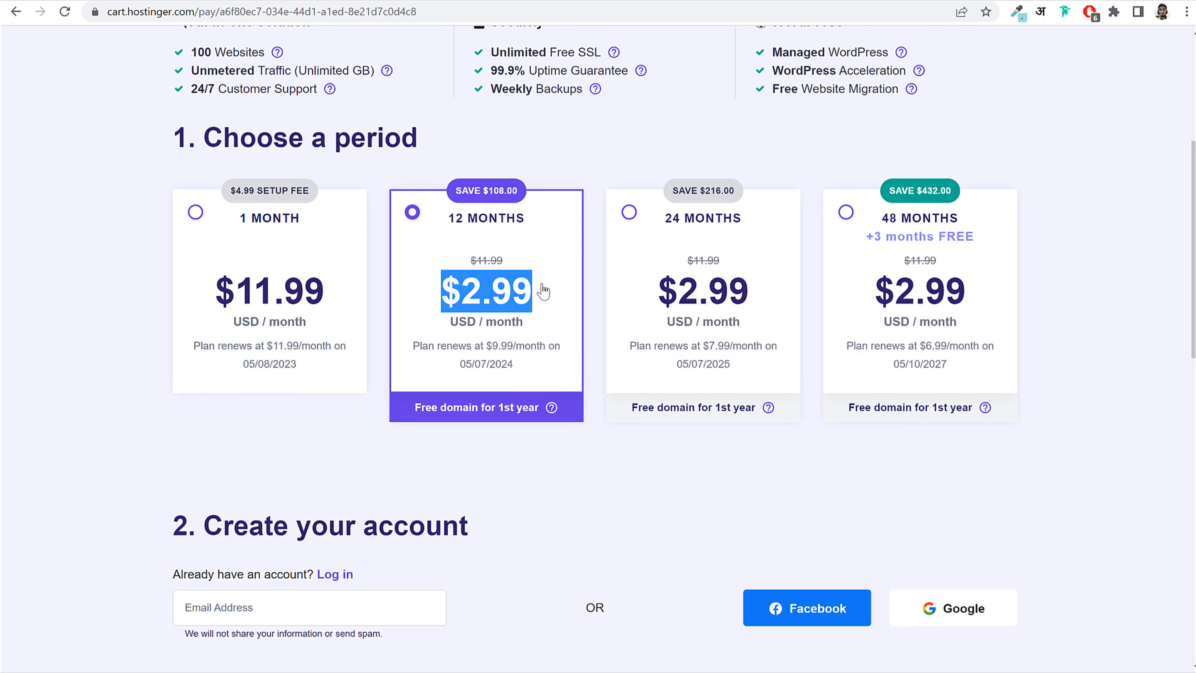
{"action": "left_click_drag", "start_coordinate": [539, 293], "coordinate": [445, 293]}
{"action": "left_click_drag", "start_coordinate": [485, 346], "coordinate": [534, 354]}
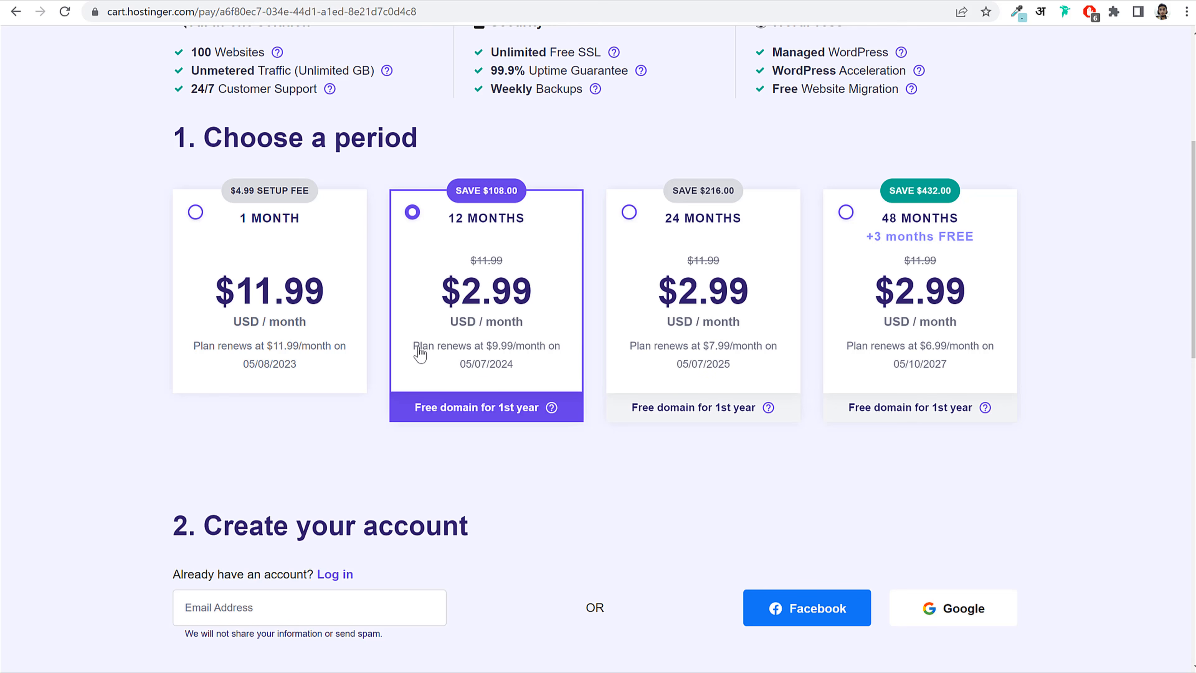
{"action": "left_click_drag", "start_coordinate": [415, 351], "coordinate": [531, 353]}
{"action": "left_click", "coordinate": [546, 354]}
{"action": "left_click", "coordinate": [547, 354]}
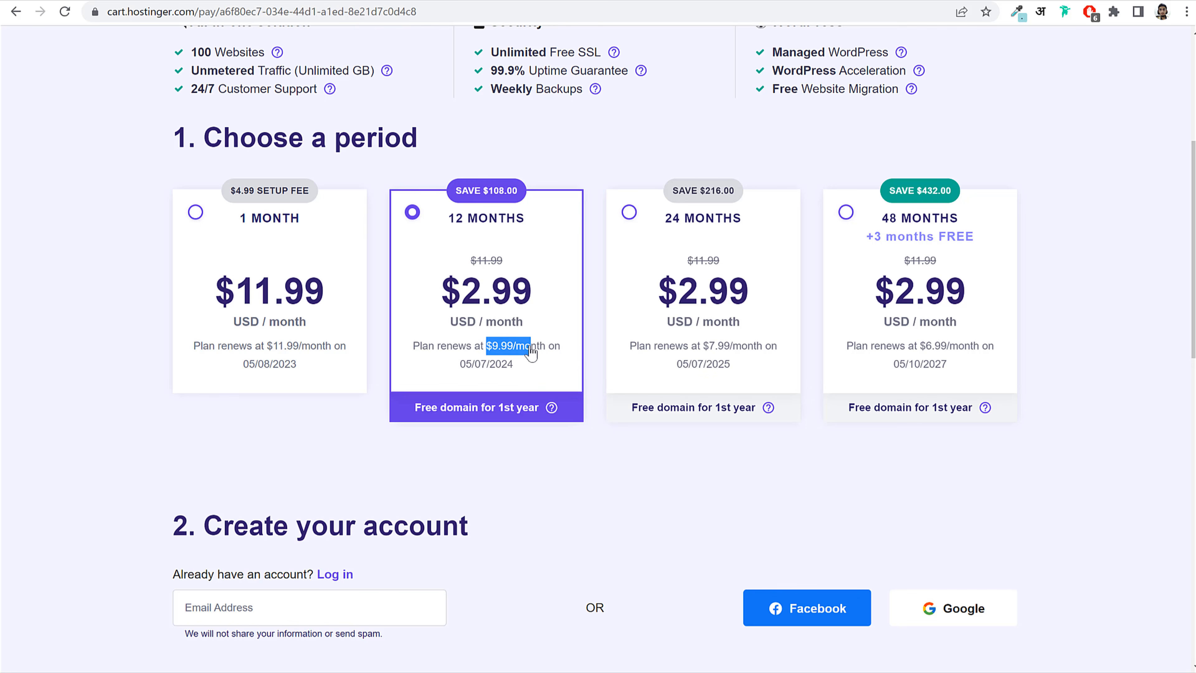
{"action": "left_click", "coordinate": [531, 352]}
{"action": "left_click", "coordinate": [871, 305]}
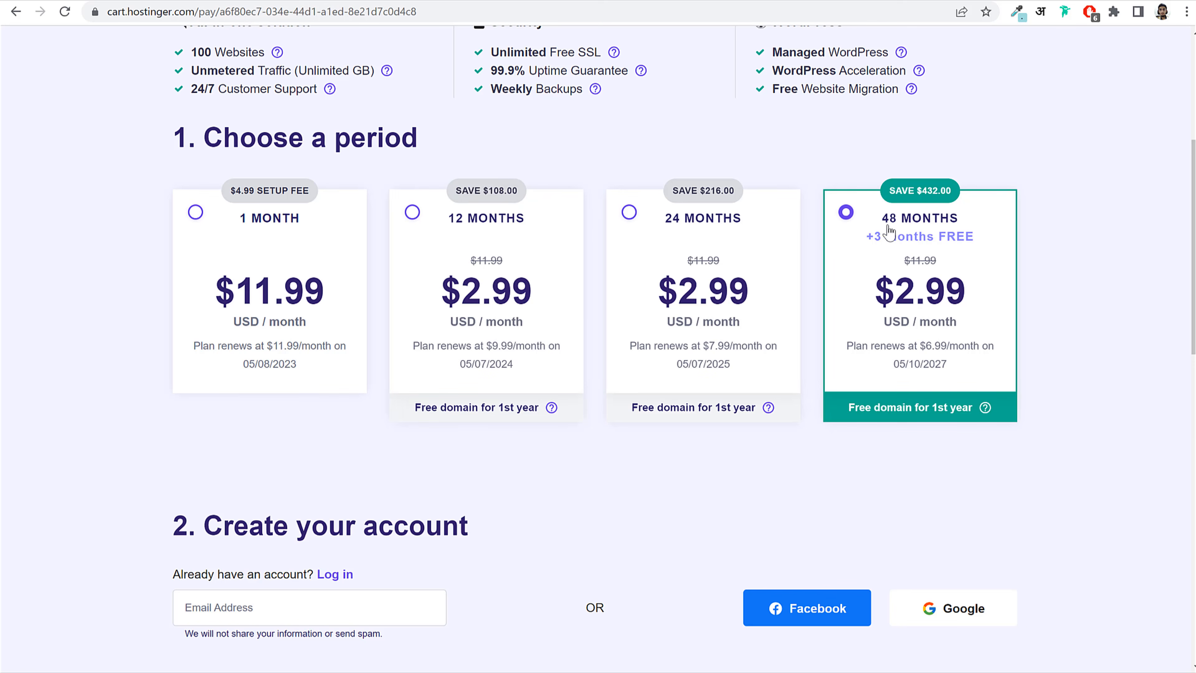
{"action": "triple_click", "coordinate": [877, 220]}
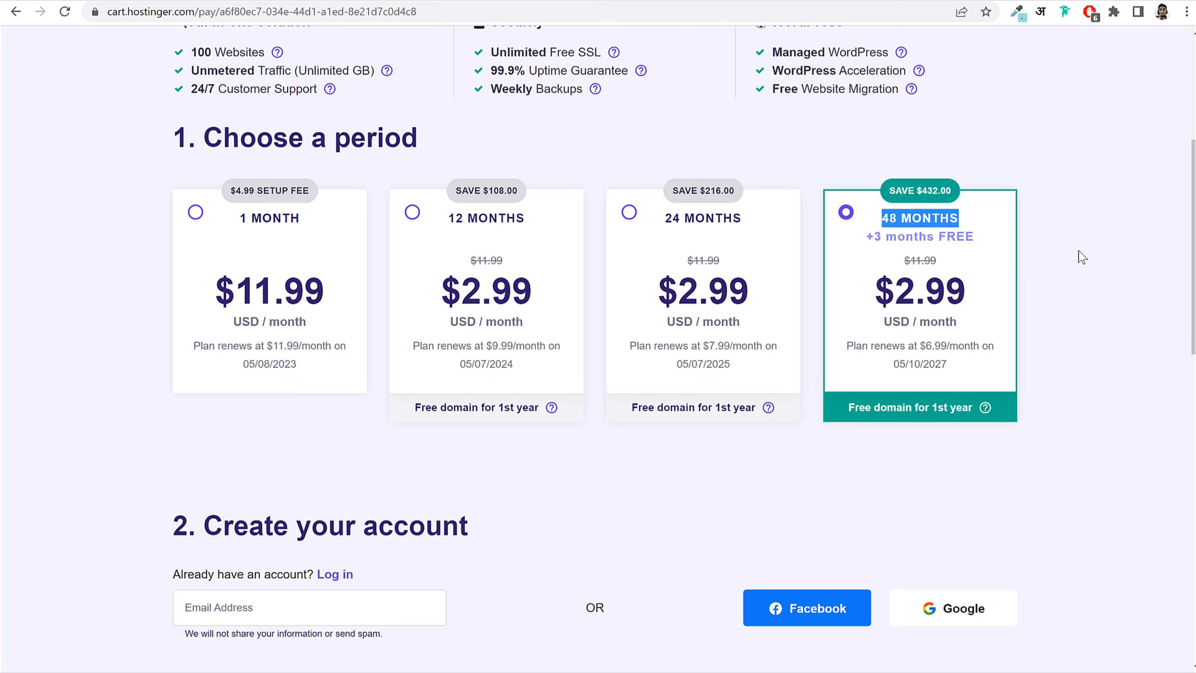
{"action": "left_click_drag", "start_coordinate": [969, 290], "coordinate": [875, 293]}
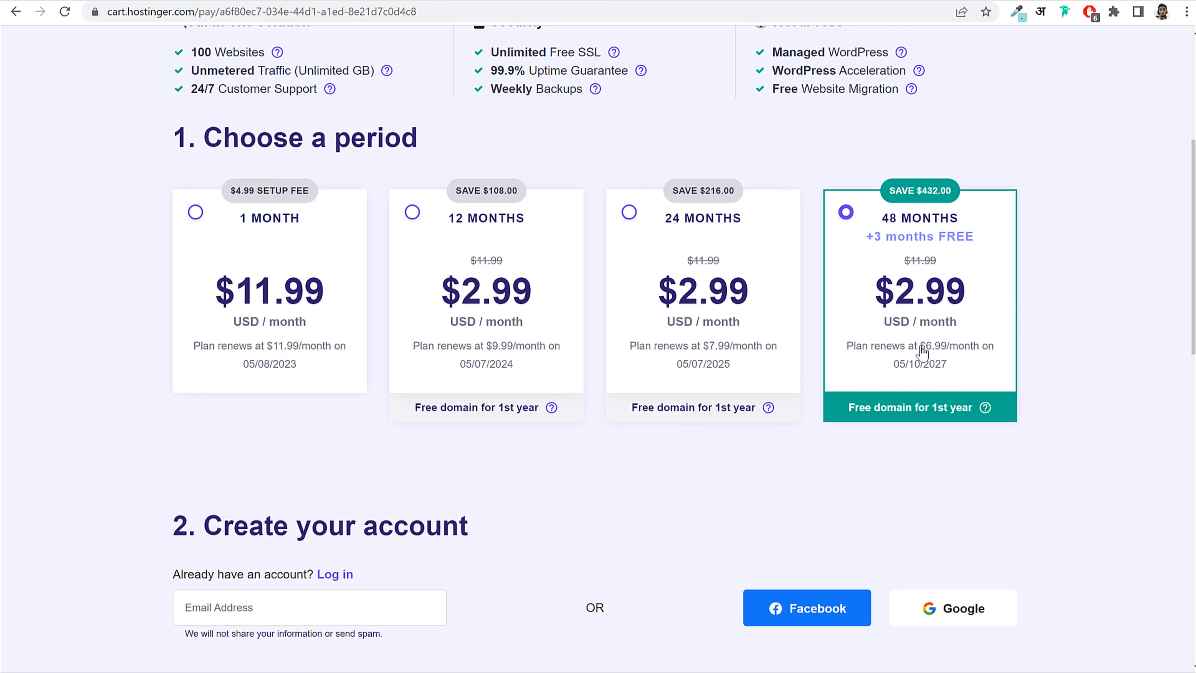
{"action": "left_click_drag", "start_coordinate": [920, 346], "coordinate": [979, 352]}
{"action": "left_click", "coordinate": [978, 354]}
{"action": "left_click_drag", "start_coordinate": [275, 332], "coordinate": [356, 299]}
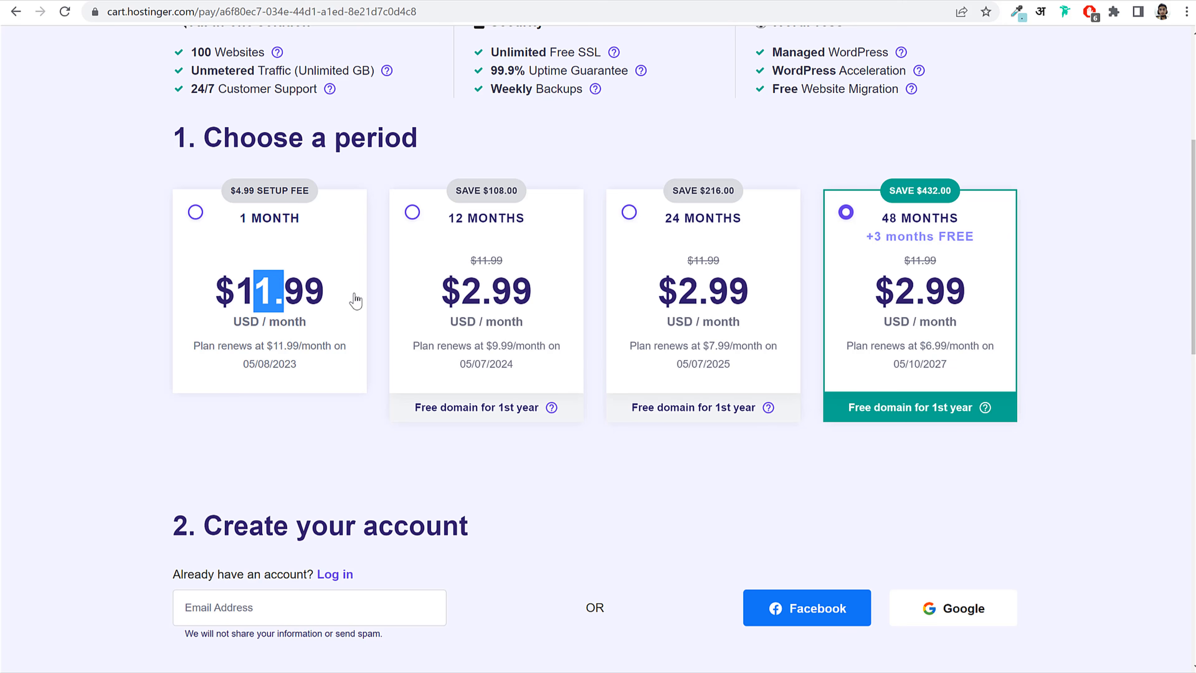
{"action": "left_click", "coordinate": [527, 353]}
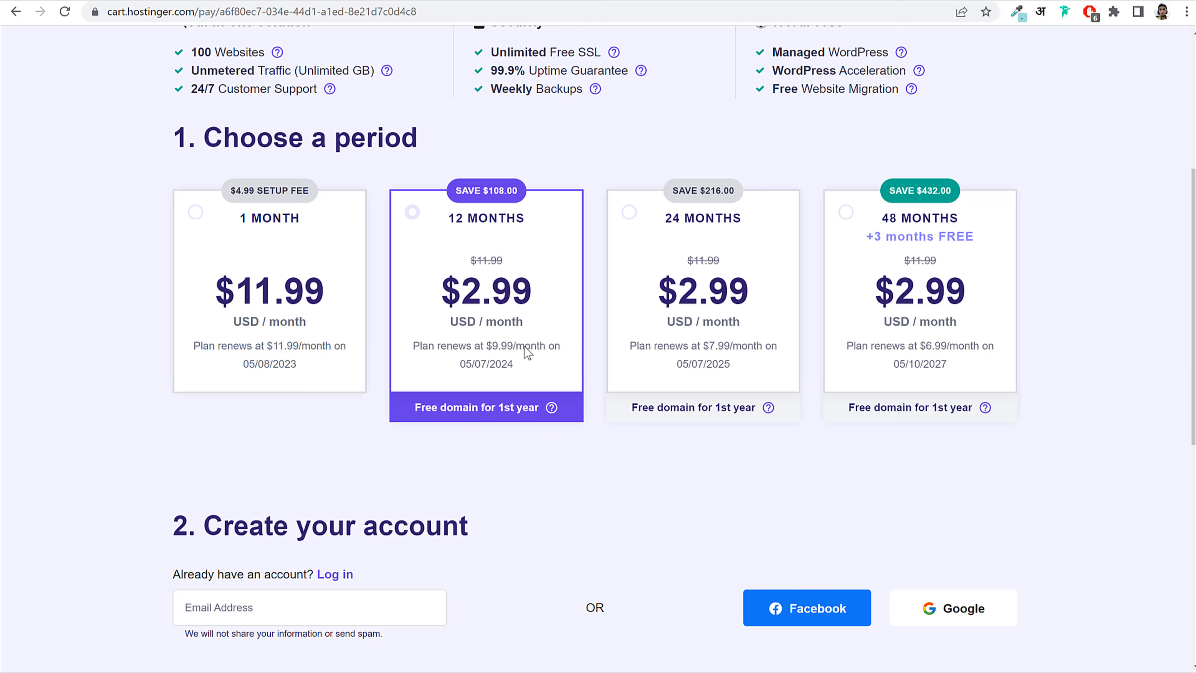
{"action": "left_click", "coordinate": [909, 344]}
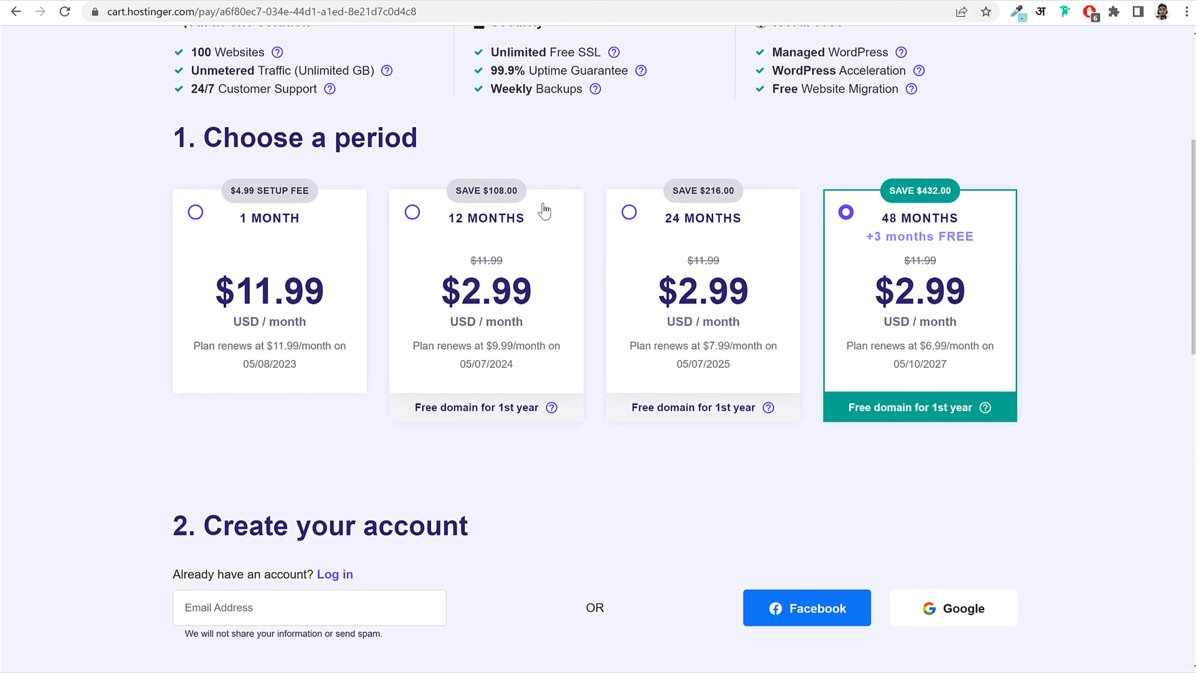
{"action": "left_click", "coordinate": [484, 231]}
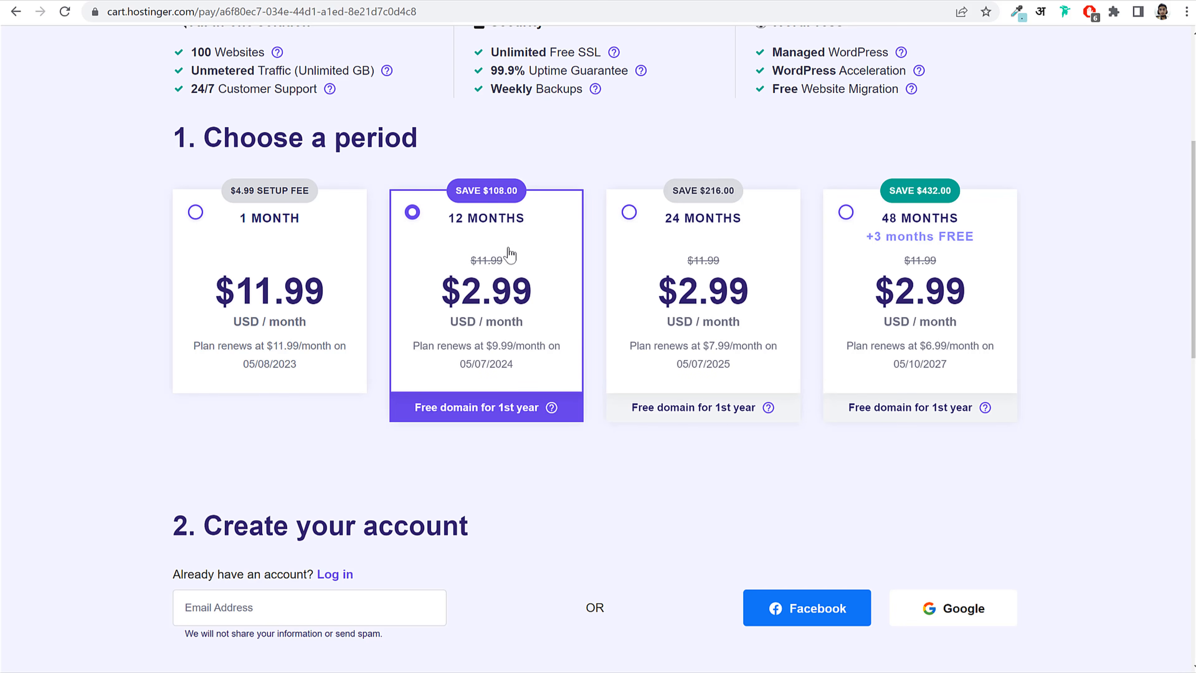
{"action": "left_click", "coordinate": [897, 225]}
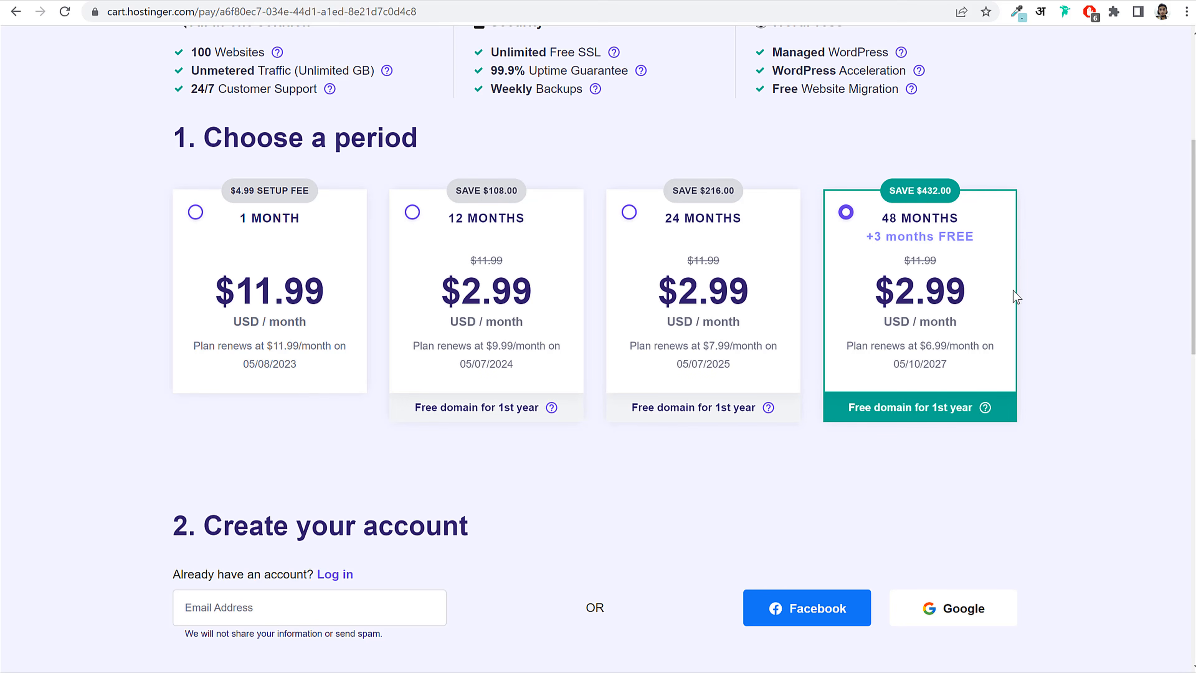
{"action": "left_click_drag", "start_coordinate": [879, 218], "coordinate": [951, 222]}
Step: Apply coupon code NAYYAR and confirm the total drops to $152.42
{"action": "scroll", "coordinate": [1012, 361], "scroll_direction": "down", "scroll_amount": 10}
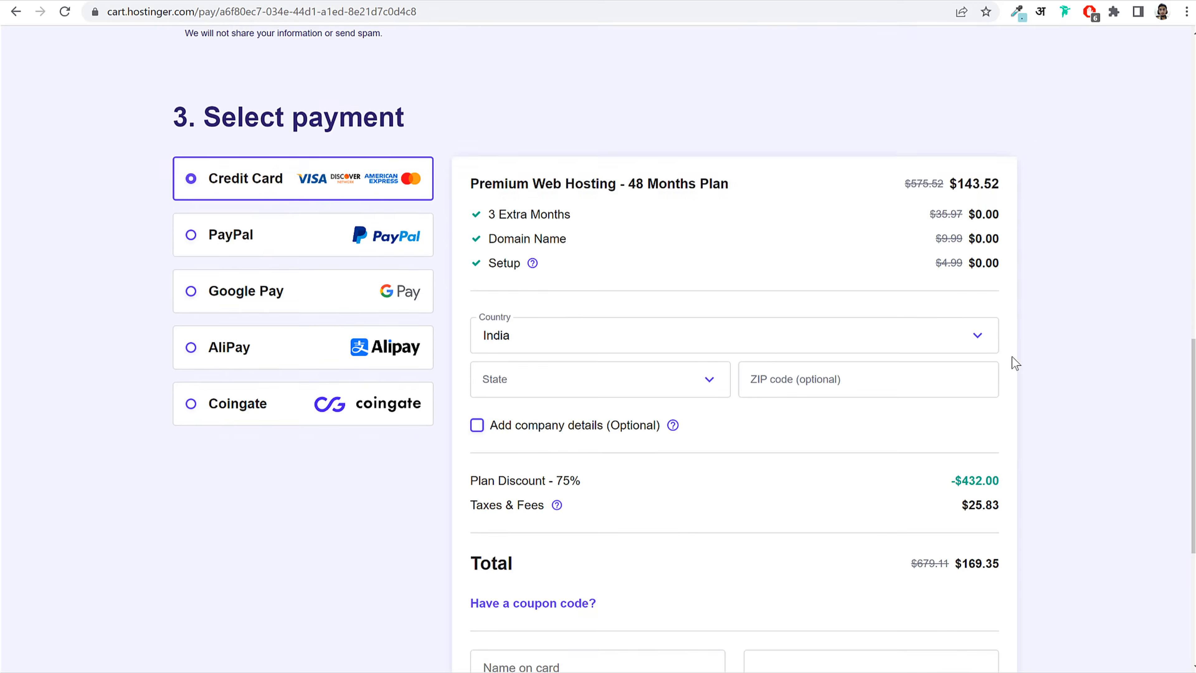
{"action": "left_click_drag", "start_coordinate": [961, 478], "coordinate": [991, 478]}
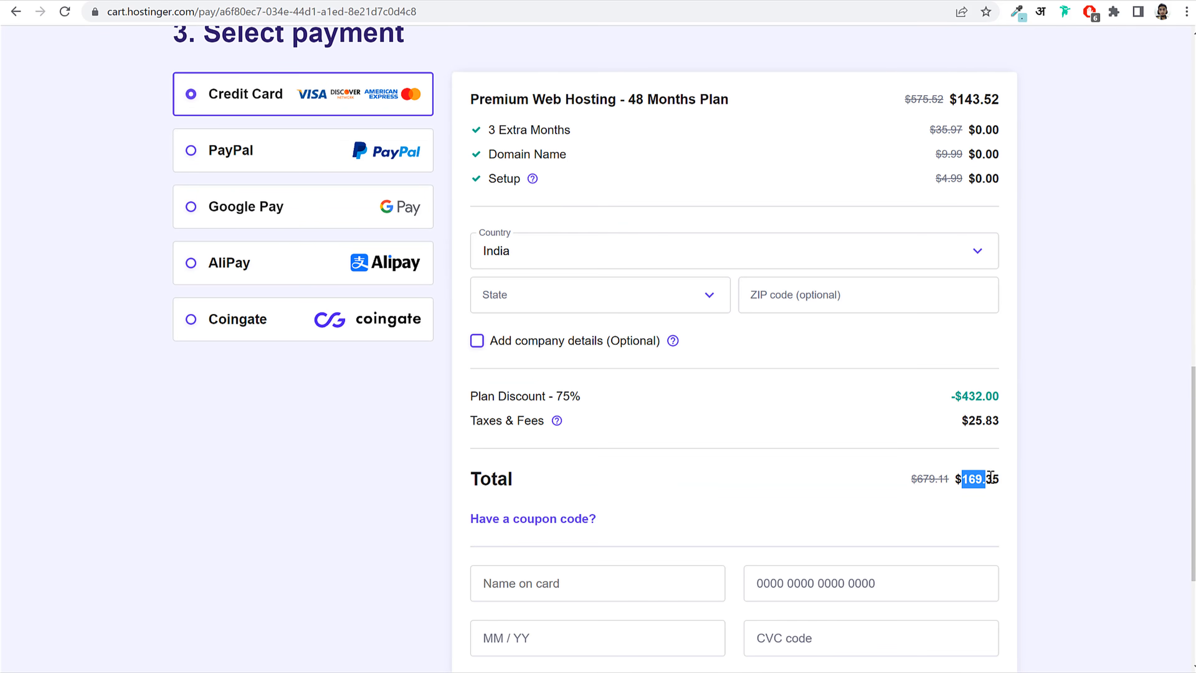
{"action": "left_click", "coordinate": [1005, 472]}
{"action": "scroll", "coordinate": [1058, 450], "scroll_direction": "down", "scroll_amount": 2}
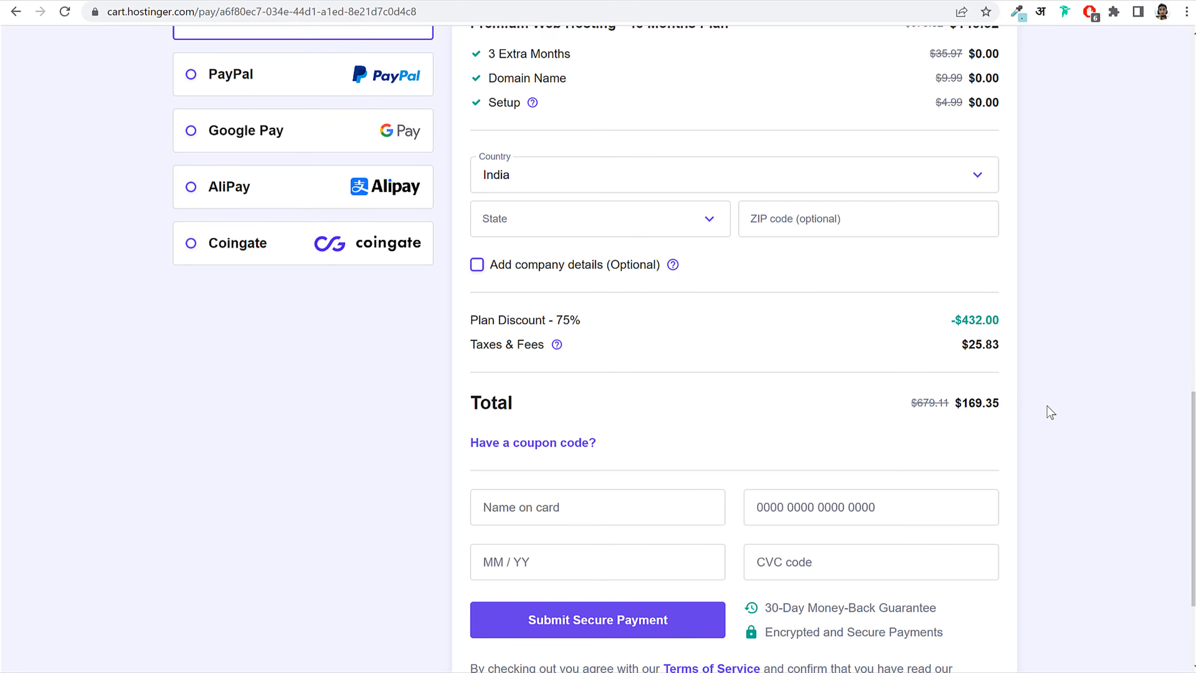
{"action": "left_click", "coordinate": [589, 445]}
{"action": "left_click", "coordinate": [558, 503]}
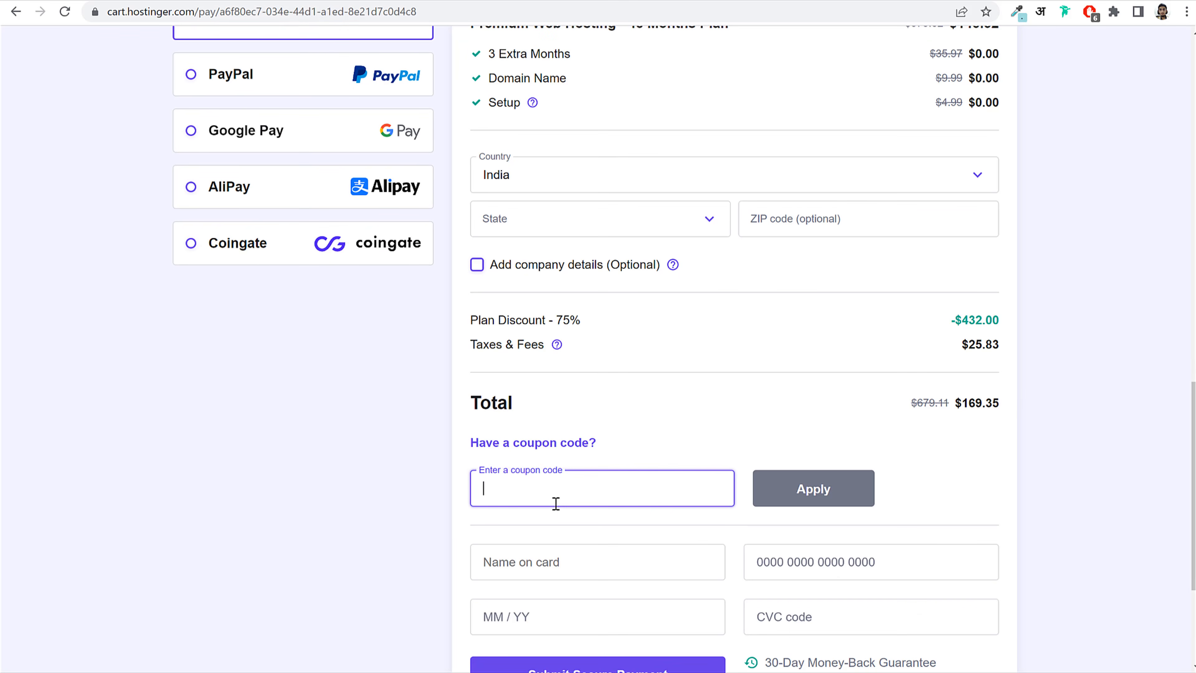
{"action": "type", "text": "NAYYAR"}
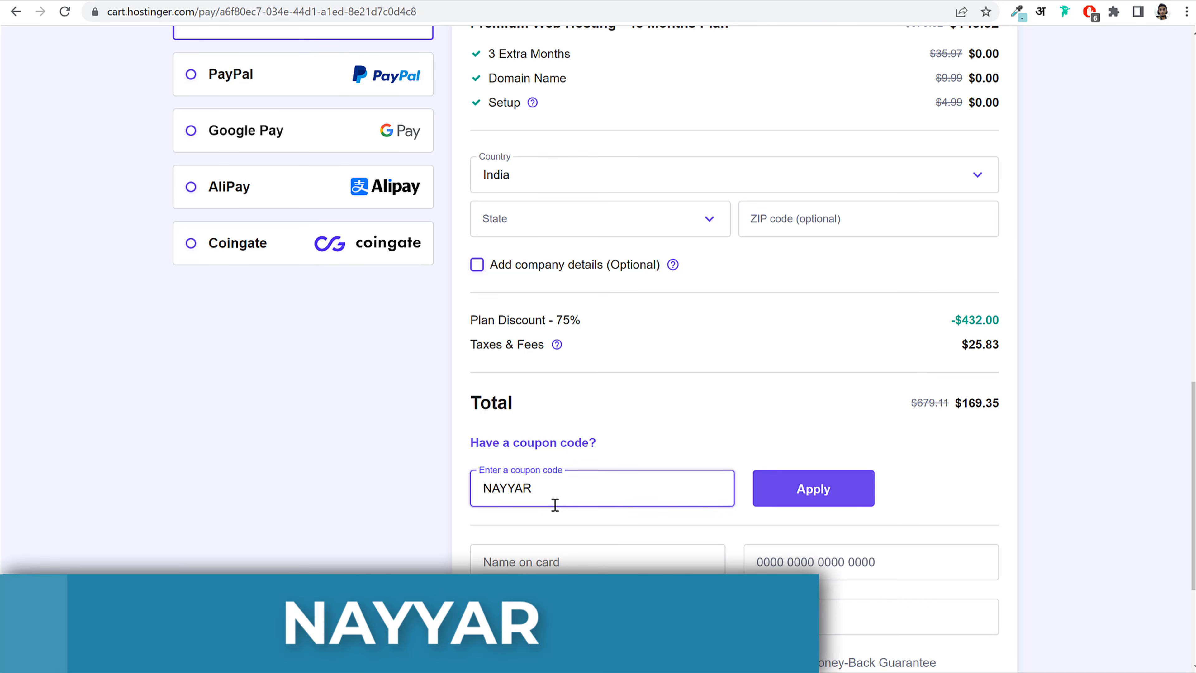
{"action": "left_click", "coordinate": [795, 493]}
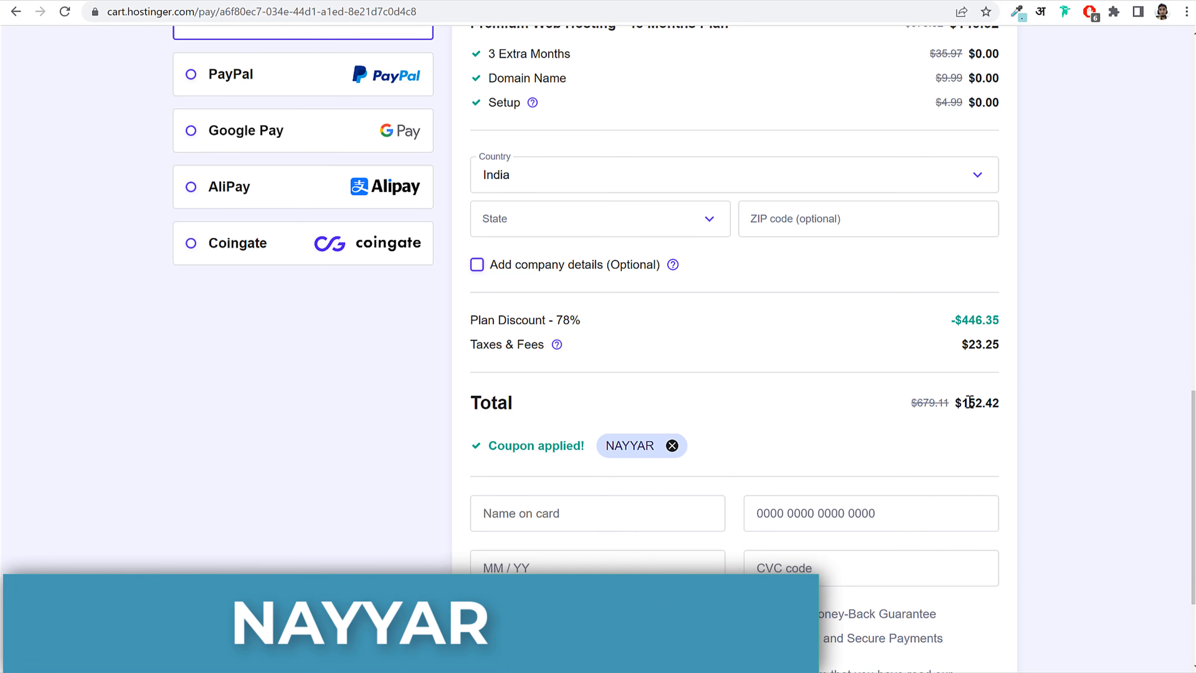
{"action": "double_click", "coordinate": [982, 403]}
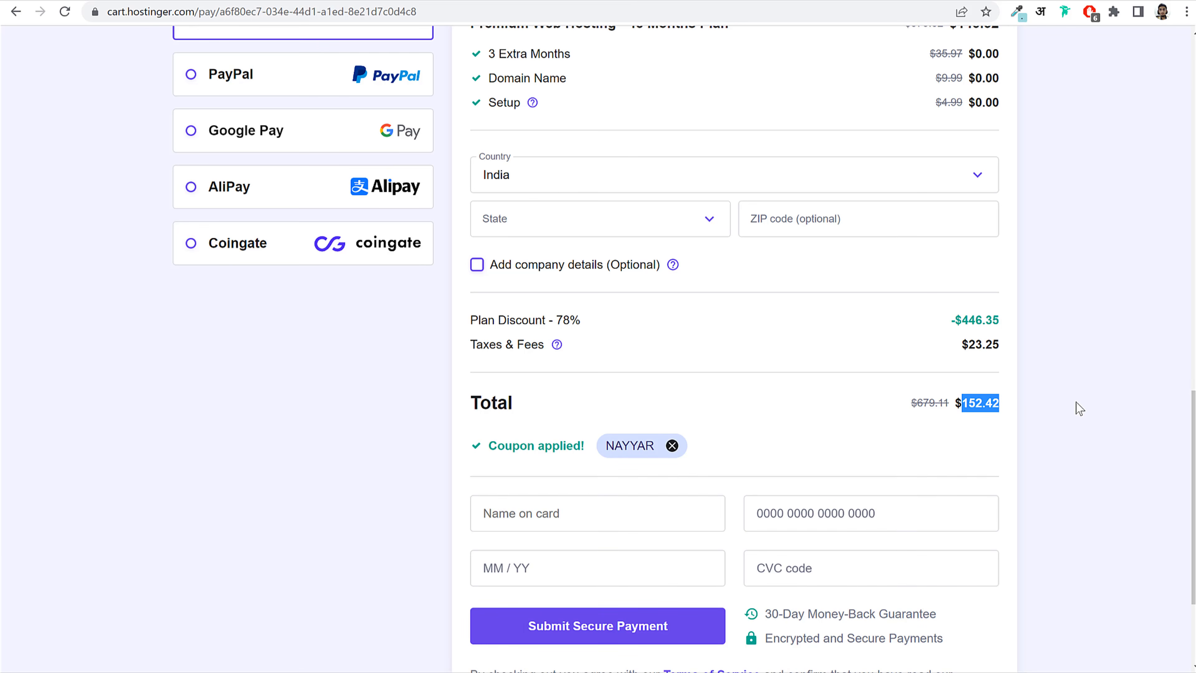
{"action": "left_click_drag", "start_coordinate": [961, 403], "coordinate": [999, 398]}
{"action": "left_click", "coordinate": [1062, 398]}
{"action": "scroll", "coordinate": [1074, 455], "scroll_direction": "up", "scroll_amount": 15}
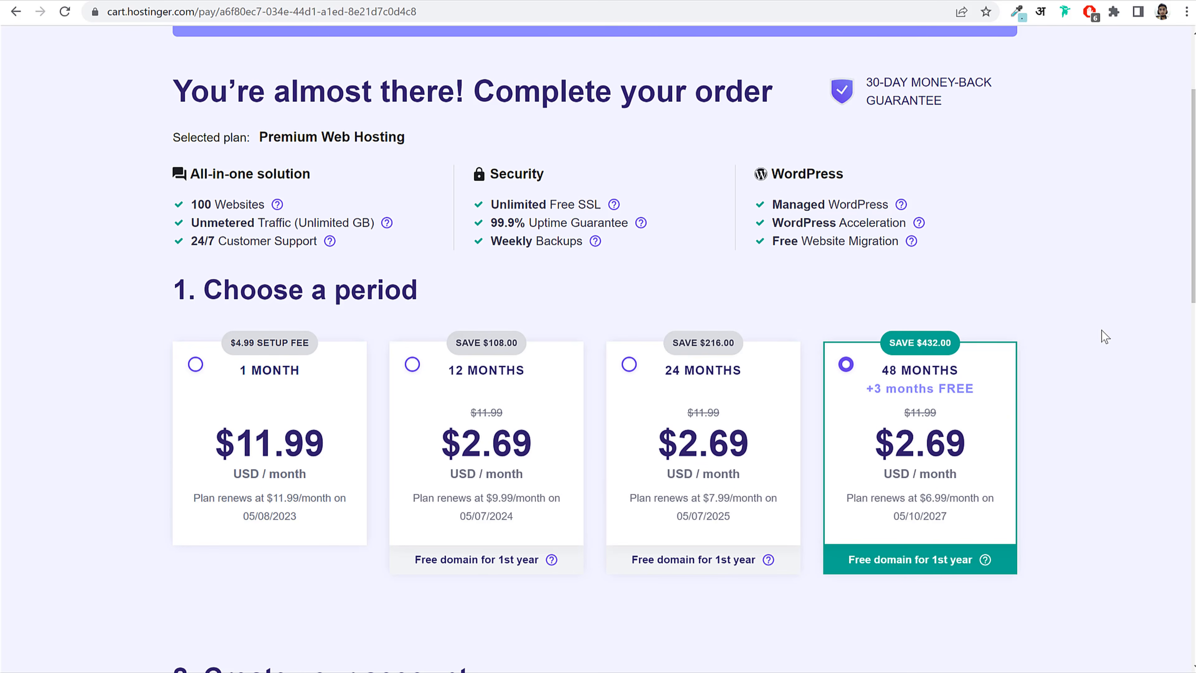
{"action": "scroll", "coordinate": [1116, 335], "scroll_direction": "down", "scroll_amount": 4}
{"action": "scroll", "coordinate": [1121, 338], "scroll_direction": "down", "scroll_amount": 7}
{"action": "left_click_drag", "start_coordinate": [213, 147], "coordinate": [539, 147]}
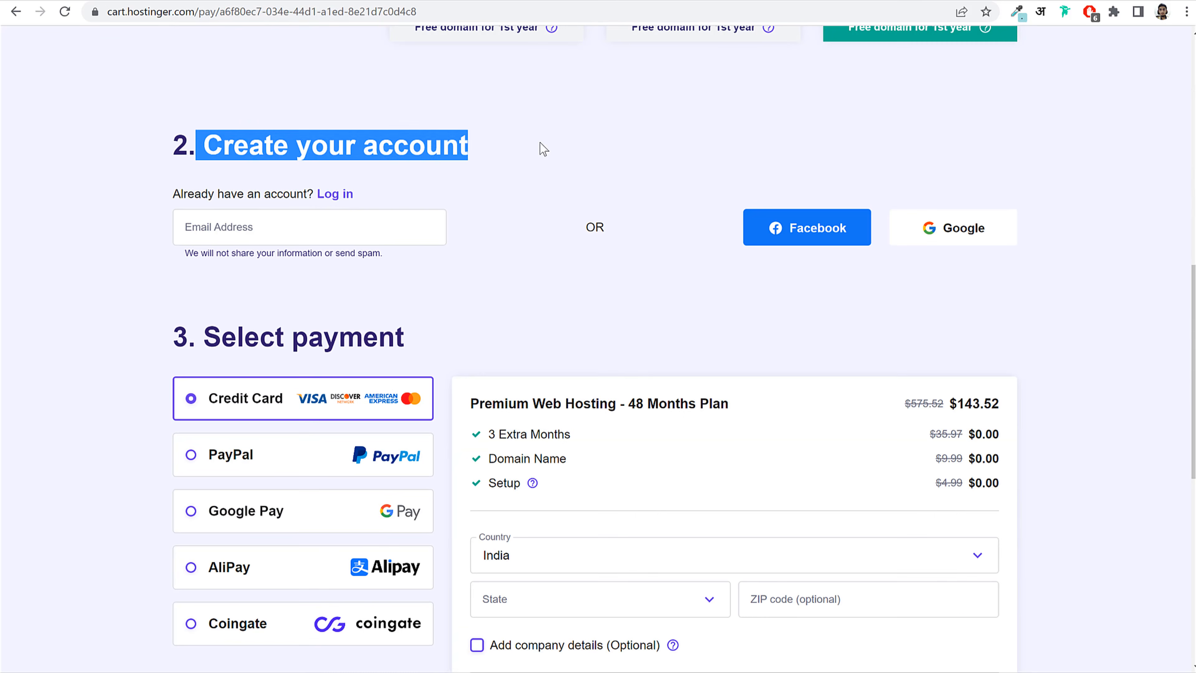
{"action": "scroll", "coordinate": [533, 177], "scroll_direction": "up", "scroll_amount": 10}
{"action": "left_click_drag", "start_coordinate": [274, 214], "coordinate": [461, 209]}
{"action": "left_click", "coordinate": [462, 210]}
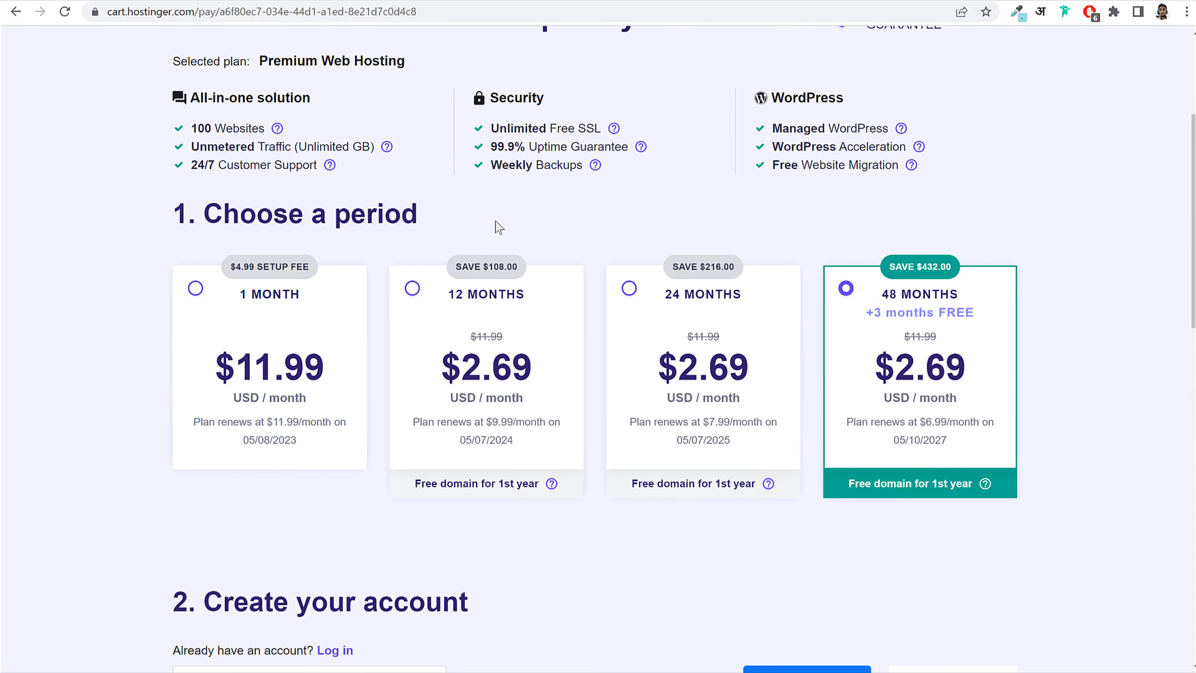
{"action": "scroll", "coordinate": [495, 221], "scroll_direction": "down", "scroll_amount": 10}
{"action": "left_click", "coordinate": [246, 242]}
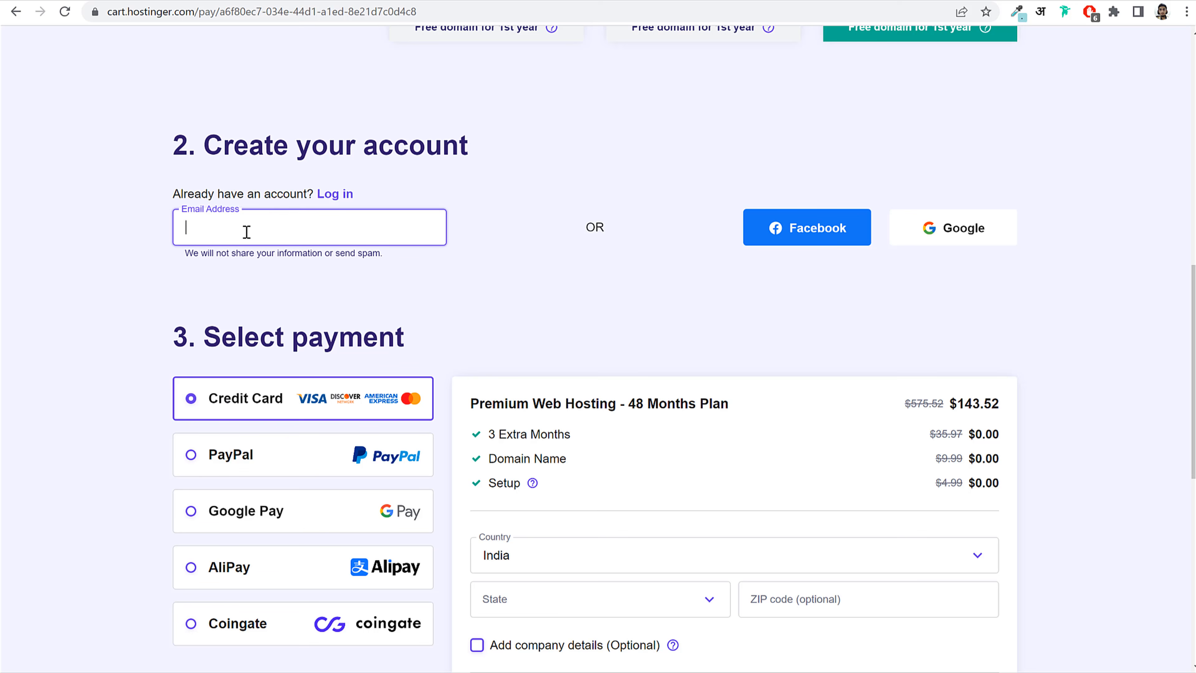
{"action": "left_click", "coordinate": [561, 256]}
{"action": "left_click", "coordinate": [370, 236]}
{"action": "left_click", "coordinate": [218, 207]}
{"action": "left_click", "coordinate": [209, 230]}
{"action": "scroll", "coordinate": [1100, 367], "scroll_direction": "down", "scroll_amount": 5}
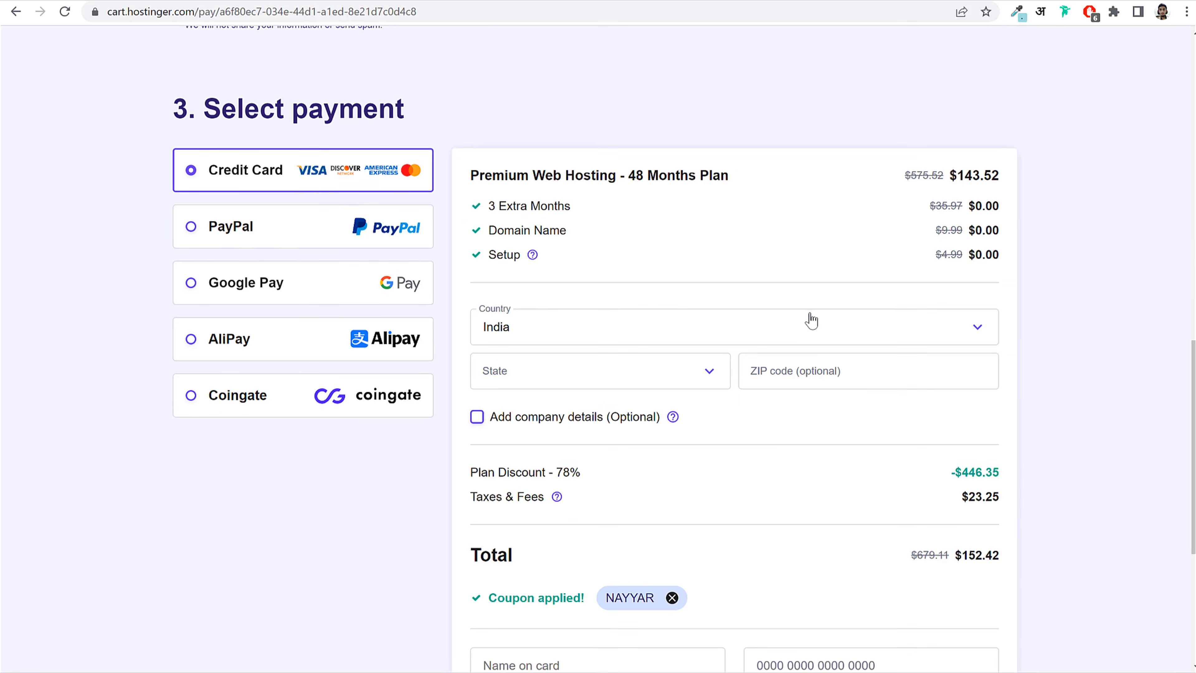
{"action": "left_click_drag", "start_coordinate": [208, 172], "coordinate": [292, 180]}
{"action": "scroll", "coordinate": [329, 193], "scroll_direction": "down", "scroll_amount": 3}
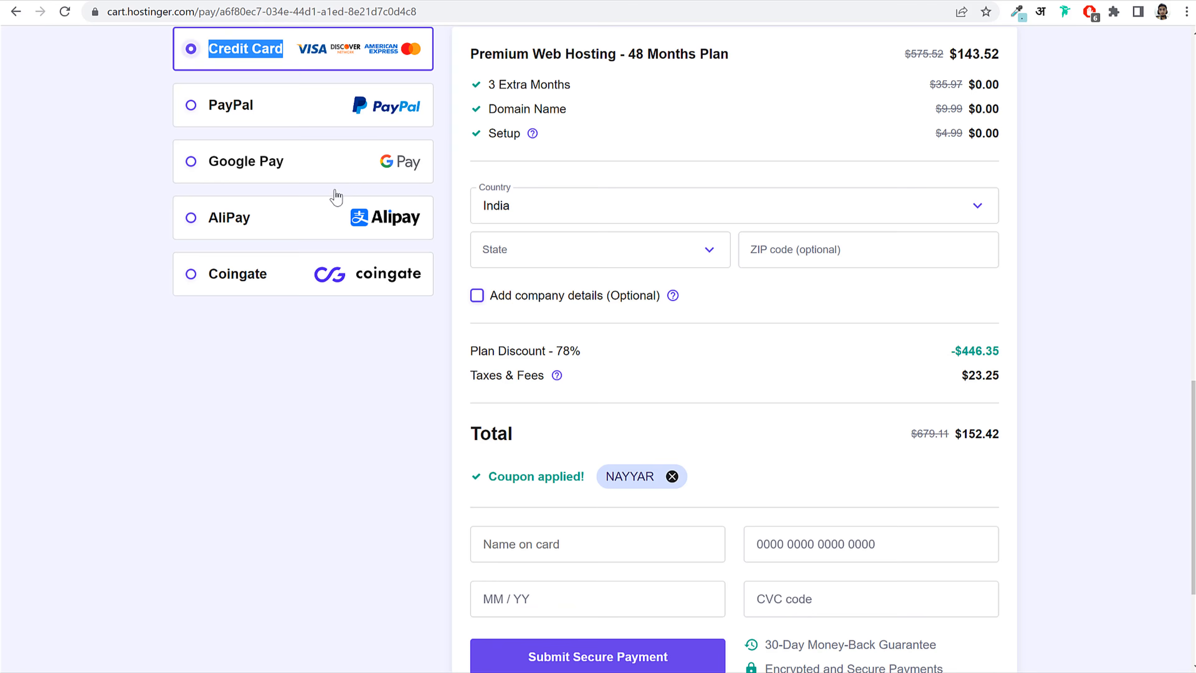
{"action": "left_click", "coordinate": [269, 122]}
{"action": "left_click", "coordinate": [275, 160]}
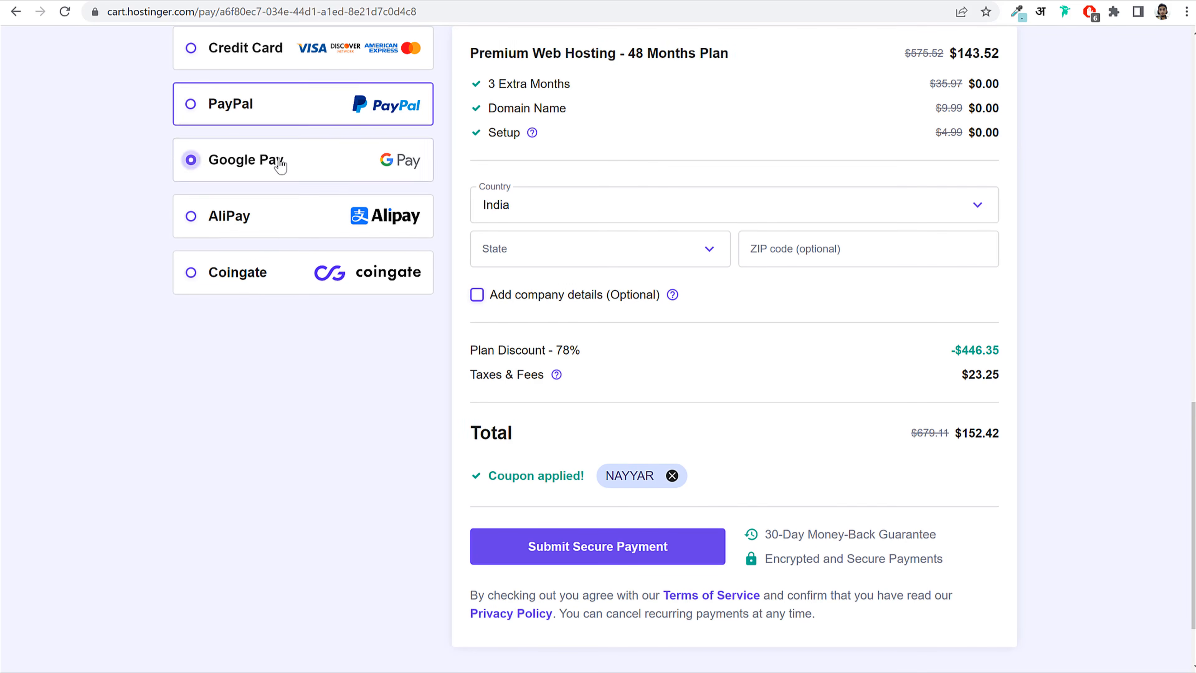
{"action": "left_click", "coordinate": [259, 218]}
{"action": "left_click", "coordinate": [253, 271]}
{"action": "scroll", "coordinate": [248, 213], "scroll_direction": "up", "scroll_amount": 3}
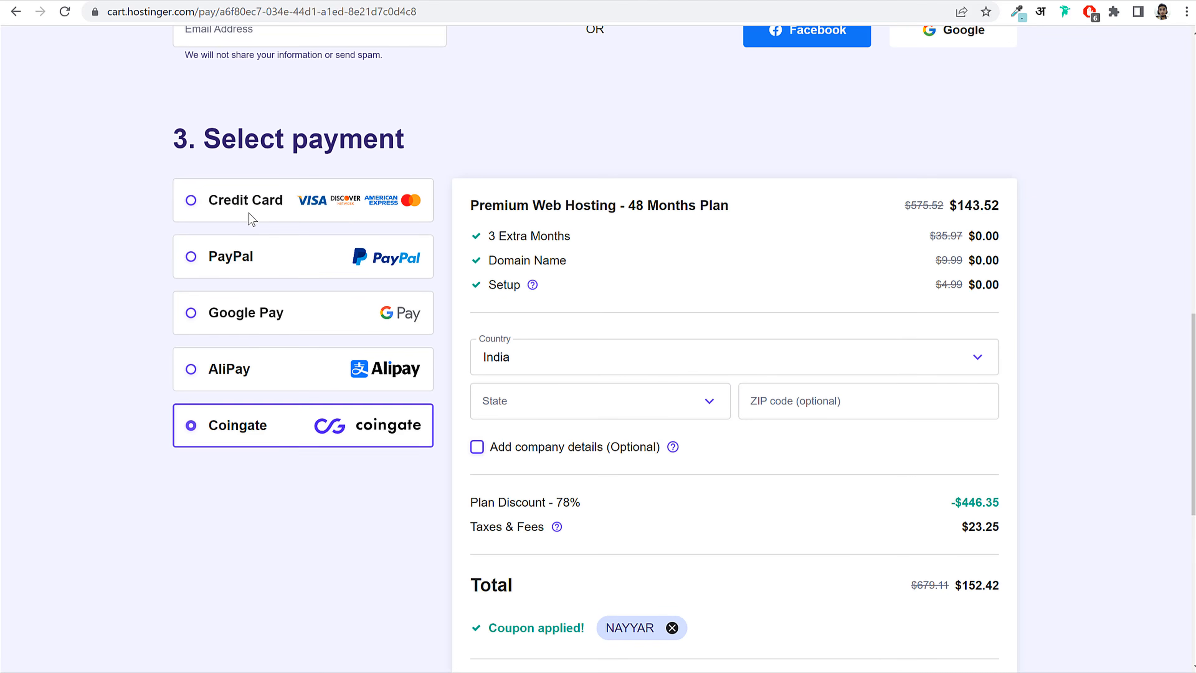
{"action": "left_click", "coordinate": [278, 214]}
{"action": "scroll", "coordinate": [753, 233], "scroll_direction": "down", "scroll_amount": 3}
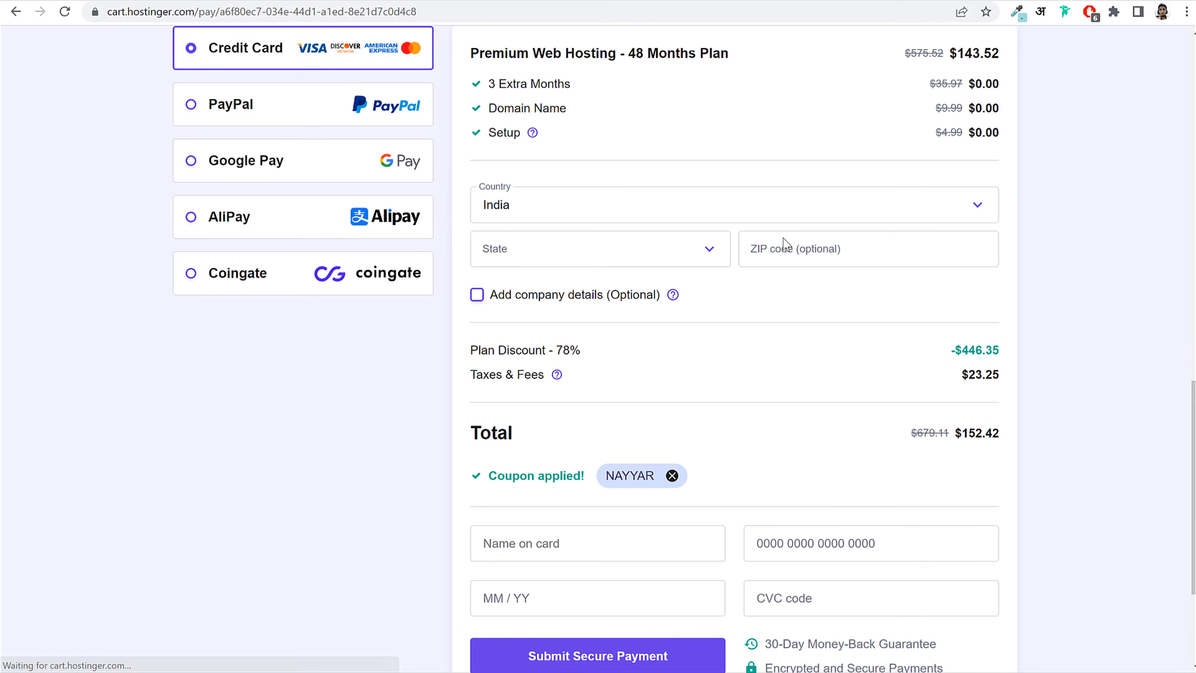
{"action": "scroll", "coordinate": [758, 286], "scroll_direction": "down", "scroll_amount": 4}
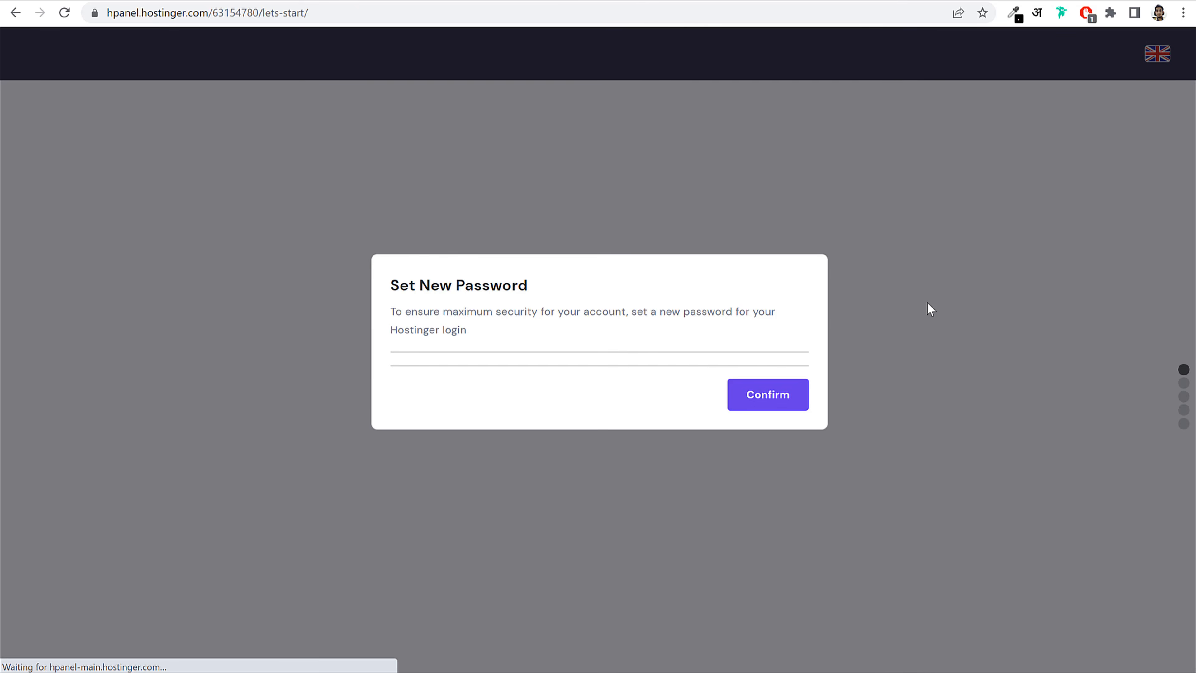
Step: Fill in the new account password, repeat it in the second field, and confirm
{"action": "left_click", "coordinate": [565, 423]}
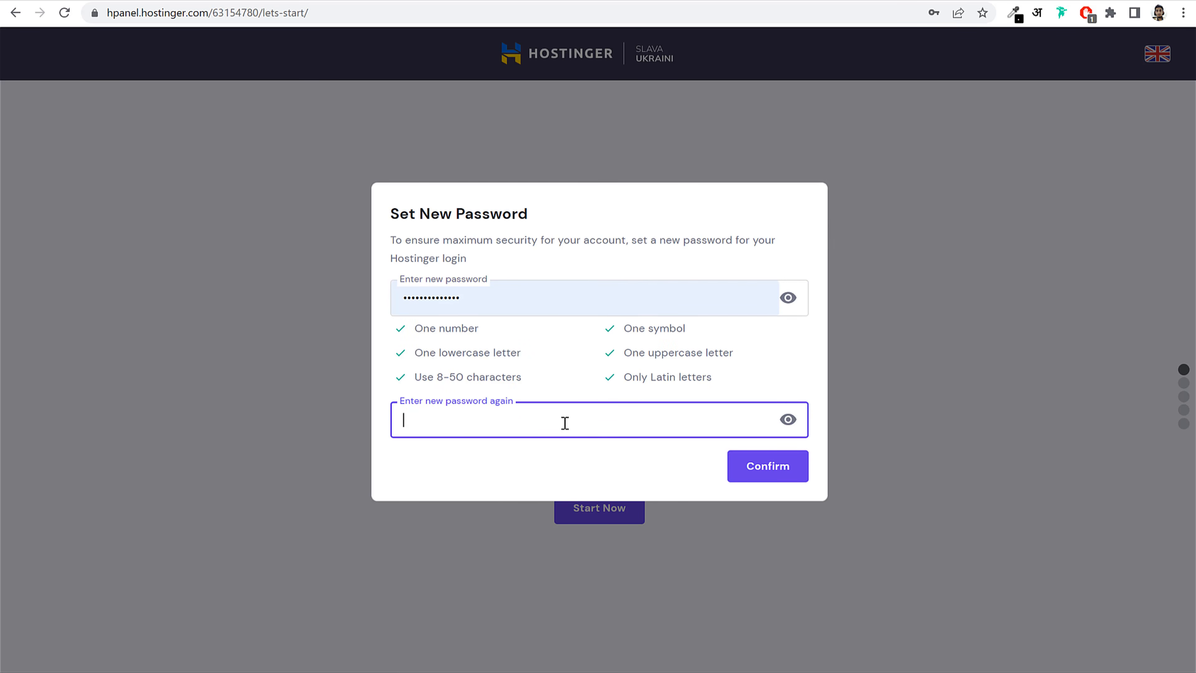
{"action": "type", "text": "•••••••••"}
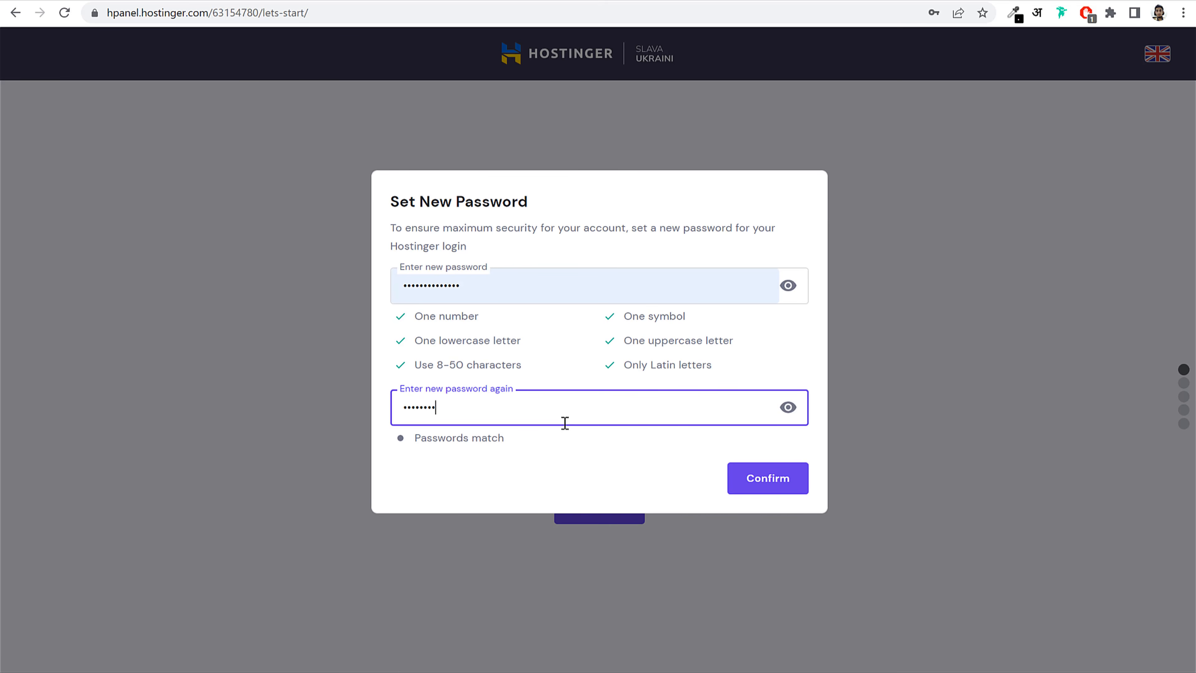
{"action": "type", "text": "••••"}
{"action": "left_click", "coordinate": [612, 363]}
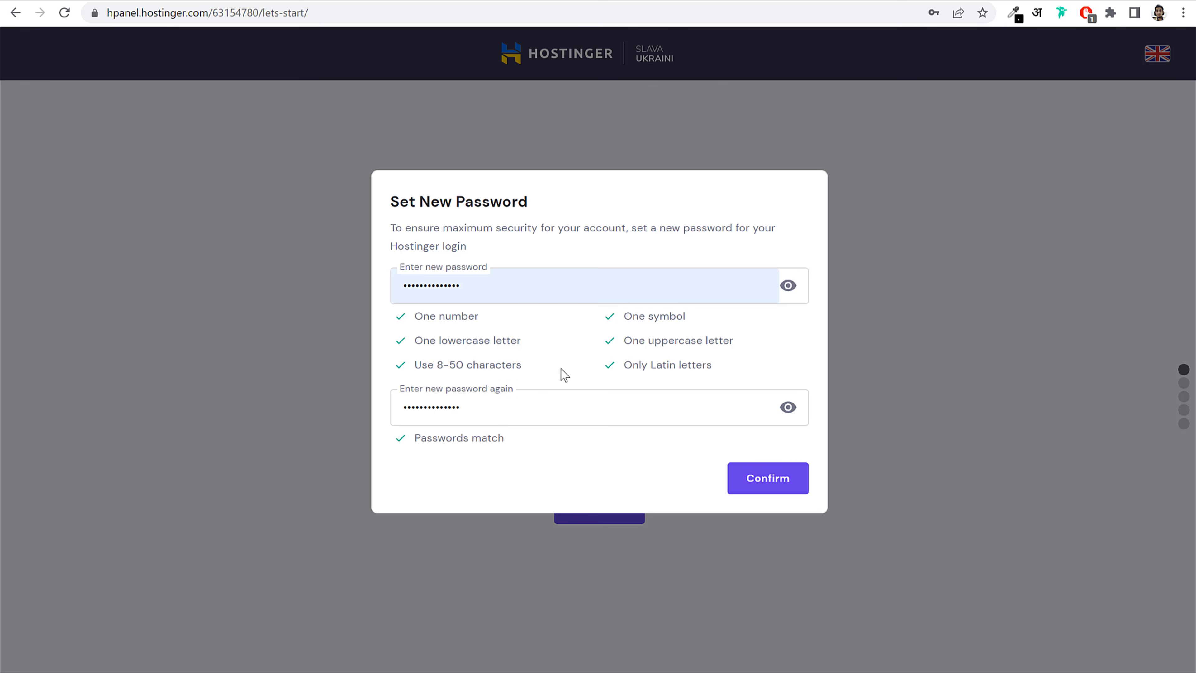
{"action": "left_click", "coordinate": [766, 490]}
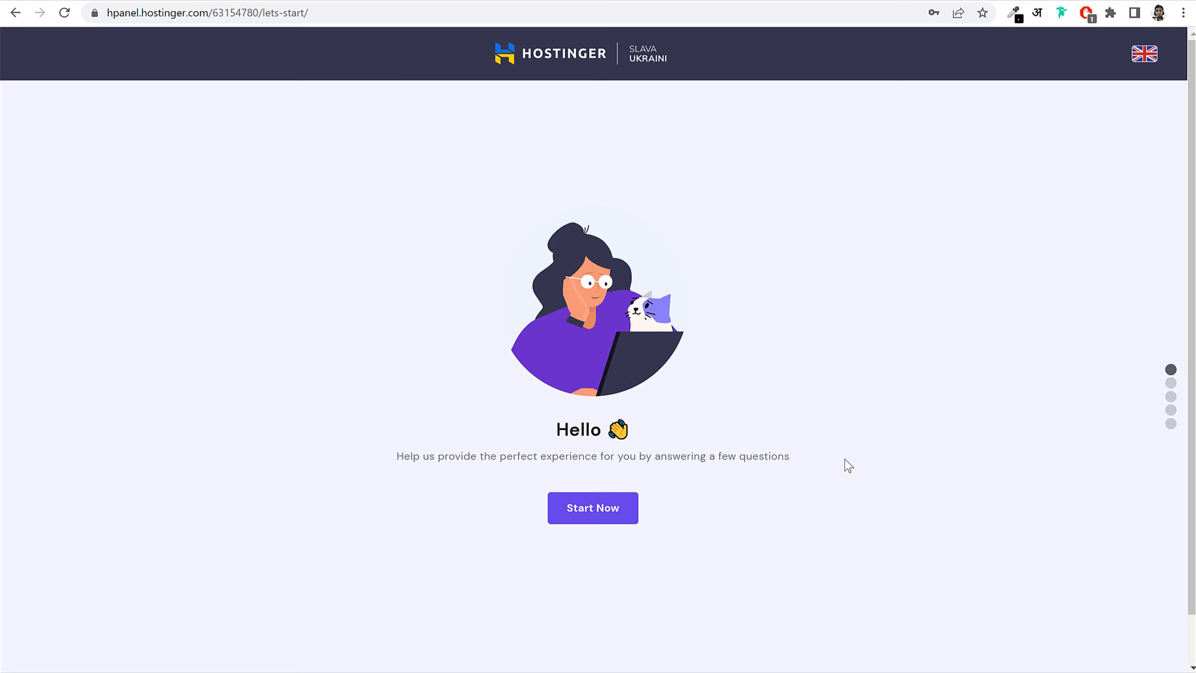
Step: Answer the onboarding survey: a website for Myself, a business site, skipping the experience question
{"action": "left_click", "coordinate": [591, 516]}
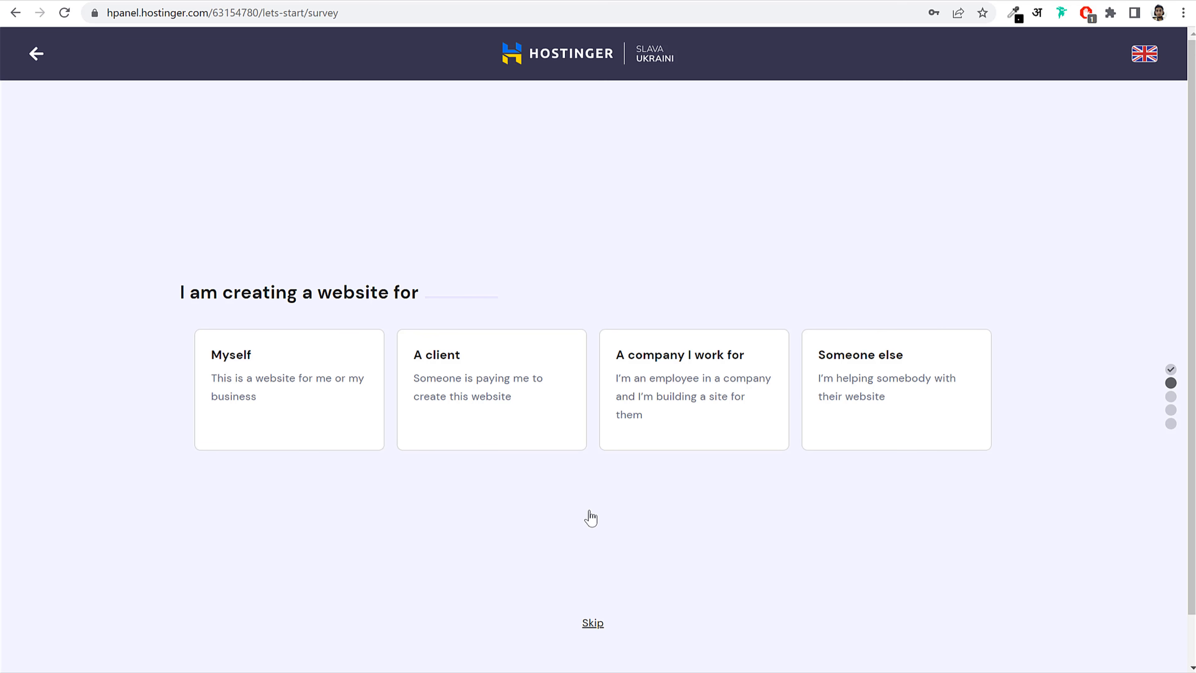
{"action": "left_click", "coordinate": [292, 416]}
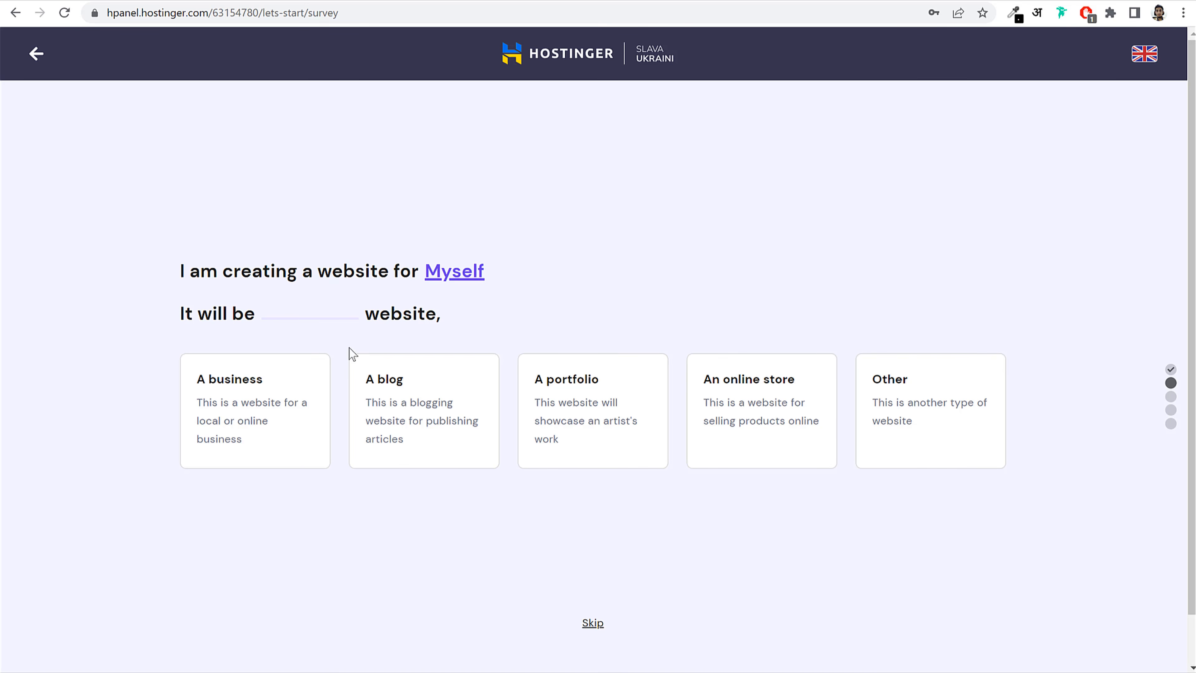
{"action": "left_click", "coordinate": [264, 405]}
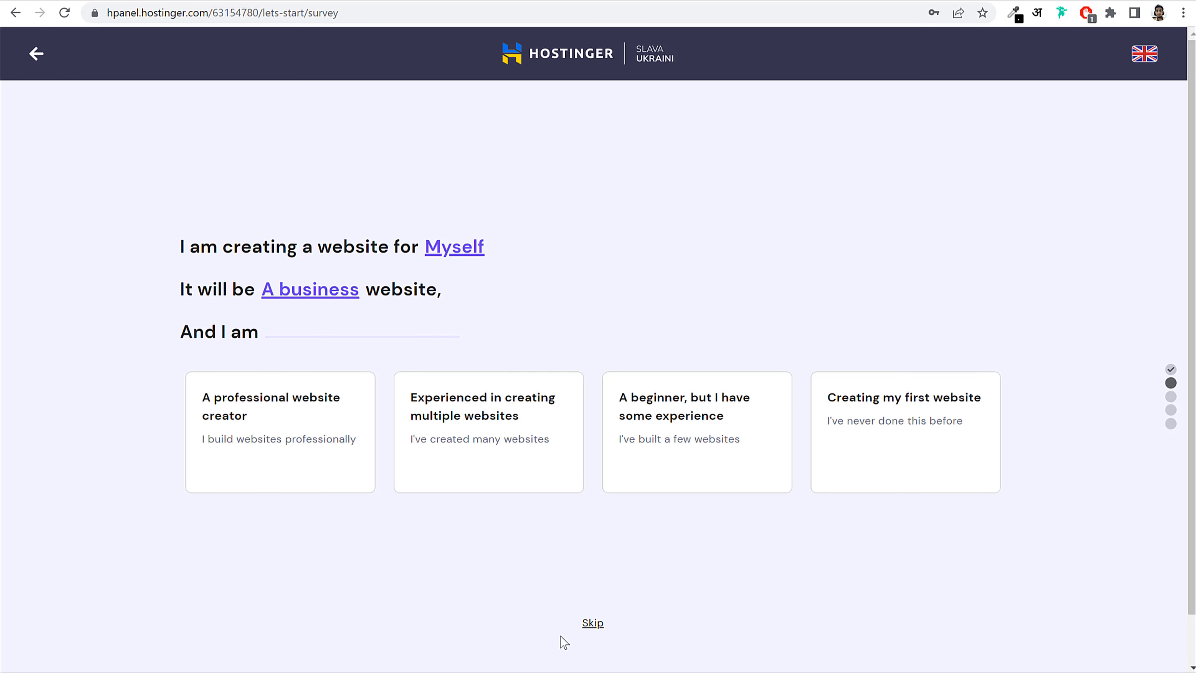
{"action": "left_click", "coordinate": [593, 623]}
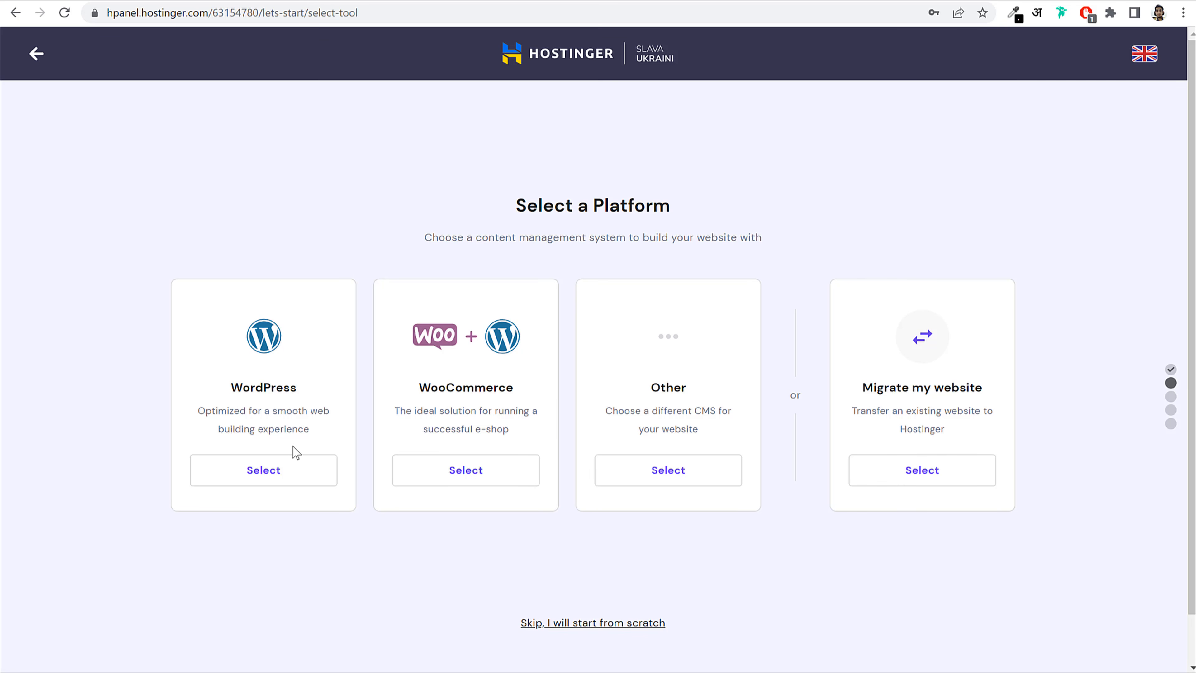
Step: Pick WordPress as the platform and enter the administrator password
{"action": "left_click", "coordinate": [284, 472]}
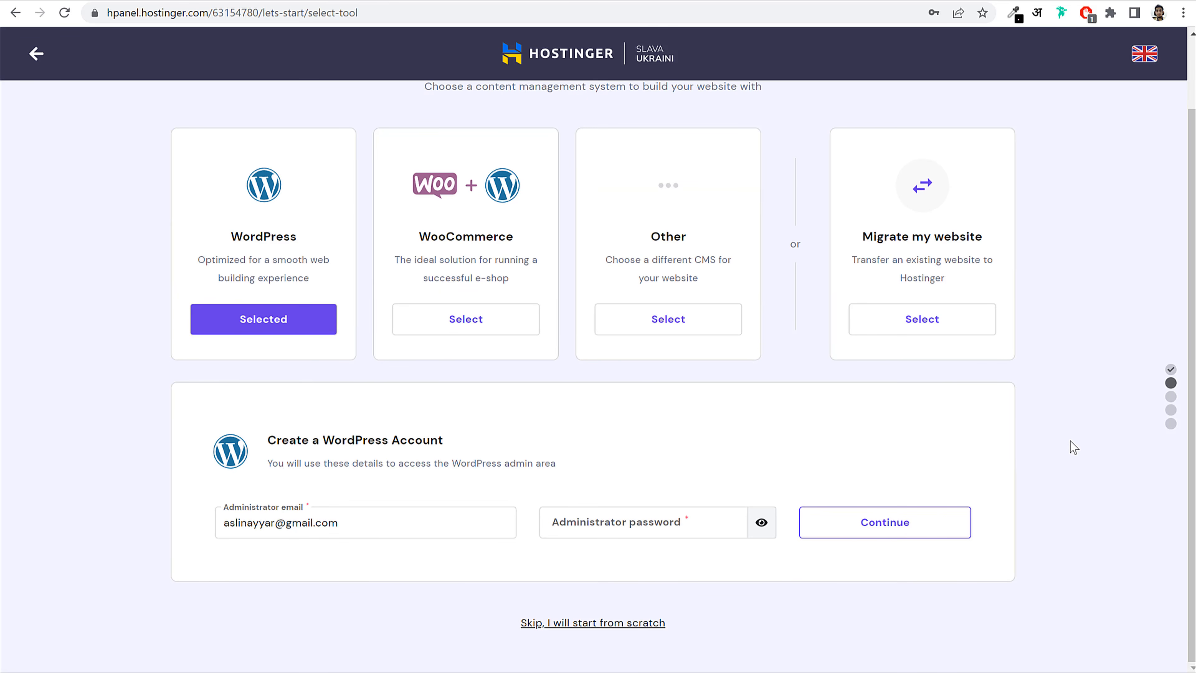
{"action": "left_click_drag", "start_coordinate": [395, 523], "coordinate": [222, 524]}
{"action": "left_click", "coordinate": [317, 523]}
{"action": "left_click", "coordinate": [673, 526]}
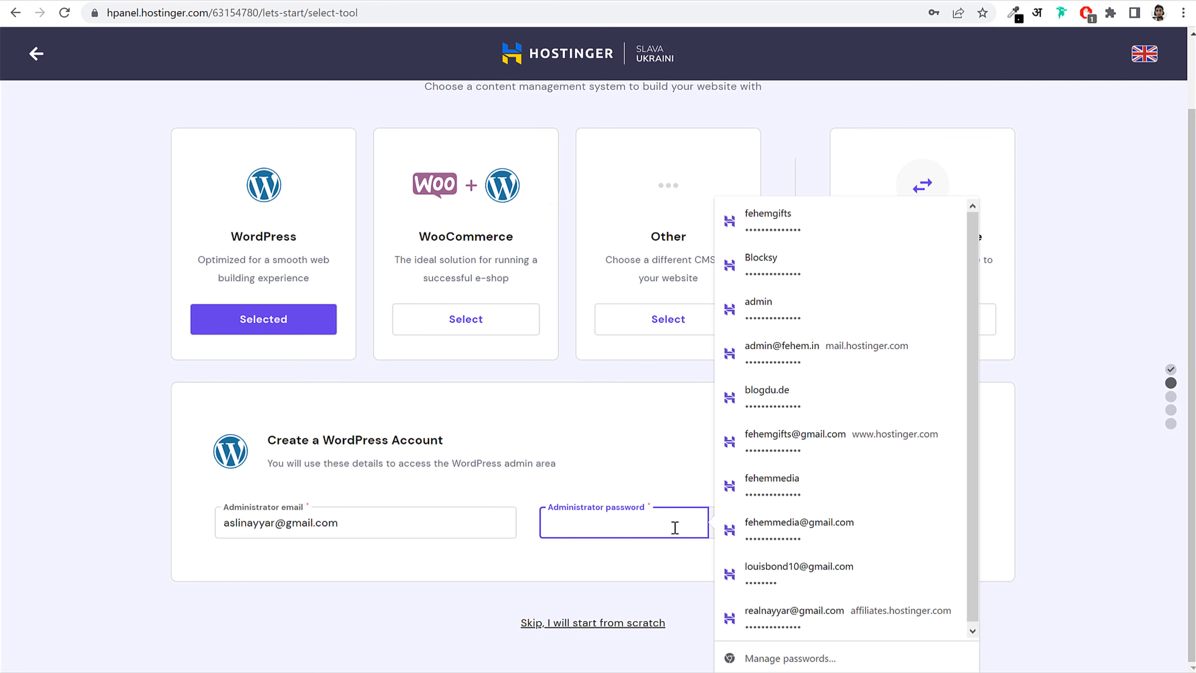
{"action": "type", "text": "•••"}
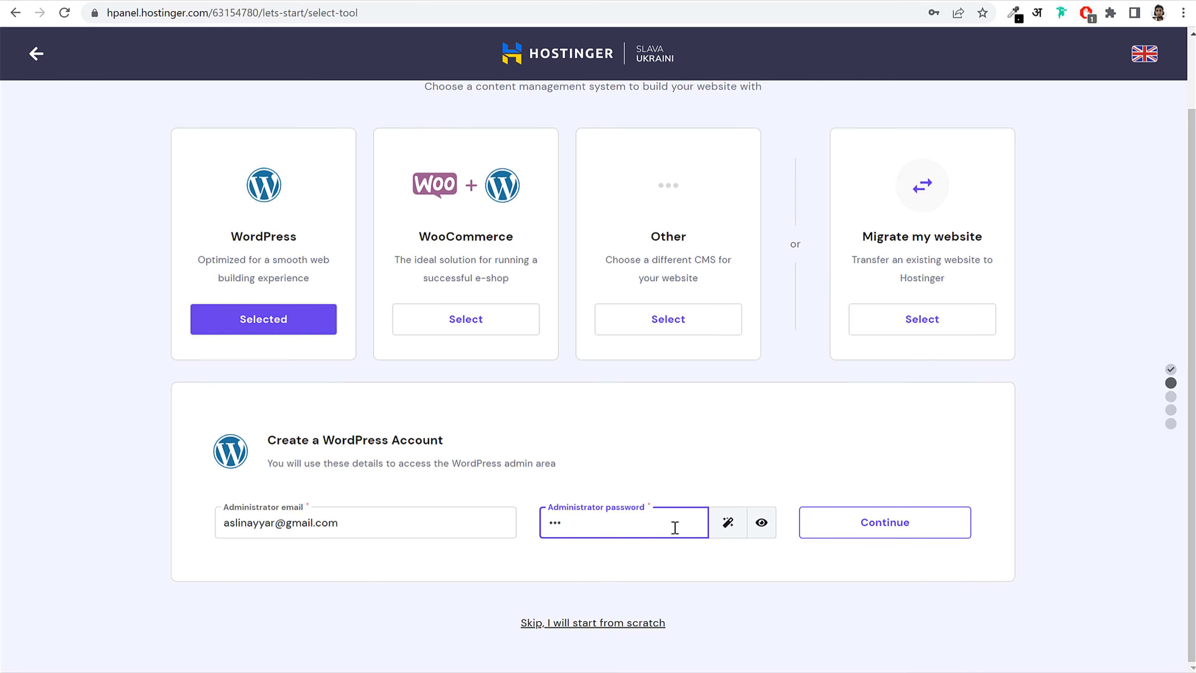
{"action": "type", "text": "•••••••"}
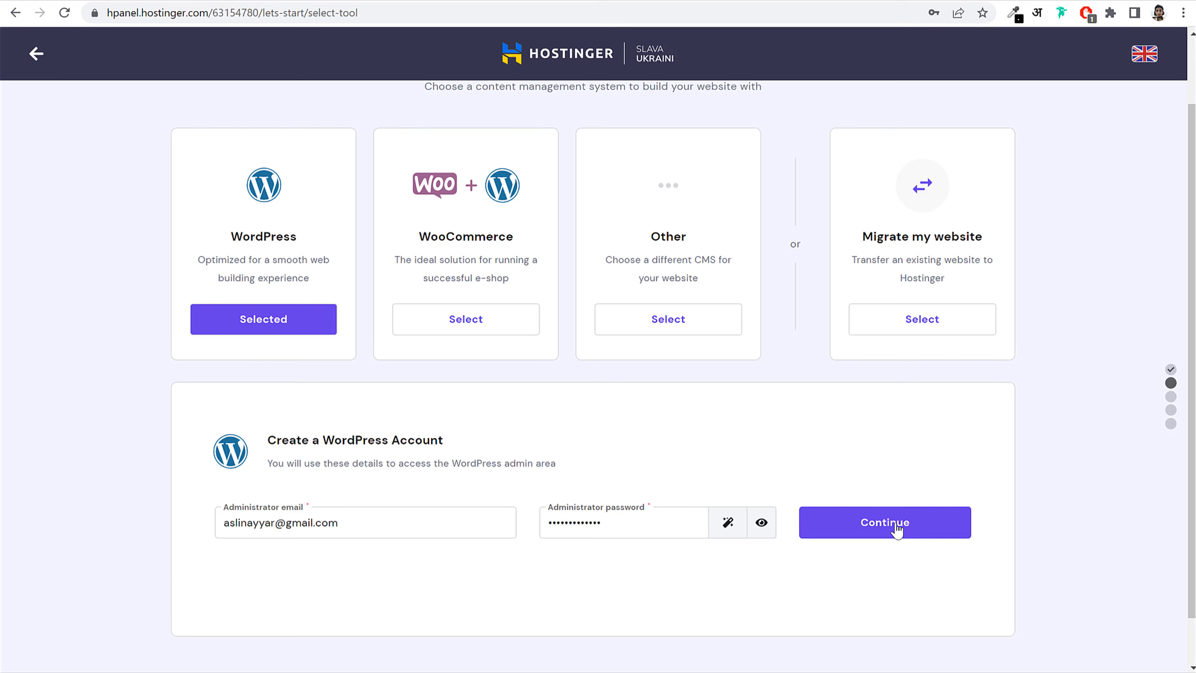
Step: Submit the WordPress account details and skip choosing a website template
{"action": "left_click", "coordinate": [895, 525]}
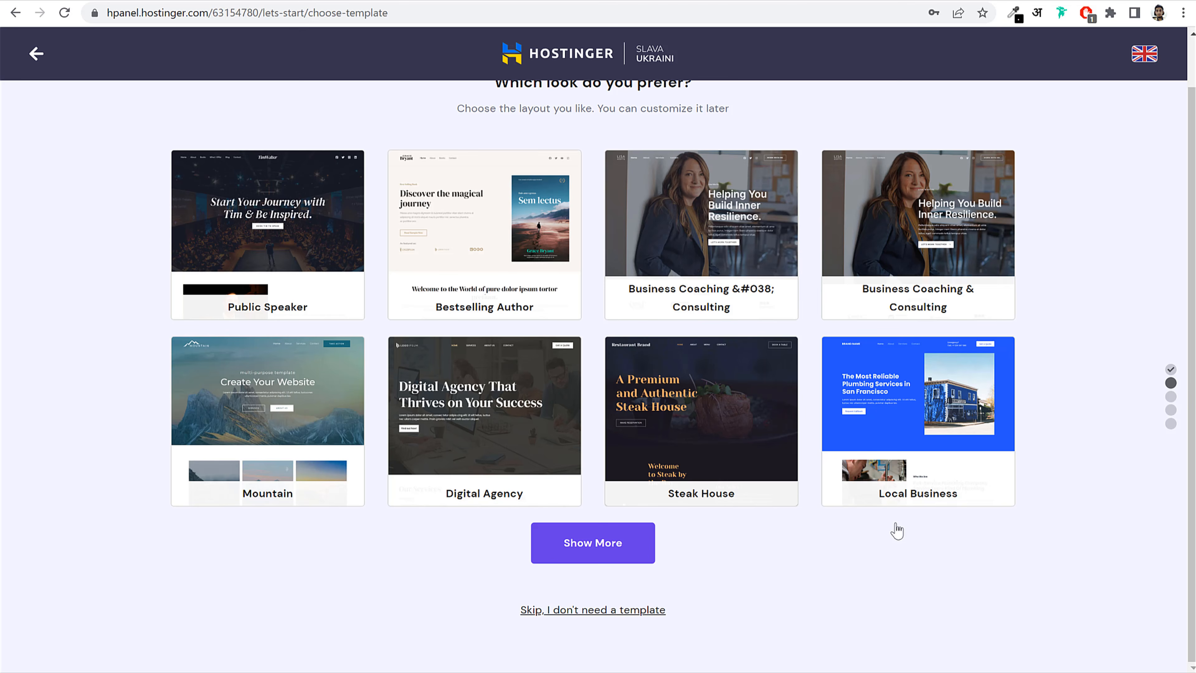
{"action": "left_click", "coordinate": [586, 613]}
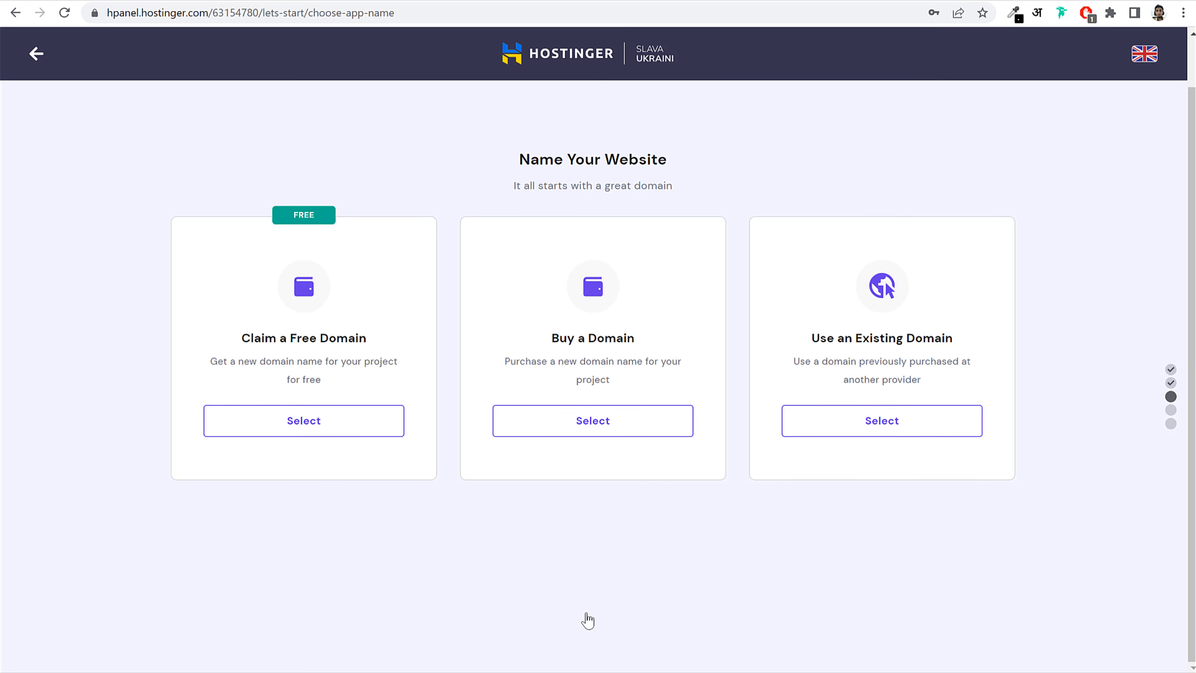
Step: Claim a free domain and search the desired name with the .co.in extension
{"action": "left_click", "coordinate": [351, 422]}
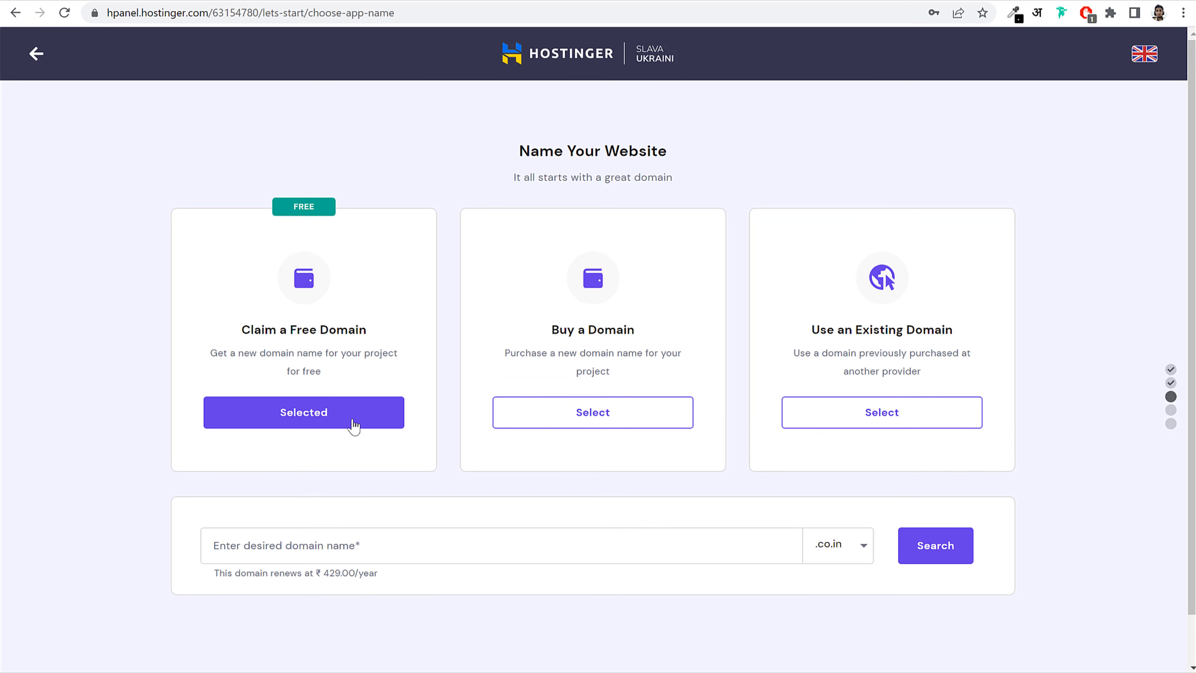
{"action": "left_click", "coordinate": [418, 543]}
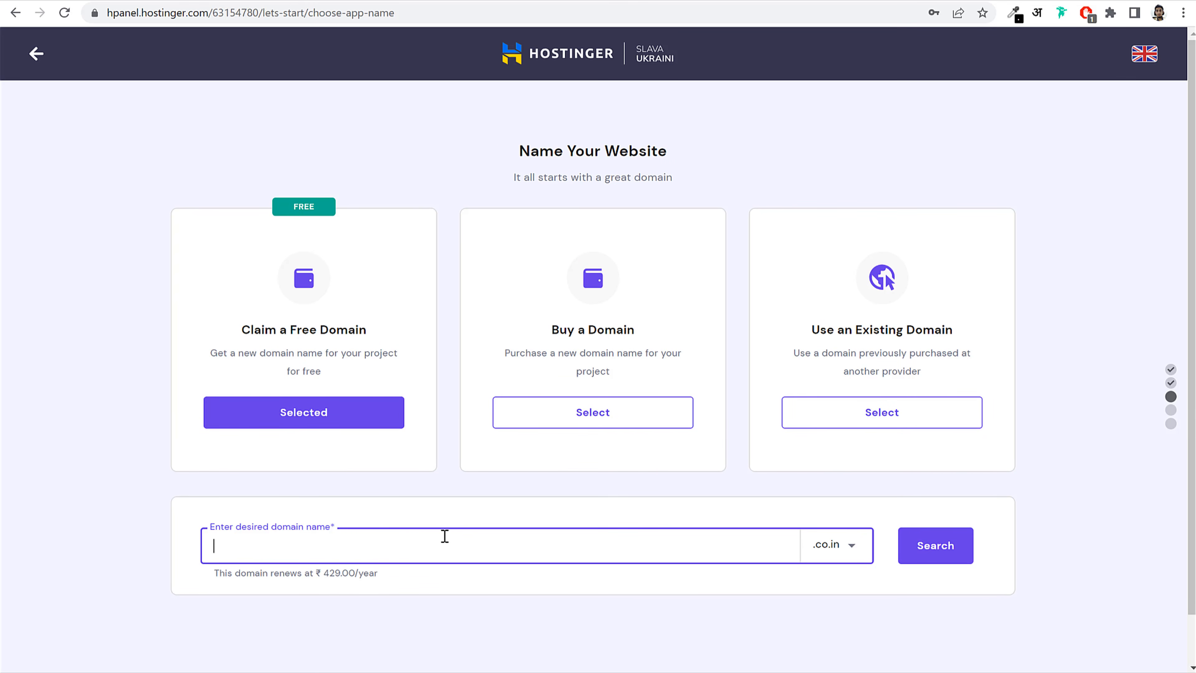
{"action": "type", "text": "nayyarshaikh"}
{"action": "left_click", "coordinate": [862, 549]}
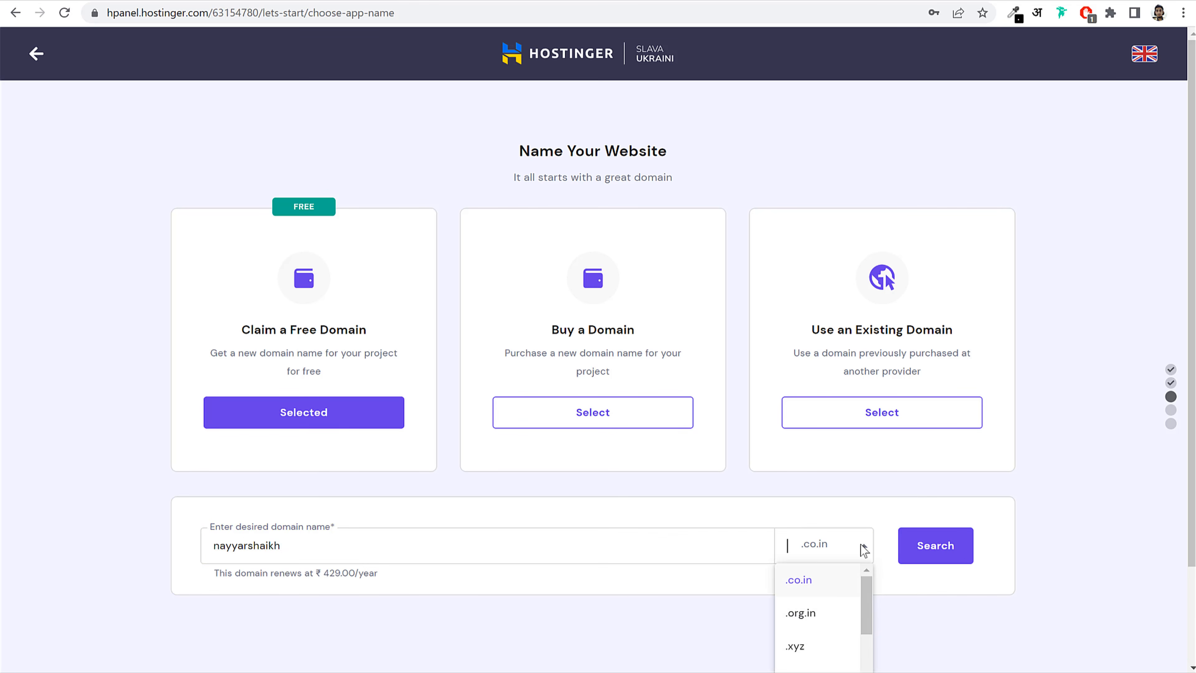
{"action": "scroll", "coordinate": [1040, 577], "scroll_direction": "down", "scroll_amount": 3}
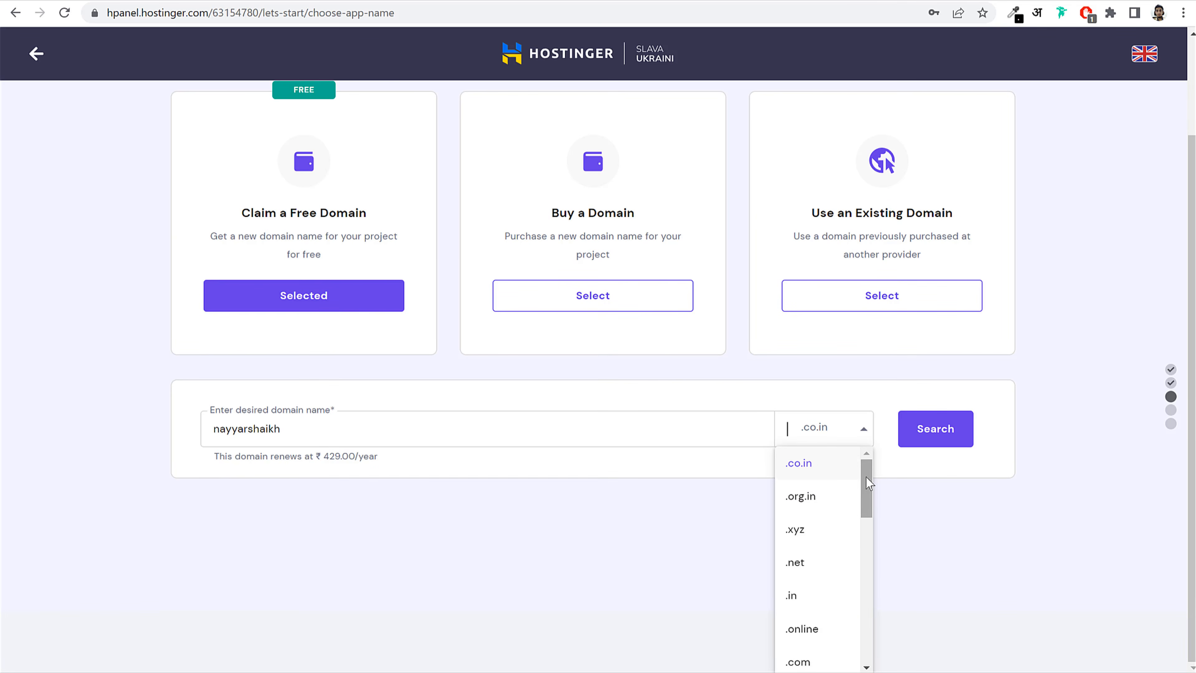
{"action": "left_click_drag", "start_coordinate": [869, 487], "coordinate": [884, 450]}
{"action": "scroll", "coordinate": [836, 558], "scroll_direction": "down", "scroll_amount": 10}
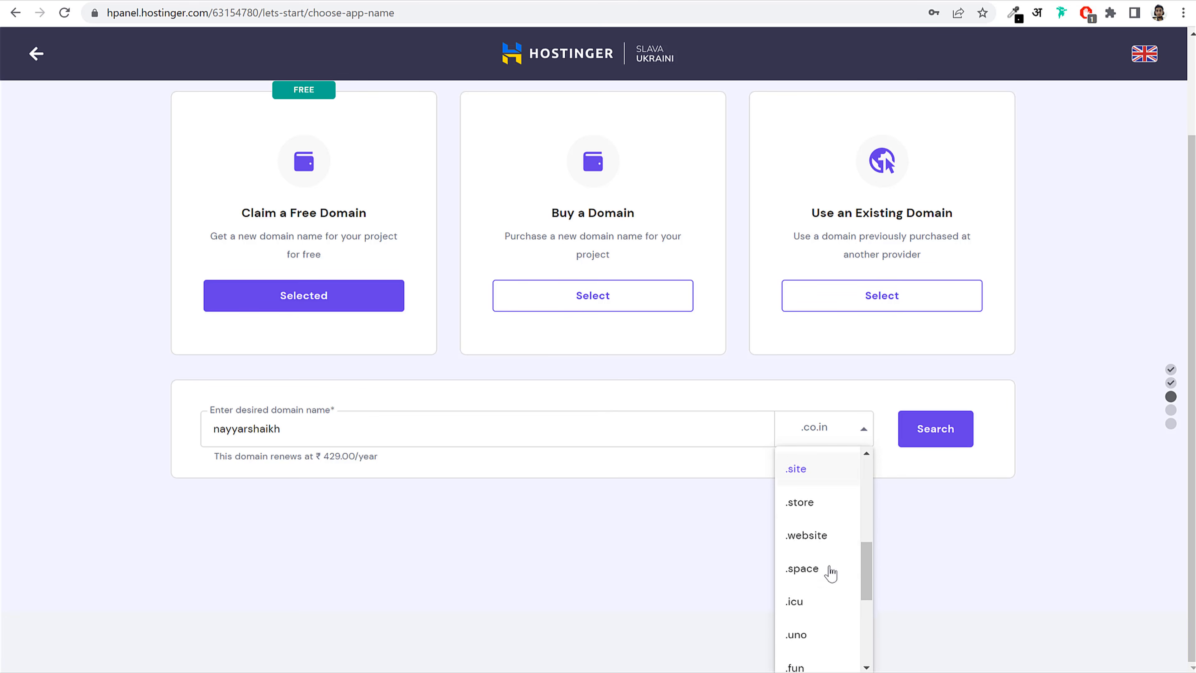
{"action": "scroll", "coordinate": [837, 581], "scroll_direction": "down", "scroll_amount": 2}
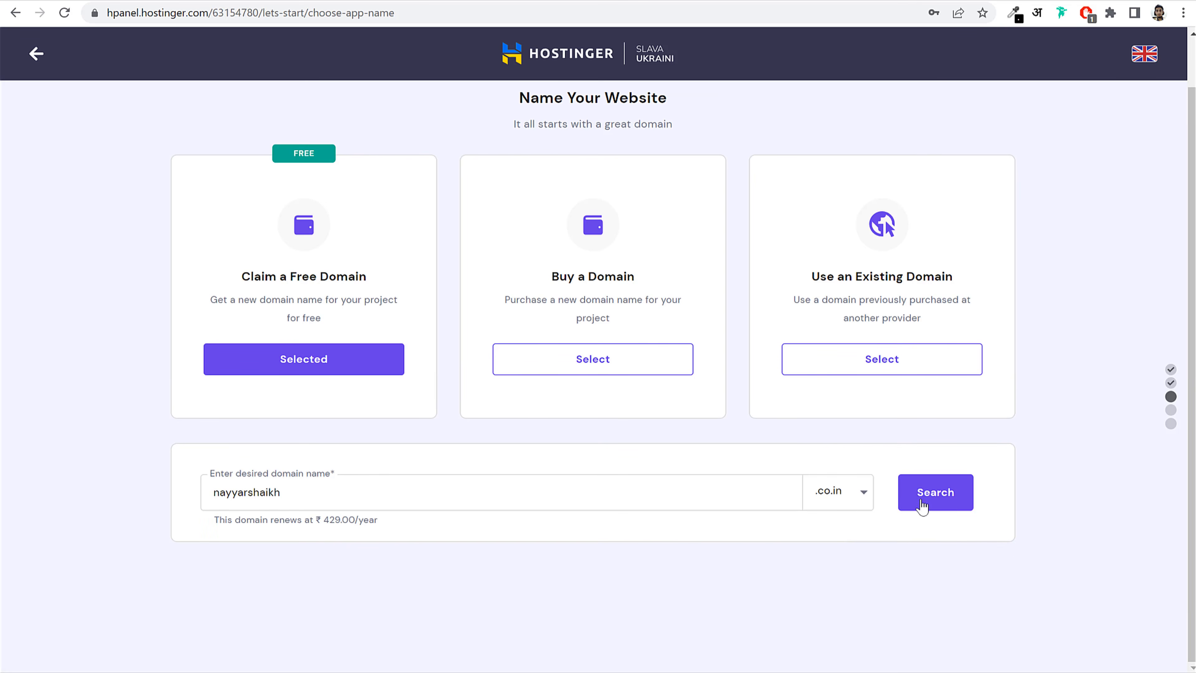
{"action": "left_click", "coordinate": [934, 502]}
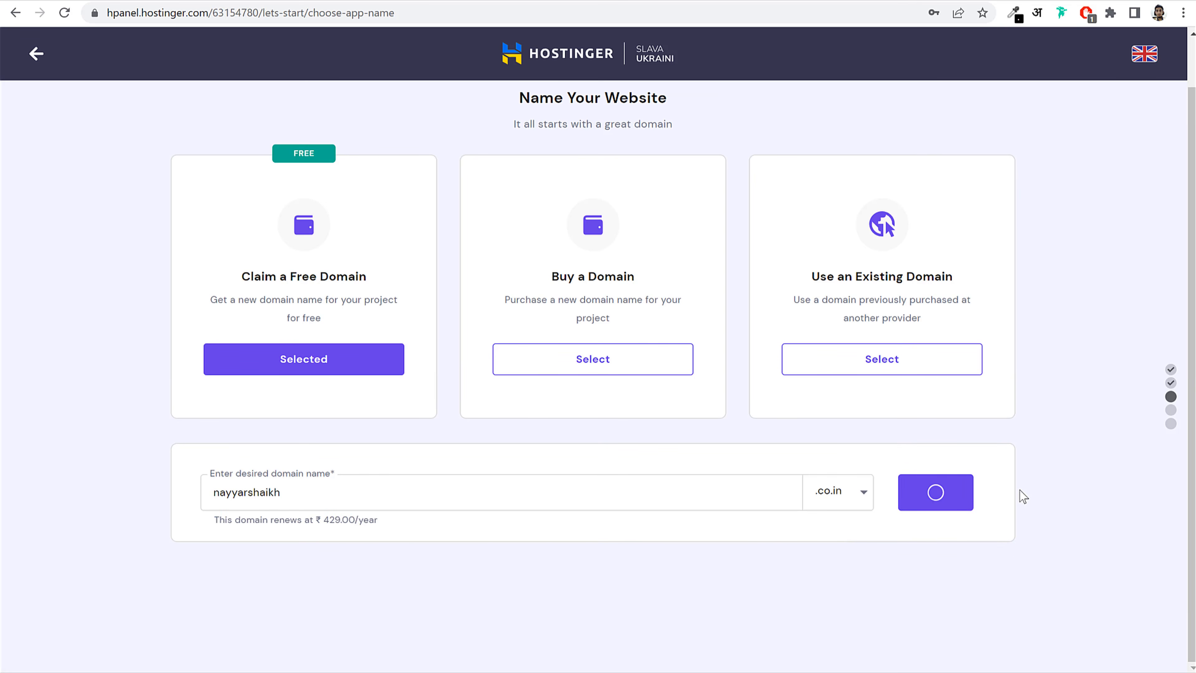
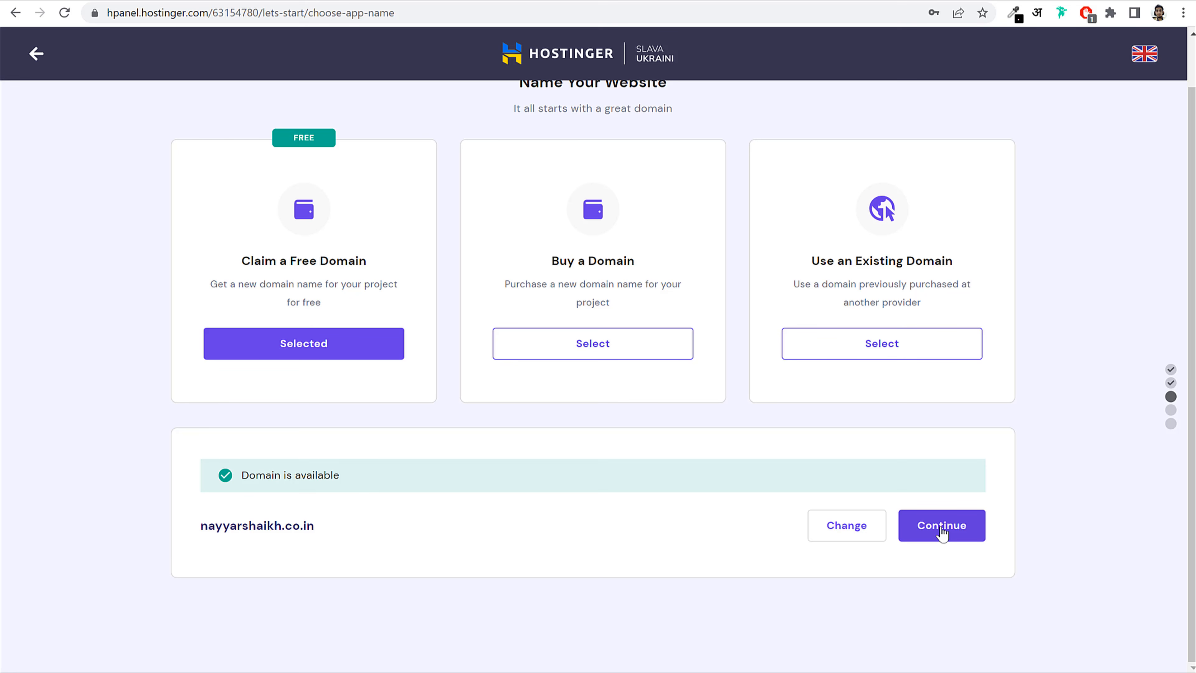
Step: Select the Use an Existing Domain option on the Name Your Website step
{"action": "left_click", "coordinate": [866, 348]}
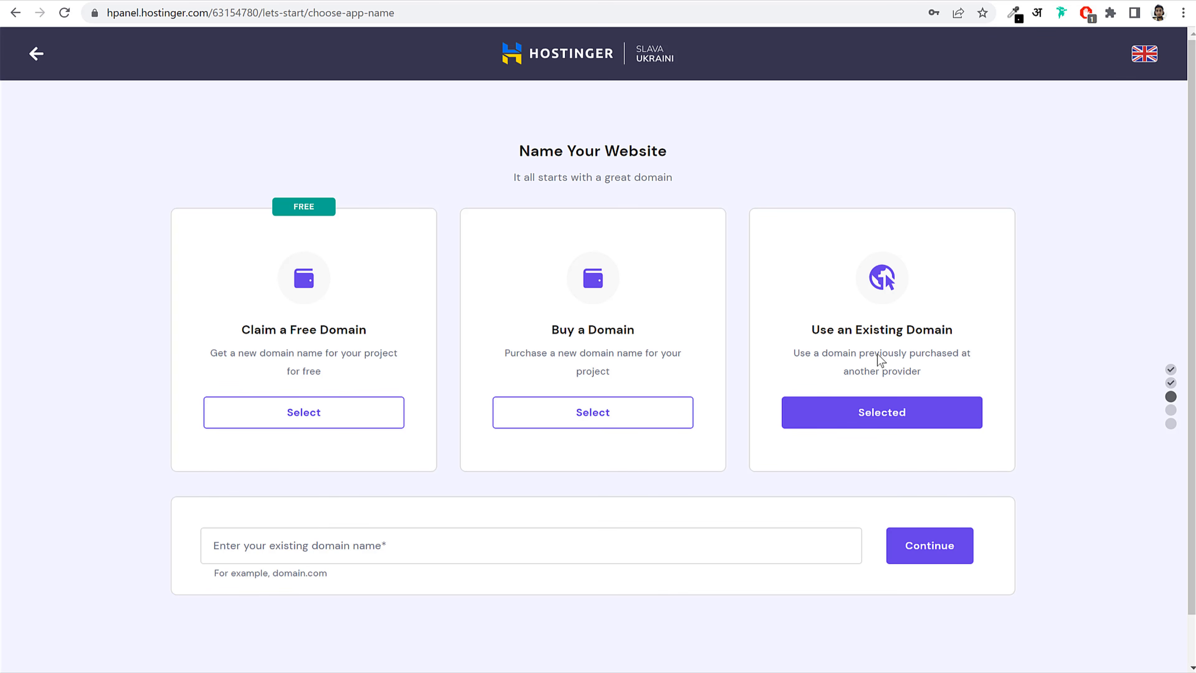
Step: Enter blogdu.de as the existing domain and confirm it is active with GoDaddy
{"action": "left_click", "coordinate": [433, 536]}
{"action": "type", "text": "blog"}
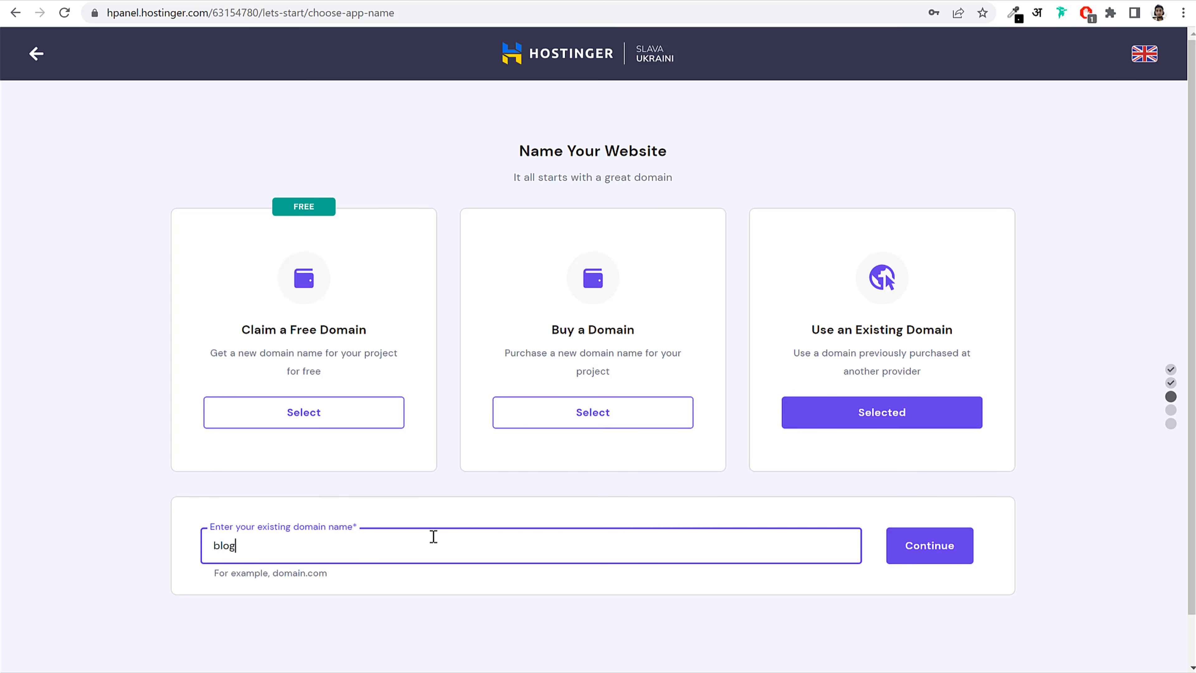
{"action": "type", "text": "du.de"}
{"action": "left_click", "coordinate": [770, 587]}
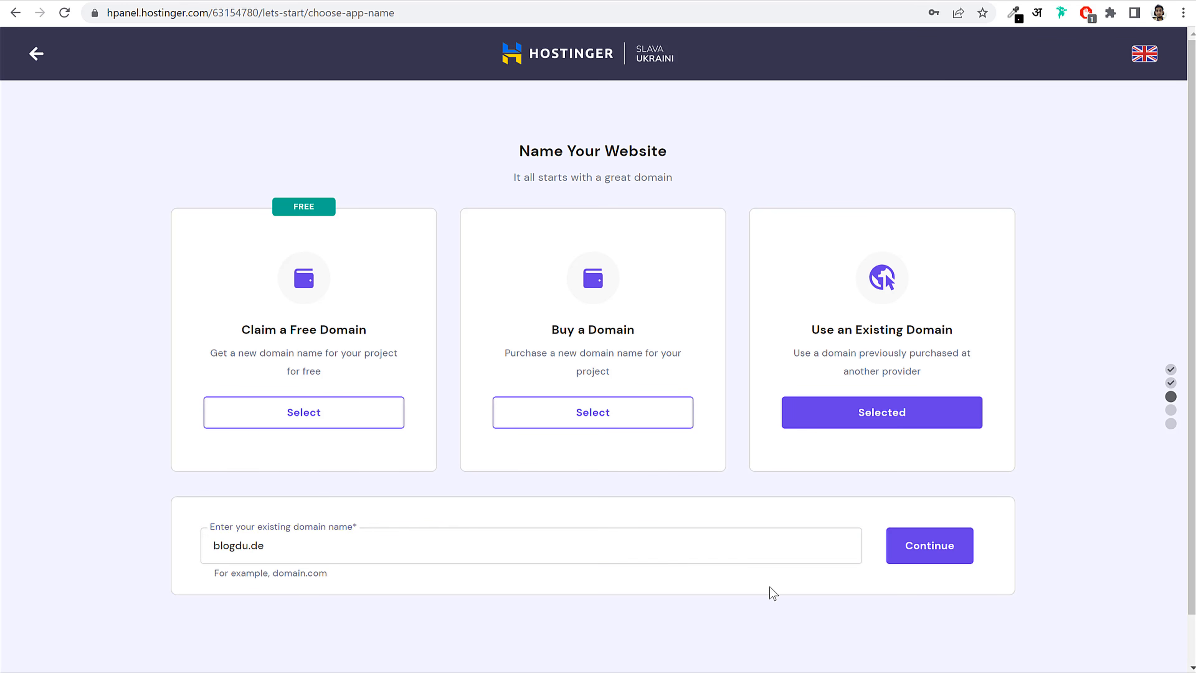
{"action": "left_click", "coordinate": [926, 554]}
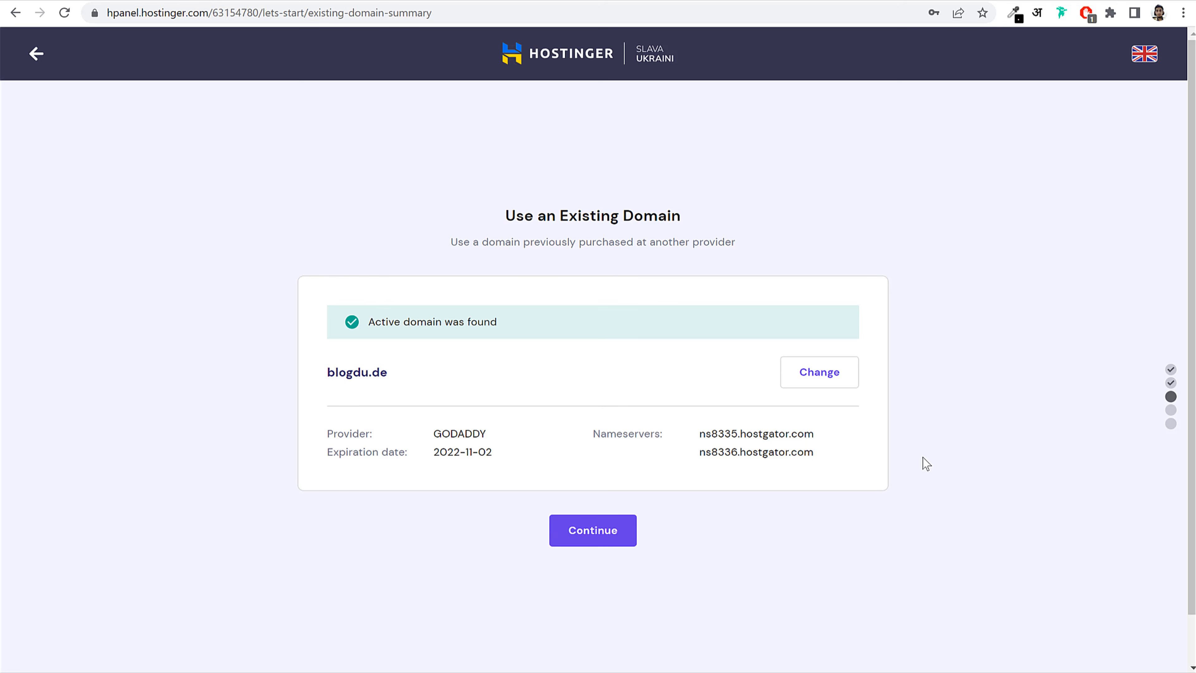
Step: Keep Asia (India) as the server location and finish the website setup
{"action": "left_click", "coordinate": [601, 538]}
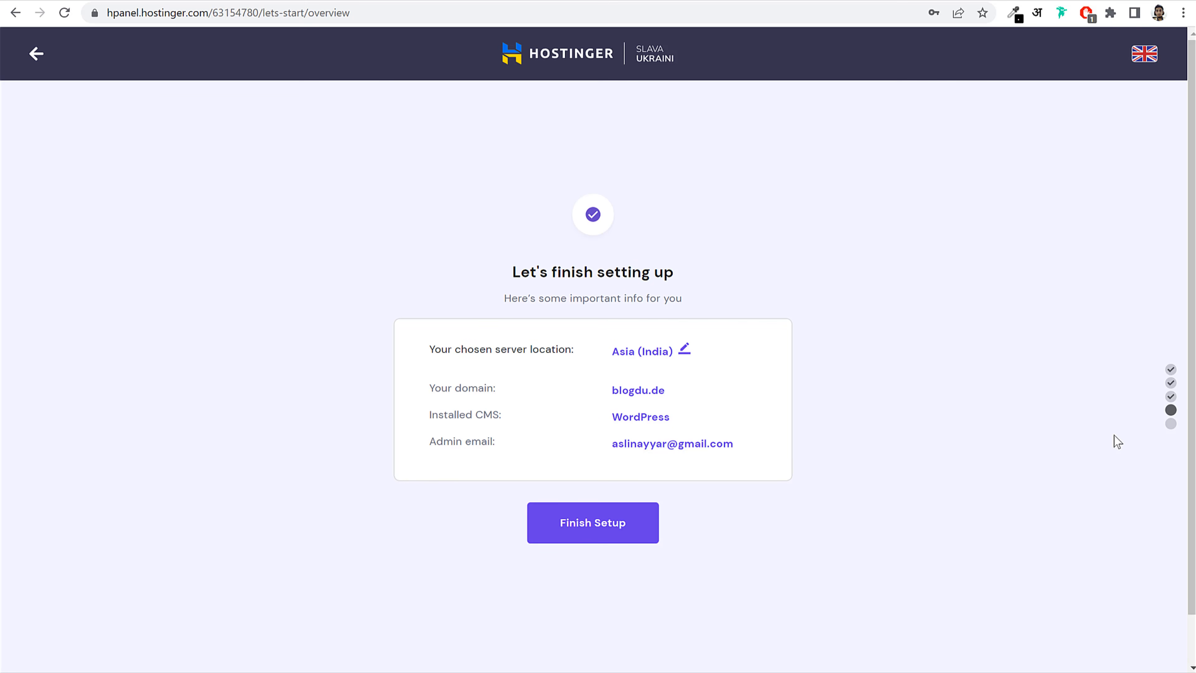
{"action": "left_click", "coordinate": [686, 353]}
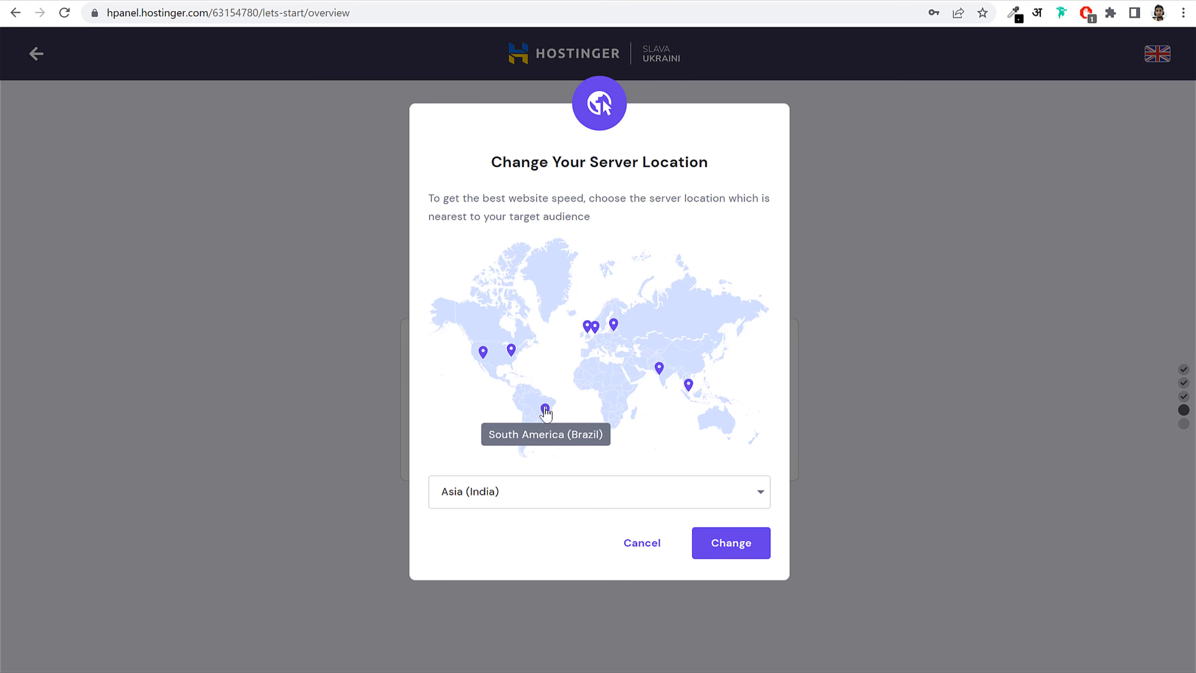
{"action": "left_click", "coordinate": [586, 497]}
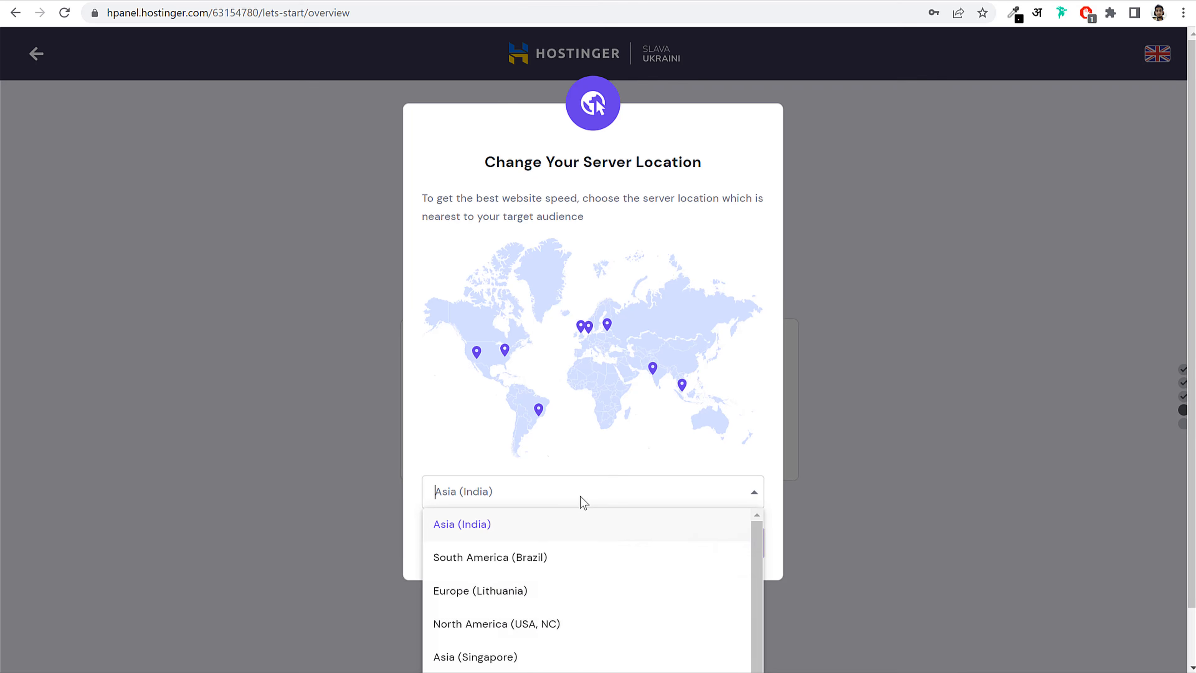
{"action": "scroll", "coordinate": [546, 561], "scroll_direction": "up", "scroll_amount": 1}
{"action": "left_click", "coordinate": [526, 527]}
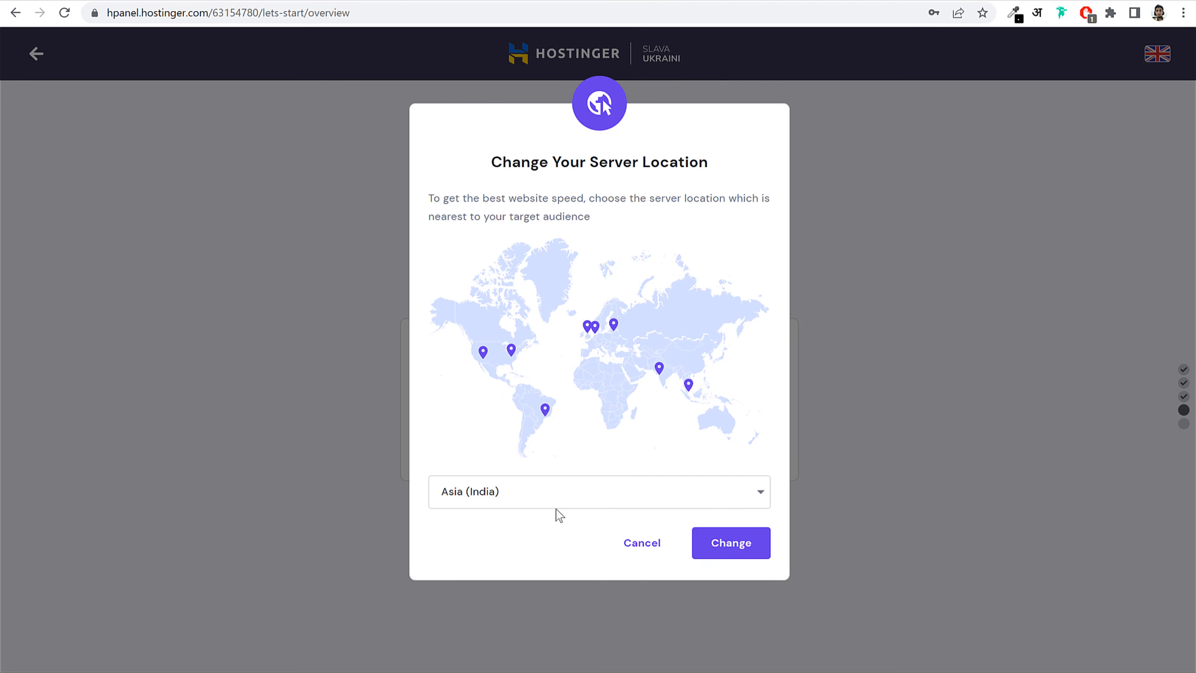
{"action": "left_click", "coordinate": [648, 553]}
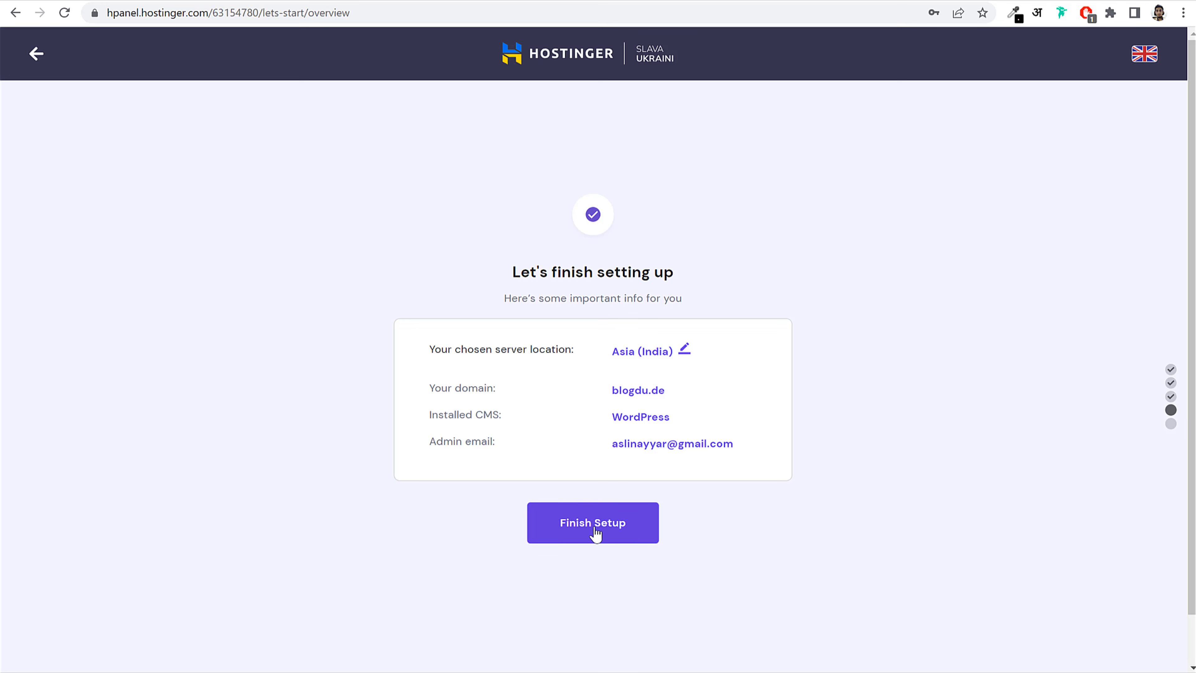
{"action": "left_click", "coordinate": [611, 526]}
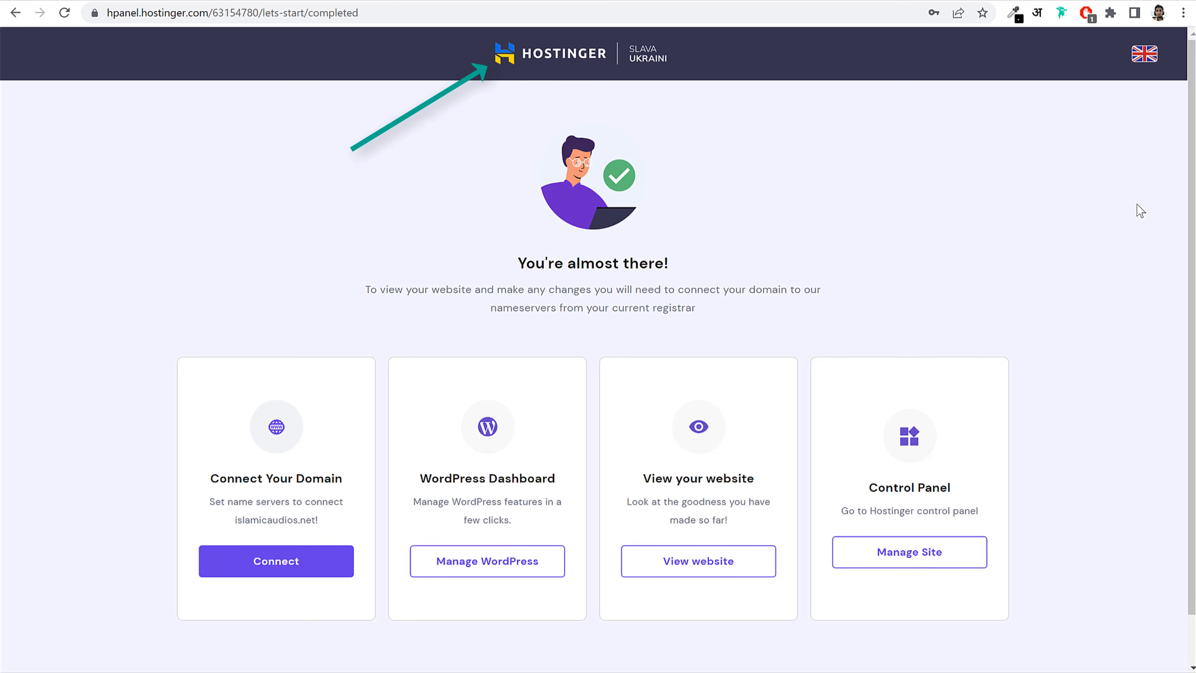
Step: Return to the hPanel home at hpanel.hostinger.com and go to the Websites list
{"action": "left_click", "coordinate": [564, 55]}
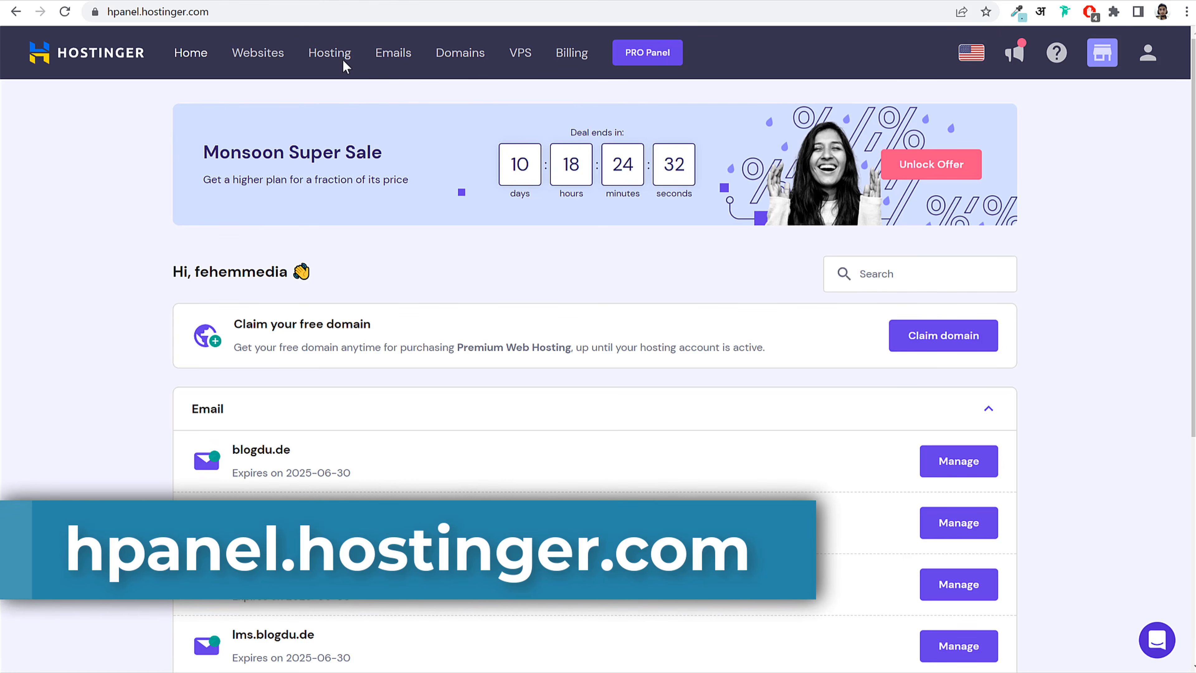
{"action": "left_click", "coordinate": [240, 11]}
{"action": "left_click", "coordinate": [244, 12]}
{"action": "left_click_drag", "start_coordinate": [268, 11], "coordinate": [144, 7]}
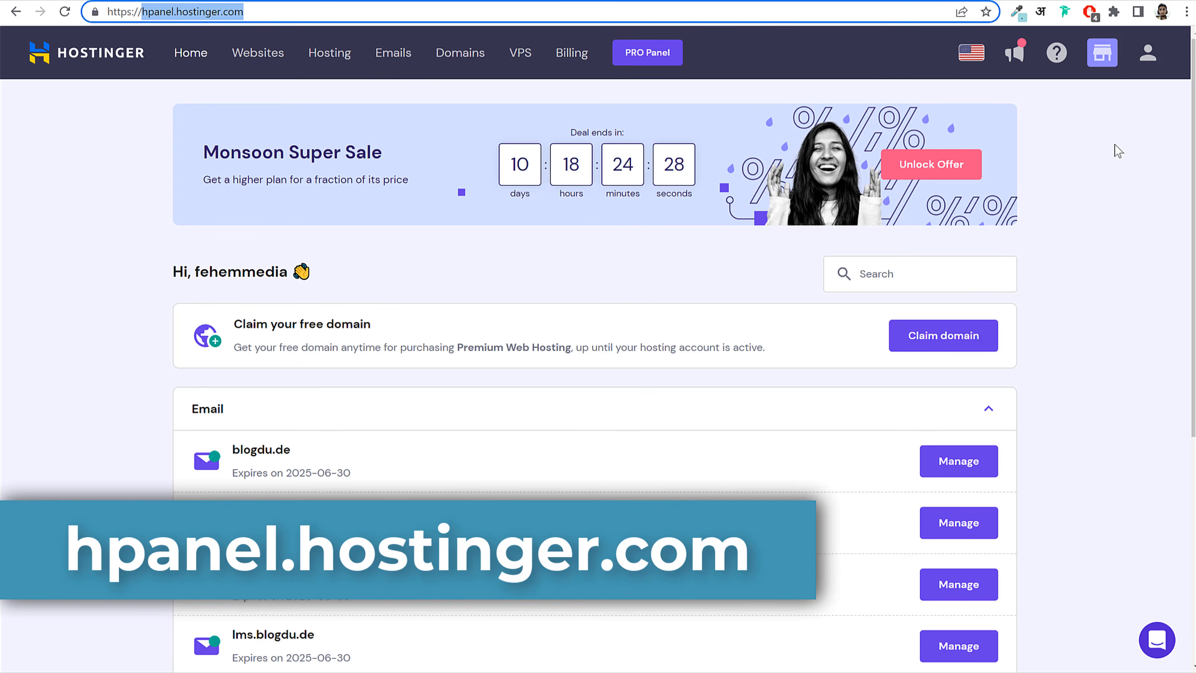
{"action": "left_click", "coordinate": [1018, 218]}
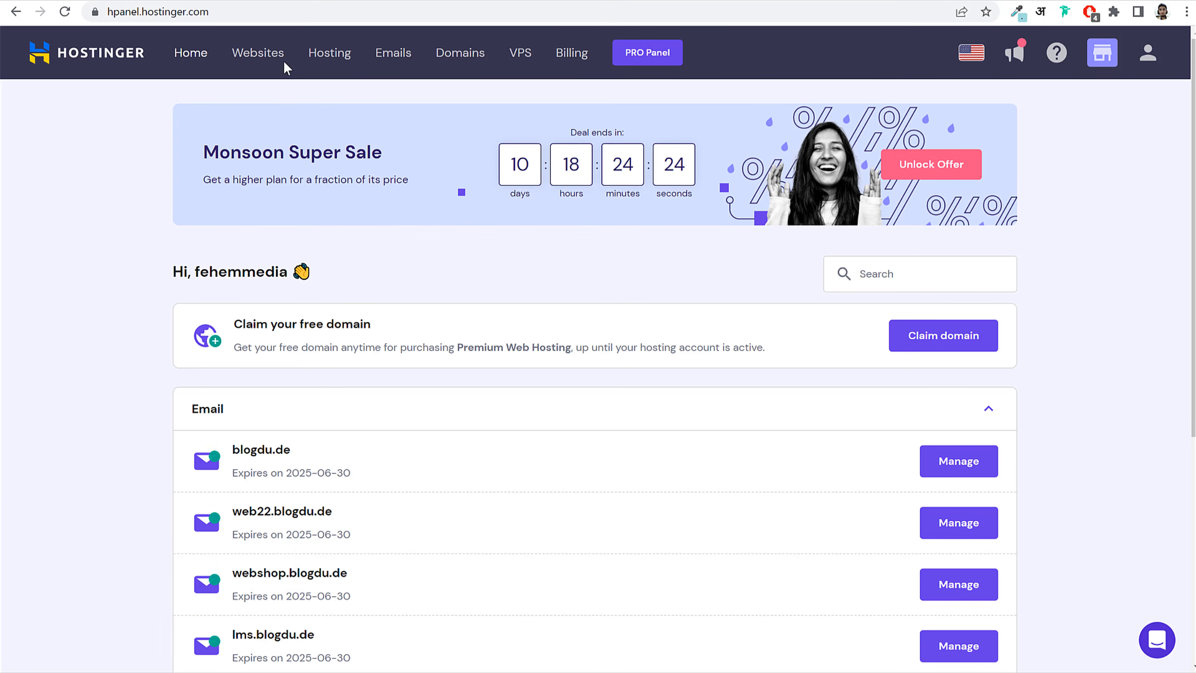
{"action": "left_click", "coordinate": [276, 55]}
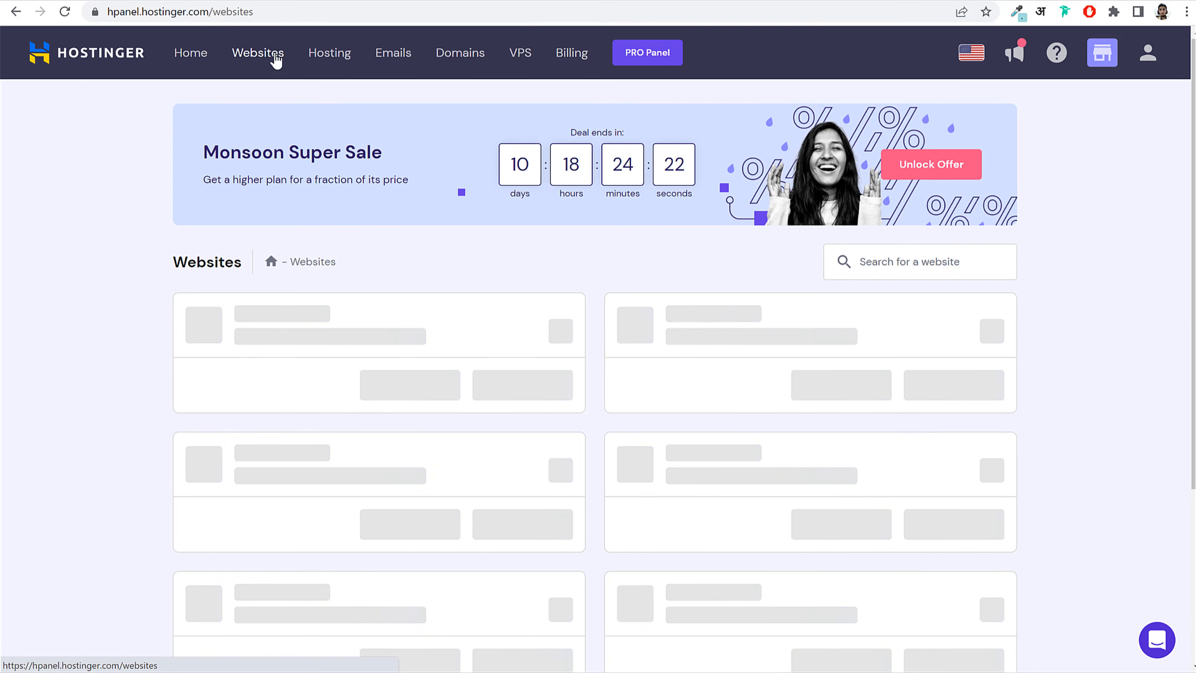
Step: Open hosting management for blogdu.de from its Websites card
{"action": "left_click_drag", "start_coordinate": [731, 314], "coordinate": [671, 313]}
{"action": "left_click", "coordinate": [1073, 297]}
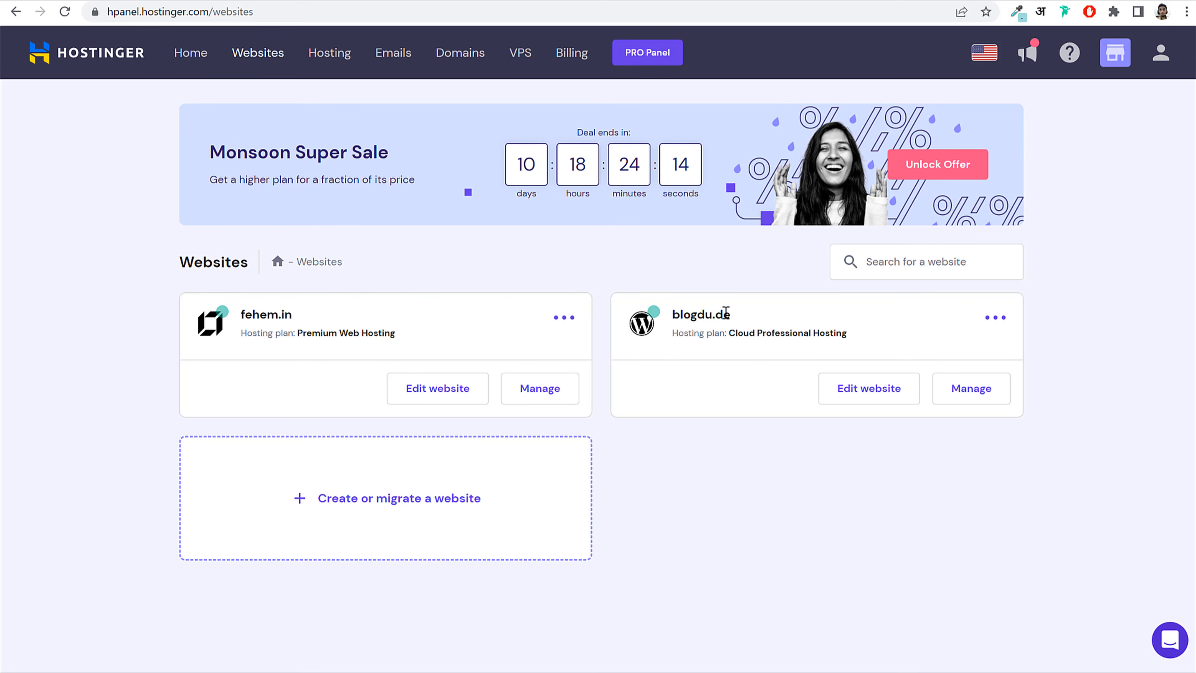
{"action": "left_click_drag", "start_coordinate": [734, 314], "coordinate": [686, 317]}
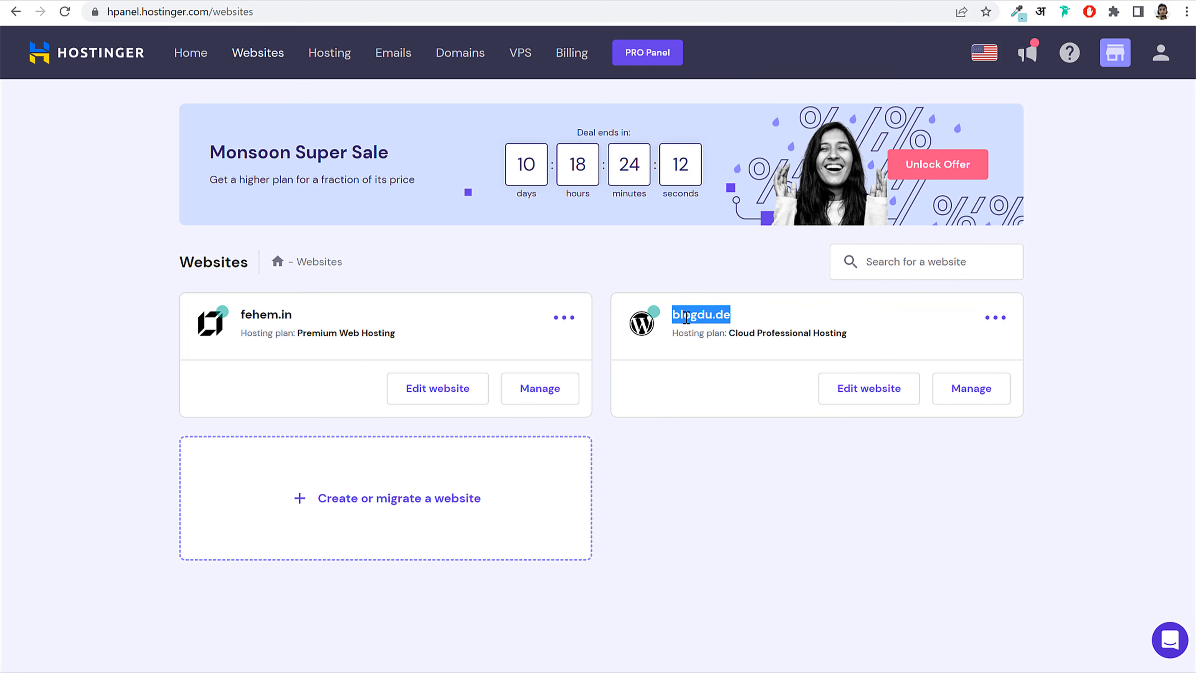
{"action": "left_click", "coordinate": [686, 317]}
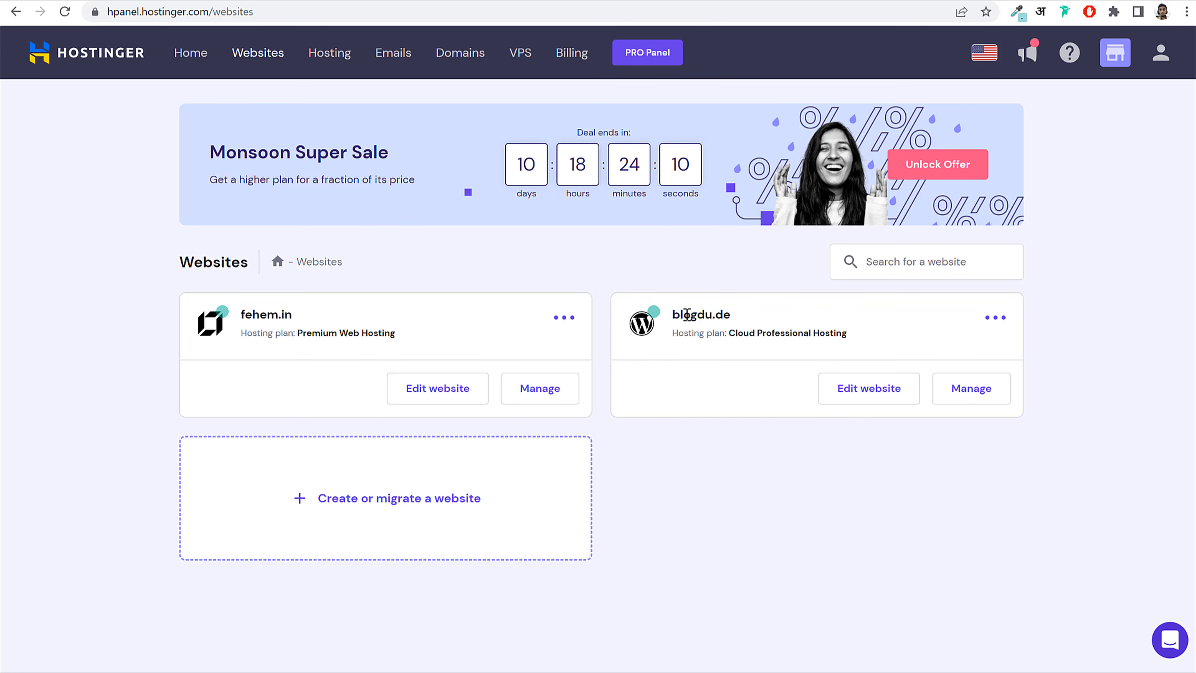
{"action": "left_click", "coordinate": [978, 397]}
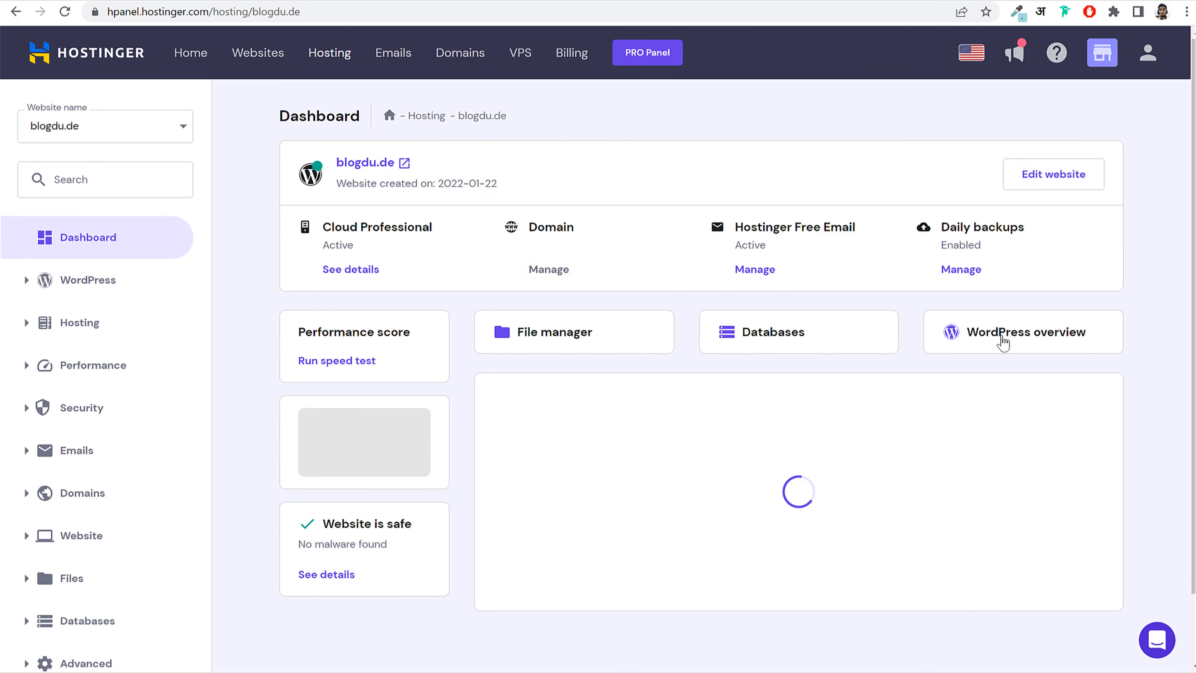
Step: Open the site's WordPress overview and check the SSL Certificate entry
{"action": "left_click", "coordinate": [989, 340]}
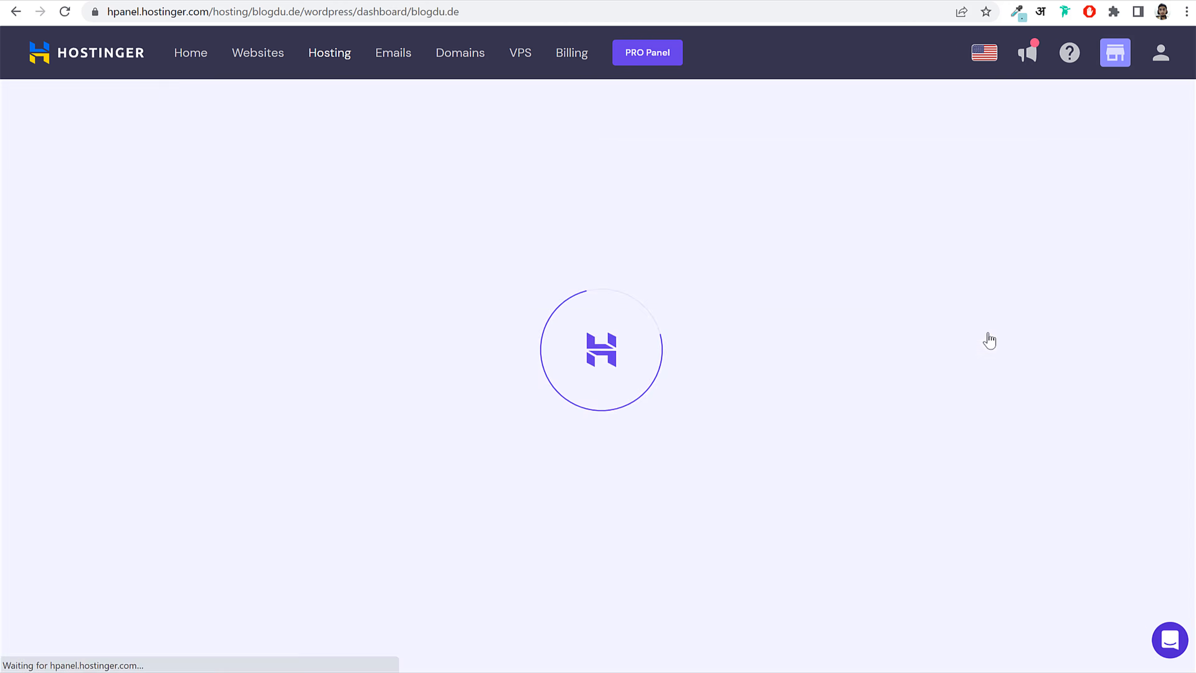
{"action": "scroll", "coordinate": [1134, 287], "scroll_direction": "down", "scroll_amount": 5}
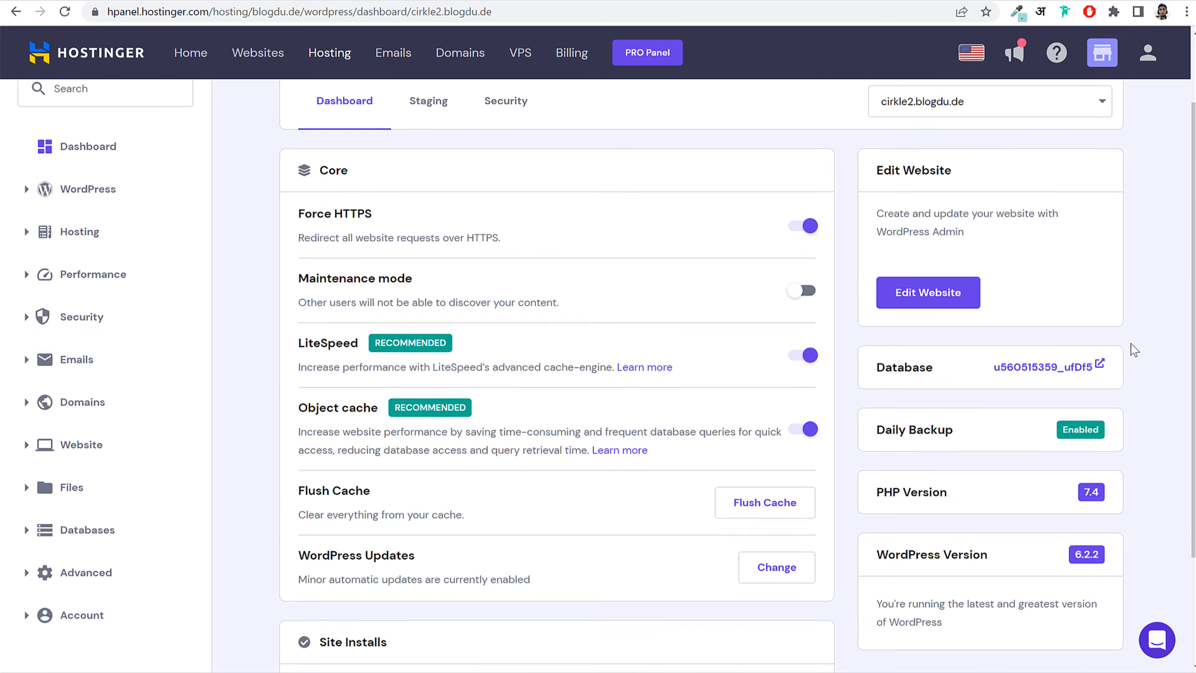
{"action": "scroll", "coordinate": [1130, 343], "scroll_direction": "up", "scroll_amount": 5}
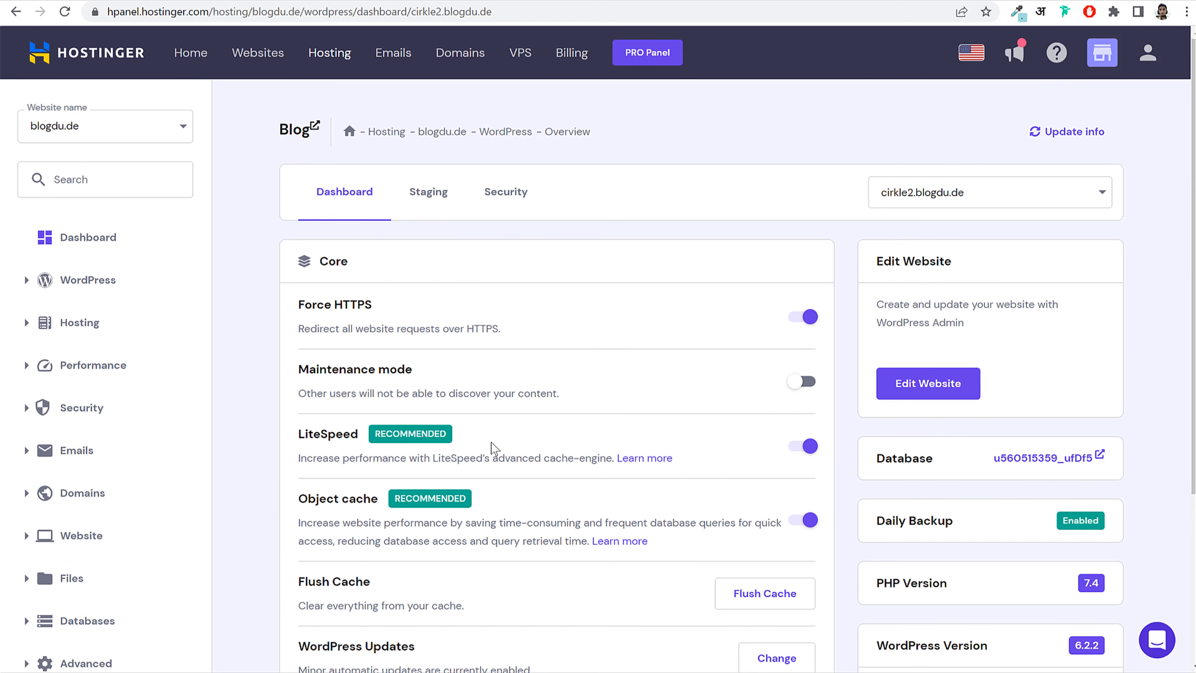
{"action": "scroll", "coordinate": [495, 450], "scroll_direction": "down", "scroll_amount": 5}
{"action": "scroll", "coordinate": [401, 466], "scroll_direction": "down", "scroll_amount": 3}
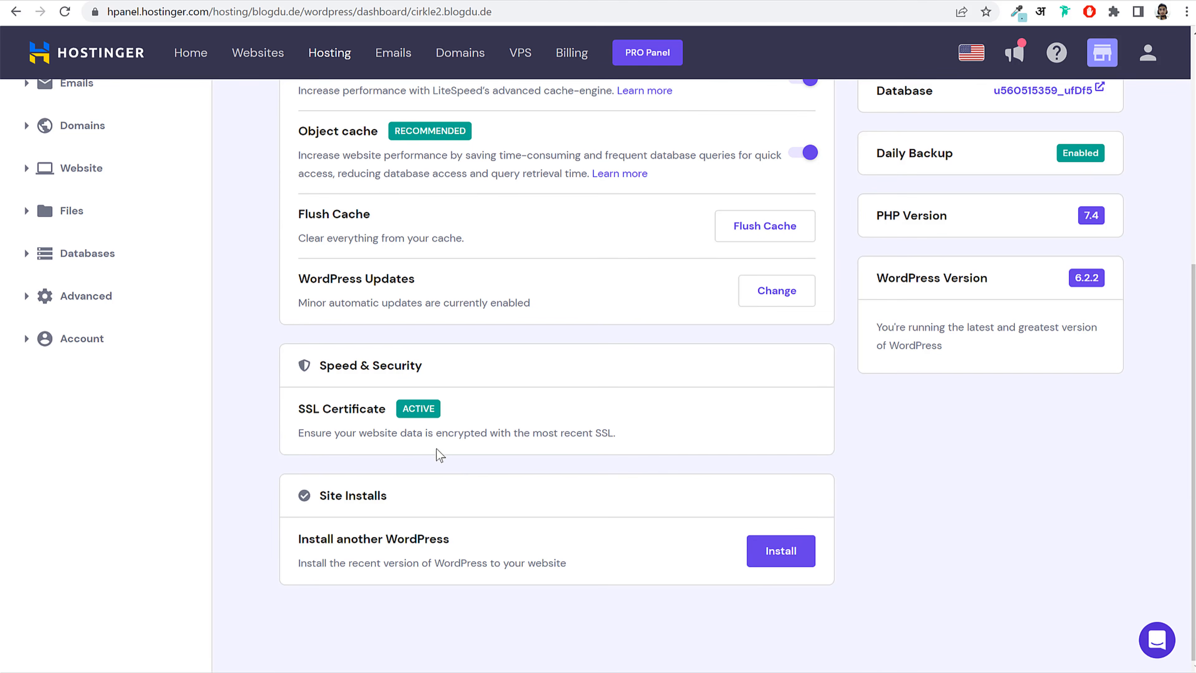
{"action": "left_click_drag", "start_coordinate": [294, 409], "coordinate": [390, 409]}
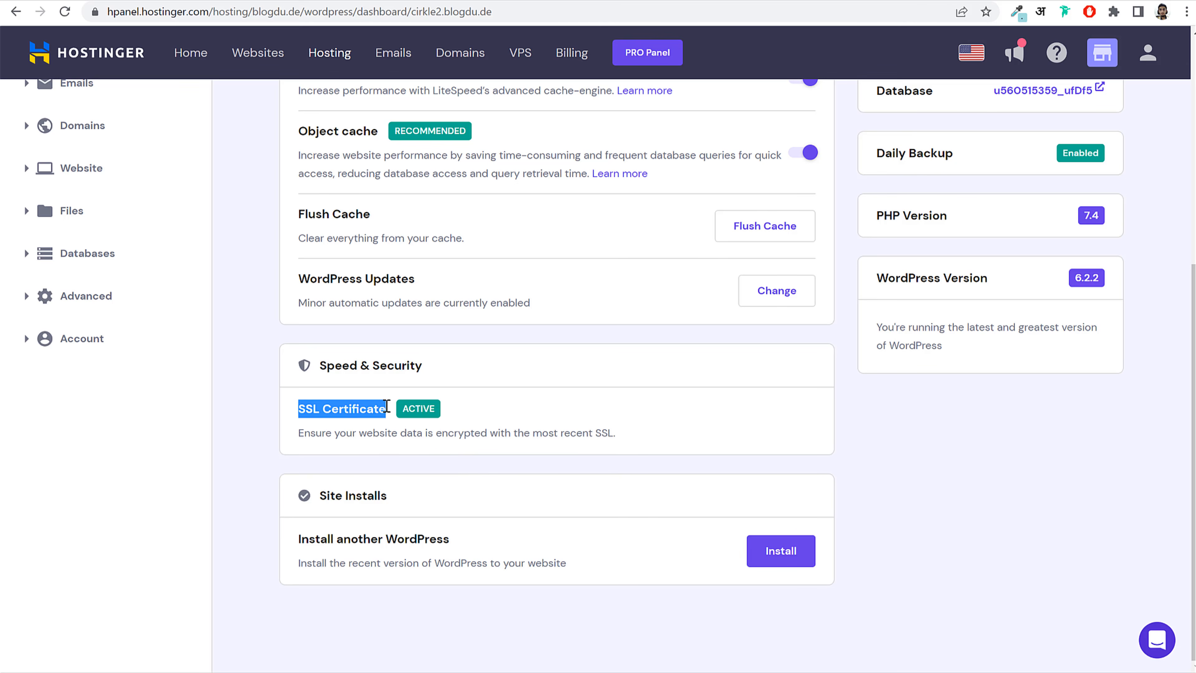
{"action": "left_click", "coordinate": [413, 408]}
Step: Review the WordPress Version entry, then launch the site's WordPress admin with Edit Website
{"action": "scroll", "coordinate": [460, 405], "scroll_direction": "up", "scroll_amount": 5}
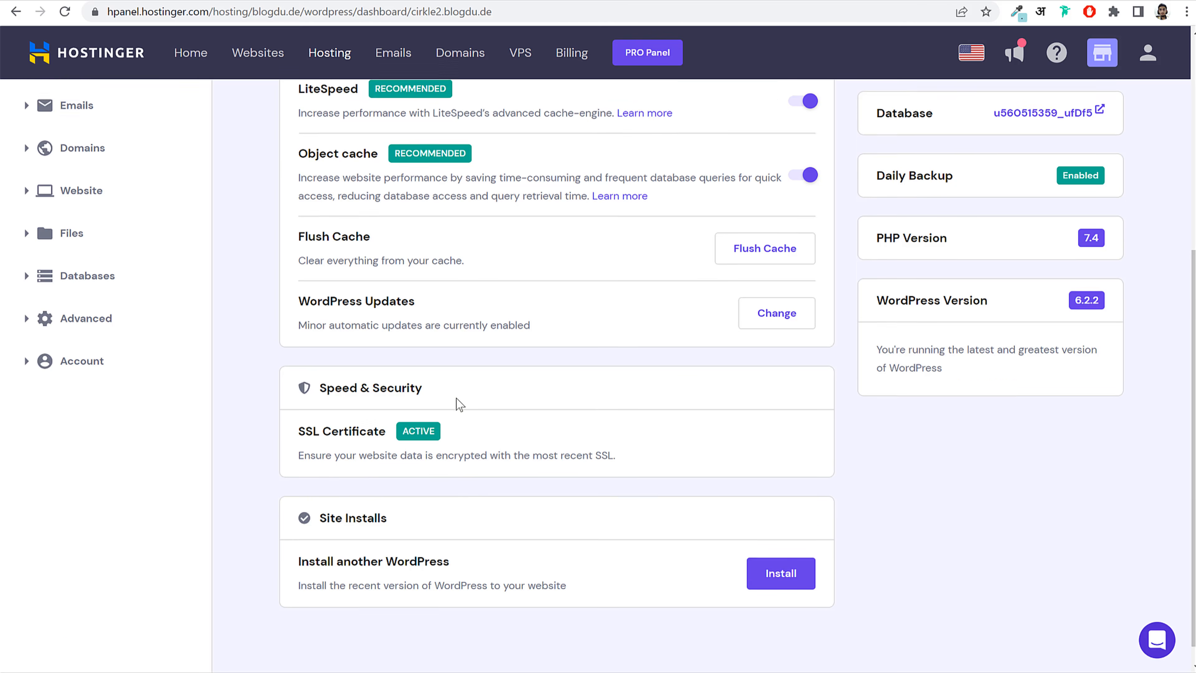
{"action": "scroll", "coordinate": [989, 466], "scroll_direction": "down", "scroll_amount": 1}
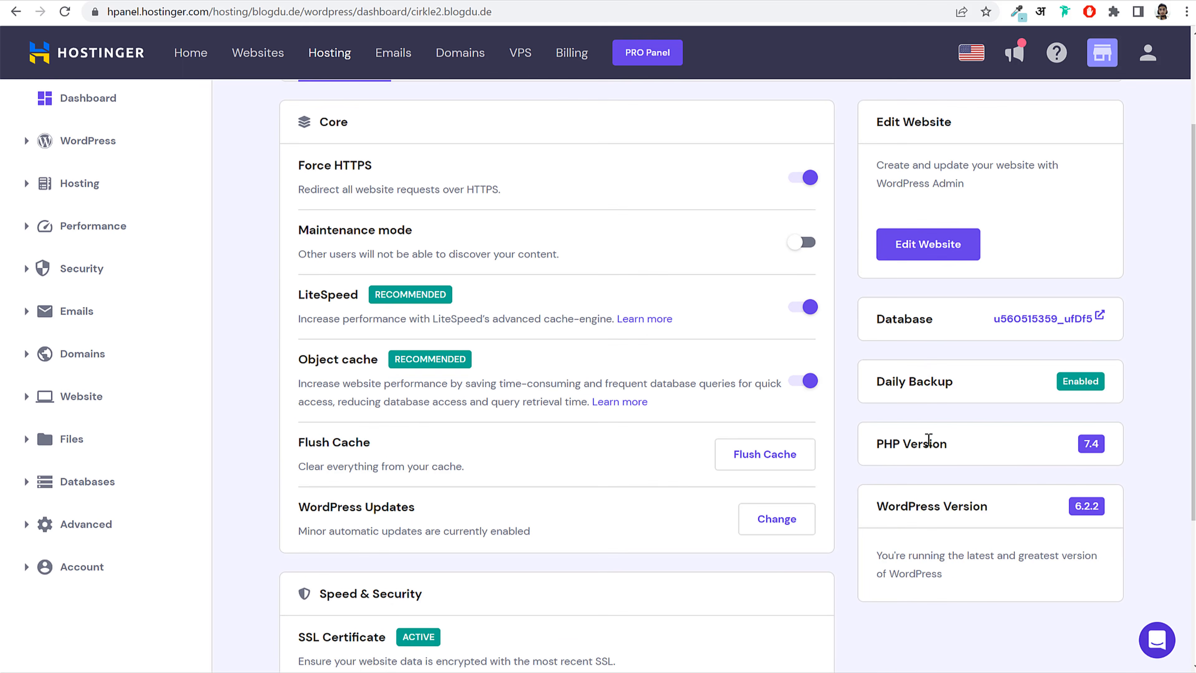
{"action": "left_click_drag", "start_coordinate": [987, 507], "coordinate": [875, 506]}
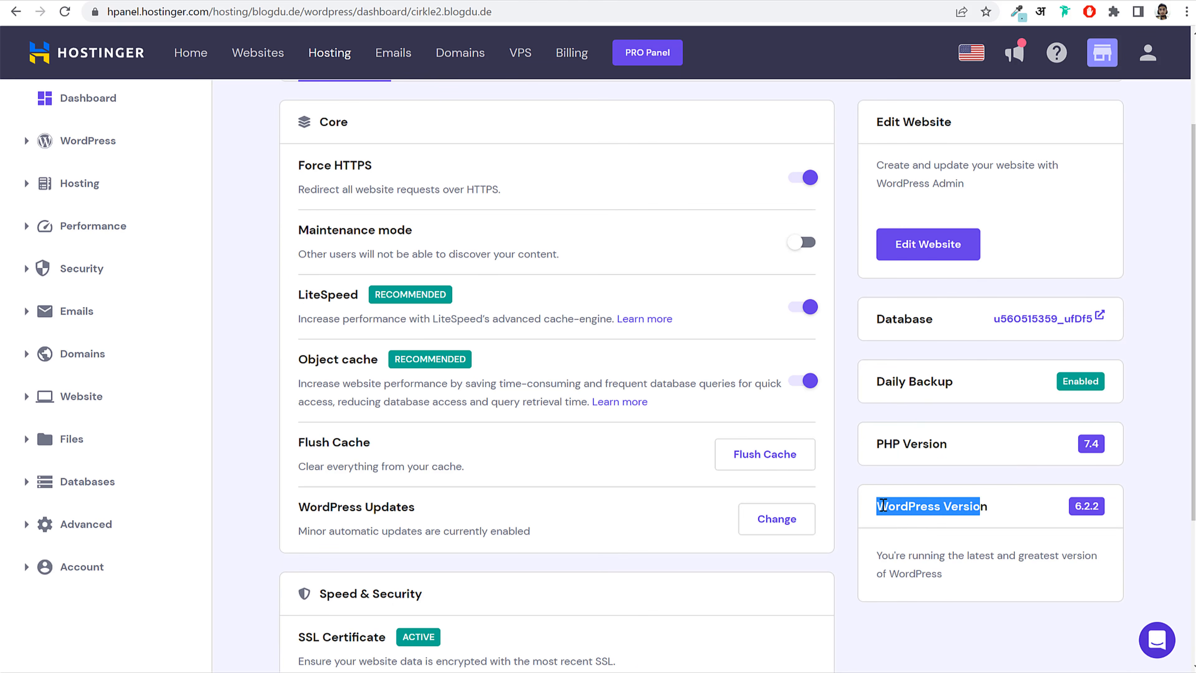
{"action": "left_click", "coordinate": [917, 503]}
{"action": "scroll", "coordinate": [956, 503], "scroll_direction": "up", "scroll_amount": 2}
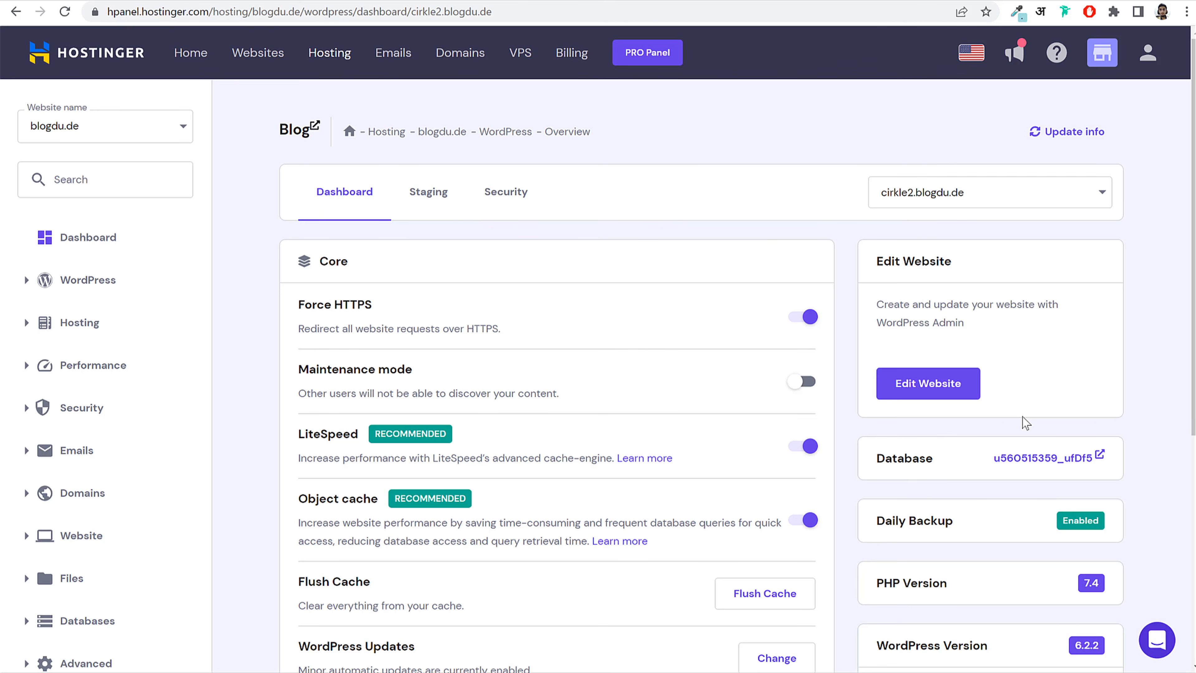
{"action": "left_click", "coordinate": [926, 393]}
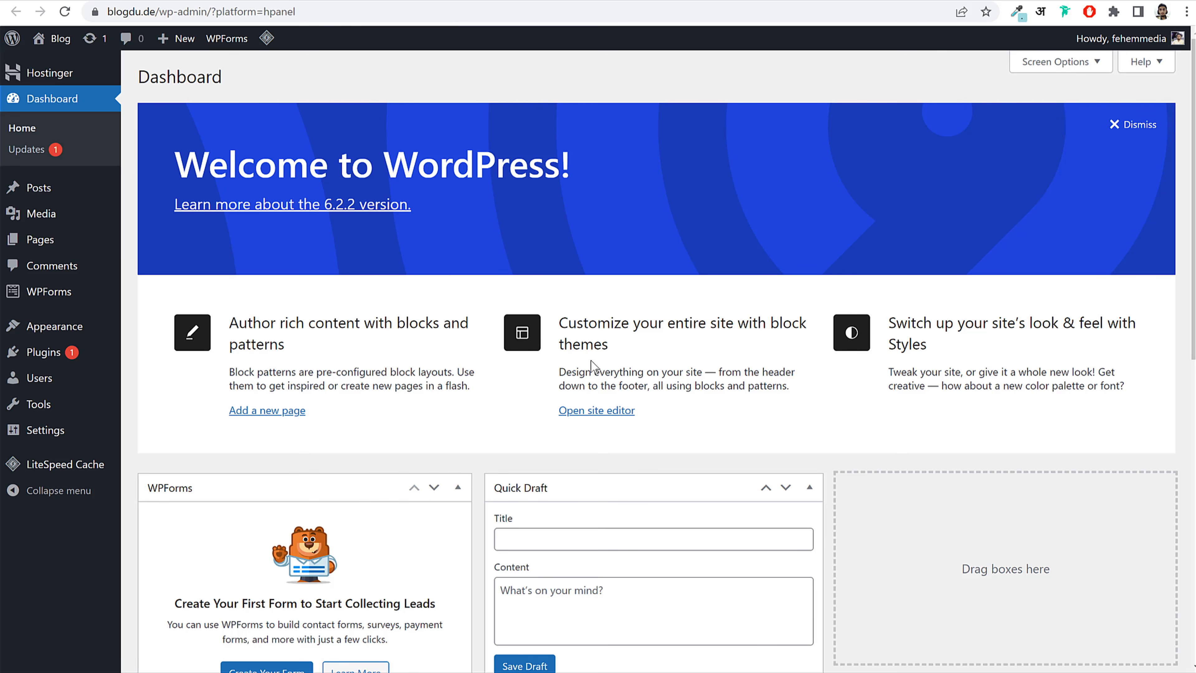
Step: Dismiss the Welcome to WordPress panel and reload the dashboard at the plain wp-admin address
{"action": "scroll", "coordinate": [635, 357], "scroll_direction": "down", "scroll_amount": 10}
{"action": "scroll", "coordinate": [634, 356], "scroll_direction": "up", "scroll_amount": 10}
{"action": "left_click", "coordinate": [1139, 124]}
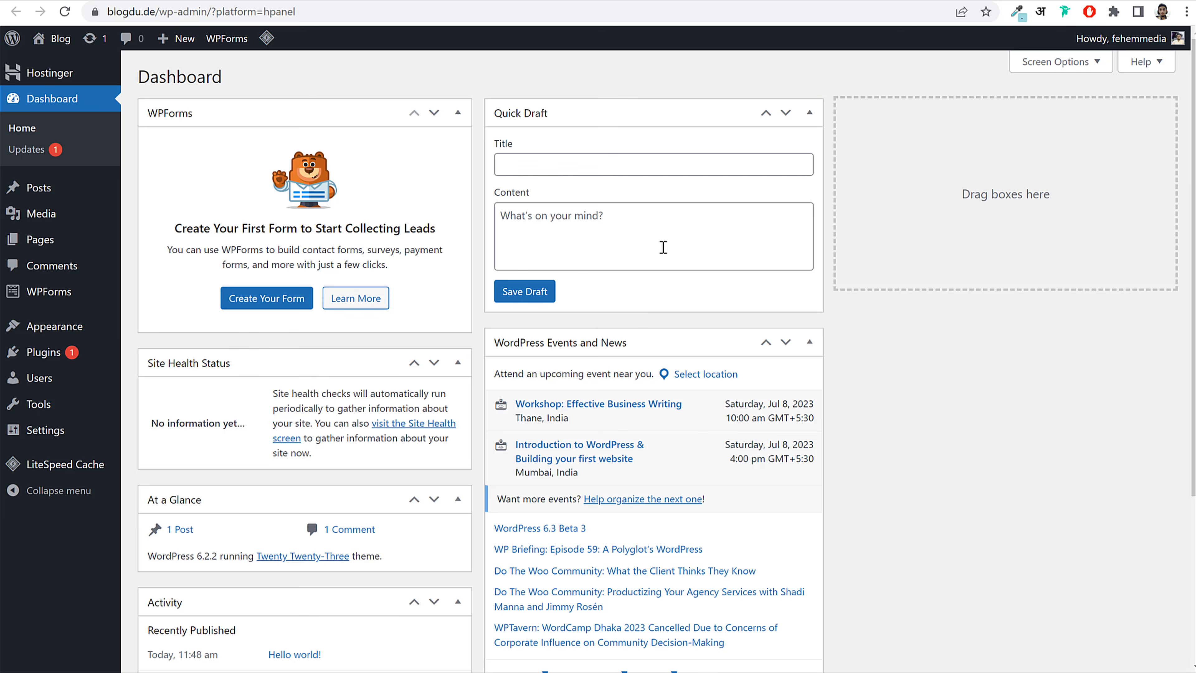
{"action": "left_click", "coordinate": [75, 108]}
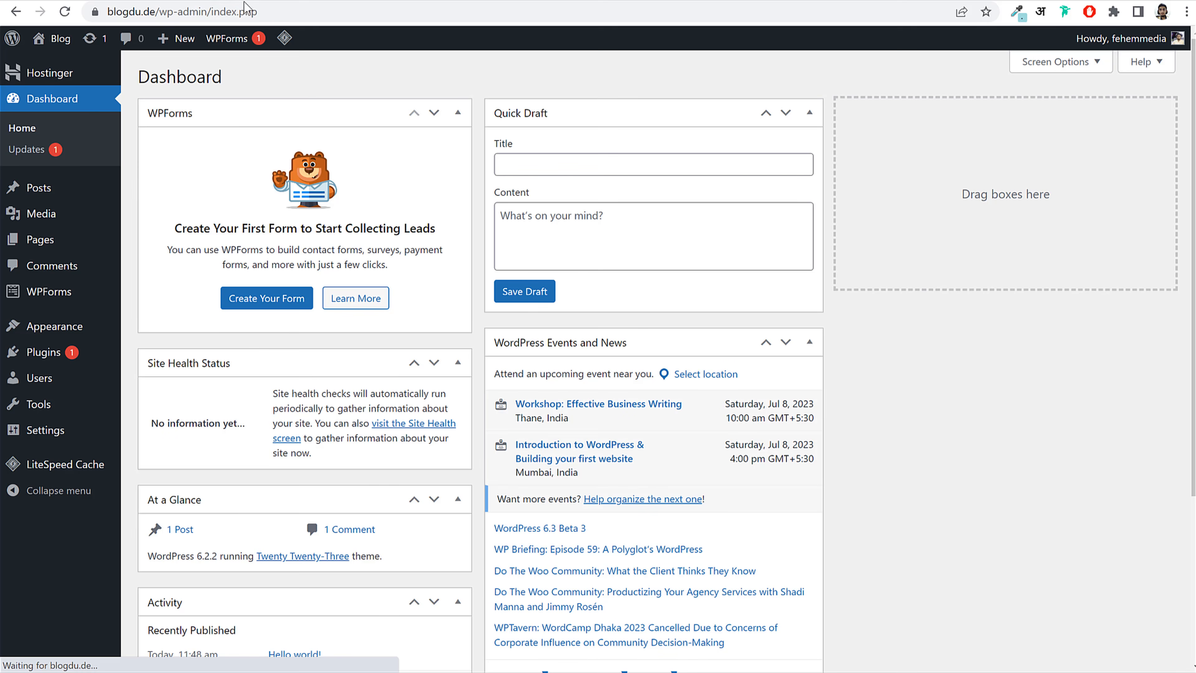
{"action": "left_click_drag", "start_coordinate": [265, 11], "coordinate": [209, 17]}
{"action": "key", "text": "BackSpace"}
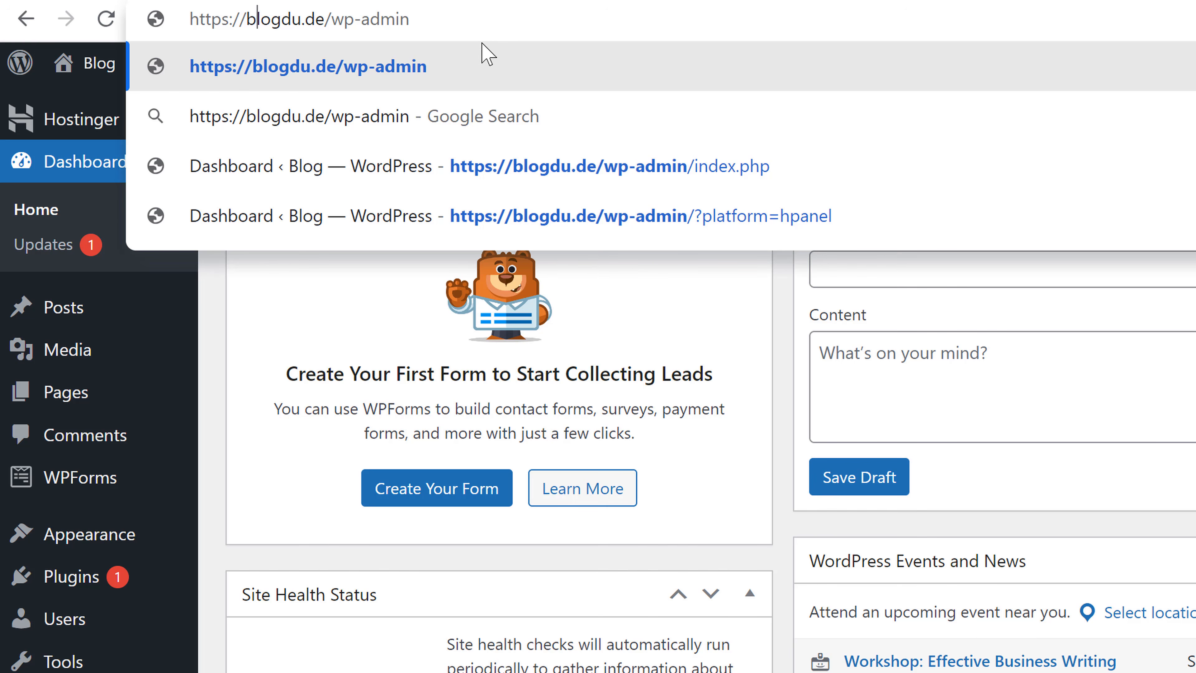
{"action": "left_click_drag", "start_coordinate": [253, 19], "coordinate": [448, 17]}
{"action": "left_click", "coordinate": [993, 245]}
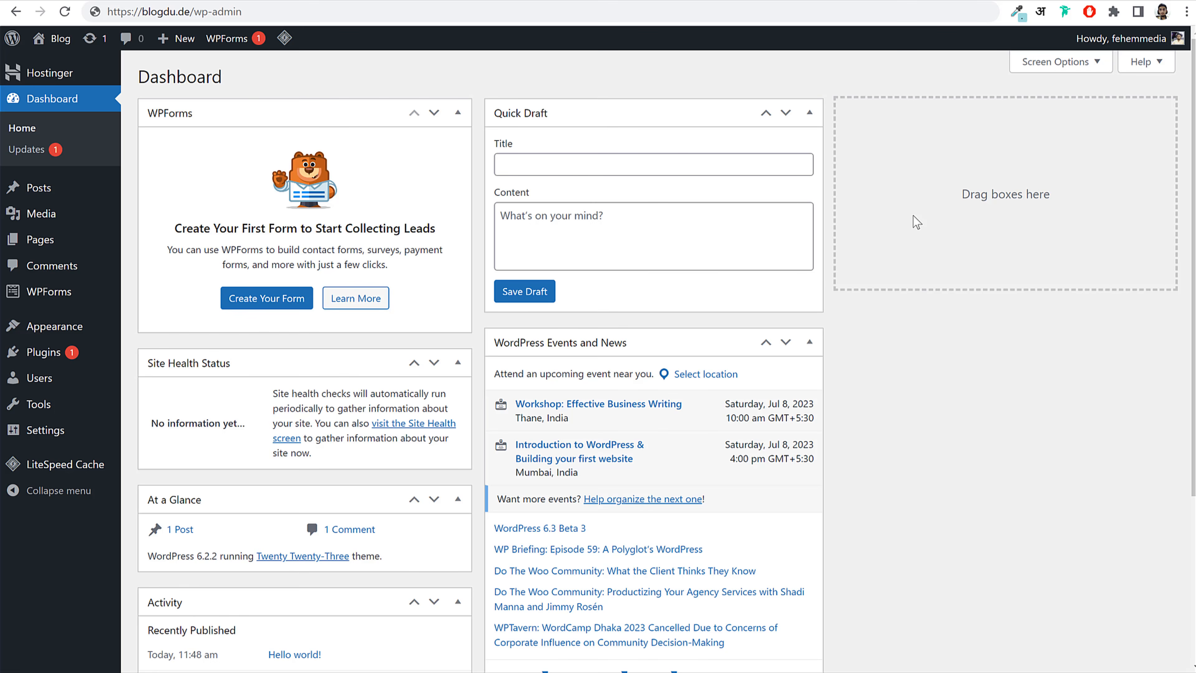
Step: Hide the WPForms, Site Health, At a Glance, Activity, Quick Draft and Events widgets, then open Posts
{"action": "scroll", "coordinate": [626, 390], "scroll_direction": "down", "scroll_amount": 5}
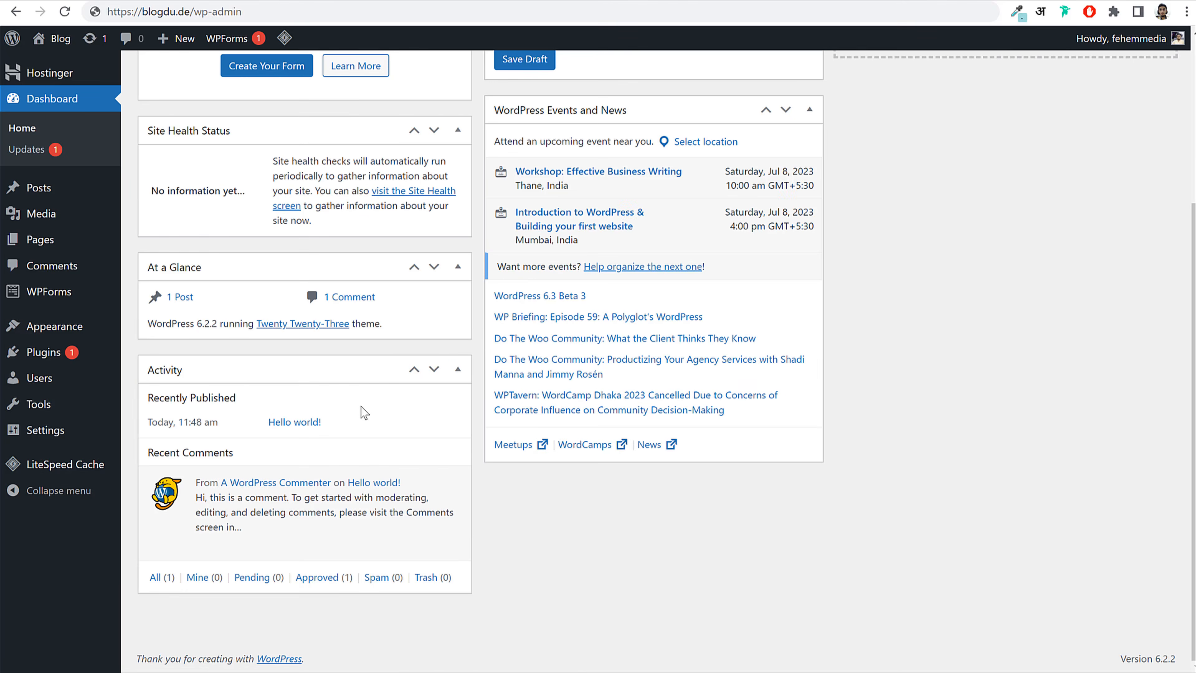
{"action": "scroll", "coordinate": [363, 412], "scroll_direction": "up", "scroll_amount": 5}
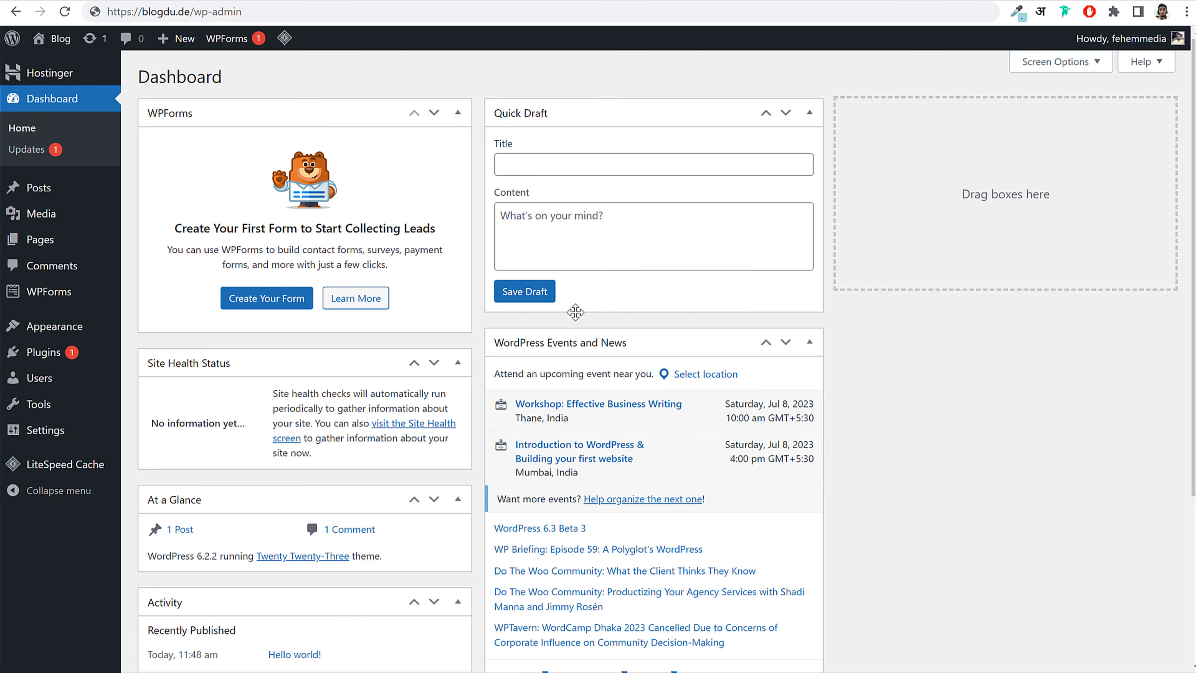
{"action": "left_click", "coordinate": [1055, 71]}
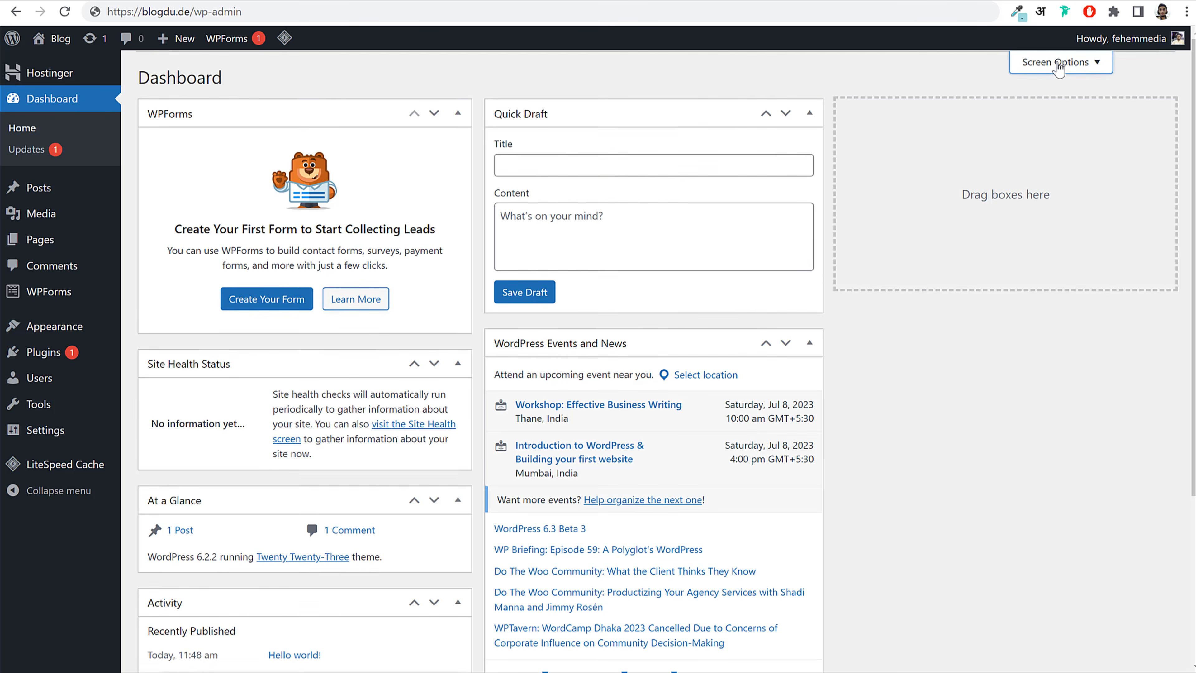
{"action": "left_click", "coordinate": [180, 134]}
{"action": "left_click", "coordinate": [264, 133]}
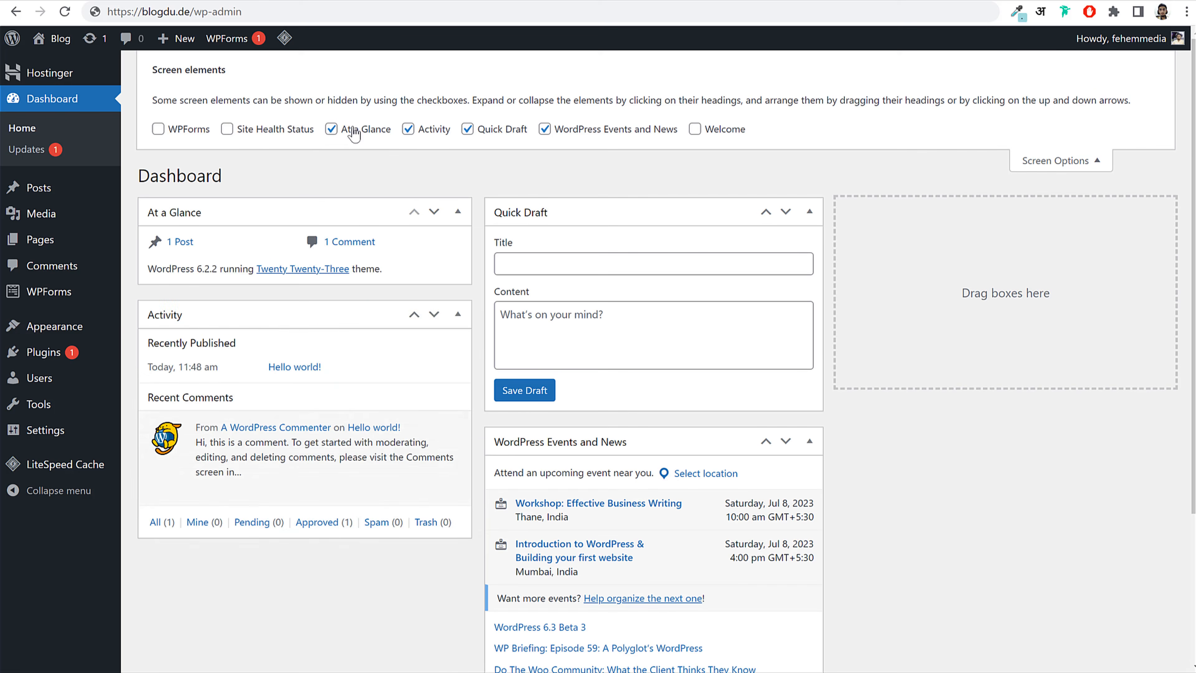
{"action": "left_click", "coordinate": [350, 130]}
{"action": "left_click", "coordinate": [428, 130]}
{"action": "left_click", "coordinate": [521, 131]}
{"action": "left_click", "coordinate": [605, 132]}
{"action": "left_click", "coordinate": [1103, 166]}
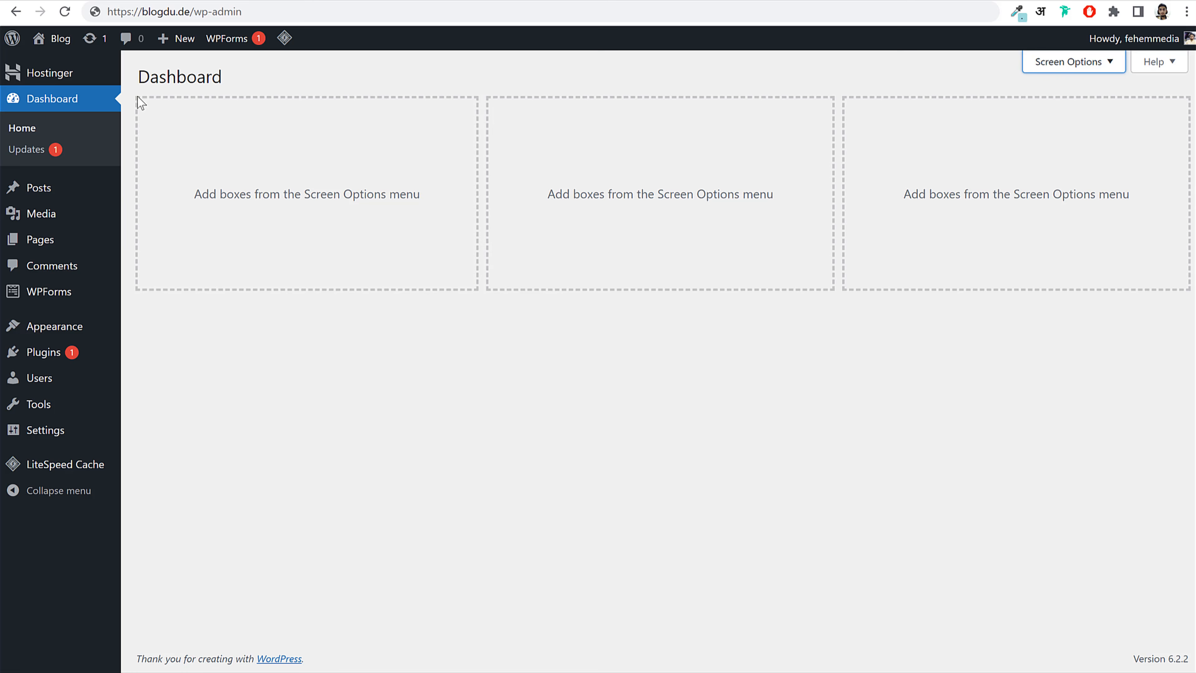
{"action": "left_click", "coordinate": [64, 194]}
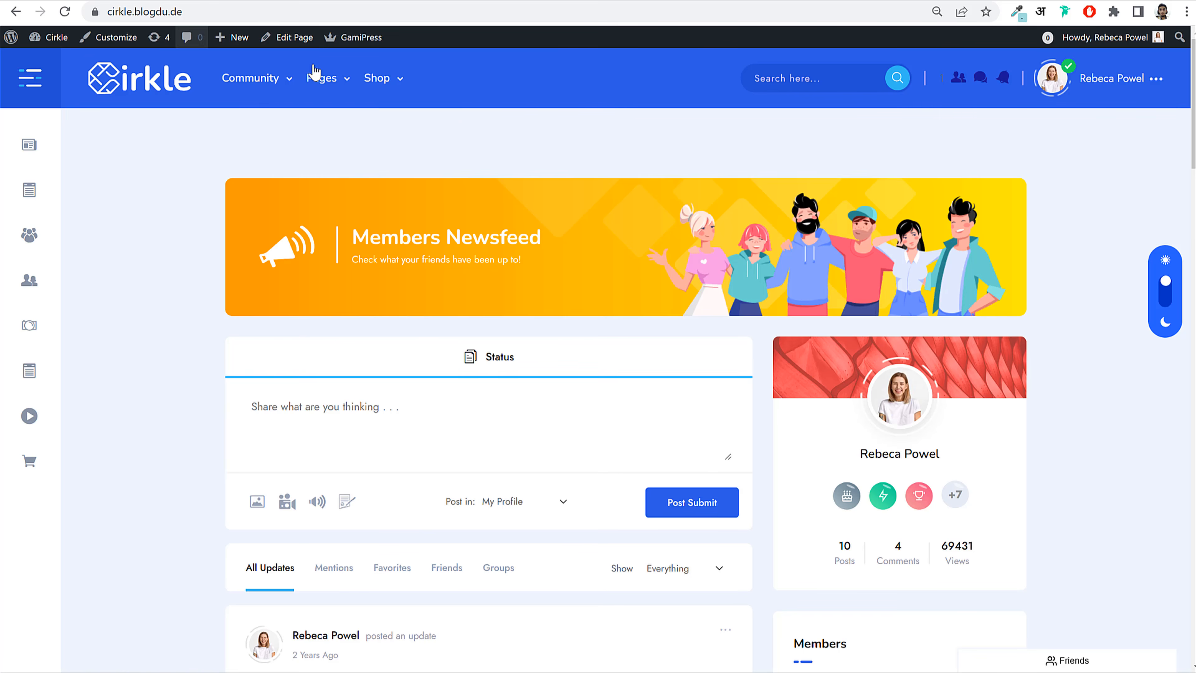
Step: Open the 'Our 10 Steps to successful video for blogging' post from the Cirkle demo's Blog page
{"action": "left_click", "coordinate": [329, 182]}
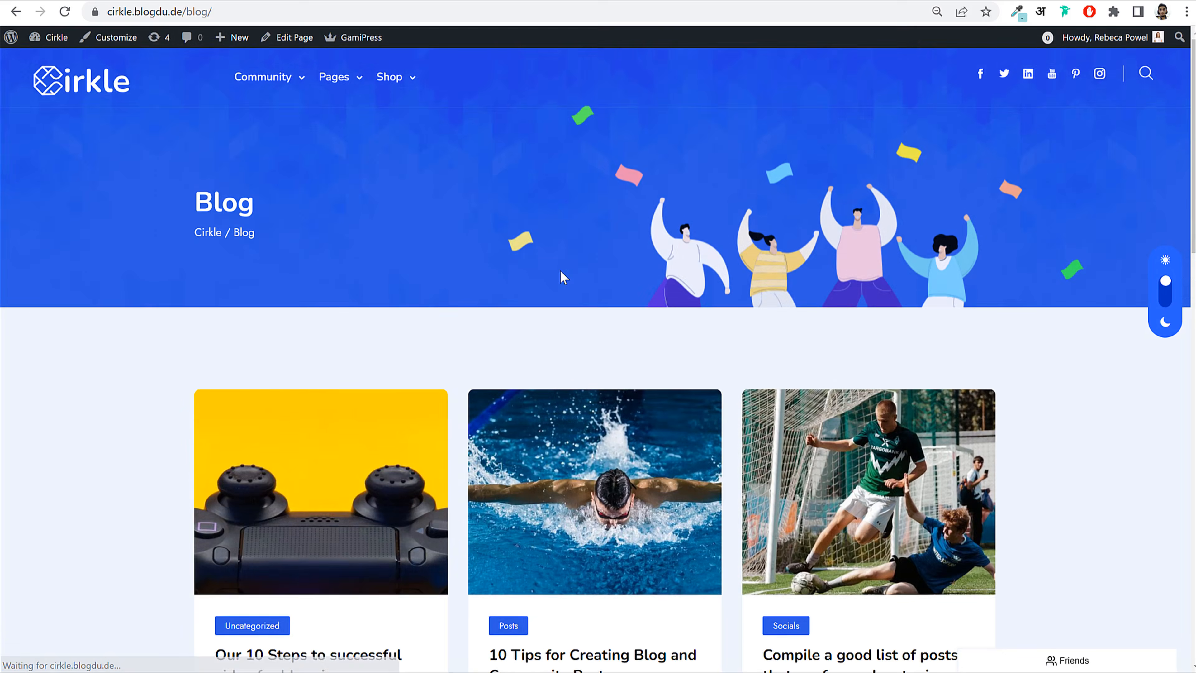
{"action": "scroll", "coordinate": [379, 380], "scroll_direction": "down", "scroll_amount": 5}
{"action": "left_click", "coordinate": [348, 357]}
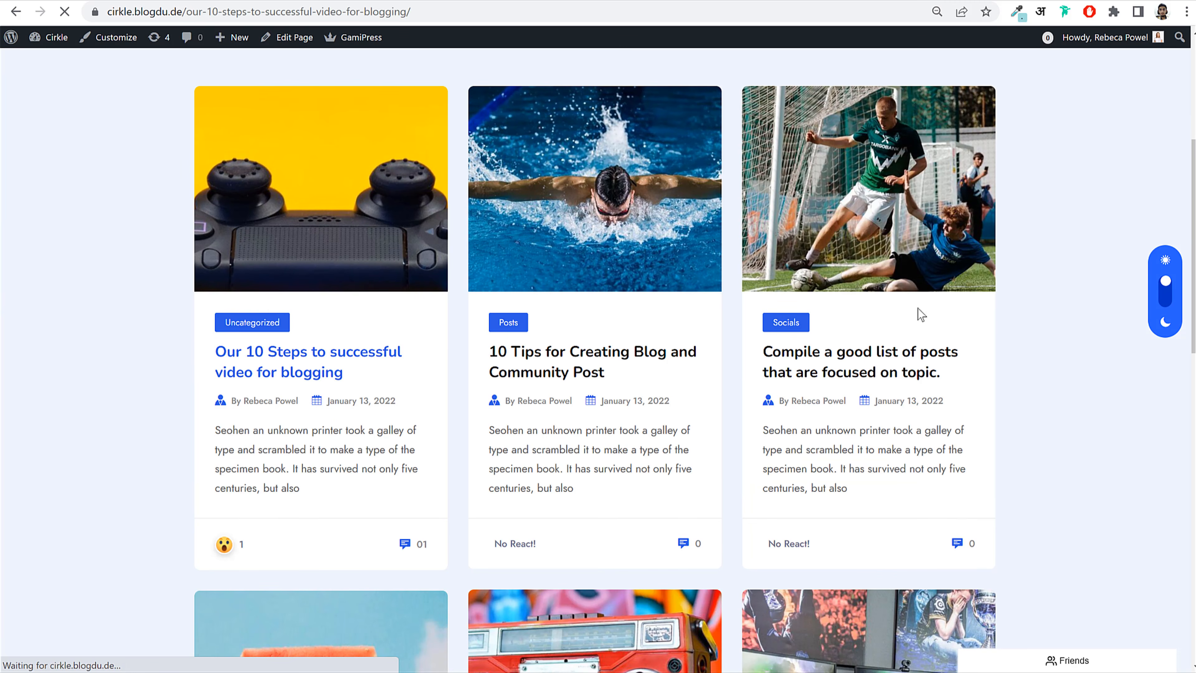
{"action": "scroll", "coordinate": [850, 365], "scroll_direction": "down", "scroll_amount": 15}
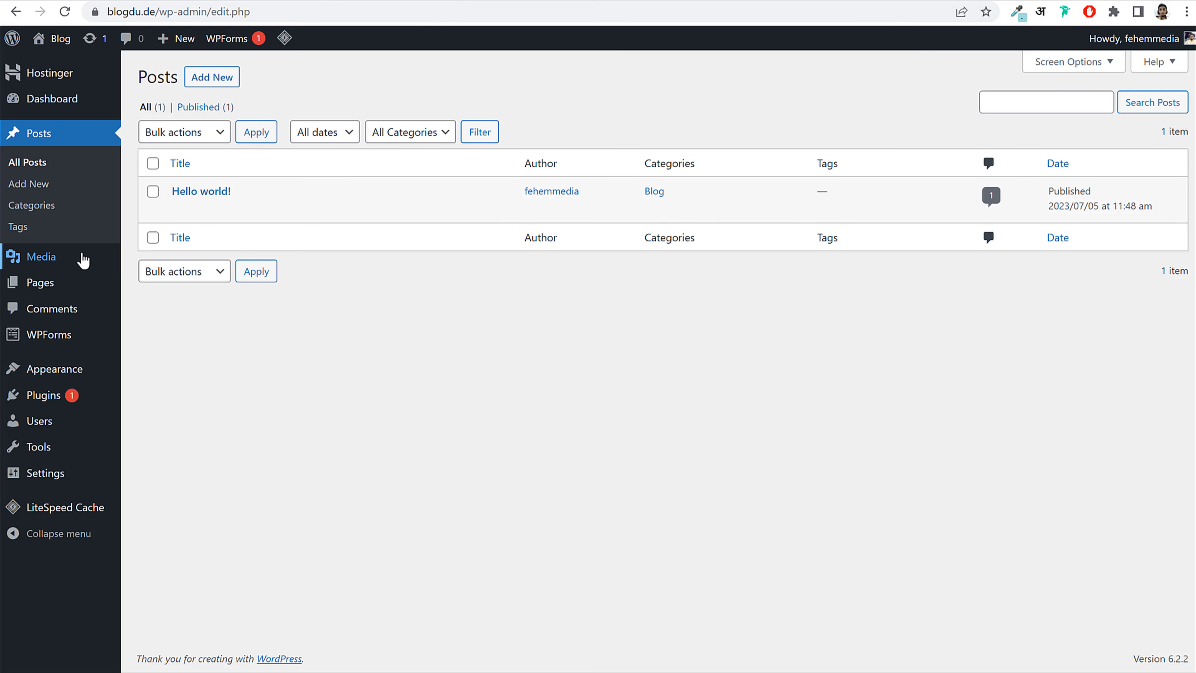
Step: Browse the Media Library and look at its file upload area
{"action": "left_click", "coordinate": [71, 262]}
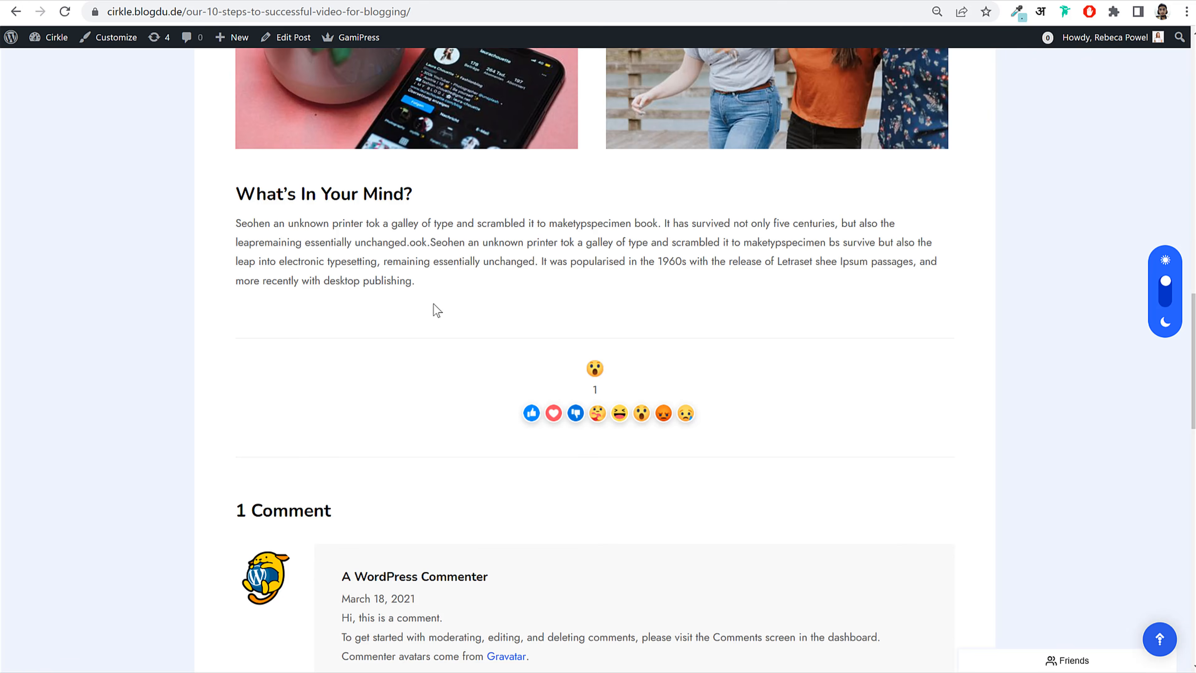
{"action": "scroll", "coordinate": [433, 304], "scroll_direction": "up", "scroll_amount": 15}
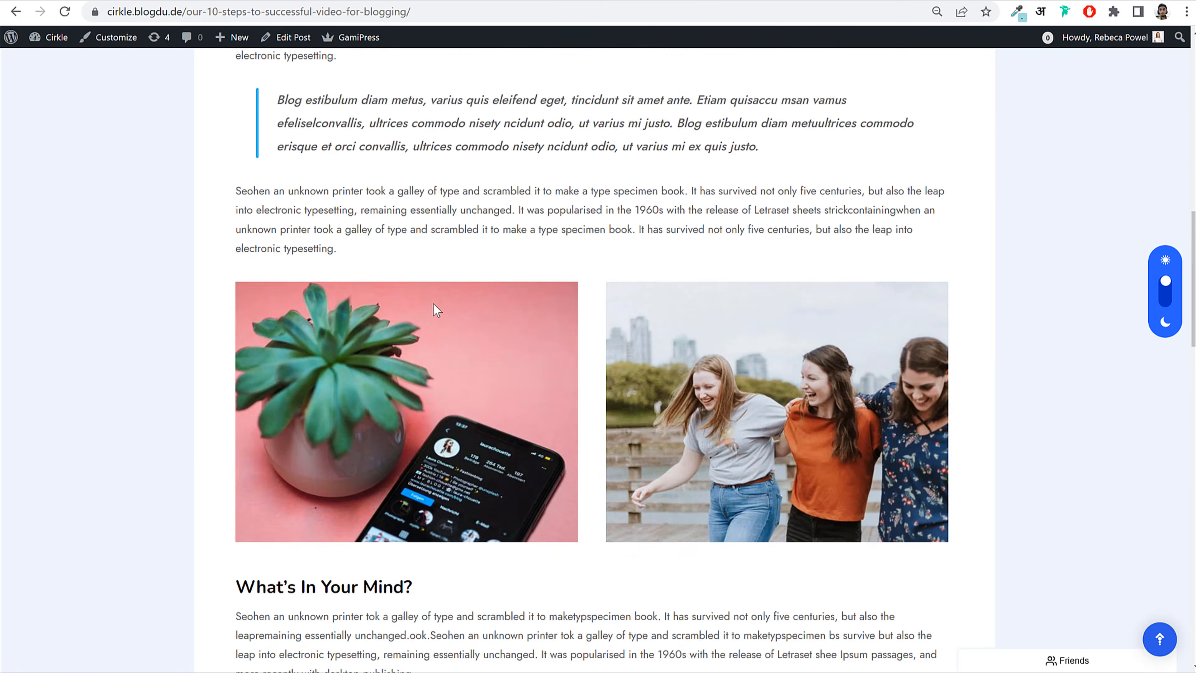
{"action": "left_click", "coordinate": [115, 90]}
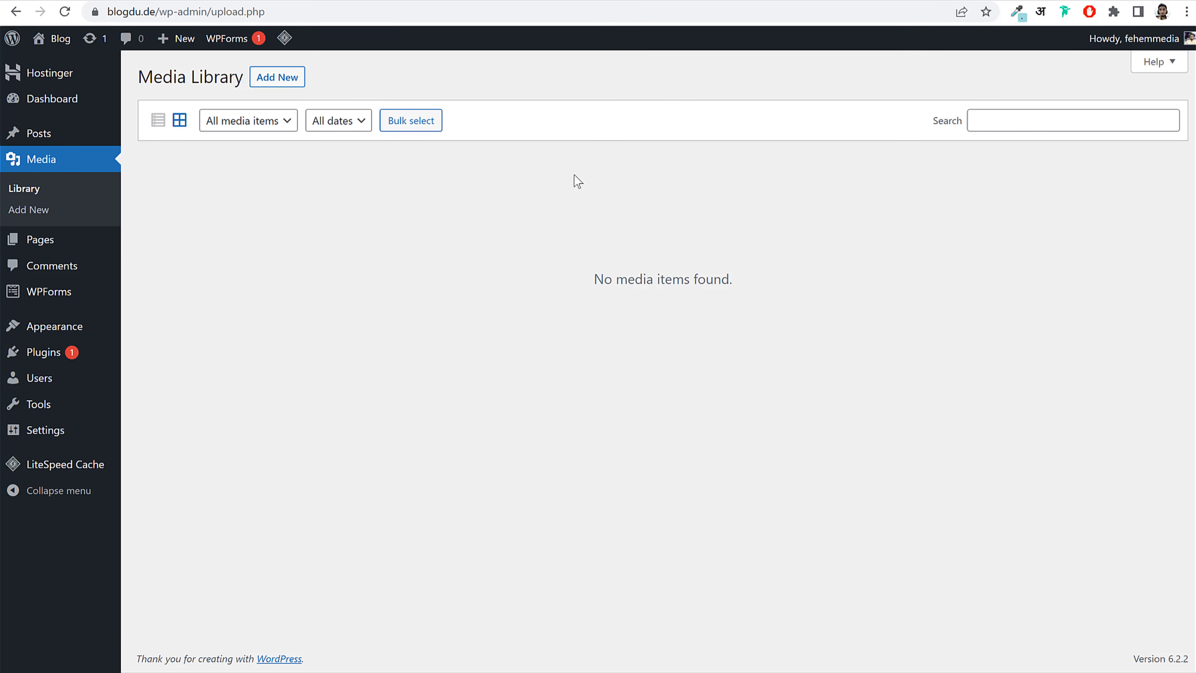
{"action": "left_click", "coordinate": [268, 77]}
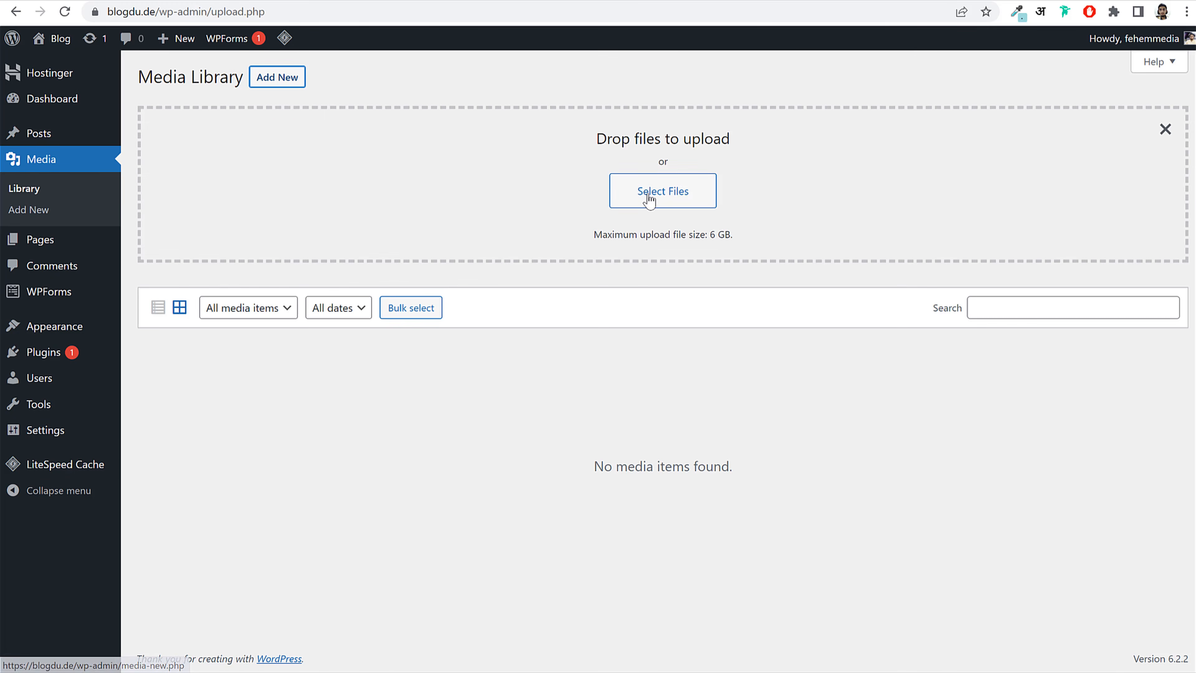
{"action": "left_click", "coordinate": [1163, 129]}
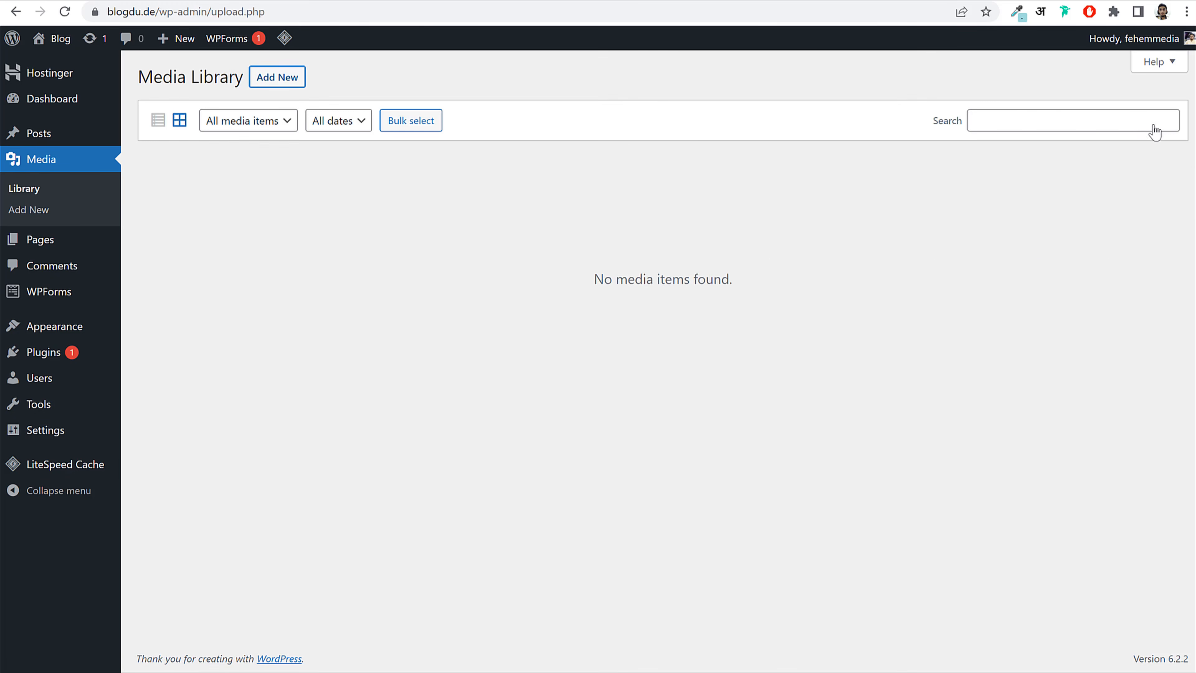
Step: Look over the Pages and Comments lists before heading to Appearance > Themes
{"action": "left_click", "coordinate": [72, 238]}
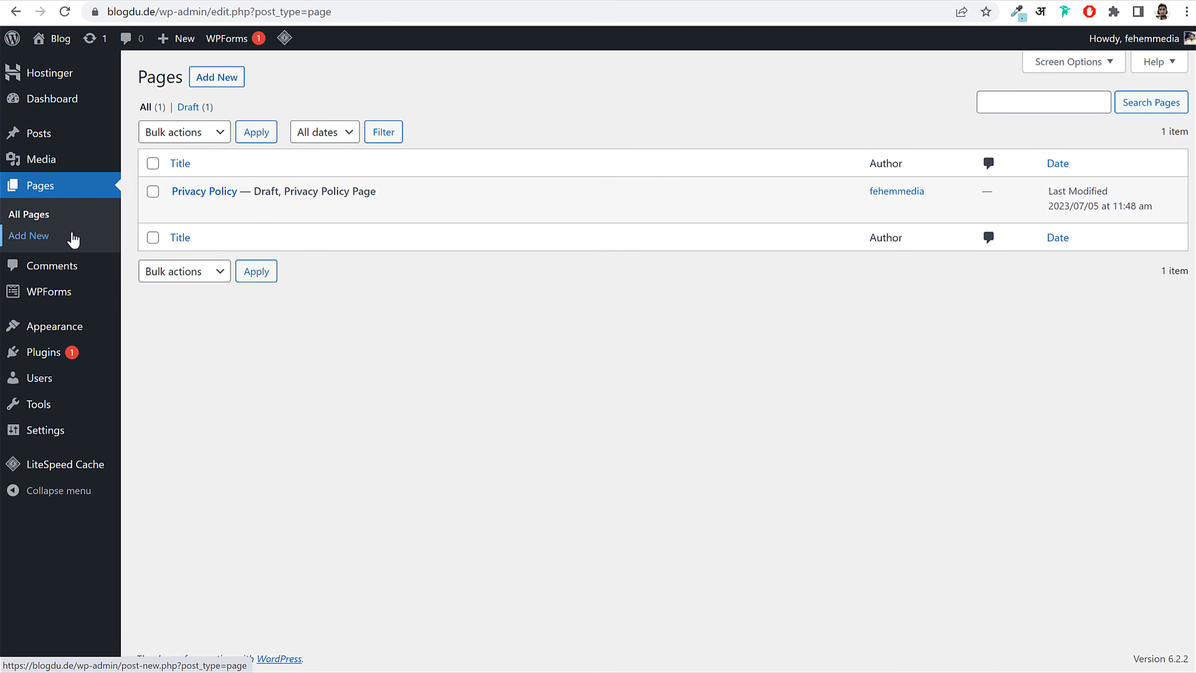
{"action": "left_click_drag", "start_coordinate": [170, 192], "coordinate": [242, 194]}
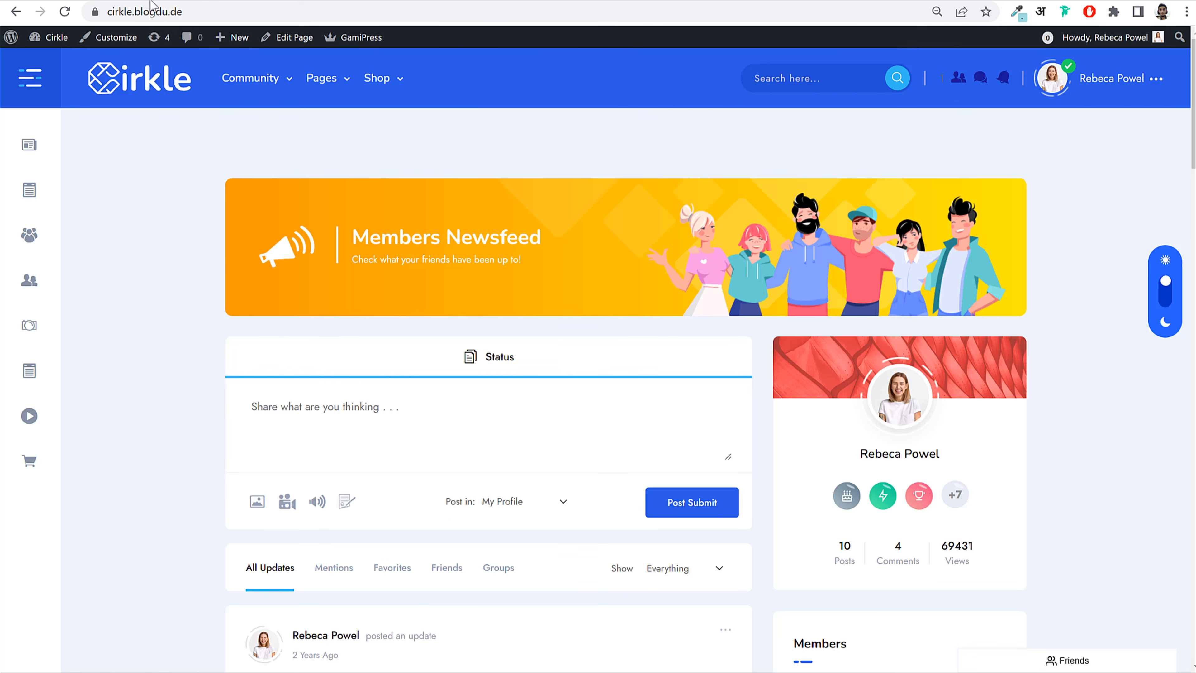
{"action": "mouse_move", "coordinate": [233, 79]}
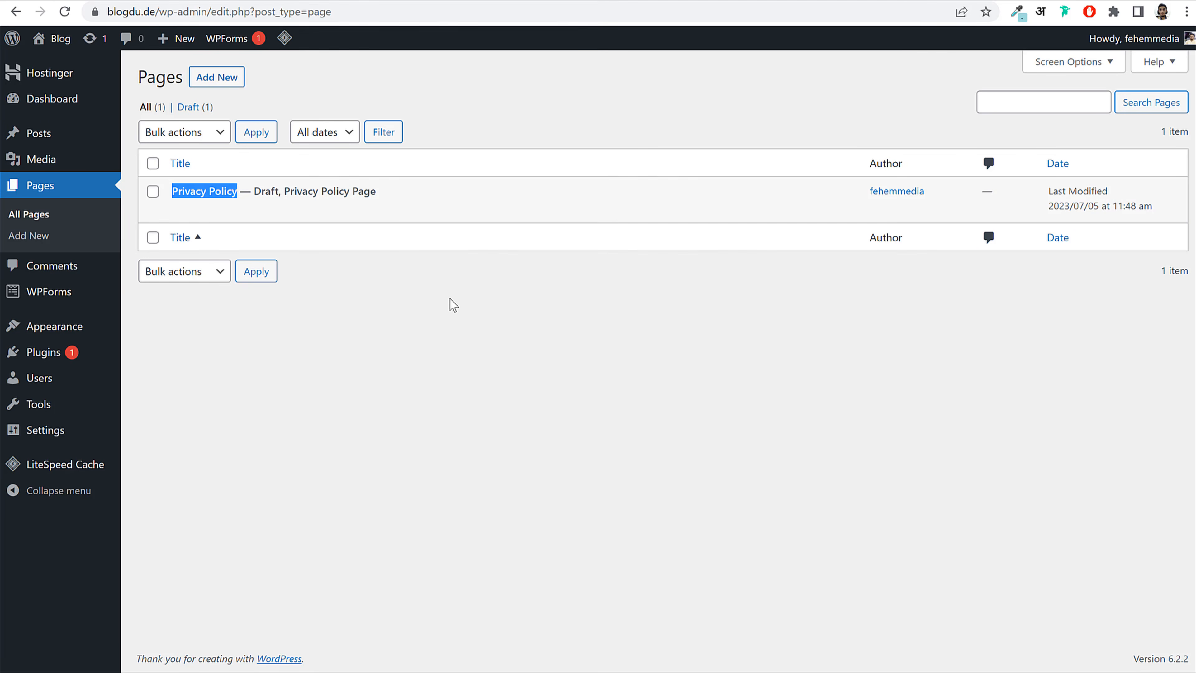
{"action": "left_click", "coordinate": [449, 302]}
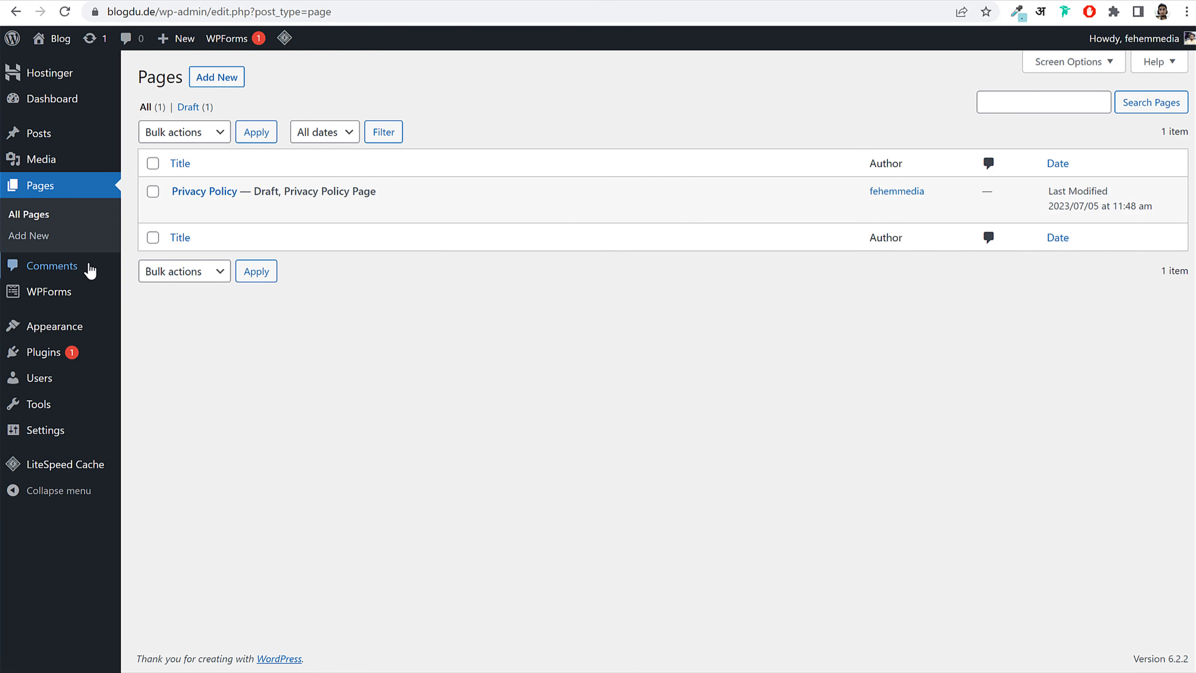
{"action": "left_click", "coordinate": [77, 266]}
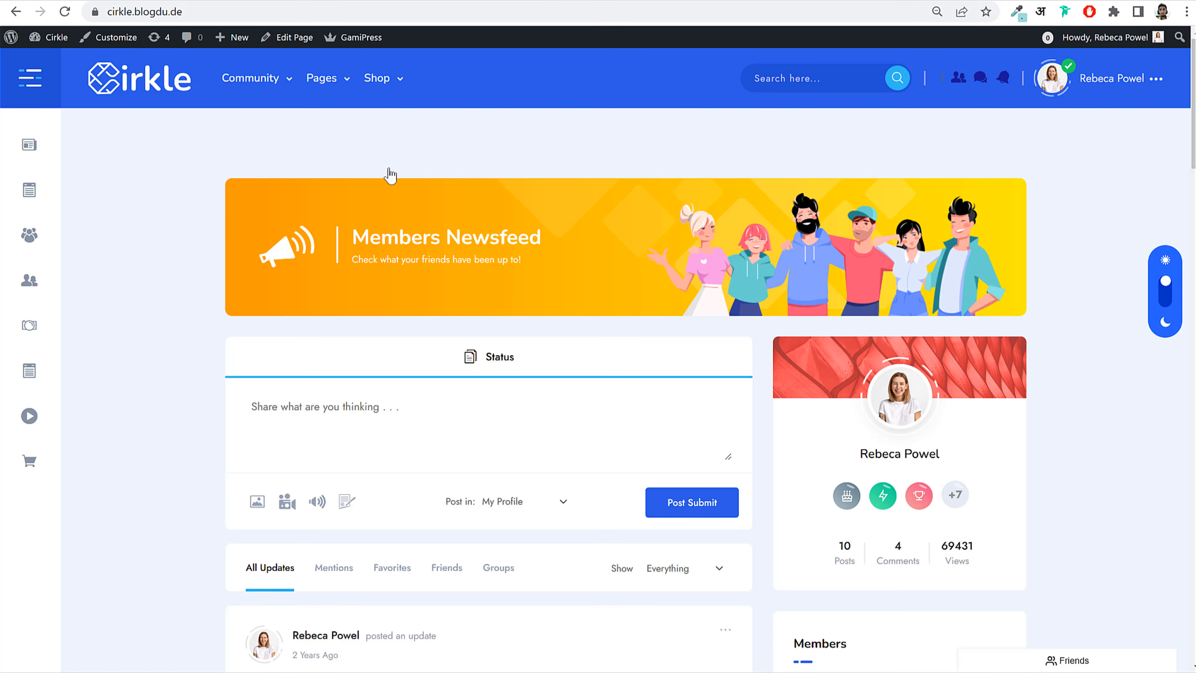
{"action": "scroll", "coordinate": [507, 360], "scroll_direction": "down", "scroll_amount": 8}
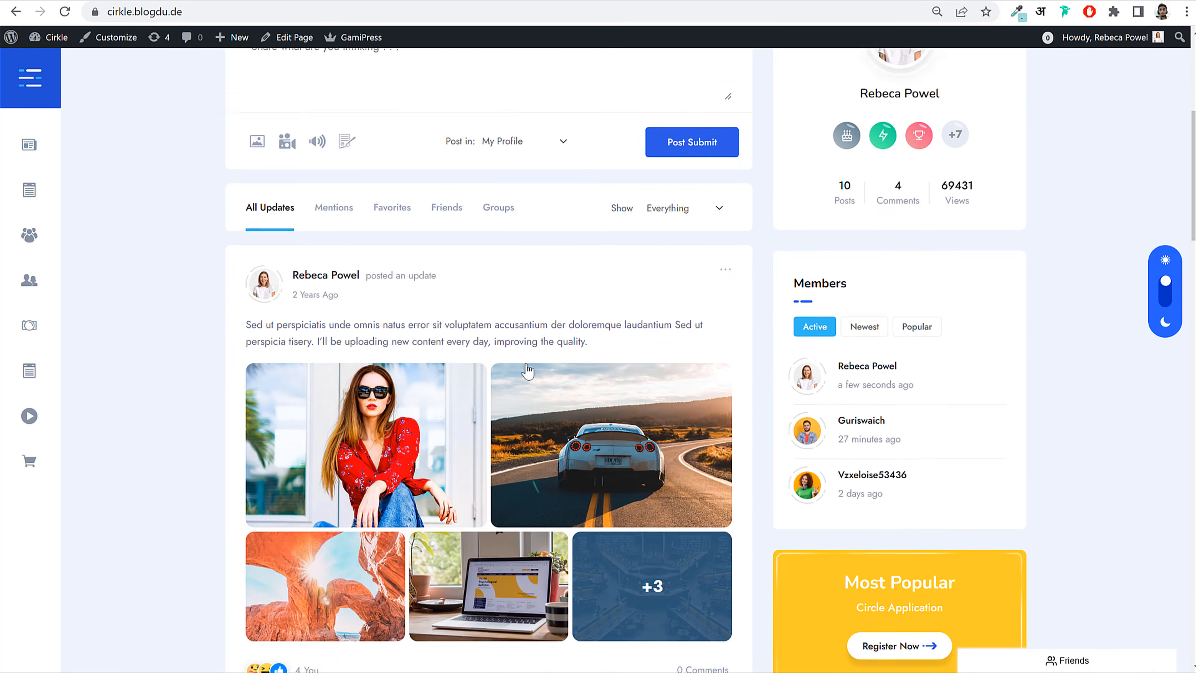
{"action": "scroll", "coordinate": [529, 219], "scroll_direction": "up", "scroll_amount": 8}
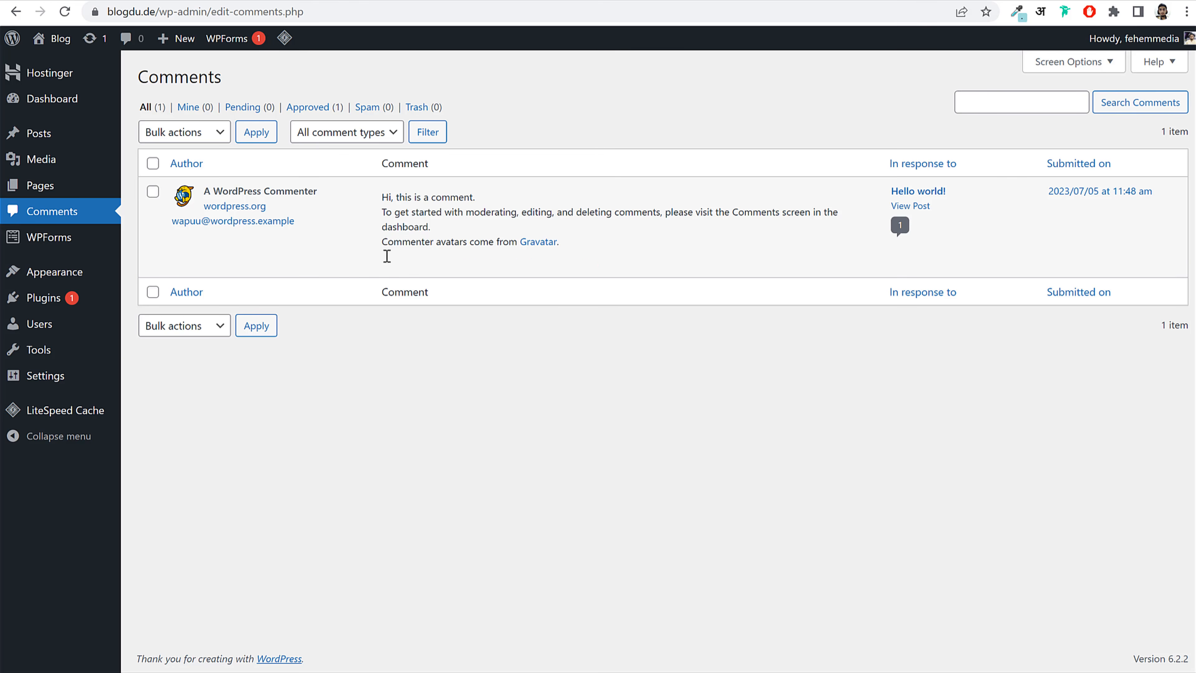
{"action": "mouse_move", "coordinate": [69, 272]}
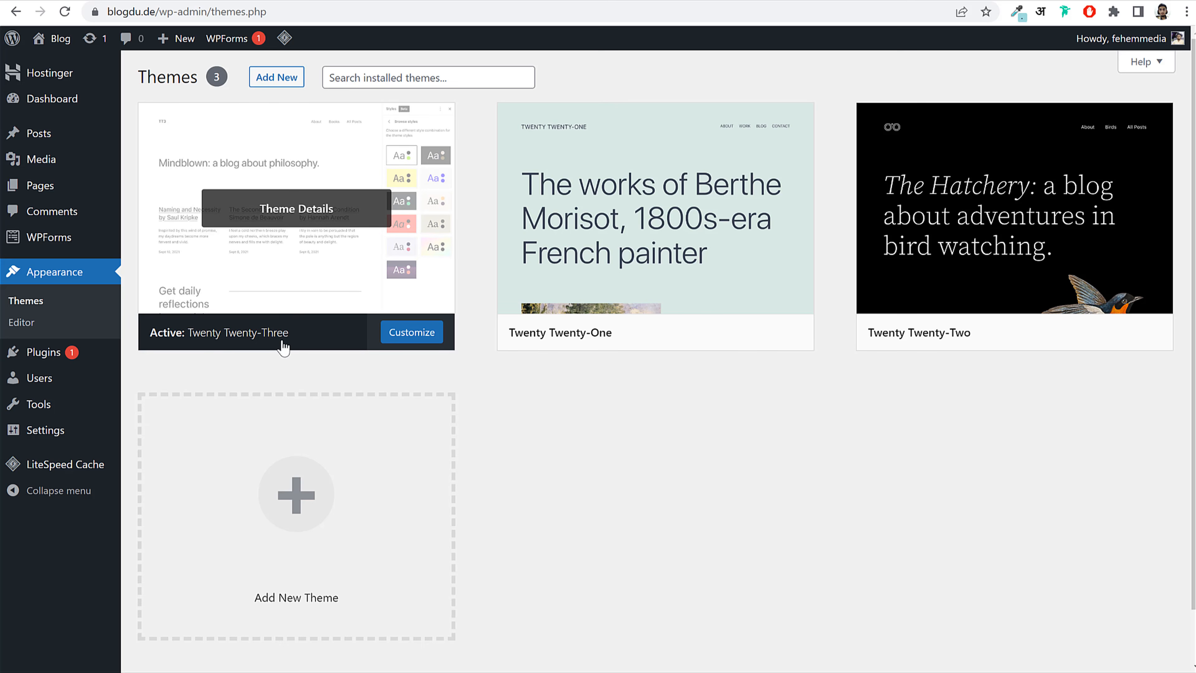
Step: Open the live site in a new tab, activate Twenty Twenty-Two, and reload to see its bird header
{"action": "right_click", "coordinate": [53, 41]}
{"action": "left_click", "coordinate": [64, 51]}
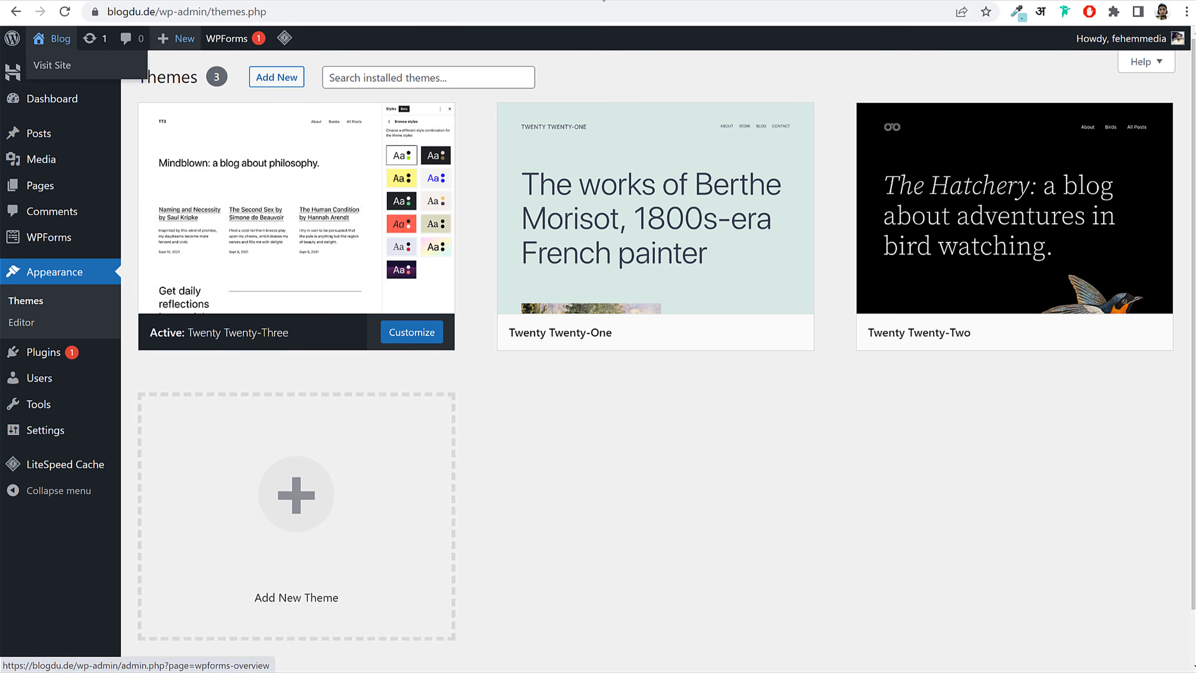
{"action": "left_click", "coordinate": [245, 1]}
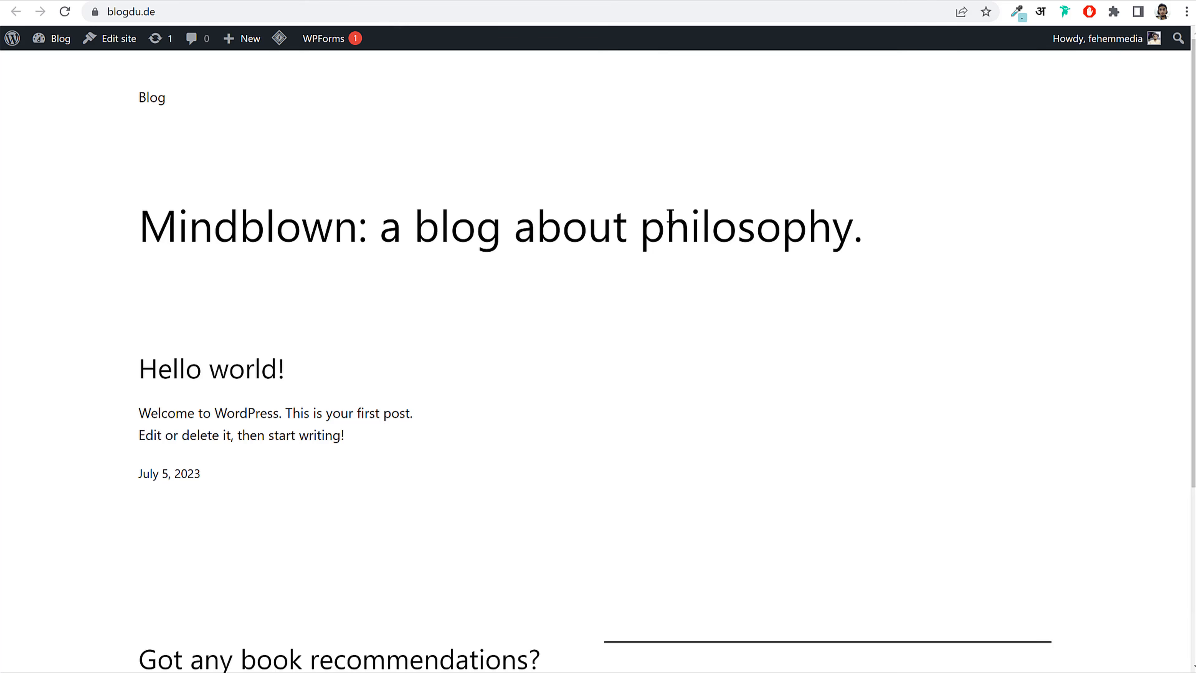
{"action": "scroll", "coordinate": [746, 317], "scroll_direction": "down", "scroll_amount": 5}
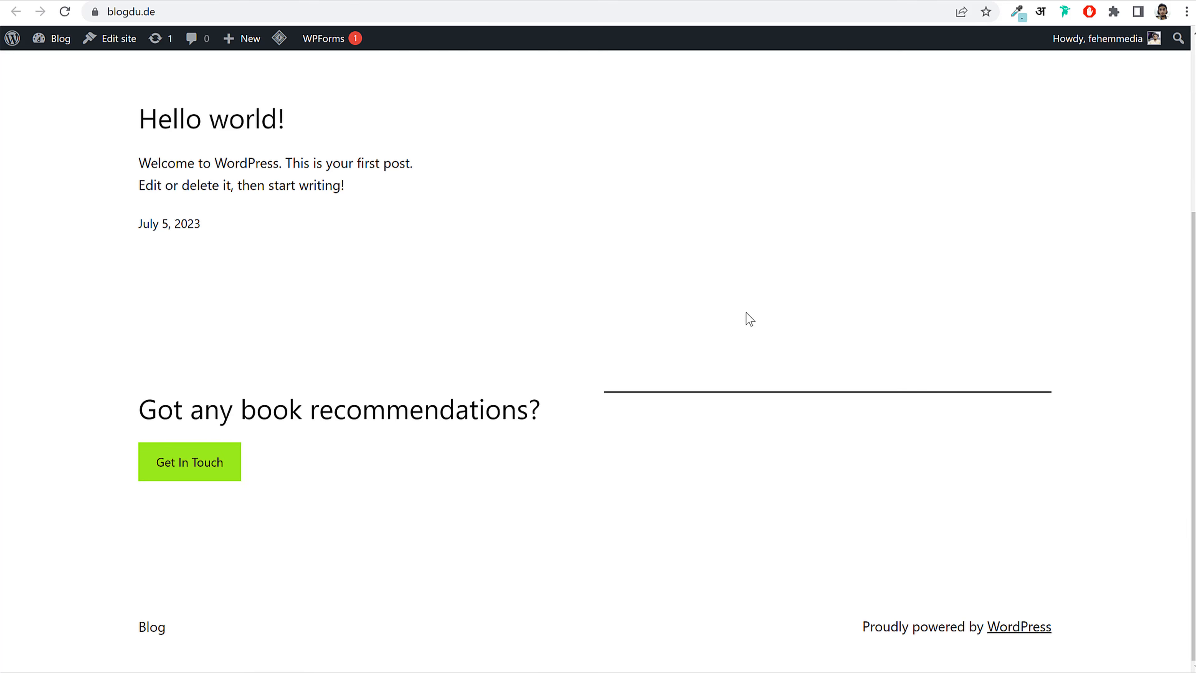
{"action": "scroll", "coordinate": [750, 320], "scroll_direction": "up", "scroll_amount": 5}
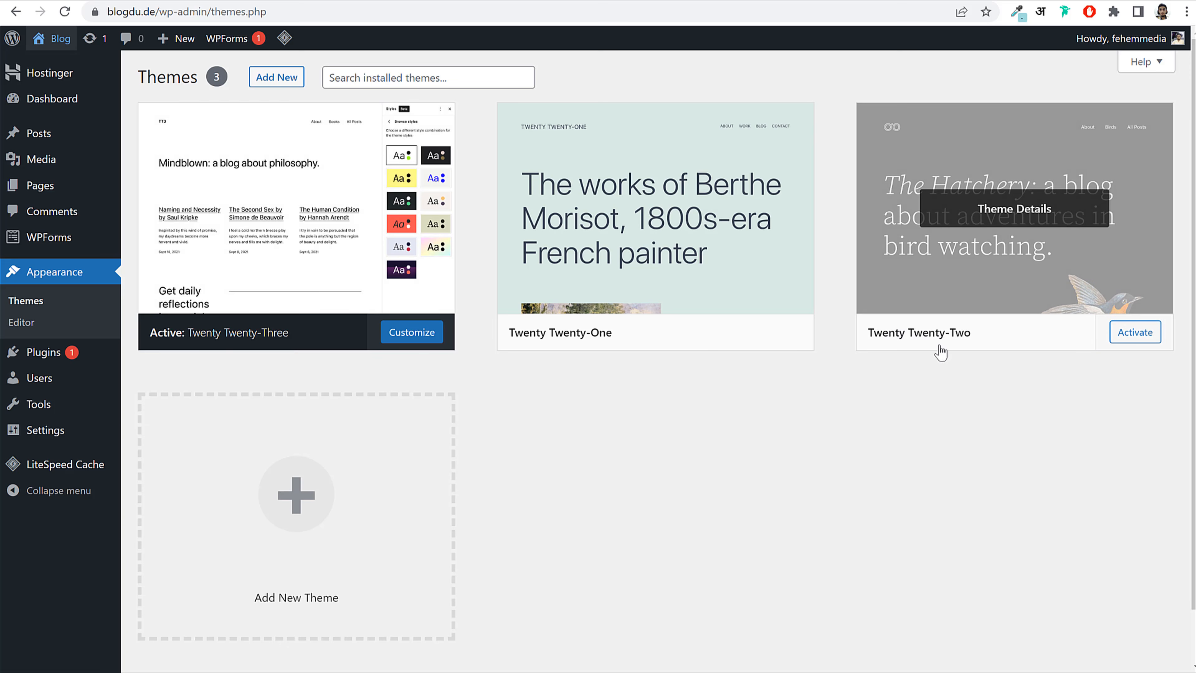
{"action": "left_click", "coordinate": [1142, 336]}
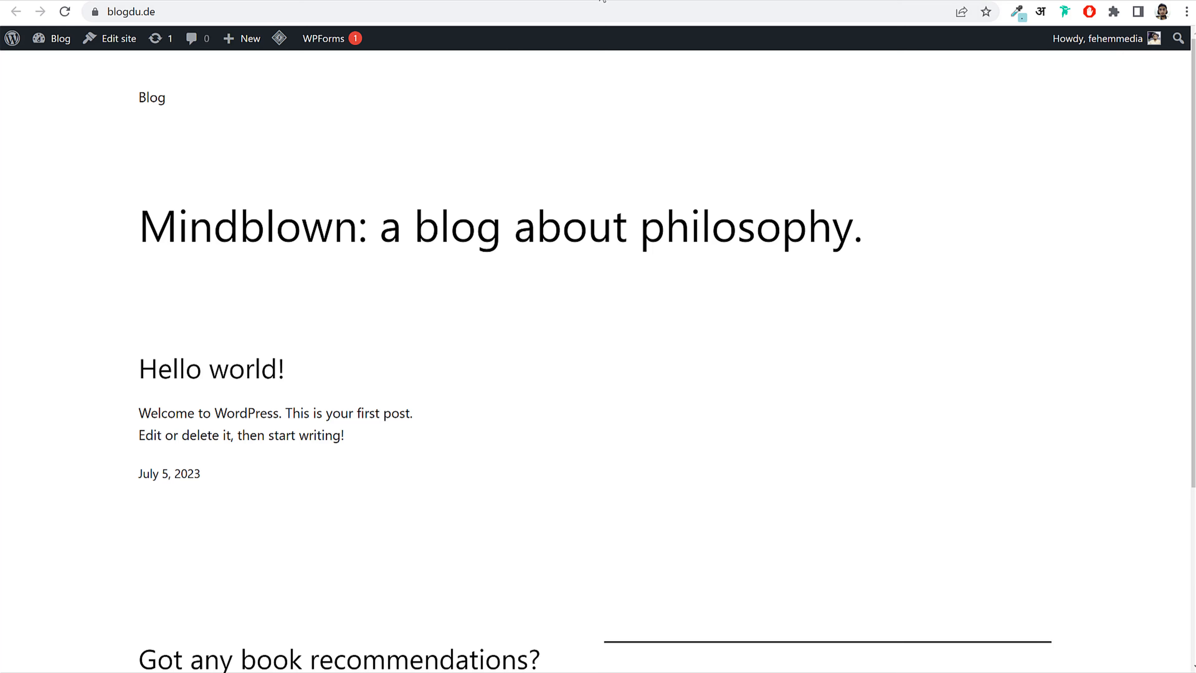
{"action": "left_click", "coordinate": [64, 12]}
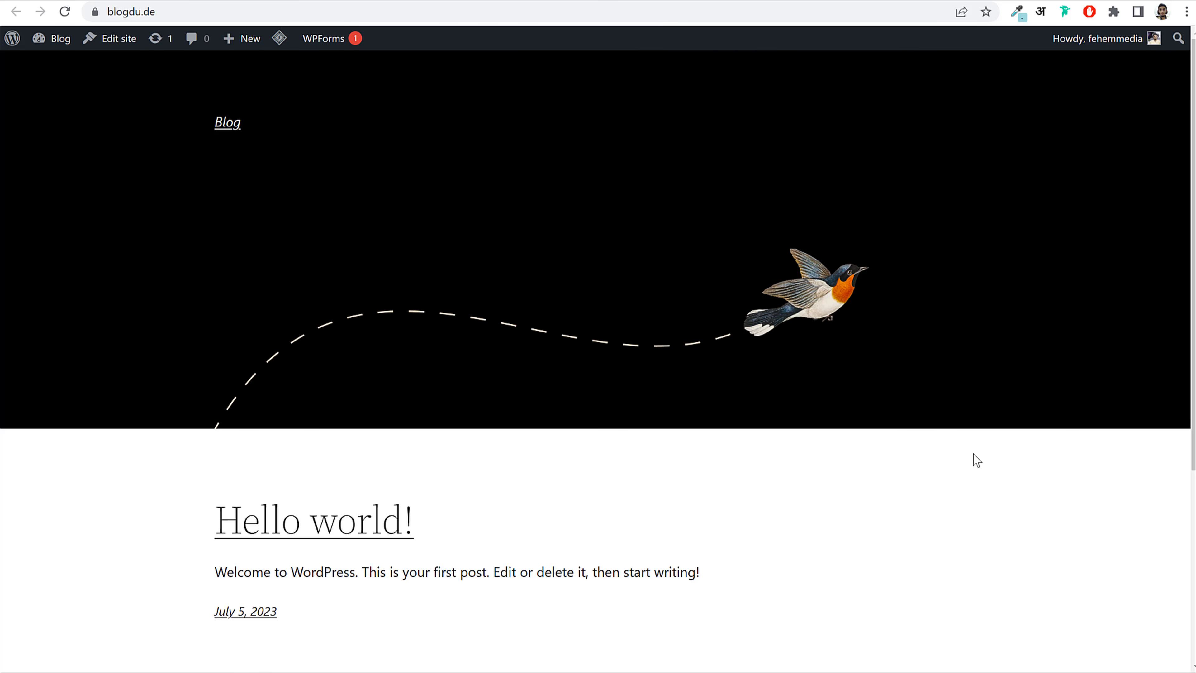
{"action": "scroll", "coordinate": [973, 453], "scroll_direction": "down", "scroll_amount": 5}
{"action": "scroll", "coordinate": [972, 454], "scroll_direction": "up", "scroll_amount": 5}
{"action": "left_click", "coordinate": [475, 1]}
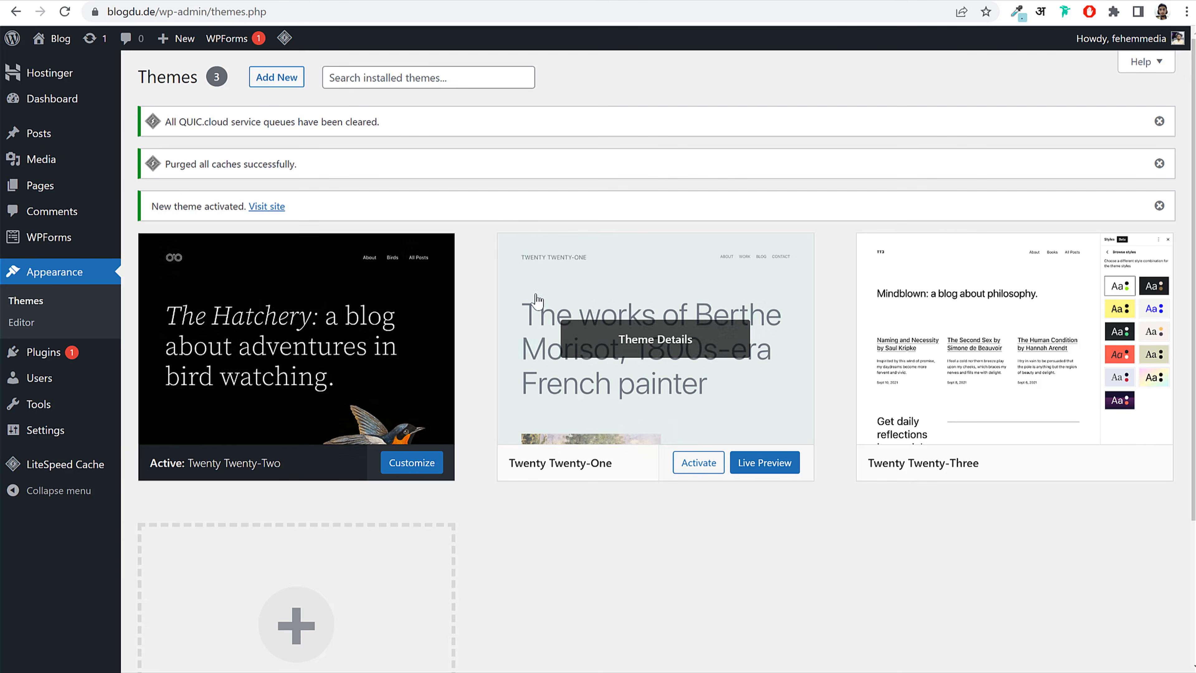
Step: Delete the Twenty Twenty-One theme
{"action": "scroll", "coordinate": [502, 355], "scroll_direction": "down", "scroll_amount": 3}
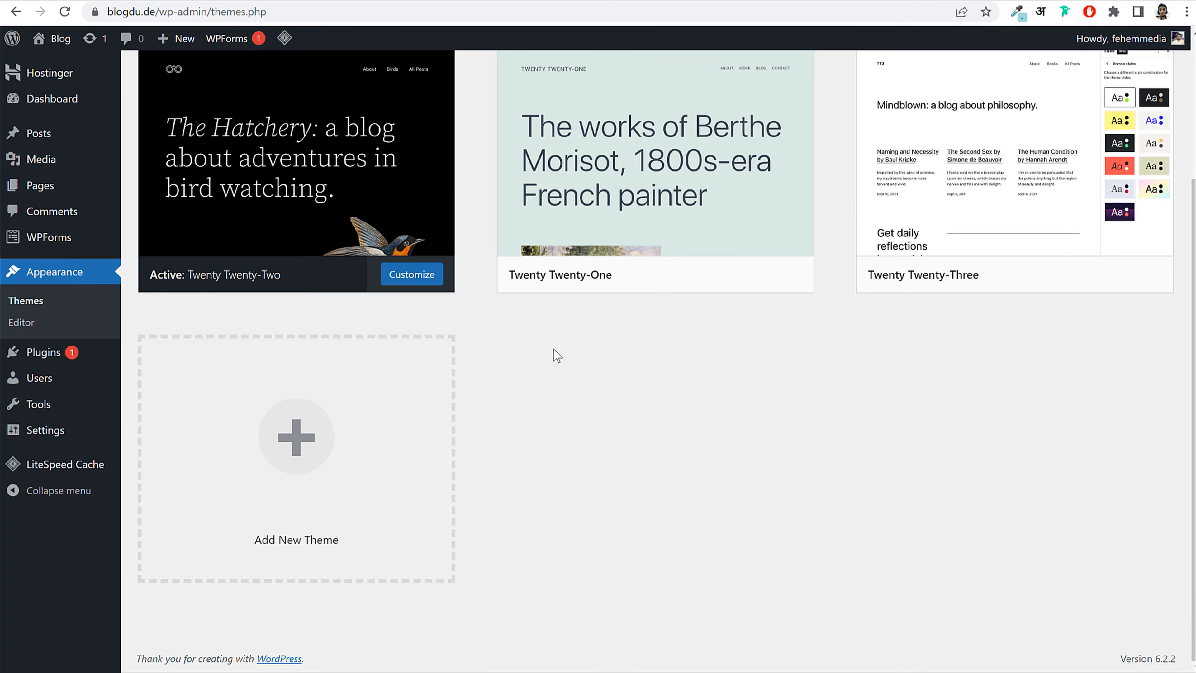
{"action": "scroll", "coordinate": [555, 355], "scroll_direction": "up", "scroll_amount": 1}
{"action": "left_click", "coordinate": [613, 241]}
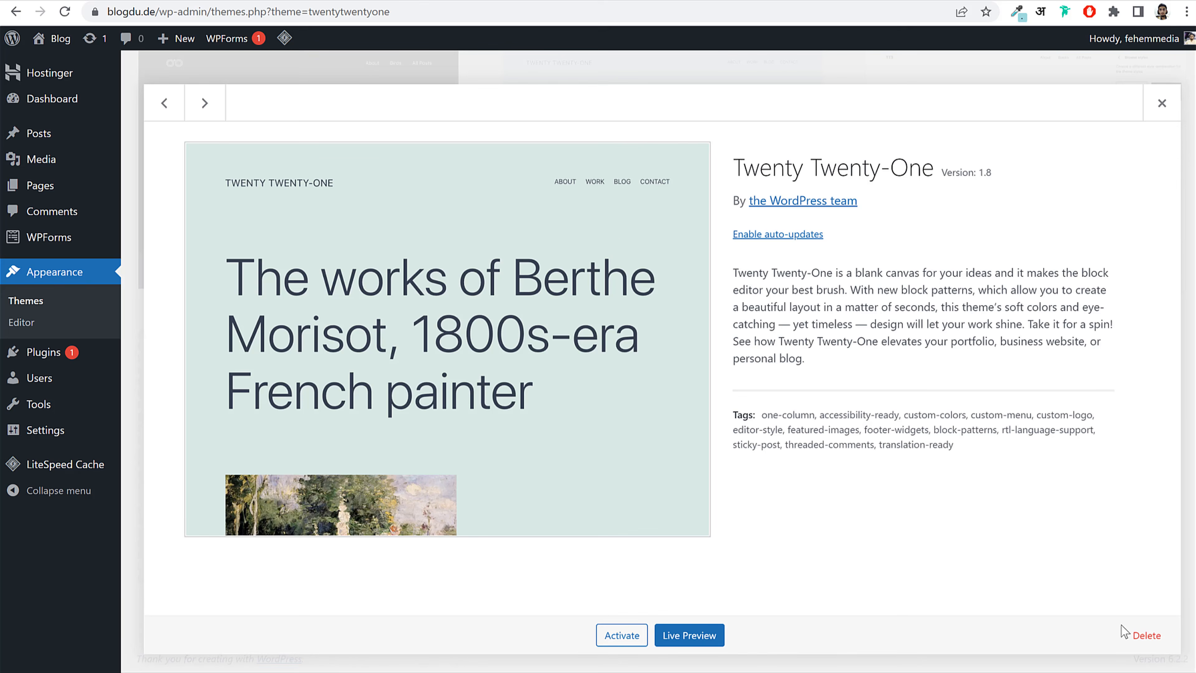
{"action": "left_click", "coordinate": [1147, 636]}
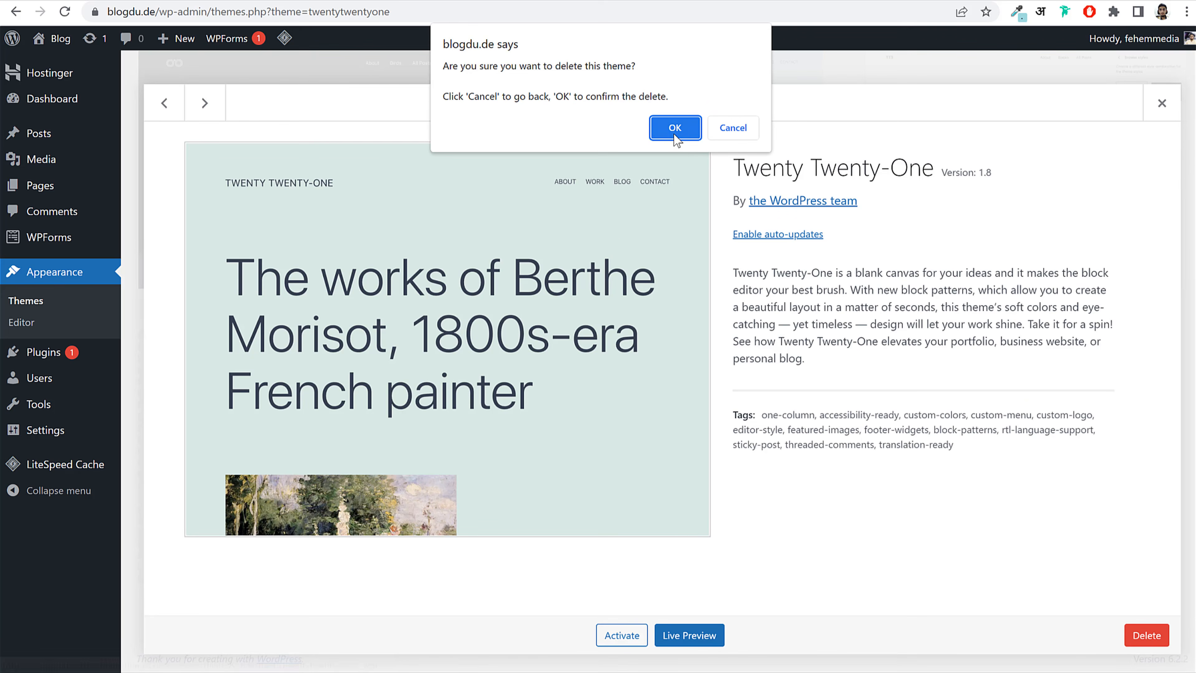
{"action": "left_click", "coordinate": [675, 116]}
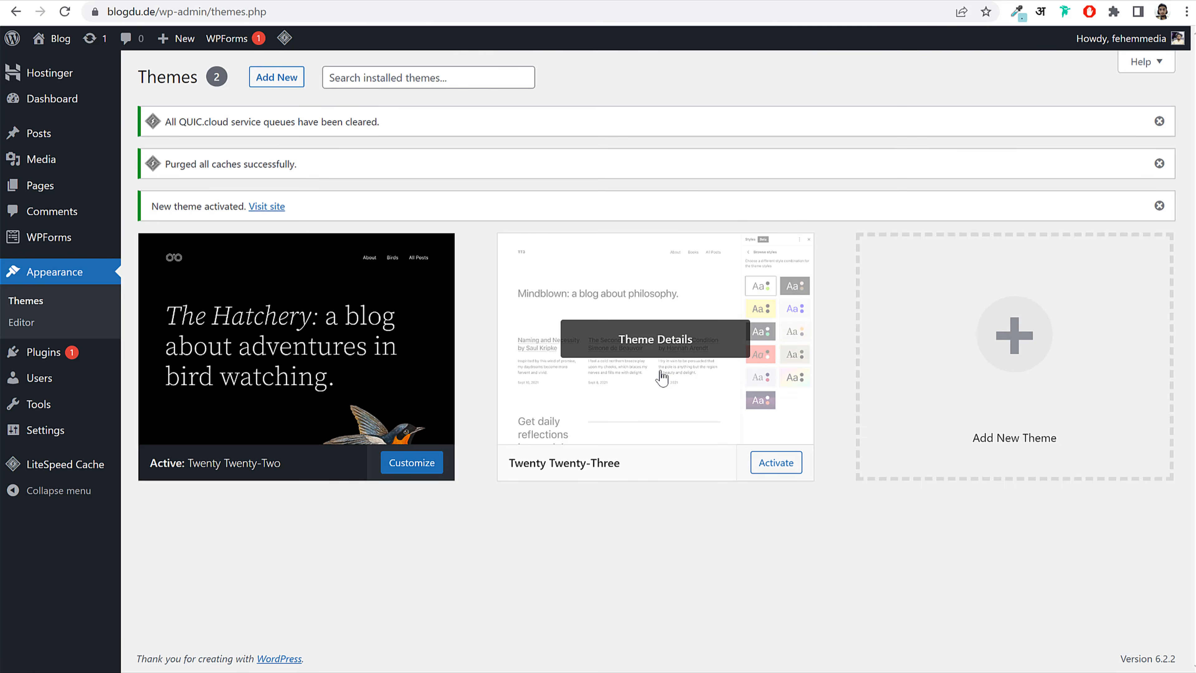
Step: Delete the Twenty Twenty-Three theme, leaving Twenty Twenty-Two active
{"action": "left_click", "coordinate": [659, 377]}
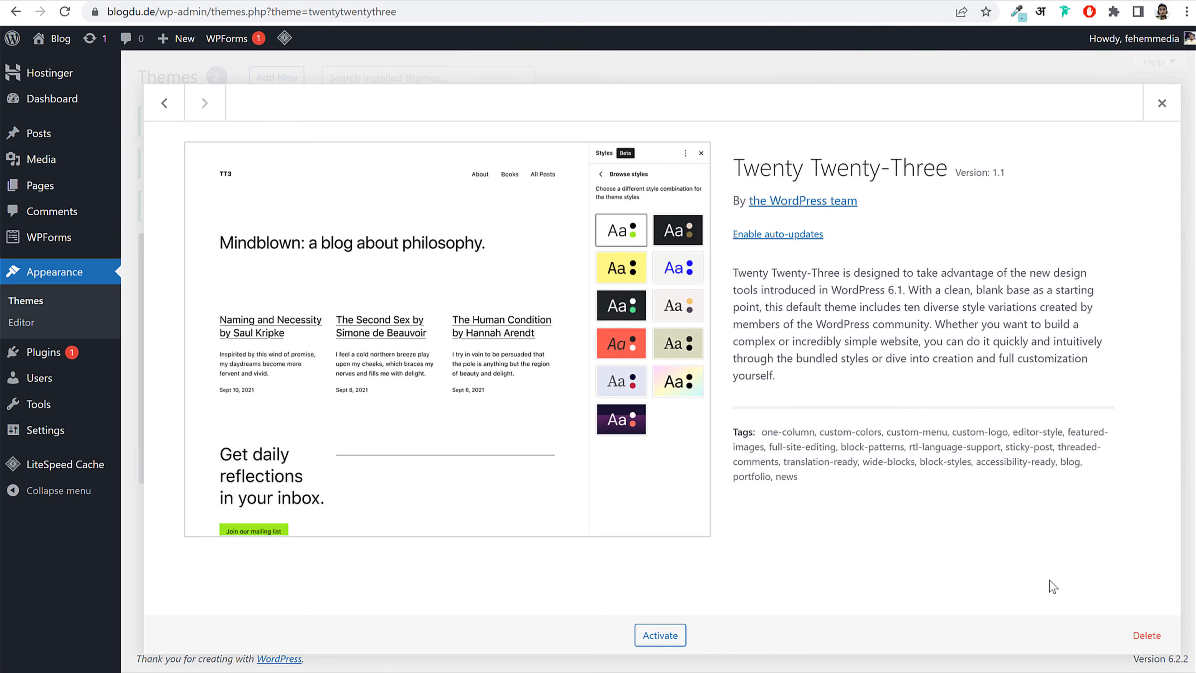
{"action": "left_click", "coordinate": [1147, 635]}
{"action": "left_click", "coordinate": [675, 127]}
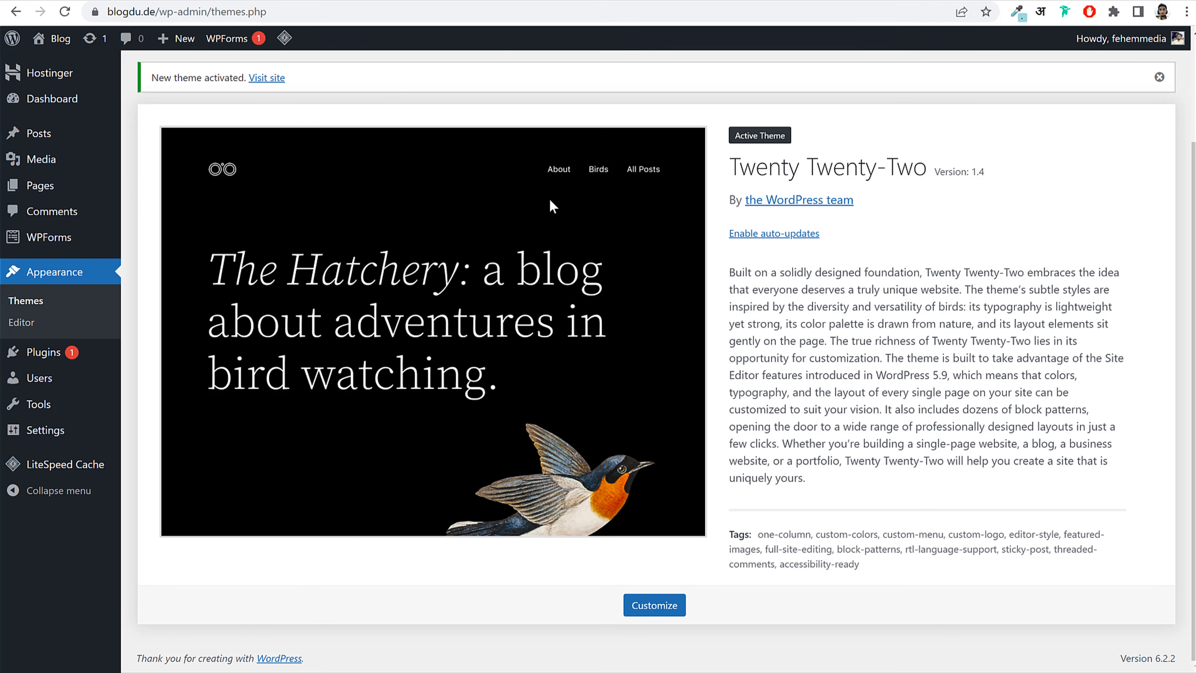
{"action": "scroll", "coordinate": [749, 349], "scroll_direction": "up", "scroll_amount": 2}
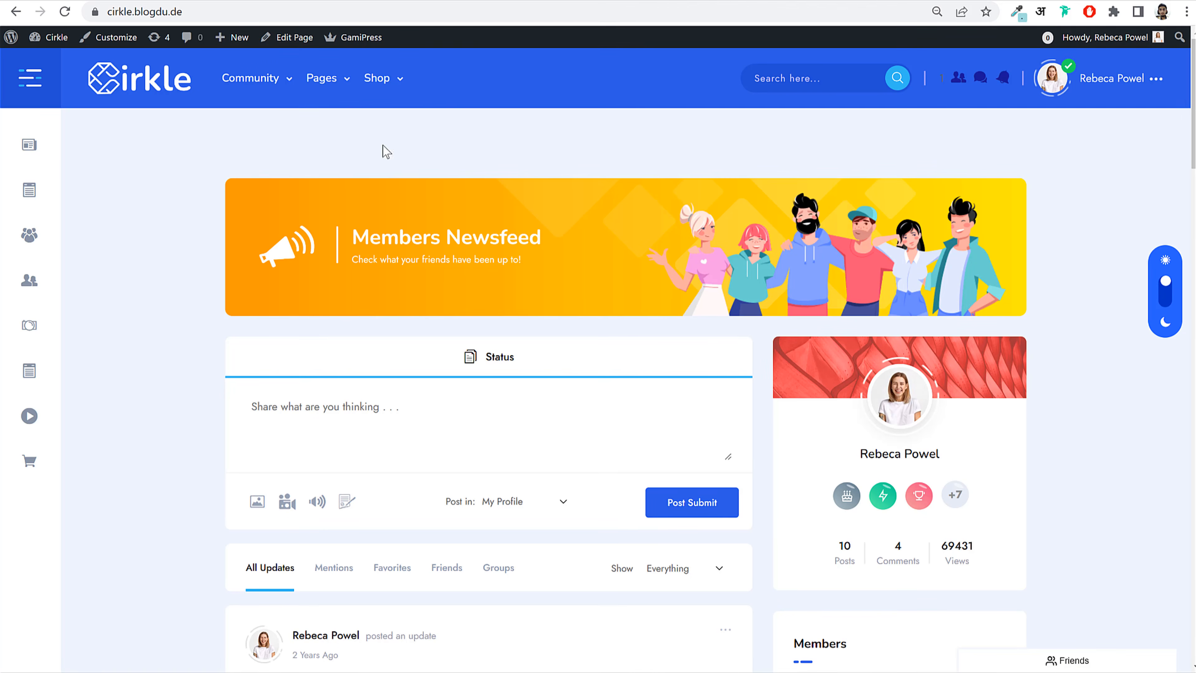
{"action": "scroll", "coordinate": [608, 326], "scroll_direction": "down", "scroll_amount": 6}
{"action": "scroll", "coordinate": [610, 325], "scroll_direction": "up", "scroll_amount": 6}
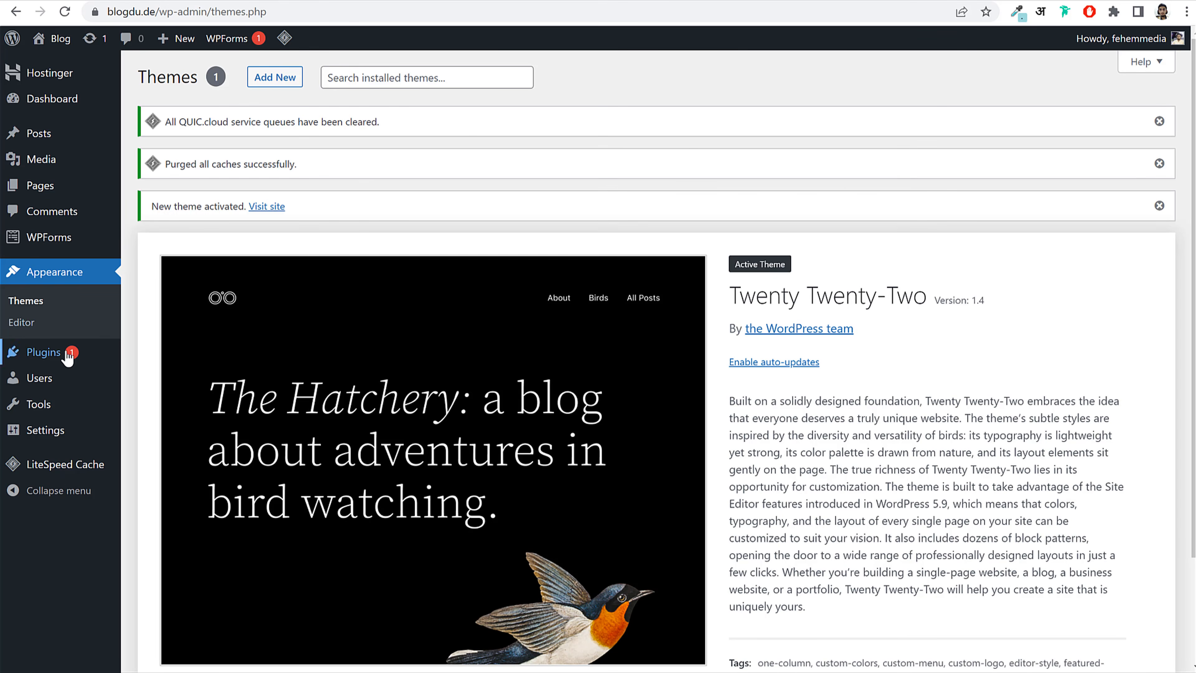
{"action": "left_click", "coordinate": [66, 357]}
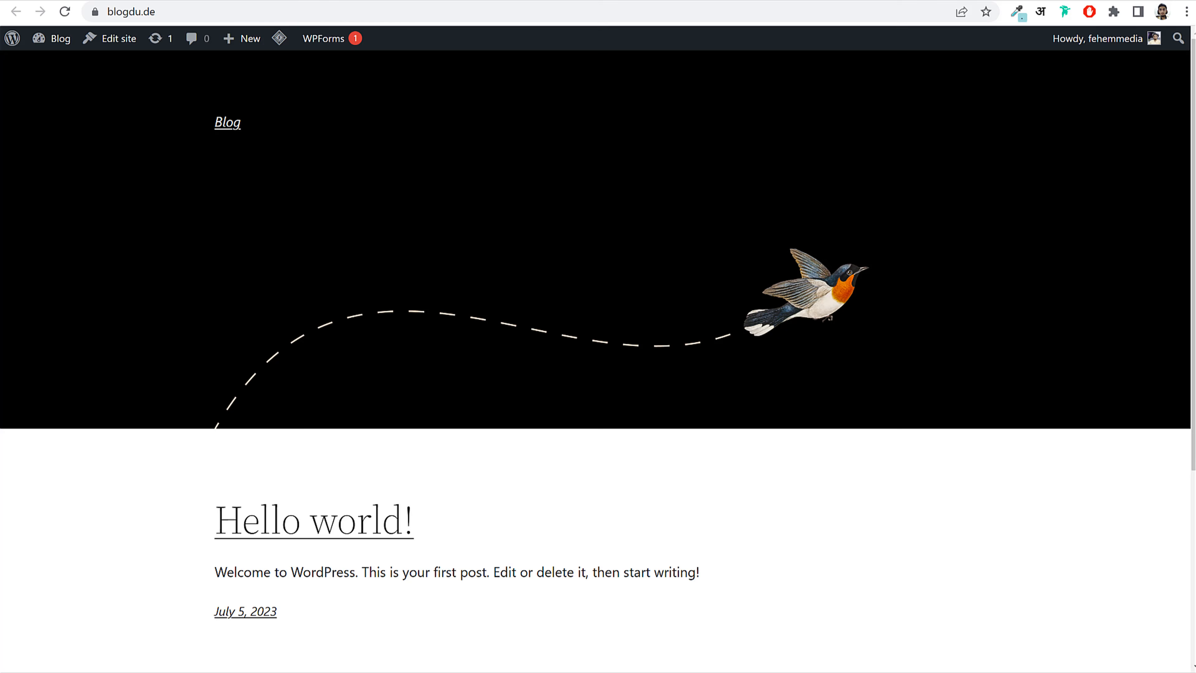
Step: Review the six installed plugins: Hostinger, LiteSpeed Cache and WPForms Lite active, three inactive
{"action": "left_click", "coordinate": [438, 1]}
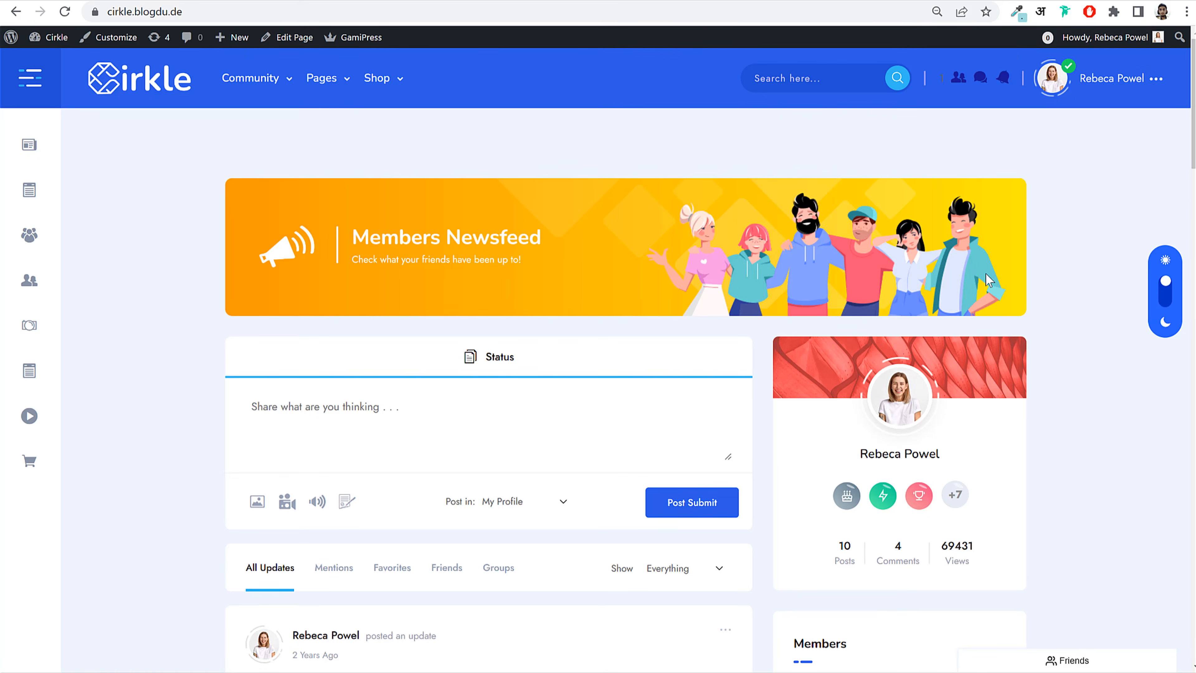
{"action": "scroll", "coordinate": [660, 289], "scroll_direction": "down", "scroll_amount": 3}
{"action": "scroll", "coordinate": [522, 311], "scroll_direction": "down", "scroll_amount": 7}
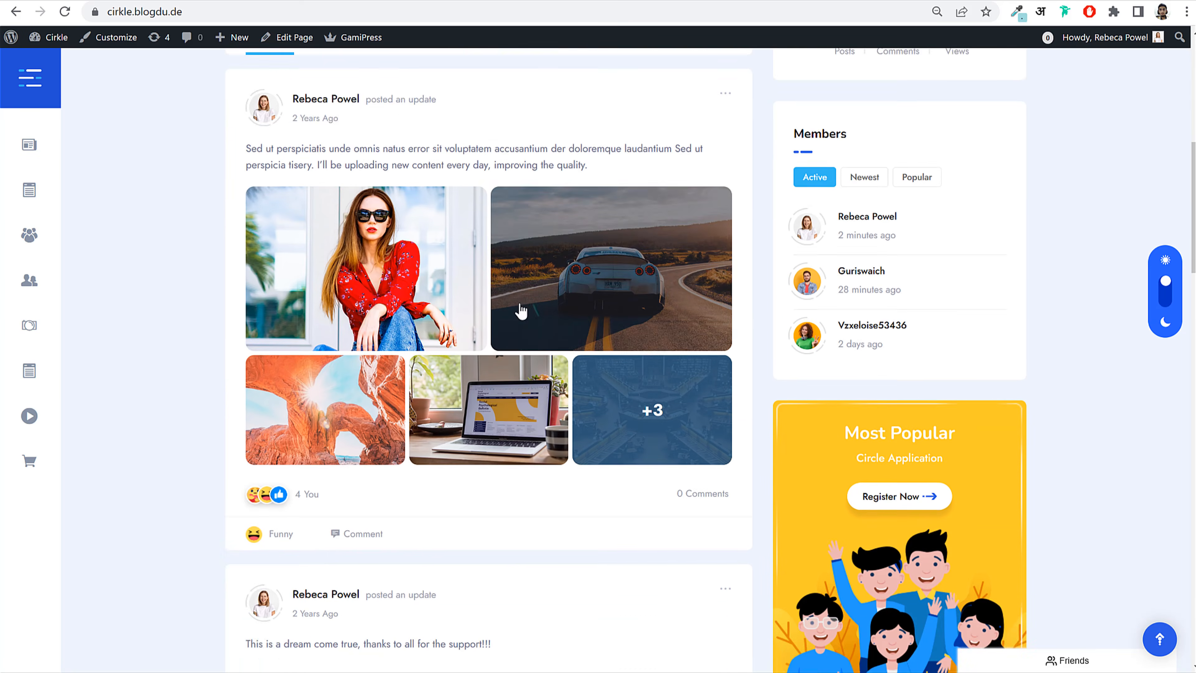
{"action": "scroll", "coordinate": [521, 310], "scroll_direction": "down", "scroll_amount": 2}
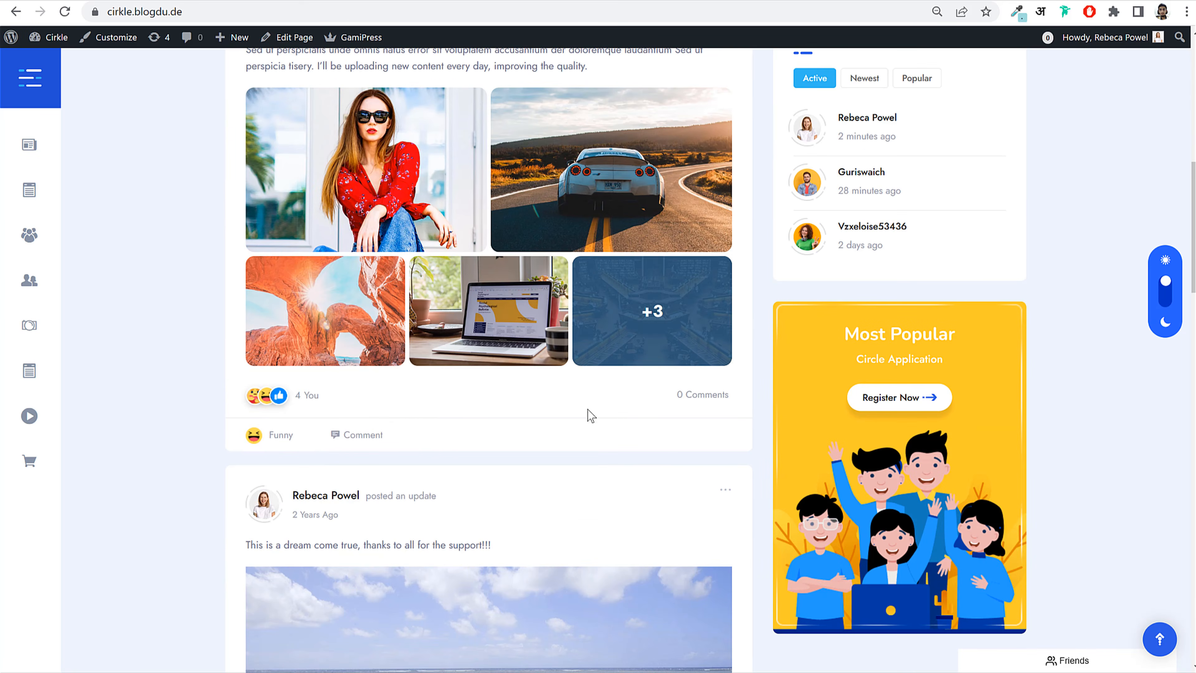
{"action": "scroll", "coordinate": [627, 405], "scroll_direction": "up", "scroll_amount": 10}
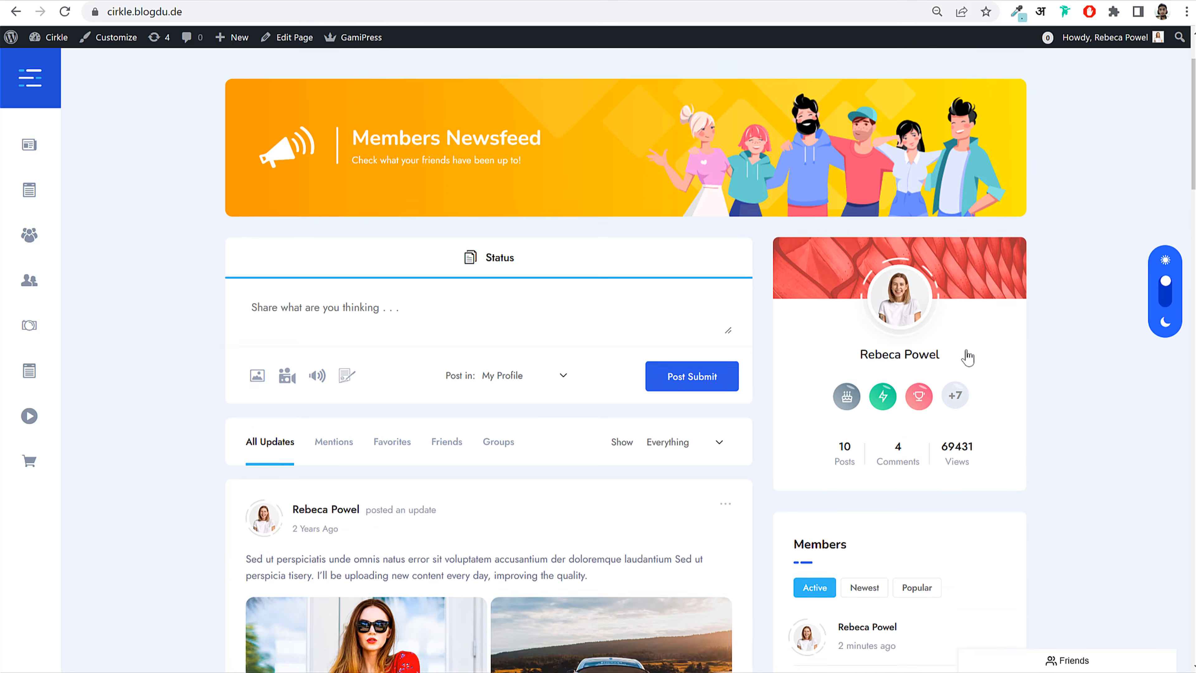
{"action": "scroll", "coordinate": [988, 349], "scroll_direction": "up", "scroll_amount": 1}
{"action": "scroll", "coordinate": [1031, 333], "scroll_direction": "up", "scroll_amount": 2}
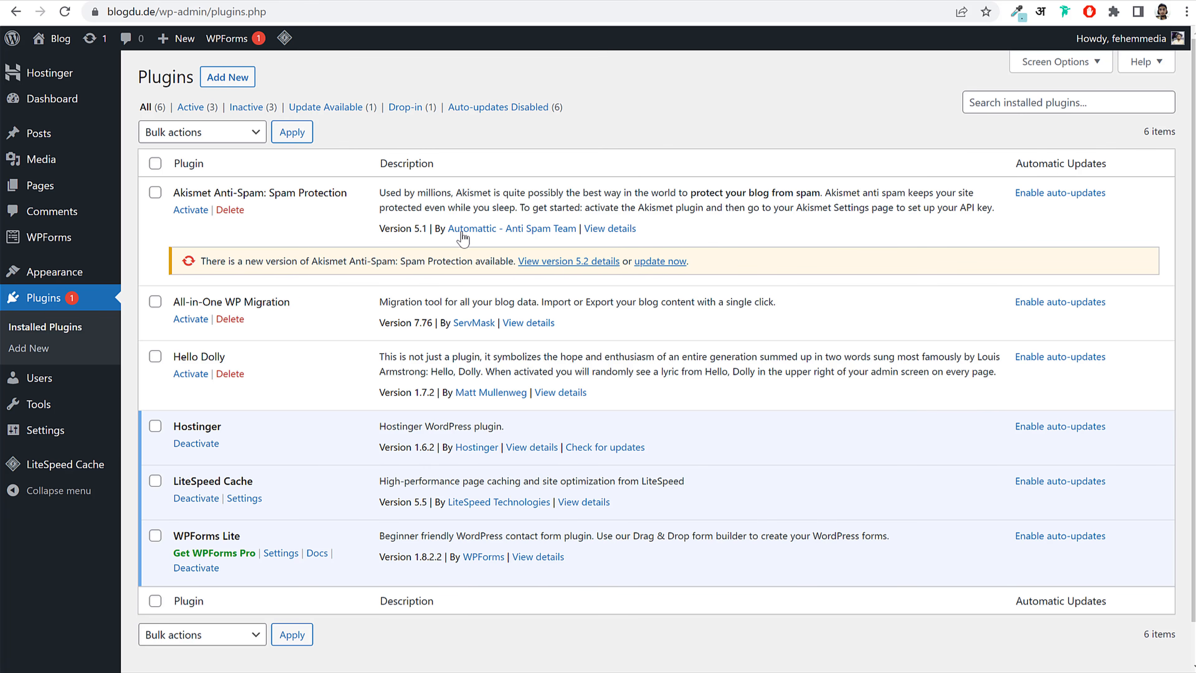
Step: Deactivate the Hostinger, LiteSpeed Cache and WPForms Lite plugins
{"action": "left_click", "coordinate": [208, 444]}
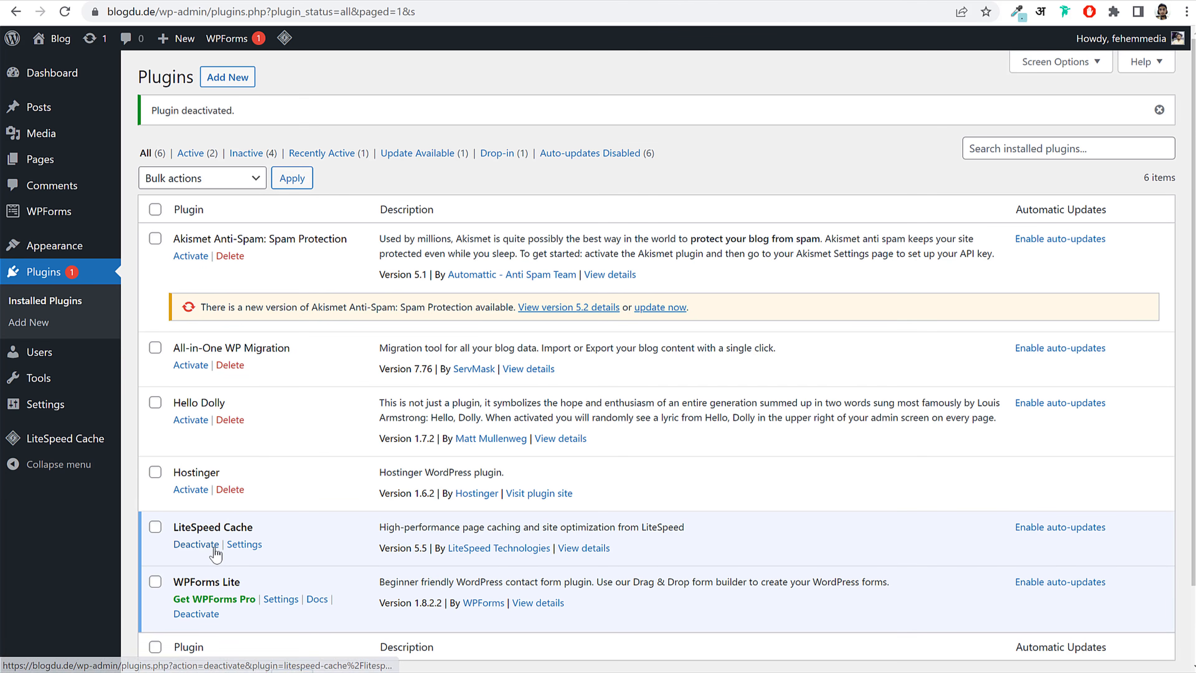
{"action": "left_click", "coordinate": [196, 543]}
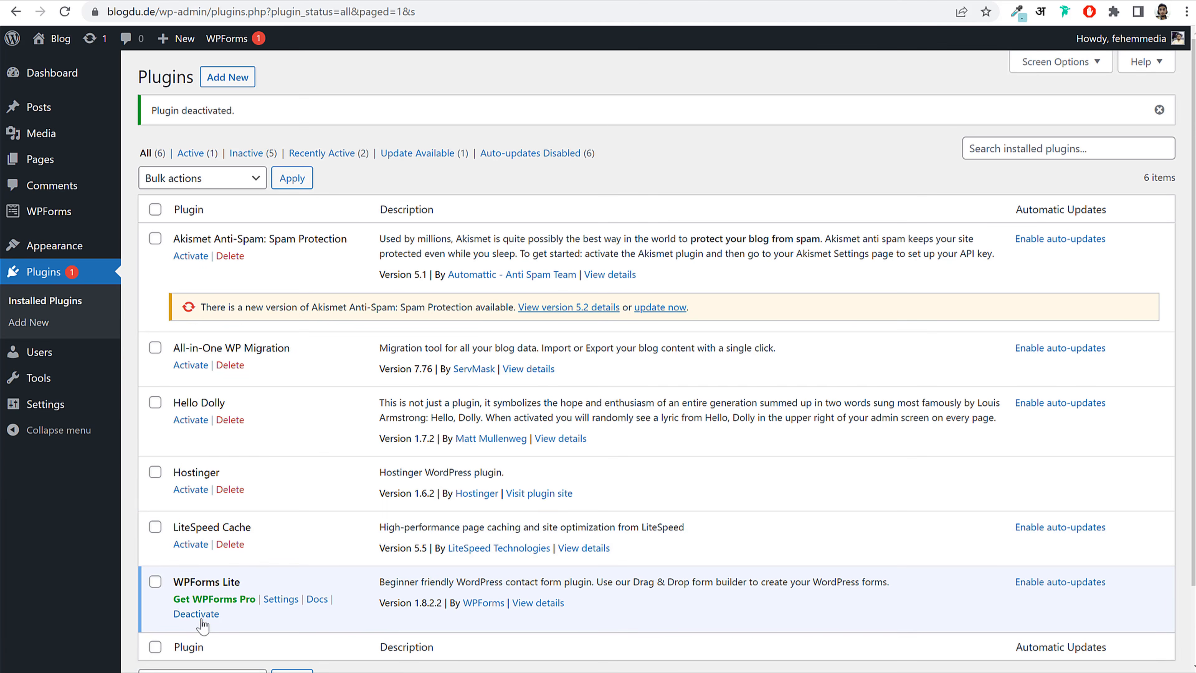
{"action": "left_click", "coordinate": [196, 613]}
Step: Bulk-delete every plugin except LiteSpeed Cache
{"action": "scroll", "coordinate": [611, 379], "scroll_direction": "down", "scroll_amount": 2}
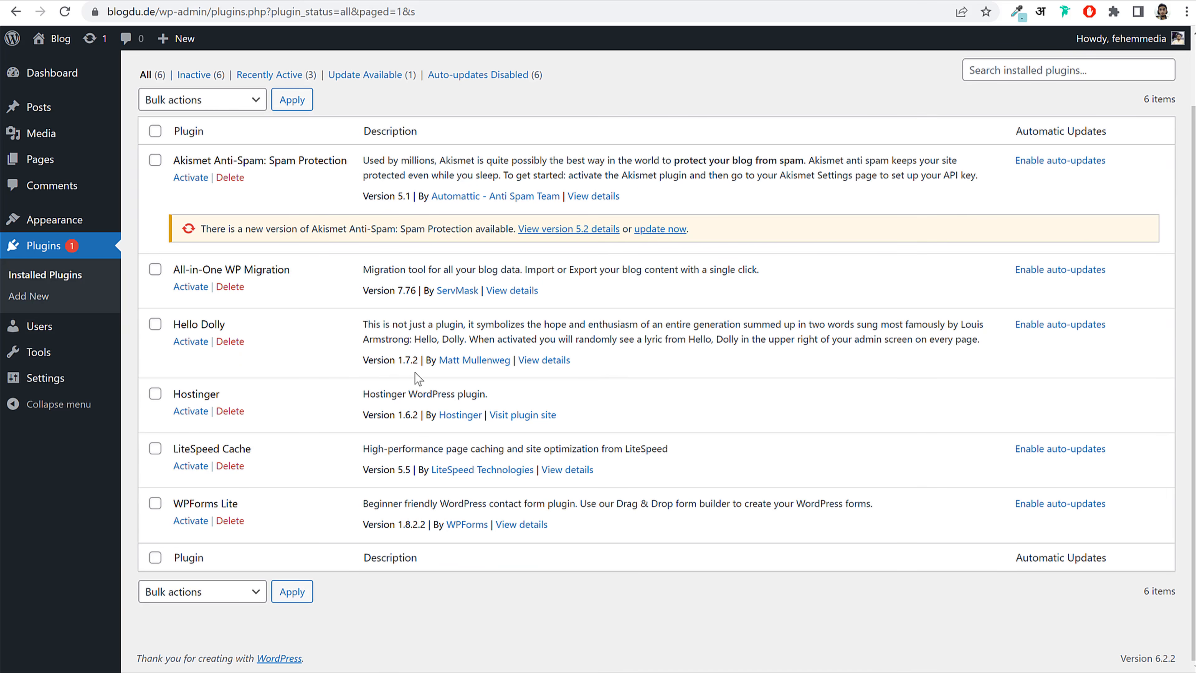
{"action": "left_click", "coordinate": [156, 132]}
{"action": "left_click", "coordinate": [184, 100]}
{"action": "left_click", "coordinate": [187, 176]}
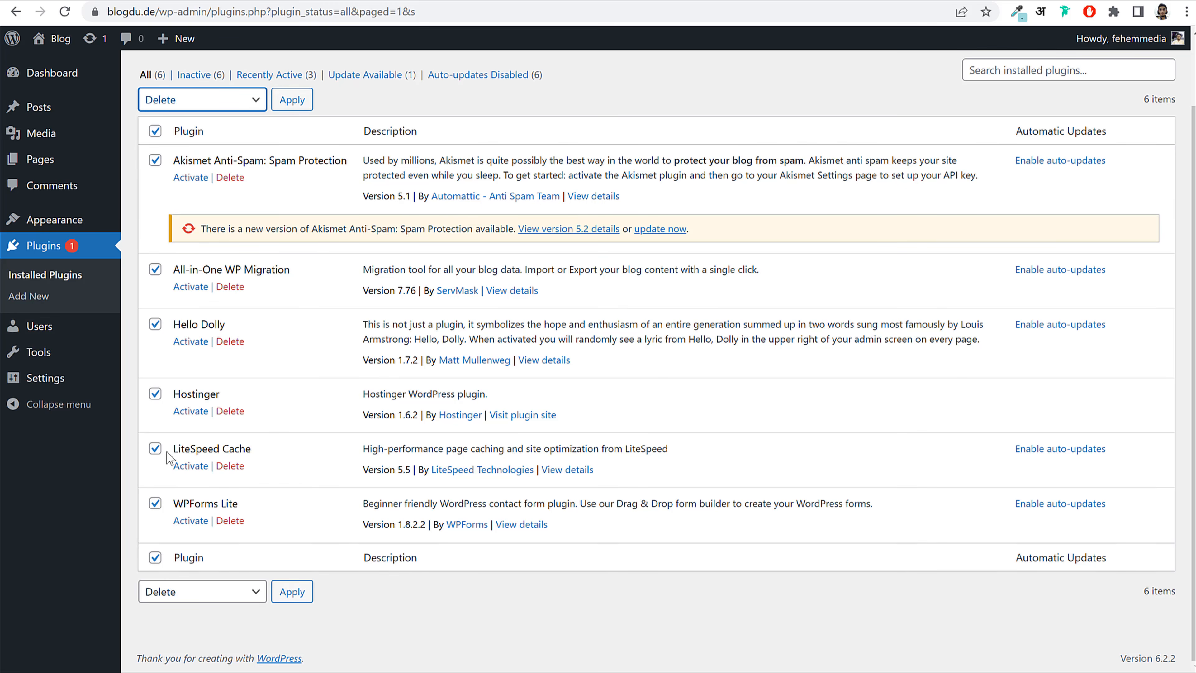
{"action": "left_click", "coordinate": [155, 448]}
{"action": "left_click_drag", "start_coordinate": [254, 449], "coordinate": [178, 451]}
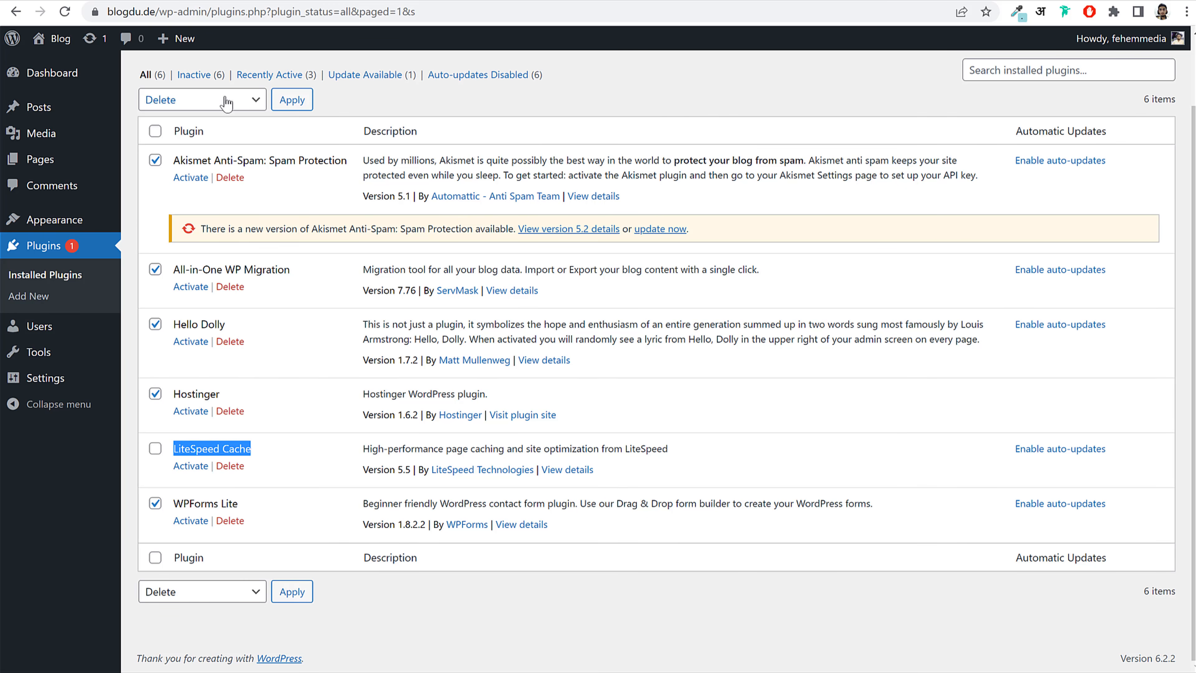
{"action": "left_click", "coordinate": [291, 99]}
{"action": "left_click", "coordinate": [669, 113]}
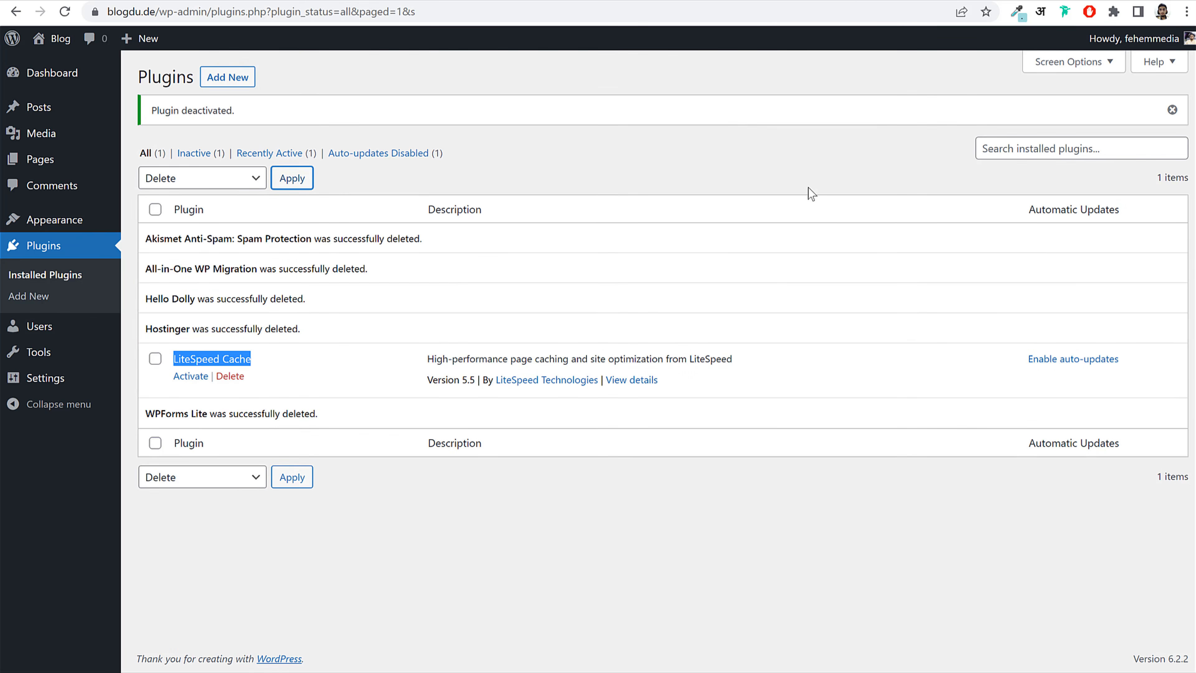
{"action": "left_click", "coordinate": [762, 178]}
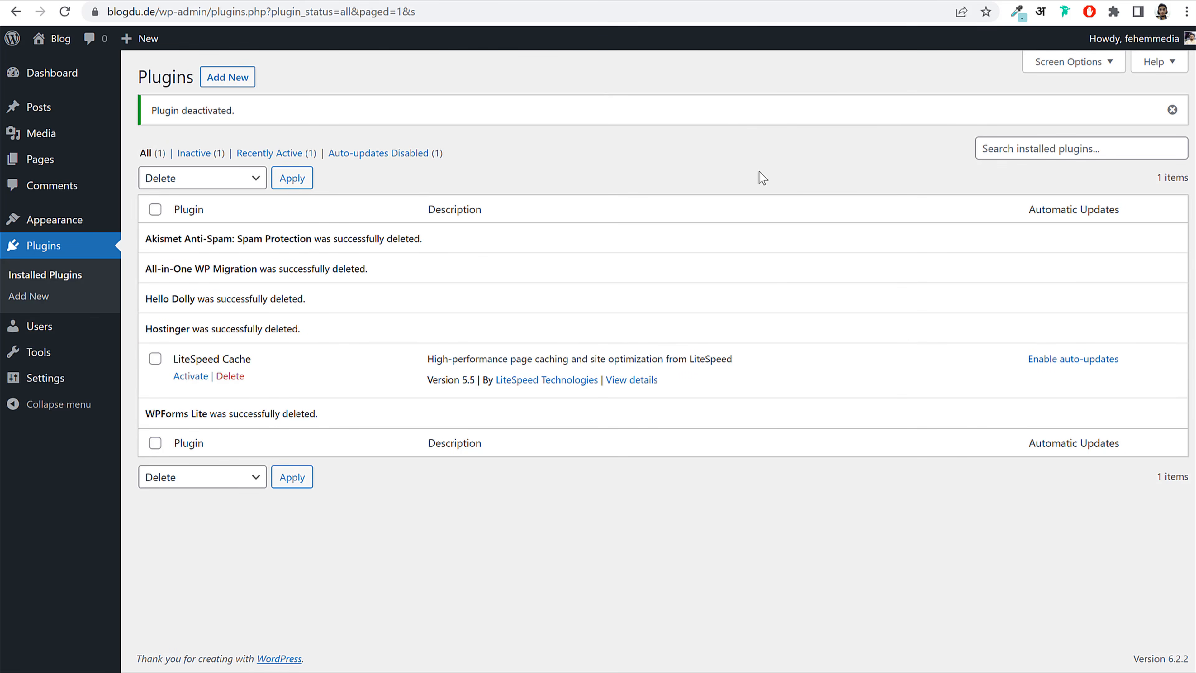
Step: In General Settings, change the Site Title from Blog to BloggDude
{"action": "left_click", "coordinate": [63, 384]}
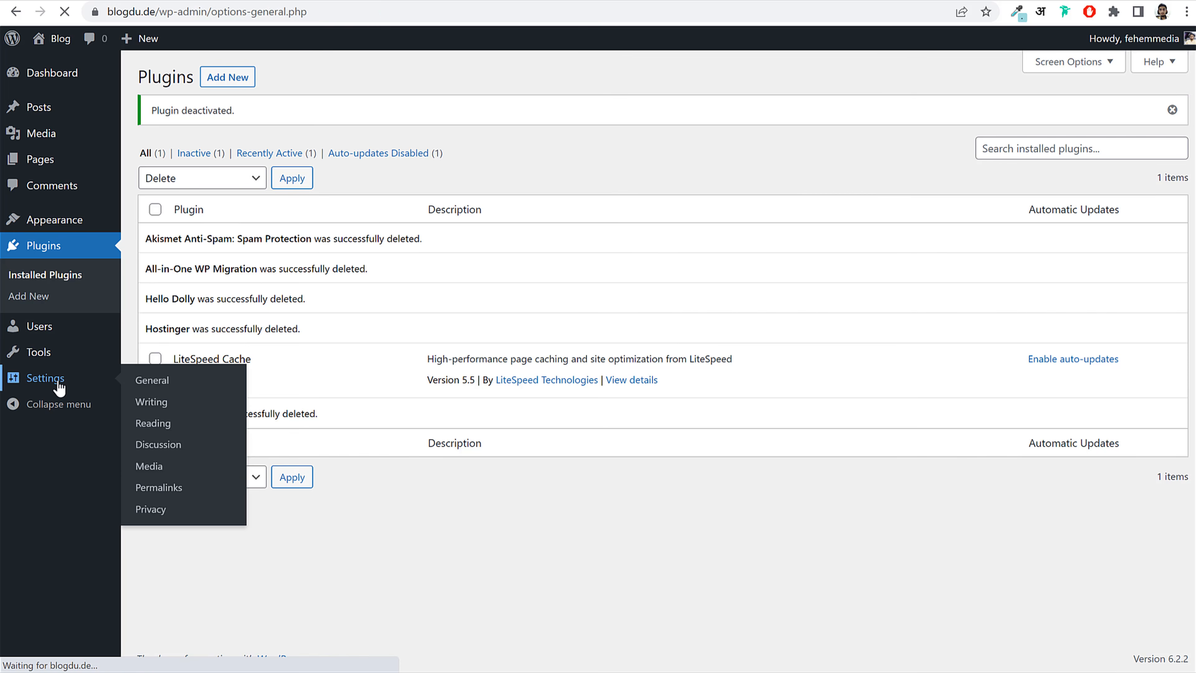
{"action": "left_click_drag", "start_coordinate": [139, 120], "coordinate": [180, 125]}
{"action": "left_click", "coordinate": [345, 121]}
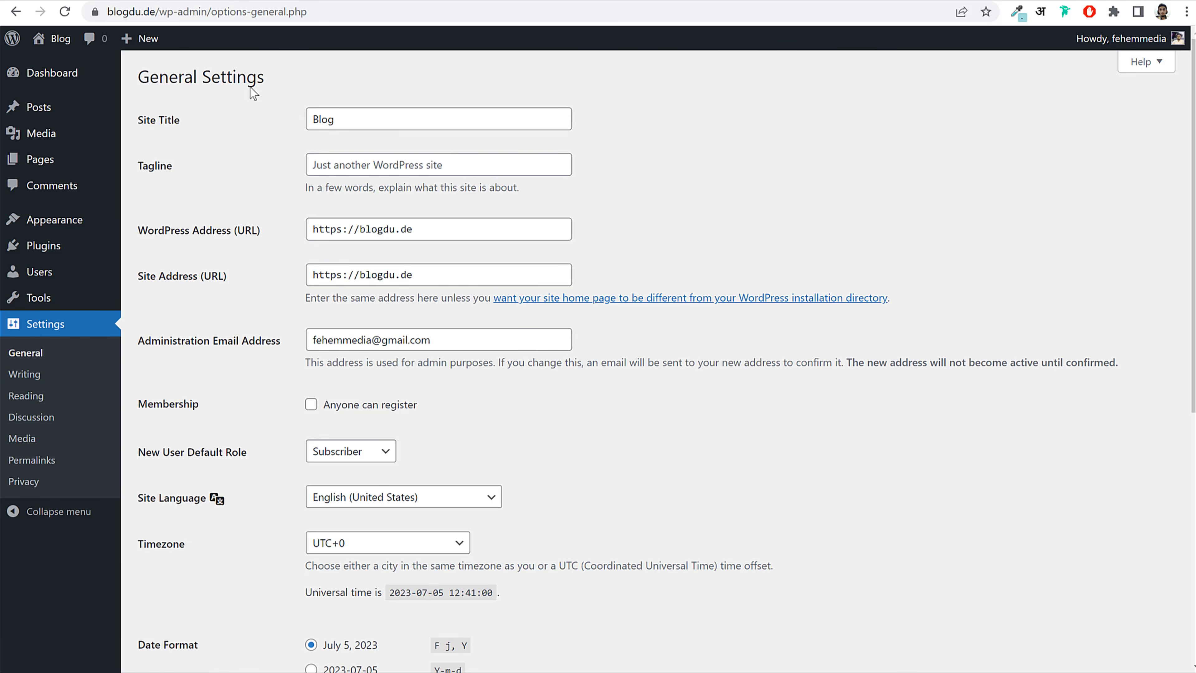
{"action": "double_click", "coordinate": [378, 114]}
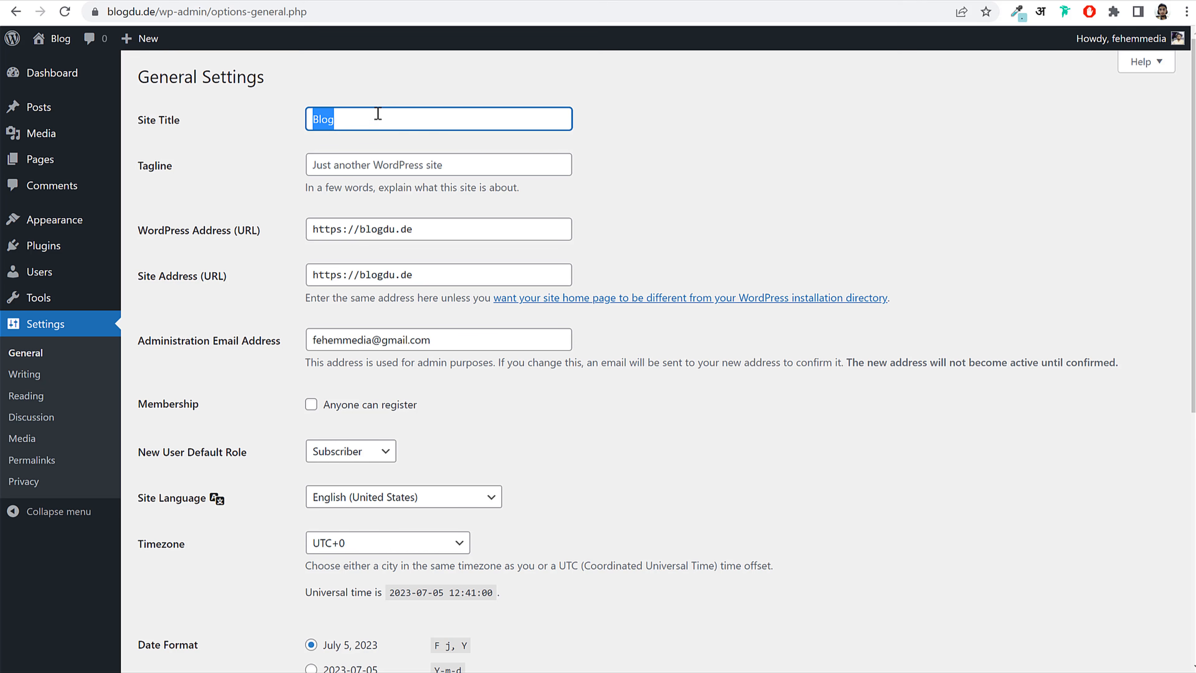
{"action": "type", "text": "BloggSD"}
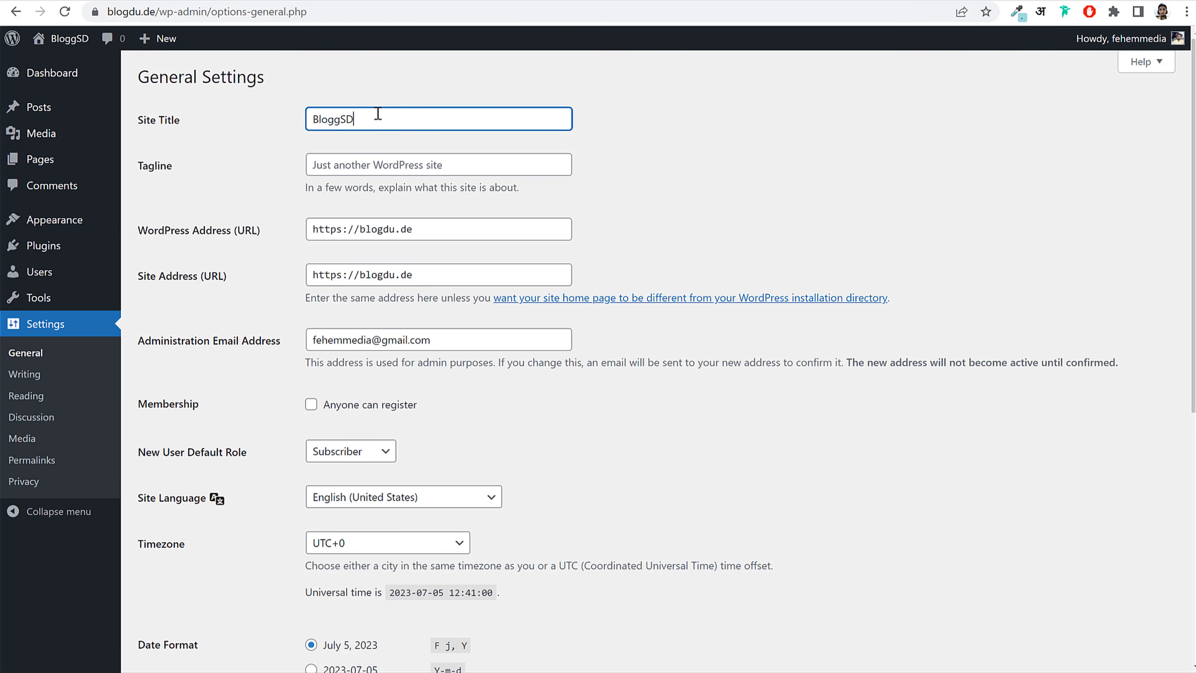
{"action": "key", "text": "BackSpace"}
{"action": "key", "text": "BackSpace"}
{"action": "type", "text": "Dude"}
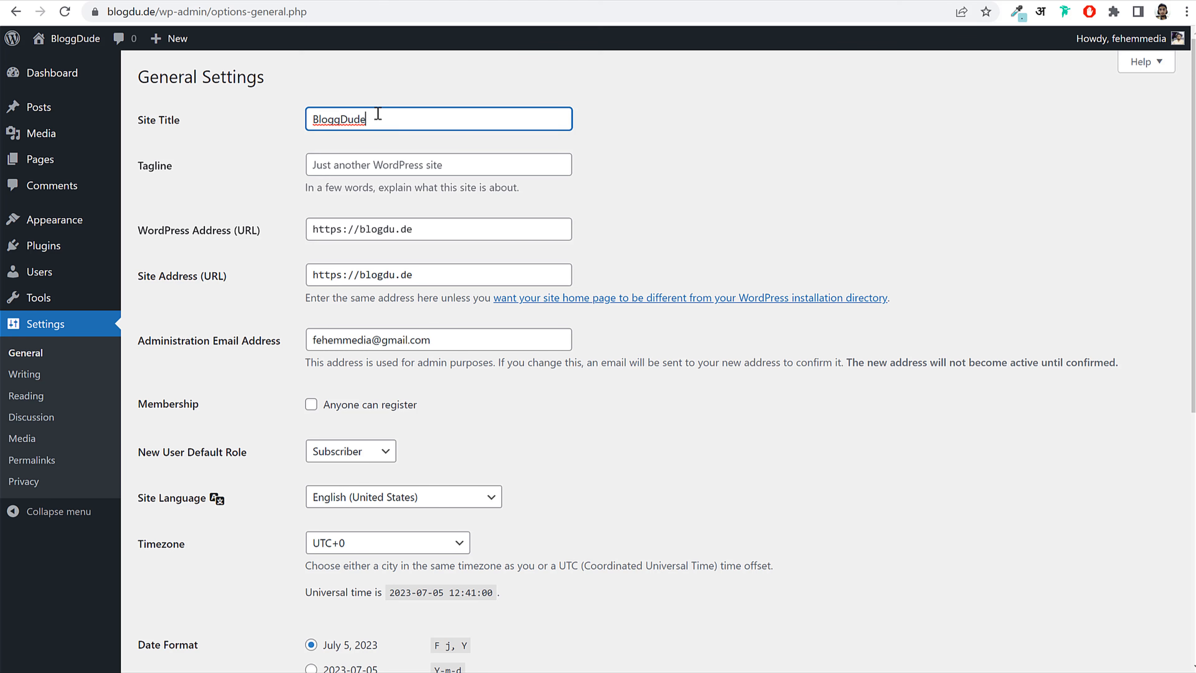
{"action": "key", "text": "ctrl+a"}
{"action": "left_click", "coordinate": [248, 133]}
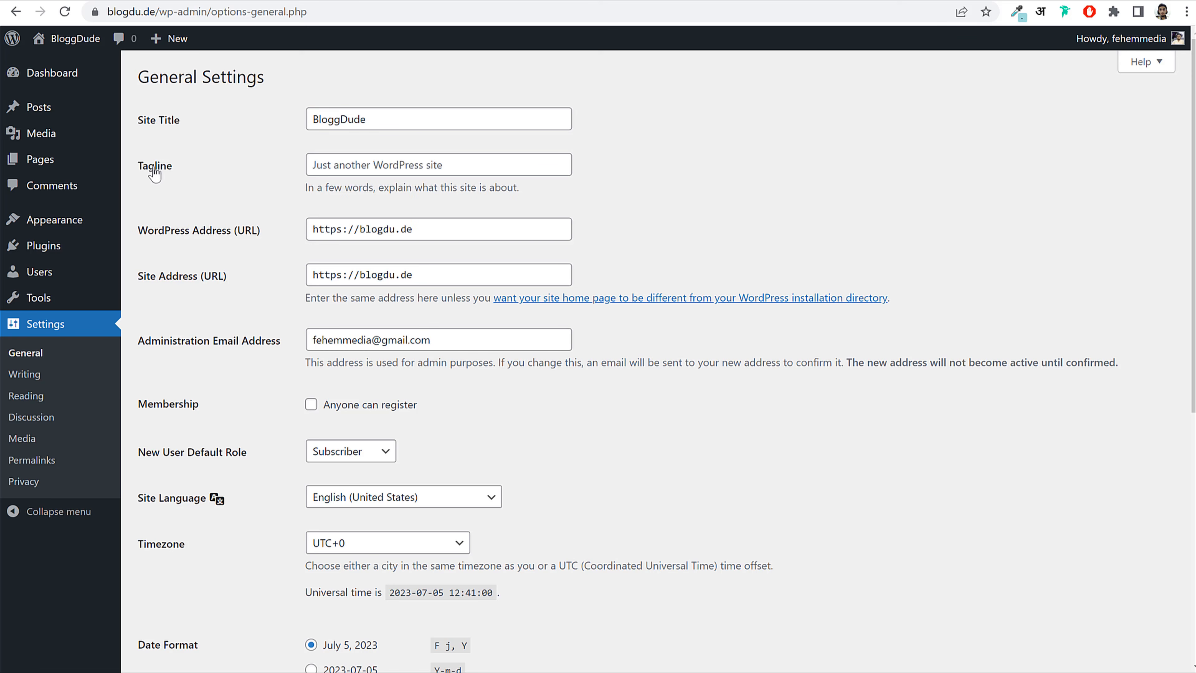
Step: Set the Tagline to 'Social Network Site'
{"action": "double_click", "coordinate": [143, 174]}
{"action": "left_click", "coordinate": [325, 169]}
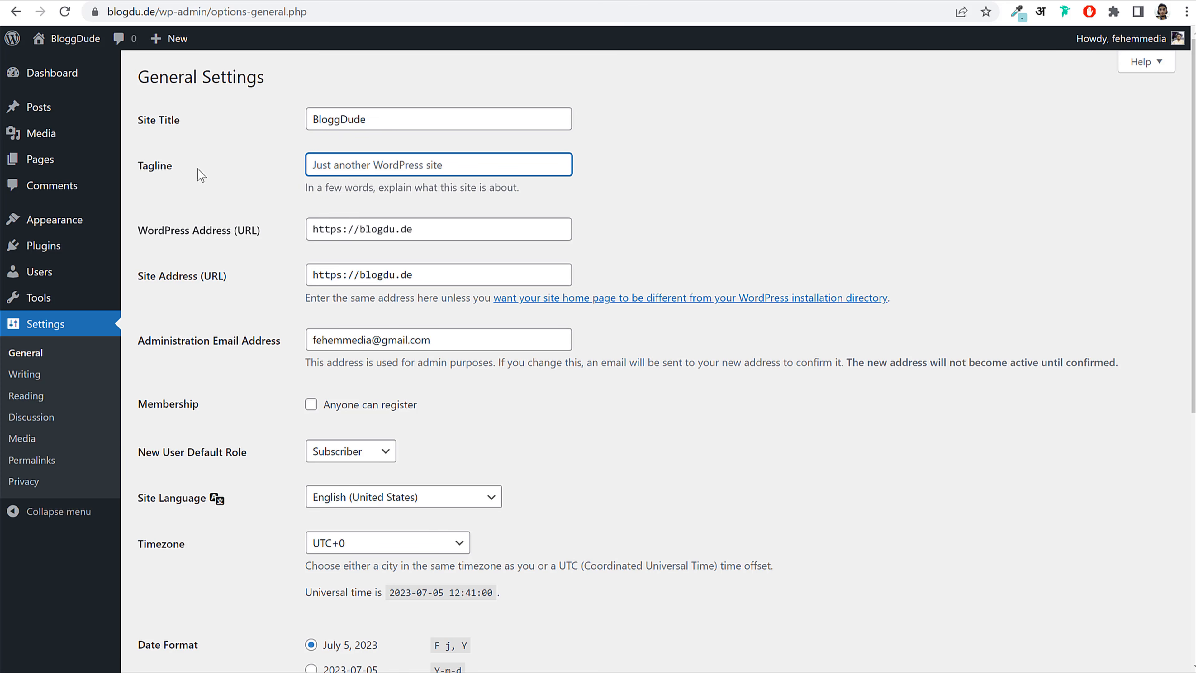
{"action": "left_click_drag", "start_coordinate": [180, 171], "coordinate": [141, 171]}
{"action": "left_click", "coordinate": [365, 169]}
{"action": "type", "text": "Socia"}
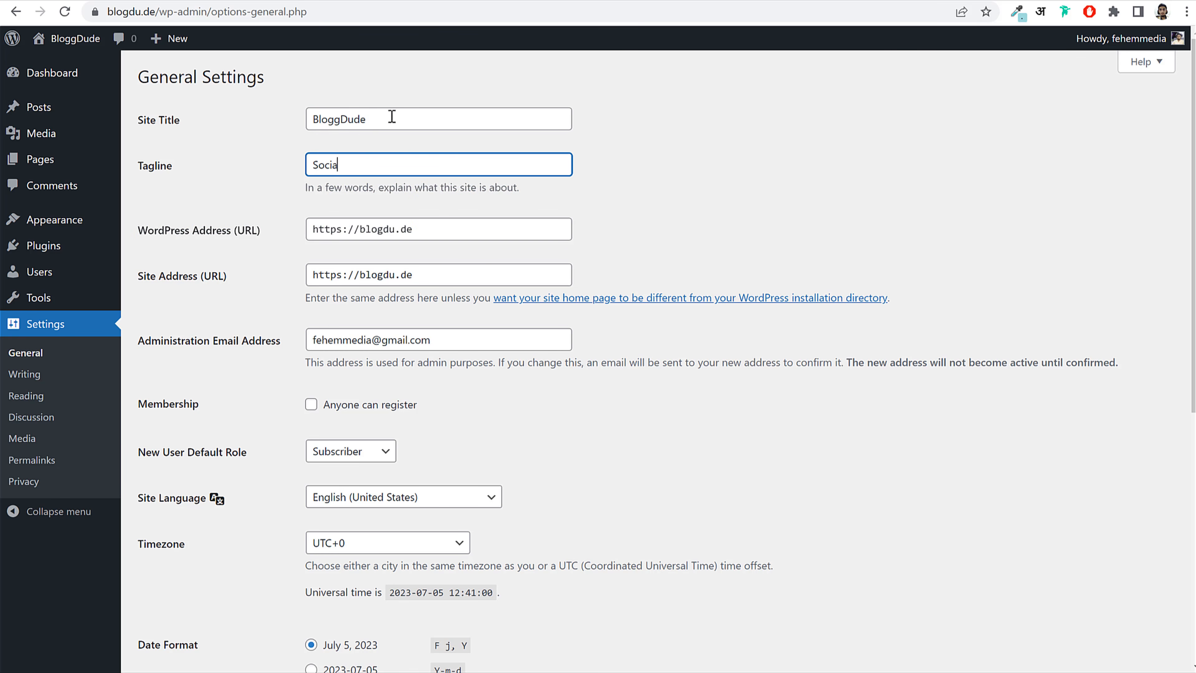
{"action": "type", "text": "l Network Site"}
{"action": "left_click", "coordinate": [433, 223]}
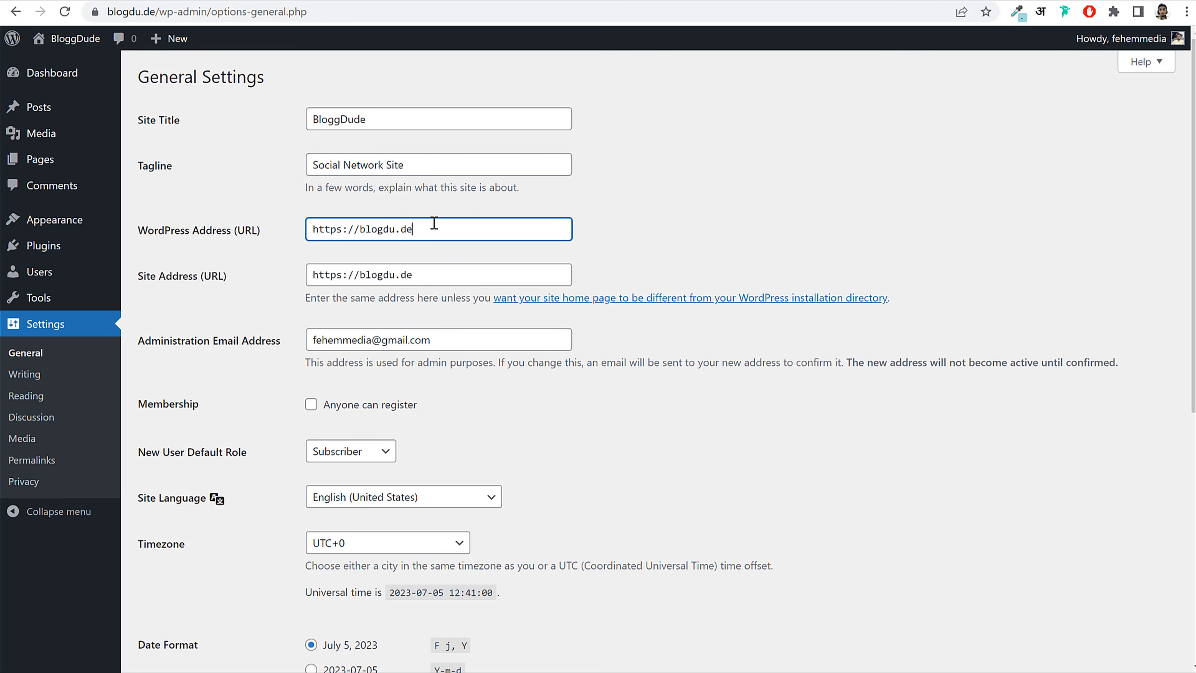
Step: Enable 'Anyone can register' in General Settings
{"action": "scroll", "coordinate": [502, 329], "scroll_direction": "down", "scroll_amount": 5}
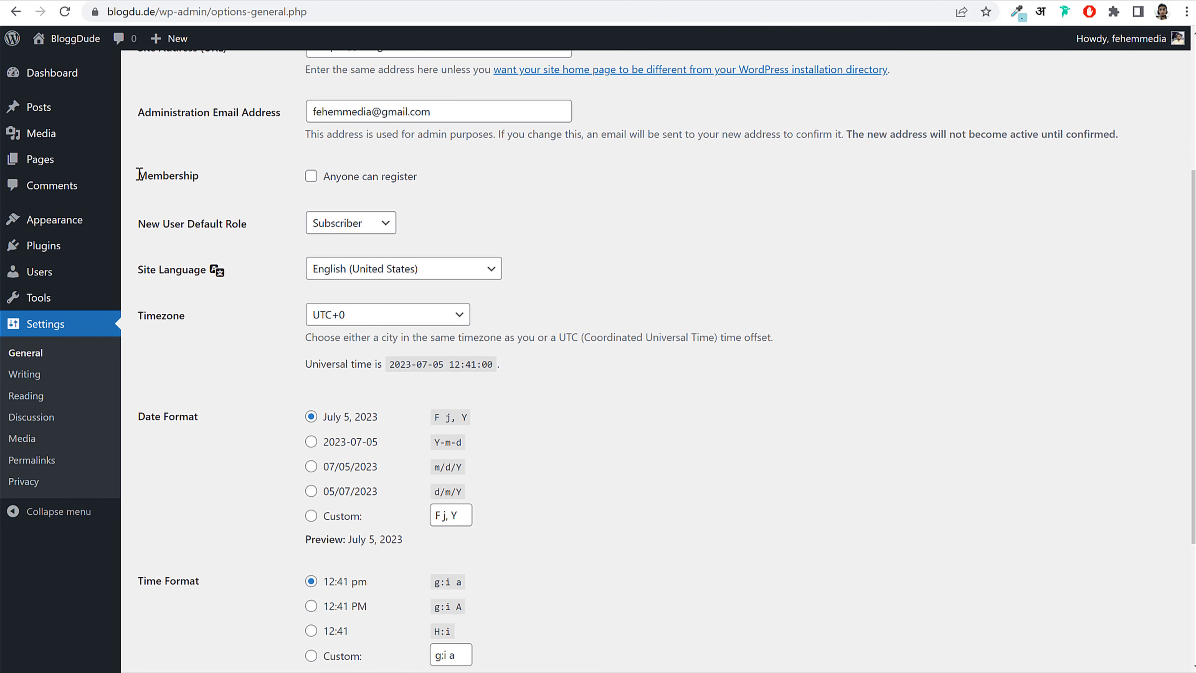
{"action": "left_click_drag", "start_coordinate": [136, 176], "coordinate": [204, 184]}
{"action": "left_click", "coordinate": [330, 181]}
{"action": "left_click_drag", "start_coordinate": [426, 179], "coordinate": [323, 182]}
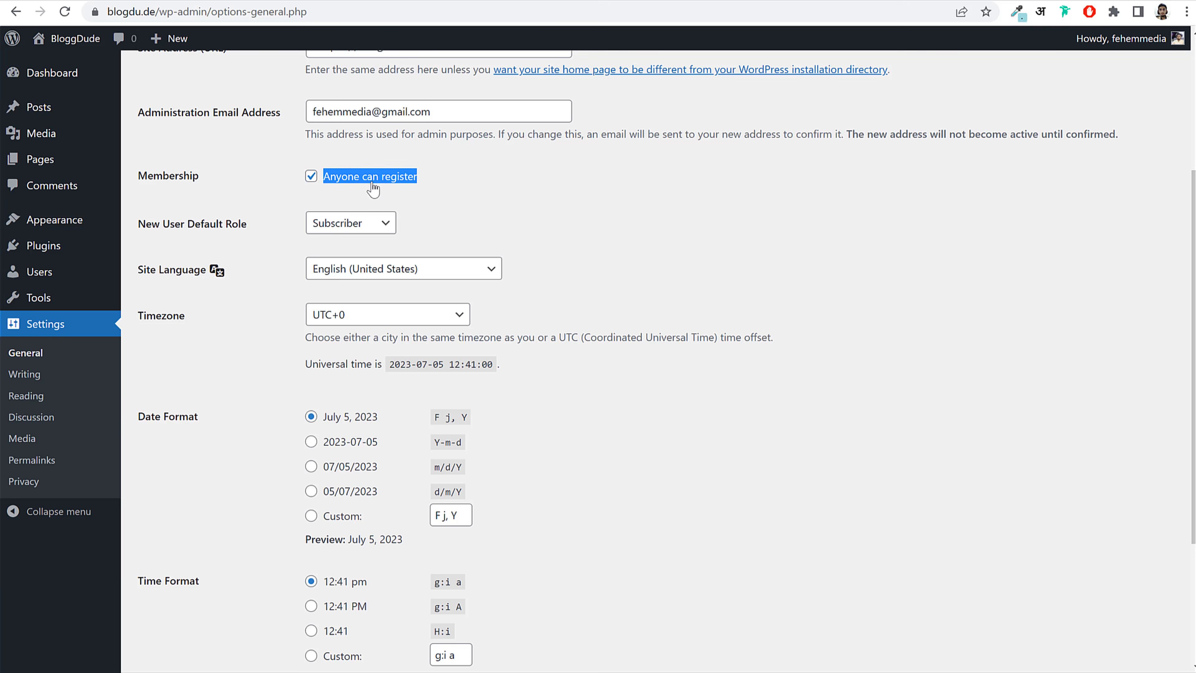
{"action": "left_click", "coordinate": [105, 0]}
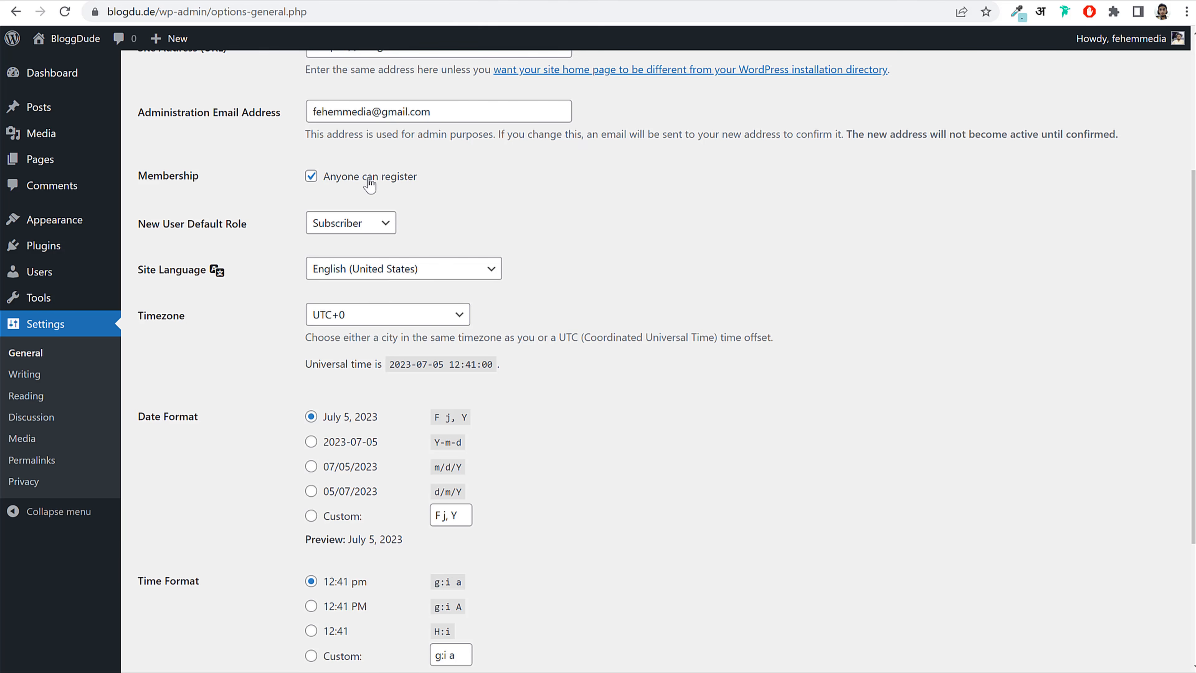
{"action": "left_click", "coordinate": [311, 176]}
{"action": "left_click", "coordinate": [312, 177]}
Step: Set the timezone to Kolkata and save the general settings
{"action": "left_click", "coordinate": [364, 321]}
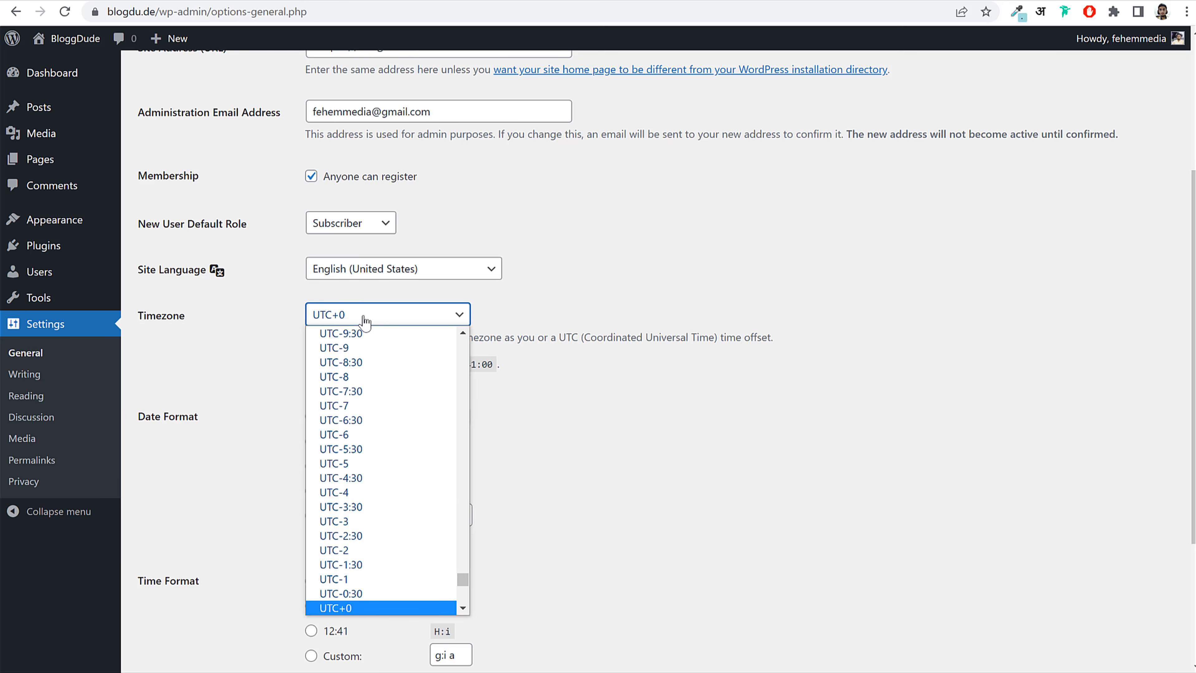
{"action": "key", "text": "j"}
{"action": "key", "text": "k"}
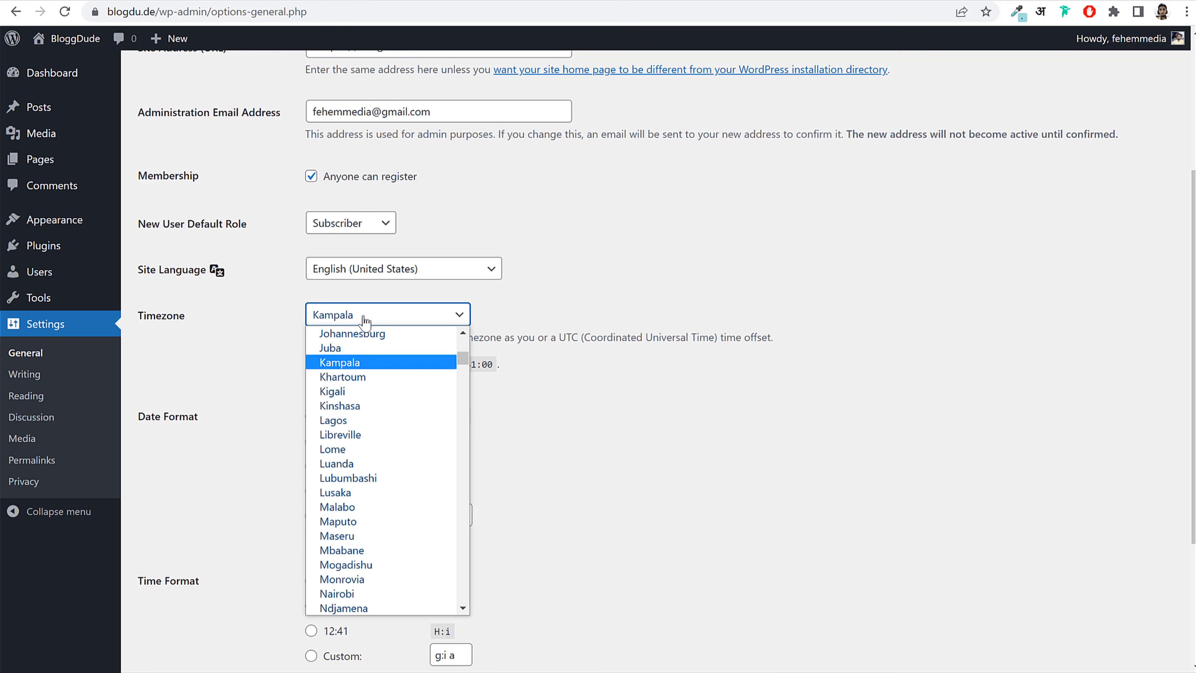
{"action": "key", "text": "o"}
{"action": "key", "text": "Return"}
{"action": "left_click", "coordinate": [365, 320]}
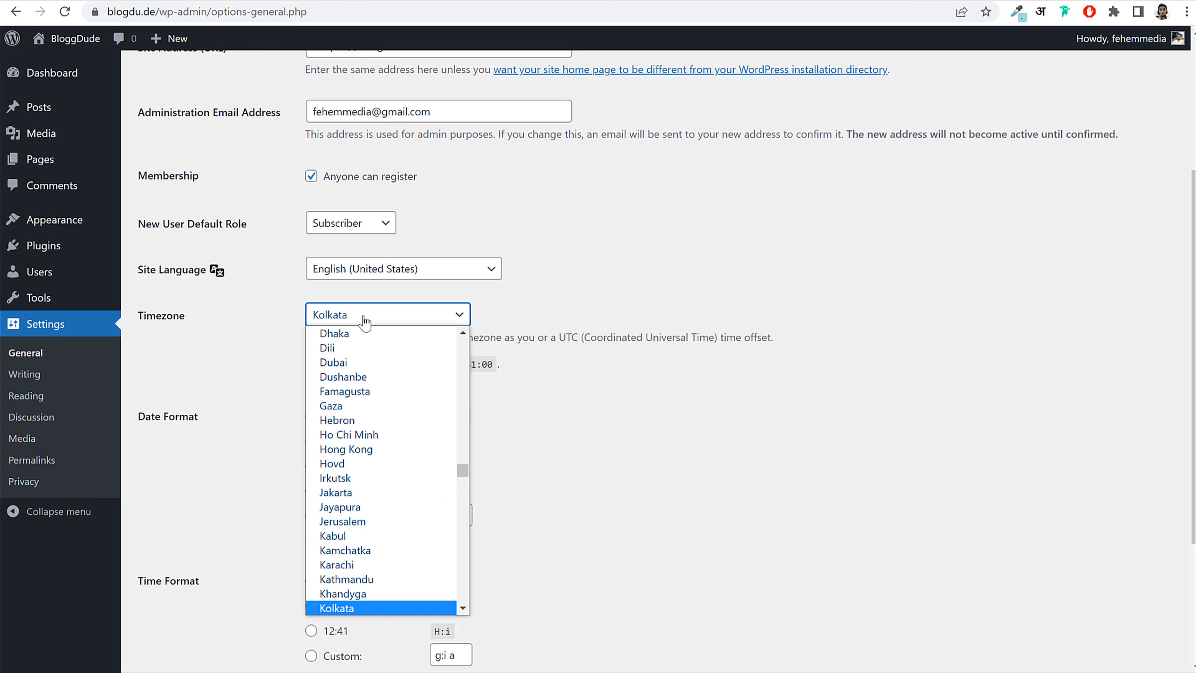
{"action": "scroll", "coordinate": [371, 495], "scroll_direction": "down", "scroll_amount": 15}
{"action": "scroll", "coordinate": [721, 406], "scroll_direction": "up", "scroll_amount": 1}
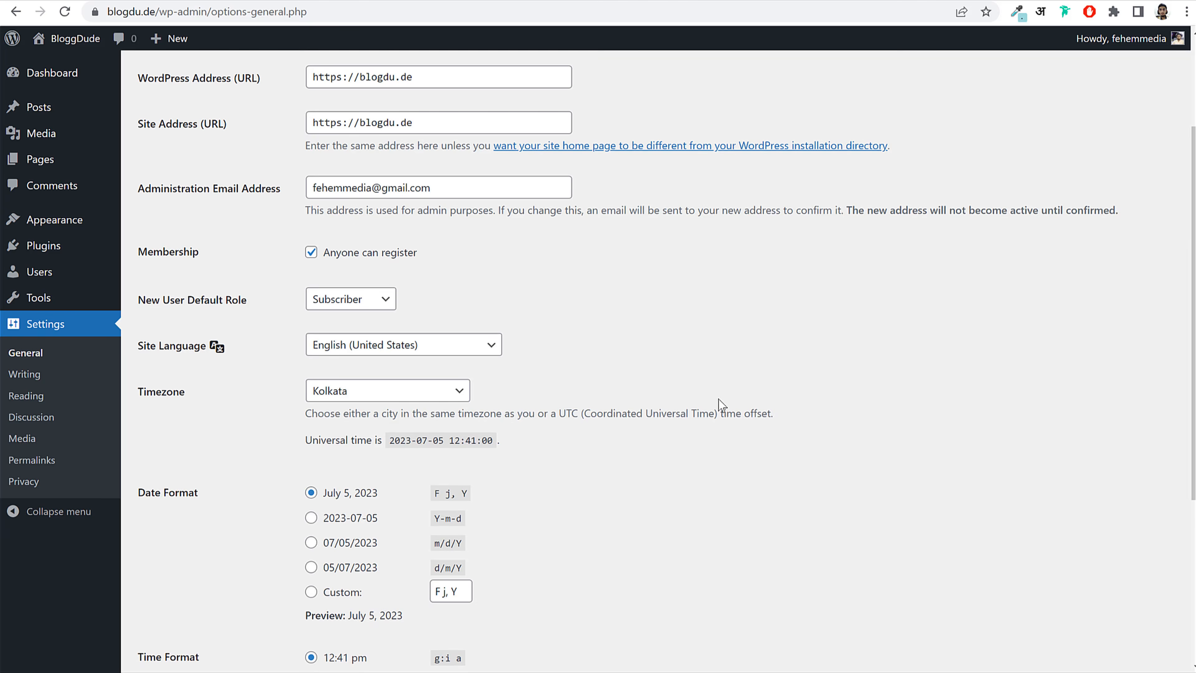
{"action": "scroll", "coordinate": [715, 409], "scroll_direction": "down", "scroll_amount": 4}
{"action": "left_click", "coordinate": [177, 644]}
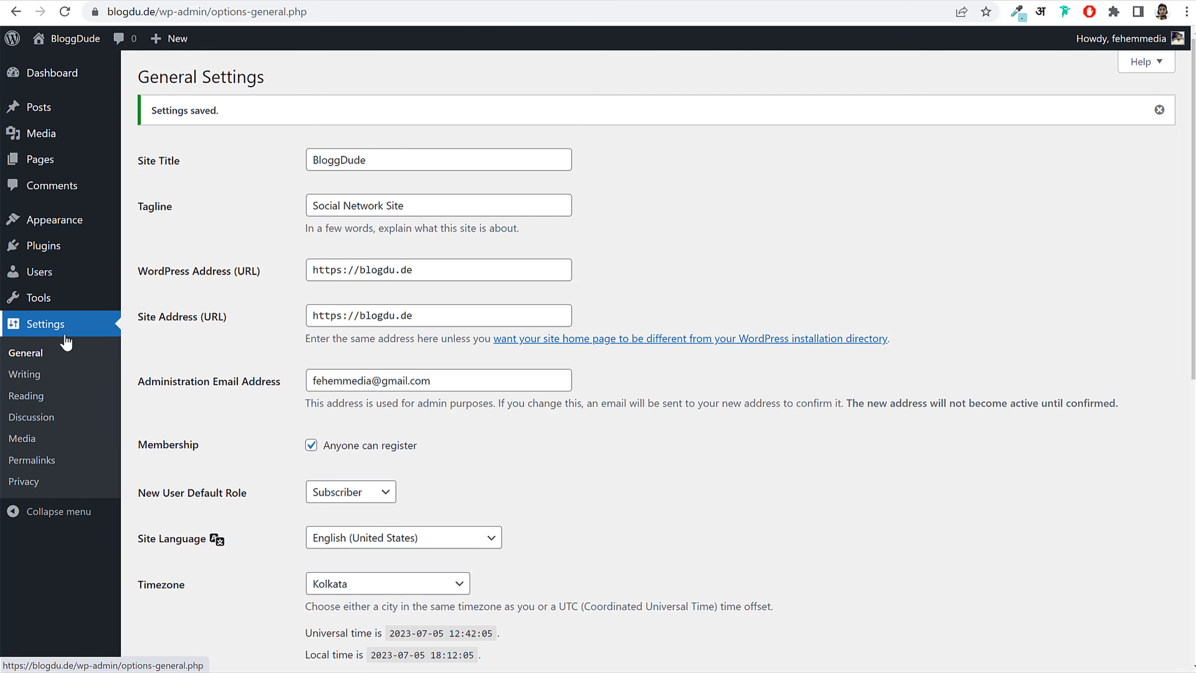
{"action": "left_click", "coordinate": [38, 461]}
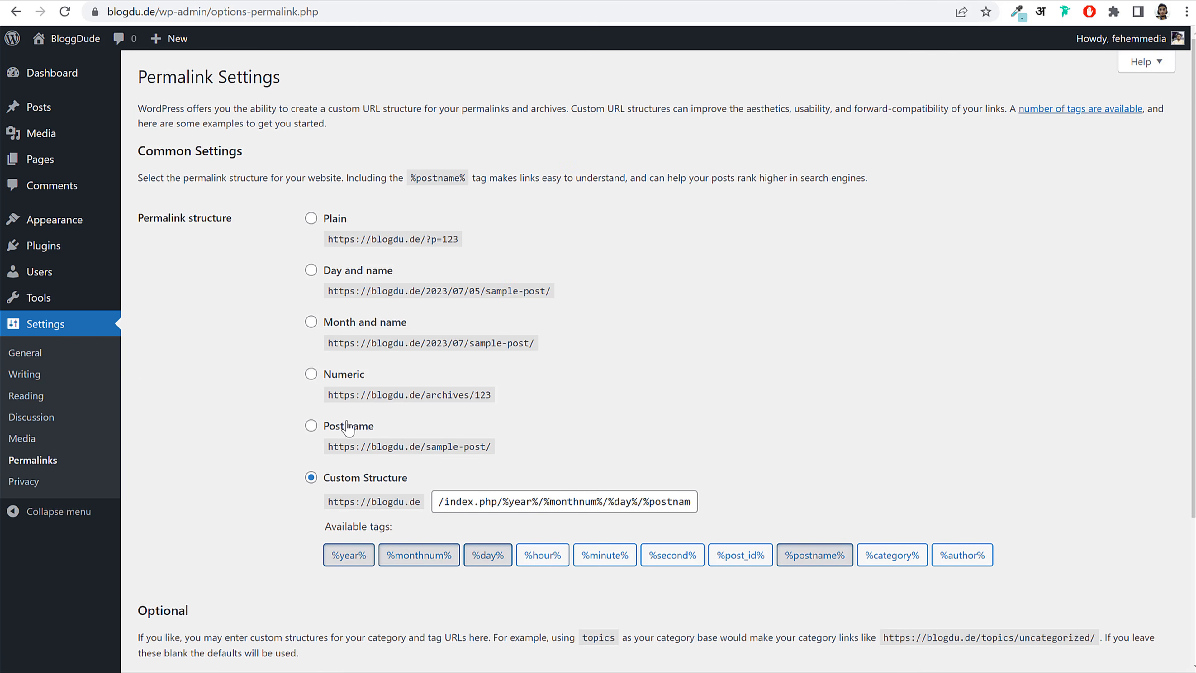
Step: Save permalinks with the Post name structure (/%postname%/), then return to the Hostinger hPanel
{"action": "left_click", "coordinate": [349, 426]}
{"action": "left_click", "coordinate": [350, 273]}
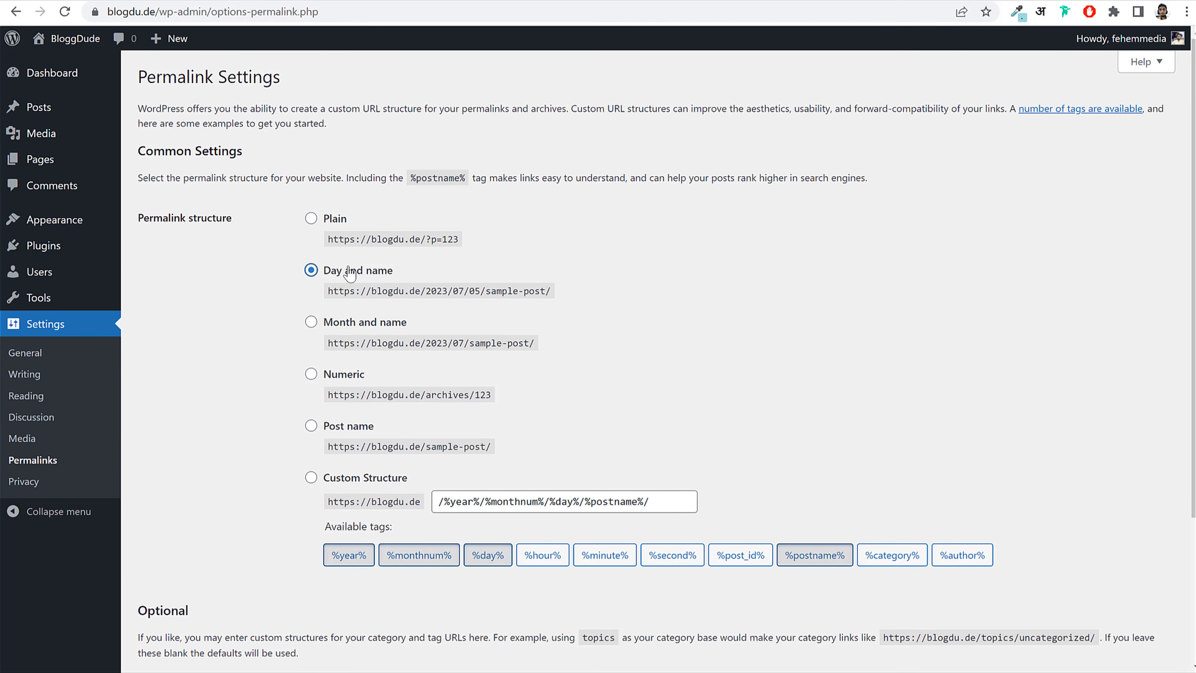
{"action": "left_click", "coordinate": [346, 482]}
{"action": "left_click", "coordinate": [350, 427]}
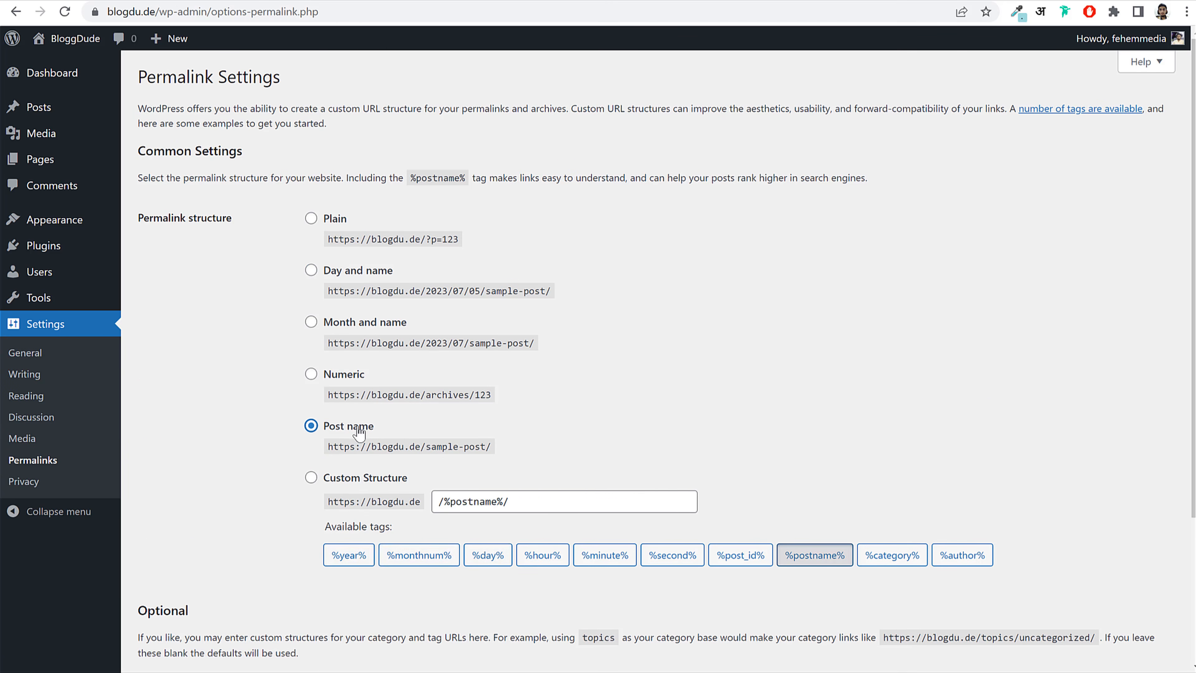
{"action": "left_click_drag", "start_coordinate": [375, 427], "coordinate": [322, 424]}
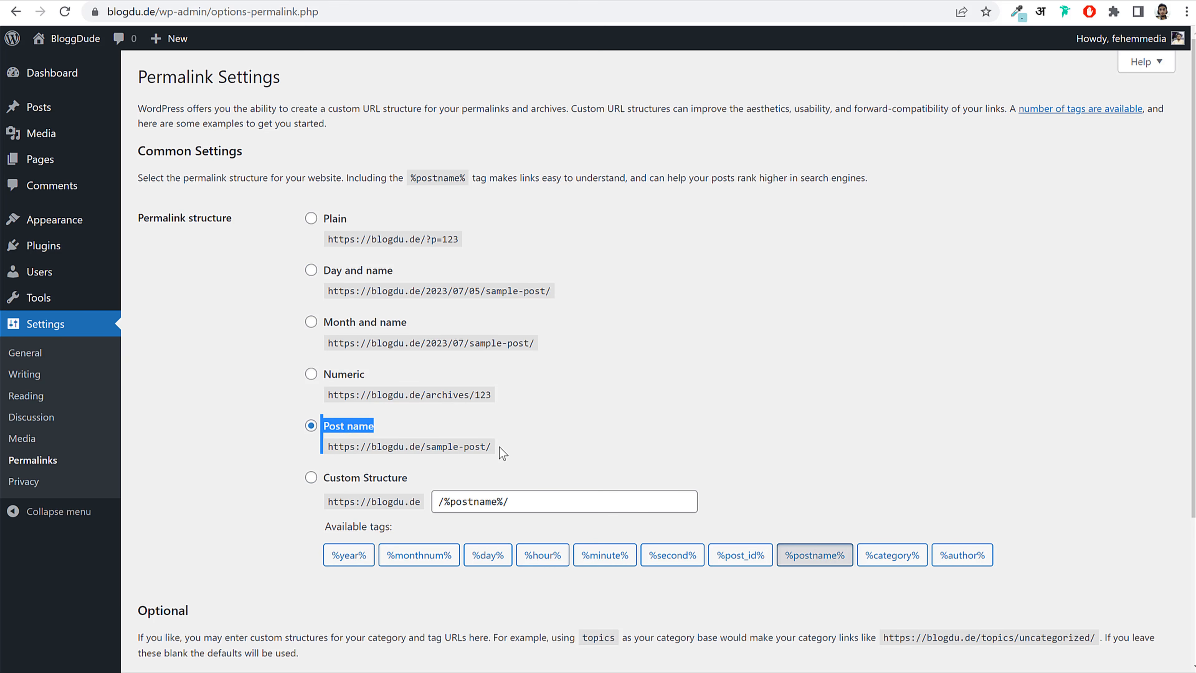
{"action": "left_click_drag", "start_coordinate": [503, 453], "coordinate": [333, 448]}
{"action": "left_click", "coordinate": [334, 447]}
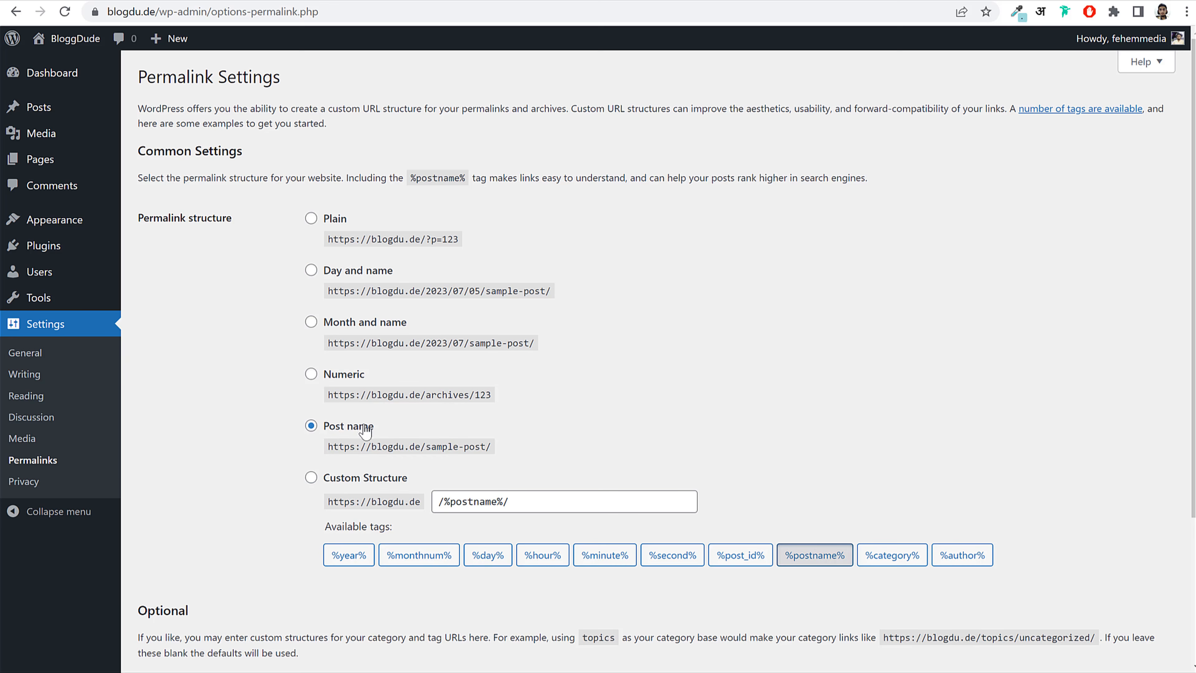
{"action": "scroll", "coordinate": [384, 498], "scroll_direction": "down", "scroll_amount": 2}
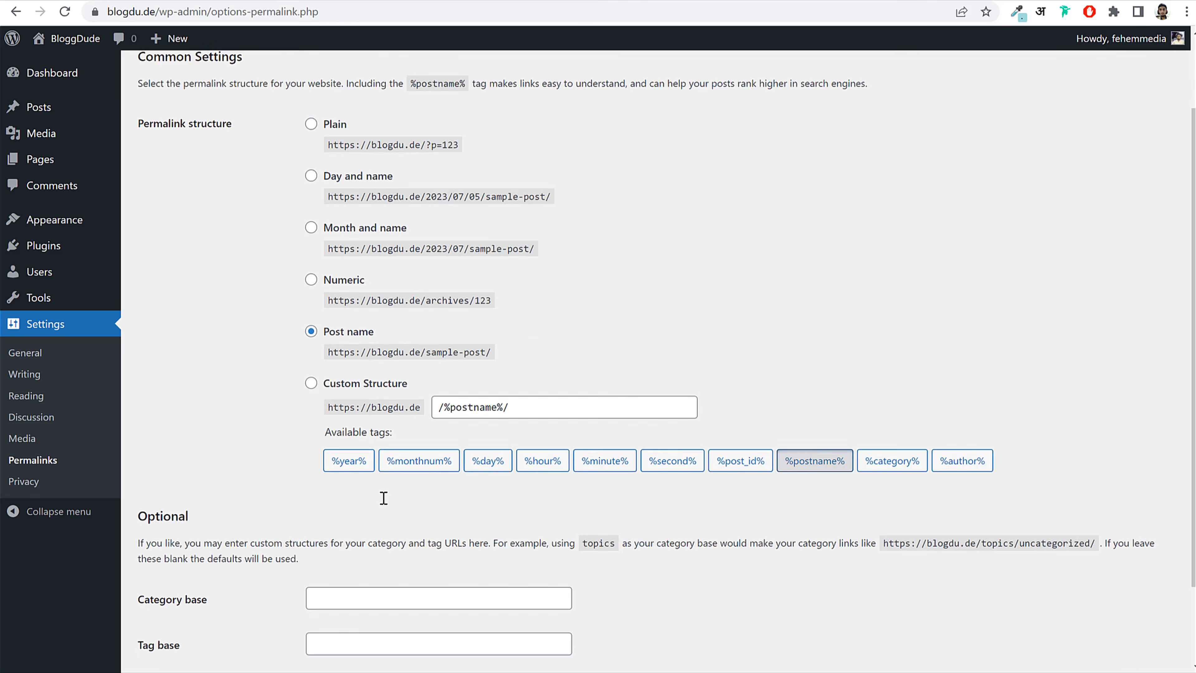
{"action": "scroll", "coordinate": [384, 498], "scroll_direction": "down", "scroll_amount": 5}
{"action": "left_click", "coordinate": [202, 594]}
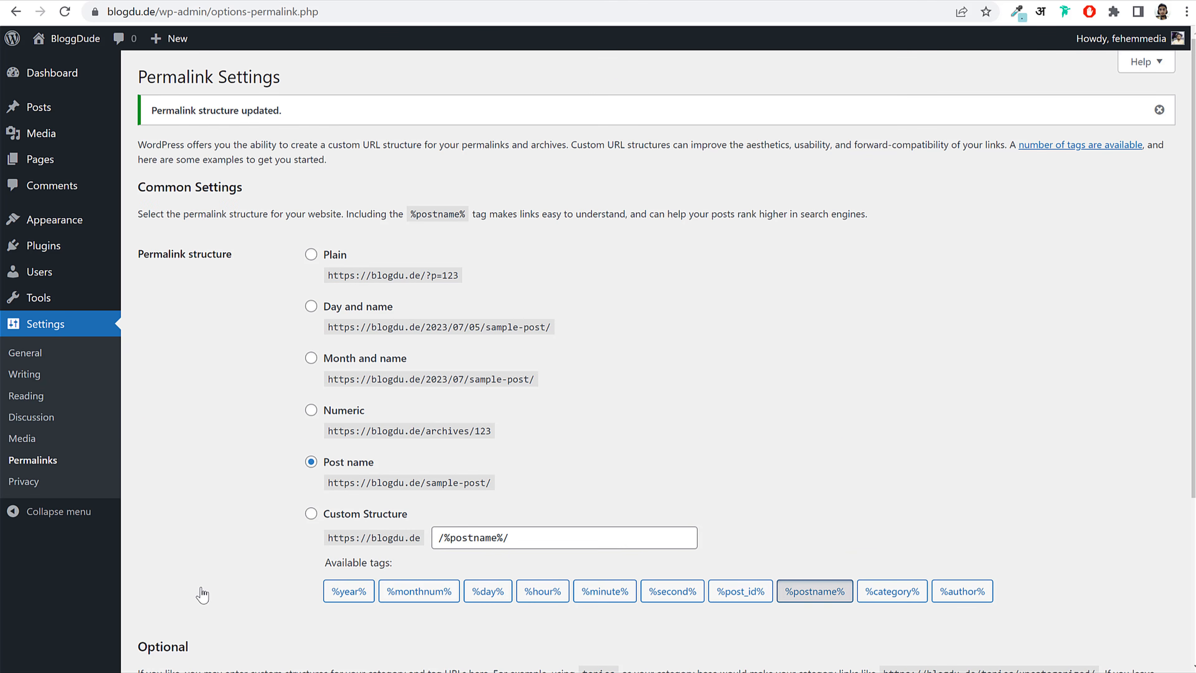
{"action": "left_click", "coordinate": [61, 75]}
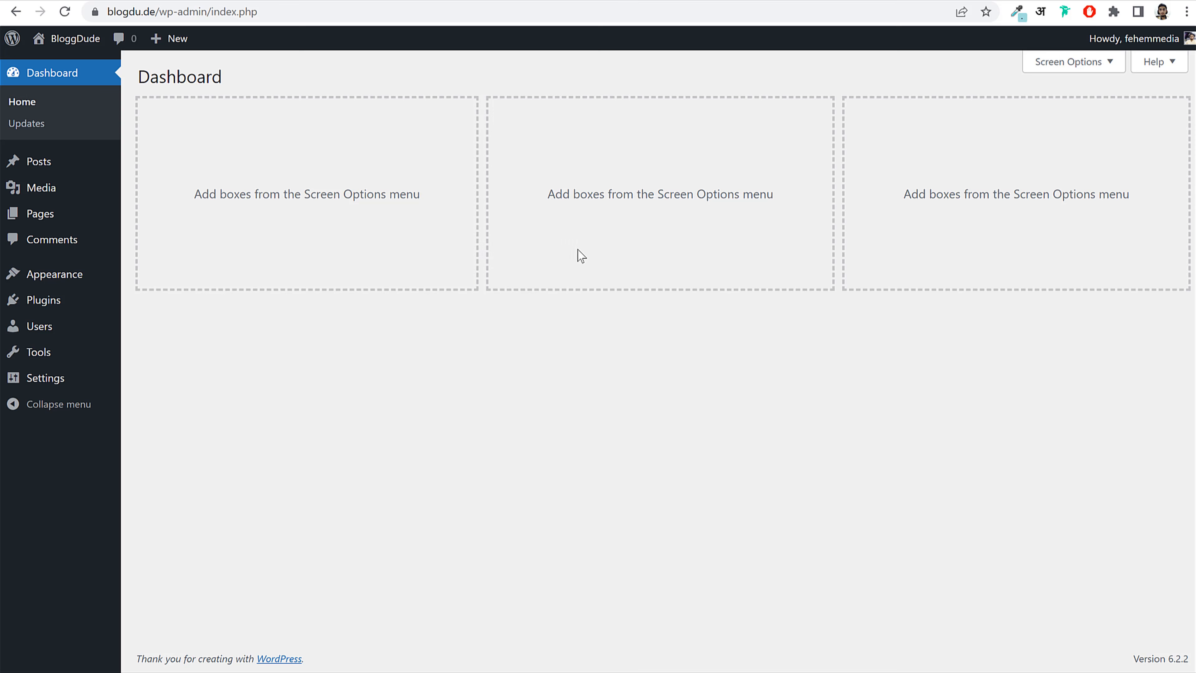
{"action": "left_click", "coordinate": [321, 0]}
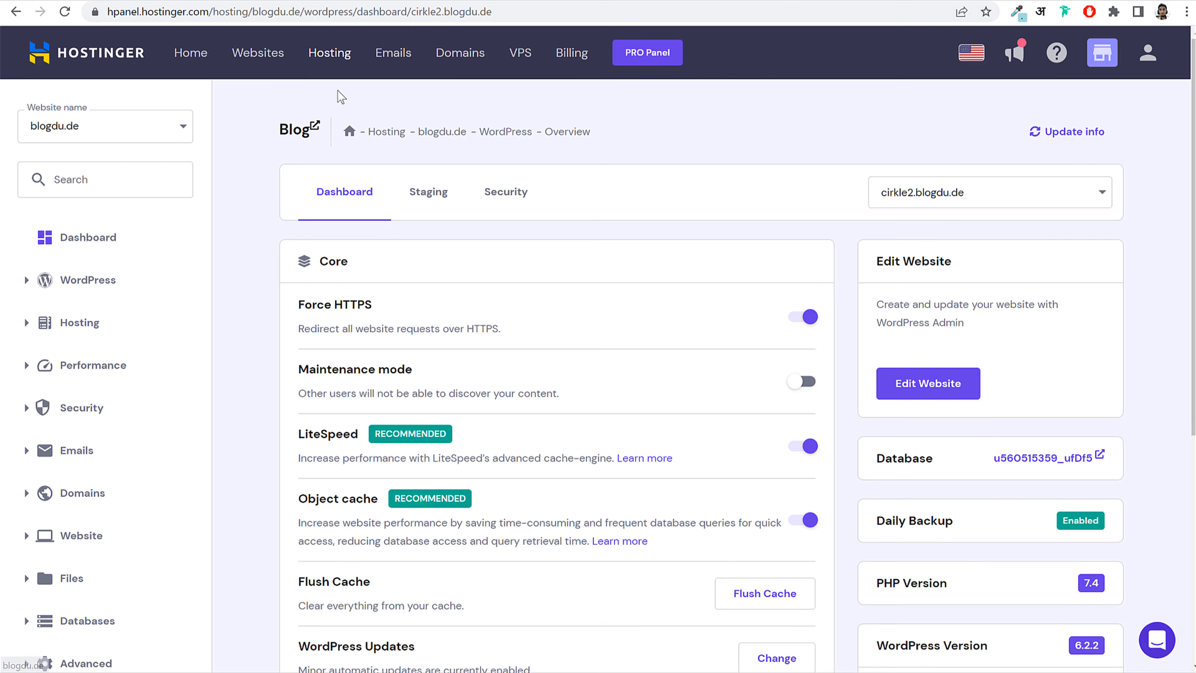
Step: Show the hPanel Websites list with blogdu.de and fehem.in
{"action": "left_click", "coordinate": [261, 56]}
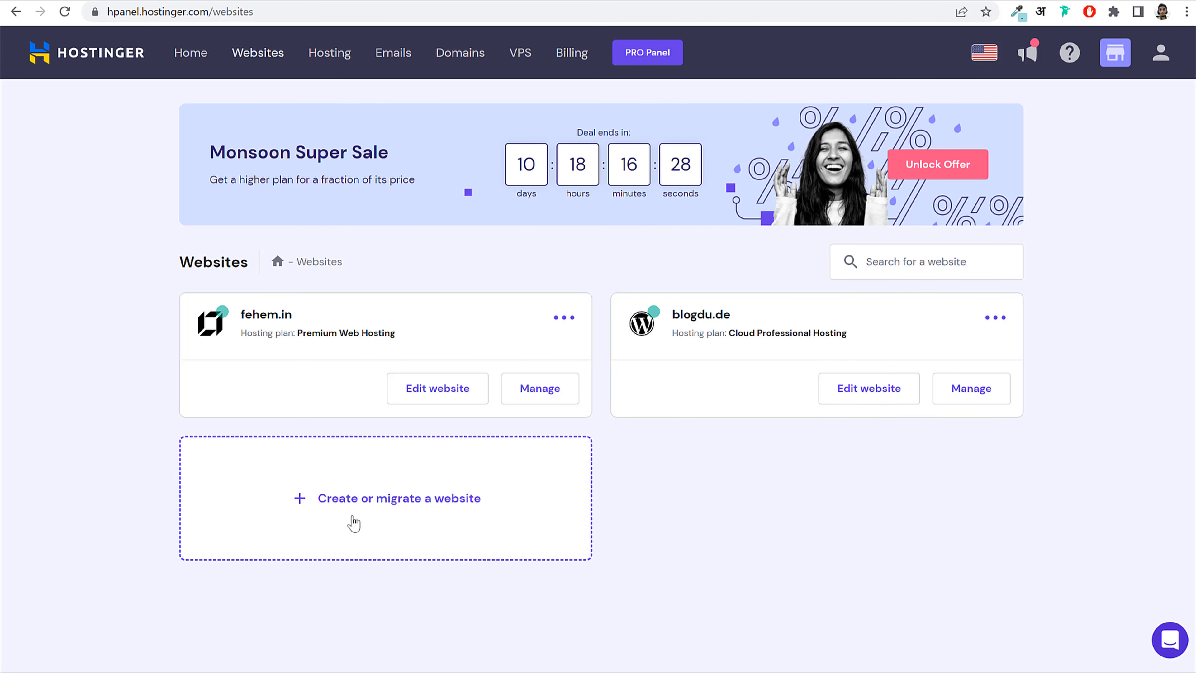
Step: Start creating a new website and choose WordPress as the platform
{"action": "left_click", "coordinate": [386, 509]}
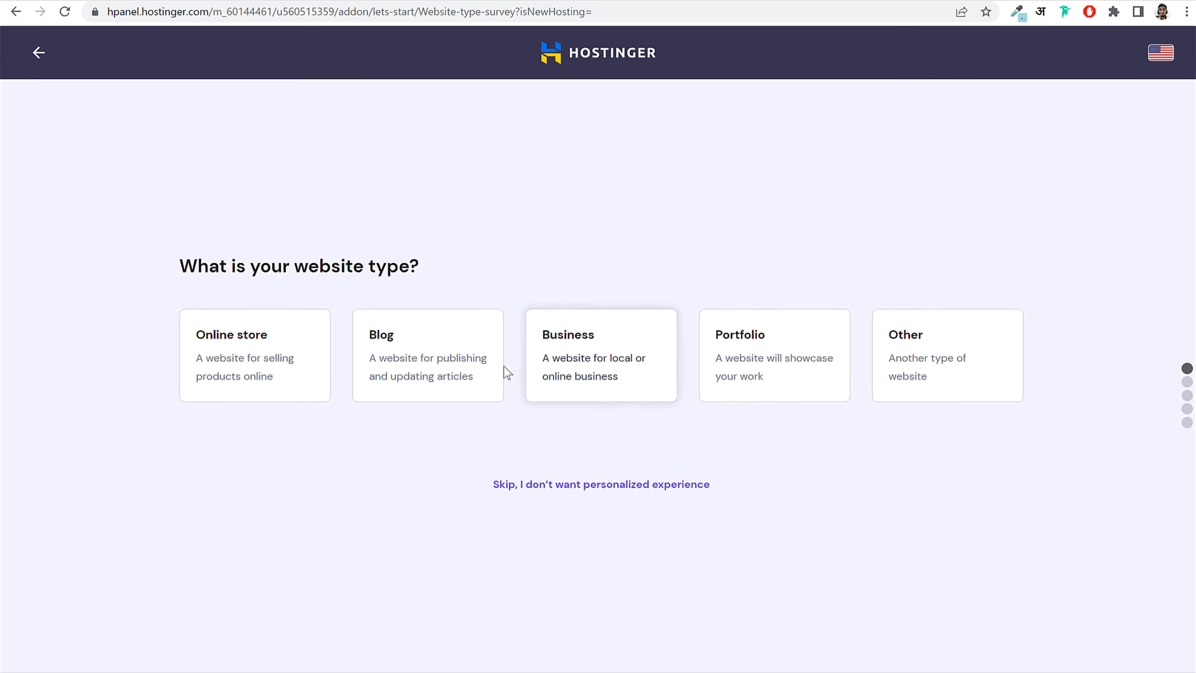
{"action": "left_click", "coordinate": [303, 377]}
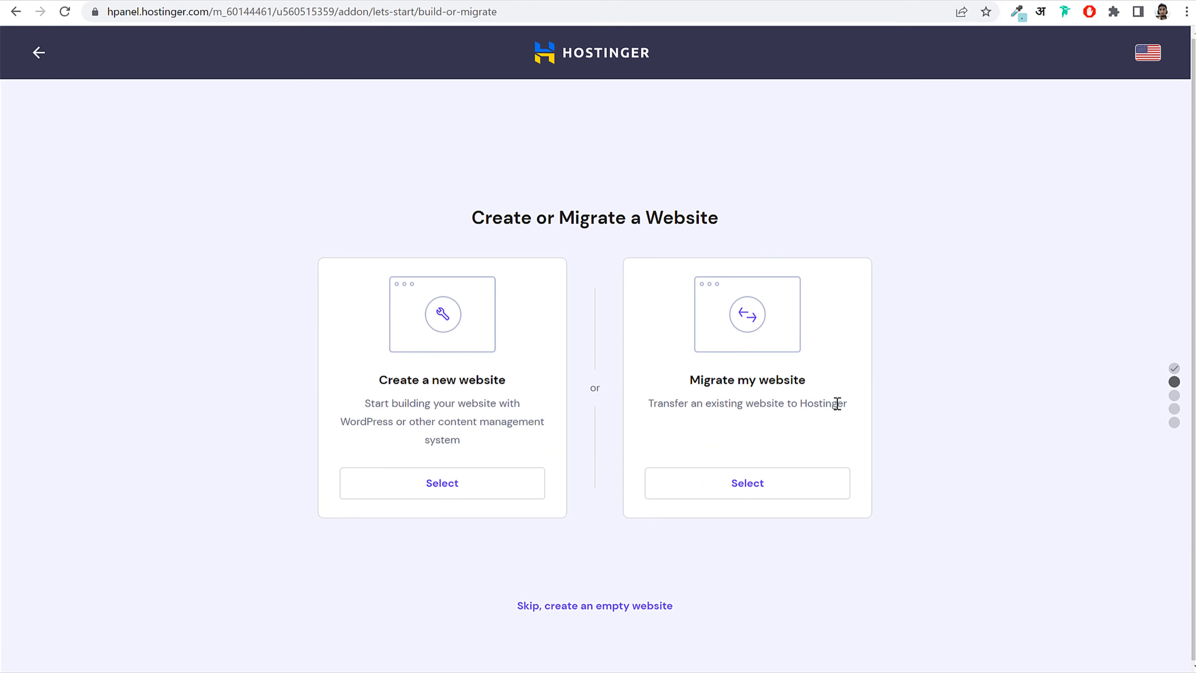
{"action": "left_click_drag", "start_coordinate": [388, 379], "coordinate": [498, 380]}
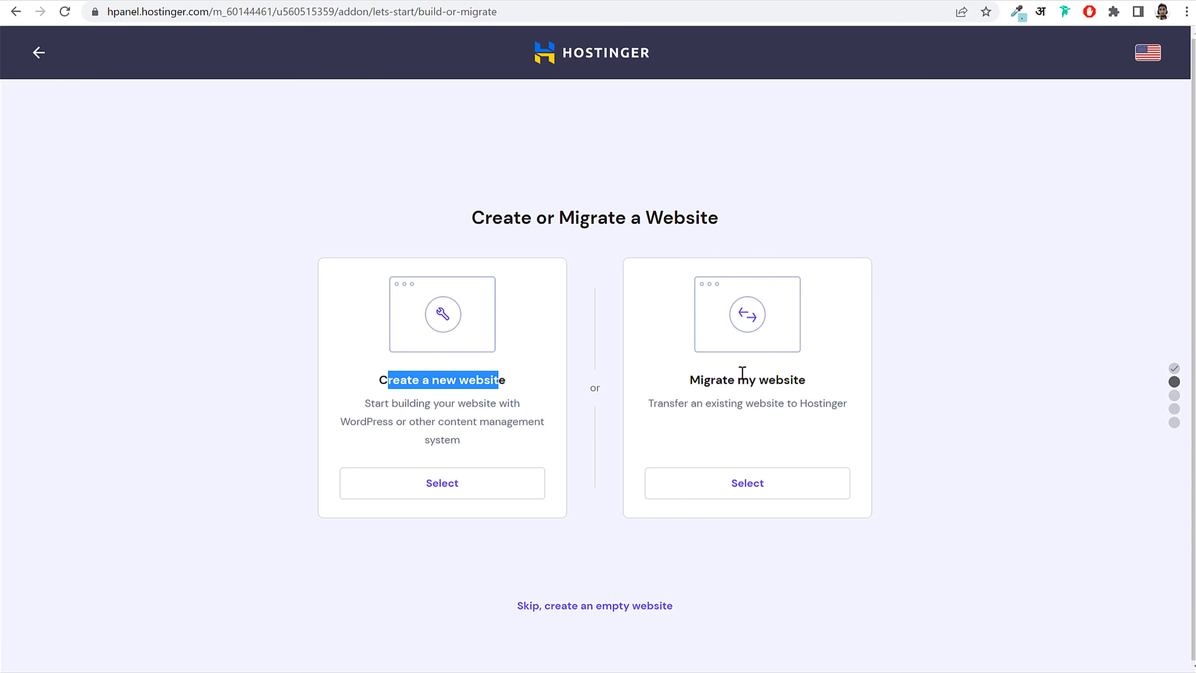
{"action": "left_click", "coordinate": [510, 424]}
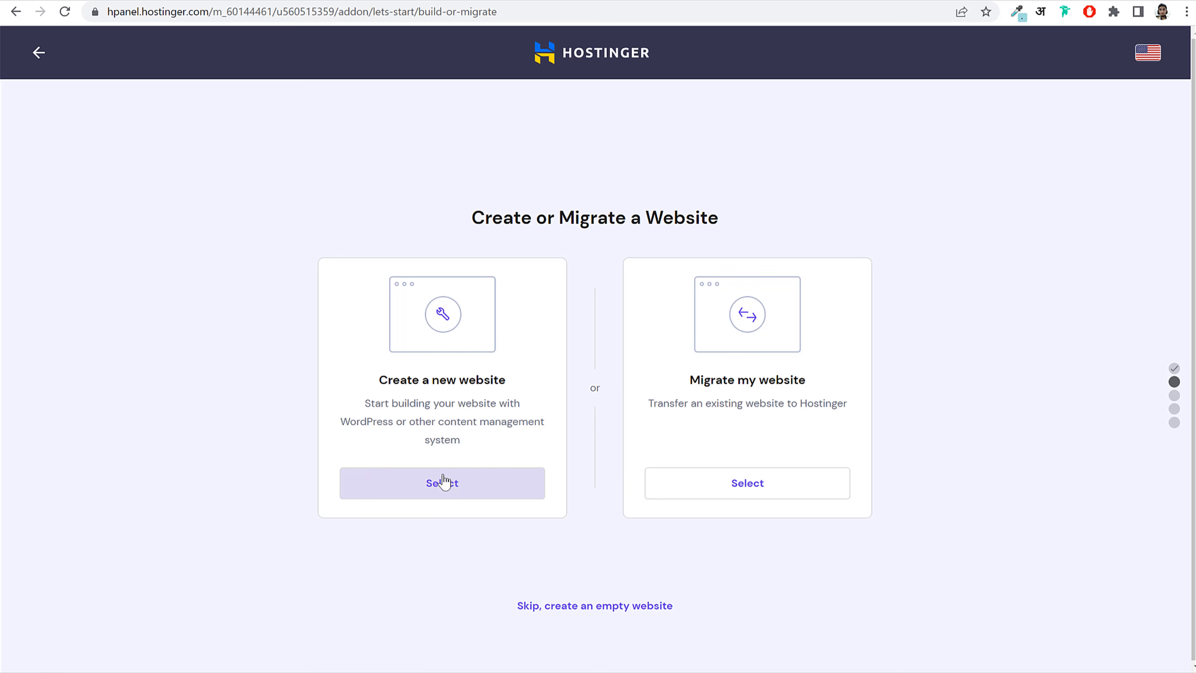
{"action": "left_click", "coordinate": [443, 478]}
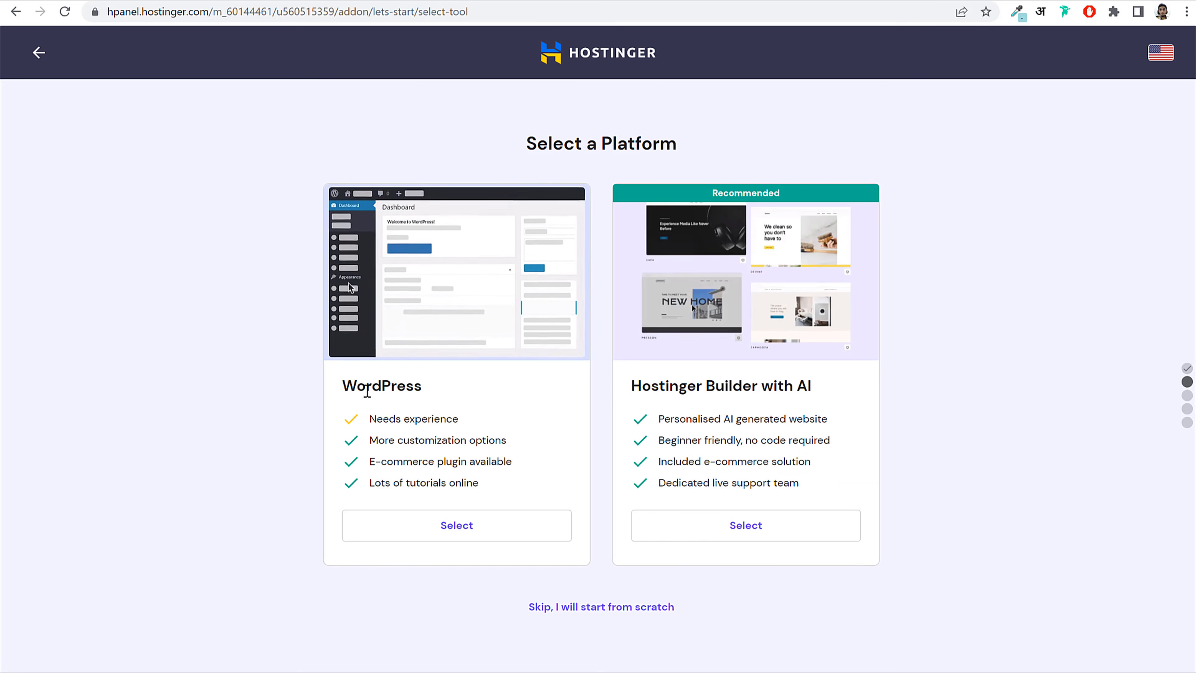
{"action": "double_click", "coordinate": [372, 386]}
{"action": "left_click_drag", "start_coordinate": [665, 385], "coordinate": [811, 385]}
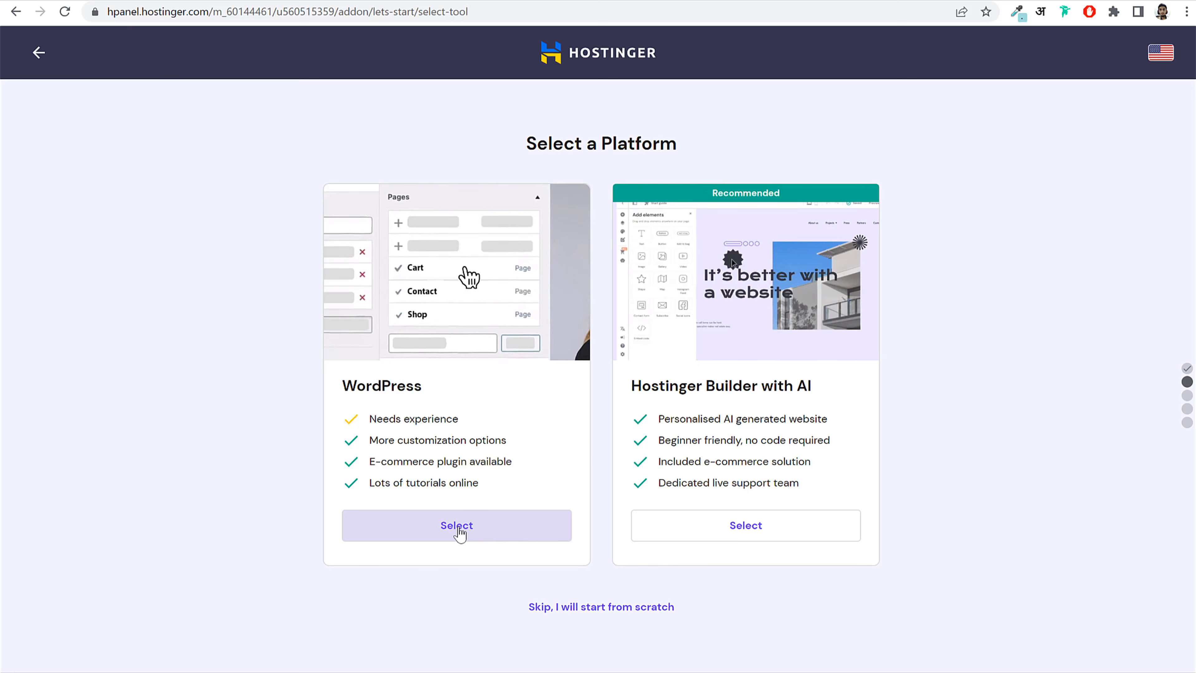
{"action": "left_click", "coordinate": [459, 530]}
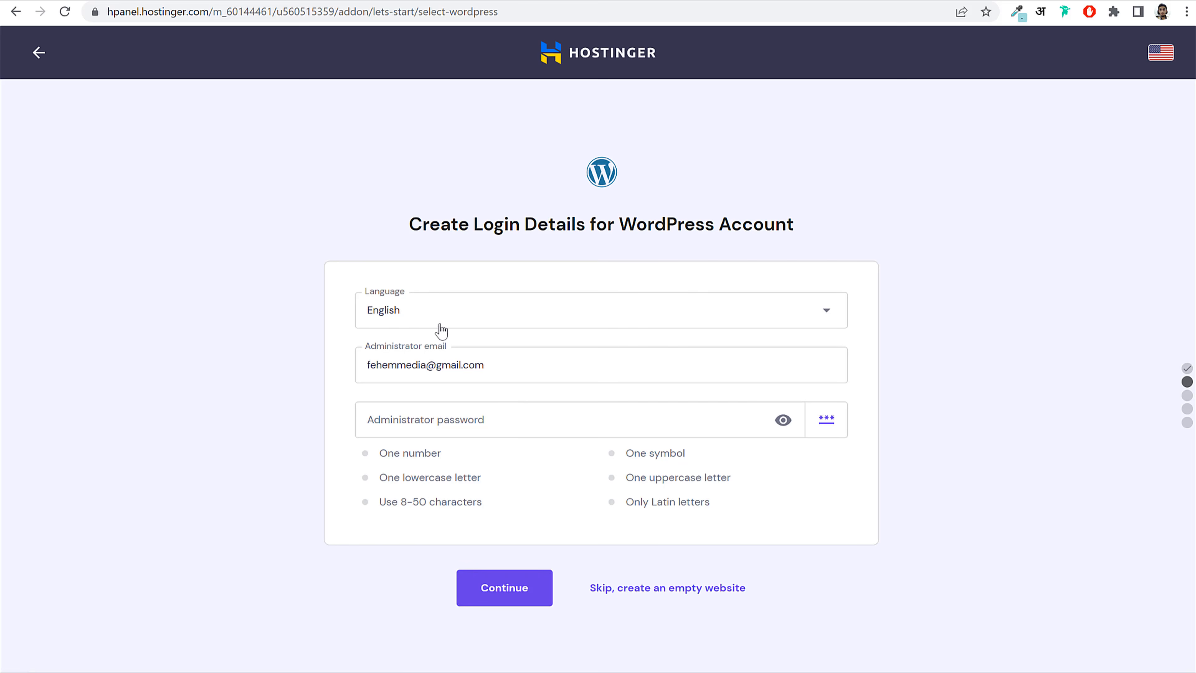
Step: Enter the WordPress admin login details, untick WooCommerce, and skip plugins, template and AI content
{"action": "left_click", "coordinate": [472, 422]}
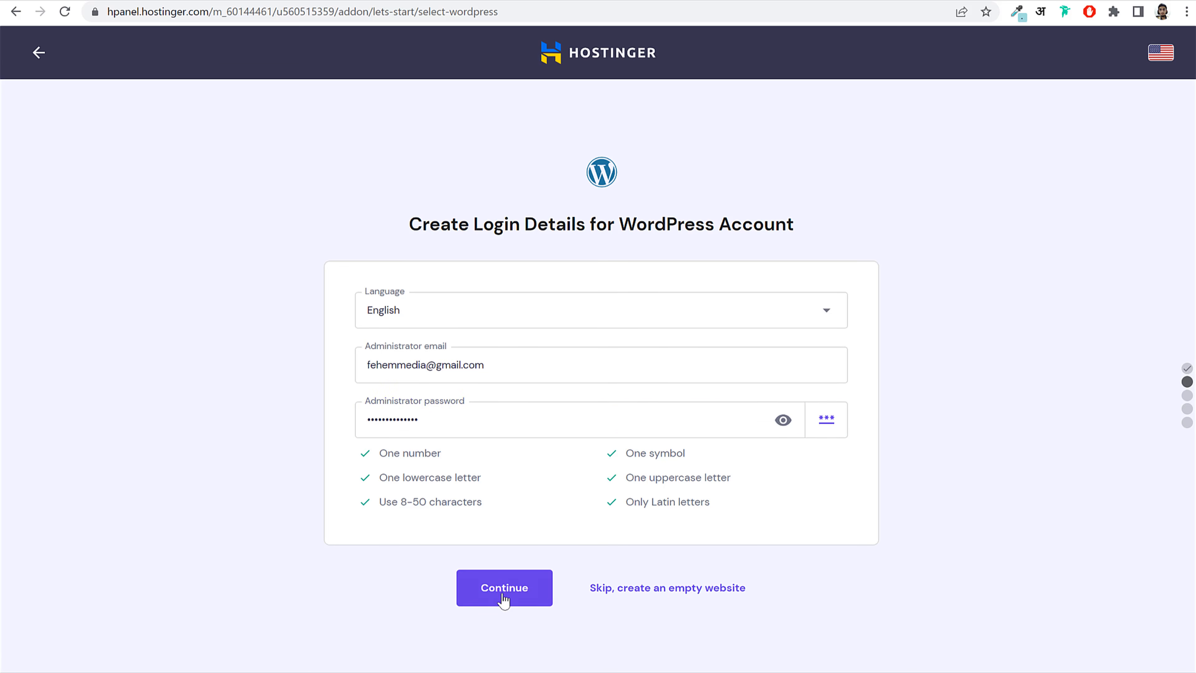
{"action": "left_click", "coordinate": [504, 597]}
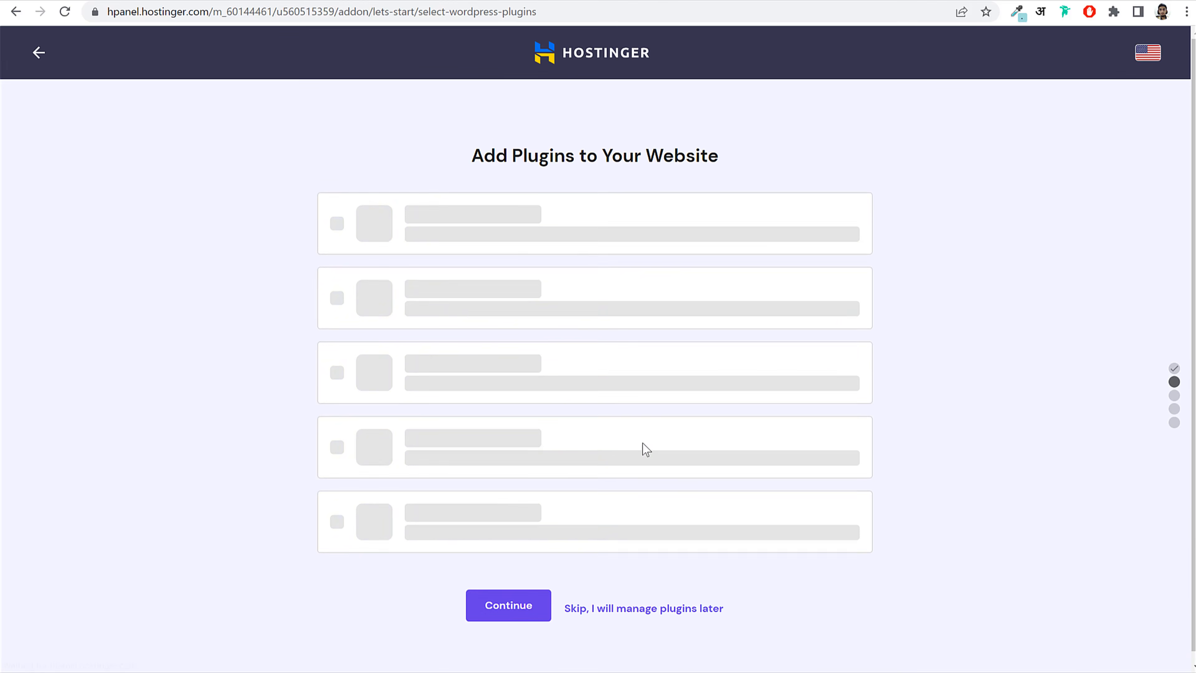
{"action": "left_click", "coordinate": [344, 225]}
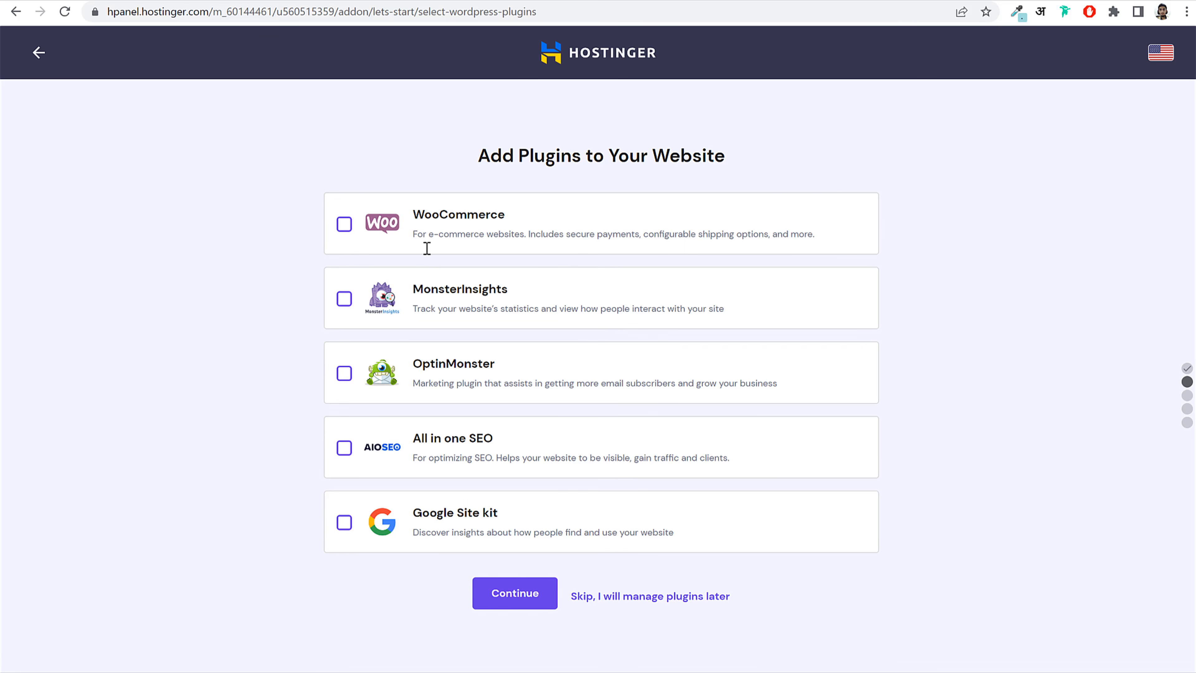
{"action": "left_click", "coordinate": [632, 603]}
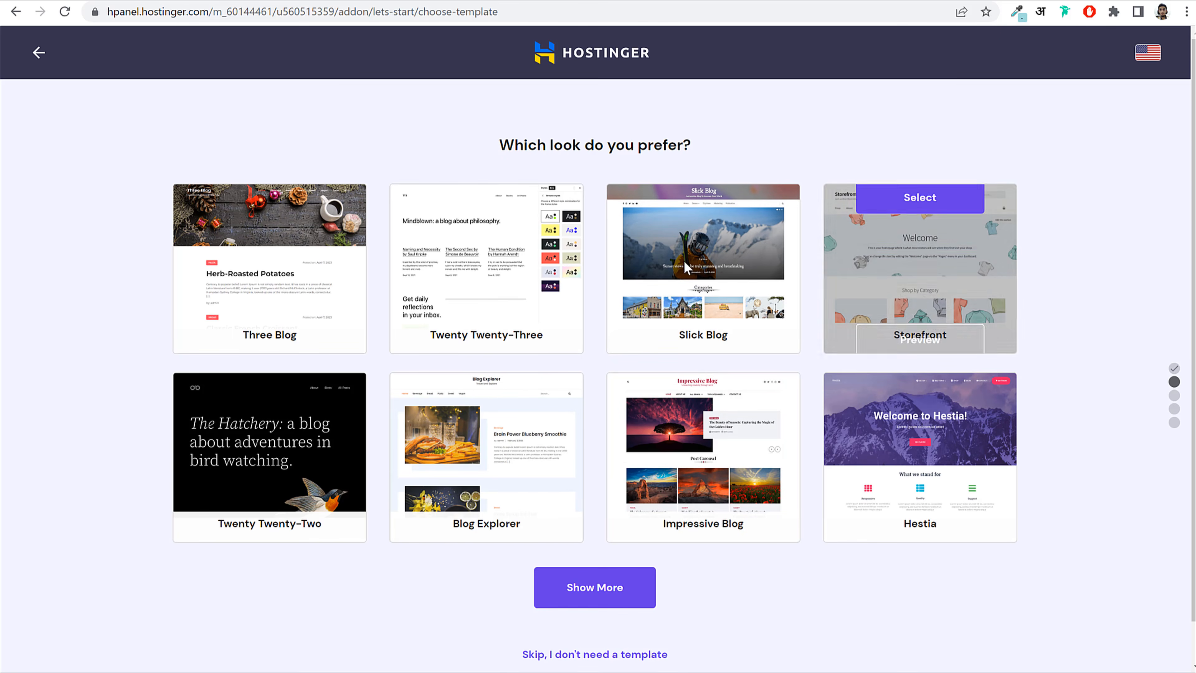
{"action": "scroll", "coordinate": [834, 541], "scroll_direction": "down", "scroll_amount": 1}
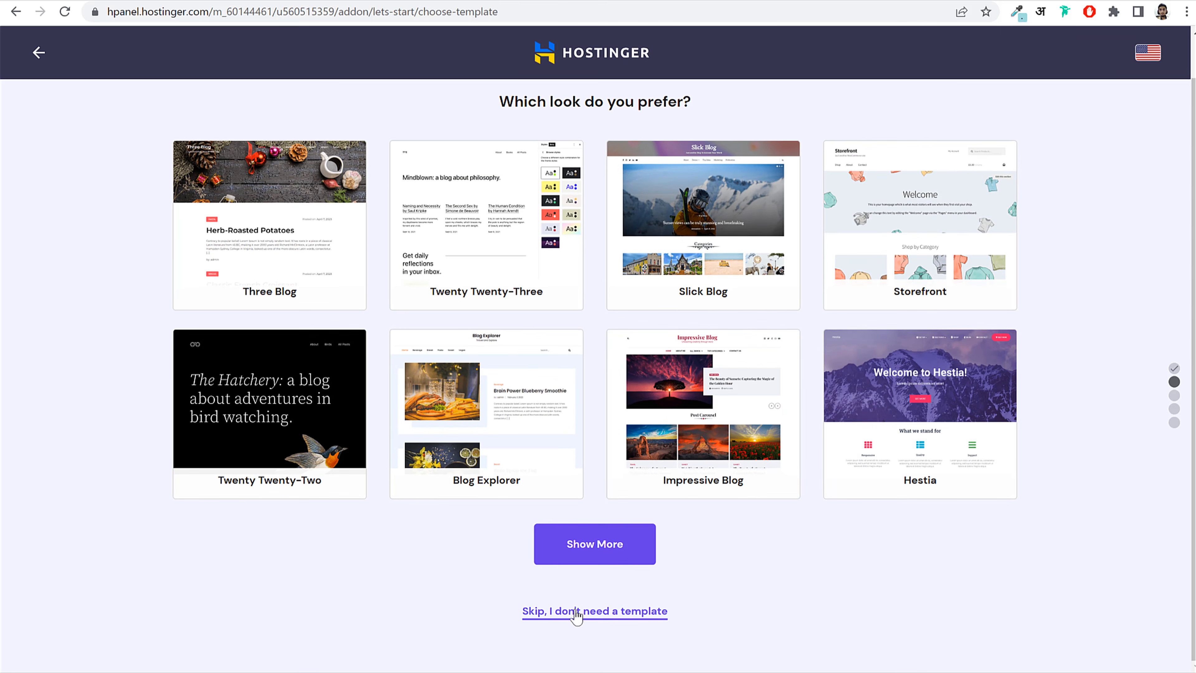
{"action": "left_click", "coordinate": [614, 612]}
{"action": "scroll", "coordinate": [871, 419], "scroll_direction": "down", "scroll_amount": 1}
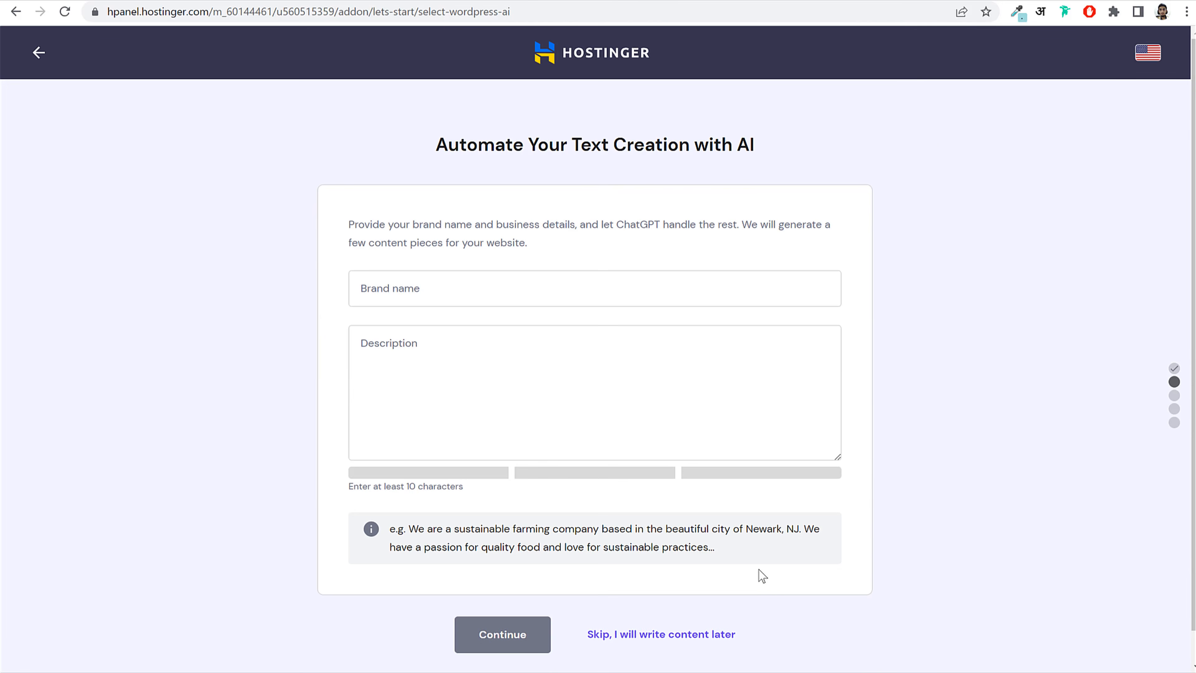
{"action": "scroll", "coordinate": [706, 560], "scroll_direction": "down", "scroll_amount": 1}
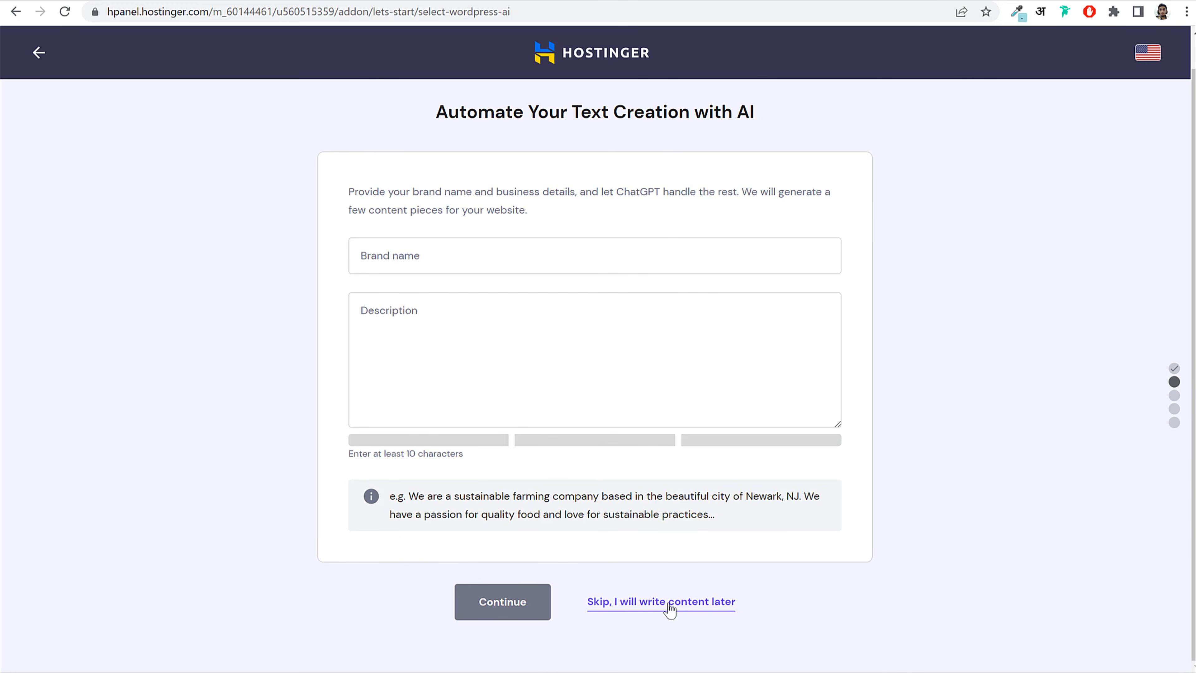
{"action": "left_click", "coordinate": [667, 603]}
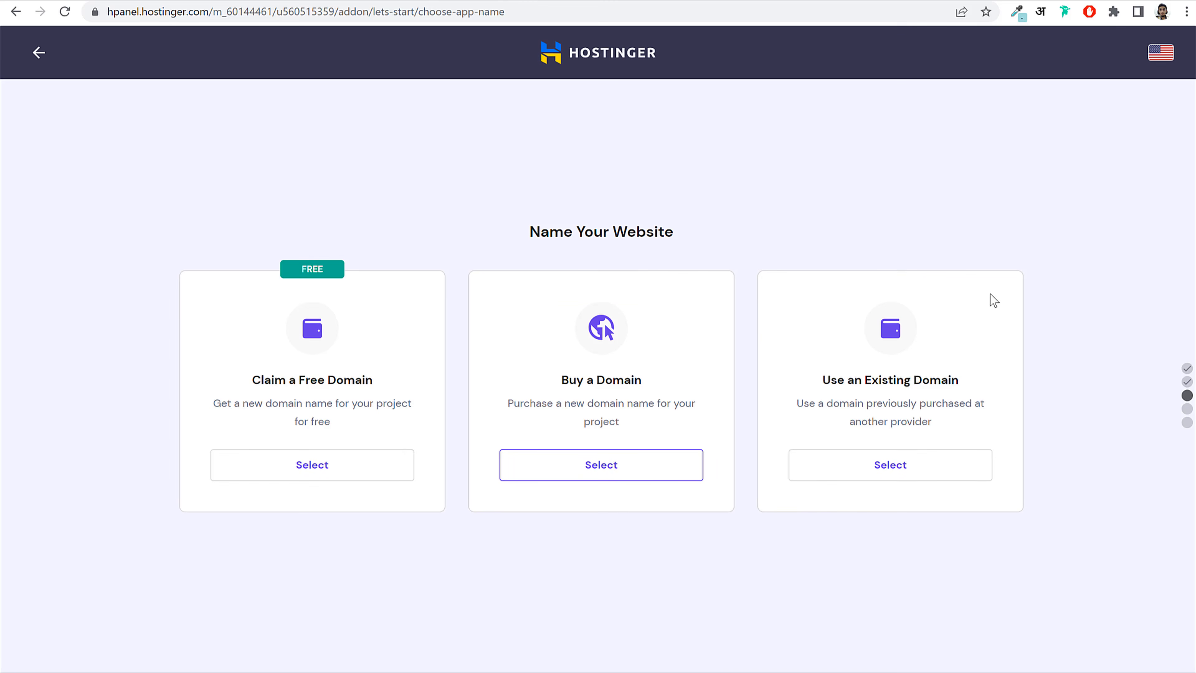
Step: Choose 'Use an Existing Domain', enter the GoDaddy domain name and continue
{"action": "left_click_drag", "start_coordinate": [820, 387], "coordinate": [948, 382]}
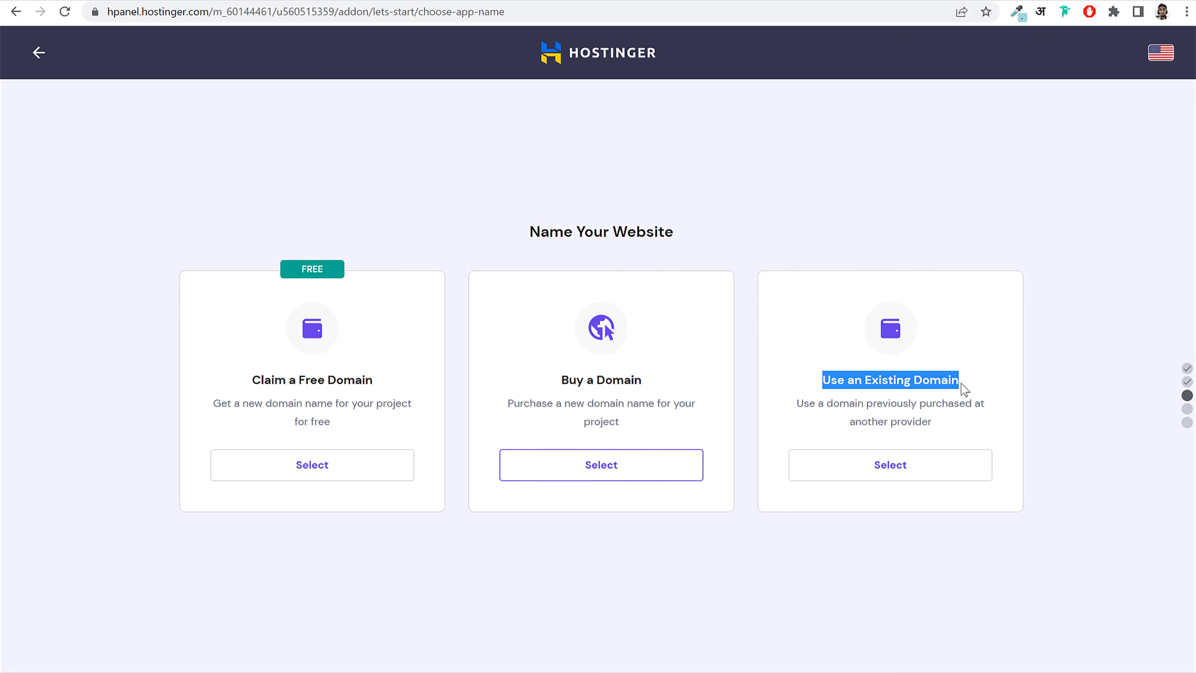
{"action": "left_click", "coordinate": [960, 383]}
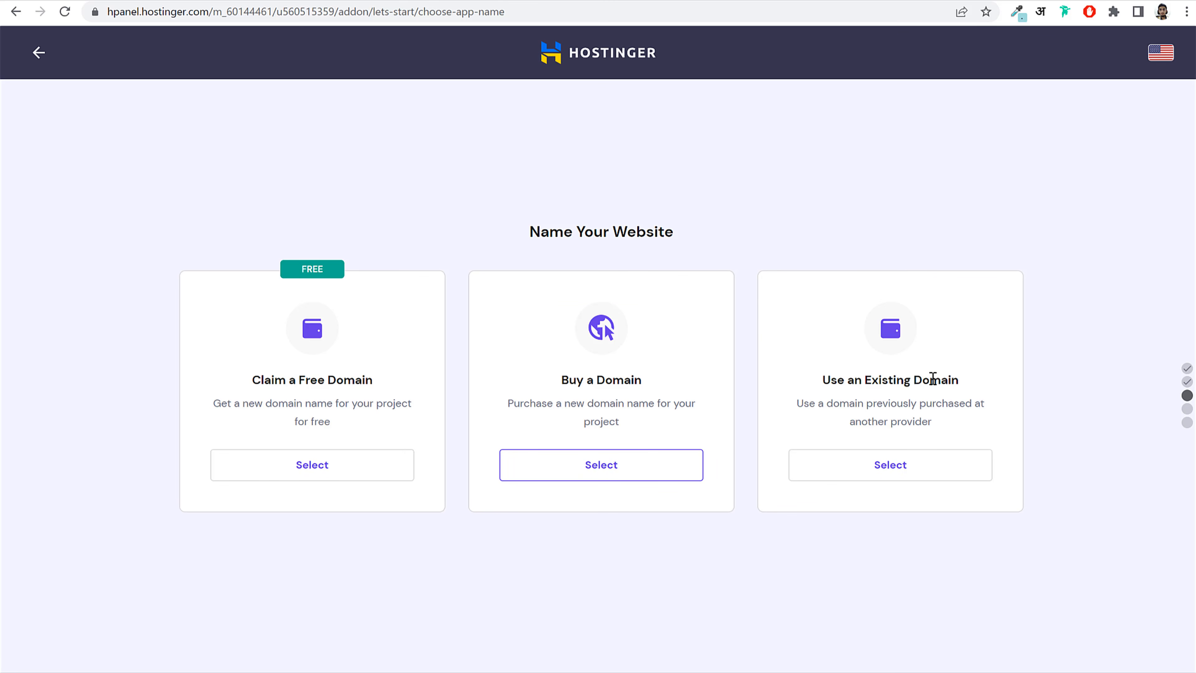
{"action": "left_click", "coordinate": [907, 473]}
{"action": "left_click", "coordinate": [561, 517]}
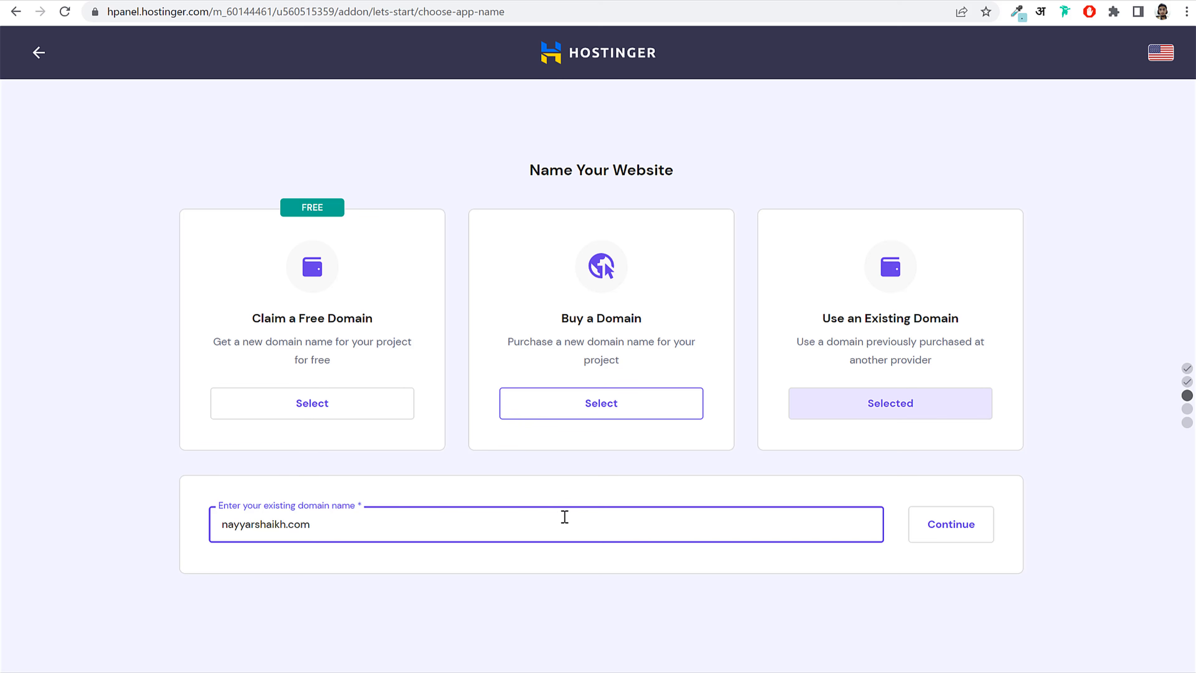
{"action": "left_click_drag", "start_coordinate": [331, 524], "coordinate": [86, 524]}
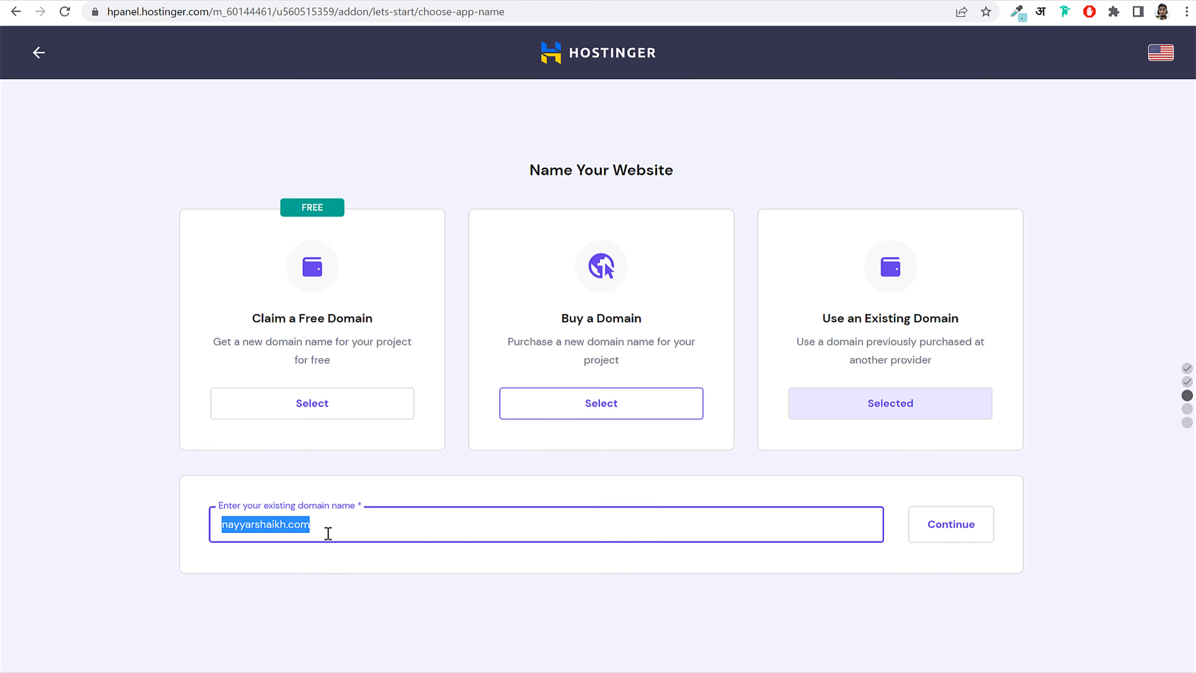
{"action": "left_click", "coordinate": [371, 518]}
{"action": "left_click_drag", "start_coordinate": [371, 518], "coordinate": [205, 529]}
{"action": "left_click", "coordinate": [942, 537]}
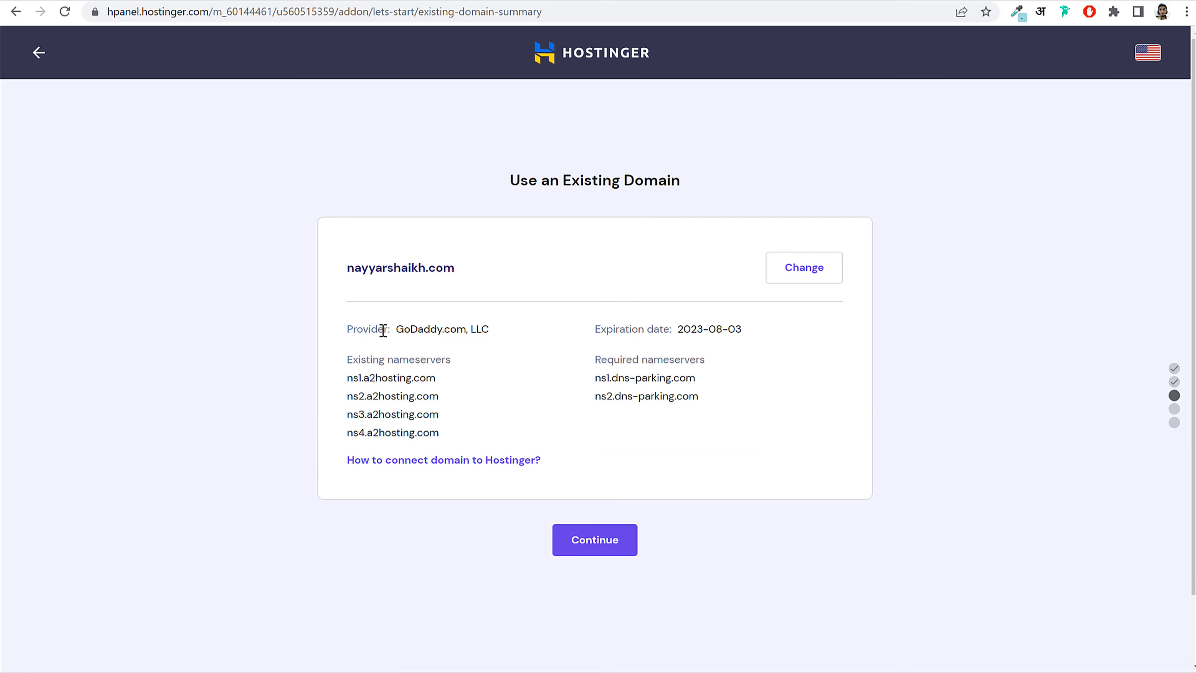
Step: Review the summary: GoDaddy.com provider, four a2hosting nameservers, and two required dns-parking nameservers
{"action": "left_click_drag", "start_coordinate": [397, 329], "coordinate": [468, 329]}
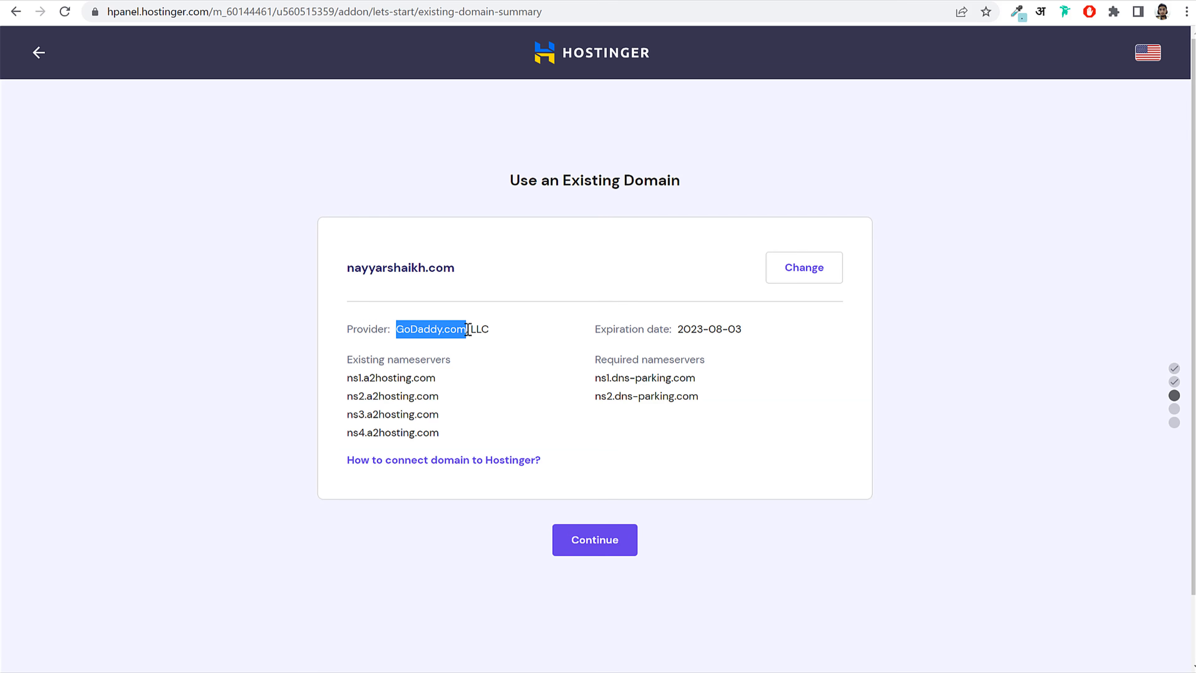
{"action": "left_click", "coordinate": [468, 329]}
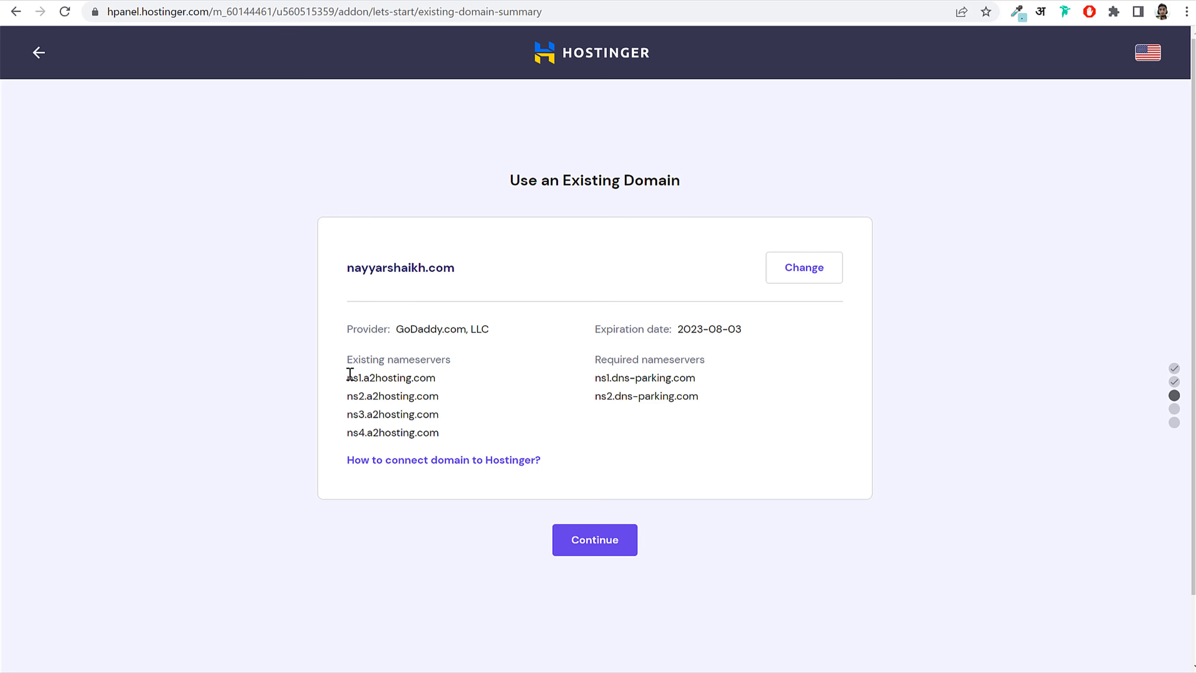
{"action": "left_click_drag", "start_coordinate": [348, 376], "coordinate": [446, 436]}
{"action": "left_click", "coordinate": [437, 411]}
{"action": "left_click_drag", "start_coordinate": [698, 398], "coordinate": [599, 383]}
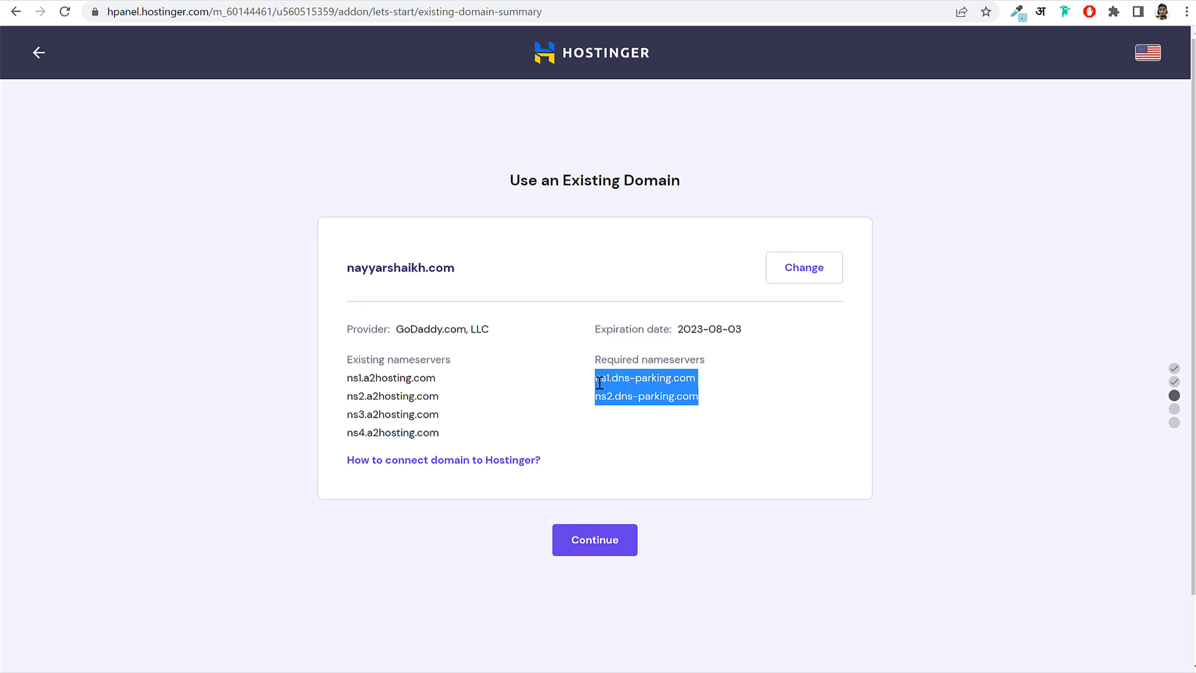
{"action": "left_click", "coordinate": [665, 393]}
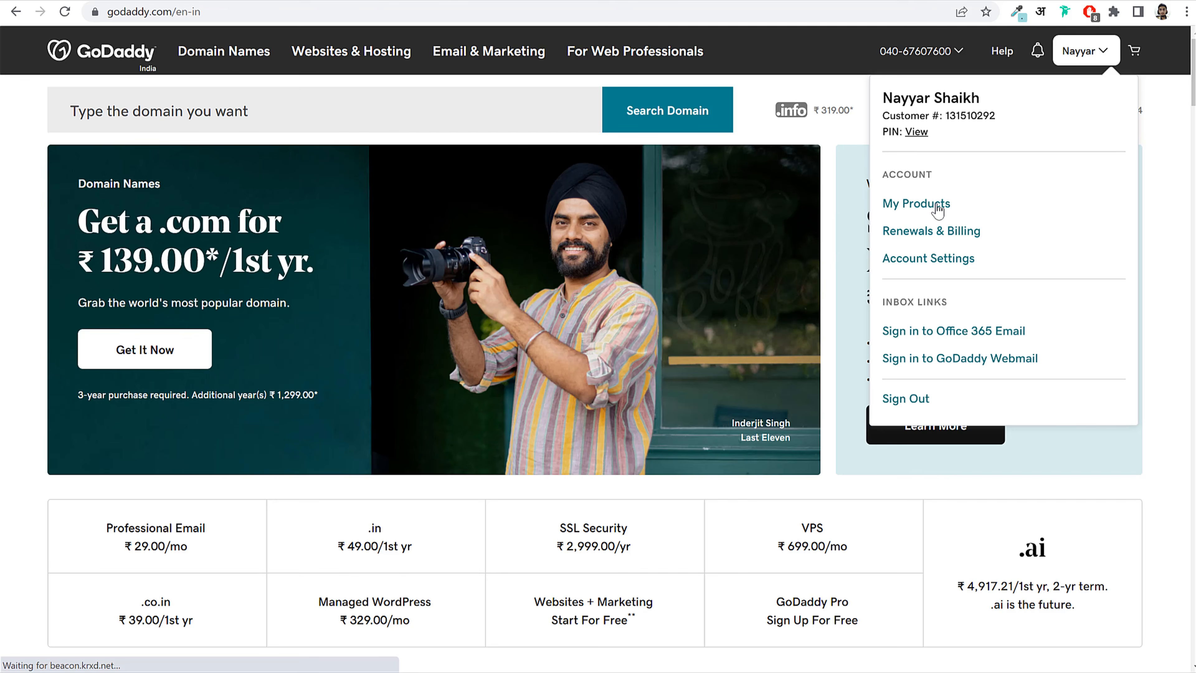
Step: Open the domain's DNS Management page from GoDaddy's My Products, dismissing the chat popup
{"action": "left_click", "coordinate": [932, 204]}
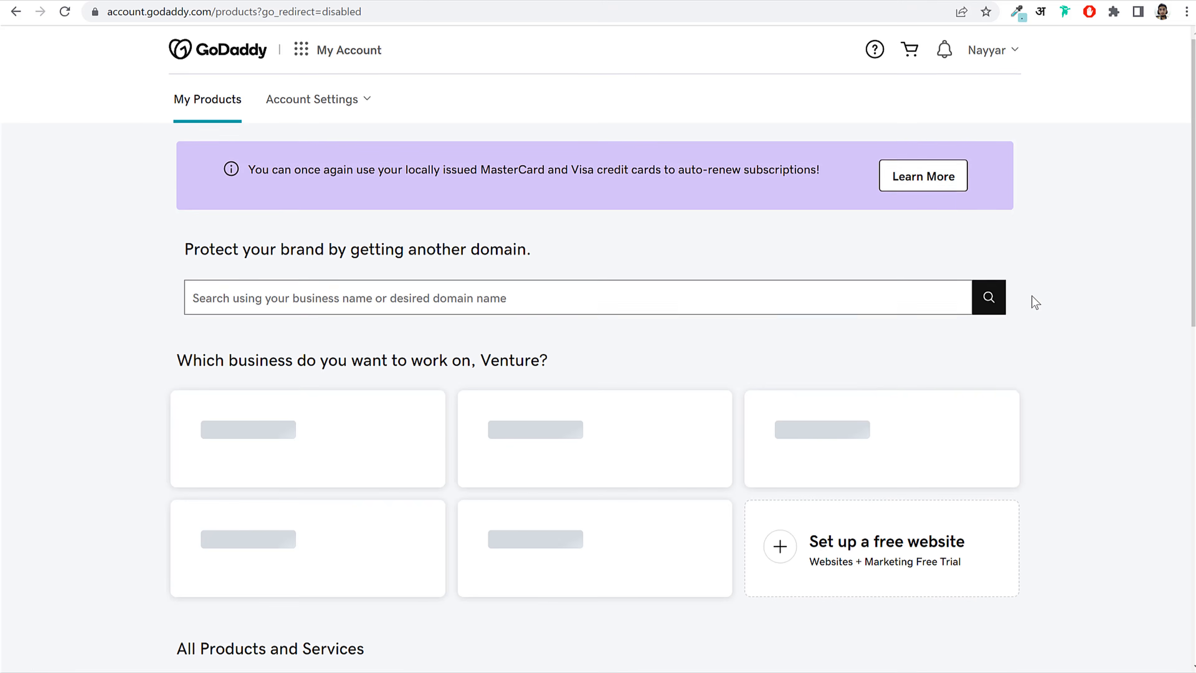
{"action": "scroll", "coordinate": [1038, 301], "scroll_direction": "down", "scroll_amount": 8}
{"action": "scroll", "coordinate": [1065, 387], "scroll_direction": "down", "scroll_amount": 8}
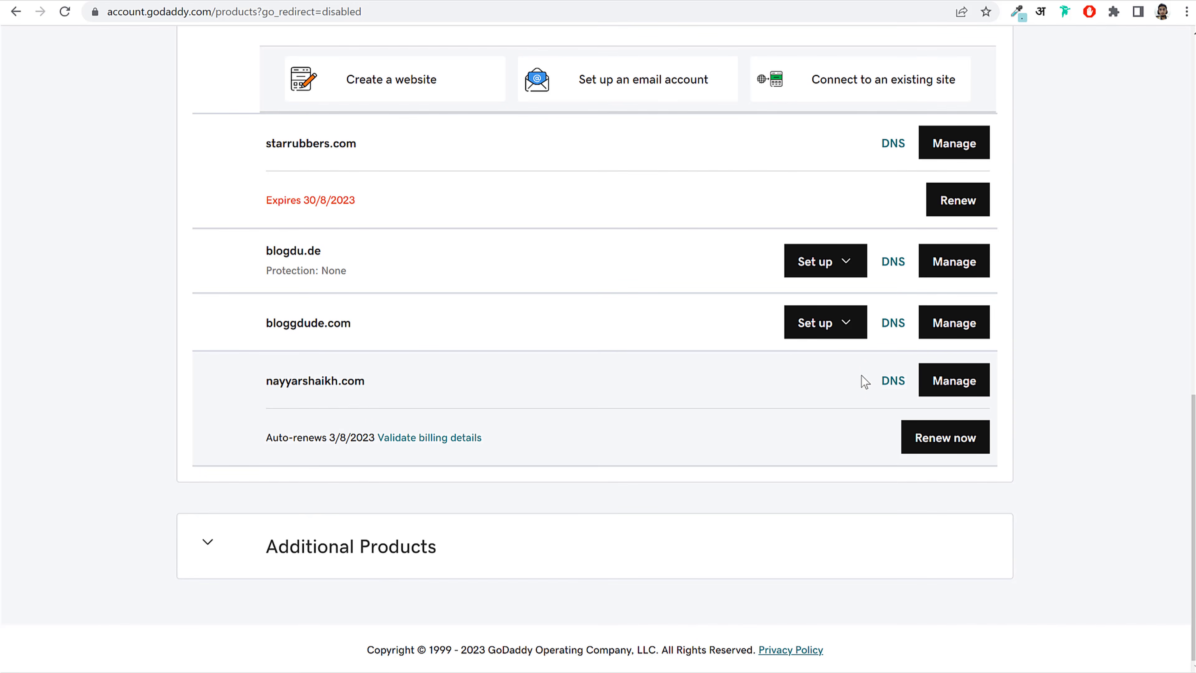
{"action": "scroll", "coordinate": [521, 320], "scroll_direction": "up", "scroll_amount": 8}
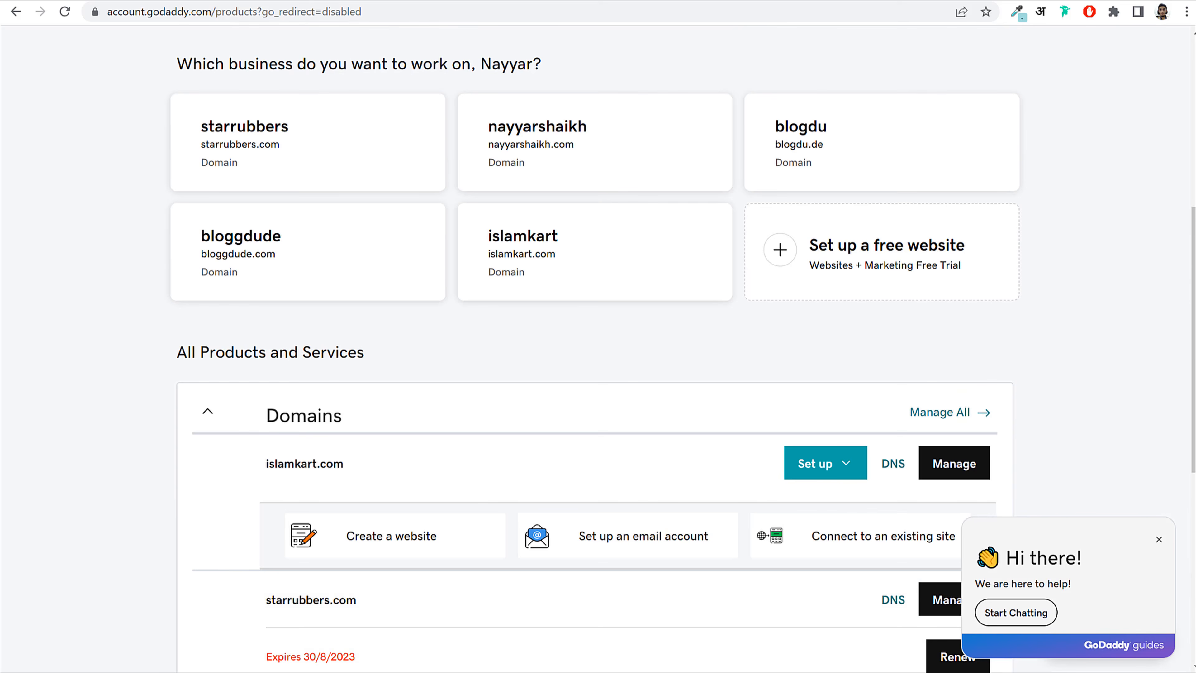
{"action": "left_click", "coordinate": [1160, 541]}
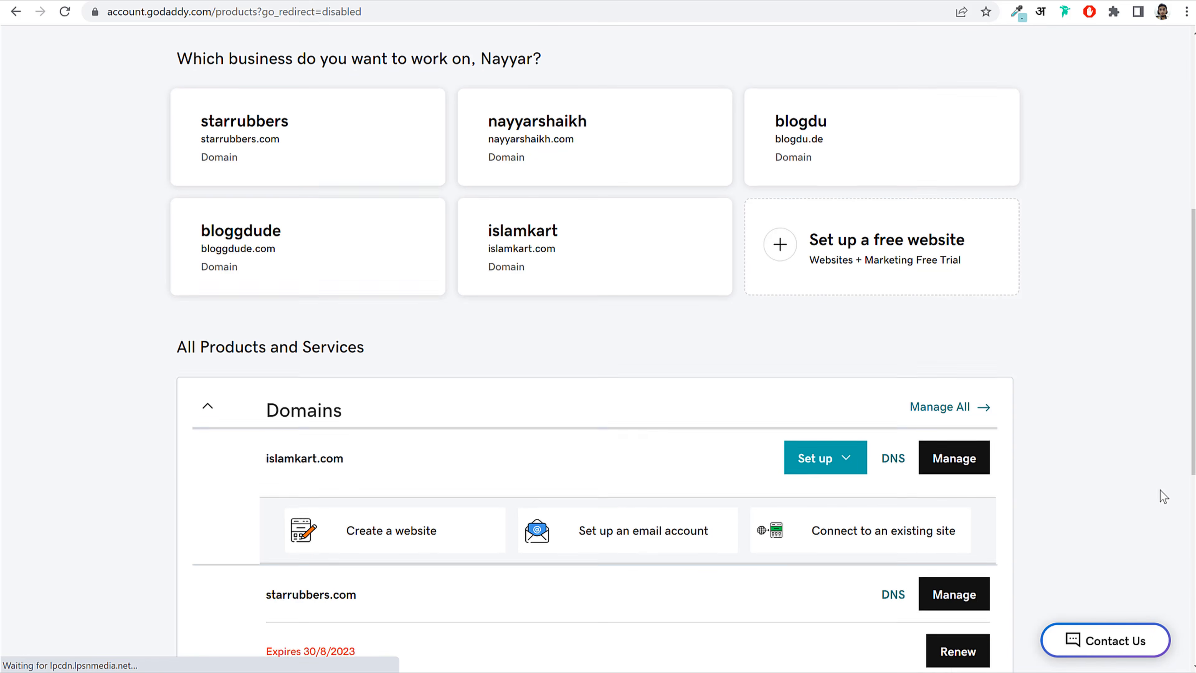
{"action": "scroll", "coordinate": [1158, 492], "scroll_direction": "down", "scroll_amount": 6}
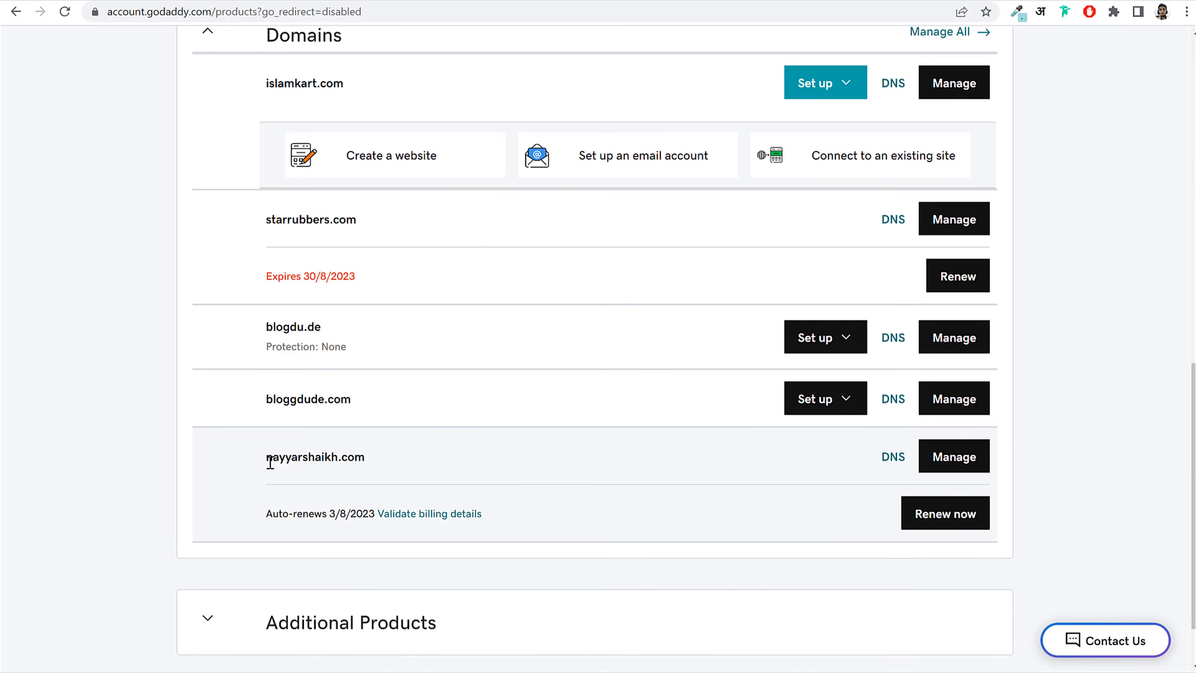
{"action": "left_click", "coordinate": [894, 459]}
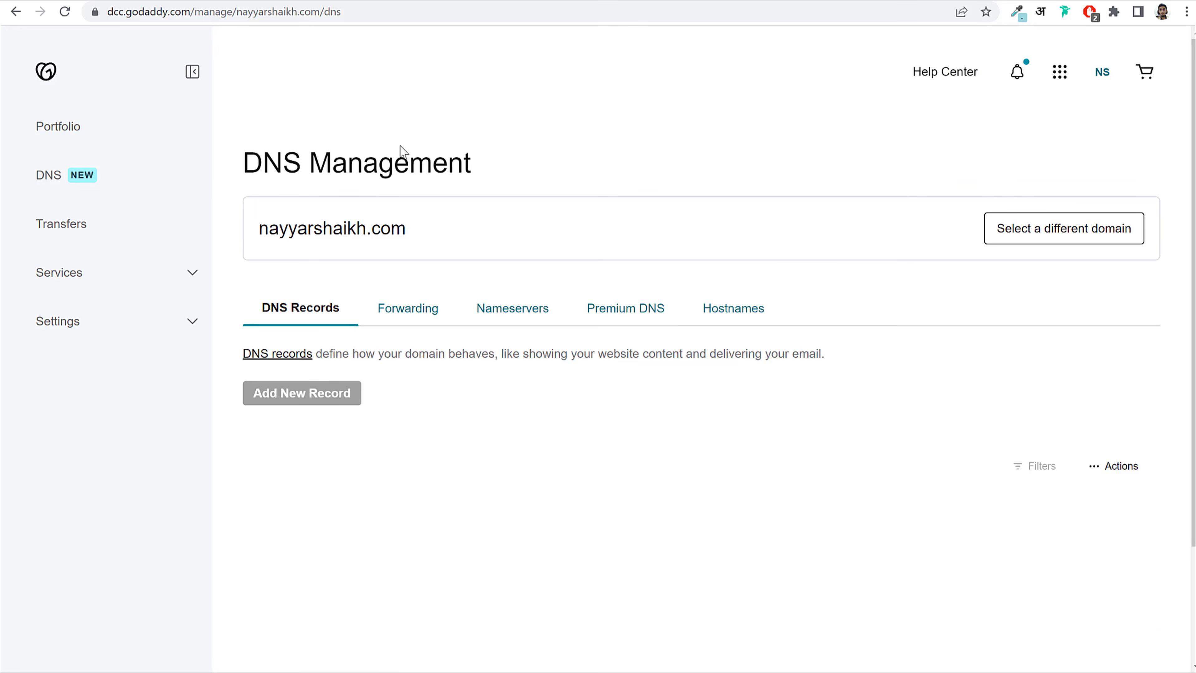
Step: In GoDaddy's nameserver editor, remove ns3 and ns4 and clear the first two nameserver fields
{"action": "left_click", "coordinate": [534, 308]}
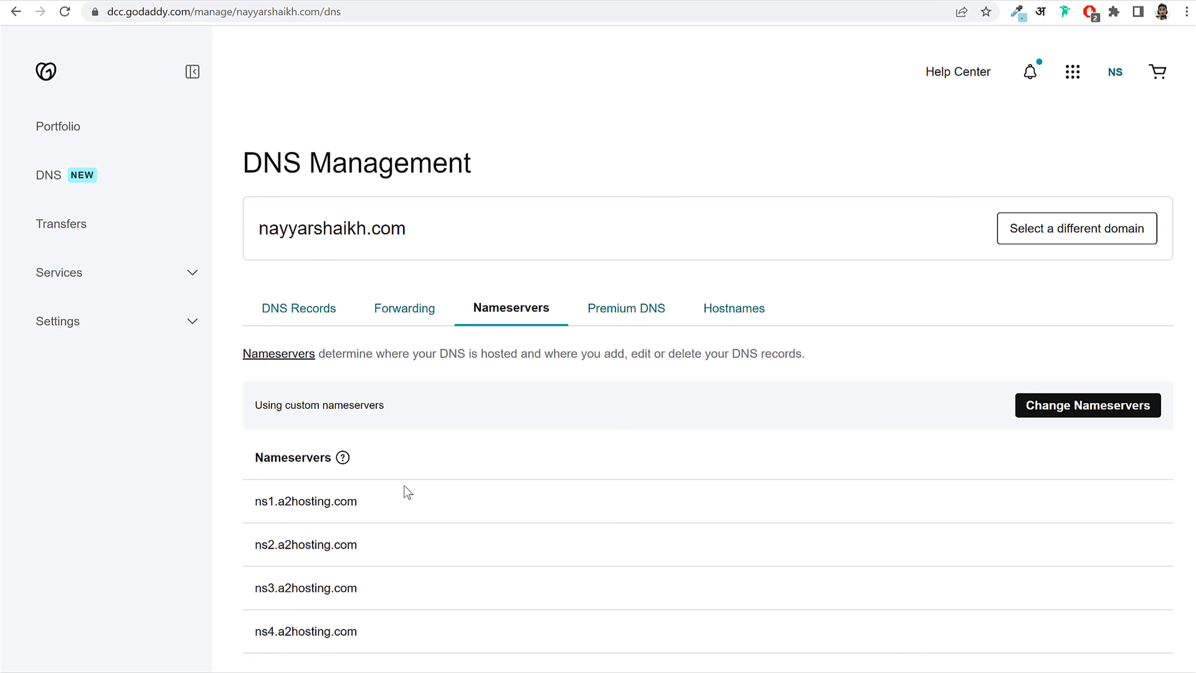
{"action": "left_click_drag", "start_coordinate": [257, 500], "coordinate": [379, 631]}
{"action": "left_click", "coordinate": [449, 567]}
{"action": "left_click", "coordinate": [1079, 405]}
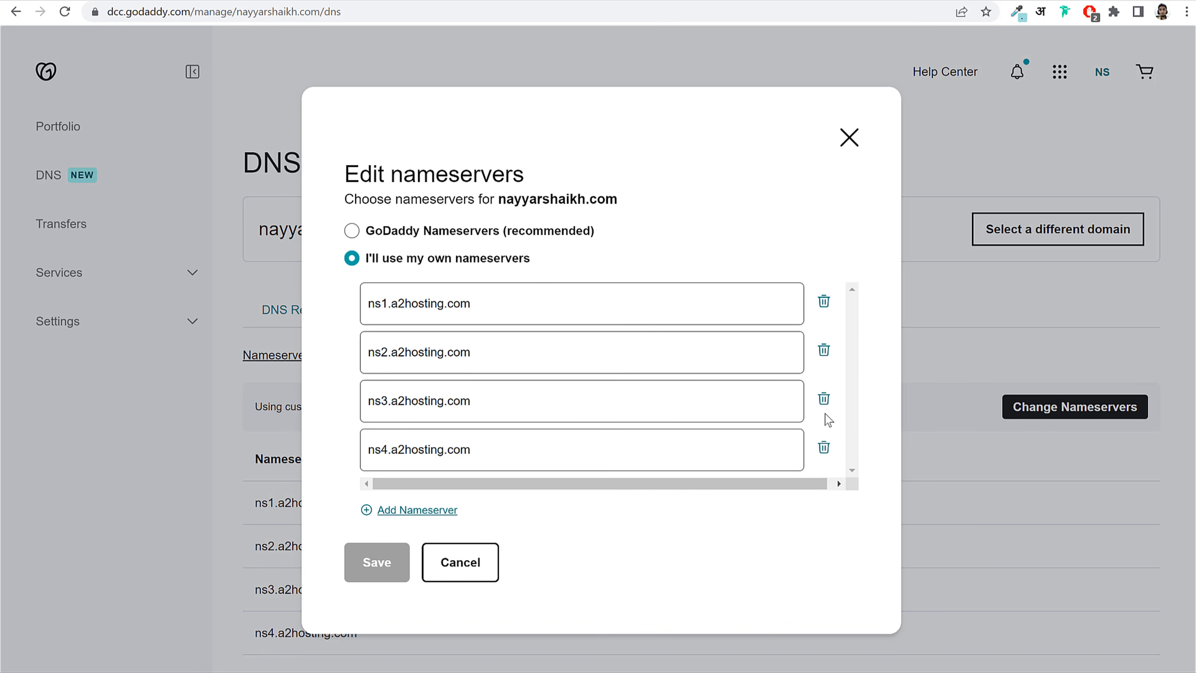
{"action": "left_click", "coordinate": [829, 403]}
{"action": "left_click", "coordinate": [828, 403]}
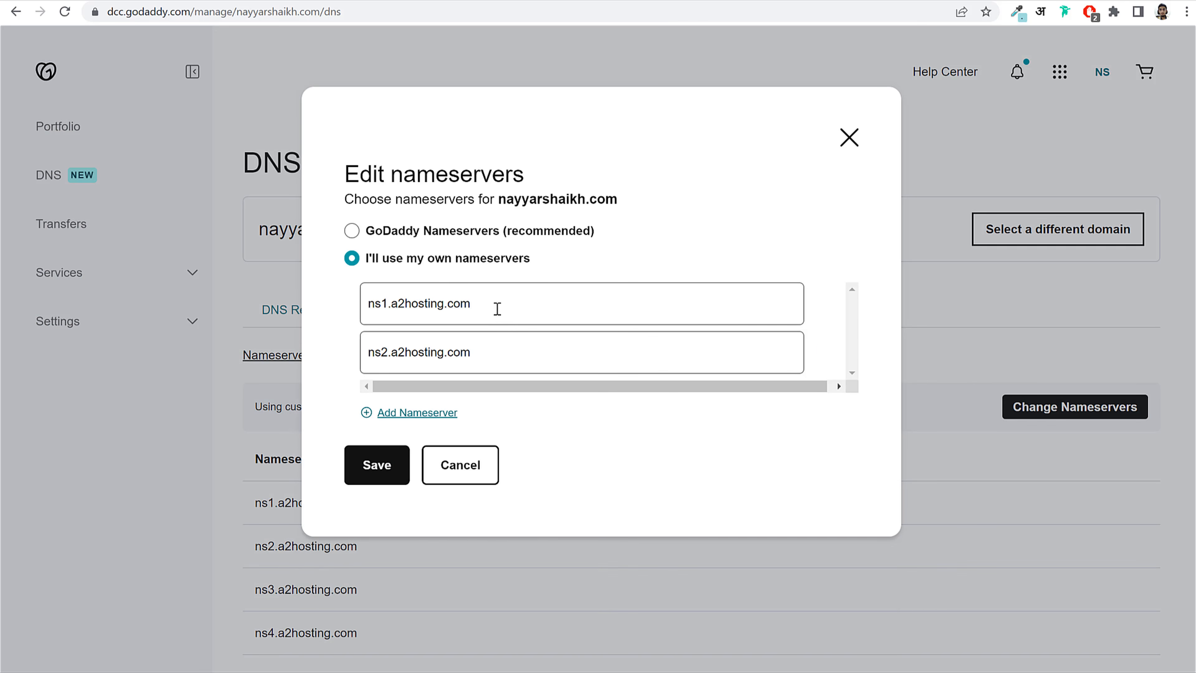
{"action": "left_click_drag", "start_coordinate": [425, 300], "coordinate": [342, 302]}
{"action": "key", "text": "BackSpace"}
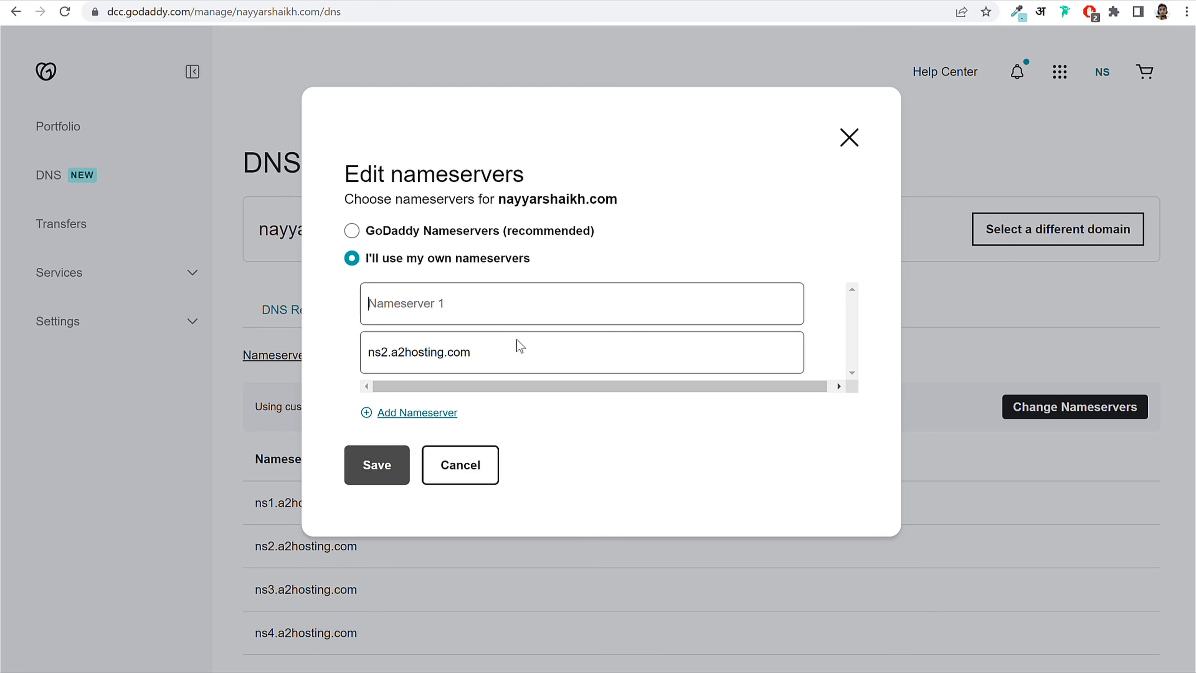
{"action": "left_click_drag", "start_coordinate": [520, 346], "coordinate": [372, 351]}
{"action": "key", "text": "BackSpace"}
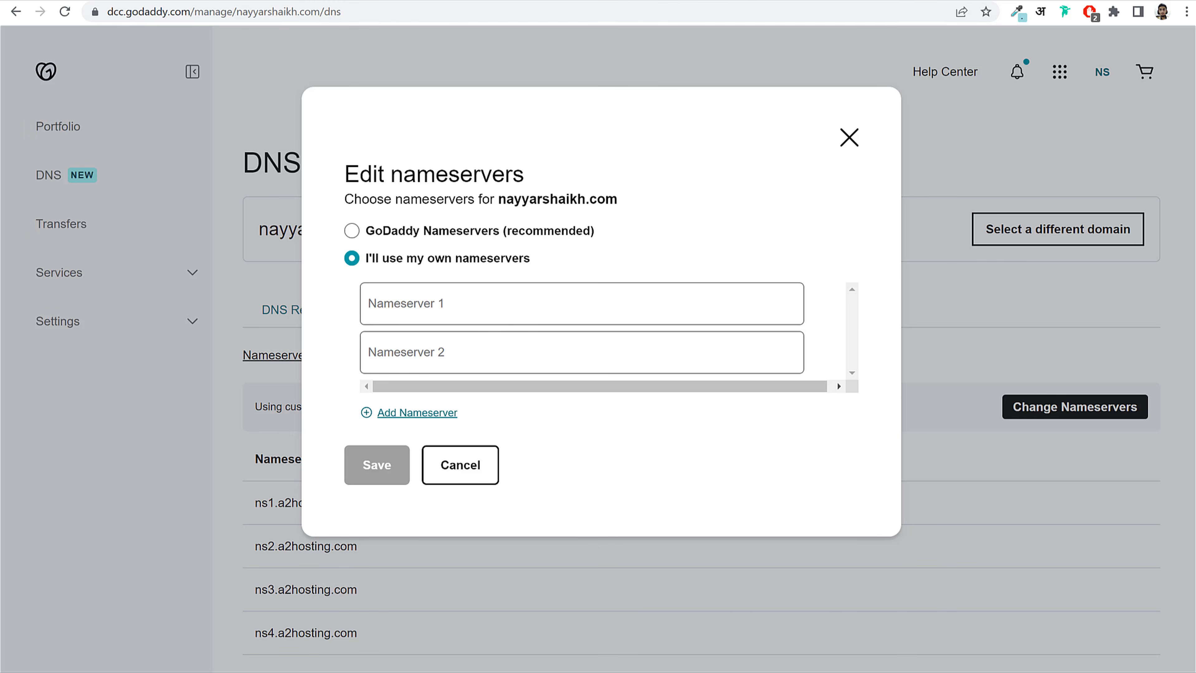
Step: Copy ns1.dns-parking.com from Hostinger into GoDaddy's Nameserver 1 field
{"action": "key", "text": "ctrl+Tab"}
{"action": "left_click_drag", "start_coordinate": [596, 379], "coordinate": [722, 377]}
{"action": "key", "text": "ctrl+c"}
{"action": "key", "text": "ctrl+shift+Tab"}
{"action": "left_click", "coordinate": [456, 305]}
{"action": "key", "text": "ctrl+v"}
{"action": "key", "text": "ctrl+Tab"}
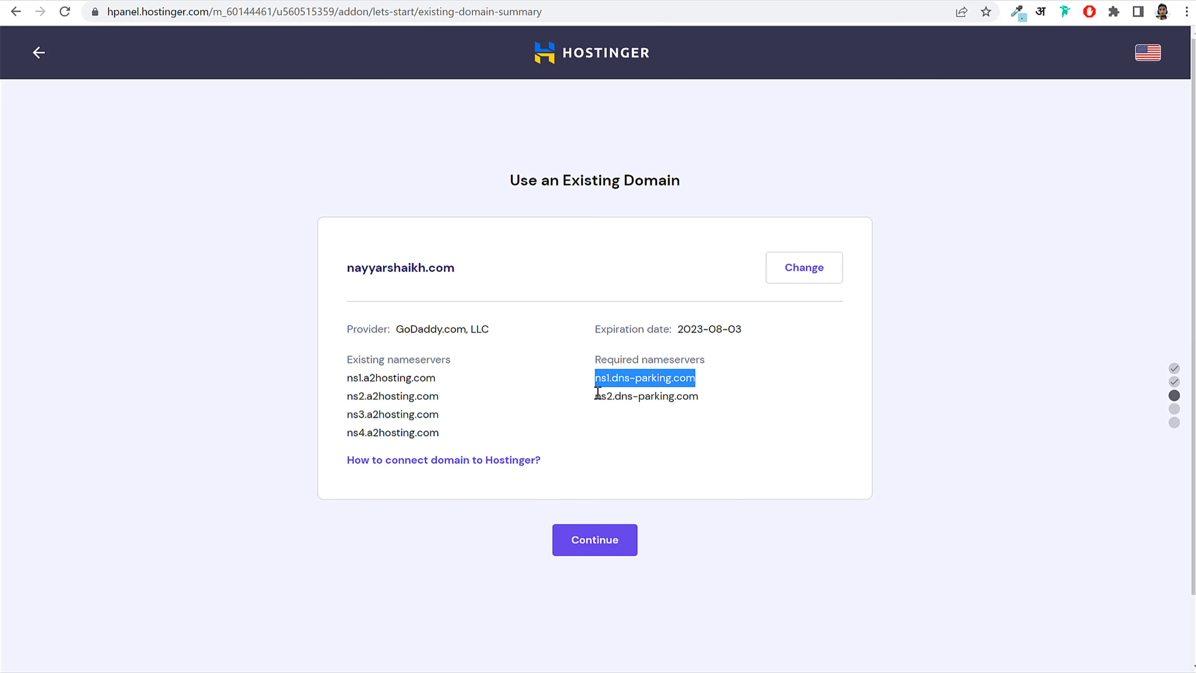
Step: Paste ns2.dns-parking.com into GoDaddy's Nameserver 2, then continue Hostinger's existing-domain setup
{"action": "left_click_drag", "start_coordinate": [597, 393], "coordinate": [631, 395]}
{"action": "left_click_drag", "start_coordinate": [713, 400], "coordinate": [597, 395]}
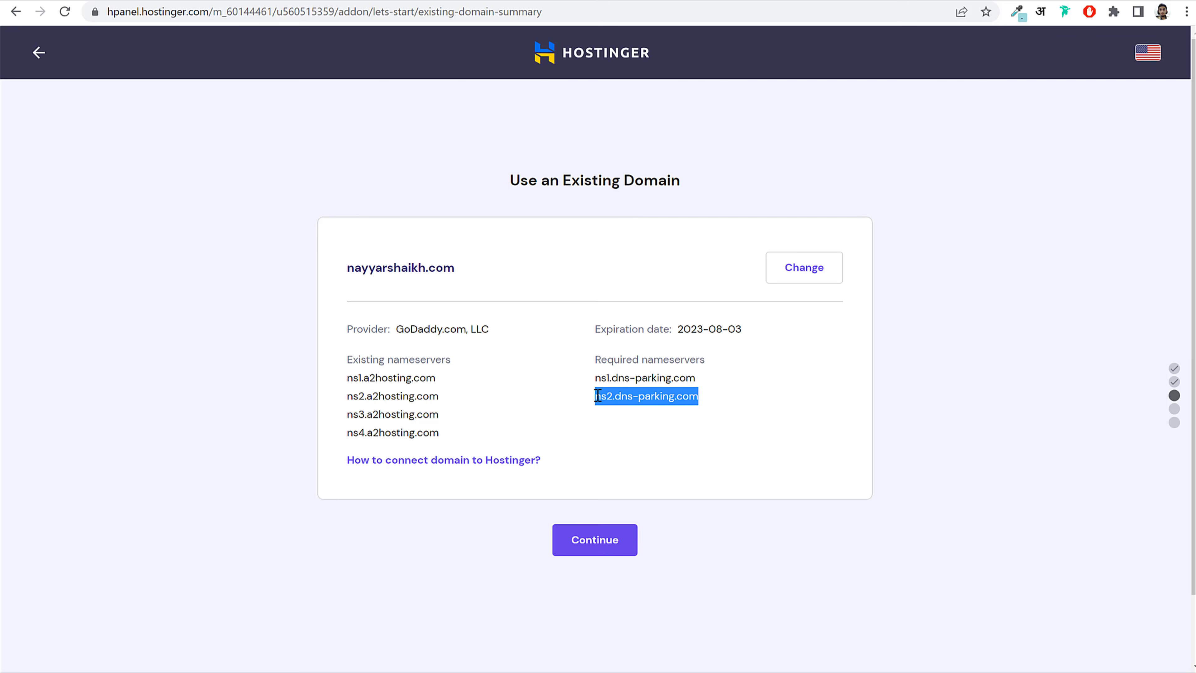
{"action": "key", "text": "ctrl+Tab"}
{"action": "key", "text": "ctrl+v"}
{"action": "mouse_move", "coordinate": [392, 3]}
{"action": "left_click", "coordinate": [602, 541]}
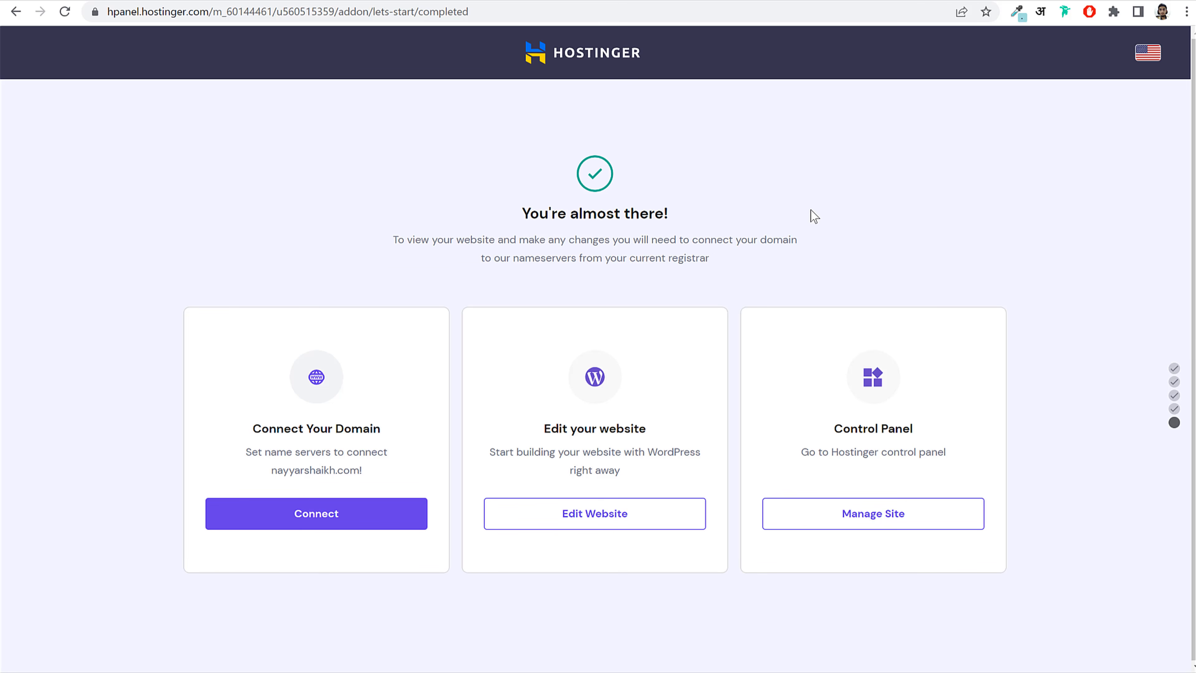
Step: Open the new site's hosting dashboard from Hostinger's Websites list, then return to WordPress
{"action": "left_click", "coordinate": [570, 58]}
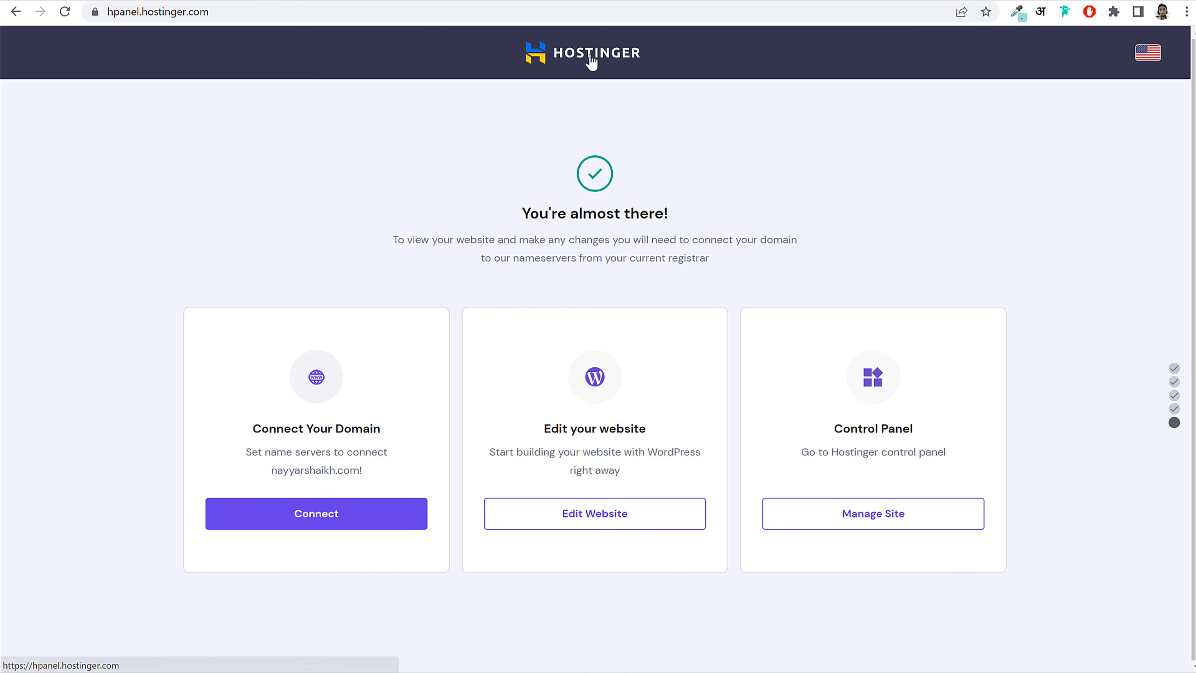
{"action": "left_click", "coordinate": [254, 56]}
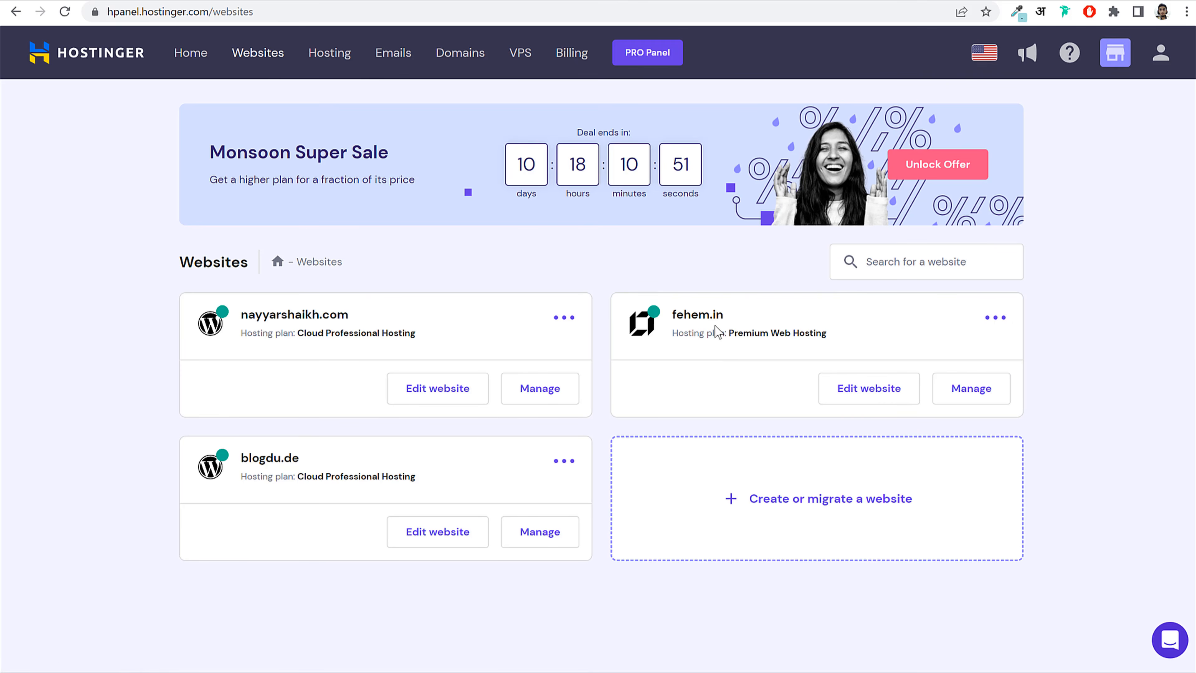
{"action": "left_click_drag", "start_coordinate": [240, 314], "coordinate": [370, 320]}
{"action": "left_click", "coordinate": [367, 317]}
{"action": "left_click", "coordinate": [539, 388]}
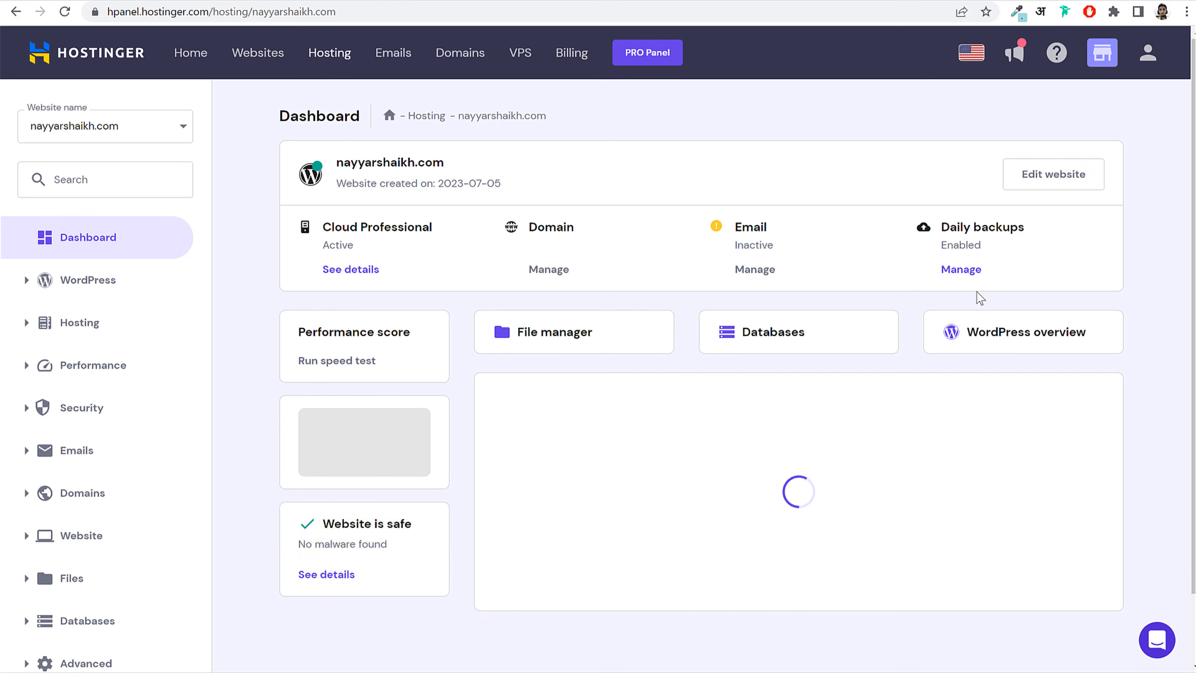
{"action": "left_click", "coordinate": [351, 0]}
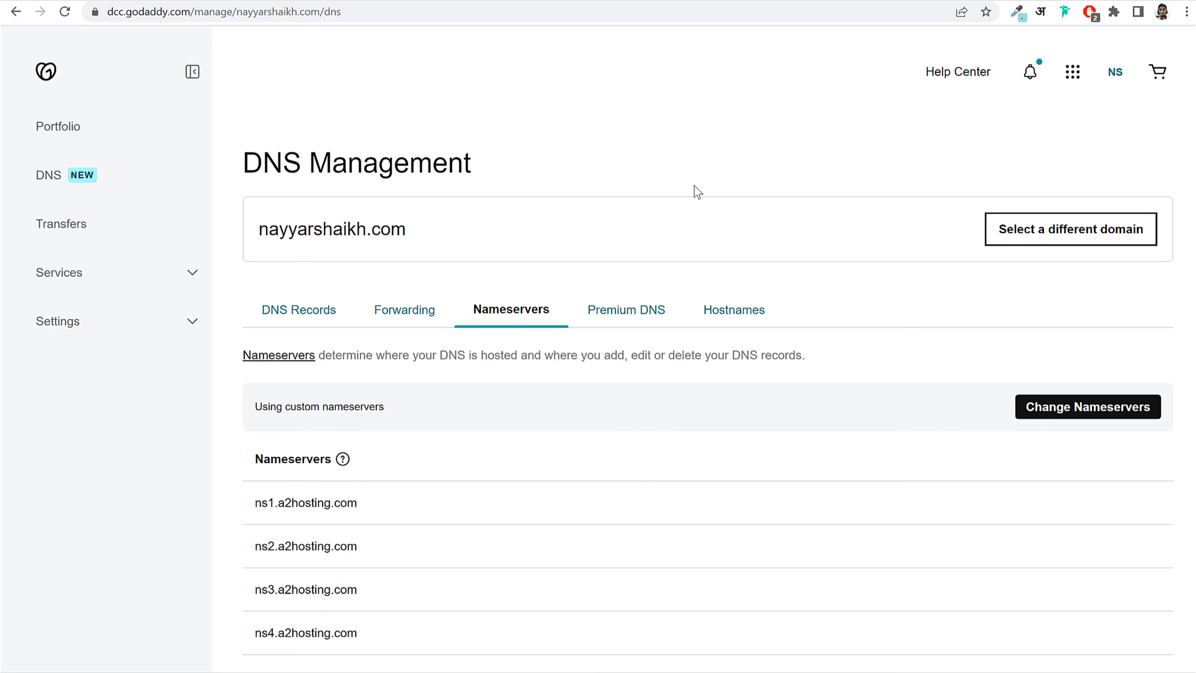
{"action": "left_click", "coordinate": [308, 1]}
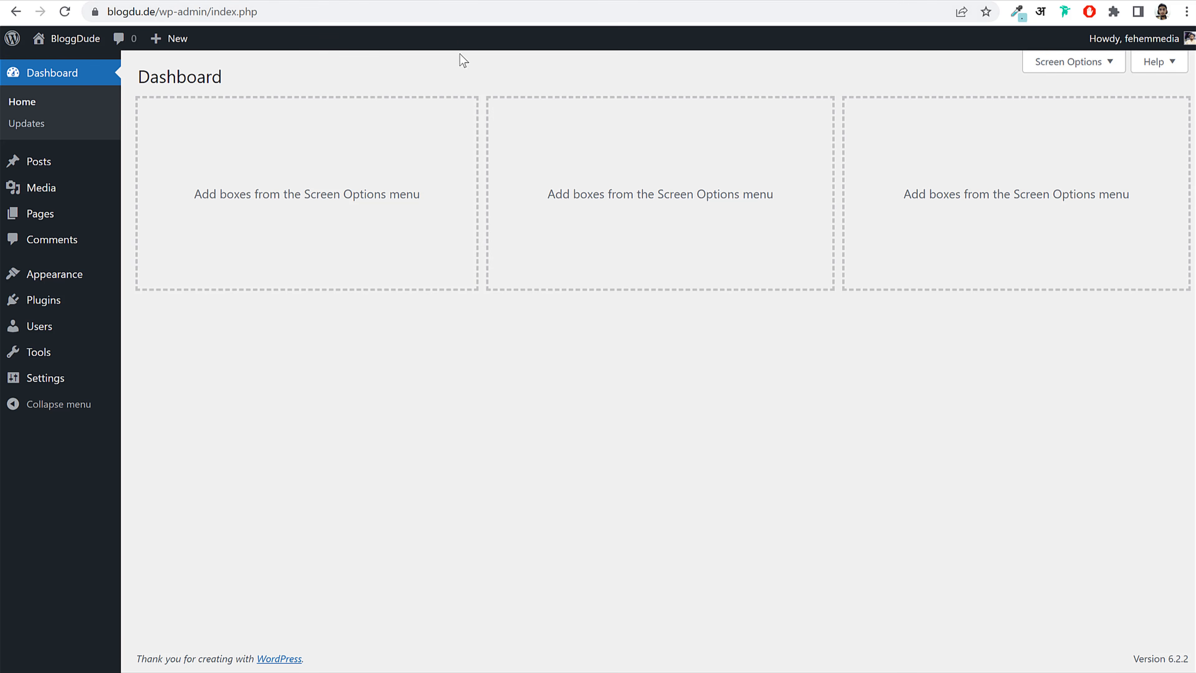
Step: Compare the blogdu.de front page with its WordPress dashboard tab
{"action": "key", "text": "ctrl+Tab"}
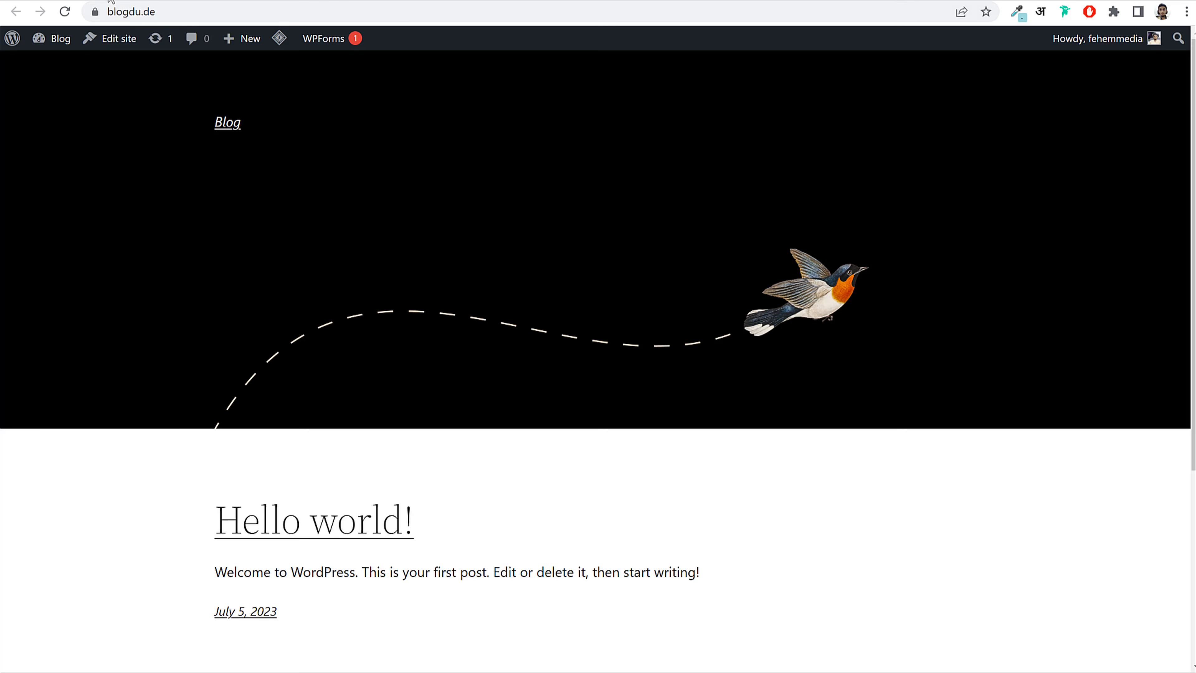
{"action": "left_click", "coordinate": [292, 3]}
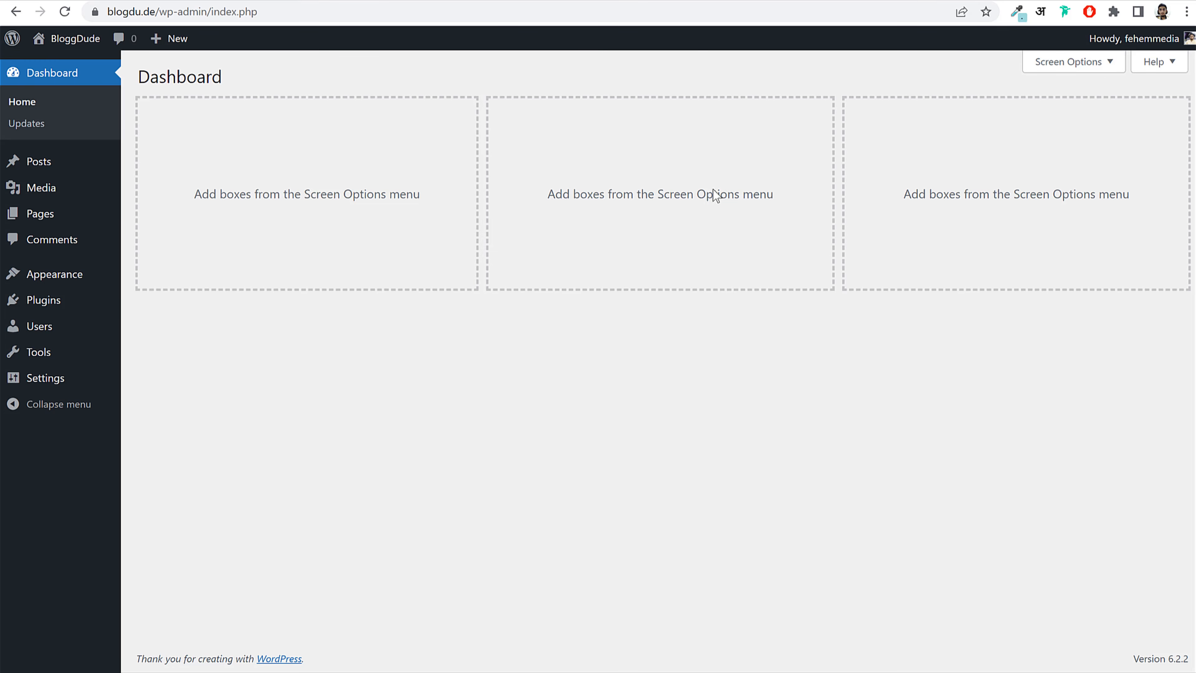
{"action": "key", "text": "ctrl+Tab"}
{"action": "scroll", "coordinate": [409, 353], "scroll_direction": "down", "scroll_amount": 3}
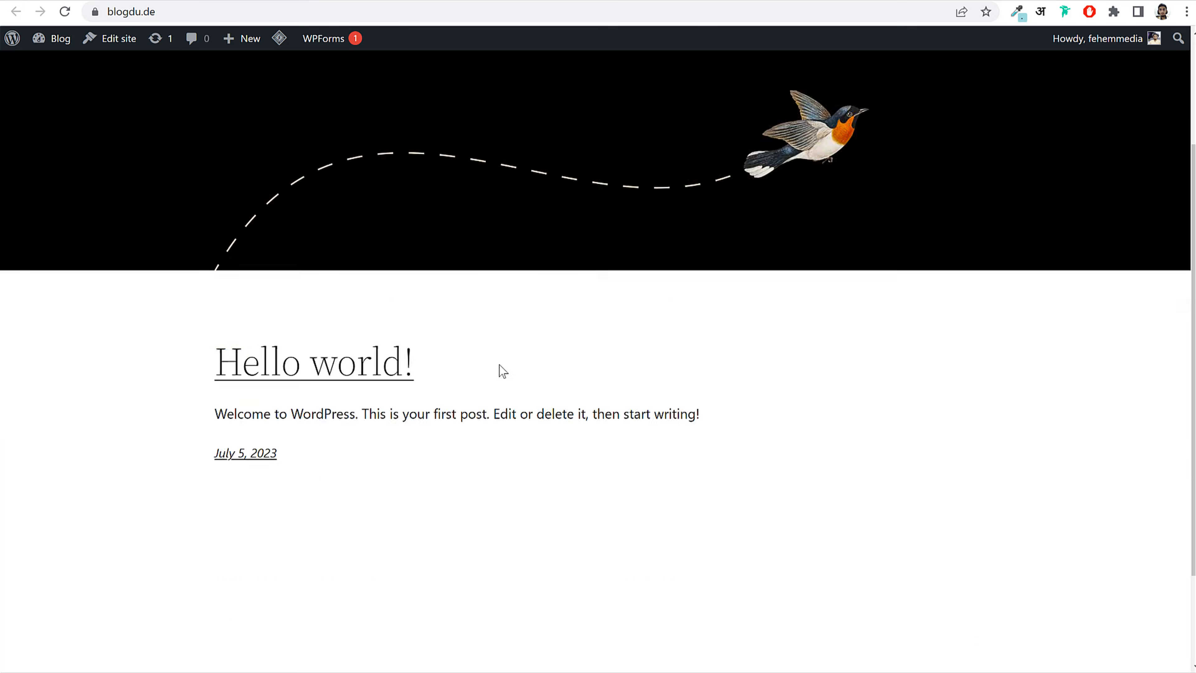
{"action": "scroll", "coordinate": [500, 372], "scroll_direction": "up", "scroll_amount": 3}
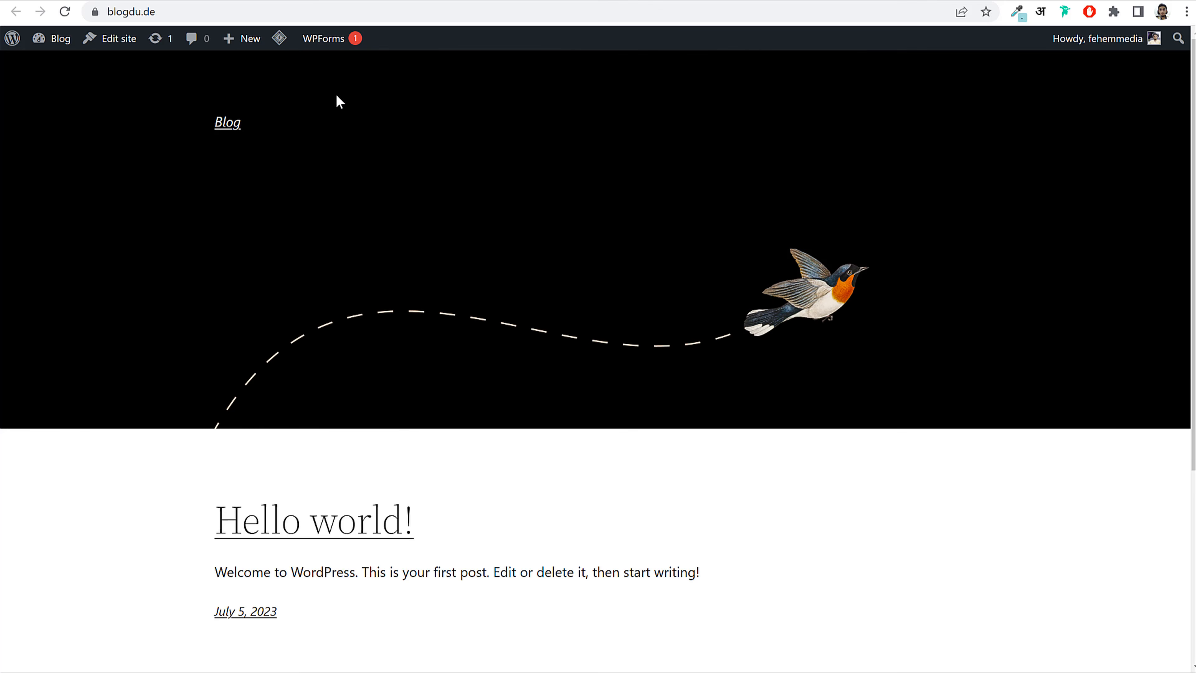
{"action": "left_click", "coordinate": [274, 0]}
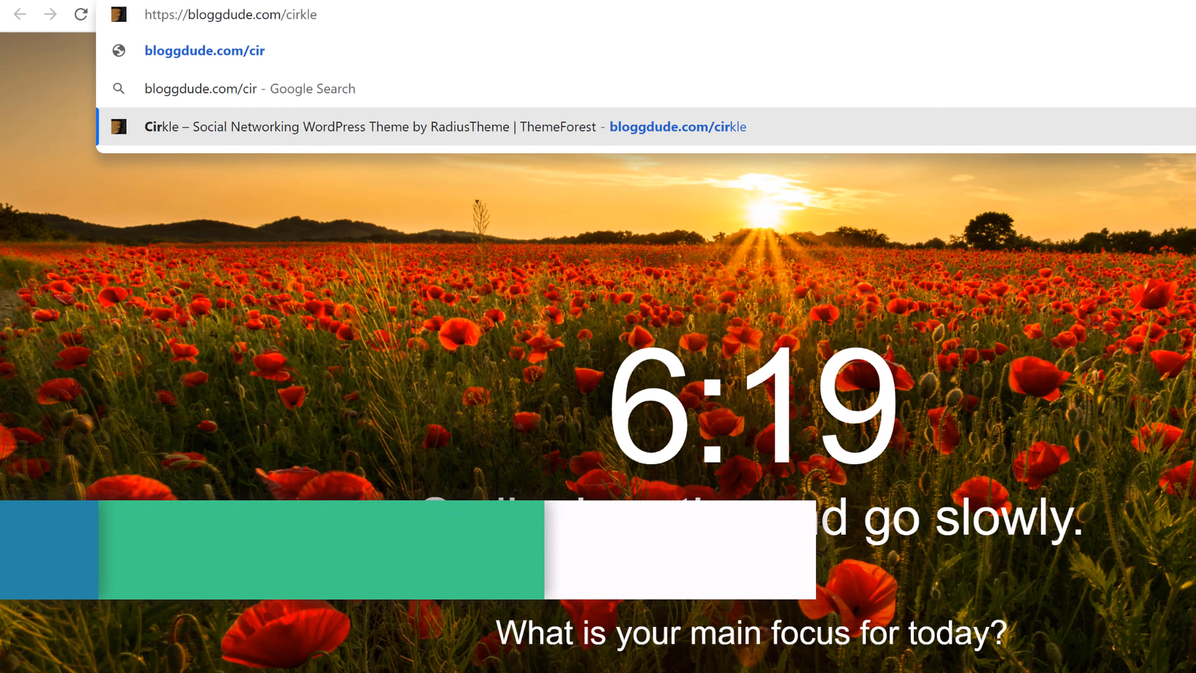
Step: Load the Cirkle theme's ThemeForest page and scroll through its features
{"action": "key", "text": "Return"}
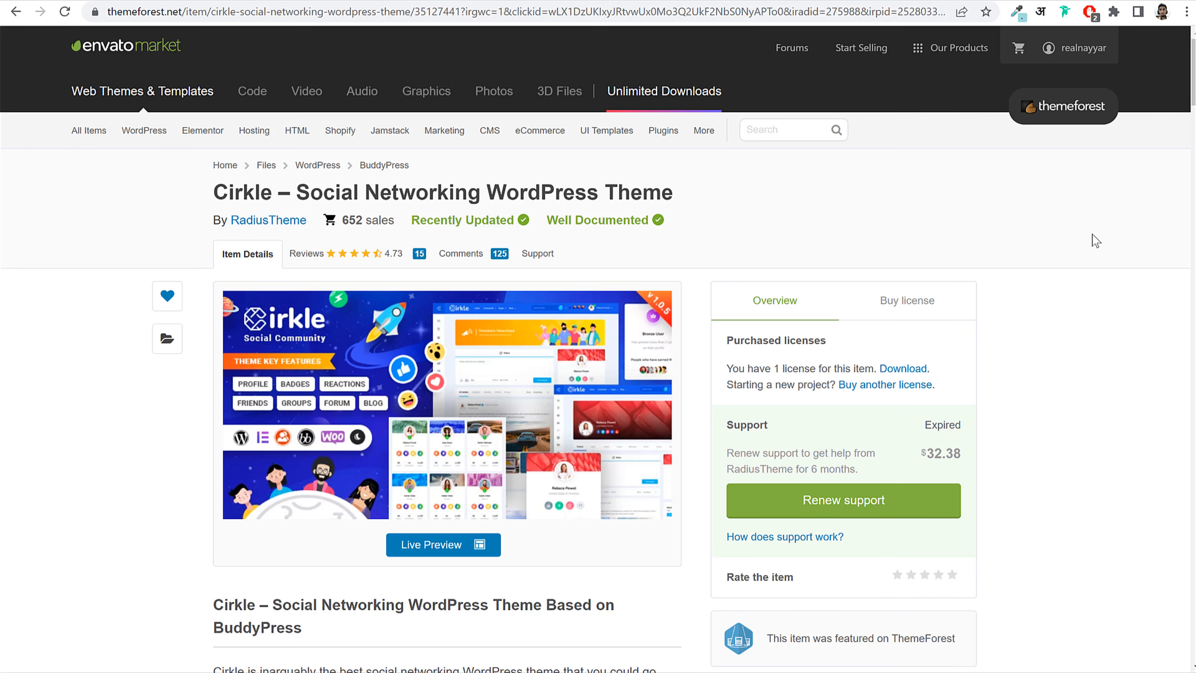
{"action": "scroll", "coordinate": [1088, 254], "scroll_direction": "down", "scroll_amount": 15}
{"action": "scroll", "coordinate": [1089, 271], "scroll_direction": "down", "scroll_amount": 20}
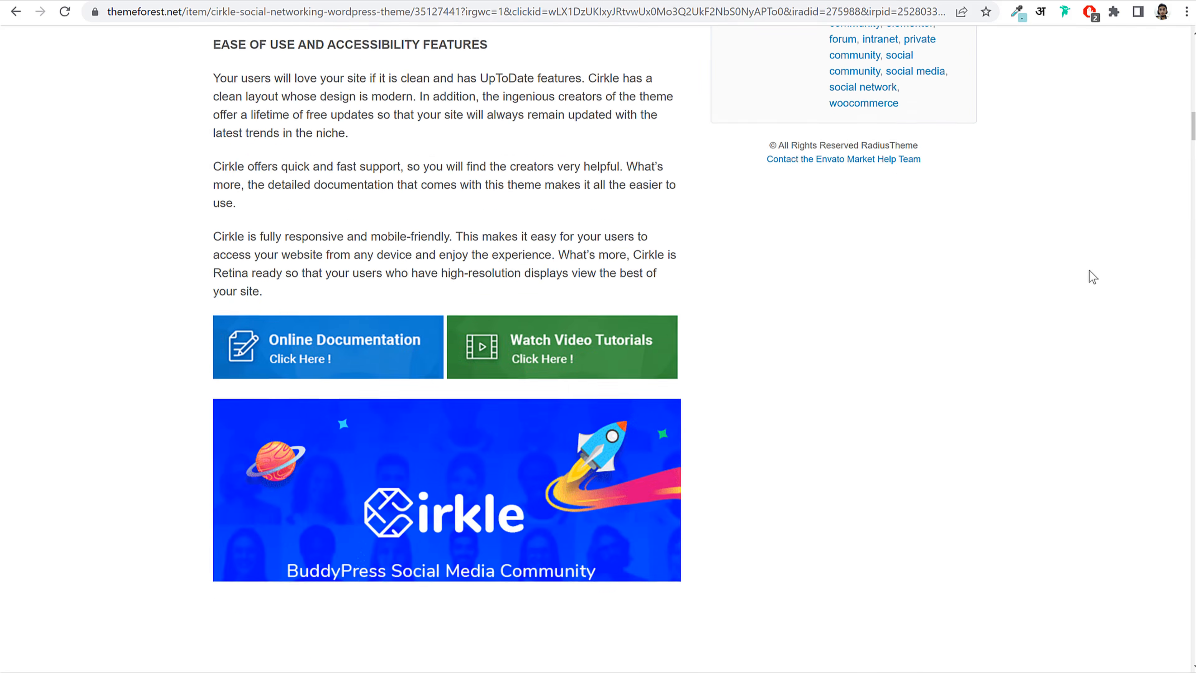
{"action": "scroll", "coordinate": [1090, 275], "scroll_direction": "down", "scroll_amount": 8}
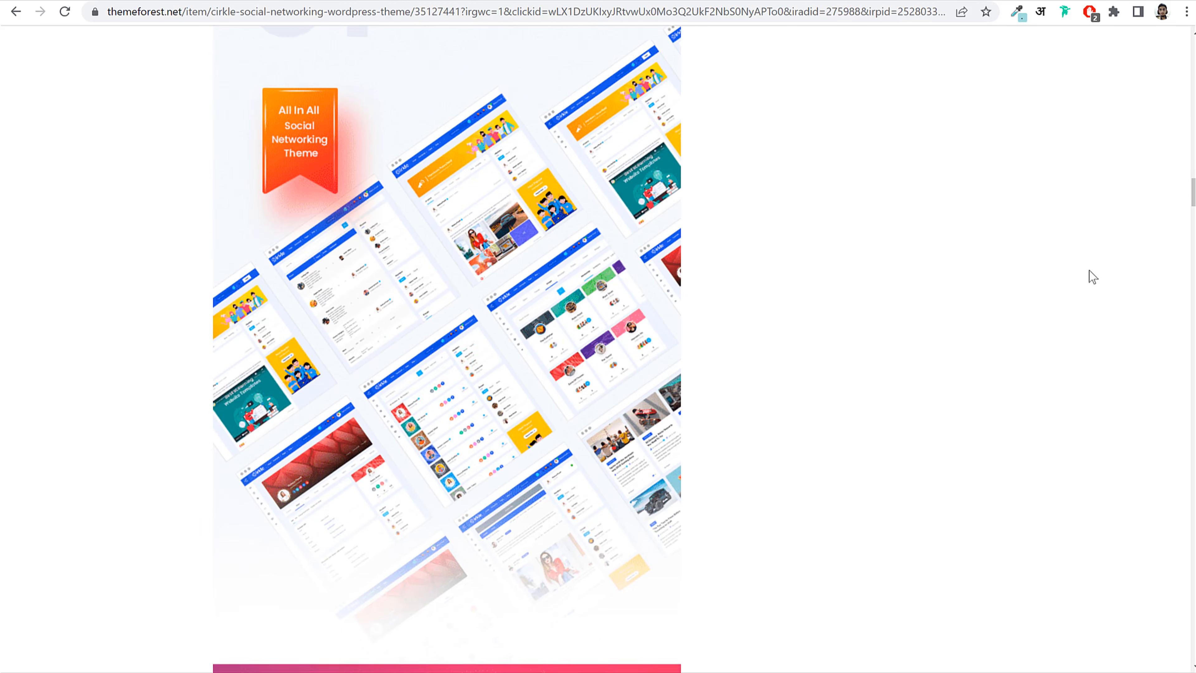
{"action": "scroll", "coordinate": [596, 286], "scroll_direction": "up", "scroll_amount": 4}
{"action": "scroll", "coordinate": [481, 277], "scroll_direction": "down", "scroll_amount": 20}
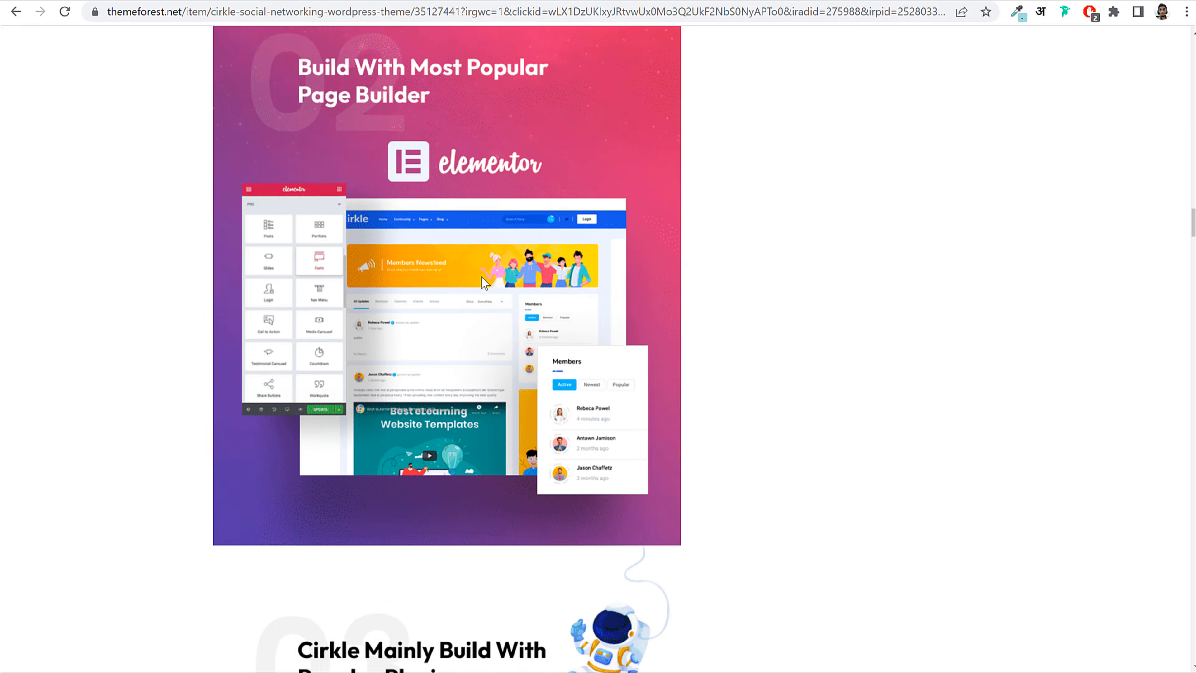
{"action": "scroll", "coordinate": [481, 276], "scroll_direction": "down", "scroll_amount": 15}
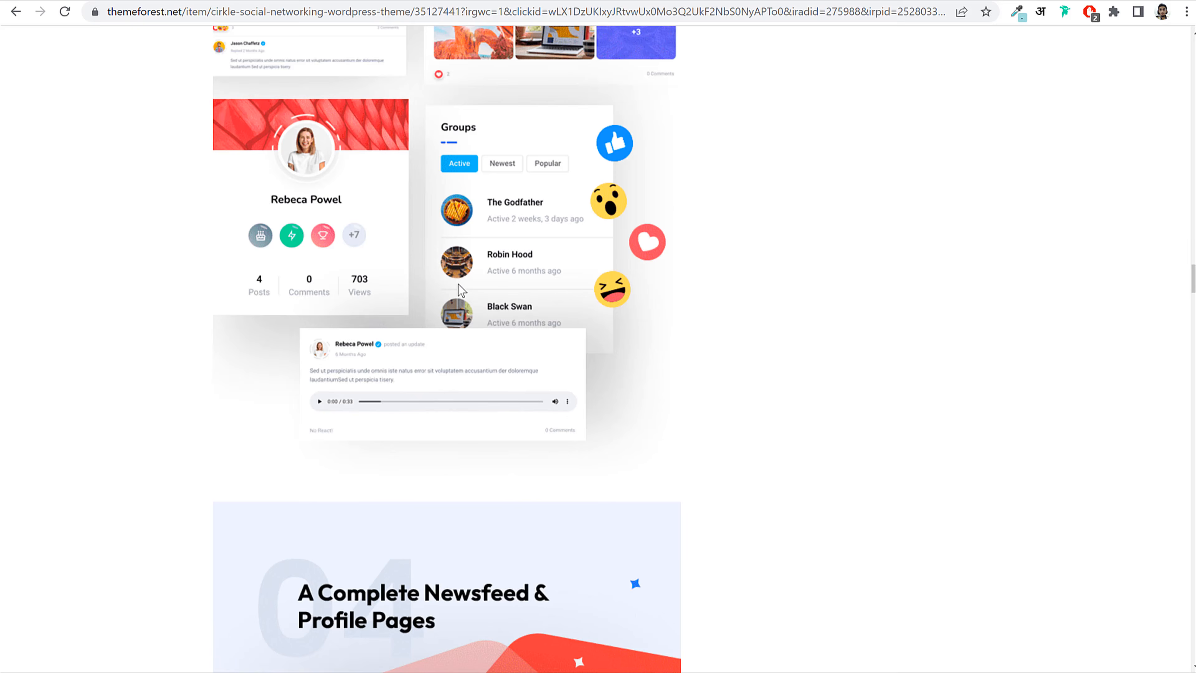
{"action": "scroll", "coordinate": [461, 284], "scroll_direction": "down", "scroll_amount": 20}
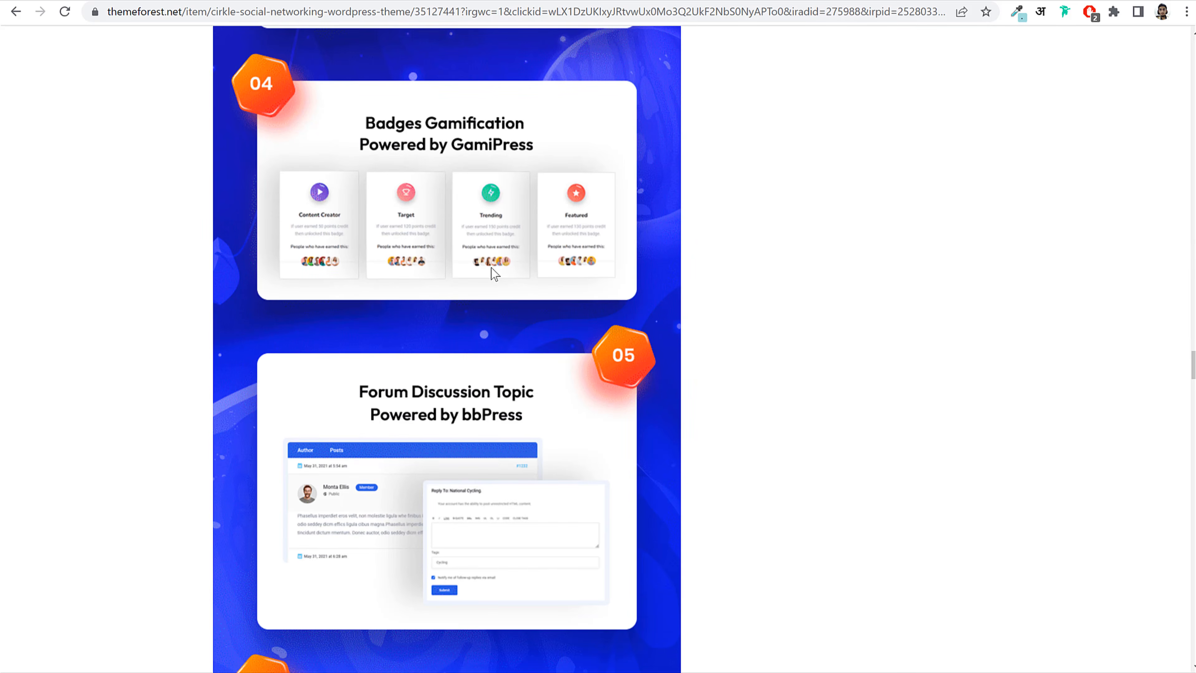
{"action": "scroll", "coordinate": [492, 267], "scroll_direction": "down", "scroll_amount": 3}
{"action": "scroll", "coordinate": [518, 270], "scroll_direction": "down", "scroll_amount": 6}
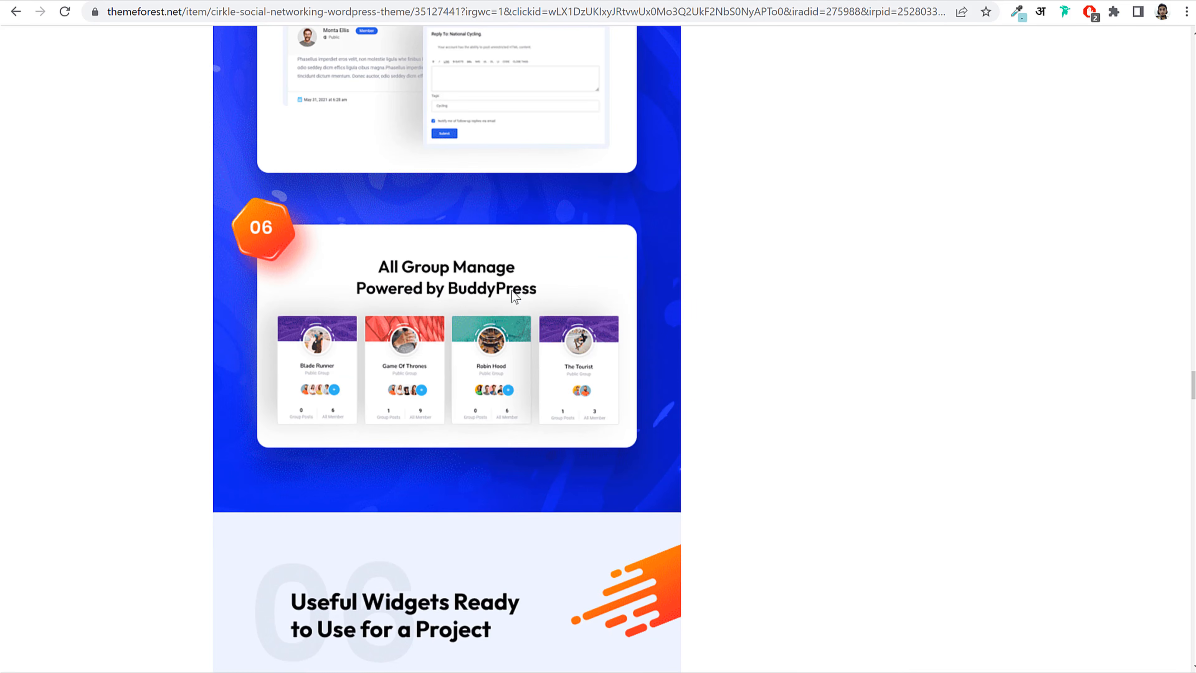
{"action": "scroll", "coordinate": [518, 292], "scroll_direction": "down", "scroll_amount": 18}
{"action": "scroll", "coordinate": [525, 310], "scroll_direction": "up", "scroll_amount": 20}
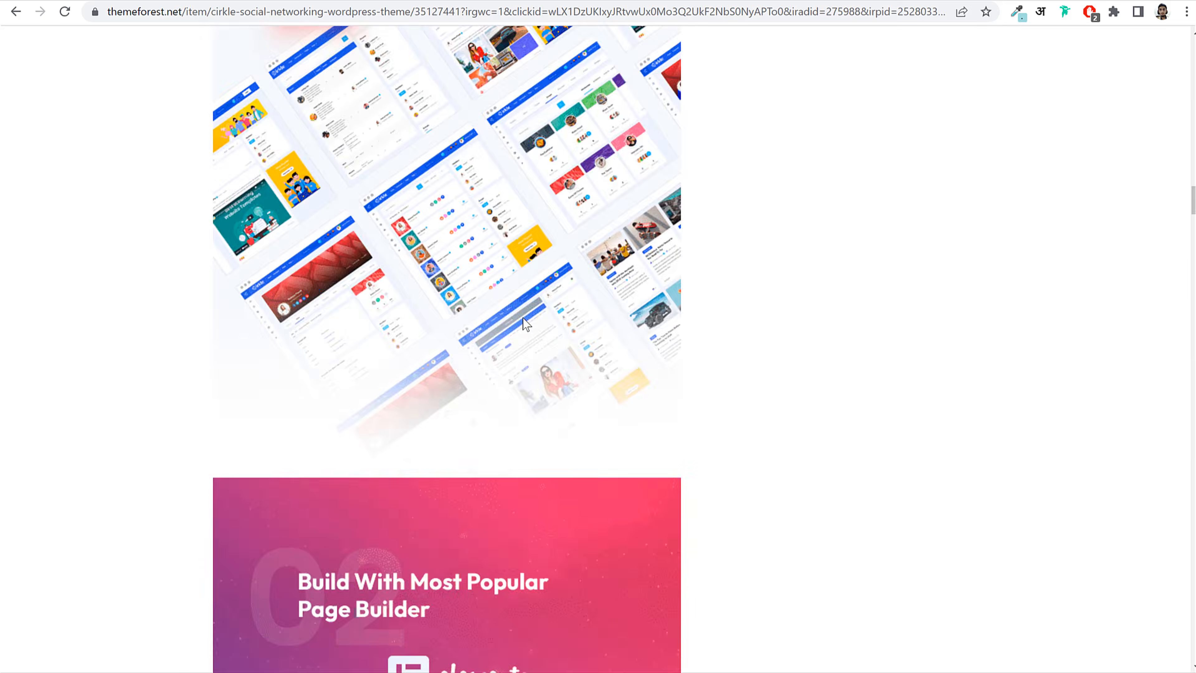
Step: Review the $49 Cirkle licence, noting future updates and 6 months support
{"action": "left_click", "coordinate": [930, 301]}
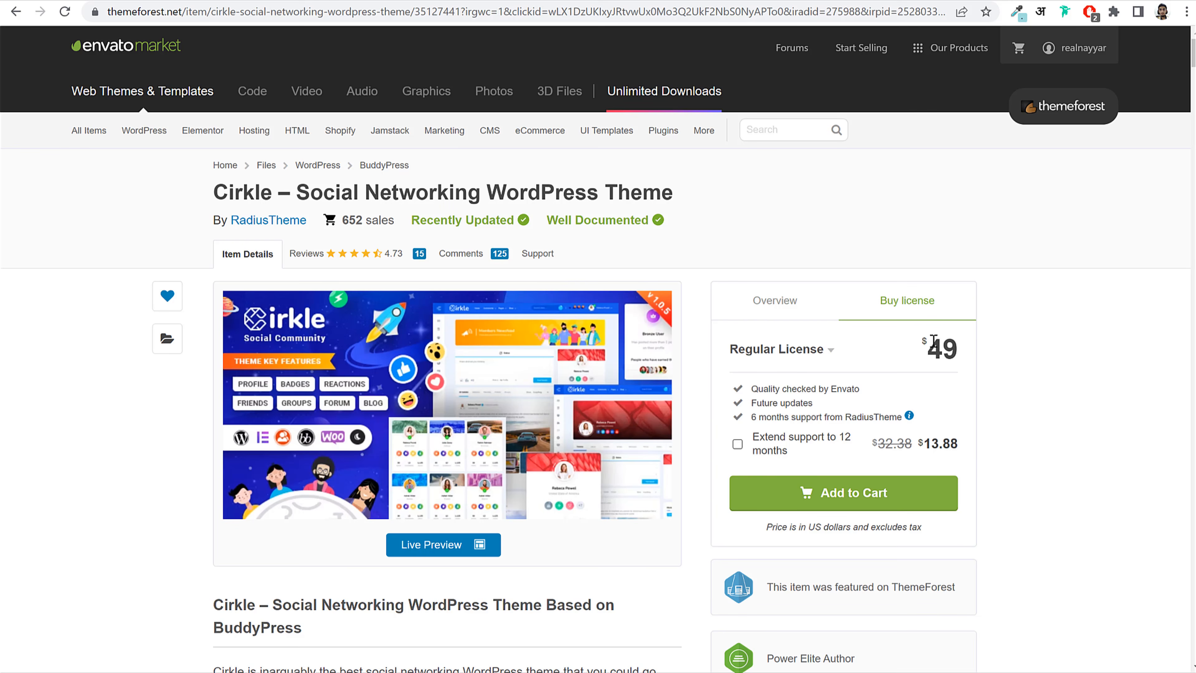
{"action": "double_click", "coordinate": [957, 344]}
{"action": "left_click", "coordinate": [957, 343]}
{"action": "double_click", "coordinate": [945, 343]}
{"action": "left_click", "coordinate": [960, 351]}
{"action": "left_click_drag", "start_coordinate": [750, 403], "coordinate": [815, 401]}
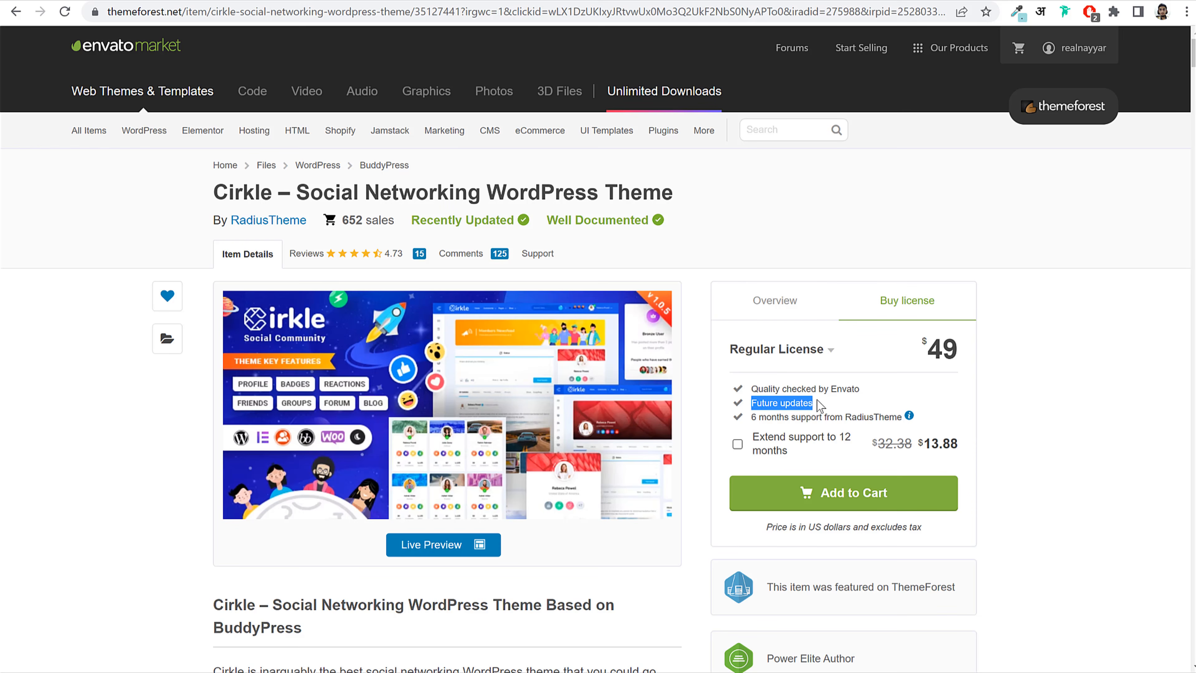
{"action": "left_click", "coordinate": [816, 399]}
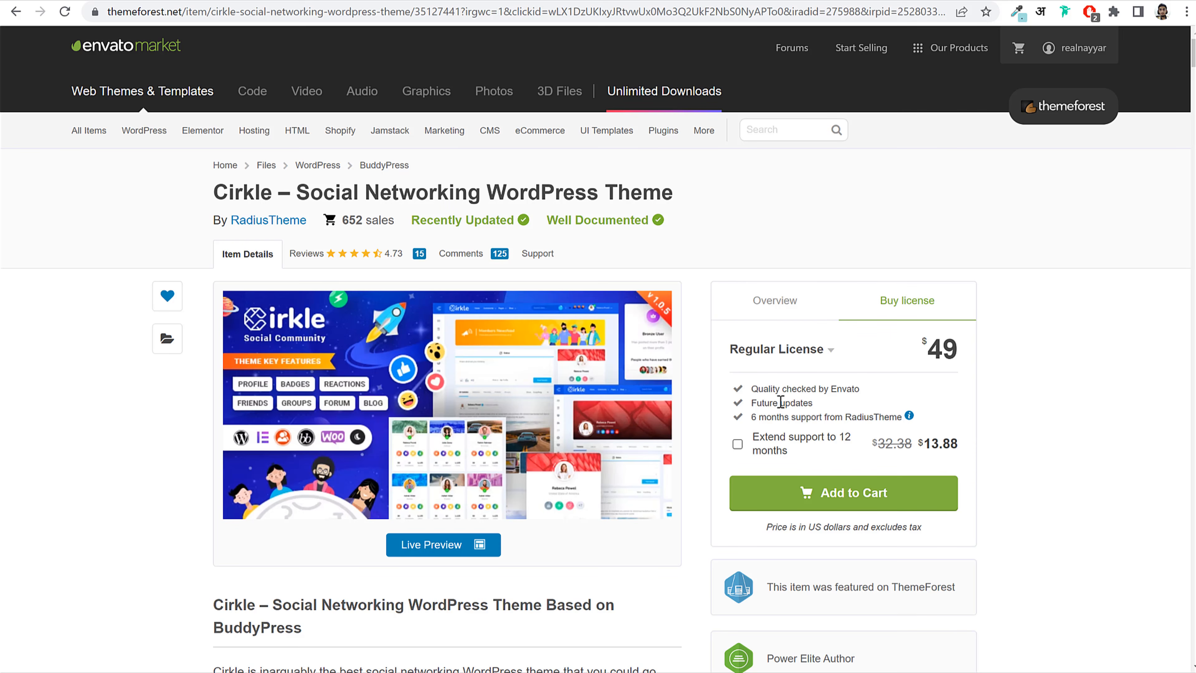
{"action": "left_click_drag", "start_coordinate": [754, 402], "coordinate": [814, 402]}
{"action": "left_click", "coordinate": [814, 401]}
{"action": "left_click_drag", "start_coordinate": [750, 417], "coordinate": [875, 418]}
{"action": "left_click", "coordinate": [1116, 405]}
Step: Read the Cirkle buyer comments and support information, then recheck the licence price
{"action": "left_click", "coordinate": [503, 264]}
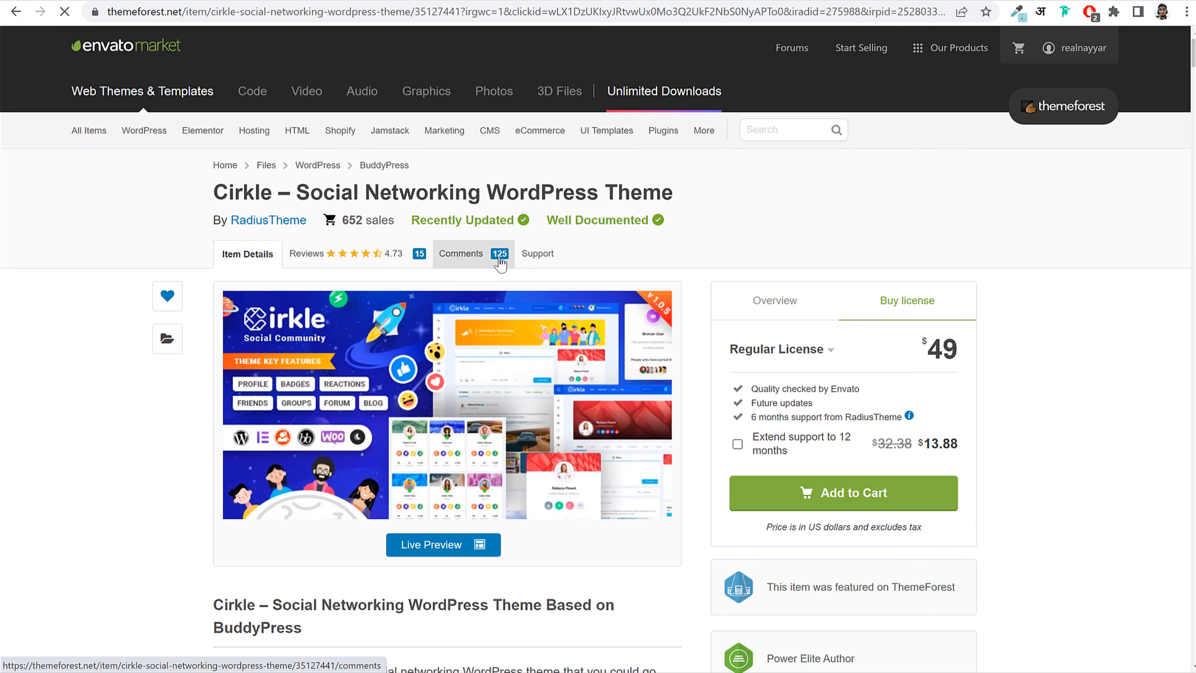
{"action": "left_click", "coordinate": [542, 257]}
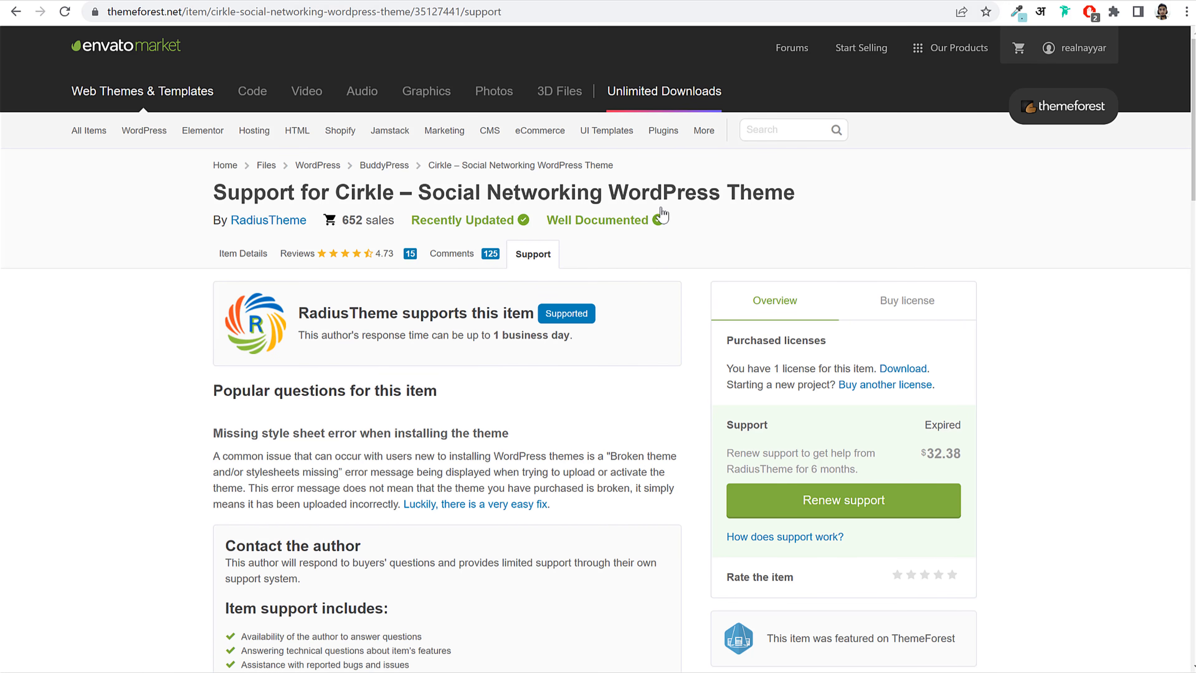
{"action": "left_click", "coordinate": [882, 315]}
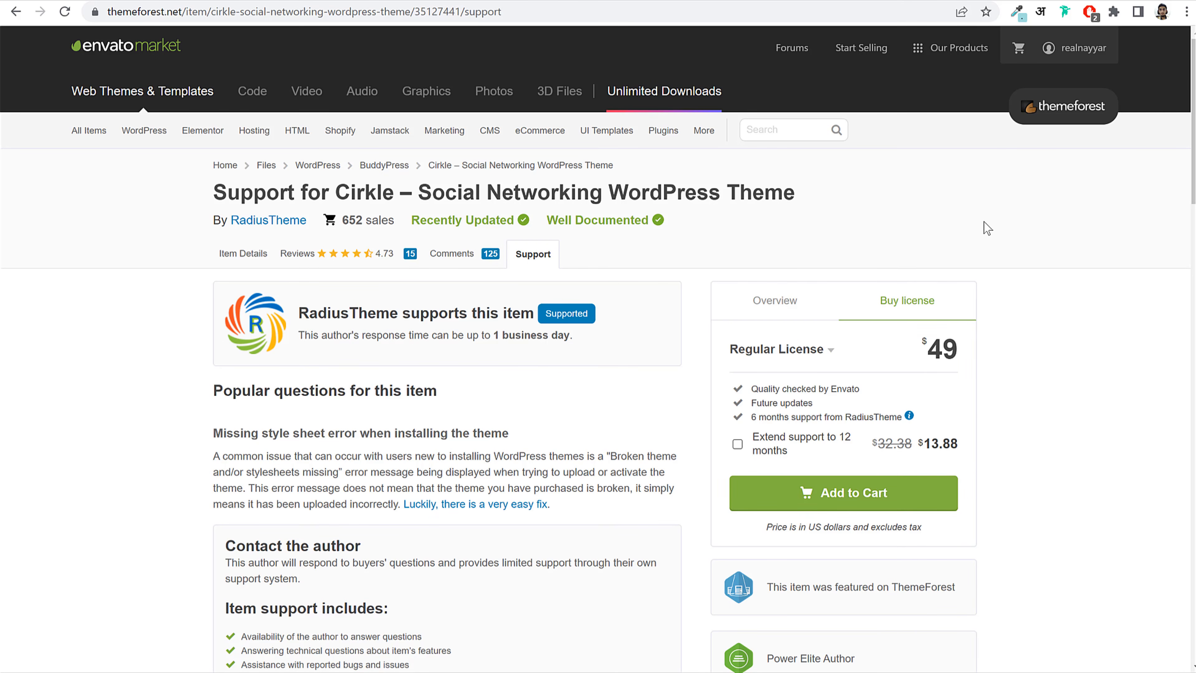
{"action": "mouse_move", "coordinate": [1065, 51]}
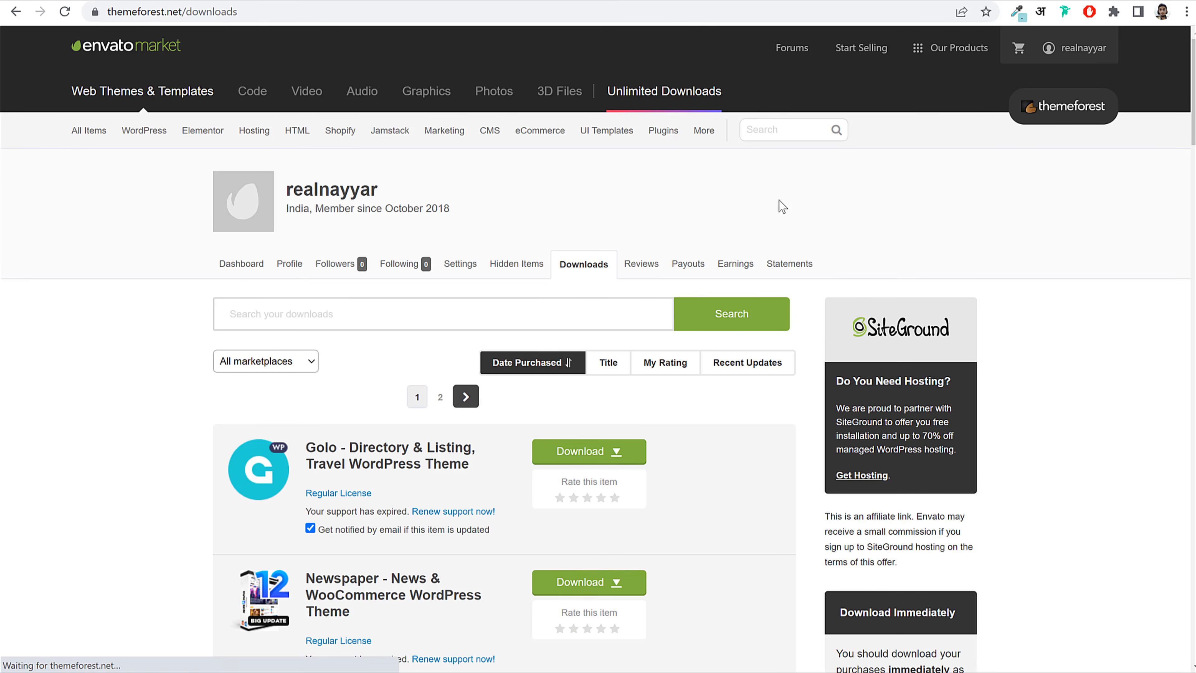
Step: Download Cirkle's installable WordPress file only from ThemeForest Downloads, then return to WordPress
{"action": "scroll", "coordinate": [752, 288], "scroll_direction": "down", "scroll_amount": 6}
{"action": "scroll", "coordinate": [743, 298], "scroll_direction": "down", "scroll_amount": 15}
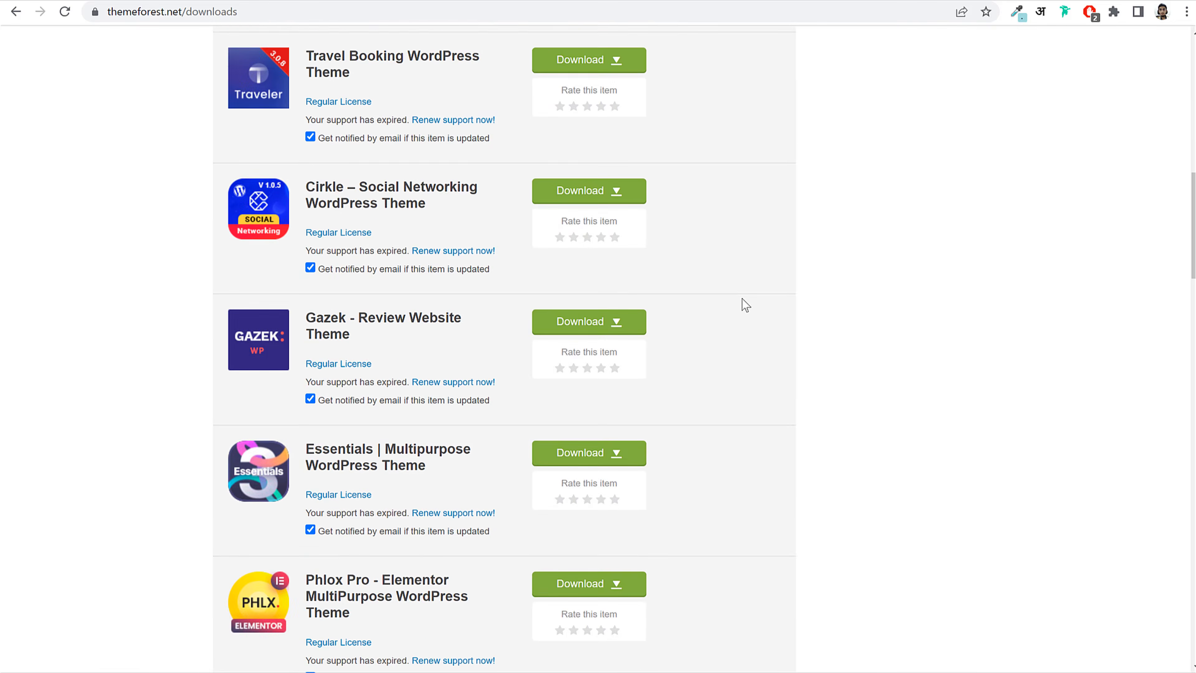
{"action": "scroll", "coordinate": [742, 298], "scroll_direction": "down", "scroll_amount": 15}
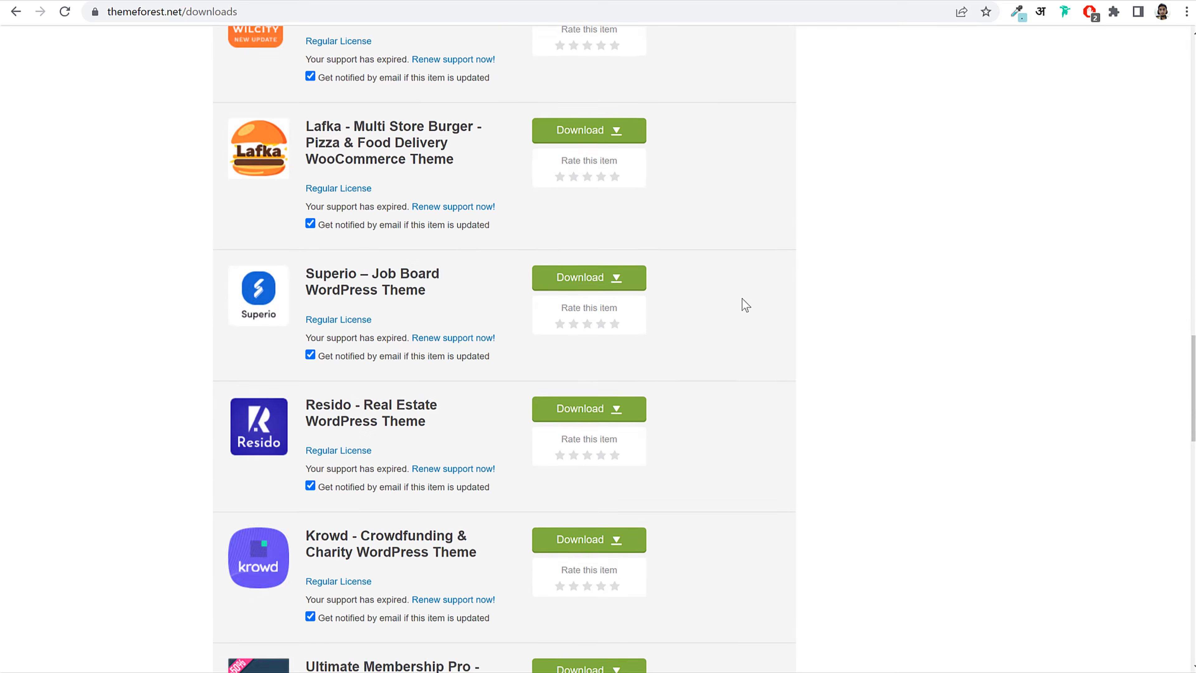
{"action": "scroll", "coordinate": [771, 360], "scroll_direction": "down", "scroll_amount": 5}
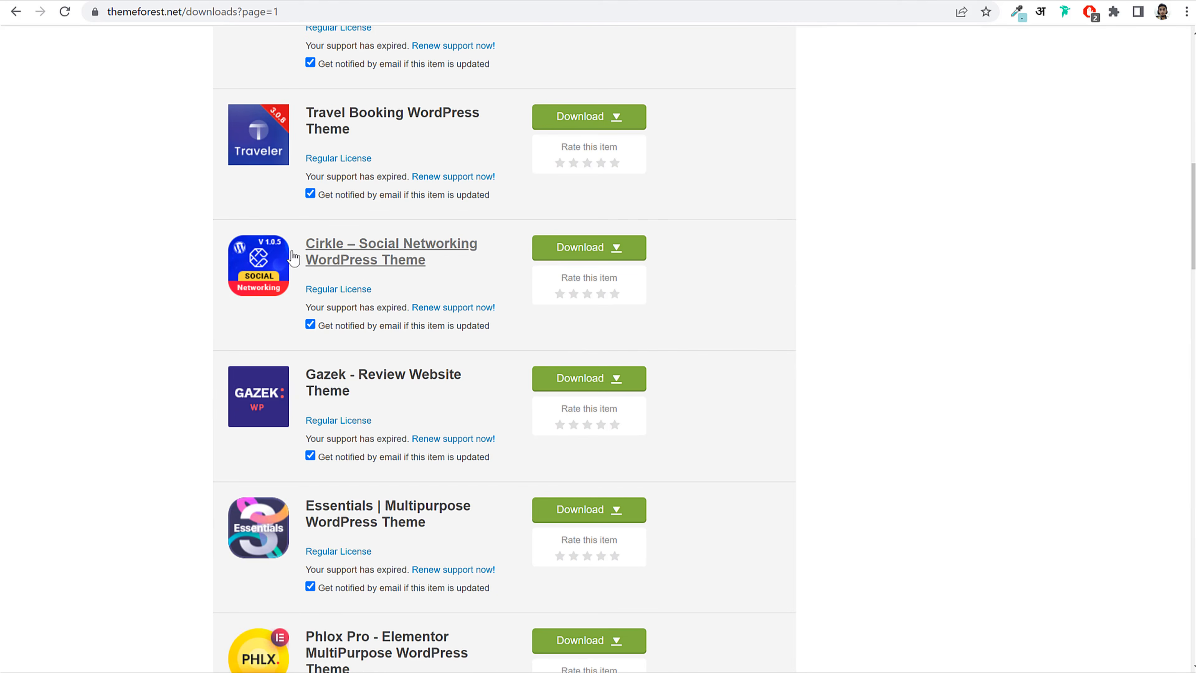
{"action": "left_click", "coordinate": [570, 252]}
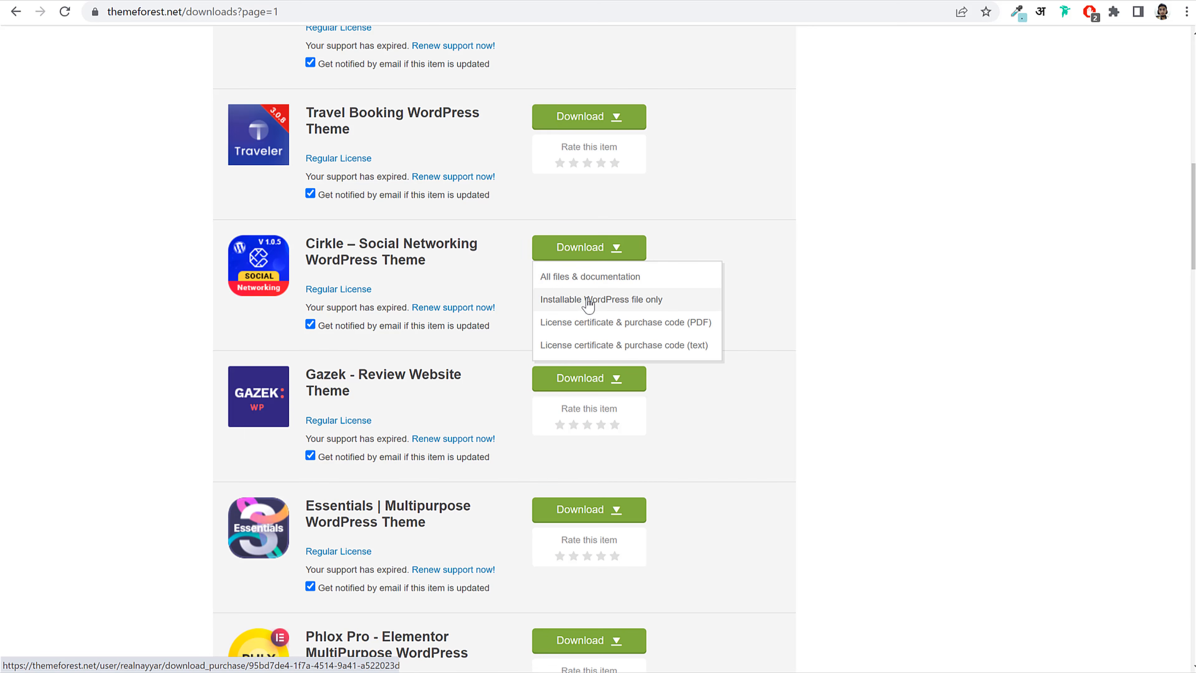
{"action": "left_click", "coordinate": [602, 305]}
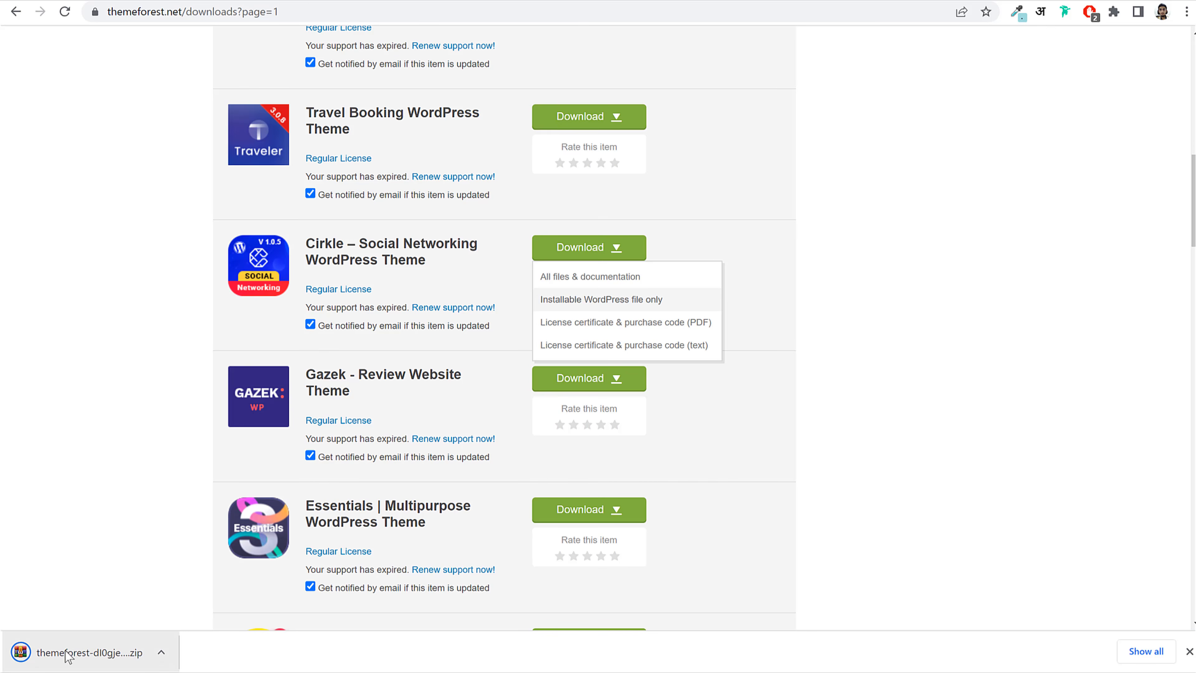
{"action": "left_click", "coordinate": [270, 0]}
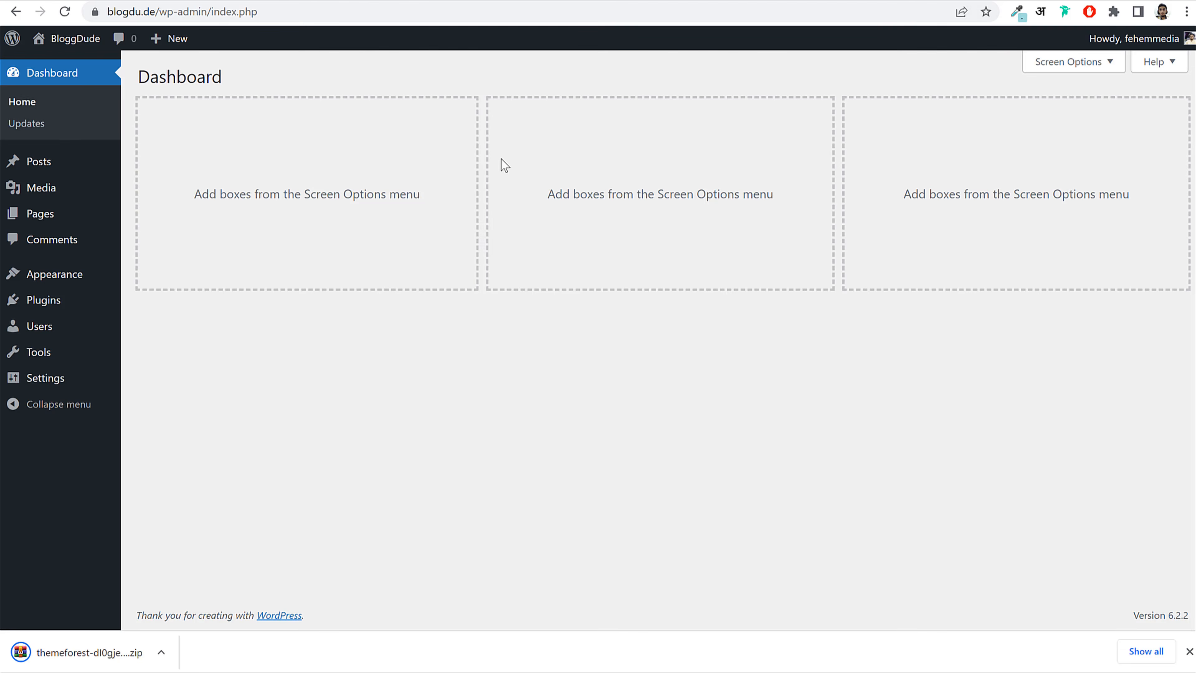
Step: Upload the Cirkle zip via Appearance > Themes > Add New, install it, and activate it
{"action": "left_click", "coordinate": [54, 275]}
{"action": "left_click", "coordinate": [278, 77]}
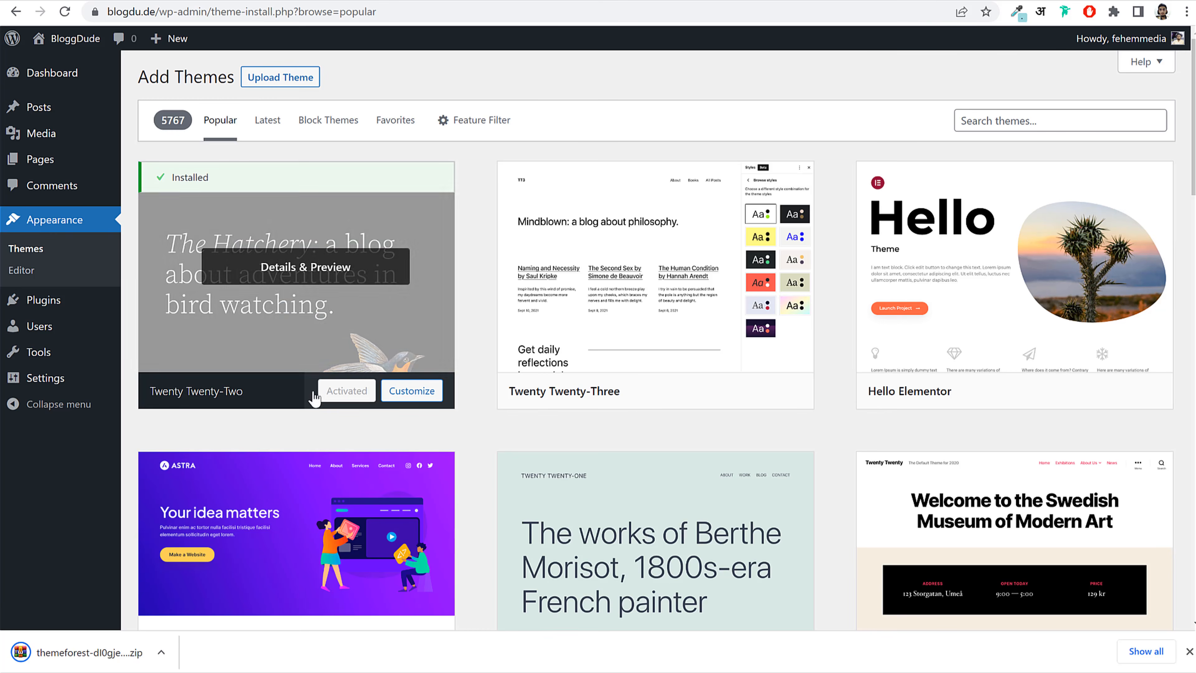
{"action": "left_click", "coordinate": [276, 84]}
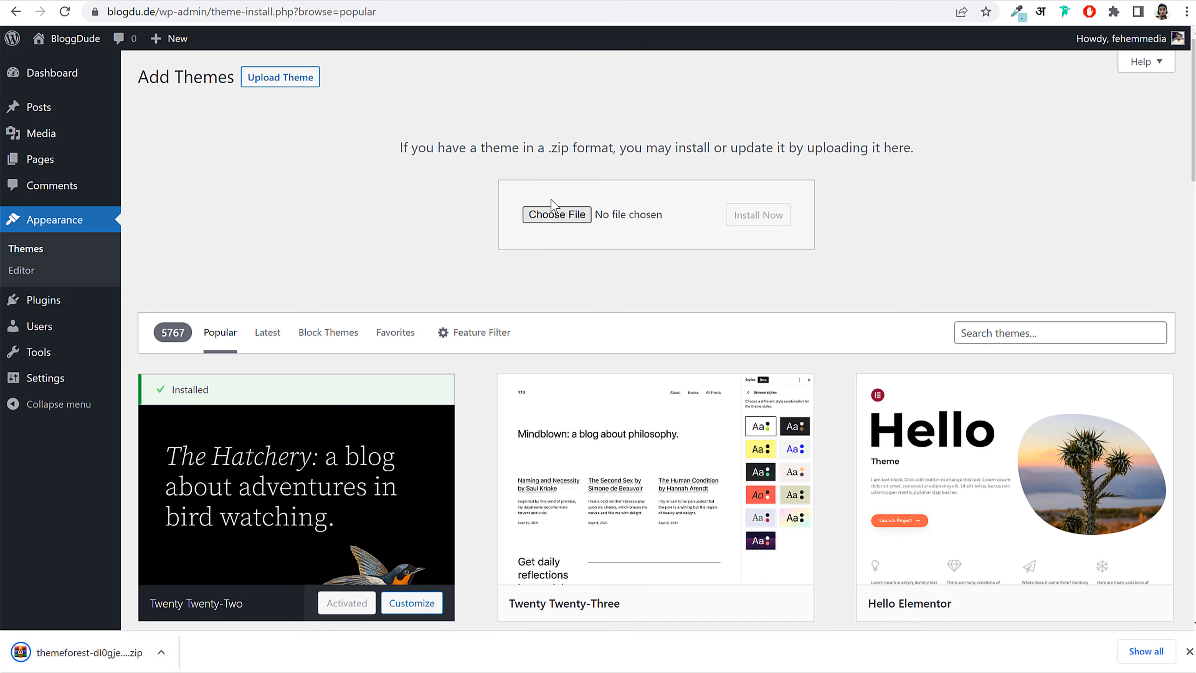
{"action": "left_click", "coordinate": [553, 212]}
{"action": "left_click", "coordinate": [142, 126]}
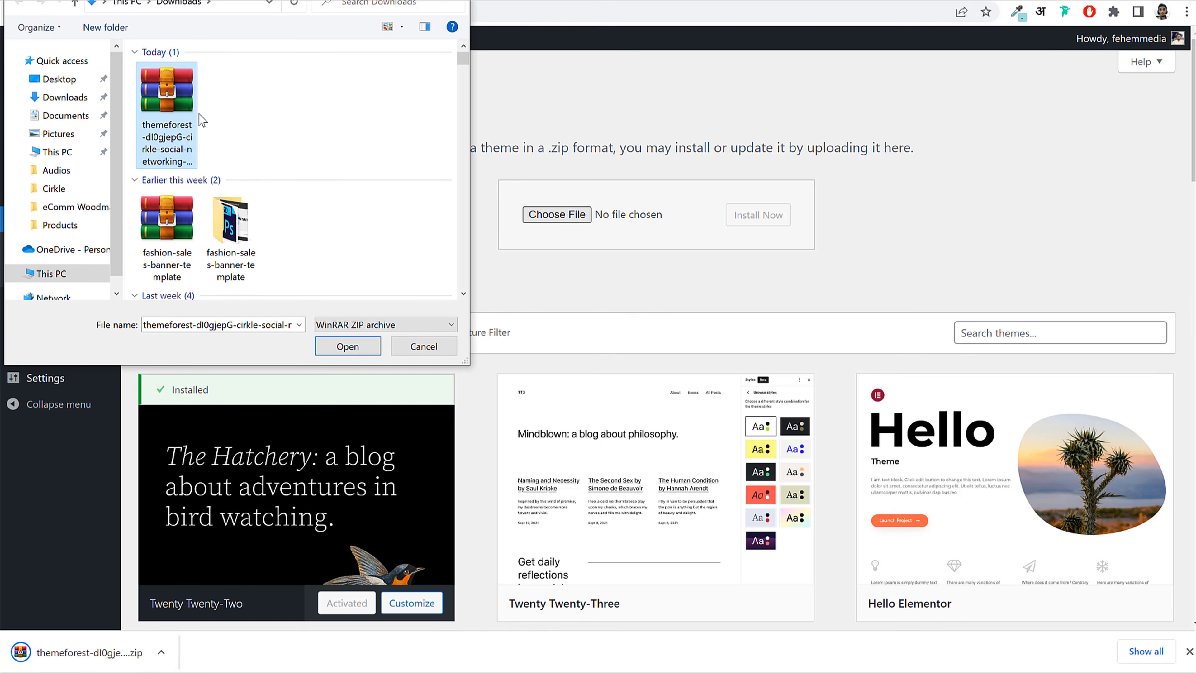
{"action": "left_click", "coordinate": [347, 344]}
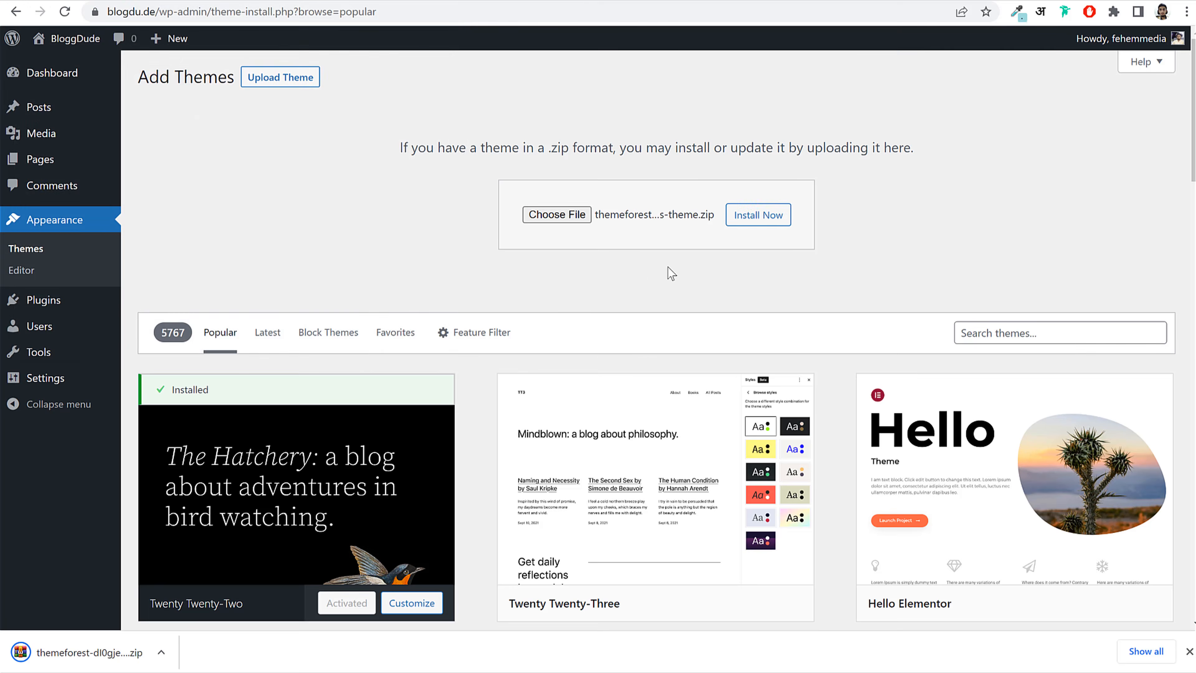
{"action": "left_click", "coordinate": [759, 215]}
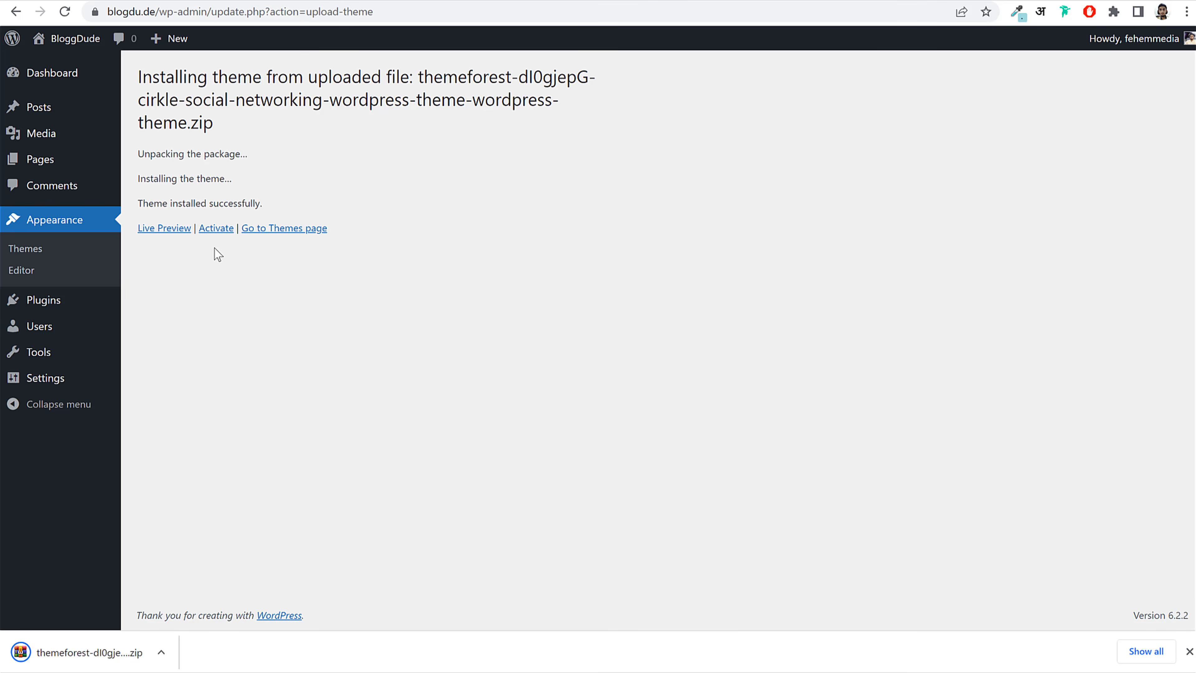
{"action": "left_click", "coordinate": [217, 228]}
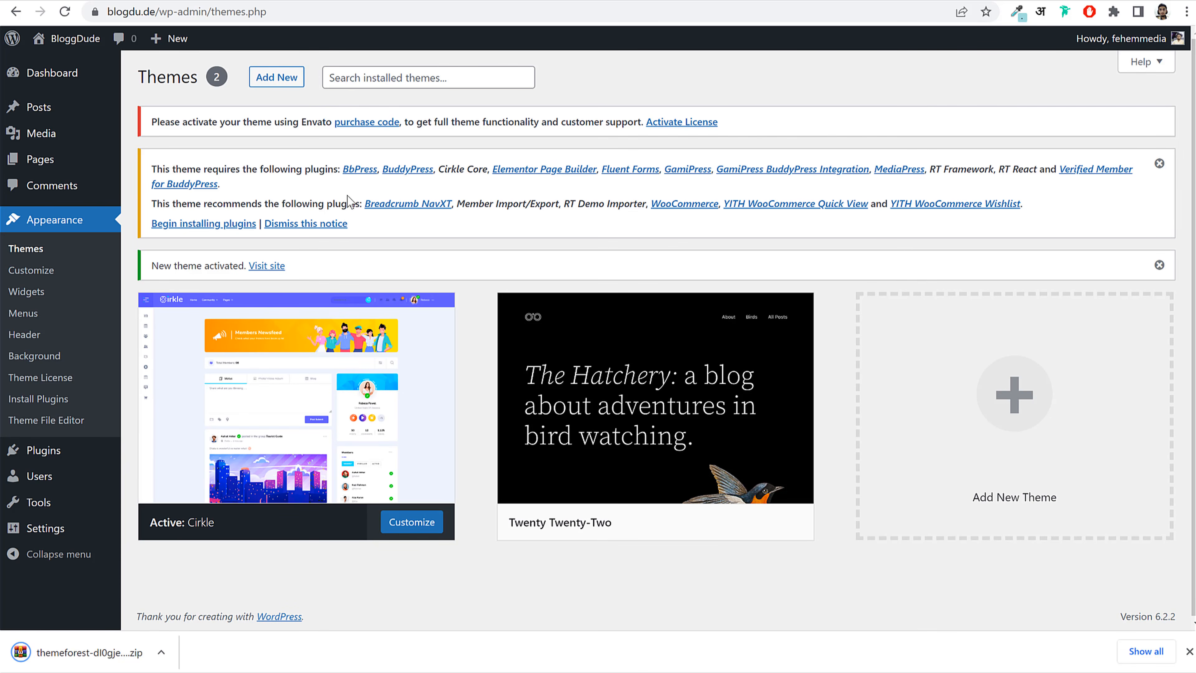
Step: Bulk-install all 17 required Cirkle plugins from the plugin installer
{"action": "left_click", "coordinate": [200, 227]}
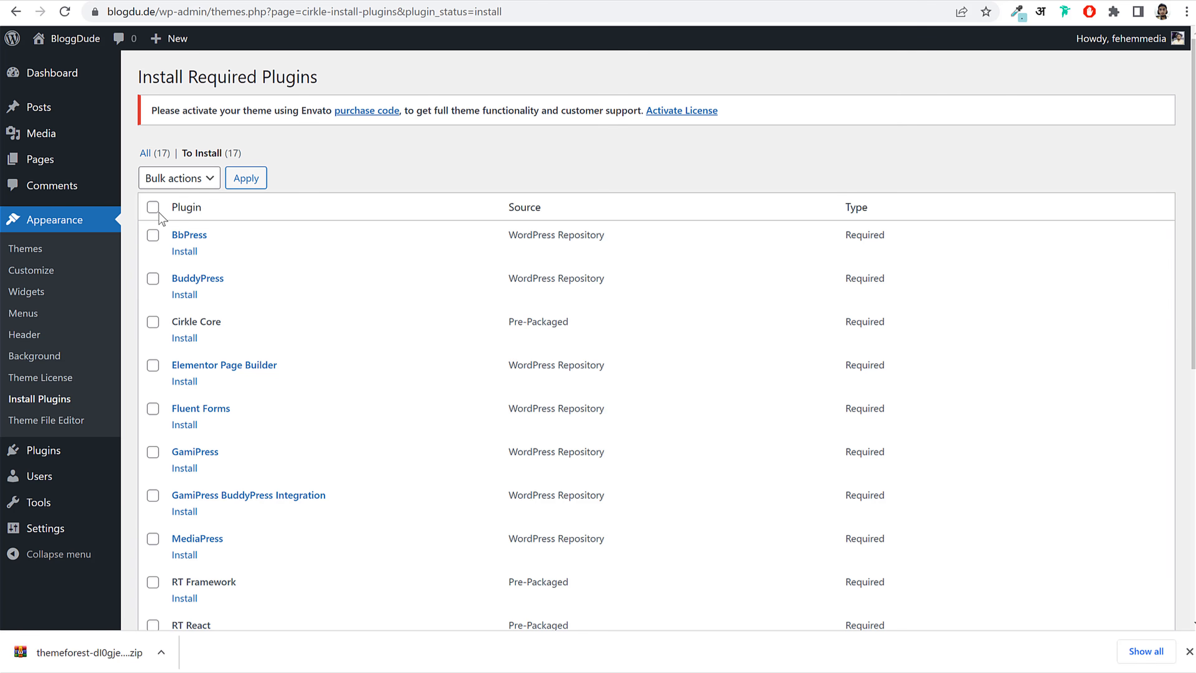
{"action": "scroll", "coordinate": [304, 285], "scroll_direction": "down", "scroll_amount": 1}
{"action": "scroll", "coordinate": [303, 285], "scroll_direction": "down", "scroll_amount": 2}
{"action": "scroll", "coordinate": [188, 235], "scroll_direction": "up", "scroll_amount": 4}
{"action": "left_click", "coordinate": [154, 208]}
{"action": "scroll", "coordinate": [255, 318], "scroll_direction": "down", "scroll_amount": 4}
{"action": "scroll", "coordinate": [256, 337], "scroll_direction": "down", "scroll_amount": 3}
{"action": "scroll", "coordinate": [258, 340], "scroll_direction": "up", "scroll_amount": 10}
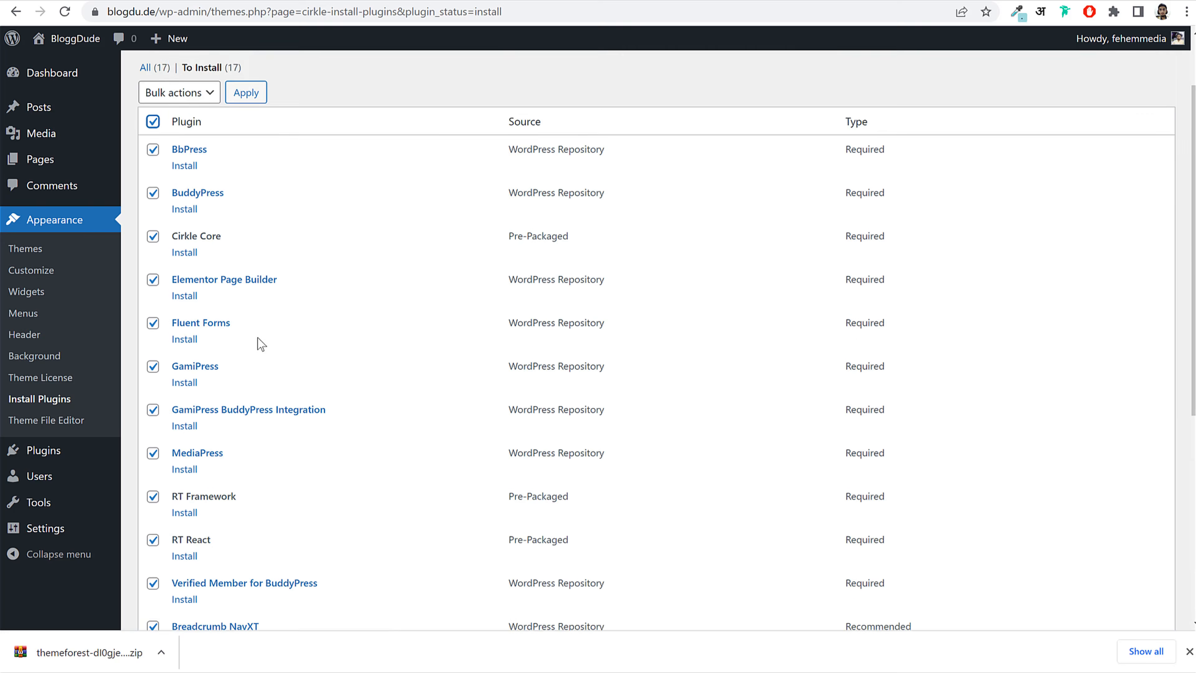
{"action": "left_click", "coordinate": [200, 179]}
{"action": "left_click", "coordinate": [184, 207]}
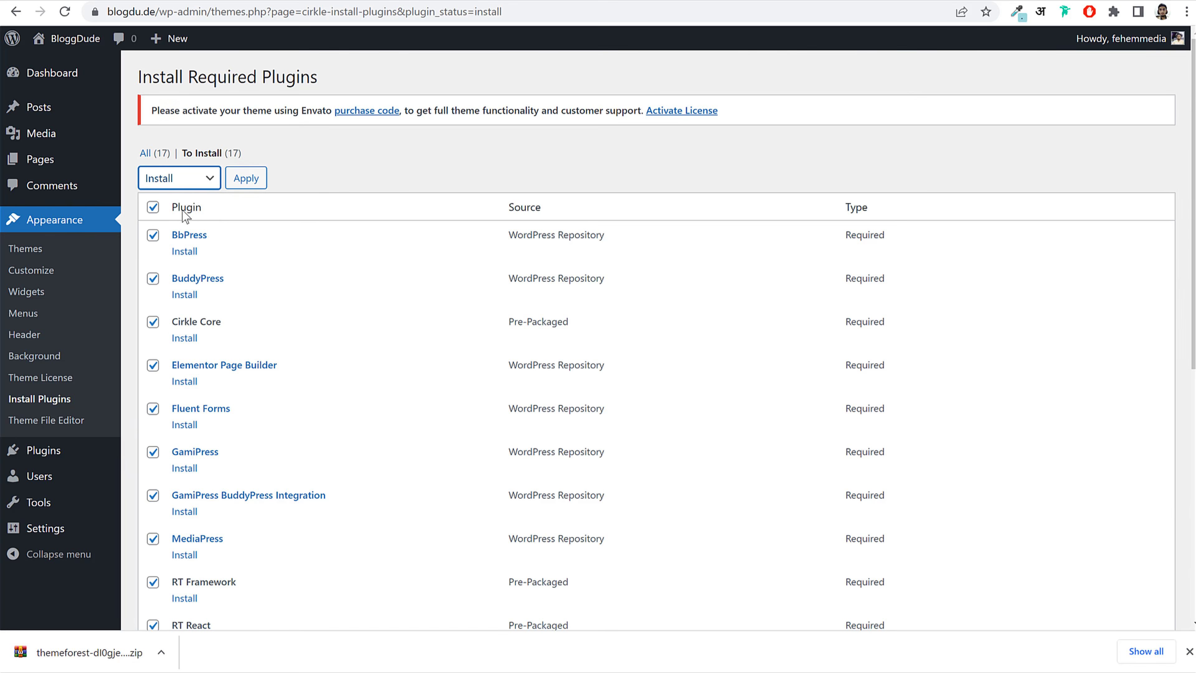
{"action": "left_click", "coordinate": [256, 187]}
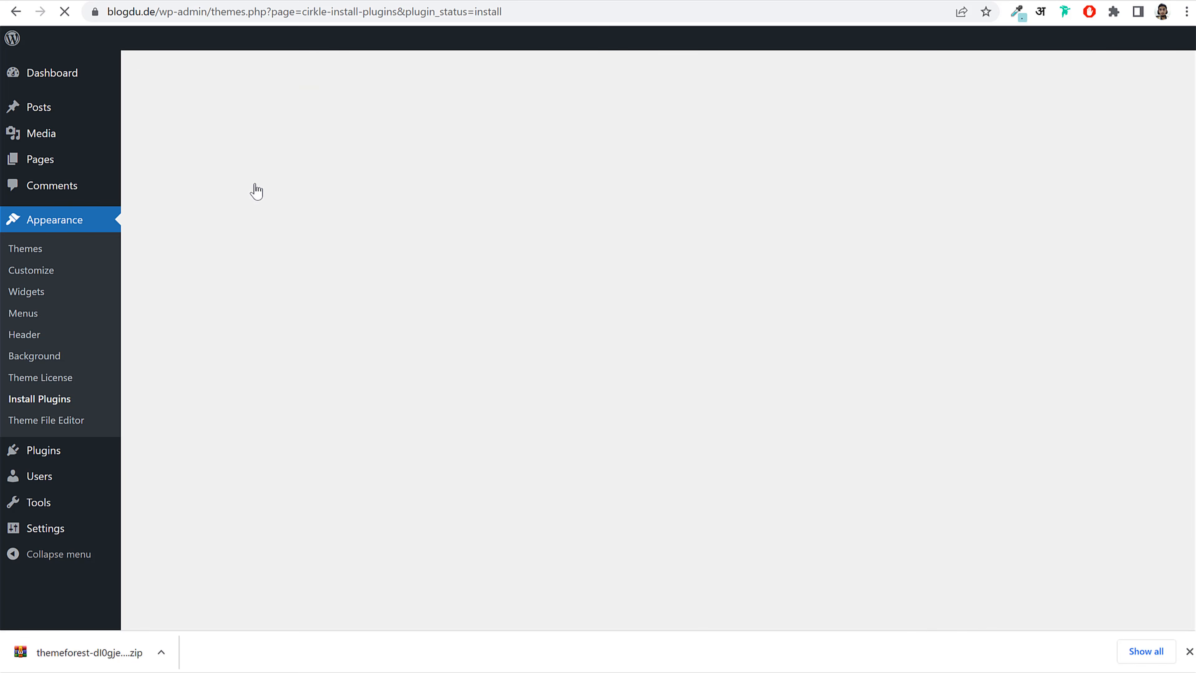
{"action": "left_click", "coordinate": [1190, 652]}
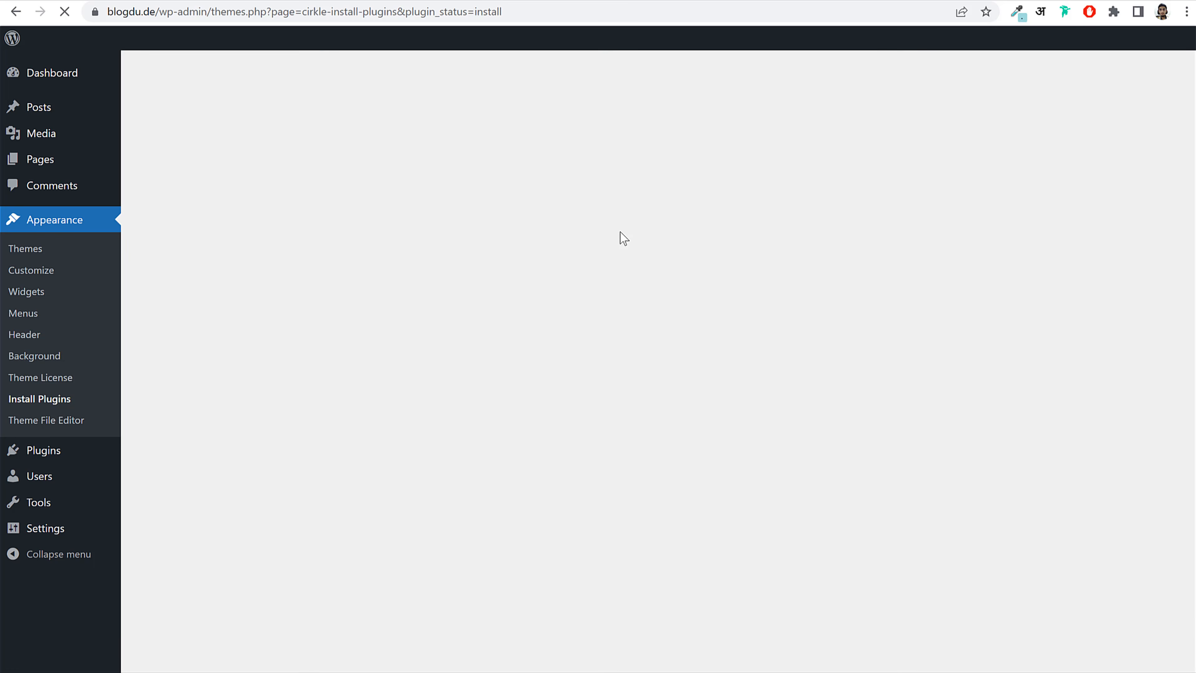
{"action": "scroll", "coordinate": [645, 342], "scroll_direction": "down", "scroll_amount": 15}
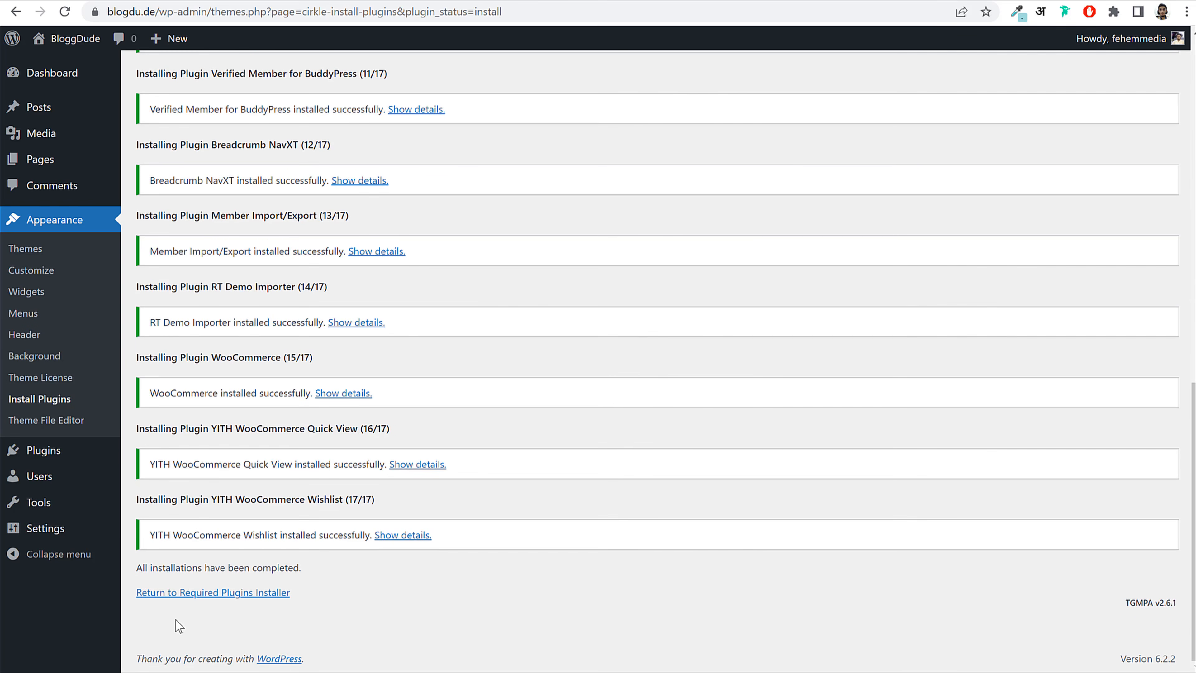
Step: Select all the installed Cirkle plugins and bulk-activate them
{"action": "left_click", "coordinate": [208, 594]}
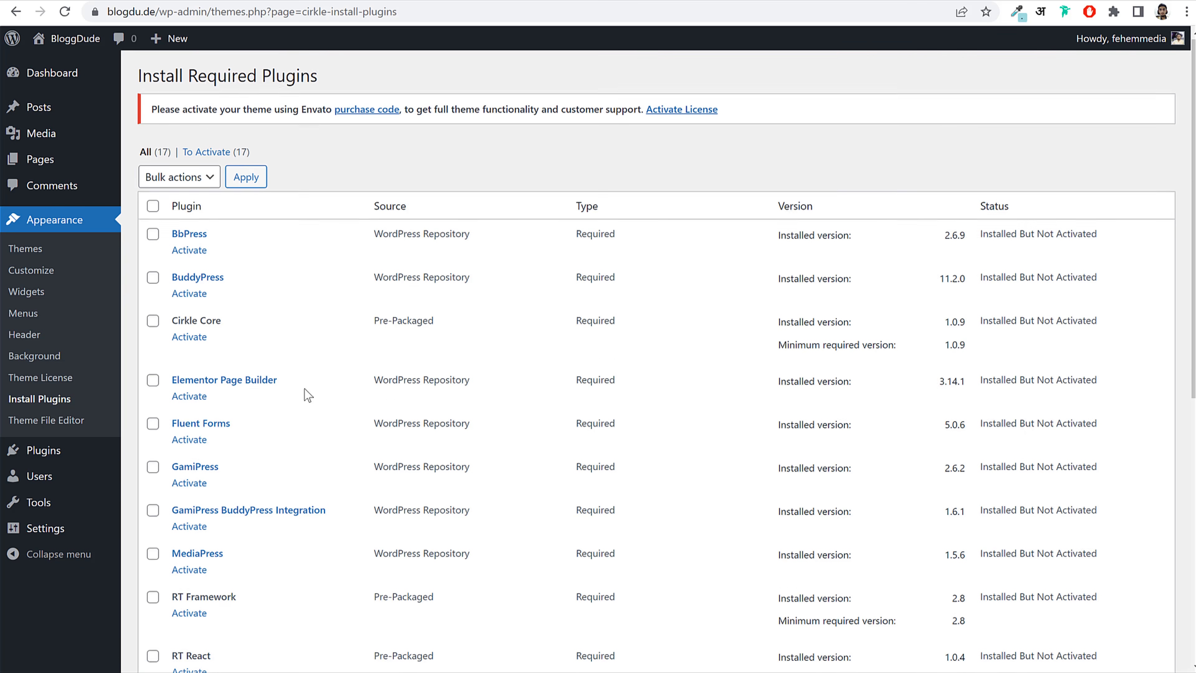
{"action": "scroll", "coordinate": [305, 390], "scroll_direction": "down", "scroll_amount": 10}
{"action": "scroll", "coordinate": [306, 393], "scroll_direction": "up", "scroll_amount": 10}
{"action": "scroll", "coordinate": [304, 388], "scroll_direction": "up", "scroll_amount": 1}
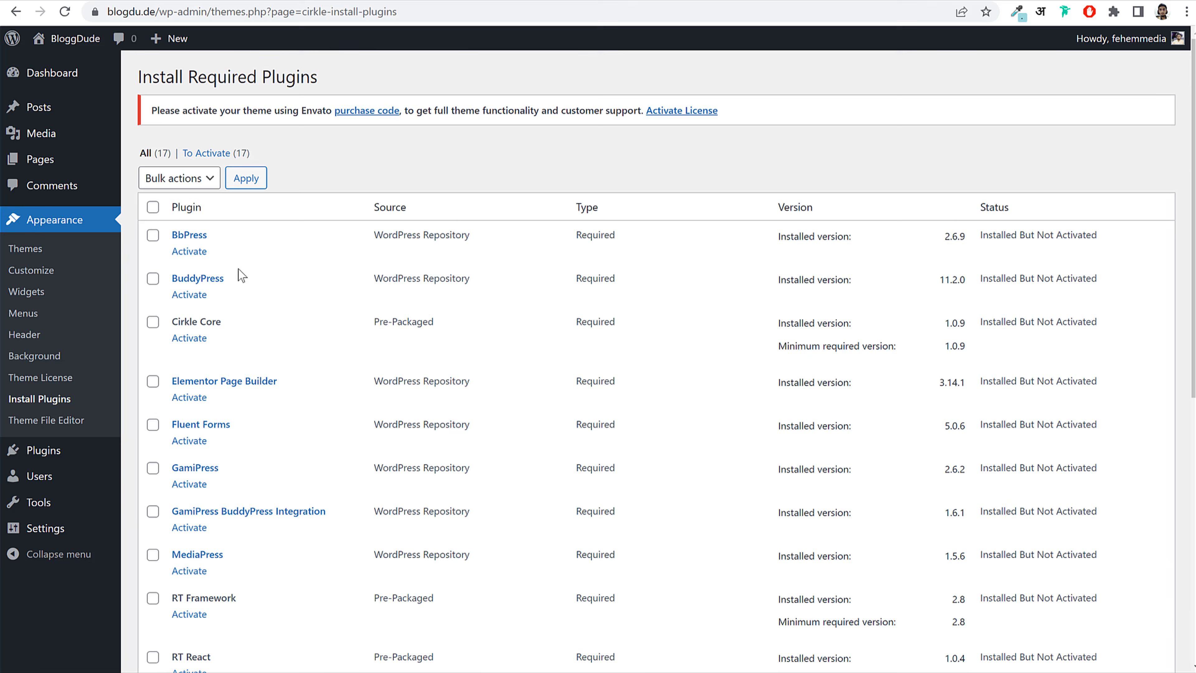
{"action": "left_click", "coordinate": [152, 207]}
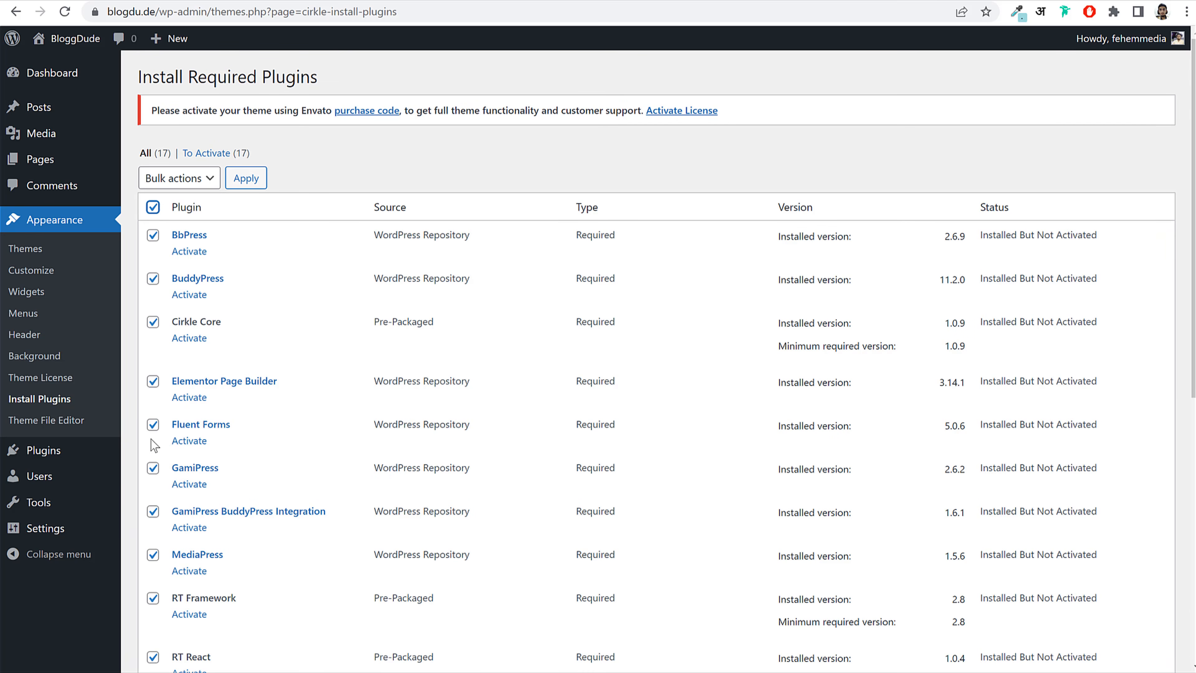
{"action": "left_click", "coordinate": [188, 178]}
{"action": "left_click", "coordinate": [183, 241]}
{"action": "left_click", "coordinate": [242, 179]}
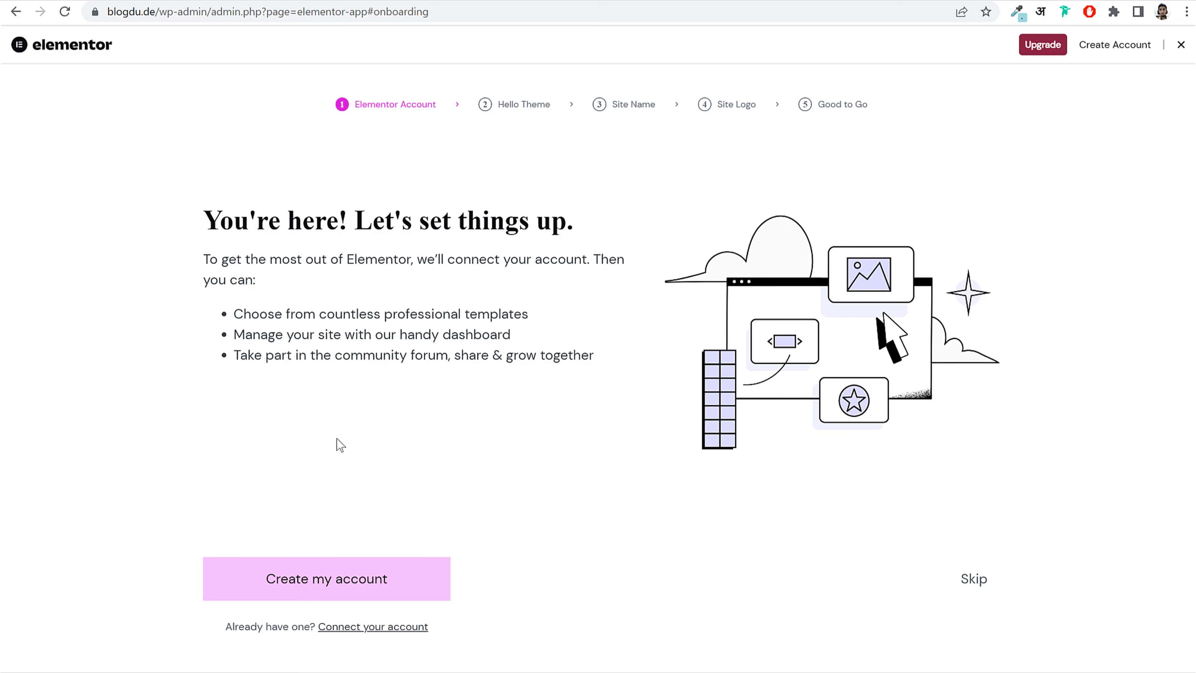
{"action": "left_click", "coordinate": [975, 581]}
{"action": "left_click", "coordinate": [975, 582]}
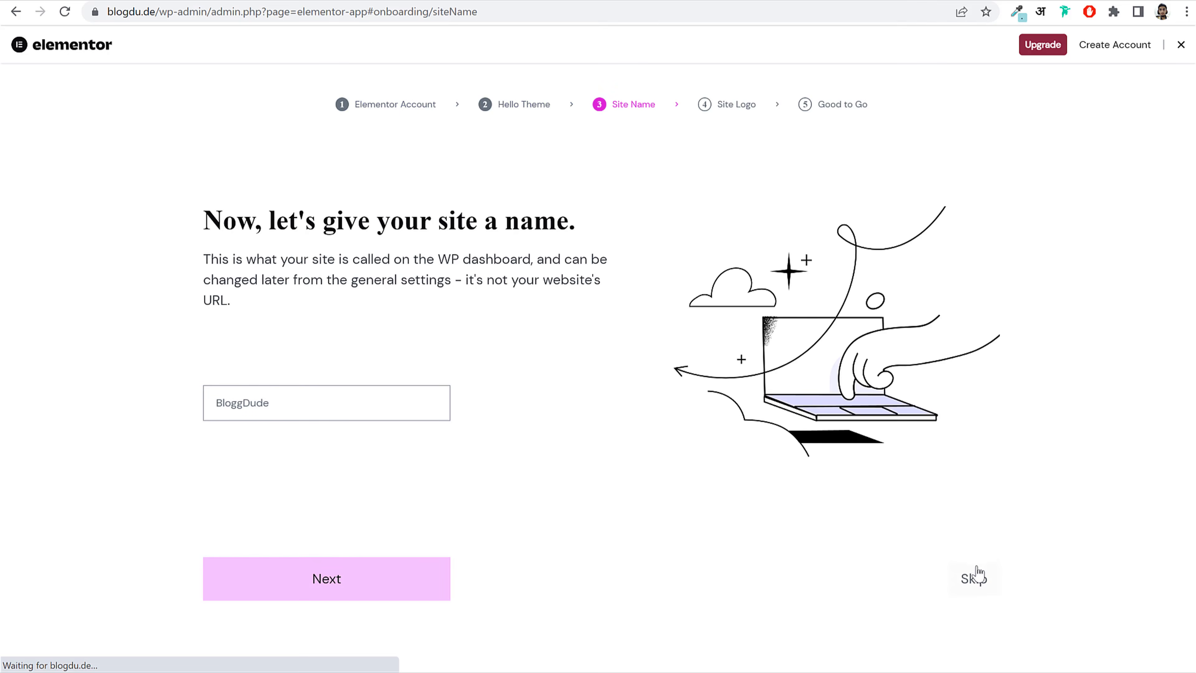
{"action": "left_click", "coordinate": [975, 584]}
{"action": "left_click", "coordinate": [974, 621]}
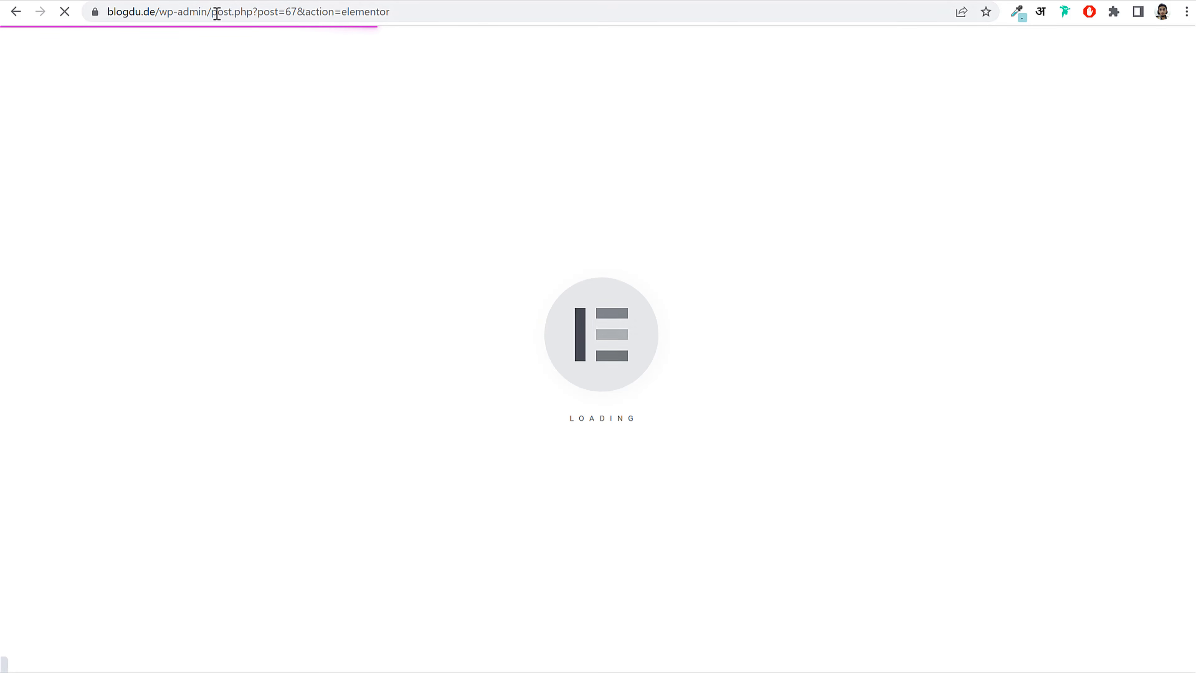
Step: Return to the WordPress admin dashboard by editing the address to /wp-admin/
{"action": "left_click_drag", "start_coordinate": [206, 11], "coordinate": [639, 11]}
{"action": "key", "text": "BackSpace"}
{"action": "key", "text": "Return"}
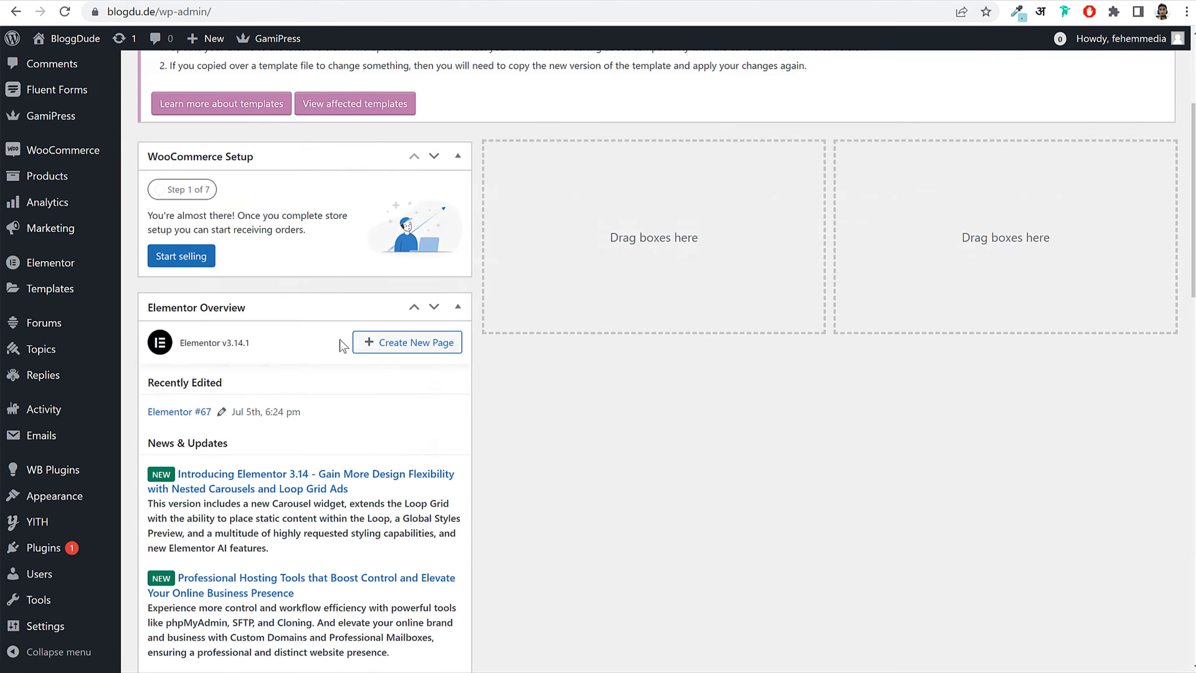
{"action": "scroll", "coordinate": [339, 341], "scroll_direction": "down", "scroll_amount": 15}
{"action": "scroll", "coordinate": [337, 391], "scroll_direction": "down", "scroll_amount": 5}
{"action": "scroll", "coordinate": [339, 406], "scroll_direction": "up", "scroll_amount": 20}
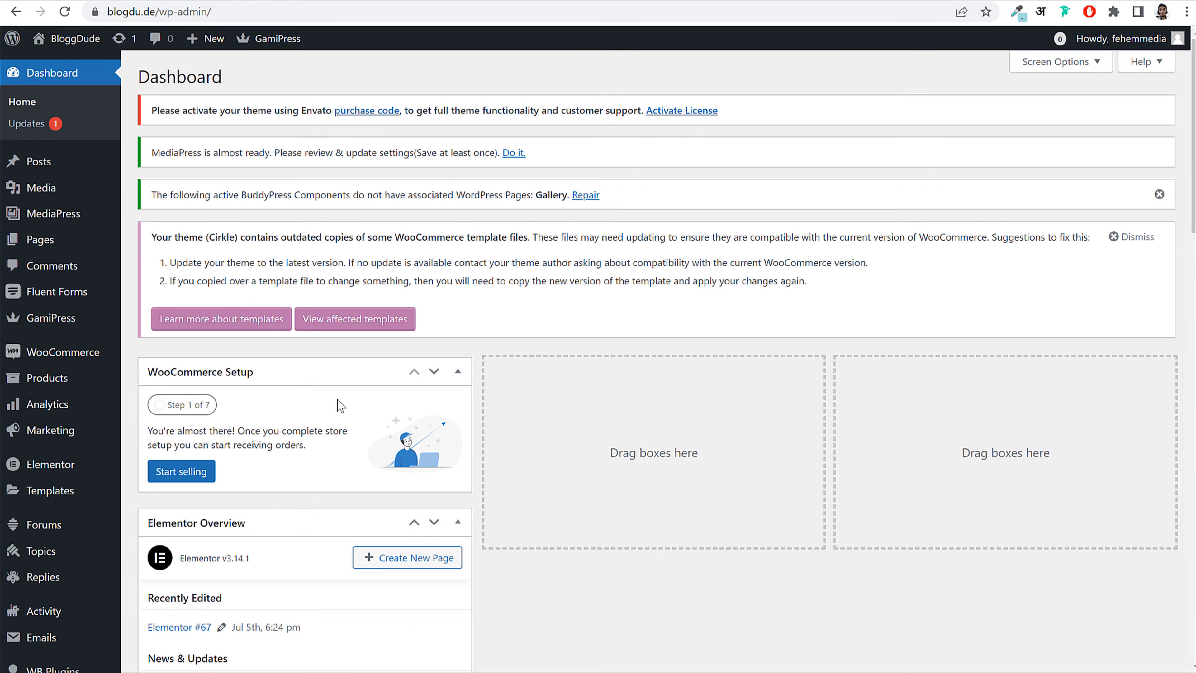
{"action": "scroll", "coordinate": [339, 405], "scroll_direction": "down", "scroll_amount": 10}
{"action": "scroll", "coordinate": [339, 401], "scroll_direction": "down", "scroll_amount": 12}
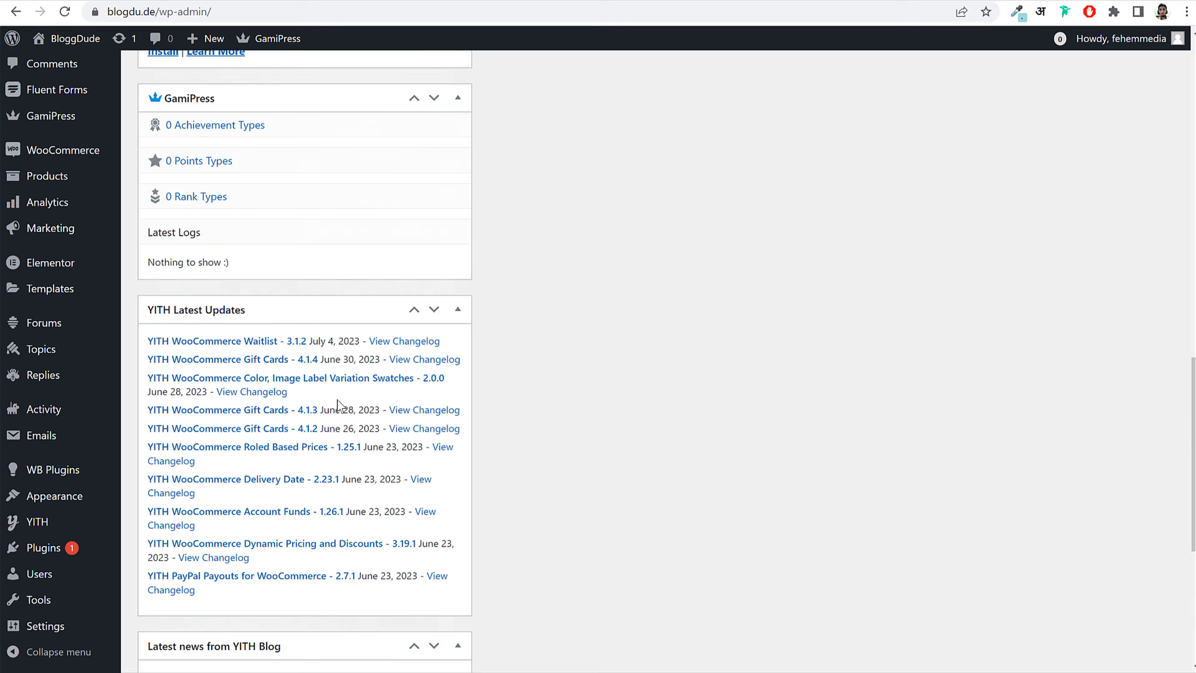
{"action": "scroll", "coordinate": [338, 391], "scroll_direction": "up", "scroll_amount": 20}
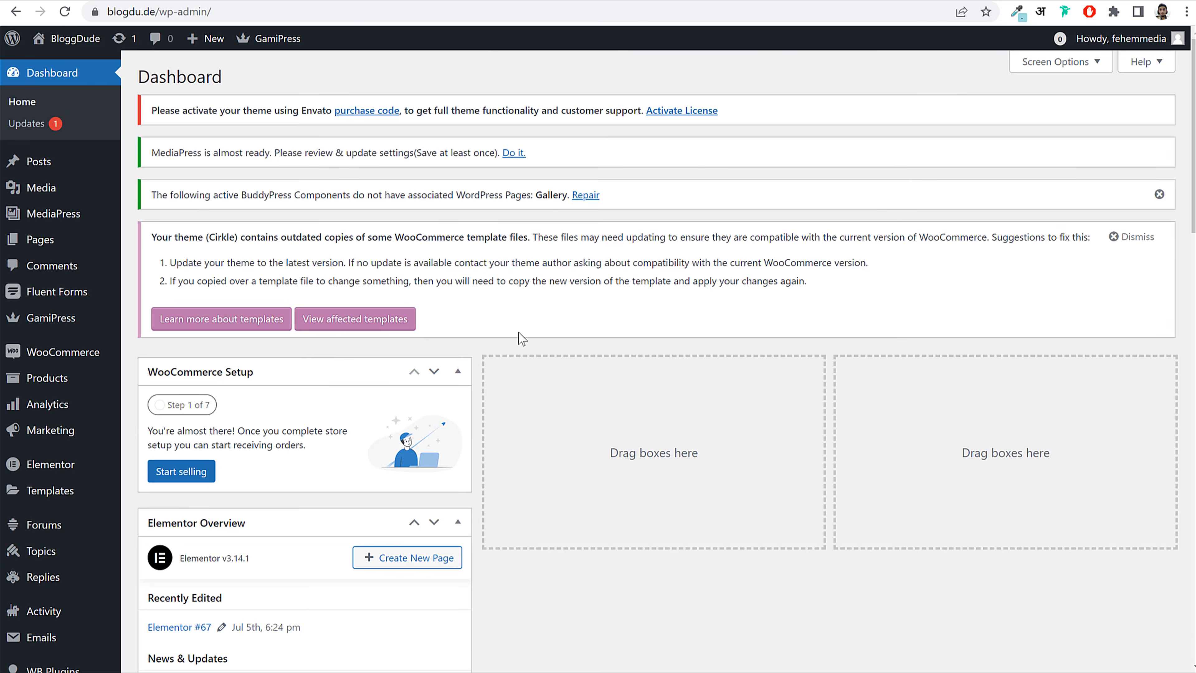
Step: Hide the WooCommerce Setup, Elementor, Fluent Forms, GamiPress and YITH dashboard boxes
{"action": "left_click", "coordinate": [1061, 62]}
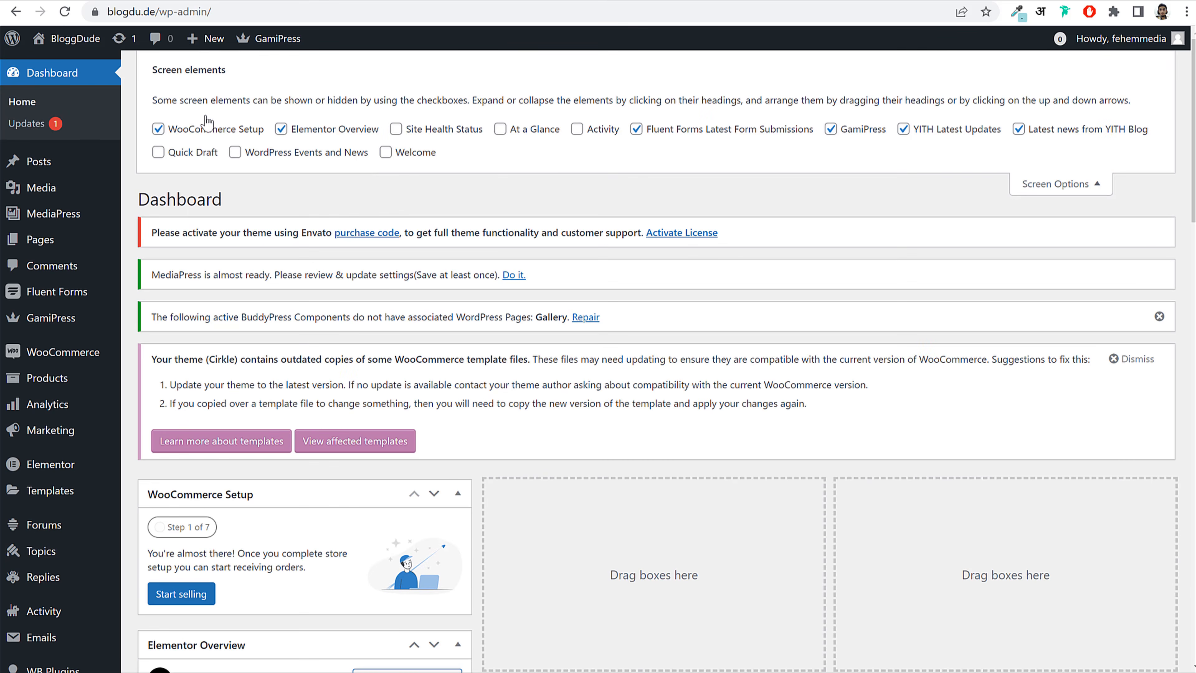
{"action": "left_click", "coordinate": [241, 133]}
{"action": "left_click", "coordinate": [330, 130]}
{"action": "left_click", "coordinate": [683, 131]}
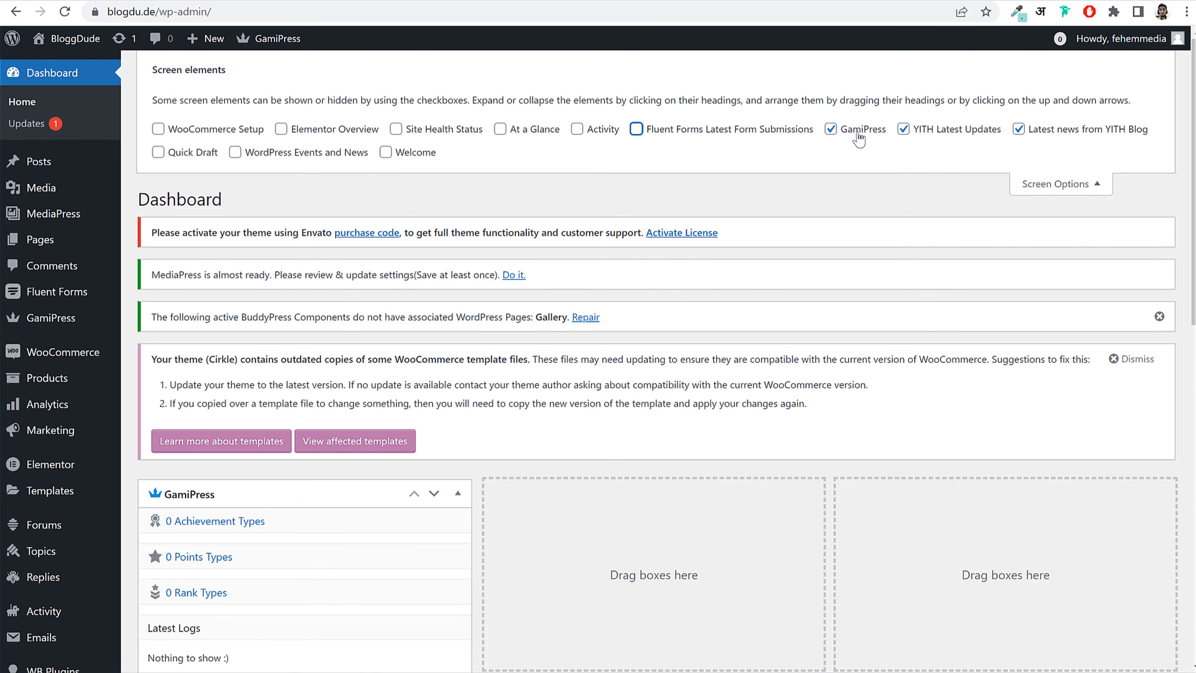
{"action": "left_click", "coordinate": [861, 132]}
{"action": "left_click", "coordinate": [980, 133]}
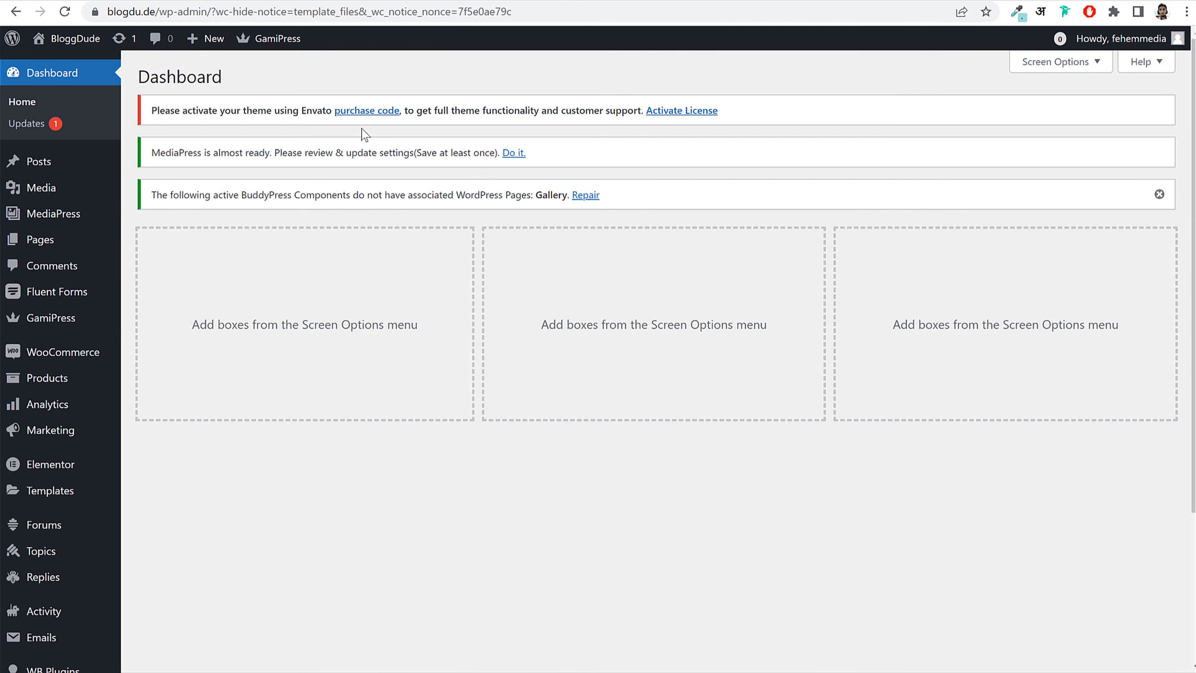
{"action": "left_click", "coordinate": [686, 118]}
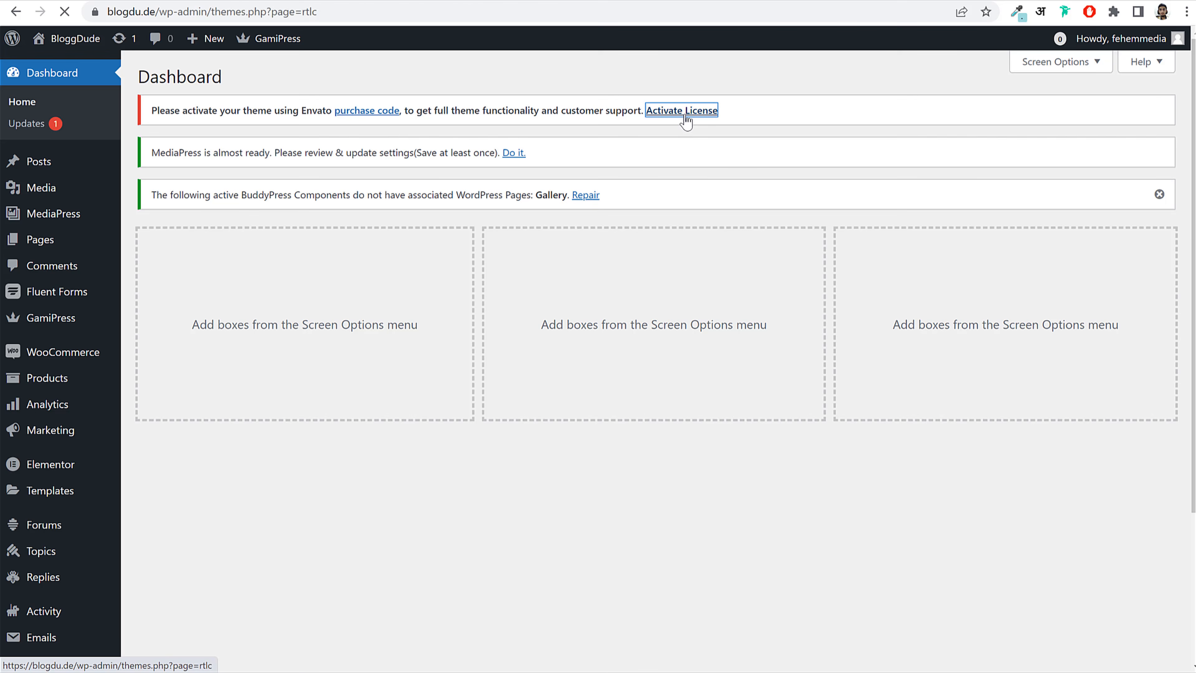
Step: Copy the Cirkle purchase code from ThemeForest's Support tab
{"action": "left_click", "coordinate": [403, 202]}
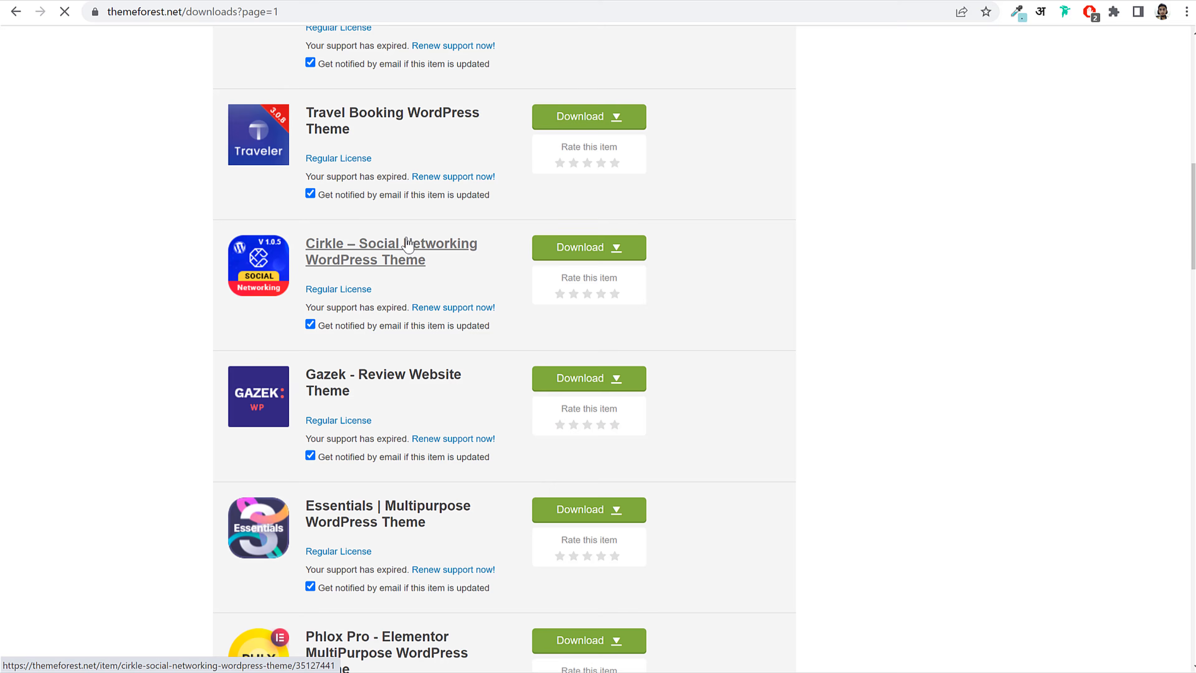
{"action": "left_click", "coordinate": [404, 245]}
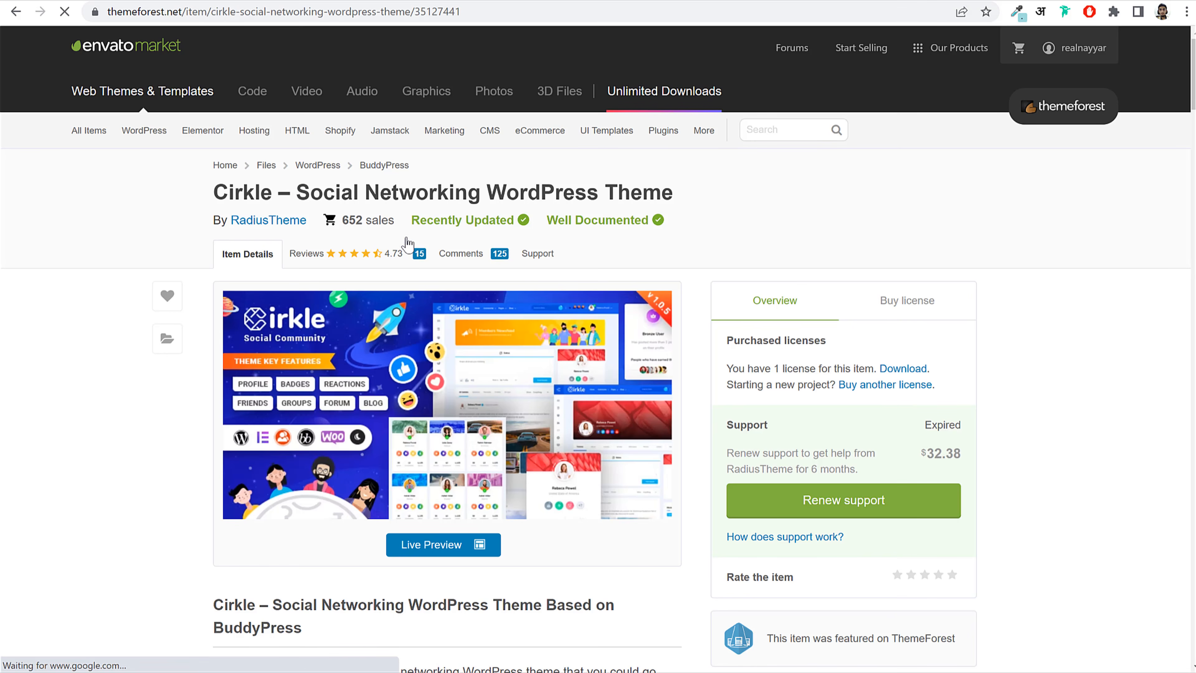
{"action": "left_click", "coordinate": [545, 264]}
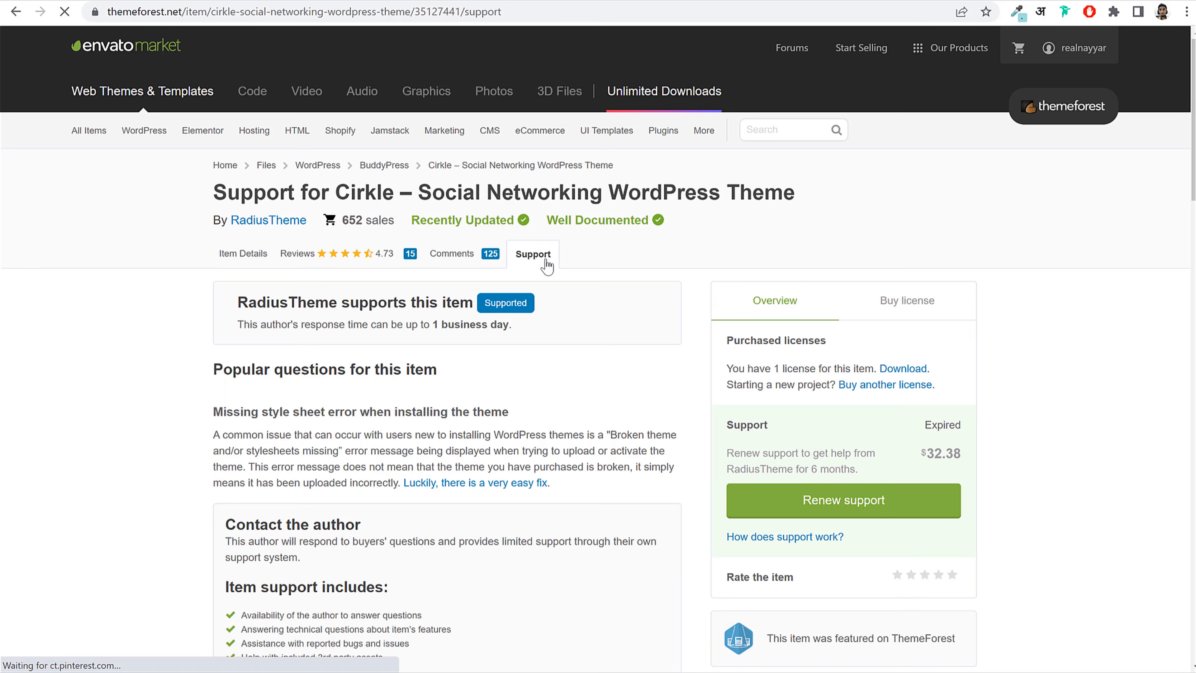
{"action": "scroll", "coordinate": [640, 475], "scroll_direction": "down", "scroll_amount": 10}
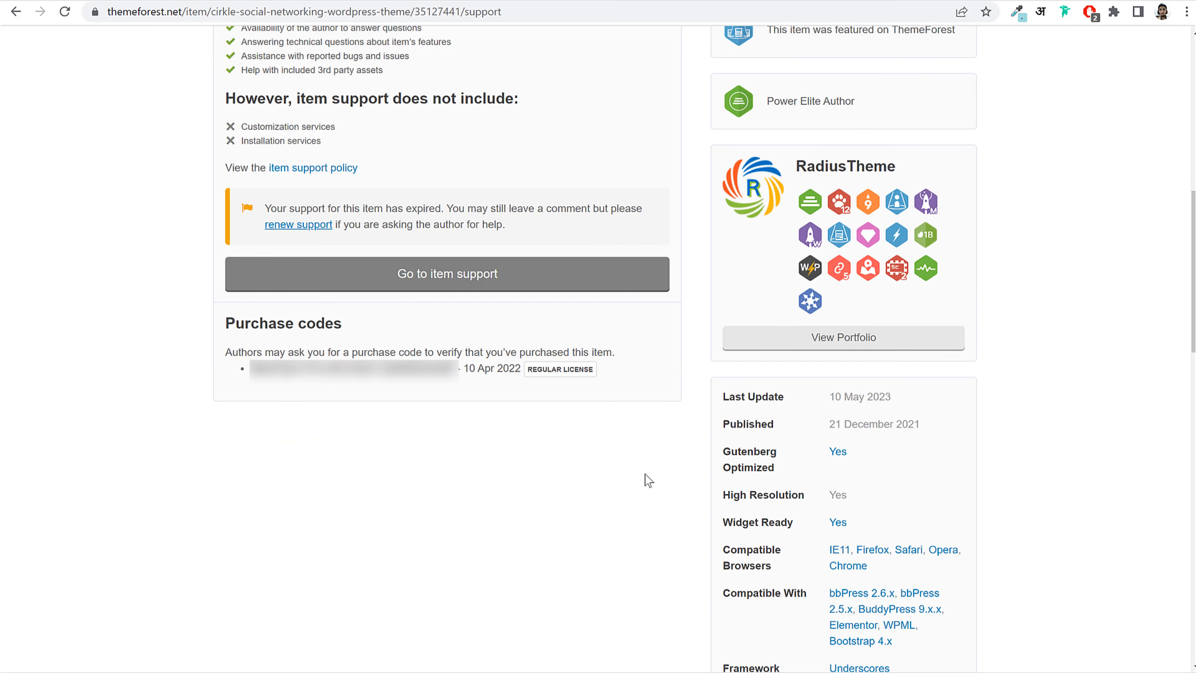
{"action": "left_click_drag", "start_coordinate": [249, 368], "coordinate": [457, 369]}
Step: Paste the purchase code into Theme License and try activating; acknowledge the already-used warning
{"action": "left_click", "coordinate": [324, 1]}
{"action": "left_click", "coordinate": [454, 203]}
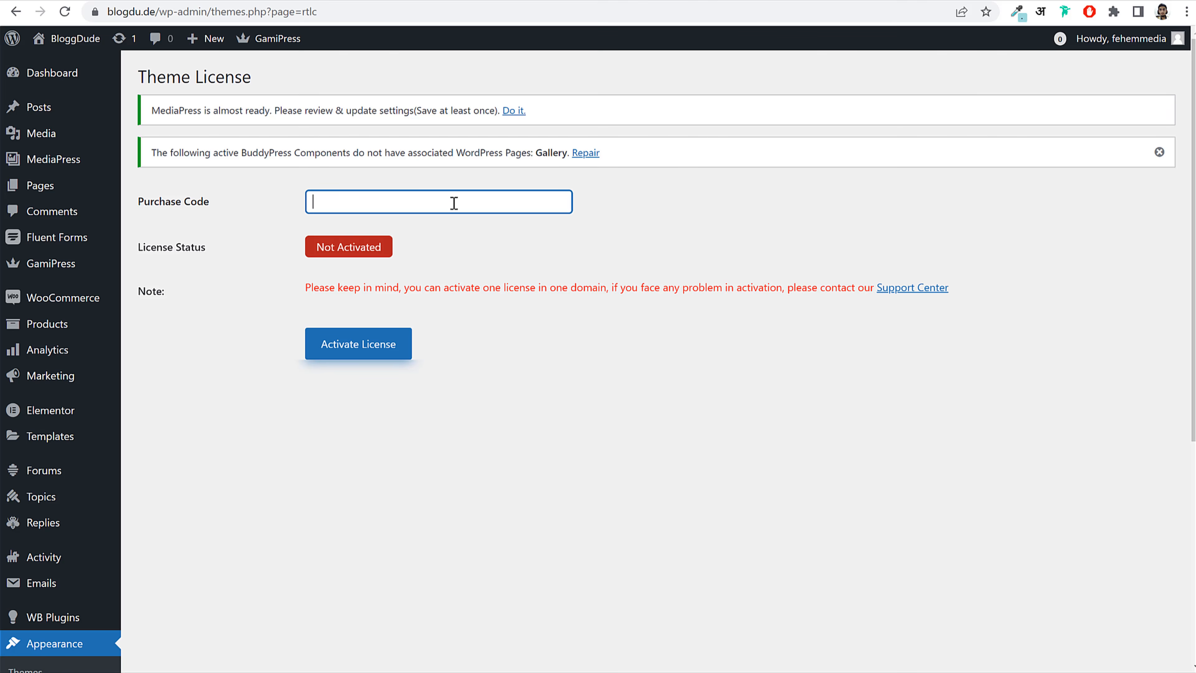
{"action": "key", "text": "ctrl+v"}
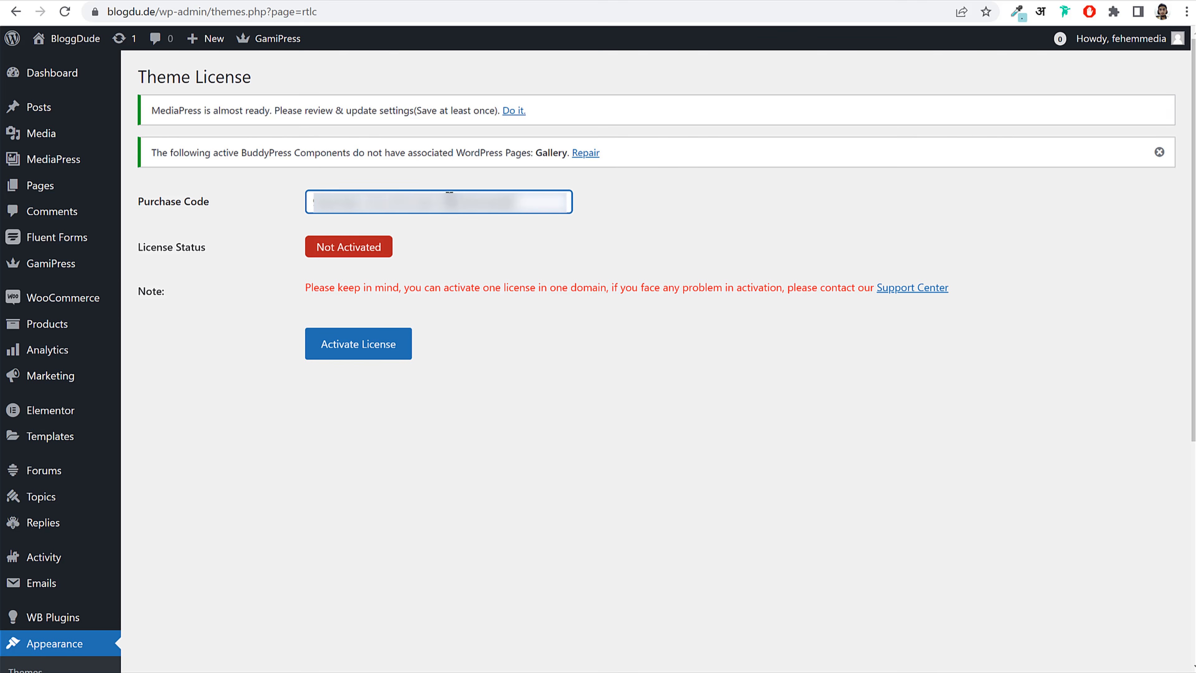
{"action": "left_click", "coordinate": [379, 357]}
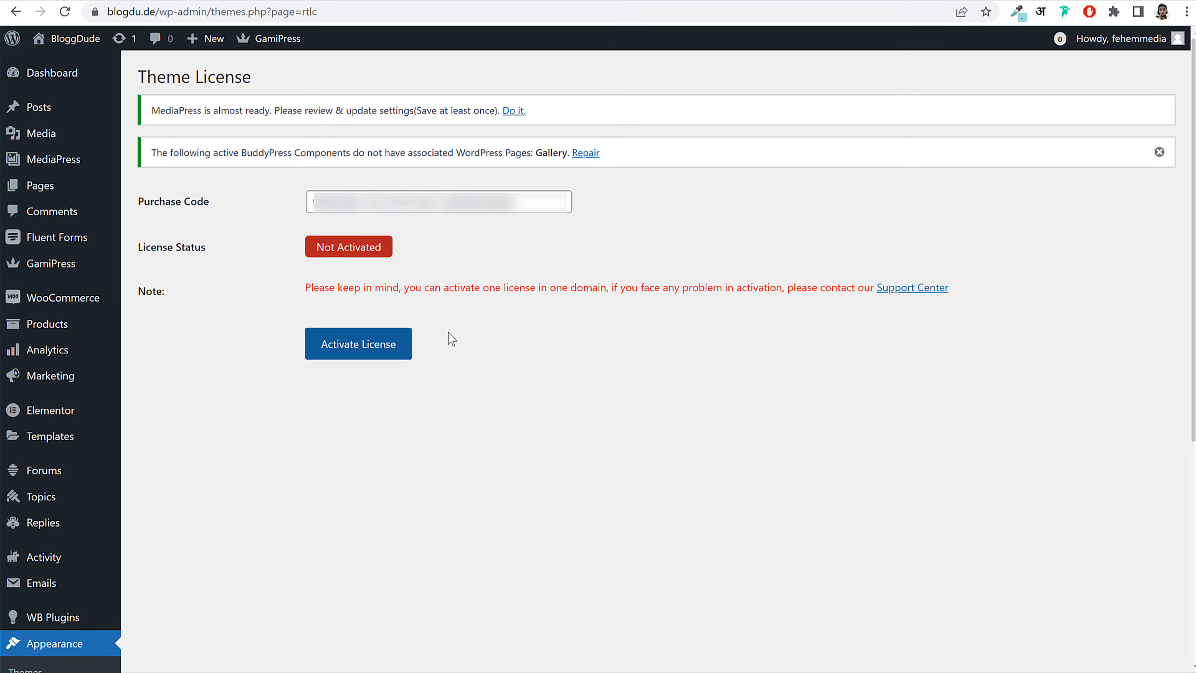
{"action": "left_click", "coordinate": [361, 348]}
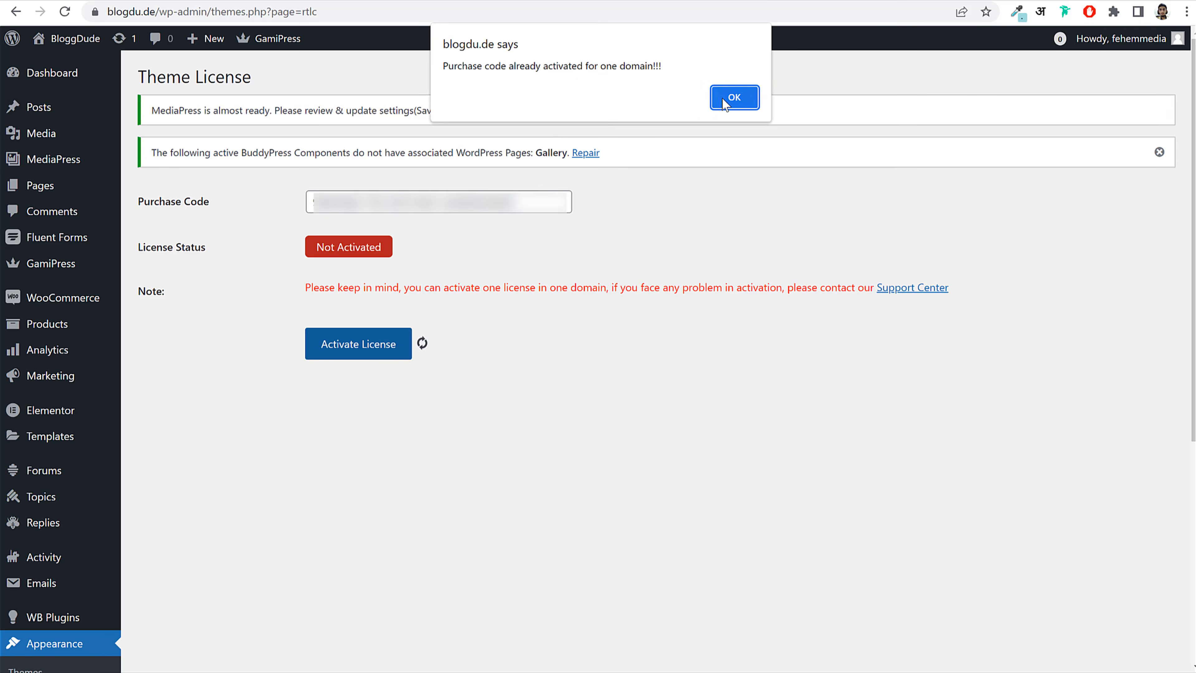
{"action": "left_click", "coordinate": [725, 103]}
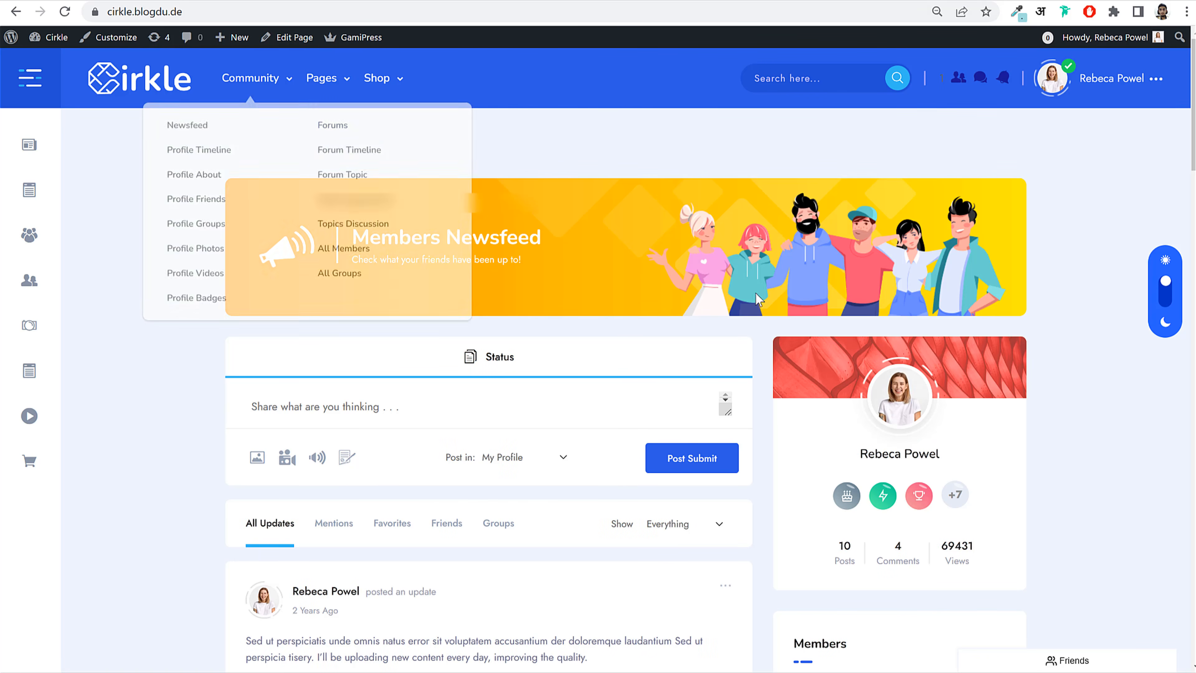
{"action": "scroll", "coordinate": [912, 433], "scroll_direction": "down", "scroll_amount": 2}
{"action": "scroll", "coordinate": [912, 434], "scroll_direction": "up", "scroll_amount": 2}
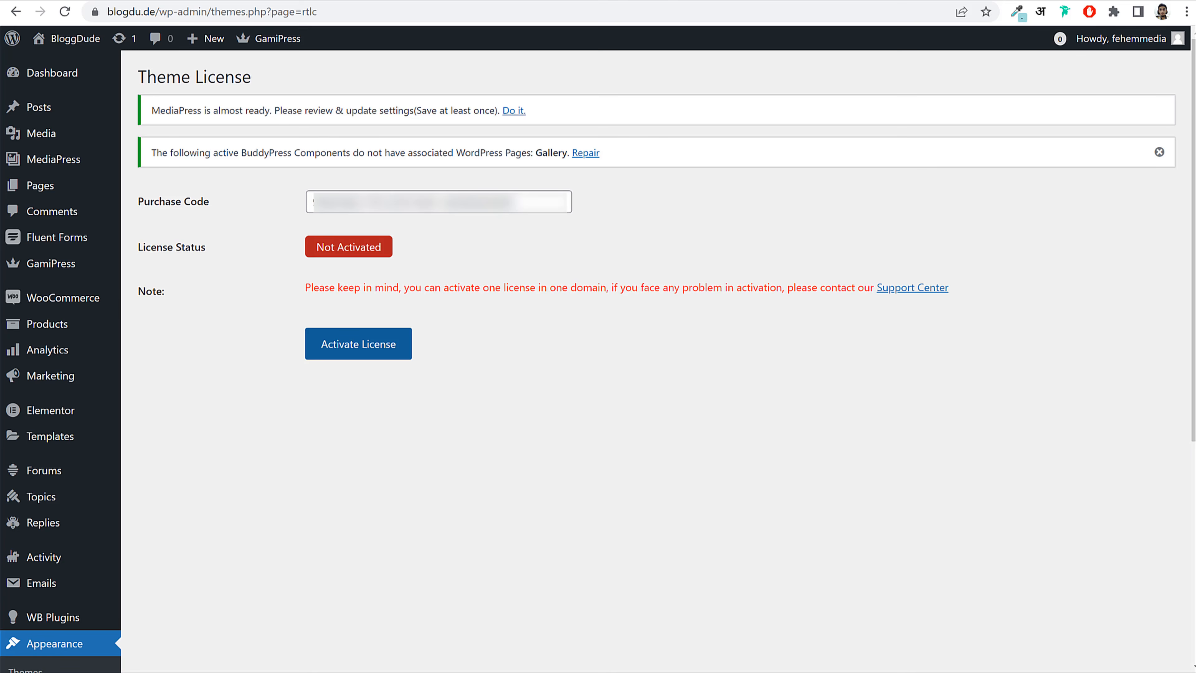
{"action": "left_click", "coordinate": [374, 345]}
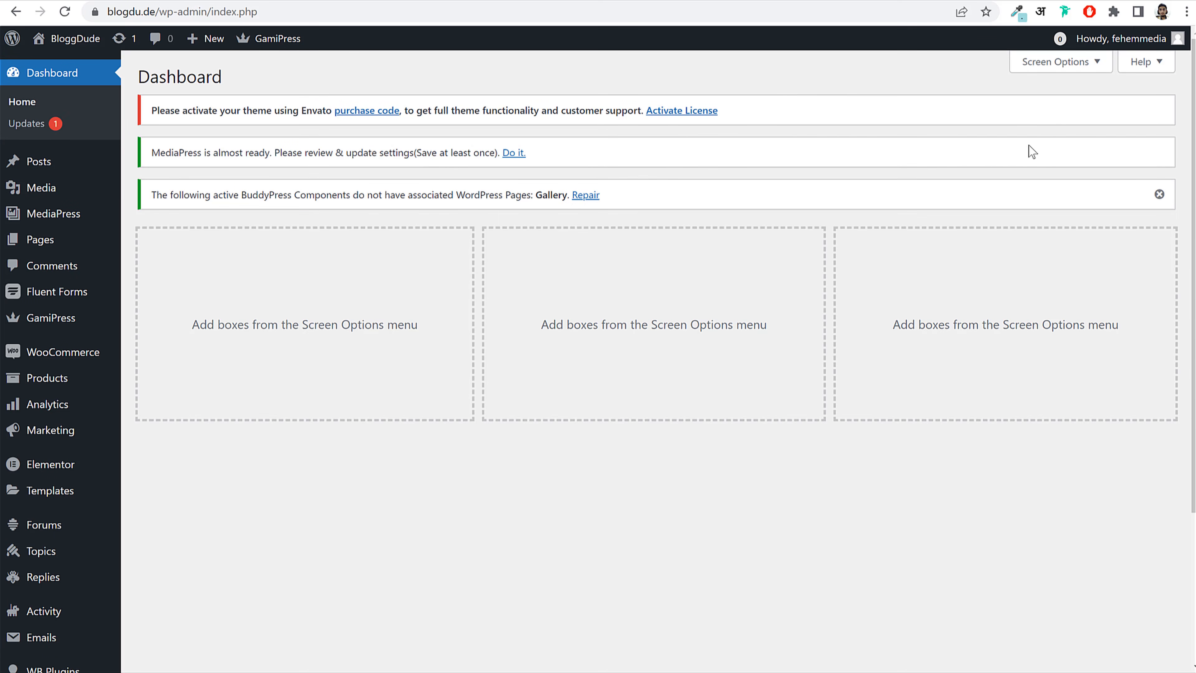
{"action": "left_click_drag", "start_coordinate": [168, 194], "coordinate": [350, 195]}
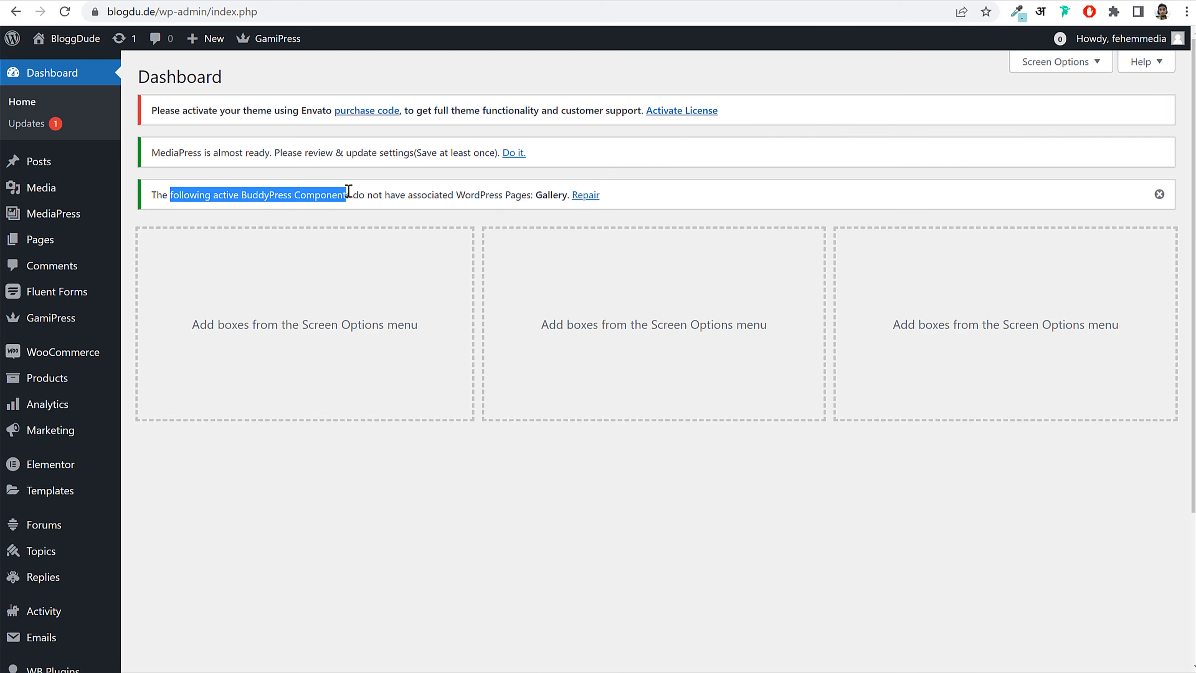
{"action": "left_click", "coordinate": [361, 194]}
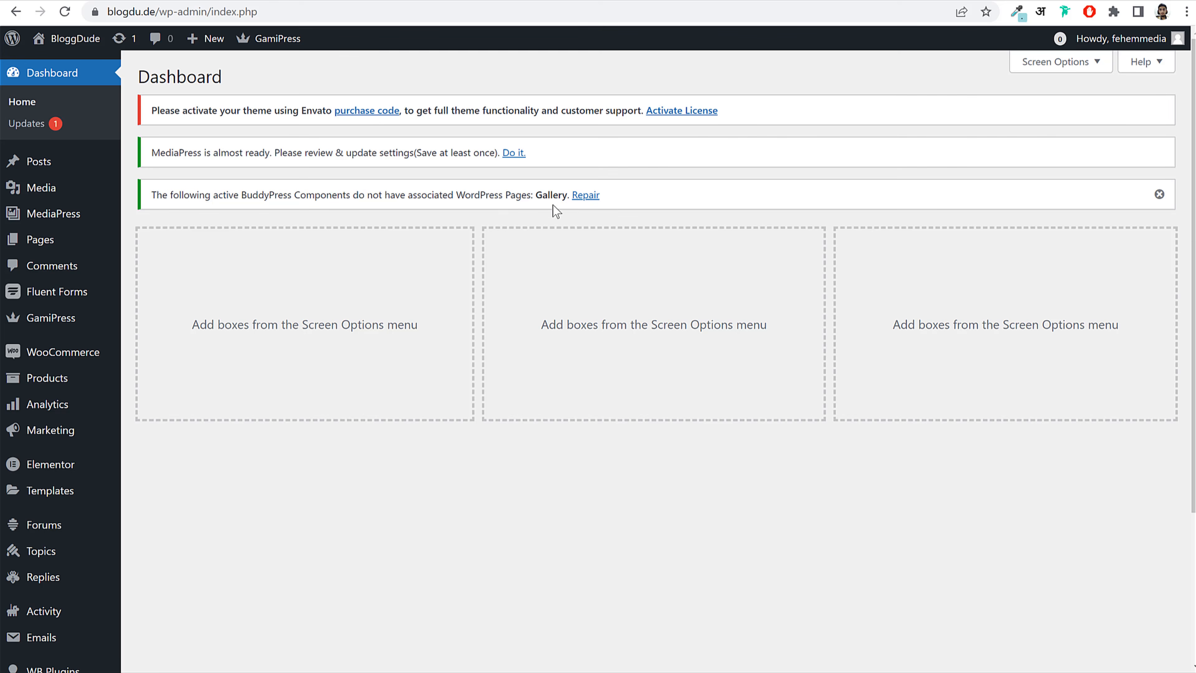
{"action": "left_click", "coordinate": [587, 198]}
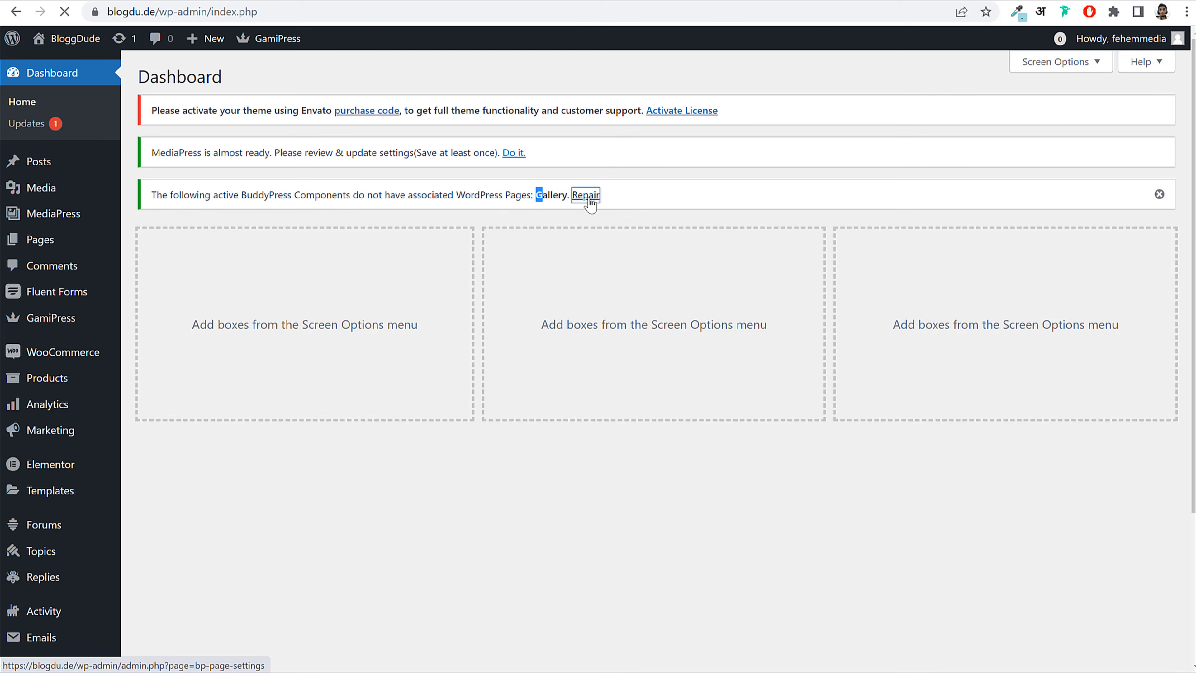
{"action": "scroll", "coordinate": [806, 315], "scroll_direction": "down", "scroll_amount": 5}
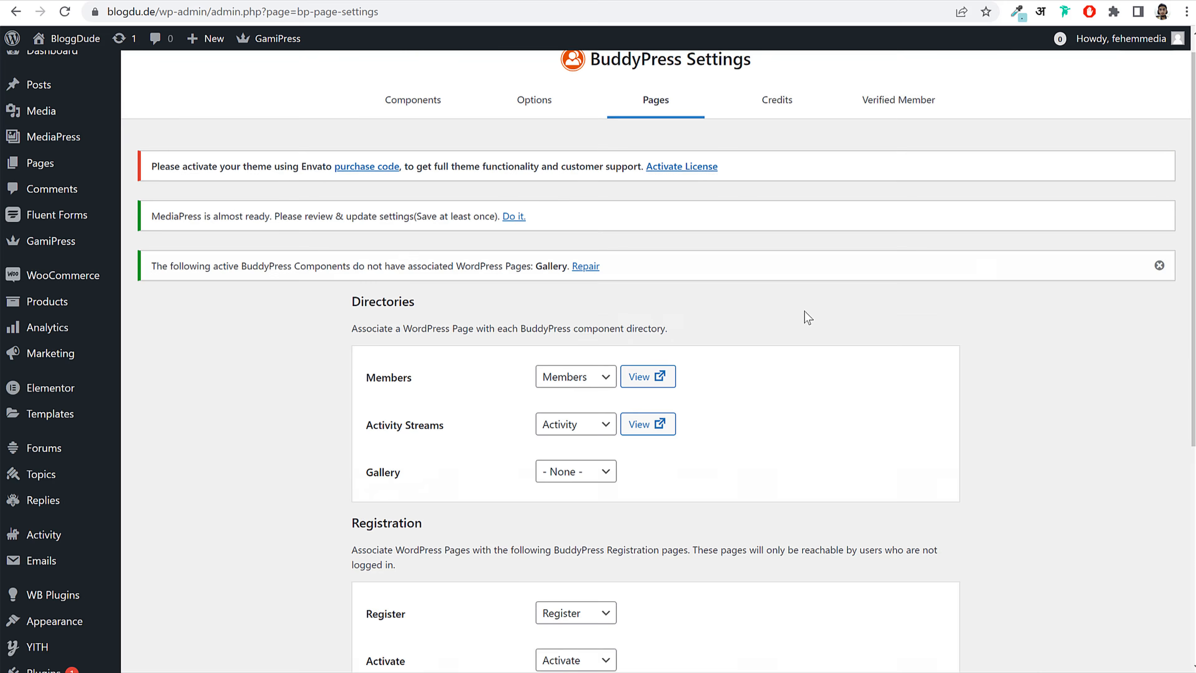
{"action": "left_click", "coordinate": [569, 267]}
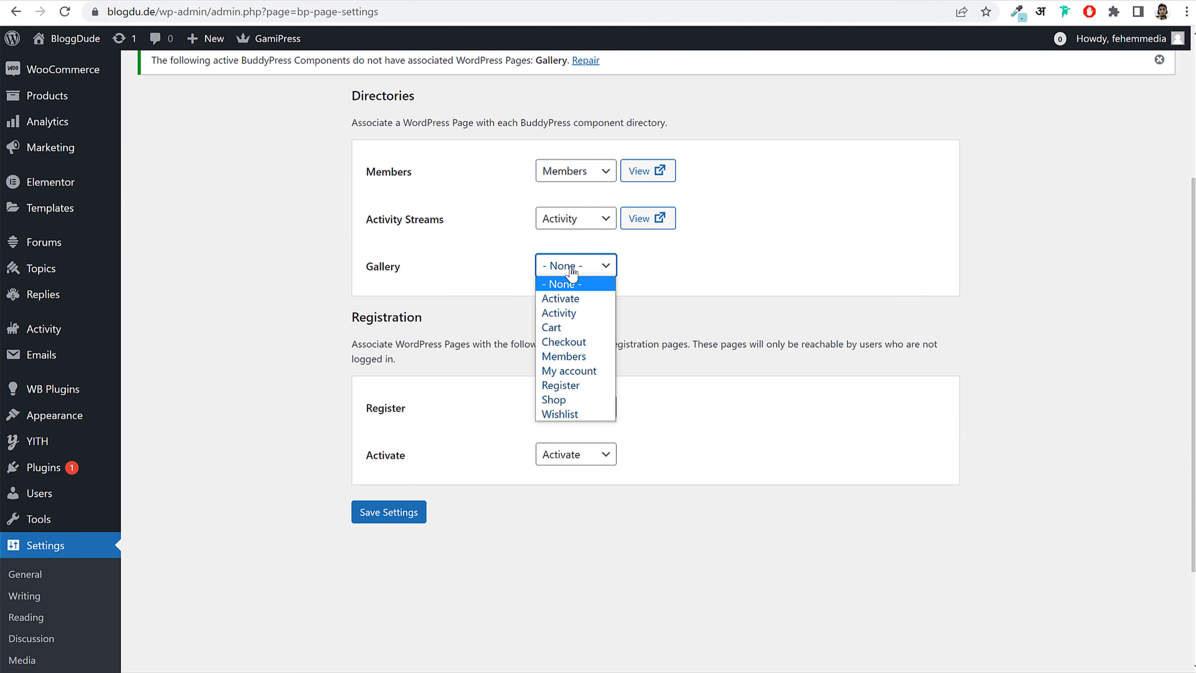
{"action": "left_click", "coordinate": [411, 516]}
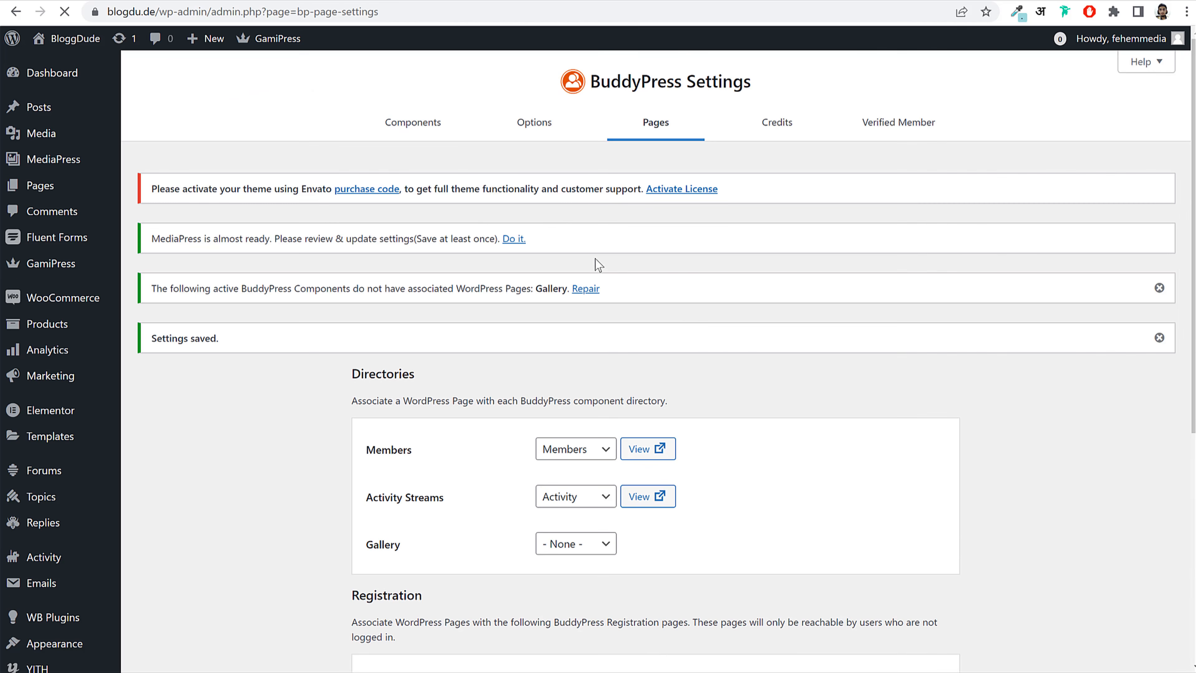
{"action": "mouse_move", "coordinate": [97, 67]}
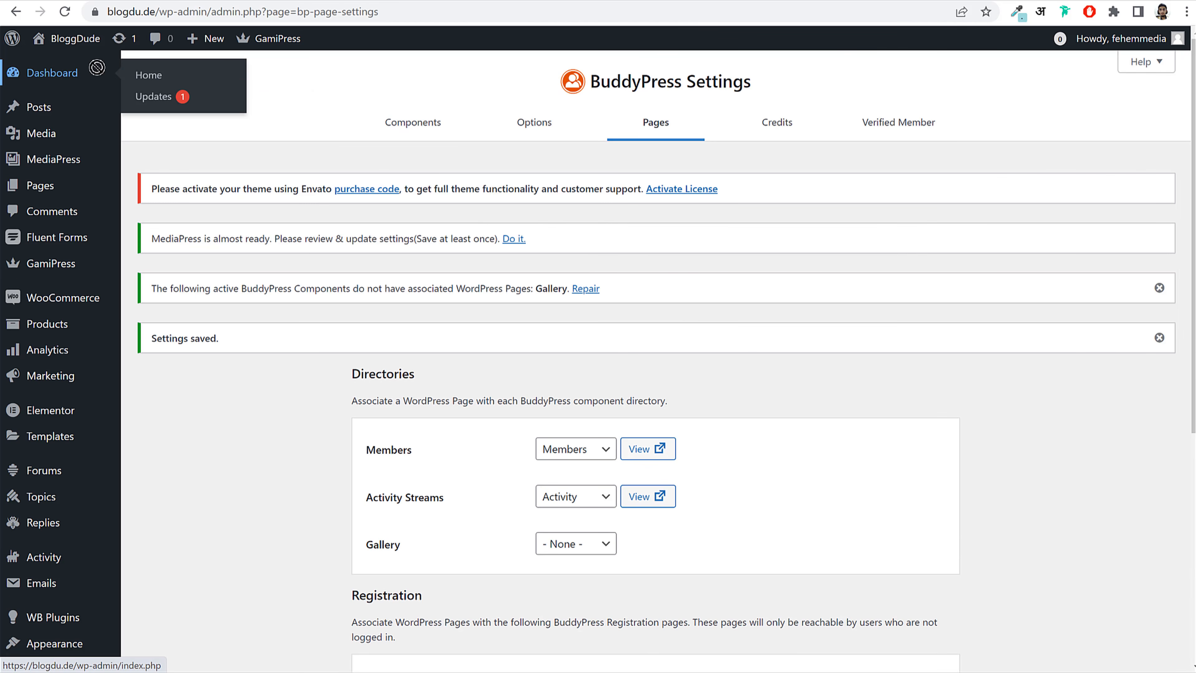
{"action": "left_click", "coordinate": [38, 80]}
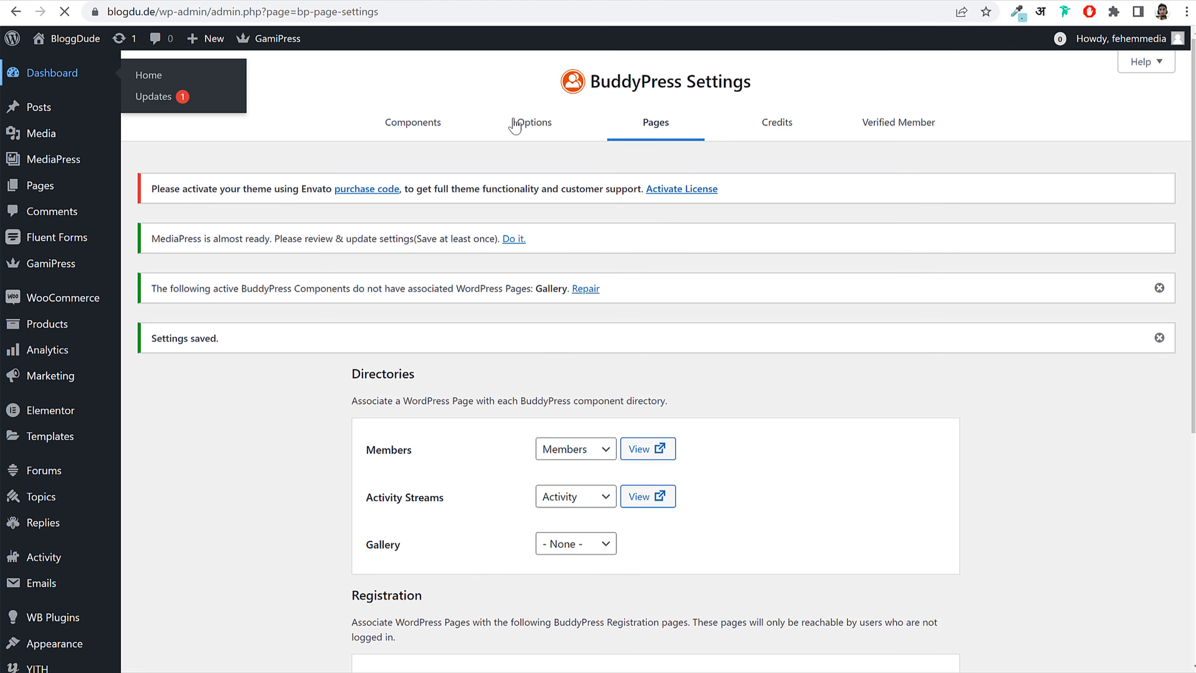
{"action": "left_click", "coordinate": [79, 74]}
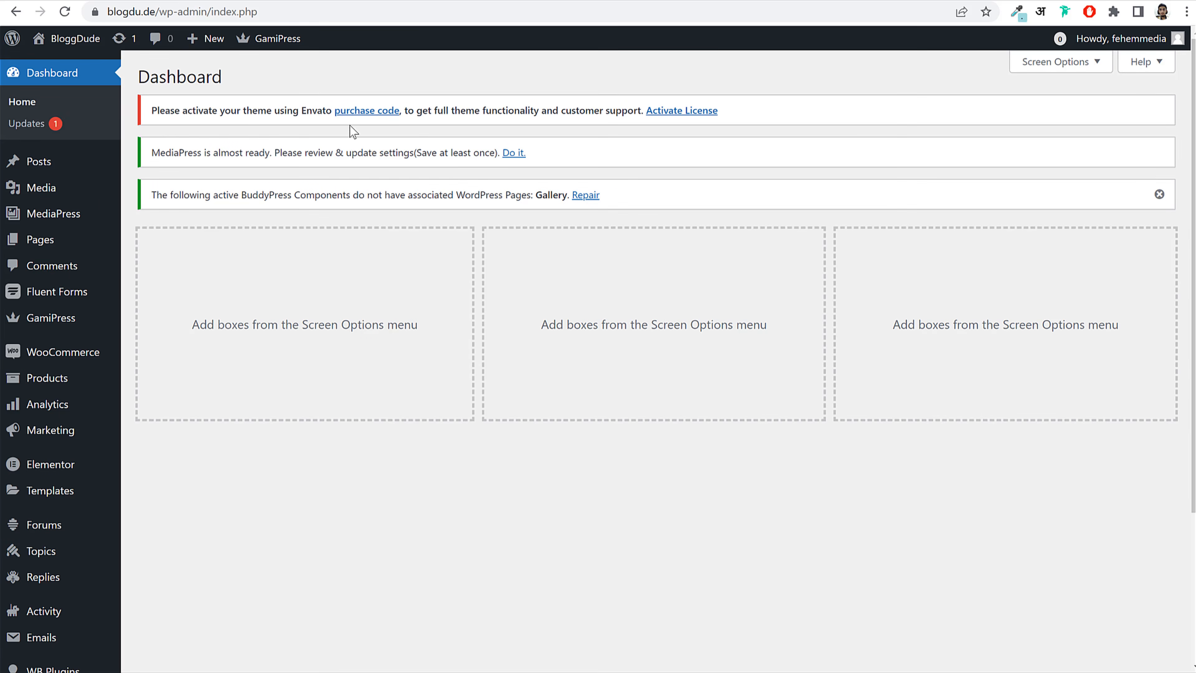
{"action": "scroll", "coordinate": [52, 226], "scroll_direction": "down", "scroll_amount": 4}
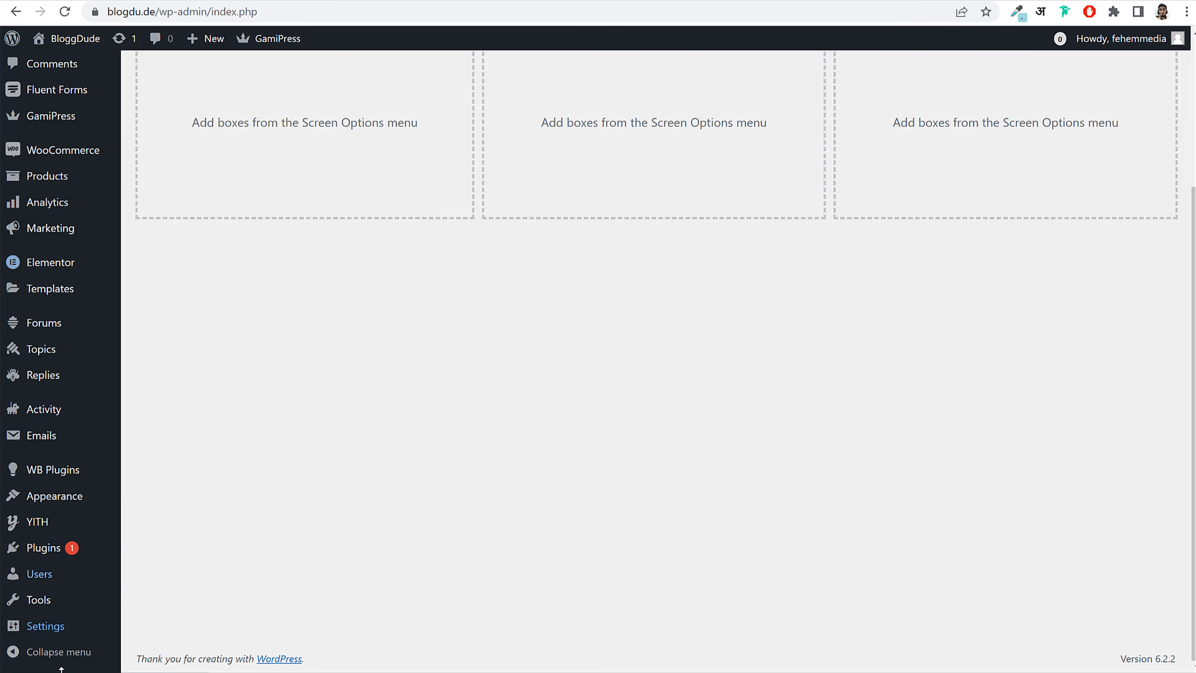
{"action": "mouse_move", "coordinate": [62, 641]}
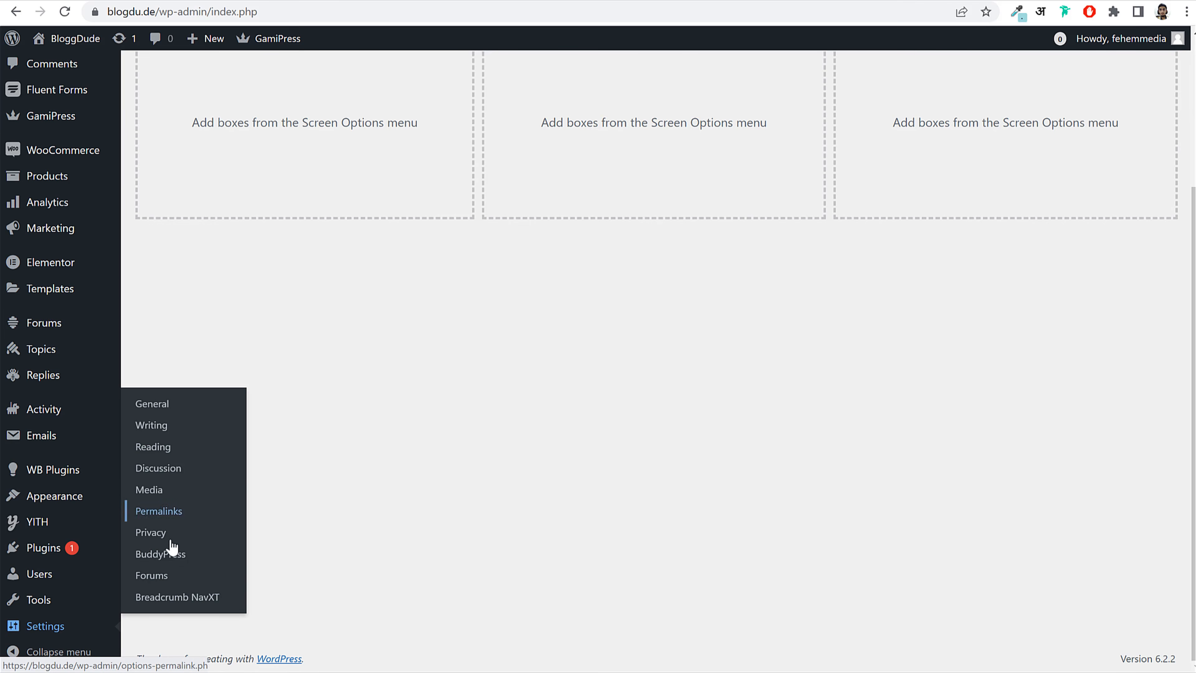
Step: Open the BuddyPress settings and review the Components list, noting that Extended Profiles is active
{"action": "left_click", "coordinate": [160, 554]}
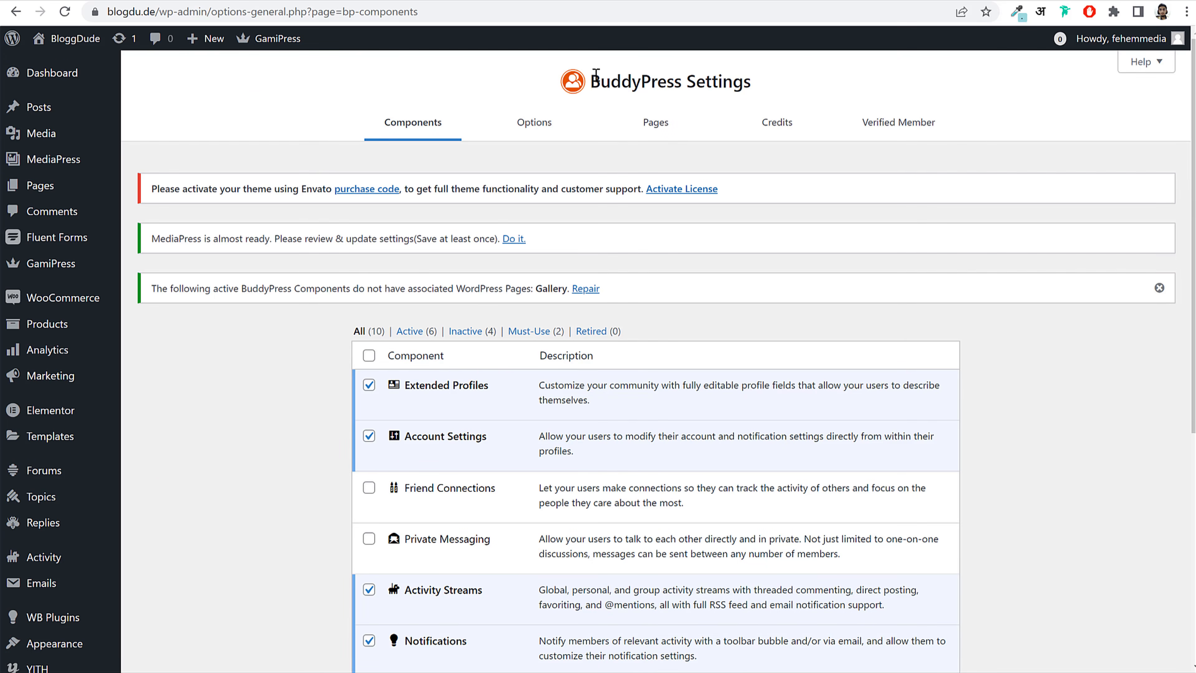
{"action": "left_click_drag", "start_coordinate": [595, 74], "coordinate": [681, 73]}
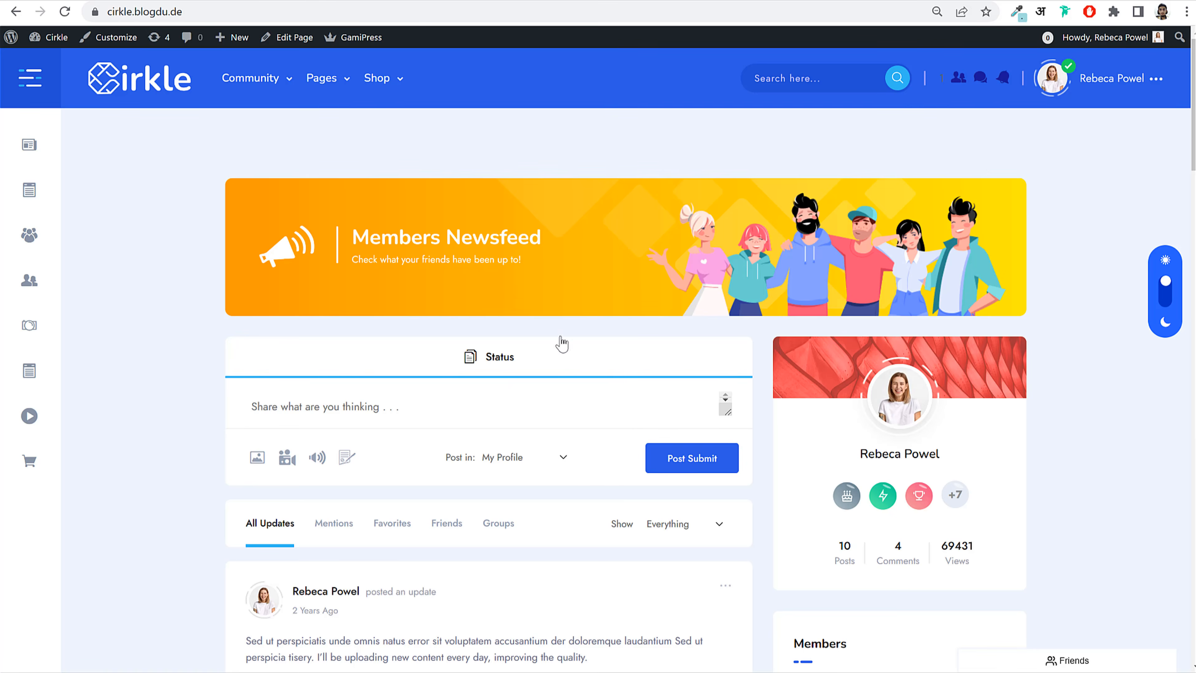
{"action": "scroll", "coordinate": [561, 343], "scroll_direction": "down", "scroll_amount": 15}
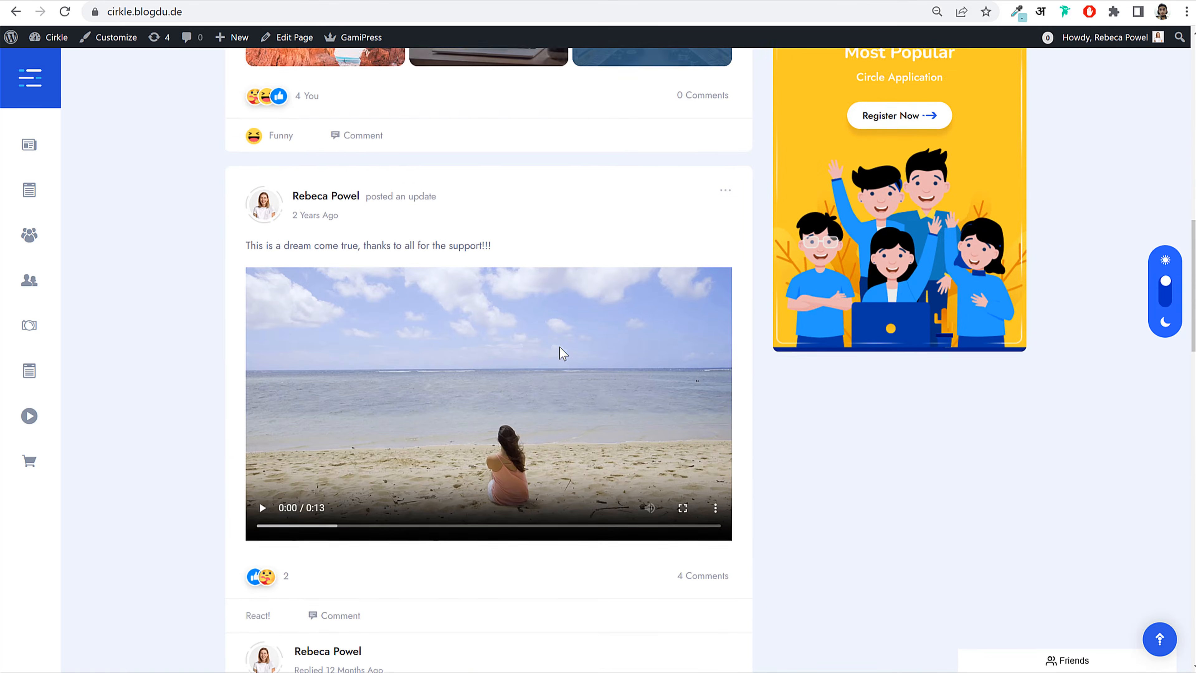
{"action": "scroll", "coordinate": [559, 354], "scroll_direction": "up", "scroll_amount": 14}
{"action": "scroll", "coordinate": [385, 355], "scroll_direction": "down", "scroll_amount": 6}
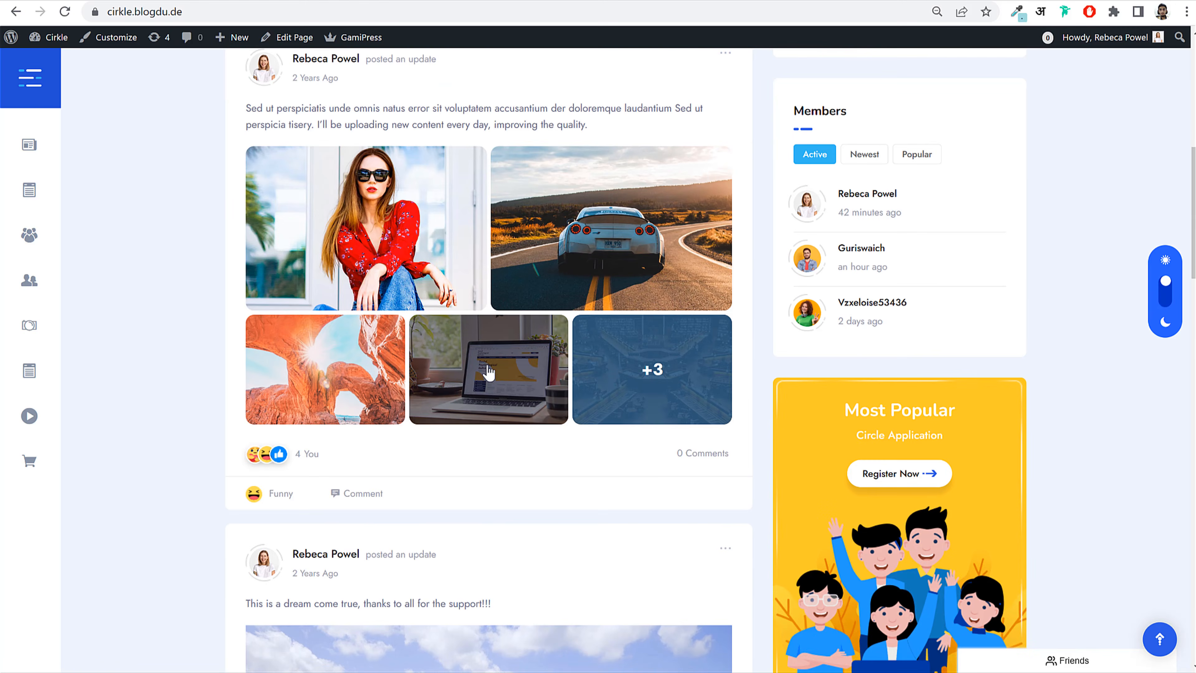
{"action": "scroll", "coordinate": [499, 306], "scroll_direction": "up", "scroll_amount": 6}
{"action": "scroll", "coordinate": [894, 453], "scroll_direction": "down", "scroll_amount": 2}
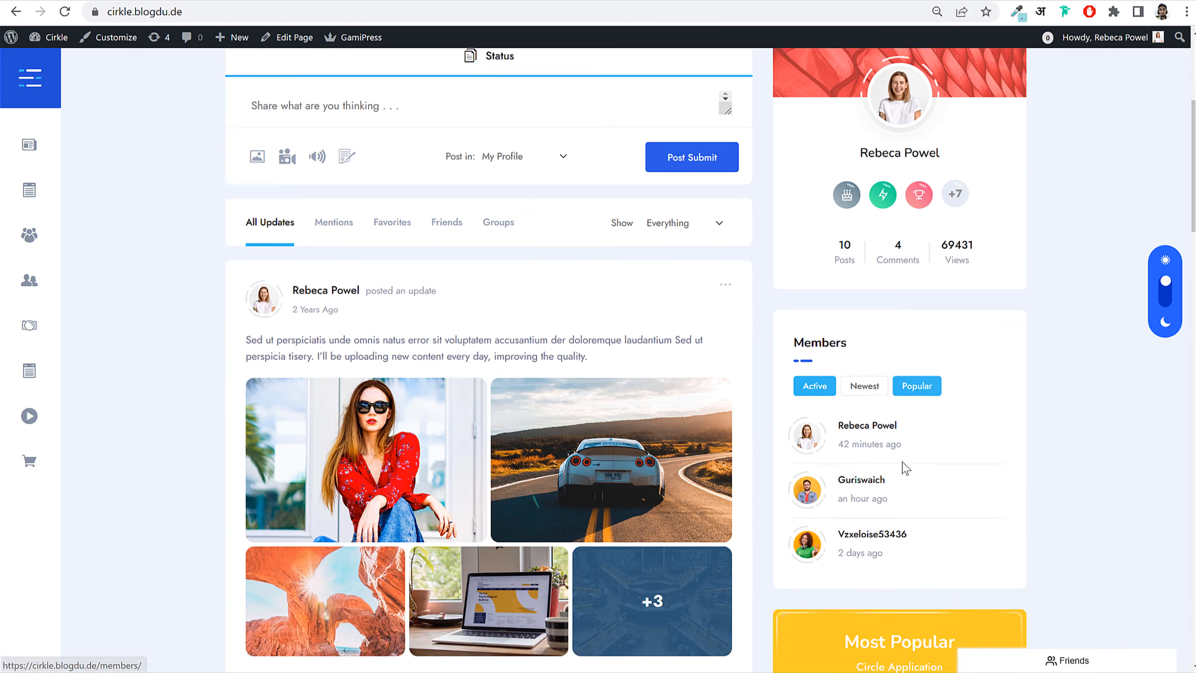
{"action": "scroll", "coordinate": [339, 104], "scroll_direction": "down", "scroll_amount": 3}
{"action": "scroll", "coordinate": [400, 203], "scroll_direction": "up", "scroll_amount": 5}
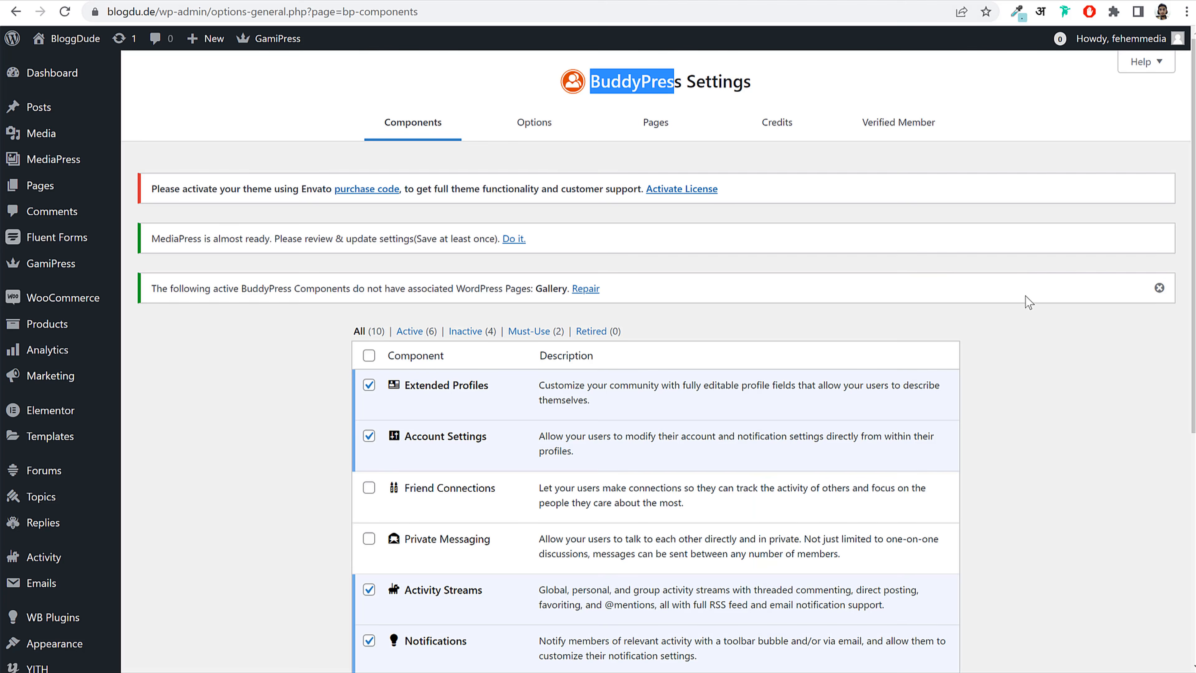
{"action": "scroll", "coordinate": [1038, 330], "scroll_direction": "down", "scroll_amount": 3}
{"action": "scroll", "coordinate": [563, 385], "scroll_direction": "down", "scroll_amount": 4}
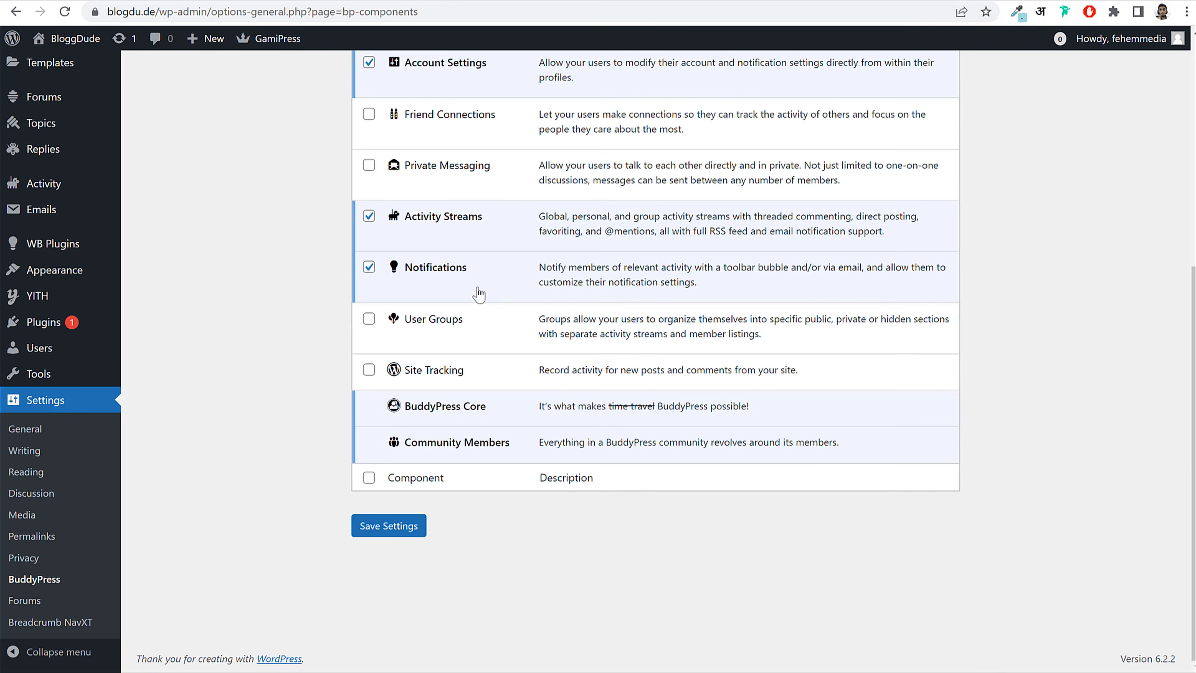
{"action": "scroll", "coordinate": [486, 328], "scroll_direction": "up", "scroll_amount": 6}
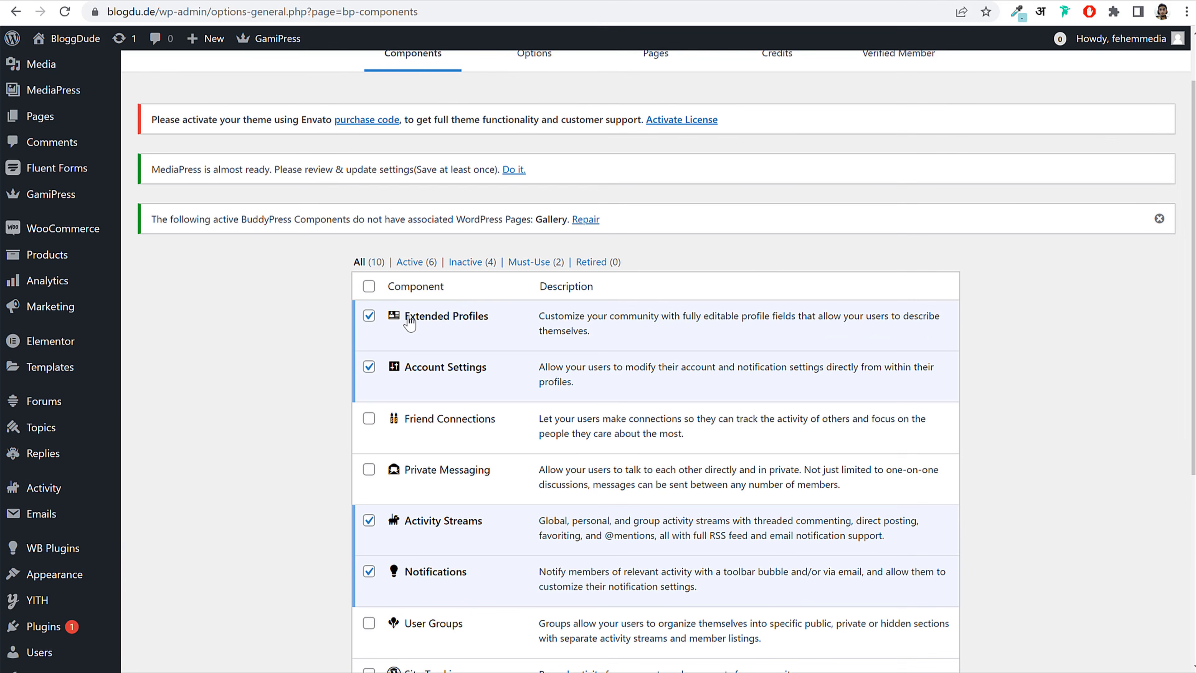
{"action": "left_click_drag", "start_coordinate": [408, 319], "coordinate": [489, 319]}
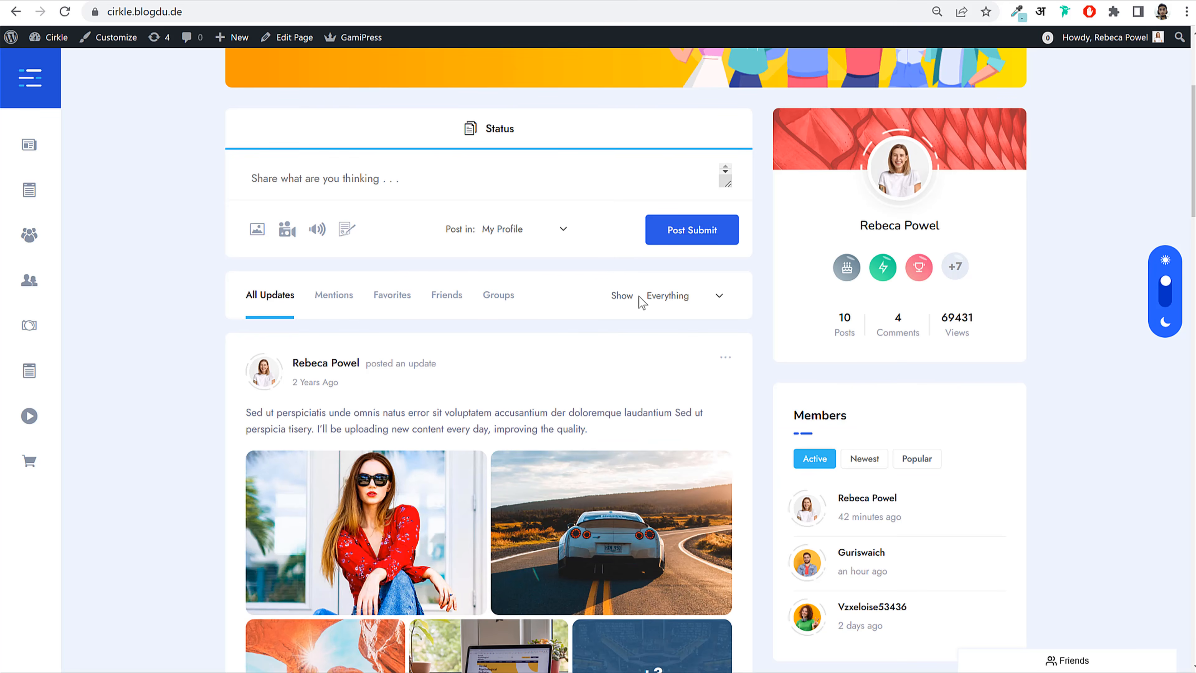
Step: View the logged-in member's profile page and its name, e-mail and phone details
{"action": "scroll", "coordinate": [573, 289], "scroll_direction": "up", "scroll_amount": 5}
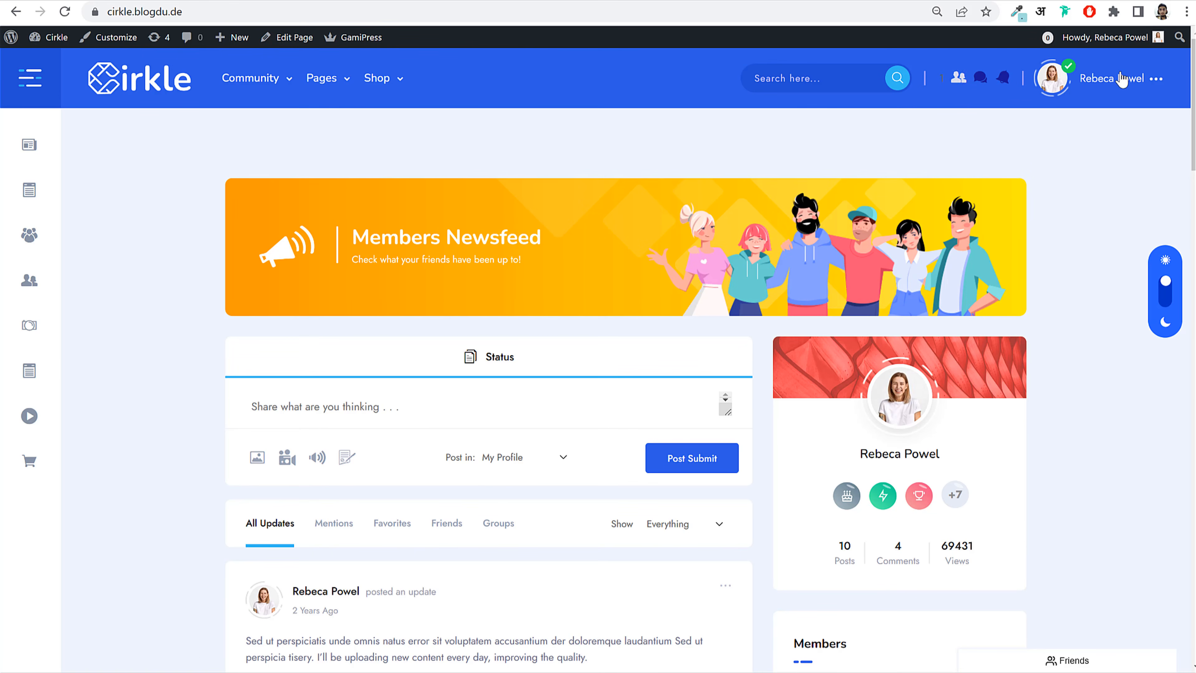
{"action": "mouse_move", "coordinate": [1122, 79]}
{"action": "left_click", "coordinate": [1090, 130]}
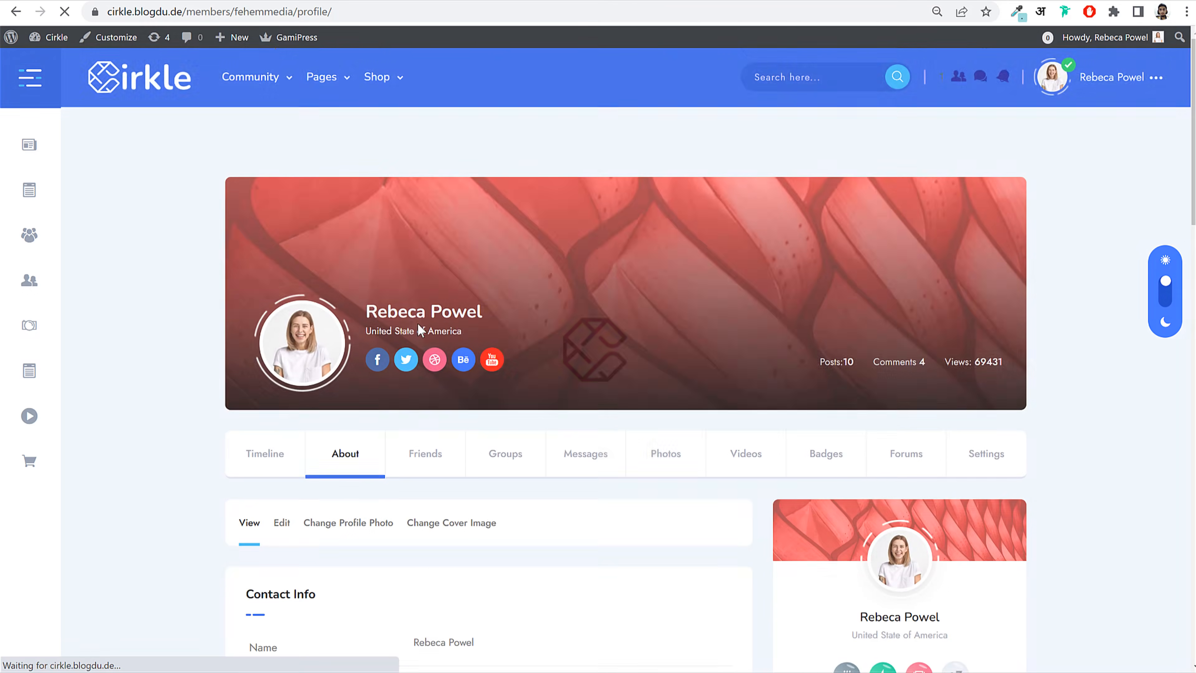
{"action": "scroll", "coordinate": [421, 330], "scroll_direction": "down", "scroll_amount": 7}
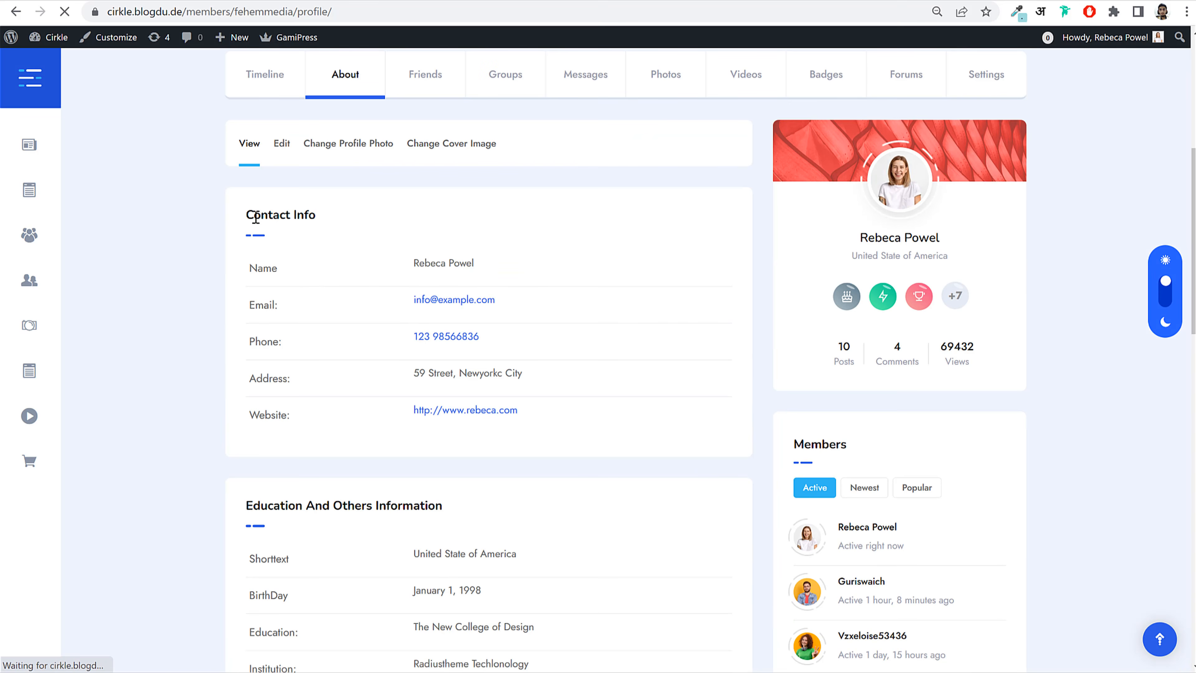
{"action": "left_click_drag", "start_coordinate": [253, 267], "coordinate": [536, 299]}
{"action": "left_click", "coordinate": [538, 298]}
{"action": "left_click_drag", "start_coordinate": [246, 273], "coordinate": [550, 304]}
{"action": "left_click", "coordinate": [550, 304]}
{"action": "left_click_drag", "start_coordinate": [254, 341], "coordinate": [499, 238]}
{"action": "left_click", "coordinate": [485, 207]}
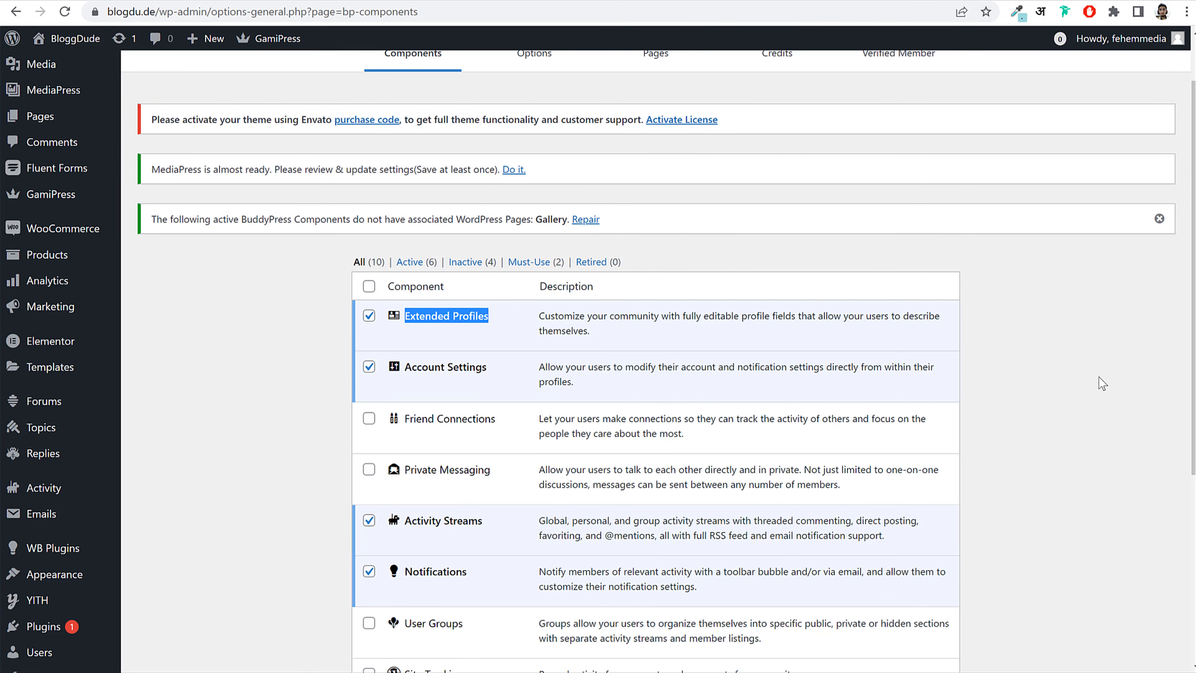
Step: Enable the Friend Connections and Private Messaging BuddyPress components
{"action": "left_click", "coordinate": [373, 420]}
{"action": "scroll", "coordinate": [949, 363], "scroll_direction": "down", "scroll_amount": 3}
{"action": "left_click", "coordinate": [1051, 342]}
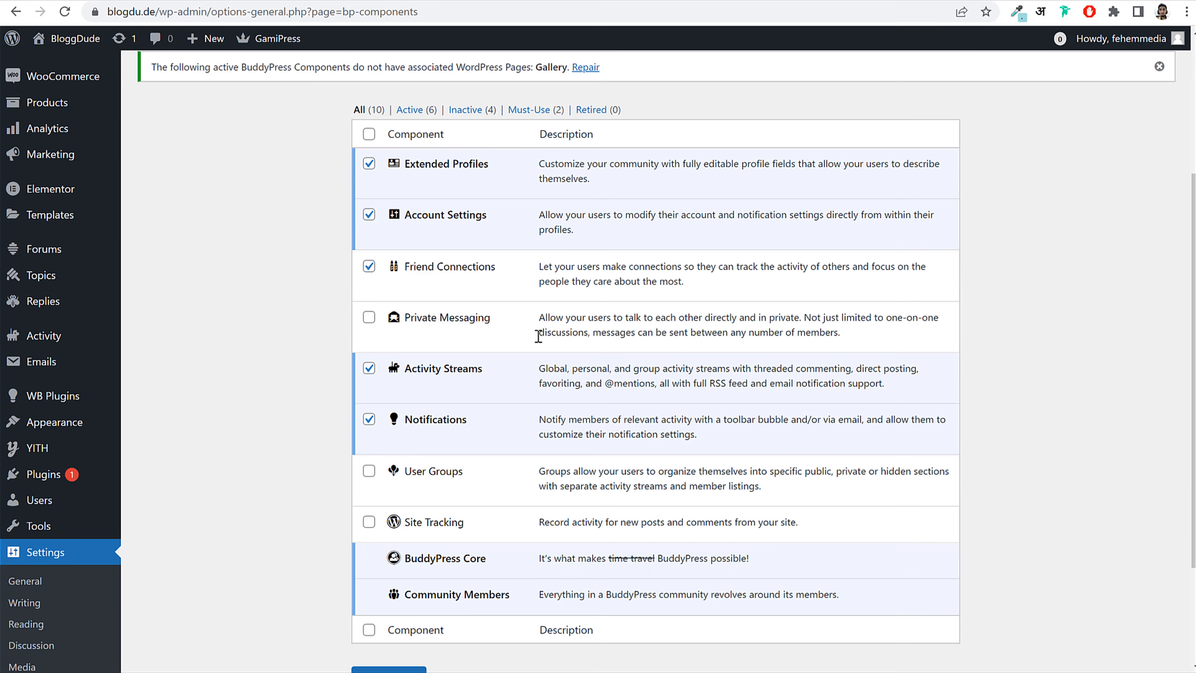
{"action": "left_click", "coordinate": [369, 317]}
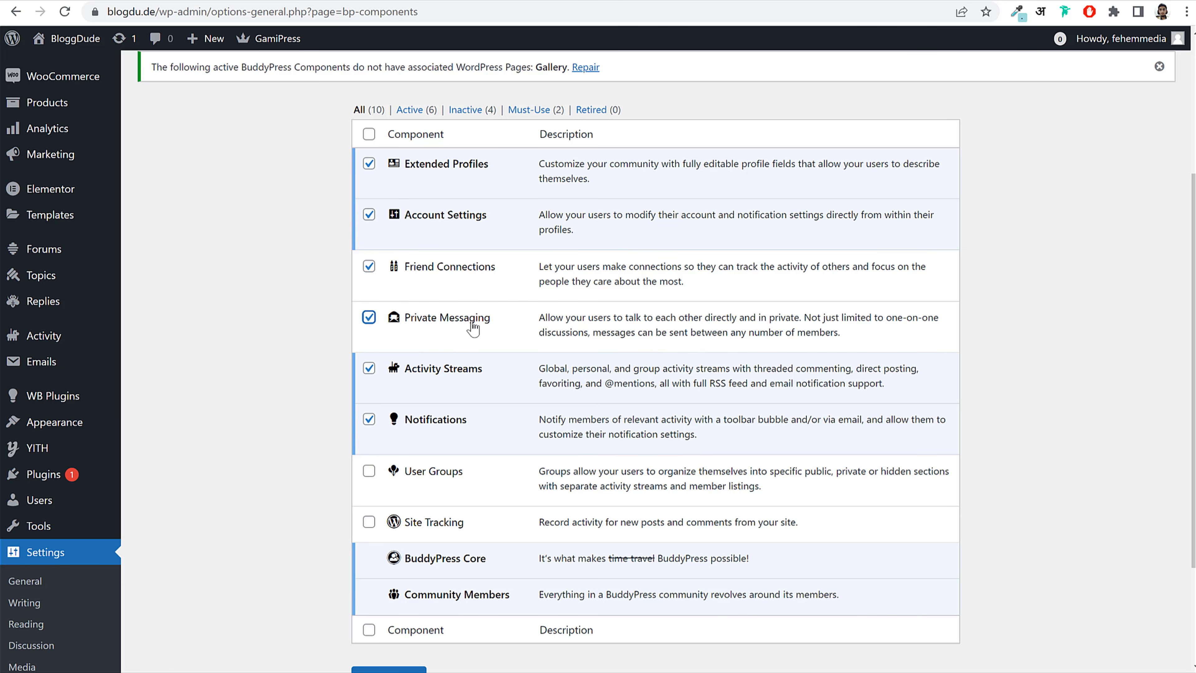
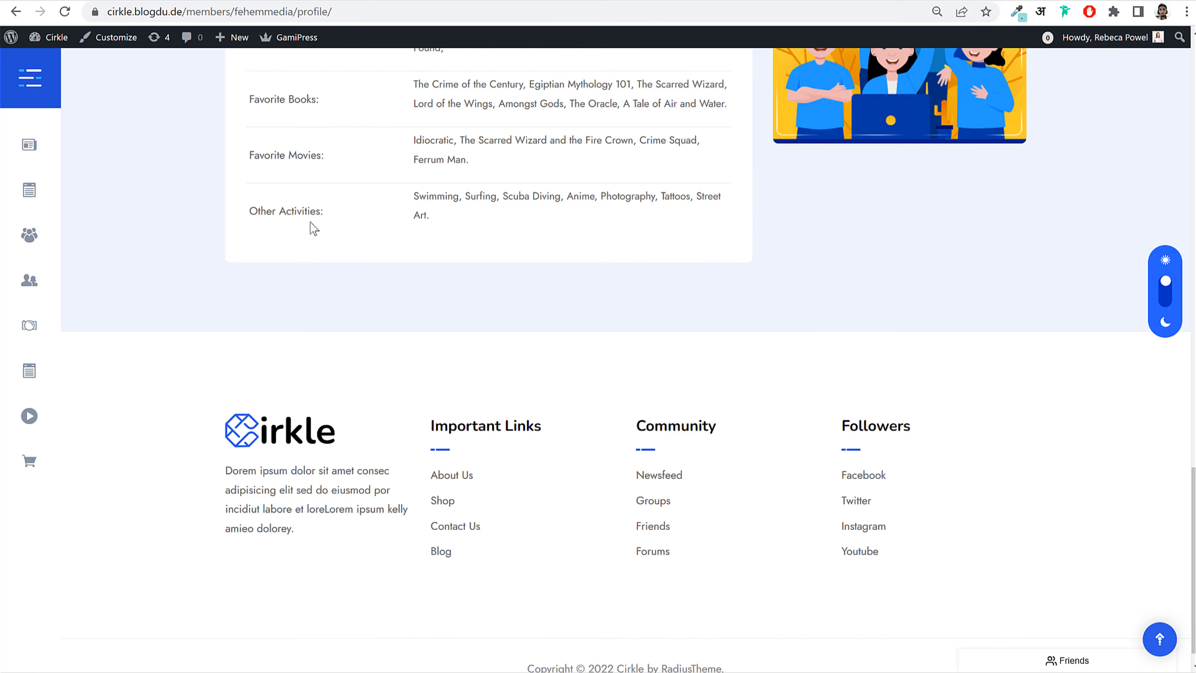
Step: Enable the User Groups and Site Tracking components and save the component settings
{"action": "scroll", "coordinate": [360, 254], "scroll_direction": "up", "scroll_amount": 15}
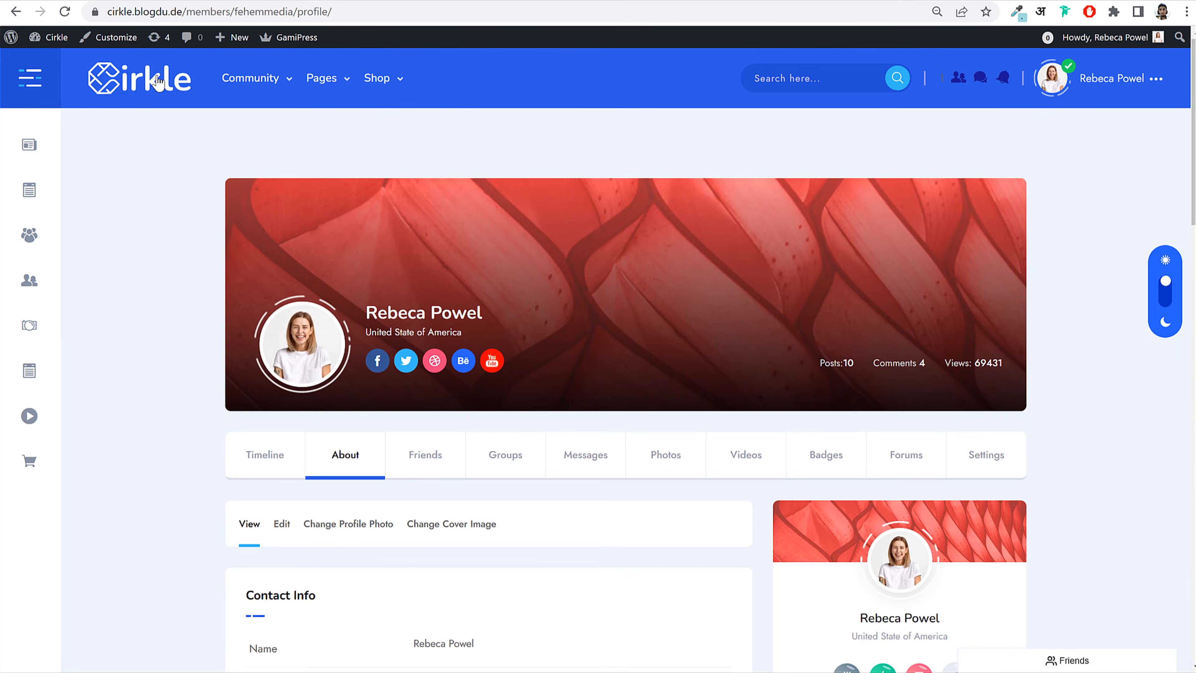
{"action": "left_click", "coordinate": [195, 38]}
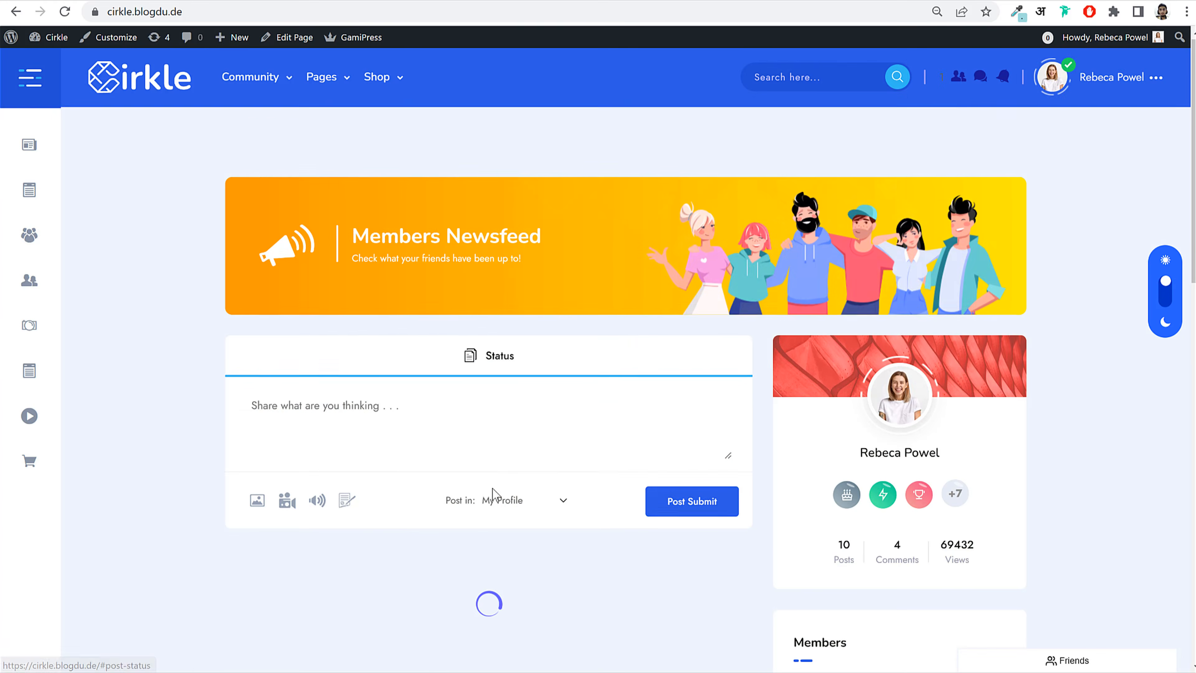
{"action": "scroll", "coordinate": [489, 494], "scroll_direction": "down", "scroll_amount": 8}
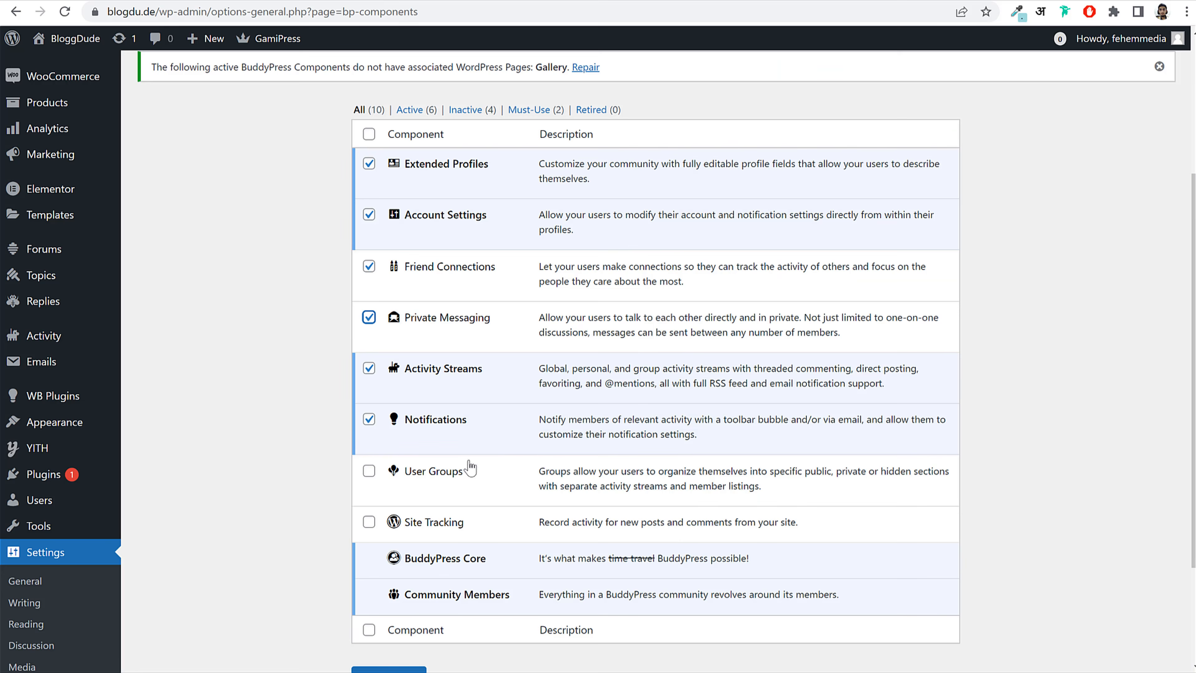
{"action": "left_click", "coordinate": [371, 475]}
{"action": "left_click", "coordinate": [369, 531]}
{"action": "scroll", "coordinate": [468, 527], "scroll_direction": "down", "scroll_amount": 1}
{"action": "scroll", "coordinate": [469, 527], "scroll_direction": "down", "scroll_amount": 3}
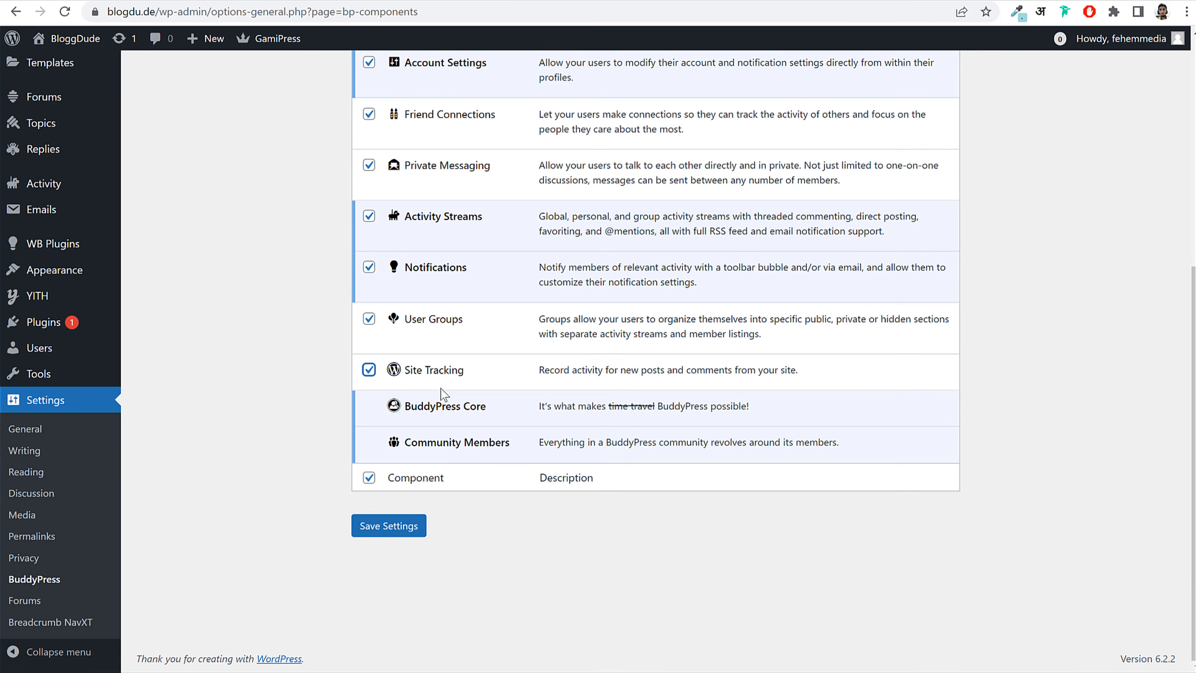
{"action": "left_click", "coordinate": [387, 526]}
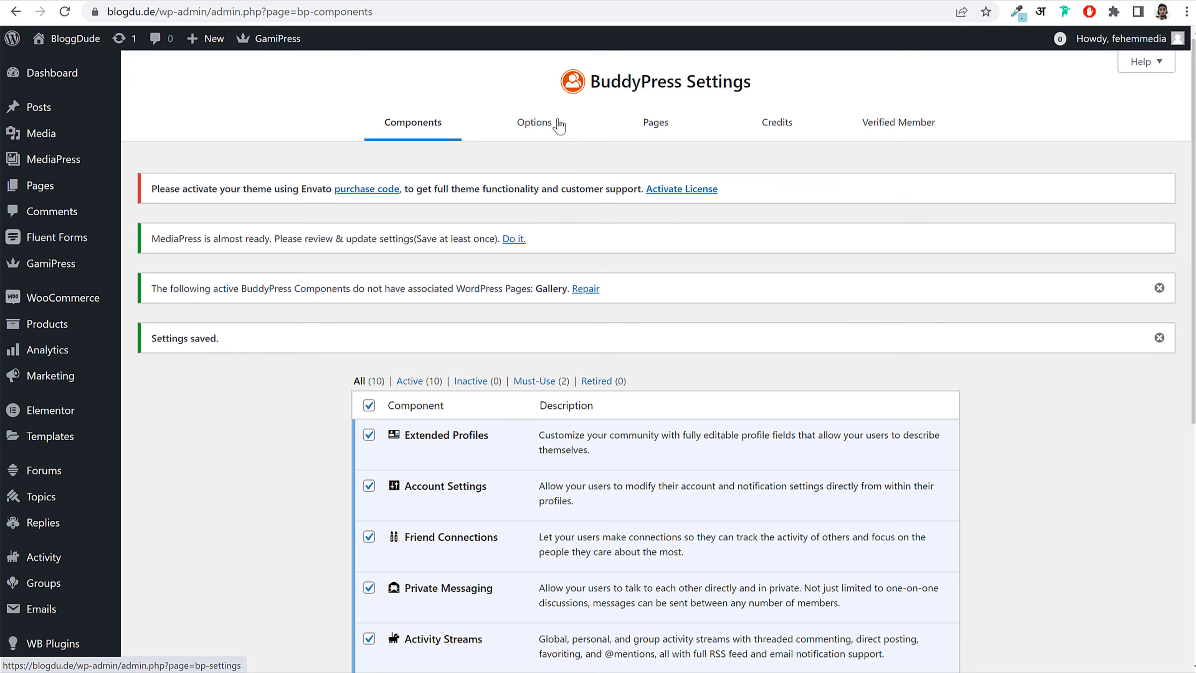
{"action": "left_click", "coordinate": [542, 126]}
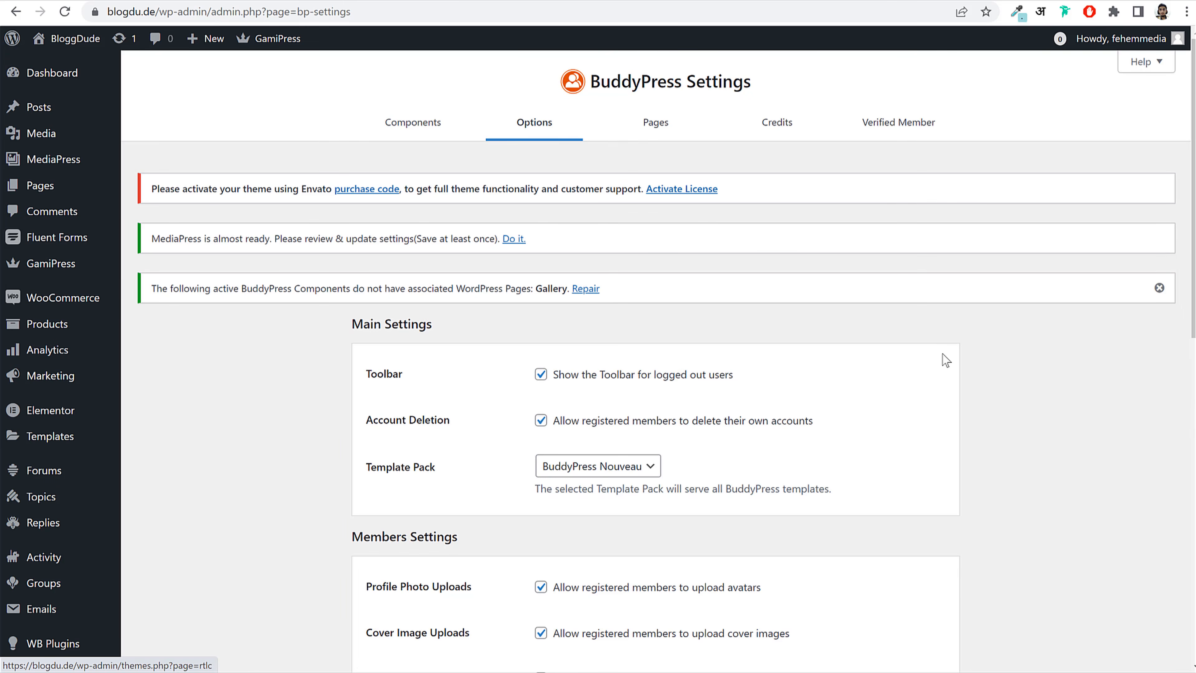
Step: Switch the BuddyPress template pack to BuddyPress Legacy
{"action": "scroll", "coordinate": [942, 353], "scroll_direction": "down", "scroll_amount": 4}
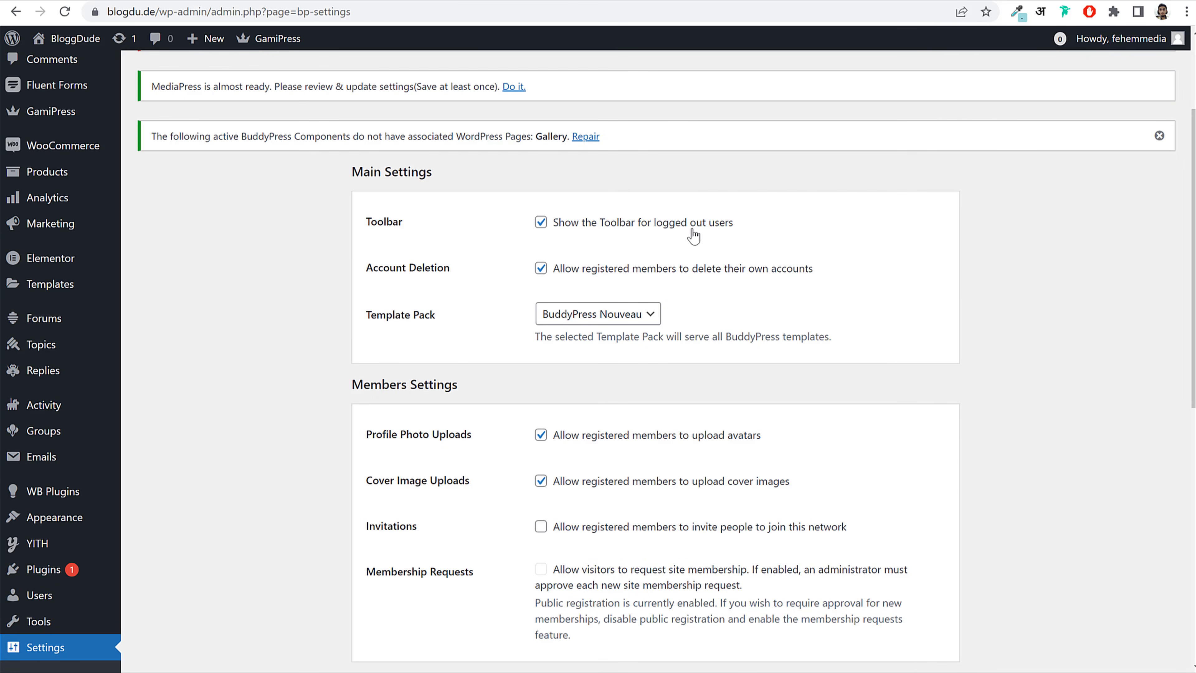
{"action": "left_click", "coordinate": [592, 314]}
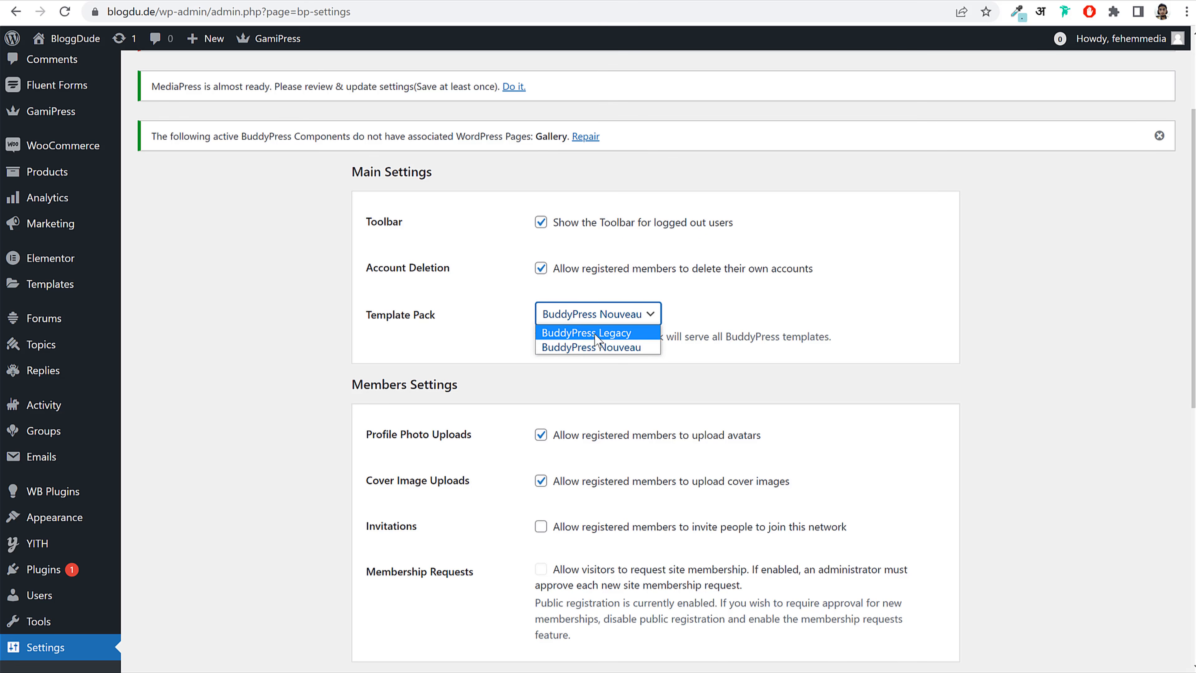
{"action": "left_click", "coordinate": [595, 332]}
{"action": "left_click_drag", "start_coordinate": [359, 325], "coordinate": [701, 333]}
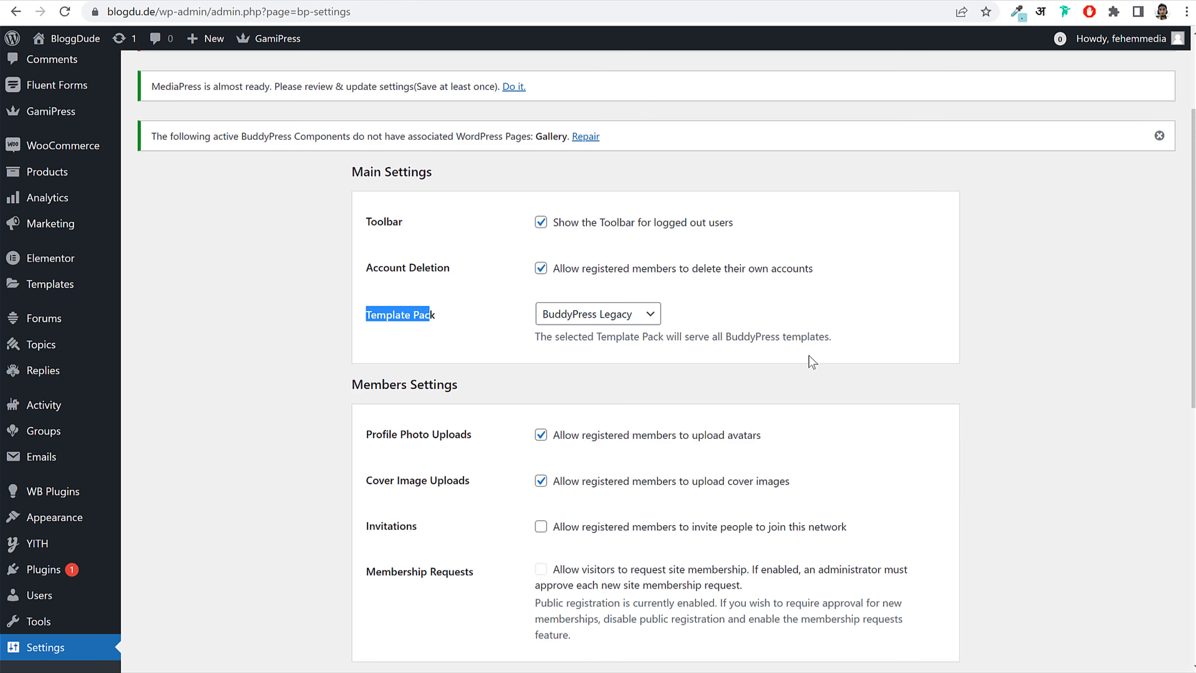
{"action": "scroll", "coordinate": [812, 361], "scroll_direction": "down", "scroll_amount": 3}
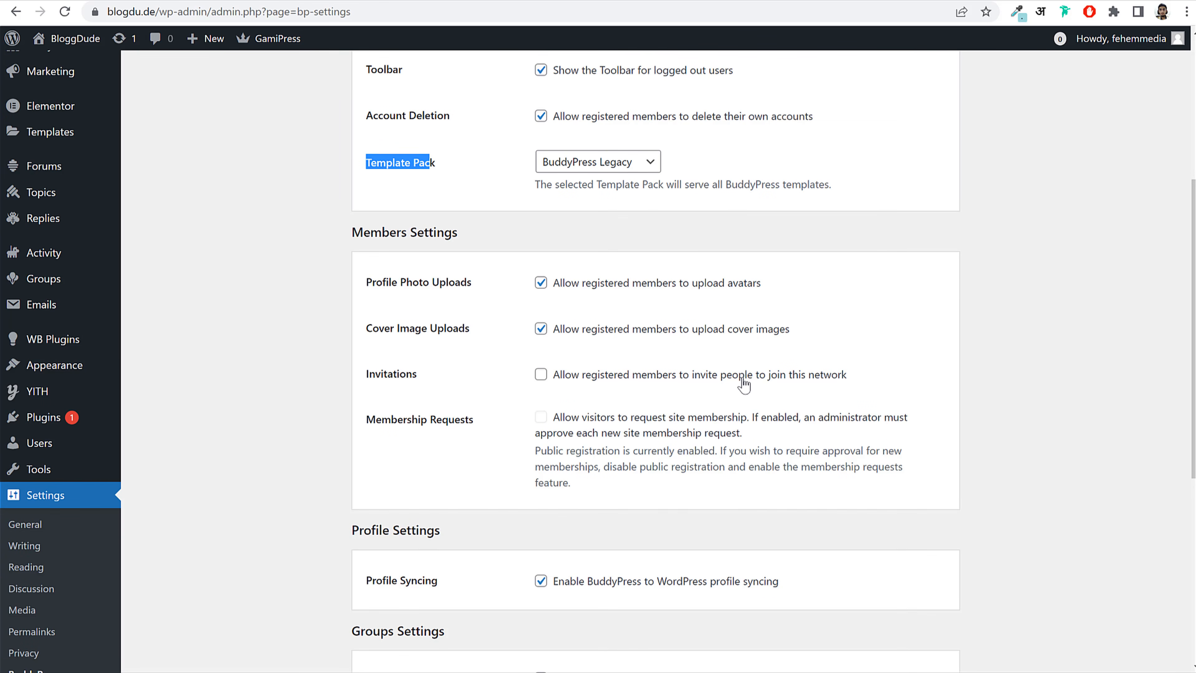
Step: Allow members to invite people to join, save the options, and recheck the template pack
{"action": "left_click", "coordinate": [790, 384]}
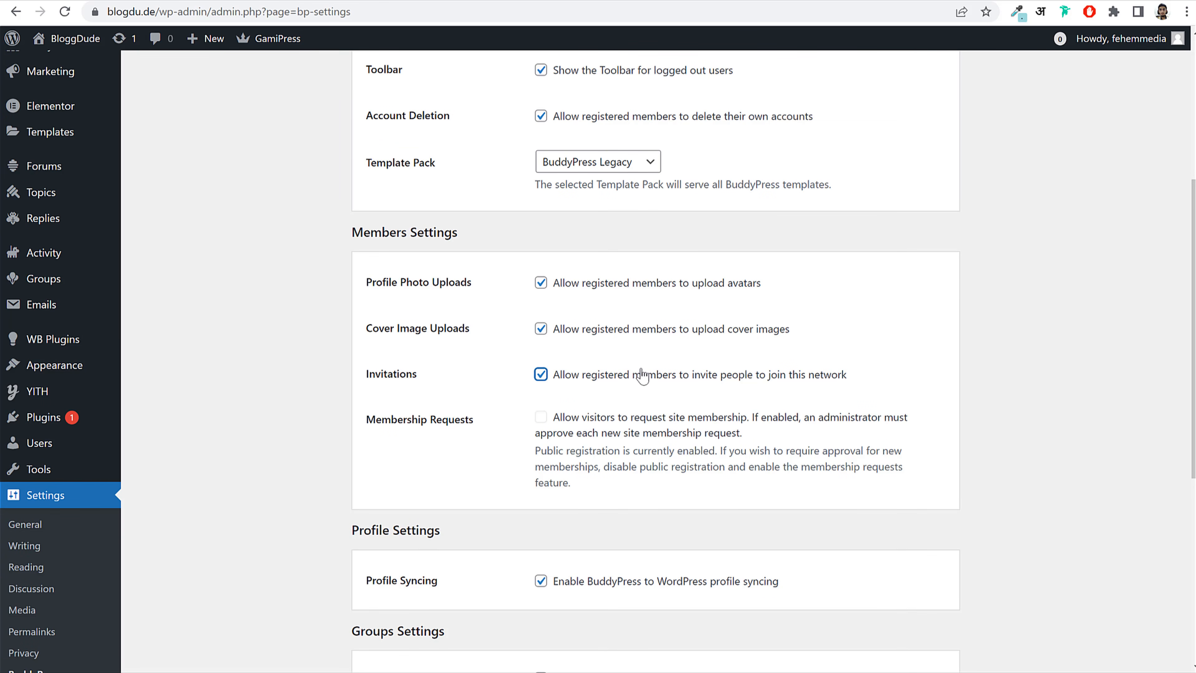
{"action": "scroll", "coordinate": [906, 368], "scroll_direction": "down", "scroll_amount": 2}
{"action": "scroll", "coordinate": [907, 368], "scroll_direction": "down", "scroll_amount": 5}
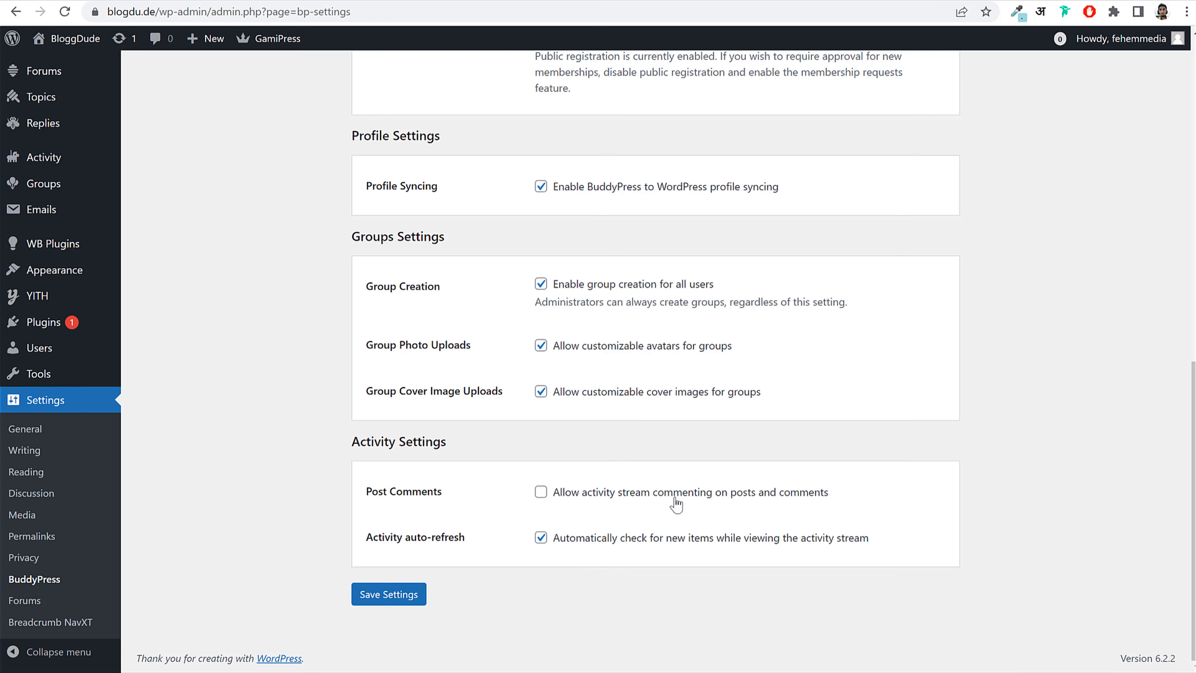
{"action": "left_click", "coordinate": [393, 596]}
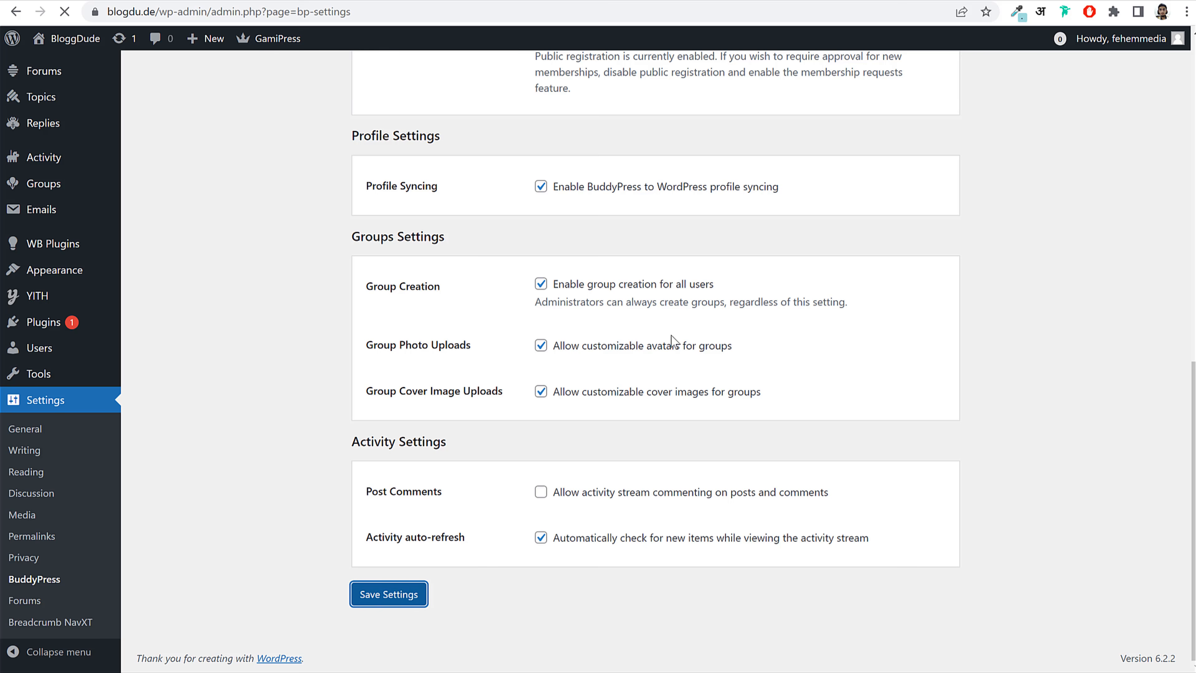
{"action": "scroll", "coordinate": [702, 344], "scroll_direction": "up", "scroll_amount": 2}
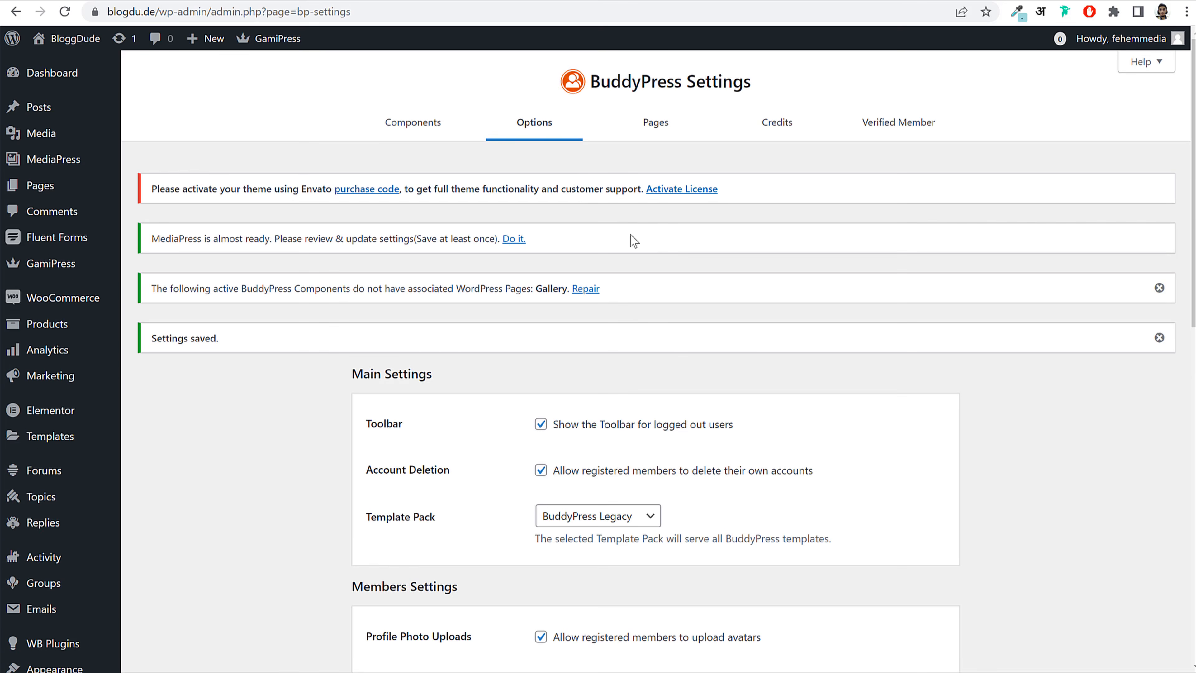
{"action": "scroll", "coordinate": [665, 354], "scroll_direction": "down", "scroll_amount": 2}
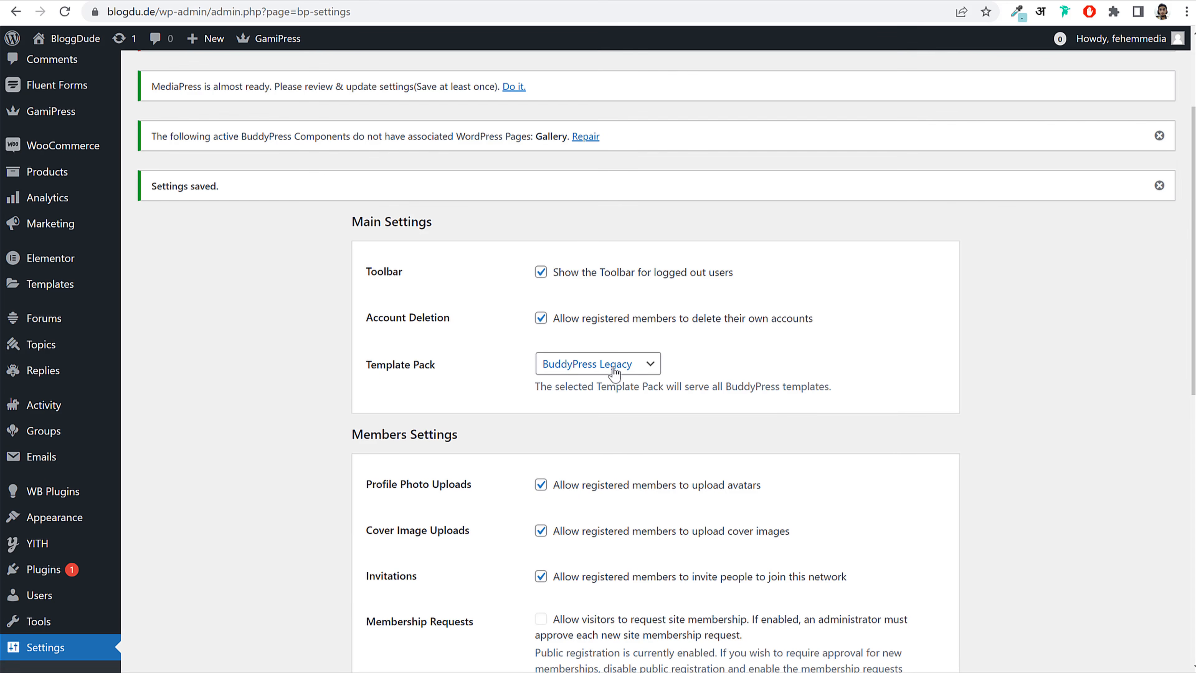
{"action": "left_click", "coordinate": [637, 367]}
{"action": "left_click", "coordinate": [687, 370]}
{"action": "scroll", "coordinate": [715, 384], "scroll_direction": "up", "scroll_amount": 1}
{"action": "scroll", "coordinate": [716, 384], "scroll_direction": "up", "scroll_amount": 3}
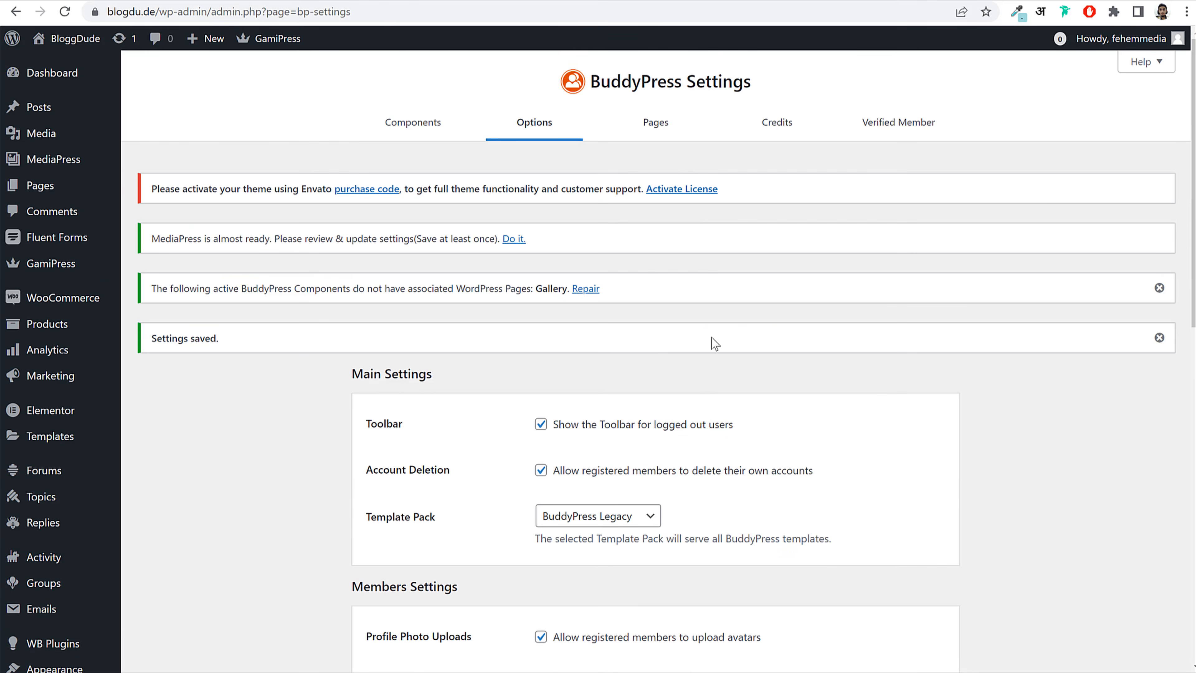
Step: Review the Pages tab's directory assignments for Members, Activity and Groups
{"action": "left_click", "coordinate": [668, 122]}
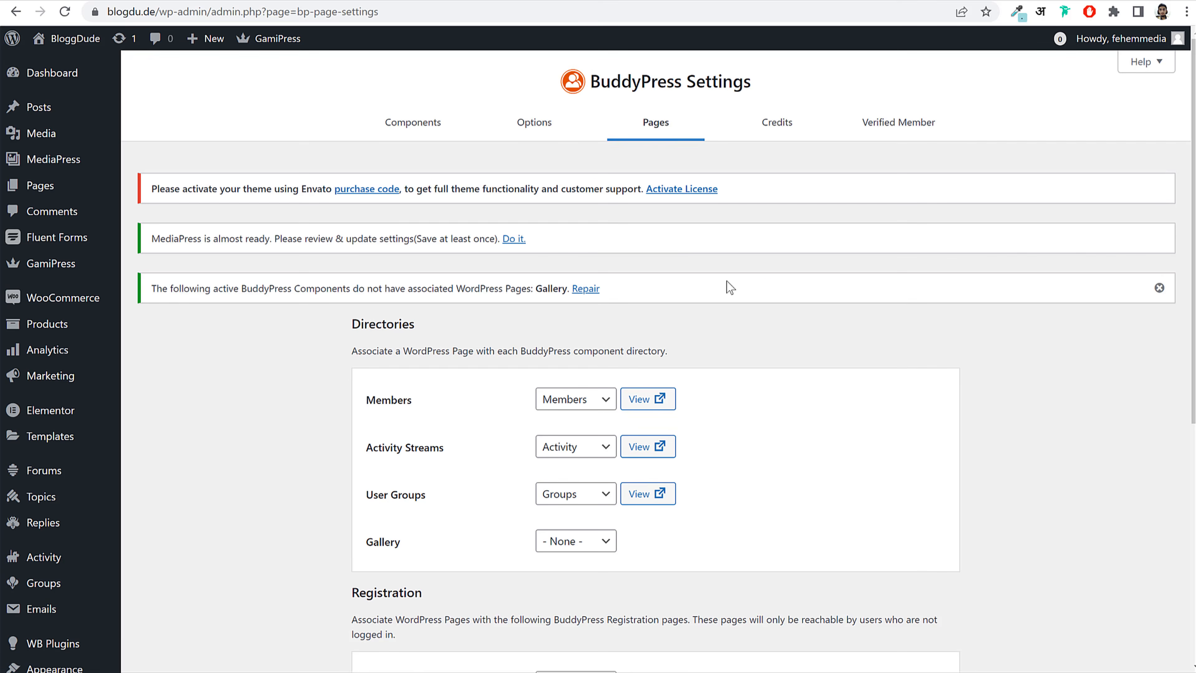
{"action": "scroll", "coordinate": [502, 397], "scroll_direction": "down", "scroll_amount": 3}
{"action": "left_click_drag", "start_coordinate": [376, 250], "coordinate": [419, 254]}
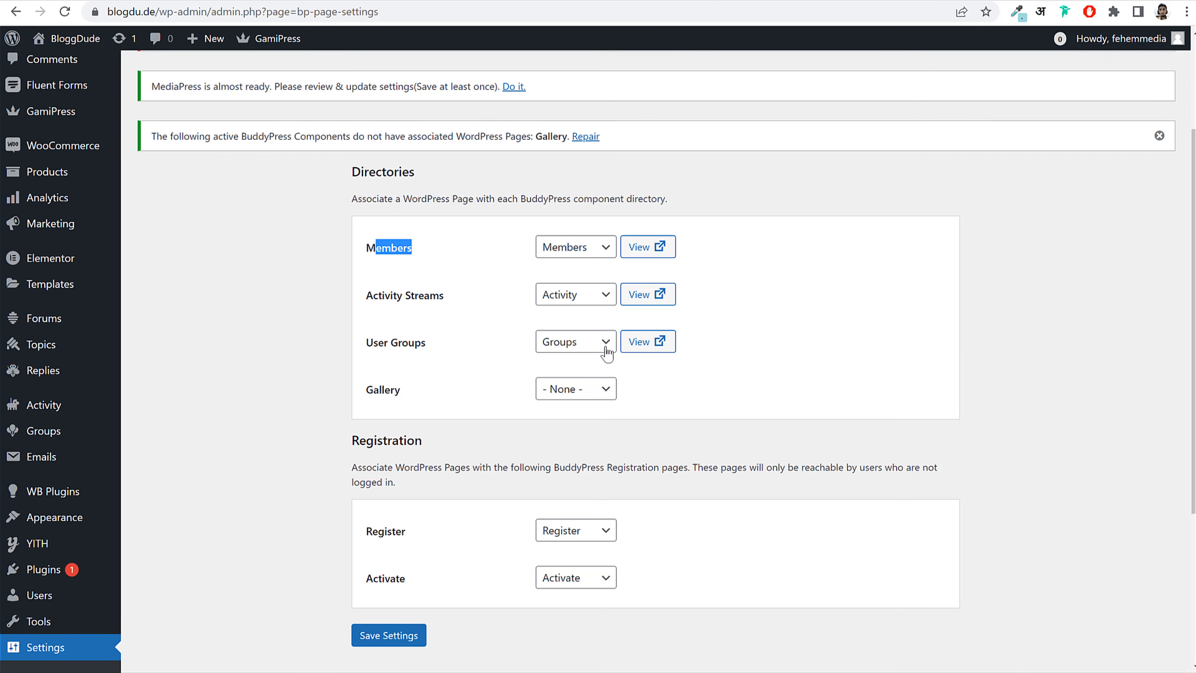
{"action": "left_click", "coordinate": [816, 355]}
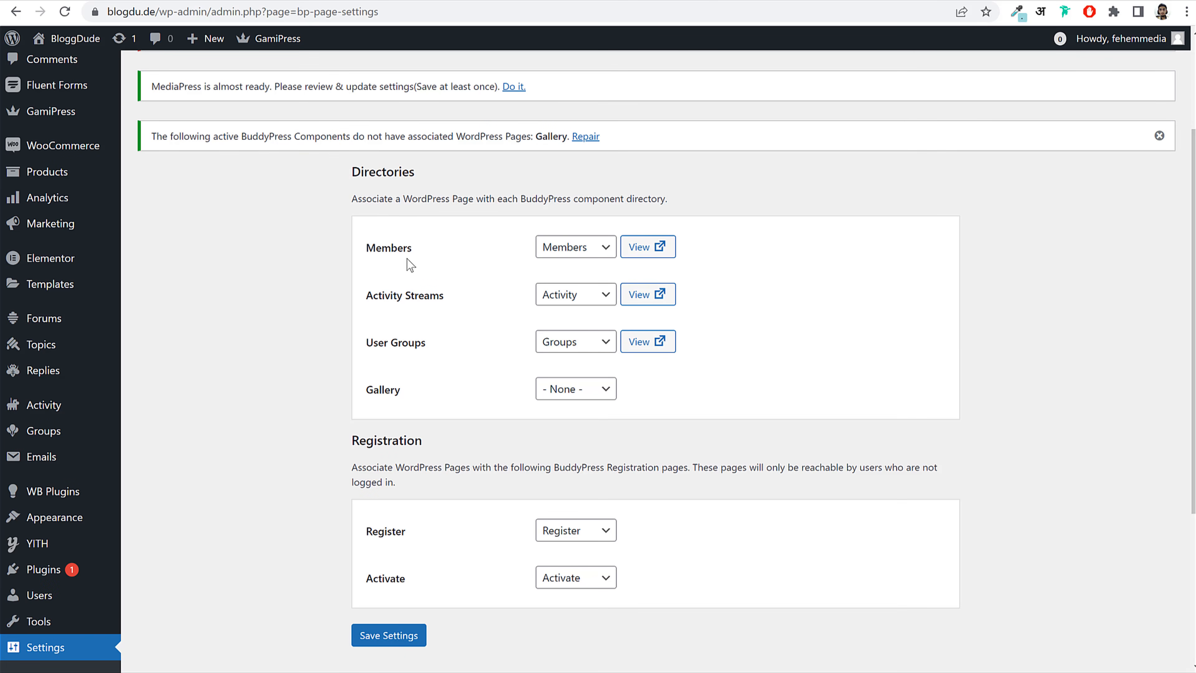
{"action": "double_click", "coordinate": [384, 250]}
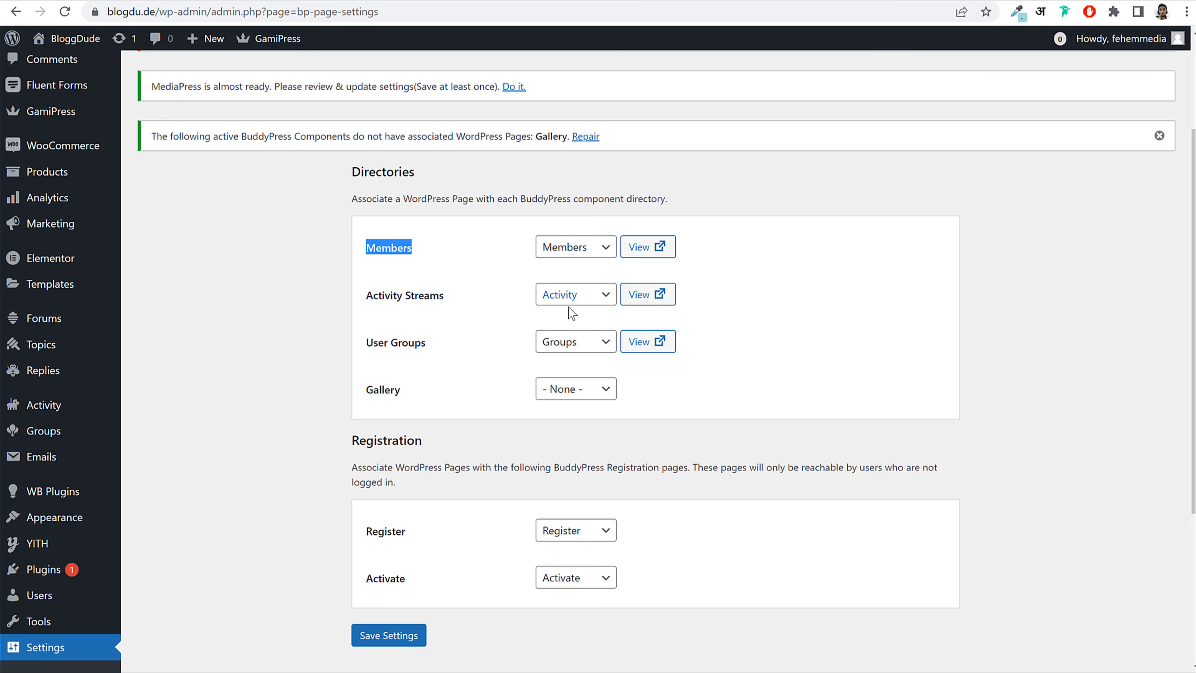
{"action": "scroll", "coordinate": [493, 572], "scroll_direction": "up", "scroll_amount": 3}
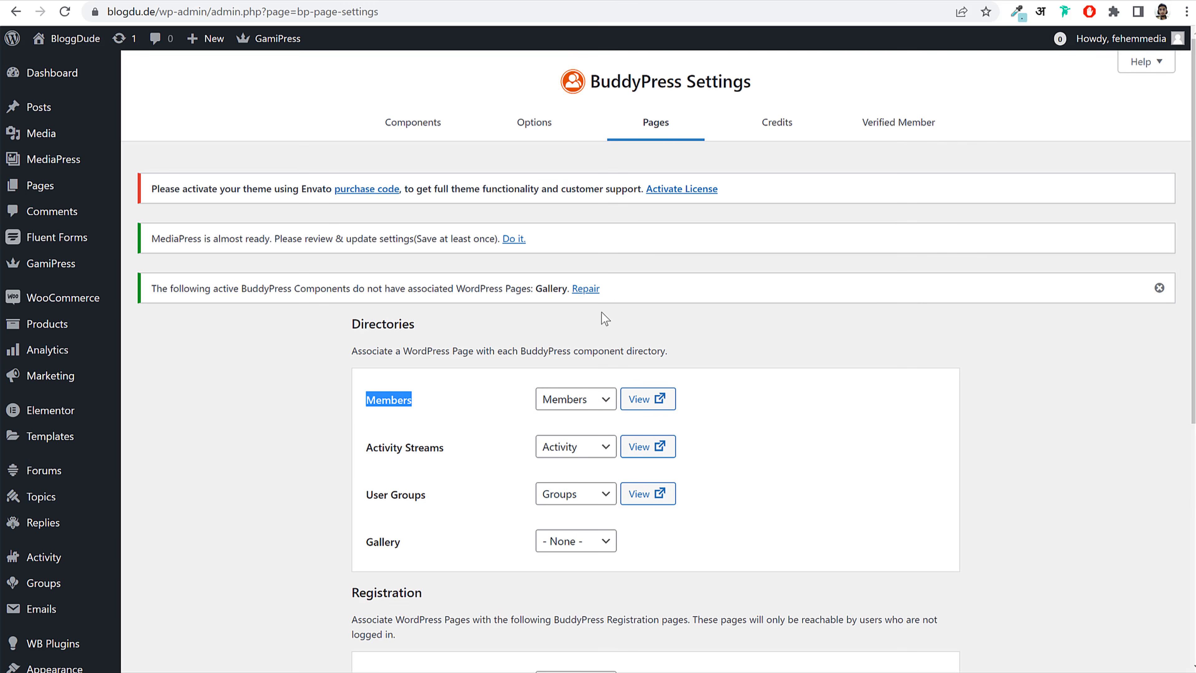
{"action": "left_click", "coordinate": [785, 126]}
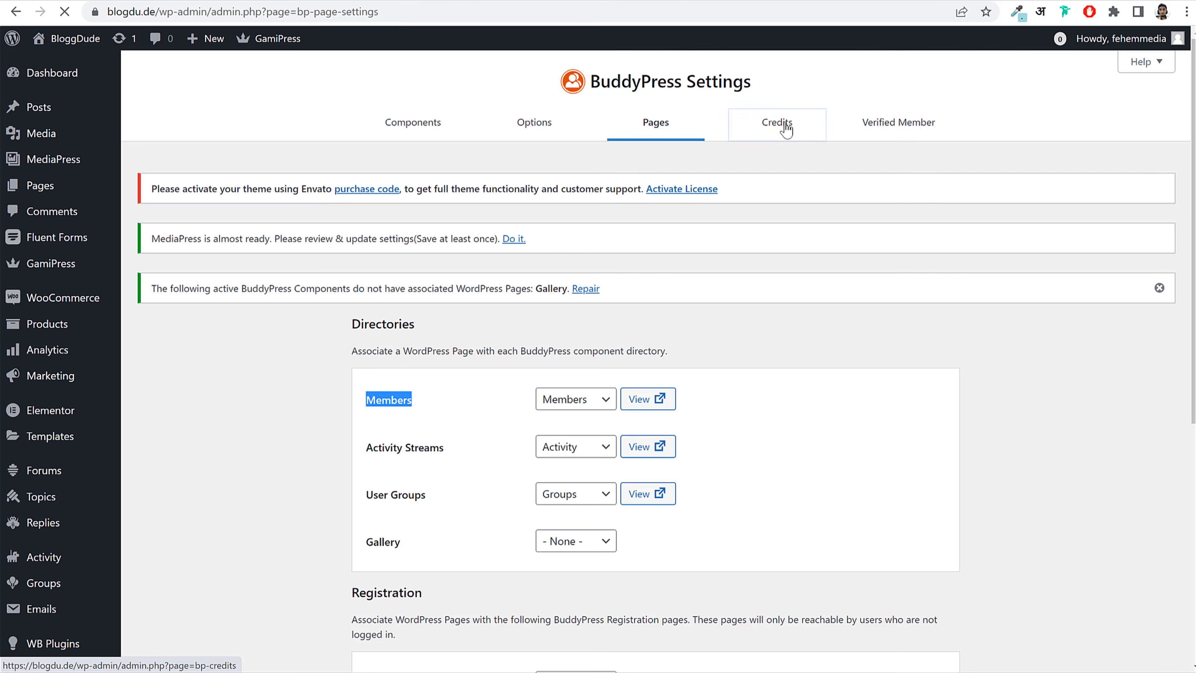
Step: In Verified Member settings, auto-verify the Administrator, Editor and Author roles
{"action": "left_click", "coordinate": [884, 132]}
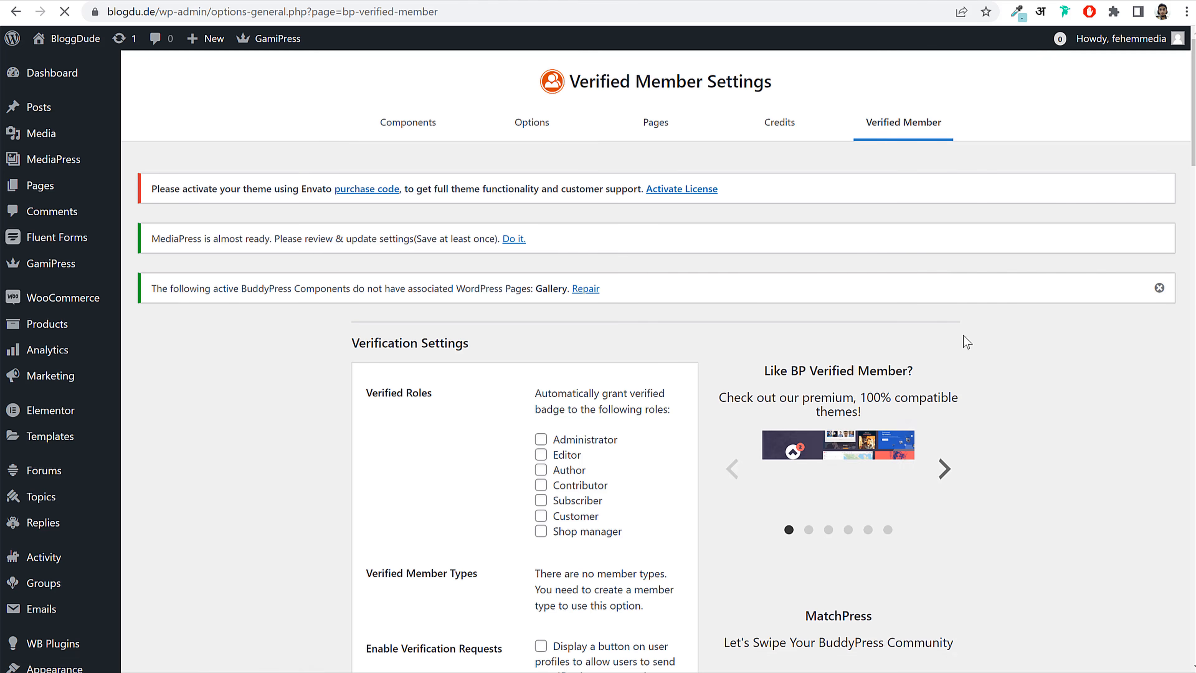
{"action": "scroll", "coordinate": [1003, 381], "scroll_direction": "down", "scroll_amount": 3}
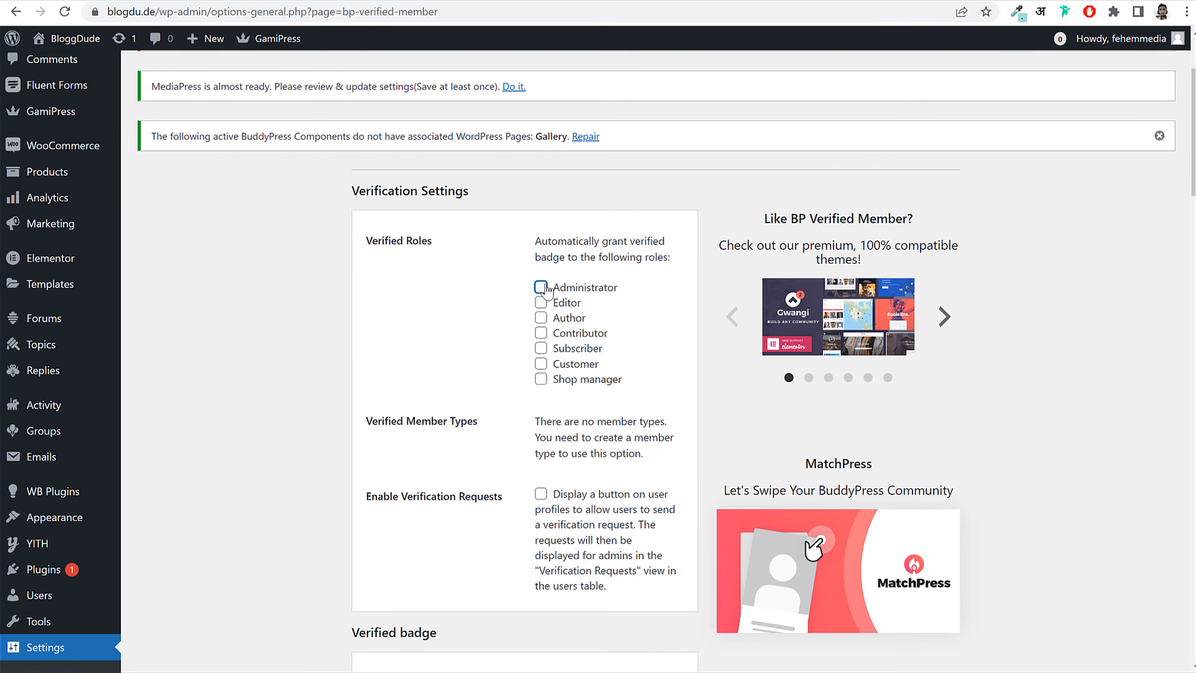
{"action": "left_click", "coordinate": [546, 291]}
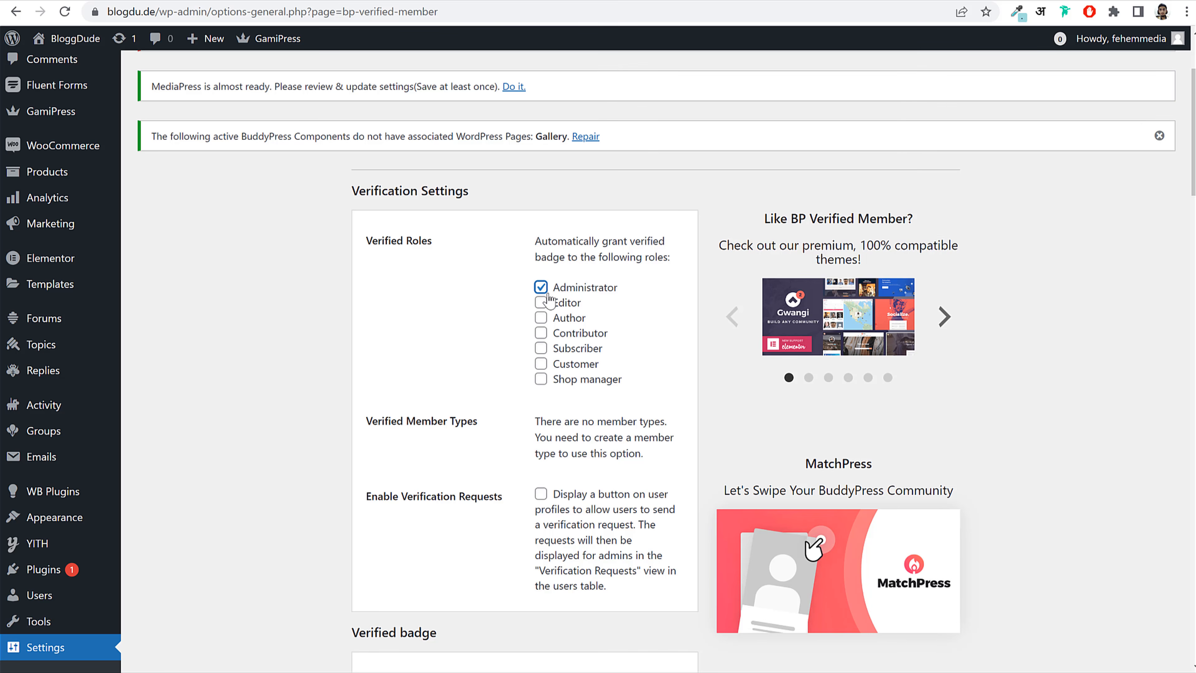
{"action": "left_click", "coordinate": [567, 306]}
{"action": "left_click", "coordinate": [570, 321]}
{"action": "scroll", "coordinate": [639, 344], "scroll_direction": "down", "scroll_amount": 5}
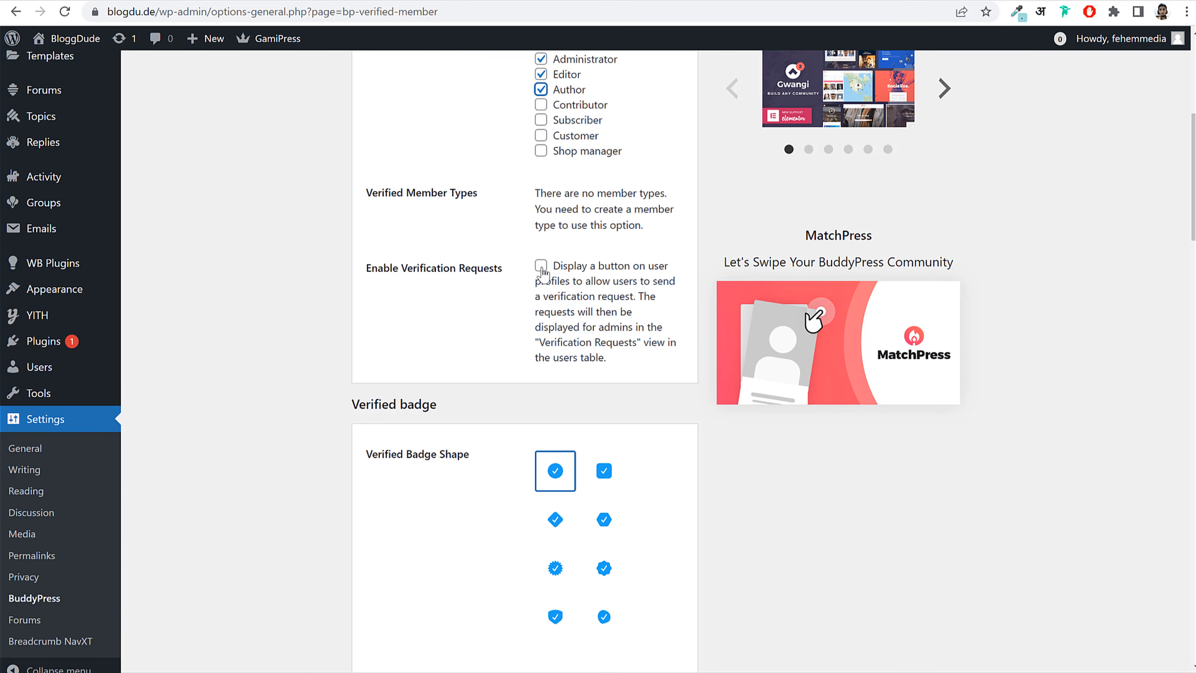
Step: Let users request verification and pick a different verified badge shape
{"action": "left_click", "coordinate": [542, 267]}
{"action": "left_click", "coordinate": [616, 284]}
{"action": "left_click", "coordinate": [615, 282]}
{"action": "scroll", "coordinate": [714, 324], "scroll_direction": "down", "scroll_amount": 5}
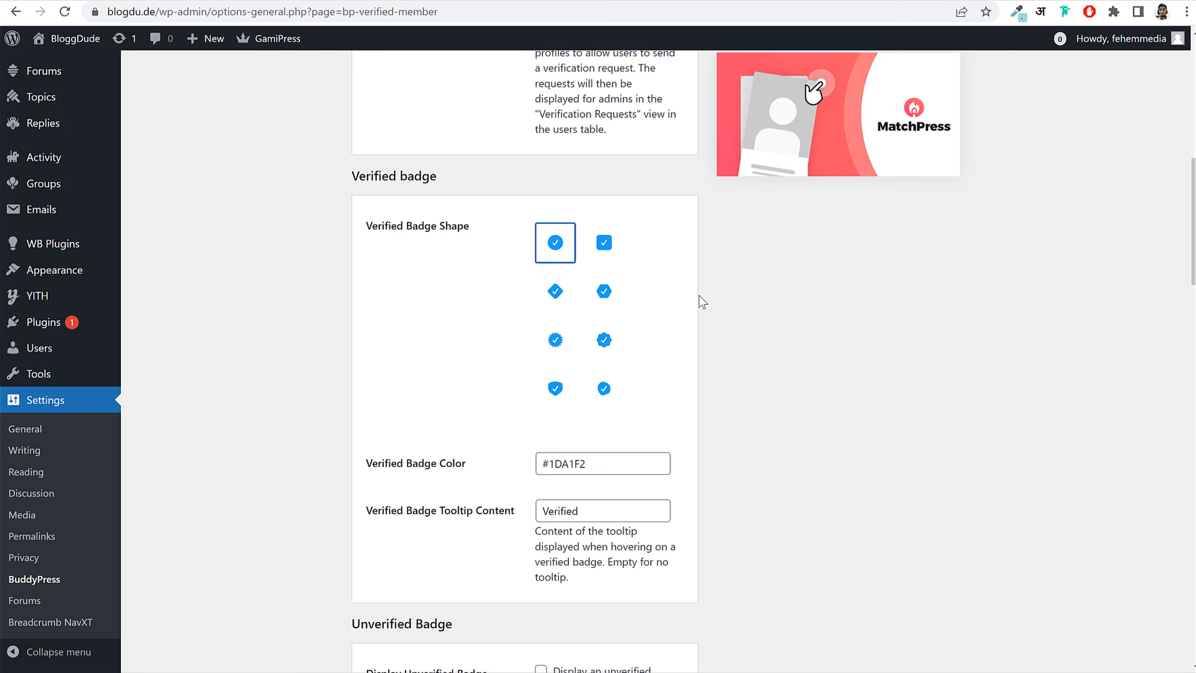
{"action": "left_click", "coordinate": [620, 336]}
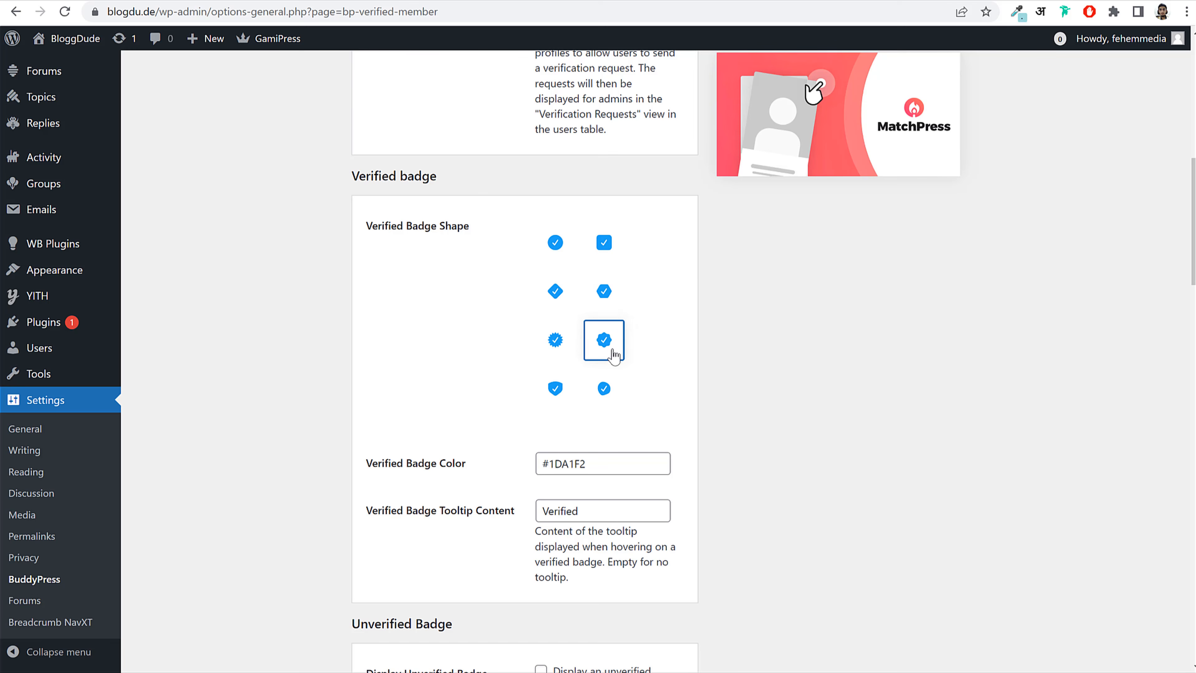
{"action": "scroll", "coordinate": [671, 358], "scroll_direction": "down", "scroll_amount": 9}
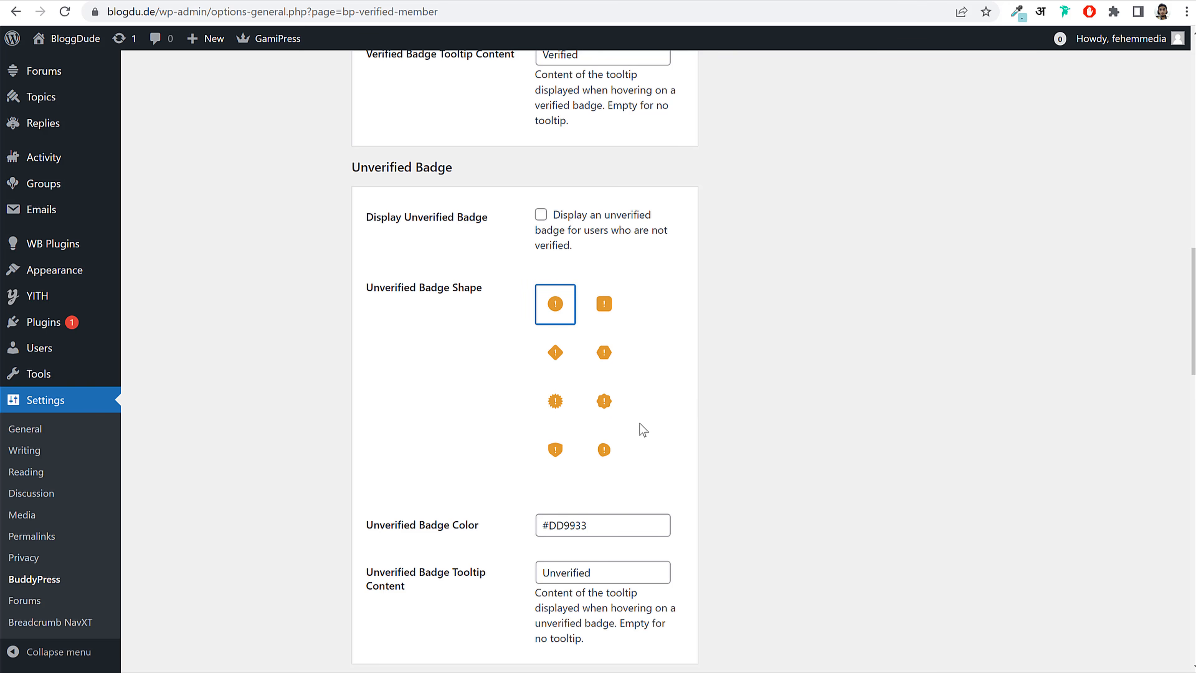
Step: Turn on notifying members when they get verified
{"action": "scroll", "coordinate": [643, 429], "scroll_direction": "down", "scroll_amount": 10}
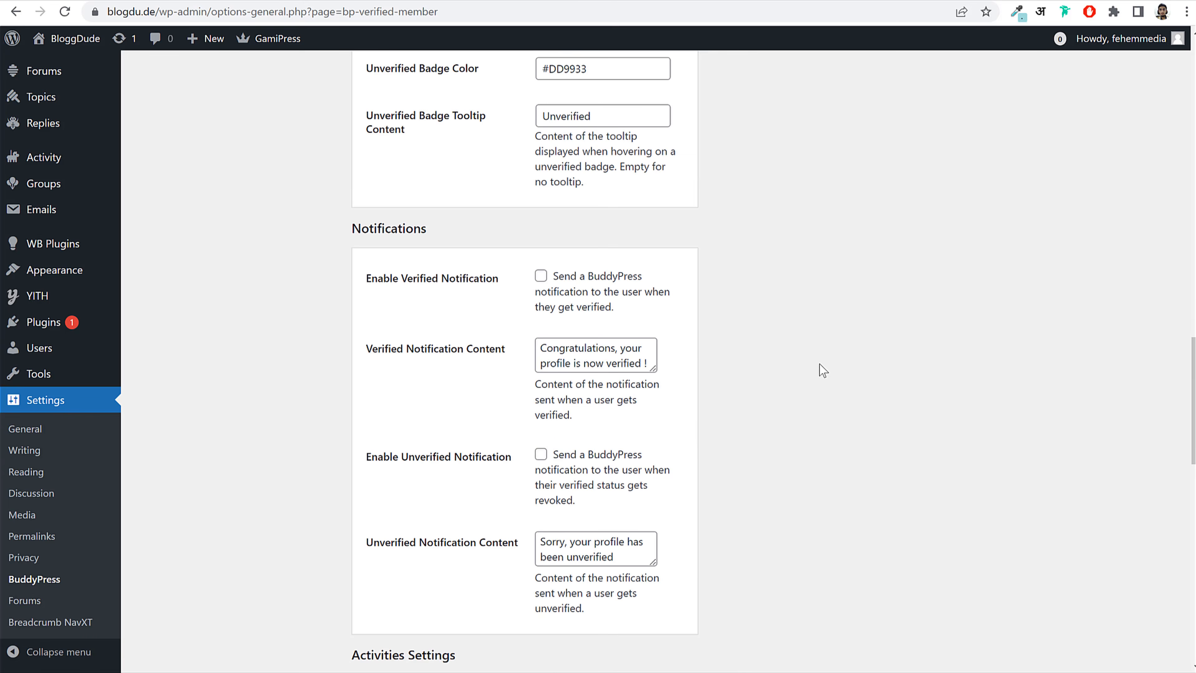
{"action": "scroll", "coordinate": [822, 365], "scroll_direction": "down", "scroll_amount": 2}
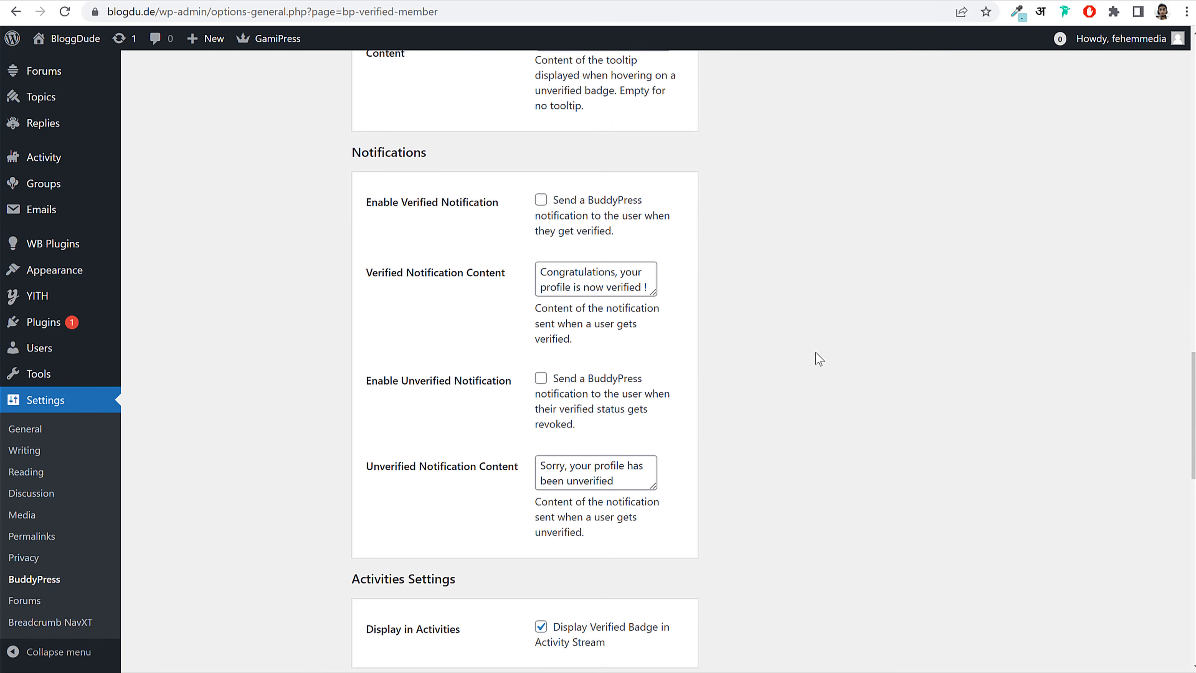
{"action": "left_click", "coordinate": [541, 202]}
{"action": "left_click_drag", "start_coordinate": [618, 272], "coordinate": [632, 290]}
{"action": "left_click", "coordinate": [845, 289]}
{"action": "scroll", "coordinate": [844, 291], "scroll_direction": "down", "scroll_amount": 2}
{"action": "scroll", "coordinate": [835, 294], "scroll_direction": "down", "scroll_amount": 4}
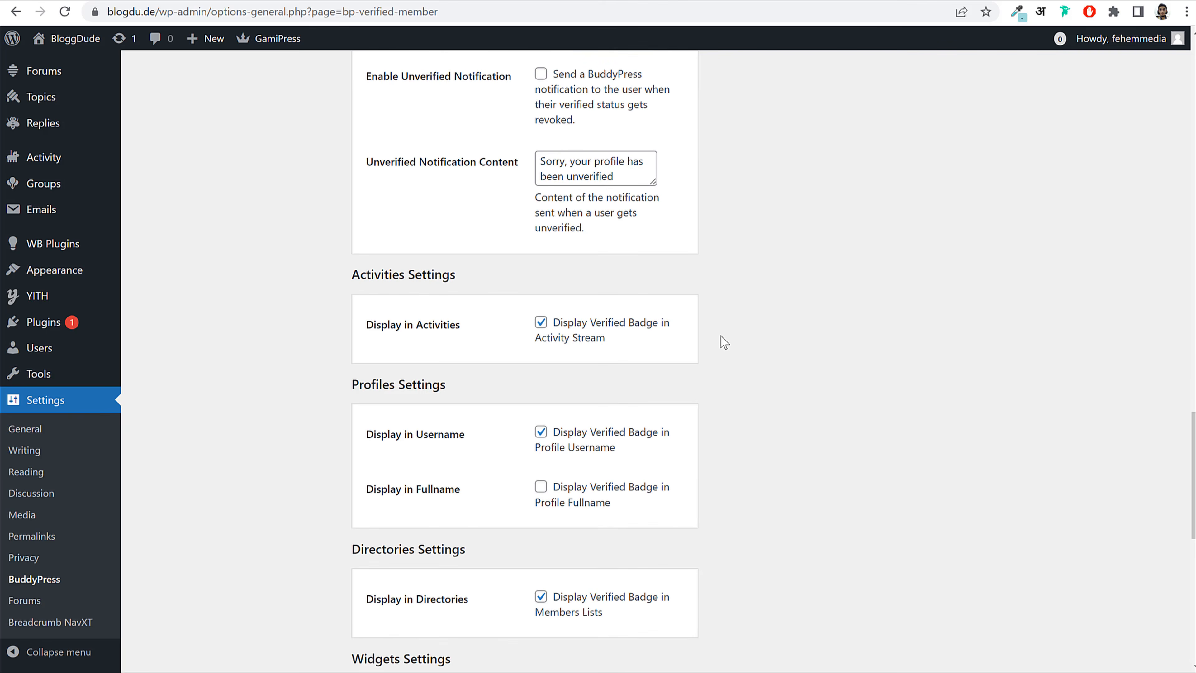
{"action": "scroll", "coordinate": [720, 336], "scroll_direction": "down", "scroll_amount": 3}
{"action": "scroll", "coordinate": [721, 335], "scroll_direction": "down", "scroll_amount": 2}
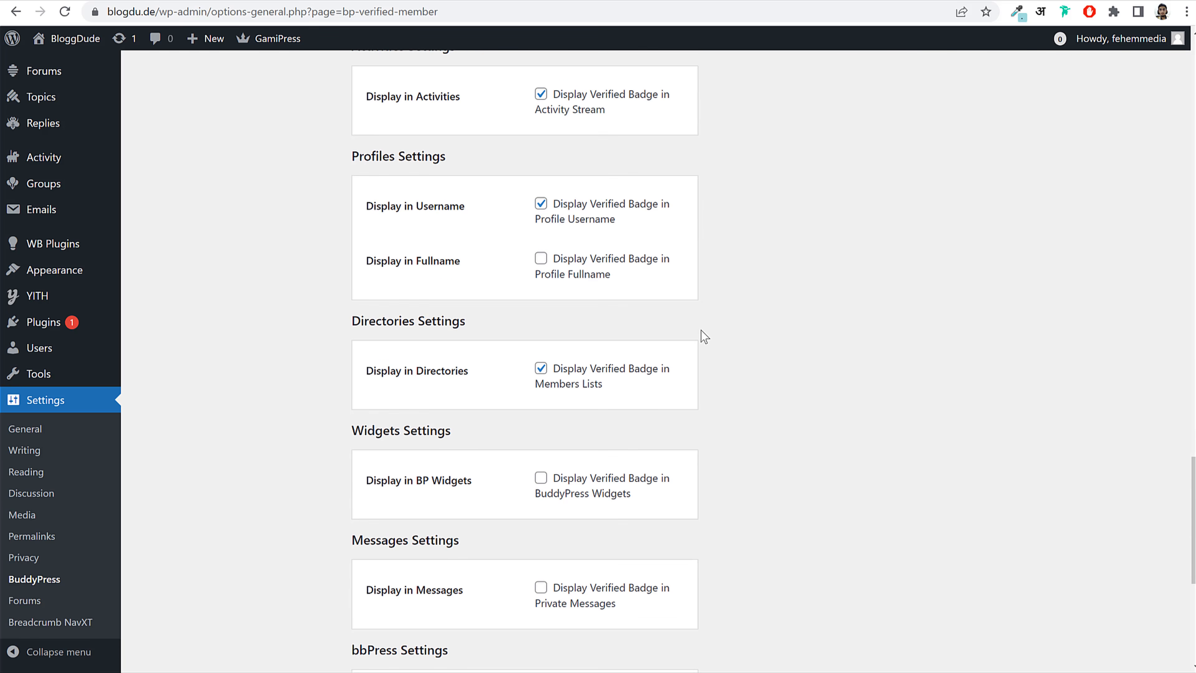
Step: Show the verified badge next to full names and check a member's profile
{"action": "left_click", "coordinate": [542, 259]}
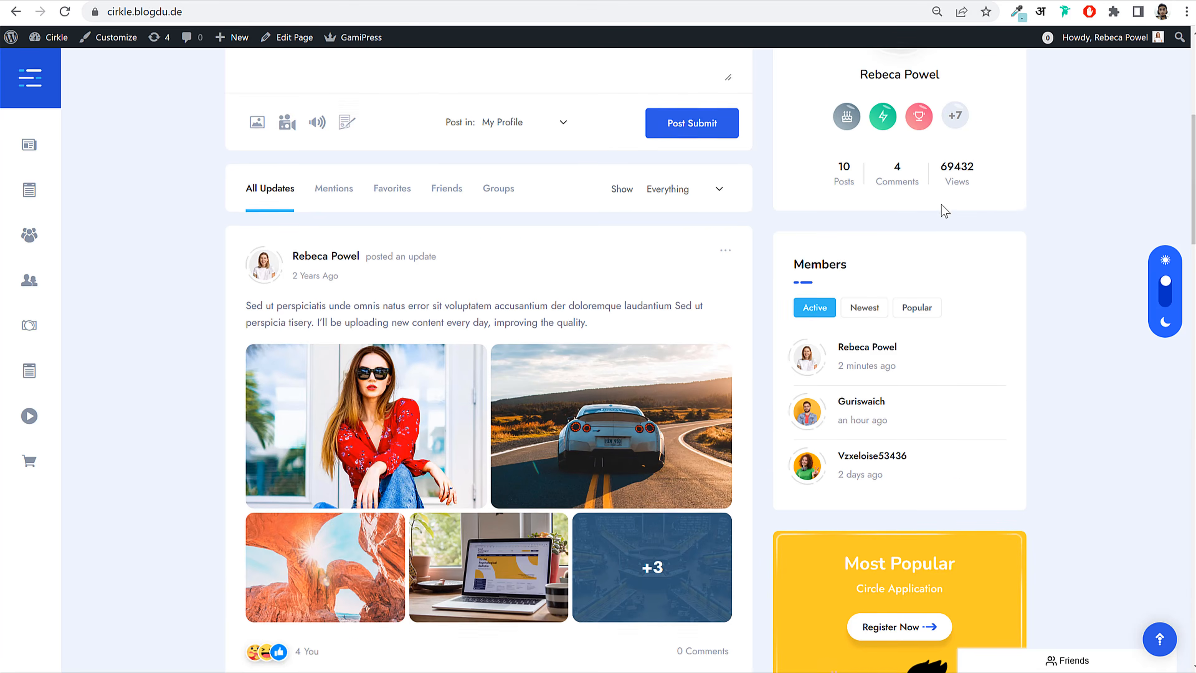
{"action": "scroll", "coordinate": [333, 413], "scroll_direction": "up", "scroll_amount": 6}
{"action": "scroll", "coordinate": [332, 413], "scroll_direction": "down", "scroll_amount": 4}
{"action": "left_click", "coordinate": [332, 414]}
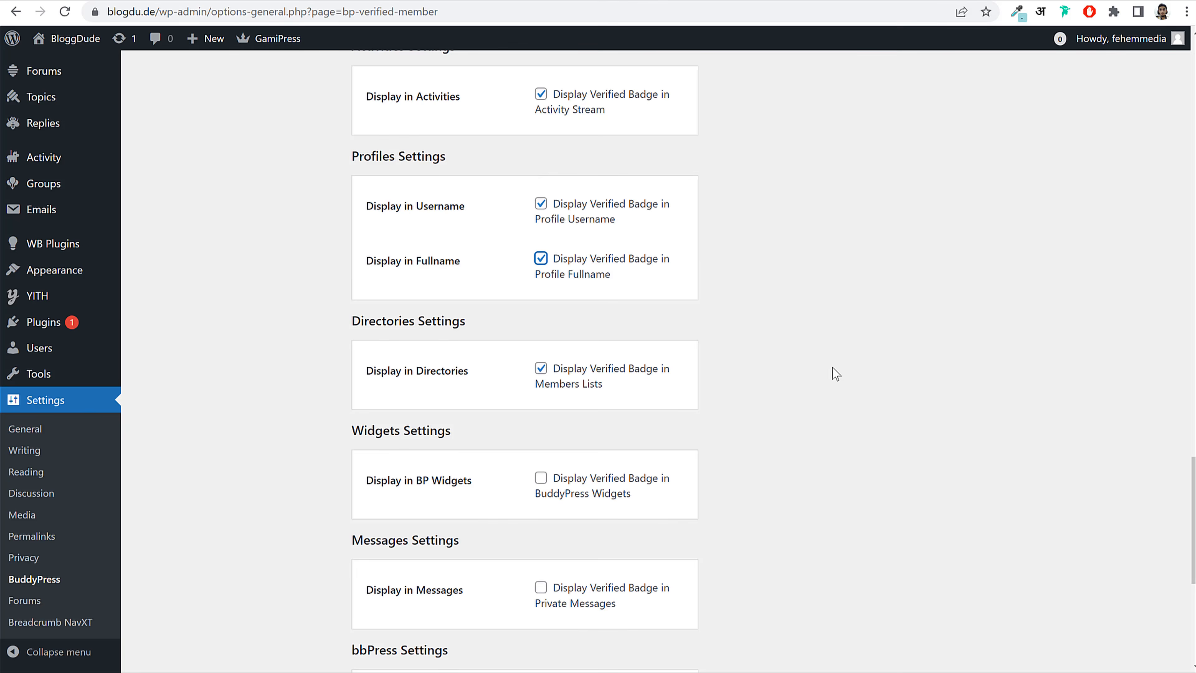
{"action": "scroll", "coordinate": [836, 373], "scroll_direction": "down", "scroll_amount": 3}
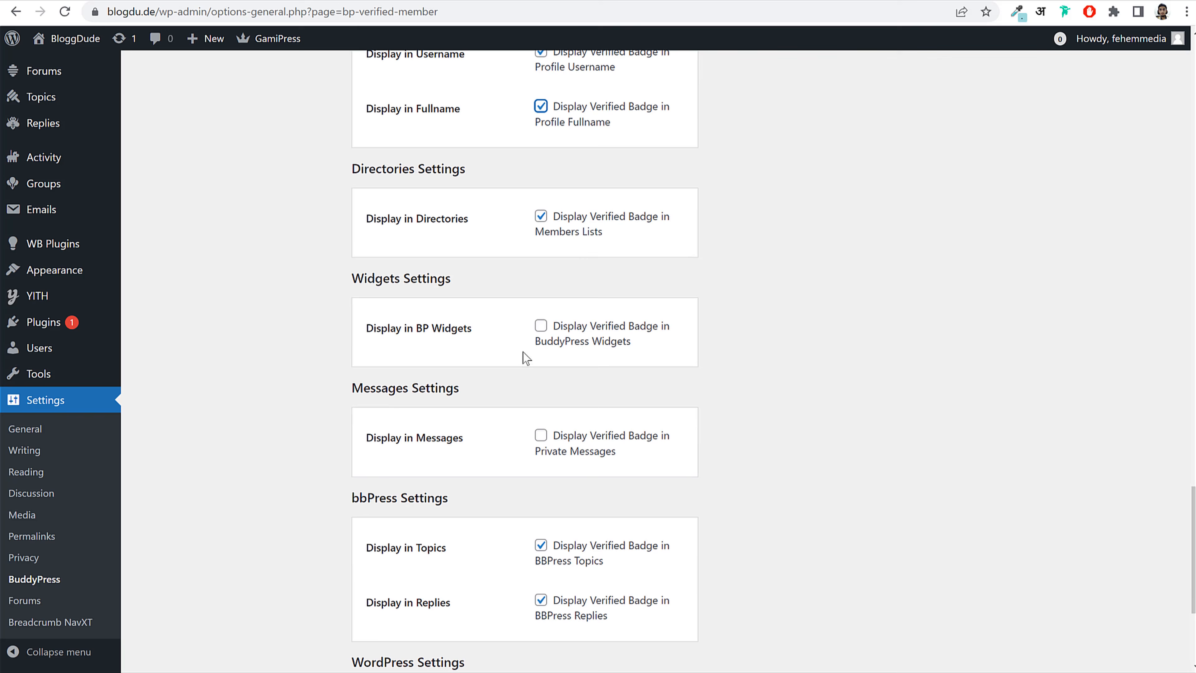
Step: Show the badge in BuddyPress widgets and private messages, then save the settings
{"action": "left_click", "coordinate": [540, 329]}
{"action": "scroll", "coordinate": [665, 422], "scroll_direction": "down", "scroll_amount": 3}
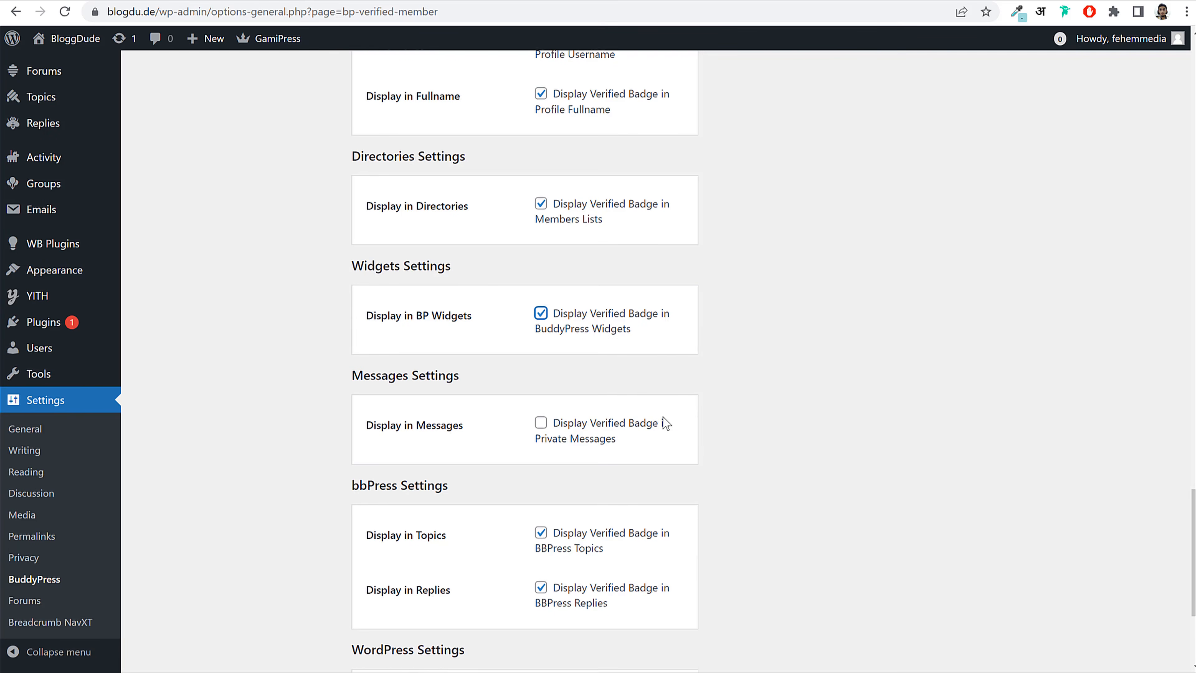
{"action": "left_click", "coordinate": [540, 284]}
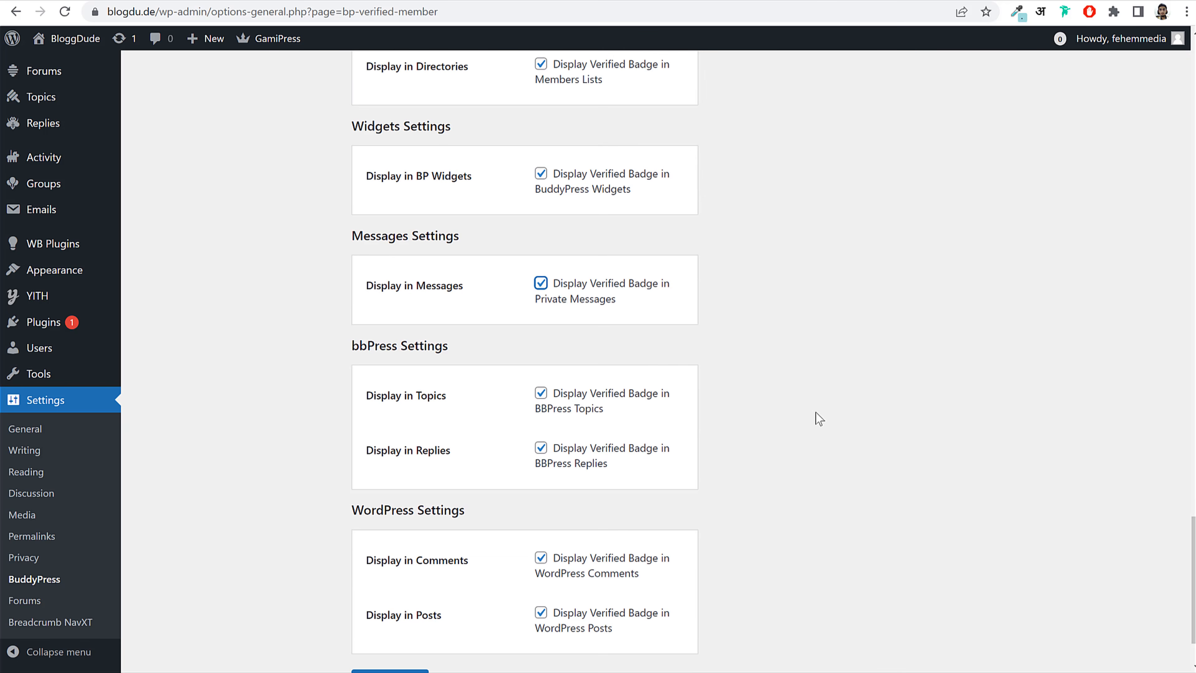
{"action": "scroll", "coordinate": [817, 420], "scroll_direction": "down", "scroll_amount": 2}
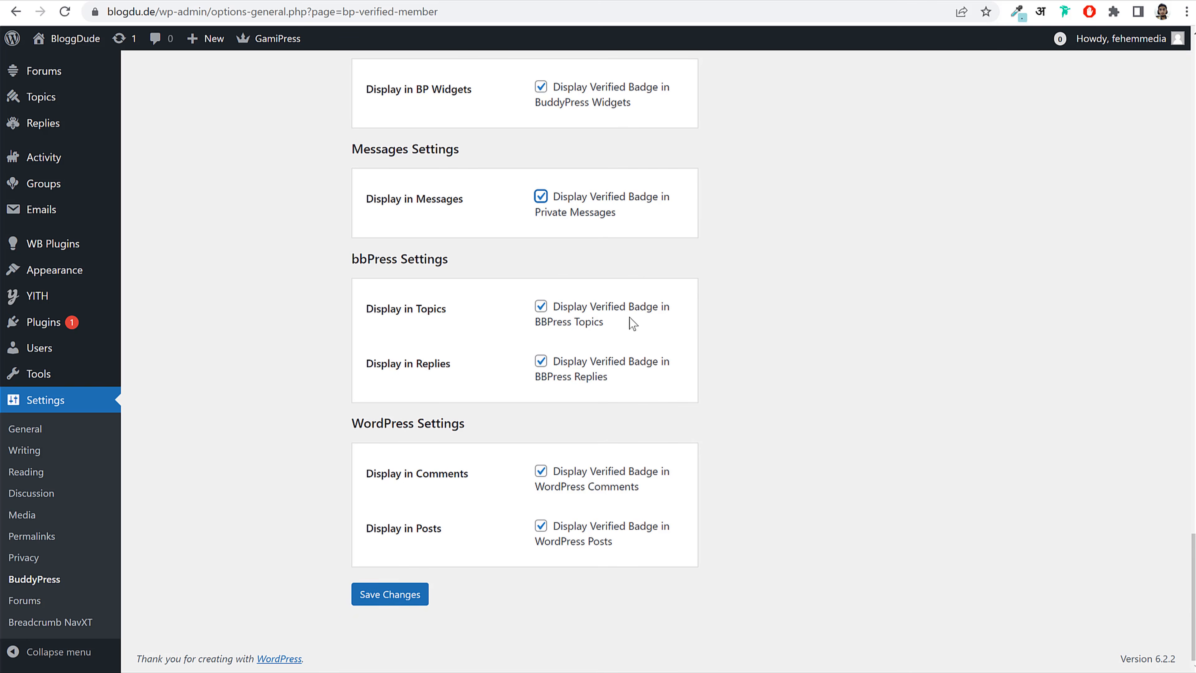
{"action": "left_click", "coordinate": [414, 594]}
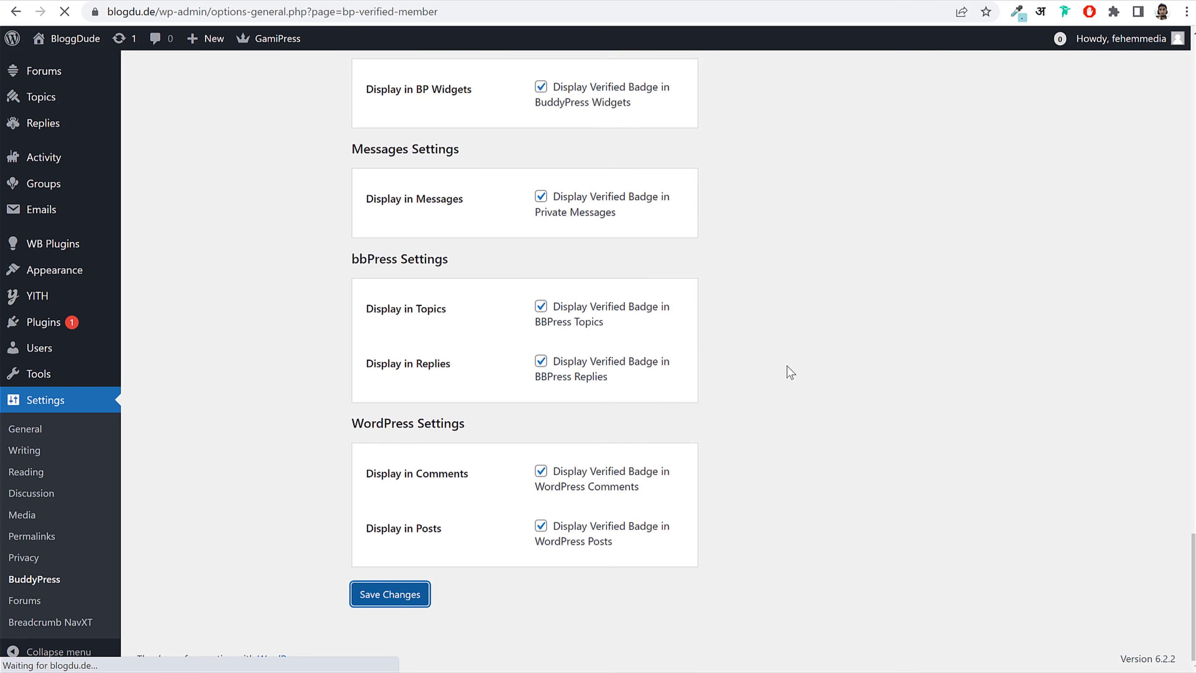
{"action": "scroll", "coordinate": [923, 396], "scroll_direction": "down", "scroll_amount": 9}
{"action": "scroll", "coordinate": [922, 400], "scroll_direction": "up", "scroll_amount": 10}
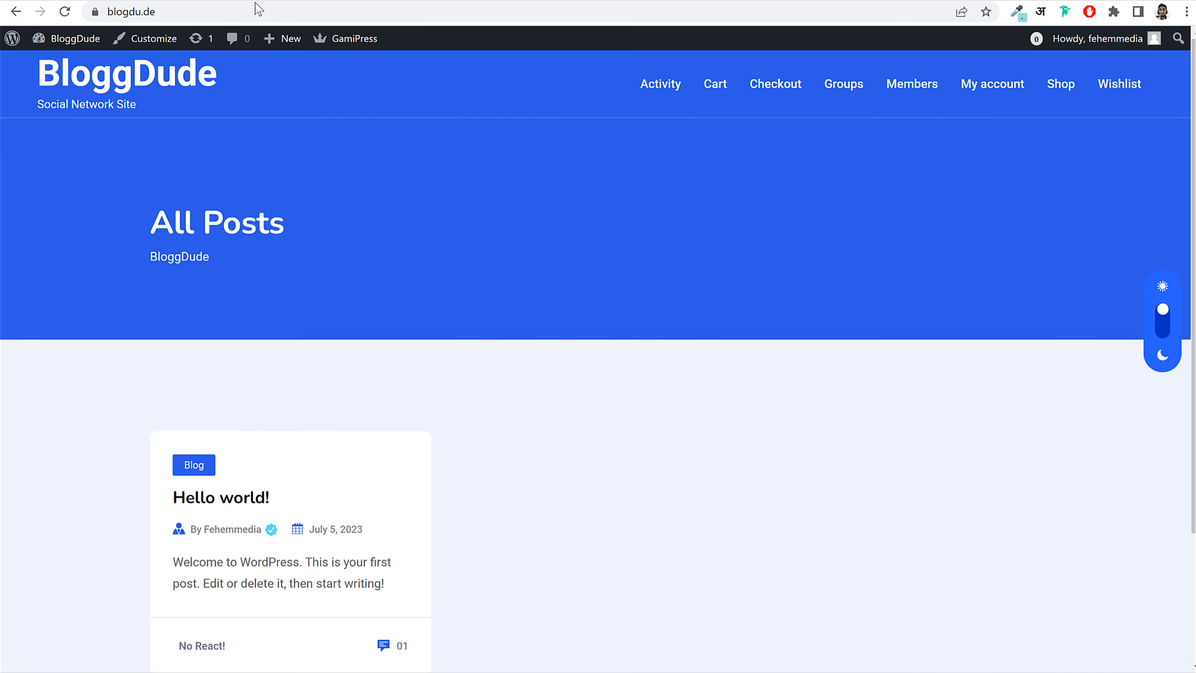
{"action": "left_click", "coordinate": [256, 5]}
{"action": "key", "text": "ctrl+c"}
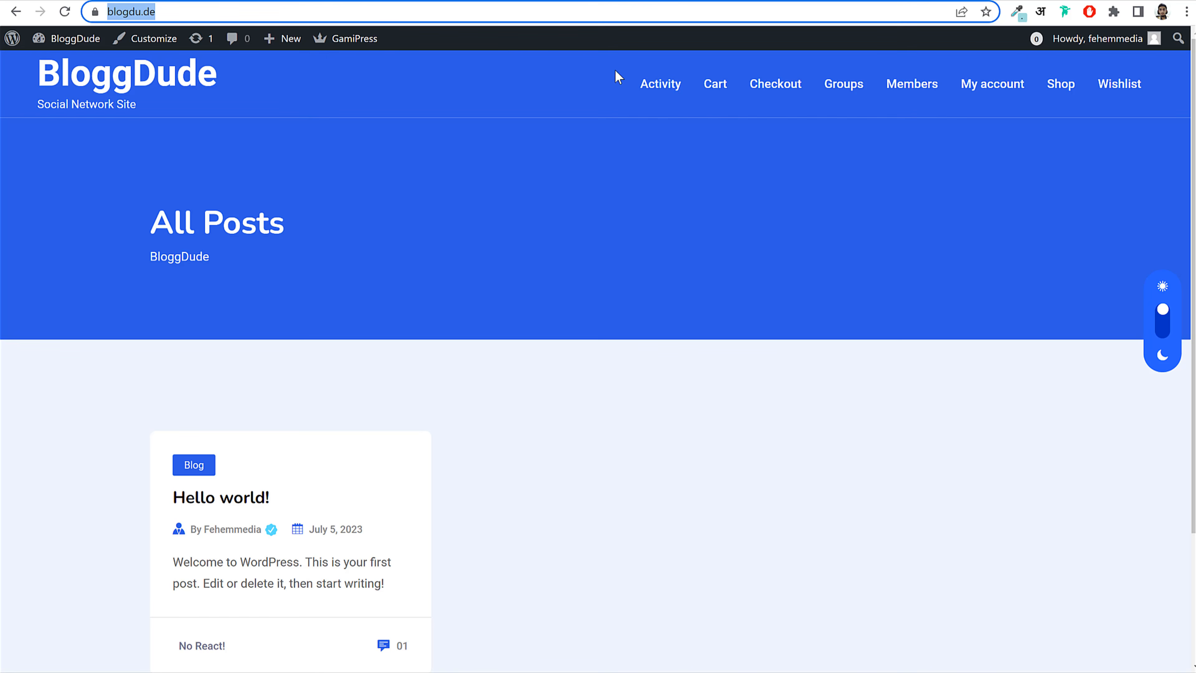
Step: Load the site logged-out in a private window, then start a new page from Pages
{"action": "left_click", "coordinate": [1186, 11]}
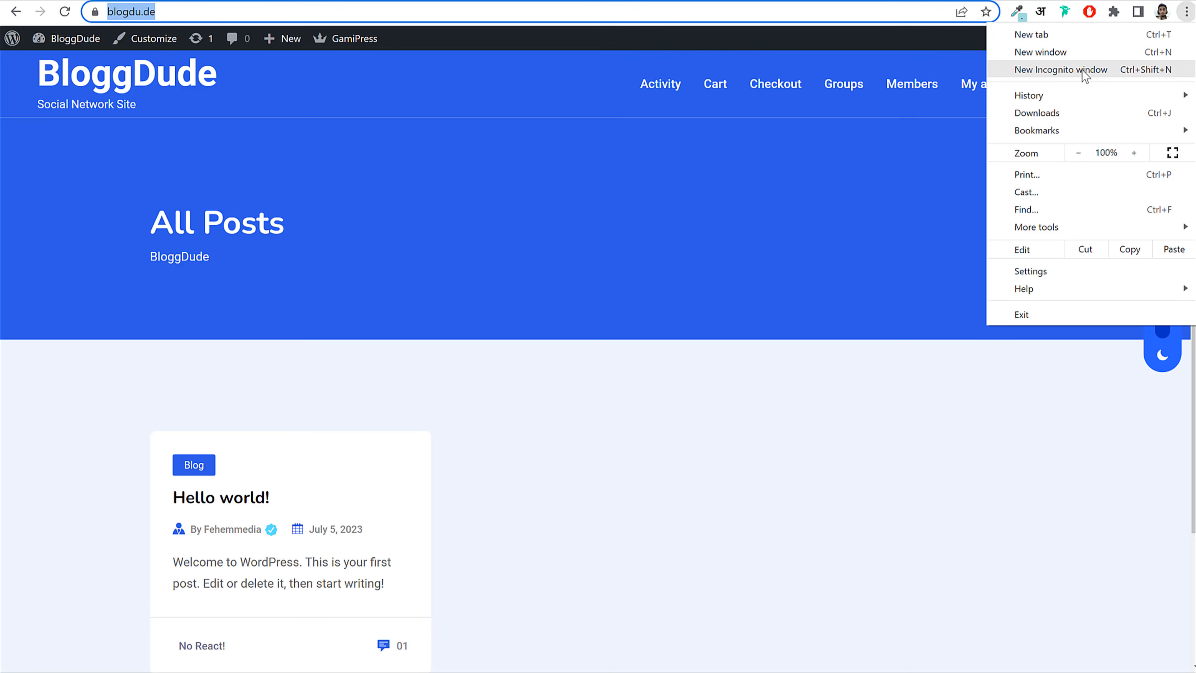
{"action": "left_click", "coordinate": [1085, 75]}
{"action": "key", "text": "ctrl+v"}
{"action": "key", "text": "Return"}
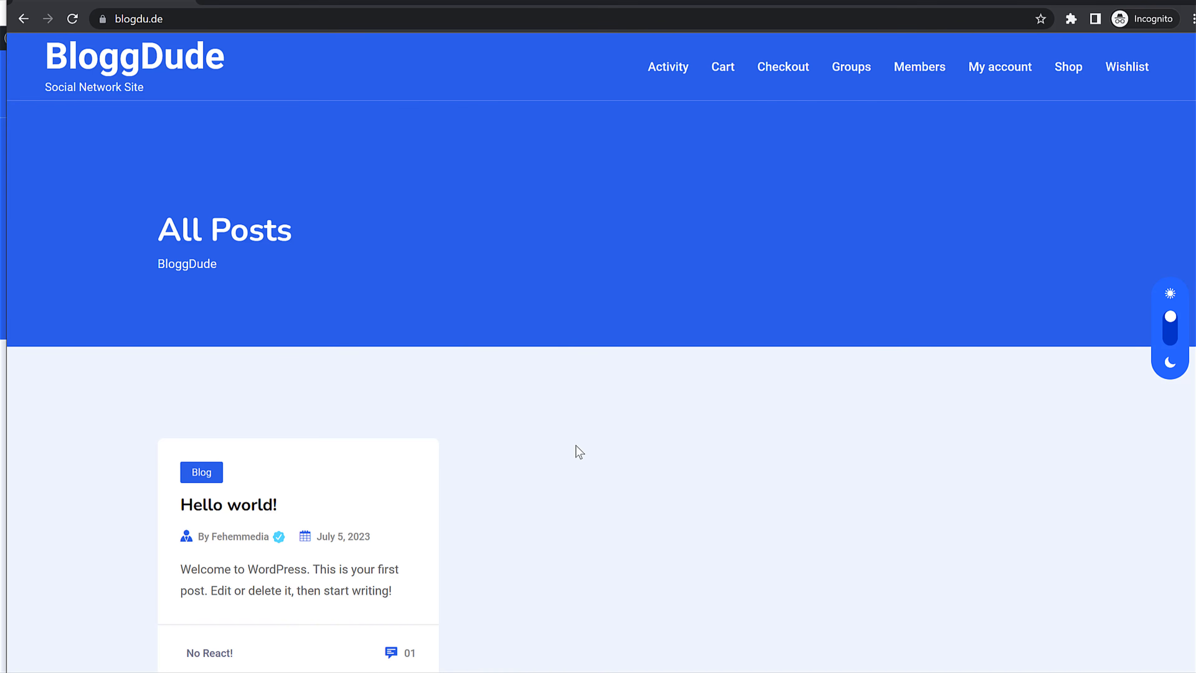
{"action": "scroll", "coordinate": [575, 448], "scroll_direction": "down", "scroll_amount": 3}
{"action": "scroll", "coordinate": [575, 447], "scroll_direction": "up", "scroll_amount": 3}
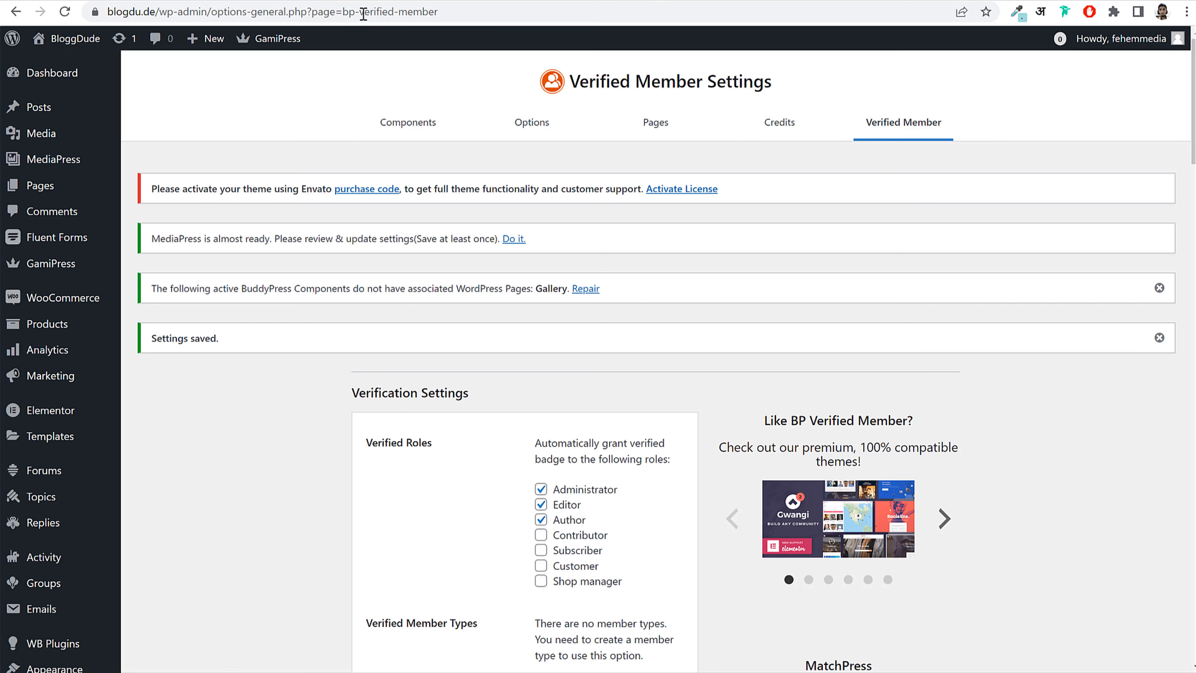
{"action": "left_click", "coordinate": [43, 188]}
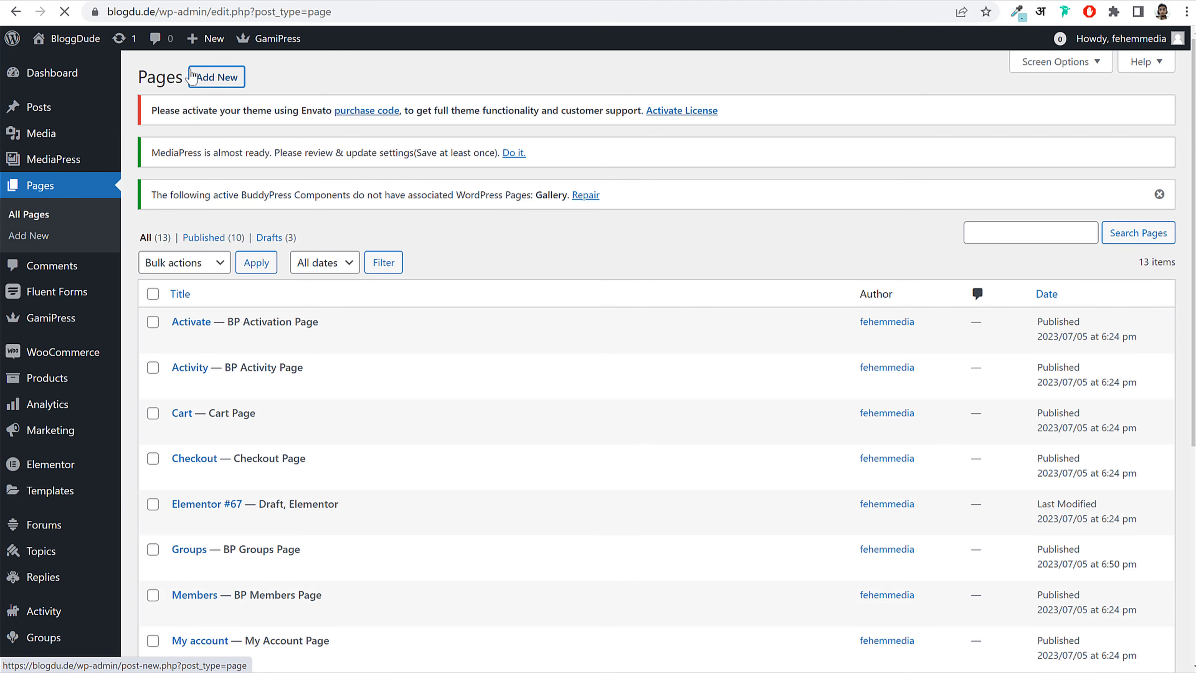
{"action": "left_click", "coordinate": [192, 76]}
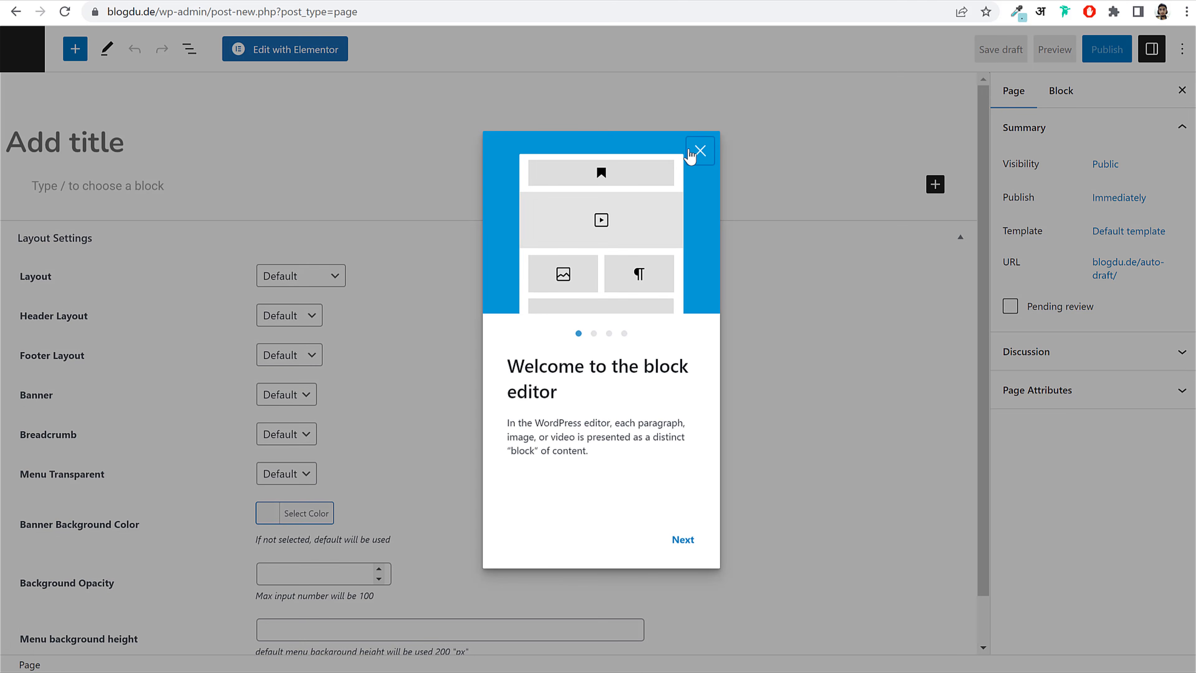
Step: Publish a new page titled 'Register' using the Login/Register template
{"action": "left_click", "coordinate": [699, 151]}
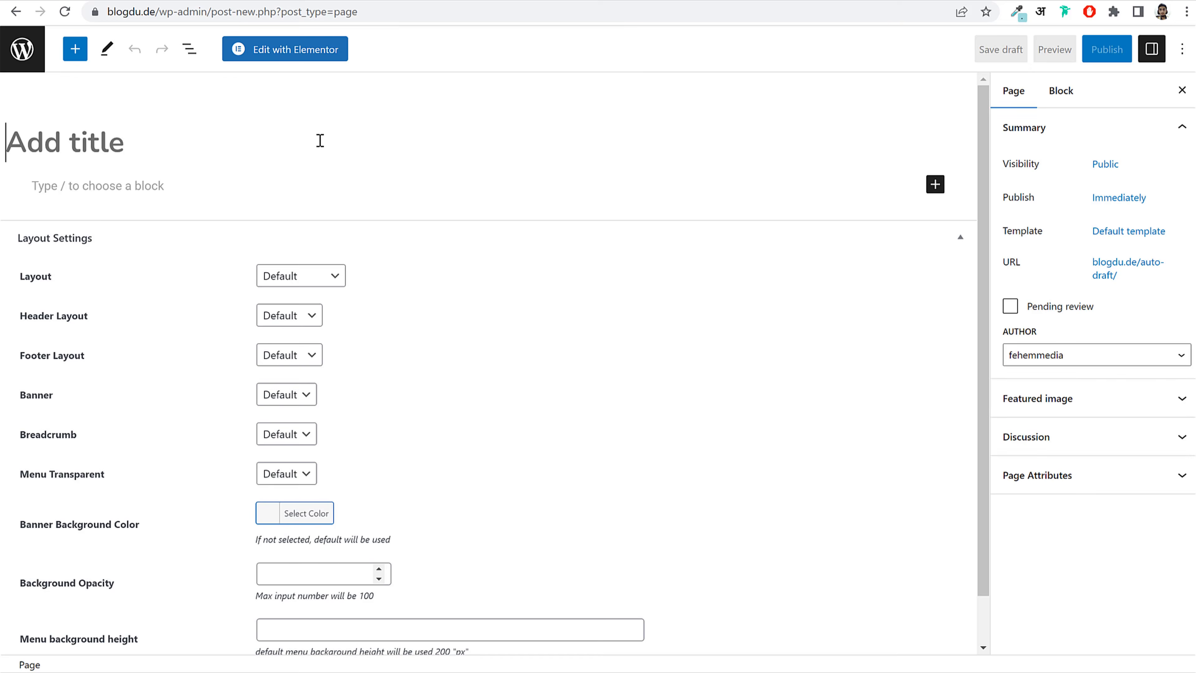
{"action": "type", "text": "Regi"}
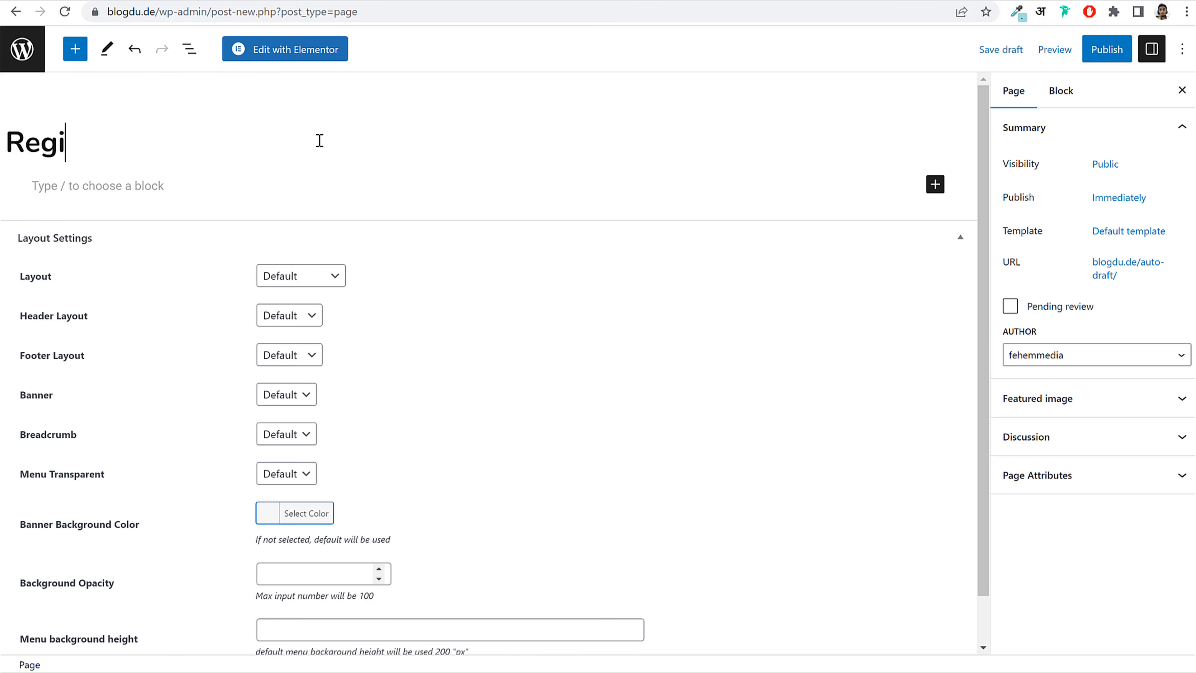
{"action": "type", "text": "ster"}
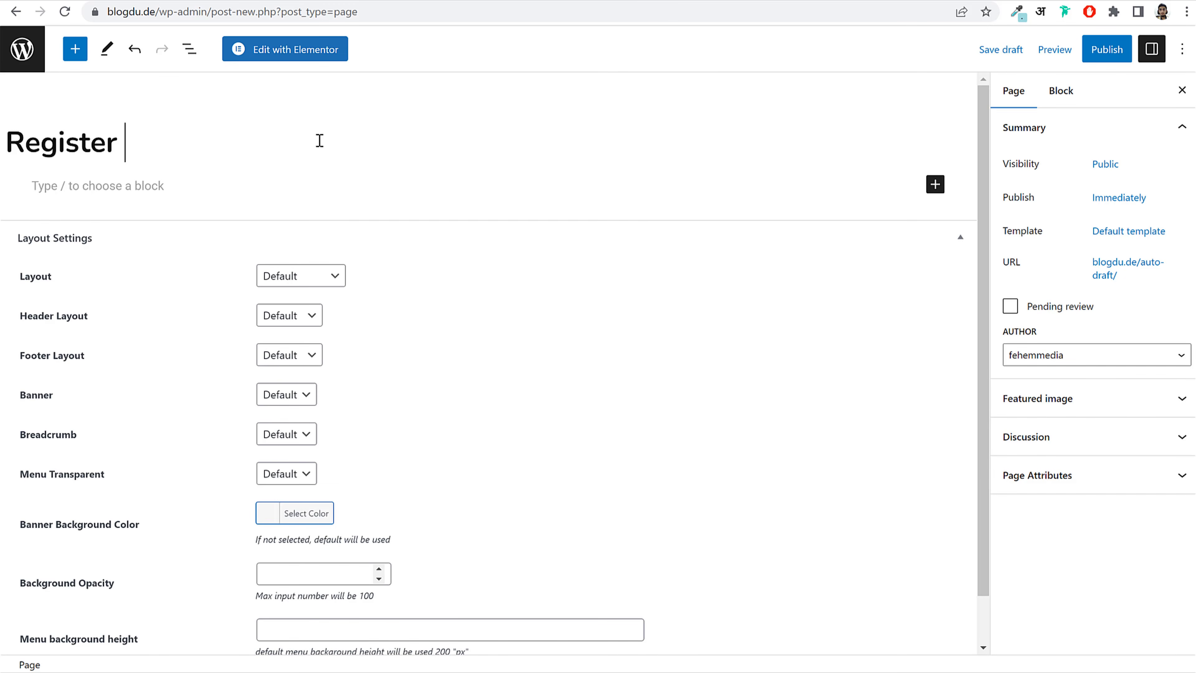
{"action": "key", "text": "BackSpace"}
{"action": "double_click", "coordinate": [1011, 231]}
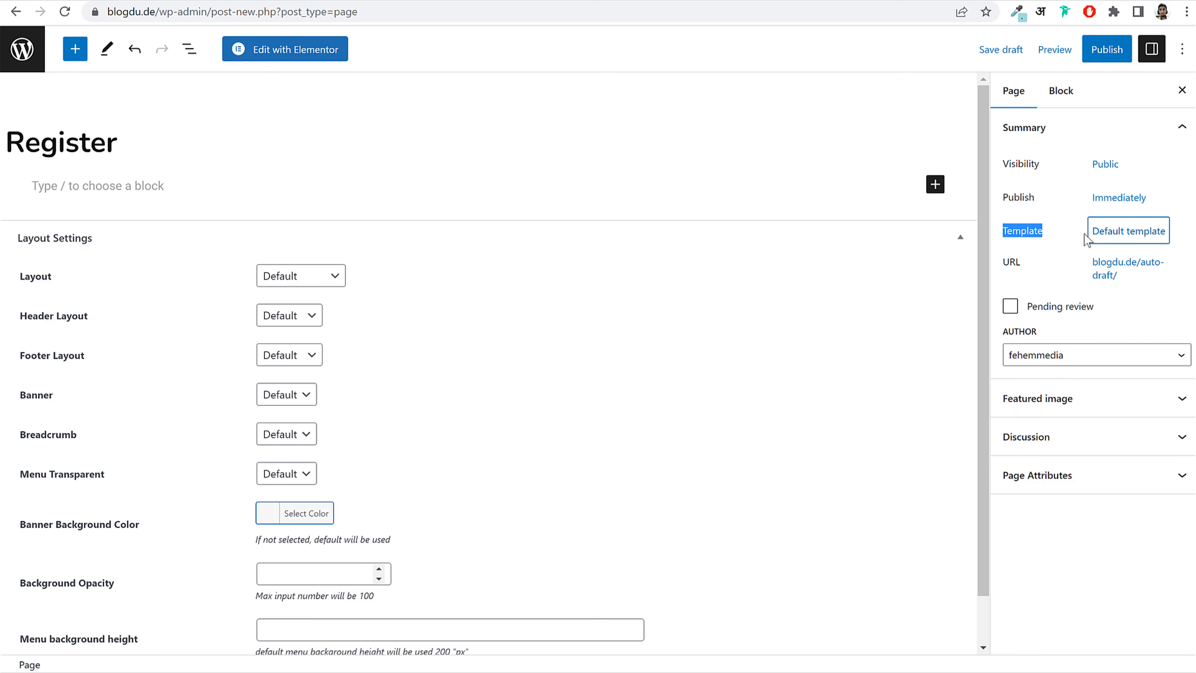
{"action": "left_click", "coordinate": [1109, 234]}
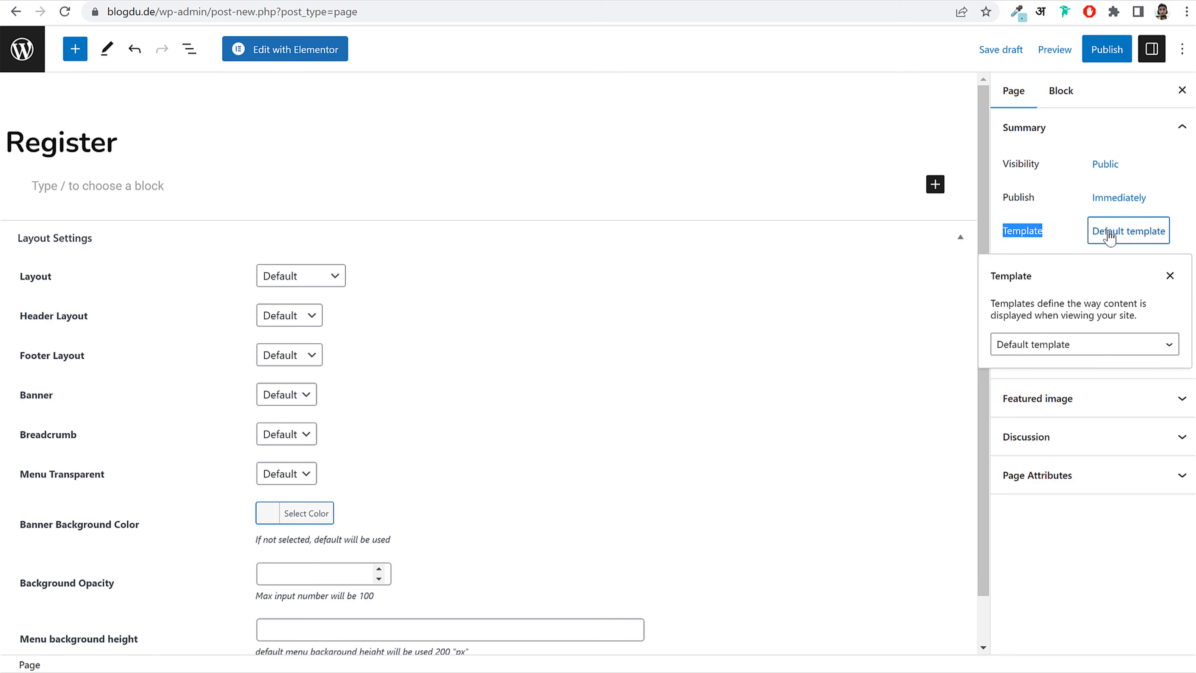
{"action": "left_click", "coordinate": [1066, 354]}
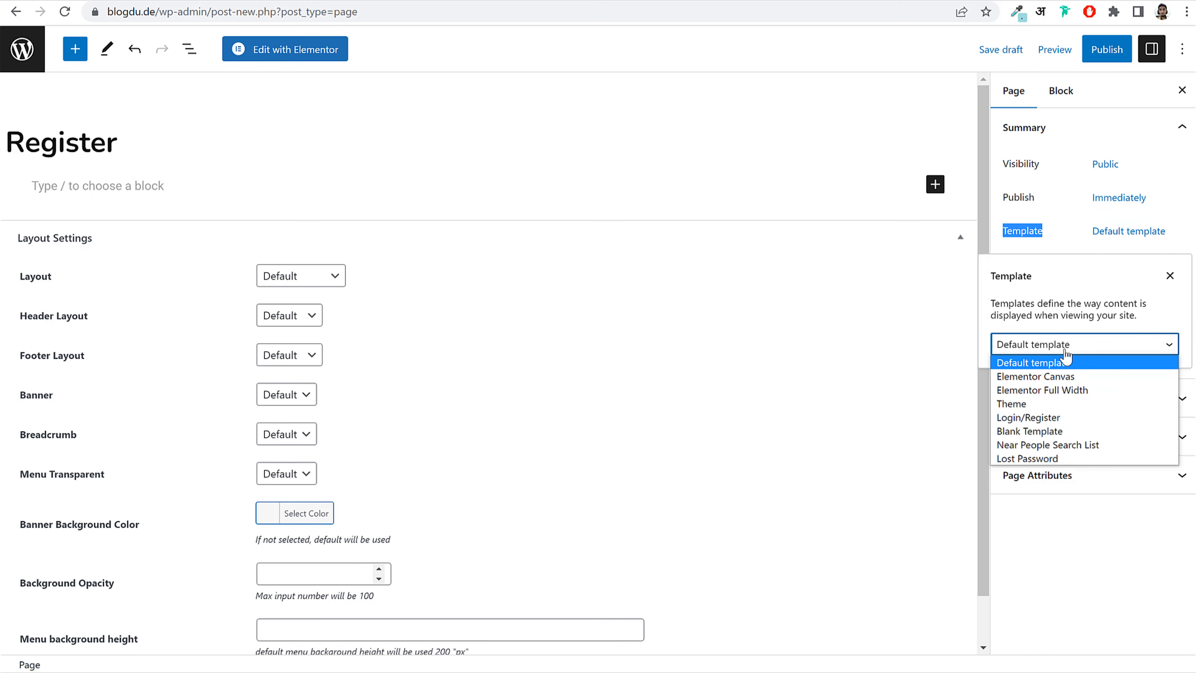
{"action": "left_click", "coordinate": [1051, 423]}
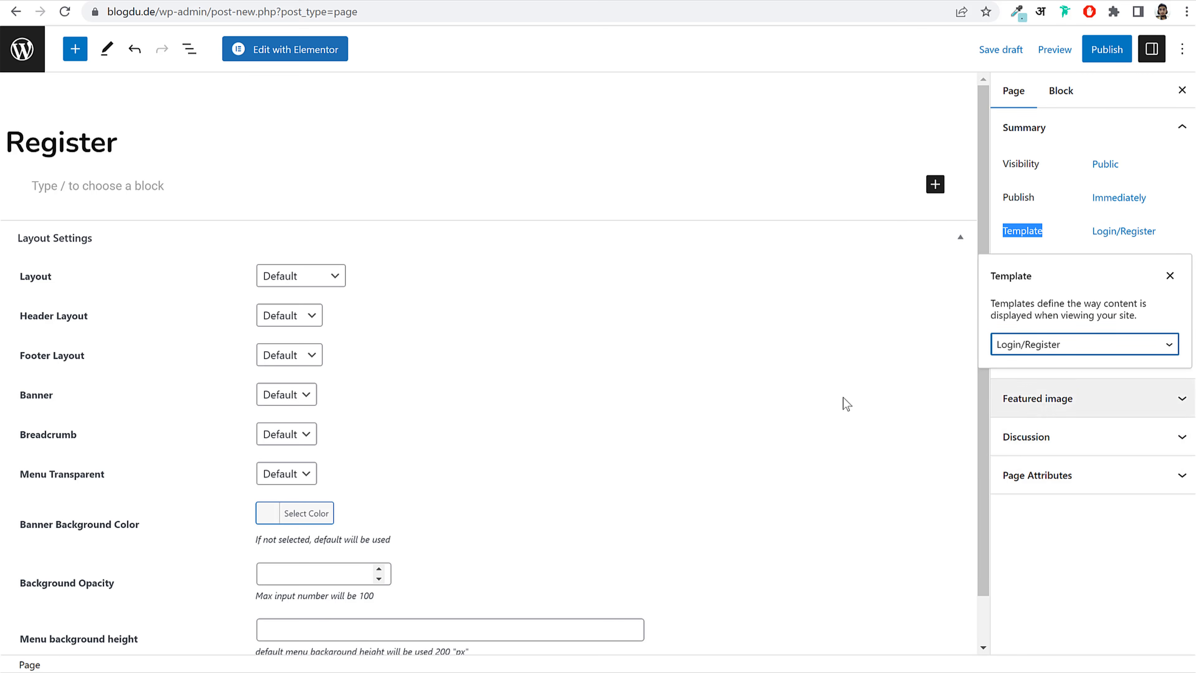
{"action": "left_click", "coordinate": [1102, 51]}
{"action": "left_click", "coordinate": [1061, 52]}
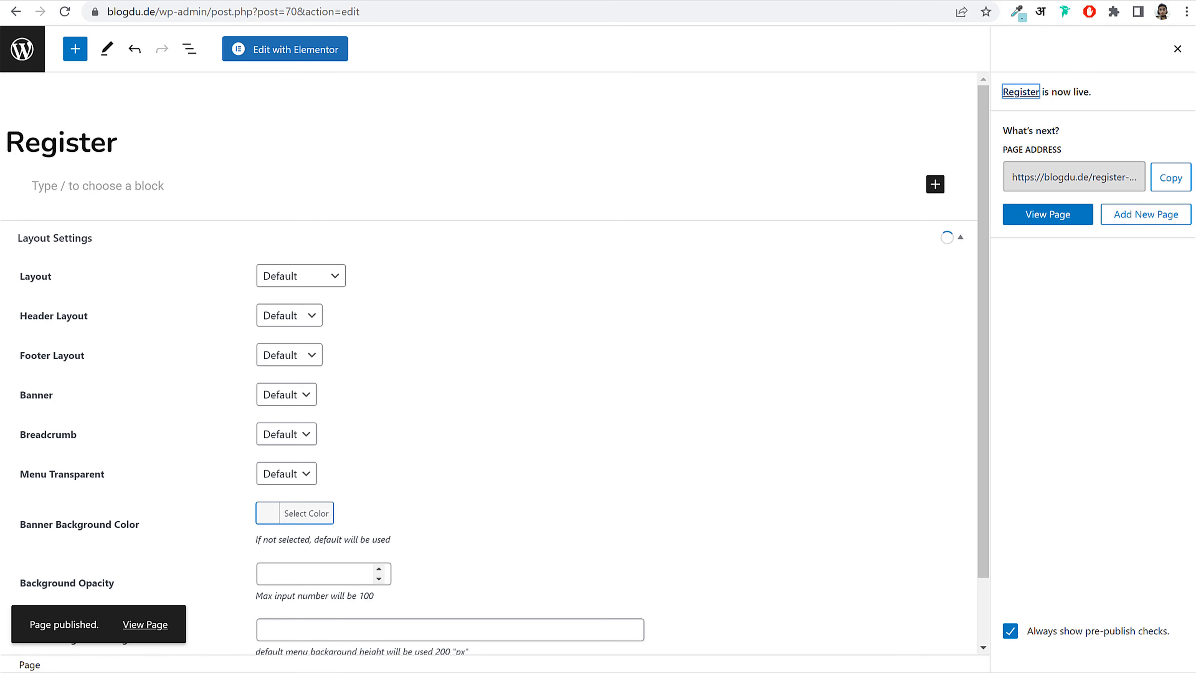
{"action": "mouse_move", "coordinate": [463, 672]}
{"action": "left_click", "coordinate": [541, 671]}
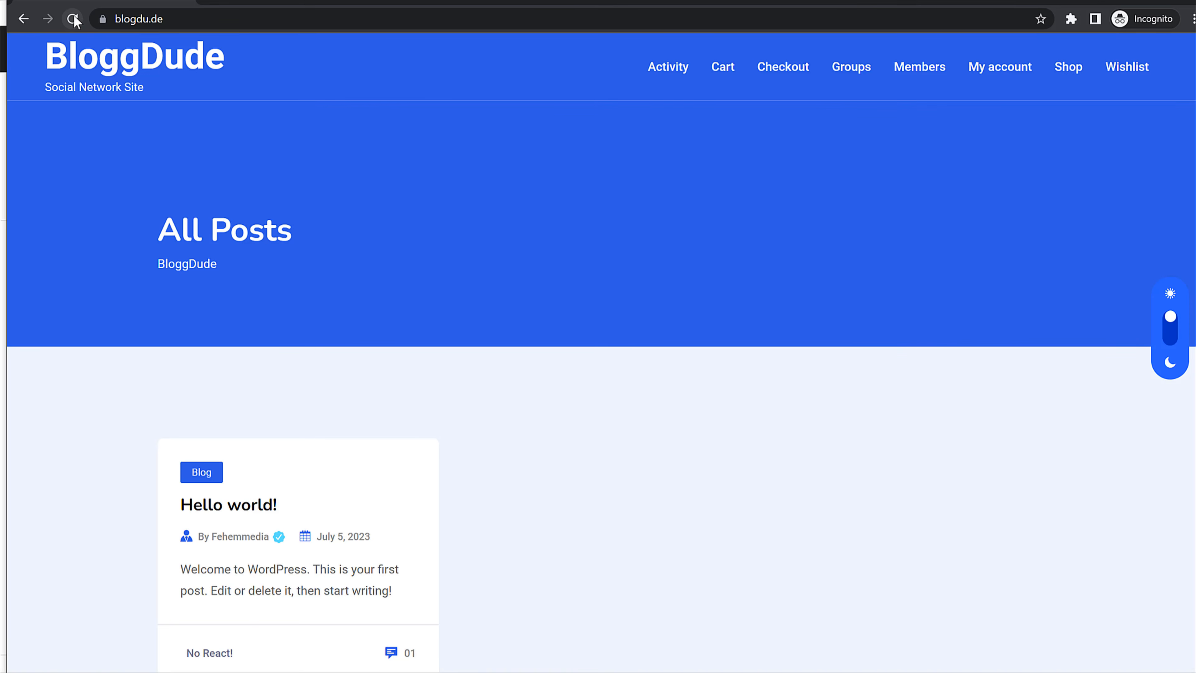
Step: Reload the site and open the new Register page's registration form
{"action": "left_click", "coordinate": [73, 19]}
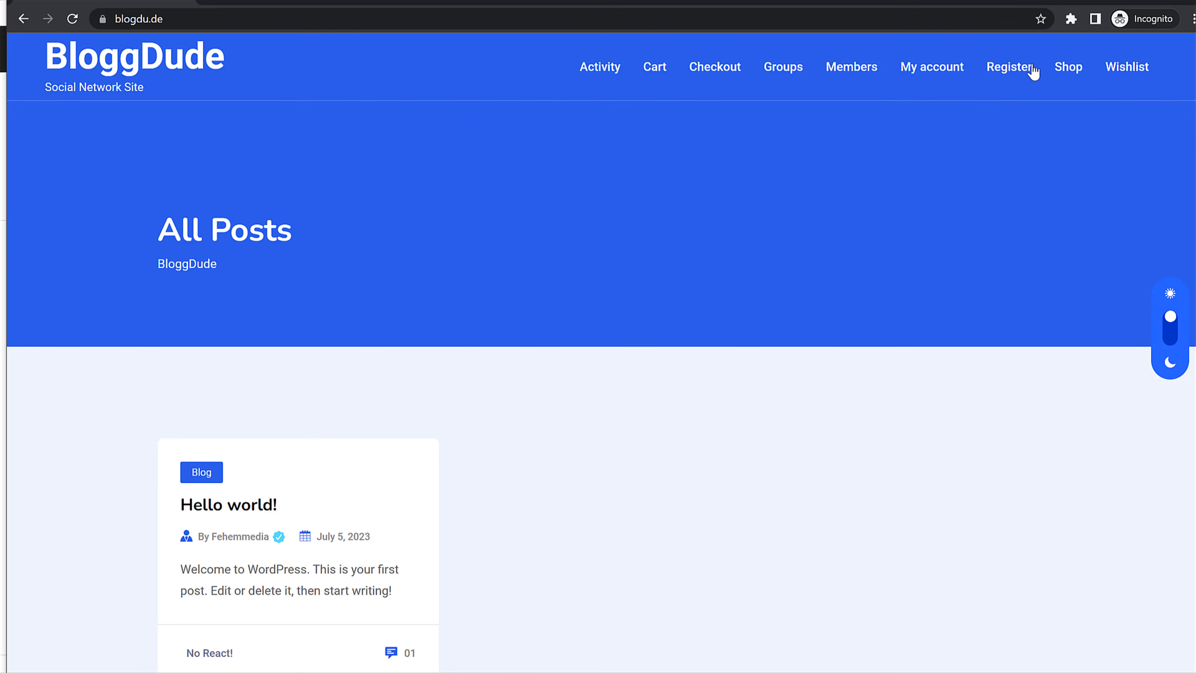
{"action": "left_click", "coordinate": [1016, 75]}
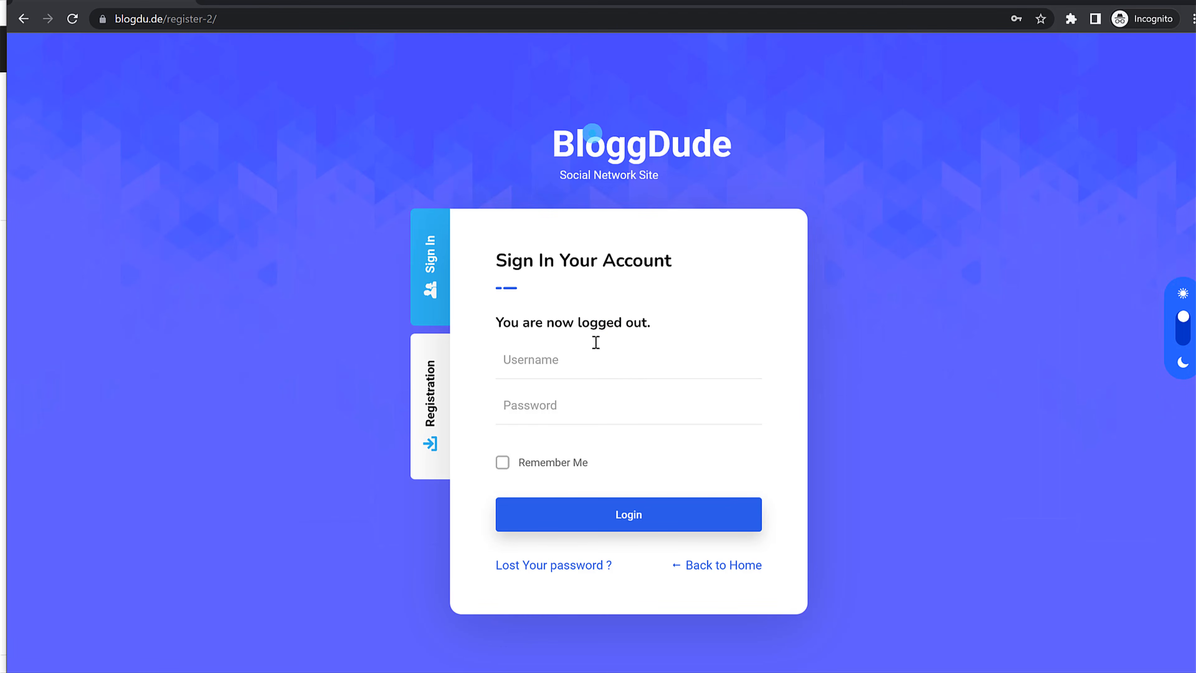
{"action": "left_click", "coordinate": [426, 400]}
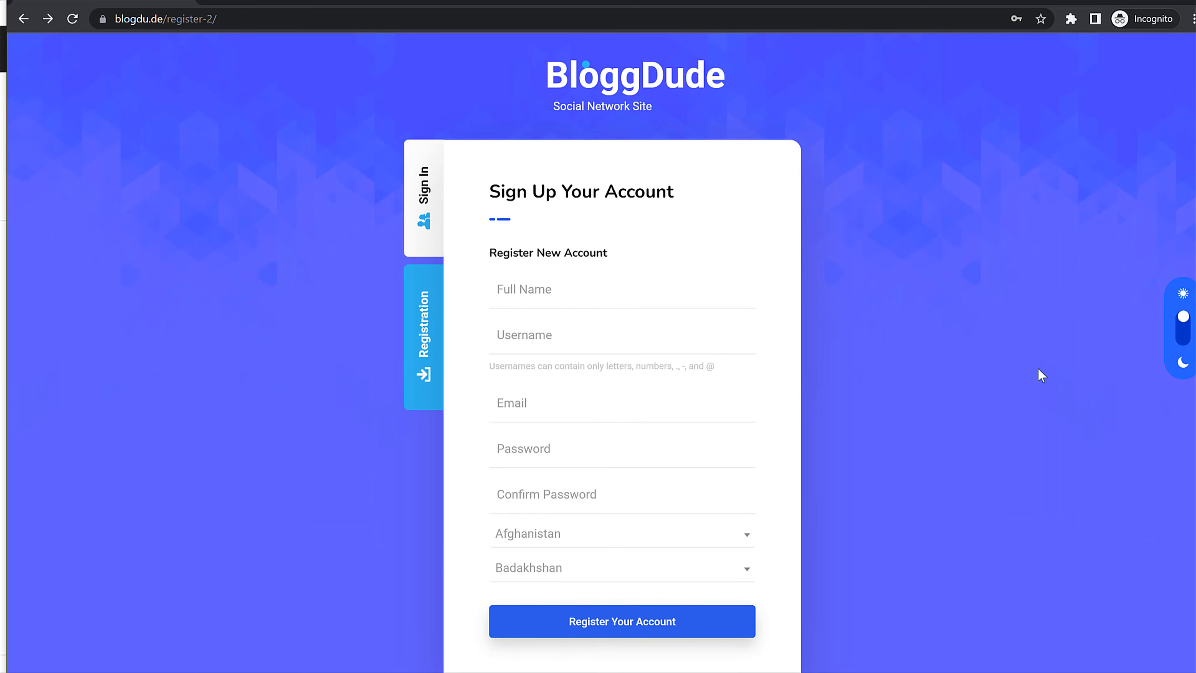
{"action": "scroll", "coordinate": [1036, 377], "scroll_direction": "down", "scroll_amount": 1}
Step: Enter a full name, username and matching password for the test account
{"action": "left_click", "coordinate": [687, 255]}
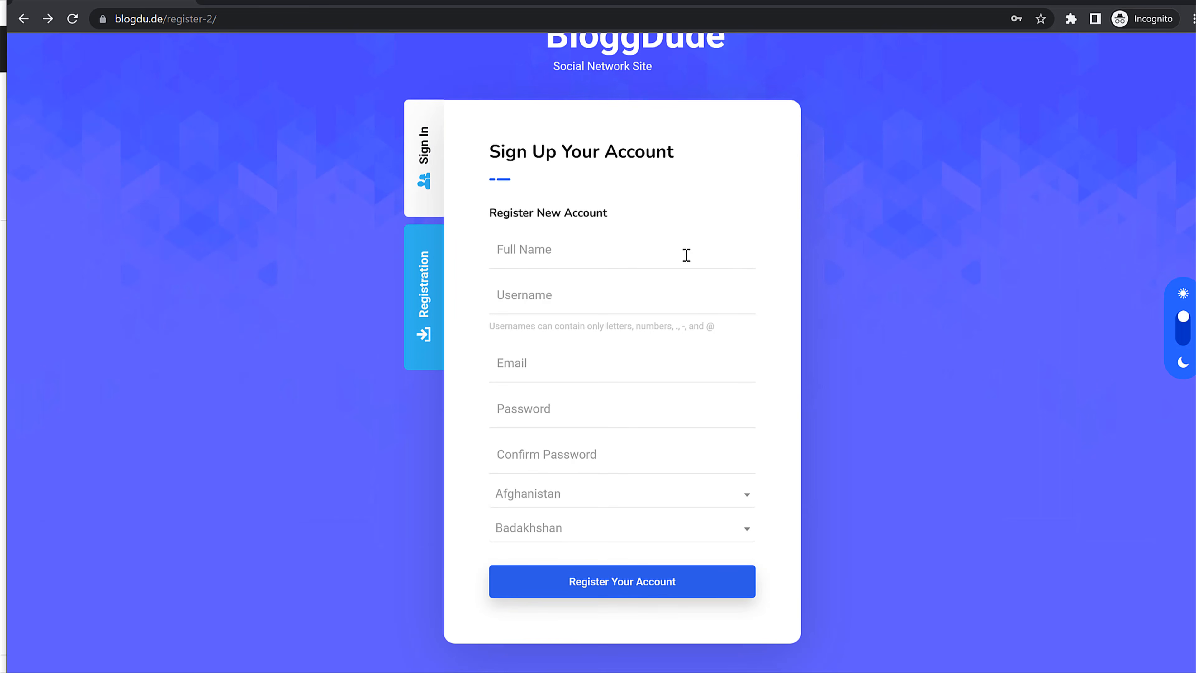
{"action": "type", "text": "John Doe"}
{"action": "key", "text": "Tab"}
{"action": "type", "text": "John"}
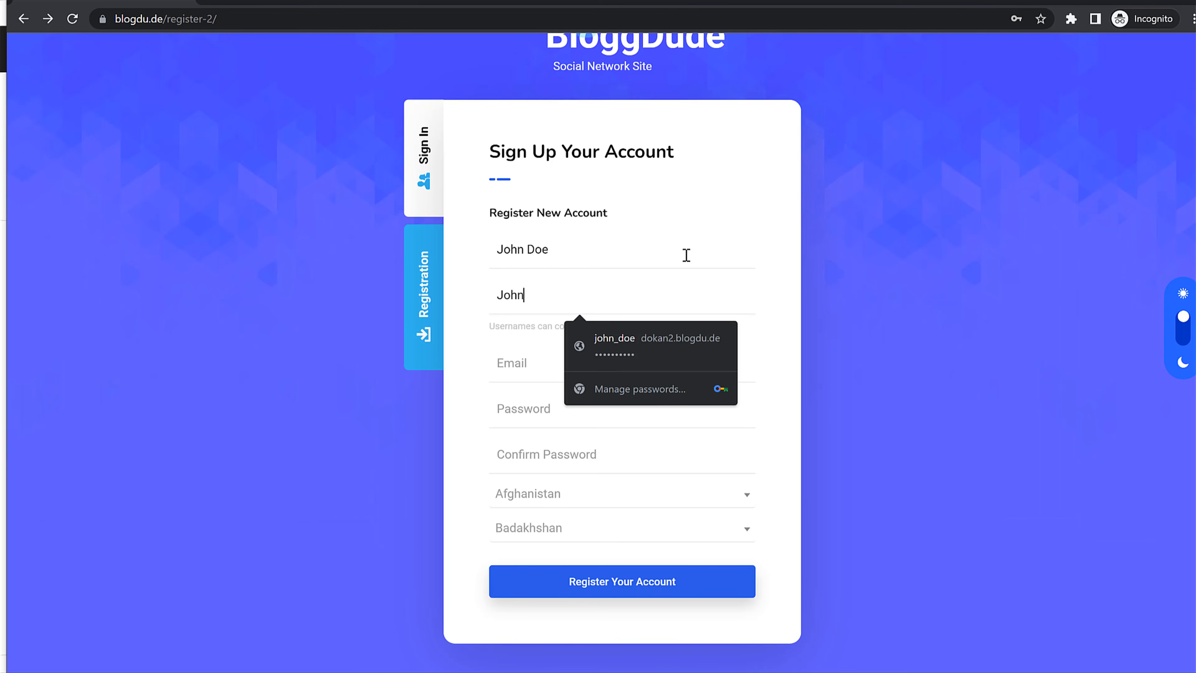
{"action": "type", "text": "Doe"}
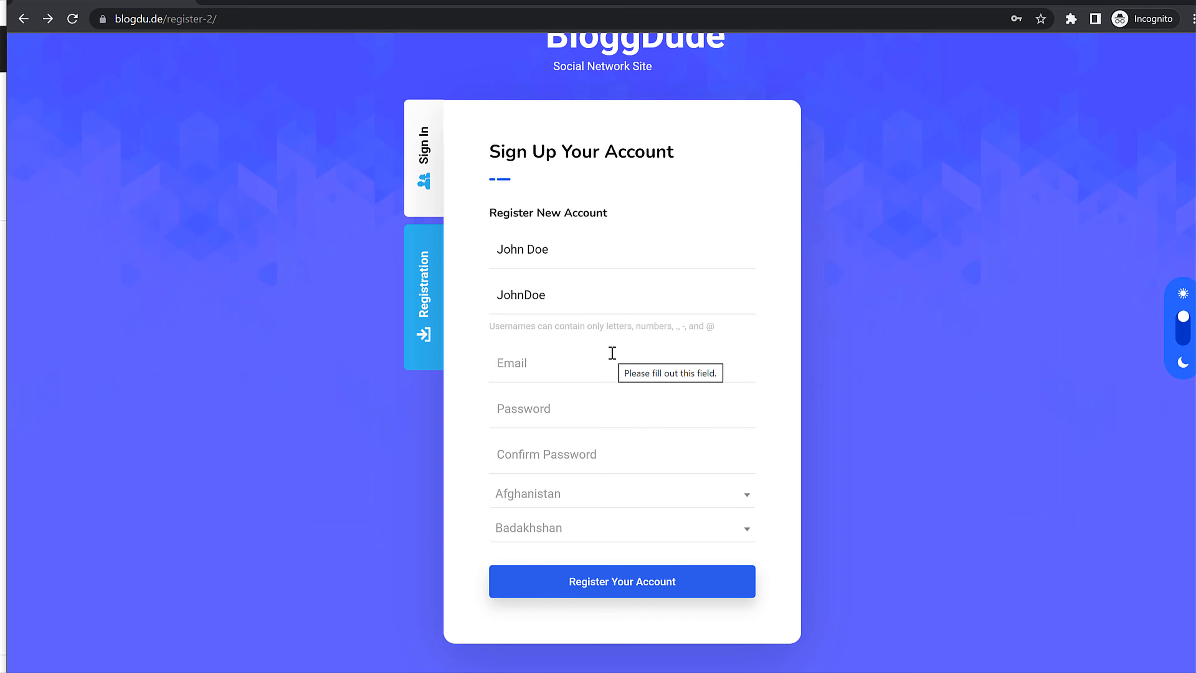
{"action": "type", "text": "johndoe@gmail.com"}
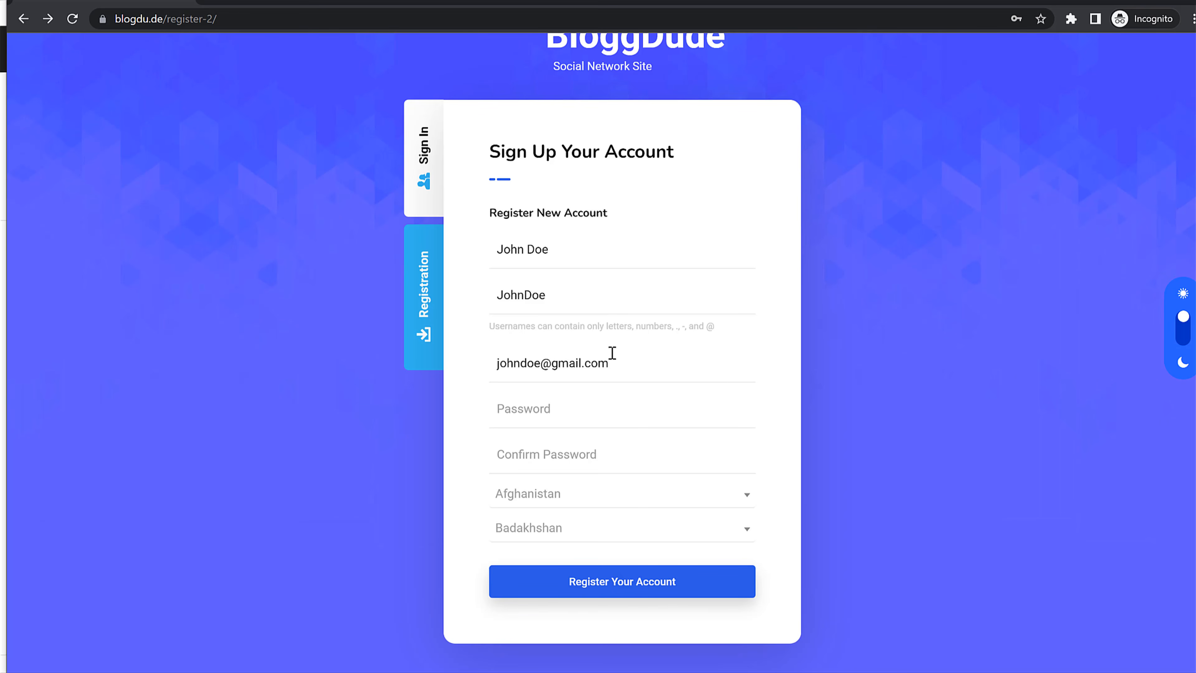
{"action": "key", "text": "Tab"}
{"action": "type", "text": "••"}
{"action": "key", "text": "Tab"}
{"action": "type", "text": "••••••••"}
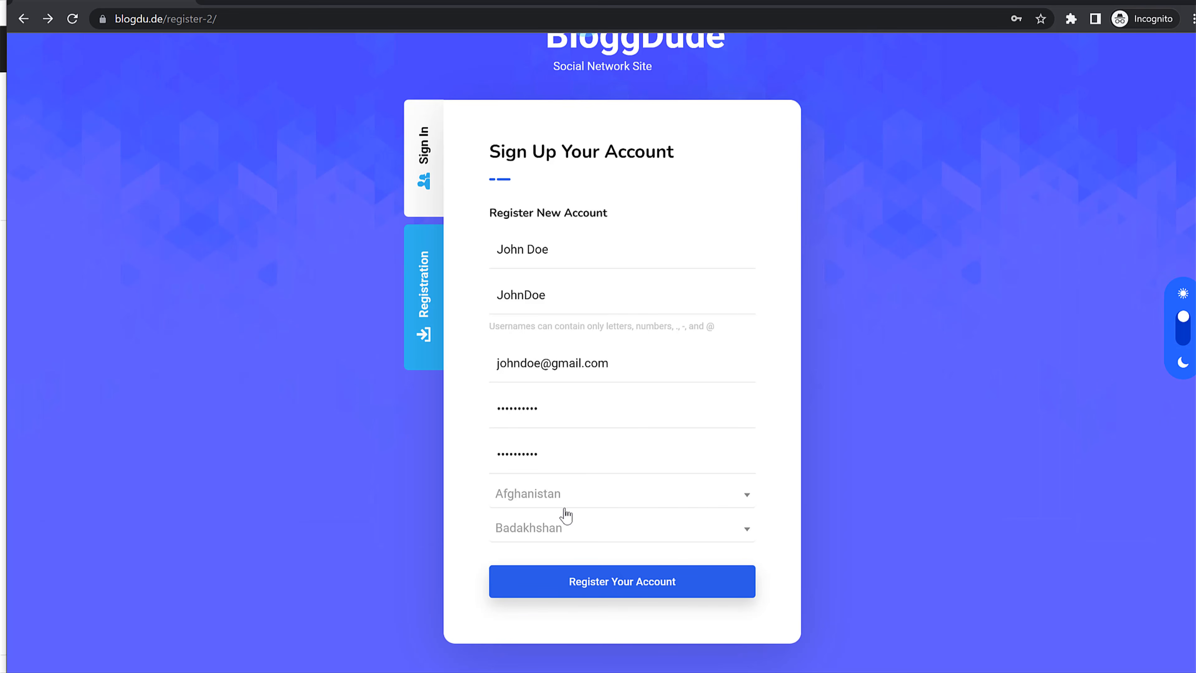
Step: Choose India as country and Maharashtra as state, and submit the registration
{"action": "left_click", "coordinate": [572, 498]}
{"action": "type", "text": "ind"}
{"action": "left_click", "coordinate": [525, 441]}
{"action": "left_click", "coordinate": [545, 529]}
{"action": "type", "text": "ma"}
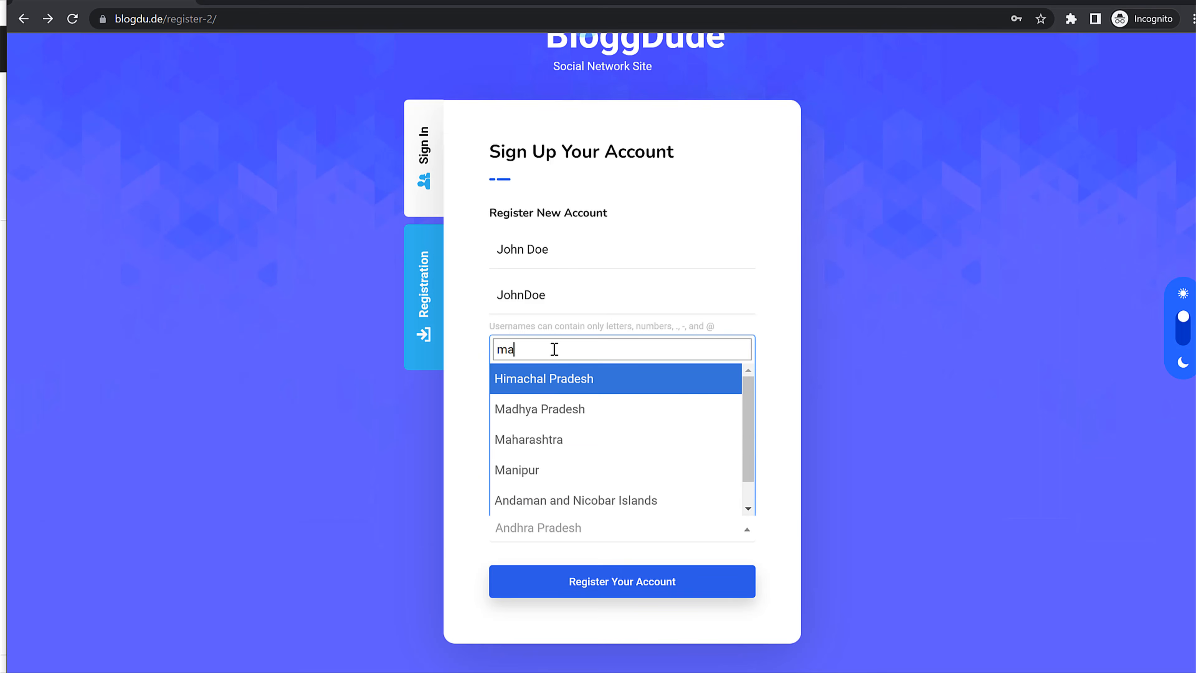
{"action": "left_click", "coordinate": [534, 438]}
{"action": "left_click", "coordinate": [616, 578]}
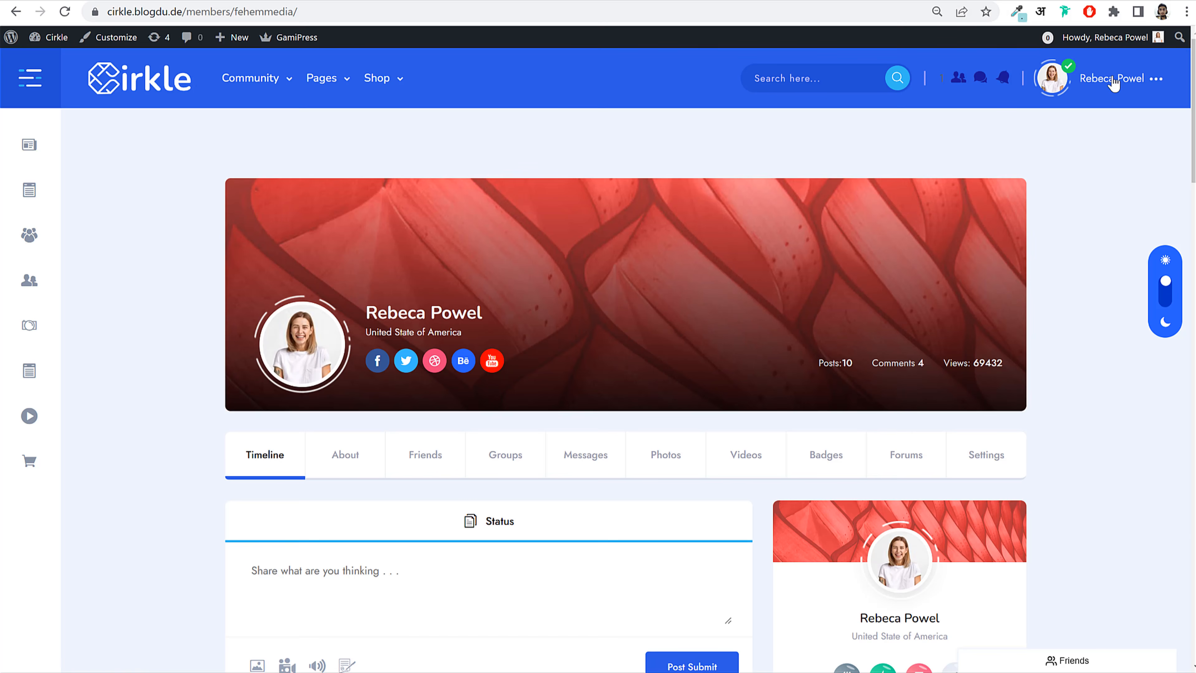
Step: Check the member's own profile, then open the Menus admin screen to name a menu
{"action": "mouse_move", "coordinate": [1113, 80]}
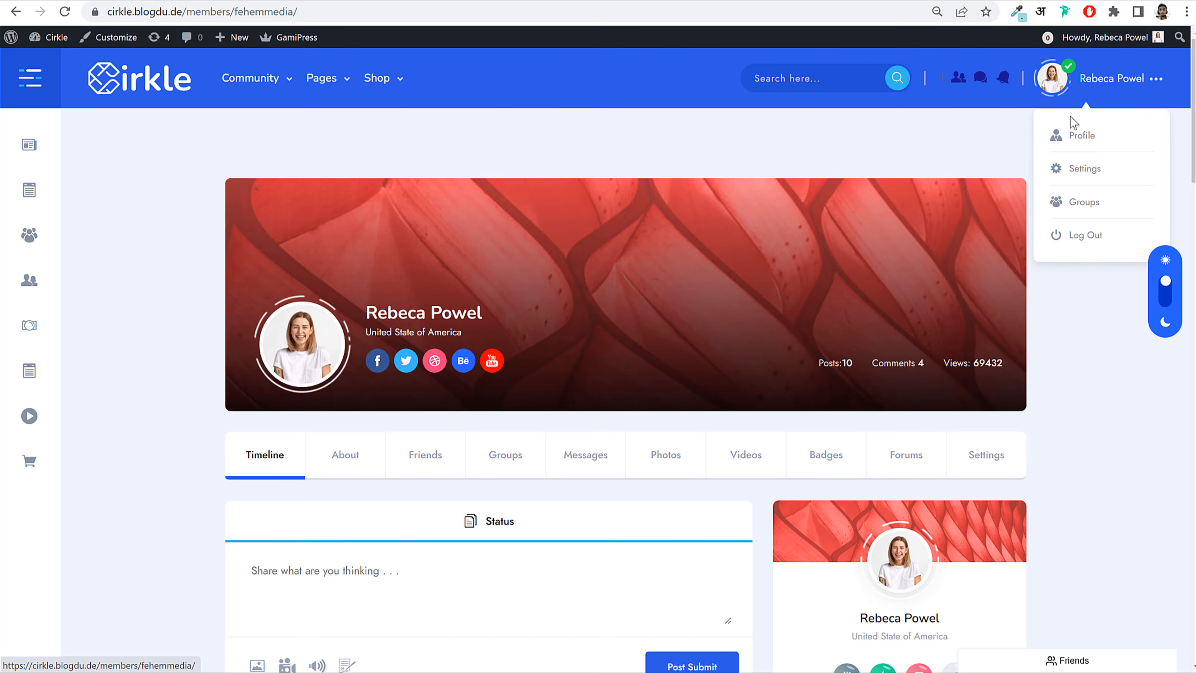
{"action": "left_click", "coordinate": [1092, 137]}
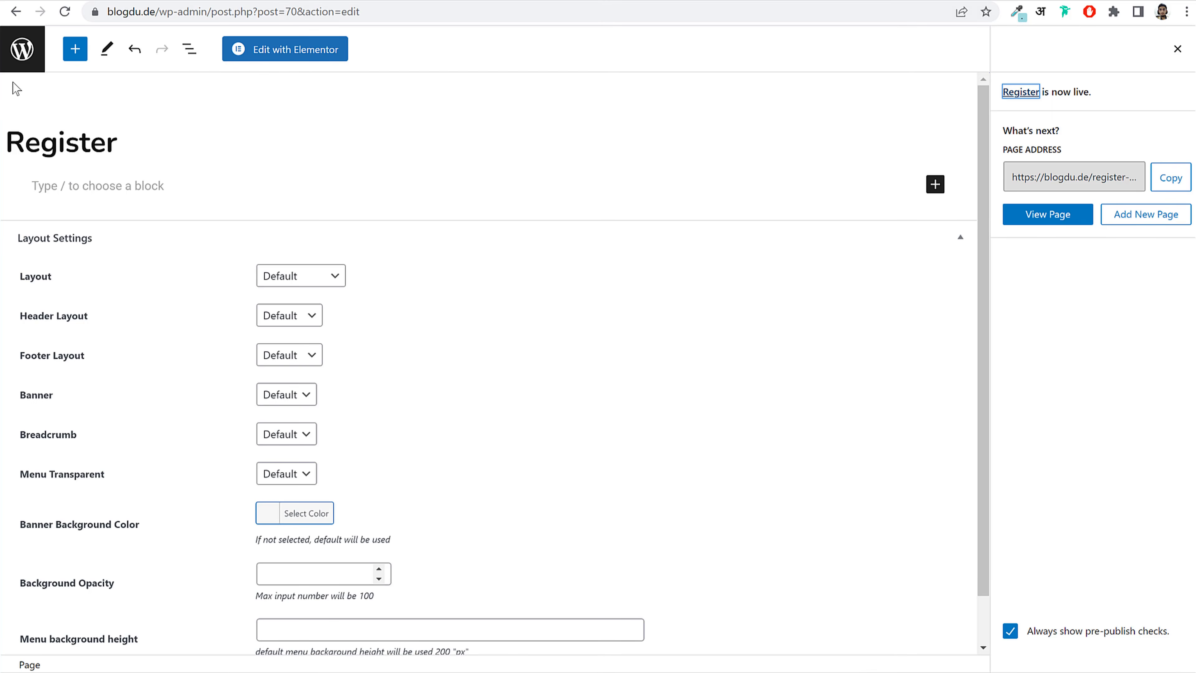
{"action": "left_click", "coordinate": [22, 50]}
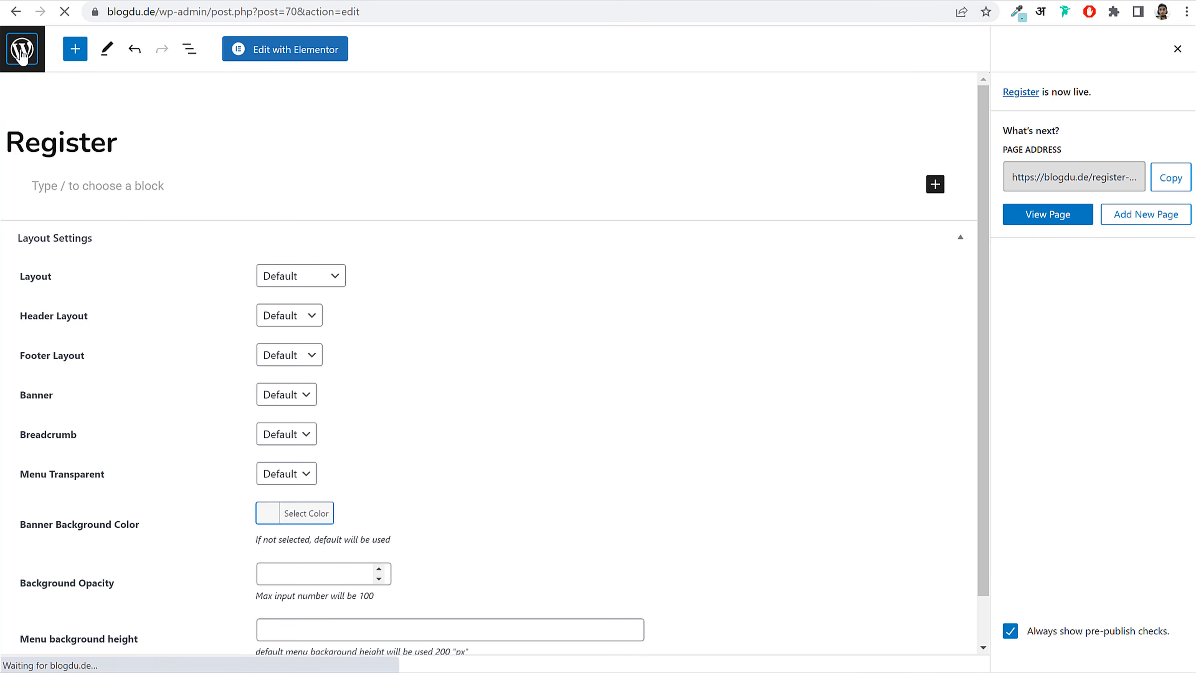
{"action": "scroll", "coordinate": [275, 408], "scroll_direction": "down", "scroll_amount": 8}
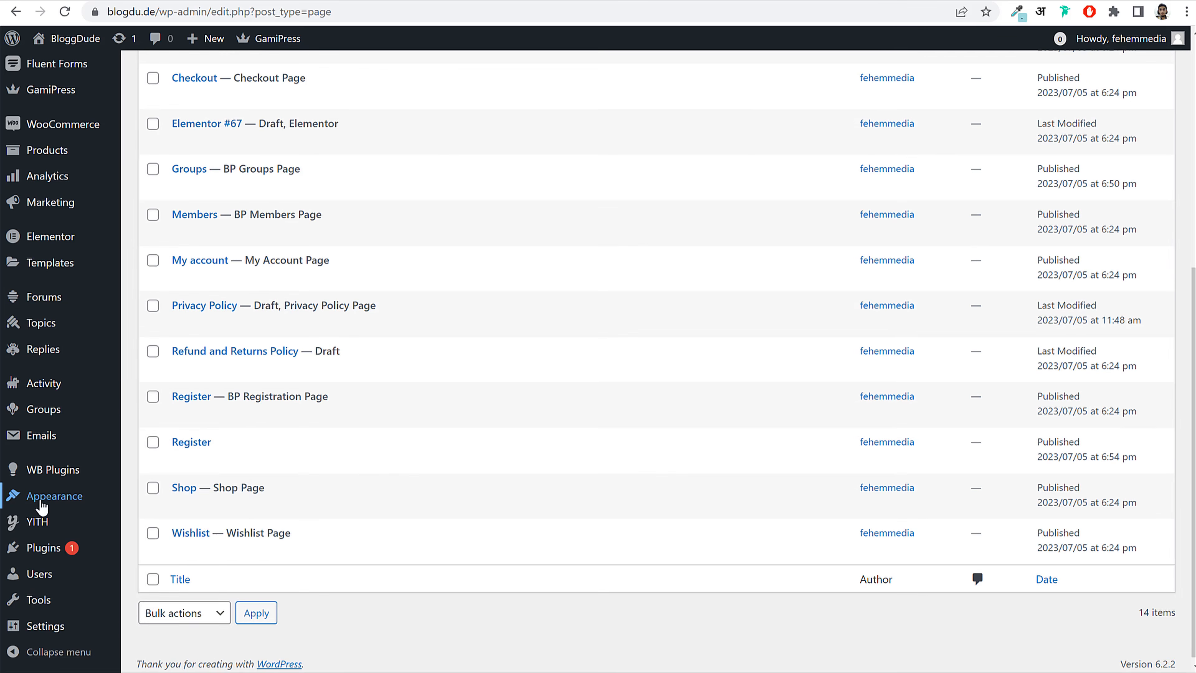
{"action": "mouse_move", "coordinate": [42, 506]}
{"action": "left_click", "coordinate": [155, 503]}
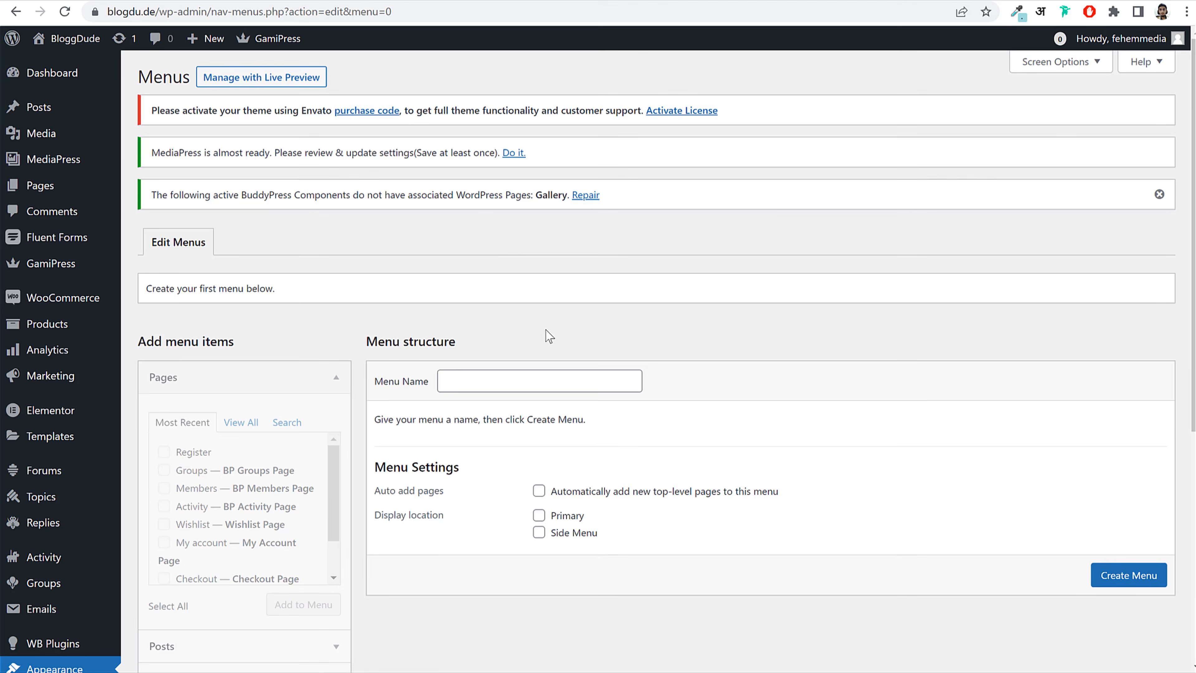
{"action": "left_click", "coordinate": [504, 372]}
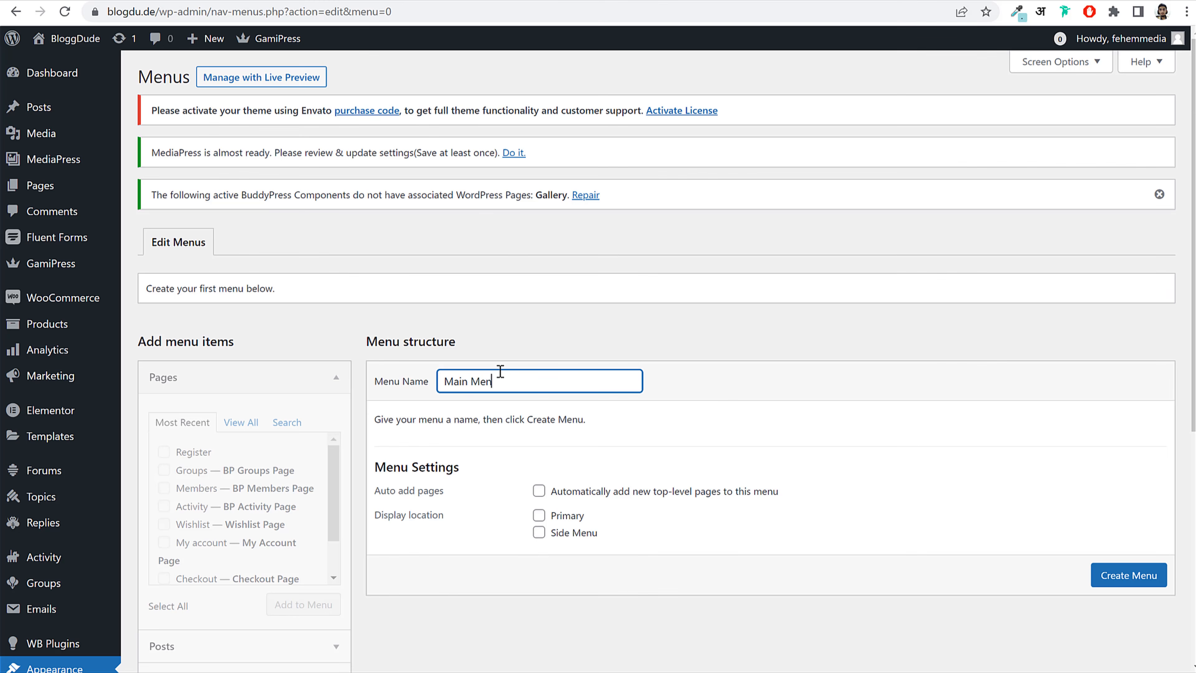
Step: Create the Main Menu and add the Home page as its first item
{"action": "left_click", "coordinate": [1137, 580]}
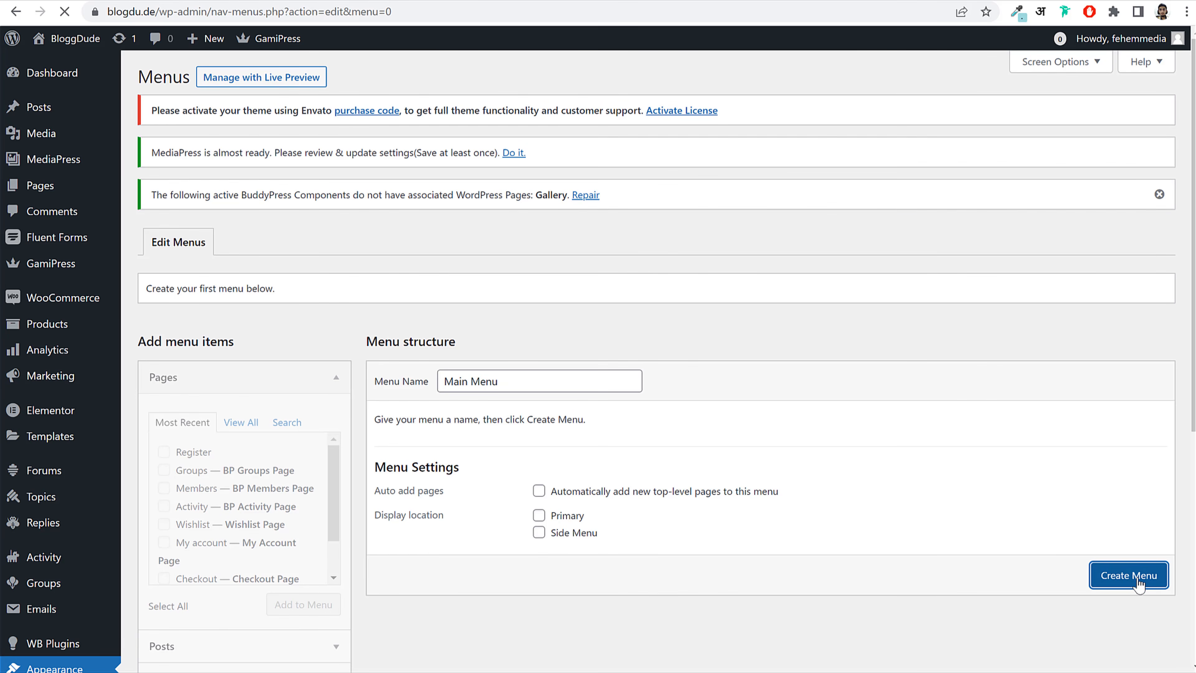
{"action": "left_click", "coordinate": [240, 421]}
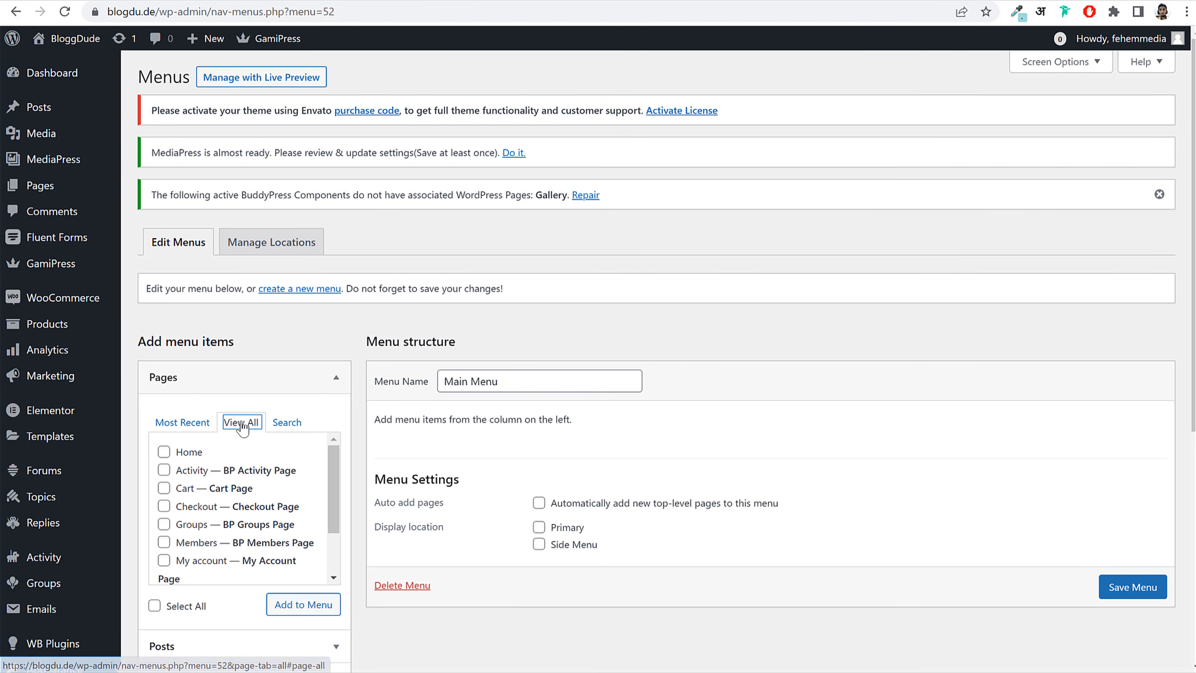
{"action": "left_click", "coordinate": [193, 469]}
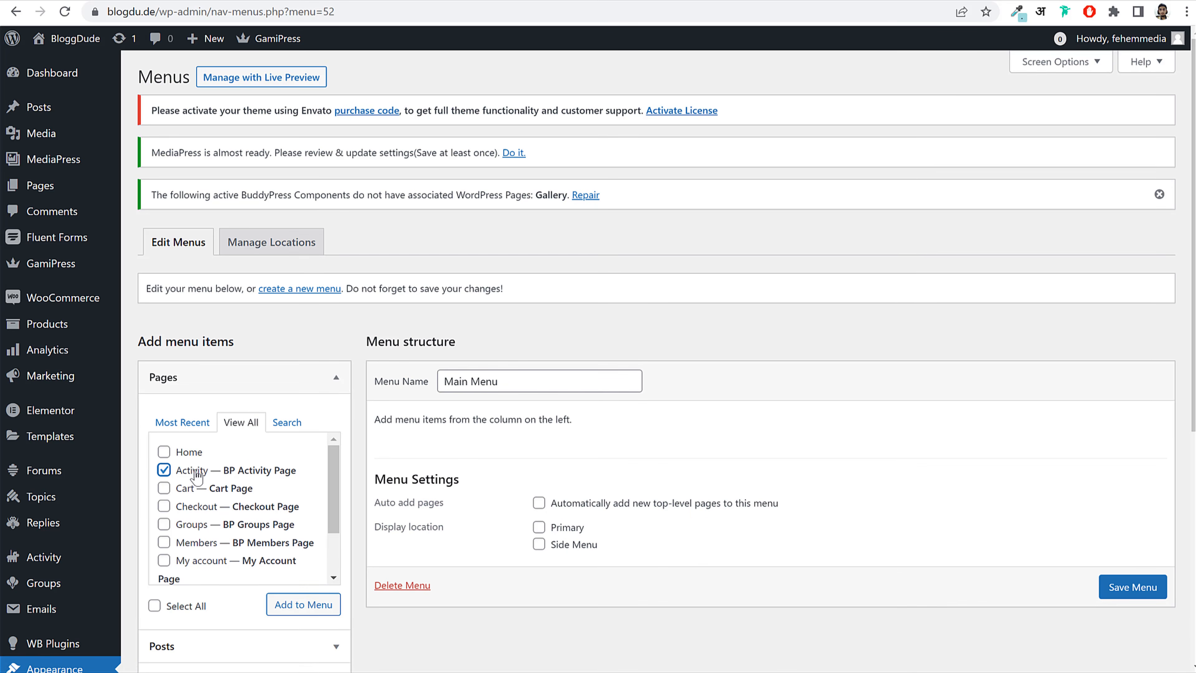
{"action": "left_click", "coordinate": [190, 452]}
{"action": "left_click", "coordinate": [195, 471]}
{"action": "left_click", "coordinate": [303, 609]}
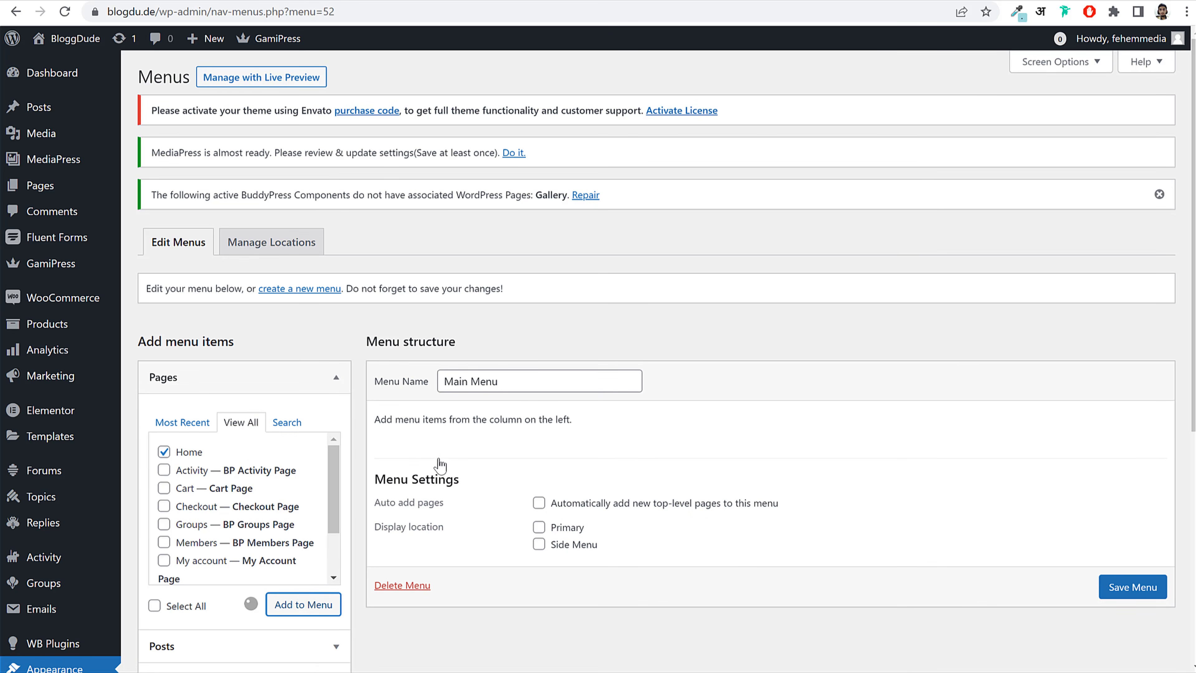
{"action": "scroll", "coordinate": [748, 476], "scroll_direction": "down", "scroll_amount": 5}
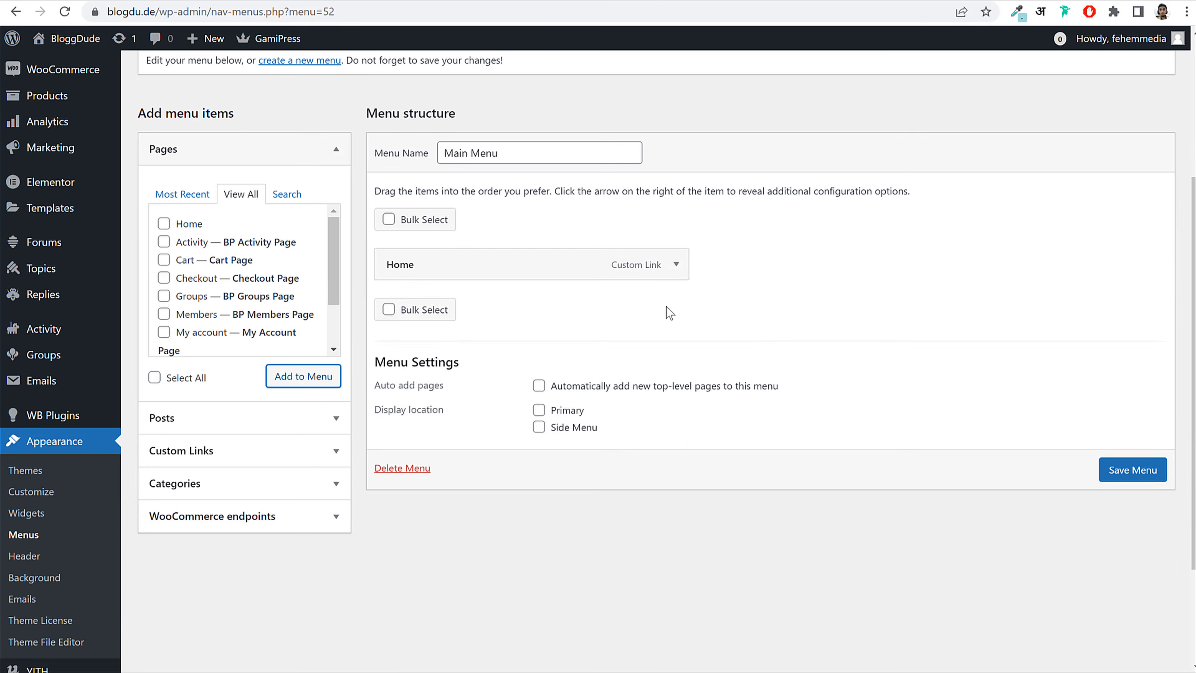
{"action": "left_click", "coordinate": [675, 265]}
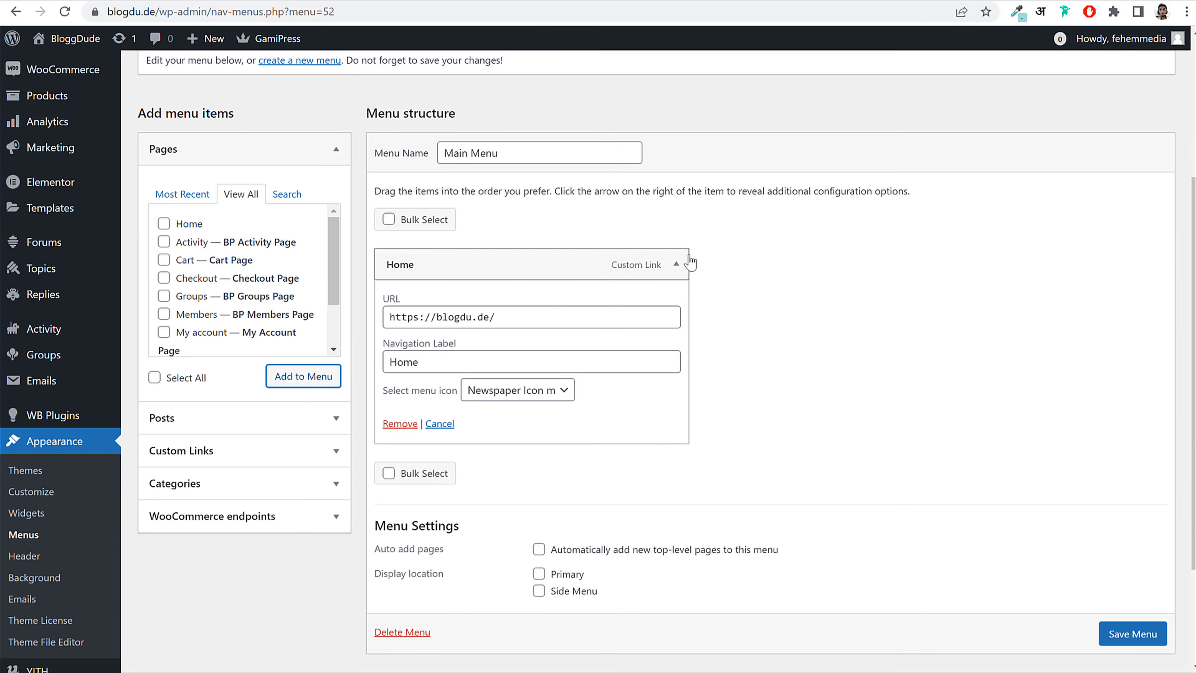
{"action": "left_click", "coordinate": [677, 263]}
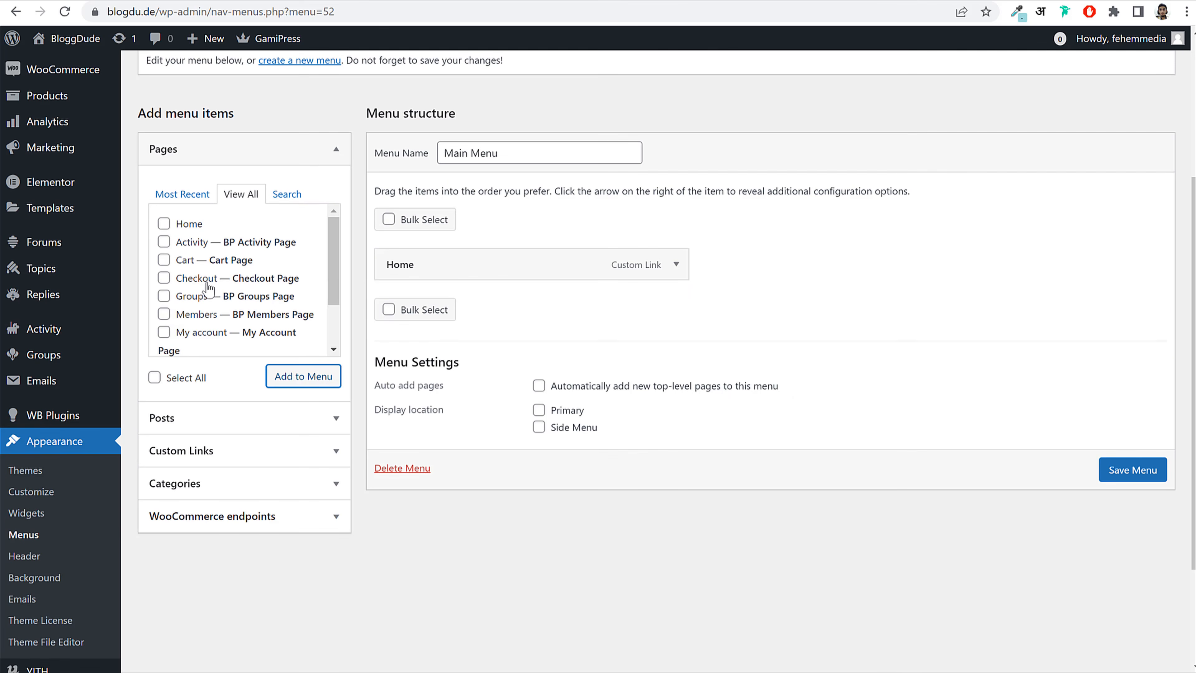
{"action": "scroll", "coordinate": [246, 323], "scroll_direction": "down", "scroll_amount": 2}
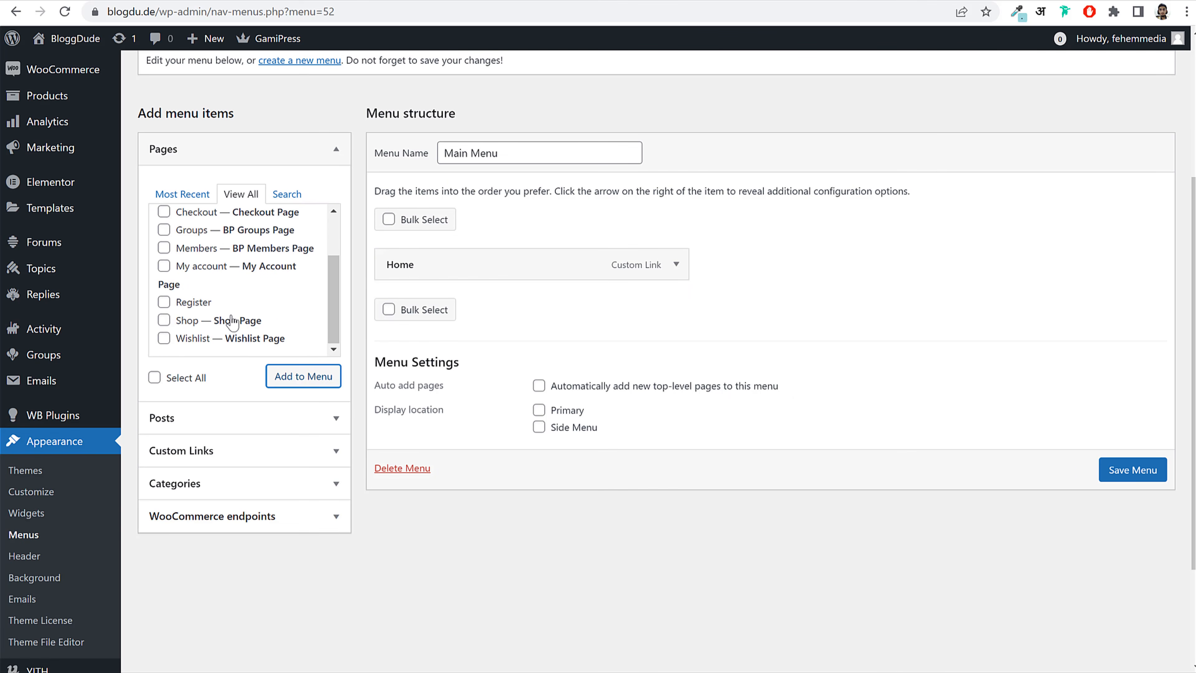
{"action": "scroll", "coordinate": [231, 330], "scroll_direction": "up", "scroll_amount": 3}
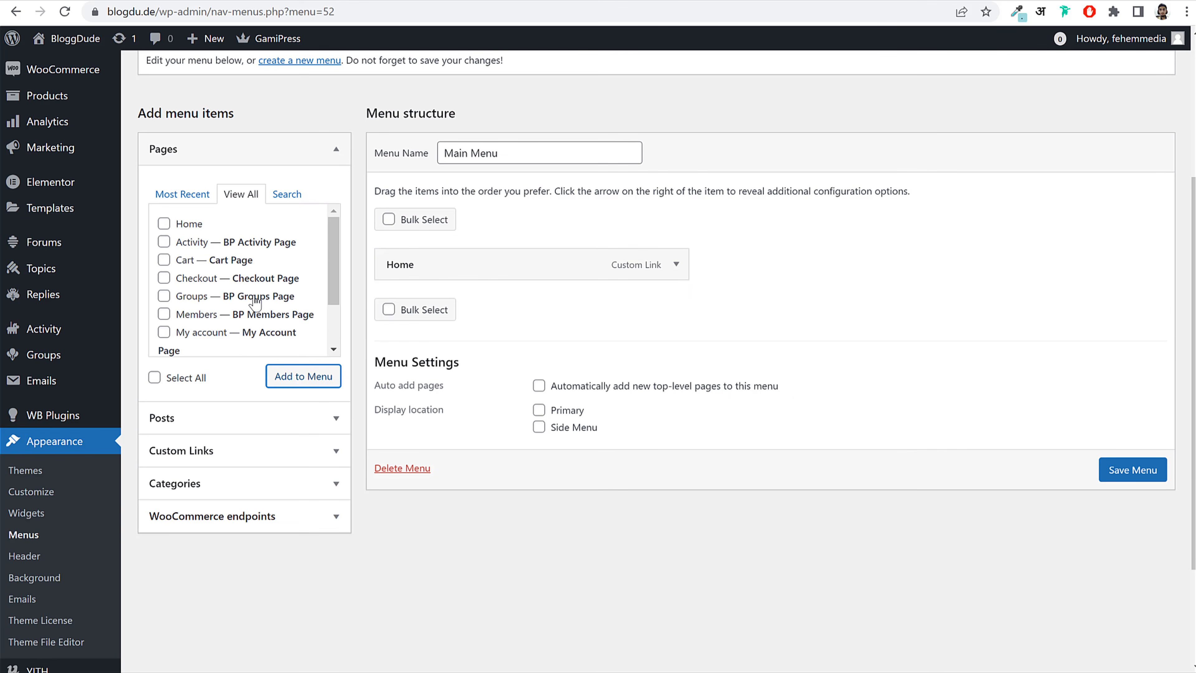
{"action": "left_click", "coordinate": [214, 457]}
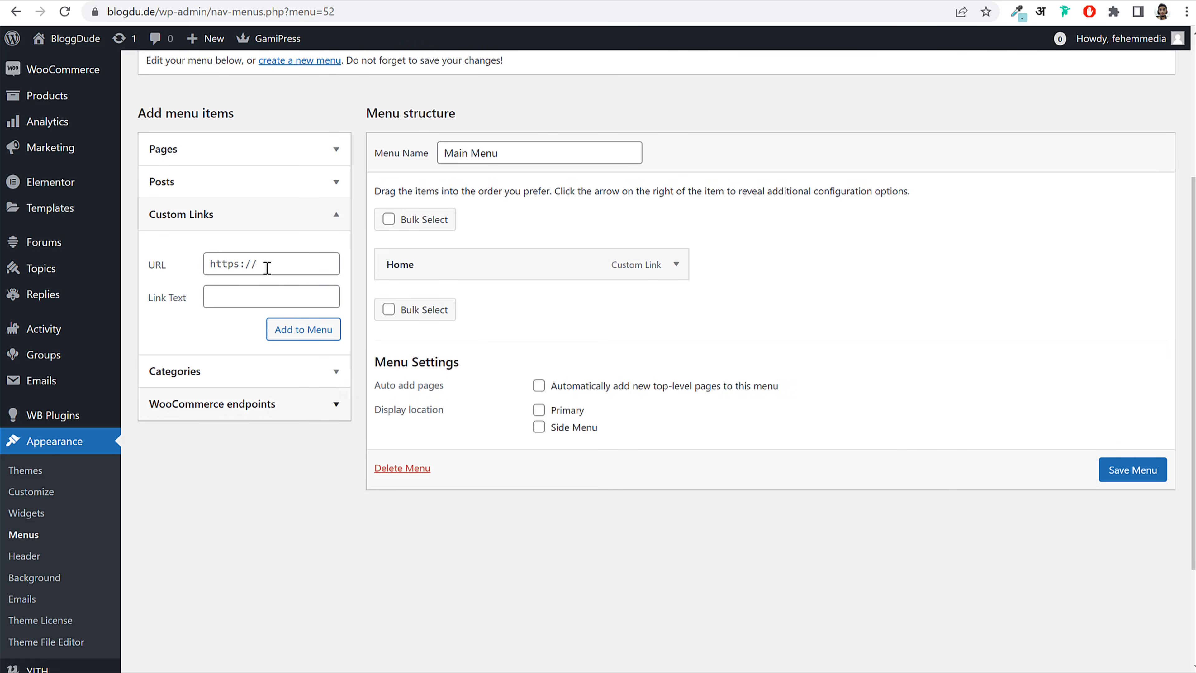
Step: Add a custom link with URL # and text 'Pages' to the menu
{"action": "left_click", "coordinate": [266, 260]}
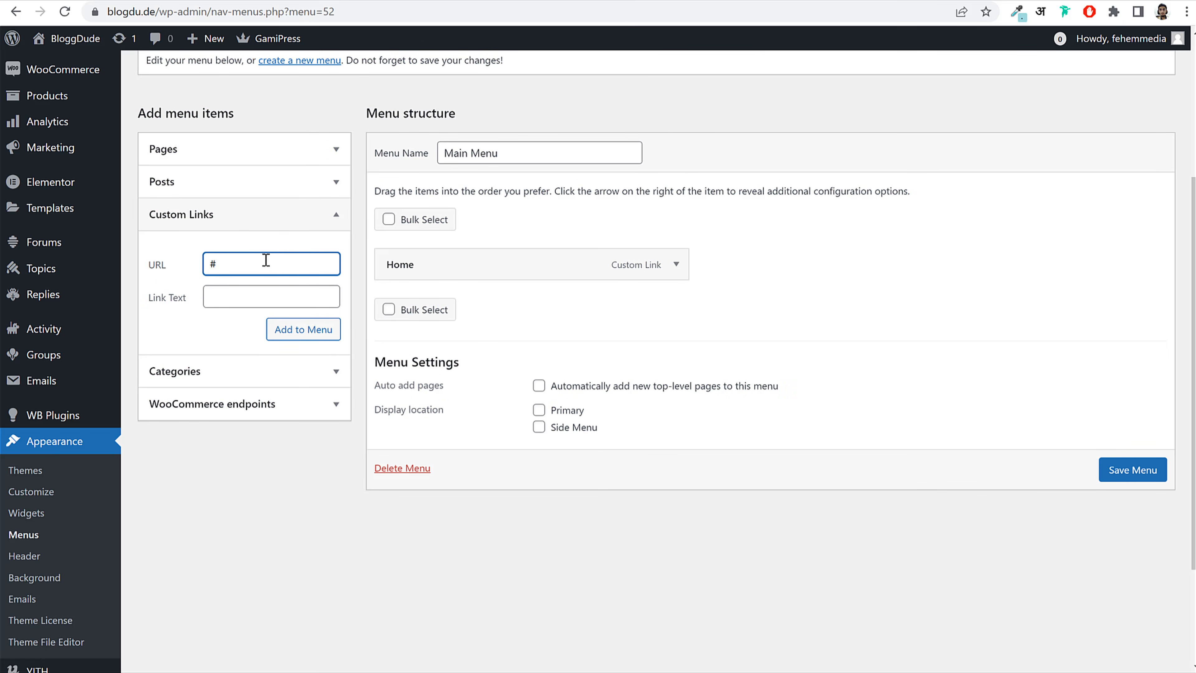
{"action": "key", "text": "Tab"}
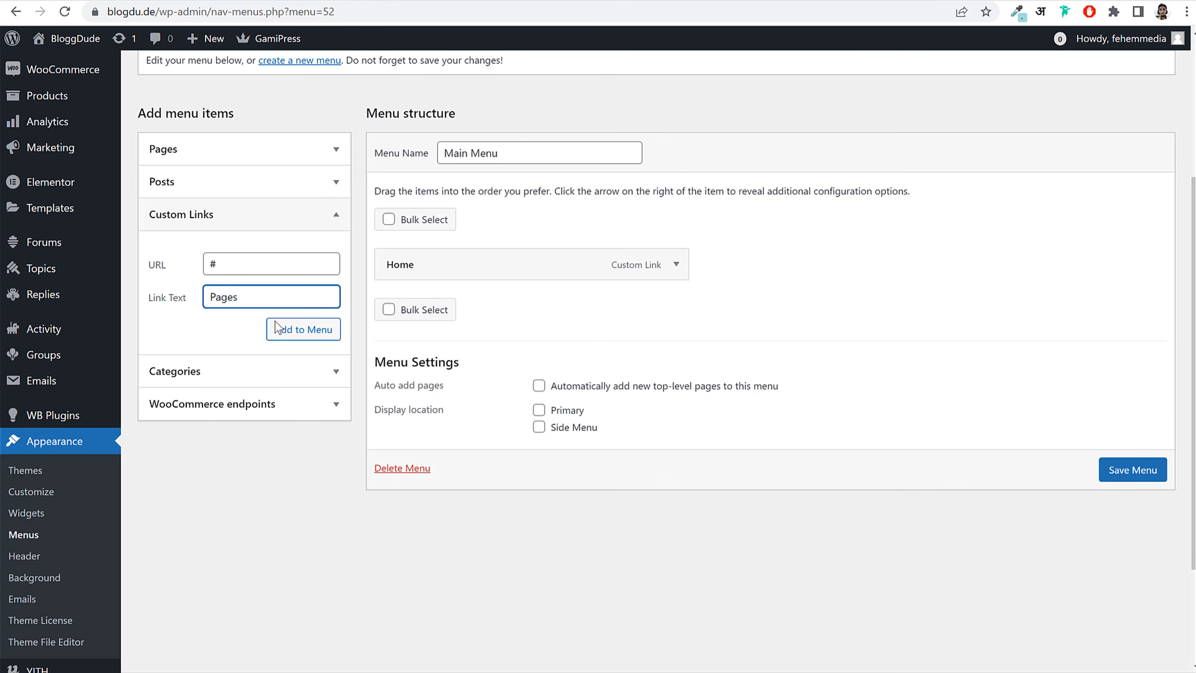
{"action": "left_click", "coordinate": [279, 332]}
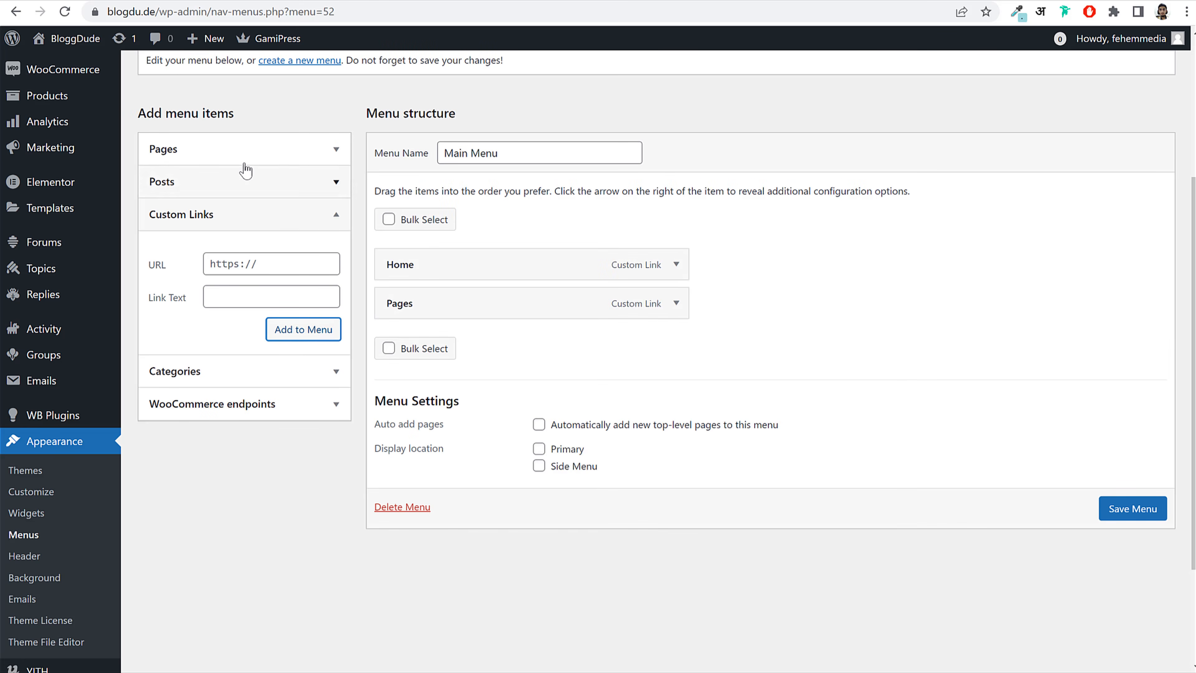
Step: Add the Groups, Members and Wishlist pages and nest them under Pages
{"action": "left_click", "coordinate": [241, 151]}
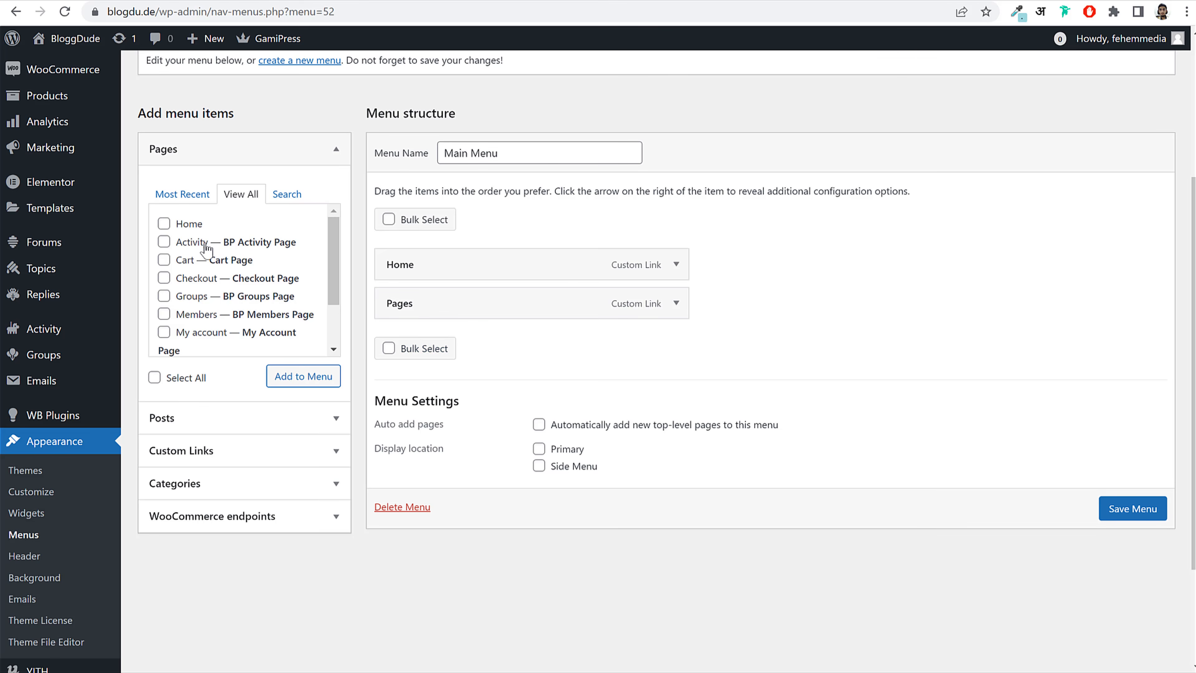
{"action": "left_click", "coordinate": [209, 317]}
{"action": "left_click", "coordinate": [207, 297]}
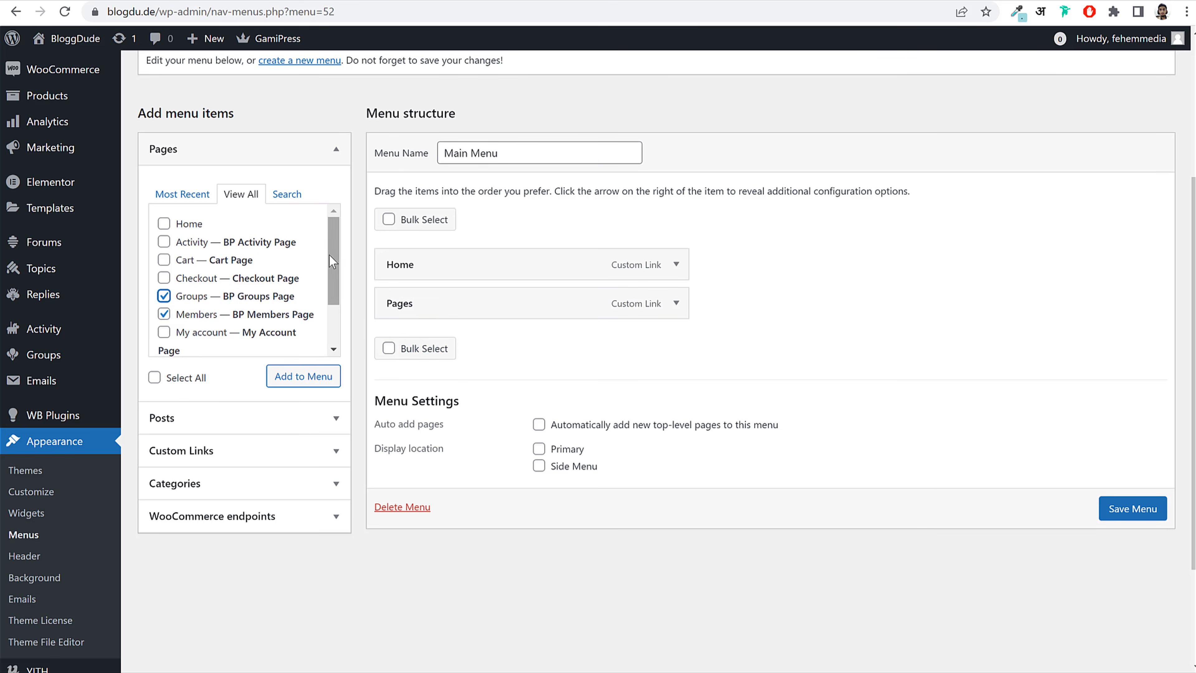
{"action": "left_click_drag", "start_coordinate": [329, 255], "coordinate": [336, 303]}
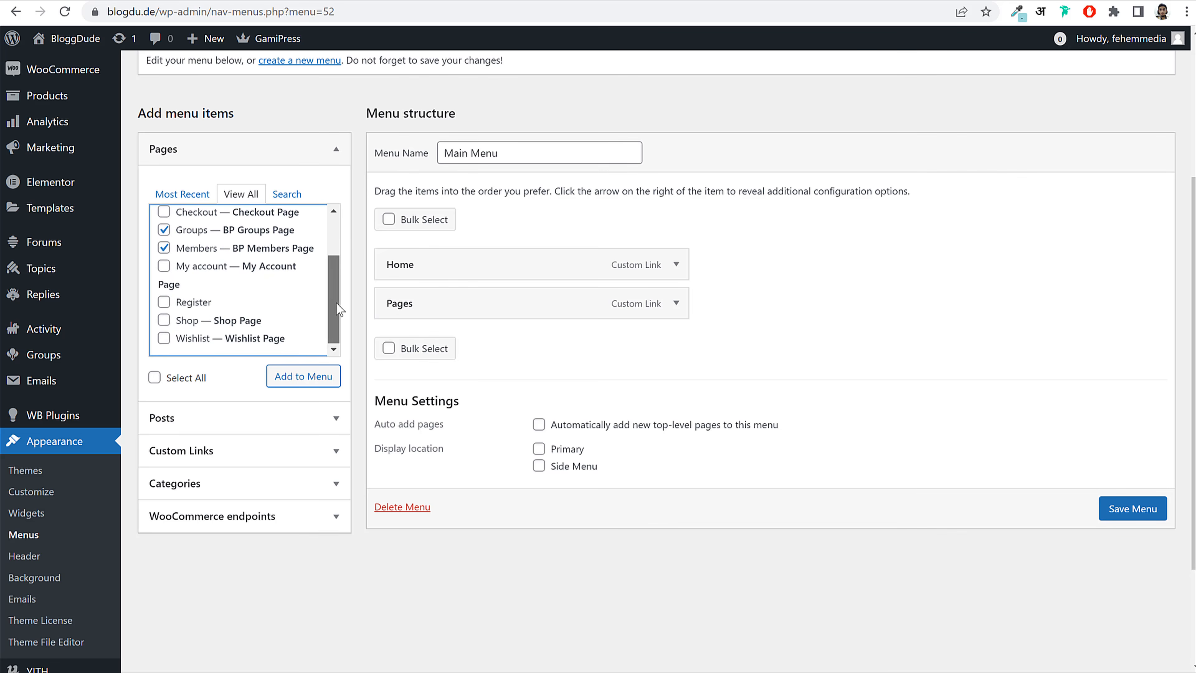
{"action": "left_click", "coordinate": [186, 343]}
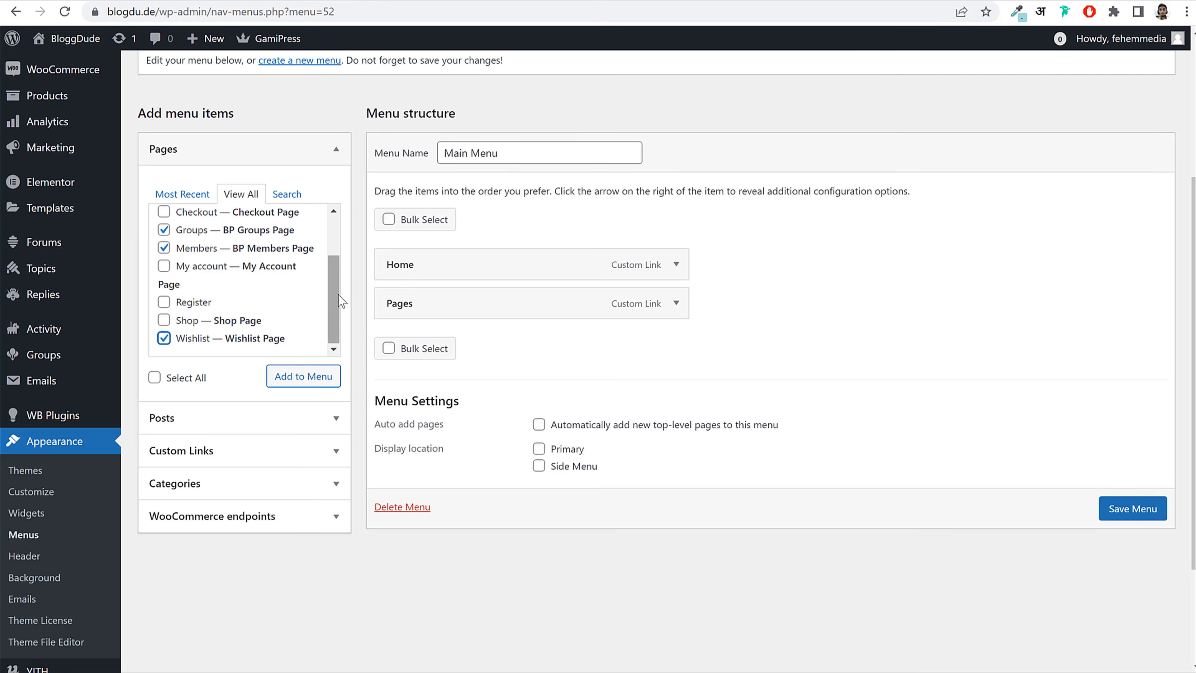
{"action": "left_click_drag", "start_coordinate": [338, 295], "coordinate": [326, 252]}
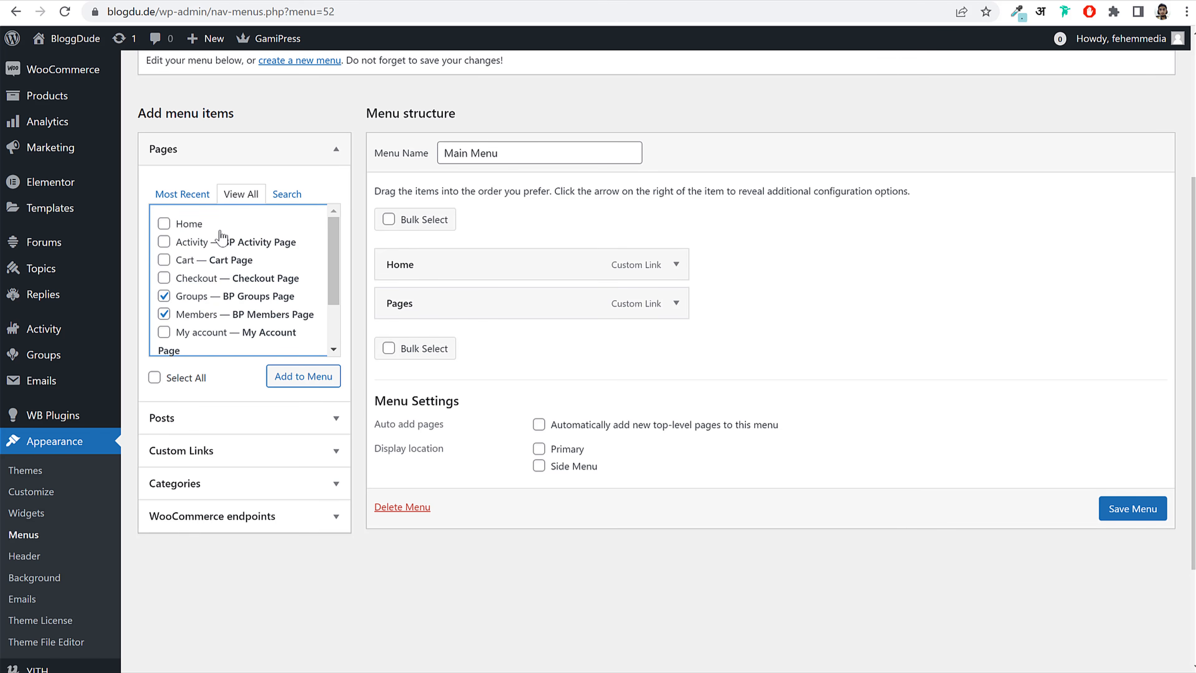
{"action": "left_click", "coordinate": [309, 377]}
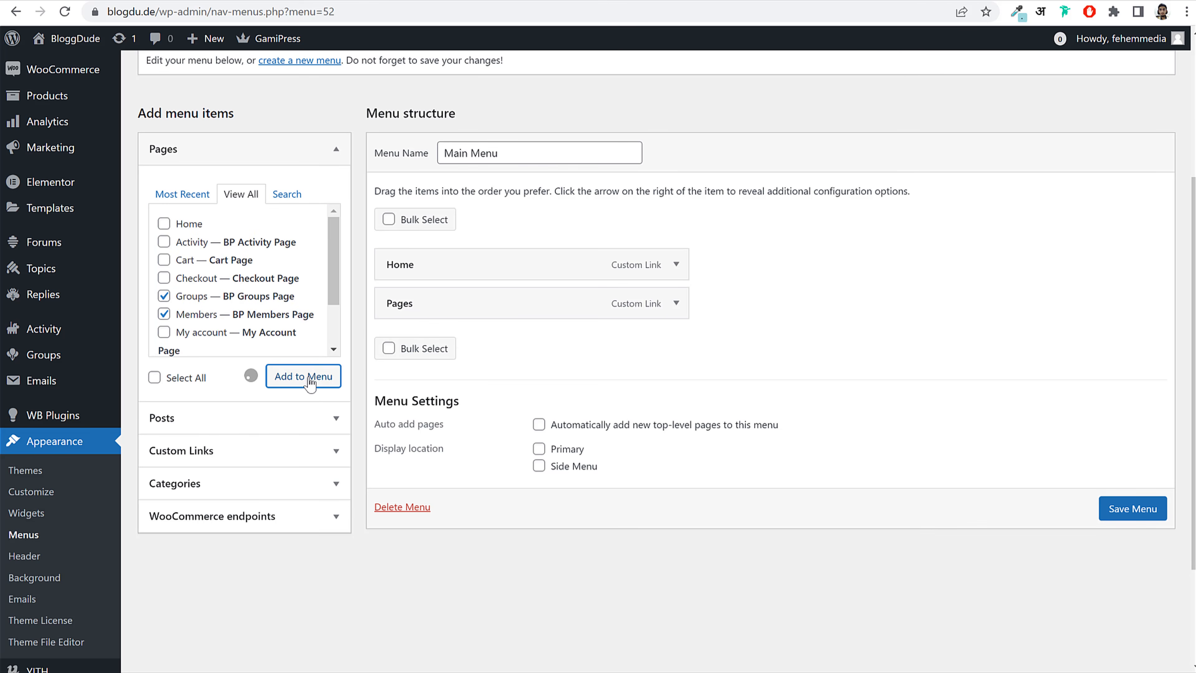
{"action": "left_click_drag", "start_coordinate": [443, 350], "coordinate": [466, 348]}
{"action": "left_click_drag", "start_coordinate": [422, 382], "coordinate": [456, 419]}
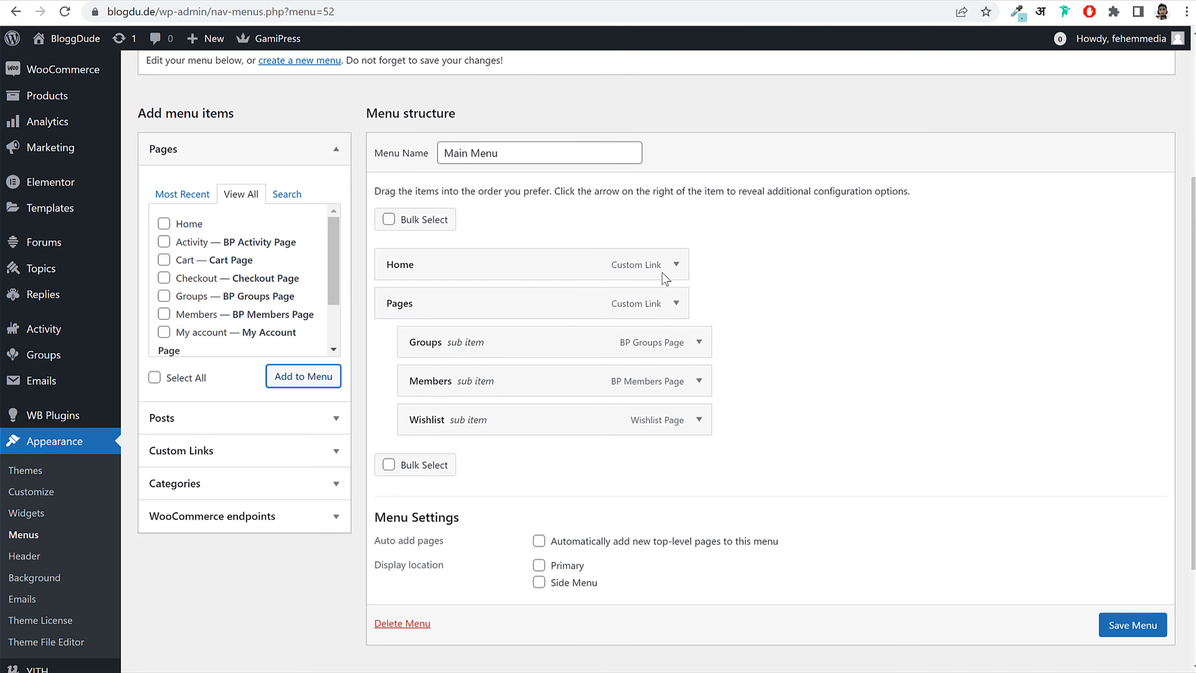
Step: Assign Main Menu to the Primary display location and save the menu
{"action": "scroll", "coordinate": [543, 464], "scroll_direction": "down", "scroll_amount": 3}
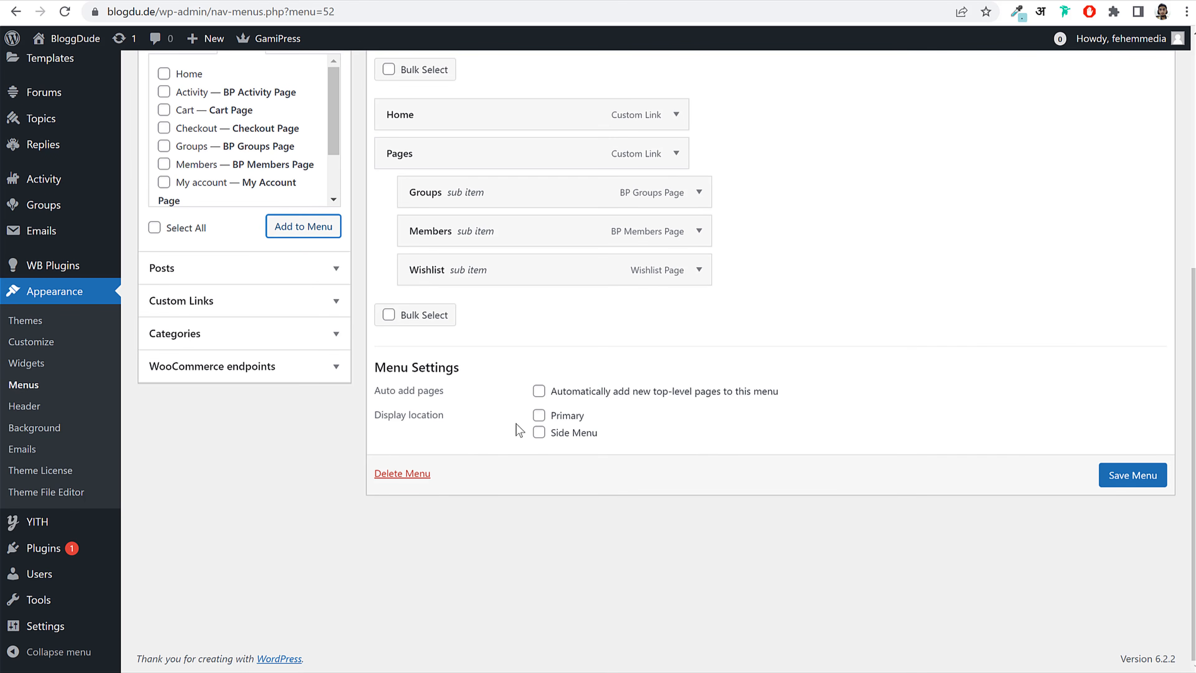
{"action": "left_click", "coordinate": [539, 415]}
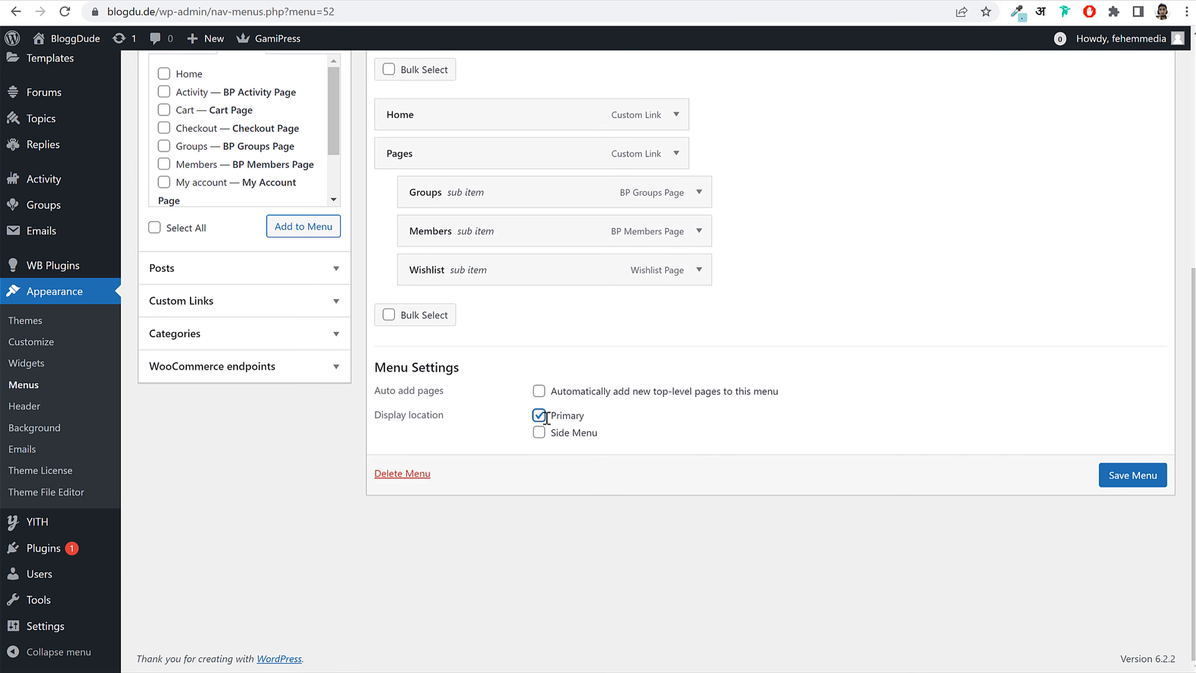
{"action": "left_click", "coordinate": [1119, 474]}
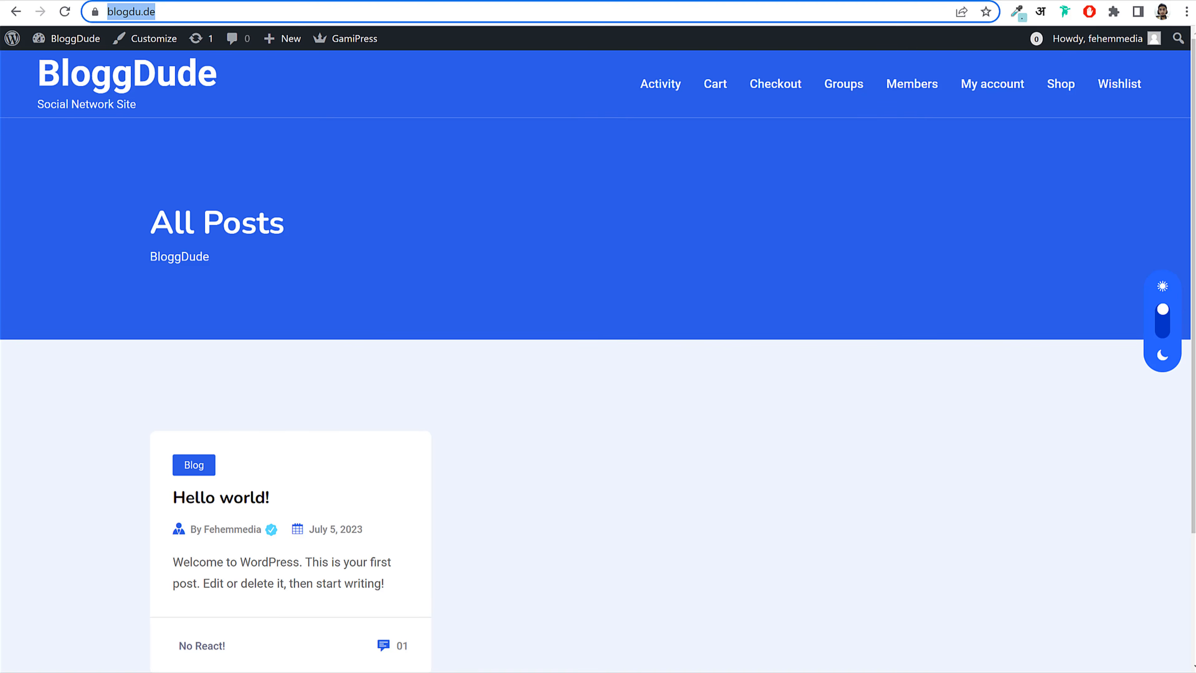
Step: Reload the site front end to confirm the header shows Home and Pages
{"action": "left_click", "coordinate": [61, 14]}
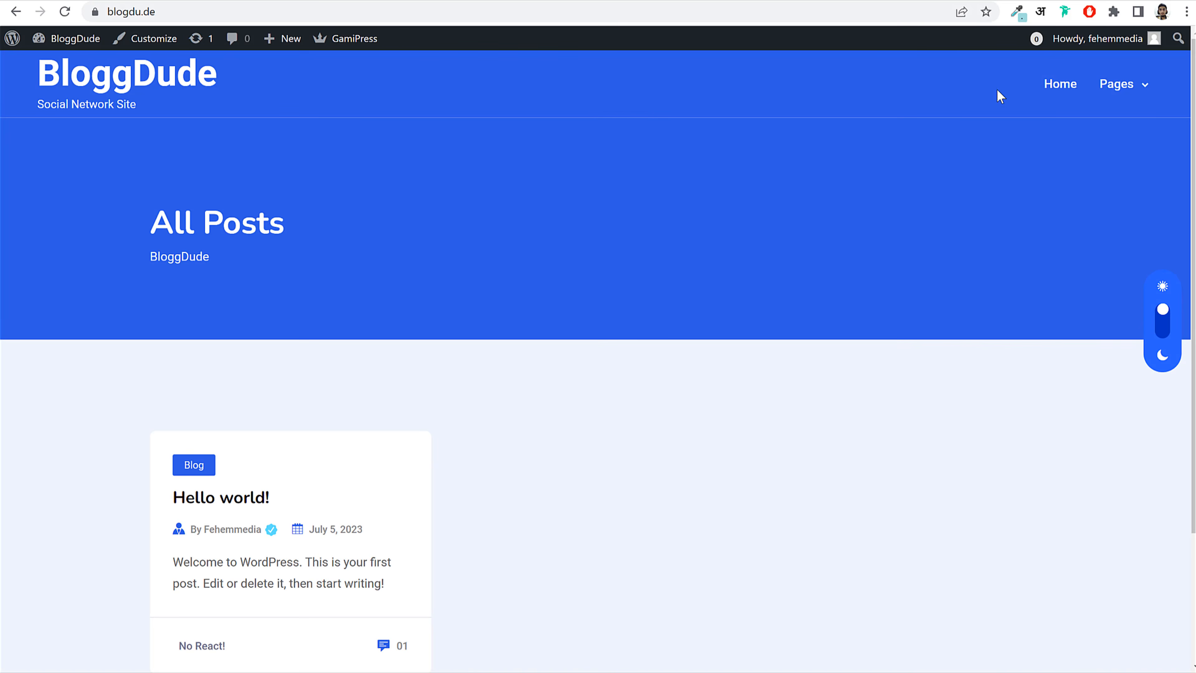
{"action": "mouse_move", "coordinate": [1124, 86]}
{"action": "scroll", "coordinate": [305, 363], "scroll_direction": "down", "scroll_amount": 2}
{"action": "scroll", "coordinate": [304, 372], "scroll_direction": "up", "scroll_amount": 2}
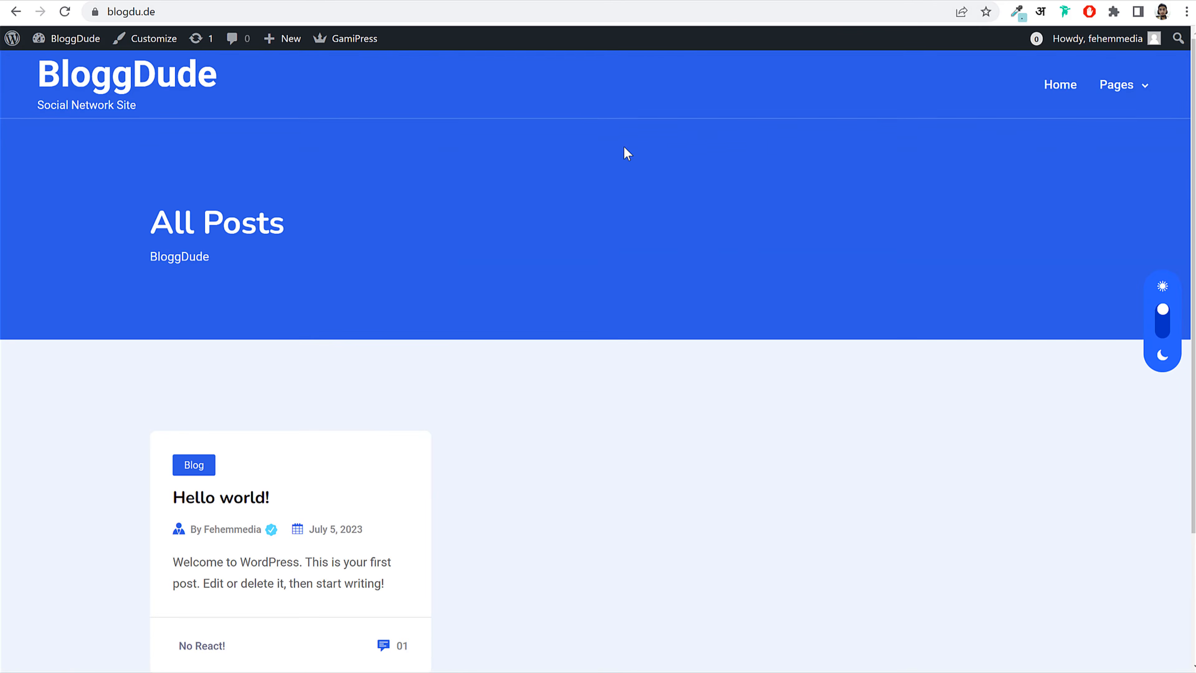
{"action": "left_click", "coordinate": [1046, 90]}
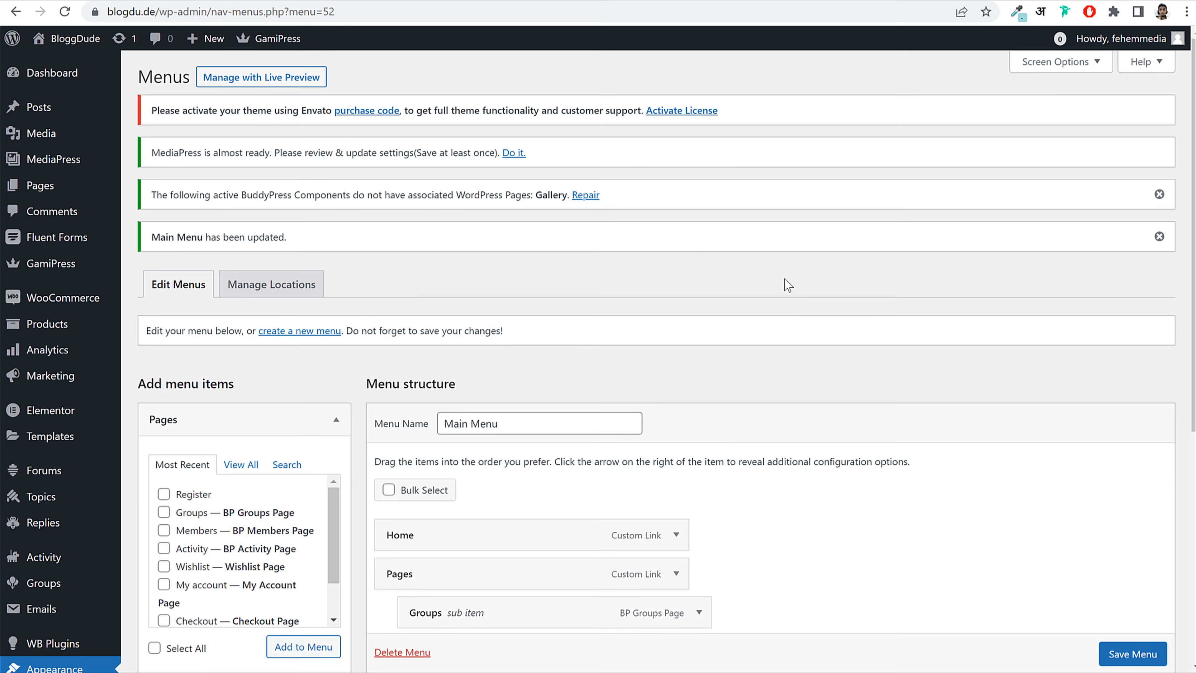
{"action": "scroll", "coordinate": [788, 285], "scroll_direction": "down", "scroll_amount": 5}
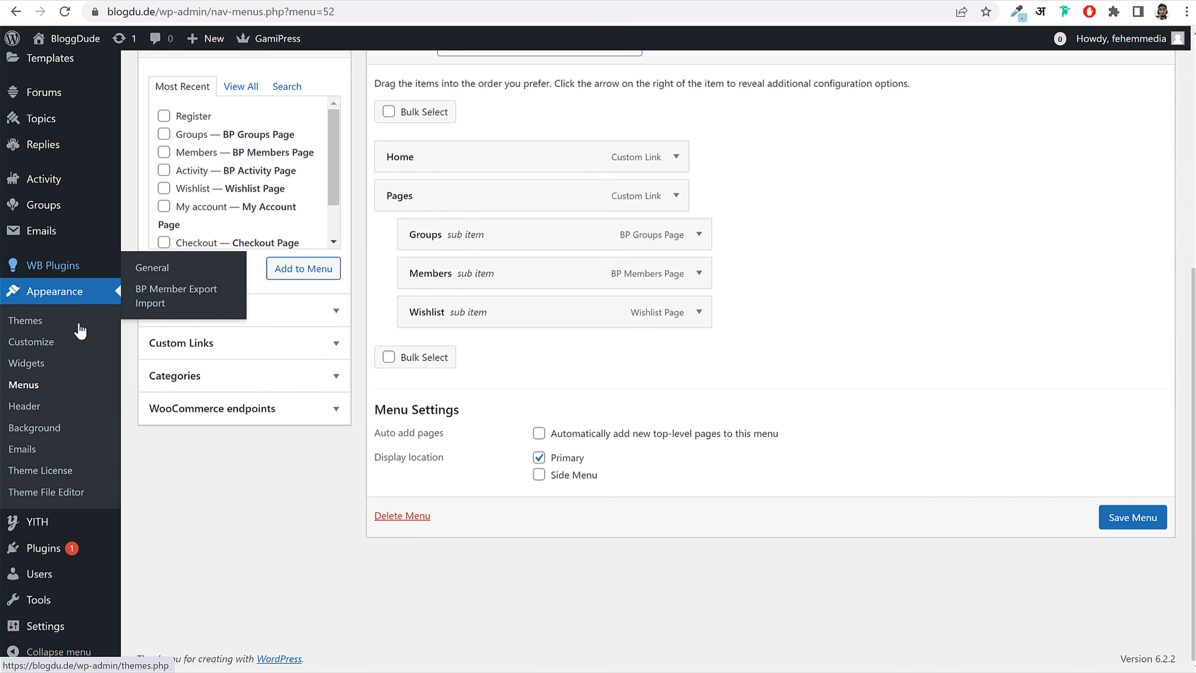
{"action": "mouse_move", "coordinate": [59, 624]}
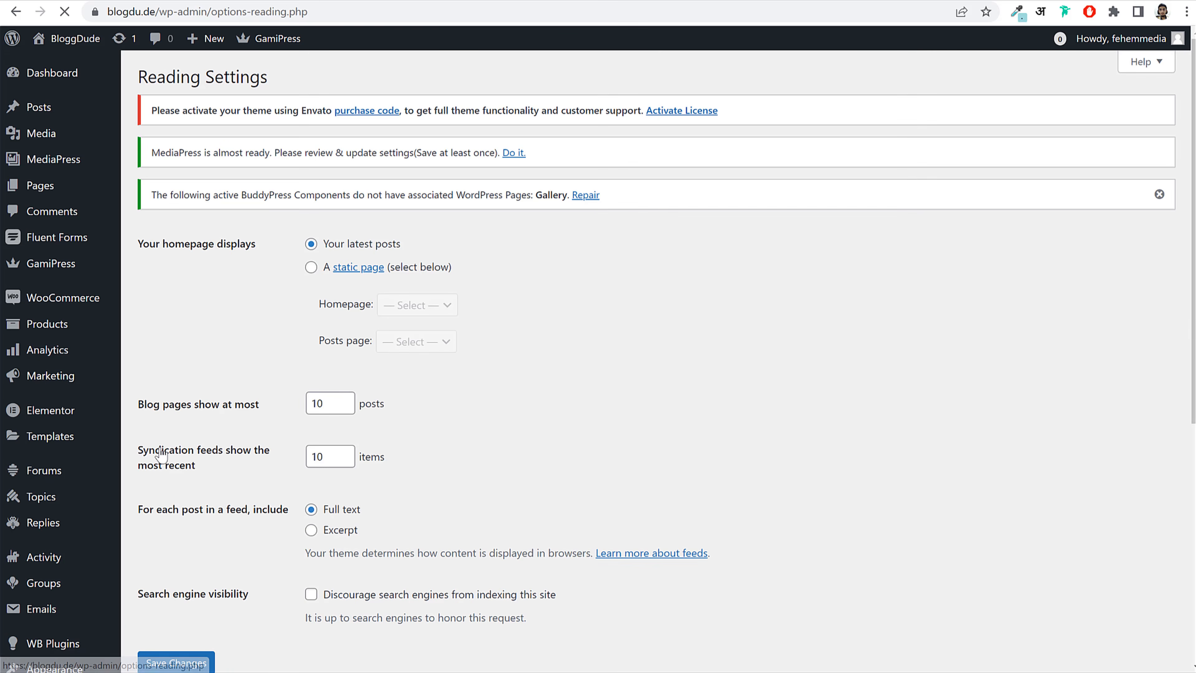
Step: Set the homepage to a static page, Activity, and save the reading settings
{"action": "left_click", "coordinate": [309, 269]}
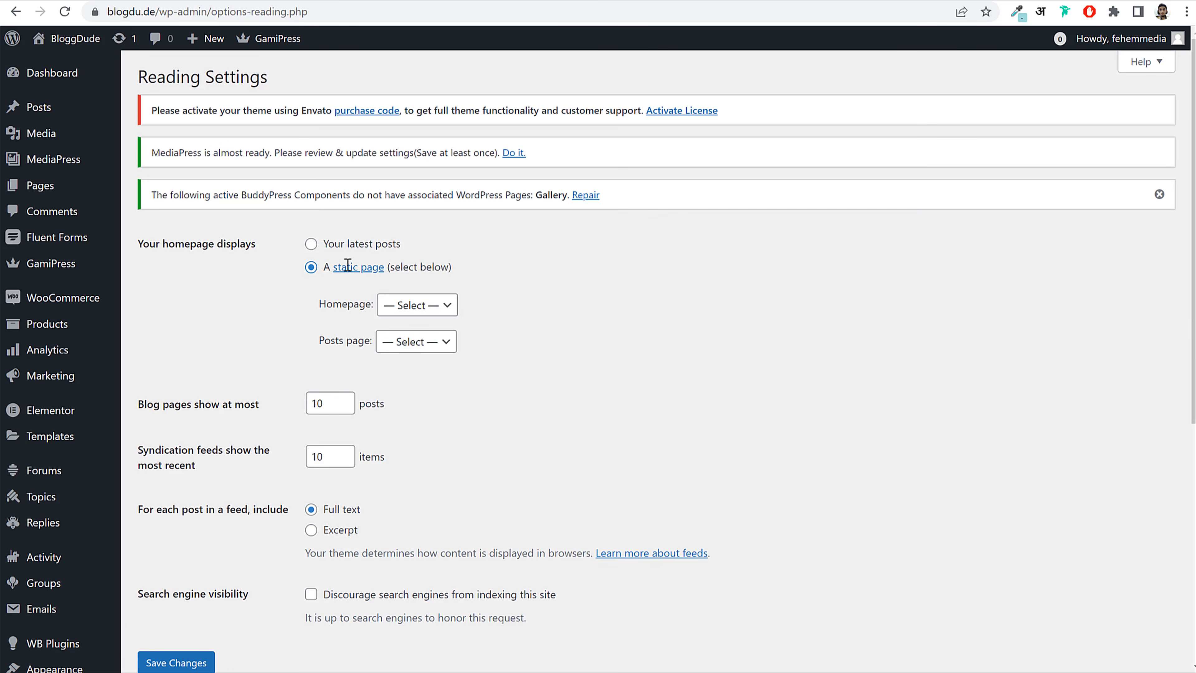
{"action": "left_click_drag", "start_coordinate": [331, 270], "coordinate": [432, 268]}
{"action": "left_click", "coordinate": [326, 312]}
{"action": "left_click", "coordinate": [405, 306]}
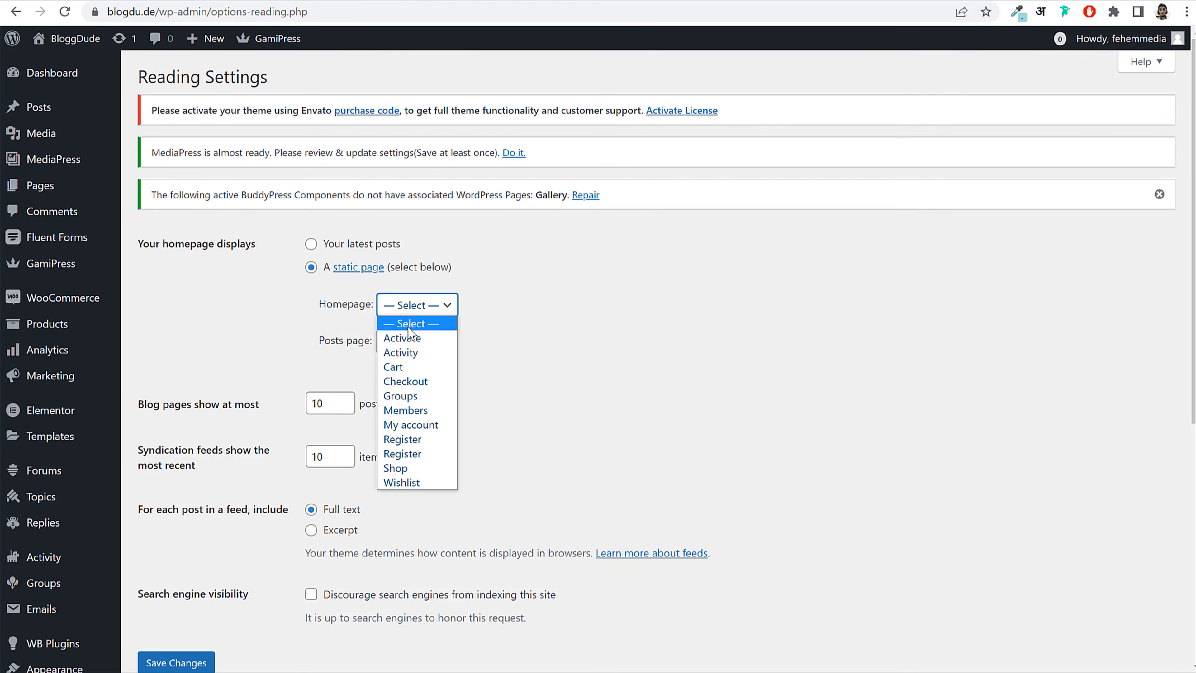
{"action": "left_click", "coordinate": [406, 353]}
{"action": "left_click", "coordinate": [152, 669]}
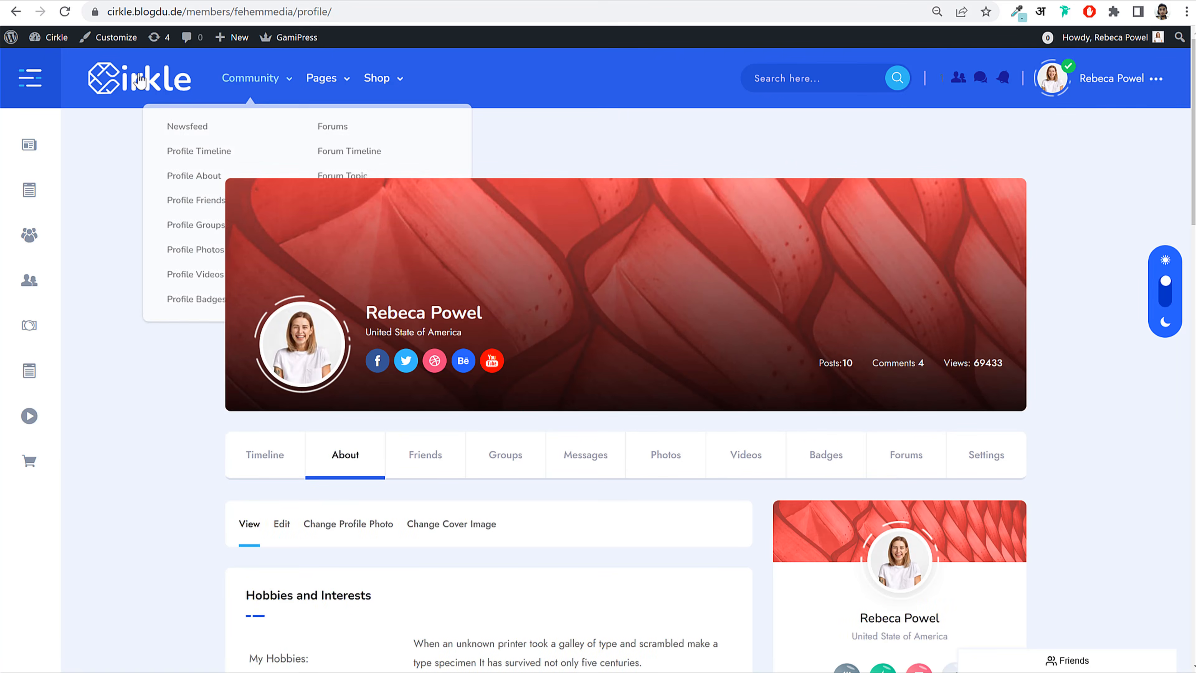
Step: Compare against the Cirkle demo site's home newsfeed
{"action": "left_click", "coordinate": [137, 78]}
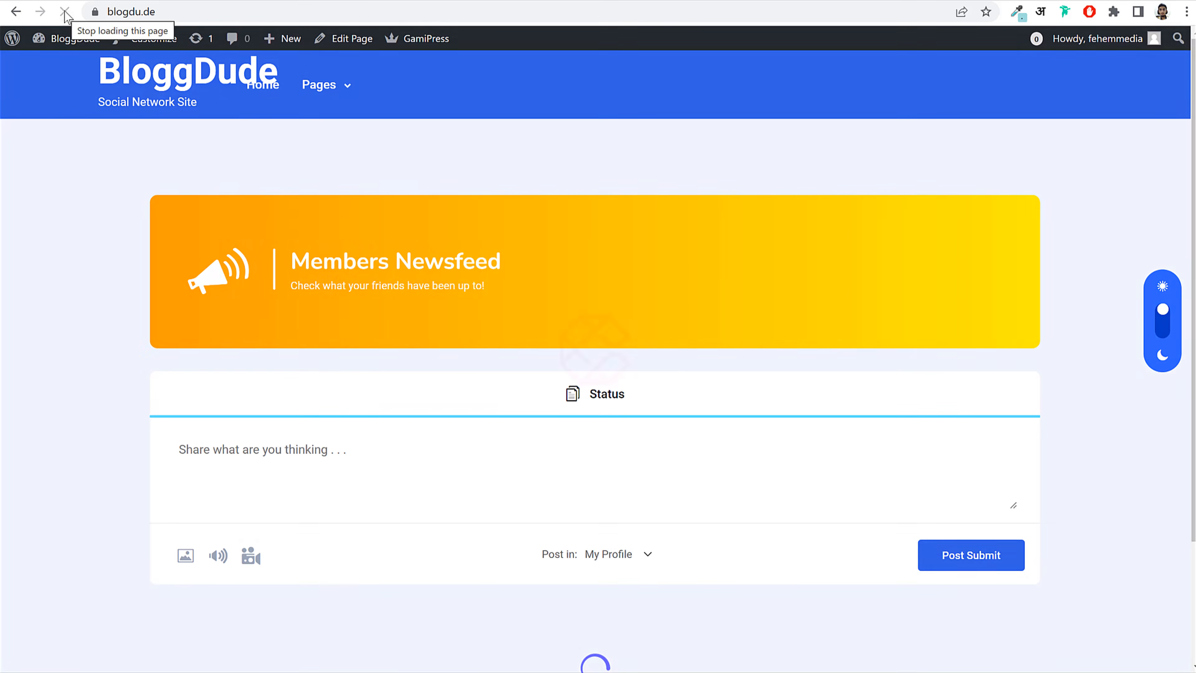
{"action": "scroll", "coordinate": [681, 382], "scroll_direction": "down", "scroll_amount": 3}
{"action": "scroll", "coordinate": [678, 384], "scroll_direction": "up", "scroll_amount": 3}
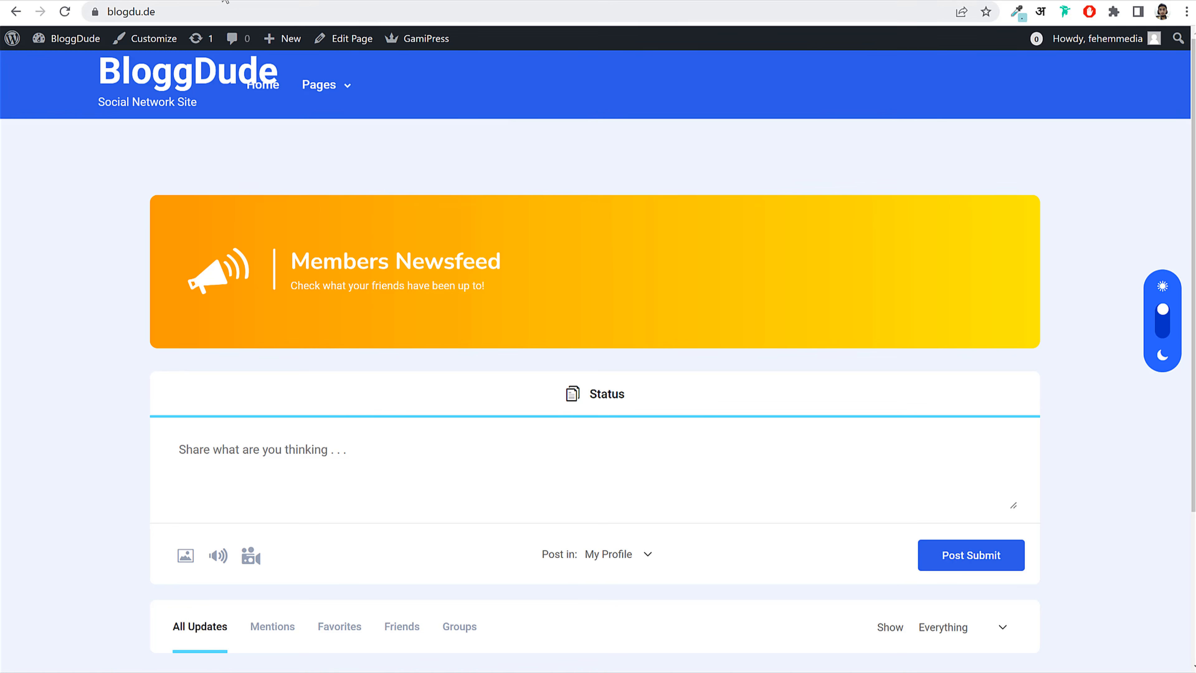
{"action": "left_click", "coordinate": [253, 3]}
{"action": "scroll", "coordinate": [796, 152], "scroll_direction": "up", "scroll_amount": 2}
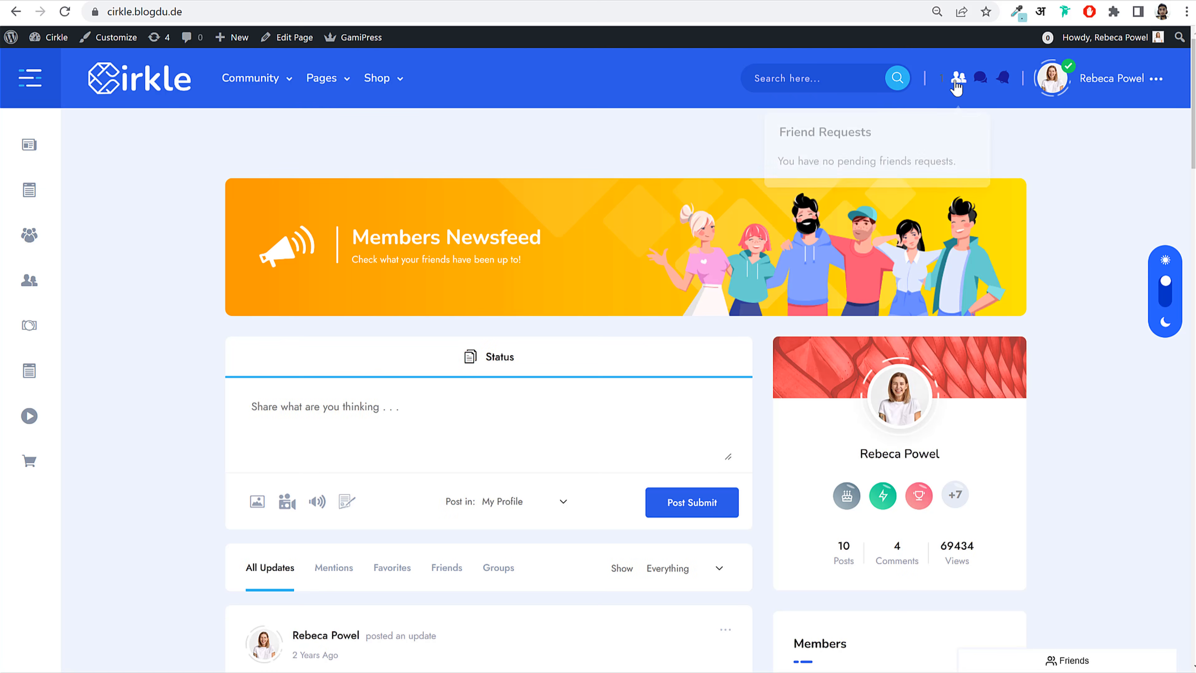
{"action": "mouse_move", "coordinate": [981, 87]}
{"action": "mouse_move", "coordinate": [1093, 94]}
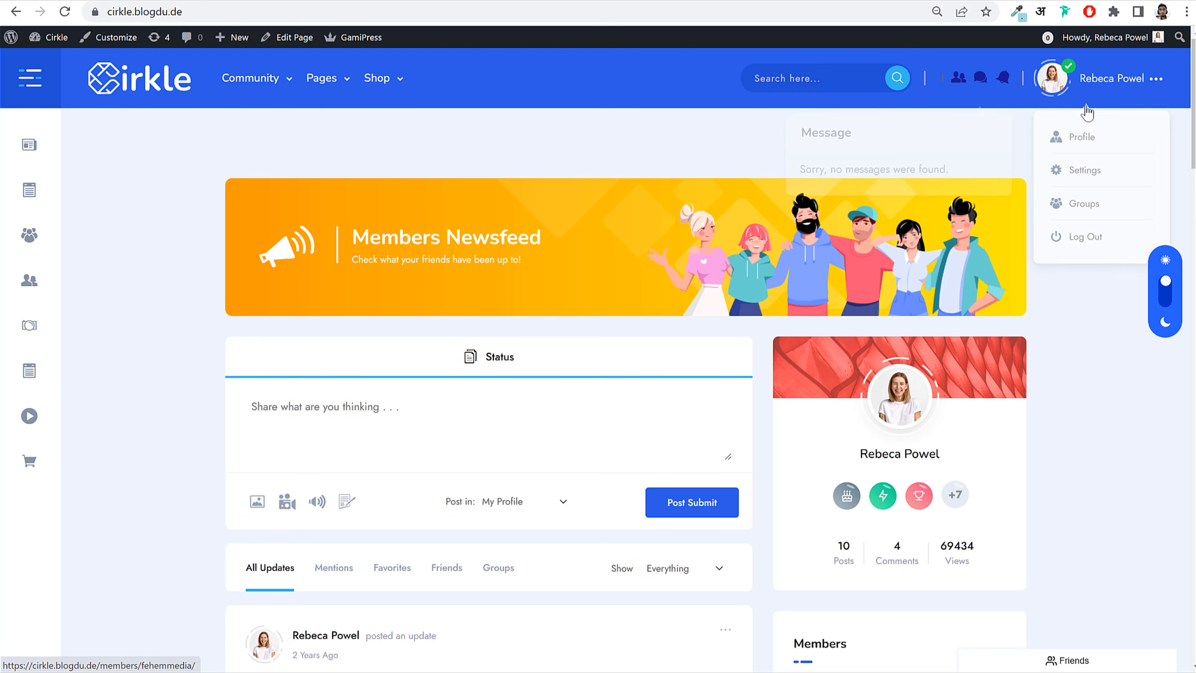
Step: Return to the site's own front page showing the Members Newsfeed
{"action": "left_click", "coordinate": [400, 2]}
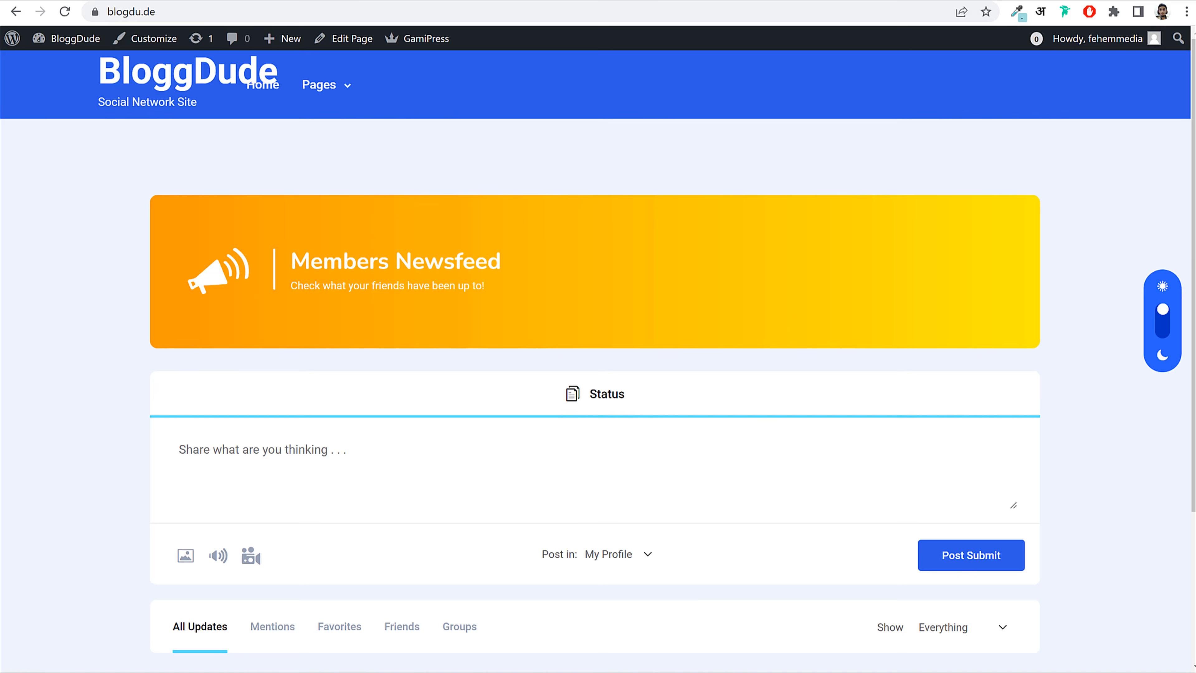
{"action": "left_click", "coordinate": [149, 40]}
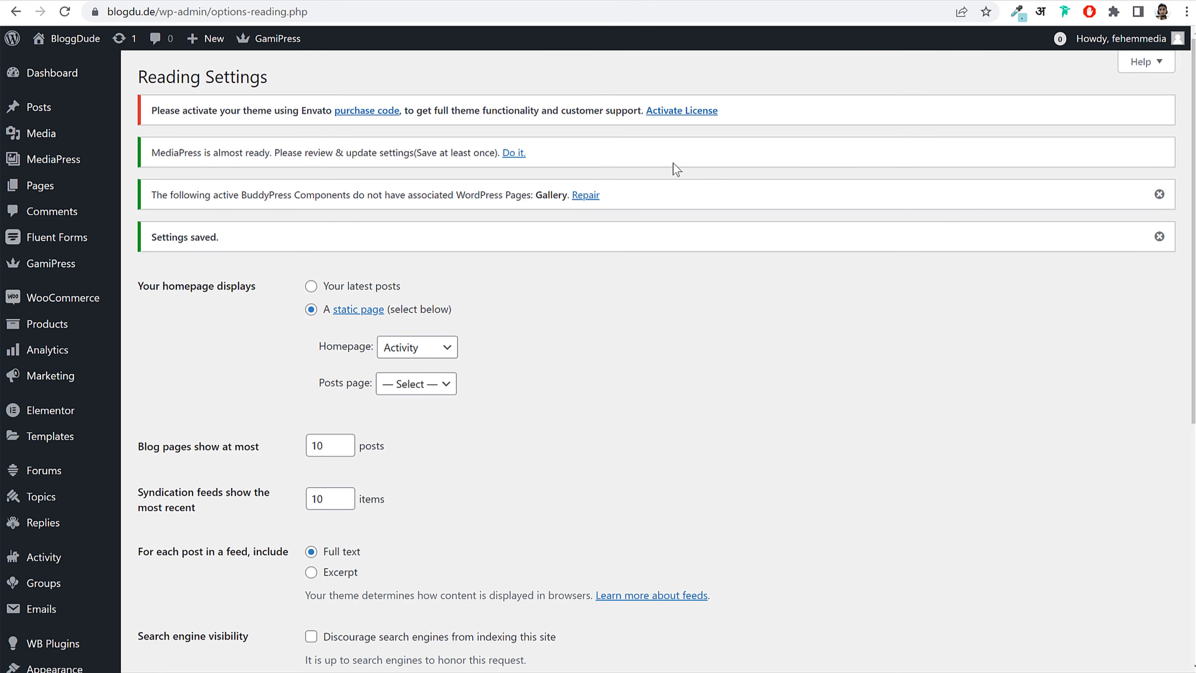
{"action": "scroll", "coordinate": [824, 235], "scroll_direction": "down", "scroll_amount": 8}
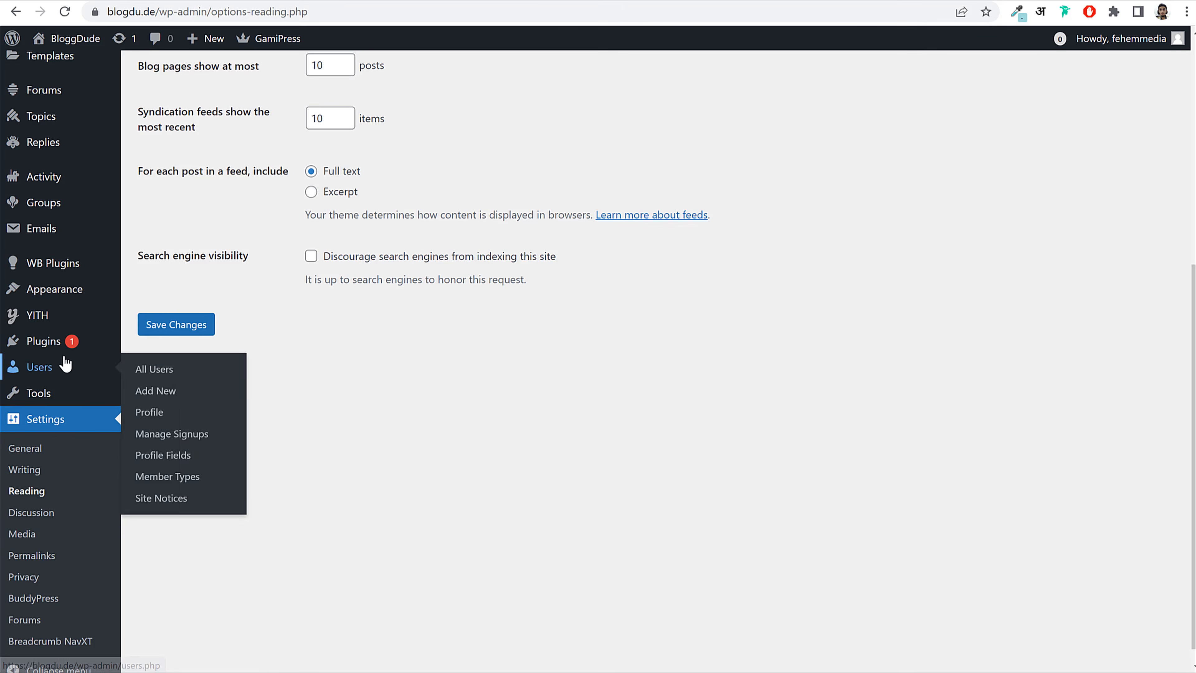
{"action": "mouse_move", "coordinate": [55, 288]}
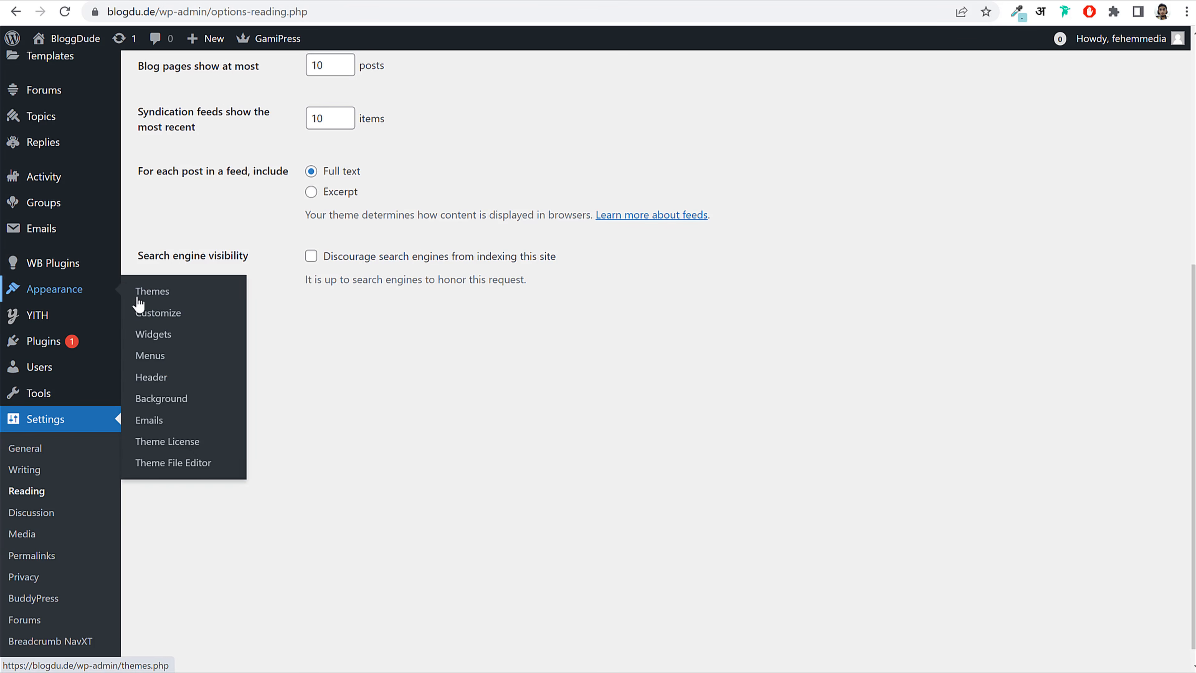
Step: Open the Header section of the site Customizer
{"action": "left_click", "coordinate": [157, 315]}
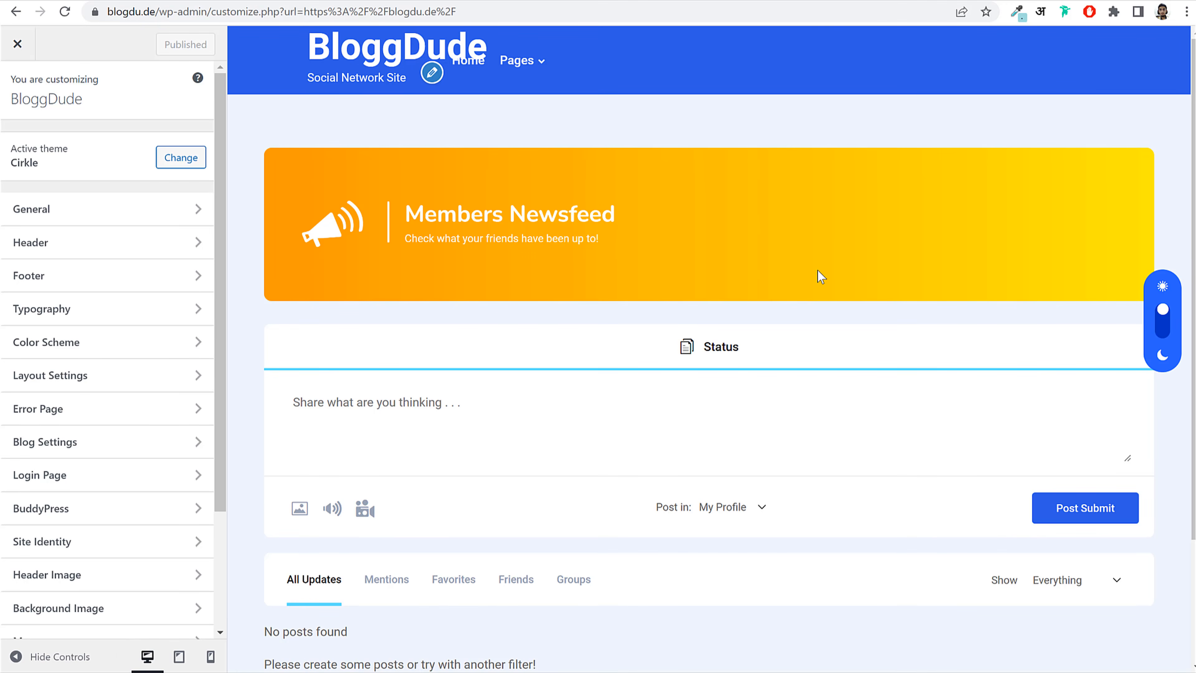
{"action": "left_click", "coordinate": [61, 244]}
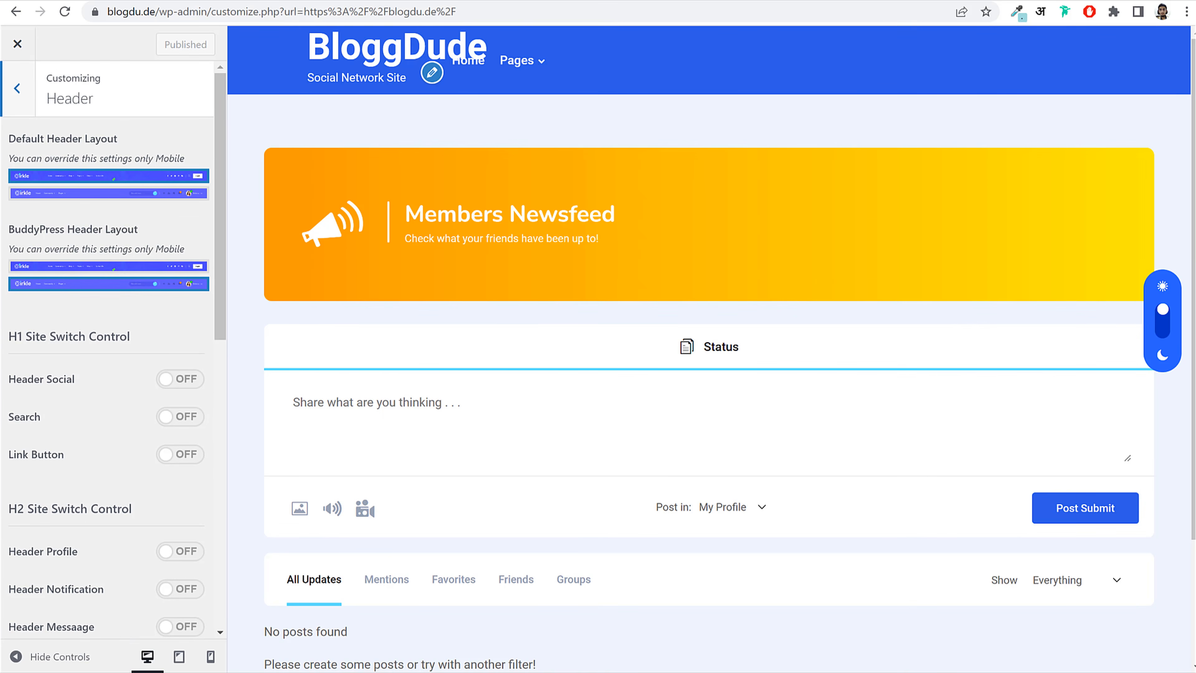
{"action": "left_click_drag", "start_coordinate": [8, 142], "coordinate": [135, 142]}
{"action": "left_click", "coordinate": [135, 143]}
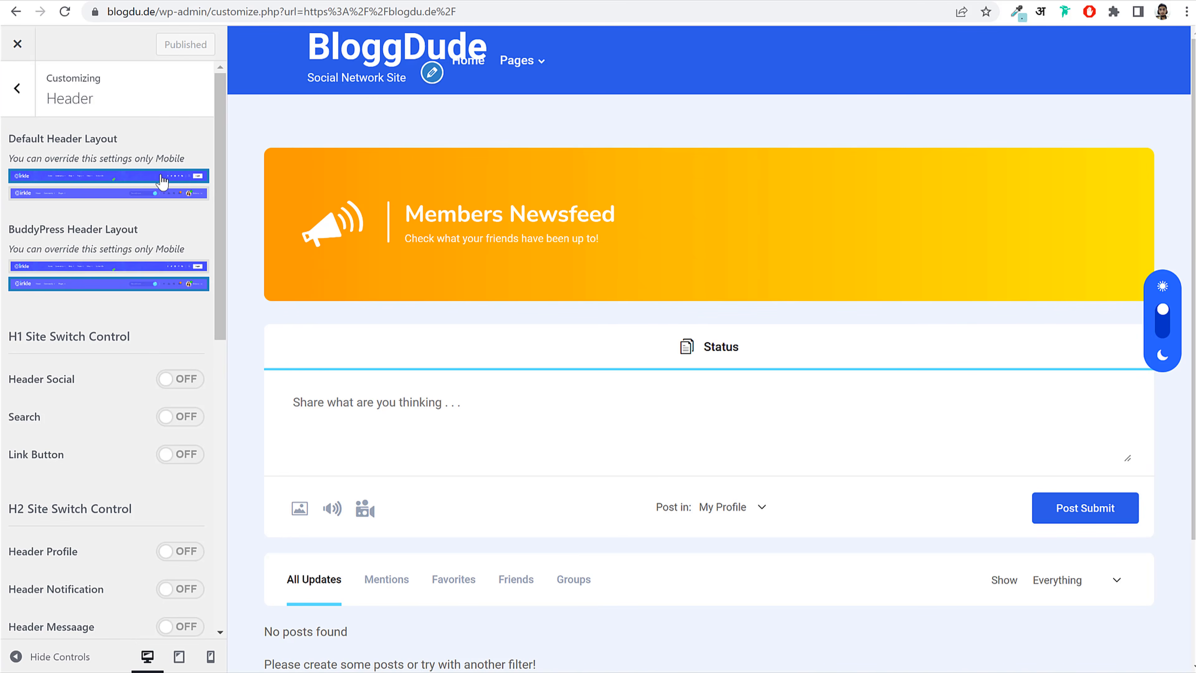
{"action": "left_click_drag", "start_coordinate": [15, 229], "coordinate": [157, 221]}
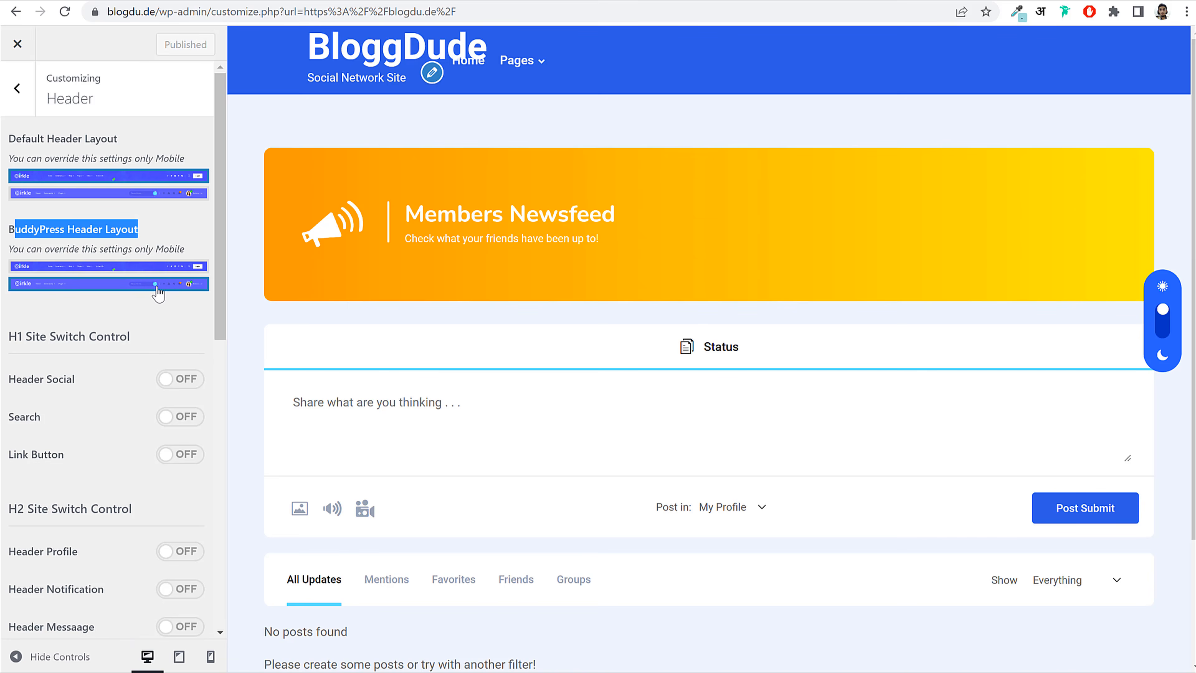
{"action": "left_click", "coordinate": [176, 228]}
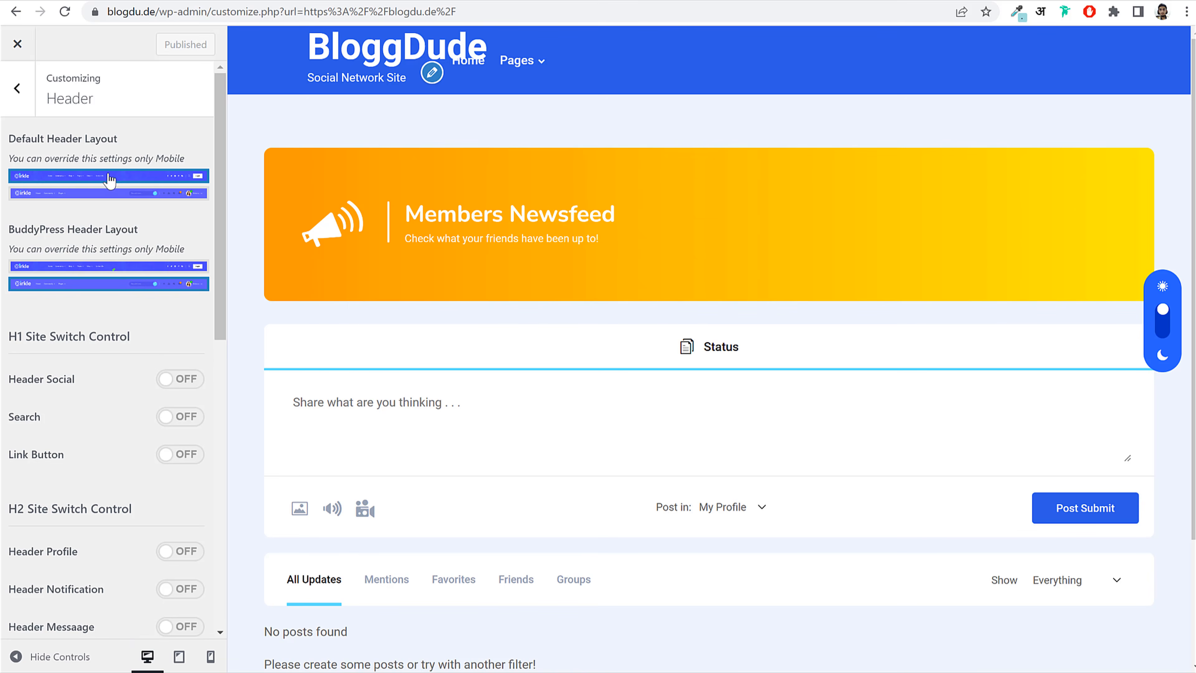
{"action": "left_click_drag", "start_coordinate": [31, 139], "coordinate": [115, 141]}
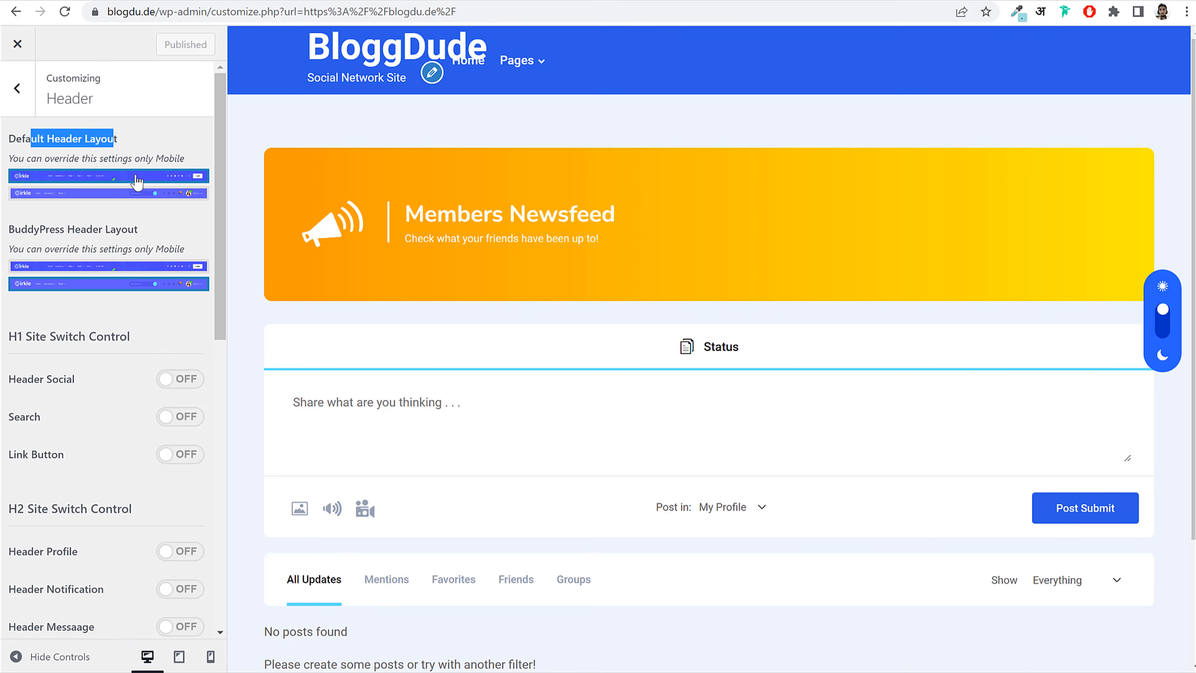
{"action": "left_click_drag", "start_coordinate": [28, 230], "coordinate": [104, 231]}
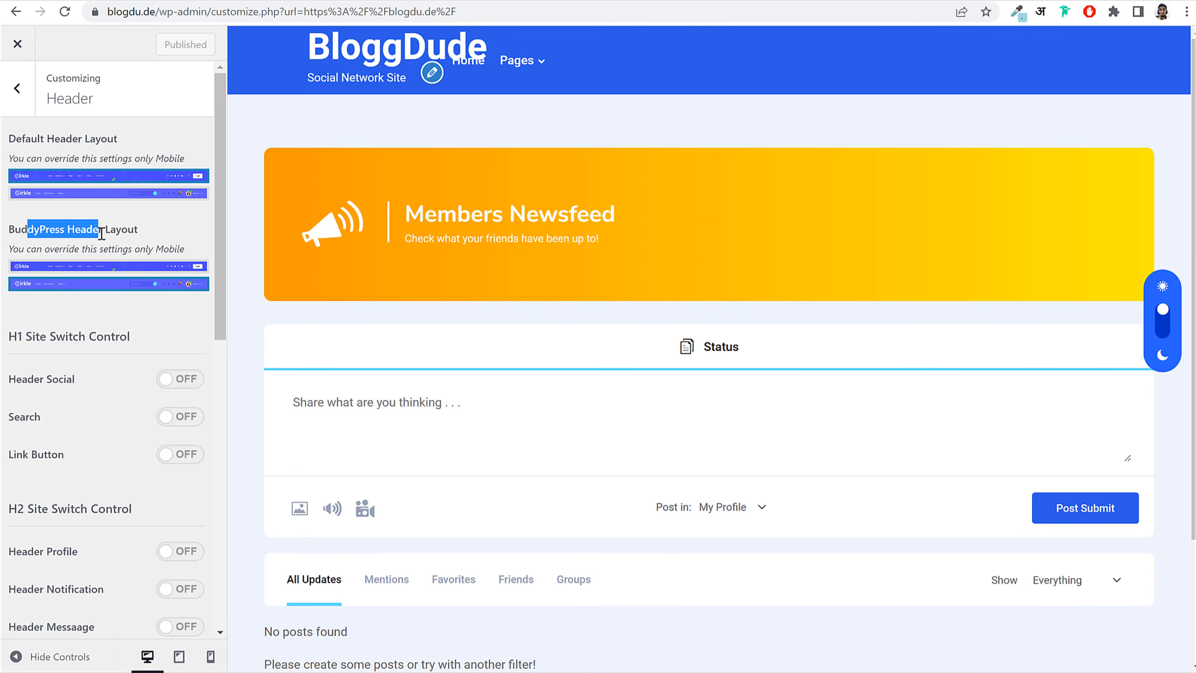
{"action": "left_click", "coordinate": [163, 334]}
Step: Turn on the header social icons, search box and link button
{"action": "scroll", "coordinate": [174, 320], "scroll_direction": "down", "scroll_amount": 3}
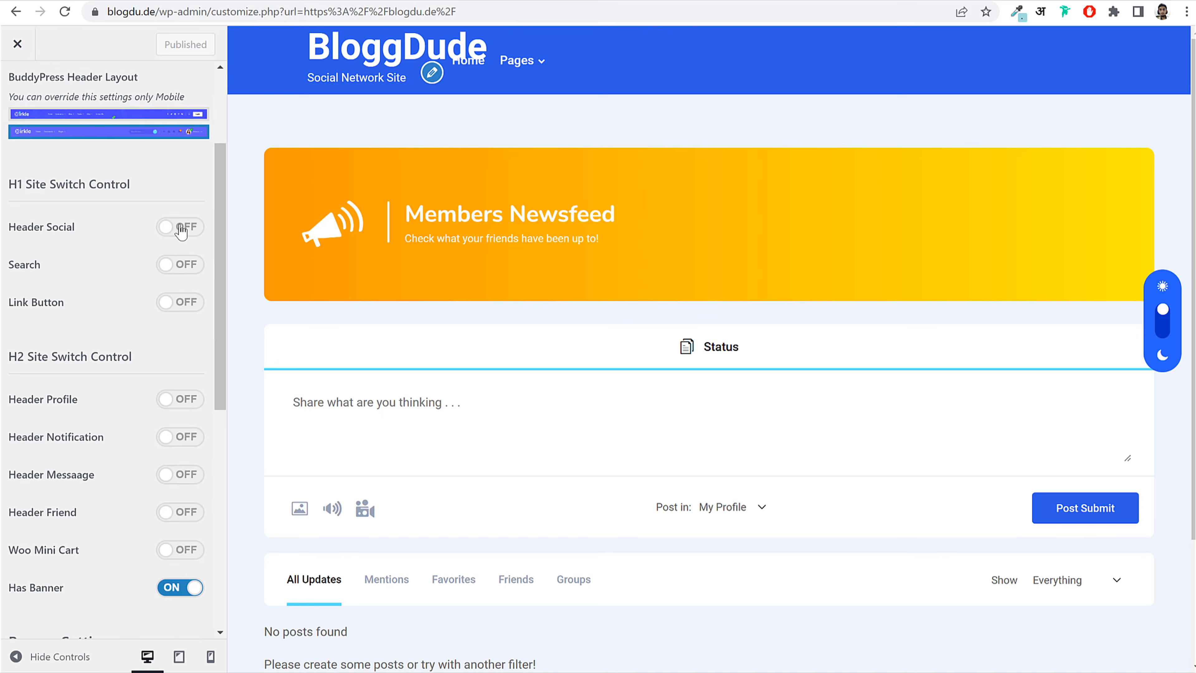
{"action": "left_click", "coordinate": [180, 229]}
{"action": "left_click", "coordinate": [186, 265]}
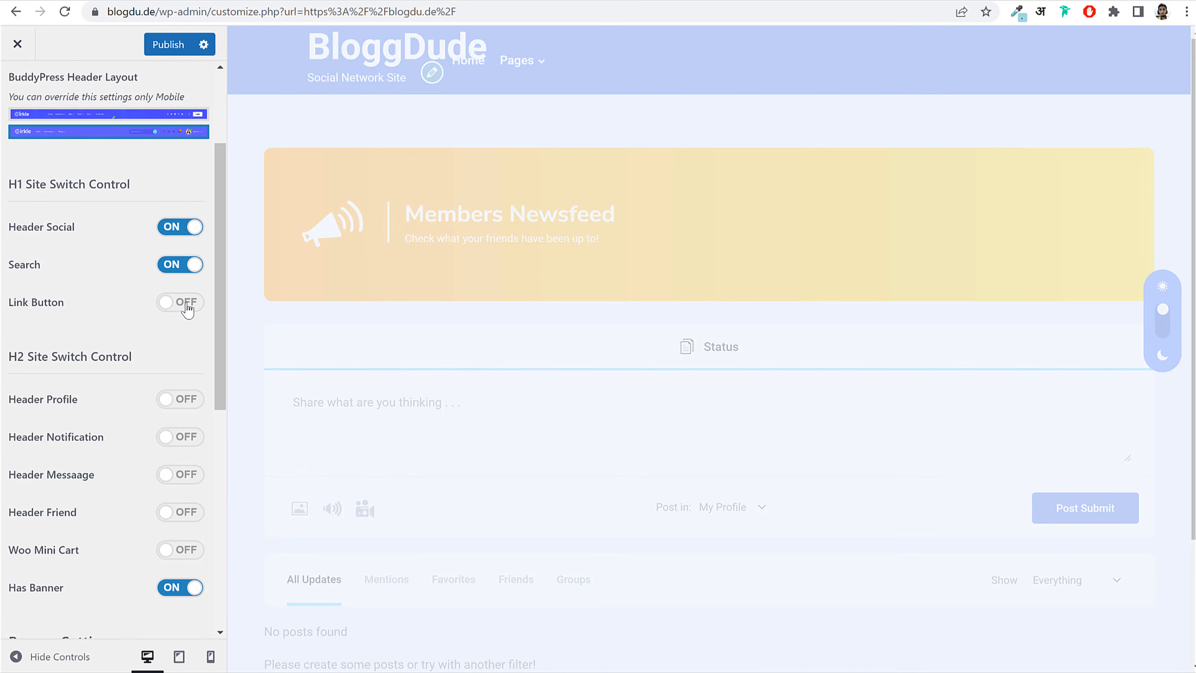
{"action": "left_click", "coordinate": [186, 305]}
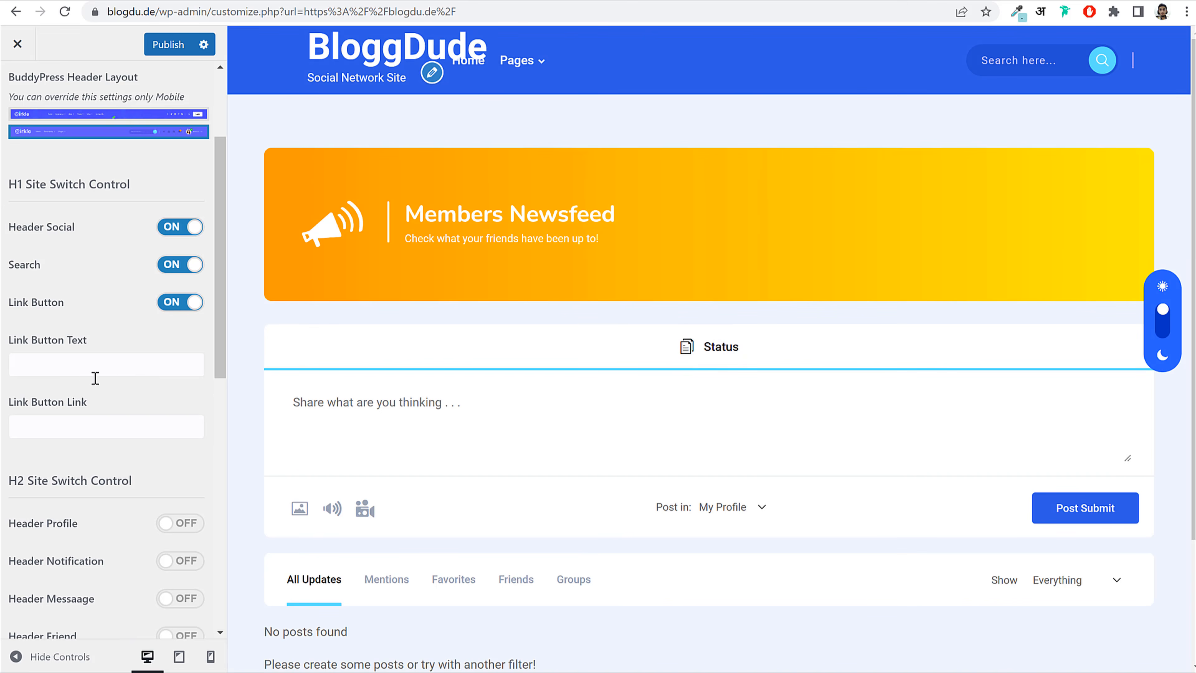
Step: Switch on the header Profile, Notification, Message and Friend options
{"action": "scroll", "coordinate": [95, 378], "scroll_direction": "down", "scroll_amount": 5}
{"action": "left_click", "coordinate": [188, 219]}
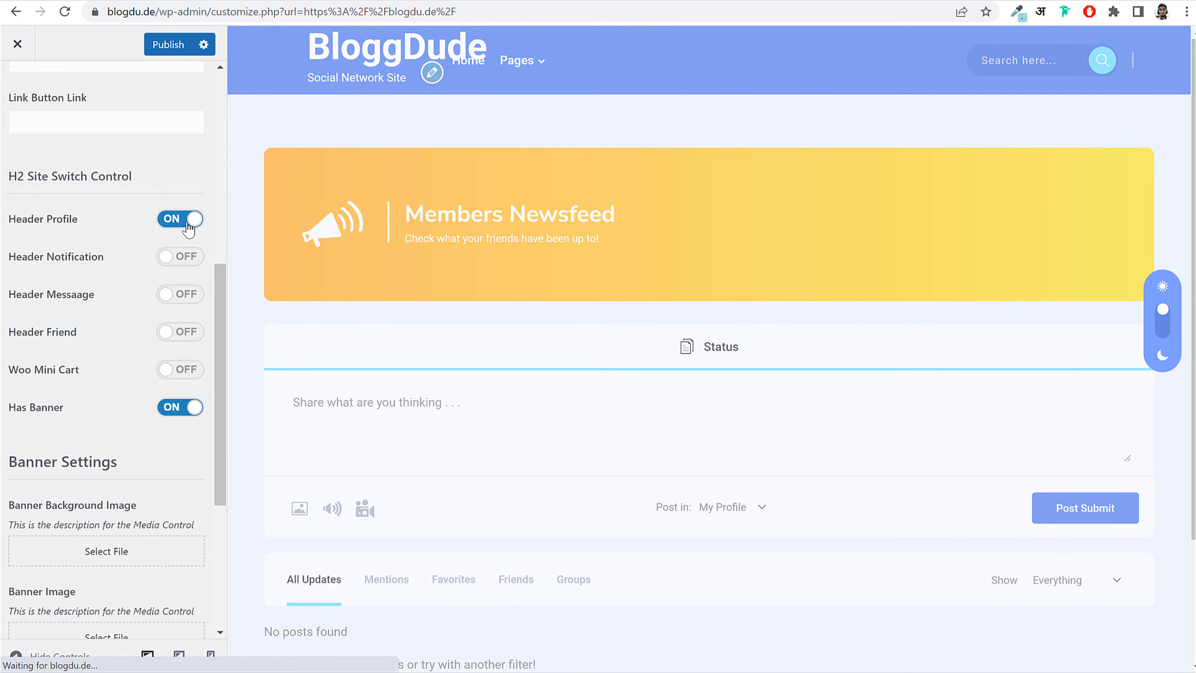
{"action": "left_click", "coordinate": [189, 256]}
{"action": "left_click", "coordinate": [189, 294]}
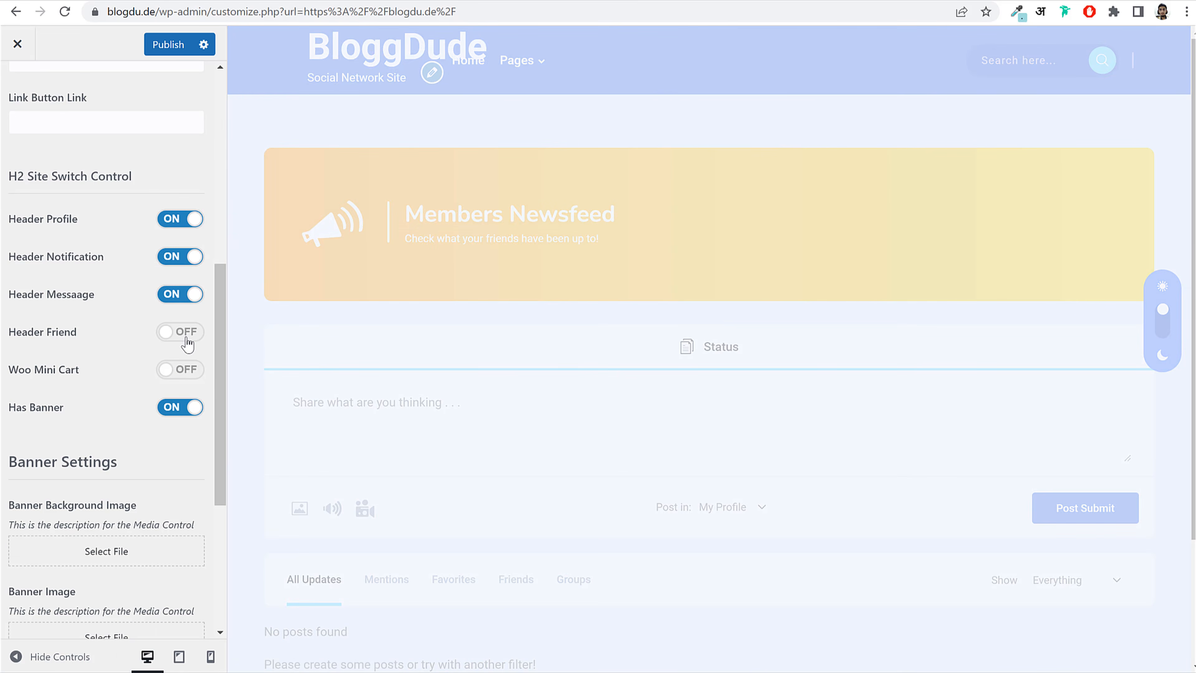
{"action": "left_click", "coordinate": [190, 331]}
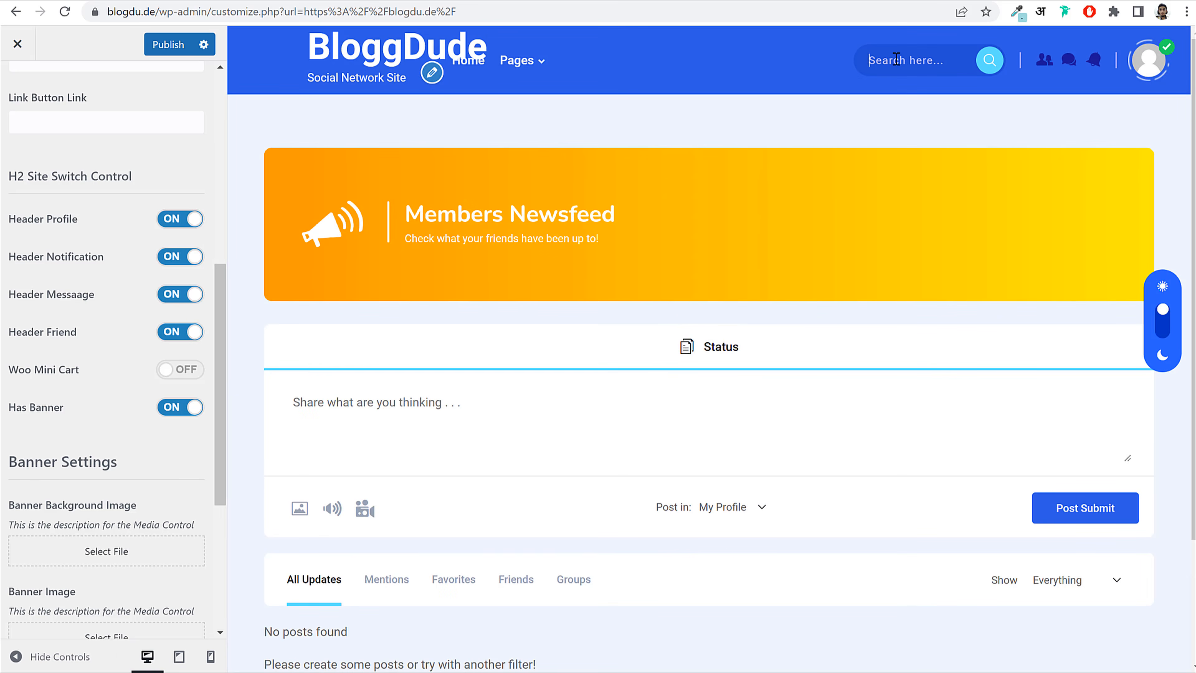
Step: Check the profile menu in the Customizer's site preview
{"action": "left_click", "coordinate": [1149, 68]}
{"action": "scroll", "coordinate": [116, 222], "scroll_direction": "up", "scroll_amount": 4}
{"action": "left_click", "coordinate": [55, 287]}
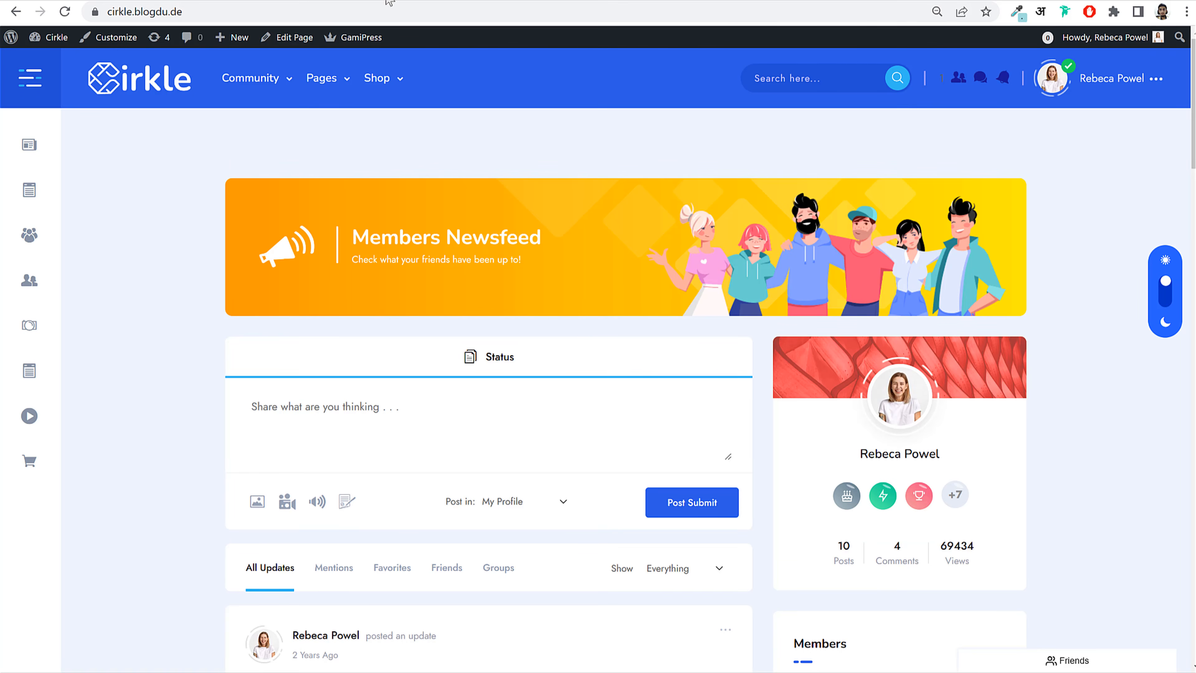
Step: Load the Cirkle demo site logged out in a new private tab
{"action": "left_click", "coordinate": [177, 12]}
{"action": "key", "text": "ctrl+c"}
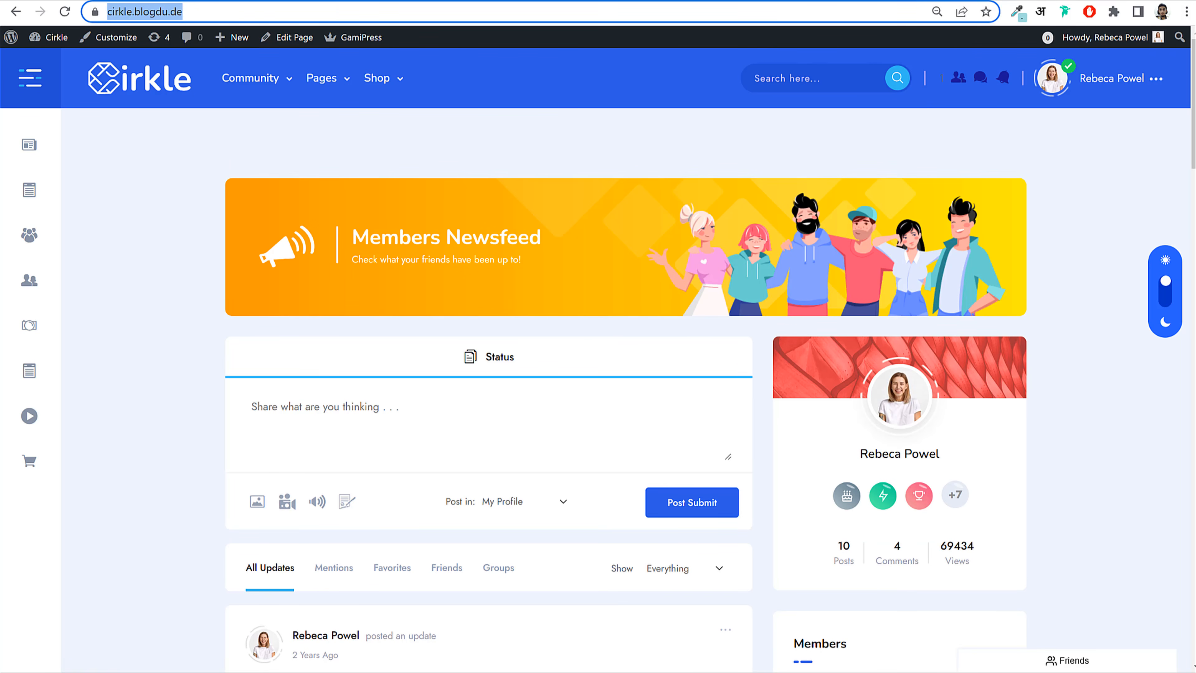
{"action": "left_click", "coordinate": [464, 672]}
{"action": "left_click", "coordinate": [542, 671]}
{"action": "left_click", "coordinate": [209, 2]}
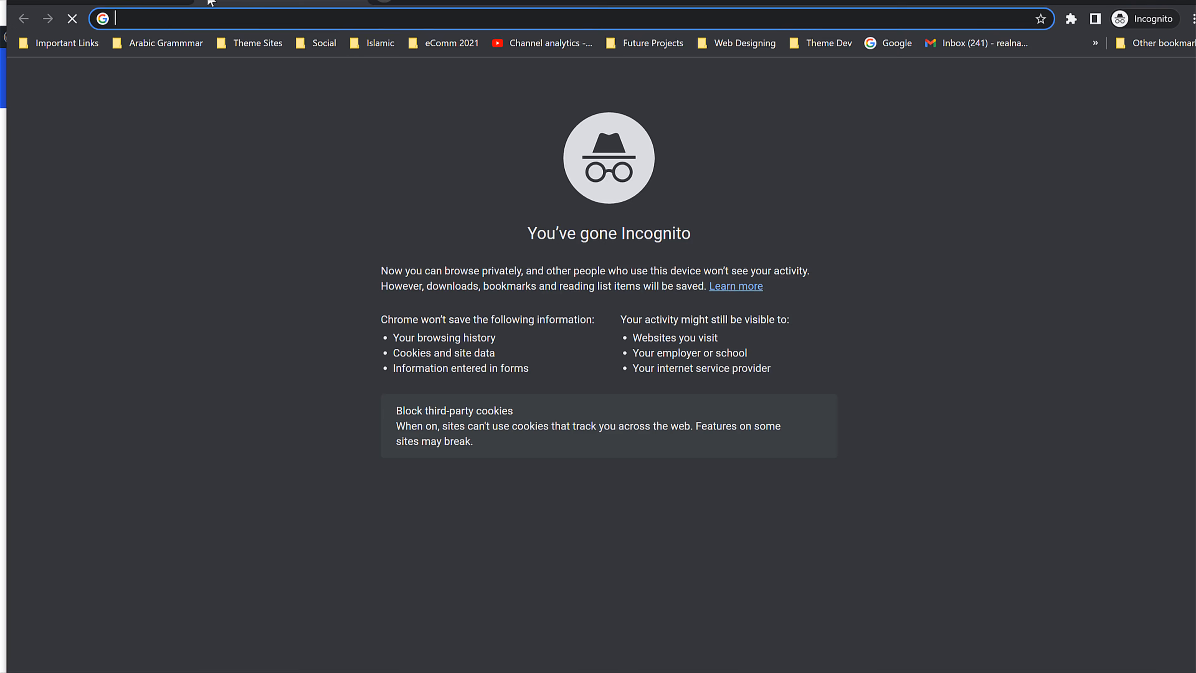
{"action": "key", "text": "ctrl+v"}
{"action": "key", "text": "Return"}
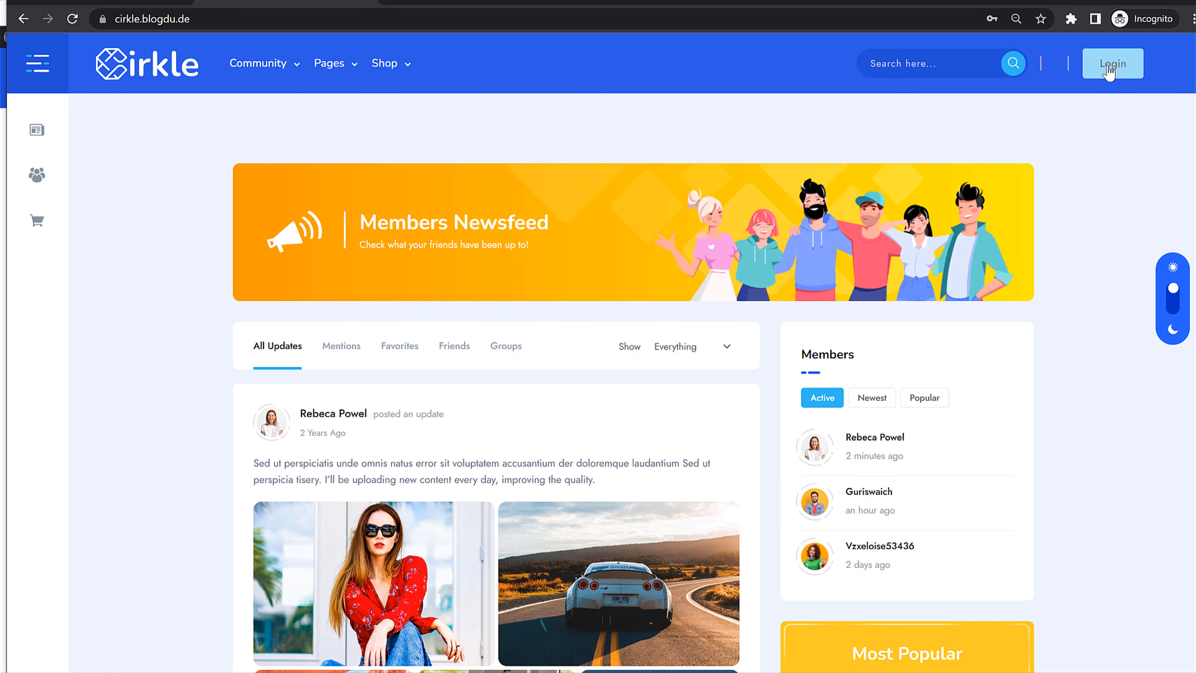
Step: Check the demo's header Login button and set the Link Button Text to Login
{"action": "left_click", "coordinate": [1110, 75]}
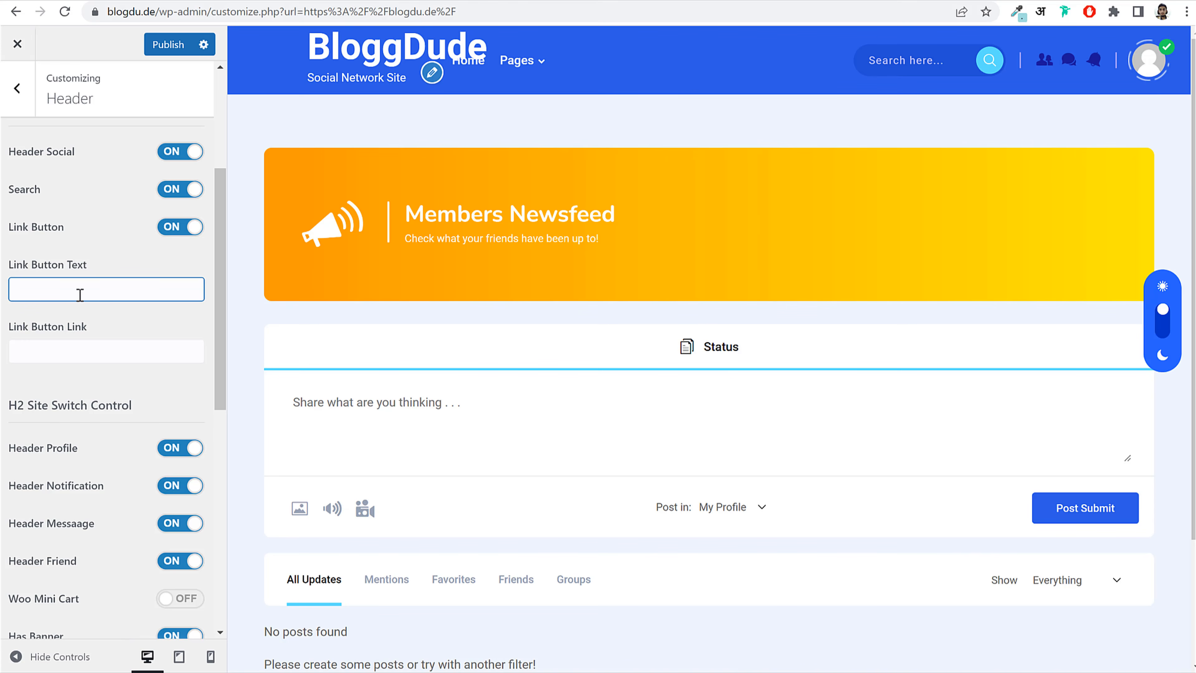
{"action": "type", "text": "ogin"}
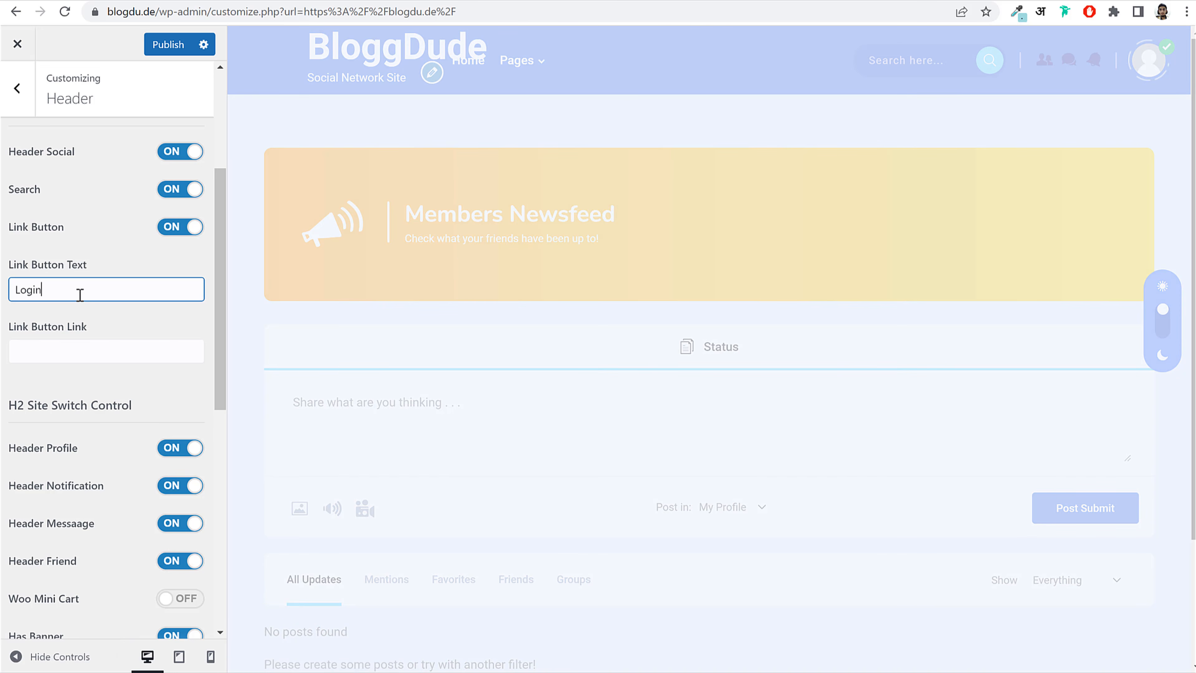
{"action": "left_click", "coordinate": [57, 348]}
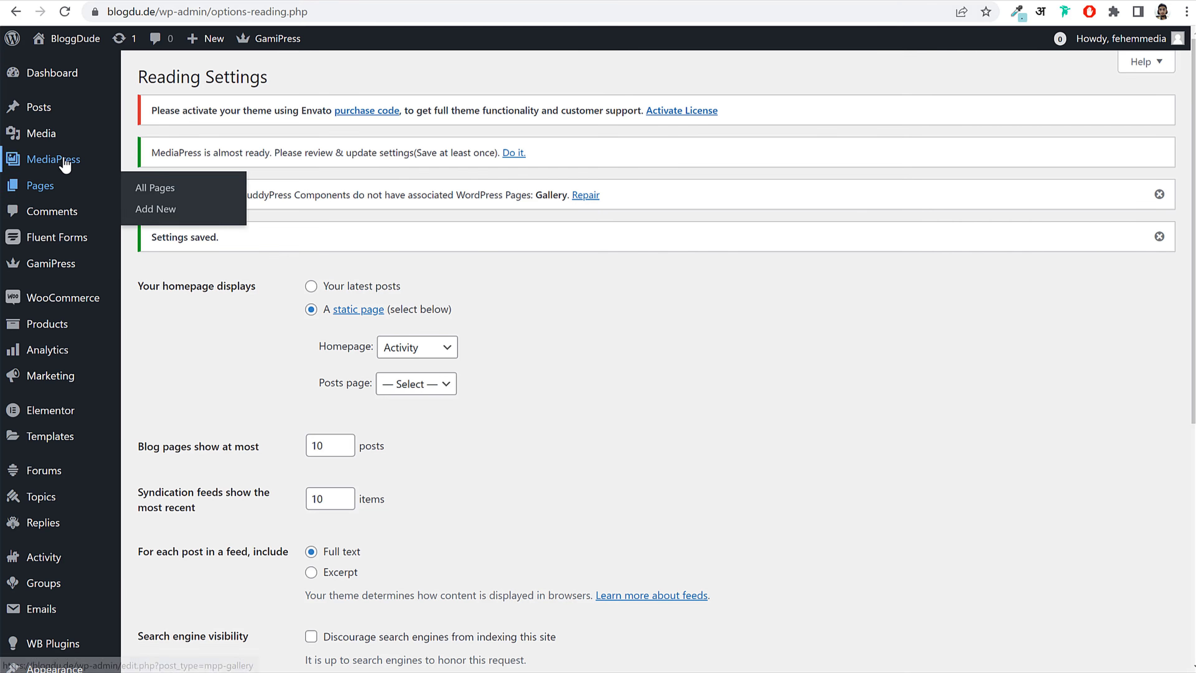
Step: Open the Register page from the pages list in the block editor
{"action": "left_click", "coordinate": [59, 186]}
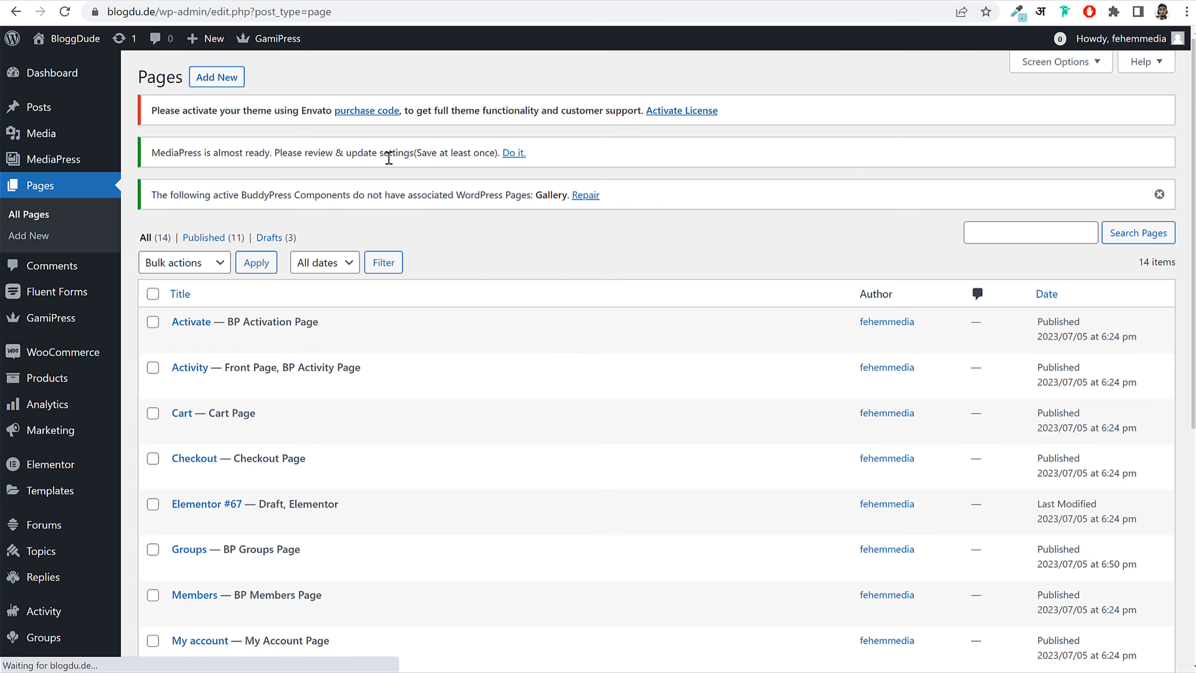
{"action": "scroll", "coordinate": [567, 326], "scroll_direction": "down", "scroll_amount": 3}
{"action": "scroll", "coordinate": [567, 325], "scroll_direction": "down", "scroll_amount": 5}
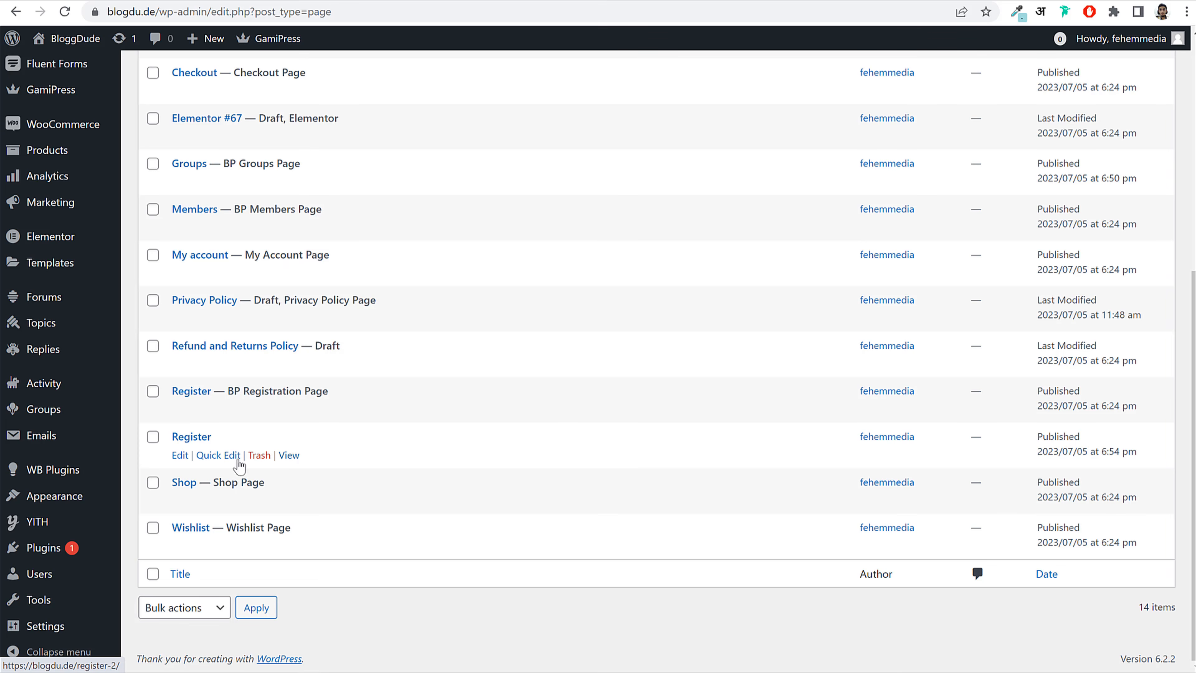
{"action": "left_click", "coordinate": [179, 455]}
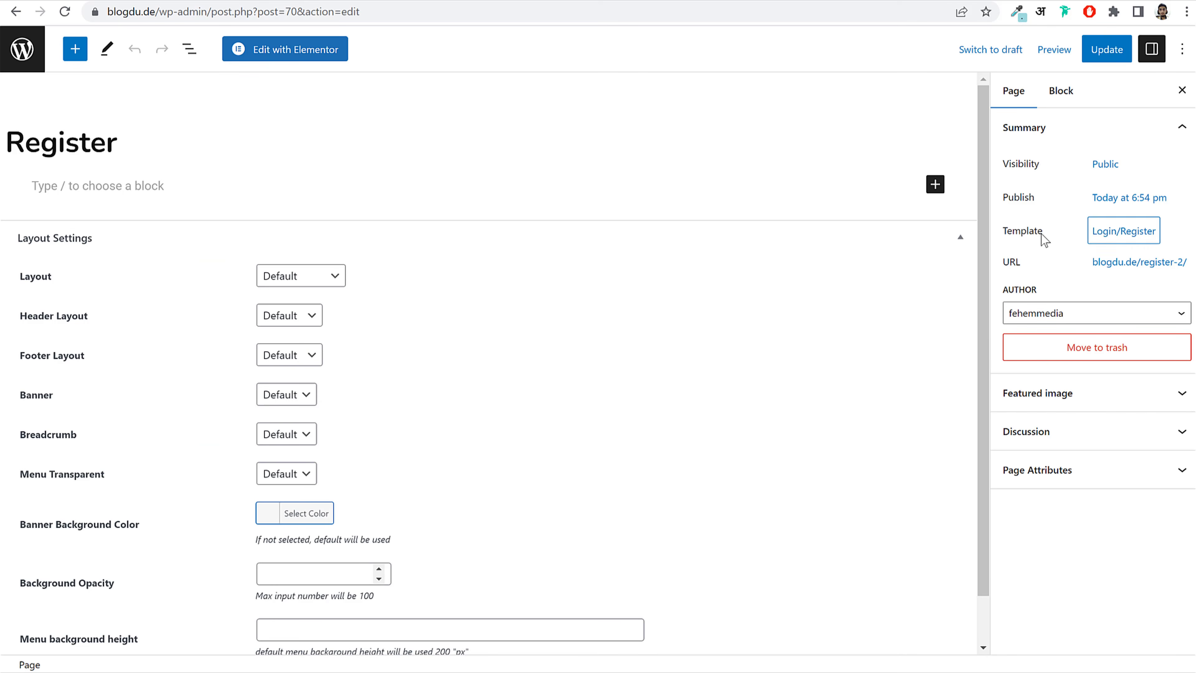
{"action": "left_click_drag", "start_coordinate": [1007, 231], "coordinate": [1105, 243]}
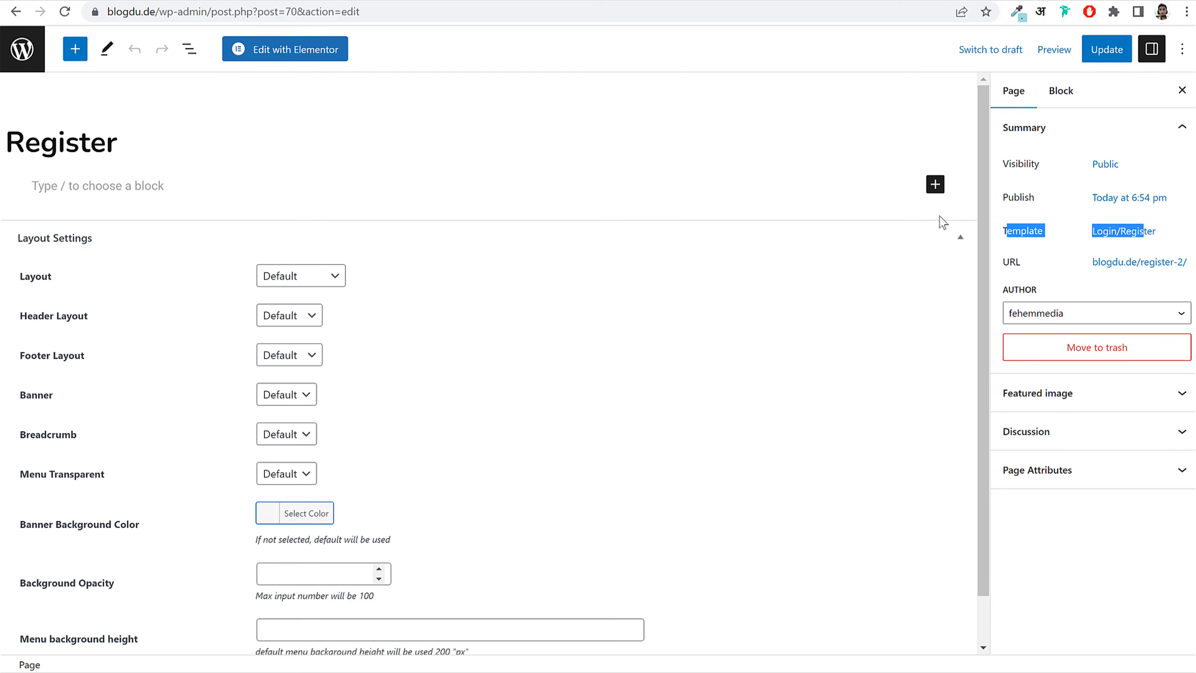
{"action": "left_click_drag", "start_coordinate": [1007, 263], "coordinate": [1032, 265]}
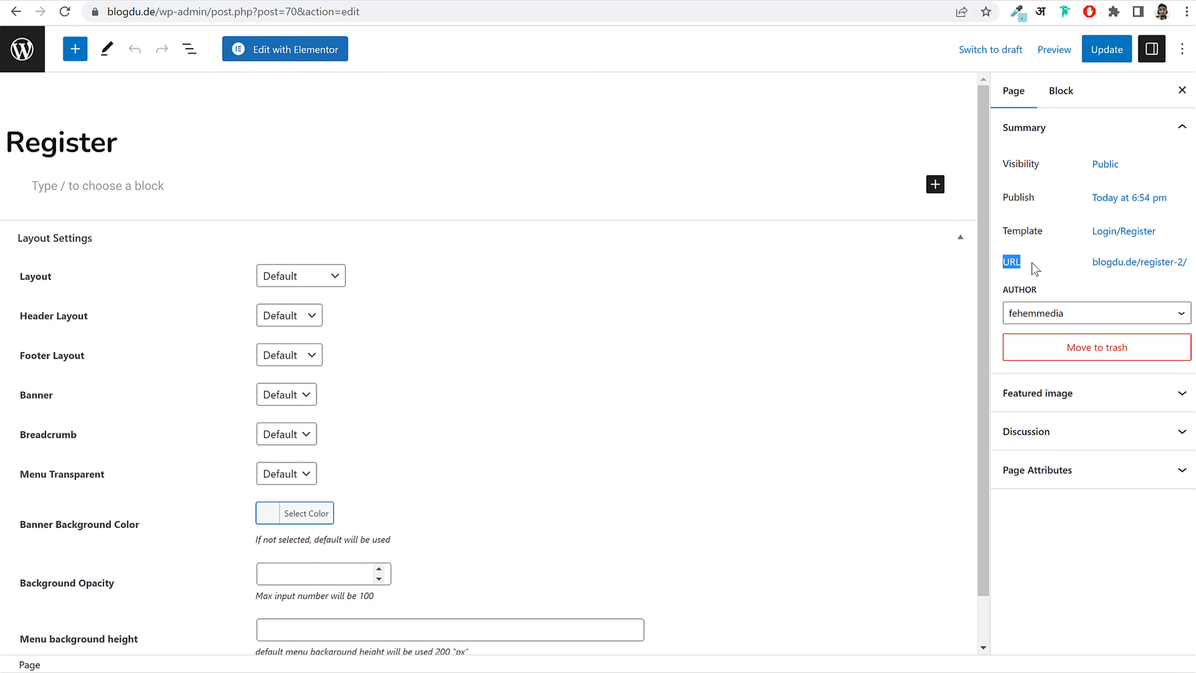
{"action": "left_click", "coordinate": [1035, 265]}
{"action": "left_click", "coordinate": [1153, 264]}
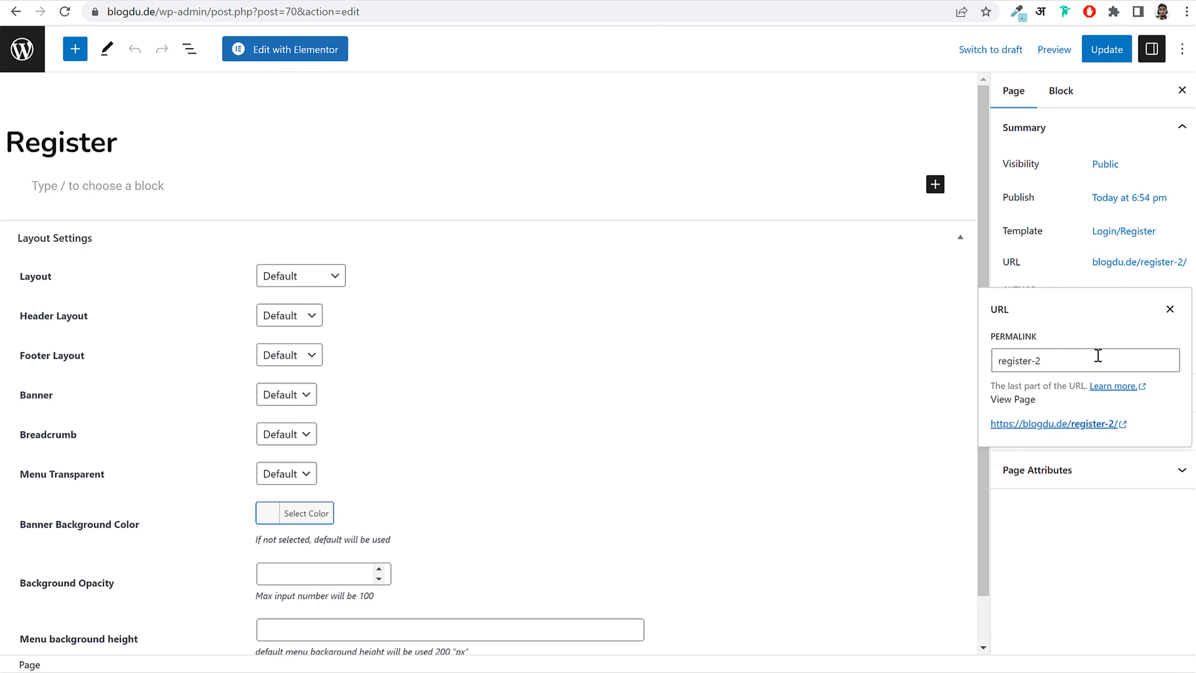
{"action": "left_click", "coordinate": [1082, 273]}
{"action": "left_click", "coordinate": [1107, 265]}
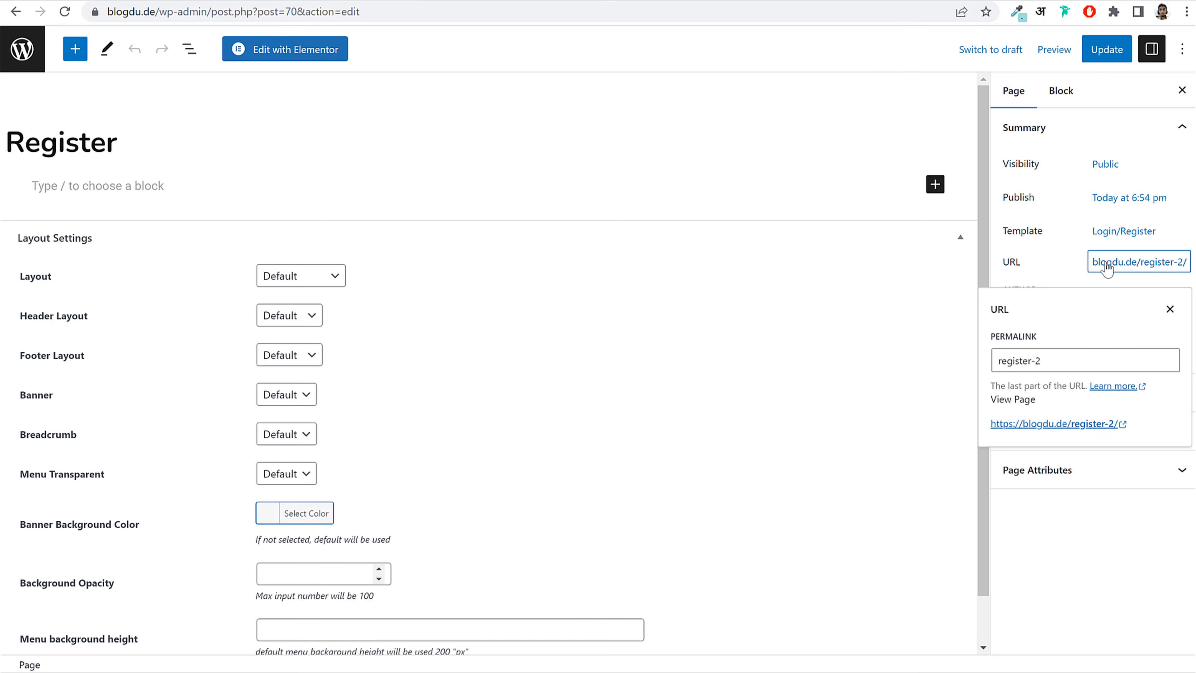
{"action": "left_click_drag", "start_coordinate": [1116, 424], "coordinate": [991, 434]}
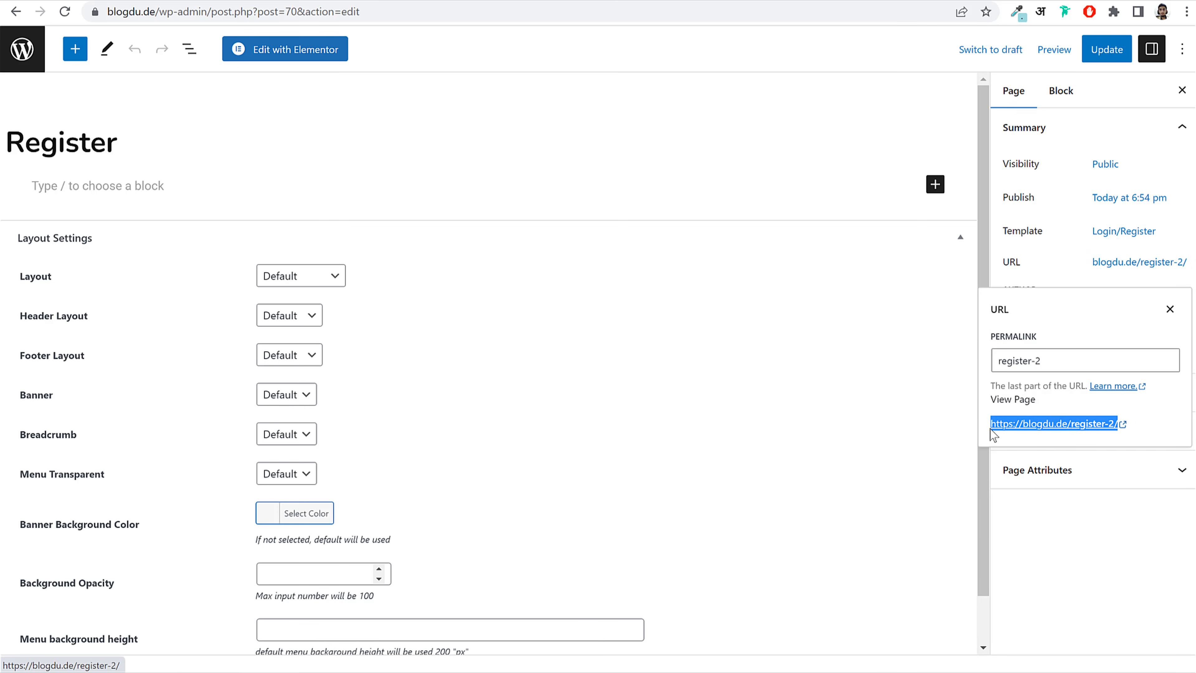
{"action": "right_click", "coordinate": [1019, 426]}
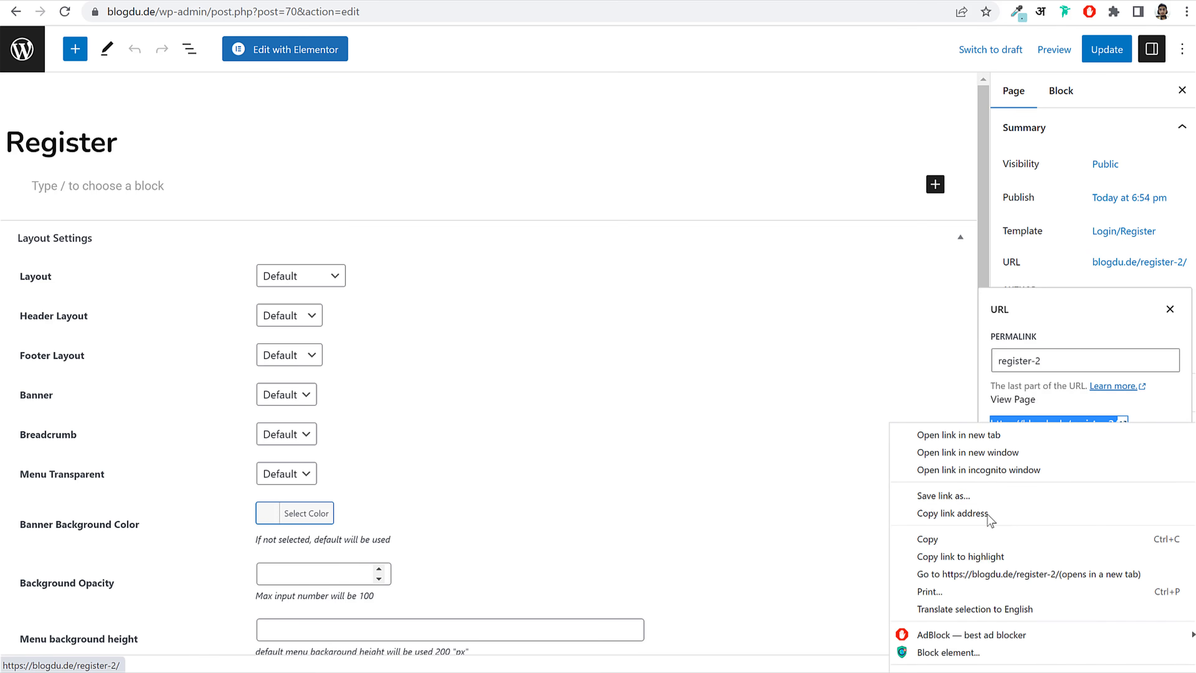
{"action": "left_click", "coordinate": [977, 511]}
{"action": "key", "text": "ctrl+Tab"}
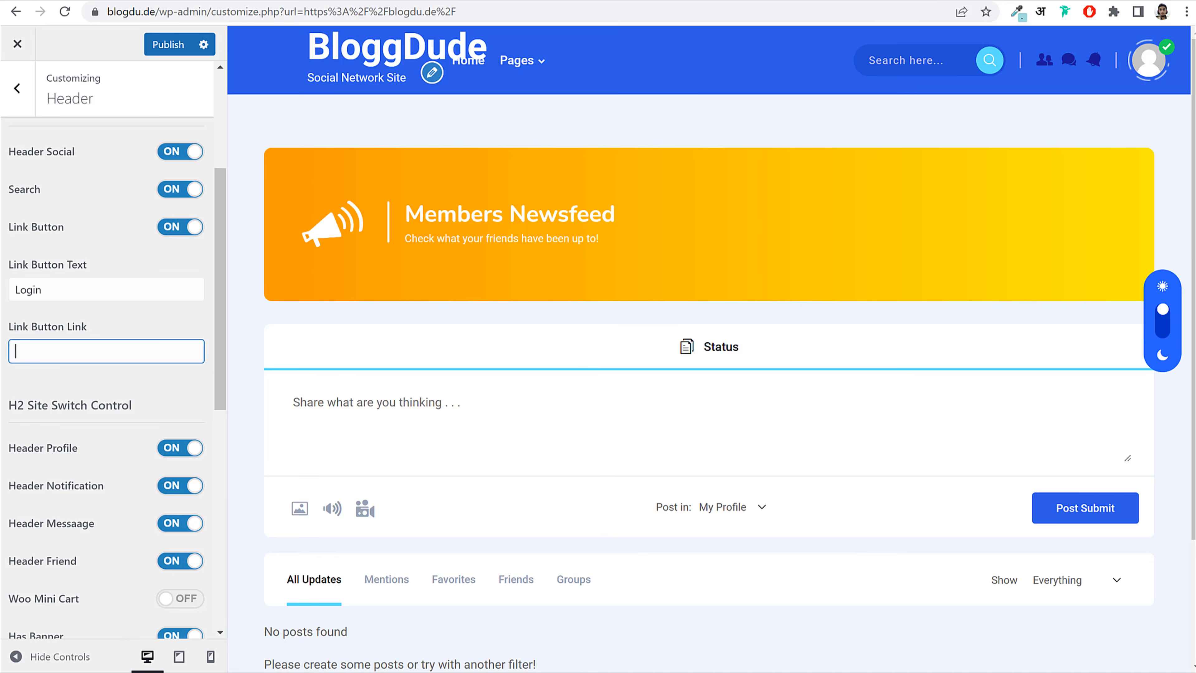
{"action": "key", "text": "ctrl+v"}
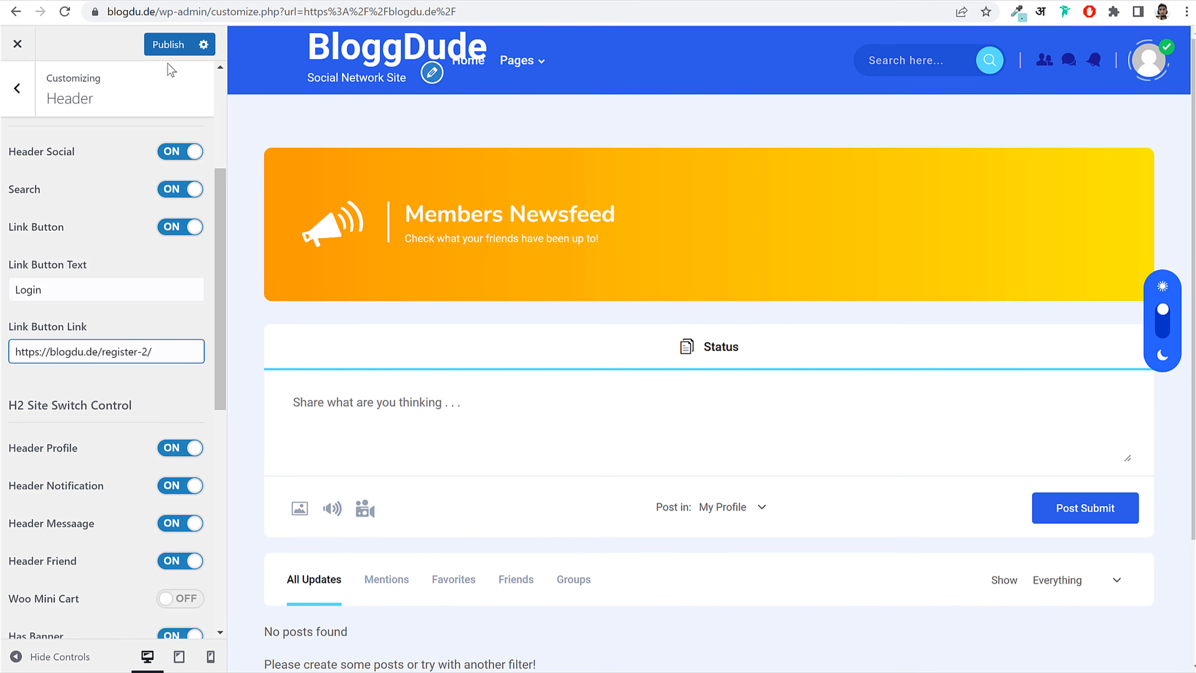
{"action": "left_click", "coordinate": [167, 47]}
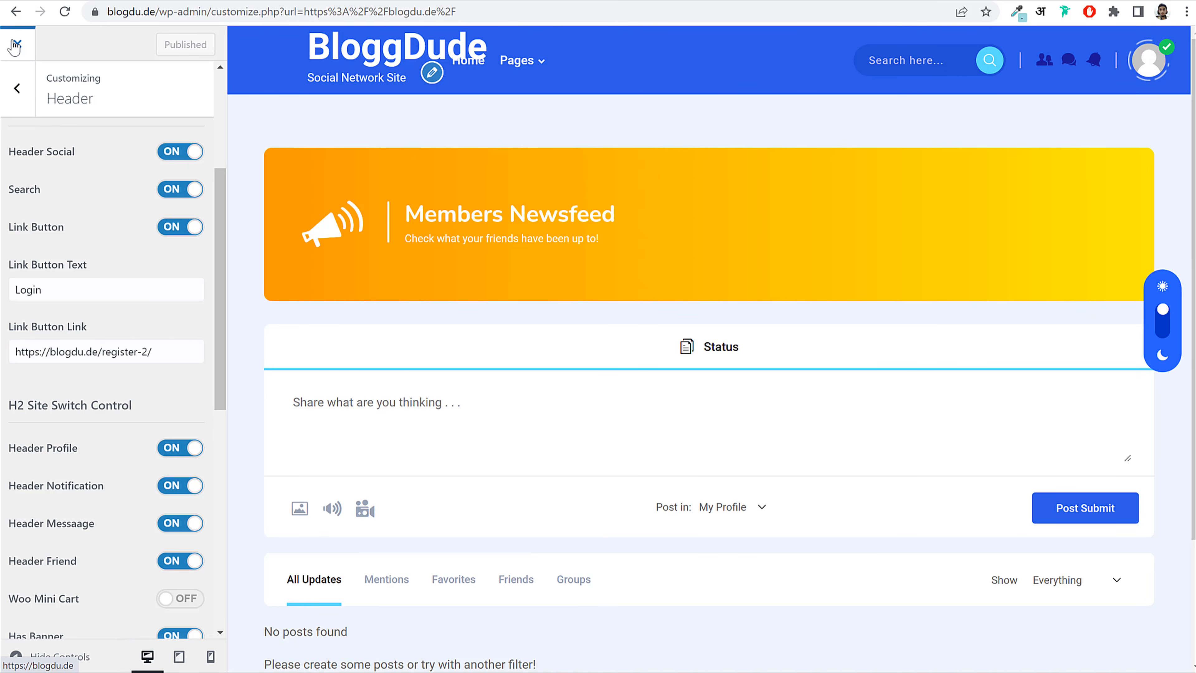
{"action": "left_click", "coordinate": [15, 44]}
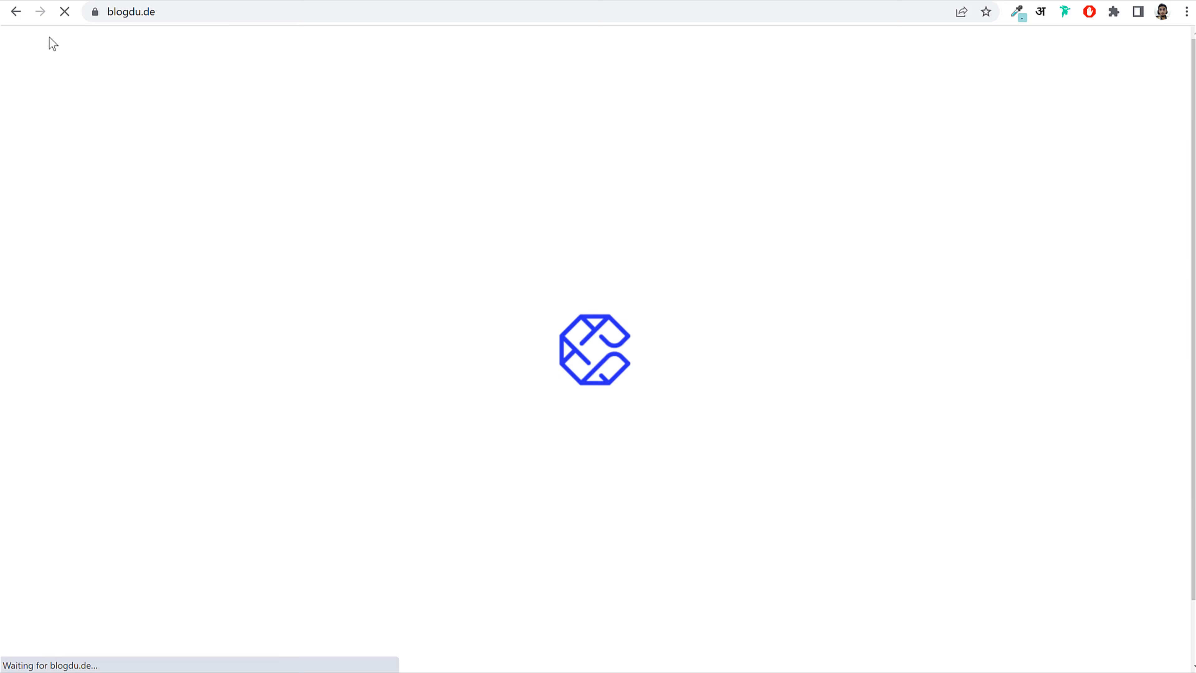
Step: Log the test account out in the private window and reload the home page
{"action": "left_click", "coordinate": [380, 11]}
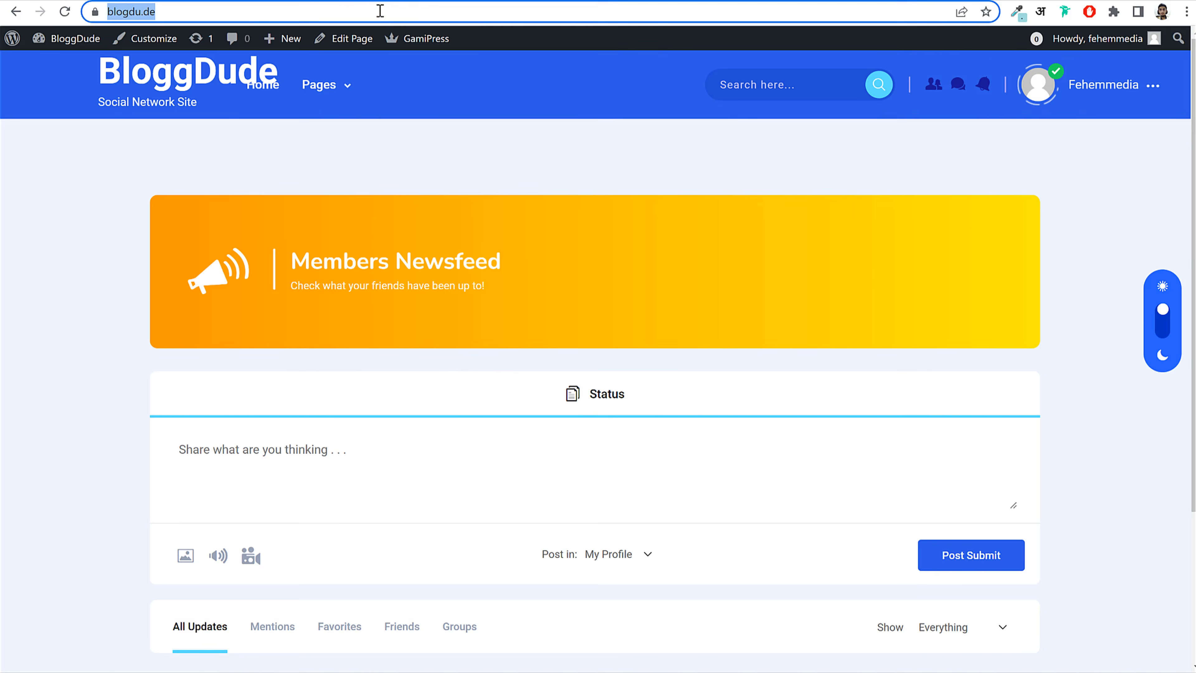
{"action": "left_click", "coordinate": [464, 671]}
{"action": "left_click", "coordinate": [534, 665]}
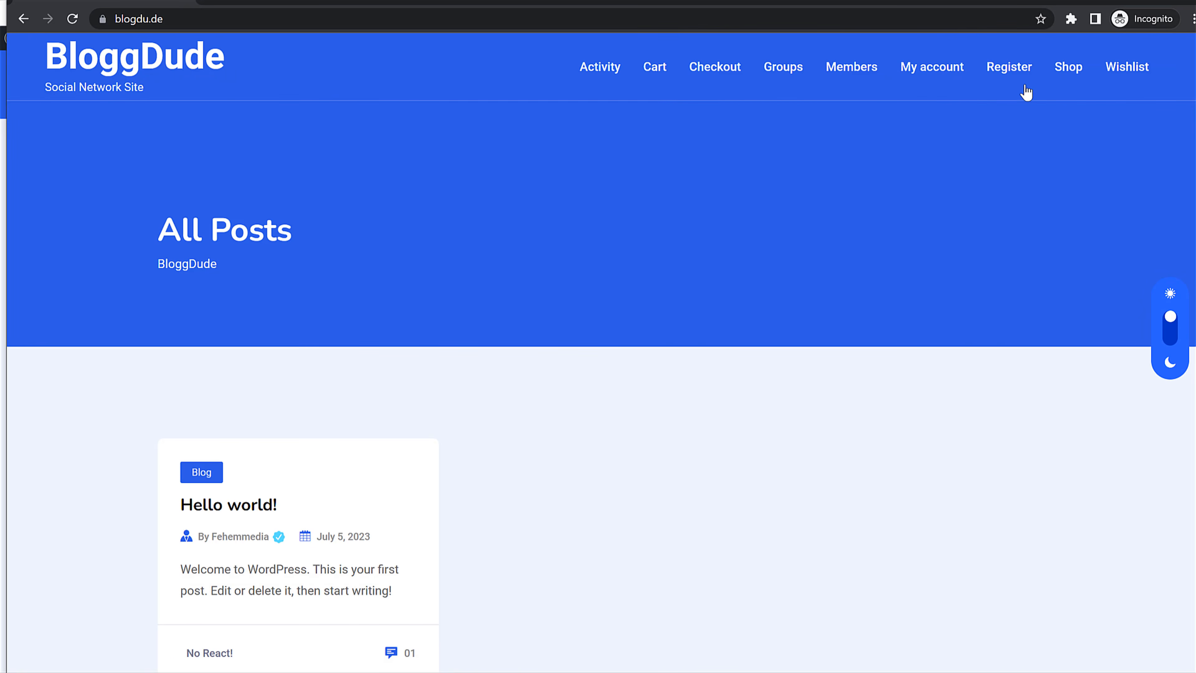
{"action": "left_click", "coordinate": [80, 22]}
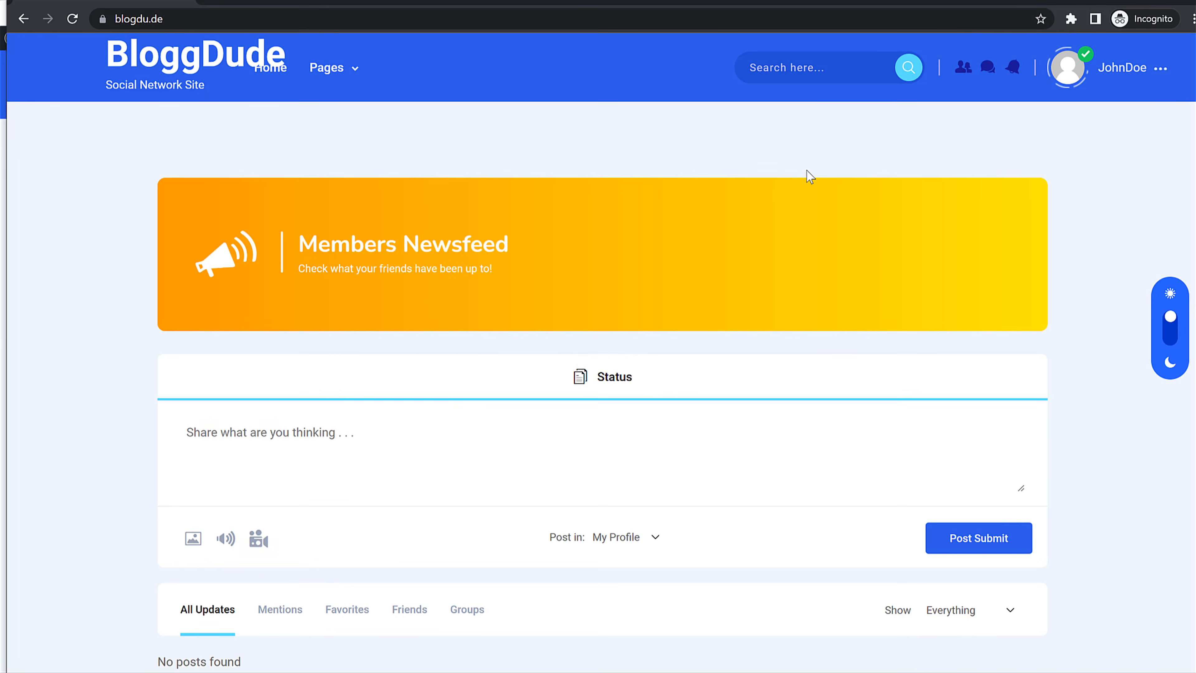
{"action": "left_click", "coordinate": [1091, 79]}
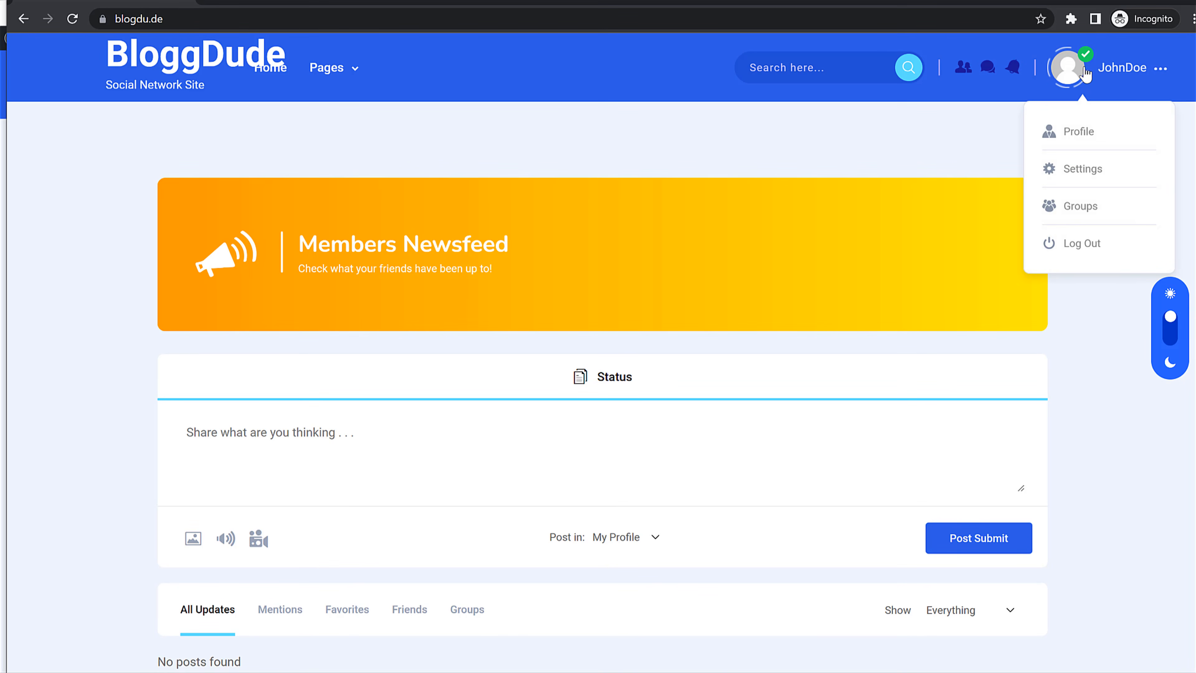
{"action": "left_click", "coordinate": [1092, 250]}
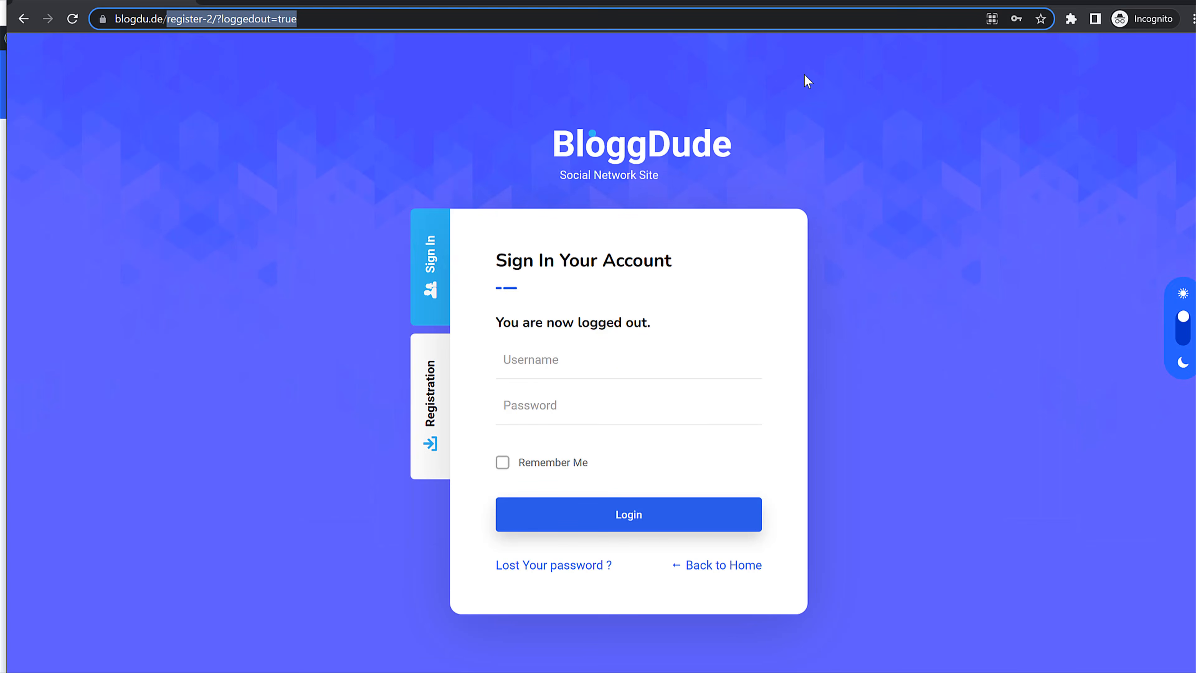
{"action": "key", "text": "BackSpace"}
{"action": "key", "text": "Return"}
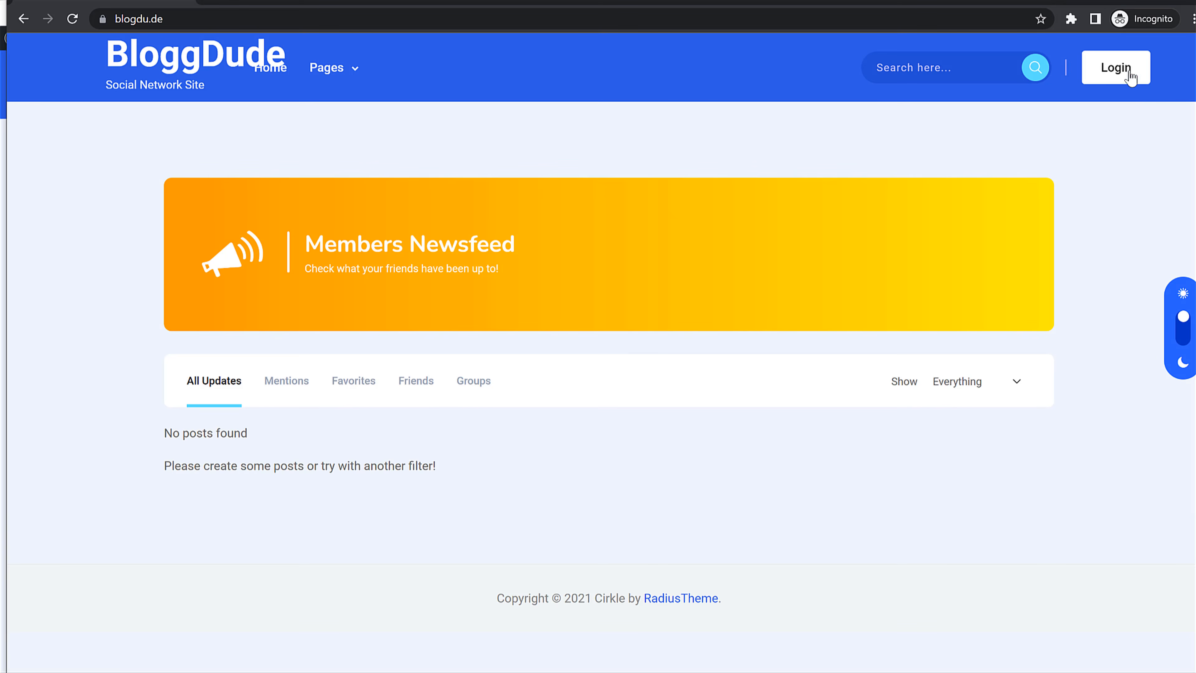
Step: Sign in through the header Login link with the test username and password
{"action": "left_click", "coordinate": [1129, 70]}
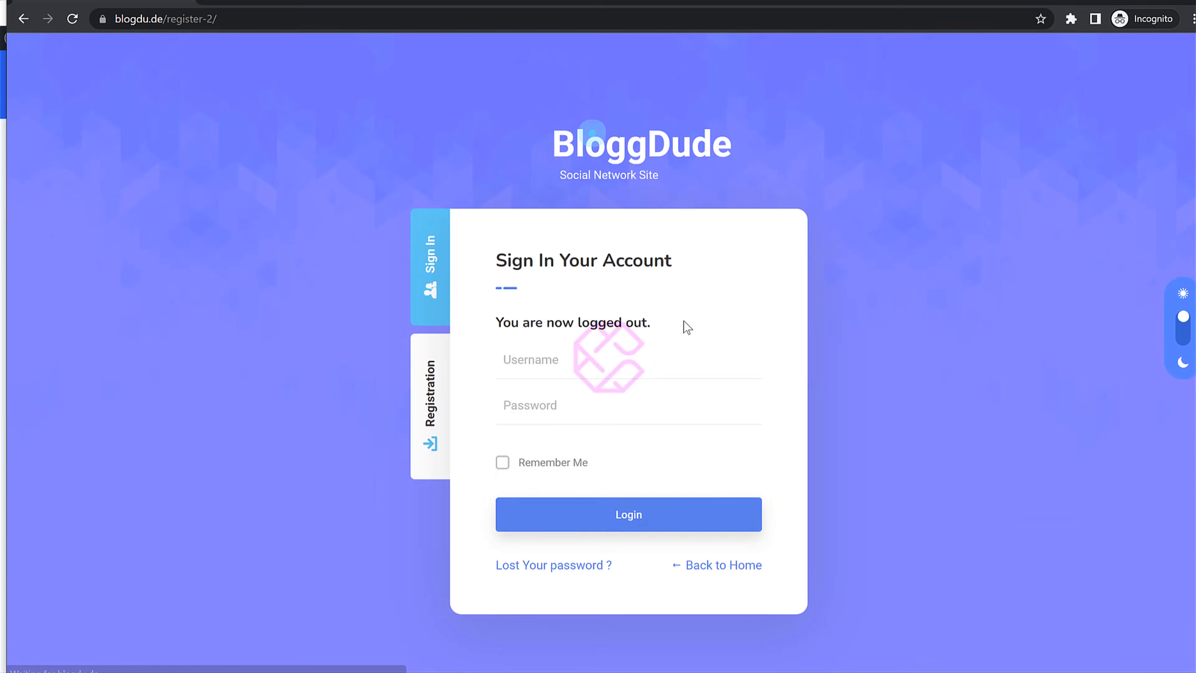
{"action": "left_click", "coordinate": [583, 361]}
{"action": "type", "text": "J"}
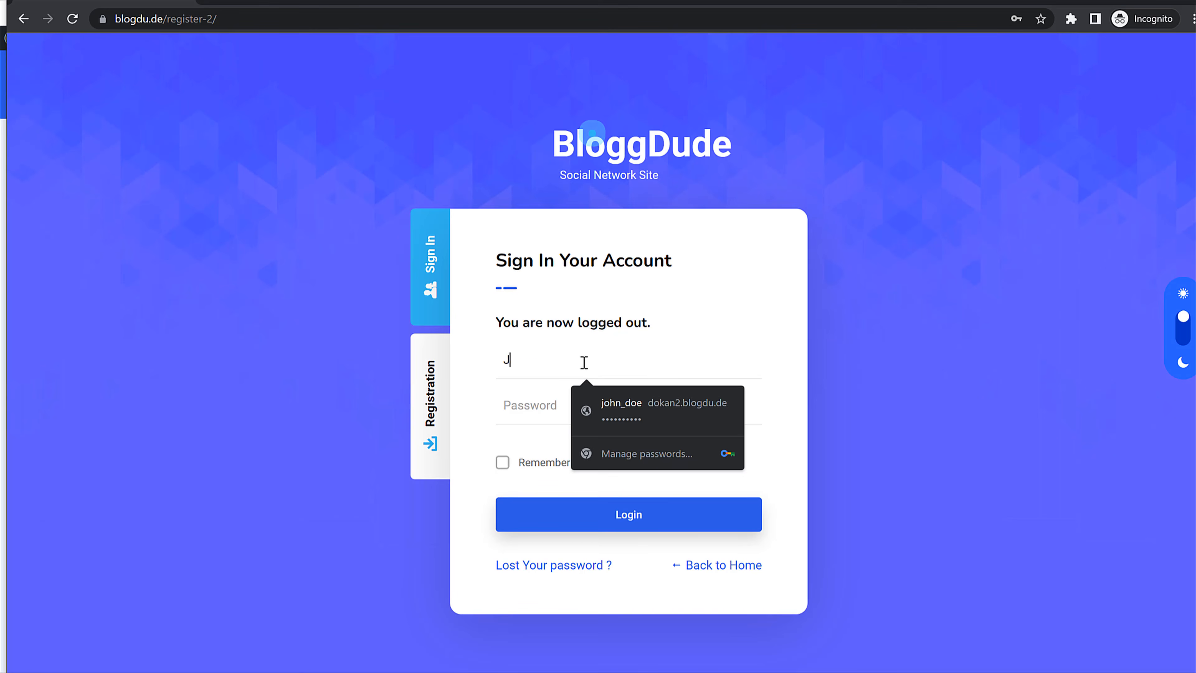
{"action": "type", "text": "ohnDoe"}
{"action": "key", "text": "Tab"}
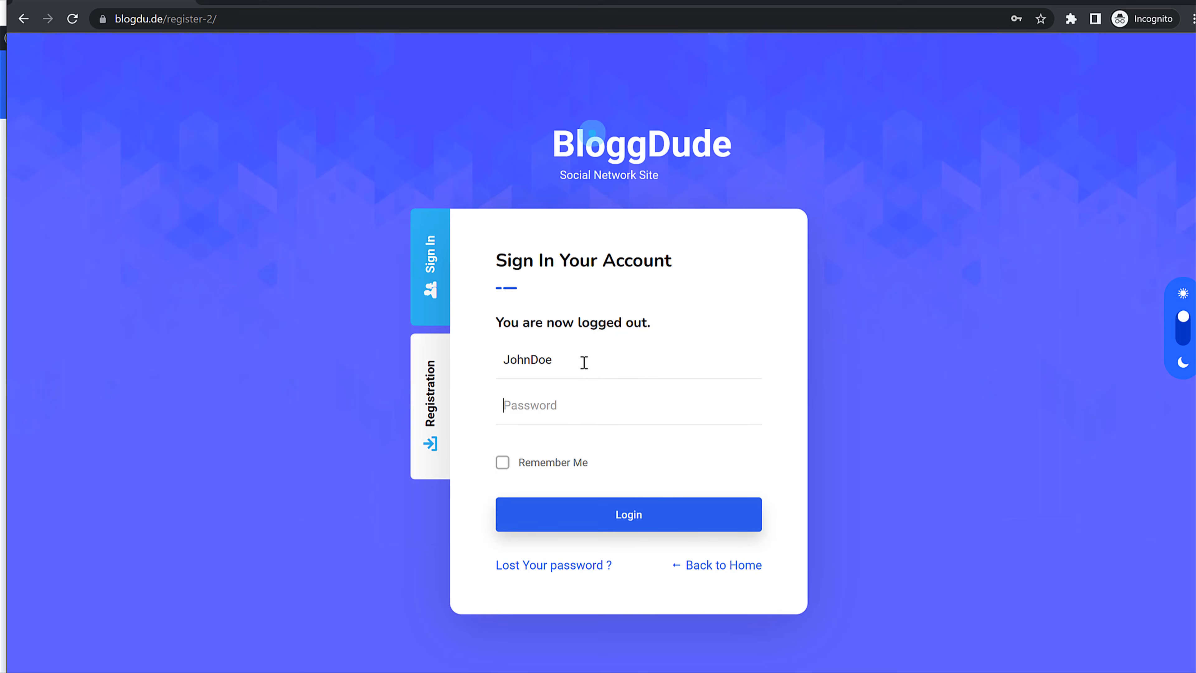
{"action": "type", "text": "********"}
{"action": "key", "text": "Return"}
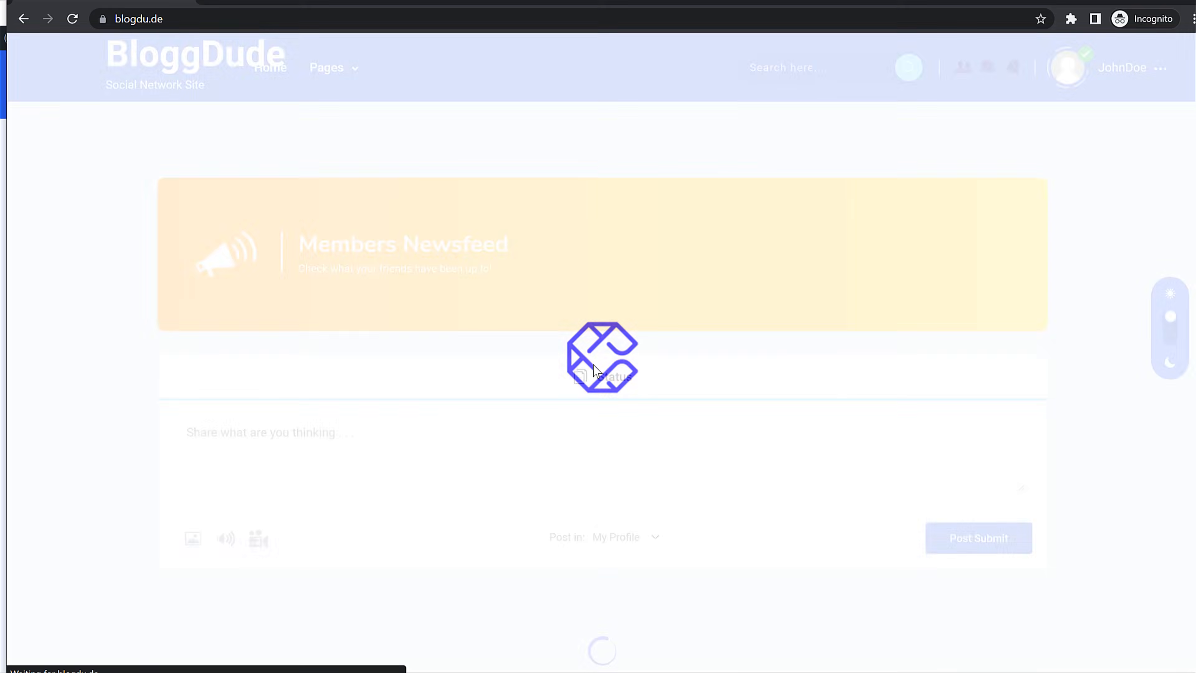
{"action": "scroll", "coordinate": [921, 323], "scroll_direction": "down", "scroll_amount": 3}
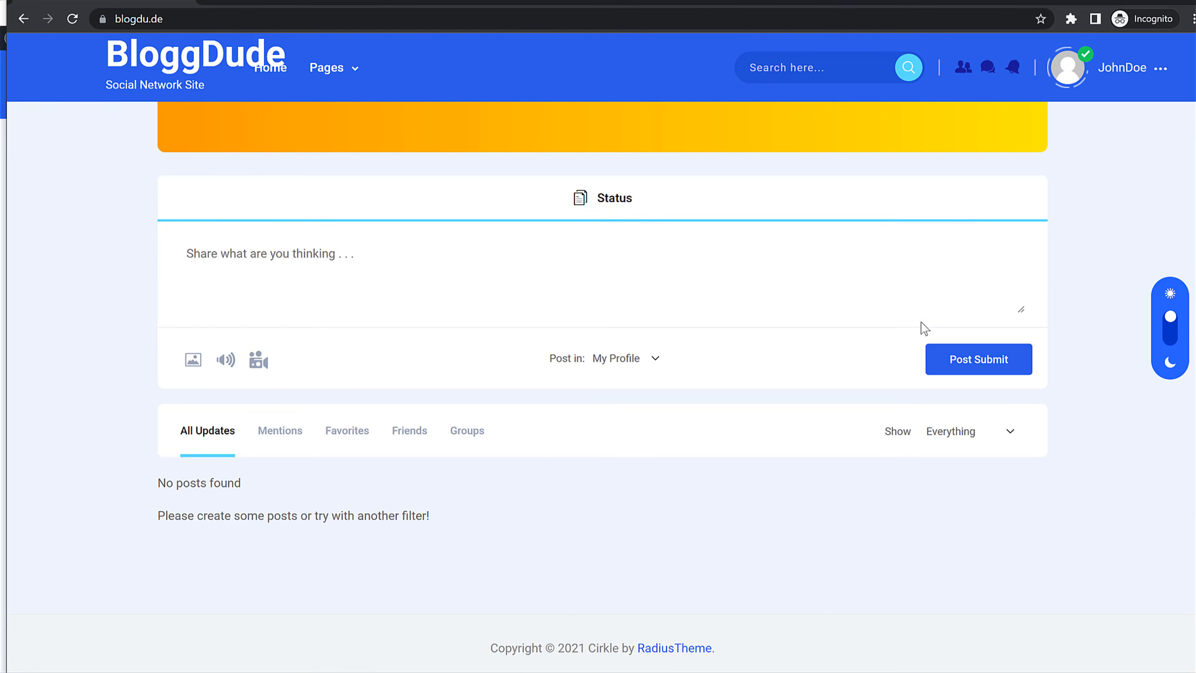
{"action": "scroll", "coordinate": [923, 326], "scroll_direction": "up", "scroll_amount": 3}
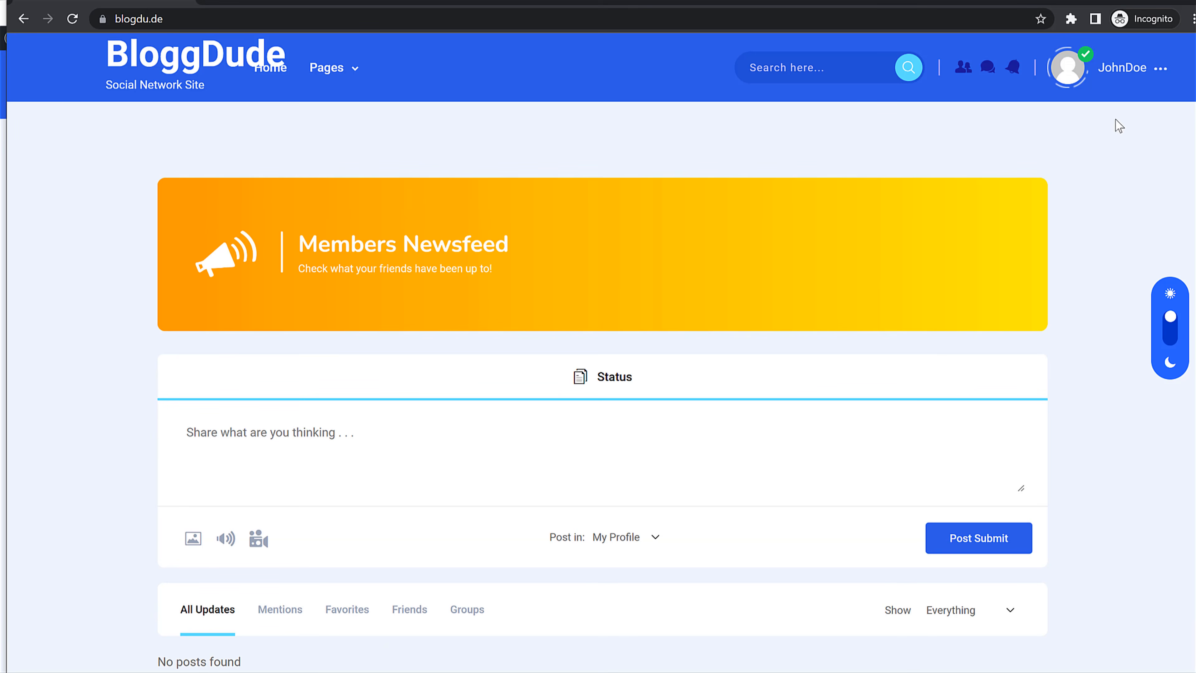
{"action": "mouse_move", "coordinate": [1096, 71]}
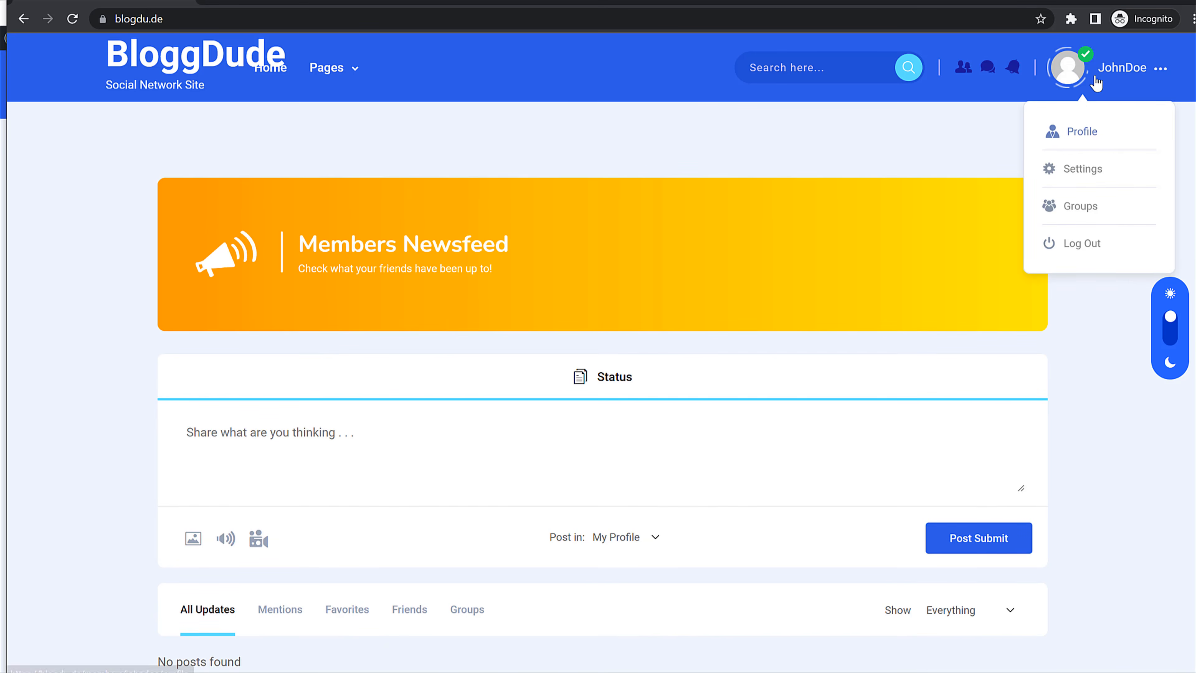
Step: Fill in the test member's full name in their About profile fields and save
{"action": "left_click", "coordinate": [1081, 129]}
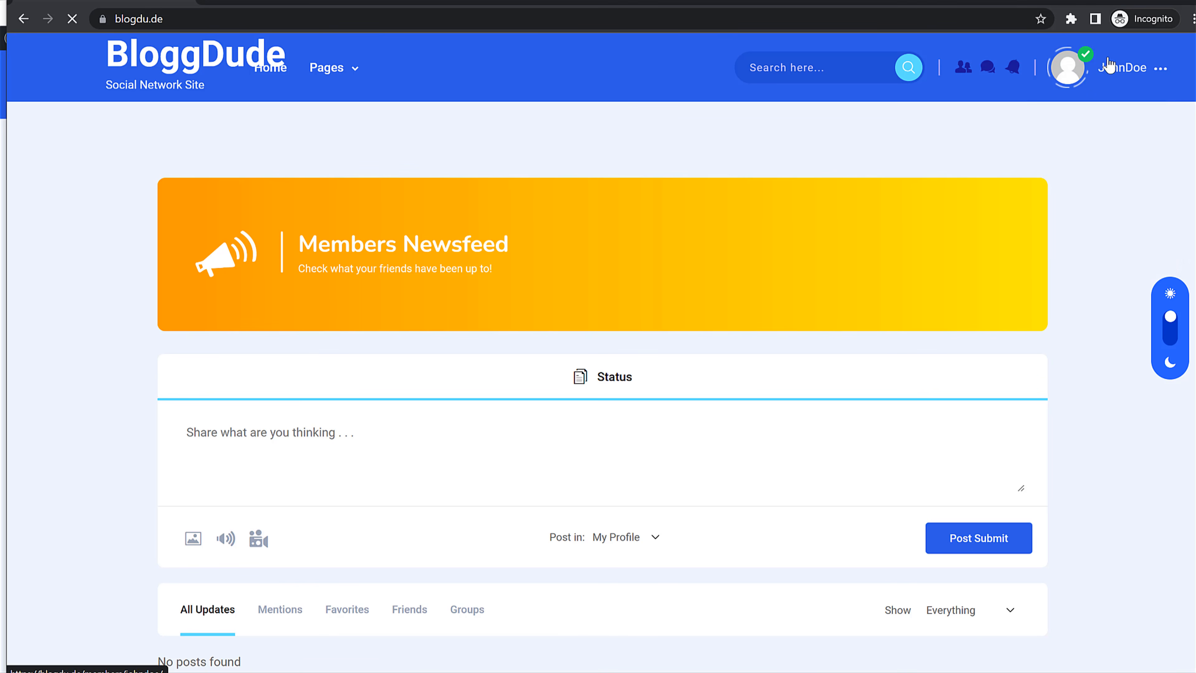
{"action": "scroll", "coordinate": [438, 405], "scroll_direction": "down", "scroll_amount": 1}
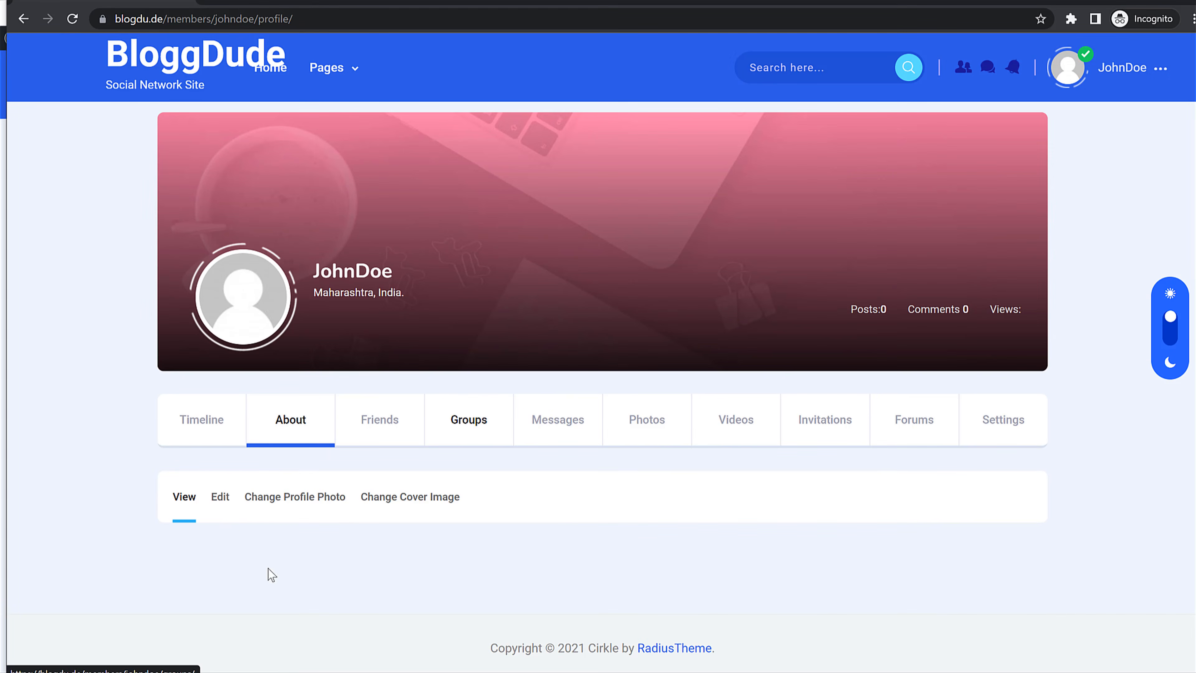
{"action": "left_click", "coordinate": [225, 504]}
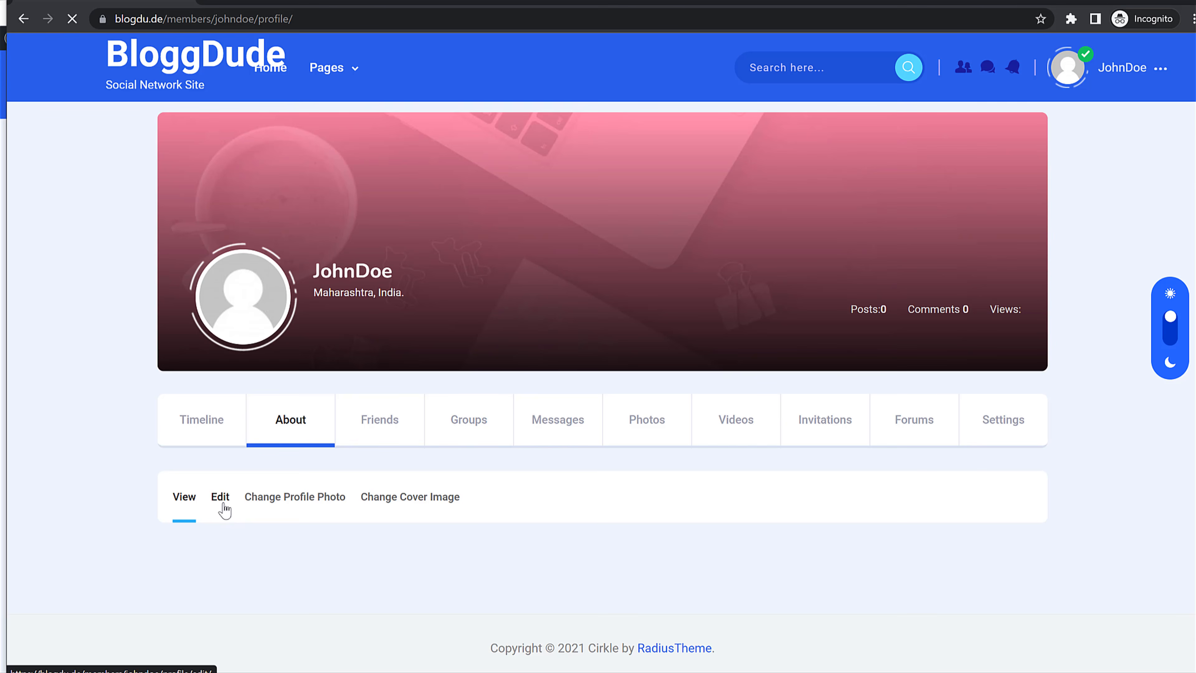
{"action": "scroll", "coordinate": [499, 427], "scroll_direction": "down", "scroll_amount": 5}
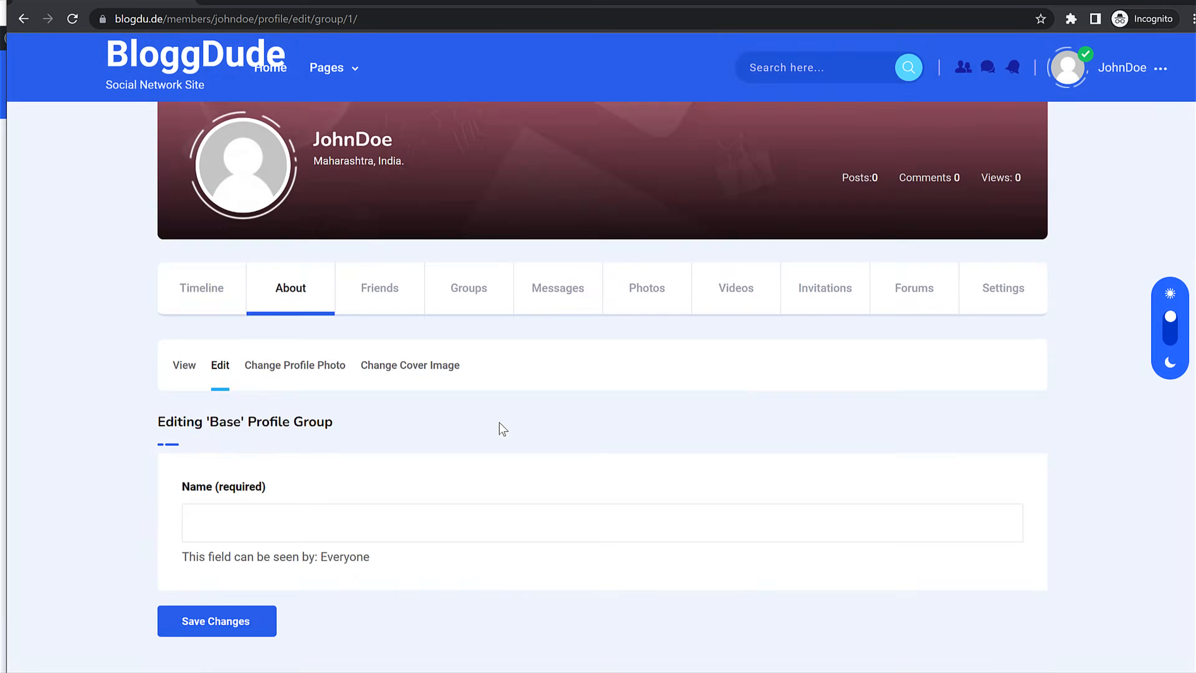
{"action": "scroll", "coordinate": [394, 425], "scroll_direction": "up", "scroll_amount": 5}
{"action": "scroll", "coordinate": [378, 379], "scroll_direction": "down", "scroll_amount": 5}
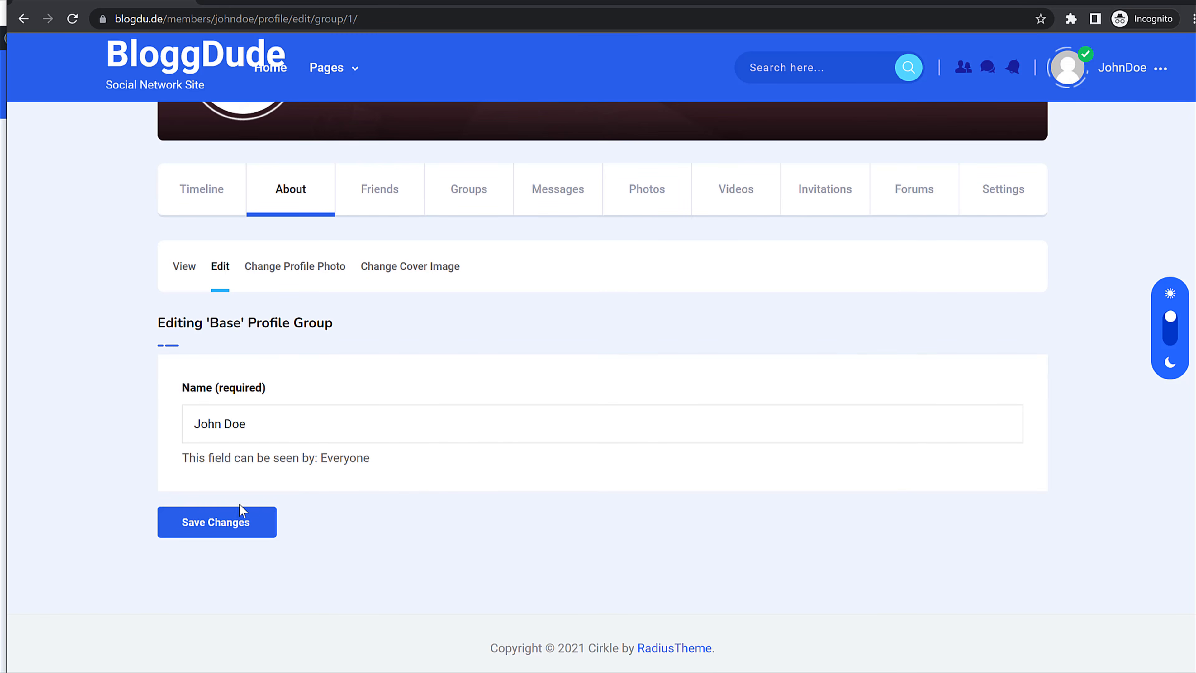
{"action": "left_click", "coordinate": [227, 521]}
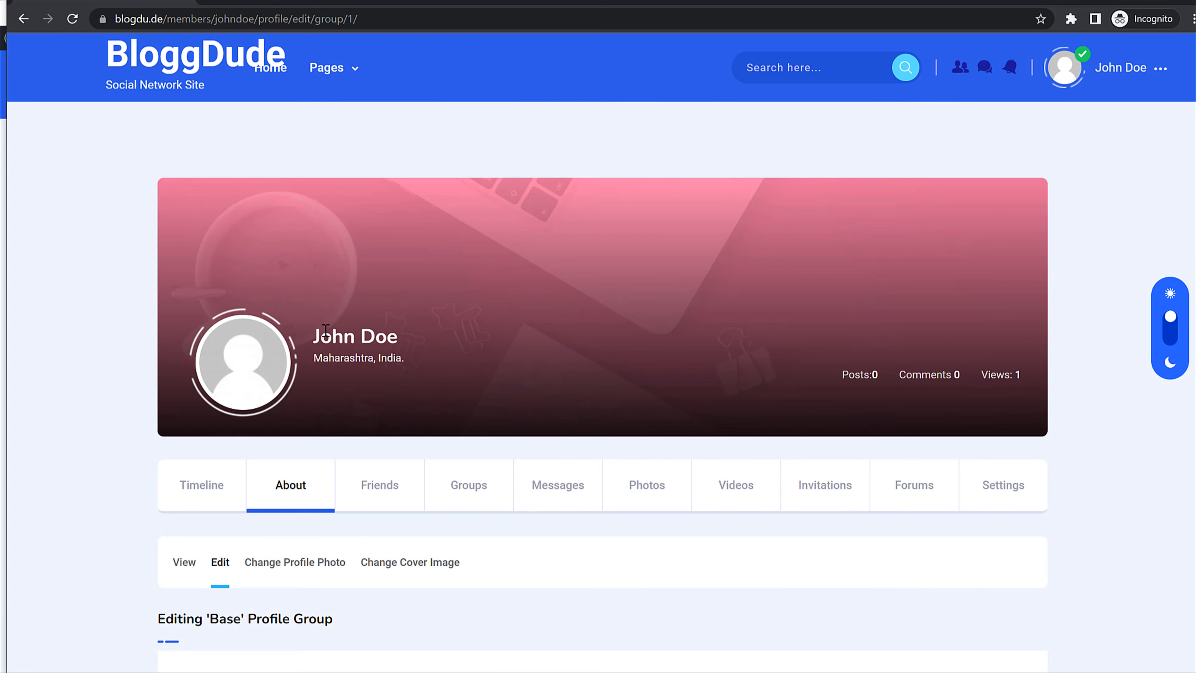
{"action": "left_click_drag", "start_coordinate": [325, 330], "coordinate": [462, 331]}
{"action": "left_click", "coordinate": [470, 403]}
{"action": "scroll", "coordinate": [464, 424], "scroll_direction": "down", "scroll_amount": 6}
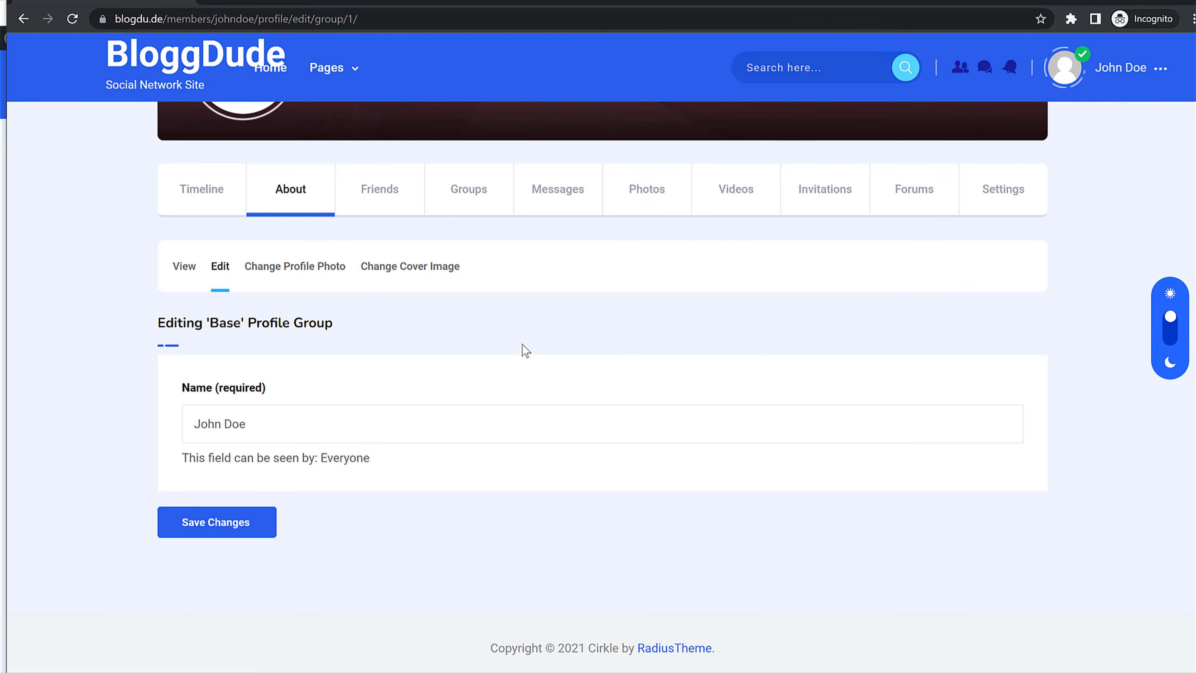
{"action": "scroll", "coordinate": [686, 309], "scroll_direction": "up", "scroll_amount": 6}
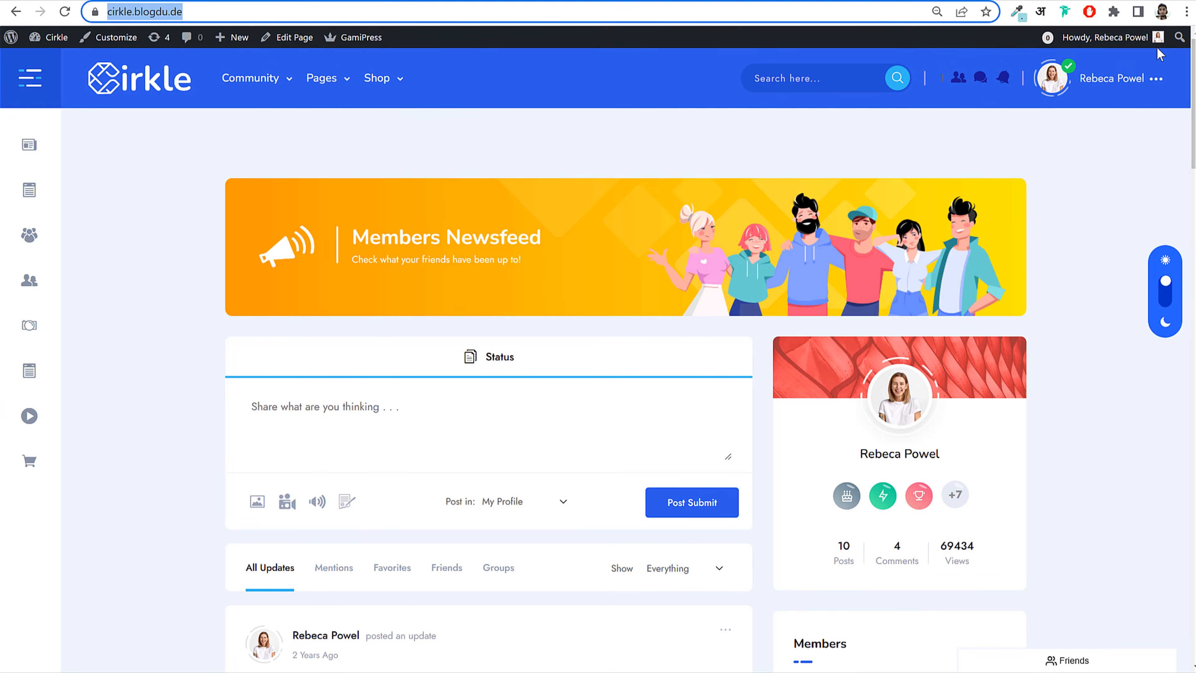
Step: Review the Cirkle demo member's Contact Info fields, from Name and Email downward
{"action": "left_click", "coordinate": [1088, 87]}
{"action": "left_click", "coordinate": [1092, 132]}
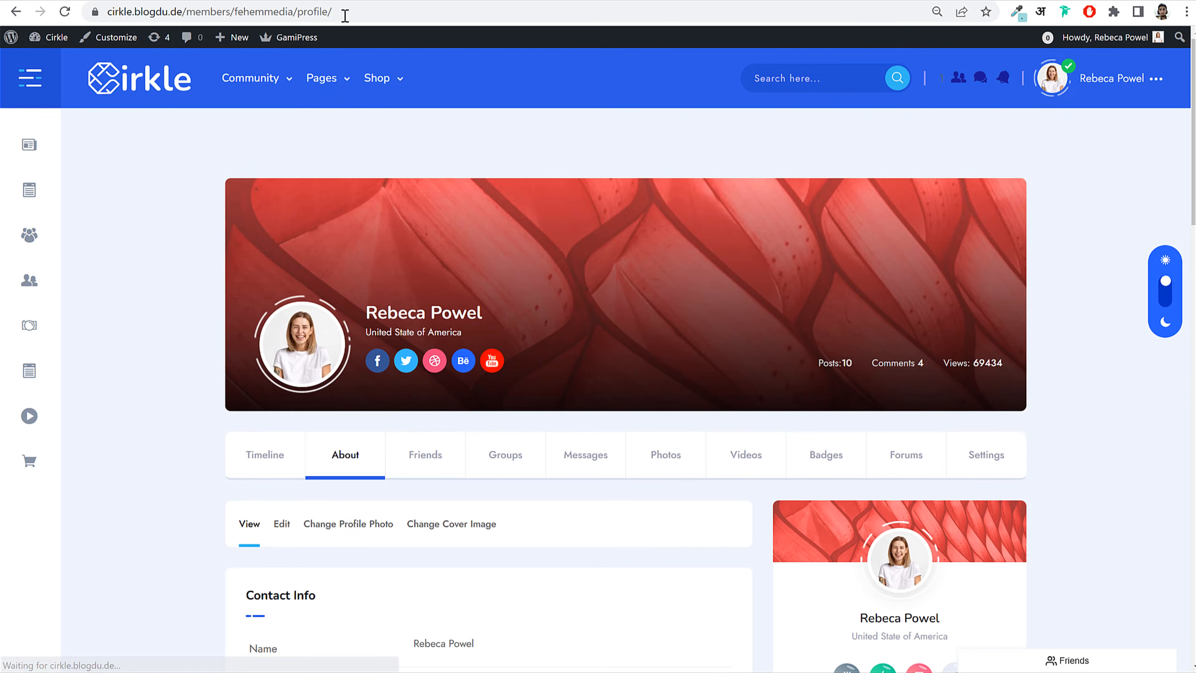
{"action": "left_click", "coordinate": [344, 13]}
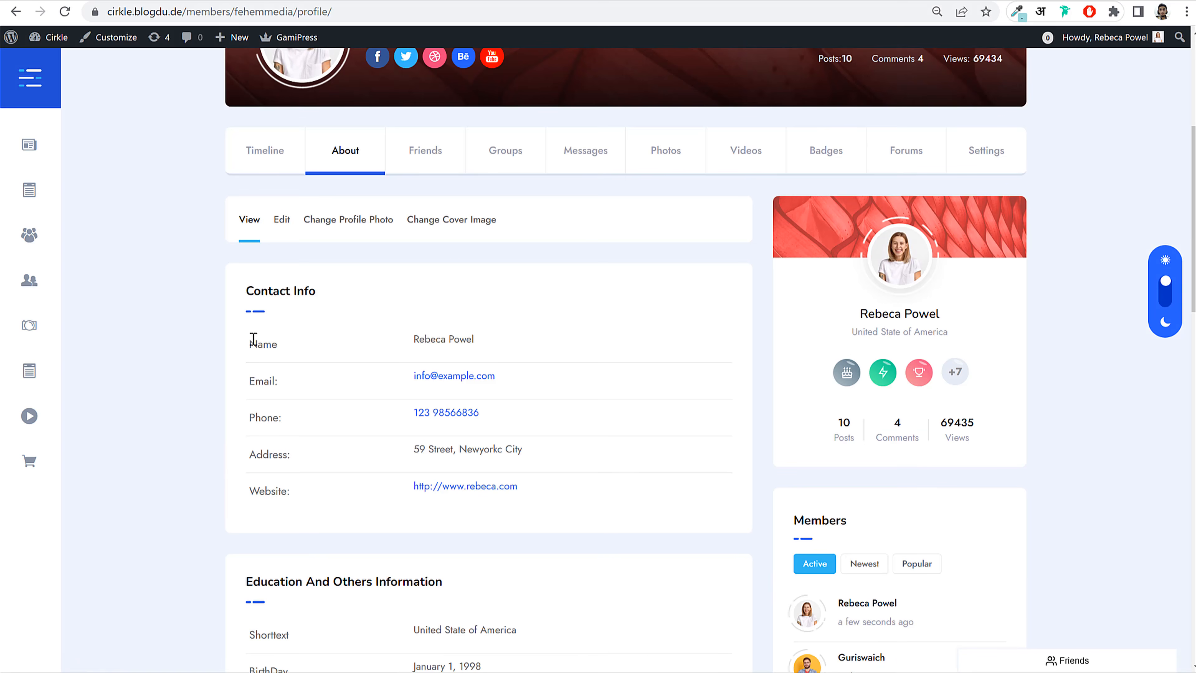
{"action": "left_click_drag", "start_coordinate": [254, 339], "coordinate": [473, 334]}
{"action": "left_click", "coordinate": [281, 438]}
{"action": "left_click_drag", "start_coordinate": [250, 379], "coordinate": [504, 142]}
{"action": "left_click", "coordinate": [520, 183]}
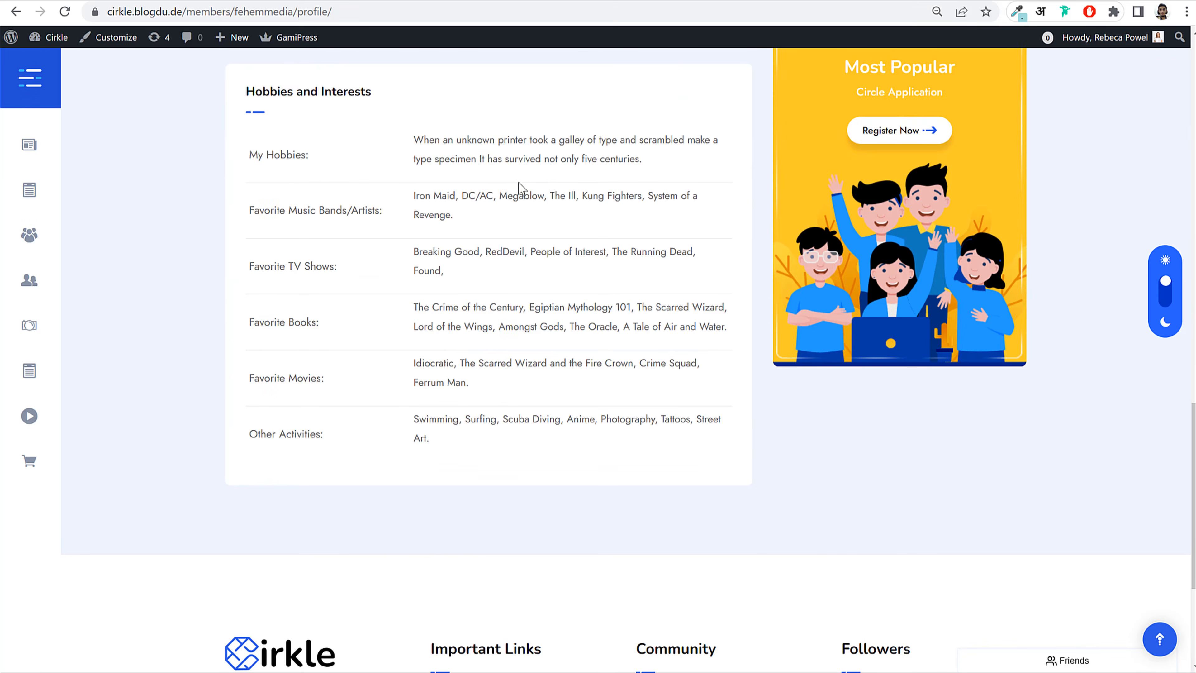
{"action": "scroll", "coordinate": [542, 286], "scroll_direction": "up", "scroll_amount": 15}
{"action": "scroll", "coordinate": [542, 286], "scroll_direction": "down", "scroll_amount": 3}
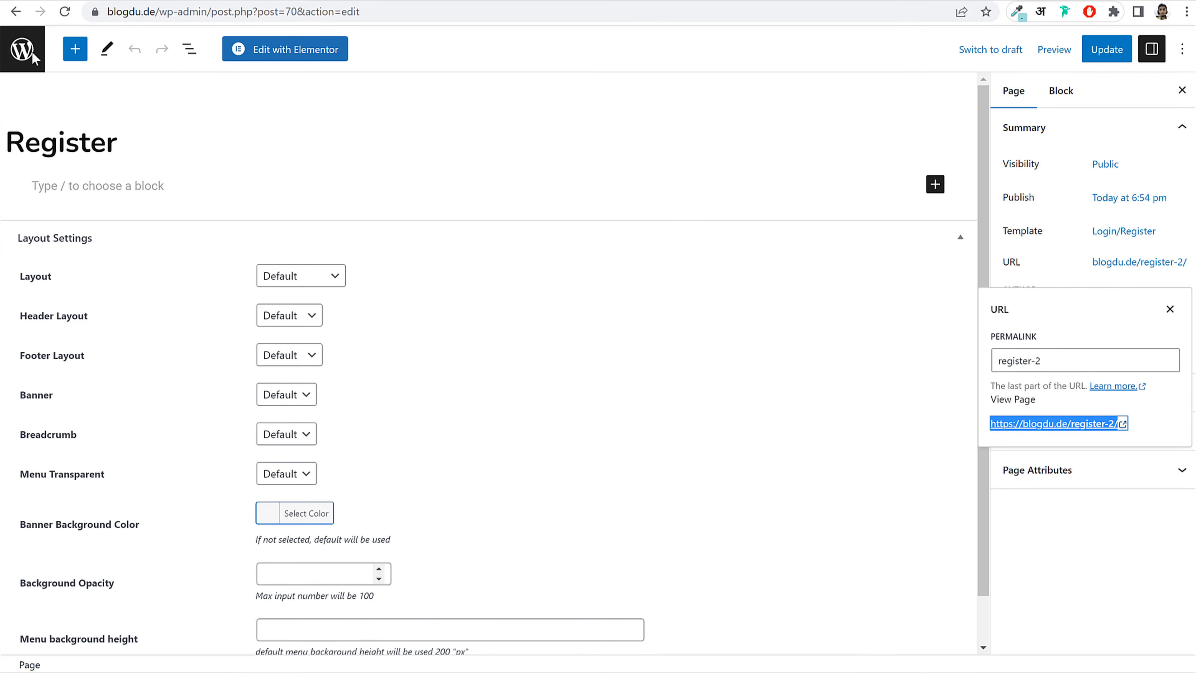
Step: Go to the admin dashboard's Users > Profile Fields page
{"action": "left_click", "coordinate": [33, 54]}
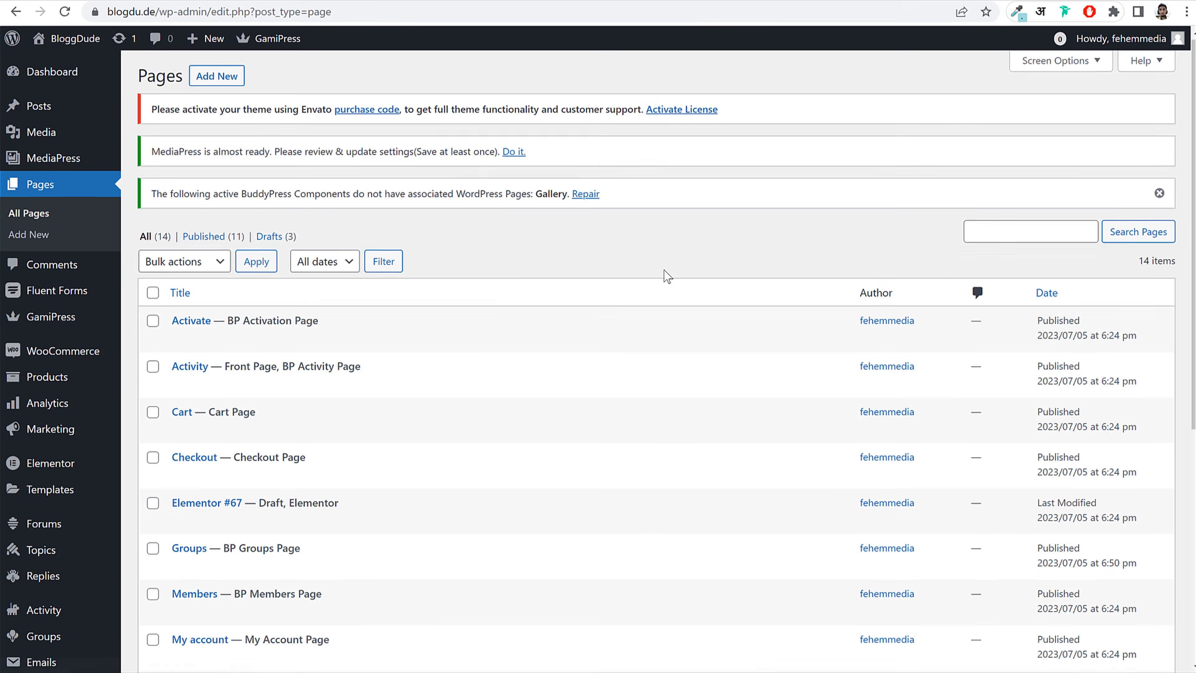
{"action": "scroll", "coordinate": [665, 273], "scroll_direction": "down", "scroll_amount": 6}
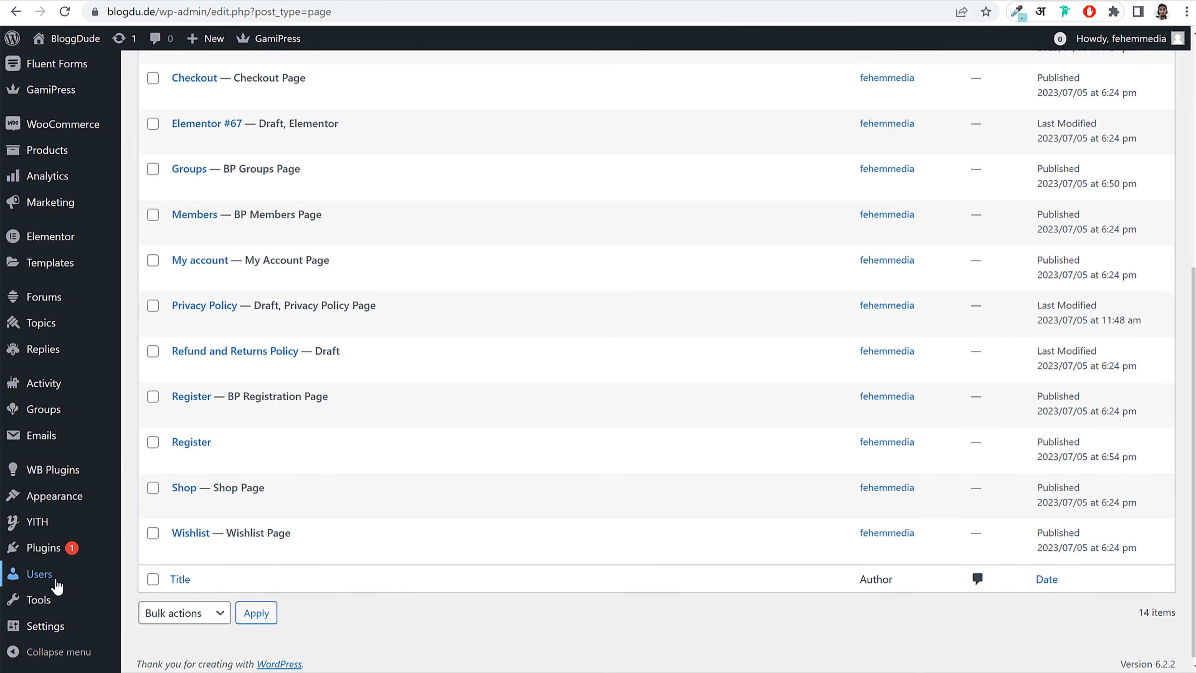
{"action": "mouse_move", "coordinate": [46, 580]}
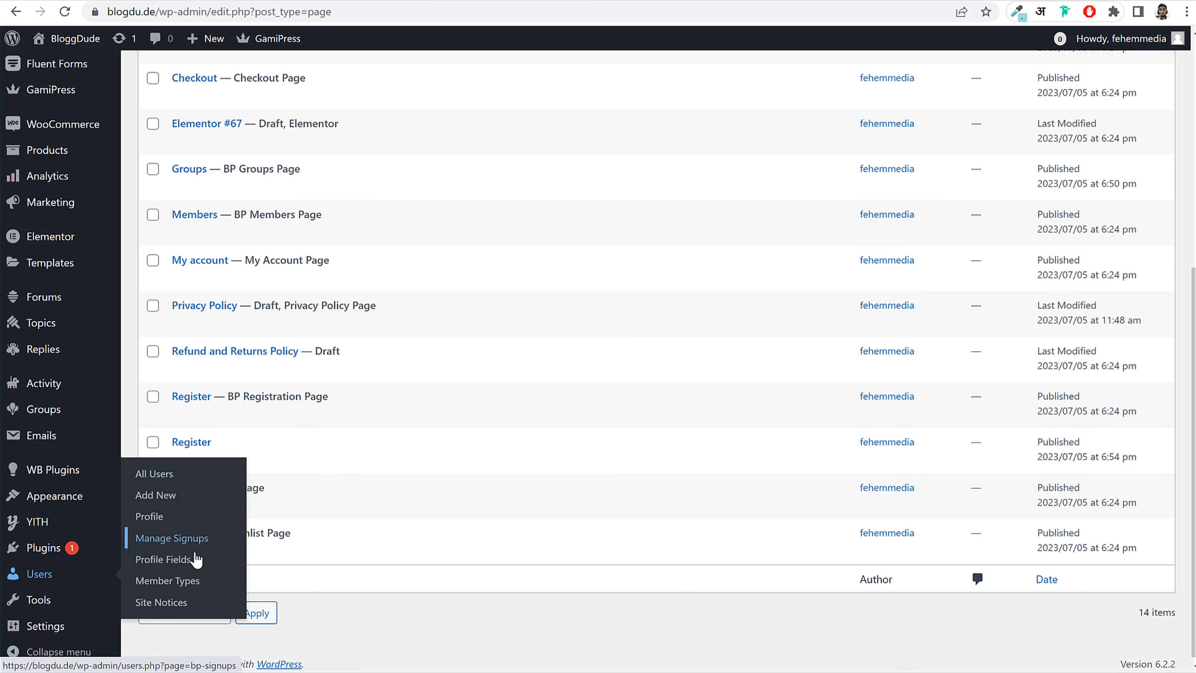
{"action": "left_click", "coordinate": [174, 565]}
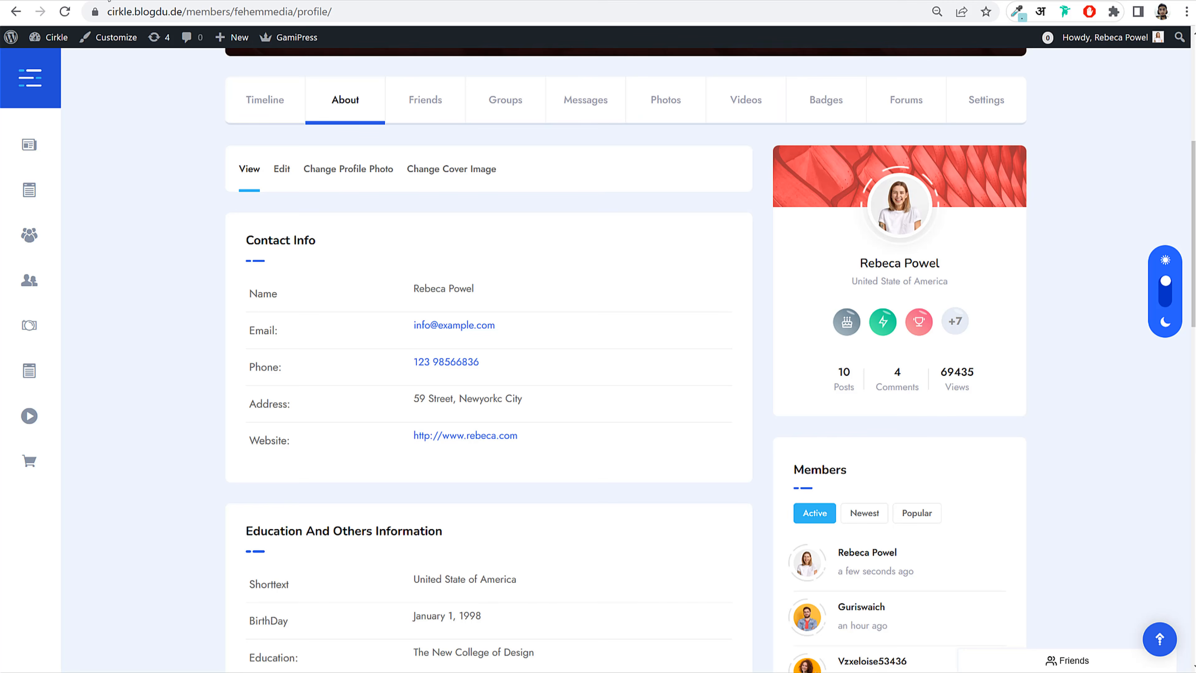
{"action": "left_click_drag", "start_coordinate": [251, 331], "coordinate": [274, 331]}
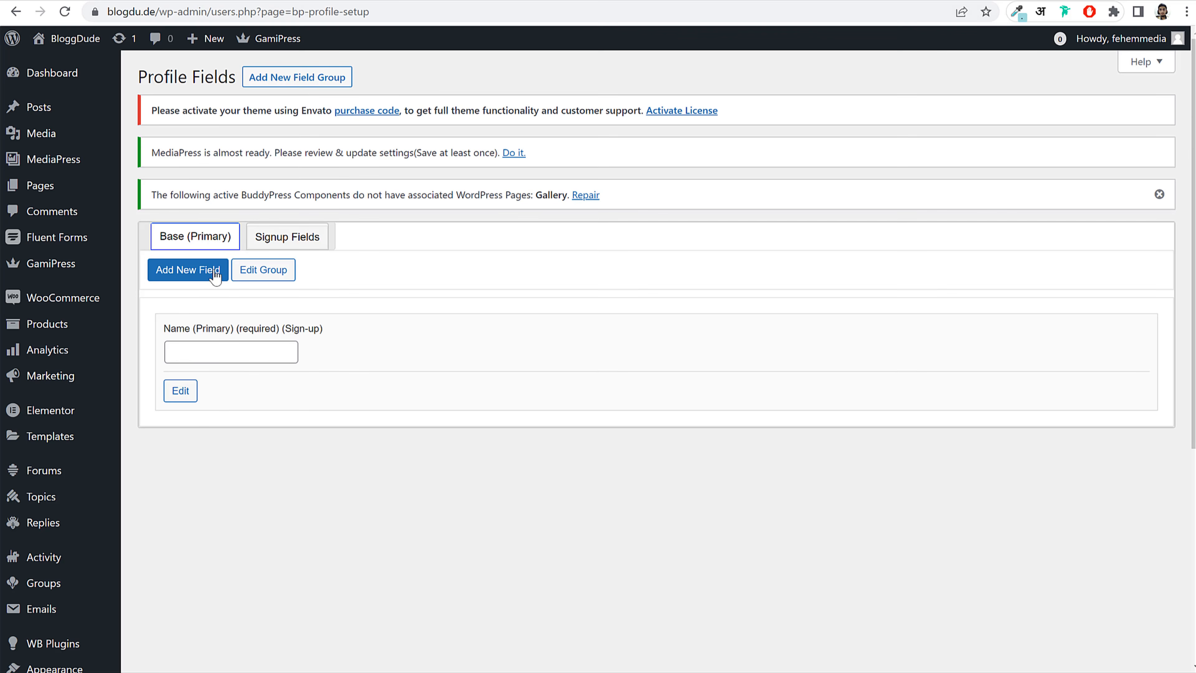
Step: Add a new Base group field named 'Email' with the Text Box type
{"action": "left_click", "coordinate": [183, 275]}
{"action": "left_click", "coordinate": [264, 251]}
{"action": "type", "text": "Email"}
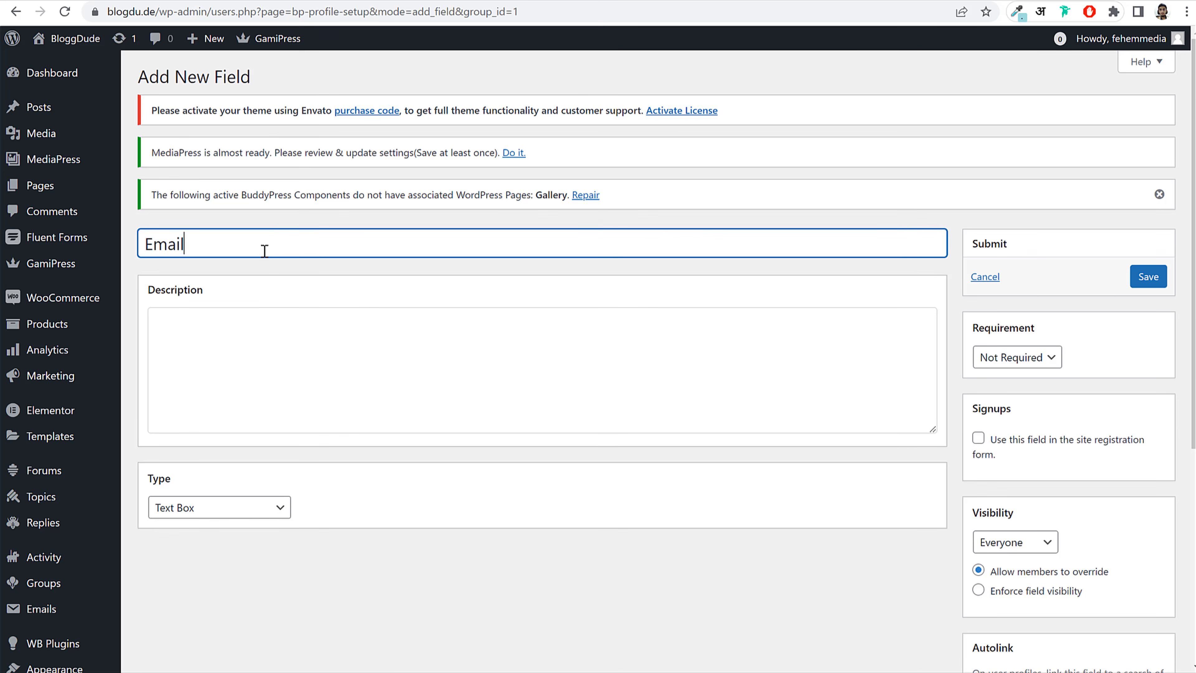
{"action": "scroll", "coordinate": [403, 460], "scroll_direction": "down", "scroll_amount": 3}
{"action": "left_click", "coordinate": [213, 351]}
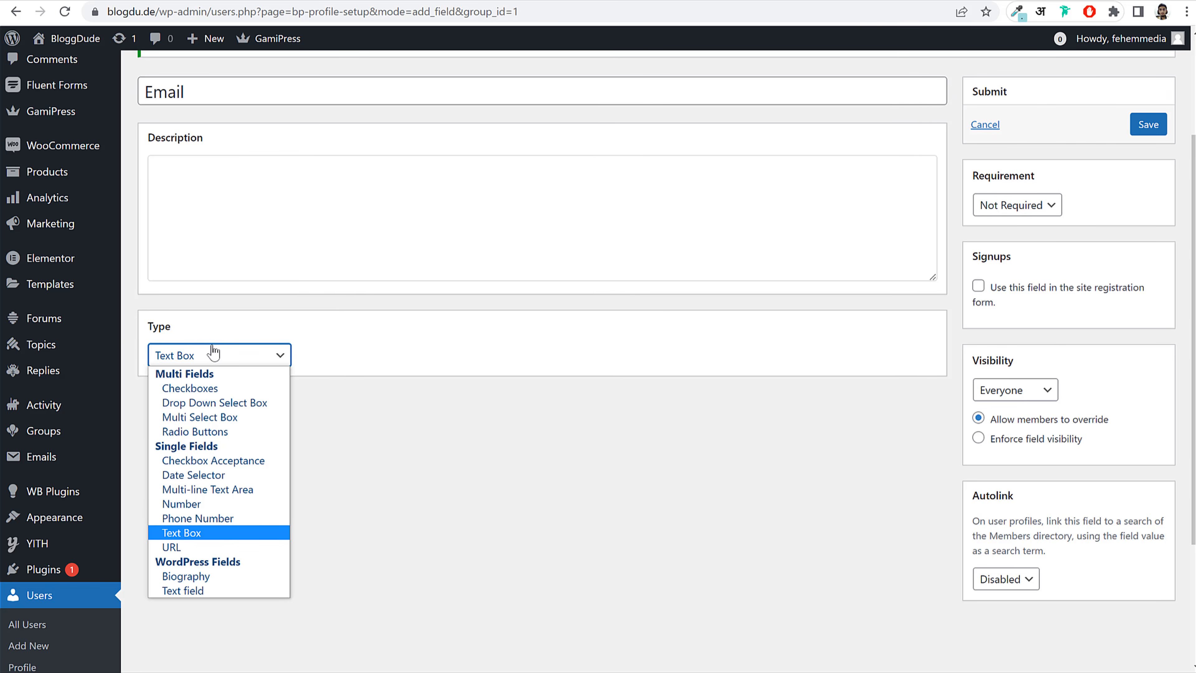
{"action": "left_click", "coordinate": [203, 533]}
{"action": "scroll", "coordinate": [951, 447], "scroll_direction": "up", "scroll_amount": 3}
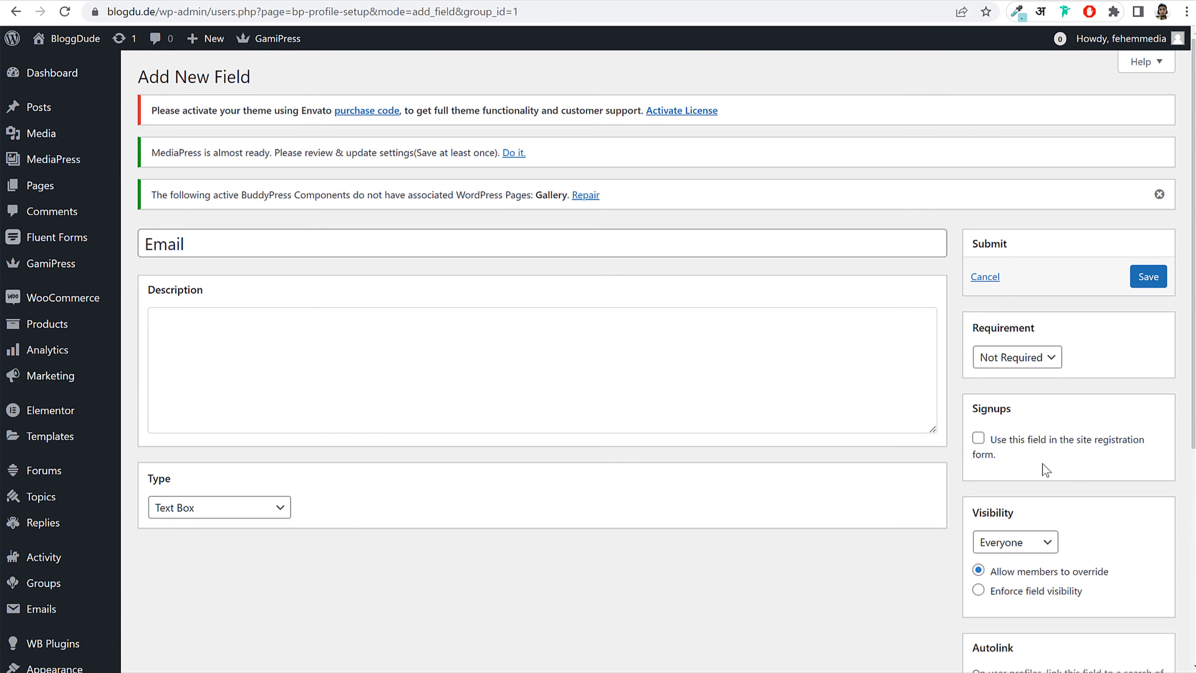
{"action": "scroll", "coordinate": [1044, 470], "scroll_direction": "down", "scroll_amount": 5}
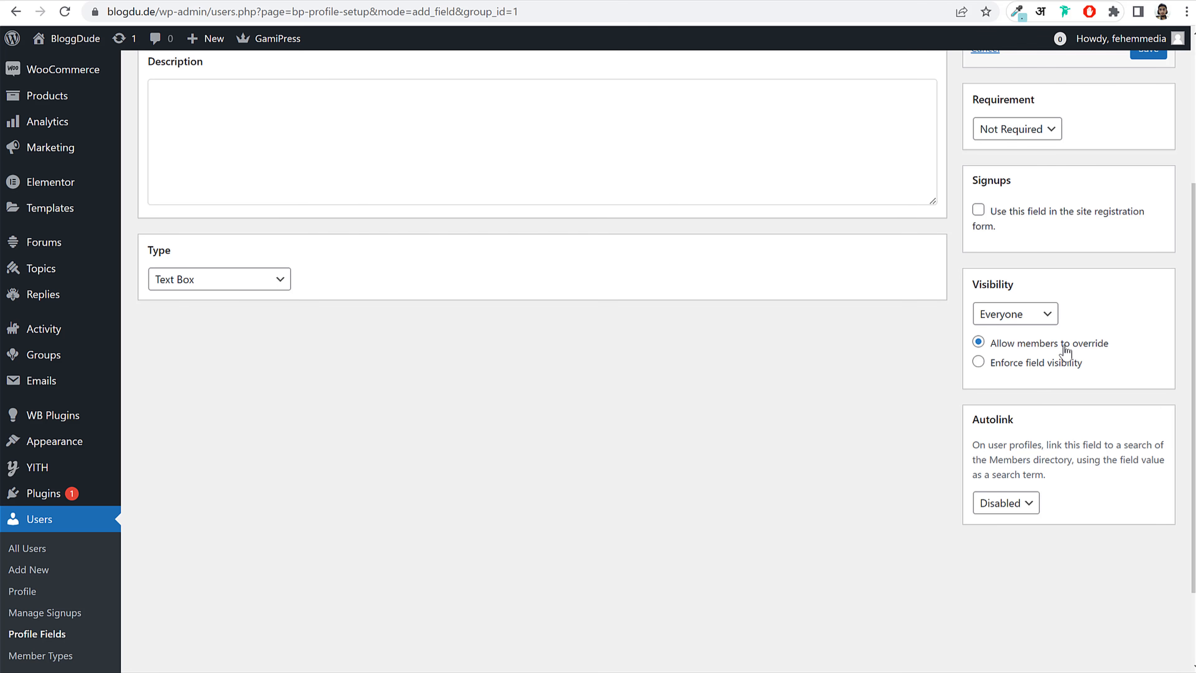
Step: Set the Email field's visibility to My Friends, keeping member override allowed
{"action": "left_click", "coordinate": [1004, 319]}
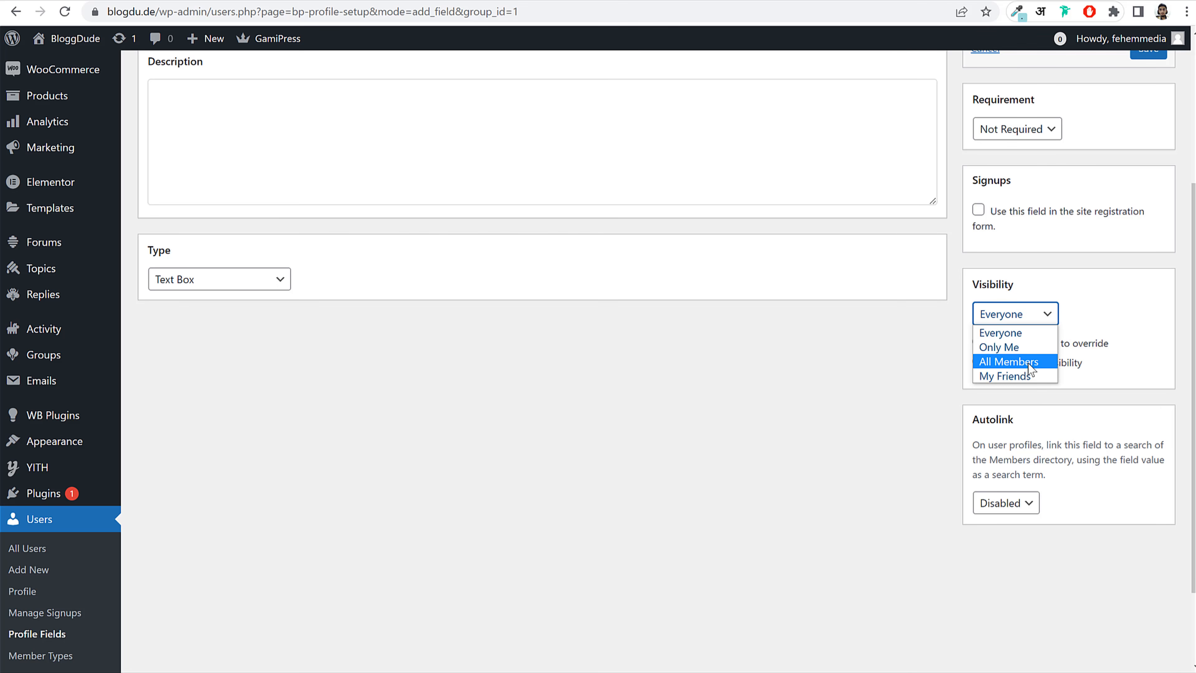
{"action": "left_click", "coordinate": [1022, 375]}
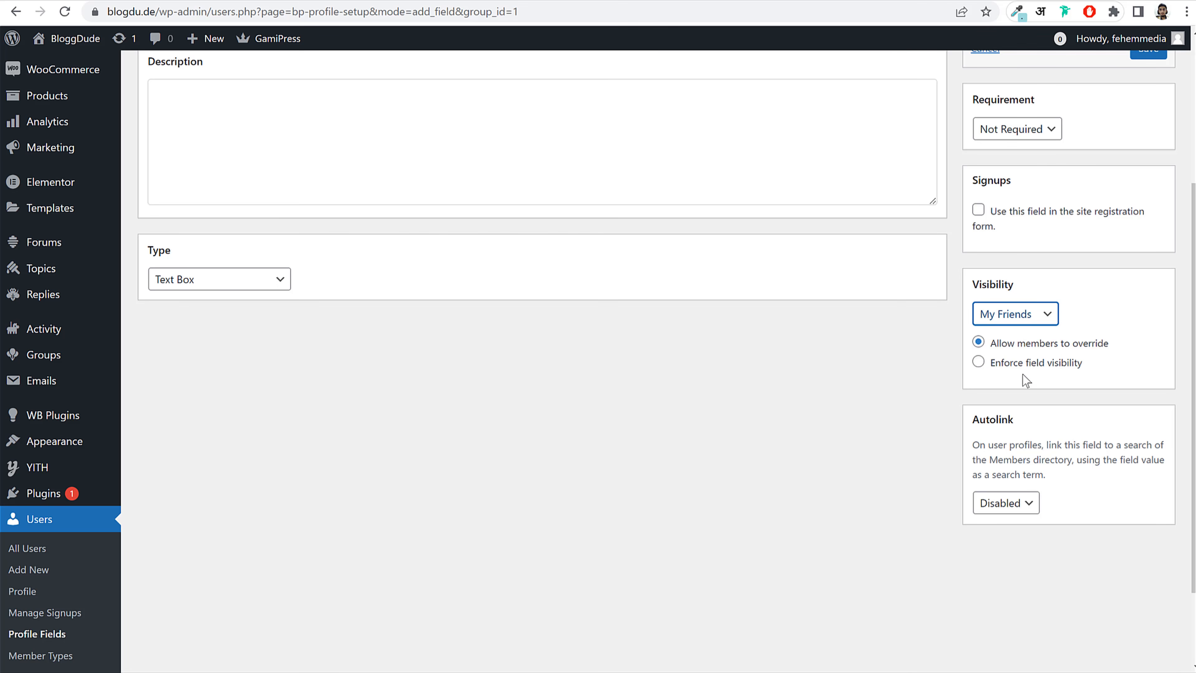
{"action": "left_click", "coordinate": [1108, 329]}
{"action": "left_click_drag", "start_coordinate": [994, 351], "coordinate": [1107, 344]}
{"action": "left_click", "coordinate": [1108, 344]}
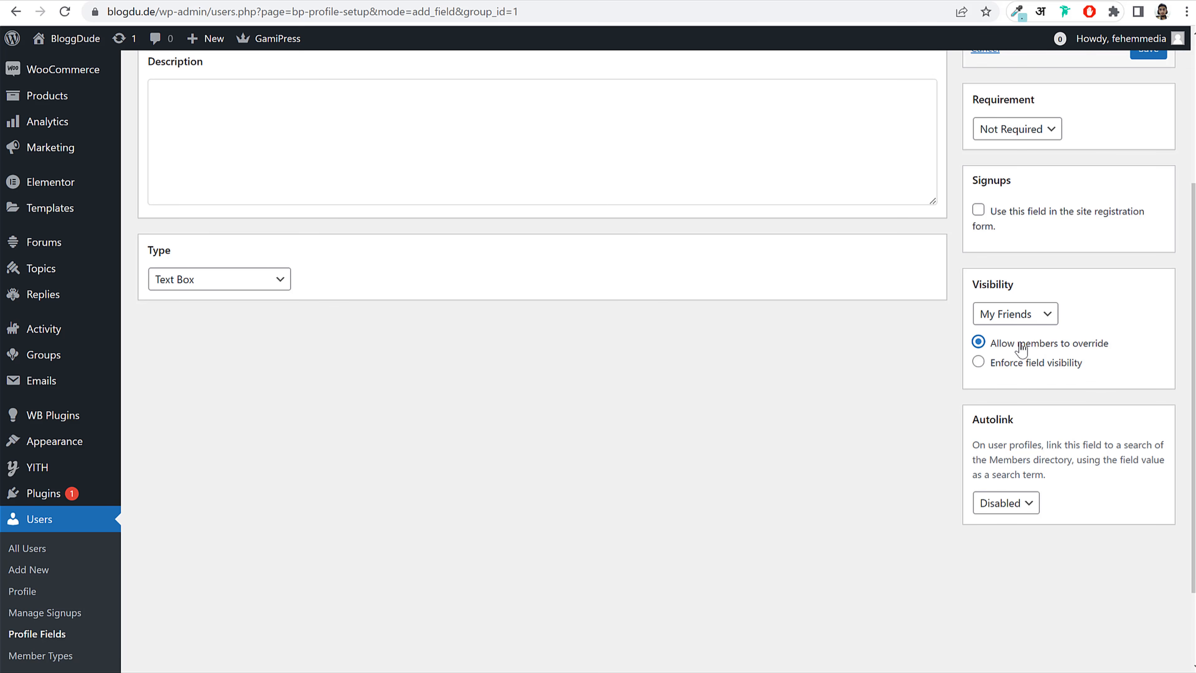
{"action": "left_click", "coordinate": [1017, 313]}
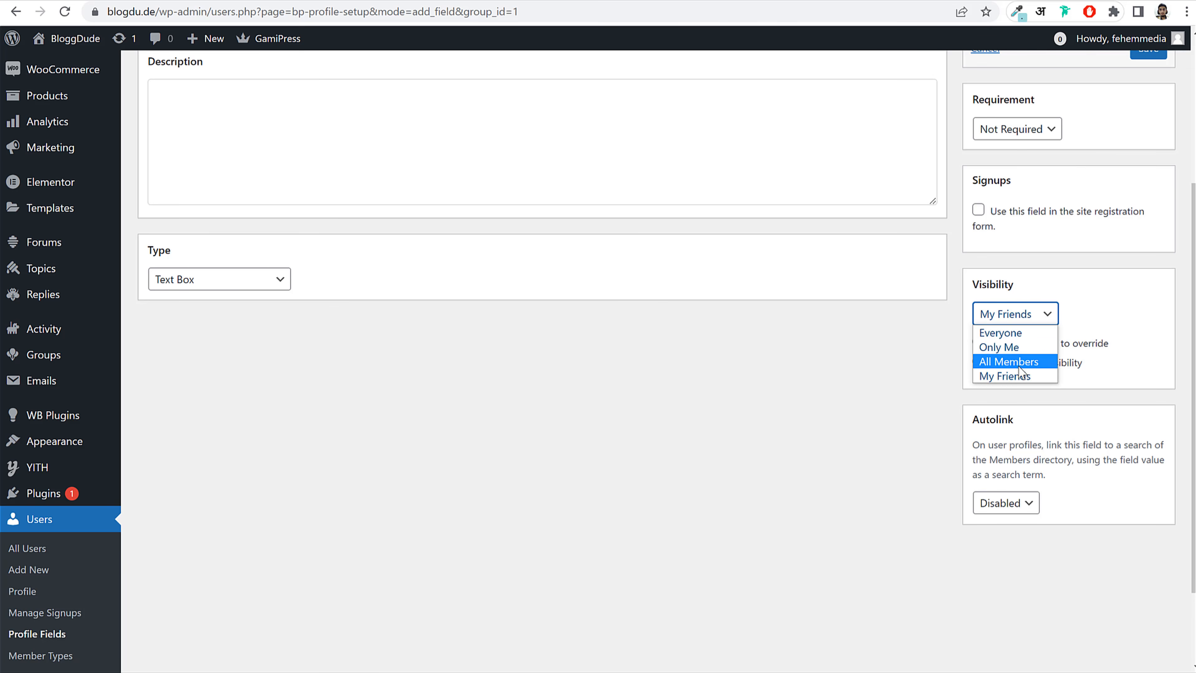
{"action": "left_click", "coordinate": [1001, 332]}
{"action": "left_click", "coordinate": [1009, 313]}
{"action": "left_click", "coordinate": [1009, 347]}
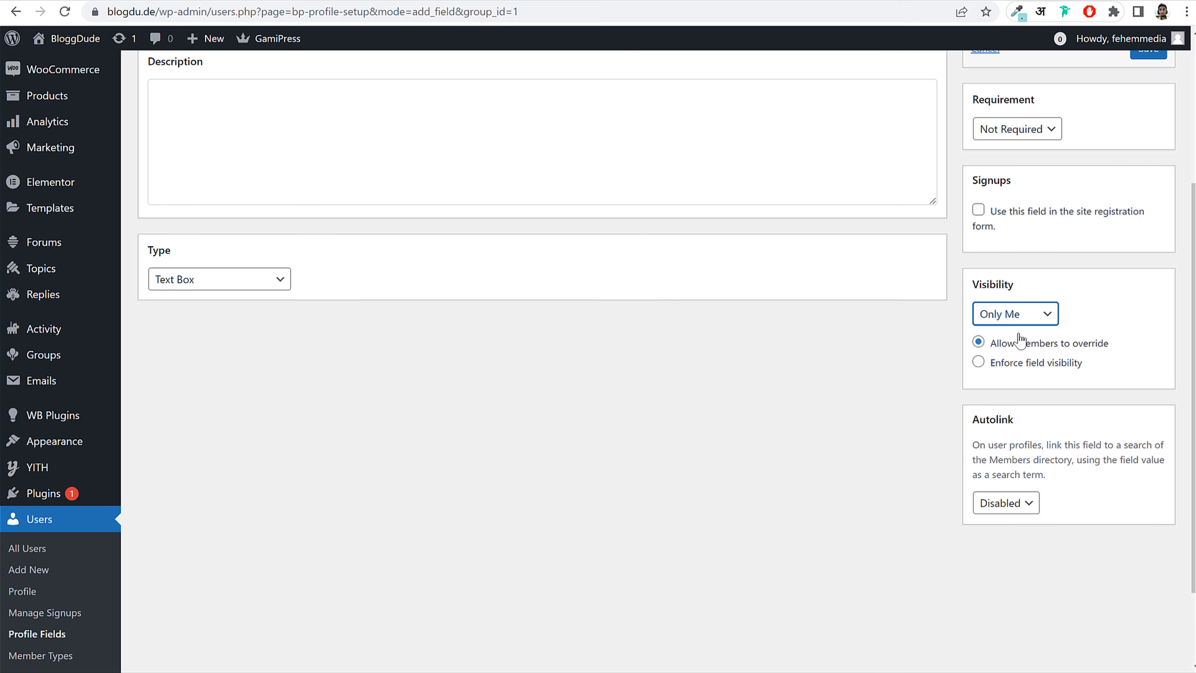
{"action": "left_click", "coordinate": [1022, 315]}
{"action": "left_click", "coordinate": [1032, 374]}
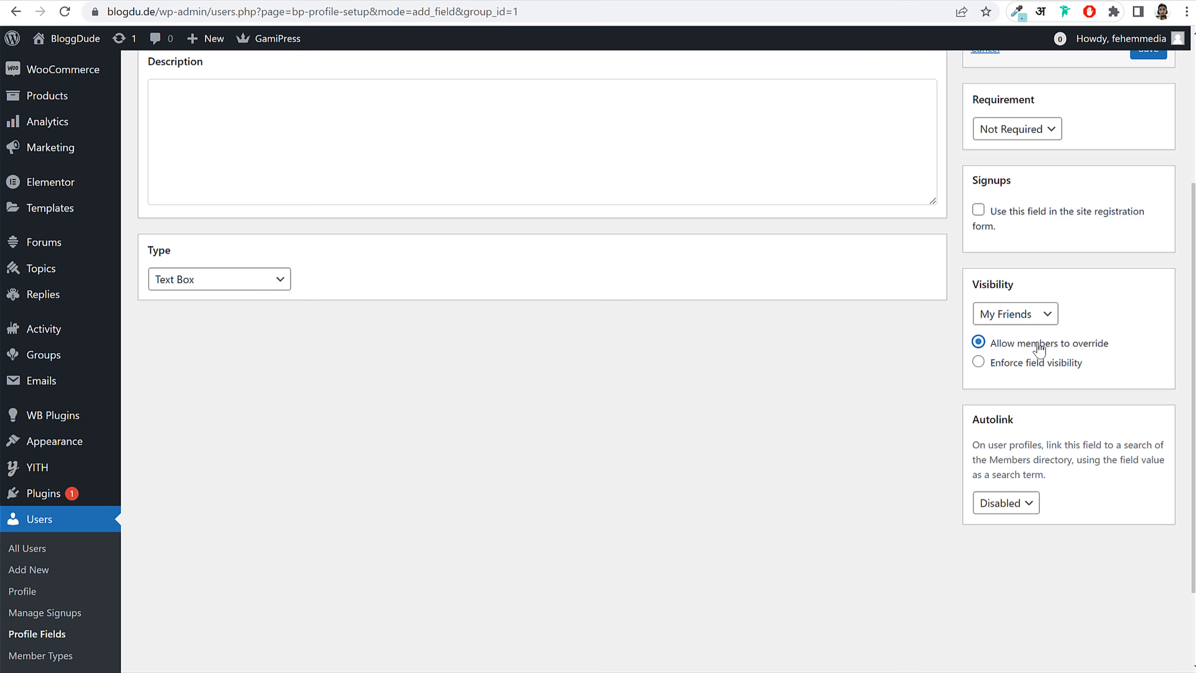
{"action": "left_click_drag", "start_coordinate": [990, 342], "coordinate": [1105, 342]}
{"action": "left_click", "coordinate": [1104, 334]}
Step: Make the Email field required and save it
{"action": "scroll", "coordinate": [973, 361], "scroll_direction": "up", "scroll_amount": 5}
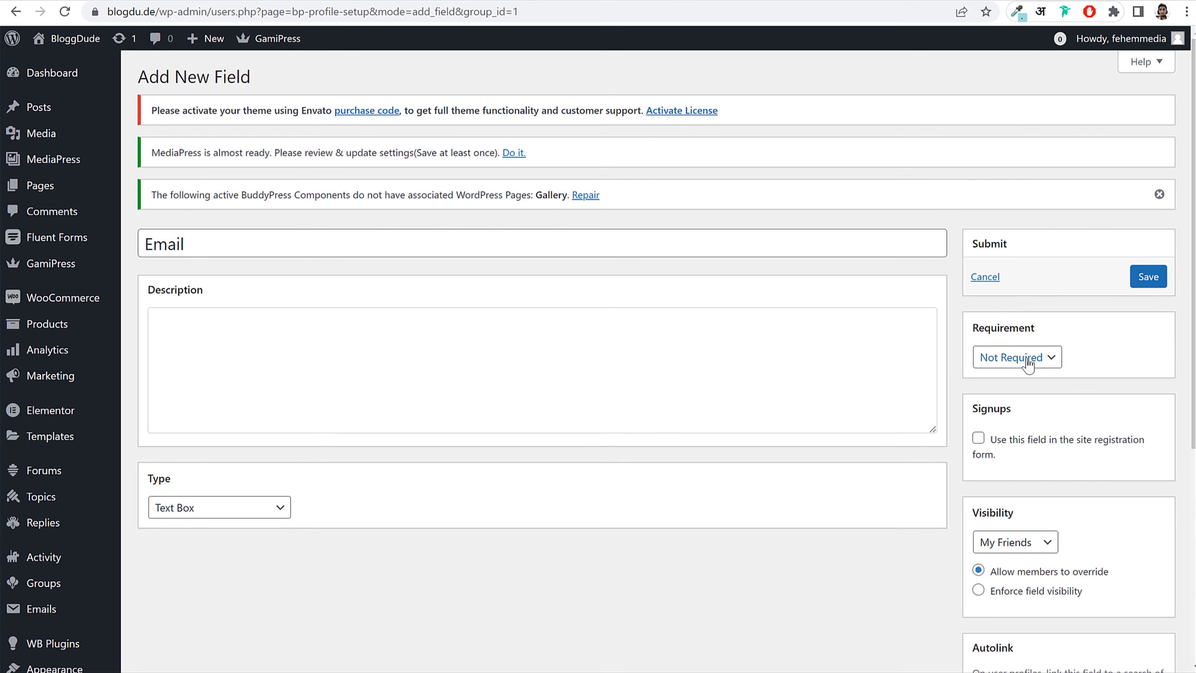
{"action": "left_click", "coordinate": [1017, 357]}
{"action": "left_click", "coordinate": [1029, 392]}
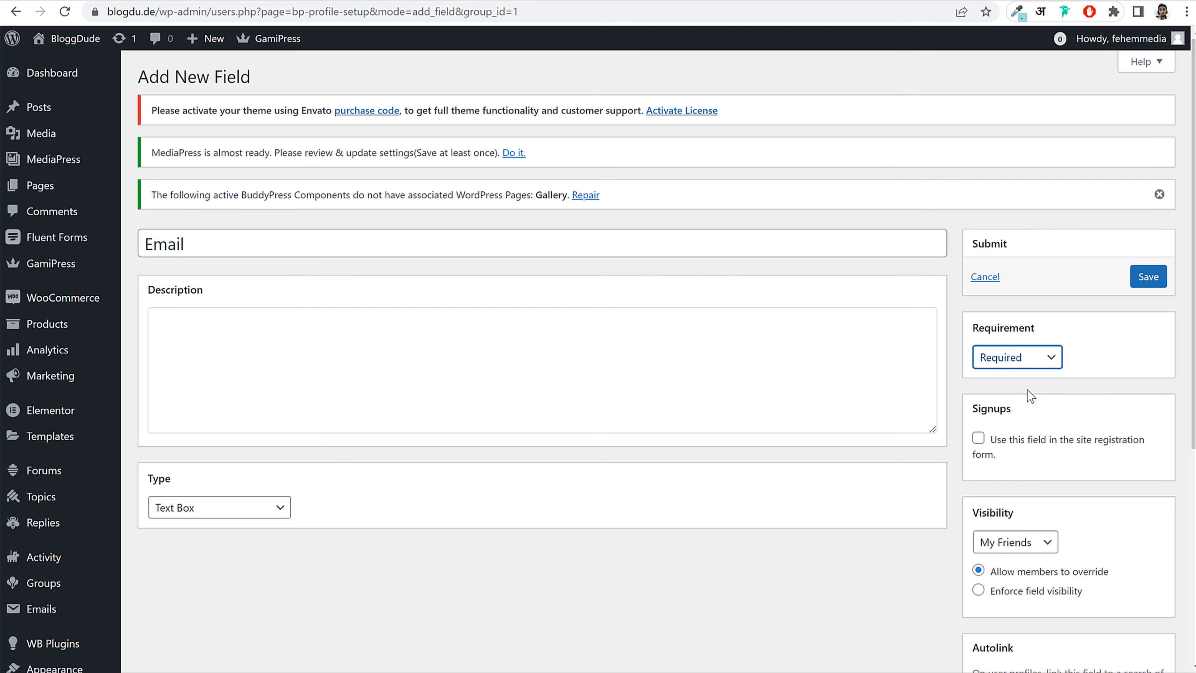
{"action": "left_click", "coordinate": [1044, 373]}
{"action": "left_click", "coordinate": [1151, 285]}
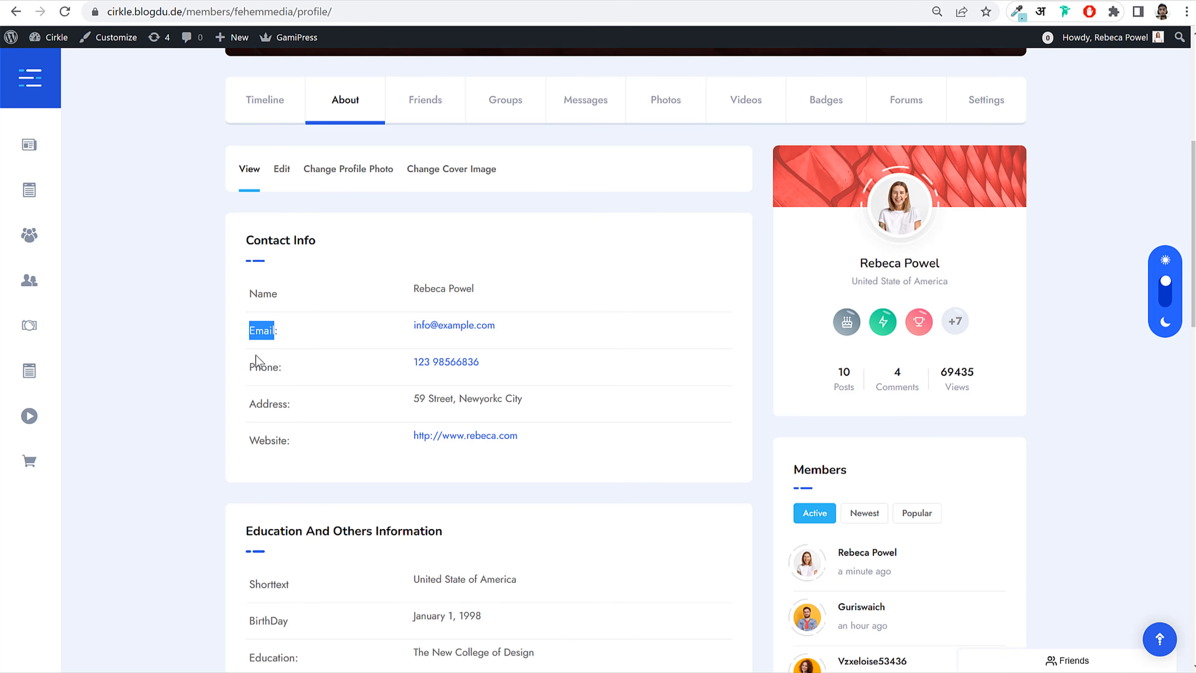
{"action": "left_click_drag", "start_coordinate": [256, 361], "coordinate": [280, 366]}
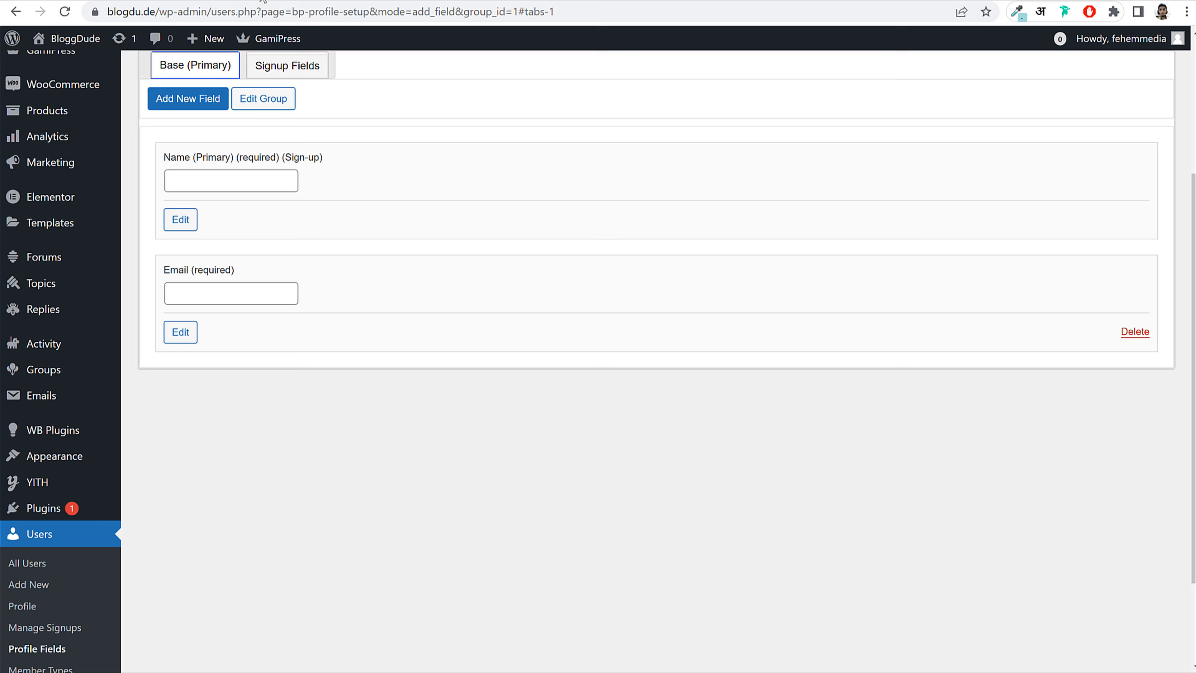
Step: Start a new Base group field for Phone with the Phone Number type
{"action": "scroll", "coordinate": [518, 134], "scroll_direction": "up", "scroll_amount": 5}
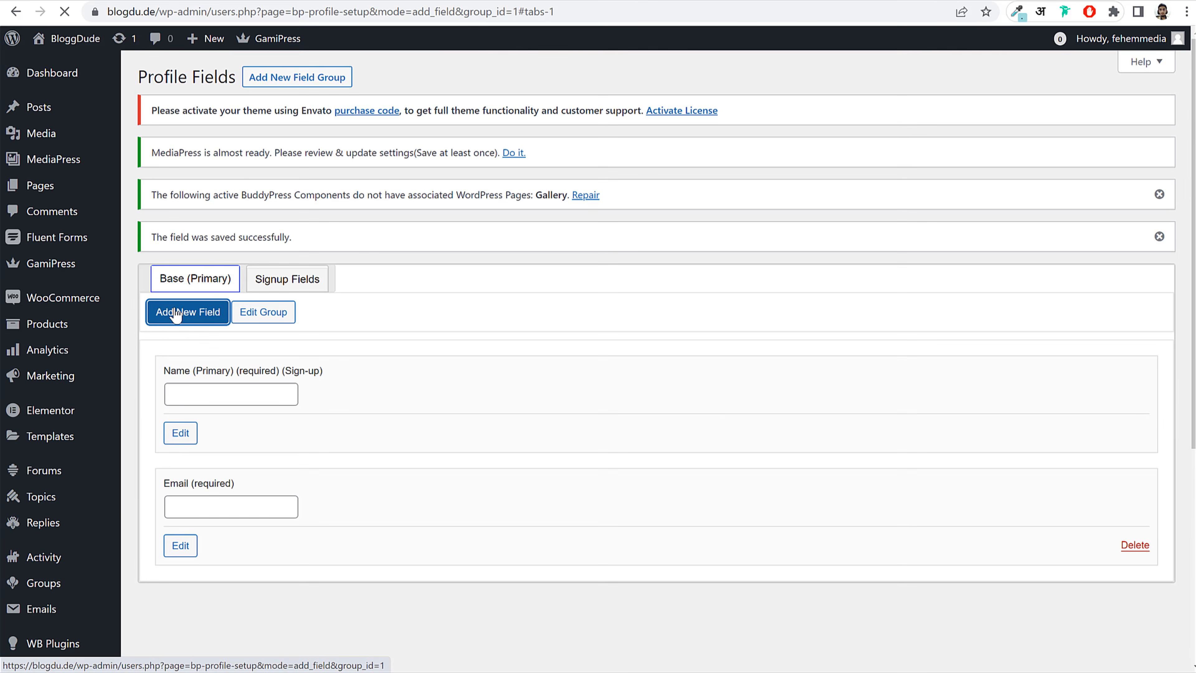
{"action": "left_click", "coordinate": [208, 311]}
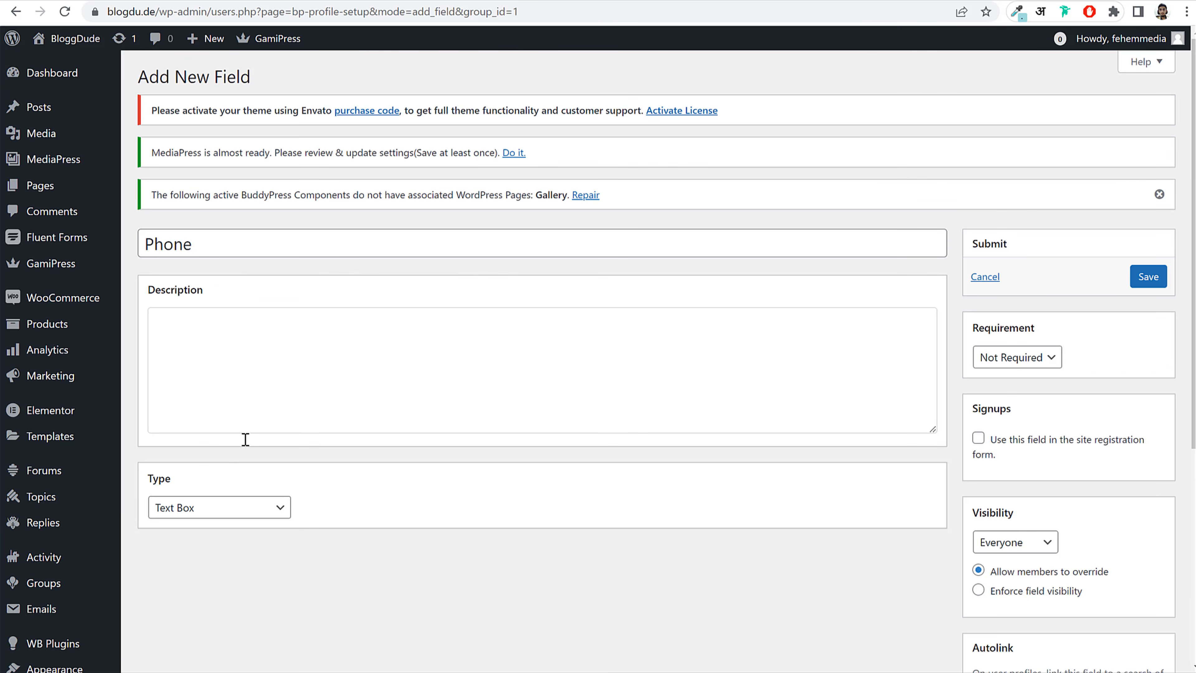
{"action": "left_click", "coordinate": [217, 508]}
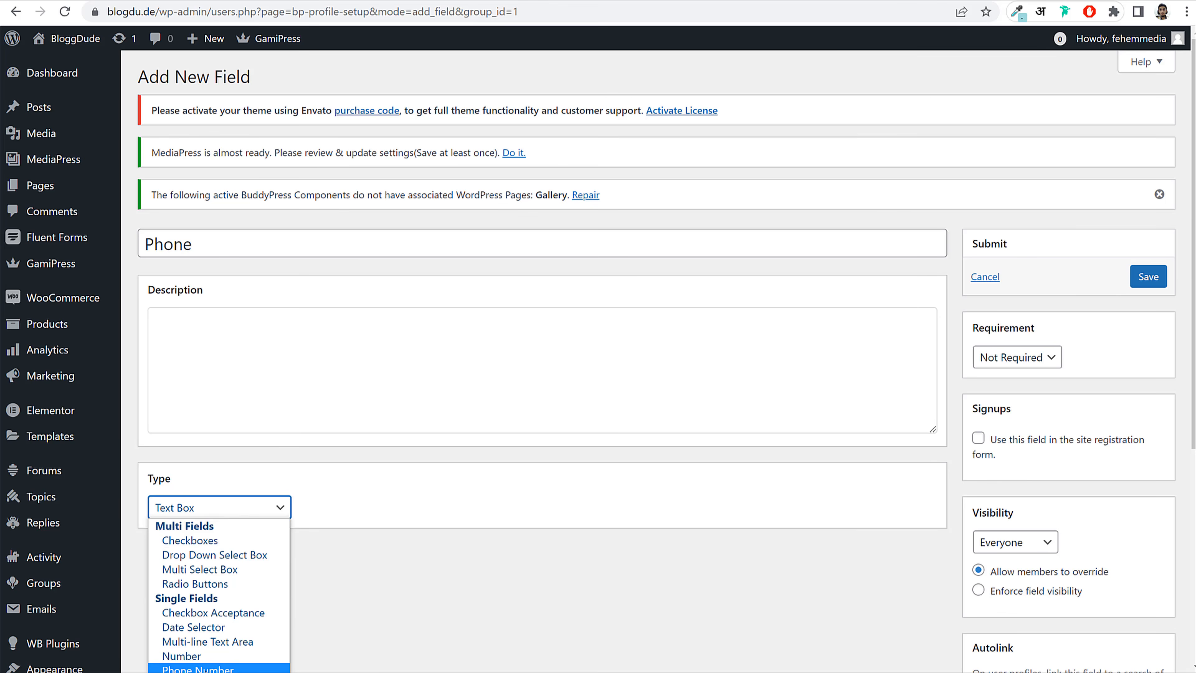
{"action": "scroll", "coordinate": [448, 581], "scroll_direction": "down", "scroll_amount": 5}
{"action": "left_click", "coordinate": [204, 200]}
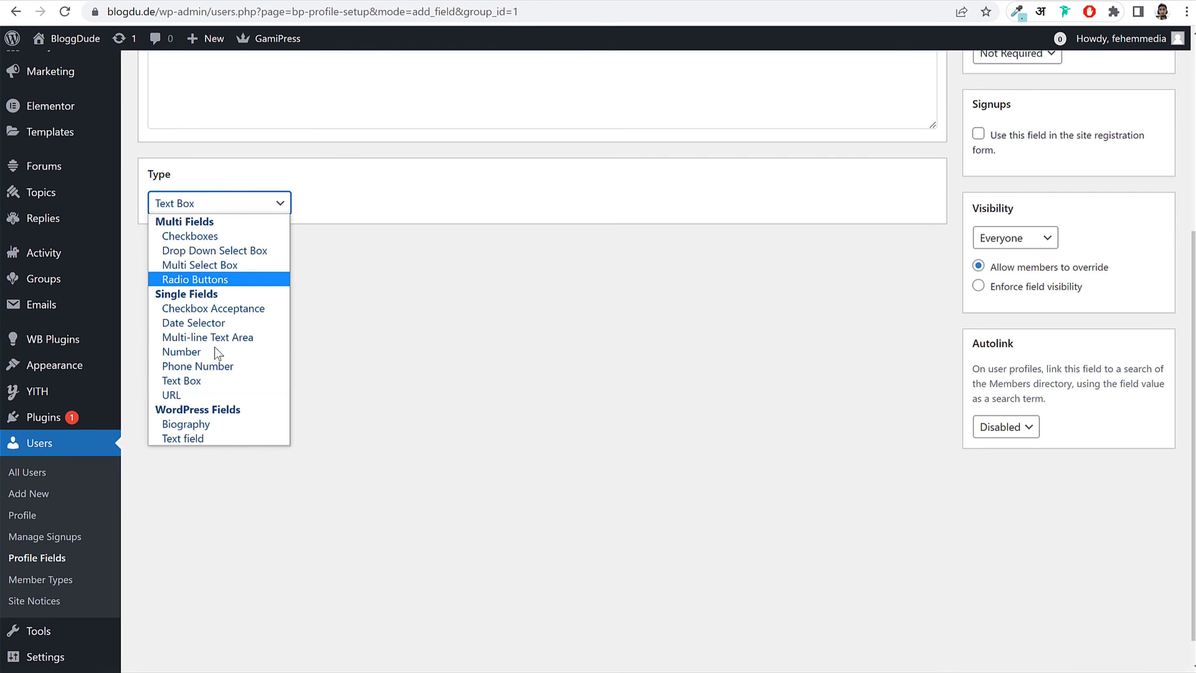
{"action": "left_click", "coordinate": [215, 363]}
{"action": "scroll", "coordinate": [444, 385], "scroll_direction": "up", "scroll_amount": 4}
{"action": "scroll", "coordinate": [444, 385], "scroll_direction": "up", "scroll_amount": 1}
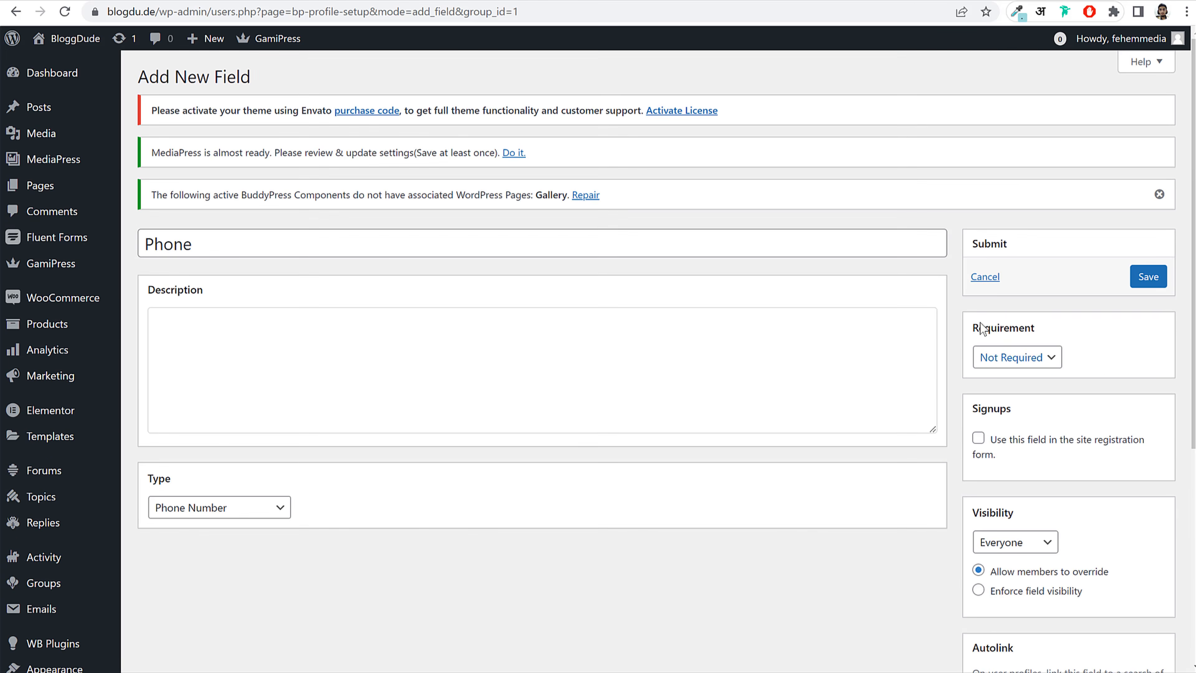
Step: Make the Phone field required, visible to My Friends, and save it
{"action": "left_click", "coordinate": [1039, 364]}
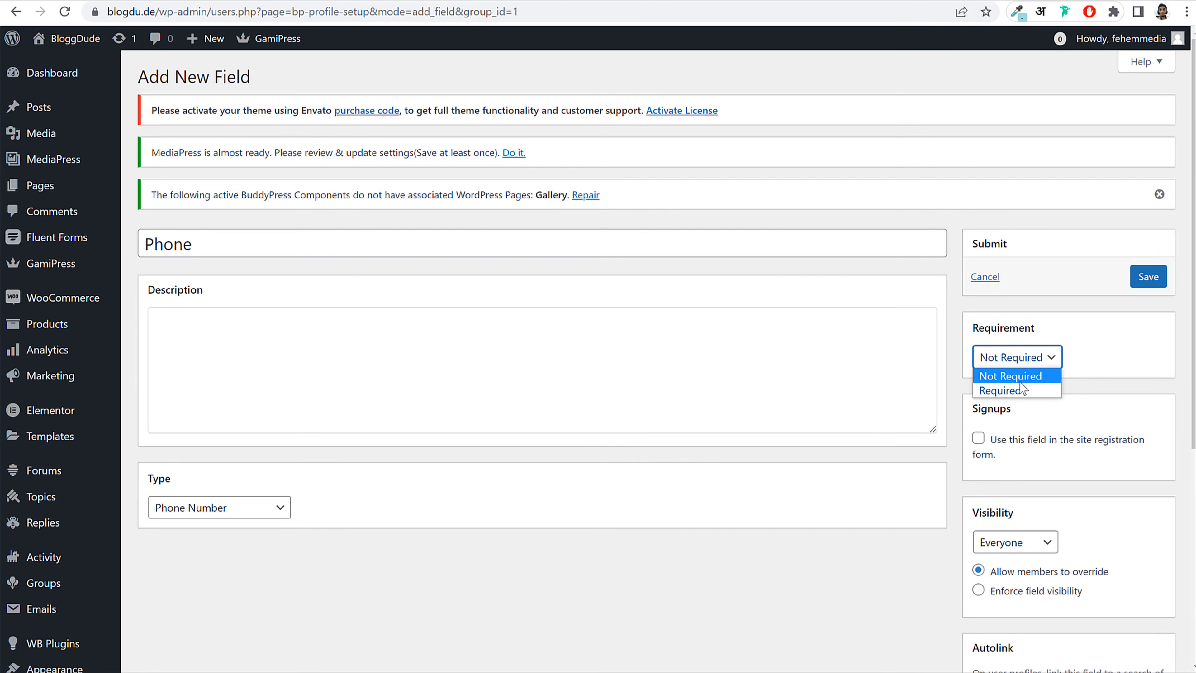
{"action": "left_click", "coordinate": [1016, 389]}
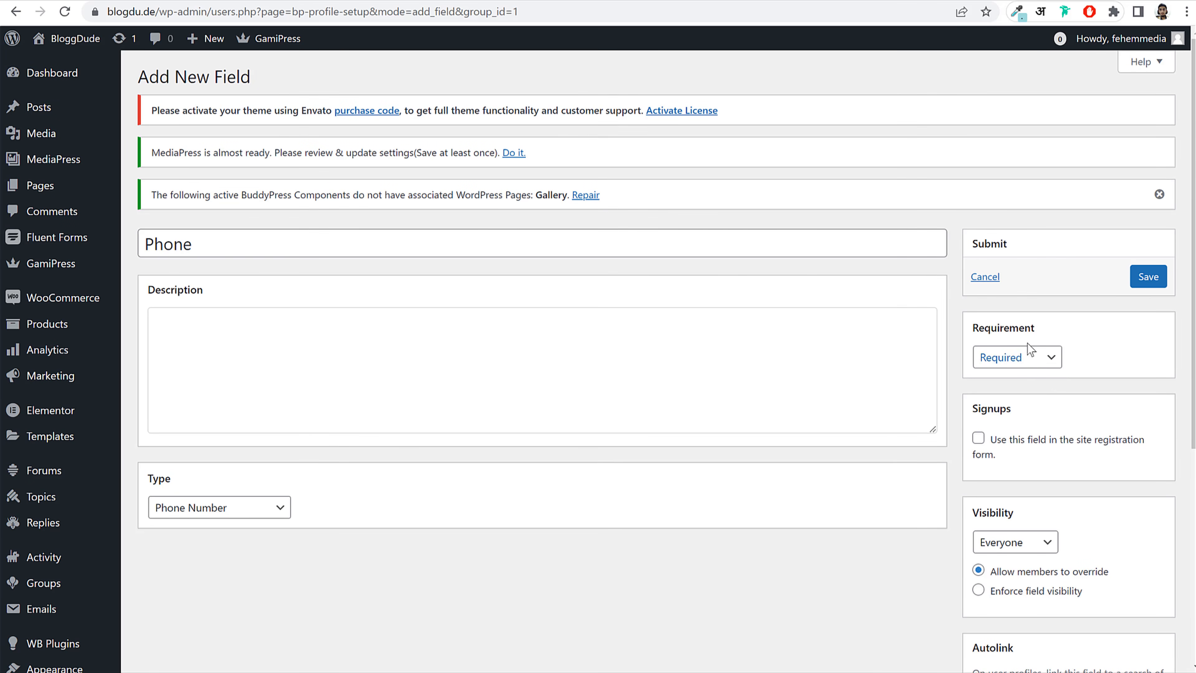
{"action": "scroll", "coordinate": [1116, 416], "scroll_direction": "down", "scroll_amount": 1}
{"action": "scroll", "coordinate": [1114, 415], "scroll_direction": "down", "scroll_amount": 1}
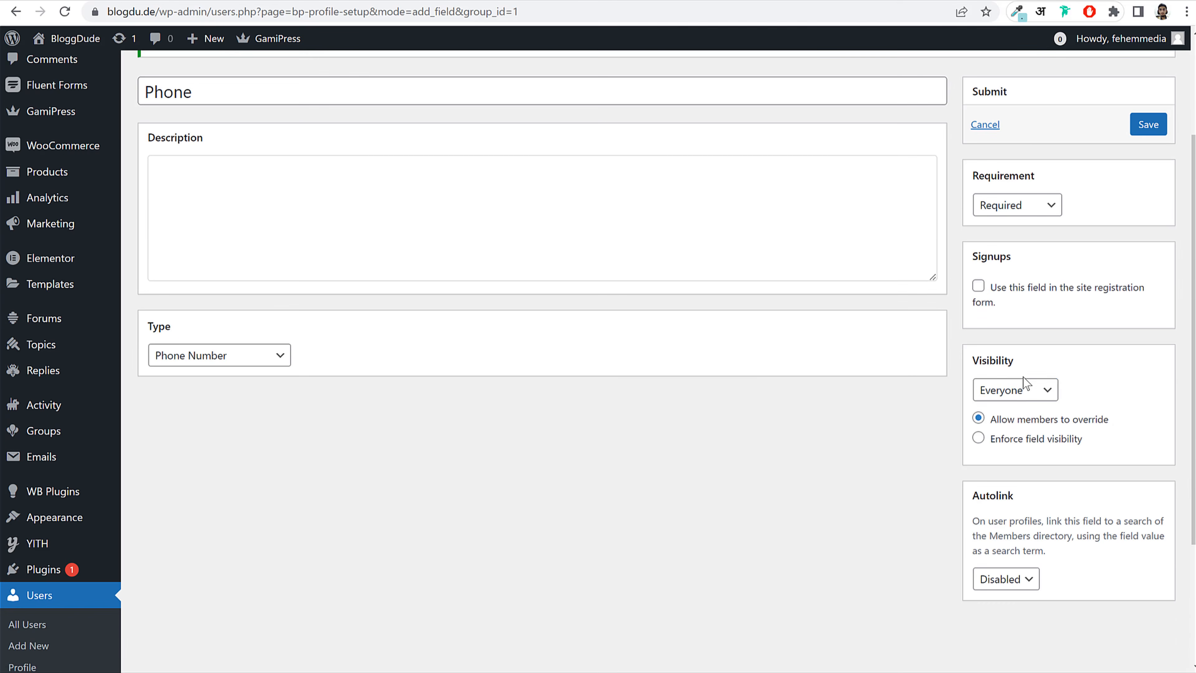
{"action": "left_click", "coordinate": [1024, 389]}
{"action": "left_click", "coordinate": [1019, 452]}
{"action": "scroll", "coordinate": [1109, 440], "scroll_direction": "up", "scroll_amount": 2}
{"action": "left_click", "coordinate": [1014, 528]}
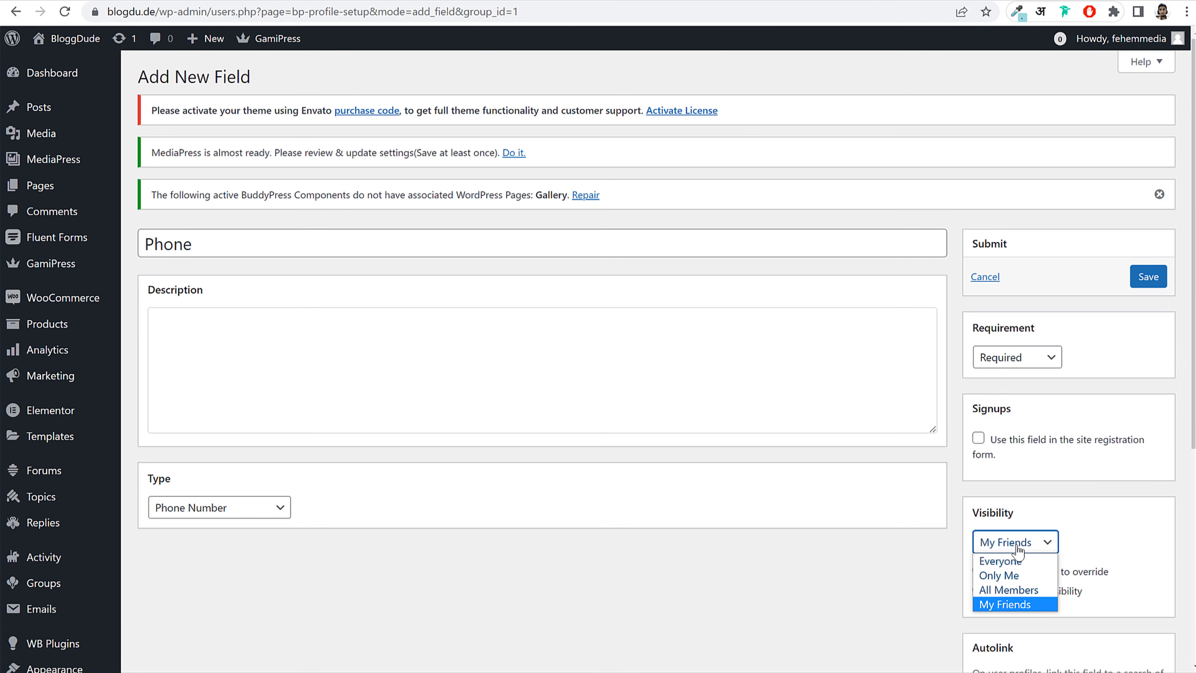
{"action": "left_click", "coordinate": [1101, 531]}
{"action": "left_click_drag", "start_coordinate": [996, 571], "coordinate": [1134, 563]}
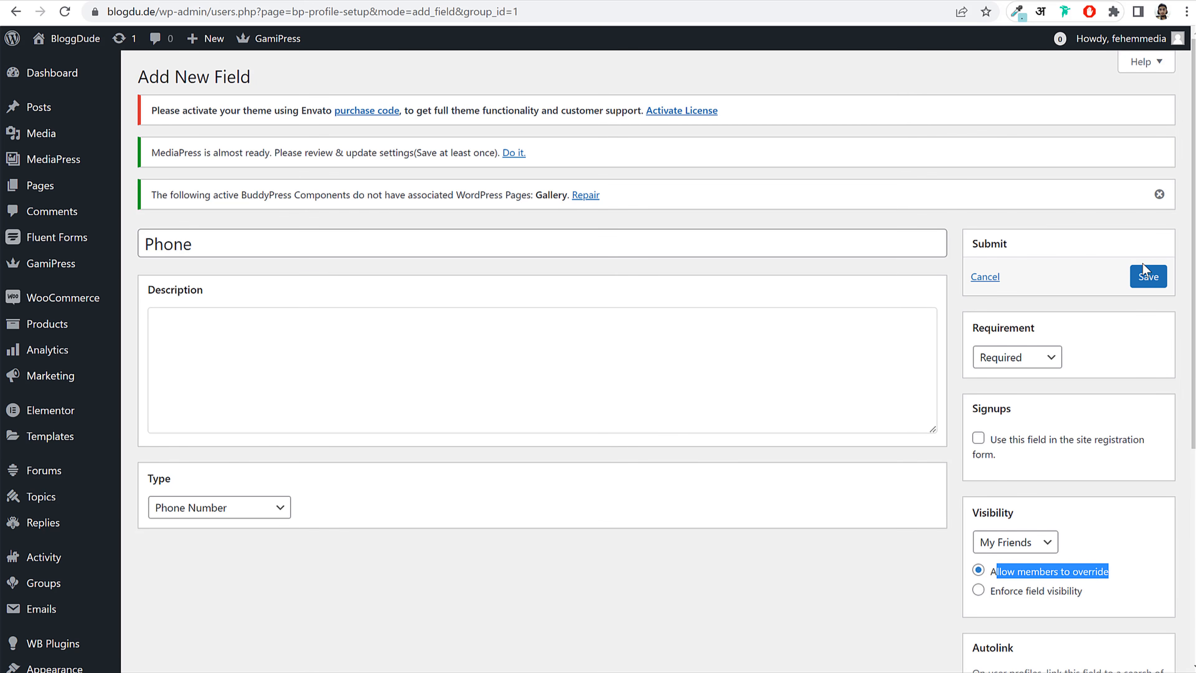
{"action": "left_click", "coordinate": [1148, 277]}
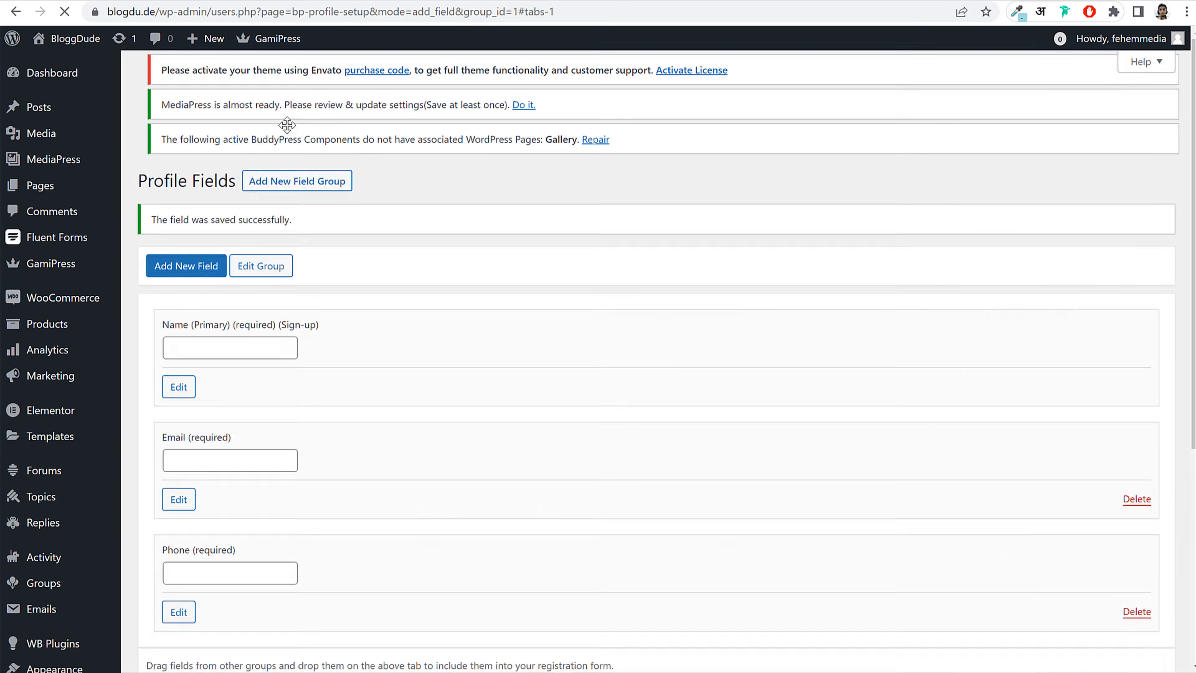
Step: Add a new field named 'Address', keeping the Text Box type
{"action": "scroll", "coordinate": [227, 211], "scroll_direction": "up", "scroll_amount": 5}
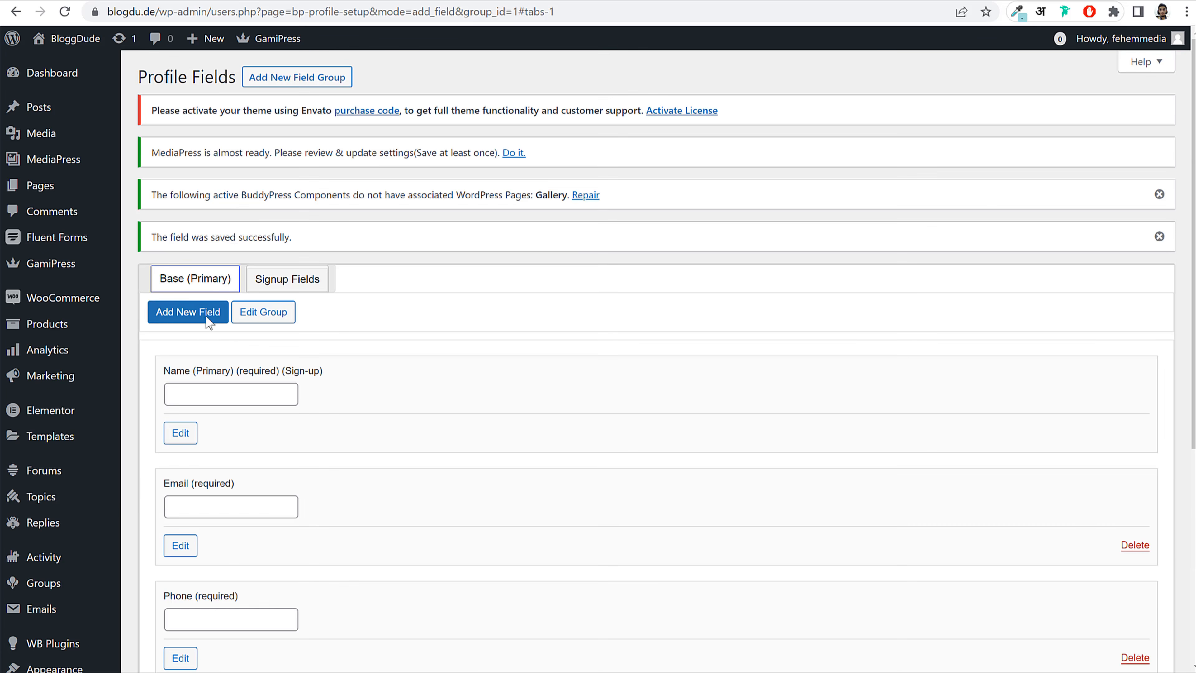
{"action": "left_click", "coordinate": [206, 316]}
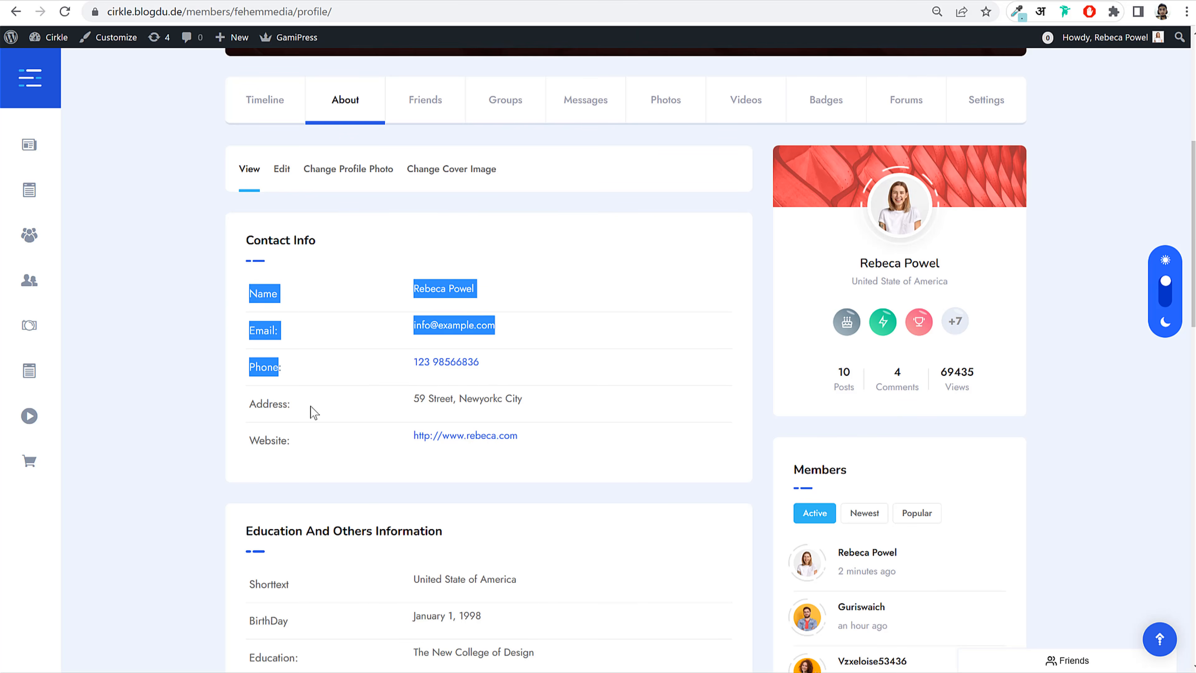
{"action": "left_click", "coordinate": [262, 404]}
{"action": "mouse_move", "coordinate": [247, 405]}
{"action": "left_mouse_down"}
{"action": "mouse_move", "coordinate": [283, 403]}
{"action": "mouse_move", "coordinate": [239, 405]}
{"action": "mouse_move", "coordinate": [249, 404]}
{"action": "left_mouse_up"}
{"action": "key", "text": "ctrl+c"}
{"action": "left_click", "coordinate": [285, 403]}
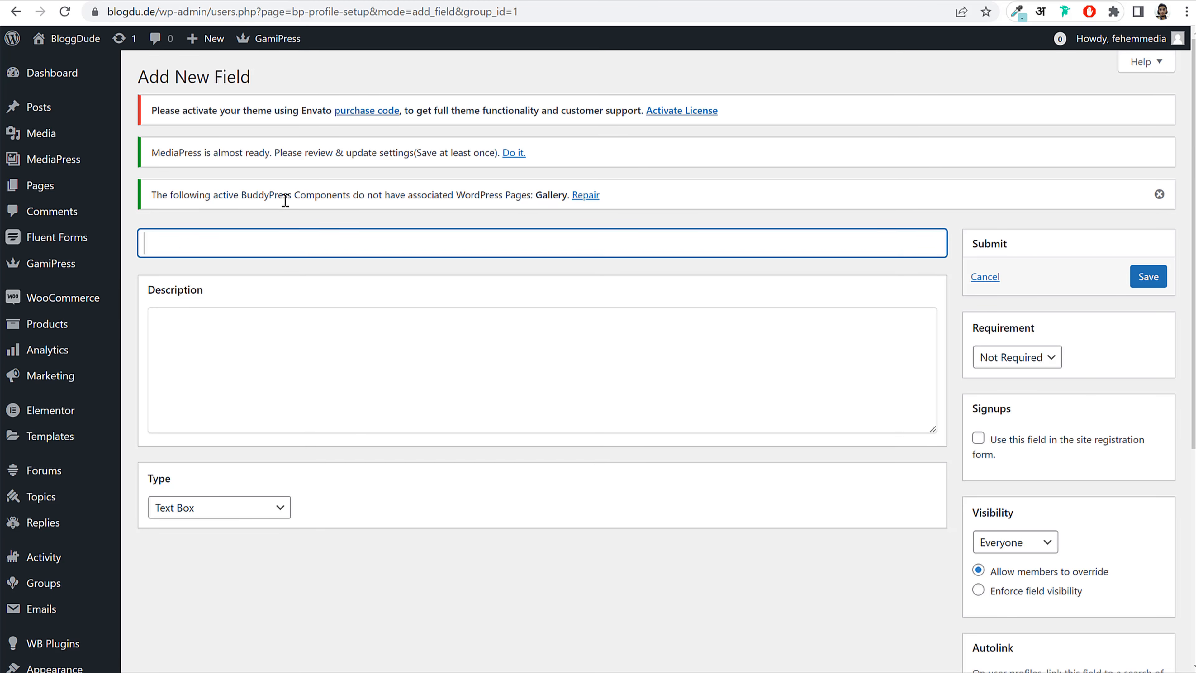
{"action": "key", "text": "ctrl+v"}
{"action": "left_click", "coordinate": [236, 509]}
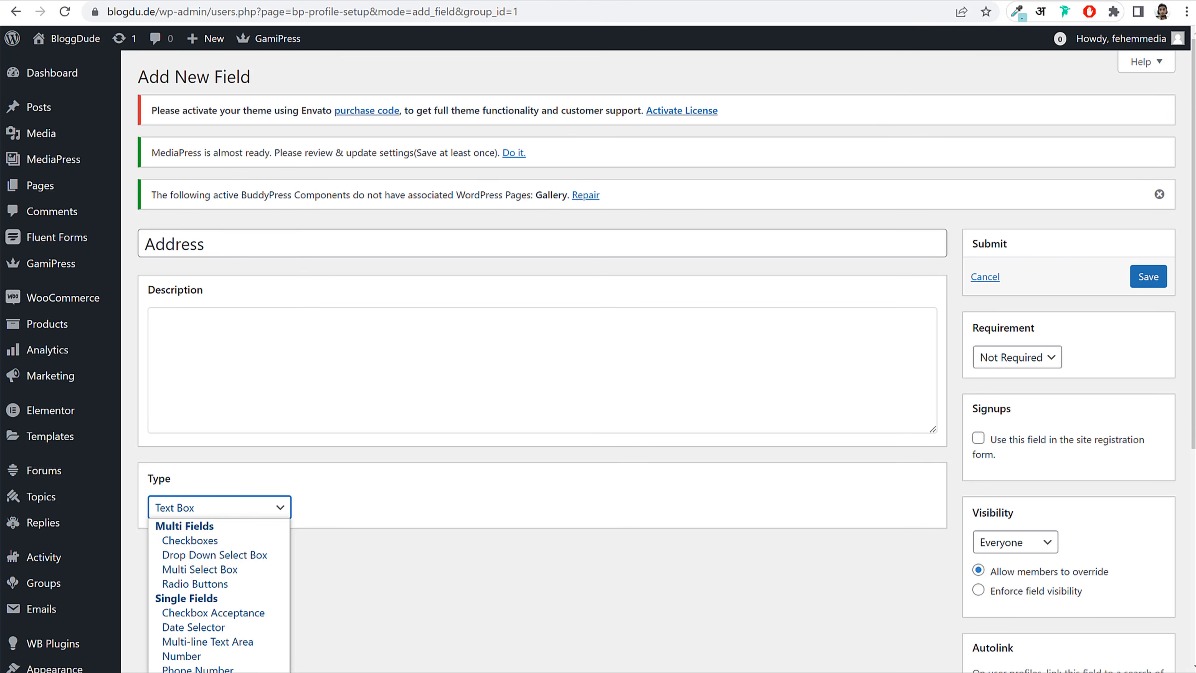
{"action": "left_click", "coordinate": [375, 577]}
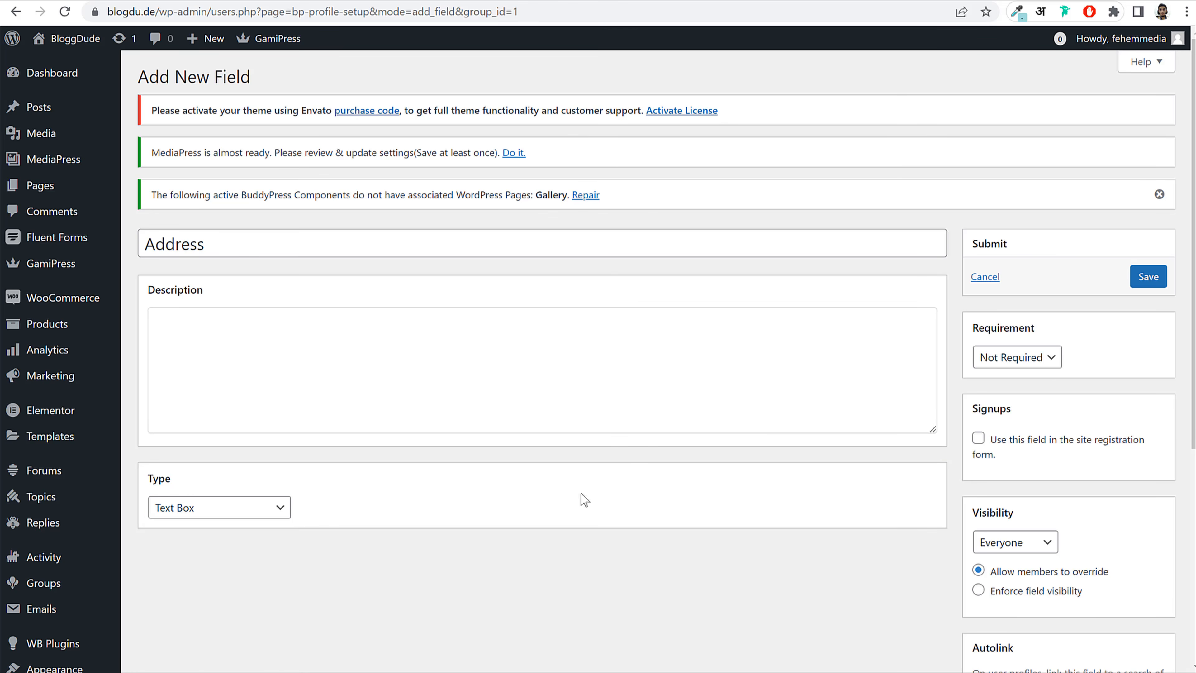
{"action": "scroll", "coordinate": [1108, 360], "scroll_direction": "down", "scroll_amount": 3}
Step: Keep Address not required, set its visibility to Only Me, and save it
{"action": "left_click", "coordinate": [1041, 205]}
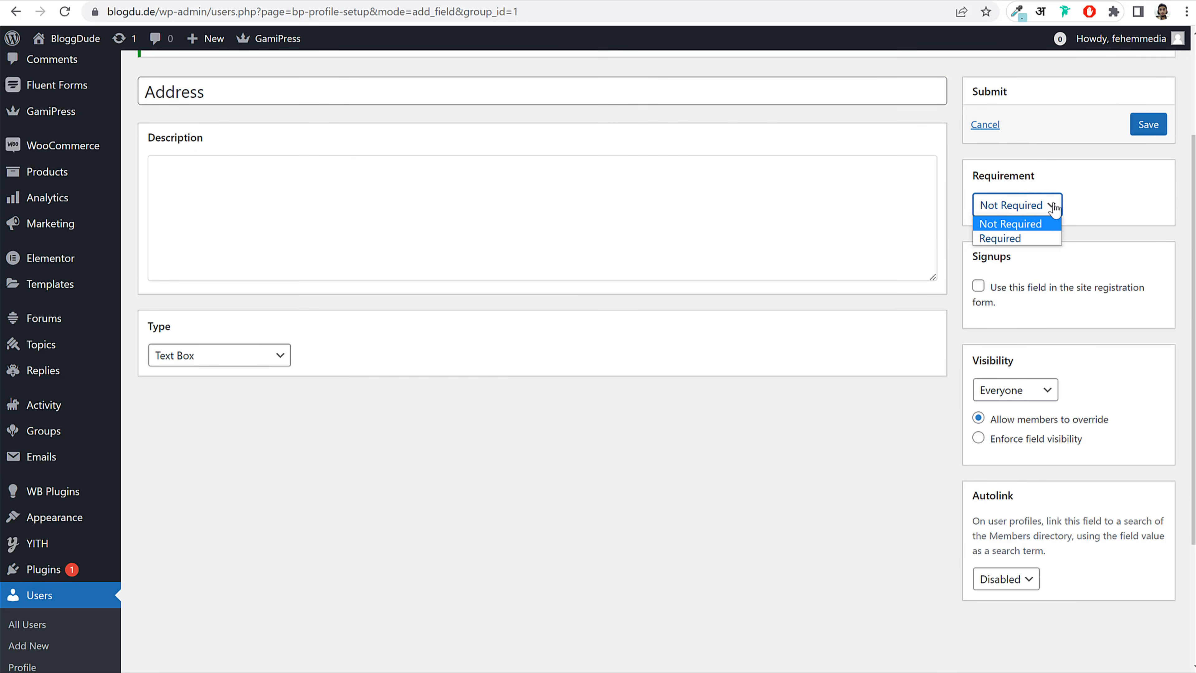
{"action": "left_click", "coordinate": [1038, 225]}
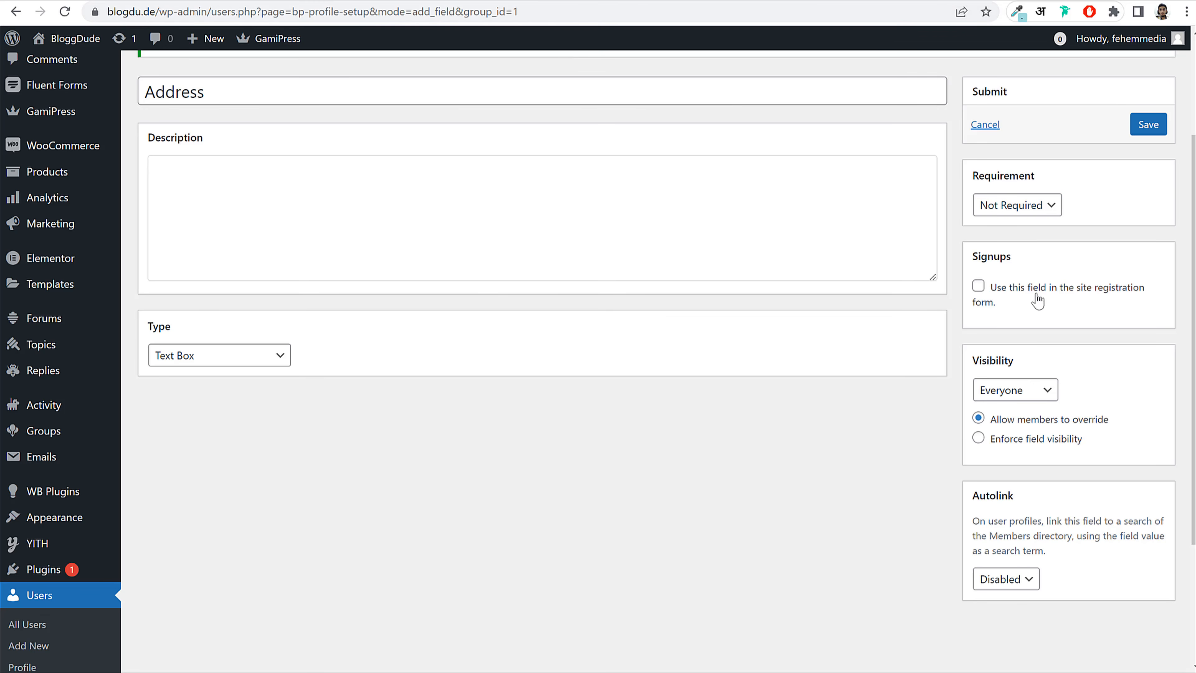
{"action": "left_click", "coordinate": [1038, 295]}
{"action": "scroll", "coordinate": [1088, 370], "scroll_direction": "down", "scroll_amount": 2}
{"action": "left_click", "coordinate": [1023, 315]}
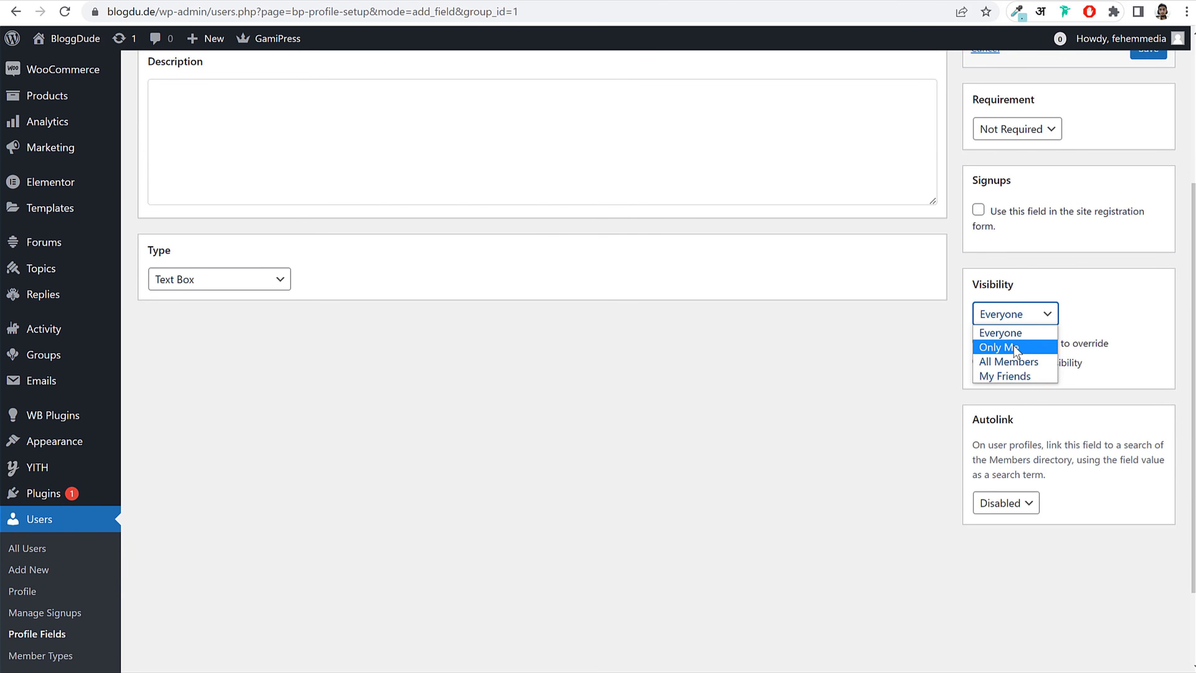
{"action": "left_click", "coordinate": [1014, 346]}
{"action": "scroll", "coordinate": [1112, 358], "scroll_direction": "up", "scroll_amount": 5}
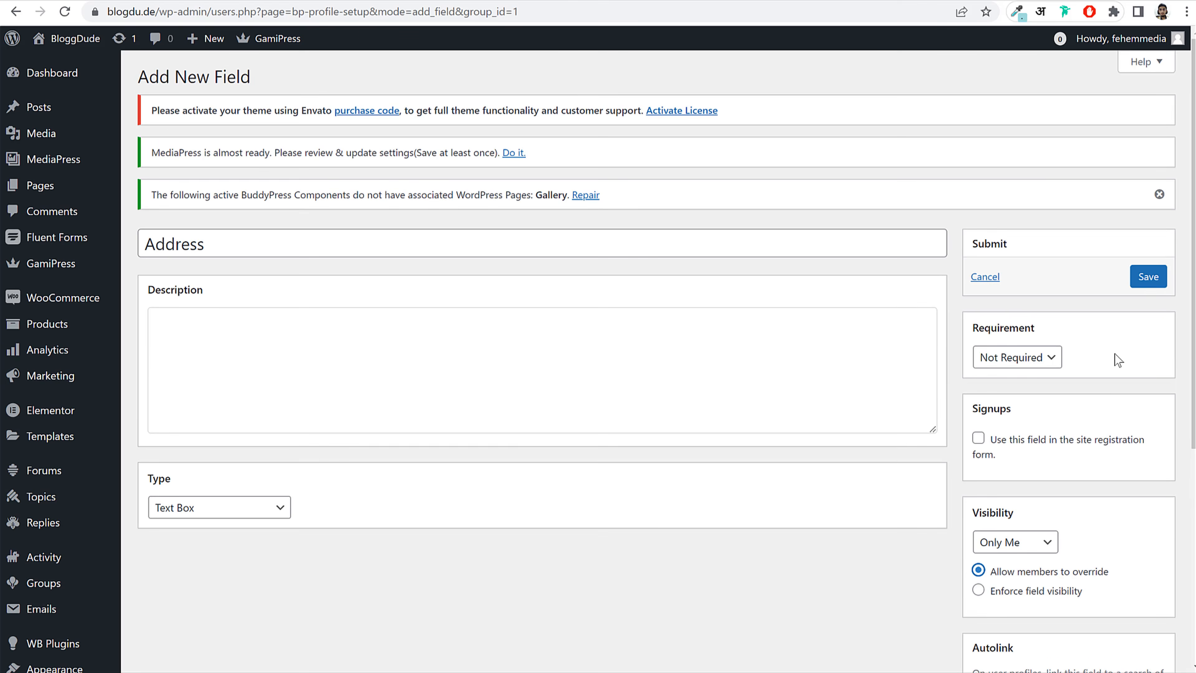
{"action": "left_click", "coordinate": [1147, 280]}
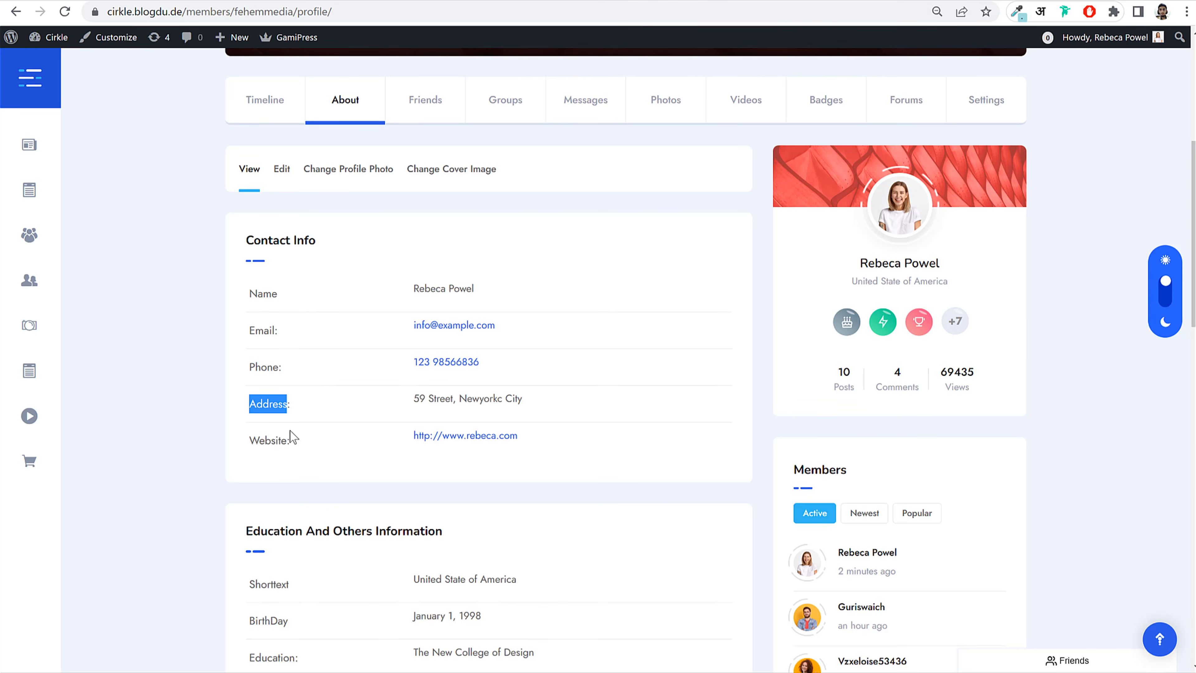
{"action": "left_click_drag", "start_coordinate": [255, 435], "coordinate": [284, 437]}
{"action": "key", "text": "ctrl+c"}
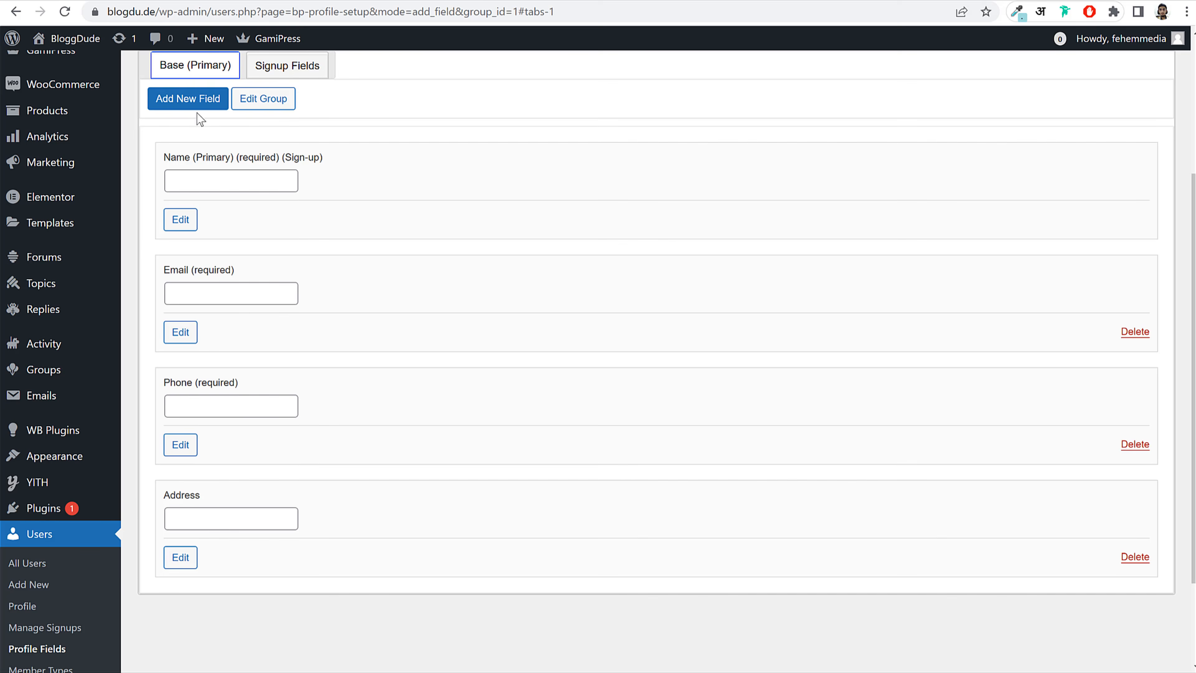
Step: Add a 'Website' field of URL type and save it
{"action": "left_click", "coordinate": [196, 111]}
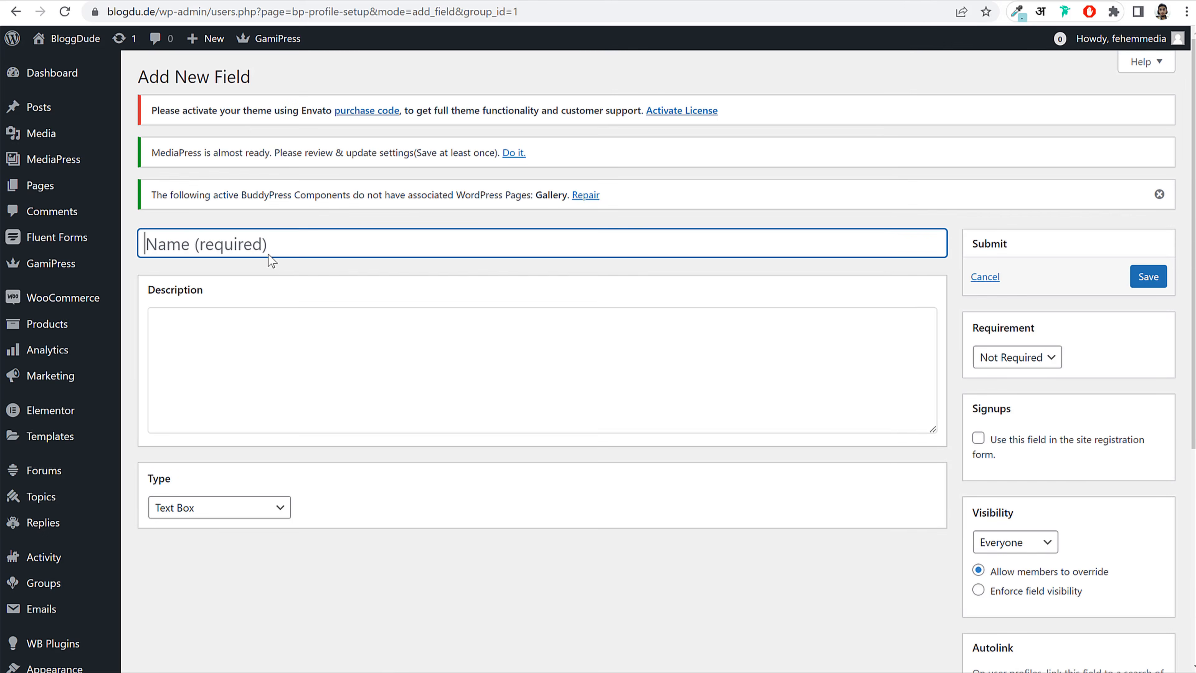
{"action": "key", "text": "ctrl+v"}
{"action": "left_click", "coordinate": [213, 503]}
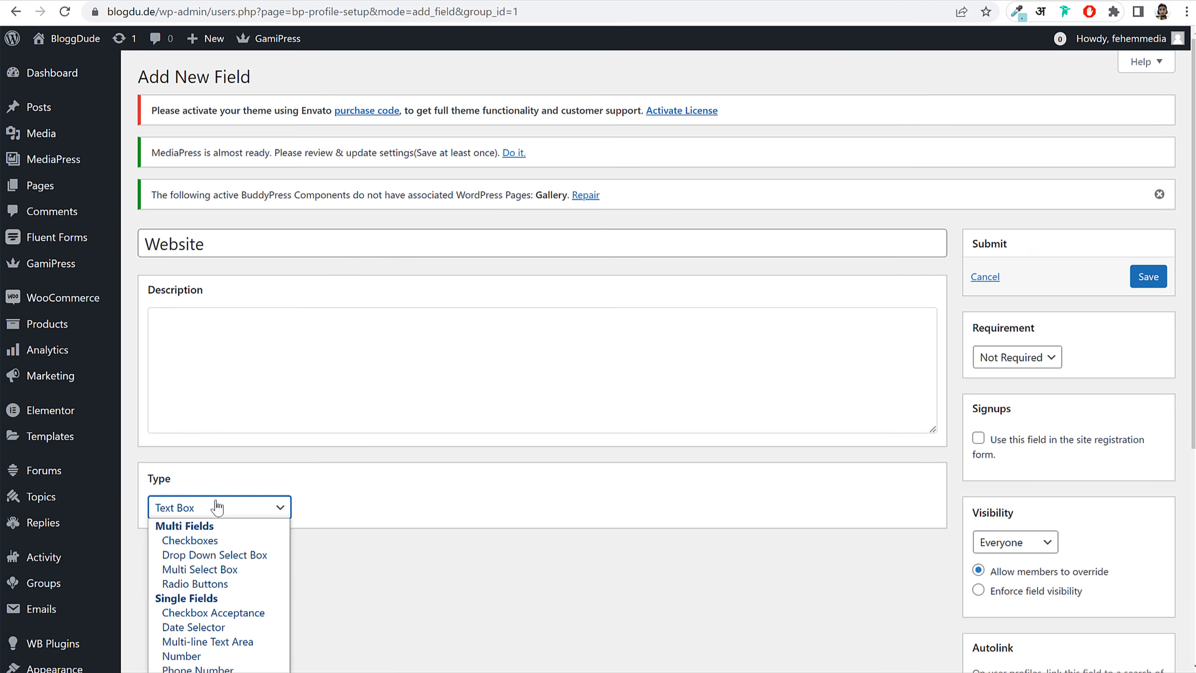
{"action": "scroll", "coordinate": [470, 475], "scroll_direction": "down", "scroll_amount": 4}
{"action": "left_click", "coordinate": [192, 279]}
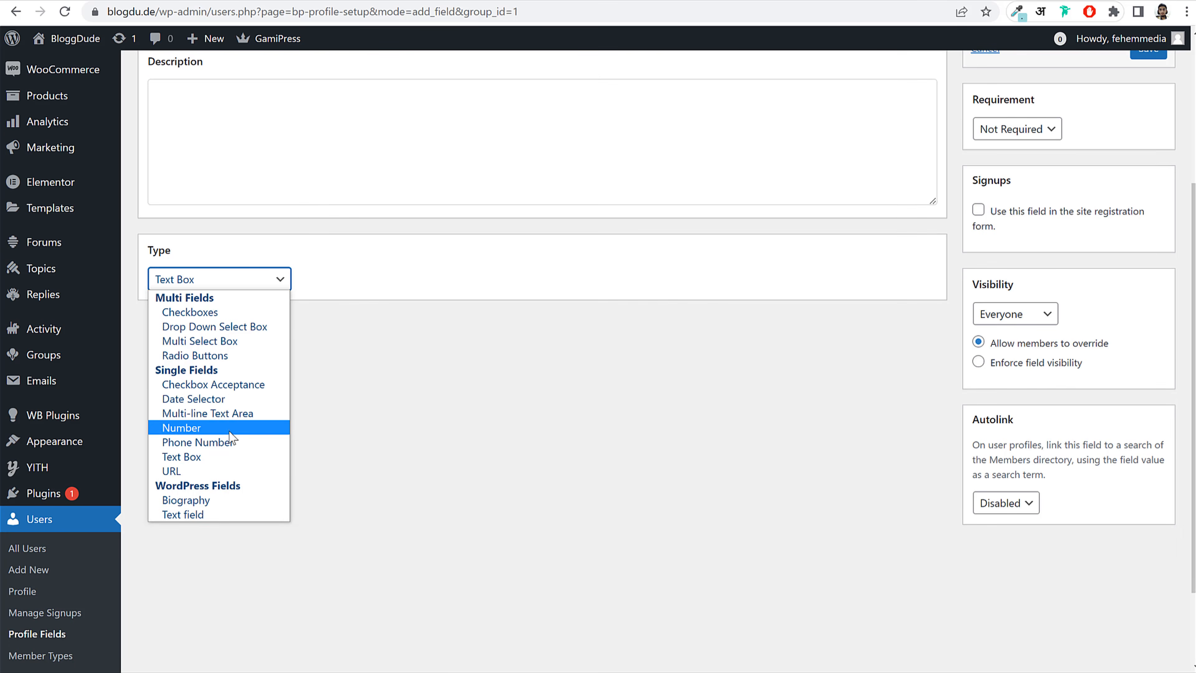
{"action": "left_click", "coordinate": [194, 471]}
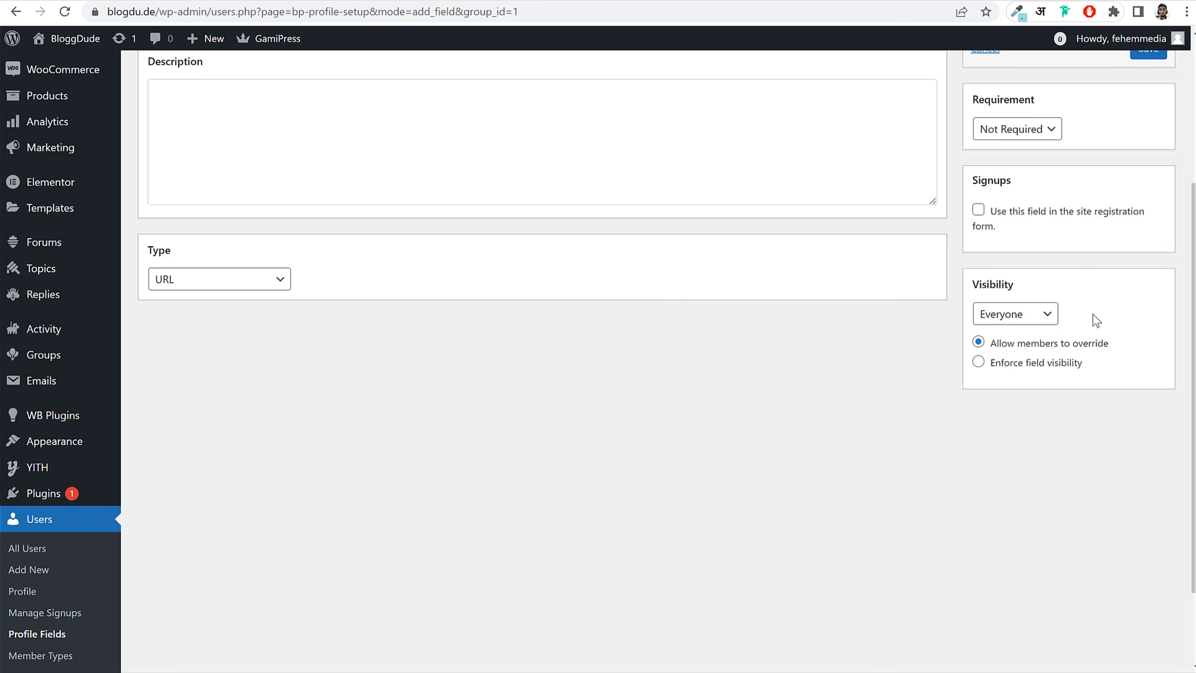
{"action": "scroll", "coordinate": [1100, 270], "scroll_direction": "up", "scroll_amount": 4}
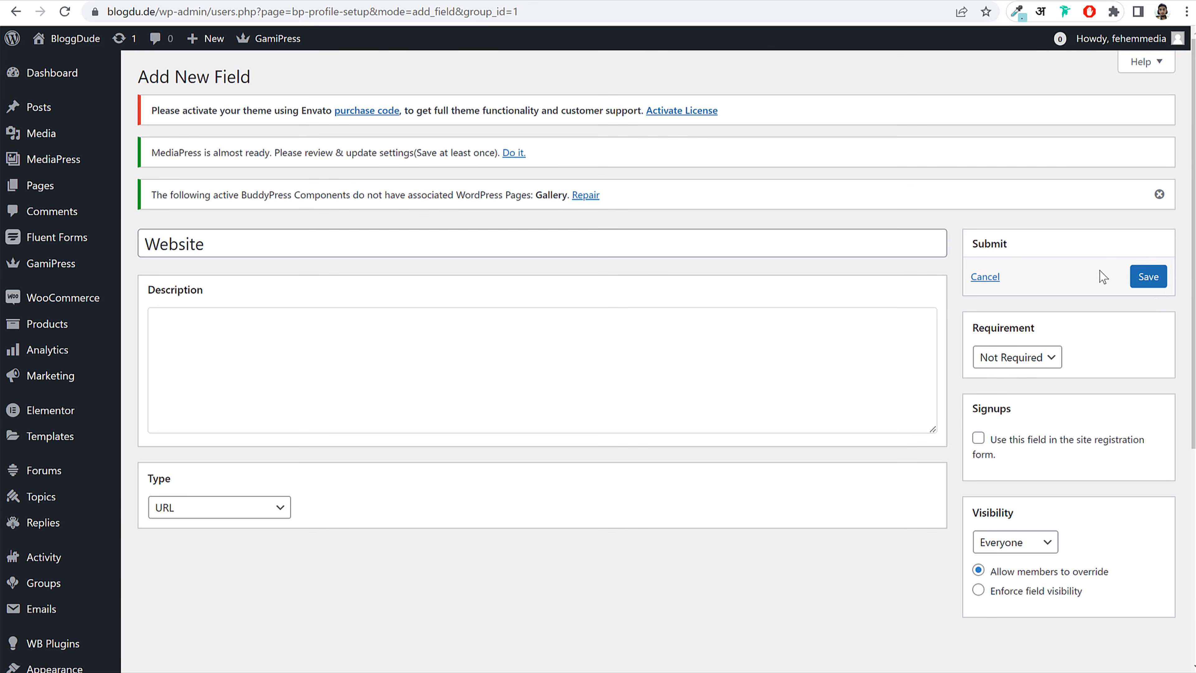
{"action": "left_click", "coordinate": [1152, 281]}
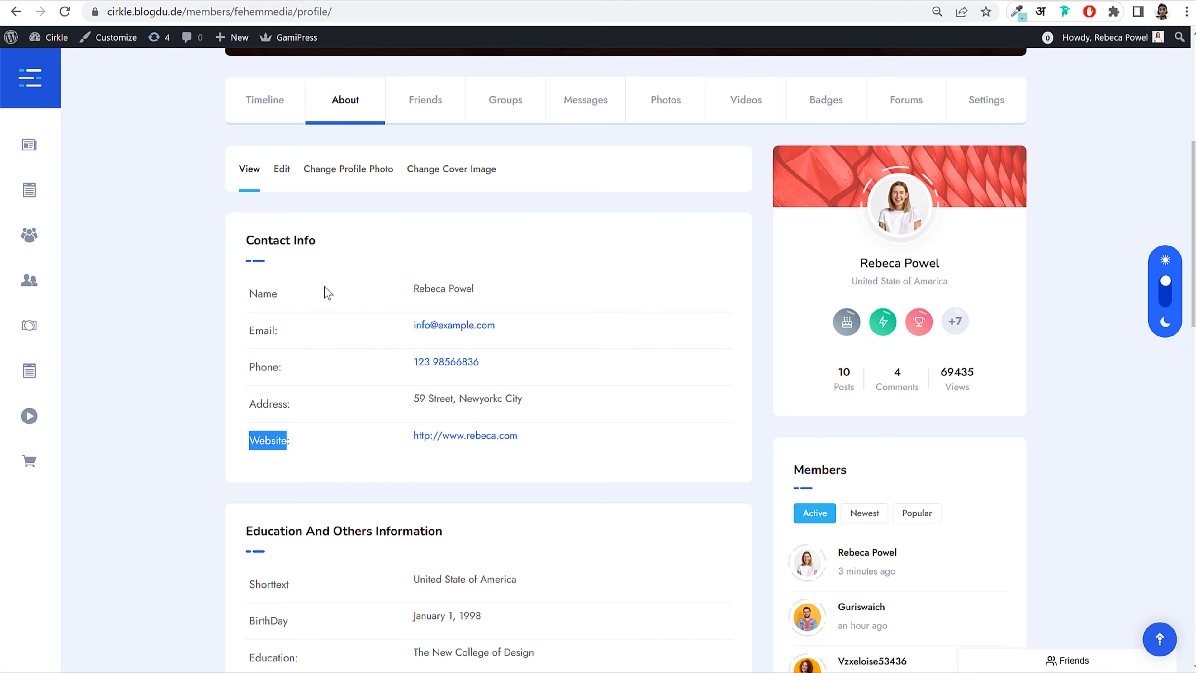
Step: Check the Contact Info section on the front-end profile, then return to Profile Fields
{"action": "scroll", "coordinate": [447, 396], "scroll_direction": "down", "scroll_amount": 4}
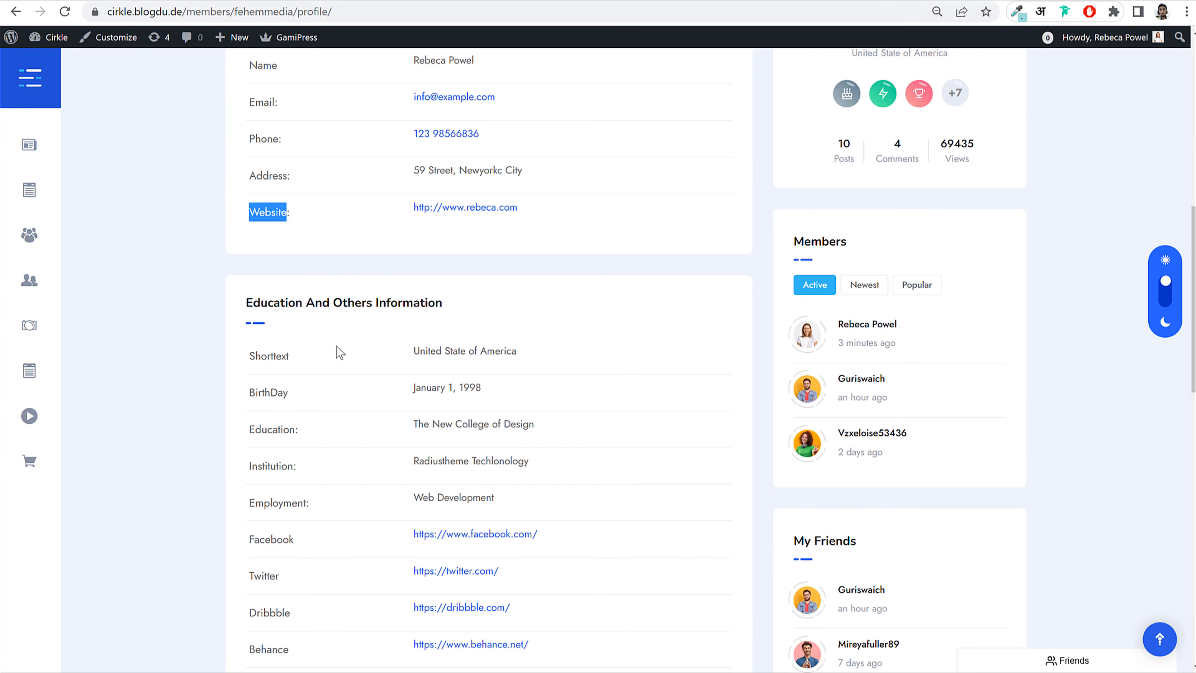
{"action": "scroll", "coordinate": [346, 391], "scroll_direction": "down", "scroll_amount": 4}
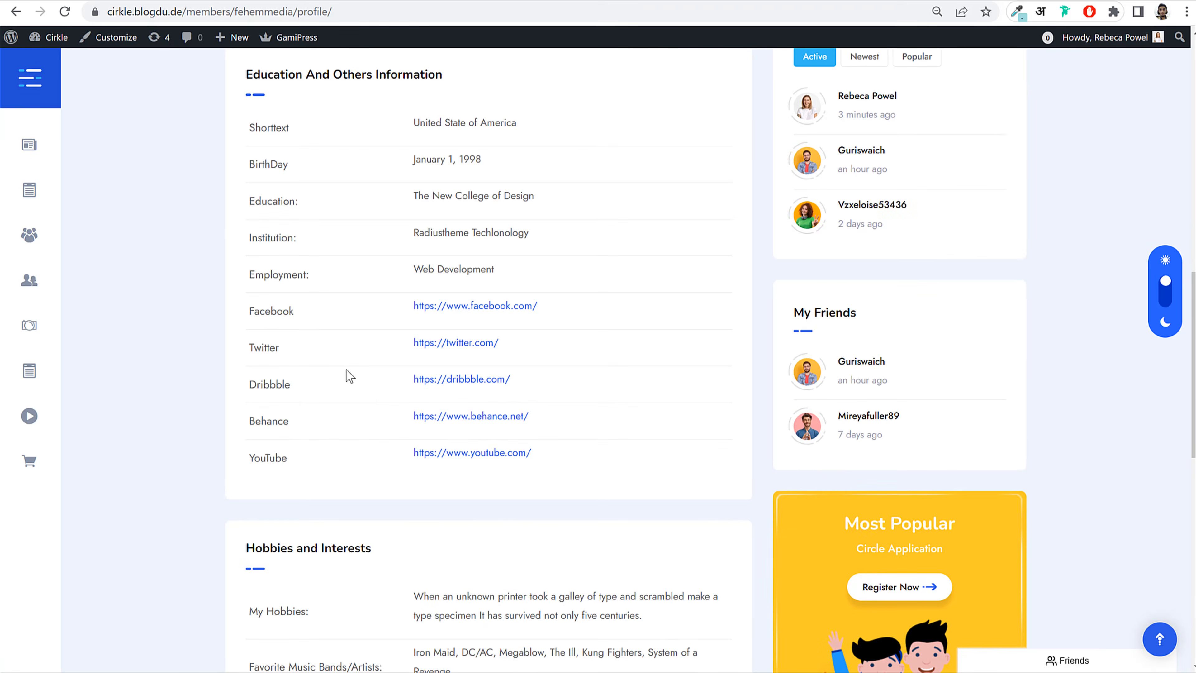
{"action": "scroll", "coordinate": [348, 377], "scroll_direction": "up", "scroll_amount": 5}
{"action": "left_click", "coordinate": [313, 253]}
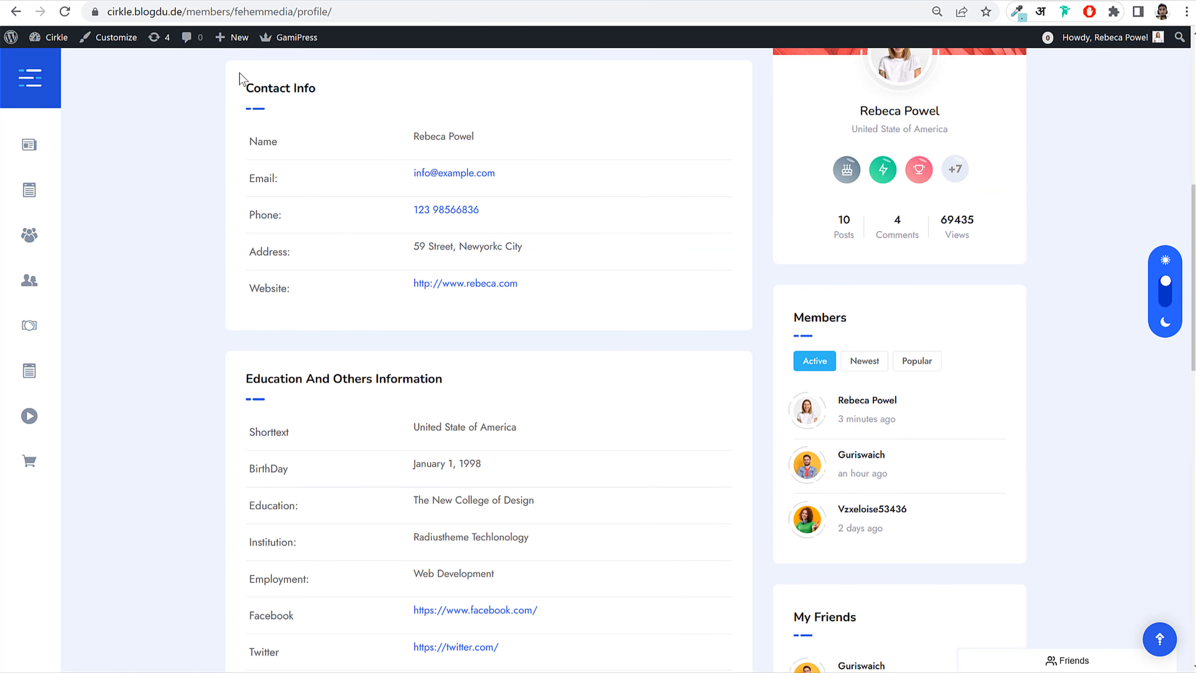
{"action": "left_click_drag", "start_coordinate": [240, 75], "coordinate": [337, 93]}
{"action": "scroll", "coordinate": [339, 283], "scroll_direction": "down", "scroll_amount": 3}
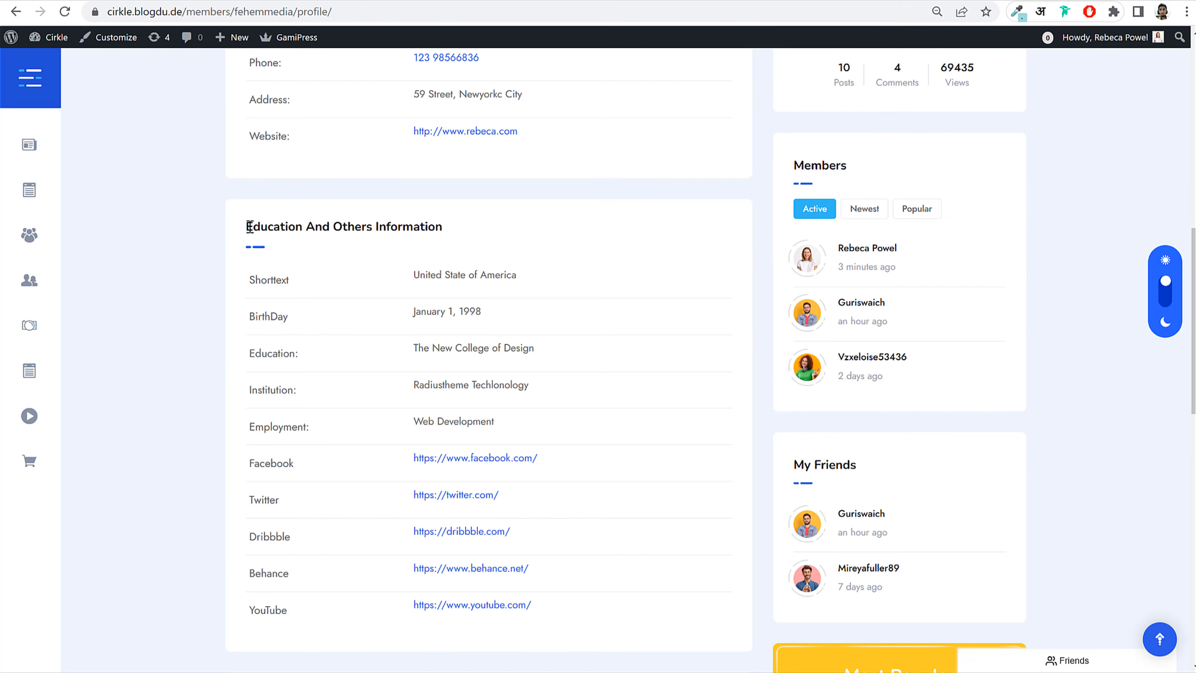
{"action": "left_click_drag", "start_coordinate": [244, 224], "coordinate": [463, 243]}
{"action": "key", "text": "ctrl+c"}
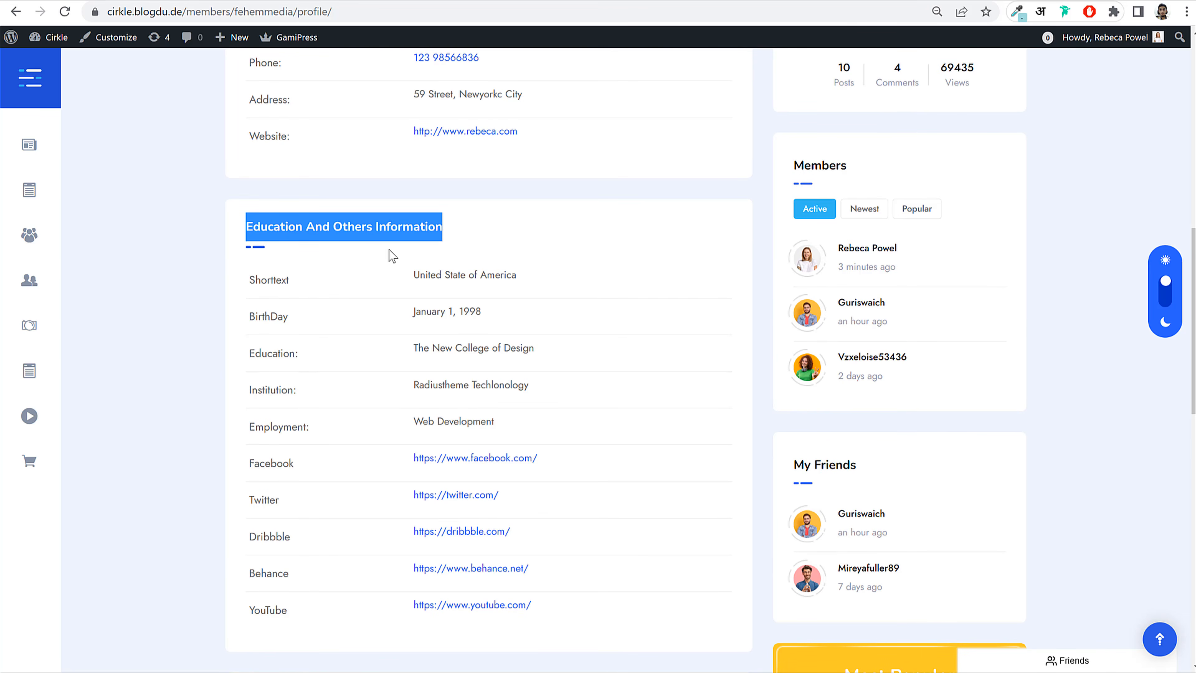
{"action": "scroll", "coordinate": [301, 278], "scroll_direction": "down", "scroll_amount": 5}
{"action": "scroll", "coordinate": [330, 282], "scroll_direction": "up", "scroll_amount": 3}
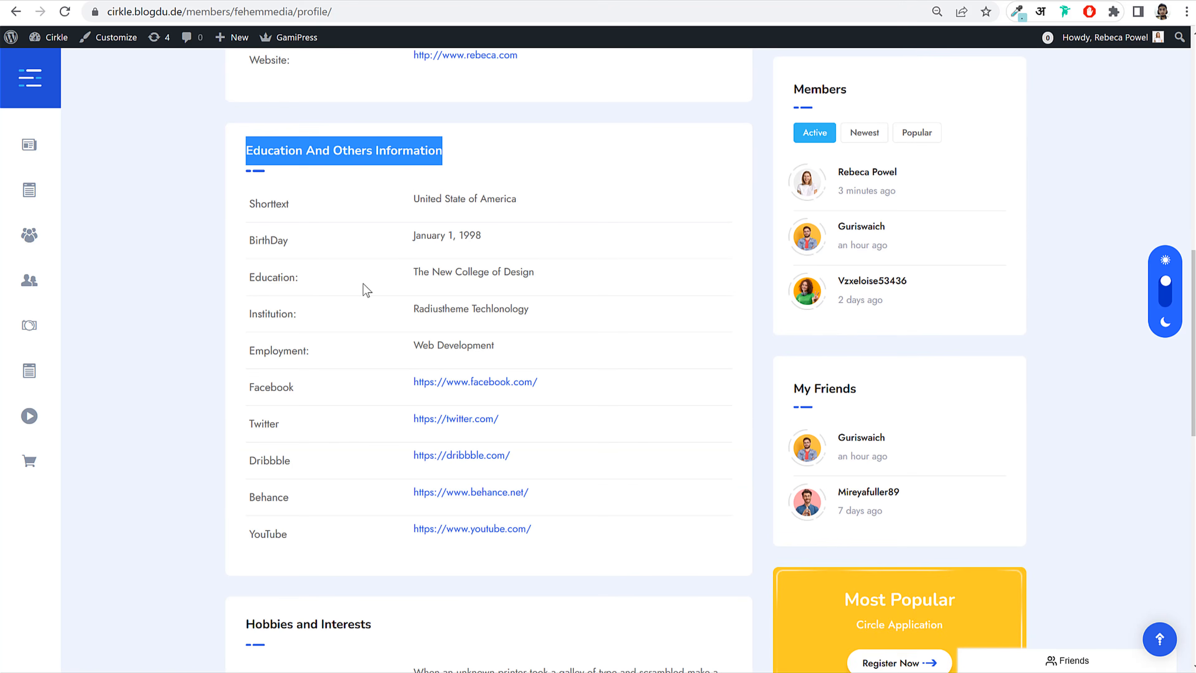
{"action": "left_click", "coordinate": [285, 1]}
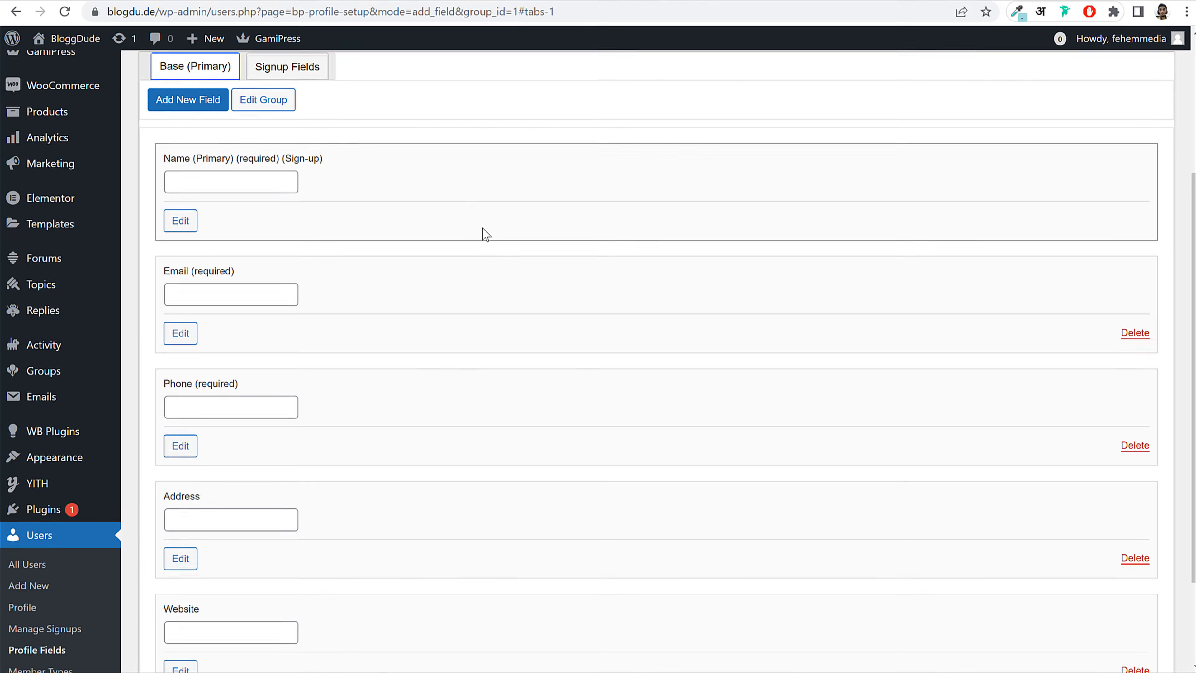
{"action": "scroll", "coordinate": [483, 229], "scroll_direction": "up", "scroll_amount": 5}
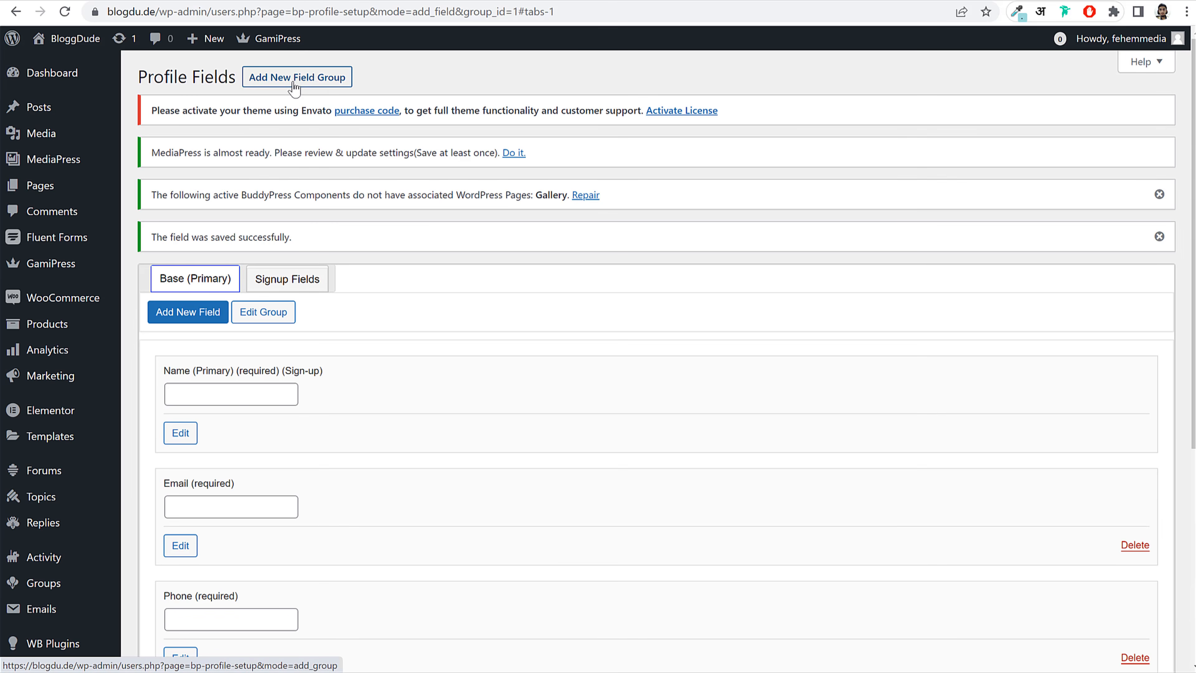
Step: Create and save the 'Education And Others Information' field group, then open its tab
{"action": "left_click", "coordinate": [299, 75]}
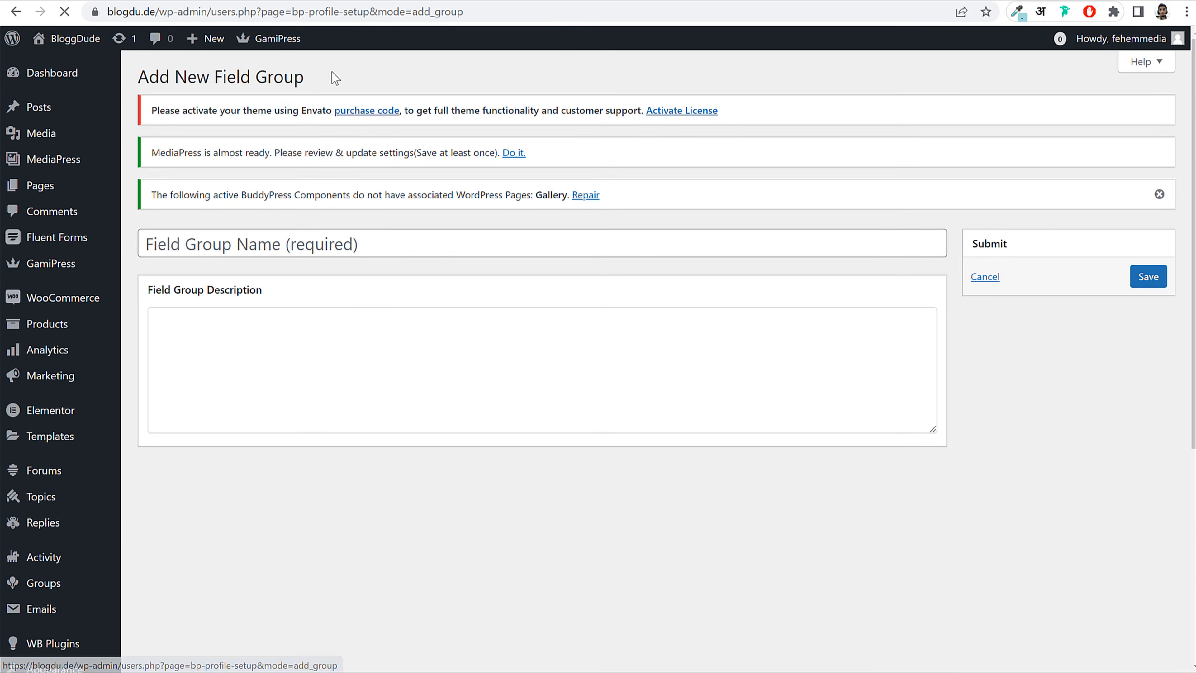
{"action": "left_click", "coordinate": [315, 238]}
{"action": "key", "text": "ctrl+v"}
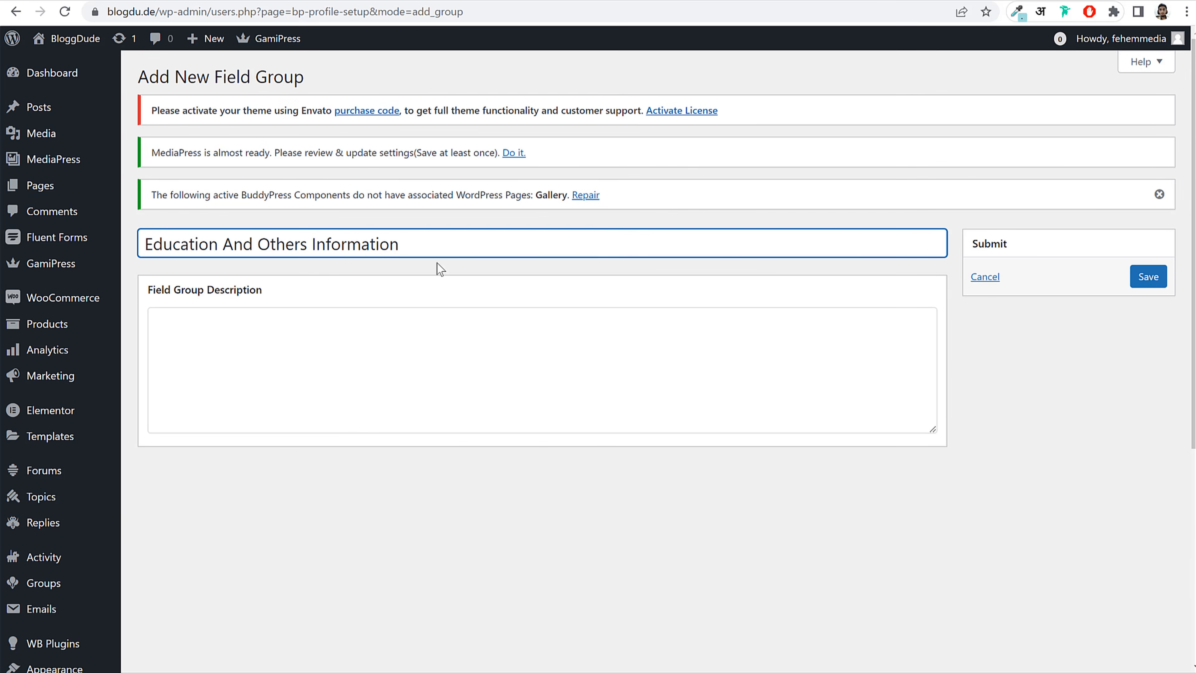
{"action": "left_click", "coordinate": [1149, 277]}
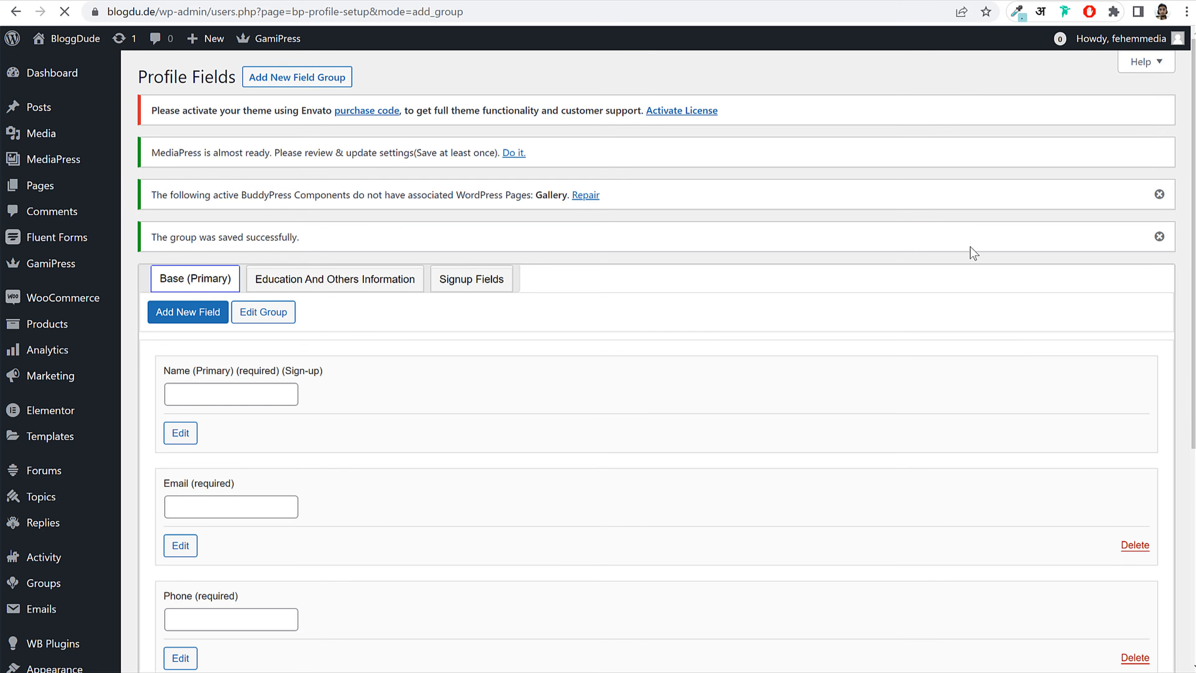
{"action": "scroll", "coordinate": [394, 280], "scroll_direction": "down", "scroll_amount": 4}
{"action": "left_click", "coordinate": [311, 127]}
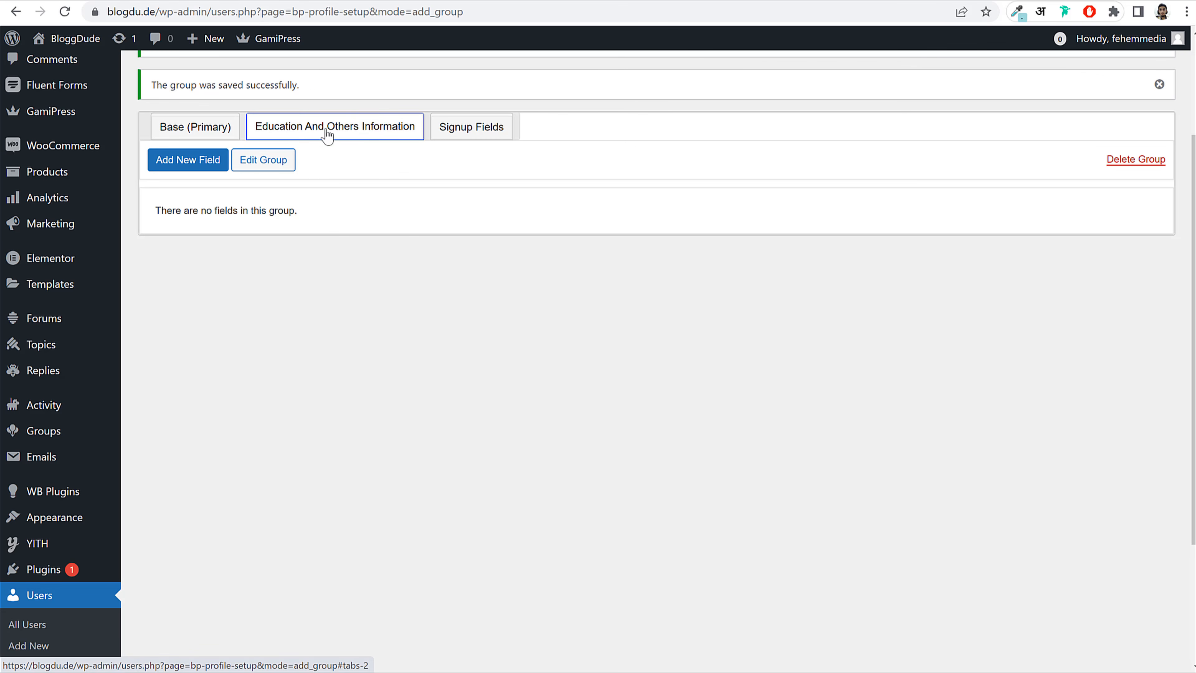
{"action": "left_click", "coordinate": [172, 163]}
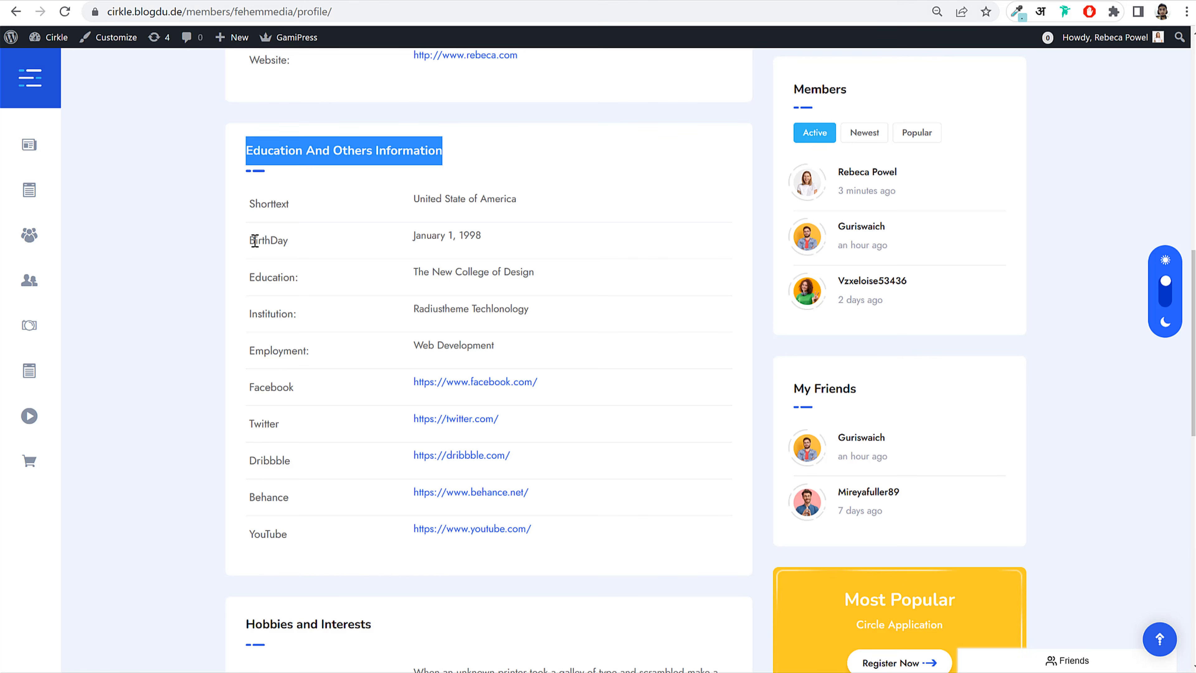
Step: Name the new field 'BirthDay' as a Date Selector using the d/m/Y format
{"action": "double_click", "coordinate": [255, 241]}
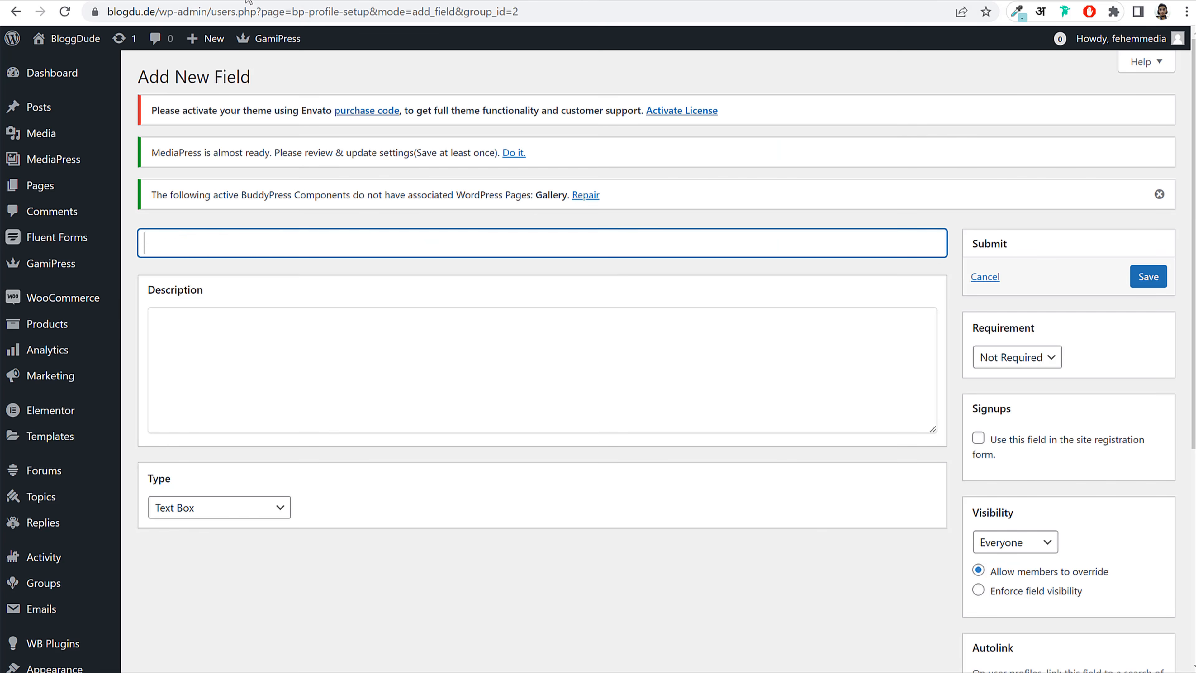
{"action": "type", "text": "BirthDay"}
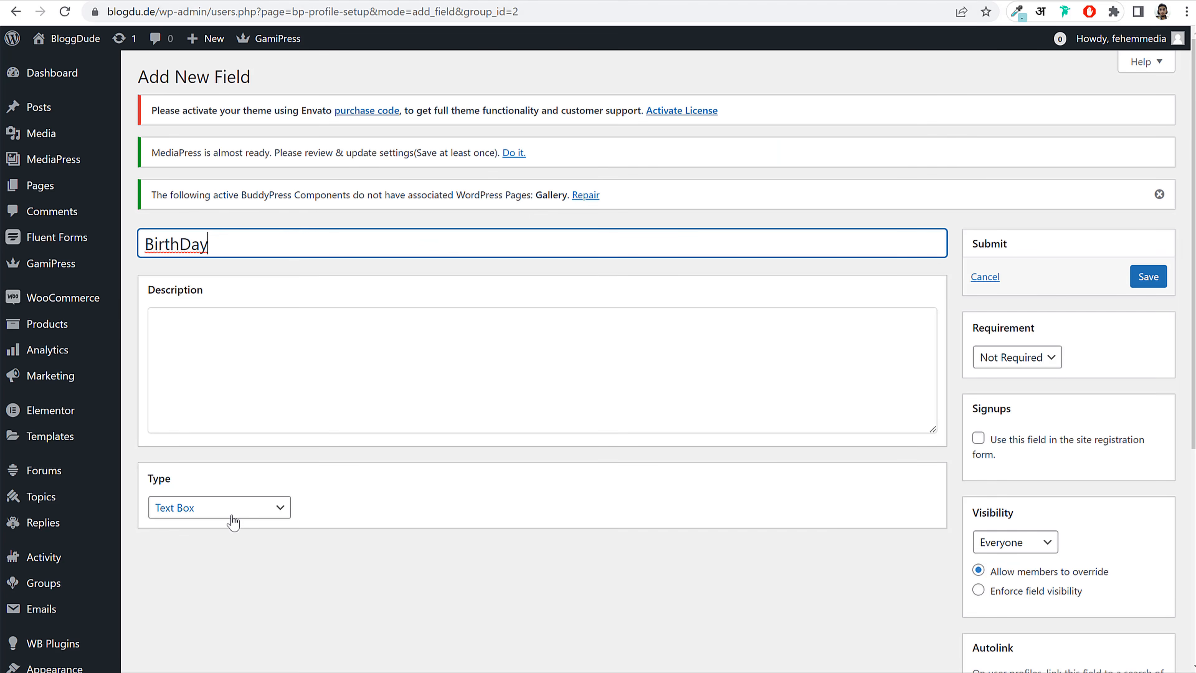
{"action": "left_click", "coordinate": [254, 509]}
{"action": "left_click", "coordinate": [229, 628]}
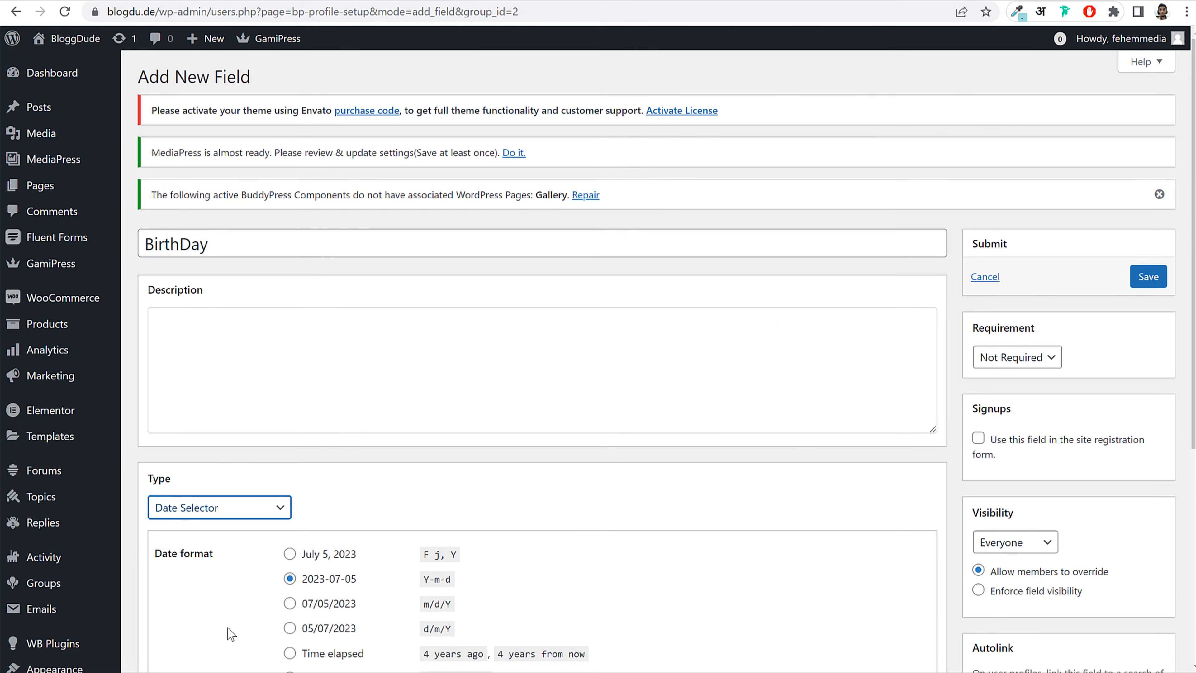
{"action": "left_click_drag", "start_coordinate": [553, 537], "coordinate": [565, 531]}
{"action": "scroll", "coordinate": [669, 499], "scroll_direction": "down", "scroll_amount": 3}
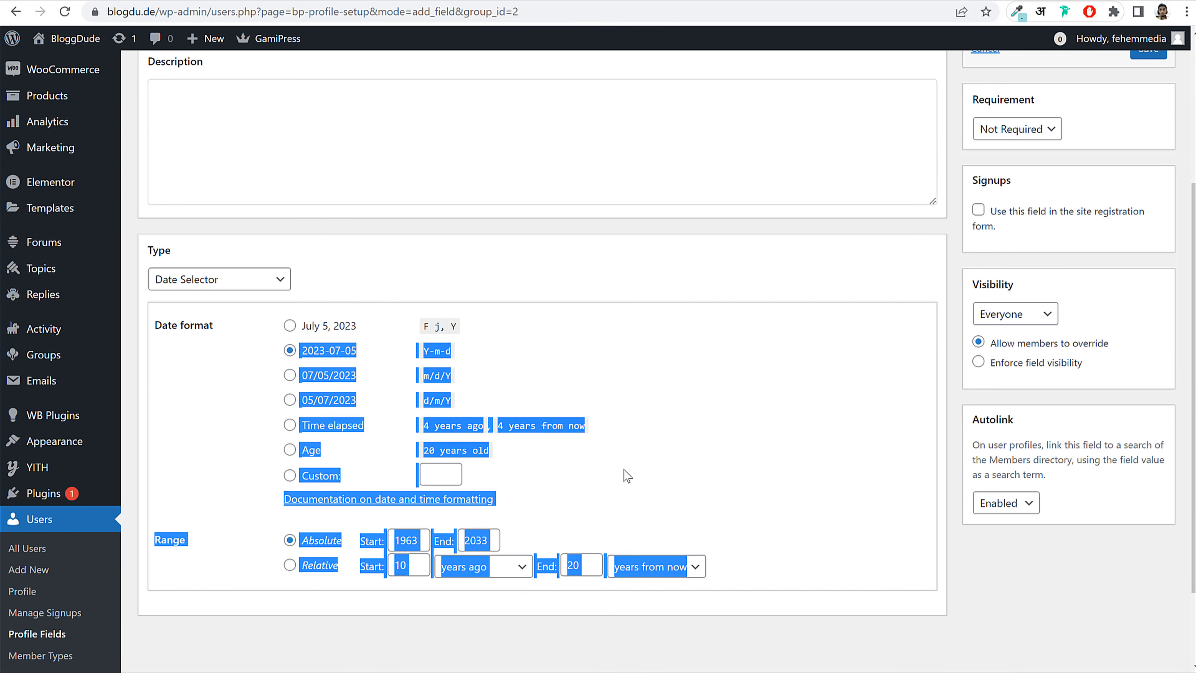
{"action": "left_click", "coordinate": [626, 475]}
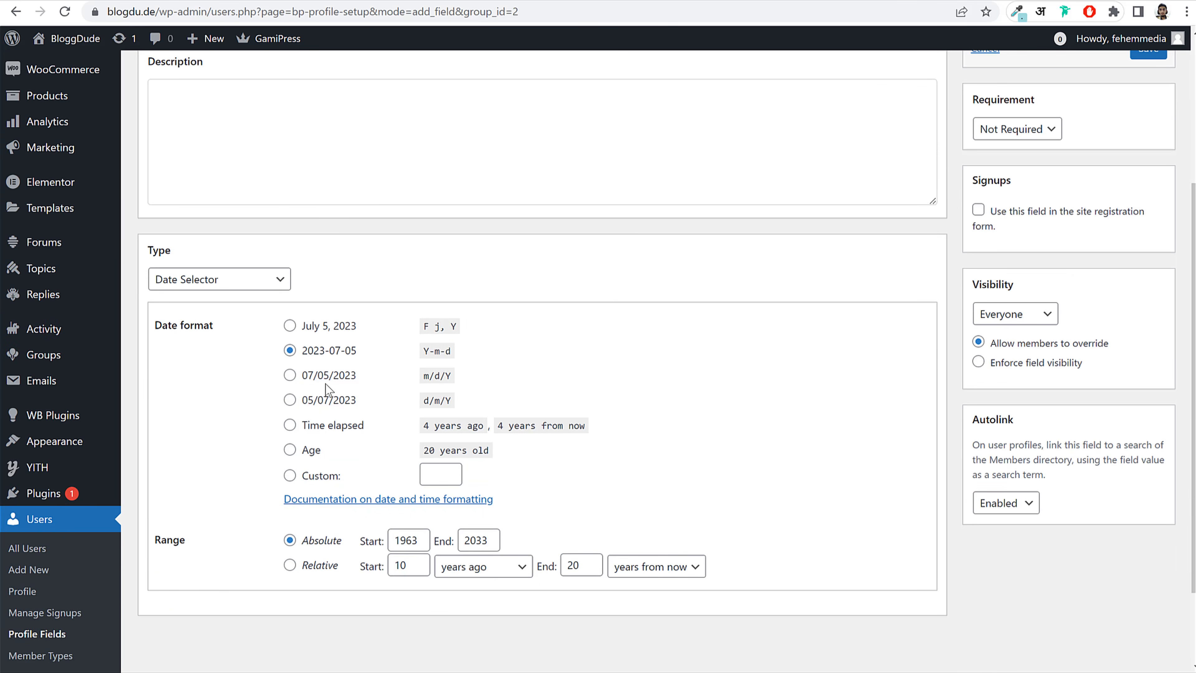
{"action": "left_click_drag", "start_coordinate": [453, 406], "coordinate": [395, 409]}
{"action": "left_click", "coordinate": [289, 400]}
{"action": "scroll", "coordinate": [764, 401], "scroll_direction": "up", "scroll_amount": 3}
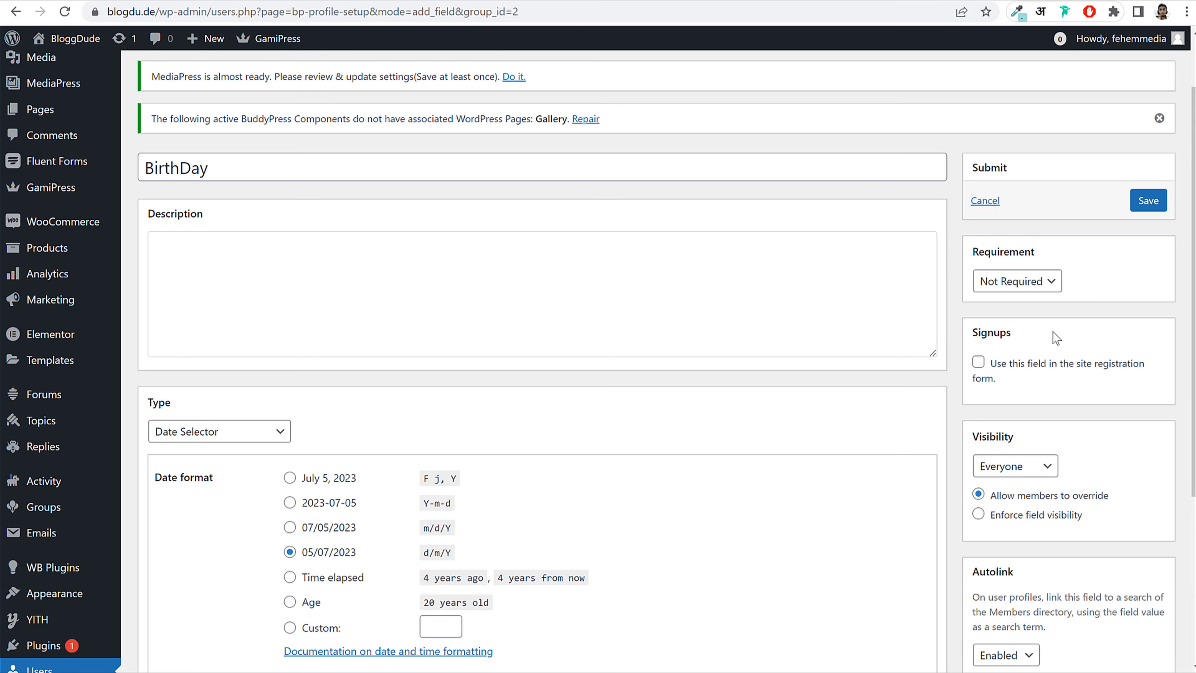
Step: Make BirthDay required, keep visibility at Everyone, and save it
{"action": "left_click", "coordinate": [1043, 285]}
{"action": "left_click", "coordinate": [1019, 315]}
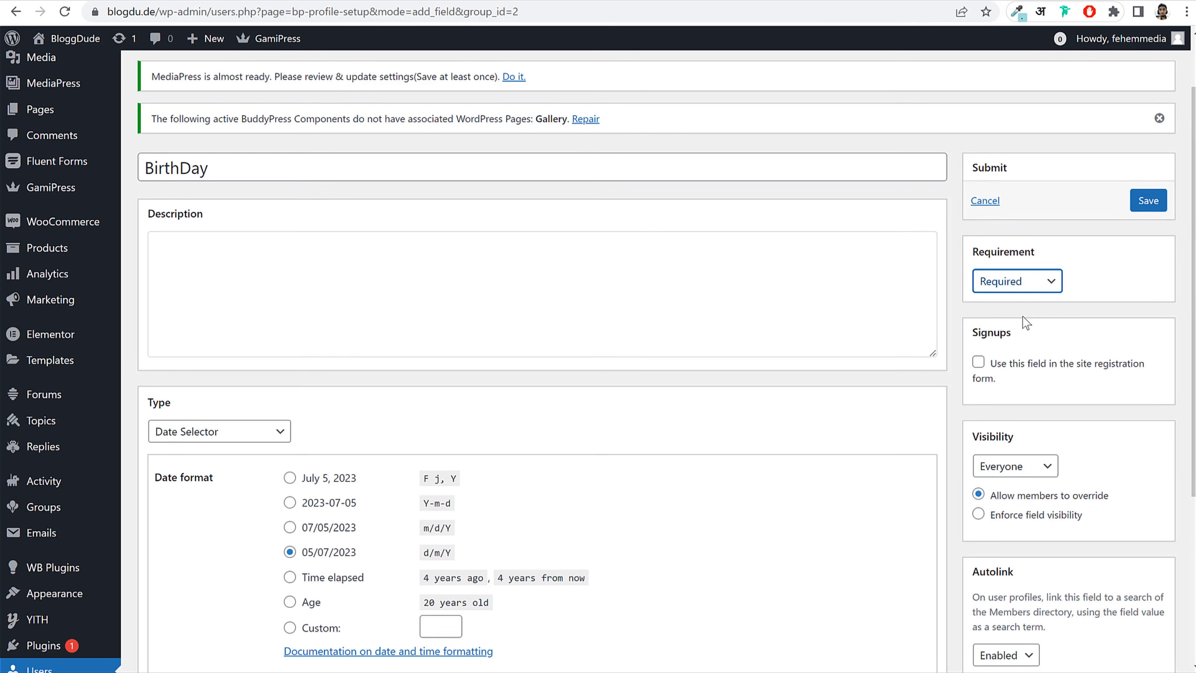
{"action": "scroll", "coordinate": [1078, 319], "scroll_direction": "down", "scroll_amount": 5}
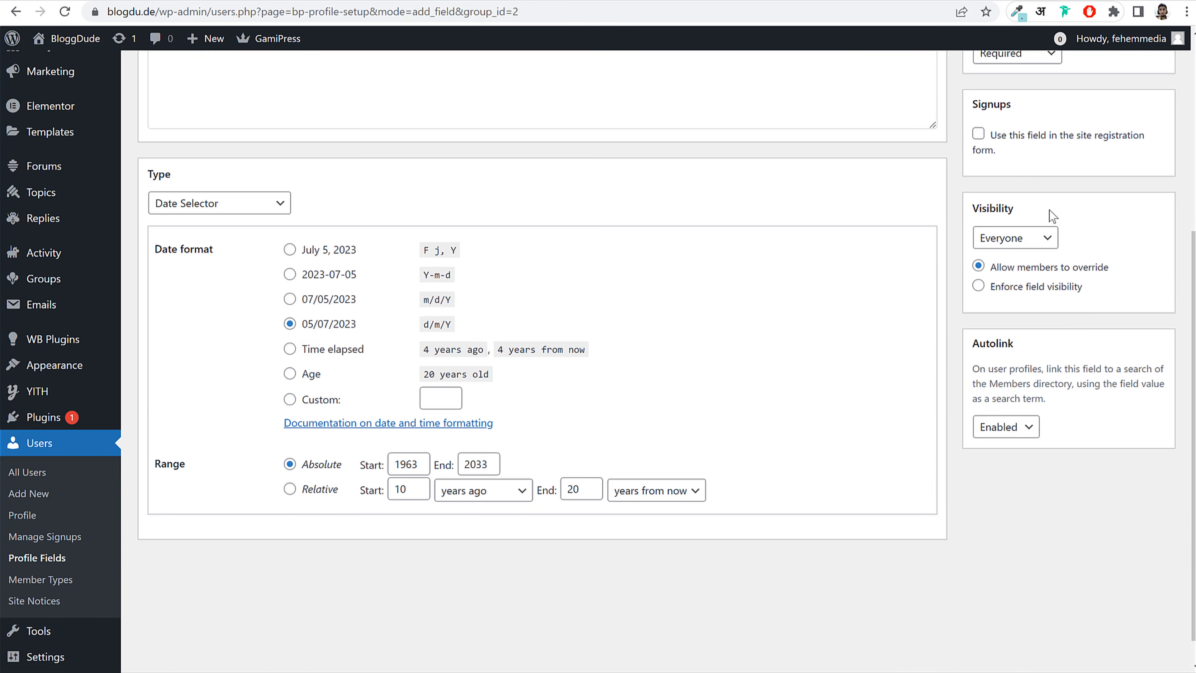
{"action": "left_click", "coordinate": [1031, 245]}
{"action": "left_click", "coordinate": [1032, 249]}
{"action": "scroll", "coordinate": [1022, 287], "scroll_direction": "up", "scroll_amount": 7}
{"action": "left_click", "coordinate": [1141, 276]}
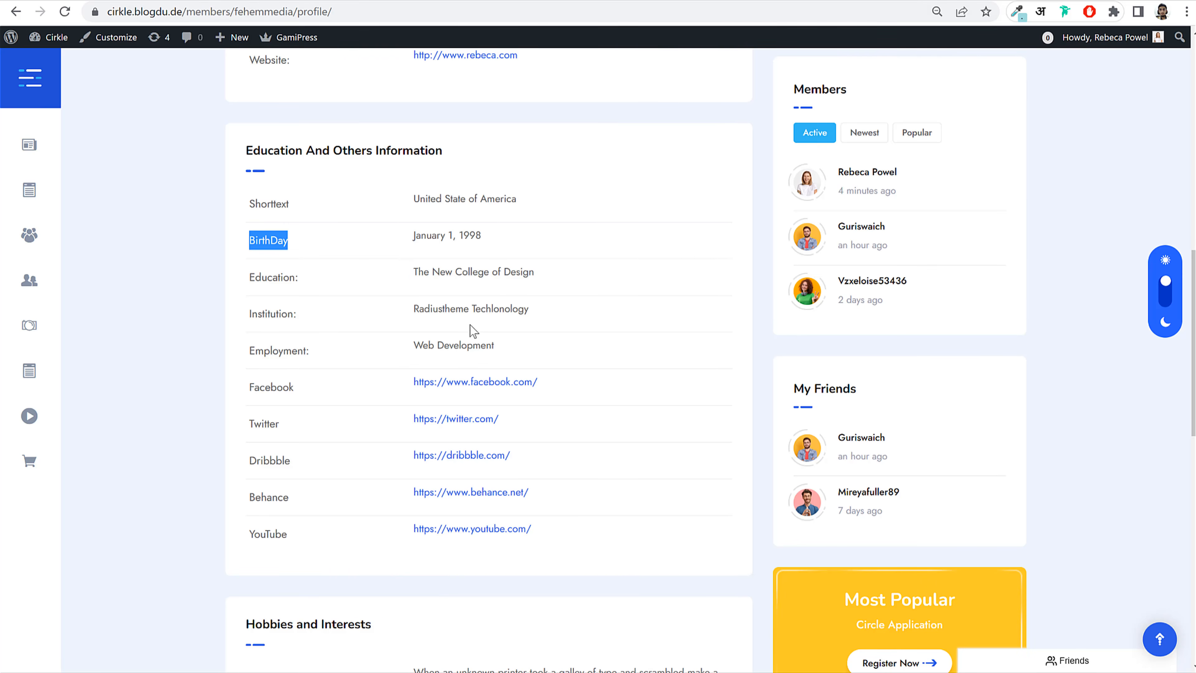
{"action": "scroll", "coordinate": [531, 316], "scroll_direction": "down", "scroll_amount": 10}
{"action": "scroll", "coordinate": [531, 317], "scroll_direction": "up", "scroll_amount": 9}
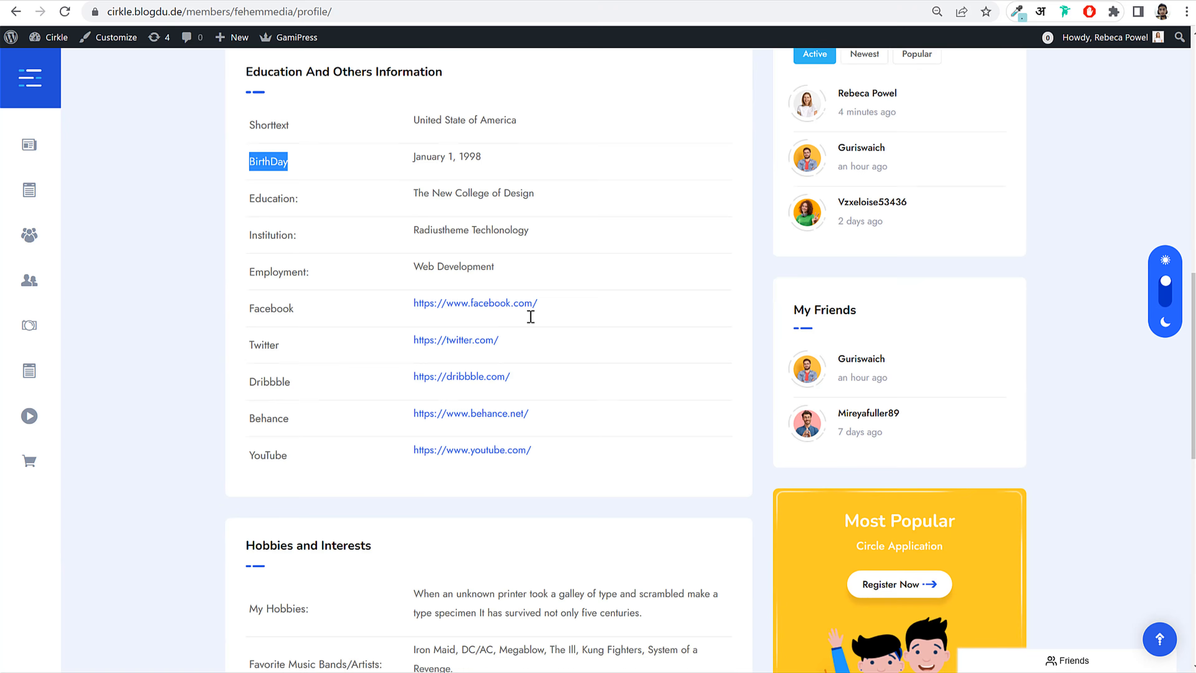
{"action": "scroll", "coordinate": [531, 316], "scroll_direction": "up", "scroll_amount": 5}
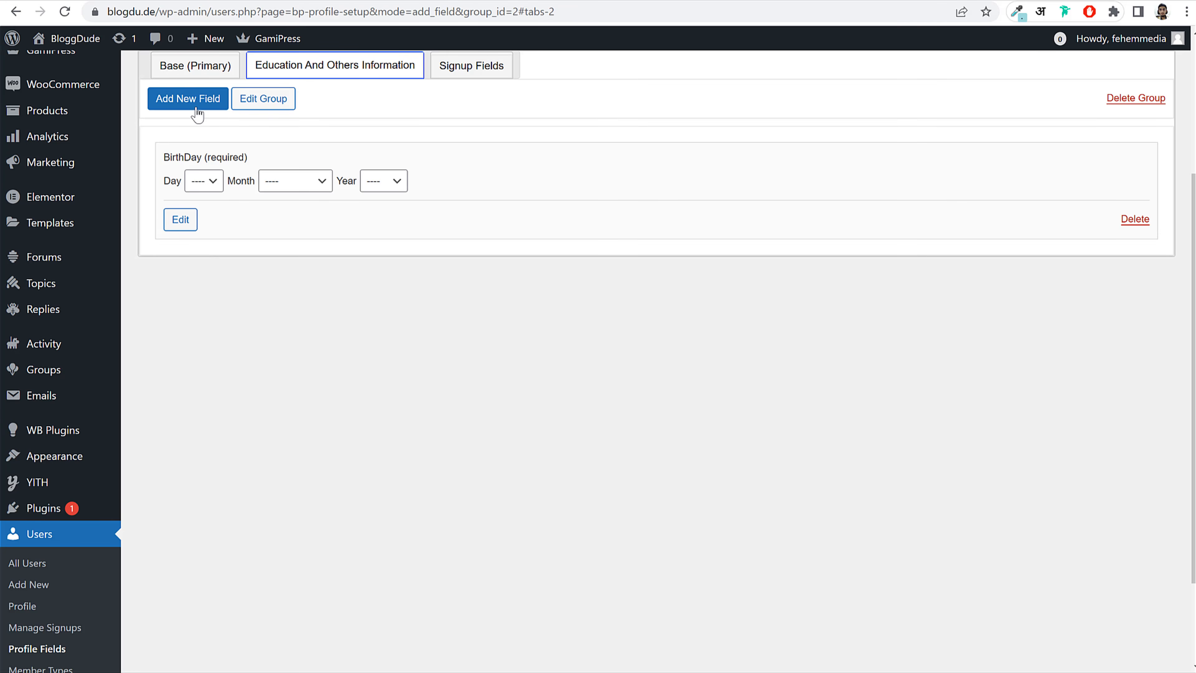
Step: Add an 'About Me' field (replacing 'Bio') as a Multi-line Text Area and save it
{"action": "left_click", "coordinate": [193, 106]}
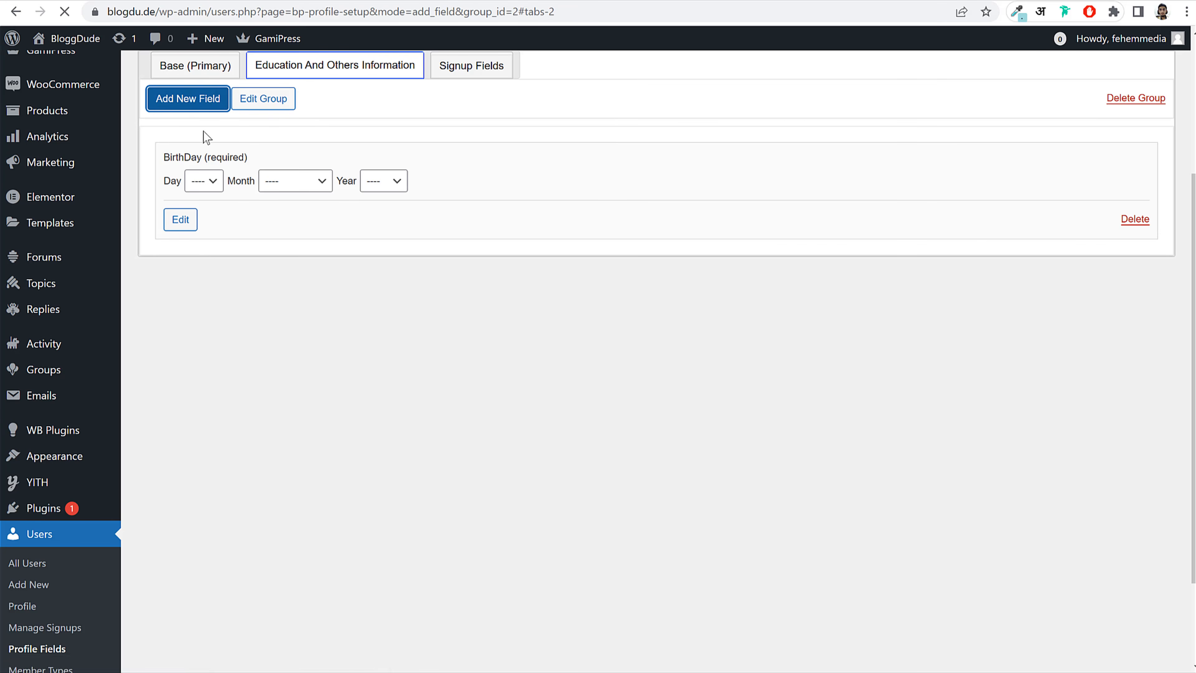
{"action": "type", "text": "Bio"}
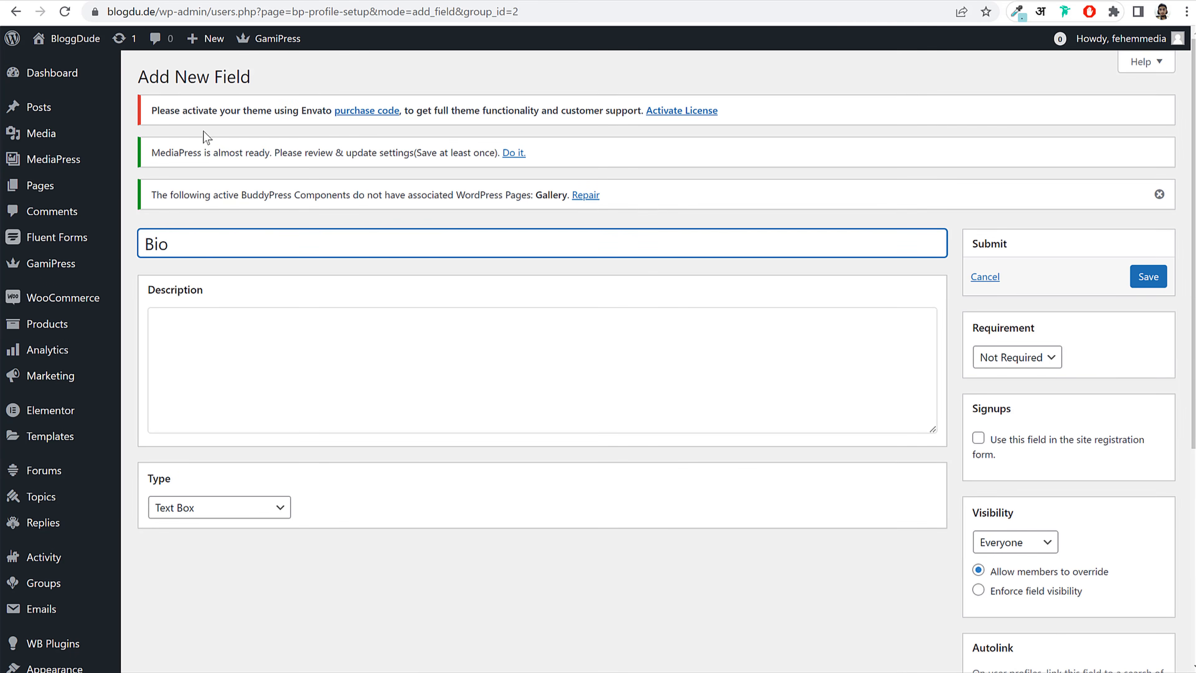
{"action": "key", "text": "ctrl+a"}
{"action": "type", "text": "About Me"}
{"action": "scroll", "coordinate": [373, 285], "scroll_direction": "down", "scroll_amount": 7}
{"action": "left_click", "coordinate": [272, 175]}
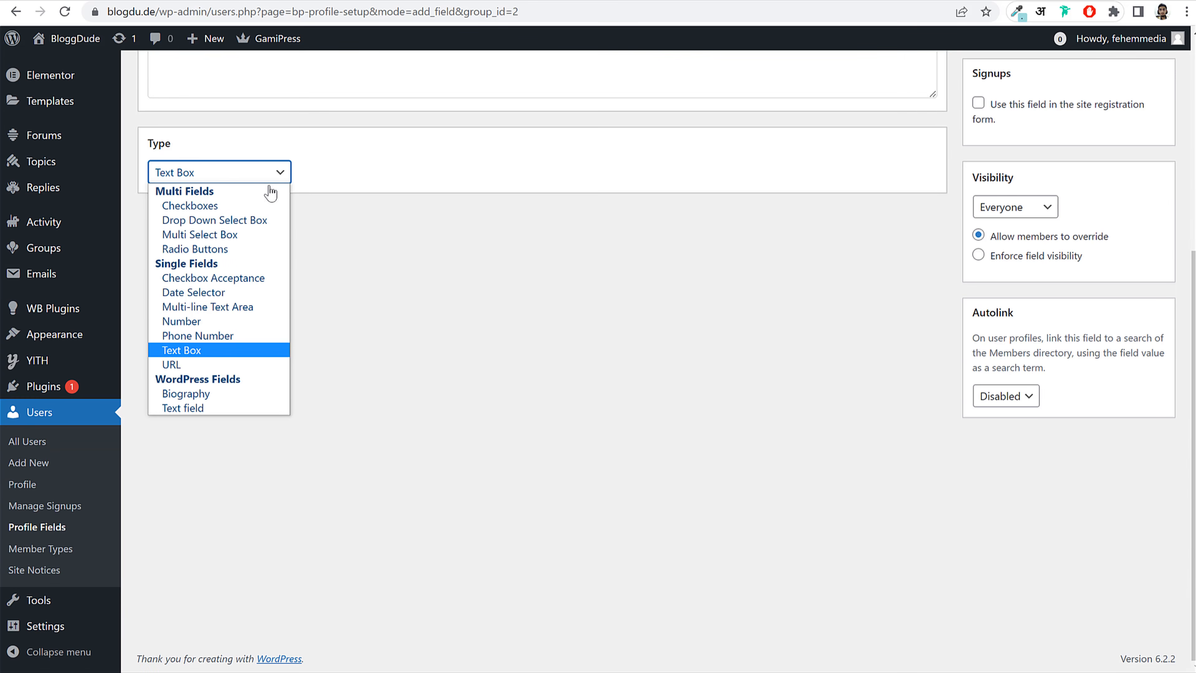
{"action": "left_click", "coordinate": [224, 311]}
{"action": "scroll", "coordinate": [350, 339], "scroll_direction": "up", "scroll_amount": 7}
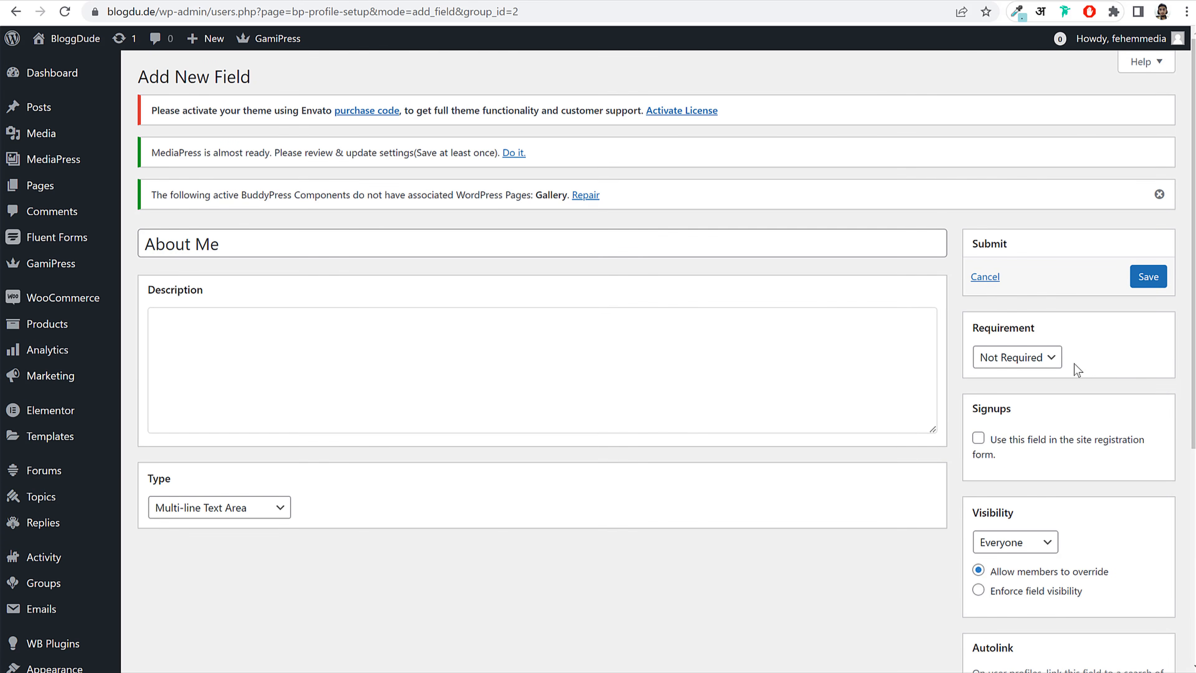
{"action": "scroll", "coordinate": [1043, 420], "scroll_direction": "down", "scroll_amount": 2}
{"action": "scroll", "coordinate": [1049, 435], "scroll_direction": "up", "scroll_amount": 2}
{"action": "left_click", "coordinate": [1162, 276]}
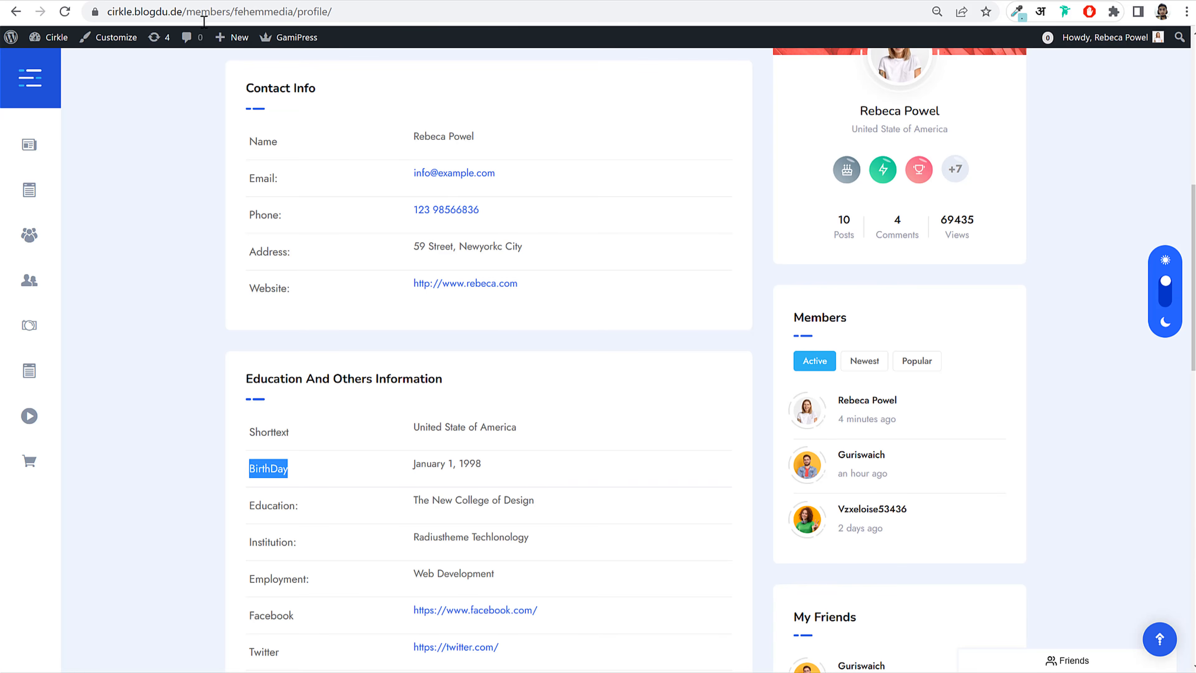
Step: Review the sample profile's Education, Institution, Employment and Facebook labels for the next fields
{"action": "scroll", "coordinate": [631, 311], "scroll_direction": "down", "scroll_amount": 6}
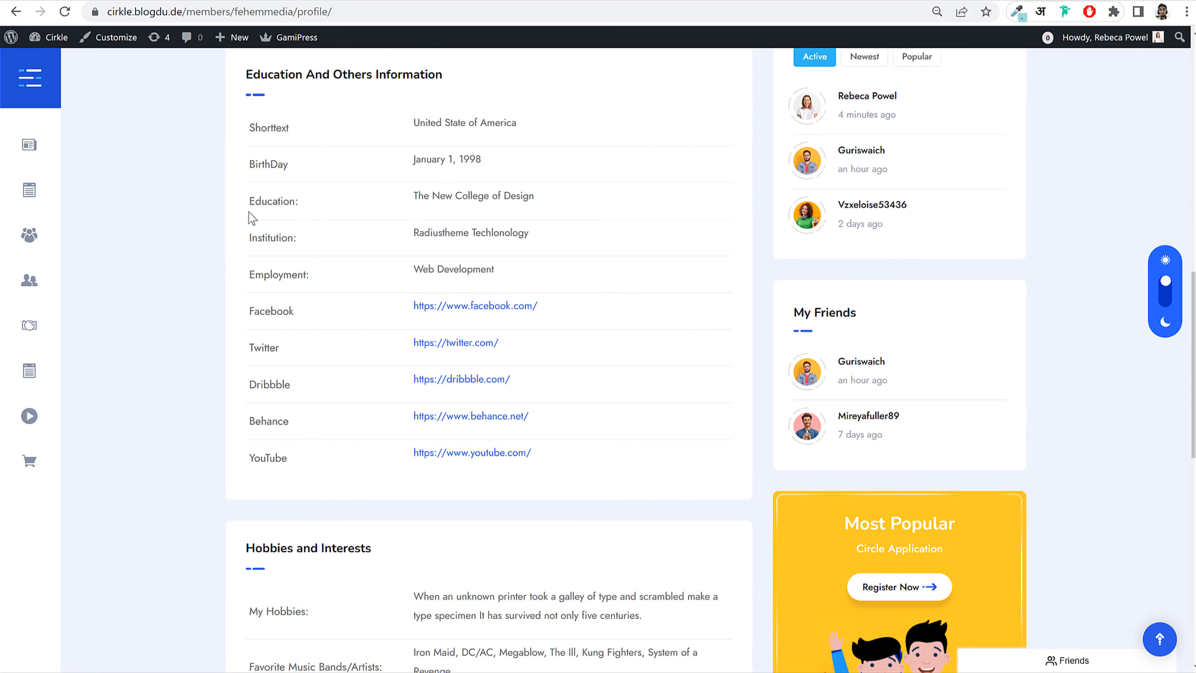
{"action": "left_click_drag", "start_coordinate": [247, 202], "coordinate": [294, 236]}
{"action": "left_click", "coordinate": [246, 238]}
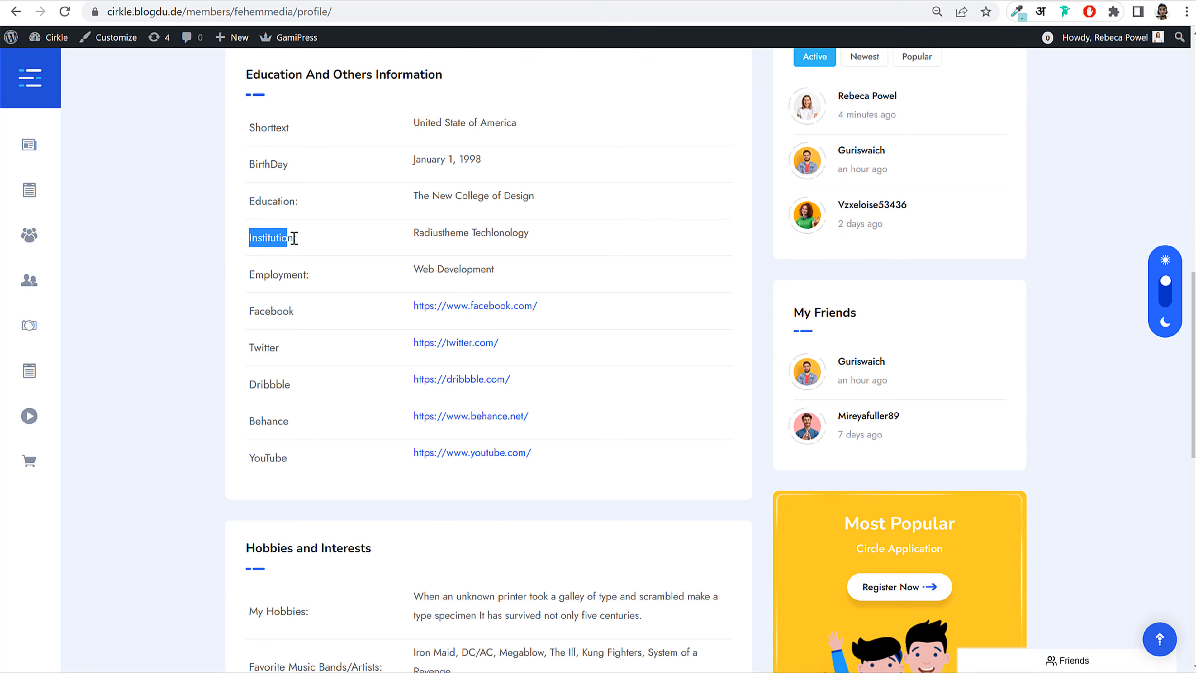
{"action": "left_click_drag", "start_coordinate": [249, 275], "coordinate": [294, 275]}
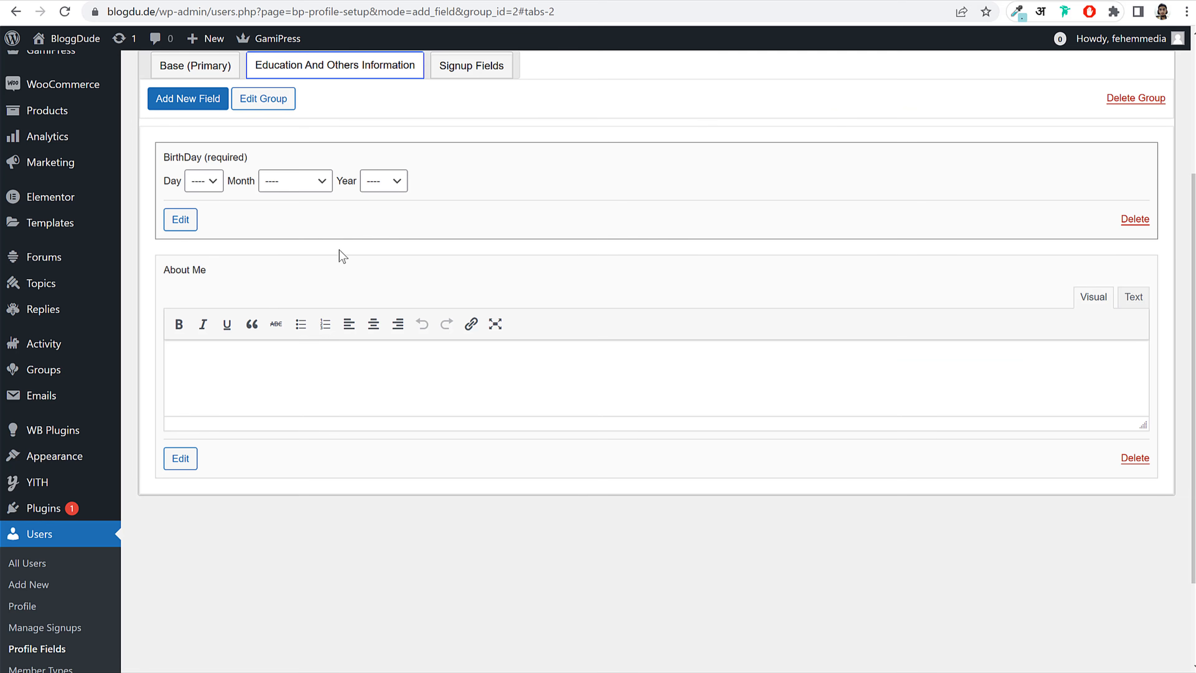
{"action": "scroll", "coordinate": [334, 227], "scroll_direction": "up", "scroll_amount": 2}
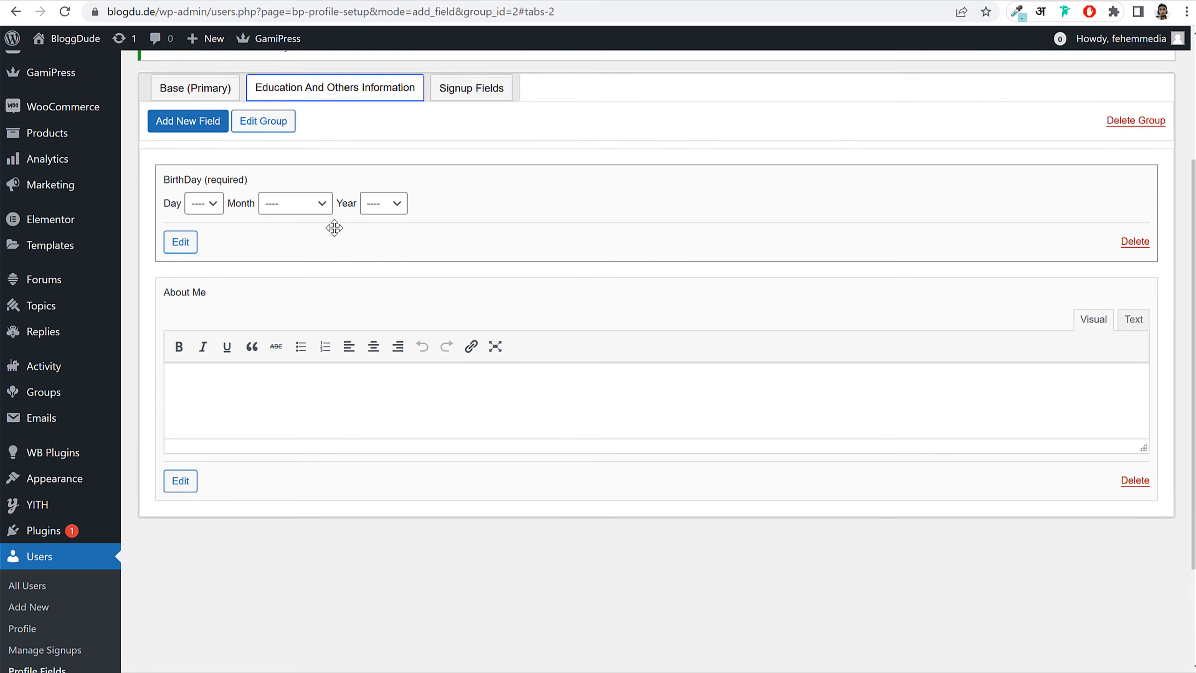
{"action": "scroll", "coordinate": [296, 371], "scroll_direction": "up", "scroll_amount": 4}
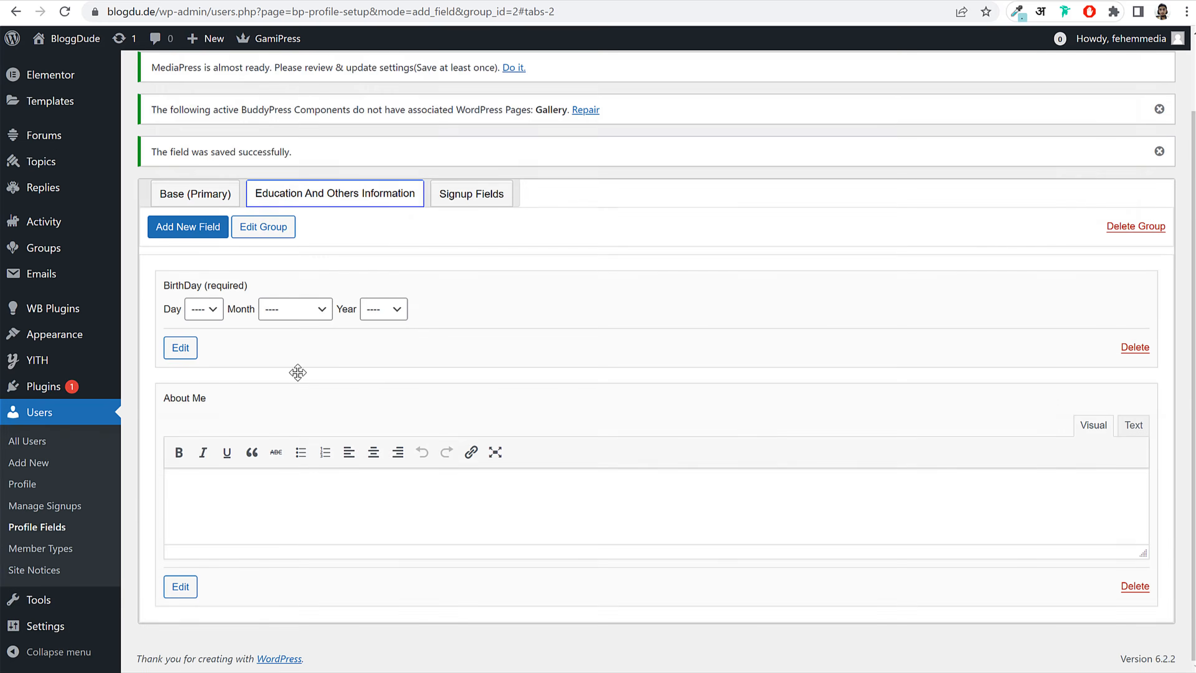
{"action": "scroll", "coordinate": [299, 374], "scroll_direction": "down", "scroll_amount": 7}
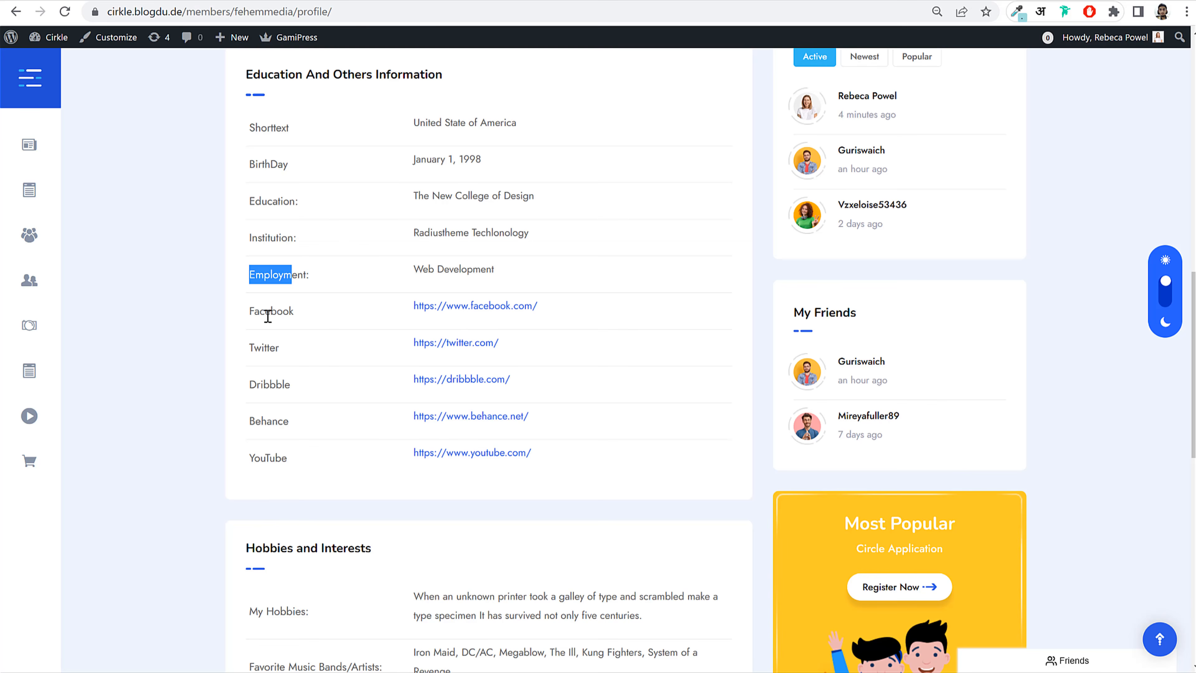
{"action": "double_click", "coordinate": [262, 310]}
{"action": "key", "text": "ctrl+c"}
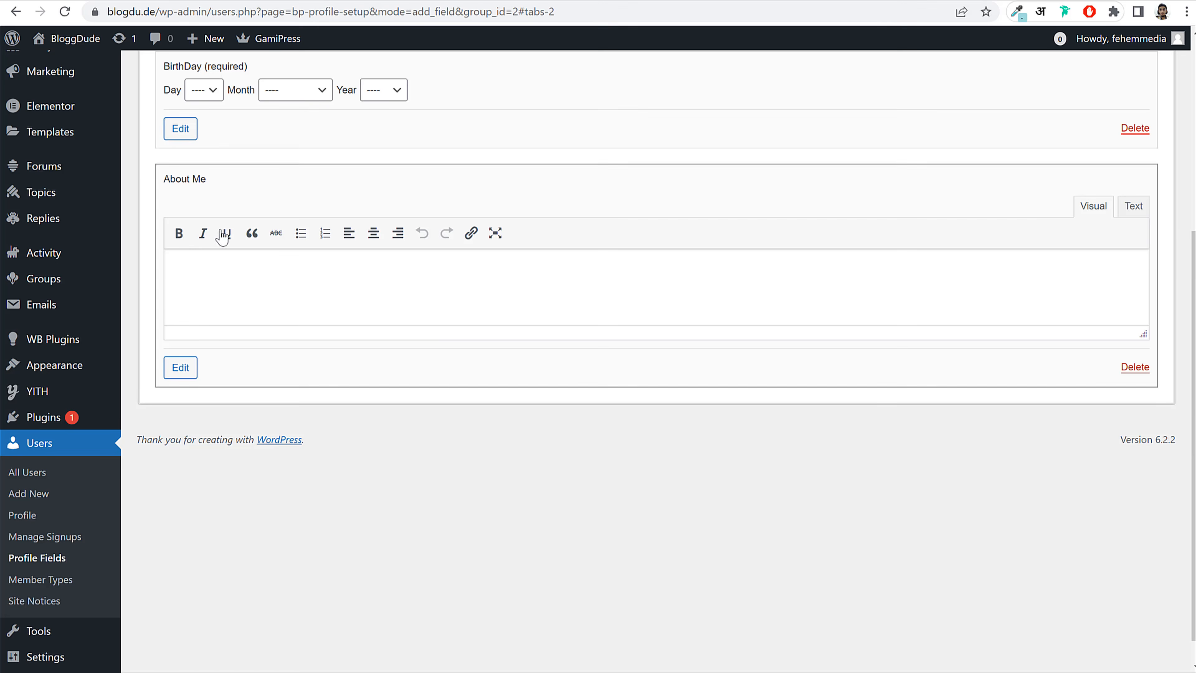
{"action": "scroll", "coordinate": [226, 155], "scroll_direction": "up", "scroll_amount": 4}
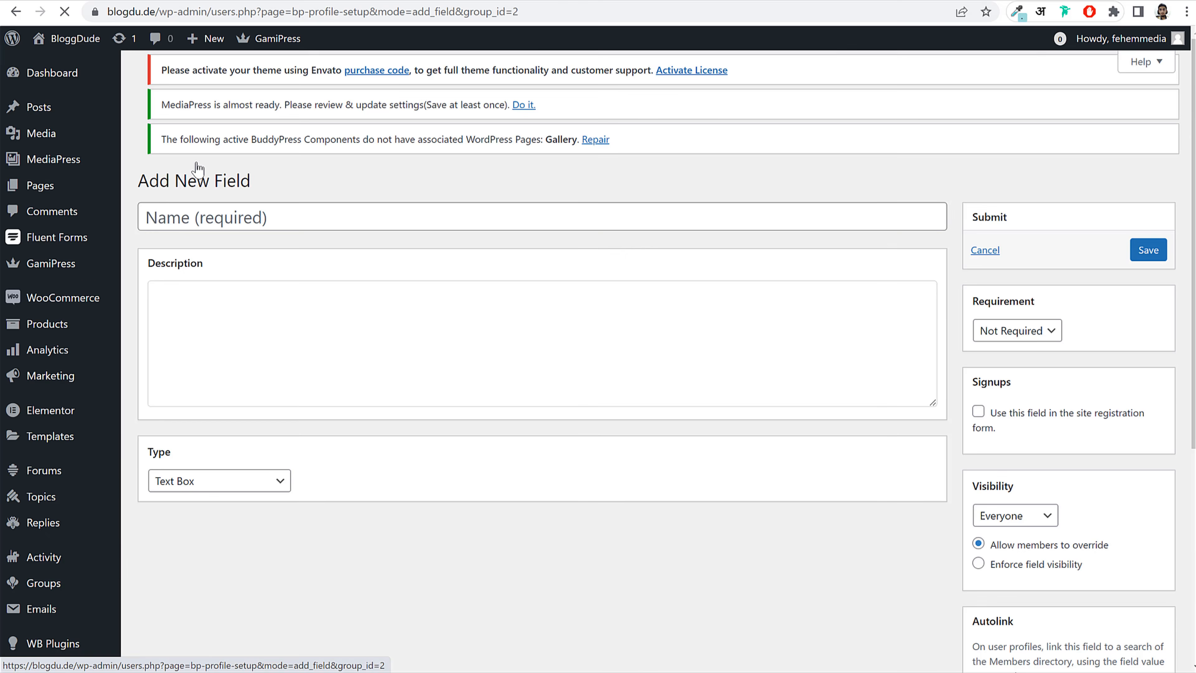
Step: Add a new field named Facebook with type Text Box and save it below About Me
{"action": "left_click", "coordinate": [255, 249]}
{"action": "key", "text": "ctrl+v"}
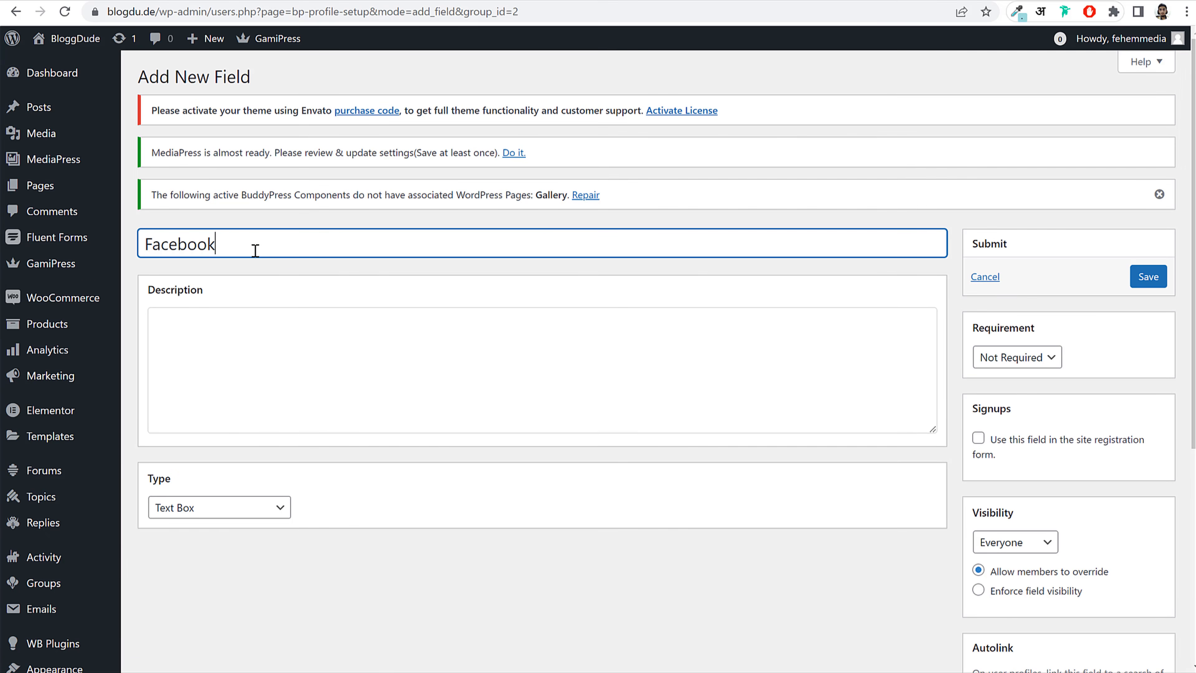
{"action": "key", "text": "ctrl+a"}
{"action": "left_click", "coordinate": [224, 512]}
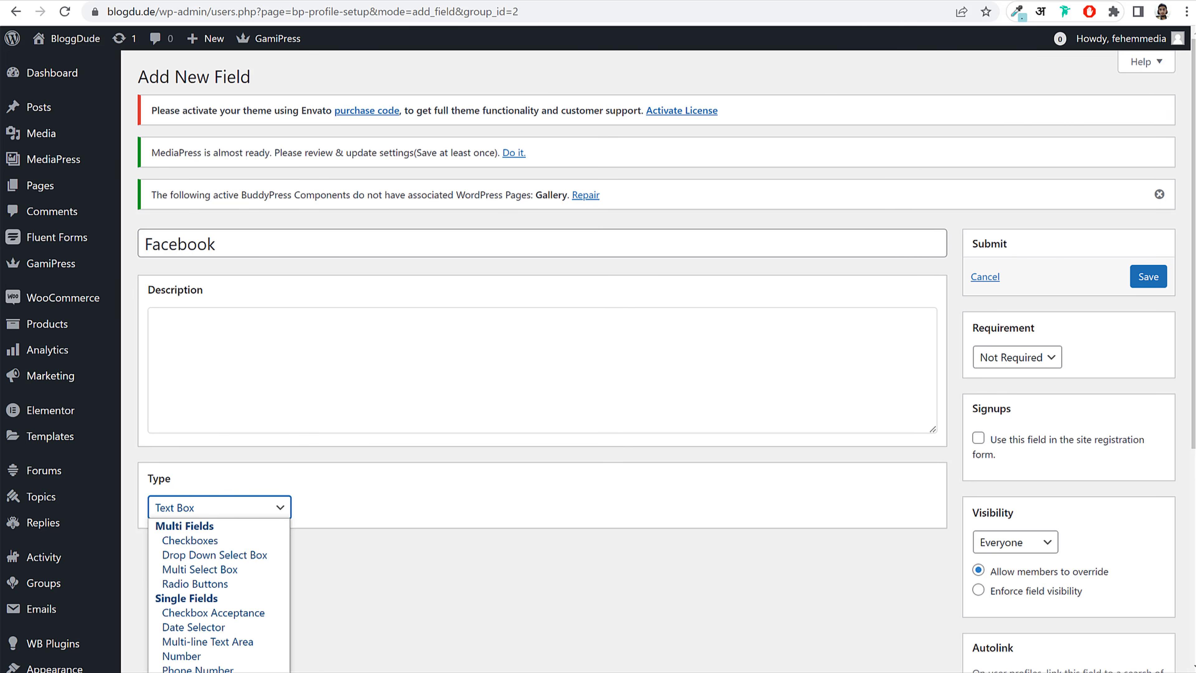
{"action": "left_click", "coordinate": [425, 560]}
{"action": "left_click", "coordinate": [425, 560]}
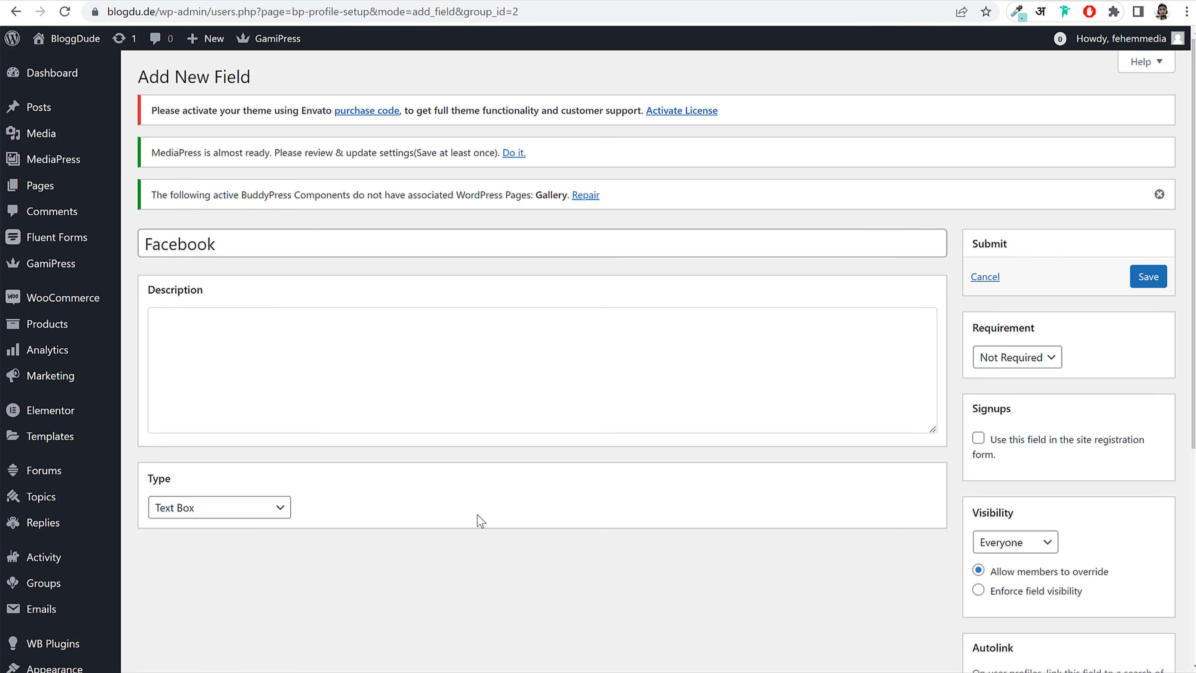
{"action": "scroll", "coordinate": [907, 431], "scroll_direction": "down", "scroll_amount": 5}
{"action": "scroll", "coordinate": [1025, 444], "scroll_direction": "up", "scroll_amount": 5}
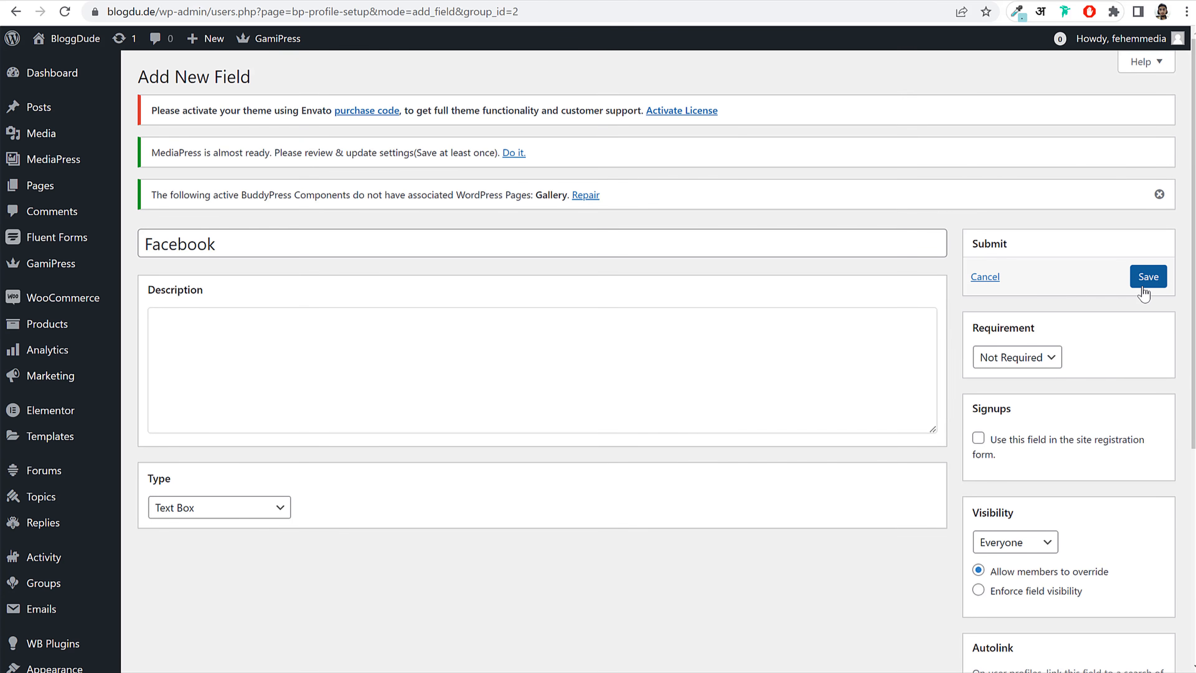
{"action": "left_click", "coordinate": [1148, 276]}
{"action": "scroll", "coordinate": [298, 152], "scroll_direction": "up", "scroll_amount": 3}
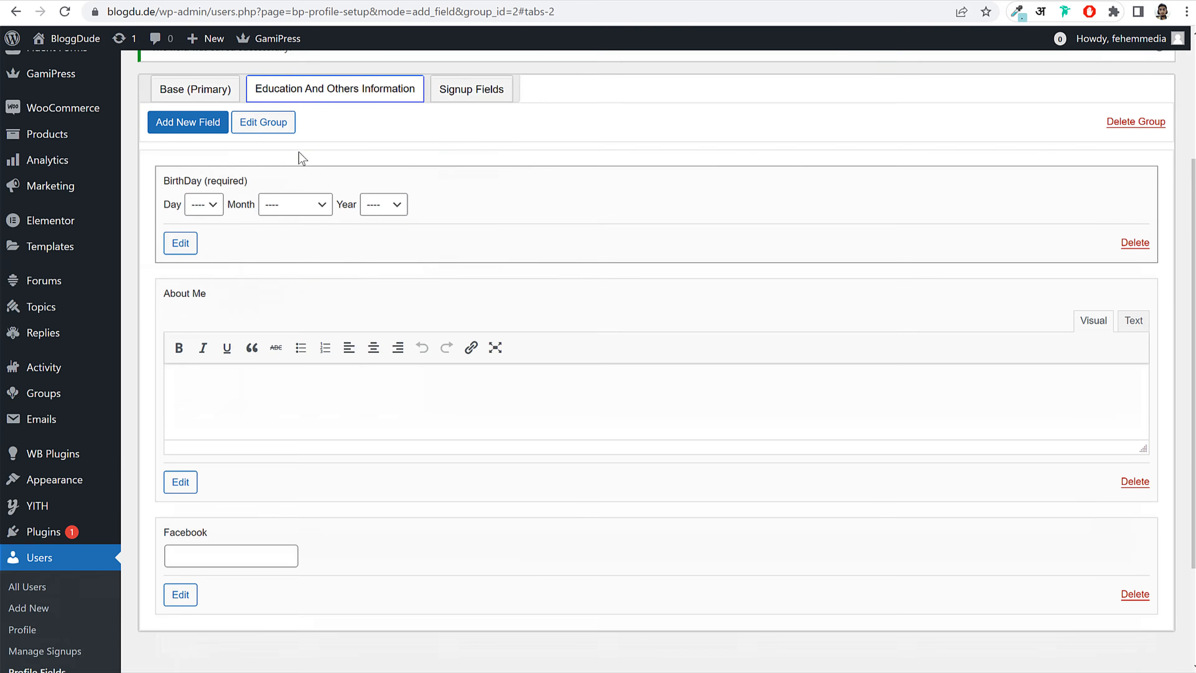
{"action": "scroll", "coordinate": [282, 290], "scroll_direction": "down", "scroll_amount": 3}
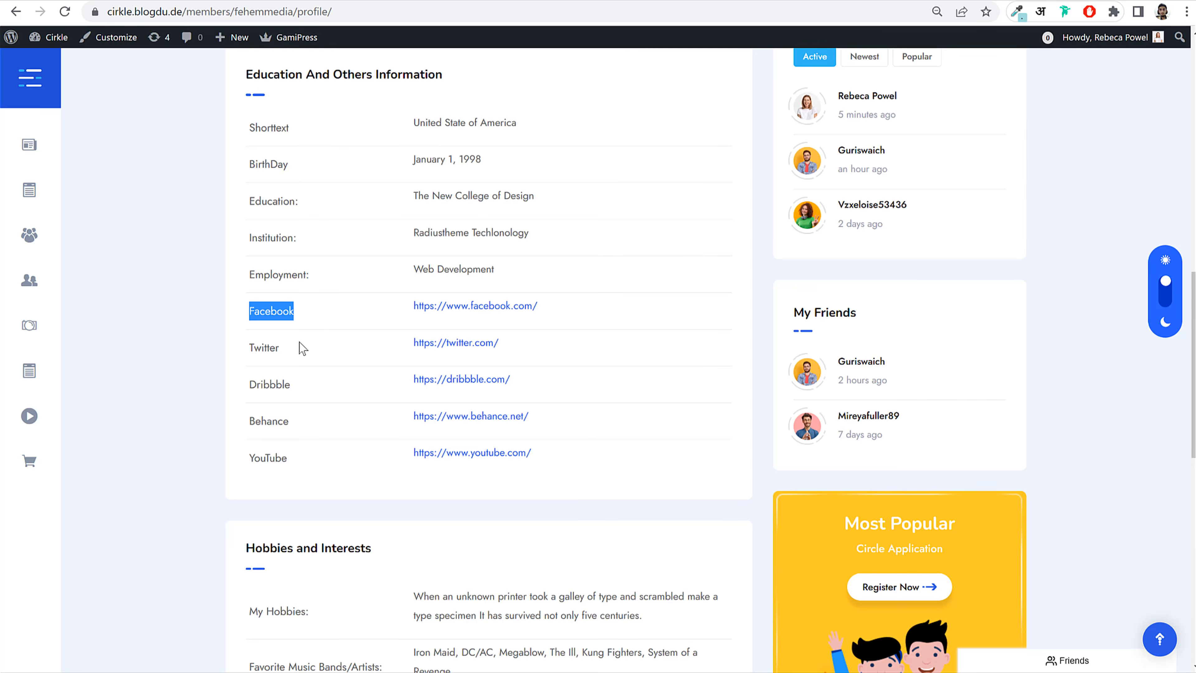
Step: Create a Twitter text-box field, copying its name from the sample profile, and save it
{"action": "left_click_drag", "start_coordinate": [285, 349], "coordinate": [249, 348]}
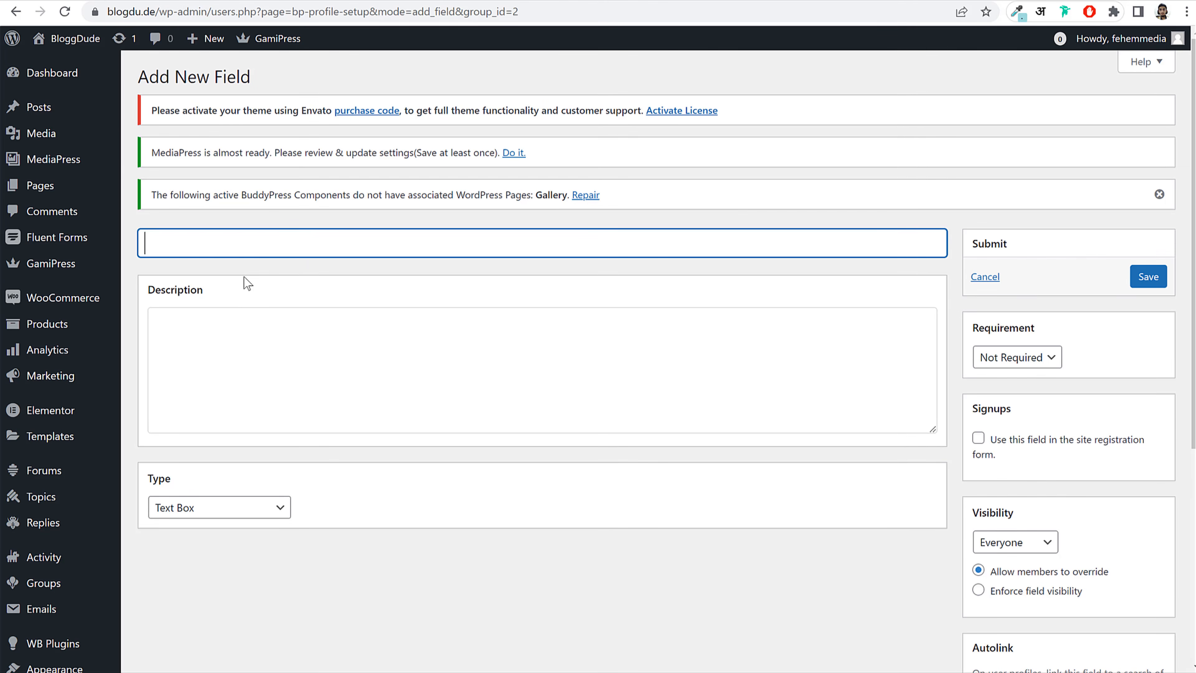
{"action": "type", "text": "Twitter"}
{"action": "left_click", "coordinate": [1158, 282]}
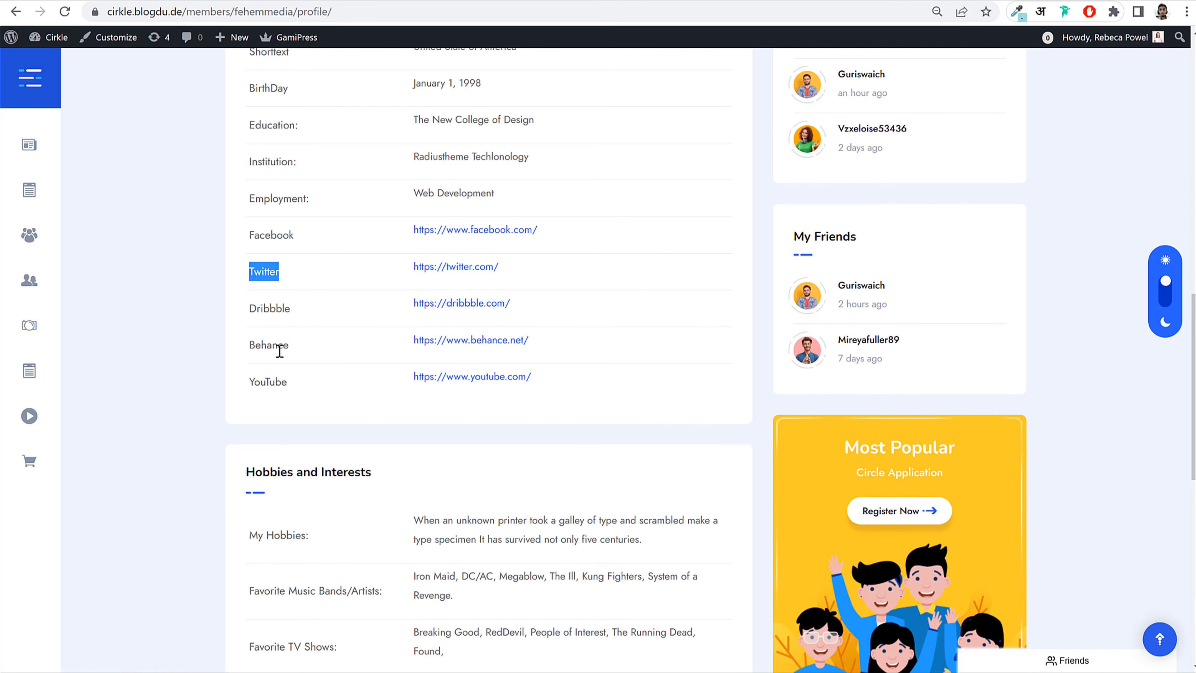
{"action": "scroll", "coordinate": [322, 357], "scroll_direction": "down", "scroll_amount": 6}
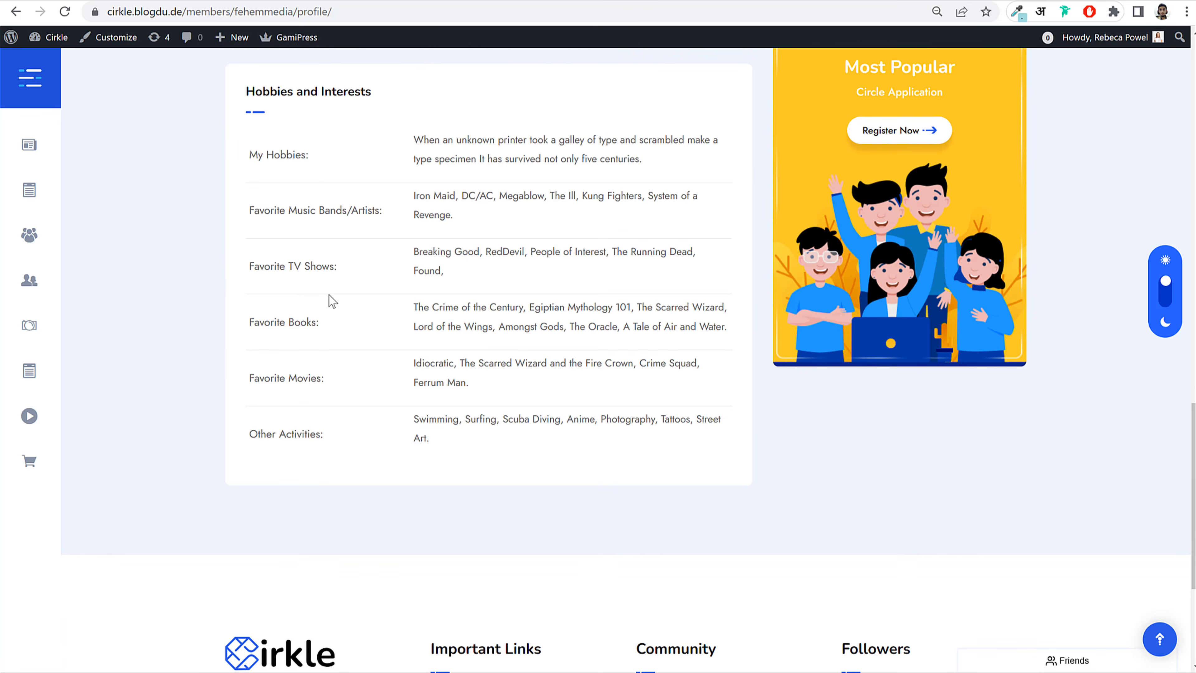
Step: Check the sample profile's Hobbies and Interests heading, then show the Base (Primary) group's fields
{"action": "left_click_drag", "start_coordinate": [264, 87], "coordinate": [395, 82]}
{"action": "left_click", "coordinate": [333, 188]}
{"action": "scroll", "coordinate": [384, 364], "scroll_direction": "up", "scroll_amount": 3}
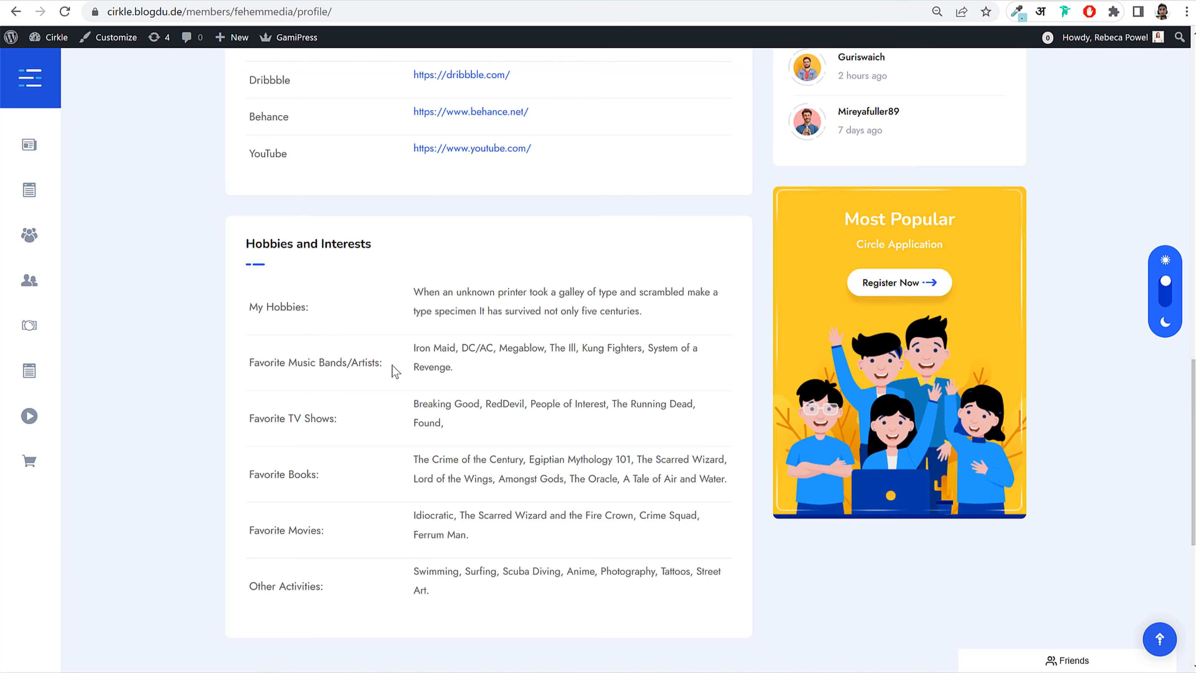
{"action": "scroll", "coordinate": [422, 340], "scroll_direction": "up", "scroll_amount": 9}
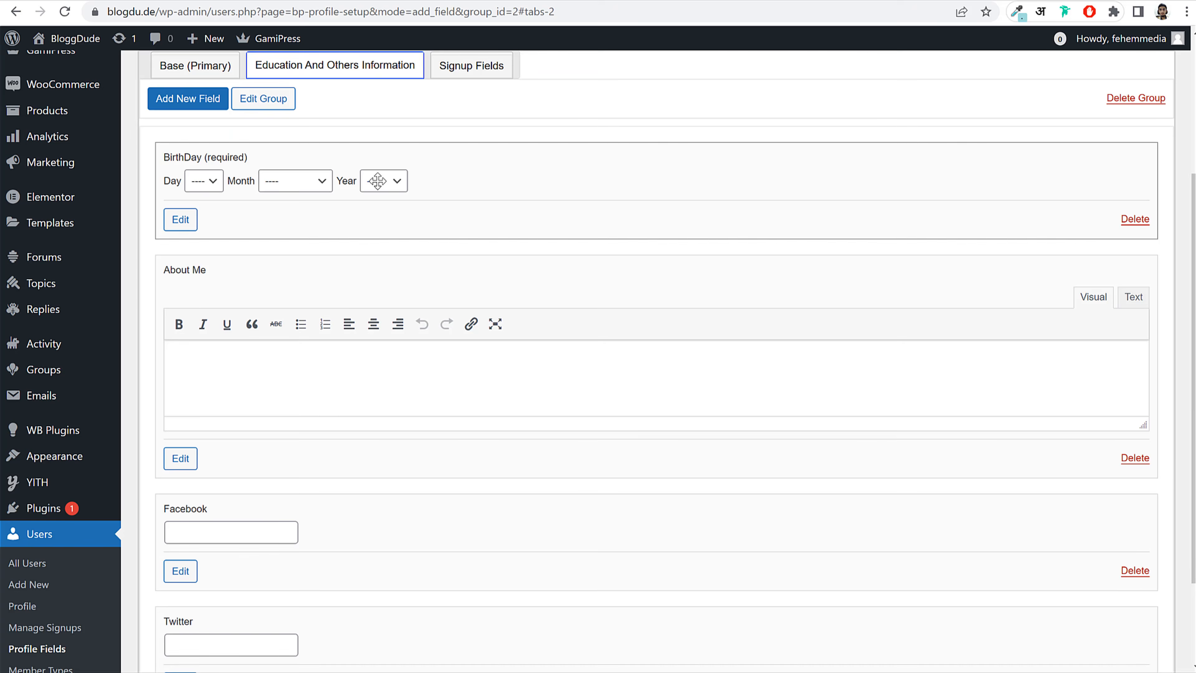
{"action": "scroll", "coordinate": [308, 271], "scroll_direction": "up", "scroll_amount": 4}
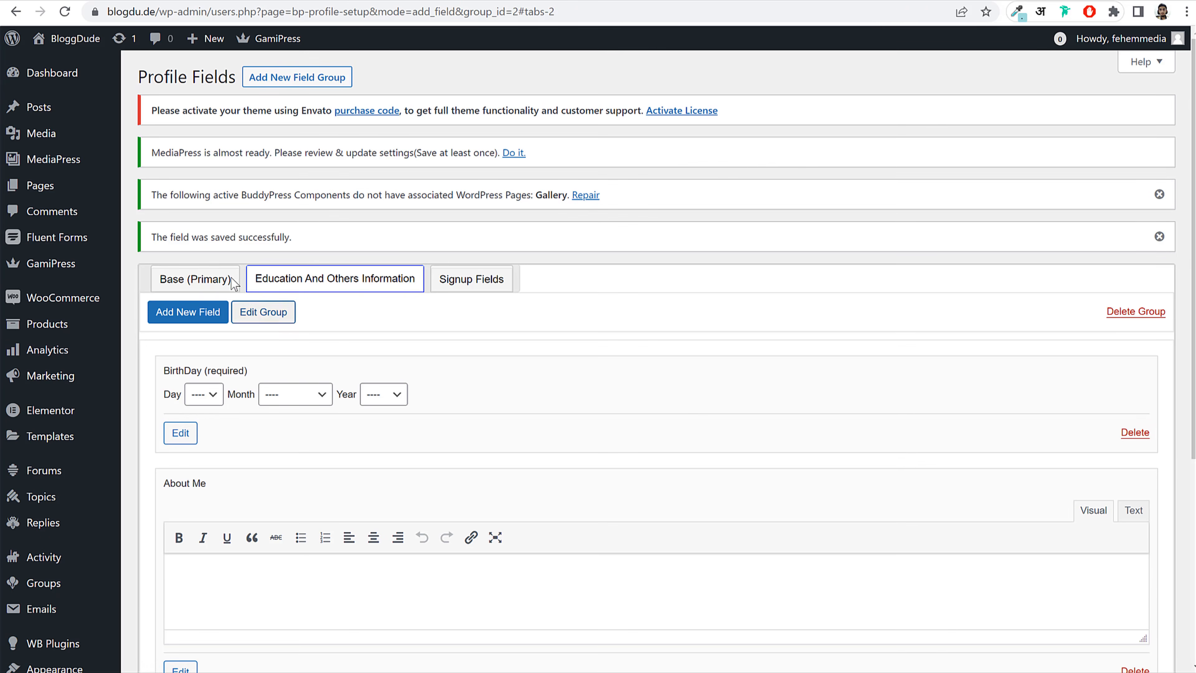
{"action": "left_click", "coordinate": [193, 282]}
{"action": "scroll", "coordinate": [822, 192], "scroll_direction": "down", "scroll_amount": 5}
{"action": "scroll", "coordinate": [710, 118], "scroll_direction": "up", "scroll_amount": 5}
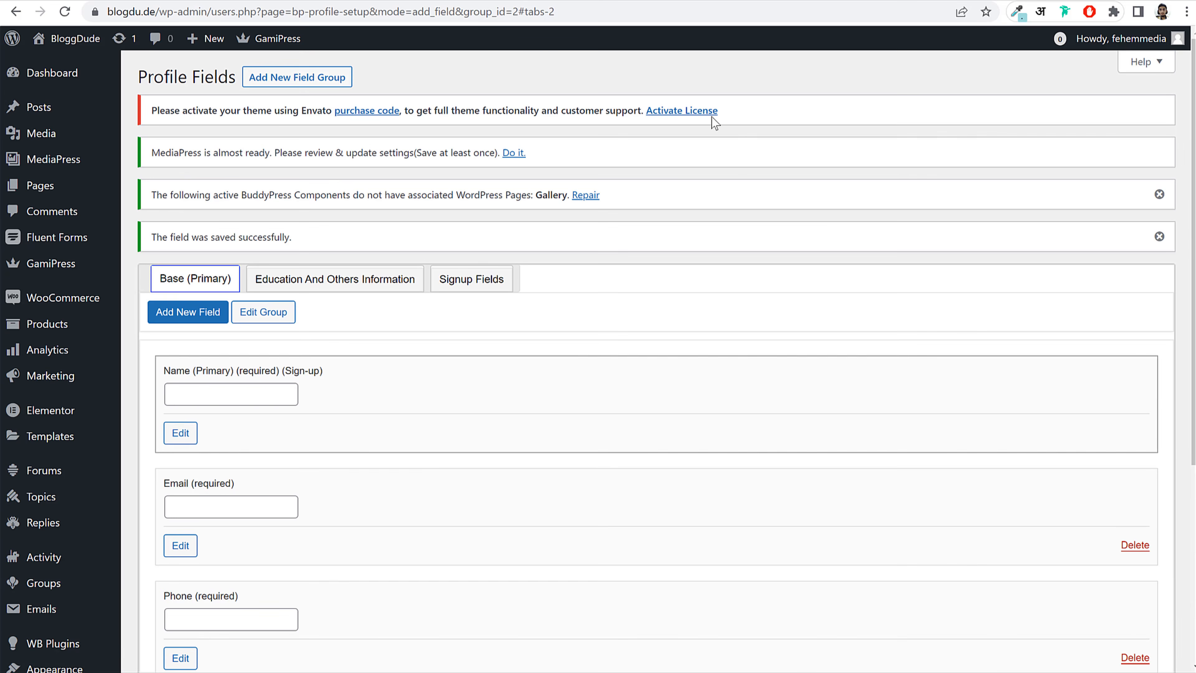
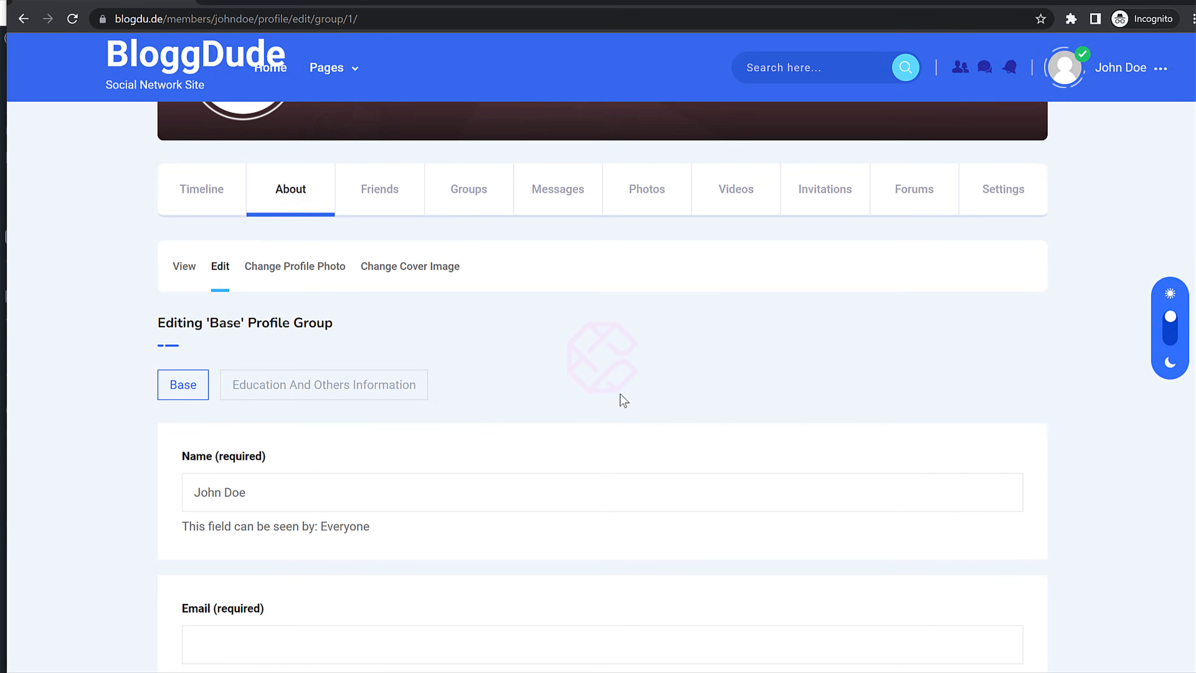
{"action": "scroll", "coordinate": [662, 478], "scroll_direction": "down", "scroll_amount": 10}
{"action": "scroll", "coordinate": [665, 479], "scroll_direction": "down", "scroll_amount": 5}
{"action": "scroll", "coordinate": [664, 479], "scroll_direction": "up", "scroll_amount": 15}
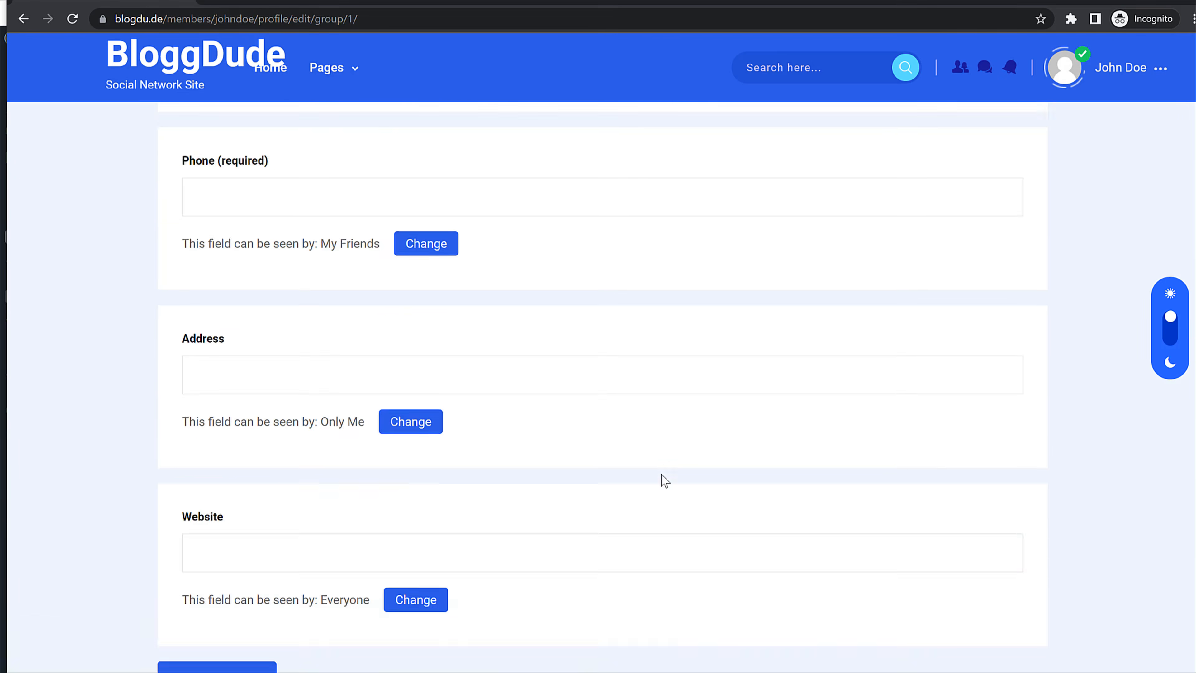
{"action": "scroll", "coordinate": [664, 480], "scroll_direction": "down", "scroll_amount": 4}
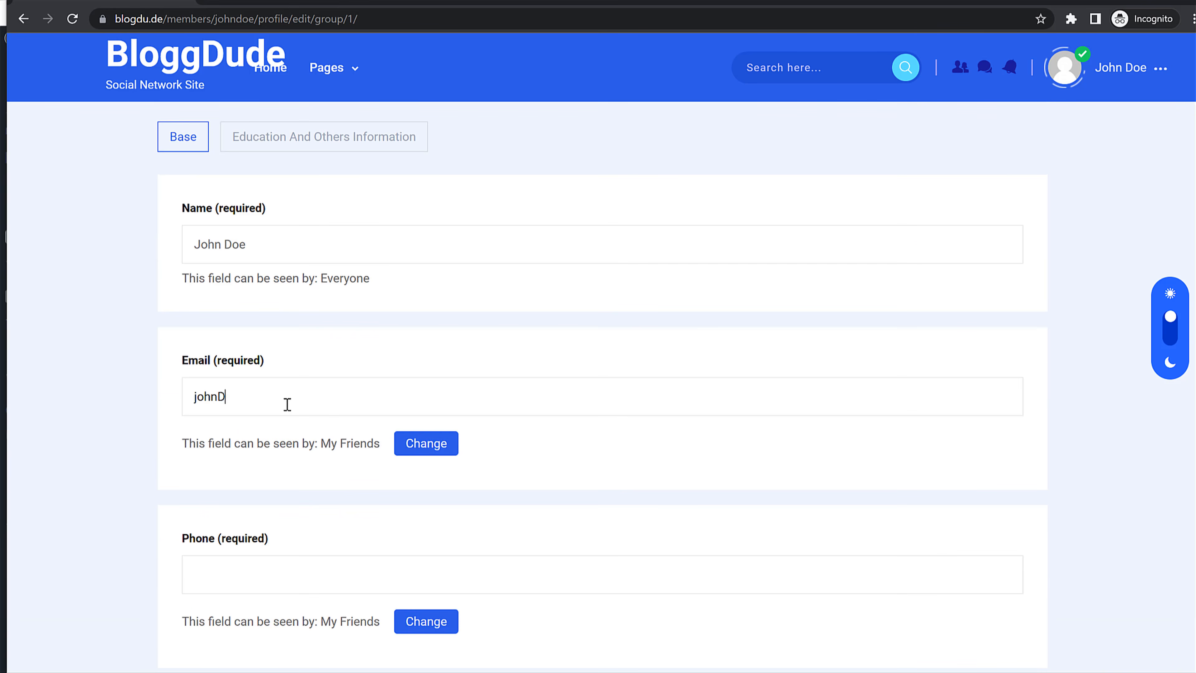
{"action": "type", "text": "@gmail.com"}
{"action": "scroll", "coordinate": [312, 400], "scroll_direction": "down", "scroll_amount": 4}
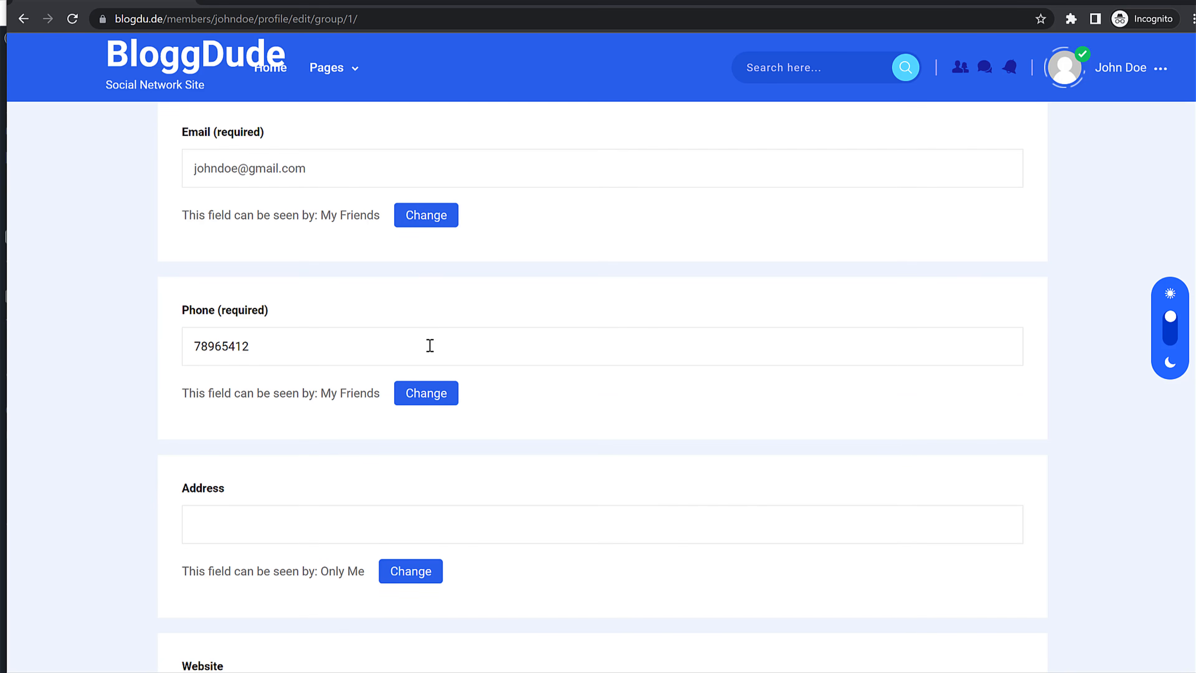
{"action": "scroll", "coordinate": [430, 345], "scroll_direction": "down", "scroll_amount": 5}
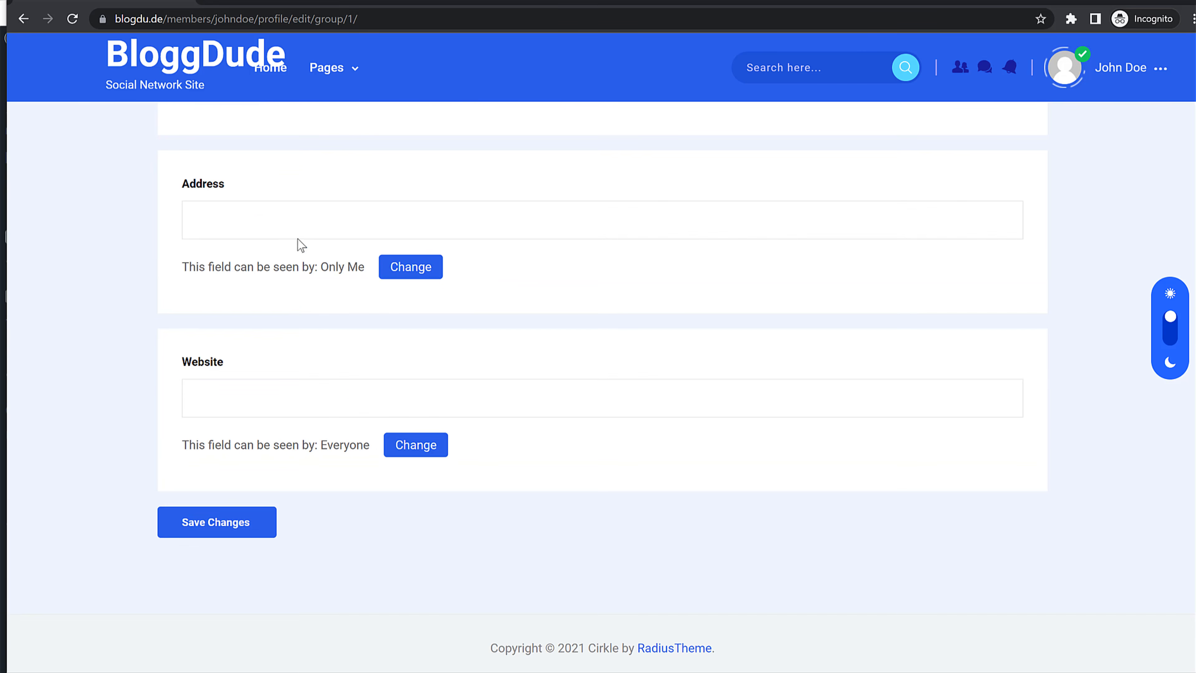
{"action": "left_click", "coordinate": [299, 220]}
{"action": "type", "text": "Mumbai"}
{"action": "left_click", "coordinate": [207, 19]}
{"action": "key", "text": "ctrl+c"}
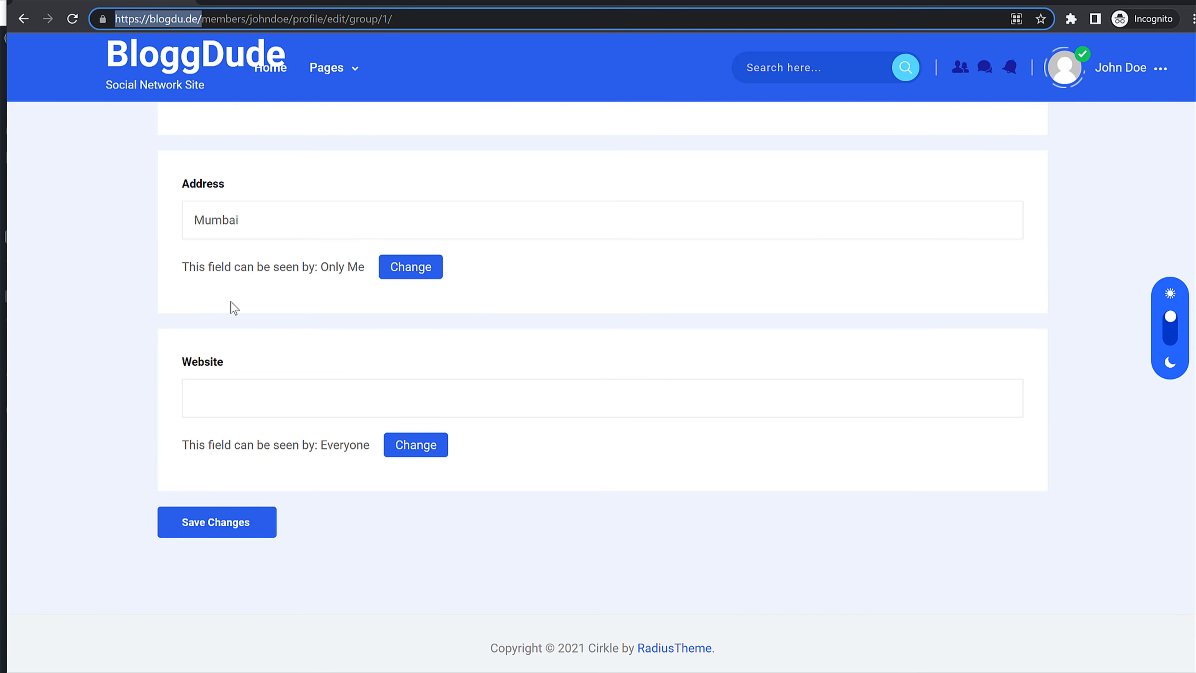
{"action": "left_click", "coordinate": [226, 409]}
{"action": "key", "text": "ctrl+v"}
{"action": "left_click", "coordinate": [248, 523]}
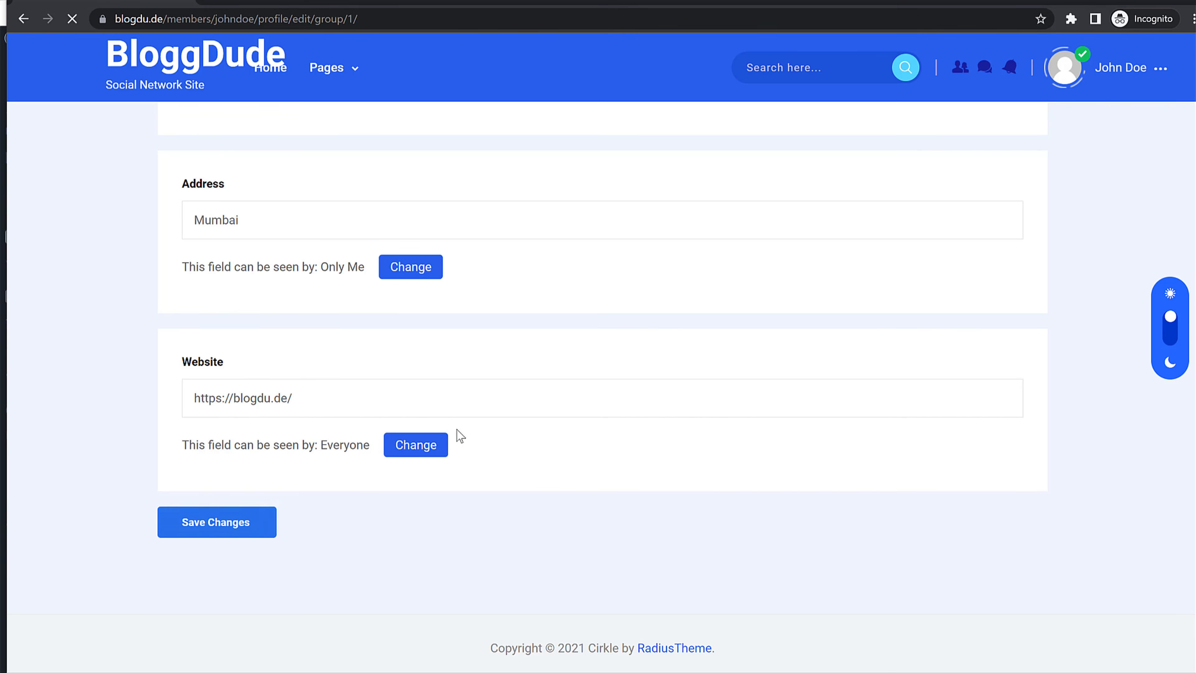
Step: Switch to the Education And Others Information profile group
{"action": "scroll", "coordinate": [514, 403], "scroll_direction": "down", "scroll_amount": 5}
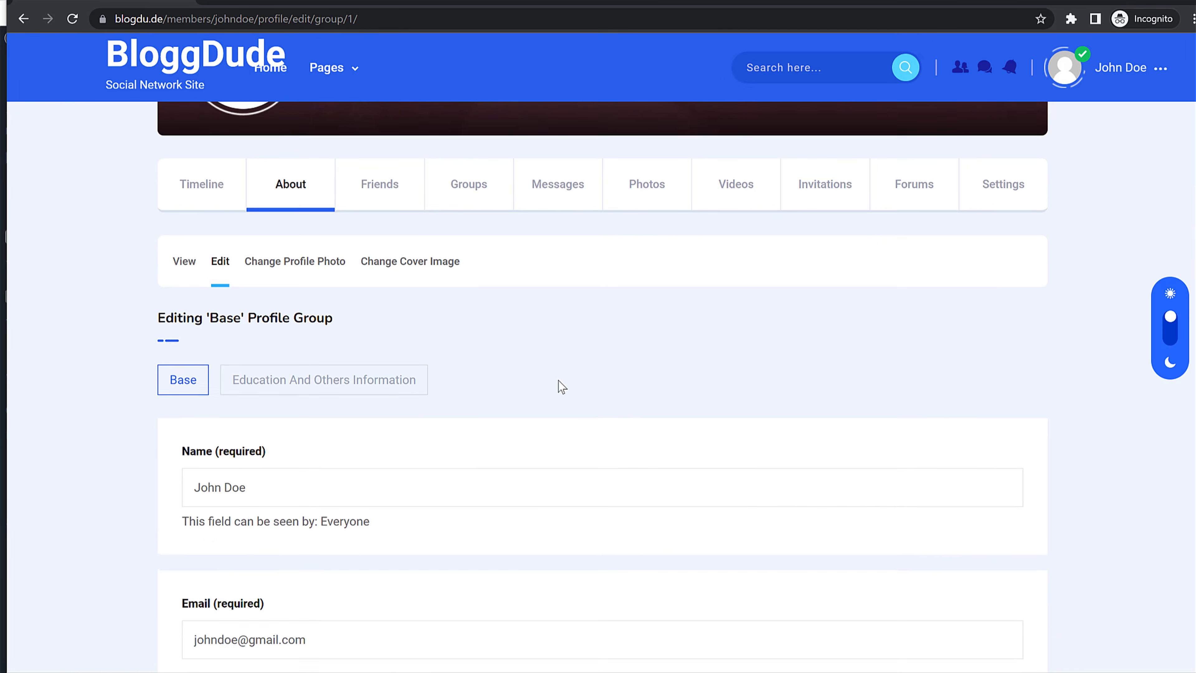
{"action": "scroll", "coordinate": [488, 323], "scroll_direction": "down", "scroll_amount": 9}
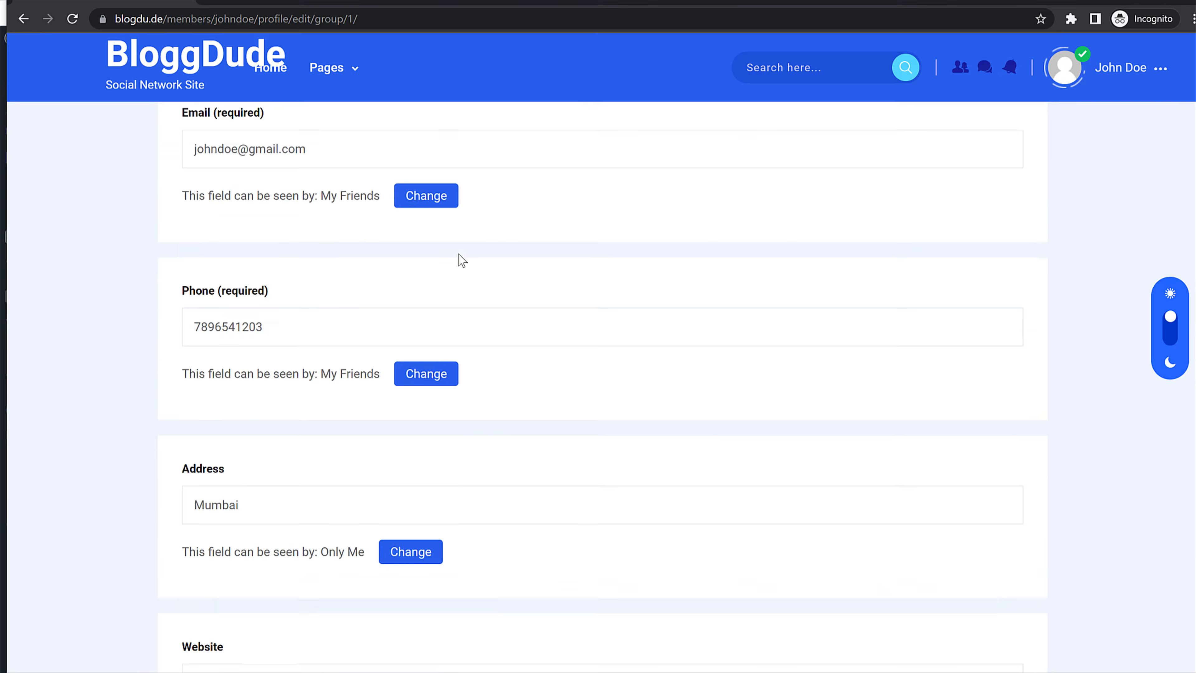
{"action": "scroll", "coordinate": [460, 257], "scroll_direction": "up", "scroll_amount": 5}
{"action": "scroll", "coordinate": [460, 255], "scroll_direction": "up", "scroll_amount": 3}
{"action": "left_click", "coordinate": [371, 311]}
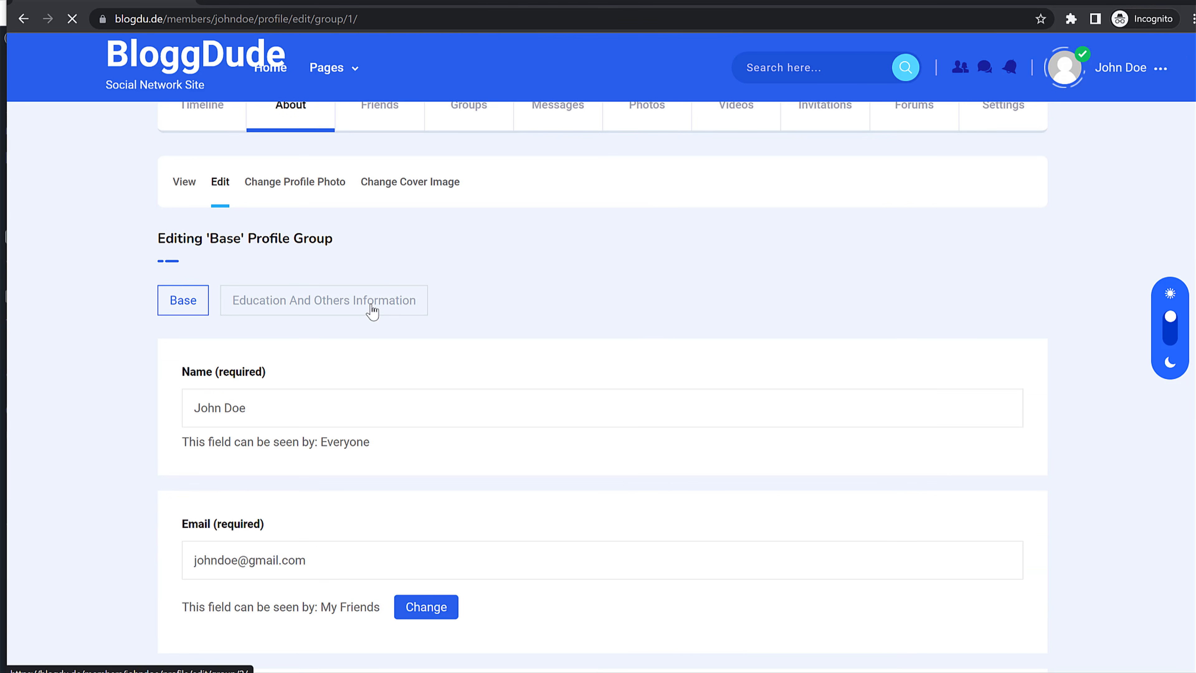
Step: Set the BirthDay field to 7 June 1994
{"action": "scroll", "coordinate": [609, 392], "scroll_direction": "down", "scroll_amount": 9}
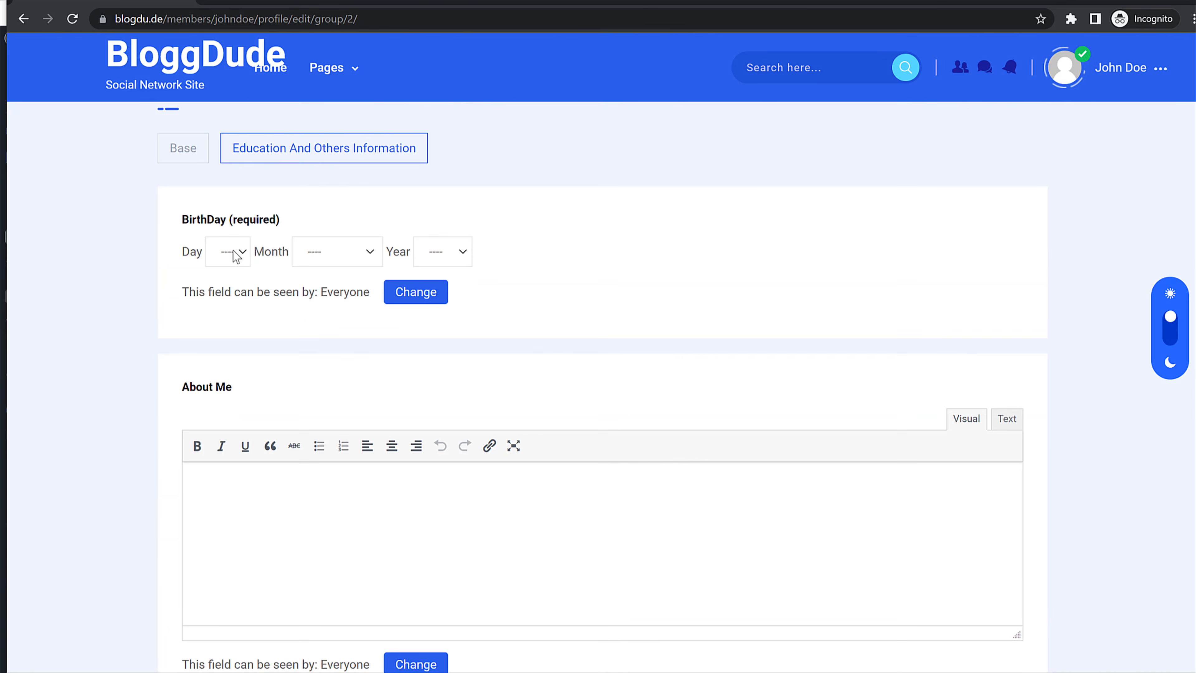
{"action": "left_click", "coordinate": [235, 252]}
{"action": "left_click", "coordinate": [224, 380]}
{"action": "left_click", "coordinate": [324, 257]}
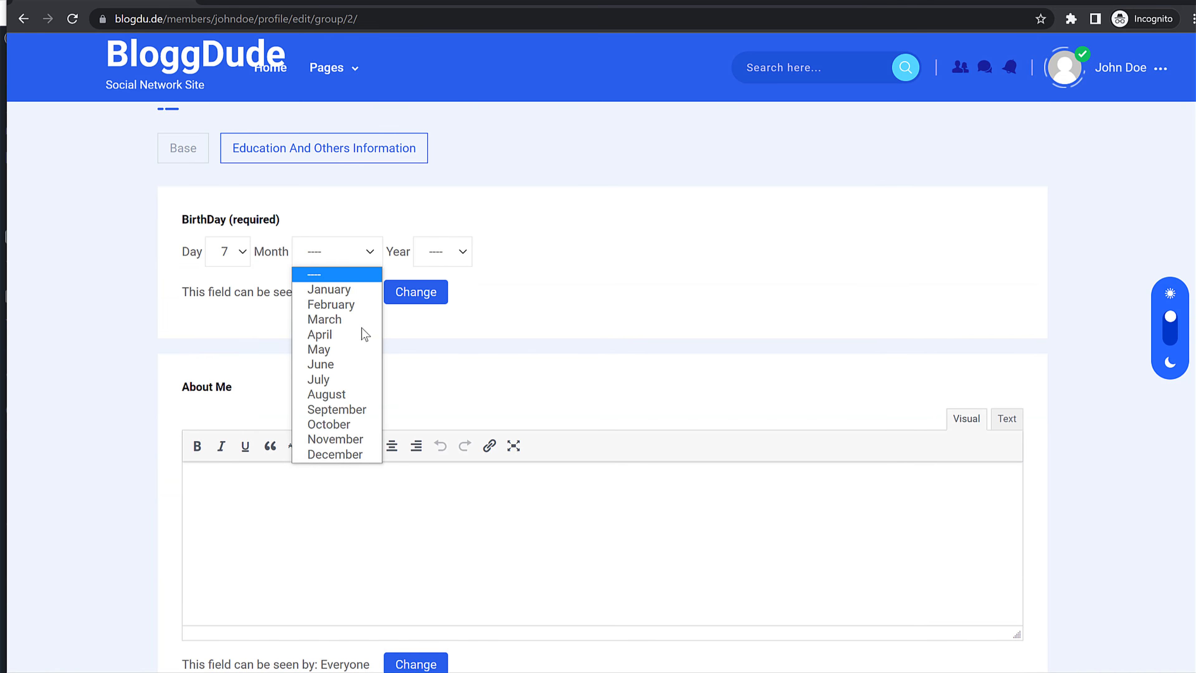
{"action": "left_click", "coordinate": [368, 365]}
{"action": "left_click", "coordinate": [442, 251]}
{"action": "scroll", "coordinate": [443, 424], "scroll_direction": "down", "scroll_amount": 6}
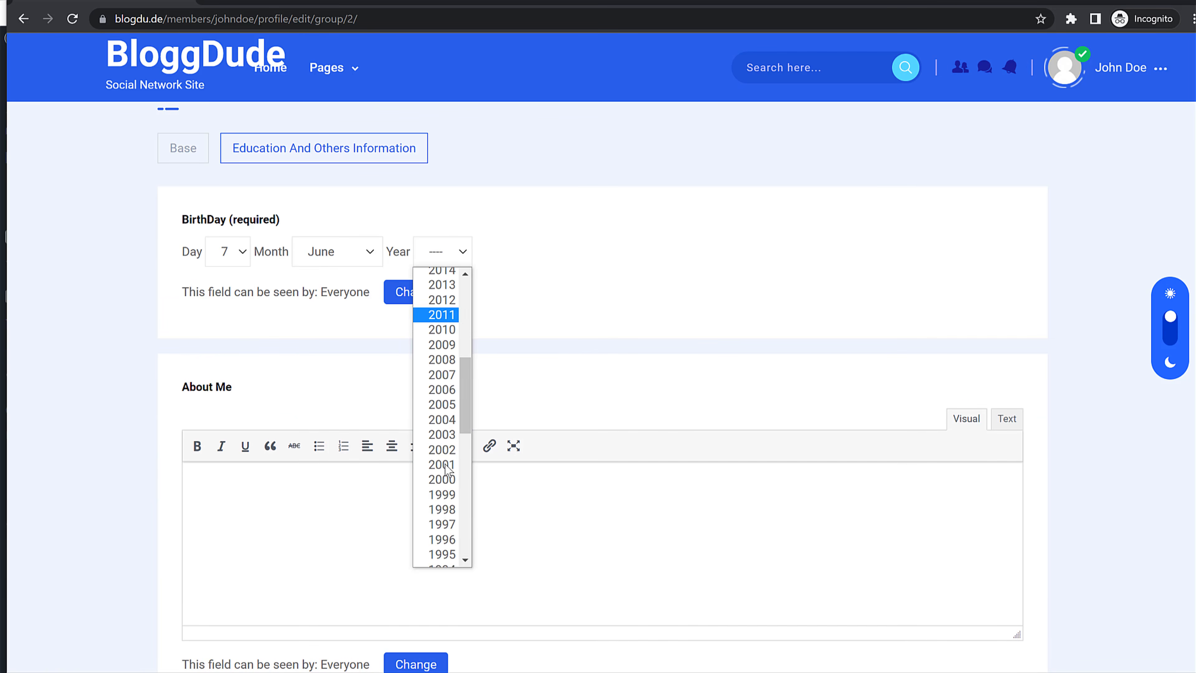
{"action": "scroll", "coordinate": [446, 471], "scroll_direction": "down", "scroll_amount": 2}
{"action": "left_click", "coordinate": [445, 471]}
Step: Work on the About Me text, selecting the My Hobbies paragraph
{"action": "scroll", "coordinate": [580, 351], "scroll_direction": "down", "scroll_amount": 3}
{"action": "left_click", "coordinate": [390, 431]}
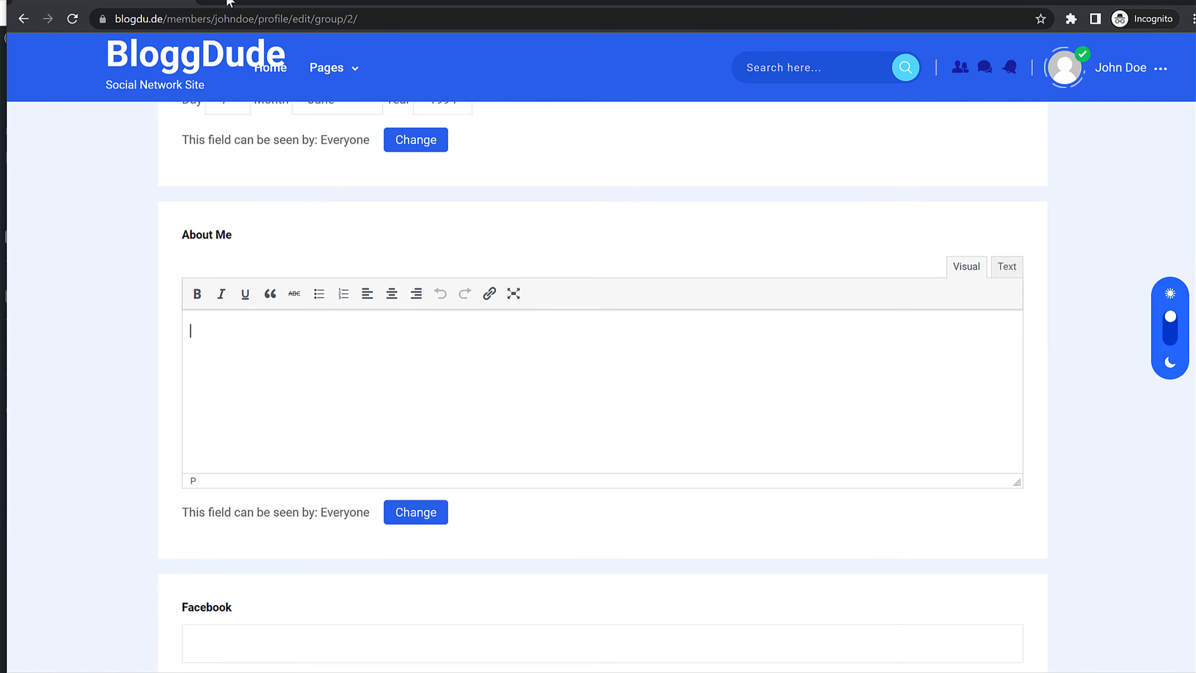
{"action": "key", "text": "ctrl+t"}
{"action": "left_click", "coordinate": [368, 5]}
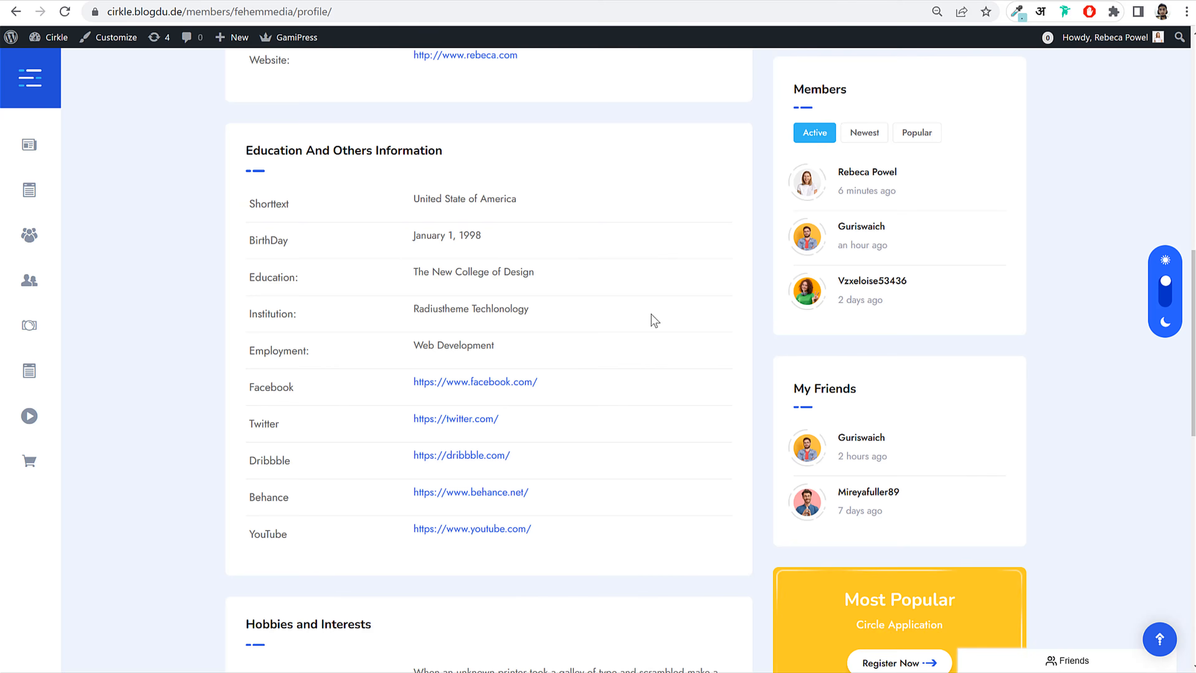
{"action": "scroll", "coordinate": [650, 320], "scroll_direction": "down", "scroll_amount": 10}
{"action": "scroll", "coordinate": [612, 330], "scroll_direction": "up", "scroll_amount": 6}
{"action": "scroll", "coordinate": [494, 363], "scroll_direction": "down", "scroll_amount": 3}
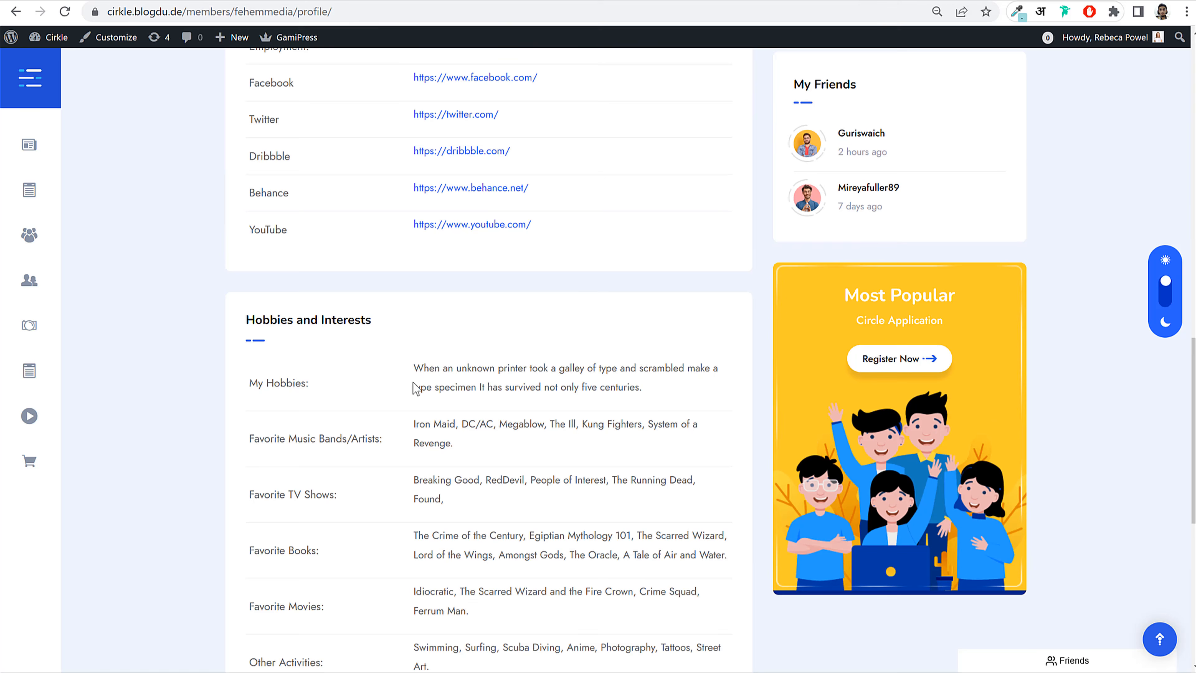
{"action": "triple_click", "coordinate": [447, 367]}
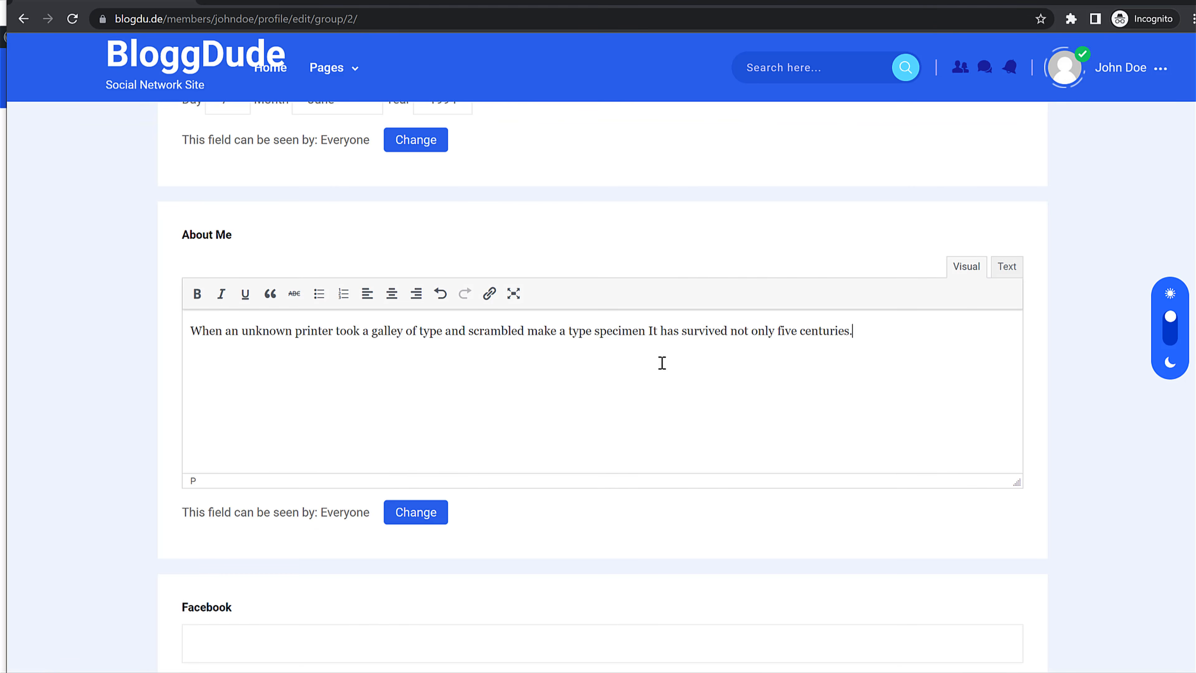
{"action": "scroll", "coordinate": [661, 363], "scroll_direction": "down", "scroll_amount": 6}
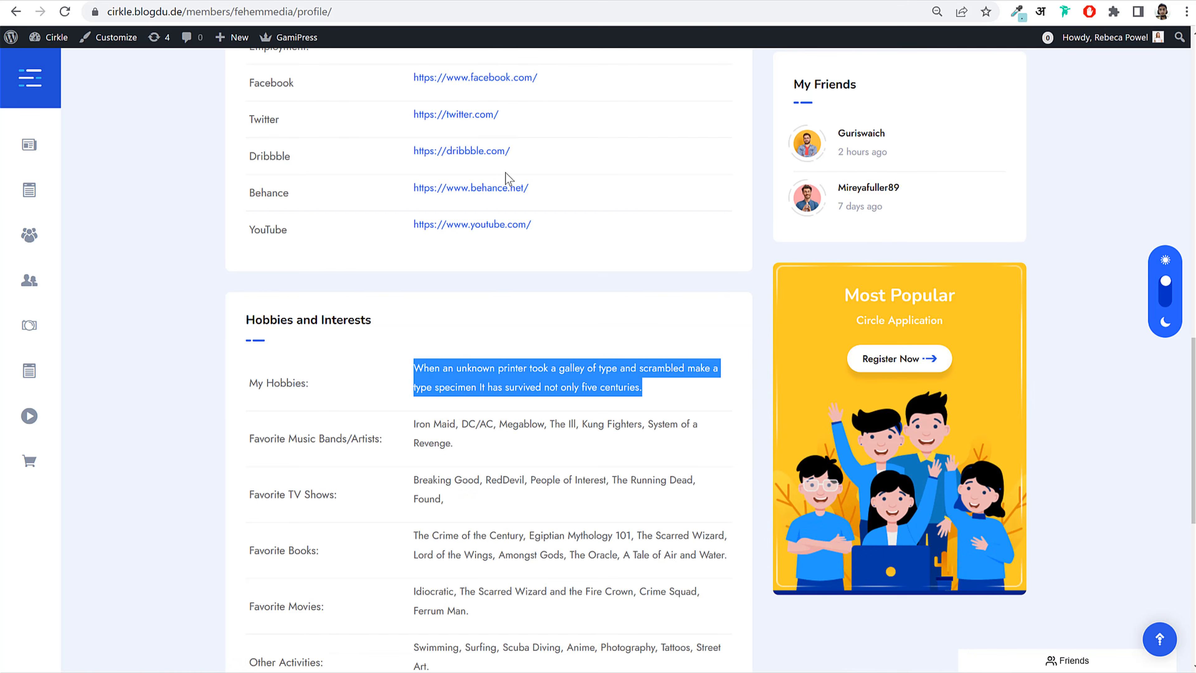
{"action": "right_click", "coordinate": [484, 81]}
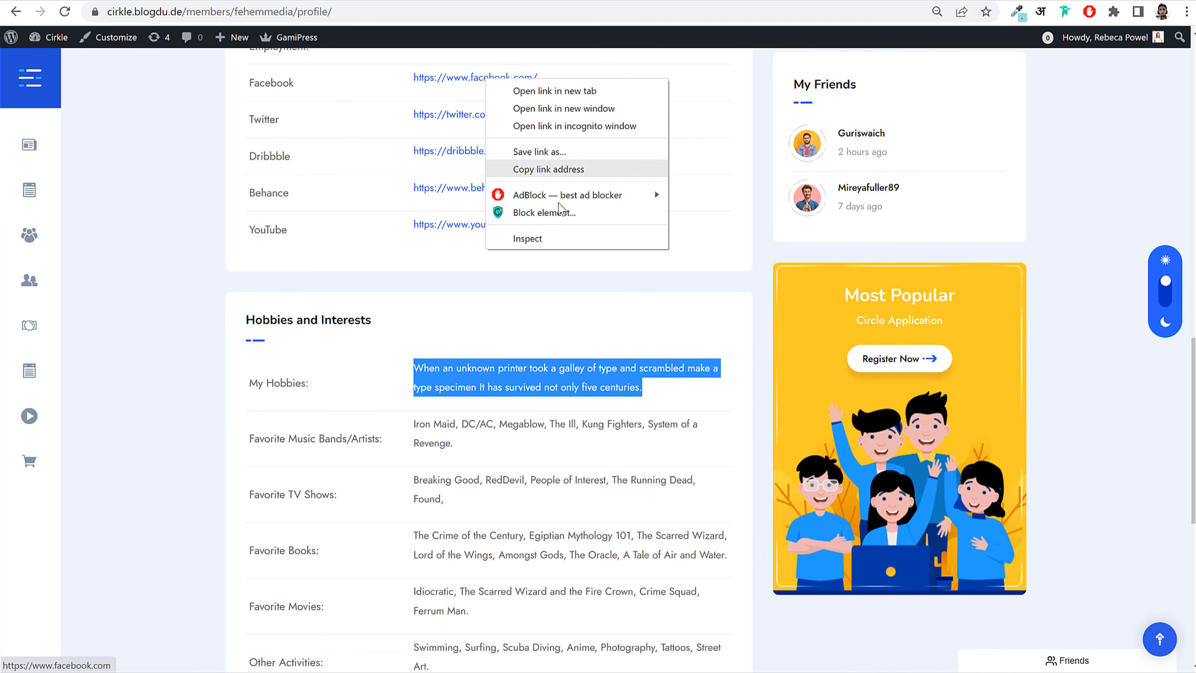
{"action": "left_click", "coordinate": [560, 169]}
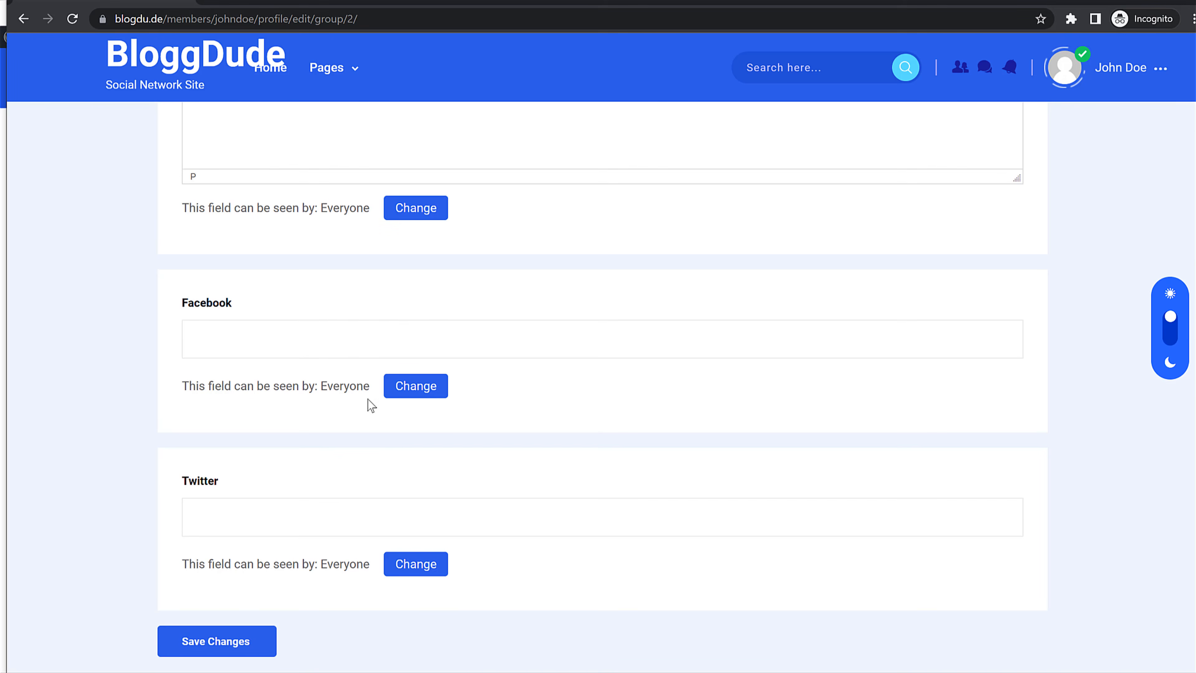
{"action": "type", "text": "https://www.facebook.com/"}
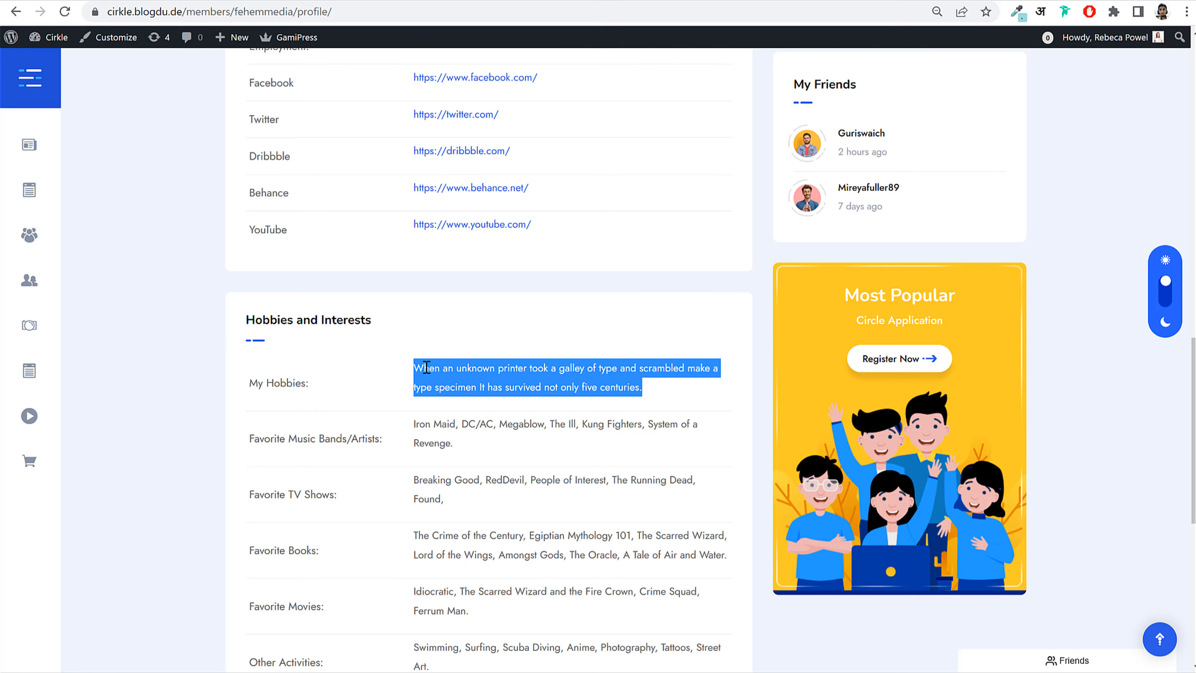
{"action": "right_click", "coordinate": [477, 110]}
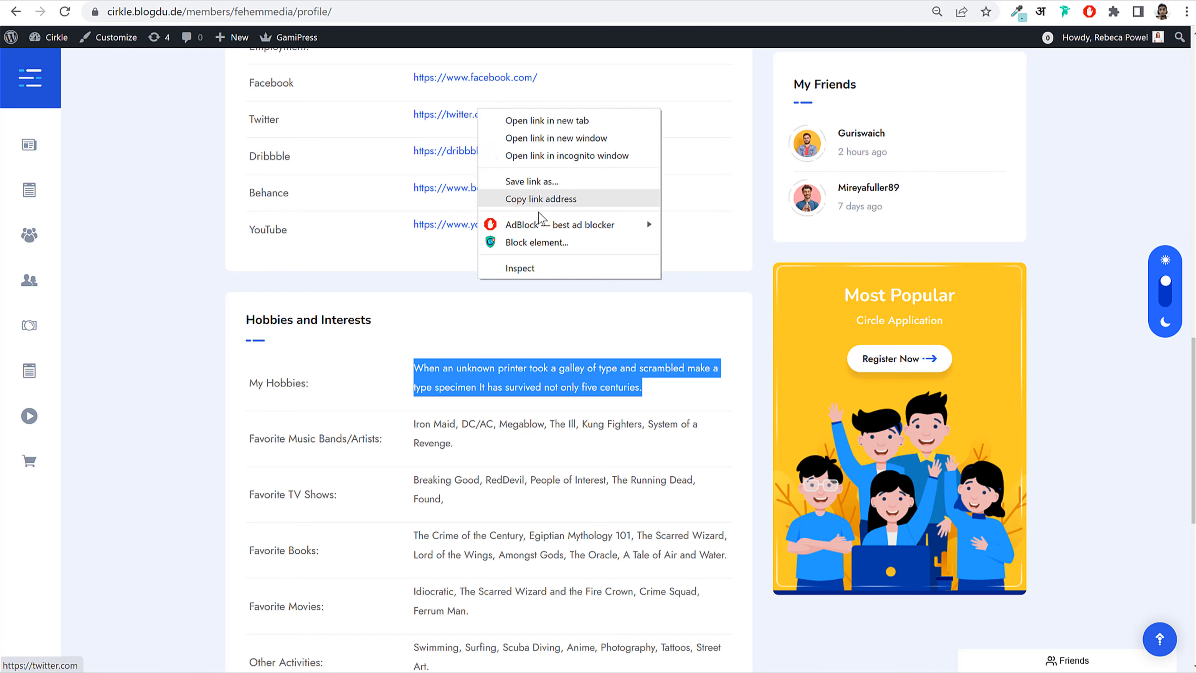
{"action": "left_click", "coordinate": [553, 198]}
{"action": "left_click", "coordinate": [461, 672]}
{"action": "key", "text": "ctrl+v"}
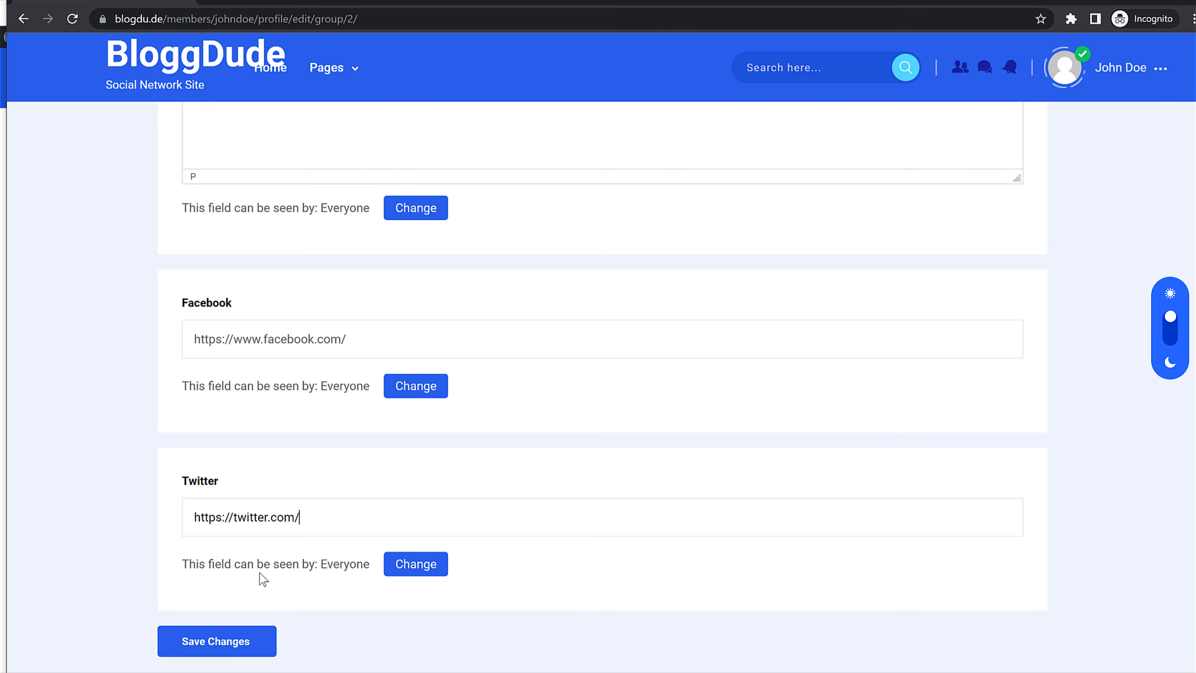
{"action": "left_click", "coordinate": [231, 632]}
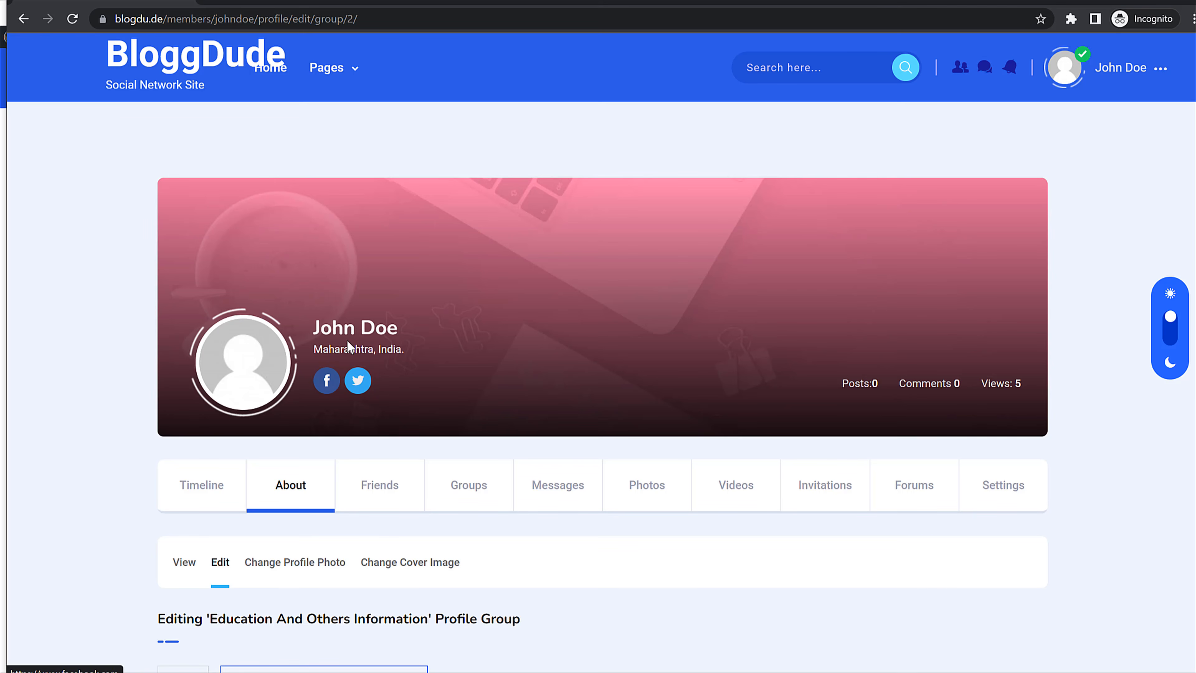
Step: Review the saved Twitter URL on the updated profile
{"action": "scroll", "coordinate": [604, 450], "scroll_direction": "down", "scroll_amount": 15}
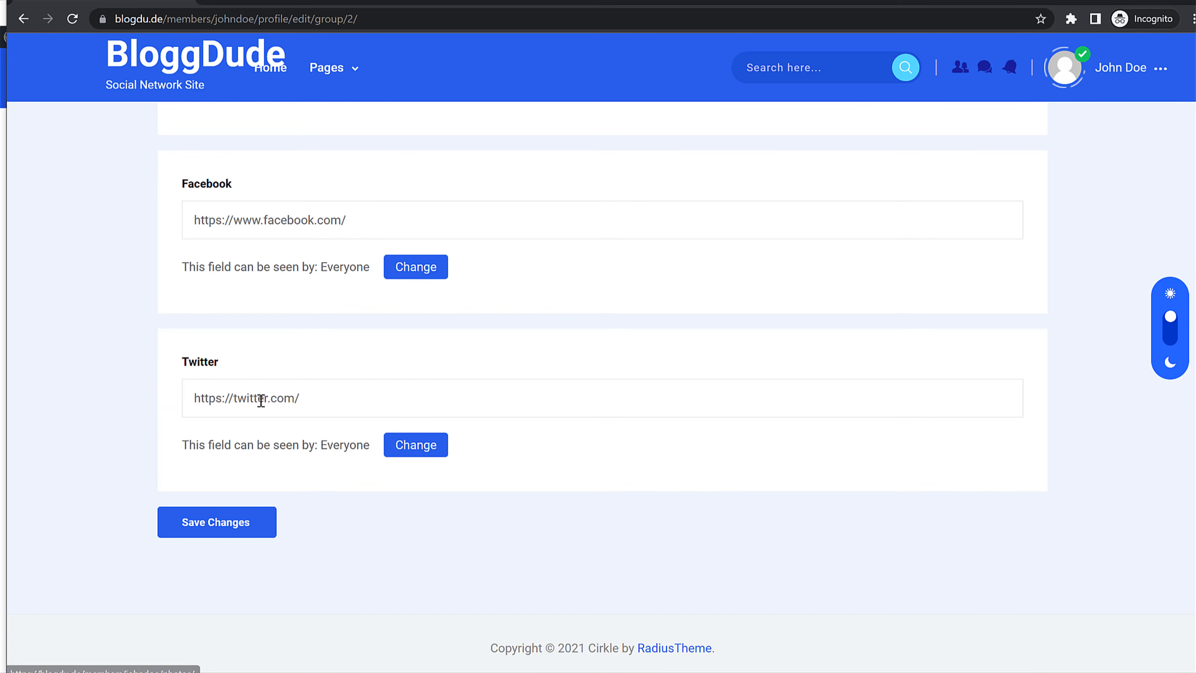
{"action": "left_click_drag", "start_coordinate": [301, 398], "coordinate": [193, 397]}
{"action": "left_click", "coordinate": [325, 401]}
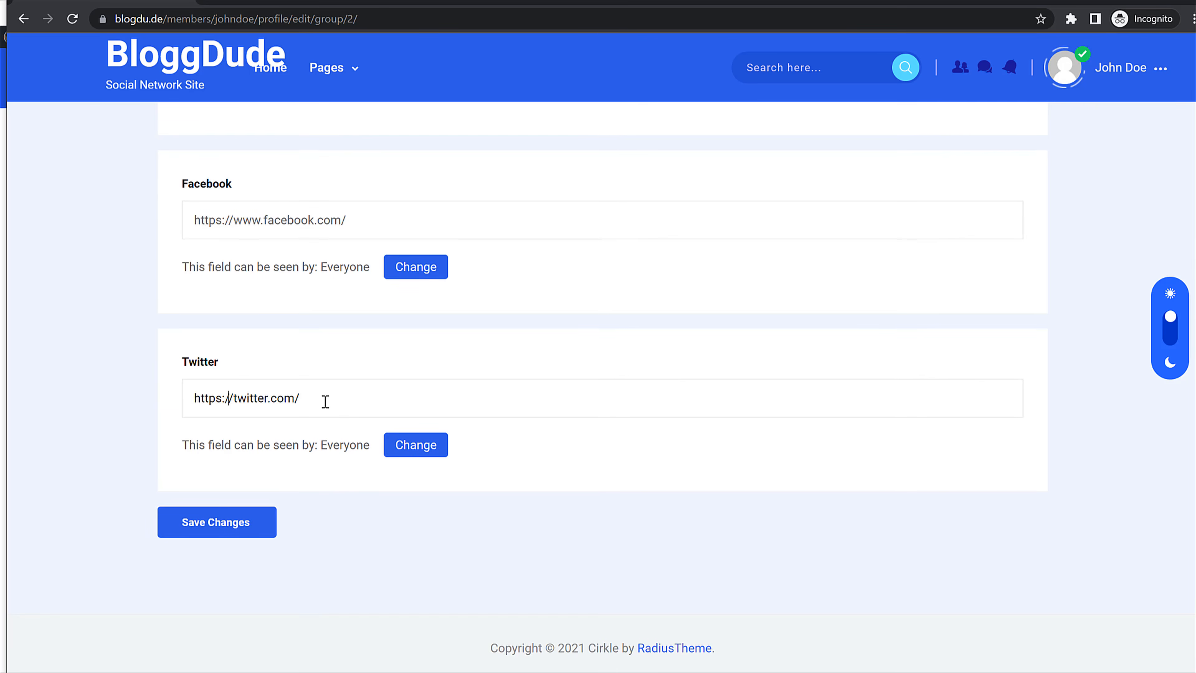
{"action": "scroll", "coordinate": [339, 382], "scroll_direction": "up", "scroll_amount": 15}
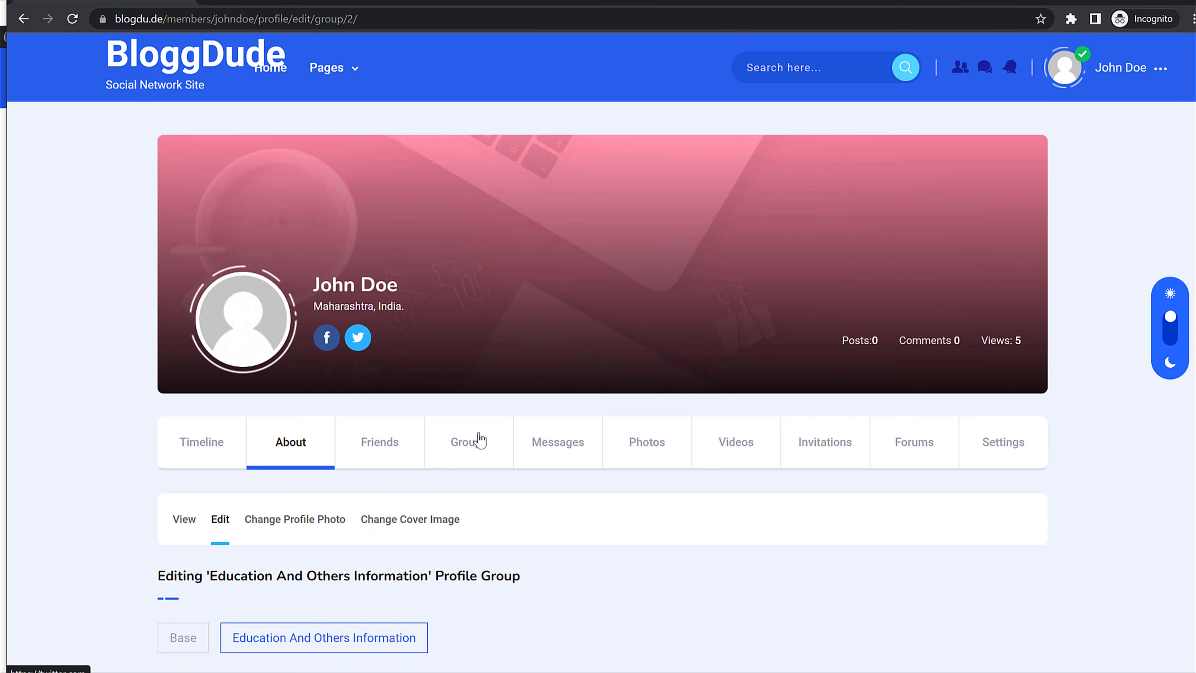
{"action": "scroll", "coordinate": [477, 441], "scroll_direction": "down", "scroll_amount": 8}
{"action": "scroll", "coordinate": [480, 435], "scroll_direction": "up", "scroll_amount": 8}
{"action": "scroll", "coordinate": [489, 427], "scroll_direction": "down", "scroll_amount": 4}
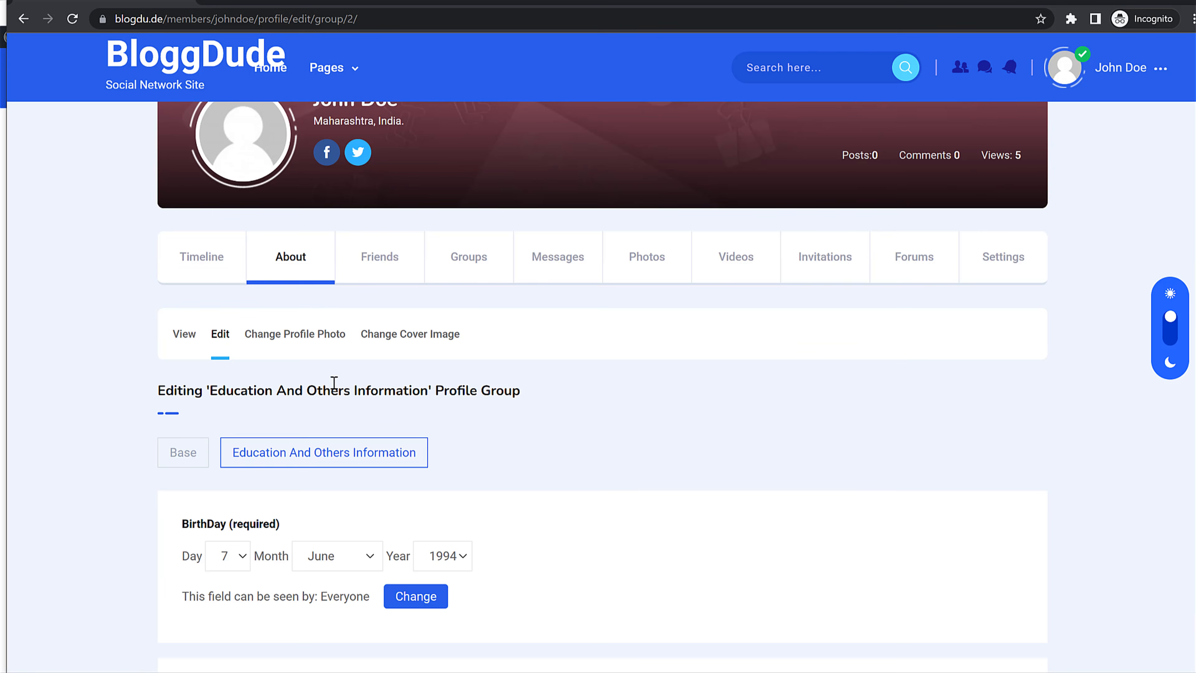
Step: Open Change Profile Photo and look over its upload area
{"action": "left_click", "coordinate": [312, 340]}
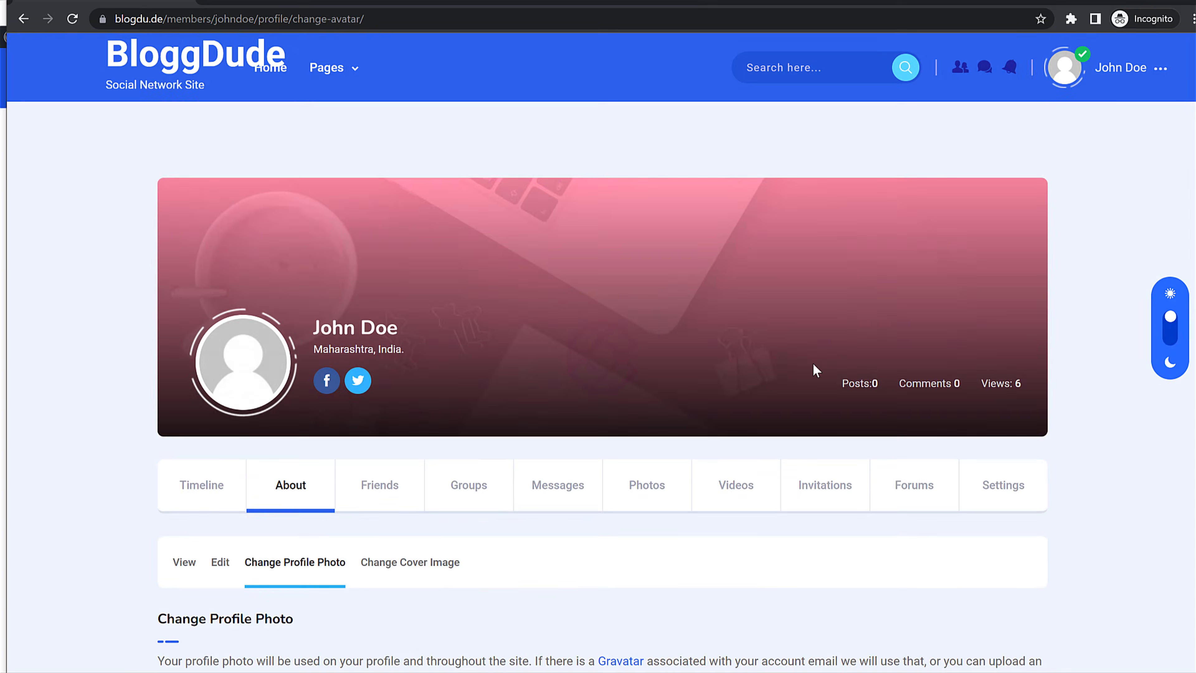
{"action": "scroll", "coordinate": [829, 386], "scroll_direction": "down", "scroll_amount": 5}
{"action": "scroll", "coordinate": [824, 400], "scroll_direction": "down", "scroll_amount": 2}
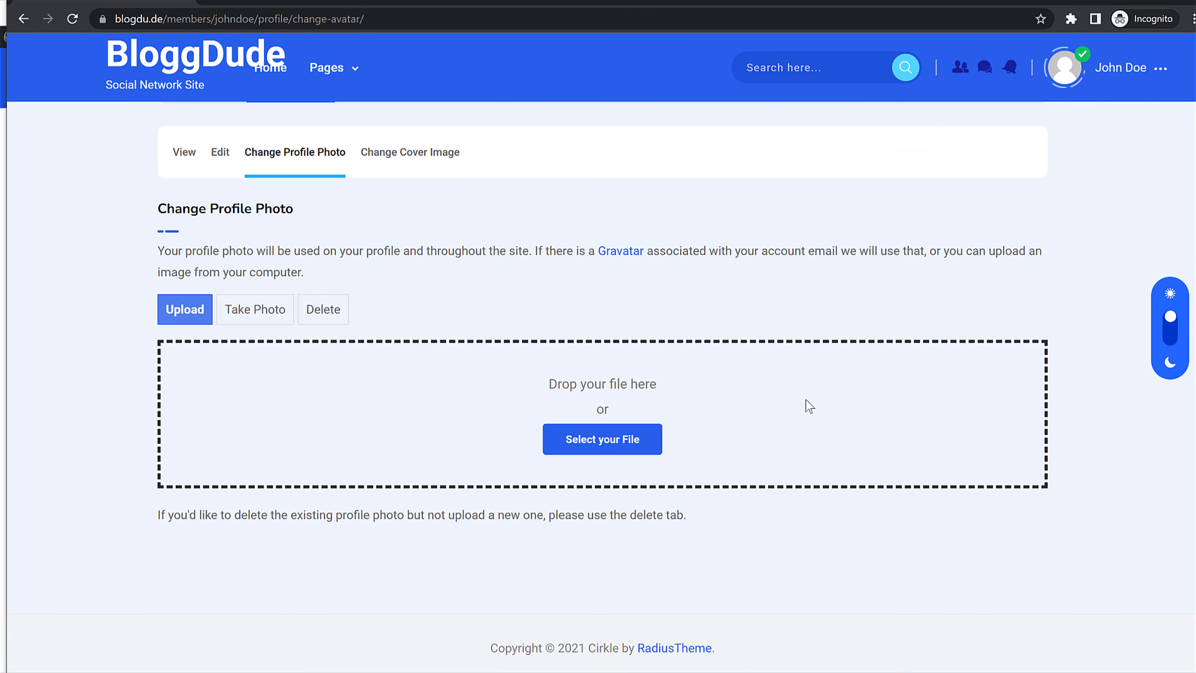
{"action": "scroll", "coordinate": [797, 407], "scroll_direction": "up", "scroll_amount": 7}
{"action": "scroll", "coordinate": [793, 405], "scroll_direction": "down", "scroll_amount": 1}
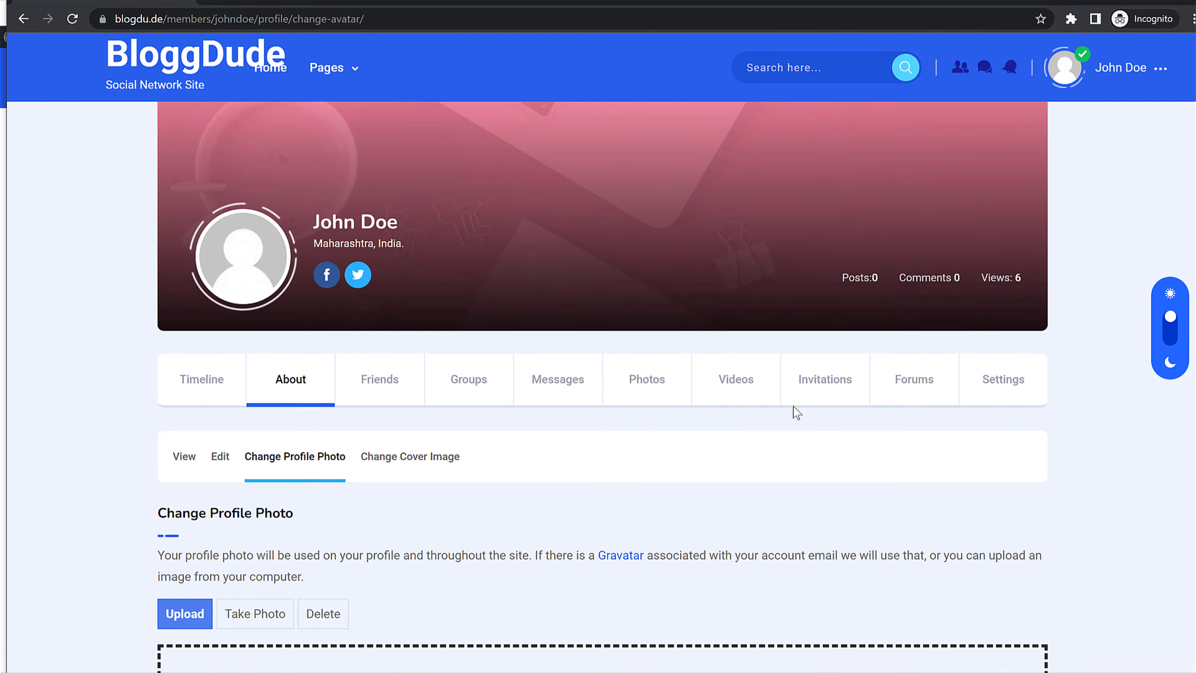
{"action": "scroll", "coordinate": [793, 405], "scroll_direction": "up", "scroll_amount": 1}
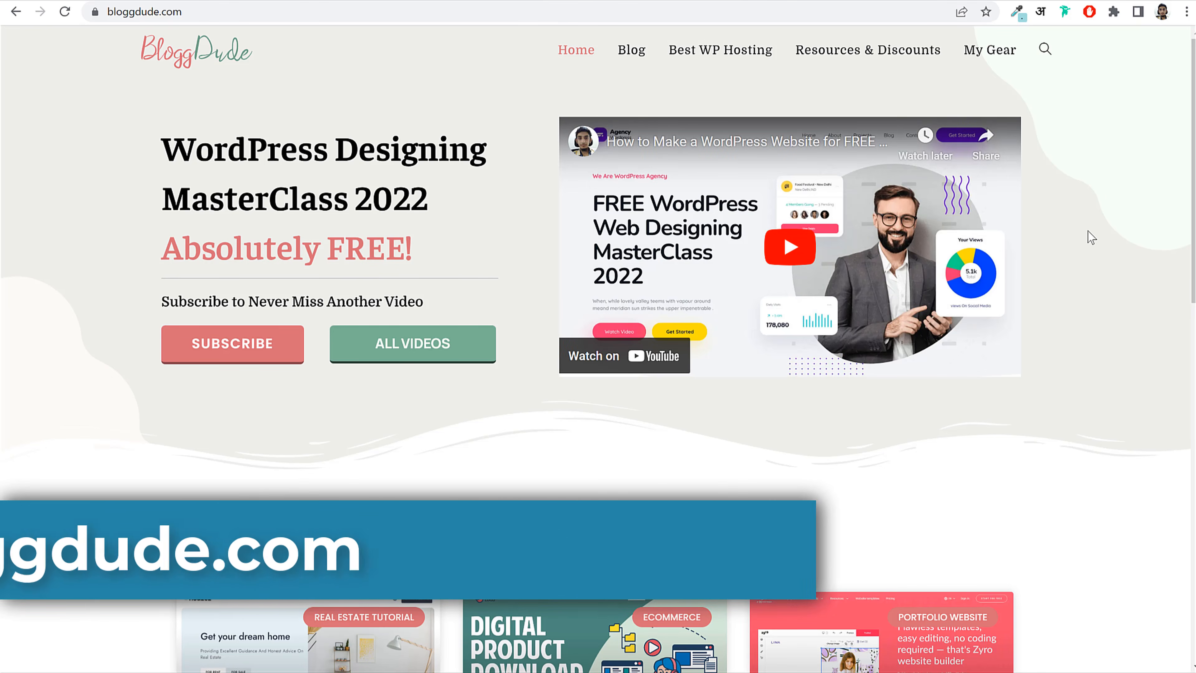
Step: Open the Houzez real estate listing article on BloggDude
{"action": "scroll", "coordinate": [1095, 203], "scroll_direction": "down", "scroll_amount": 6}
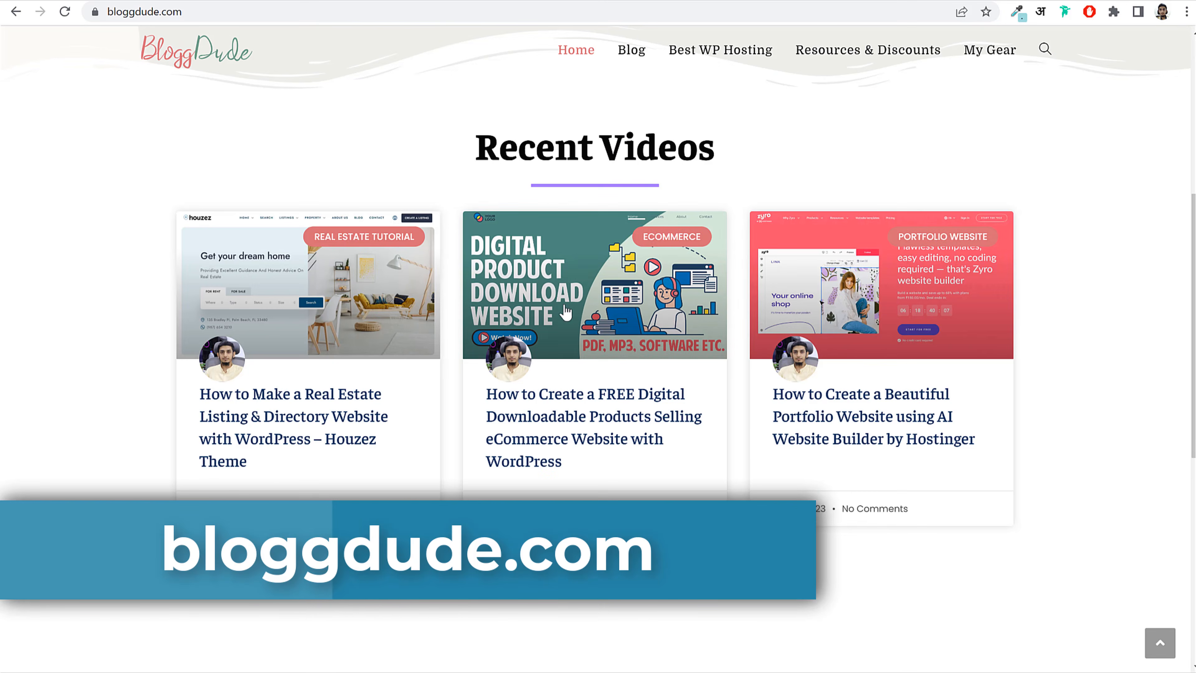
{"action": "left_click", "coordinate": [290, 402]}
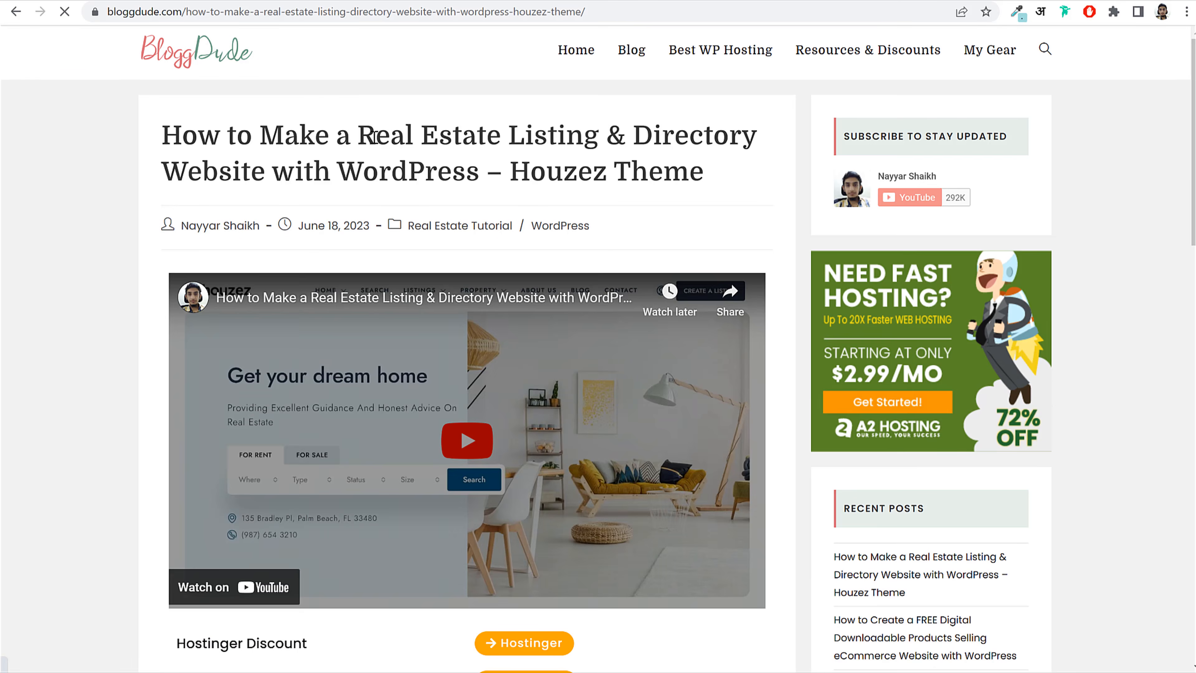
{"action": "left_click_drag", "start_coordinate": [363, 136], "coordinate": [716, 139]}
{"action": "left_click", "coordinate": [714, 138]}
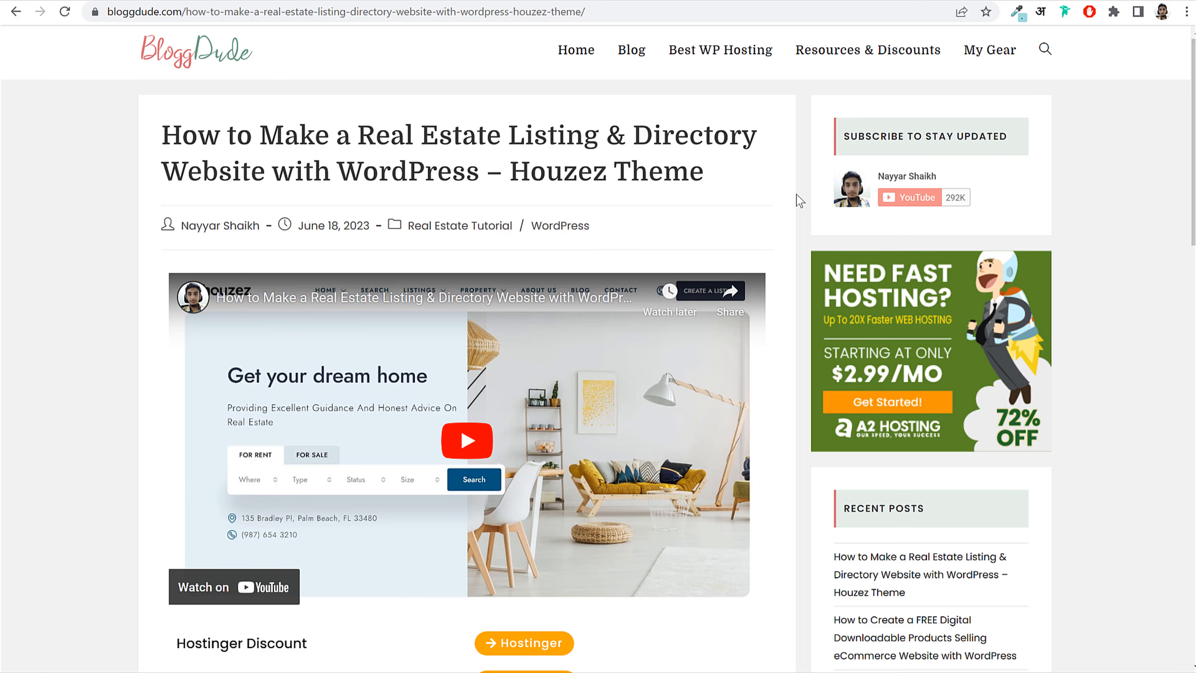
Step: Scroll to the article's Hostinger, theme and free image download links, then bring up the Cirkle folder
{"action": "scroll", "coordinate": [796, 194], "scroll_direction": "down", "scroll_amount": 3}
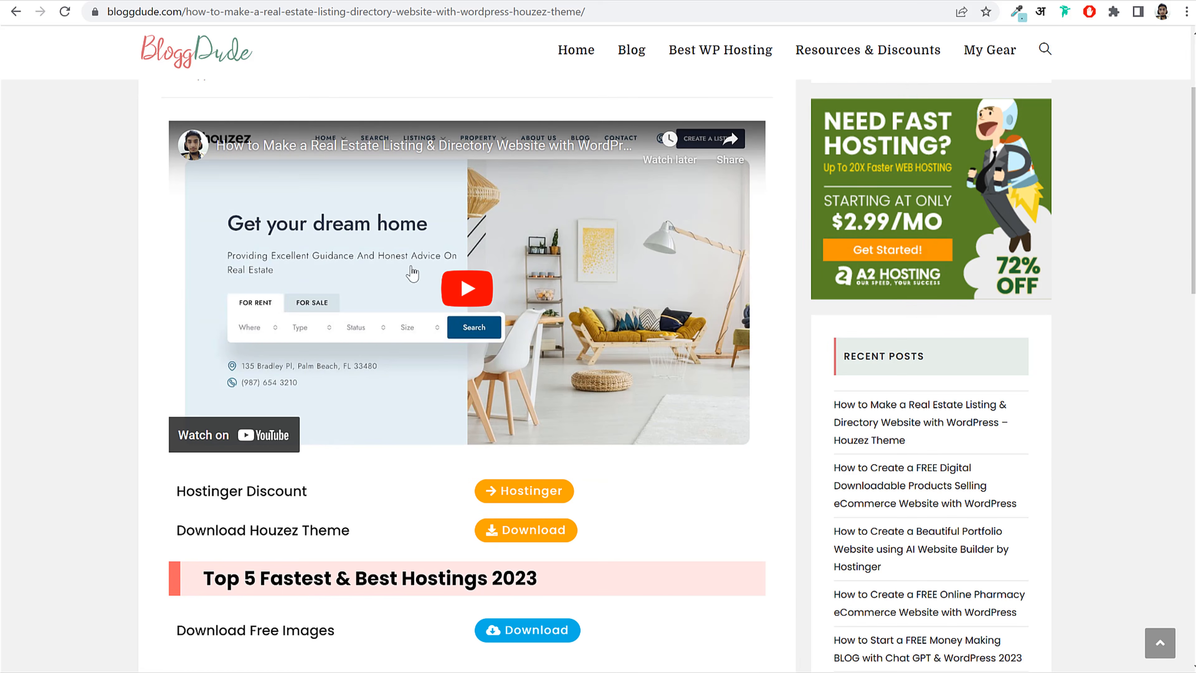
{"action": "scroll", "coordinate": [619, 304], "scroll_direction": "down", "scroll_amount": 3}
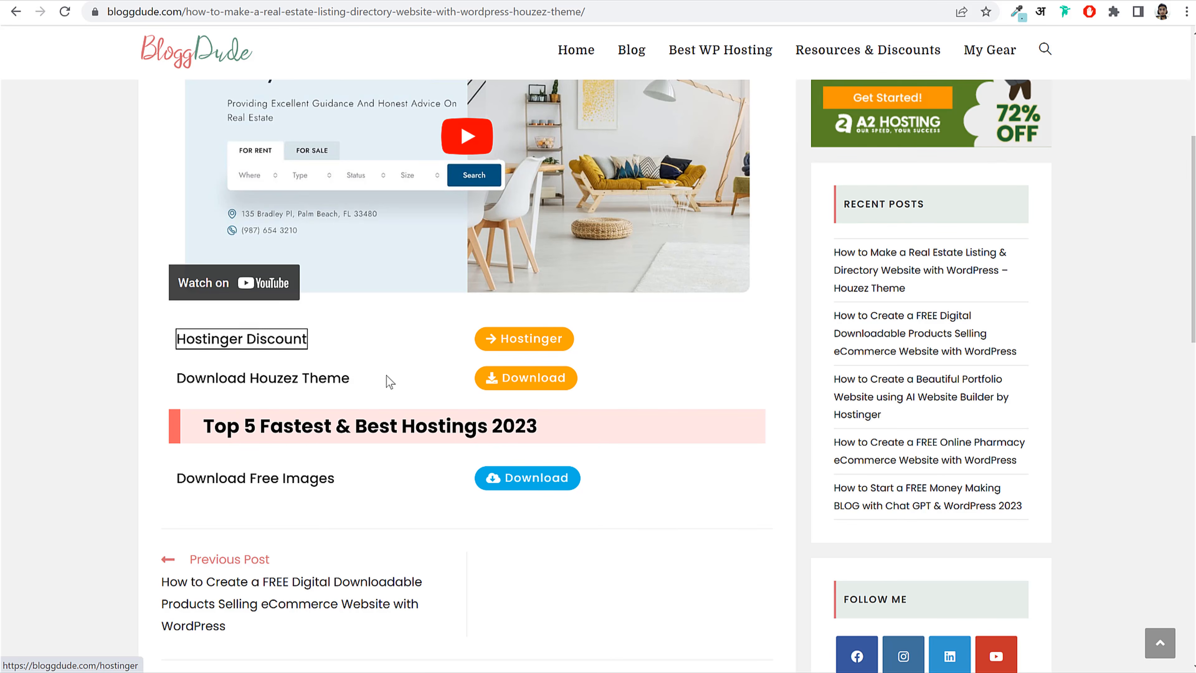
{"action": "scroll", "coordinate": [410, 420], "scroll_direction": "down", "scroll_amount": 1}
{"action": "left_click_drag", "start_coordinate": [141, 395], "coordinate": [374, 408]}
{"action": "left_click", "coordinate": [263, 410]}
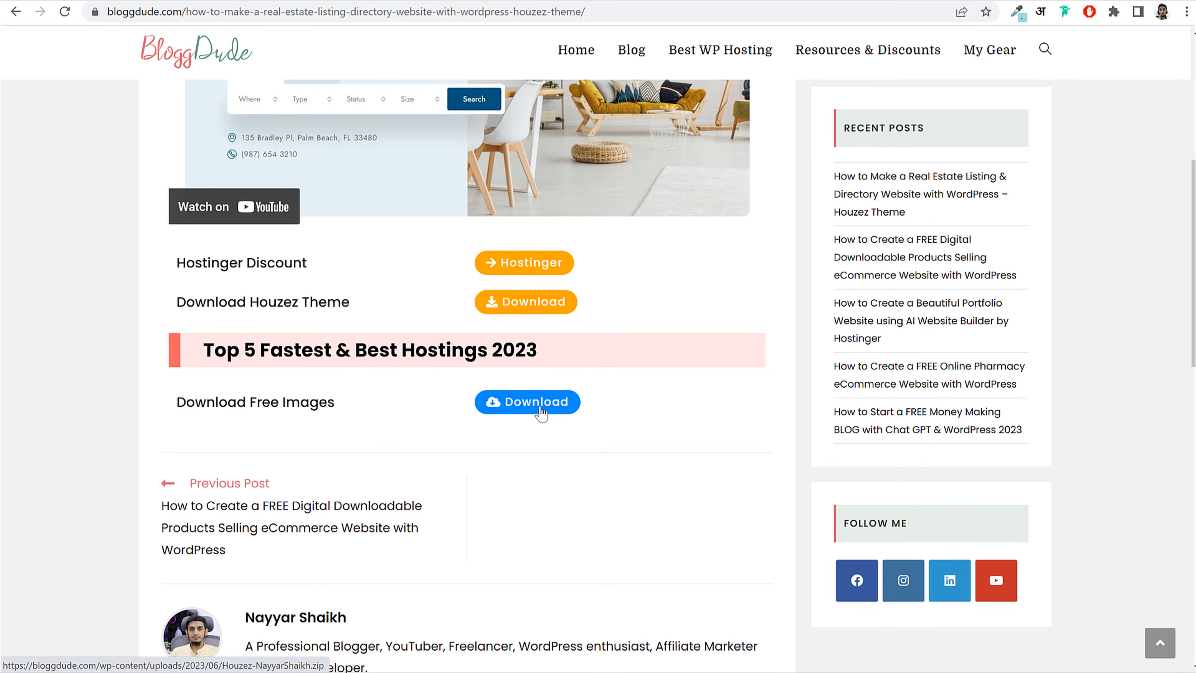
{"action": "left_click", "coordinate": [264, 671]}
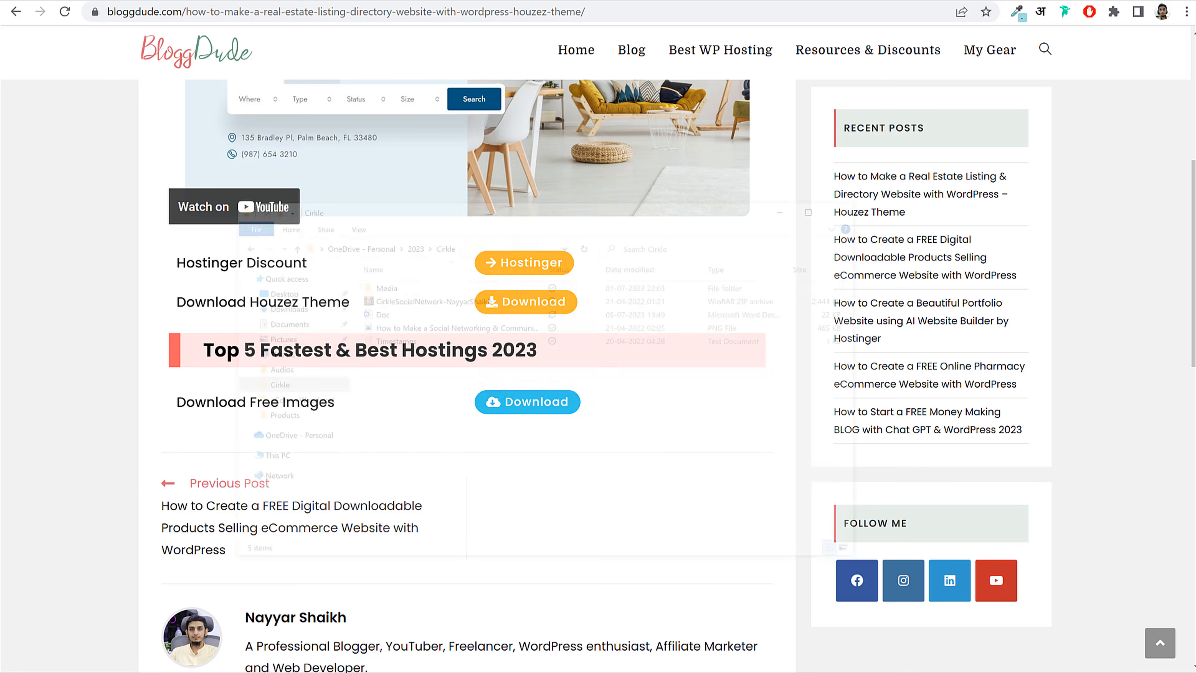
Step: Check the Cirkle ZIP's extraction options without extracting, and open the Media folder
{"action": "left_click", "coordinate": [447, 184]}
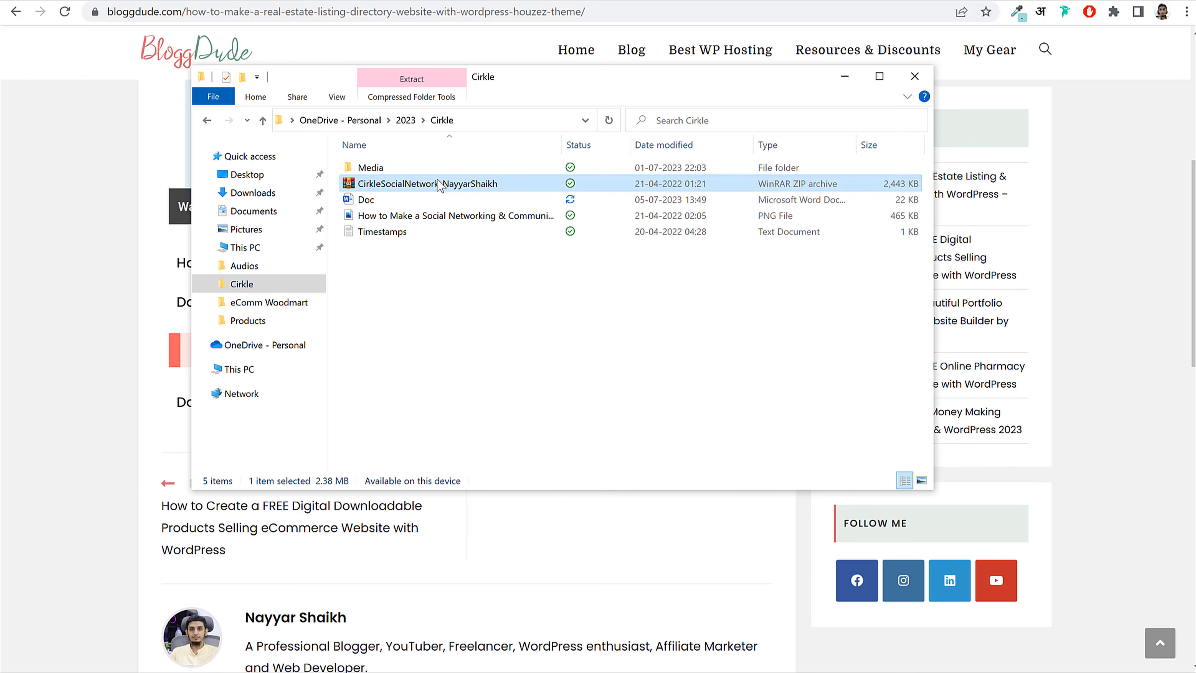
{"action": "right_click", "coordinate": [394, 186]}
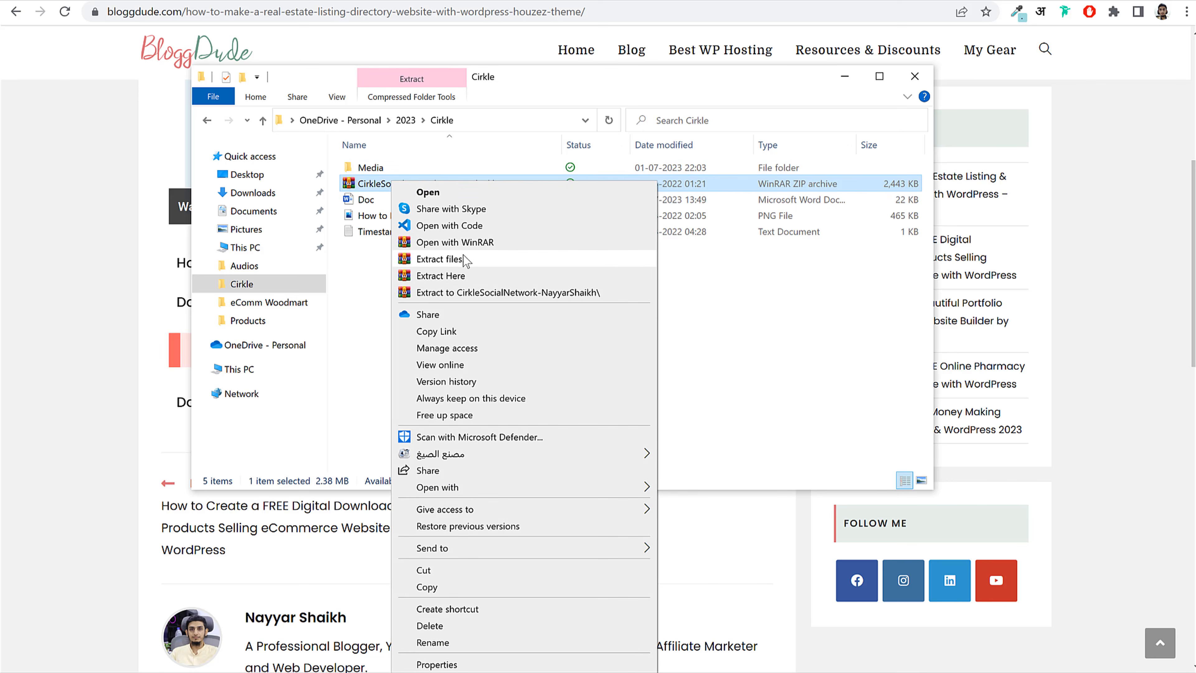
{"action": "left_click", "coordinate": [354, 272]}
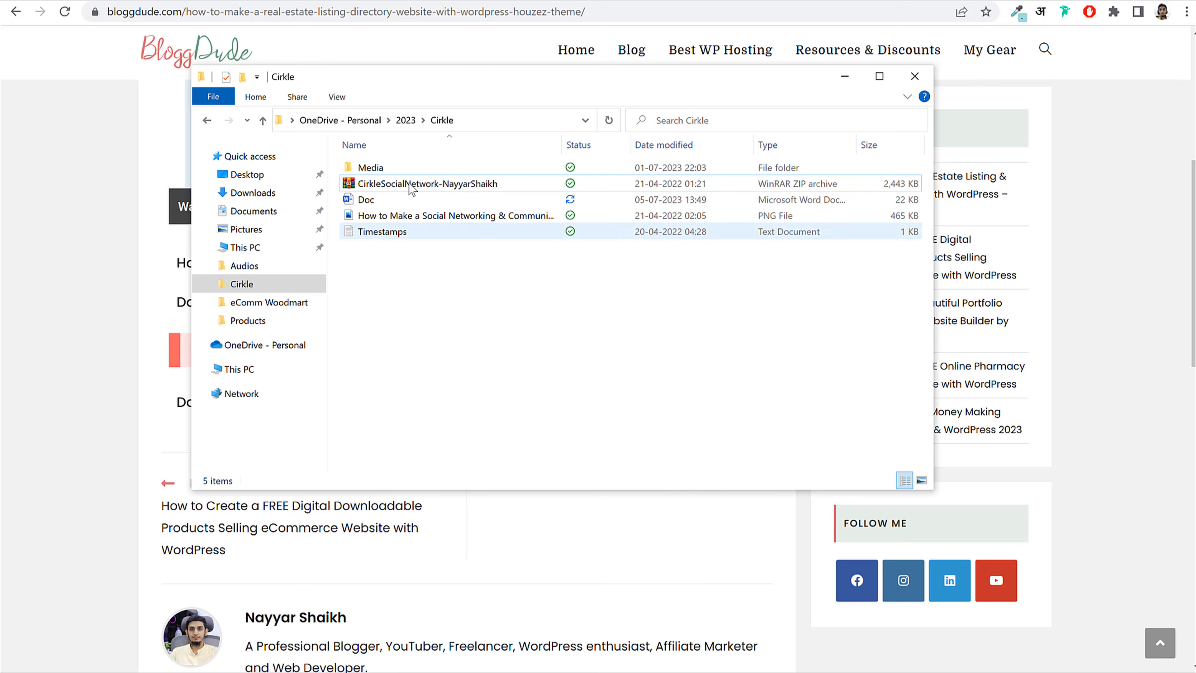
{"action": "double_click", "coordinate": [398, 172]}
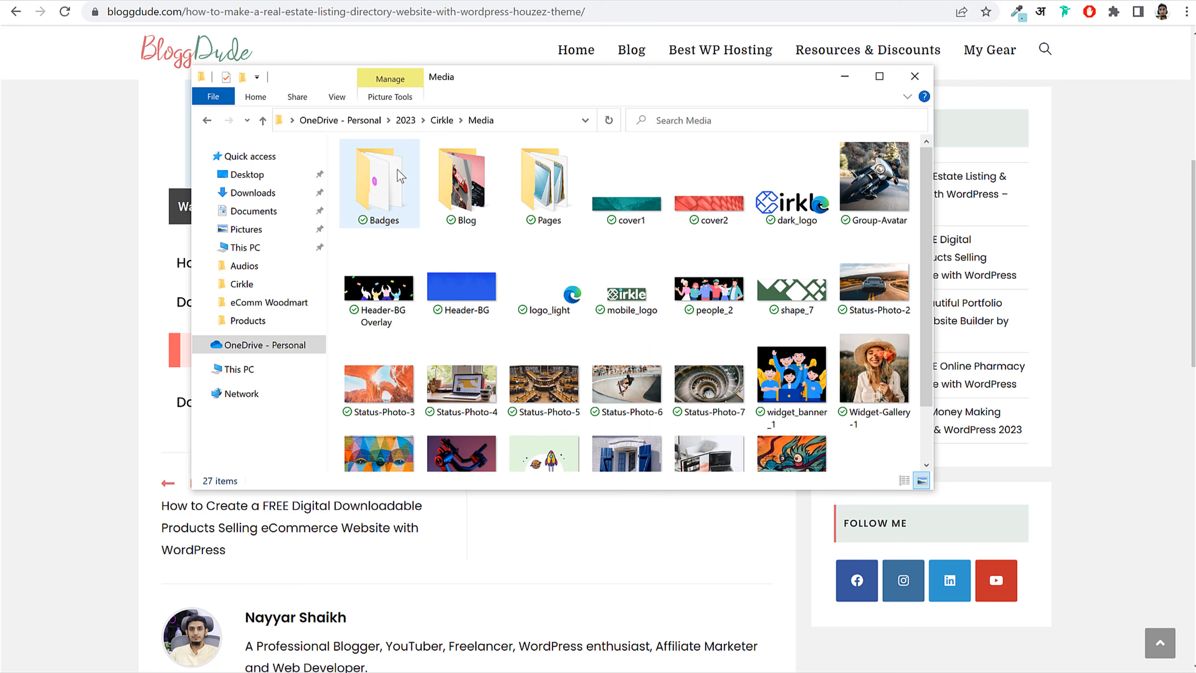
{"action": "scroll", "coordinate": [706, 377], "scroll_direction": "down", "scroll_amount": 1}
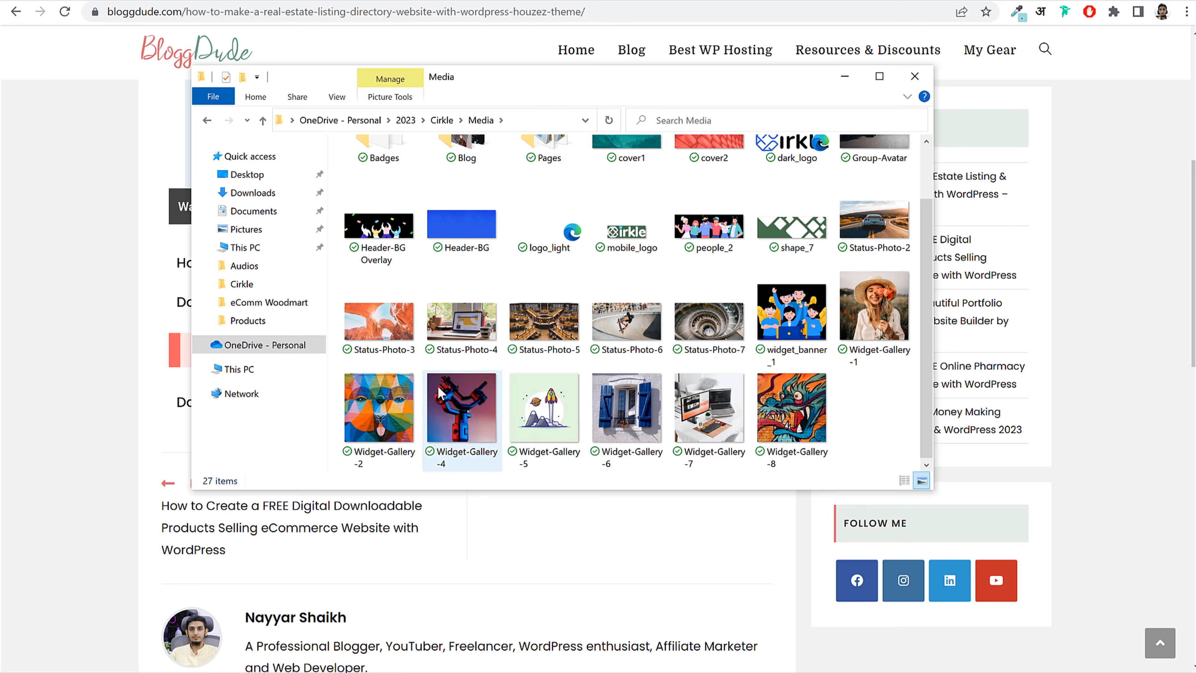
{"action": "scroll", "coordinate": [674, 318], "scroll_direction": "up", "scroll_amount": 1}
Step: Look through the Pages and Badges folders, then return to the browser page
{"action": "double_click", "coordinate": [544, 183]}
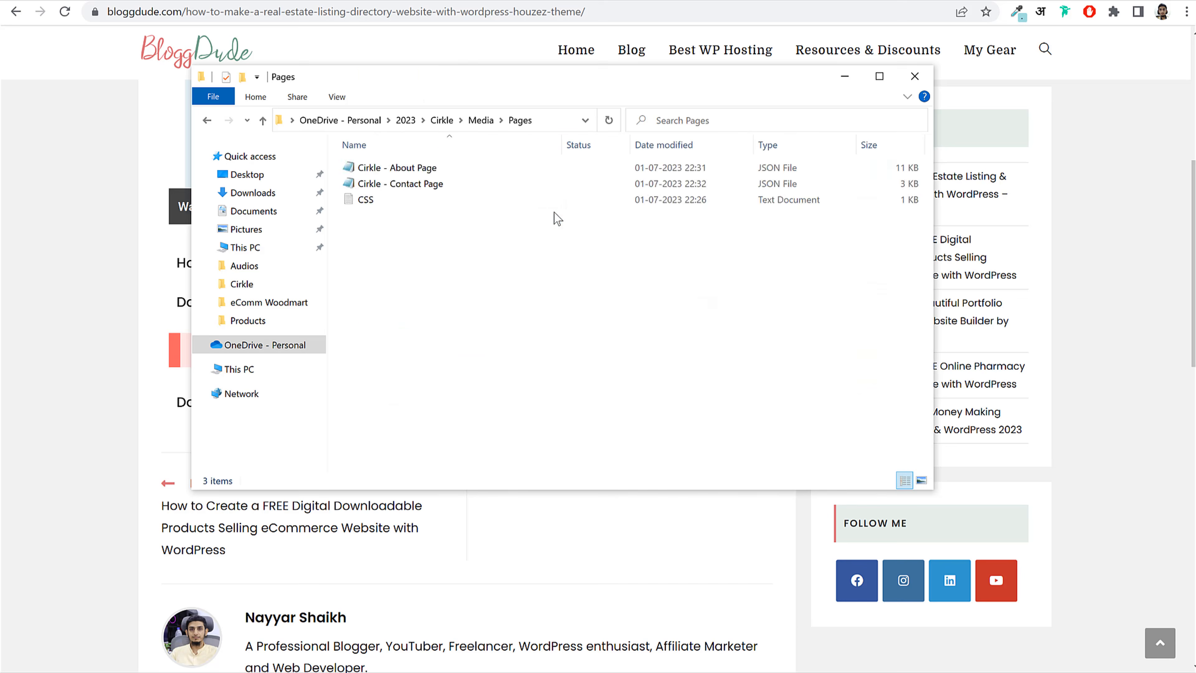
{"action": "left_click", "coordinate": [417, 201]}
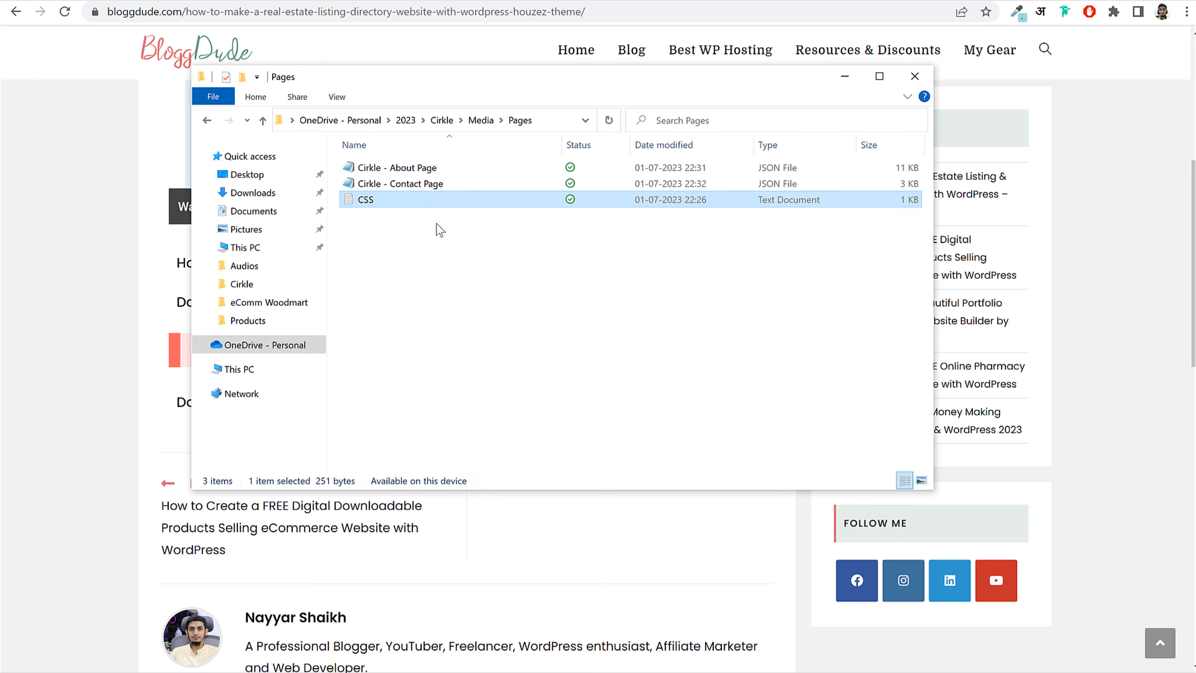
{"action": "key", "text": "alt+Left"}
{"action": "double_click", "coordinate": [383, 205]}
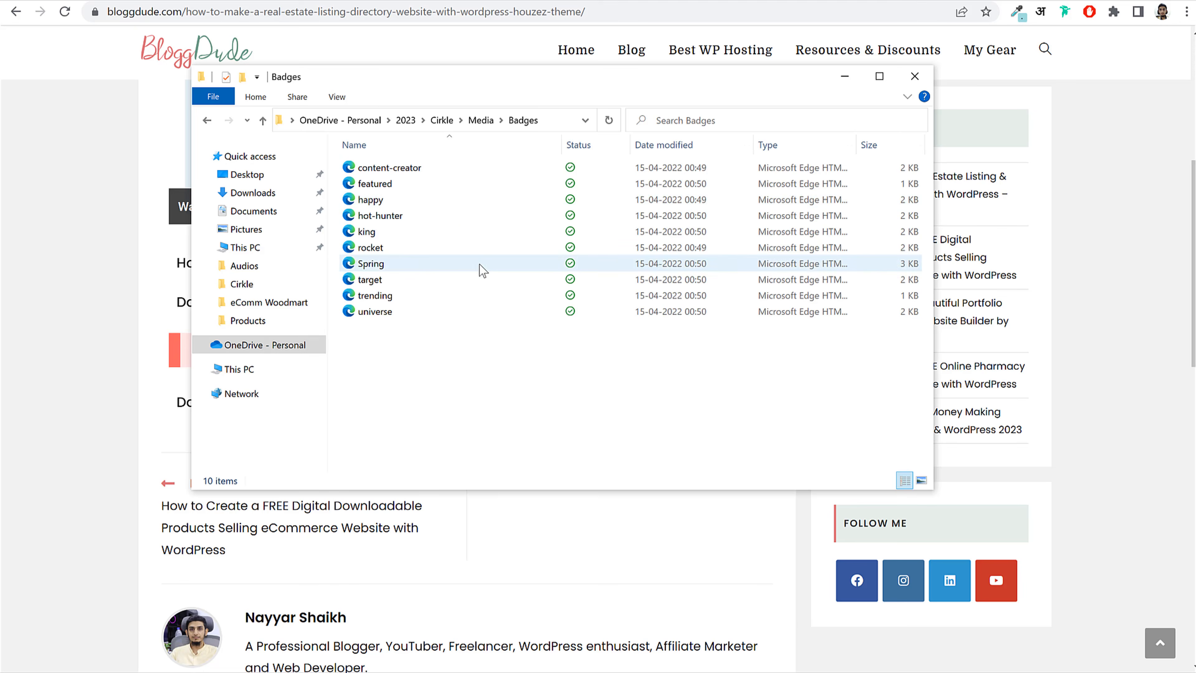
{"action": "key", "text": "alt+Left"}
{"action": "scroll", "coordinate": [777, 306], "scroll_direction": "down", "scroll_amount": 1}
{"action": "scroll", "coordinate": [842, 448], "scroll_direction": "up", "scroll_amount": 1}
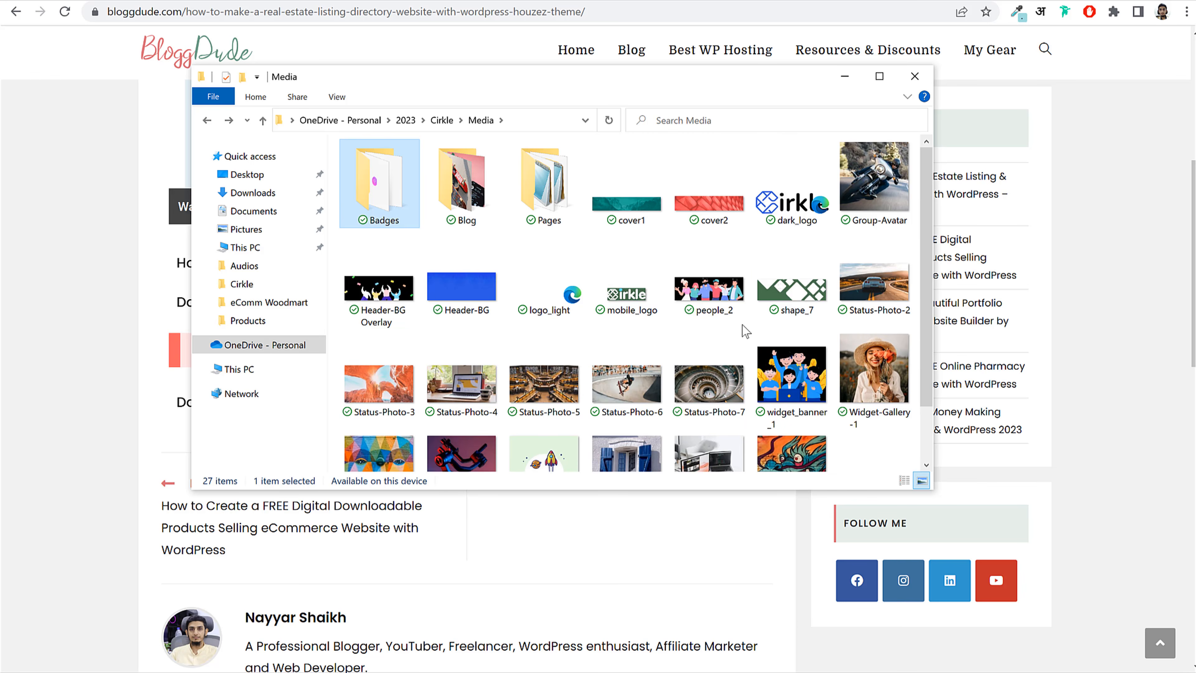
{"action": "left_click", "coordinate": [1116, 262]}
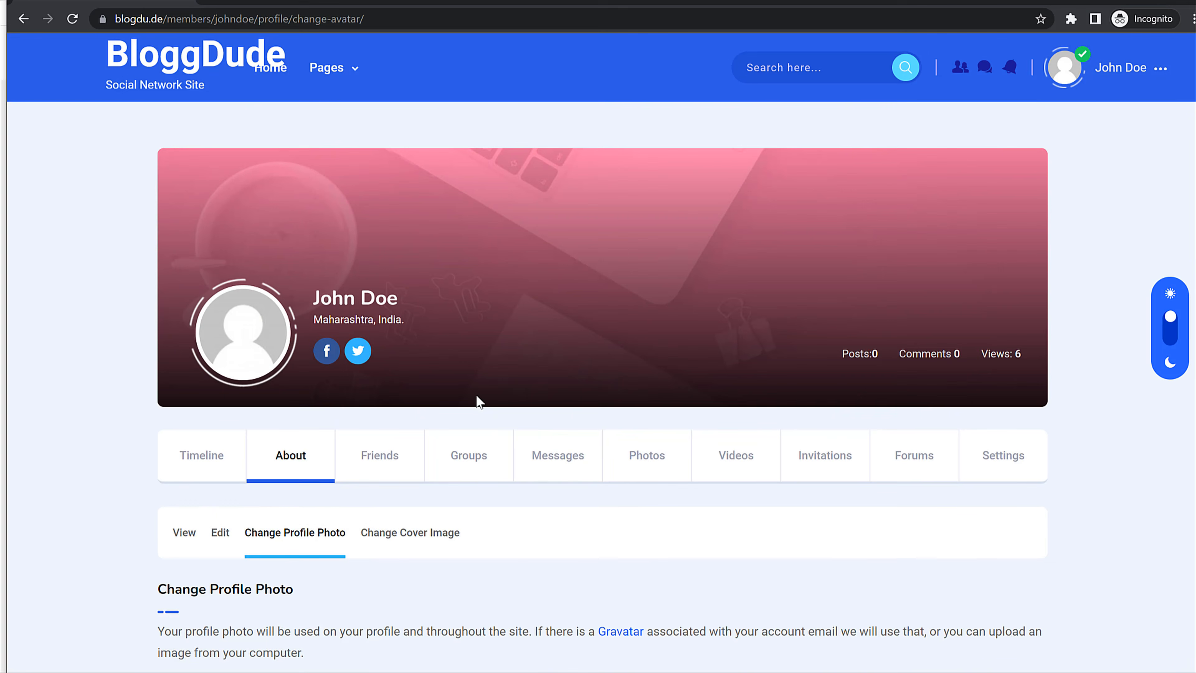
{"action": "scroll", "coordinate": [475, 401], "scroll_direction": "down", "scroll_amount": 5}
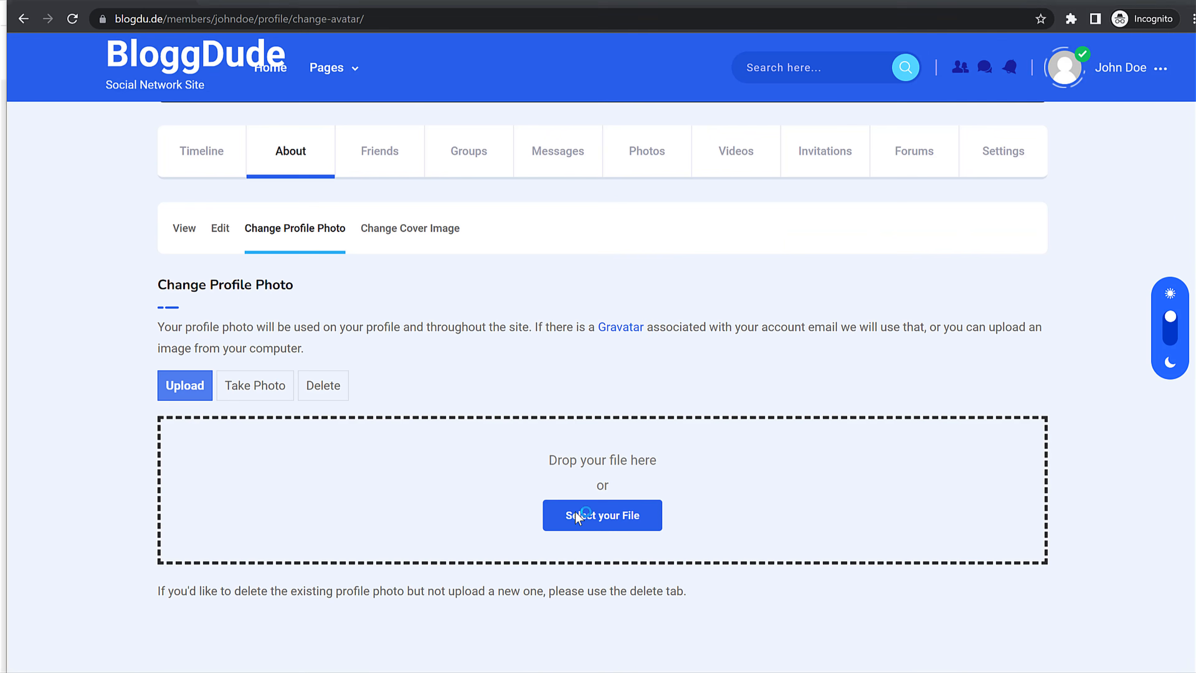
Step: Upload Widget-Gallery-1 from Cirkle > Media as the new profile photo
{"action": "left_click", "coordinate": [585, 528]}
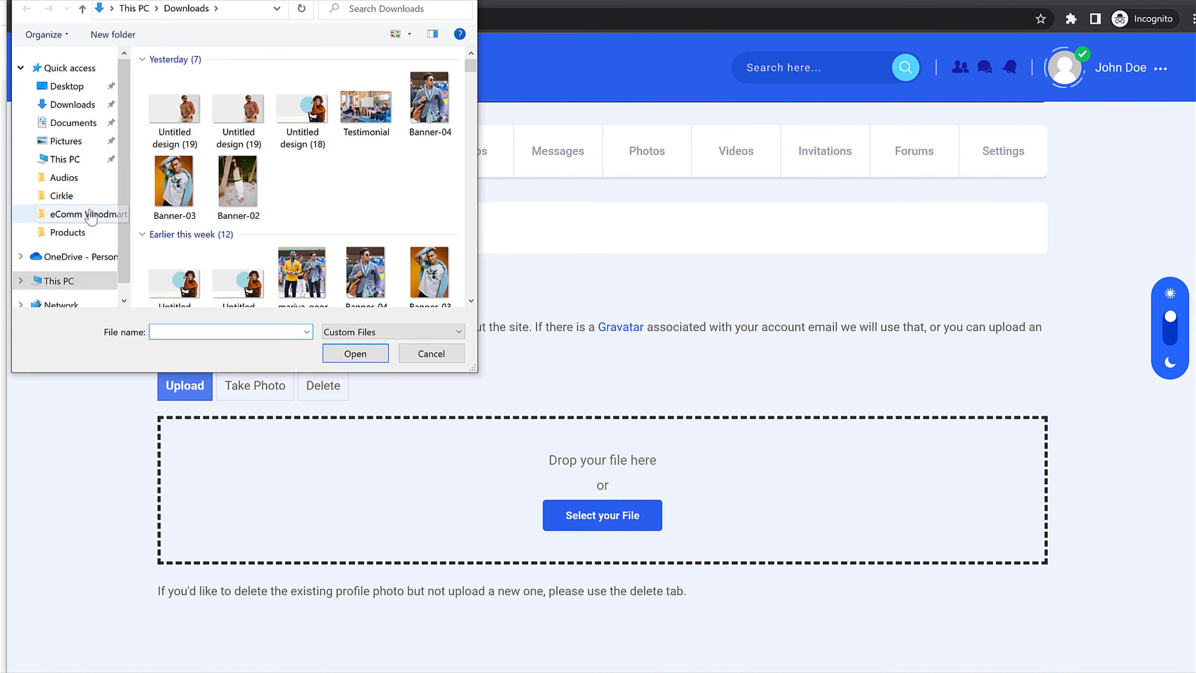
{"action": "left_click", "coordinate": [78, 195]}
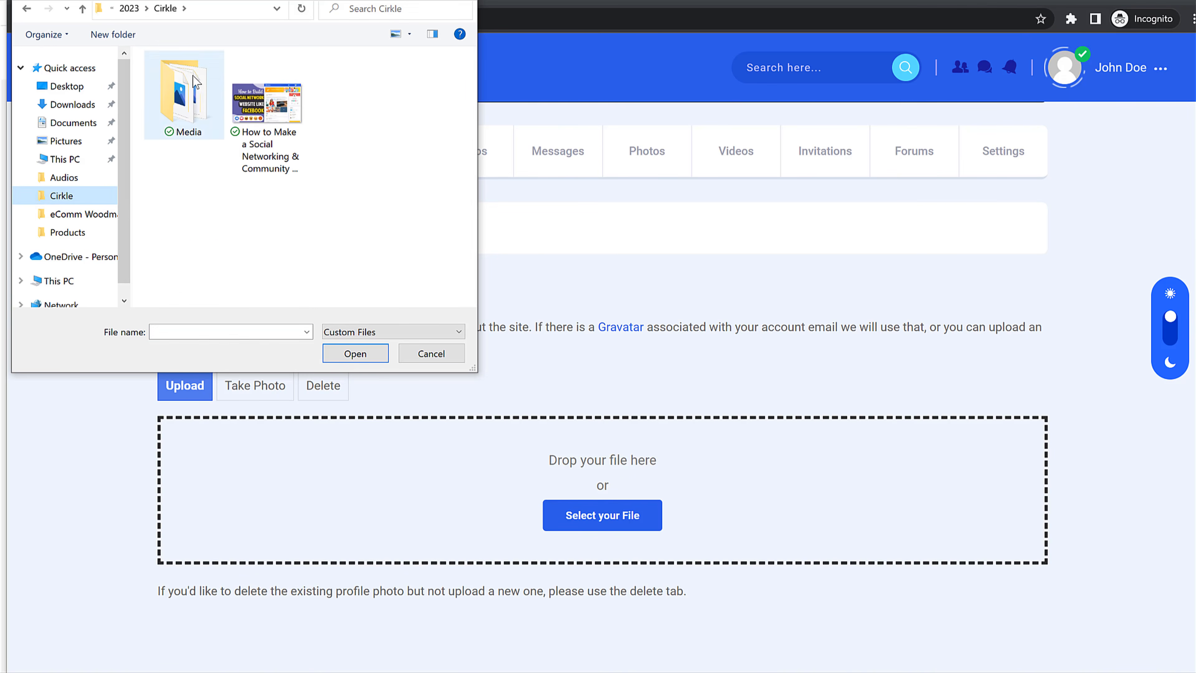
{"action": "double_click", "coordinate": [196, 112]}
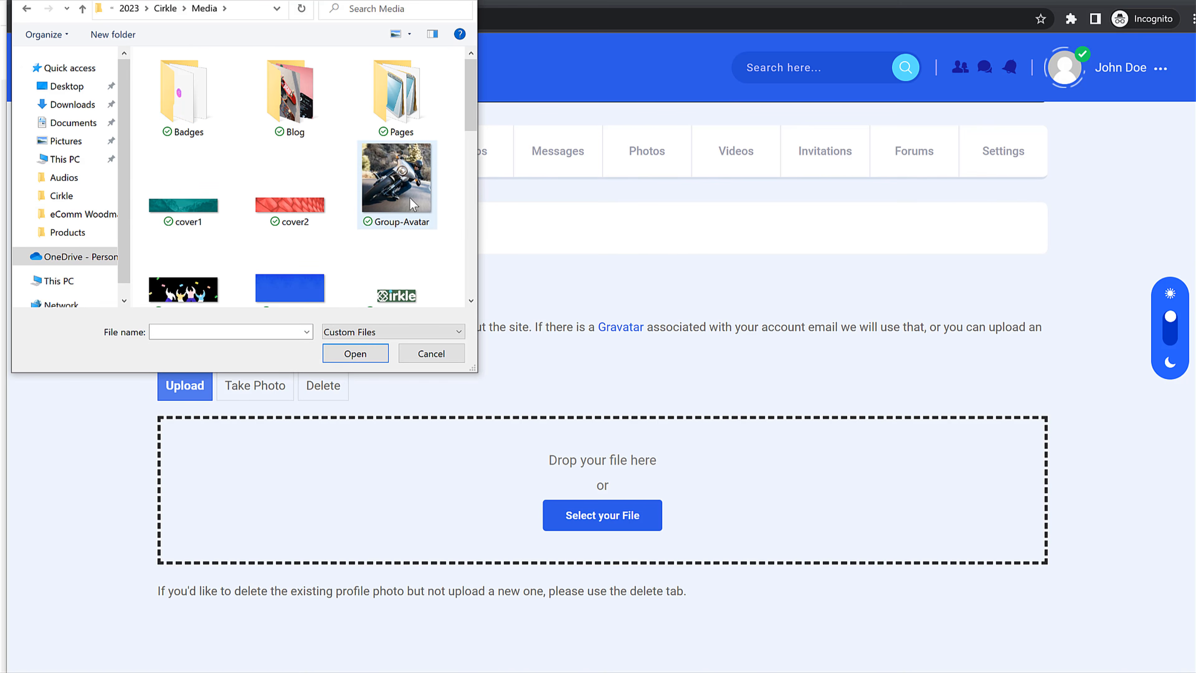
{"action": "scroll", "coordinate": [301, 212], "scroll_direction": "down", "scroll_amount": 10}
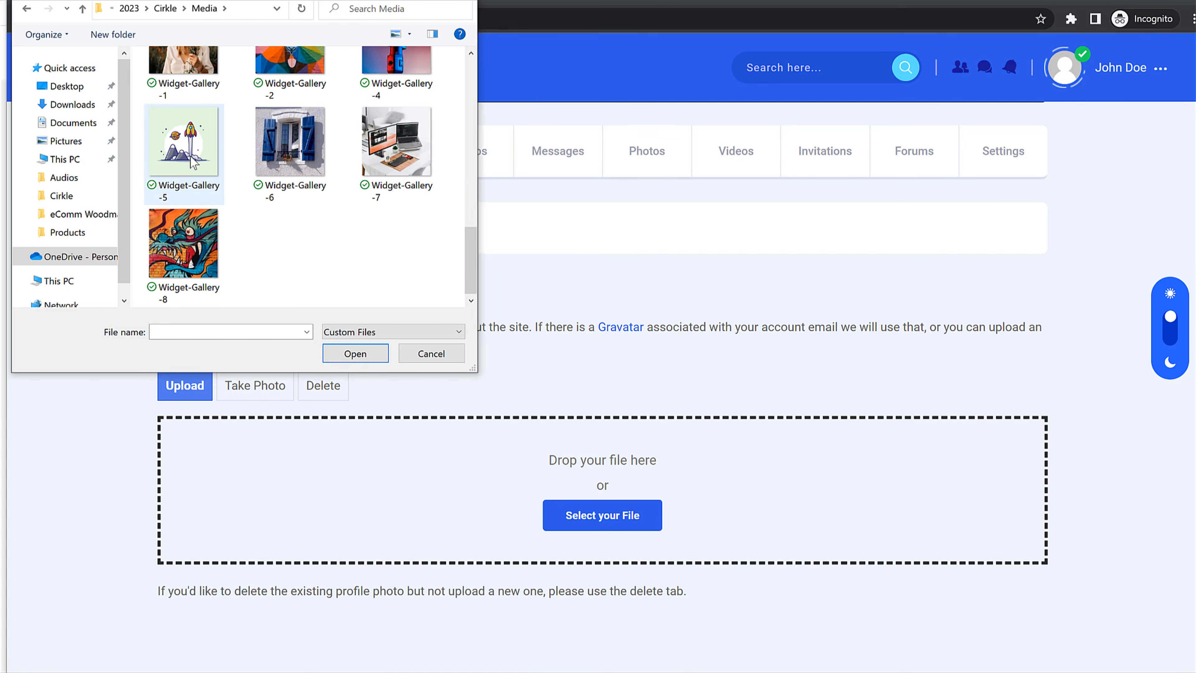
{"action": "scroll", "coordinate": [203, 170], "scroll_direction": "up", "scroll_amount": 1}
{"action": "left_click", "coordinate": [197, 105]}
{"action": "left_click", "coordinate": [357, 359]}
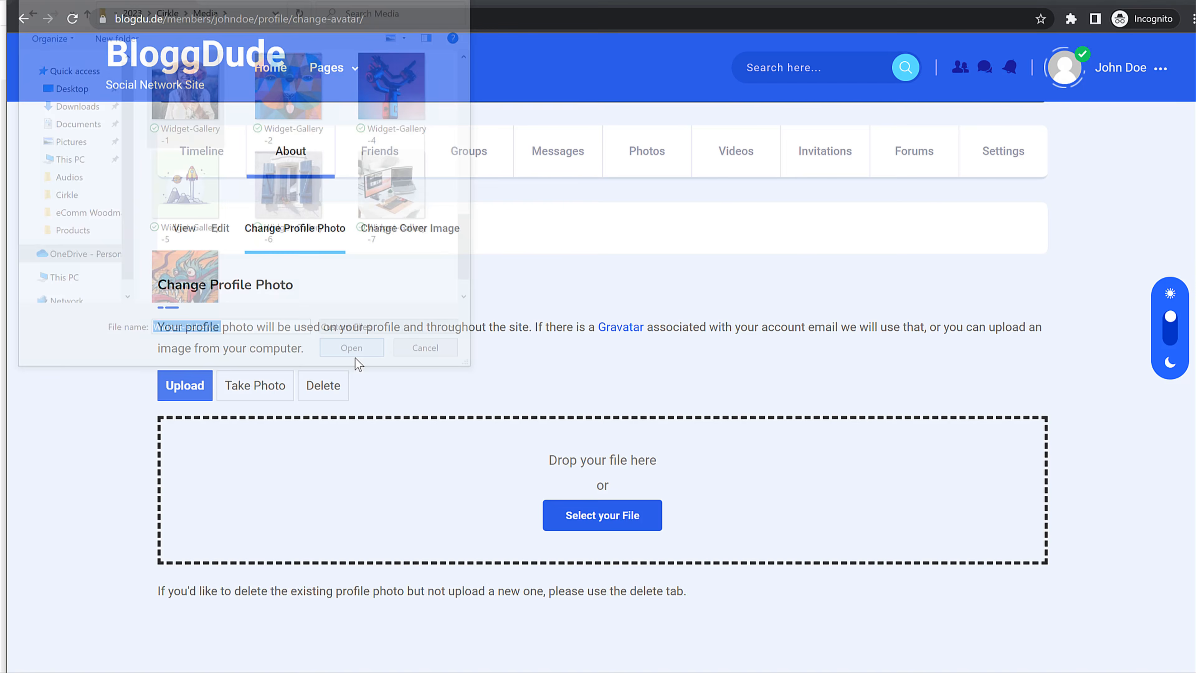
Step: Crop the profile photo to cover the whole image and save it
{"action": "scroll", "coordinate": [413, 396], "scroll_direction": "down", "scroll_amount": 3}
{"action": "left_click_drag", "start_coordinate": [274, 362], "coordinate": [147, 296]}
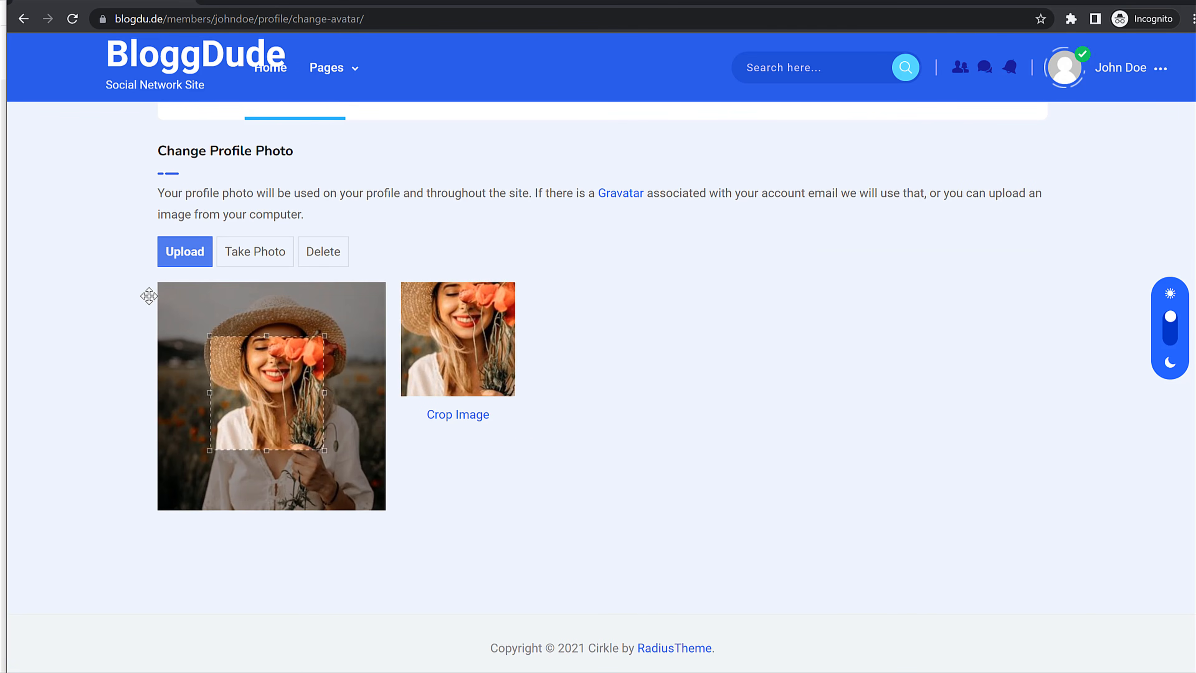
{"action": "left_click_drag", "start_coordinate": [265, 395], "coordinate": [477, 627]}
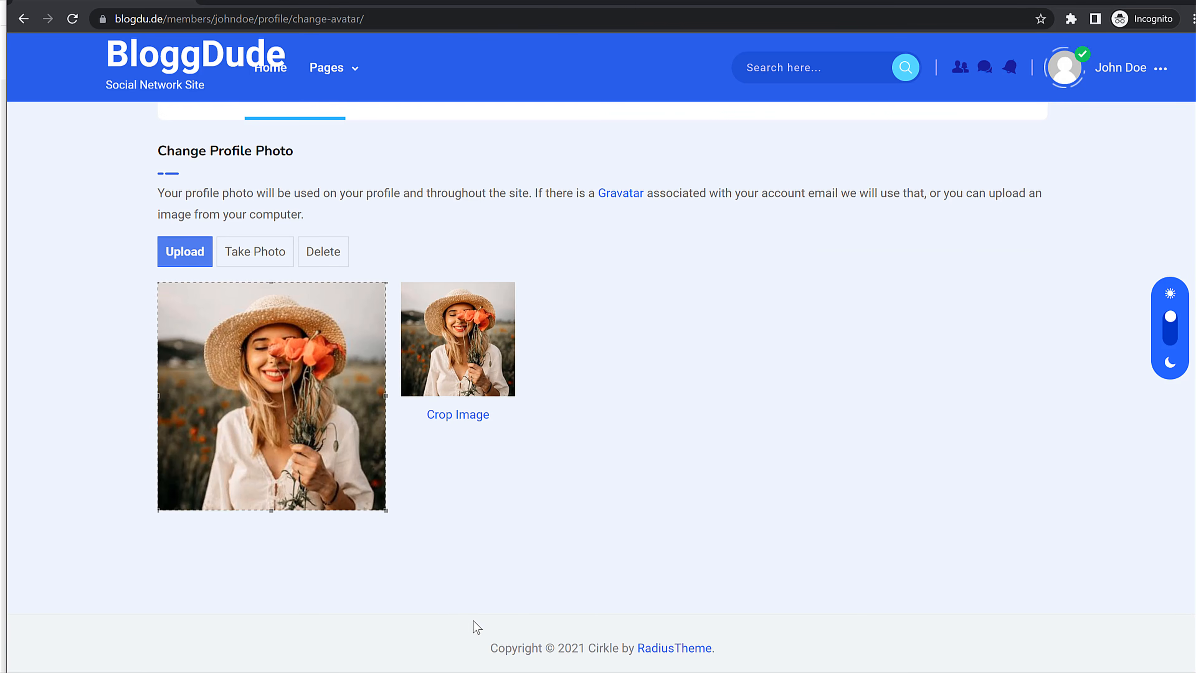
{"action": "left_click", "coordinate": [448, 416]}
{"action": "scroll", "coordinate": [452, 414], "scroll_direction": "down", "scroll_amount": 1}
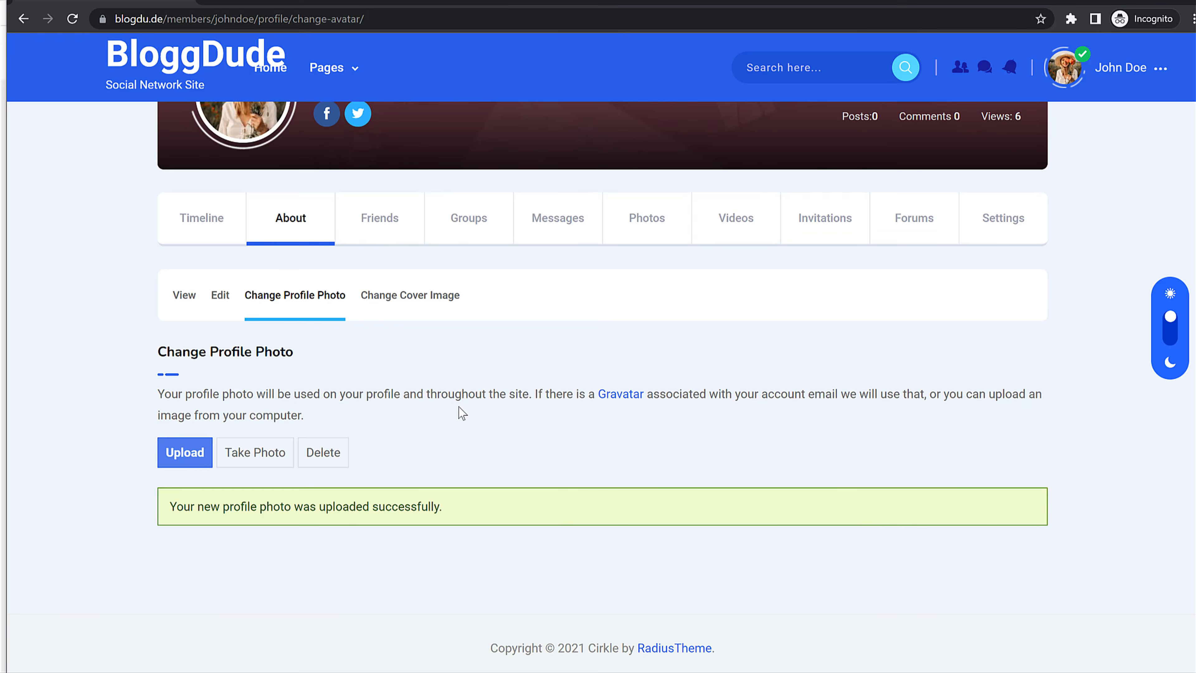
{"action": "scroll", "coordinate": [374, 272], "scroll_direction": "up", "scroll_amount": 5}
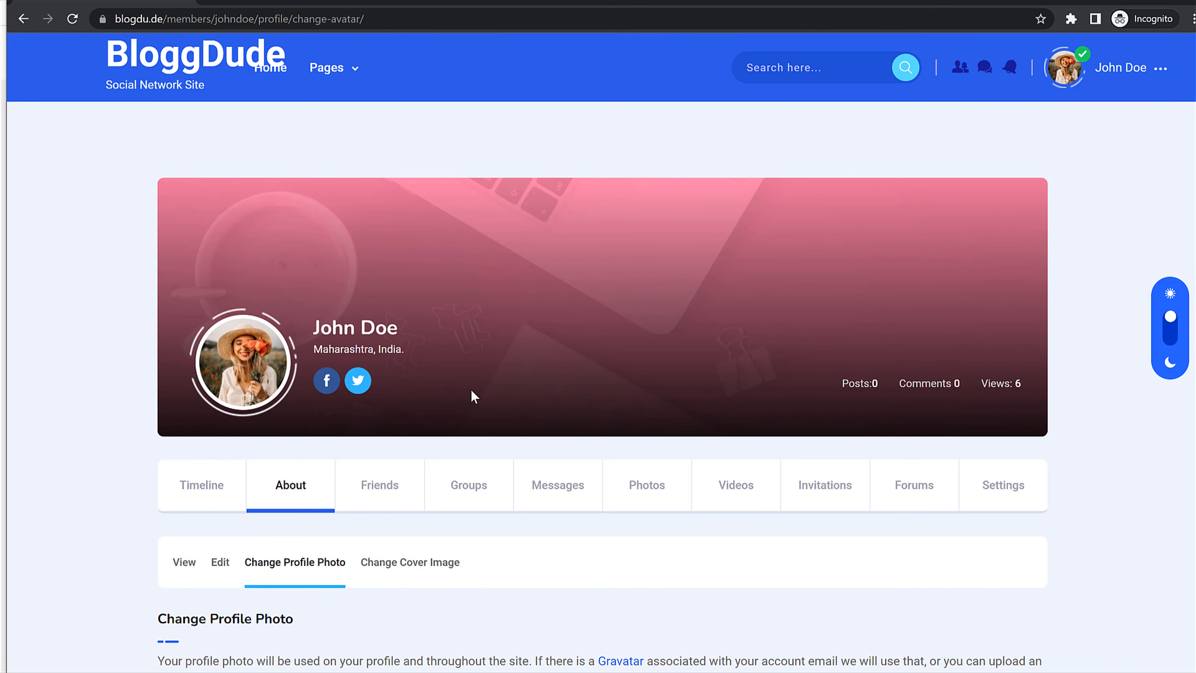
{"action": "scroll", "coordinate": [473, 396], "scroll_direction": "down", "scroll_amount": 5}
{"action": "left_click", "coordinate": [408, 300]}
{"action": "scroll", "coordinate": [426, 359], "scroll_direction": "up", "scroll_amount": 4}
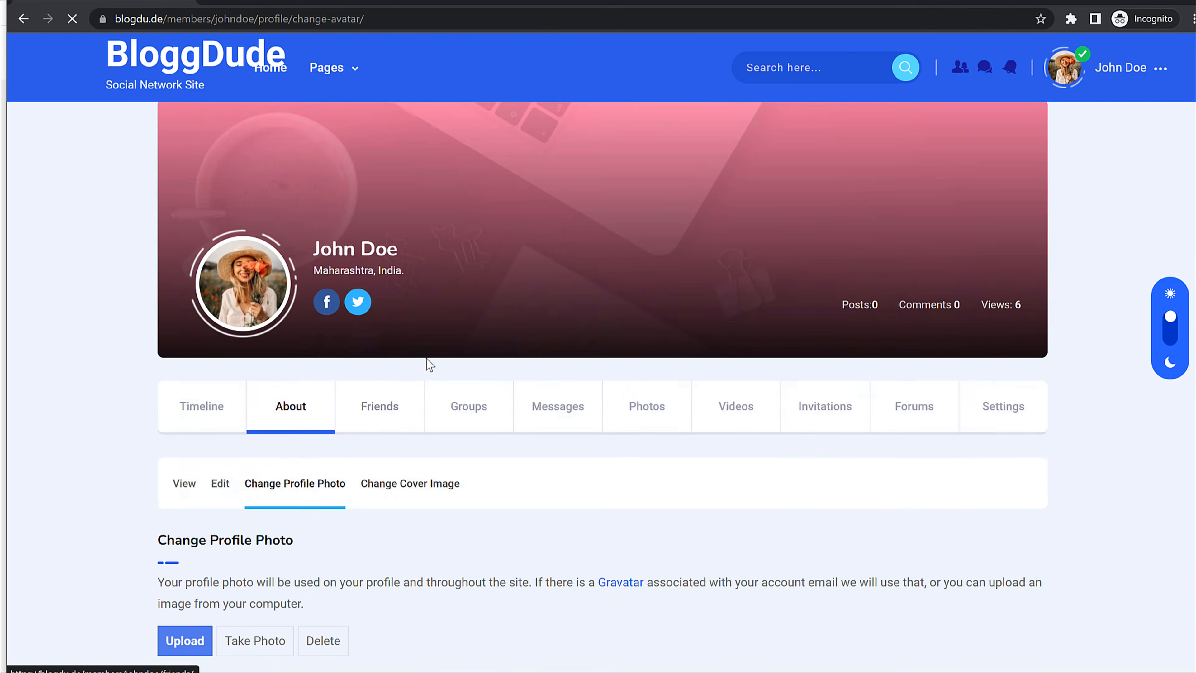
Step: Upload cover2 as the profile cover image and view the timeline
{"action": "scroll", "coordinate": [699, 328], "scroll_direction": "down", "scroll_amount": 6}
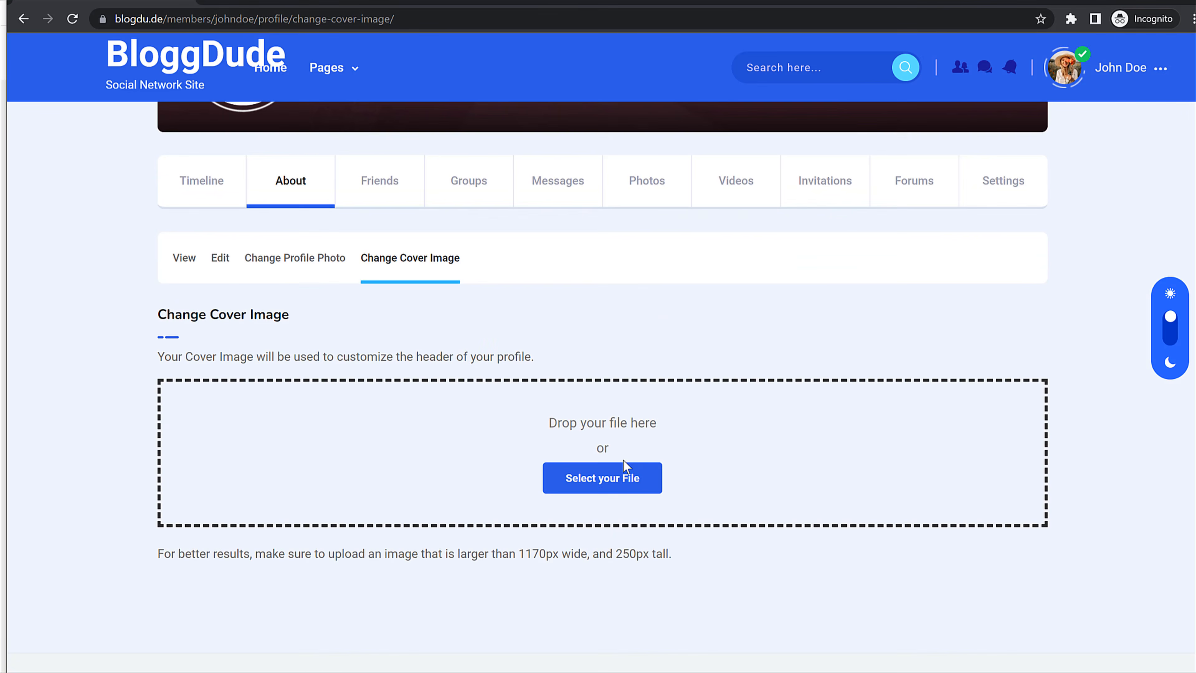
{"action": "left_click", "coordinate": [619, 467]}
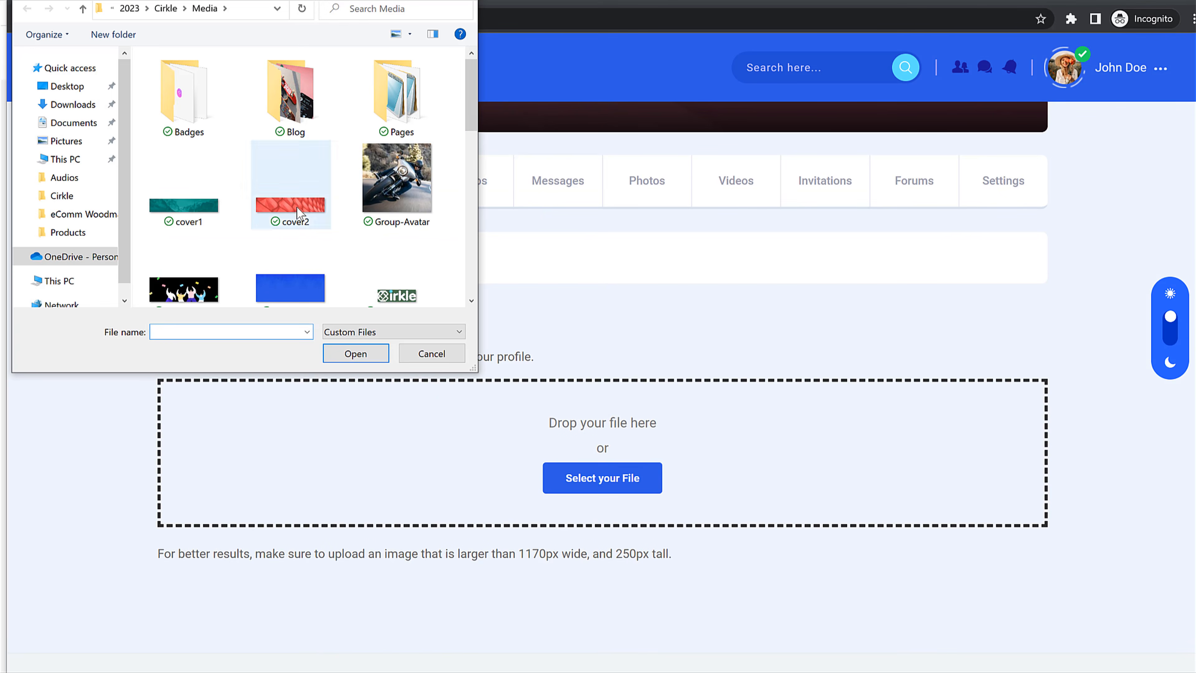
{"action": "left_click", "coordinate": [214, 218]}
{"action": "left_click", "coordinate": [310, 208]}
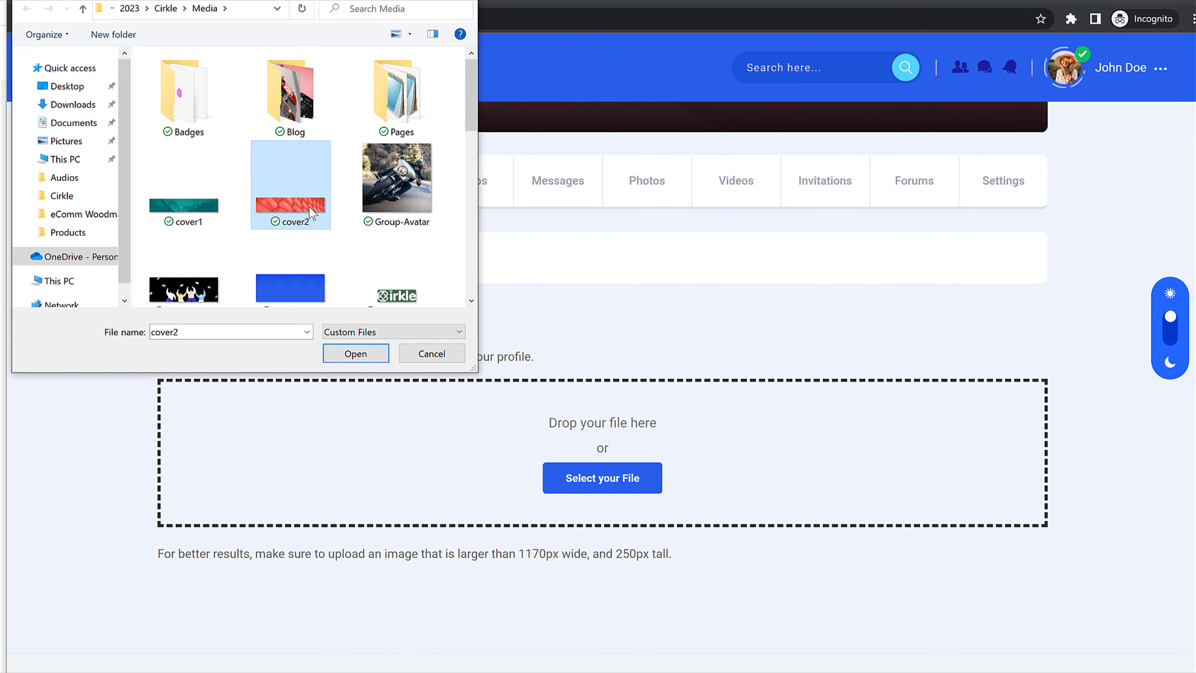
{"action": "left_click", "coordinate": [362, 354]}
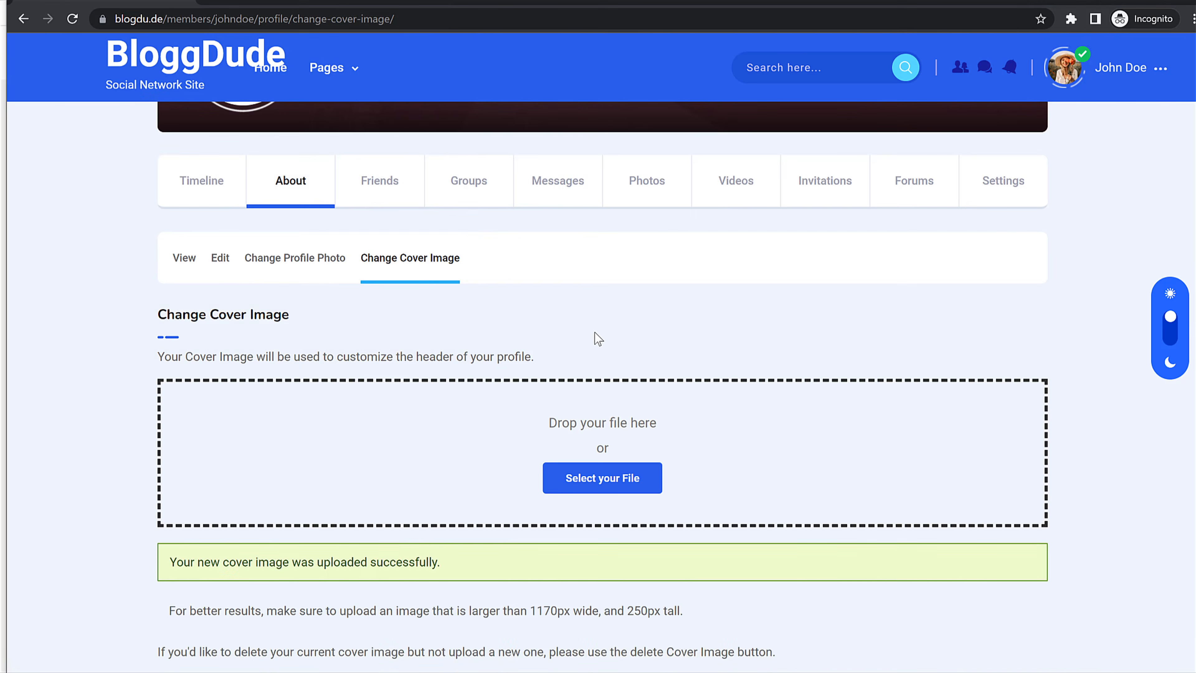
{"action": "scroll", "coordinate": [595, 332], "scroll_direction": "down", "scroll_amount": 2}
{"action": "scroll", "coordinate": [595, 332], "scroll_direction": "down", "scroll_amount": 2}
{"action": "scroll", "coordinate": [363, 483], "scroll_direction": "up", "scroll_amount": 8}
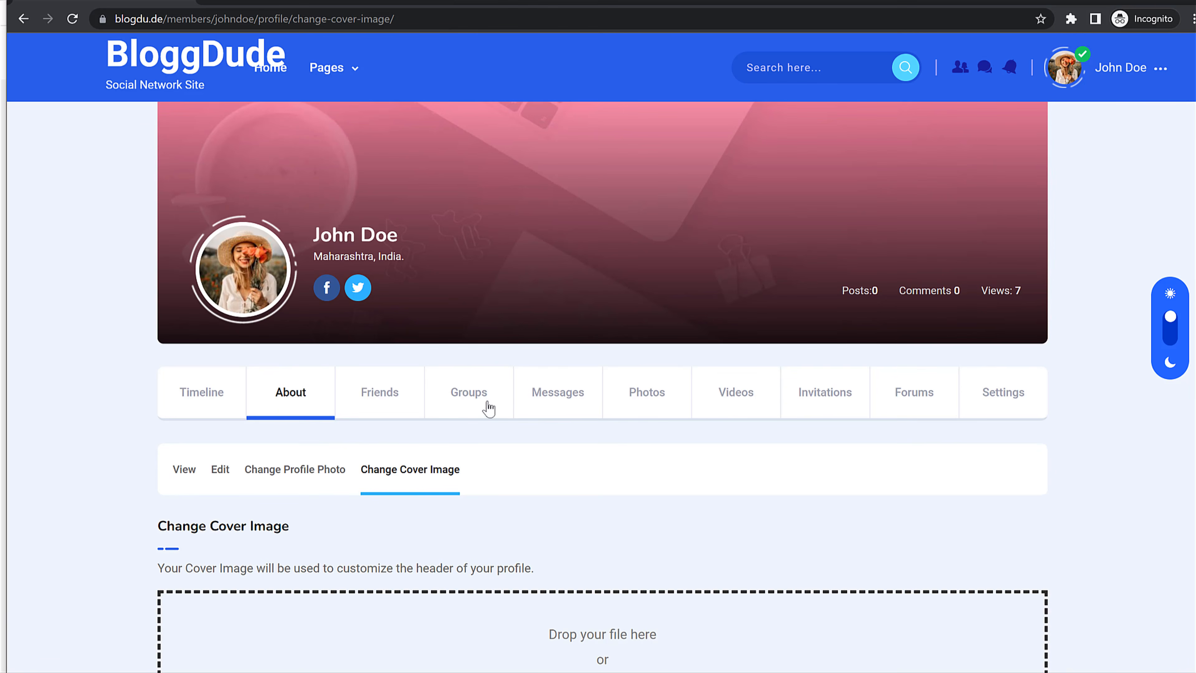
{"action": "left_click", "coordinate": [215, 396]}
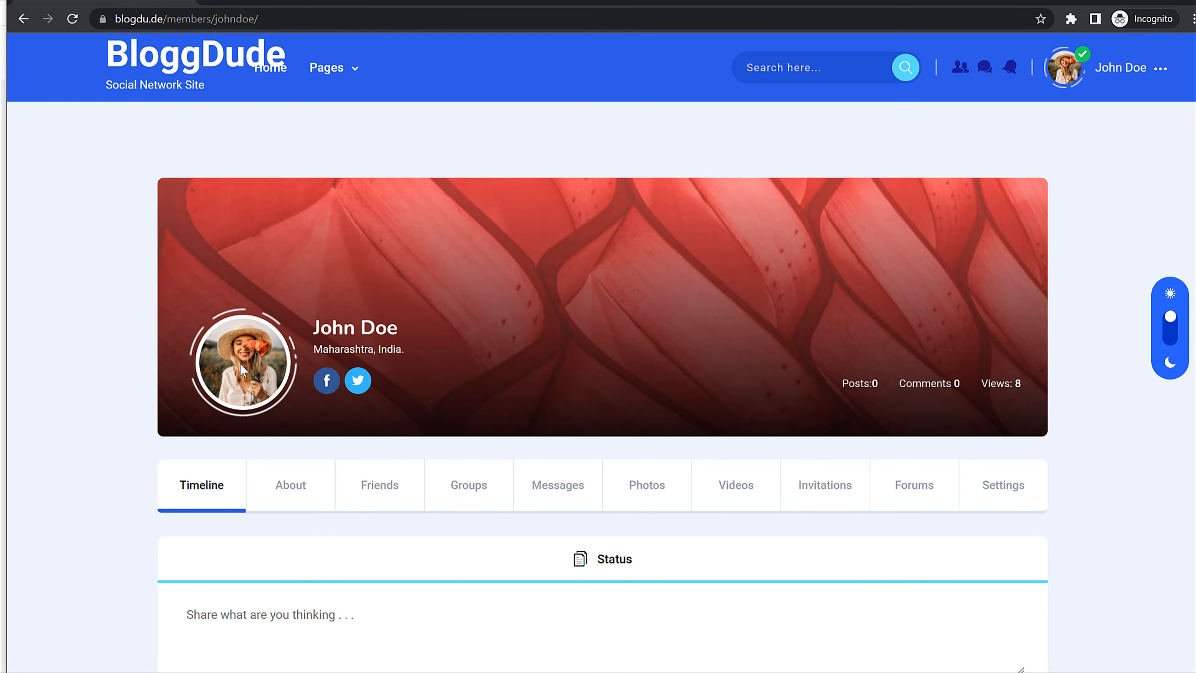
Step: Post a status update reading Test on the timeline
{"action": "scroll", "coordinate": [475, 419], "scroll_direction": "down", "scroll_amount": 6}
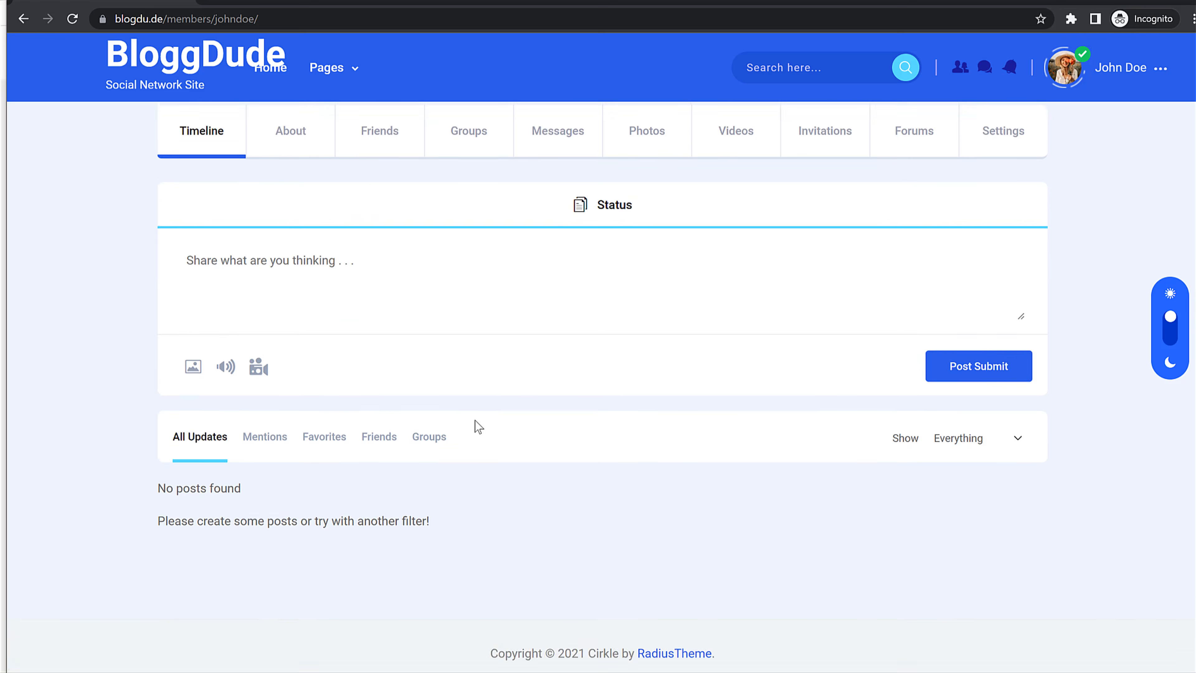
{"action": "scroll", "coordinate": [474, 420], "scroll_direction": "up", "scroll_amount": 5}
{"action": "scroll", "coordinate": [474, 419], "scroll_direction": "down", "scroll_amount": 4}
{"action": "scroll", "coordinate": [475, 420], "scroll_direction": "up", "scroll_amount": 6}
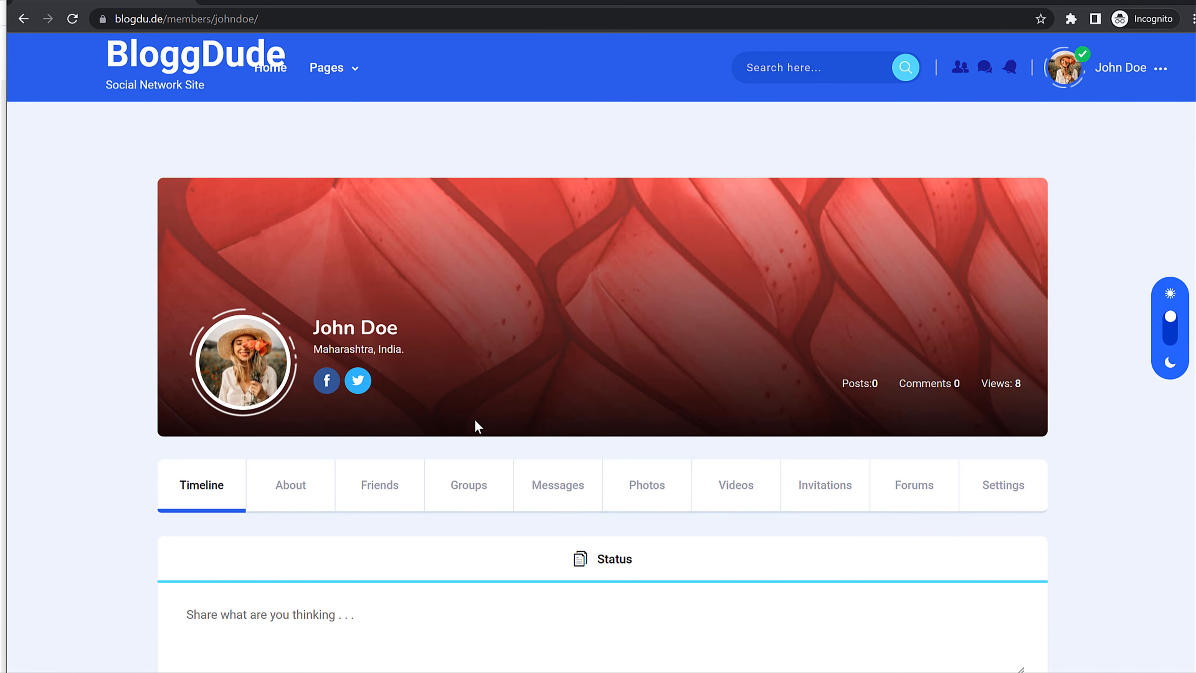
{"action": "scroll", "coordinate": [475, 420], "scroll_direction": "down", "scroll_amount": 1}
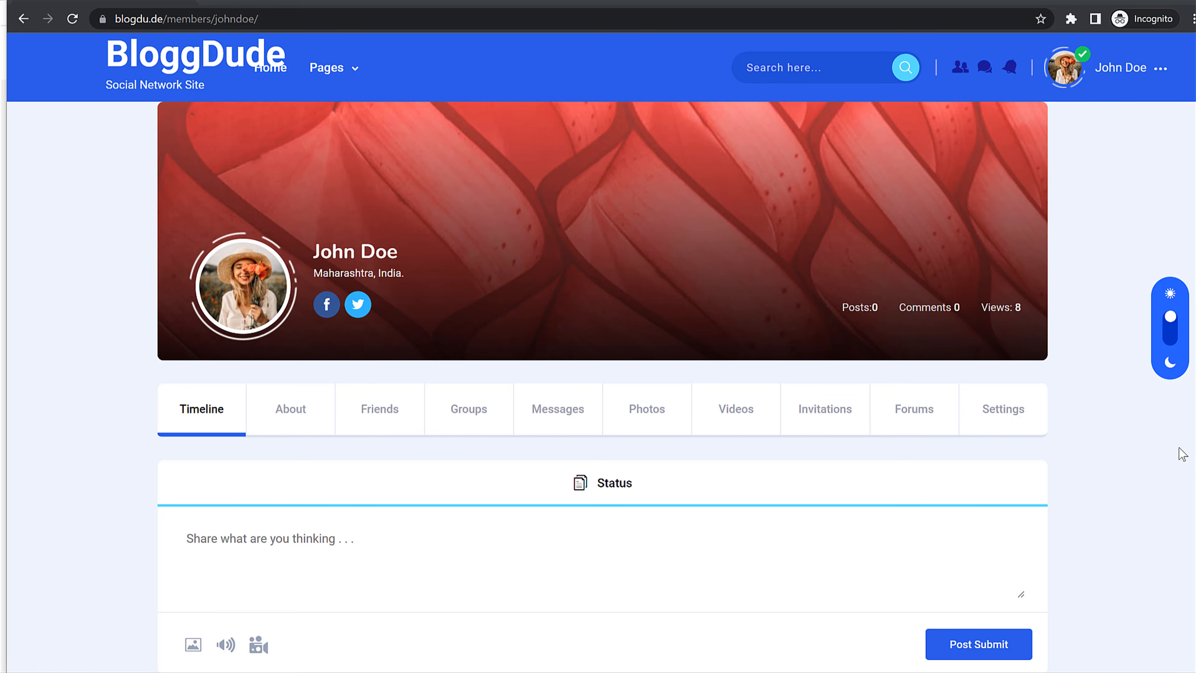
{"action": "scroll", "coordinate": [740, 454], "scroll_direction": "down", "scroll_amount": 3}
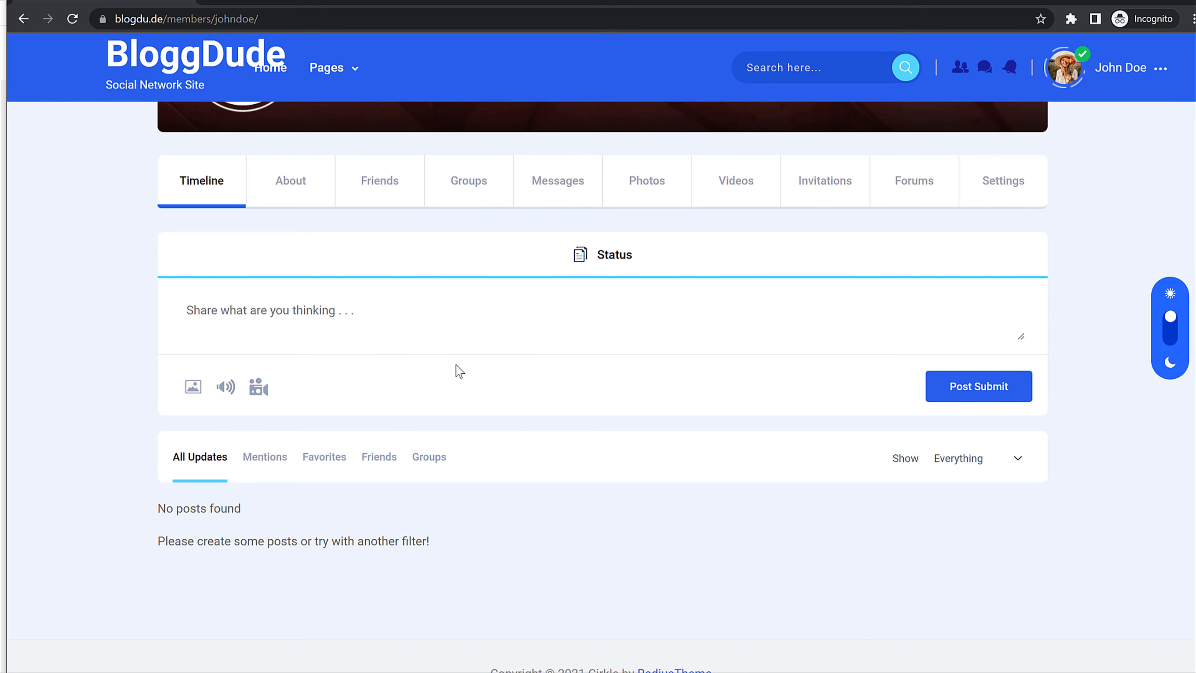
{"action": "type", "text": "Test"}
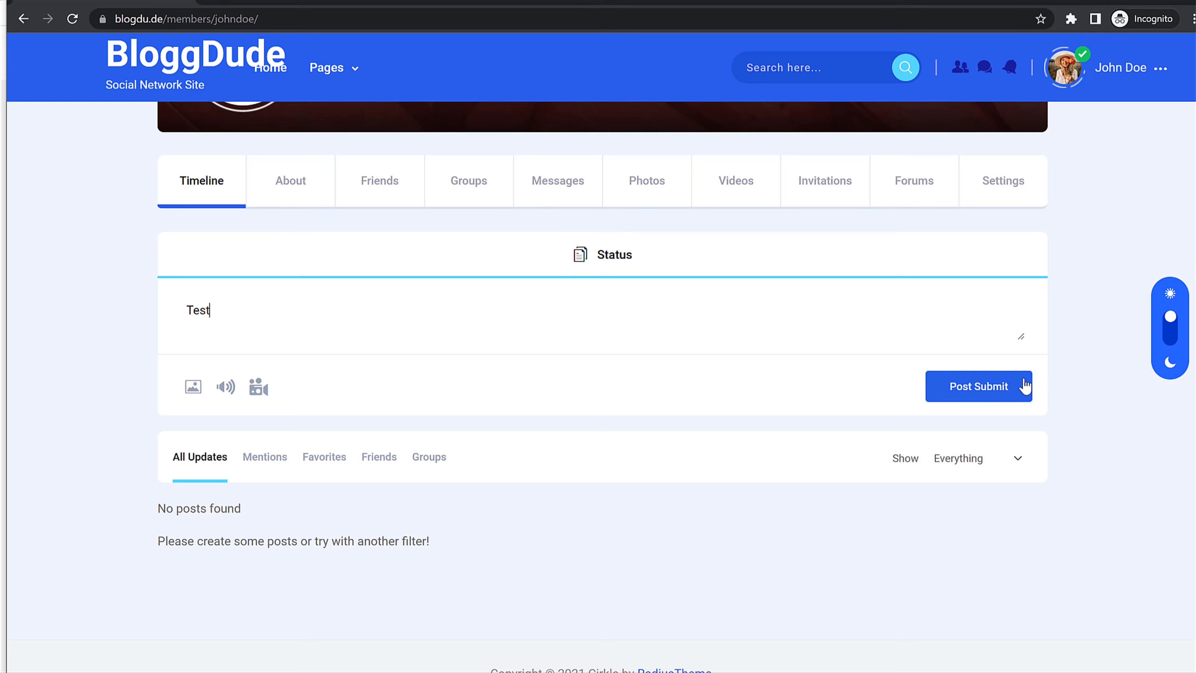
{"action": "left_click", "coordinate": [1025, 385]}
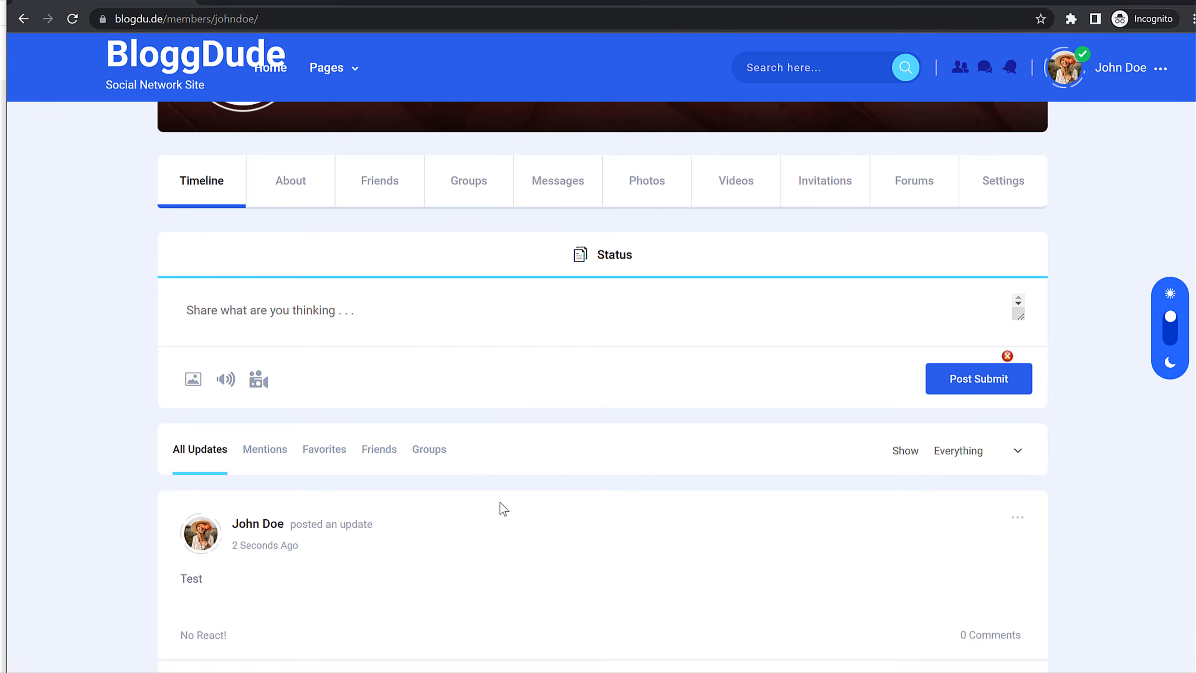
Step: React to the Test update with Love
{"action": "scroll", "coordinate": [503, 509], "scroll_direction": "down", "scroll_amount": 3}
{"action": "mouse_move", "coordinate": [208, 525]}
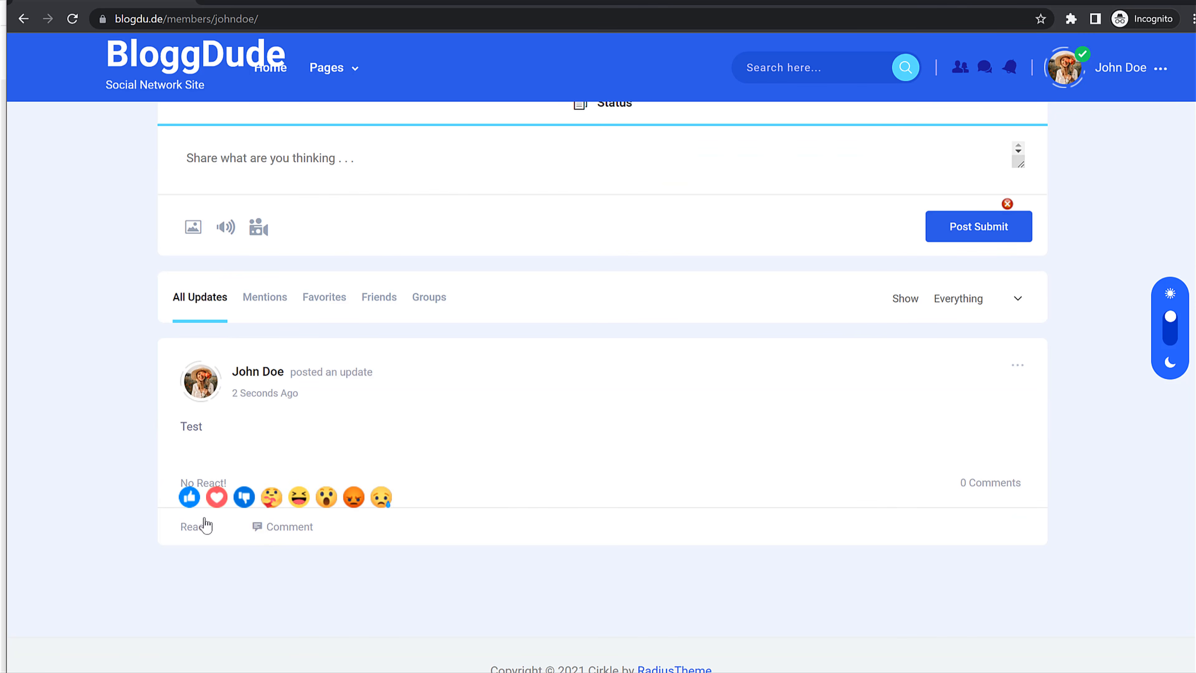
{"action": "left_click", "coordinate": [215, 497]}
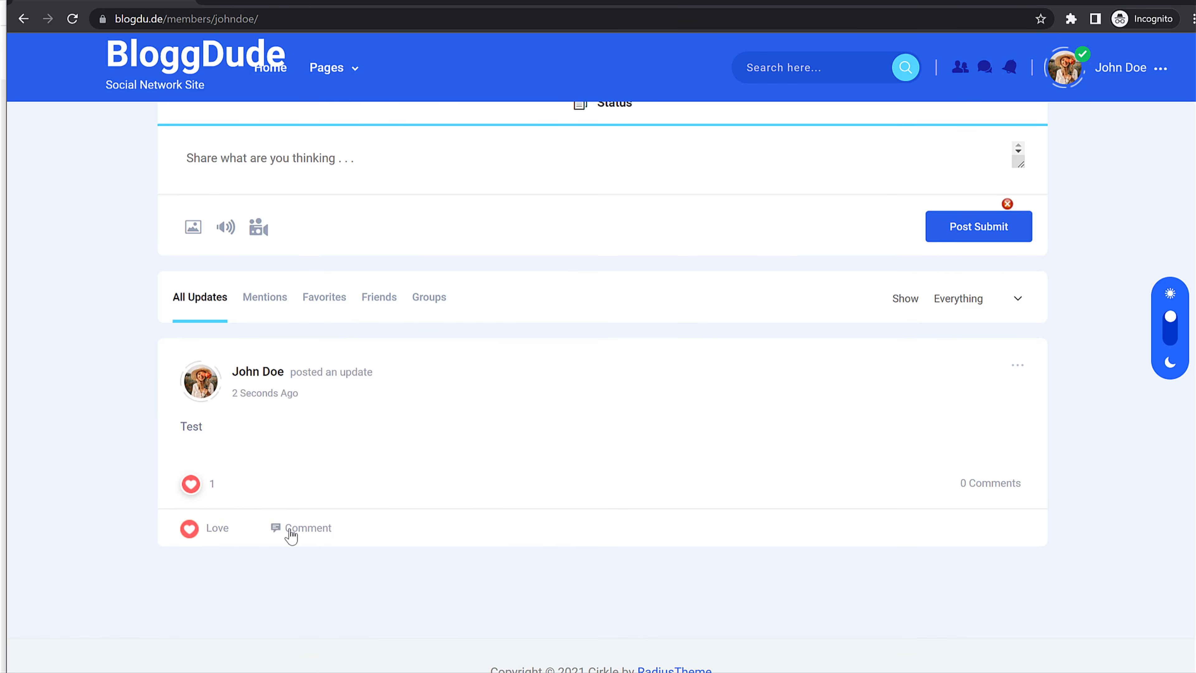
{"action": "scroll", "coordinate": [386, 489], "scroll_direction": "up", "scroll_amount": 10}
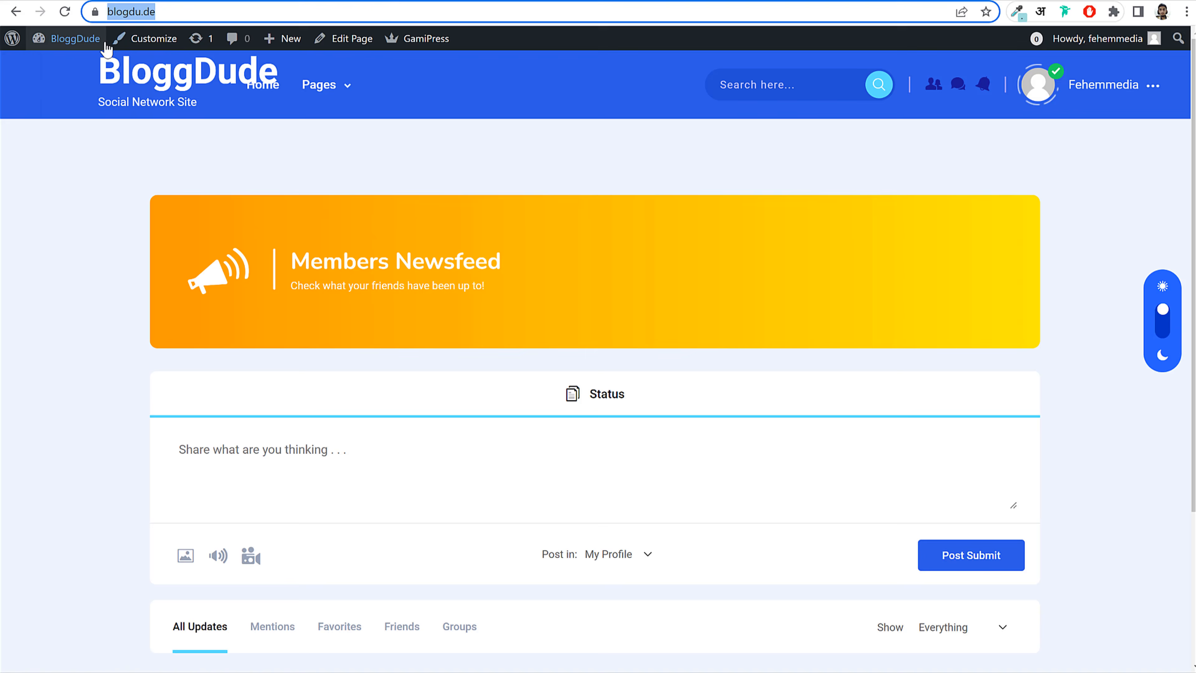
Step: Reload the newsfeed and comment 'Something' on the Test update
{"action": "mouse_move", "coordinate": [71, 39]}
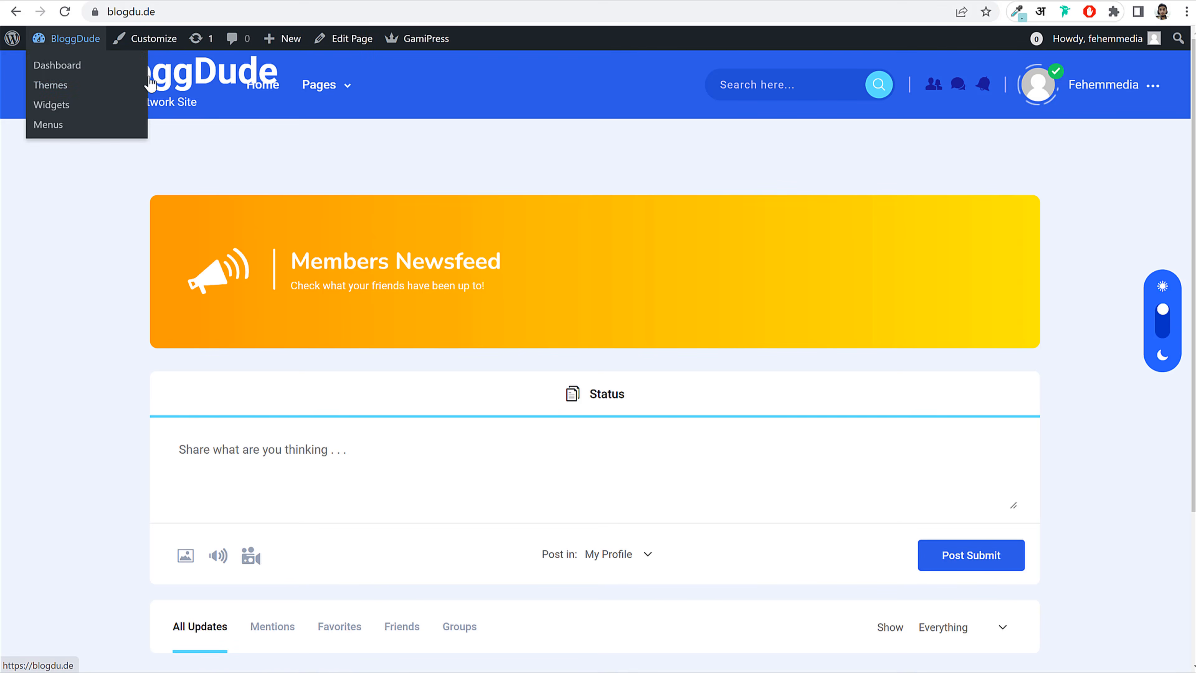
{"action": "left_click", "coordinate": [150, 83]}
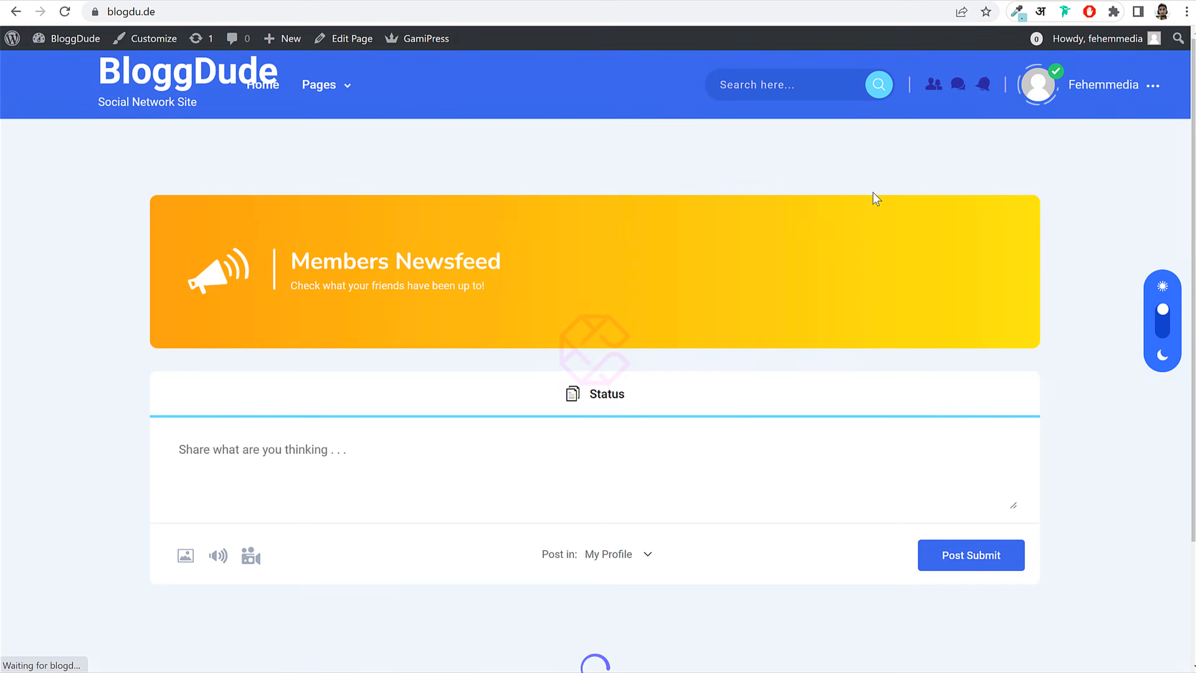
{"action": "scroll", "coordinate": [1032, 241], "scroll_direction": "down", "scroll_amount": 6}
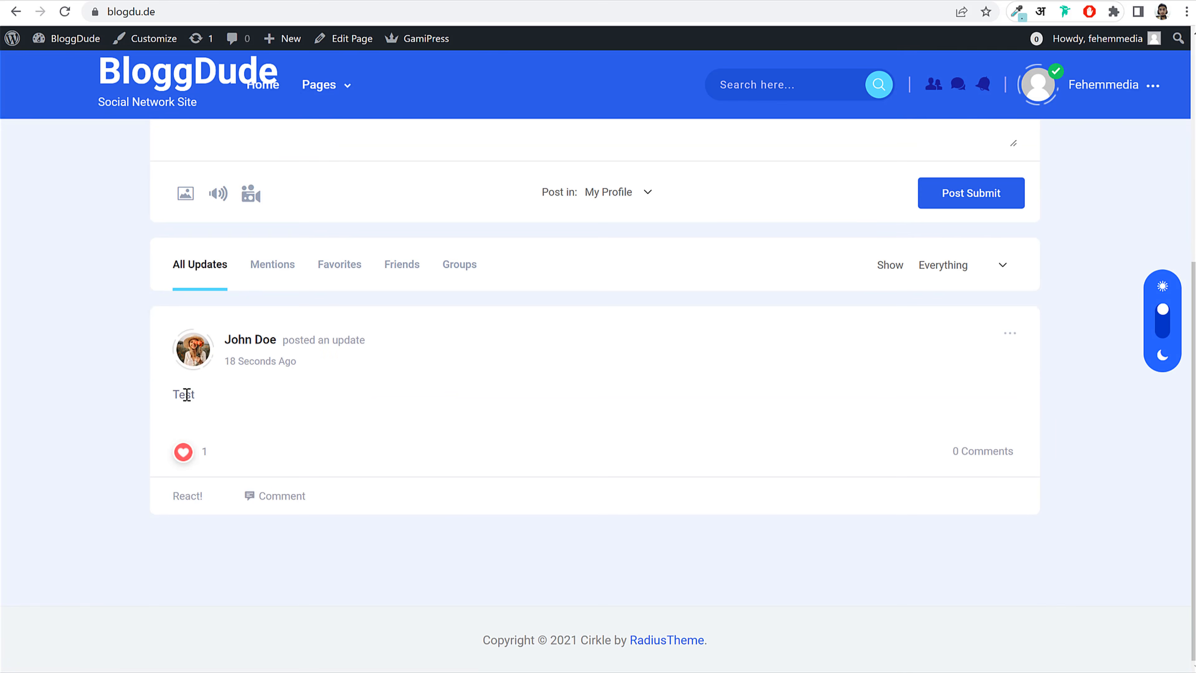
{"action": "left_click", "coordinate": [288, 497]}
{"action": "scroll", "coordinate": [416, 523], "scroll_direction": "down", "scroll_amount": 3}
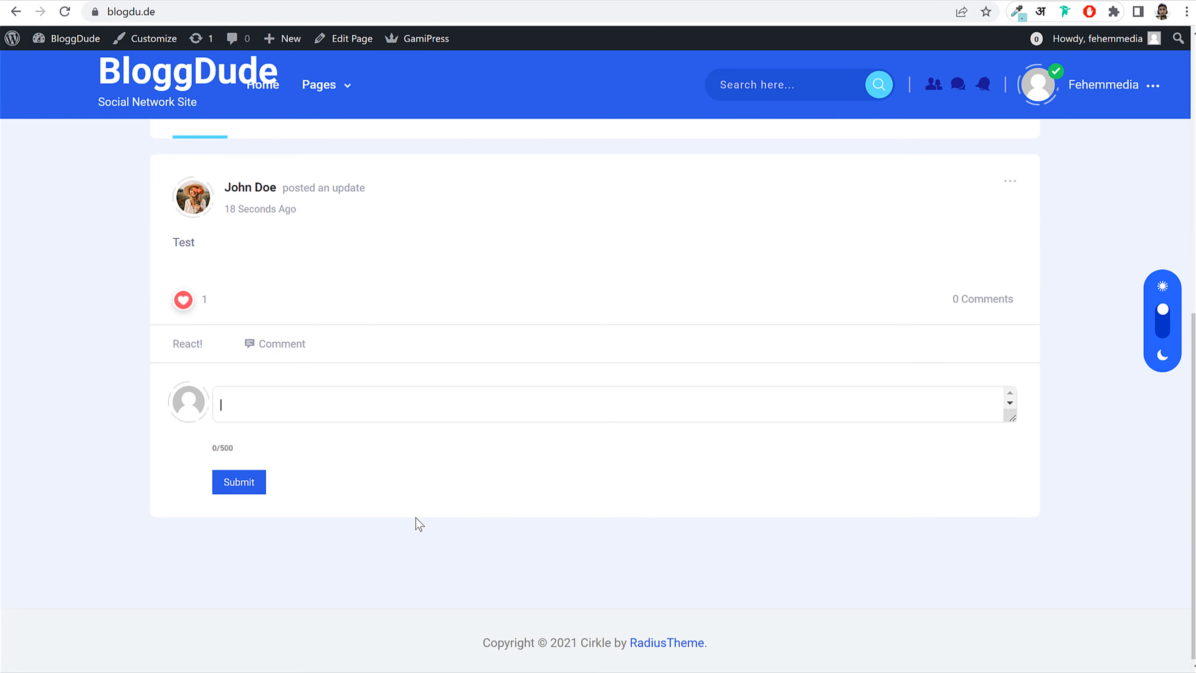
{"action": "type", "text": "Something"}
{"action": "left_click", "coordinate": [237, 482]}
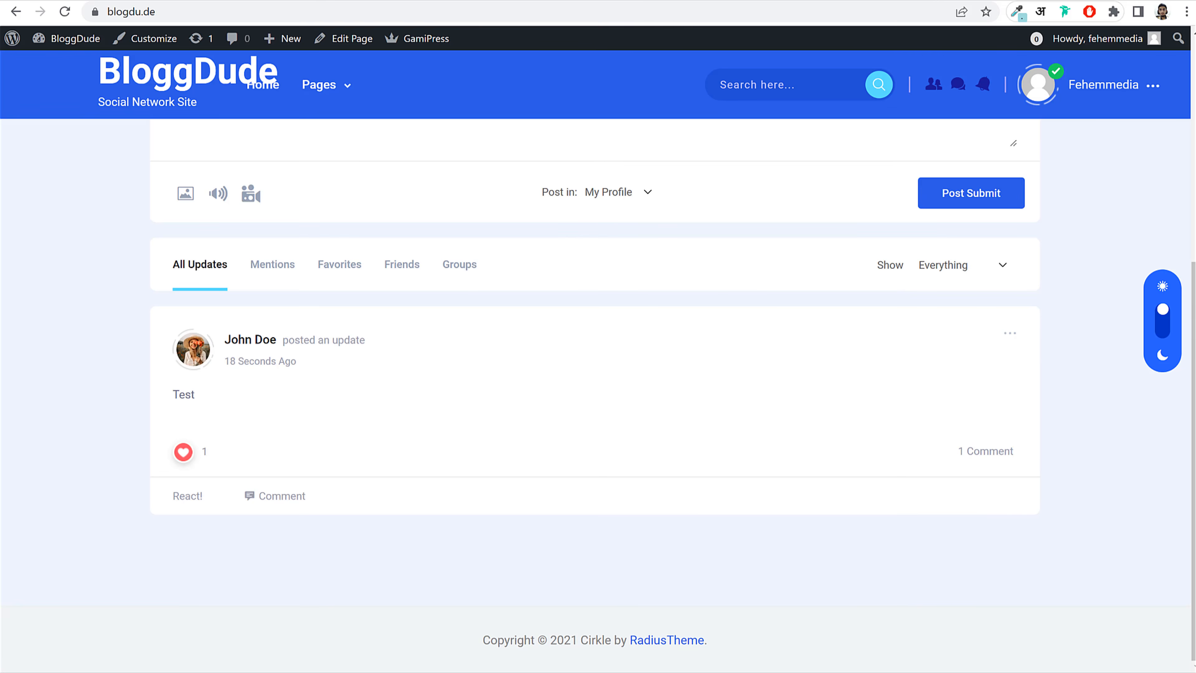
{"action": "left_click", "coordinate": [541, 662]}
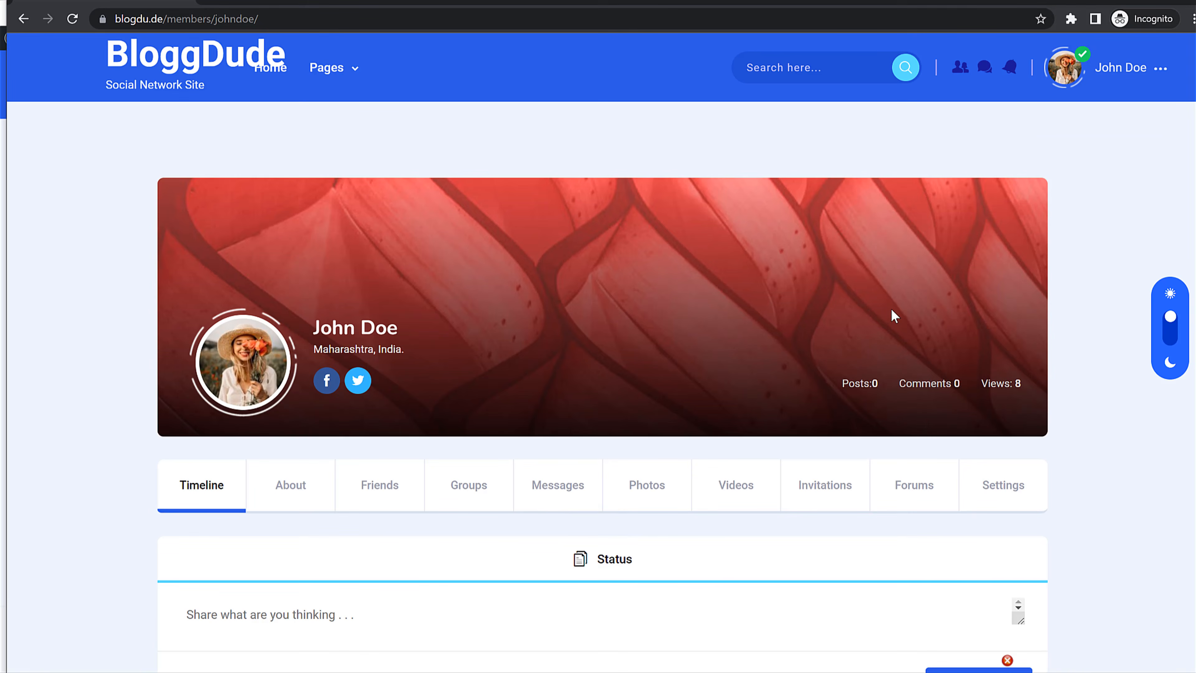
Step: In the member's window, check messages and friend requests, then go to the newsfeed
{"action": "scroll", "coordinate": [894, 315], "scroll_direction": "down", "scroll_amount": 10}
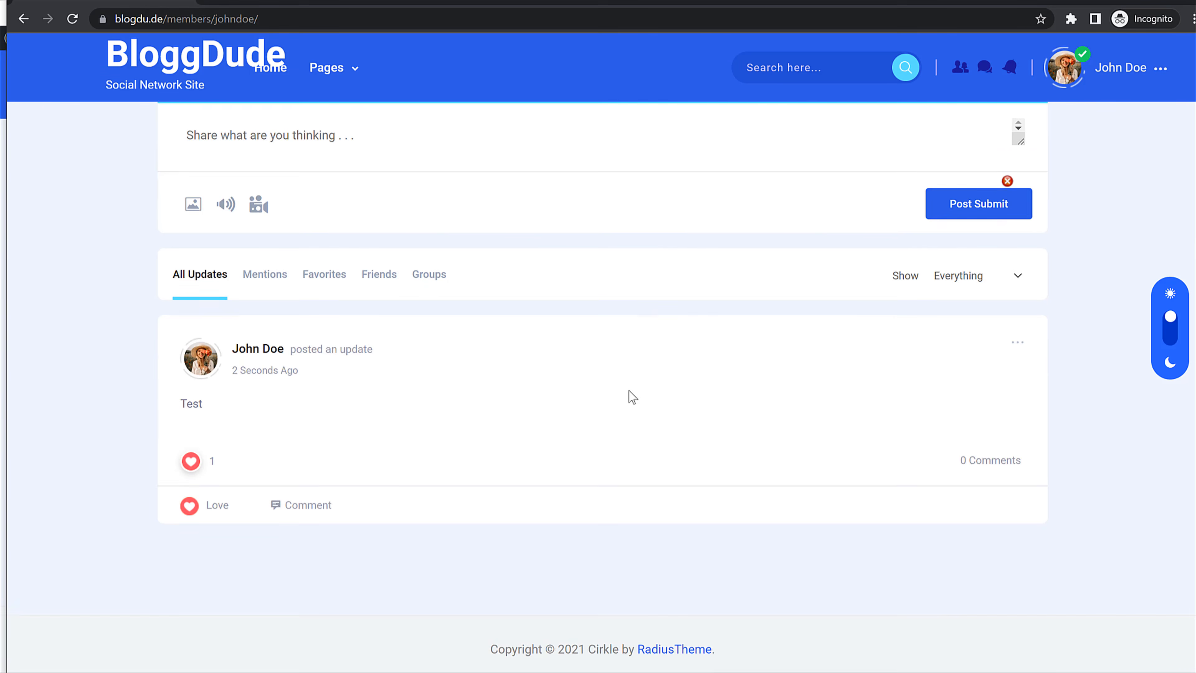
{"action": "scroll", "coordinate": [628, 391], "scroll_direction": "up", "scroll_amount": 10}
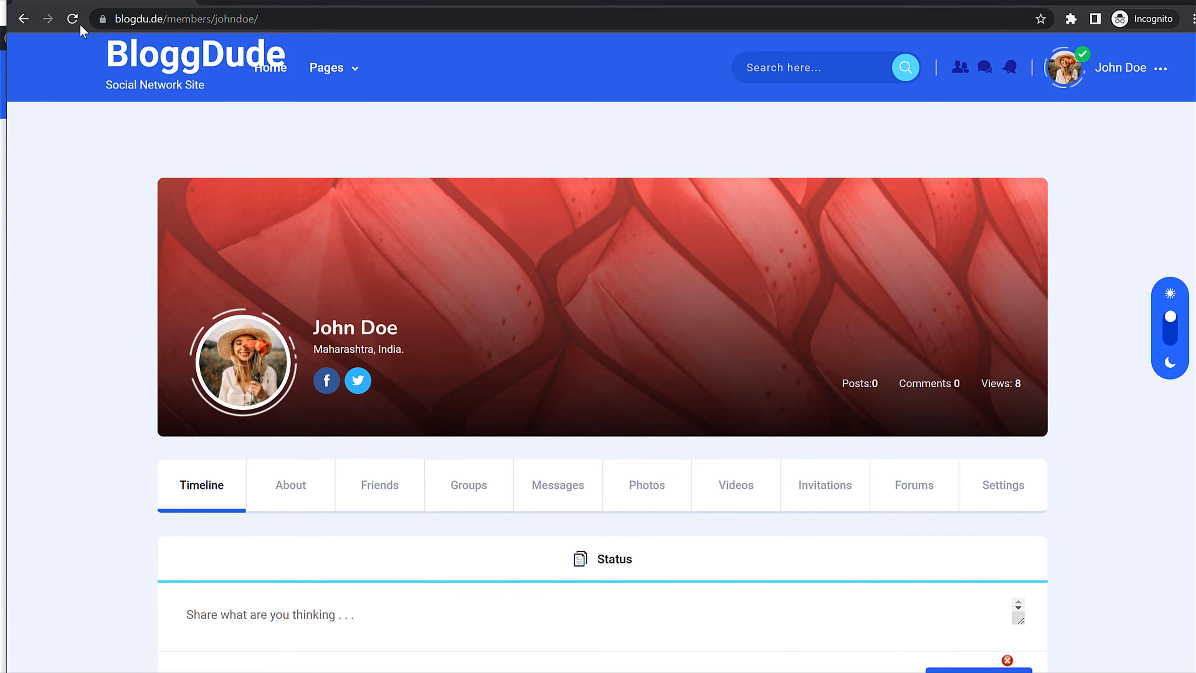
{"action": "scroll", "coordinate": [292, 419], "scroll_direction": "down", "scroll_amount": 8}
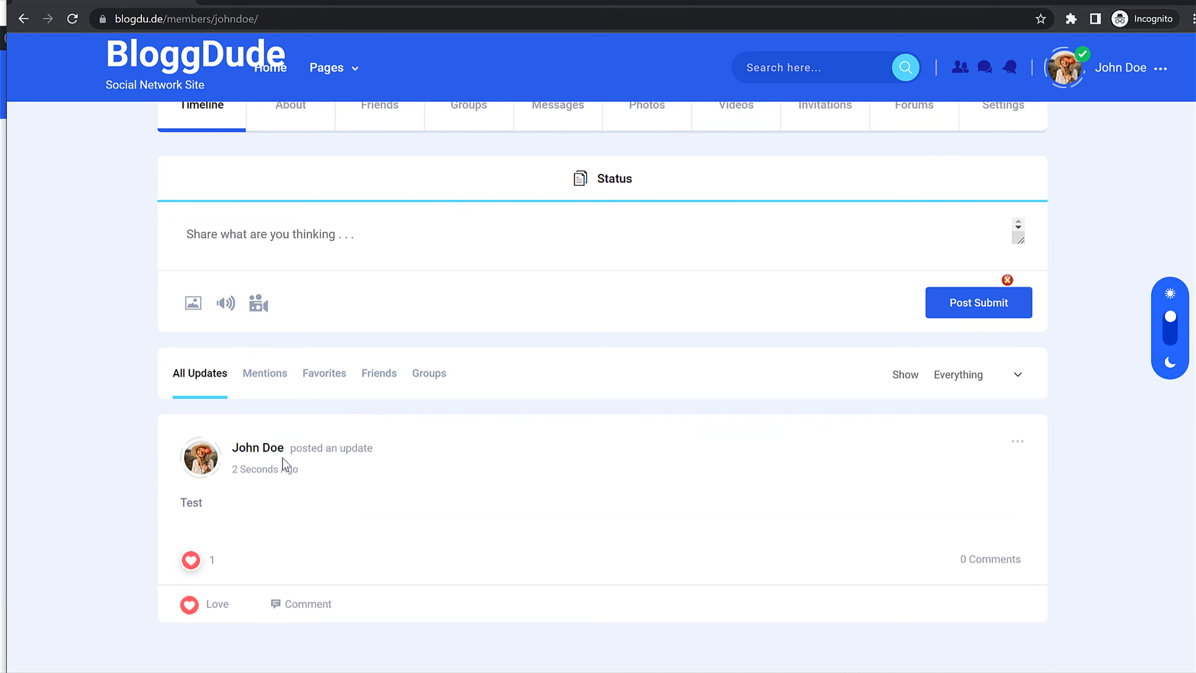
{"action": "scroll", "coordinate": [819, 425], "scroll_direction": "up", "scroll_amount": 8}
{"action": "scroll", "coordinate": [238, 382], "scroll_direction": "down", "scroll_amount": 8}
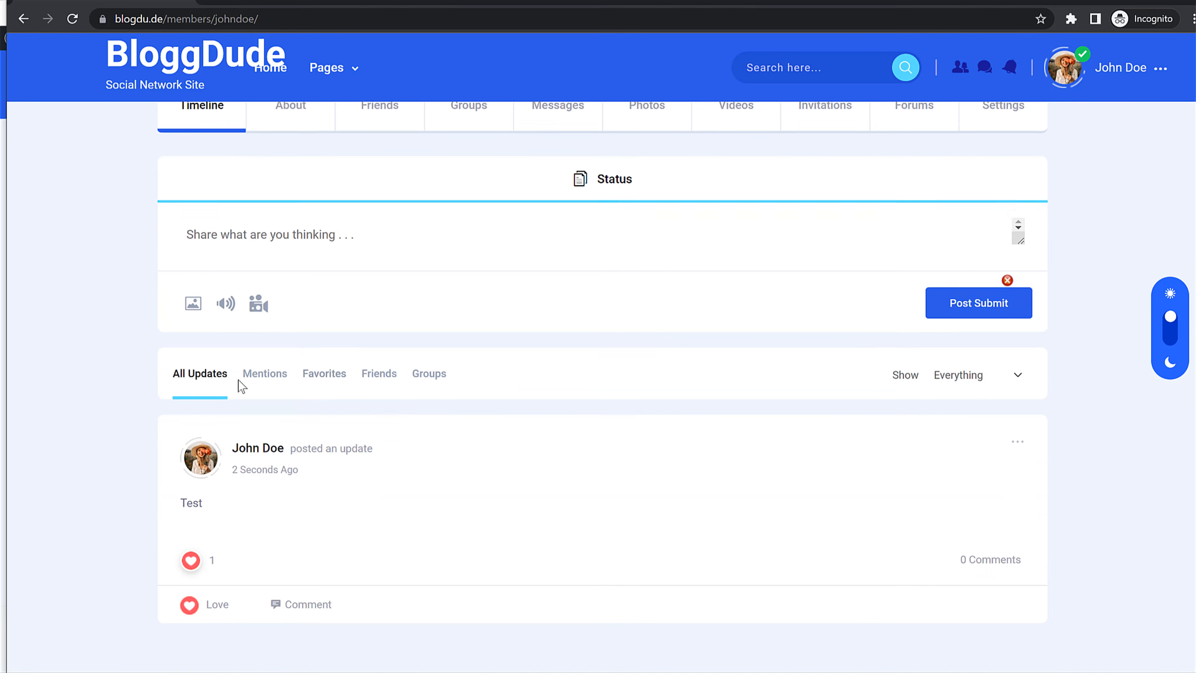
{"action": "scroll", "coordinate": [558, 392], "scroll_direction": "up", "scroll_amount": 8}
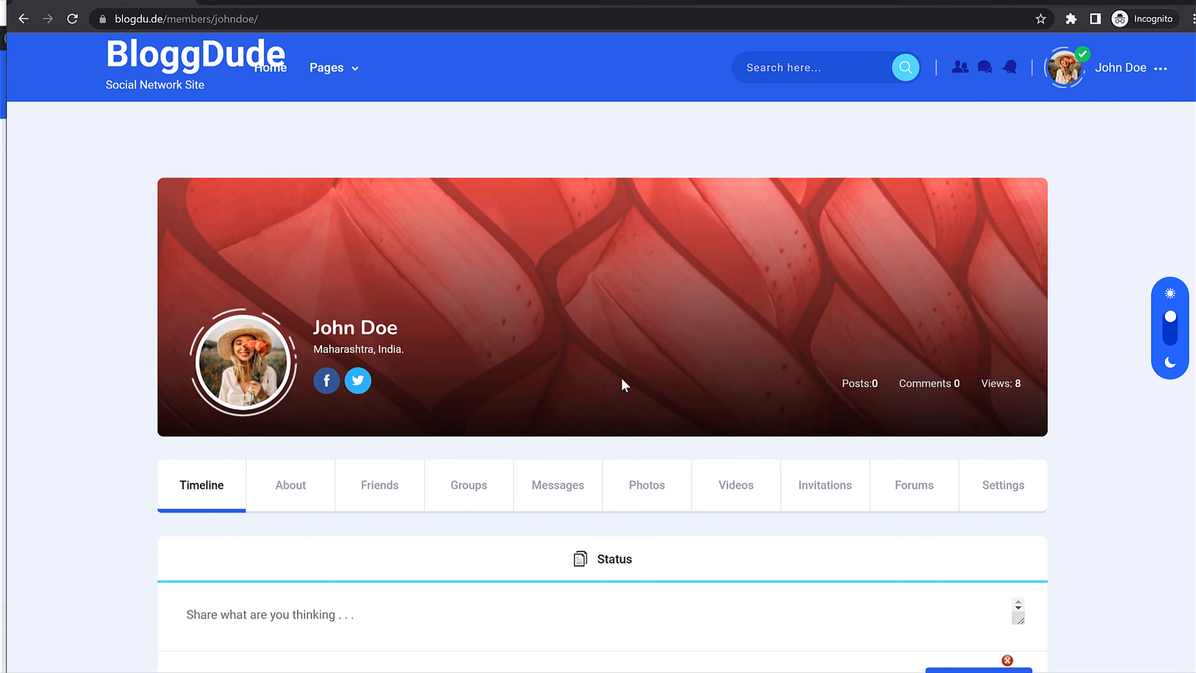
{"action": "left_click", "coordinate": [959, 67]}
{"action": "left_click", "coordinate": [121, 75]}
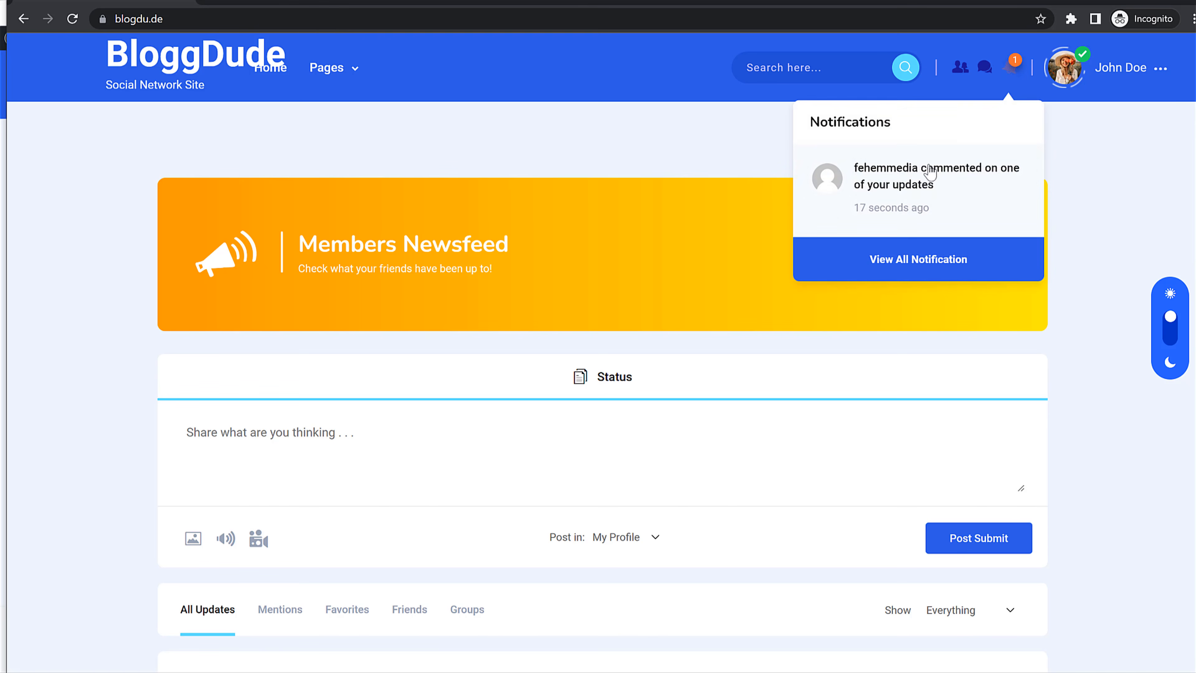
Step: Open the comment notification and send the commenter a friend request
{"action": "left_click", "coordinate": [959, 191]}
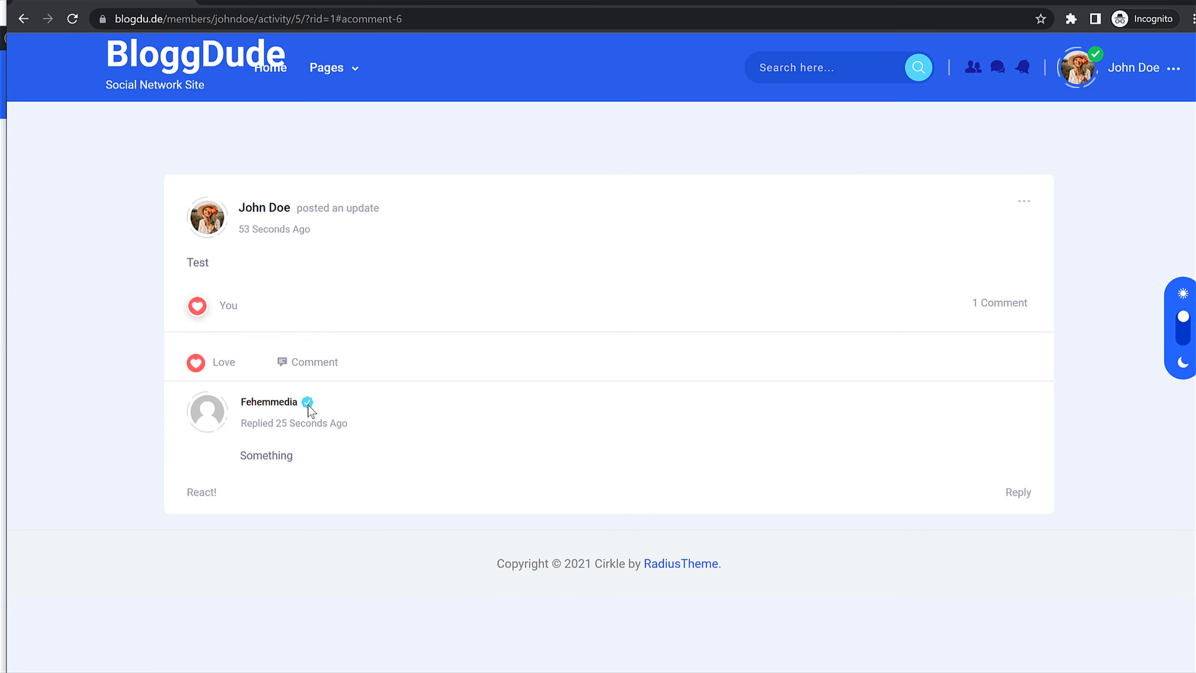
{"action": "left_click", "coordinate": [268, 408]}
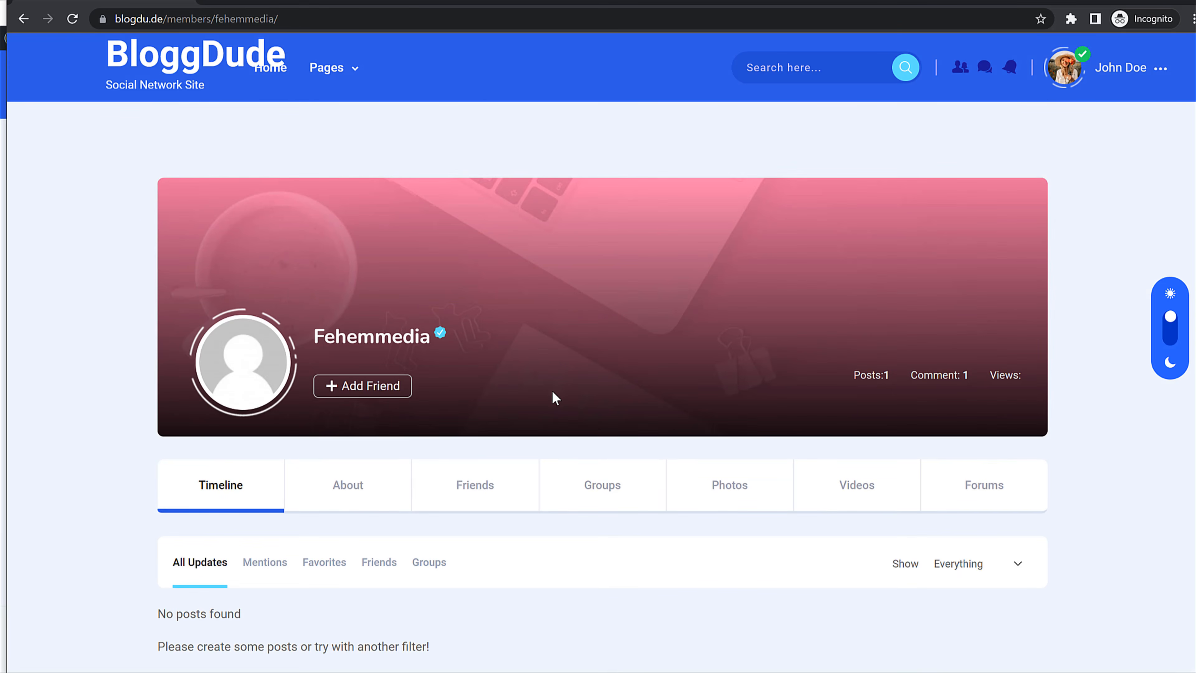
{"action": "key", "text": "alt+Left"}
{"action": "key", "text": "alt+Right"}
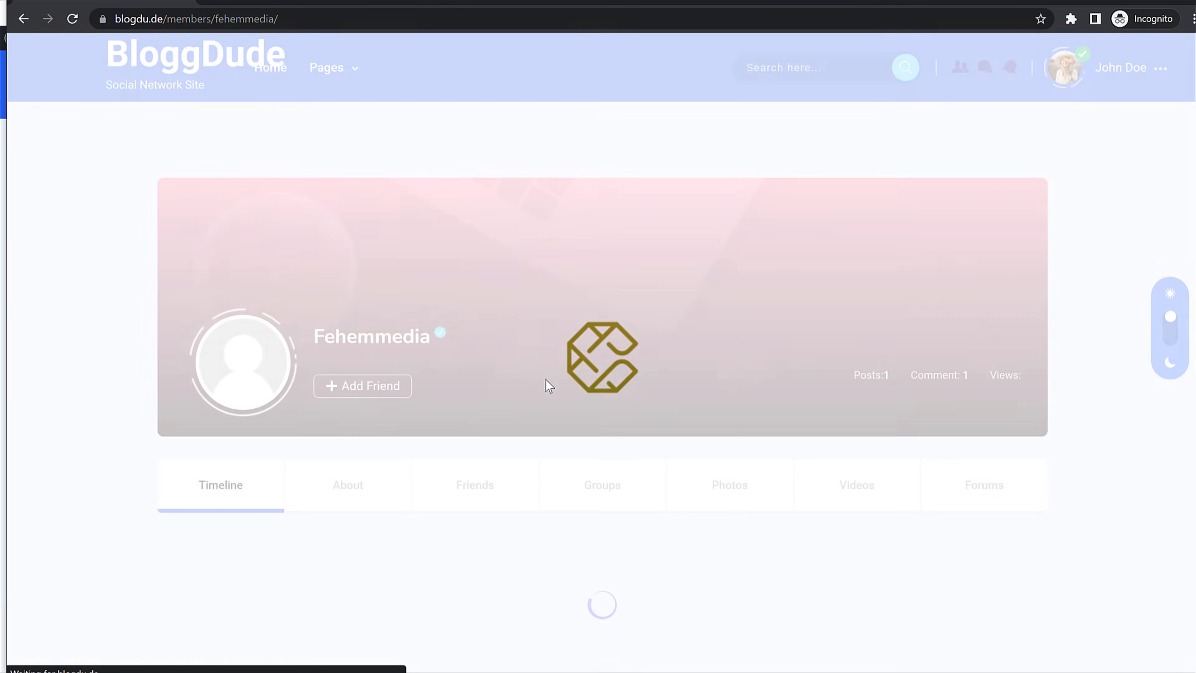
{"action": "left_click", "coordinate": [354, 391]}
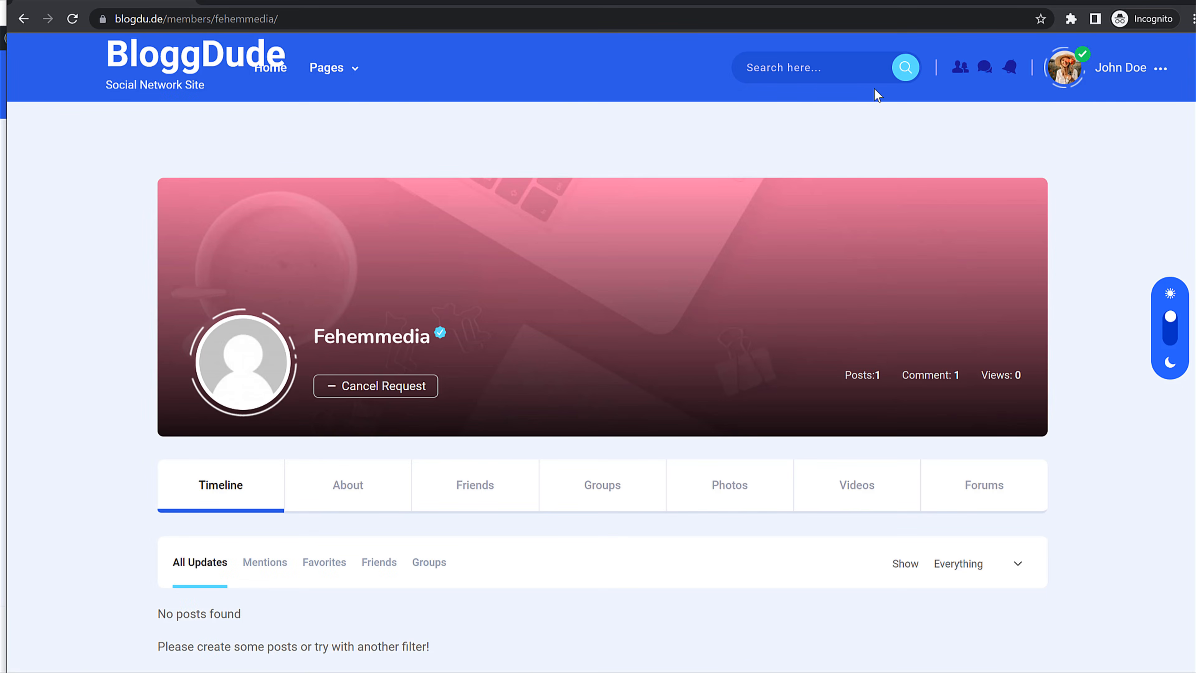
Step: Go to the home newsfeed and open the status photo upload area
{"action": "scroll", "coordinate": [800, 278], "scroll_direction": "down", "scroll_amount": 3}
{"action": "scroll", "coordinate": [795, 289], "scroll_direction": "up", "scroll_amount": 3}
{"action": "left_click", "coordinate": [141, 73]}
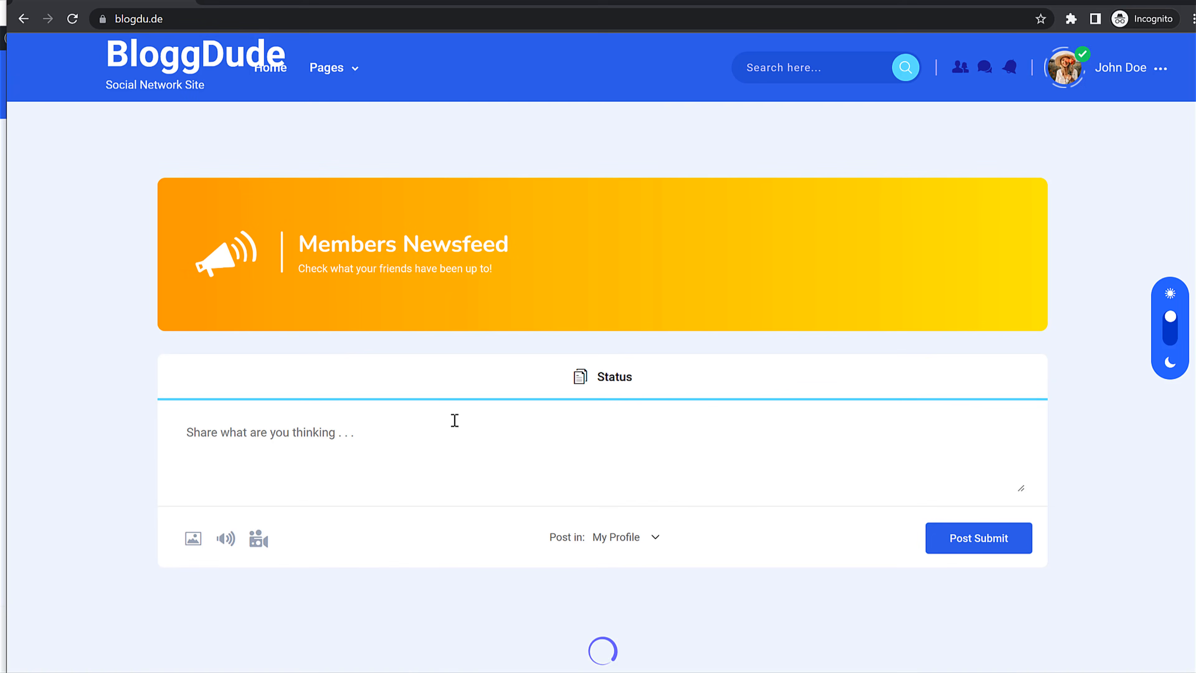
{"action": "left_click", "coordinate": [193, 538]}
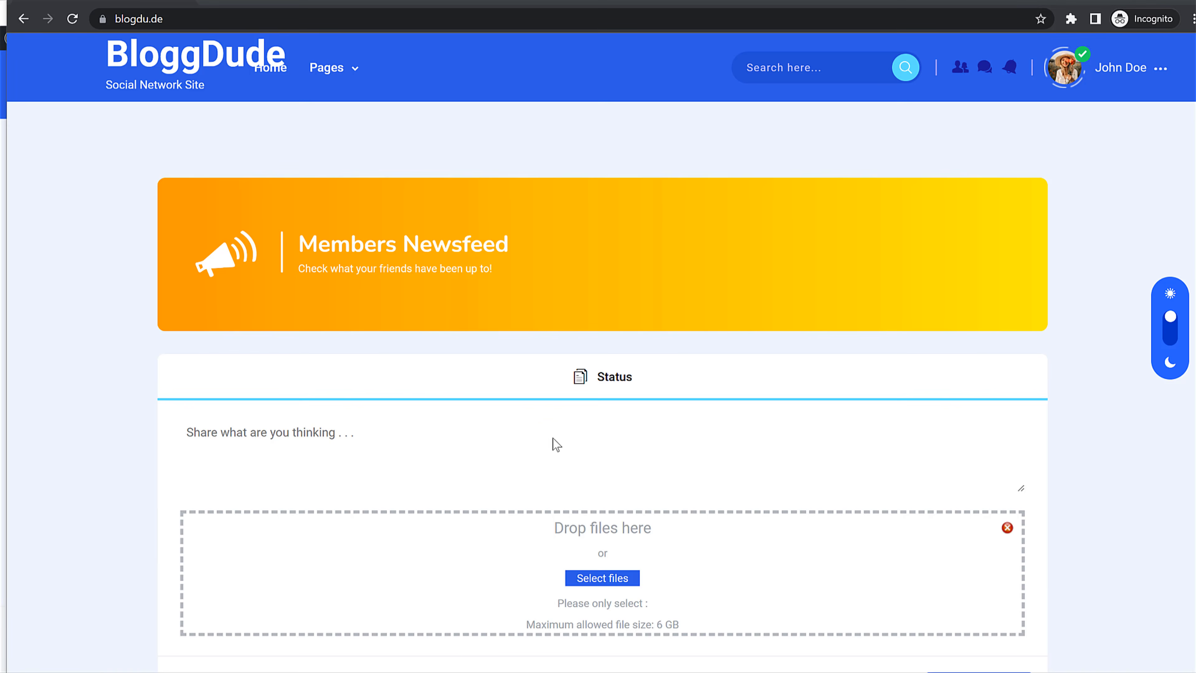
Step: Upload Status-Photo-2 through Status-Photo-7, which fails with a 'This file type is not allowed' error
{"action": "scroll", "coordinate": [334, 246], "scroll_direction": "down", "scroll_amount": 5}
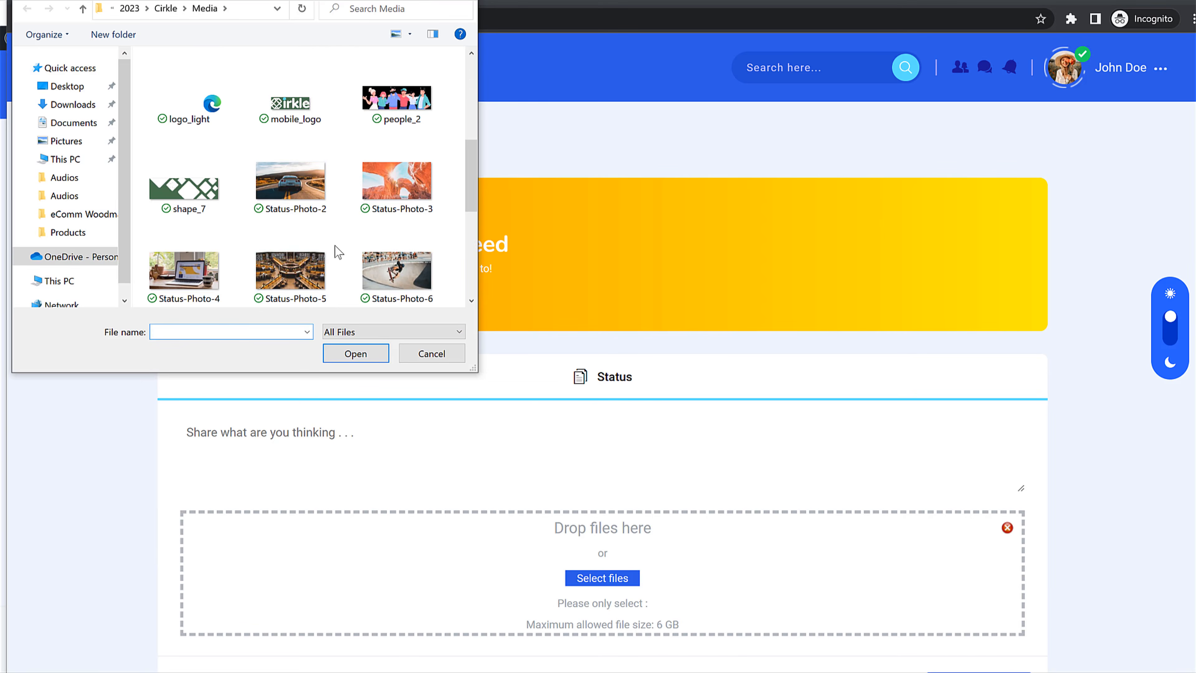
{"action": "left_click", "coordinate": [291, 186]}
{"action": "left_click", "coordinate": [385, 204], "text": "ctrl"}
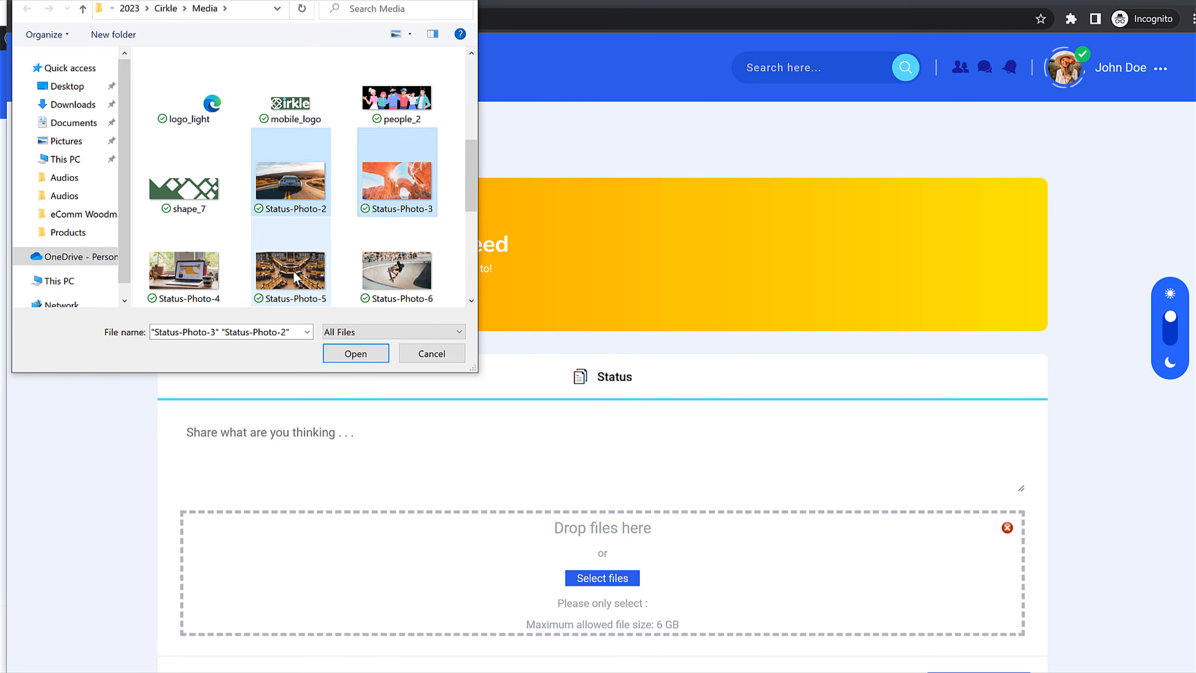
{"action": "left_click", "coordinate": [291, 268], "text": "ctrl"}
{"action": "left_click", "coordinate": [184, 269], "text": "ctrl"}
{"action": "left_click", "coordinate": [393, 269], "text": "ctrl"}
{"action": "scroll", "coordinate": [392, 266], "scroll_direction": "down", "scroll_amount": 2}
{"action": "scroll", "coordinate": [393, 268], "scroll_direction": "down", "scroll_amount": 1}
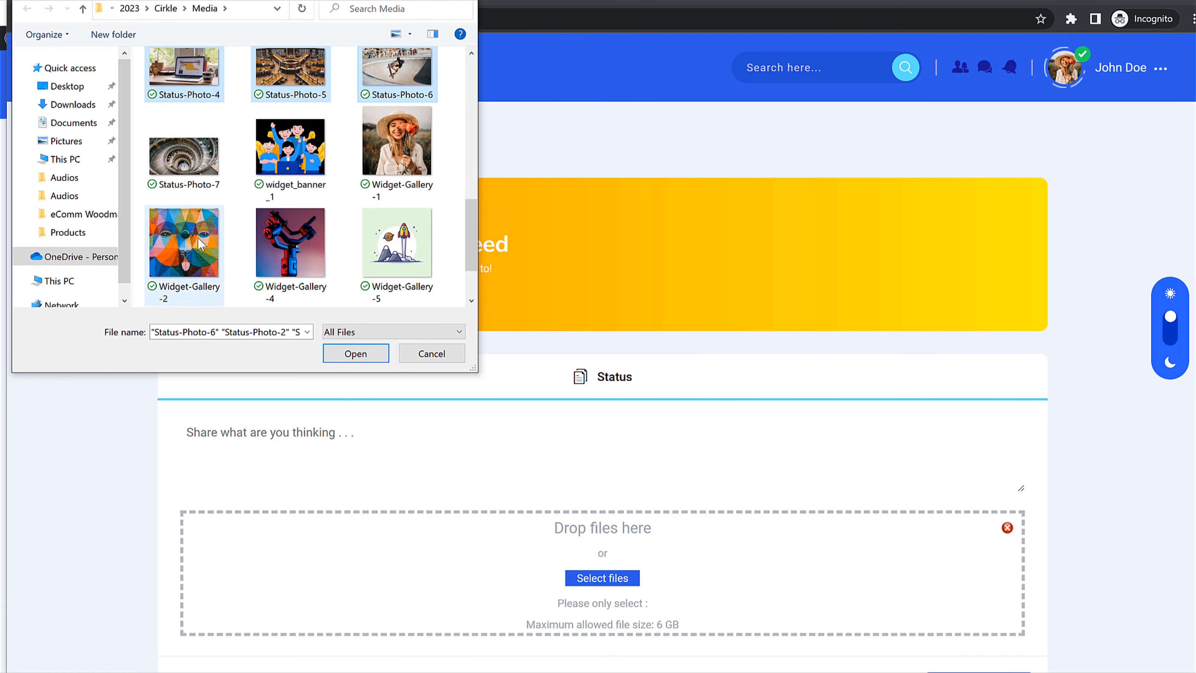
{"action": "left_click", "coordinate": [203, 167], "text": "ctrl"}
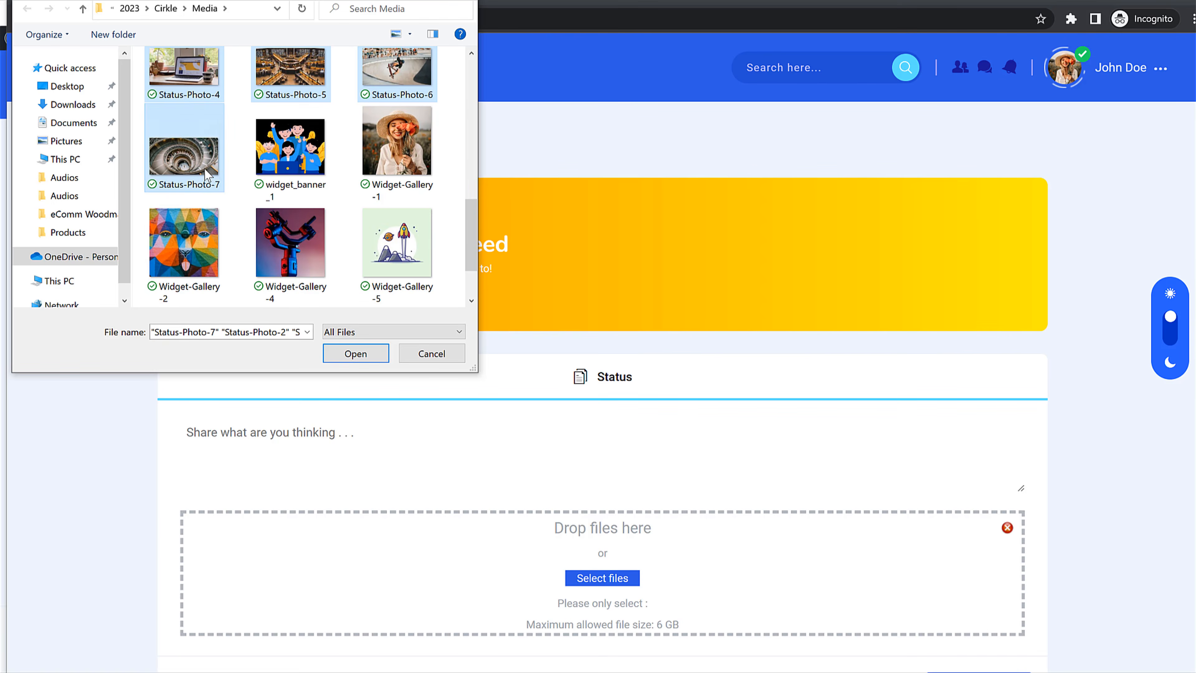
{"action": "left_click", "coordinate": [368, 361]}
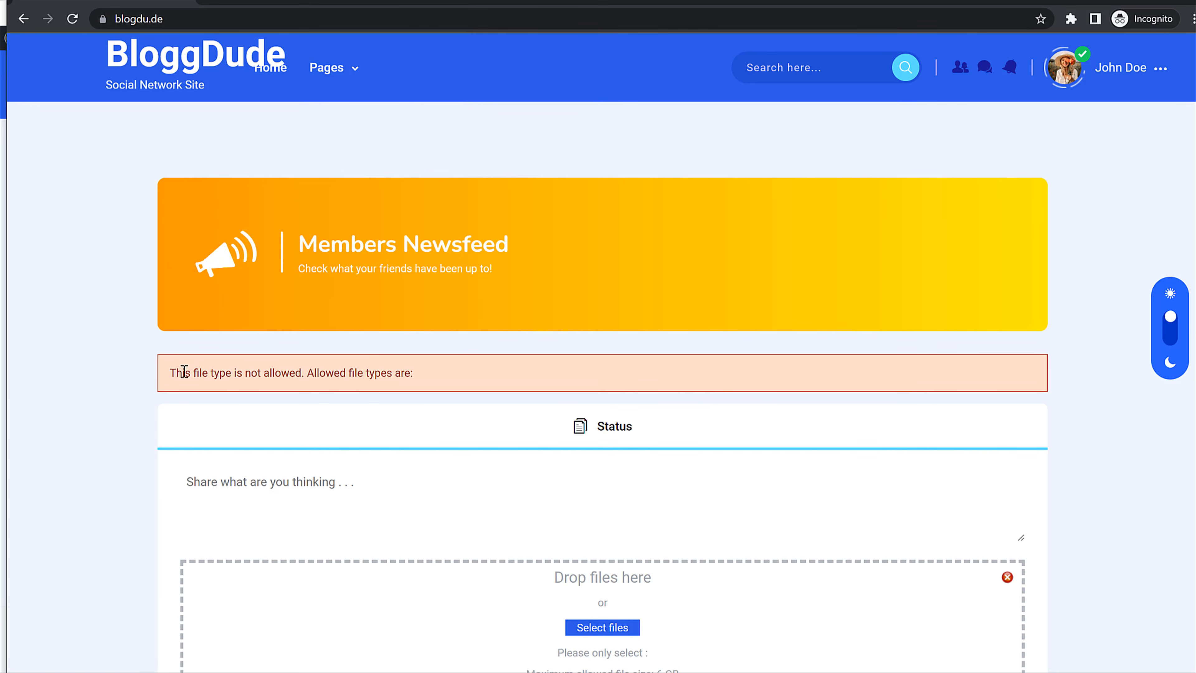
{"action": "left_click_drag", "start_coordinate": [170, 372], "coordinate": [411, 377]}
{"action": "left_click", "coordinate": [396, 374]}
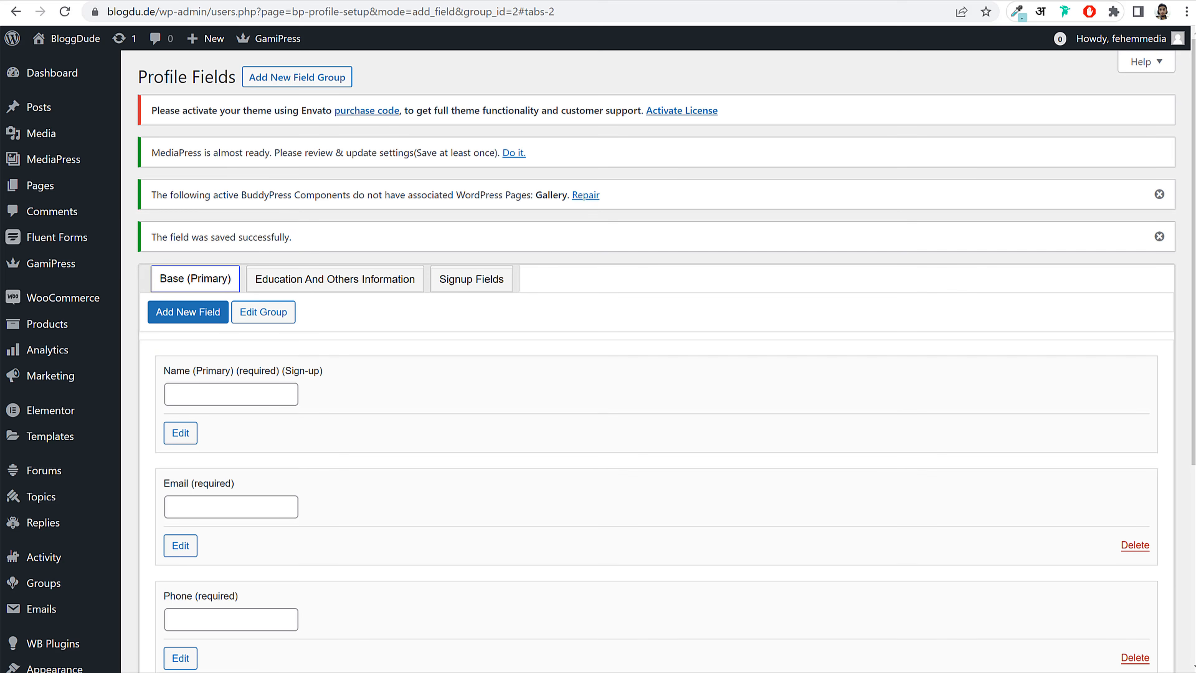
Step: In the MediaPress Settings General tab, enable Group Galleries
{"action": "mouse_move", "coordinate": [84, 161]}
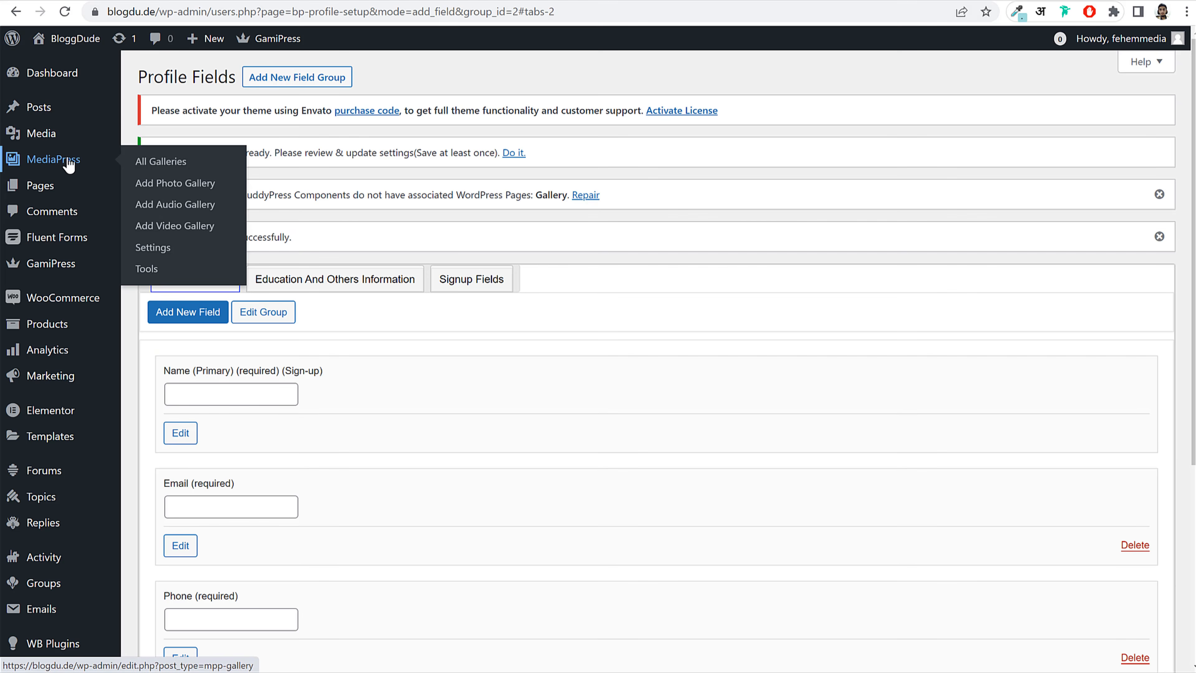
{"action": "left_click", "coordinate": [164, 249]}
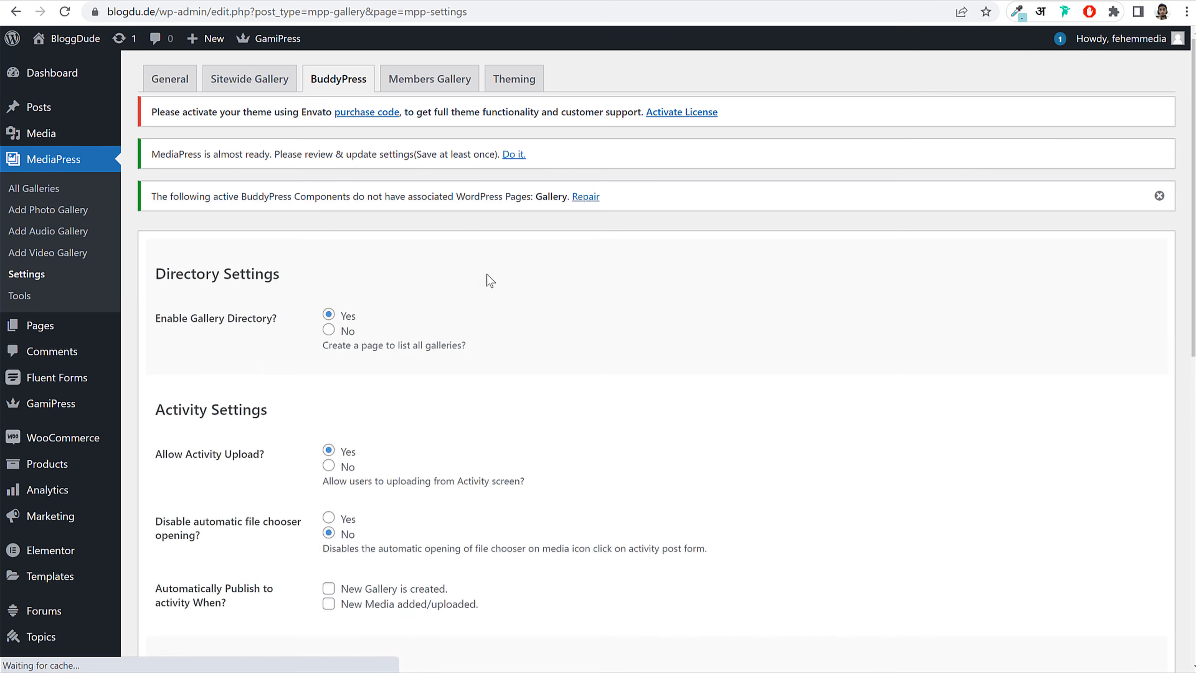
{"action": "scroll", "coordinate": [466, 311], "scroll_direction": "down", "scroll_amount": 1}
{"action": "scroll", "coordinate": [464, 309], "scroll_direction": "down", "scroll_amount": 10}
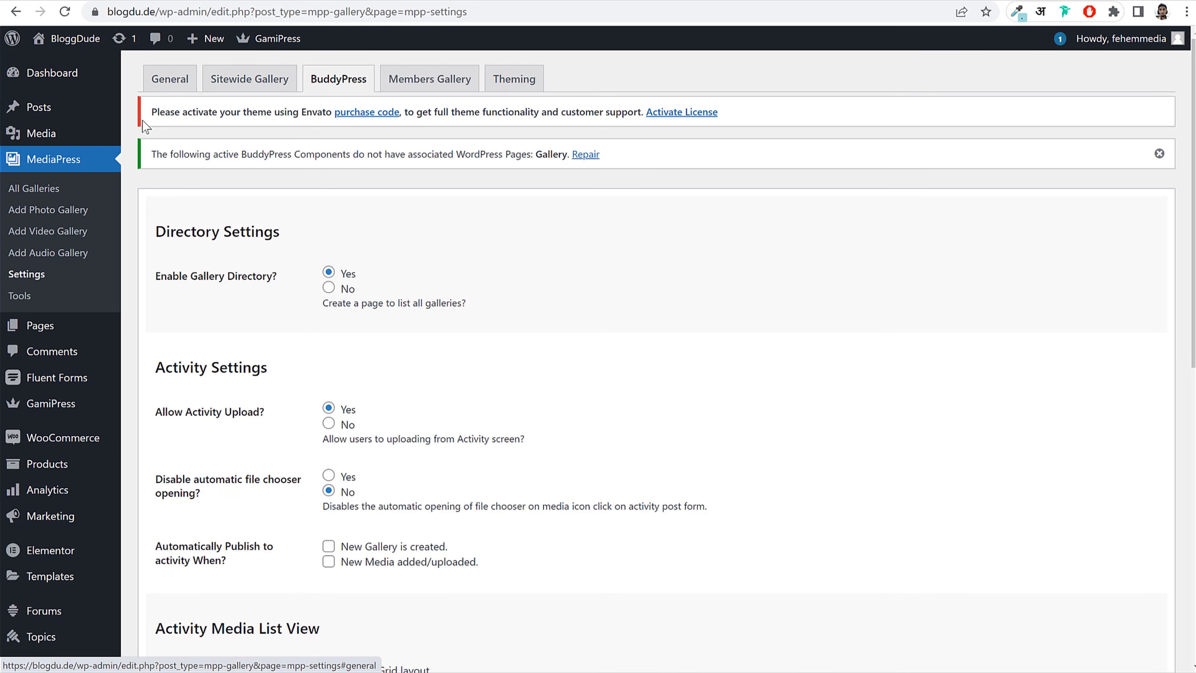
{"action": "left_click", "coordinate": [169, 79]}
{"action": "scroll", "coordinate": [361, 297], "scroll_direction": "down", "scroll_amount": 5}
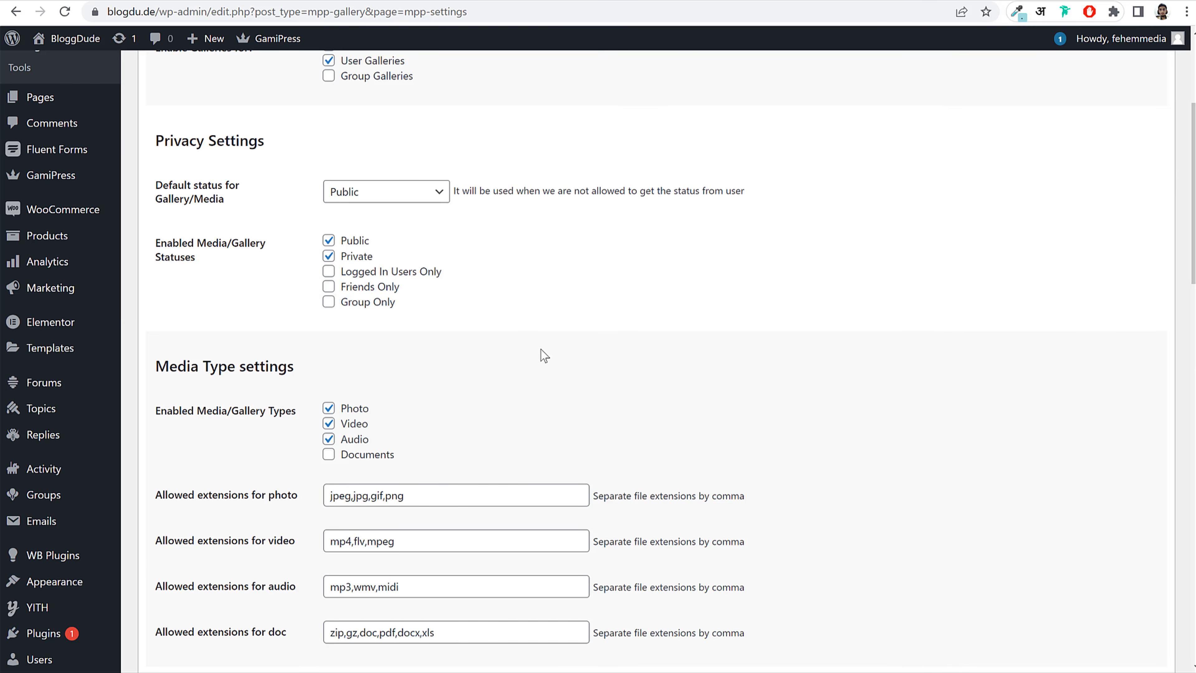
{"action": "scroll", "coordinate": [547, 353], "scroll_direction": "up", "scroll_amount": 5}
{"action": "scroll", "coordinate": [558, 363], "scroll_direction": "down", "scroll_amount": 5}
{"action": "scroll", "coordinate": [471, 330], "scroll_direction": "up", "scroll_amount": 5}
{"action": "left_click", "coordinate": [412, 309]}
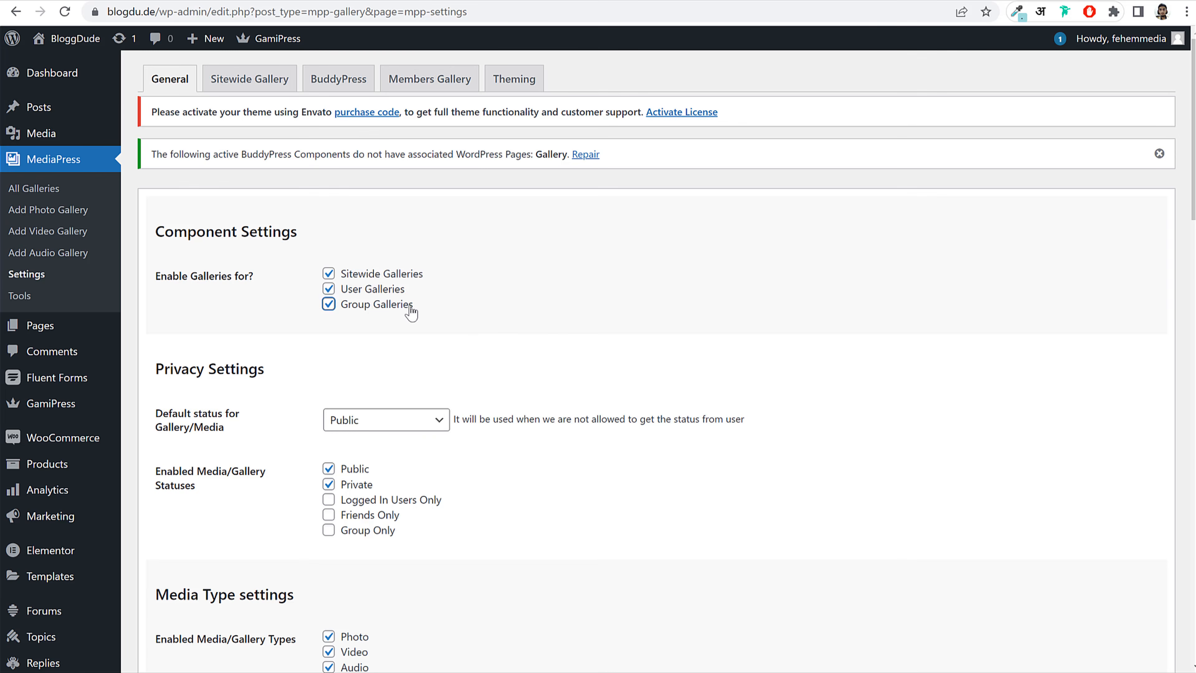
Step: Append ',webp' to the allowed photo extensions list
{"action": "scroll", "coordinate": [568, 354], "scroll_direction": "down", "scroll_amount": 5}
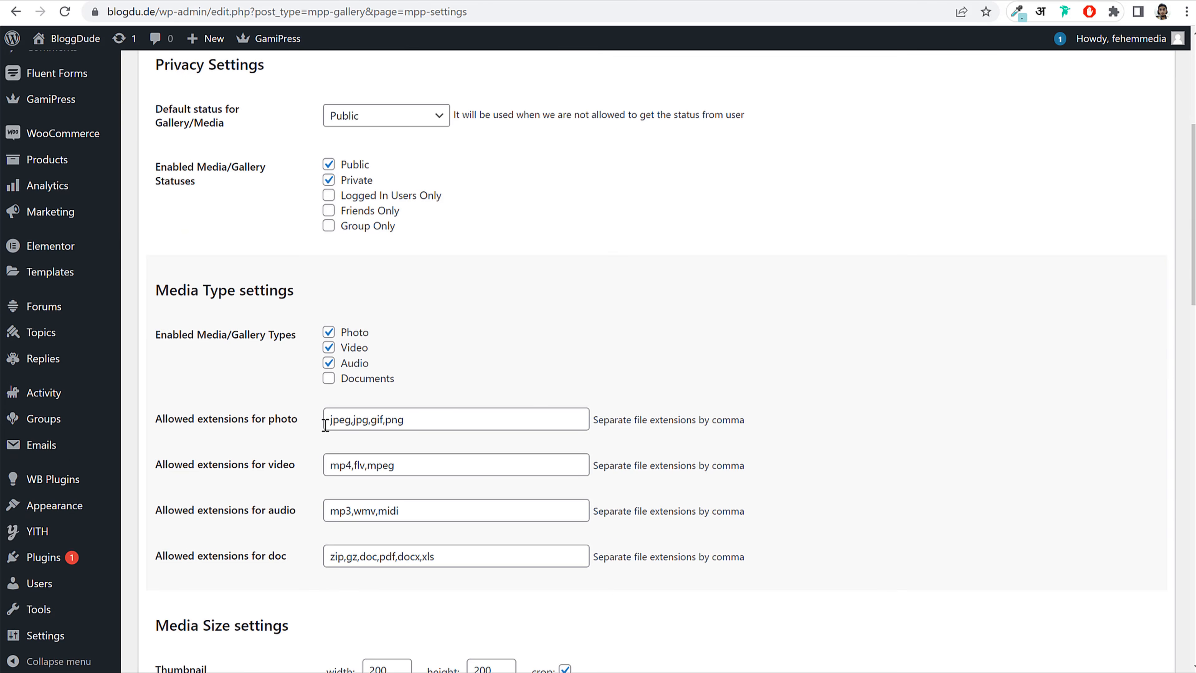
{"action": "left_click_drag", "start_coordinate": [161, 417], "coordinate": [302, 414]}
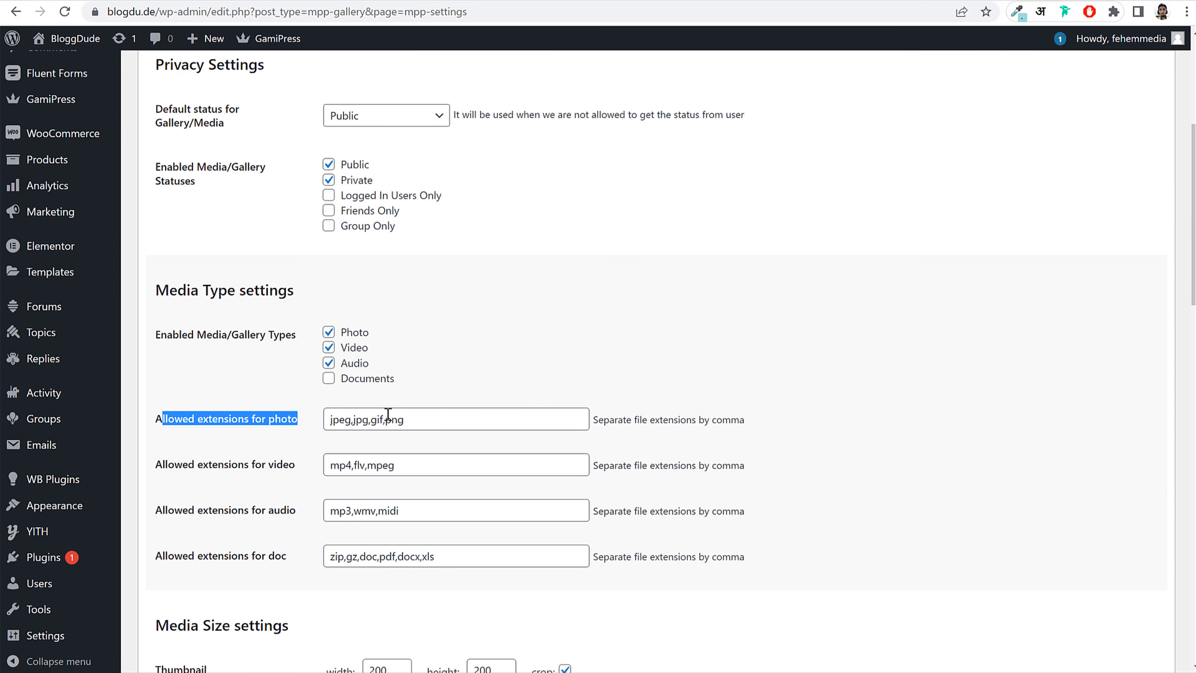
{"action": "left_click_drag", "start_coordinate": [429, 419], "coordinate": [329, 419]}
{"action": "left_click", "coordinate": [346, 421]}
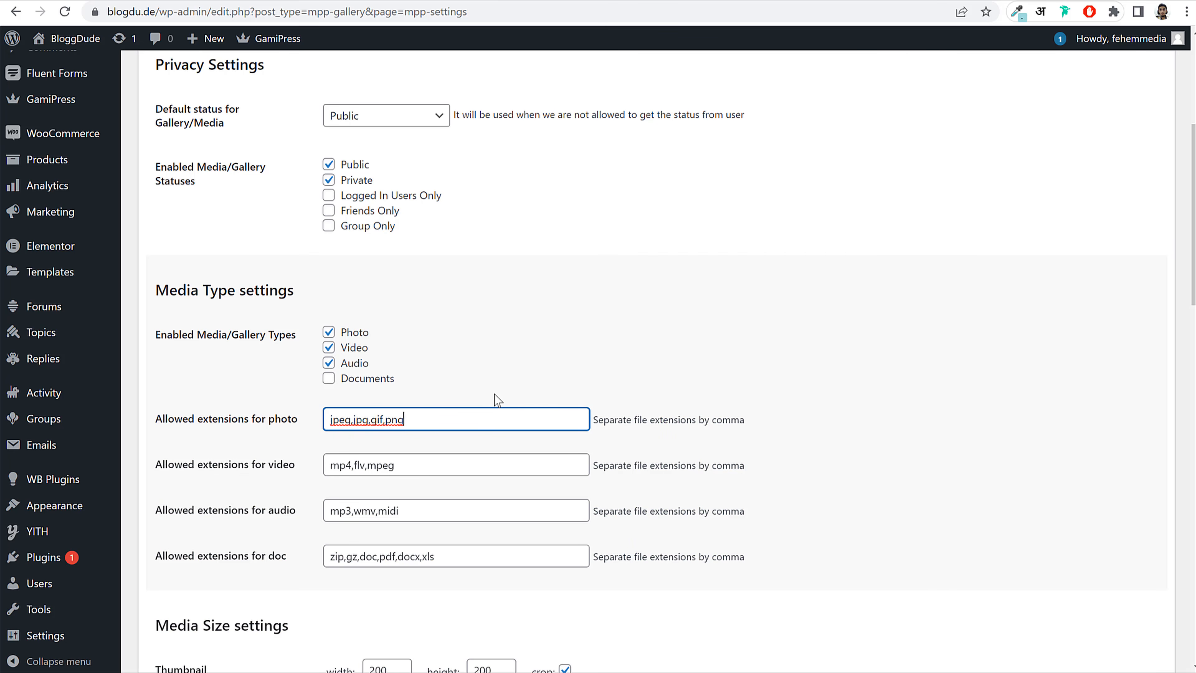
{"action": "type", "text": ",webp"}
{"action": "left_click_drag", "start_coordinate": [514, 413], "coordinate": [312, 420]}
{"action": "left_click", "coordinate": [611, 353]}
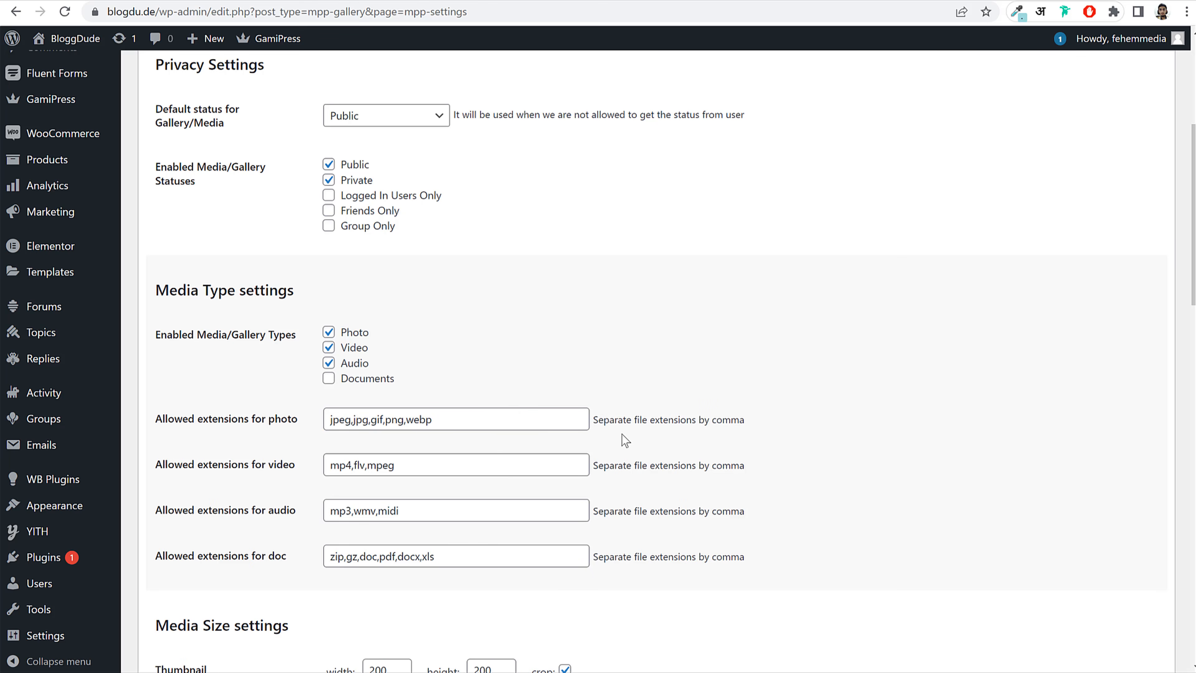
Step: Enable Documents as a media type, save the MediaPress settings and return to the site window
{"action": "left_click_drag", "start_coordinate": [147, 335], "coordinate": [279, 340]}
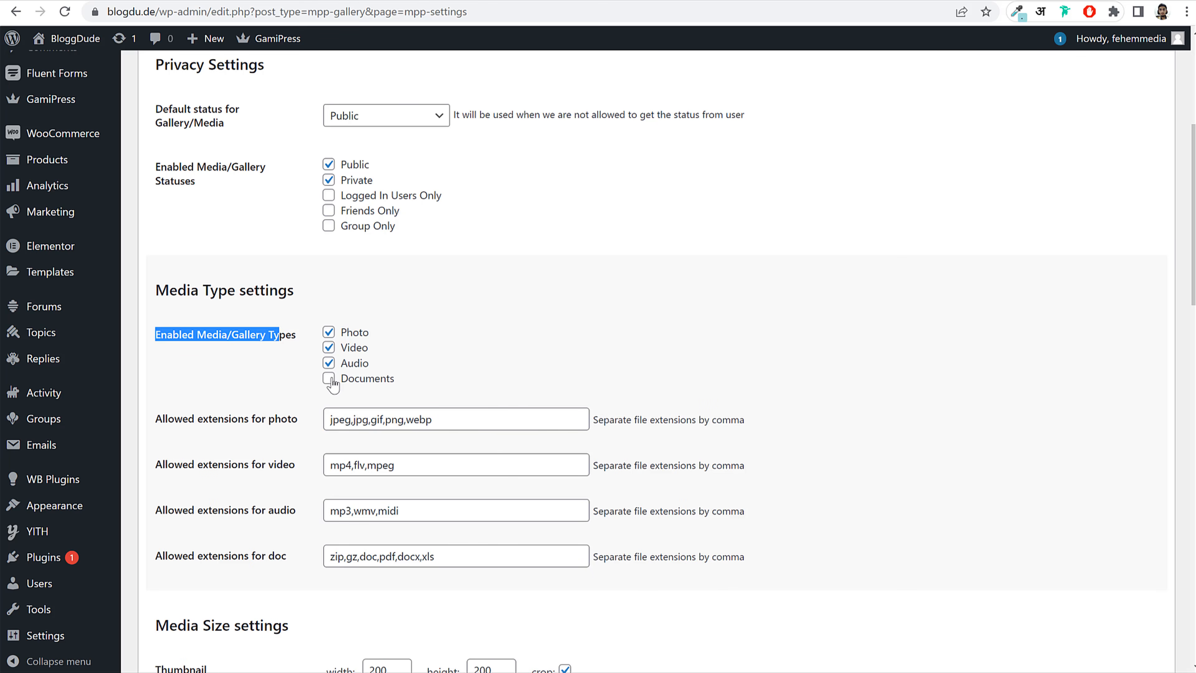
{"action": "left_click", "coordinate": [380, 383]}
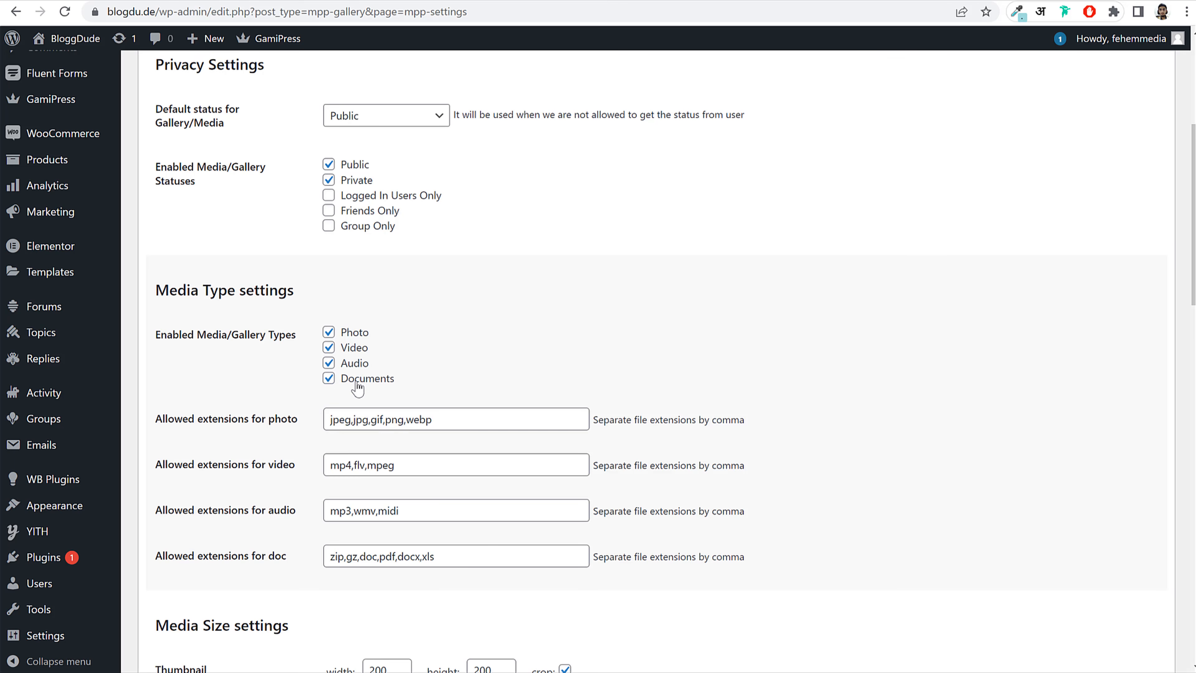
{"action": "scroll", "coordinate": [536, 406], "scroll_direction": "down", "scroll_amount": 15}
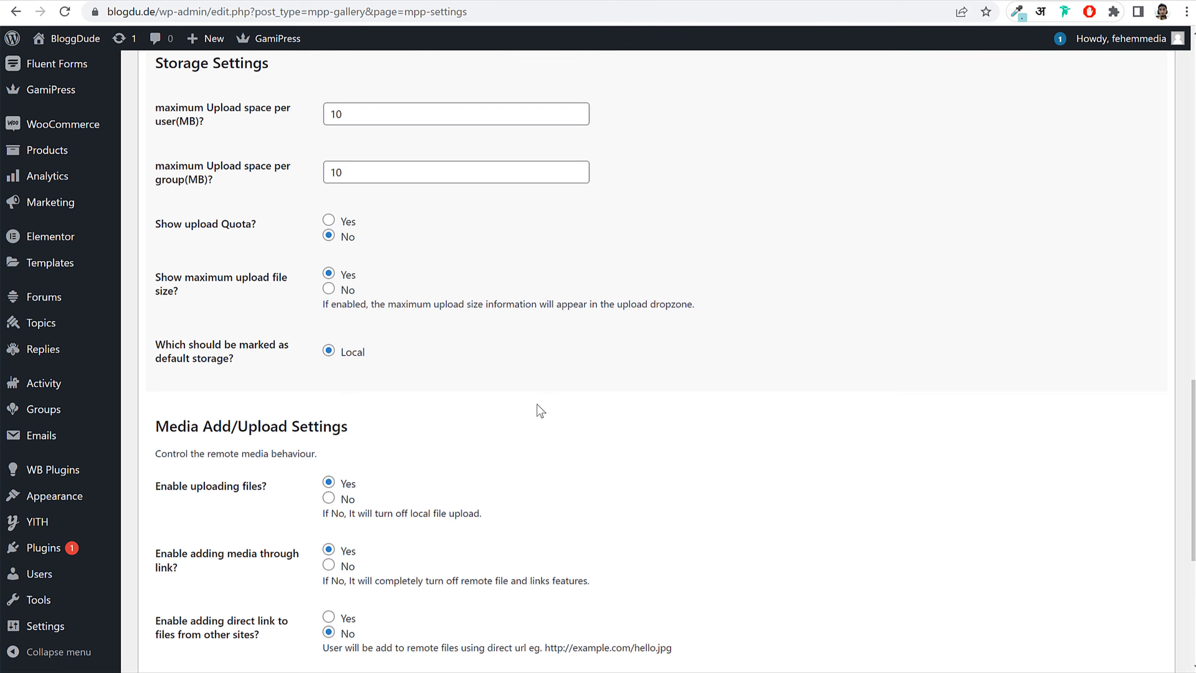
{"action": "scroll", "coordinate": [536, 403], "scroll_direction": "down", "scroll_amount": 5}
{"action": "left_click", "coordinate": [207, 589]}
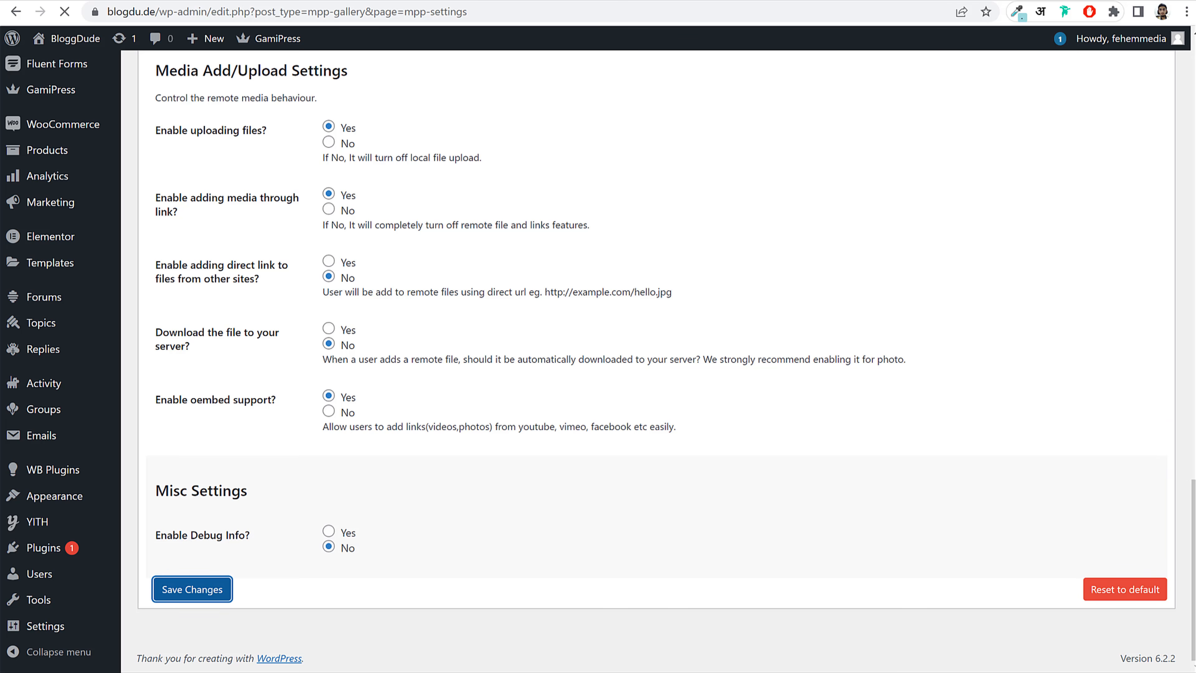
{"action": "left_click", "coordinate": [463, 672]}
{"action": "left_click", "coordinate": [542, 667]}
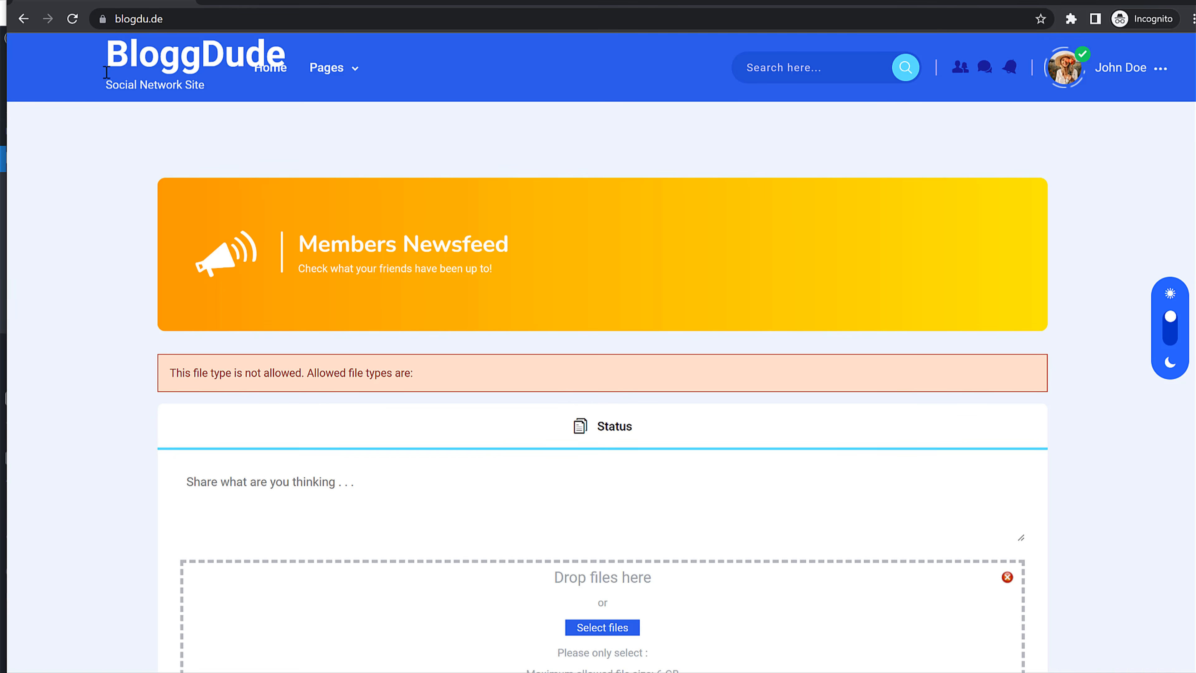
Step: Reload the newsfeed, start a new status post and upload the Status-Photo images to it
{"action": "left_click", "coordinate": [72, 20]}
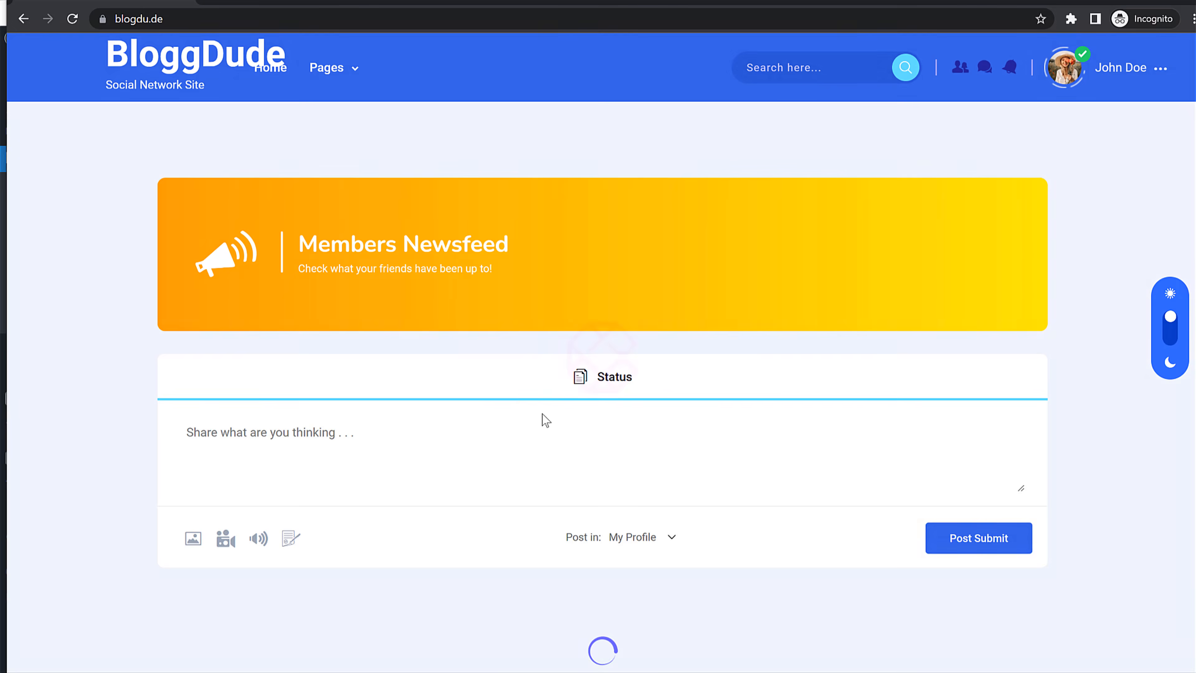
{"action": "left_click", "coordinate": [428, 425]}
{"action": "type", "text": "Post Images"}
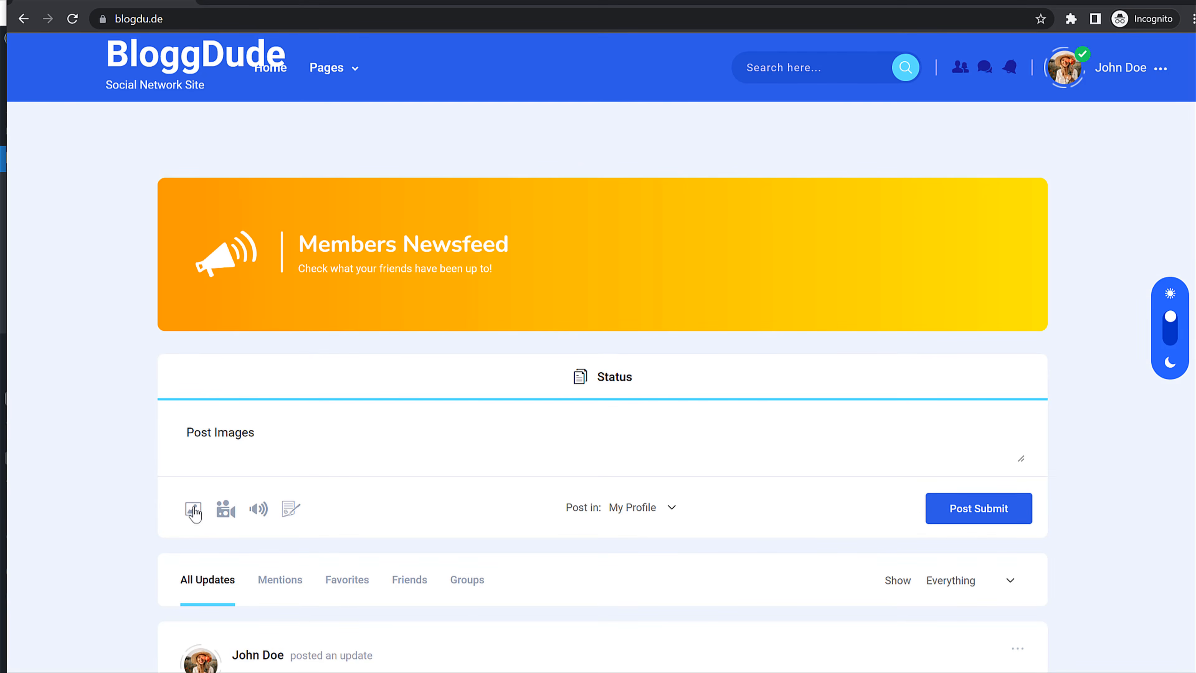
{"action": "left_click", "coordinate": [193, 511]}
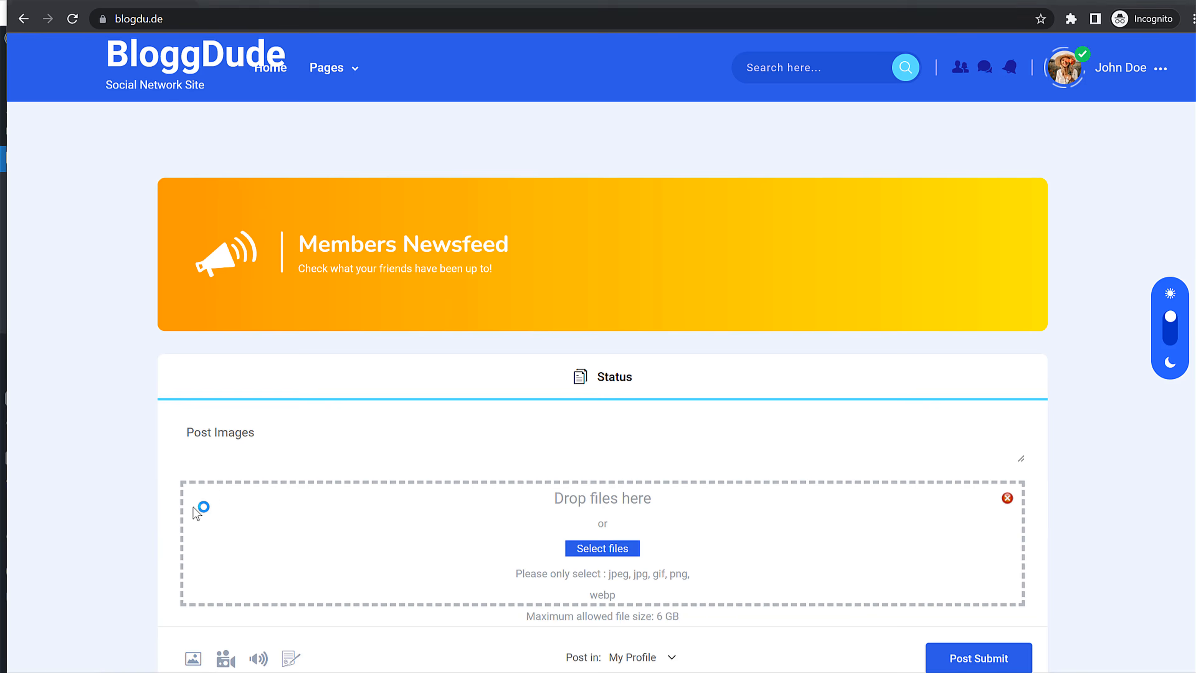
{"action": "scroll", "coordinate": [292, 198], "scroll_direction": "down", "scroll_amount": 5}
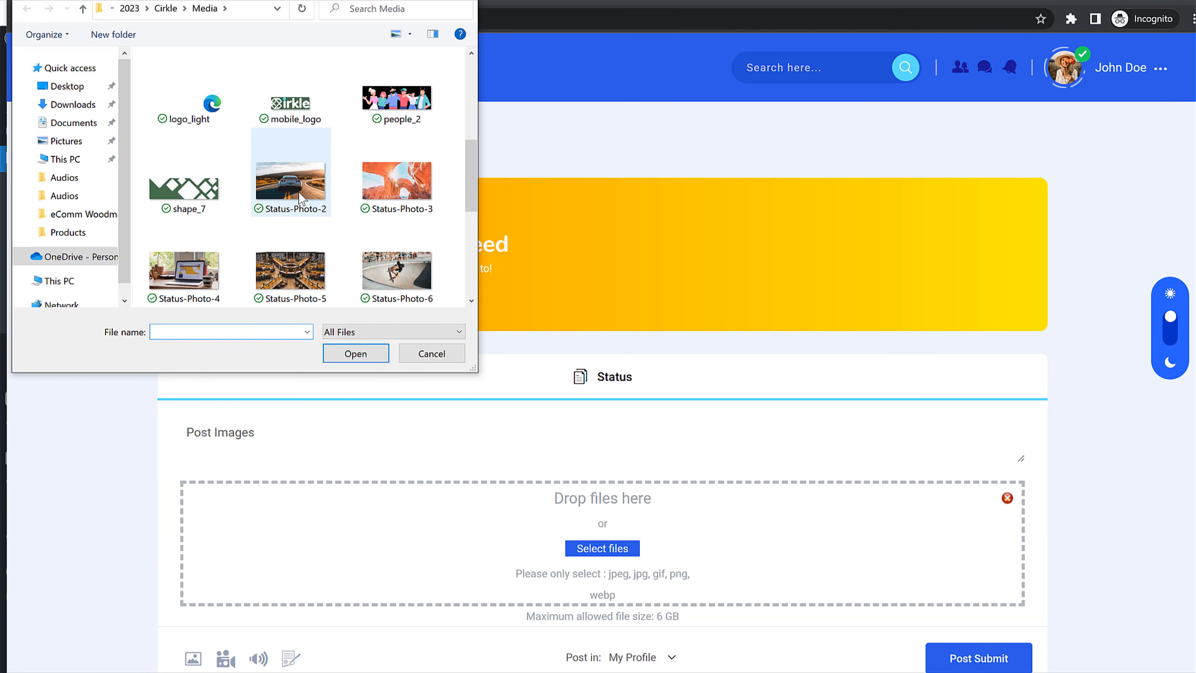
{"action": "left_click", "coordinate": [300, 192]}
{"action": "left_click", "coordinate": [401, 187], "text": "ctrl"}
{"action": "left_click", "coordinate": [396, 264], "text": "ctrl"}
{"action": "left_click", "coordinate": [290, 268], "text": "ctrl"}
{"action": "left_click", "coordinate": [186, 270], "text": "ctrl"}
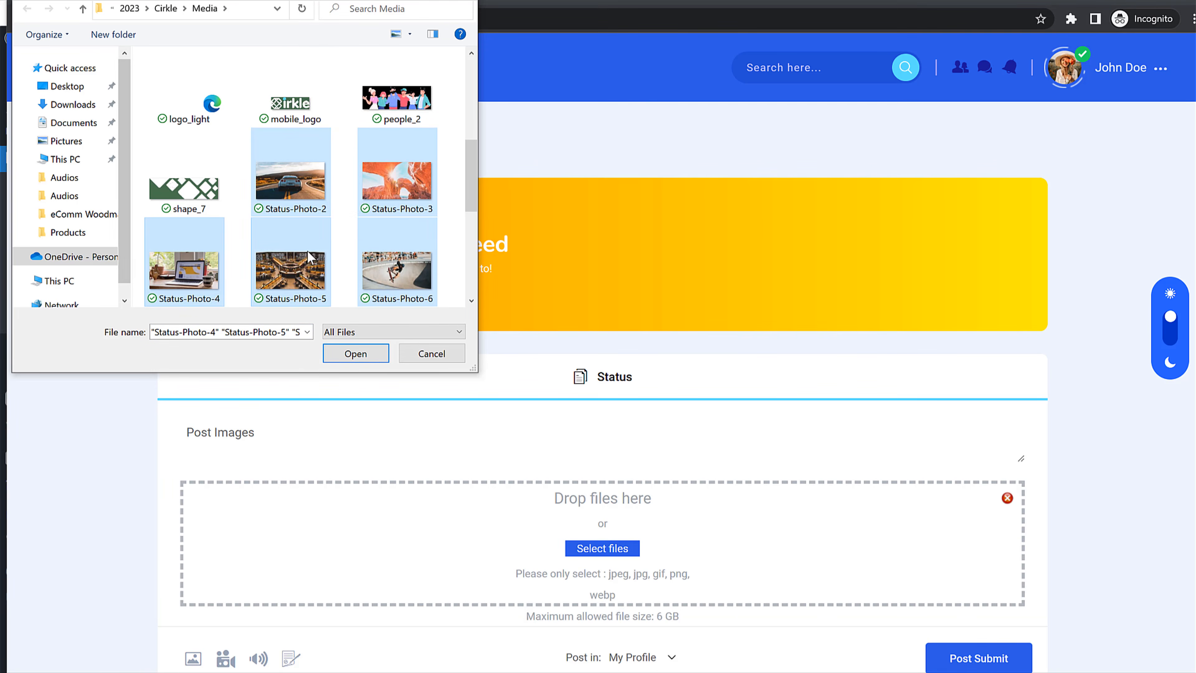
{"action": "scroll", "coordinate": [309, 257], "scroll_direction": "down", "scroll_amount": 2}
{"action": "left_click", "coordinate": [370, 352]}
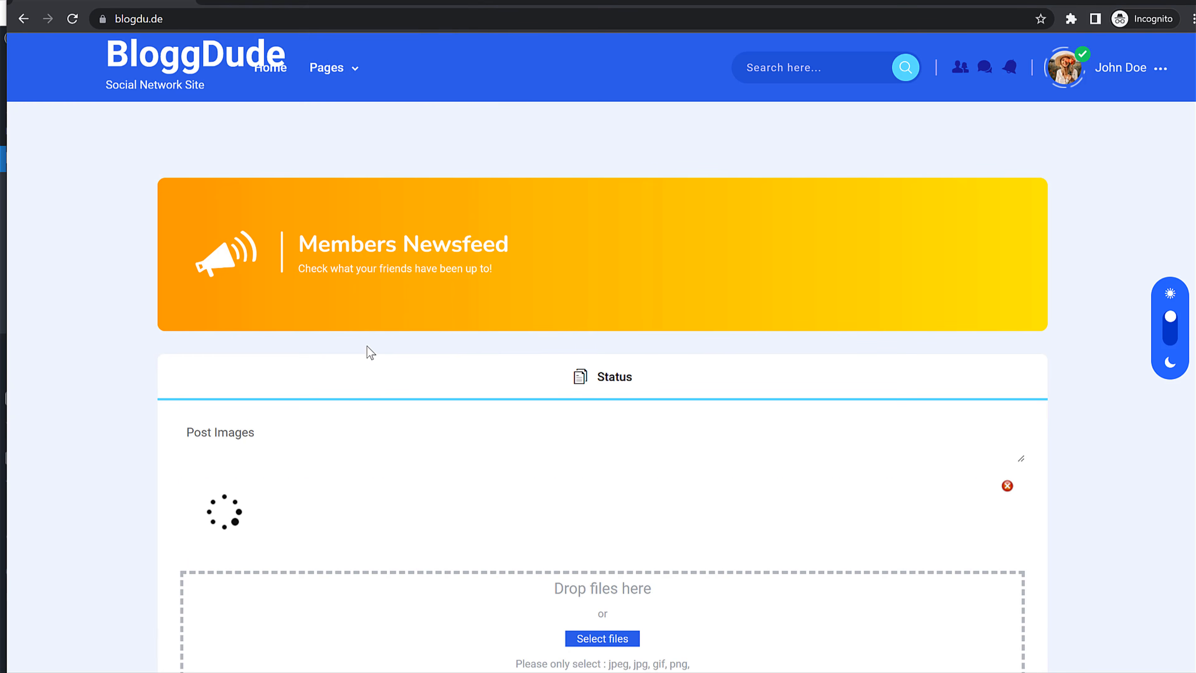
Step: Publish the status update with its six images and check it in the feed
{"action": "scroll", "coordinate": [523, 450], "scroll_direction": "down", "scroll_amount": 2}
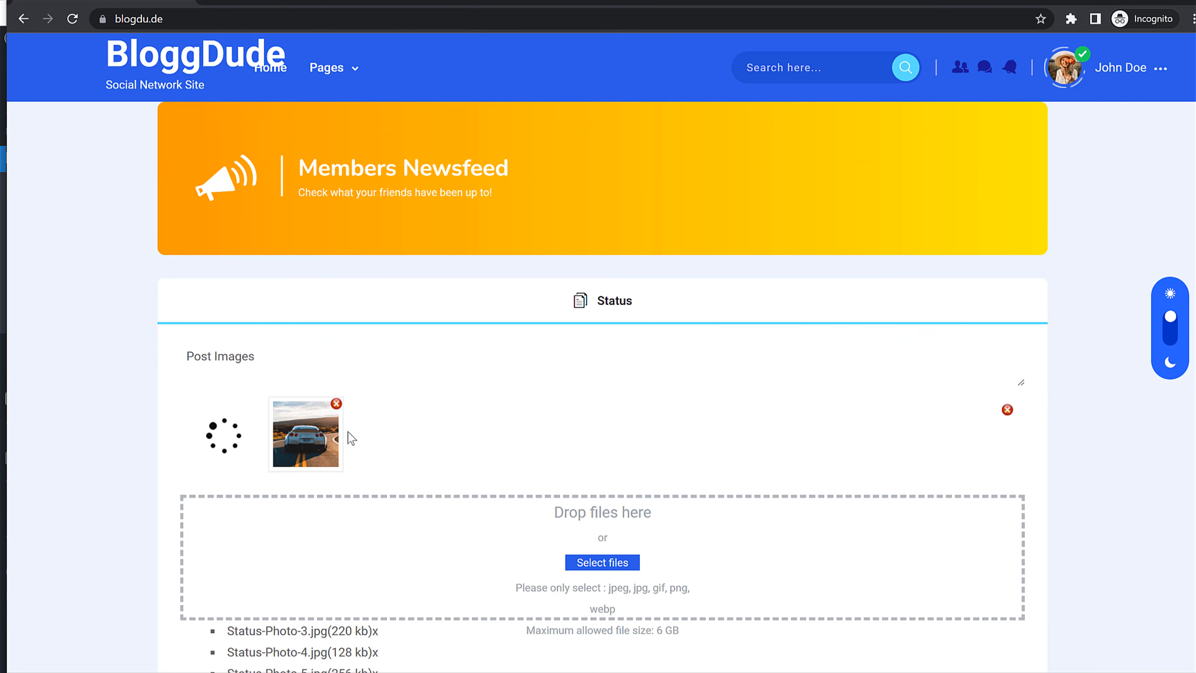
{"action": "scroll", "coordinate": [348, 432], "scroll_direction": "down", "scroll_amount": 4}
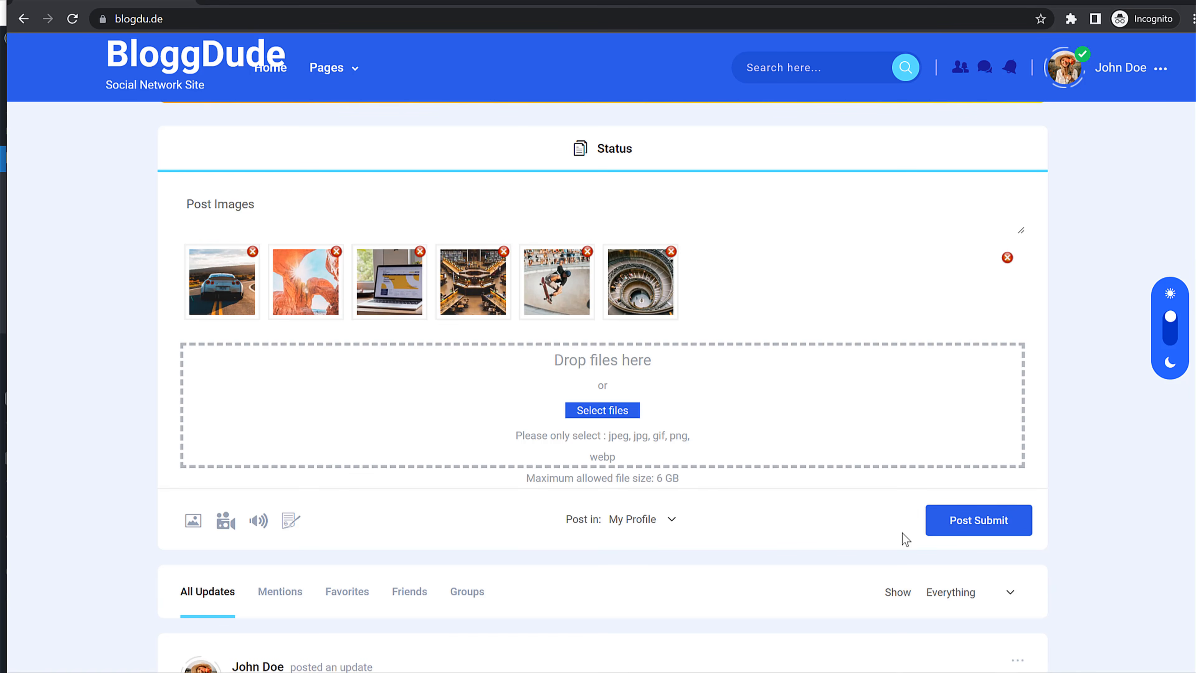
{"action": "left_click", "coordinate": [1002, 522]}
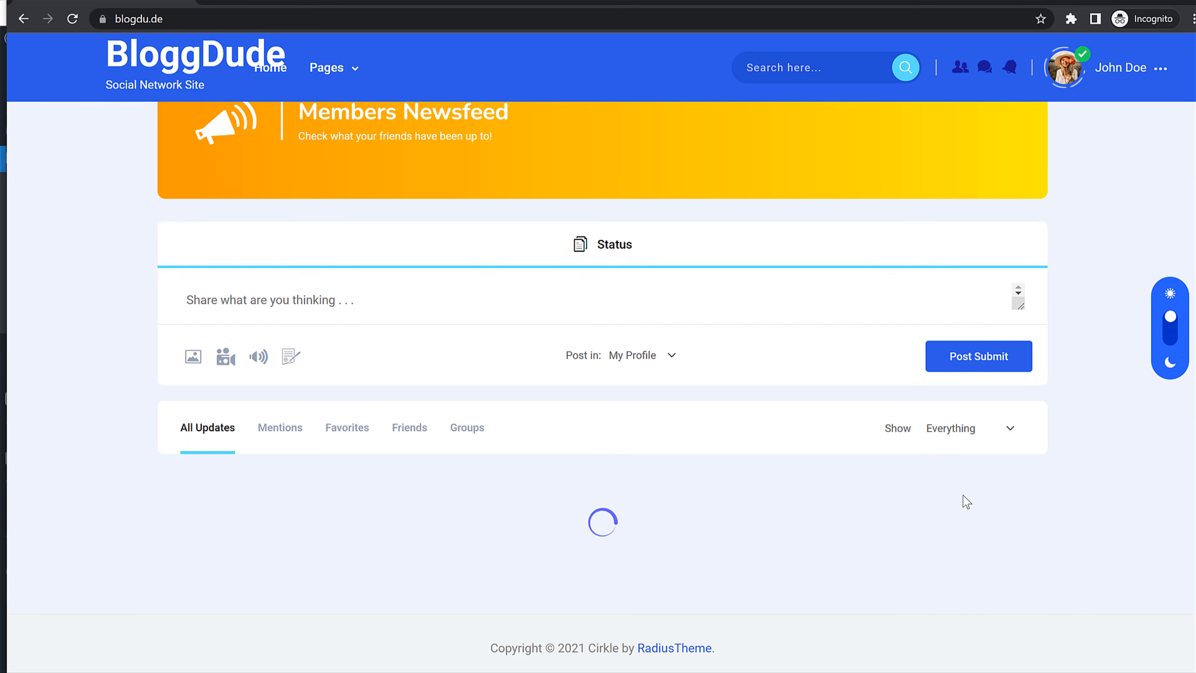
{"action": "scroll", "coordinate": [582, 403], "scroll_direction": "down", "scroll_amount": 8}
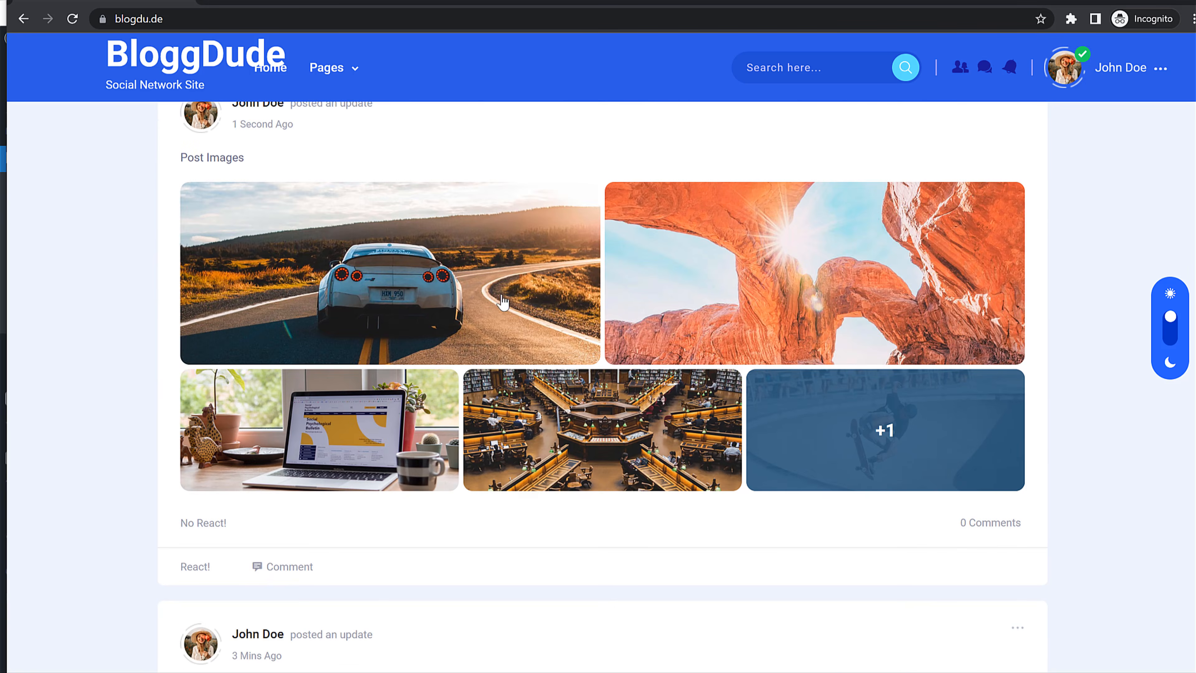
{"action": "scroll", "coordinate": [793, 383], "scroll_direction": "up", "scroll_amount": 5}
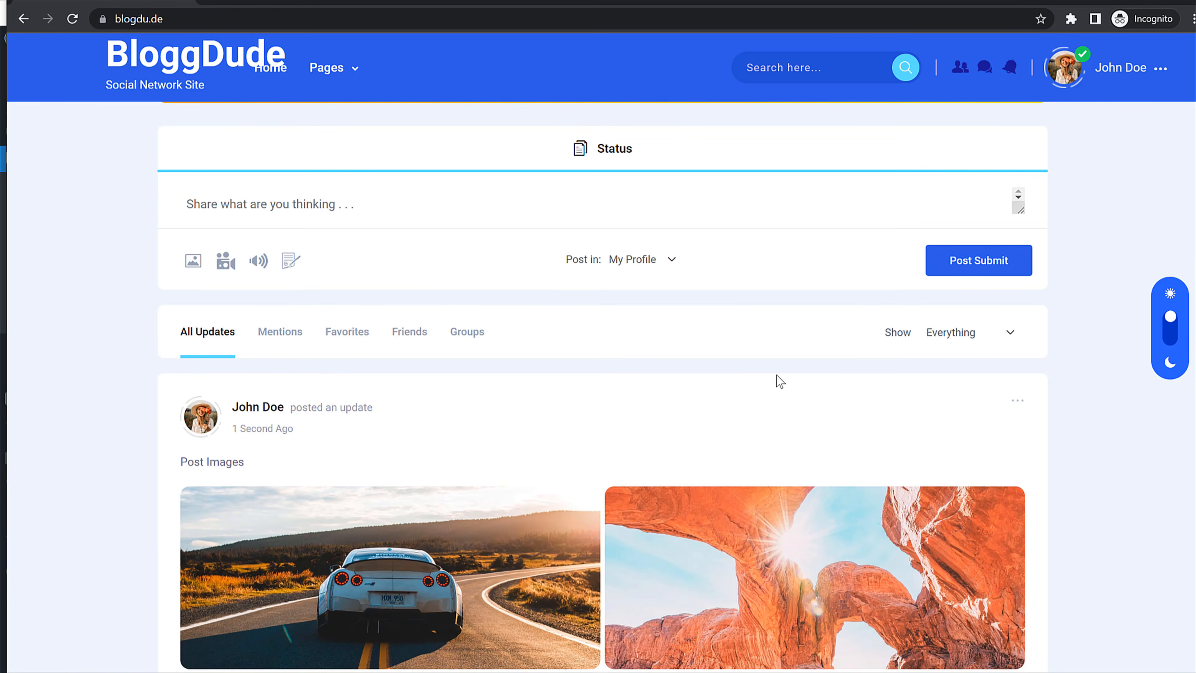
Step: Open the status file upload area, browse local files, then close the picker without attaching anything
{"action": "scroll", "coordinate": [365, 311], "scroll_direction": "up", "scroll_amount": 5}
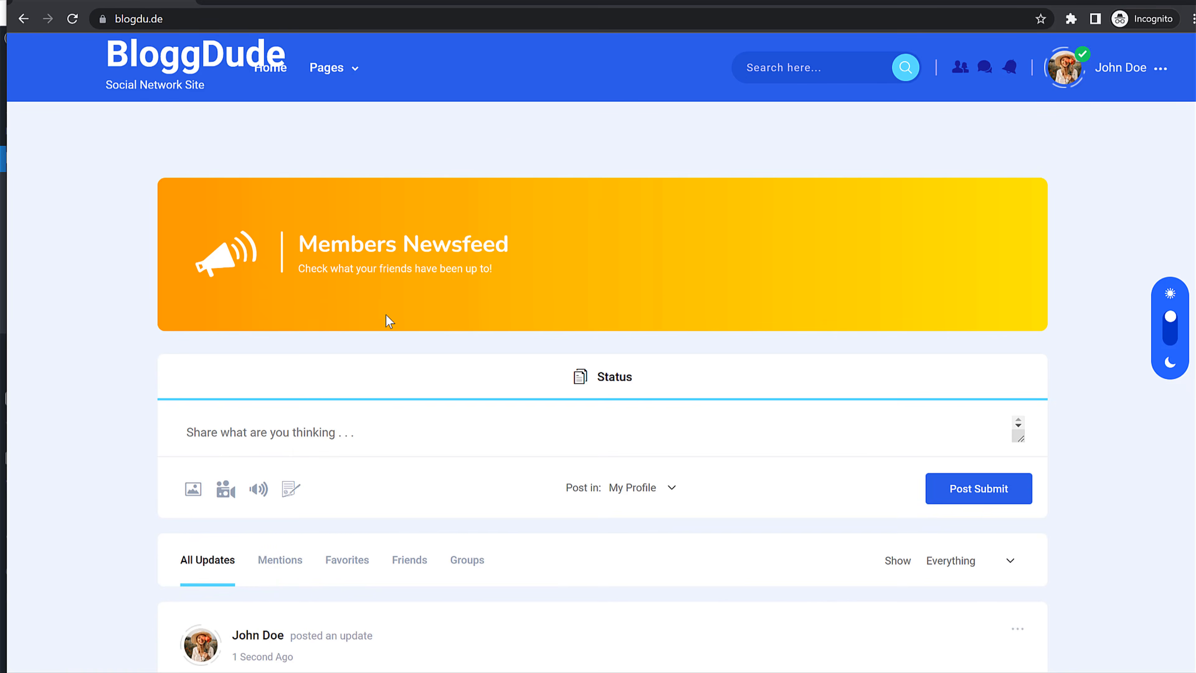
{"action": "left_click", "coordinate": [290, 489]}
{"action": "left_click", "coordinate": [612, 482]}
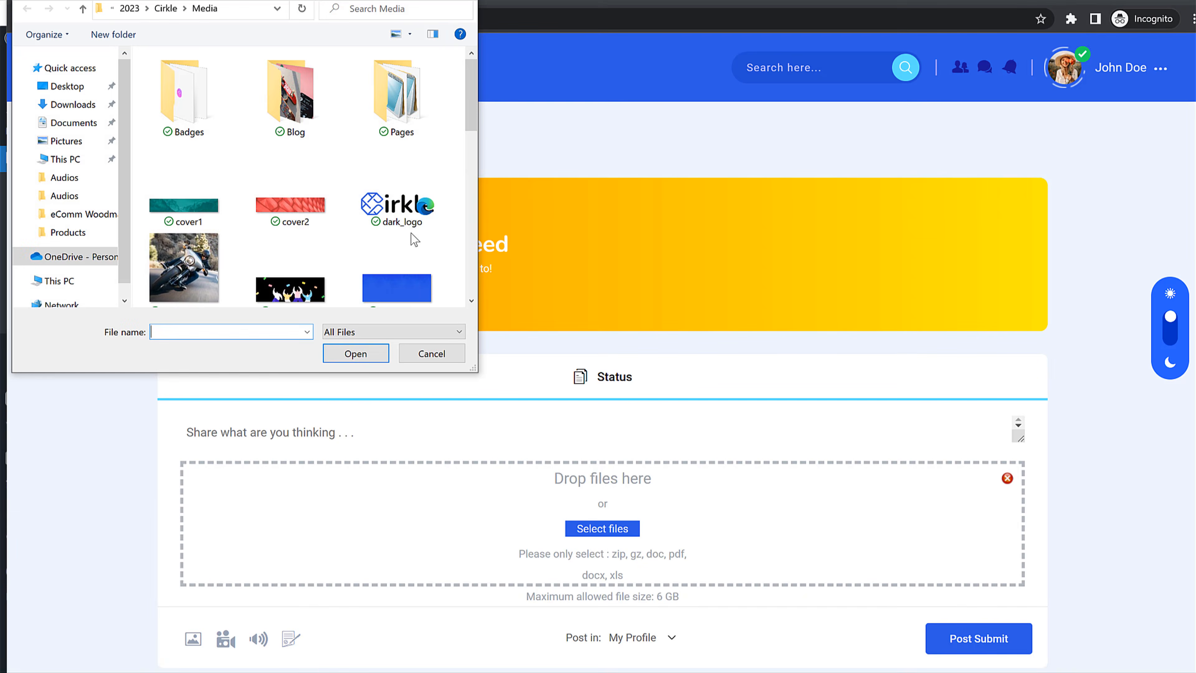
{"action": "scroll", "coordinate": [398, 188], "scroll_direction": "down", "scroll_amount": 5}
{"action": "left_click", "coordinate": [432, 353]}
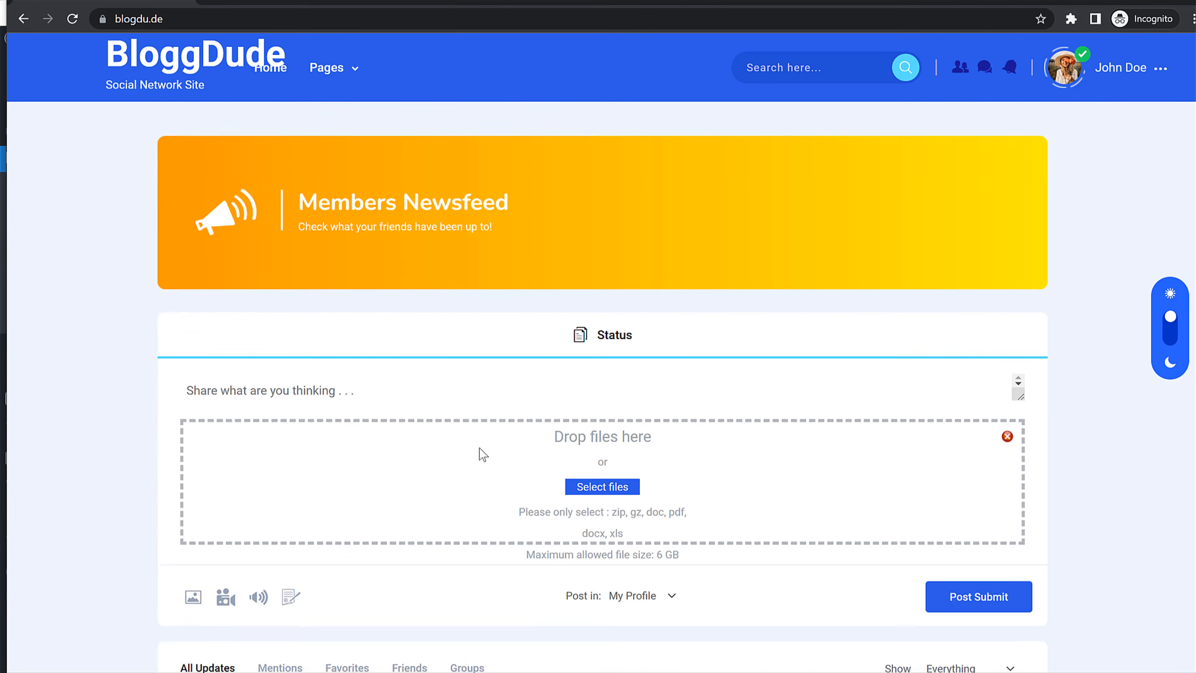
Step: Delete 'zip,' from the allowed document extensions, leaving gz,doc,pdf,docx,xls
{"action": "scroll", "coordinate": [480, 454], "scroll_direction": "down", "scroll_amount": 5}
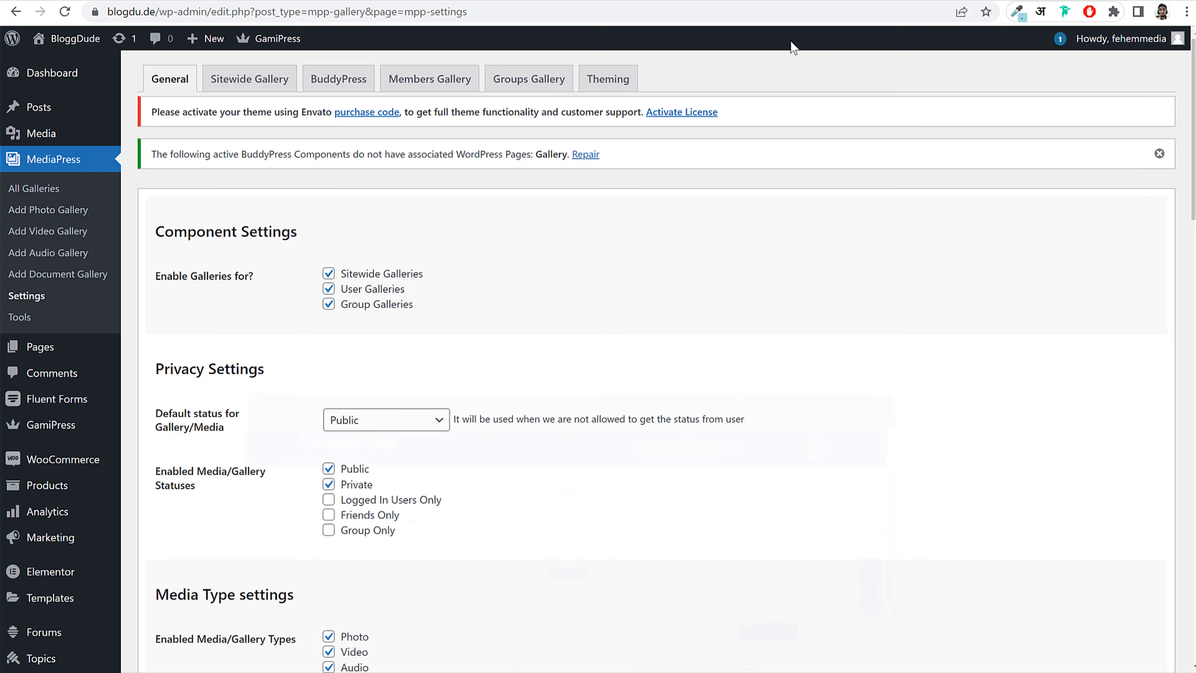
{"action": "scroll", "coordinate": [665, 348], "scroll_direction": "down", "scroll_amount": 10}
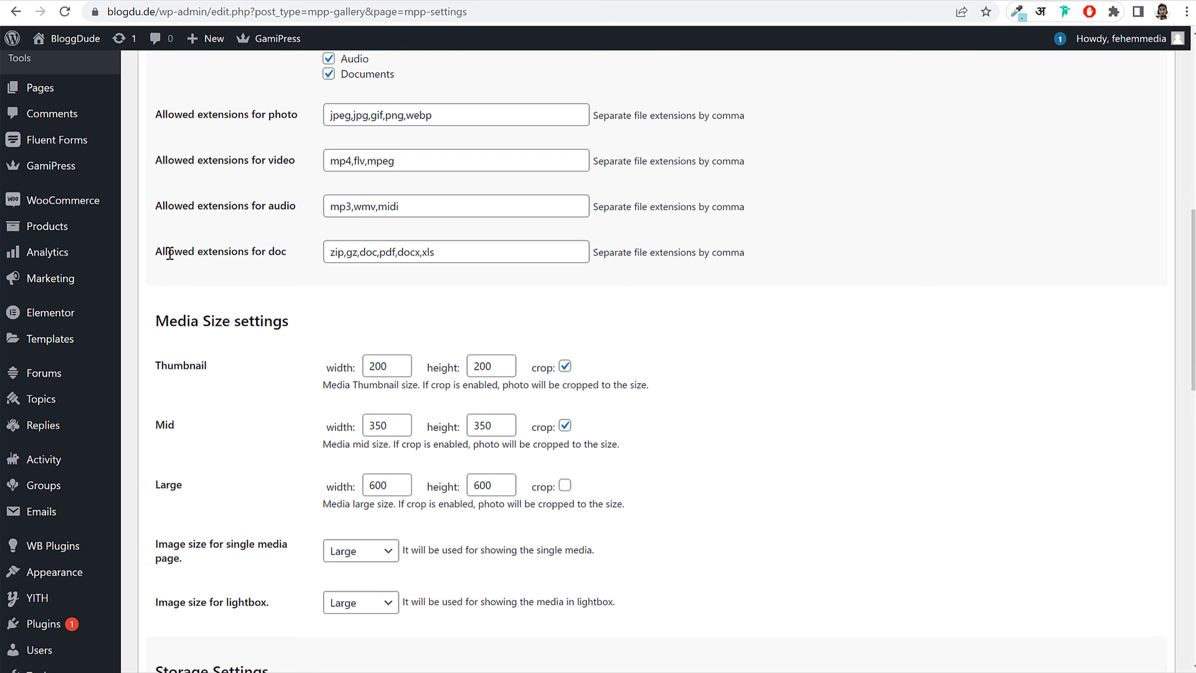
{"action": "left_click_drag", "start_coordinate": [174, 255], "coordinate": [224, 249]}
{"action": "left_click", "coordinate": [261, 253]}
{"action": "left_click", "coordinate": [235, 249]}
{"action": "left_click_drag", "start_coordinate": [385, 251], "coordinate": [414, 252]}
{"action": "left_click", "coordinate": [411, 251]}
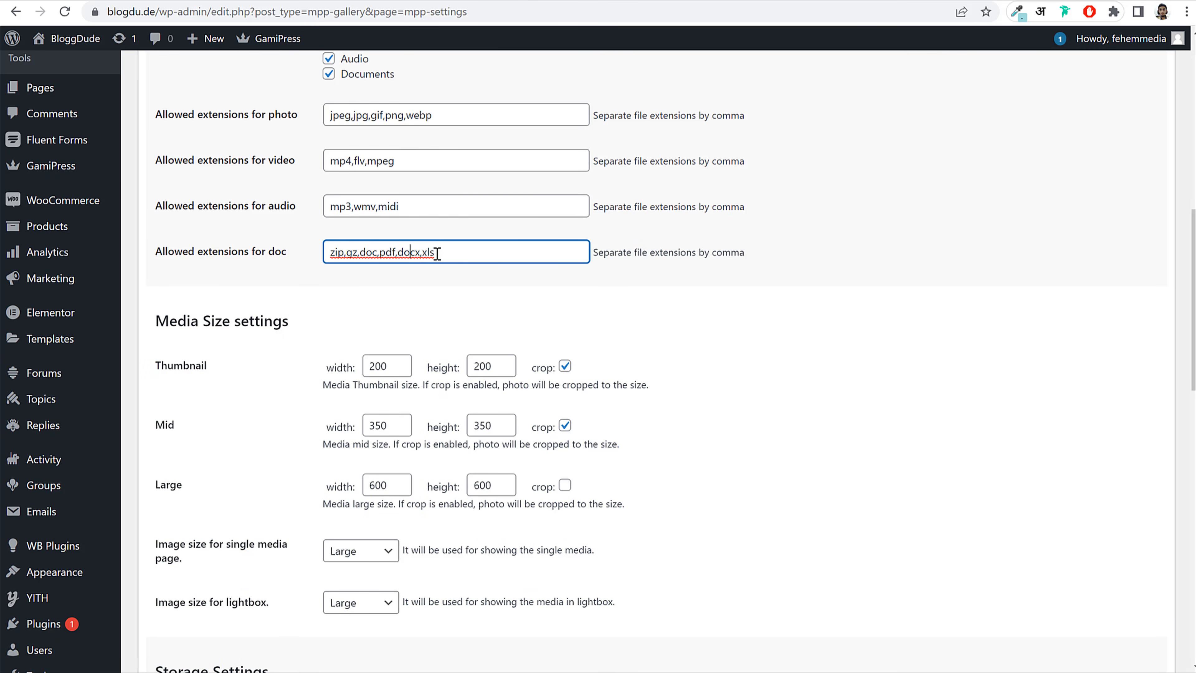
{"action": "triple_click", "coordinate": [408, 253]}
{"action": "left_click", "coordinate": [357, 252]}
{"action": "left_click_drag", "start_coordinate": [346, 252], "coordinate": [305, 255]}
{"action": "key", "text": "BackSpace"}
{"action": "left_click", "coordinate": [354, 281]}
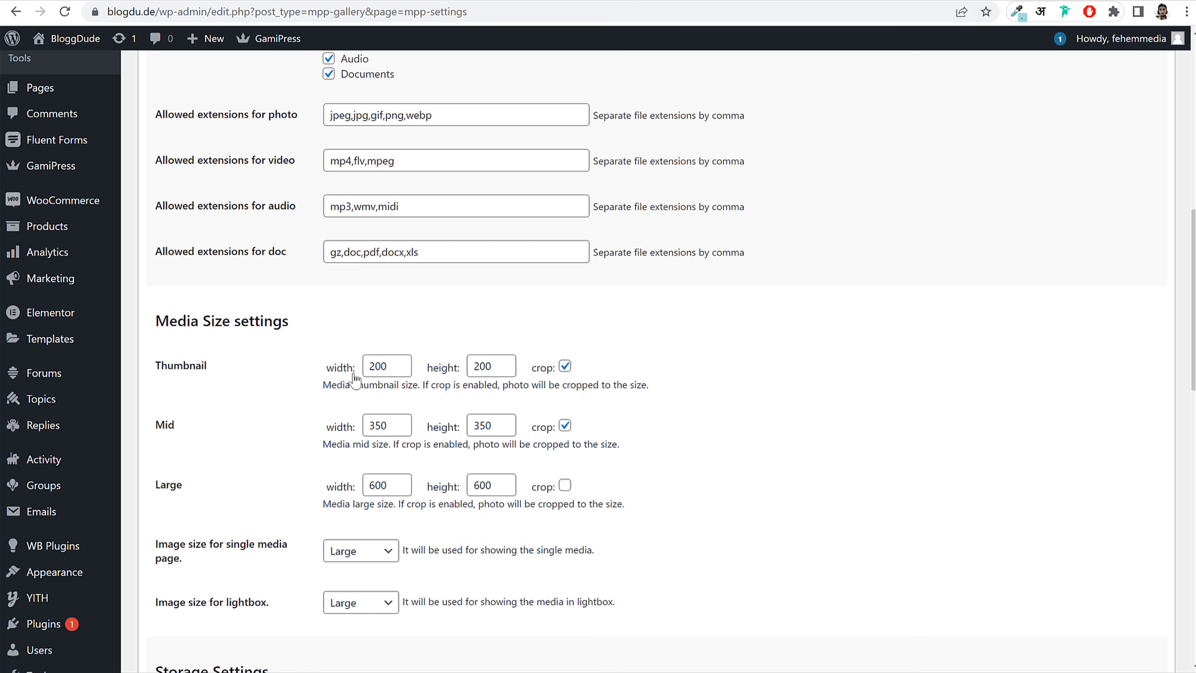
Step: Save the MediaPress settings and switch to the member's incognito site window
{"action": "scroll", "coordinate": [347, 387], "scroll_direction": "down", "scroll_amount": 10}
{"action": "left_click", "coordinate": [199, 587]}
{"action": "left_click", "coordinate": [462, 672]}
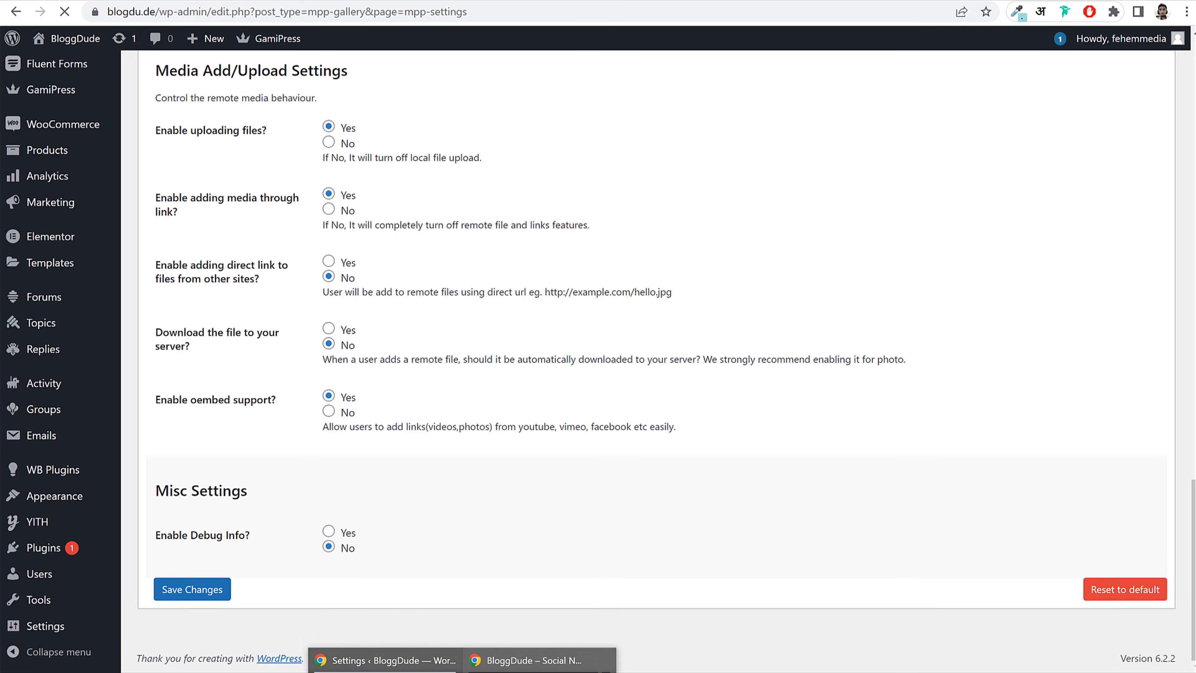
{"action": "left_click", "coordinate": [546, 660]}
Step: Check the member's pending friend requests and open the member's own profile
{"action": "scroll", "coordinate": [566, 457], "scroll_direction": "down", "scroll_amount": 8}
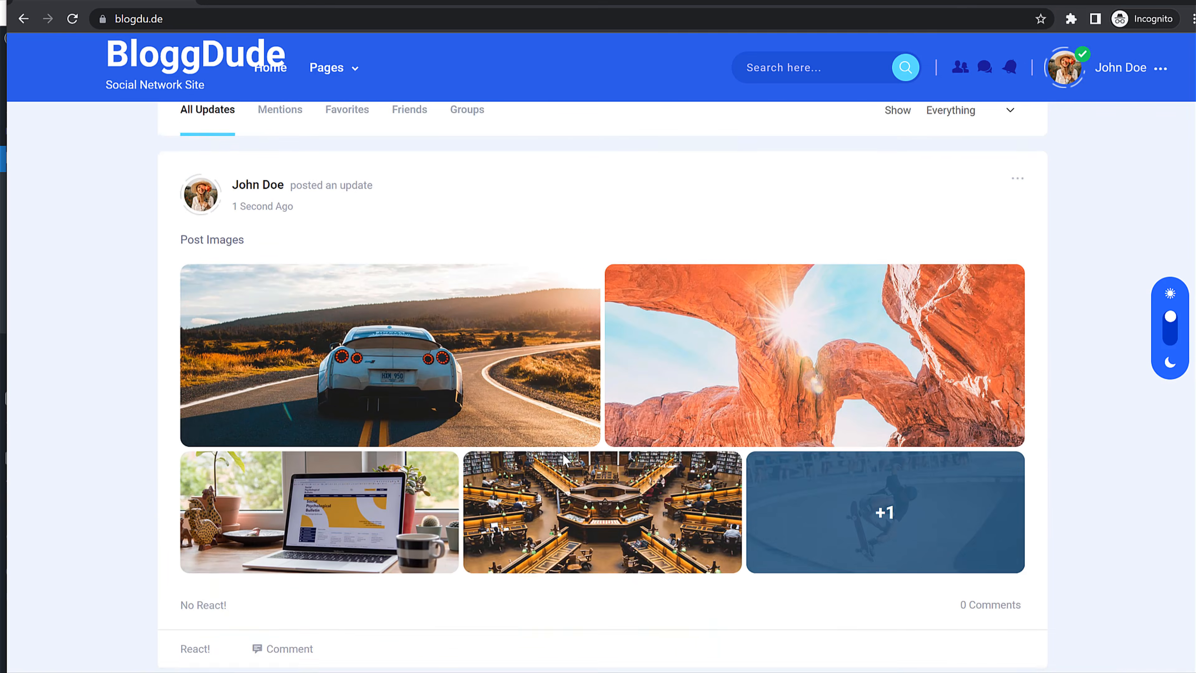
{"action": "scroll", "coordinate": [563, 460], "scroll_direction": "up", "scroll_amount": 13}
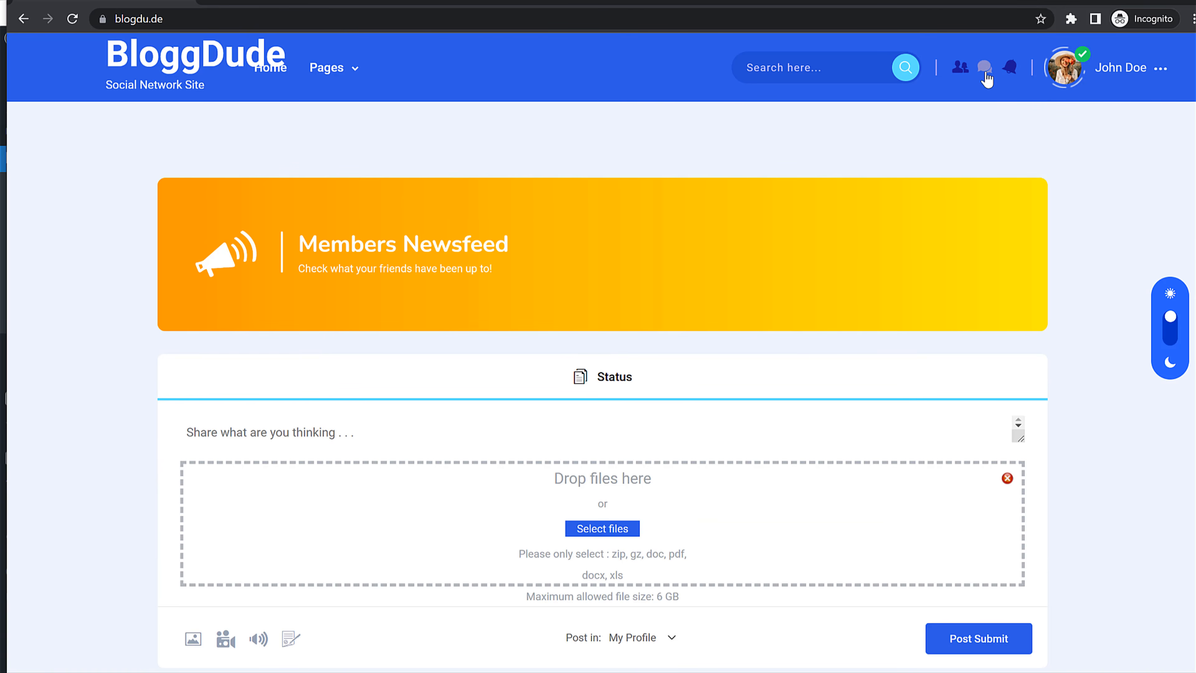
{"action": "left_click", "coordinate": [960, 71]}
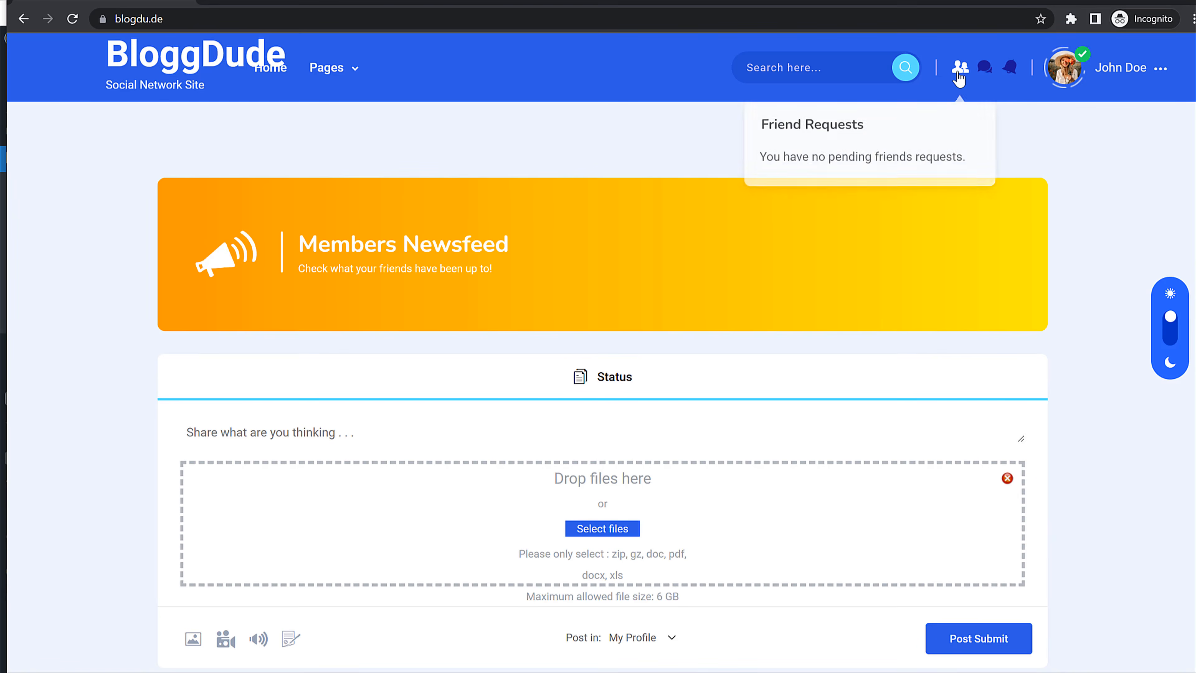
{"action": "left_click", "coordinate": [1085, 71]}
{"action": "left_click", "coordinate": [1087, 132]}
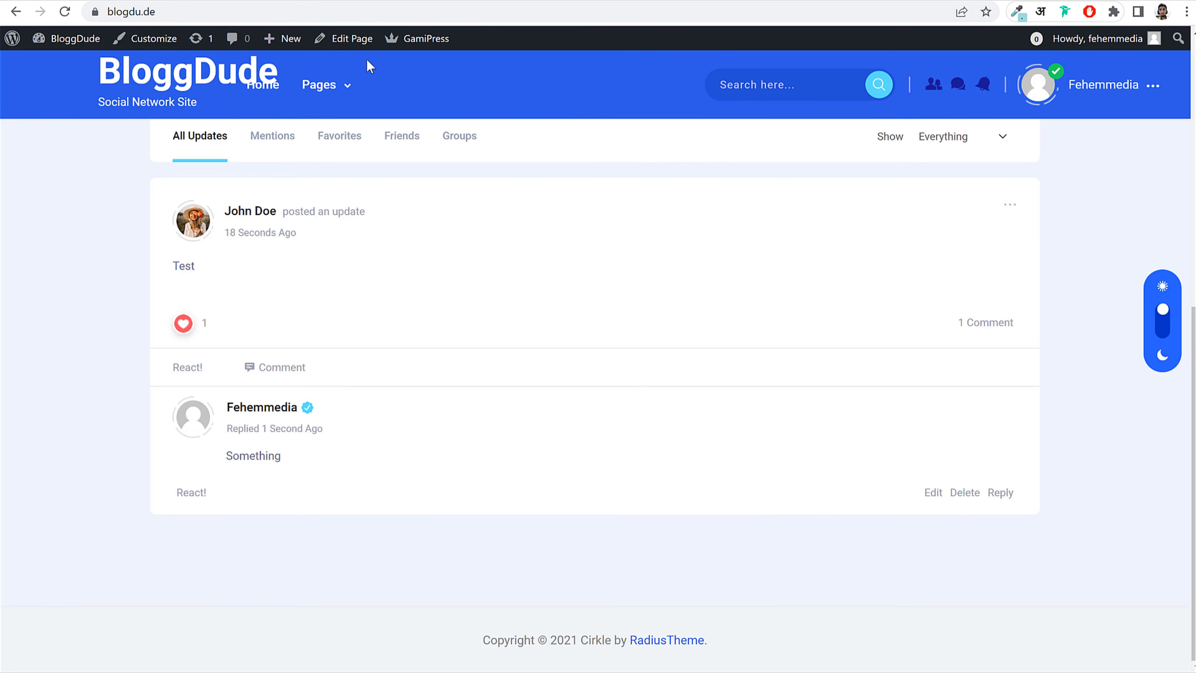
Step: On the admin's profile, accept the pending friend request, leaving no pending requests
{"action": "left_click", "coordinate": [1048, 90]}
{"action": "left_click", "coordinate": [1051, 149]}
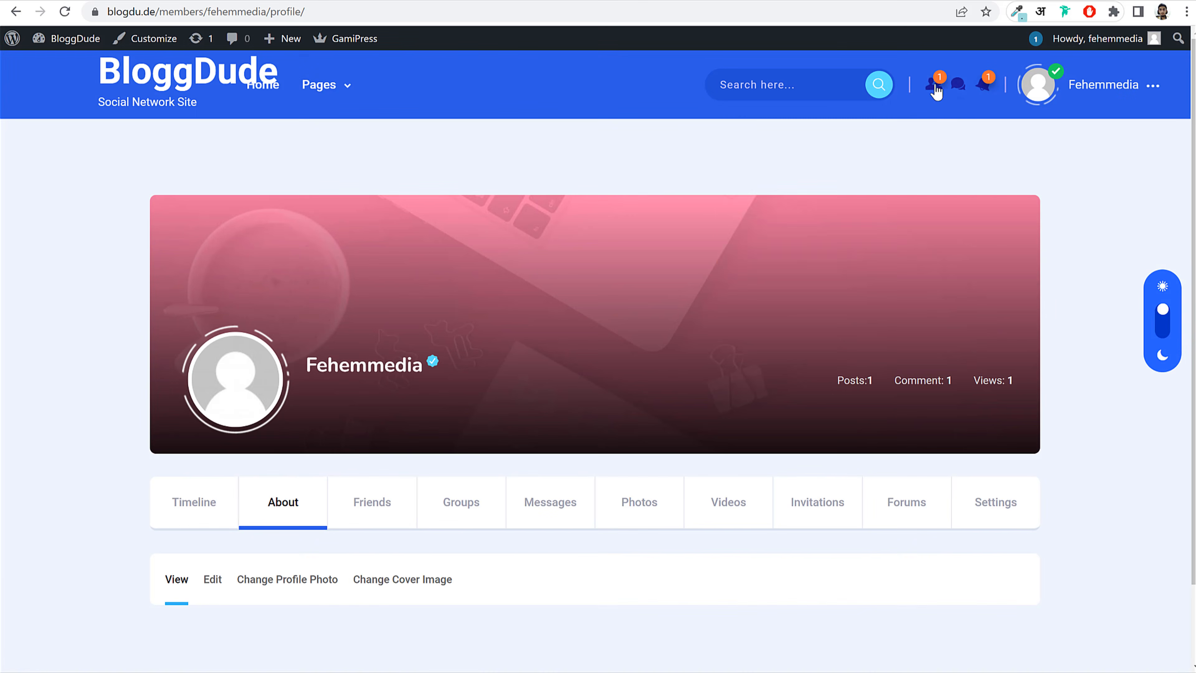
{"action": "mouse_move", "coordinate": [935, 89]}
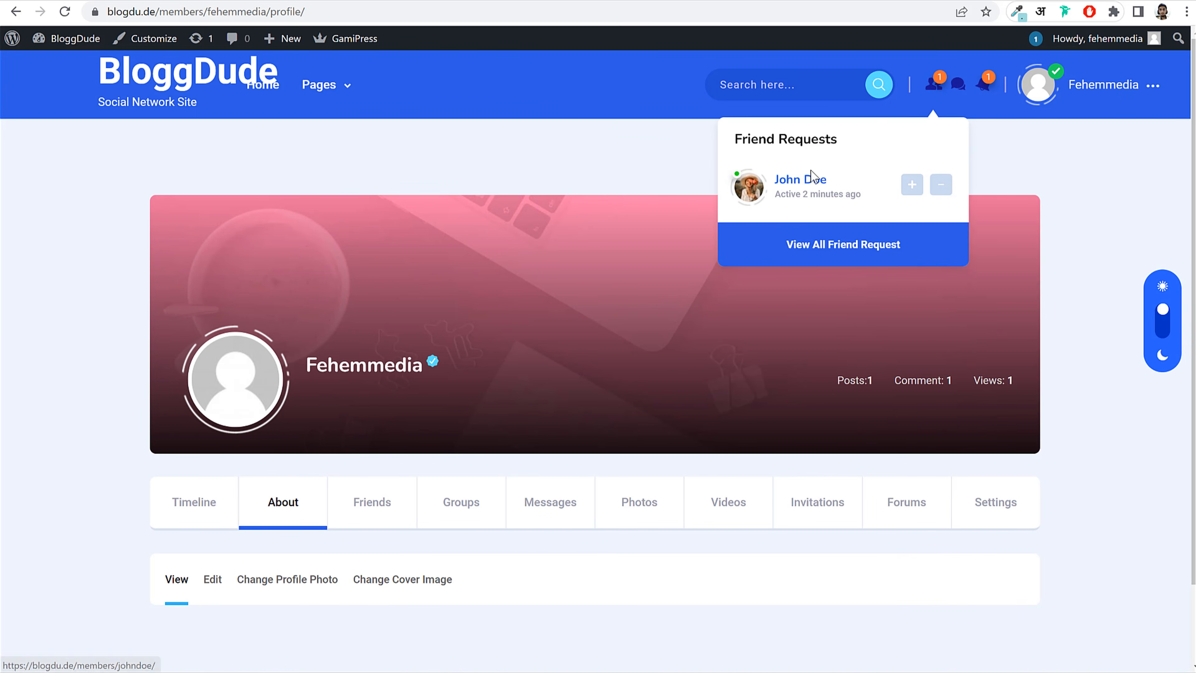
{"action": "left_click", "coordinate": [912, 189]}
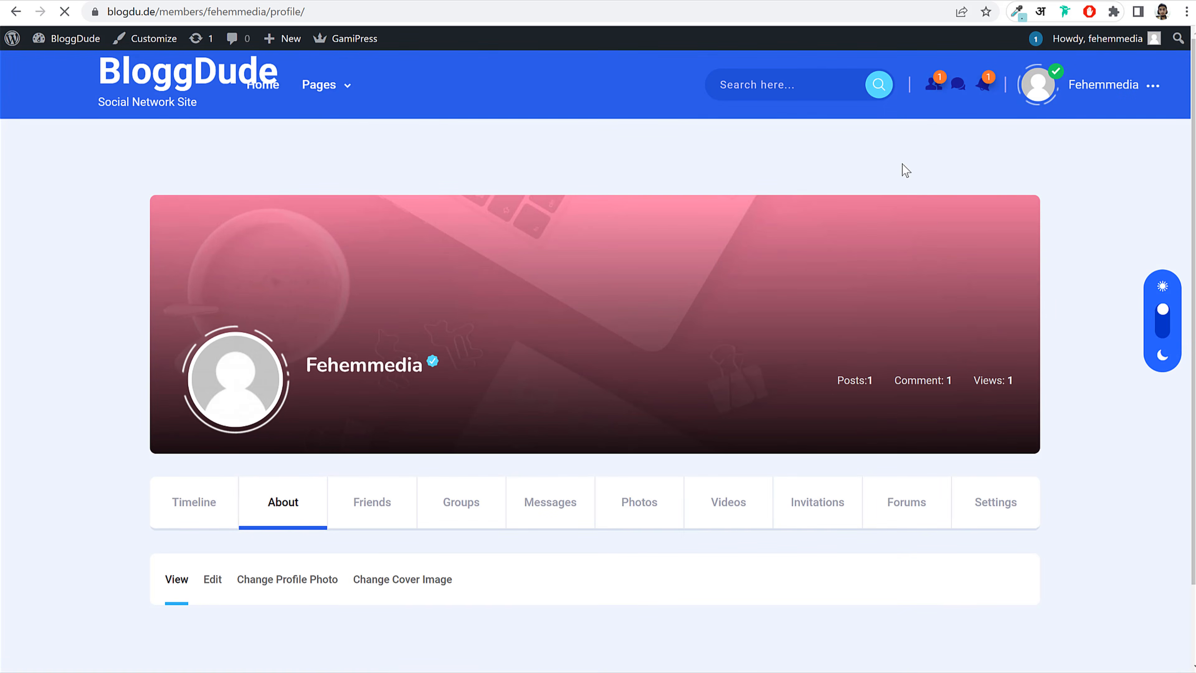
{"action": "scroll", "coordinate": [758, 348], "scroll_direction": "down", "scroll_amount": 3}
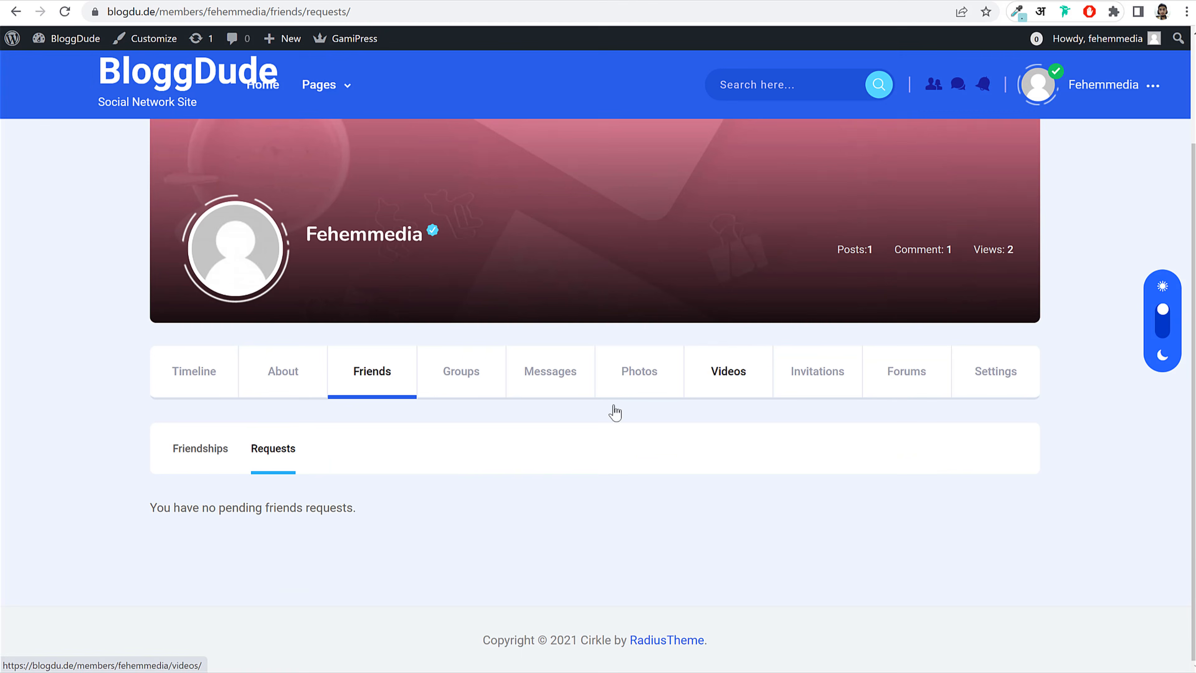
{"action": "left_click_drag", "start_coordinate": [144, 508], "coordinate": [367, 517]}
{"action": "left_click", "coordinate": [368, 519]}
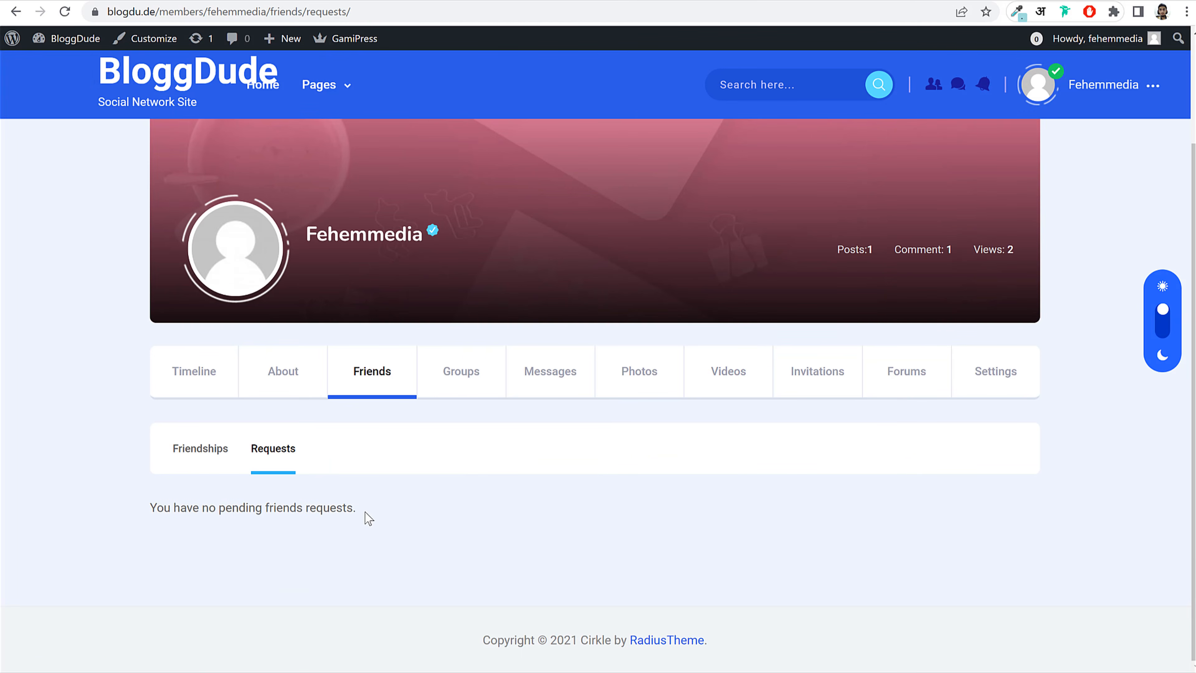
Step: View the admin's Friendships list, then switch to the member's profile window
{"action": "scroll", "coordinate": [606, 486], "scroll_direction": "up", "scroll_amount": 3}
{"action": "left_click", "coordinate": [369, 522]}
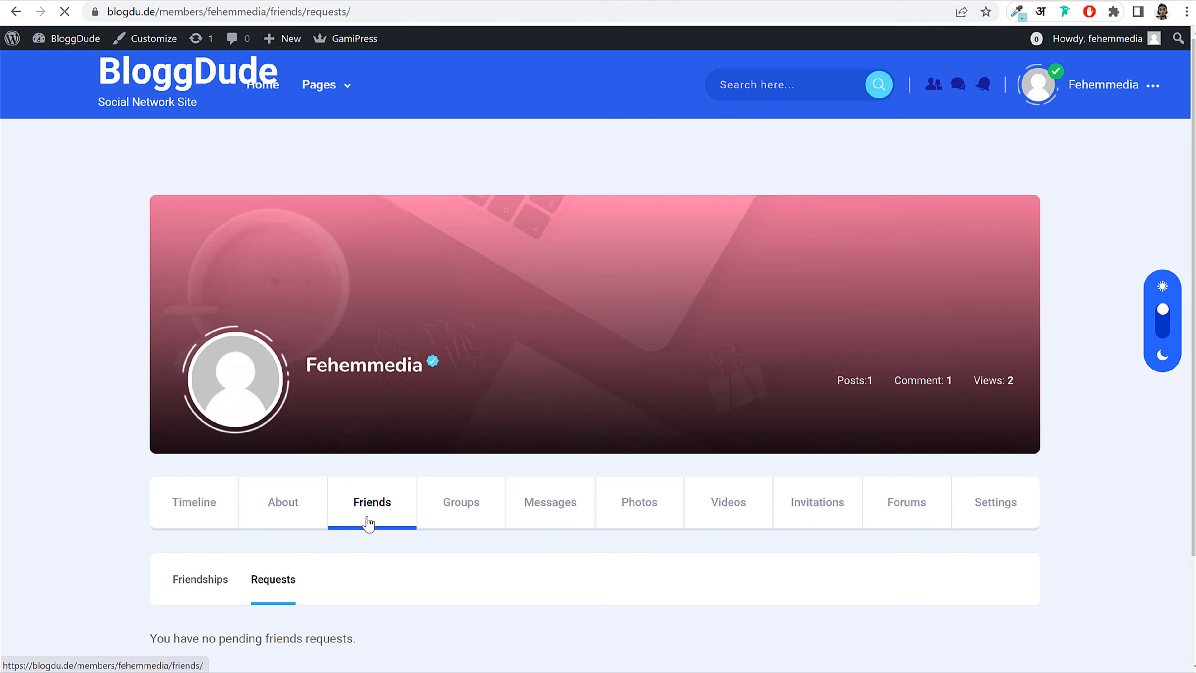
{"action": "scroll", "coordinate": [433, 518], "scroll_direction": "down", "scroll_amount": 5}
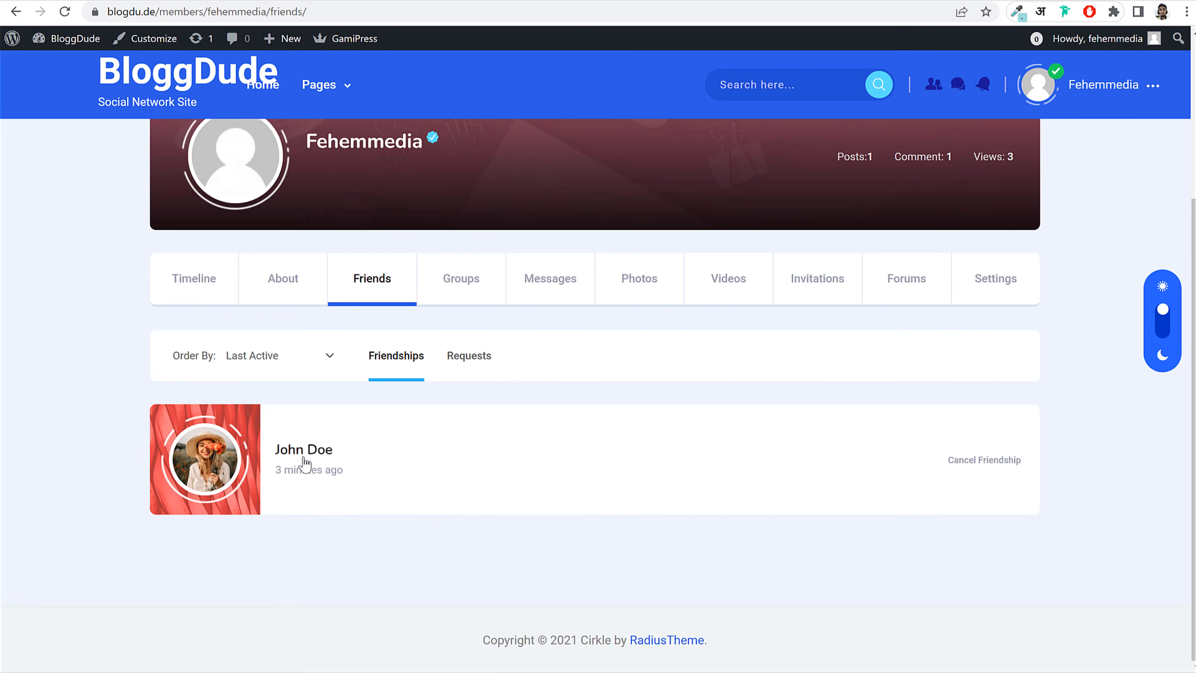
{"action": "mouse_move", "coordinate": [462, 672]}
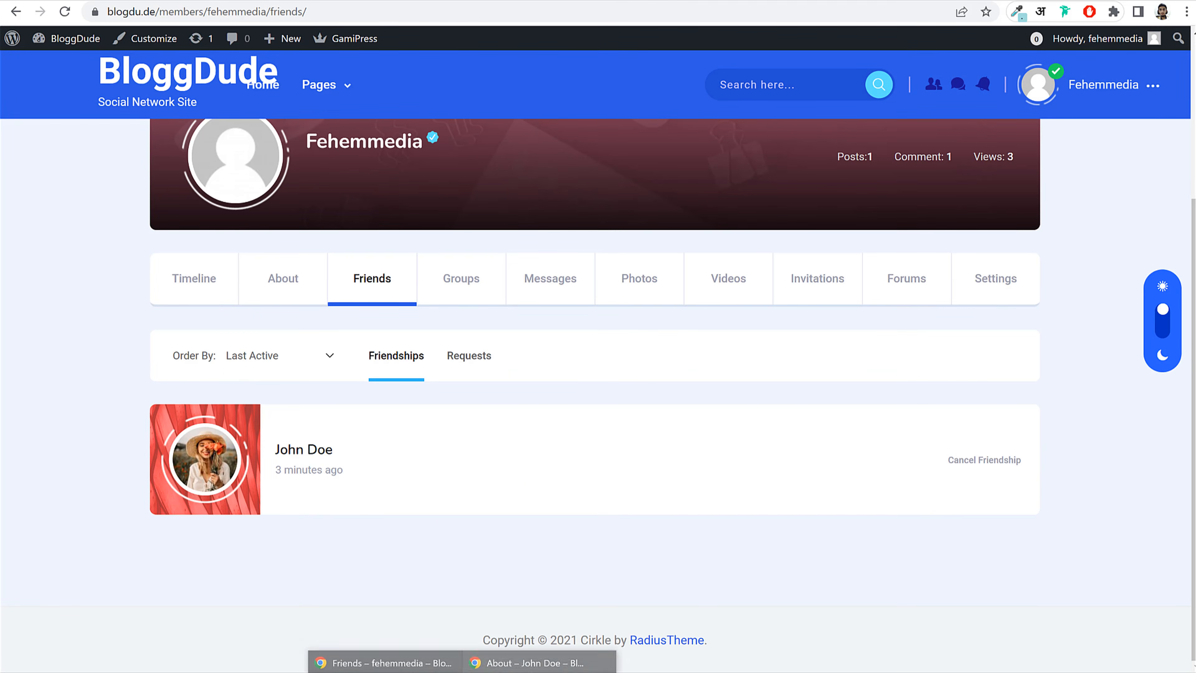
{"action": "left_click", "coordinate": [527, 662]}
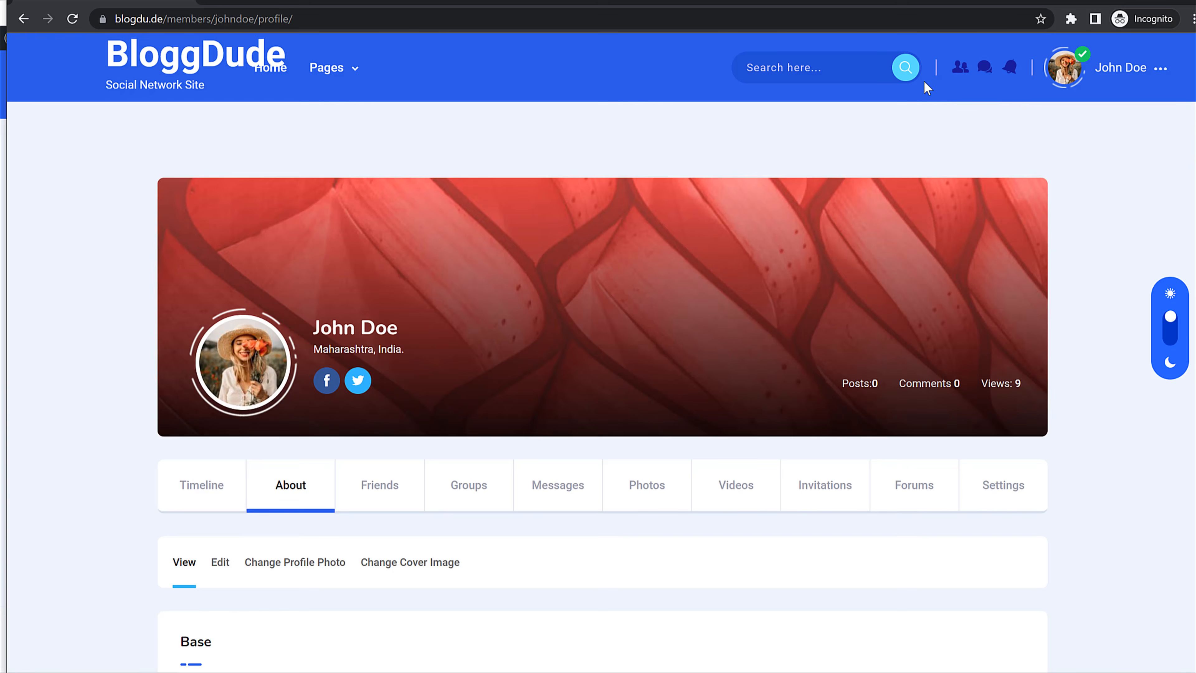
Step: Reload the profile, open the friends list and view the new friend's profile, now offering Unfriend
{"action": "left_click", "coordinate": [72, 19]}
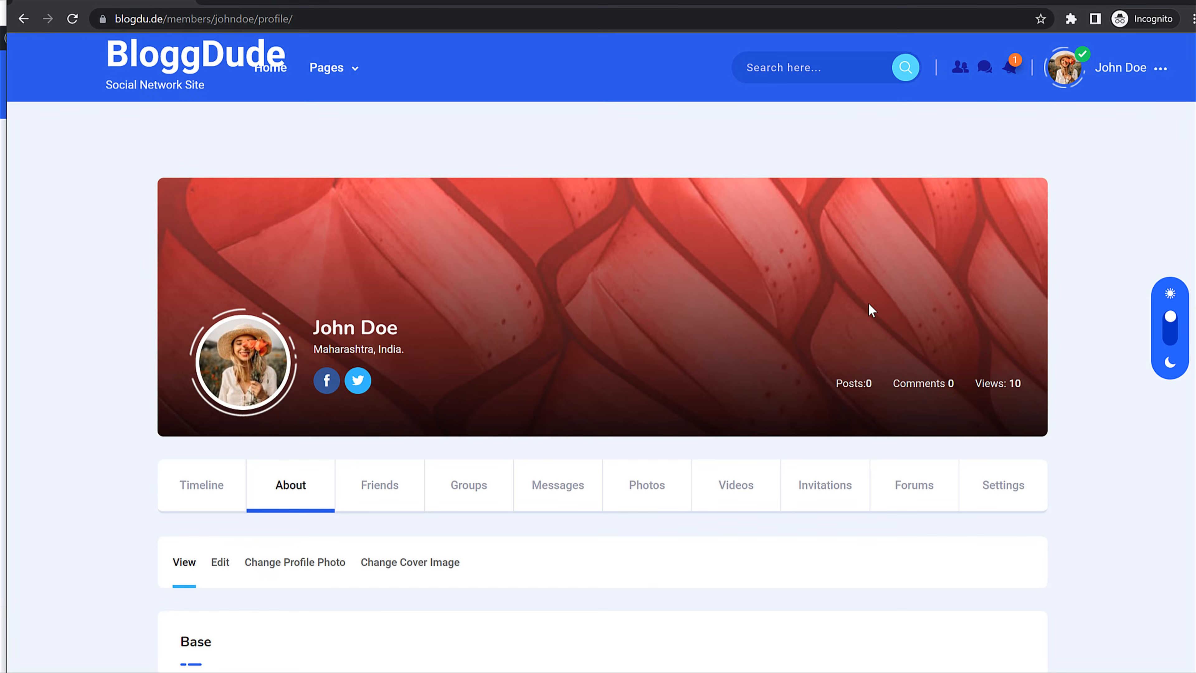
{"action": "scroll", "coordinate": [871, 310], "scroll_direction": "down", "scroll_amount": 5}
{"action": "left_click", "coordinate": [370, 201]}
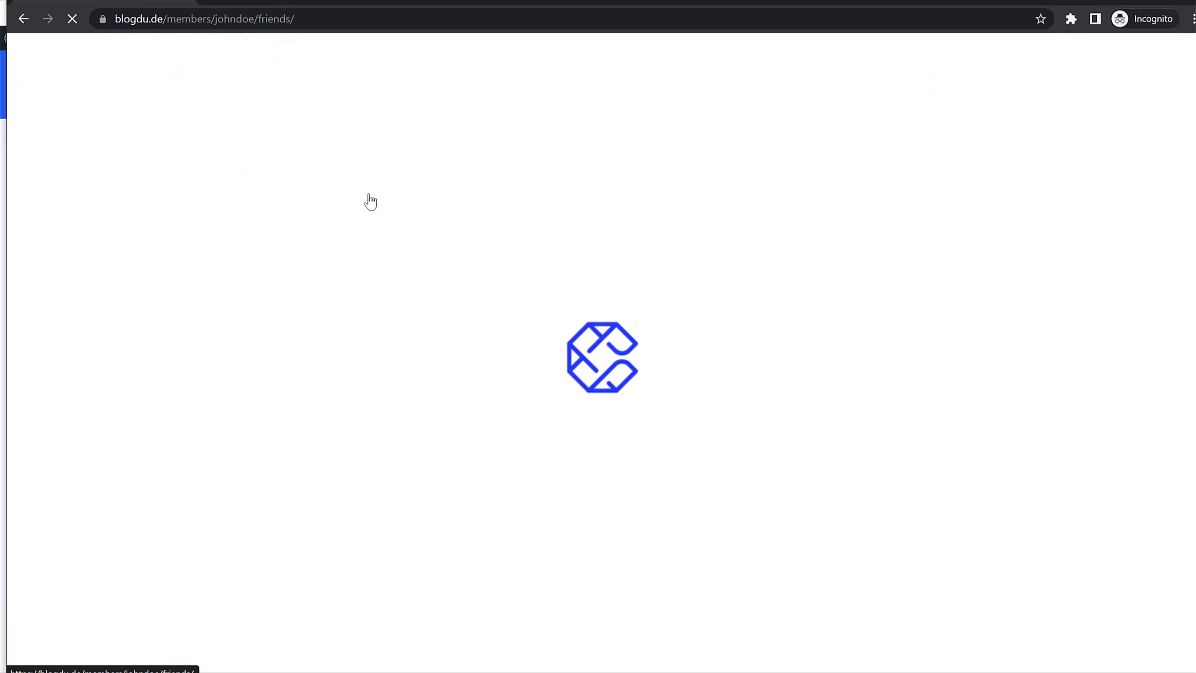
{"action": "scroll", "coordinate": [471, 471], "scroll_direction": "down", "scroll_amount": 4}
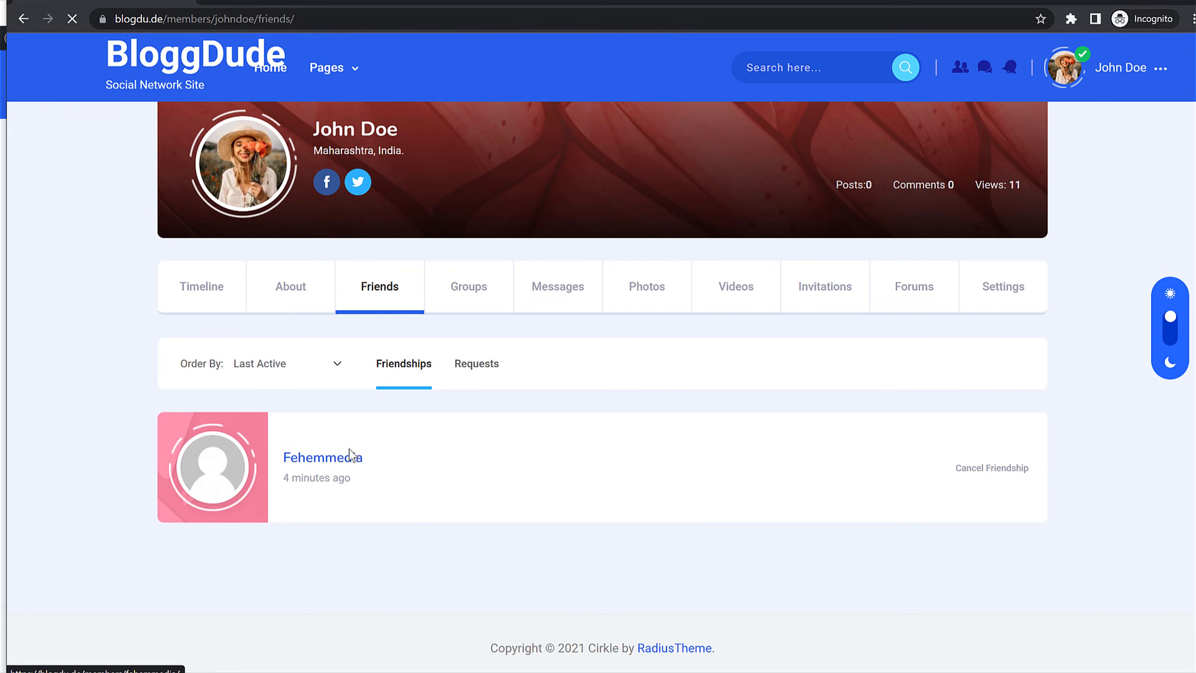
{"action": "left_click", "coordinate": [351, 456]}
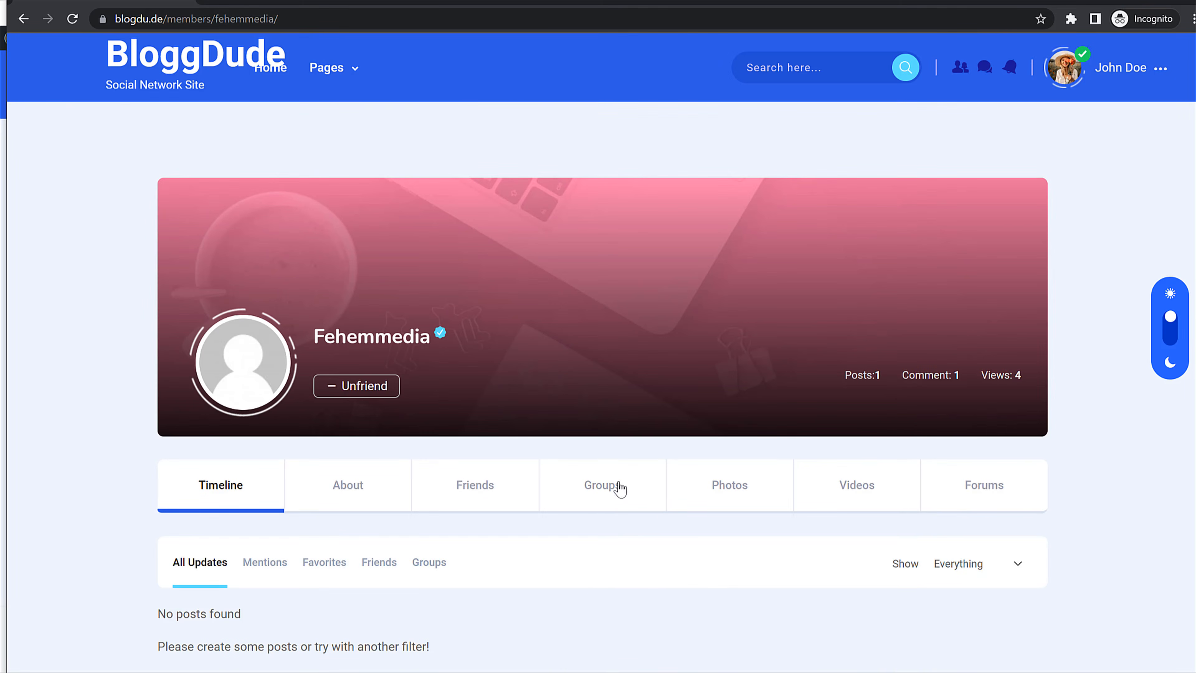
{"action": "scroll", "coordinate": [621, 489], "scroll_direction": "down", "scroll_amount": 3}
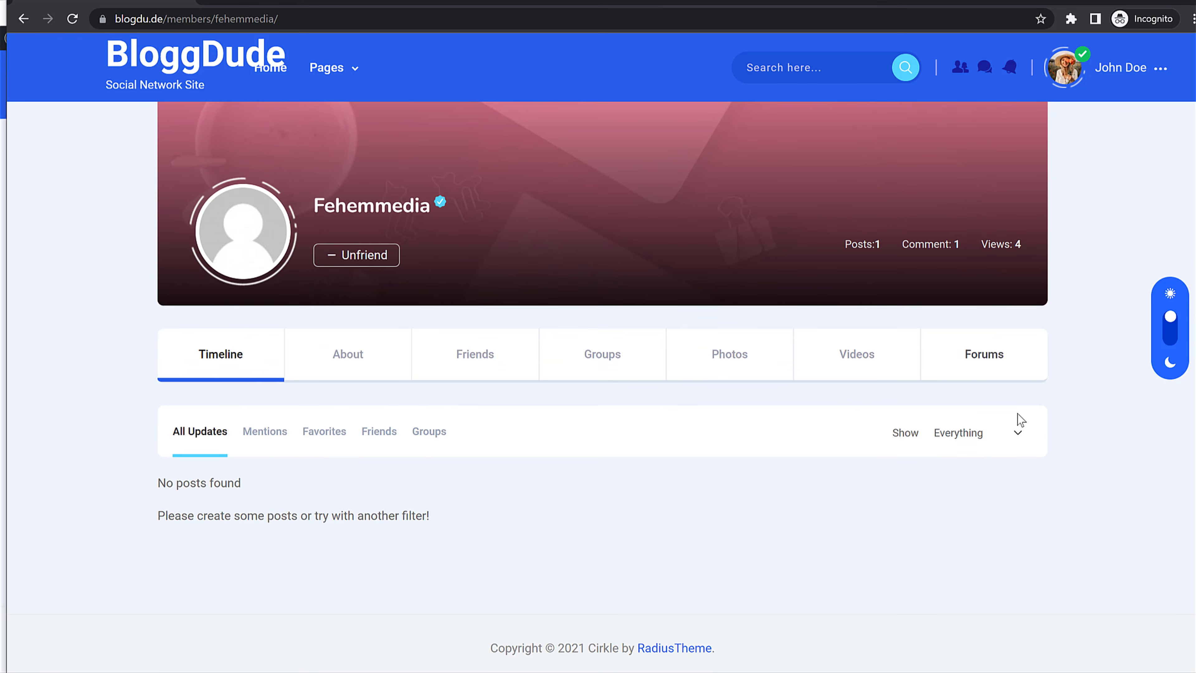
{"action": "scroll", "coordinate": [1020, 420], "scroll_direction": "up", "scroll_amount": 3}
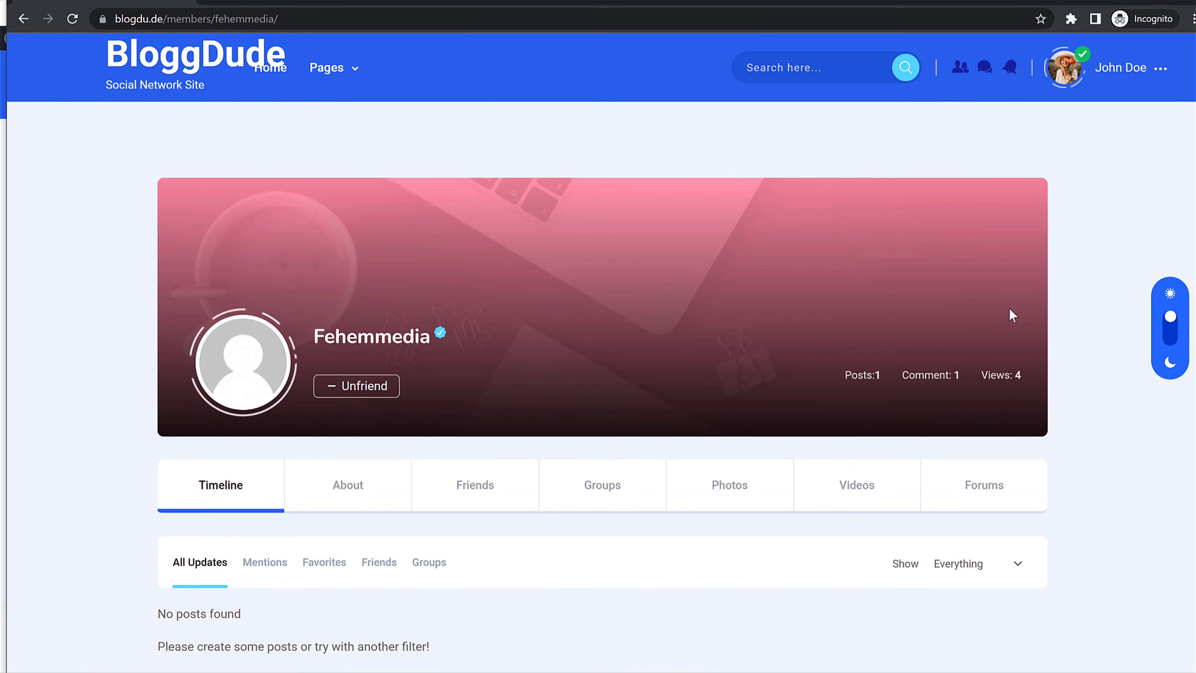
{"action": "scroll", "coordinate": [510, 296], "scroll_direction": "down", "scroll_amount": 3}
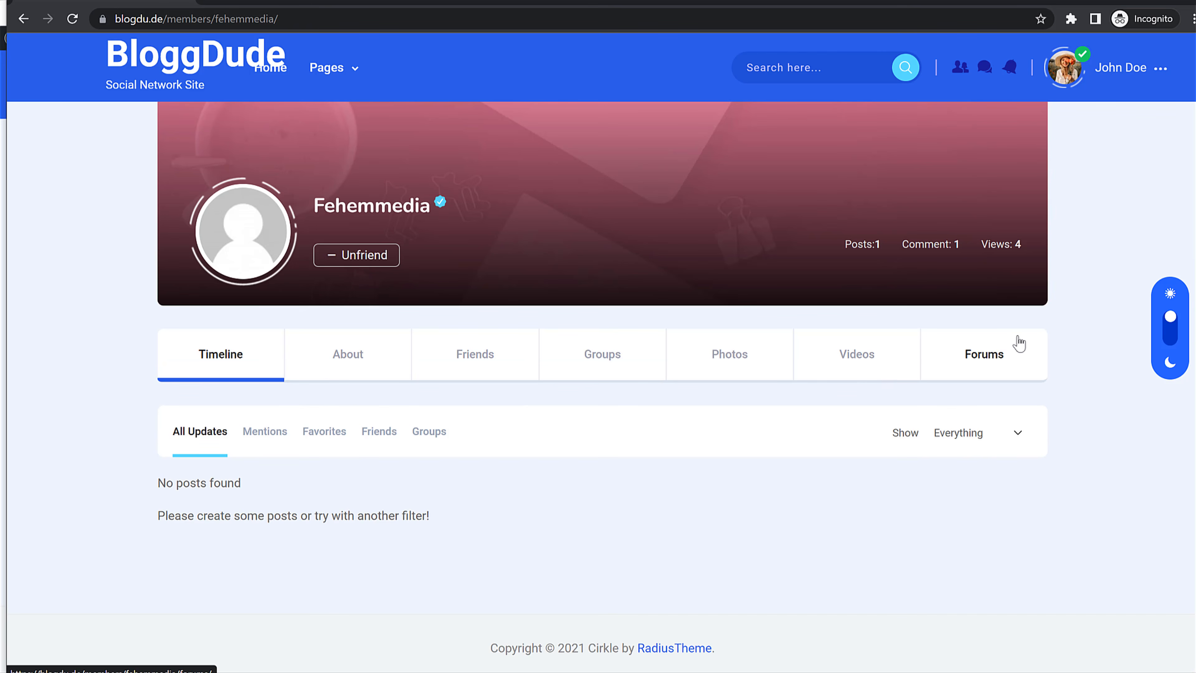
{"action": "scroll", "coordinate": [489, 387], "scroll_direction": "up", "scroll_amount": 3}
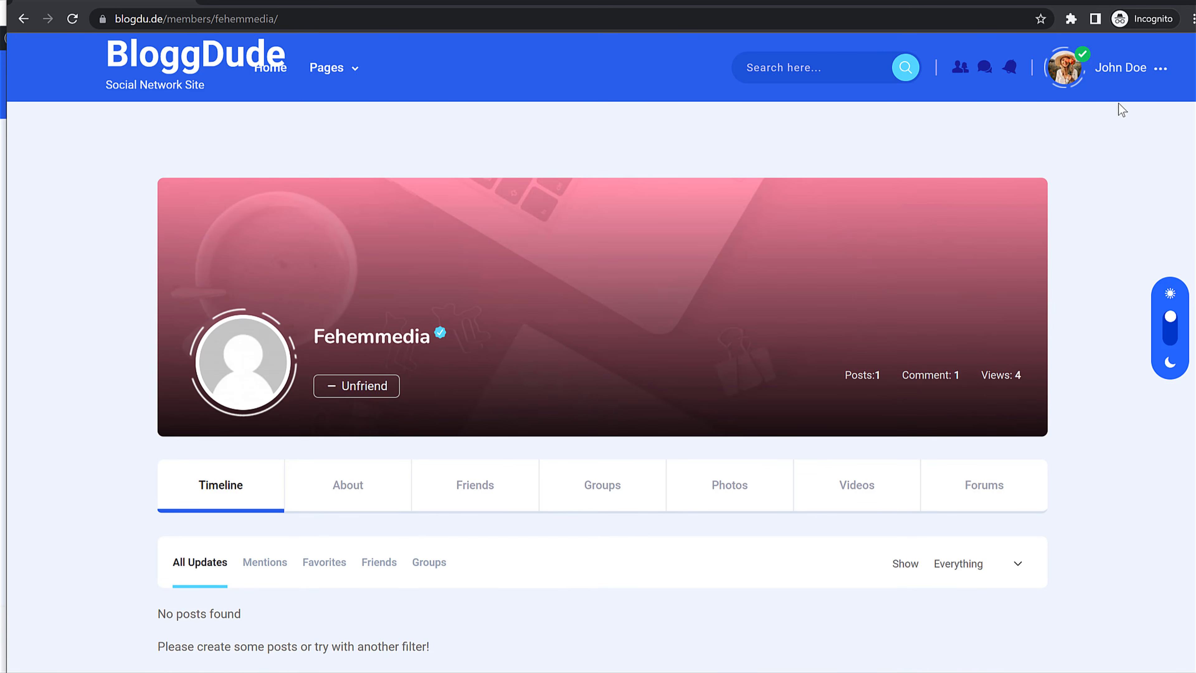
Step: Go to the logged-in member's own profile from the account menu
{"action": "left_click", "coordinate": [1125, 78]}
{"action": "left_click", "coordinate": [1083, 133]}
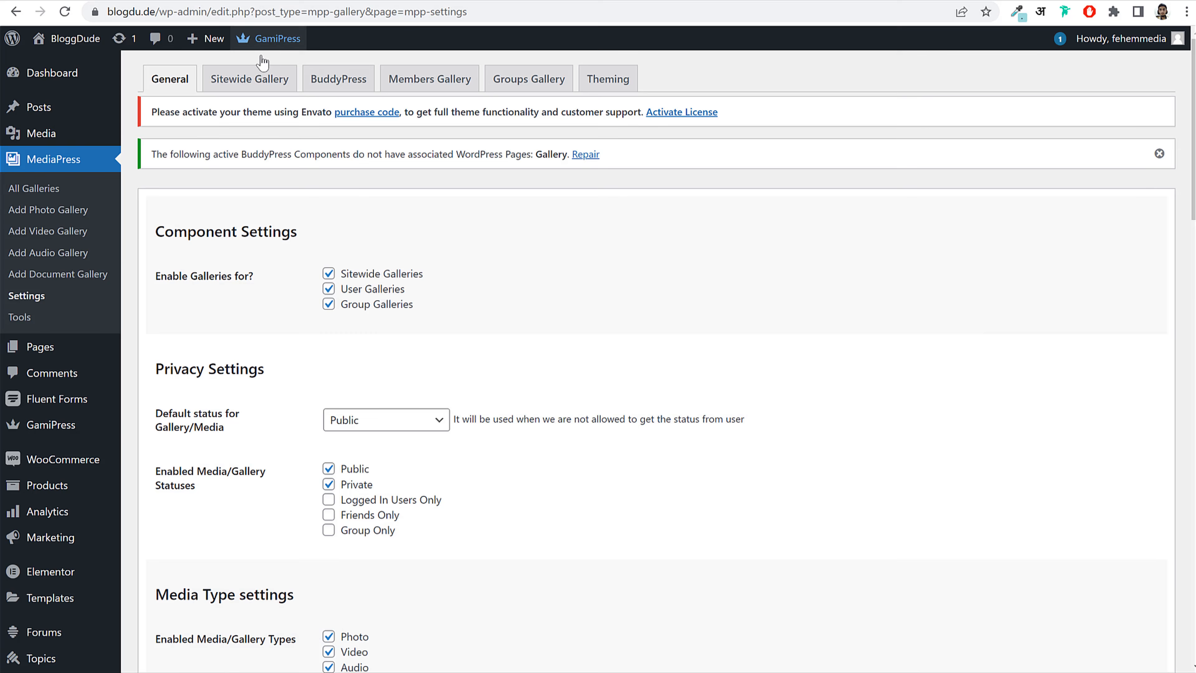
{"action": "scroll", "coordinate": [59, 270], "scroll_direction": "down", "scroll_amount": 5}
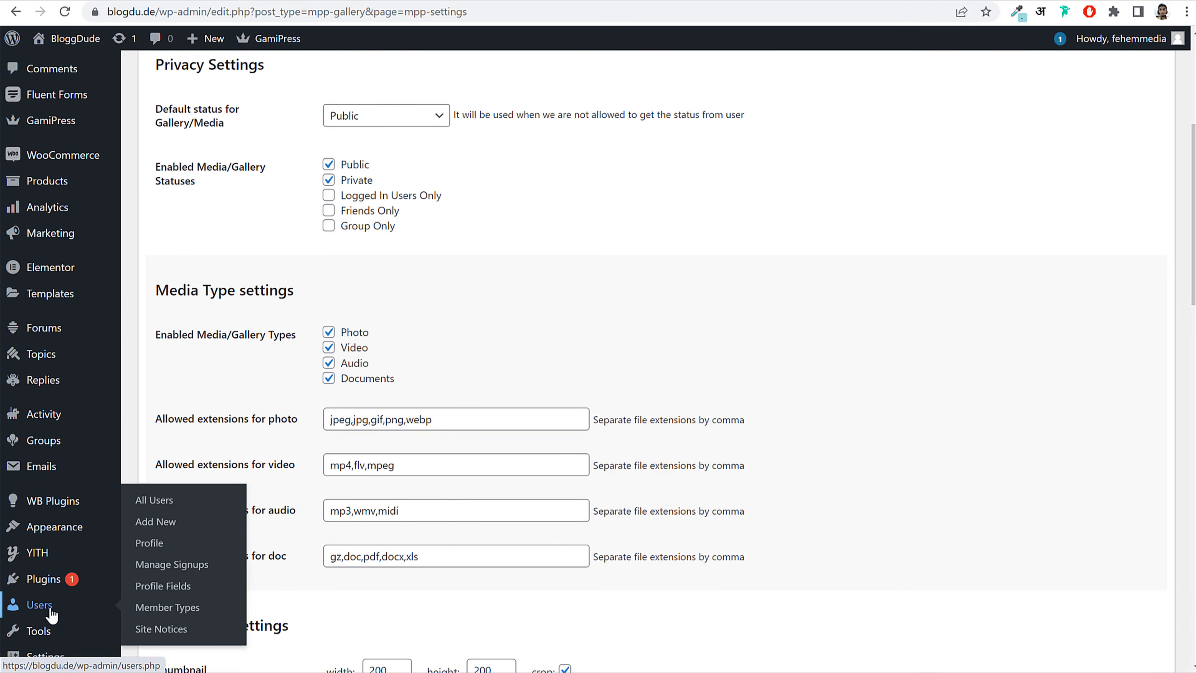
Step: Open the admin Users list, then reload the member's profile to see the verified badge
{"action": "left_click", "coordinate": [51, 611]}
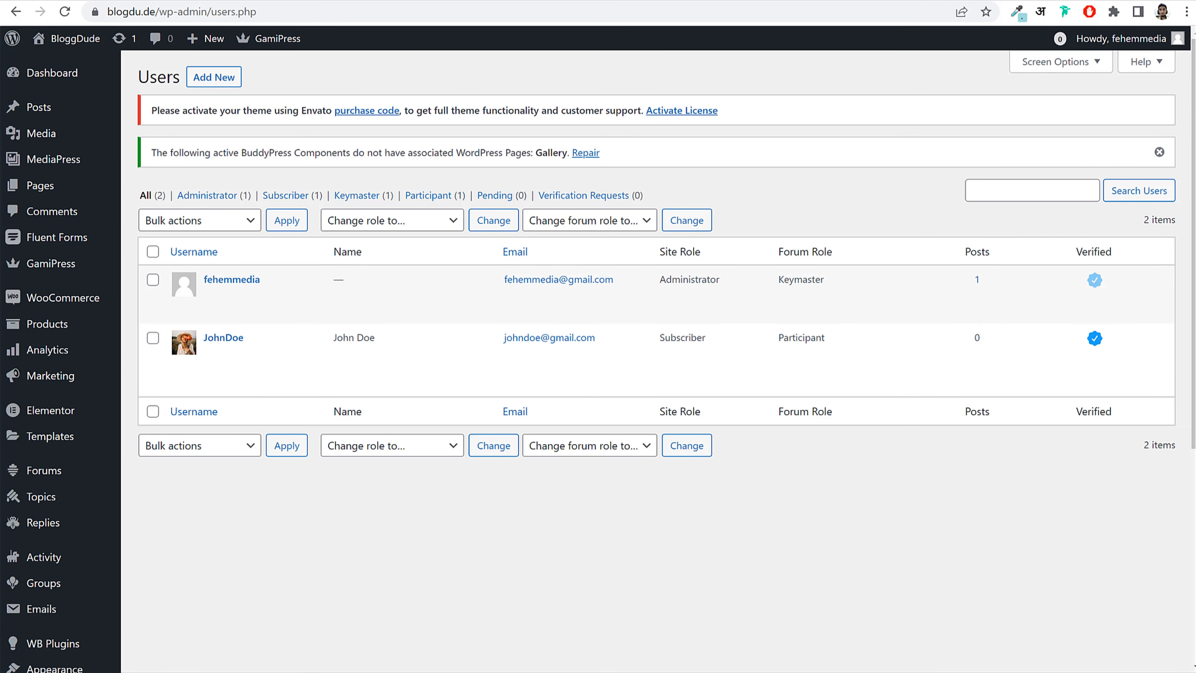
{"action": "left_click", "coordinate": [549, 660]}
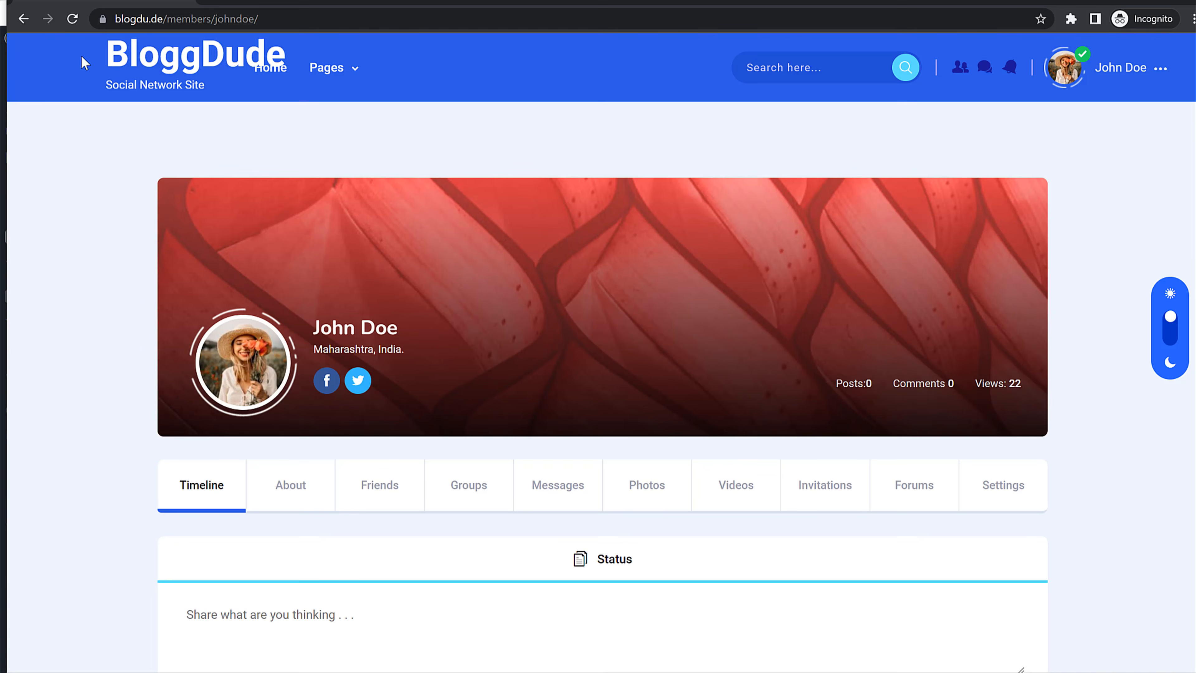
{"action": "left_click", "coordinate": [76, 16]}
{"action": "mouse_move", "coordinate": [408, 326]}
{"action": "scroll", "coordinate": [484, 350], "scroll_direction": "down", "scroll_amount": 12}
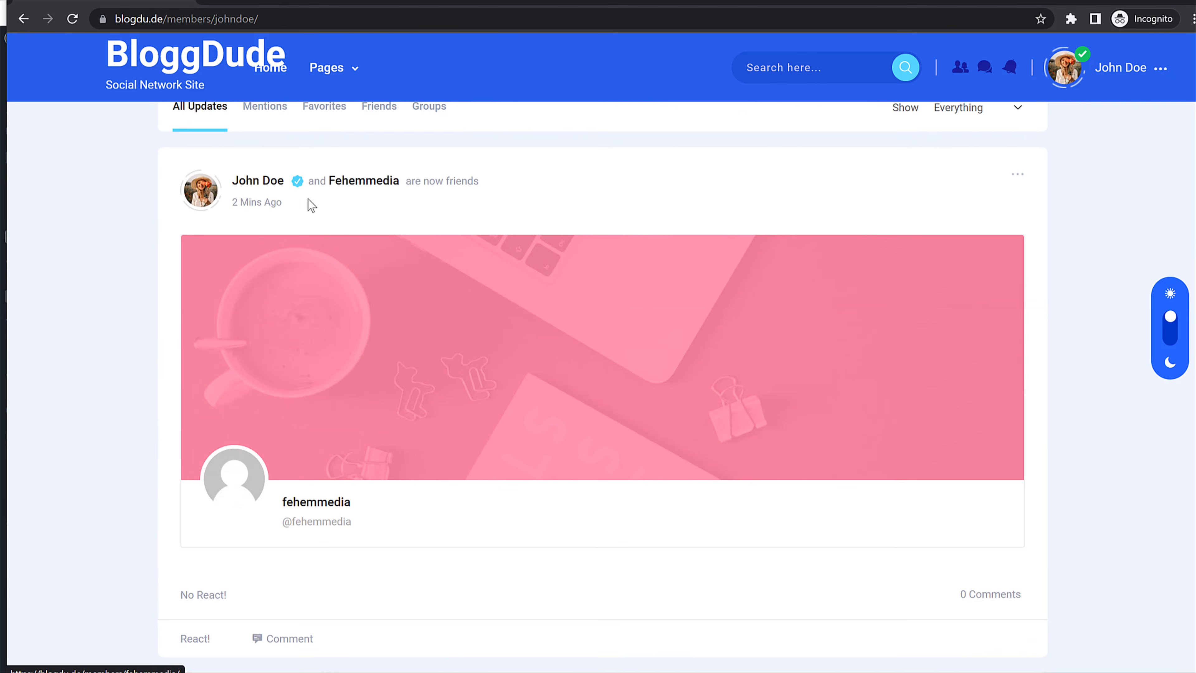
{"action": "scroll", "coordinate": [367, 405], "scroll_direction": "down", "scroll_amount": 8}
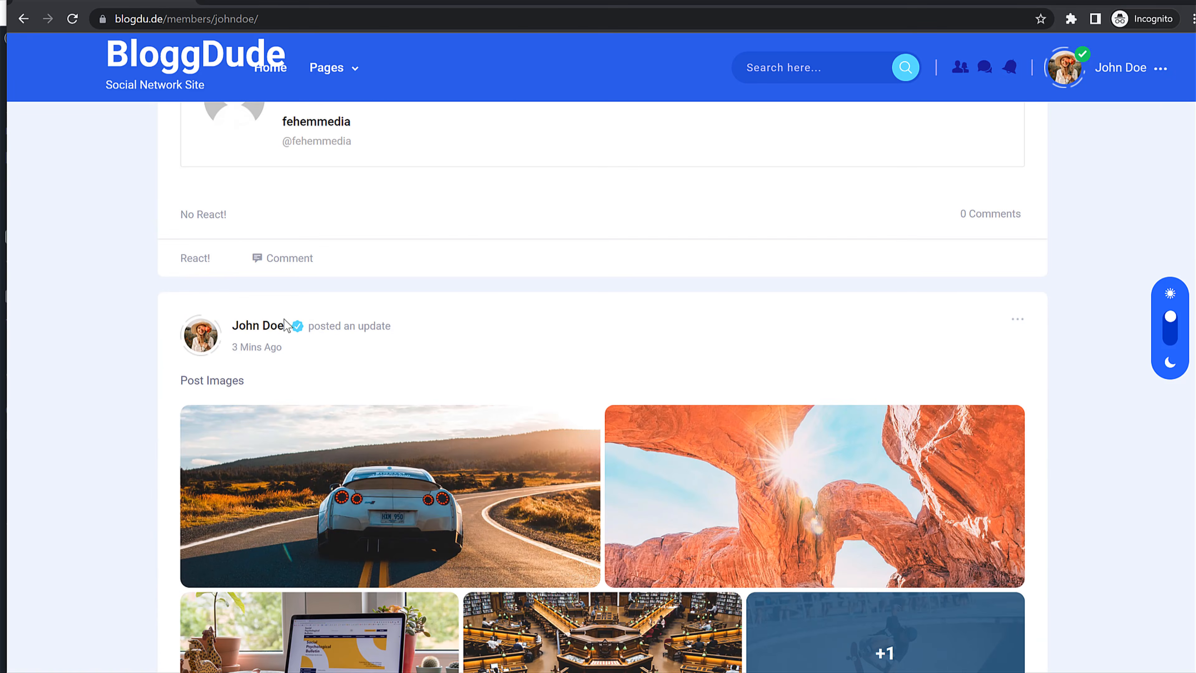
{"action": "scroll", "coordinate": [598, 400], "scroll_direction": "up", "scroll_amount": 15}
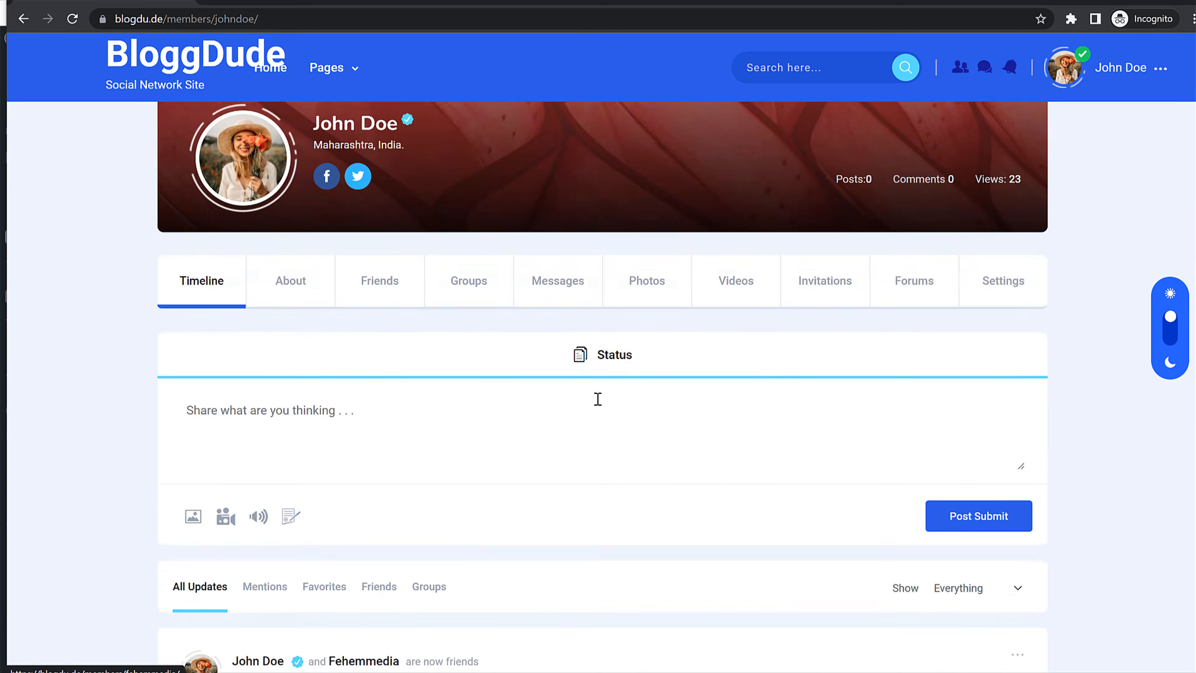
{"action": "scroll", "coordinate": [598, 399], "scroll_direction": "up", "scroll_amount": 4}
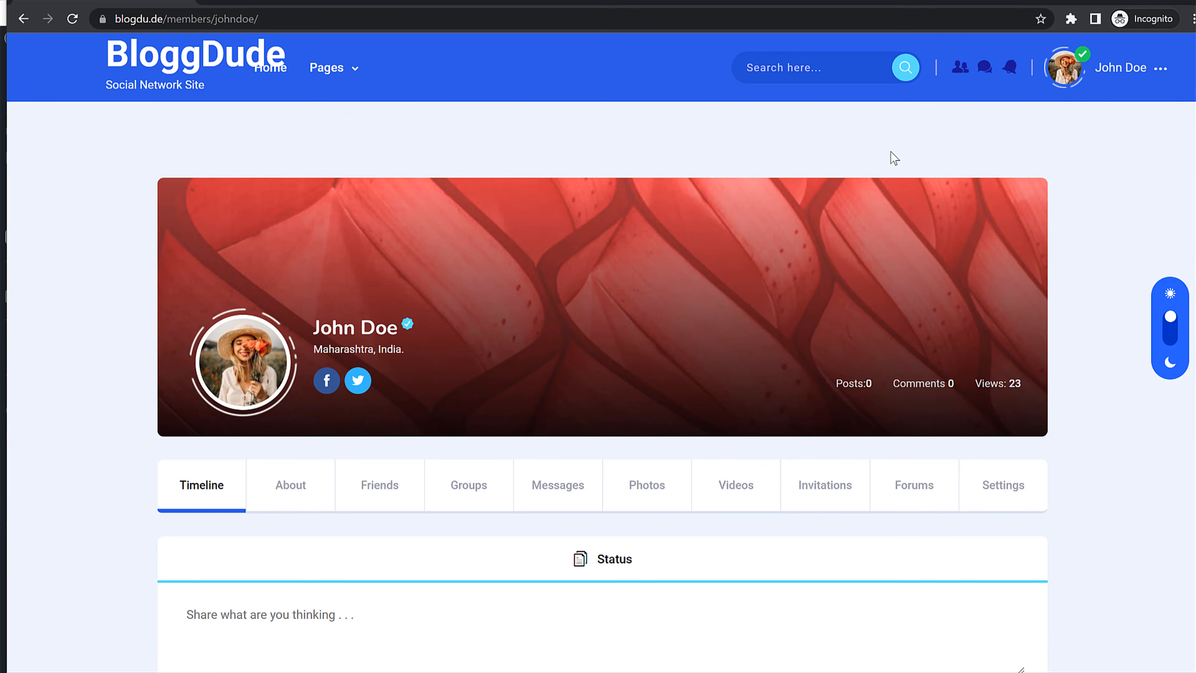
Step: Show the profile's Groups tab, which reports no groups found
{"action": "left_click", "coordinate": [491, 488]}
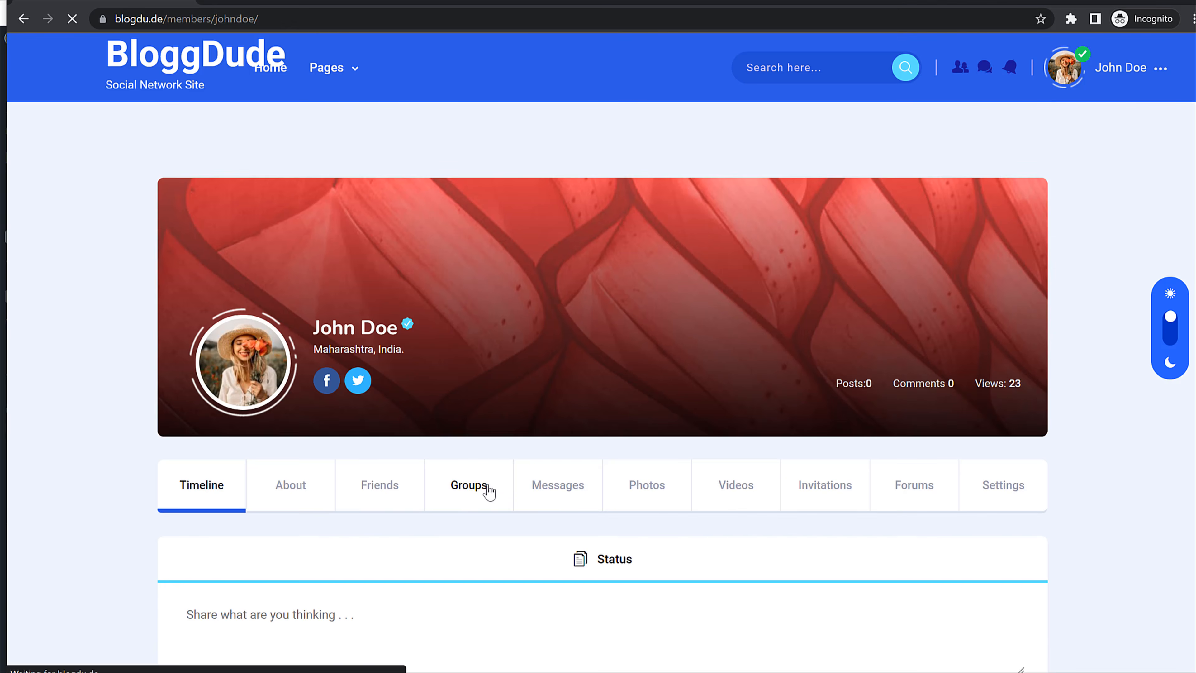
{"action": "scroll", "coordinate": [518, 537], "scroll_direction": "down", "scroll_amount": 3}
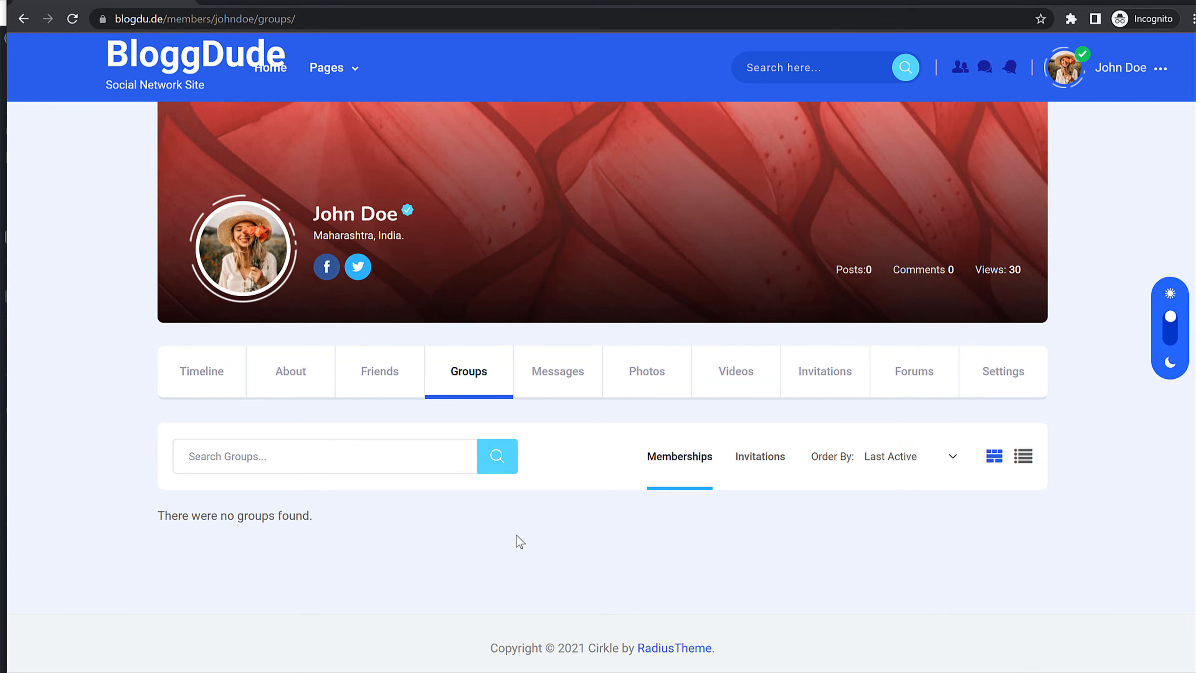
{"action": "left_click_drag", "start_coordinate": [157, 519], "coordinate": [356, 514]}
{"action": "left_click", "coordinate": [356, 514]}
{"action": "scroll", "coordinate": [459, 490], "scroll_direction": "up", "scroll_amount": 3}
Step: From the empty All Groups page, copy the Create a Group link and return to wp-admin
{"action": "mouse_move", "coordinate": [347, 80]}
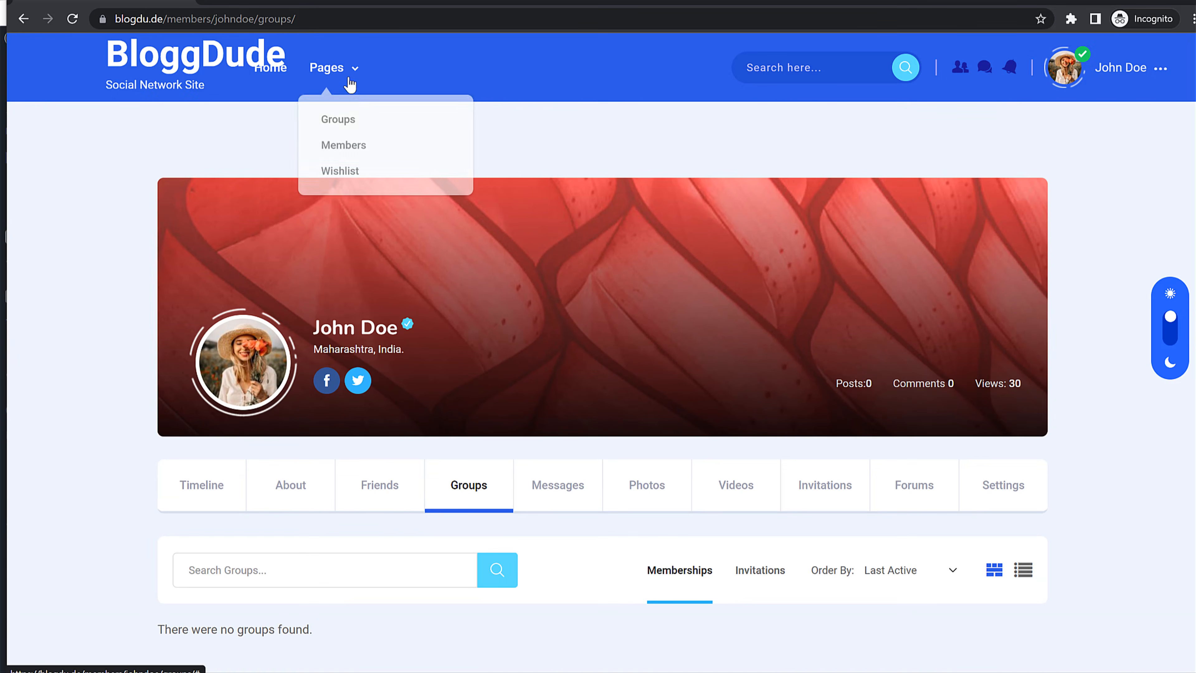
{"action": "left_click", "coordinate": [341, 127]}
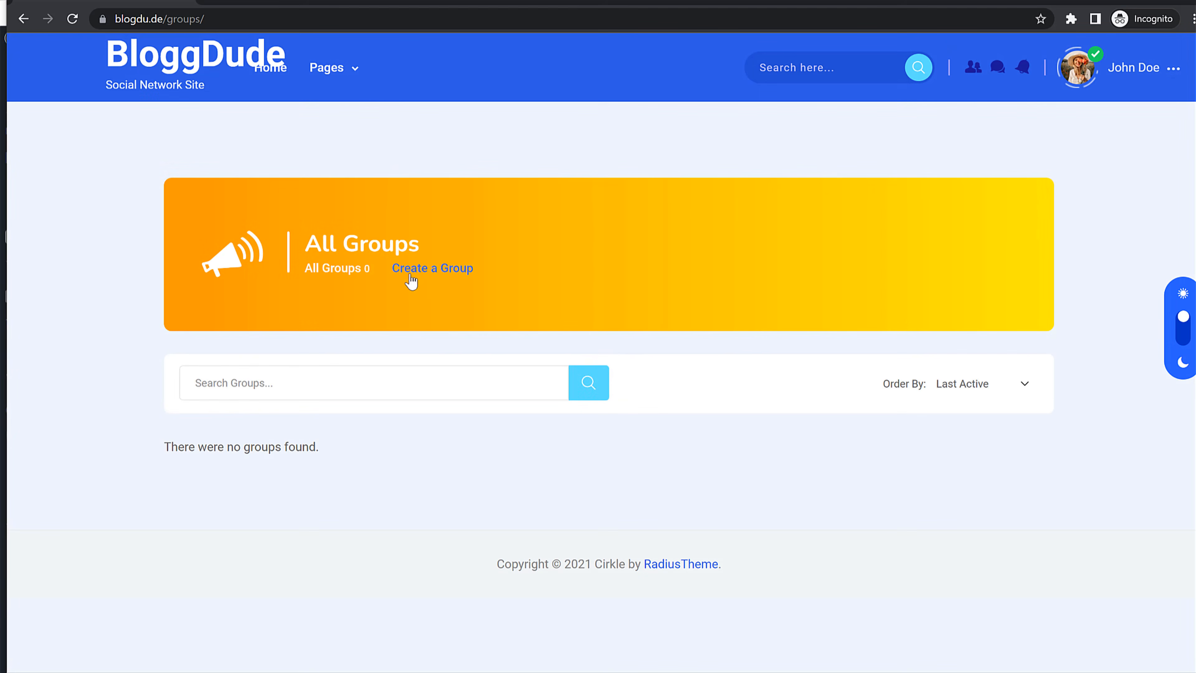
{"action": "left_click", "coordinate": [447, 269]}
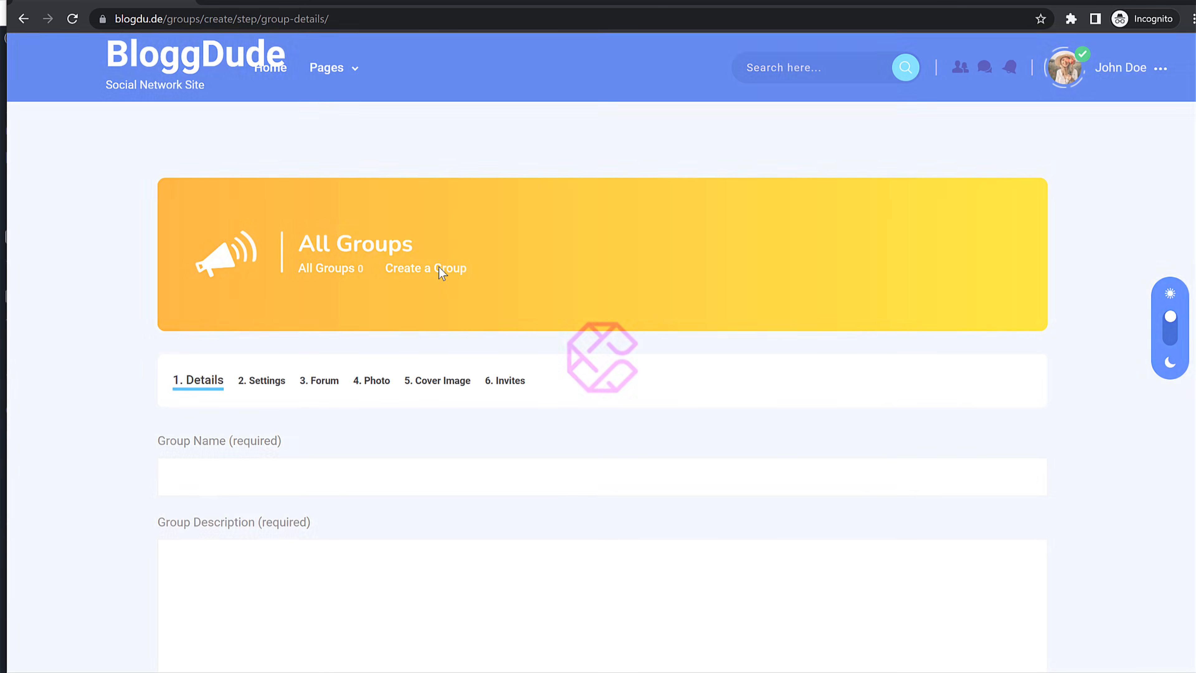
{"action": "key", "text": "alt+Left"}
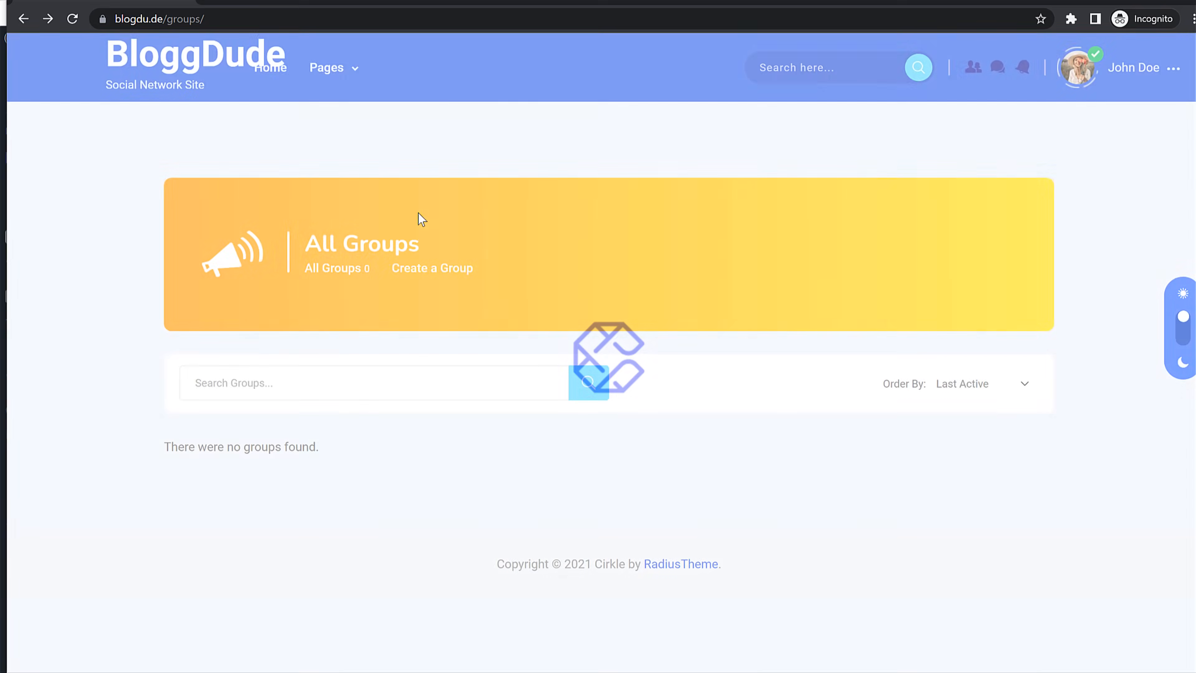
{"action": "right_click", "coordinate": [408, 267]}
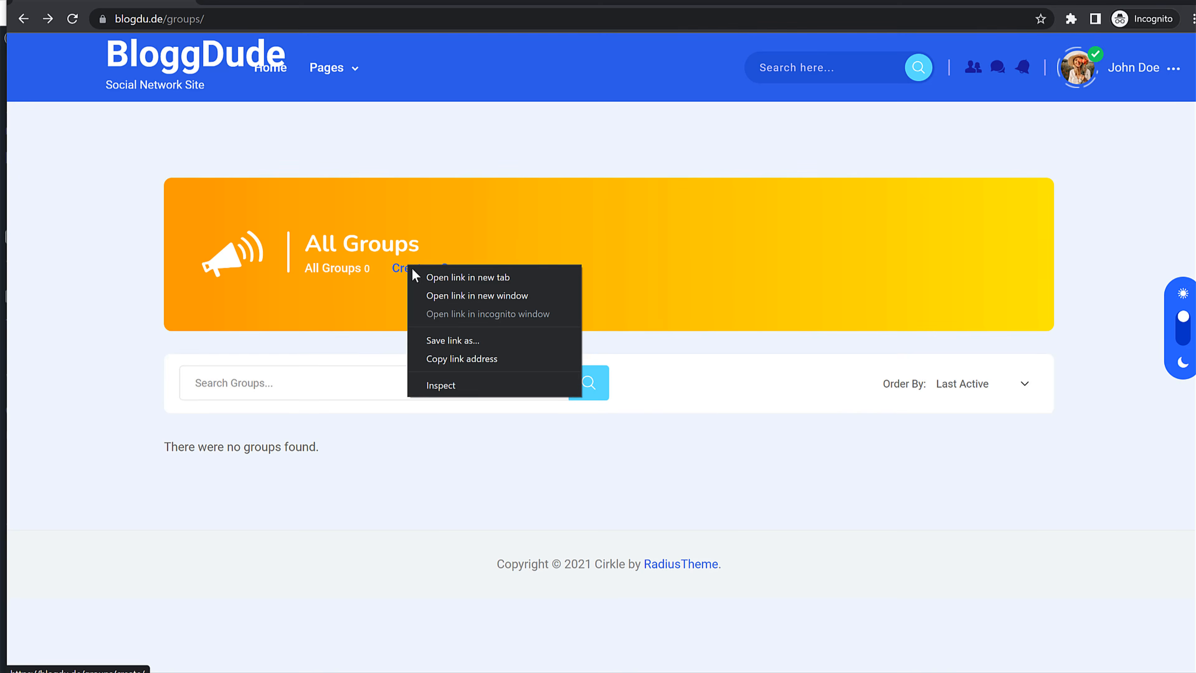
{"action": "left_click", "coordinate": [479, 359]}
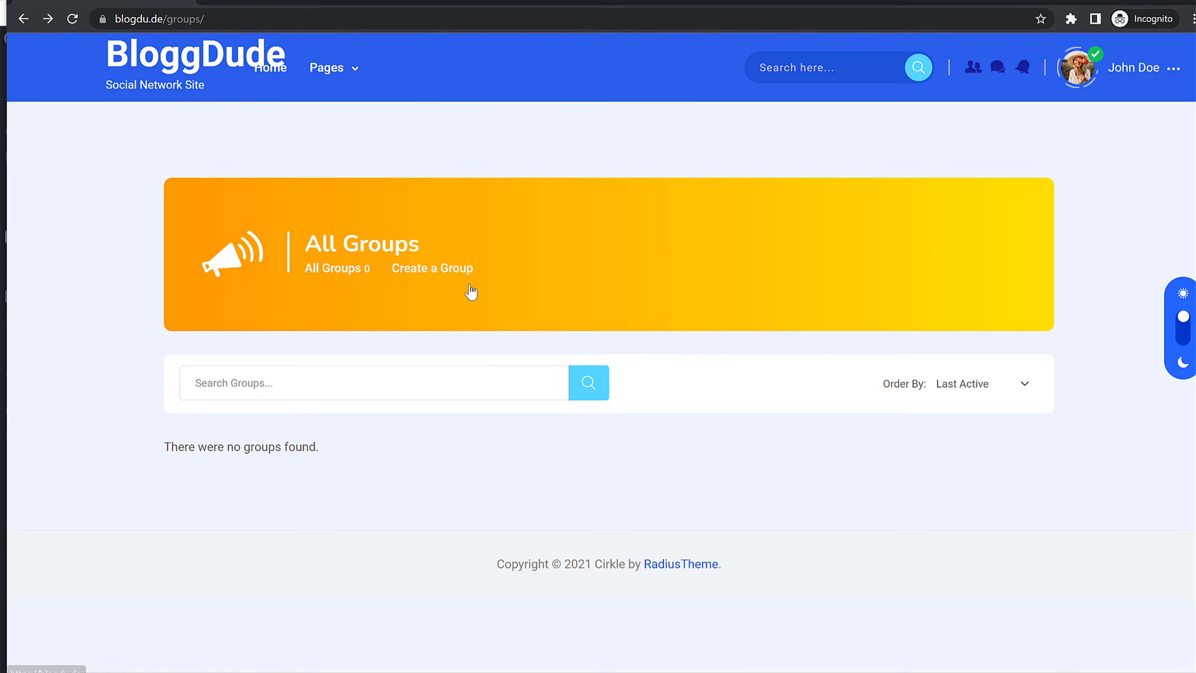
{"action": "key", "text": "alt+Tab"}
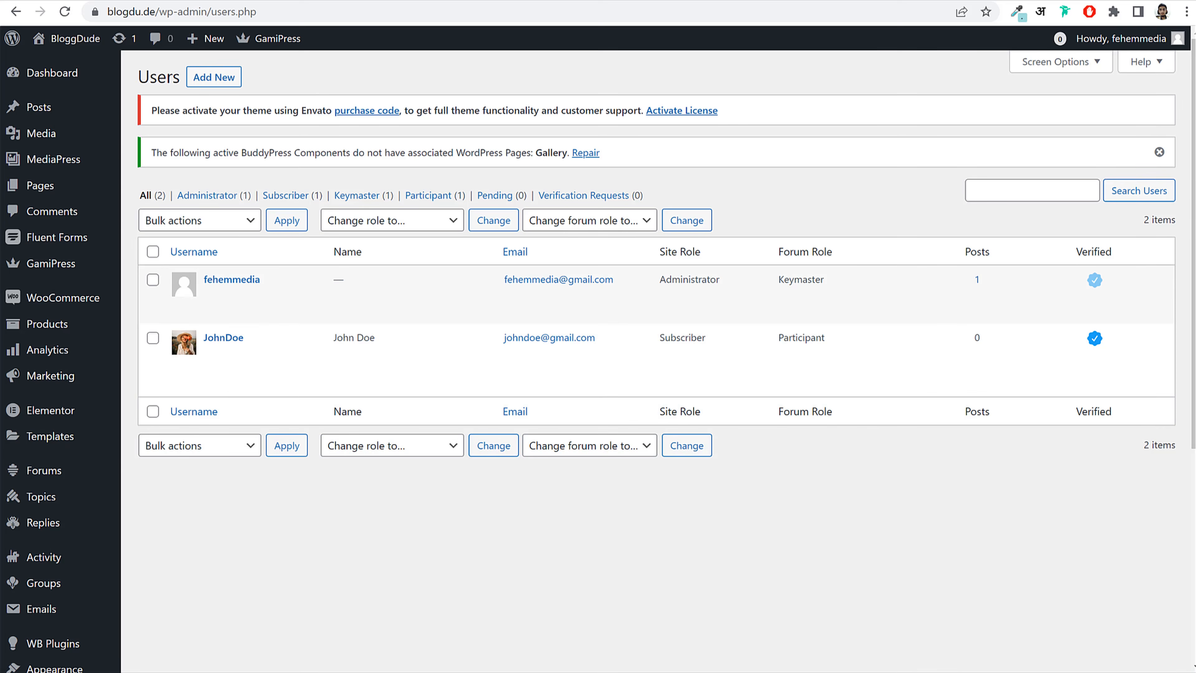
Step: Open the Main Menu editor and move Groups out to a top-level menu item
{"action": "scroll", "coordinate": [232, 328], "scroll_direction": "down", "scroll_amount": 7}
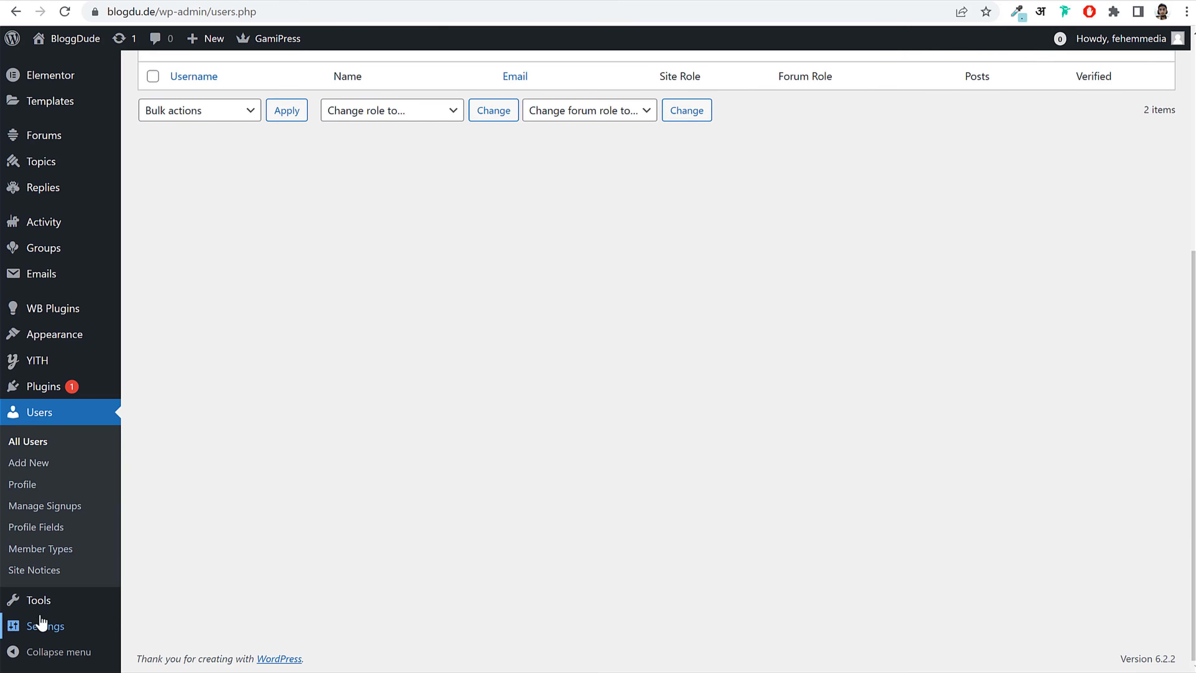
{"action": "mouse_move", "coordinate": [77, 340]}
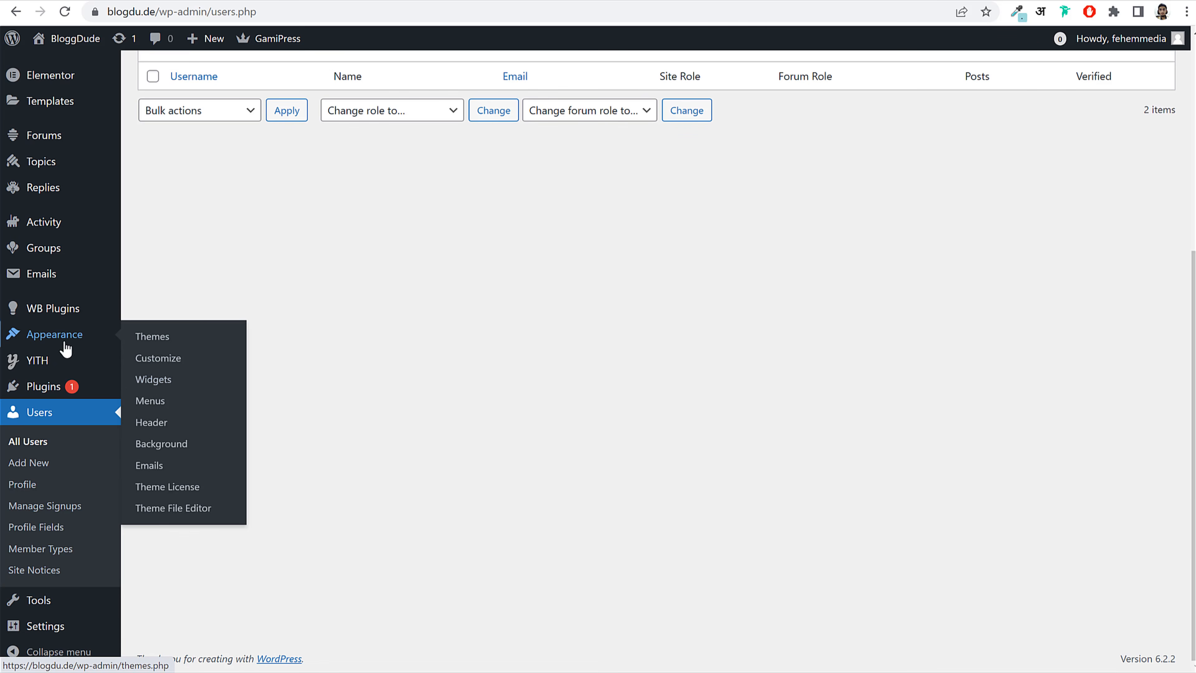
{"action": "left_click", "coordinate": [171, 404]}
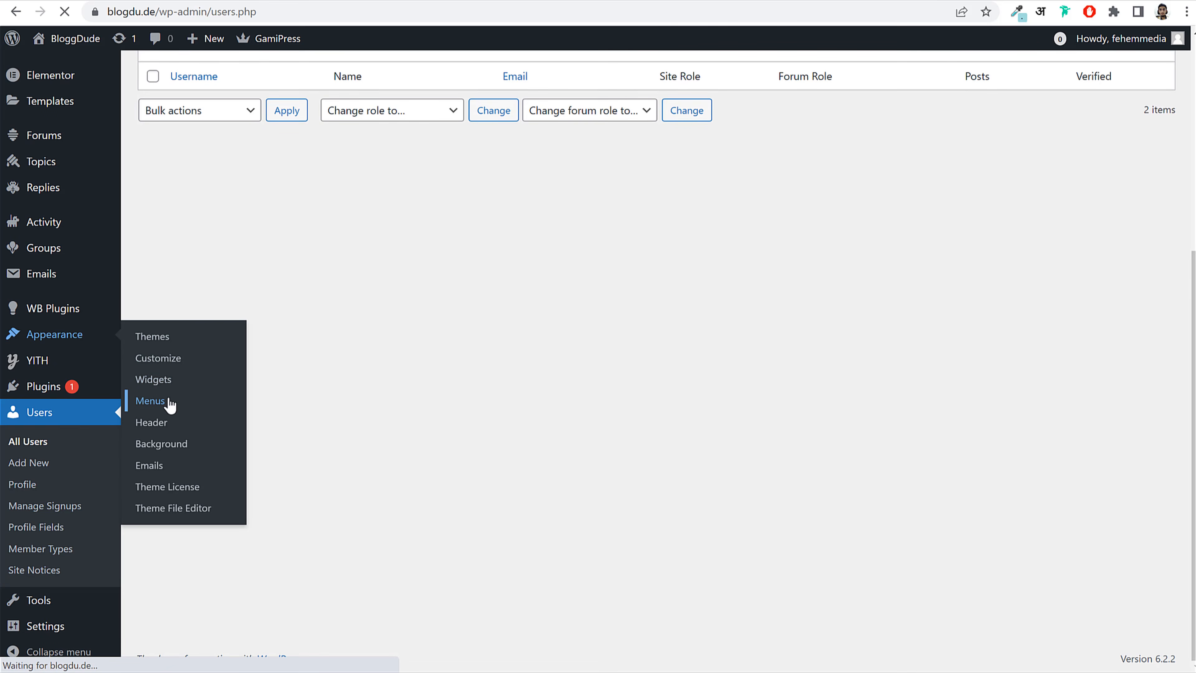
{"action": "scroll", "coordinate": [734, 335], "scroll_direction": "down", "scroll_amount": 5}
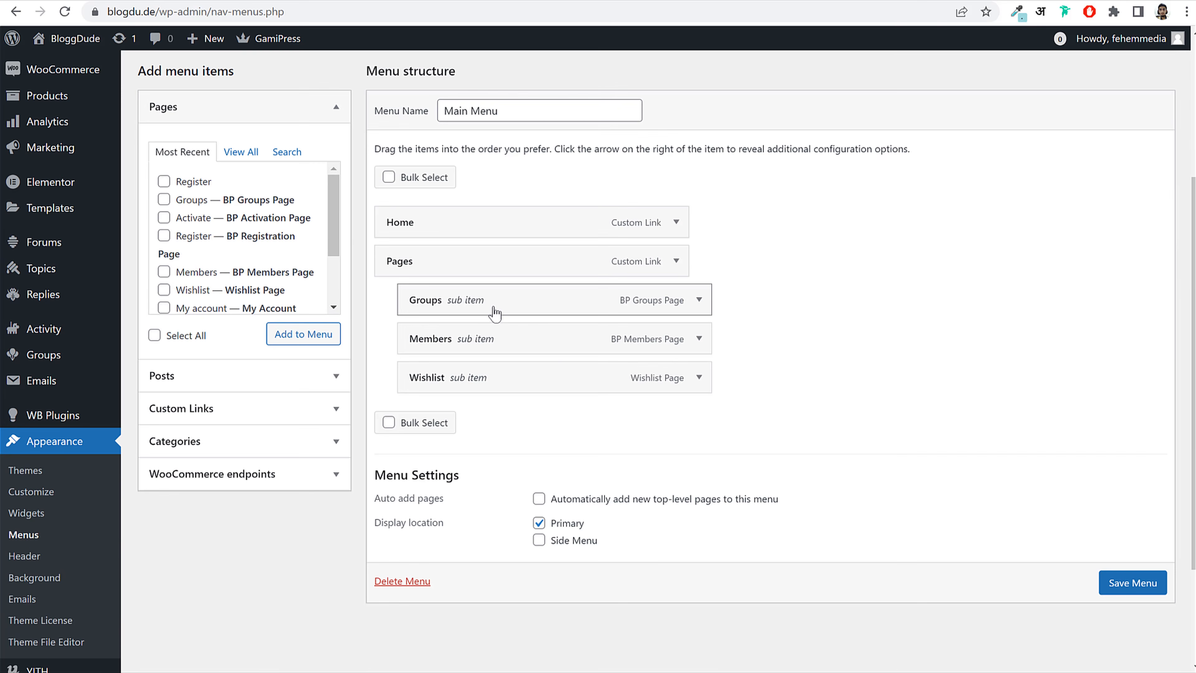
{"action": "left_click_drag", "start_coordinate": [494, 311], "coordinate": [452, 386]}
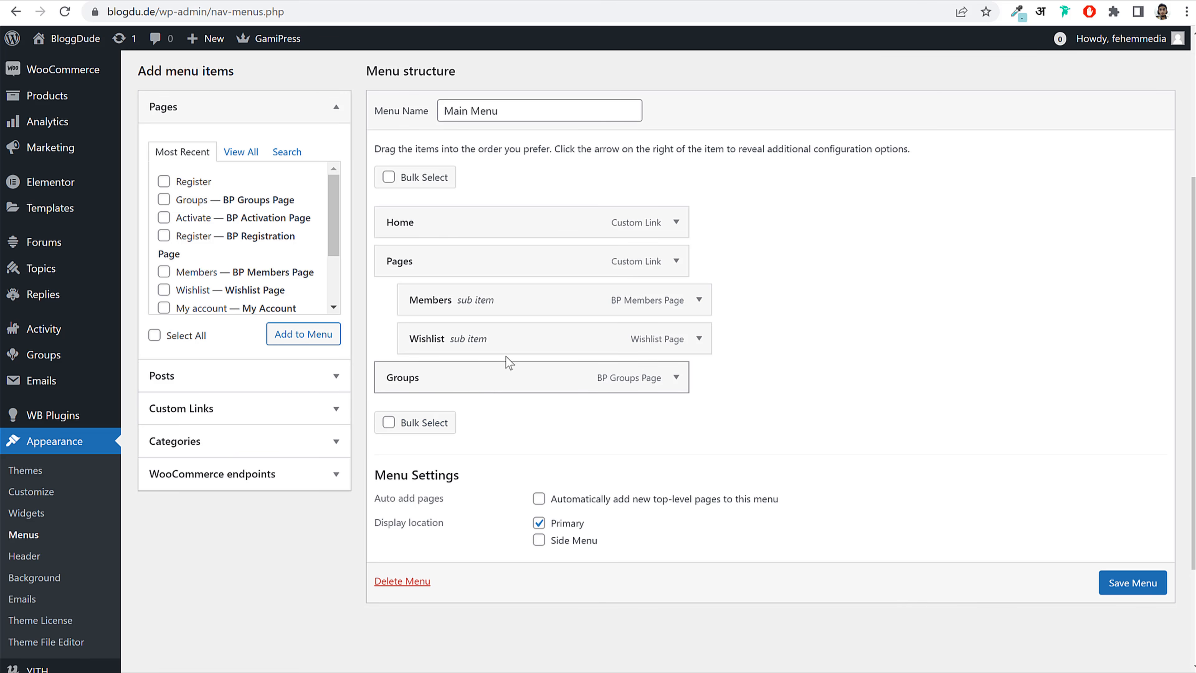
Step: Add a Create Group custom link using the site's Create a Group address as URL
{"action": "left_click", "coordinate": [242, 409]}
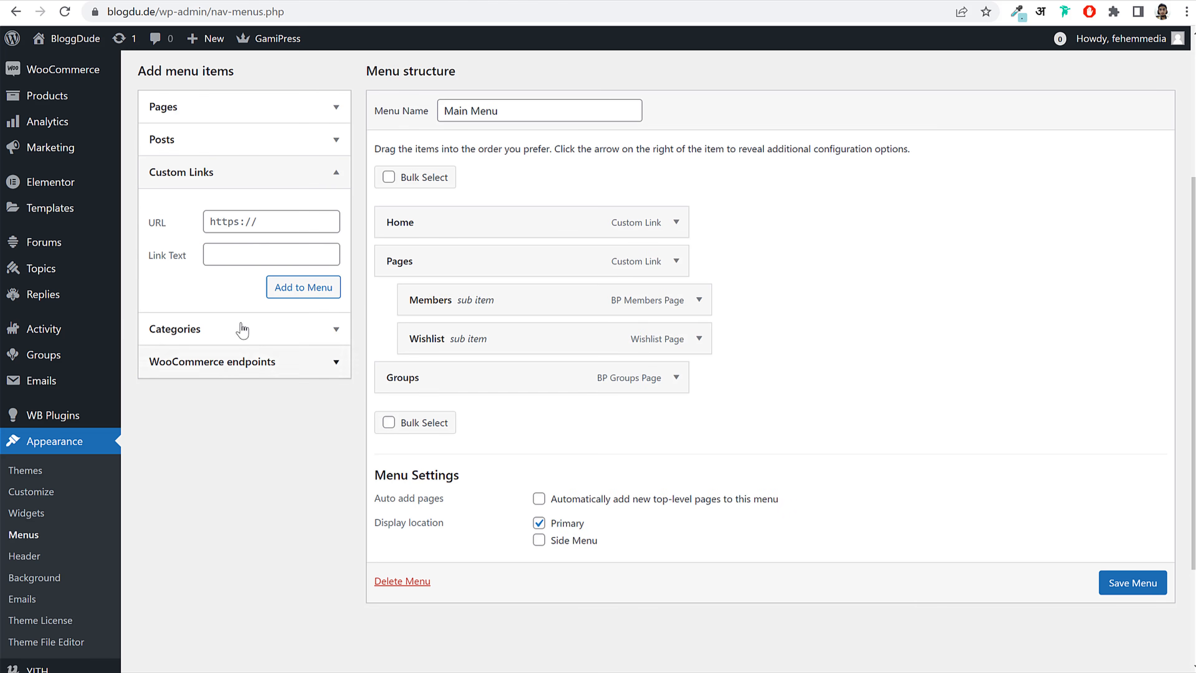
{"action": "left_click", "coordinate": [264, 222]}
{"action": "key", "text": "ctrl+v"}
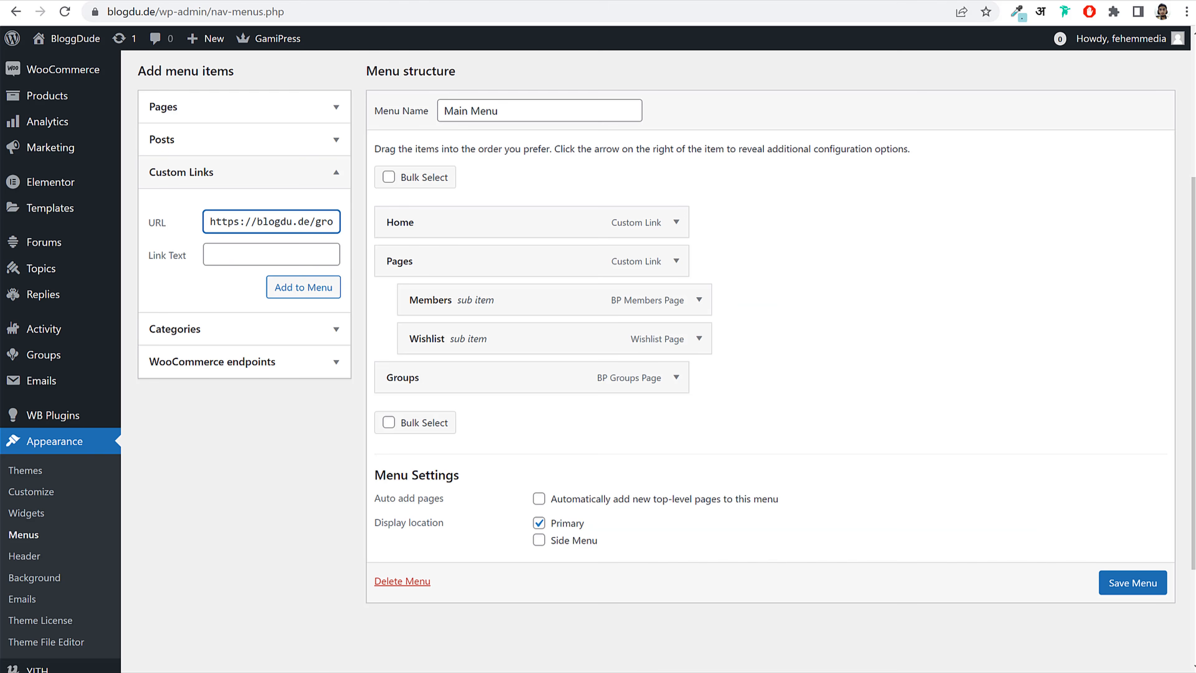
{"action": "left_click", "coordinate": [507, 652]}
{"action": "right_click", "coordinate": [422, 268]}
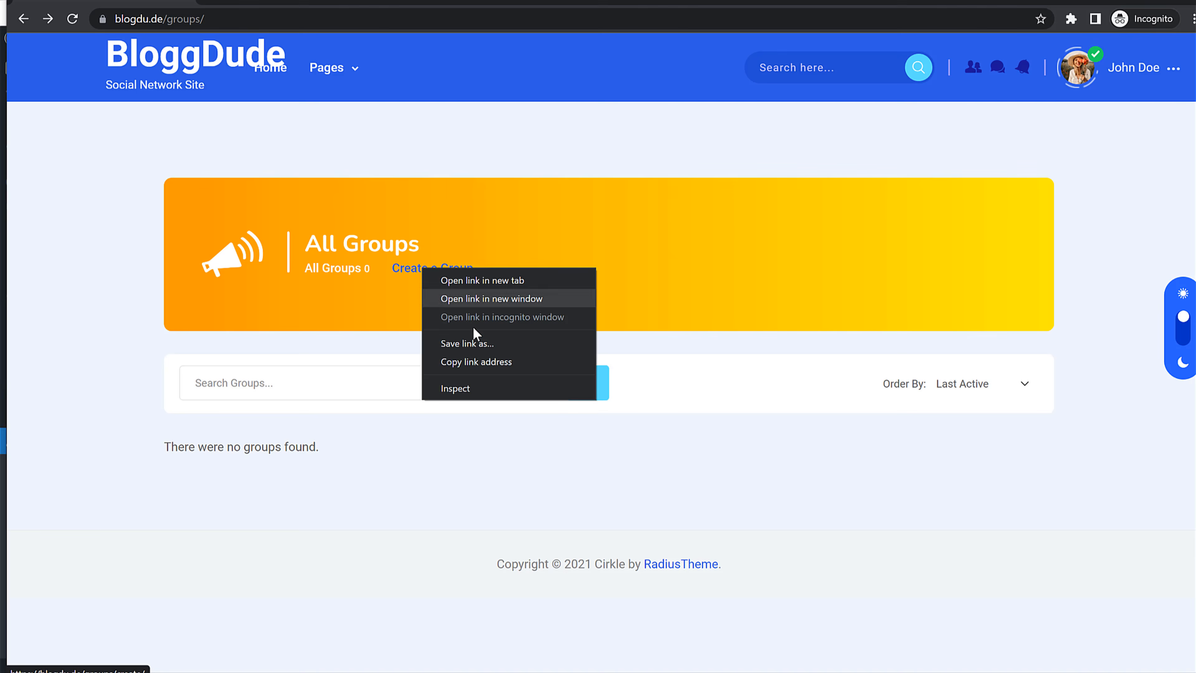
{"action": "left_click", "coordinate": [485, 361]}
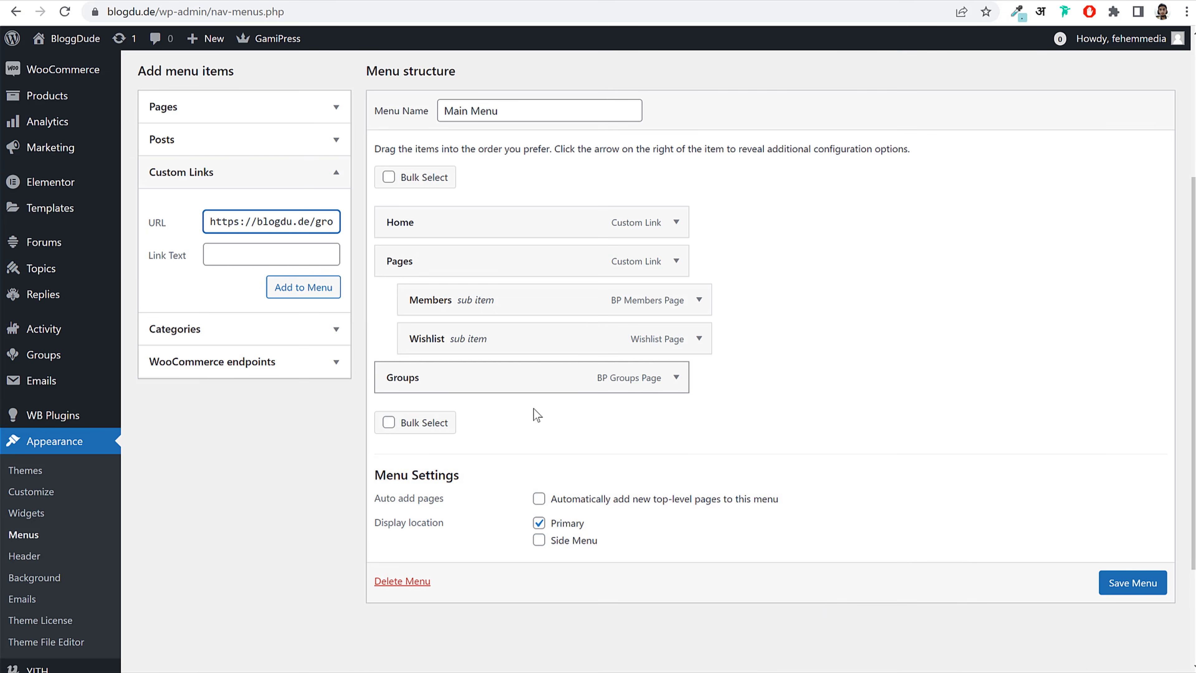
{"action": "left_click_drag", "start_coordinate": [275, 222], "coordinate": [346, 224]}
{"action": "left_click", "coordinate": [272, 244]}
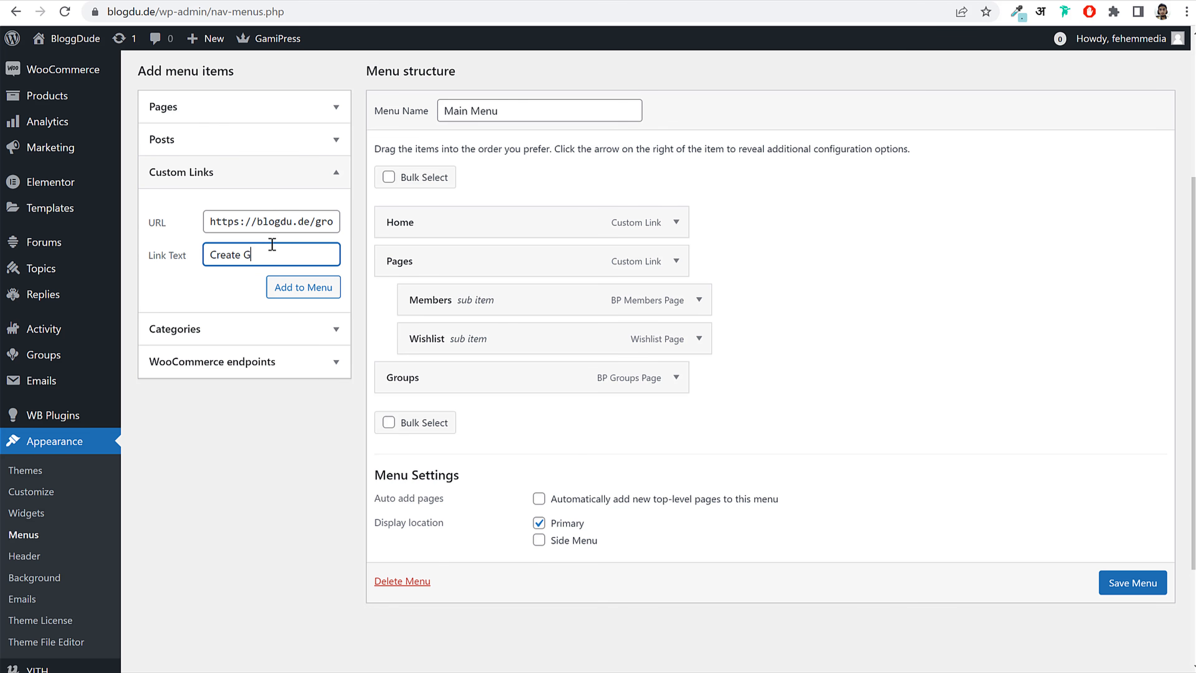
{"action": "left_click", "coordinate": [302, 287]}
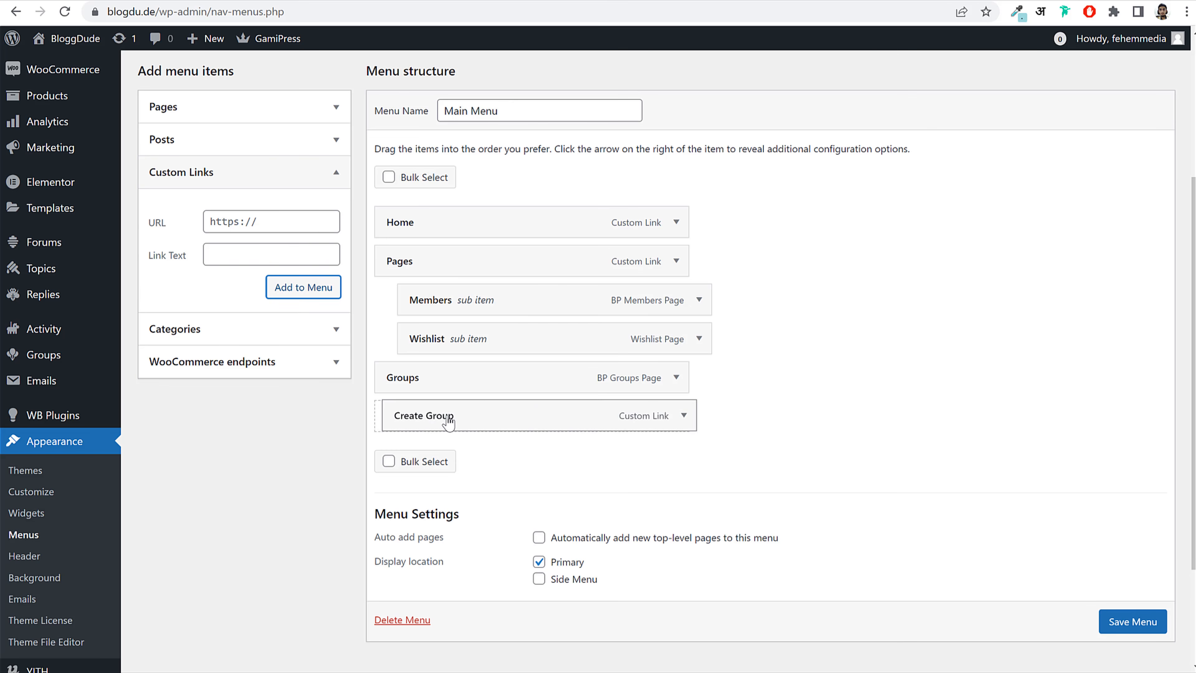
Step: Nest Create Group under Groups, save the Main Menu, and reload the site's groups page
{"action": "left_click_drag", "start_coordinate": [440, 417], "coordinate": [466, 419]}
{"action": "left_click", "coordinate": [1120, 619]}
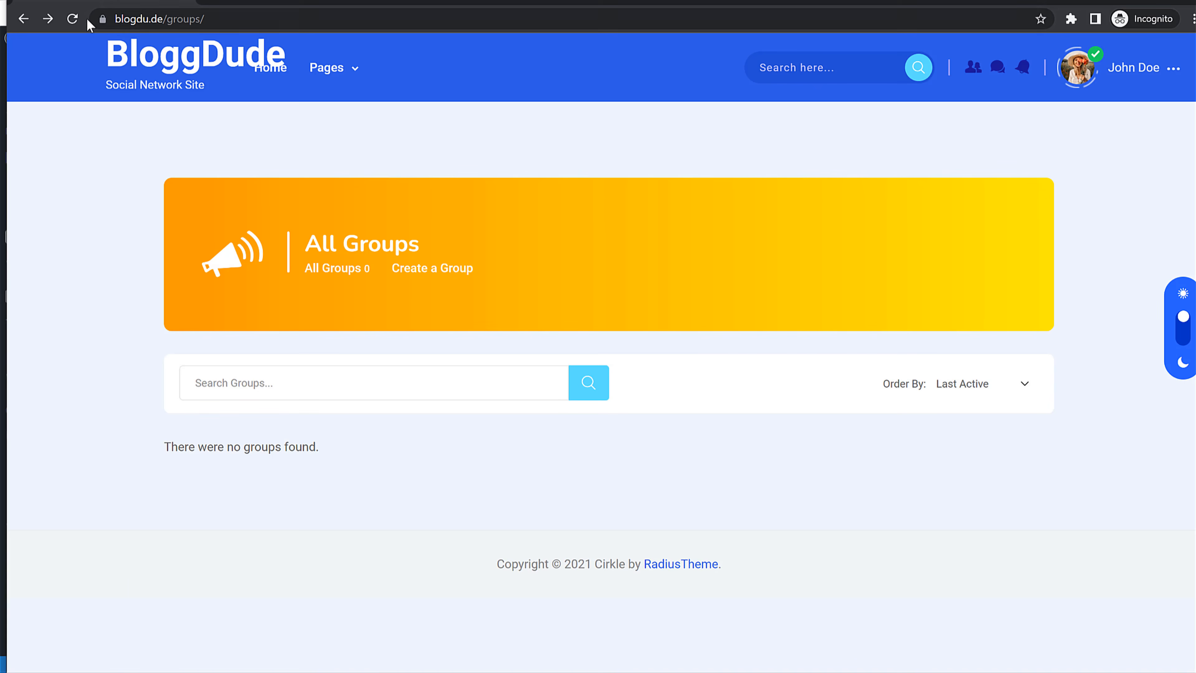
{"action": "left_click", "coordinate": [73, 19]}
Step: Create a group named WordPress described as a group for WordPress lovers
{"action": "mouse_move", "coordinate": [411, 66]}
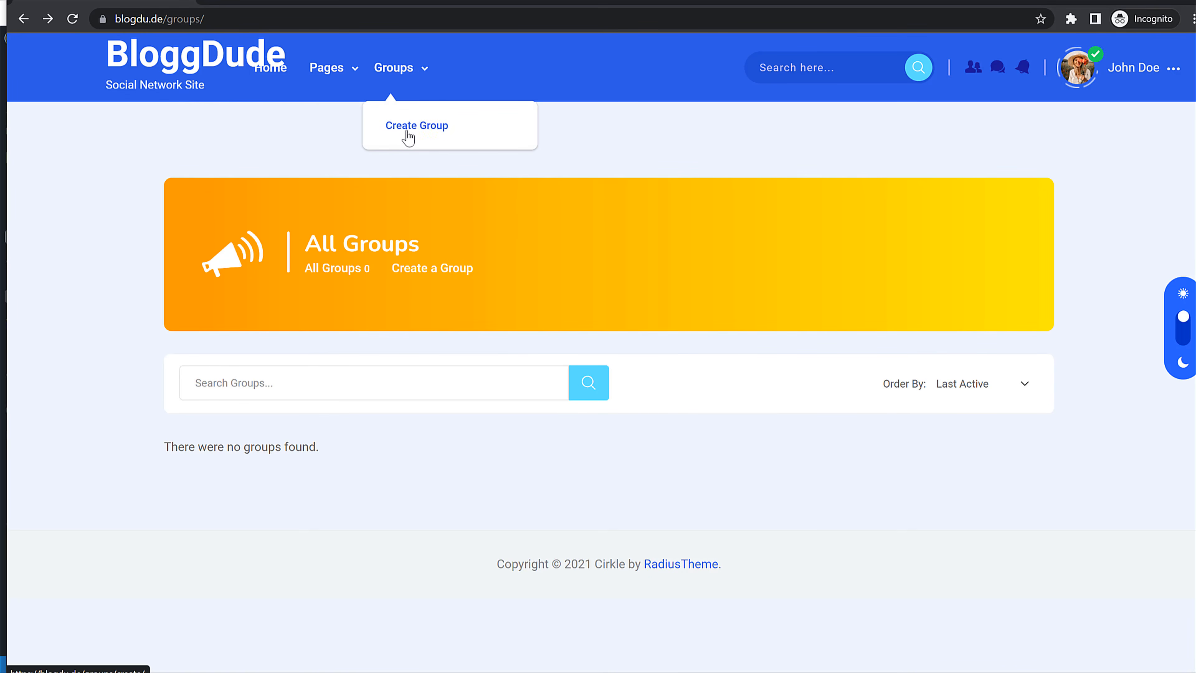
{"action": "left_click", "coordinate": [404, 139]}
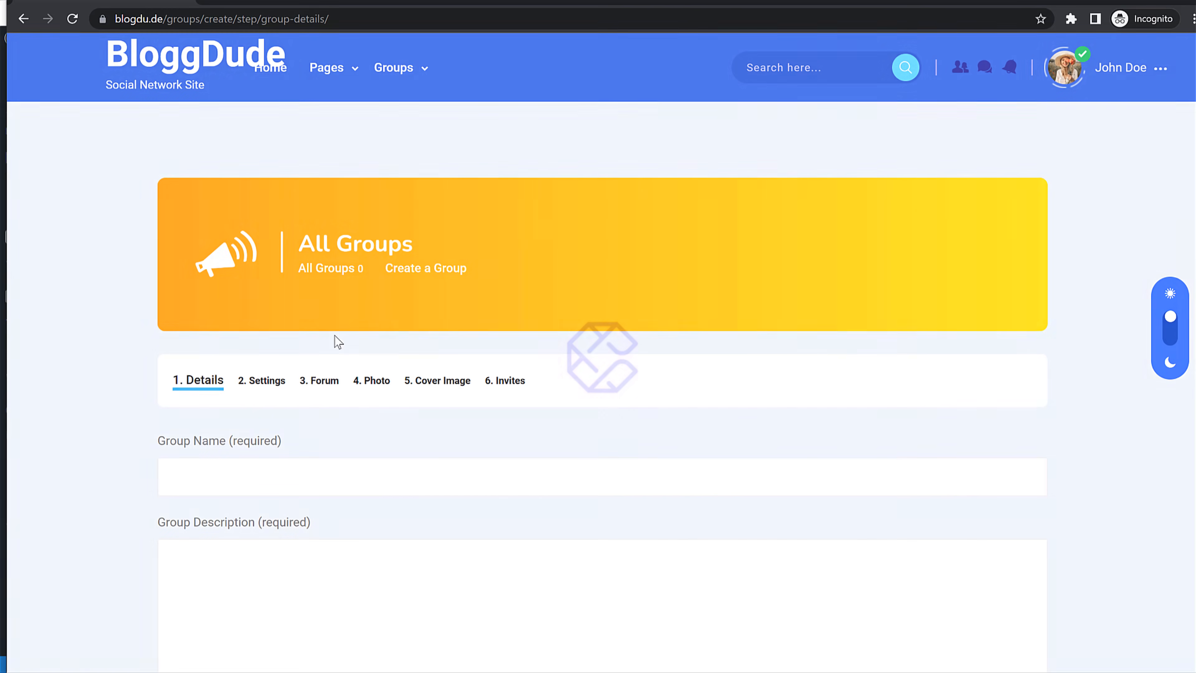
{"action": "scroll", "coordinate": [800, 355], "scroll_direction": "down", "scroll_amount": 3}
{"action": "scroll", "coordinate": [768, 350], "scroll_direction": "up", "scroll_amount": 2}
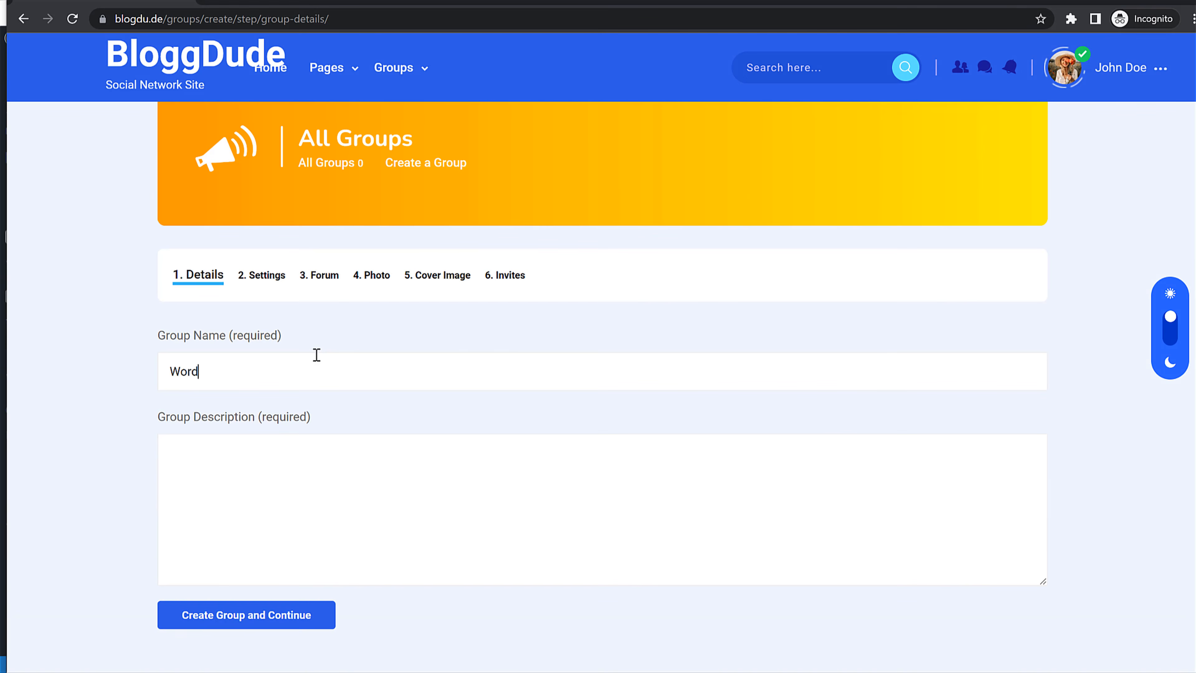
{"action": "left_click", "coordinate": [300, 535]}
{"action": "key", "text": "ctrl+v"}
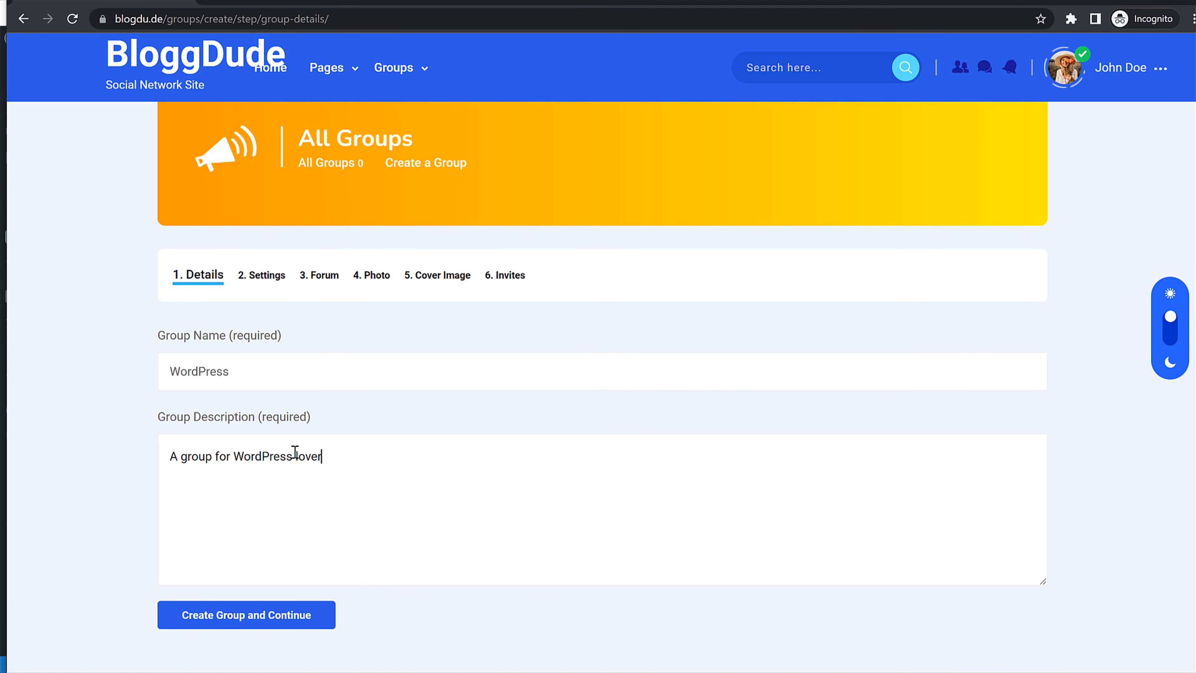
{"action": "left_click", "coordinate": [265, 617]}
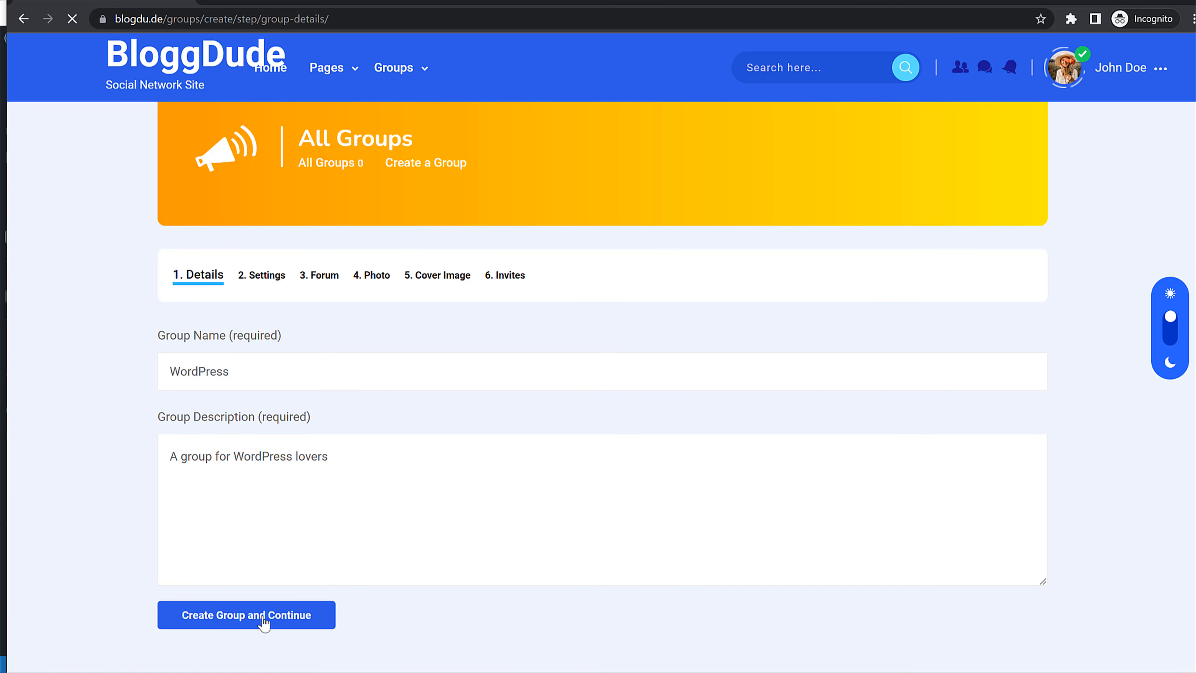
Step: Keep the group public and let all group members send invitations
{"action": "scroll", "coordinate": [366, 442], "scroll_direction": "down", "scroll_amount": 3}
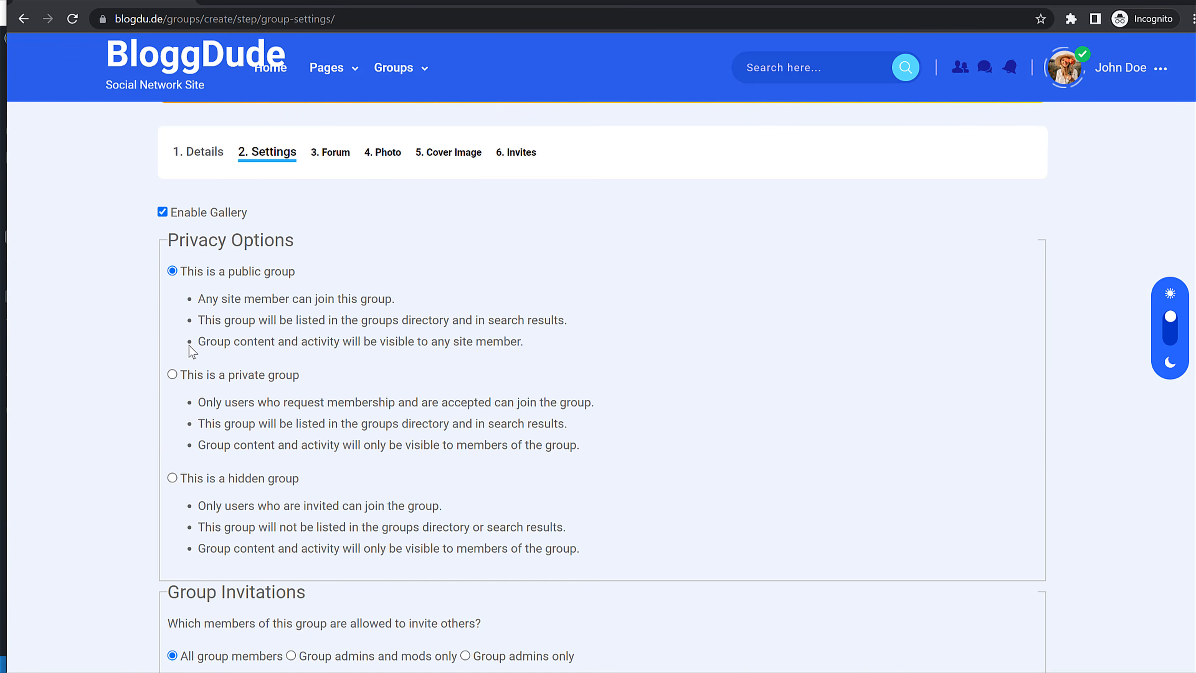
{"action": "scroll", "coordinate": [284, 251], "scroll_direction": "down", "scroll_amount": 2}
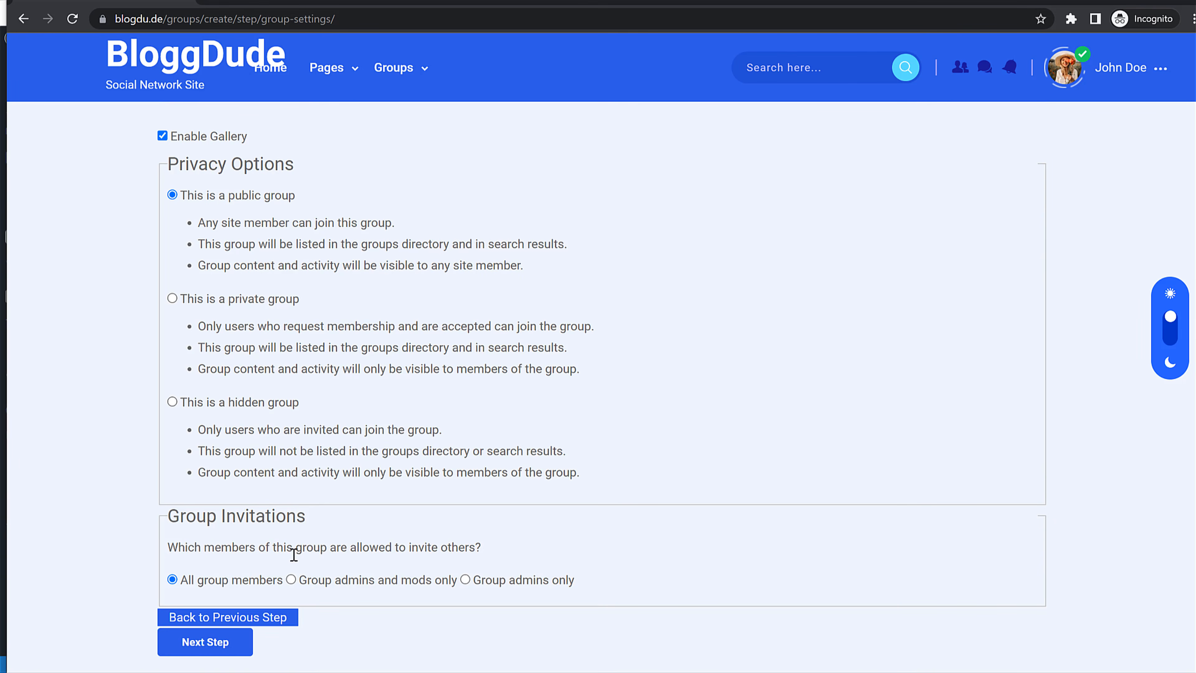
{"action": "left_click_drag", "start_coordinate": [194, 580], "coordinate": [286, 580]}
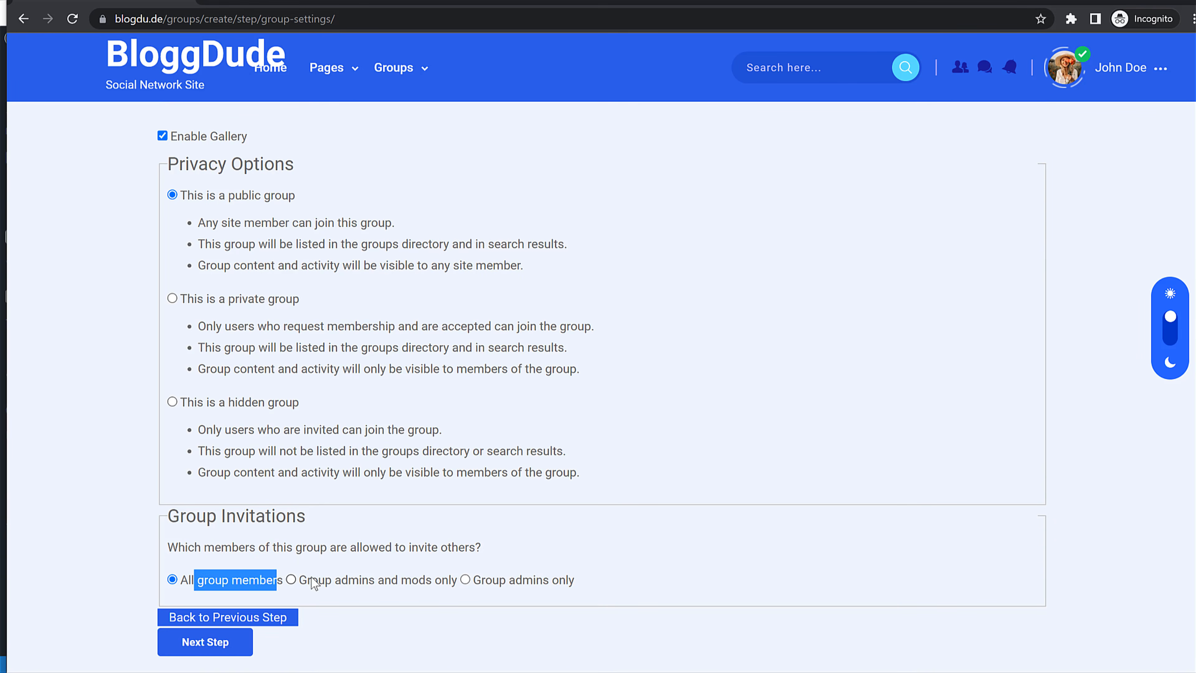
{"action": "left_click", "coordinate": [305, 579]}
{"action": "left_click", "coordinate": [188, 578]}
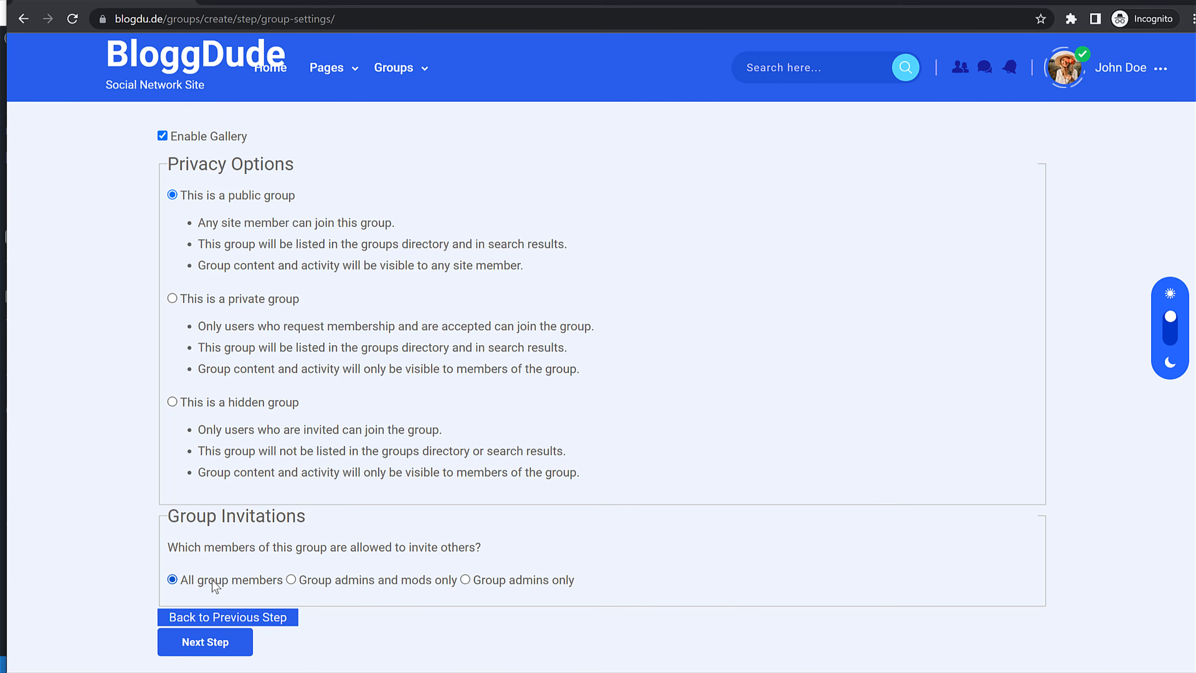
{"action": "left_click", "coordinate": [205, 641]}
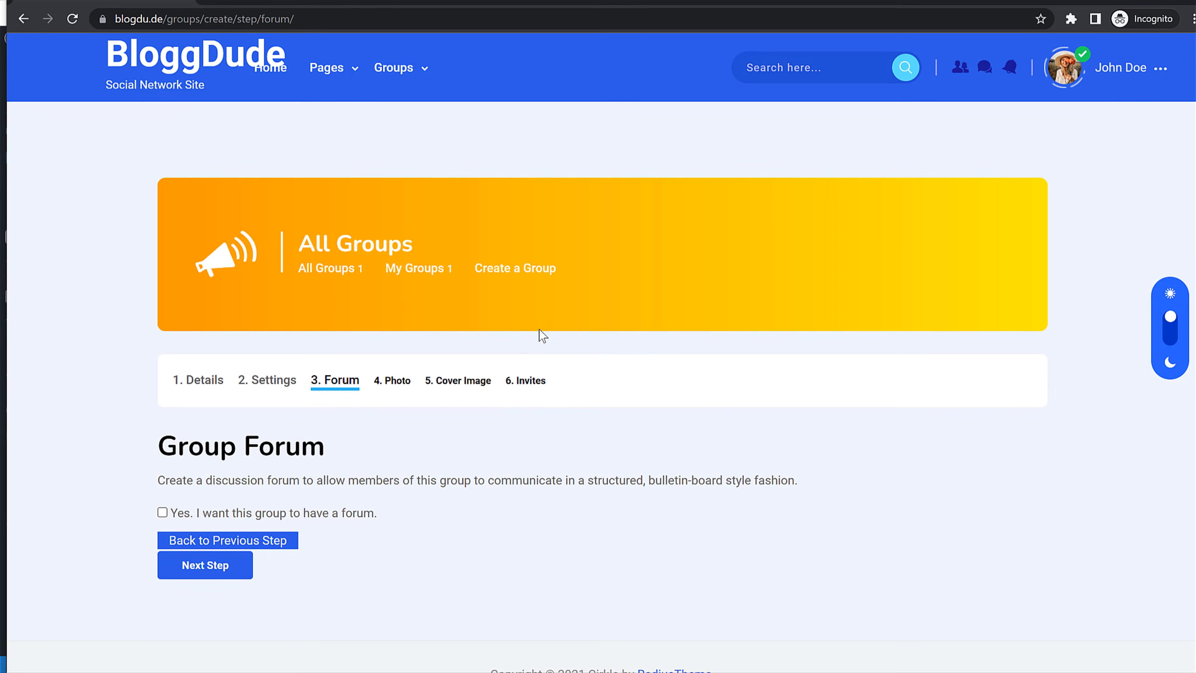
Step: Enable a dedicated forum for the WordPress group
{"action": "left_click_drag", "start_coordinate": [179, 455], "coordinate": [332, 447]}
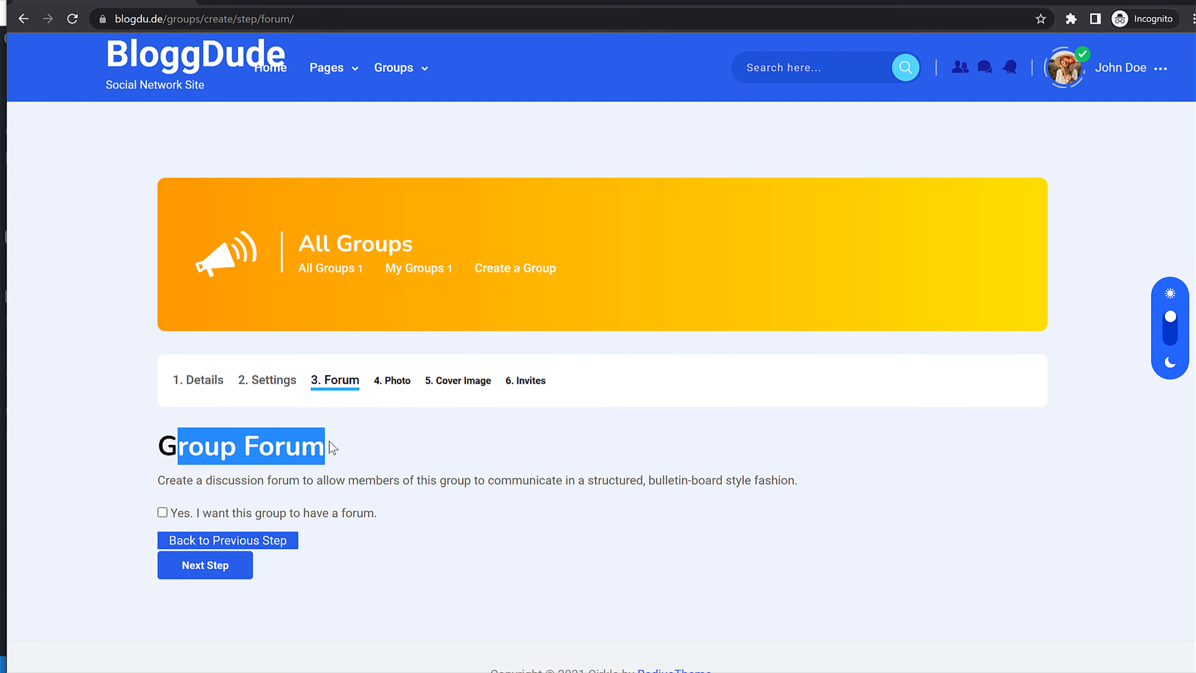
{"action": "left_click", "coordinate": [423, 464]}
{"action": "left_click", "coordinate": [244, 516]}
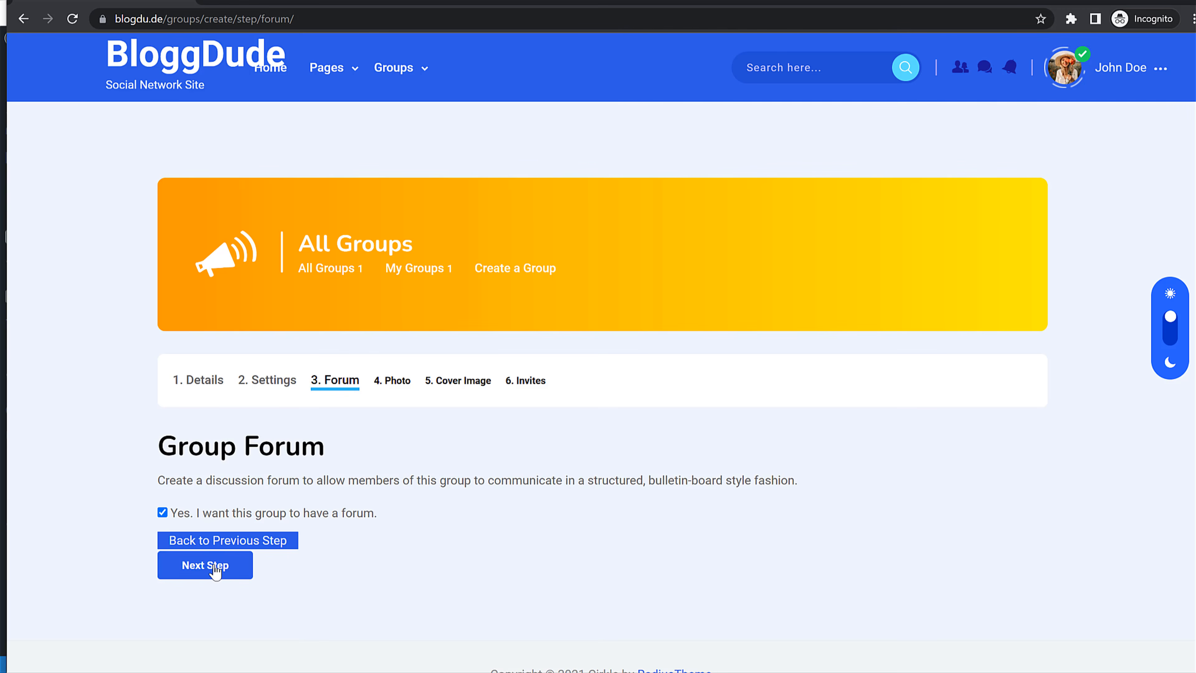
{"action": "scroll", "coordinate": [766, 395], "scroll_direction": "down", "scroll_amount": 4}
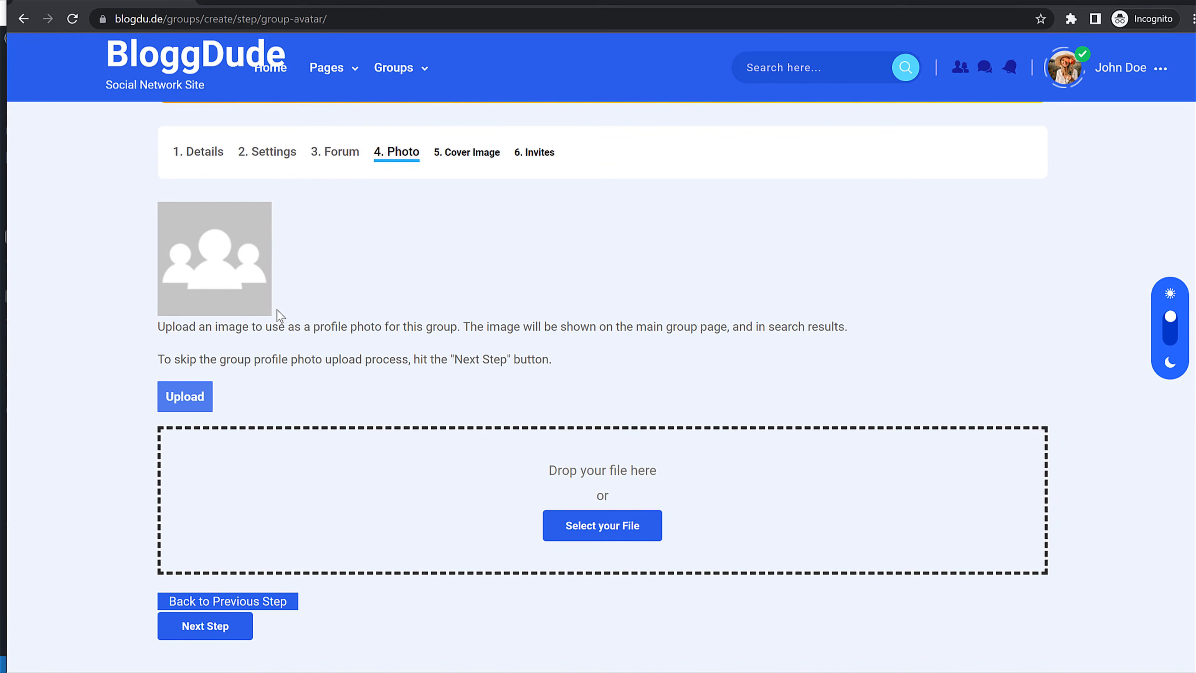
Step: Upload the Widget-Gallery-8 dragon image as group photo, cropped to the full image
{"action": "left_click", "coordinate": [582, 516]}
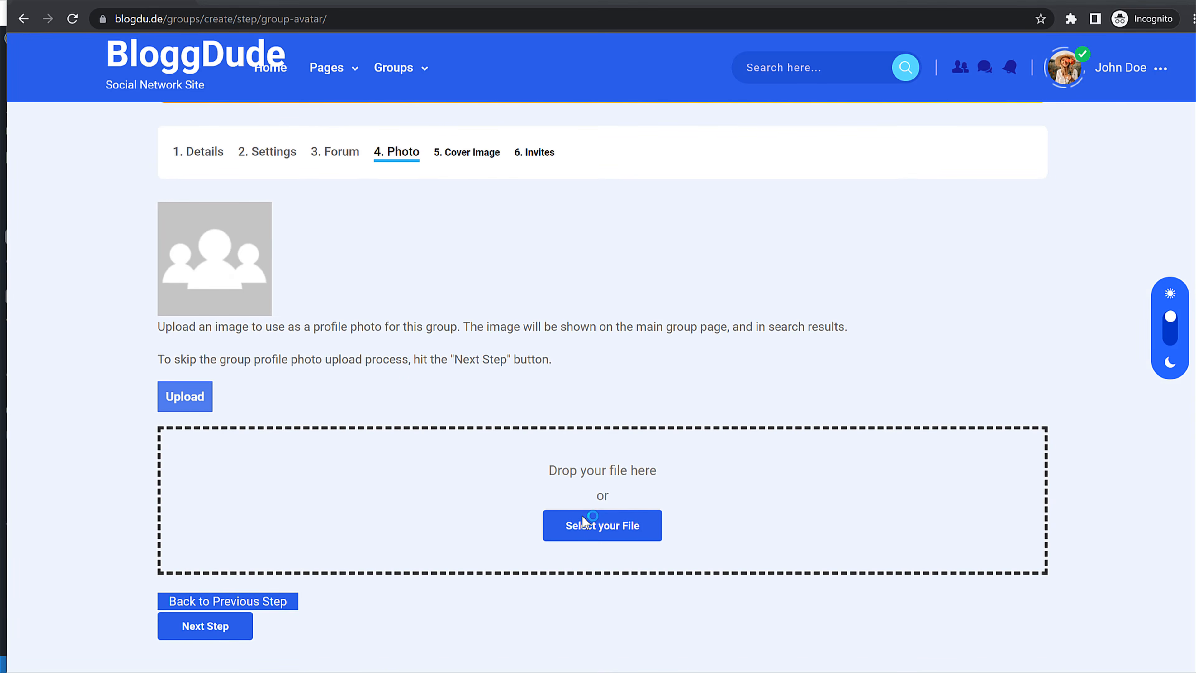
{"action": "scroll", "coordinate": [359, 226], "scroll_direction": "down", "scroll_amount": 10}
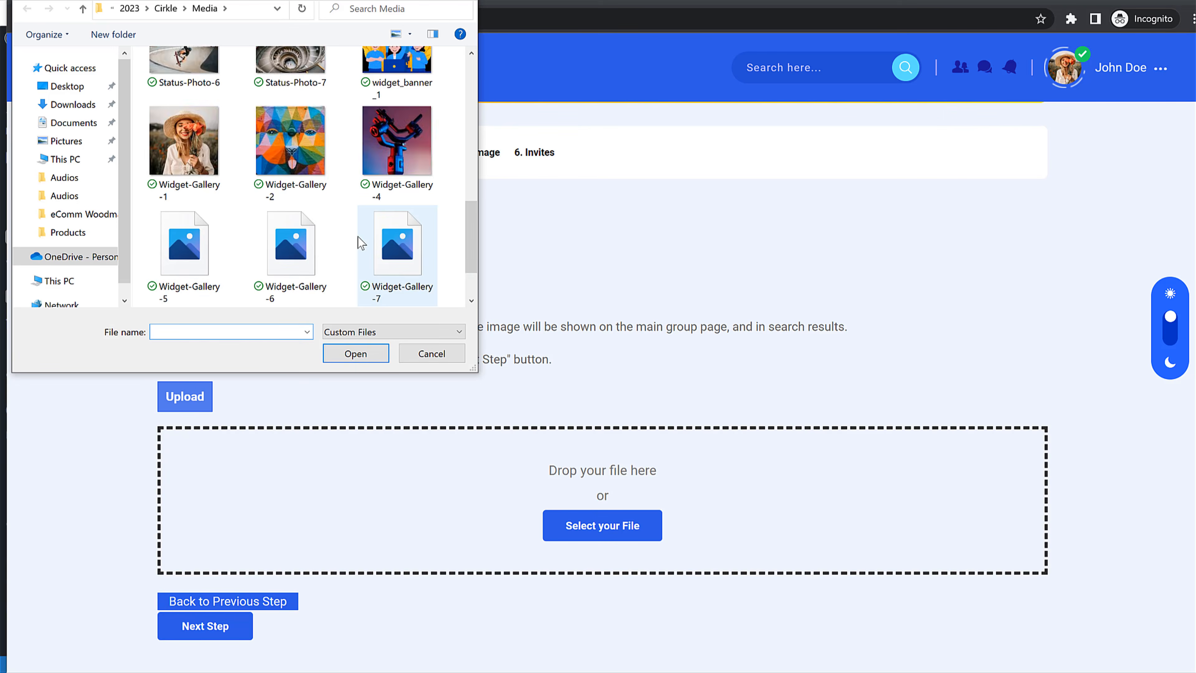
{"action": "left_click", "coordinate": [181, 252]}
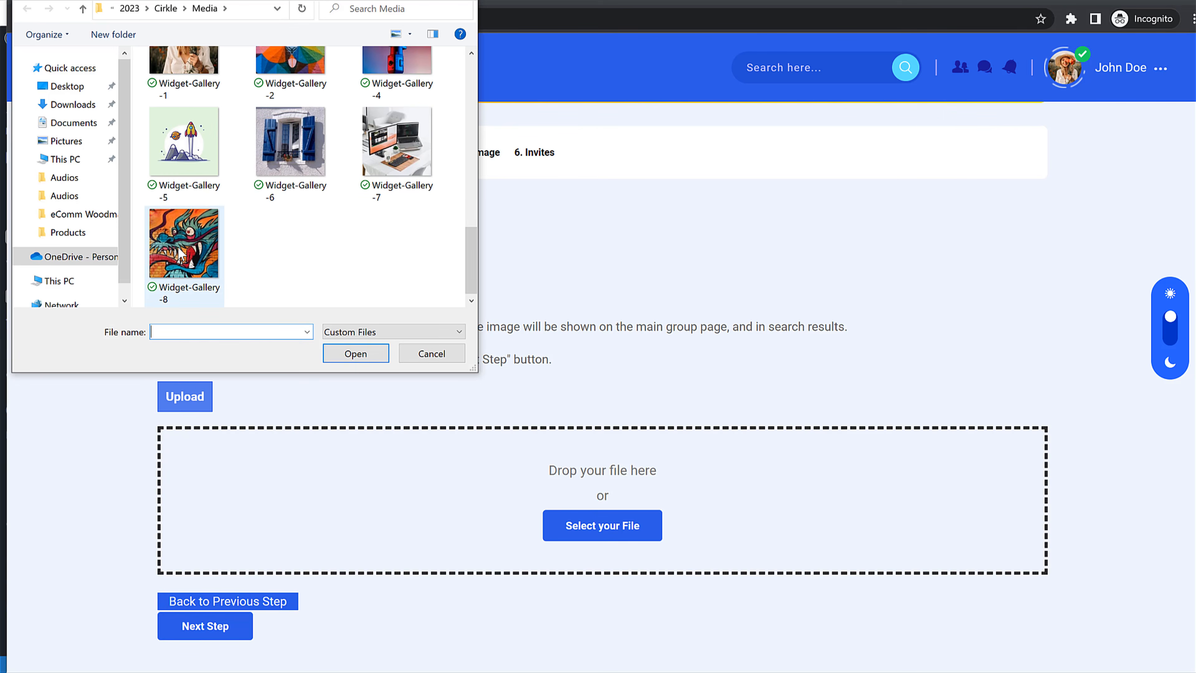
{"action": "left_click", "coordinate": [356, 353]}
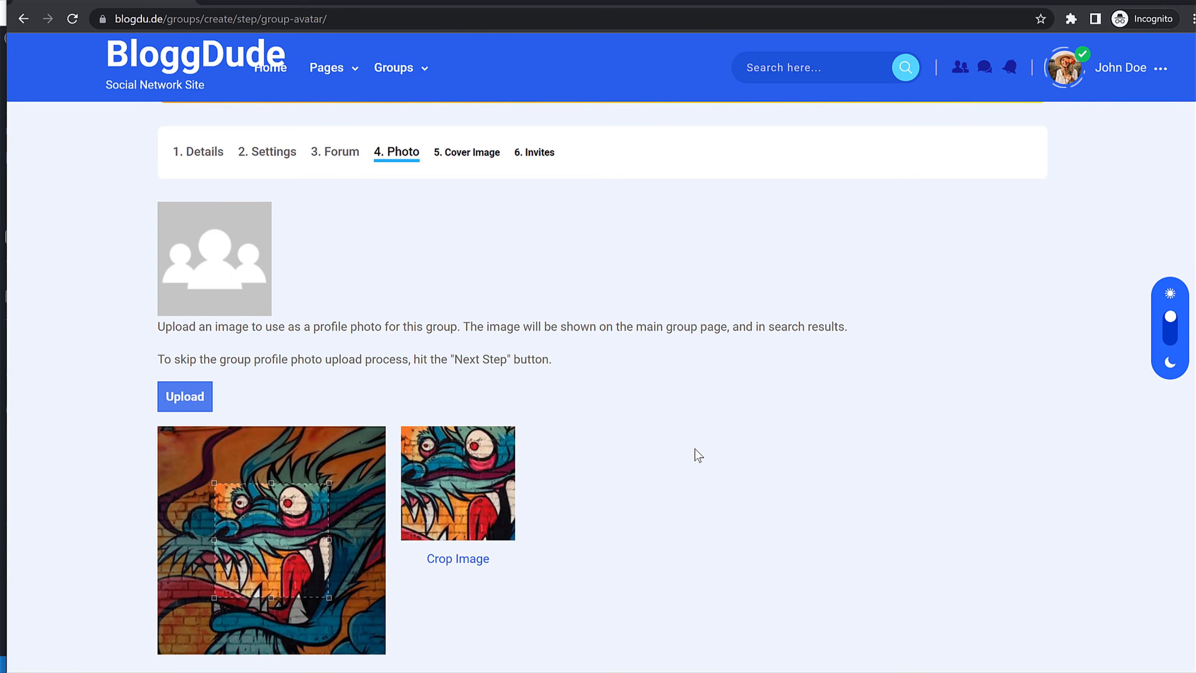
{"action": "scroll", "coordinate": [694, 449], "scroll_direction": "down", "scroll_amount": 4}
{"action": "left_click_drag", "start_coordinate": [283, 374], "coordinate": [149, 247]}
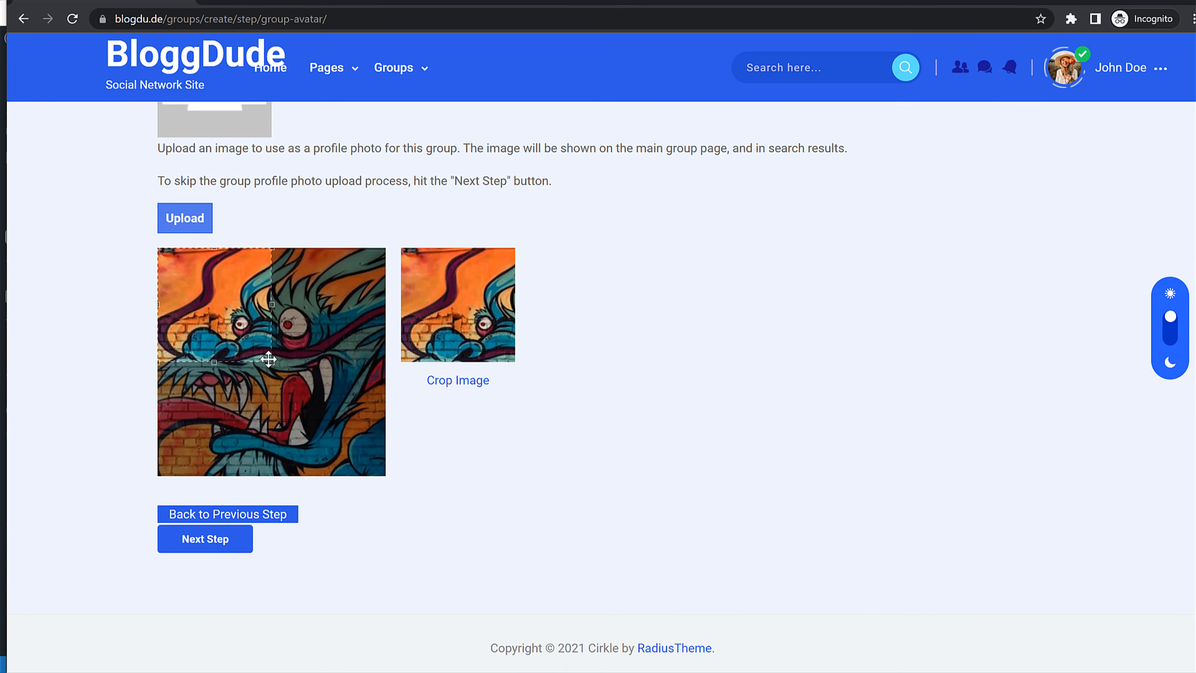
{"action": "left_click_drag", "start_coordinate": [271, 362], "coordinate": [387, 477]}
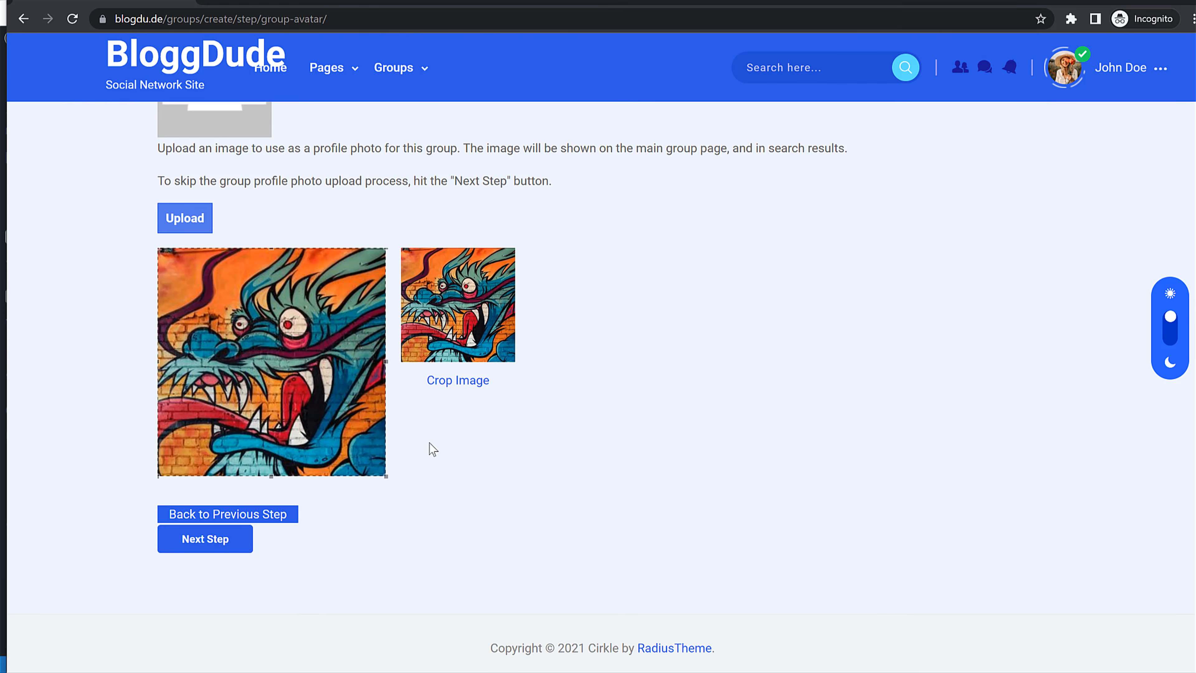
{"action": "left_click", "coordinate": [452, 381]}
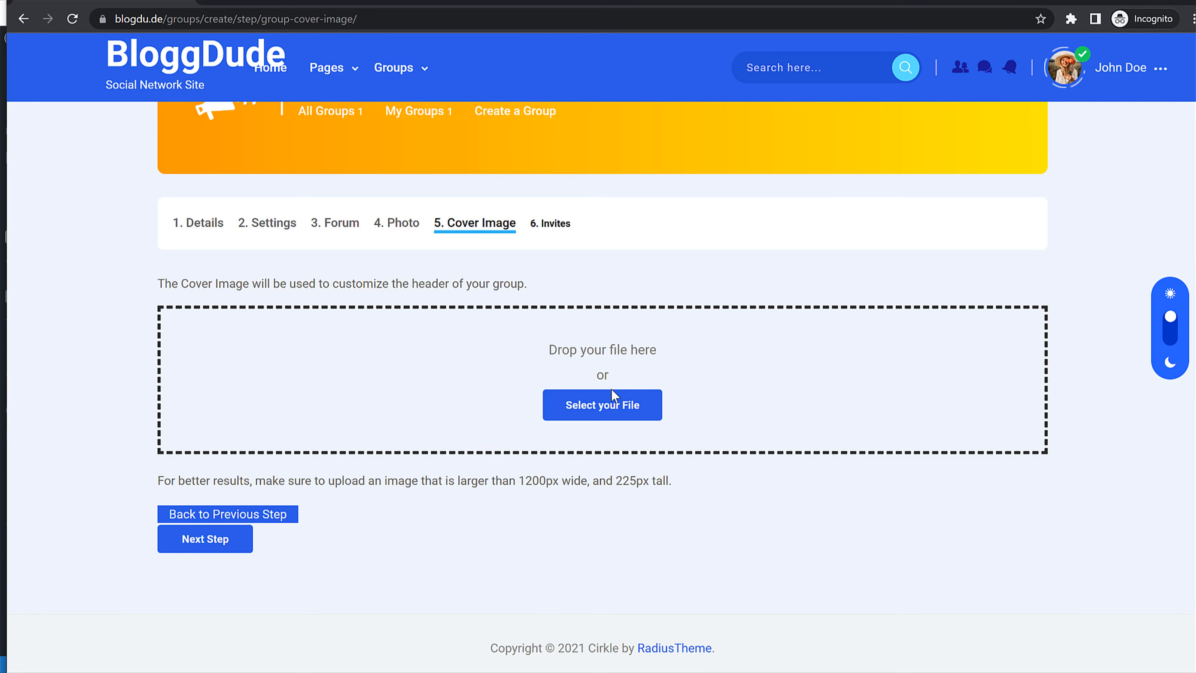
Step: Upload cover1.jpg as the group's cover image
{"action": "left_click", "coordinate": [611, 391]}
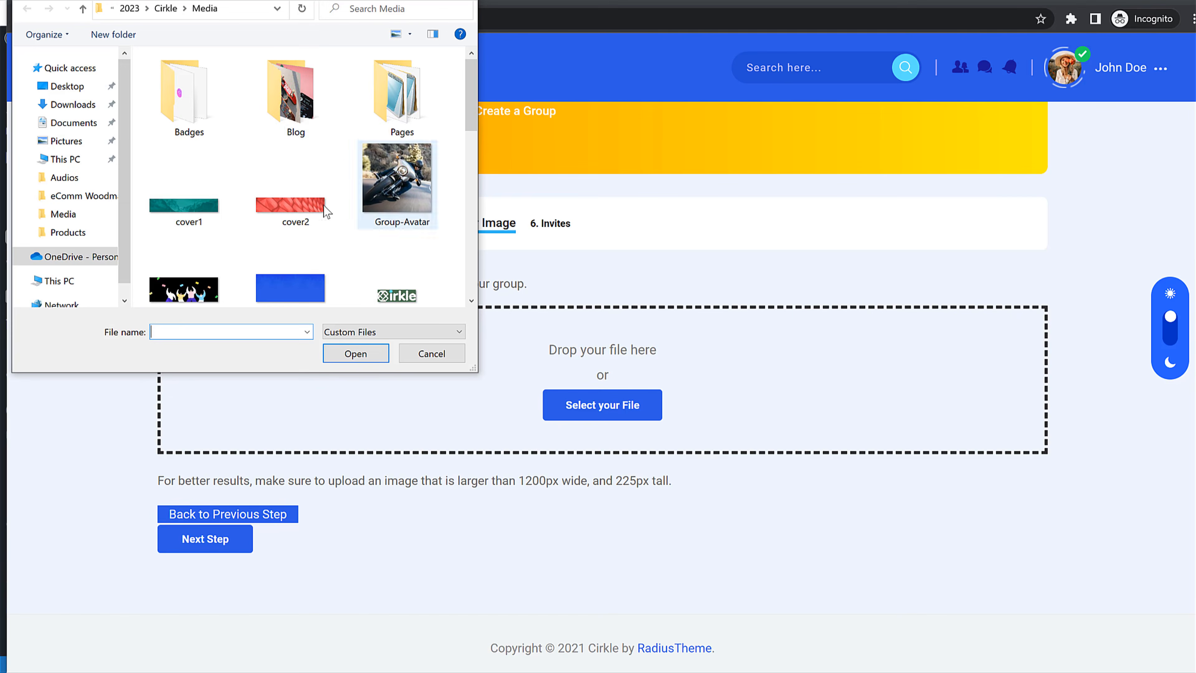
{"action": "left_click", "coordinate": [179, 200]}
{"action": "left_click", "coordinate": [356, 354]}
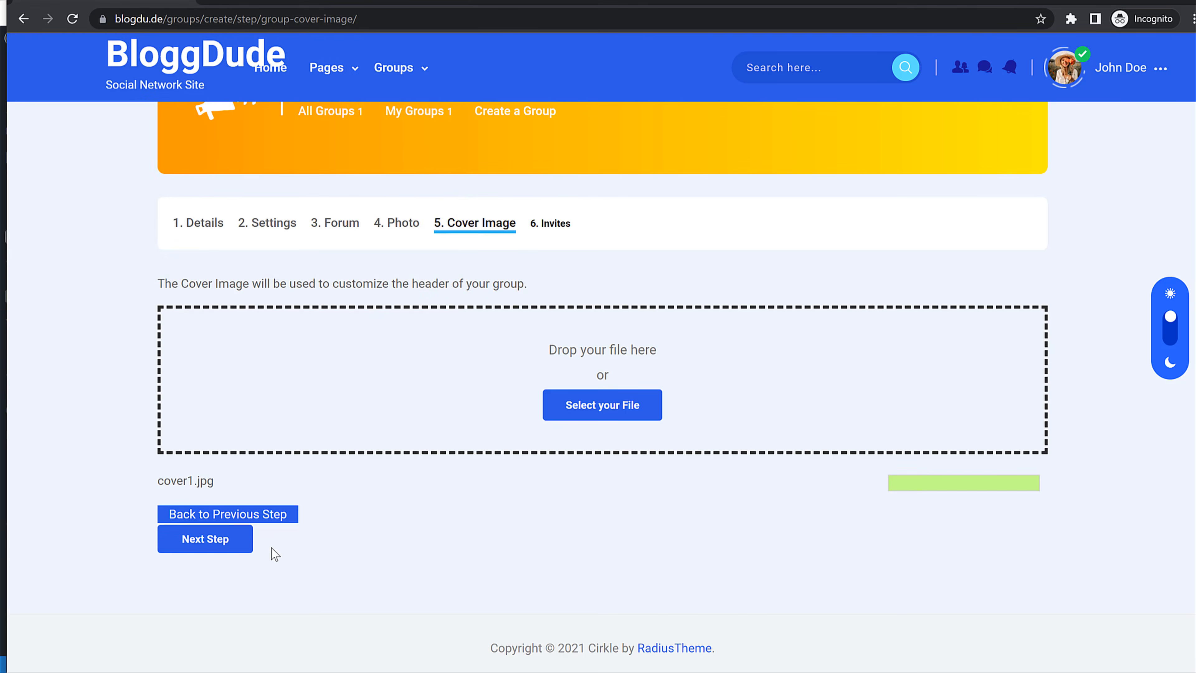
{"action": "scroll", "coordinate": [659, 485], "scroll_direction": "down", "scroll_amount": 3}
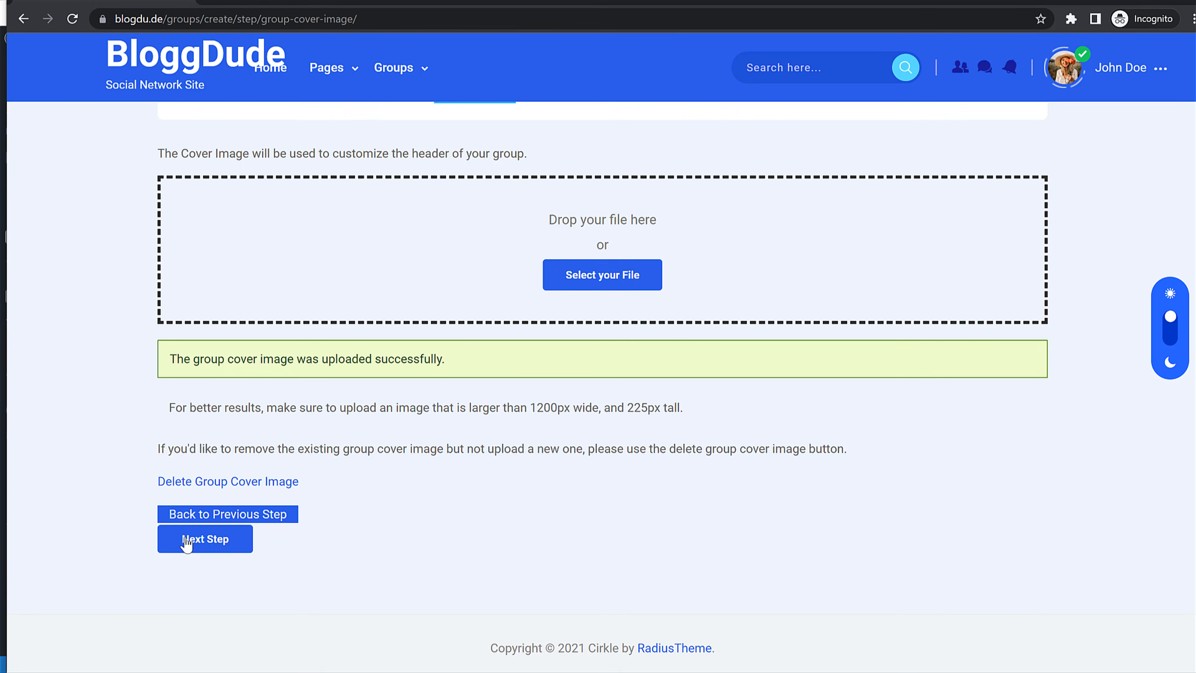
Step: Tick the listed friend for a group invitation on the invites step
{"action": "left_click", "coordinate": [208, 541]}
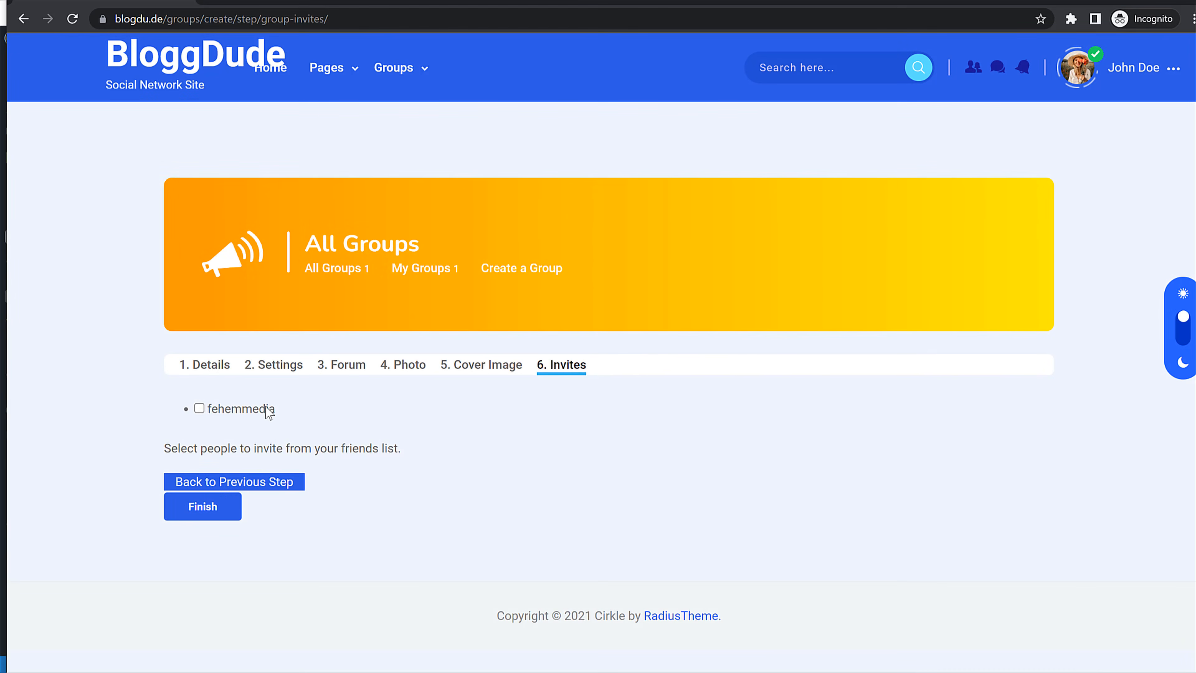
{"action": "left_click", "coordinate": [268, 412]}
{"action": "double_click", "coordinate": [242, 413]}
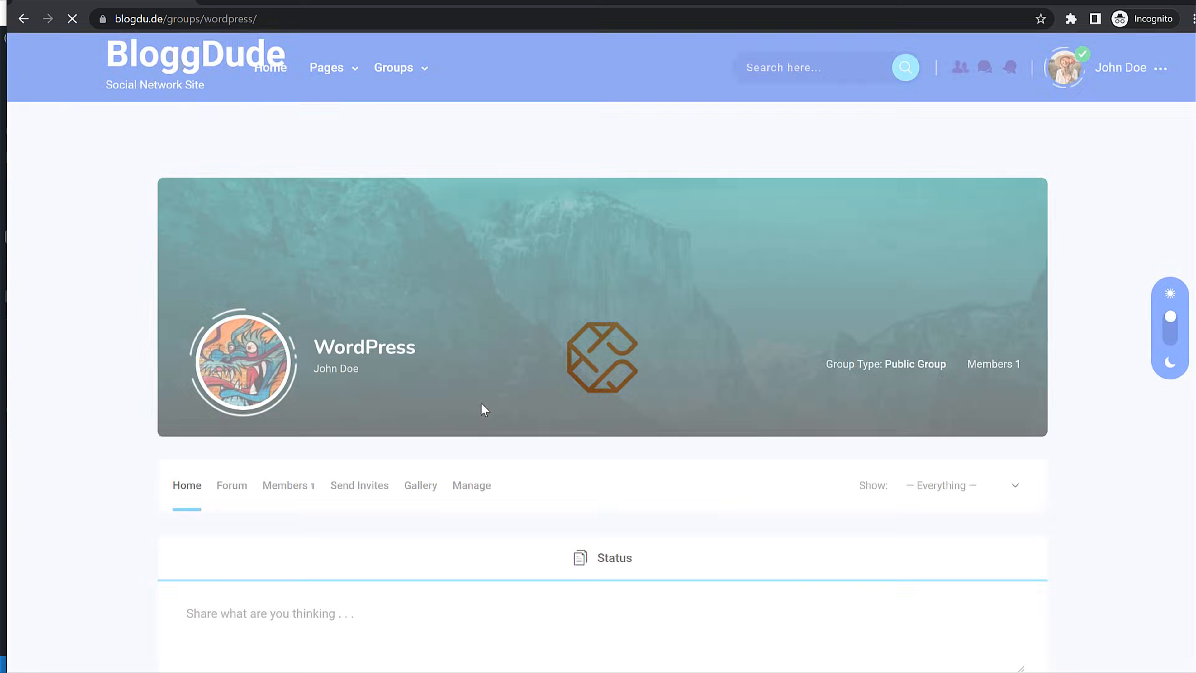
Step: Accept the WordPress group invitation from the notifications bell after reloading the page
{"action": "scroll", "coordinate": [552, 456], "scroll_direction": "down", "scroll_amount": 5}
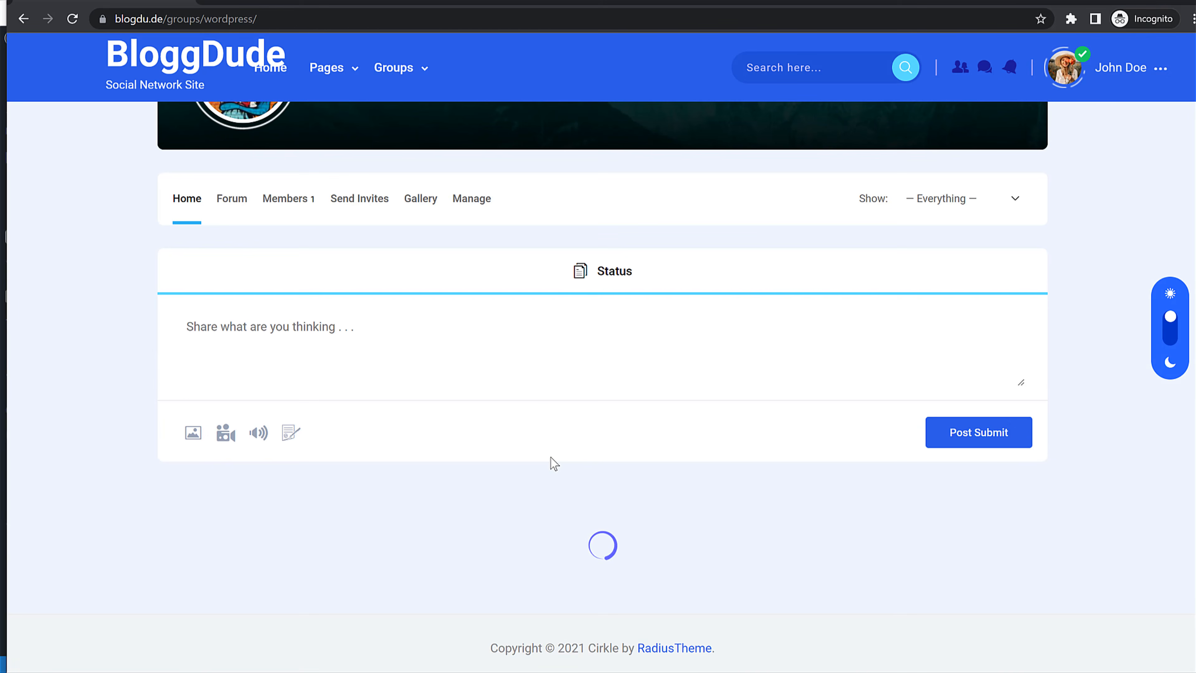
{"action": "scroll", "coordinate": [554, 491], "scroll_direction": "down", "scroll_amount": 4}
{"action": "scroll", "coordinate": [554, 491], "scroll_direction": "up", "scroll_amount": 9}
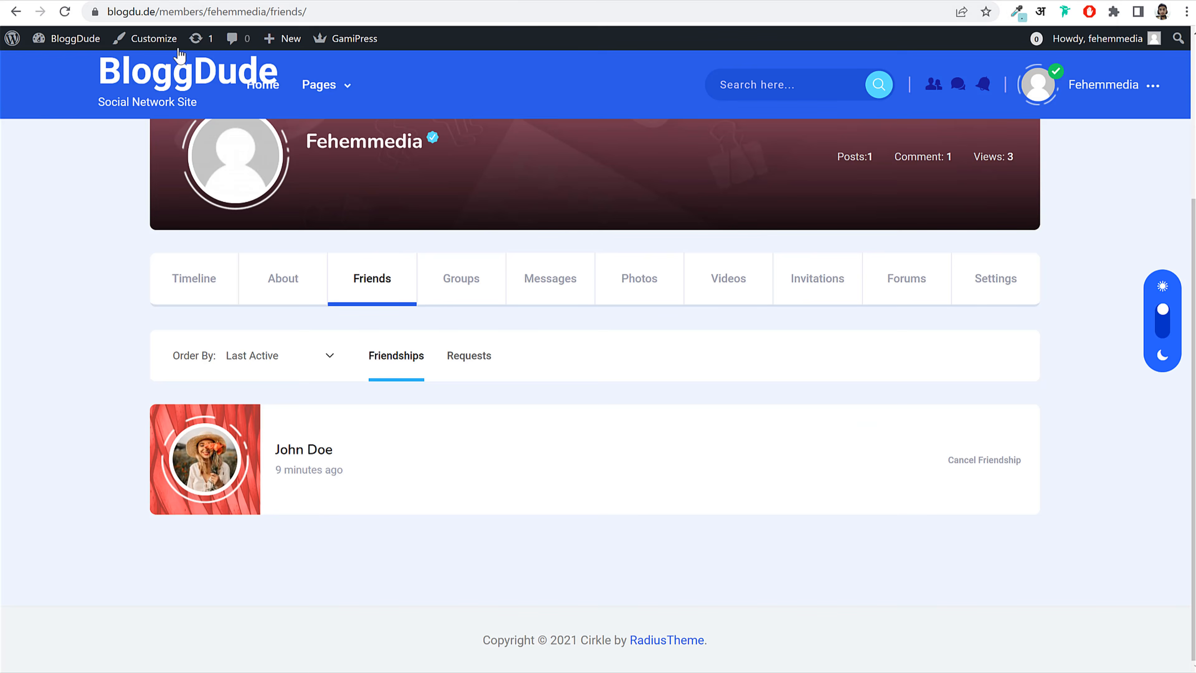
{"action": "left_click", "coordinate": [65, 12]}
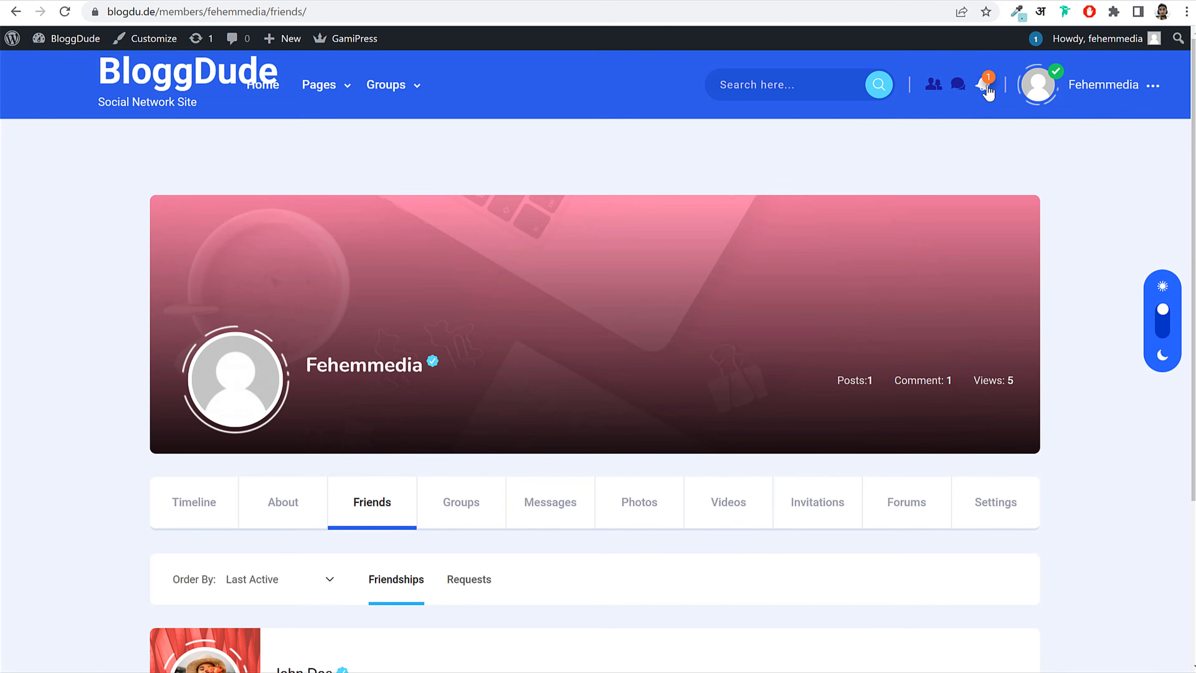
{"action": "left_click", "coordinate": [984, 84]}
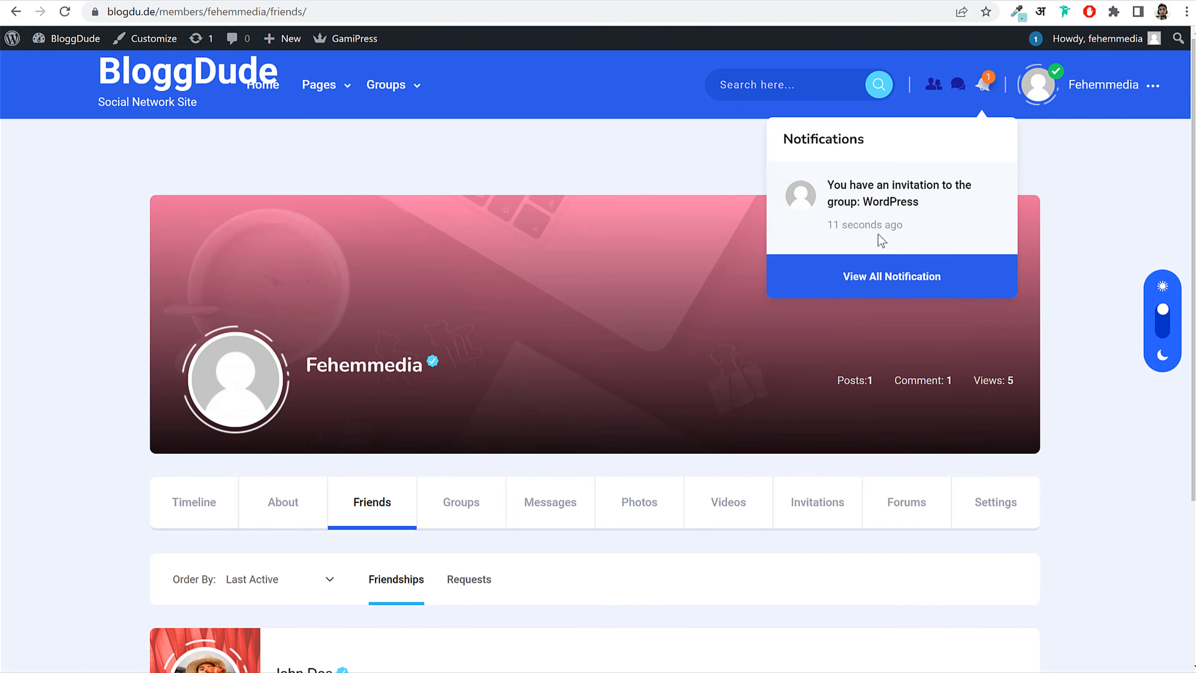
{"action": "left_click", "coordinate": [906, 191]}
{"action": "scroll", "coordinate": [771, 374], "scroll_direction": "down", "scroll_amount": 5}
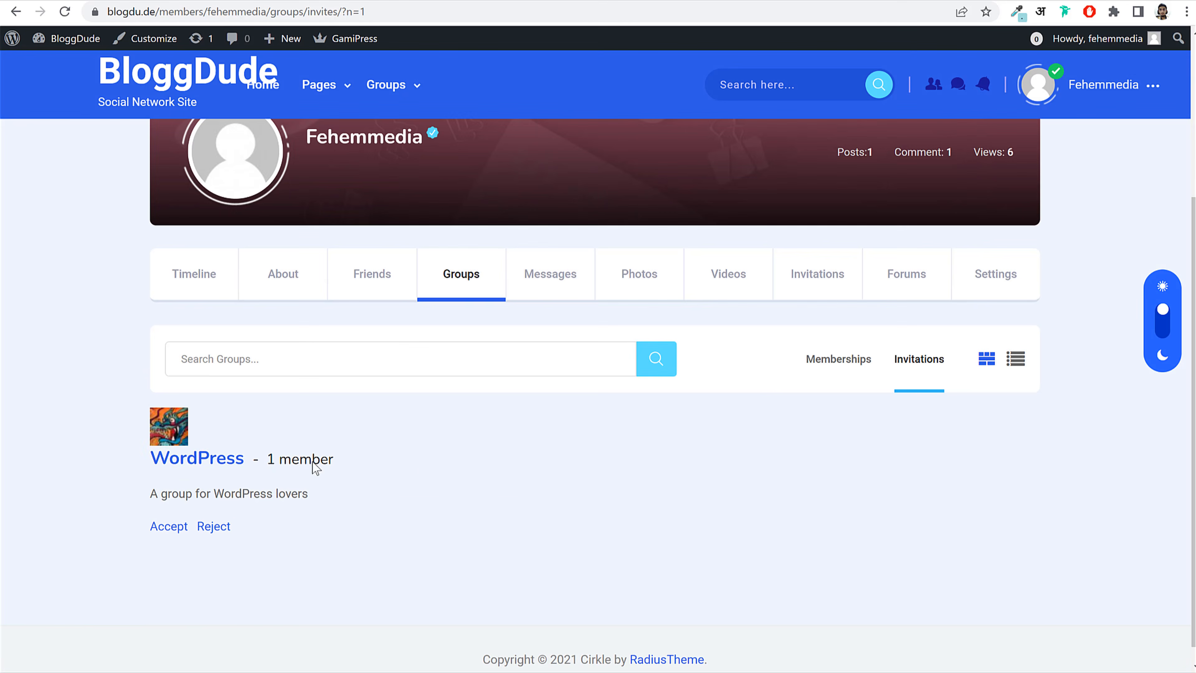
{"action": "left_click", "coordinate": [172, 529]}
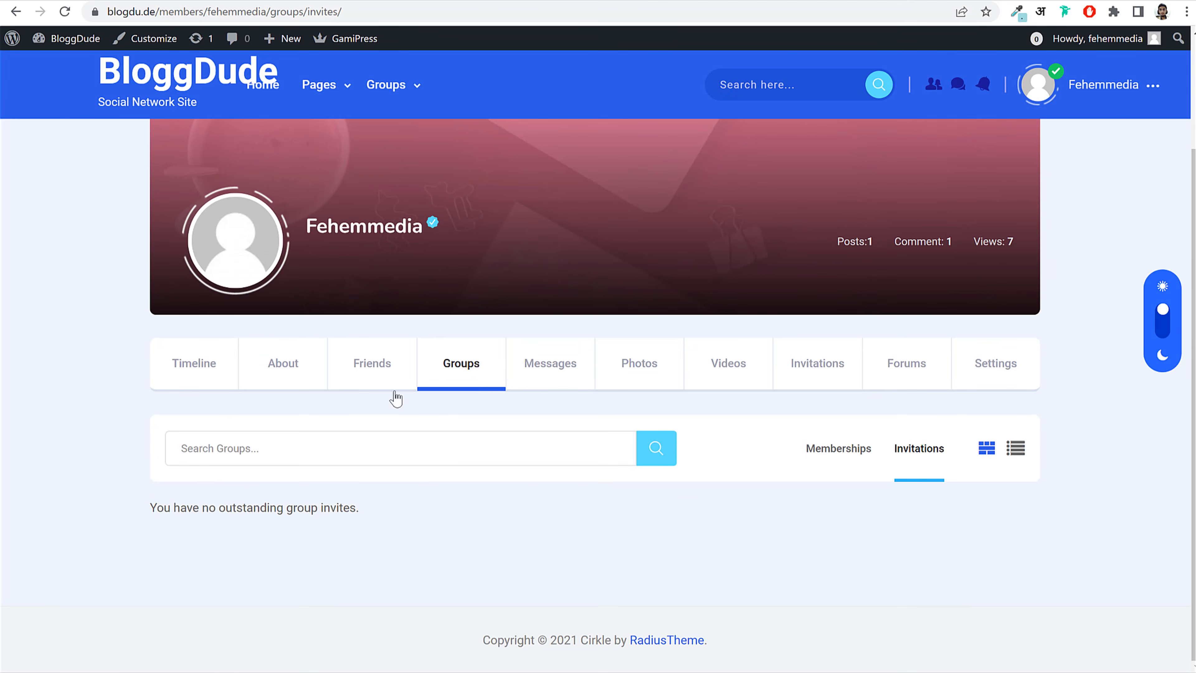
{"action": "mouse_move", "coordinate": [462, 672]}
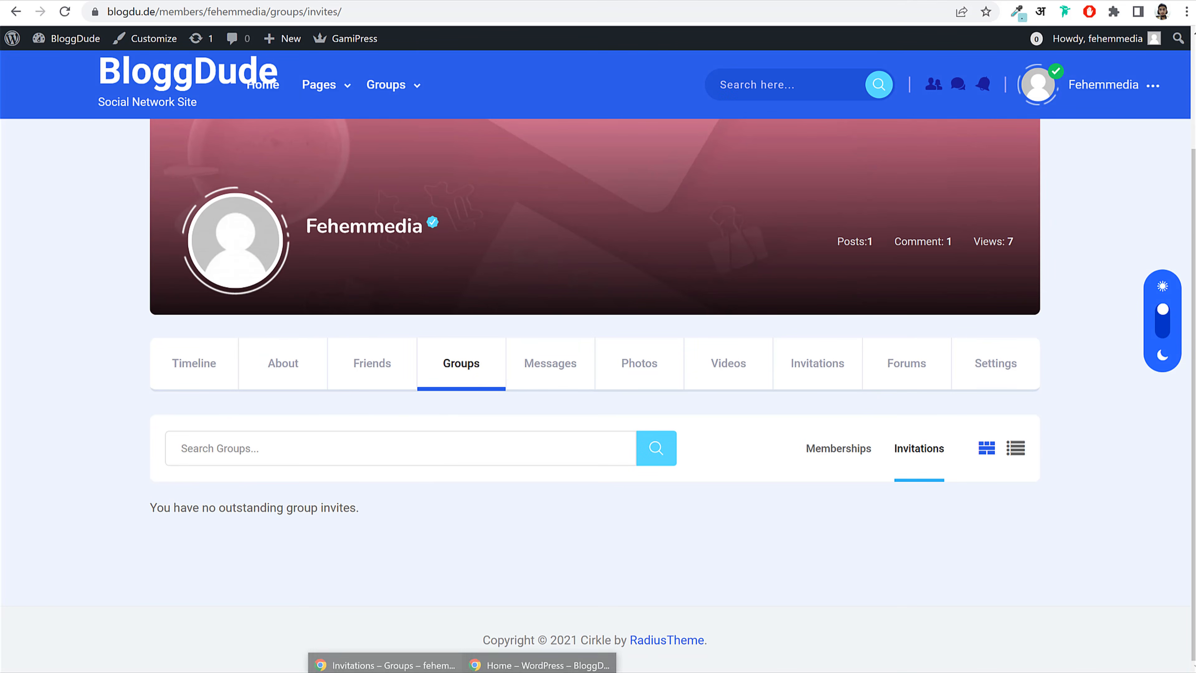
{"action": "left_click", "coordinate": [542, 667]}
Step: Post a group status update mentioning the other member with "hey"
{"action": "scroll", "coordinate": [545, 412], "scroll_direction": "down", "scroll_amount": 5}
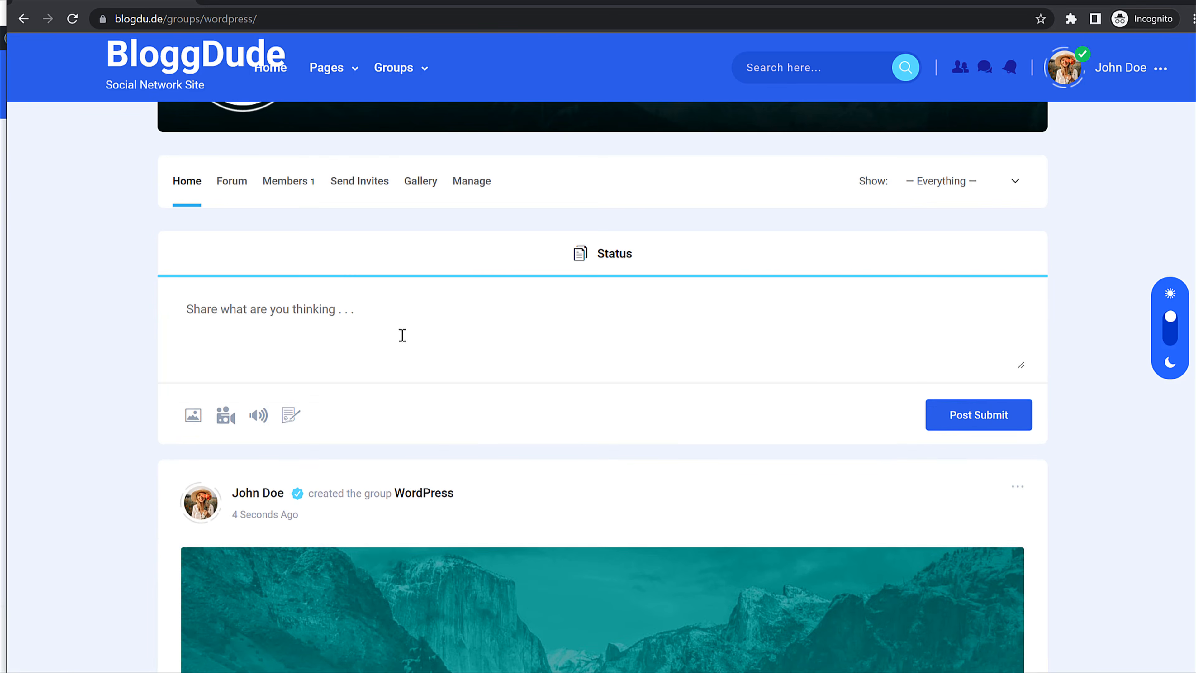
{"action": "left_click", "coordinate": [399, 315]}
{"action": "type", "text": "@"}
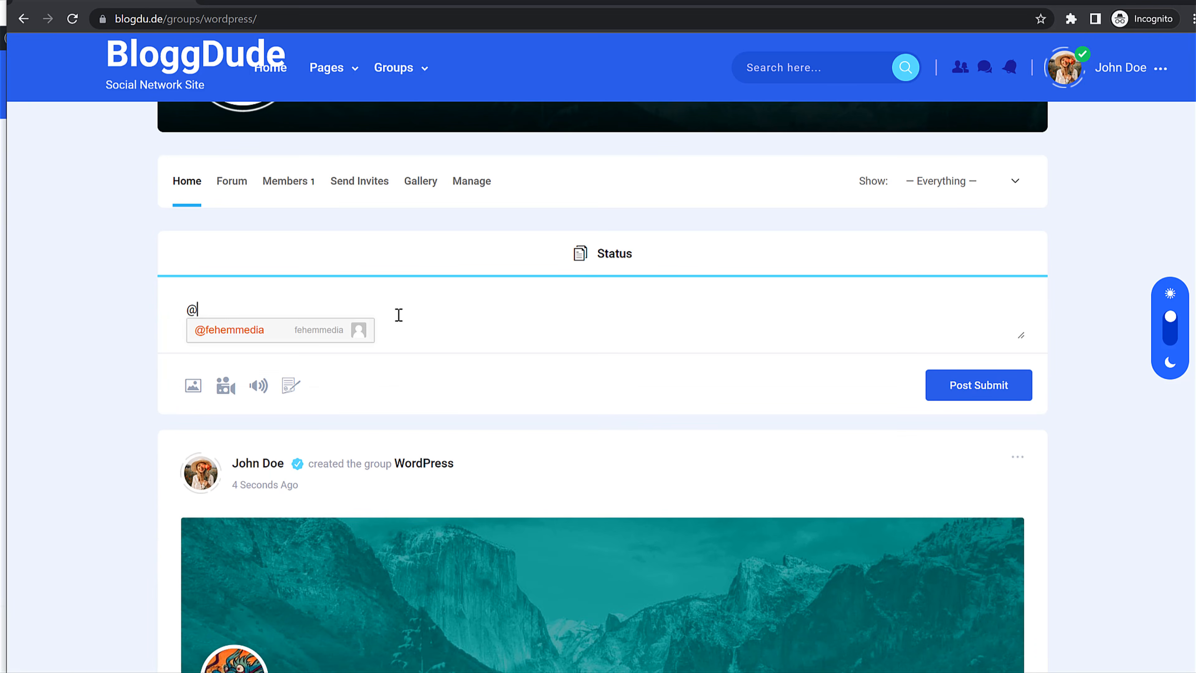
{"action": "left_click_drag", "start_coordinate": [301, 305], "coordinate": [167, 308]}
{"action": "left_click", "coordinate": [246, 333]}
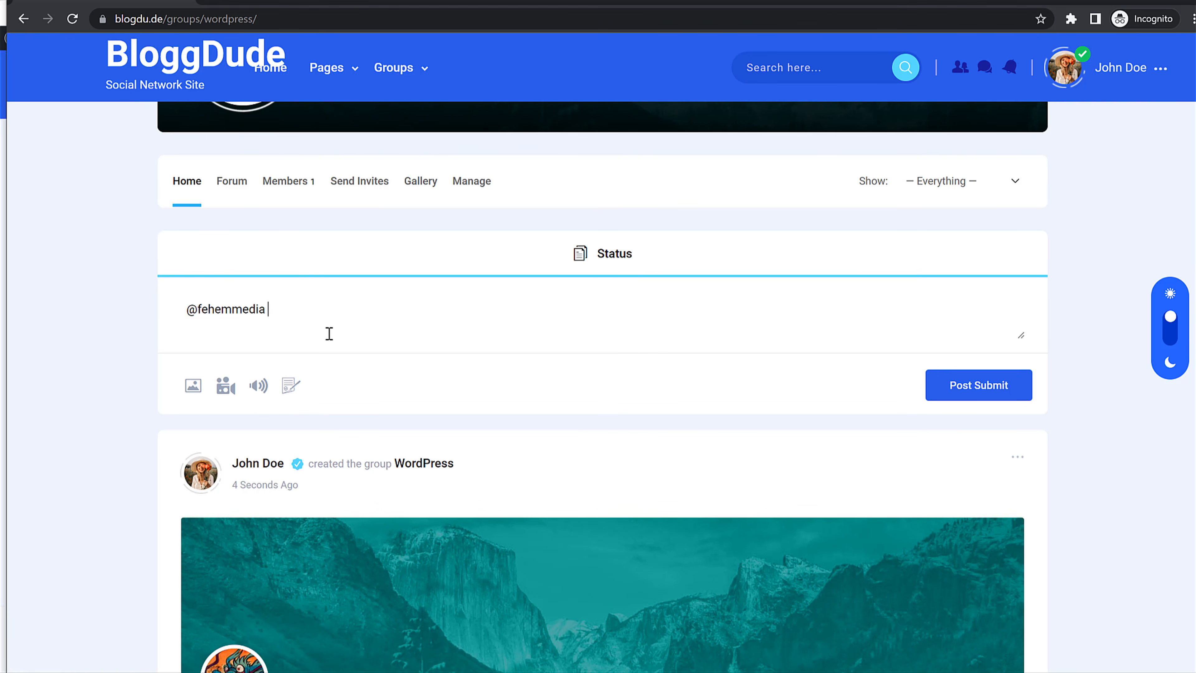
{"action": "type", "text": "hey"}
{"action": "key", "text": "Return"}
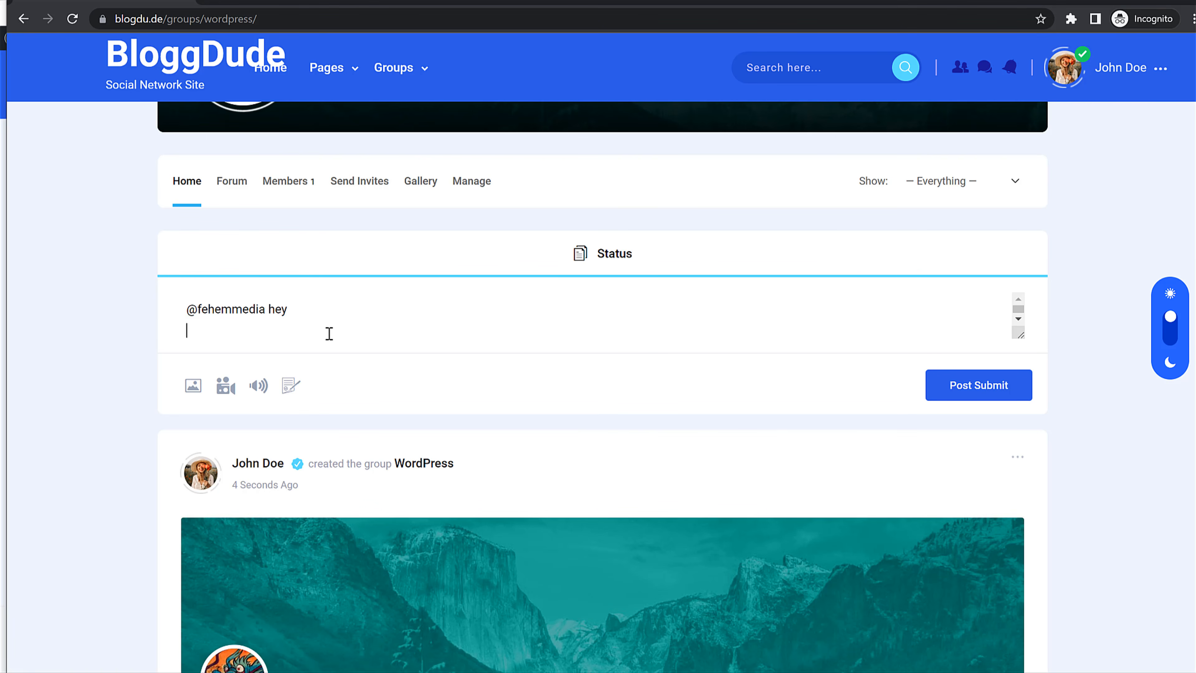
{"action": "left_click", "coordinate": [935, 398]}
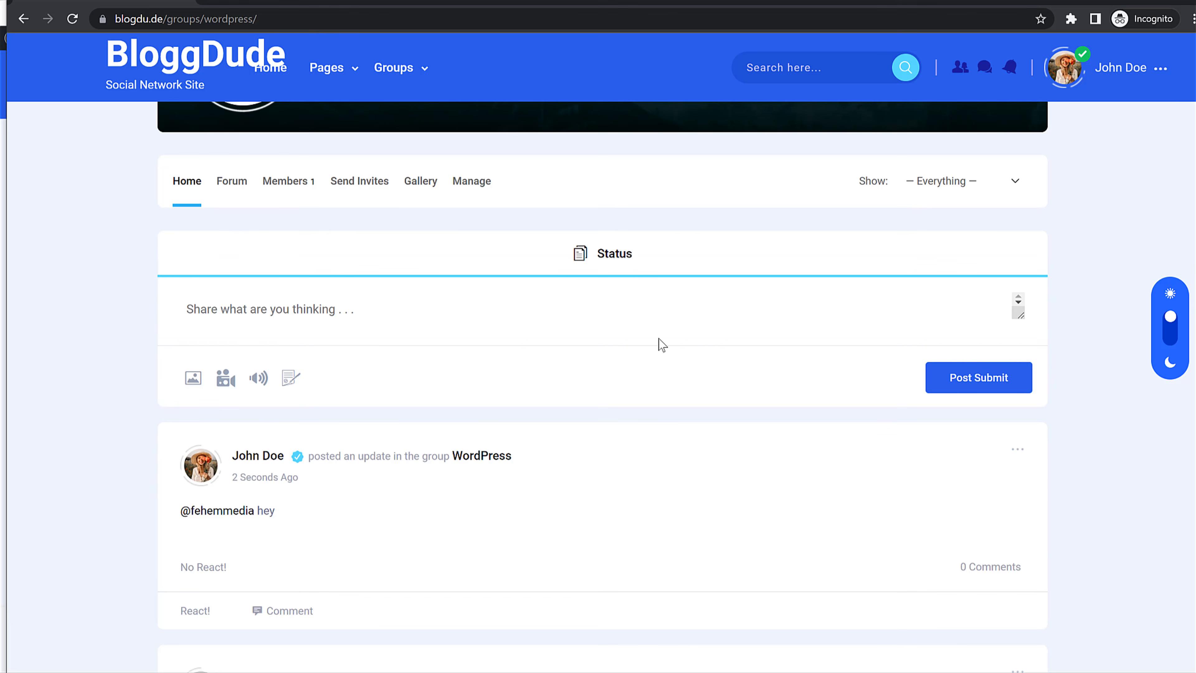
Step: Open your own profile's Messages inbox, which shows no messages
{"action": "scroll", "coordinate": [661, 345], "scroll_direction": "up", "scroll_amount": 5}
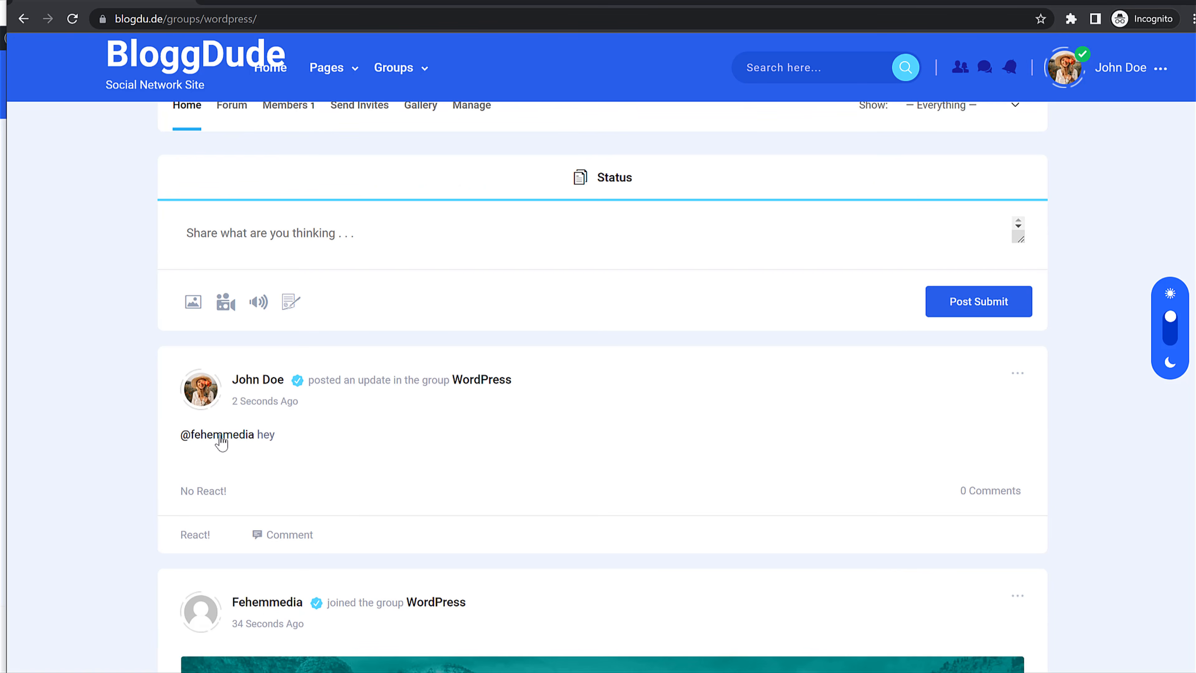
{"action": "left_click", "coordinate": [222, 436]}
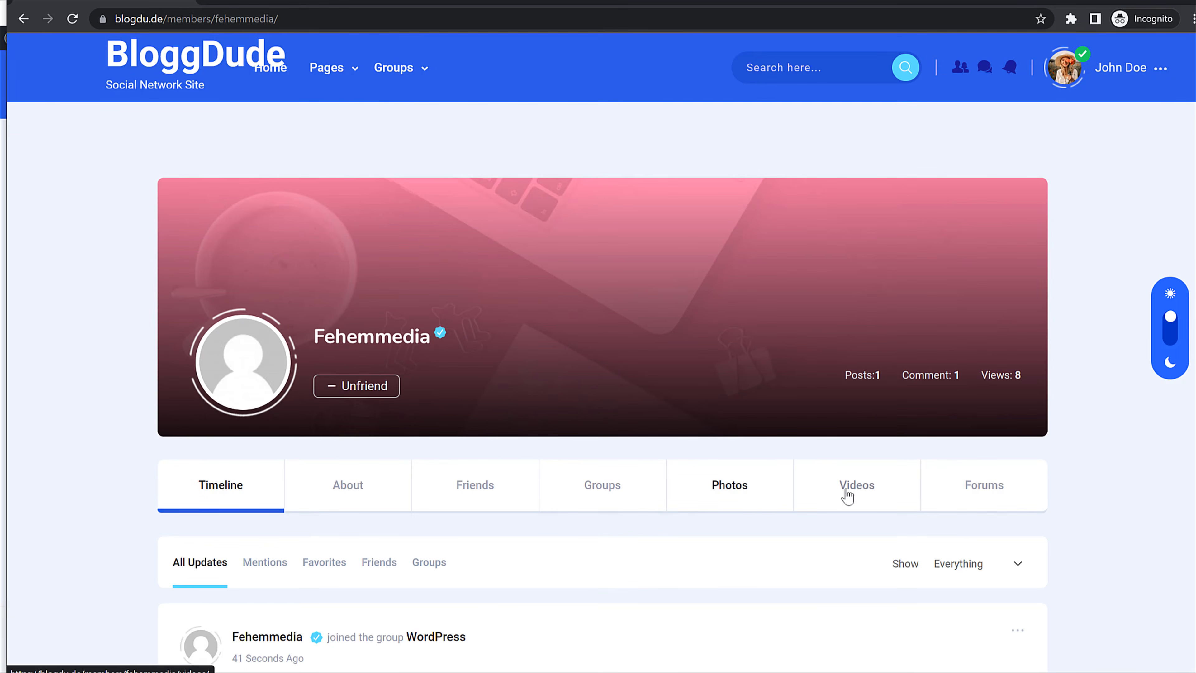
{"action": "scroll", "coordinate": [714, 438], "scroll_direction": "down", "scroll_amount": 3}
{"action": "scroll", "coordinate": [717, 438], "scroll_direction": "up", "scroll_amount": 3}
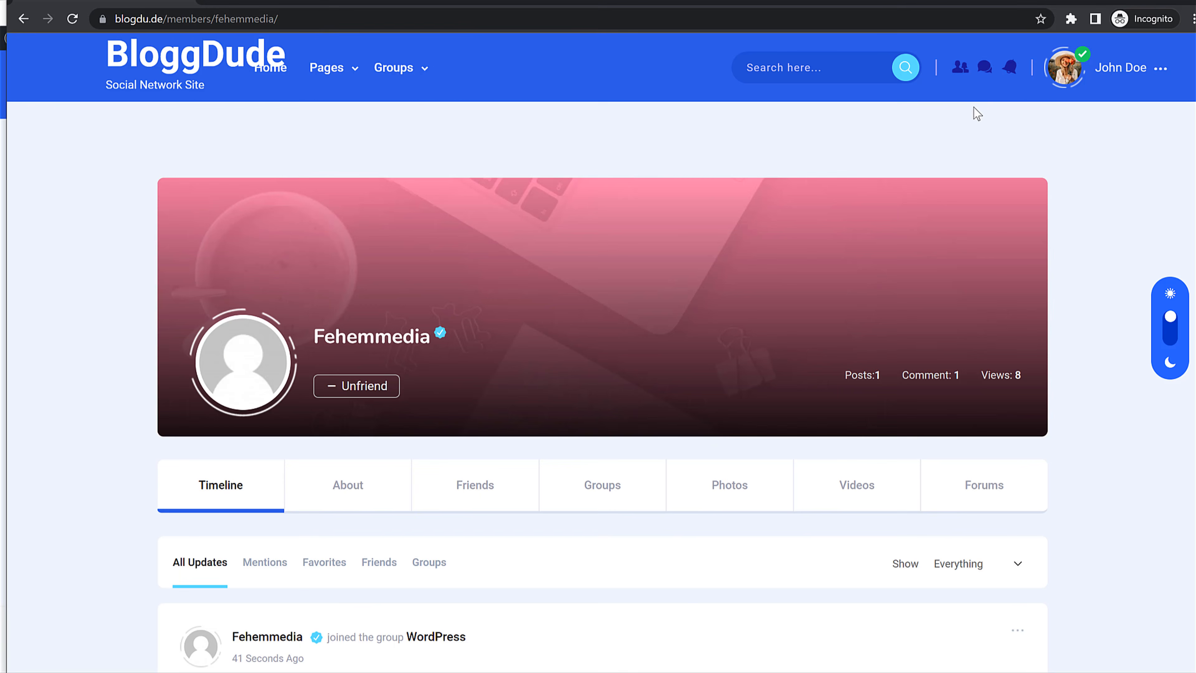
{"action": "left_click", "coordinate": [1125, 71]}
{"action": "left_click", "coordinate": [1085, 136]}
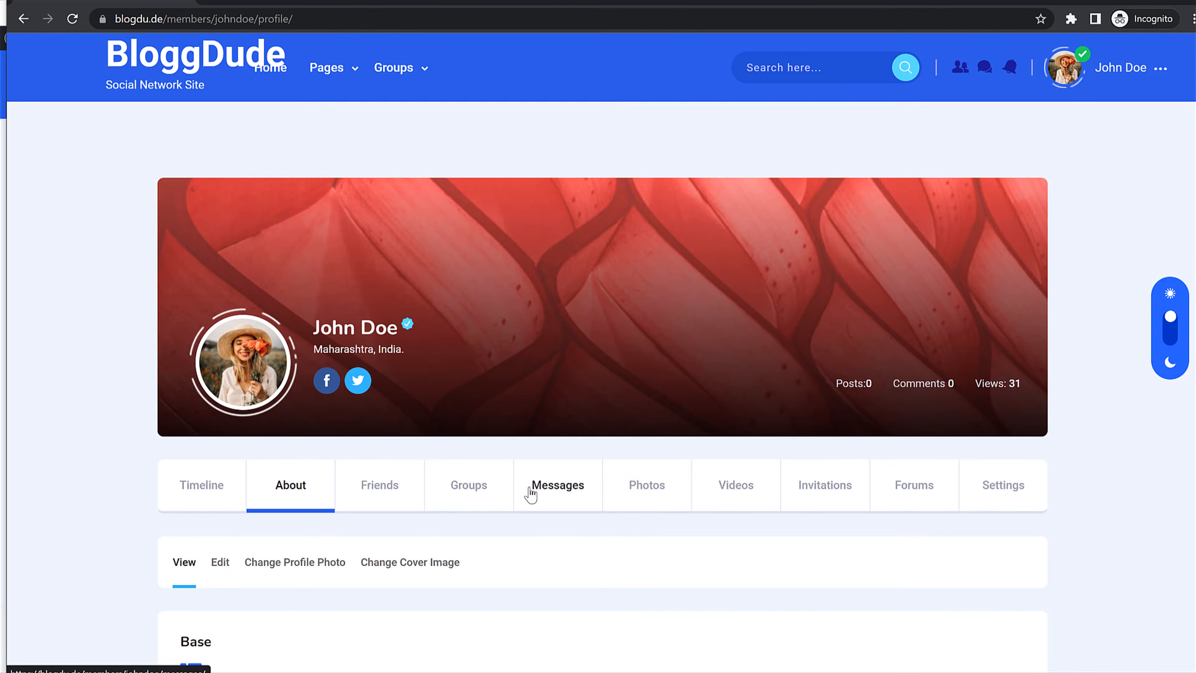
{"action": "left_click", "coordinate": [540, 488]}
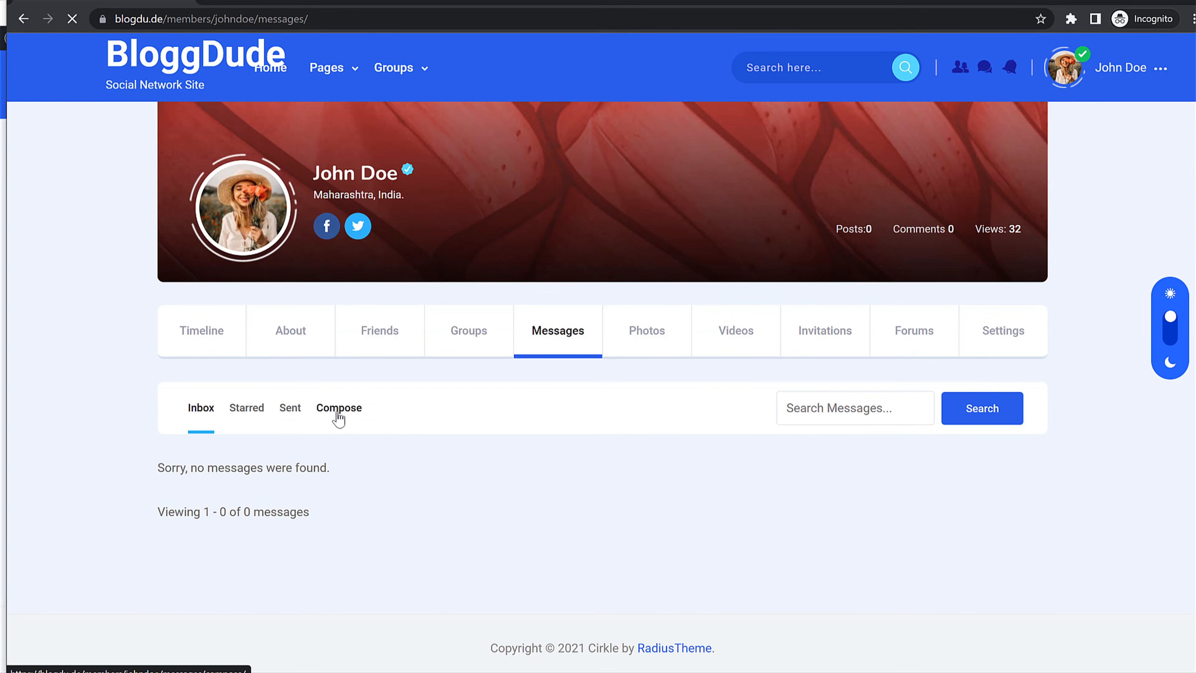
Step: Send the other member a private message with subject Hi reading "Hey Whats up"
{"action": "left_click", "coordinate": [336, 415]}
{"action": "scroll", "coordinate": [577, 431], "scroll_direction": "down", "scroll_amount": 5}
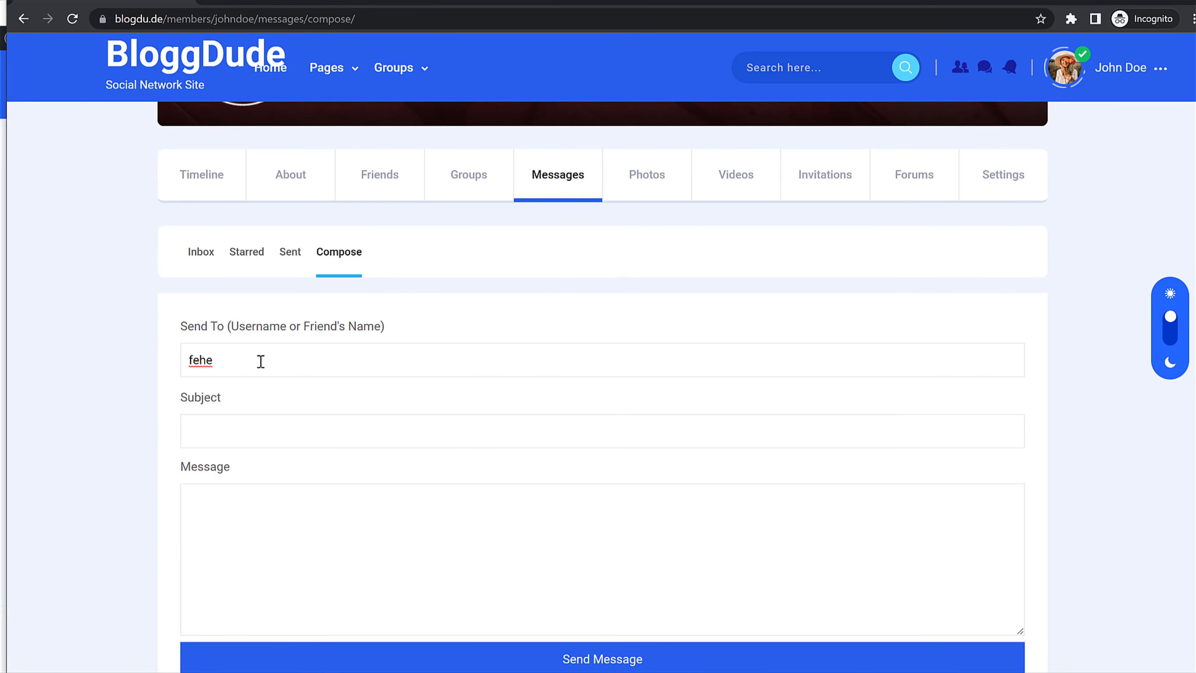
{"action": "key", "text": "BackSpace"}
{"action": "key", "text": "BackSpace"}
{"action": "key", "text": "BackSpace"}
{"action": "key", "text": "BackSpace"}
{"action": "key", "text": "BackSpace"}
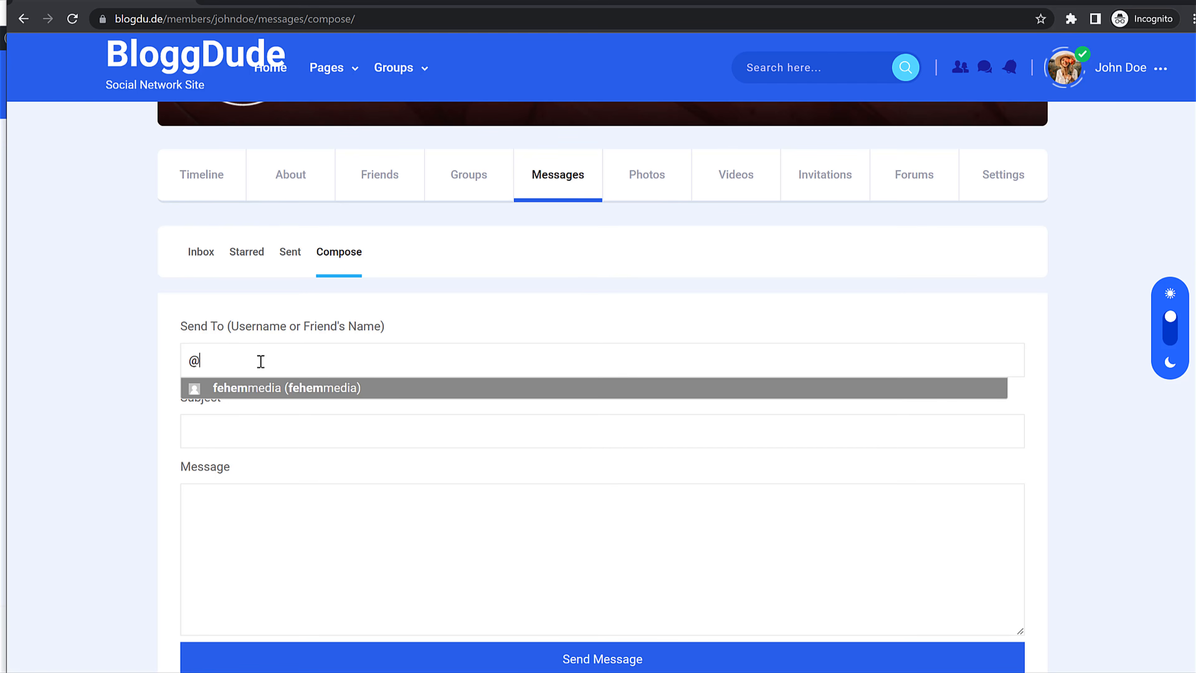
{"action": "type", "text": "fe"}
{"action": "double_click", "coordinate": [231, 358]}
{"action": "left_click", "coordinate": [341, 390]}
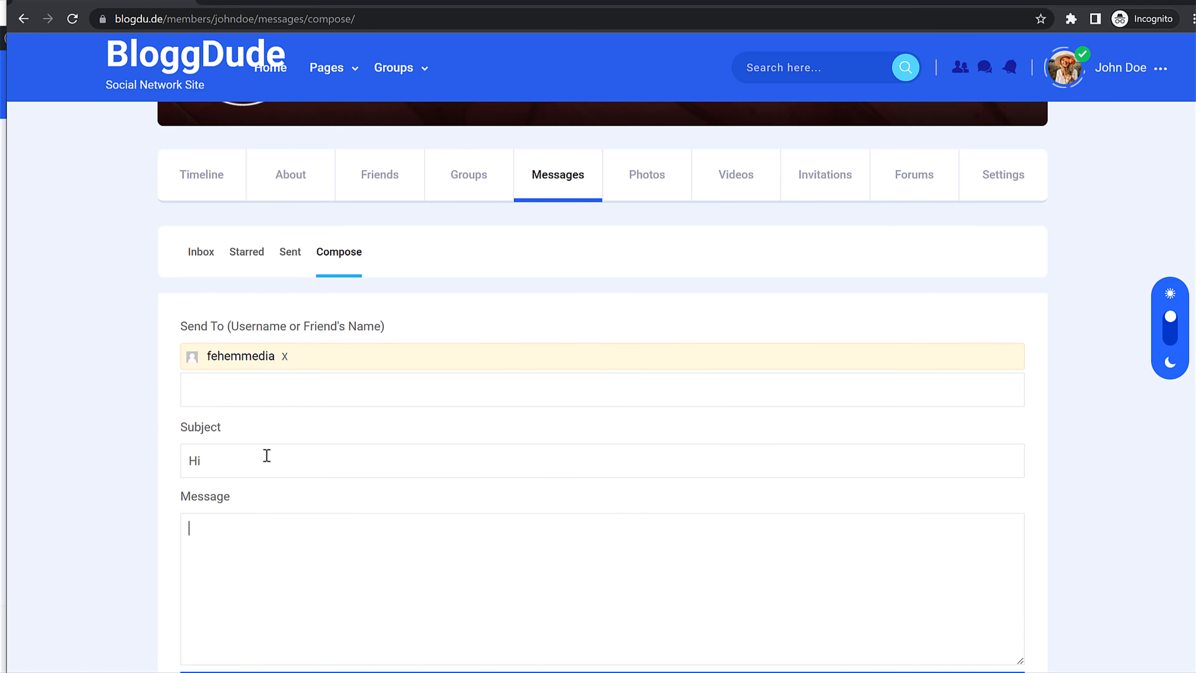
{"action": "type", "text": "y Whats e"}
{"action": "key", "text": "BackSpace"}
{"action": "type", "text": "up"}
{"action": "scroll", "coordinate": [317, 475], "scroll_direction": "down", "scroll_amount": 4}
{"action": "left_click", "coordinate": [352, 511]}
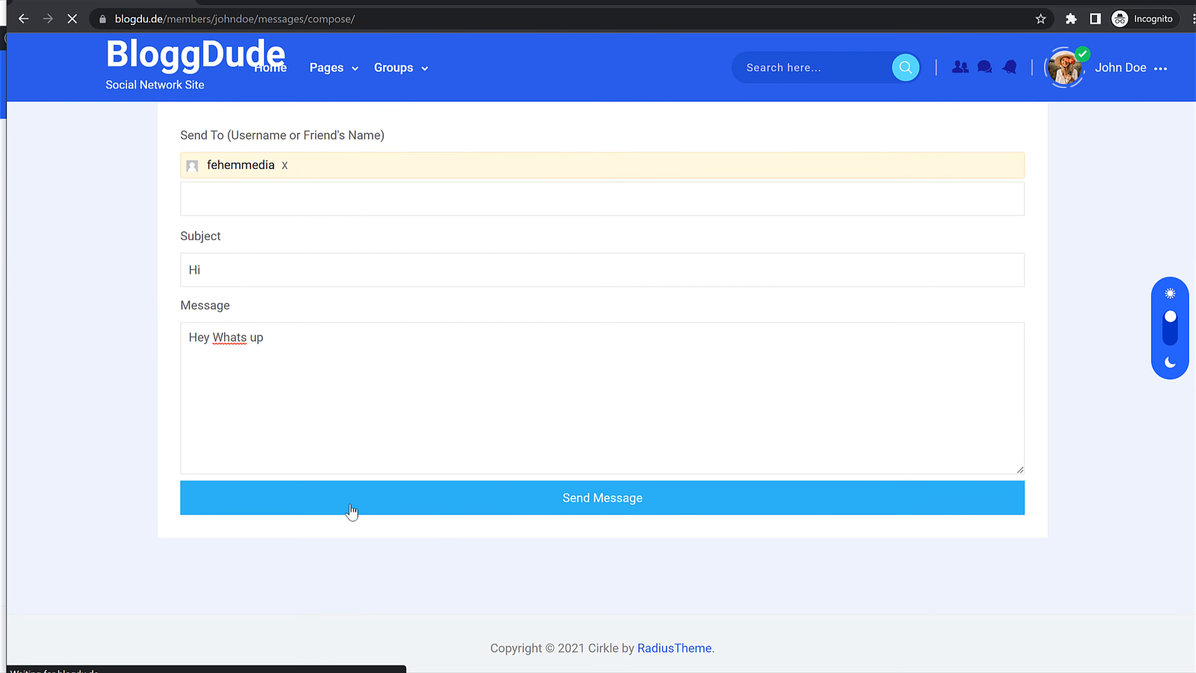
{"action": "scroll", "coordinate": [294, 459], "scroll_direction": "down", "scroll_amount": 8}
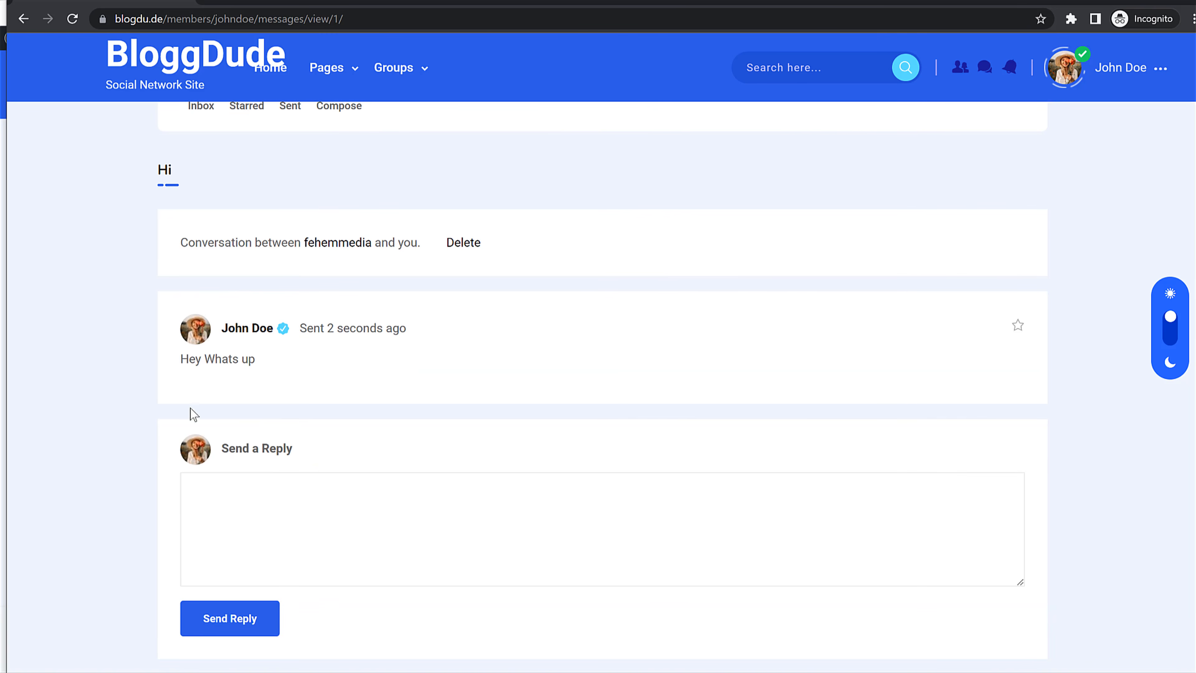
Step: Reload the main member's window and open the sender's profile messages section
{"action": "left_click", "coordinate": [1112, 1]}
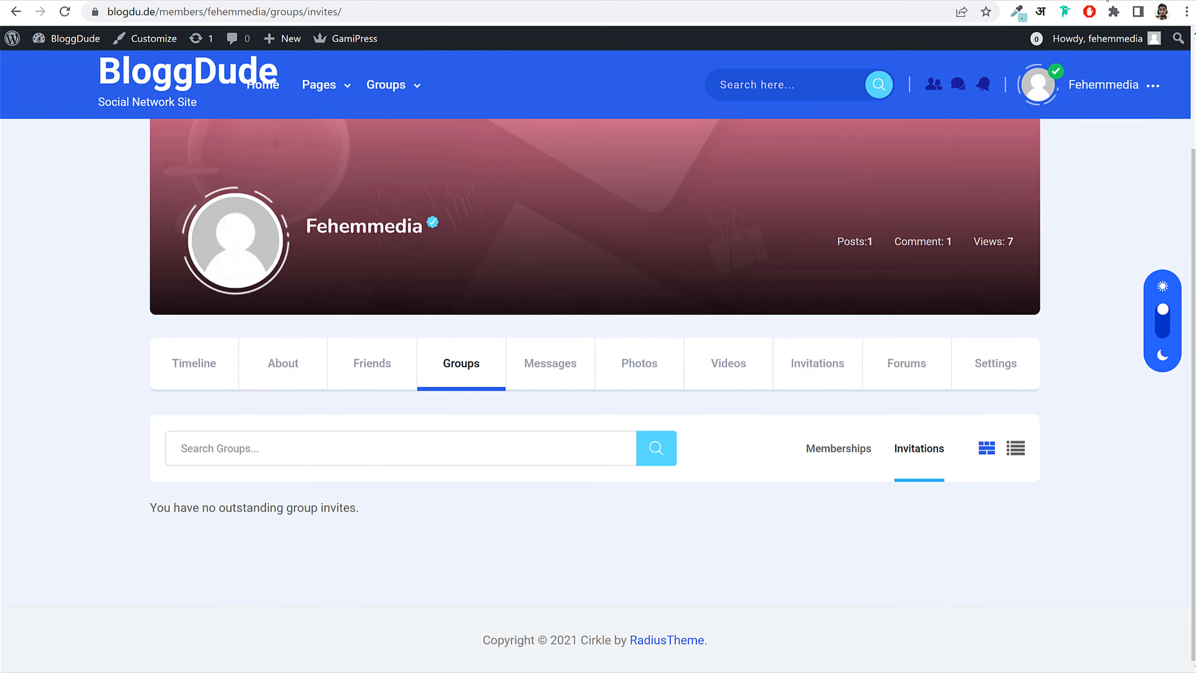
{"action": "key", "text": "F5"}
{"action": "mouse_move", "coordinate": [959, 92]}
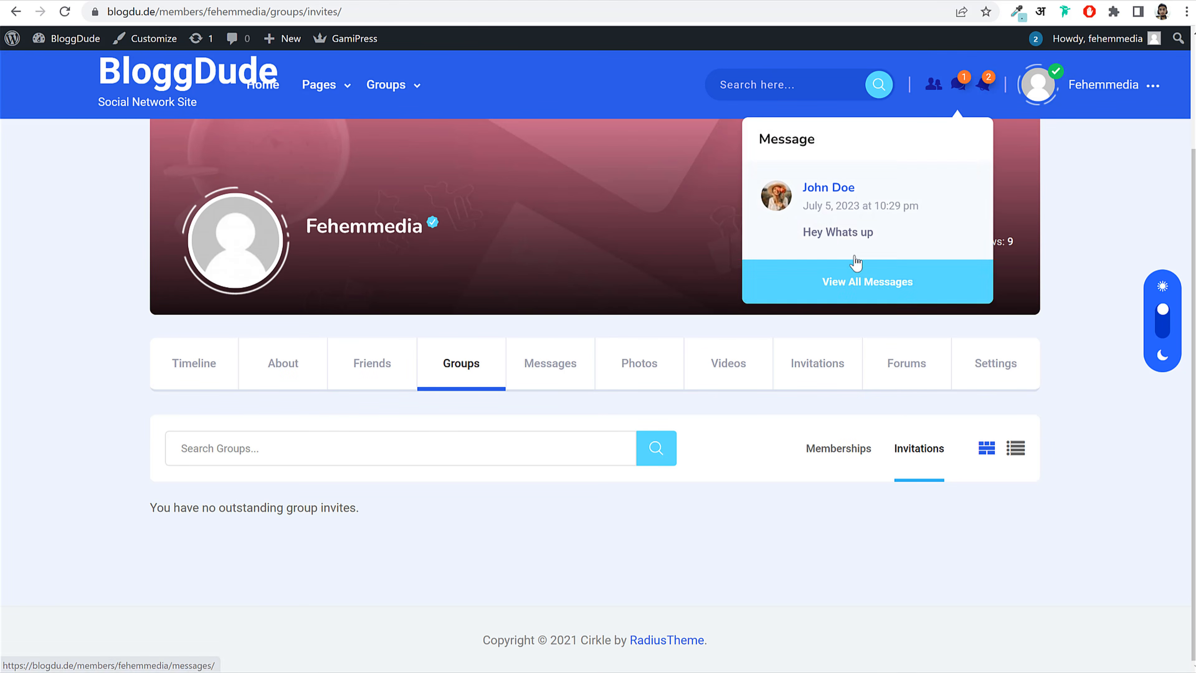
{"action": "left_click", "coordinate": [819, 194]}
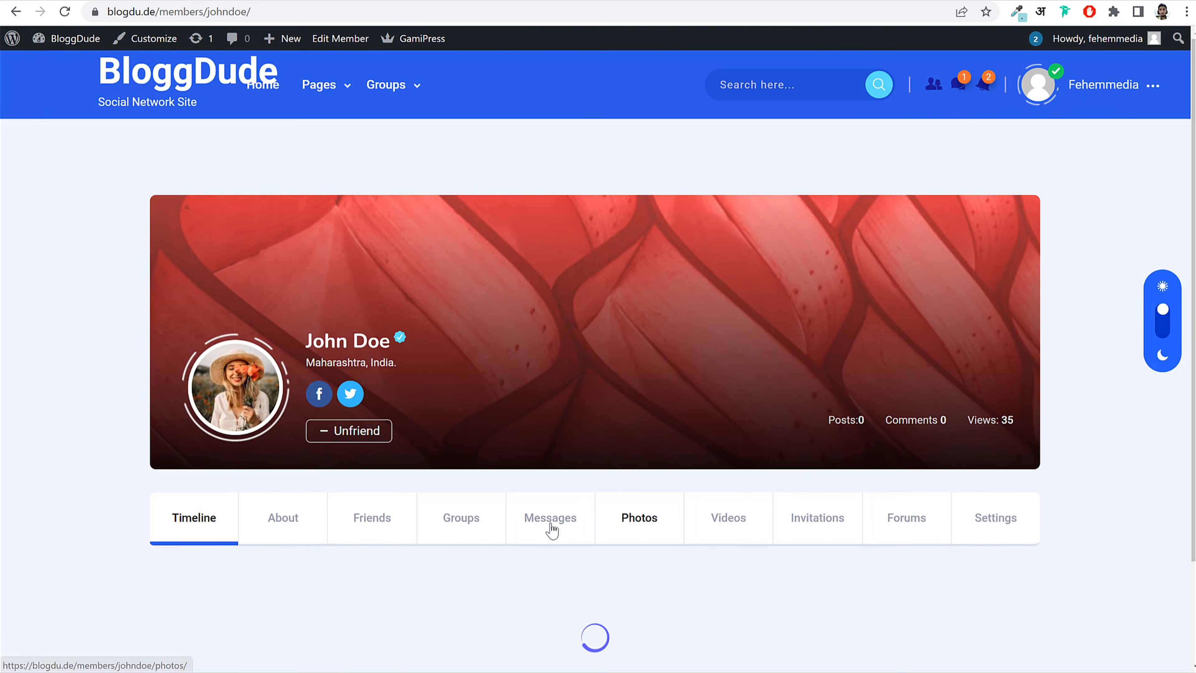
{"action": "left_click", "coordinate": [551, 527]}
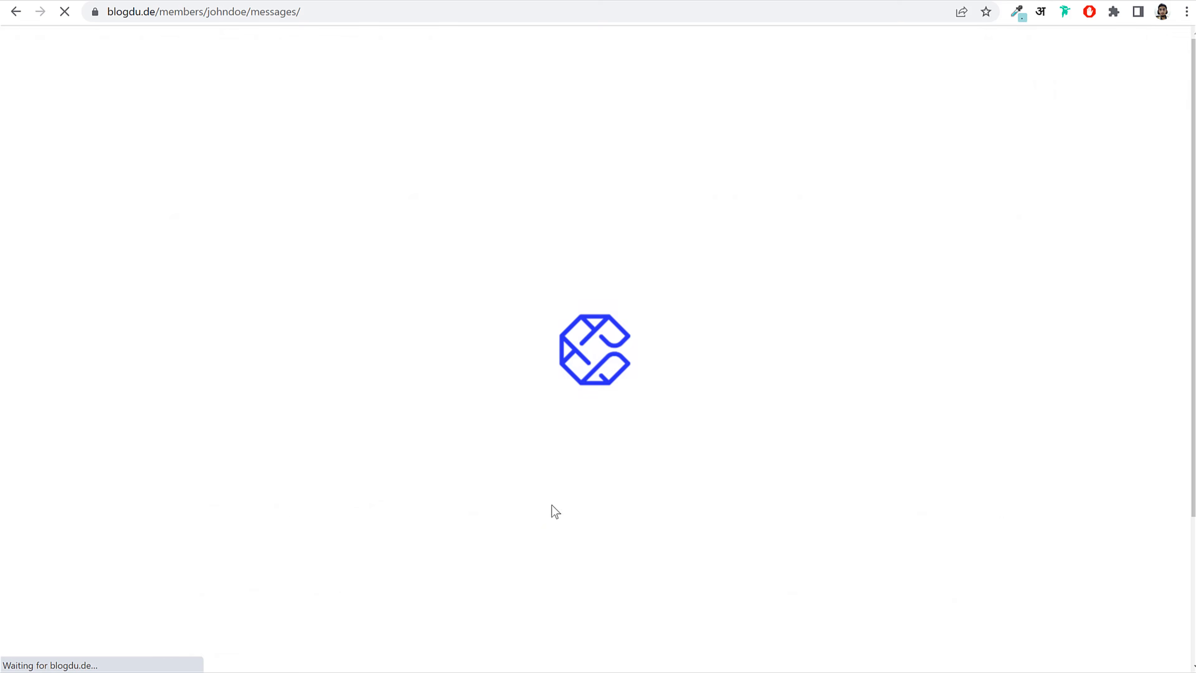
{"action": "scroll", "coordinate": [605, 492], "scroll_direction": "down", "scroll_amount": 4}
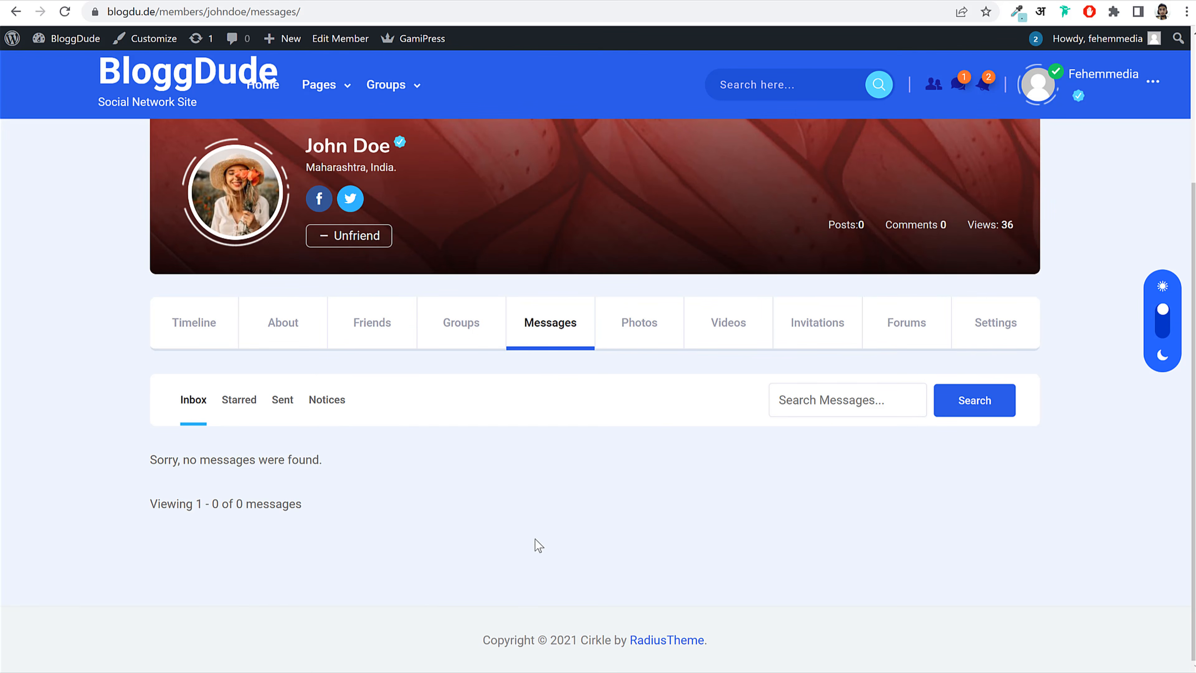
{"action": "mouse_move", "coordinate": [464, 672]}
{"action": "left_click", "coordinate": [542, 667]}
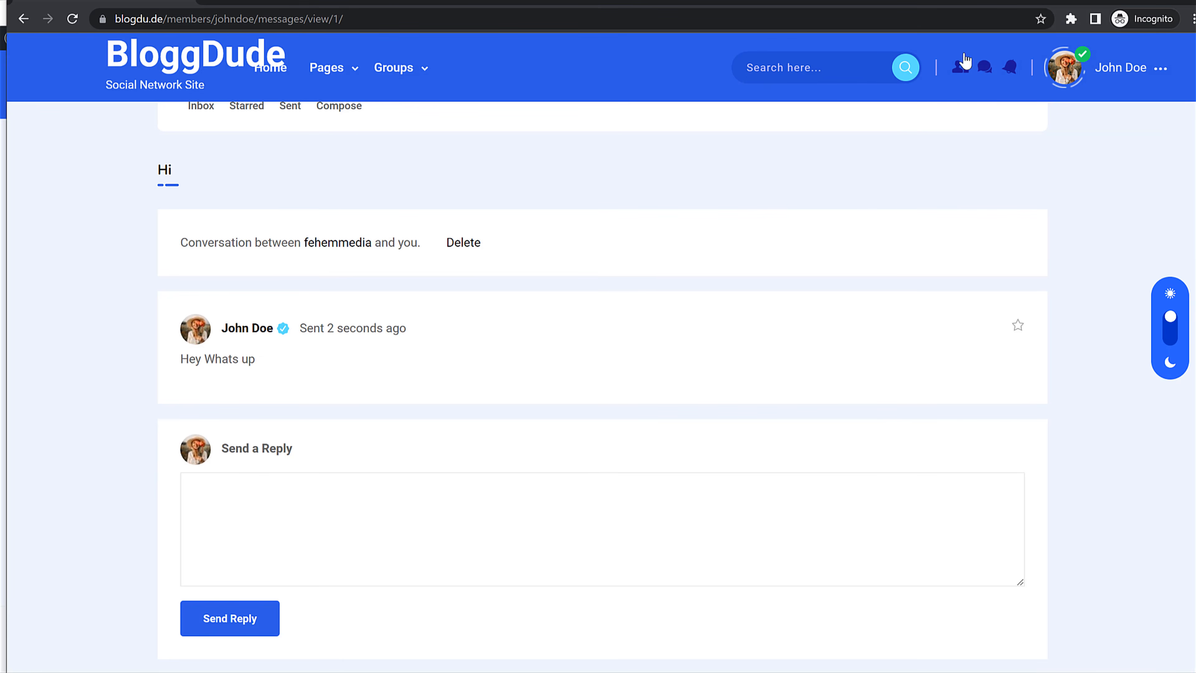
{"action": "left_click", "coordinate": [1125, 0]}
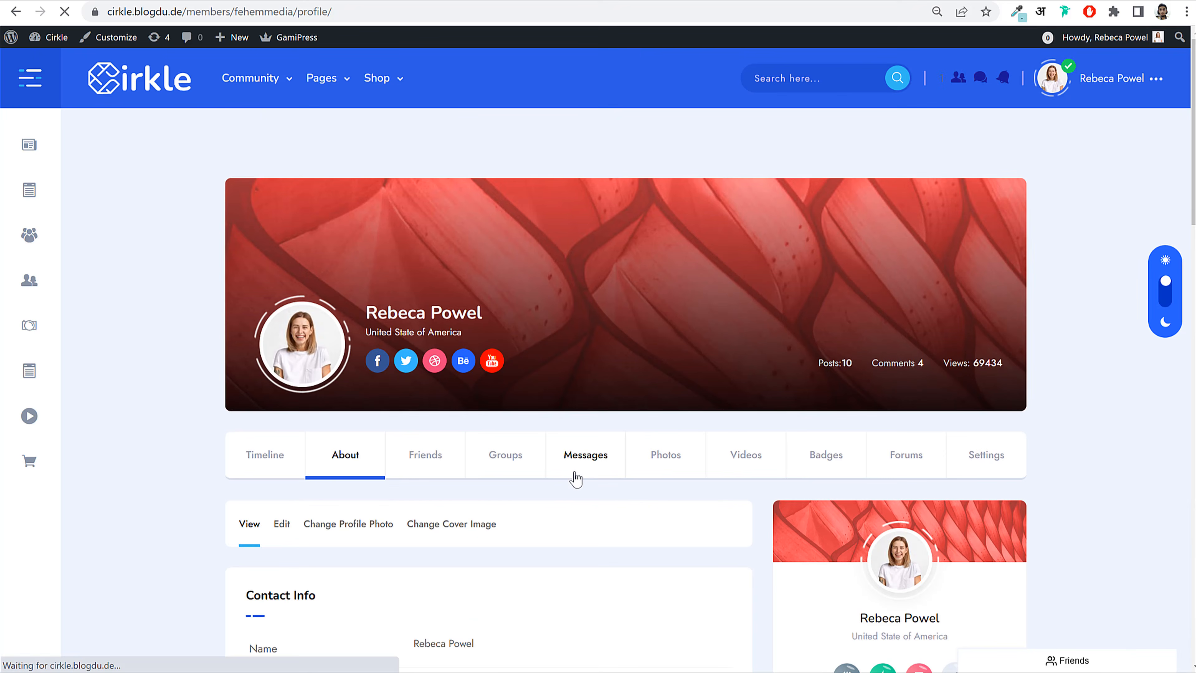
Step: Open the existing private conversation from the profile's Messages tab and read the thread
{"action": "left_click", "coordinate": [576, 475]}
{"action": "scroll", "coordinate": [544, 500], "scroll_direction": "down", "scroll_amount": 5}
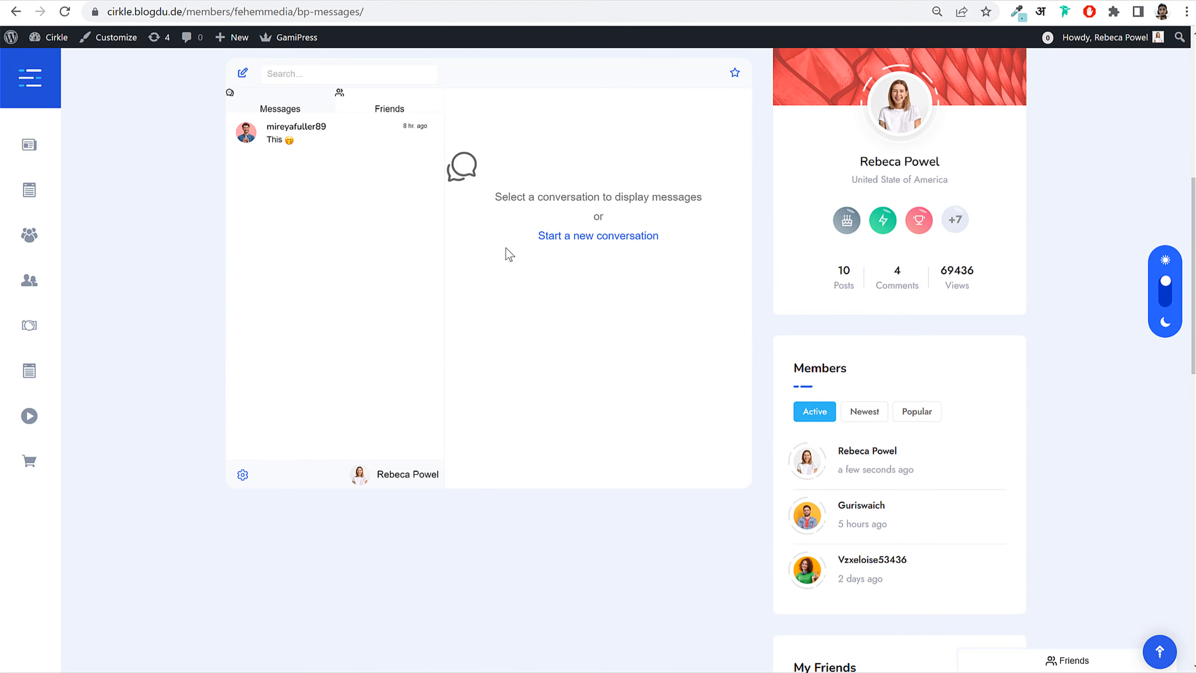
{"action": "left_click", "coordinate": [367, 128]}
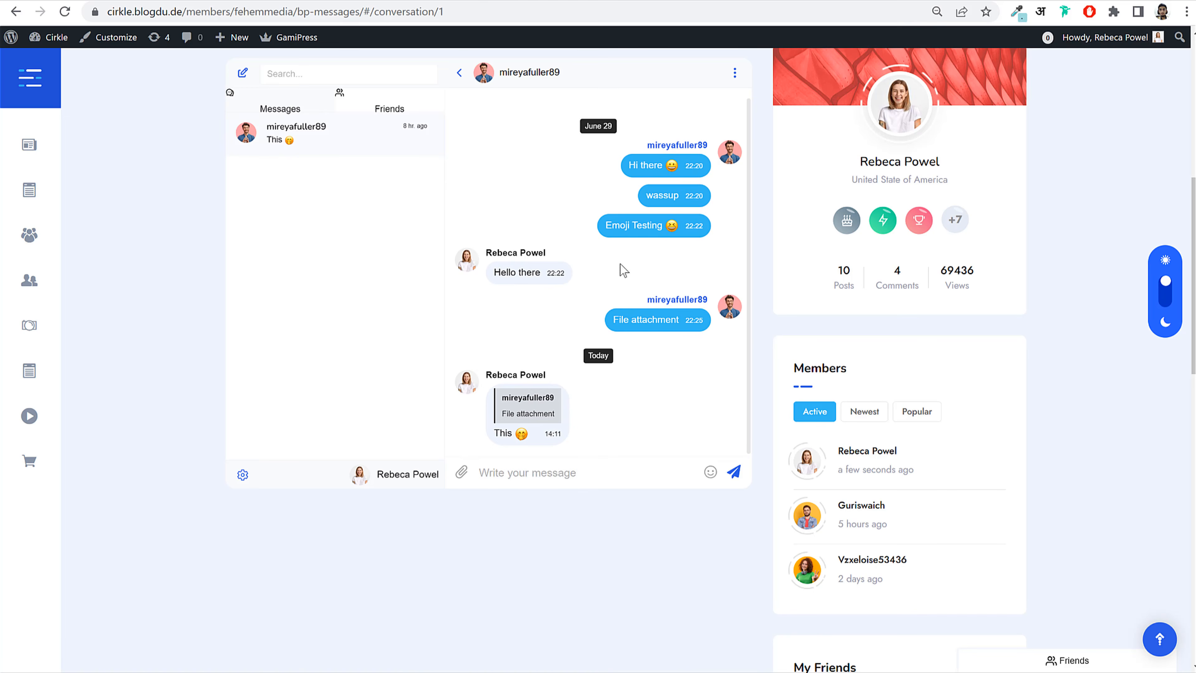
{"action": "scroll", "coordinate": [628, 320], "scroll_direction": "down", "scroll_amount": 4}
{"action": "scroll", "coordinate": [631, 324], "scroll_direction": "up", "scroll_amount": 4}
{"action": "scroll", "coordinate": [683, 320], "scroll_direction": "up", "scroll_amount": 5}
{"action": "scroll", "coordinate": [760, 324], "scroll_direction": "down", "scroll_amount": 3}
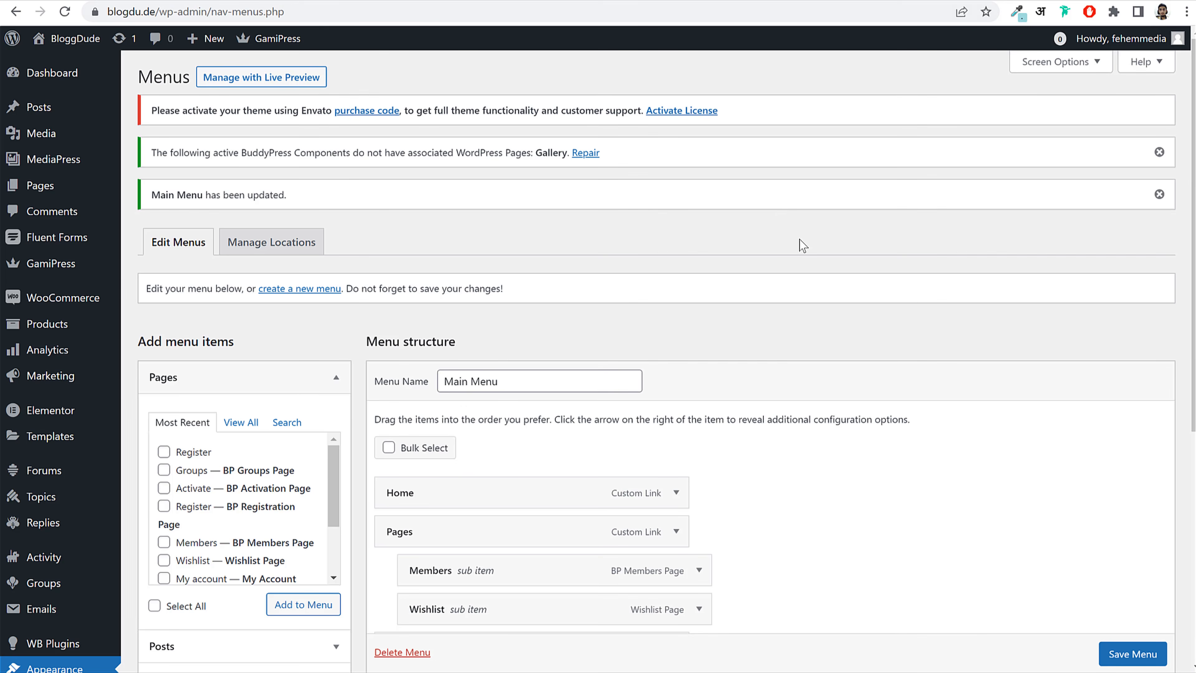
Step: Search the plugin directory for 'better messages' under Plugins > Add New
{"action": "scroll", "coordinate": [102, 267], "scroll_direction": "down", "scroll_amount": 6}
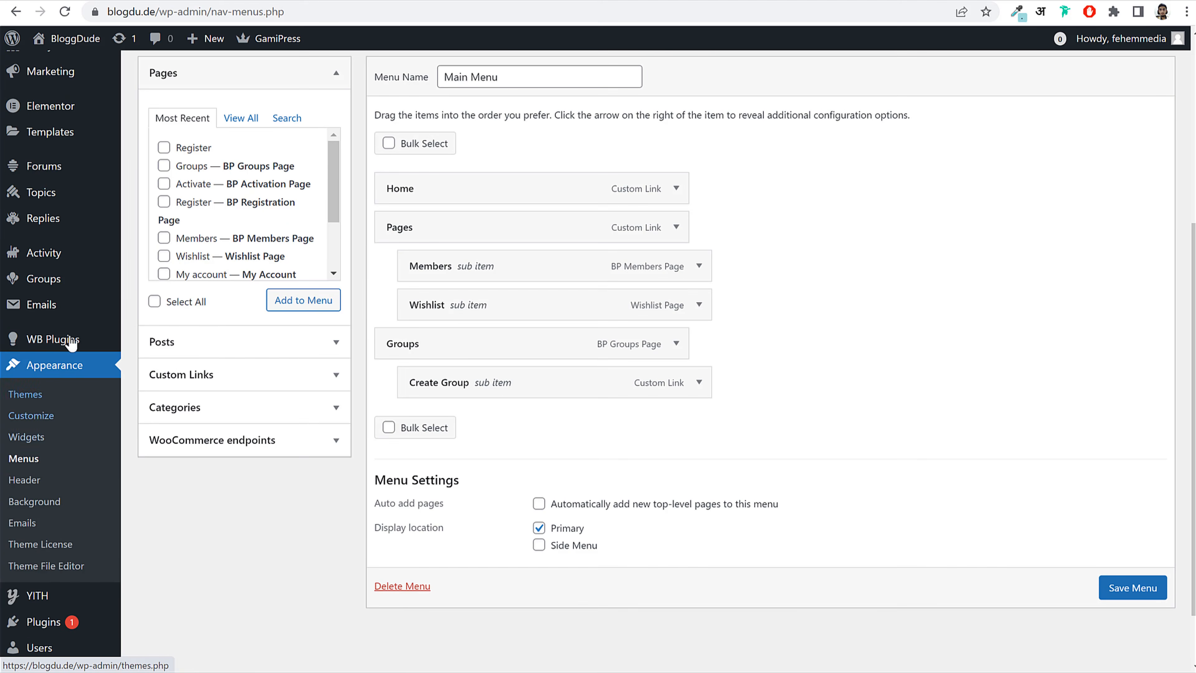
{"action": "scroll", "coordinate": [57, 424], "scroll_direction": "down", "scroll_amount": 2}
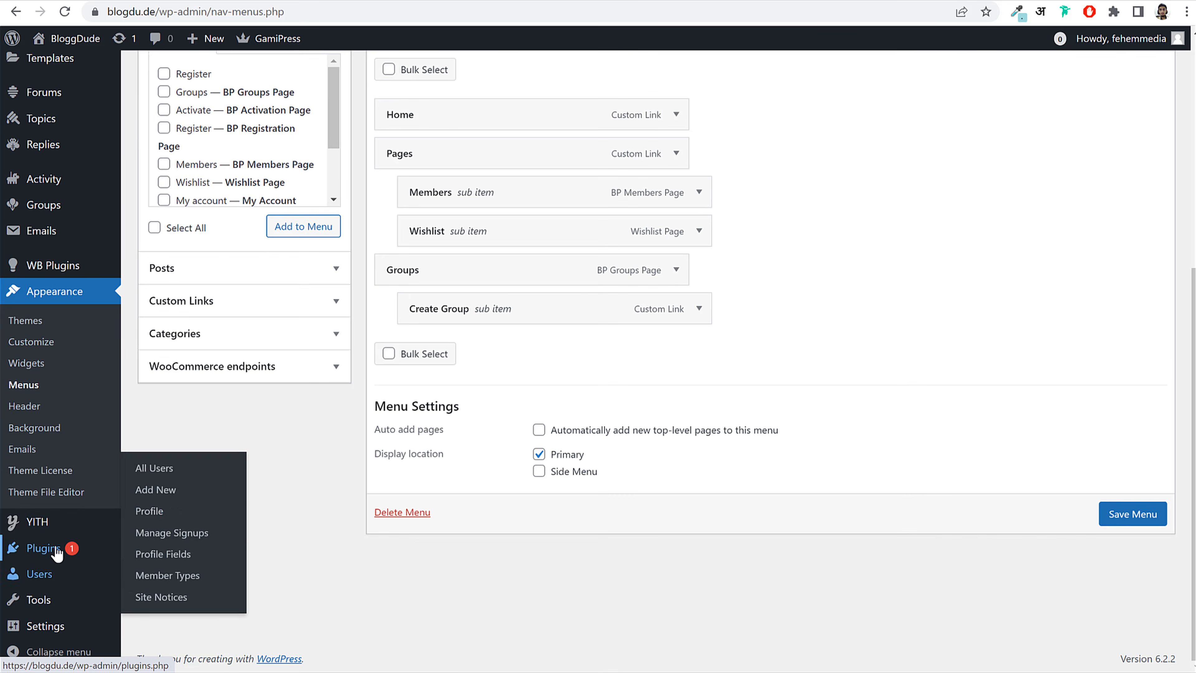
{"action": "mouse_move", "coordinate": [56, 551]}
{"action": "left_click", "coordinate": [157, 575]}
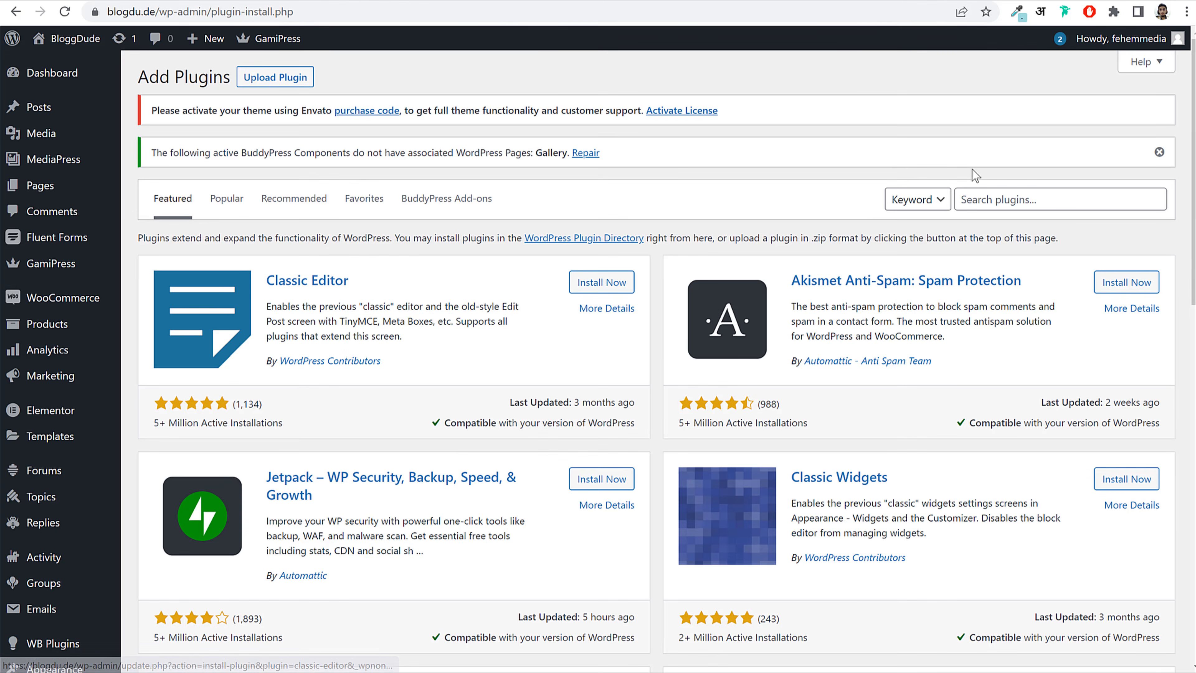
{"action": "left_click", "coordinate": [1000, 197]}
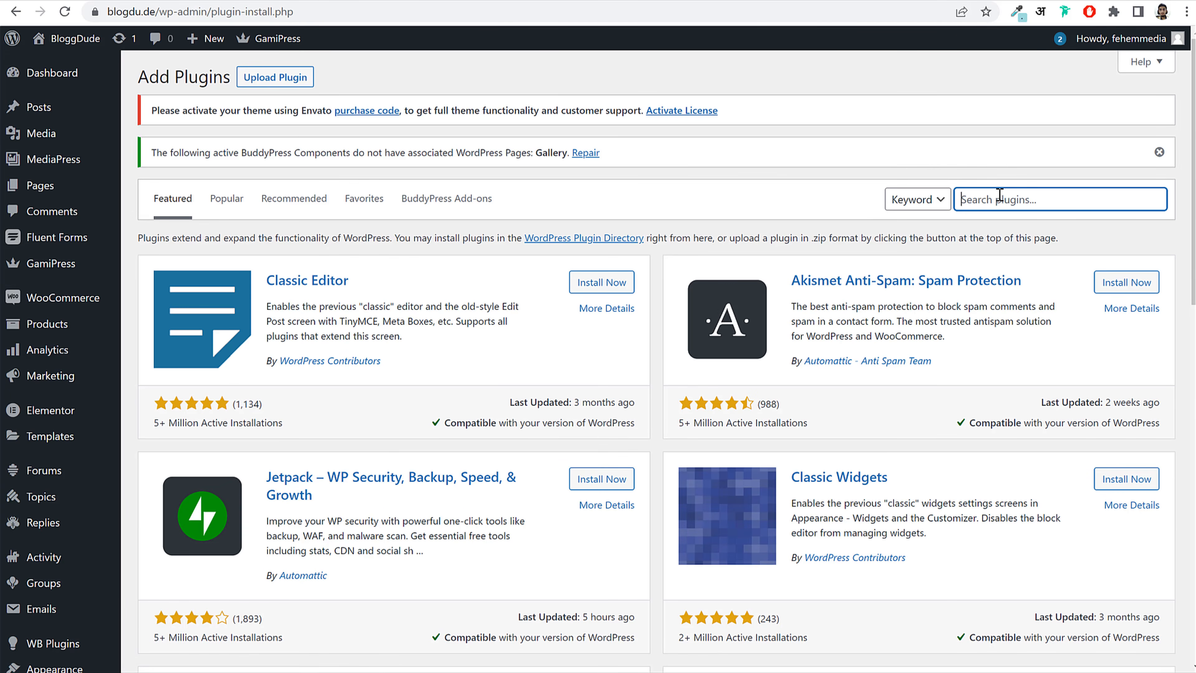
{"action": "type", "text": "better messages"}
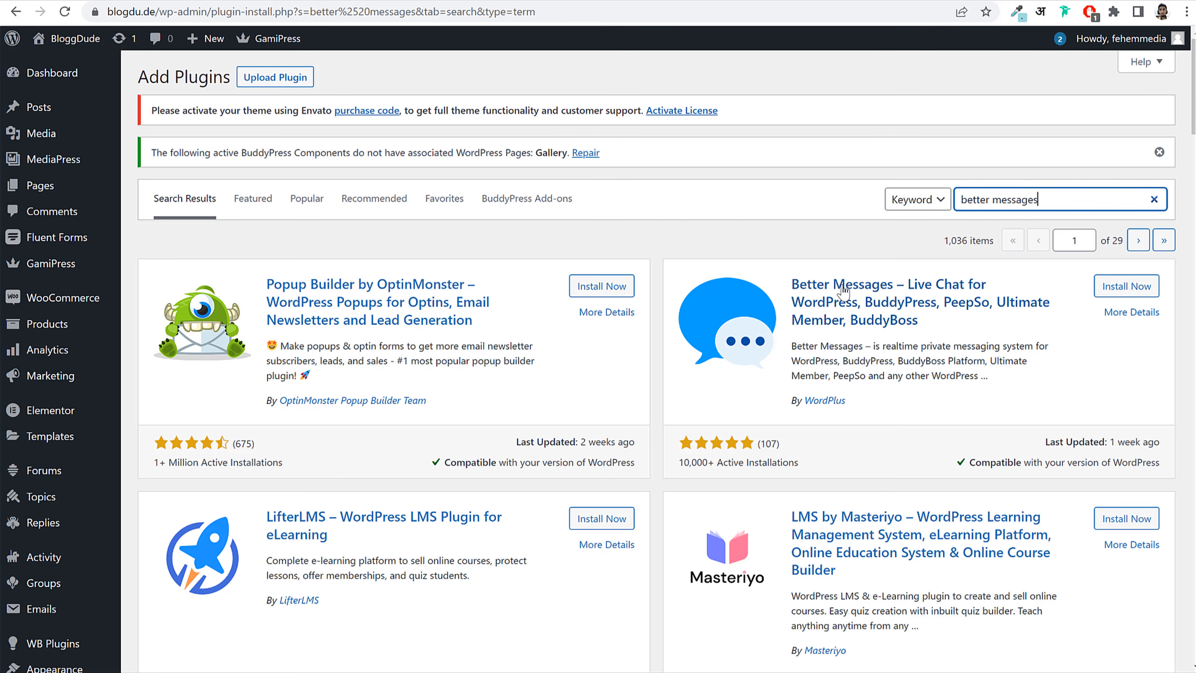
Step: Install the Better Messages plugin by WordPlus and trigger its activation
{"action": "left_click_drag", "start_coordinate": [793, 284], "coordinate": [974, 320]}
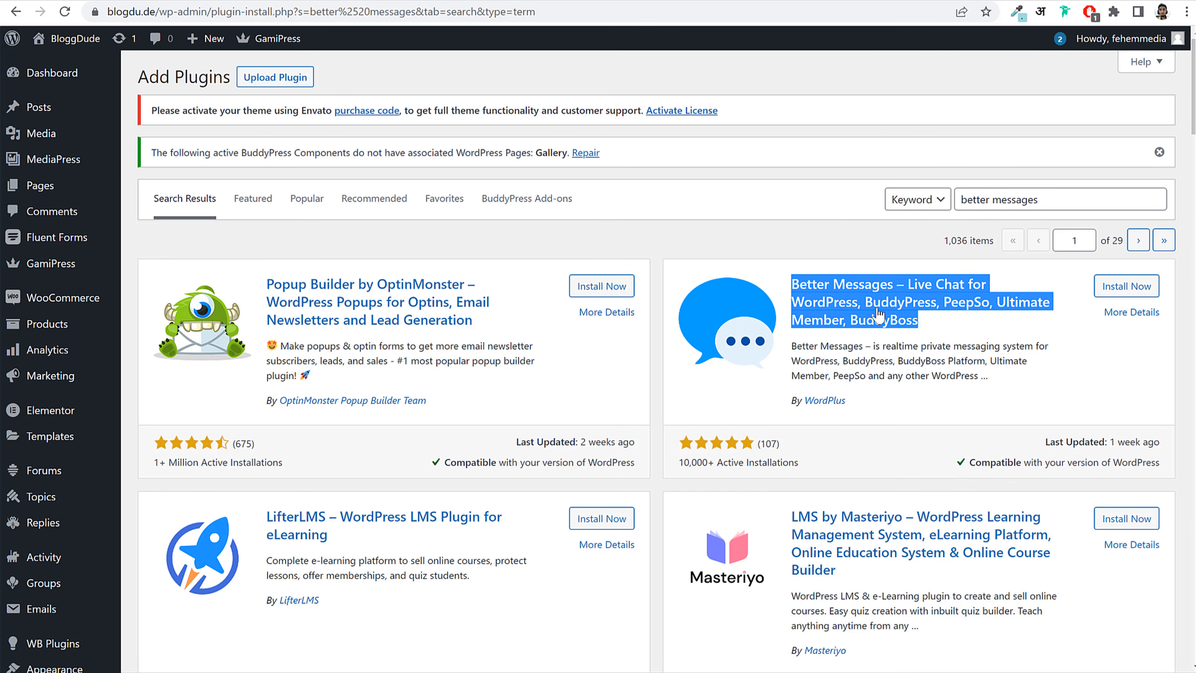
{"action": "left_click", "coordinate": [1135, 291]}
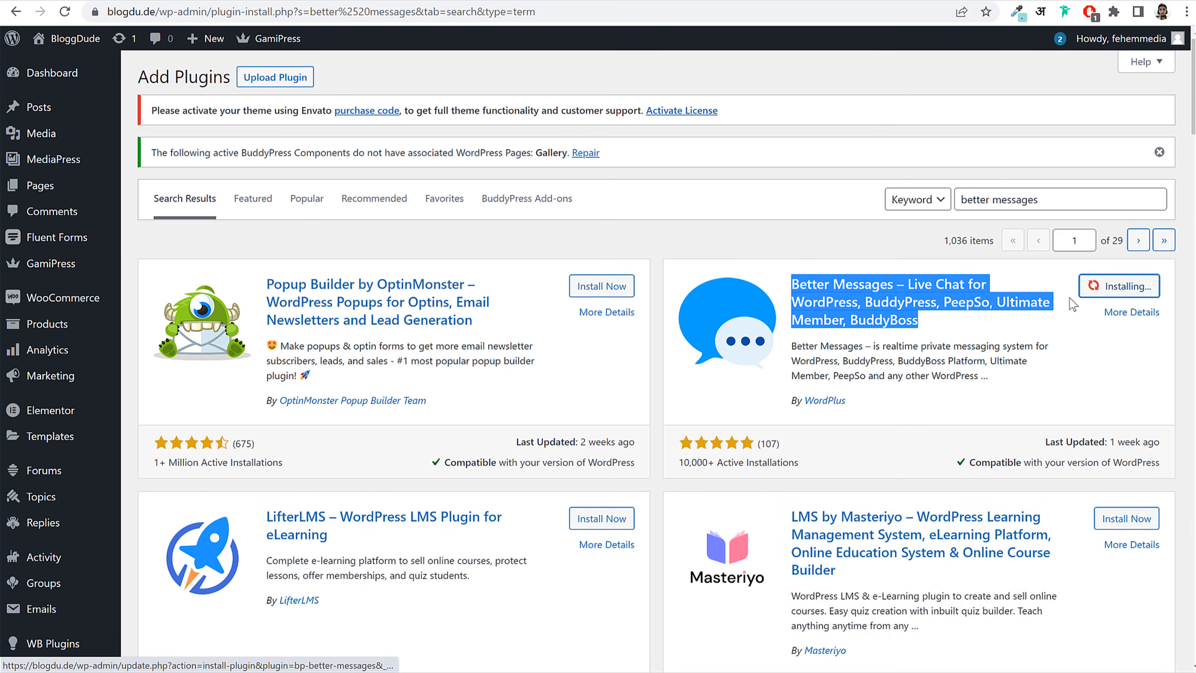
{"action": "left_click", "coordinate": [1042, 366]}
{"action": "left_click_drag", "start_coordinate": [793, 412], "coordinate": [868, 409]}
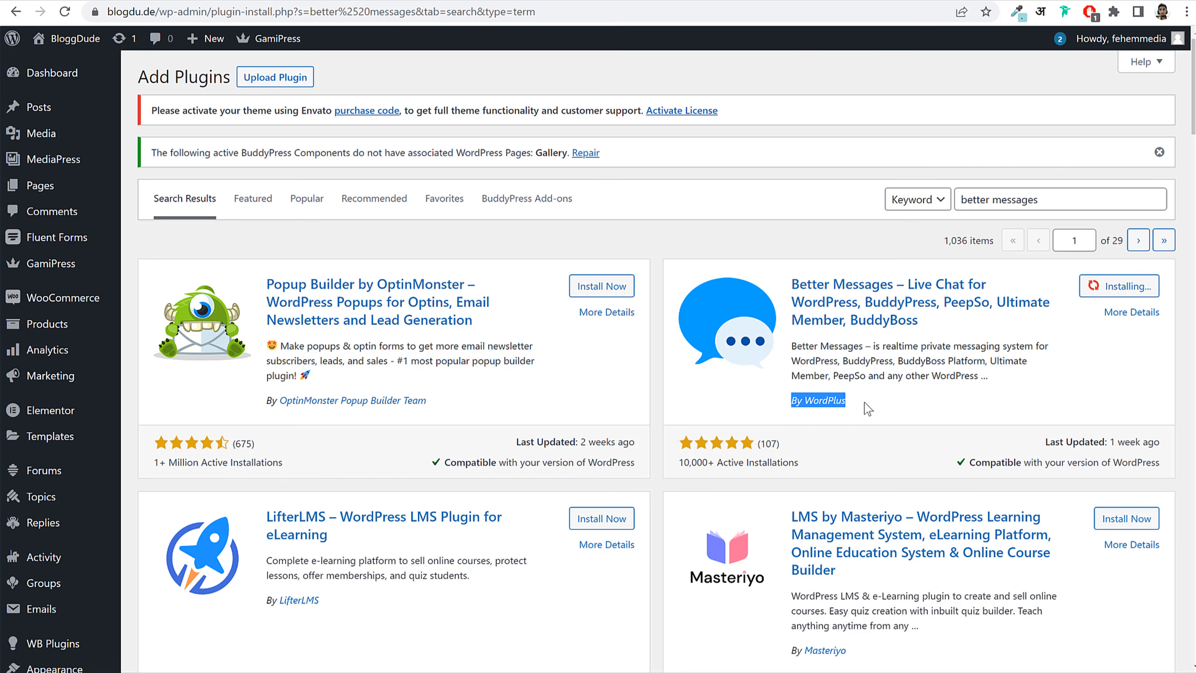
{"action": "left_click", "coordinate": [867, 409]}
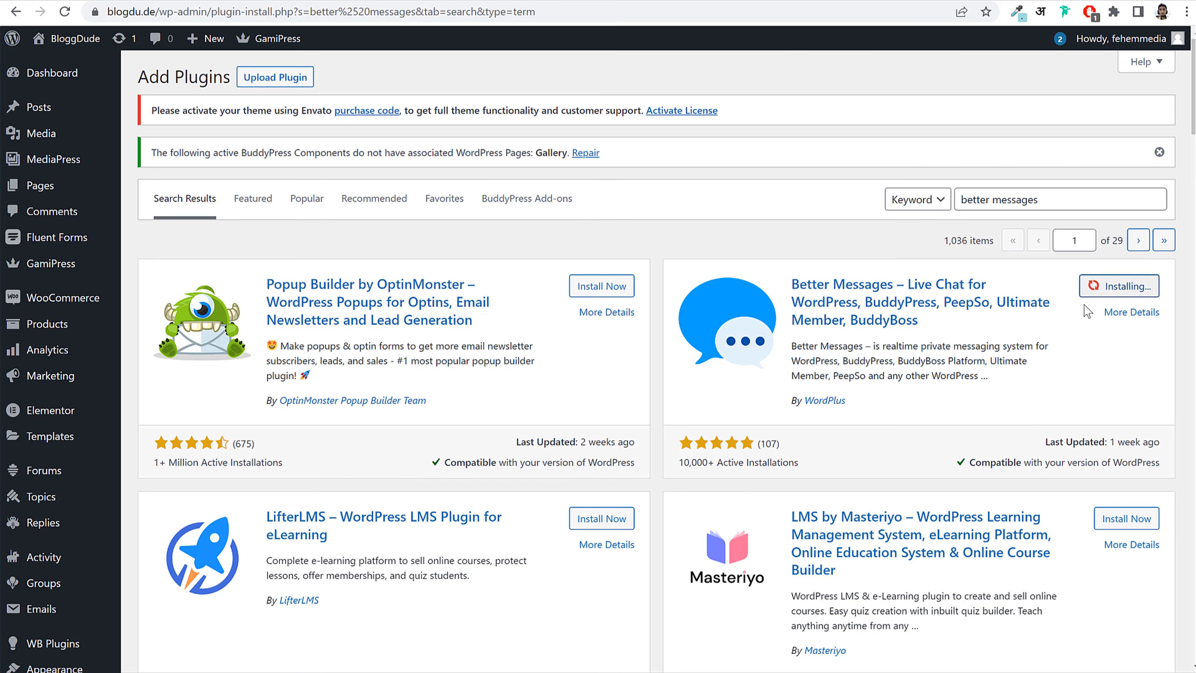
{"action": "left_click_drag", "start_coordinate": [805, 400], "coordinate": [892, 397]}
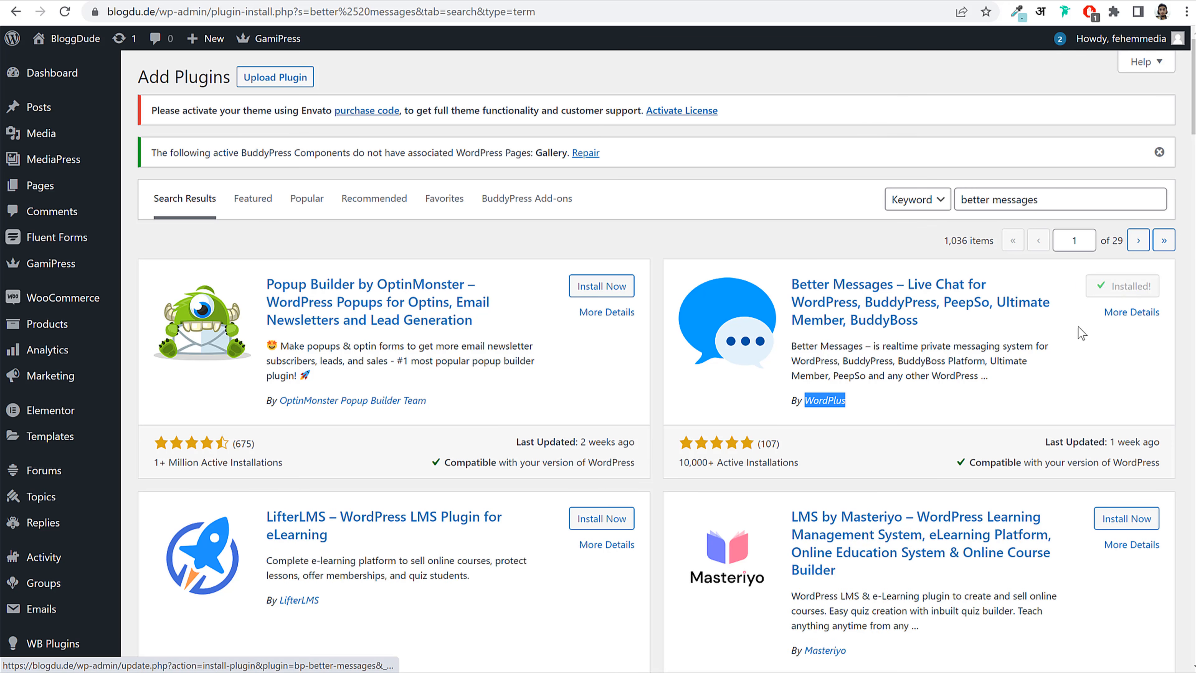
{"action": "left_click", "coordinate": [1139, 288]}
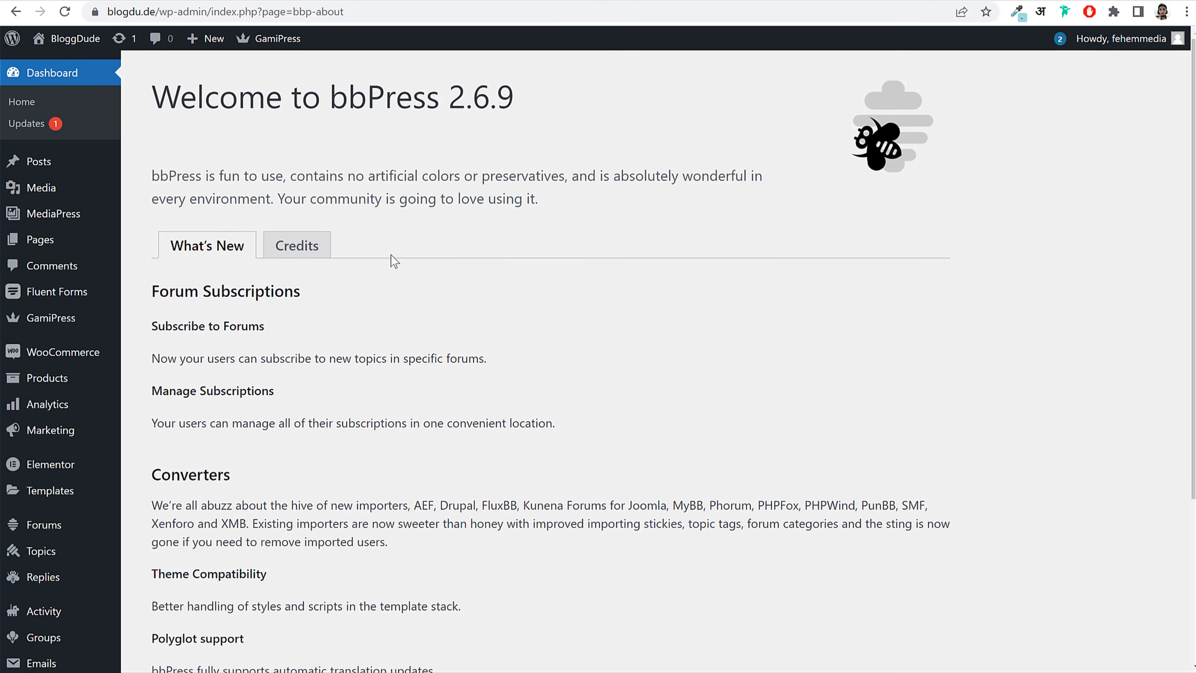
Step: Activate Better Messages in the Plugins list and skip the update notifications opt-in
{"action": "scroll", "coordinate": [112, 372], "scroll_direction": "down", "scroll_amount": 5}
{"action": "mouse_move", "coordinate": [63, 629]}
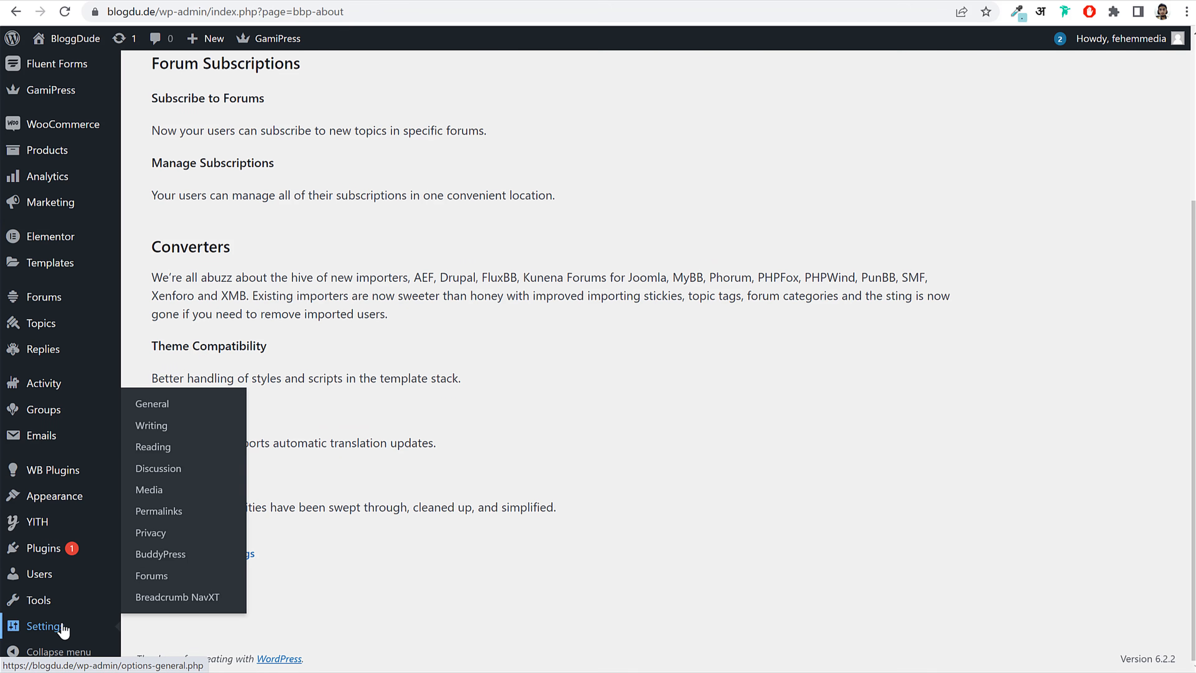
{"action": "scroll", "coordinate": [63, 629], "scroll_direction": "up", "scroll_amount": 5}
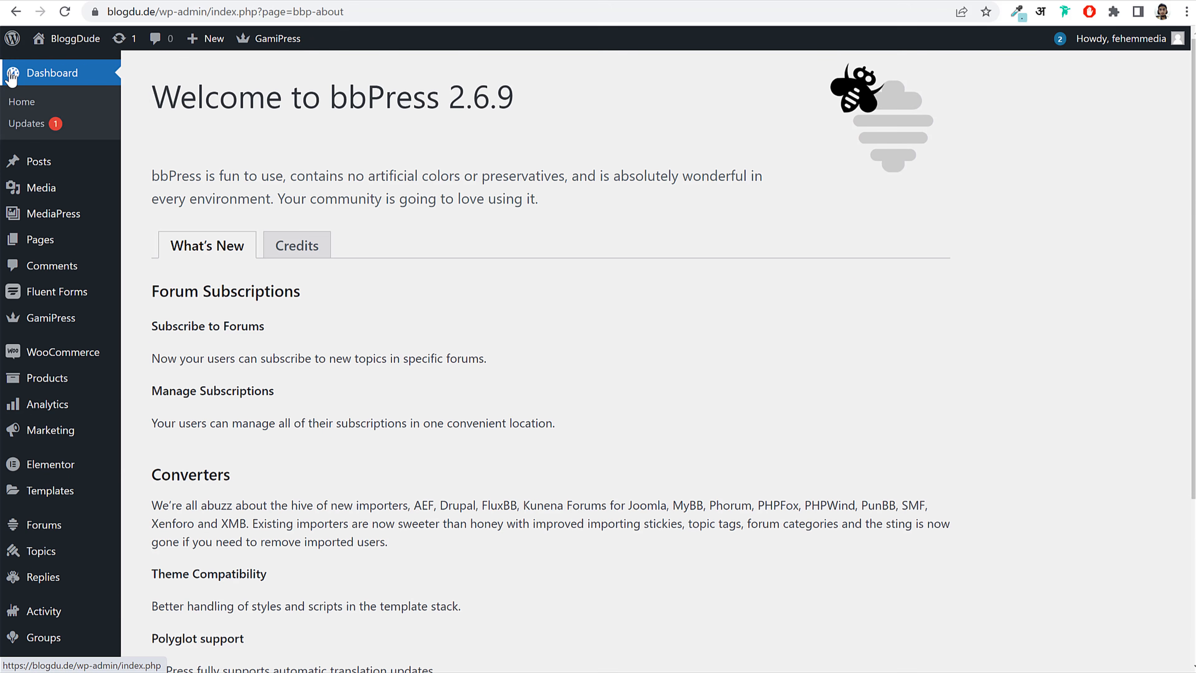
{"action": "left_click", "coordinate": [12, 77]}
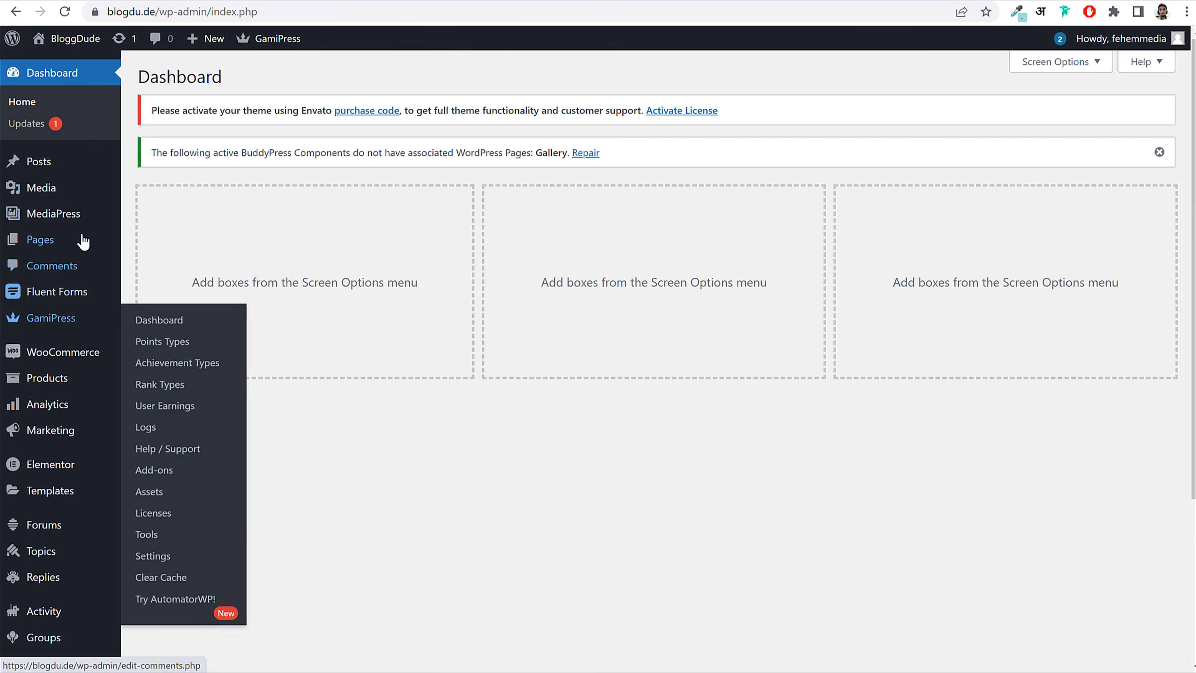
{"action": "scroll", "coordinate": [85, 286], "scroll_direction": "down", "scroll_amount": 5}
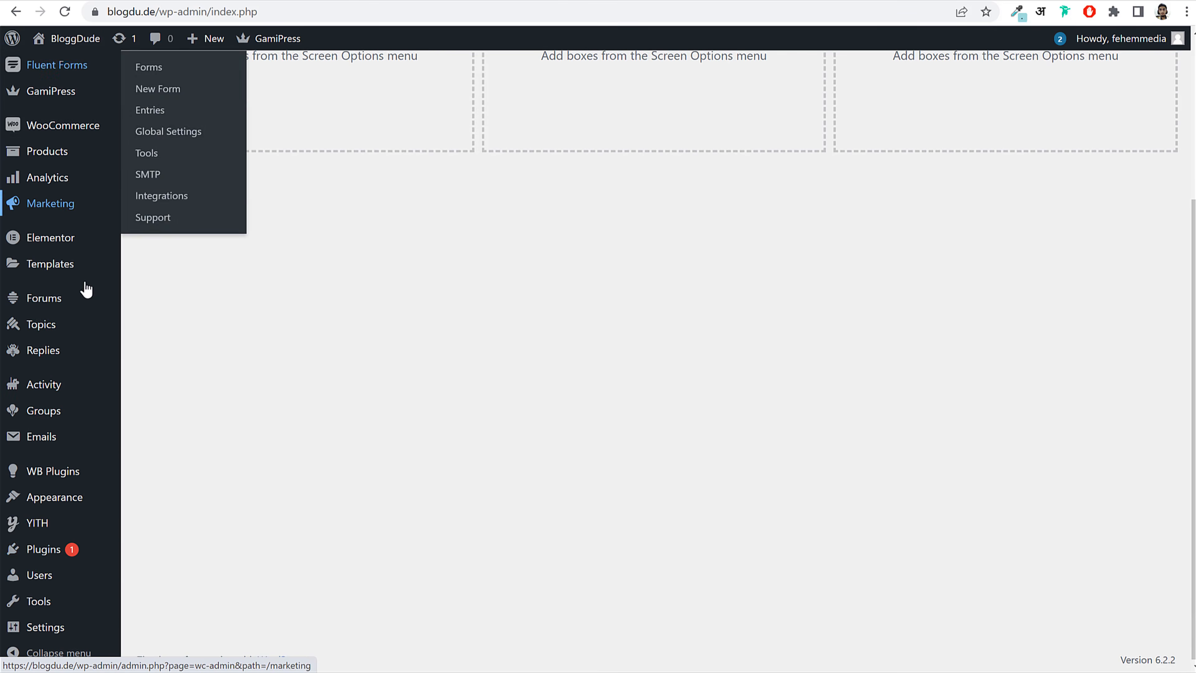
{"action": "left_click", "coordinate": [51, 551]}
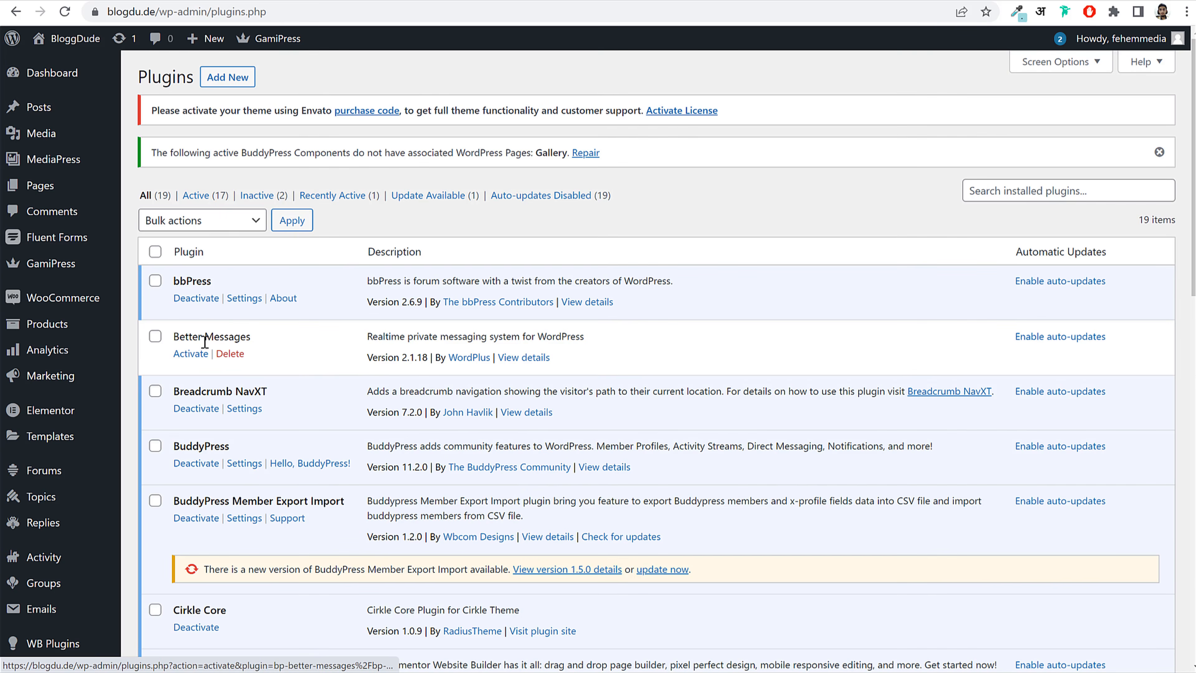
{"action": "left_click_drag", "start_coordinate": [235, 337], "coordinate": [181, 338]}
{"action": "left_click", "coordinate": [190, 353]}
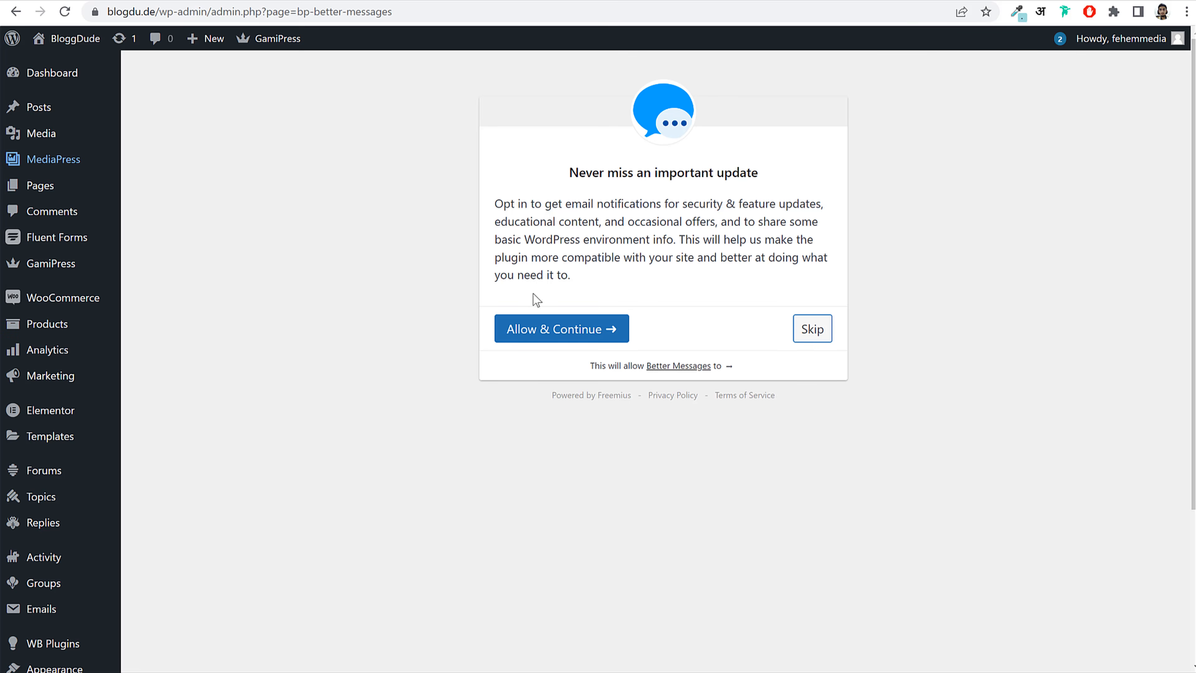
{"action": "left_click", "coordinate": [829, 331]}
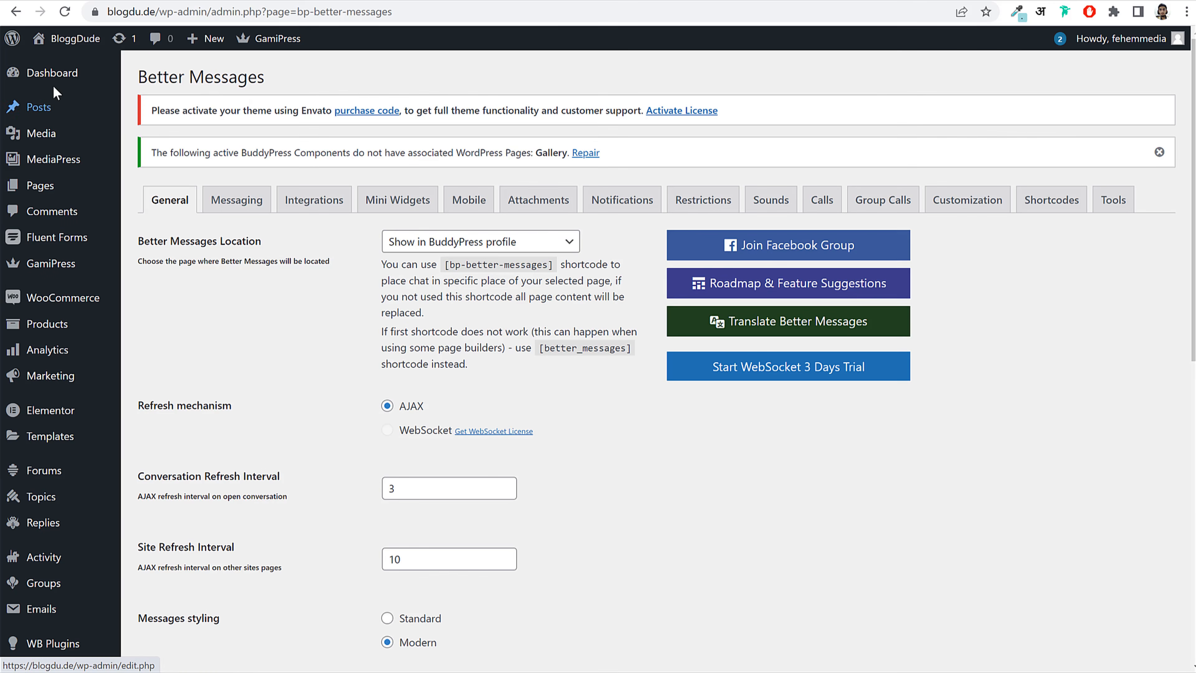
Step: In Better Messages settings, keep location 'Show in BuddyPress profile' with AJAX refresh
{"action": "scroll", "coordinate": [94, 281], "scroll_direction": "down", "scroll_amount": 8}
{"action": "scroll", "coordinate": [93, 428], "scroll_direction": "down", "scroll_amount": 4}
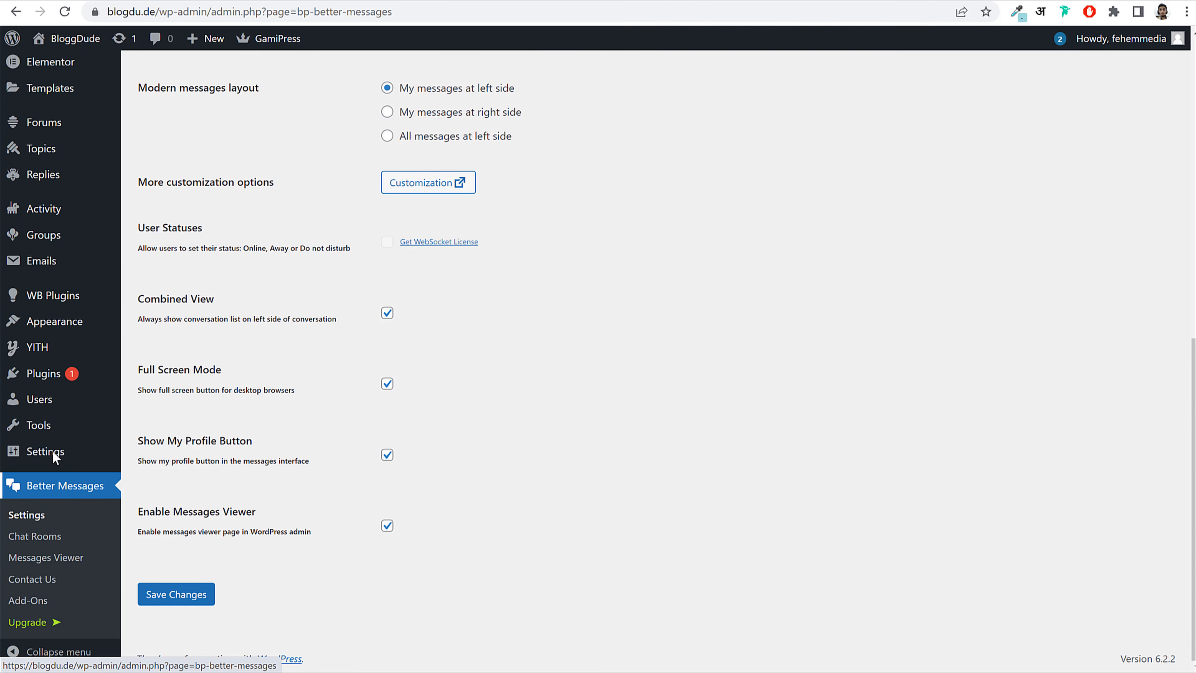
{"action": "left_click", "coordinate": [37, 518]}
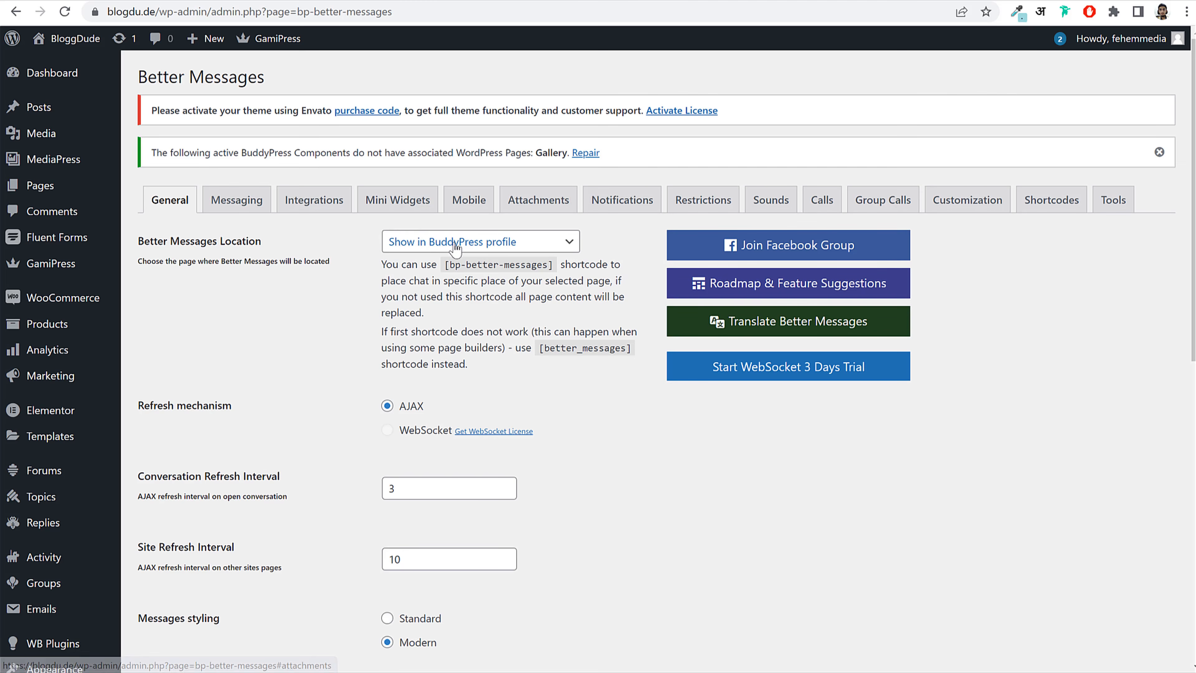
{"action": "left_click", "coordinate": [456, 244]}
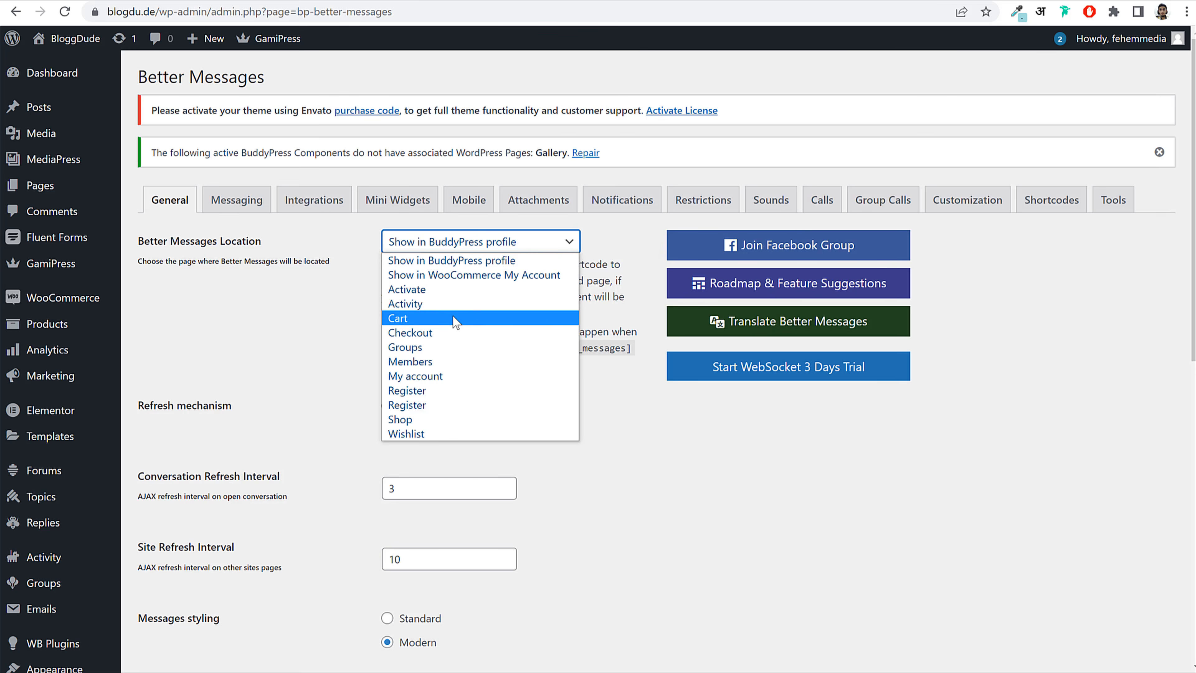
{"action": "left_click", "coordinate": [464, 261]}
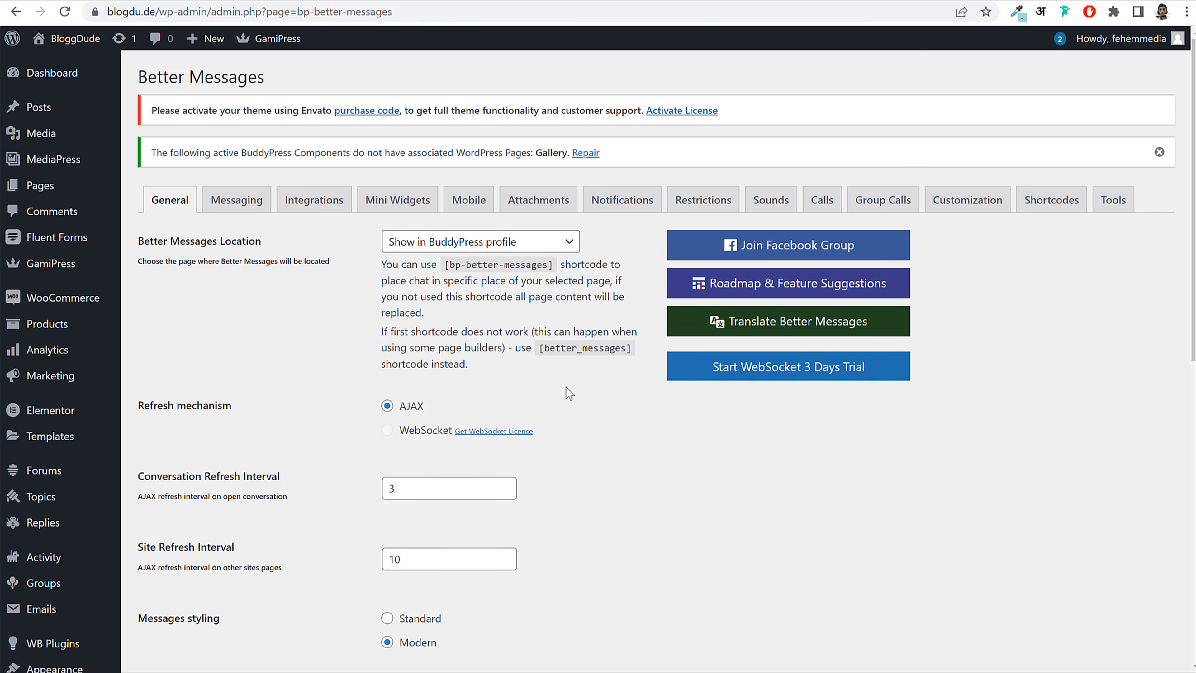
{"action": "scroll", "coordinate": [565, 391], "scroll_direction": "down", "scroll_amount": 3}
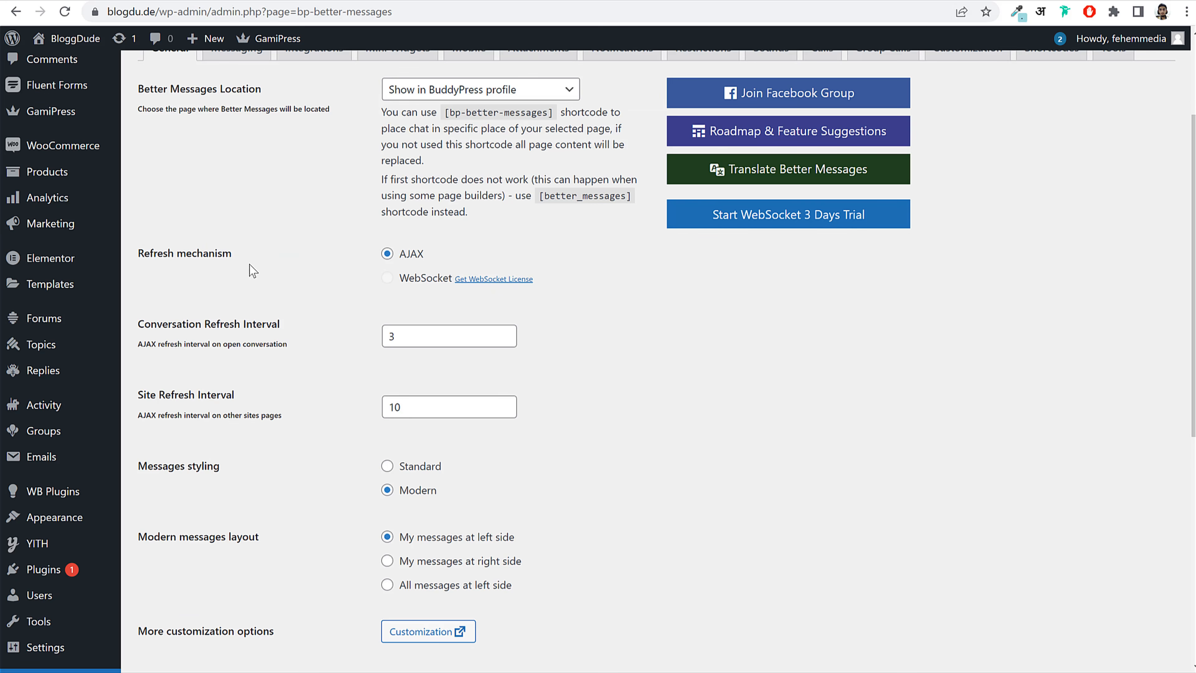
{"action": "left_click_drag", "start_coordinate": [426, 256], "coordinate": [398, 257]}
{"action": "left_click", "coordinate": [466, 258]}
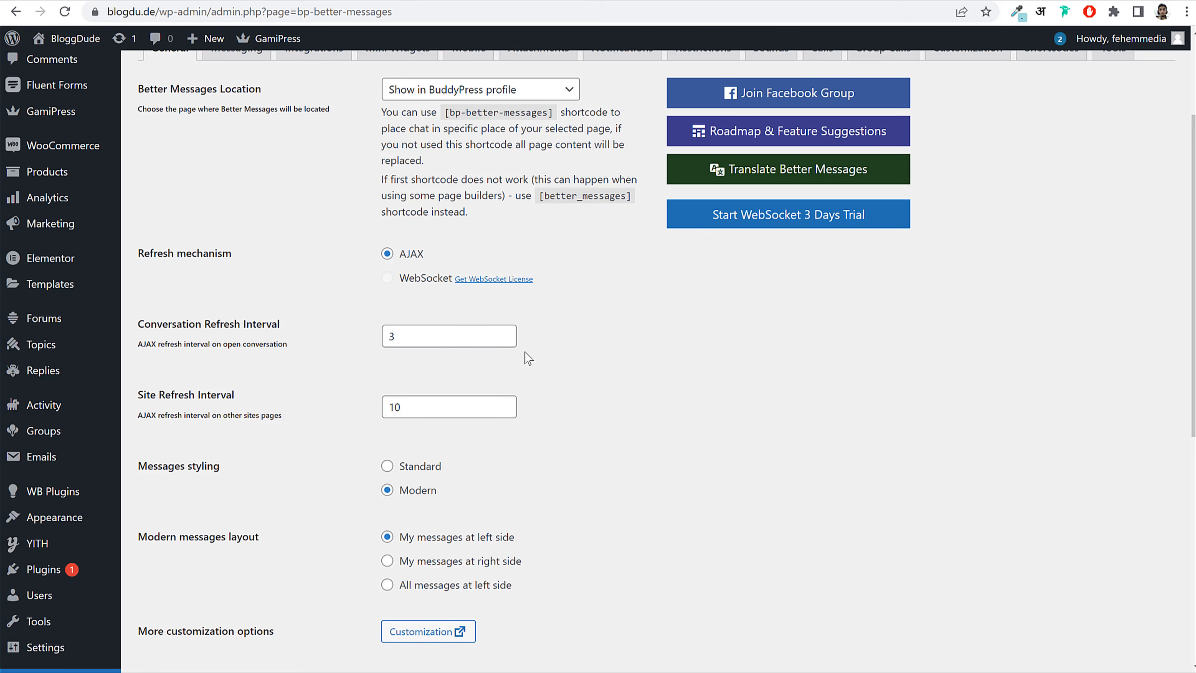
Step: Save the Better Messages General tab with AJAX refresh, Modern styling and own messages on left
{"action": "scroll", "coordinate": [661, 353], "scroll_direction": "down", "scroll_amount": 5}
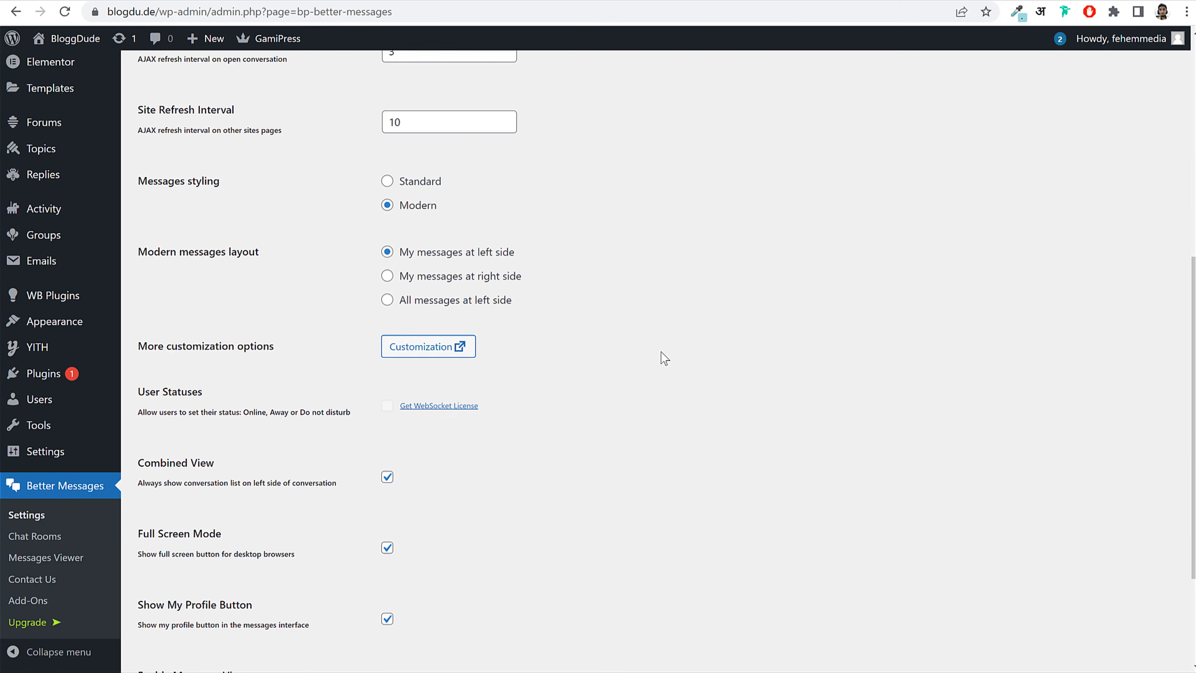
{"action": "left_click_drag", "start_coordinate": [153, 238], "coordinate": [281, 239]}
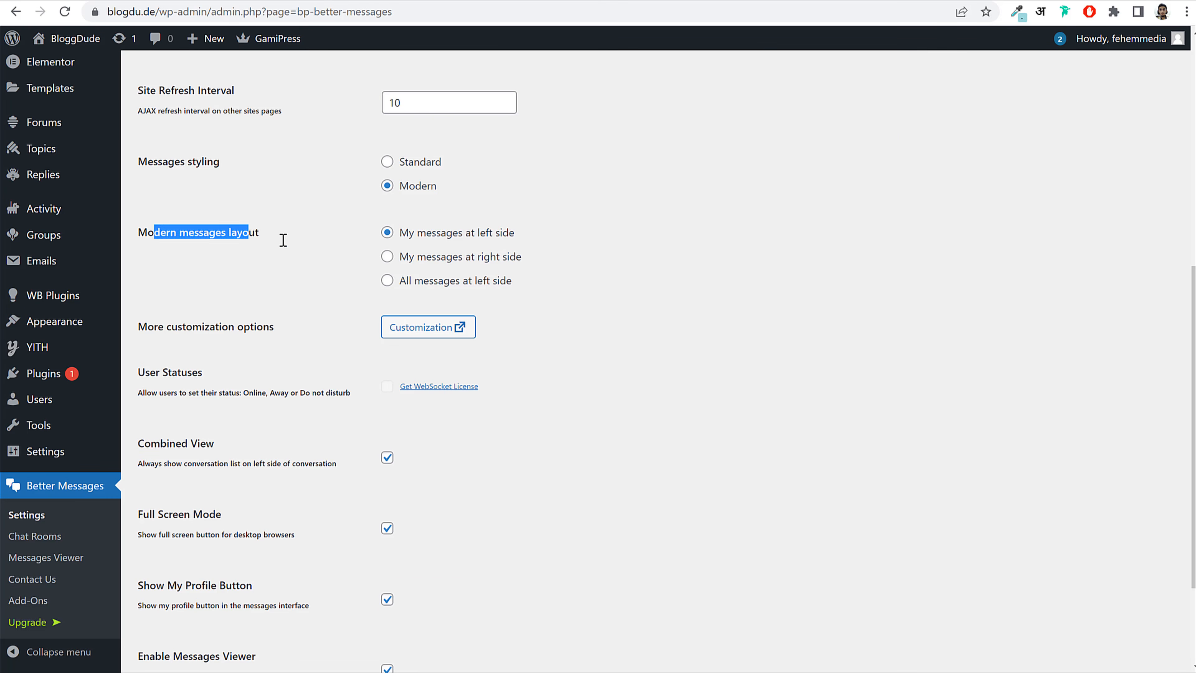
{"action": "left_click", "coordinate": [281, 240]}
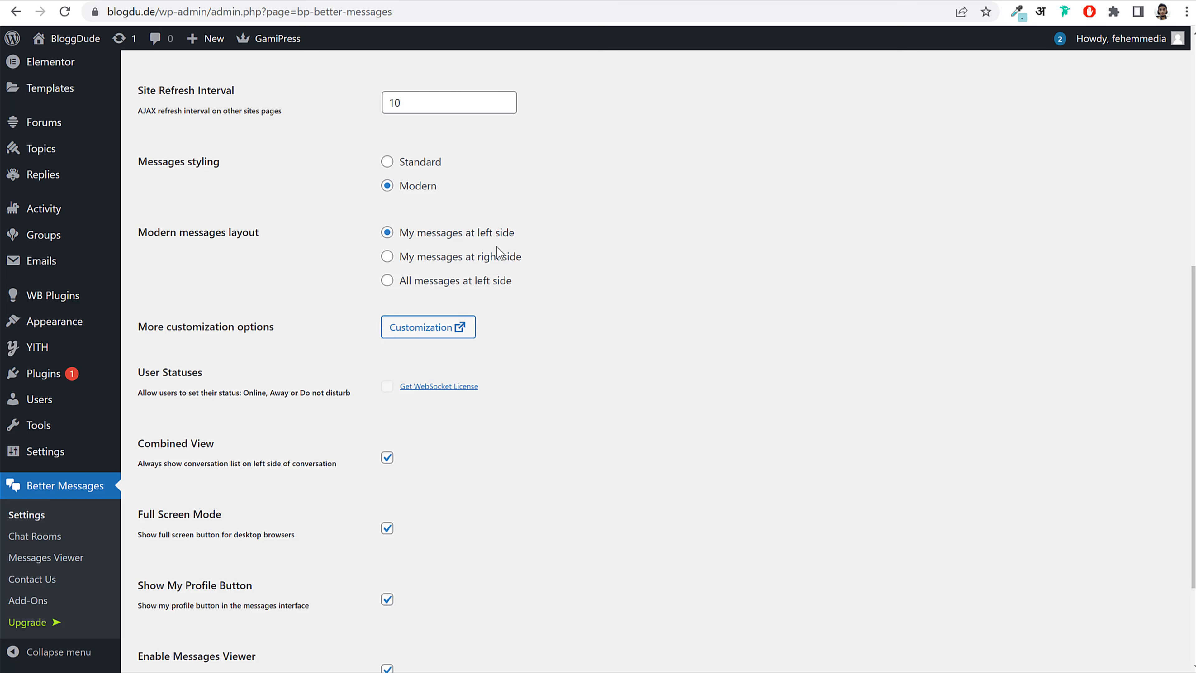
{"action": "scroll", "coordinate": [622, 370], "scroll_direction": "down", "scroll_amount": 3}
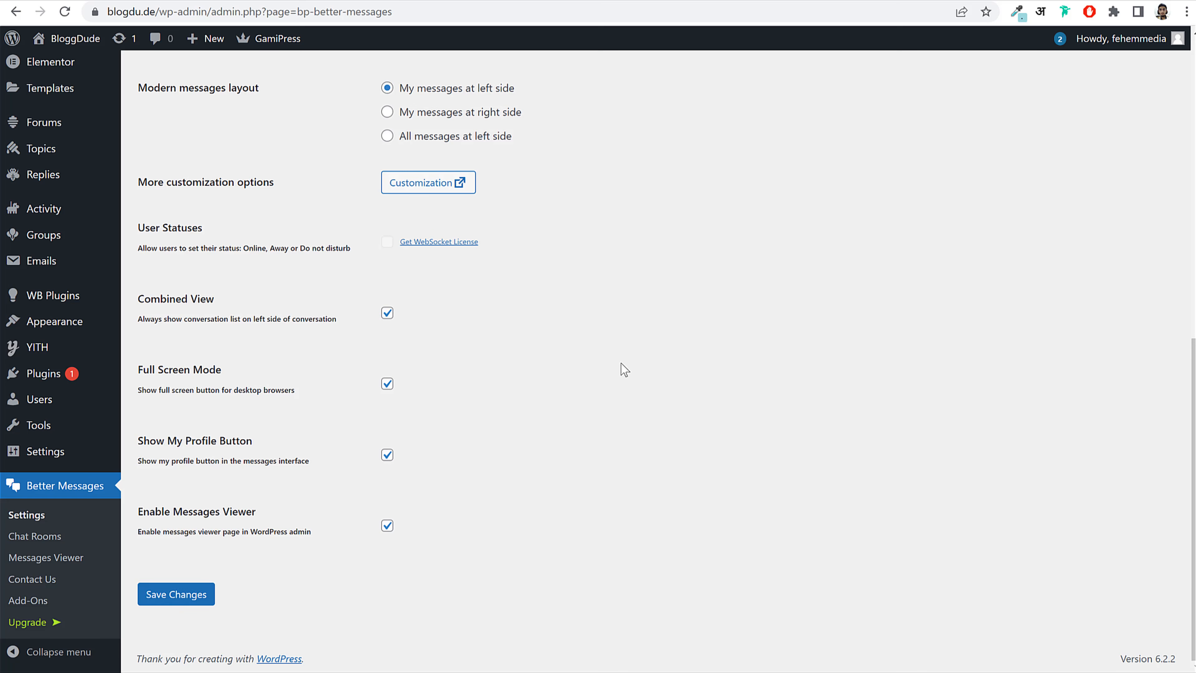
{"action": "left_click", "coordinate": [176, 594]}
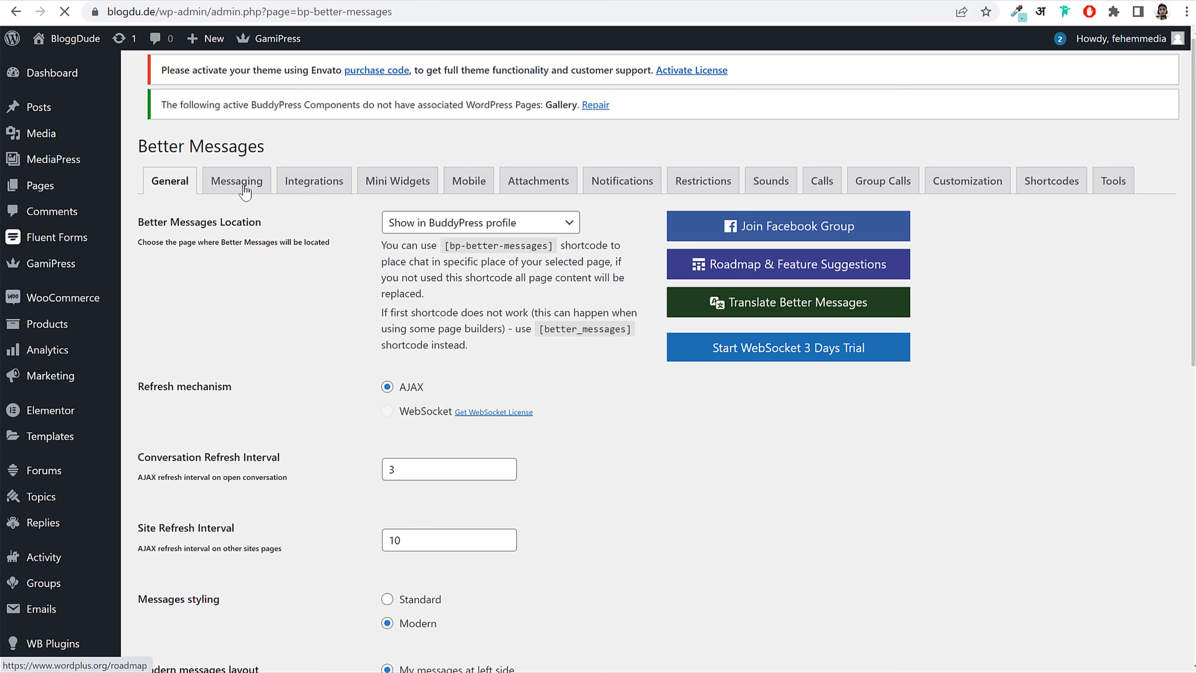
Step: On the Integrations tab, enable Mini Widget, Combined View and Mobile View for BuddyPress Friends
{"action": "left_click", "coordinate": [245, 191]}
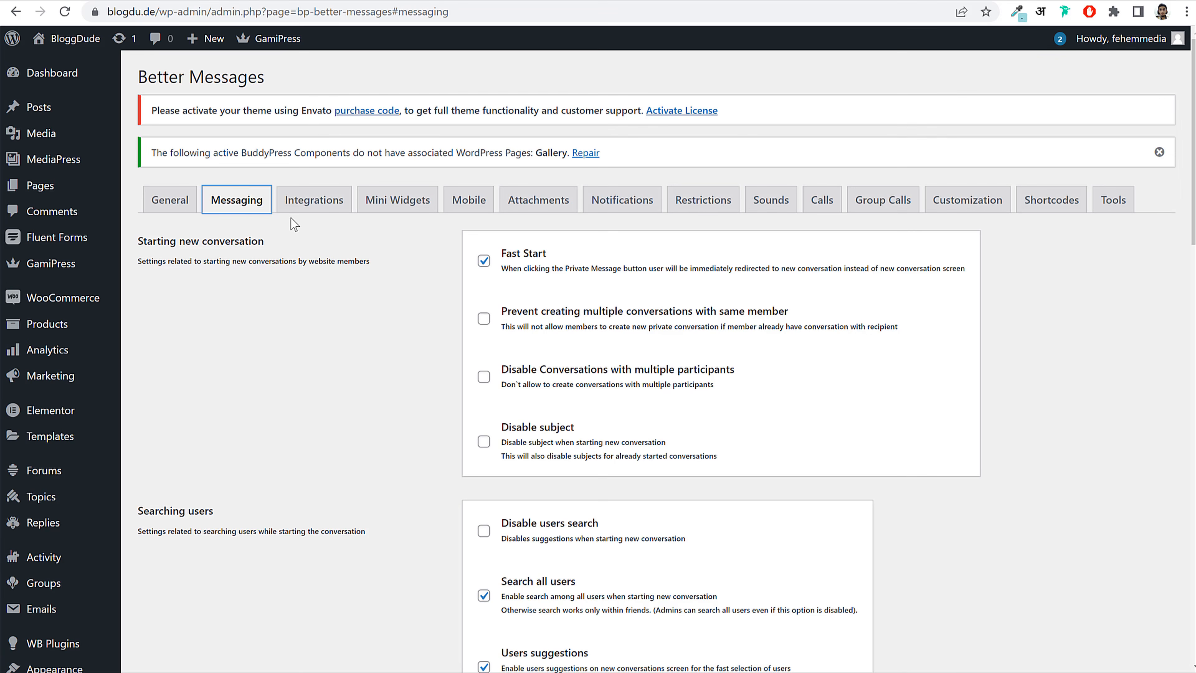
{"action": "scroll", "coordinate": [836, 337], "scroll_direction": "down", "scroll_amount": 10}
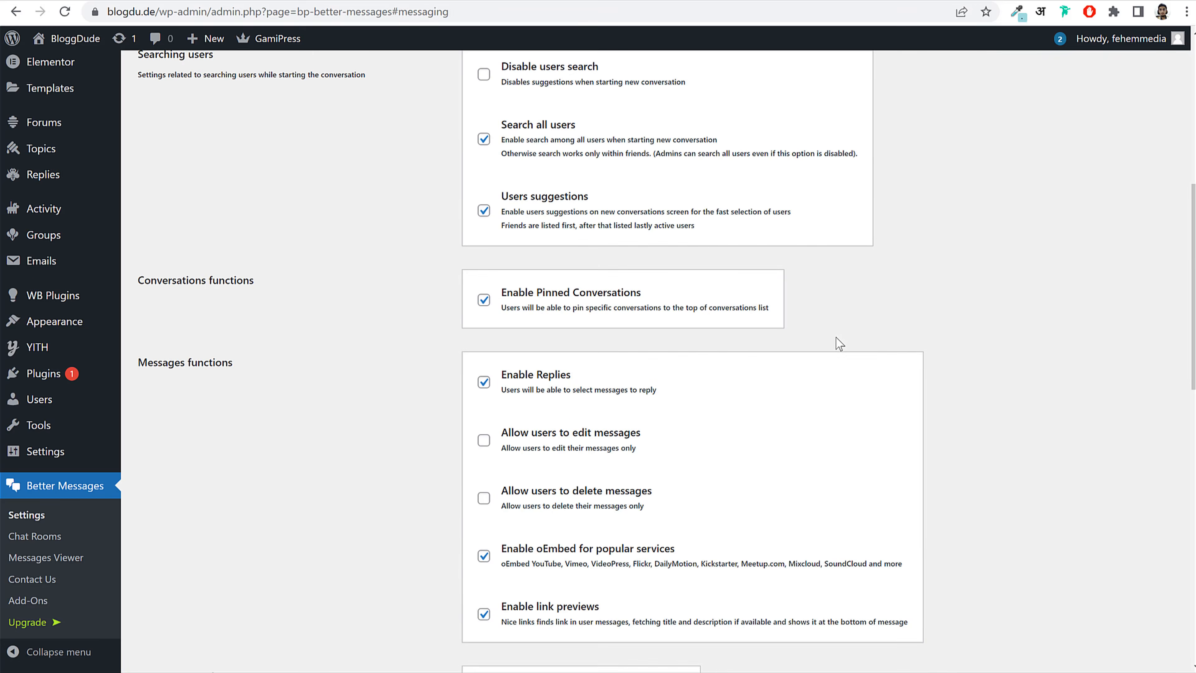
{"action": "scroll", "coordinate": [839, 343], "scroll_direction": "down", "scroll_amount": 10}
{"action": "scroll", "coordinate": [648, 356], "scroll_direction": "up", "scroll_amount": 20}
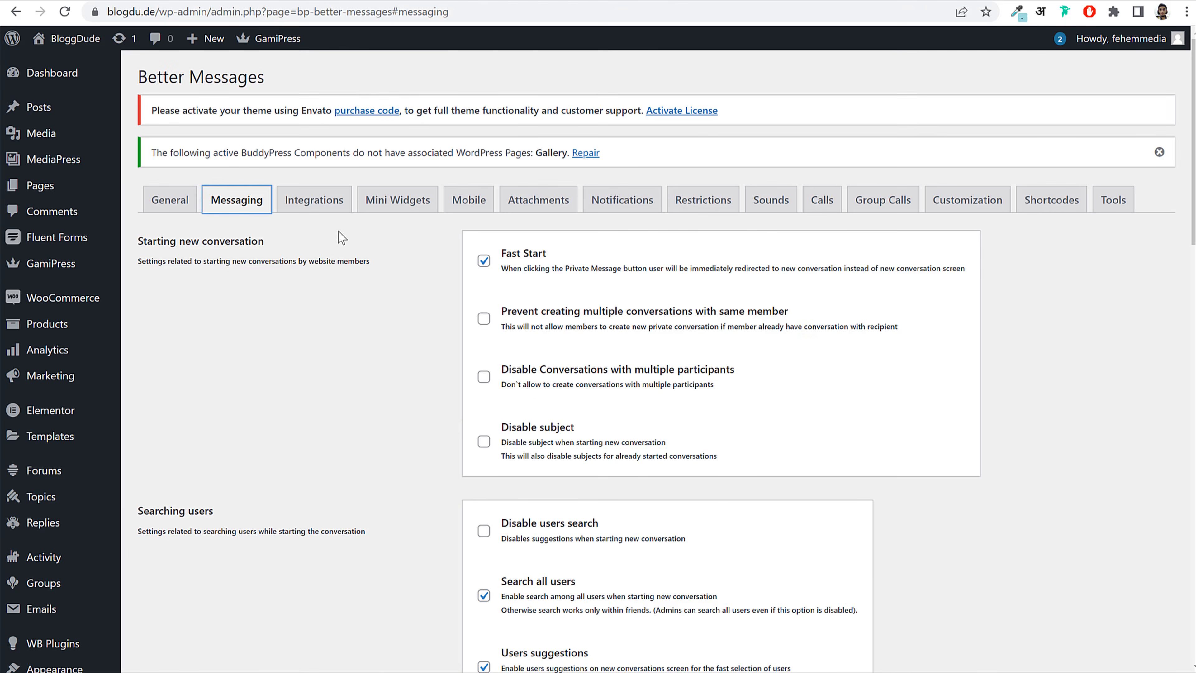
{"action": "left_click", "coordinate": [327, 208]}
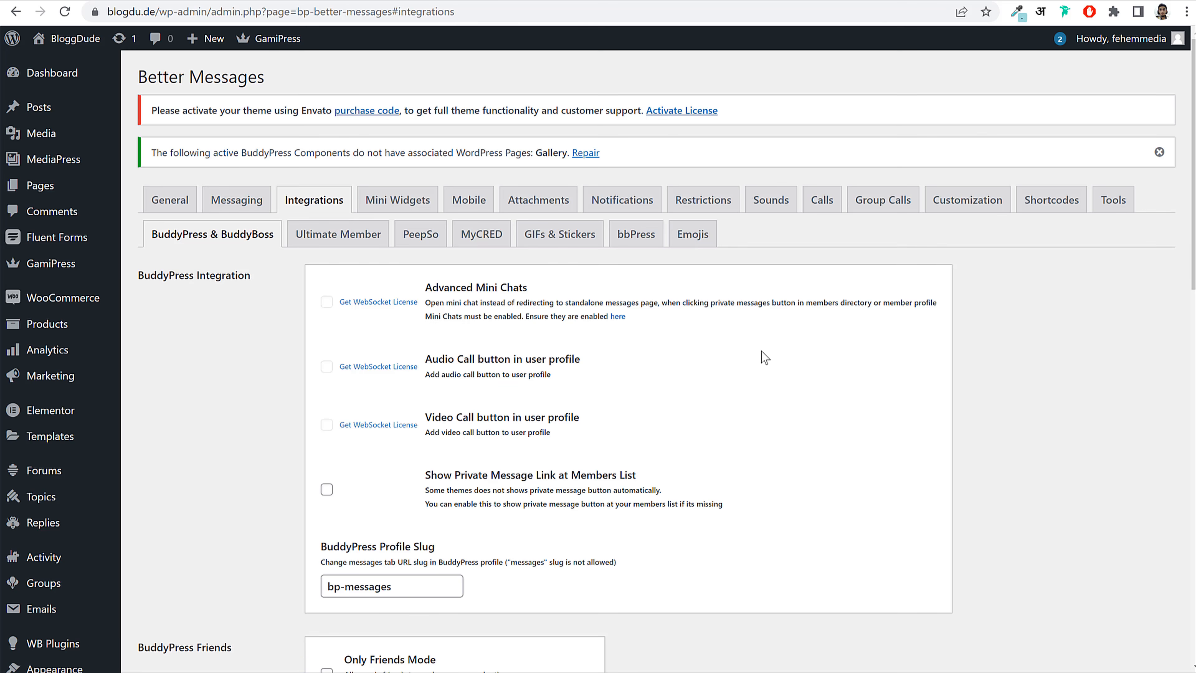
{"action": "scroll", "coordinate": [743, 393], "scroll_direction": "down", "scroll_amount": 5}
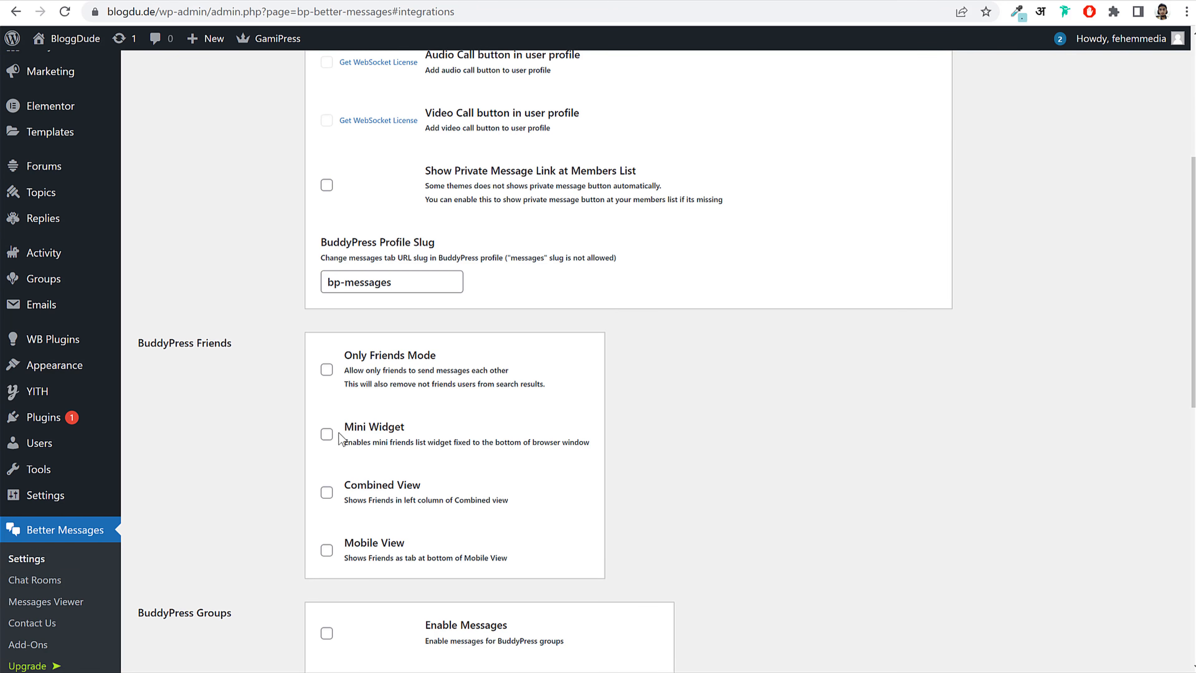
{"action": "left_click", "coordinate": [329, 434]}
{"action": "scroll", "coordinate": [382, 439], "scroll_direction": "down", "scroll_amount": 2}
{"action": "left_click", "coordinate": [326, 416]}
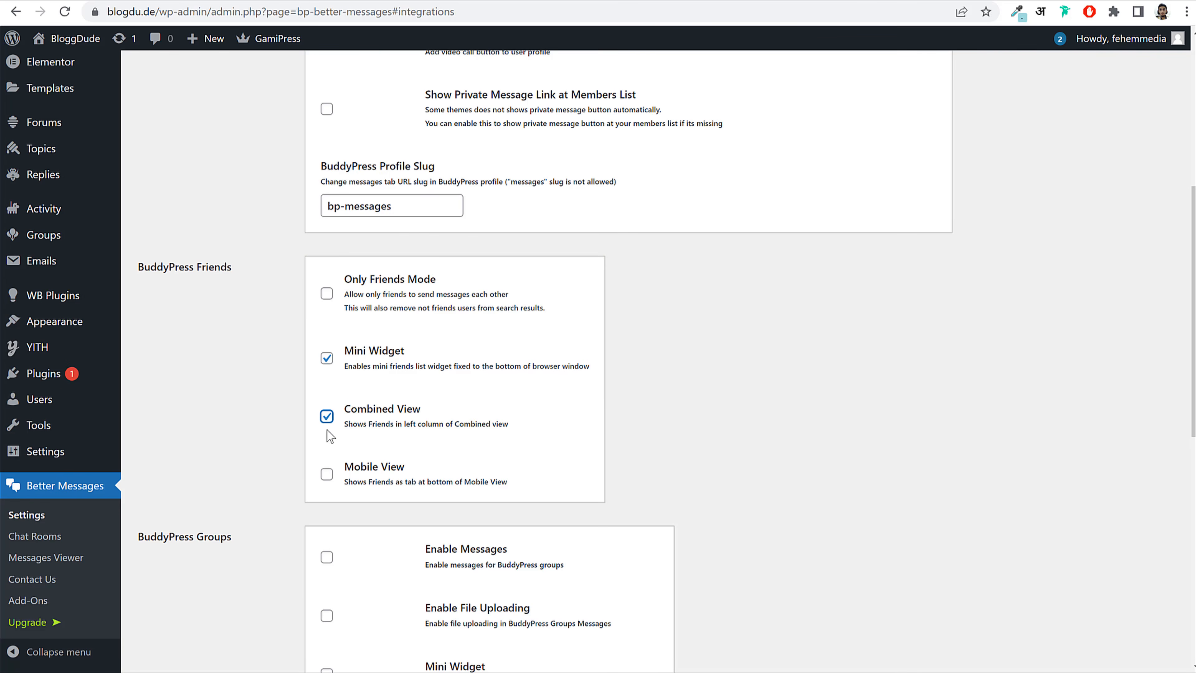
{"action": "left_click", "coordinate": [327, 475]}
Step: Enable group file uploading, Mini Widget, Combined View, Mobile View and push notifications, then save
{"action": "scroll", "coordinate": [803, 348], "scroll_direction": "down", "scroll_amount": 5}
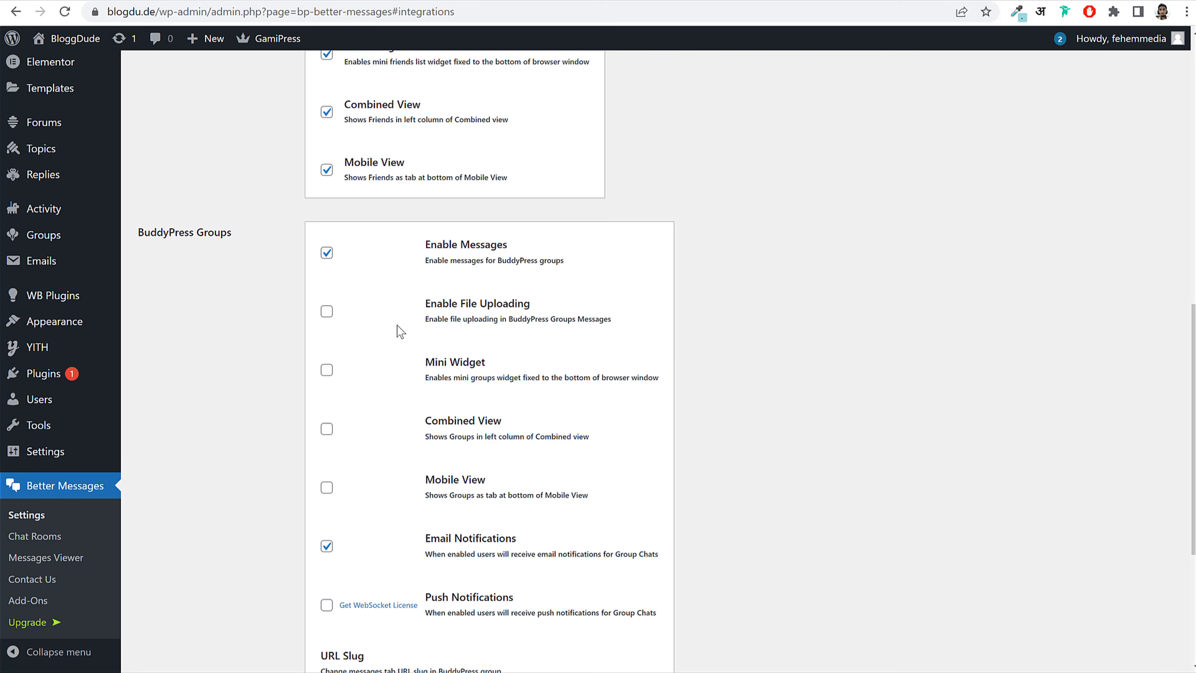
{"action": "left_click", "coordinate": [327, 312]}
{"action": "left_click", "coordinate": [326, 370]}
{"action": "scroll", "coordinate": [773, 395], "scroll_direction": "down", "scroll_amount": 3}
{"action": "left_click", "coordinate": [327, 277]}
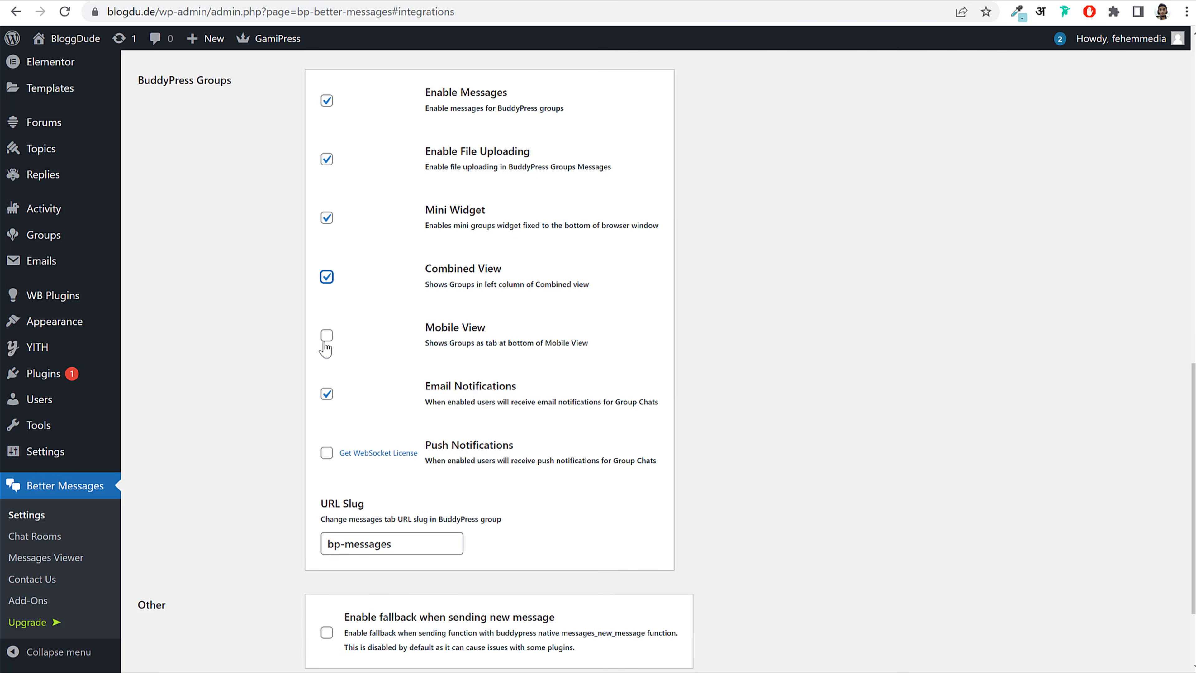
{"action": "left_click", "coordinate": [326, 342]}
{"action": "left_click", "coordinate": [327, 453]}
{"action": "scroll", "coordinate": [741, 474], "scroll_direction": "down", "scroll_amount": 3}
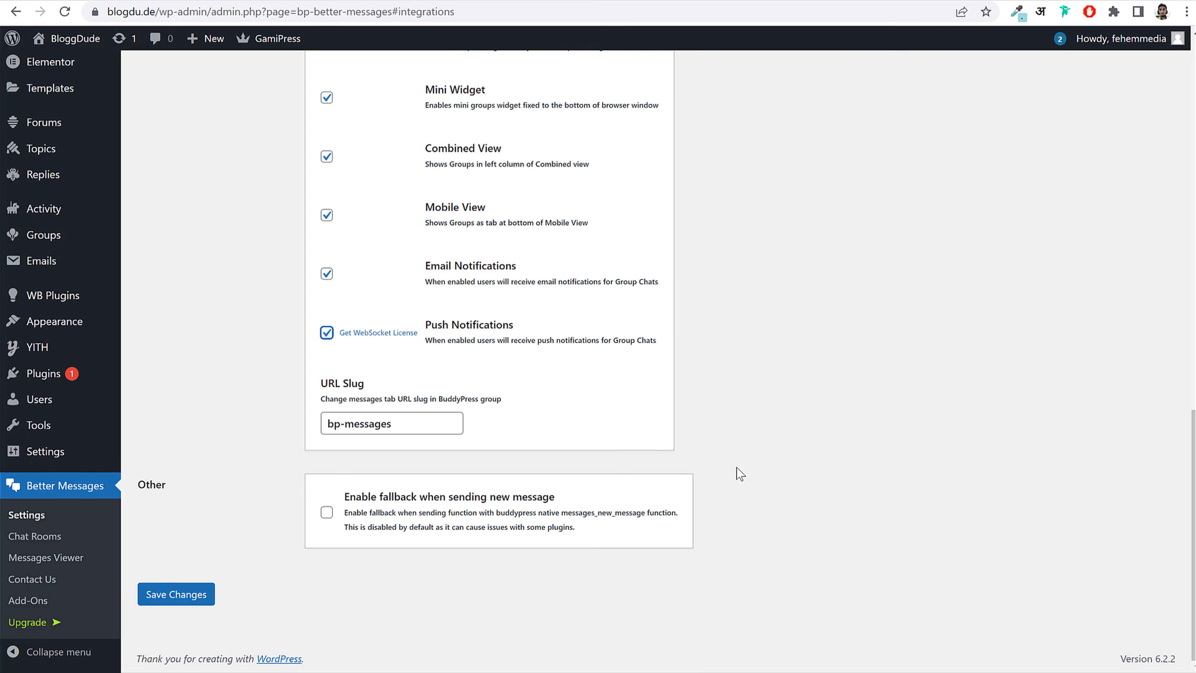
{"action": "left_click", "coordinate": [191, 597]}
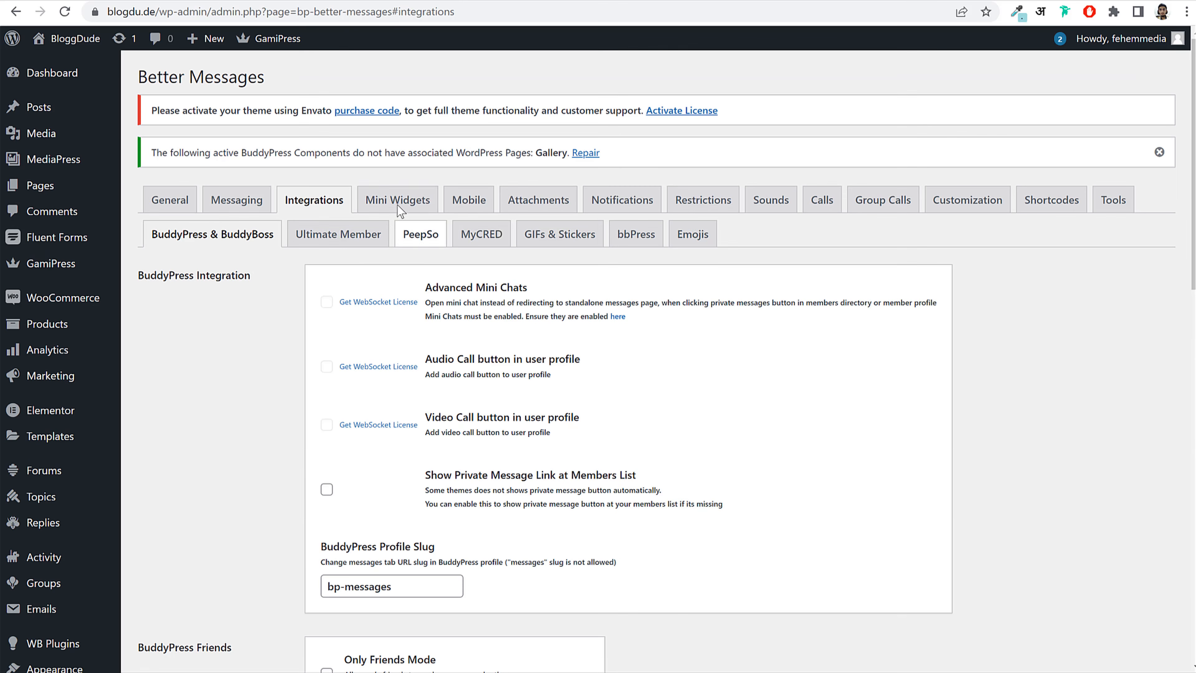
Step: Add a close button to the Better Messages mini widgets and save
{"action": "left_click", "coordinate": [401, 200]}
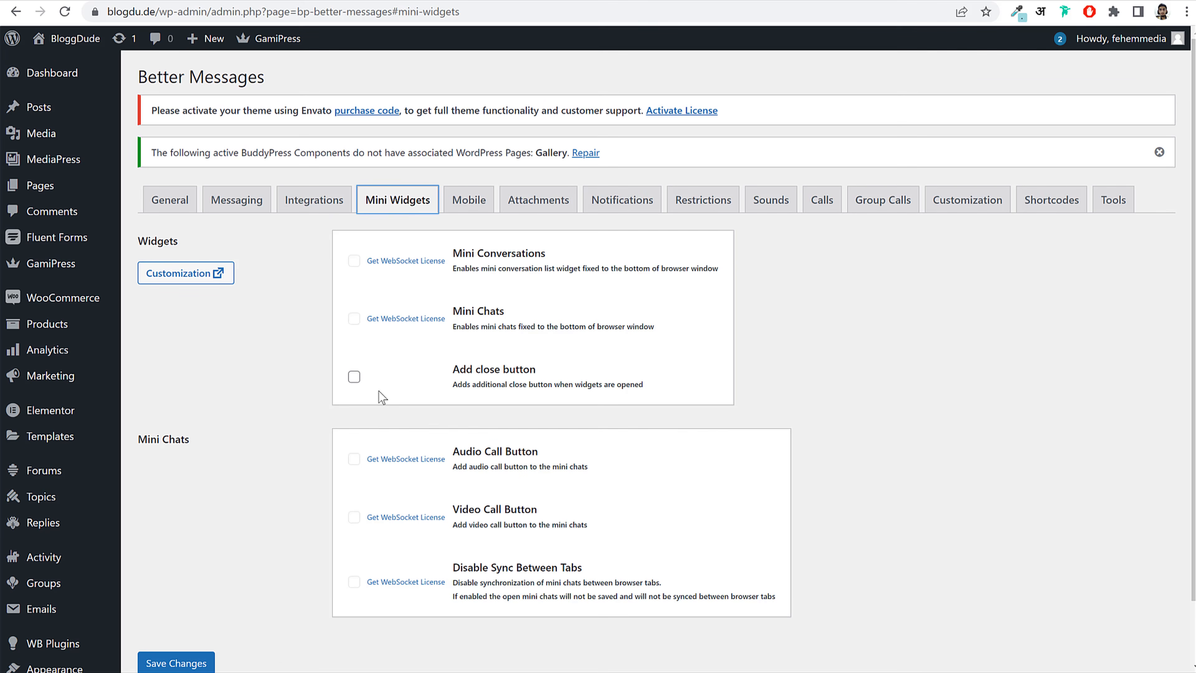
{"action": "left_click", "coordinate": [353, 377]}
{"action": "left_click_drag", "start_coordinate": [448, 375], "coordinate": [547, 376]}
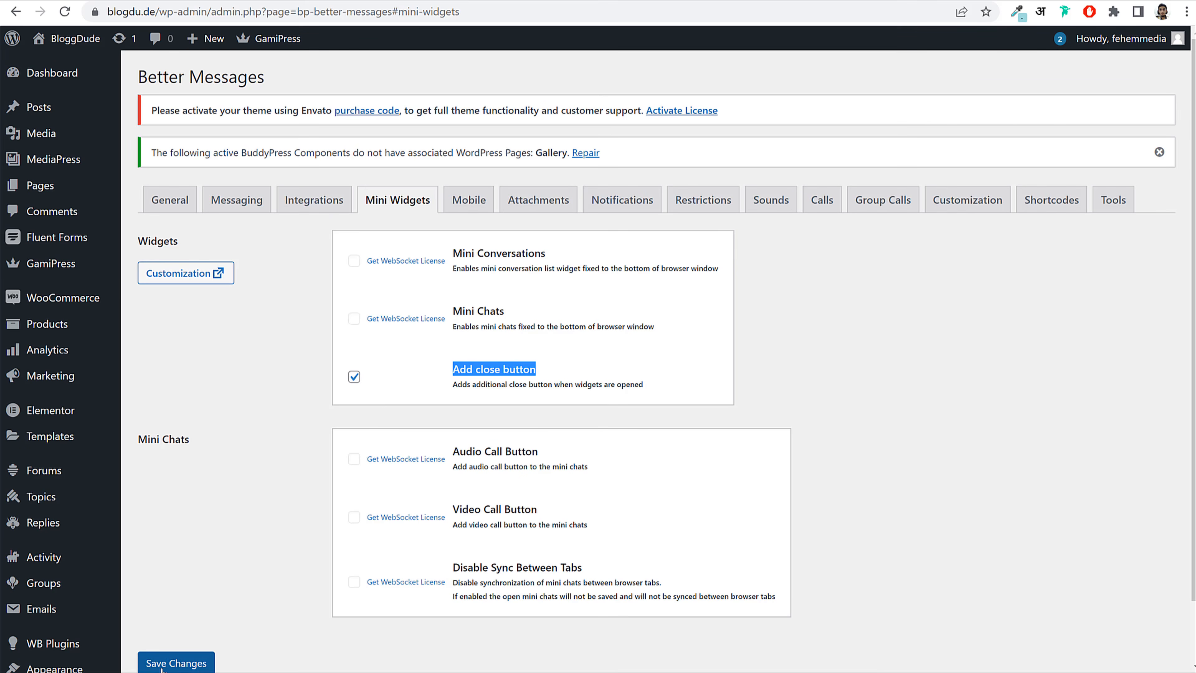
{"action": "left_click", "coordinate": [170, 664]}
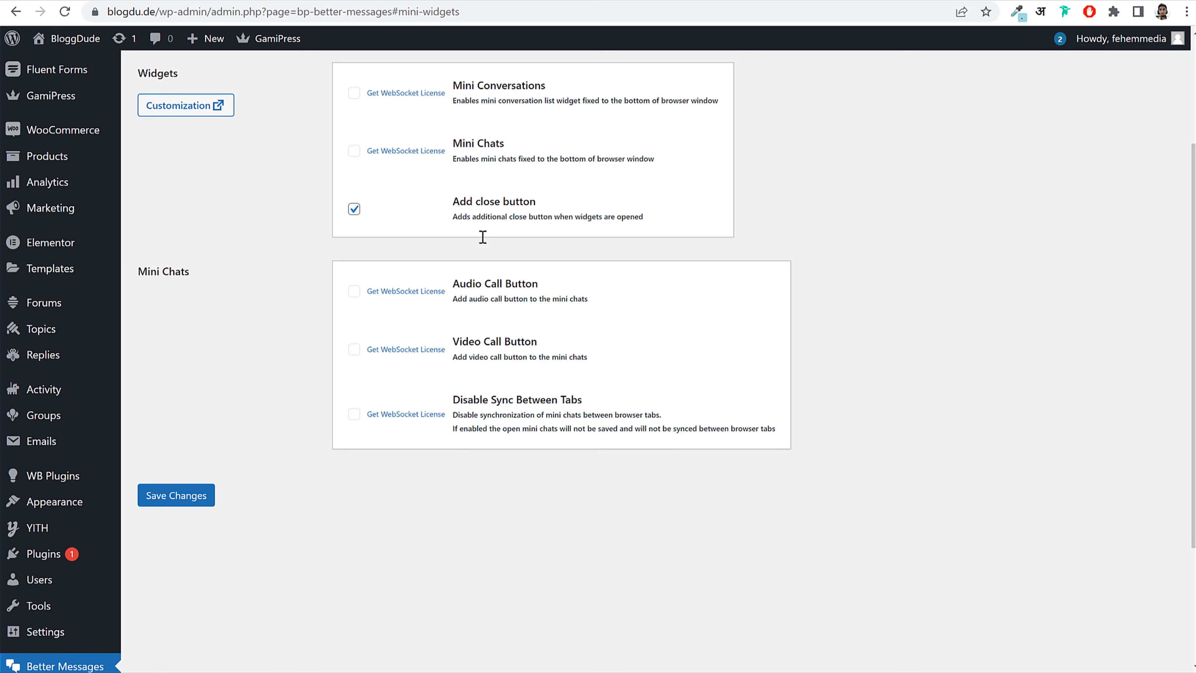
Step: Enable Mobile Chat at Any Page with the chat button positioned Left, and save
{"action": "left_click", "coordinate": [473, 208]}
{"action": "scroll", "coordinate": [721, 307], "scroll_direction": "down", "scroll_amount": 3}
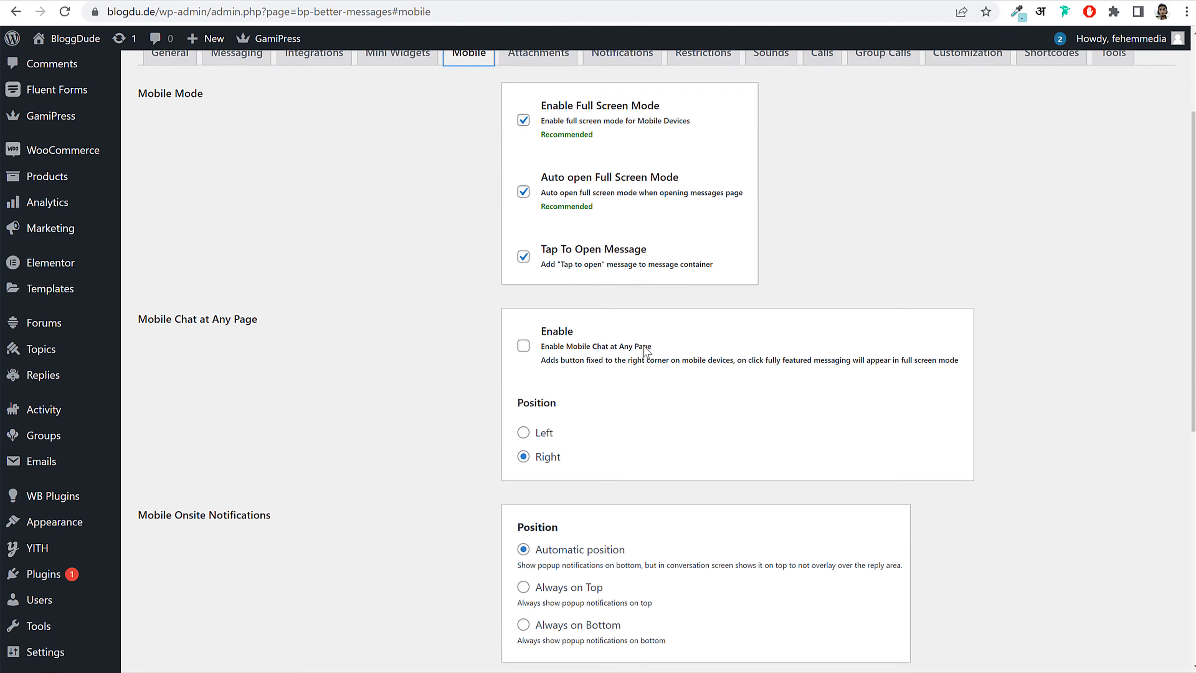
{"action": "left_click", "coordinate": [524, 342]}
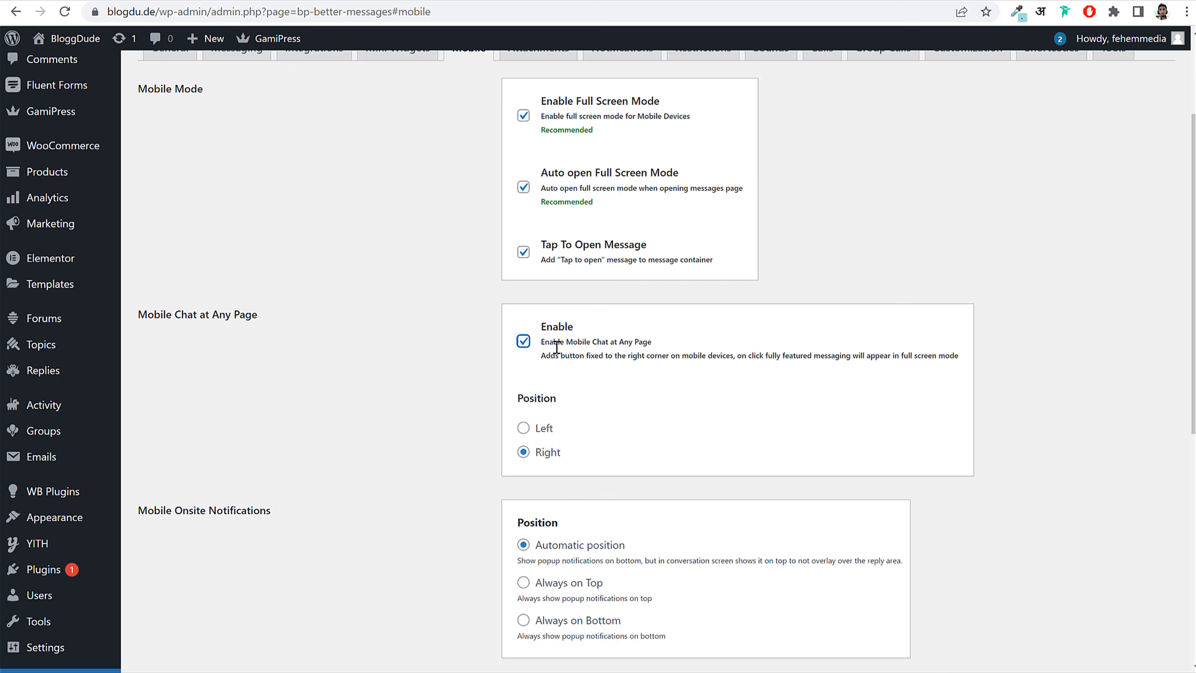
{"action": "double_click", "coordinate": [518, 402]}
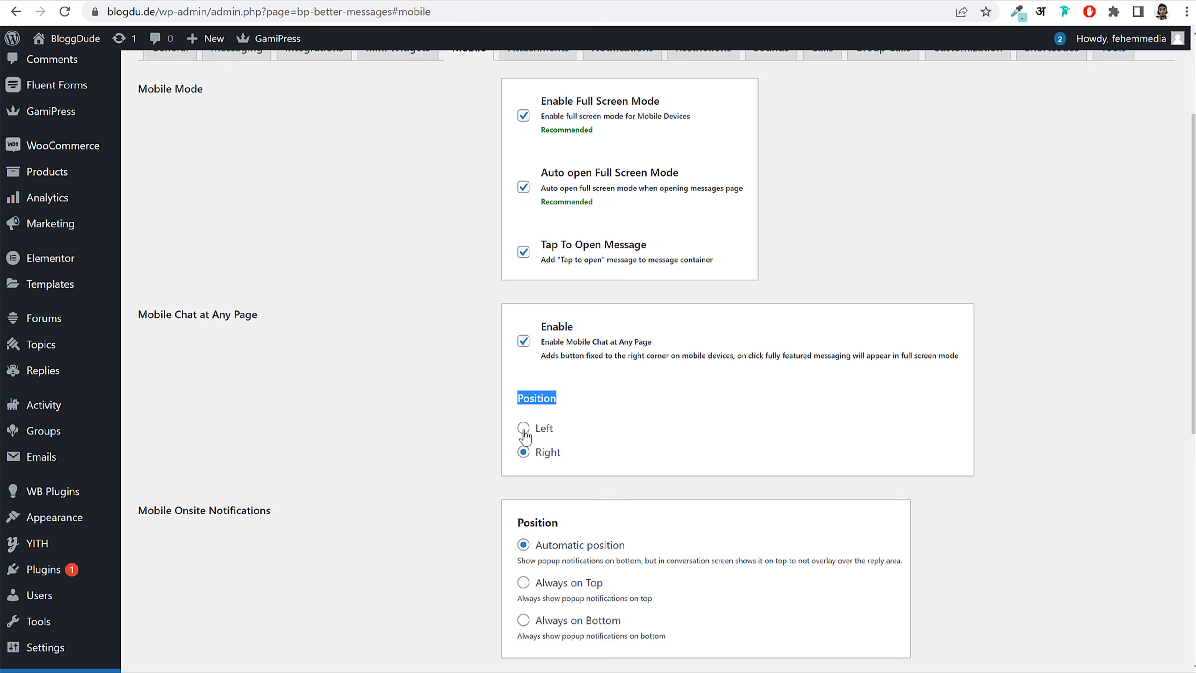
{"action": "left_click", "coordinate": [525, 431]}
{"action": "scroll", "coordinate": [611, 417], "scroll_direction": "down", "scroll_amount": 8}
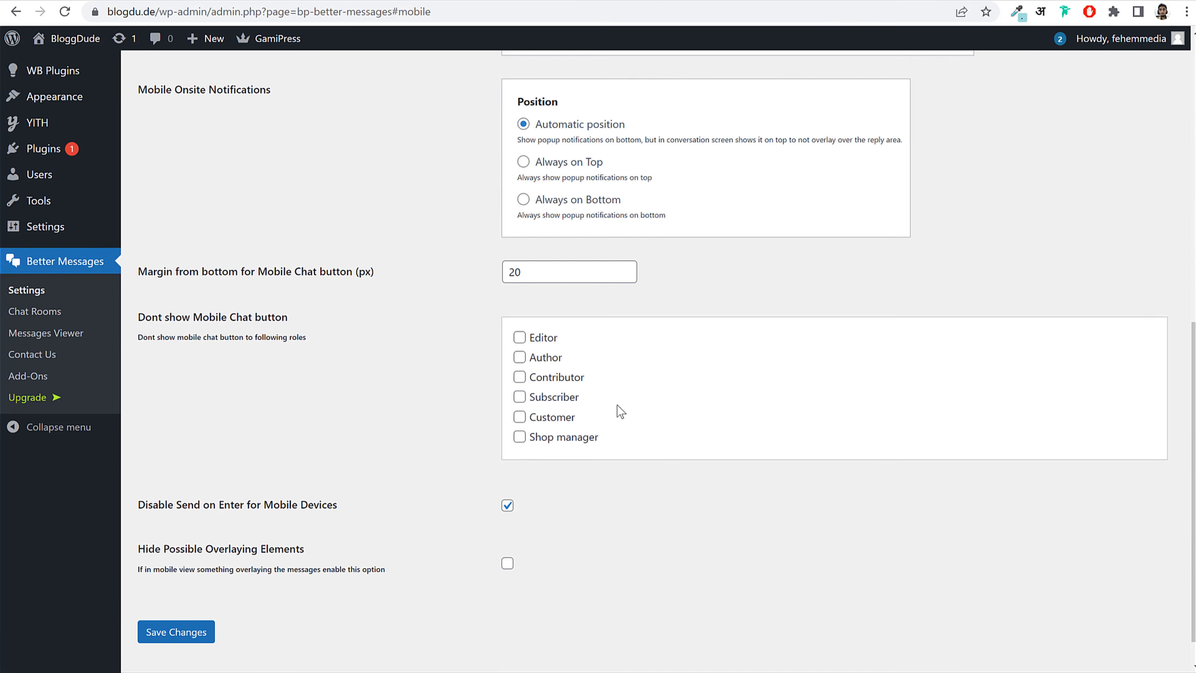
{"action": "scroll", "coordinate": [617, 405], "scroll_direction": "down", "scroll_amount": 1}
{"action": "left_click", "coordinate": [207, 594]}
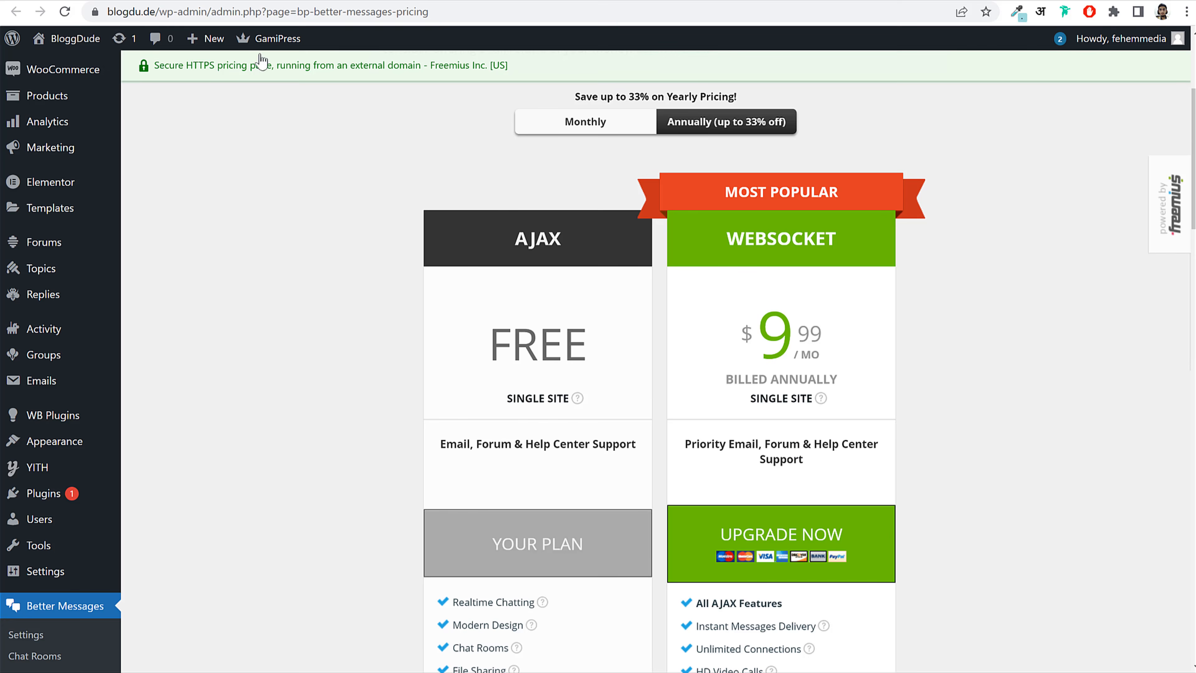
Step: Visit the BloggDude front end and expand and collapse the Friends/Groups chat panel
{"action": "left_click", "coordinate": [58, 45]}
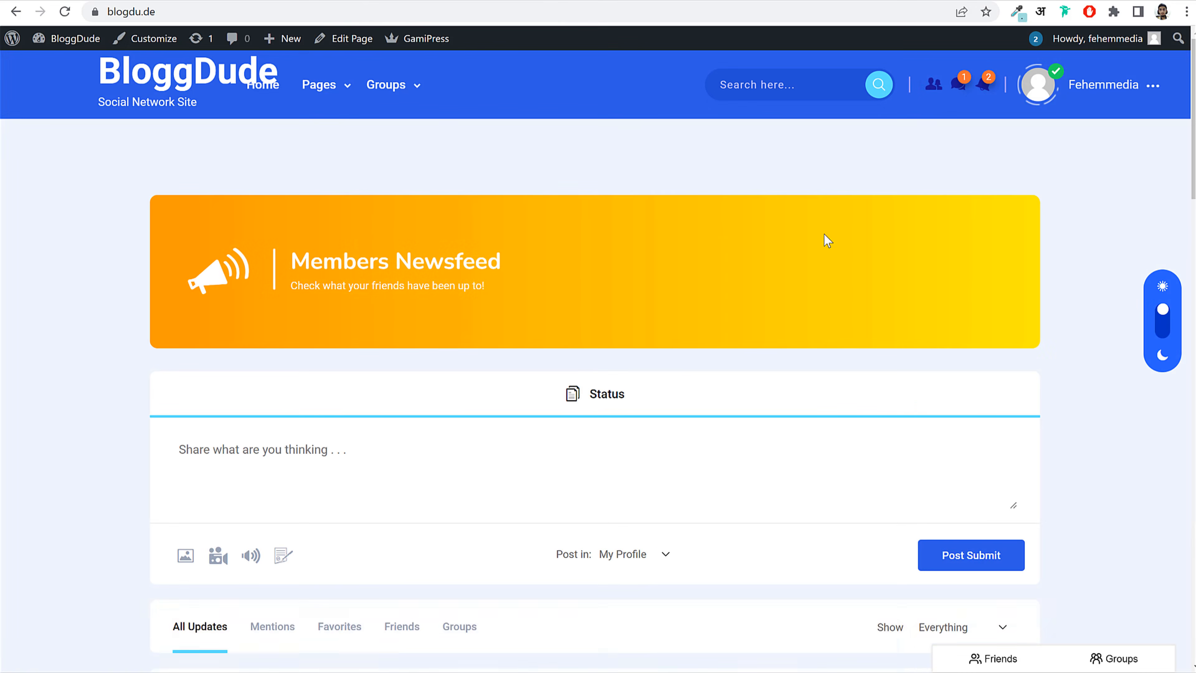
{"action": "scroll", "coordinate": [824, 235], "scroll_direction": "down", "scroll_amount": 15}
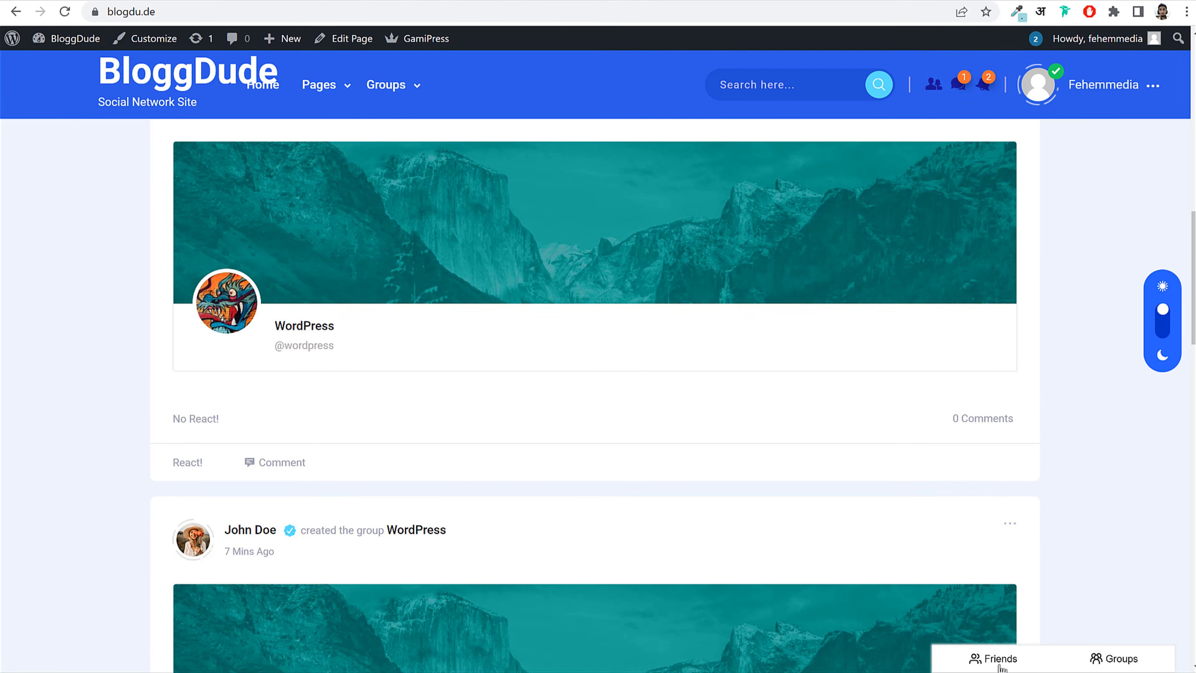
{"action": "left_click", "coordinate": [991, 659]}
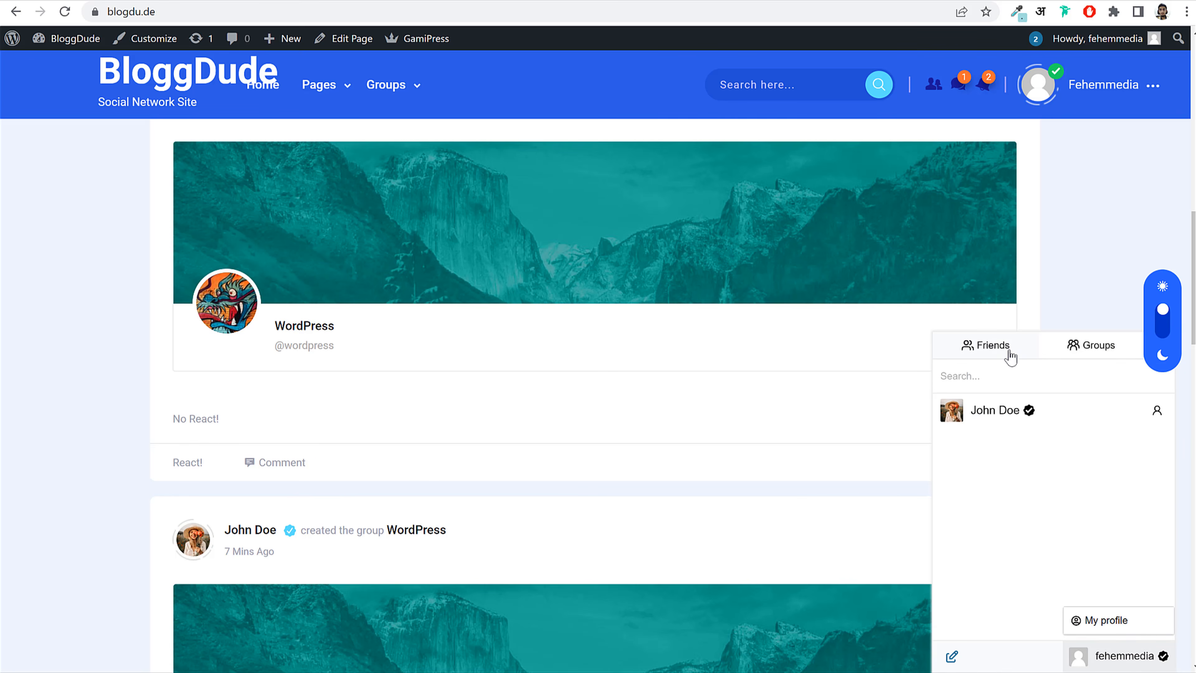
{"action": "left_click", "coordinate": [1023, 351]}
{"action": "left_click", "coordinate": [1095, 656]}
{"action": "left_click", "coordinate": [1109, 354]}
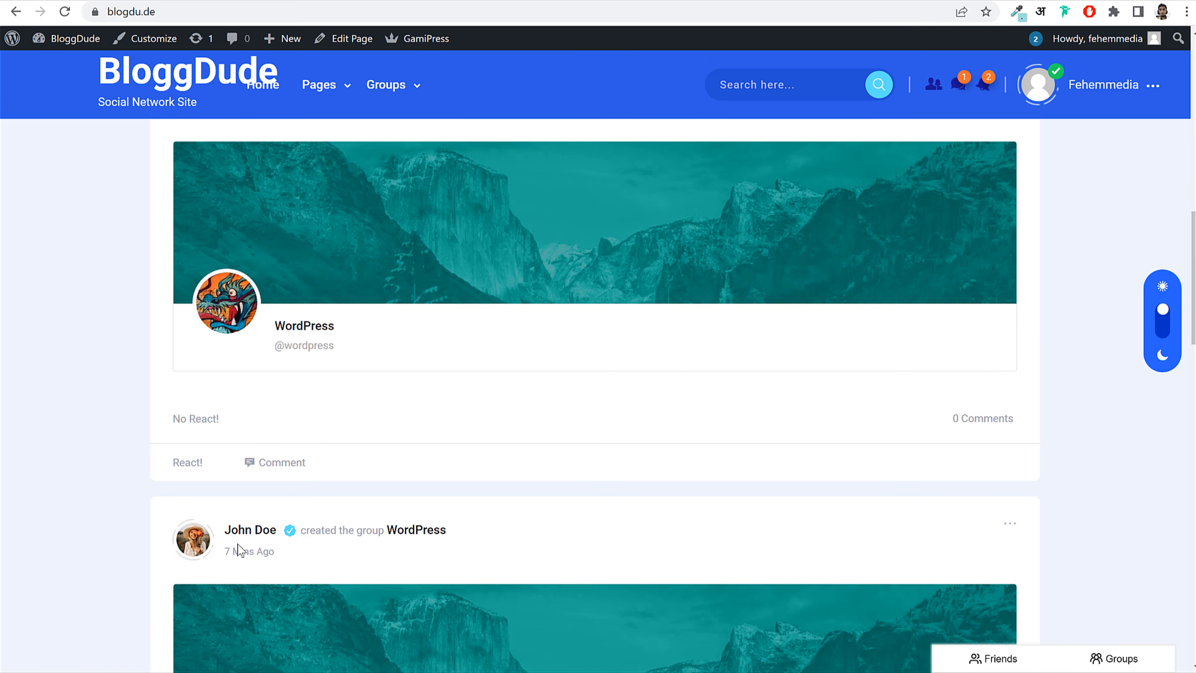
Step: Inspect the newsfeed page with the browser developer tools
{"action": "scroll", "coordinate": [238, 548], "scroll_direction": "down", "scroll_amount": 9}
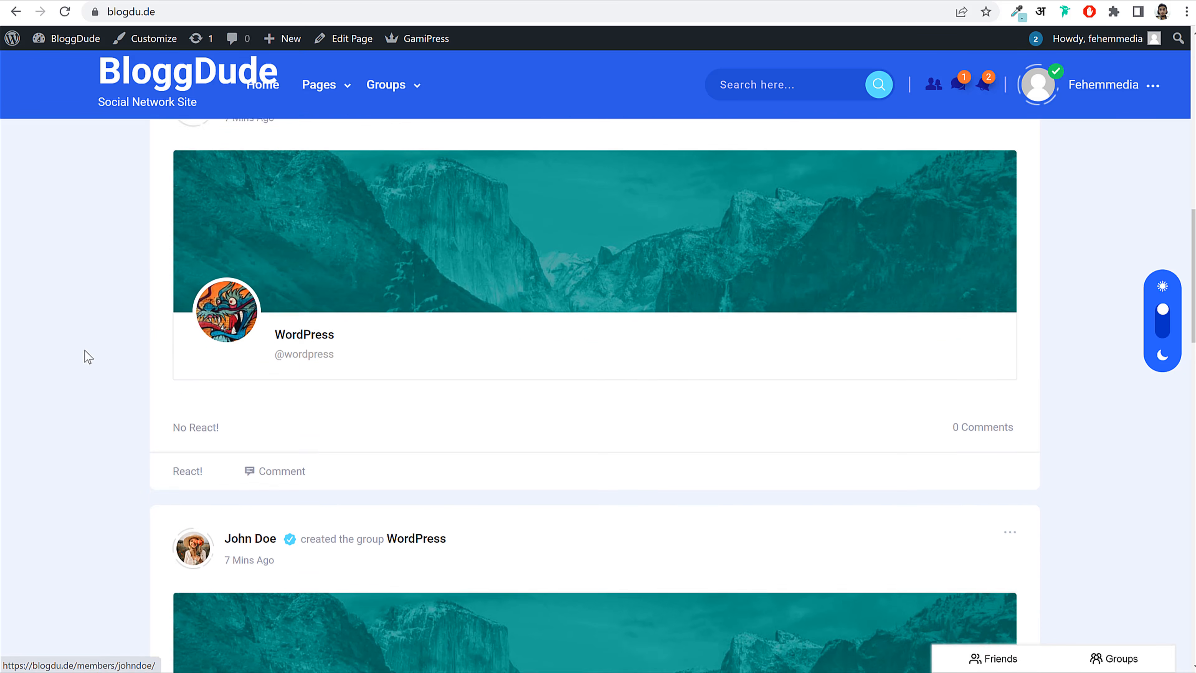
{"action": "scroll", "coordinate": [87, 357], "scroll_direction": "up", "scroll_amount": 2}
{"action": "right_click", "coordinate": [71, 302]}
{"action": "left_click", "coordinate": [140, 586]}
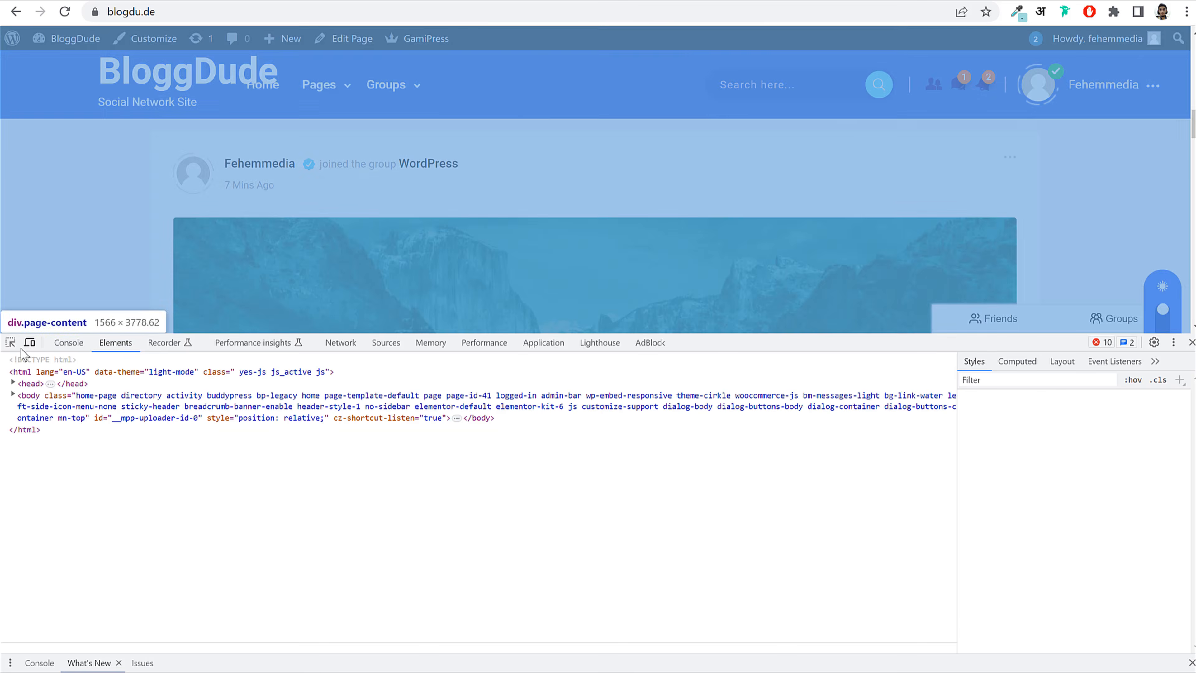
Step: Switch the page to a phone-sized 400×700 responsive preview
{"action": "left_click", "coordinate": [29, 343]}
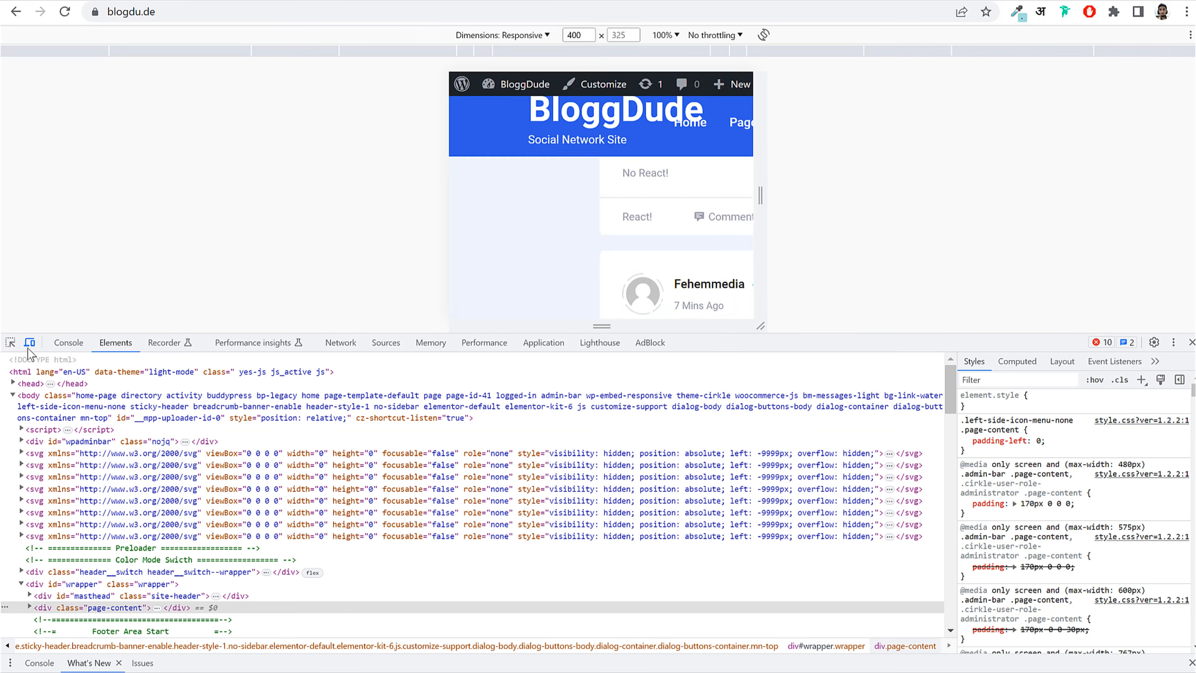
{"action": "left_click_drag", "start_coordinate": [895, 334], "coordinate": [871, 613]}
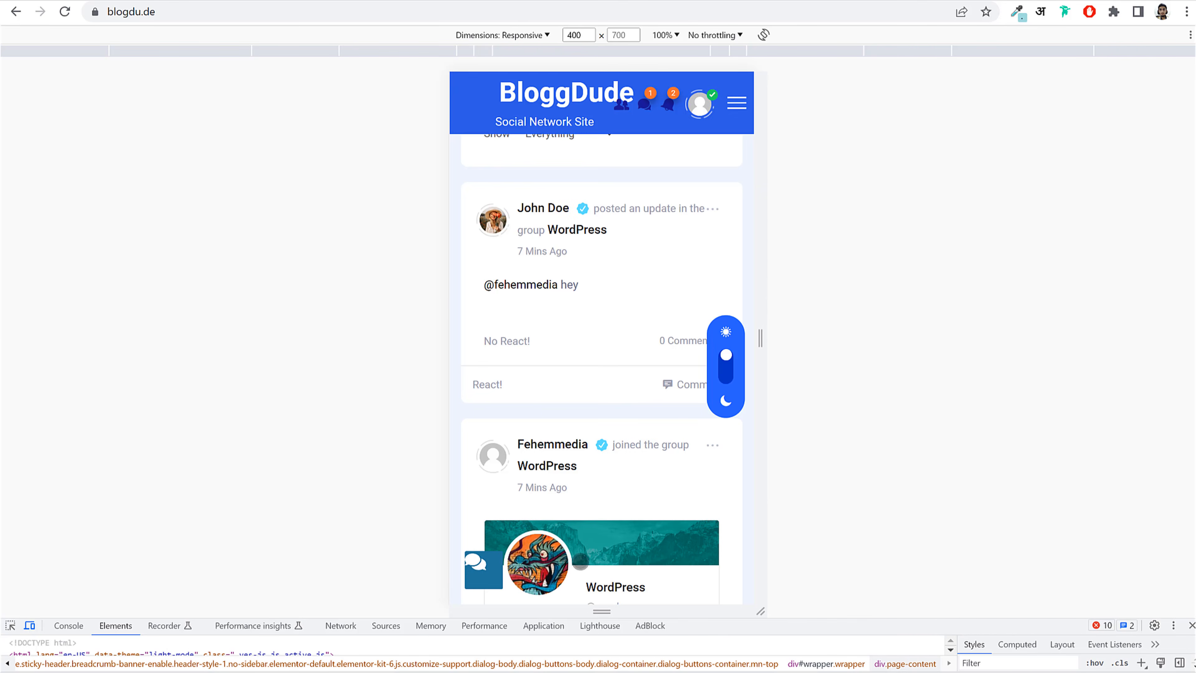
{"action": "scroll", "coordinate": [490, 570], "scroll_direction": "down", "scroll_amount": 5}
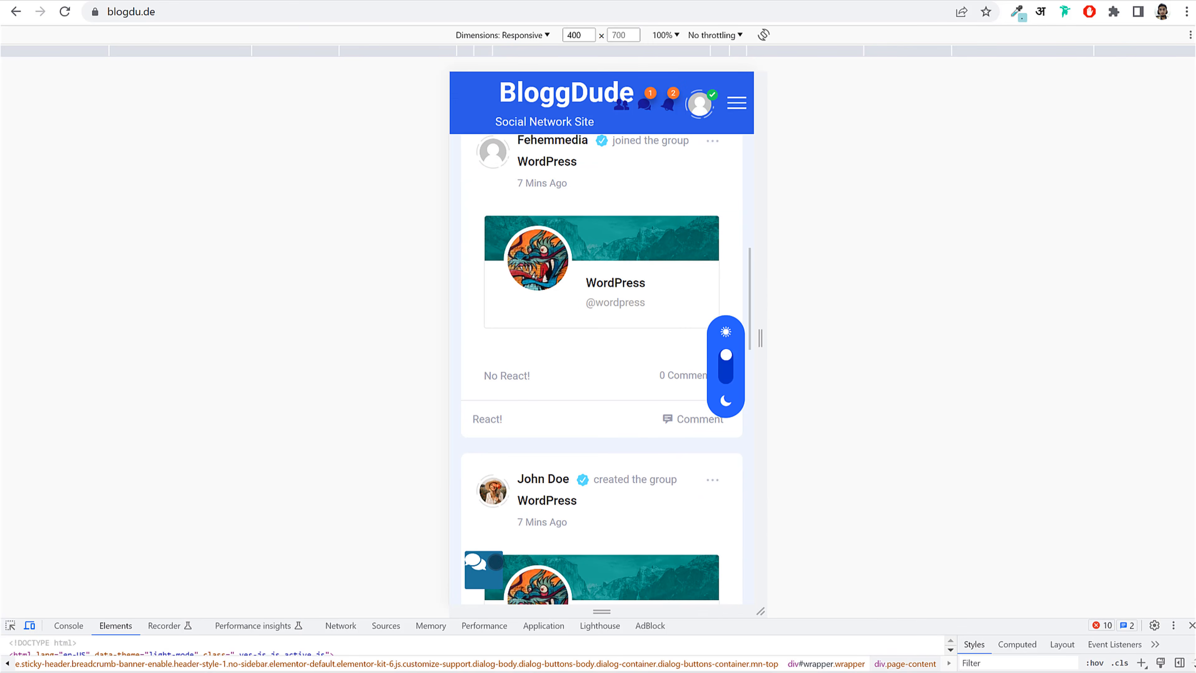
{"action": "scroll", "coordinate": [563, 552], "scroll_direction": "up", "scroll_amount": 3}
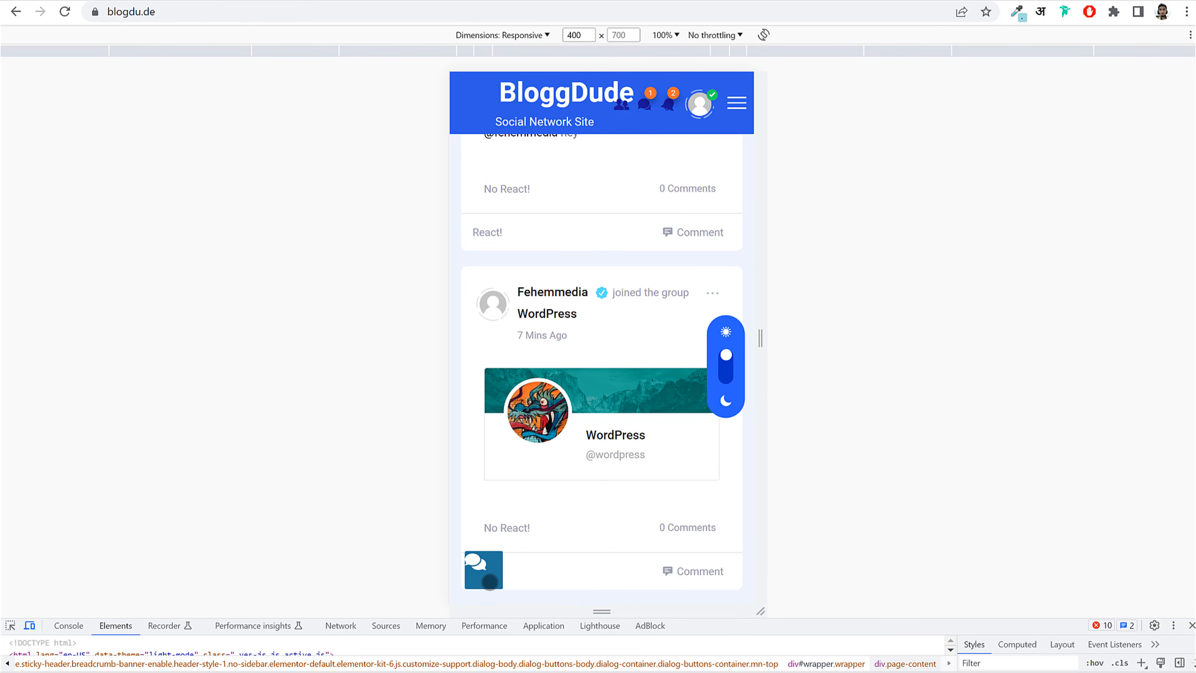
Step: Test the mobile messenger: switch between friends and messages, open the Hi conversation, then close it
{"action": "left_click", "coordinate": [486, 574]}
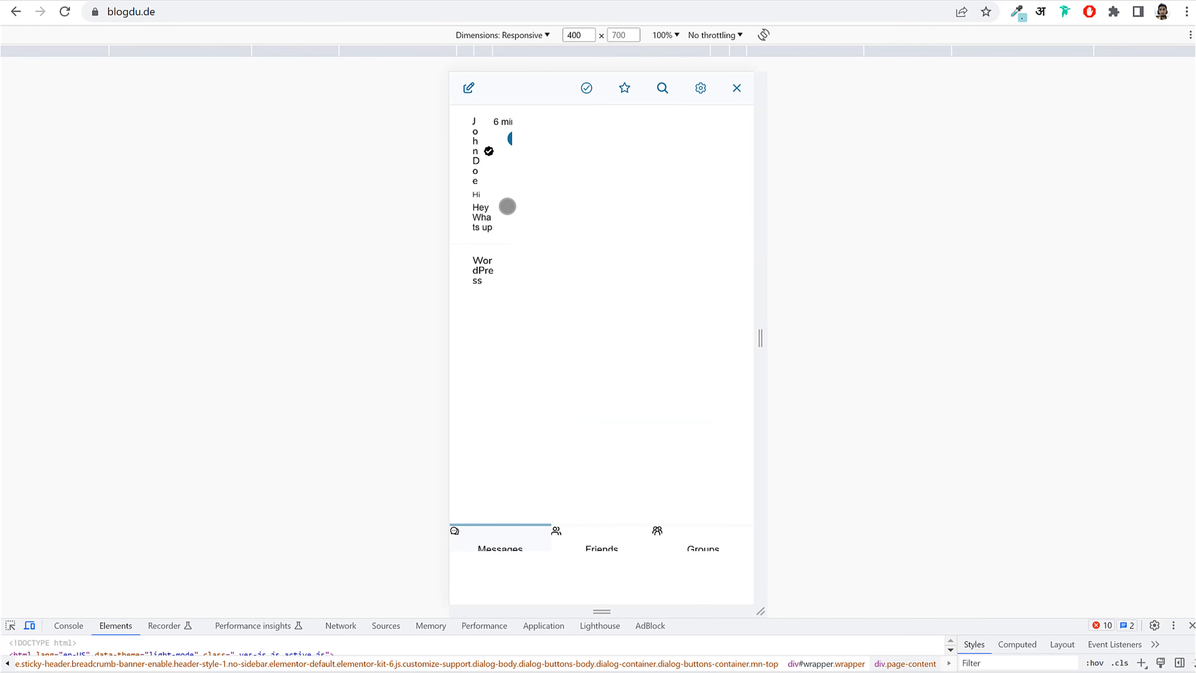
{"action": "left_click", "coordinate": [610, 542]}
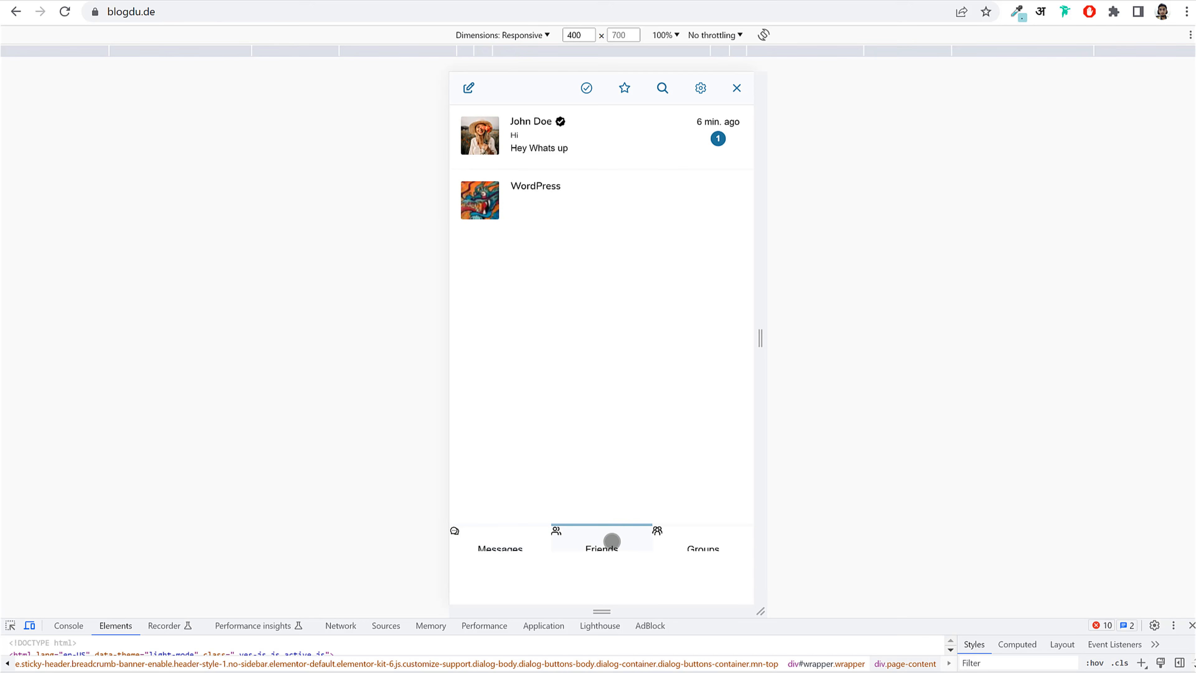
{"action": "left_click", "coordinate": [521, 541]}
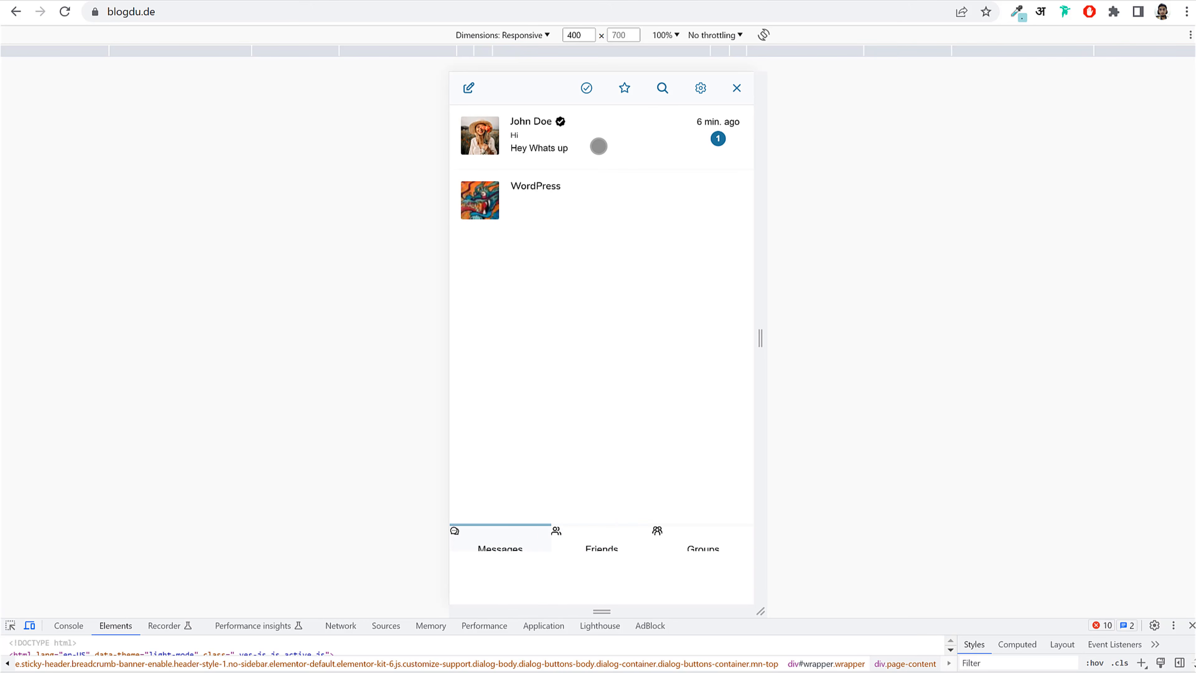
{"action": "left_click", "coordinate": [599, 146]}
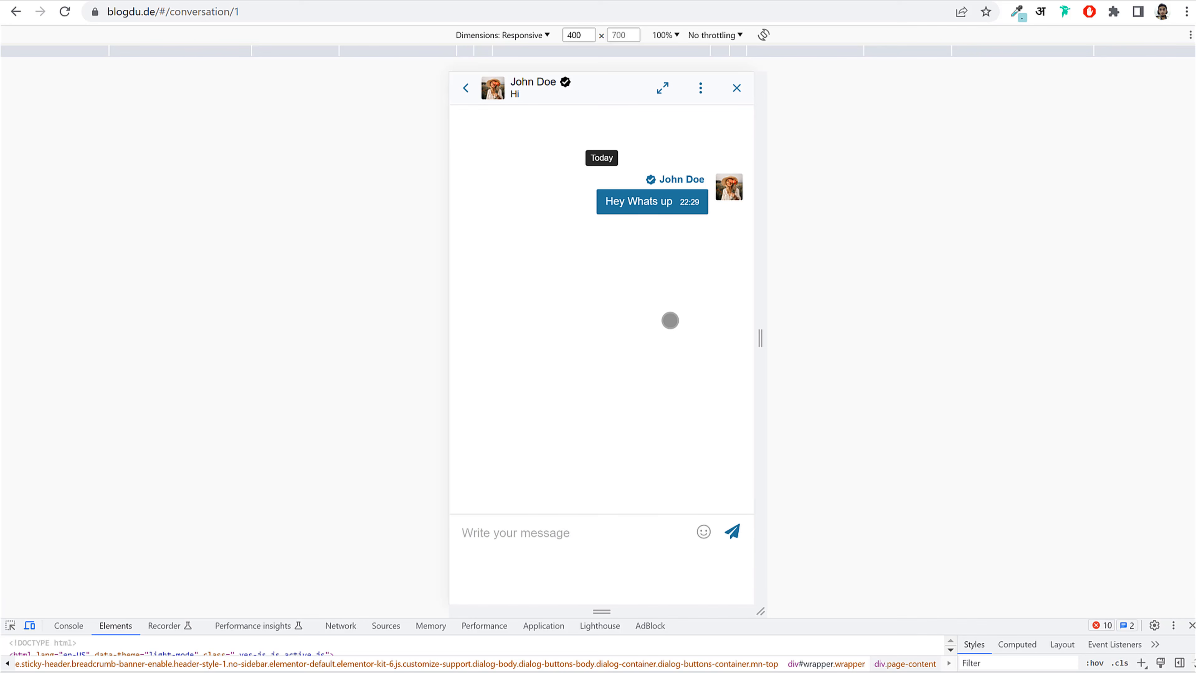
{"action": "left_click", "coordinate": [571, 523]}
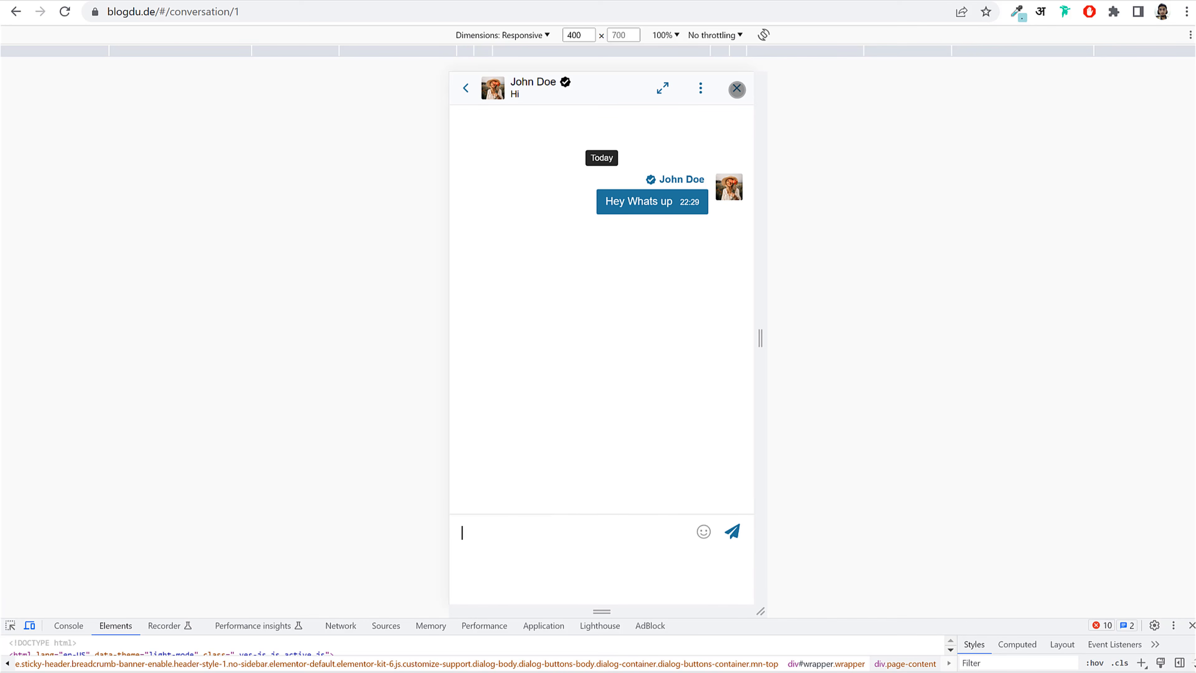
{"action": "left_click", "coordinate": [736, 88]}
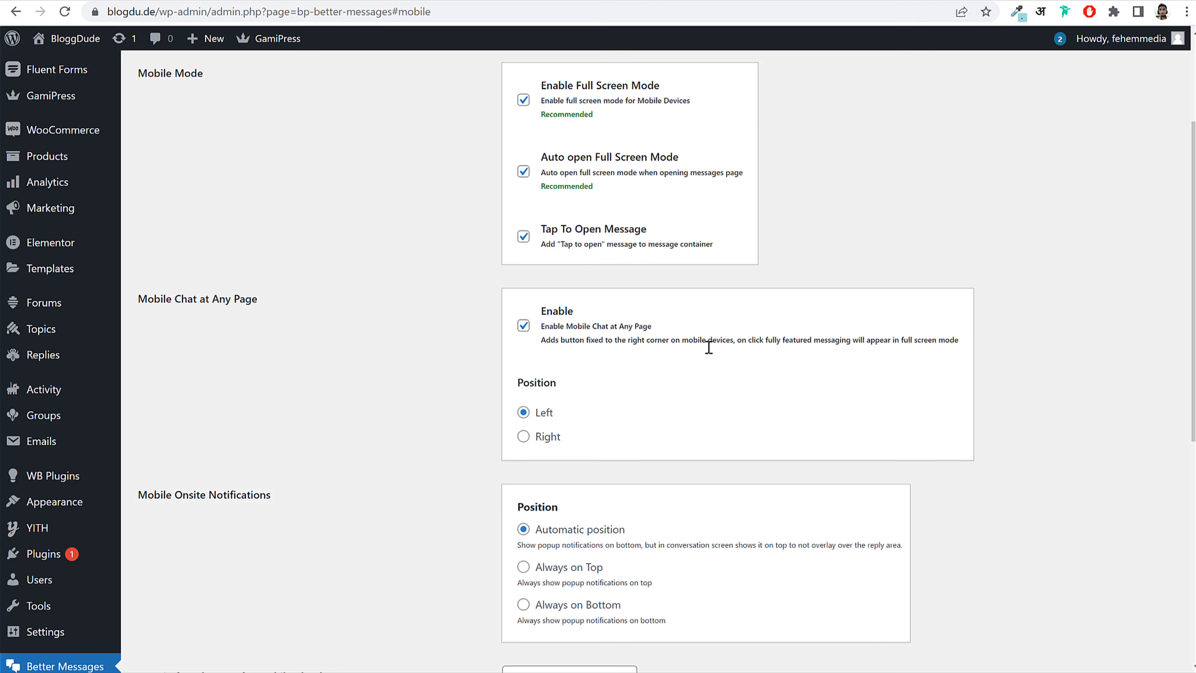
{"action": "scroll", "coordinate": [708, 347], "scroll_direction": "up", "scroll_amount": 3}
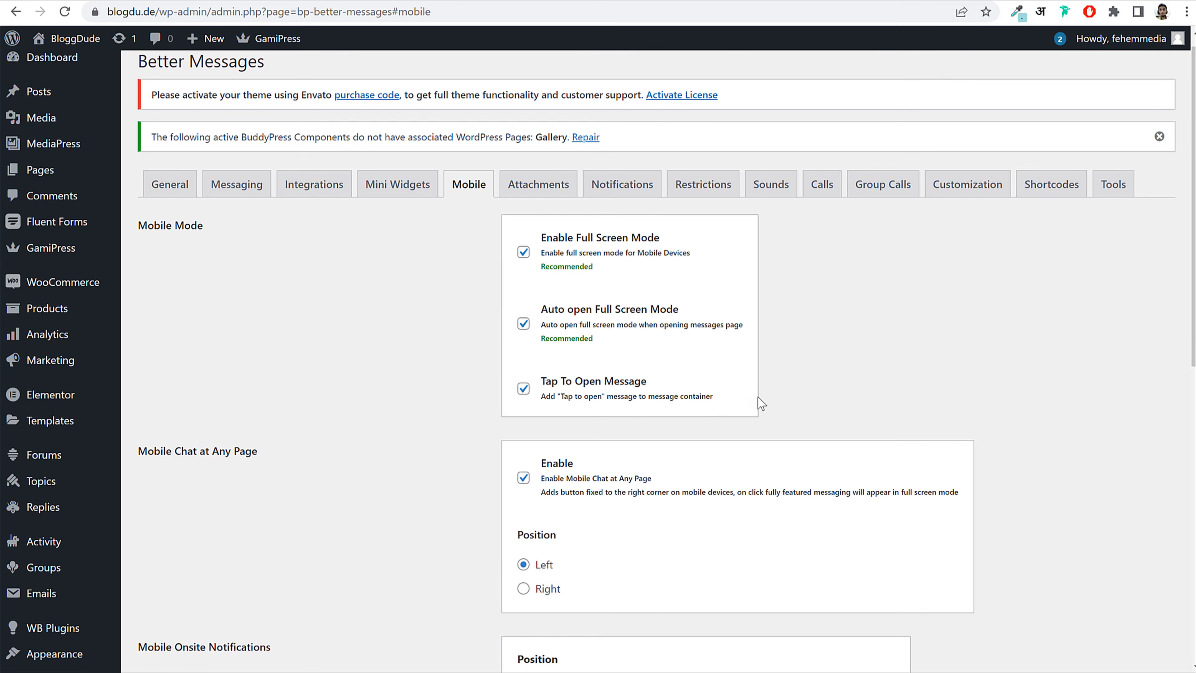
{"action": "scroll", "coordinate": [683, 339], "scroll_direction": "down", "scroll_amount": 5}
Step: Re-save the Mobile settings with Mobile Chat at Any Page enabled and Left position
{"action": "left_click_drag", "start_coordinate": [552, 250], "coordinate": [669, 254]}
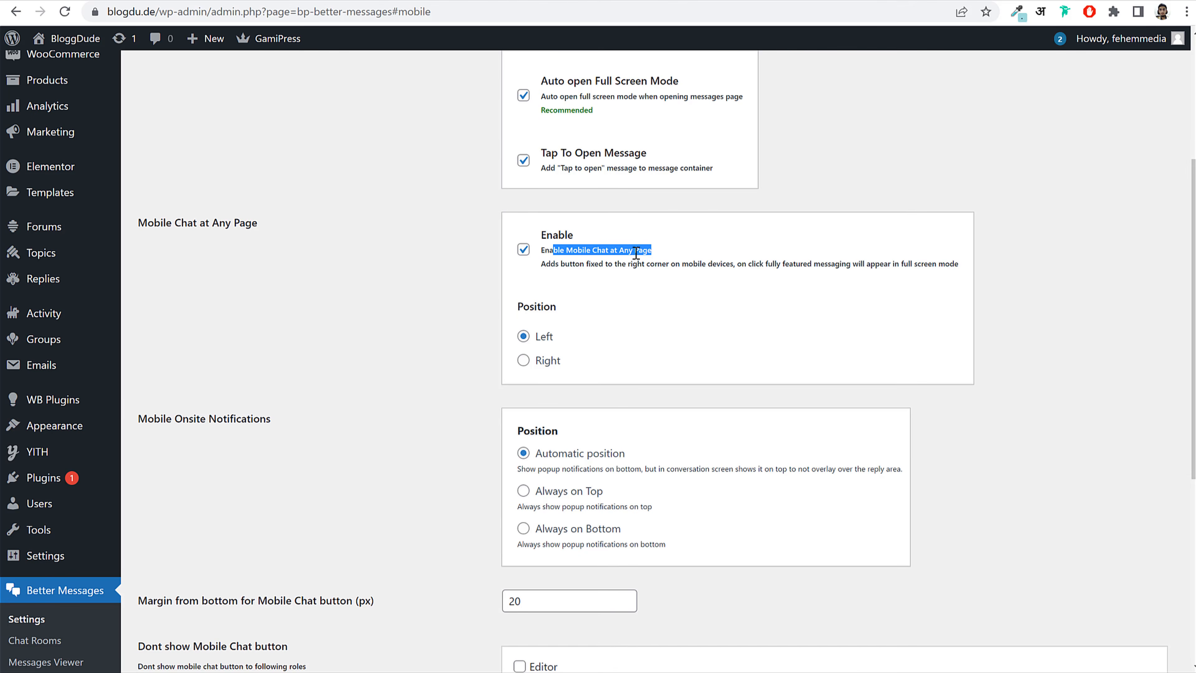
{"action": "double_click", "coordinate": [546, 336]}
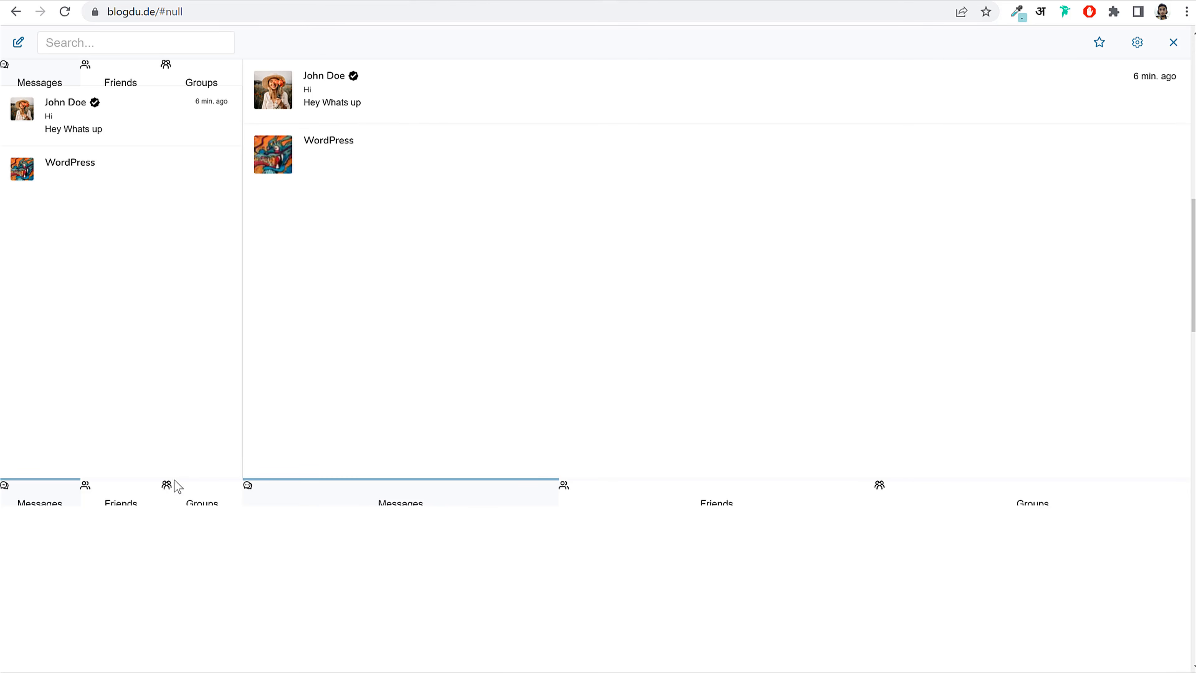
{"action": "left_click", "coordinate": [152, 500]}
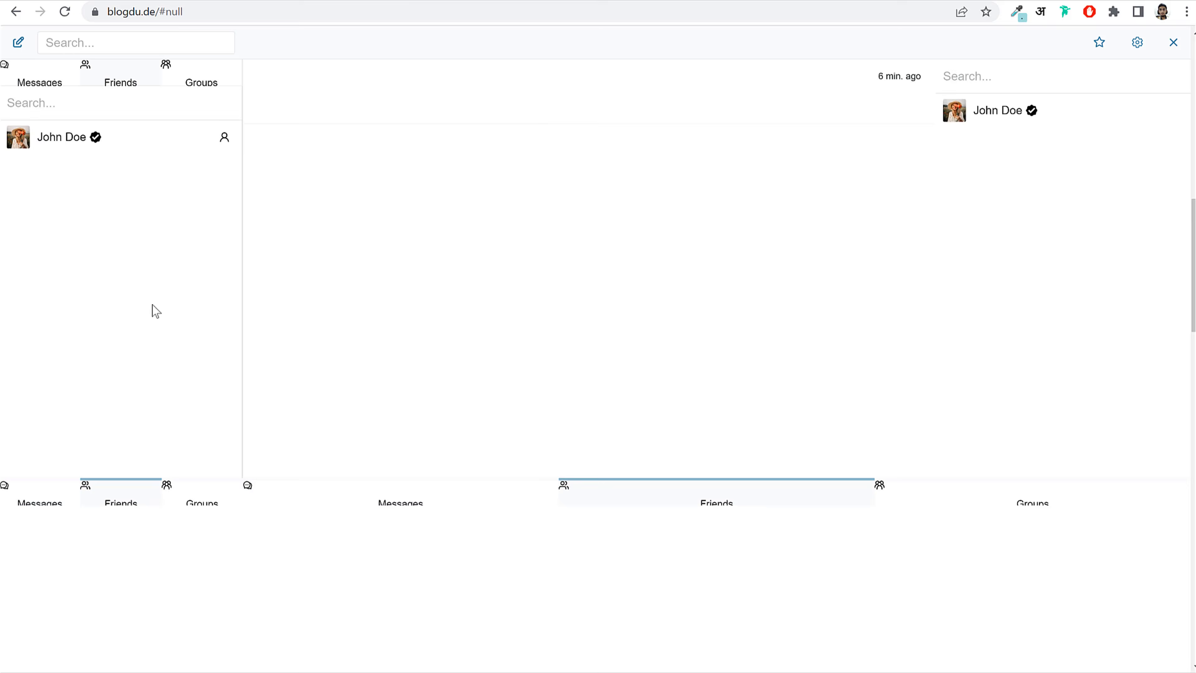
{"action": "left_click", "coordinate": [1172, 44]}
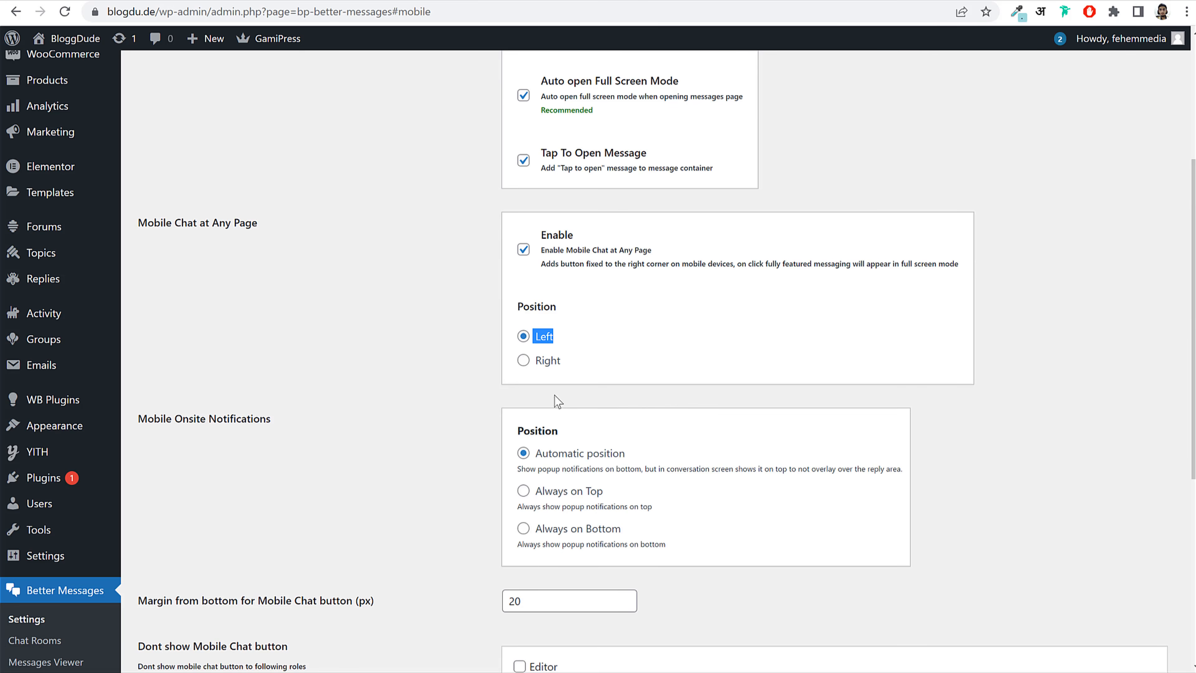
{"action": "scroll", "coordinate": [555, 396], "scroll_direction": "down", "scroll_amount": 8}
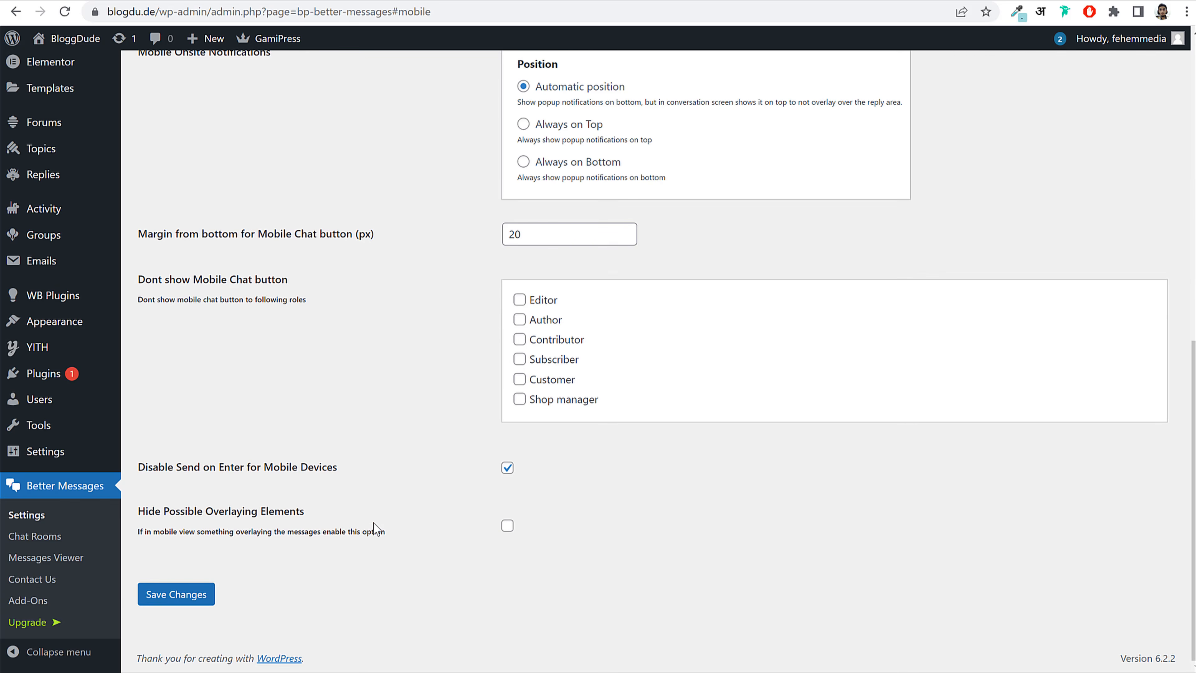
{"action": "left_click", "coordinate": [205, 597]}
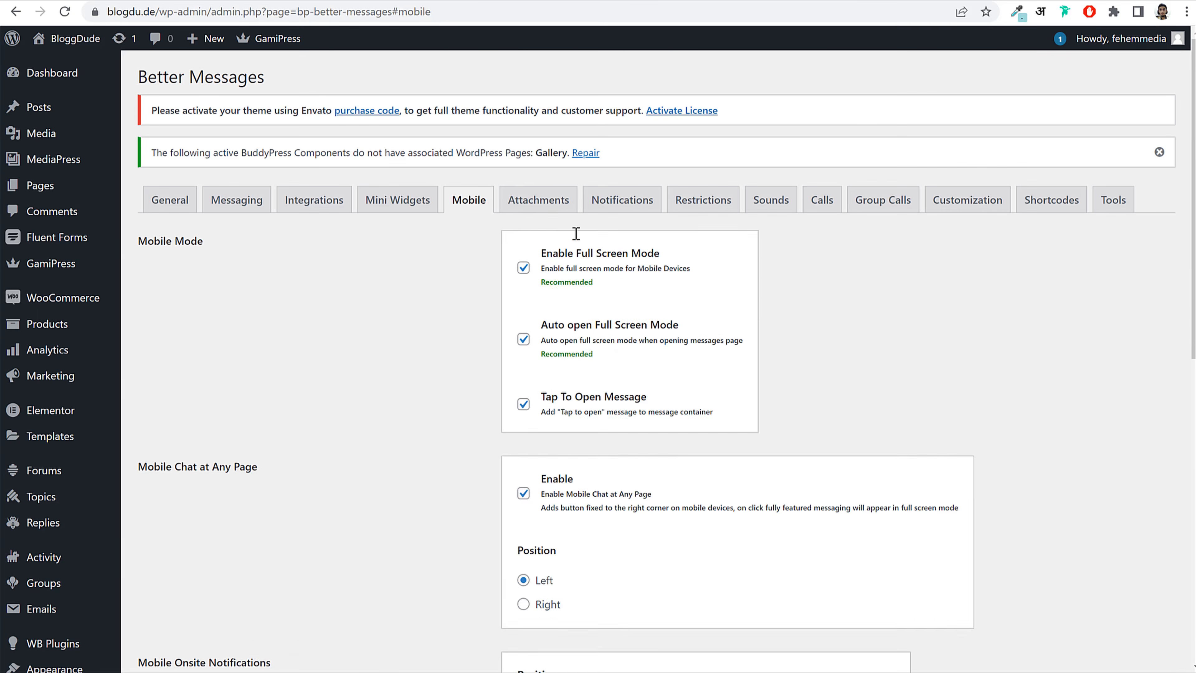
{"action": "left_click", "coordinate": [539, 206]}
Step: Enable file sharing and allow jpg, jpeg, gif, png and webp image uploads
{"action": "left_click", "coordinate": [424, 256]}
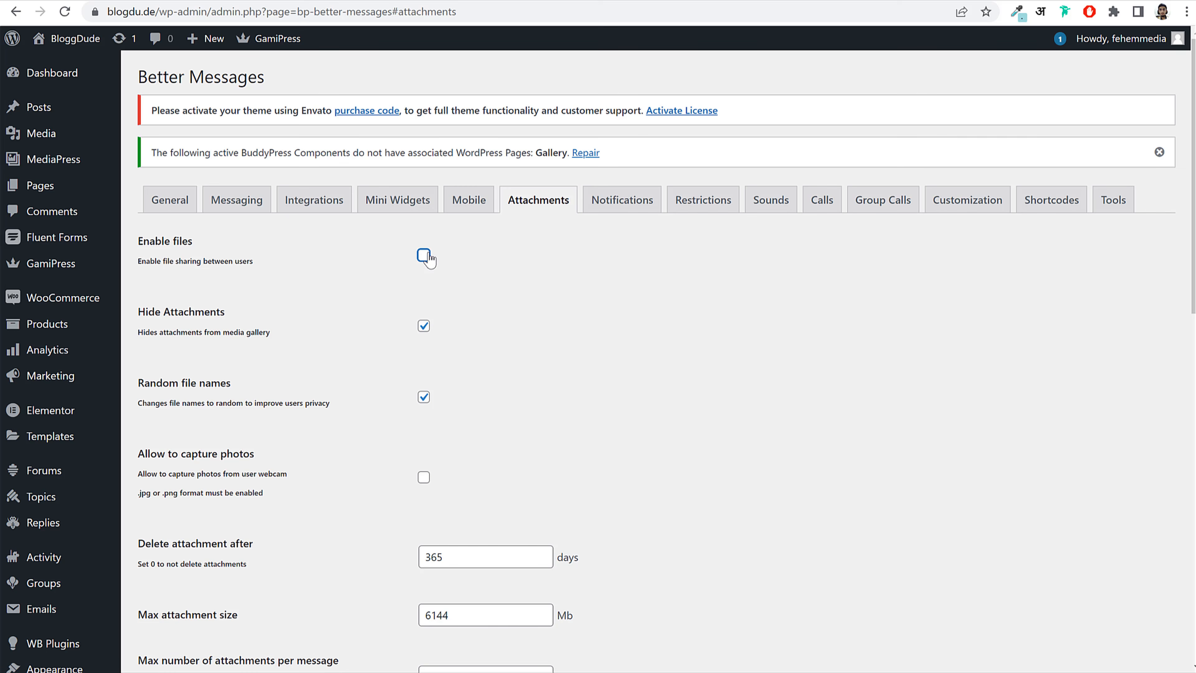
{"action": "scroll", "coordinate": [605, 400], "scroll_direction": "down", "scroll_amount": 10}
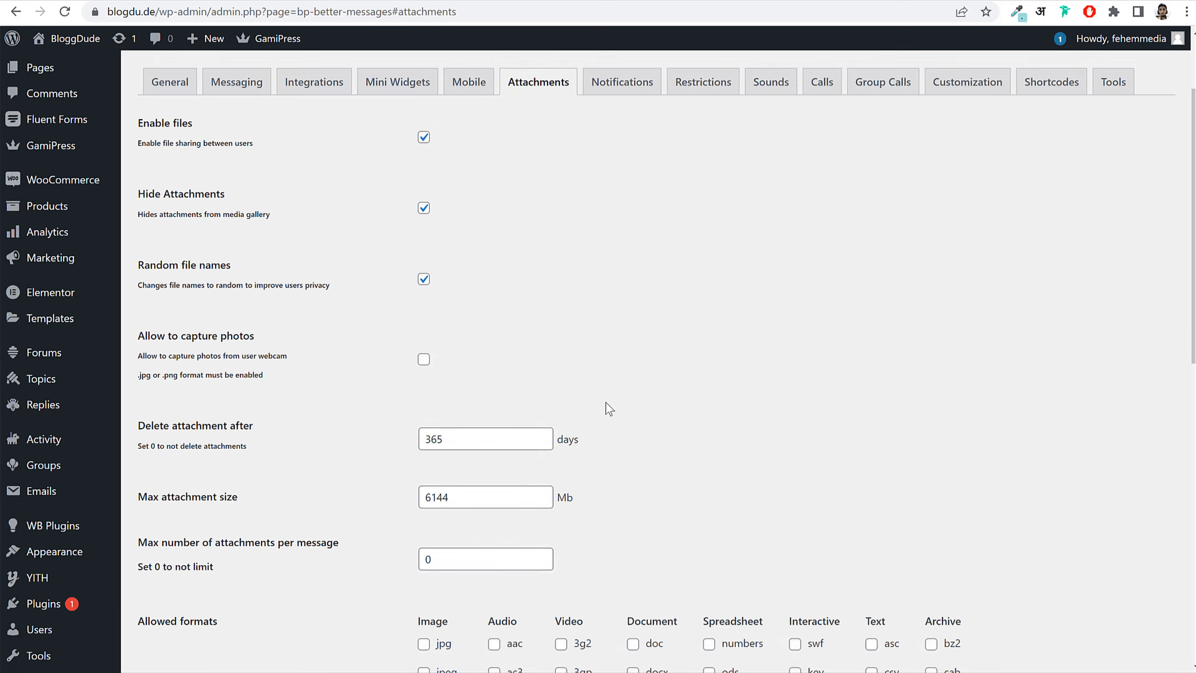
{"action": "left_click", "coordinate": [423, 305]}
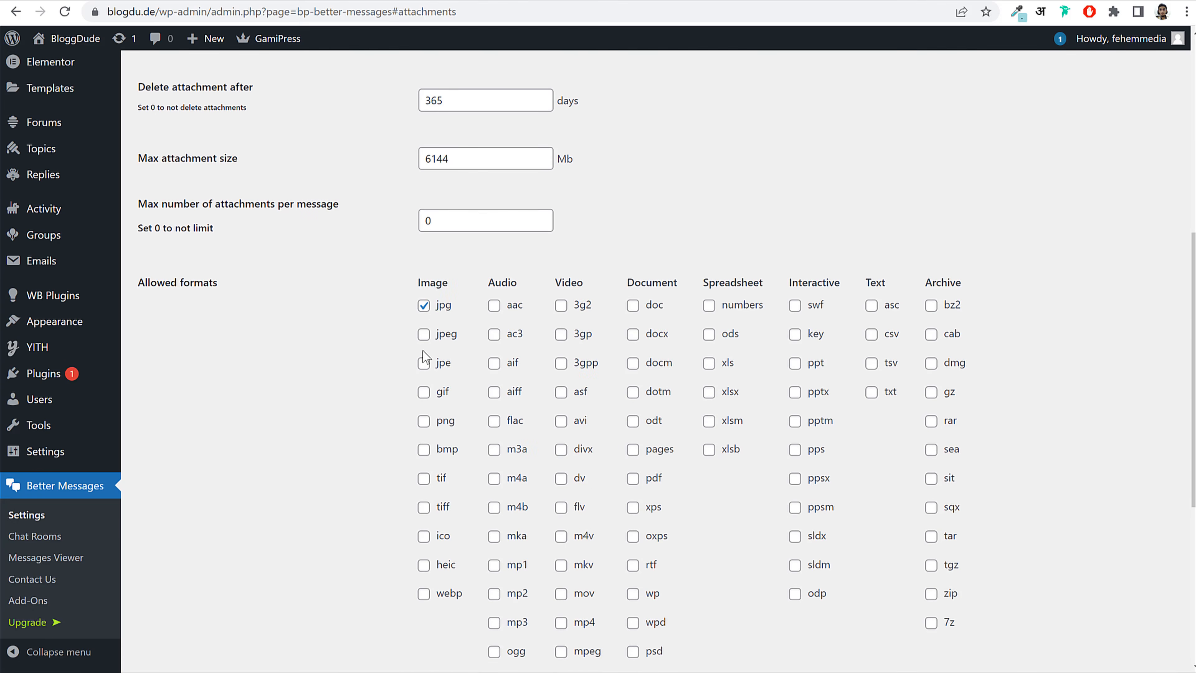
{"action": "left_click", "coordinate": [423, 392]}
{"action": "left_click", "coordinate": [424, 334]}
{"action": "left_click", "coordinate": [424, 421]}
{"action": "left_click", "coordinate": [423, 594]}
Step: Allow m3a, m4a, mp3, wav and wma audio uploads
{"action": "left_click", "coordinate": [495, 306]}
{"action": "left_click", "coordinate": [494, 449]}
{"action": "left_click", "coordinate": [494, 478]}
{"action": "scroll", "coordinate": [502, 537], "scroll_direction": "down", "scroll_amount": 2}
{"action": "left_click", "coordinate": [494, 547]}
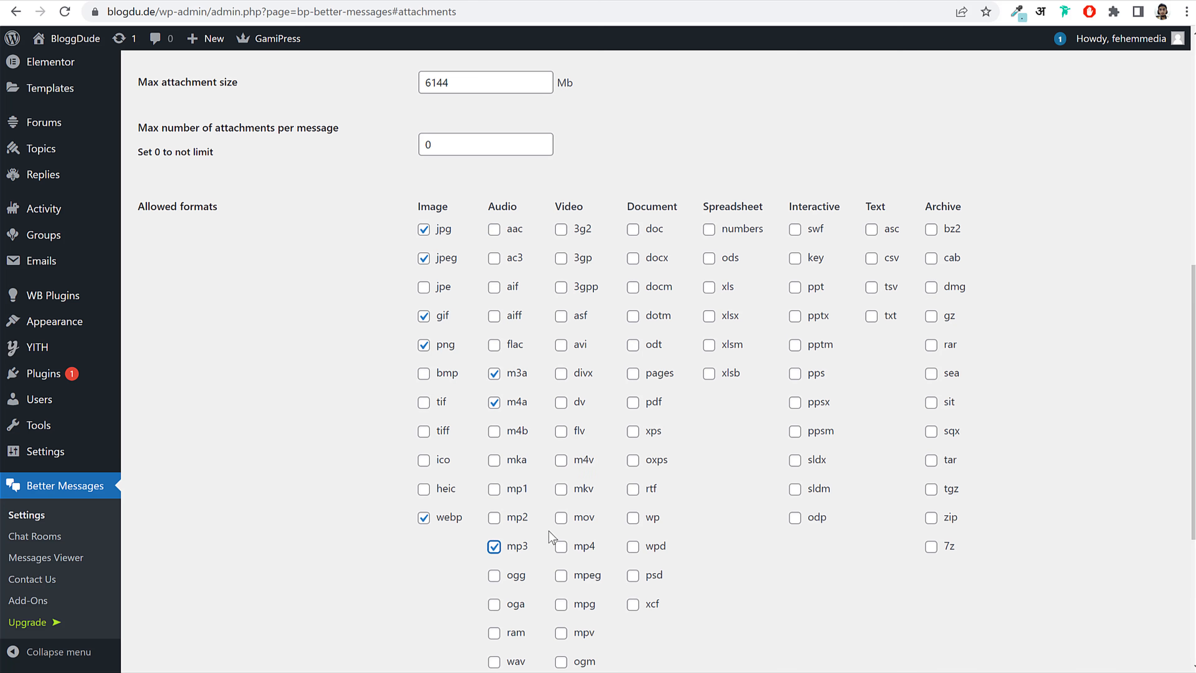
{"action": "scroll", "coordinate": [551, 536], "scroll_direction": "down", "scroll_amount": 2}
{"action": "left_click", "coordinate": [494, 538]}
{"action": "left_click", "coordinate": [494, 509]}
{"action": "scroll", "coordinate": [612, 468], "scroll_direction": "up", "scroll_amount": 3}
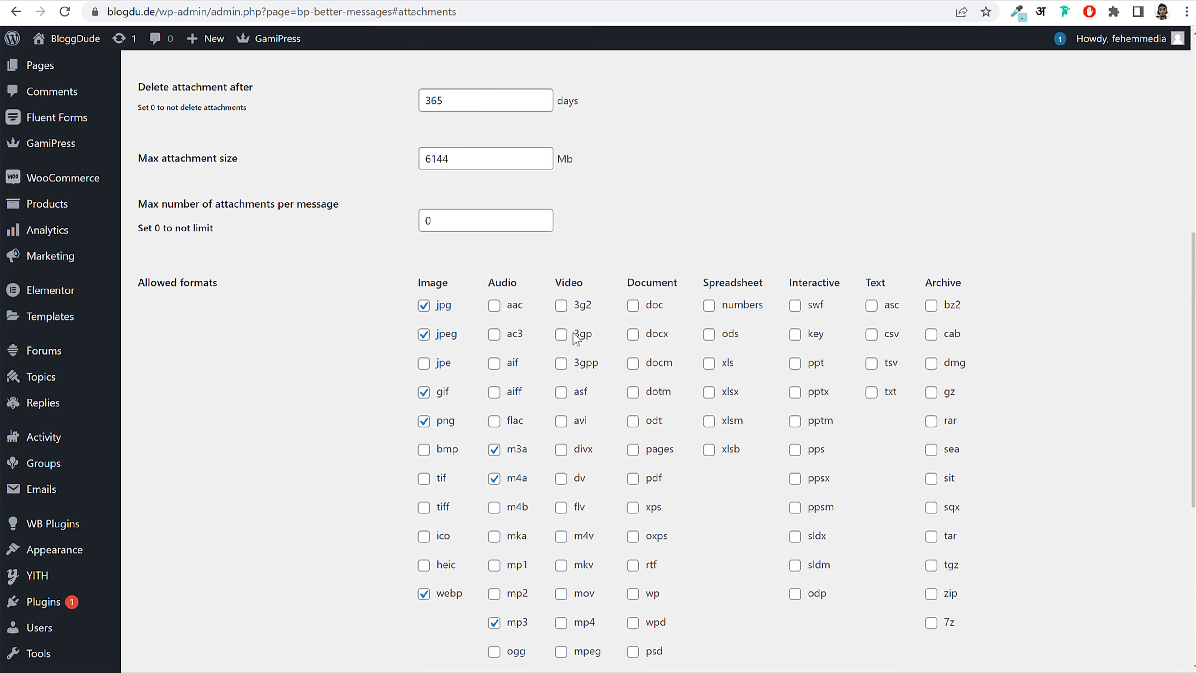
{"action": "scroll", "coordinate": [588, 390], "scroll_direction": "down", "scroll_amount": 3}
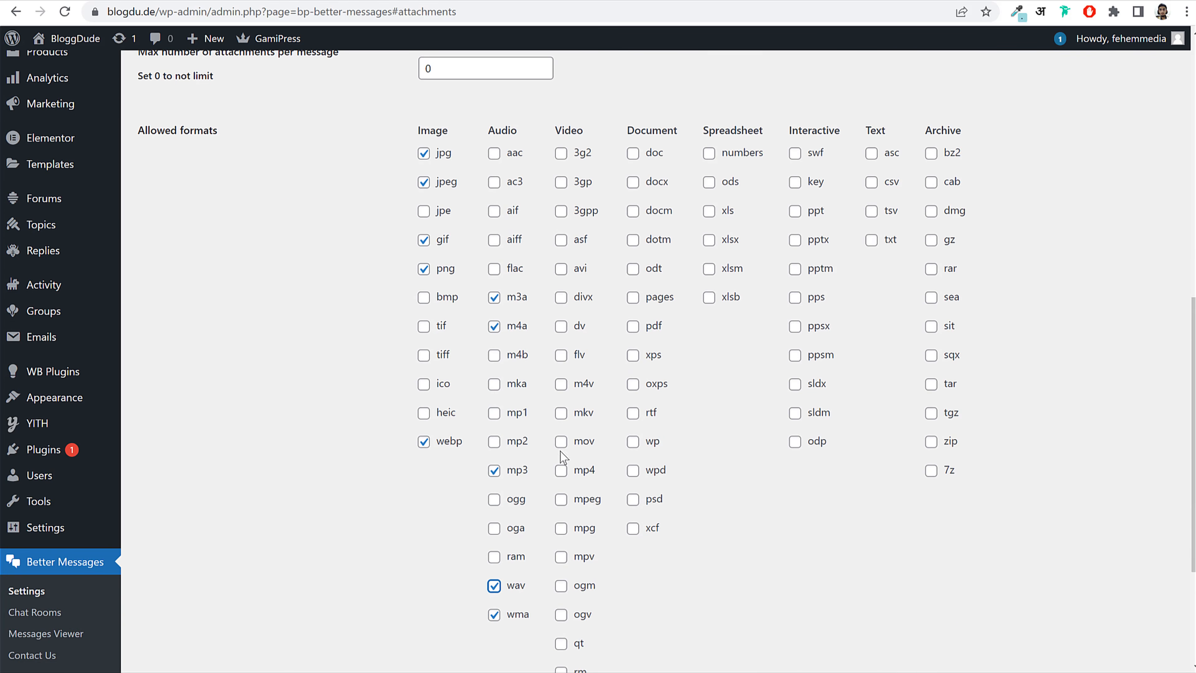
Step: Allow mp4, mkv, mpeg and wmv video plus doc, docx and pdf documents, then save
{"action": "left_click", "coordinate": [561, 469]}
{"action": "left_click", "coordinate": [561, 412]}
{"action": "left_click", "coordinate": [561, 499]}
{"action": "scroll", "coordinate": [681, 504], "scroll_direction": "down", "scroll_amount": 3}
{"action": "left_click", "coordinate": [561, 577]}
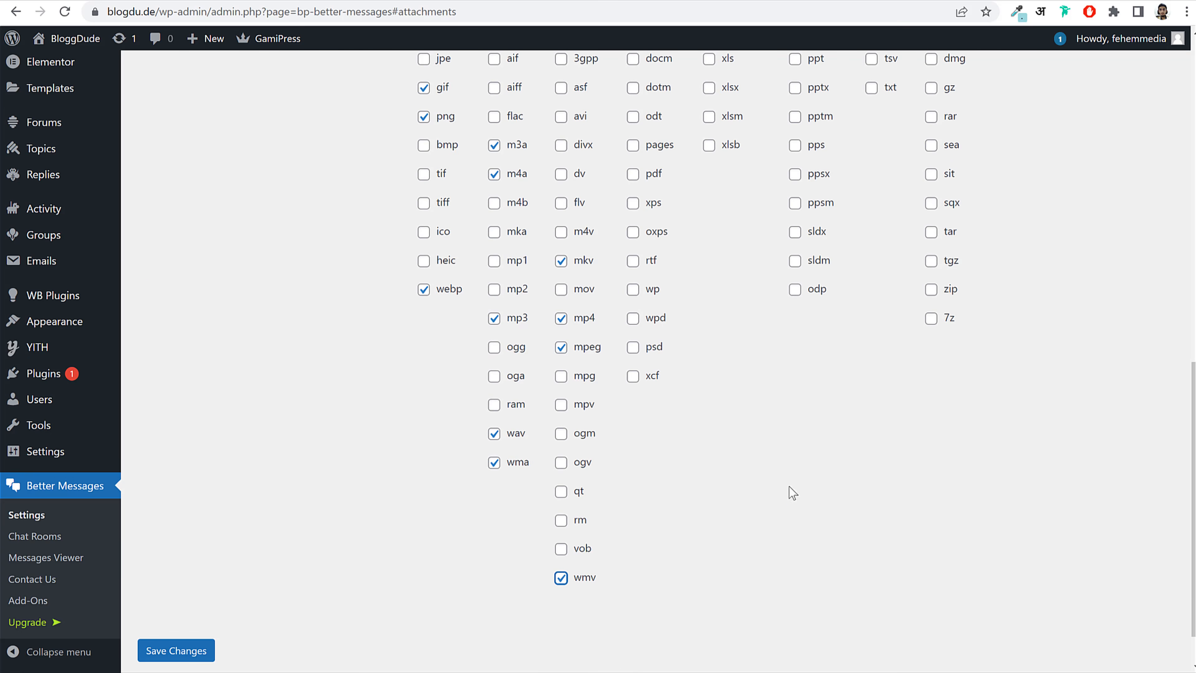
{"action": "scroll", "coordinate": [784, 434], "scroll_direction": "up", "scroll_amount": 6}
{"action": "left_click", "coordinate": [634, 305]}
{"action": "left_click", "coordinate": [633, 334]}
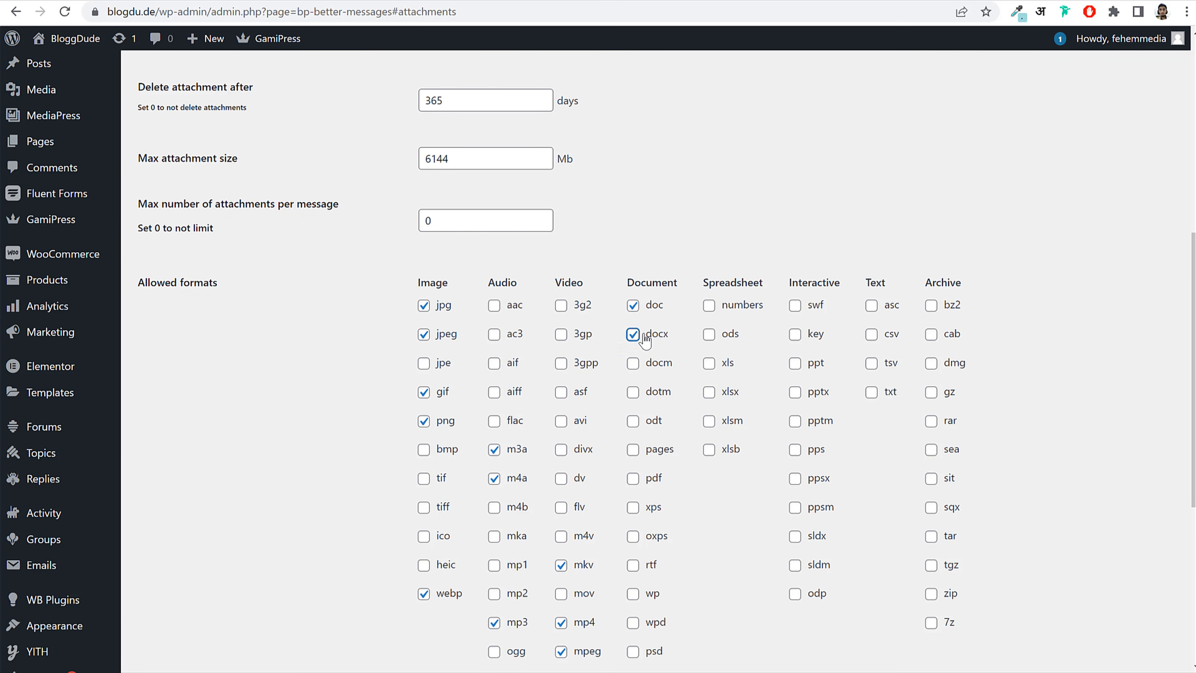
{"action": "left_click", "coordinate": [635, 478]}
{"action": "scroll", "coordinate": [659, 462], "scroll_direction": "down", "scroll_amount": 2}
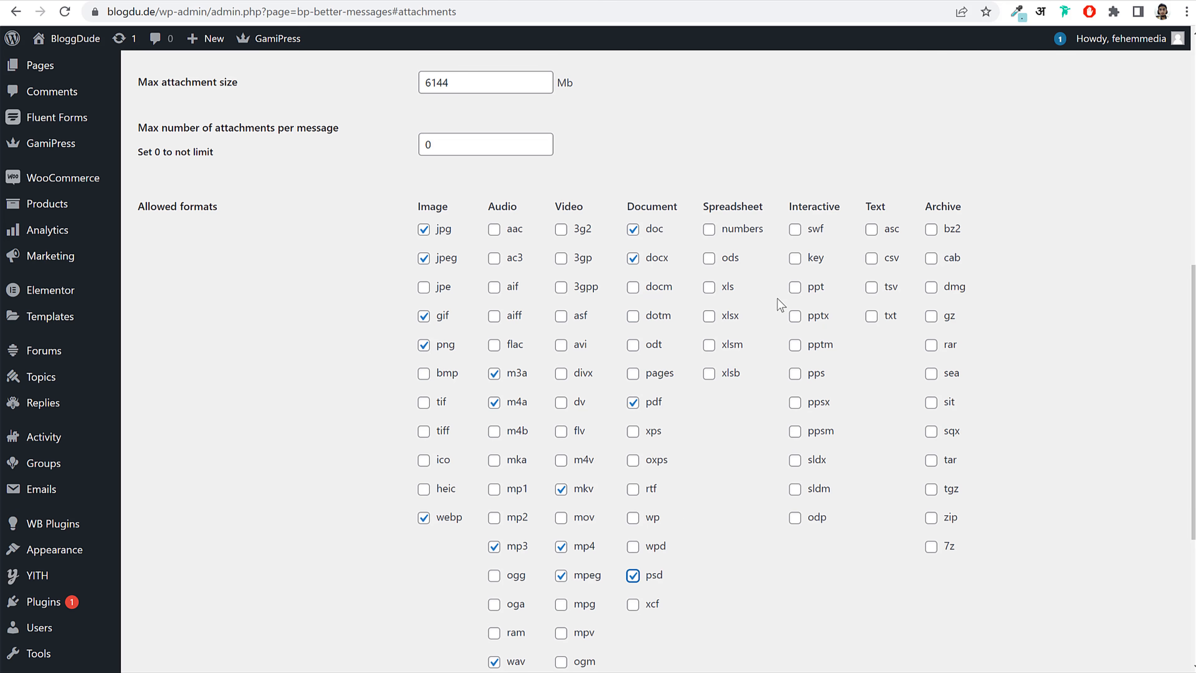
{"action": "scroll", "coordinate": [940, 325], "scroll_direction": "down", "scroll_amount": 6}
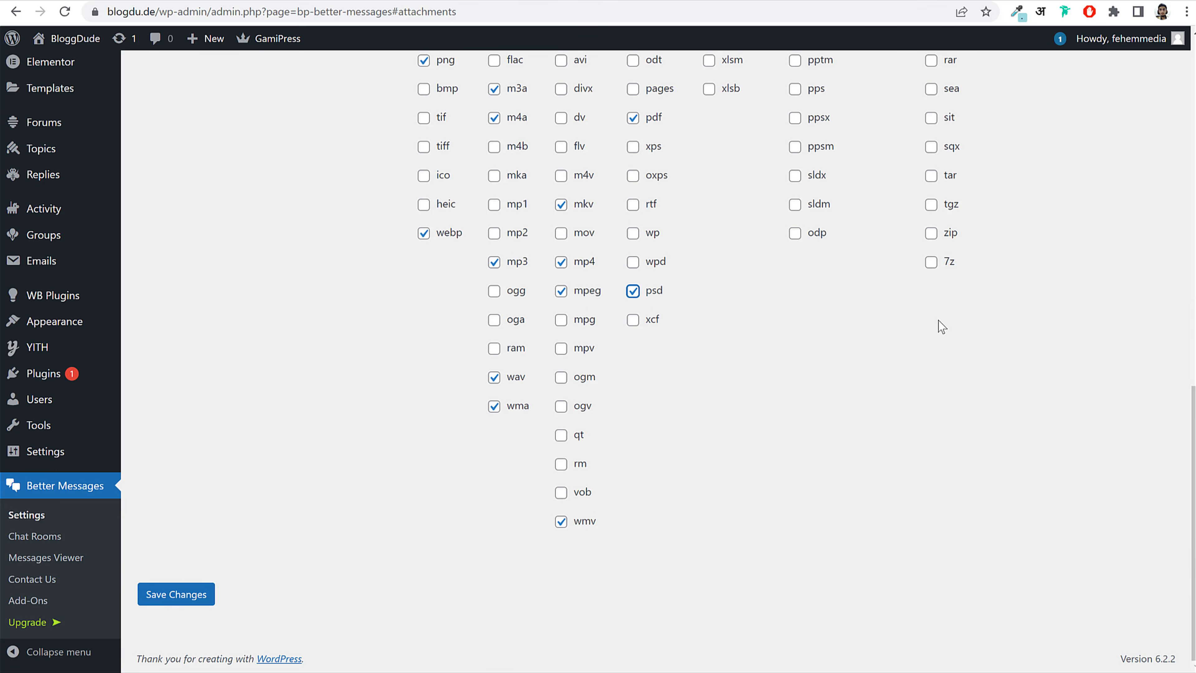
{"action": "left_click", "coordinate": [178, 594]}
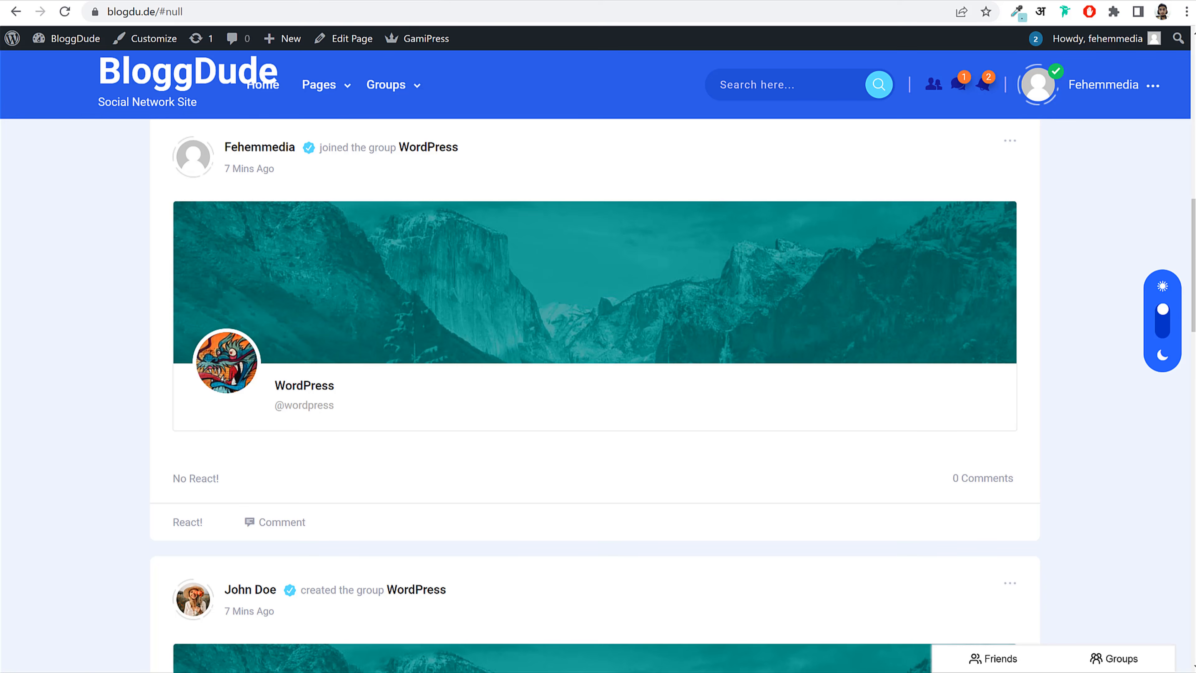
Step: In the member's private browser window, open their messages and the incoming Hi conversation
{"action": "left_click", "coordinate": [541, 660]}
{"action": "scroll", "coordinate": [471, 311], "scroll_direction": "up", "scroll_amount": 5}
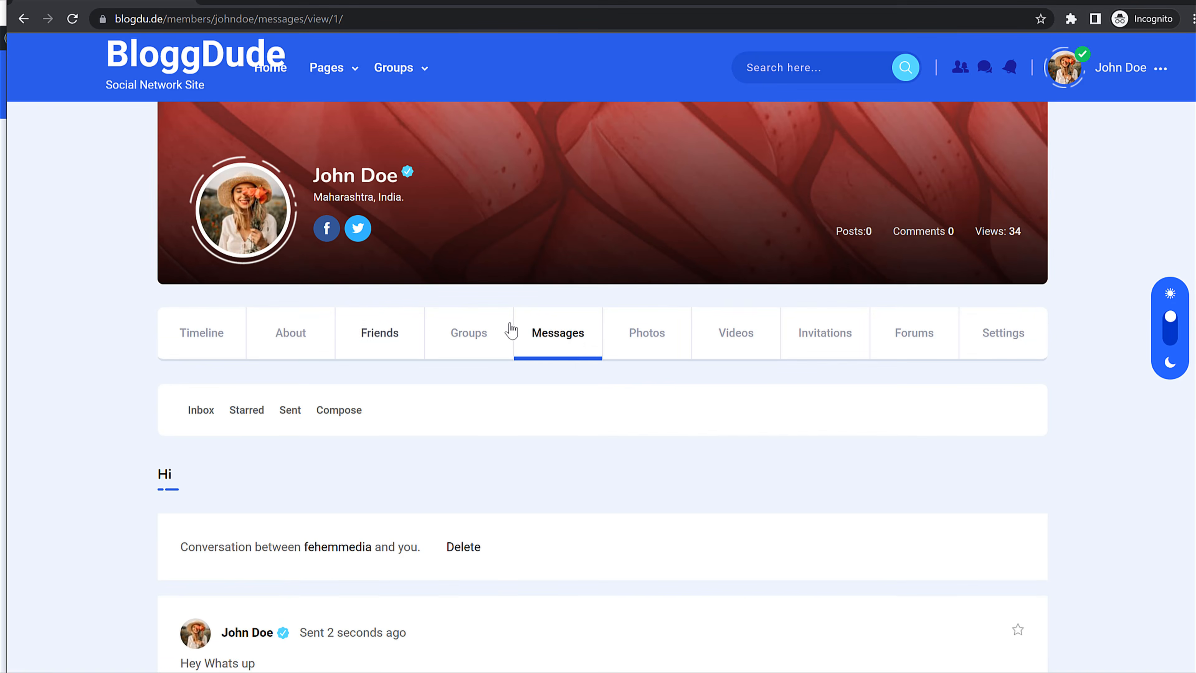
{"action": "left_click", "coordinate": [559, 330]}
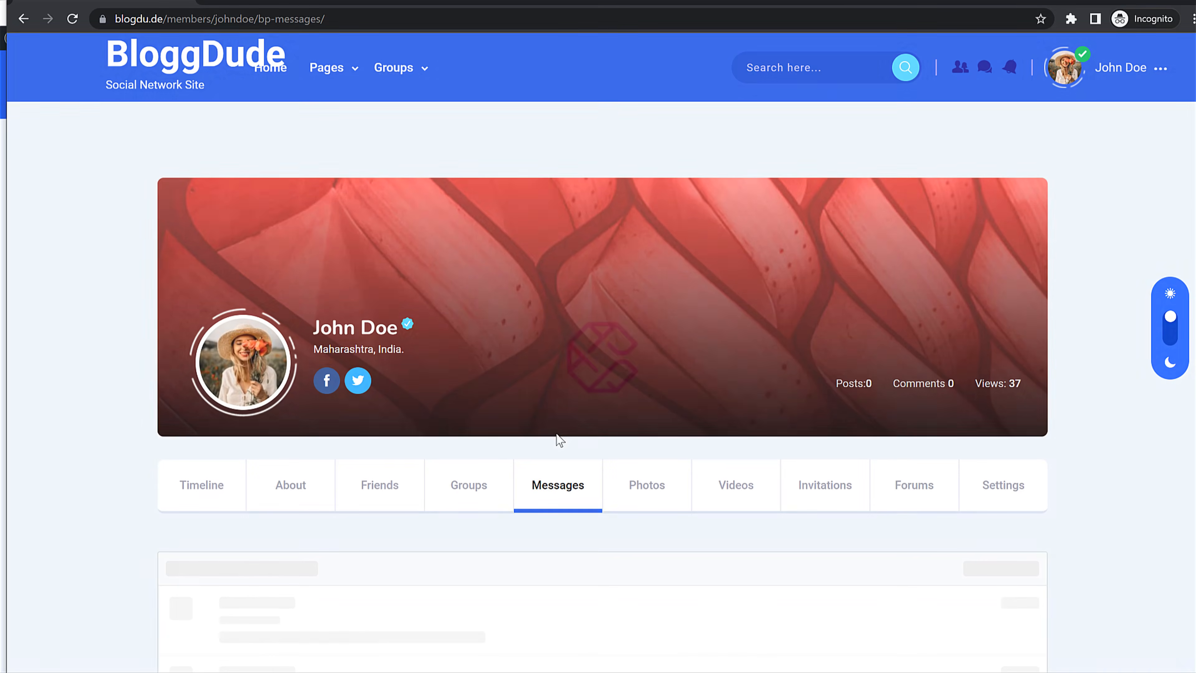
{"action": "scroll", "coordinate": [628, 419], "scroll_direction": "down", "scroll_amount": 5}
{"action": "scroll", "coordinate": [629, 410], "scroll_direction": "down", "scroll_amount": 5}
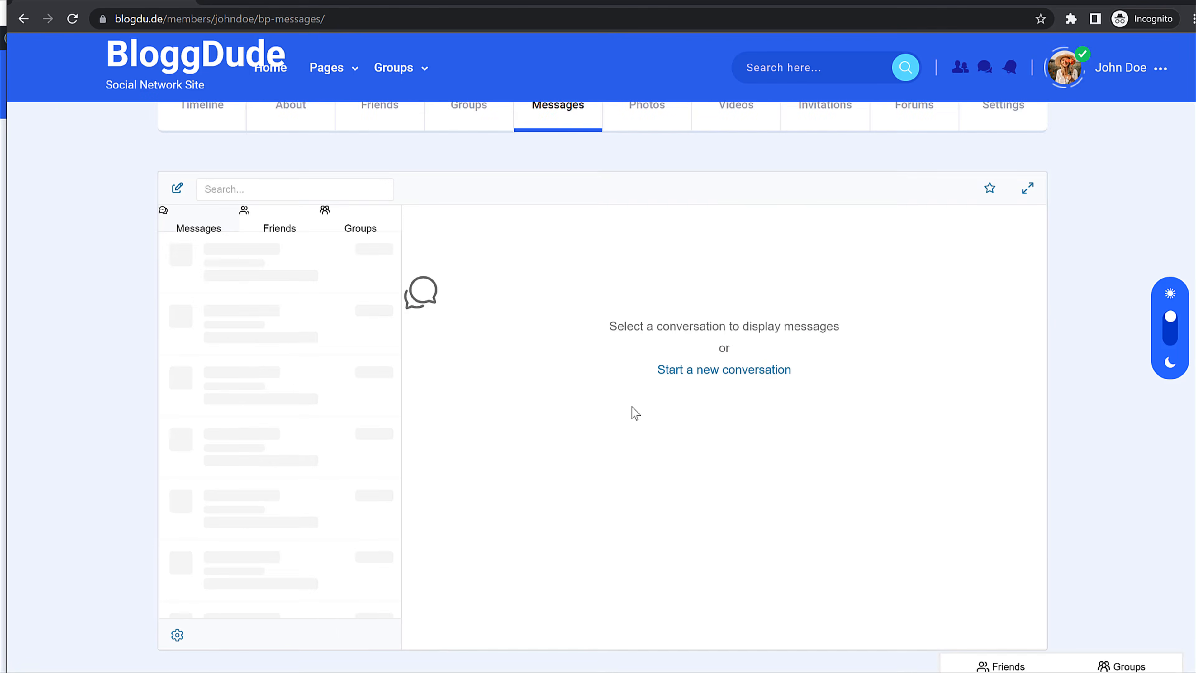
{"action": "scroll", "coordinate": [626, 403], "scroll_direction": "up", "scroll_amount": 3}
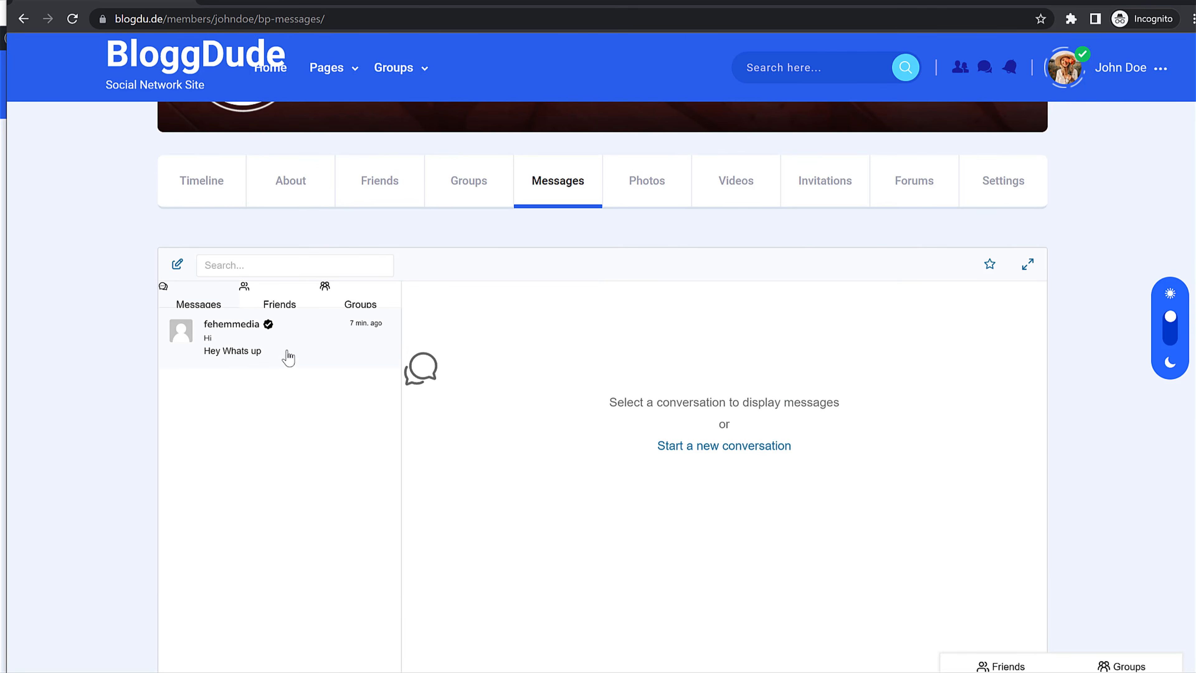
{"action": "left_click", "coordinate": [306, 353]}
Step: Try the attachment upload window and the emoji picker's Animals & Nature category in the conversation
{"action": "scroll", "coordinate": [617, 440], "scroll_direction": "down", "scroll_amount": 3}
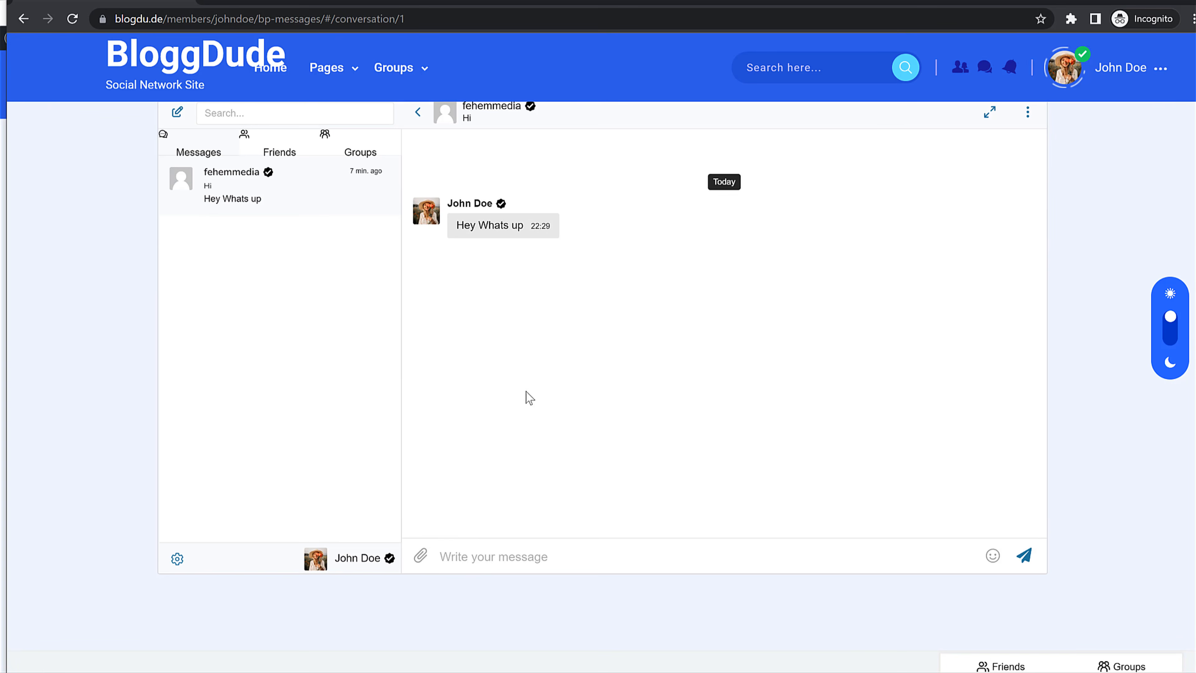
{"action": "left_click", "coordinate": [424, 557]}
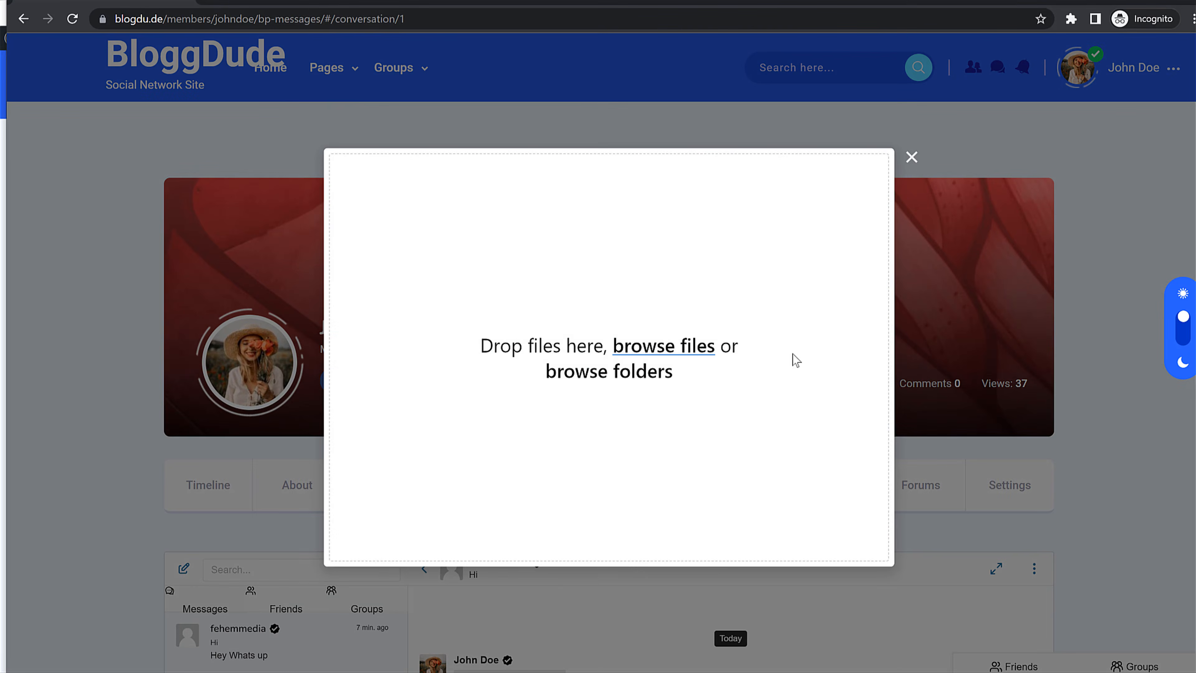
{"action": "left_click", "coordinate": [911, 158]}
{"action": "left_click", "coordinate": [992, 518]}
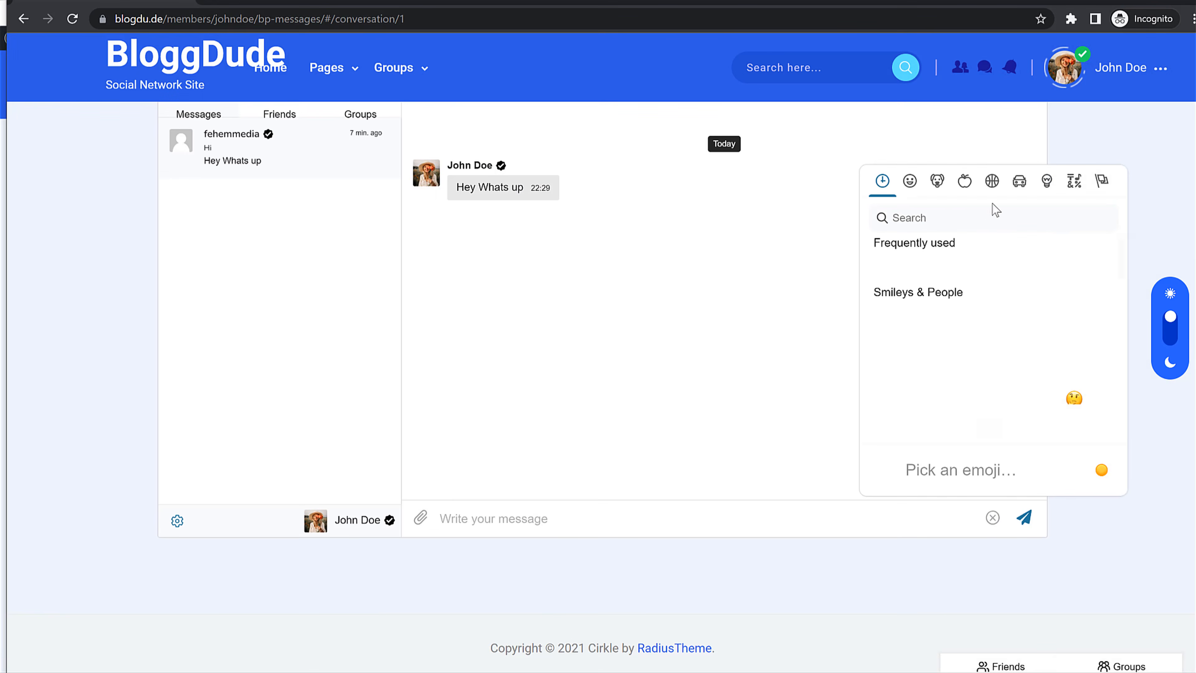
{"action": "left_click", "coordinate": [939, 186]}
{"action": "left_click", "coordinate": [691, 299]}
{"action": "scroll", "coordinate": [667, 302], "scroll_direction": "up", "scroll_amount": 3}
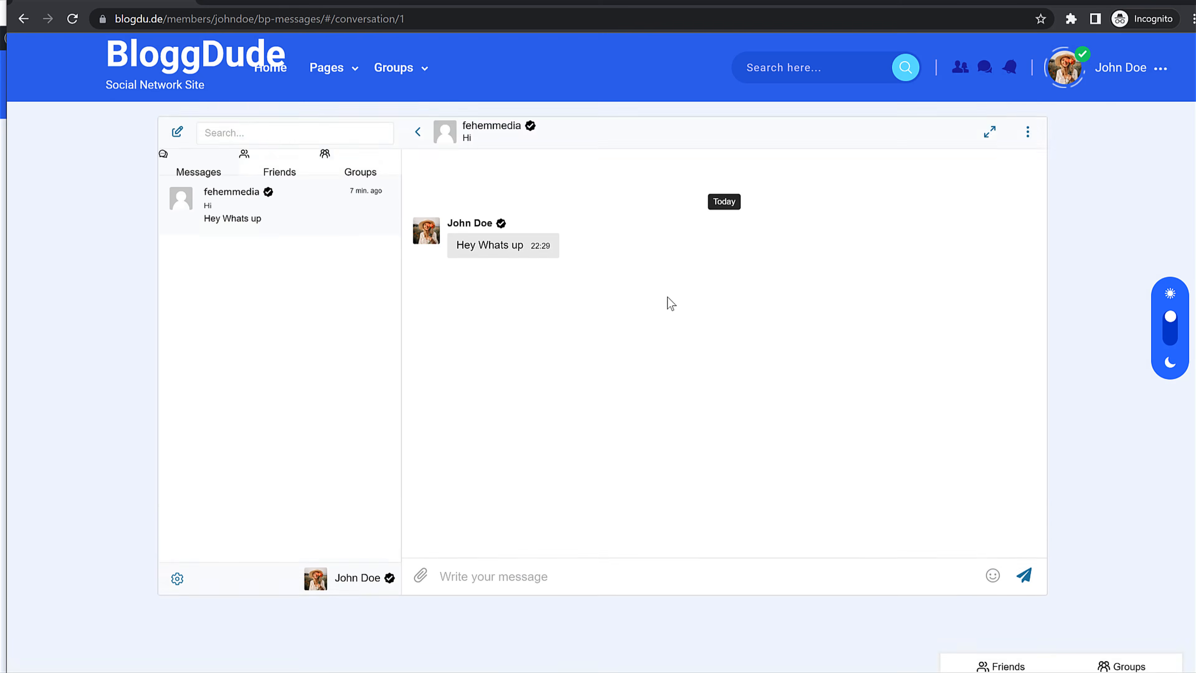
{"action": "mouse_move", "coordinate": [476, 337]}
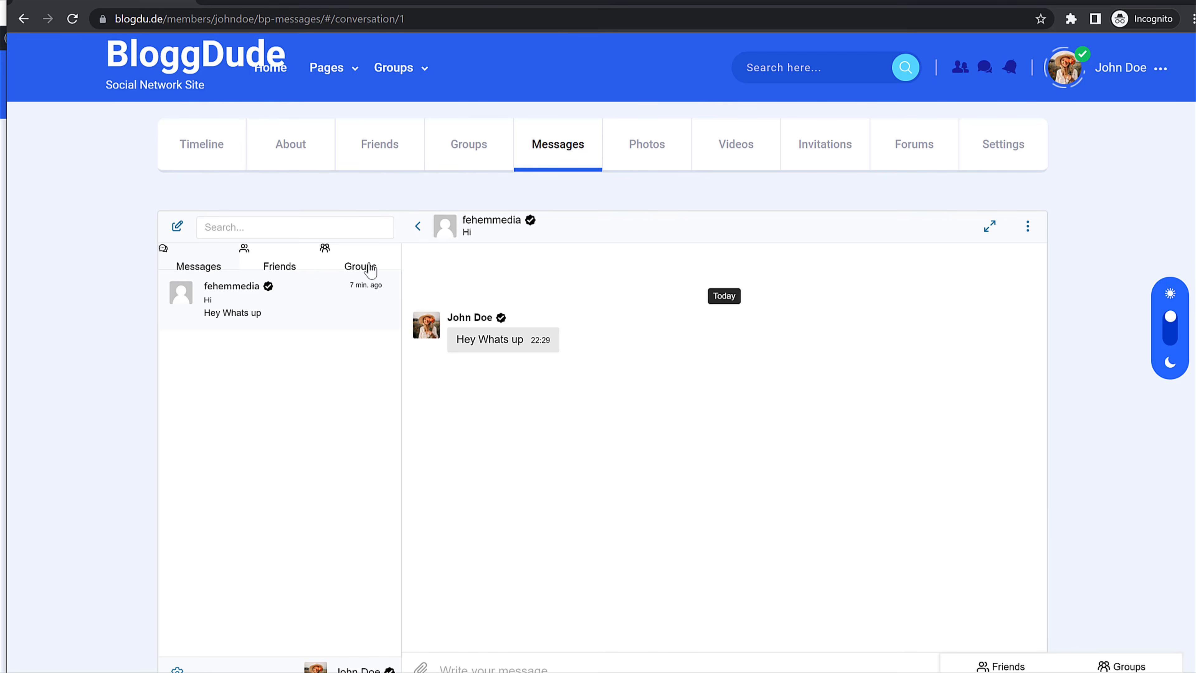
{"action": "scroll", "coordinate": [494, 423], "scroll_direction": "down", "scroll_amount": 3}
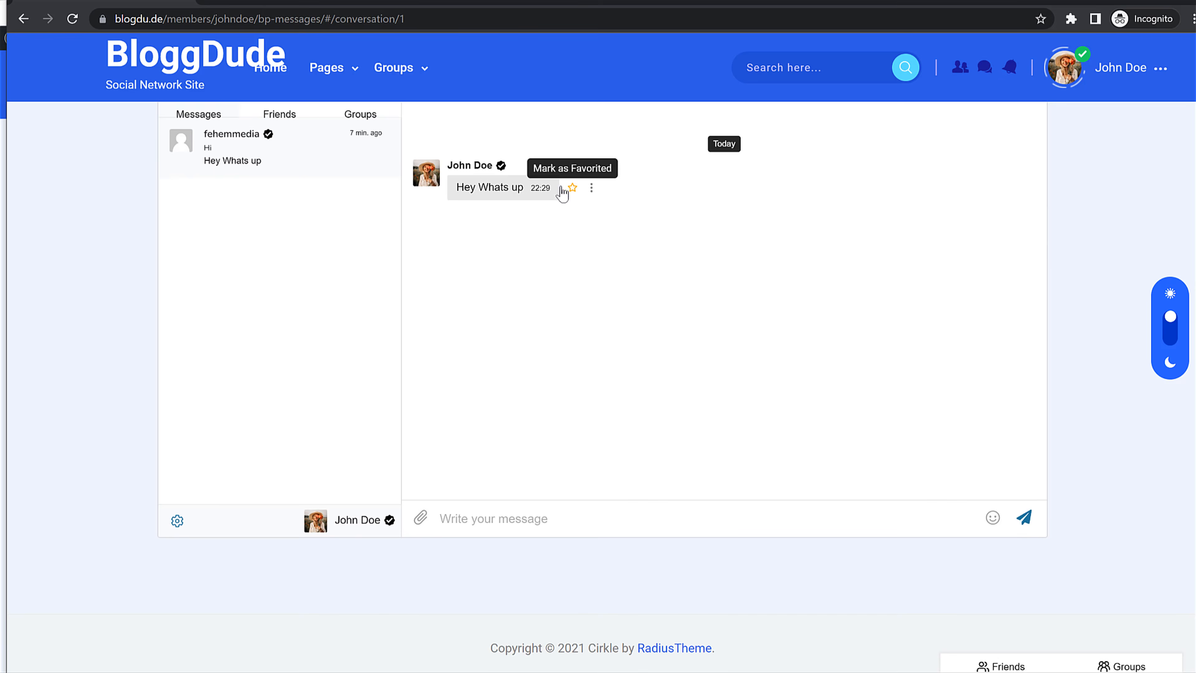
{"action": "left_click", "coordinate": [577, 515]}
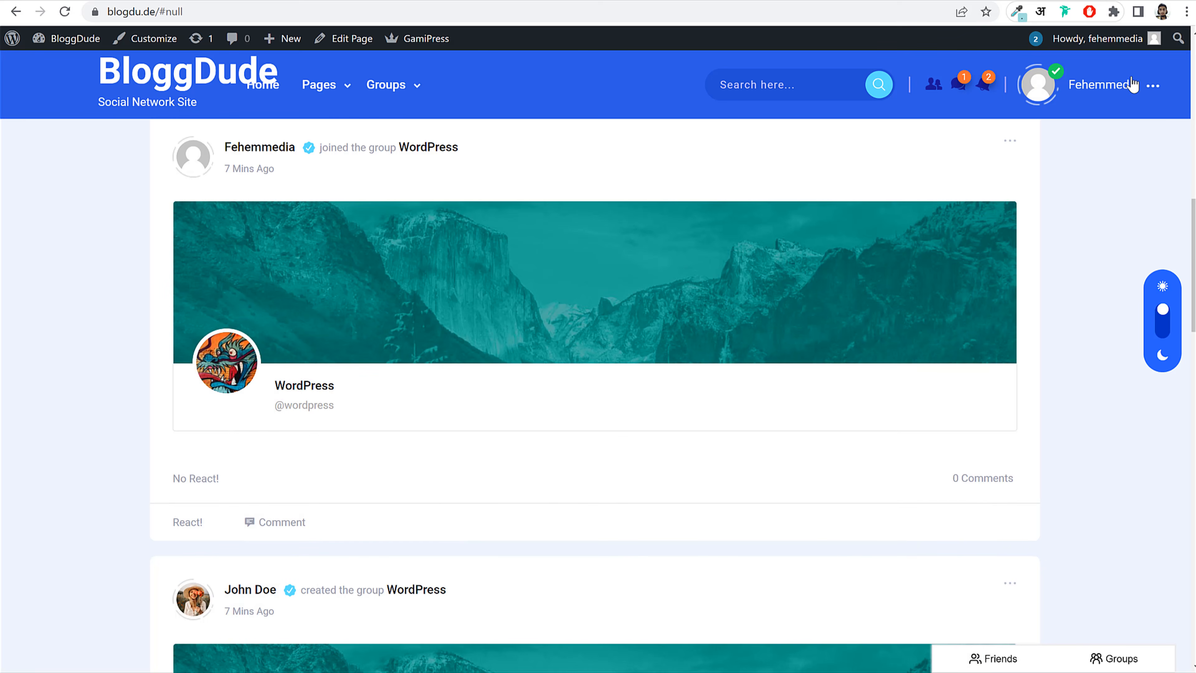
Step: Open the existing conversation from the profile's Messages section
{"action": "left_click", "coordinate": [1076, 155]}
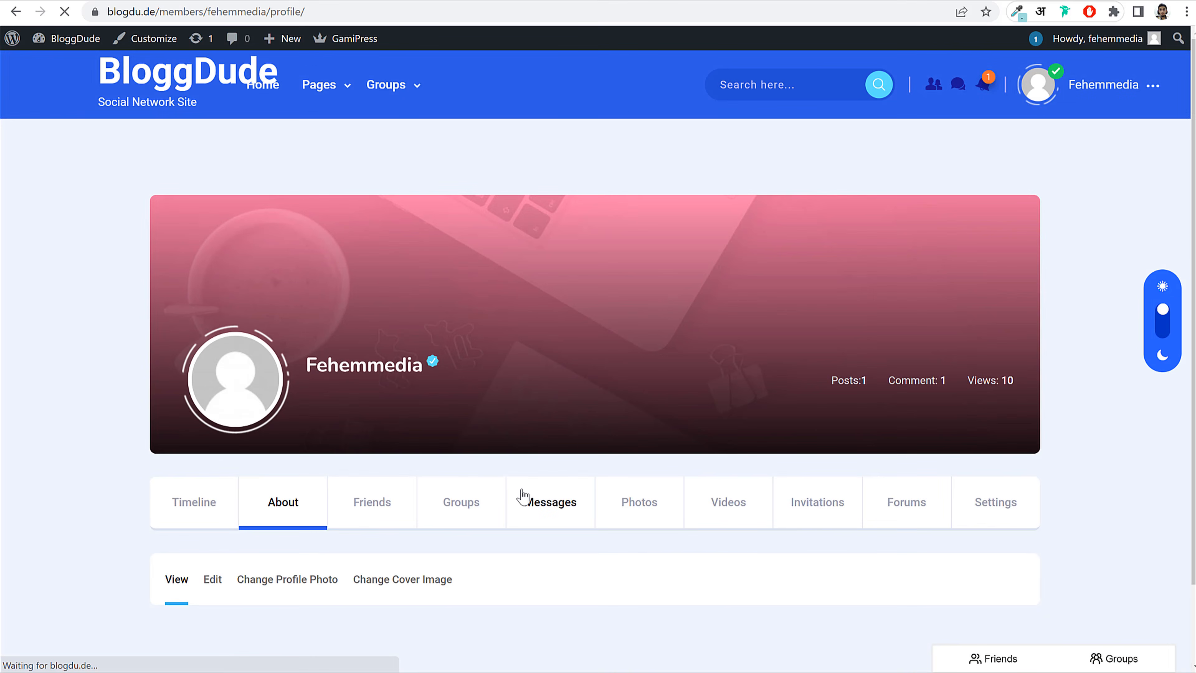
{"action": "left_click", "coordinate": [524, 494]}
{"action": "scroll", "coordinate": [563, 456], "scroll_direction": "down", "scroll_amount": 5}
{"action": "left_click", "coordinate": [291, 370]}
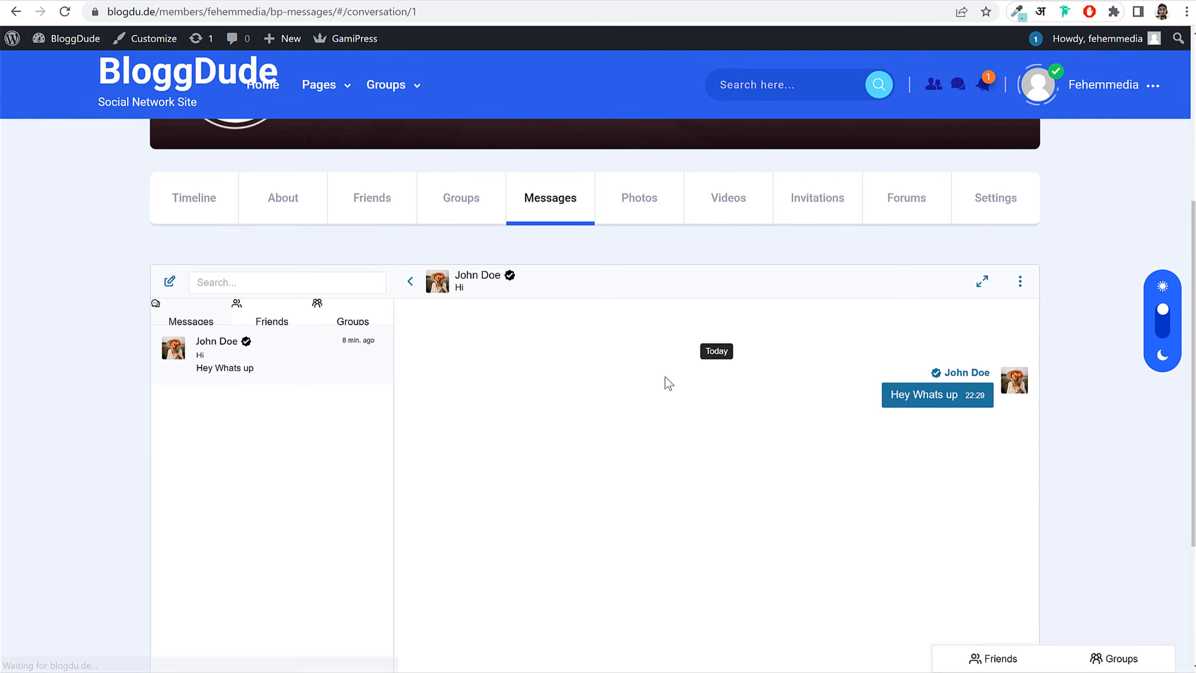
{"action": "scroll", "coordinate": [957, 377], "scroll_direction": "down", "scroll_amount": 3}
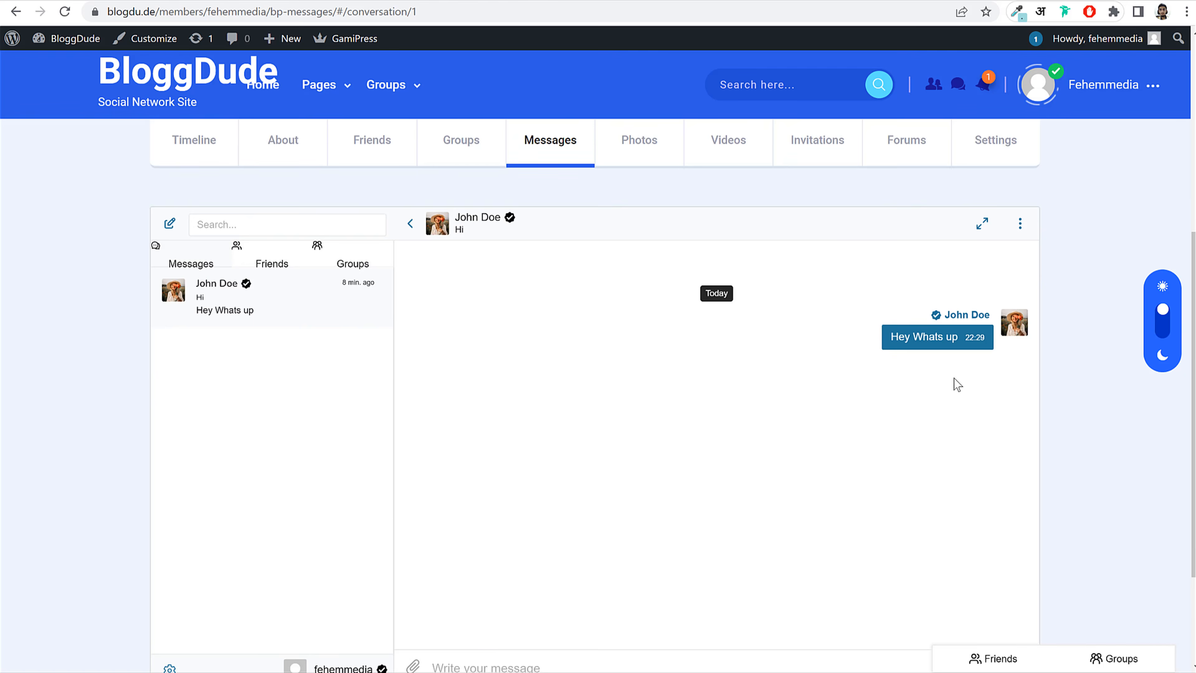
Step: Reply 'Hey' quoting the 'Hey Whats up' message
{"action": "left_click", "coordinate": [850, 244]}
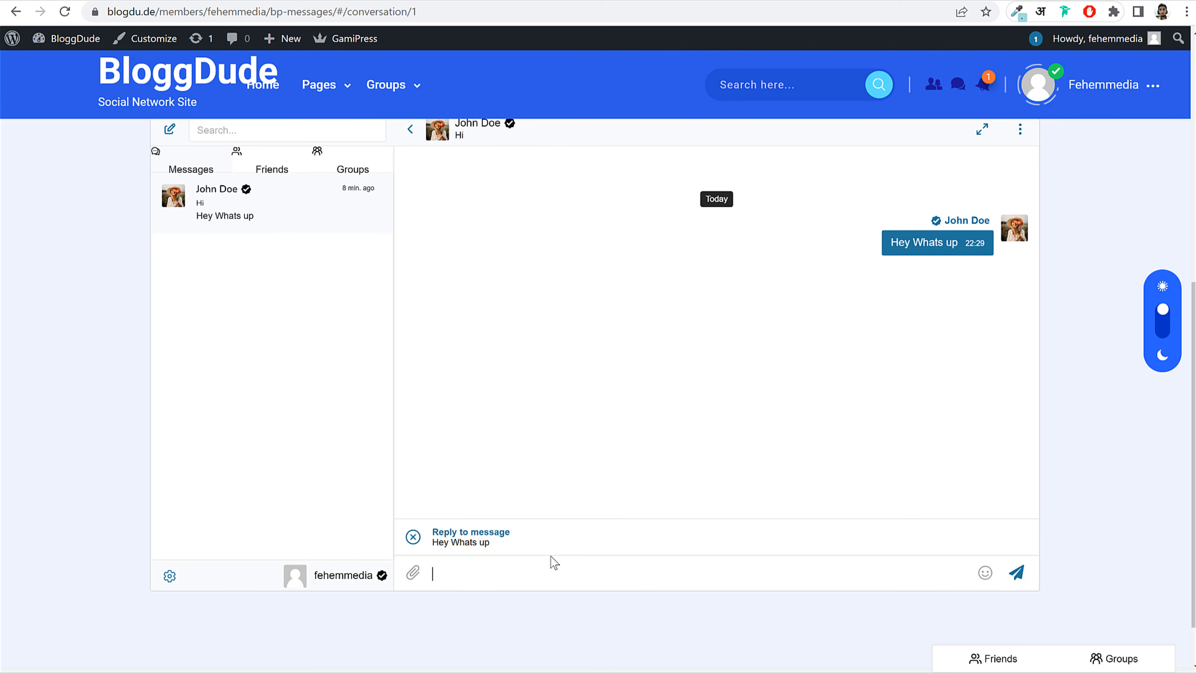
{"action": "type", "text": "Hey"}
{"action": "key", "text": "Return"}
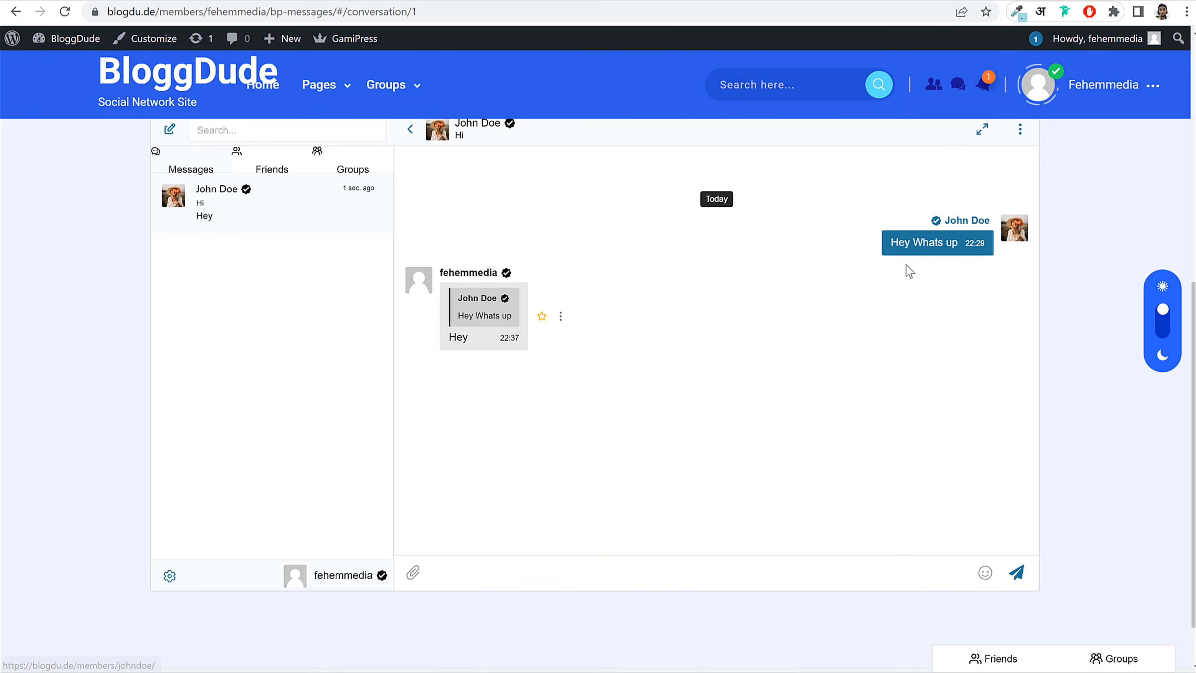
{"action": "scroll", "coordinate": [924, 327], "scroll_direction": "up", "scroll_amount": 1}
{"action": "scroll", "coordinate": [924, 327], "scroll_direction": "up", "scroll_amount": 2}
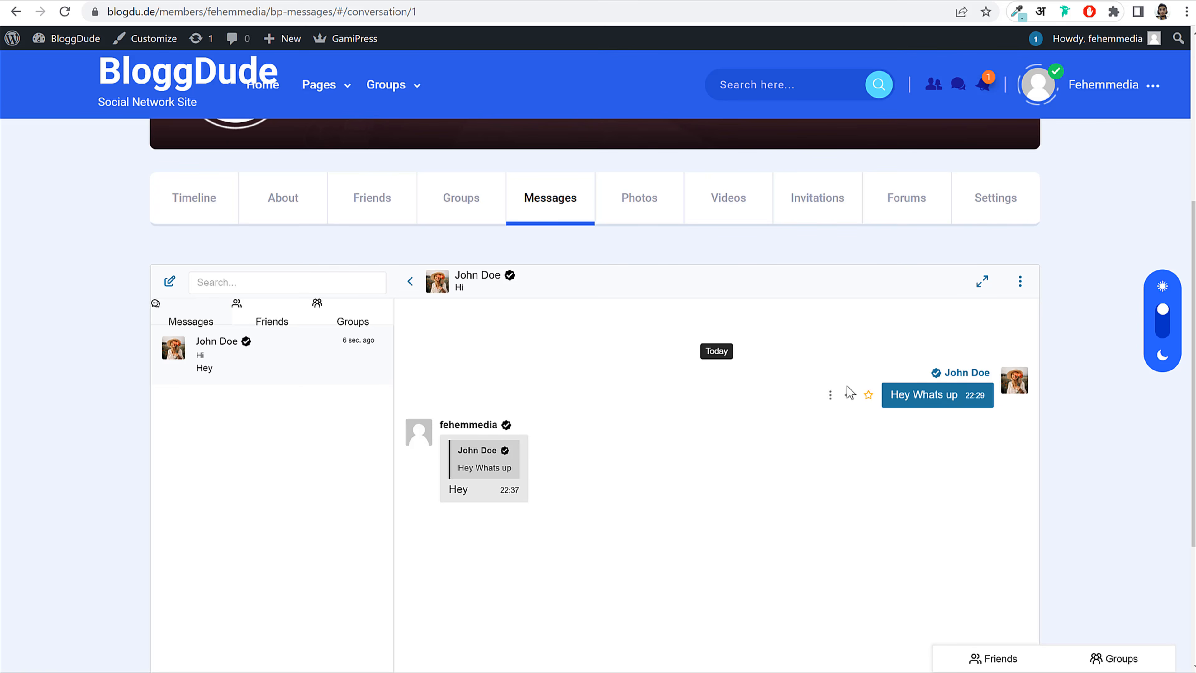
{"action": "scroll", "coordinate": [531, 275], "scroll_direction": "down", "scroll_amount": 4}
{"action": "scroll", "coordinate": [531, 275], "scroll_direction": "up", "scroll_amount": 3}
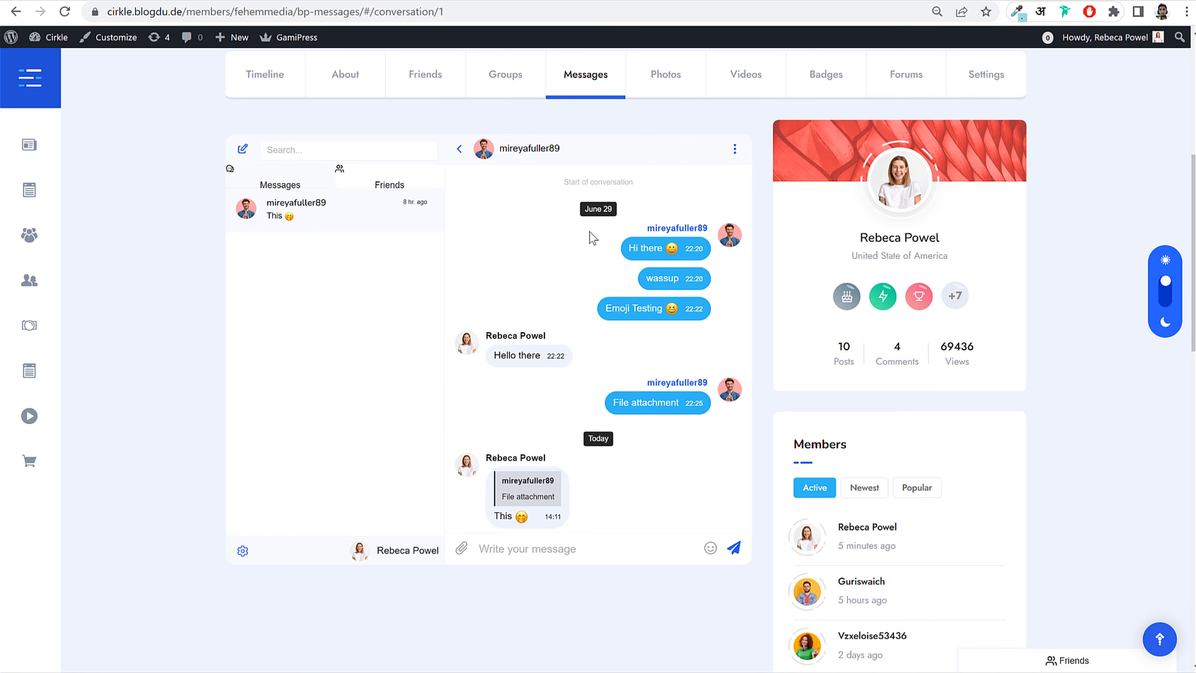
{"action": "scroll", "coordinate": [600, 254], "scroll_direction": "up", "scroll_amount": 2}
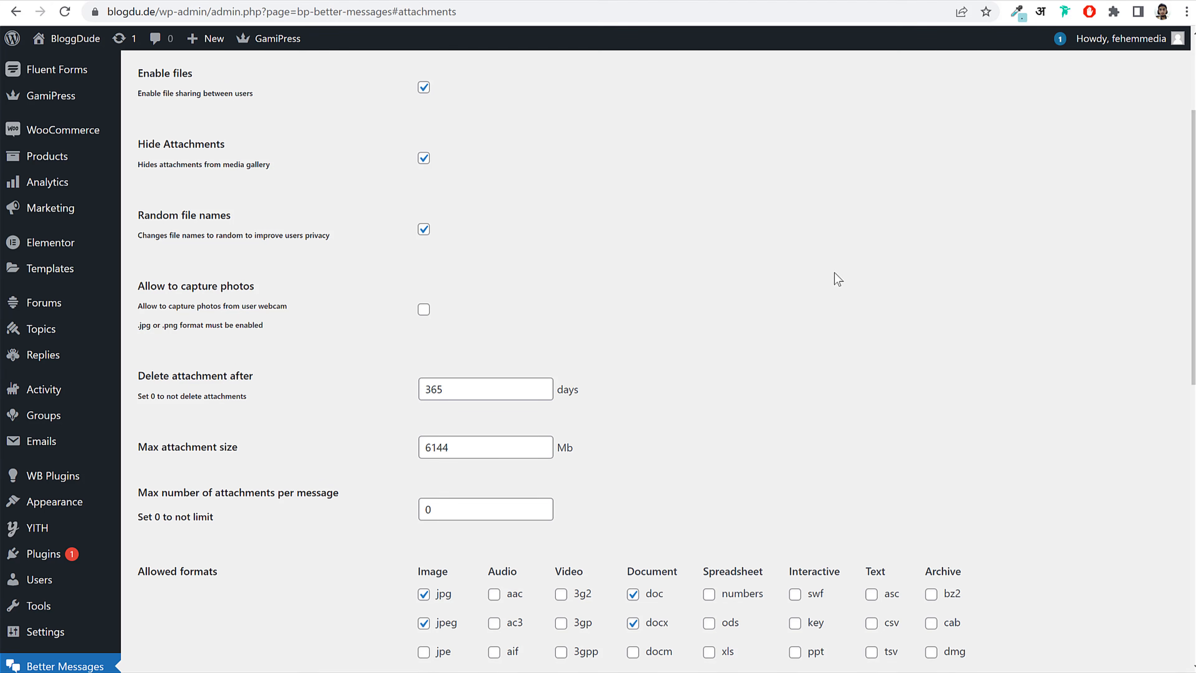
Step: In Appearance > Menus, create a new menu named Side Menu
{"action": "scroll", "coordinate": [834, 272], "scroll_direction": "up", "scroll_amount": 5}
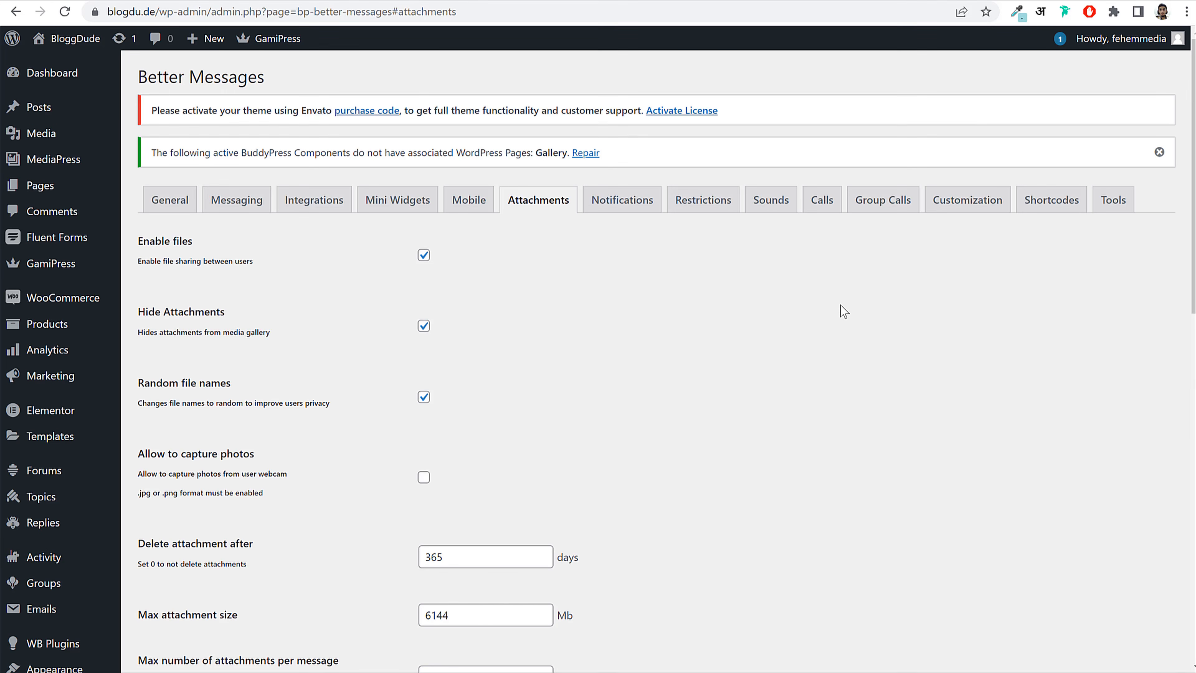
{"action": "scroll", "coordinate": [840, 283], "scroll_direction": "down", "scroll_amount": 10}
{"action": "scroll", "coordinate": [840, 305], "scroll_direction": "down", "scroll_amount": 1}
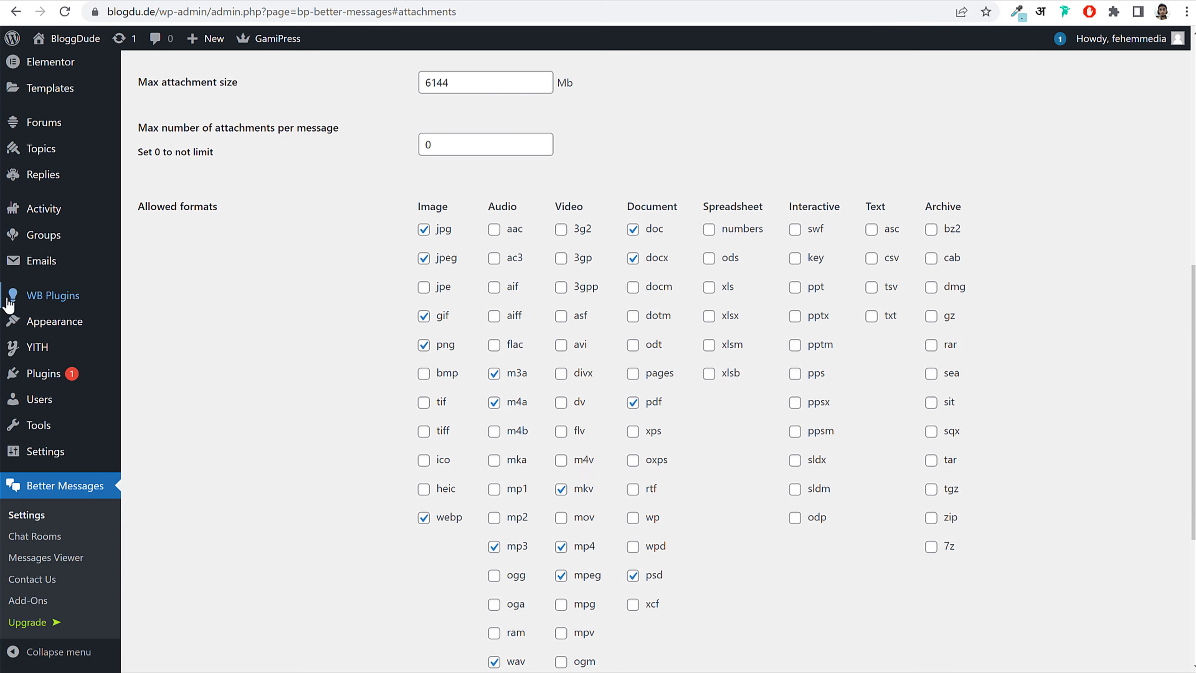
{"action": "mouse_move", "coordinate": [45, 325]}
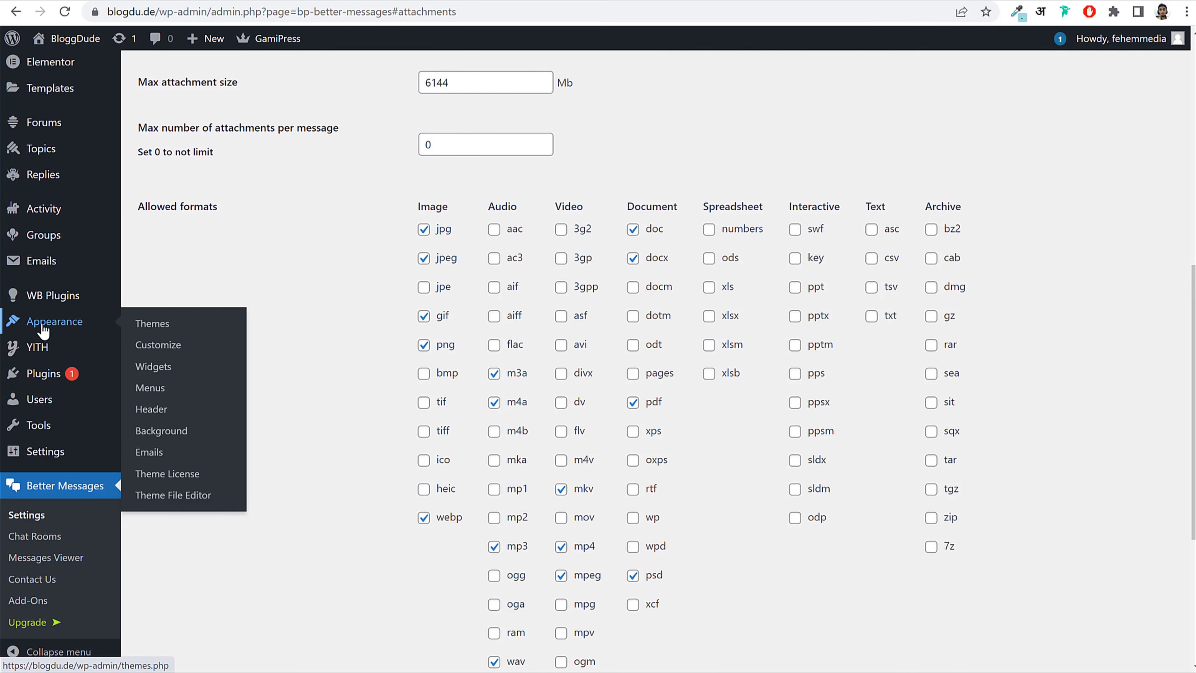
{"action": "left_click", "coordinate": [150, 388]}
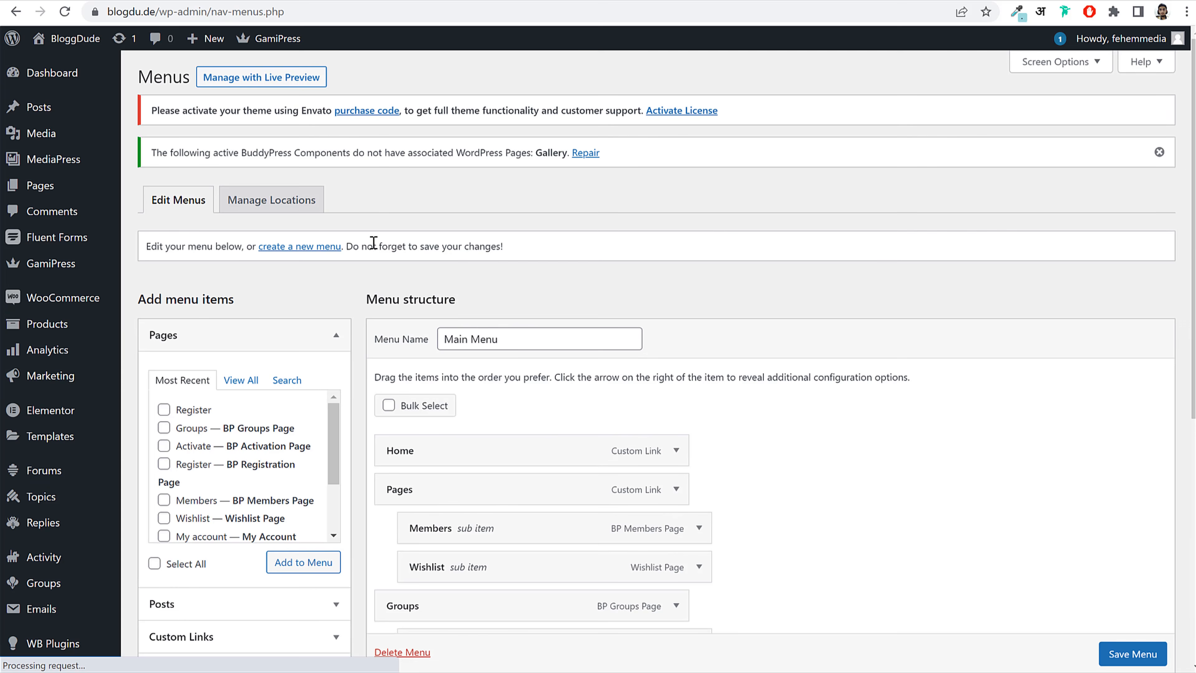
{"action": "left_click", "coordinate": [299, 247]}
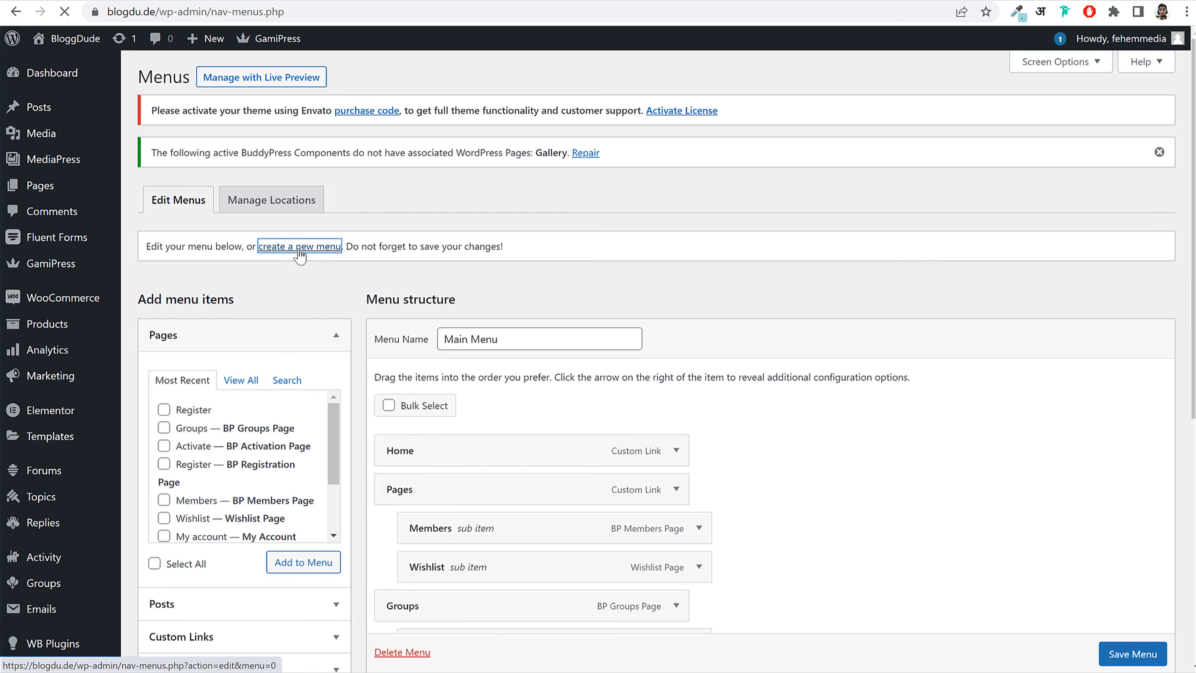
{"action": "left_click", "coordinate": [509, 338]}
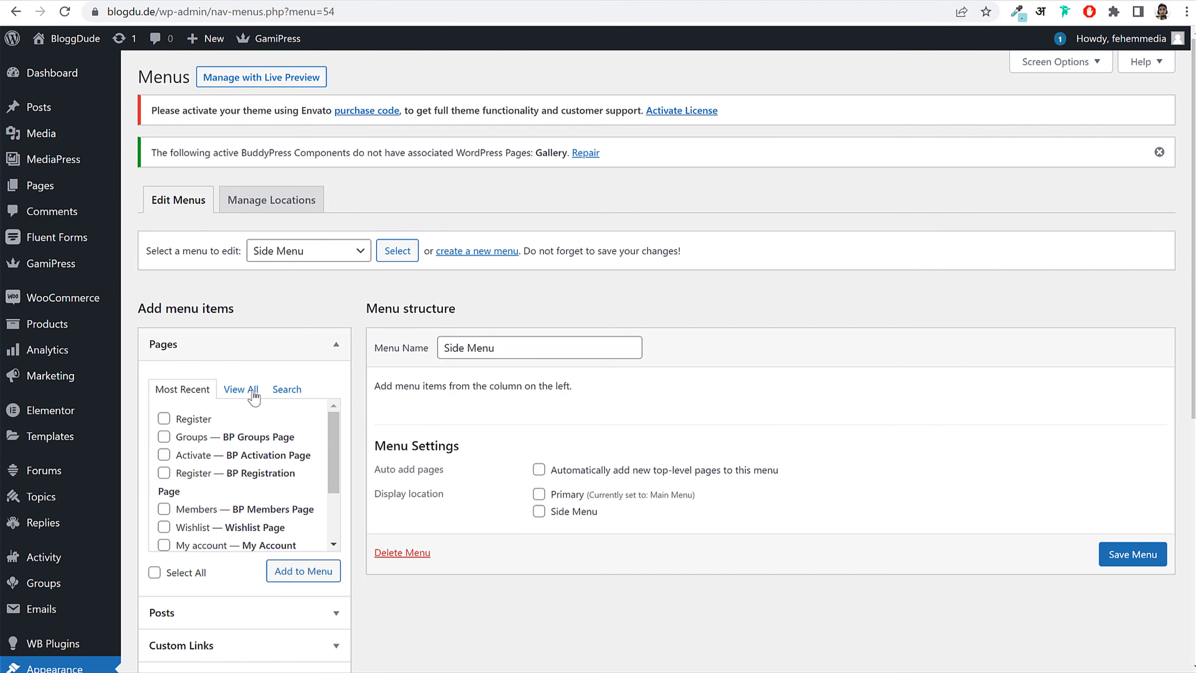
Step: Add the Activity, Groups and Members pages to the Side Menu
{"action": "left_click", "coordinate": [241, 389]}
{"action": "left_click", "coordinate": [200, 421]}
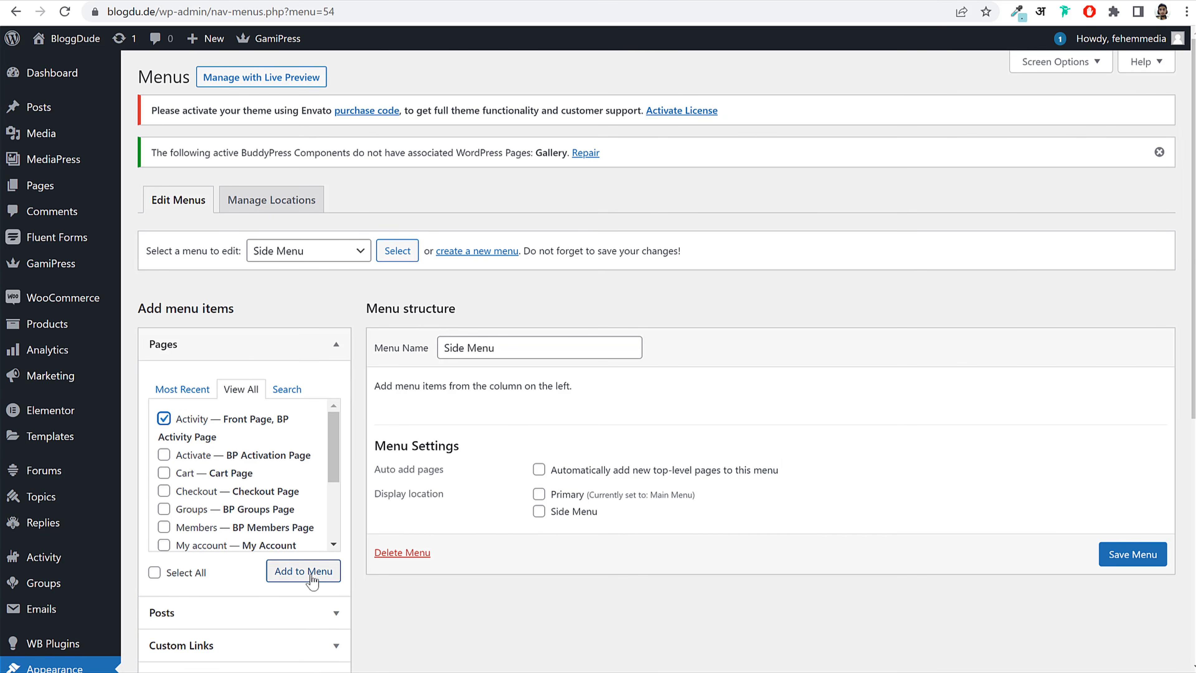
{"action": "left_click", "coordinate": [296, 571]}
{"action": "left_click", "coordinate": [205, 513]}
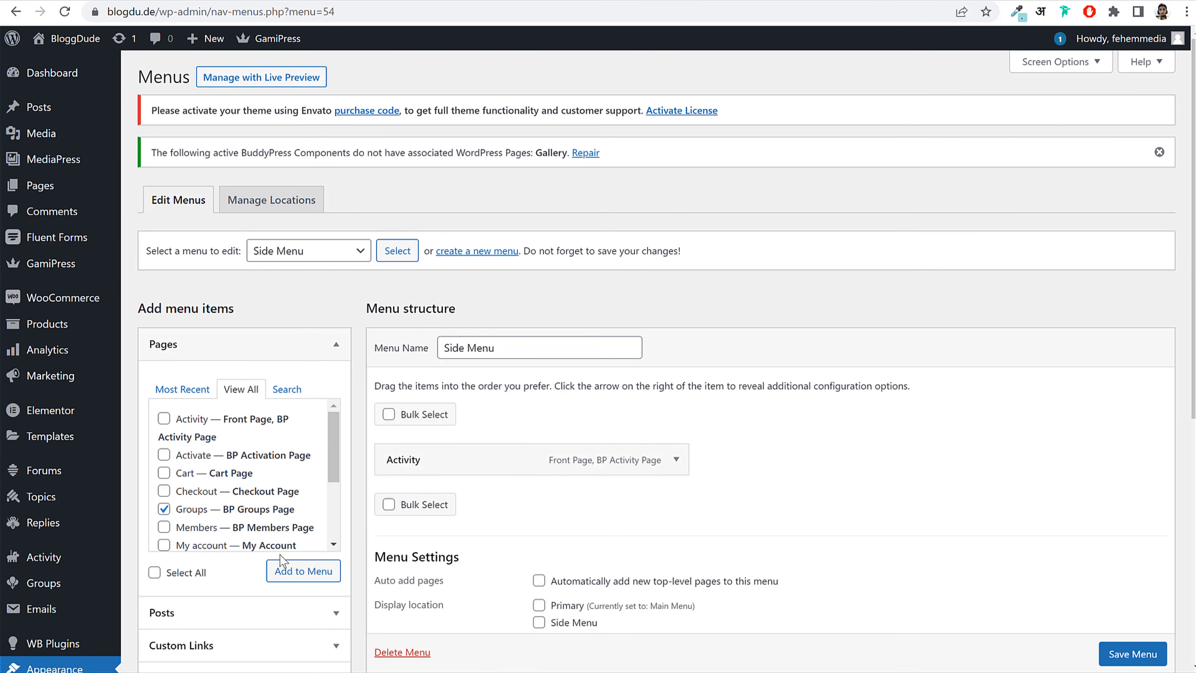
{"action": "left_click", "coordinate": [207, 528]}
{"action": "left_click", "coordinate": [303, 571]}
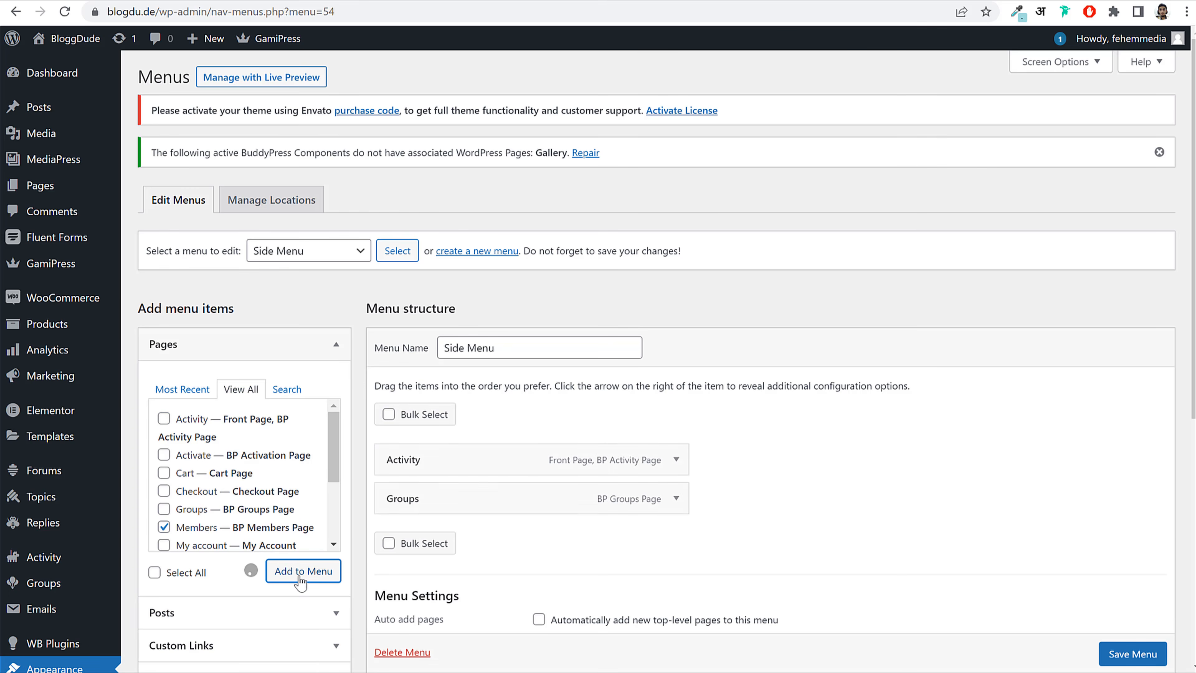
{"action": "scroll", "coordinate": [241, 455], "scroll_direction": "down", "scroll_amount": 3}
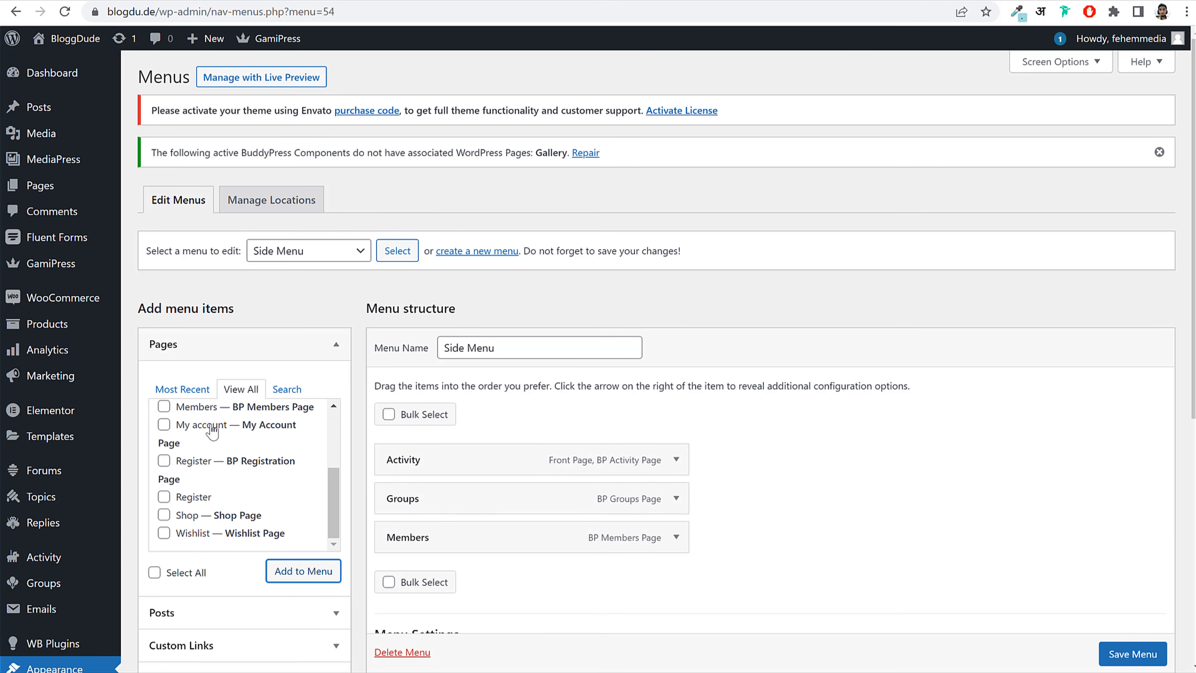
{"action": "scroll", "coordinate": [286, 492], "scroll_direction": "down", "scroll_amount": 2}
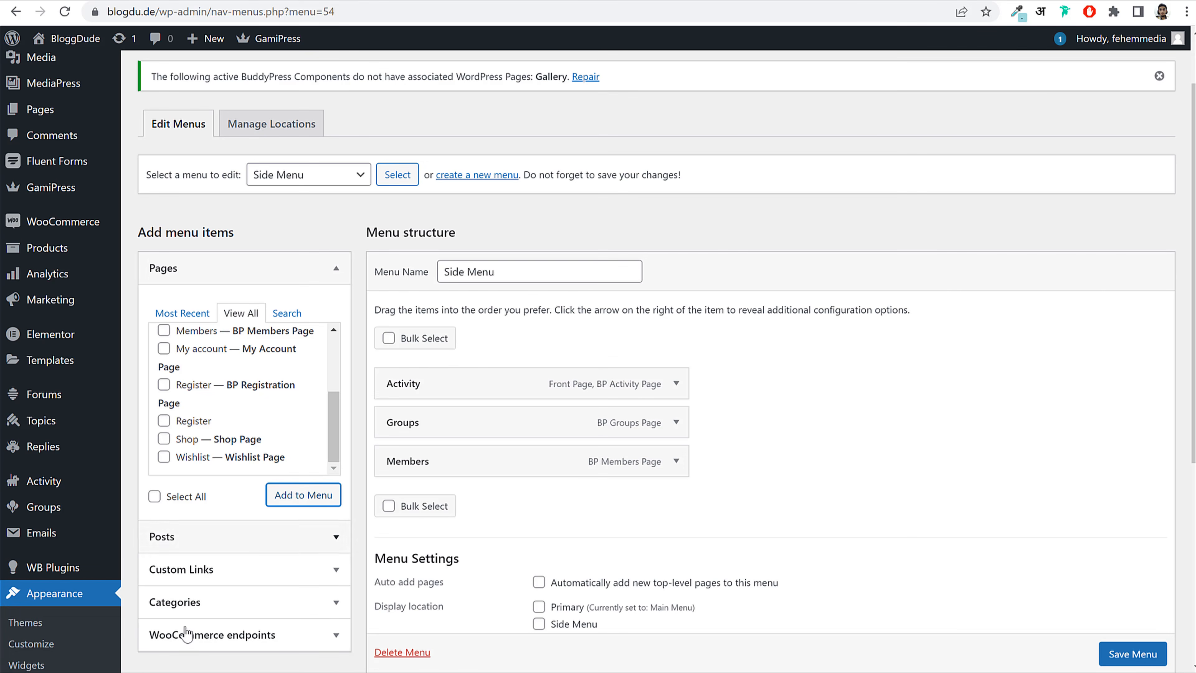
{"action": "scroll", "coordinate": [280, 454], "scroll_direction": "up", "scroll_amount": 5}
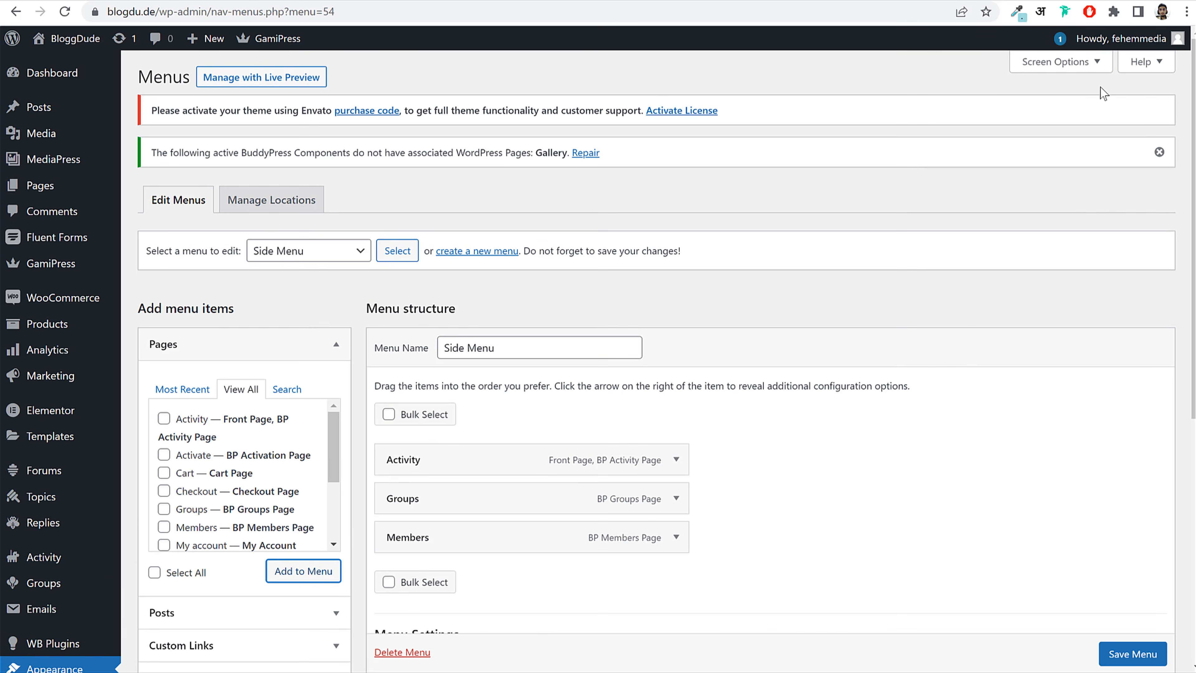
Step: Enable the BuddyPress Member box in Screen Options and collapse the Pages list
{"action": "left_click", "coordinate": [1080, 63]}
{"action": "left_click", "coordinate": [1063, 242]}
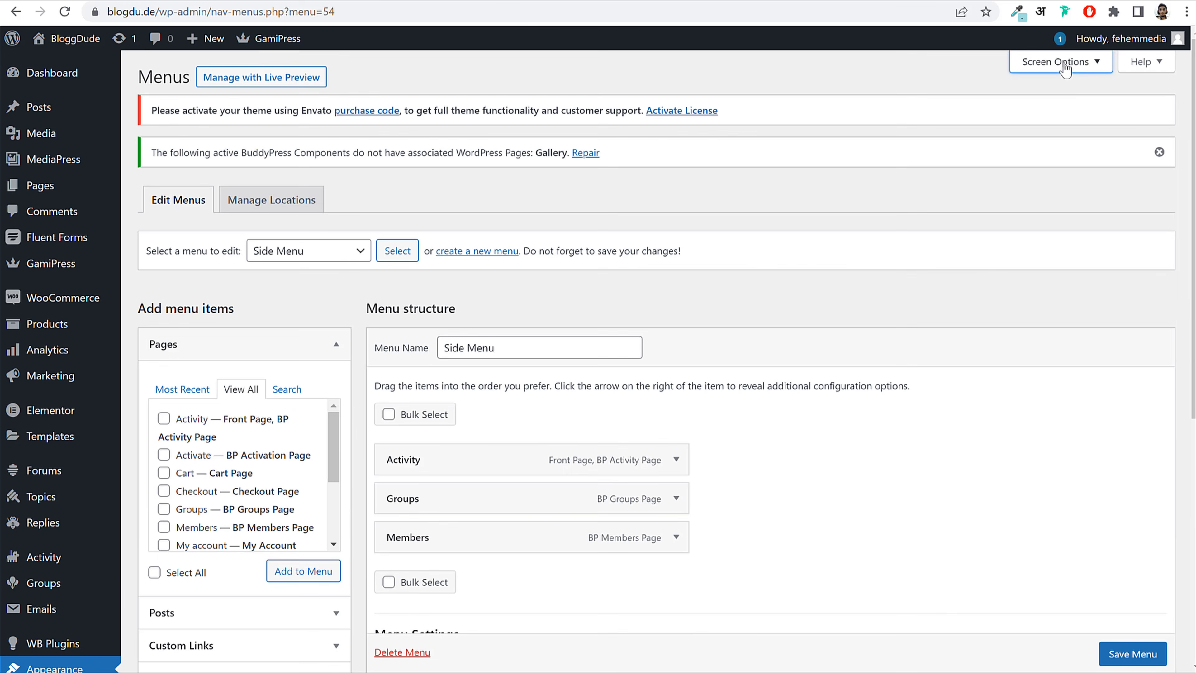
{"action": "left_click", "coordinate": [1064, 61]}
{"action": "left_click", "coordinate": [230, 131]}
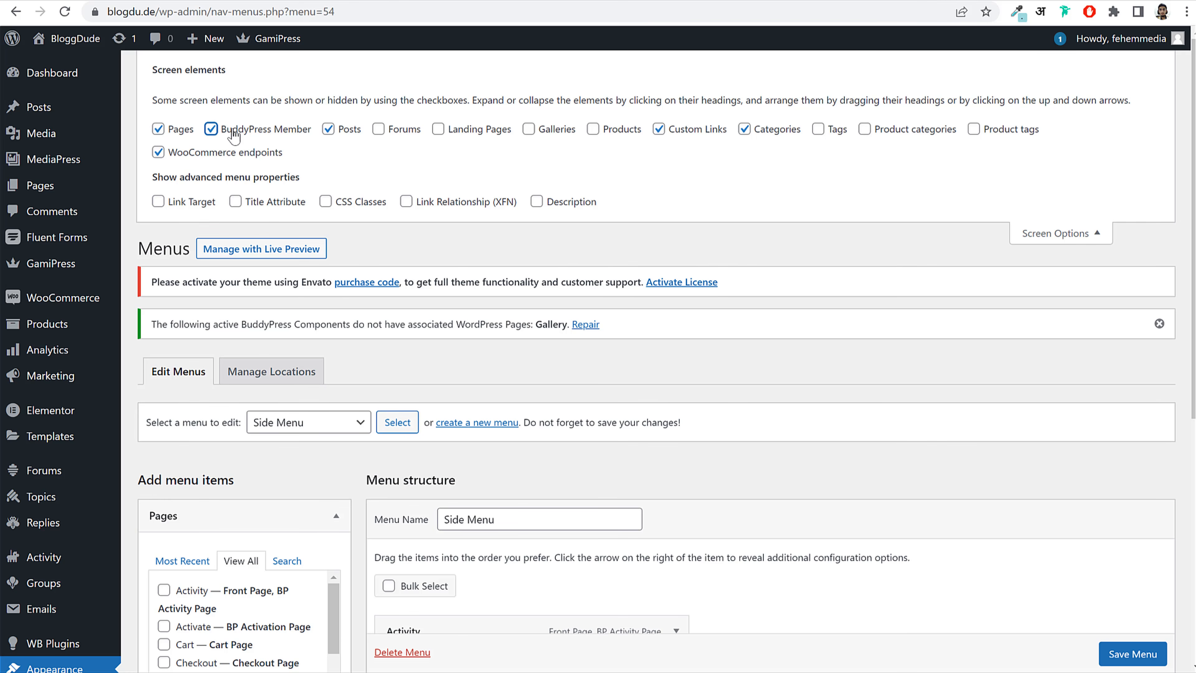
{"action": "left_click", "coordinate": [1064, 234]}
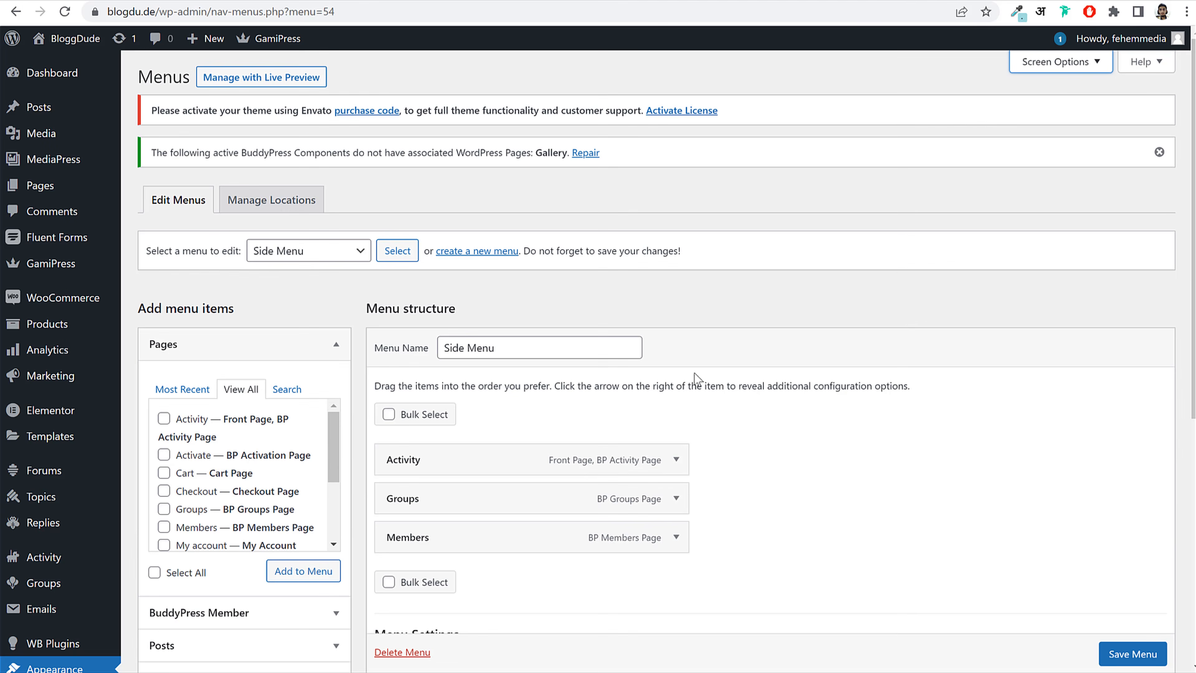
{"action": "left_click", "coordinate": [230, 345]}
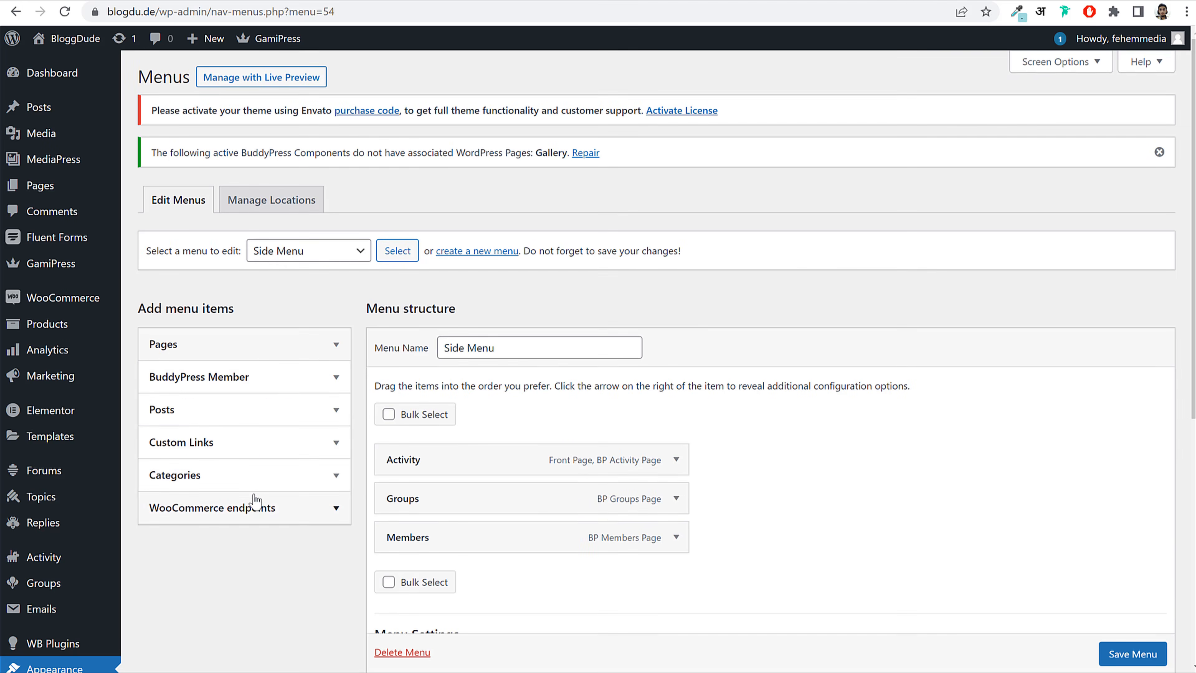
Step: Add the Timeline, Friends, Messages and Photos member links to the menu
{"action": "left_click", "coordinate": [252, 389]}
{"action": "left_click", "coordinate": [202, 453]}
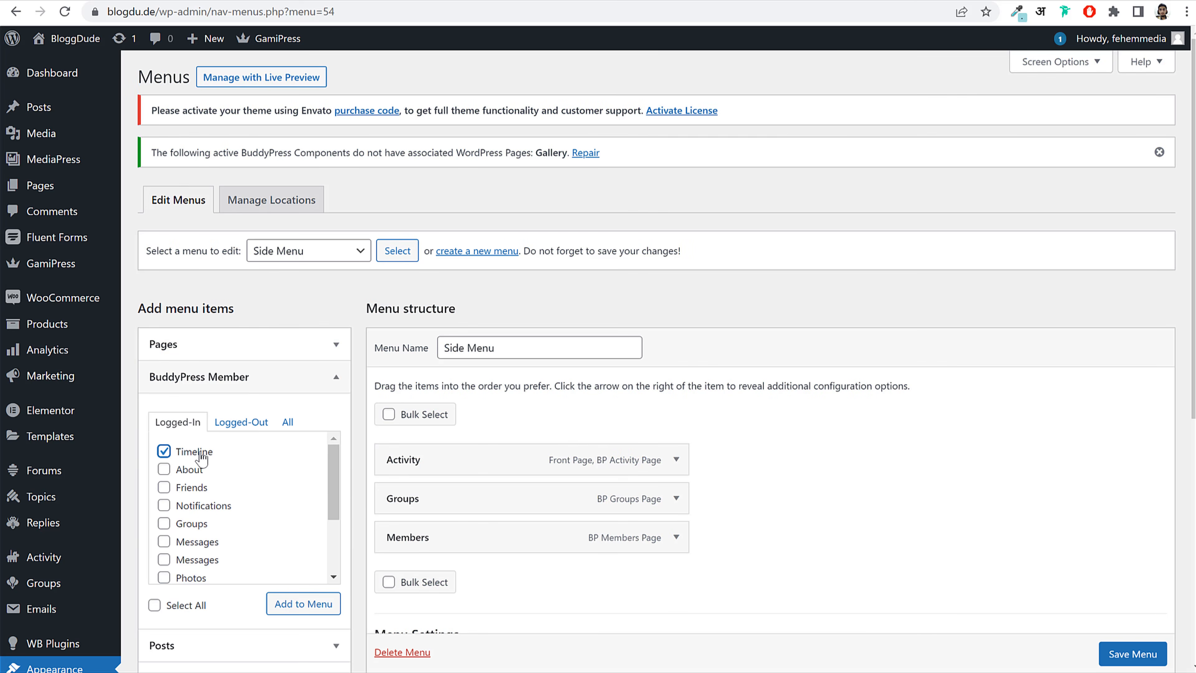
{"action": "left_click", "coordinate": [194, 489]}
{"action": "left_click", "coordinate": [197, 545]}
{"action": "scroll", "coordinate": [264, 518], "scroll_direction": "down", "scroll_amount": 2}
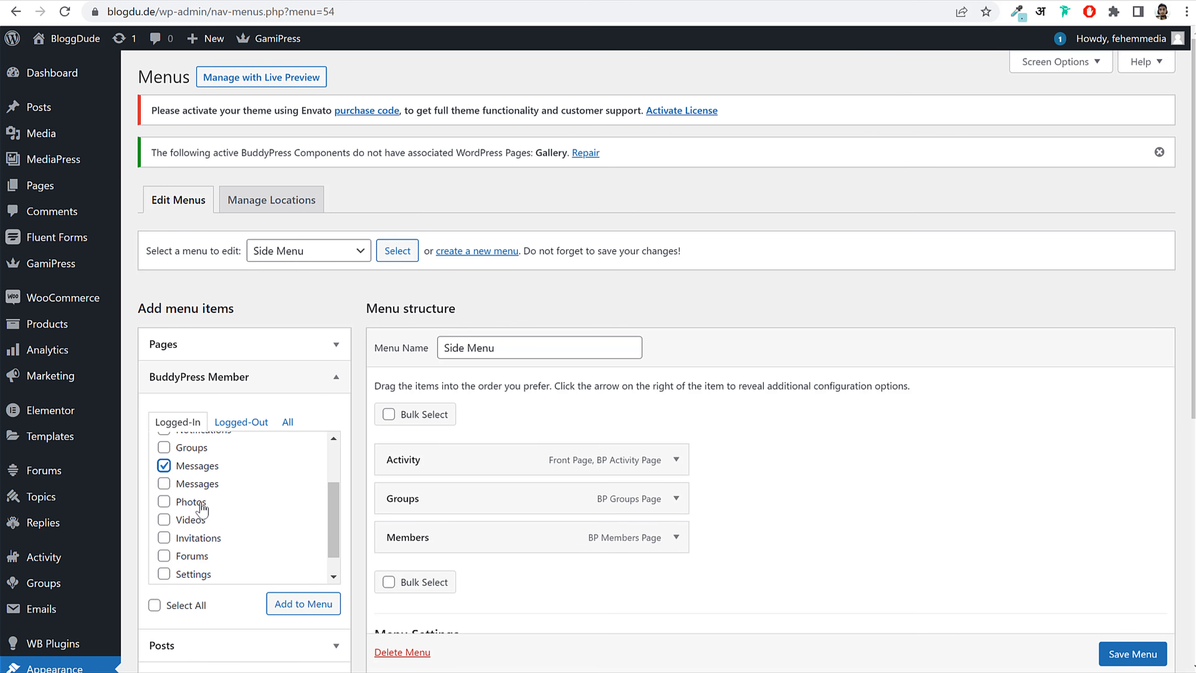
{"action": "scroll", "coordinate": [203, 561], "scroll_direction": "down", "scroll_amount": 1}
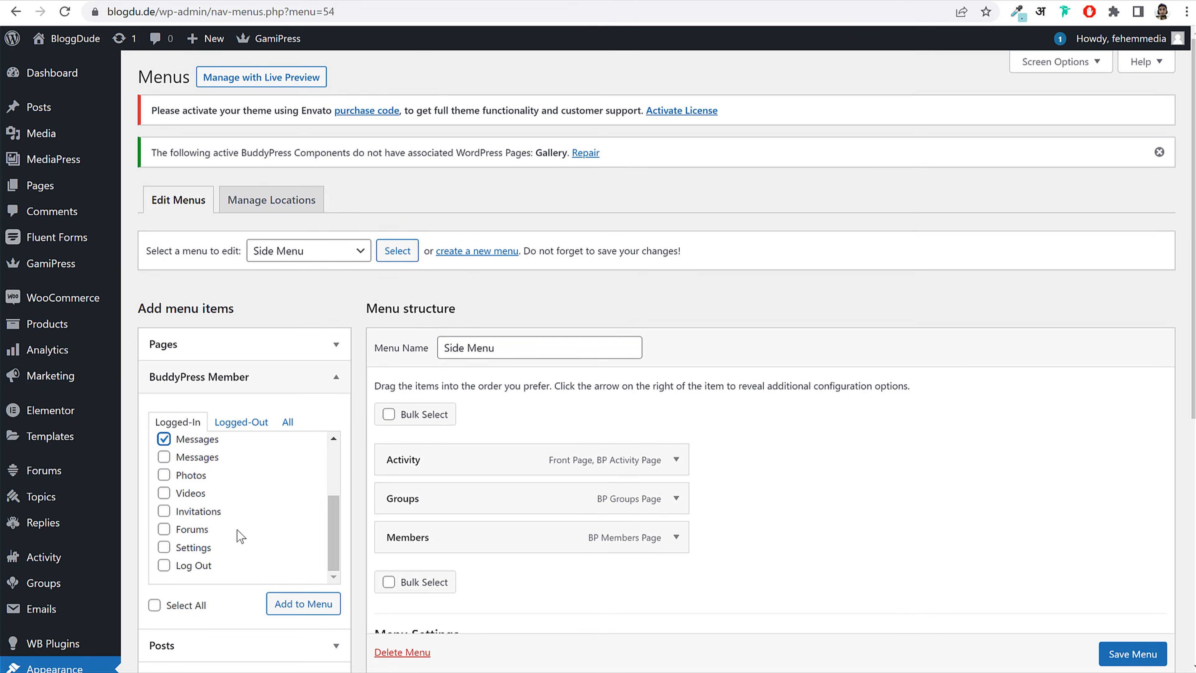
{"action": "left_click", "coordinate": [189, 476]}
{"action": "left_click", "coordinate": [290, 603]}
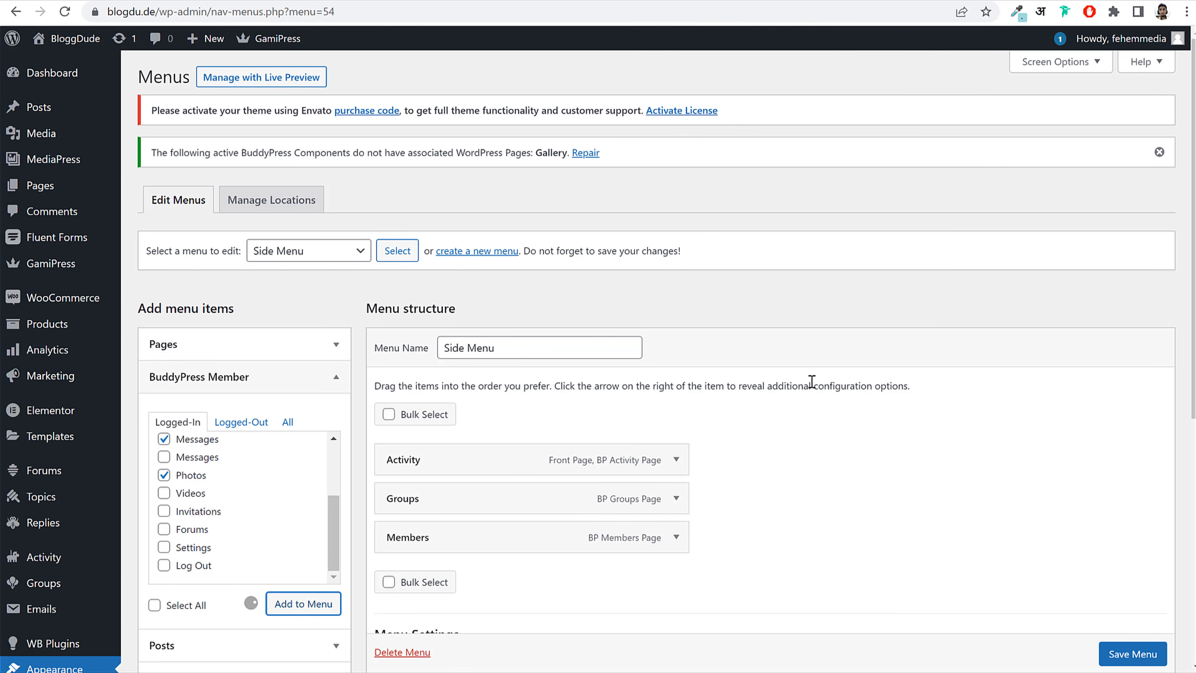
{"action": "scroll", "coordinate": [796, 415], "scroll_direction": "down", "scroll_amount": 5}
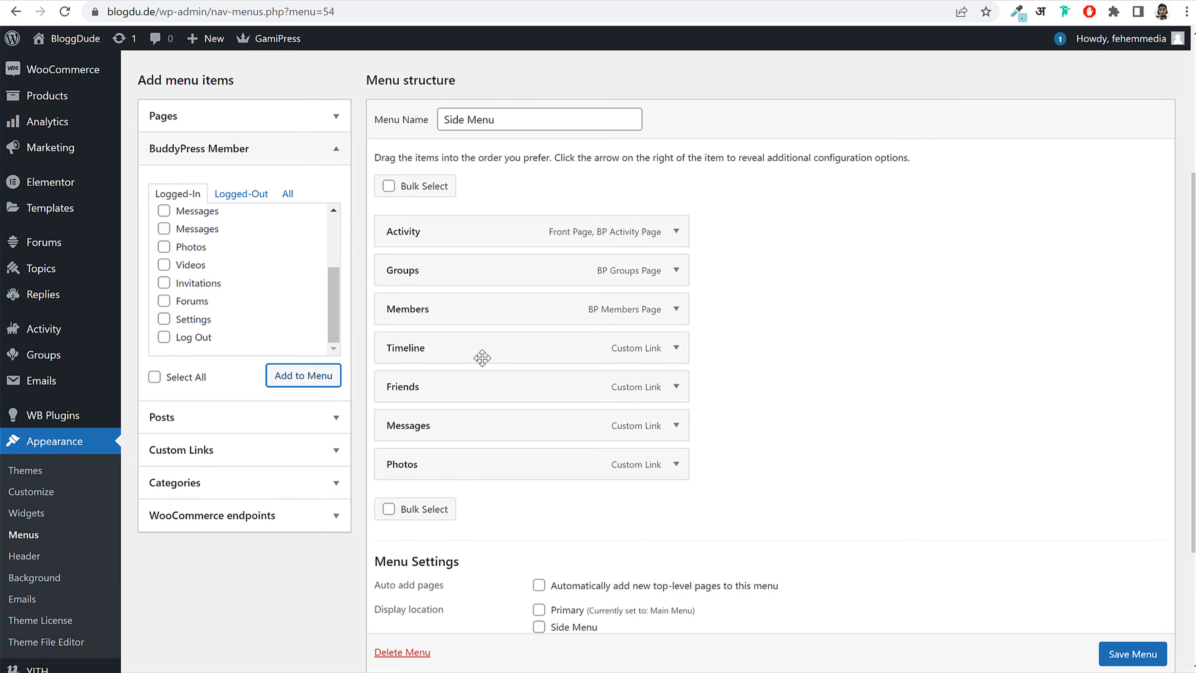
Step: Move Timeline to the top, give Activity the List Icon and Groups the Users alt 2 icon
{"action": "left_click_drag", "start_coordinate": [482, 358], "coordinate": [480, 245]}
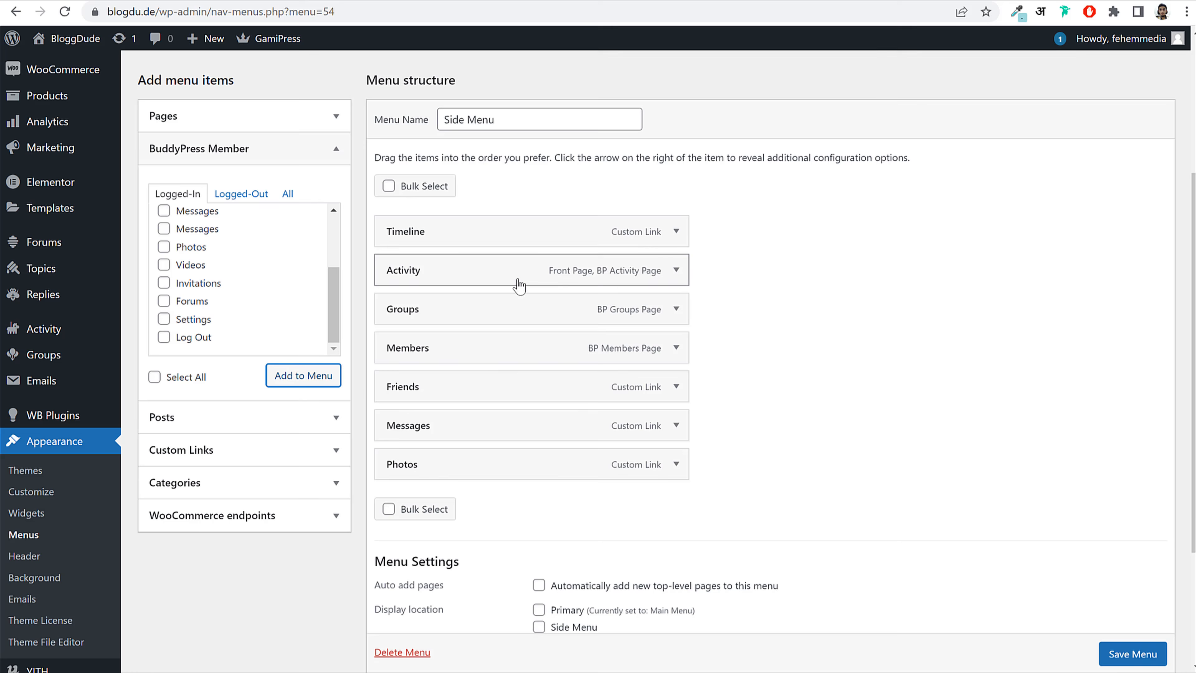
{"action": "left_click", "coordinate": [677, 233]}
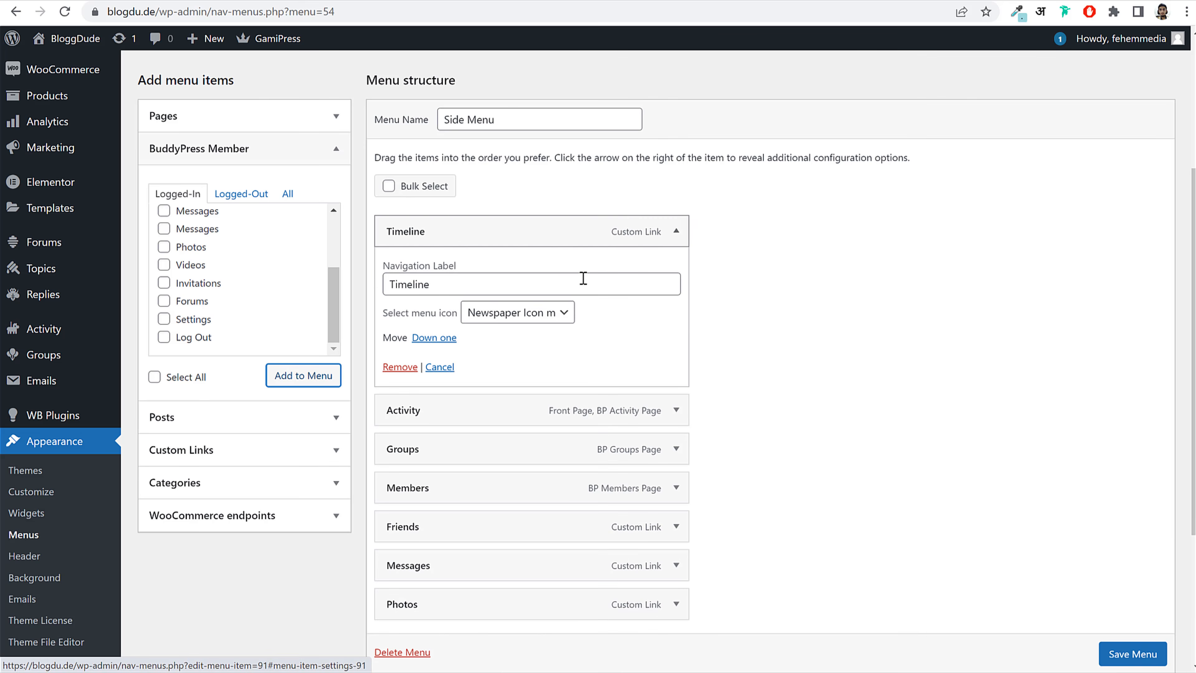
{"action": "left_click", "coordinate": [678, 232]}
{"action": "left_click", "coordinate": [677, 270]}
{"action": "left_click", "coordinate": [526, 351]}
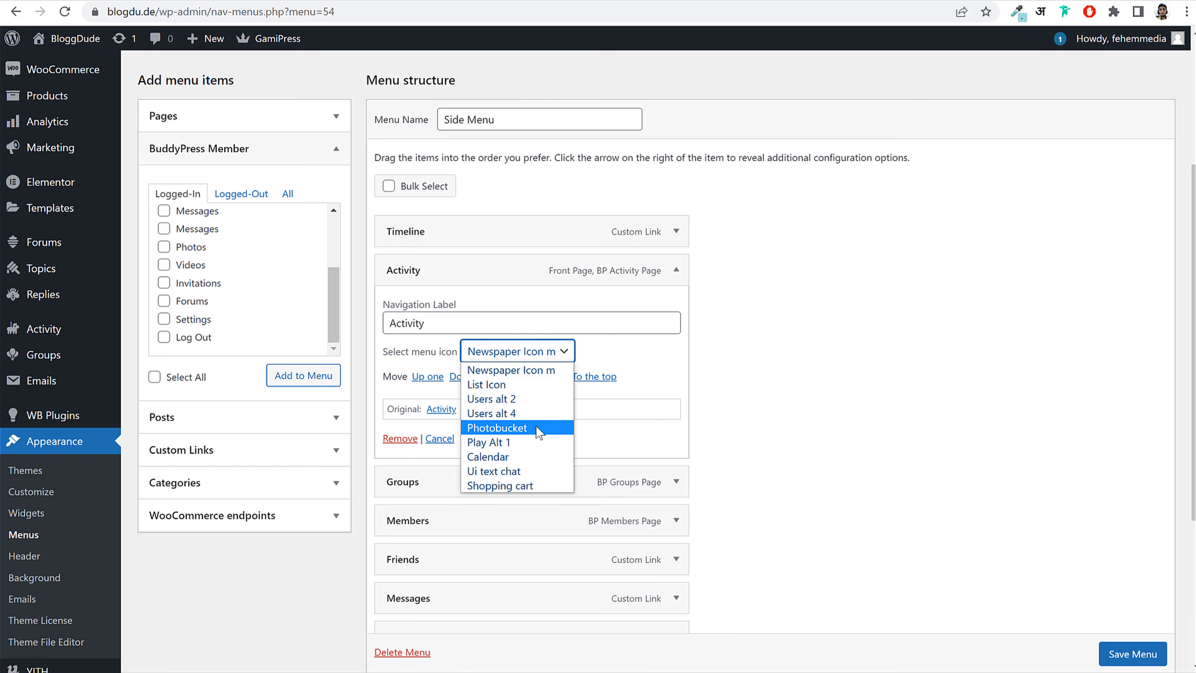
{"action": "left_click", "coordinate": [515, 385]}
{"action": "left_click", "coordinate": [676, 270]}
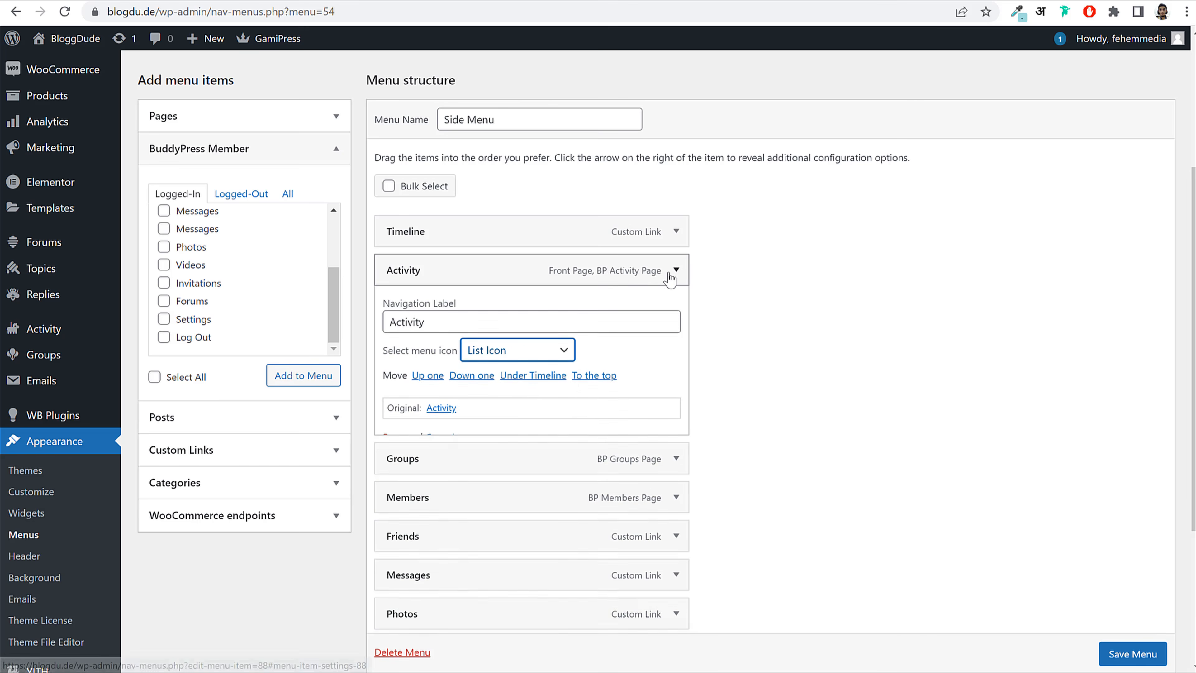
{"action": "left_click", "coordinate": [676, 309]}
{"action": "left_click", "coordinate": [527, 390]}
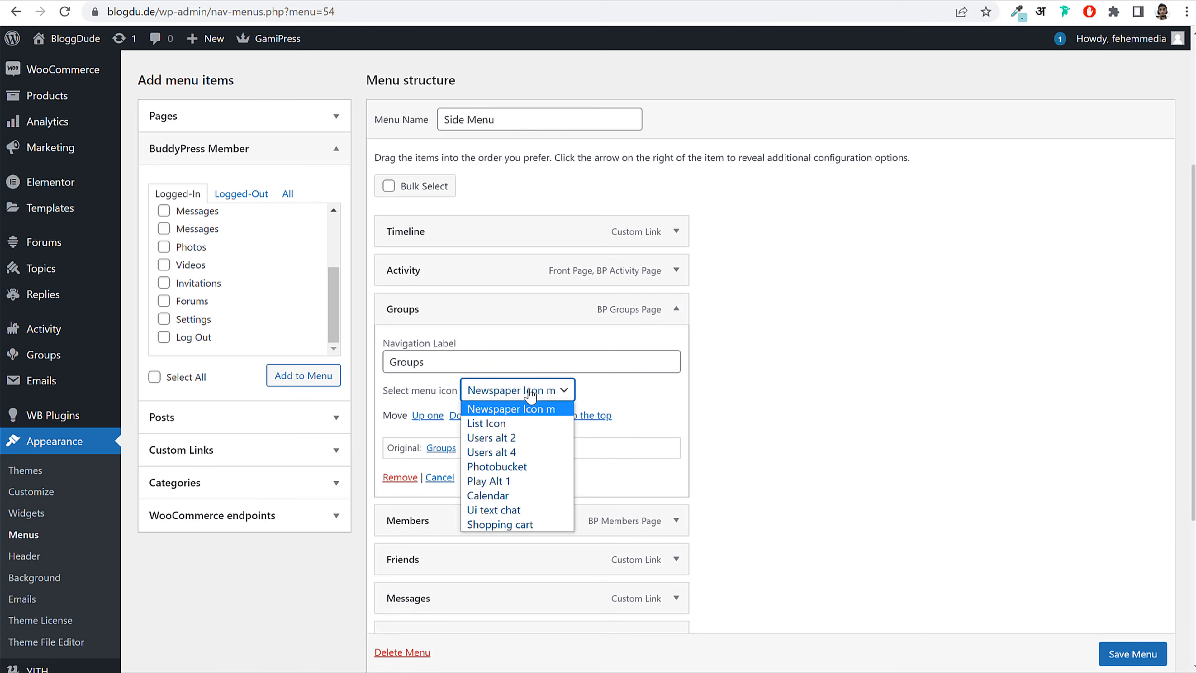
{"action": "left_click", "coordinate": [515, 436]}
{"action": "left_click", "coordinate": [676, 308]}
Step: Give Members the Users alt 4 icon, Friends Users alt 2, and Messages Ui text chat
{"action": "left_click", "coordinate": [676, 348]}
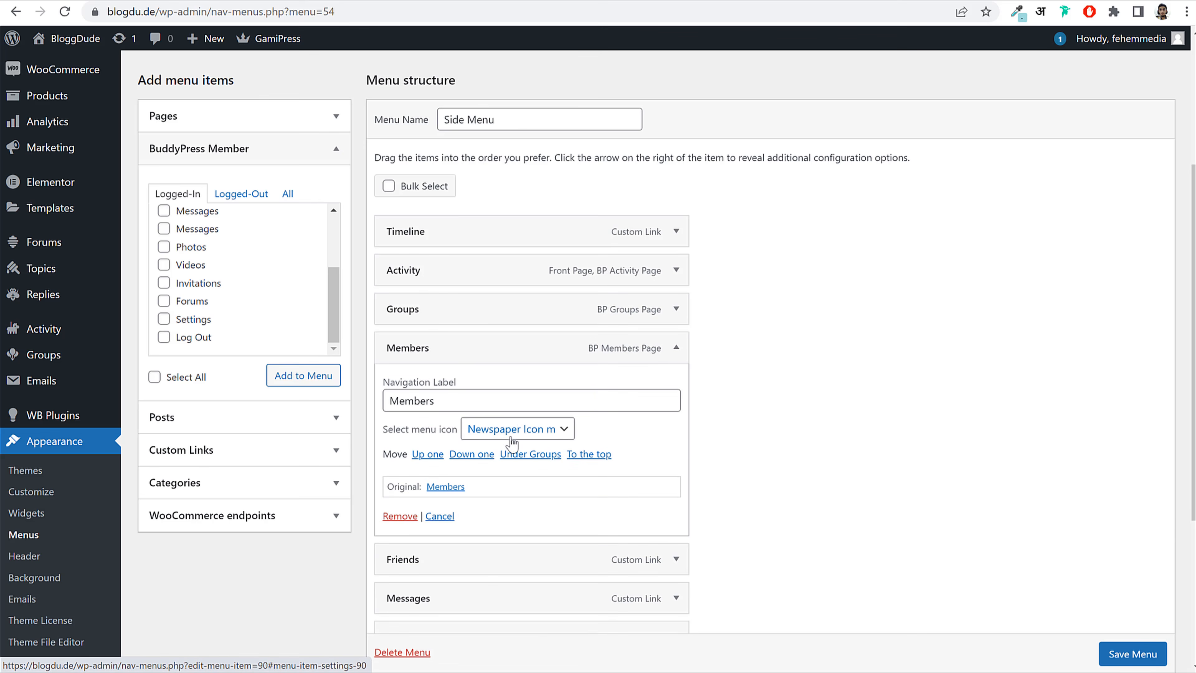
{"action": "left_click", "coordinate": [527, 428]}
{"action": "left_click", "coordinate": [504, 491]}
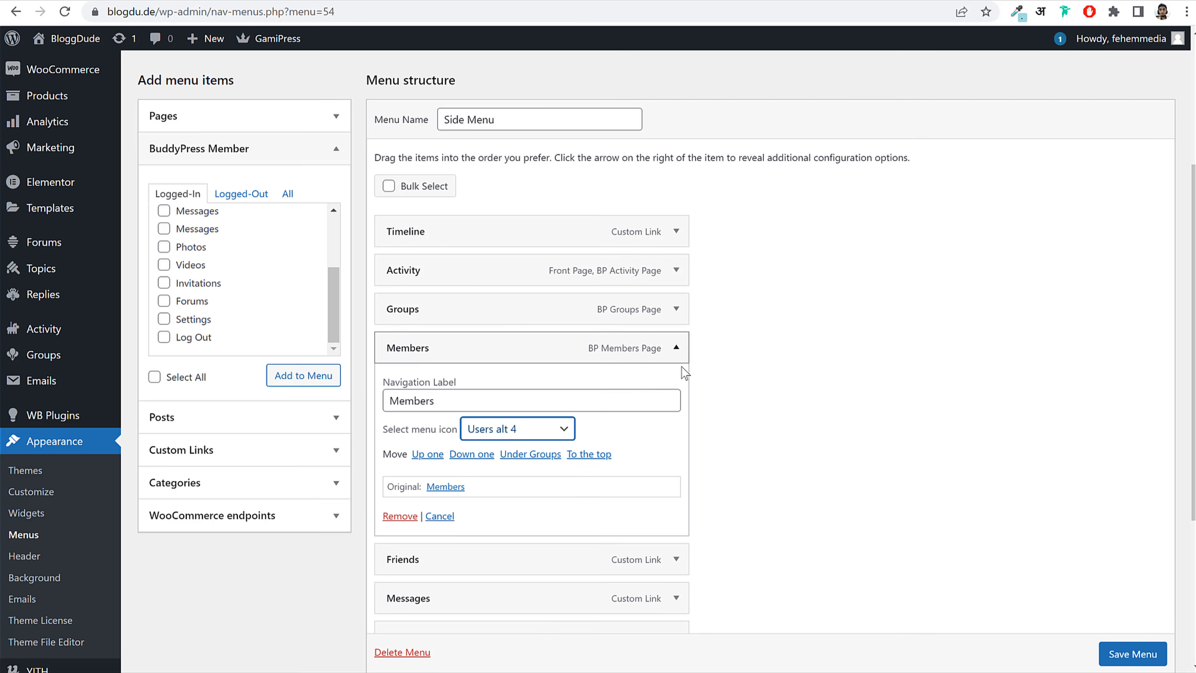
{"action": "left_click", "coordinate": [676, 347]}
{"action": "left_click", "coordinate": [676, 386]}
{"action": "left_click", "coordinate": [515, 467]}
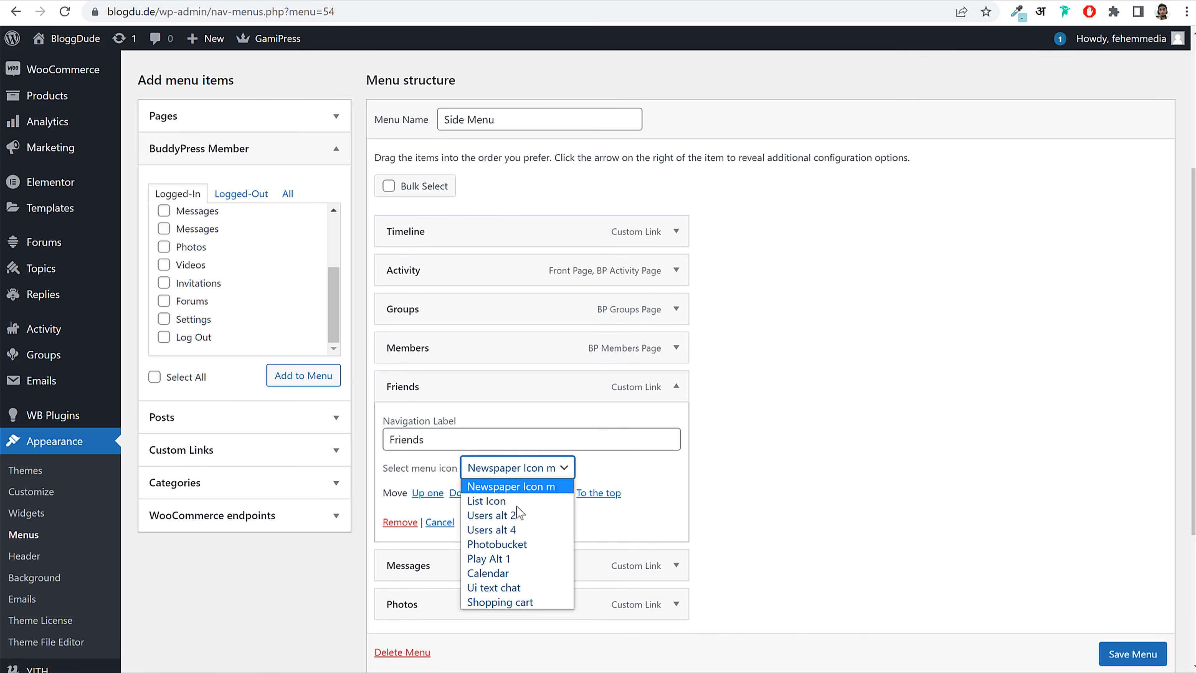
{"action": "left_click", "coordinate": [514, 513]}
{"action": "left_click", "coordinate": [676, 386]}
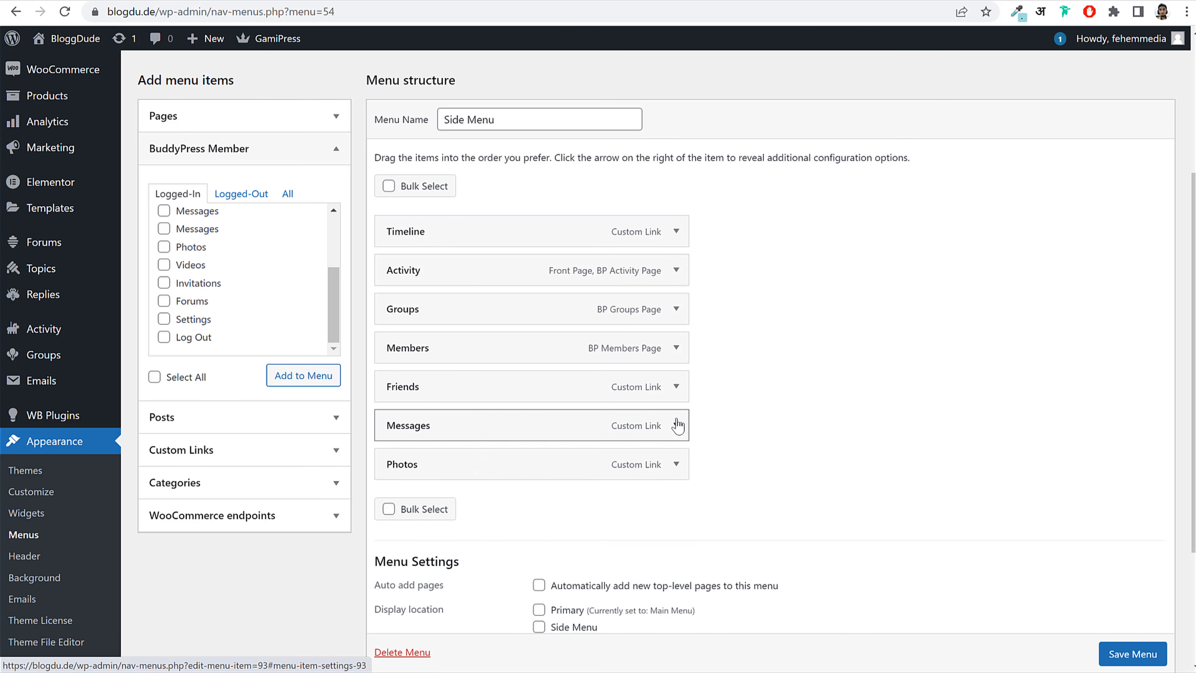
{"action": "left_click", "coordinate": [677, 425]}
{"action": "left_click", "coordinate": [542, 507]}
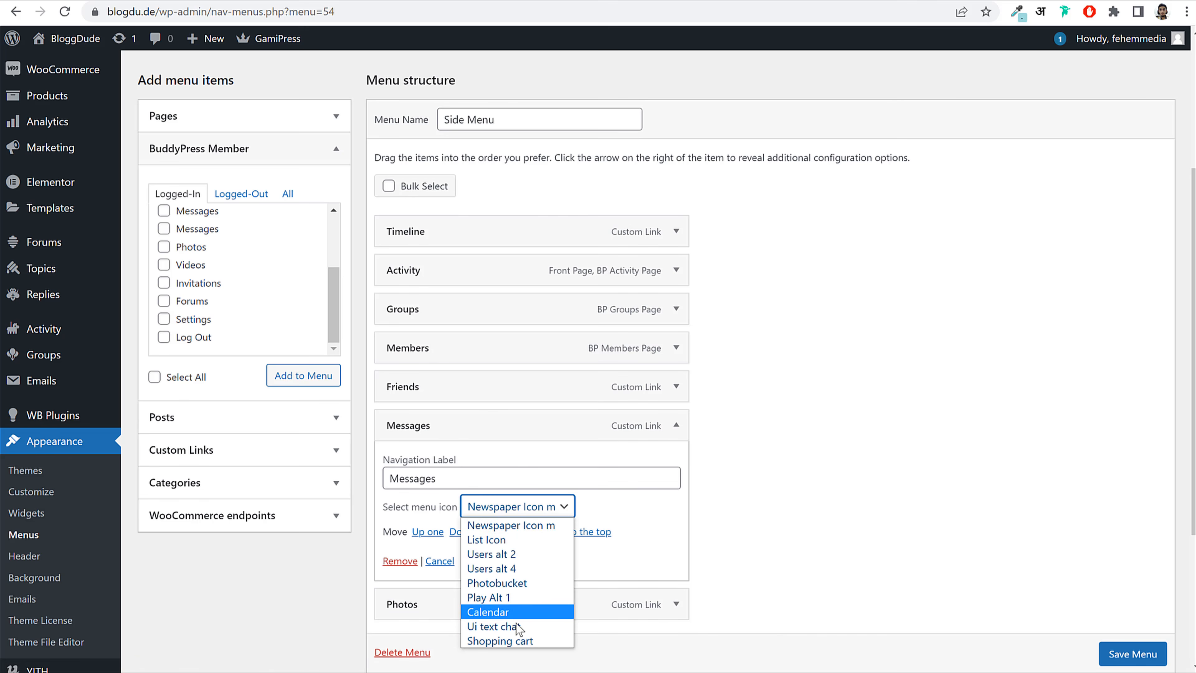
{"action": "left_click", "coordinate": [518, 626]}
{"action": "left_click", "coordinate": [676, 425]}
Step: Give Photos the Photobucket icon, assign the menu to the Side Menu location and save
{"action": "left_click", "coordinate": [678, 465]}
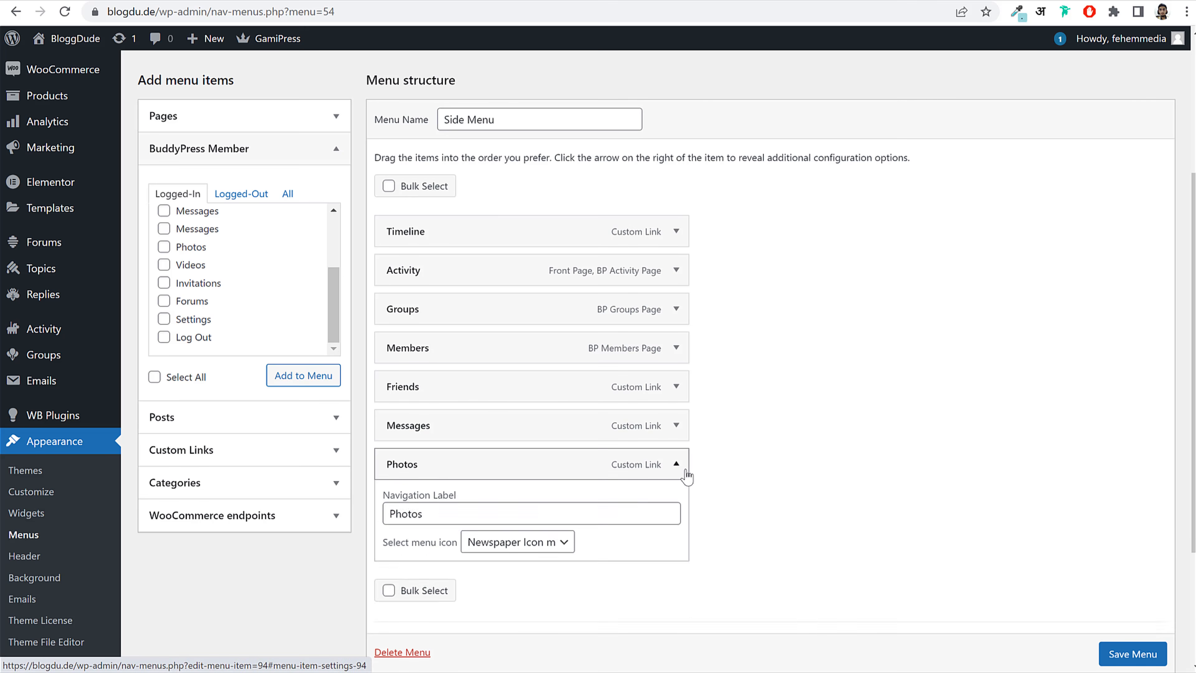
{"action": "scroll", "coordinate": [659, 472], "scroll_direction": "down", "scroll_amount": 2}
{"action": "left_click", "coordinate": [518, 469]}
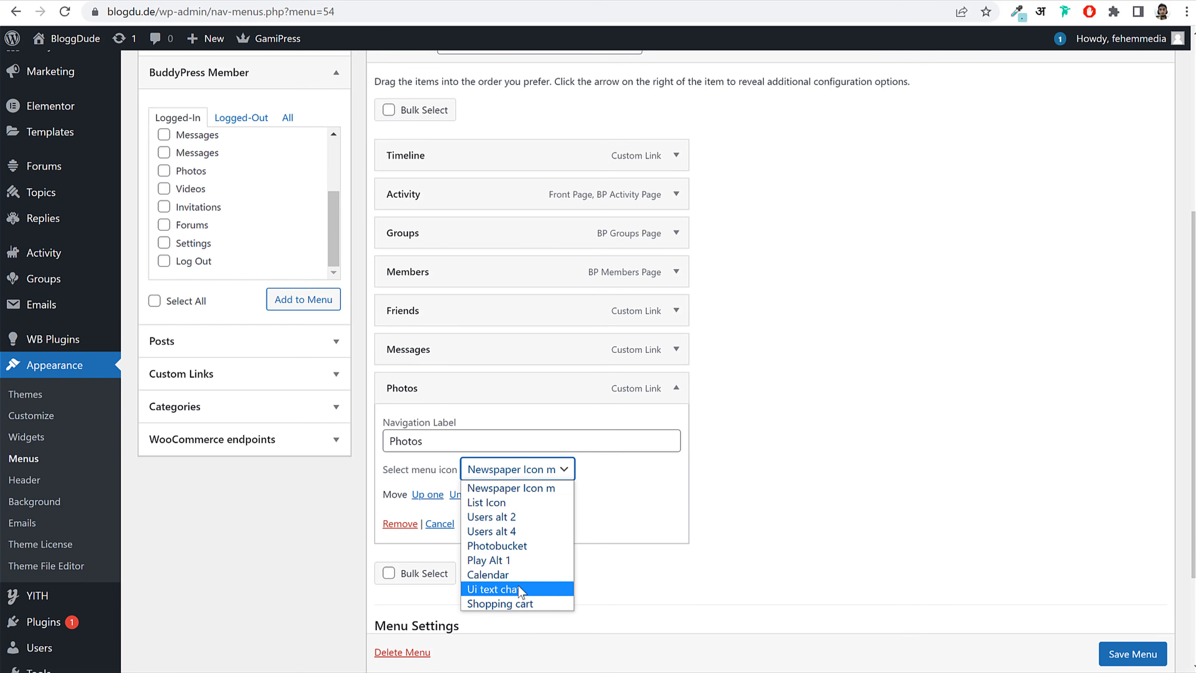
{"action": "left_click", "coordinate": [518, 545]}
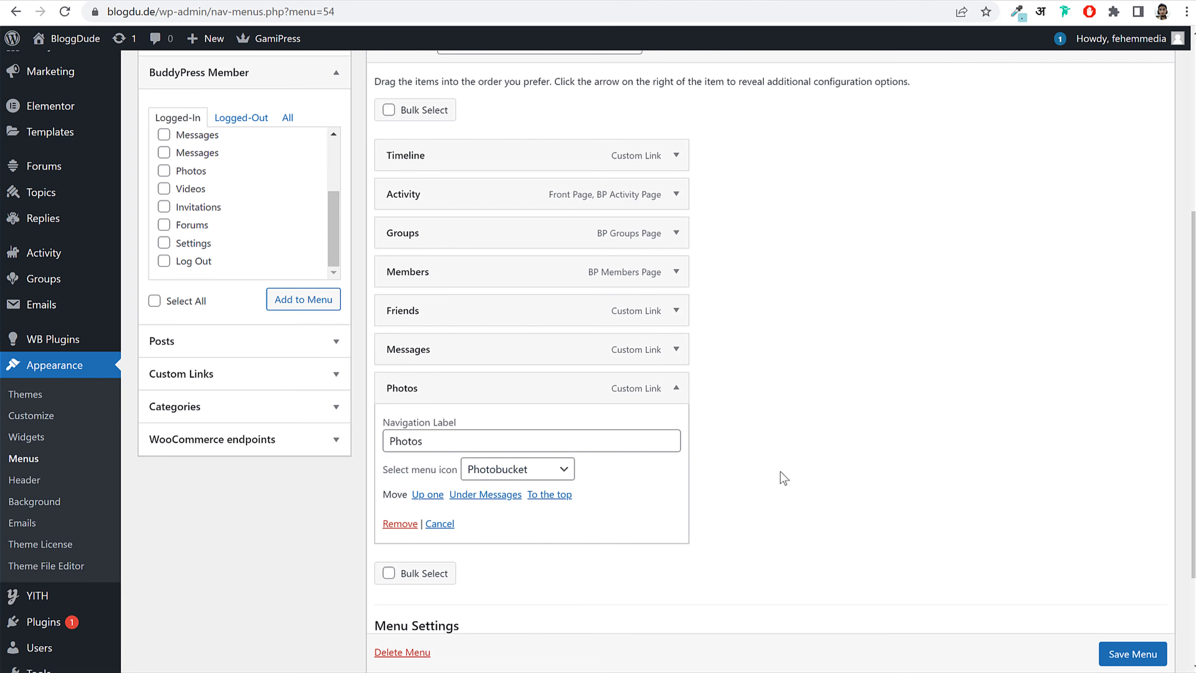
{"action": "left_click", "coordinate": [673, 400]}
{"action": "left_click", "coordinate": [577, 553]}
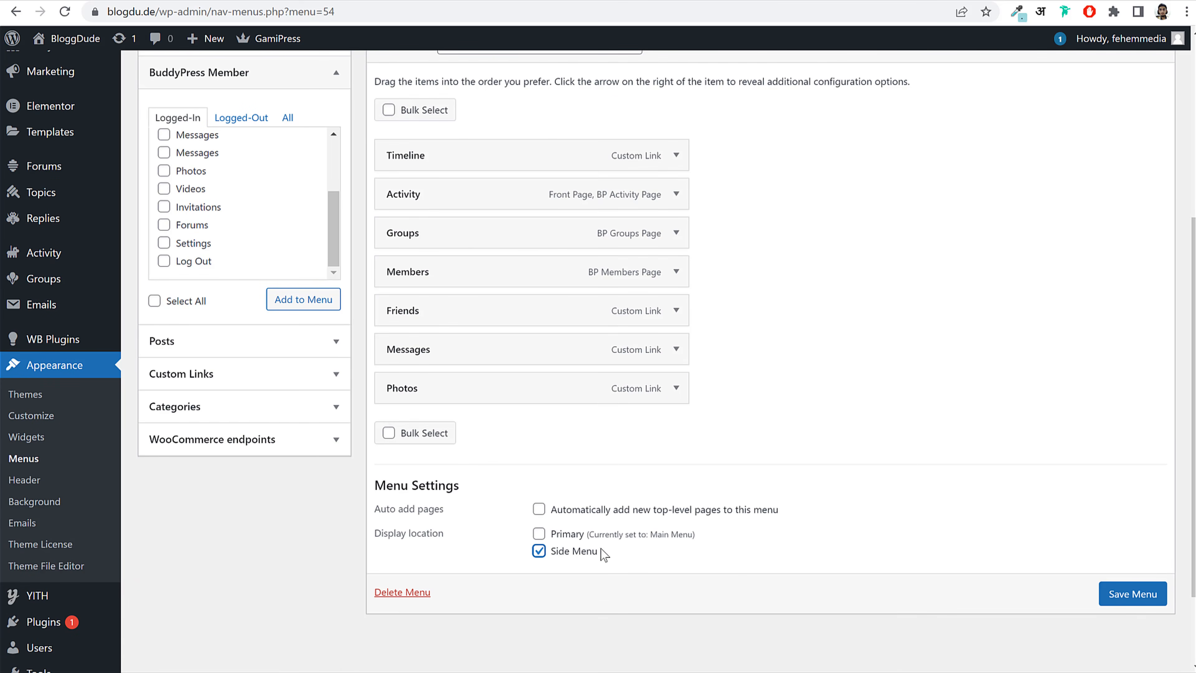
{"action": "left_click", "coordinate": [1142, 595]}
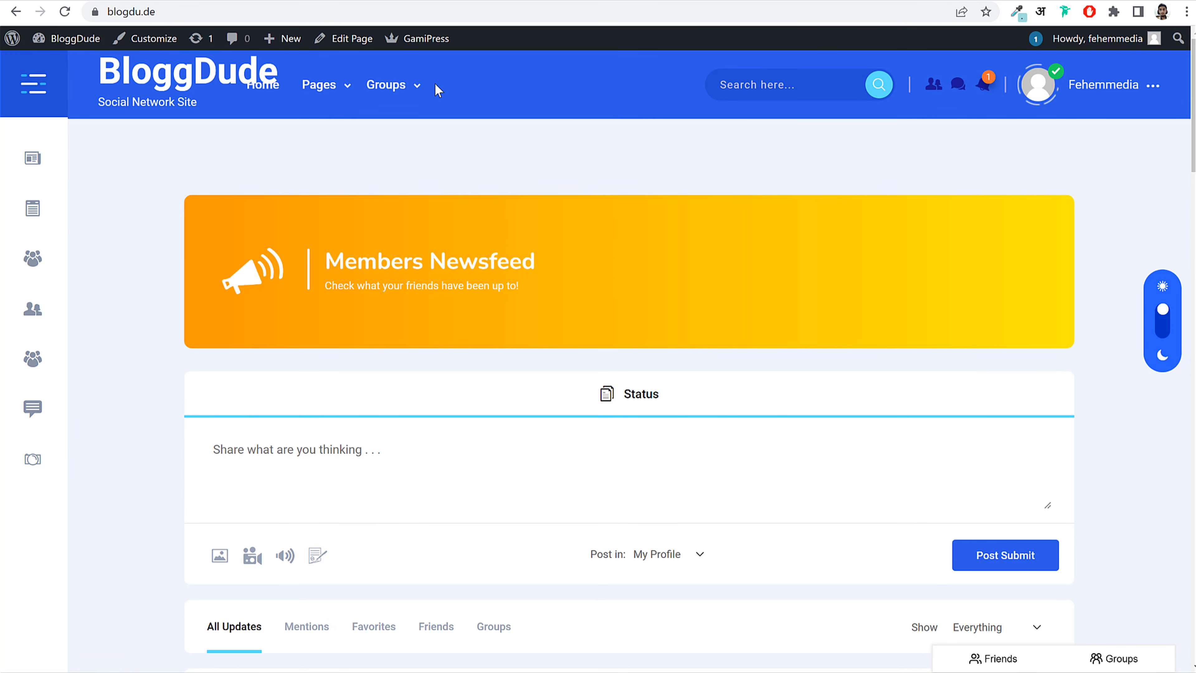
{"action": "scroll", "coordinate": [542, 235], "scroll_direction": "down", "scroll_amount": 10}
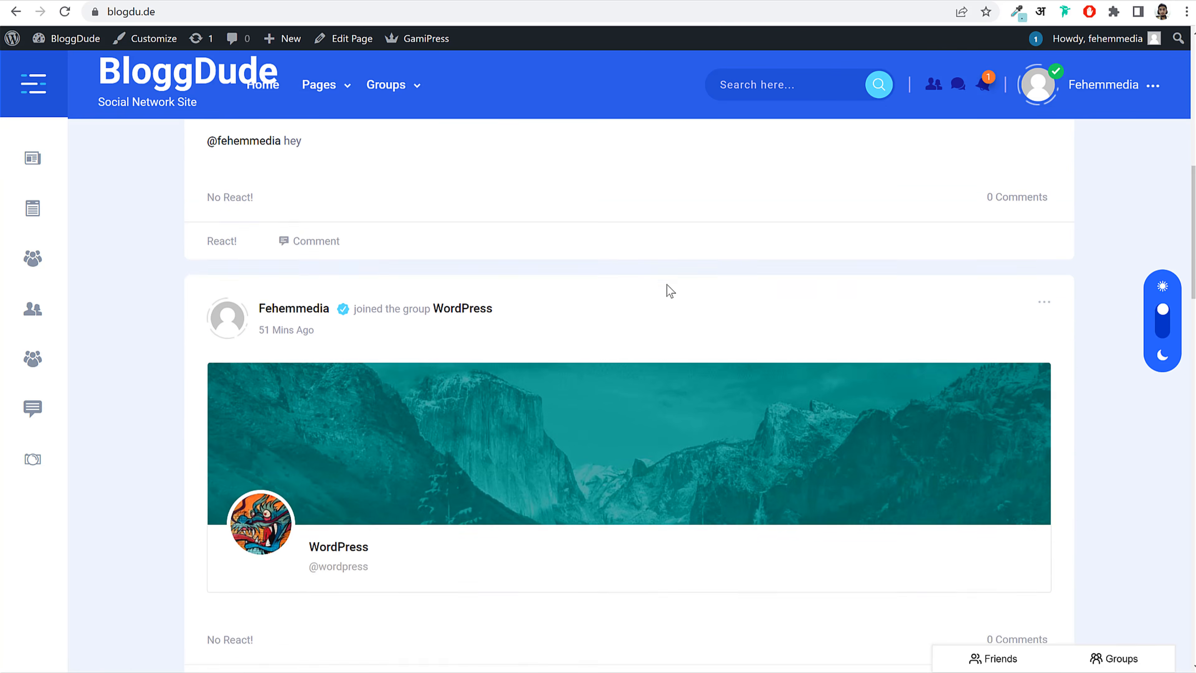
{"action": "scroll", "coordinate": [667, 288], "scroll_direction": "up", "scroll_amount": 5}
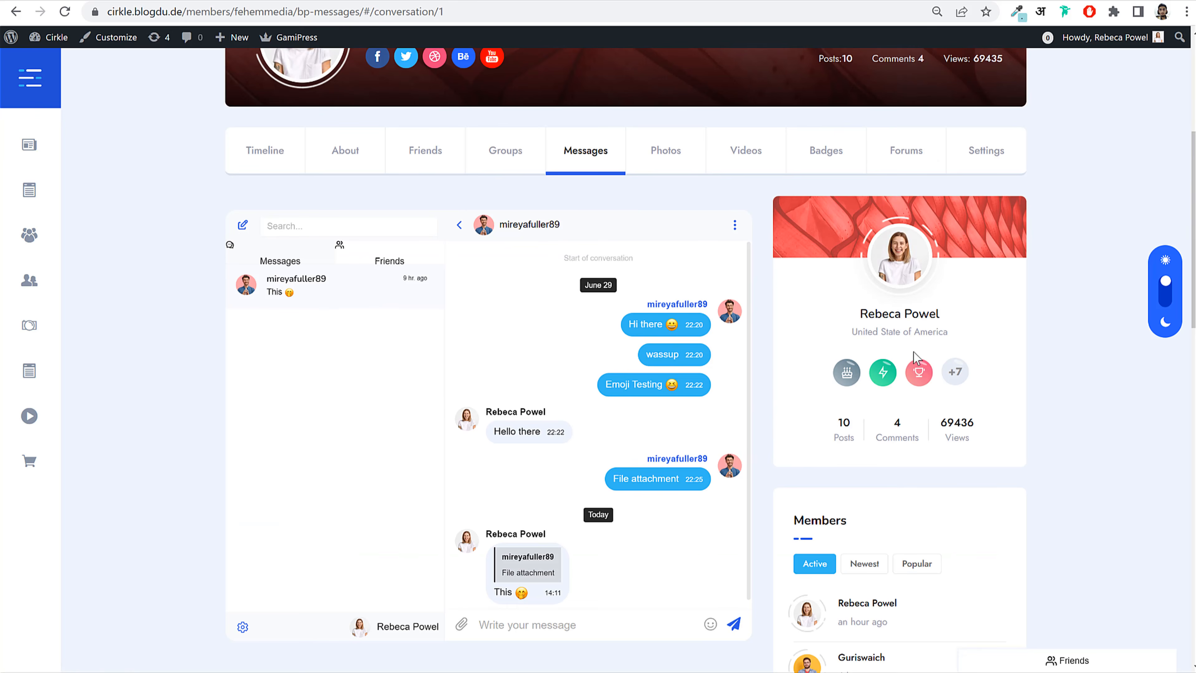
{"action": "scroll", "coordinate": [914, 372], "scroll_direction": "down", "scroll_amount": 15}
{"action": "scroll", "coordinate": [913, 377], "scroll_direction": "up", "scroll_amount": 20}
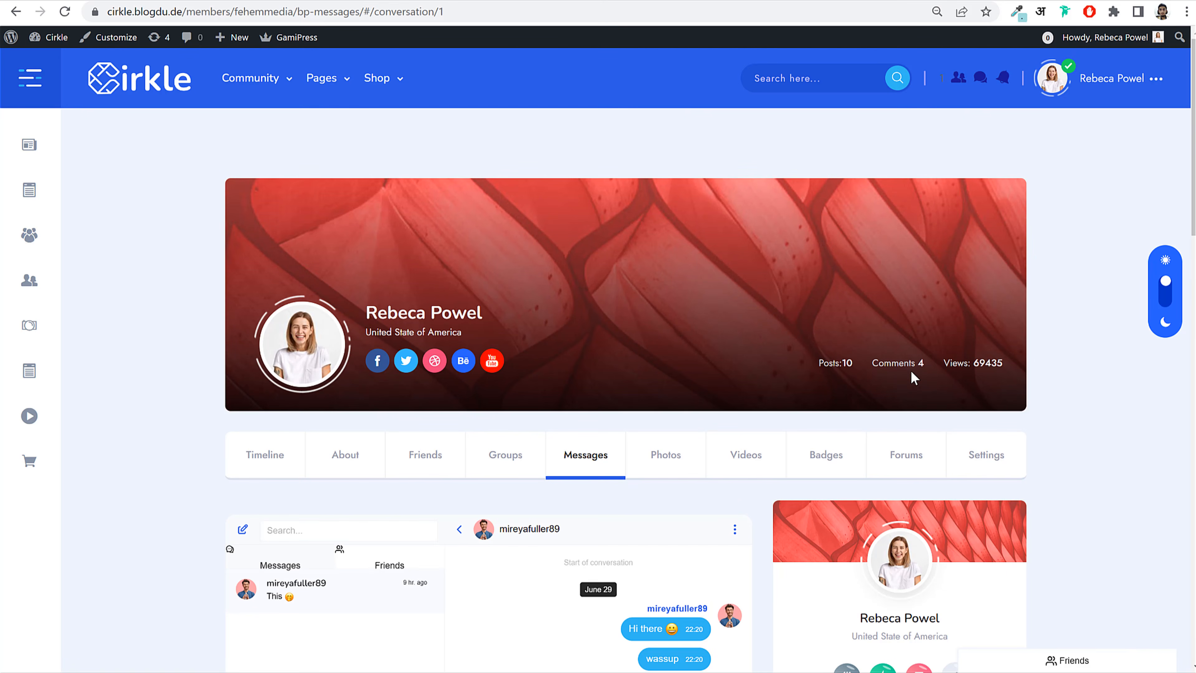
{"action": "scroll", "coordinate": [822, 336], "scroll_direction": "down", "scroll_amount": 3}
{"action": "scroll", "coordinate": [699, 331], "scroll_direction": "up", "scroll_amount": 3}
{"action": "left_click", "coordinate": [154, 82]}
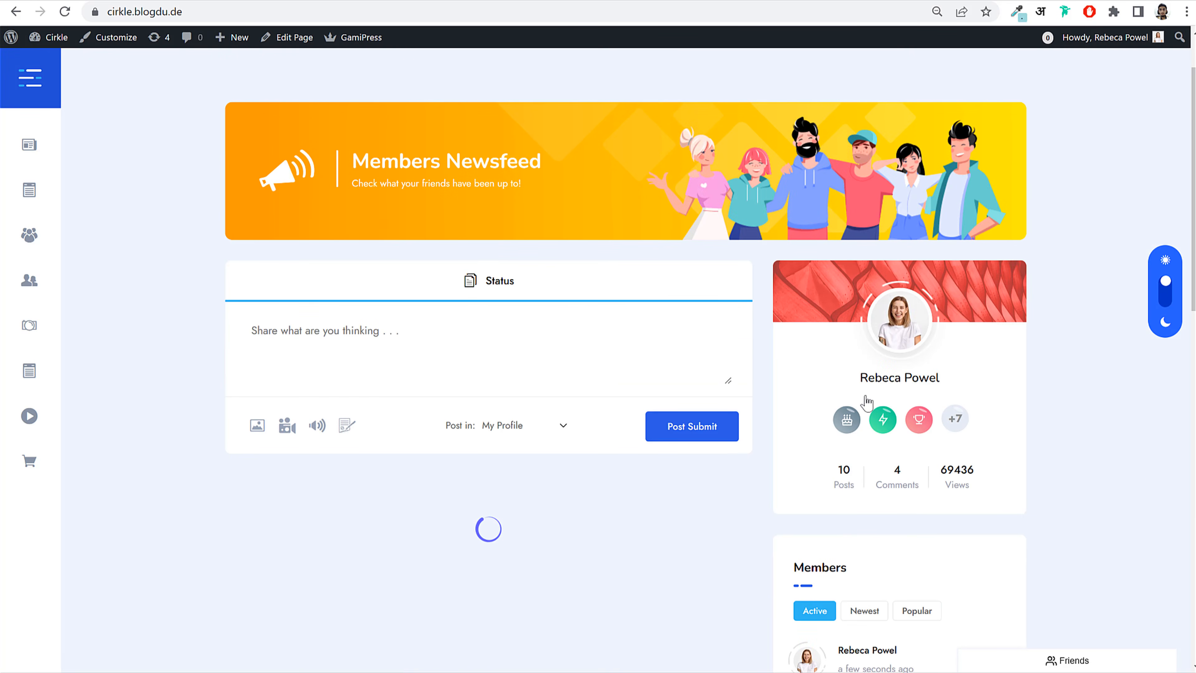
{"action": "scroll", "coordinate": [993, 365], "scroll_direction": "down", "scroll_amount": 6}
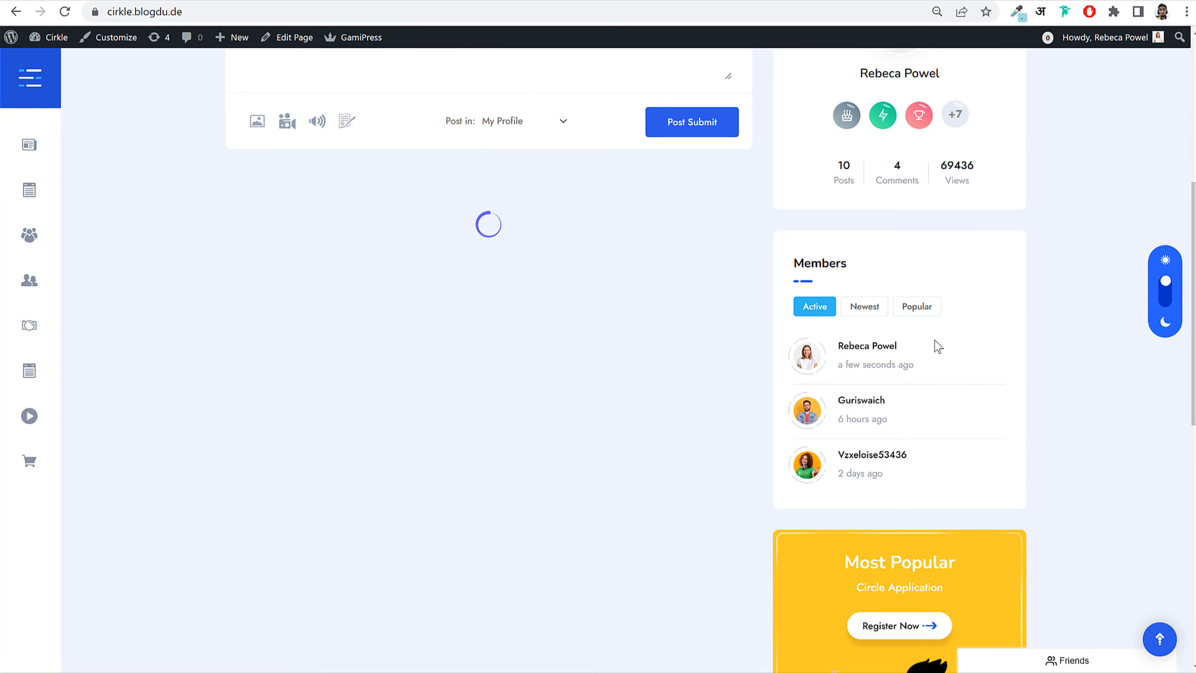
{"action": "scroll", "coordinate": [934, 342], "scroll_direction": "up", "scroll_amount": 8}
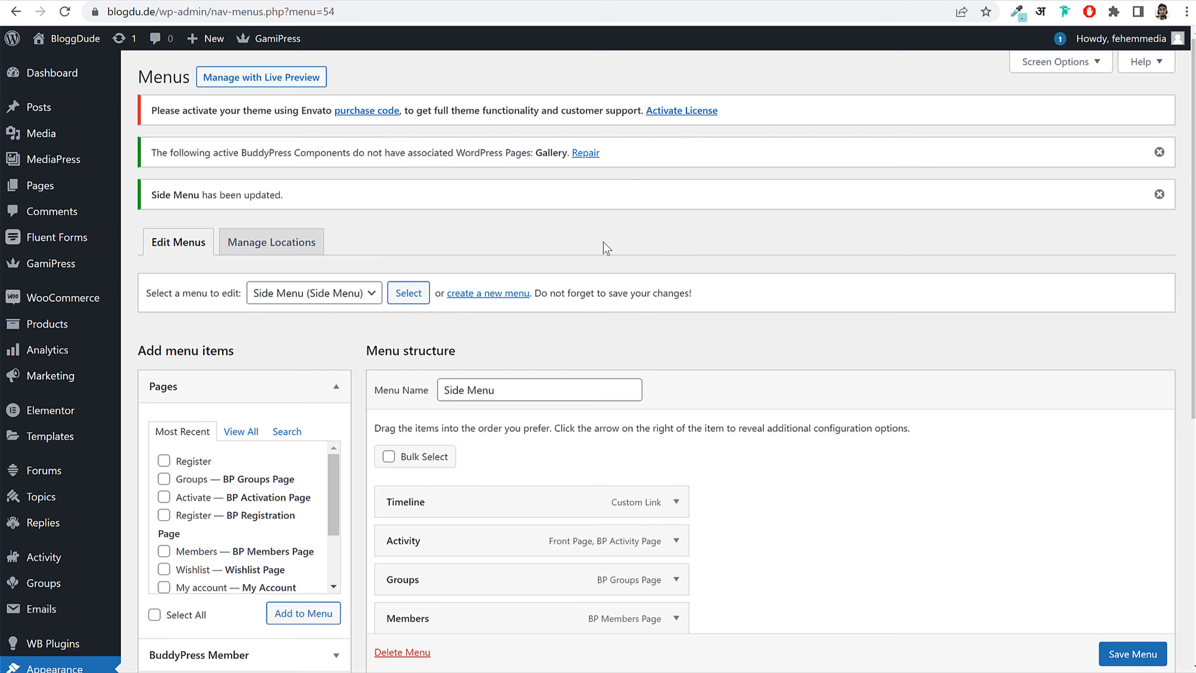
{"action": "scroll", "coordinate": [761, 248], "scroll_direction": "down", "scroll_amount": 8}
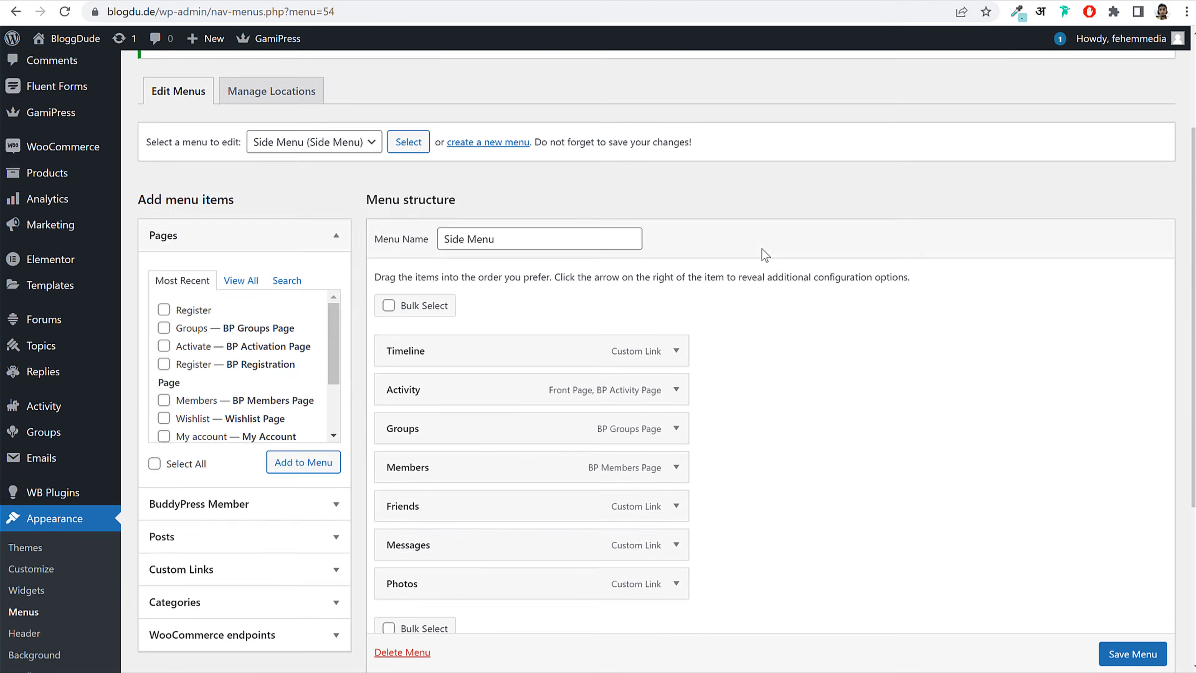
Step: On the Widgets page, collapse Footer Widgets and drag (A1) Log In into Profile Widgets
{"action": "scroll", "coordinate": [761, 249], "scroll_direction": "down", "scroll_amount": 3}
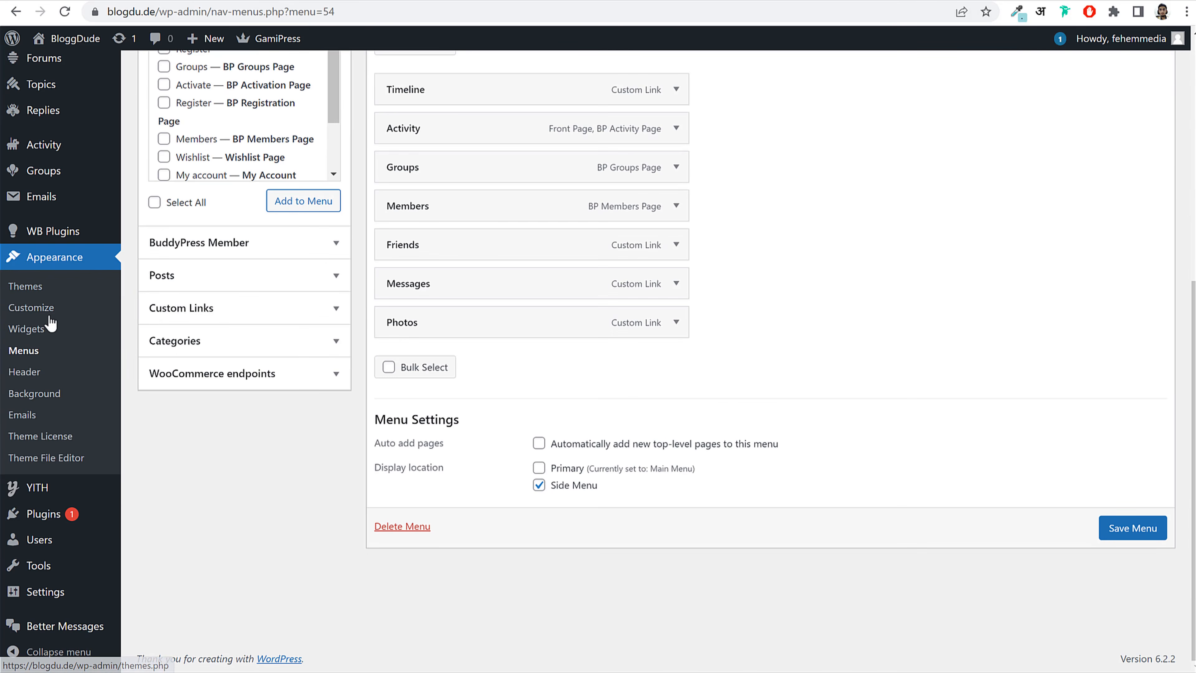
{"action": "left_click", "coordinate": [47, 329]}
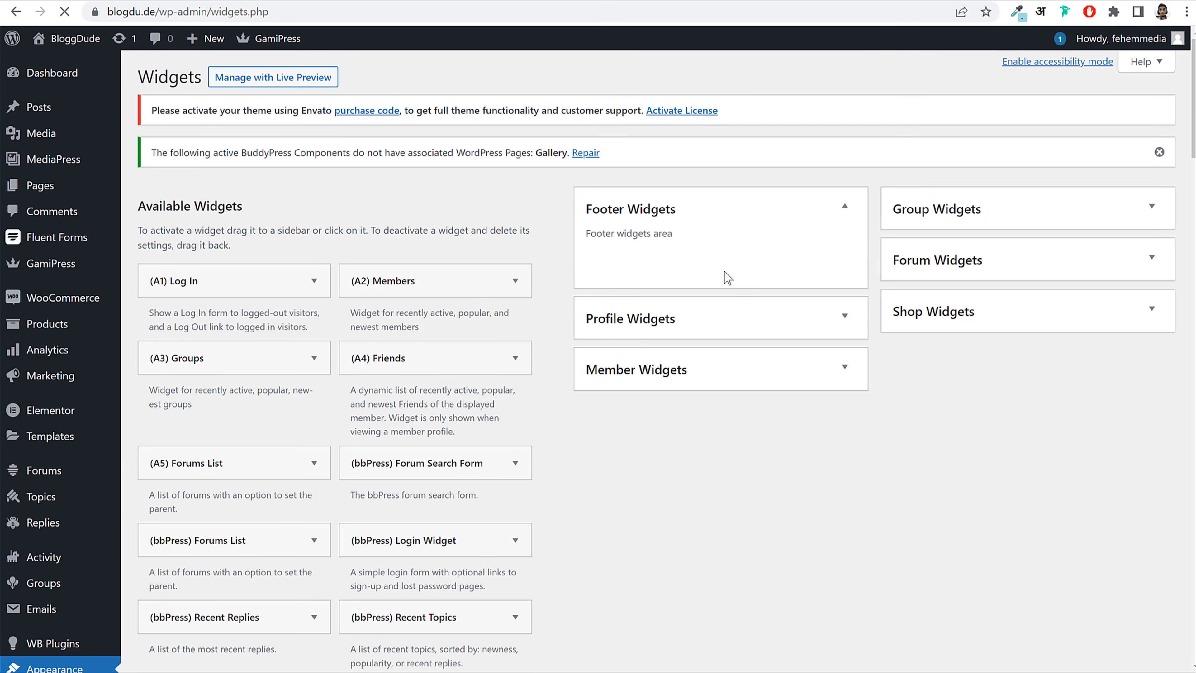
{"action": "left_click", "coordinate": [695, 217]}
{"action": "left_click", "coordinate": [692, 264]}
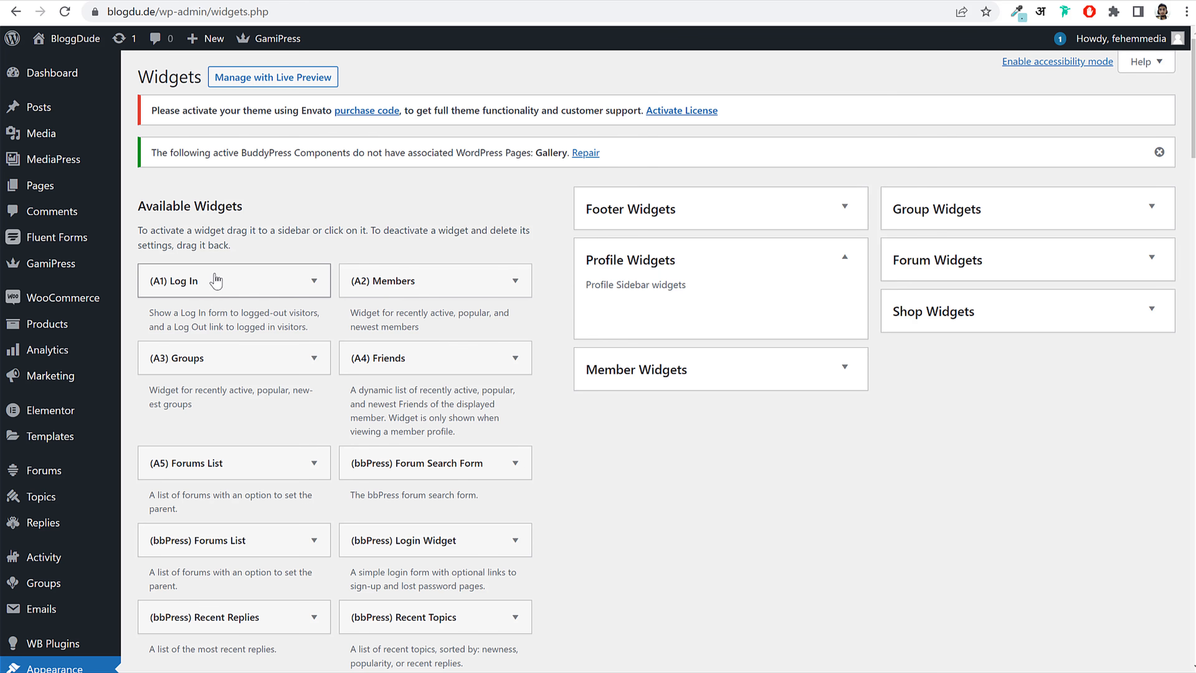
{"action": "left_click_drag", "start_coordinate": [208, 286], "coordinate": [705, 298]}
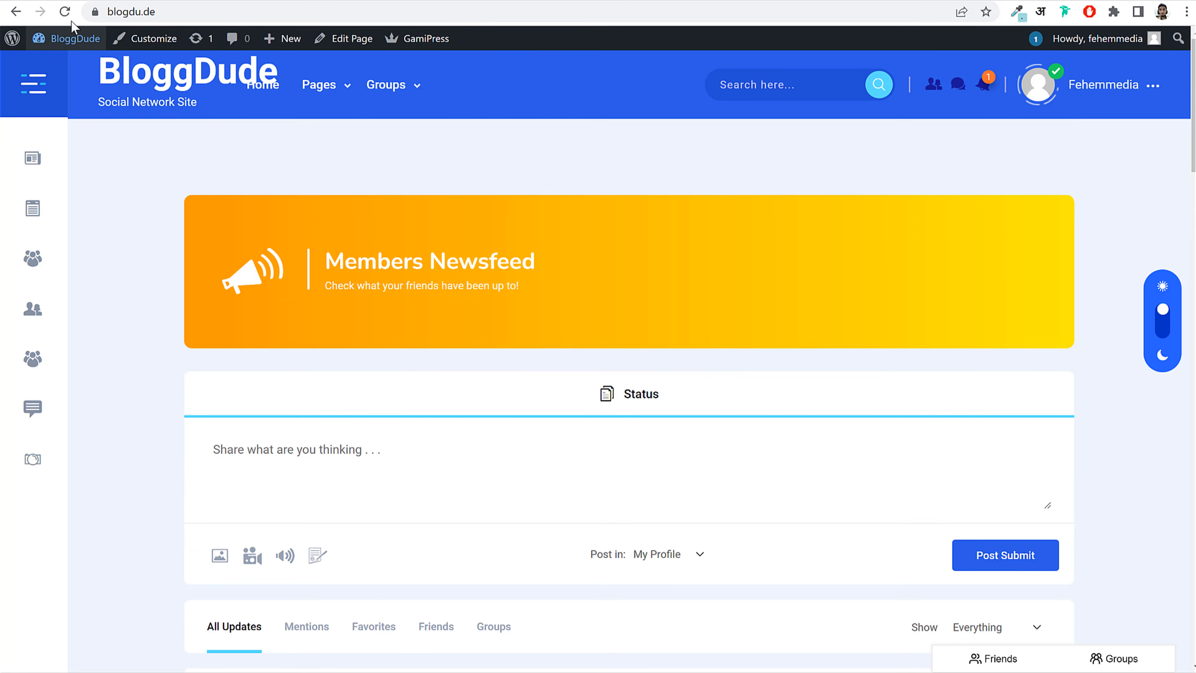
Step: Reload the BloggDude front page and scroll to the profile card showing posts, comments and views
{"action": "left_click", "coordinate": [72, 29]}
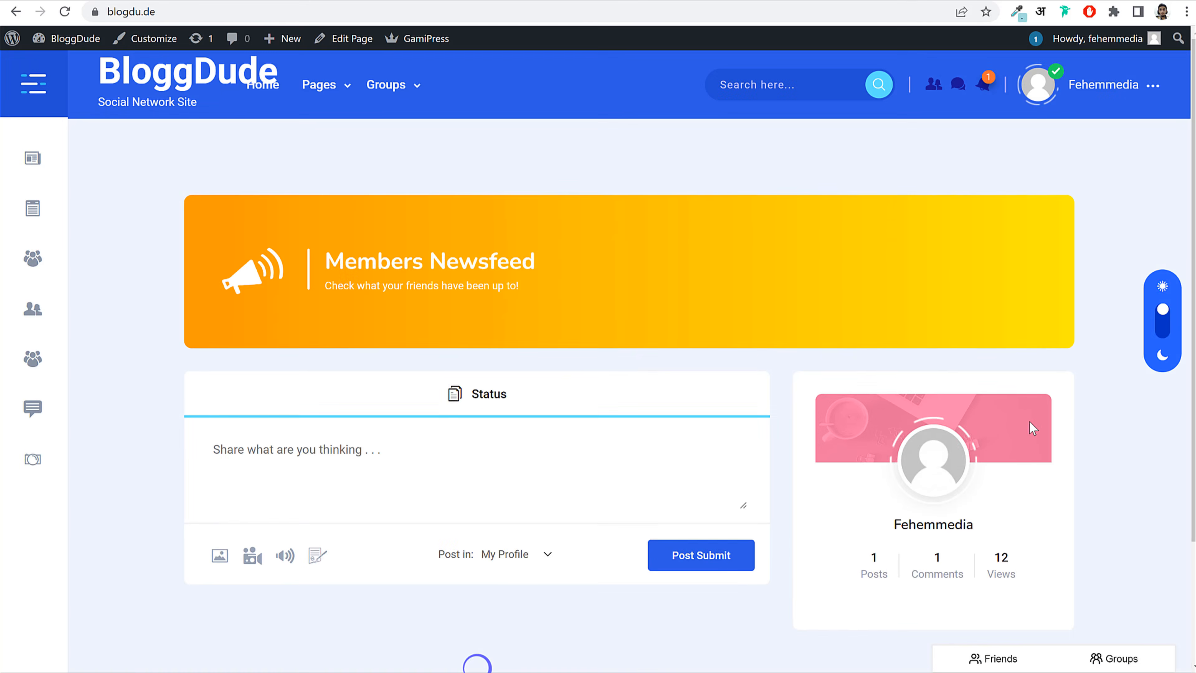
{"action": "scroll", "coordinate": [1024, 425], "scroll_direction": "down", "scroll_amount": 3}
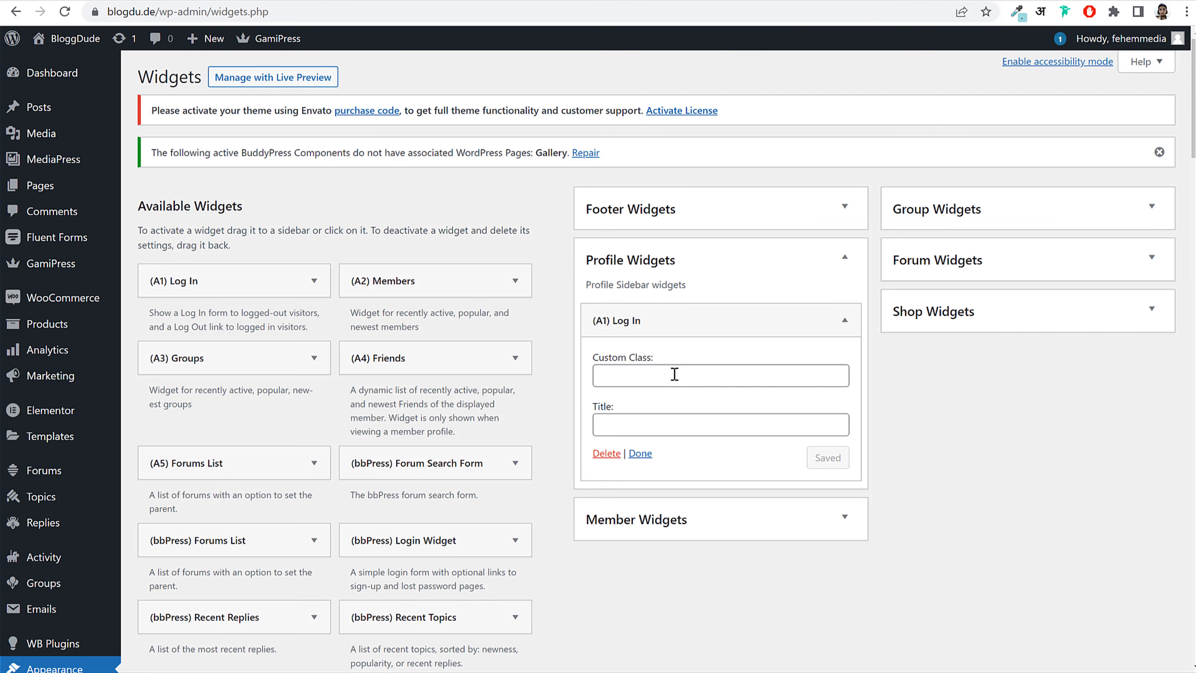
Step: Set the Log In widget's Custom Class to 'widget-padding-0 sidebar-login-form' and save it
{"action": "left_click", "coordinate": [674, 376]}
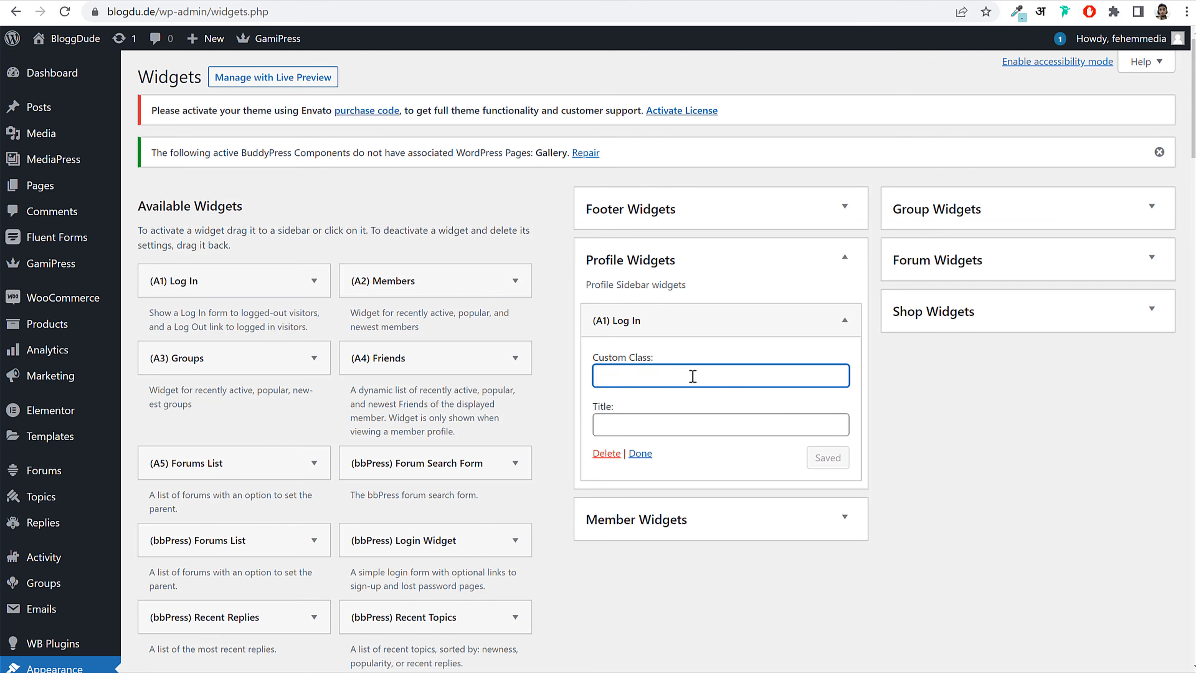
{"action": "key", "text": "ctrl+v"}
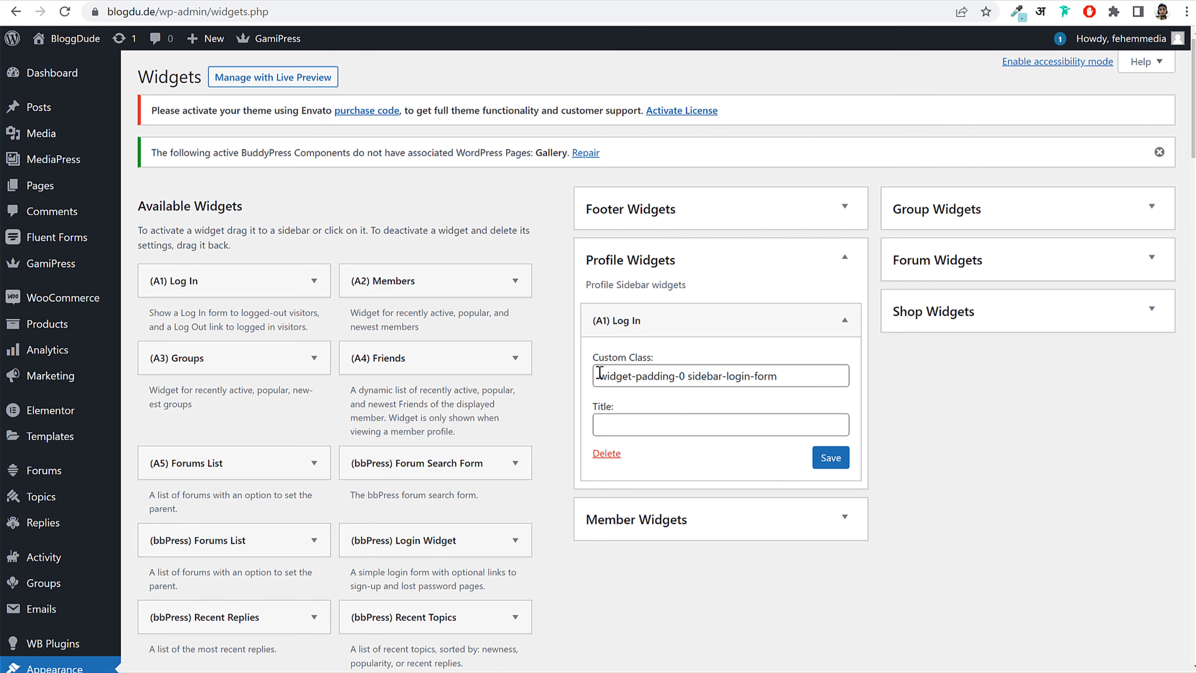
{"action": "left_click_drag", "start_coordinate": [599, 374], "coordinate": [845, 375]}
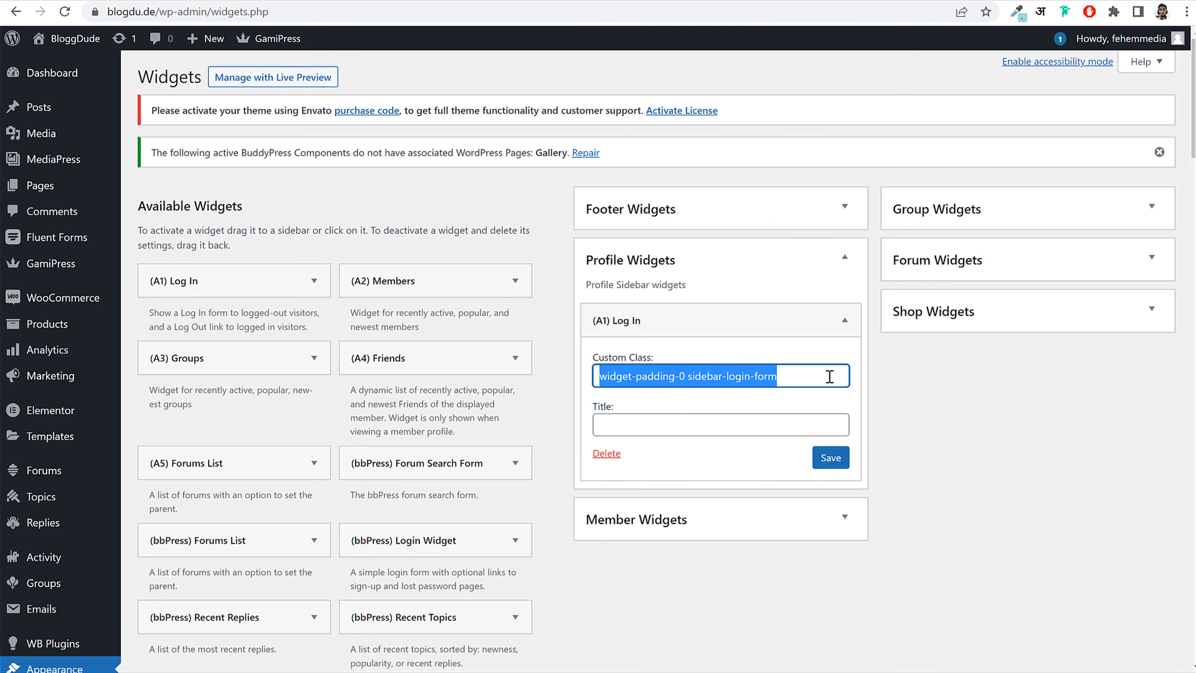
{"action": "left_click", "coordinate": [835, 461]}
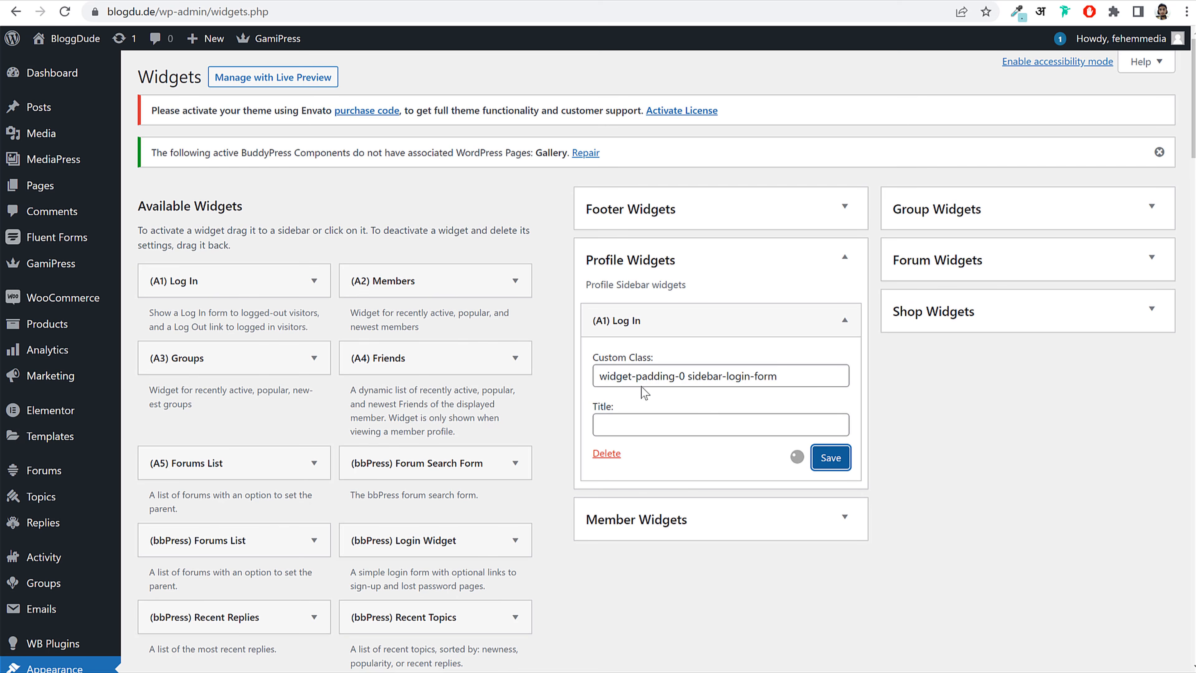
{"action": "left_click_drag", "start_coordinate": [598, 376], "coordinate": [677, 383]}
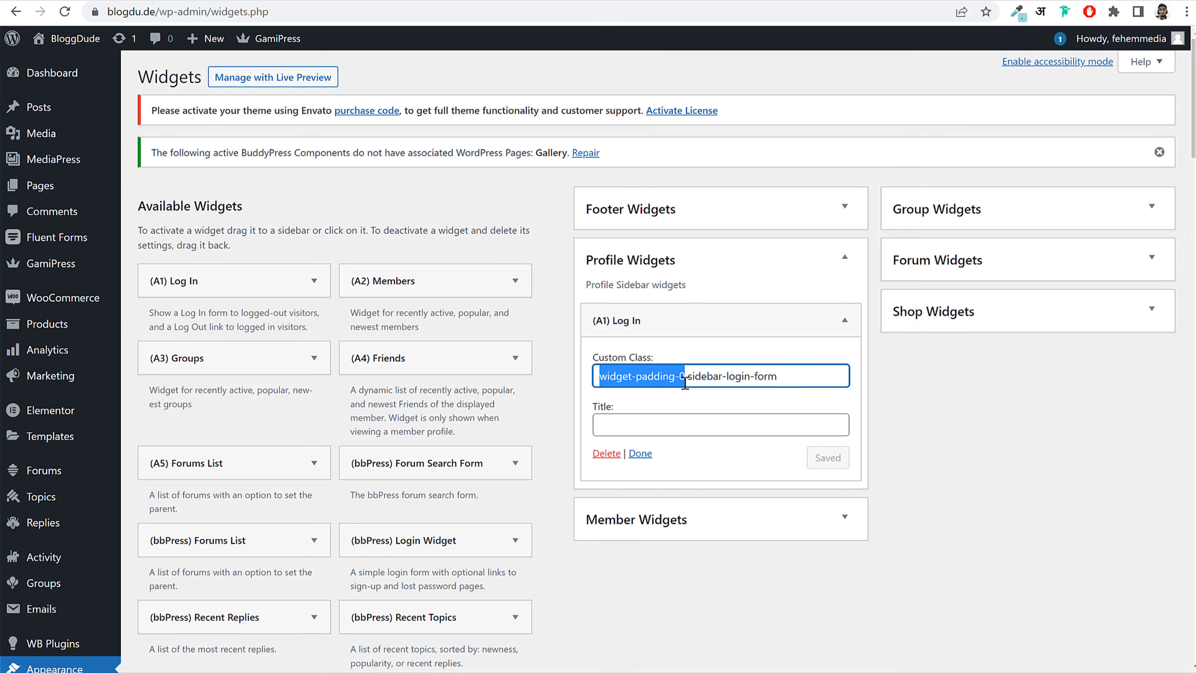
{"action": "left_click", "coordinate": [685, 383]}
{"action": "left_click", "coordinate": [813, 375], "text": "shift"}
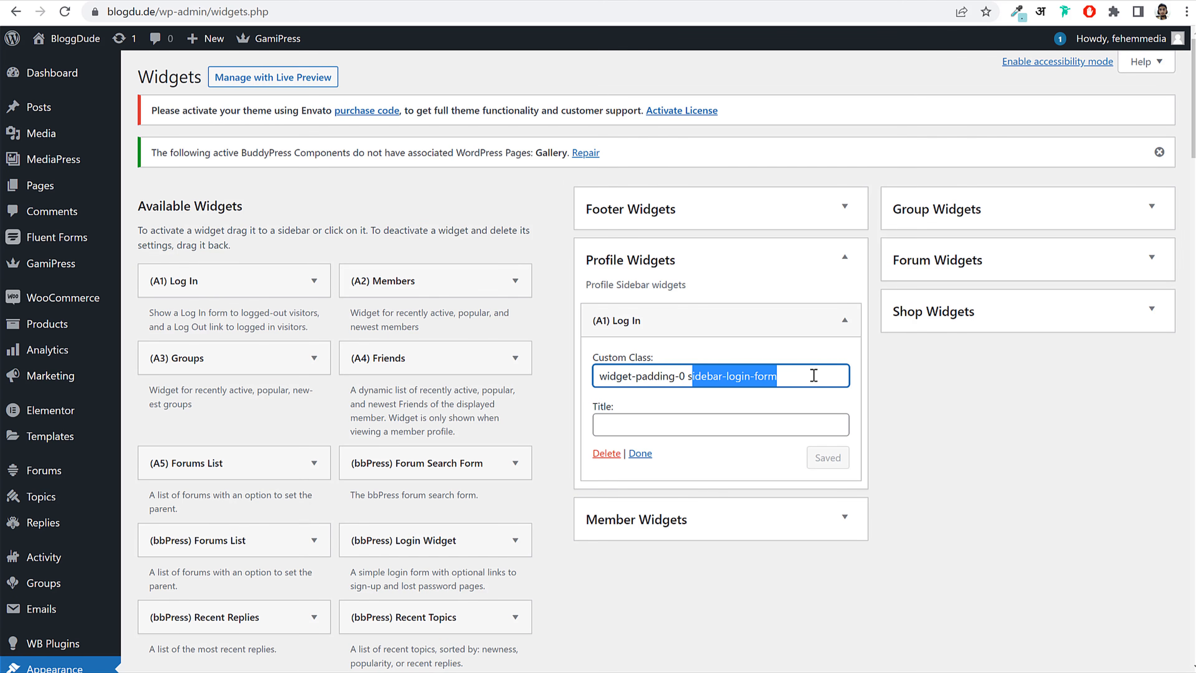
{"action": "left_click", "coordinate": [858, 315]}
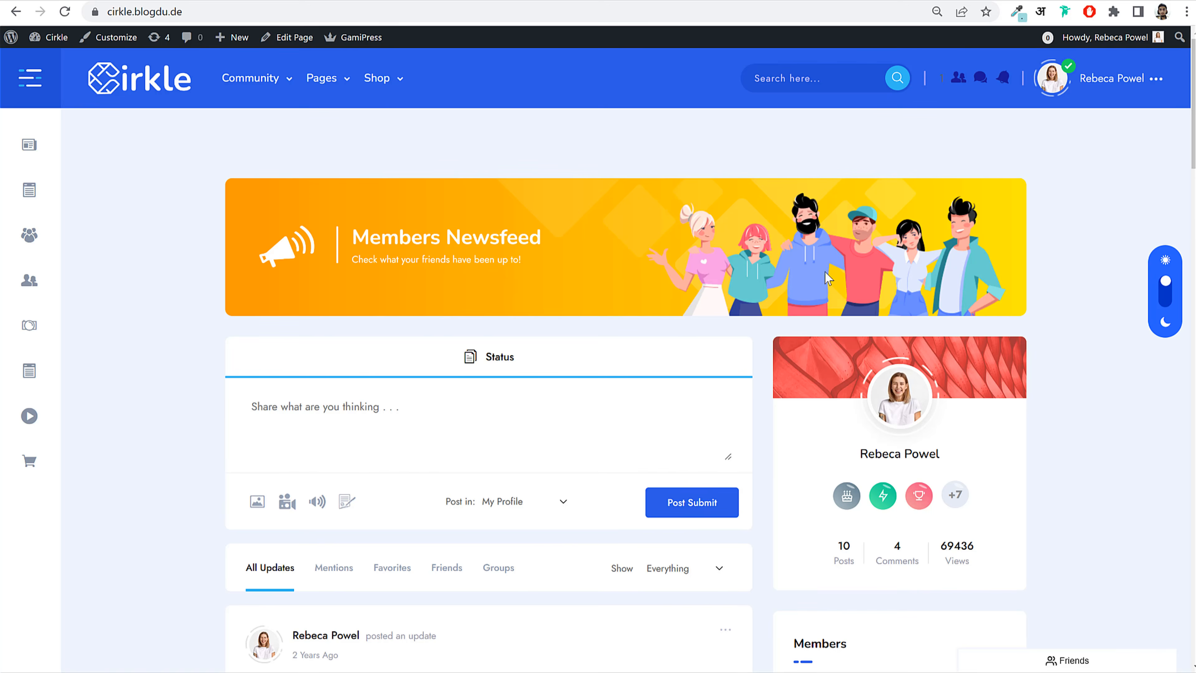
Step: Drag the (A2) Members widget below Log In in Profile Widgets
{"action": "scroll", "coordinate": [914, 365], "scroll_direction": "down", "scroll_amount": 10}
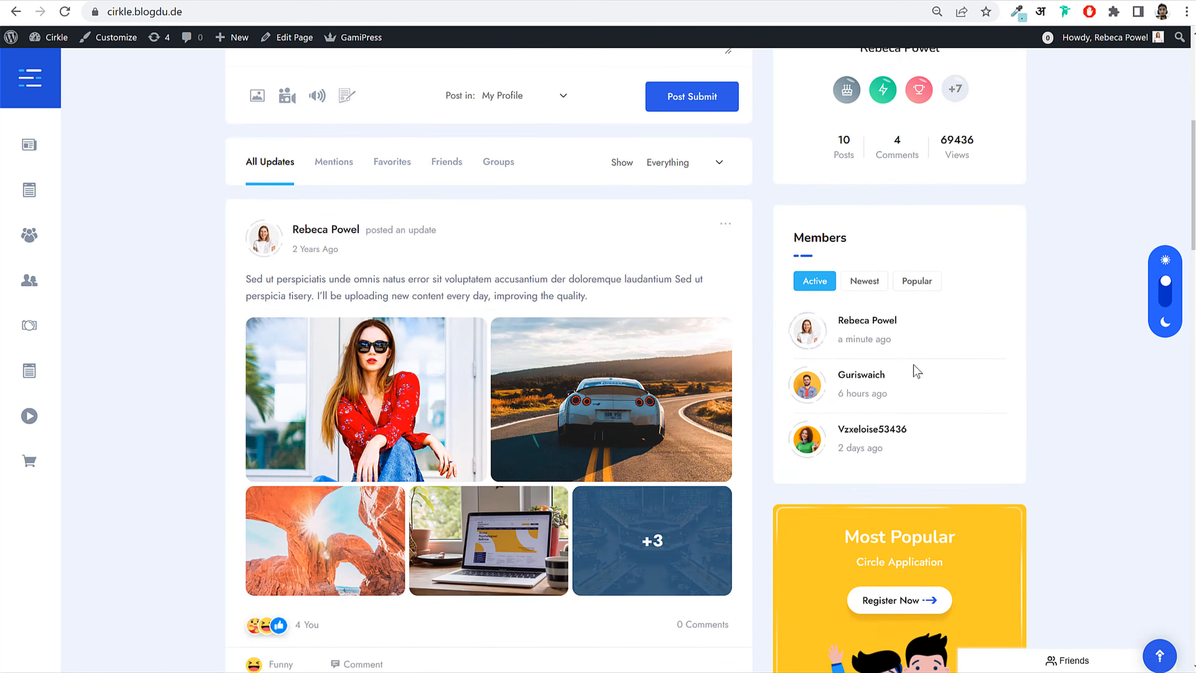
{"action": "scroll", "coordinate": [914, 365], "scroll_direction": "up", "scroll_amount": 1}
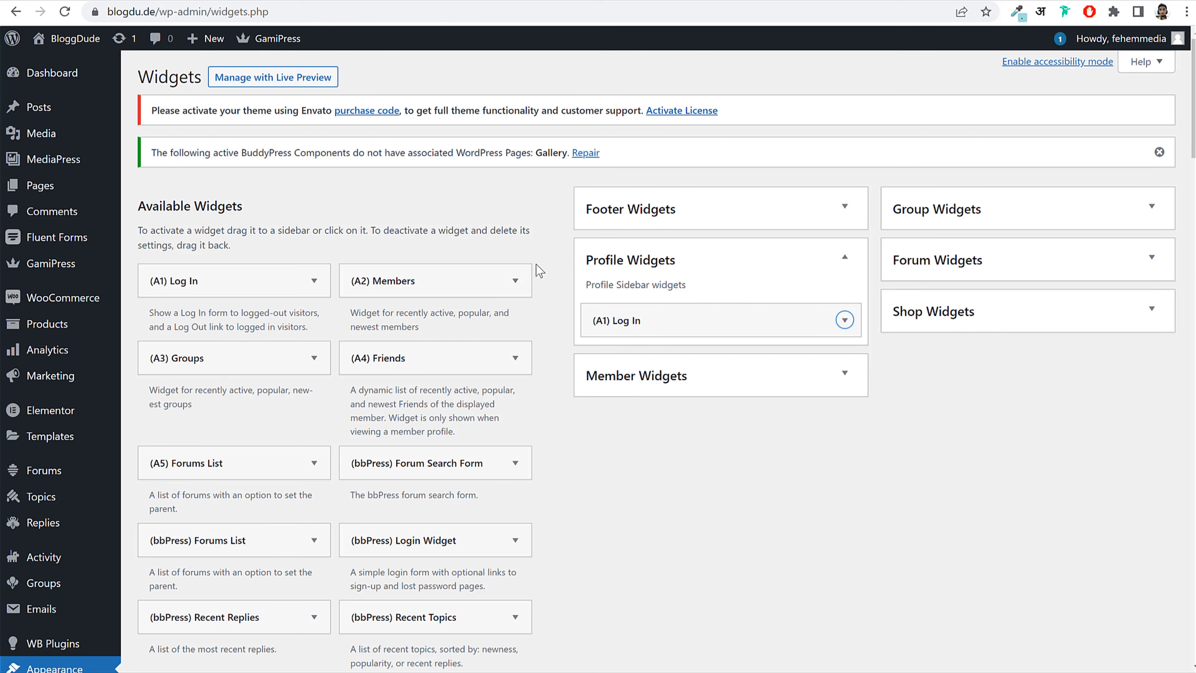
{"action": "left_click_drag", "start_coordinate": [480, 282], "coordinate": [708, 364]}
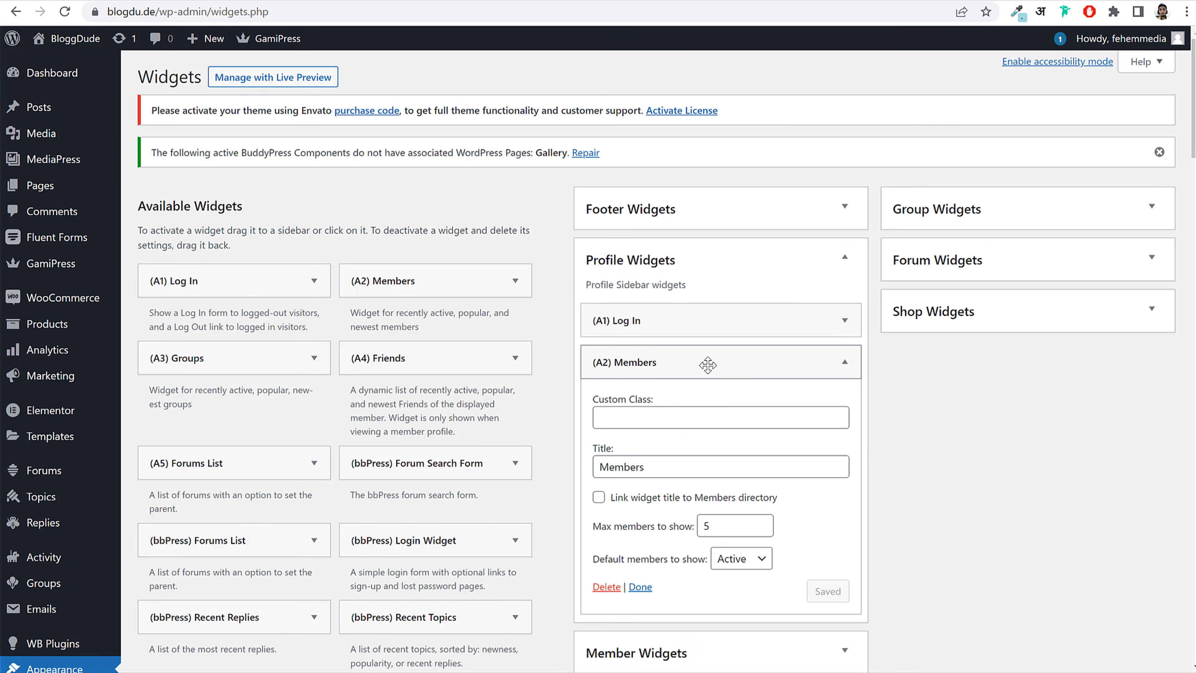
Step: Add the (A4) Friends widget below Members in Profile Widgets
{"action": "left_click", "coordinate": [707, 364]}
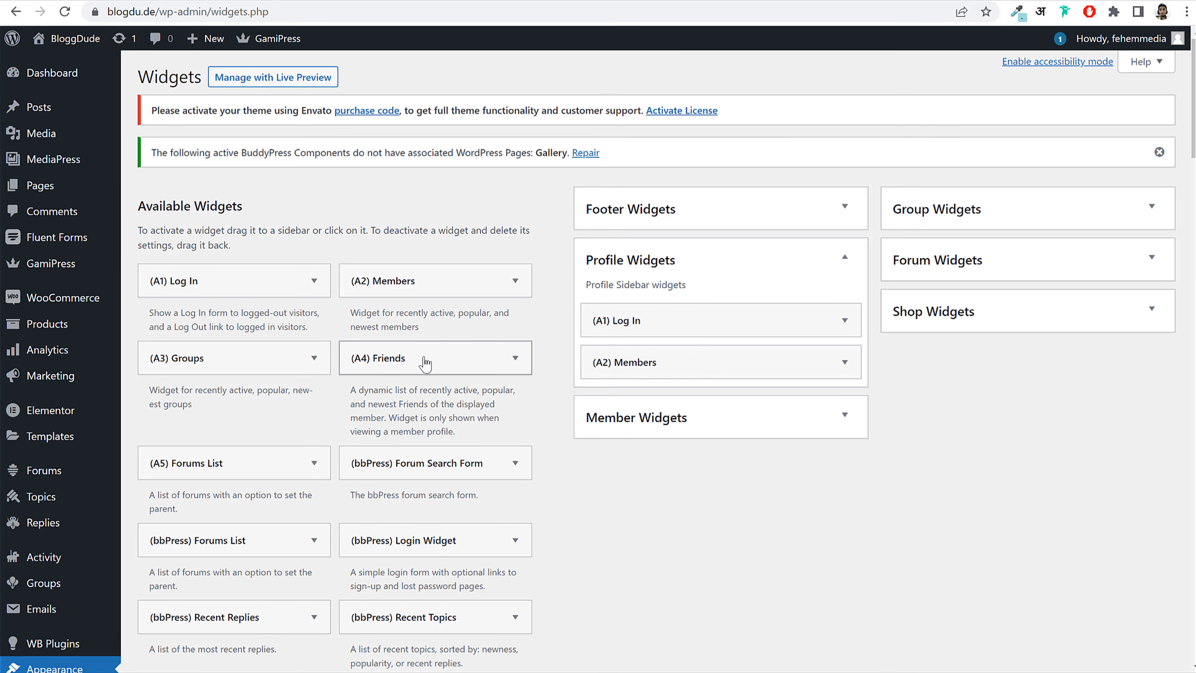
{"action": "left_click_drag", "start_coordinate": [425, 363], "coordinate": [688, 384]}
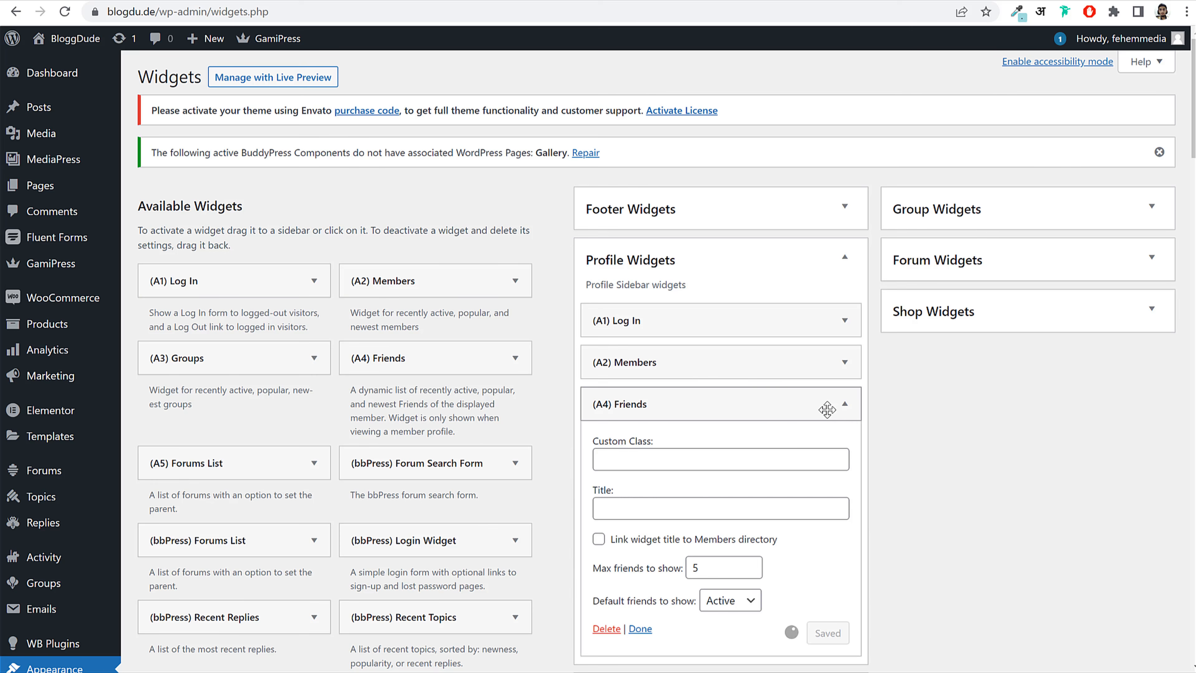
{"action": "left_click", "coordinate": [846, 408]}
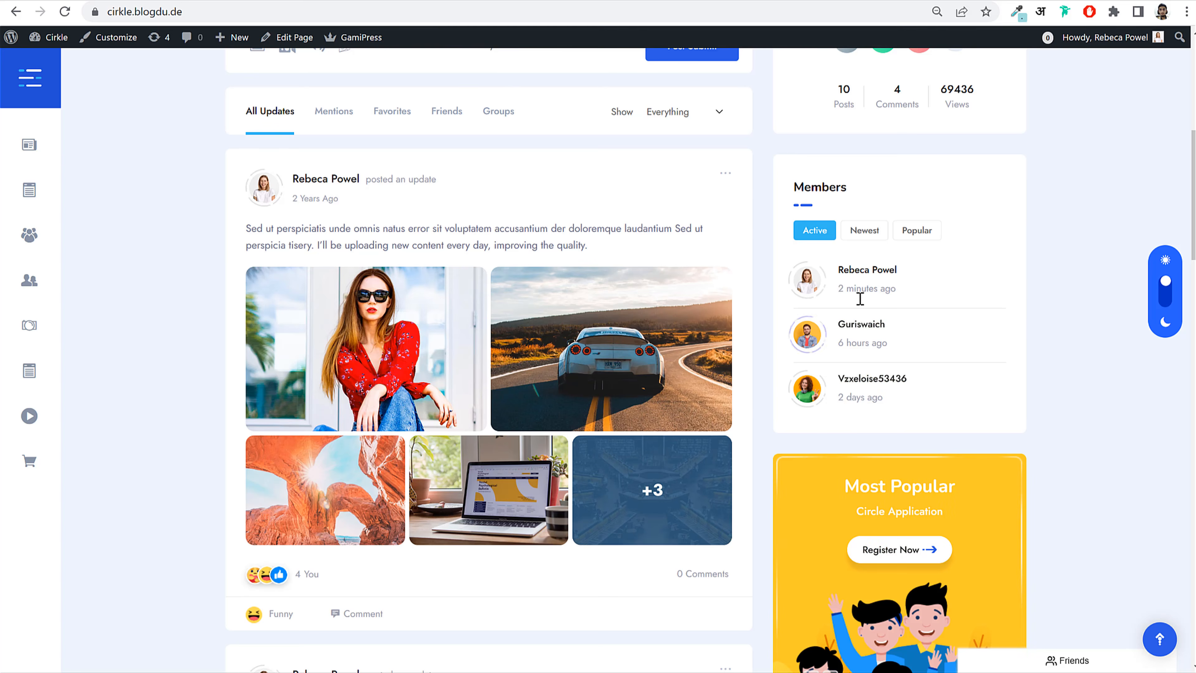
Step: Check the demo user's profile sidebar, then go back to the Widgets page
{"action": "scroll", "coordinate": [886, 348], "scroll_direction": "up", "scroll_amount": 10}
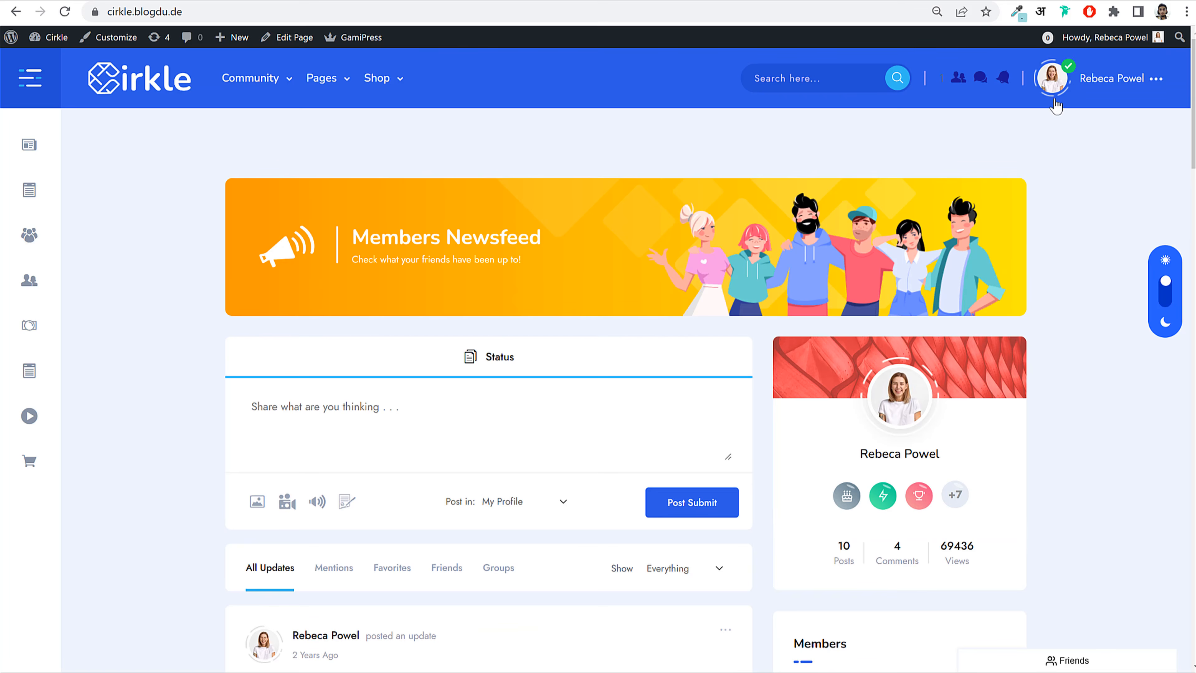
{"action": "mouse_move", "coordinate": [1056, 107]}
{"action": "left_click", "coordinate": [1066, 136]}
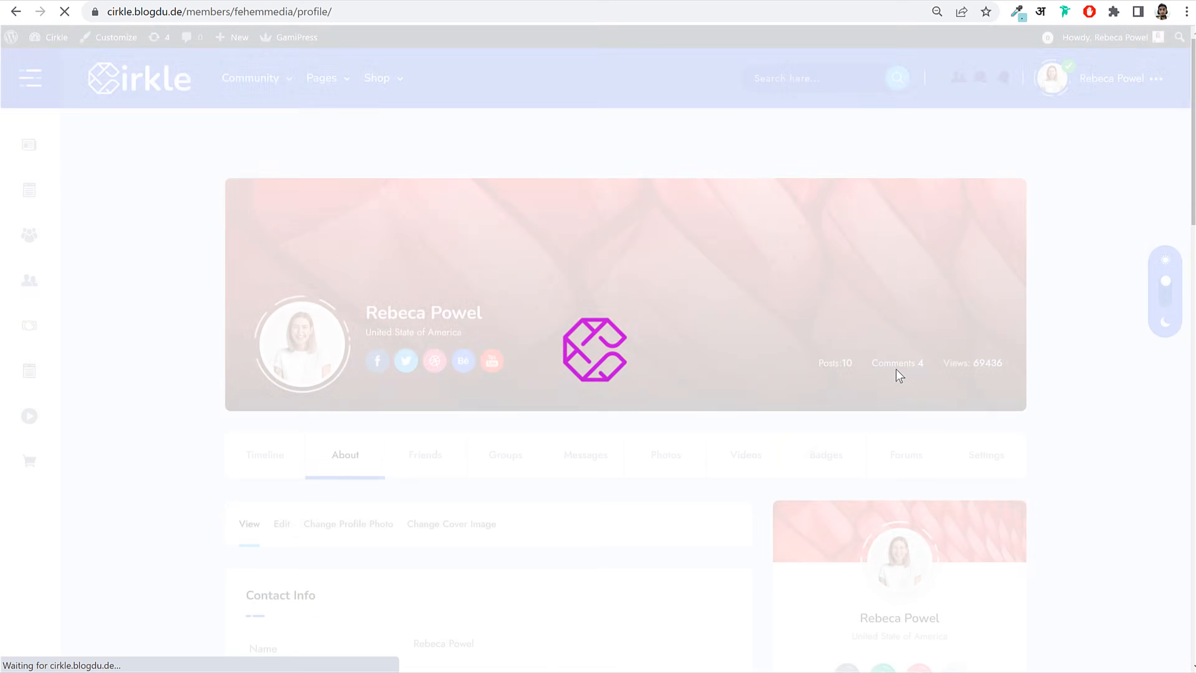
{"action": "scroll", "coordinate": [911, 382], "scroll_direction": "down", "scroll_amount": 10}
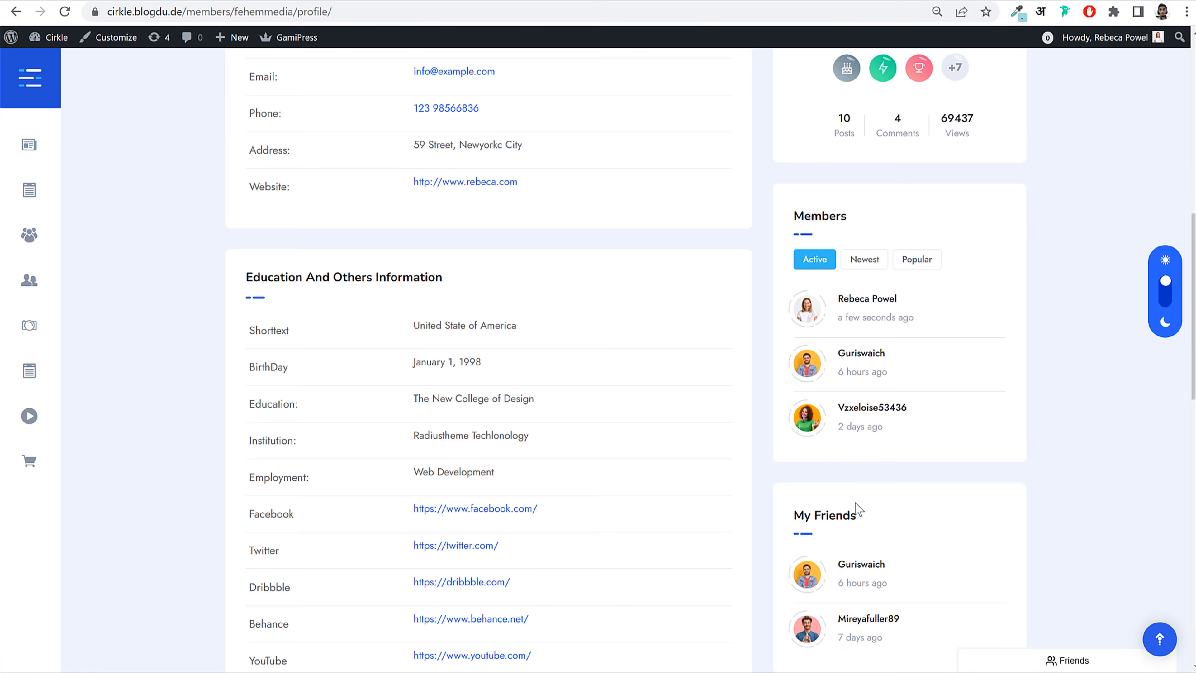
{"action": "scroll", "coordinate": [860, 510], "scroll_direction": "down", "scroll_amount": 3}
{"action": "left_click_drag", "start_coordinate": [857, 363], "coordinate": [806, 362]}
{"action": "left_click", "coordinate": [807, 362]}
{"action": "key", "text": "alt+Left"}
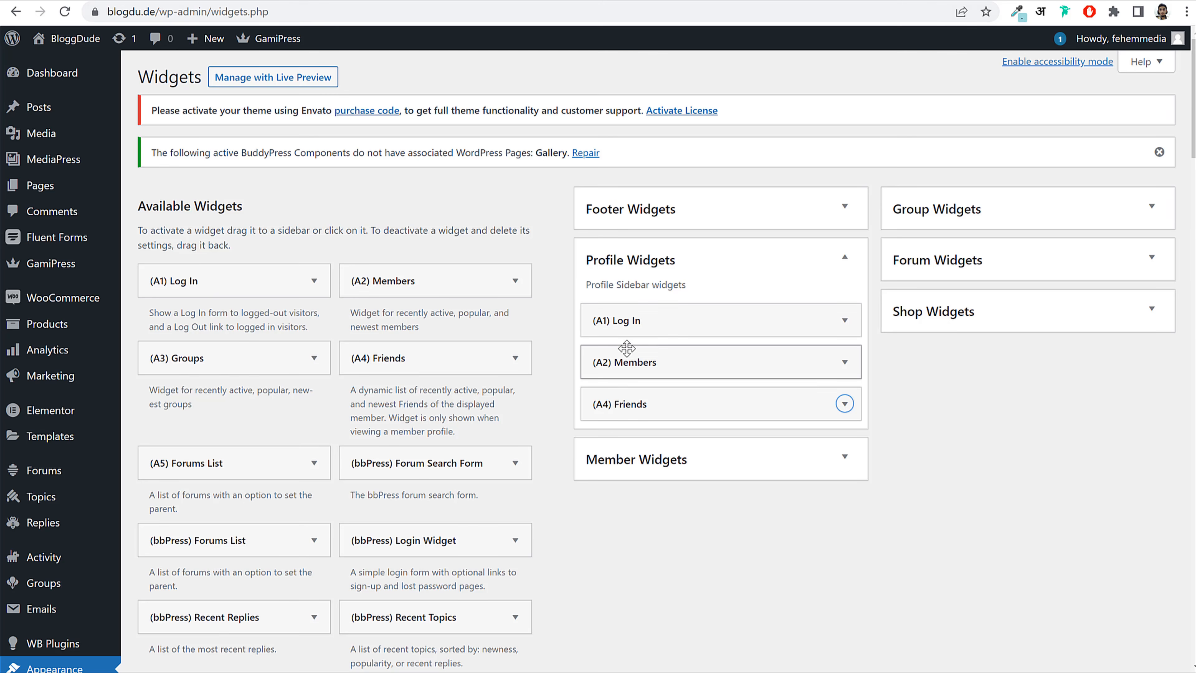
{"action": "scroll", "coordinate": [464, 423], "scroll_direction": "down", "scroll_amount": 1}
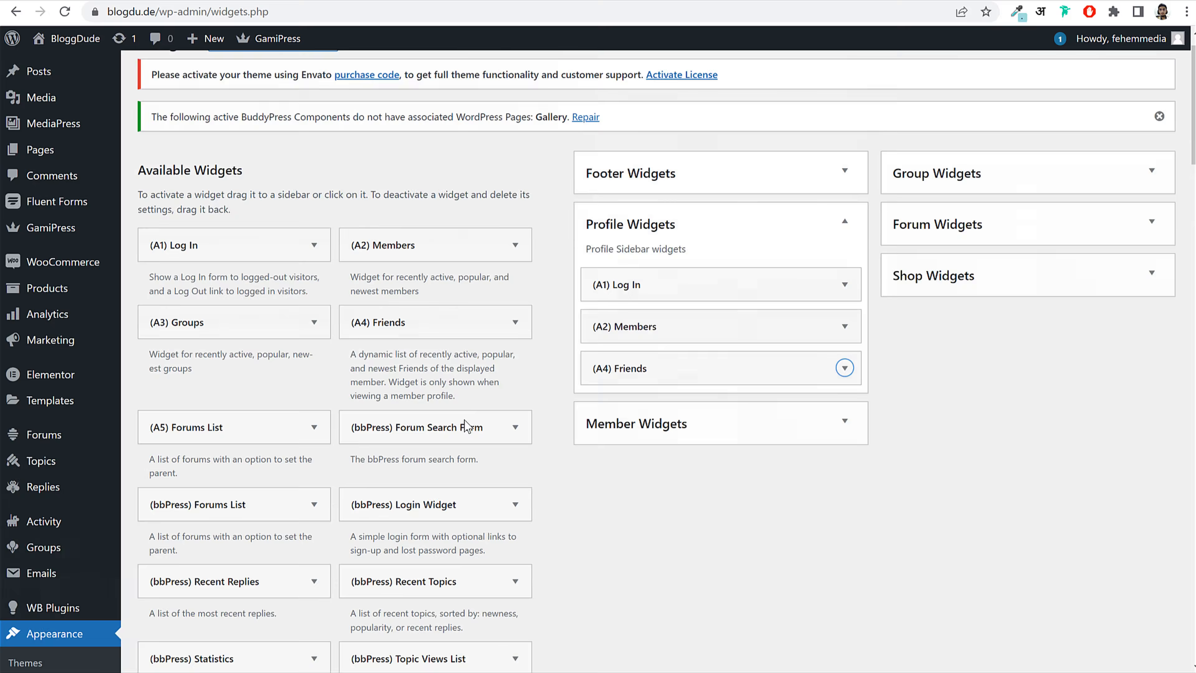
Step: Add the A8: Advertisement widget to the Profile Widgets sidebar
{"action": "scroll", "coordinate": [465, 422], "scroll_direction": "down", "scroll_amount": 15}
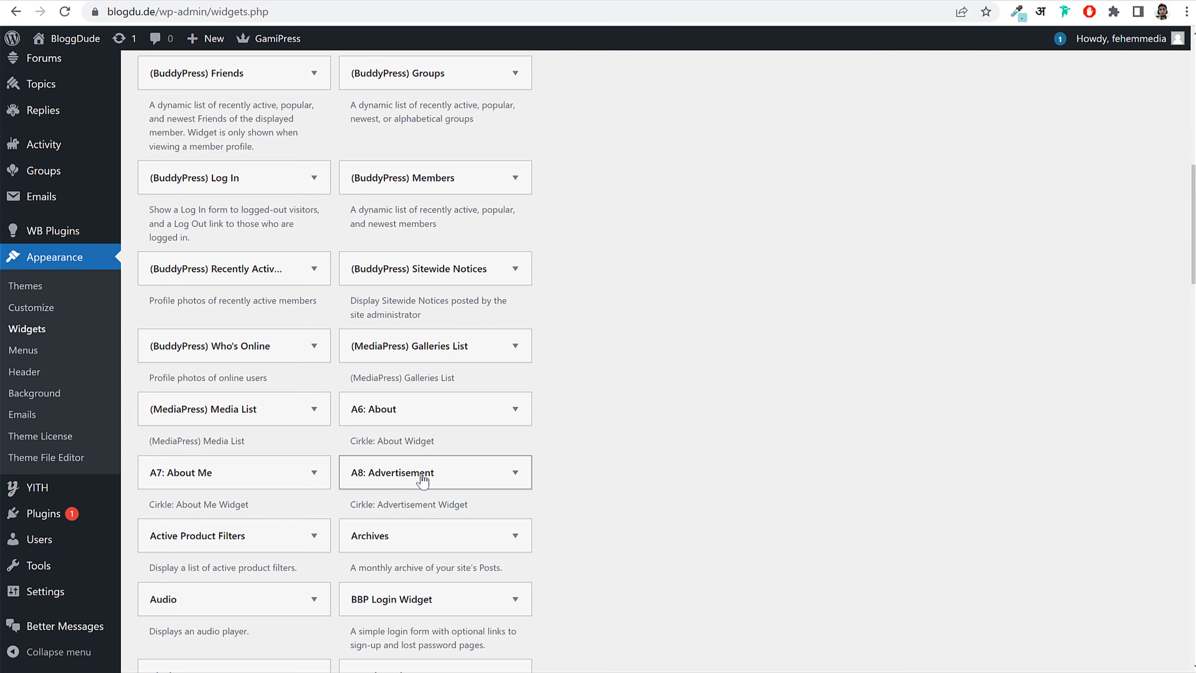
{"action": "left_click", "coordinate": [407, 479]}
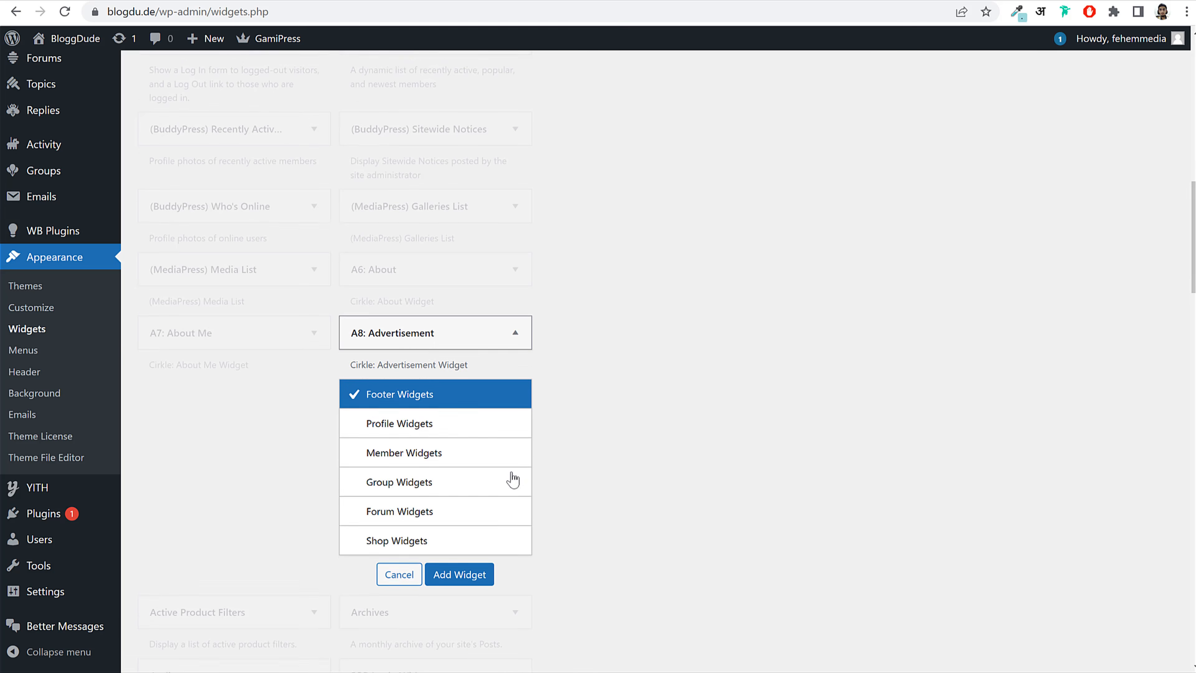
{"action": "left_click", "coordinate": [430, 417]}
{"action": "left_click", "coordinate": [459, 562]}
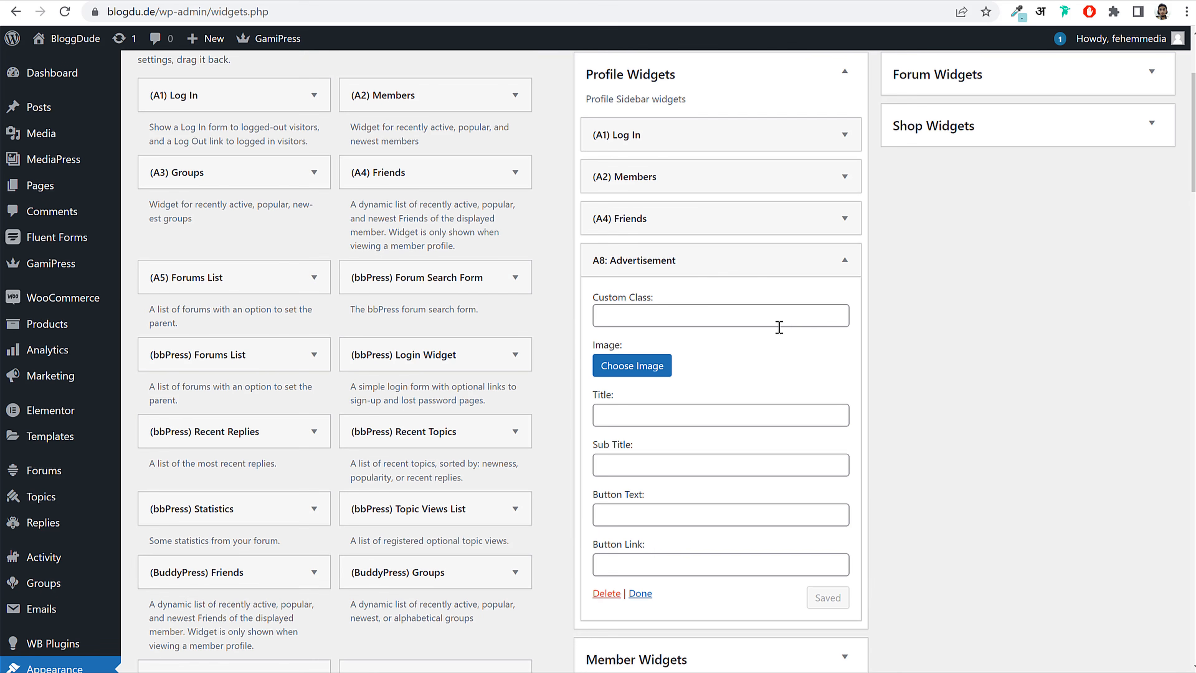
Step: Copy widget-padding-0 from the Log In widget into the Advertisement's custom class
{"action": "left_click", "coordinate": [708, 135]}
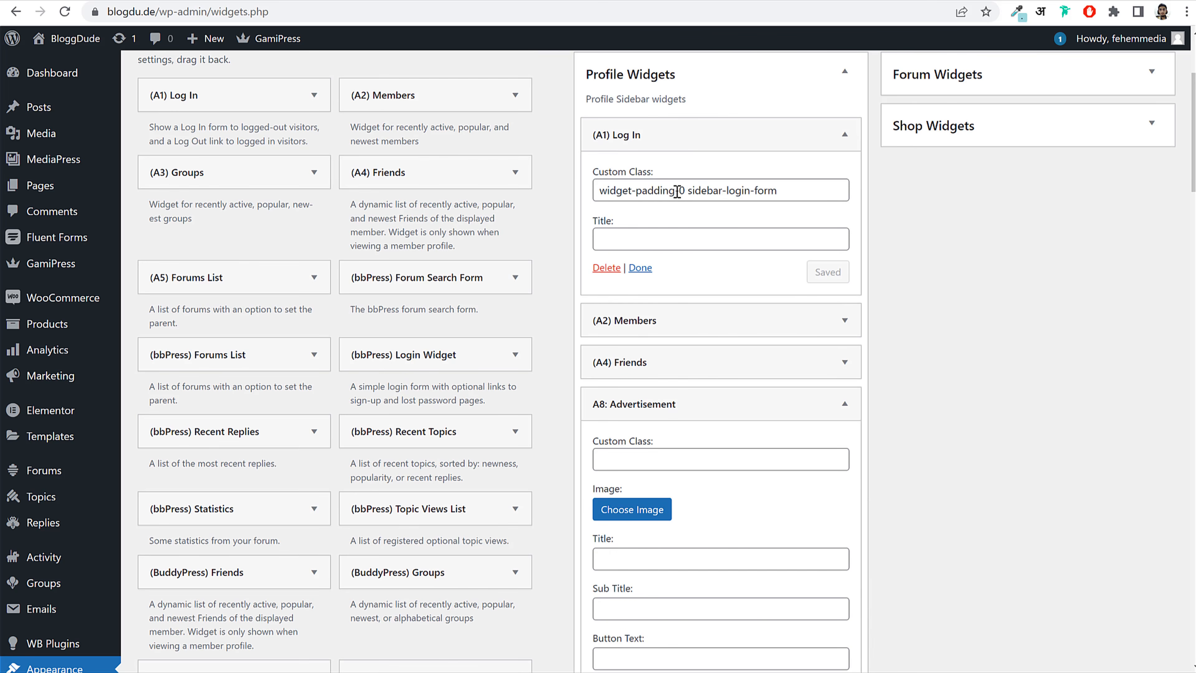
{"action": "left_click_drag", "start_coordinate": [685, 187], "coordinate": [573, 192]}
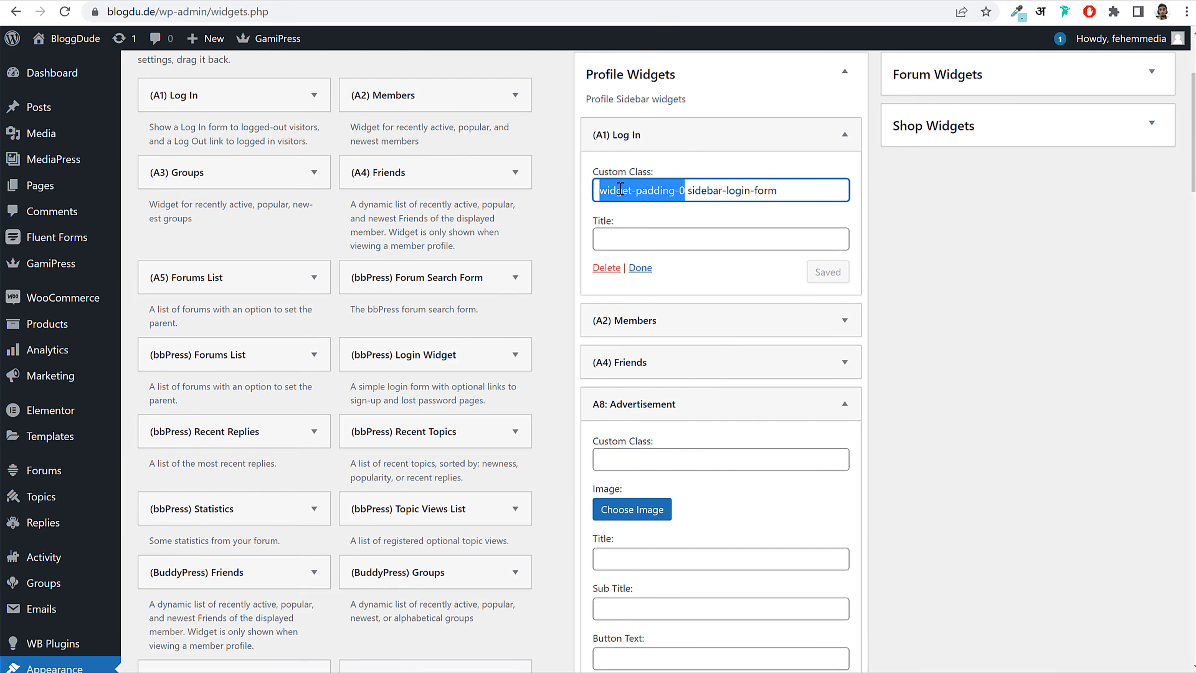
{"action": "right_click", "coordinate": [707, 186]}
{"action": "left_click", "coordinate": [734, 242]}
{"action": "left_click", "coordinate": [699, 137]}
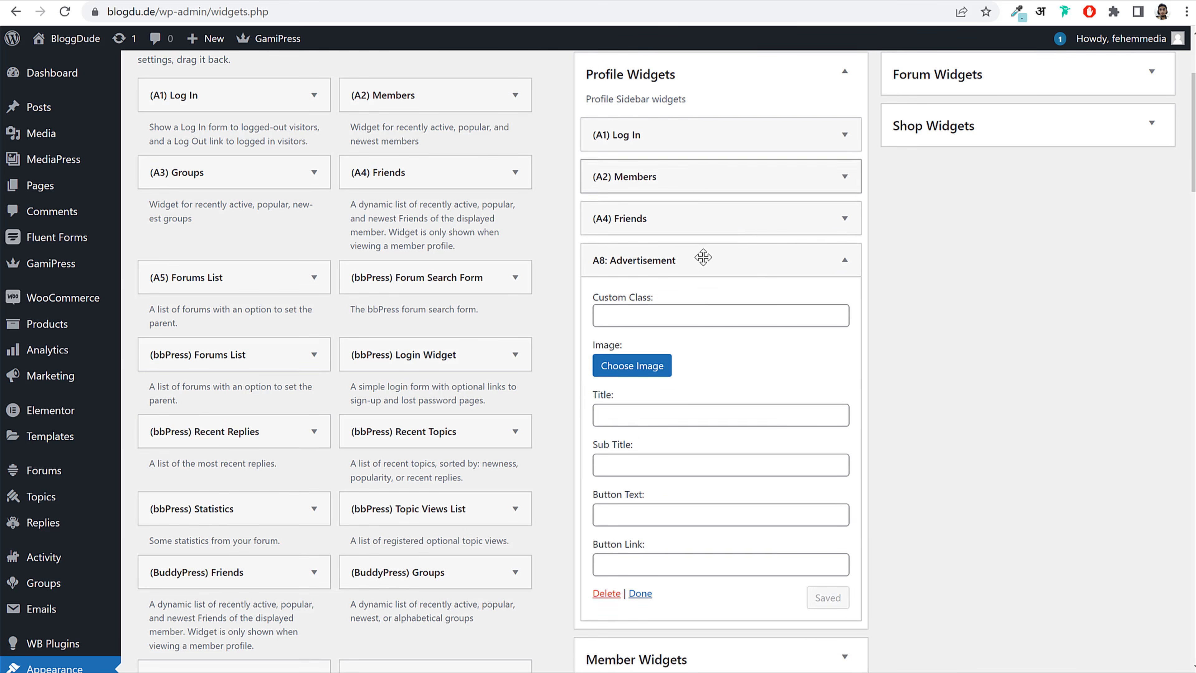
{"action": "right_click", "coordinate": [654, 315]}
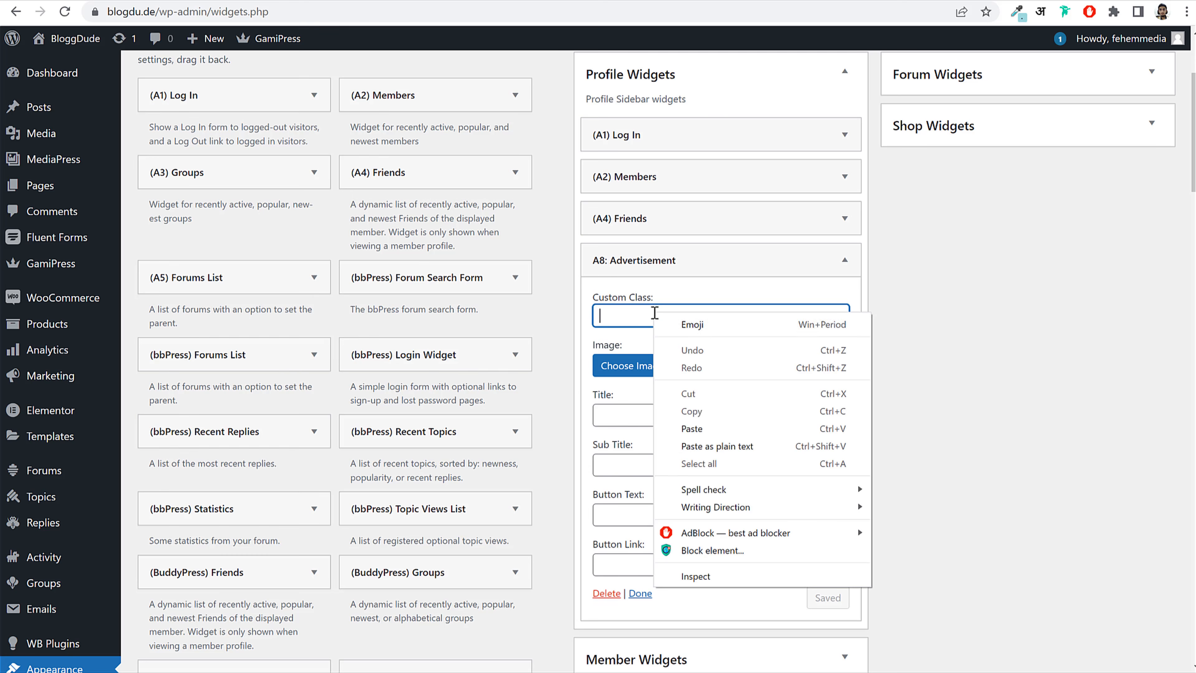
{"action": "left_click", "coordinate": [709, 427]}
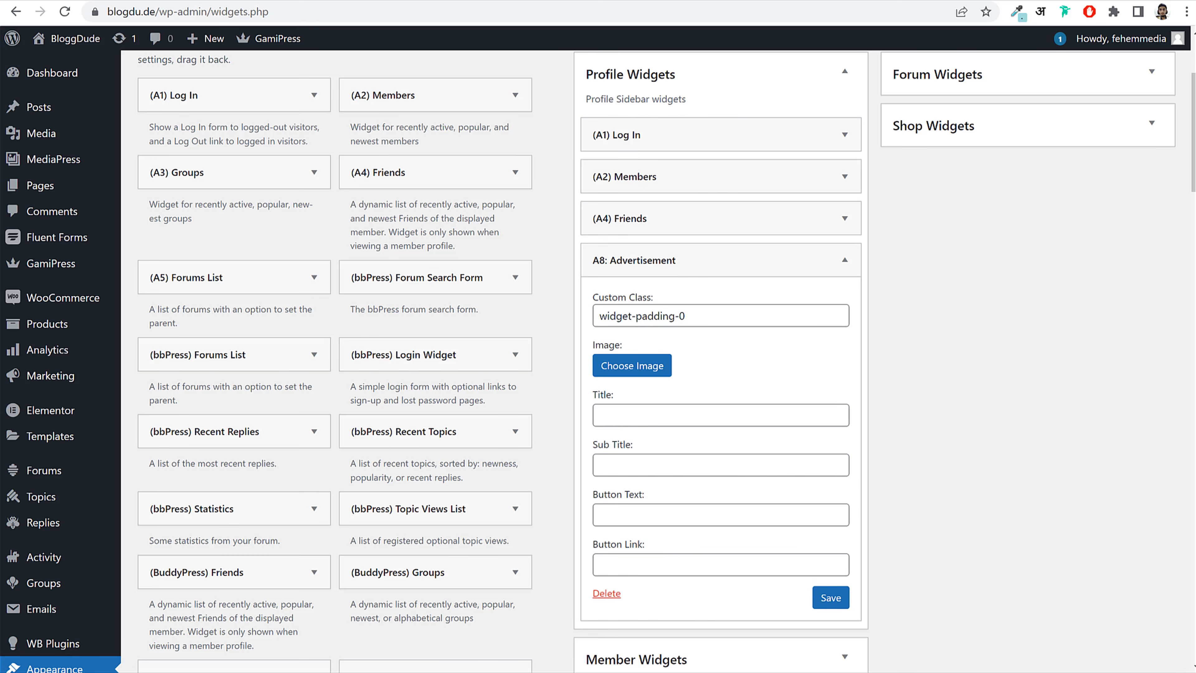
Step: Set the Advertisement widget's title to 'Most Popular', copied from the Cirkle demo site
{"action": "left_click", "coordinate": [74, 1]}
{"action": "scroll", "coordinate": [984, 276], "scroll_direction": "down", "scroll_amount": 20}
{"action": "scroll", "coordinate": [985, 276], "scroll_direction": "up", "scroll_amount": 6}
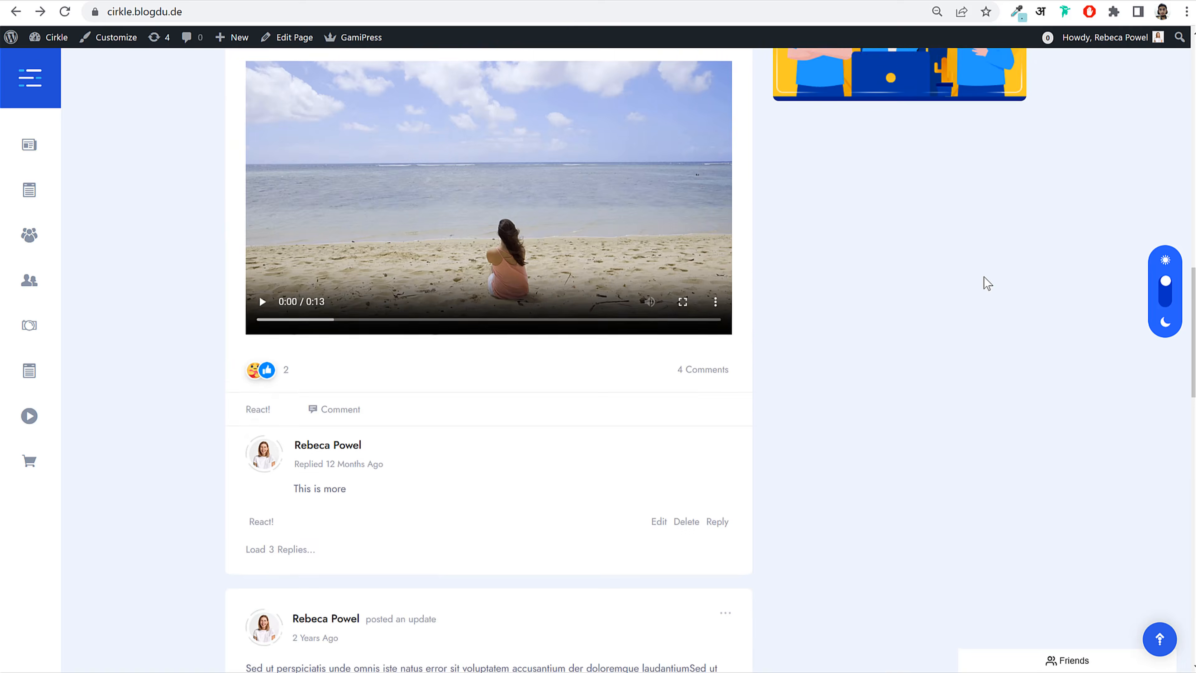
{"action": "left_click_drag", "start_coordinate": [848, 174], "coordinate": [966, 183]}
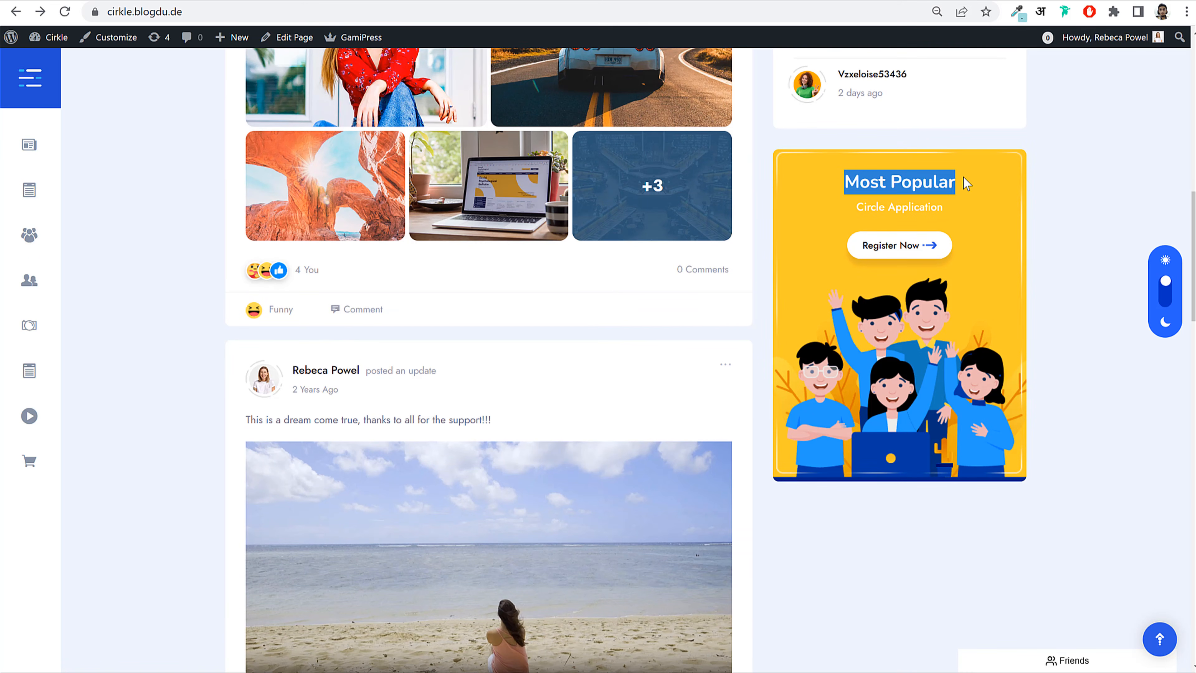
{"action": "left_click", "coordinate": [287, 2]}
{"action": "left_click", "coordinate": [686, 409]}
{"action": "key", "text": "ctrl+v"}
Step: Set the Advertisement widget's subtitle to 'Circle Application'
{"action": "left_click", "coordinate": [38, 3]}
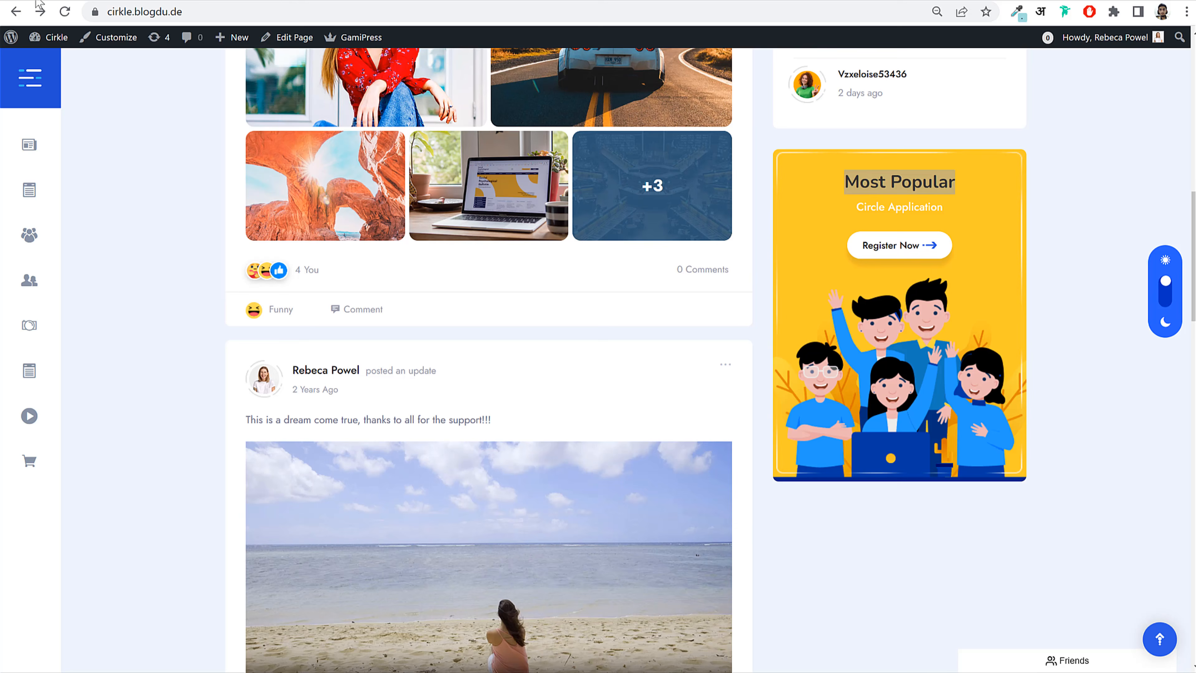
{"action": "left_click_drag", "start_coordinate": [850, 207], "coordinate": [970, 212]}
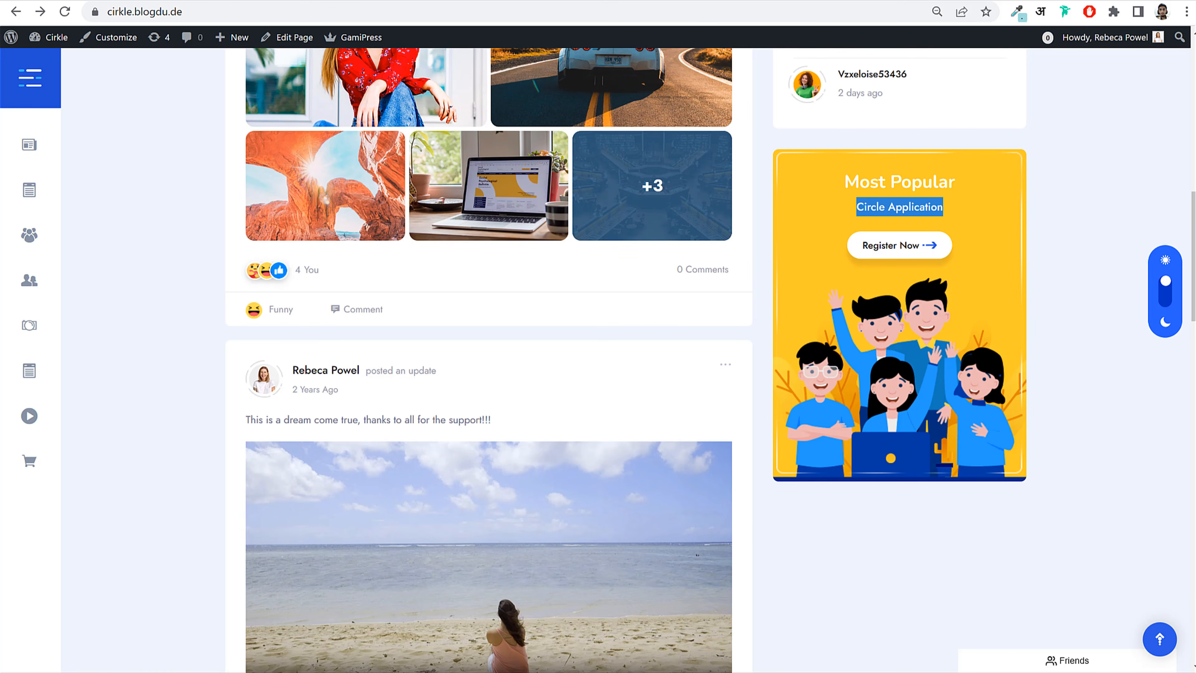
{"action": "left_click", "coordinate": [287, 1]}
{"action": "left_click", "coordinate": [668, 462]}
{"action": "key", "text": "ctrl+v"}
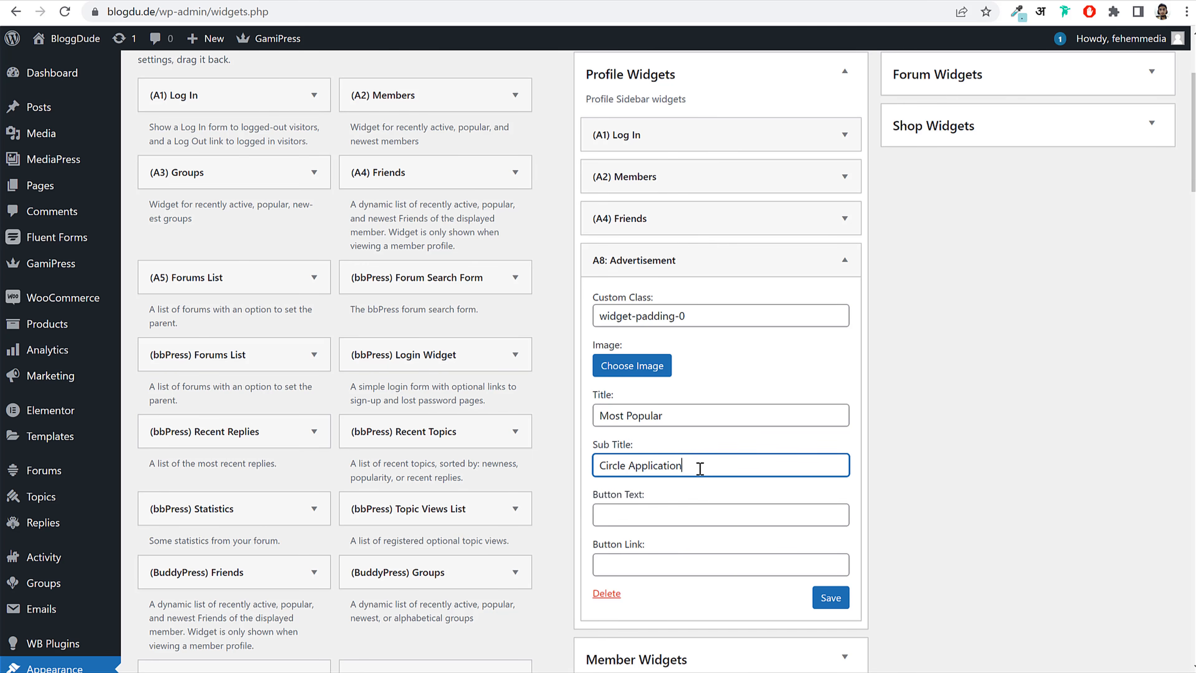
{"action": "left_click", "coordinate": [648, 512]}
Step: Set the button text to 'Register Now' and the button link to '#'
{"action": "left_click", "coordinate": [37, 2]}
{"action": "left_click_drag", "start_coordinate": [847, 231], "coordinate": [925, 246]}
{"action": "left_click", "coordinate": [287, 2]}
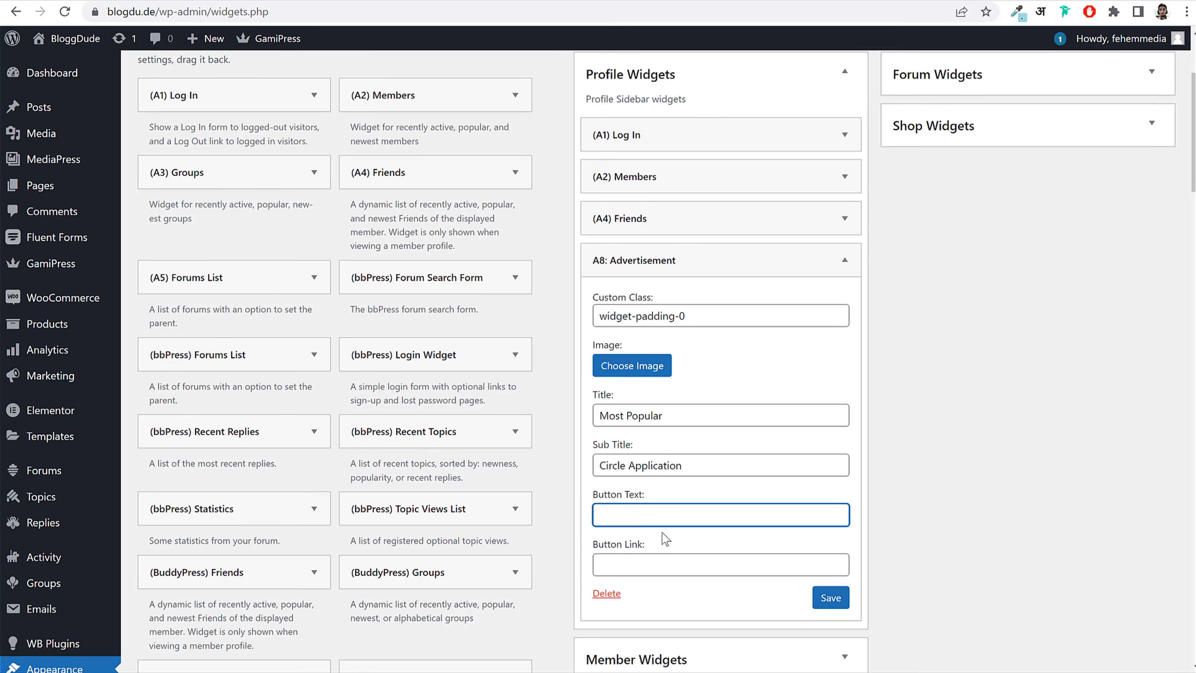
{"action": "left_click", "coordinate": [648, 565]}
{"action": "left_click", "coordinate": [659, 519]}
{"action": "key", "text": "ctrl+v"}
{"action": "left_click", "coordinate": [667, 566]}
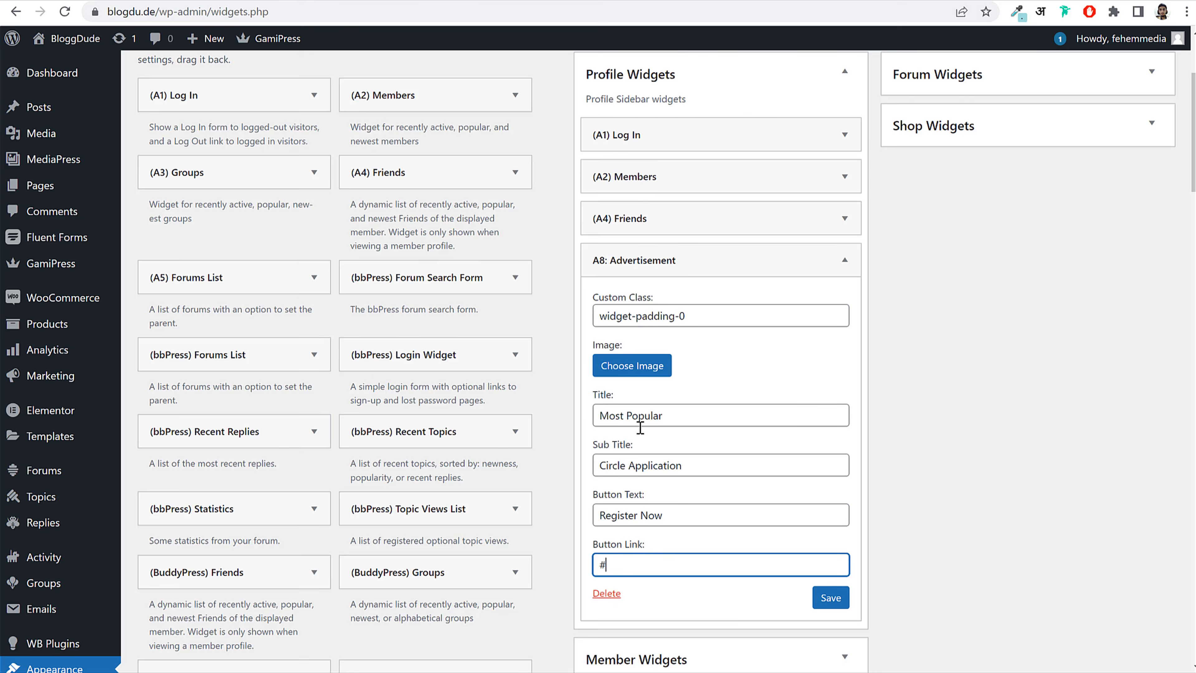
{"action": "left_click", "coordinate": [632, 360]}
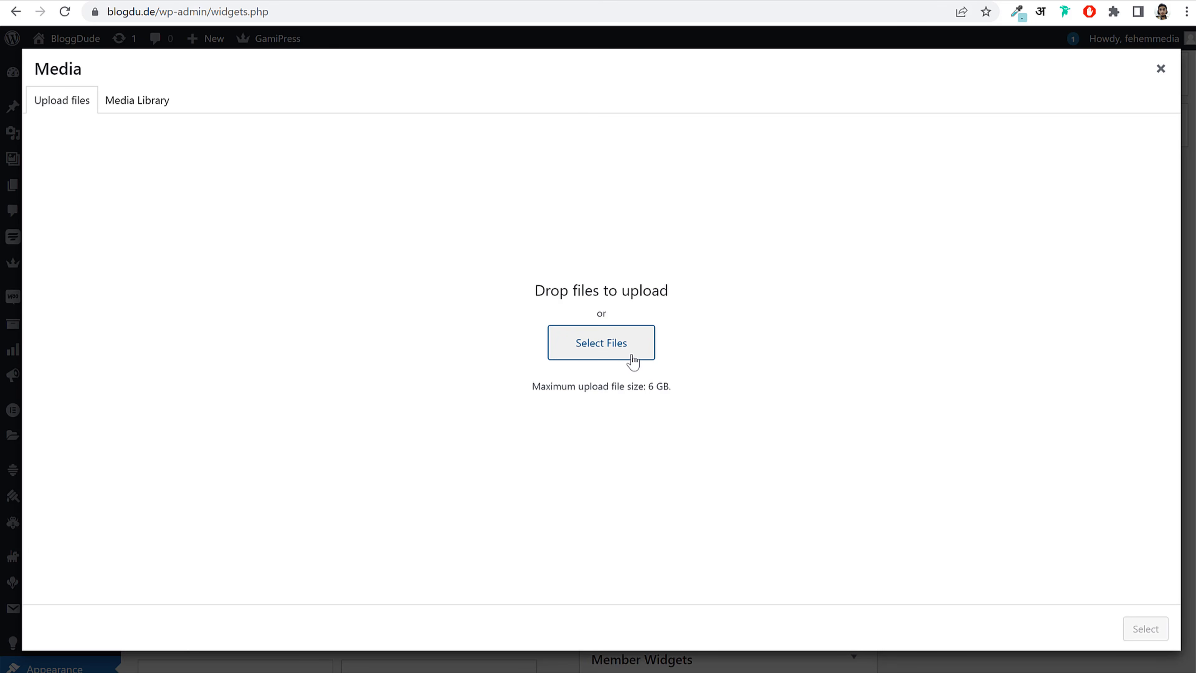
Step: Look through the Media dialog's upload and library views for an image
{"action": "left_click", "coordinate": [632, 361]}
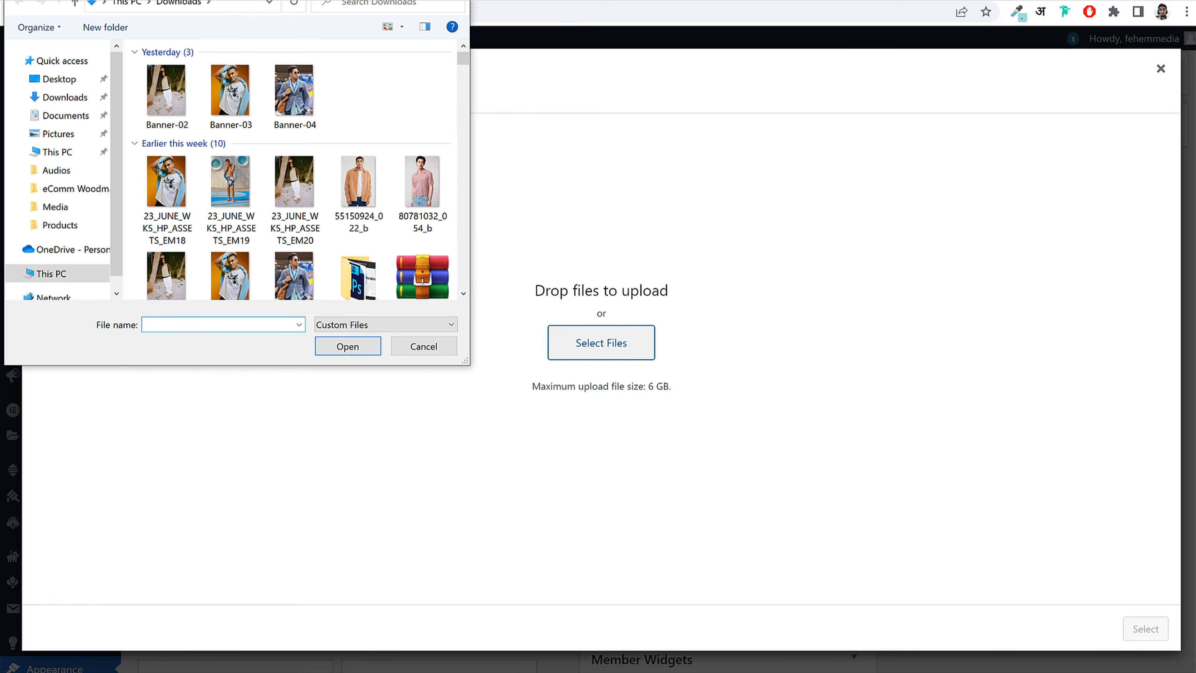
{"action": "key", "text": "Escape"}
{"action": "left_click", "coordinate": [153, 99]}
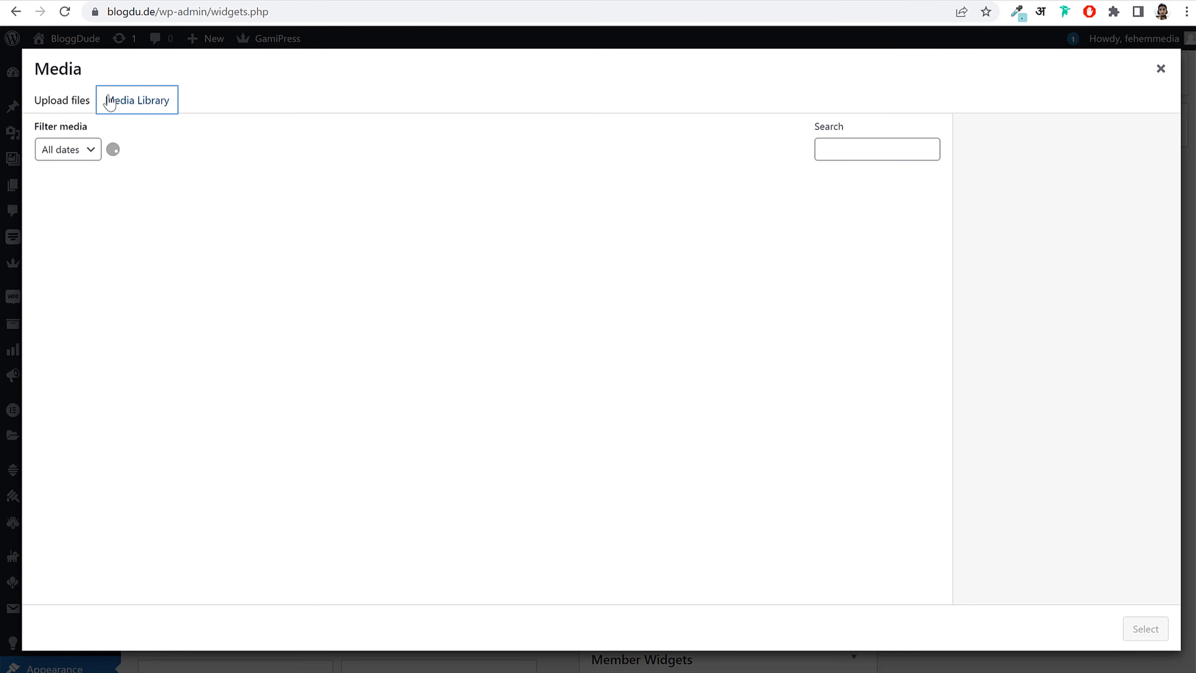
{"action": "left_click", "coordinate": [59, 101]}
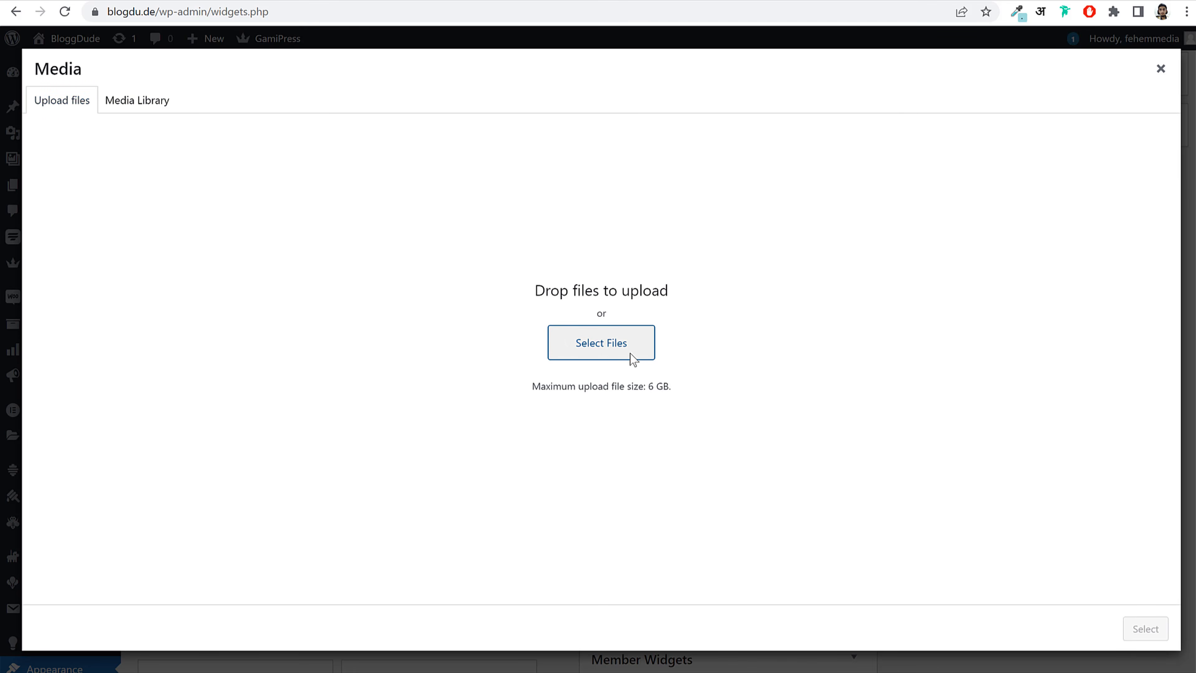
Step: Upload widget_banner_1 from the Cirkle Media folder and use it as the widget image
{"action": "left_click", "coordinate": [633, 360]}
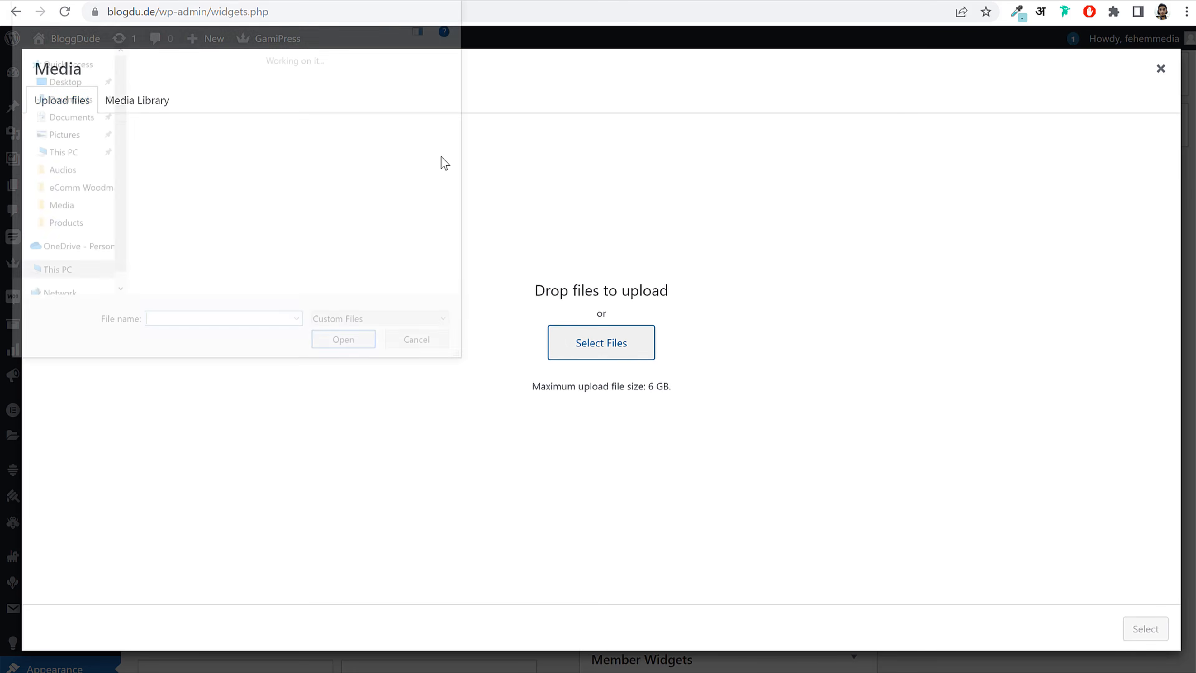
{"action": "left_click", "coordinate": [74, 206]}
{"action": "left_click", "coordinate": [75, 188]}
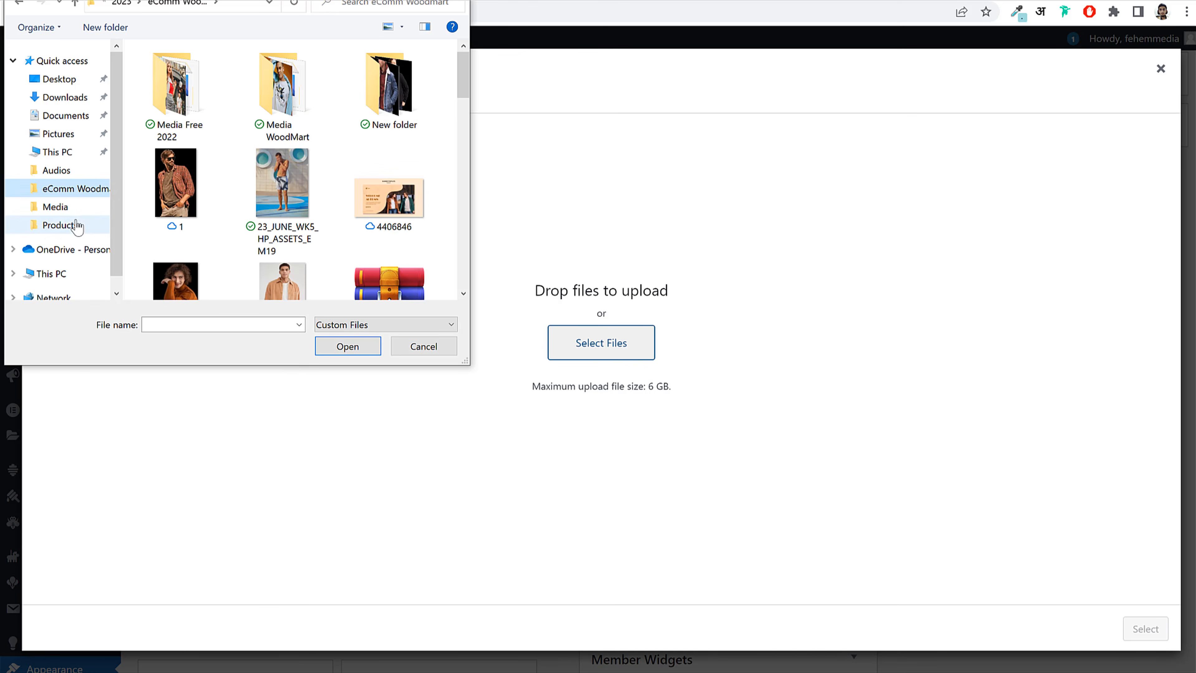
{"action": "left_click", "coordinate": [60, 208]}
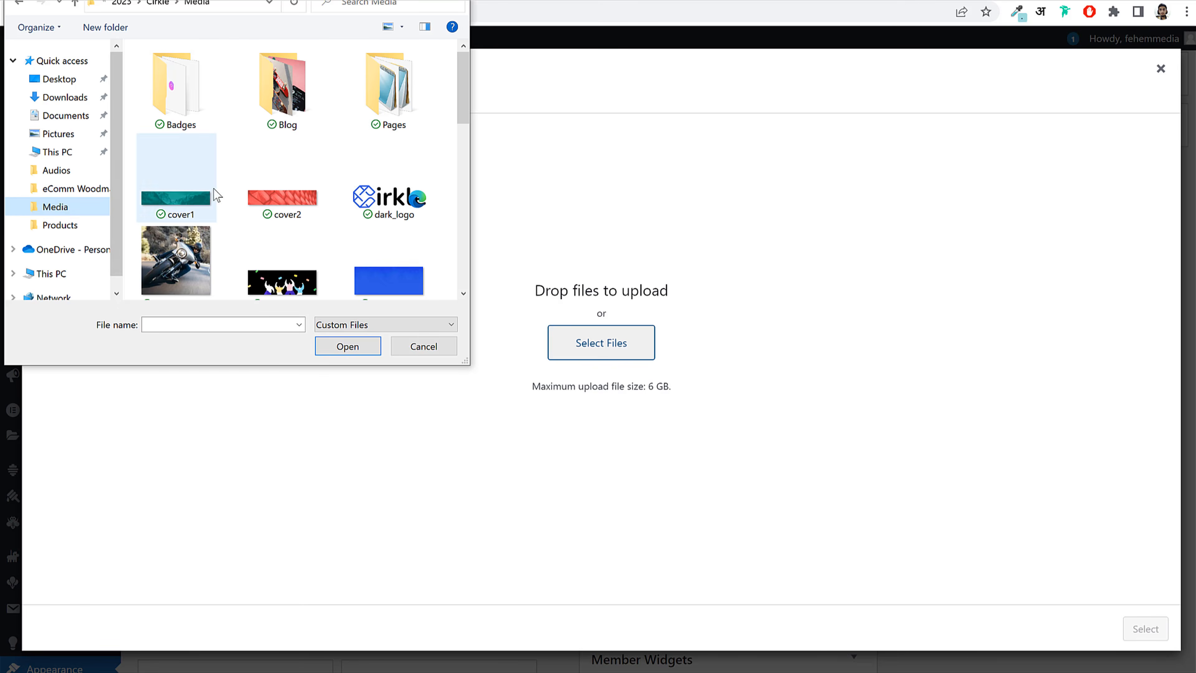
{"action": "scroll", "coordinate": [425, 209], "scroll_direction": "down", "scroll_amount": 6}
{"action": "scroll", "coordinate": [413, 227], "scroll_direction": "up", "scroll_amount": 6}
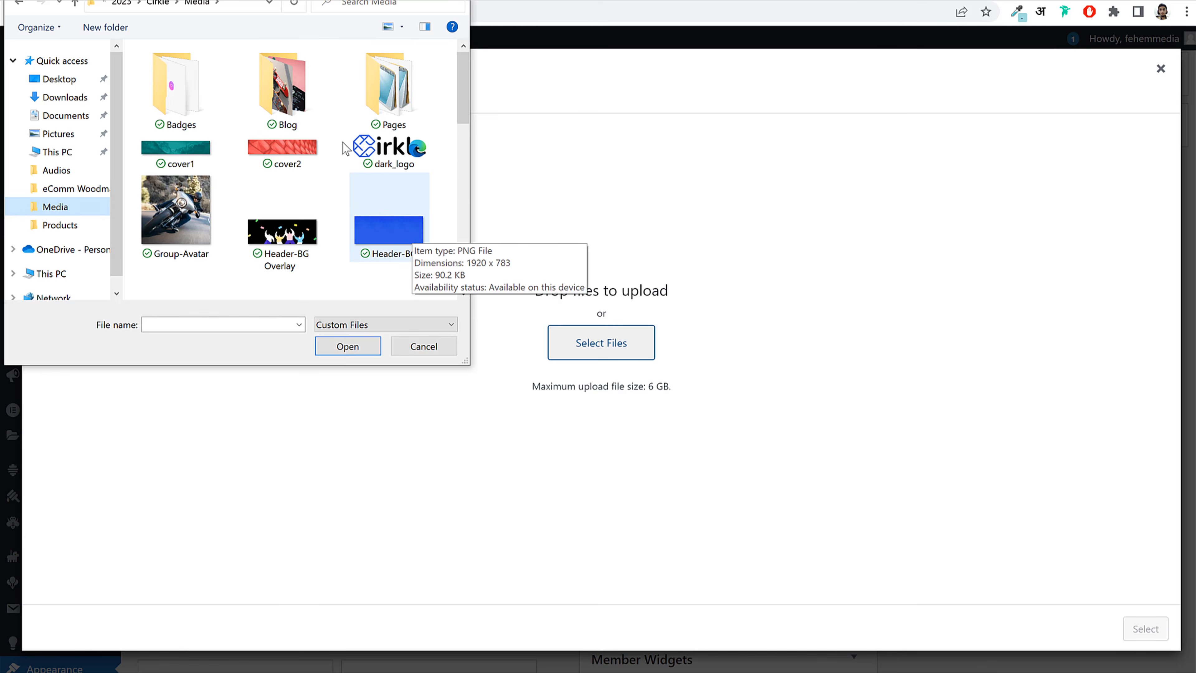
{"action": "scroll", "coordinate": [407, 227], "scroll_direction": "down", "scroll_amount": 8}
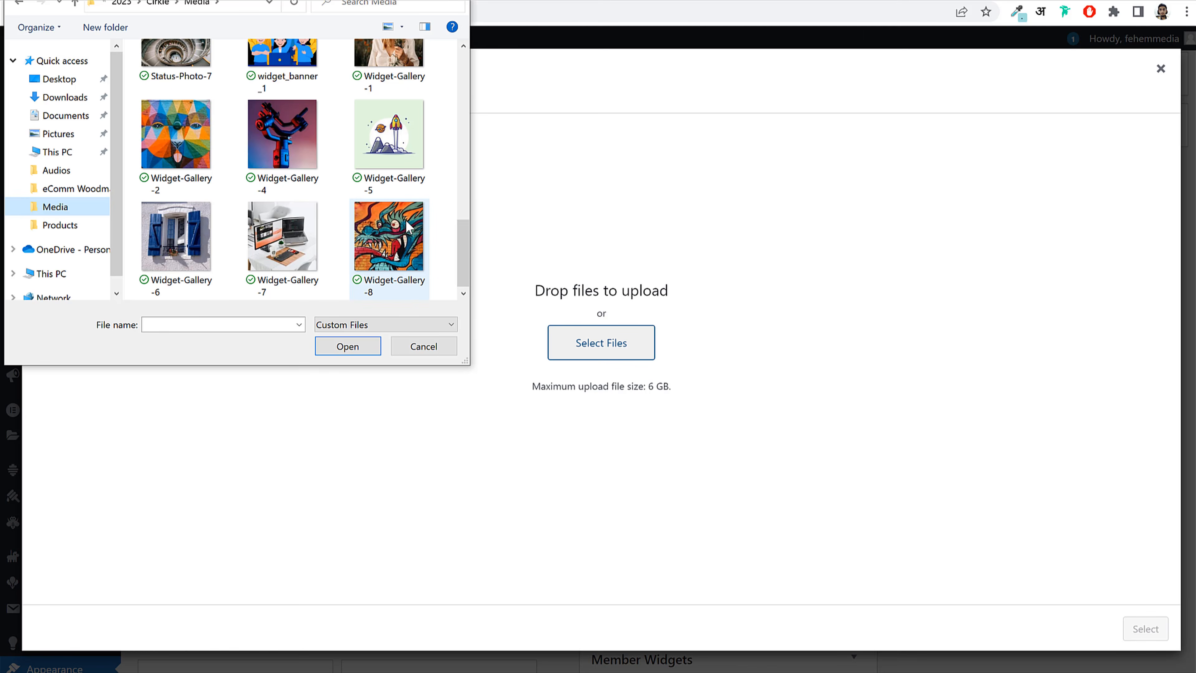
{"action": "scroll", "coordinate": [408, 227], "scroll_direction": "up", "scroll_amount": 2}
{"action": "left_click", "coordinate": [300, 148]}
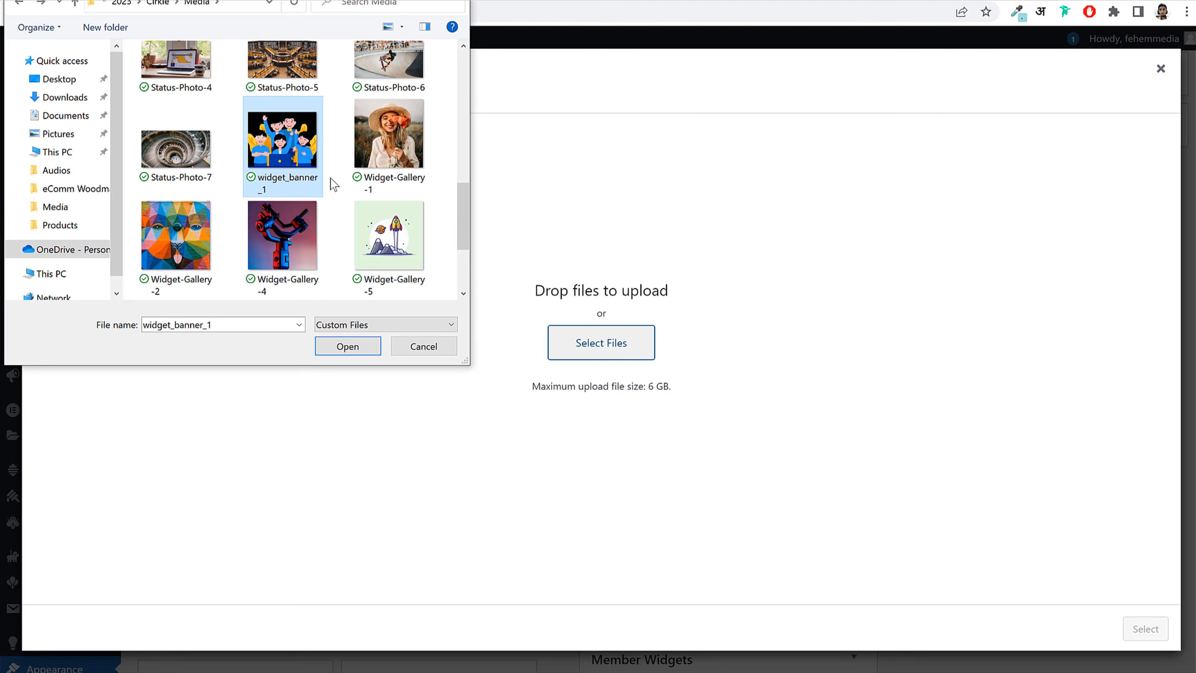
{"action": "left_click", "coordinate": [357, 346]}
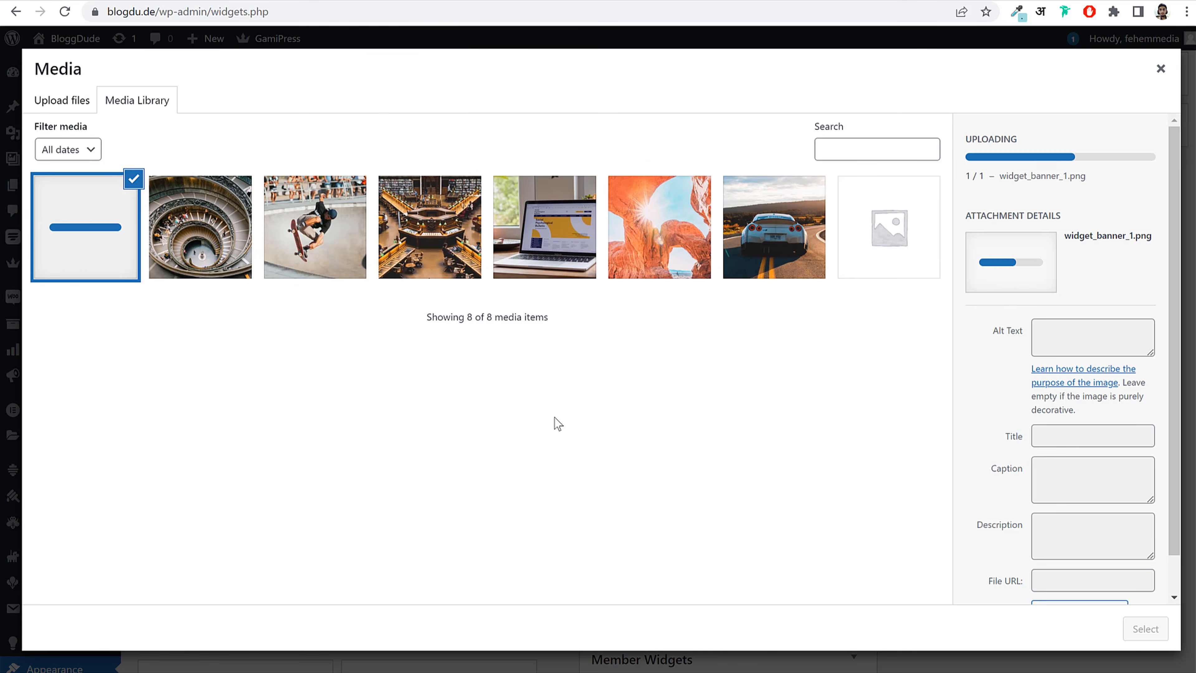
{"action": "left_click", "coordinate": [1145, 629]}
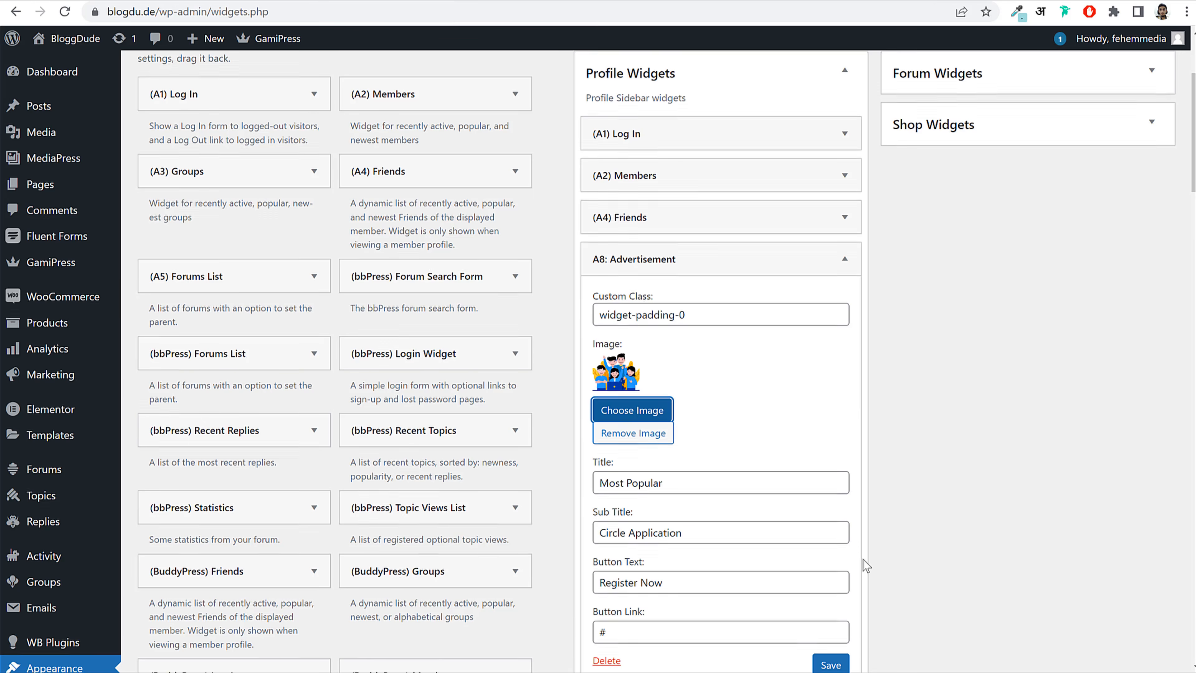
Step: Reload the live site to check the Most Popular card, then collapse the A8: Advertisement widget
{"action": "scroll", "coordinate": [867, 565], "scroll_direction": "down", "scroll_amount": 3}
{"action": "left_click", "coordinate": [287, 0]}
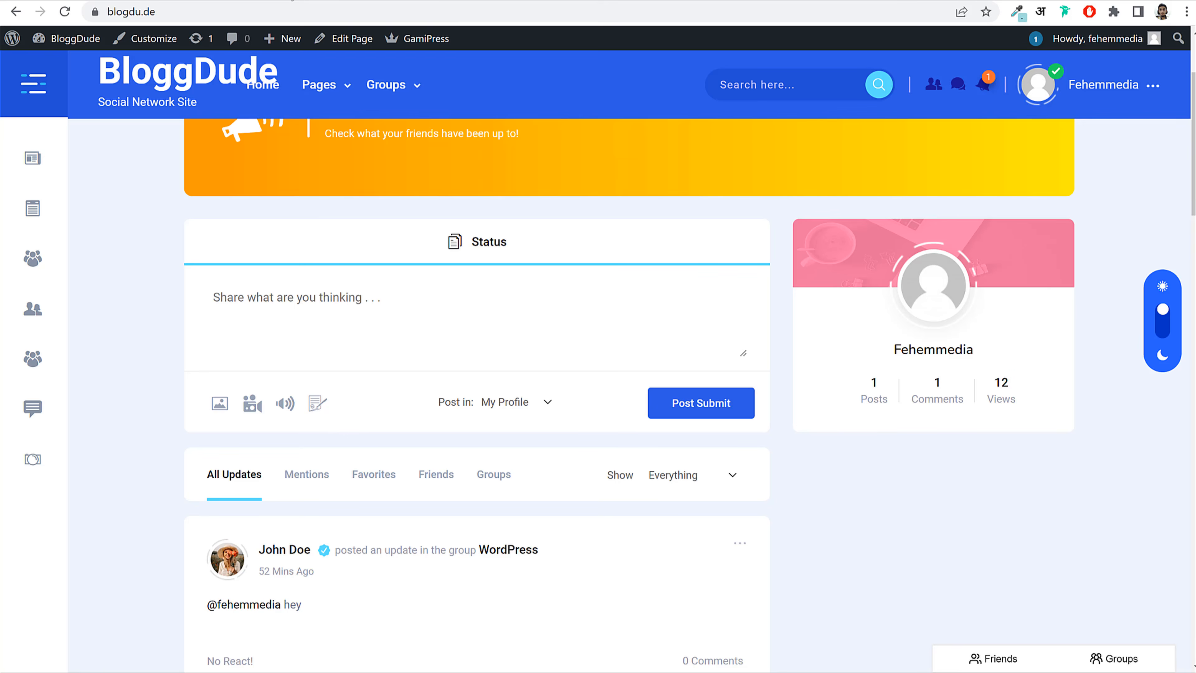
{"action": "left_click", "coordinate": [66, 12]}
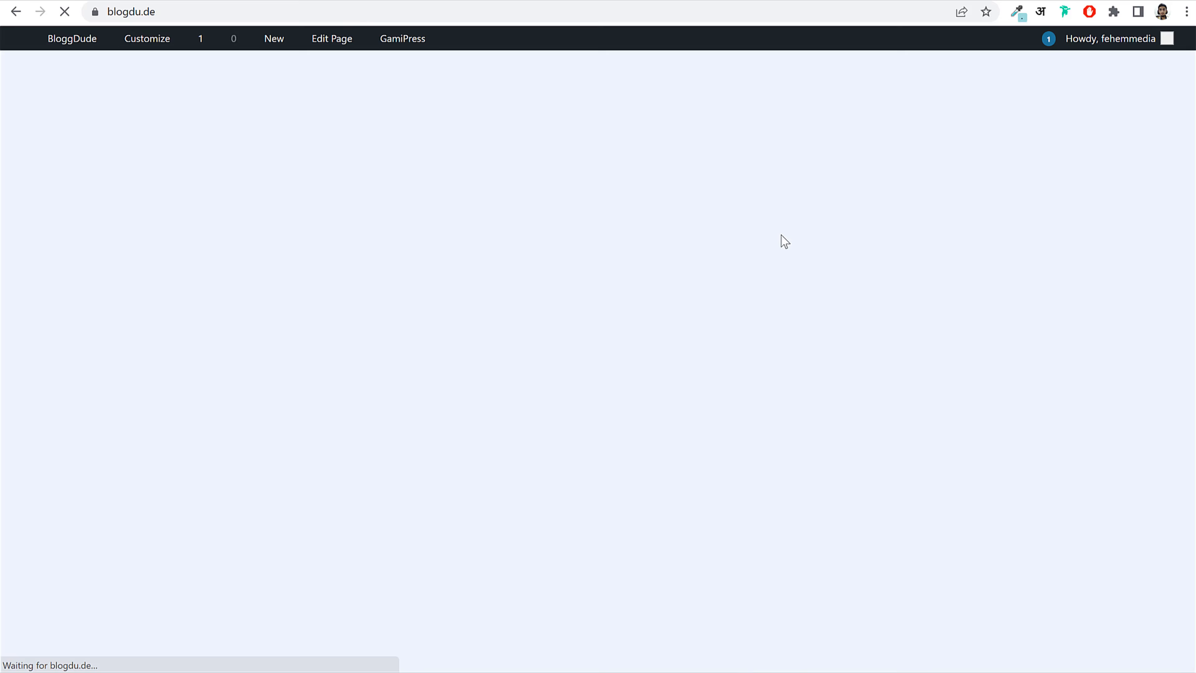
{"action": "scroll", "coordinate": [937, 448], "scroll_direction": "down", "scroll_amount": 5}
{"action": "scroll", "coordinate": [919, 397], "scroll_direction": "down", "scroll_amount": 3}
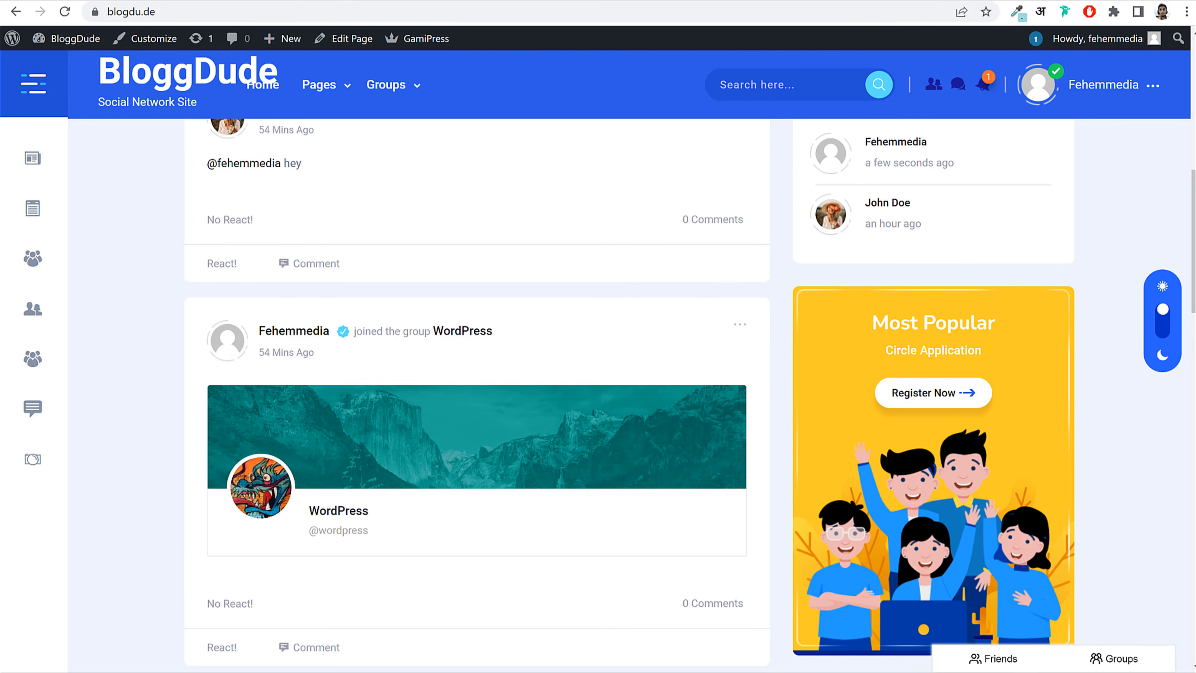
{"action": "left_click", "coordinate": [242, 2]}
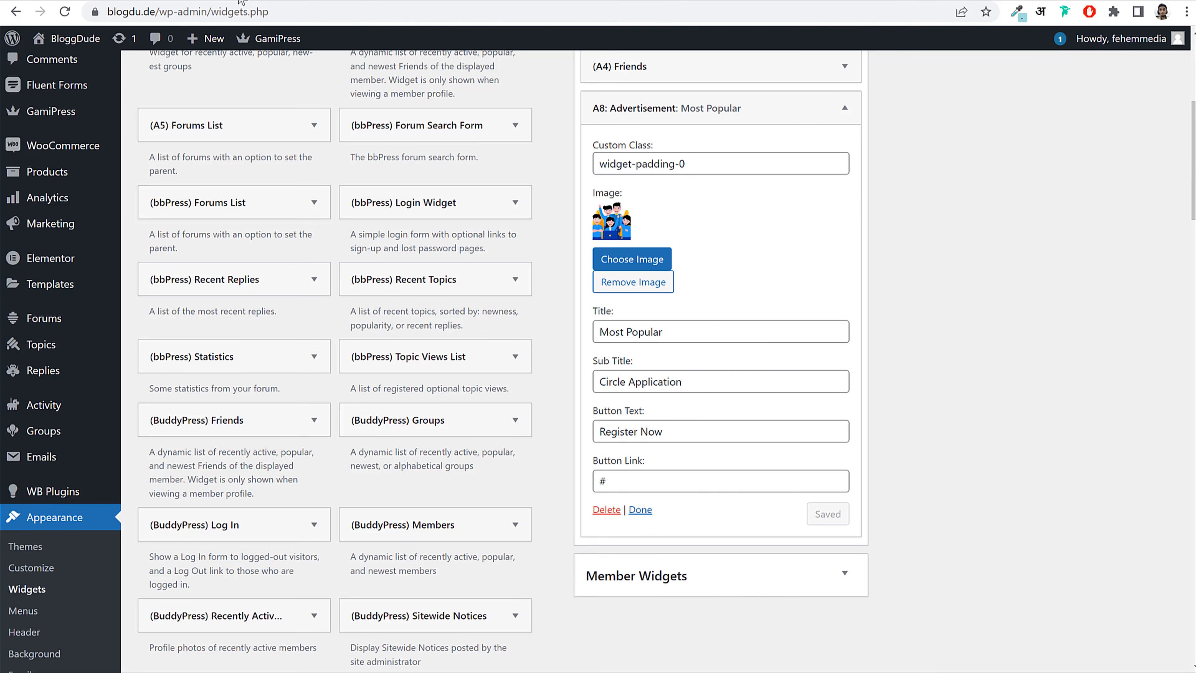
{"action": "left_click", "coordinate": [814, 118]}
{"action": "scroll", "coordinate": [1001, 259], "scroll_direction": "up", "scroll_amount": 6}
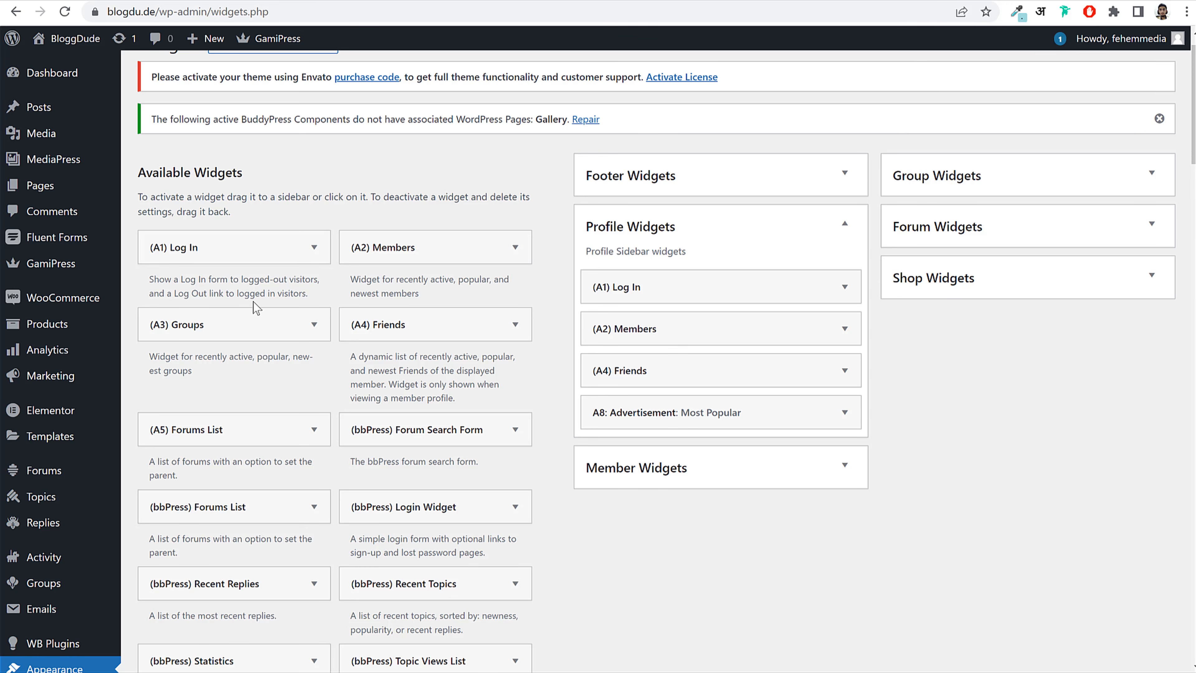
Step: Add an empty Custom HTML widget to Profile Widgets, below the Most Popular advertisement
{"action": "scroll", "coordinate": [451, 404], "scroll_direction": "down", "scroll_amount": 15}
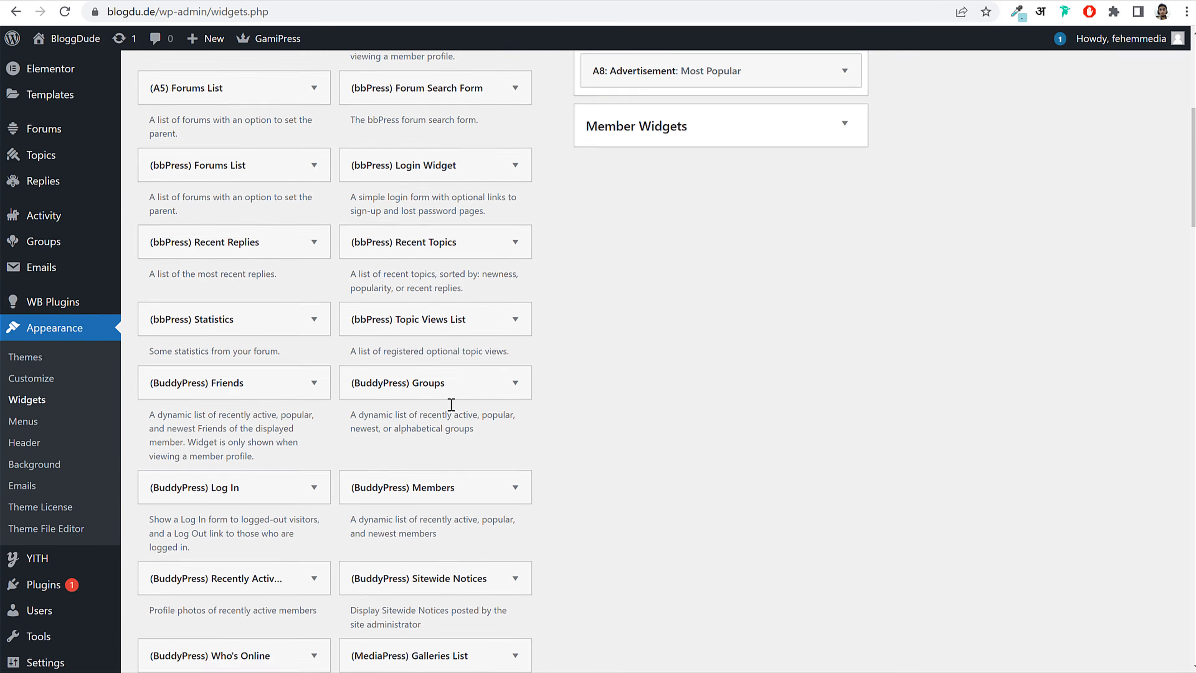
{"action": "scroll", "coordinate": [451, 404], "scroll_direction": "down", "scroll_amount": 20}
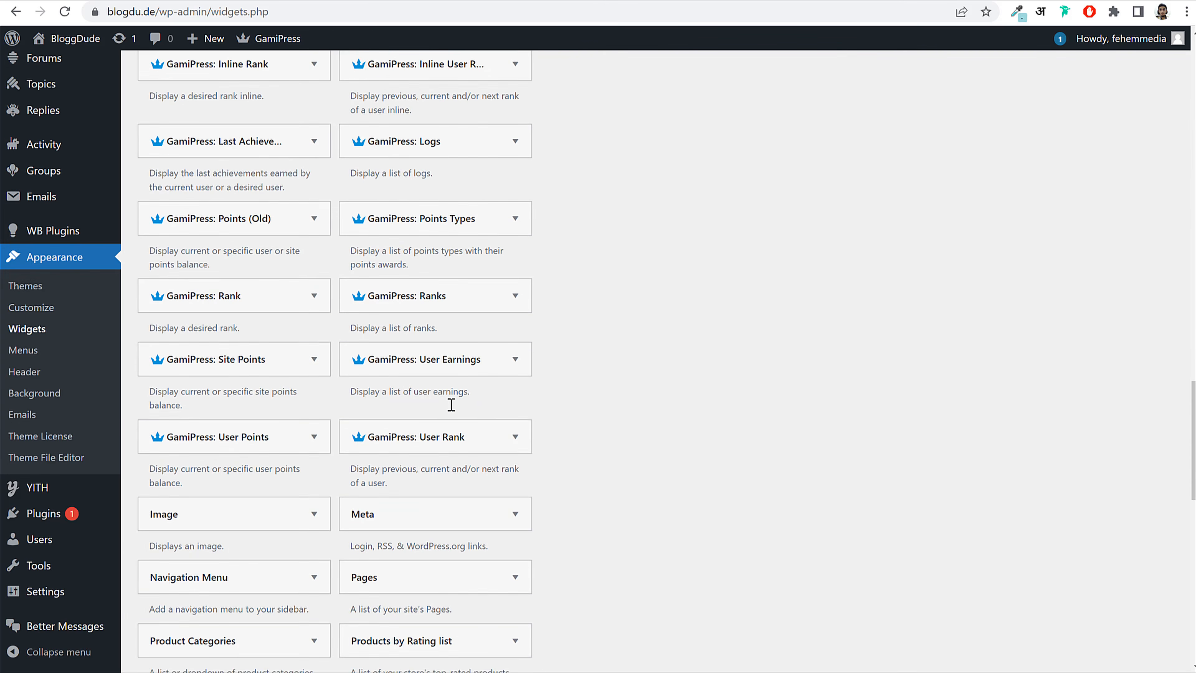
{"action": "scroll", "coordinate": [451, 404], "scroll_direction": "down", "scroll_amount": 5}
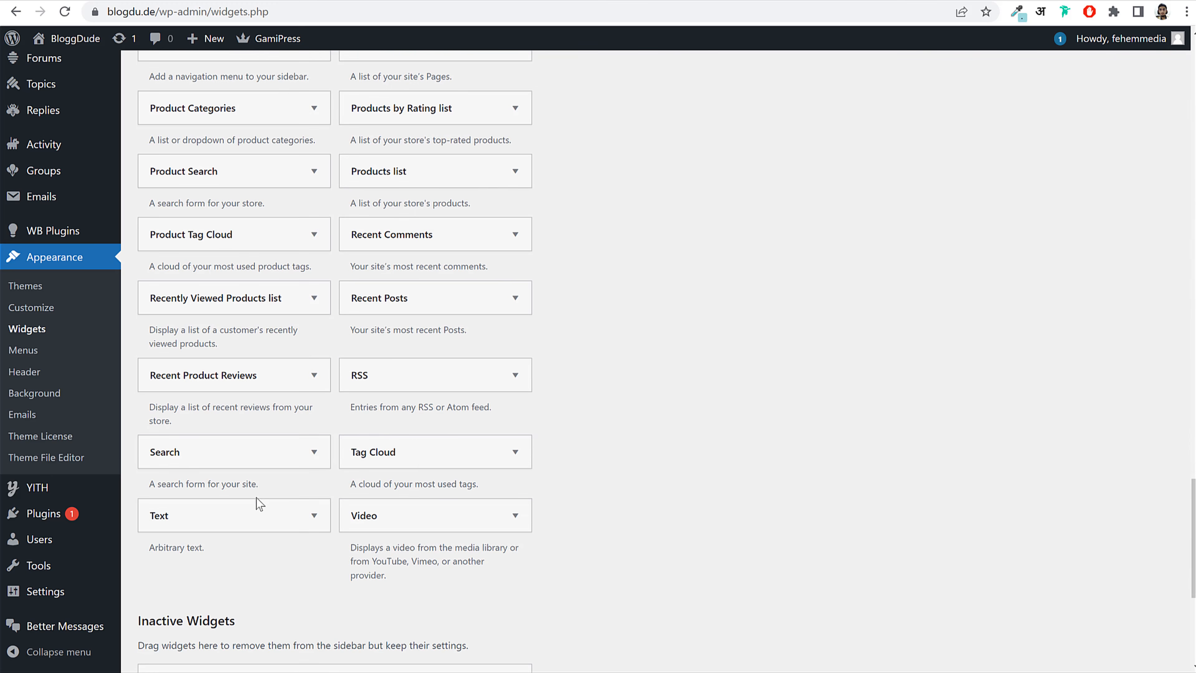
{"action": "scroll", "coordinate": [334, 250], "scroll_direction": "up", "scroll_amount": 7}
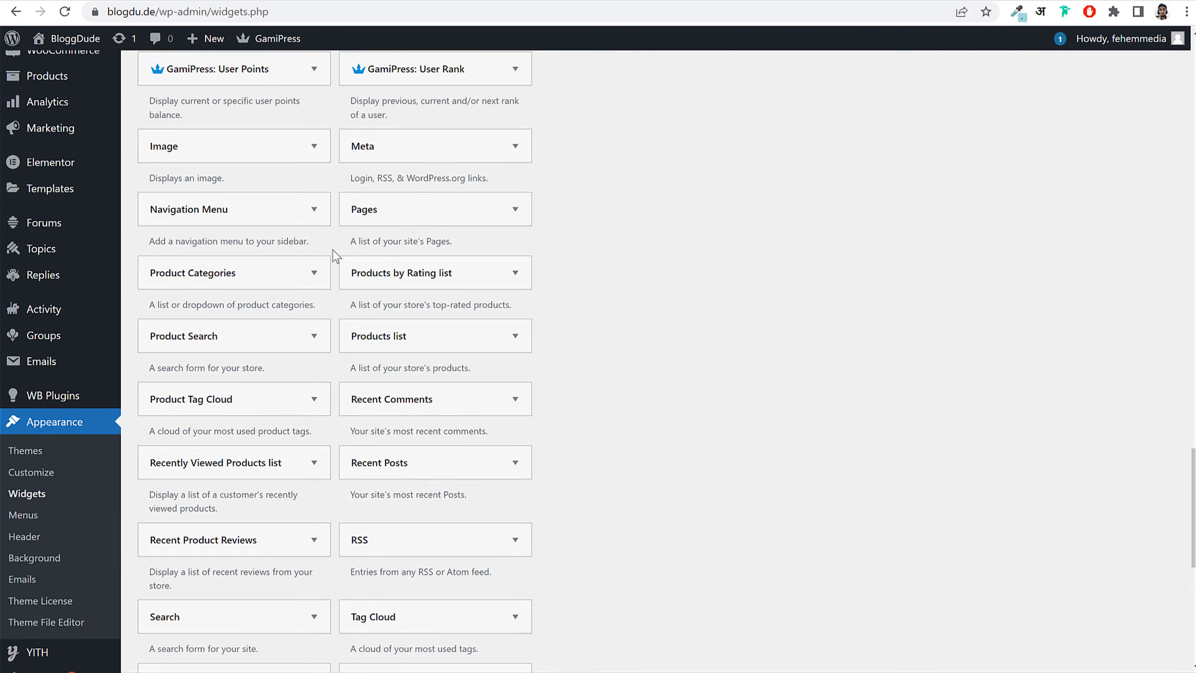
{"action": "scroll", "coordinate": [333, 259], "scroll_direction": "up", "scroll_amount": 10}
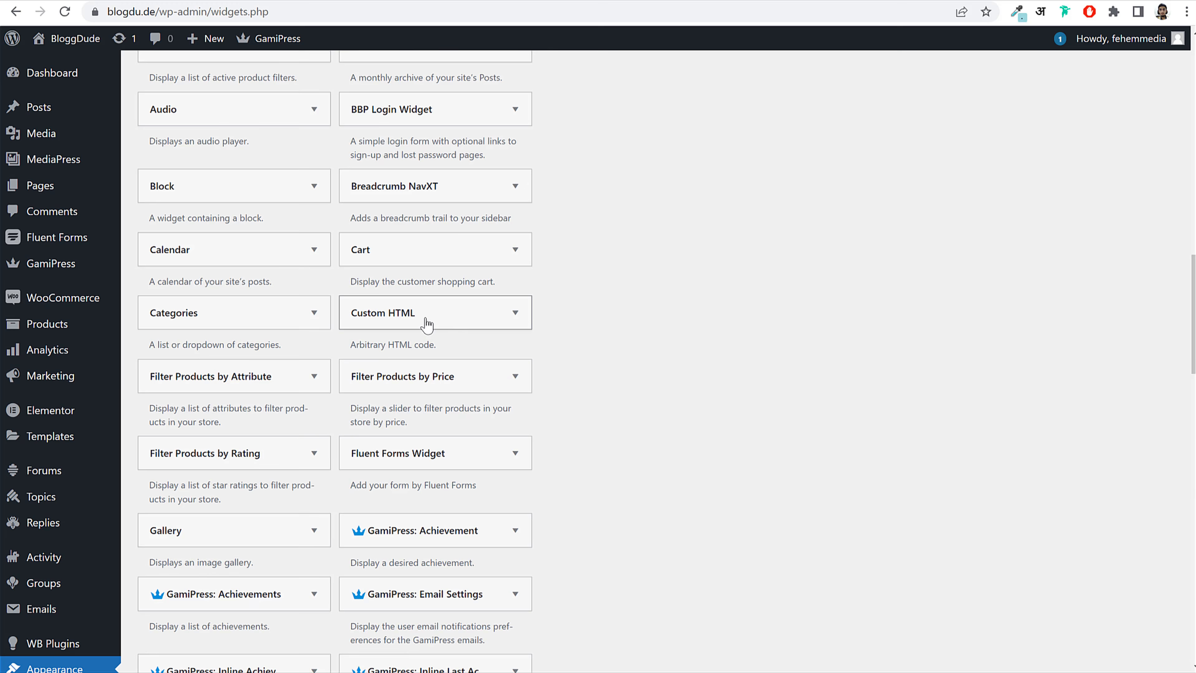
{"action": "left_click", "coordinate": [427, 313]}
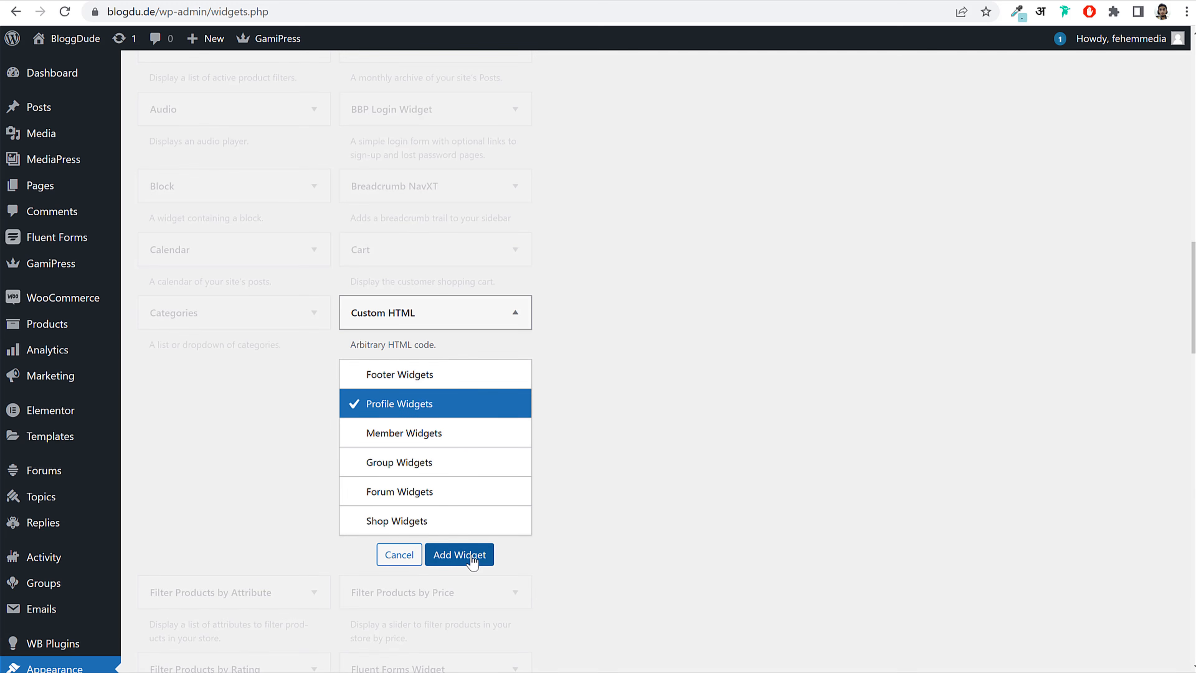
{"action": "left_click", "coordinate": [459, 554]}
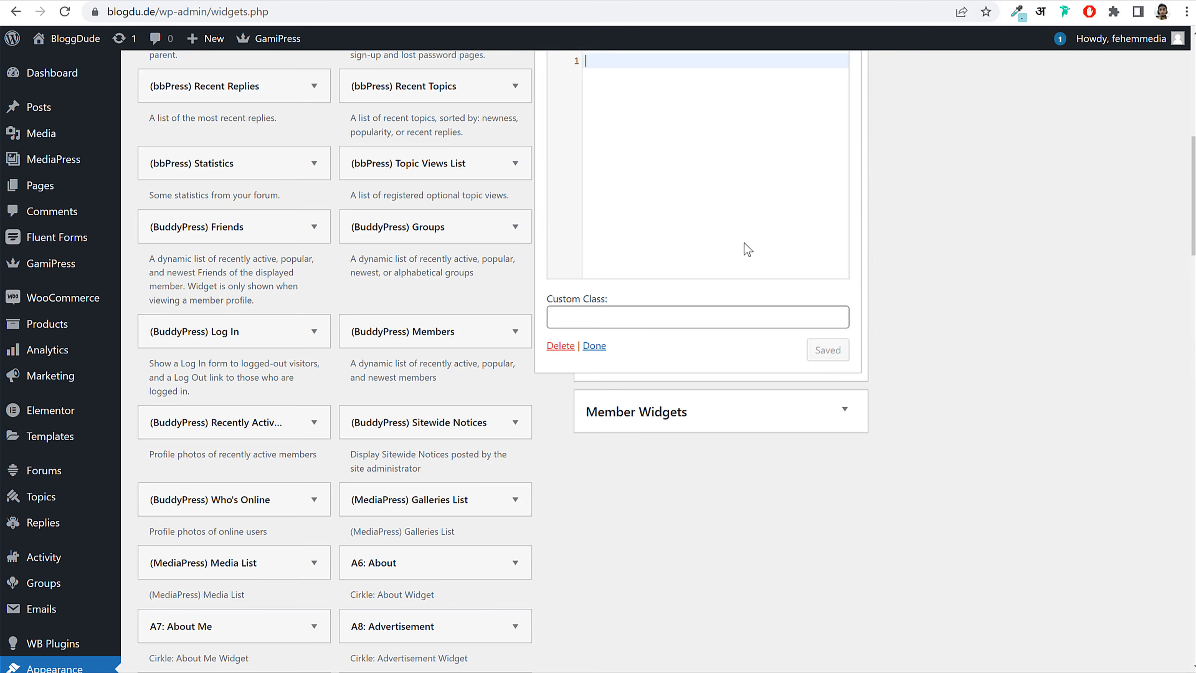
Step: Collapse the new Custom HTML widget and the Profile Widgets sidebar
{"action": "scroll", "coordinate": [621, 477], "scroll_direction": "up", "scroll_amount": 5}
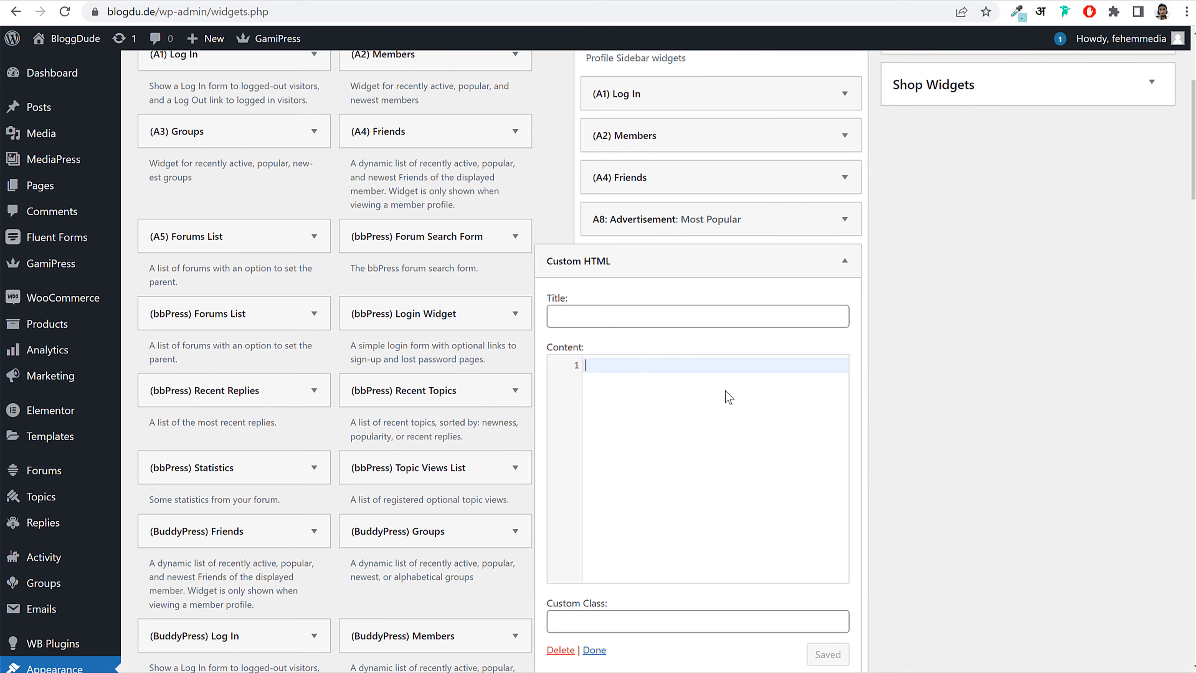
{"action": "scroll", "coordinate": [729, 397], "scroll_direction": "down", "scroll_amount": 4}
{"action": "scroll", "coordinate": [841, 189], "scroll_direction": "up", "scroll_amount": 3}
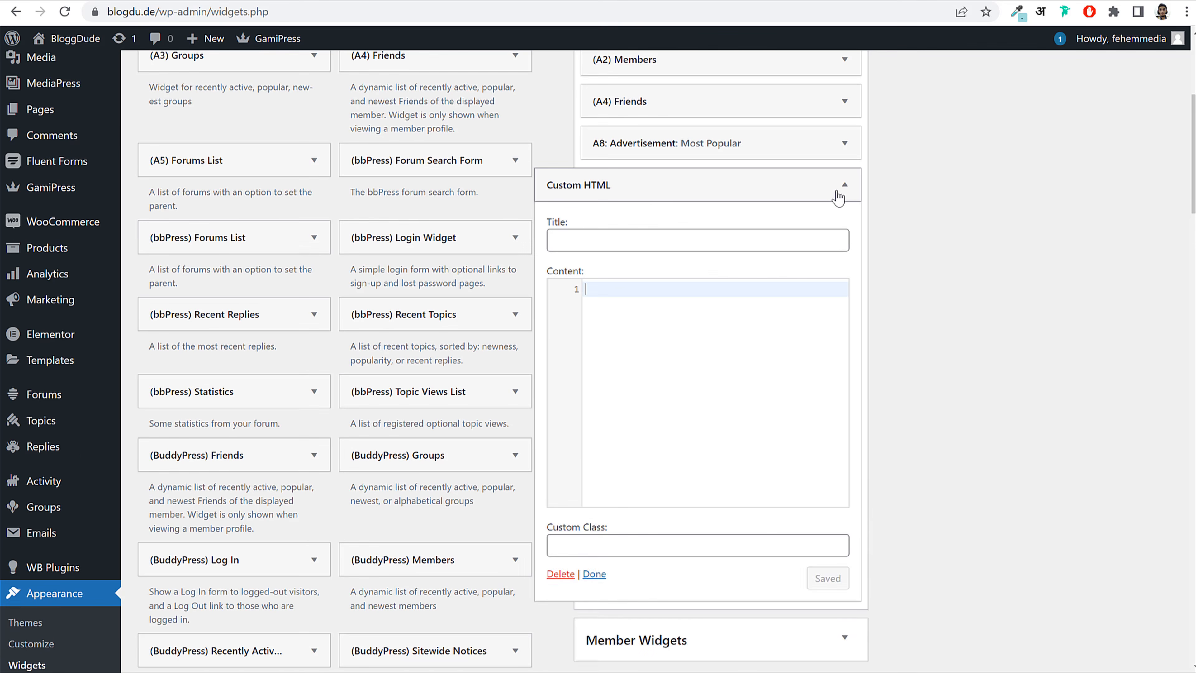
{"action": "left_click", "coordinate": [842, 186]}
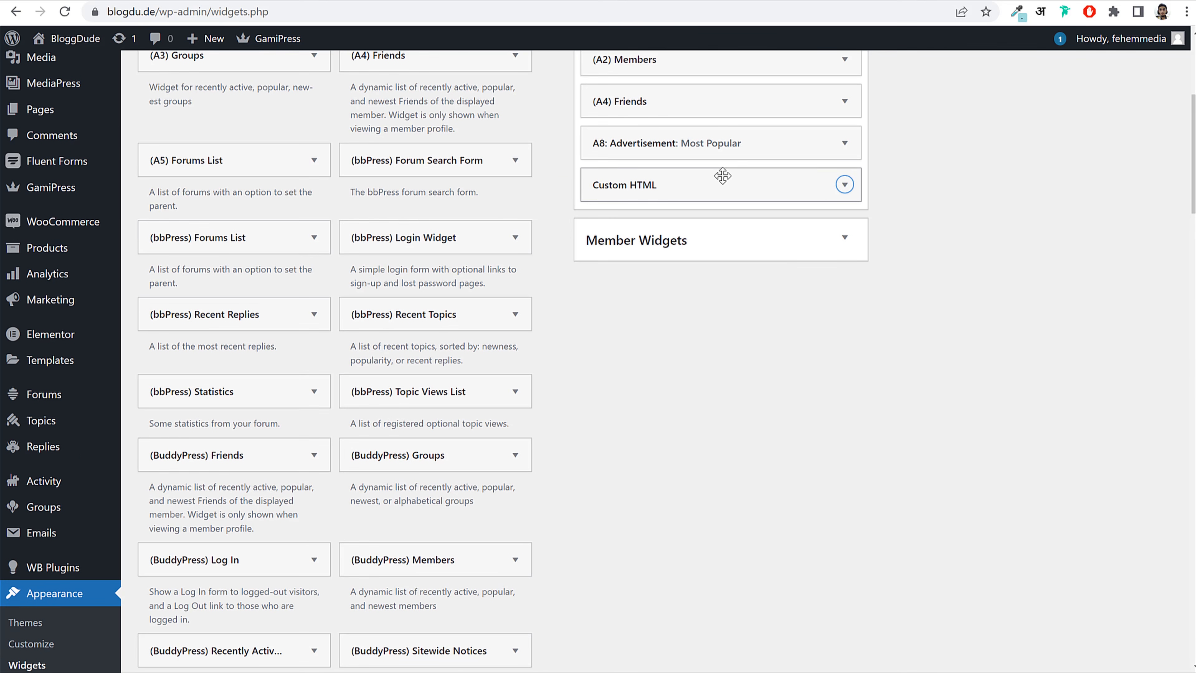
{"action": "scroll", "coordinate": [852, 292], "scroll_direction": "up", "scroll_amount": 5}
{"action": "left_click", "coordinate": [702, 264]}
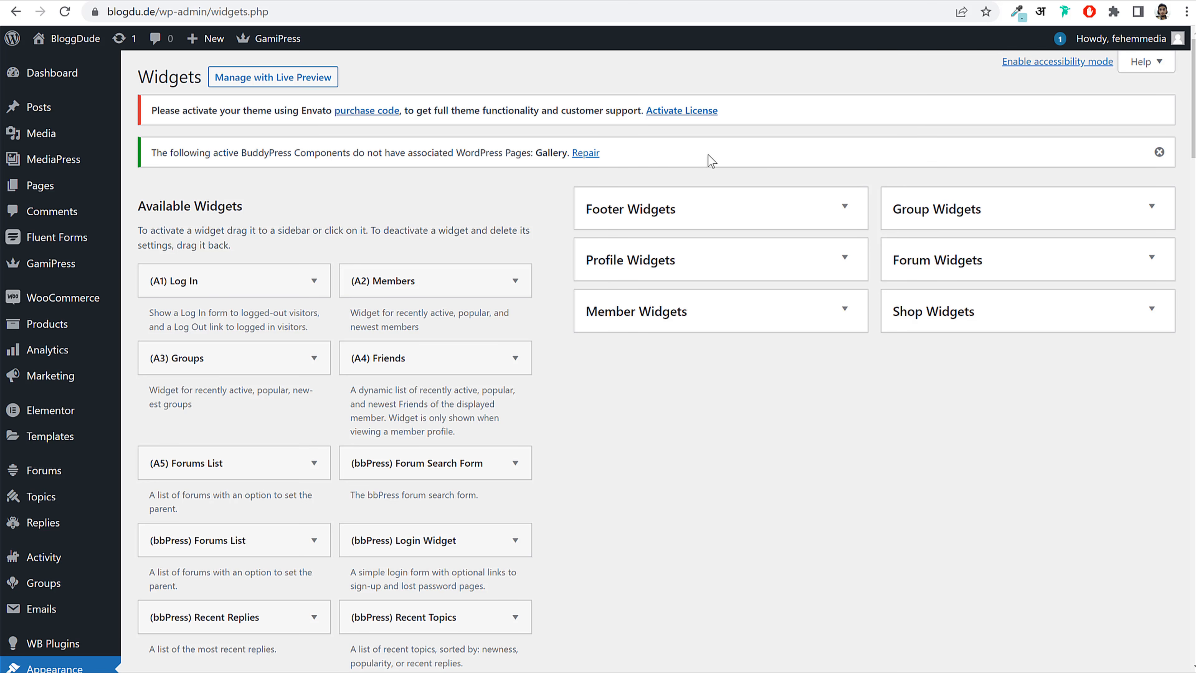
Step: Put (A2) Members then (A3) Groups into Member Widgets, then expand the empty Group Widgets sidebar
{"action": "left_click", "coordinate": [701, 260]}
{"action": "left_click", "coordinate": [701, 260]}
{"action": "left_click", "coordinate": [667, 329]}
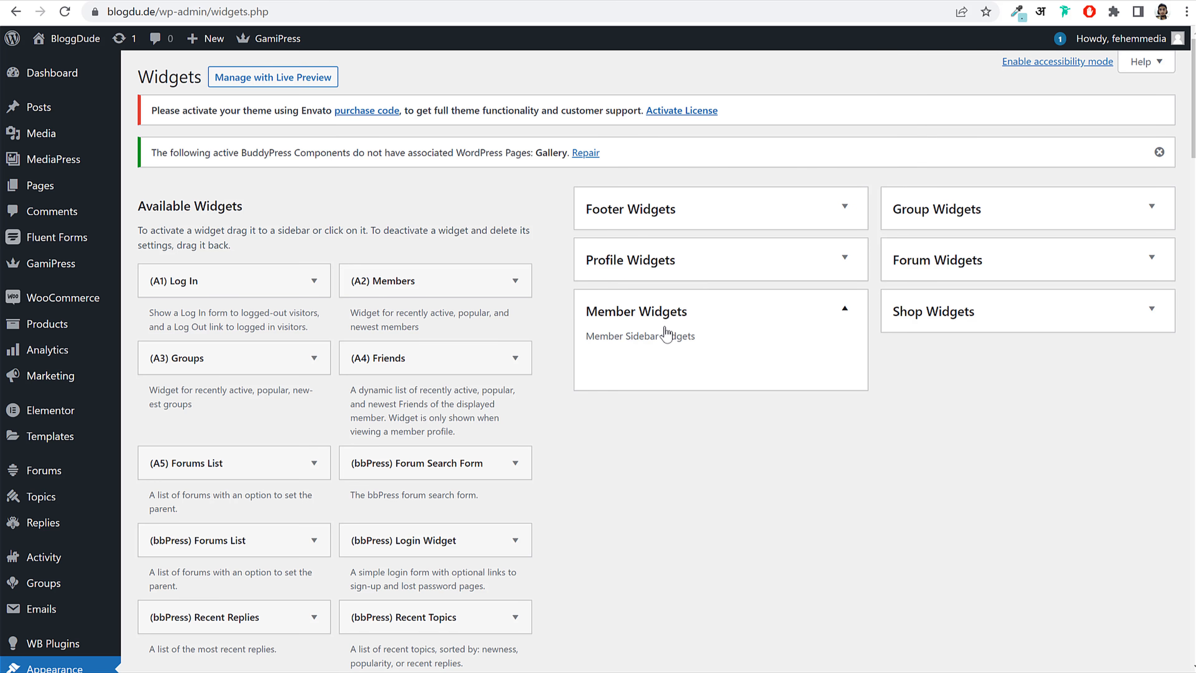
{"action": "left_click_drag", "start_coordinate": [410, 282], "coordinate": [695, 358]}
{"action": "left_click", "coordinate": [692, 370]}
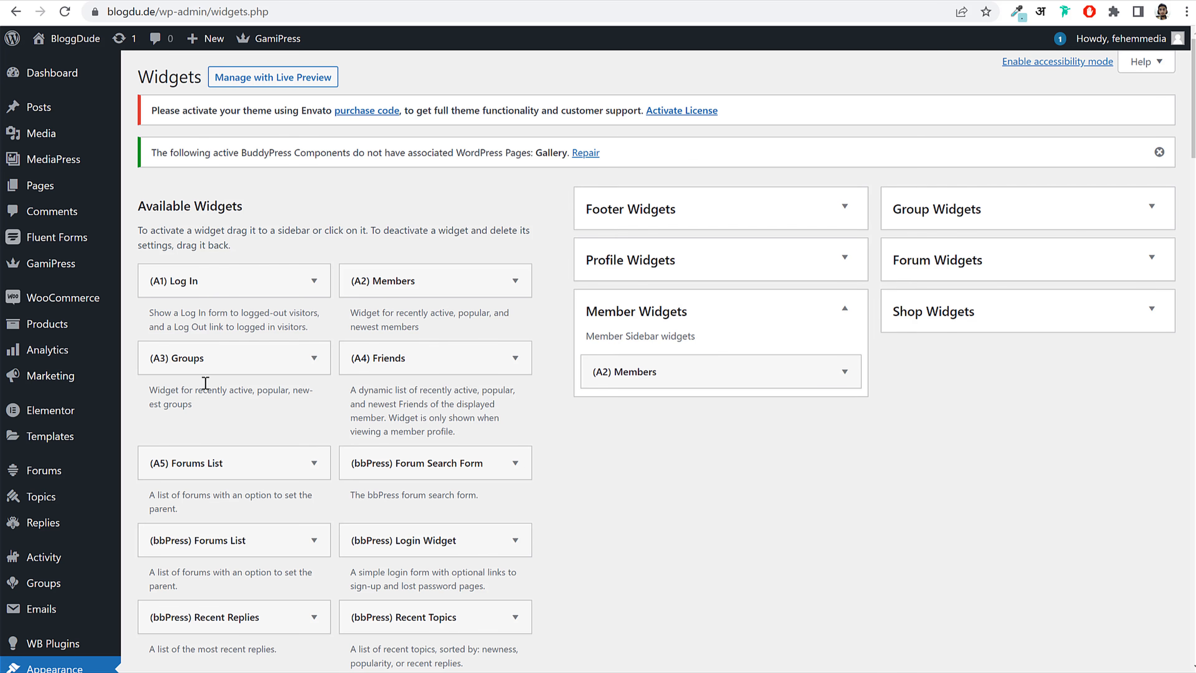
{"action": "left_click_drag", "start_coordinate": [205, 363], "coordinate": [693, 406]}
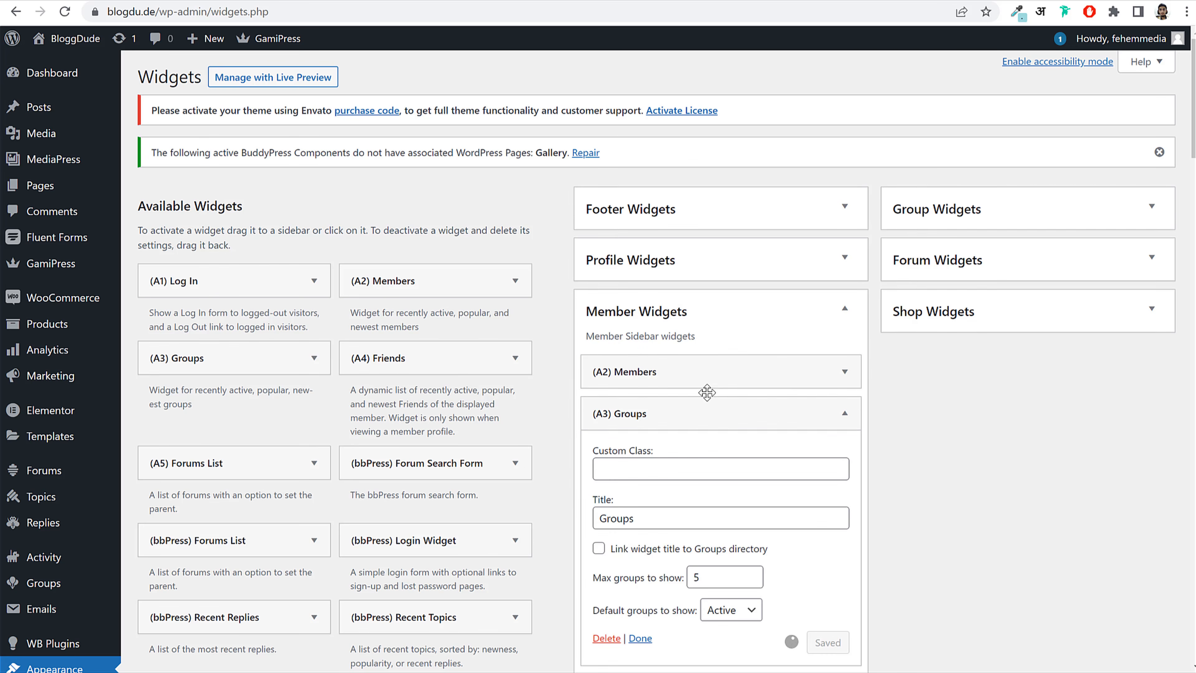
{"action": "left_click", "coordinate": [693, 405]}
{"action": "scroll", "coordinate": [665, 424], "scroll_direction": "down", "scroll_amount": 15}
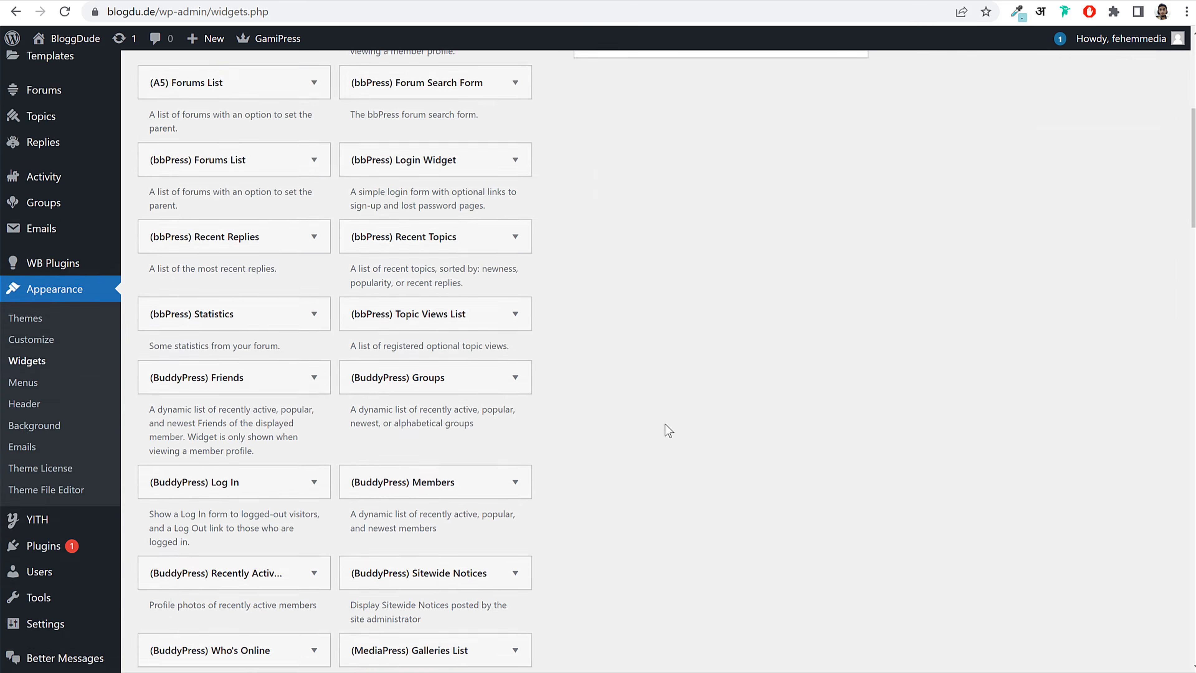
{"action": "scroll", "coordinate": [670, 342], "scroll_direction": "up", "scroll_amount": 15}
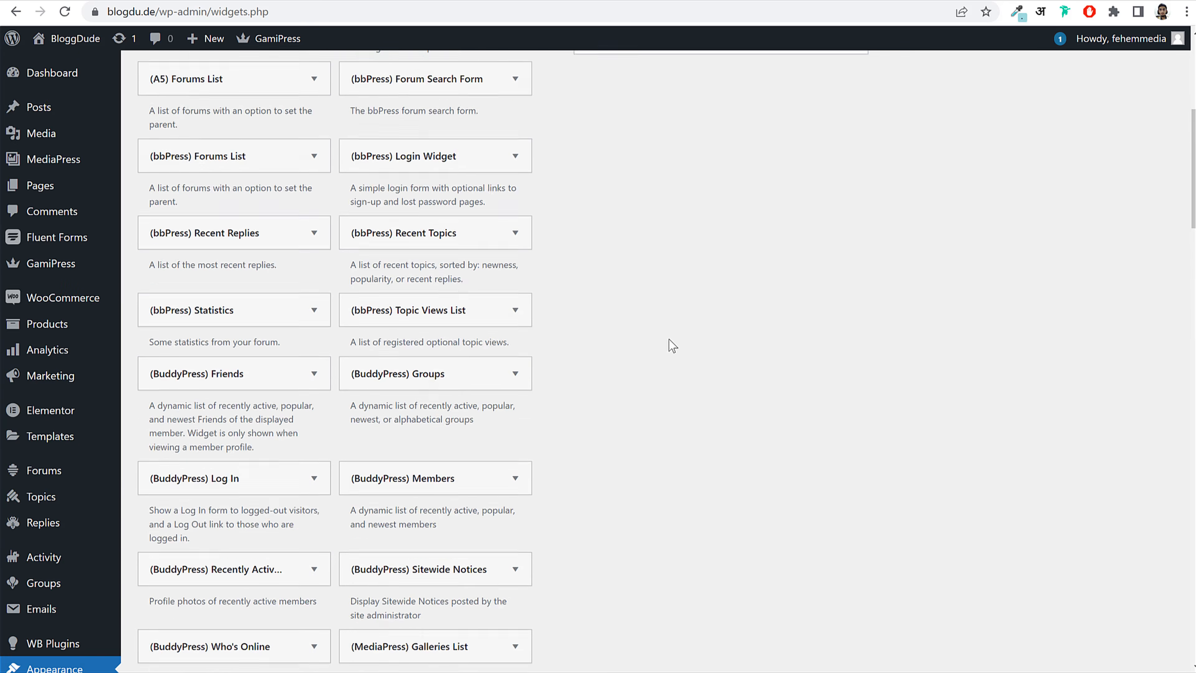
{"action": "left_click", "coordinate": [682, 321]}
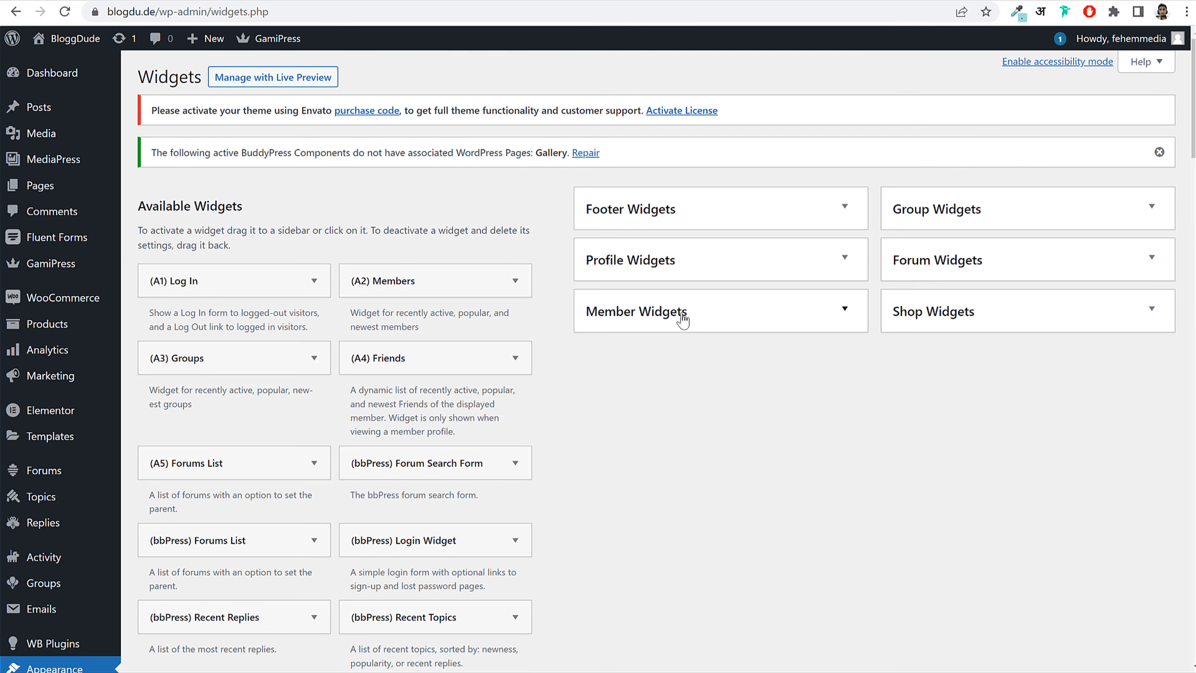
{"action": "left_click", "coordinate": [952, 218]}
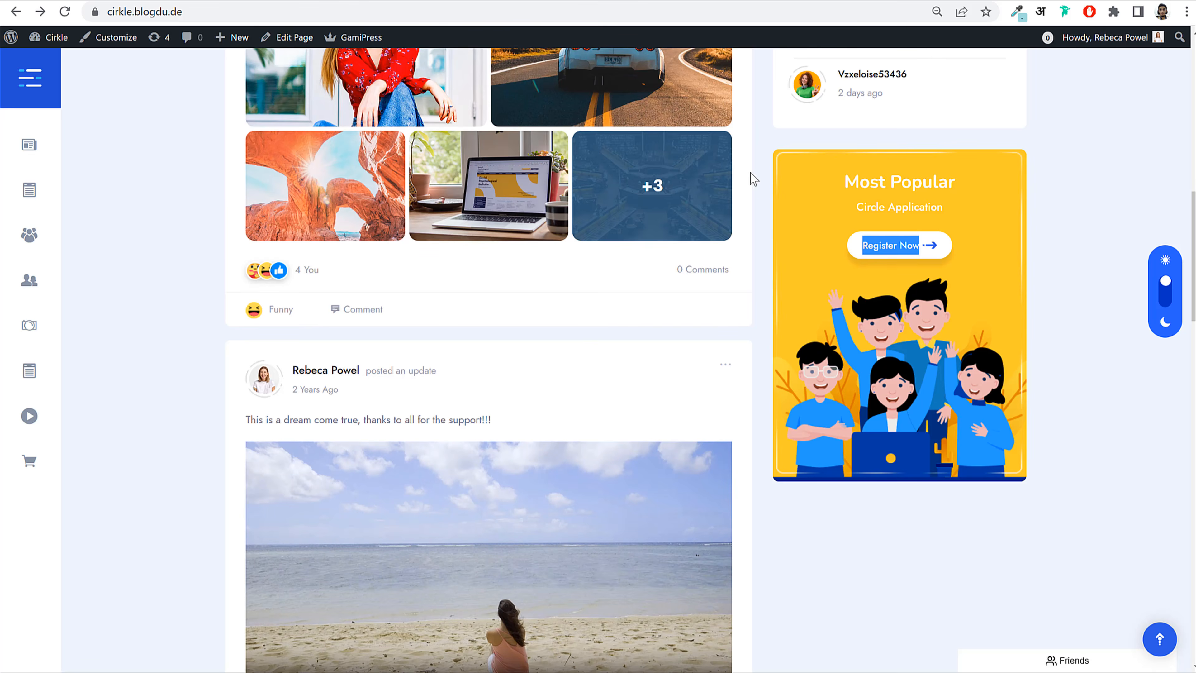
{"action": "scroll", "coordinate": [844, 254], "scroll_direction": "up", "scroll_amount": 10}
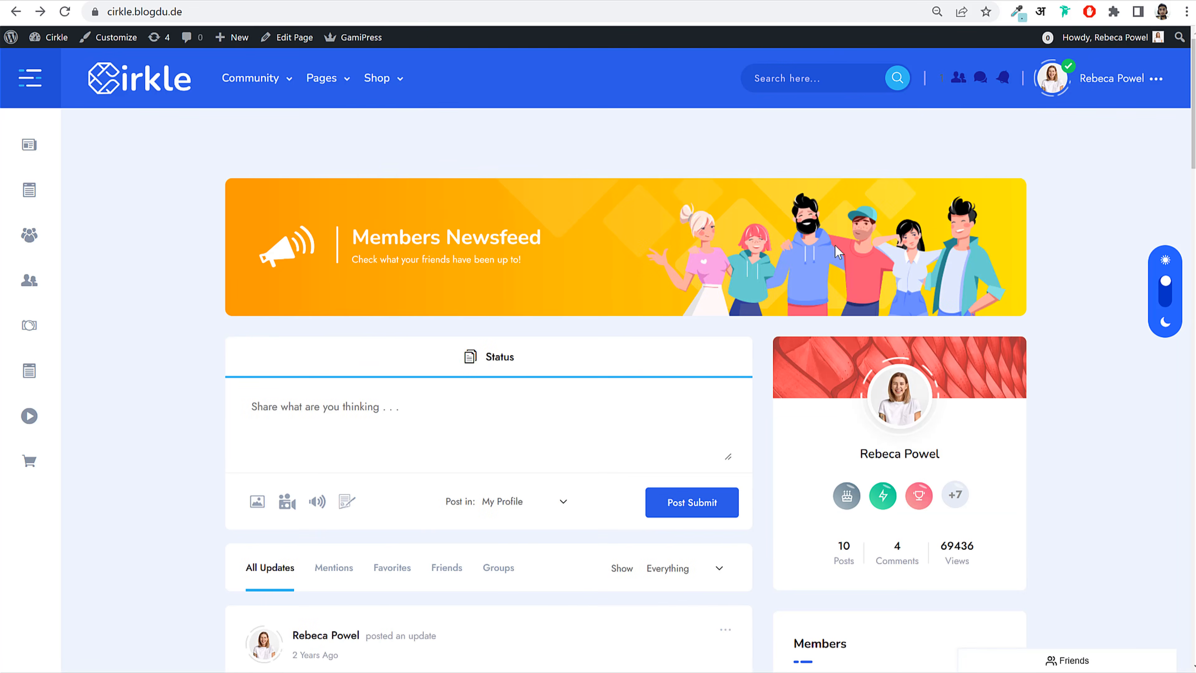
{"action": "mouse_move", "coordinate": [1076, 80]}
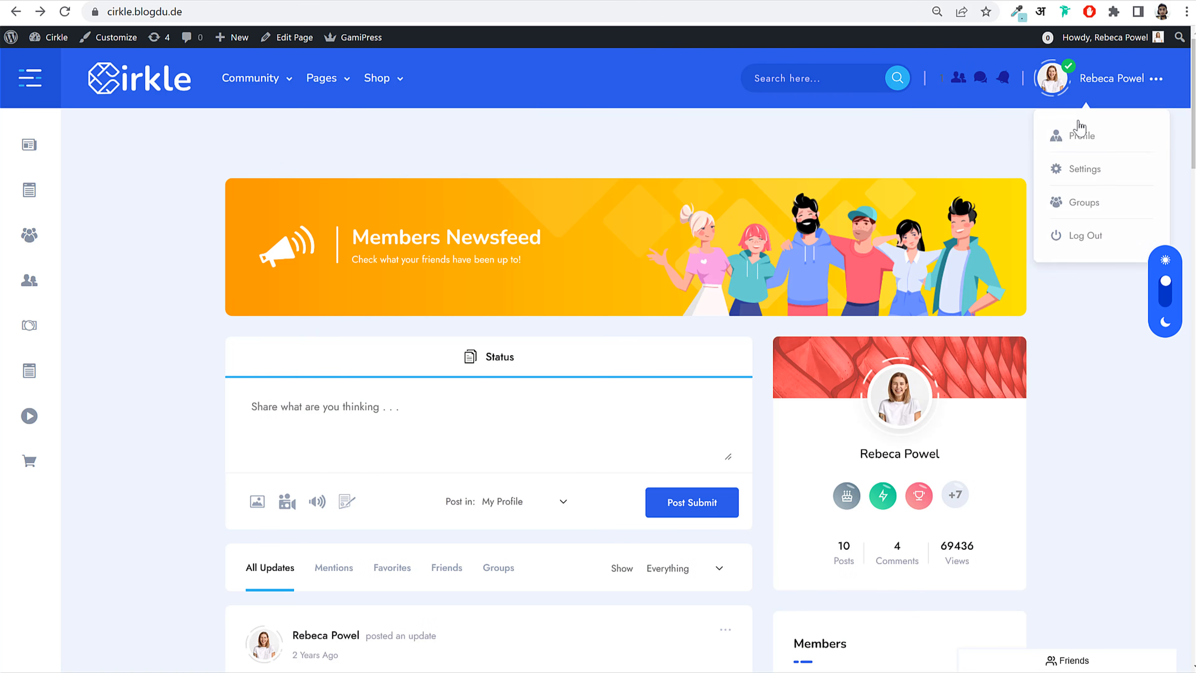
{"action": "left_click", "coordinate": [1076, 137]}
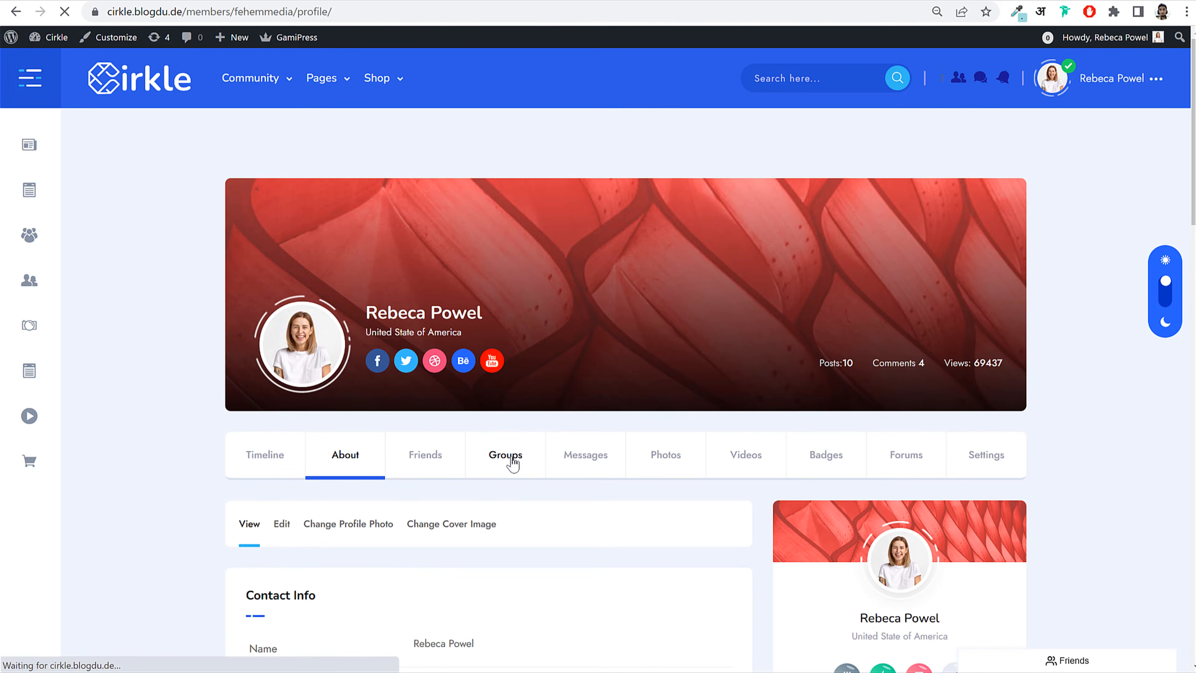
{"action": "left_click", "coordinate": [513, 463]}
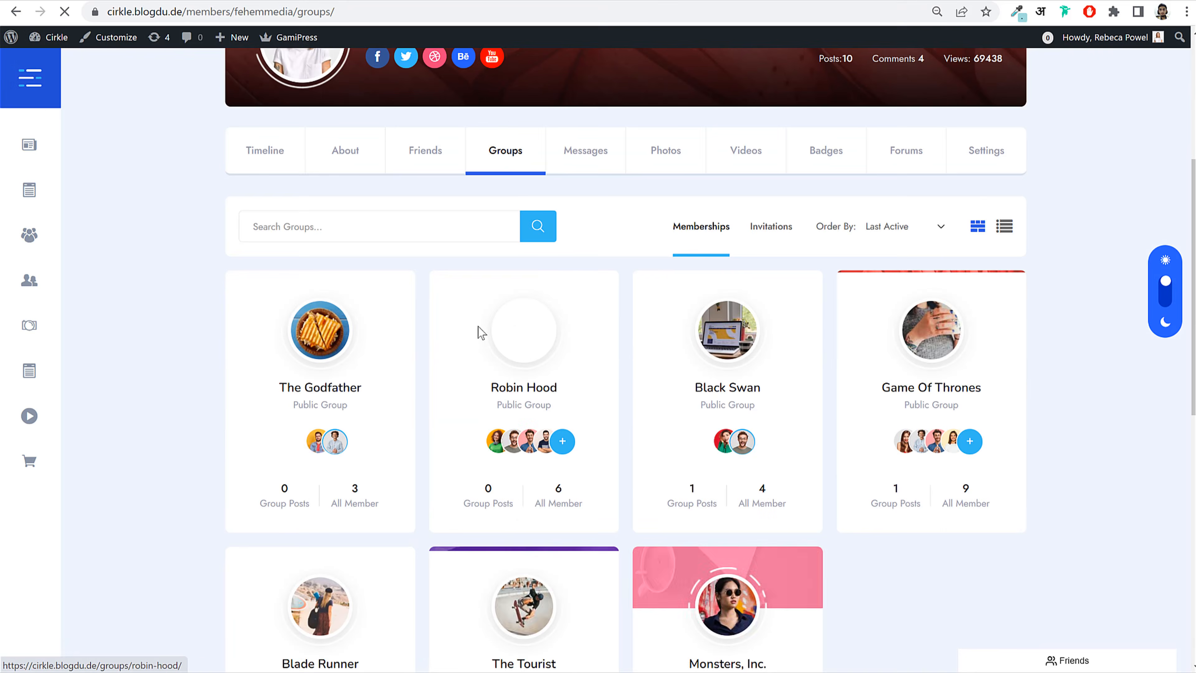
{"action": "left_click", "coordinate": [515, 389]}
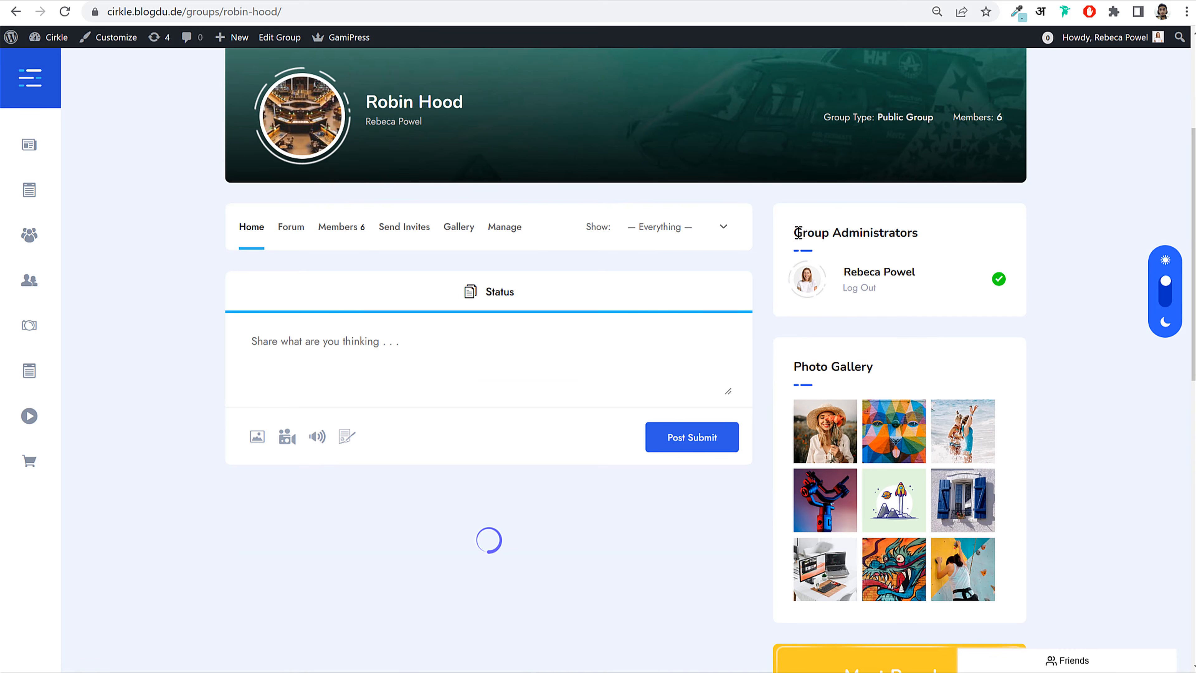
{"action": "left_click_drag", "start_coordinate": [794, 234], "coordinate": [918, 233]}
{"action": "left_click", "coordinate": [897, 234]}
{"action": "left_click_drag", "start_coordinate": [794, 367], "coordinate": [904, 367]}
{"action": "left_click", "coordinate": [904, 367]}
{"action": "scroll", "coordinate": [903, 366], "scroll_direction": "down", "scroll_amount": 12}
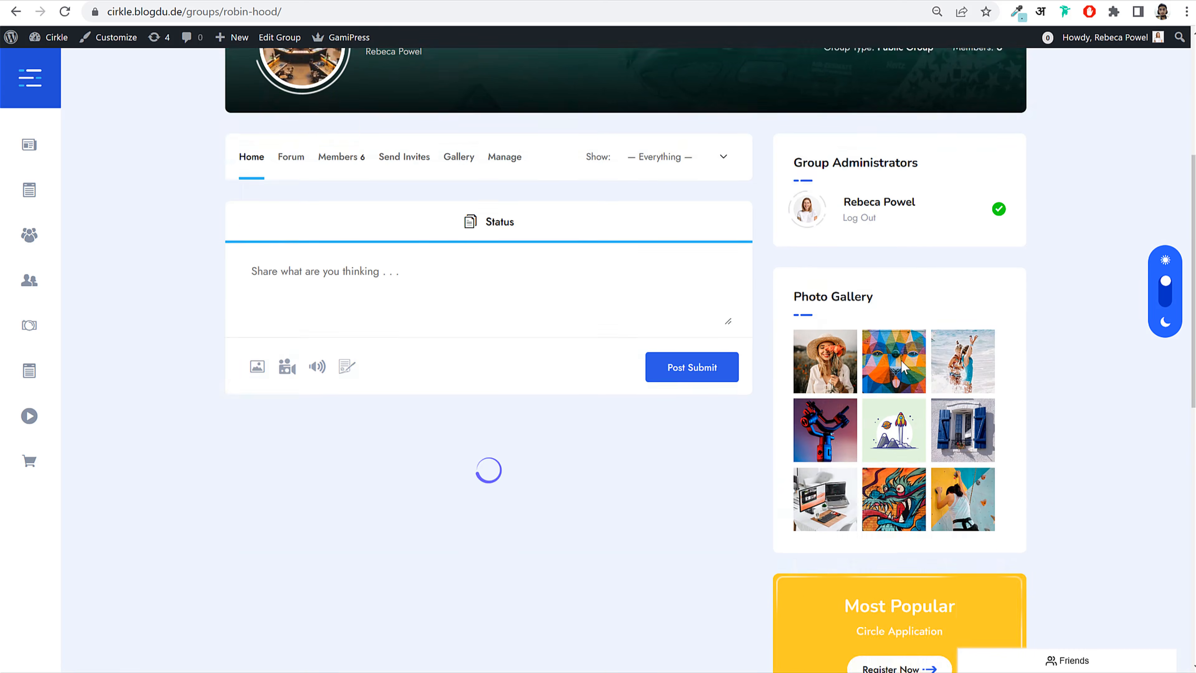
{"action": "scroll", "coordinate": [903, 363], "scroll_direction": "up", "scroll_amount": 7}
{"action": "scroll", "coordinate": [903, 357], "scroll_direction": "up", "scroll_amount": 5}
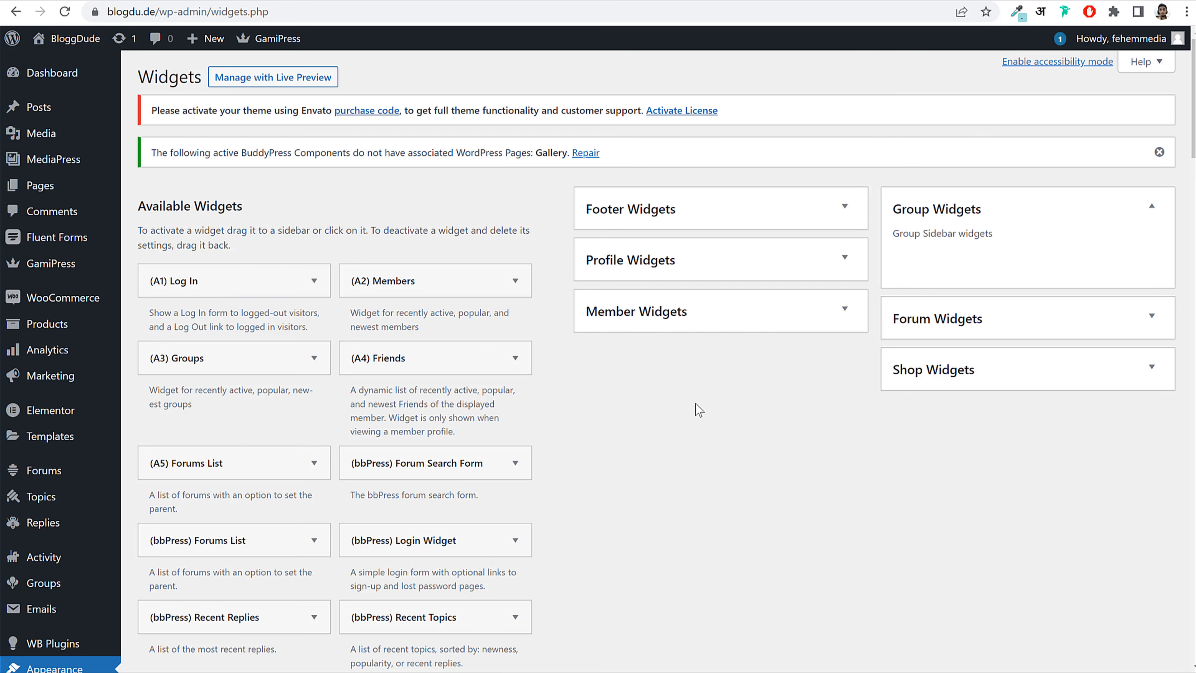
Step: Add a (bbPress) Login Widget to Group Widgets with custom class sidebar-login-form, saved
{"action": "scroll", "coordinate": [710, 426], "scroll_direction": "down", "scroll_amount": 2}
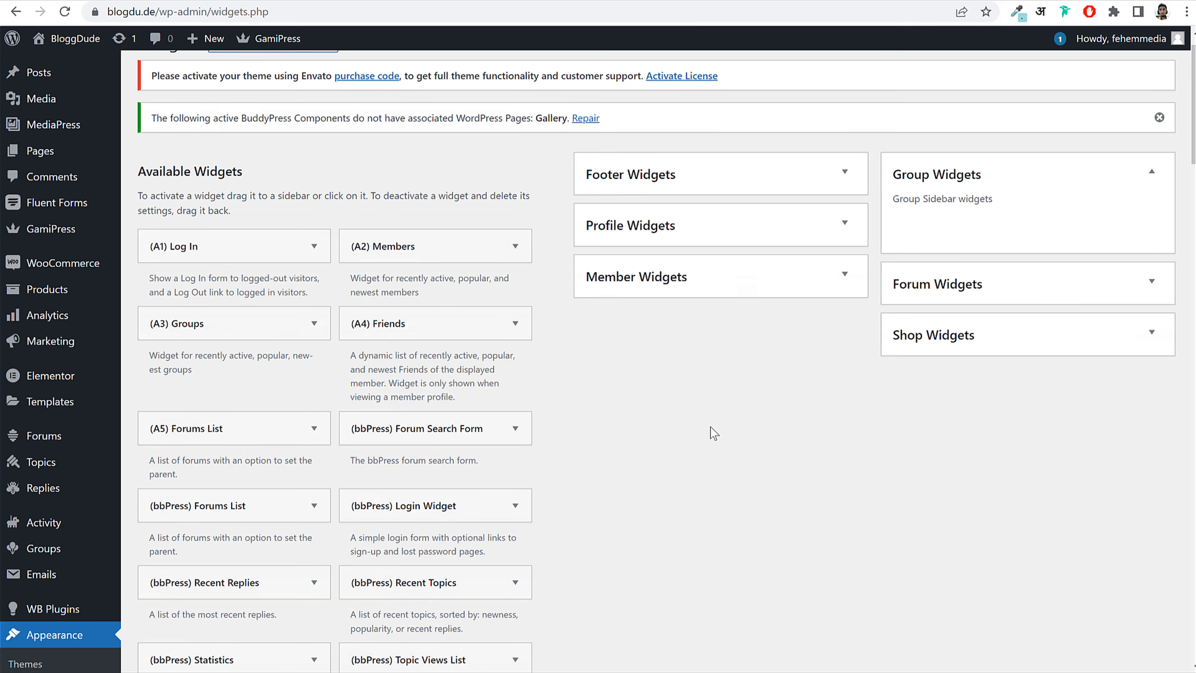
{"action": "scroll", "coordinate": [644, 481], "scroll_direction": "up", "scroll_amount": 2}
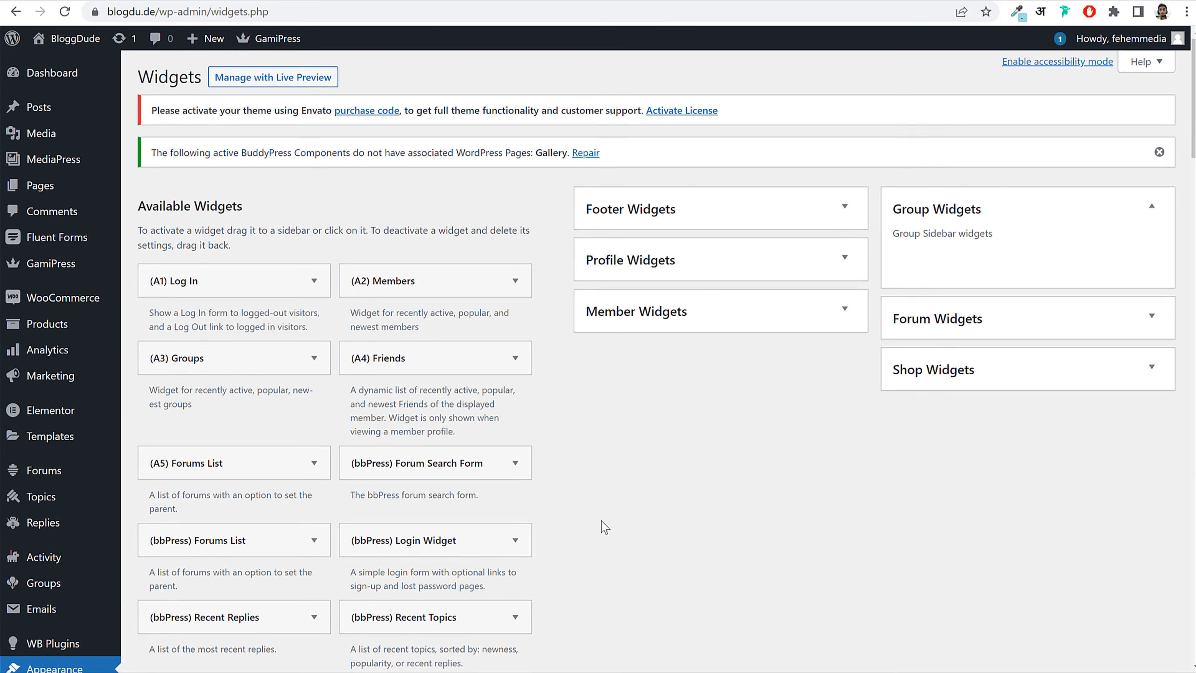
{"action": "left_click_drag", "start_coordinate": [466, 547], "coordinate": [997, 248]}
{"action": "left_click", "coordinate": [987, 329]}
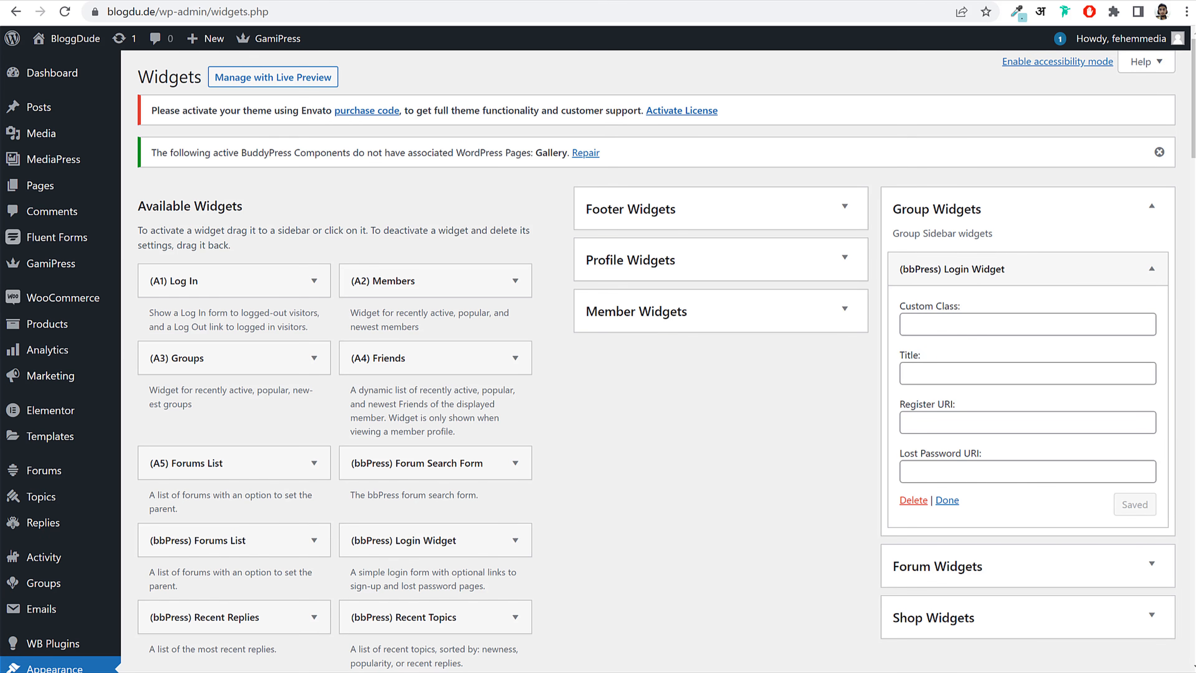
{"action": "type", "text": "sidebar-login-form"}
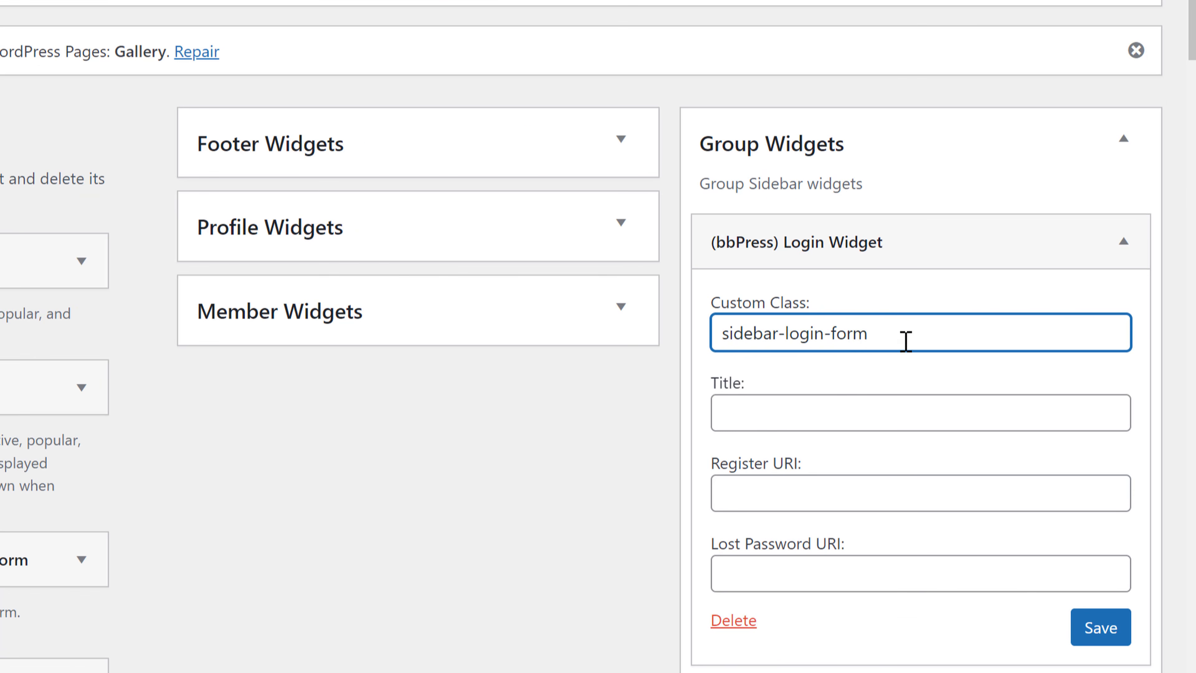
{"action": "left_click", "coordinate": [1098, 631]}
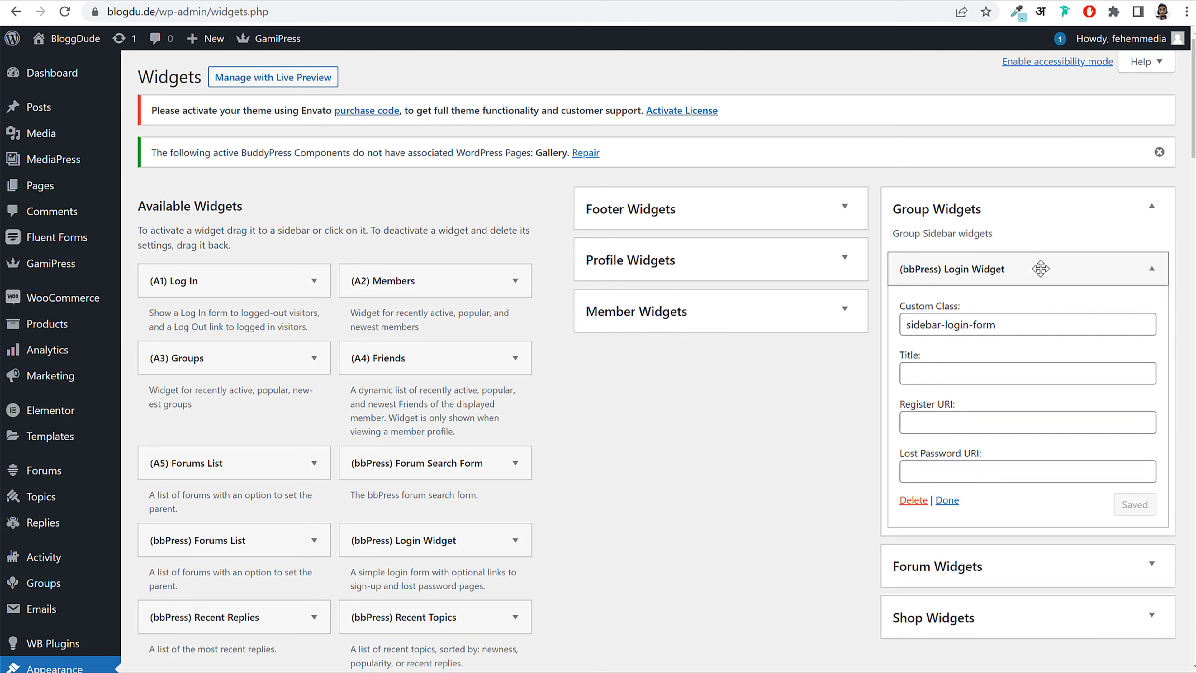
Step: Add an (A4) Friends widget below the Login widget in Group Widgets
{"action": "left_click", "coordinate": [1009, 259]}
{"action": "left_click_drag", "start_coordinate": [253, 367], "coordinate": [963, 302]}
{"action": "left_click", "coordinate": [963, 302]}
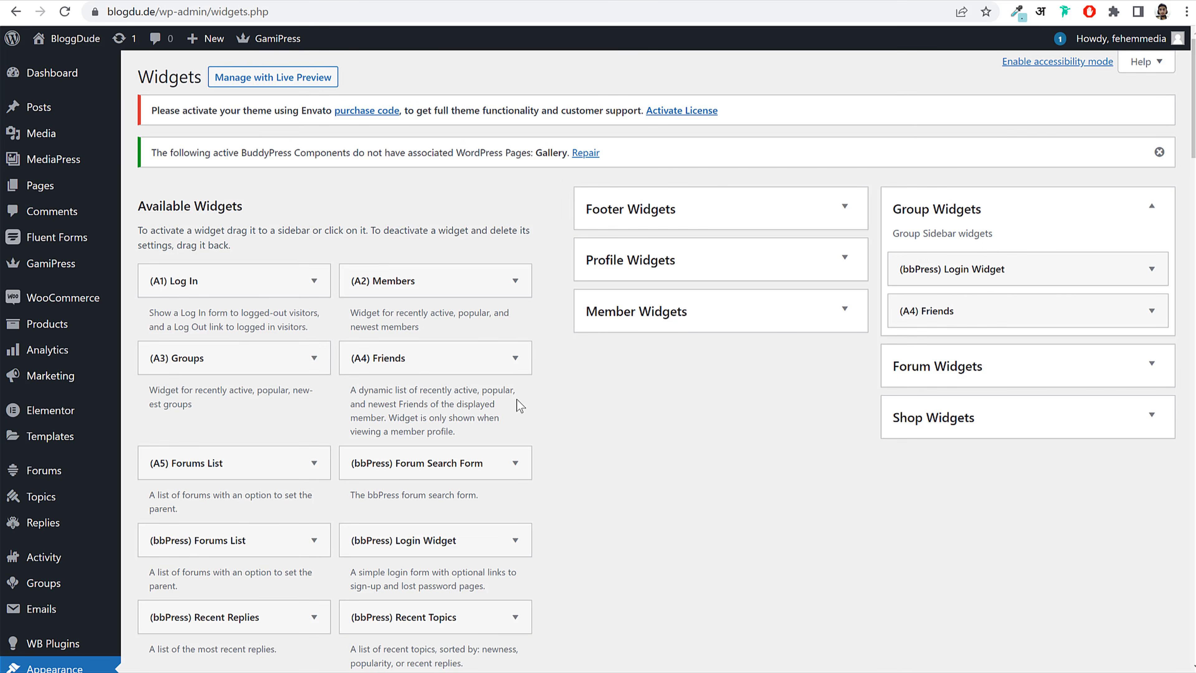
Step: Add a Gallery widget to Group Widgets with custom class cirkle-gallery-widget
{"action": "scroll", "coordinate": [649, 454], "scroll_direction": "down", "scroll_amount": 15}
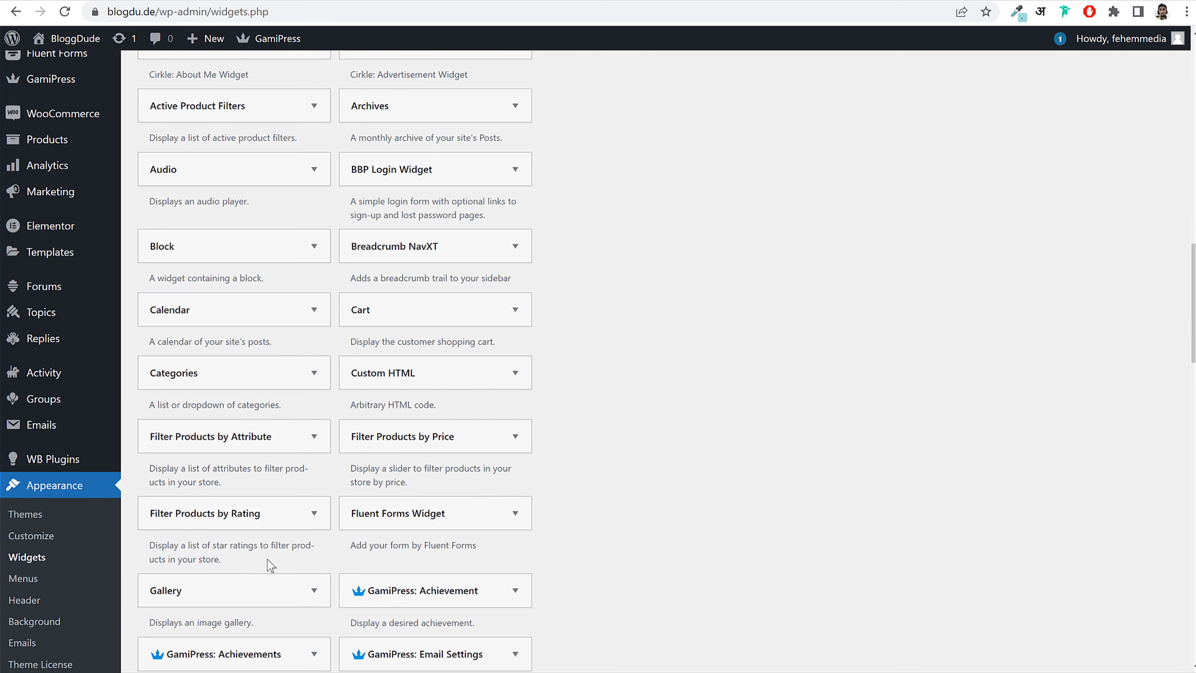
{"action": "scroll", "coordinate": [278, 535], "scroll_direction": "down", "scroll_amount": 2}
{"action": "left_click", "coordinate": [273, 516]}
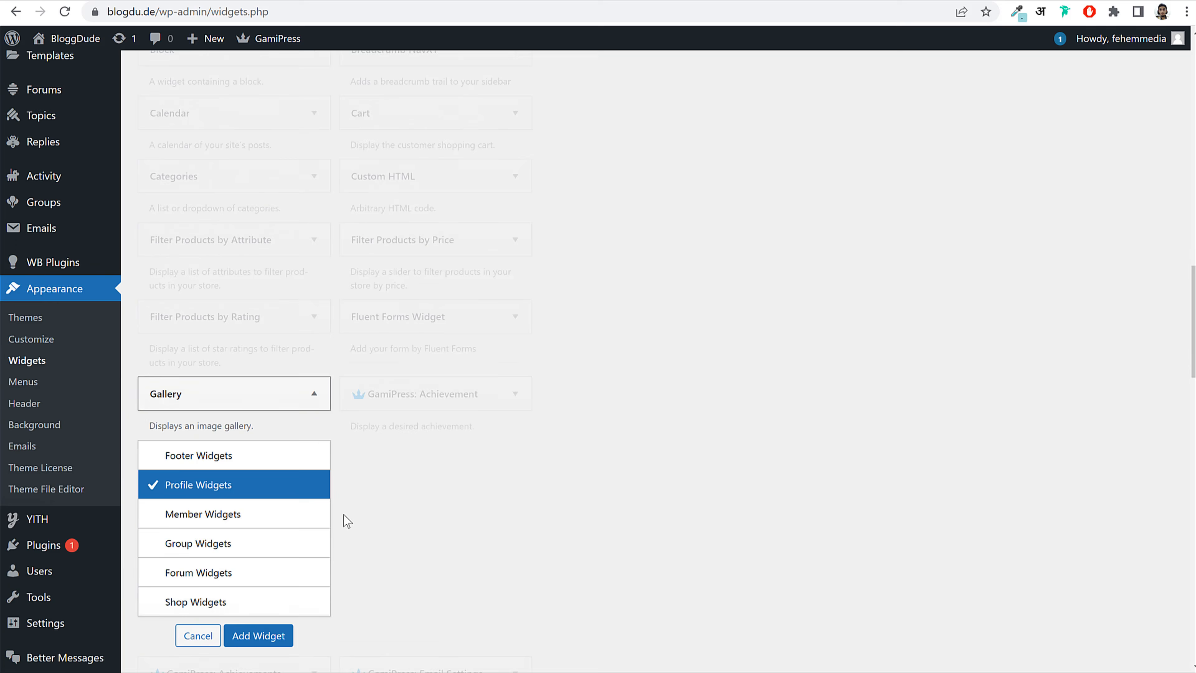
{"action": "left_click", "coordinate": [259, 518]}
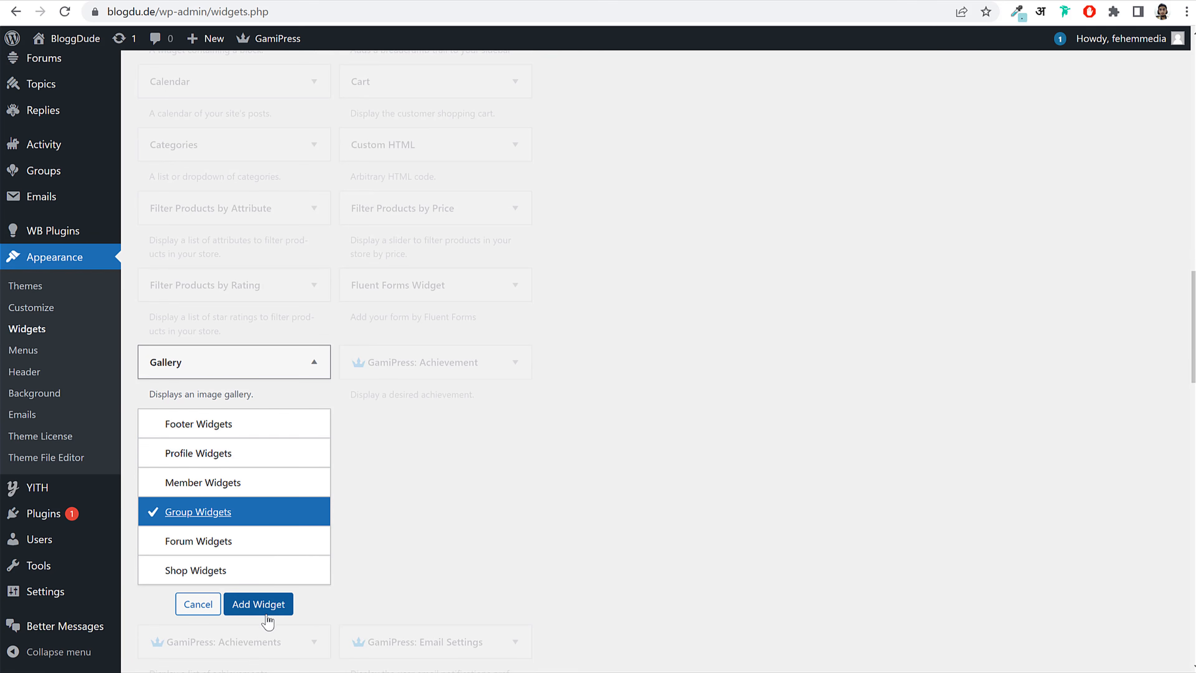
{"action": "left_click", "coordinate": [266, 611]}
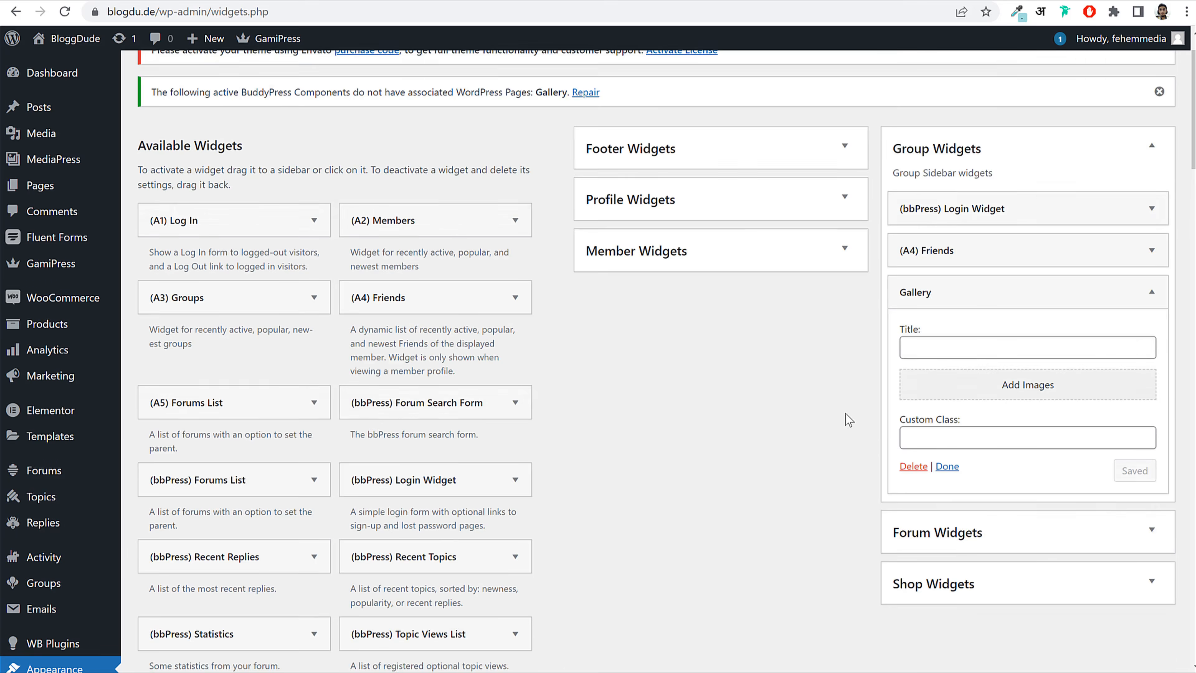
{"action": "scroll", "coordinate": [973, 376], "scroll_direction": "down", "scroll_amount": 2}
{"action": "left_click", "coordinate": [960, 417]}
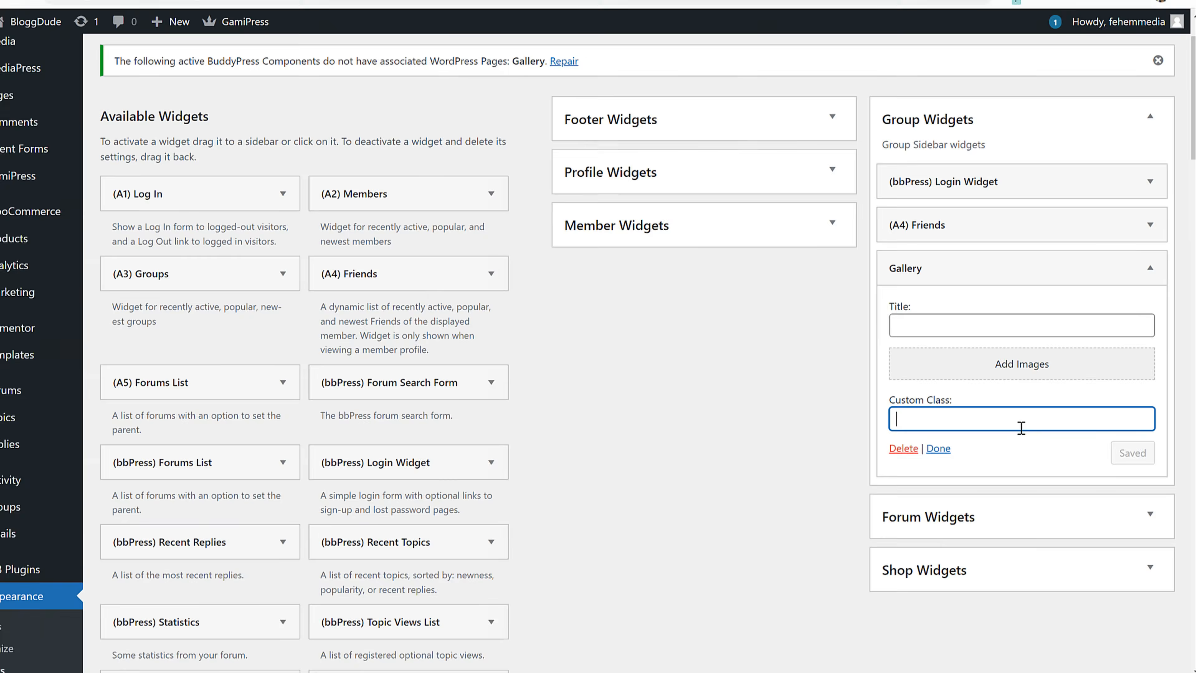
{"action": "type", "text": "cirkle-gallery-widget"}
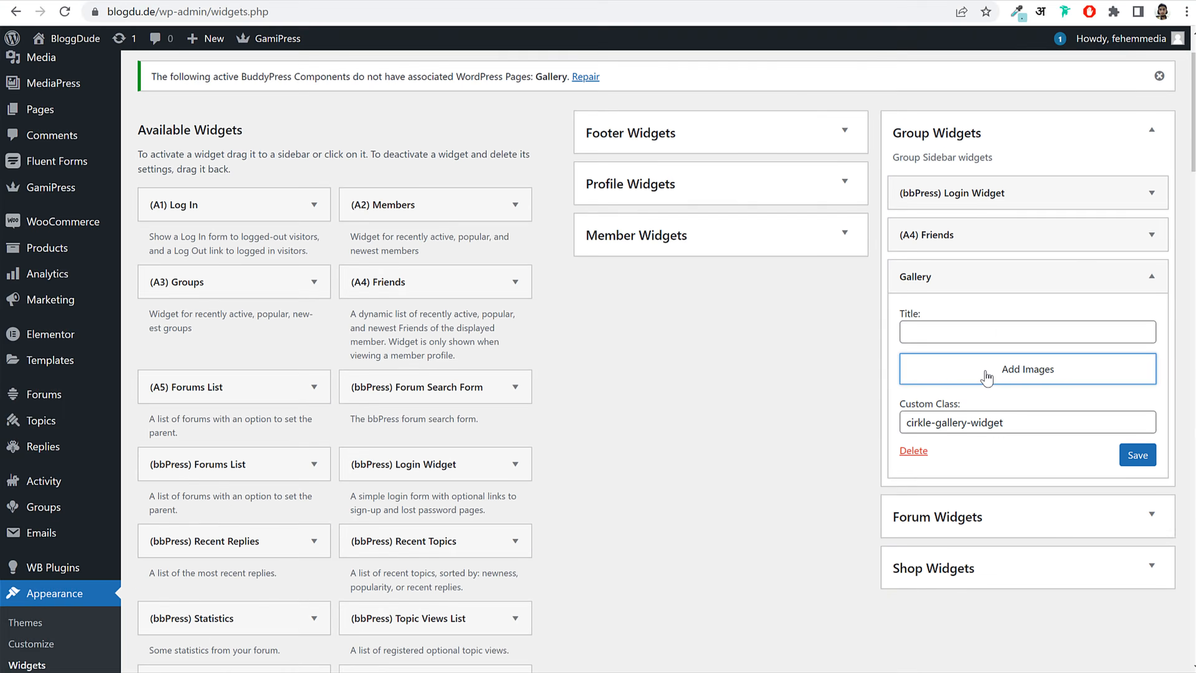
Step: Upload seven images for the gallery: Widget-Gallery-1, 2, 4, 5, 6, 7 and 8
{"action": "left_click", "coordinate": [782, 275]}
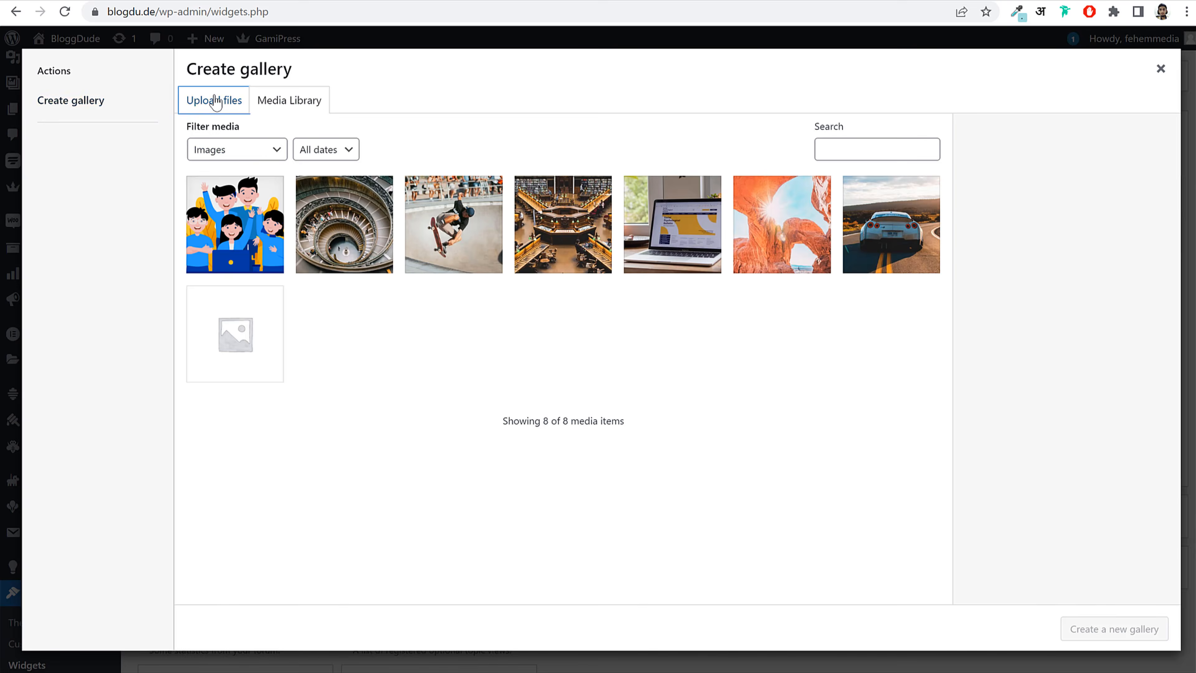
{"action": "left_click", "coordinate": [214, 100]}
{"action": "left_click", "coordinate": [692, 340]}
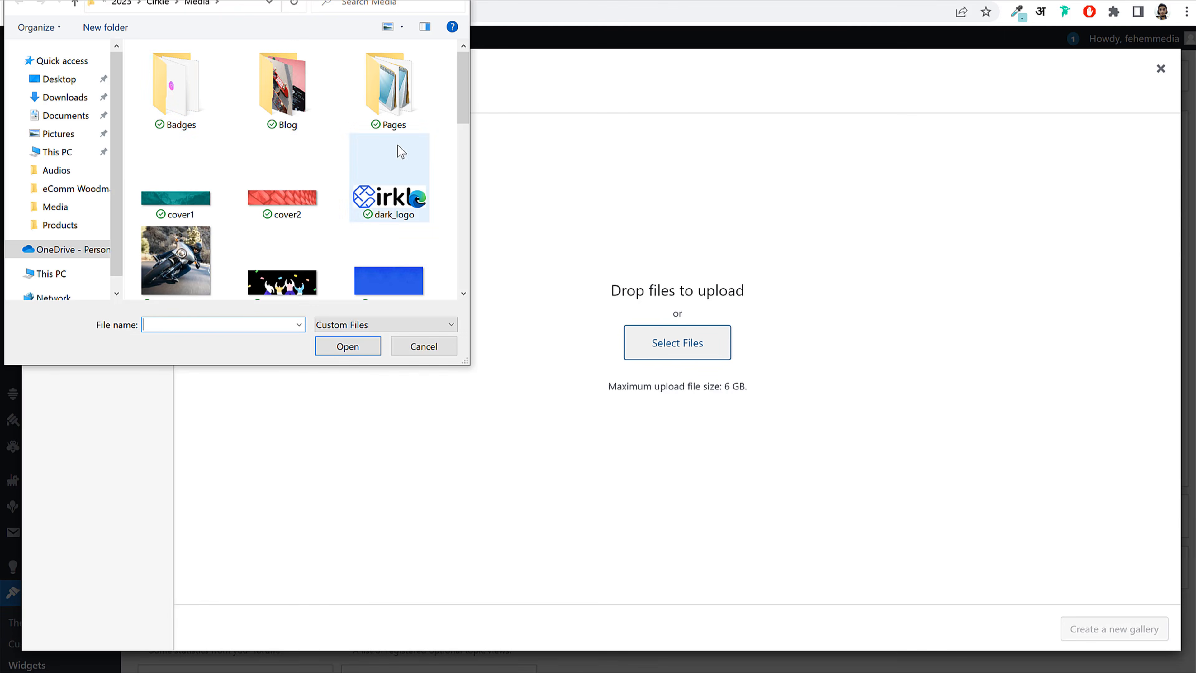
{"action": "scroll", "coordinate": [298, 201], "scroll_direction": "down", "scroll_amount": 10}
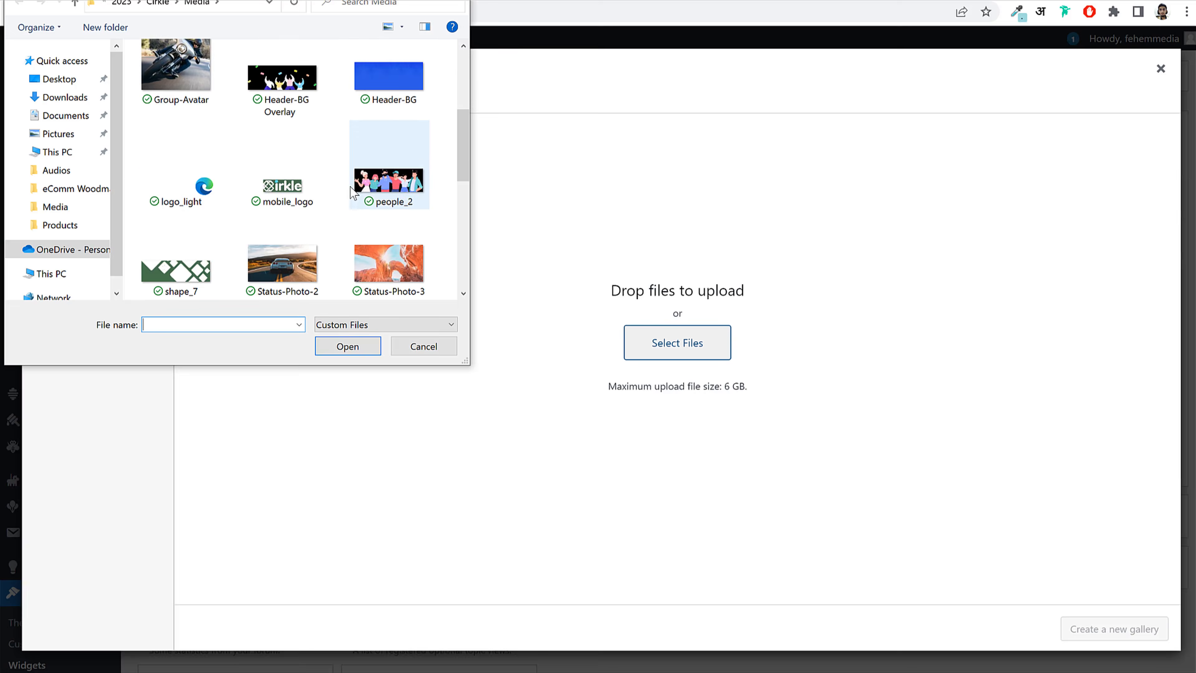
{"action": "left_click", "coordinate": [176, 137]}
{"action": "left_click", "coordinate": [282, 136], "text": "ctrl"}
{"action": "left_click", "coordinate": [388, 136], "text": "ctrl"}
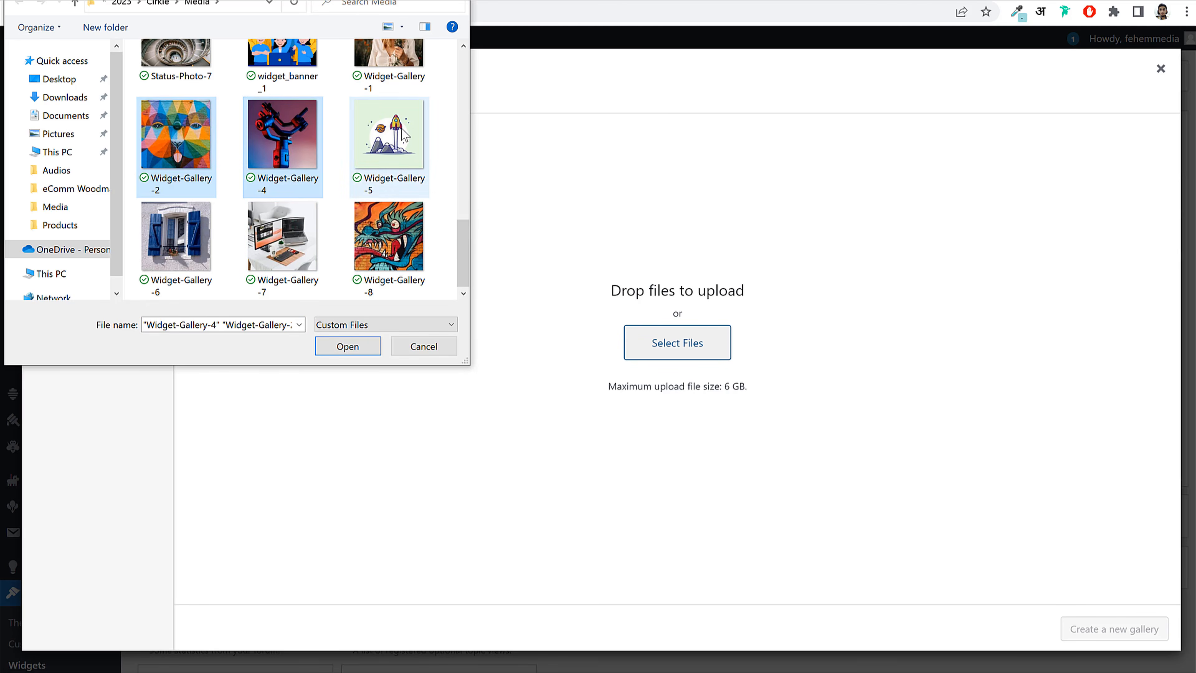
{"action": "left_click", "coordinate": [282, 245], "text": "ctrl"}
{"action": "left_click", "coordinate": [172, 254], "text": "ctrl"}
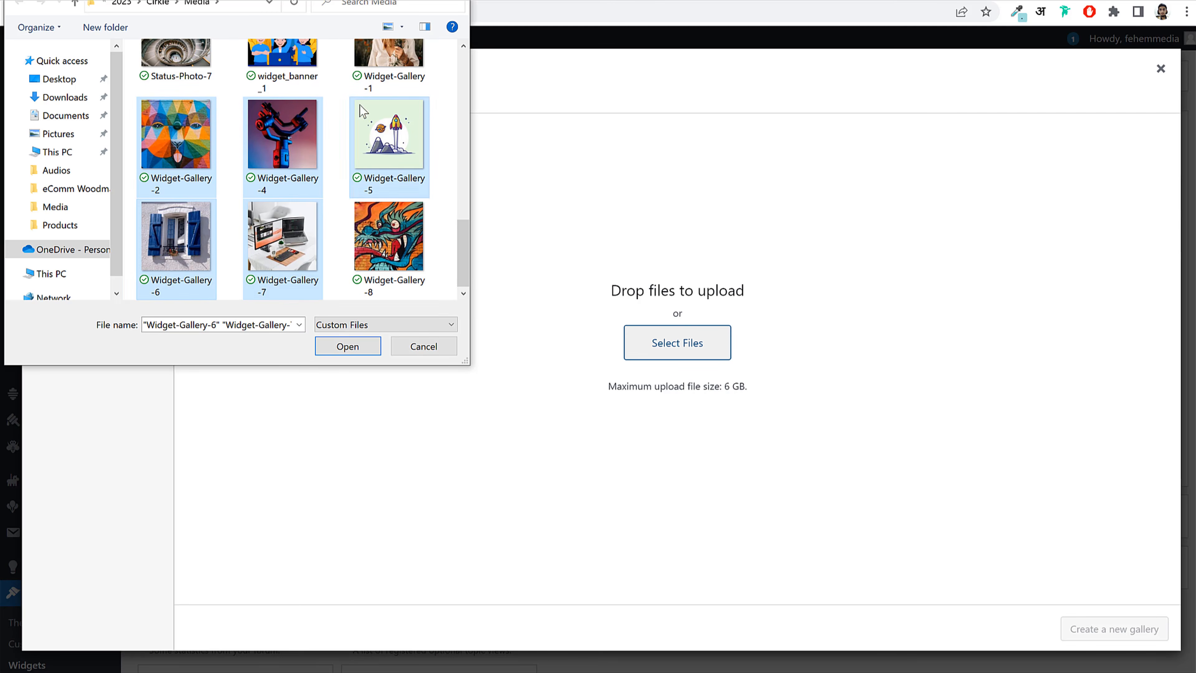
{"action": "left_click", "coordinate": [386, 62], "text": "ctrl"}
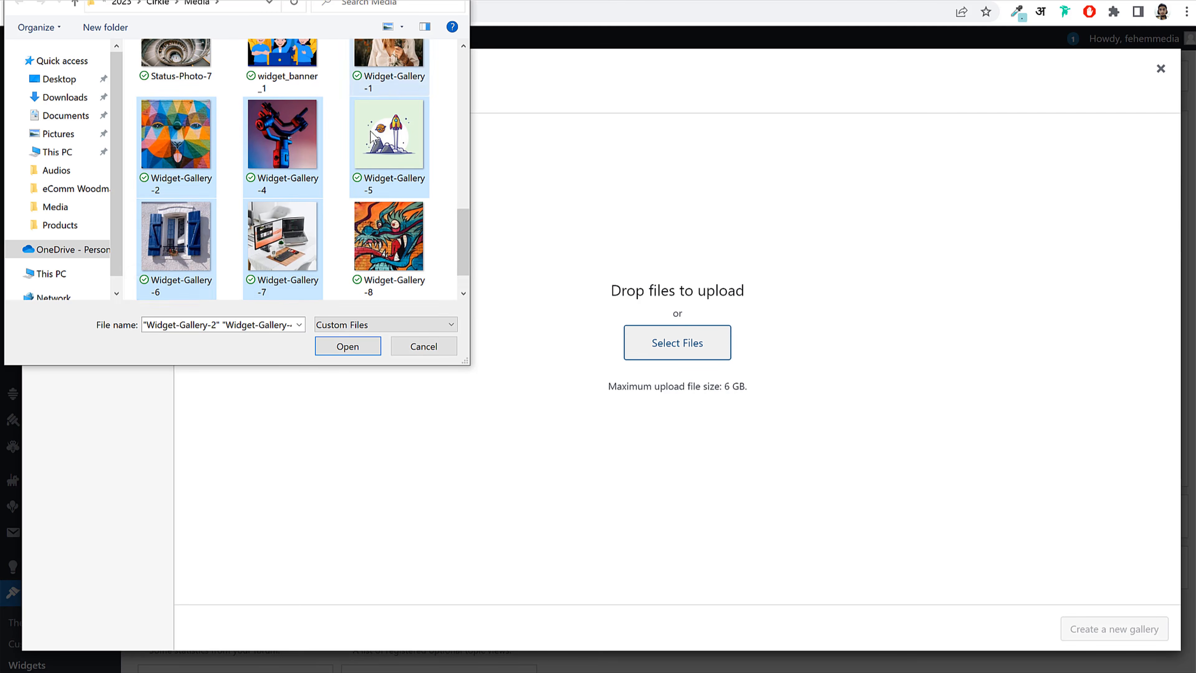
{"action": "left_click", "coordinate": [394, 244], "text": "ctrl"}
{"action": "left_click", "coordinate": [347, 345]}
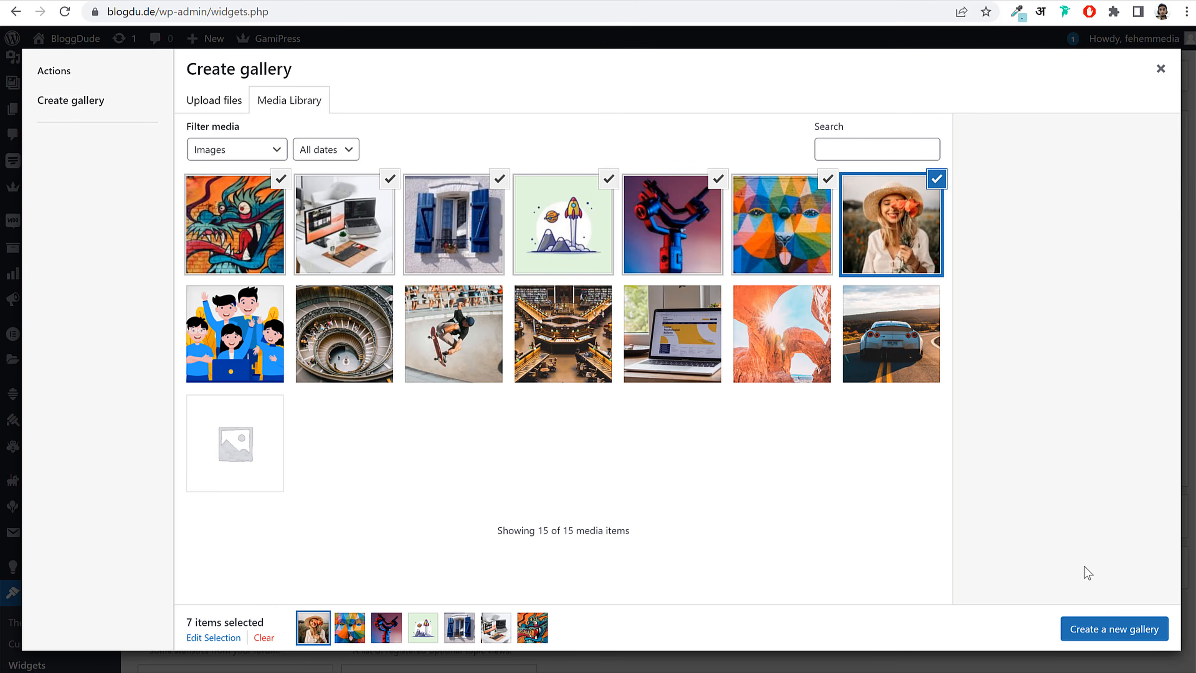
Step: Create the gallery with 3 columns at Thumbnail size, insert it, and save the Gallery widget
{"action": "left_click", "coordinate": [1111, 632]}
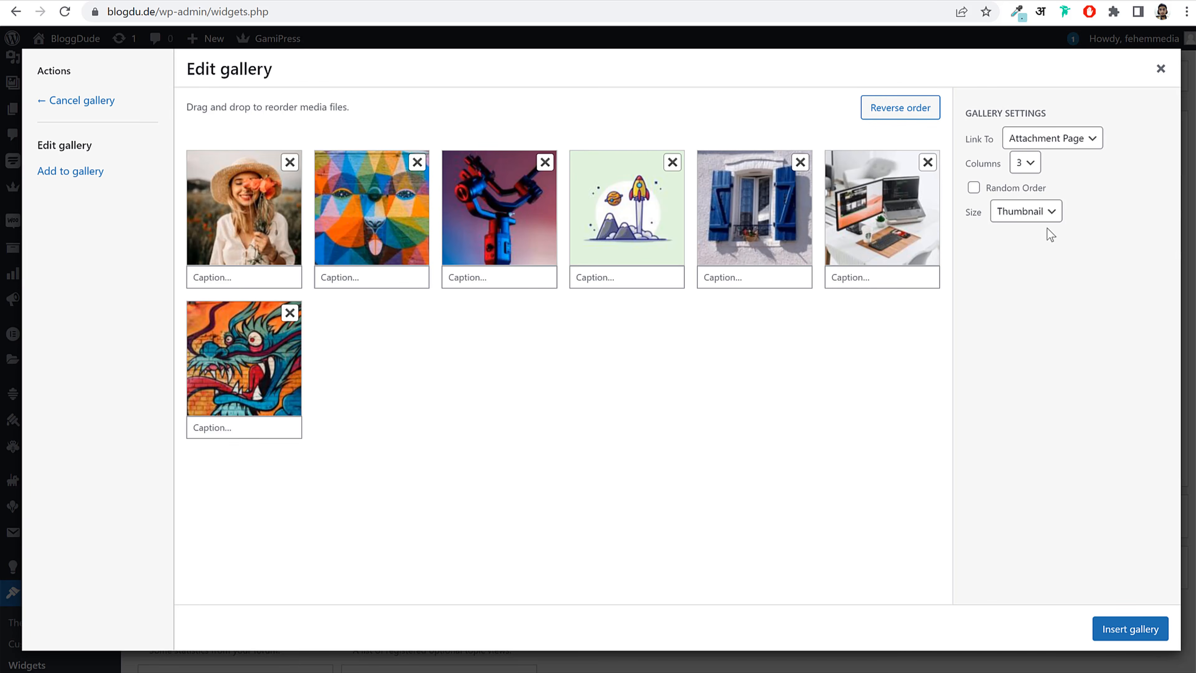
{"action": "left_click", "coordinate": [1024, 162]}
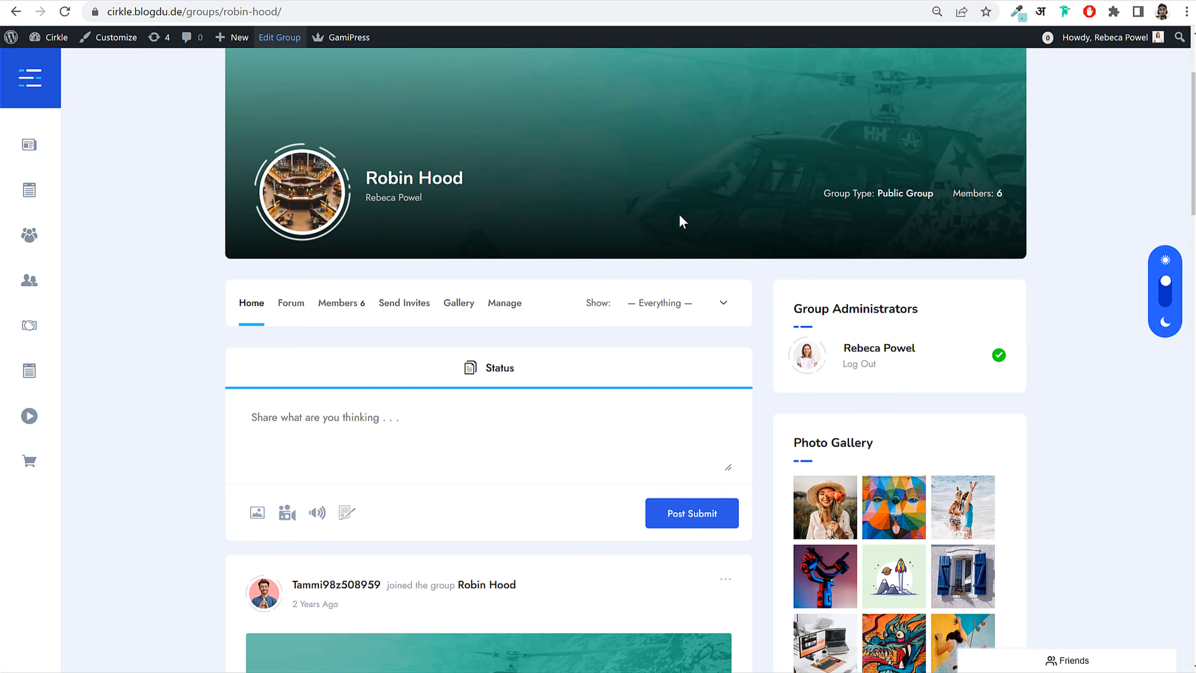
{"action": "scroll", "coordinate": [987, 401], "scroll_direction": "down", "scroll_amount": 5}
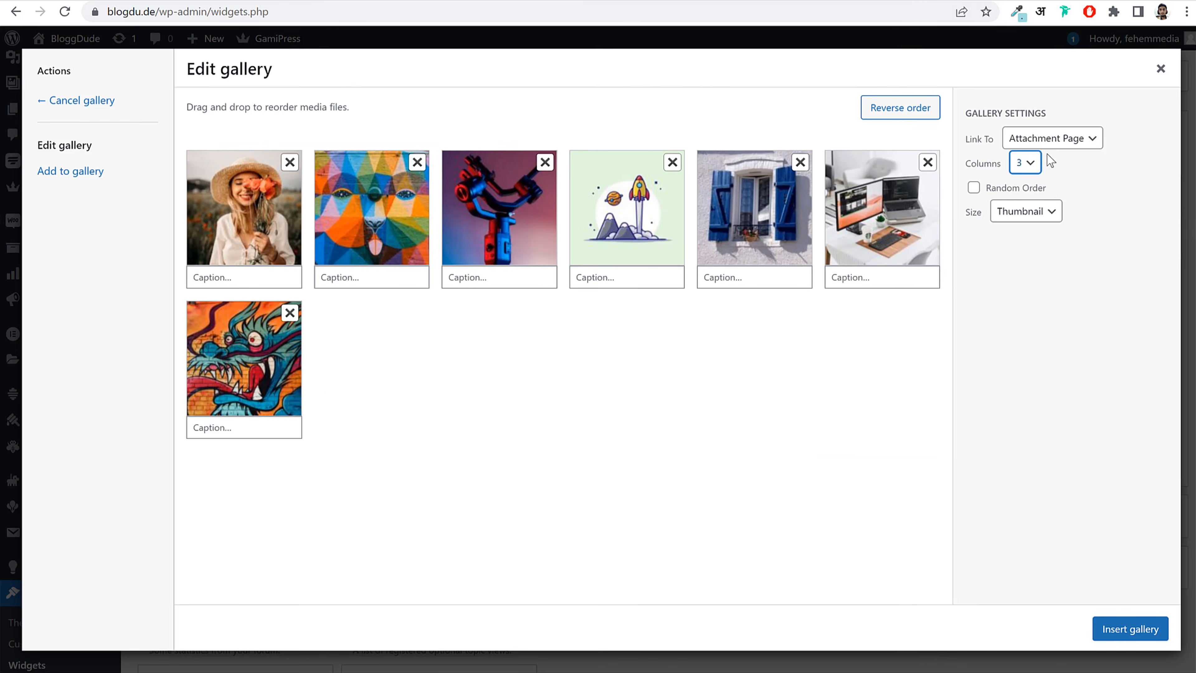
{"action": "left_click", "coordinate": [1022, 214]}
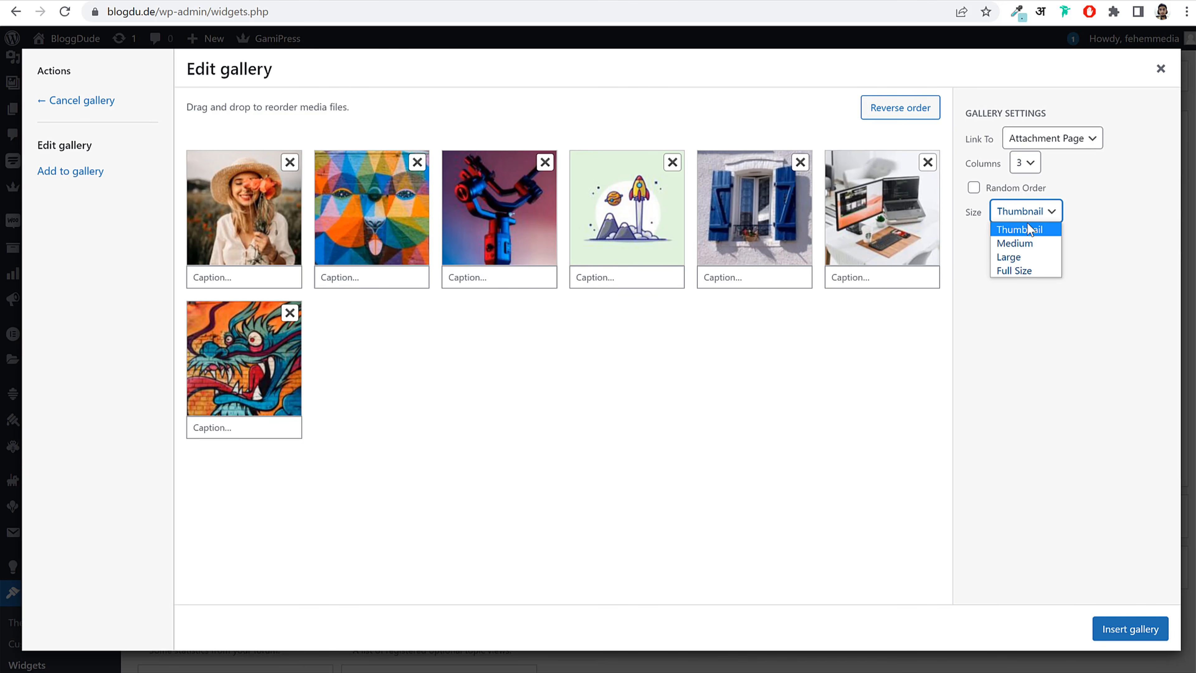
{"action": "left_click", "coordinate": [1027, 226]}
{"action": "left_click", "coordinate": [1140, 629]}
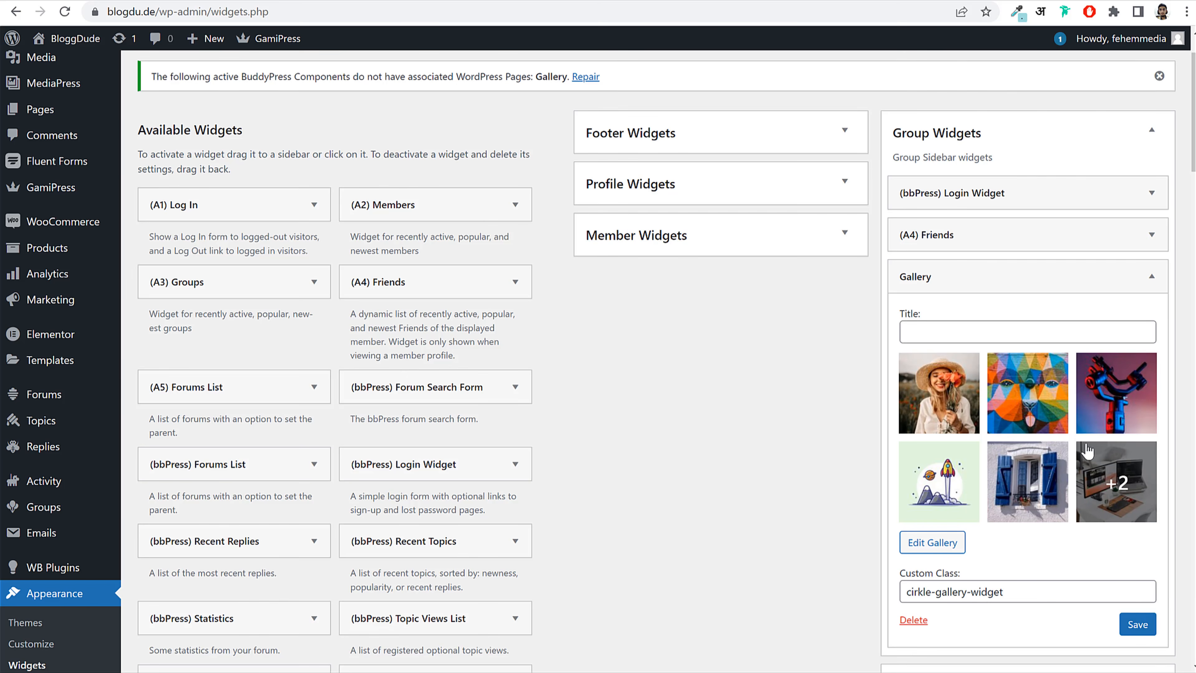
{"action": "left_click", "coordinate": [1137, 624]}
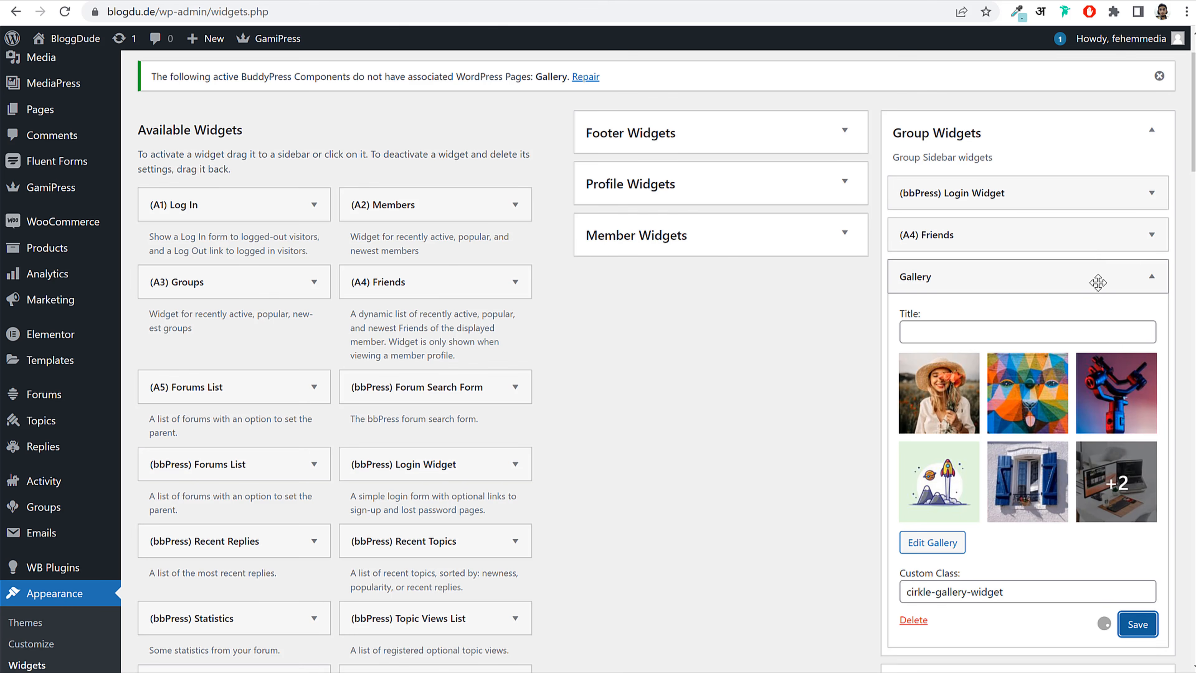
{"action": "left_click", "coordinate": [1095, 278]}
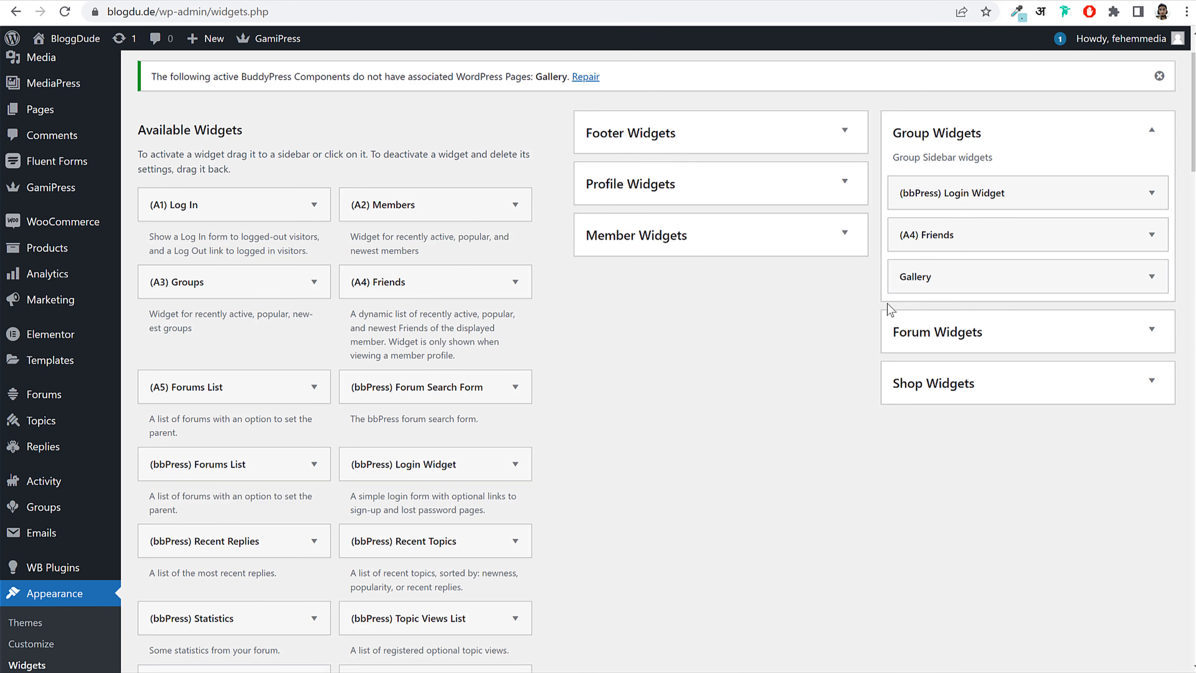
{"action": "left_click", "coordinate": [969, 139]}
Step: Add the (bbPress) Login Widget to Forum Widgets with custom class sidebar-login-form, saved
{"action": "left_click", "coordinate": [958, 188]}
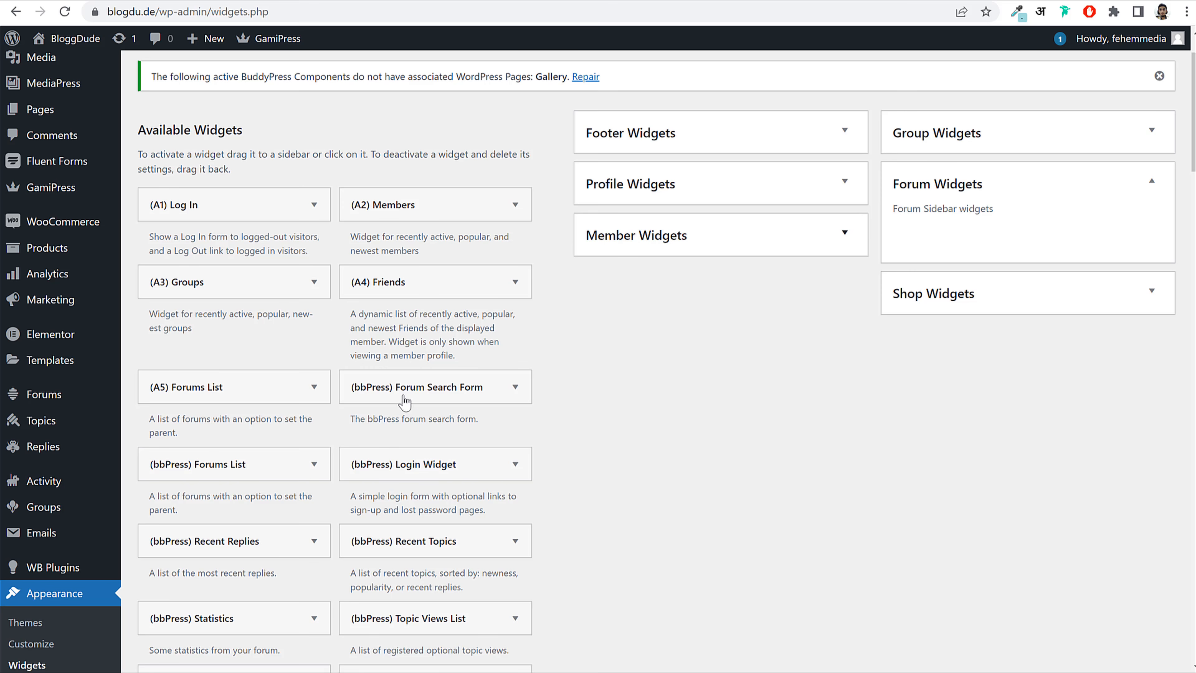
{"action": "left_click_drag", "start_coordinate": [478, 463], "coordinate": [1026, 231]}
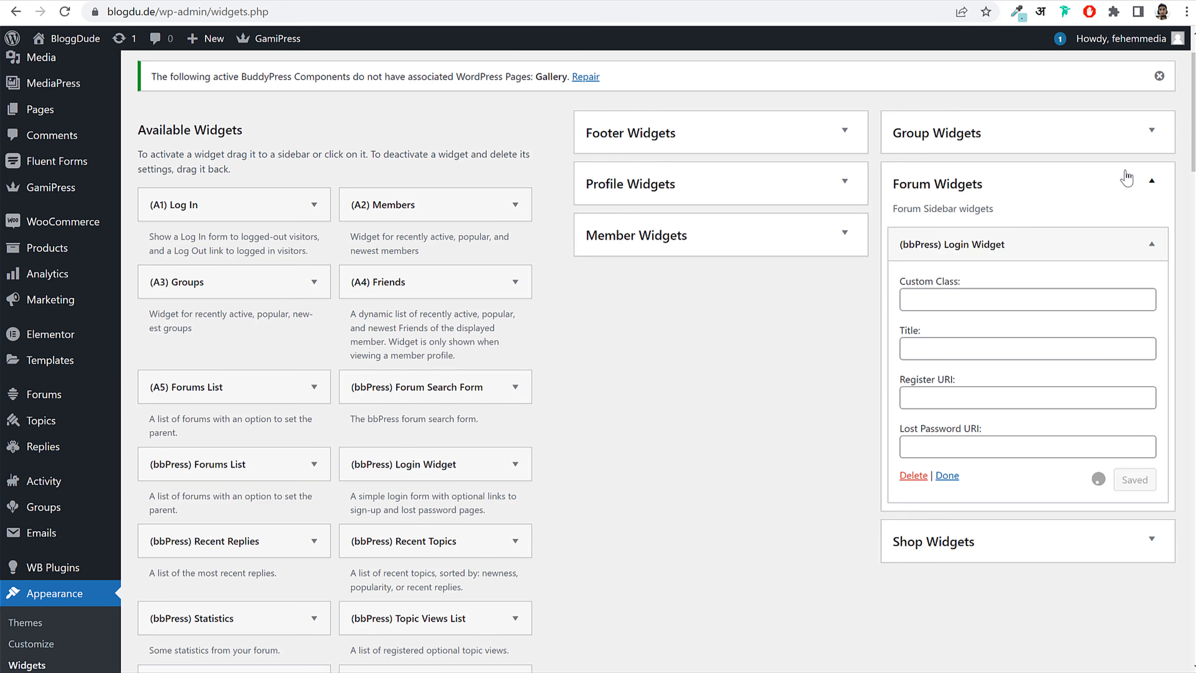
{"action": "left_click", "coordinate": [1115, 151]}
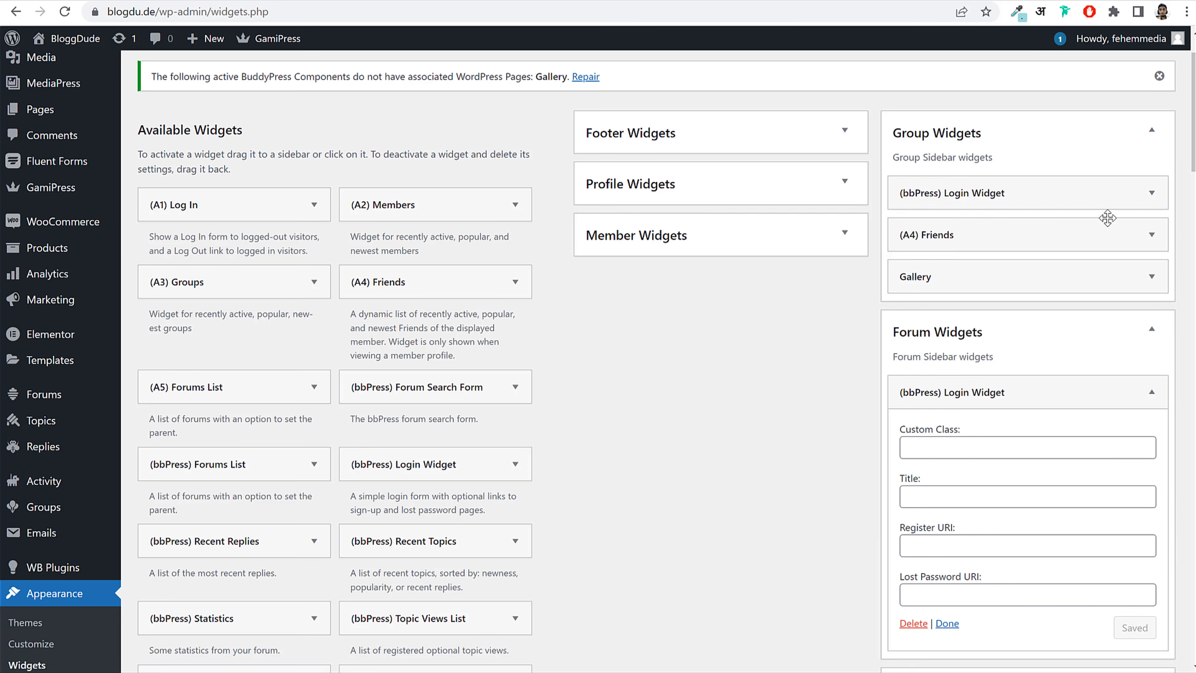
{"action": "left_click", "coordinate": [1119, 193]}
{"action": "left_click", "coordinate": [1048, 191]}
{"action": "left_click", "coordinate": [1003, 448]}
{"action": "type", "text": "sidebar-login-form"}
{"action": "left_click", "coordinate": [1138, 627]}
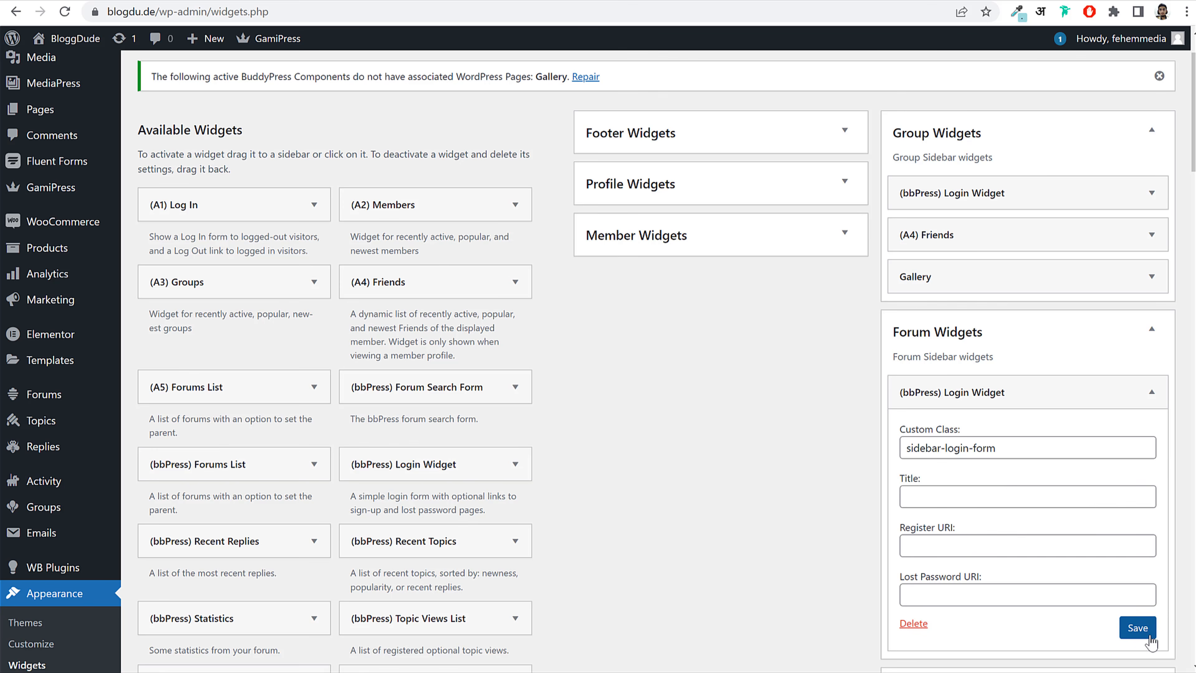
{"action": "left_click", "coordinate": [1020, 132]}
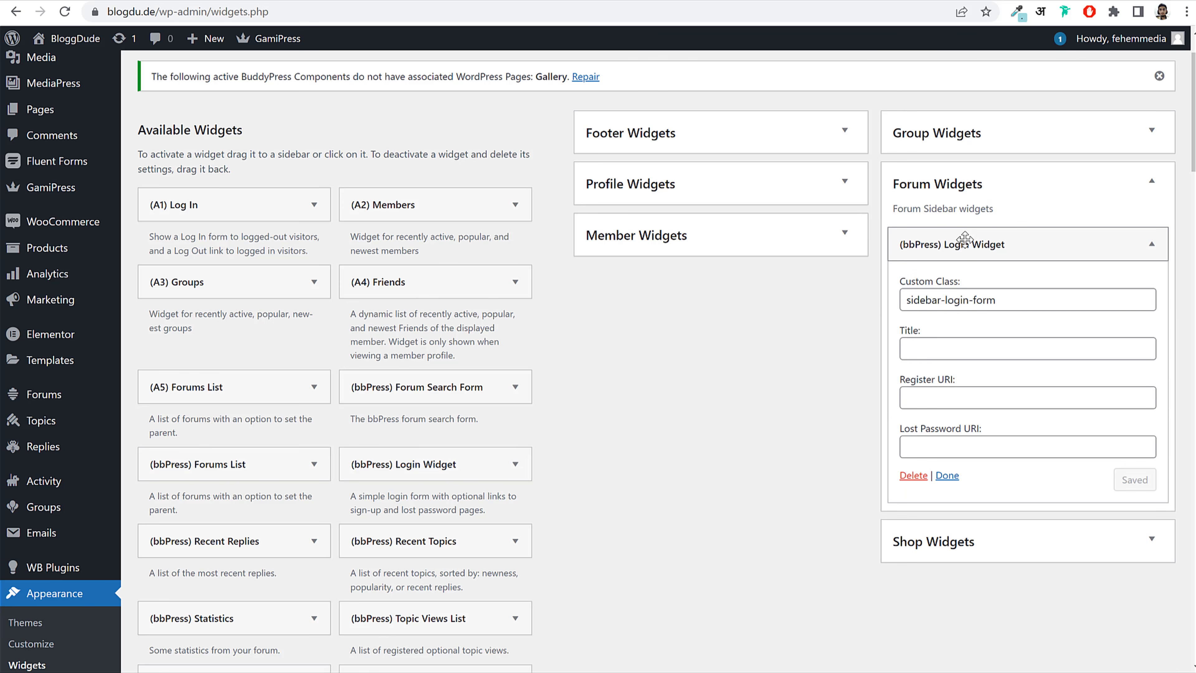
{"action": "left_click", "coordinate": [965, 239]}
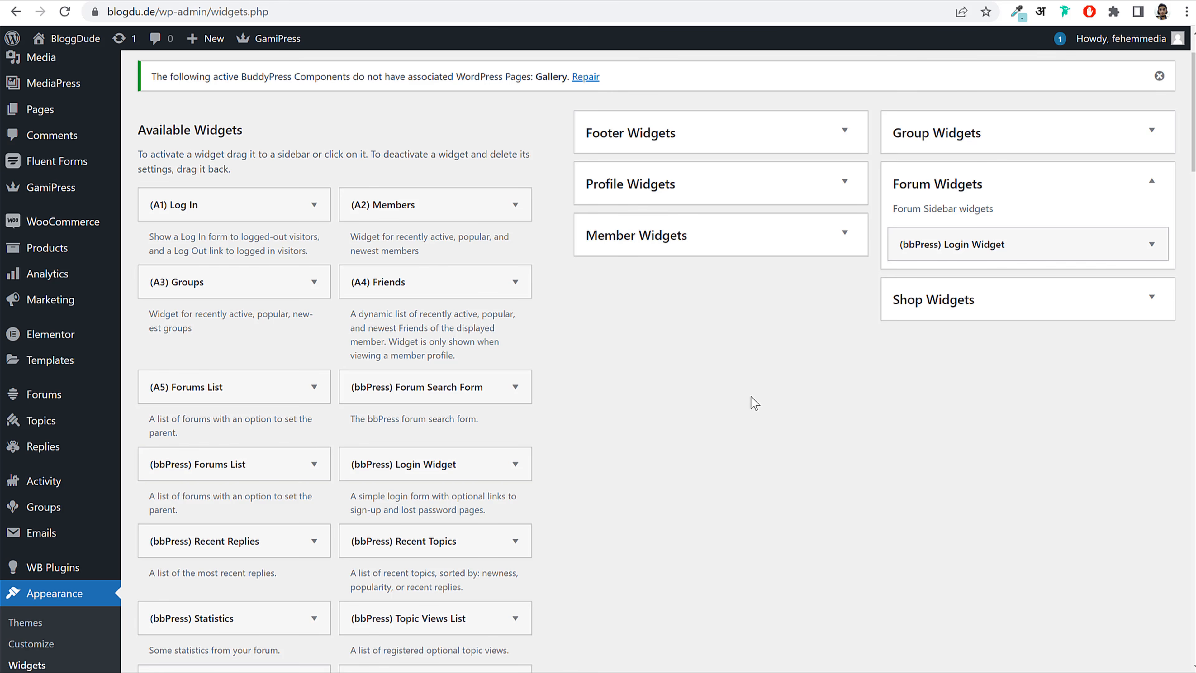
Step: Add the bbPress Forums List, (A2) Members and (A3) Groups widgets to Forum Widgets
{"action": "left_click_drag", "start_coordinate": [221, 464], "coordinate": [983, 271]}
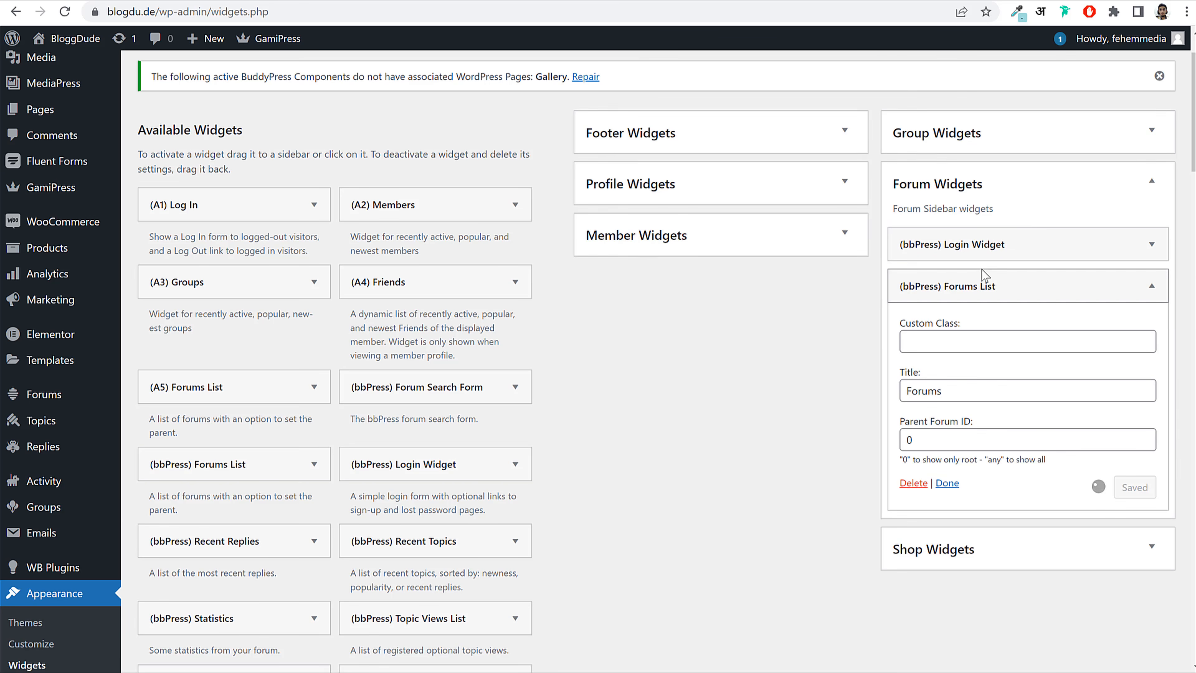
{"action": "left_click", "coordinate": [983, 283]}
{"action": "left_click_drag", "start_coordinate": [443, 208], "coordinate": [895, 286]}
{"action": "left_click", "coordinate": [948, 329]}
{"action": "left_click_drag", "start_coordinate": [162, 283], "coordinate": [1022, 372]}
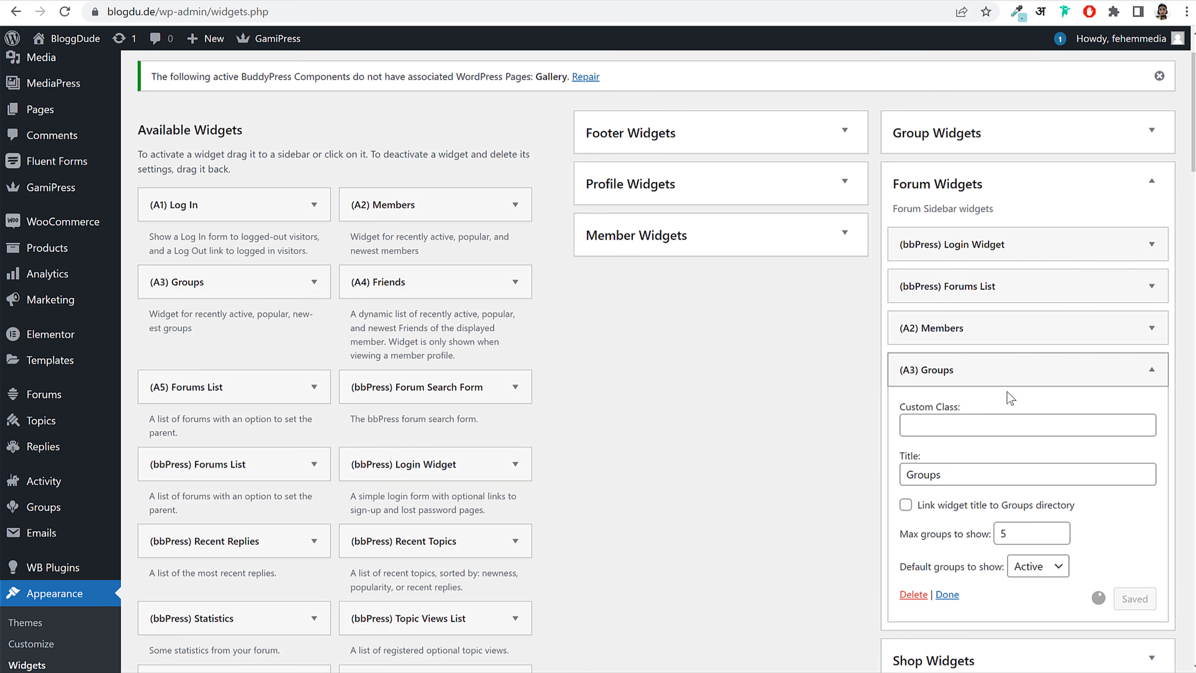
{"action": "left_click", "coordinate": [1008, 376]}
Step: Check the live site's Members directory page to review the new sidebar widgets
{"action": "left_click", "coordinate": [487, 1]}
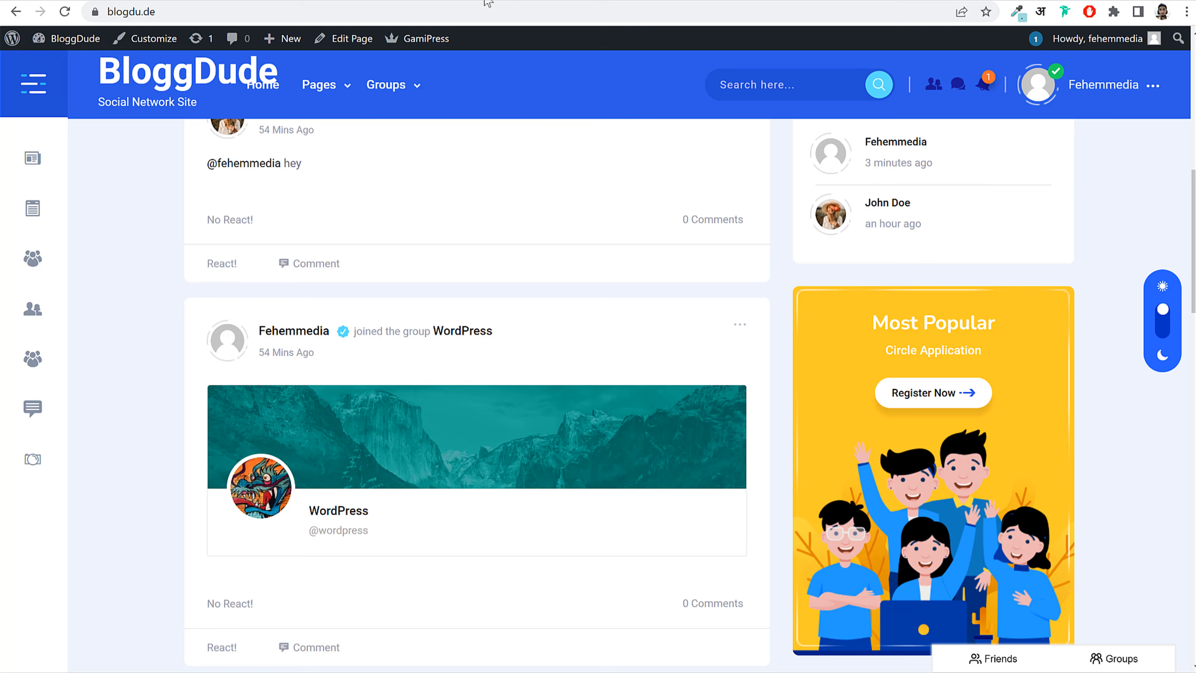
{"action": "scroll", "coordinate": [847, 163], "scroll_direction": "up", "scroll_amount": 10}
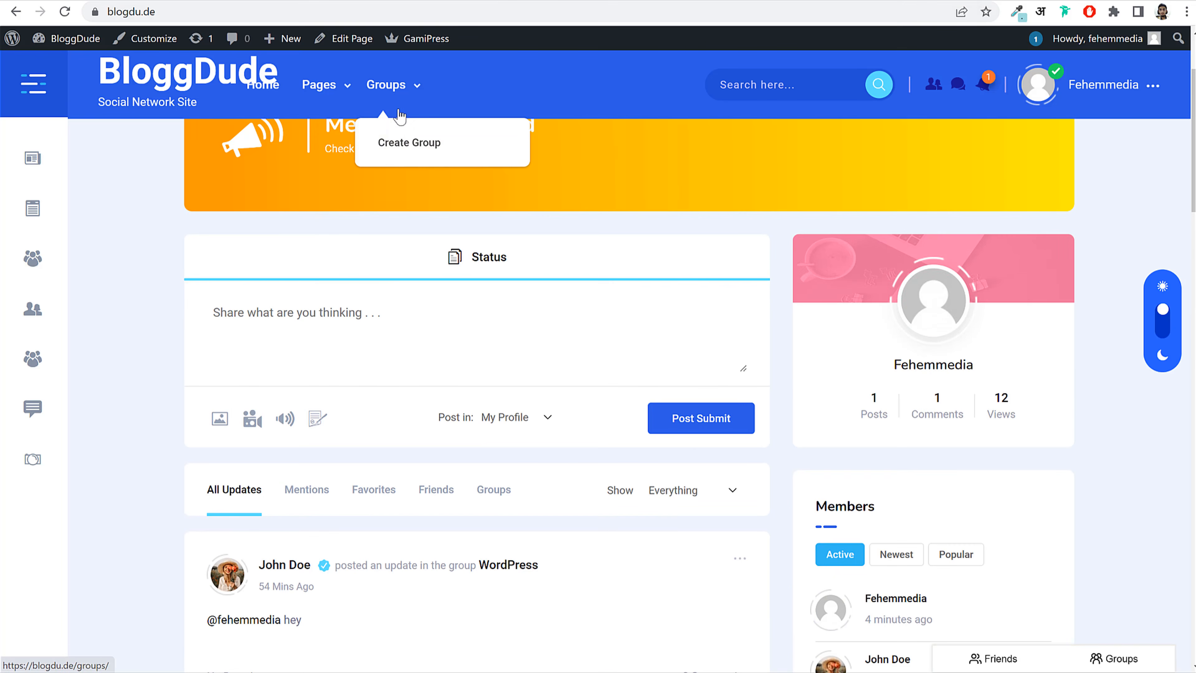
{"action": "mouse_move", "coordinate": [333, 100]}
{"action": "left_click", "coordinate": [339, 147]}
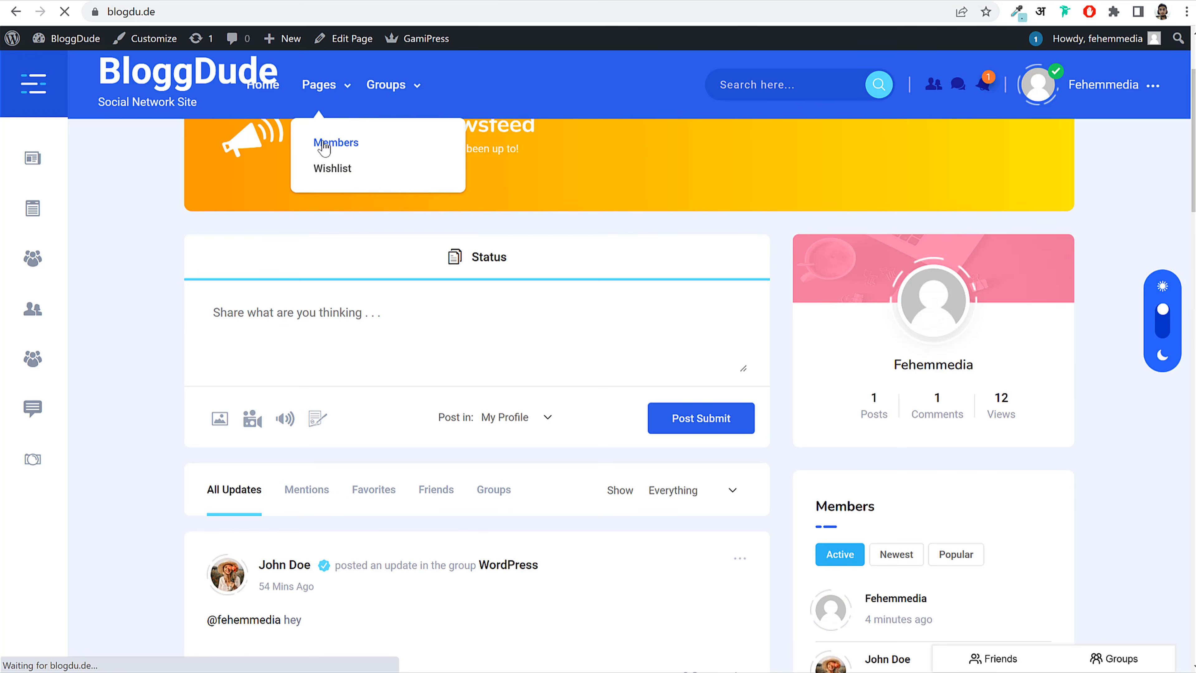
{"action": "scroll", "coordinate": [961, 381], "scroll_direction": "down", "scroll_amount": 5}
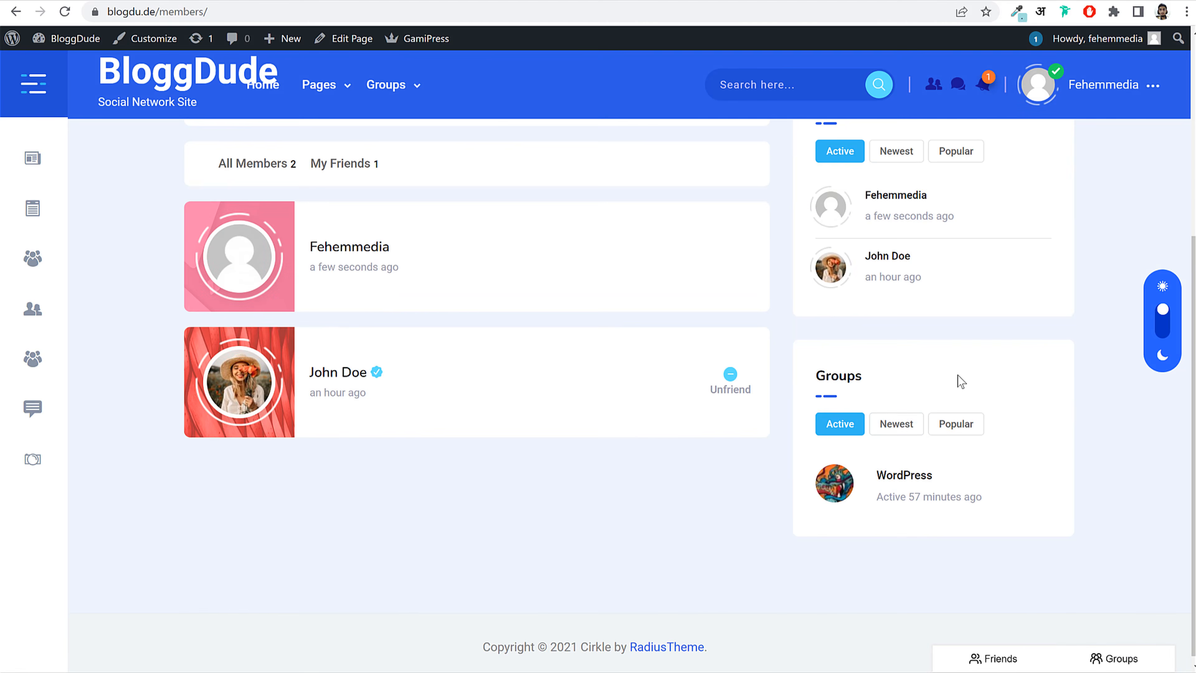
{"action": "scroll", "coordinate": [880, 476], "scroll_direction": "up", "scroll_amount": 5}
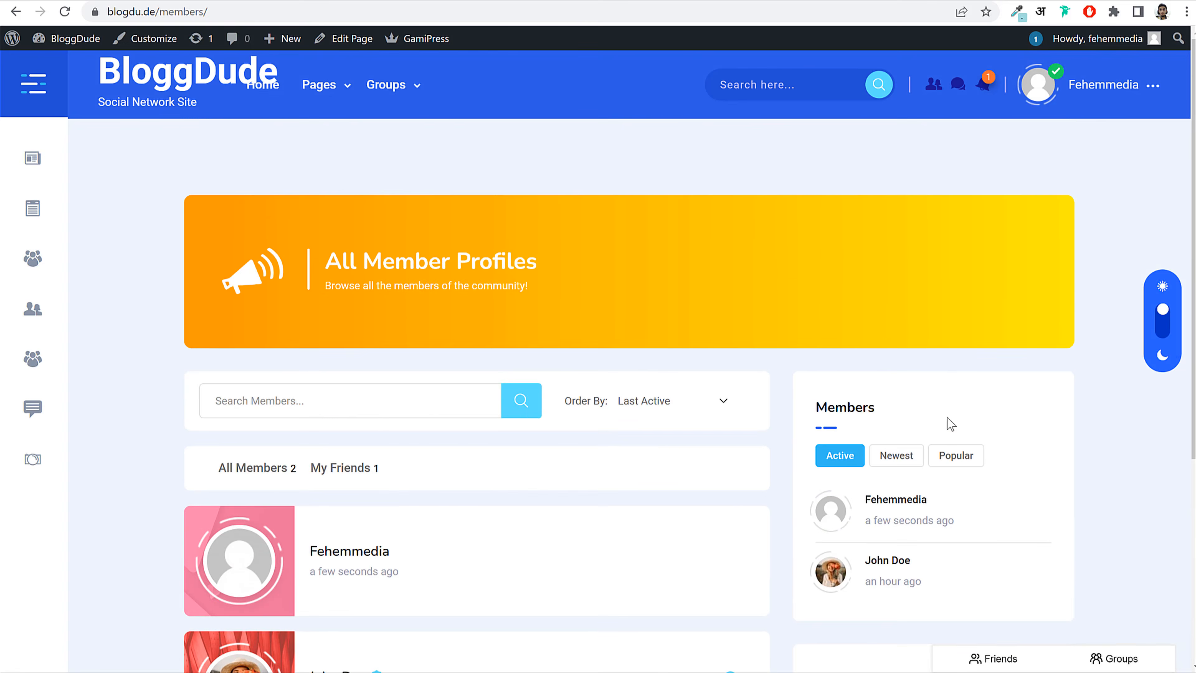
{"action": "scroll", "coordinate": [951, 424], "scroll_direction": "down", "scroll_amount": 5}
{"action": "scroll", "coordinate": [938, 435], "scroll_direction": "up", "scroll_amount": 5}
{"action": "scroll", "coordinate": [546, 346], "scroll_direction": "down", "scroll_amount": 2}
{"action": "scroll", "coordinate": [582, 347], "scroll_direction": "up", "scroll_amount": 2}
Step: Go back to the site's home page, then return to the widgets admin screen
{"action": "left_click", "coordinate": [195, 76]}
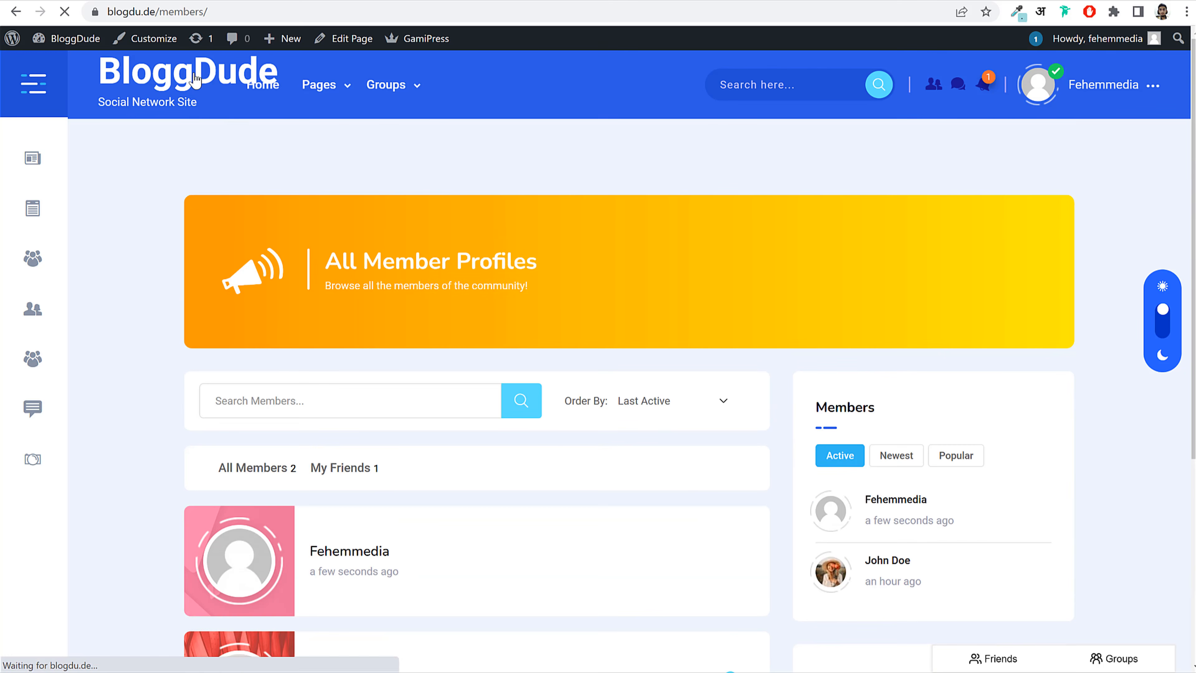
{"action": "left_click", "coordinate": [271, 1]}
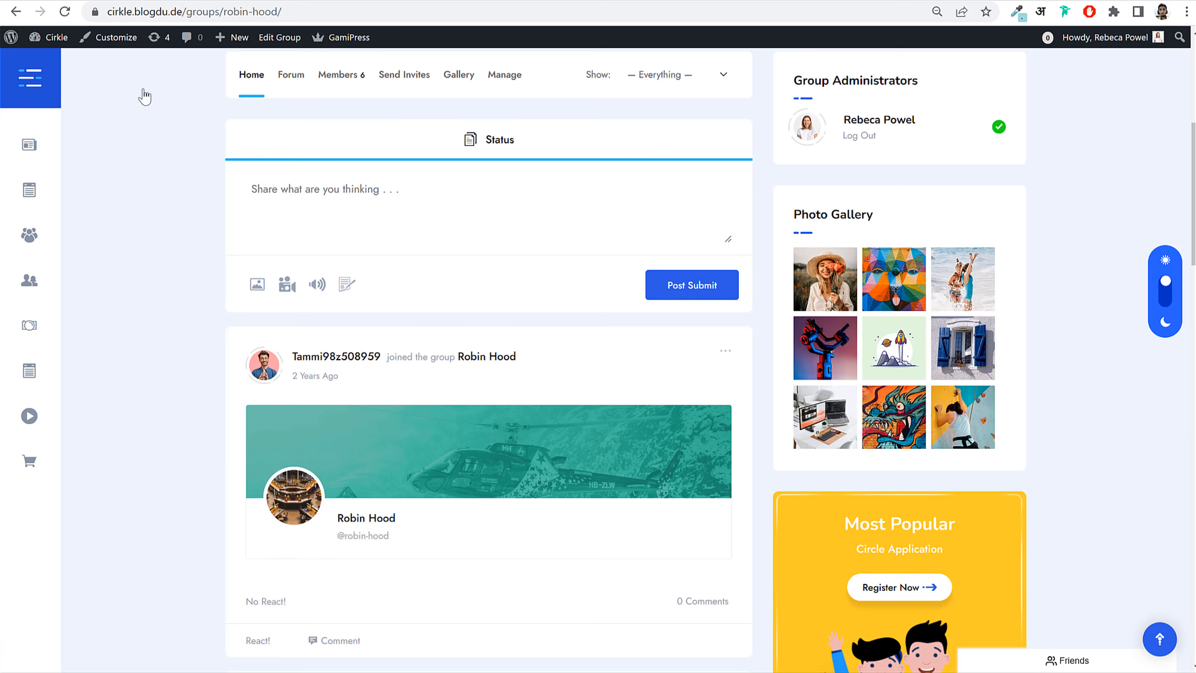
{"action": "scroll", "coordinate": [440, 435], "scroll_direction": "down", "scroll_amount": 10}
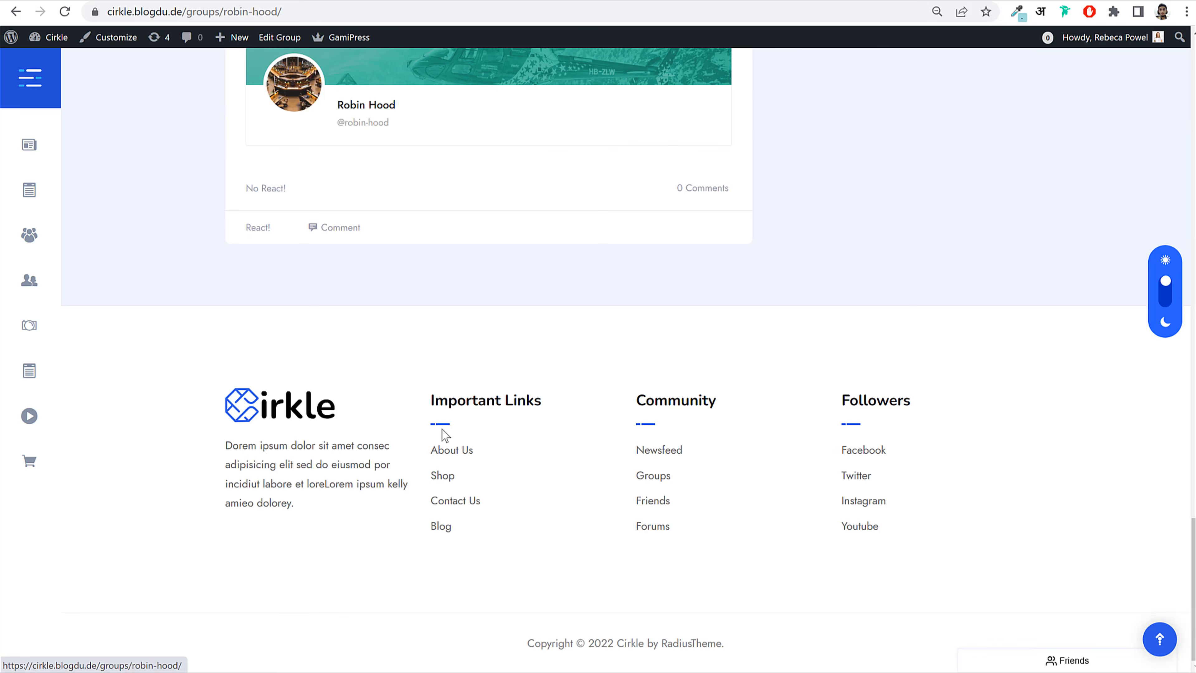
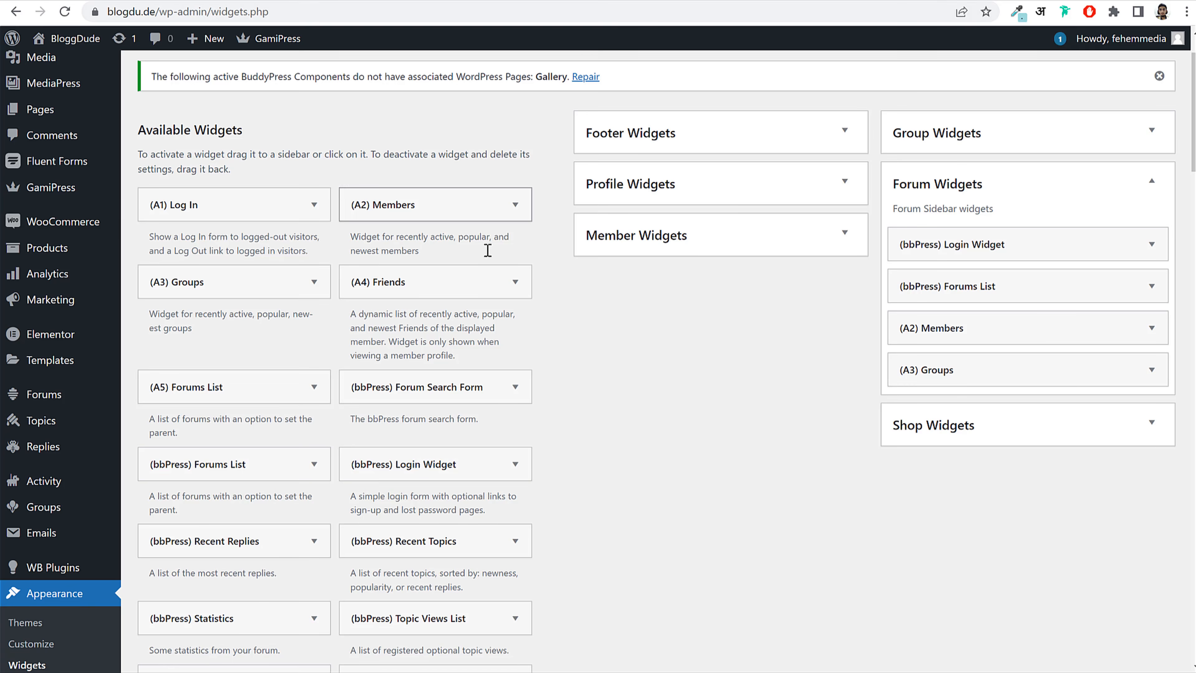
Step: Go to Appearance > Menus to view the Side Menu and its items
{"action": "scroll", "coordinate": [395, 339], "scroll_direction": "down", "scroll_amount": 5}
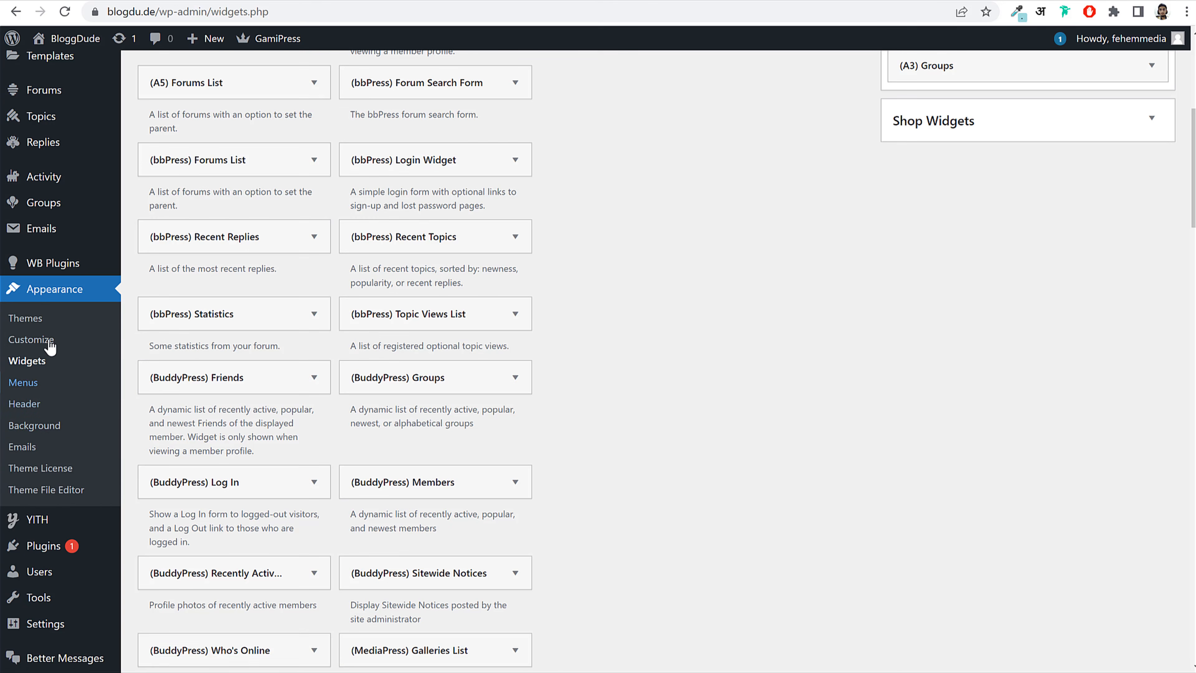
{"action": "left_click", "coordinate": [43, 383]}
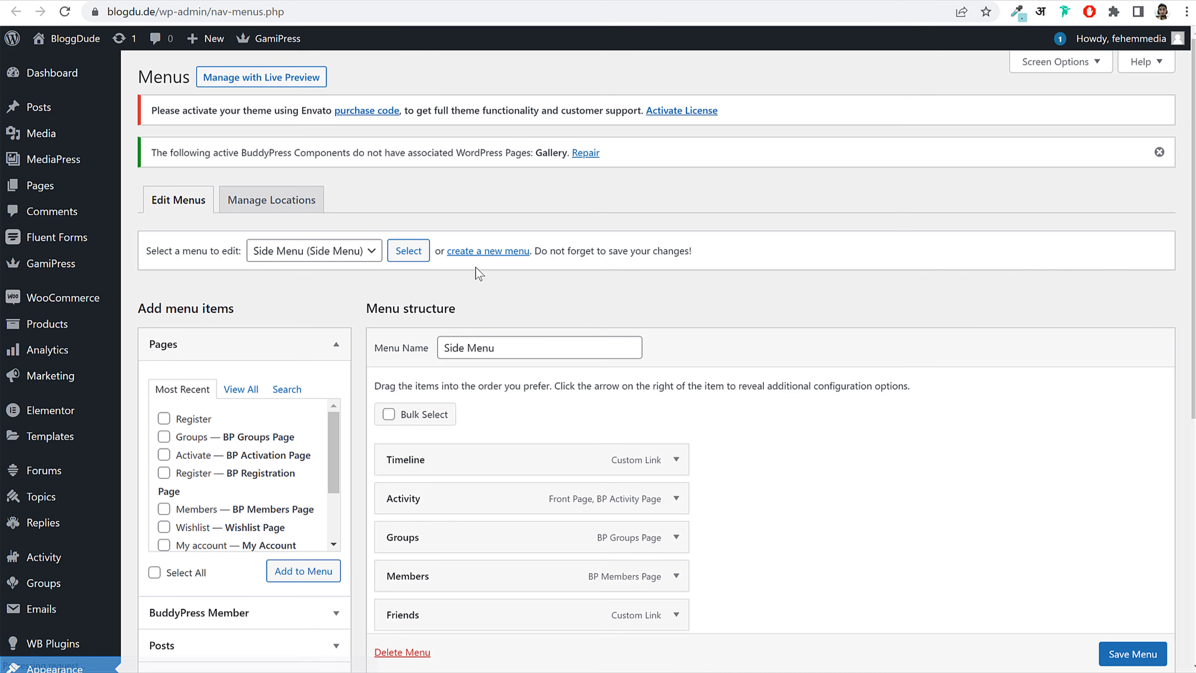
Step: Start a new menu named Footer 1 and tick the Members and Groups pages
{"action": "left_click", "coordinate": [498, 257]}
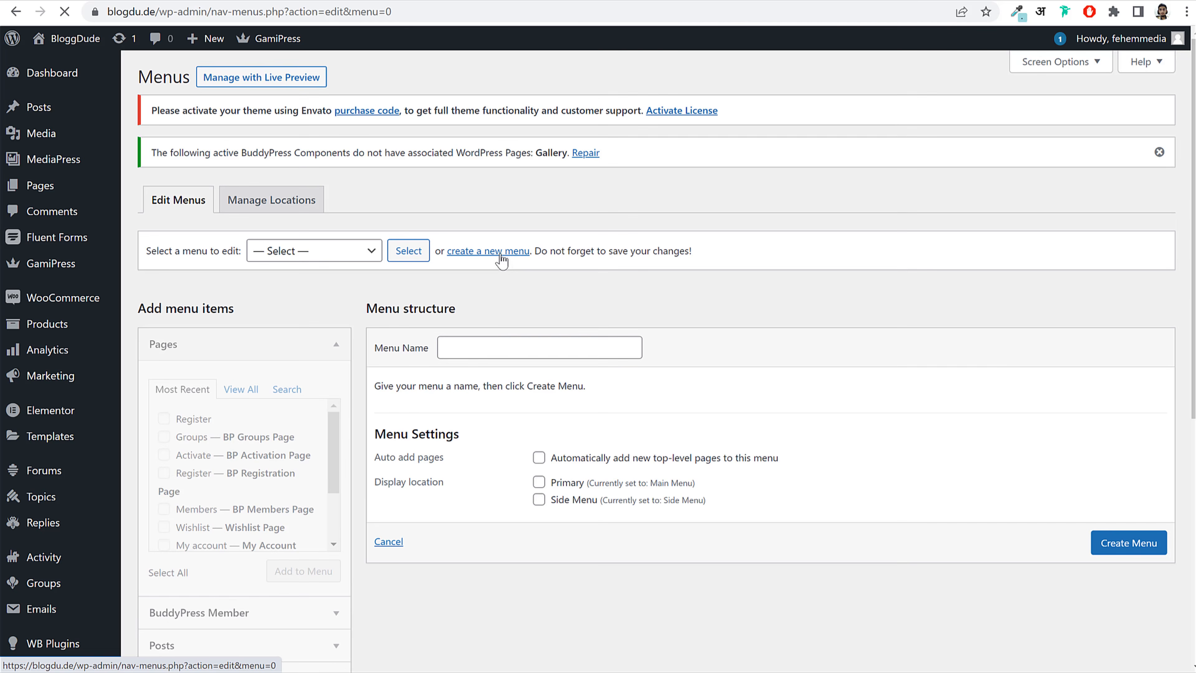
{"action": "left_click", "coordinate": [496, 347]}
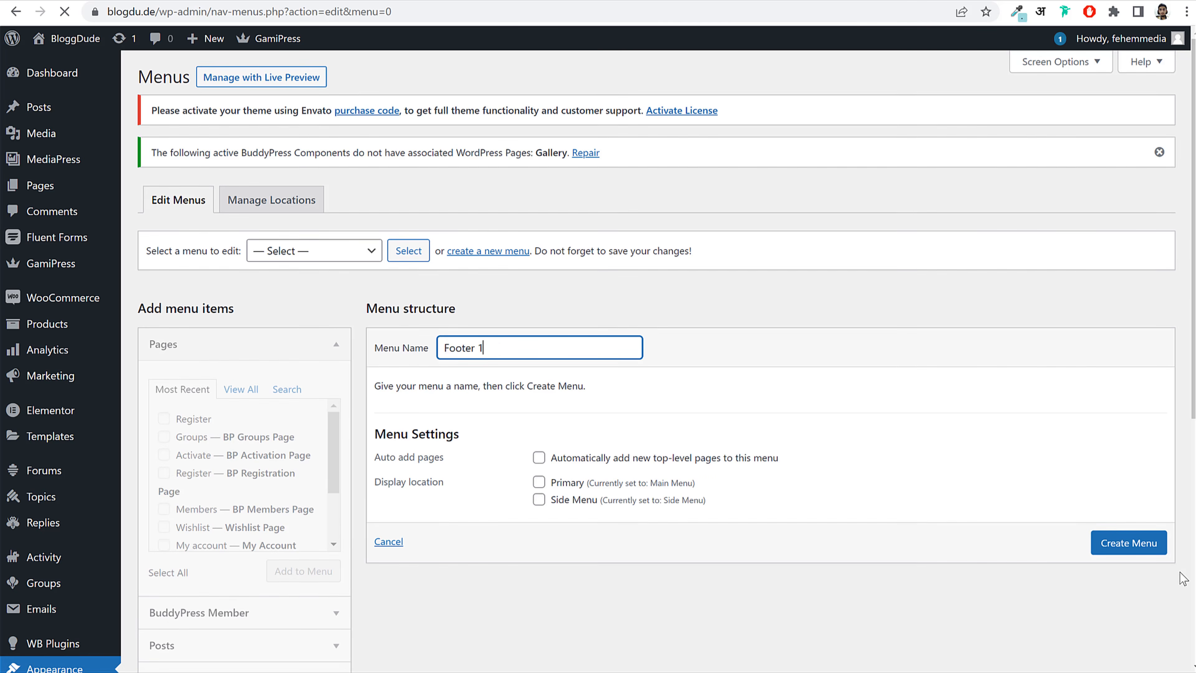
{"action": "left_click", "coordinate": [241, 389]}
{"action": "scroll", "coordinate": [204, 424], "scroll_direction": "down", "scroll_amount": 3}
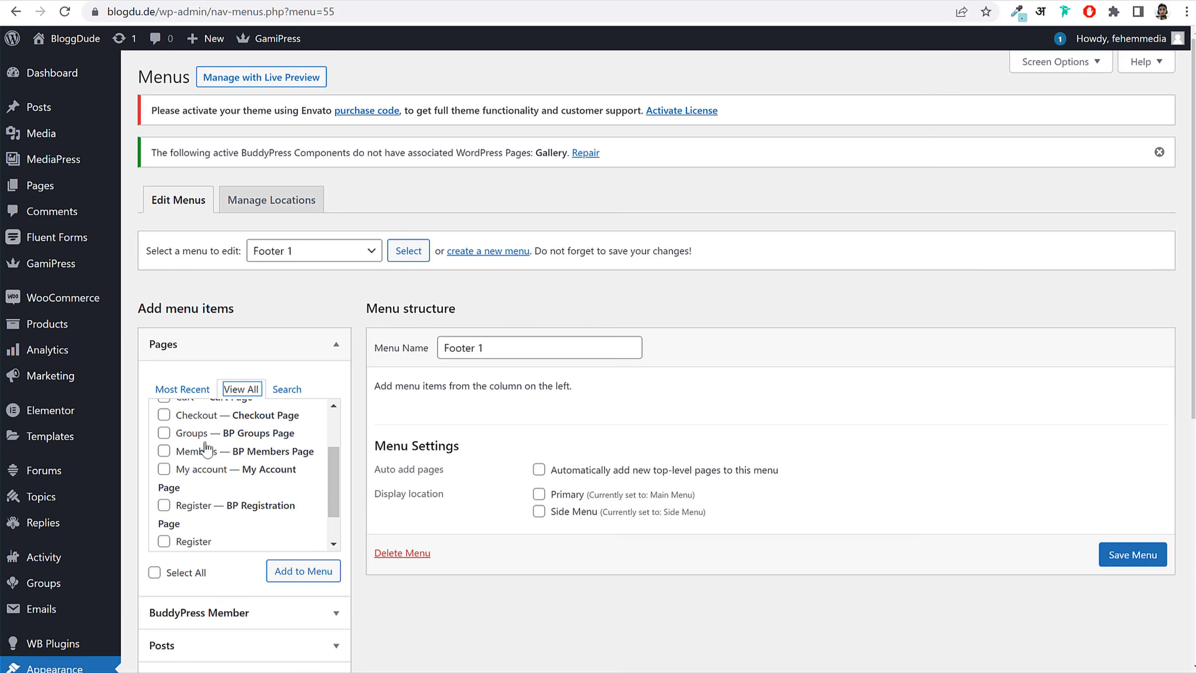
{"action": "left_click", "coordinate": [200, 452]}
{"action": "left_click", "coordinate": [195, 433]}
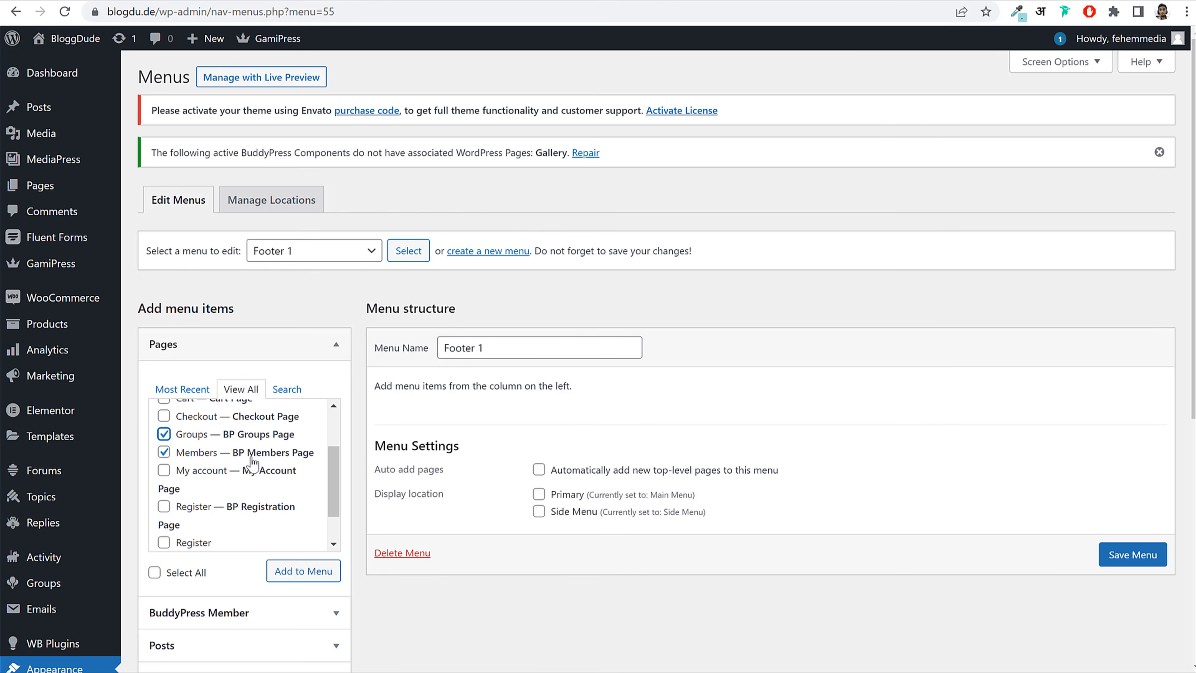
{"action": "scroll", "coordinate": [253, 465], "scroll_direction": "up", "scroll_amount": 3}
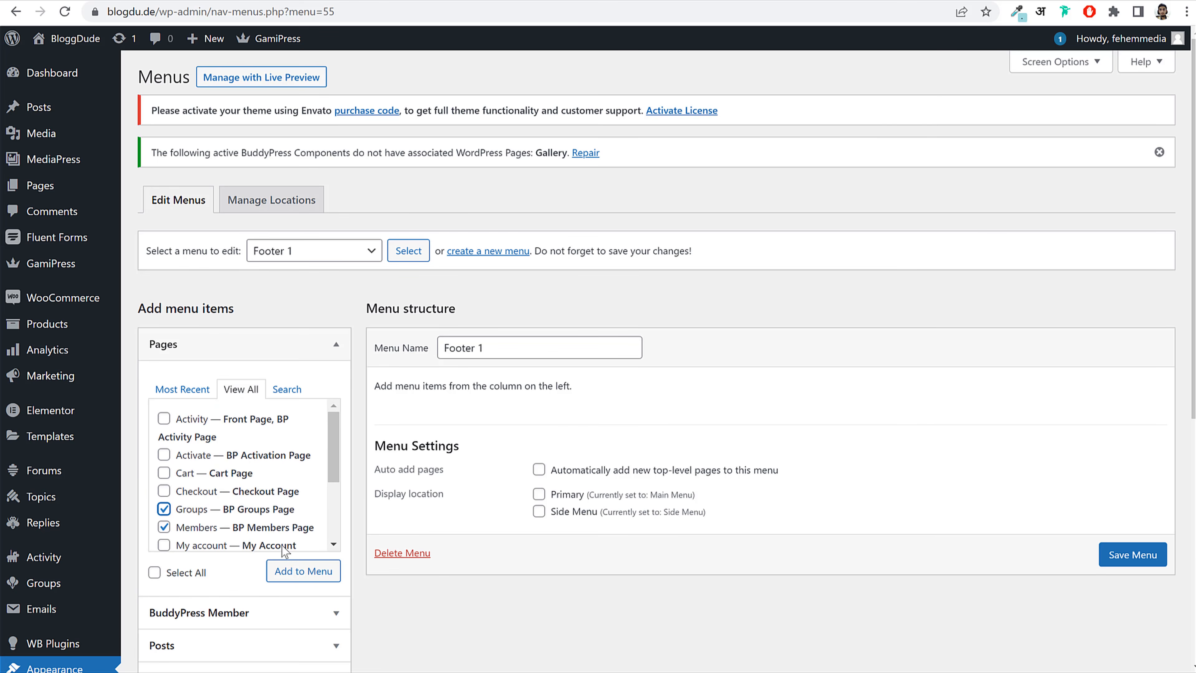
Step: Add the BuddyPress Messages and Photos member links to Footer 1
{"action": "left_click", "coordinate": [226, 612]}
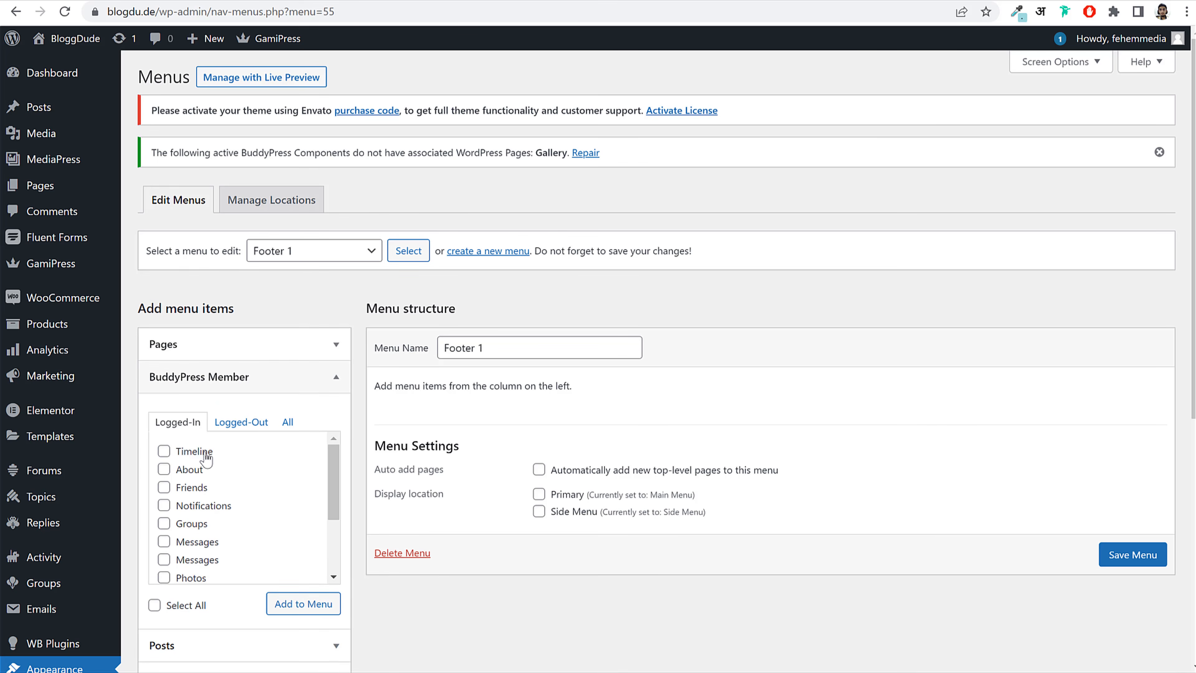
{"action": "left_click", "coordinate": [209, 556]}
{"action": "left_click", "coordinate": [194, 578]}
{"action": "left_click", "coordinate": [291, 610]}
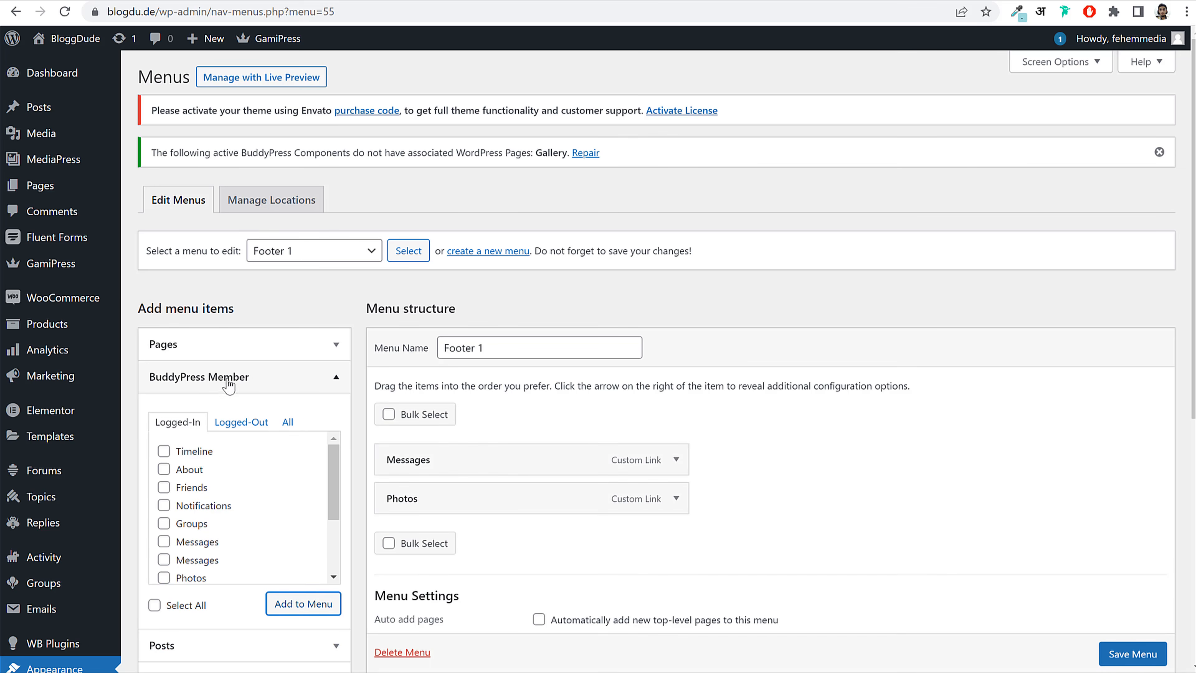
Step: Add the ticked Groups and Members pages and save the Footer 1 menu
{"action": "left_click", "coordinate": [236, 346]}
{"action": "left_click", "coordinate": [282, 571]}
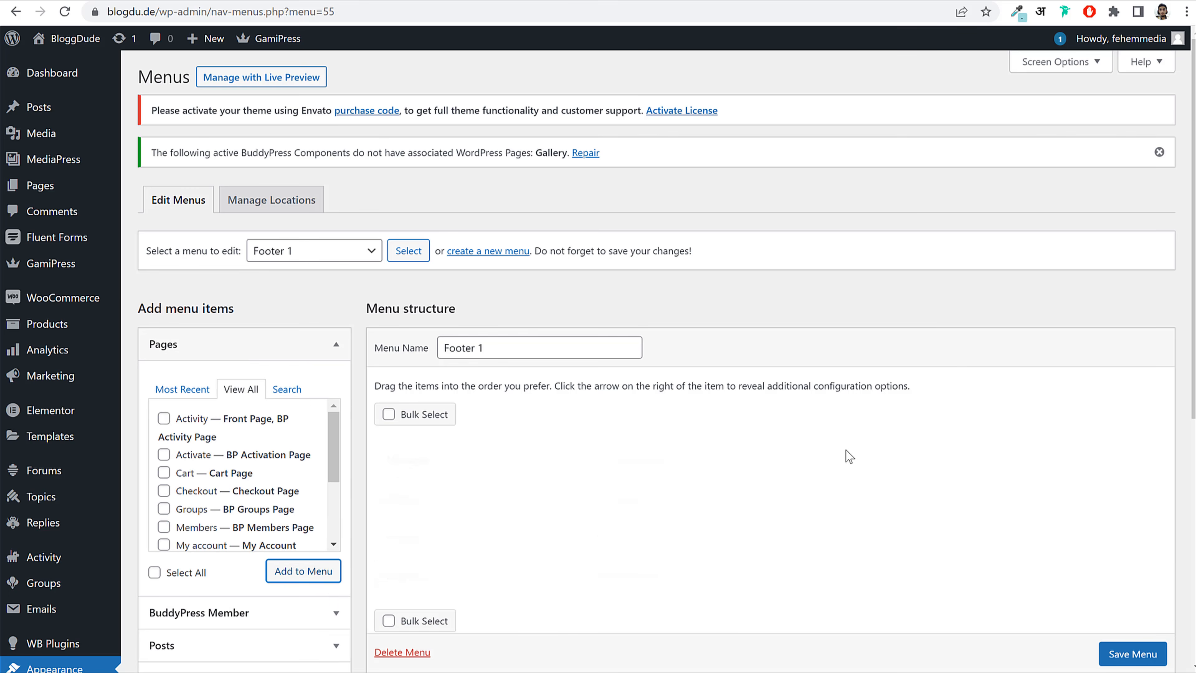
{"action": "scroll", "coordinate": [849, 456], "scroll_direction": "down", "scroll_amount": 5}
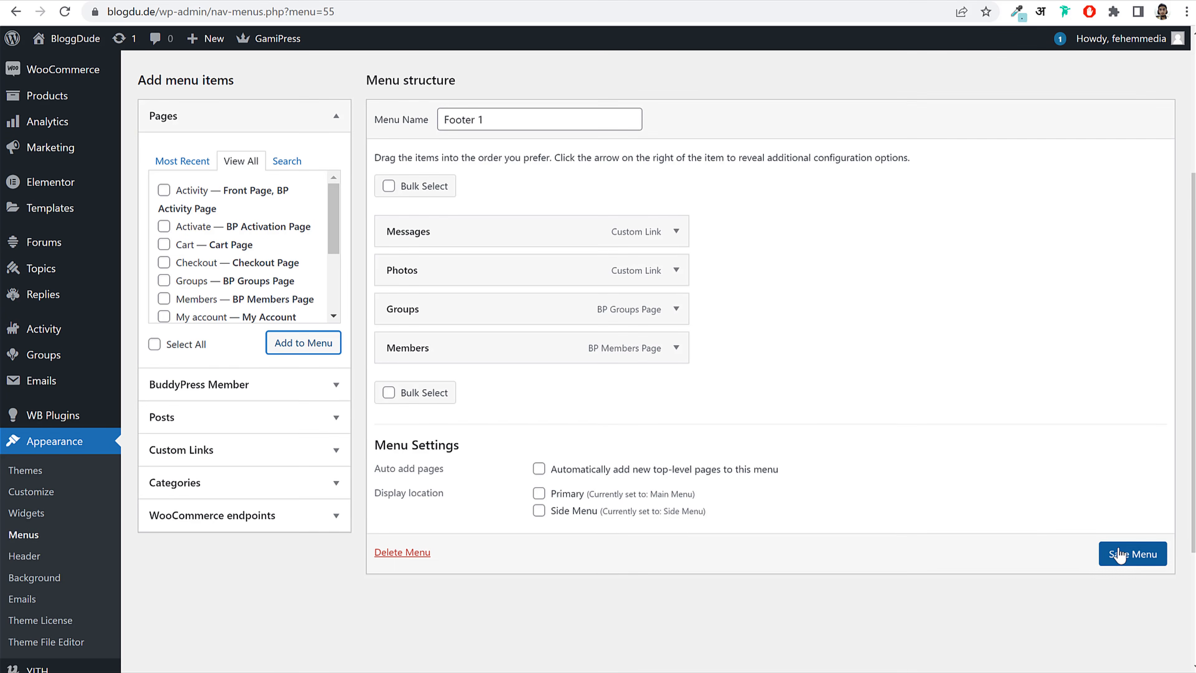
{"action": "left_click", "coordinate": [1119, 560]}
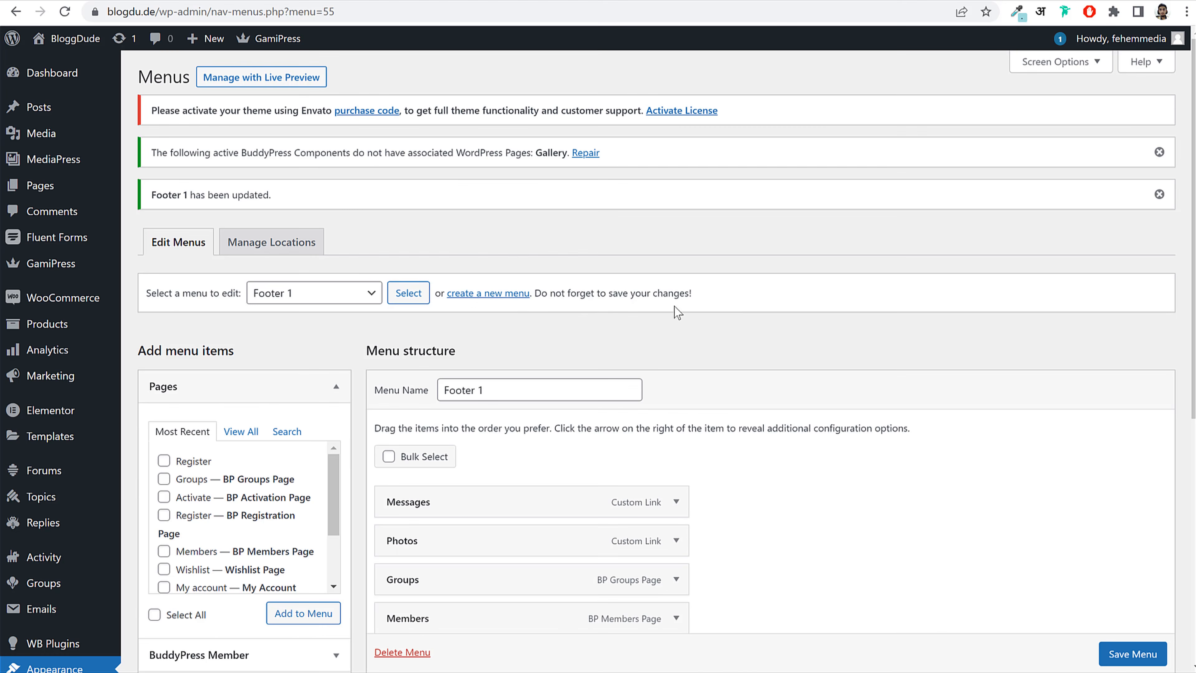
{"action": "left_click", "coordinate": [509, 297]}
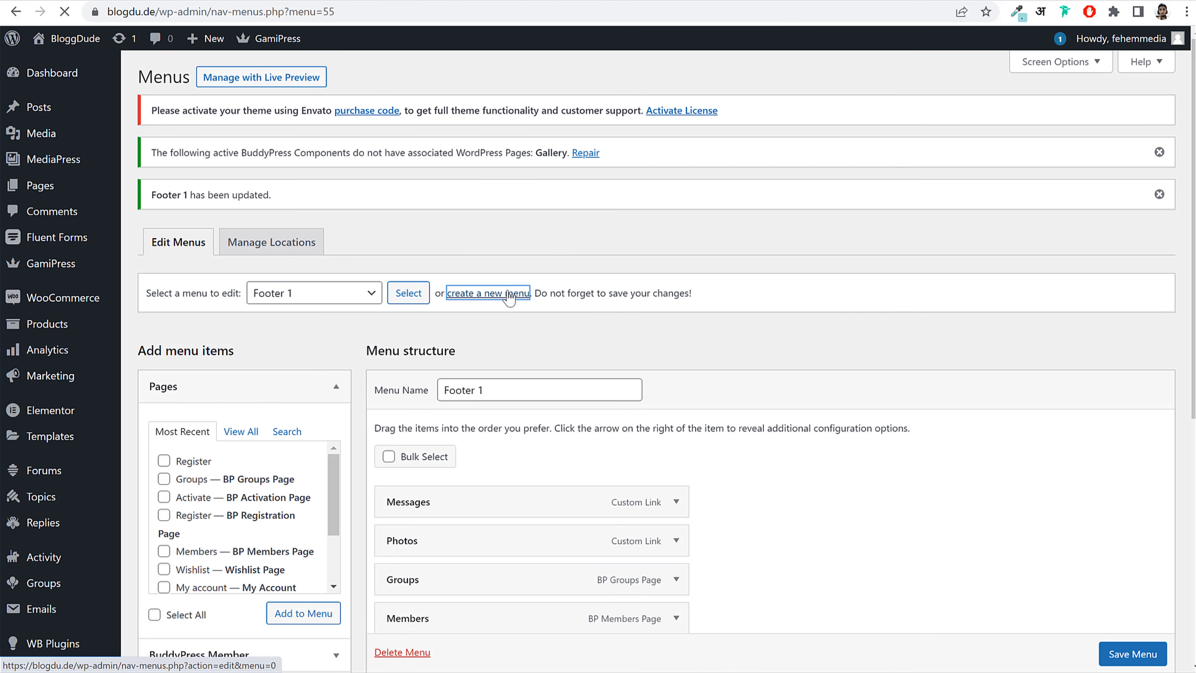
Step: Name the second menu Footer 2 and tick the About and Log Out member links
{"action": "left_click", "coordinate": [462, 351]}
{"action": "type", "text": "Footer 2"}
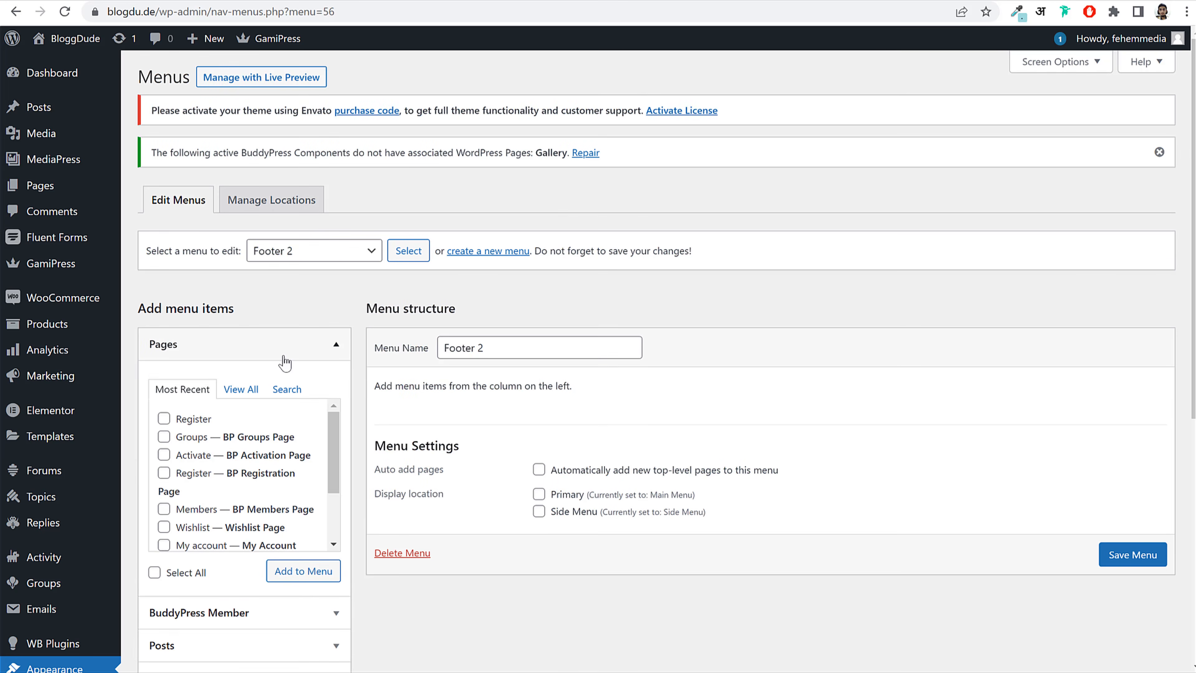
{"action": "left_click", "coordinate": [235, 377]}
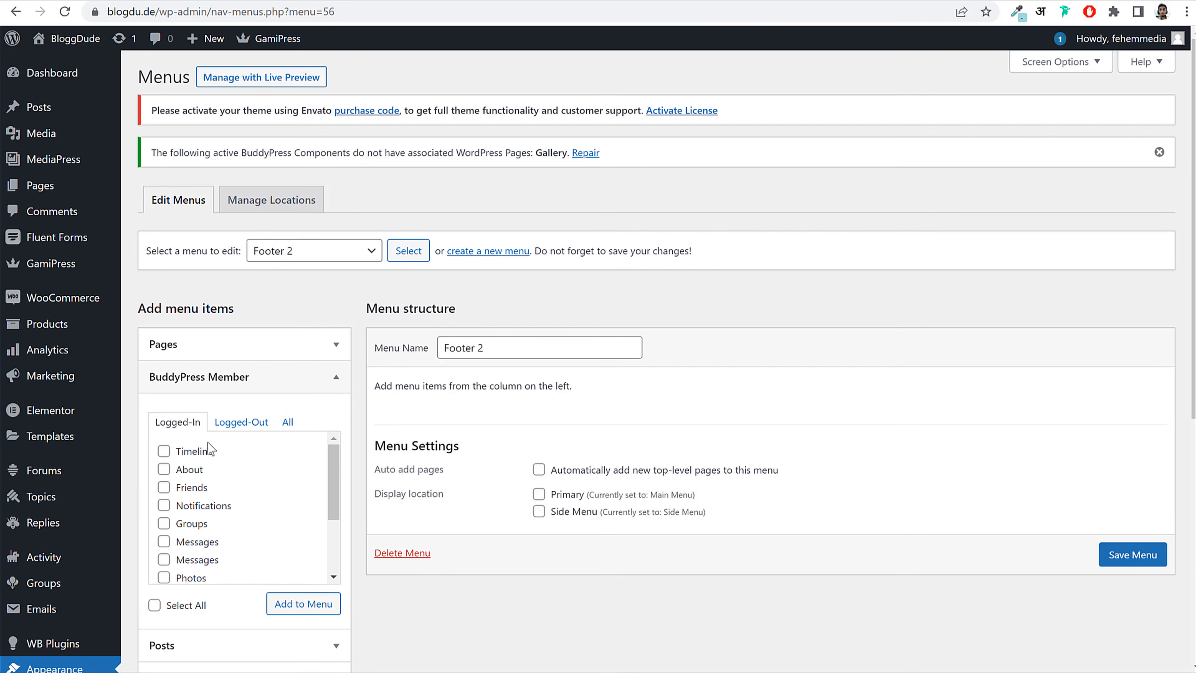
{"action": "left_click", "coordinate": [194, 470]}
{"action": "left_click", "coordinate": [204, 508]}
{"action": "scroll", "coordinate": [200, 563], "scroll_direction": "down", "scroll_amount": 3}
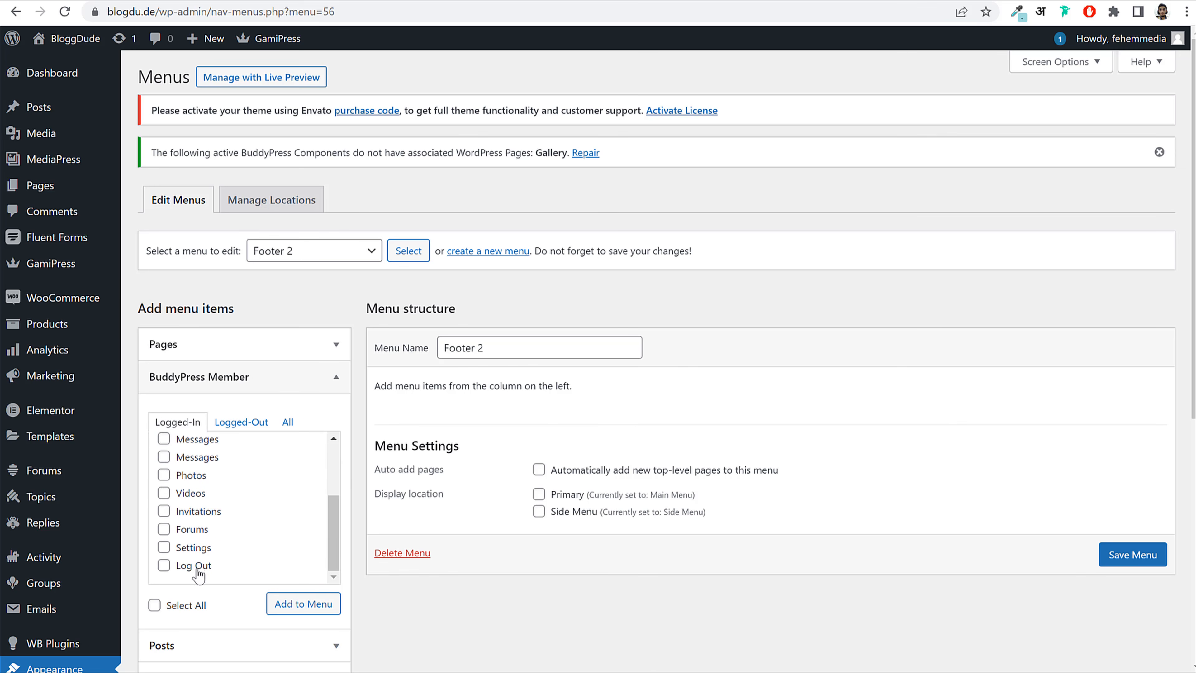
{"action": "left_click", "coordinate": [196, 566]}
Step: Untick Notifications, add the ticked member links to Footer 2, and save it
{"action": "scroll", "coordinate": [206, 528], "scroll_direction": "up", "scroll_amount": 2}
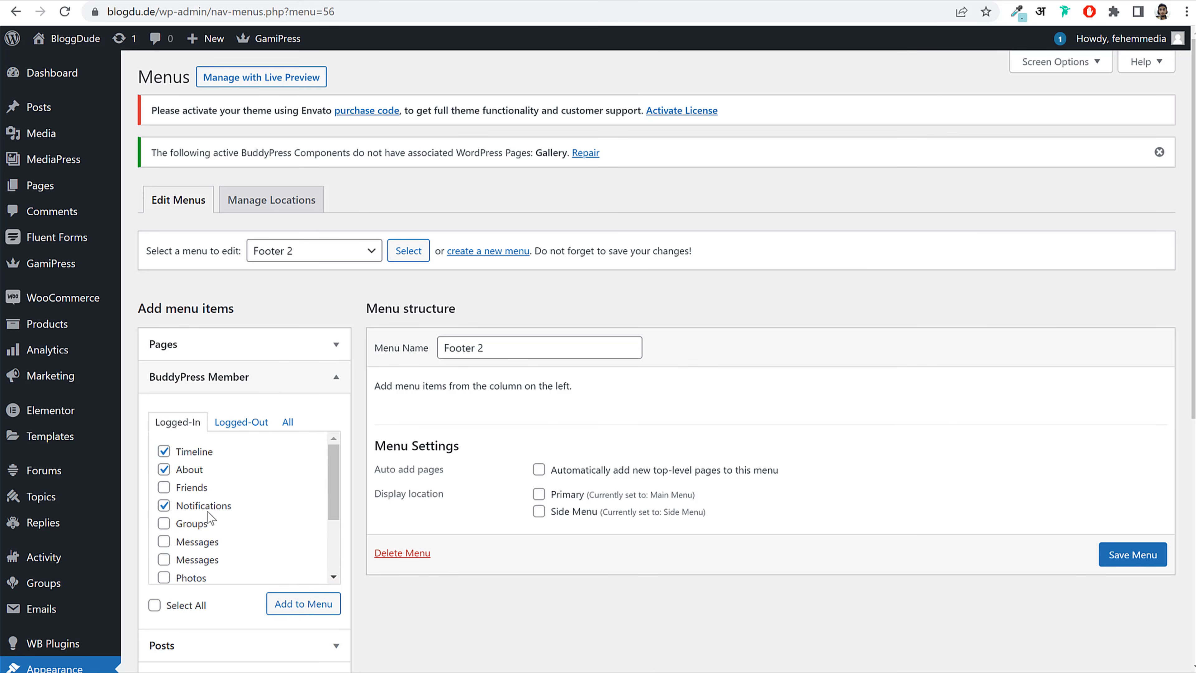
{"action": "left_click", "coordinate": [201, 508]}
{"action": "left_click", "coordinate": [296, 606]}
{"action": "scroll", "coordinate": [934, 536], "scroll_direction": "down", "scroll_amount": 3}
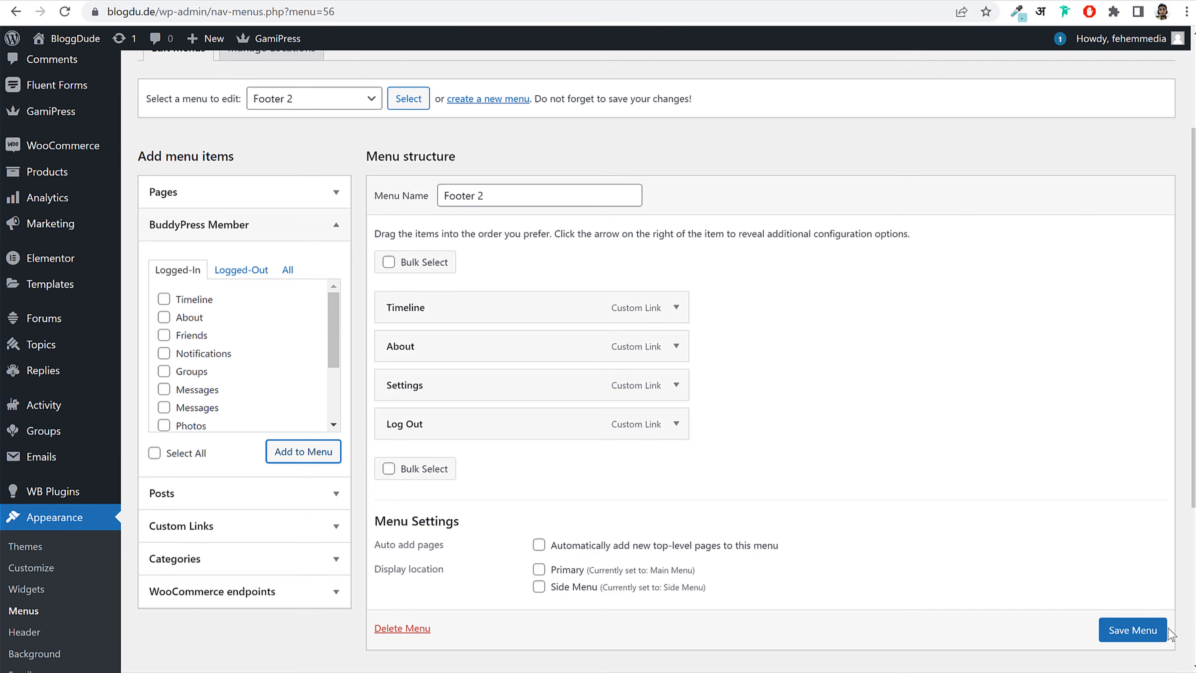
{"action": "left_click", "coordinate": [1143, 607]}
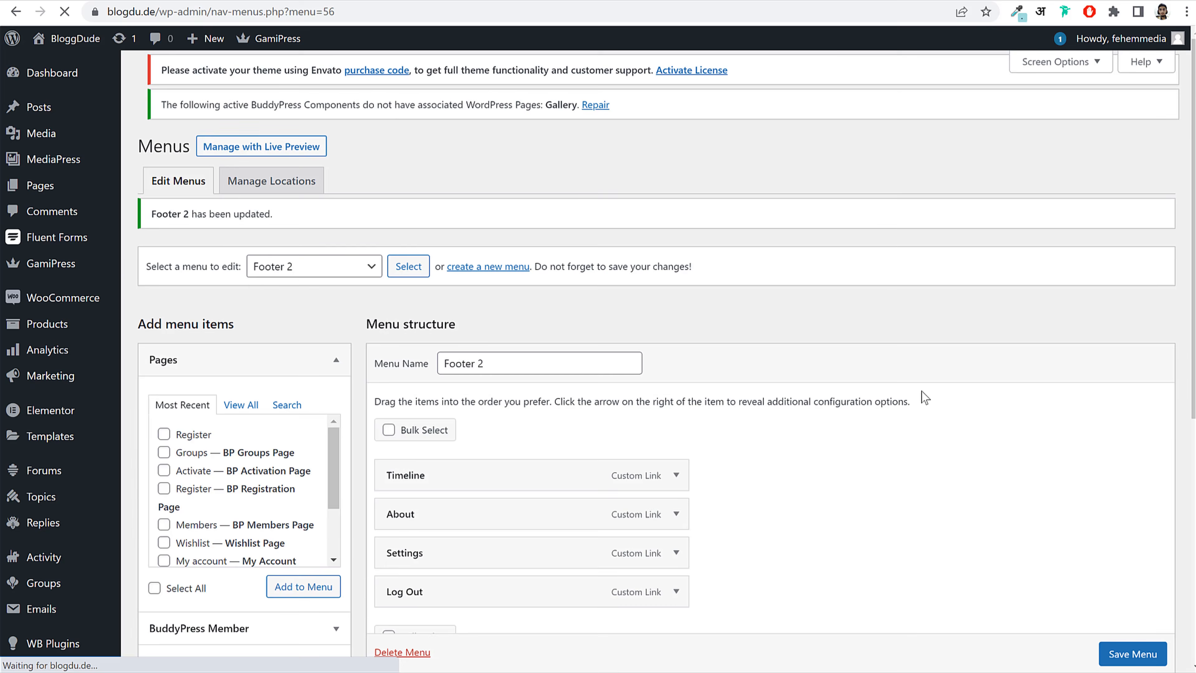
{"action": "left_click", "coordinate": [485, 293]}
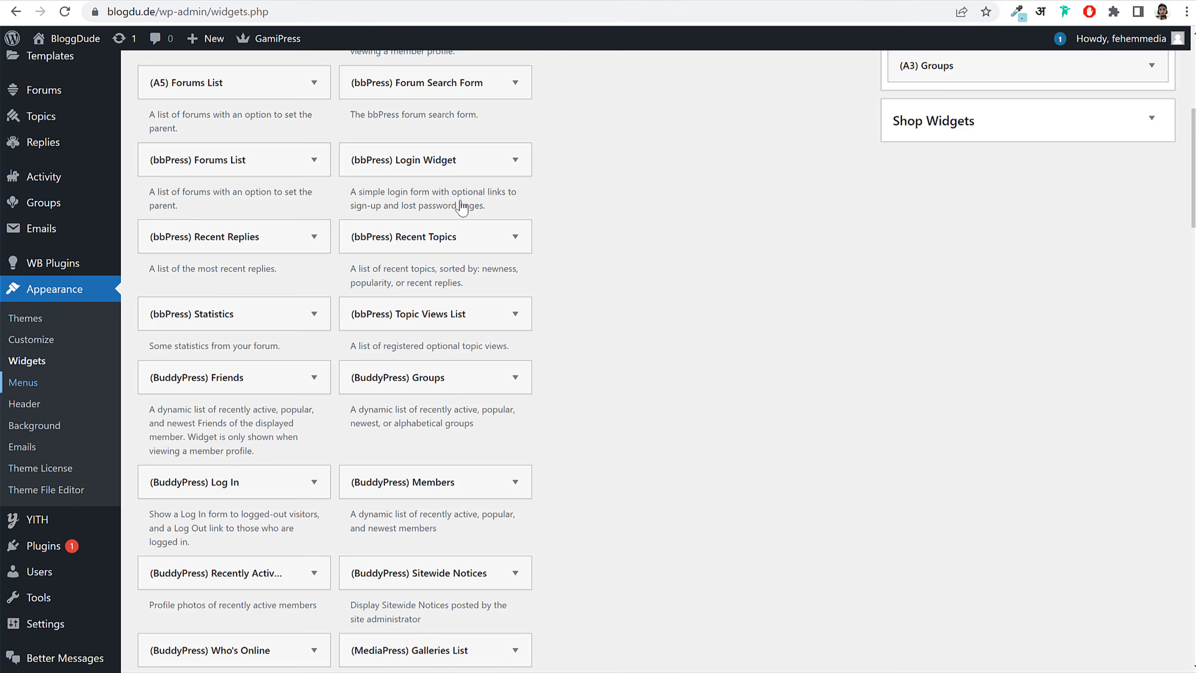
Step: Create the Footer 3 menu and add a Facebook custom link with URL #
{"action": "scroll", "coordinate": [867, 334], "scroll_direction": "up", "scroll_amount": 5}
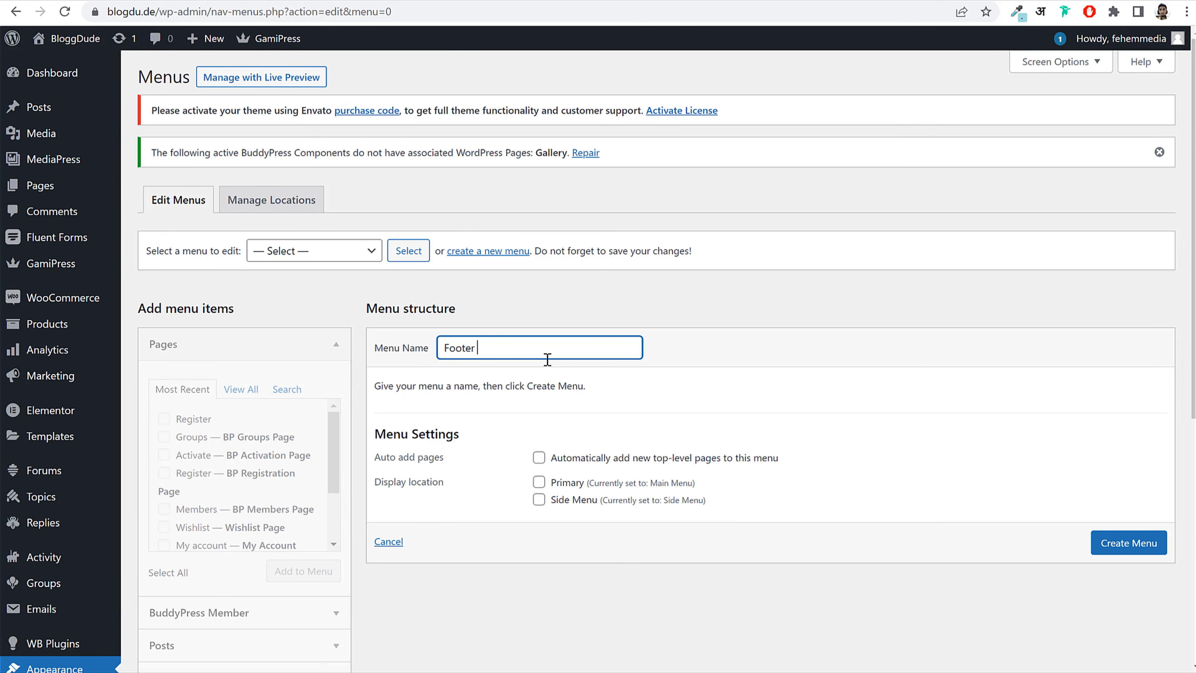
{"action": "type", "text": "3"}
{"action": "key", "text": "Return"}
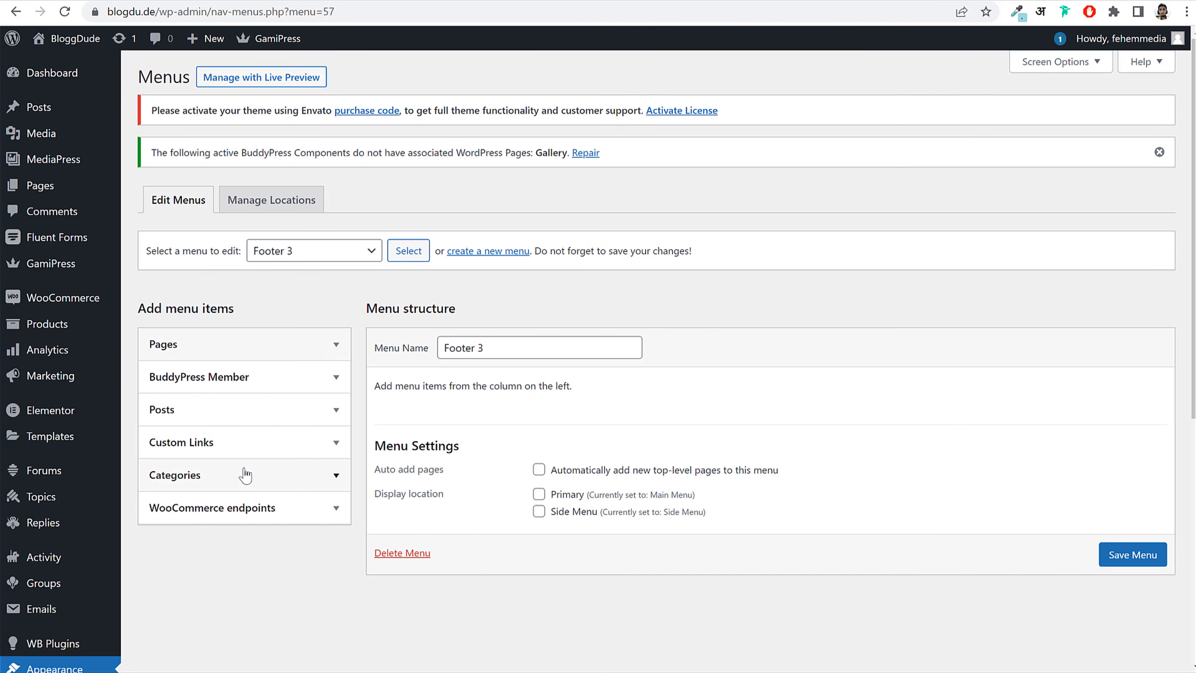
{"action": "left_click", "coordinate": [245, 445]}
{"action": "left_click", "coordinate": [268, 490]}
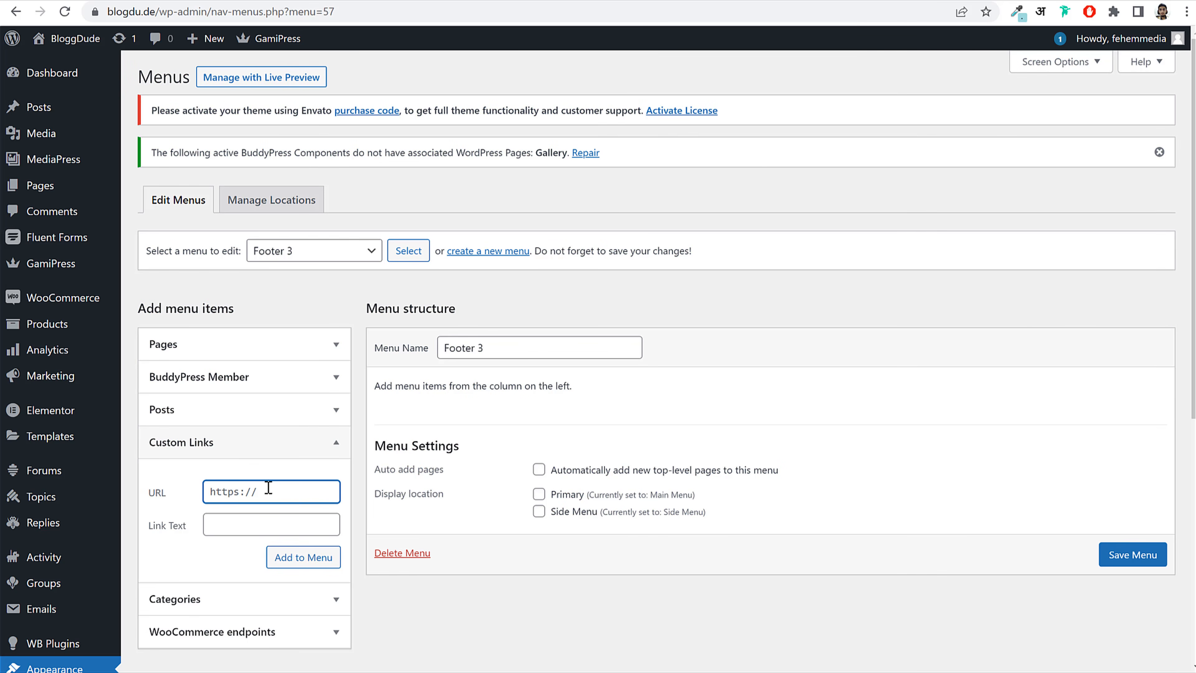
{"action": "key", "text": "Tab"}
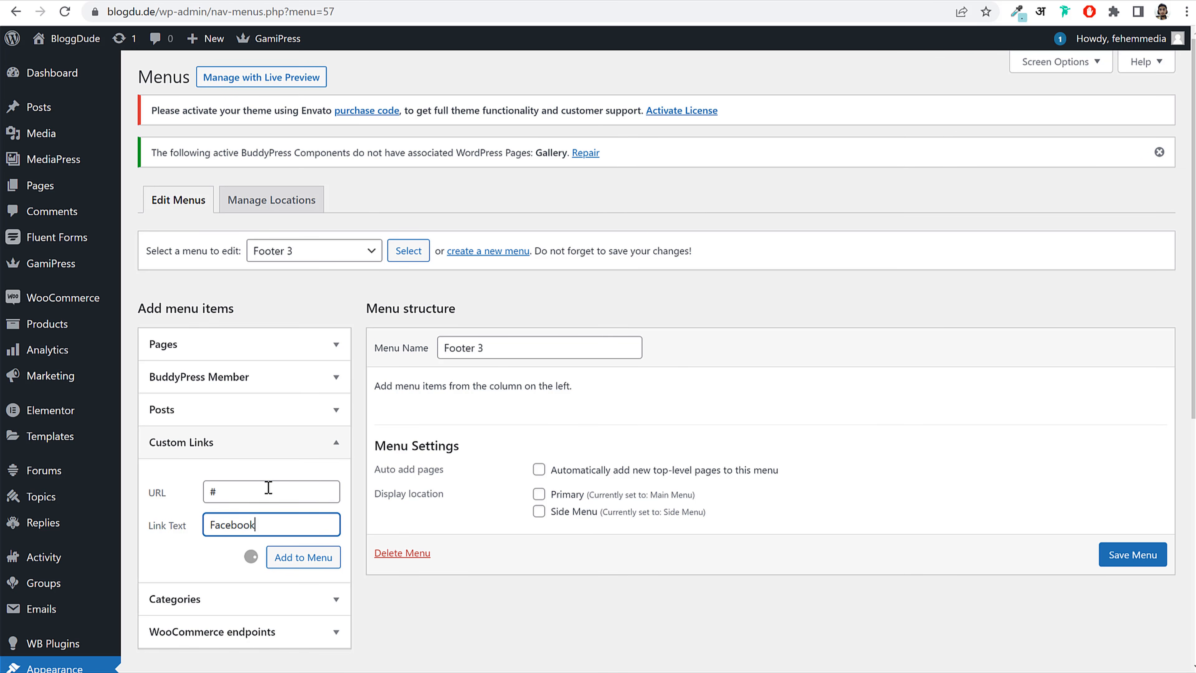
Step: Add a TTwitter custom link with URL # and save Footer 3
{"action": "left_click", "coordinate": [264, 493]}
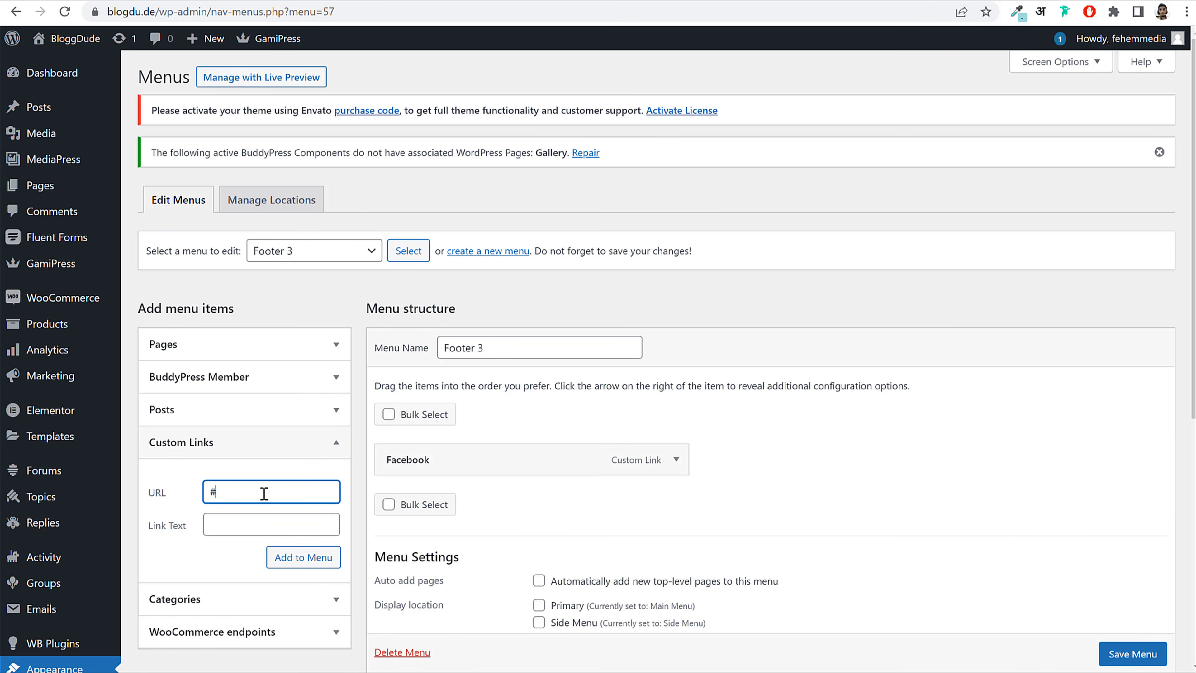
{"action": "key", "text": "Tab"}
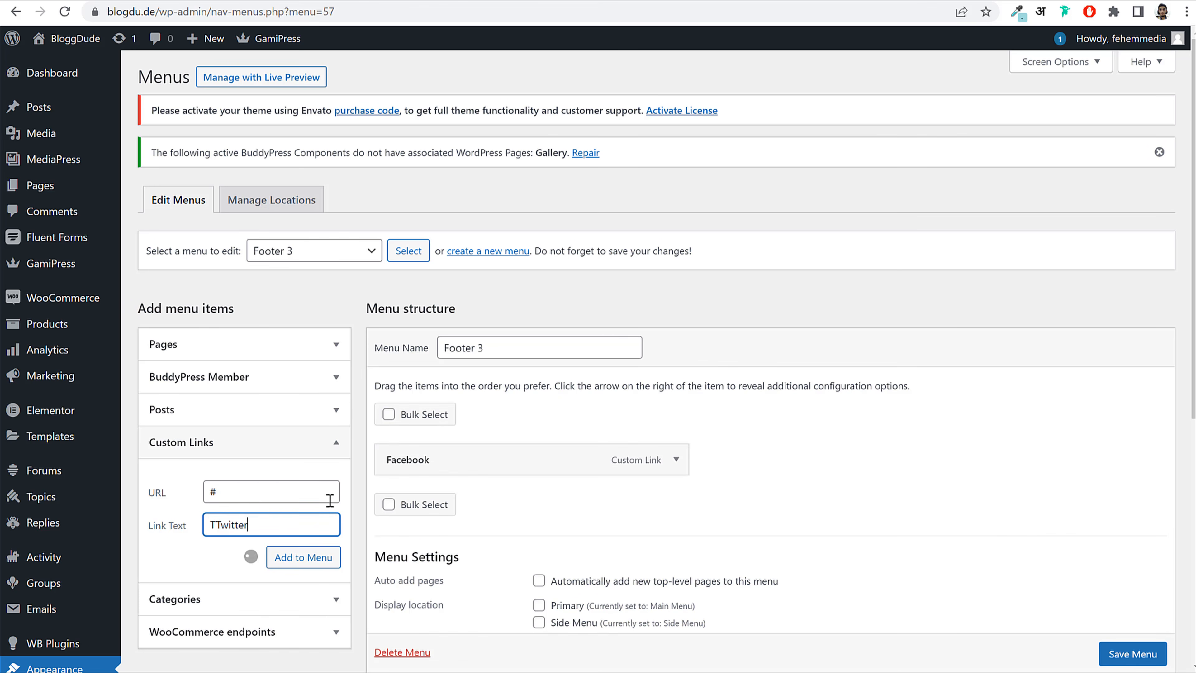
{"action": "left_click", "coordinate": [1137, 654]}
{"action": "scroll", "coordinate": [1120, 652], "scroll_direction": "down", "scroll_amount": 1}
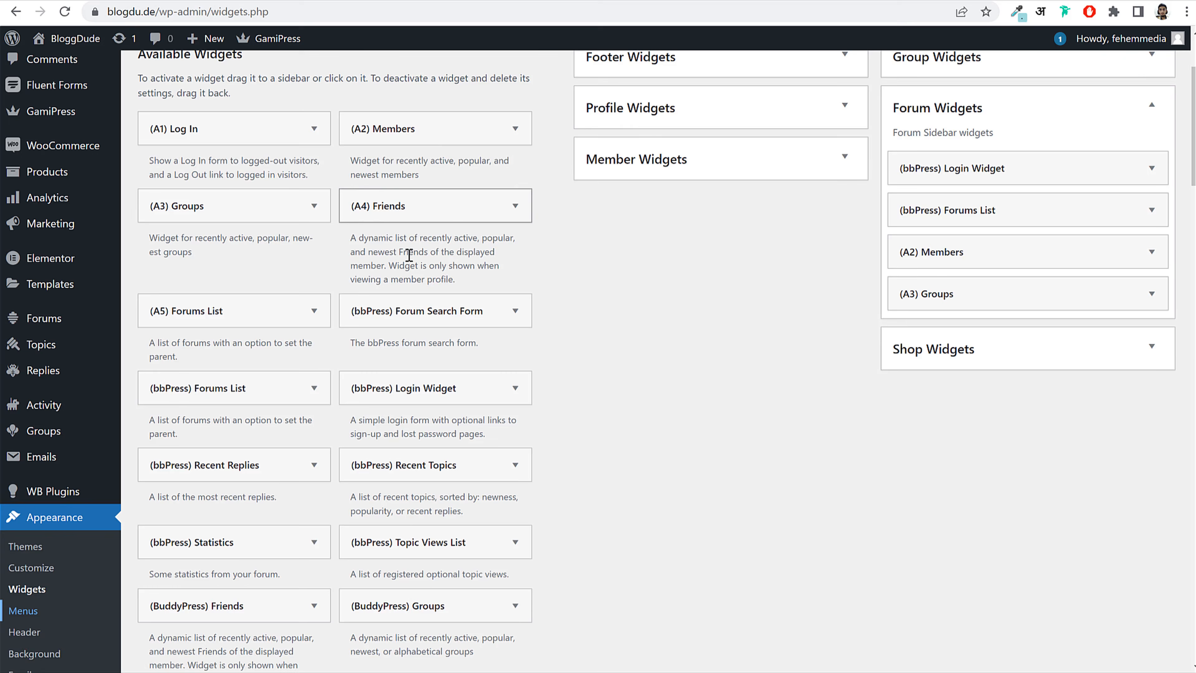
{"action": "scroll", "coordinate": [409, 254], "scroll_direction": "up", "scroll_amount": 3}
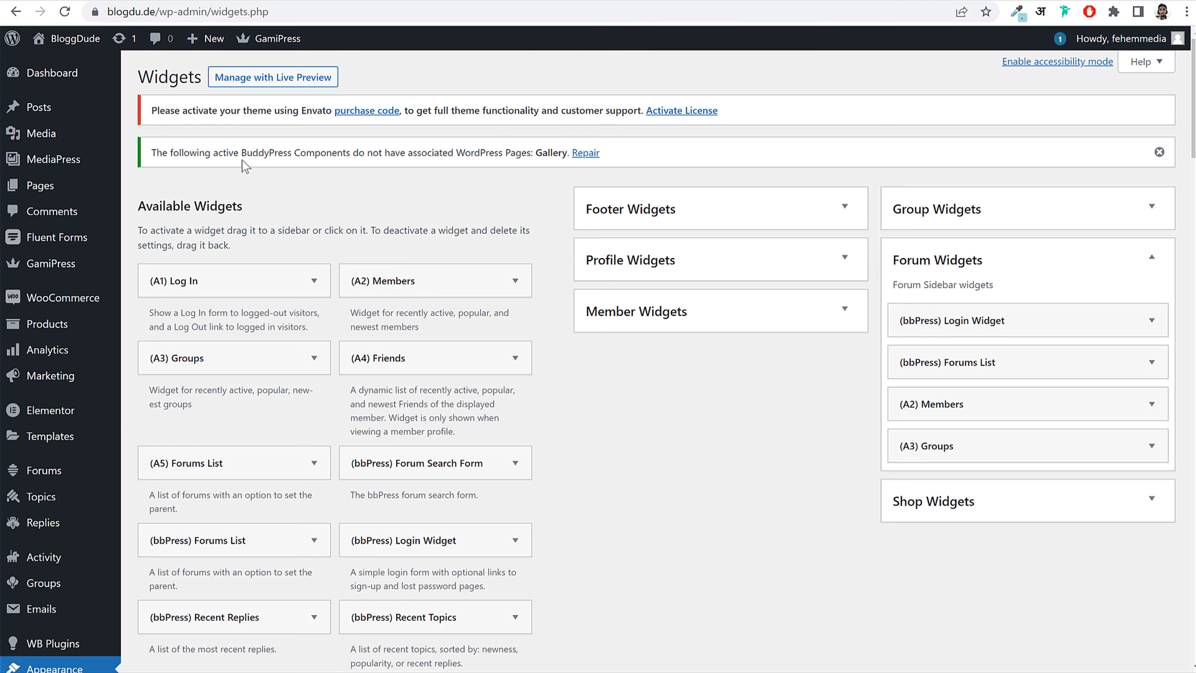
Step: Add the A6: About widget to the Footer Widgets area
{"action": "left_click", "coordinate": [71, 14]}
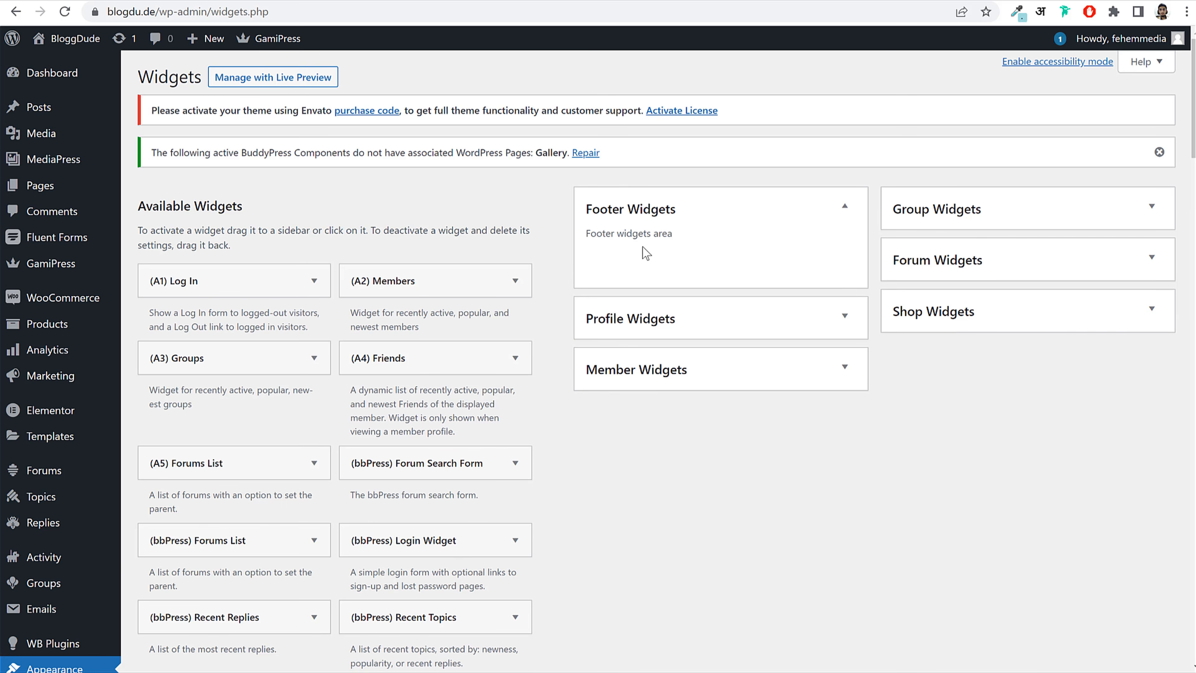
{"action": "scroll", "coordinate": [659, 473], "scroll_direction": "down", "scroll_amount": 4}
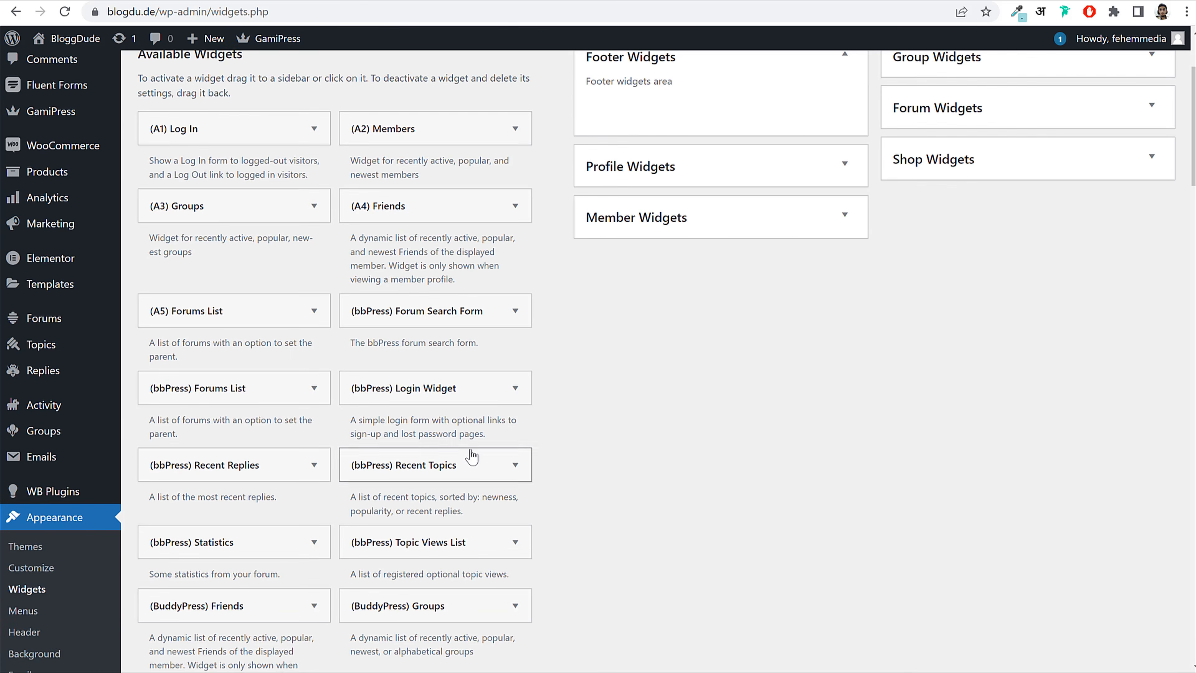
{"action": "scroll", "coordinate": [472, 454], "scroll_direction": "down", "scroll_amount": 7}
{"action": "scroll", "coordinate": [471, 450], "scroll_direction": "up", "scroll_amount": 8}
{"action": "scroll", "coordinate": [472, 450], "scroll_direction": "down", "scroll_amount": 10}
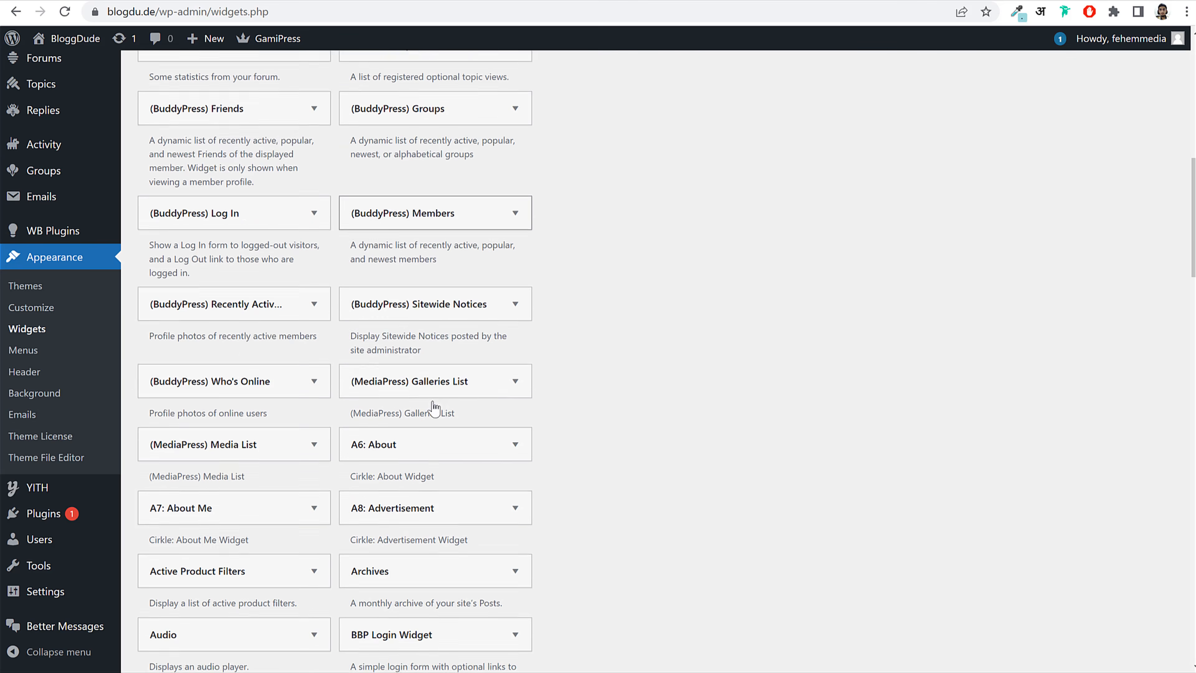
{"action": "left_click", "coordinate": [412, 421]}
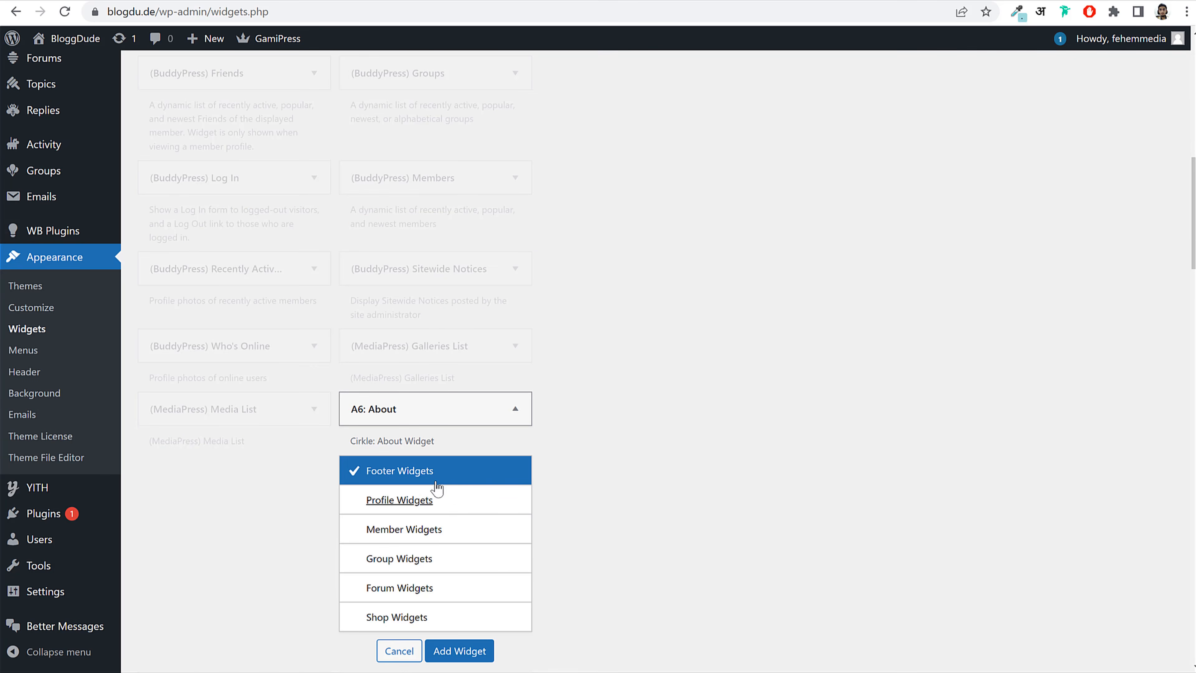
{"action": "left_click", "coordinate": [466, 652]}
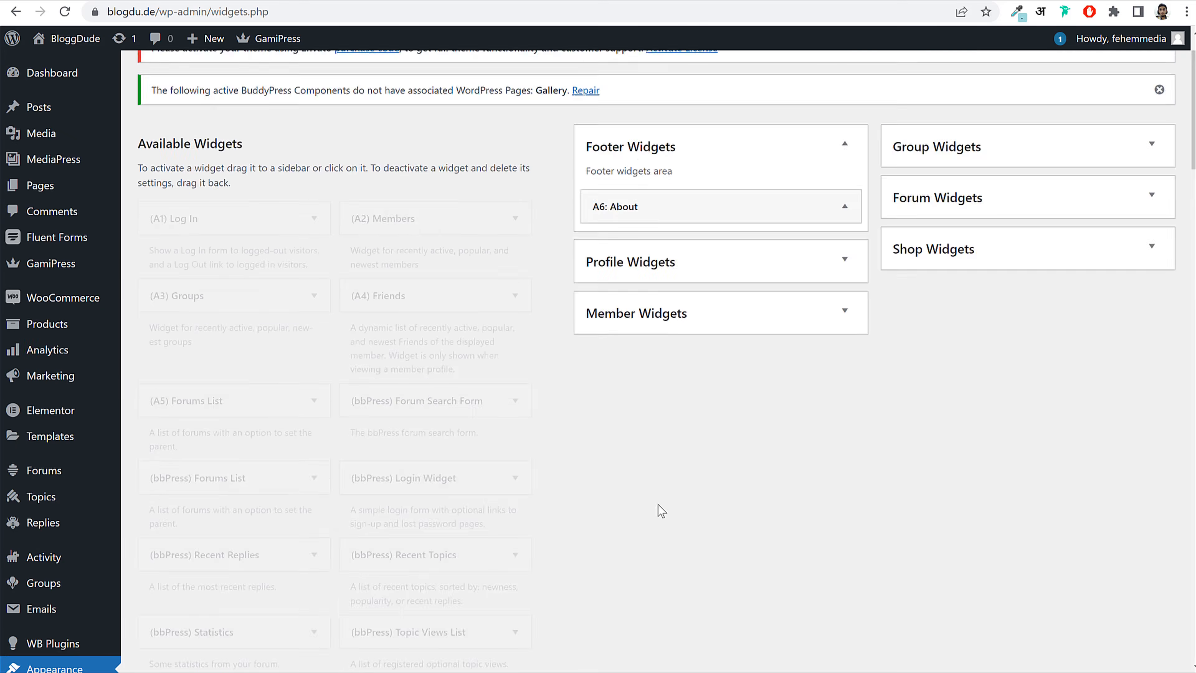
Step: Paste the footer's lorem ipsum paragraph into the widget's Description
{"action": "left_click", "coordinate": [703, 283]}
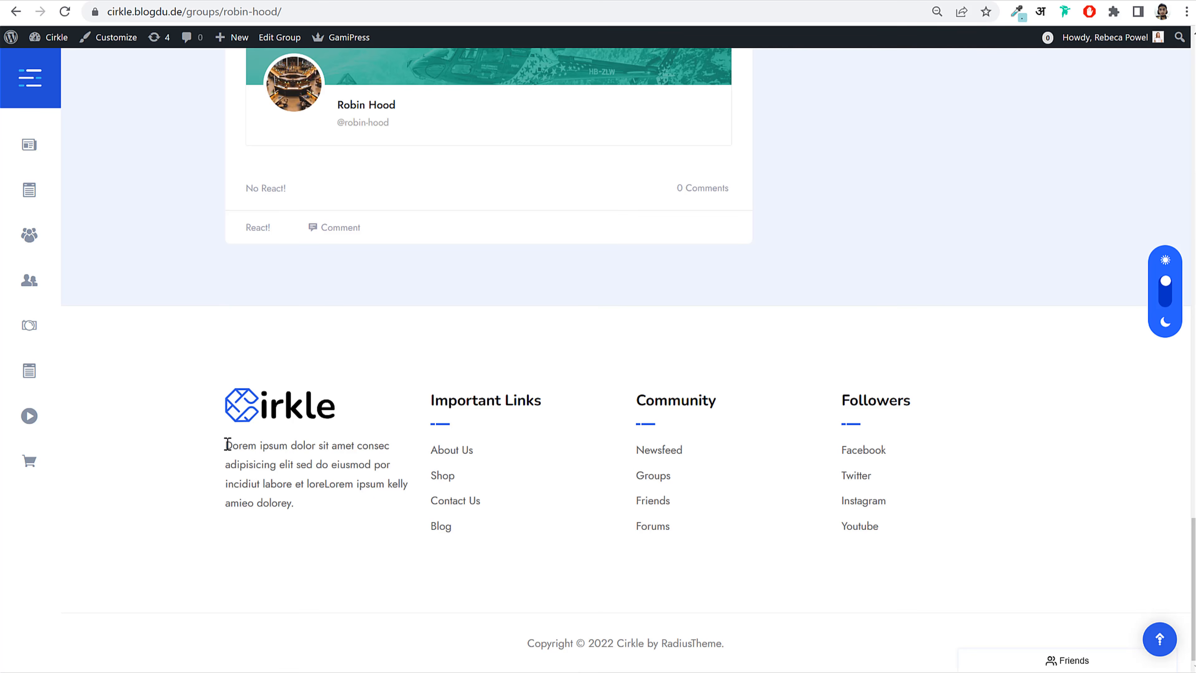
{"action": "left_click_drag", "start_coordinate": [227, 444], "coordinate": [308, 519]}
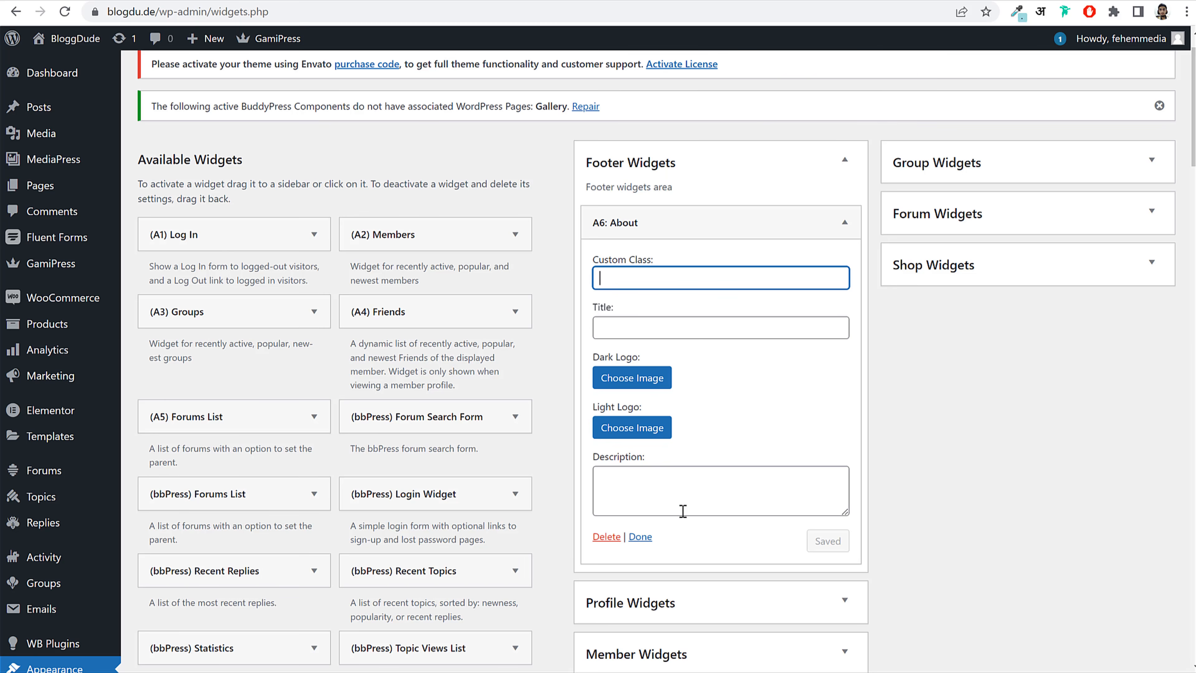
{"action": "left_click", "coordinate": [678, 509]}
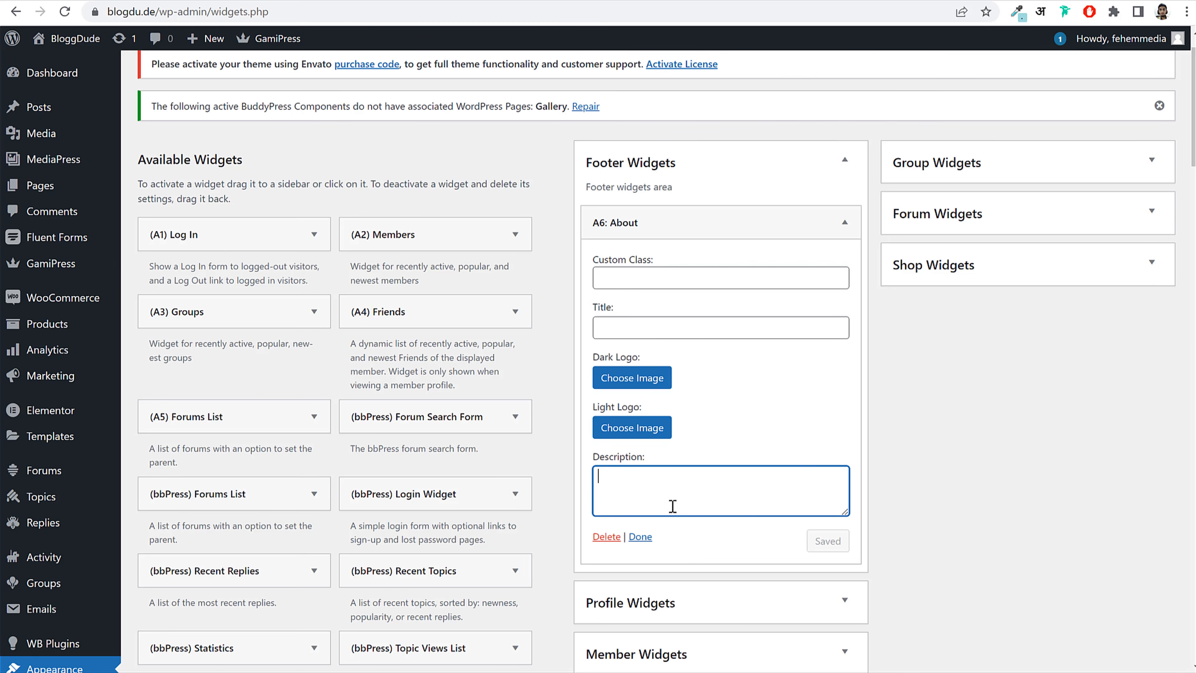
{"action": "type", "text": "Dorem ipsum dolor sit amet consec adipisicing elit sed do eiusmod por incidiut labore et loreLorem ipsum kelly amieo dolorey."}
Step: Upload dark_logo and logo_light, and set dark_logo as the Dark Logo
{"action": "left_click", "coordinate": [666, 384]}
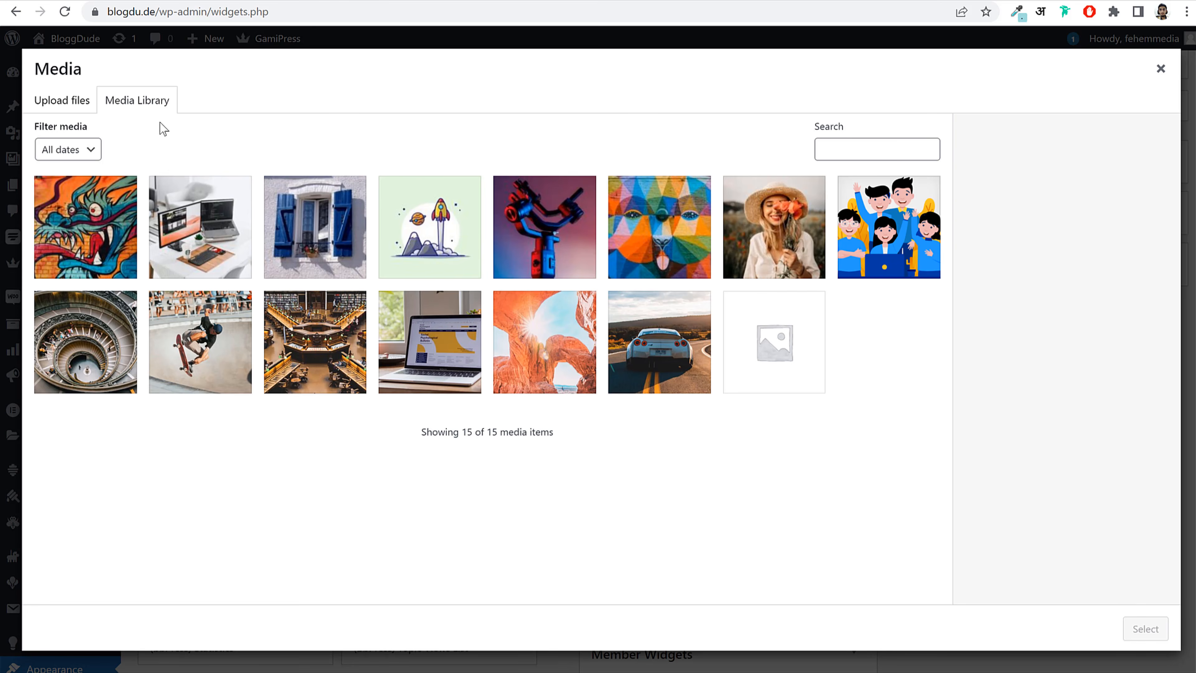
{"action": "left_click", "coordinate": [60, 100]}
{"action": "left_click", "coordinate": [594, 342]}
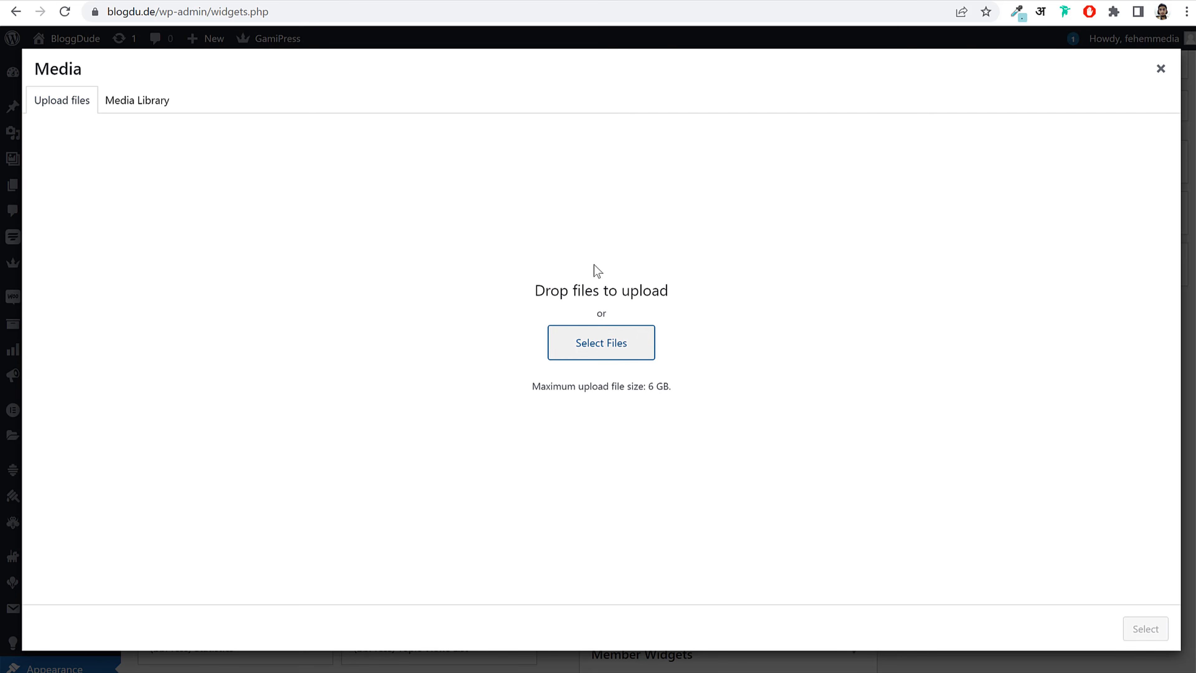
{"action": "left_click", "coordinate": [256, 186]}
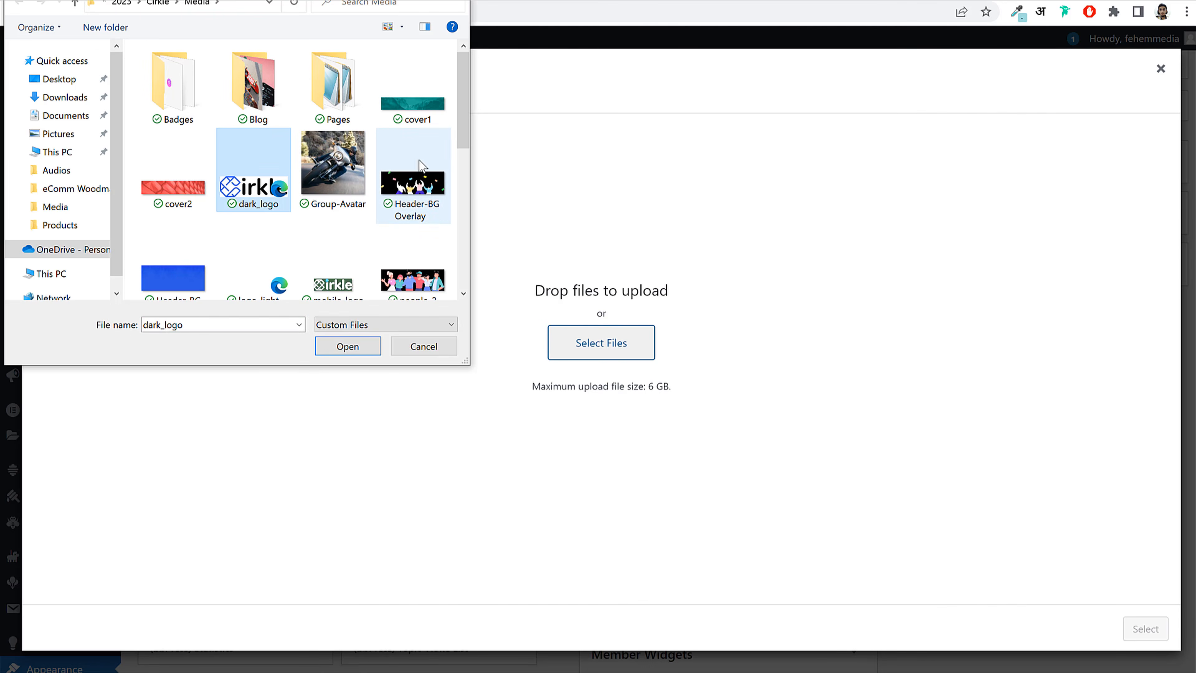
{"action": "scroll", "coordinate": [414, 221], "scroll_direction": "down", "scroll_amount": 1}
{"action": "left_click", "coordinate": [255, 269], "text": "ctrl"}
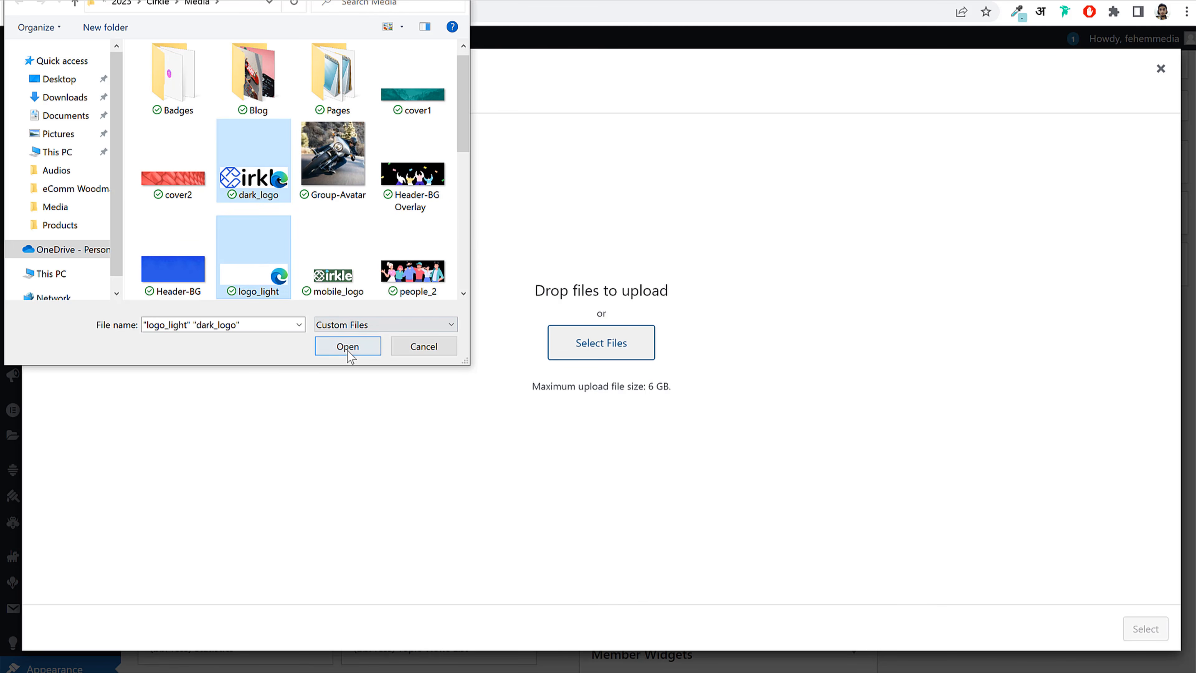
{"action": "left_click", "coordinate": [347, 349]}
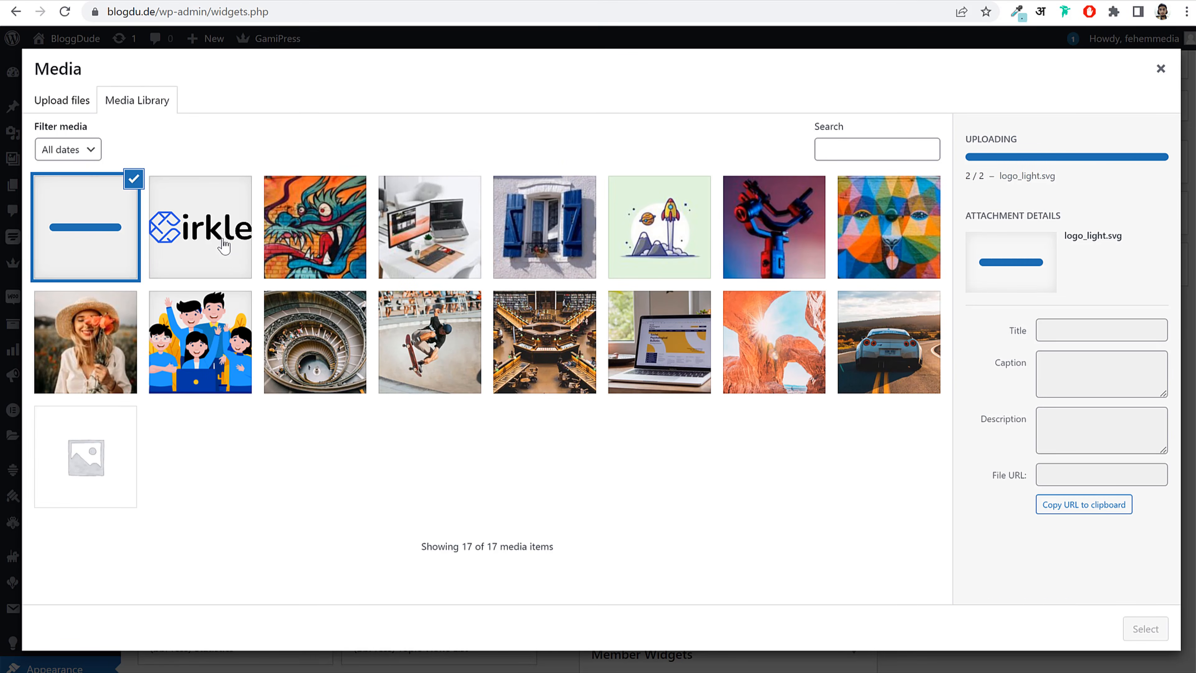
{"action": "left_click", "coordinate": [224, 245]}
{"action": "left_click", "coordinate": [1147, 630]}
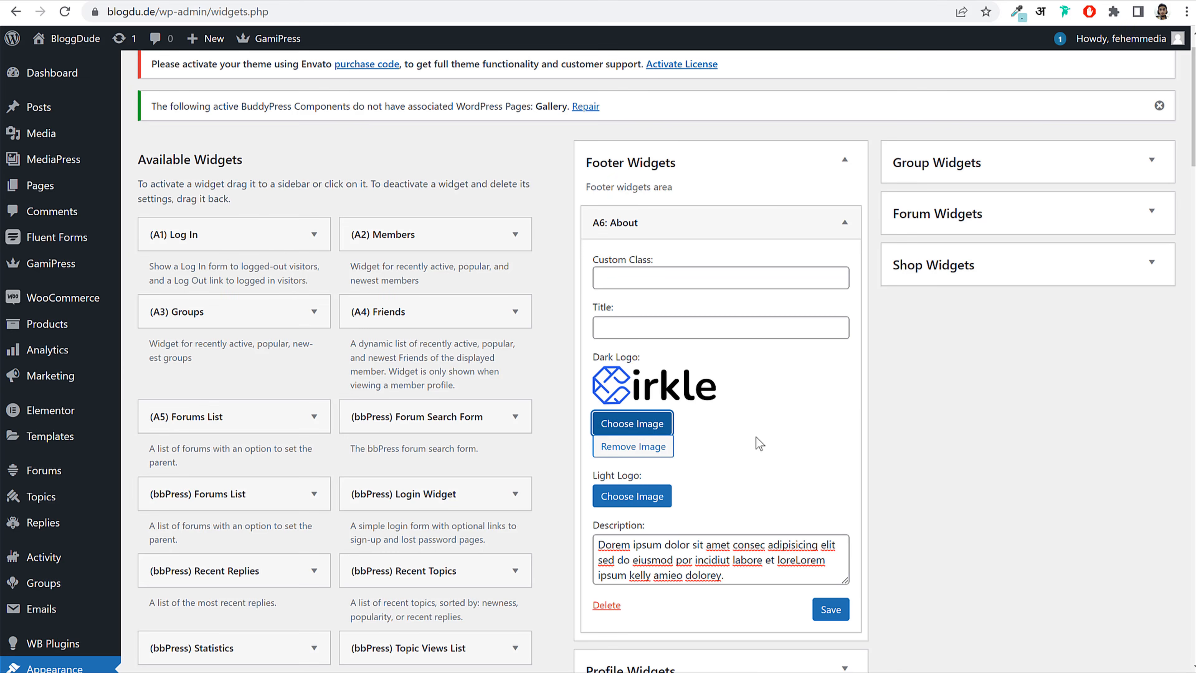
Step: Choose logo_light as the Light Logo image
{"action": "left_click", "coordinate": [645, 423]}
{"action": "left_click", "coordinate": [72, 200]}
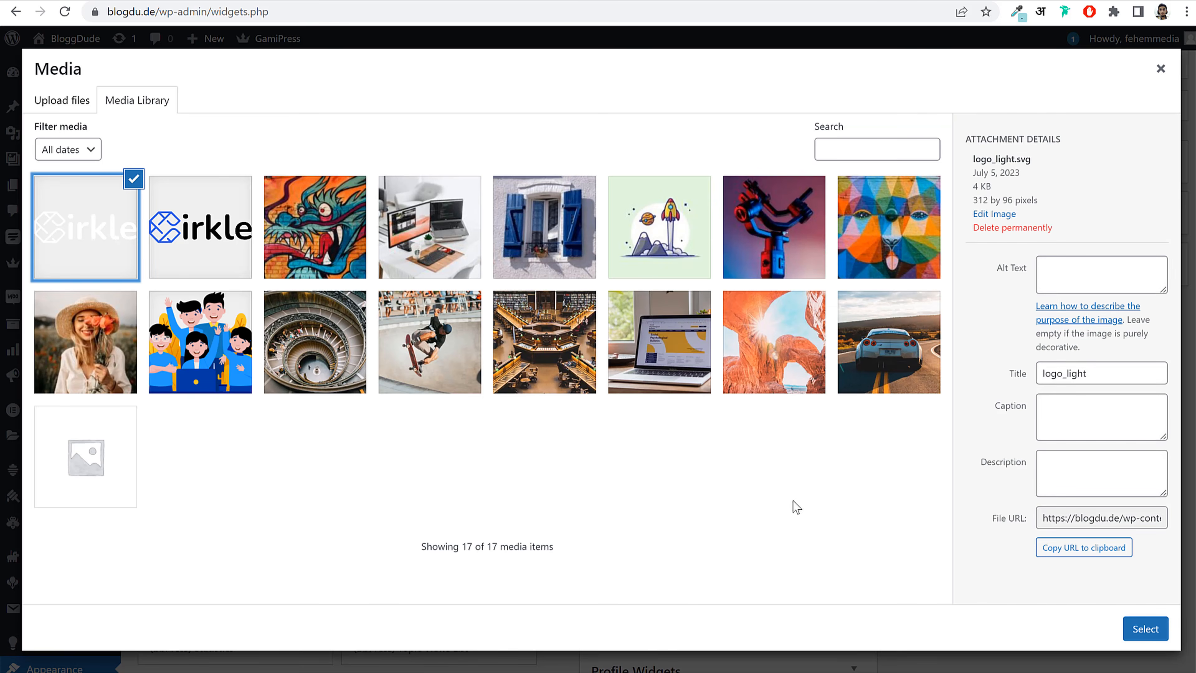
{"action": "left_click", "coordinate": [1142, 632]}
{"action": "left_click", "coordinate": [633, 496]}
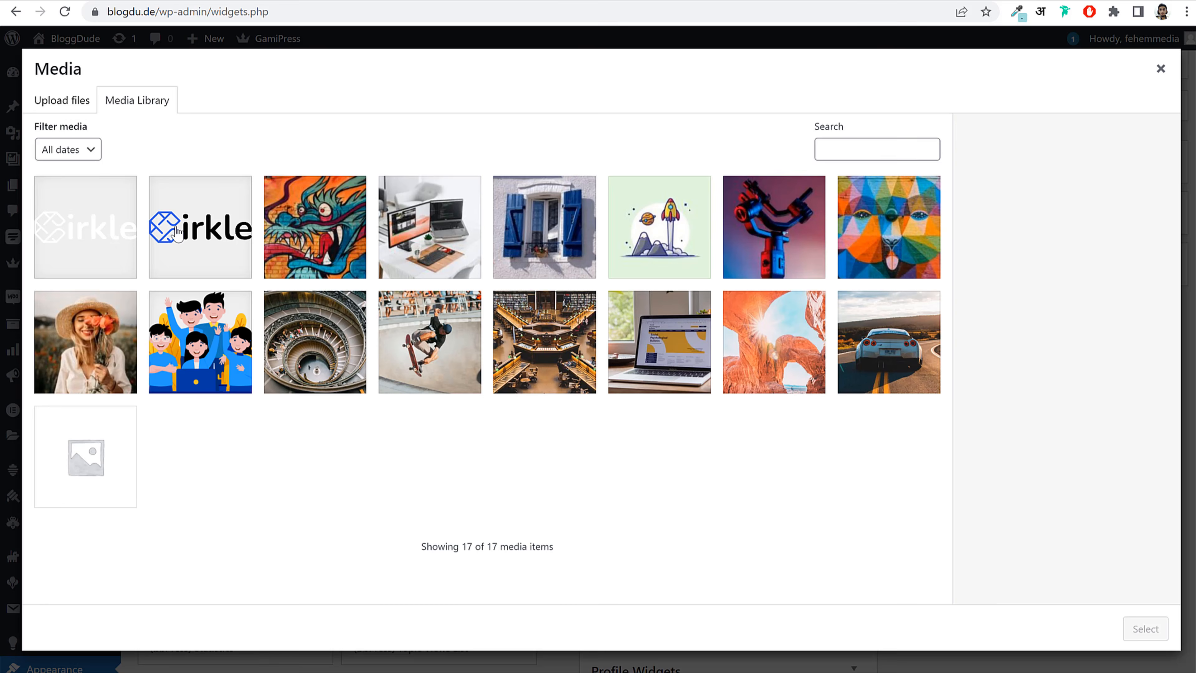
{"action": "left_click", "coordinate": [1146, 628]}
{"action": "scroll", "coordinate": [844, 484], "scroll_direction": "down", "scroll_amount": 3}
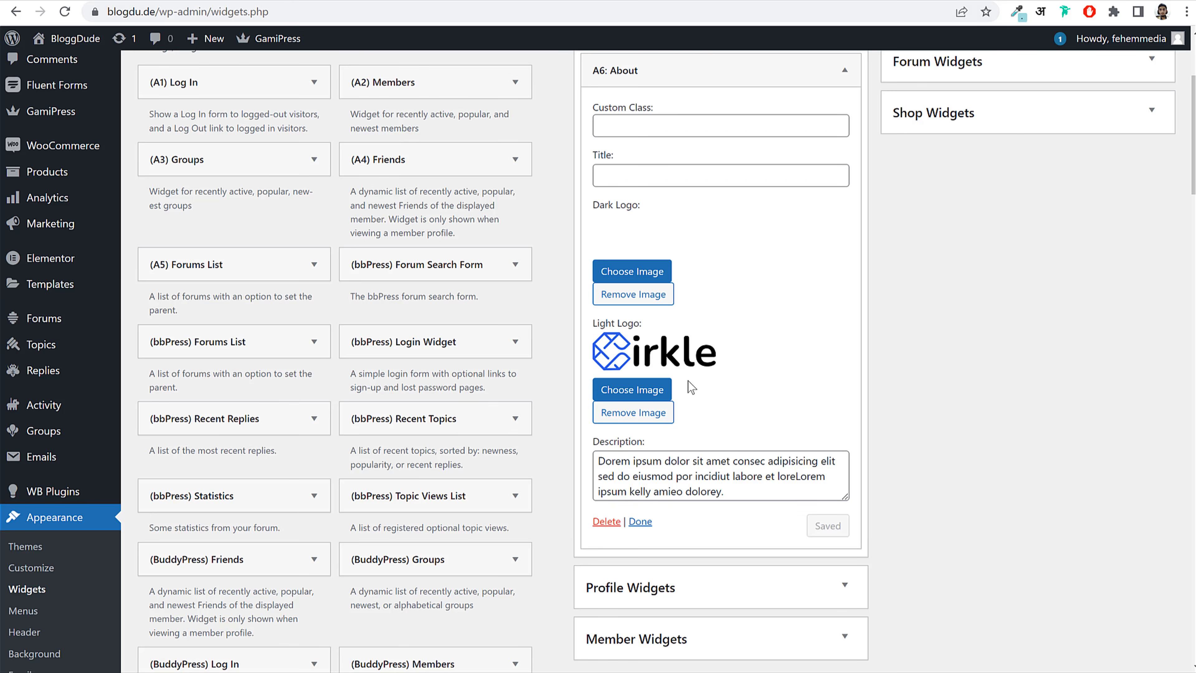
Step: Reselect dark_logo and logo_light as the Dark and Light logos and save the widget
{"action": "left_click", "coordinate": [612, 292]}
{"action": "left_click", "coordinate": [197, 234]}
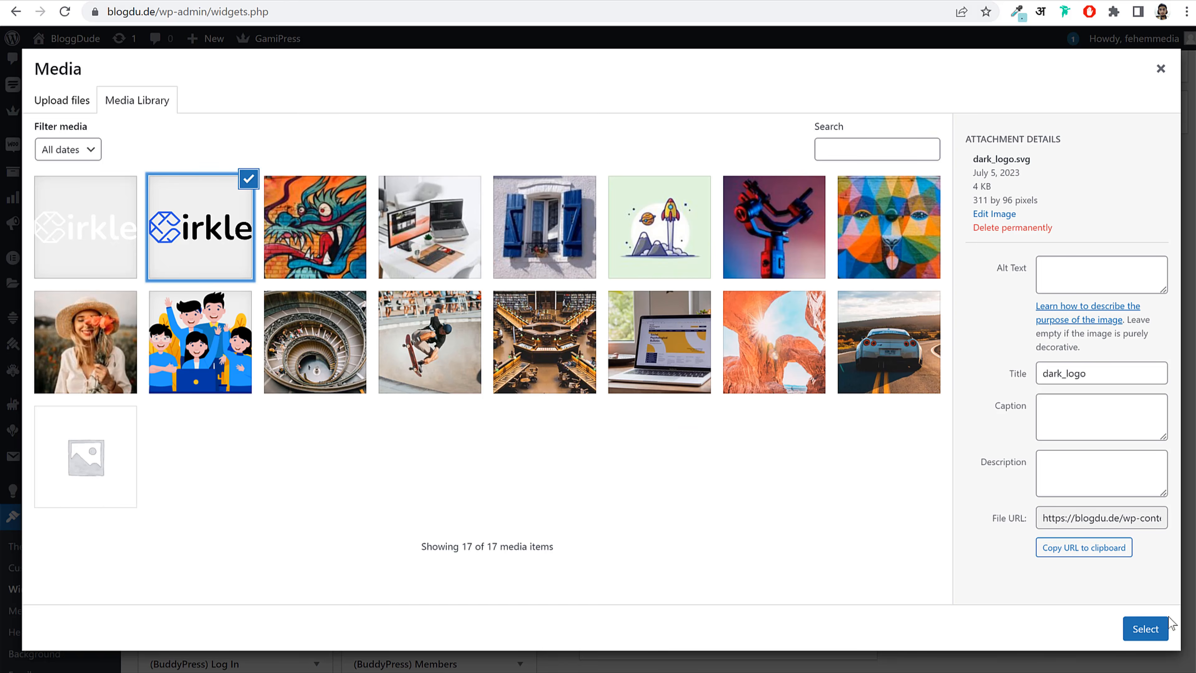
{"action": "left_click", "coordinate": [1145, 629]}
{"action": "left_click", "coordinate": [629, 394]}
{"action": "left_click", "coordinate": [51, 207]}
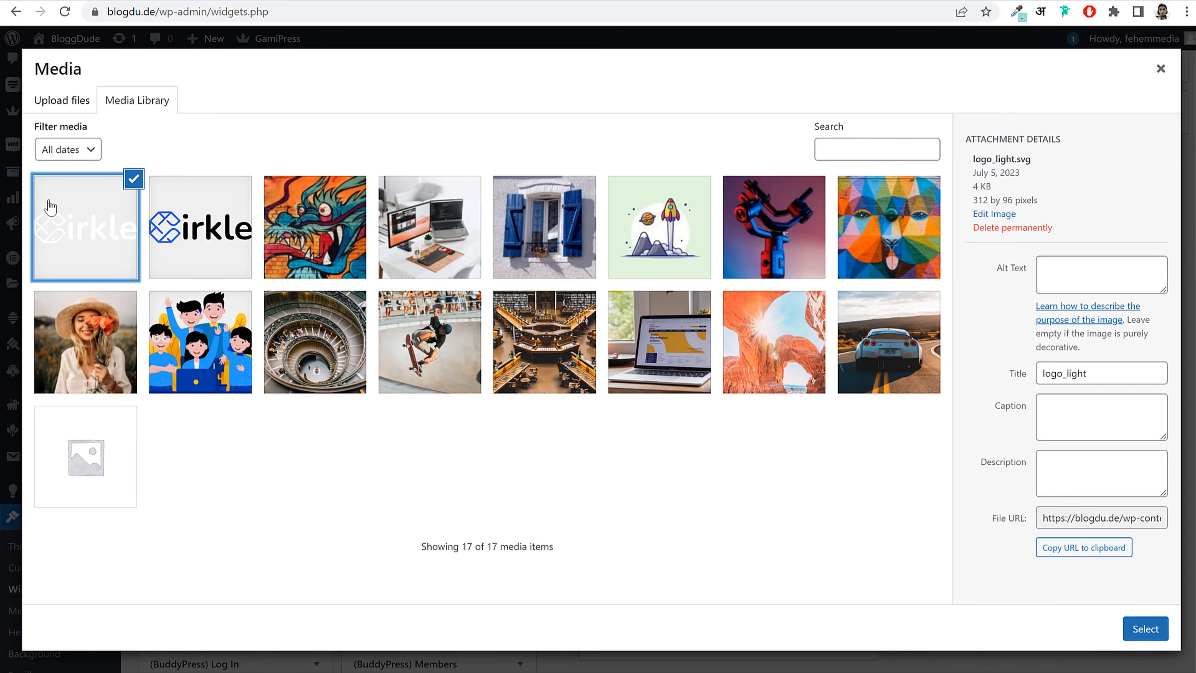
{"action": "left_click", "coordinate": [1146, 630]}
{"action": "left_click", "coordinate": [830, 526]}
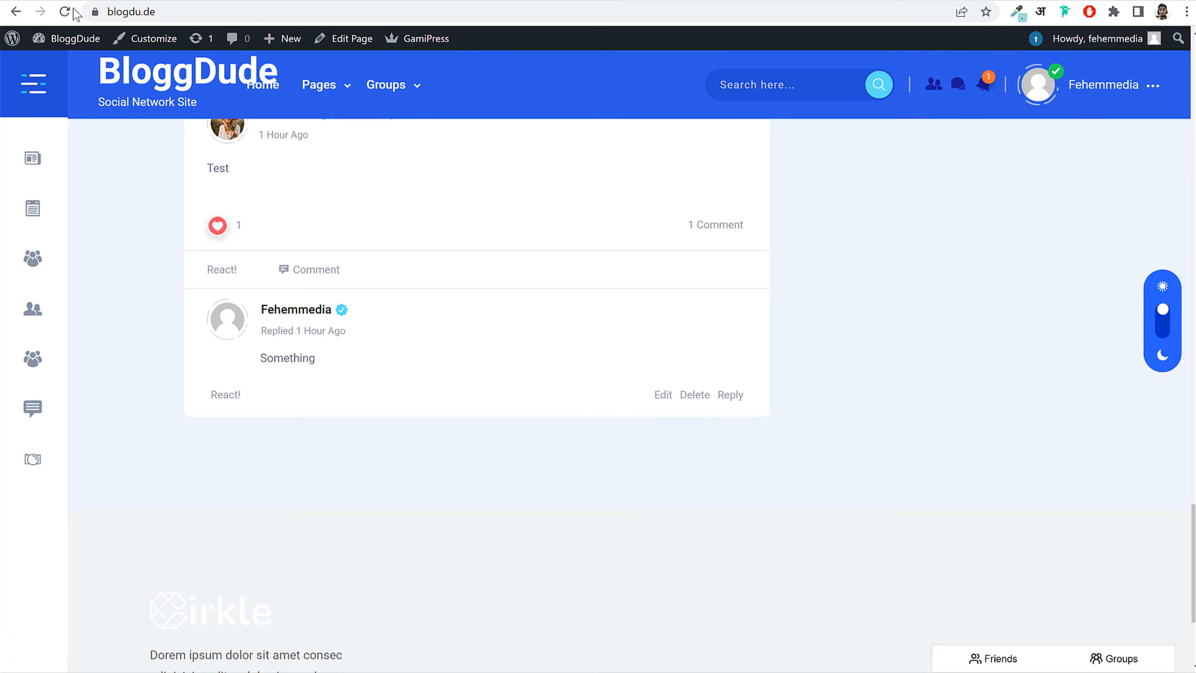
Step: Check the footer on the reloaded site and select the Important Links heading text
{"action": "left_click", "coordinate": [65, 12]}
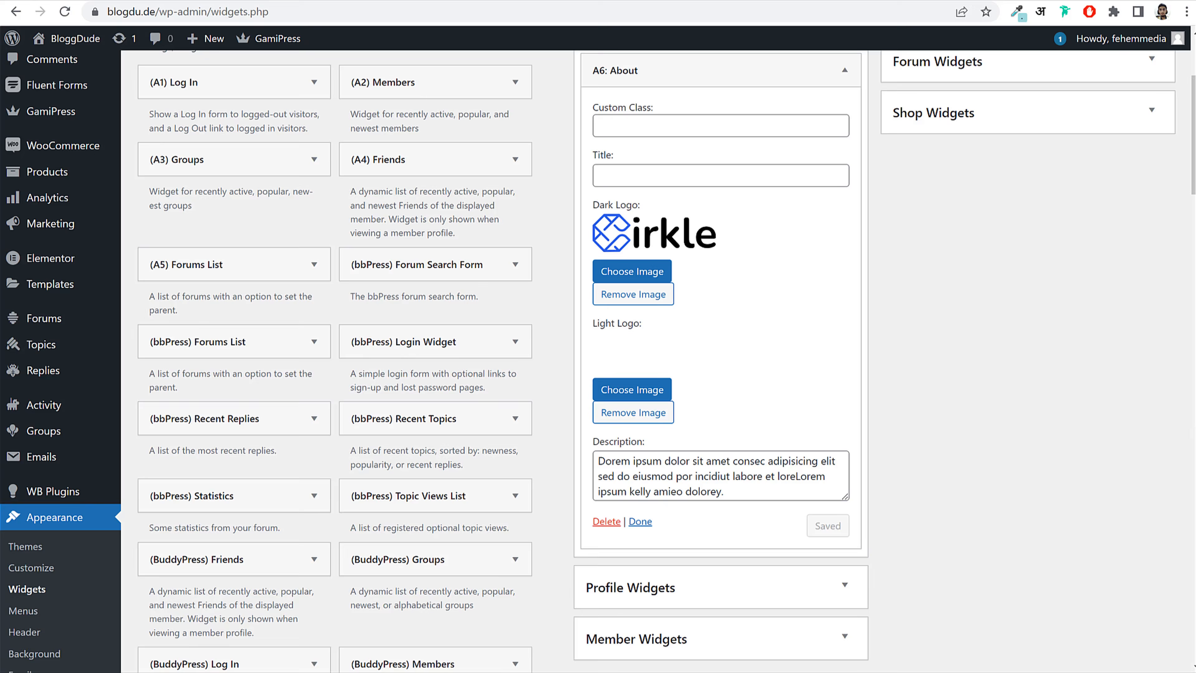
{"action": "scroll", "coordinate": [866, 267], "scroll_direction": "up", "scroll_amount": 4}
{"action": "left_click", "coordinate": [777, 225]}
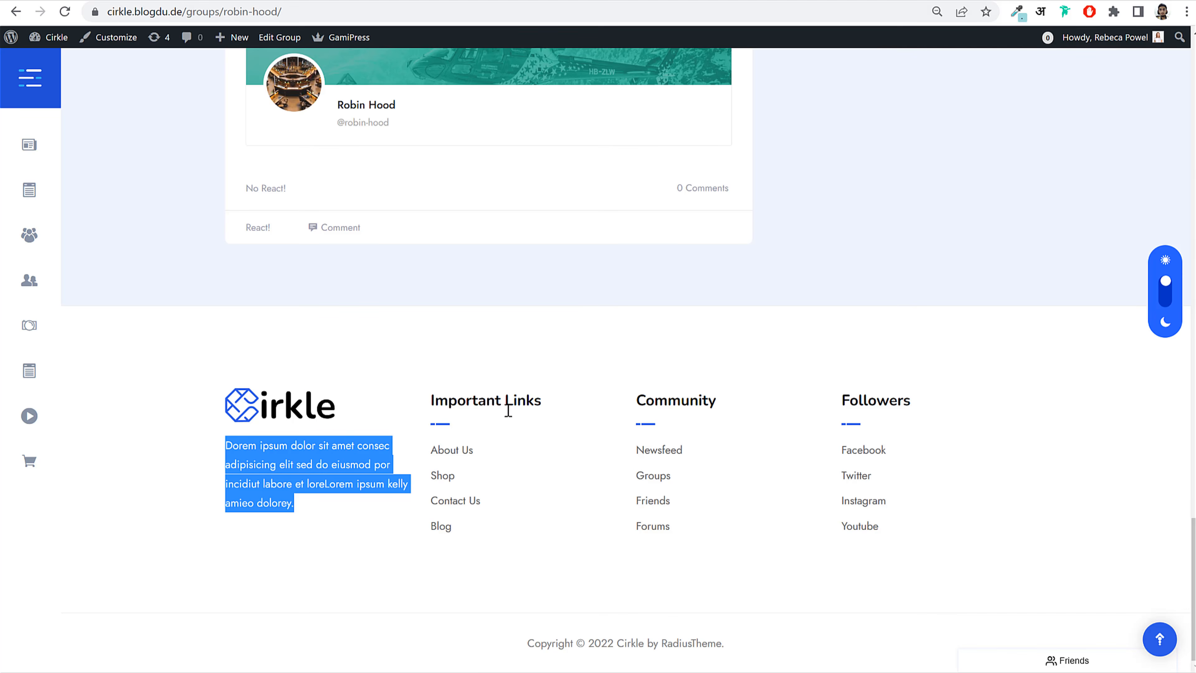
{"action": "left_click", "coordinate": [507, 408]}
{"action": "left_click_drag", "start_coordinate": [439, 400], "coordinate": [568, 407]}
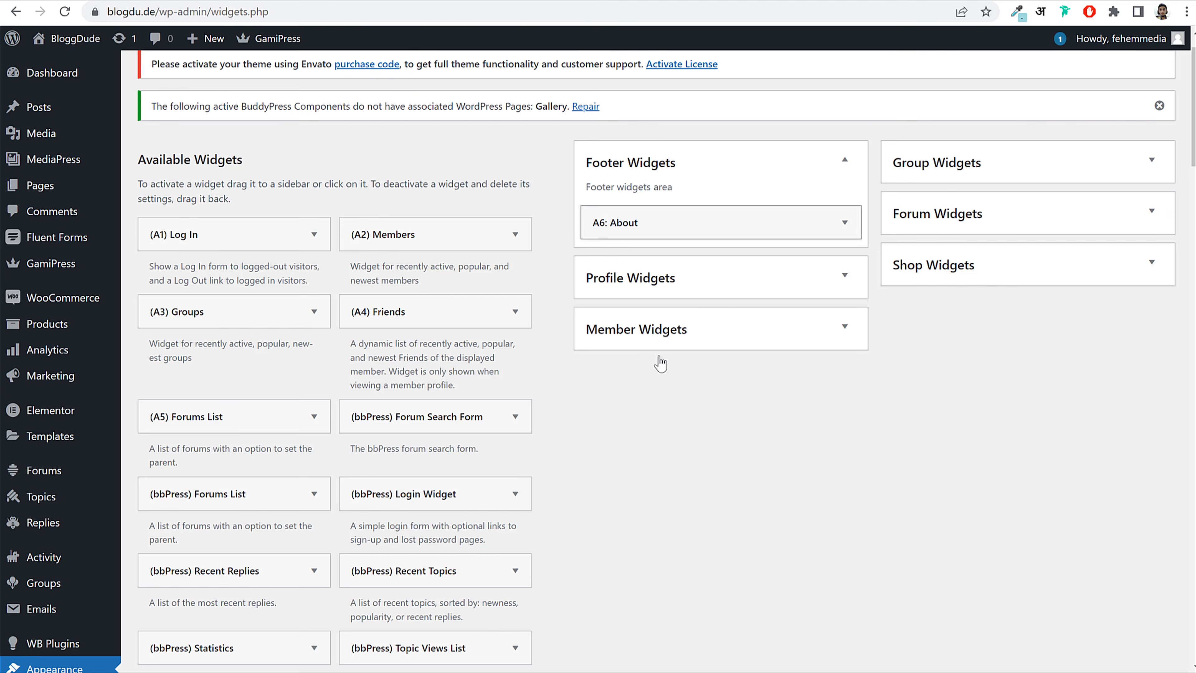
Step: Add a Navigation Menu widget titled Important Links showing Footer 1 to Footer Widgets
{"action": "scroll", "coordinate": [696, 471], "scroll_direction": "down", "scroll_amount": 5}
{"action": "scroll", "coordinate": [695, 464], "scroll_direction": "down", "scroll_amount": 10}
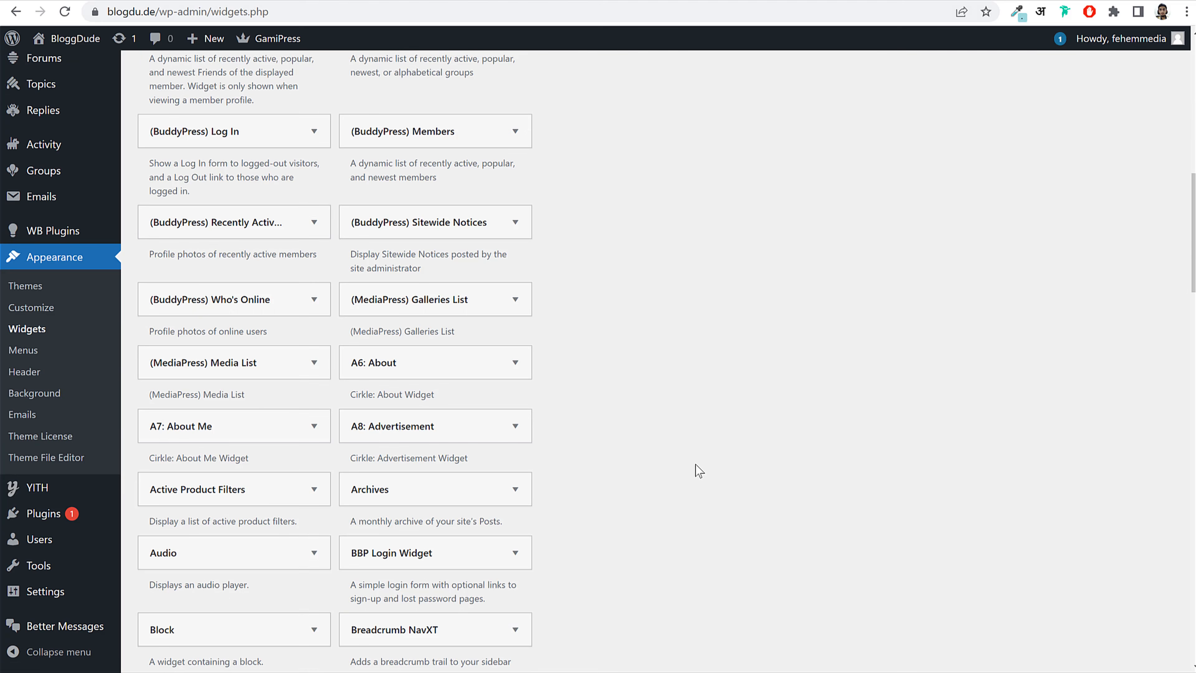
{"action": "scroll", "coordinate": [695, 464], "scroll_direction": "down", "scroll_amount": 13}
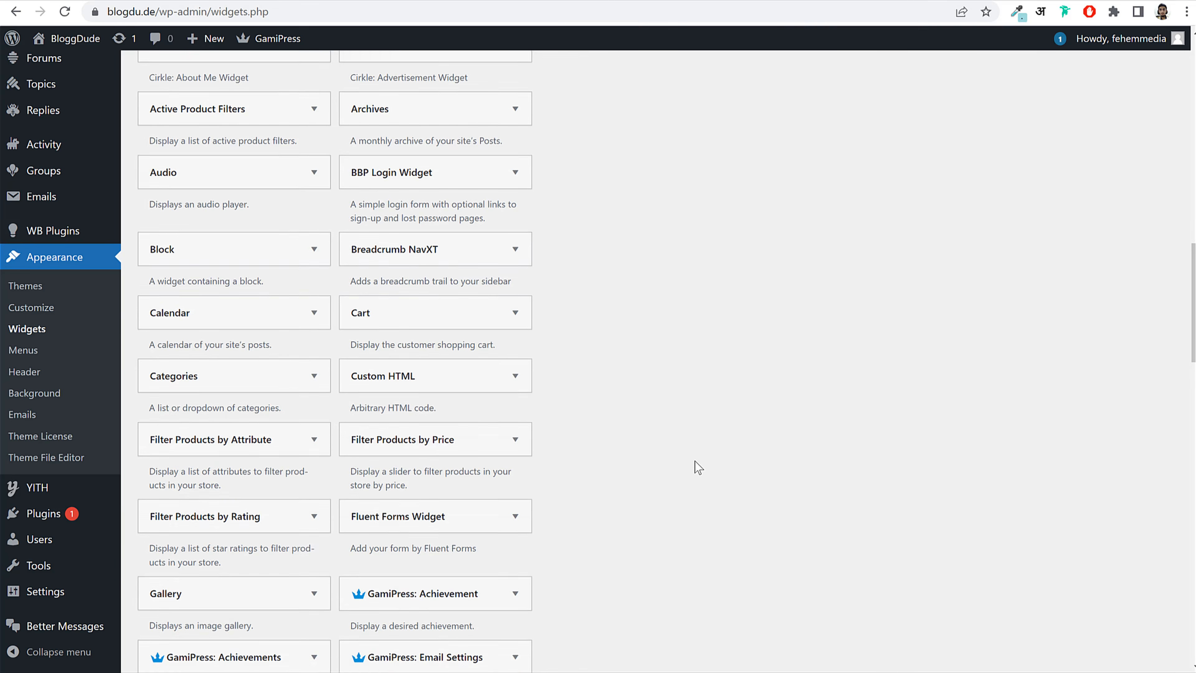
{"action": "scroll", "coordinate": [694, 466], "scroll_direction": "down", "scroll_amount": 7}
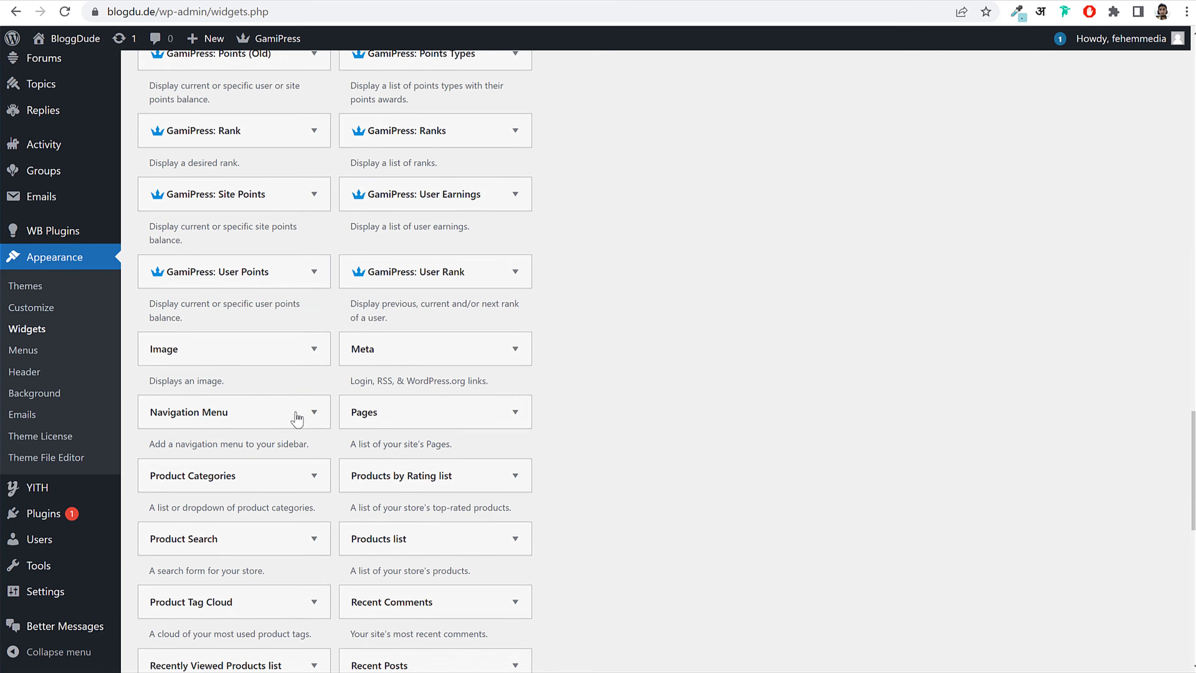
{"action": "left_click", "coordinate": [245, 417]}
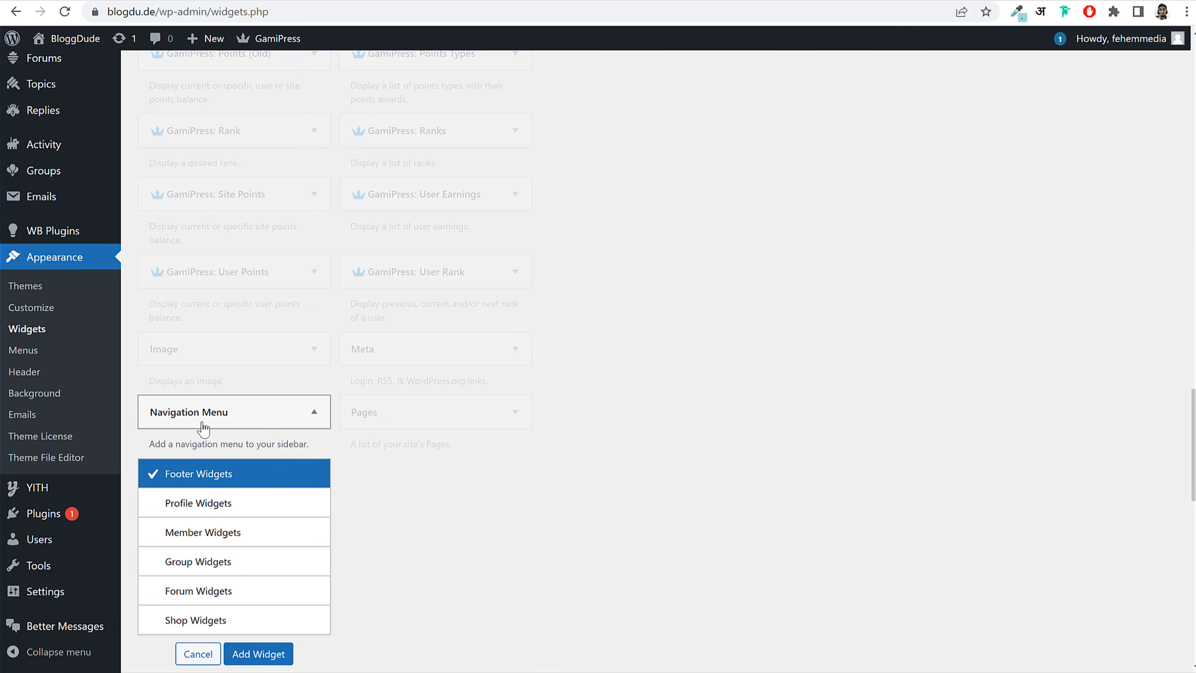
{"action": "left_click", "coordinate": [264, 653]}
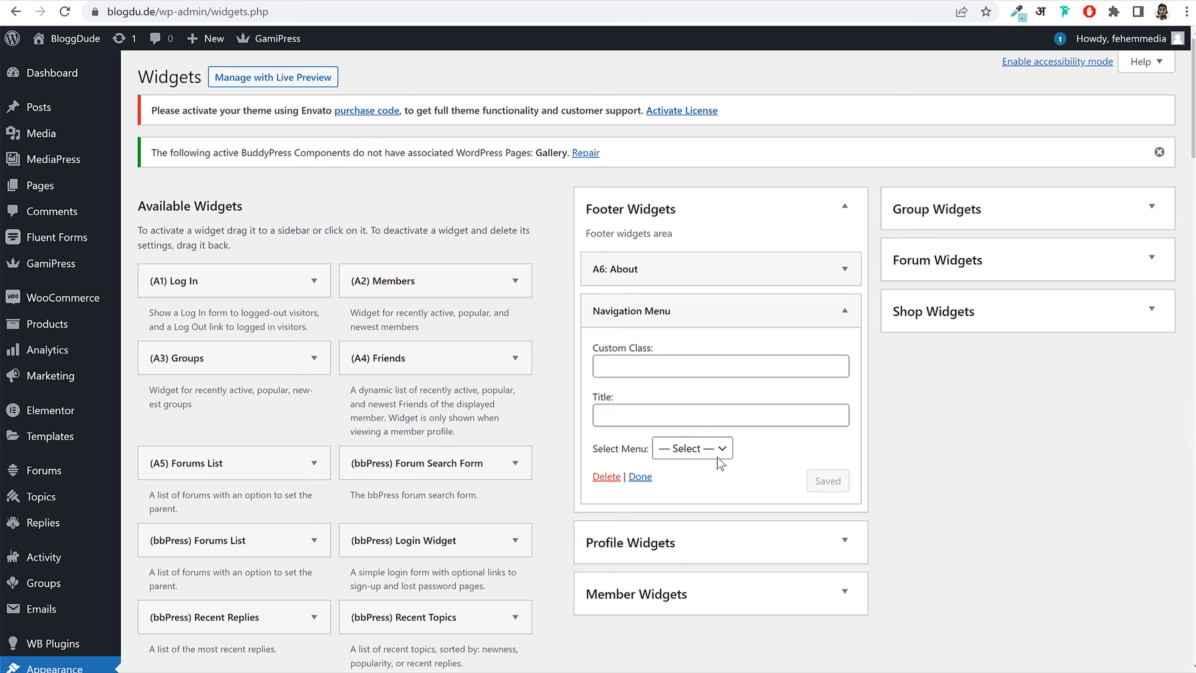
{"action": "left_click", "coordinate": [683, 366]}
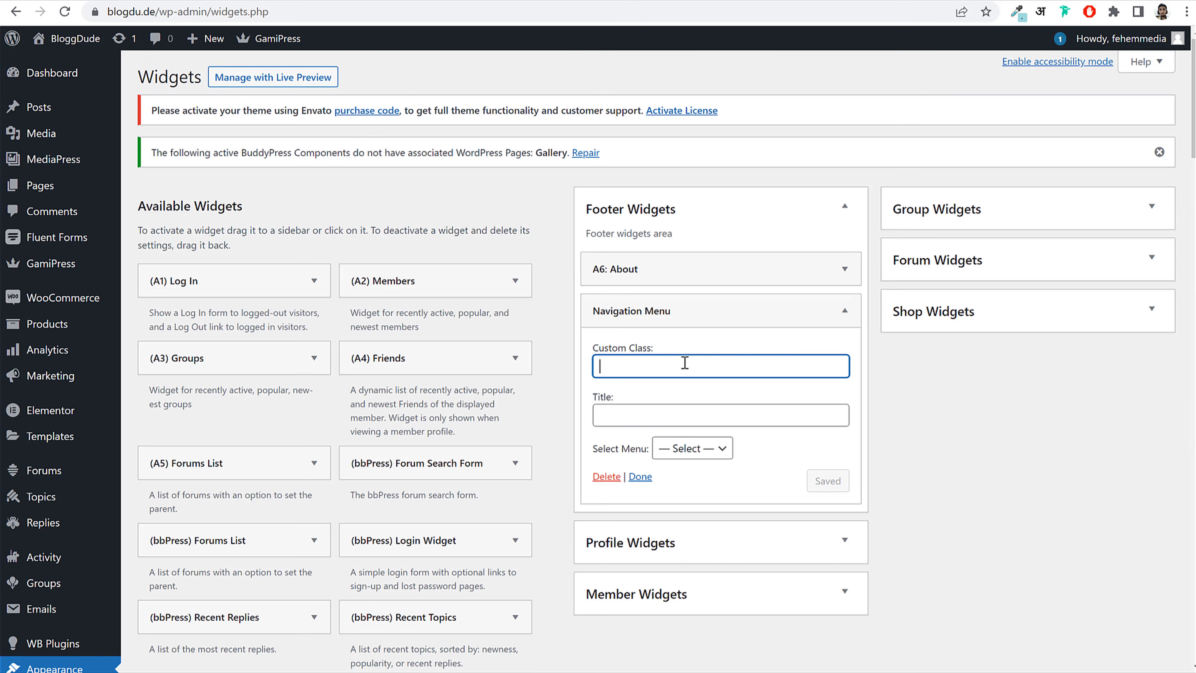
{"action": "left_click", "coordinate": [694, 417]}
{"action": "type", "text": "Important Links"}
{"action": "left_click", "coordinate": [721, 448]}
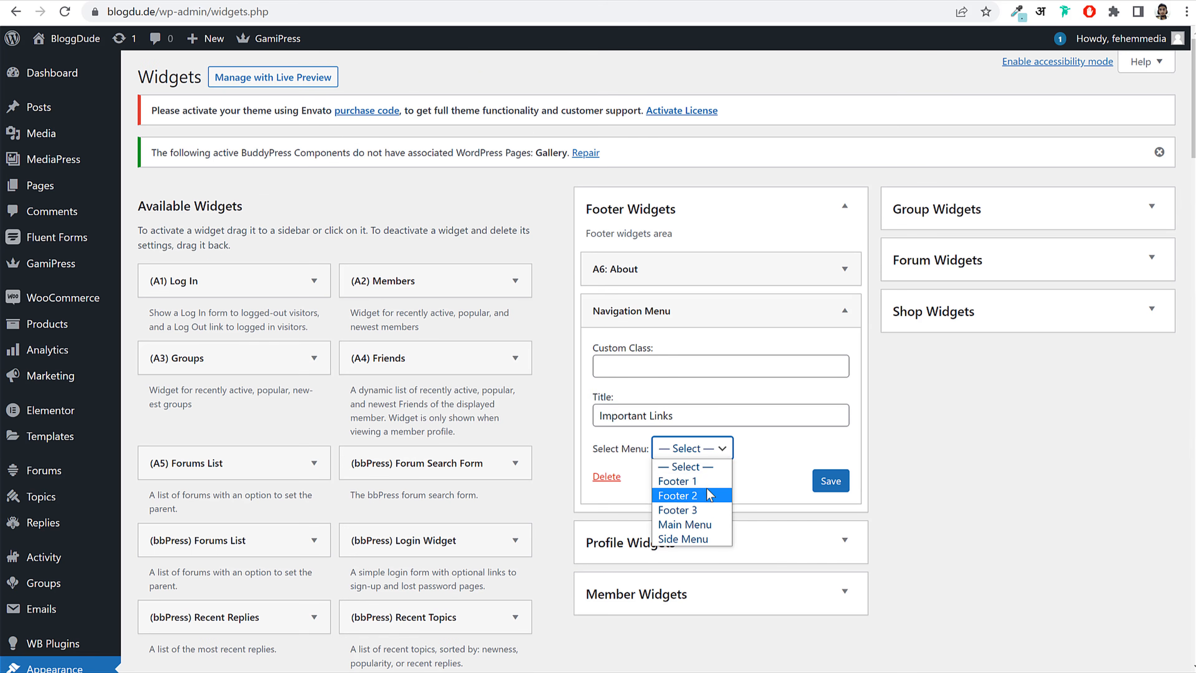
{"action": "left_click", "coordinate": [673, 481]}
{"action": "left_click", "coordinate": [832, 489]}
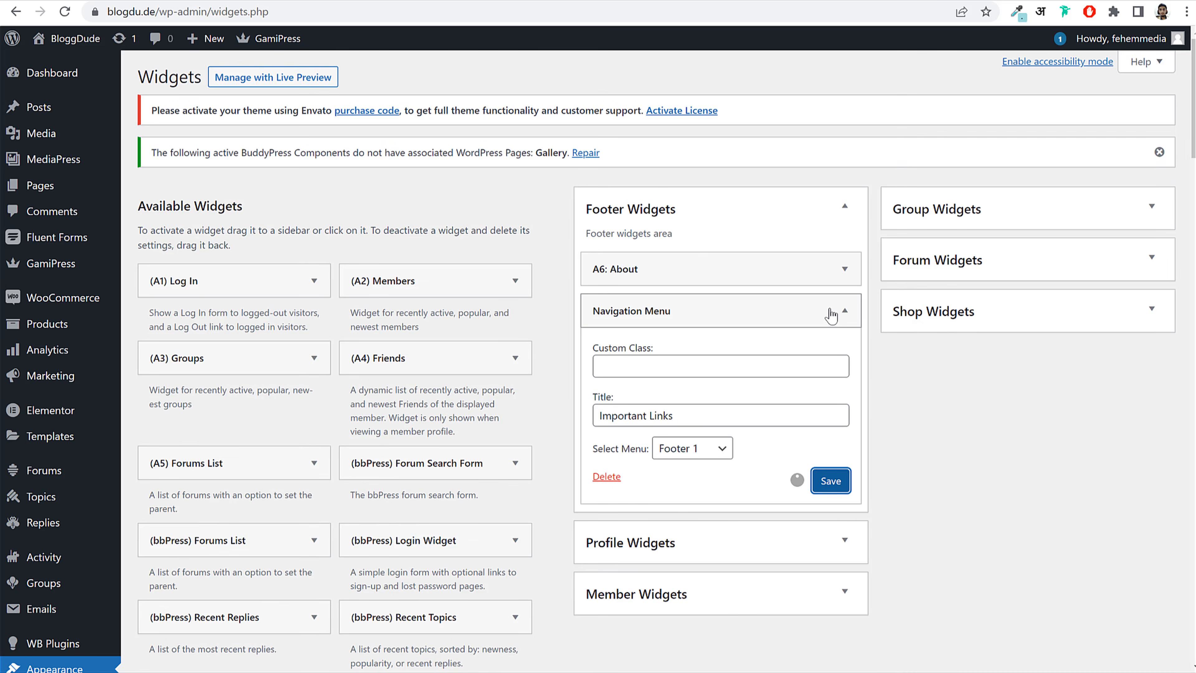
Step: Add a Navigation Menu widget titled Community showing the Footer 3 menu
{"action": "scroll", "coordinate": [754, 442], "scroll_direction": "down", "scroll_amount": 15}
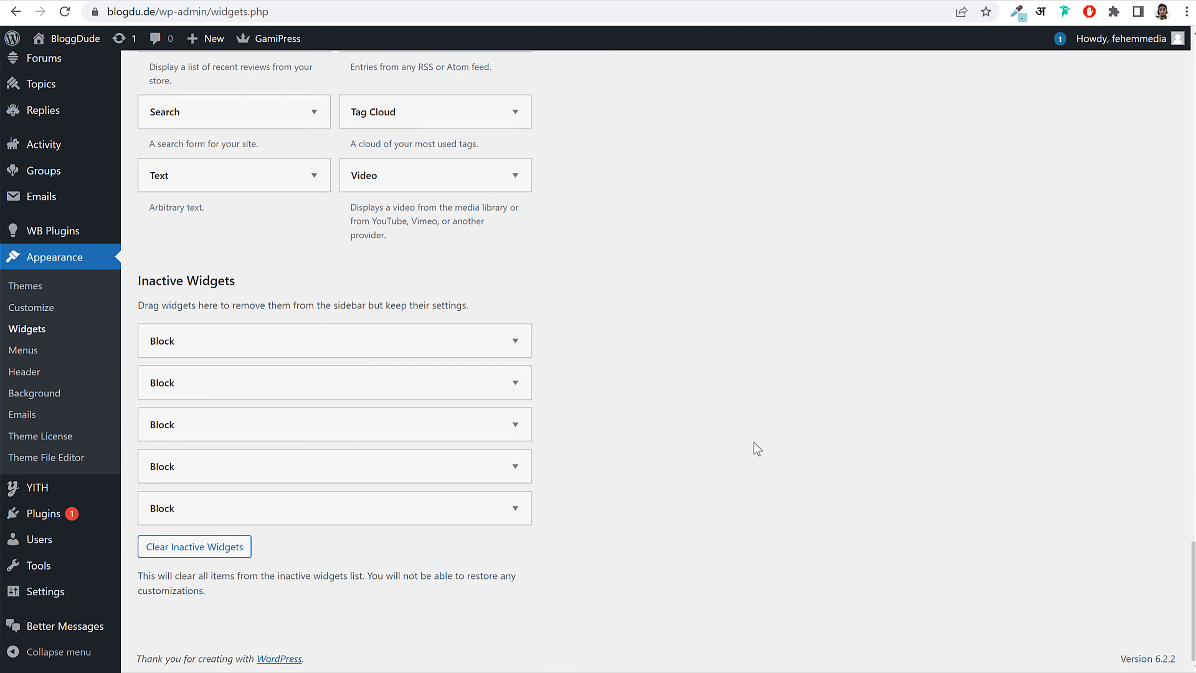
{"action": "scroll", "coordinate": [754, 442], "scroll_direction": "up", "scroll_amount": 5}
{"action": "scroll", "coordinate": [754, 443], "scroll_direction": "up", "scroll_amount": 8}
{"action": "left_click", "coordinate": [311, 164]}
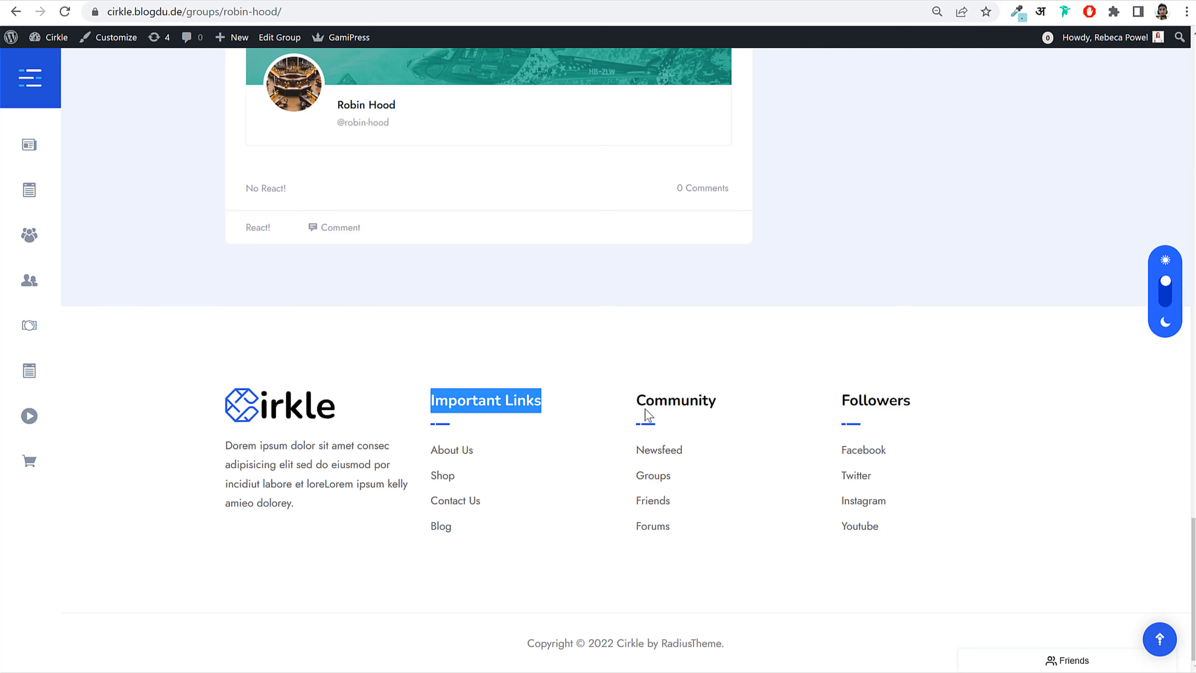
{"action": "left_click_drag", "start_coordinate": [637, 400], "coordinate": [727, 401]}
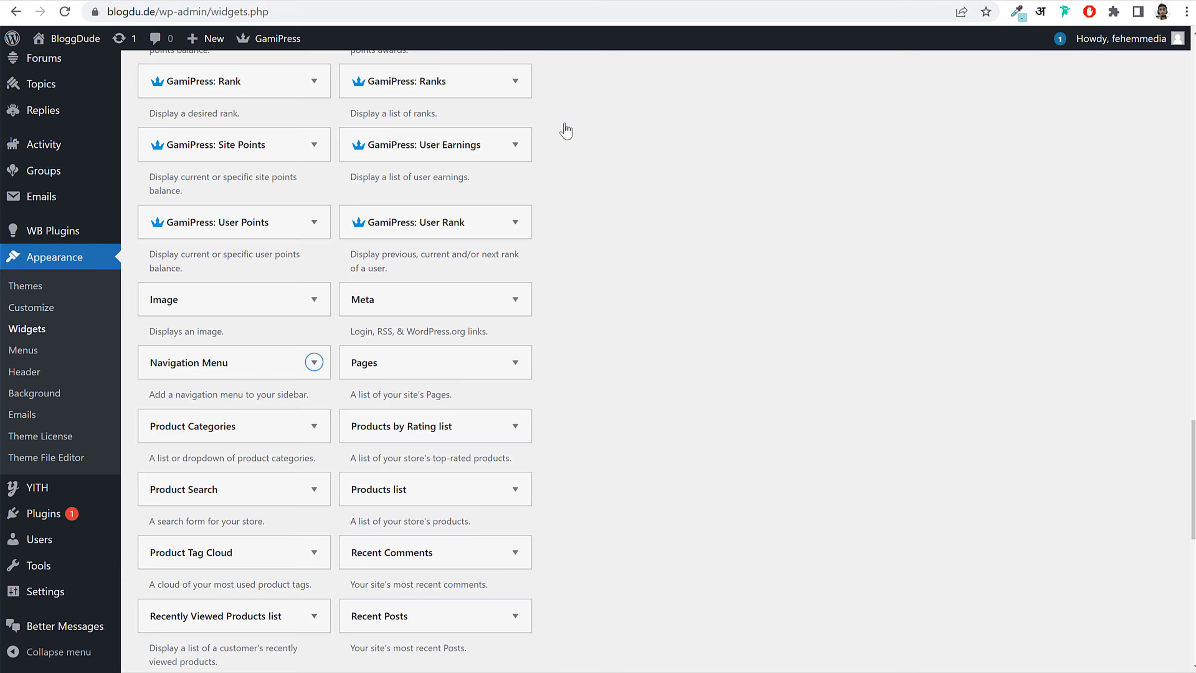
{"action": "scroll", "coordinate": [773, 367], "scroll_direction": "up", "scroll_amount": 4}
{"action": "left_click", "coordinate": [694, 208]}
{"action": "type", "text": "Community"}
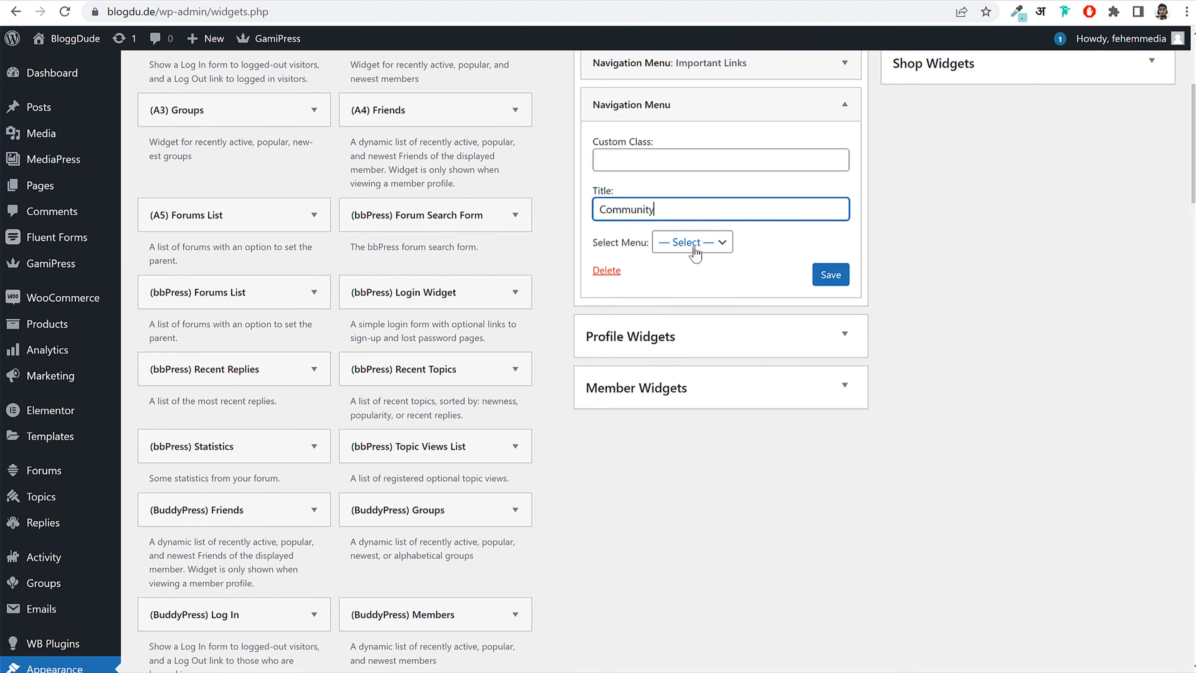
{"action": "left_click", "coordinate": [692, 242]}
{"action": "left_click", "coordinate": [708, 303]}
{"action": "left_click", "coordinate": [831, 274]}
{"action": "left_click", "coordinate": [845, 104]}
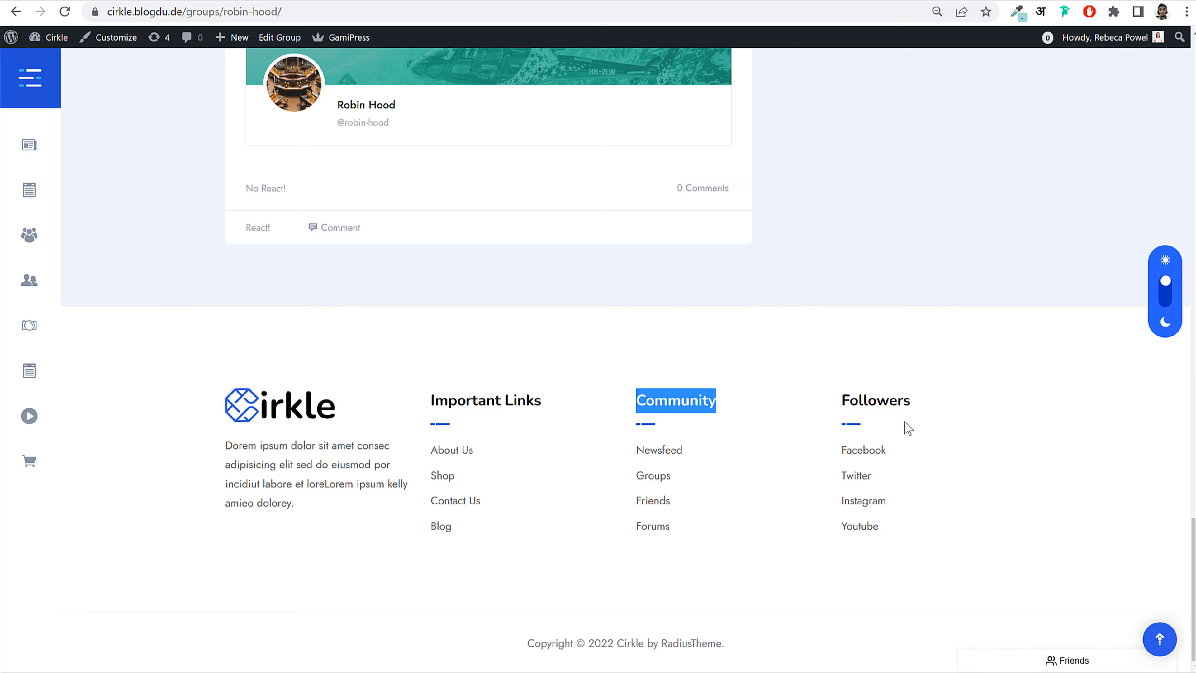
Step: Add a Navigation Menu widget titled Followers showing the Footer 3 menu
{"action": "left_click_drag", "start_coordinate": [908, 409], "coordinate": [842, 384]}
{"action": "key", "text": "ctrl+c"}
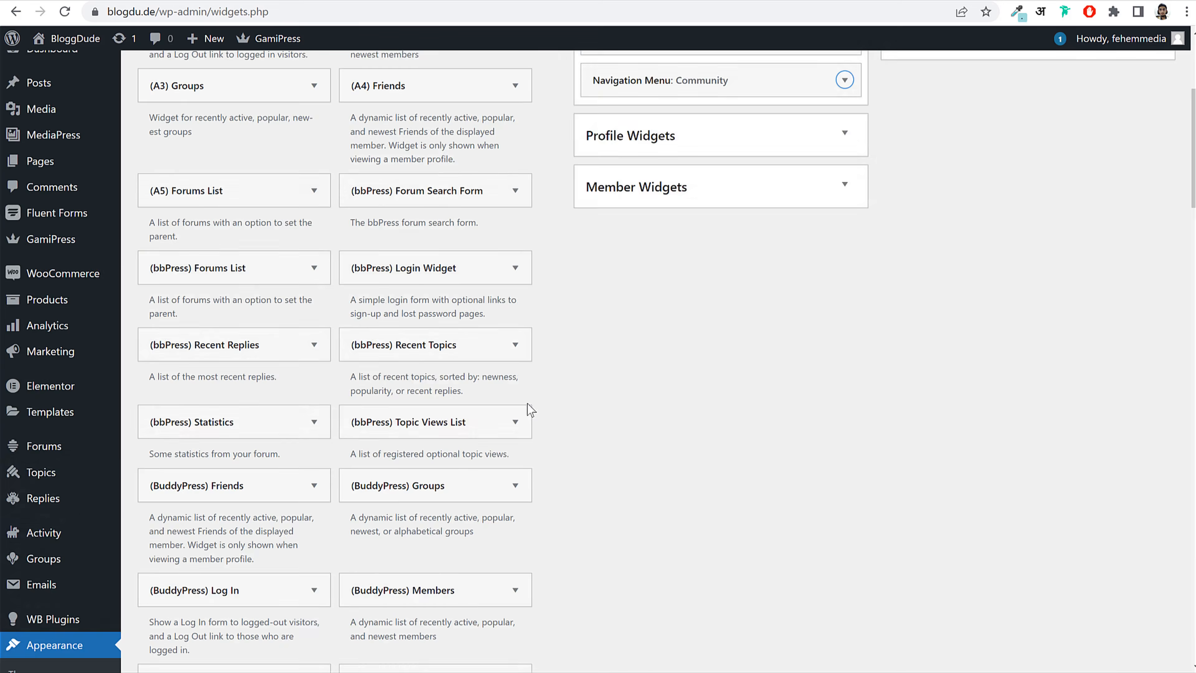
{"action": "scroll", "coordinate": [526, 409], "scroll_direction": "down", "scroll_amount": 10}
{"action": "scroll", "coordinate": [527, 410], "scroll_direction": "up", "scroll_amount": 6}
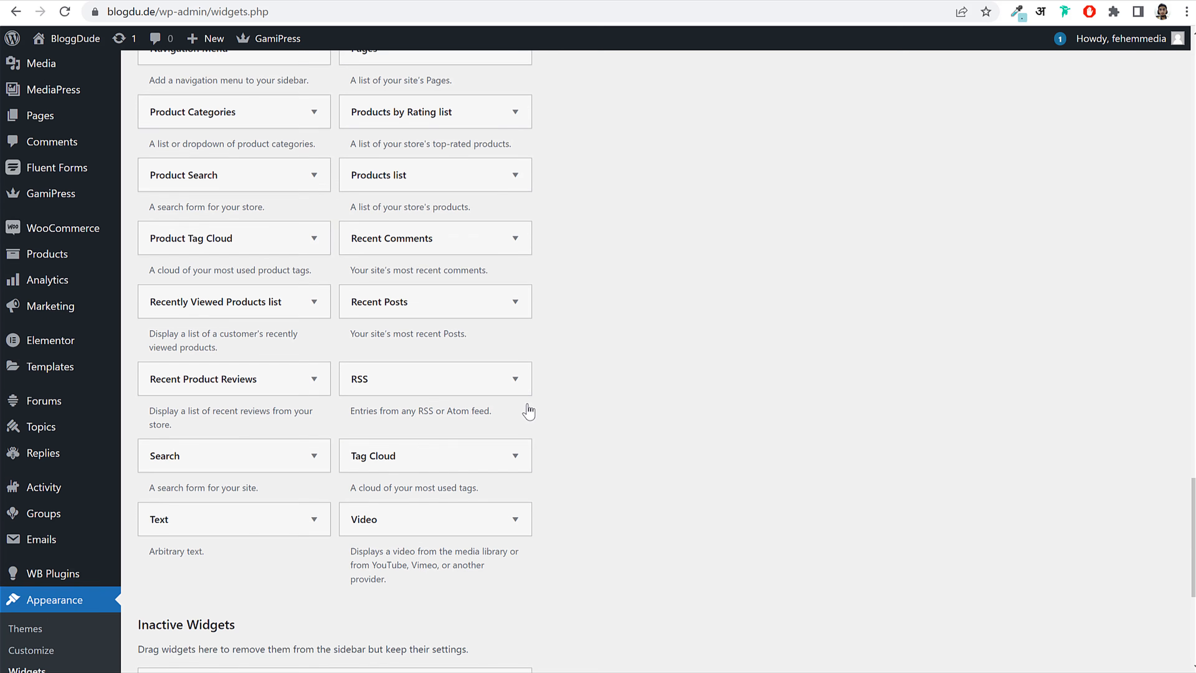
{"action": "scroll", "coordinate": [529, 411], "scroll_direction": "up", "scroll_amount": 1}
{"action": "left_click", "coordinate": [233, 84]}
{"action": "left_click", "coordinate": [259, 326]}
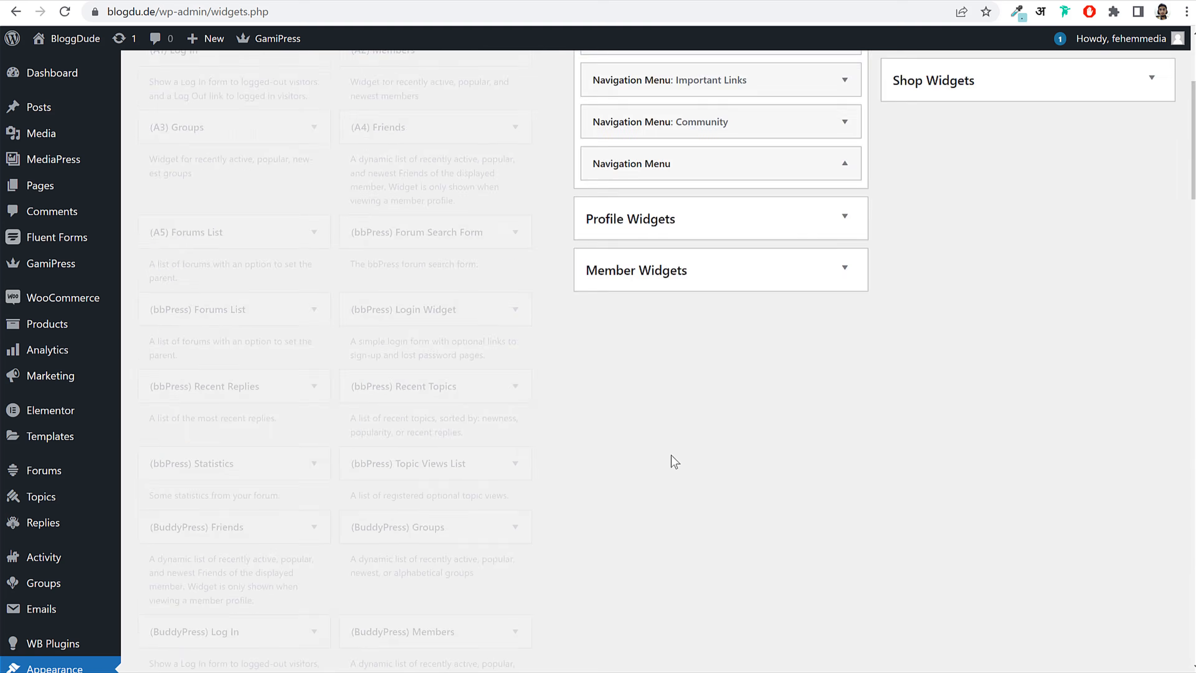
{"action": "left_click", "coordinate": [702, 452]}
{"action": "left_click", "coordinate": [675, 499]}
{"action": "key", "text": "ctrl+v"}
{"action": "left_click", "coordinate": [711, 531]}
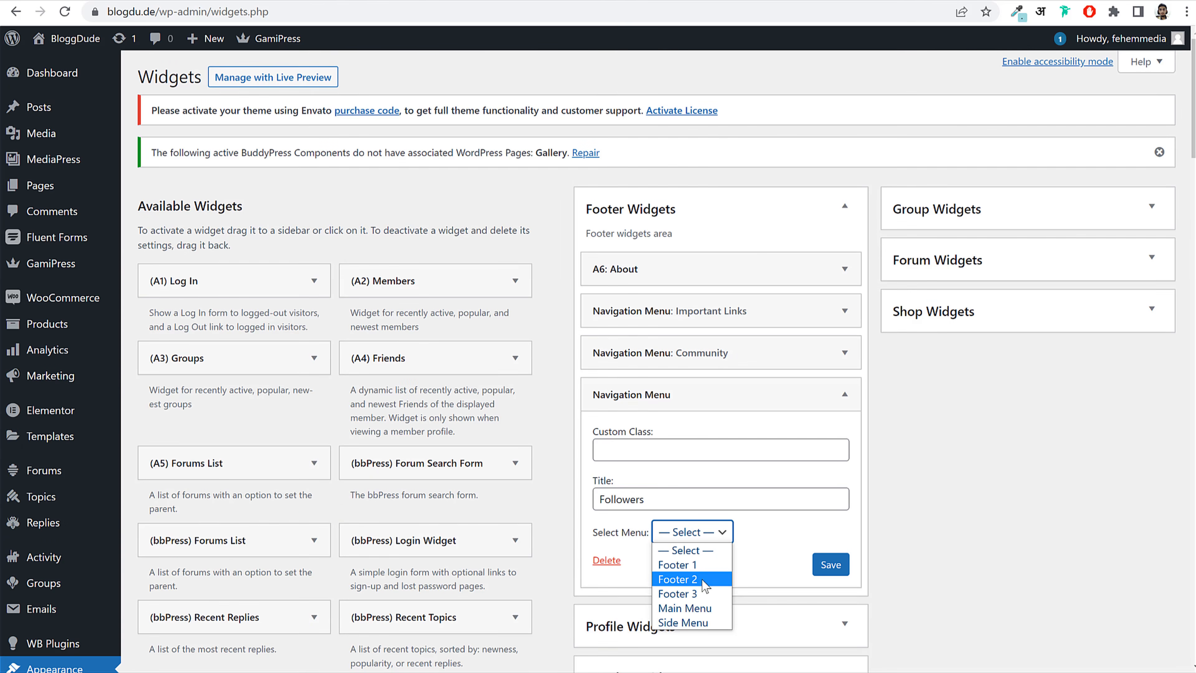
{"action": "left_click", "coordinate": [697, 593]}
{"action": "left_click", "coordinate": [826, 564]}
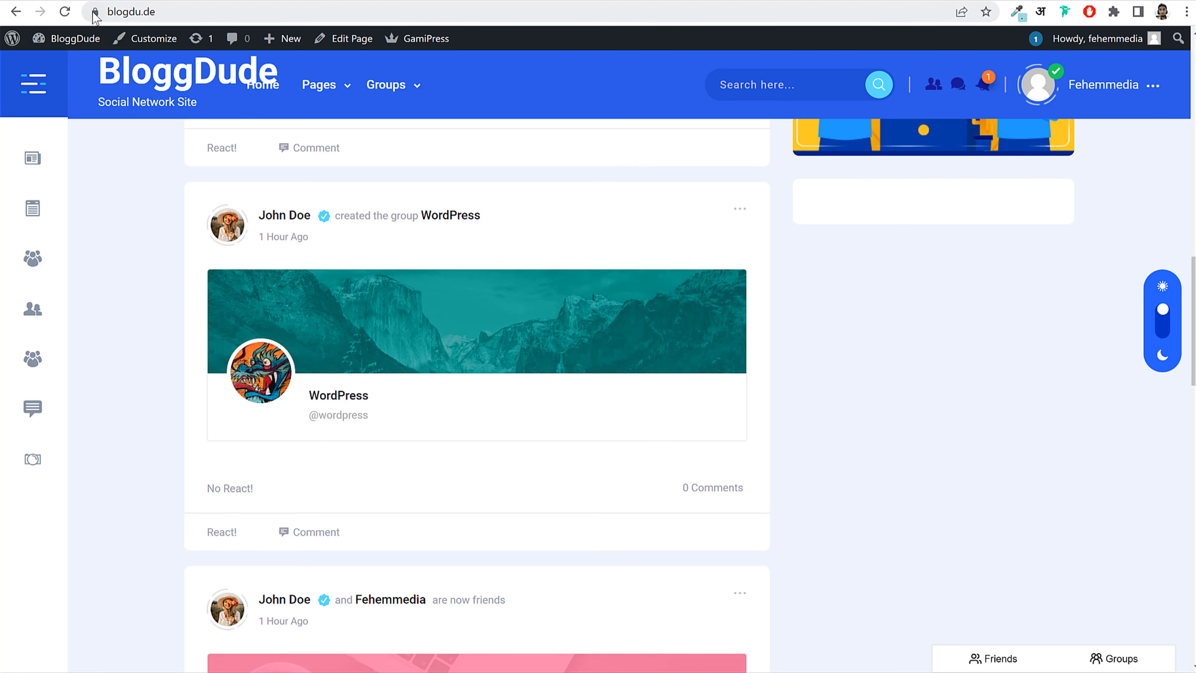
Step: Reload the Widgets page, then view the Cirkle site home page
{"action": "left_click", "coordinate": [73, 18]}
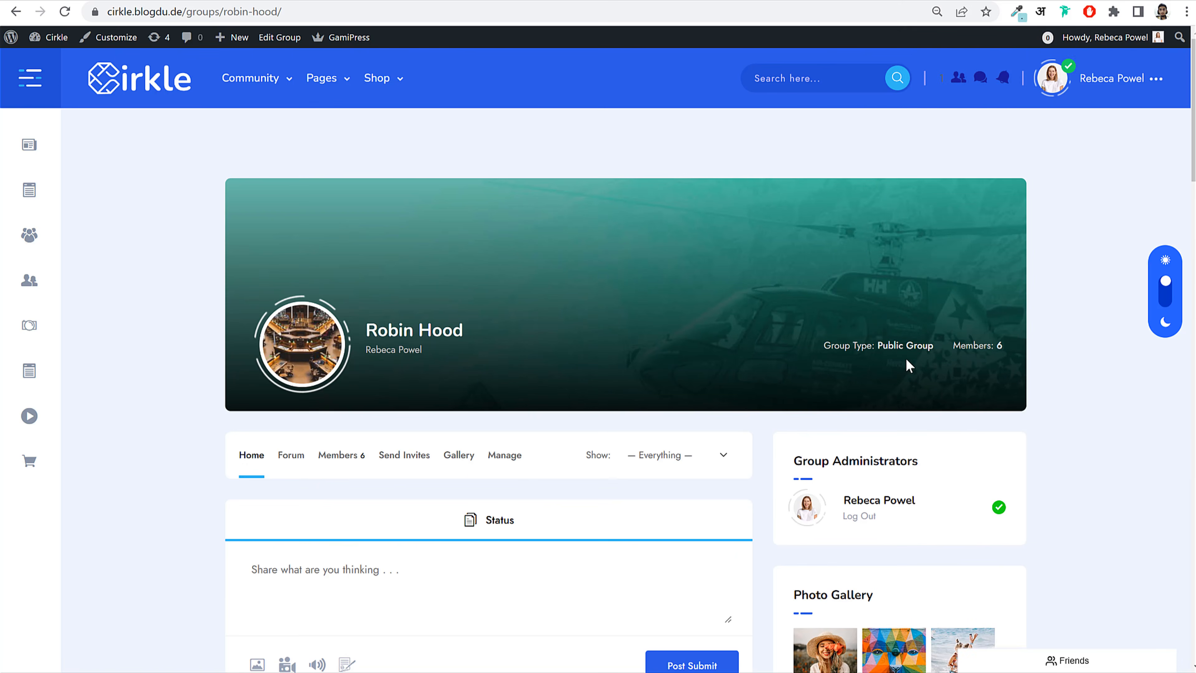
{"action": "scroll", "coordinate": [980, 363], "scroll_direction": "down", "scroll_amount": 4}
{"action": "scroll", "coordinate": [582, 248], "scroll_direction": "up", "scroll_amount": 2}
{"action": "scroll", "coordinate": [583, 248], "scroll_direction": "up", "scroll_amount": 2}
{"action": "left_click", "coordinate": [131, 95]}
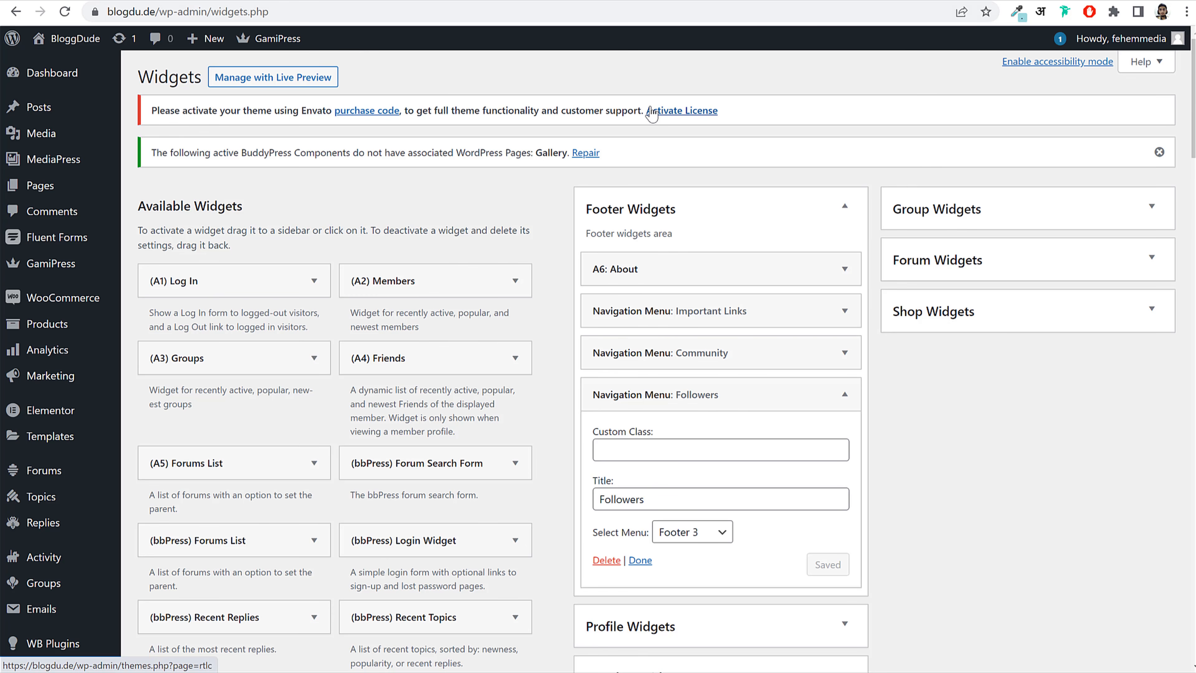
{"action": "mouse_move", "coordinate": [71, 271]}
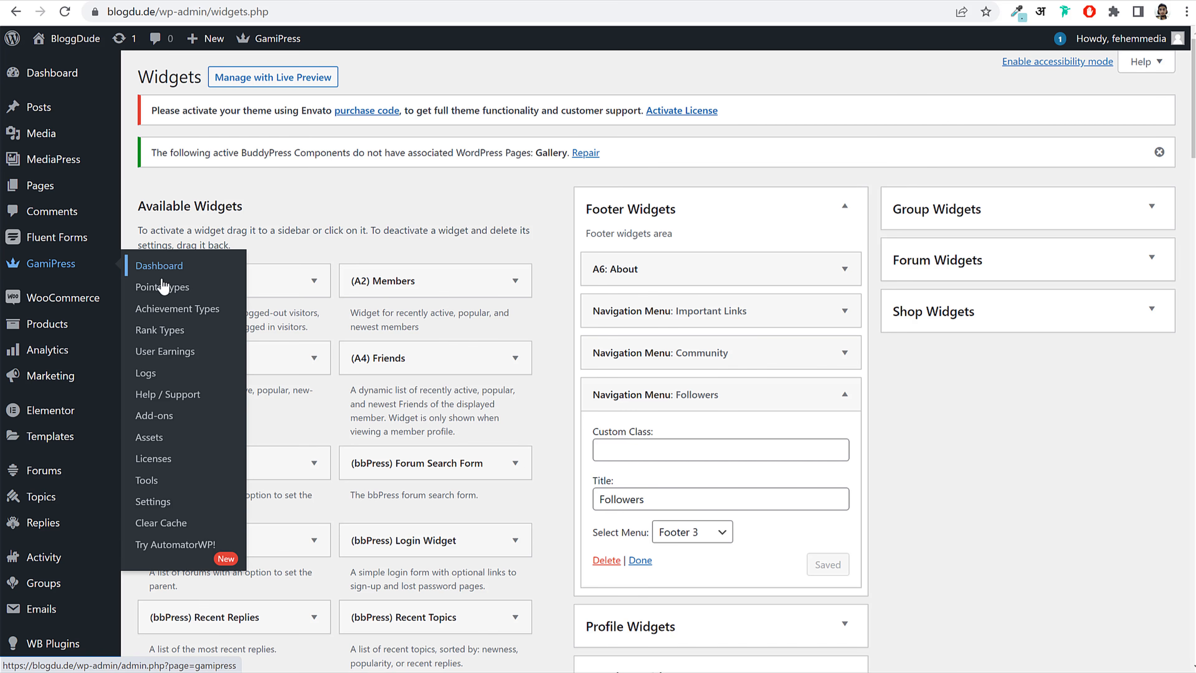
Step: Give a new GamiPress points type the singular name 'Credit'
{"action": "left_click", "coordinate": [156, 295]}
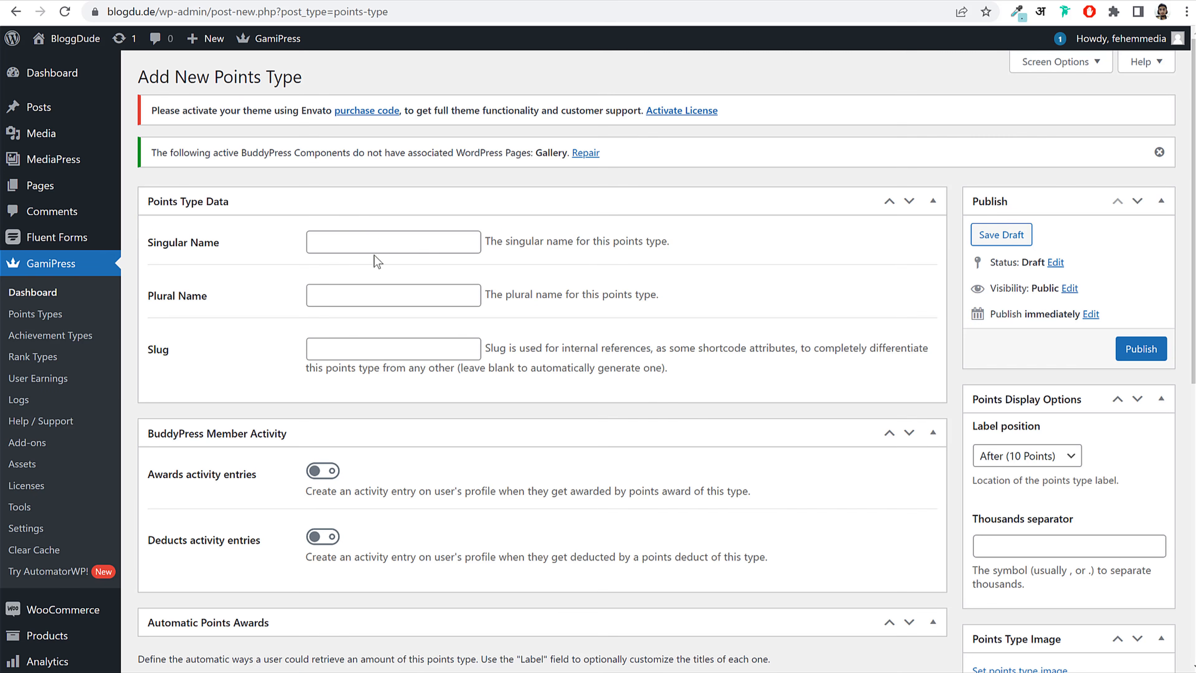
{"action": "left_click", "coordinate": [384, 245]}
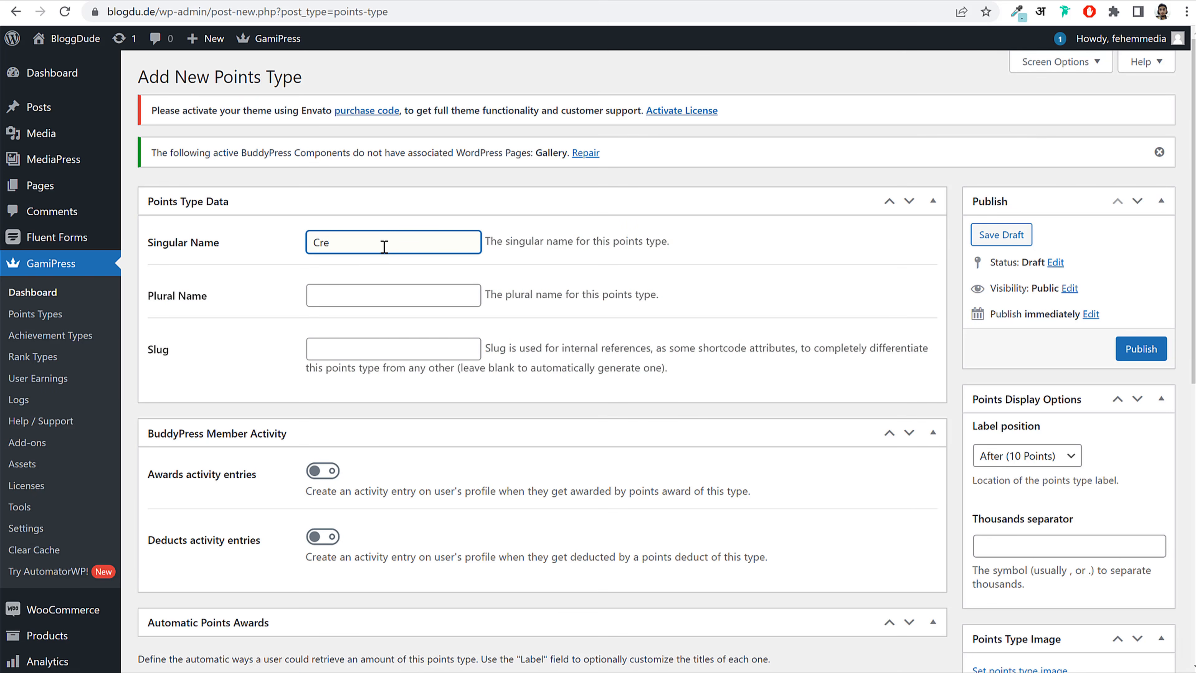
{"action": "key", "text": "ctrl+a"}
{"action": "key", "text": "ctrl+s"}
{"action": "type", "text": "Poi"}
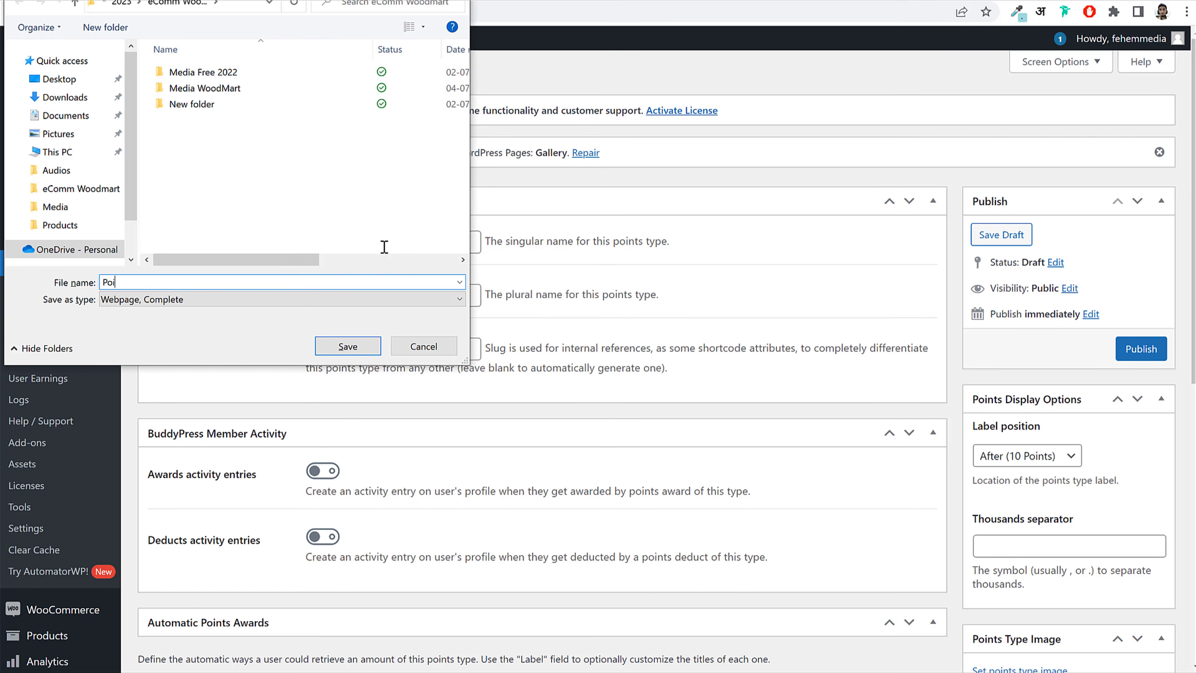
{"action": "left_click", "coordinate": [435, 336]}
{"action": "type", "text": "Poi"}
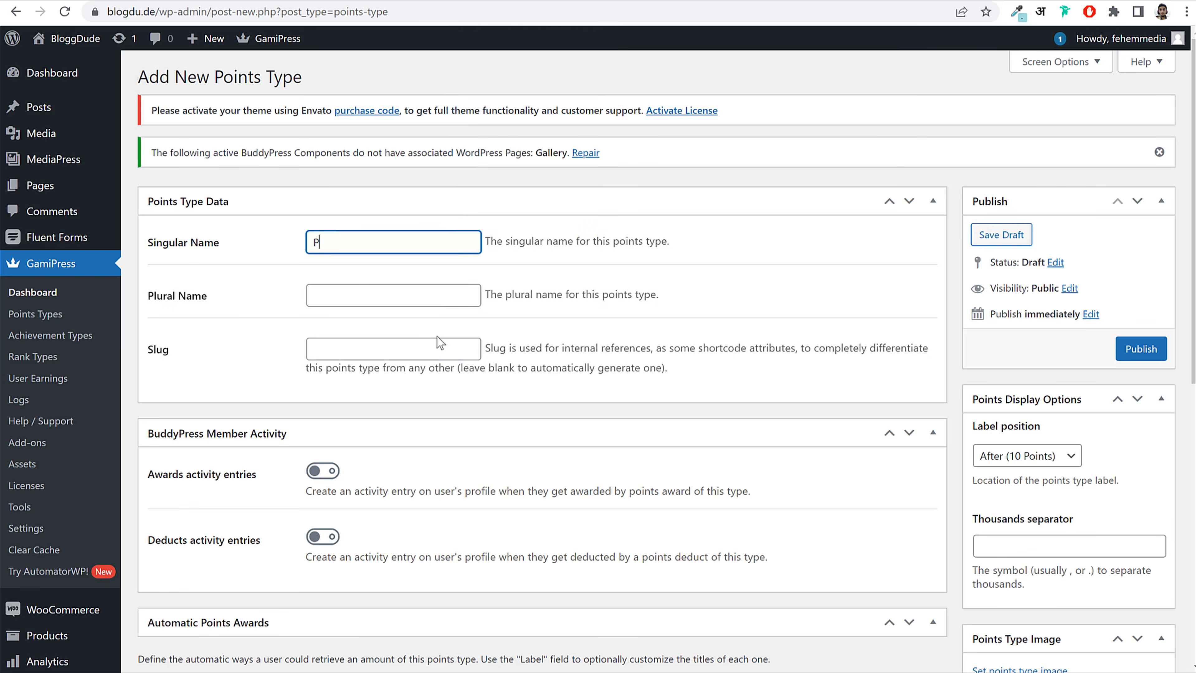
{"action": "key", "text": "ctrl+a"}
{"action": "key", "text": "BackSpace"}
{"action": "type", "text": "cre"}
{"action": "key", "text": "BackSpace"}
{"action": "key", "text": "BackSpace"}
{"action": "key", "text": "BackSpace"}
{"action": "type", "text": "Credit"}
{"action": "key", "text": "ctrl+a"}
{"action": "key", "text": "ctrl+c"}
{"action": "left_click", "coordinate": [411, 301]}
Step: Set the points type's plural name to 'Credits' and its slug to 'credit'
{"action": "left_click", "coordinate": [408, 292]}
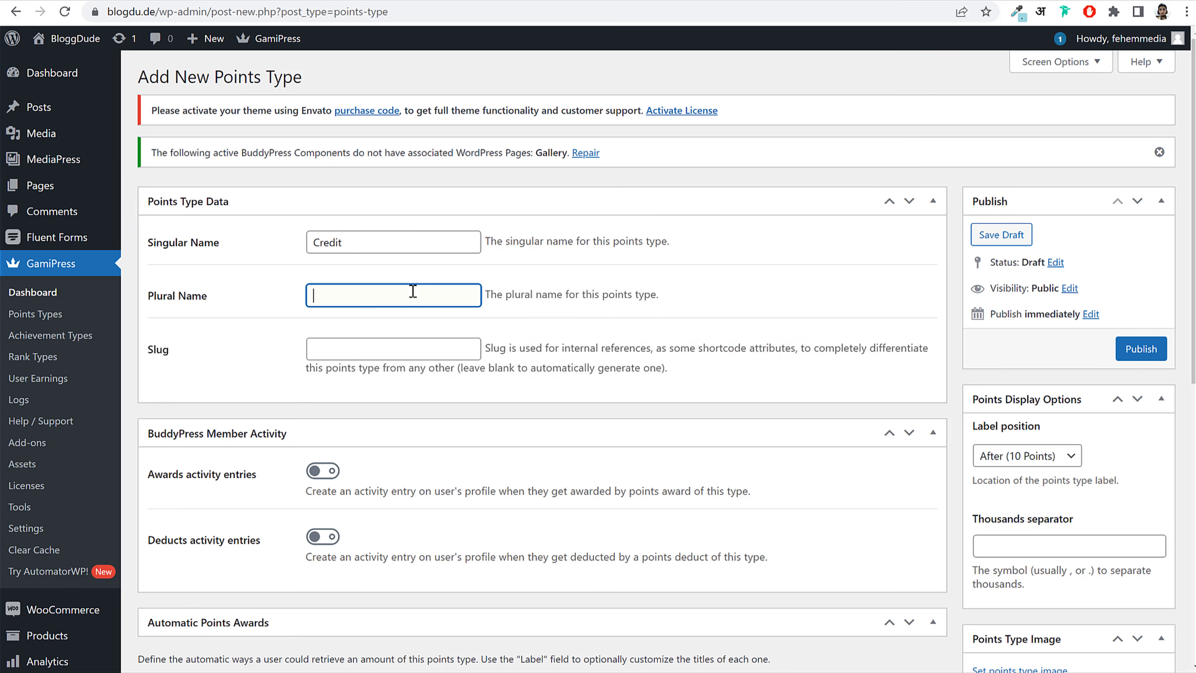
{"action": "type", "text": "Credits"}
{"action": "left_click", "coordinate": [388, 342]}
{"action": "key", "text": "ctrl+v"}
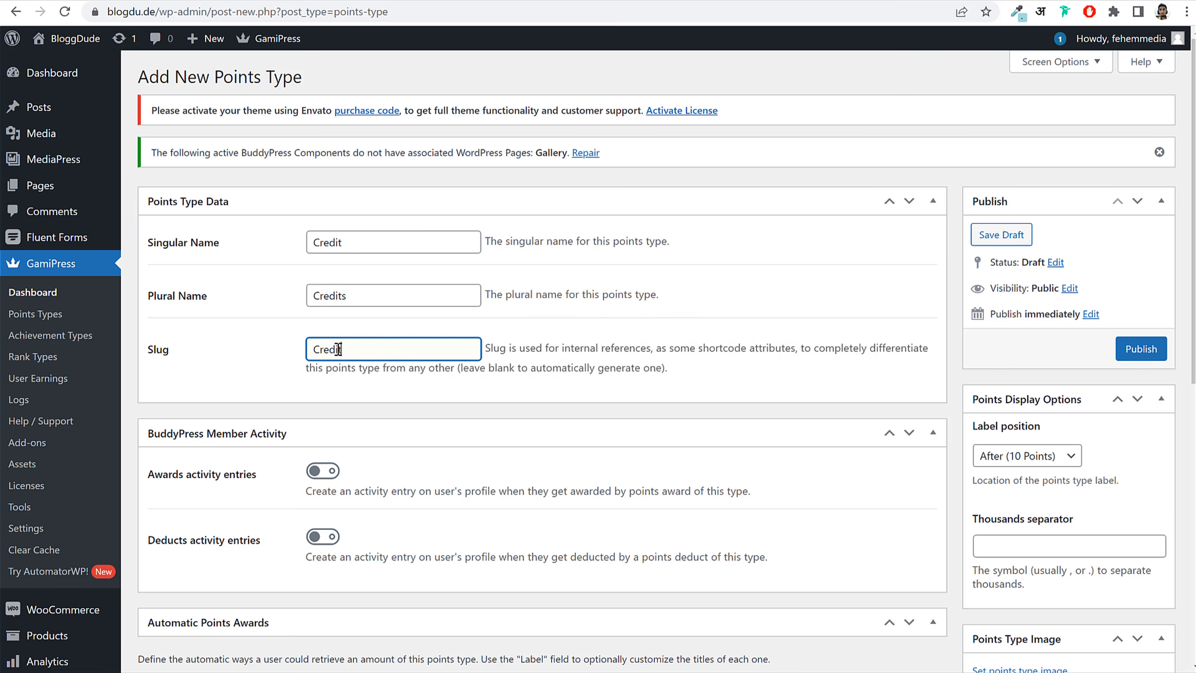
{"action": "type", "text": "c"}
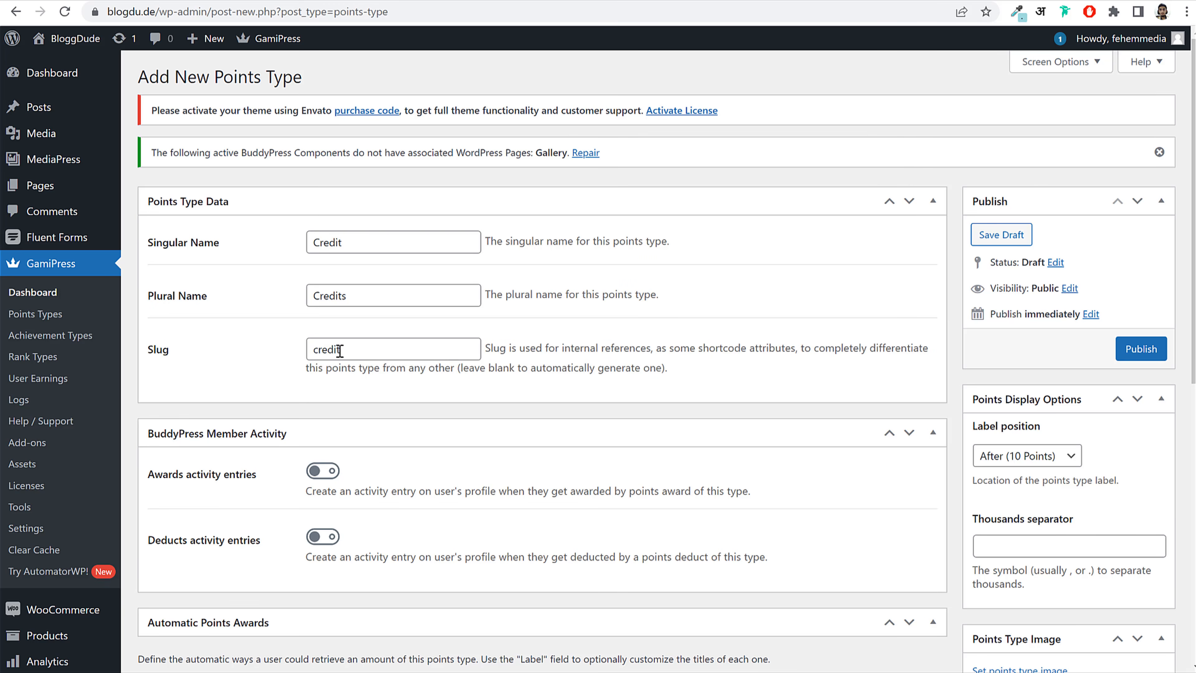
{"action": "left_click_drag", "start_coordinate": [344, 346], "coordinate": [296, 351]}
{"action": "left_click", "coordinate": [315, 349]}
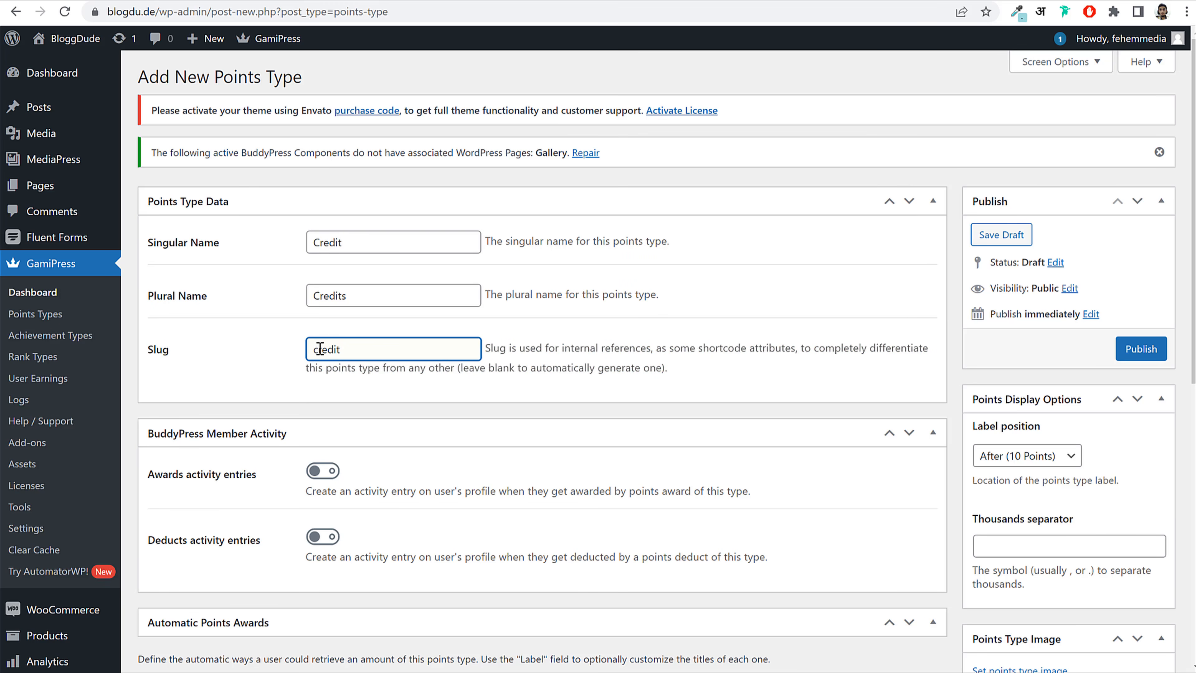
{"action": "left_click_drag", "start_coordinate": [366, 347], "coordinate": [286, 358]}
{"action": "left_click", "coordinate": [538, 351]}
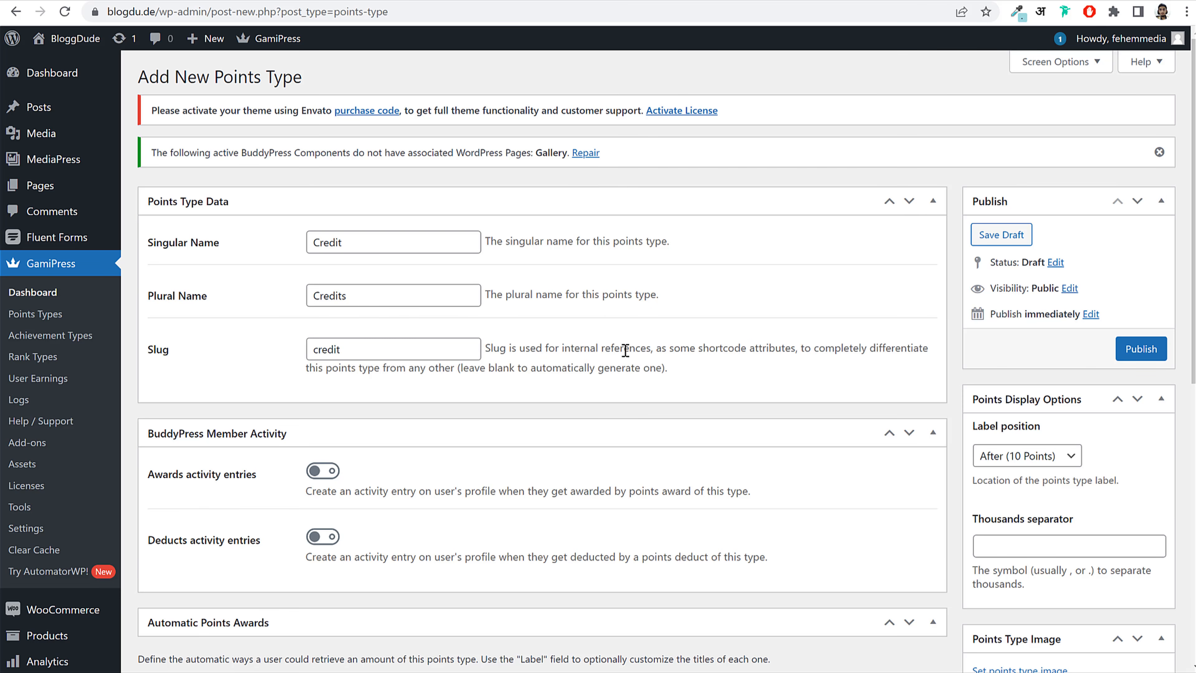
Step: Publish the Credit points type and add a new automatic points award
{"action": "scroll", "coordinate": [625, 350], "scroll_direction": "down", "scroll_amount": 6}
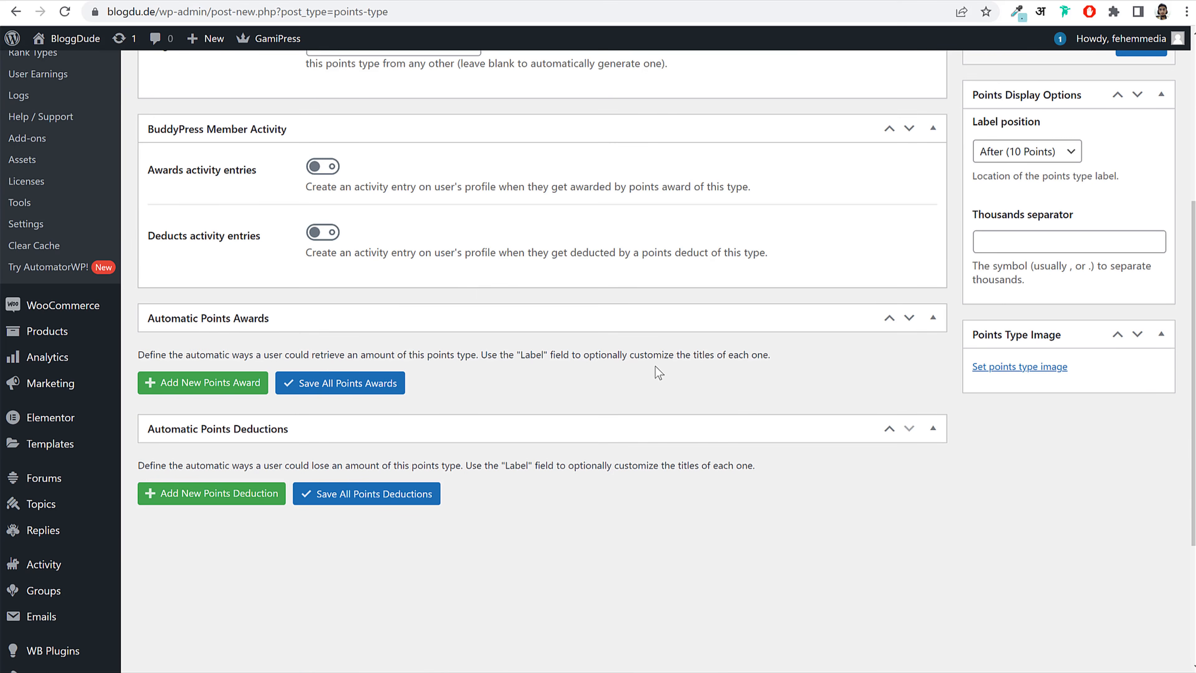
{"action": "scroll", "coordinate": [655, 365], "scroll_direction": "up", "scroll_amount": 6}
{"action": "left_click", "coordinate": [1140, 348]}
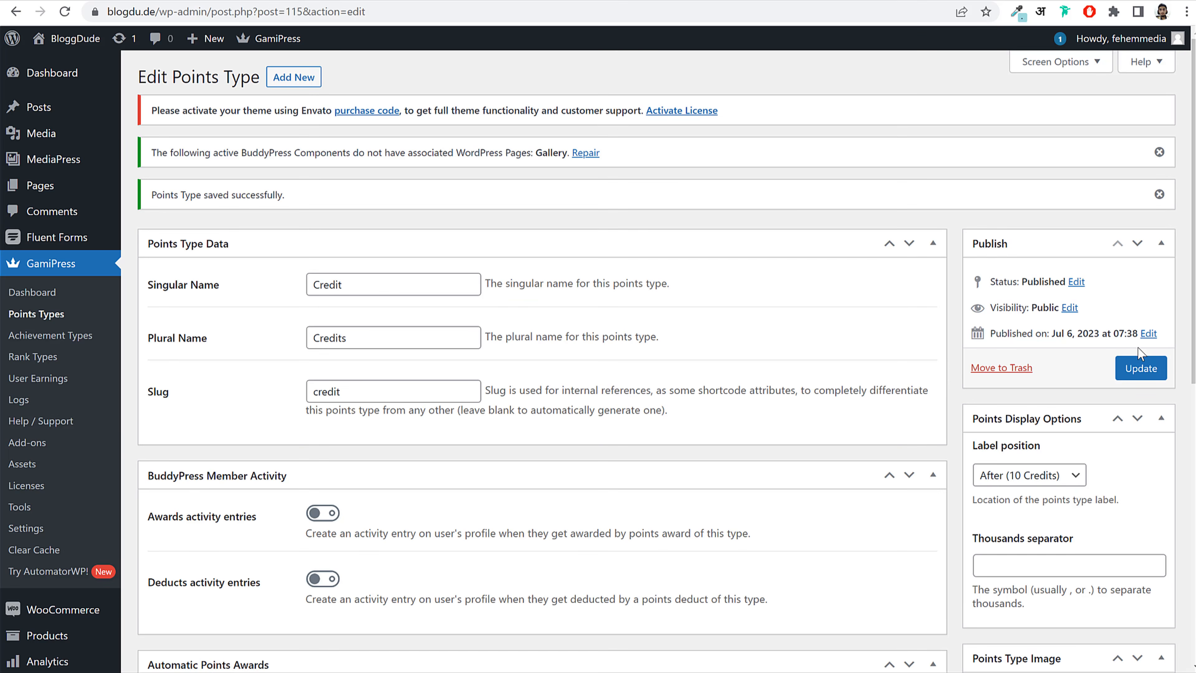
{"action": "scroll", "coordinate": [950, 357], "scroll_direction": "down", "scroll_amount": 8}
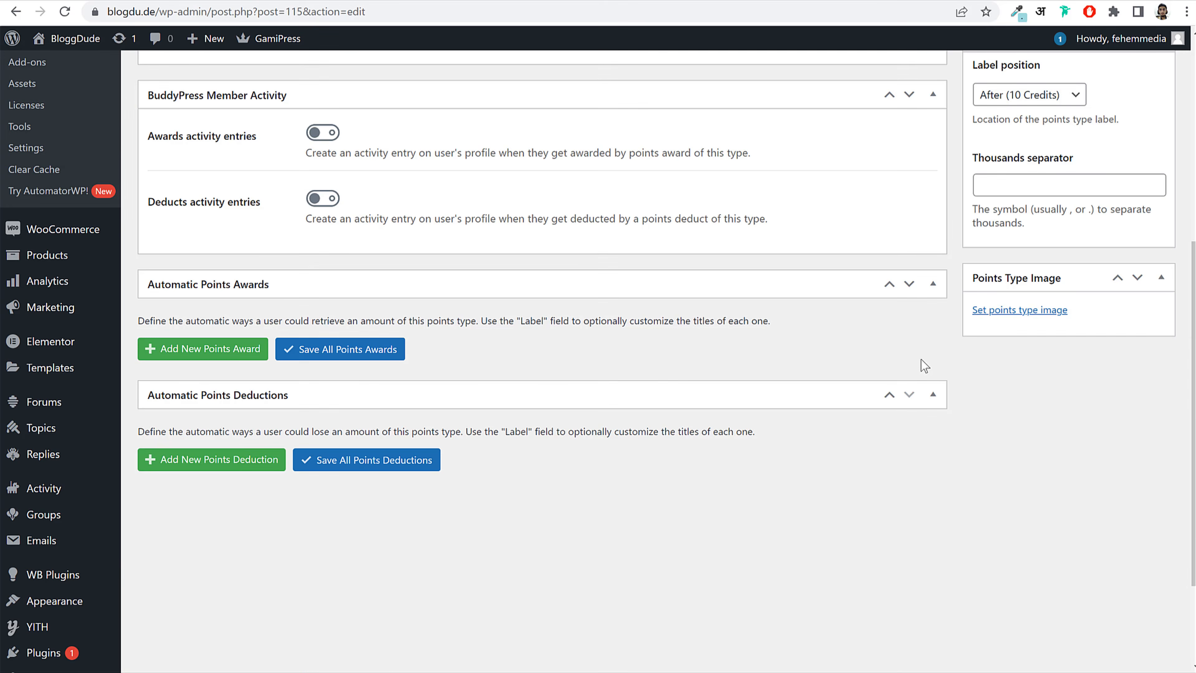
{"action": "left_click", "coordinate": [227, 351]}
{"action": "scroll", "coordinate": [546, 405], "scroll_direction": "up", "scroll_amount": 4}
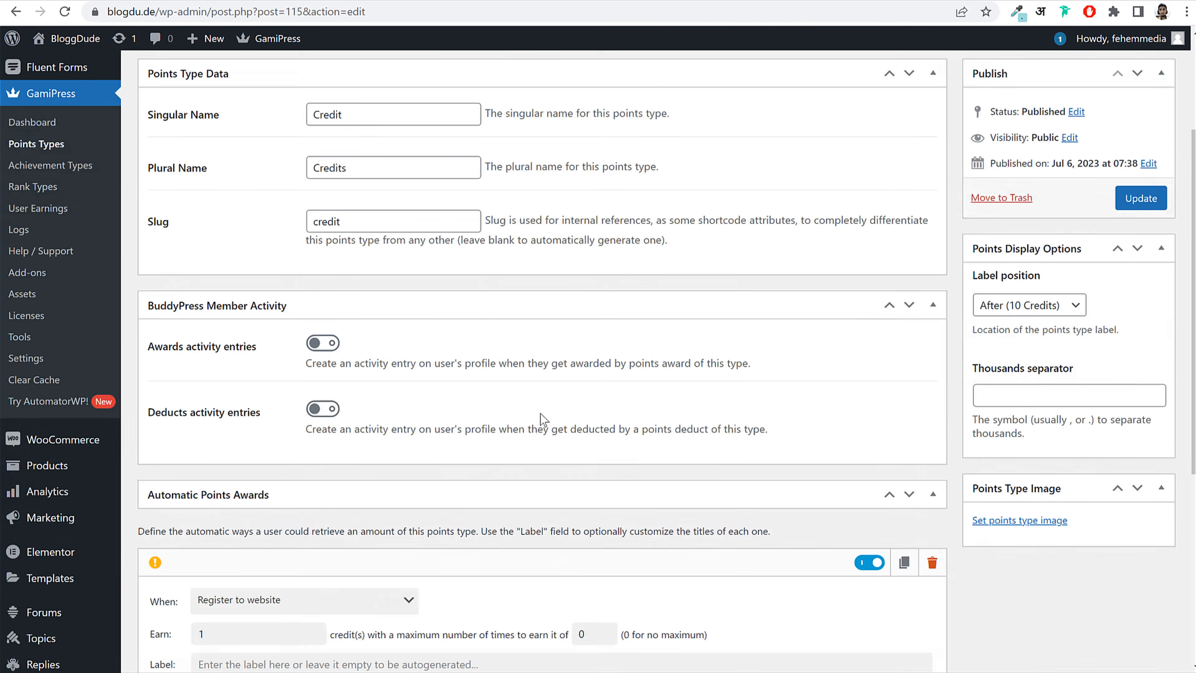
{"action": "scroll", "coordinate": [543, 418], "scroll_direction": "up", "scroll_amount": 3}
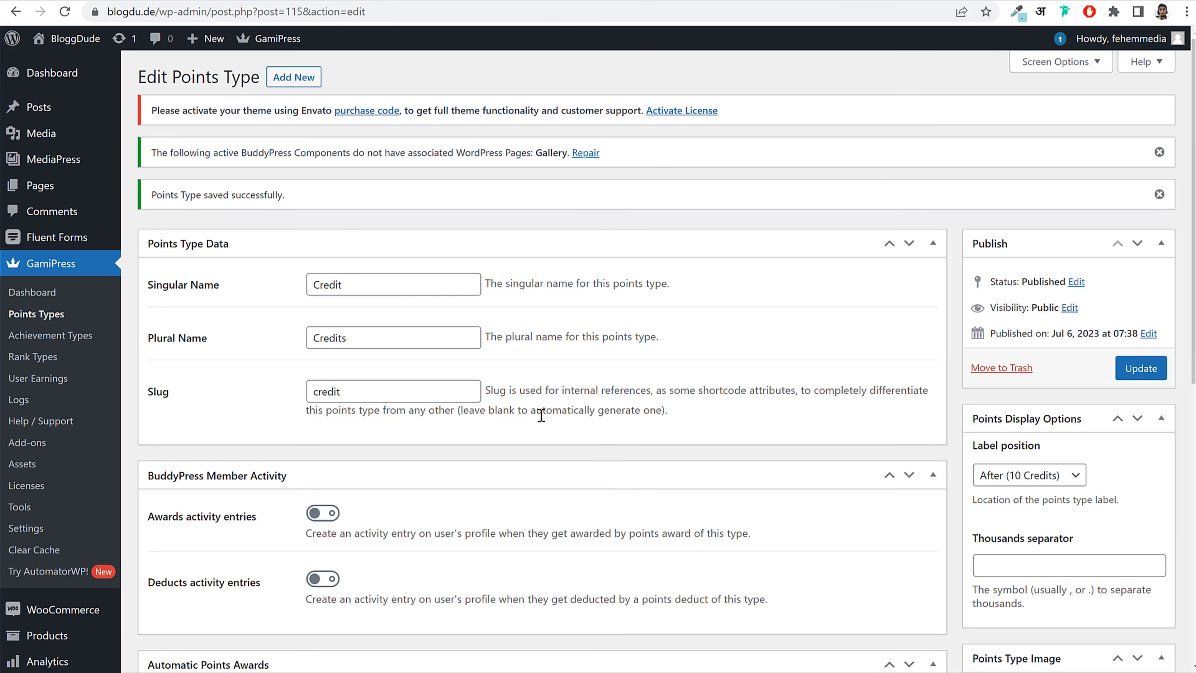
Step: Set the first award to Register to website, earning 100, labelled '100 Credits'
{"action": "scroll", "coordinate": [541, 414], "scroll_direction": "down", "scroll_amount": 8}
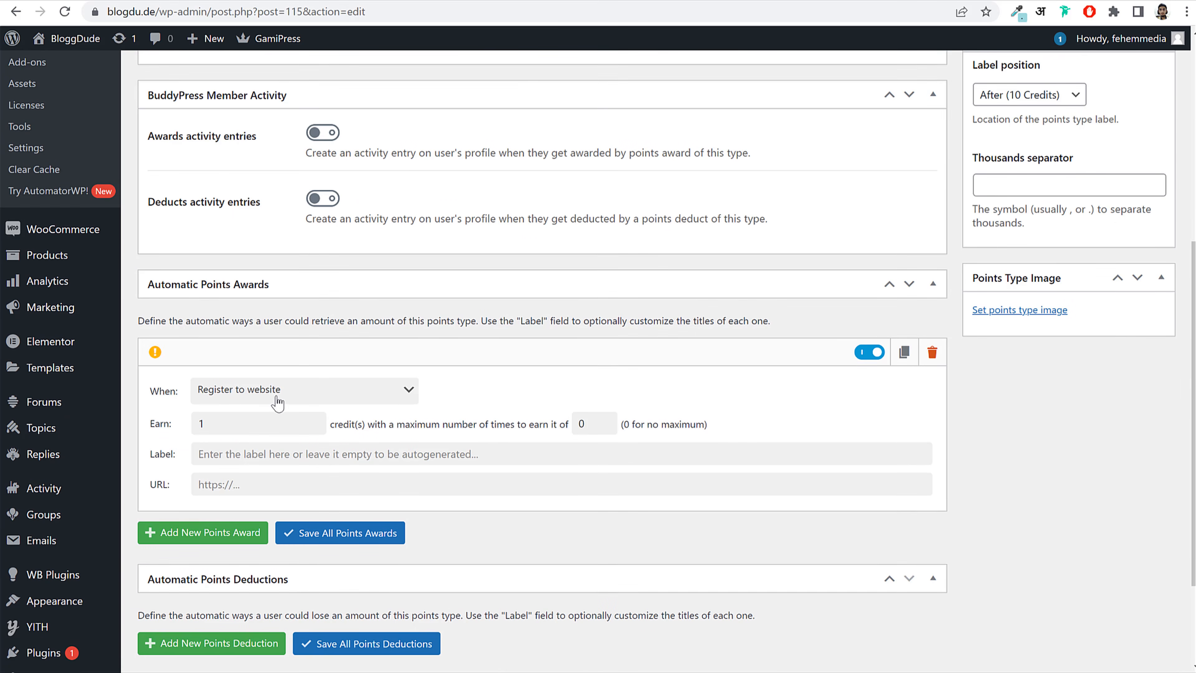
{"action": "left_click", "coordinate": [265, 399]}
{"action": "left_click", "coordinate": [263, 477]}
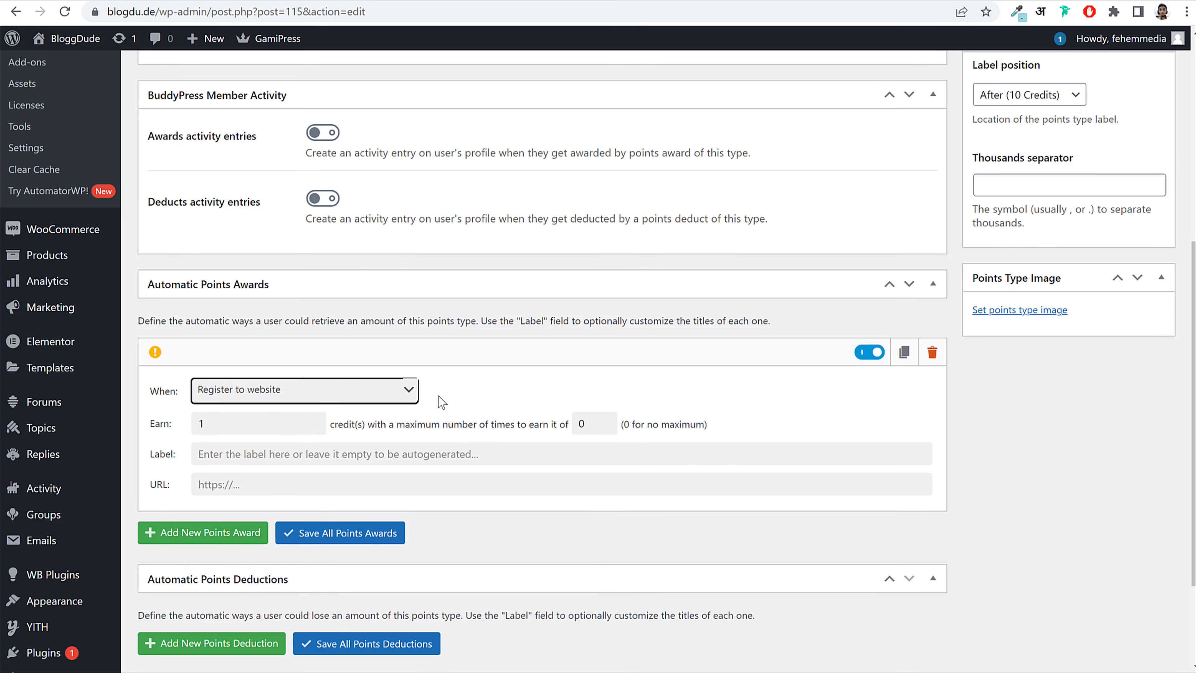
{"action": "left_click", "coordinate": [292, 423]}
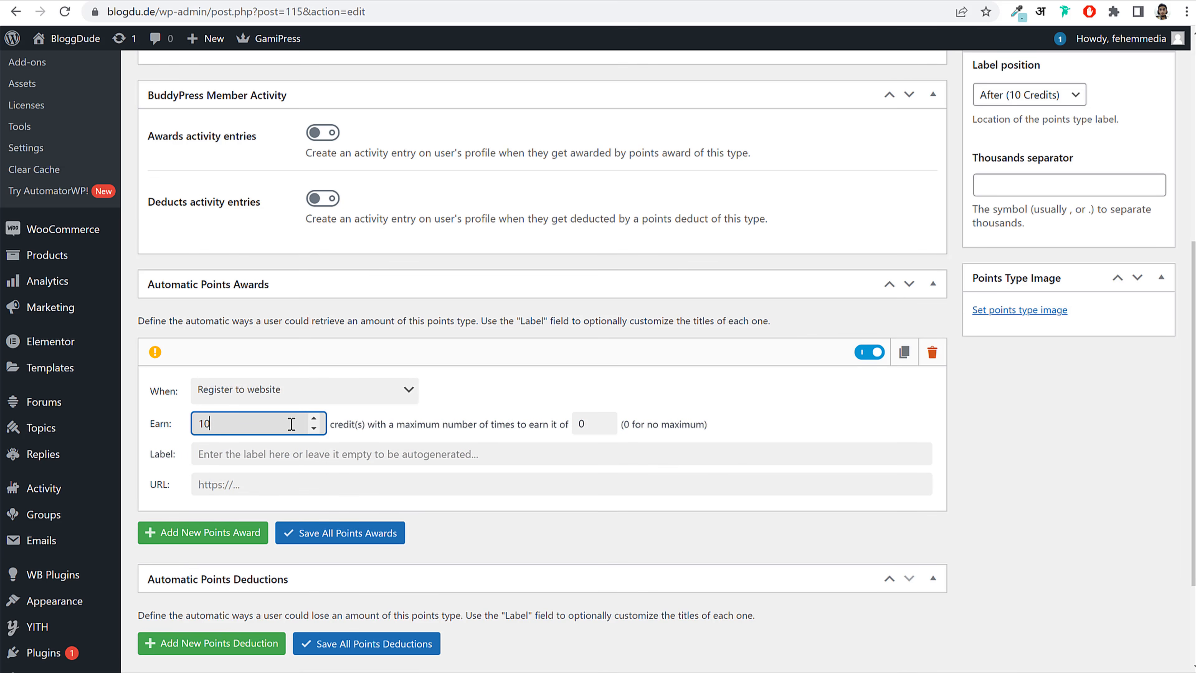
{"action": "double_click", "coordinate": [216, 423]}
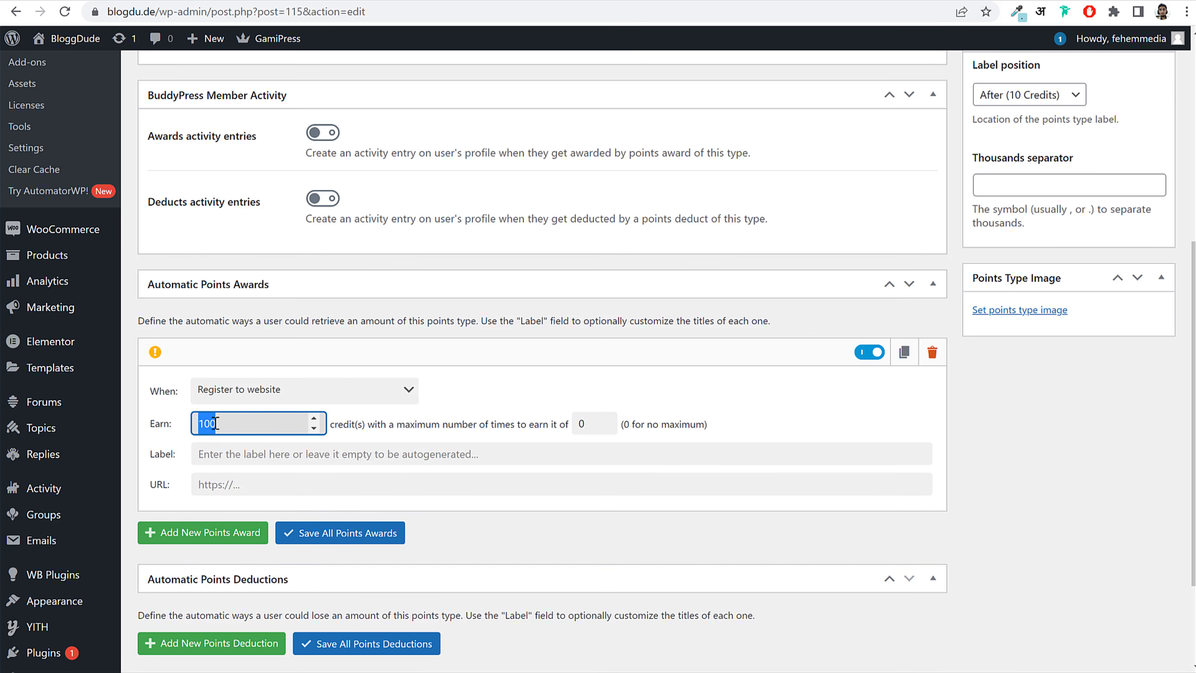
{"action": "left_click", "coordinate": [234, 427]}
{"action": "left_click", "coordinate": [250, 455]}
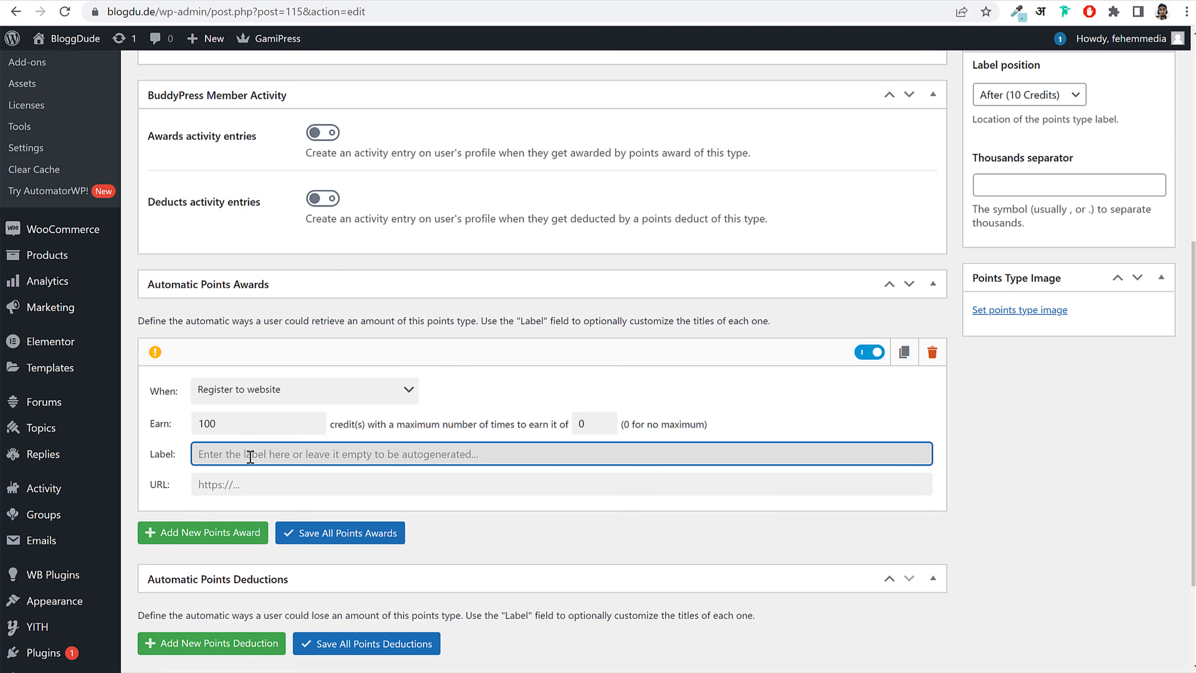
{"action": "type", "text": "100 Cr"}
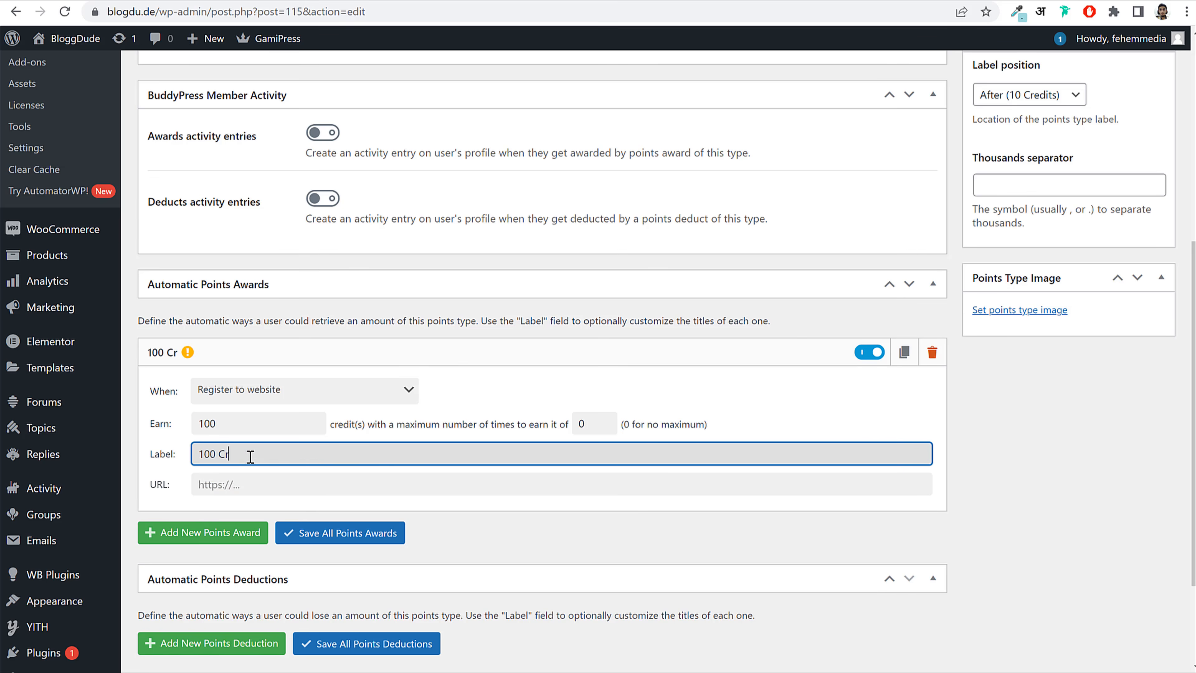
{"action": "type", "text": "edits"}
{"action": "key", "text": "ctrl+a"}
{"action": "key", "text": "ctrl+c"}
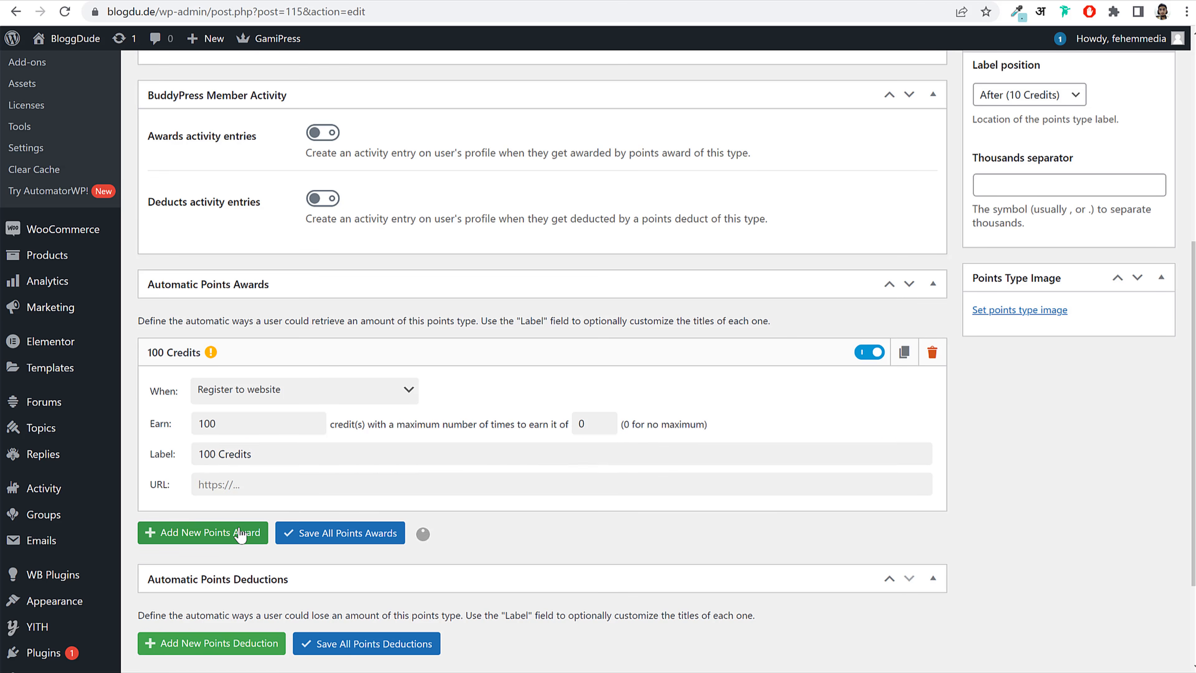
Step: Add a second points award triggered by Comment on a post
{"action": "left_click", "coordinate": [245, 532]}
{"action": "scroll", "coordinate": [622, 468], "scroll_direction": "down", "scroll_amount": 5}
{"action": "left_click", "coordinate": [308, 348]}
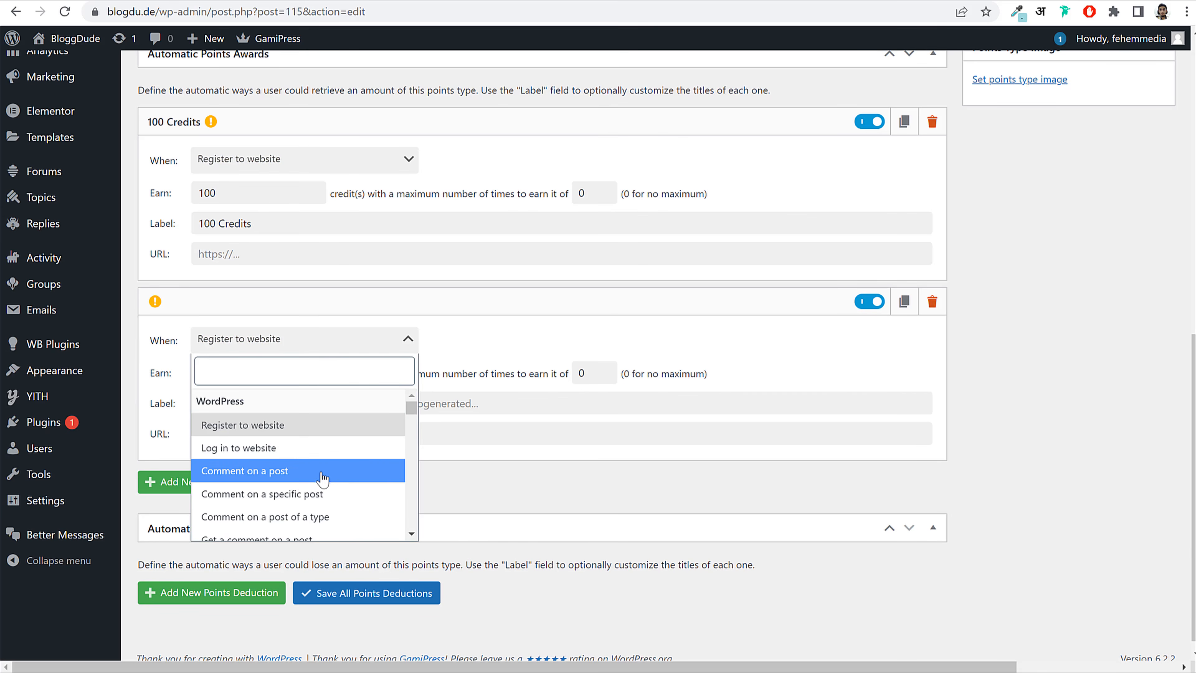
{"action": "scroll", "coordinate": [410, 541], "scroll_direction": "down", "scroll_amount": 2}
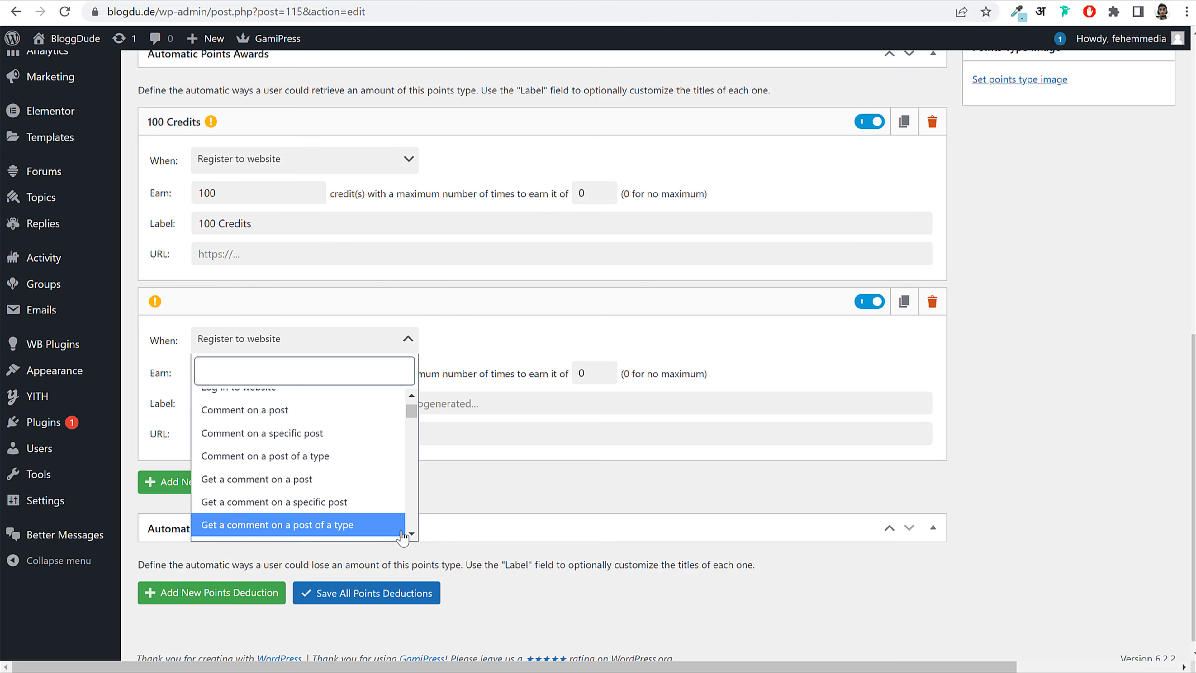
{"action": "left_click", "coordinate": [394, 525]}
{"action": "left_click", "coordinate": [301, 357]}
{"action": "scroll", "coordinate": [315, 472], "scroll_direction": "up", "scroll_amount": 3}
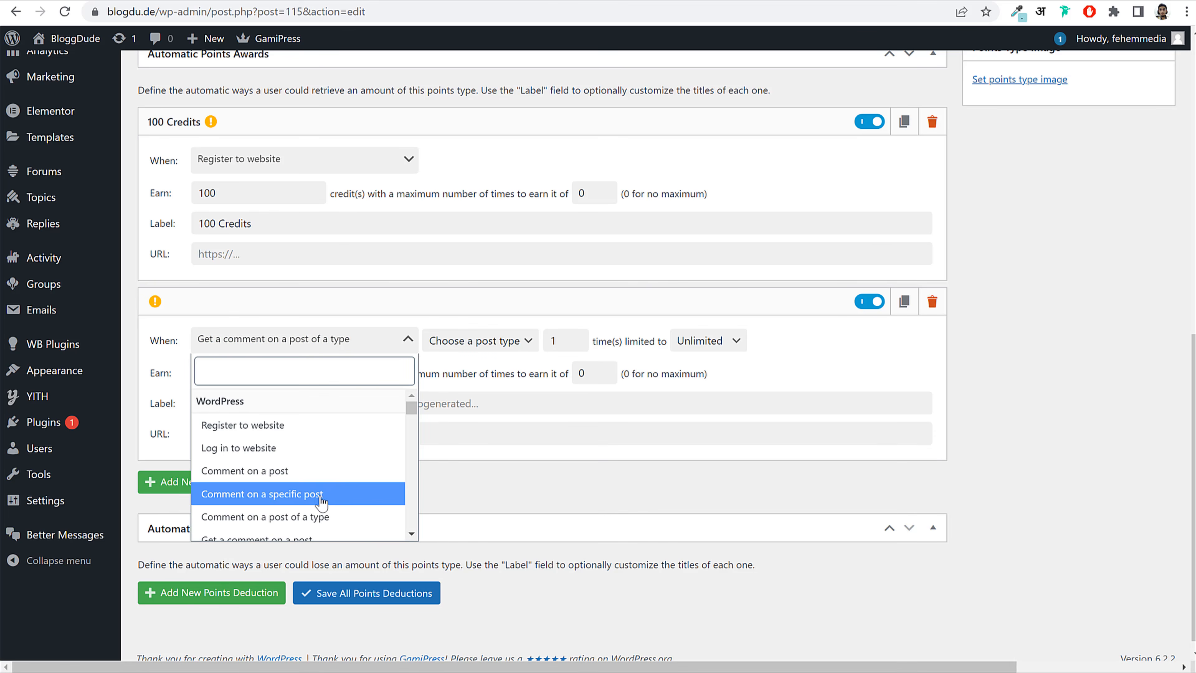
{"action": "left_click", "coordinate": [316, 468]}
Step: Make the comment award worth 25 credits with the label '25 Credits'
{"action": "left_click", "coordinate": [265, 371]}
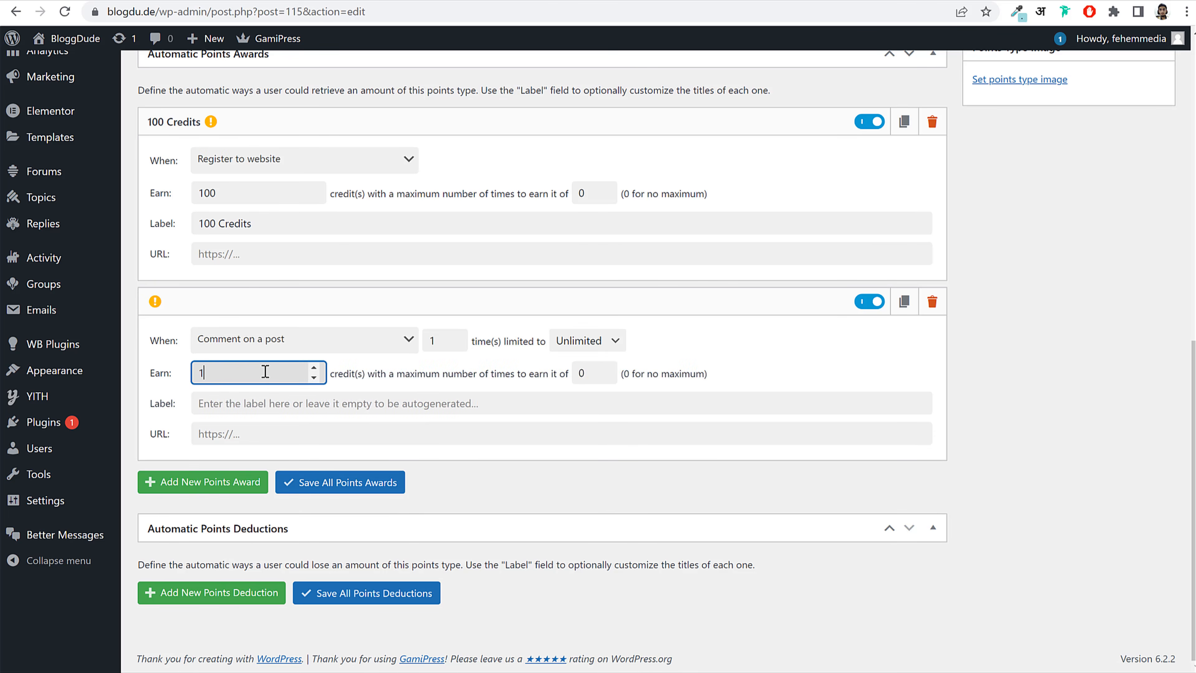
{"action": "left_click", "coordinate": [267, 405]}
{"action": "key", "text": "ctrl+v"}
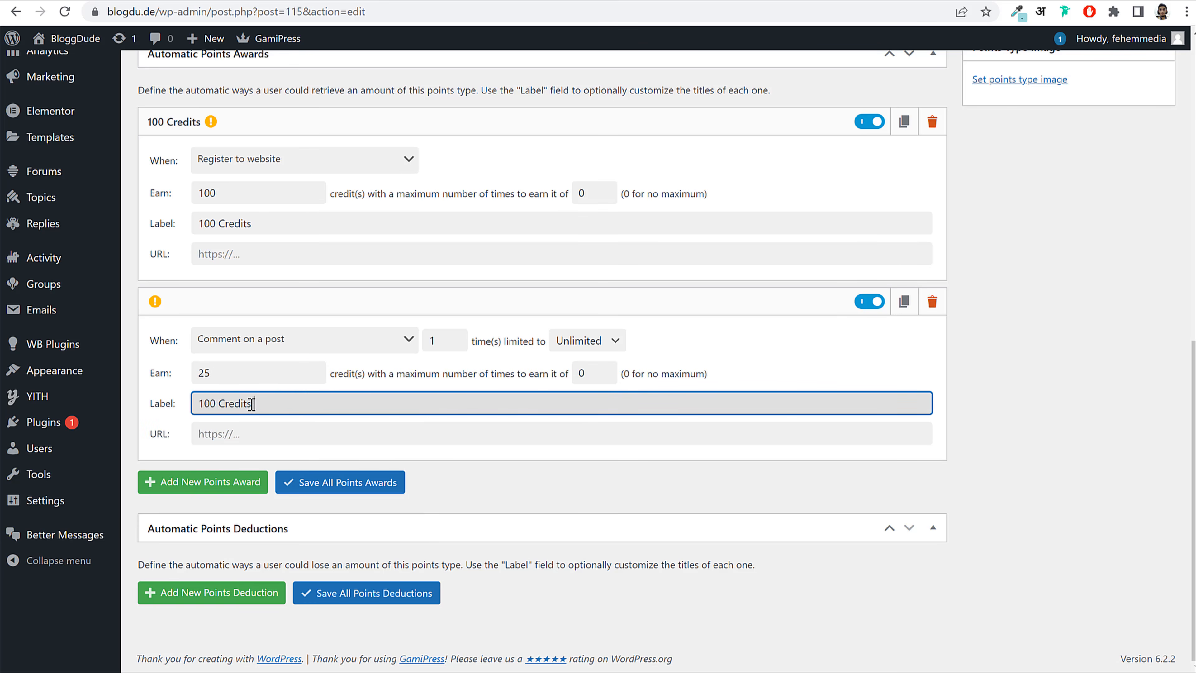
{"action": "key", "text": "BackSpace"}
{"action": "key", "text": "BackSpace"}
{"action": "type", "text": "25"}
{"action": "key", "text": "Left"}
{"action": "key", "text": "Left"}
{"action": "key", "text": "BackSpace"}
{"action": "left_click", "coordinate": [256, 483]}
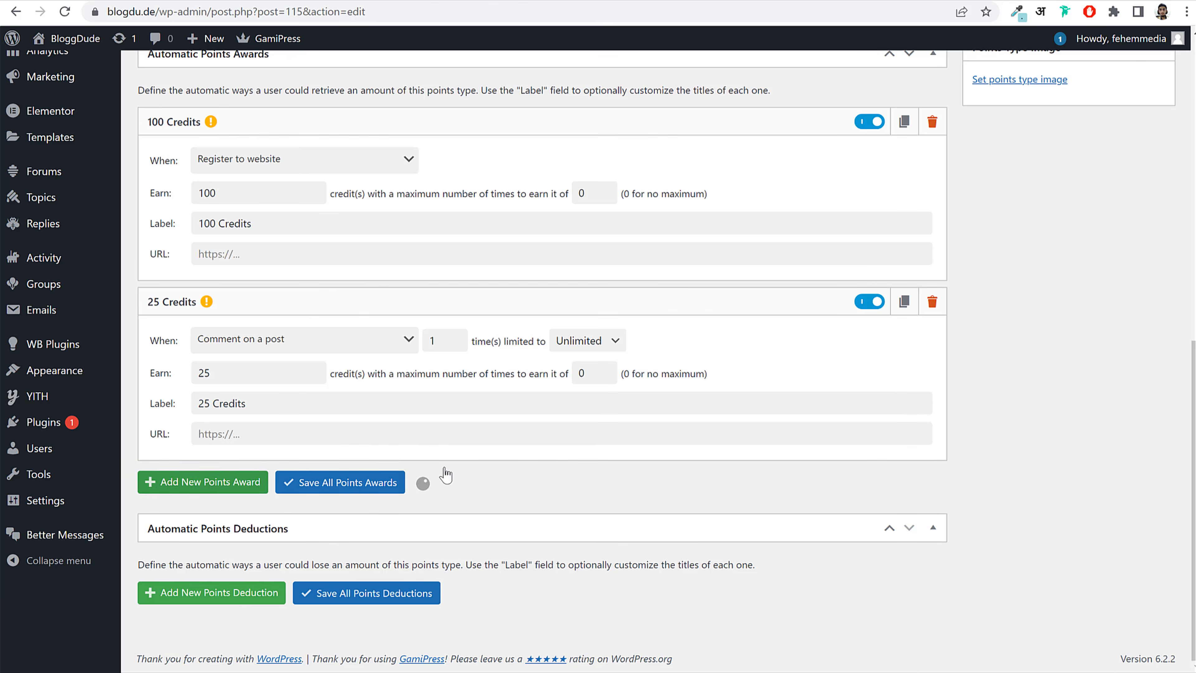
{"action": "scroll", "coordinate": [539, 435], "scroll_direction": "down", "scroll_amount": 4}
Step: Configure an award for Publish a new post worth 50, labelled '50 Credits'
{"action": "left_click", "coordinate": [276, 340]}
{"action": "scroll", "coordinate": [311, 452], "scroll_direction": "down", "scroll_amount": 5}
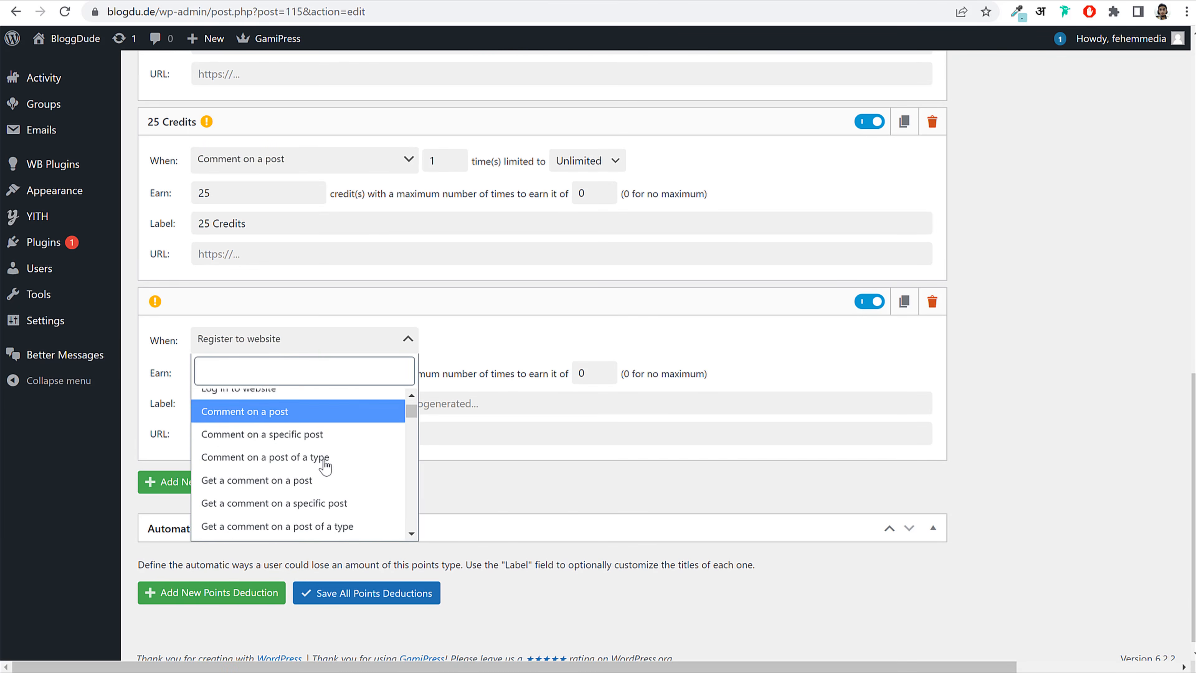
{"action": "scroll", "coordinate": [325, 466], "scroll_direction": "down", "scroll_amount": 3}
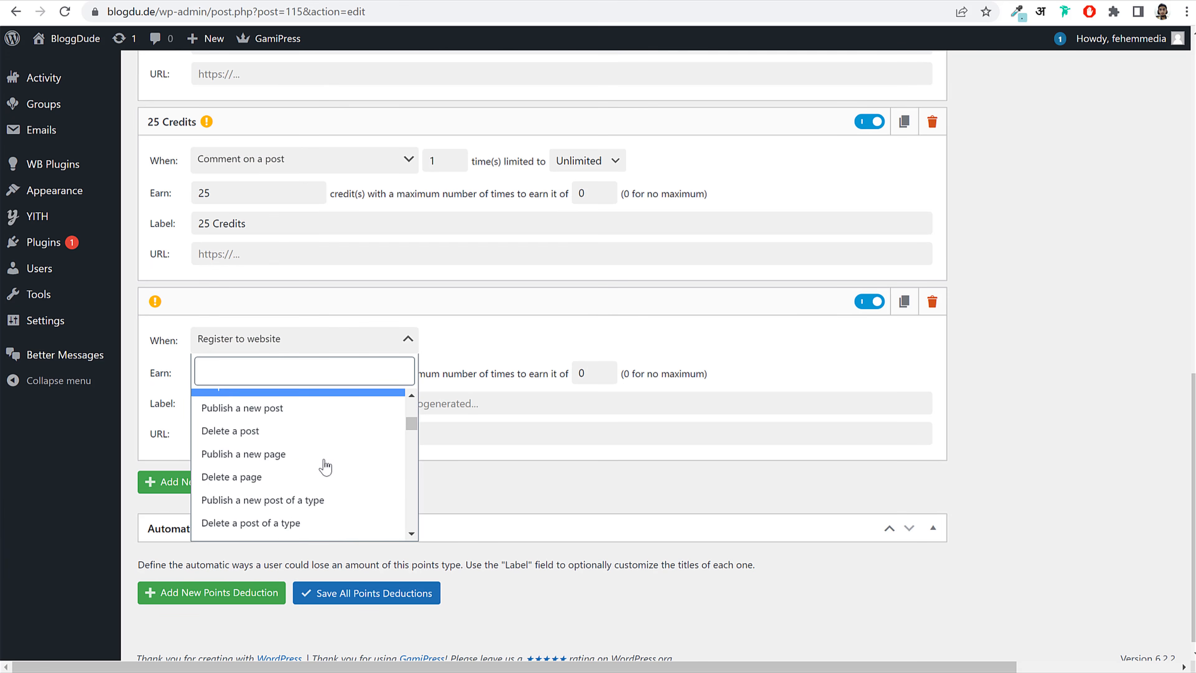
{"action": "scroll", "coordinate": [325, 466], "scroll_direction": "up", "scroll_amount": 8}
{"action": "scroll", "coordinate": [320, 466], "scroll_direction": "down", "scroll_amount": 6}
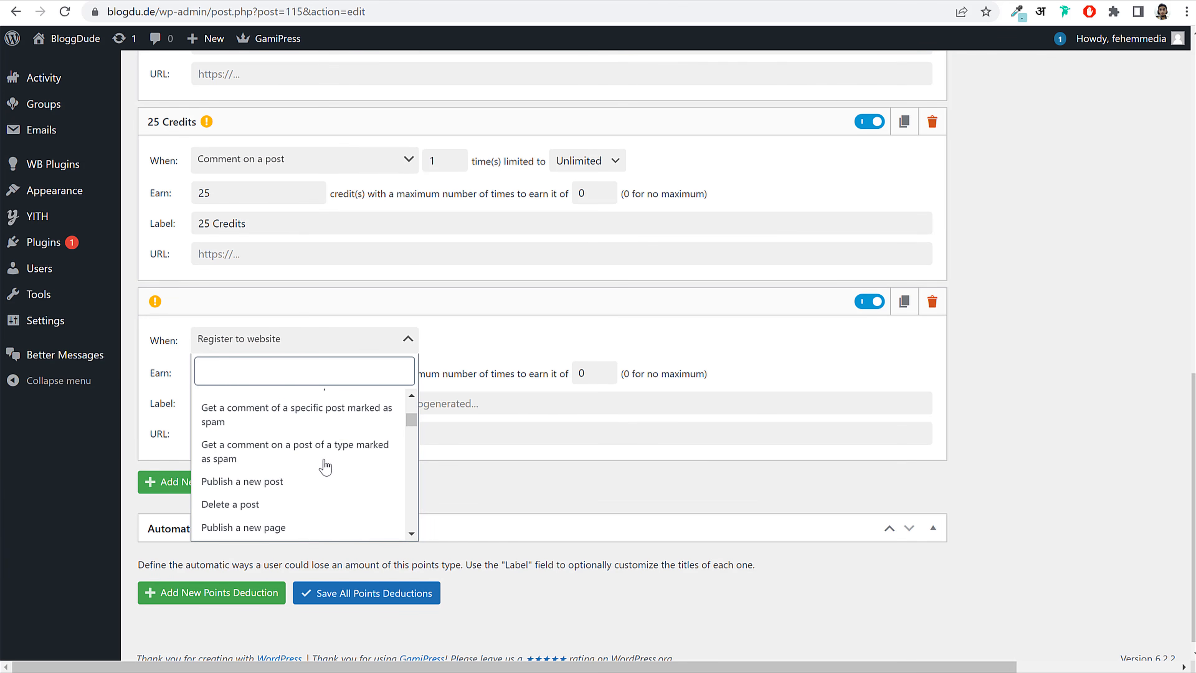
{"action": "left_click", "coordinate": [286, 401]}
{"action": "left_click", "coordinate": [234, 382]}
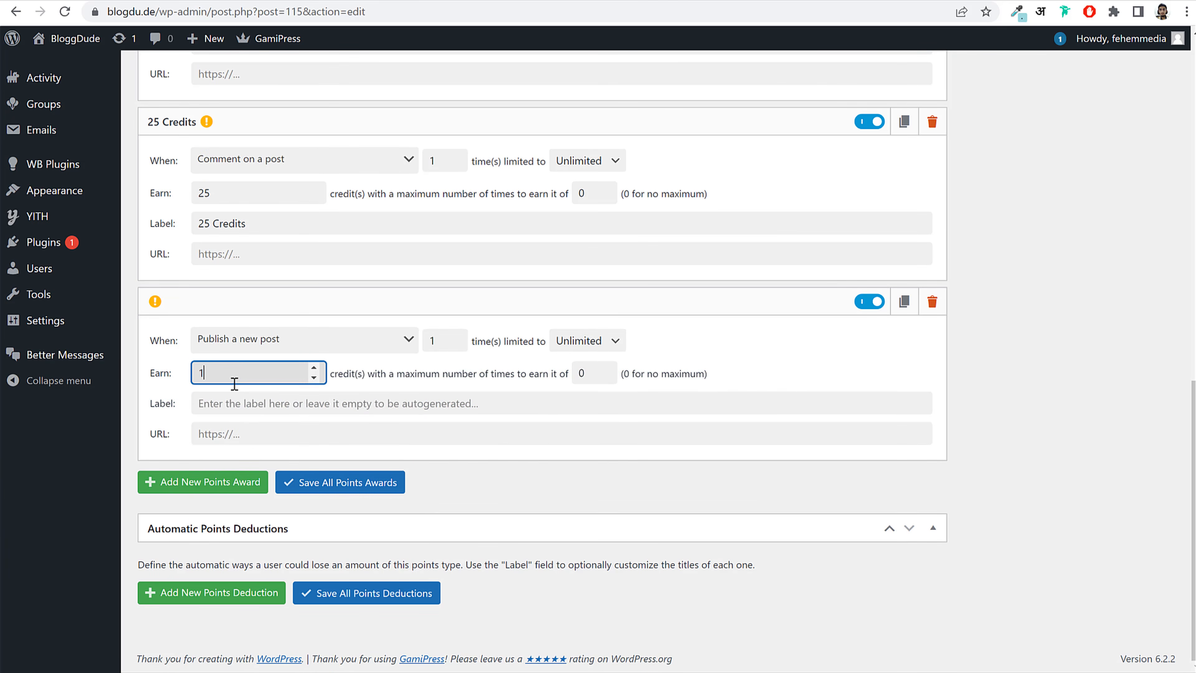
{"action": "left_click", "coordinate": [233, 403]}
{"action": "type", "text": "100 Credits"}
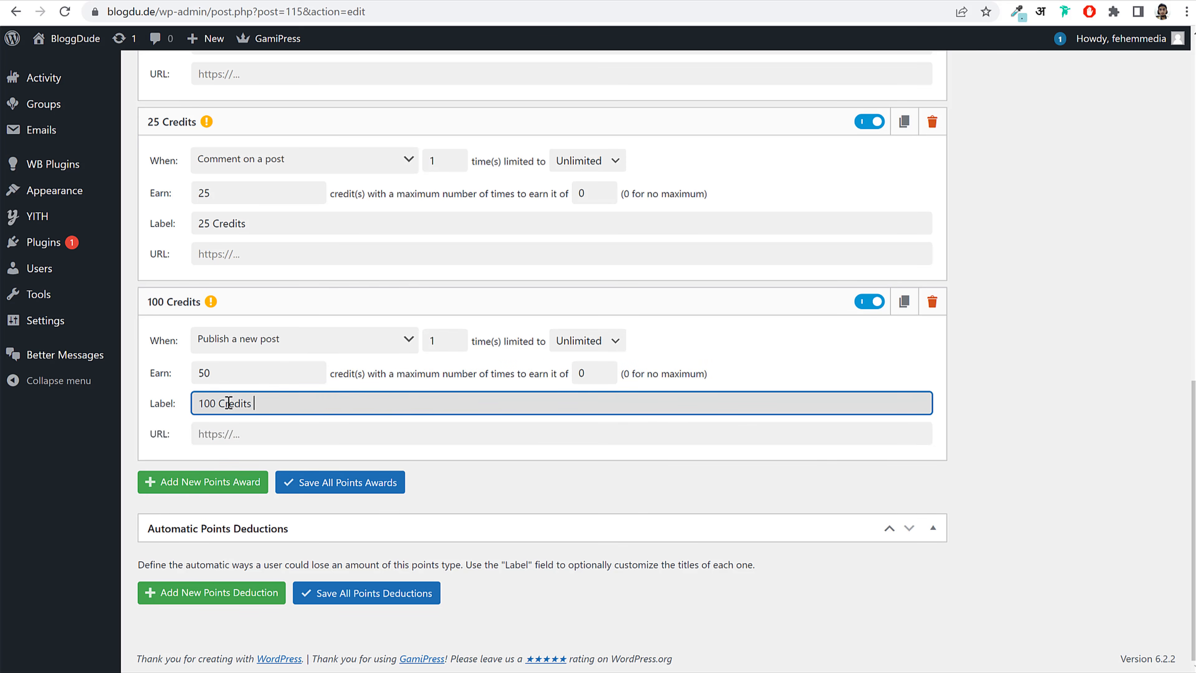
{"action": "double_click", "coordinate": [213, 404]}
{"action": "key", "text": "BackSpace"}
{"action": "type", "text": "50"}
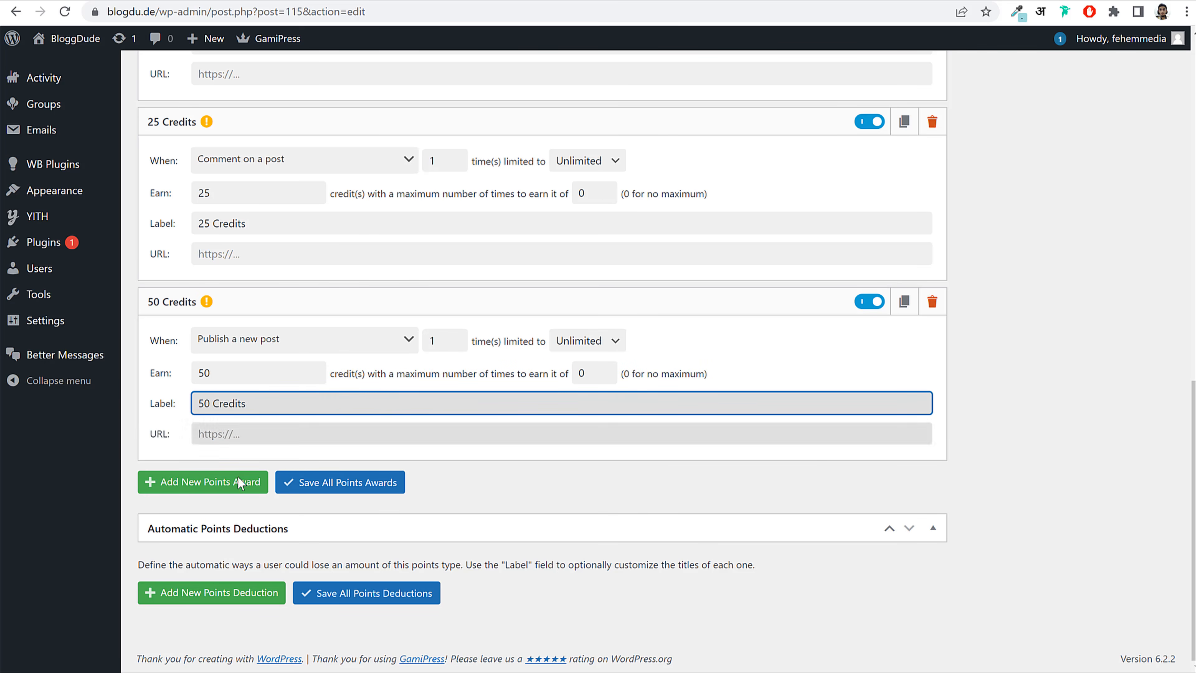
{"action": "left_click", "coordinate": [250, 490]}
Step: Add a Change profile avatar award worth 10 Credits
{"action": "scroll", "coordinate": [667, 446], "scroll_direction": "down", "scroll_amount": 4}
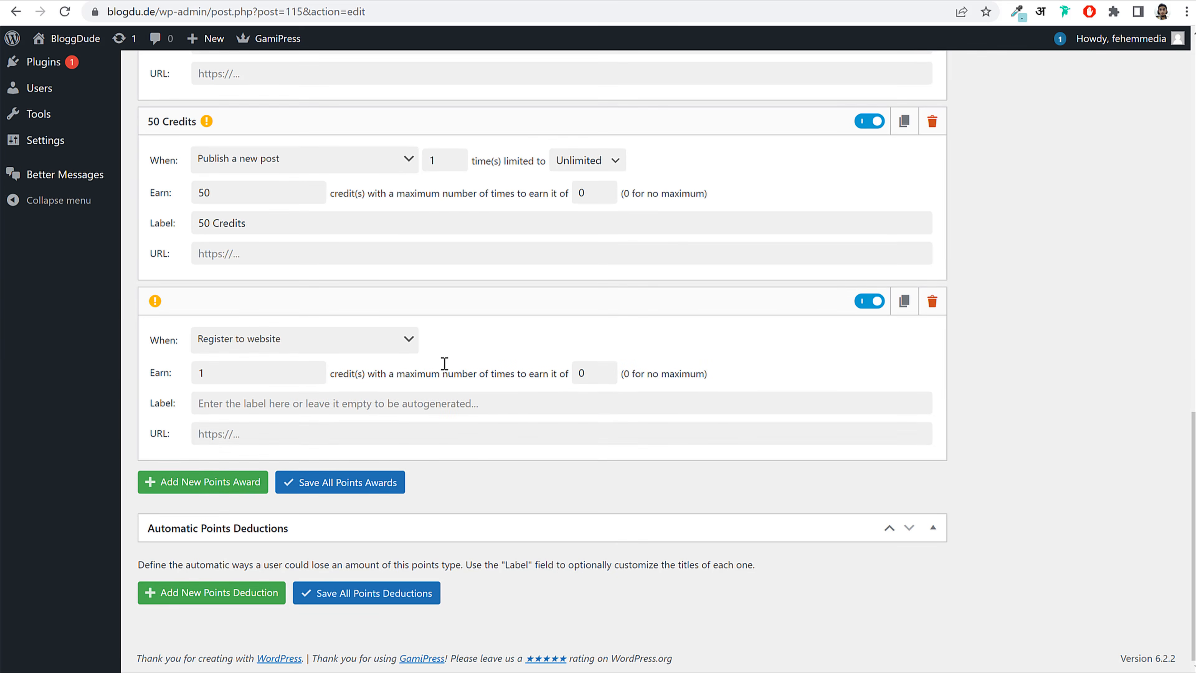
{"action": "left_click", "coordinate": [350, 340]}
{"action": "scroll", "coordinate": [347, 480], "scroll_direction": "down", "scroll_amount": 8}
{"action": "scroll", "coordinate": [347, 480], "scroll_direction": "up", "scroll_amount": 7}
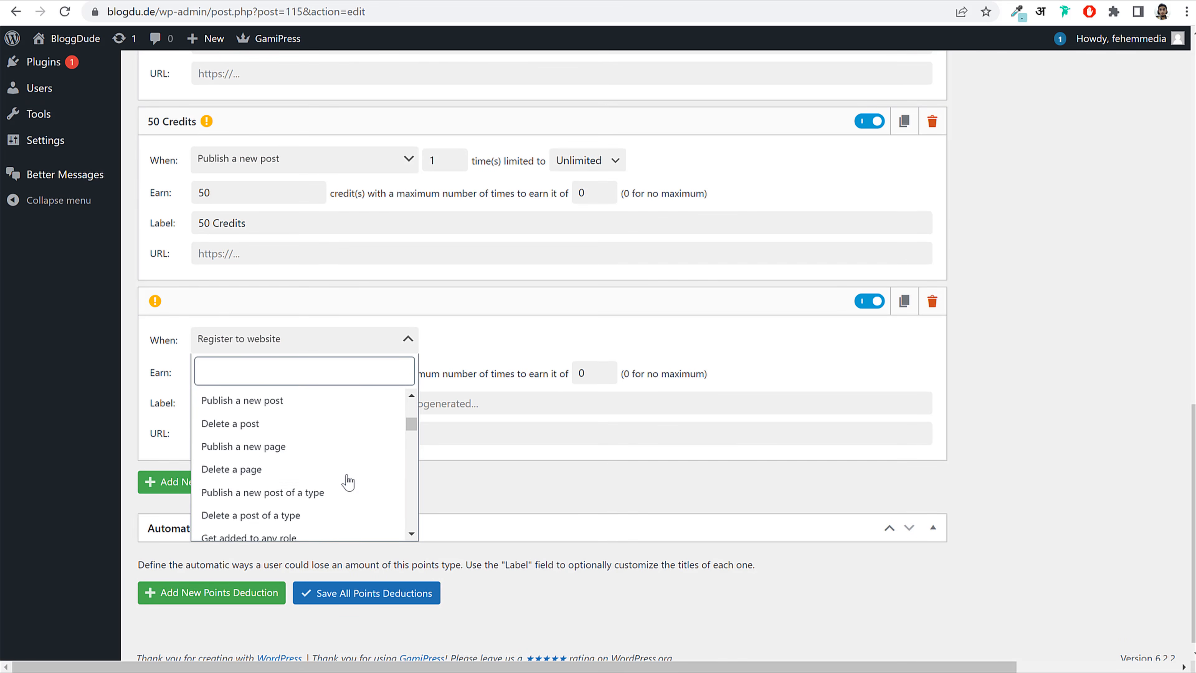
{"action": "scroll", "coordinate": [348, 481], "scroll_direction": "down", "scroll_amount": 6}
{"action": "scroll", "coordinate": [324, 452], "scroll_direction": "up", "scroll_amount": 3}
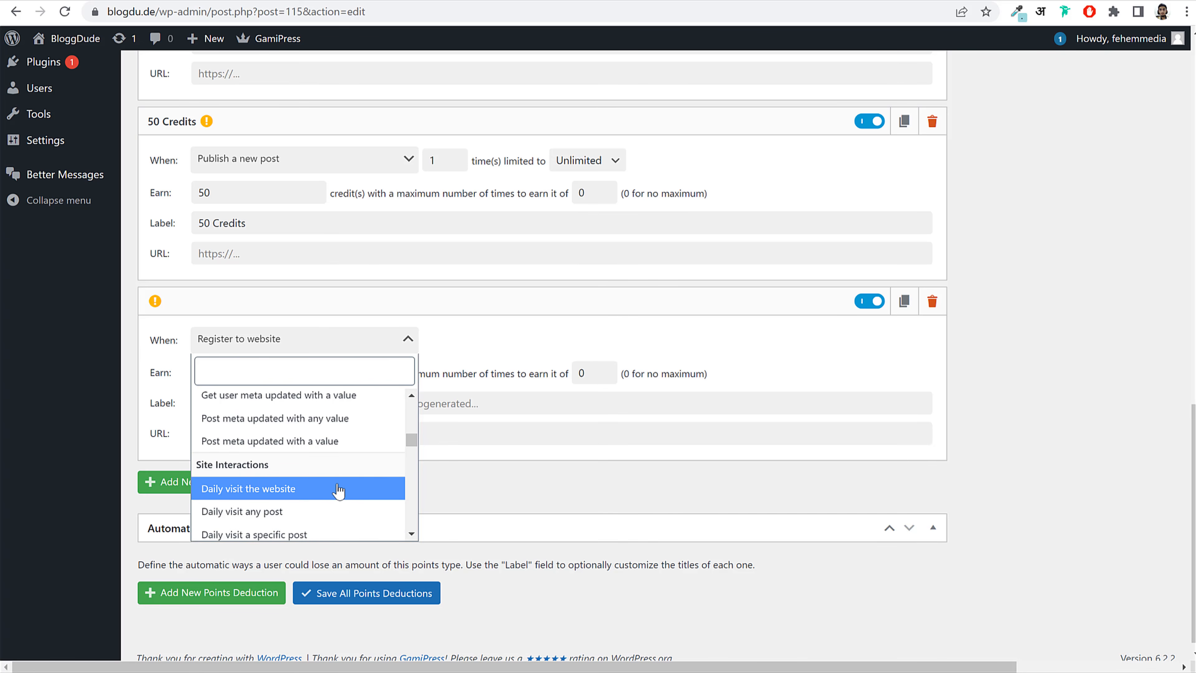
{"action": "scroll", "coordinate": [338, 490], "scroll_direction": "down", "scroll_amount": 4}
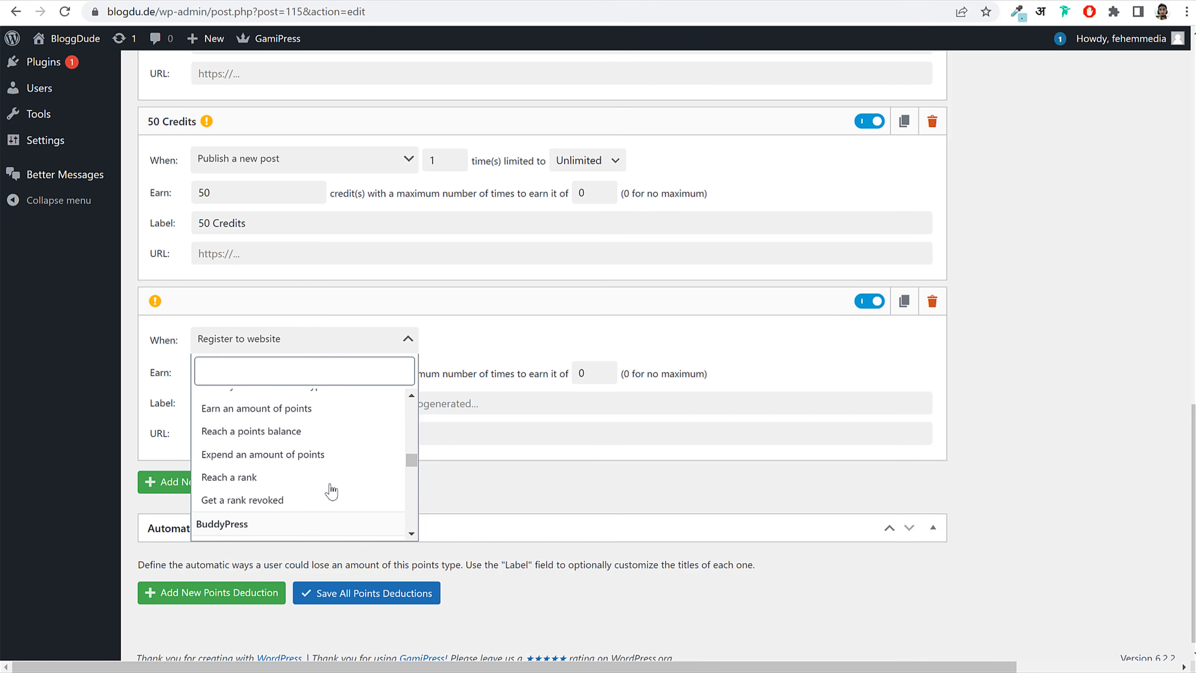
{"action": "scroll", "coordinate": [323, 488], "scroll_direction": "down", "scroll_amount": 3}
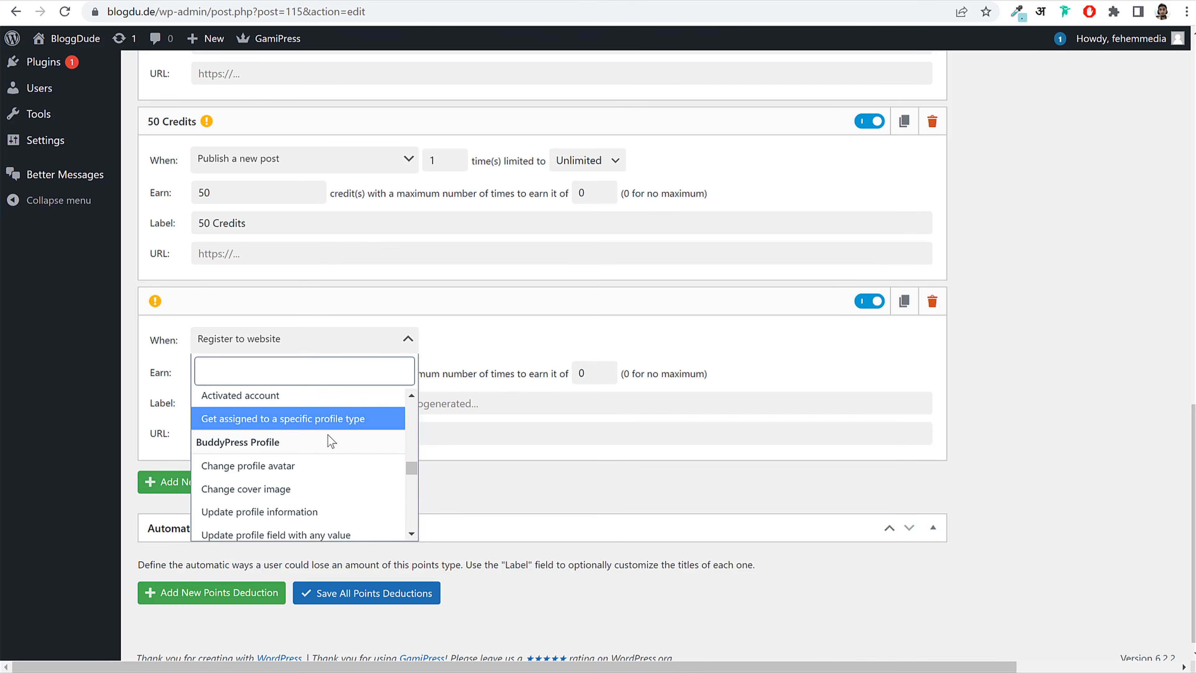
{"action": "left_click_drag", "start_coordinate": [415, 465], "coordinate": [403, 465]}
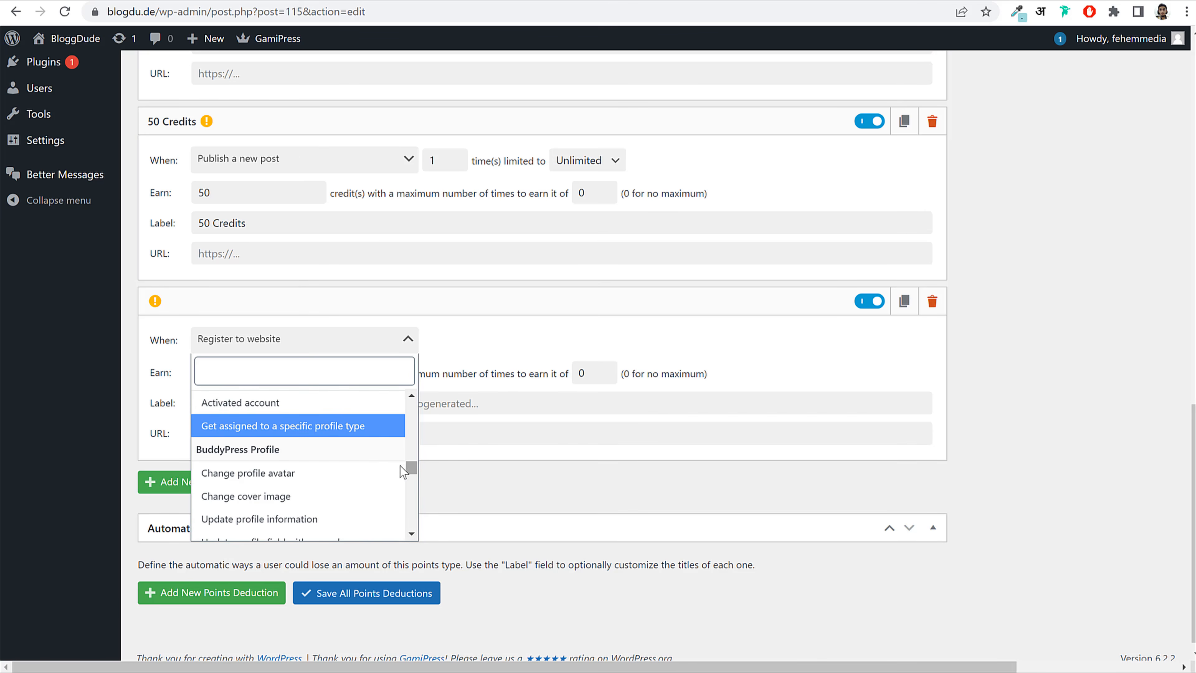
{"action": "left_click", "coordinate": [304, 475]}
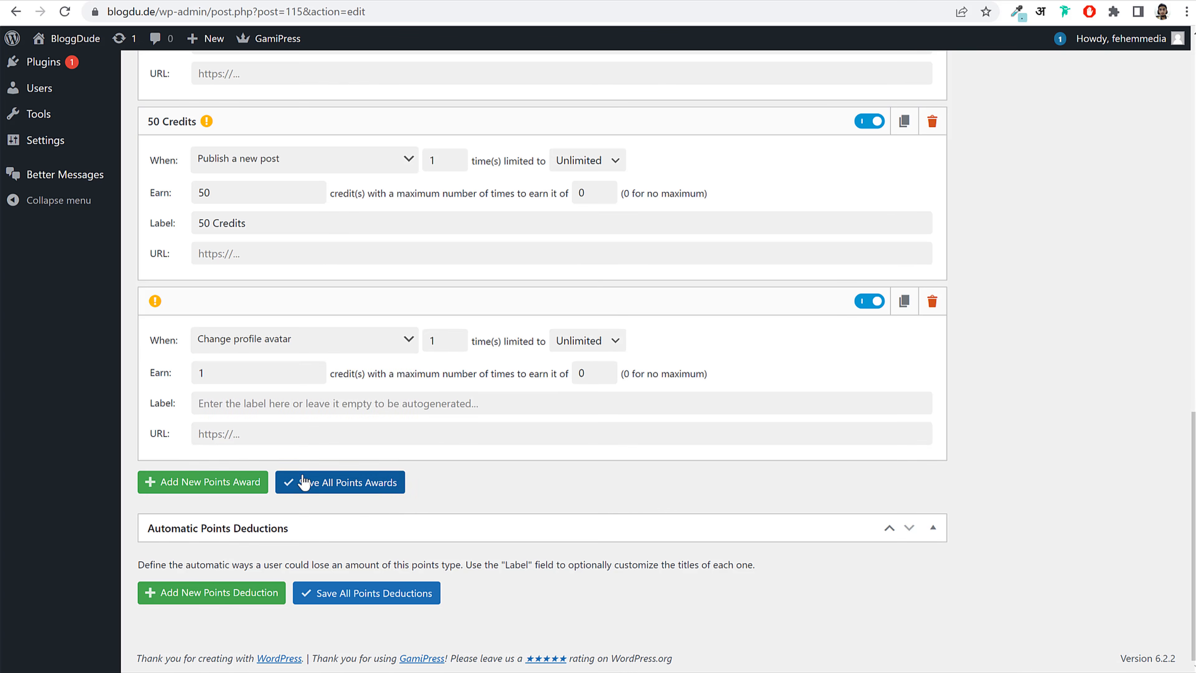
{"action": "left_click", "coordinate": [250, 377]}
{"action": "type", "text": "0"}
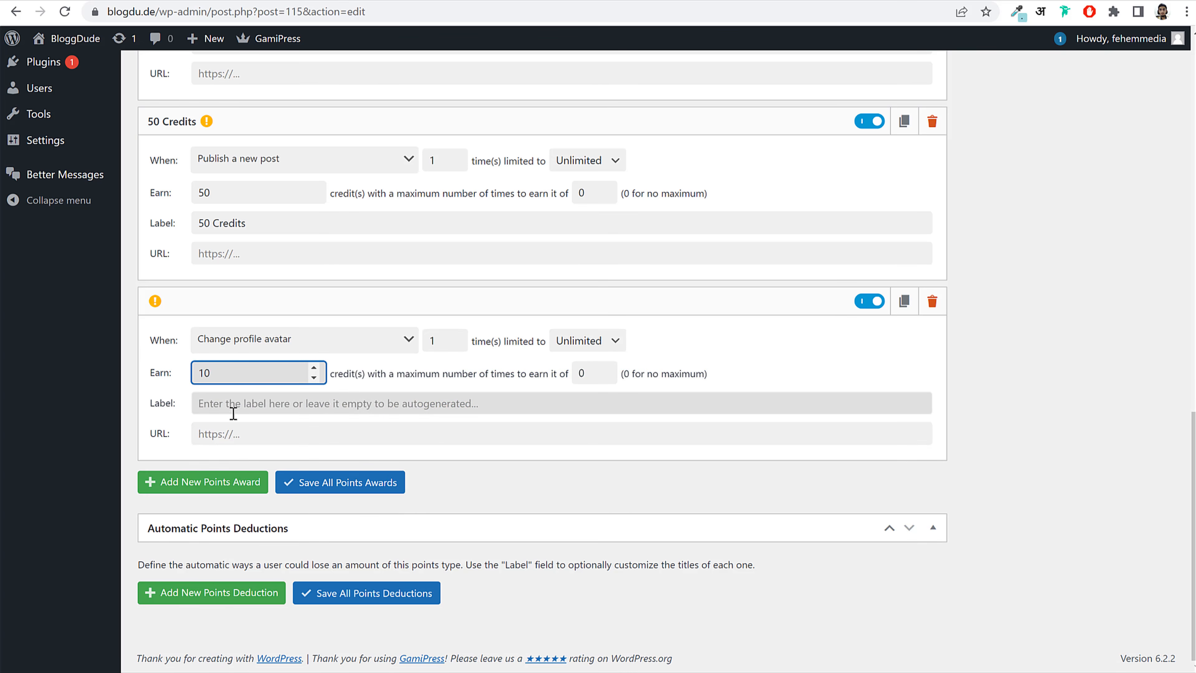
{"action": "left_click", "coordinate": [231, 482]}
Step: Add a Log in to website award worth 100 Credits
{"action": "scroll", "coordinate": [420, 453], "scroll_direction": "down", "scroll_amount": 3}
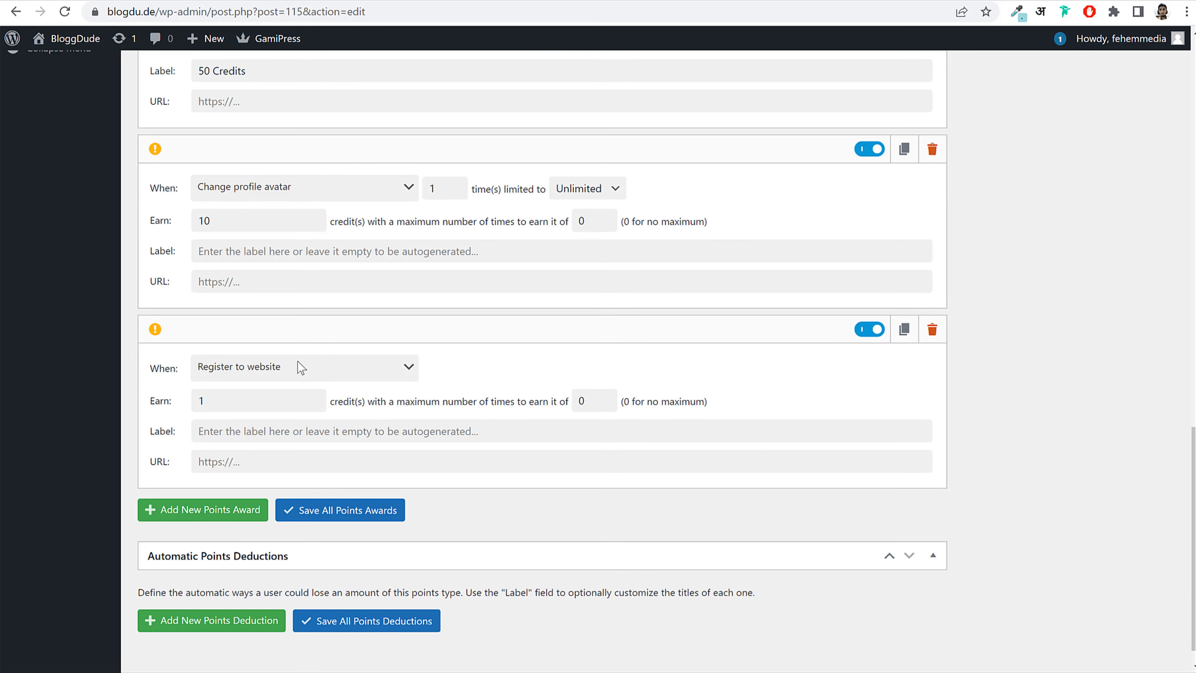
{"action": "left_click", "coordinate": [299, 367]}
{"action": "scroll", "coordinate": [271, 471], "scroll_direction": "down", "scroll_amount": 5}
{"action": "scroll", "coordinate": [271, 514], "scroll_direction": "down", "scroll_amount": 5}
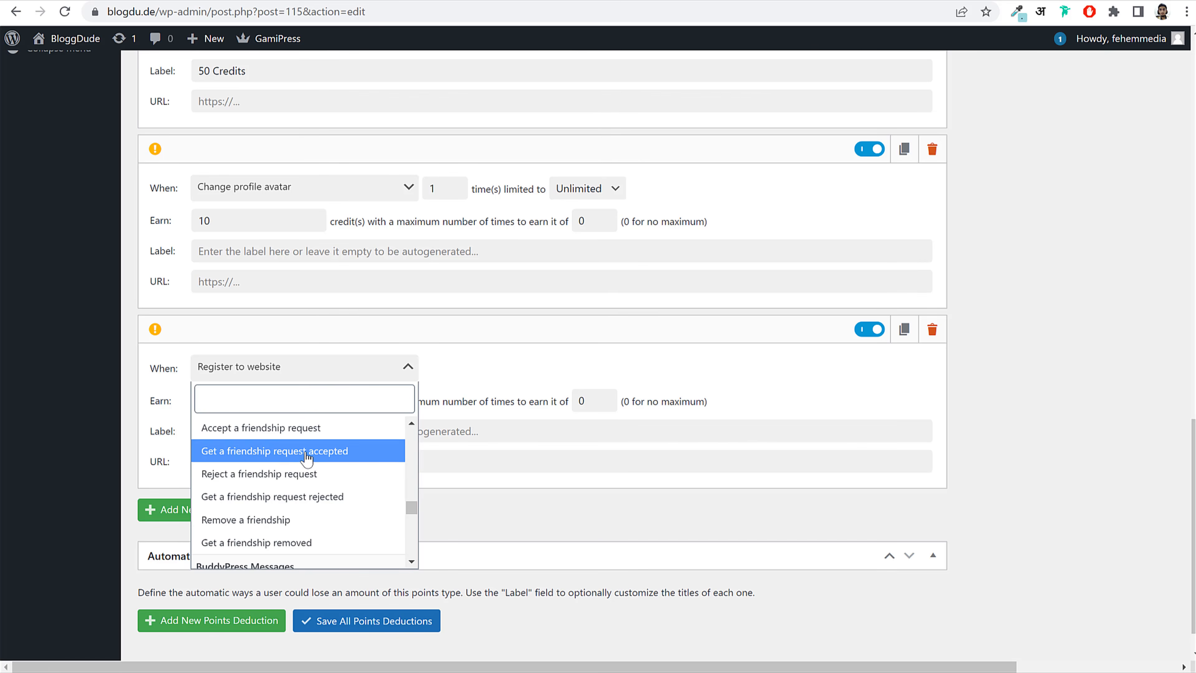
{"action": "scroll", "coordinate": [352, 481], "scroll_direction": "down", "scroll_amount": 3}
{"action": "scroll", "coordinate": [302, 499], "scroll_direction": "down", "scroll_amount": 5}
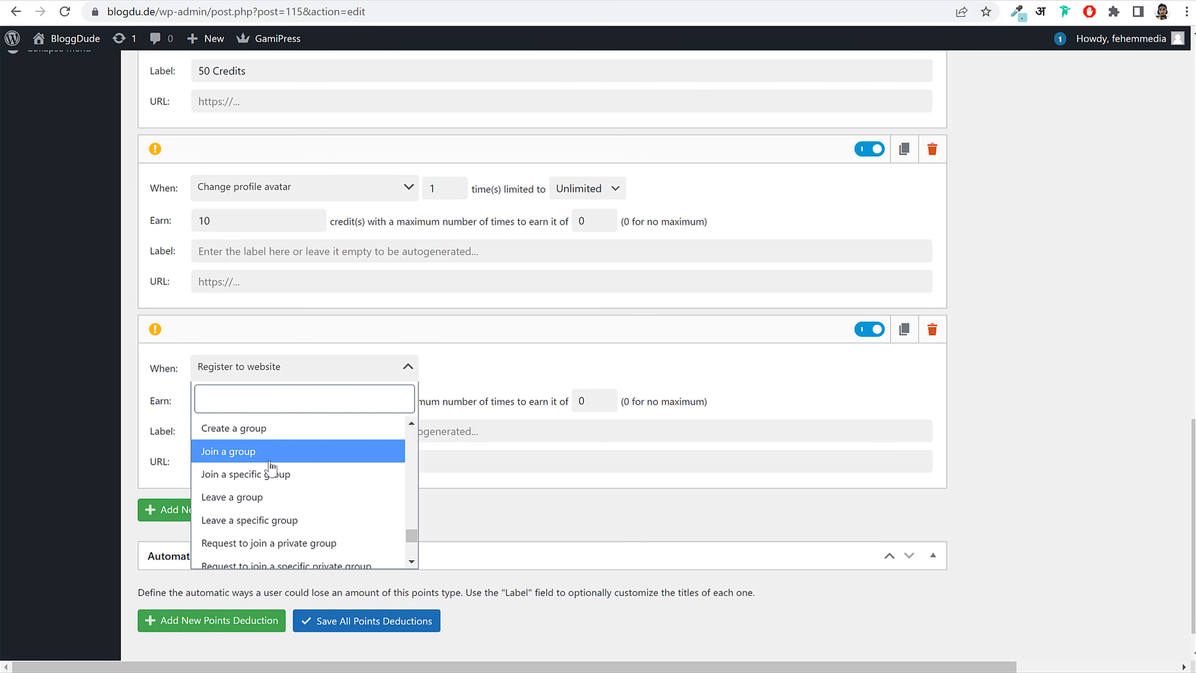
{"action": "left_click", "coordinate": [262, 499]}
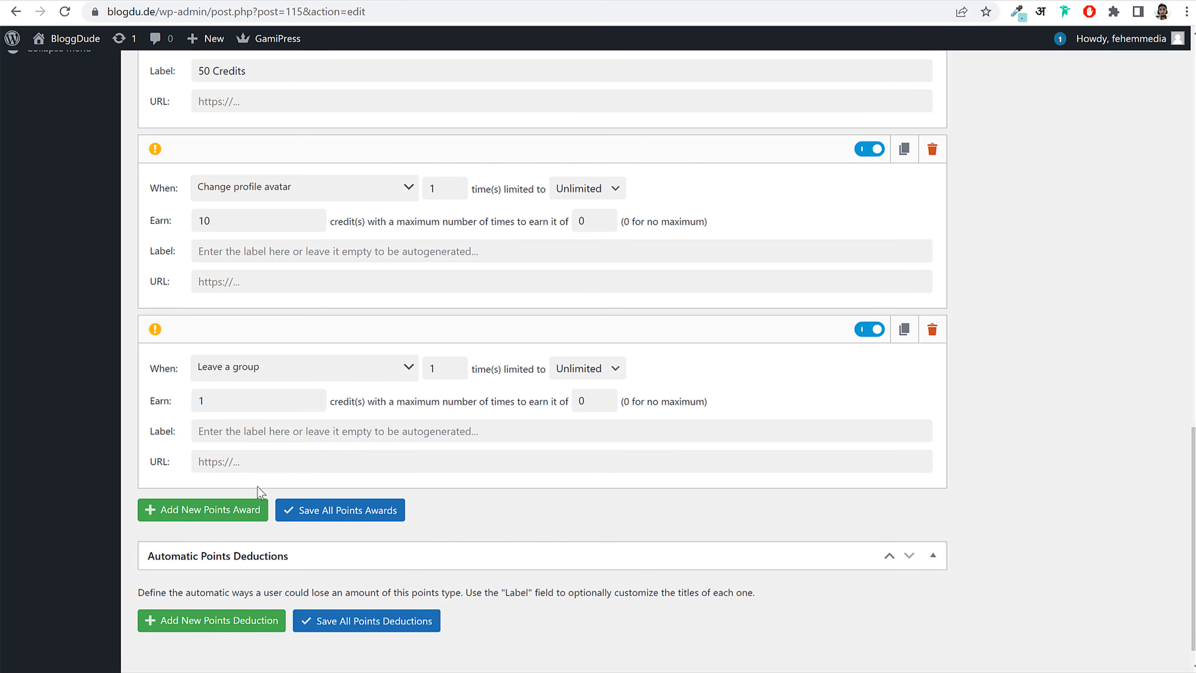
{"action": "left_click", "coordinate": [279, 380]}
{"action": "scroll", "coordinate": [329, 498], "scroll_direction": "up", "scroll_amount": 1}
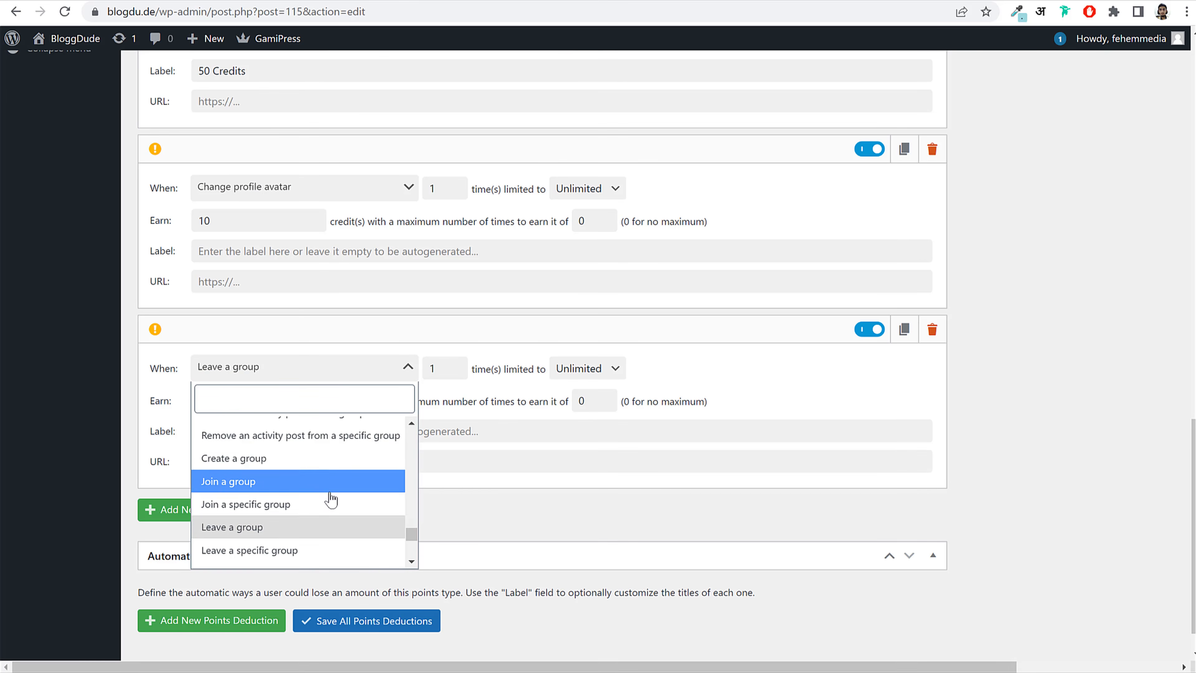
{"action": "scroll", "coordinate": [331, 500], "scroll_direction": "up", "scroll_amount": 15}
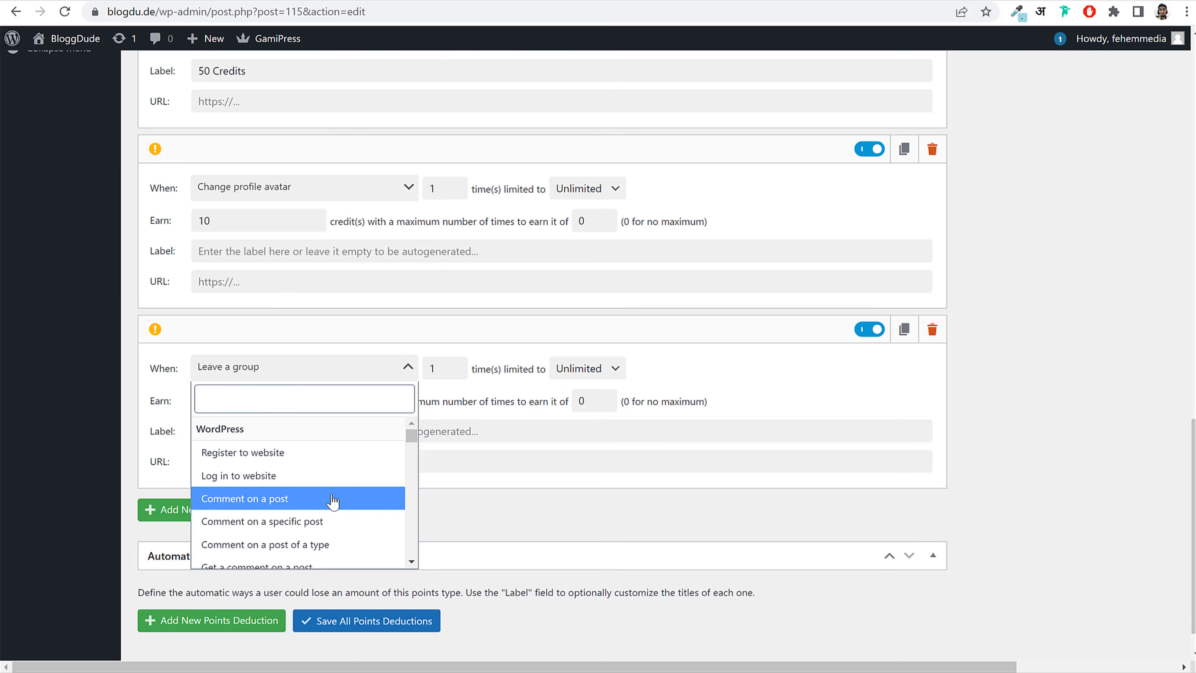
{"action": "left_click", "coordinate": [291, 475]}
{"action": "left_click", "coordinate": [272, 401]}
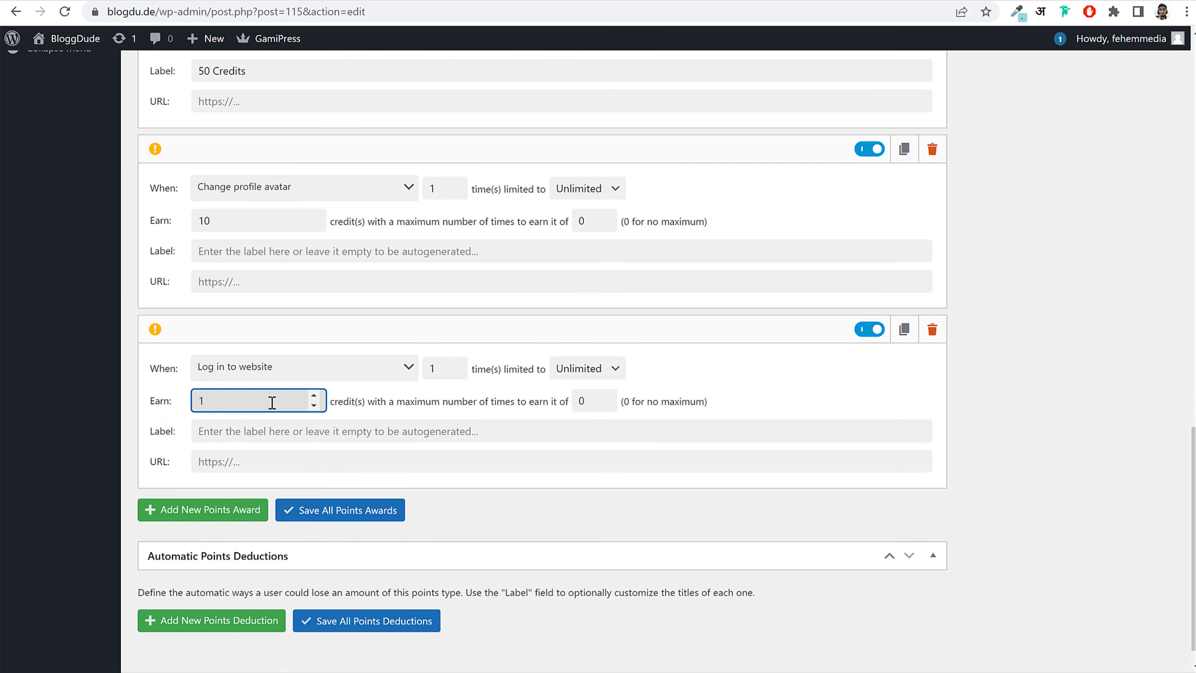
Step: Delete the leftover extra award and save all the points awards
{"action": "left_click", "coordinate": [229, 510]}
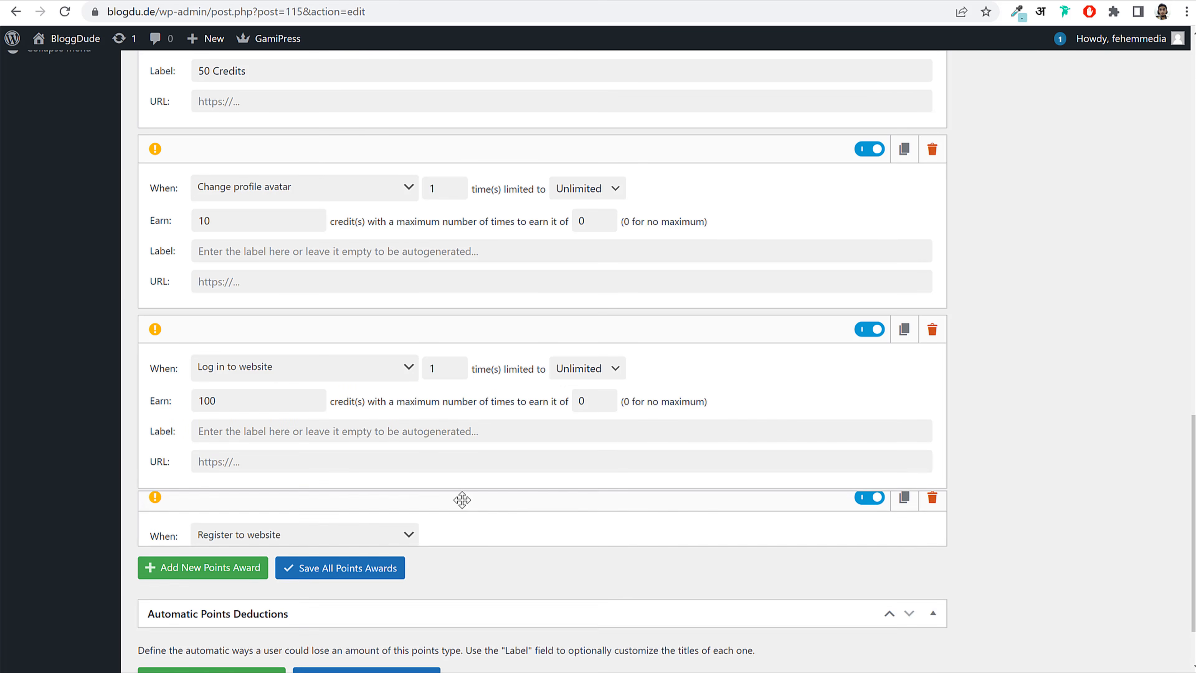
{"action": "left_click", "coordinate": [932, 511]}
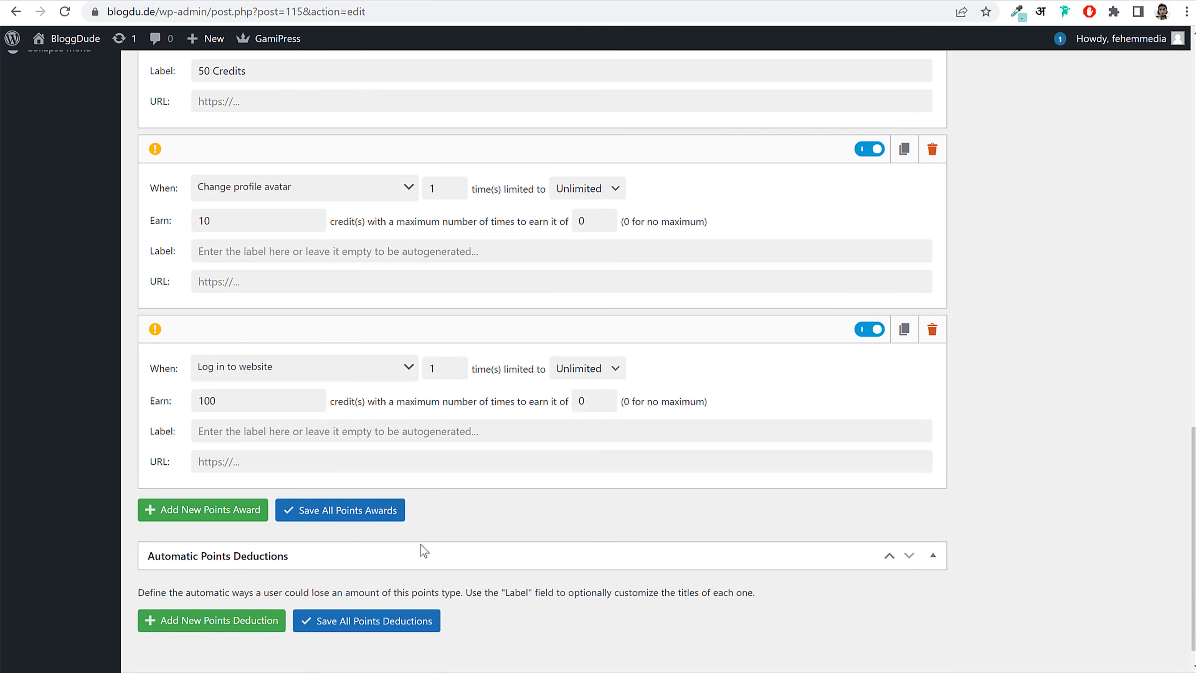
{"action": "left_click", "coordinate": [369, 523]}
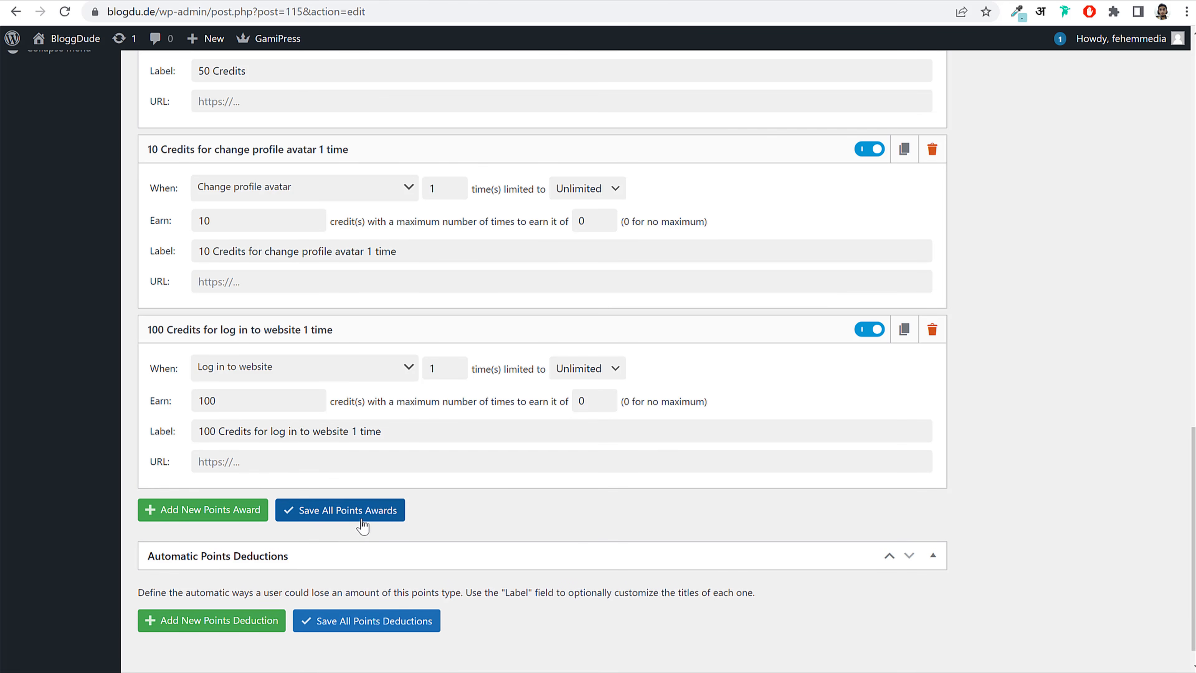
Step: Update the Credit points type from the Publish box to save its awards
{"action": "scroll", "coordinate": [413, 516], "scroll_direction": "up", "scroll_amount": 15}
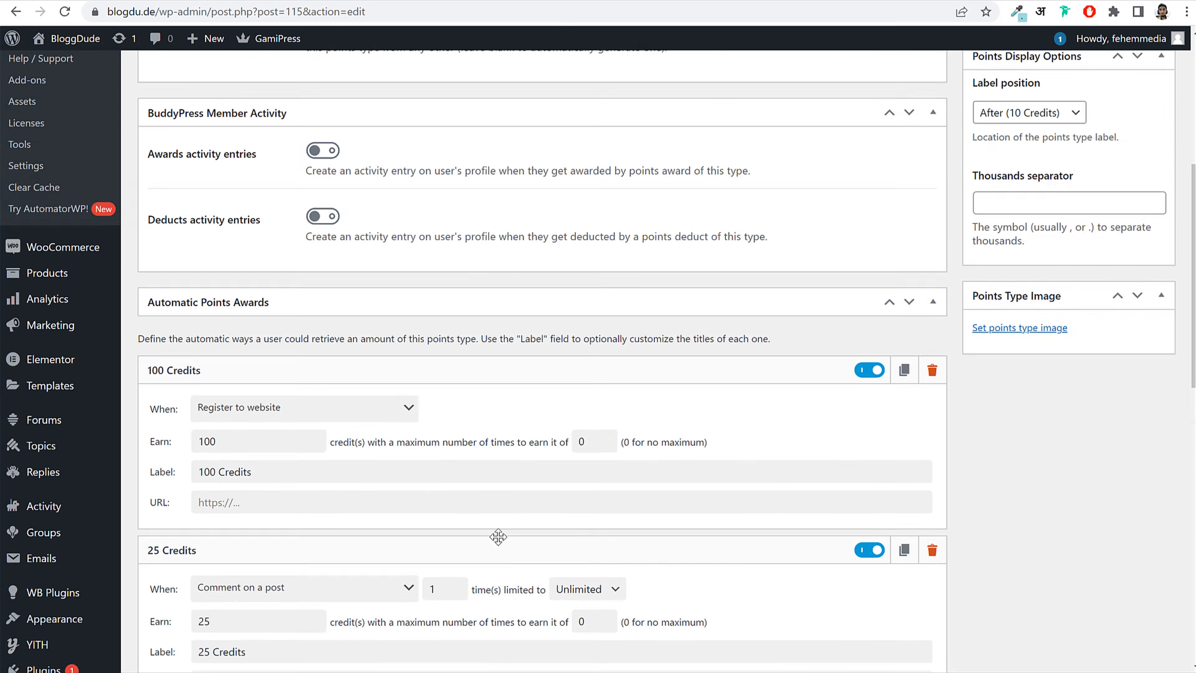
{"action": "scroll", "coordinate": [347, 483], "scroll_direction": "down", "scroll_amount": 5}
{"action": "scroll", "coordinate": [374, 496], "scroll_direction": "up", "scroll_amount": 6}
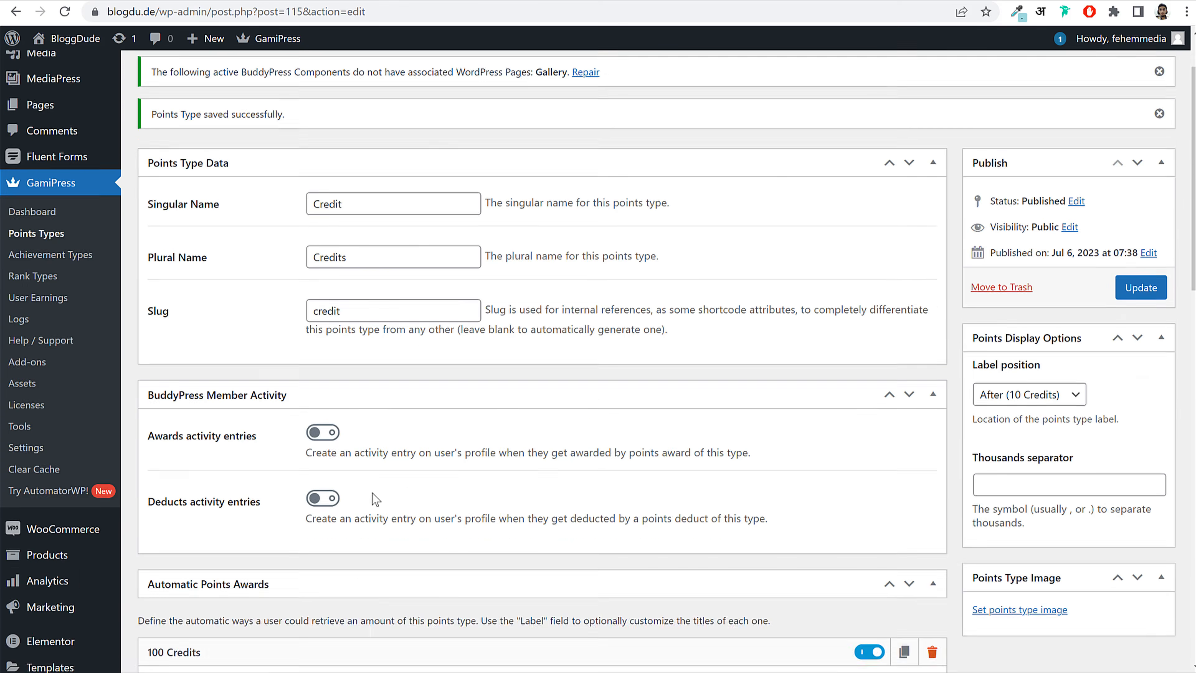
{"action": "scroll", "coordinate": [796, 463], "scroll_direction": "down", "scroll_amount": 5}
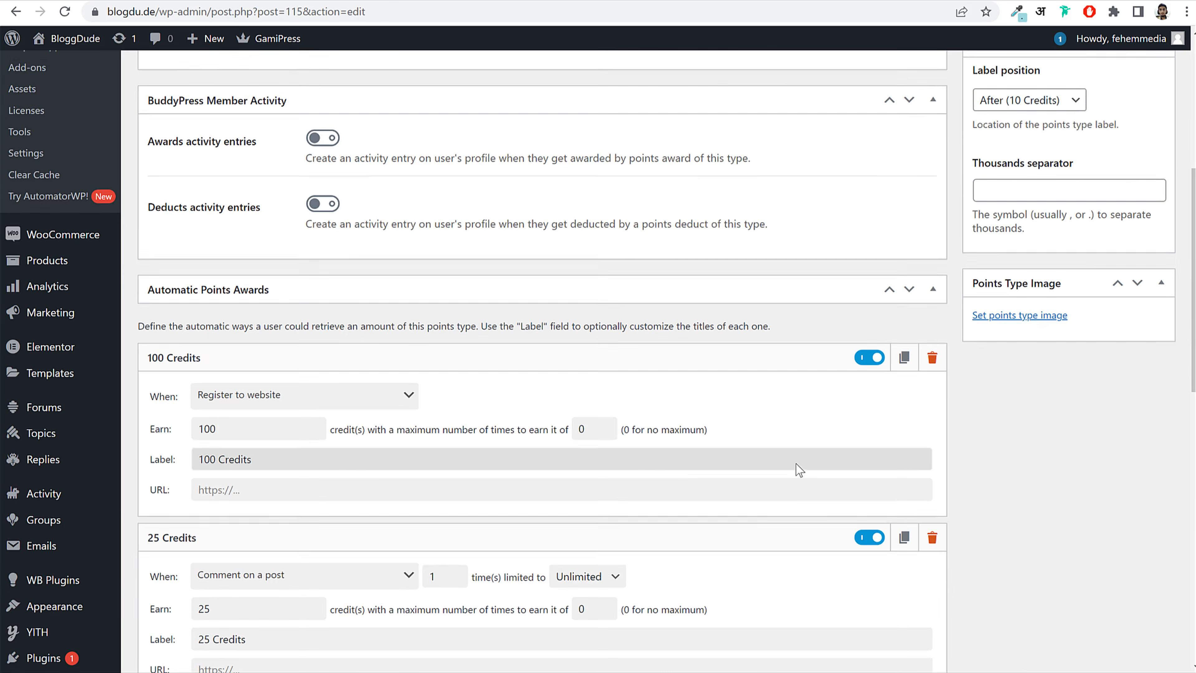
{"action": "scroll", "coordinate": [796, 463], "scroll_direction": "up", "scroll_amount": 5}
{"action": "left_click", "coordinate": [1150, 366]}
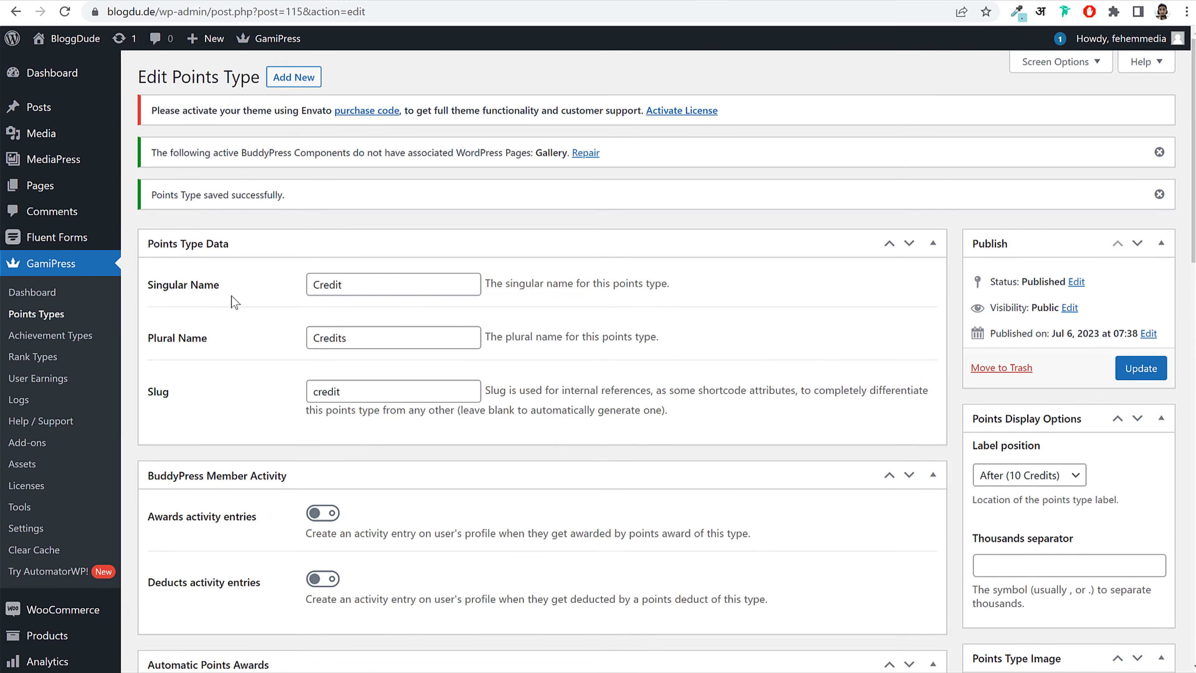
Step: Create a new achievement type named Badge, plural Badges, slug badge
{"action": "left_click", "coordinate": [59, 343]}
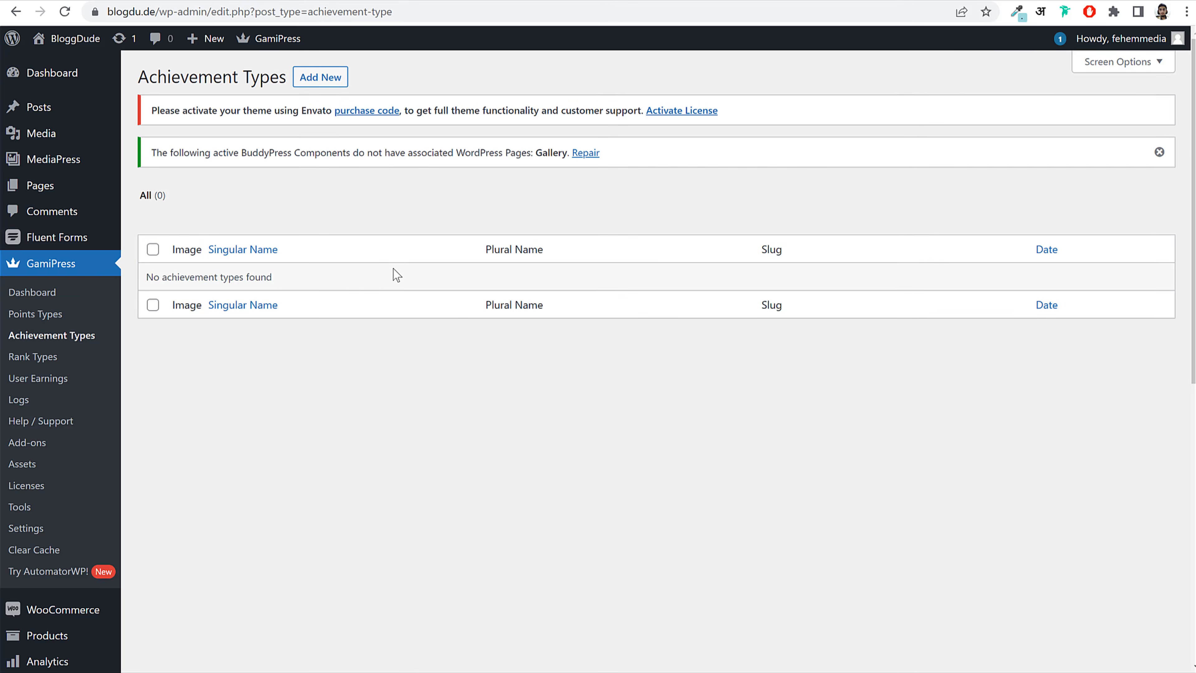
{"action": "left_click", "coordinate": [328, 84]}
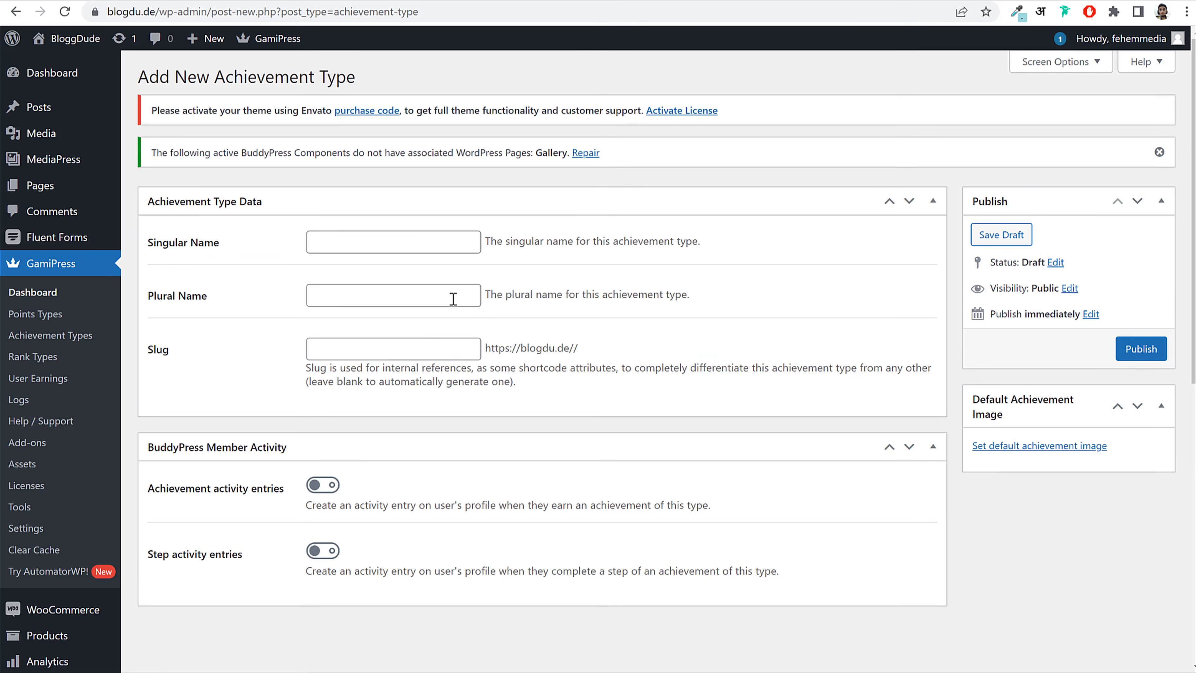
{"action": "left_click", "coordinate": [392, 238]}
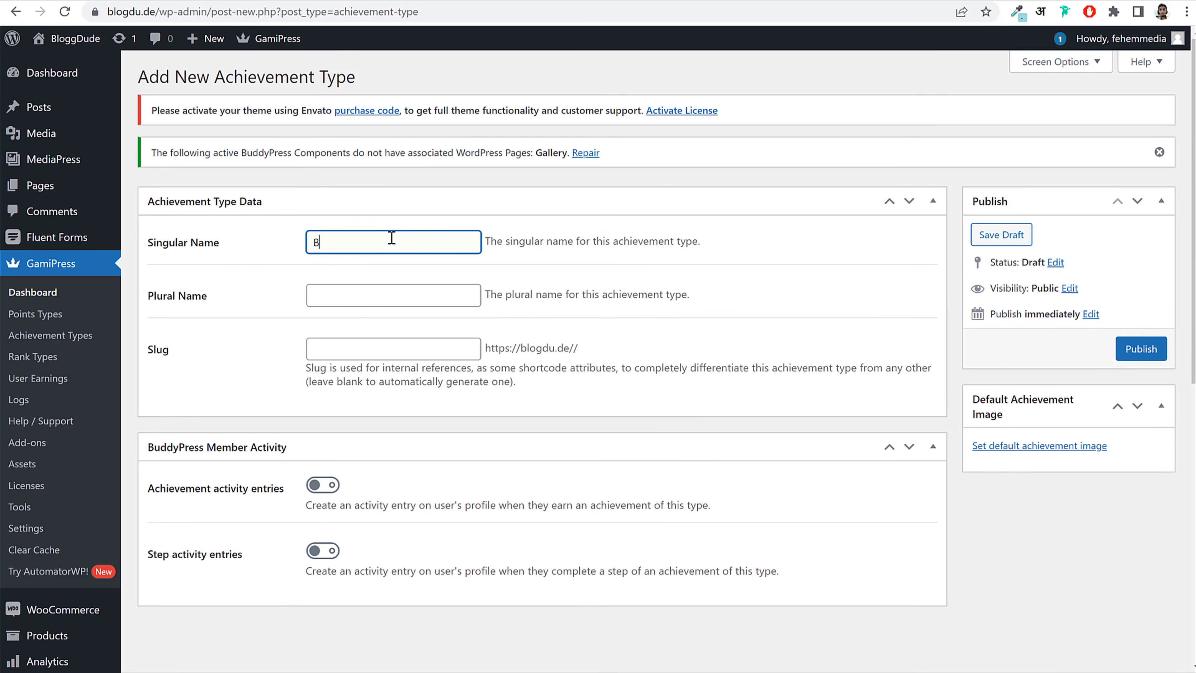
{"action": "type", "text": "Badge"}
{"action": "key", "text": "ctrl+a"}
{"action": "key", "text": "ctrl+c"}
{"action": "left_click", "coordinate": [375, 304]}
{"action": "key", "text": "ctrl+v"}
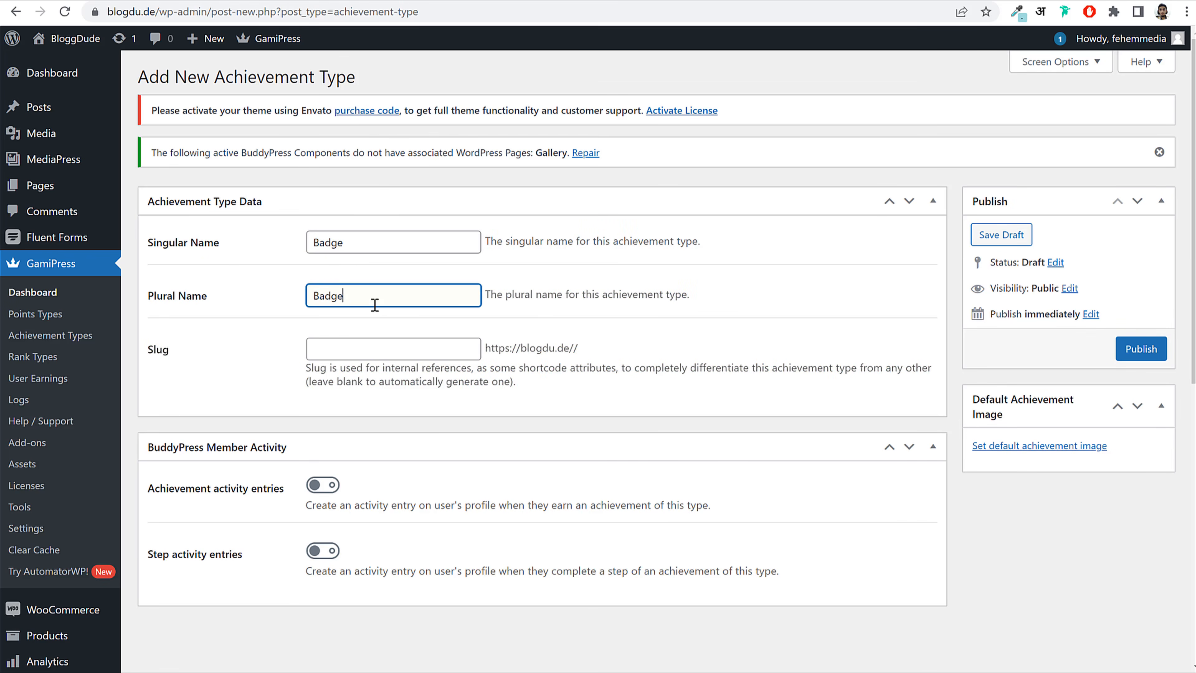
{"action": "left_click", "coordinate": [318, 349]}
{"action": "key", "text": "ctrl+v"}
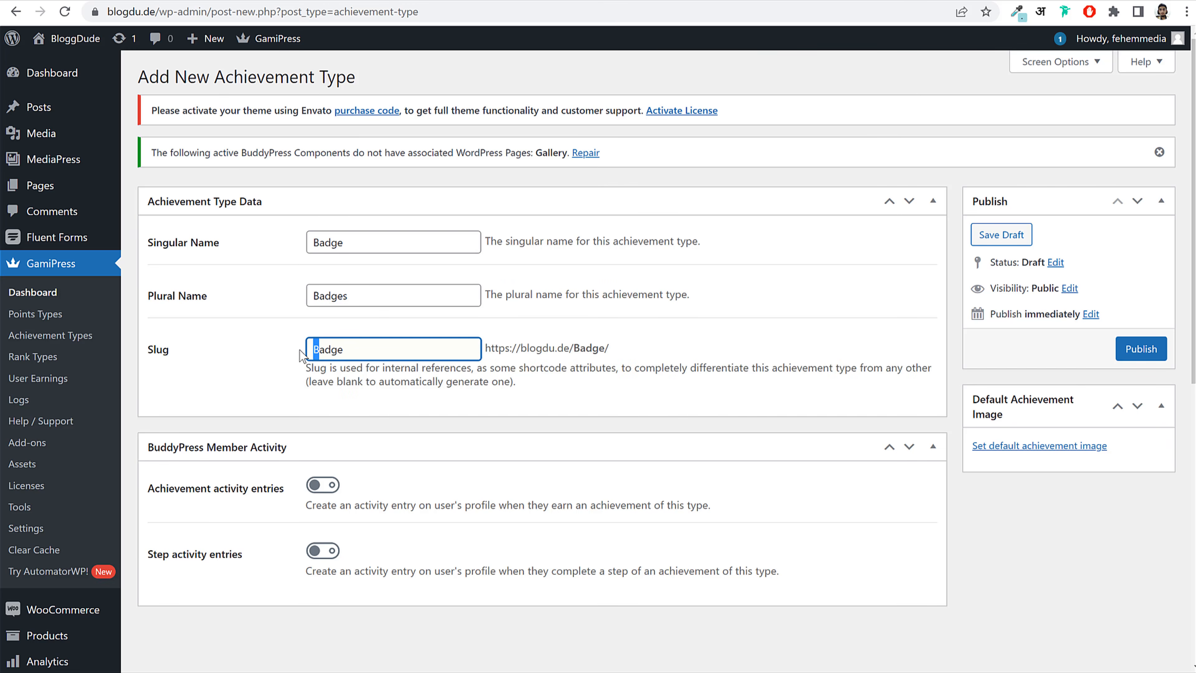
{"action": "type", "text": "b"}
{"action": "left_click", "coordinate": [594, 391]}
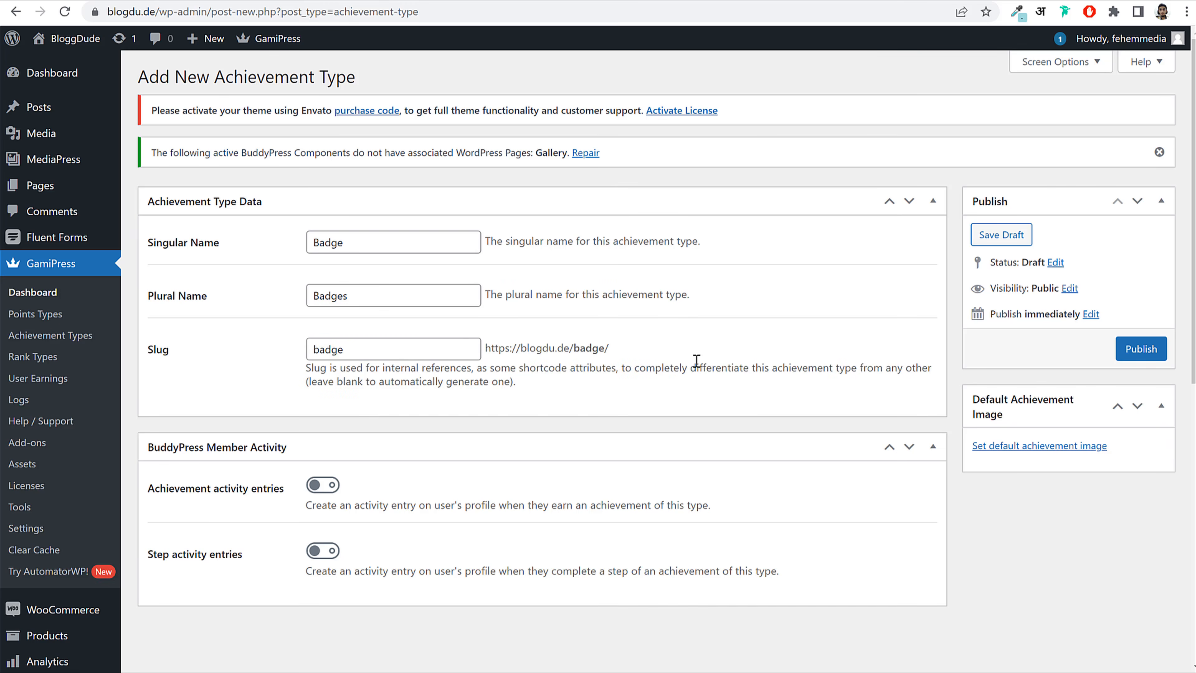
Step: Publish the Badge achievement type and reload so Badges appears under Achievements
{"action": "left_click", "coordinate": [1123, 354]}
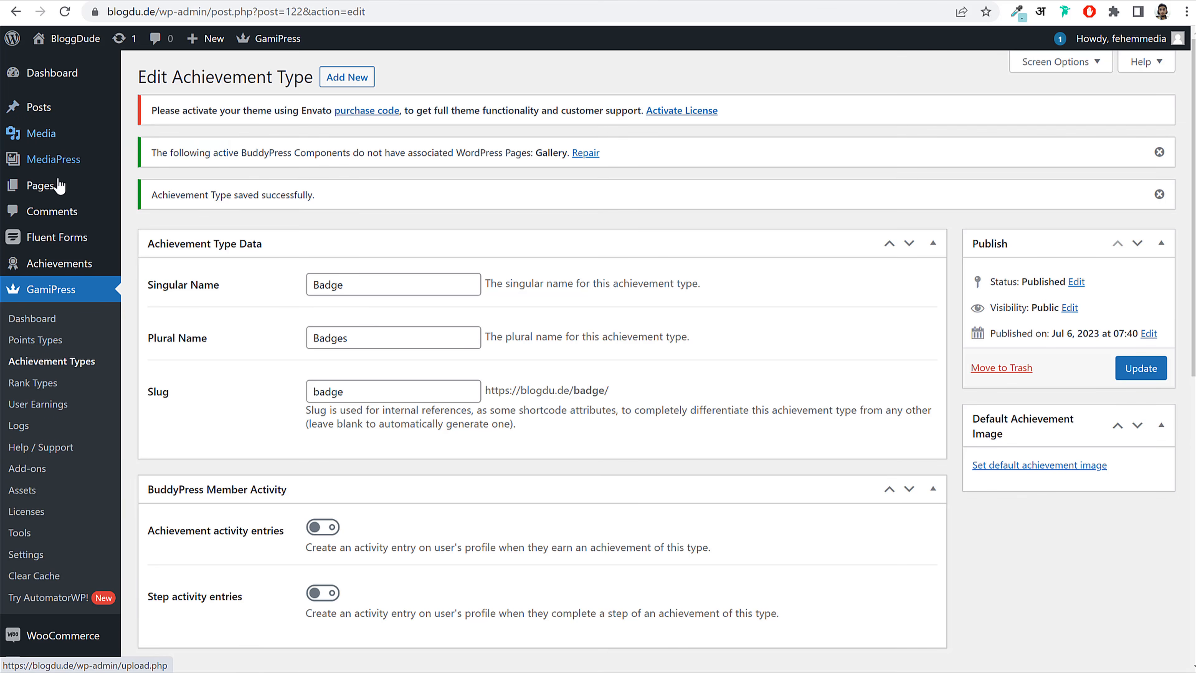
{"action": "scroll", "coordinate": [62, 279], "scroll_direction": "down", "scroll_amount": 6}
{"action": "scroll", "coordinate": [67, 278], "scroll_direction": "up", "scroll_amount": 6}
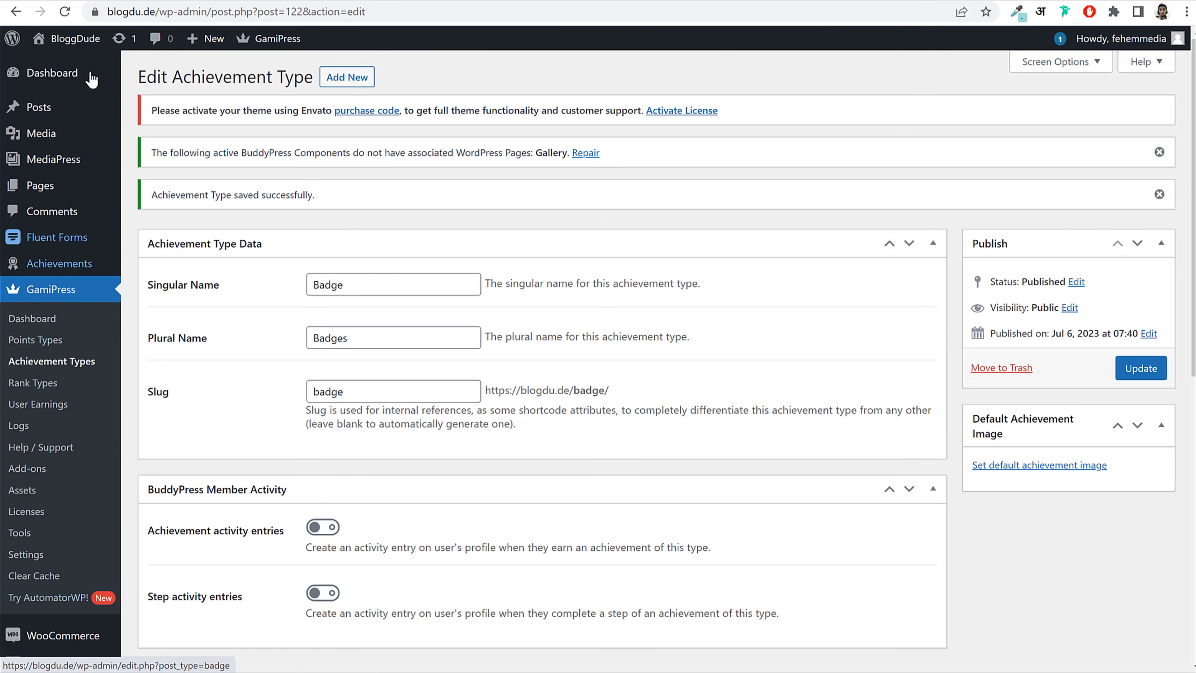
{"action": "left_click", "coordinate": [65, 12]}
{"action": "mouse_move", "coordinate": [57, 270]}
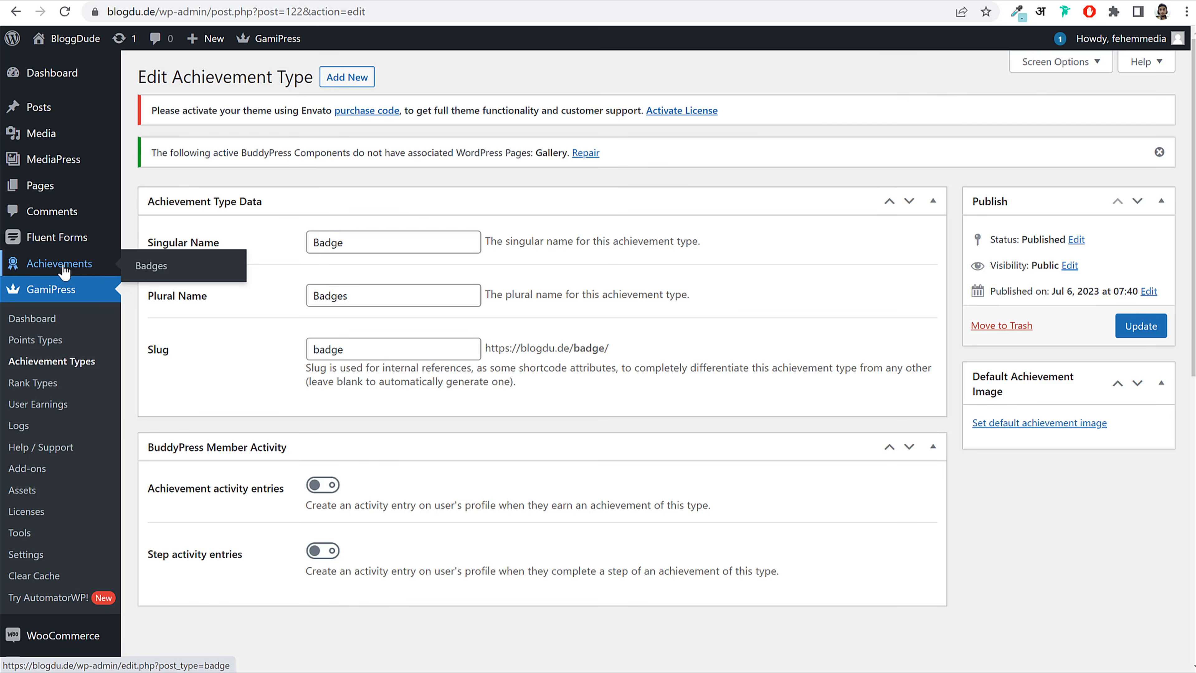
Step: Start a new badge from the Achievements > Badges list
{"action": "left_click", "coordinate": [161, 267]}
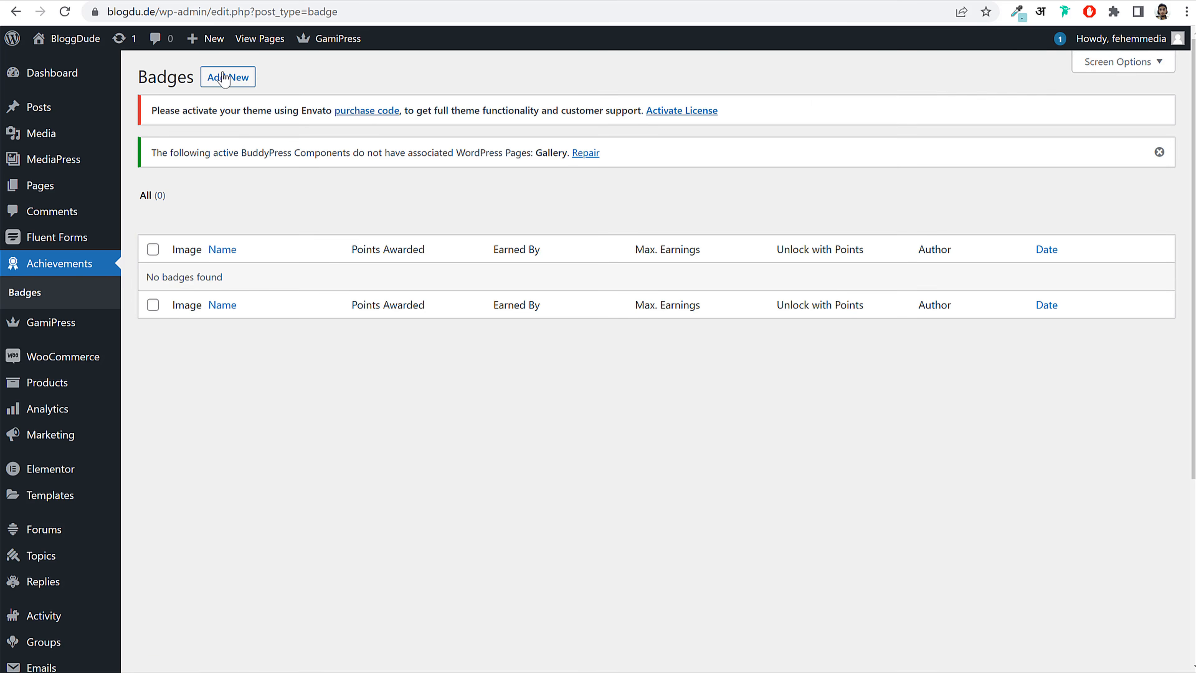
{"action": "left_click", "coordinate": [223, 78]}
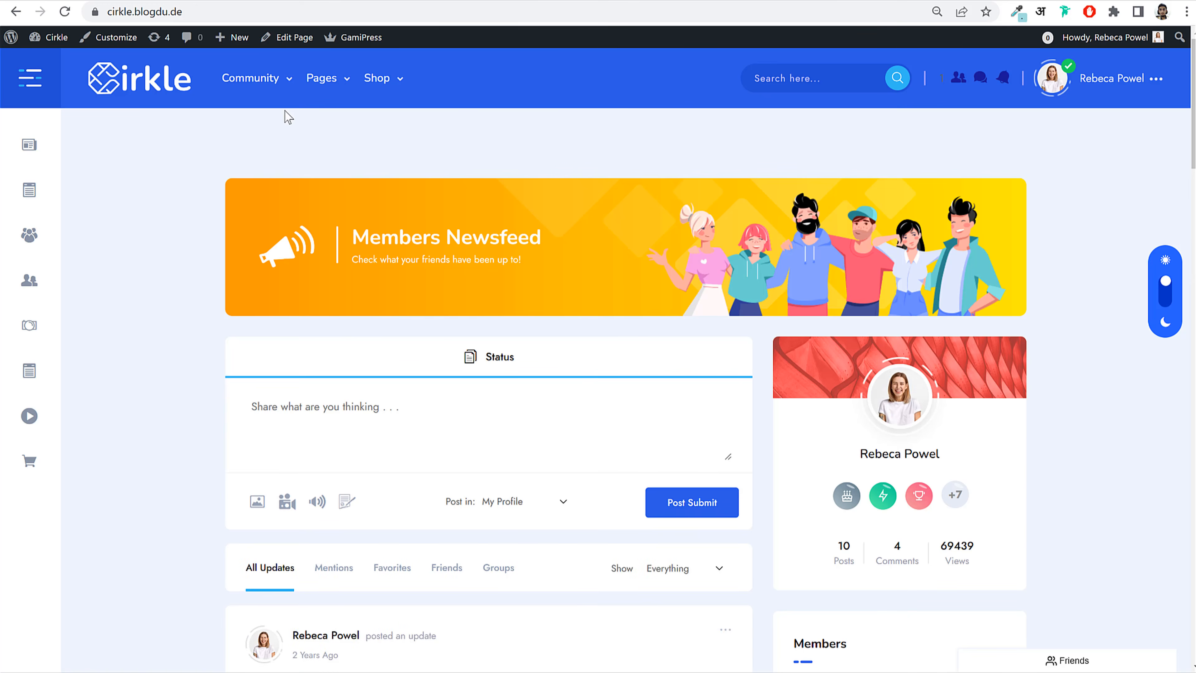
{"action": "mouse_move", "coordinate": [254, 78]}
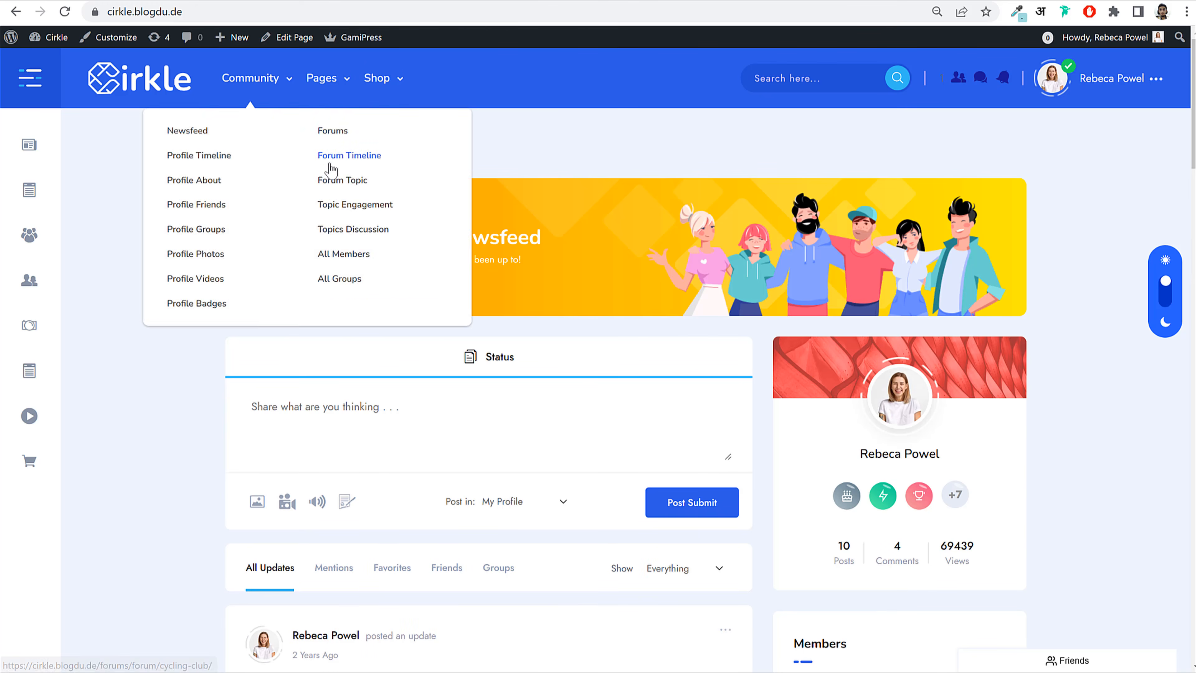
{"action": "mouse_move", "coordinate": [322, 80]}
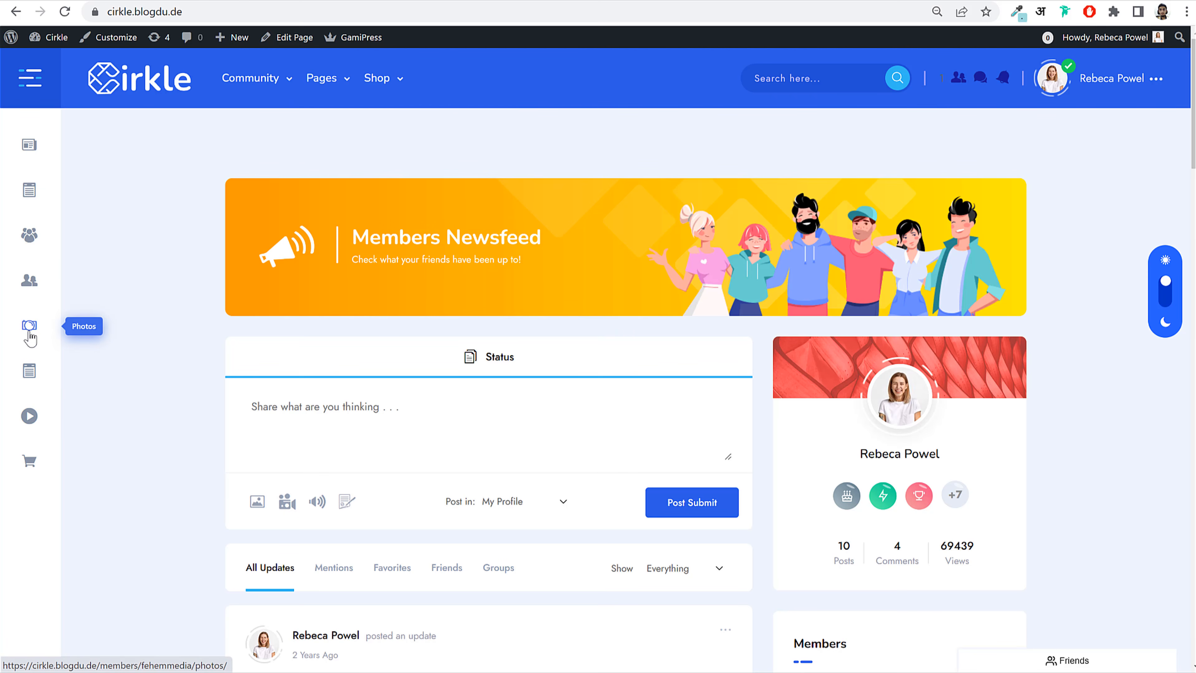
Step: Copy the King badge title from the demo member profile's Badges tab
{"action": "left_click", "coordinate": [29, 422]}
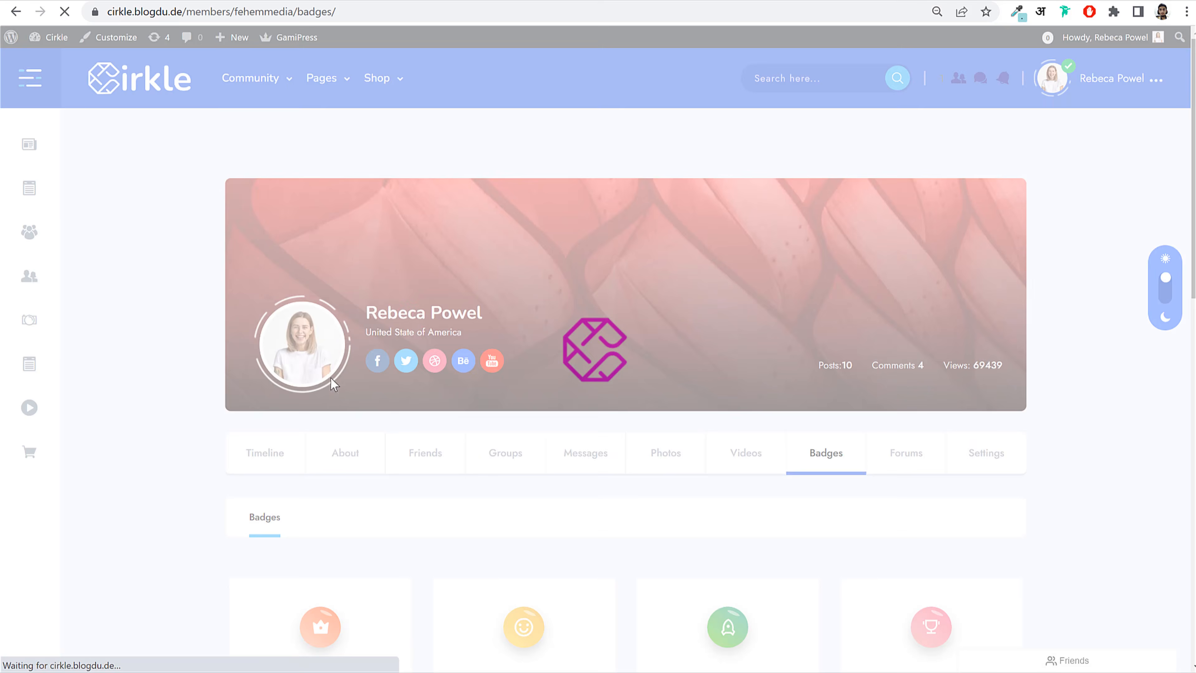
{"action": "scroll", "coordinate": [377, 271], "scroll_direction": "down", "scroll_amount": 8}
{"action": "left_click_drag", "start_coordinate": [350, 231], "coordinate": [296, 229]}
{"action": "key", "text": "ctrl+c"}
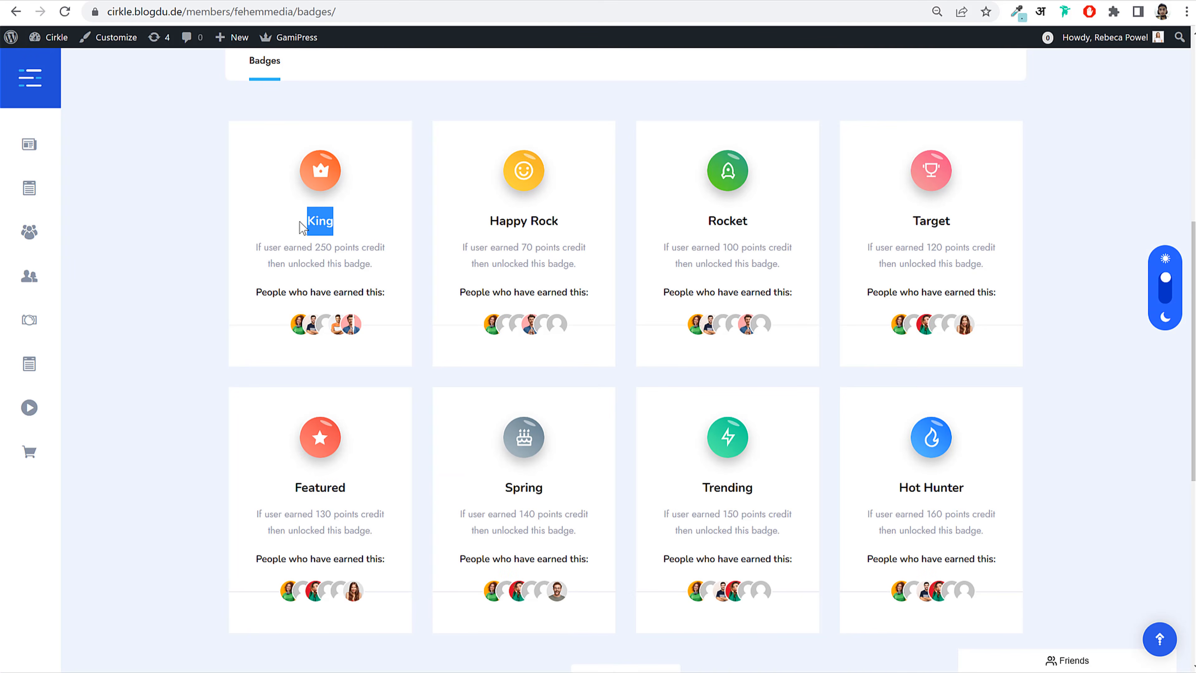
{"action": "left_click", "coordinate": [308, 0]}
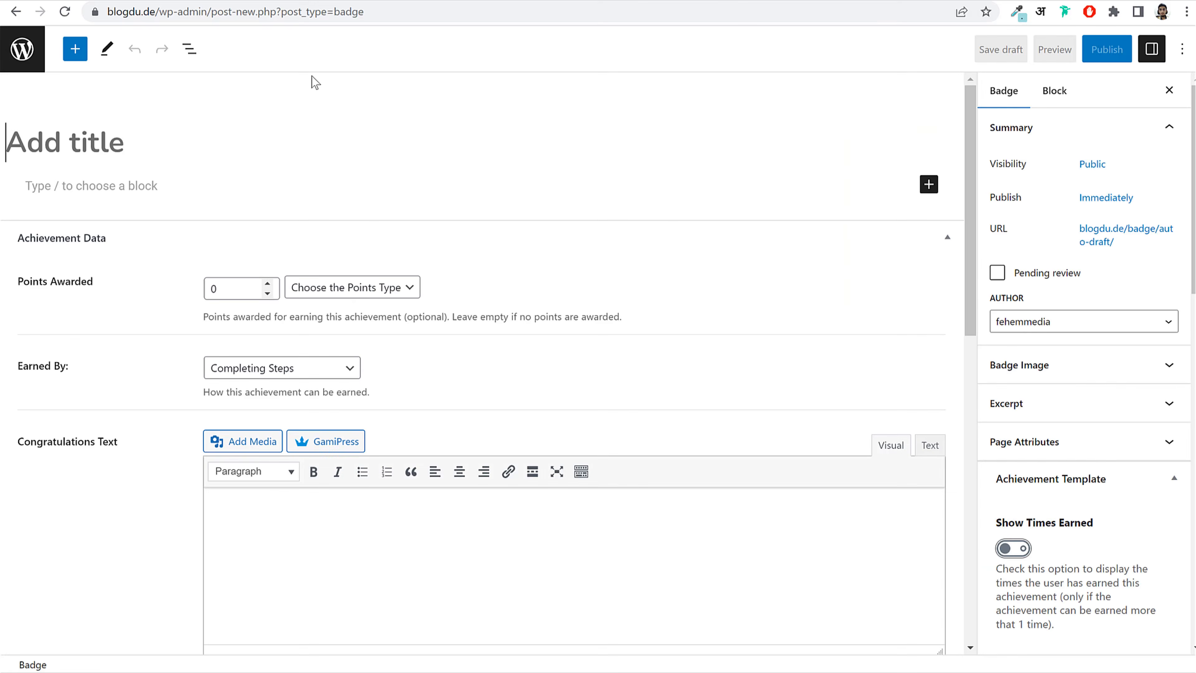
Step: Title the badge King and make it earned by a minimum of 50 Credits
{"action": "key", "text": "ctrl+v"}
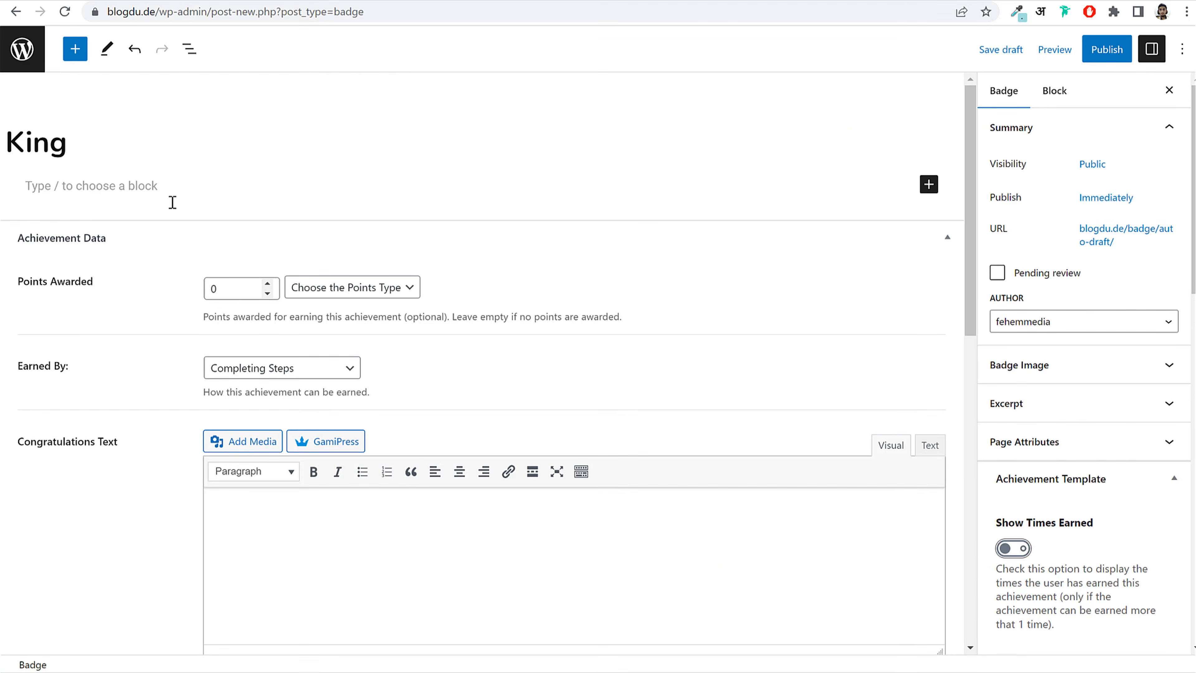
{"action": "left_click", "coordinate": [275, 370]}
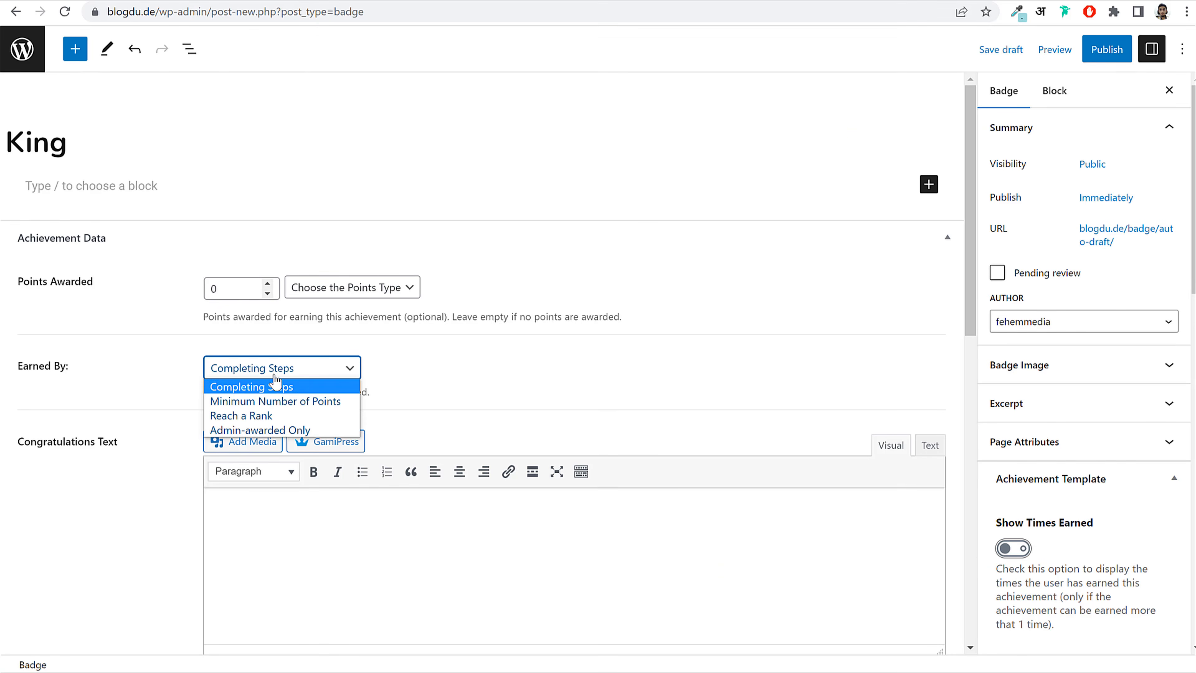
{"action": "left_click", "coordinate": [290, 403]}
{"action": "key", "text": "Tab"}
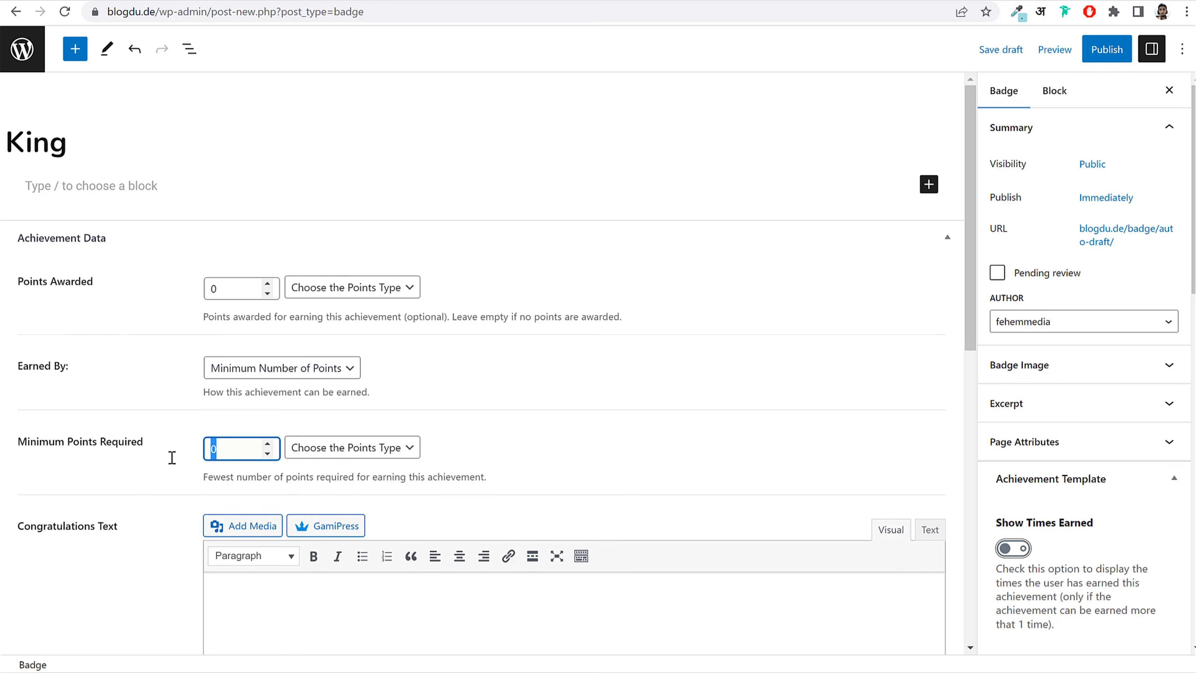
{"action": "type", "text": "50"}
{"action": "scroll", "coordinate": [508, 389], "scroll_direction": "down", "scroll_amount": 2}
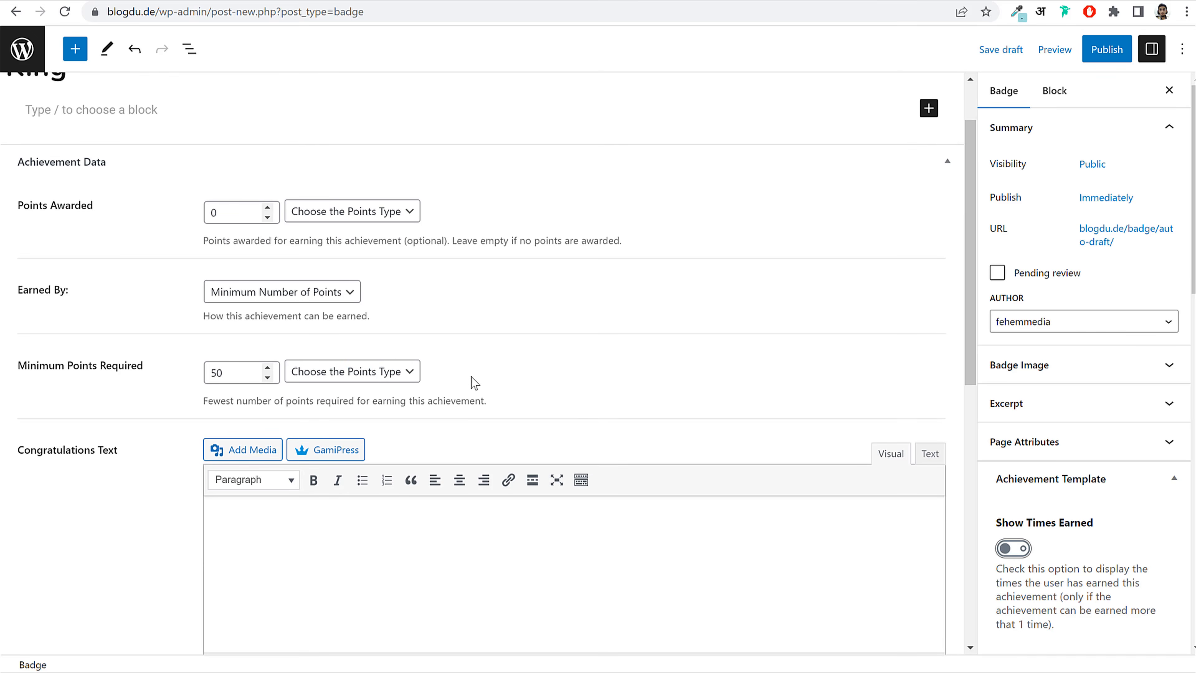
{"action": "left_click", "coordinate": [366, 375]}
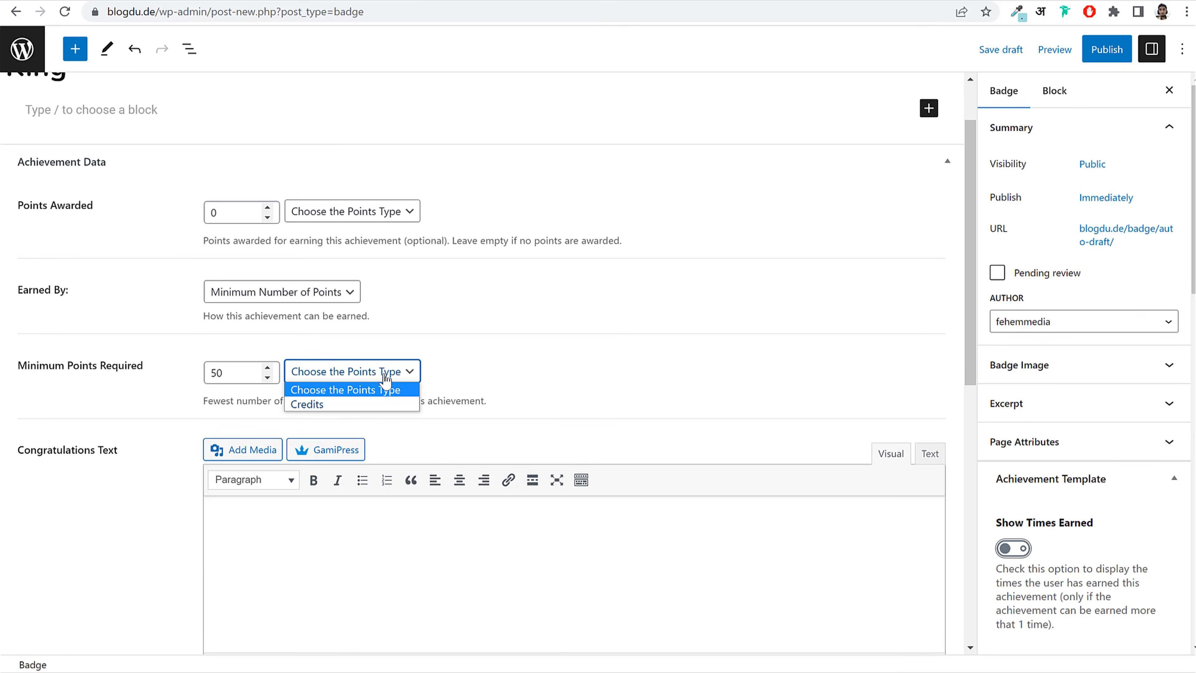
{"action": "left_click", "coordinate": [372, 404]}
{"action": "scroll", "coordinate": [547, 390], "scroll_direction": "up", "scroll_amount": 2}
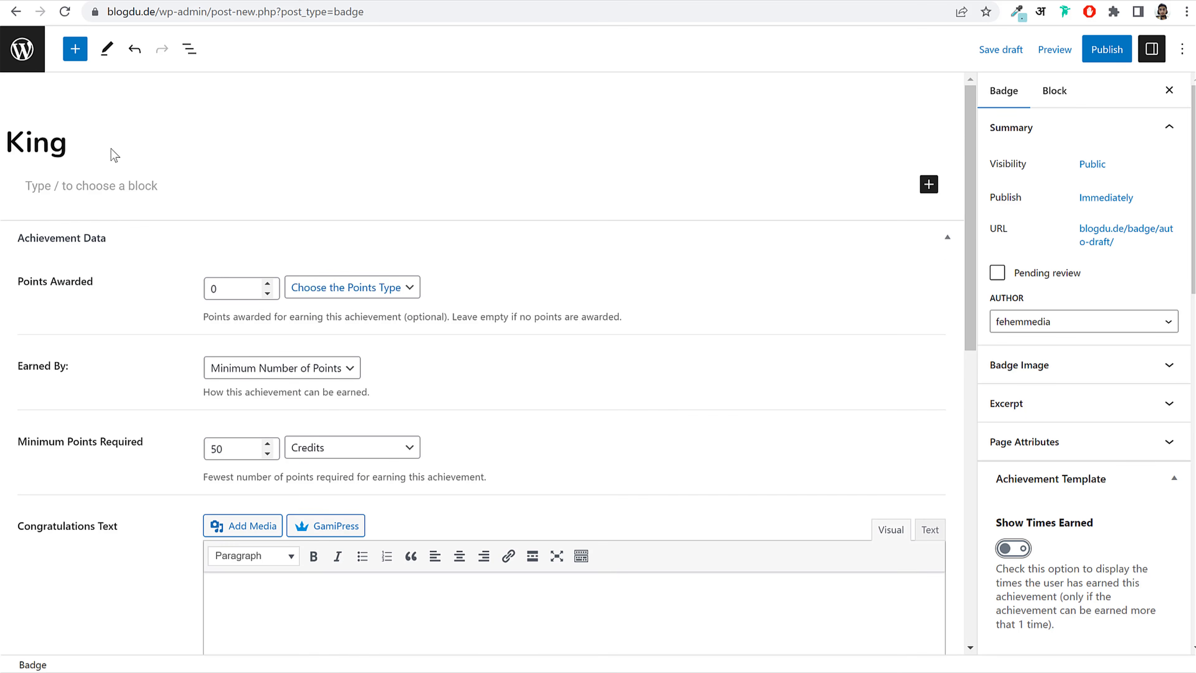
Step: Recheck the 50 Credits minimum and expand the Badge Image settings
{"action": "left_click", "coordinate": [18, 143]}
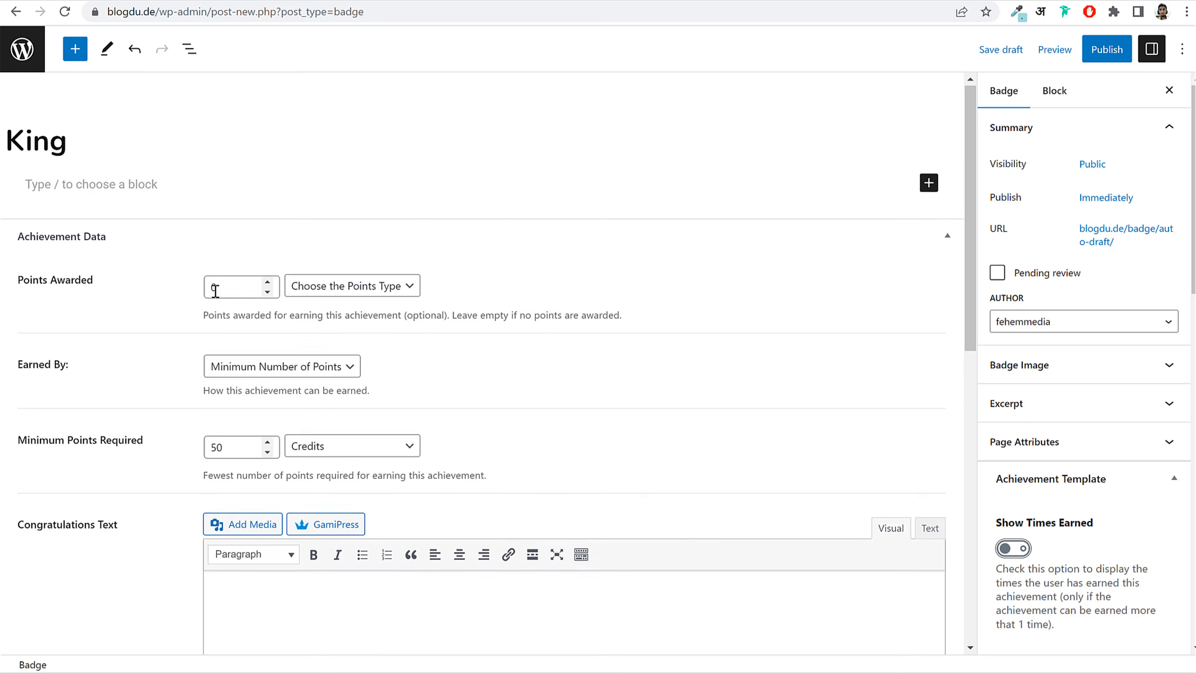
{"action": "scroll", "coordinate": [216, 285], "scroll_direction": "down", "scroll_amount": 2}
{"action": "left_click_drag", "start_coordinate": [23, 289], "coordinate": [78, 301]}
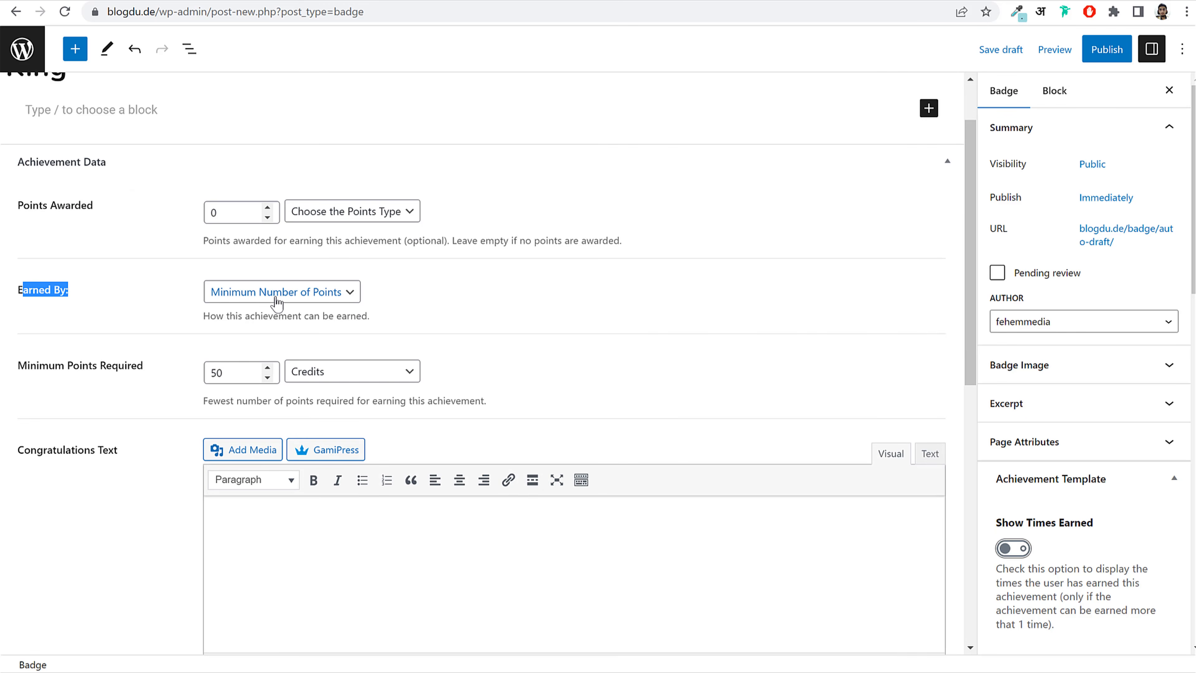
{"action": "left_click", "coordinate": [72, 376]}
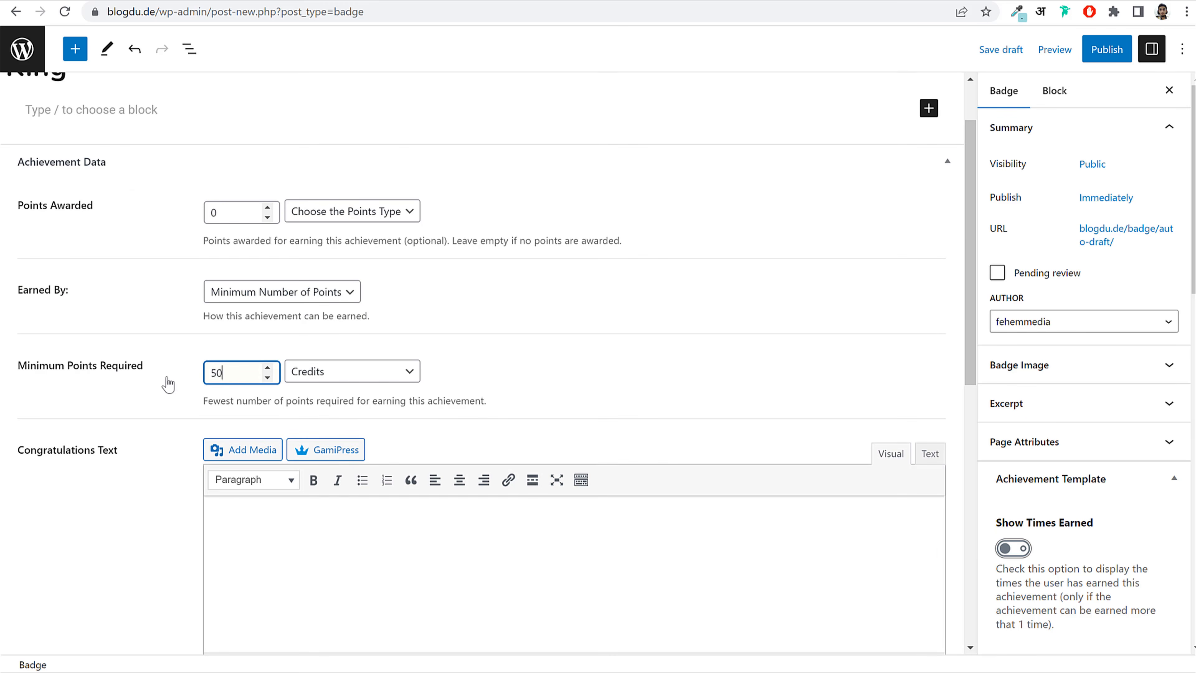
{"action": "double_click", "coordinate": [242, 371]}
{"action": "double_click", "coordinate": [229, 372]}
{"action": "left_click", "coordinate": [338, 378]}
{"action": "left_click", "coordinate": [333, 405]}
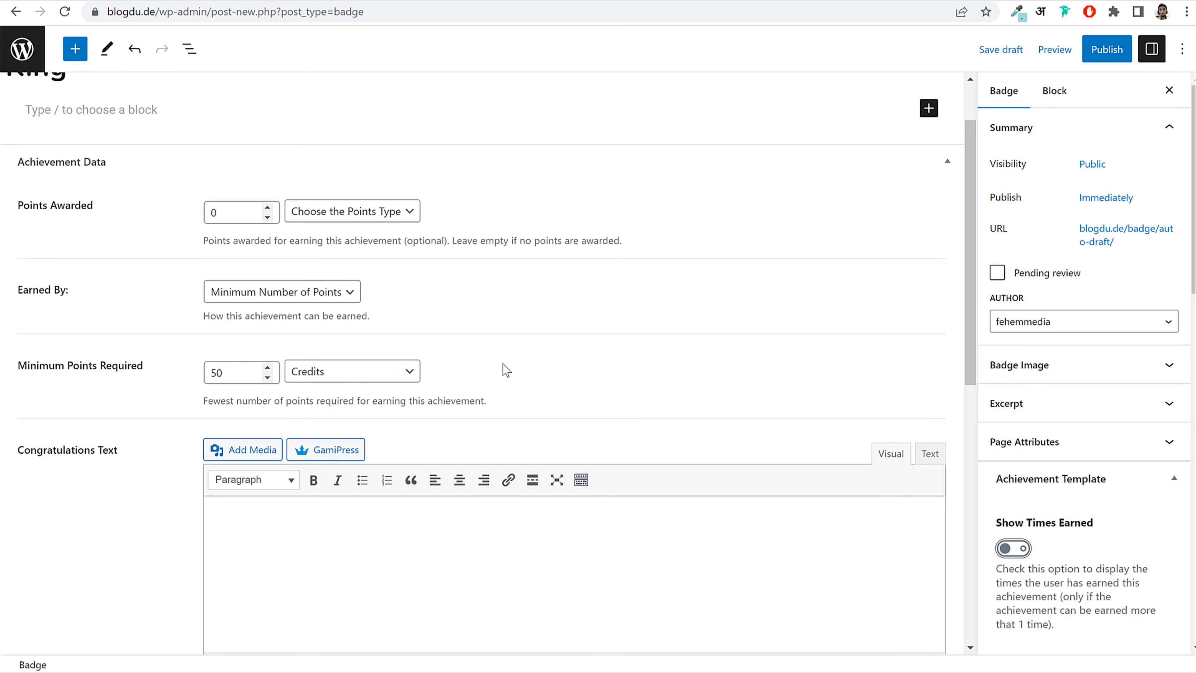
{"action": "scroll", "coordinate": [504, 370], "scroll_direction": "down", "scroll_amount": 10}
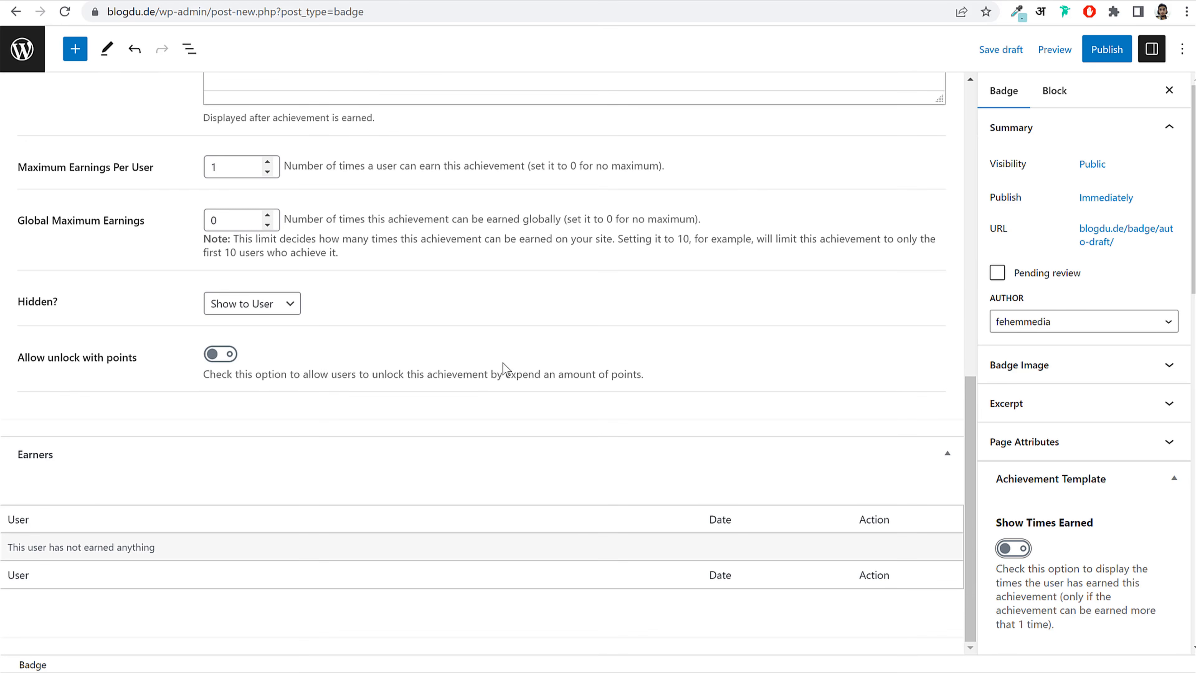
{"action": "scroll", "coordinate": [504, 367], "scroll_direction": "up", "scroll_amount": 10}
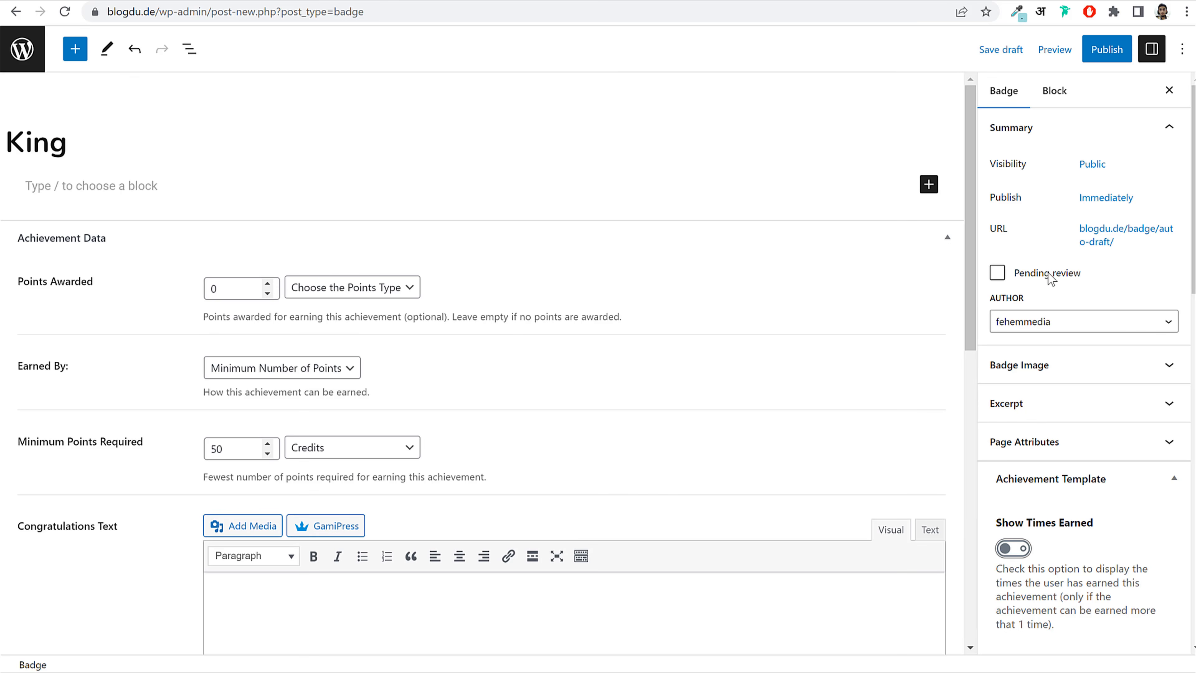
{"action": "left_click", "coordinate": [1058, 366]}
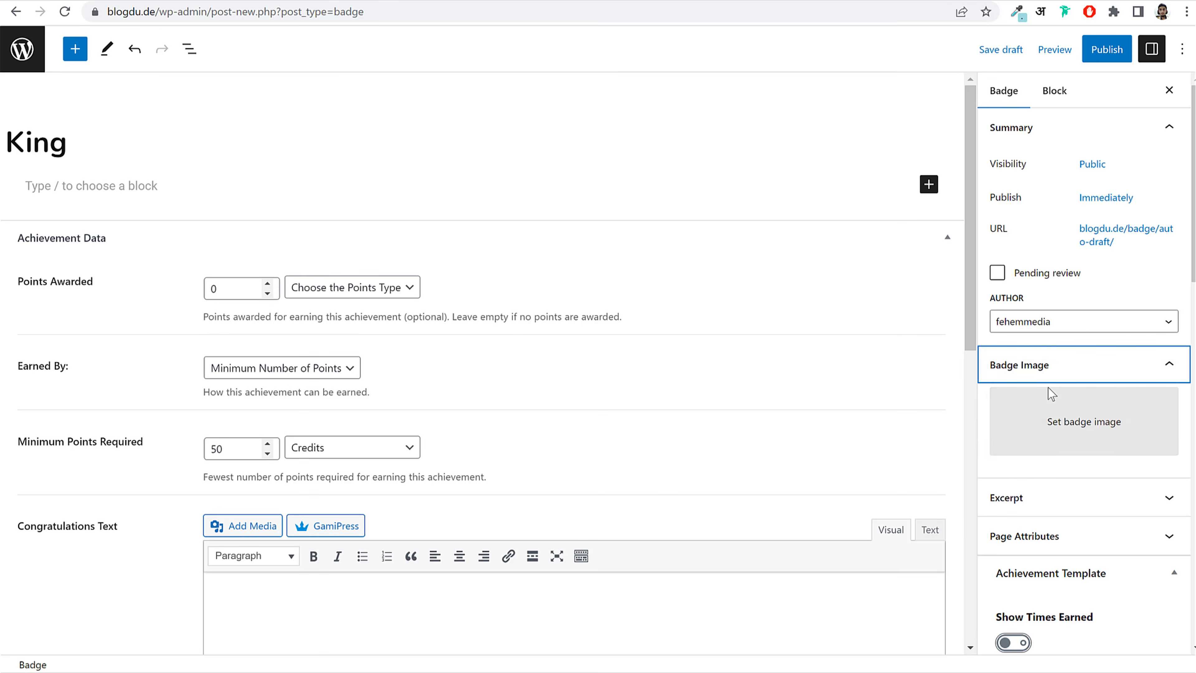
Step: Upload all ten badge SVG images from the Badges folder to the media library
{"action": "left_click", "coordinate": [1060, 435]}
{"action": "left_click", "coordinate": [71, 104]}
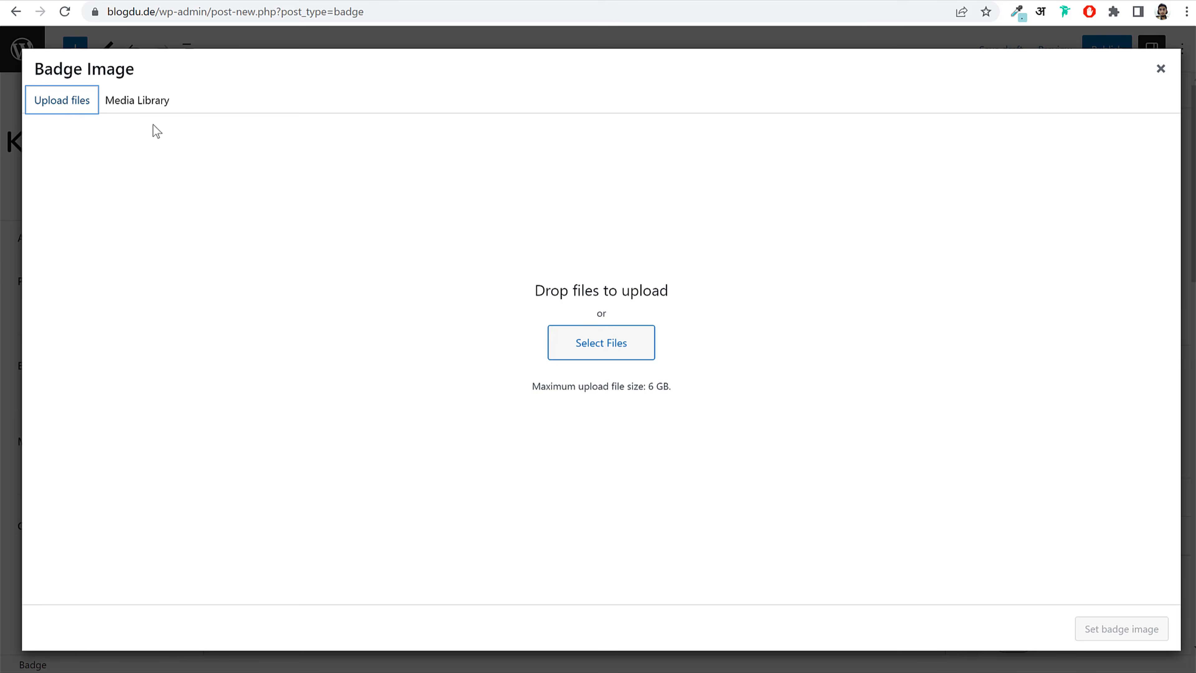
{"action": "left_click", "coordinate": [602, 340]}
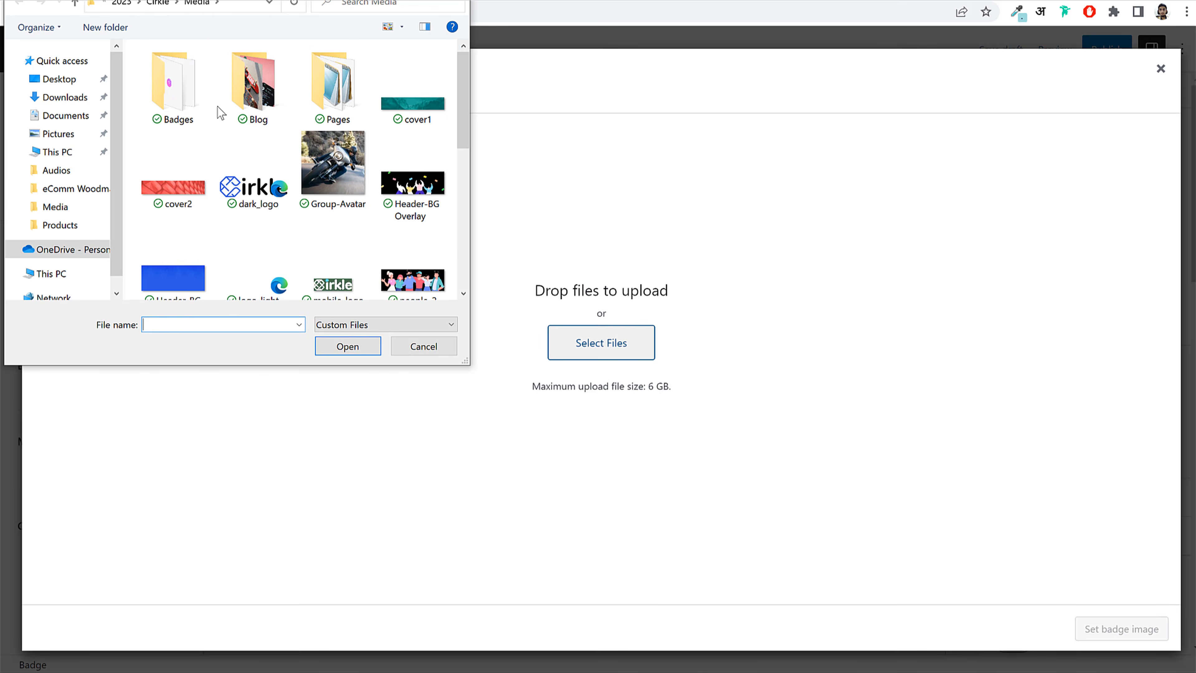
{"action": "double_click", "coordinate": [165, 82]}
{"action": "key", "text": "ctrl+a"}
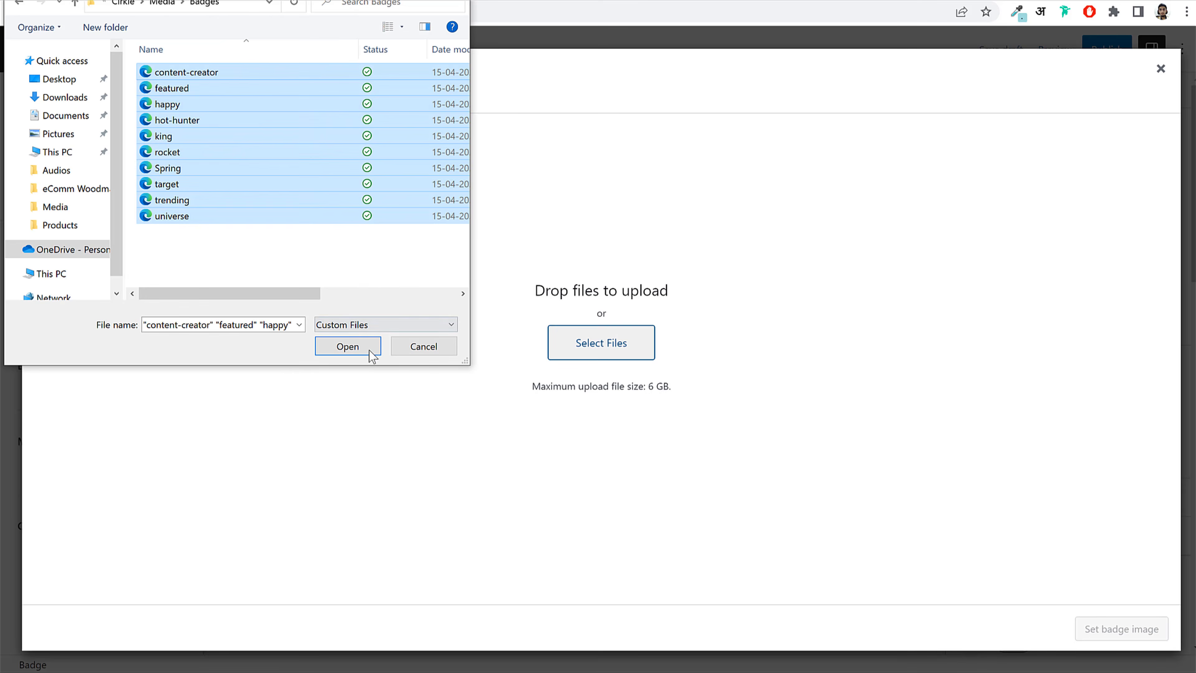
{"action": "left_click", "coordinate": [370, 351]}
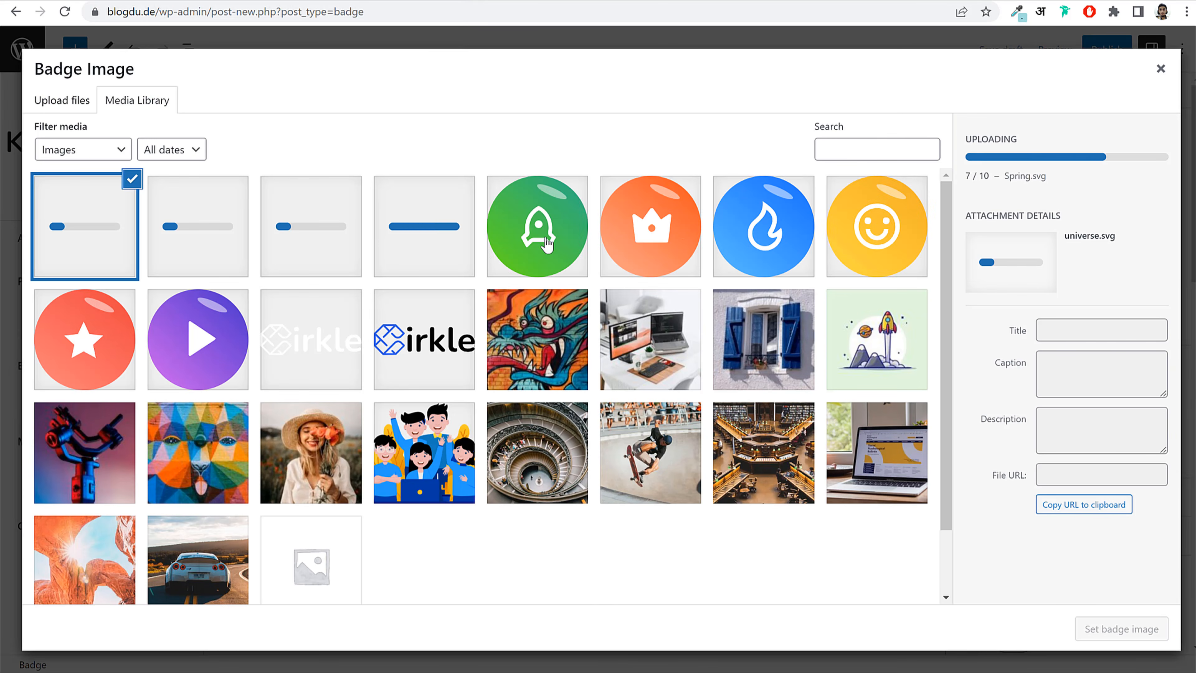
Step: Set the king.svg crown as the badge image, publish King, and return to Badges
{"action": "left_click", "coordinate": [690, 266]}
{"action": "left_click", "coordinate": [1113, 630]}
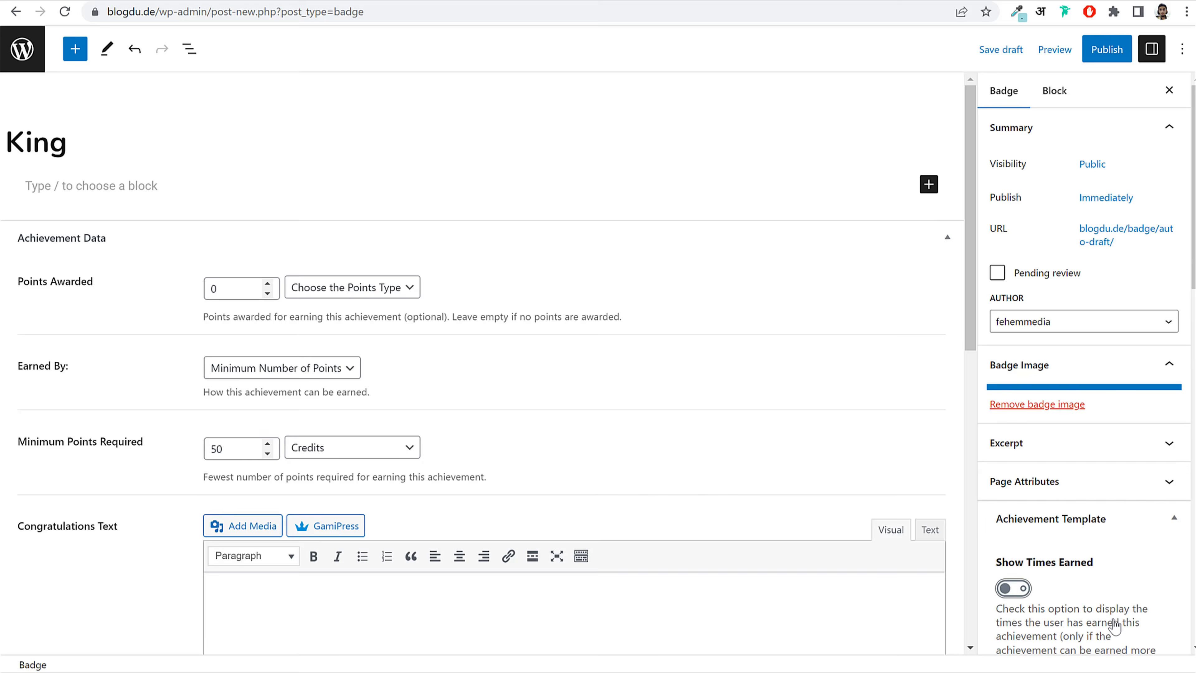
{"action": "left_click", "coordinate": [1114, 52]}
{"action": "left_click", "coordinate": [1115, 50]}
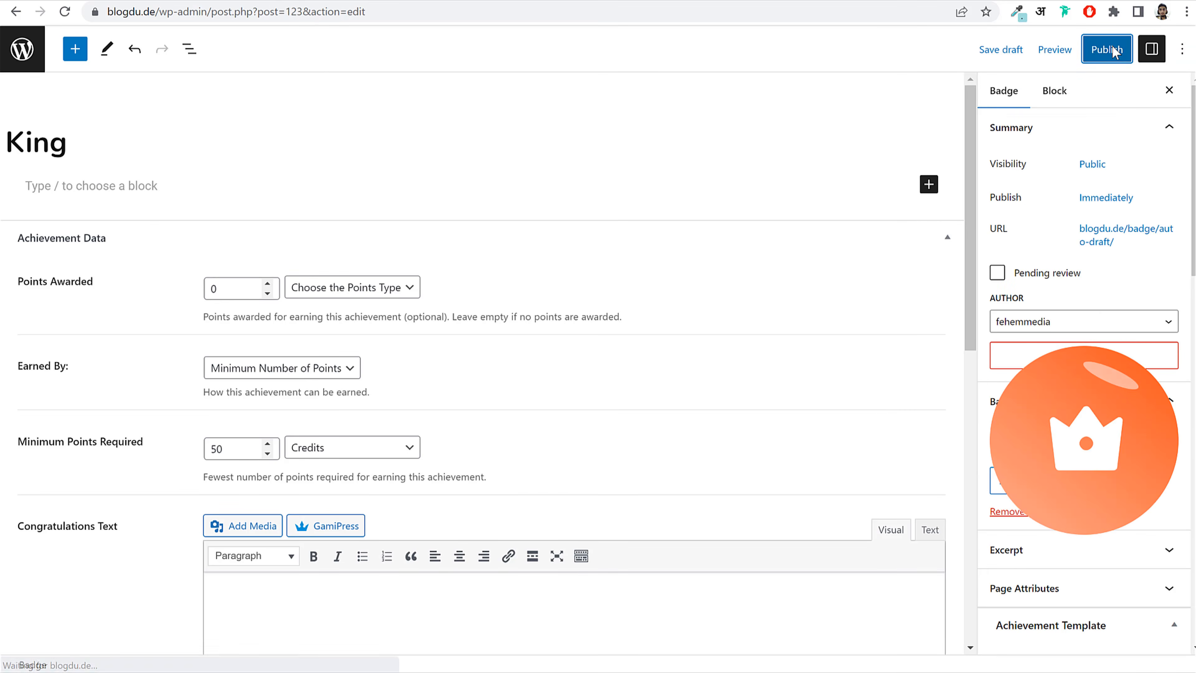
{"action": "left_click", "coordinate": [1114, 51]}
{"action": "left_click", "coordinate": [1015, 47]}
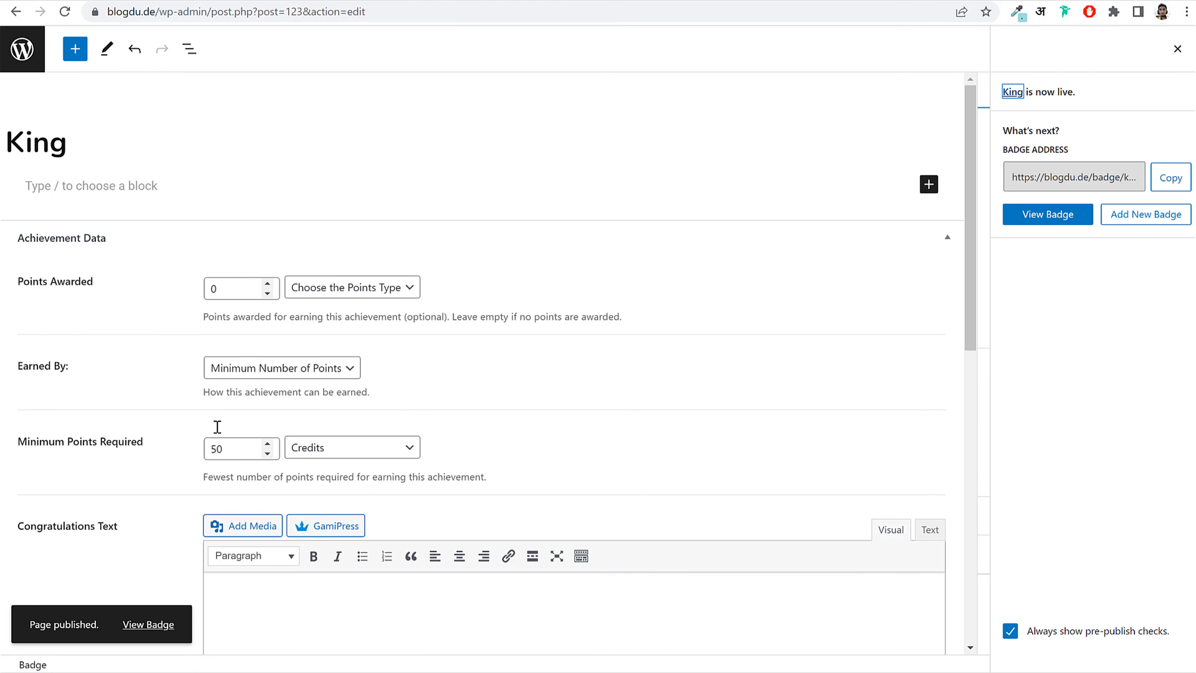
{"action": "left_click", "coordinate": [22, 48]}
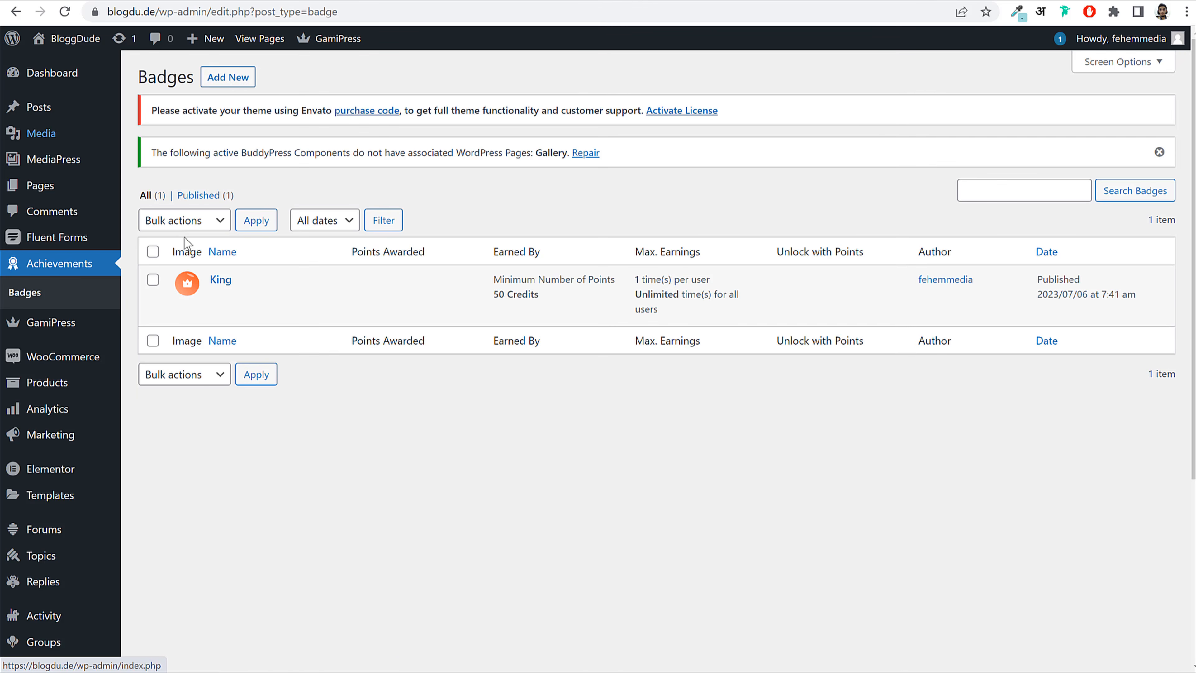
Step: Create a new badge titled Rocket, earned by a minimum of 100 Credits
{"action": "left_click", "coordinate": [228, 77]}
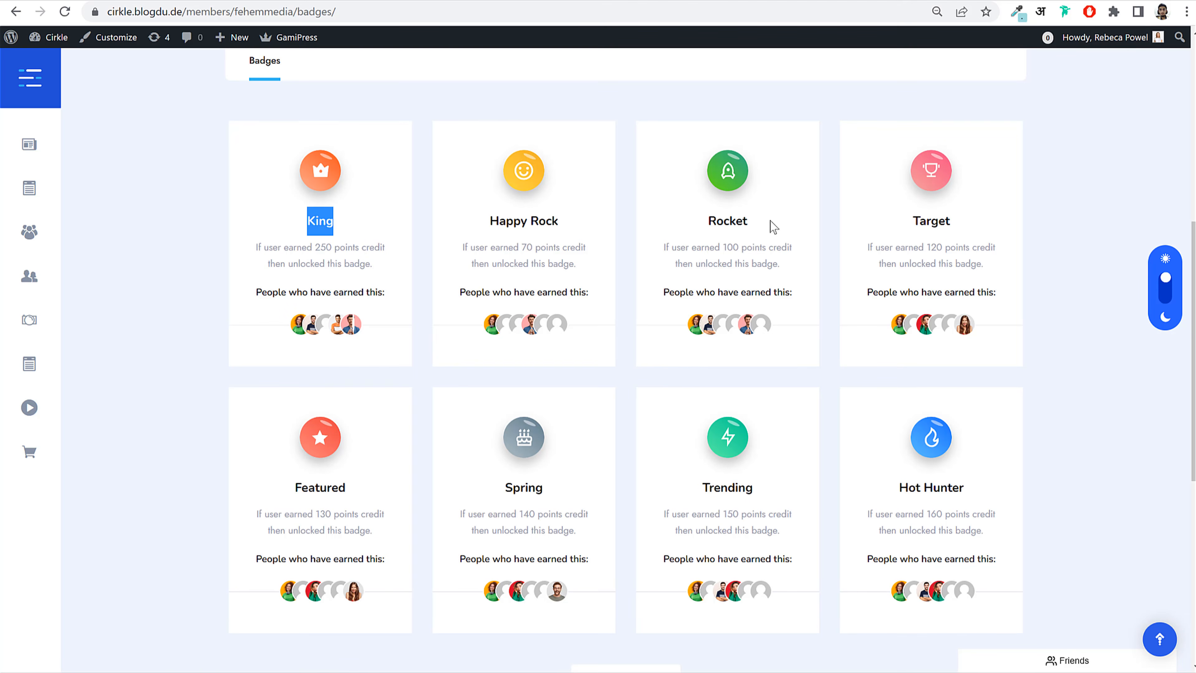
{"action": "left_click_drag", "start_coordinate": [774, 227], "coordinate": [678, 199]}
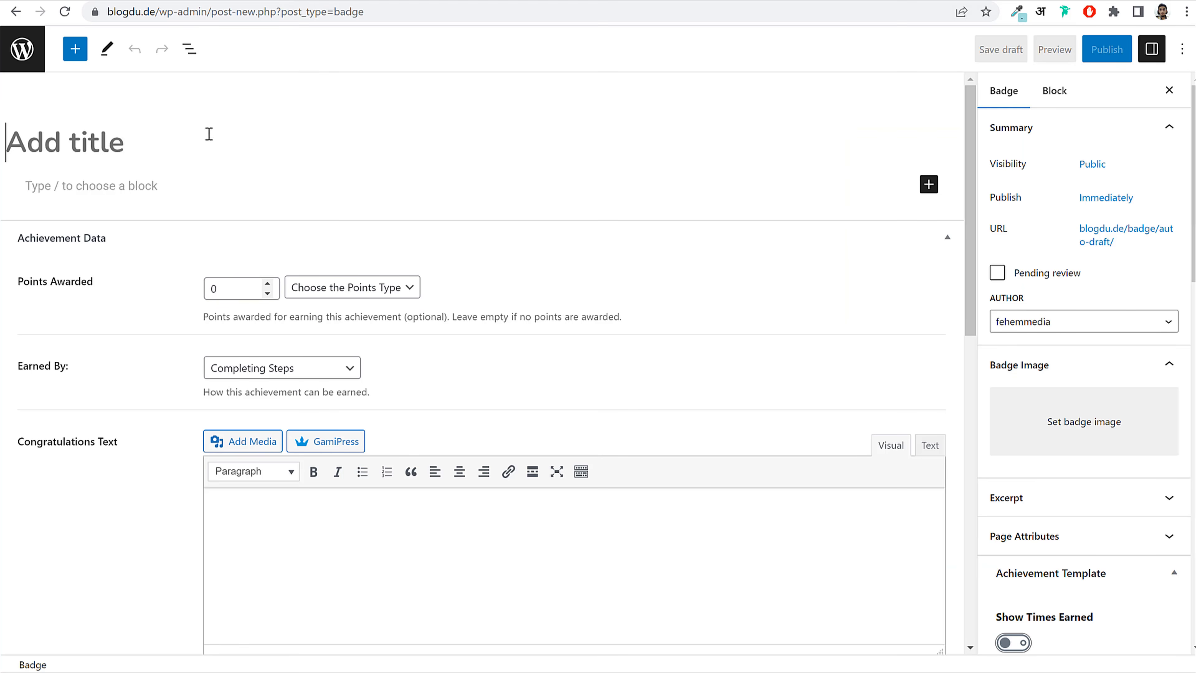
{"action": "type", "text": "Rocket"}
{"action": "left_click", "coordinate": [235, 368]}
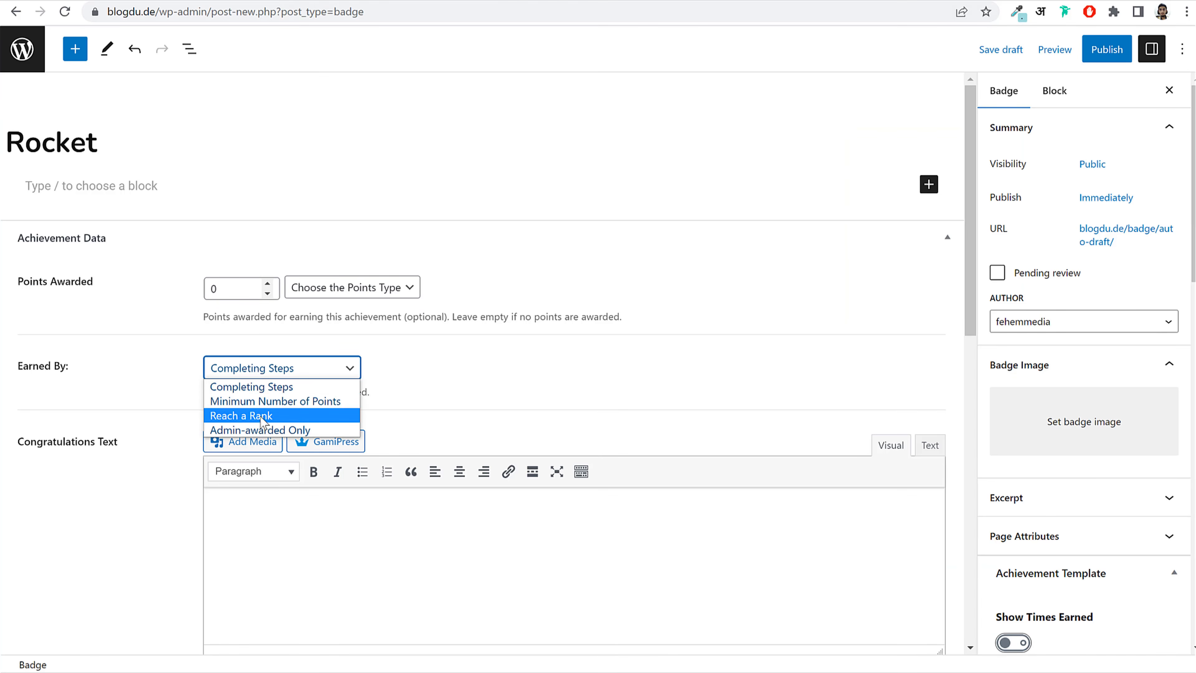
{"action": "left_click", "coordinate": [263, 402]}
{"action": "double_click", "coordinate": [221, 446]}
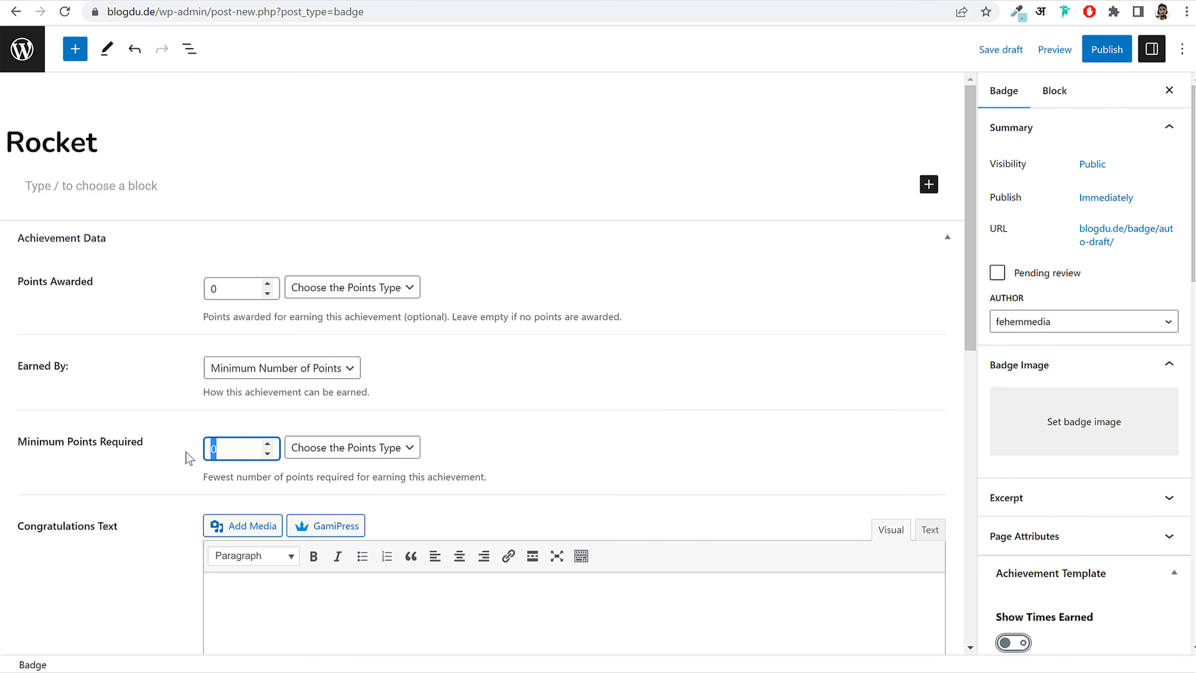
{"action": "type", "text": "100"}
{"action": "left_click", "coordinate": [321, 446]}
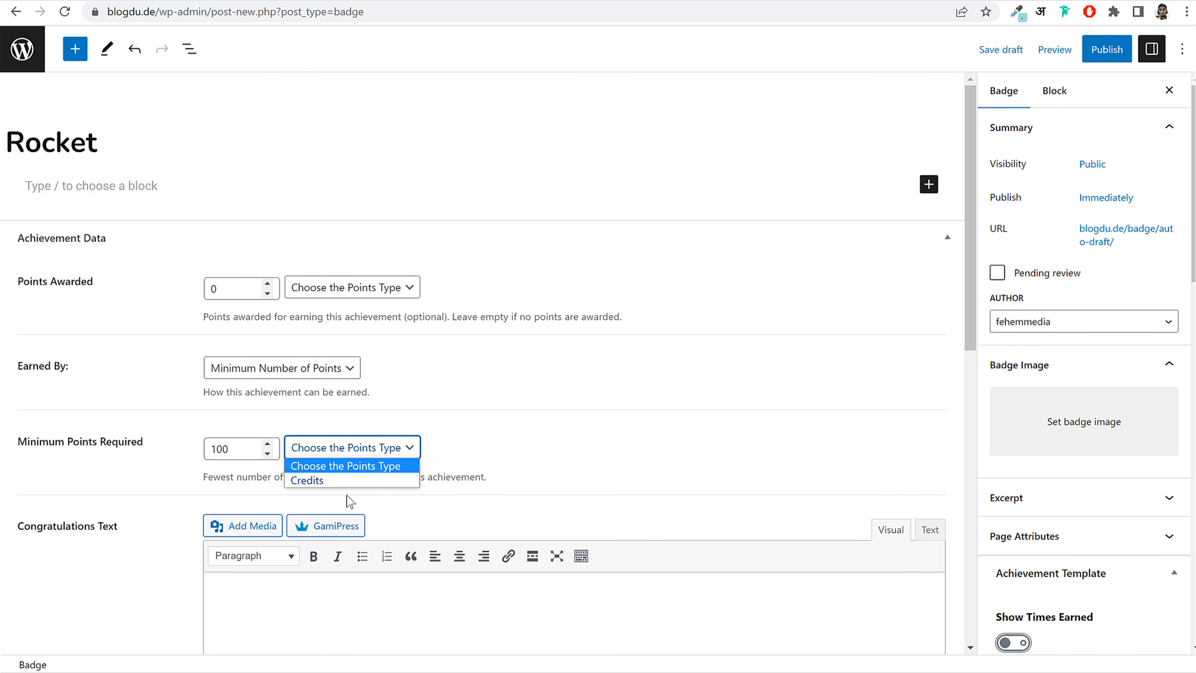
{"action": "left_click", "coordinate": [347, 481]}
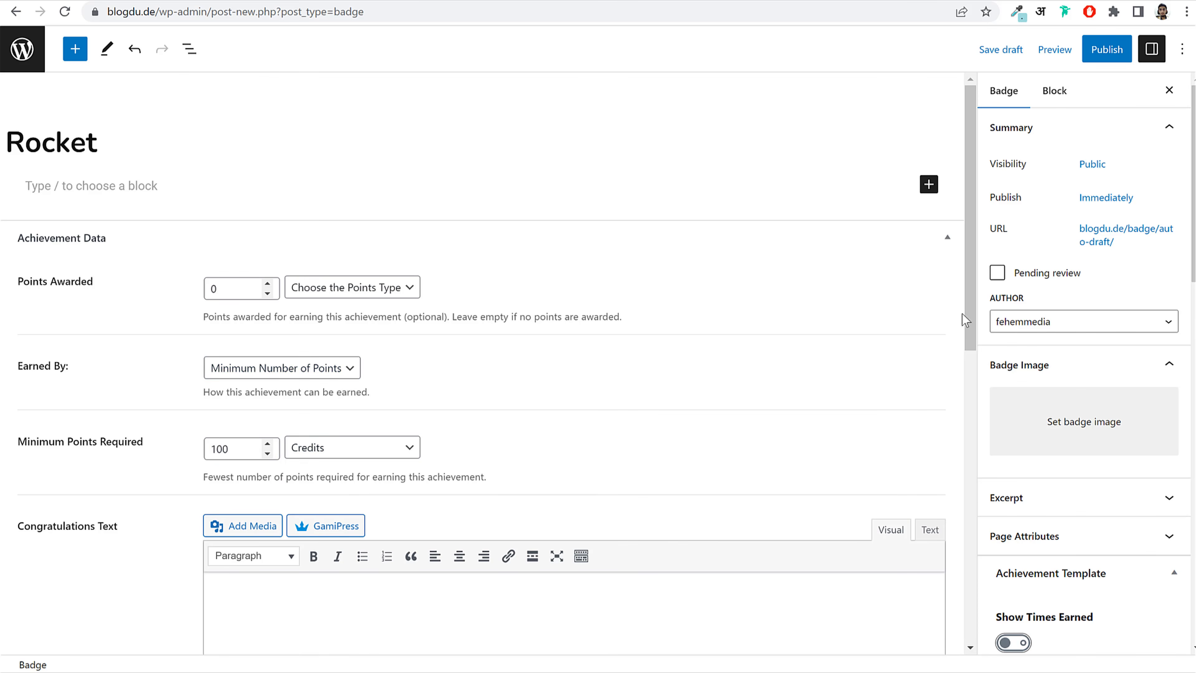
Step: Give Rocket the lightning badge image, publish it, and return to the Badges list
{"action": "left_click", "coordinate": [1068, 420]}
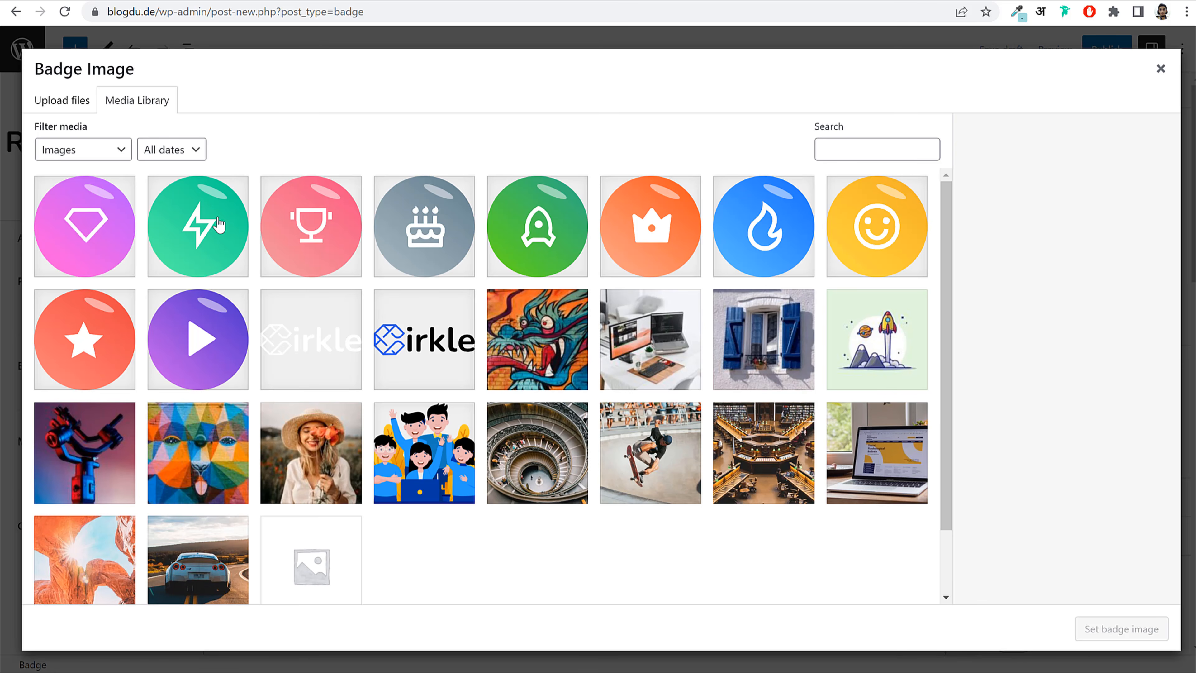
{"action": "left_click", "coordinate": [201, 251]}
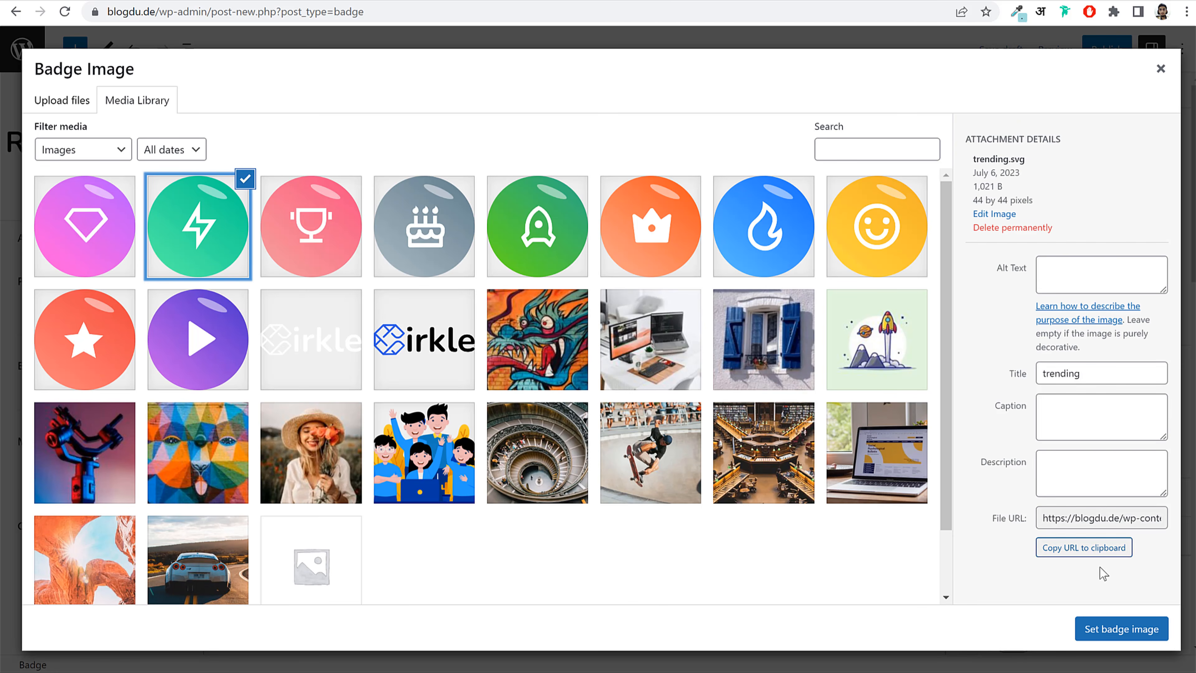
{"action": "left_click", "coordinate": [1106, 630]}
{"action": "left_click", "coordinate": [1100, 49]}
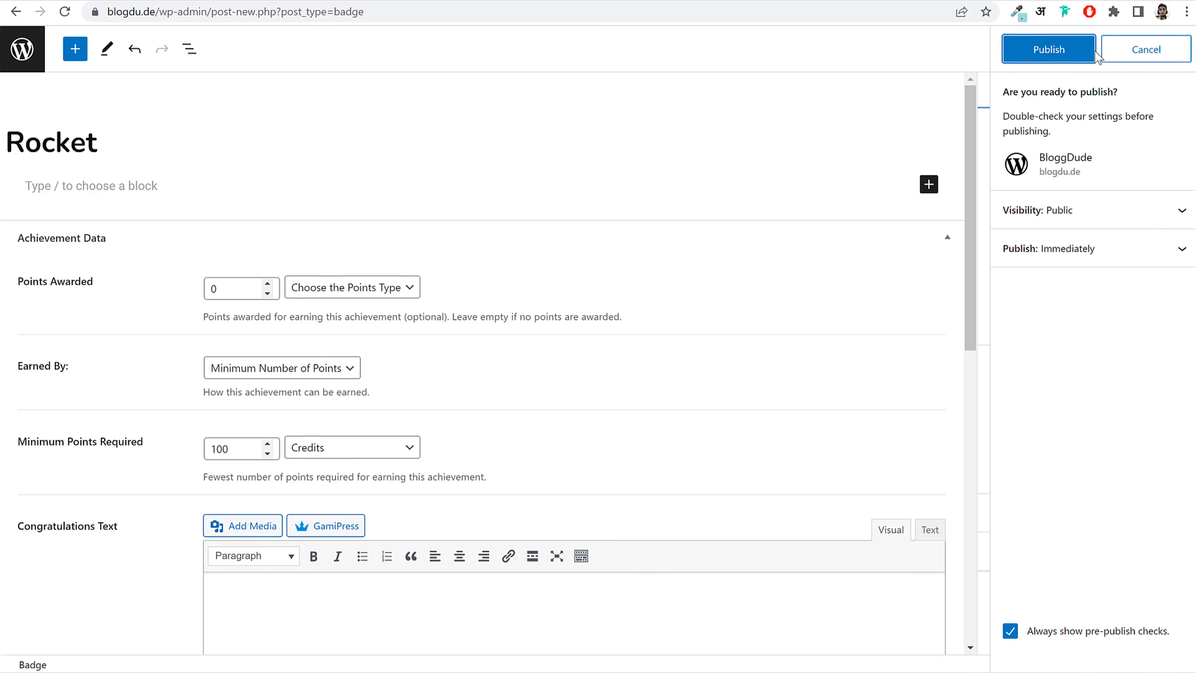
{"action": "left_click", "coordinate": [1068, 51]}
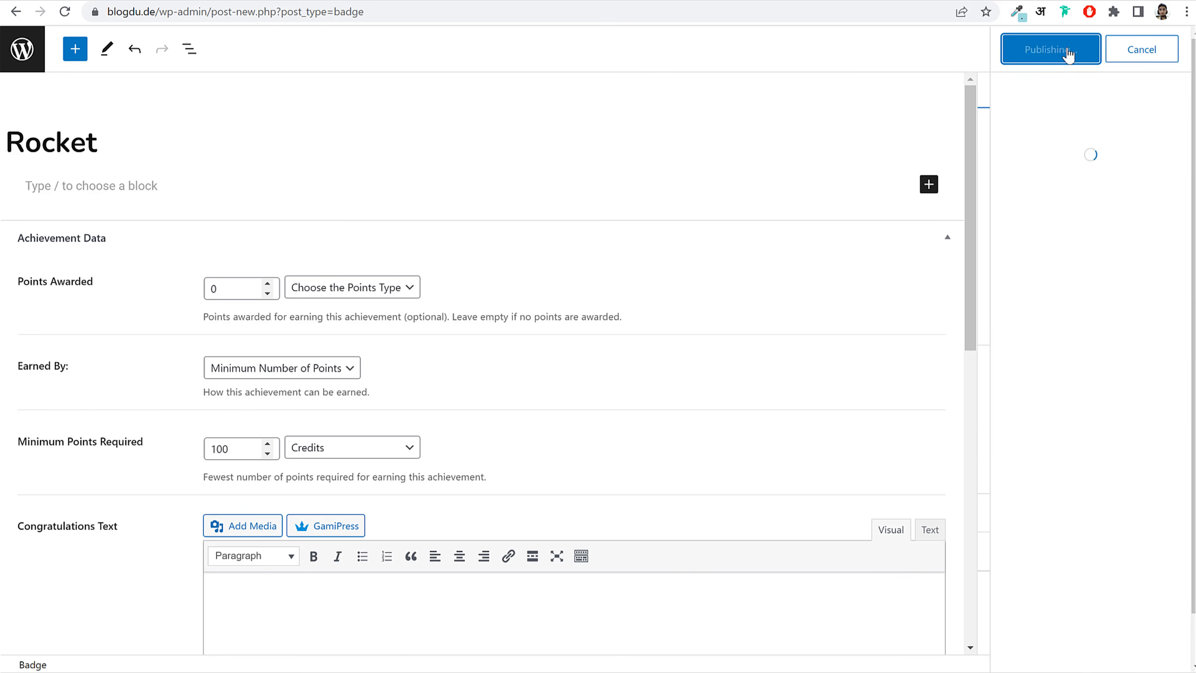
{"action": "left_click", "coordinate": [23, 66]}
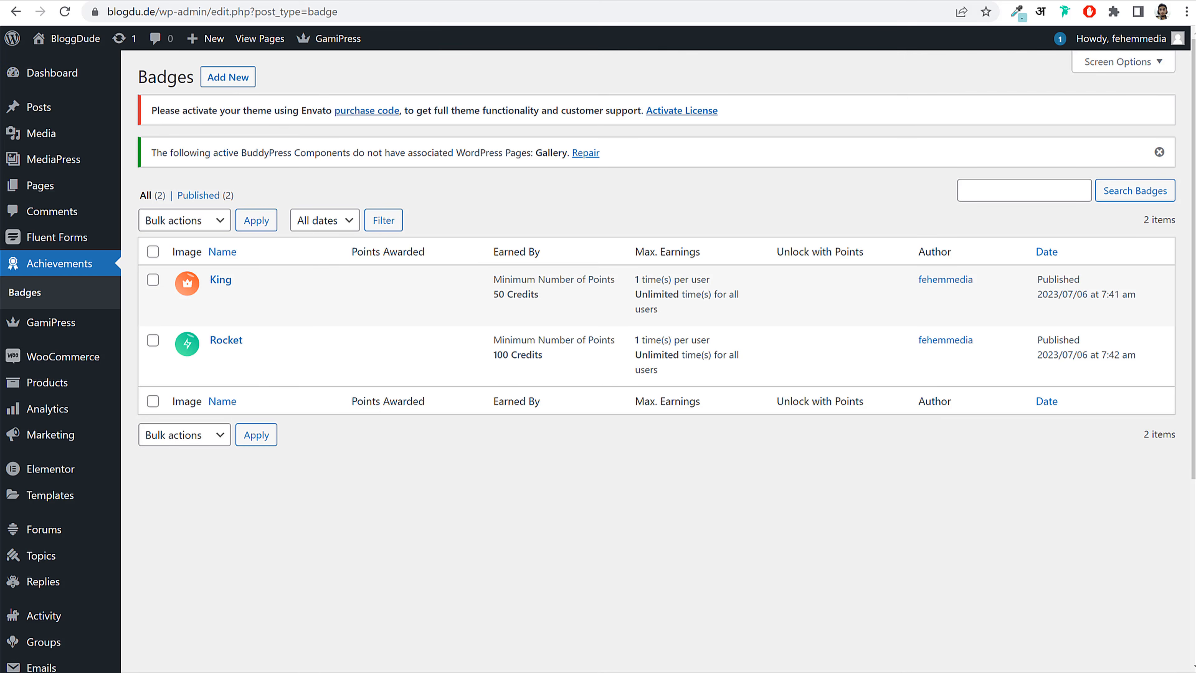
{"action": "left_click", "coordinate": [133, 0]}
{"action": "left_click", "coordinate": [64, 13]}
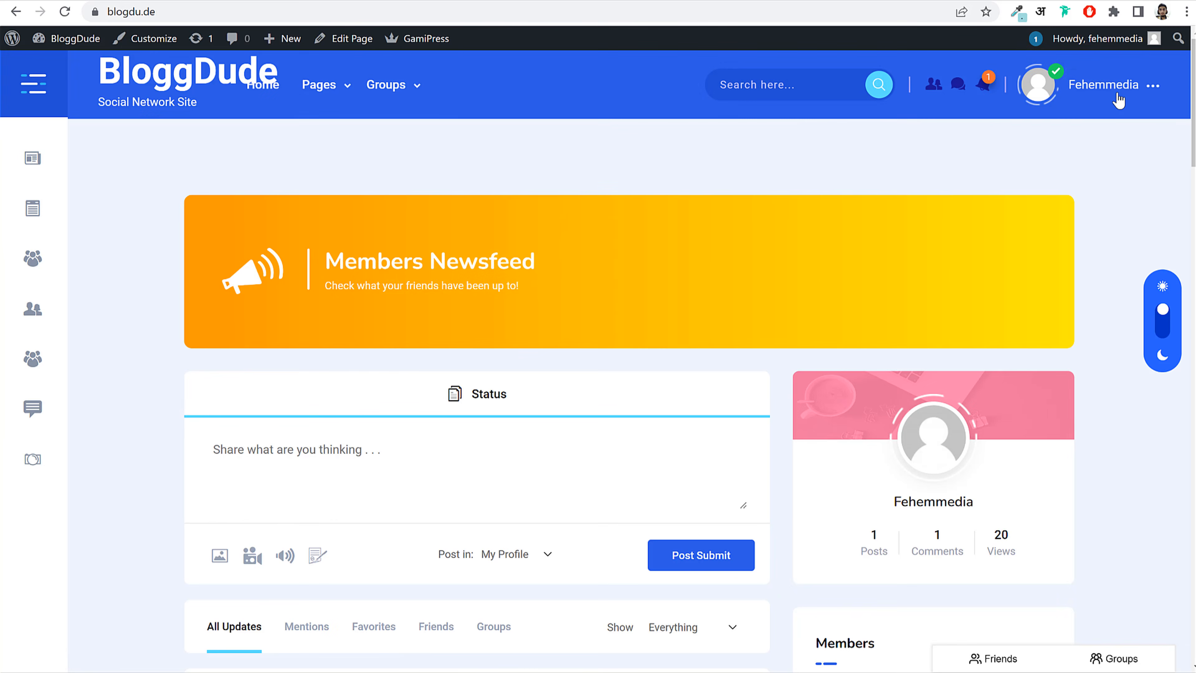
{"action": "mouse_move", "coordinate": [1117, 101]}
{"action": "left_click", "coordinate": [1082, 159]}
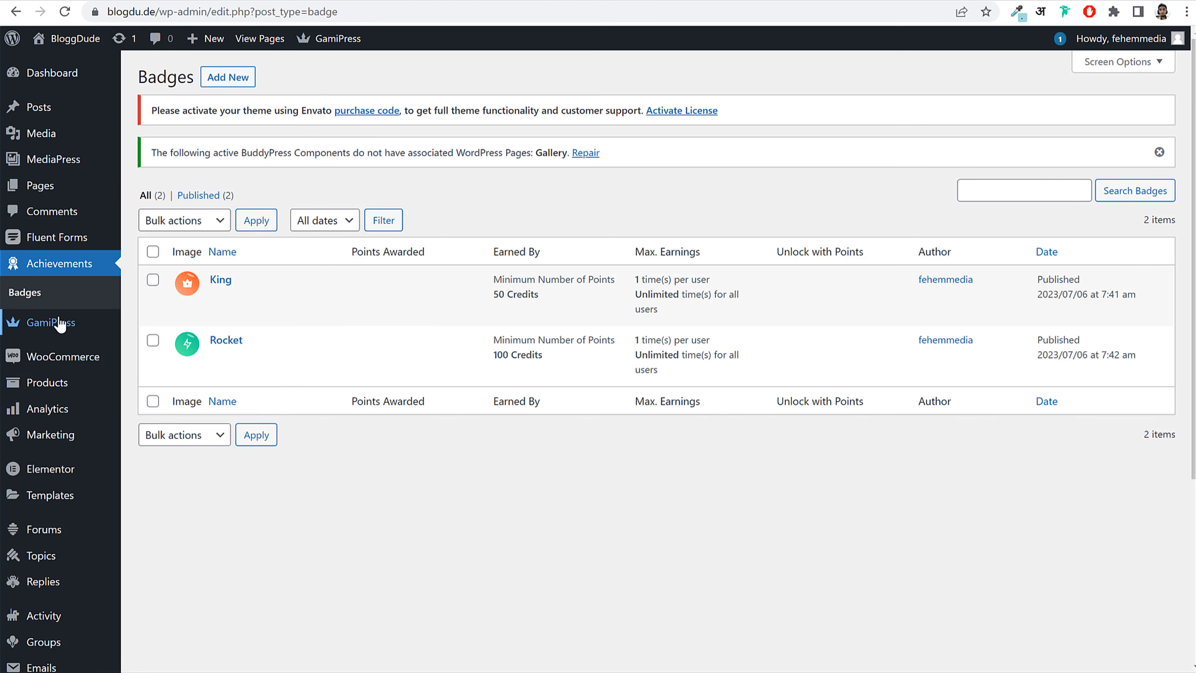
{"action": "mouse_move", "coordinate": [48, 330]}
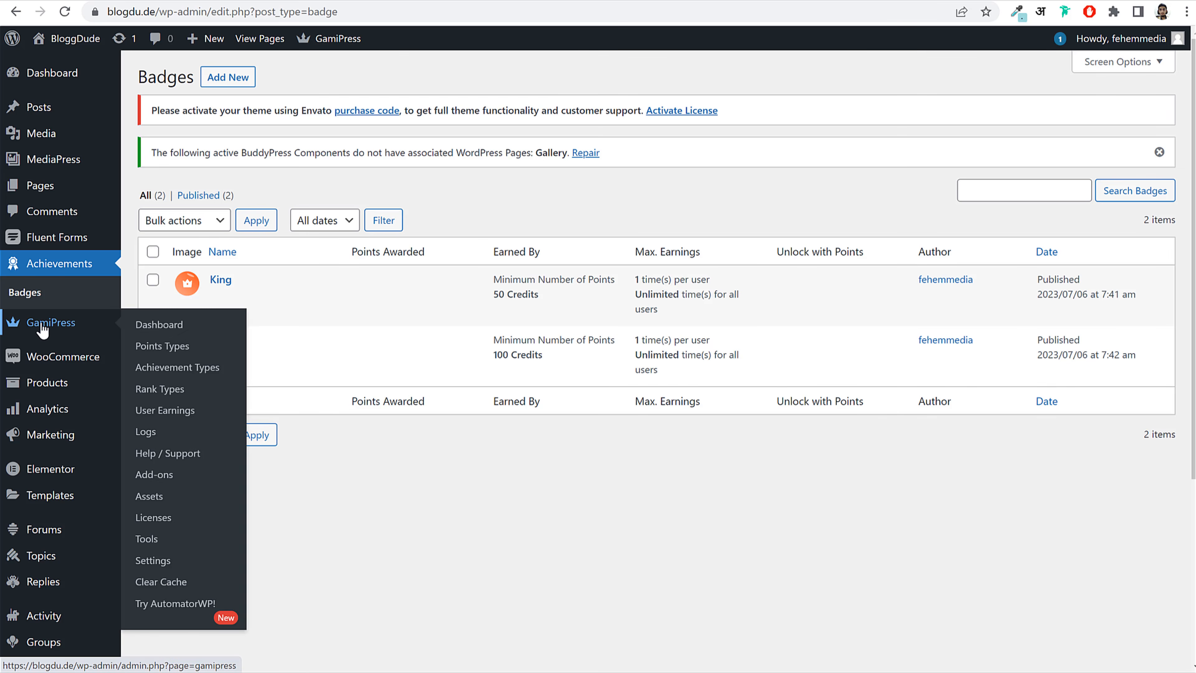
Step: In GamiPress Add-ons BuddyPress achievements options, turn on Show Title and Show Label
{"action": "left_click", "coordinate": [155, 561]}
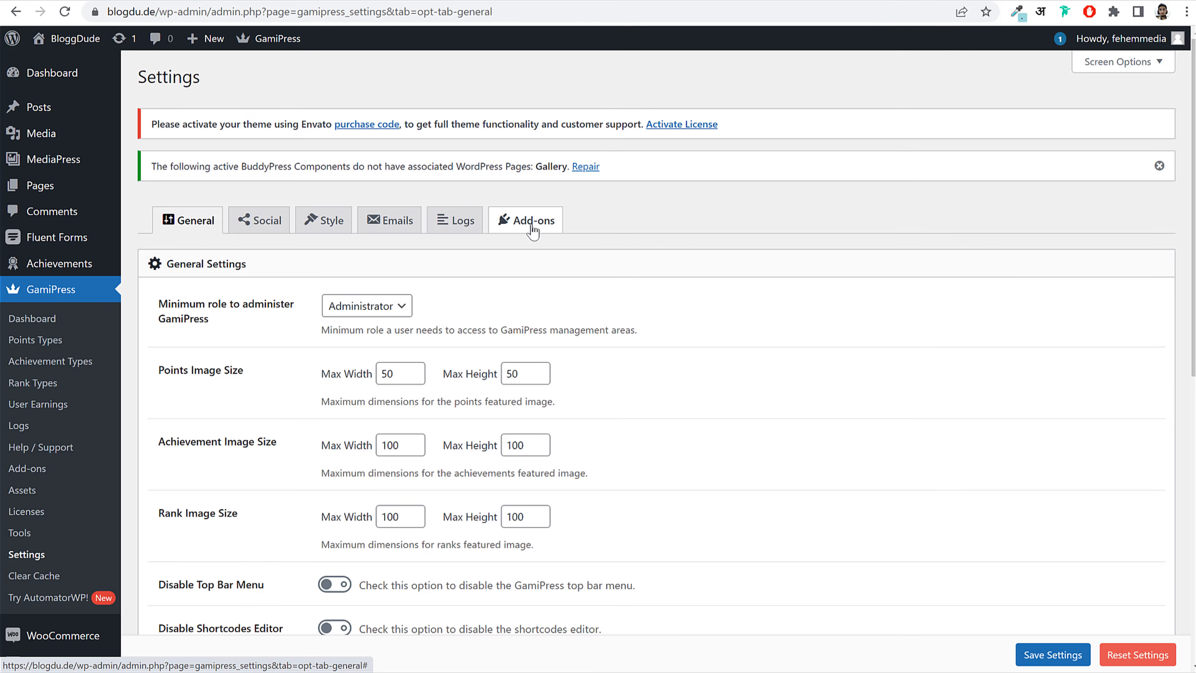
{"action": "left_click", "coordinate": [534, 228]}
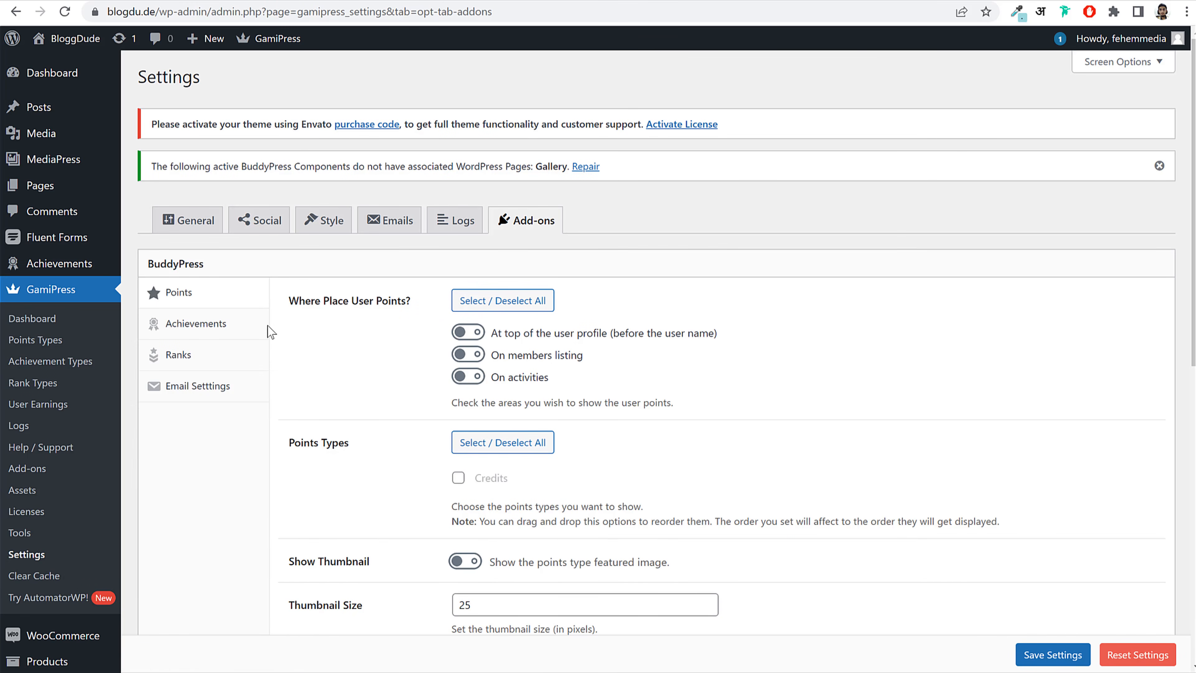
{"action": "left_click", "coordinate": [217, 327]}
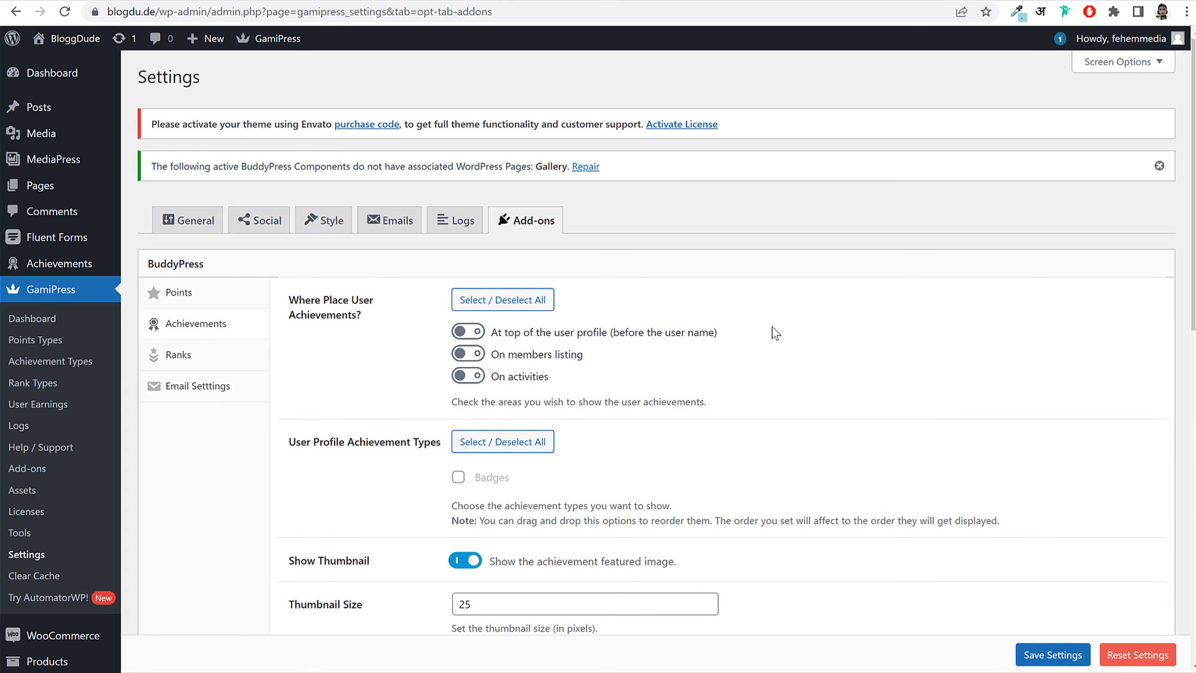
{"action": "scroll", "coordinate": [716, 346], "scroll_direction": "down", "scroll_amount": 5}
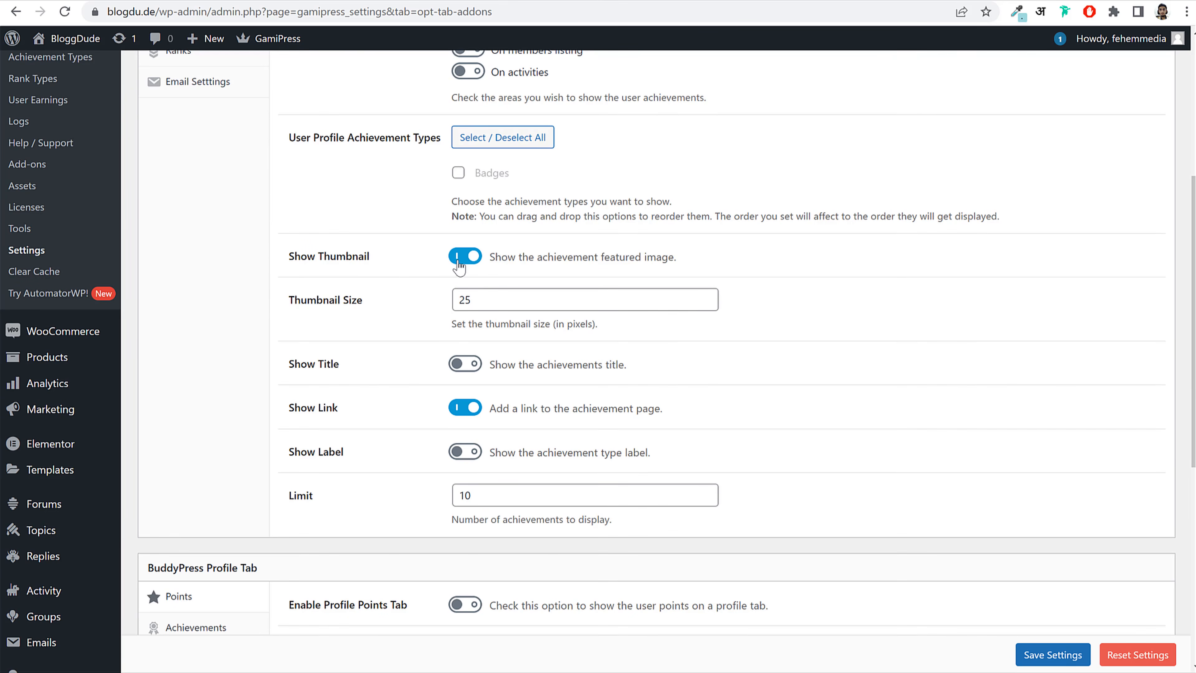
{"action": "left_click", "coordinate": [464, 373]}
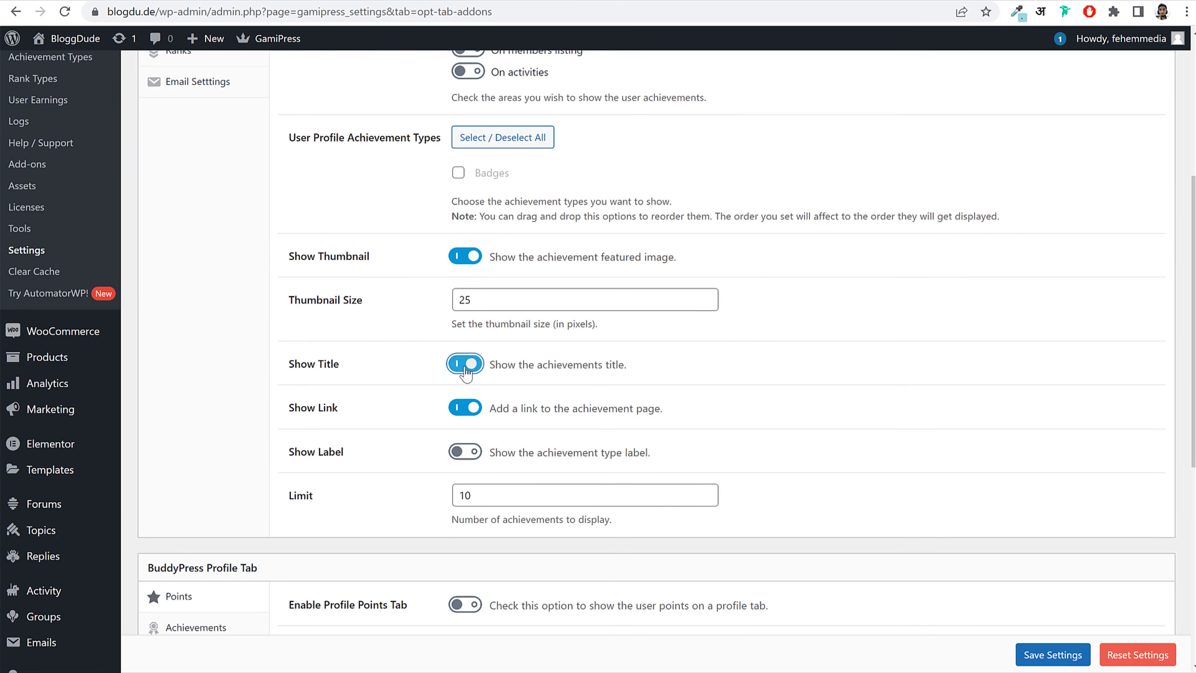
{"action": "left_click", "coordinate": [471, 454]}
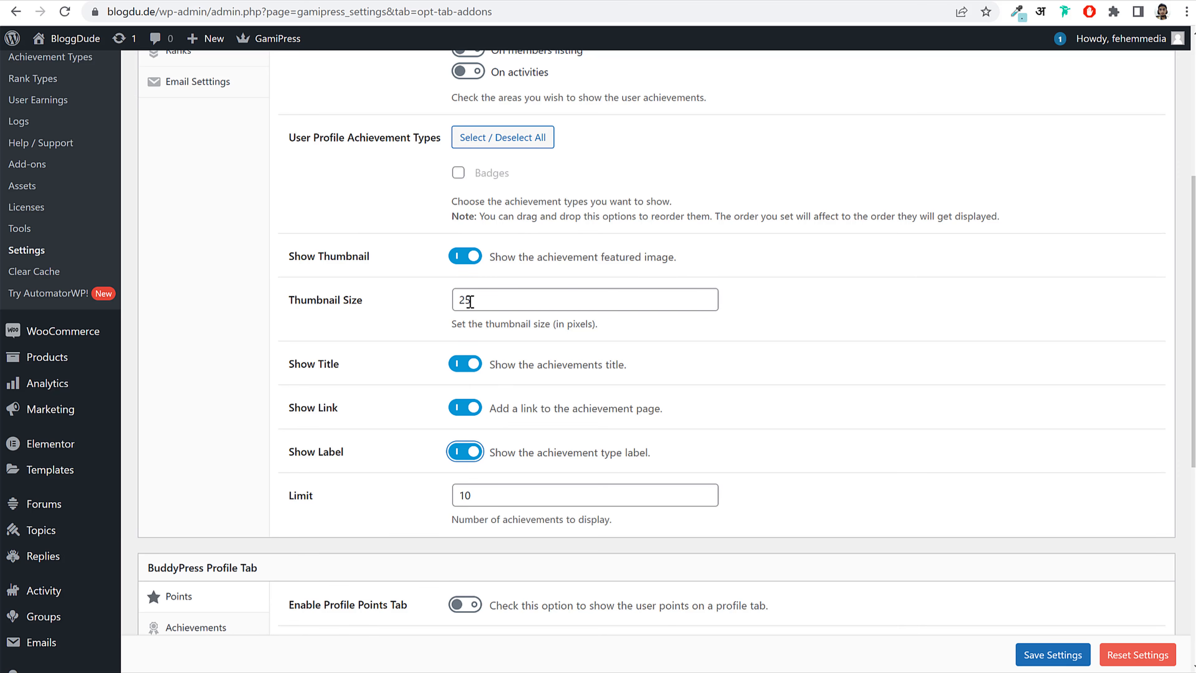
{"action": "left_click_drag", "start_coordinate": [345, 258], "coordinate": [308, 258]}
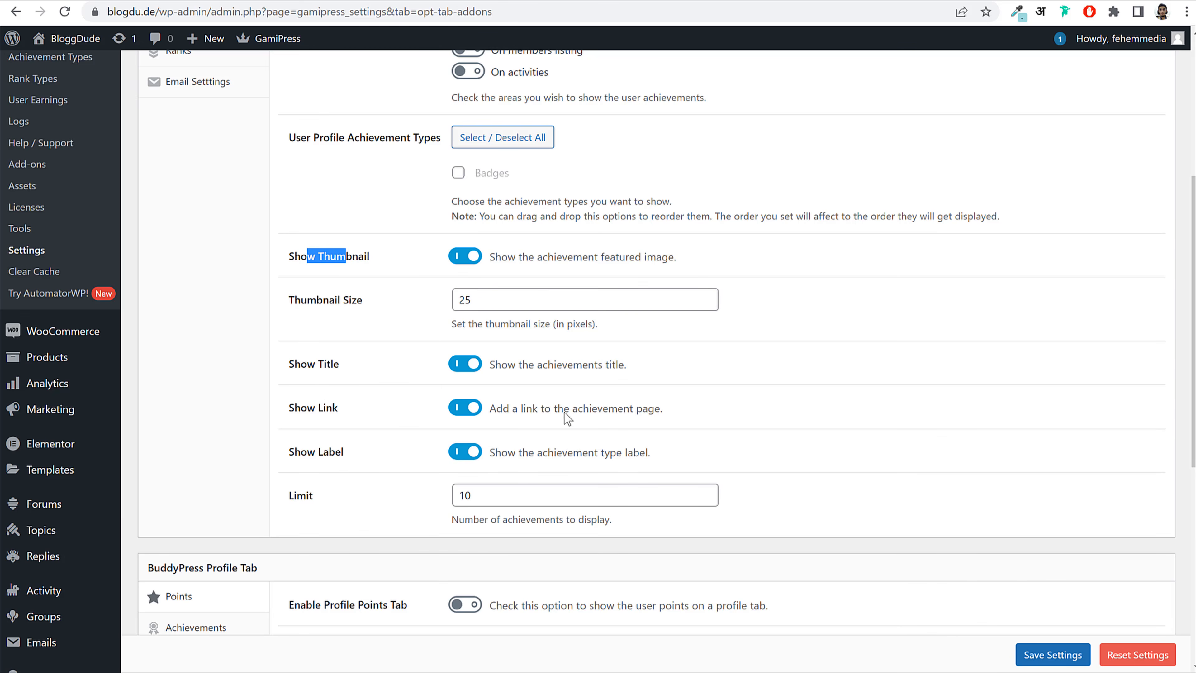
{"action": "scroll", "coordinate": [605, 419], "scroll_direction": "down", "scroll_amount": 6}
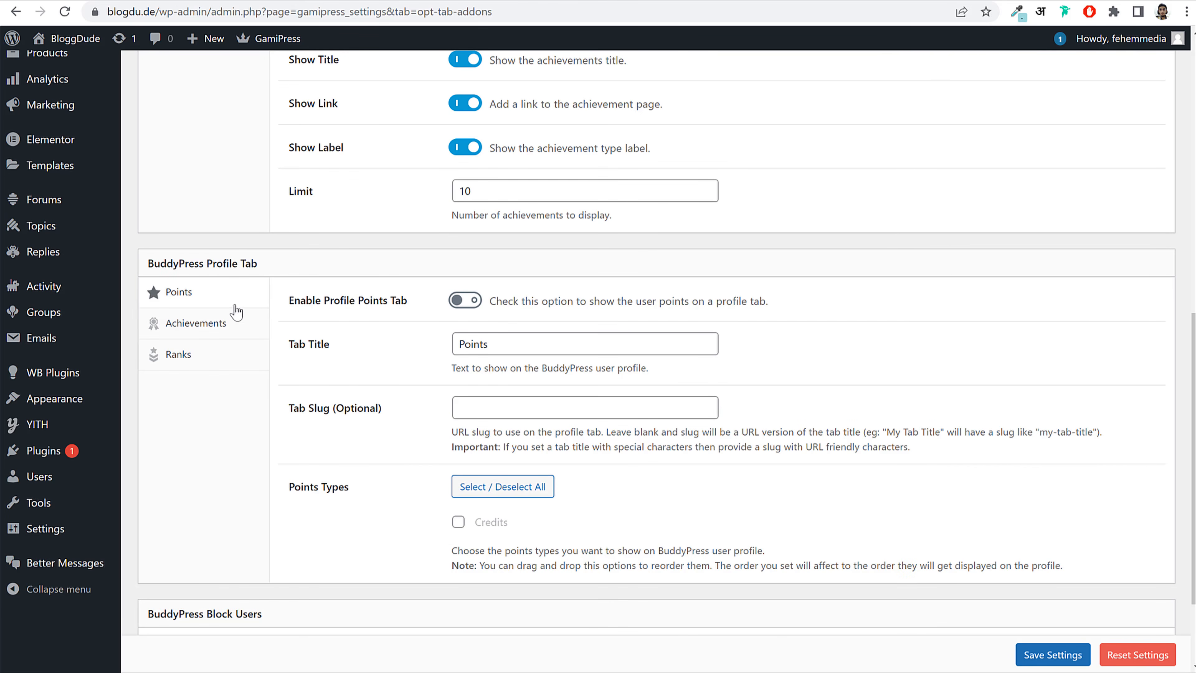
Step: Make the Achievements profile tab show linked titles and thumbnails in 4 columns
{"action": "left_click", "coordinate": [213, 330]}
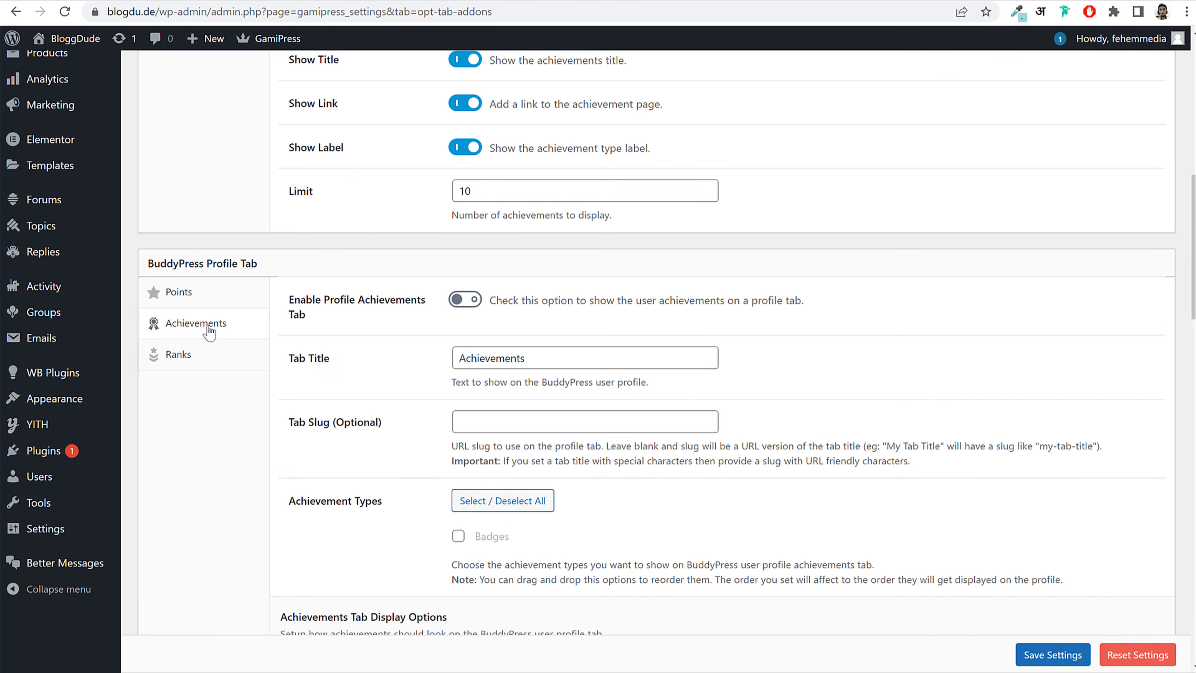
{"action": "scroll", "coordinate": [653, 334], "scroll_direction": "down", "scroll_amount": 16}
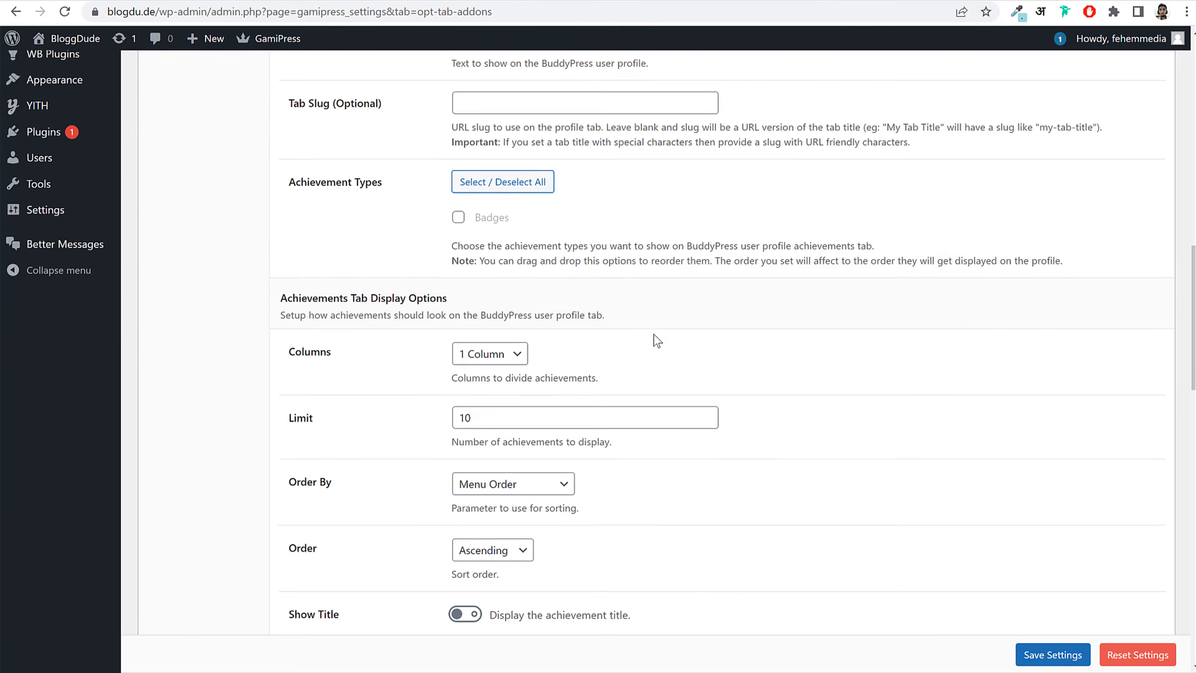
{"action": "left_click", "coordinate": [473, 256]}
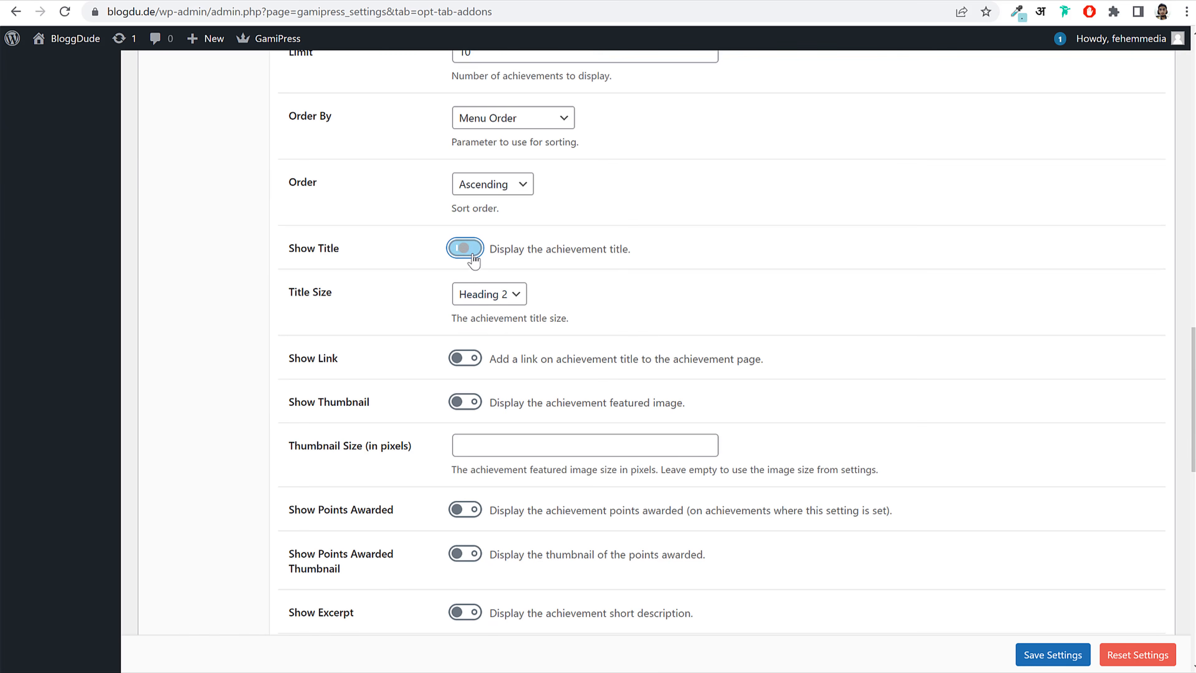
{"action": "left_click", "coordinate": [471, 360]}
{"action": "left_click", "coordinate": [471, 405]}
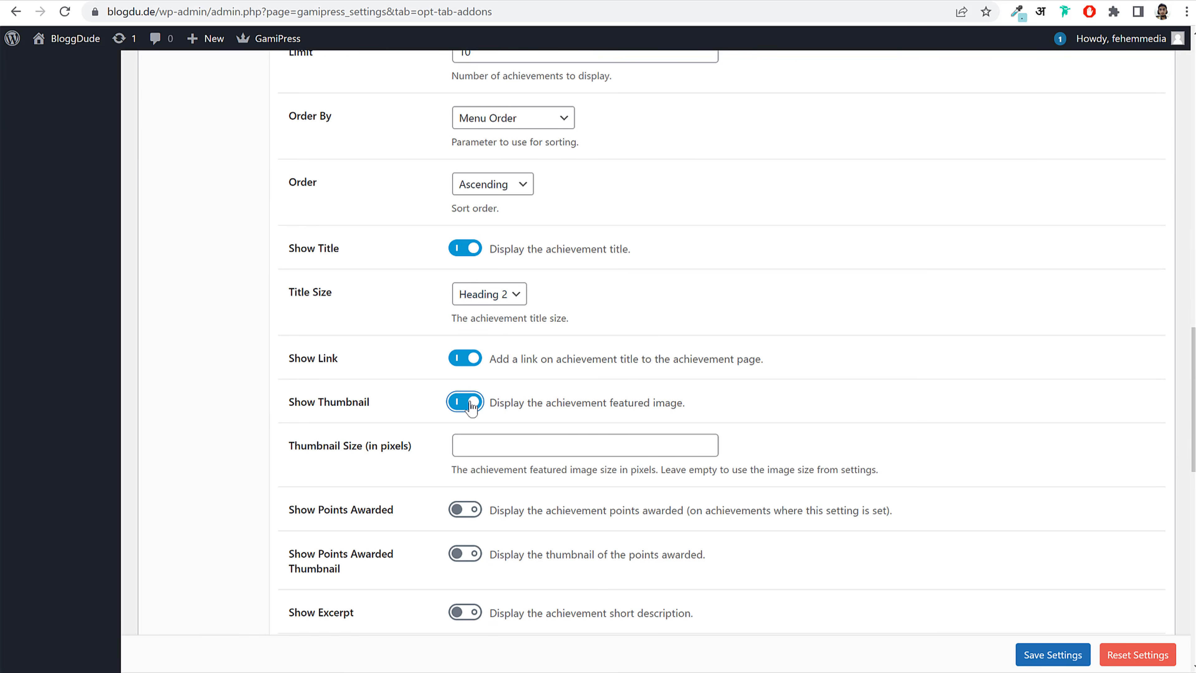
{"action": "scroll", "coordinate": [471, 405], "scroll_direction": "up", "scroll_amount": 6}
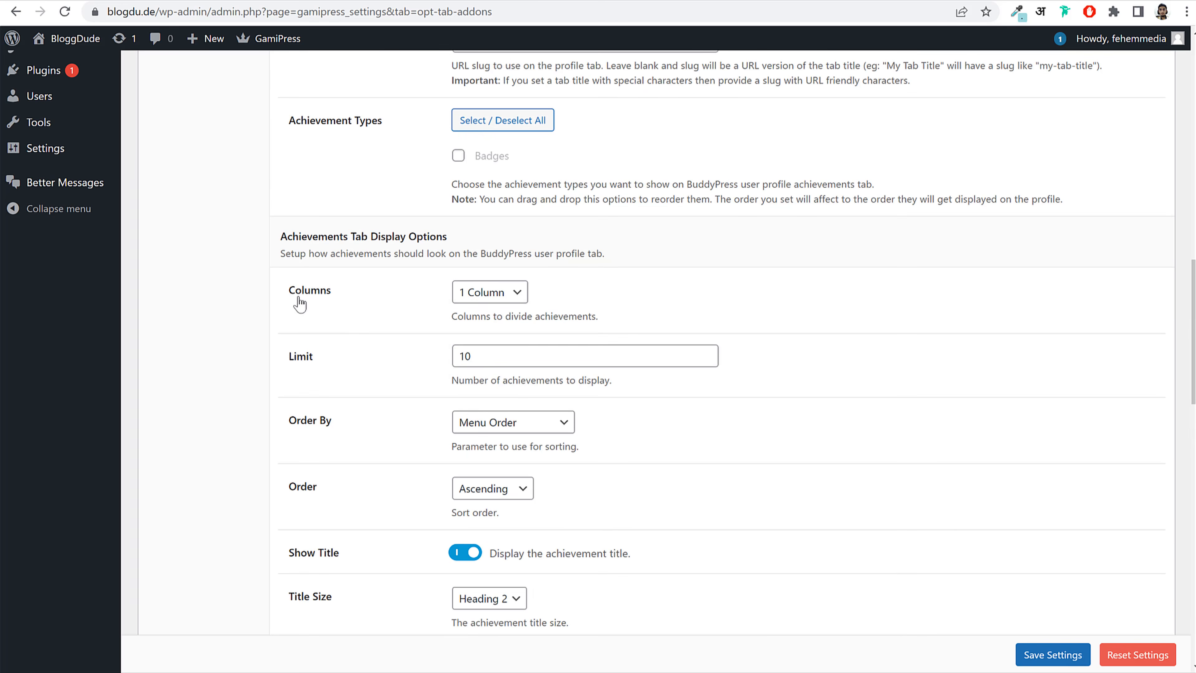
{"action": "left_click", "coordinate": [513, 302]}
{"action": "left_click", "coordinate": [484, 348]}
Step: Switch Show Excerpt on so badge short descriptions appear in the profile tab
{"action": "scroll", "coordinate": [614, 336], "scroll_direction": "down", "scroll_amount": 6}
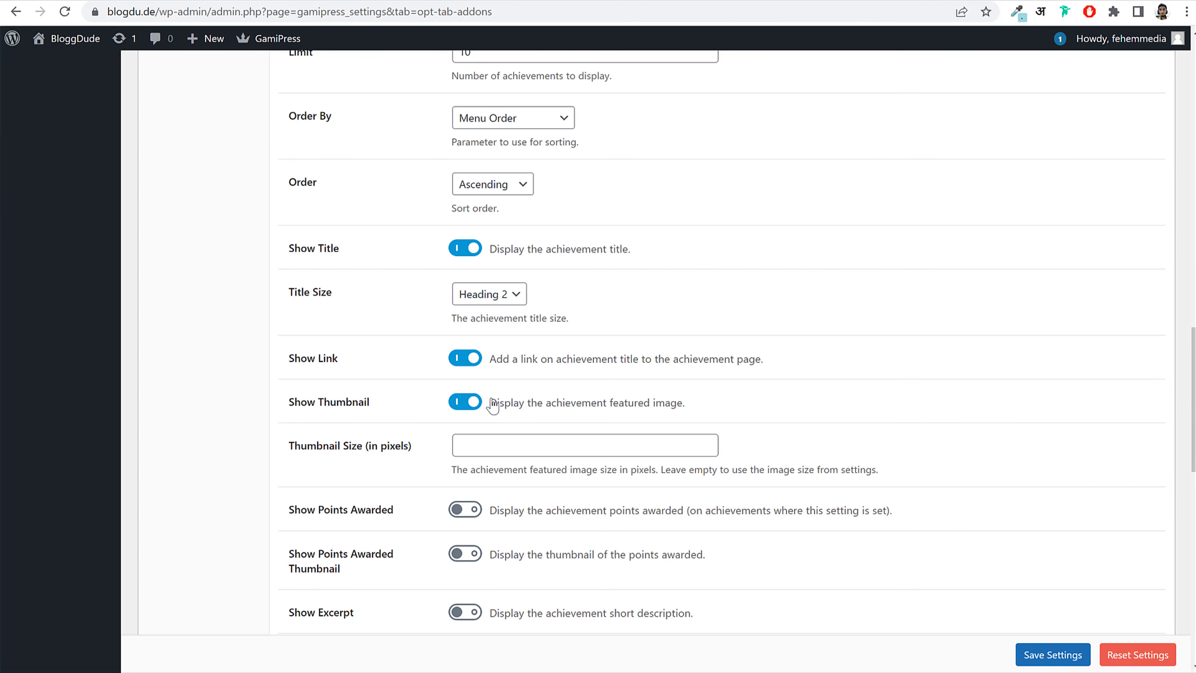
{"action": "scroll", "coordinate": [560, 396], "scroll_direction": "down", "scroll_amount": 5}
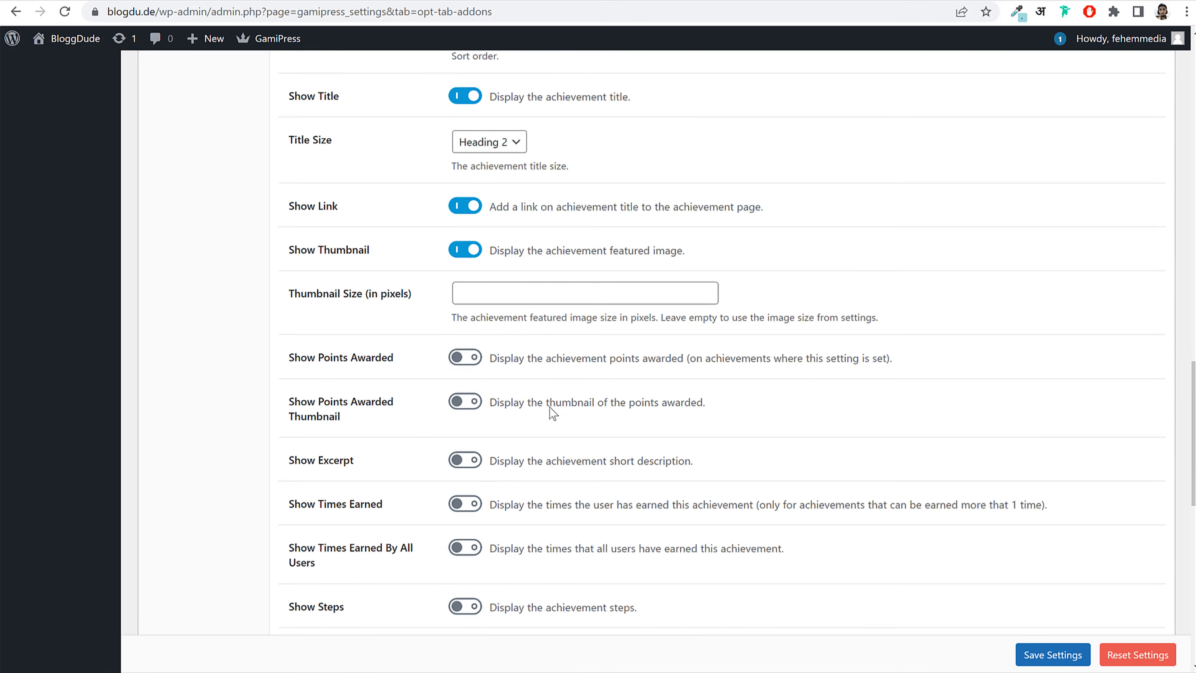
{"action": "left_click", "coordinate": [464, 383]}
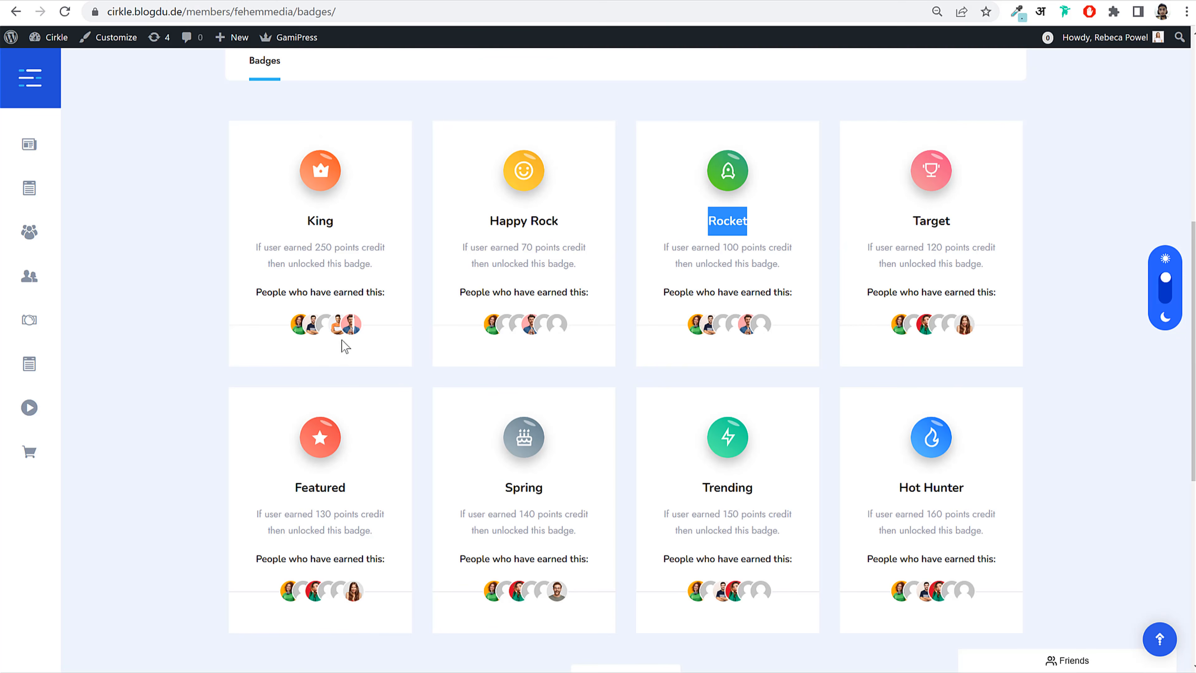
{"action": "left_click_drag", "start_coordinate": [256, 248], "coordinate": [399, 275]}
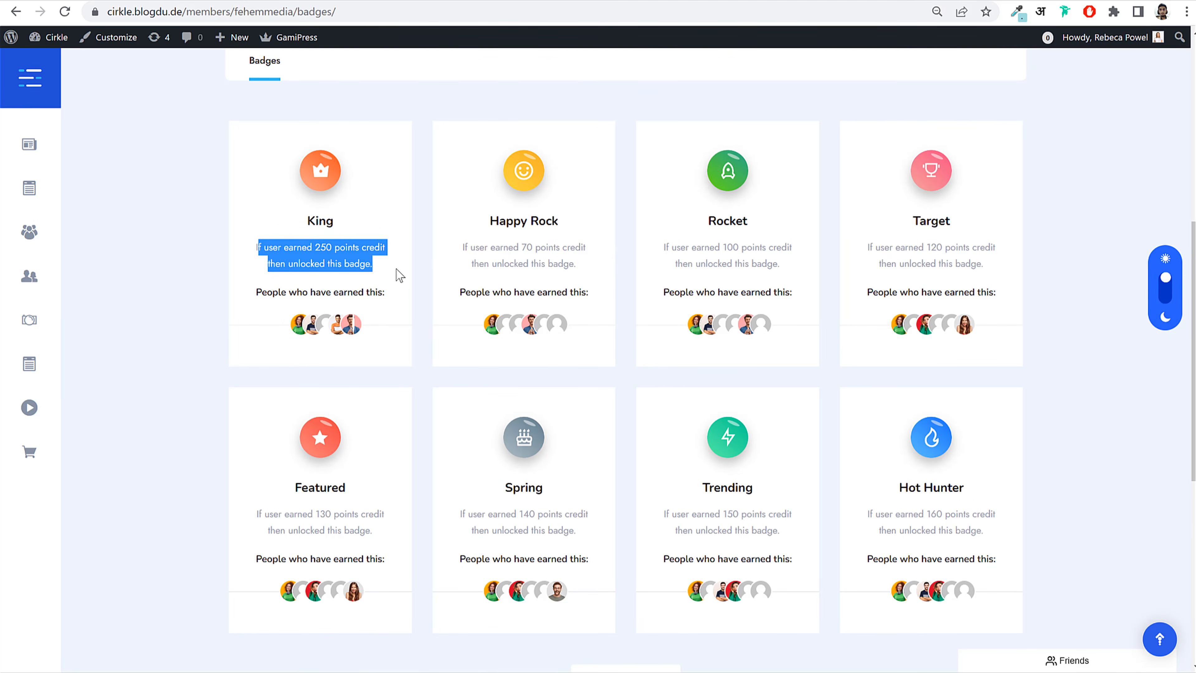
{"action": "left_click", "coordinate": [346, 248]}
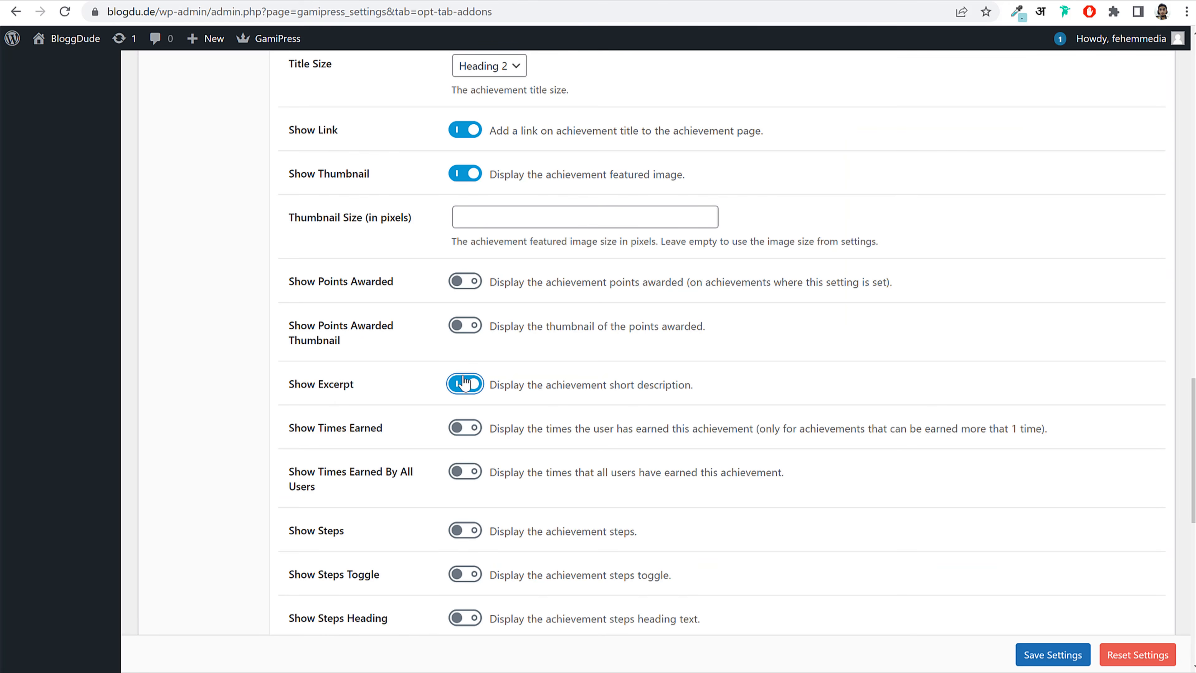
{"action": "left_click", "coordinate": [466, 383]}
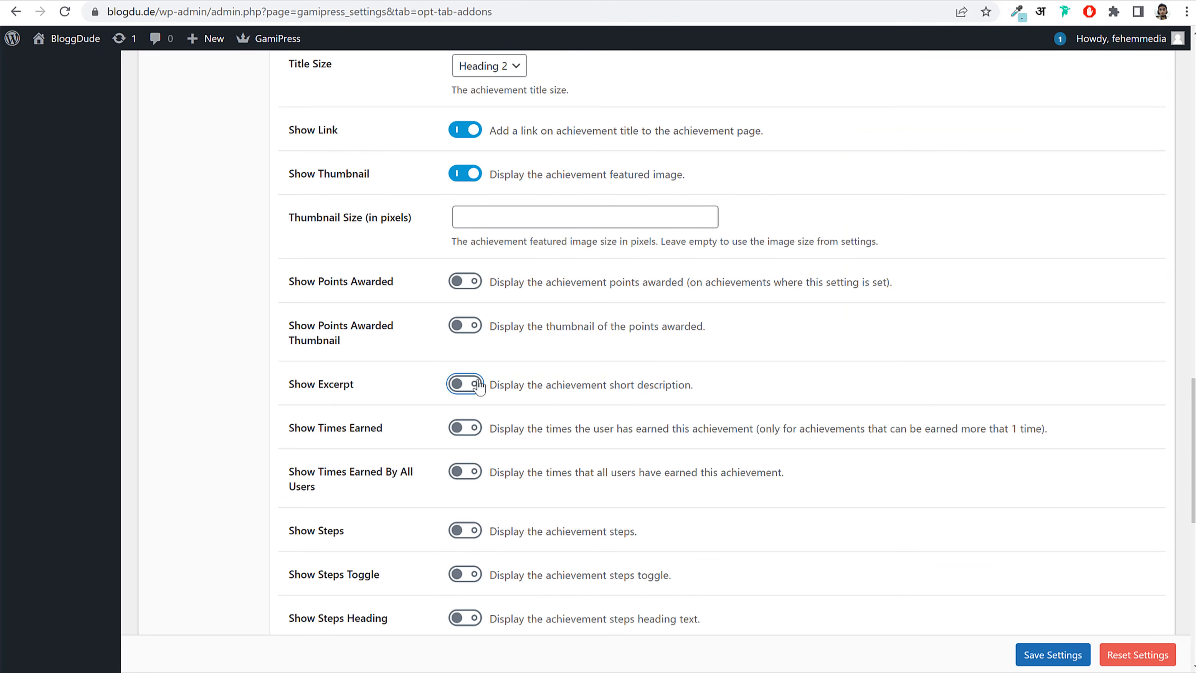
{"action": "left_click", "coordinate": [565, 391]}
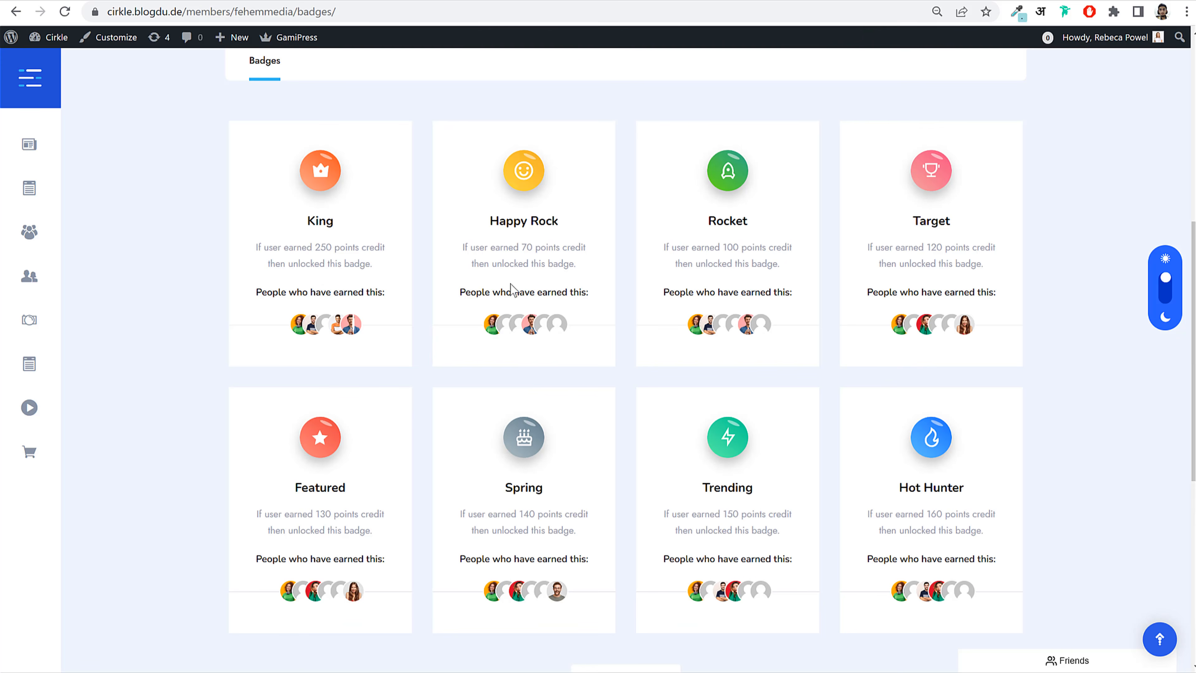
{"action": "left_click_drag", "start_coordinate": [467, 246], "coordinate": [582, 275]}
{"action": "left_click", "coordinate": [582, 274]}
{"action": "left_click_drag", "start_coordinate": [505, 260], "coordinate": [468, 248]}
{"action": "left_click", "coordinate": [470, 248]}
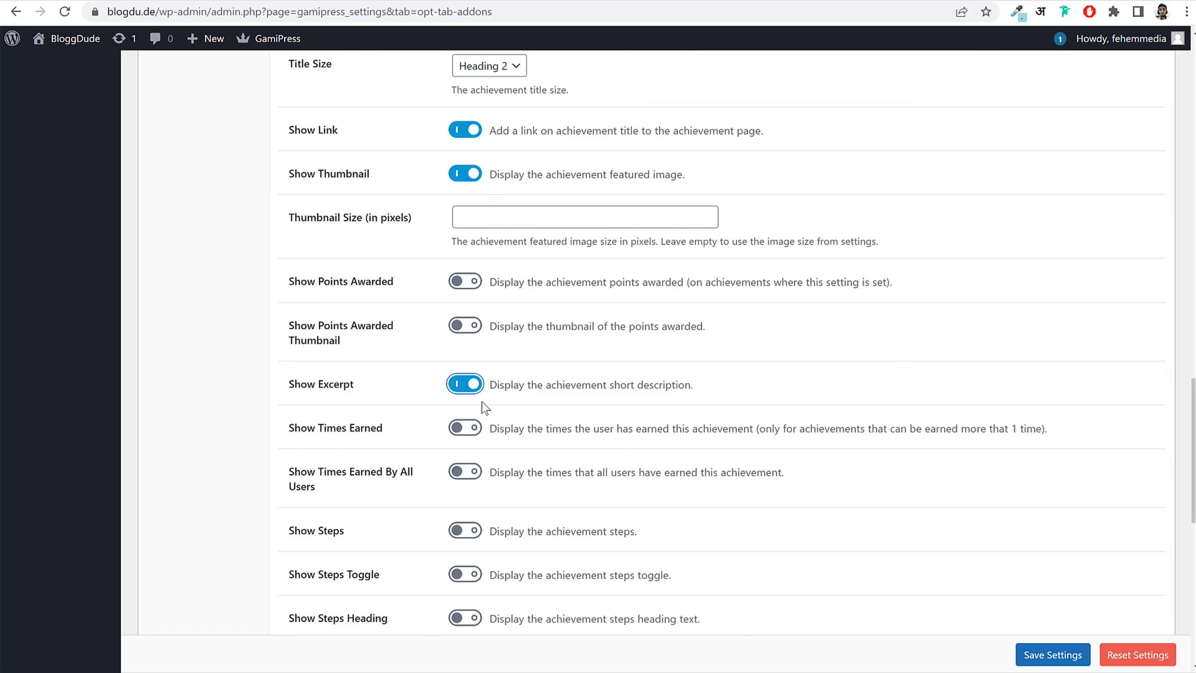
Step: Use the Top layout, show earners with a maximum of 5, and save the settings
{"action": "scroll", "coordinate": [543, 403], "scroll_direction": "down", "scroll_amount": 10}
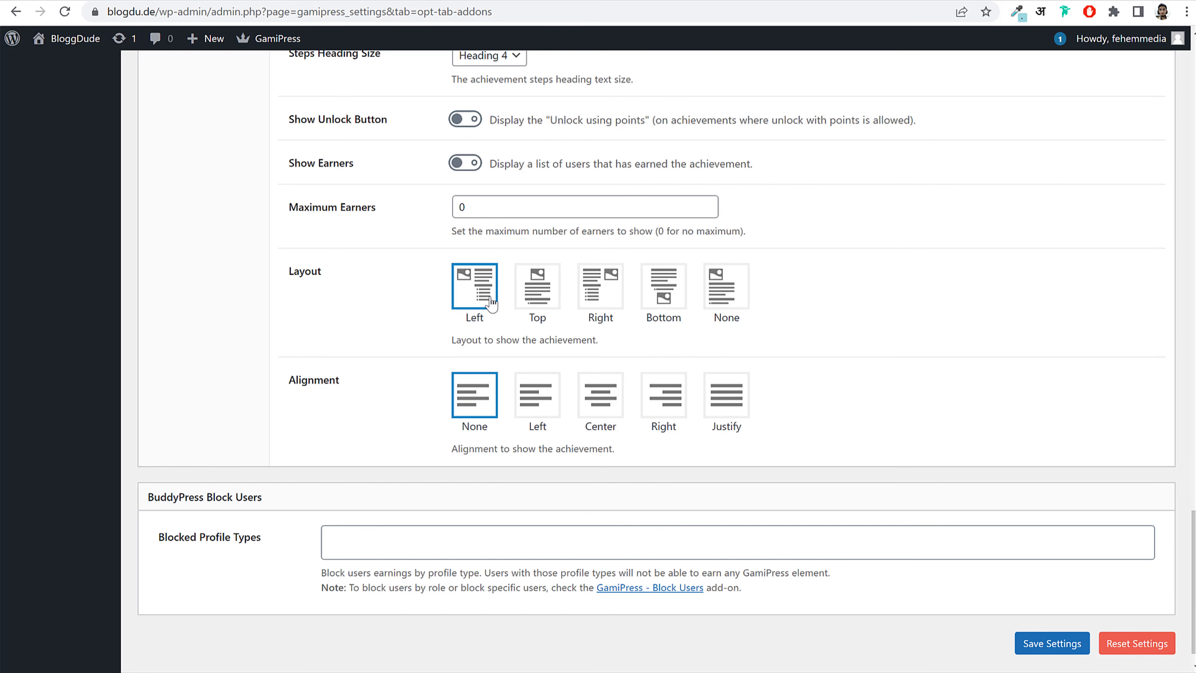
{"action": "left_click", "coordinate": [534, 306]}
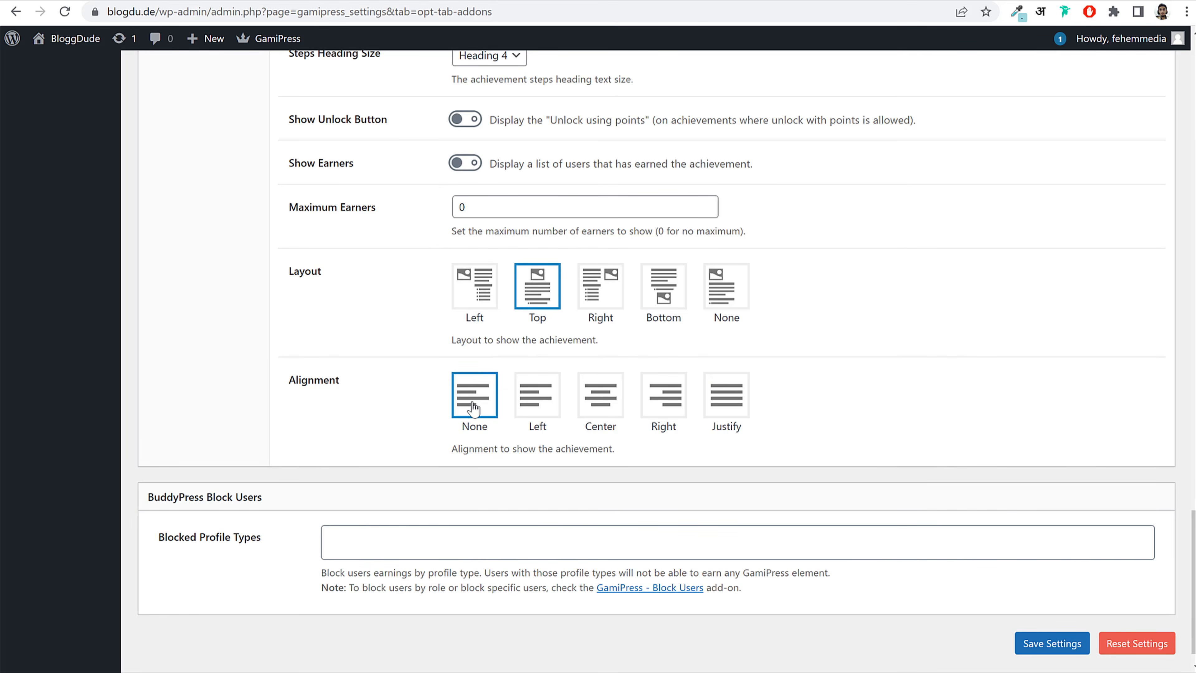
{"action": "scroll", "coordinate": [470, 405], "scroll_direction": "up", "scroll_amount": 2}
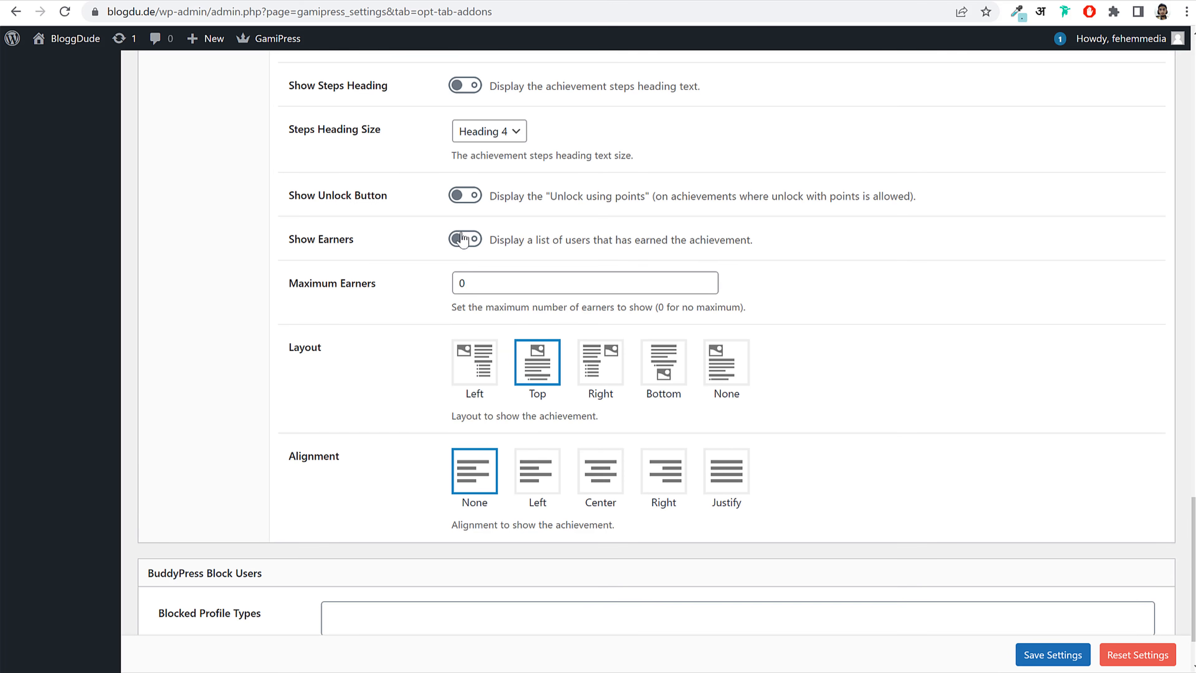
{"action": "left_click", "coordinate": [465, 239]}
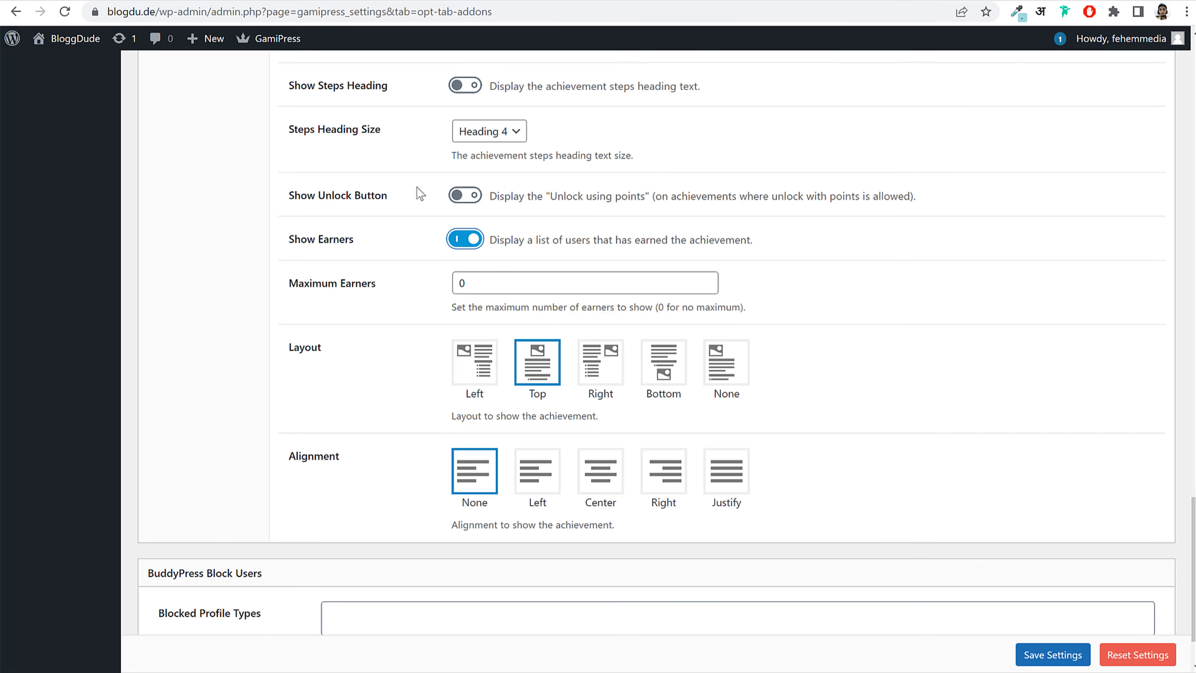
{"action": "key", "text": "Tab"}
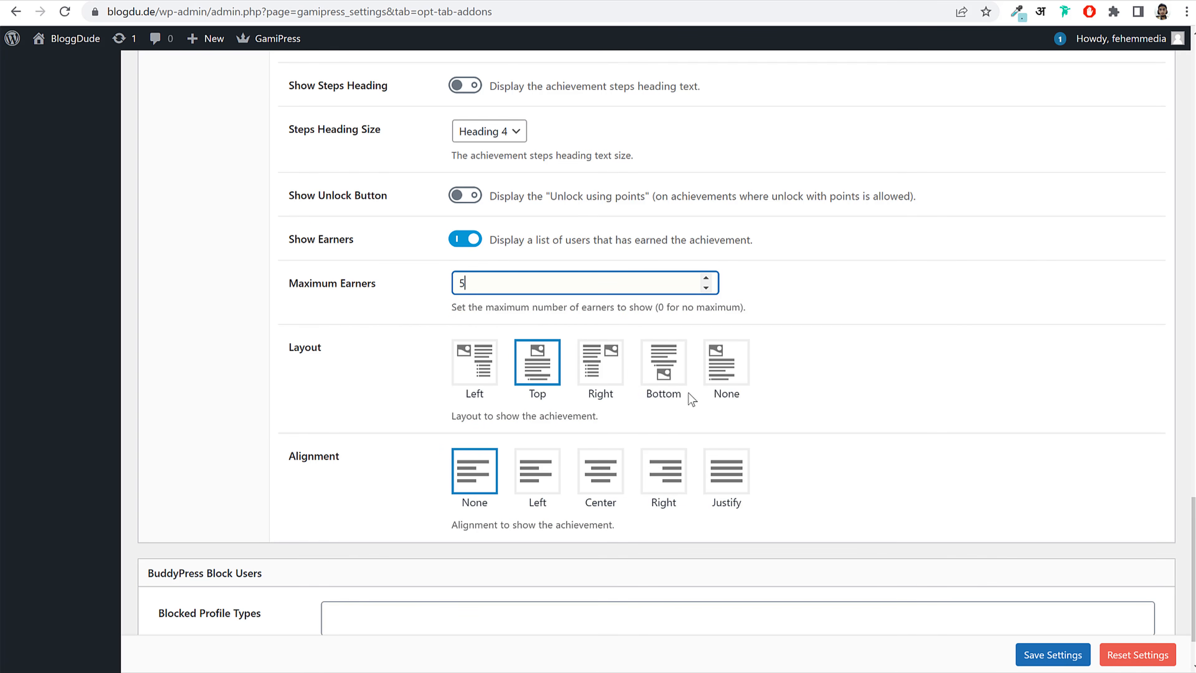
{"action": "scroll", "coordinate": [688, 393], "scroll_direction": "up", "scroll_amount": 15}
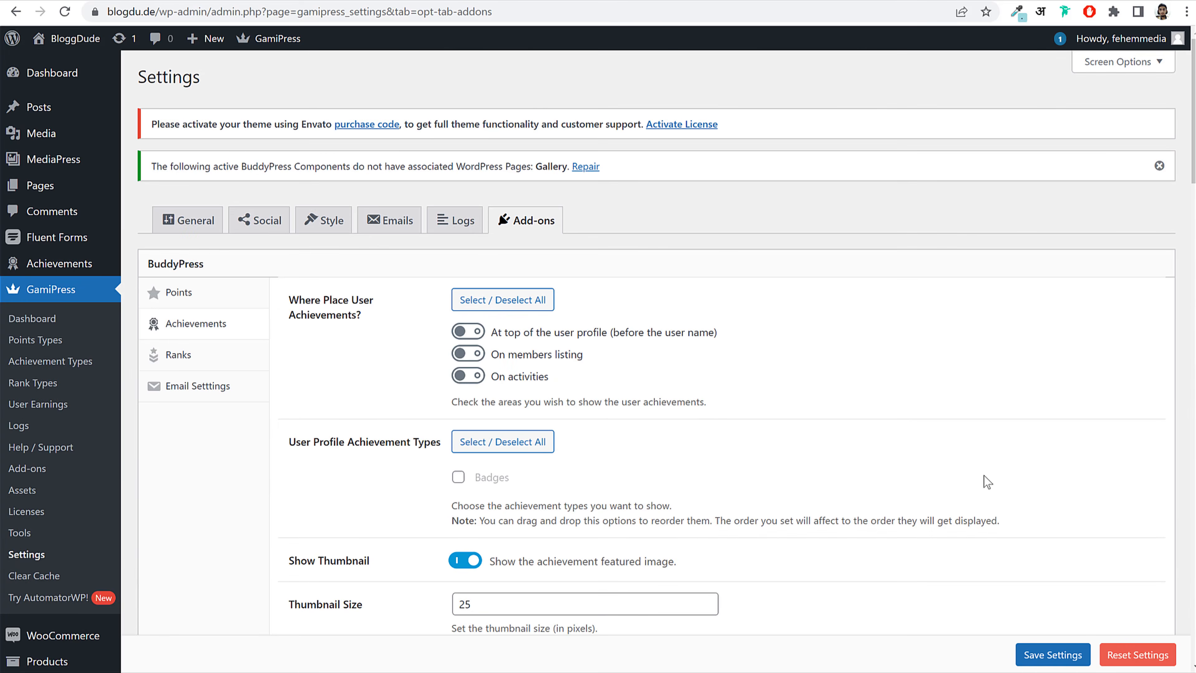
{"action": "left_click", "coordinate": [1049, 653]}
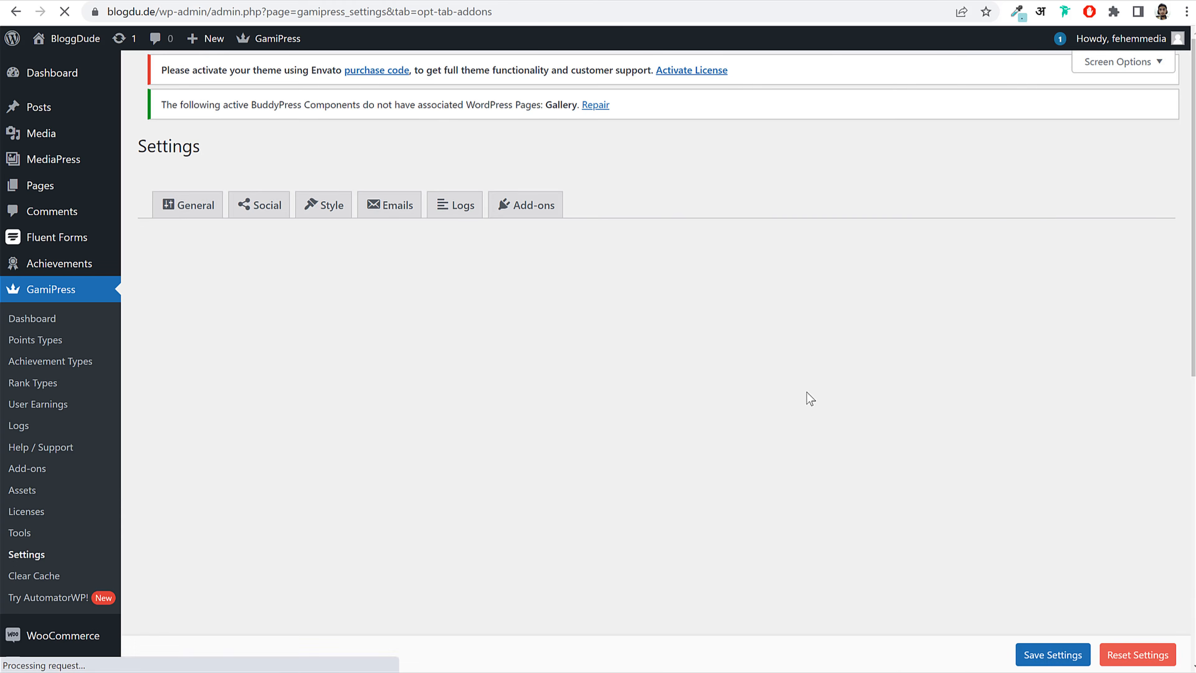
Step: Review the excerpt option in the profile tab settings, then go to Achievements > Badges
{"action": "scroll", "coordinate": [769, 422], "scroll_direction": "down", "scroll_amount": 15}
{"action": "scroll", "coordinate": [203, 337], "scroll_direction": "up", "scroll_amount": 4}
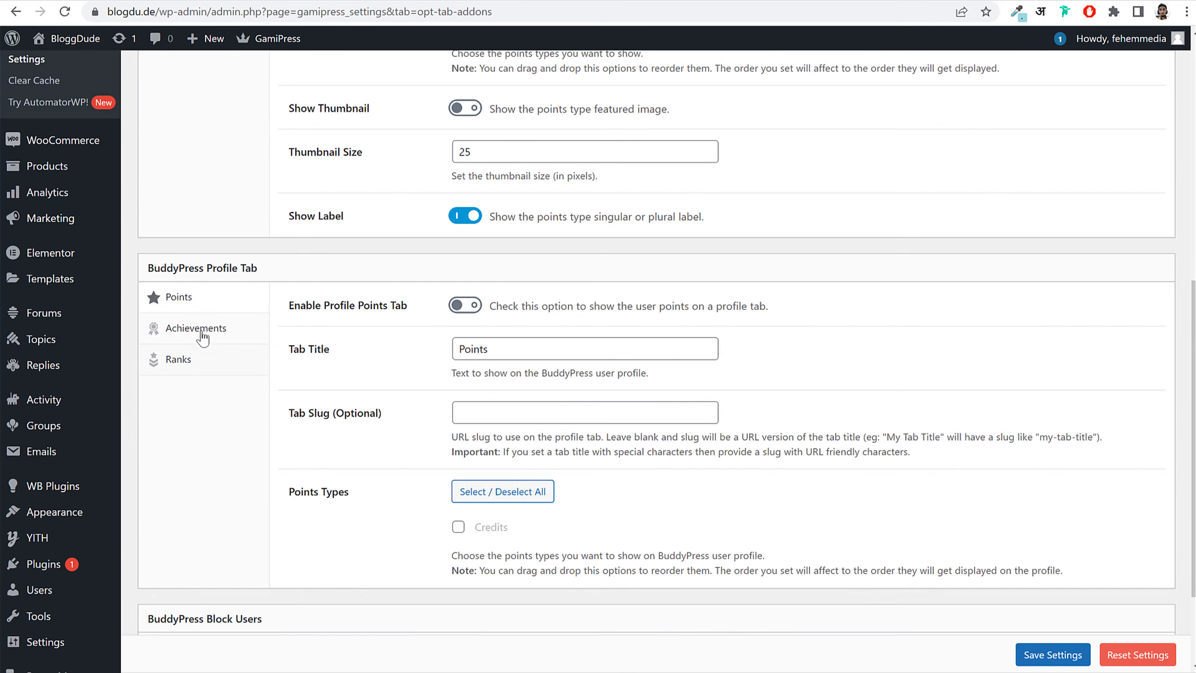
{"action": "left_click", "coordinate": [201, 334]}
{"action": "scroll", "coordinate": [584, 423], "scroll_direction": "down", "scroll_amount": 15}
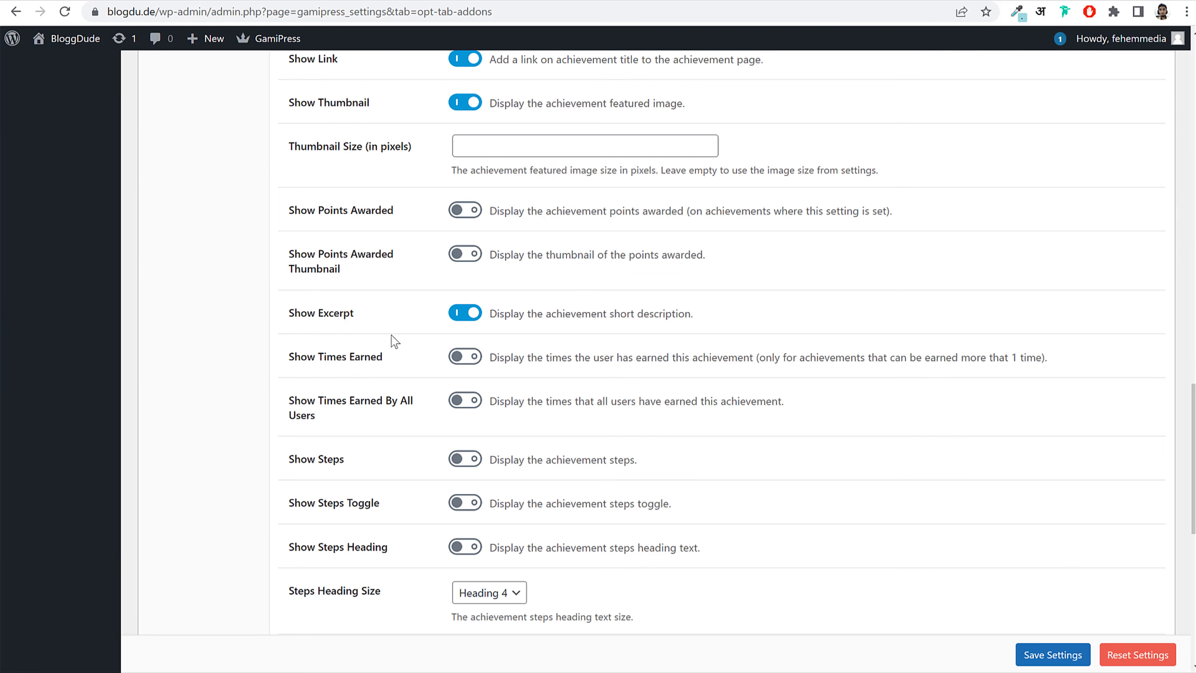
{"action": "left_click_drag", "start_coordinate": [315, 313], "coordinate": [407, 323]}
{"action": "scroll", "coordinate": [501, 181], "scroll_direction": "up", "scroll_amount": 20}
{"action": "mouse_move", "coordinate": [80, 160]}
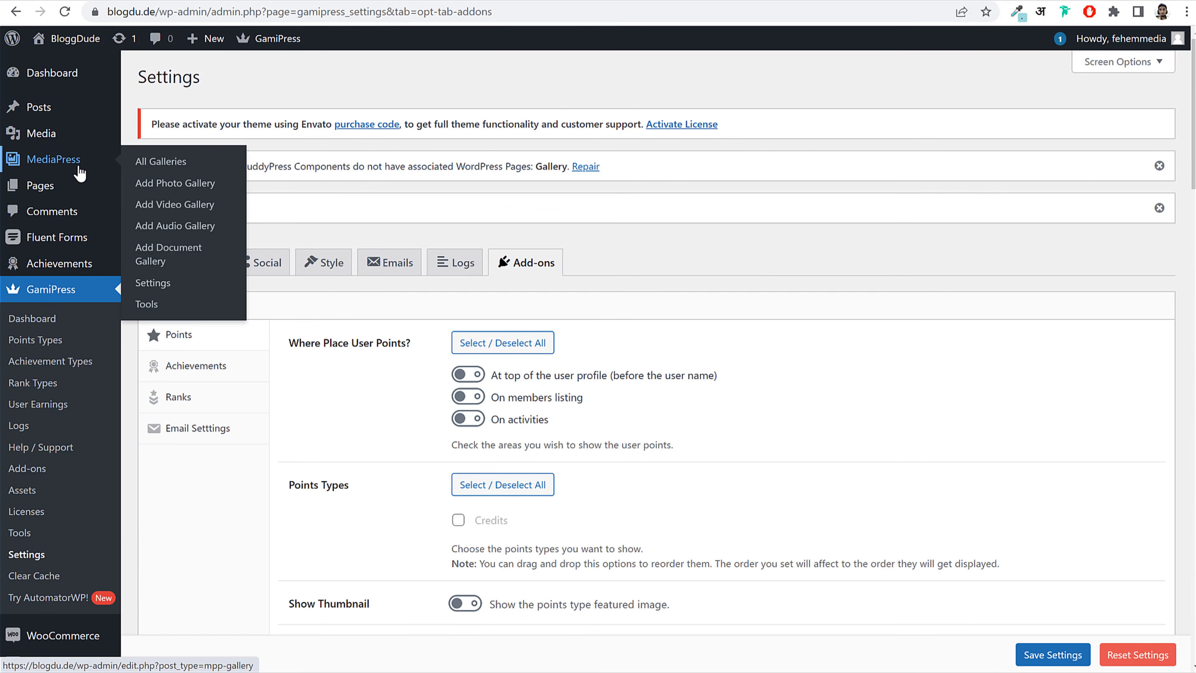
{"action": "mouse_move", "coordinate": [94, 271]}
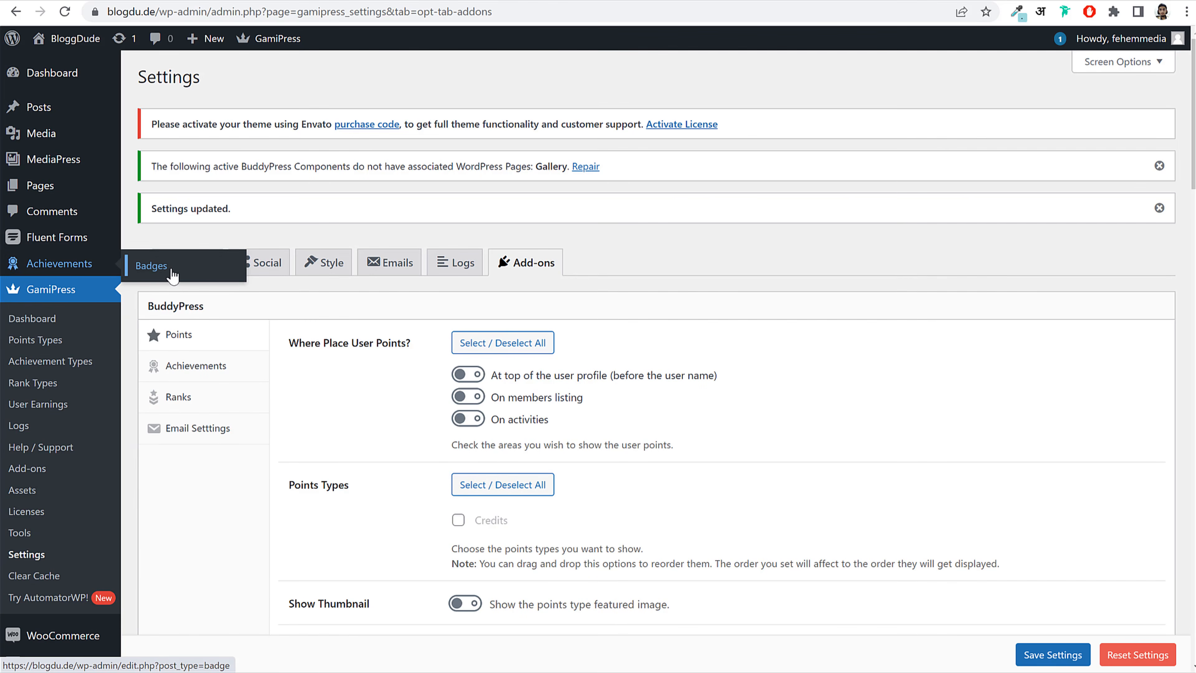
{"action": "left_click", "coordinate": [170, 275]}
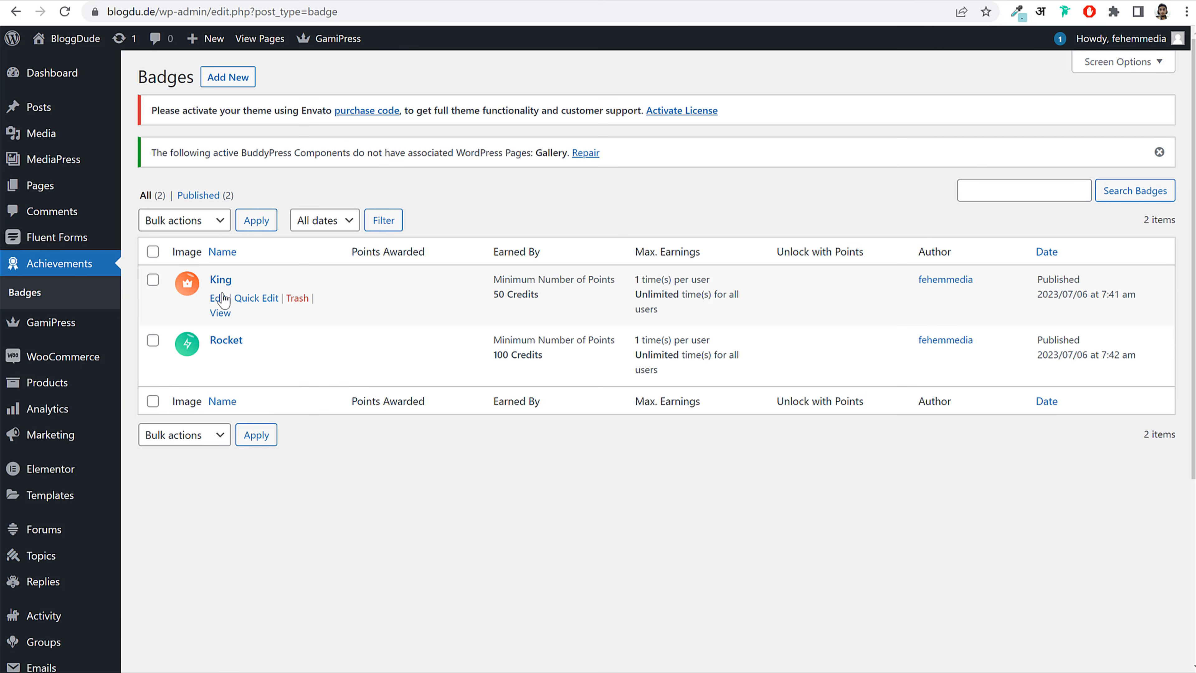
Step: Give King the description 'If user earned 50 points credit then unlocked this badge.' and update it
{"action": "left_click", "coordinate": [228, 278]}
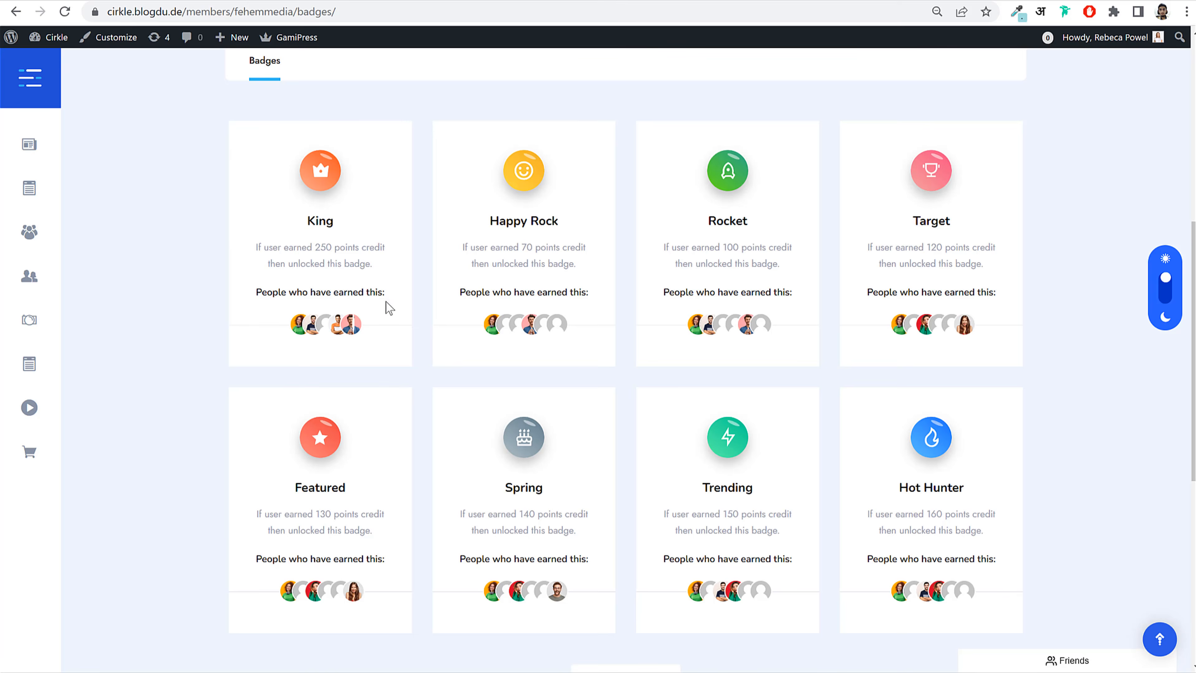
{"action": "left_click_drag", "start_coordinate": [250, 248], "coordinate": [374, 269]}
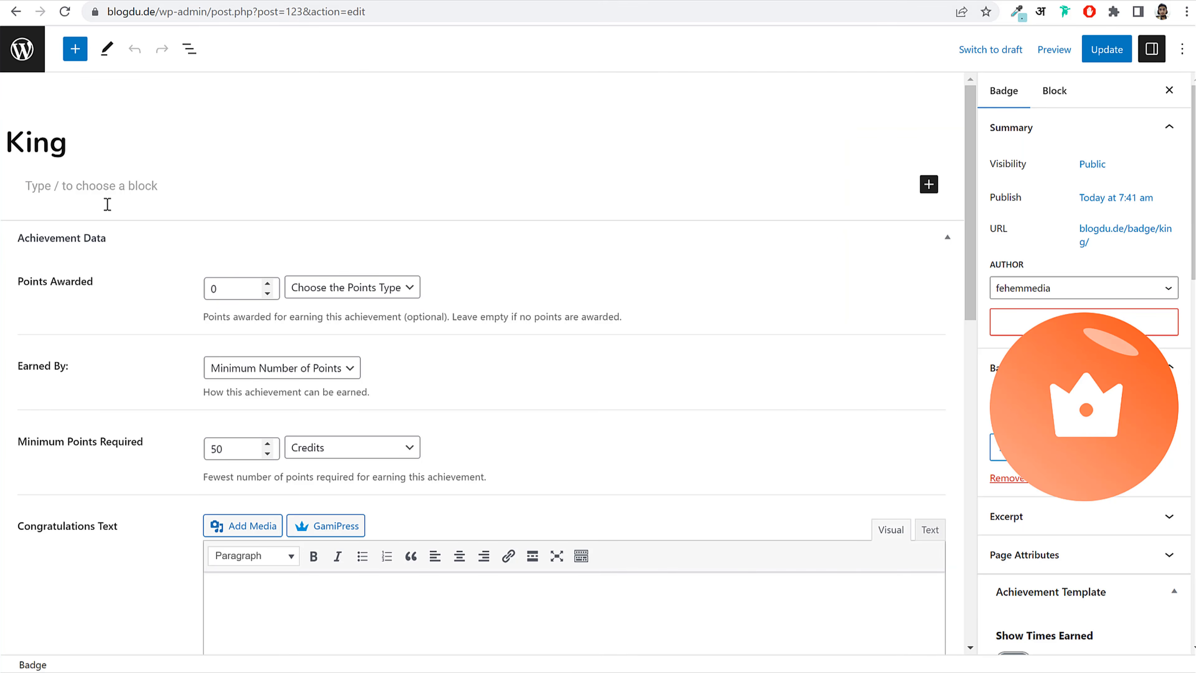
{"action": "left_click", "coordinate": [101, 192]}
{"action": "type", "text": "If user earned 250 points credit then unlocked this badge."}
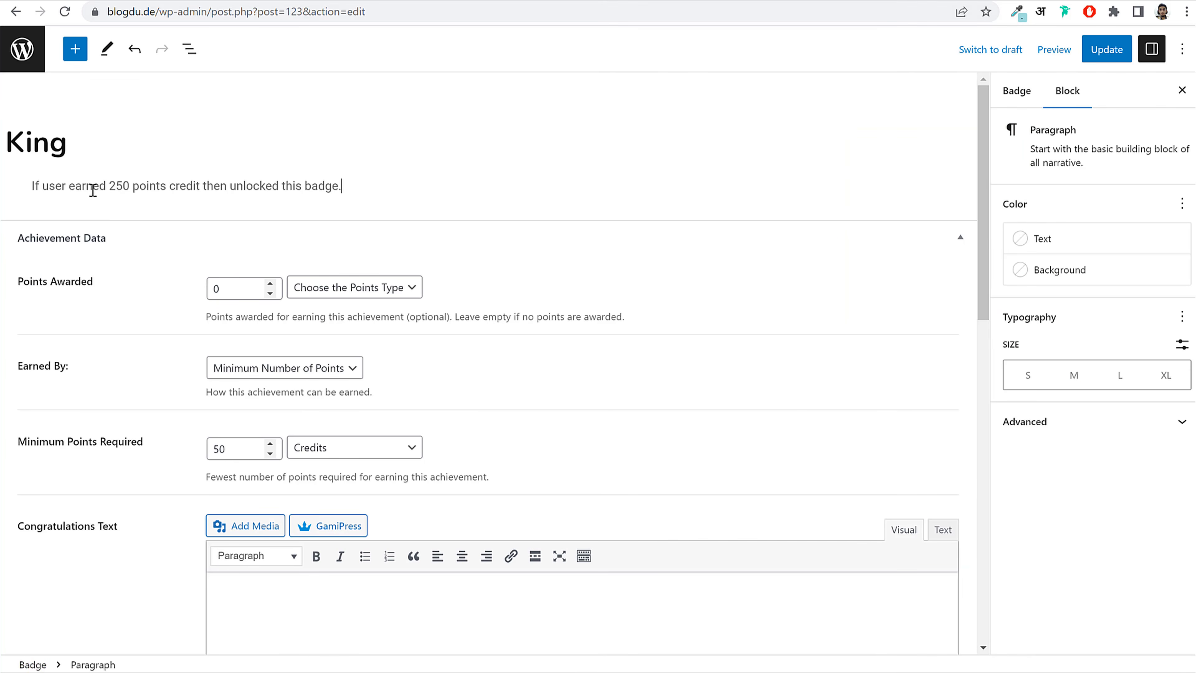
{"action": "left_click_drag", "start_coordinate": [43, 186], "coordinate": [200, 186]}
{"action": "left_click_drag", "start_coordinate": [366, 187], "coordinate": [417, 187]}
{"action": "left_click", "coordinate": [366, 185]}
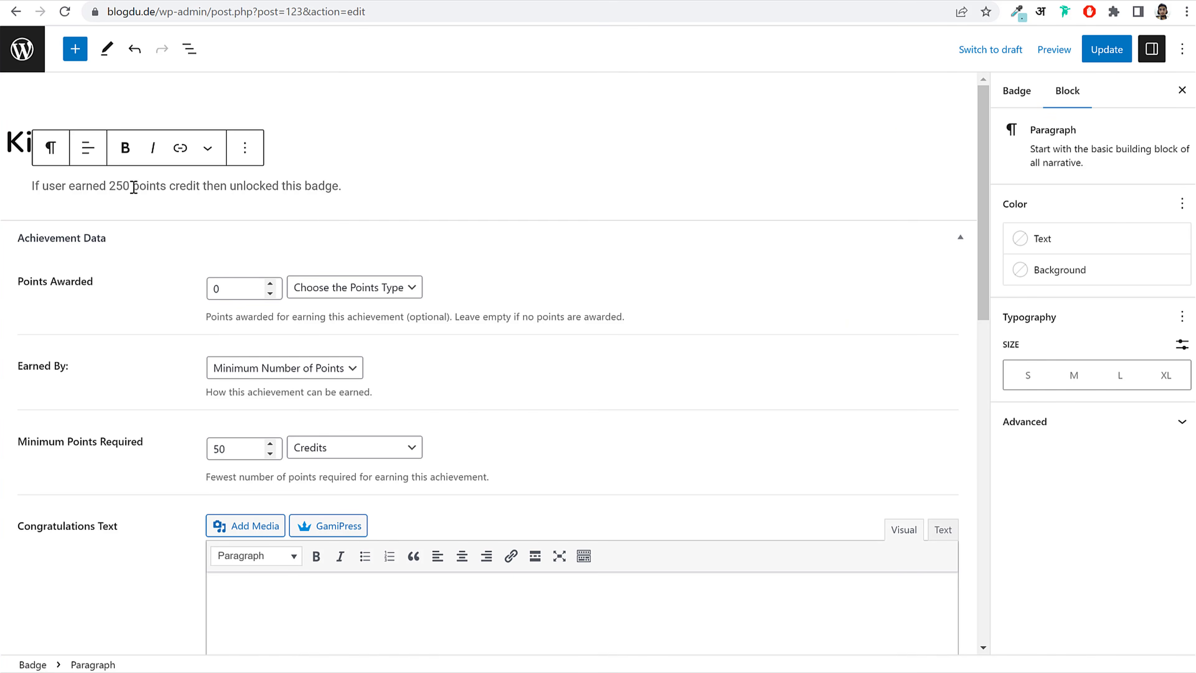
{"action": "left_click", "coordinate": [118, 186]}
{"action": "key", "text": "BackSpace"}
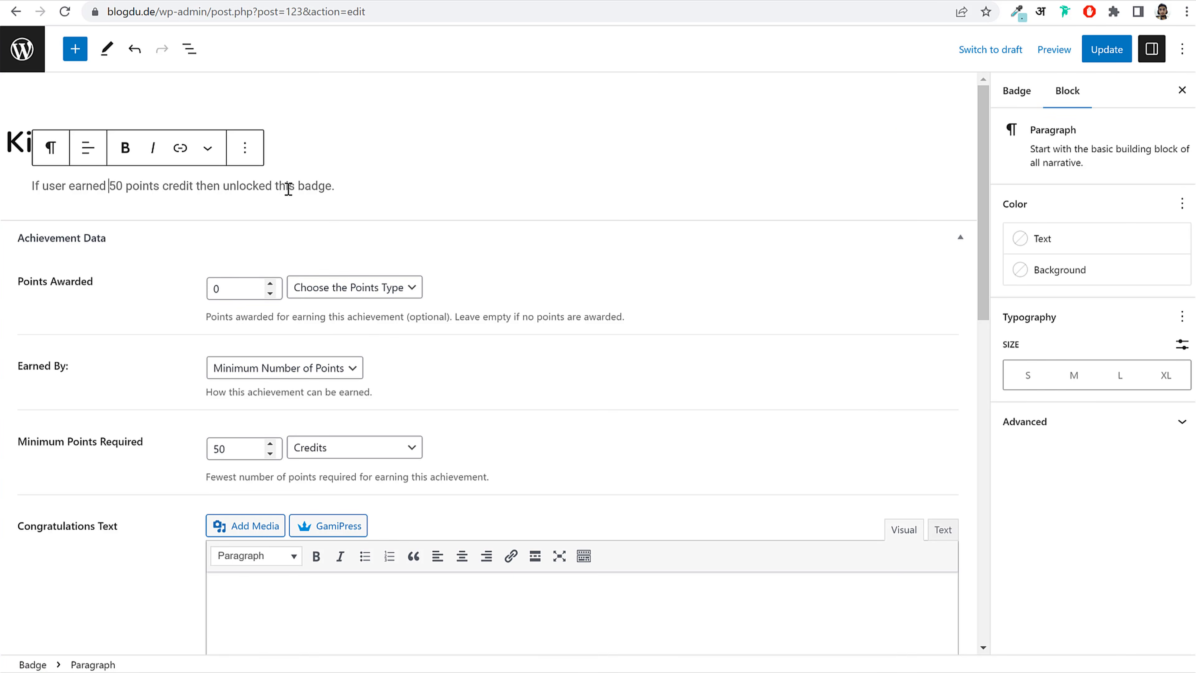
{"action": "left_click", "coordinate": [1102, 50]}
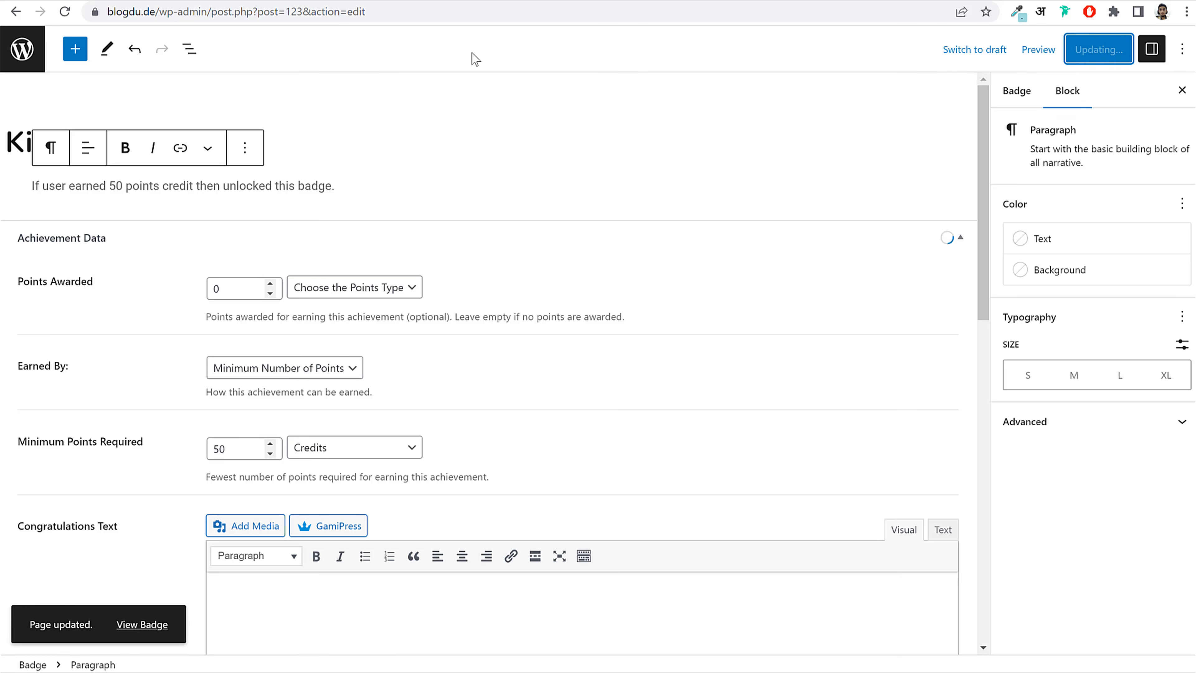
{"action": "left_click", "coordinate": [33, 49]}
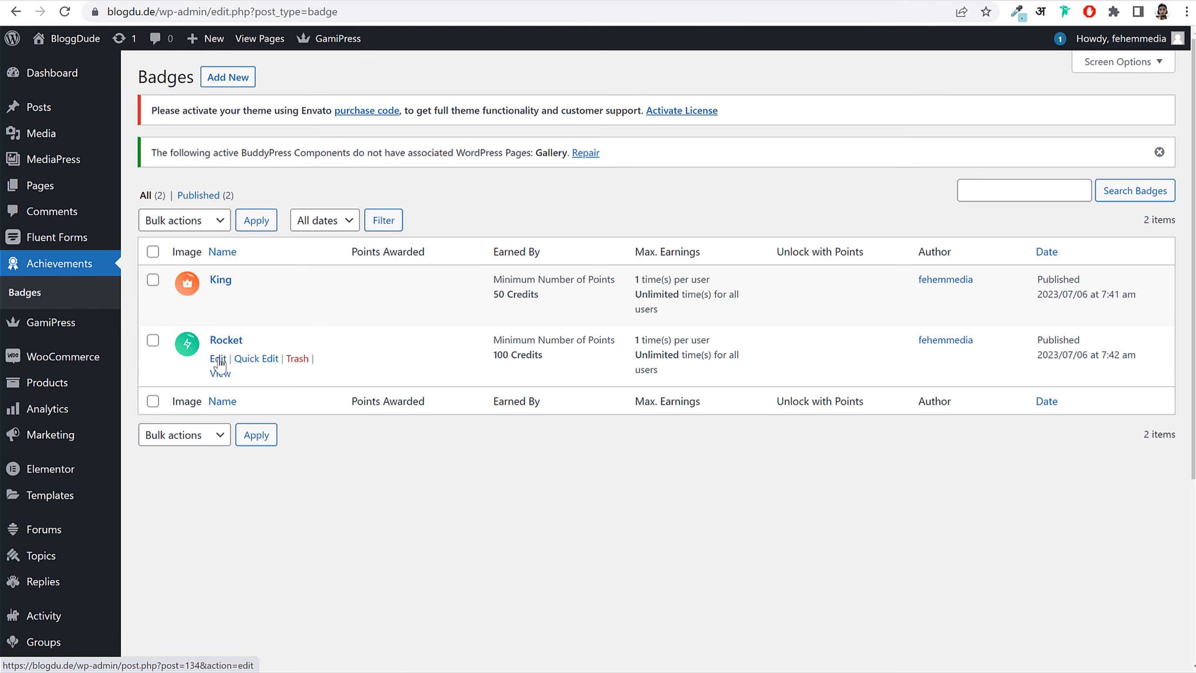
Step: Add 'If user earned 100 points credit then unlocked this badge.' as Rocket's description and update it
{"action": "left_click", "coordinate": [217, 359]}
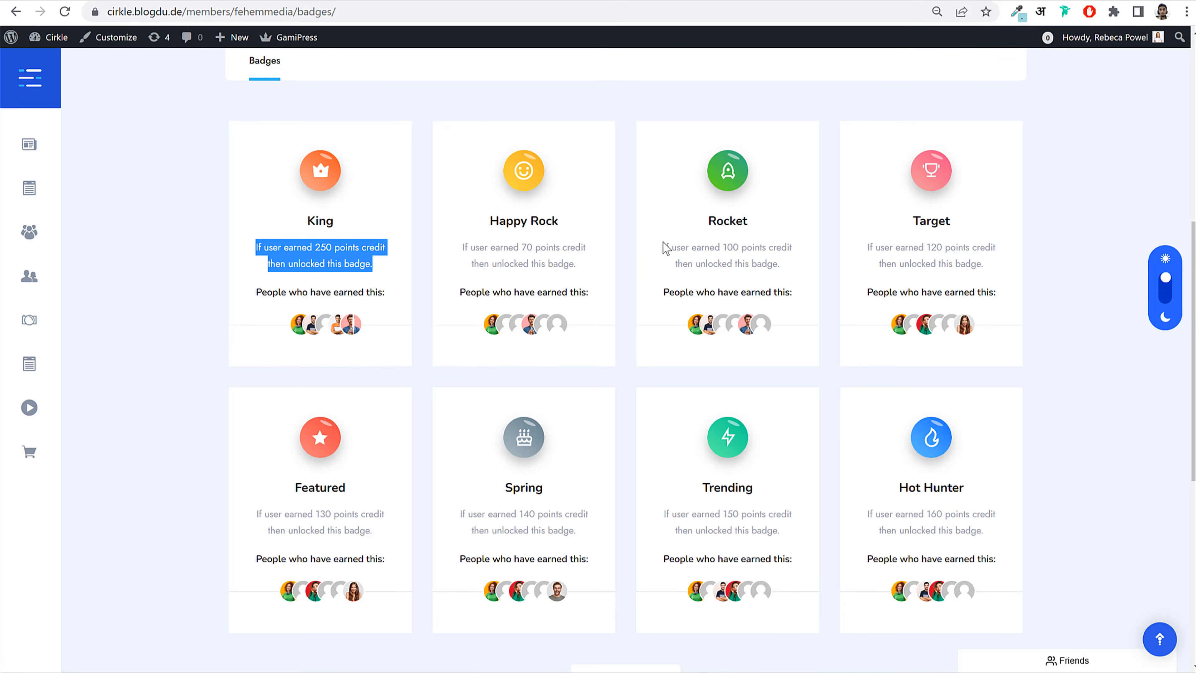
{"action": "left_click_drag", "start_coordinate": [664, 246], "coordinate": [787, 267]}
{"action": "key", "text": "ctrl+c"}
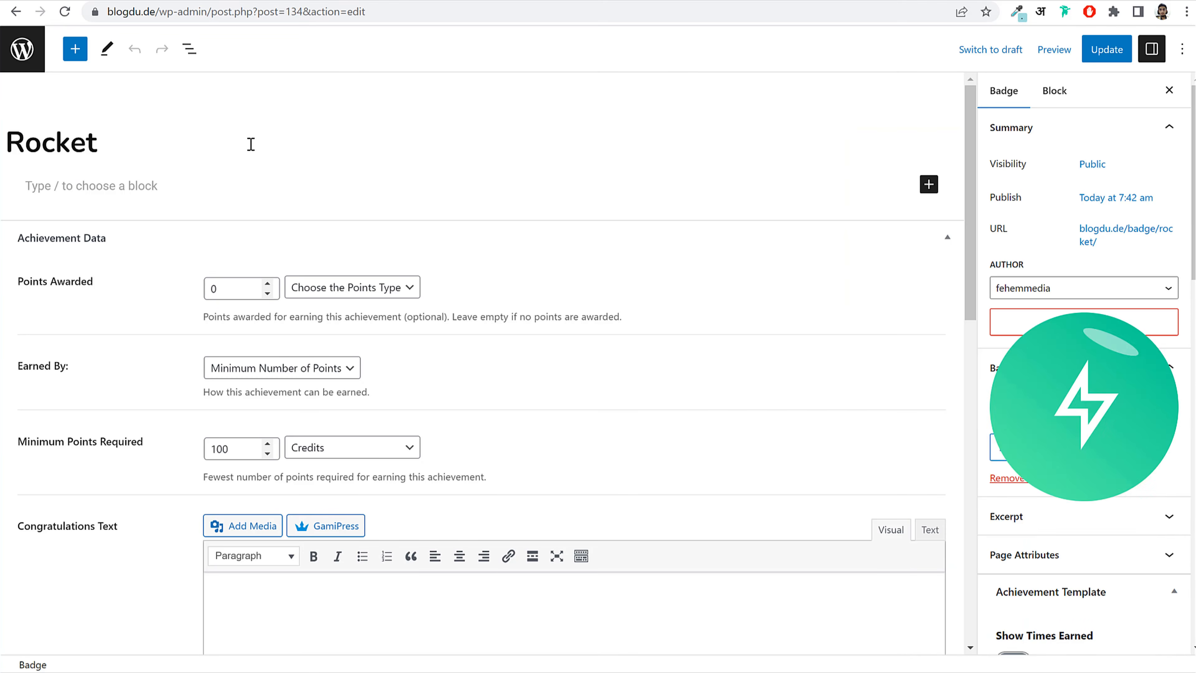
{"action": "left_click", "coordinate": [187, 184]}
{"action": "key", "text": "ctrl+v"}
{"action": "key", "text": "ctrl+a"}
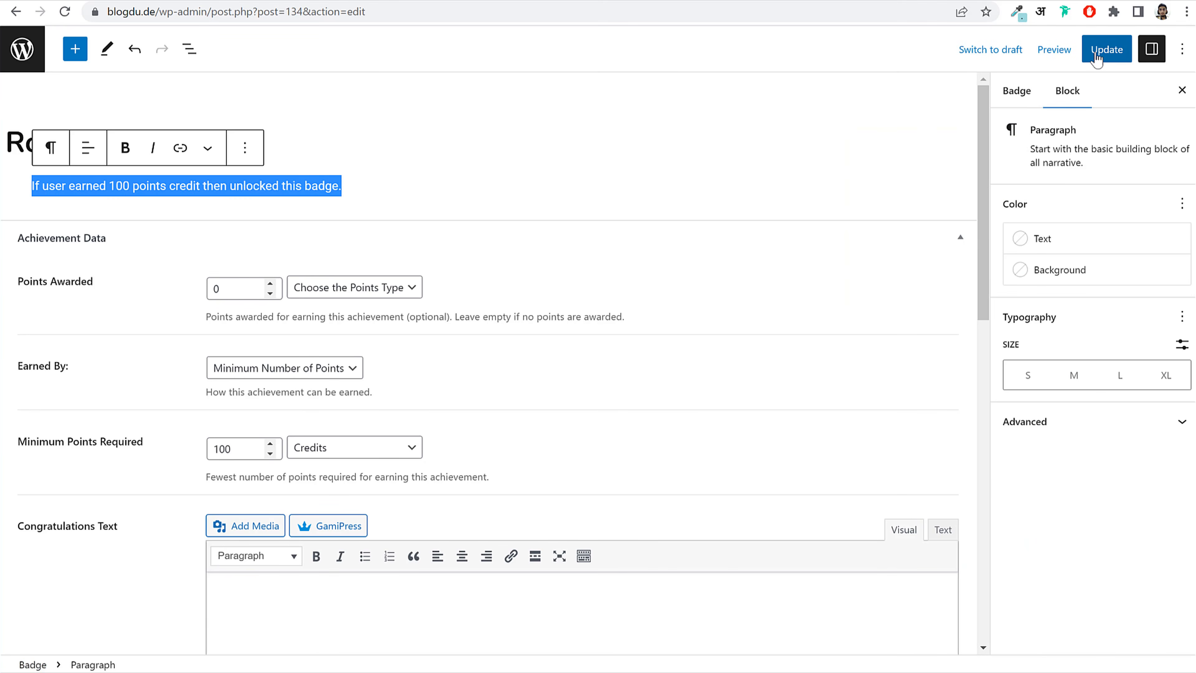
{"action": "left_click", "coordinate": [1098, 49]}
{"action": "left_click", "coordinate": [4, 48]}
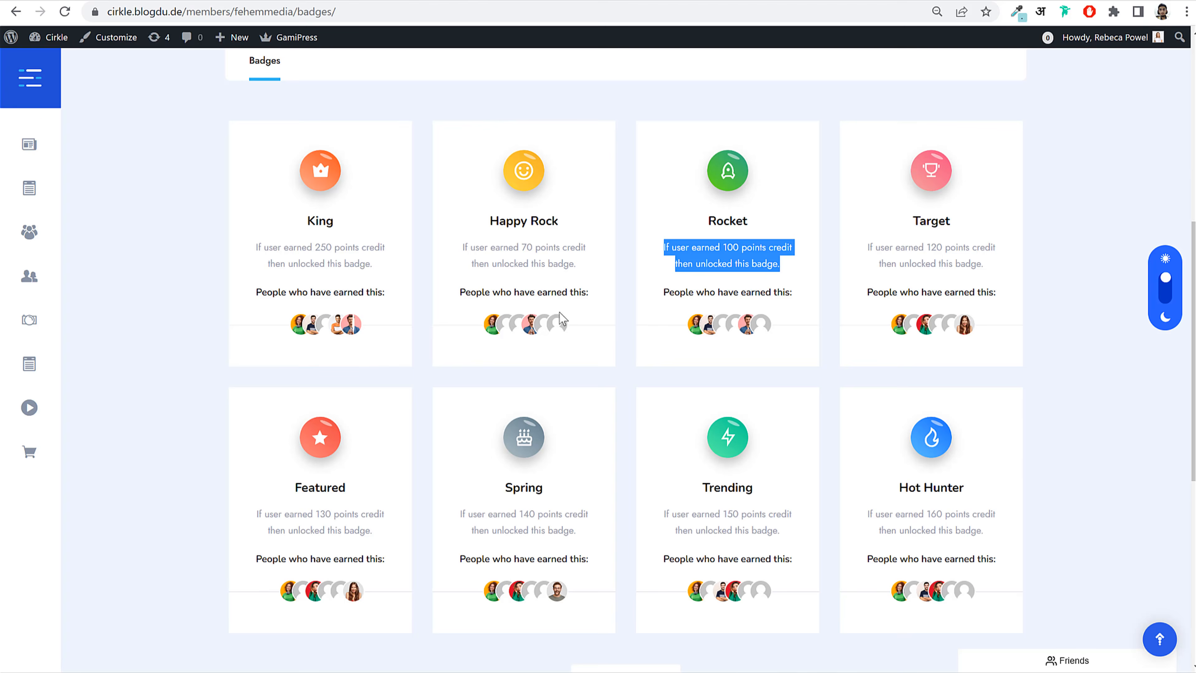
{"action": "scroll", "coordinate": [657, 408], "scroll_direction": "up", "scroll_amount": 10}
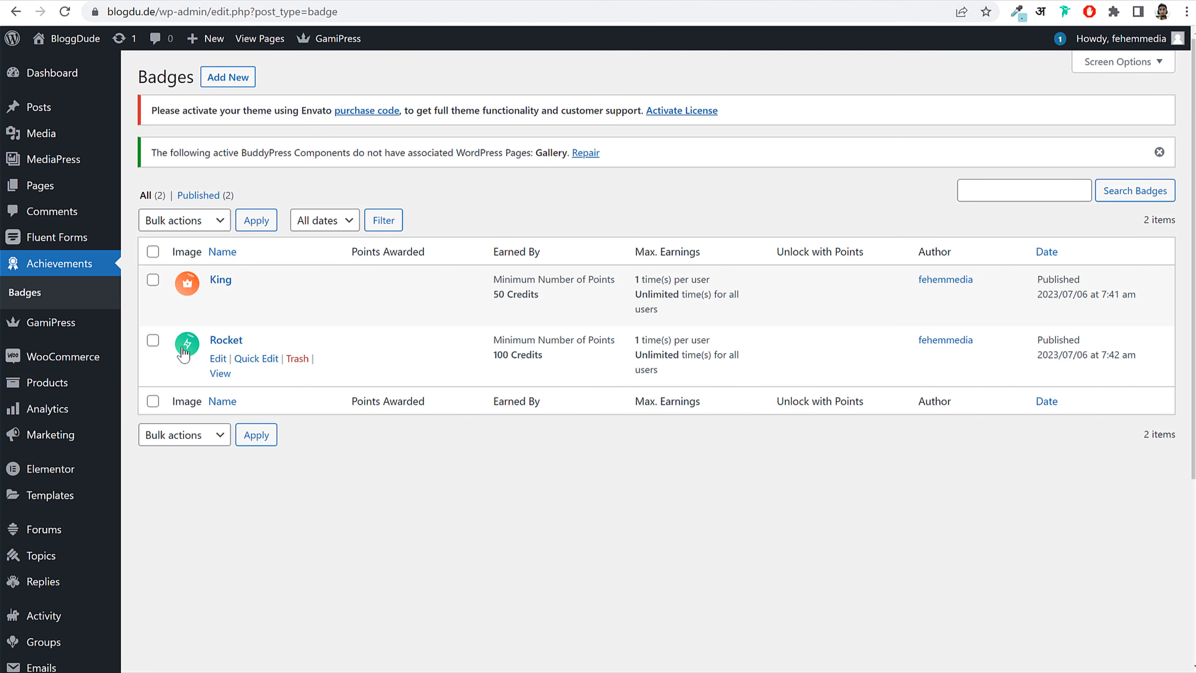
Step: Enable the Achievements profile tab in GamiPress Add-ons BuddyPress settings and save
{"action": "mouse_move", "coordinate": [73, 335]}
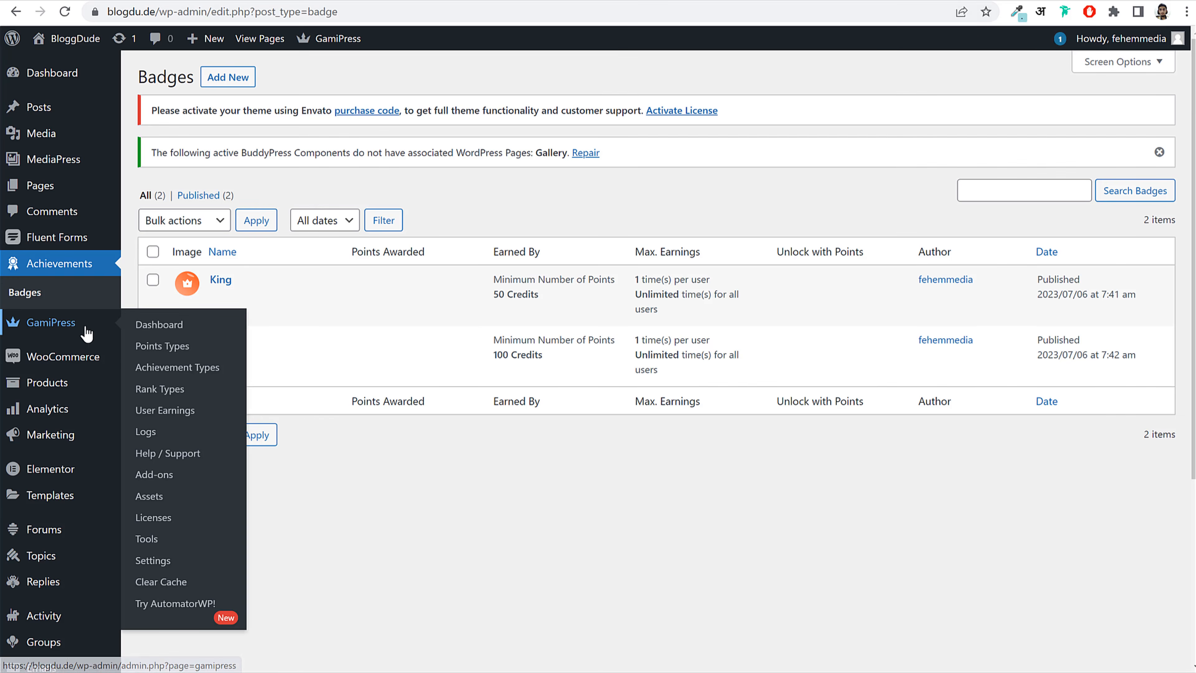
{"action": "left_click", "coordinate": [167, 562]}
{"action": "left_click", "coordinate": [508, 221]}
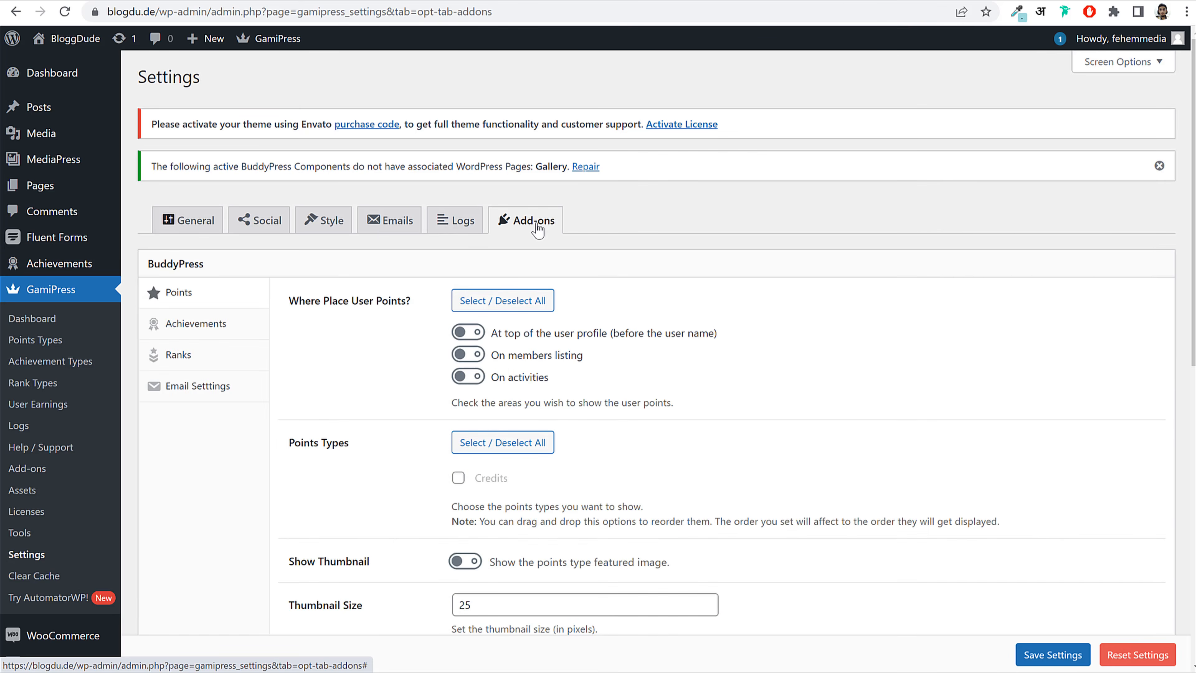
{"action": "scroll", "coordinate": [438, 304], "scroll_direction": "down", "scroll_amount": 7}
{"action": "left_click", "coordinate": [221, 325]}
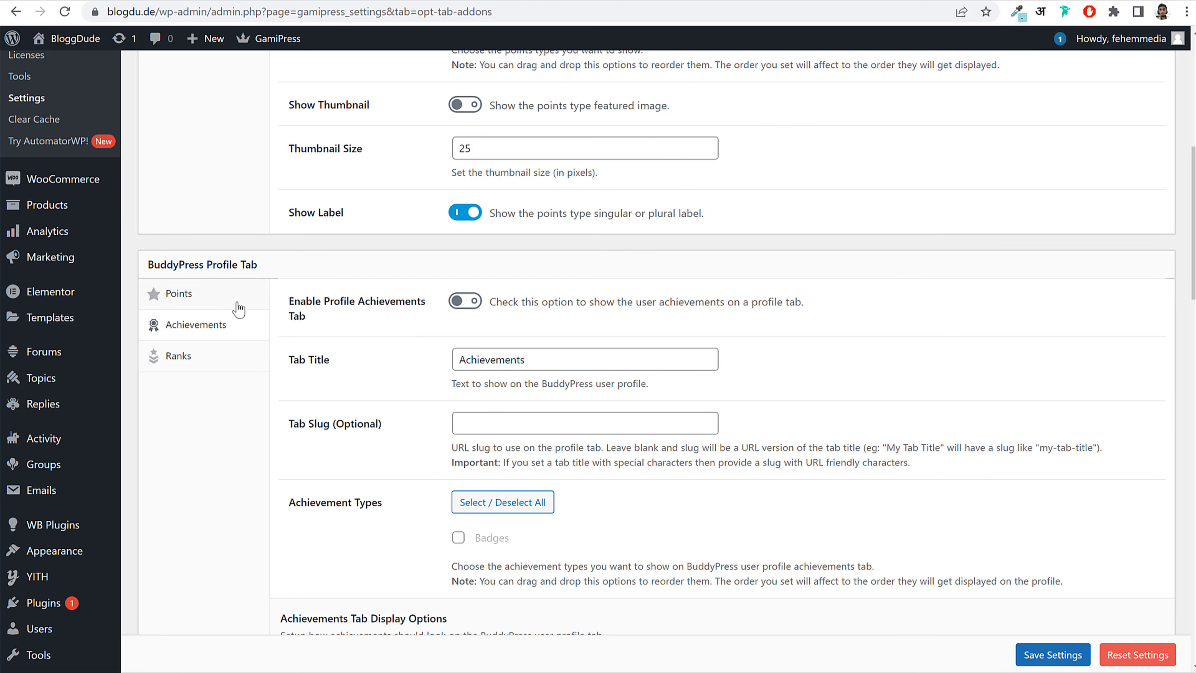
{"action": "left_click", "coordinate": [465, 301]}
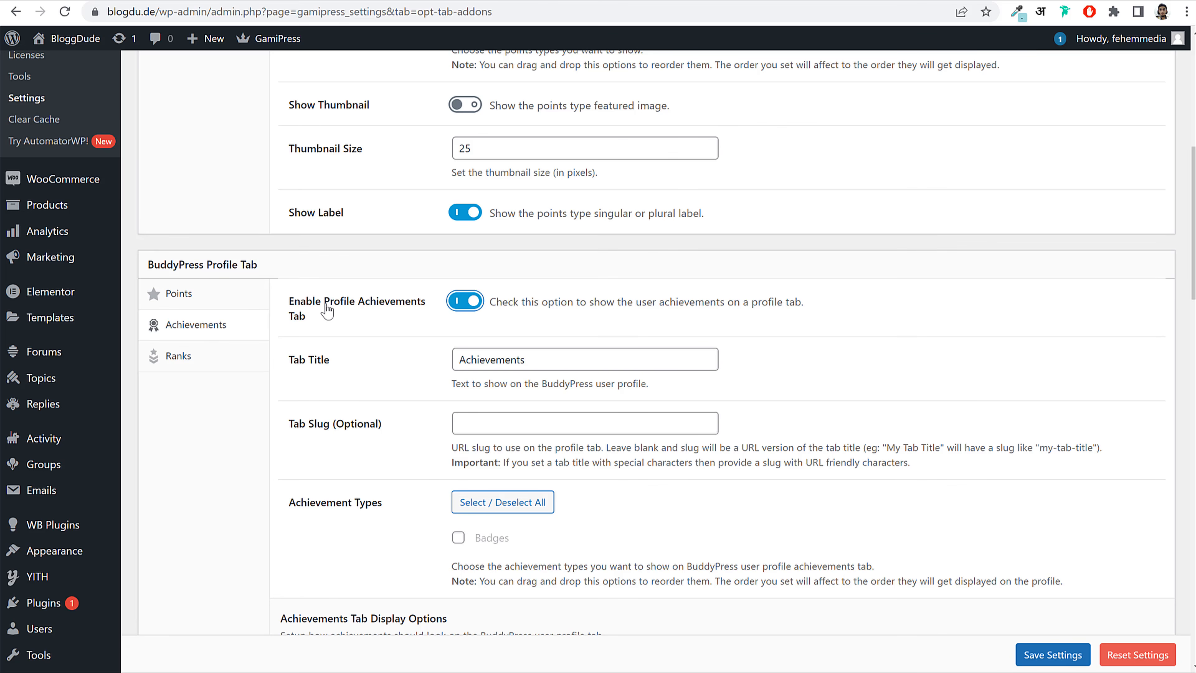
{"action": "left_click_drag", "start_coordinate": [285, 295], "coordinate": [308, 312]}
{"action": "left_click", "coordinate": [325, 322]}
{"action": "left_click", "coordinate": [1043, 649]}
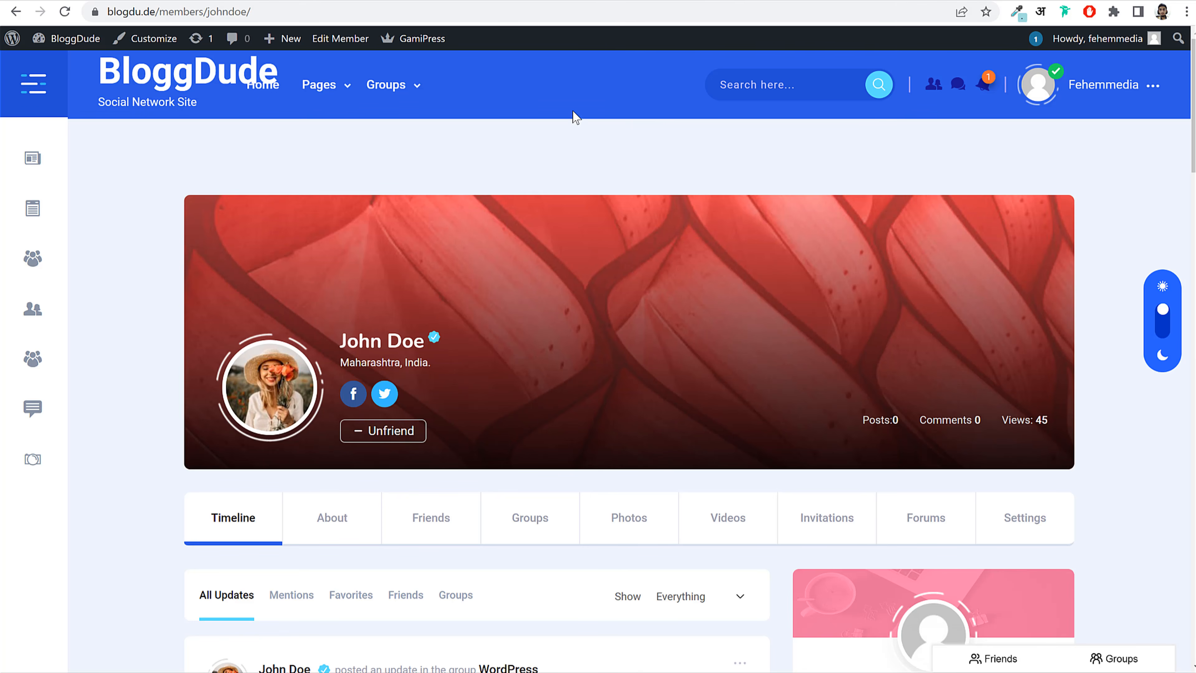
Step: Reload the member profile page twice to check the badges display
{"action": "left_click", "coordinate": [65, 11]}
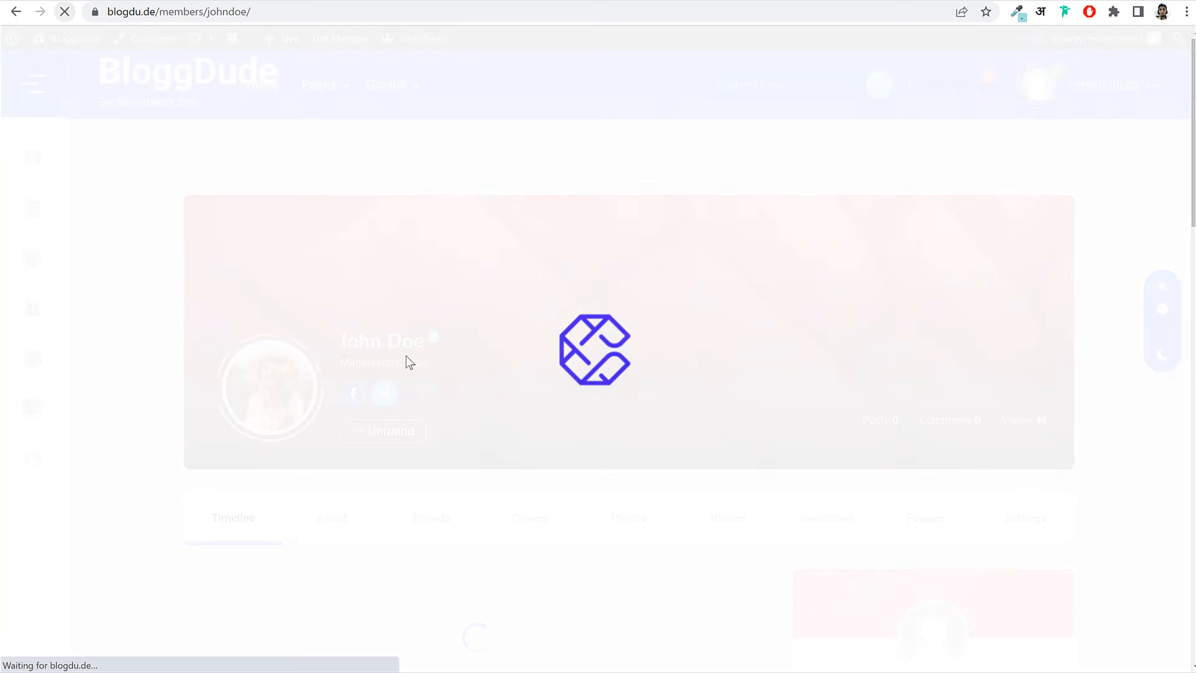
{"action": "scroll", "coordinate": [772, 283], "scroll_direction": "down", "scroll_amount": 5}
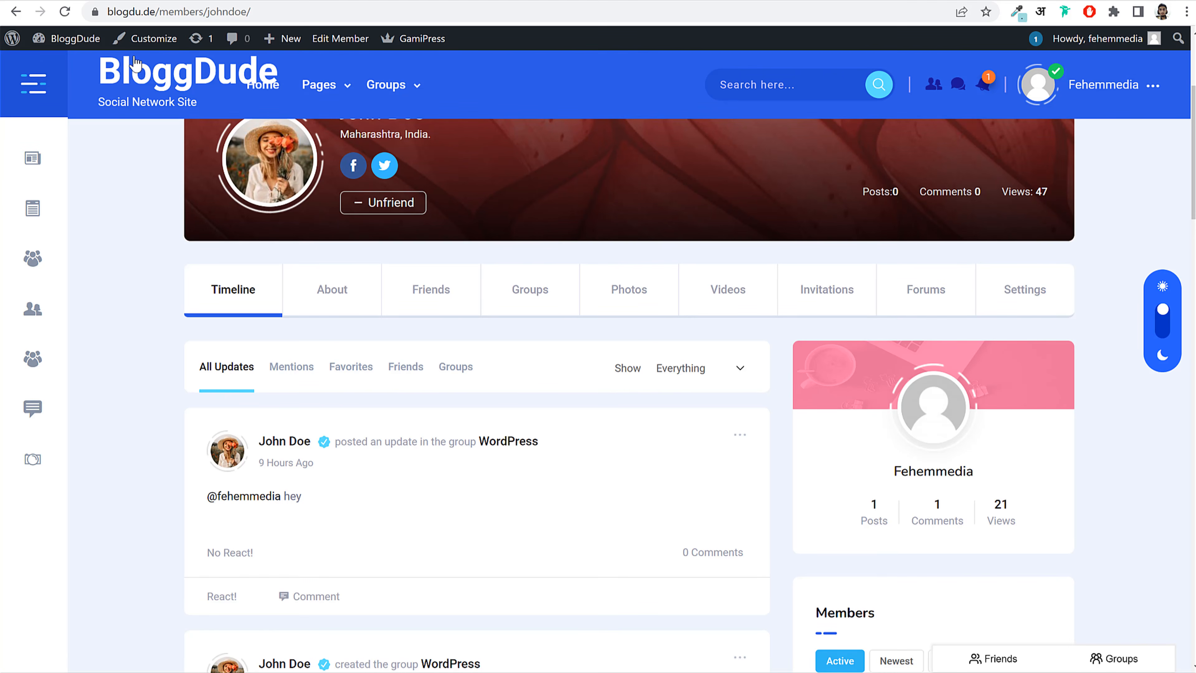
{"action": "left_click", "coordinate": [65, 11]}
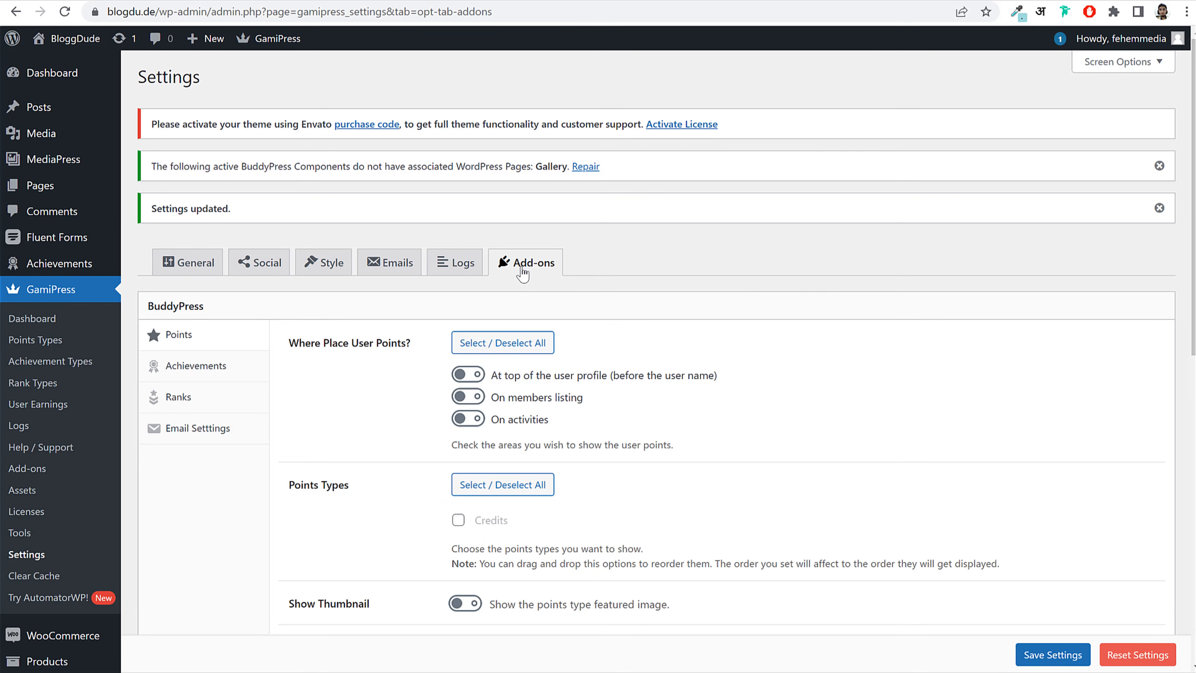
{"action": "scroll", "coordinate": [522, 271], "scroll_direction": "down", "scroll_amount": 3}
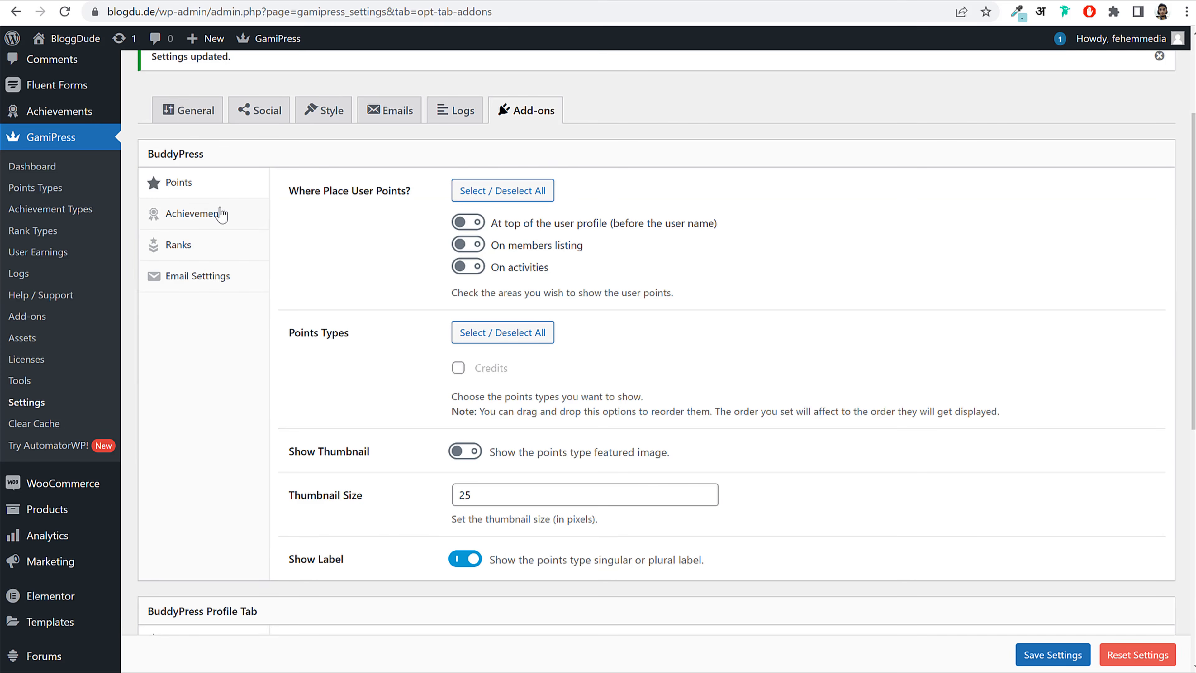
Step: Include Badges and Credits in GamiPress's BuddyPress profile achievement and points displays, and save
{"action": "left_click", "coordinate": [219, 211]}
{"action": "left_click", "coordinate": [458, 367]}
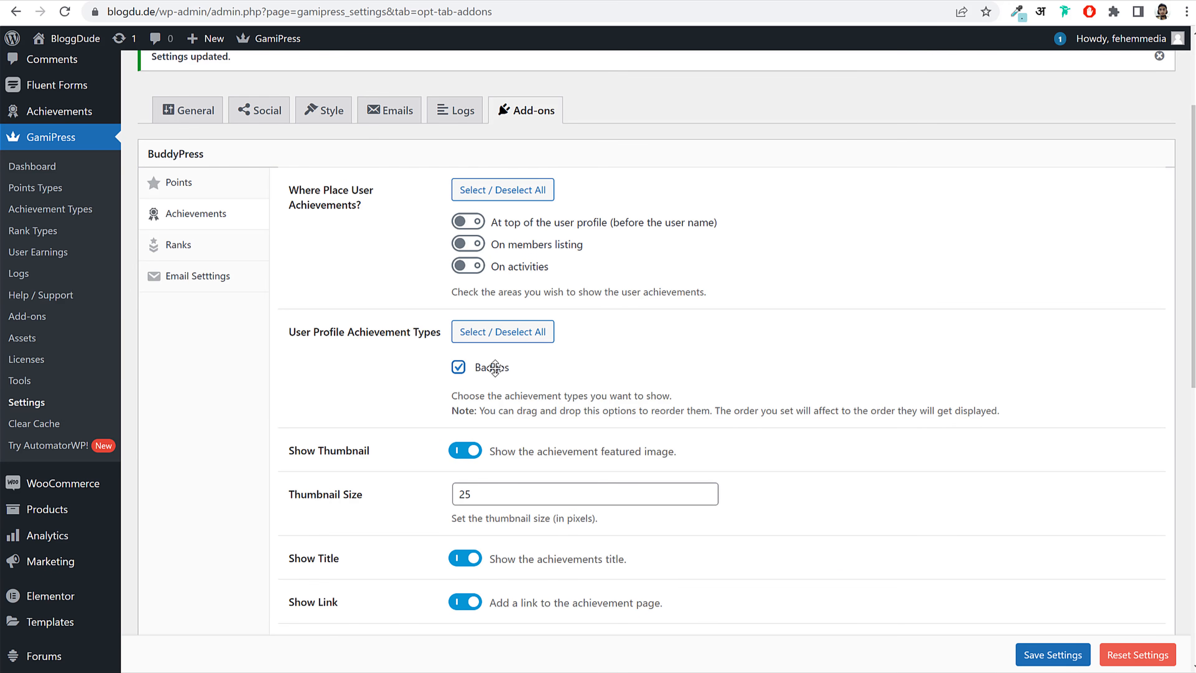
{"action": "left_click", "coordinate": [225, 191]}
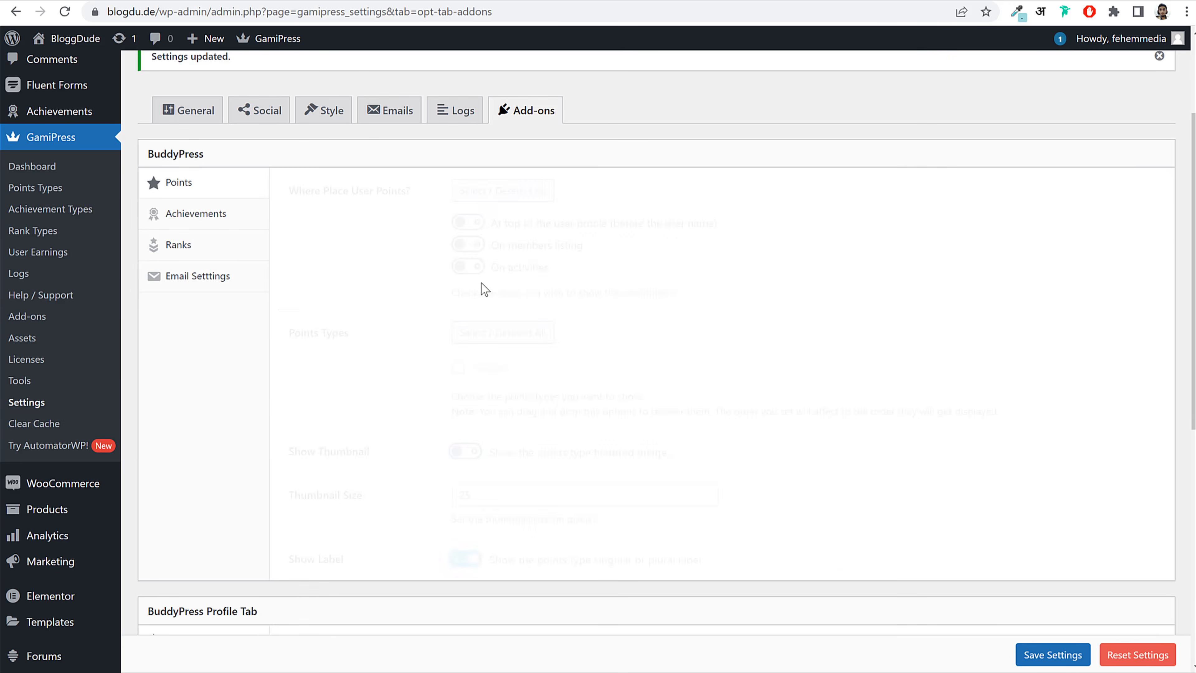
{"action": "left_click", "coordinate": [460, 368]}
{"action": "left_click", "coordinate": [218, 217]}
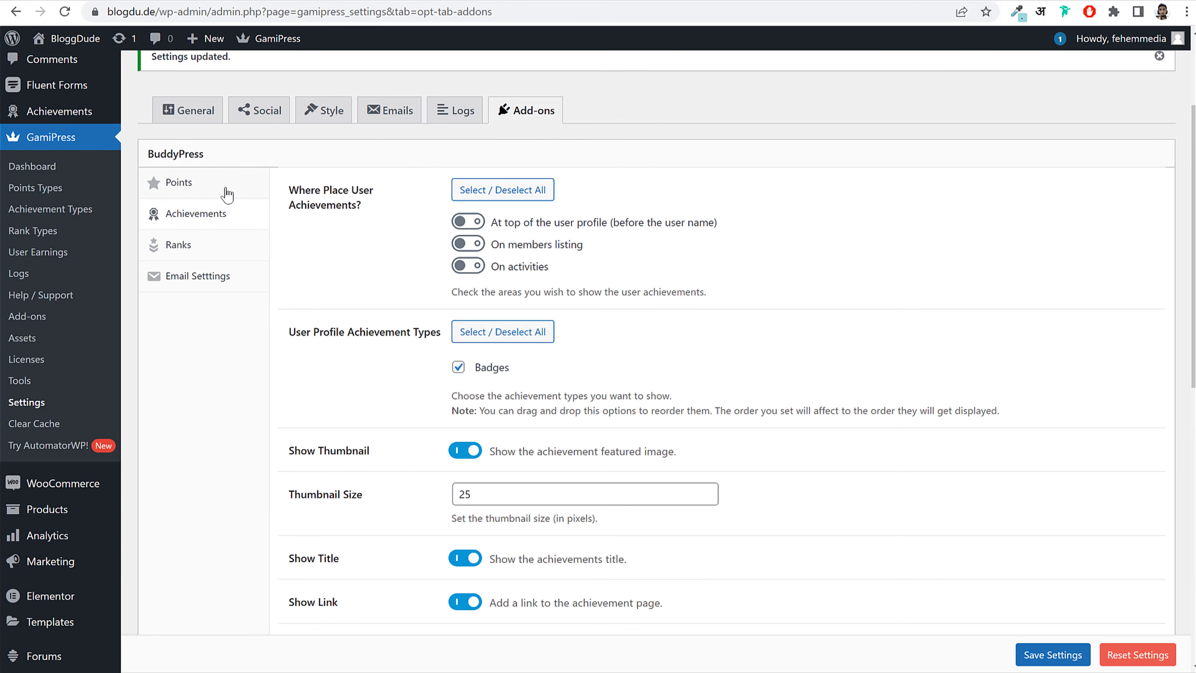
{"action": "scroll", "coordinate": [614, 362], "scroll_direction": "down", "scroll_amount": 8}
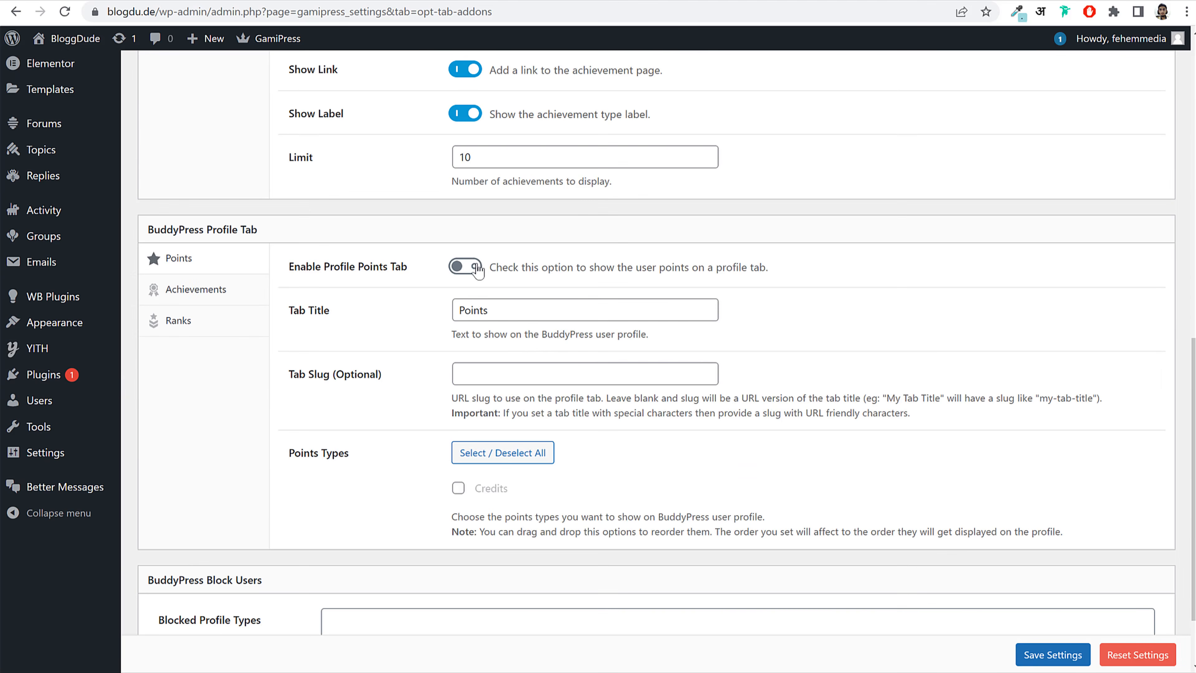
{"action": "left_click", "coordinate": [458, 488]}
{"action": "left_click", "coordinate": [235, 304]}
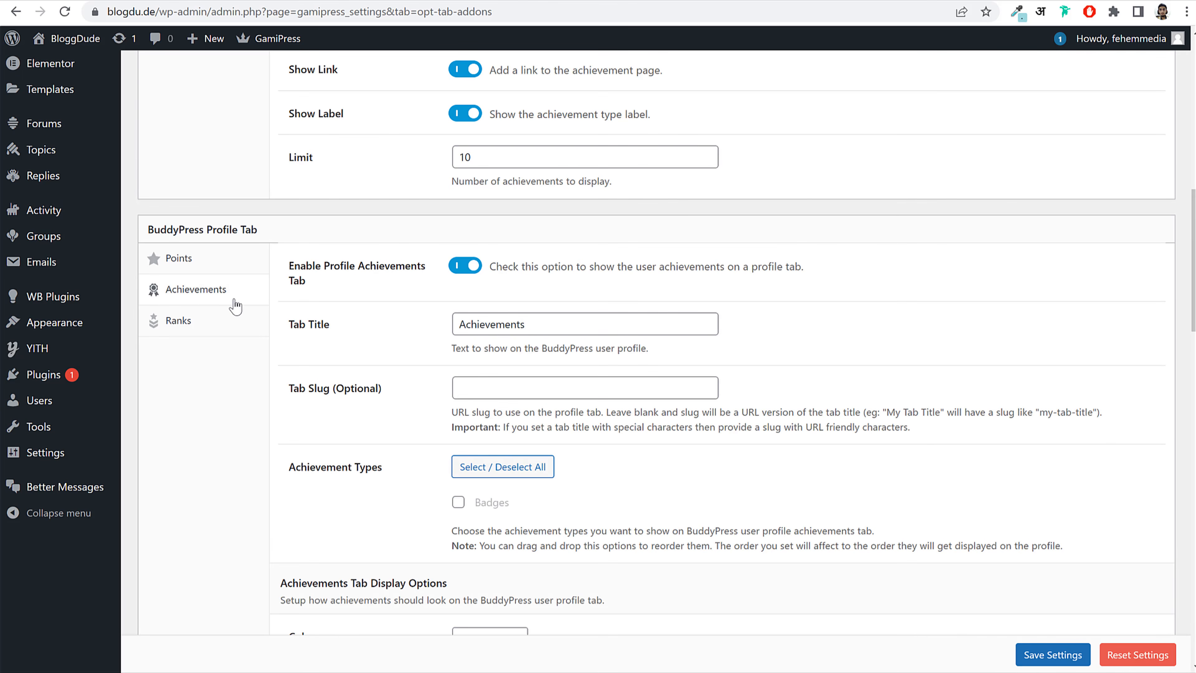
{"action": "left_click", "coordinate": [459, 502]}
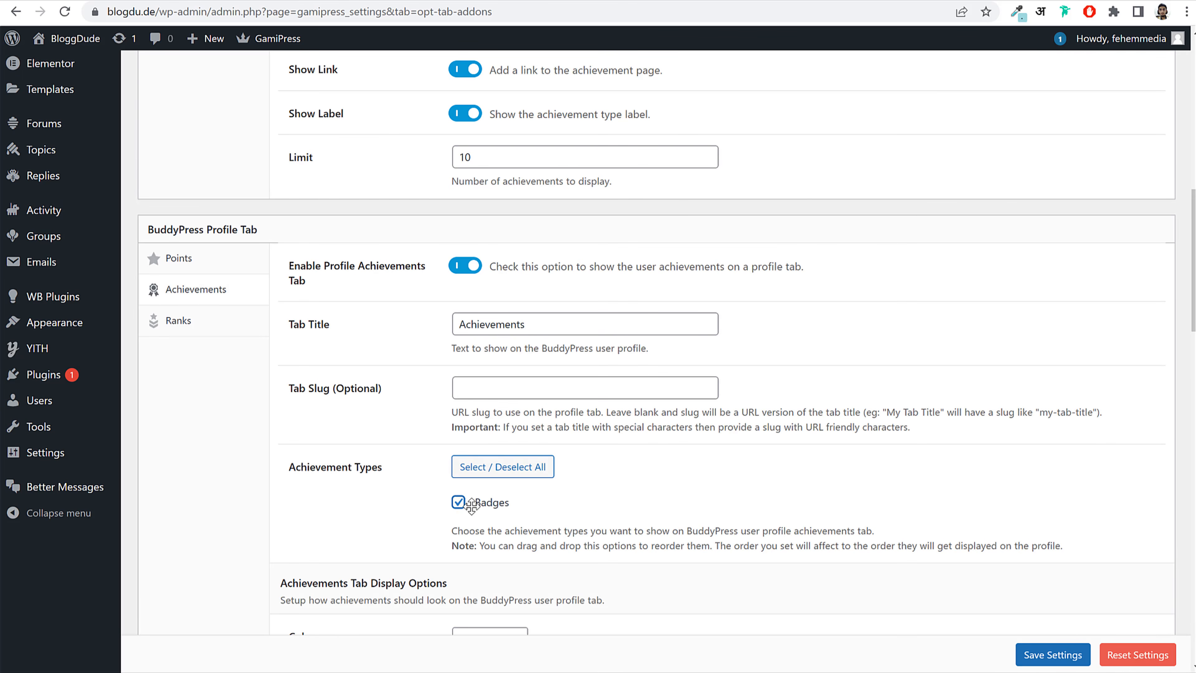
{"action": "left_click", "coordinate": [1049, 654]}
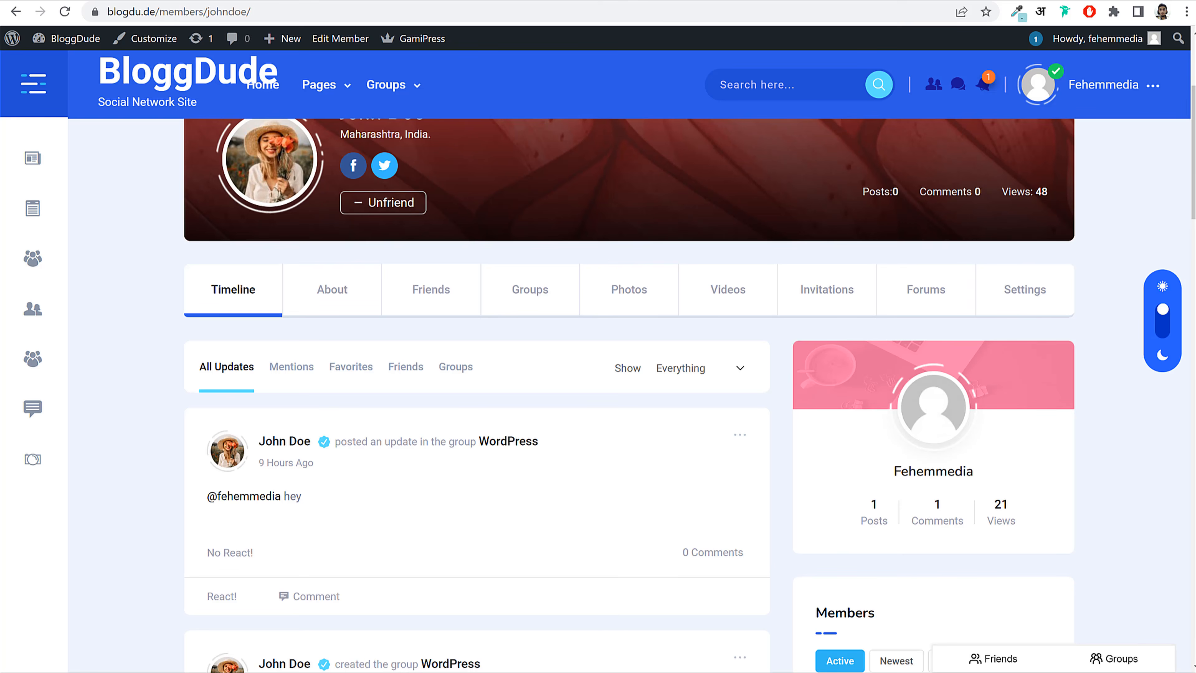
Step: Reload the member profile and check the Achievements tab
{"action": "left_click", "coordinate": [64, 12]}
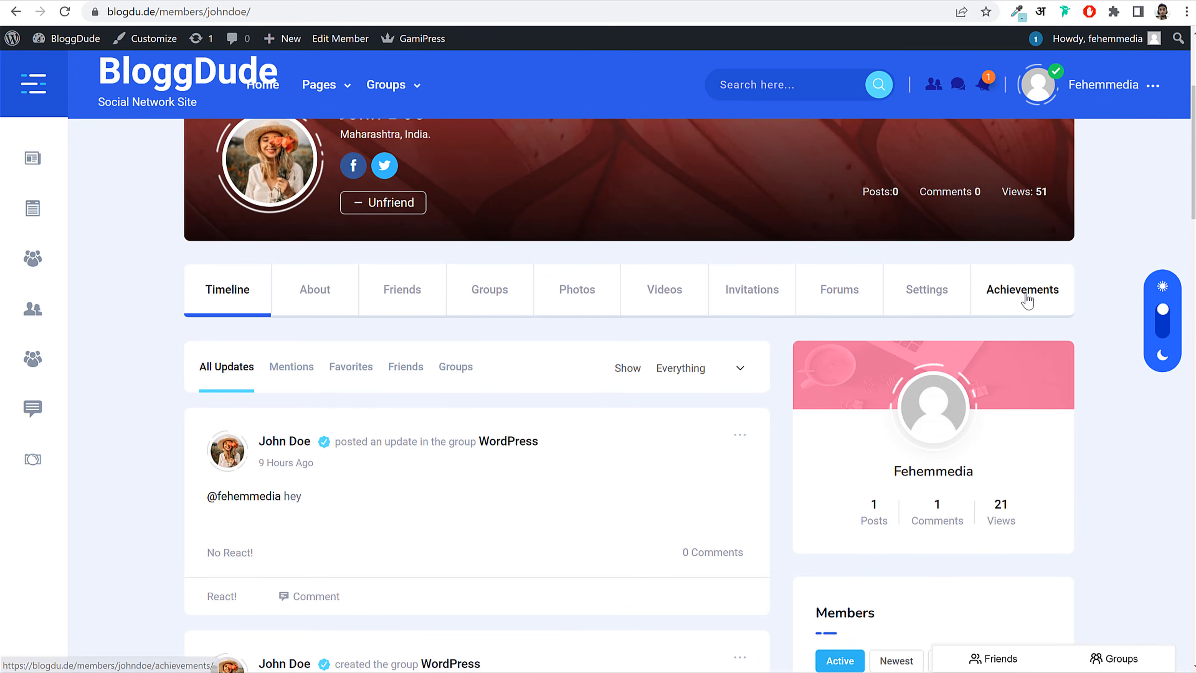
{"action": "left_click", "coordinate": [1014, 302]}
{"action": "scroll", "coordinate": [1012, 405], "scroll_direction": "down", "scroll_amount": 4}
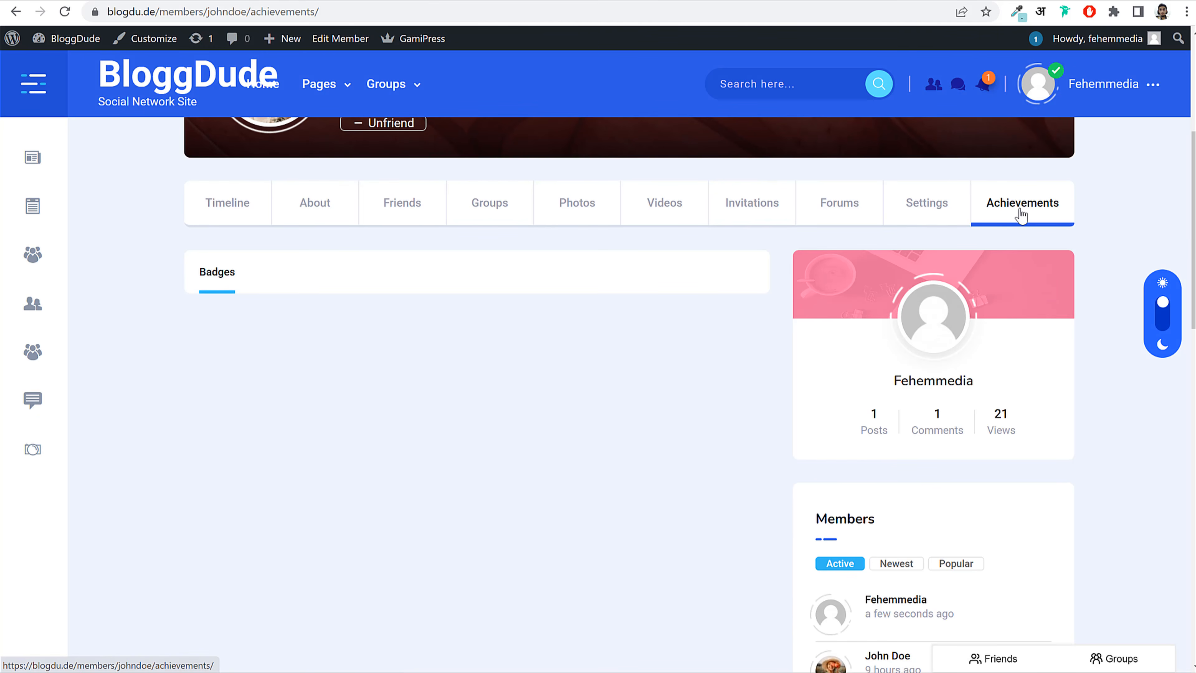
Step: Rename the profile achievements tab title to 'Badges' and save the settings
{"action": "left_click", "coordinate": [301, 0]}
{"action": "scroll", "coordinate": [406, 287], "scroll_direction": "up", "scroll_amount": 3}
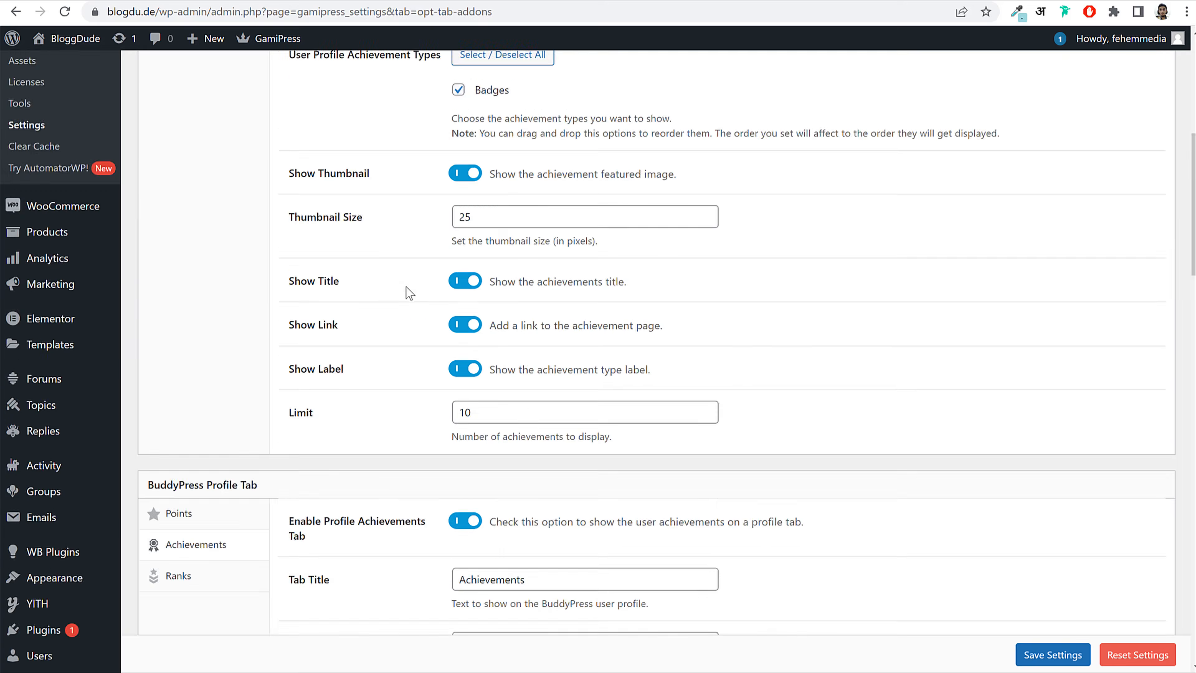
{"action": "scroll", "coordinate": [407, 289], "scroll_direction": "up", "scroll_amount": 5}
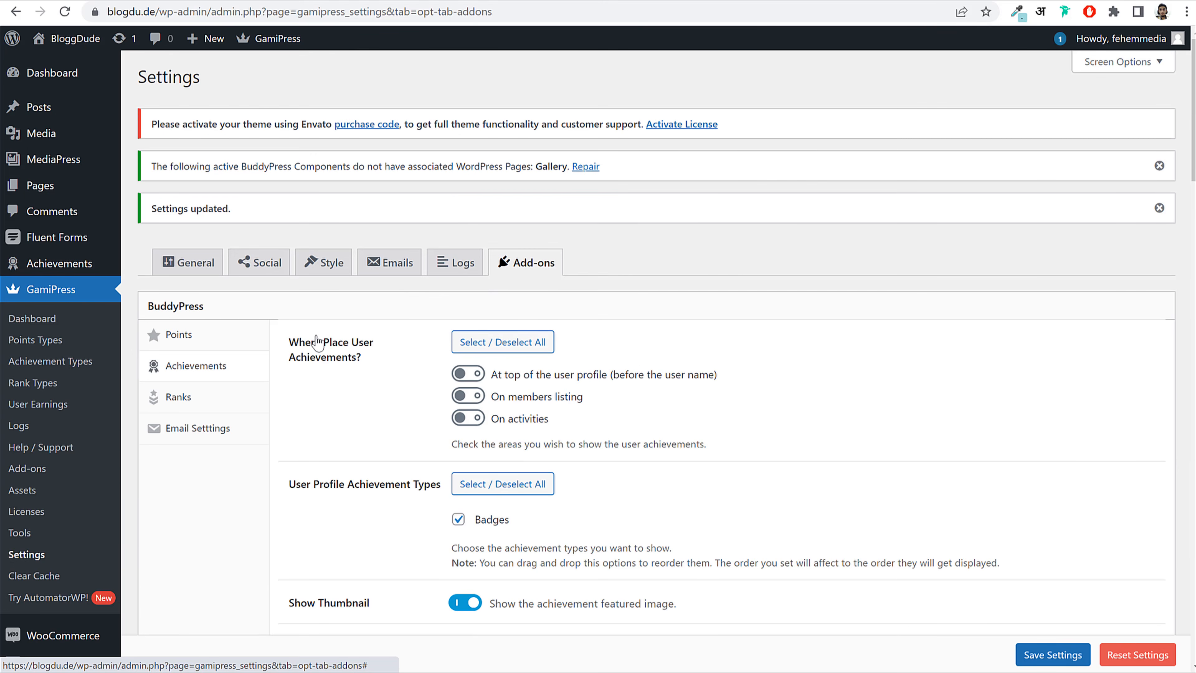
{"action": "scroll", "coordinate": [316, 342], "scroll_direction": "down", "scroll_amount": 10}
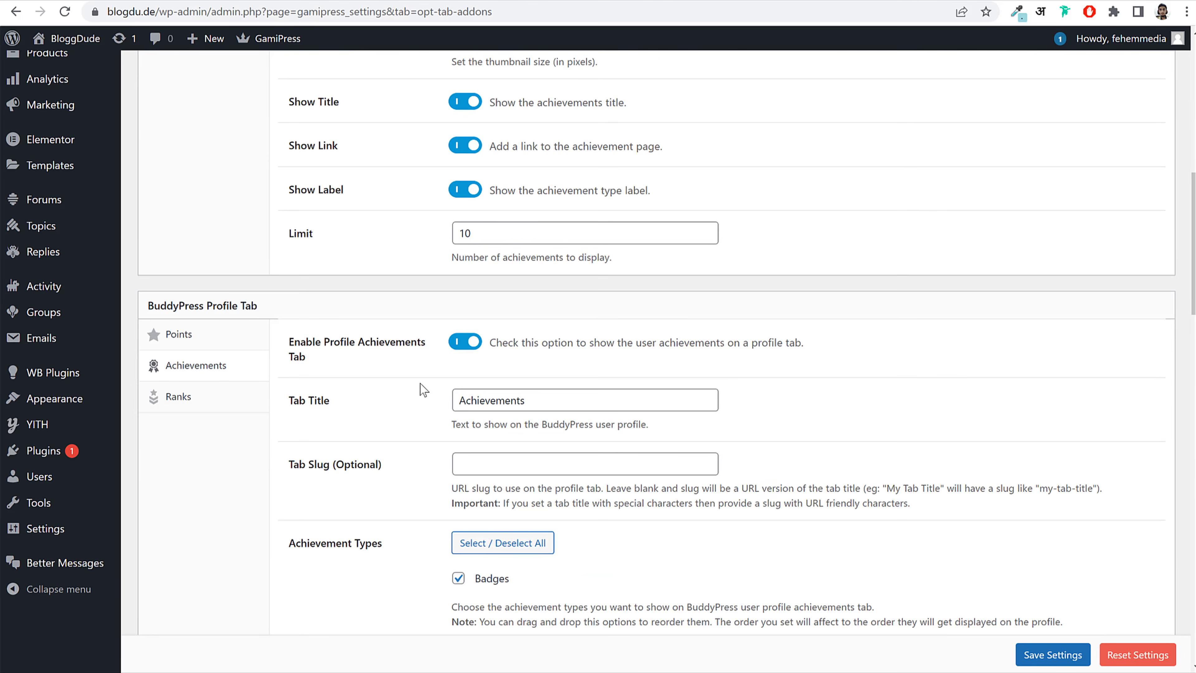
{"action": "left_click_drag", "start_coordinate": [542, 403], "coordinate": [340, 417]}
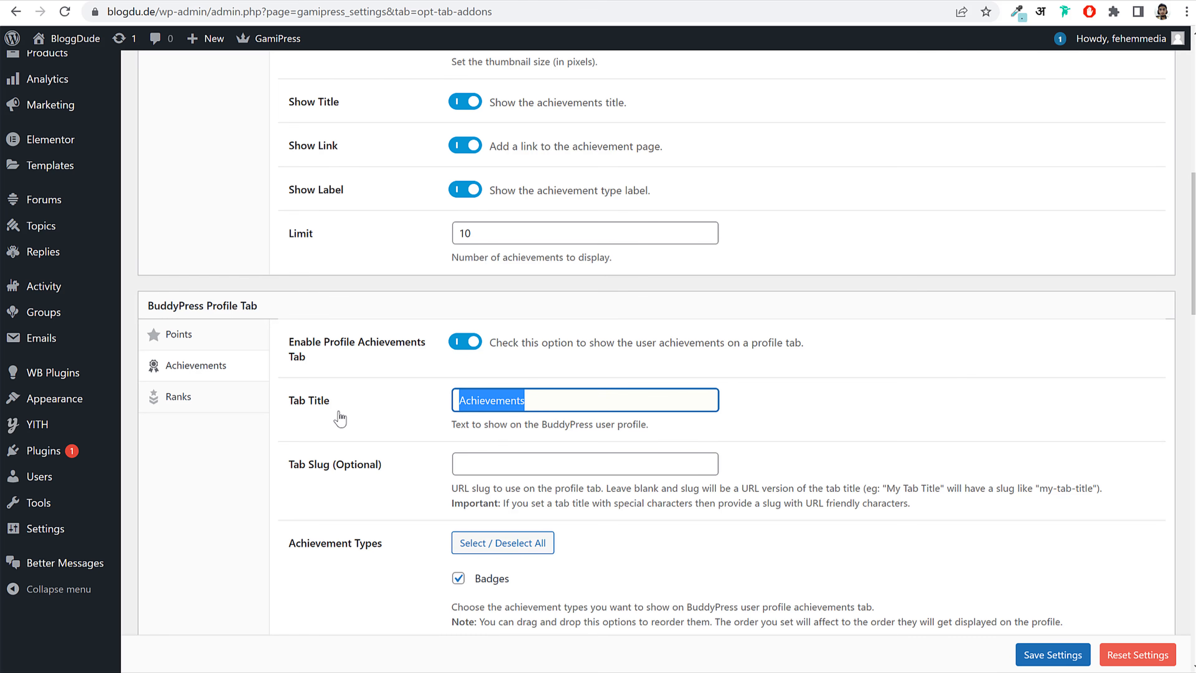
{"action": "type", "text": "Badges"}
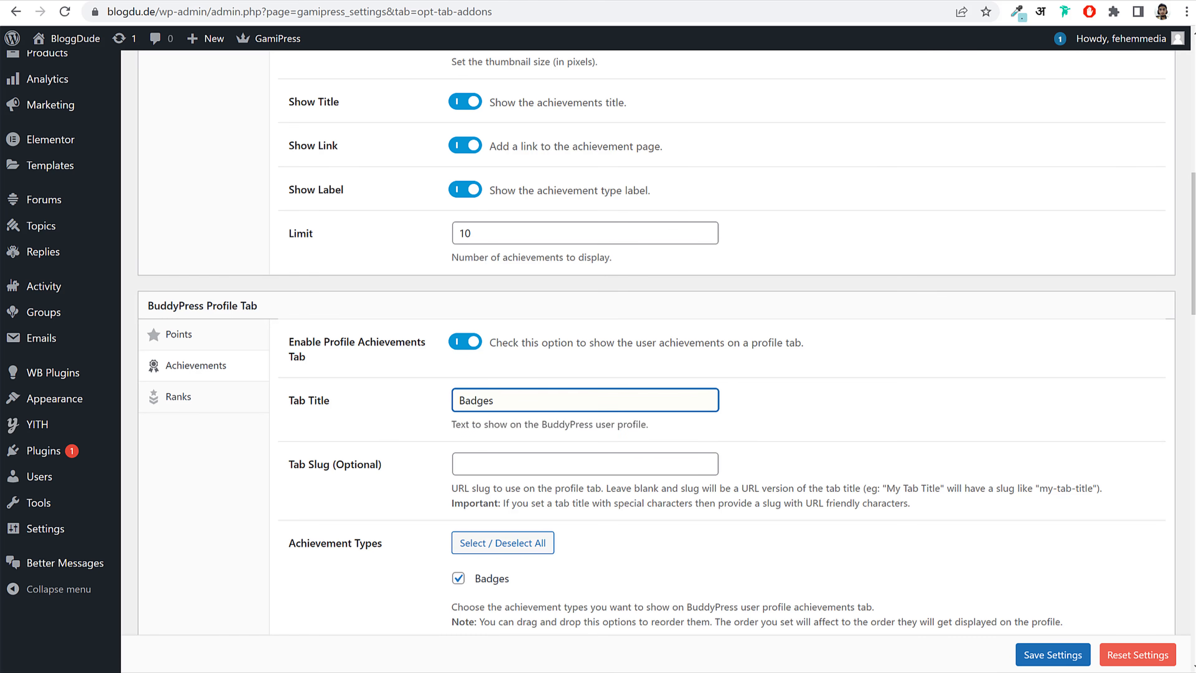
{"action": "left_click", "coordinate": [1062, 652]}
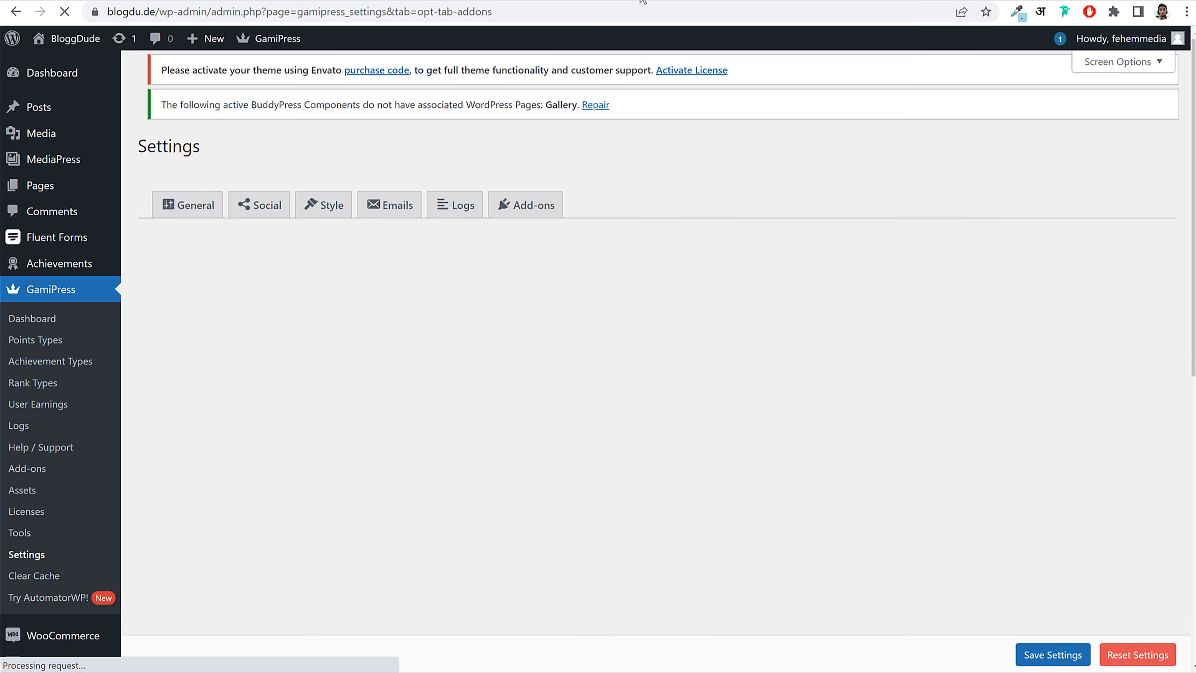
Step: Reload the member profile and view its Badges tab
{"action": "left_click", "coordinate": [437, 2]}
{"action": "left_click", "coordinate": [67, 17]}
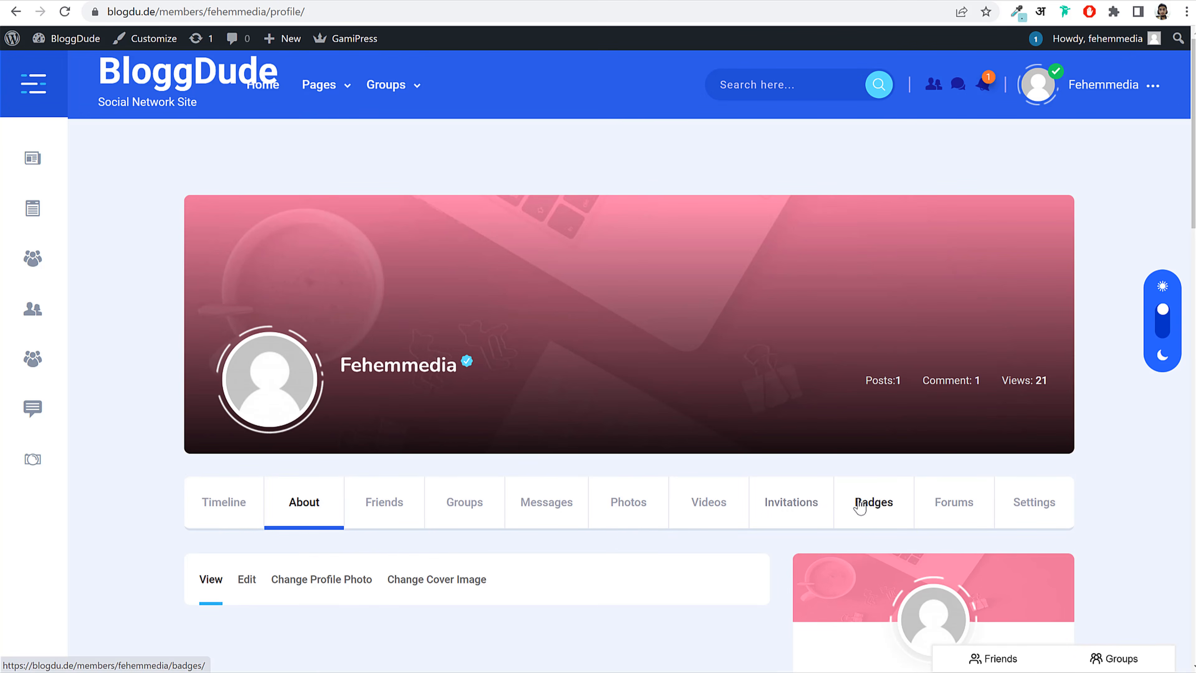
{"action": "left_click", "coordinate": [845, 508]}
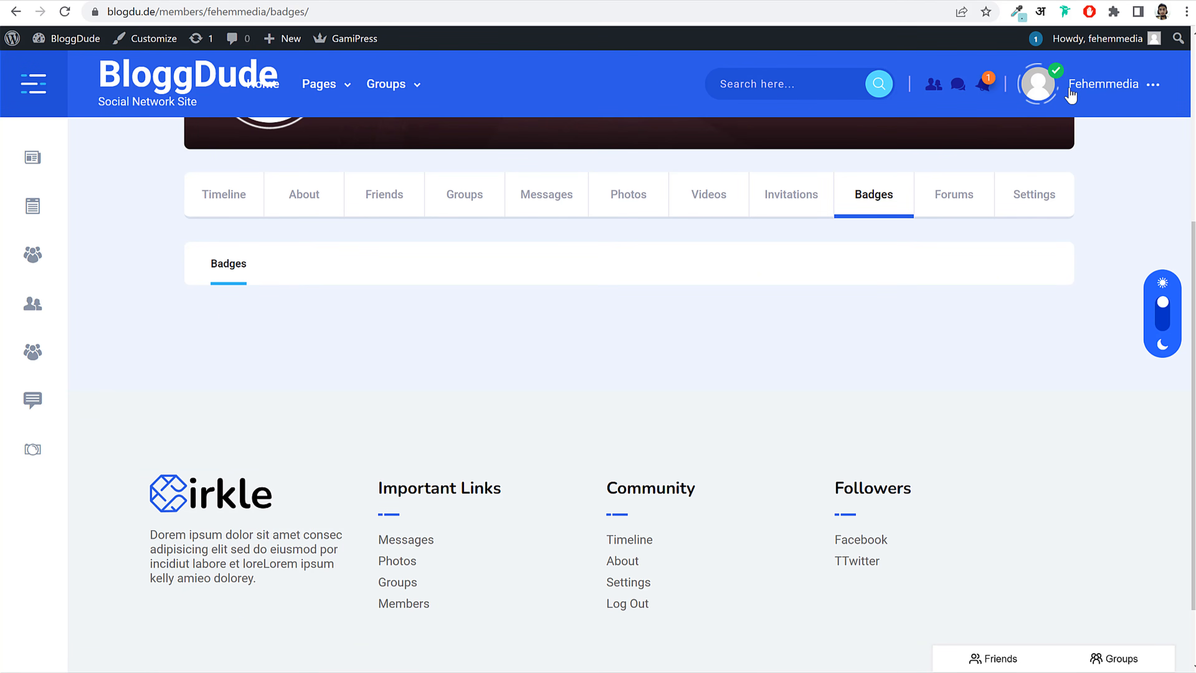
Step: Log out, then sign back in with Remember Me checked
{"action": "mouse_move", "coordinate": [1083, 81]}
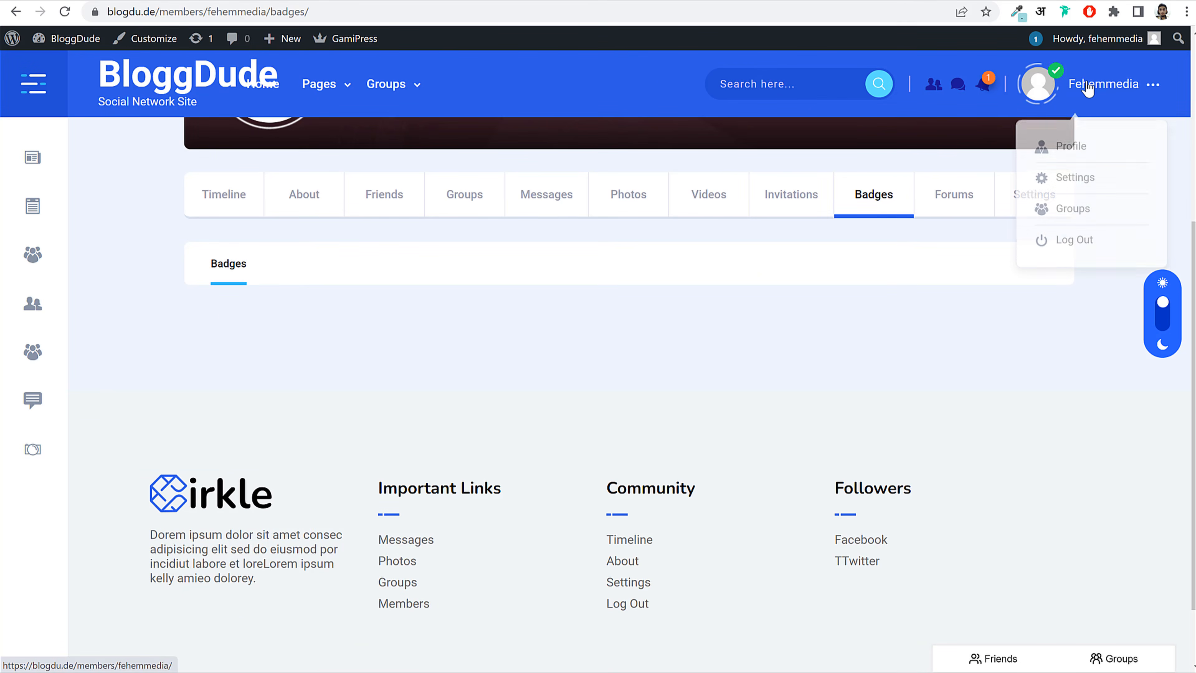
{"action": "left_click", "coordinate": [1081, 245]}
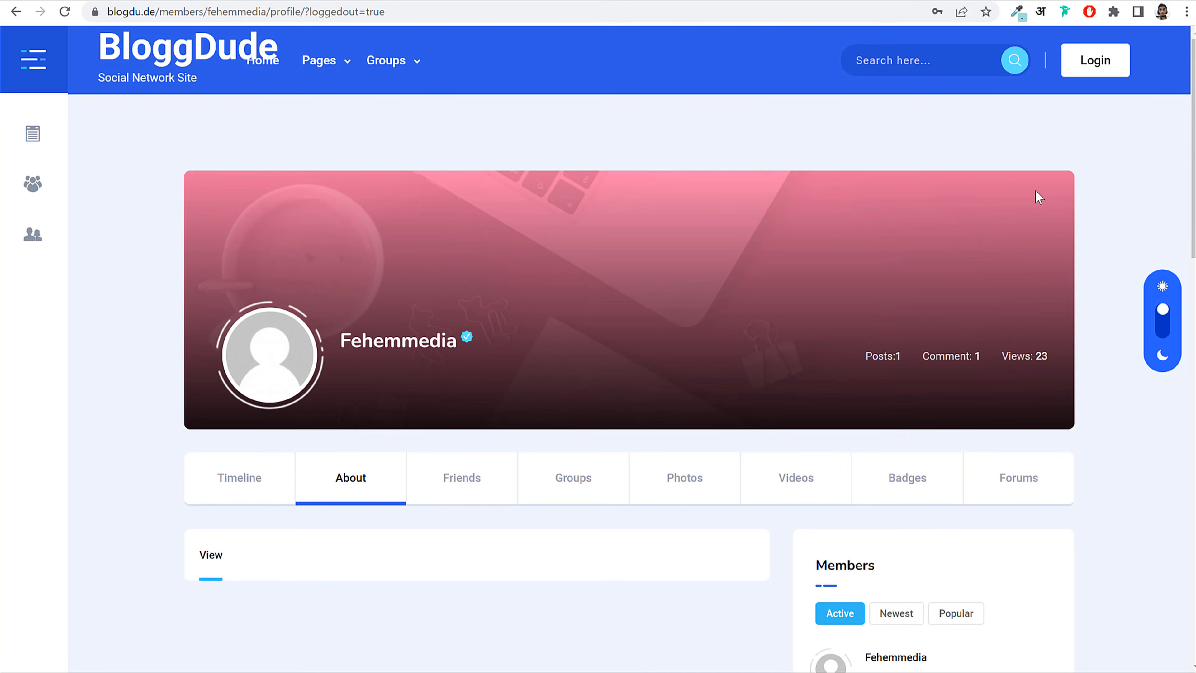
{"action": "left_click", "coordinate": [1095, 60]}
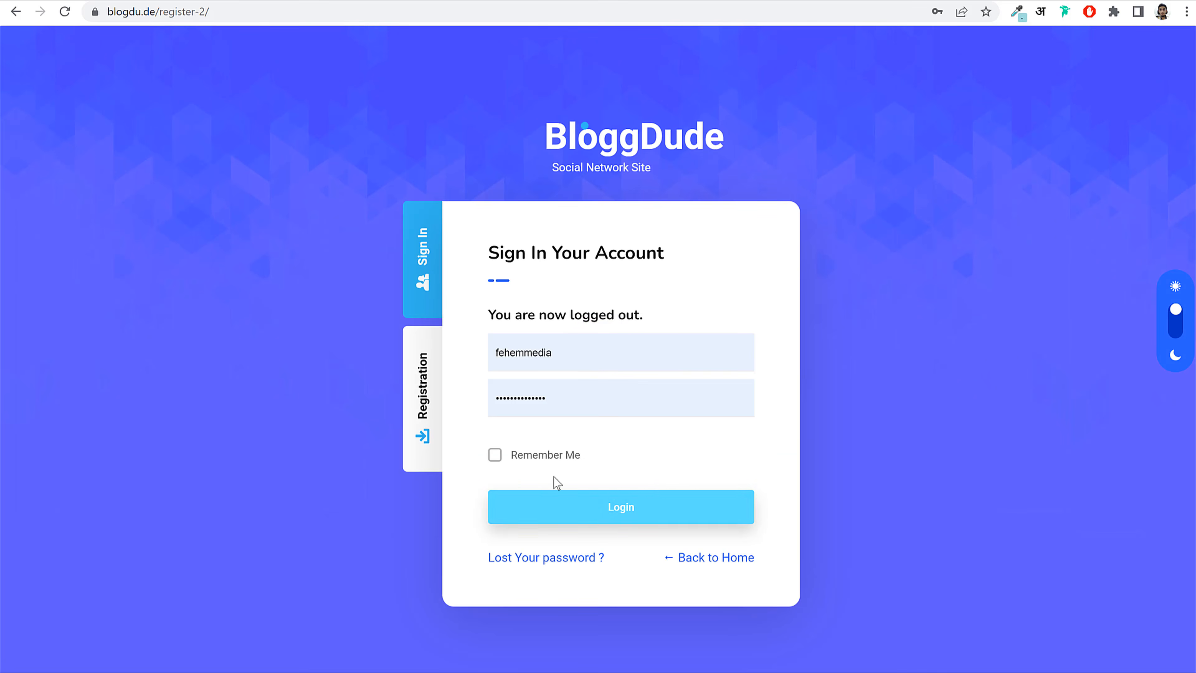
{"action": "left_click", "coordinate": [545, 457]}
{"action": "left_click", "coordinate": [569, 521]}
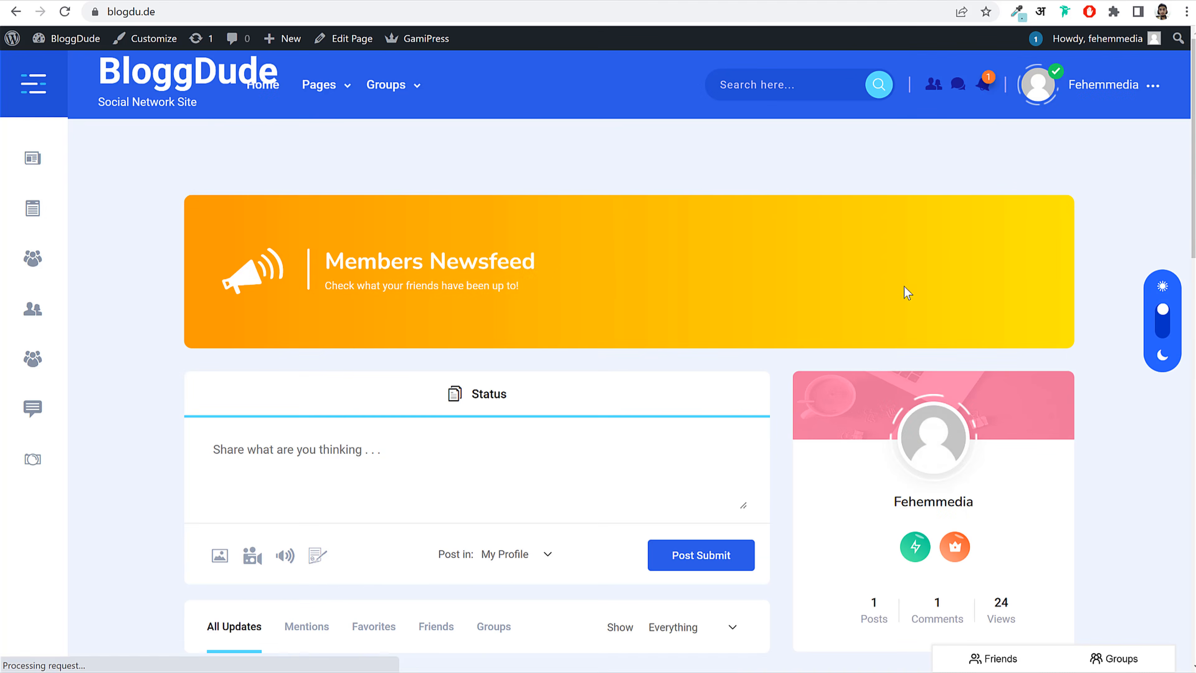
Step: Check notifications, then open your own profile's Badges tab showing the King and Rocket badges
{"action": "left_click", "coordinate": [985, 94]}
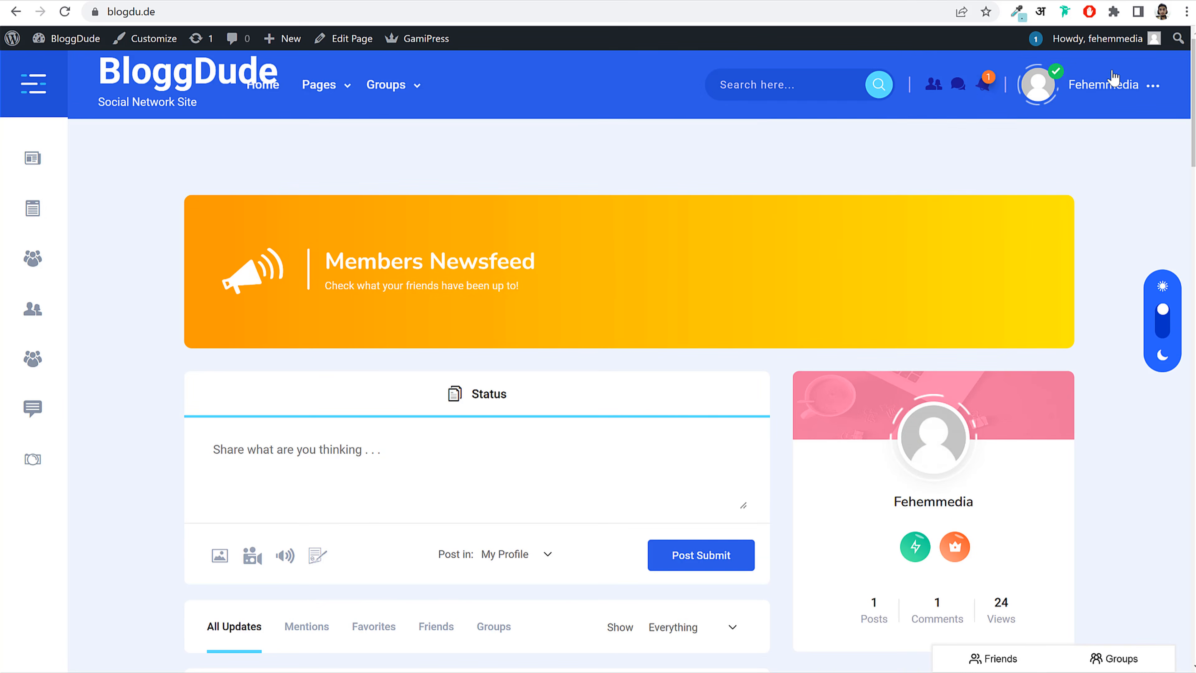
{"action": "mouse_move", "coordinate": [1113, 80]}
{"action": "left_click", "coordinate": [1094, 144]}
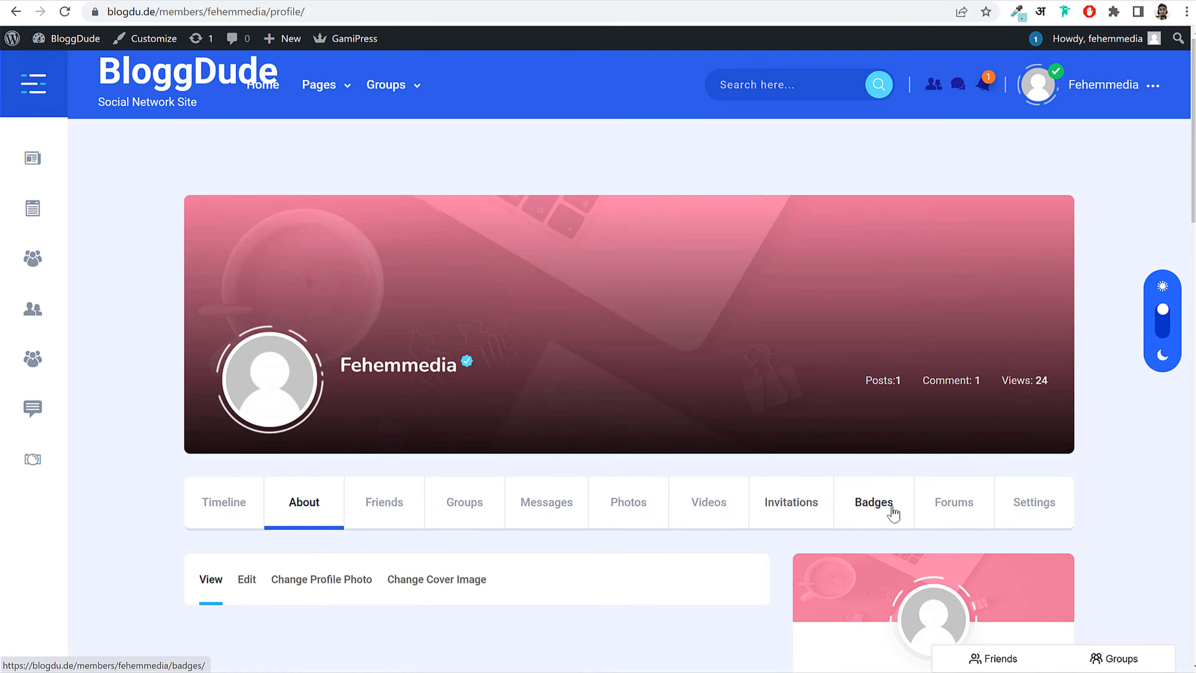
{"action": "left_click", "coordinate": [891, 512]}
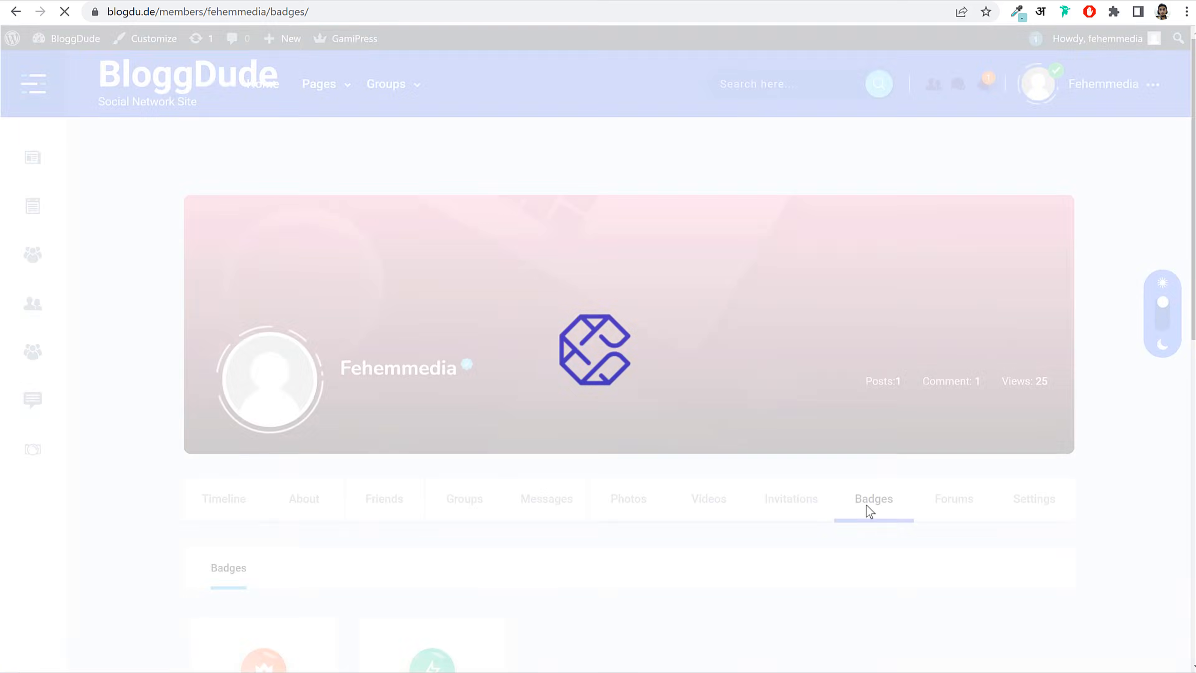
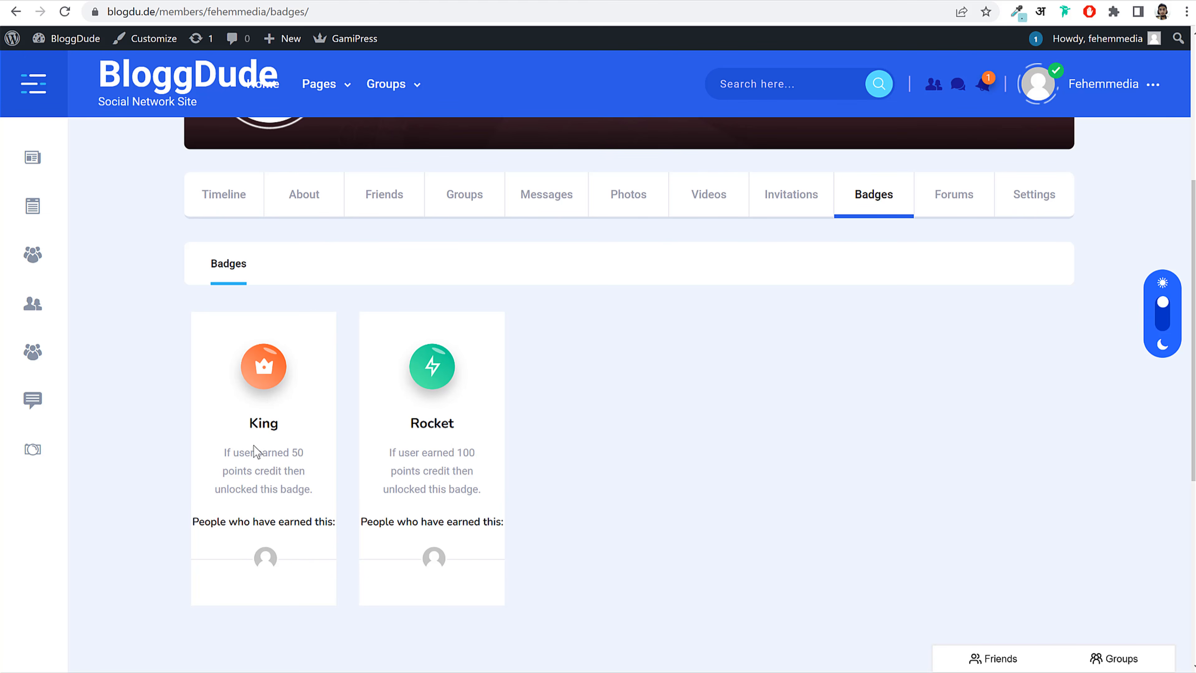
Step: Return to the admin Dashboard, then open the Cirkle demo's Blog page and its successful-blogging-video post
{"action": "scroll", "coordinate": [549, 246], "scroll_direction": "up", "scroll_amount": 6}
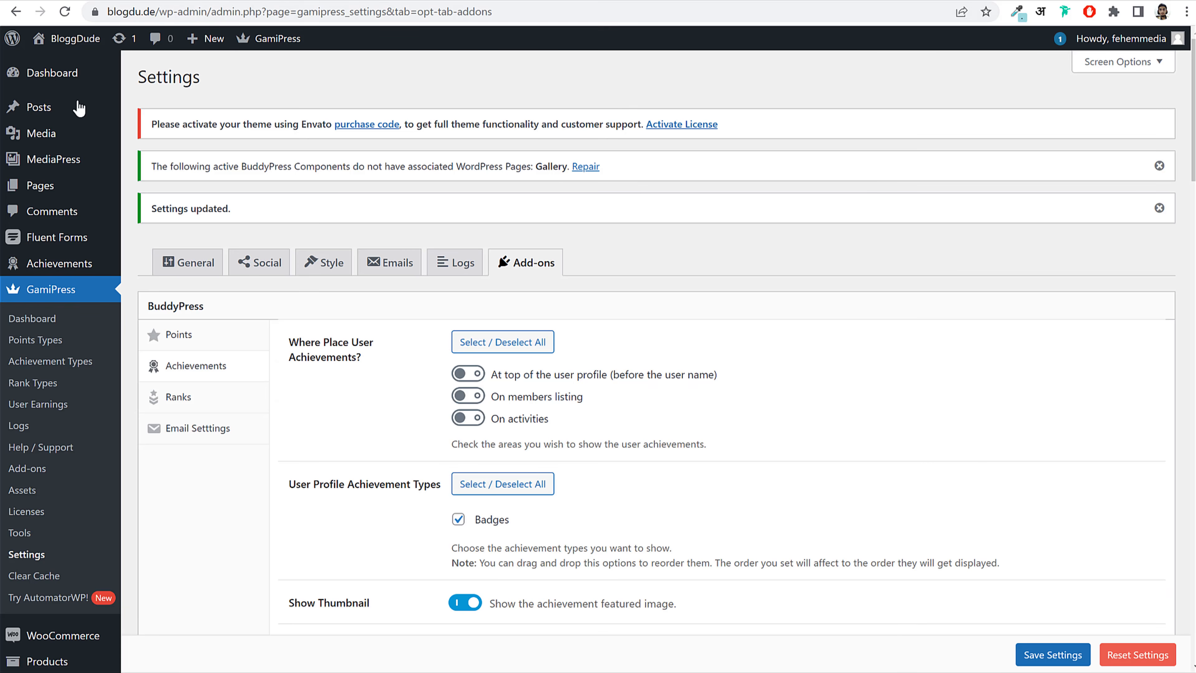
{"action": "left_click", "coordinate": [38, 76]}
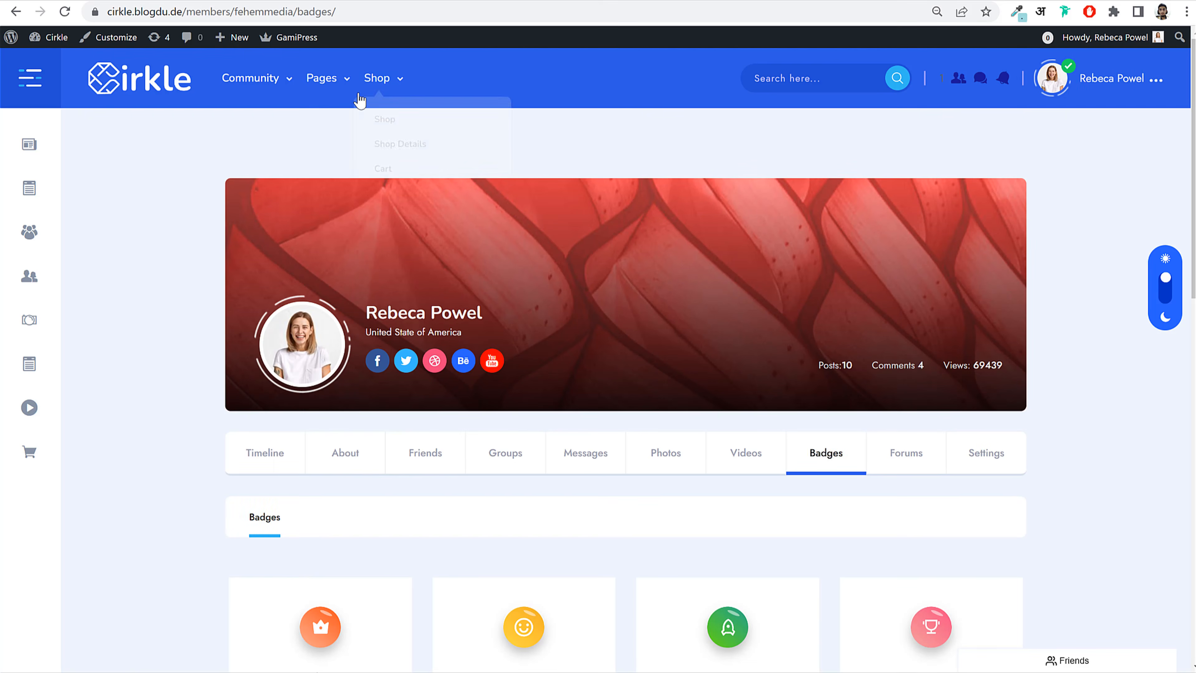
{"action": "mouse_move", "coordinate": [328, 79]}
{"action": "left_click", "coordinate": [328, 180]}
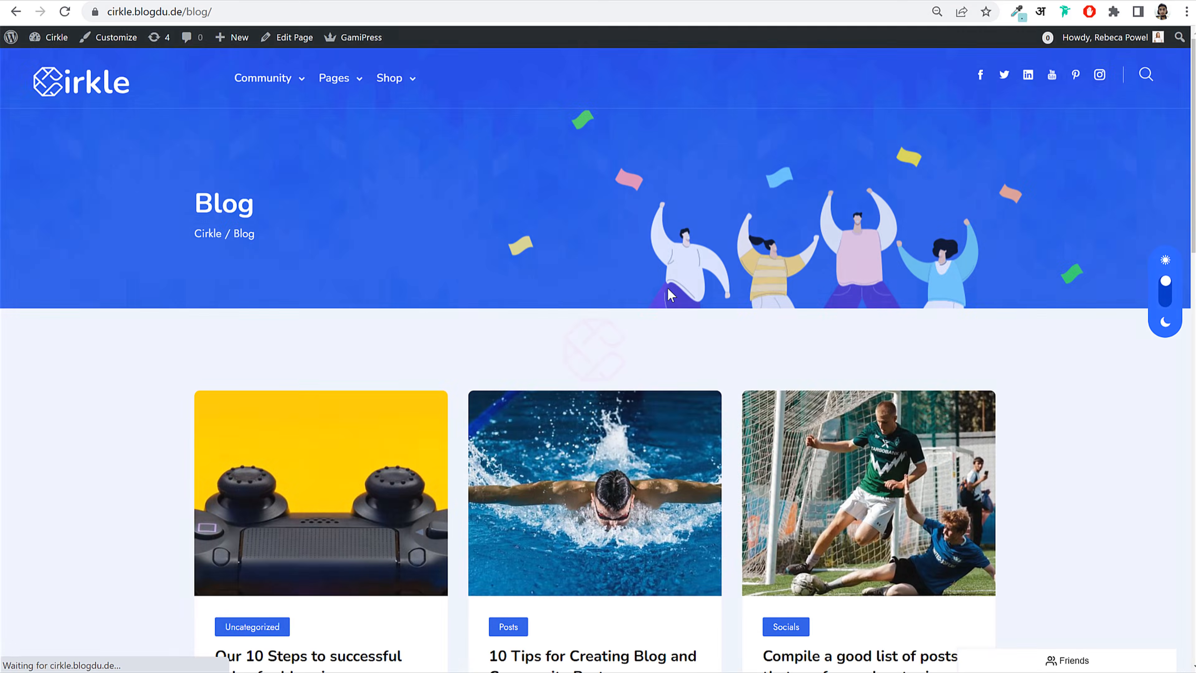
{"action": "scroll", "coordinate": [669, 302], "scroll_direction": "down", "scroll_amount": 10}
{"action": "scroll", "coordinate": [673, 316], "scroll_direction": "up", "scroll_amount": 3}
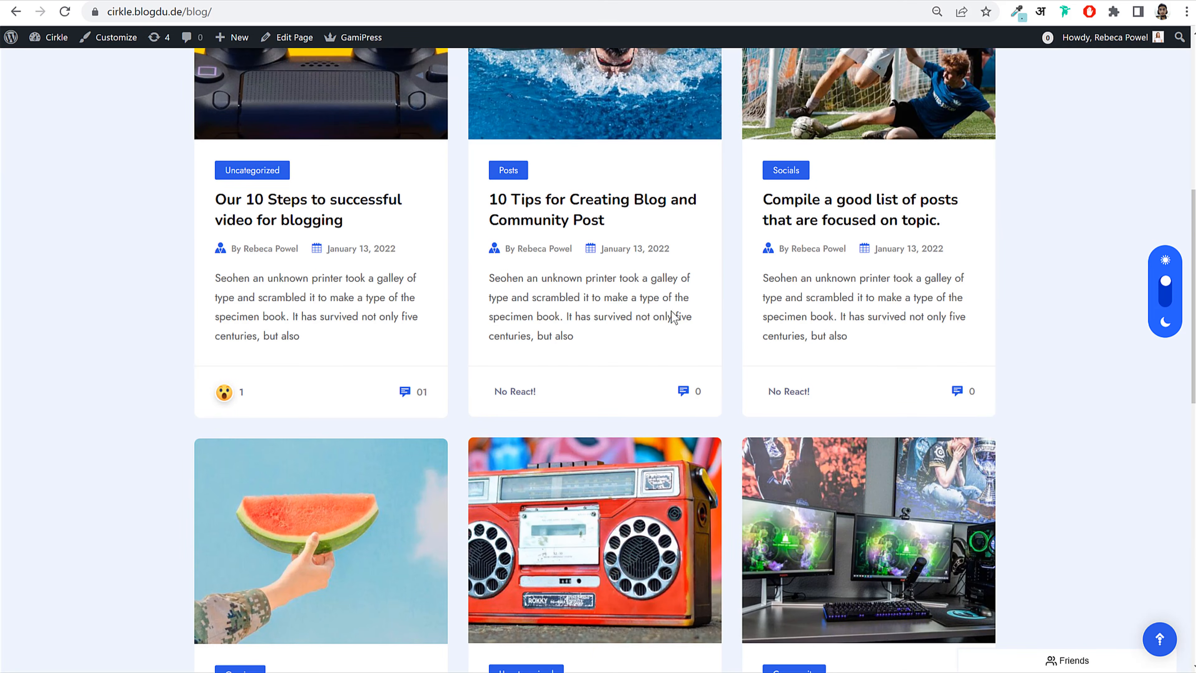
{"action": "left_click", "coordinate": [335, 199]}
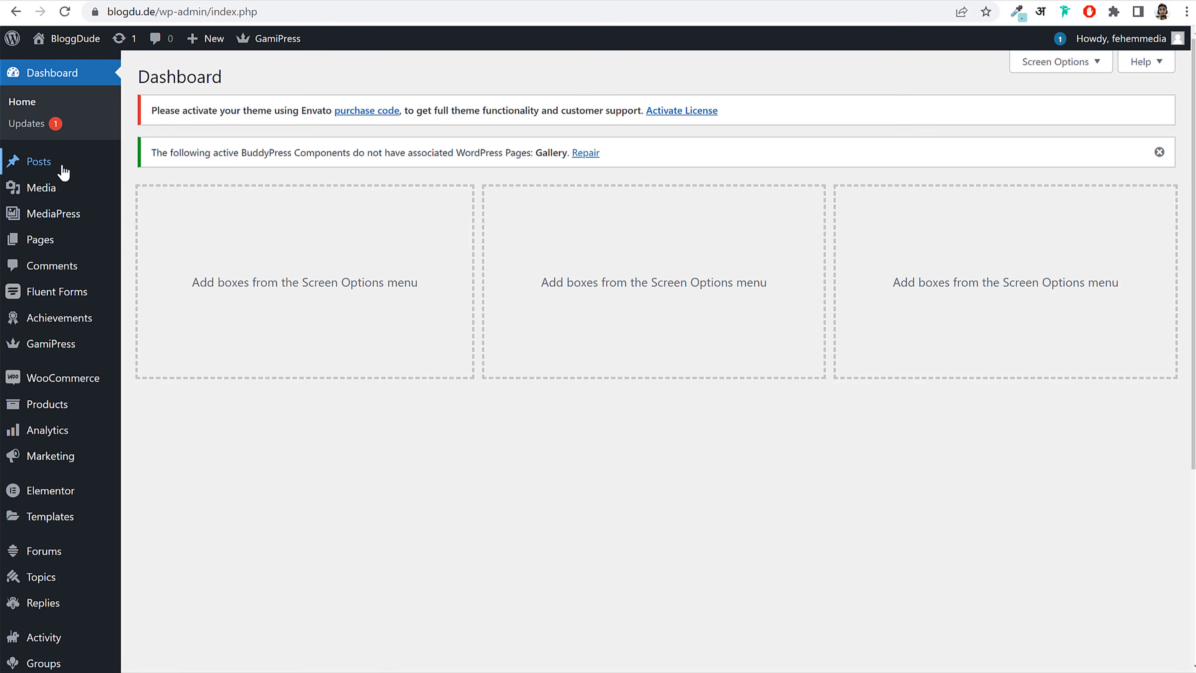
Step: Trash the sample 'Hello world!' post and start a new post
{"action": "left_click", "coordinate": [47, 163]}
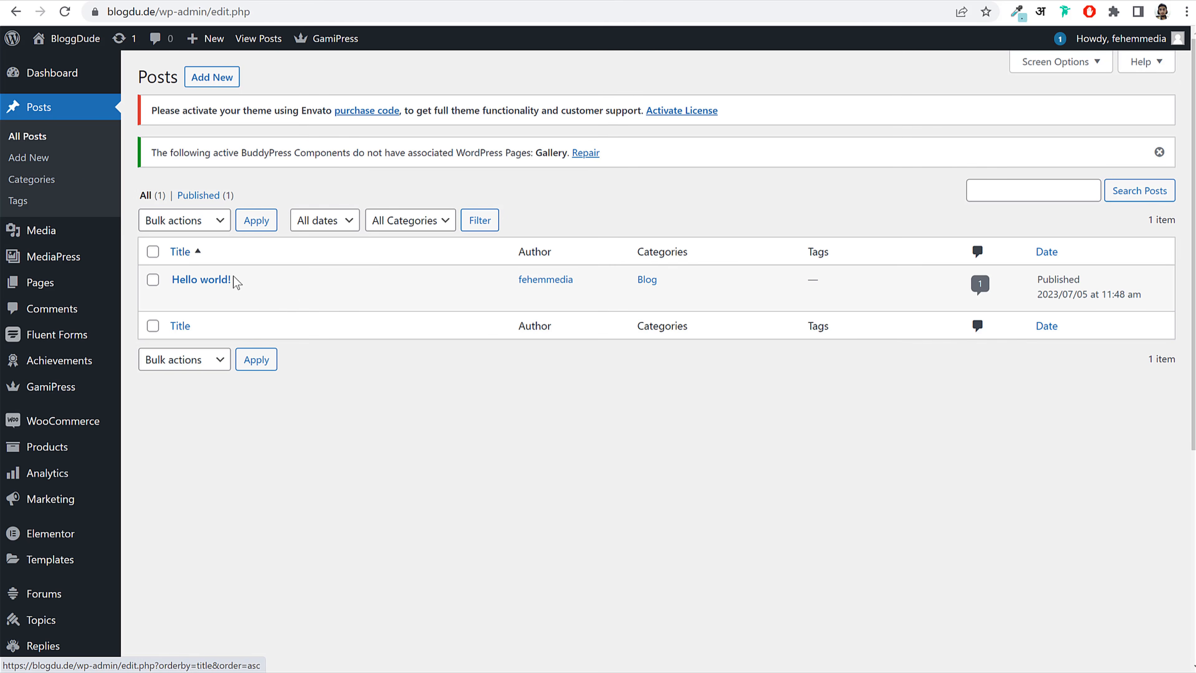
{"action": "left_click", "coordinate": [260, 298]}
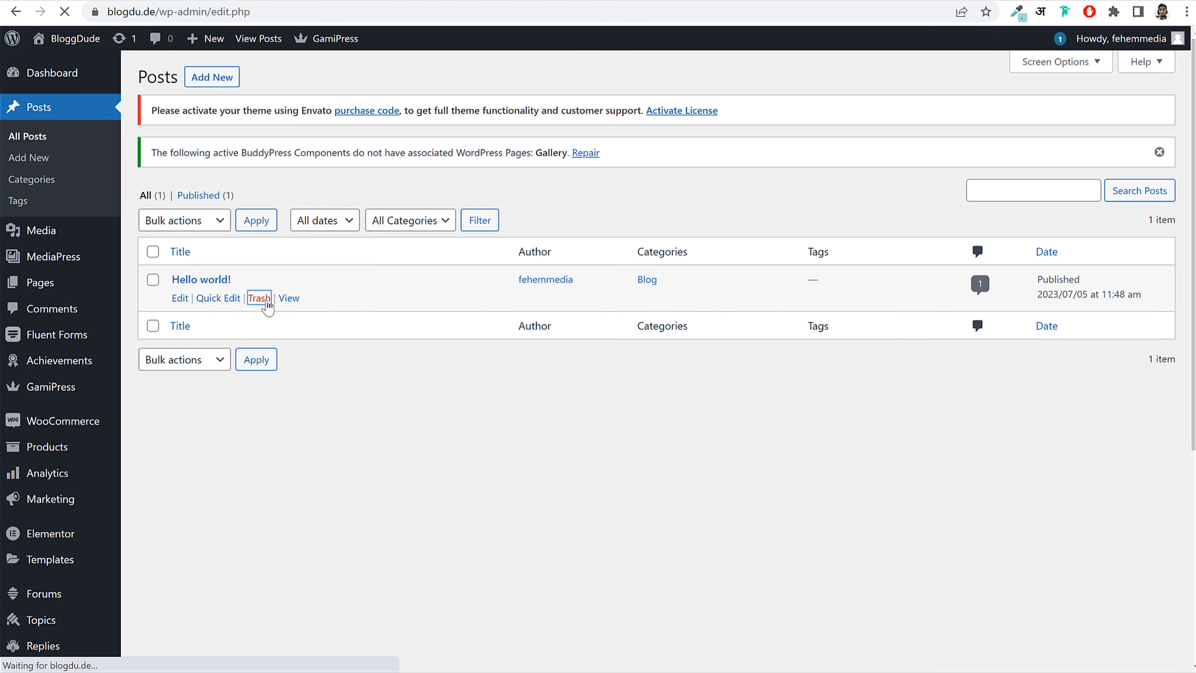
{"action": "left_click", "coordinate": [218, 80]}
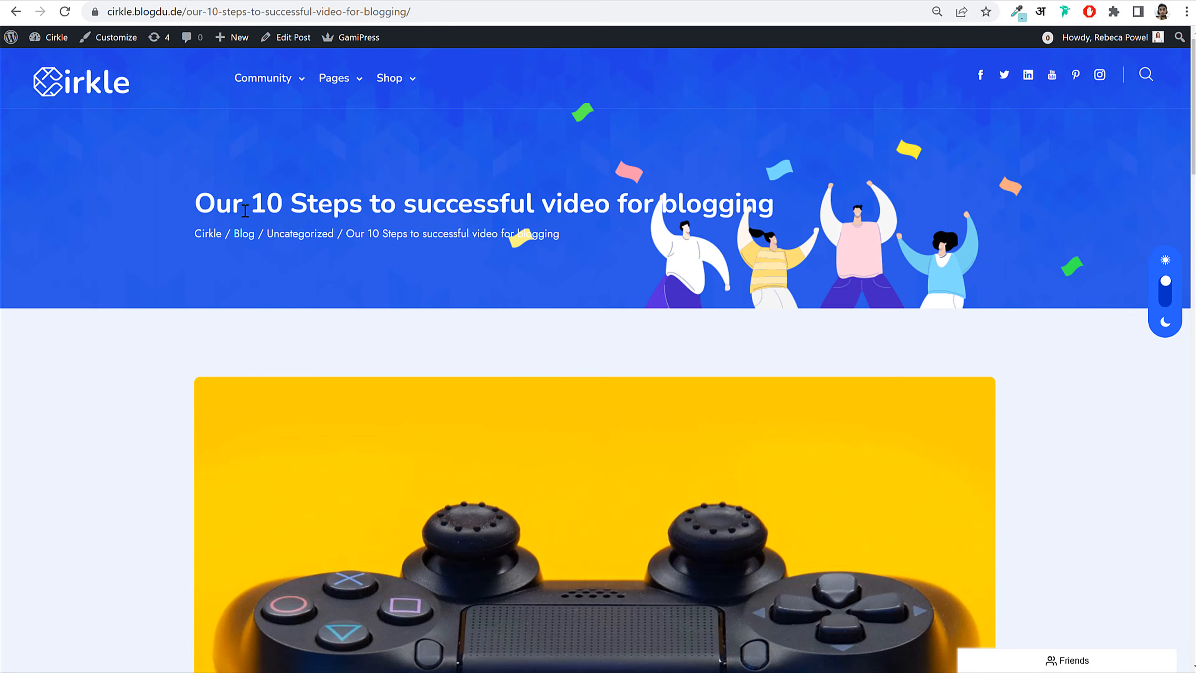
Step: Paste the demo post's title and first body paragraph into the new post
{"action": "left_click_drag", "start_coordinate": [199, 201], "coordinate": [742, 190]}
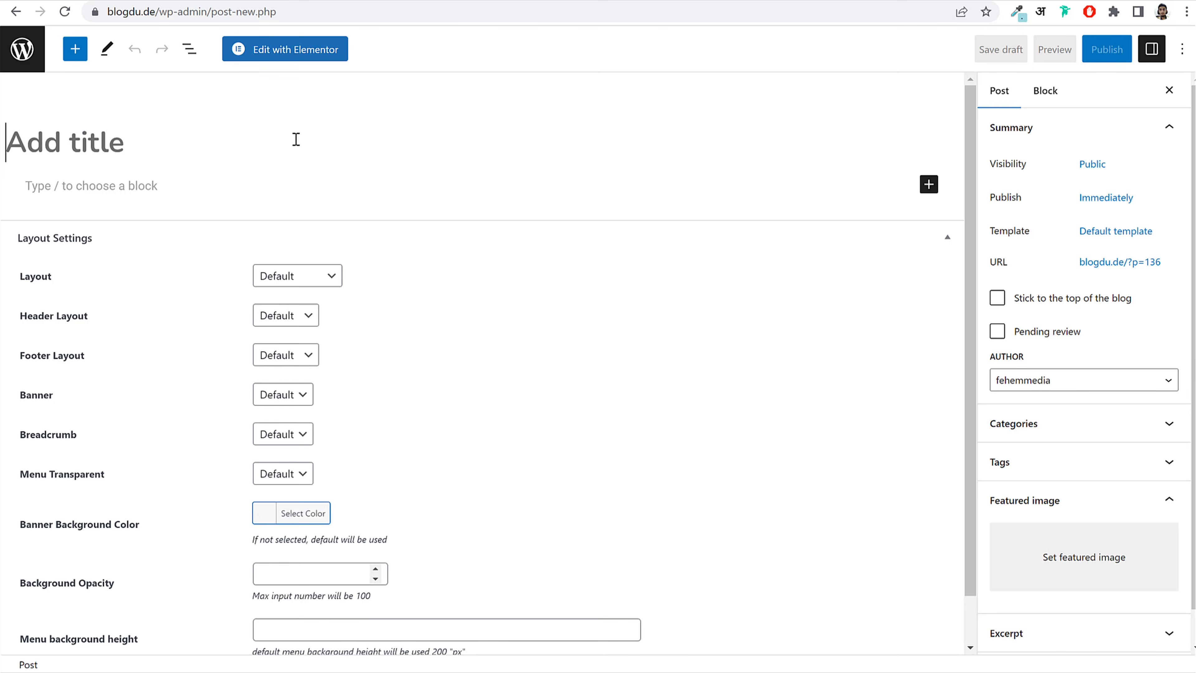
{"action": "type", "text": "Our 10 Steps to successful video for blogging"}
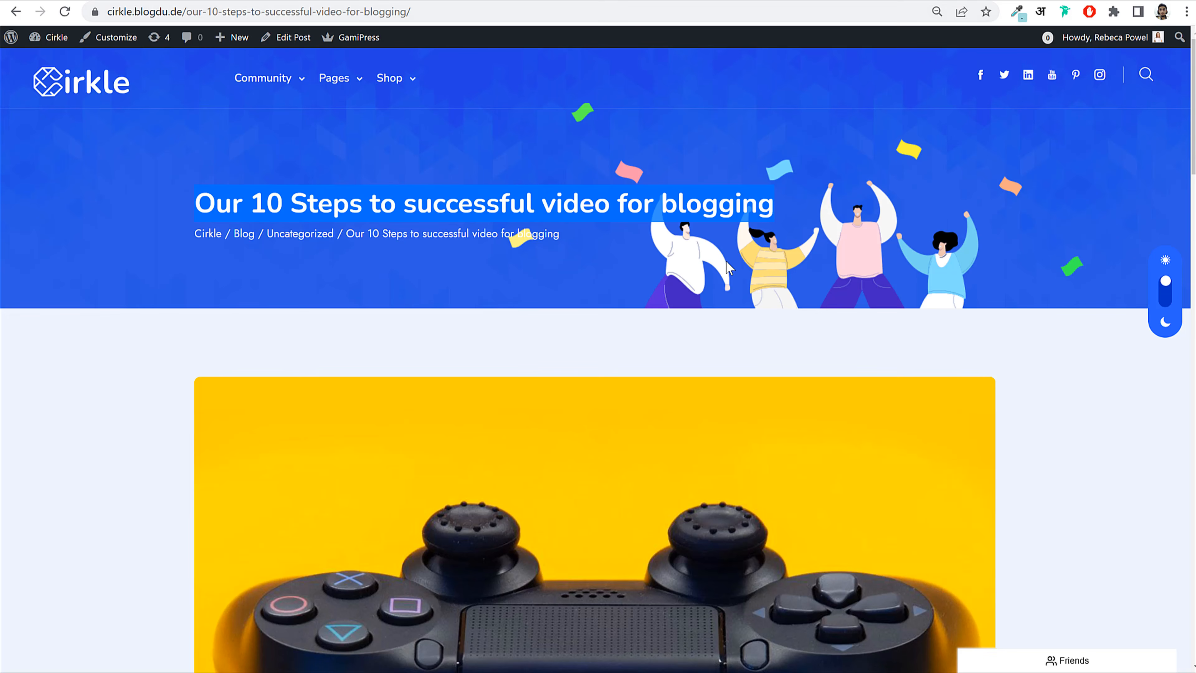
{"action": "scroll", "coordinate": [726, 261], "scroll_direction": "down", "scroll_amount": 10}
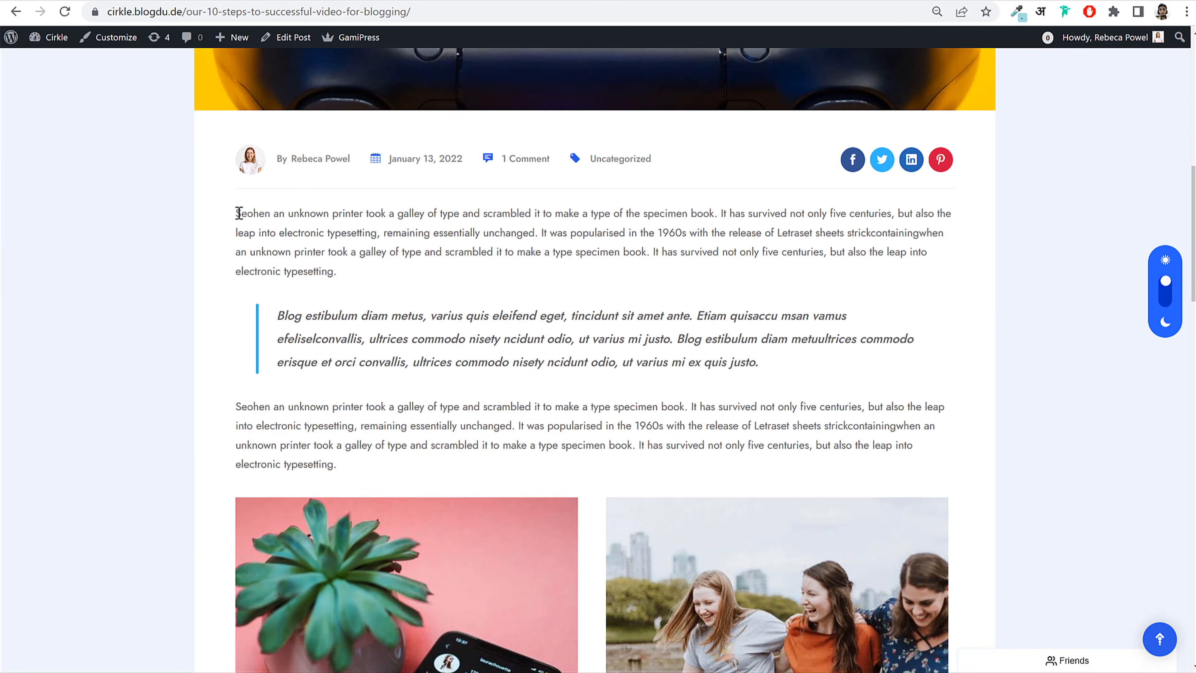
{"action": "left_click_drag", "start_coordinate": [239, 213], "coordinate": [352, 278]}
{"action": "key", "text": "ctrl+c"}
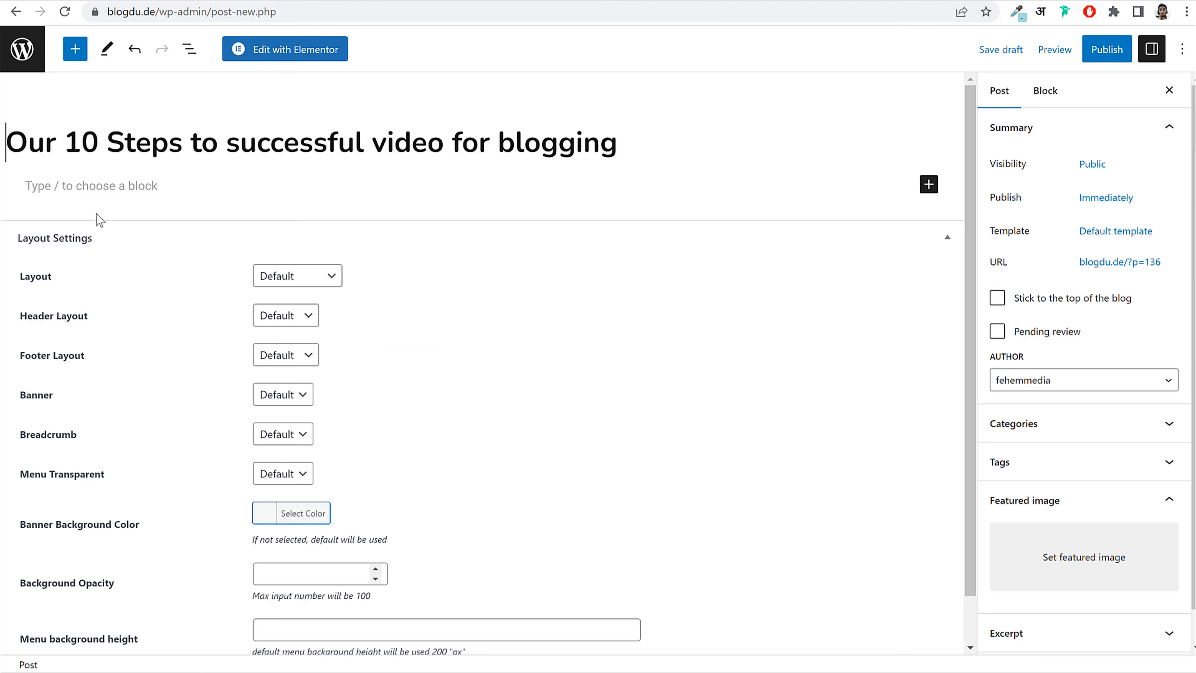
{"action": "left_click", "coordinate": [94, 189]}
{"action": "key", "text": "ctrl+v"}
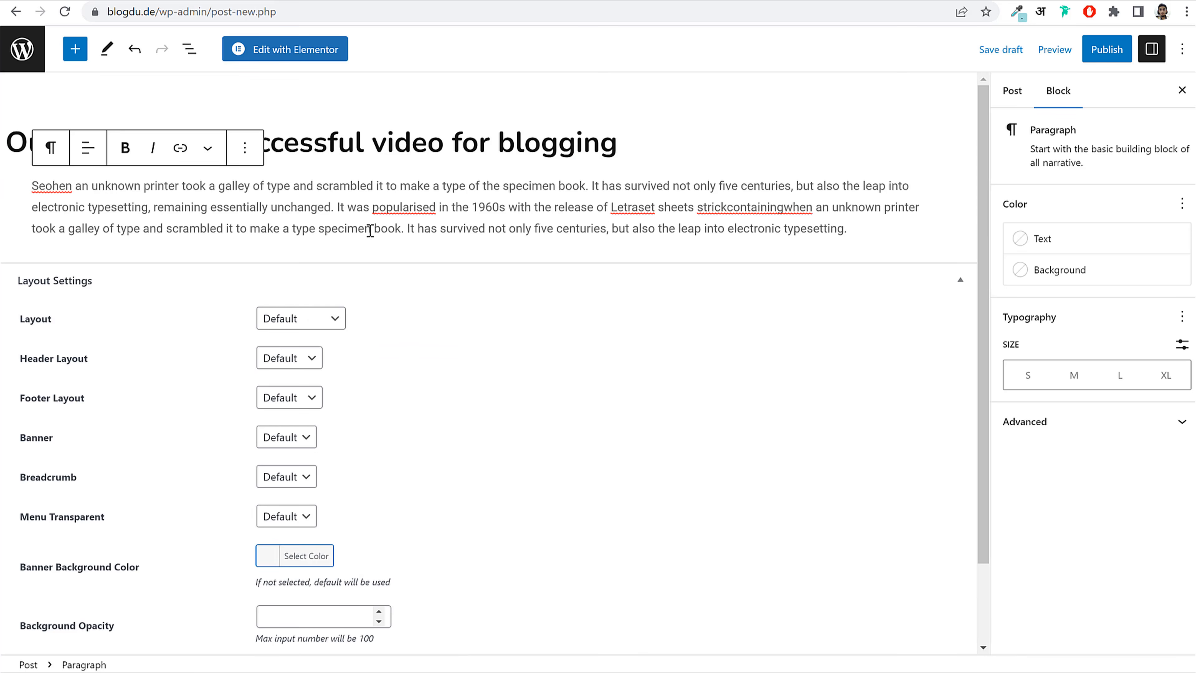
{"action": "key", "text": "Return"}
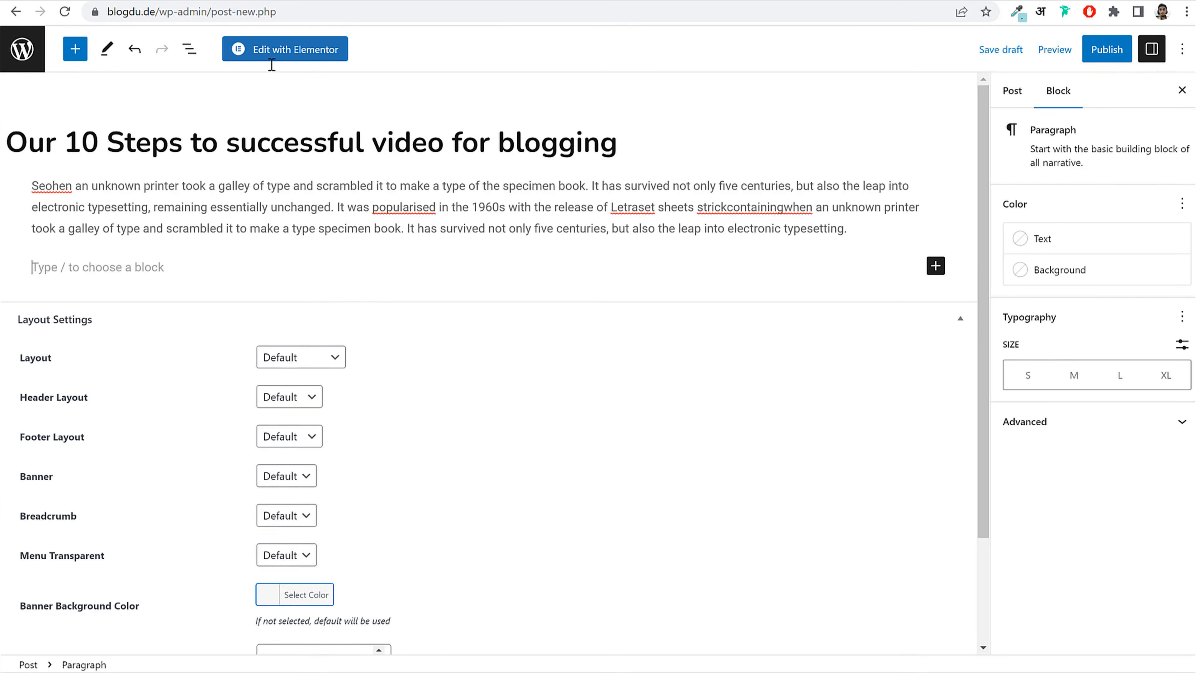
Step: Select and copy the demo post's whole italic quote
{"action": "scroll", "coordinate": [416, 253], "scroll_direction": "down", "scroll_amount": 3}
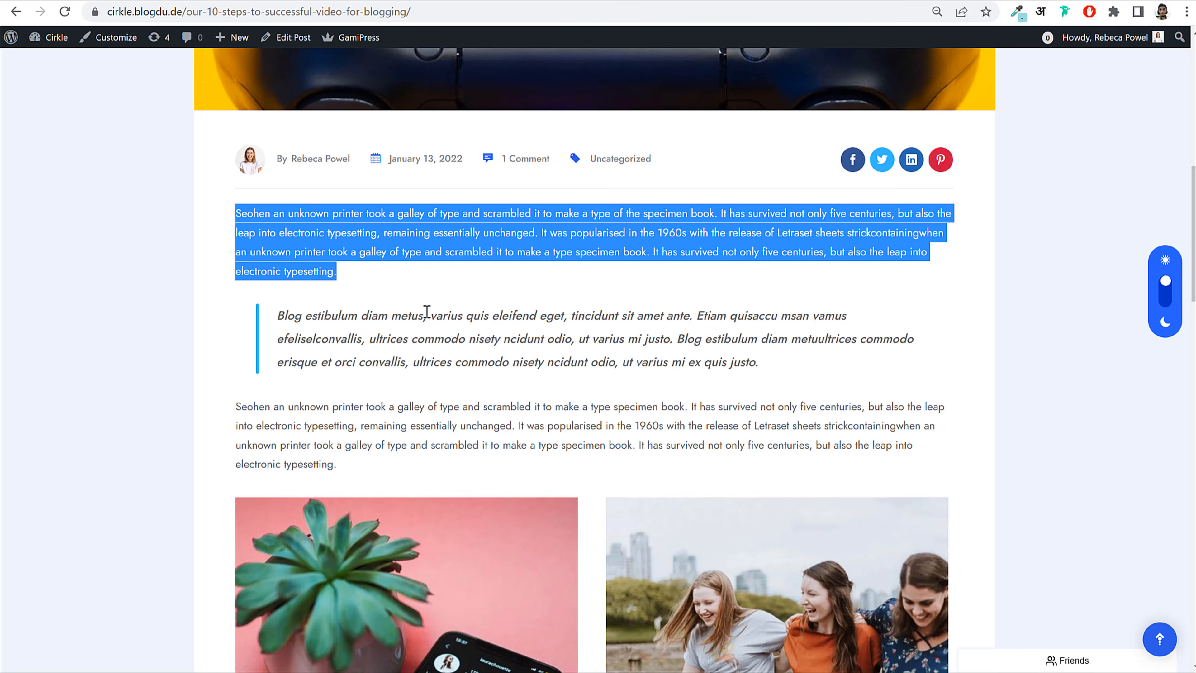
{"action": "left_click", "coordinate": [426, 312]}
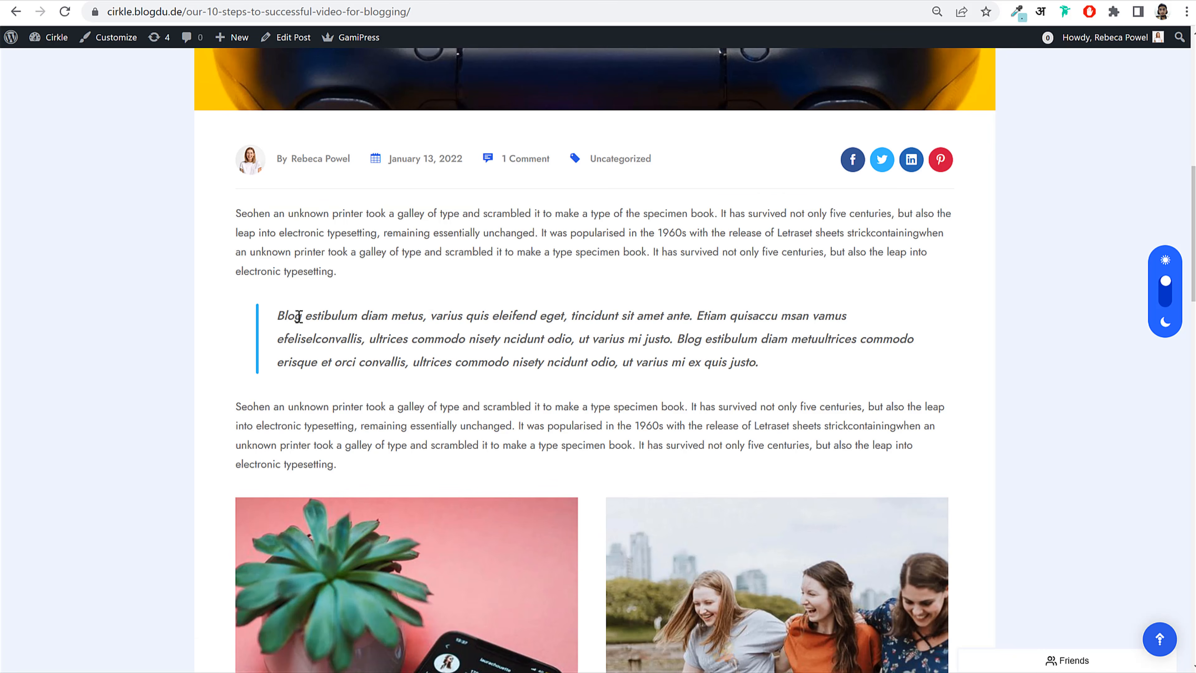
{"action": "left_click_drag", "start_coordinate": [260, 317], "coordinate": [496, 346]}
{"action": "left_click", "coordinate": [496, 346]}
{"action": "left_click_drag", "start_coordinate": [279, 314], "coordinate": [463, 315]}
{"action": "left_click", "coordinate": [427, 315]}
{"action": "left_click_drag", "start_coordinate": [278, 315], "coordinate": [669, 363]}
{"action": "left_click", "coordinate": [285, 323]}
{"action": "left_click_drag", "start_coordinate": [281, 312], "coordinate": [759, 363]}
{"action": "key", "text": "ctrl+c"}
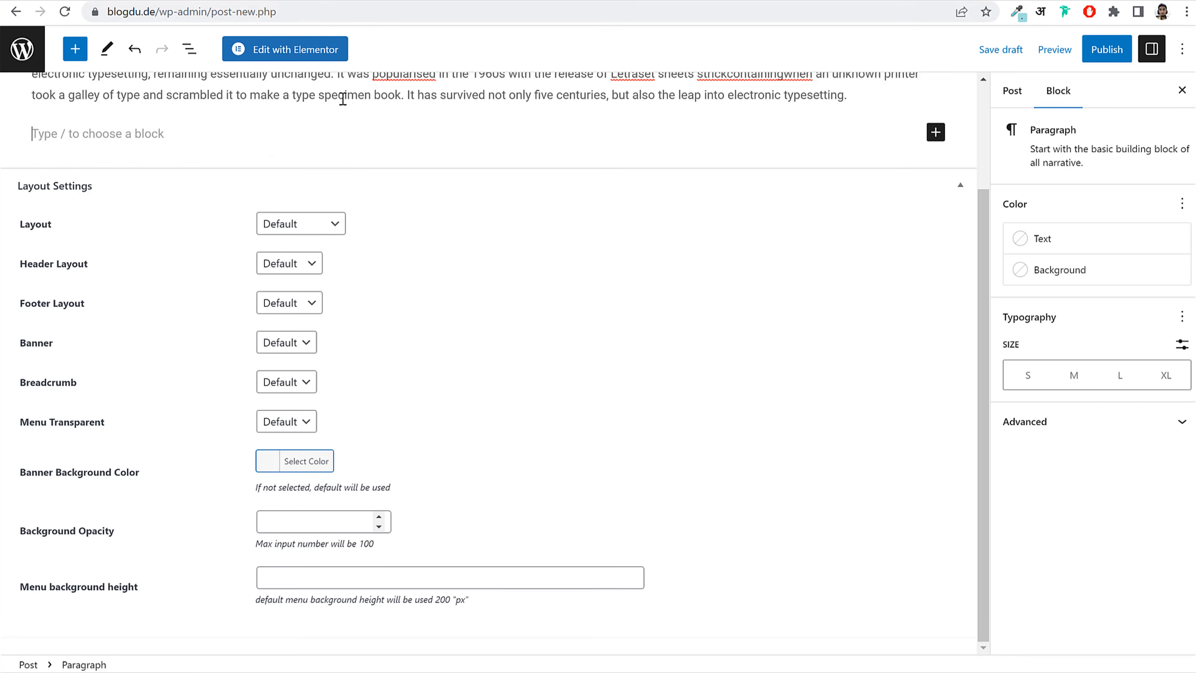
{"action": "scroll", "coordinate": [417, 187], "scroll_direction": "up", "scroll_amount": 3}
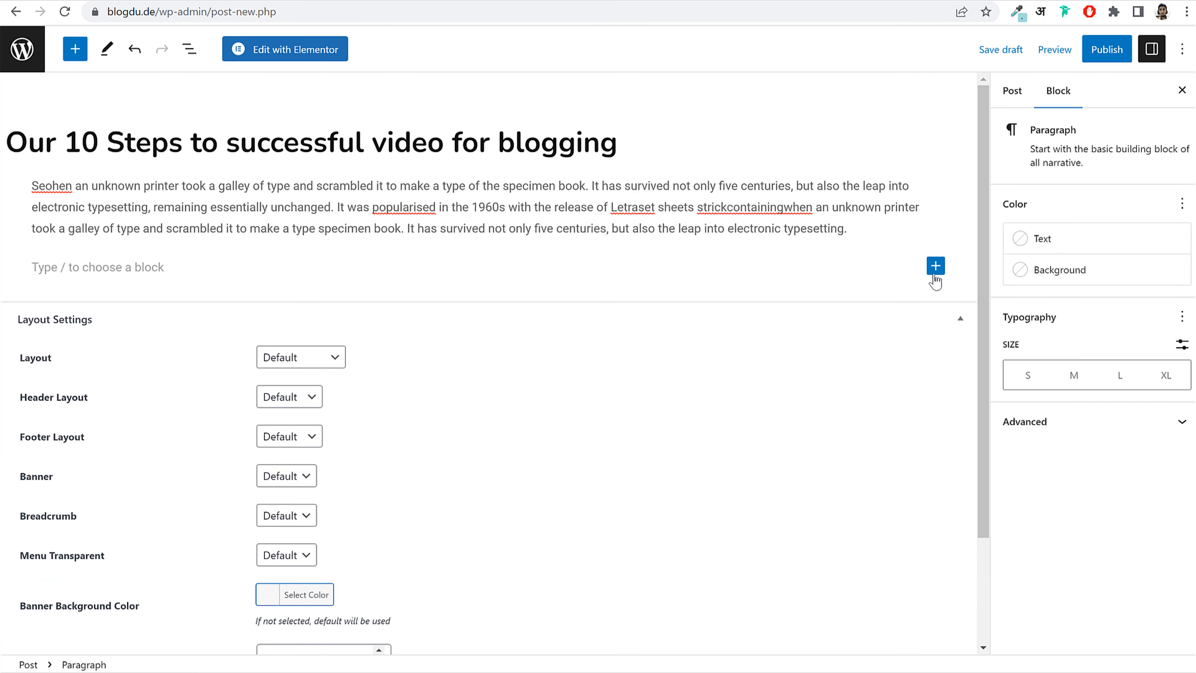
Step: Add a Quote block holding the copied italic demo quote
{"action": "left_click", "coordinate": [935, 267]}
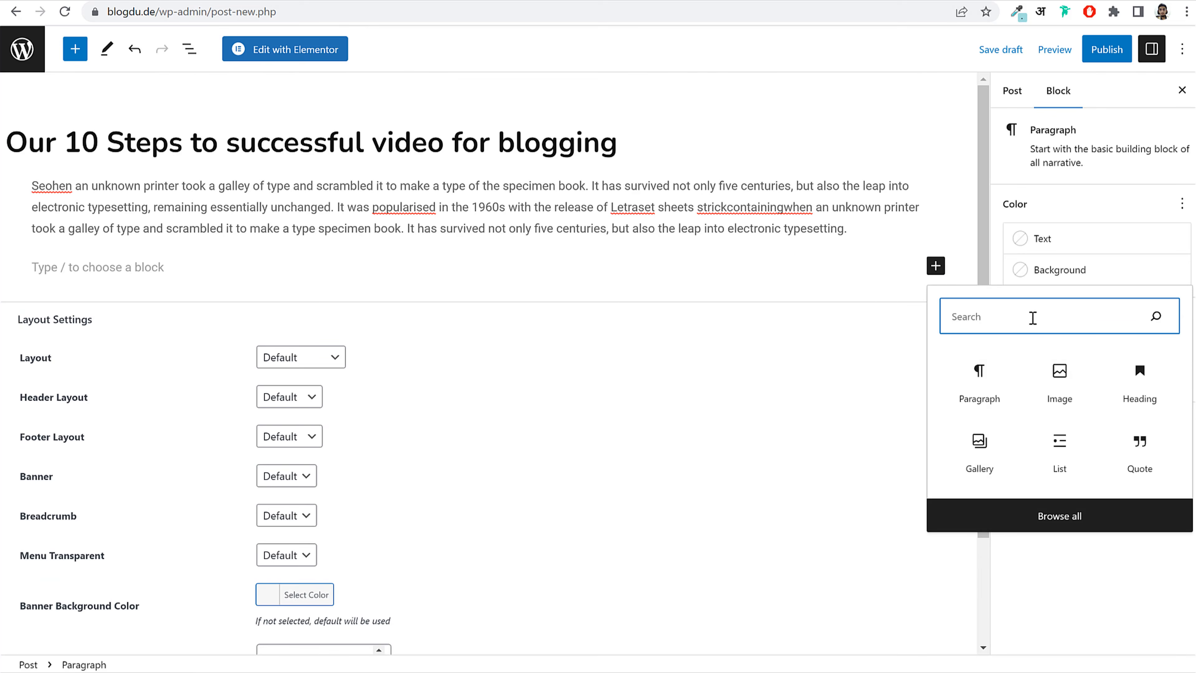
{"action": "type", "text": "qui"}
{"action": "key", "text": "BackSpace"}
{"action": "key", "text": "BackSpace"}
{"action": "type", "text": "i"}
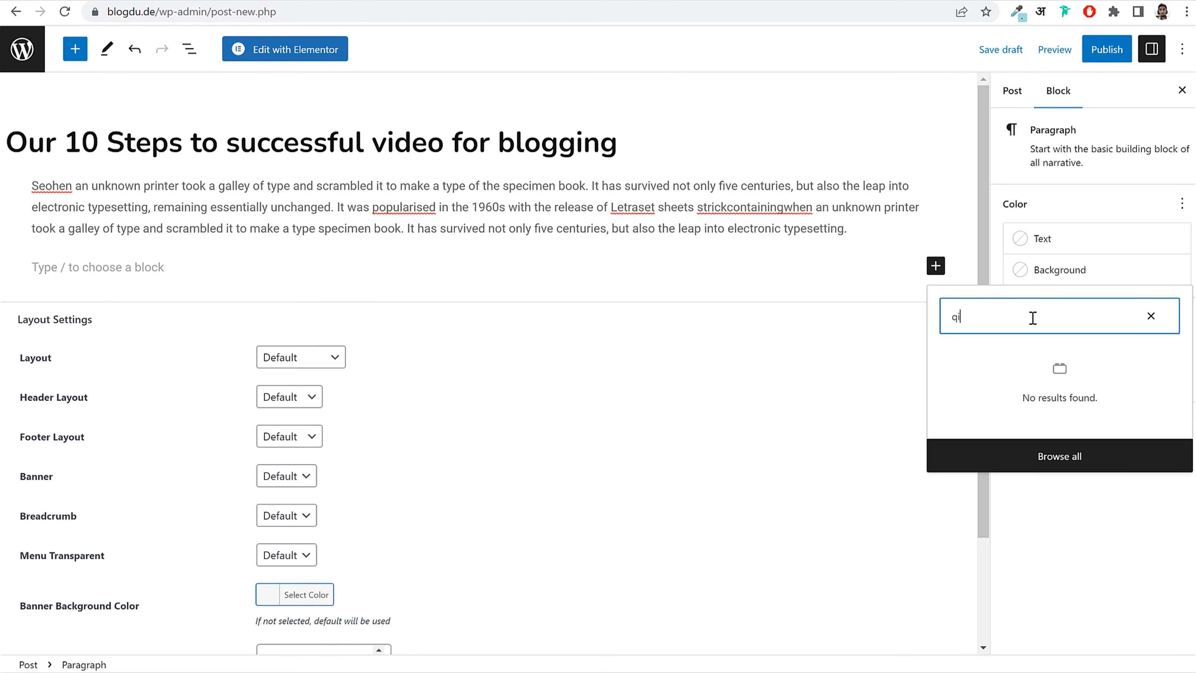
{"action": "key", "text": "BackSpace"}
{"action": "type", "text": "uo"}
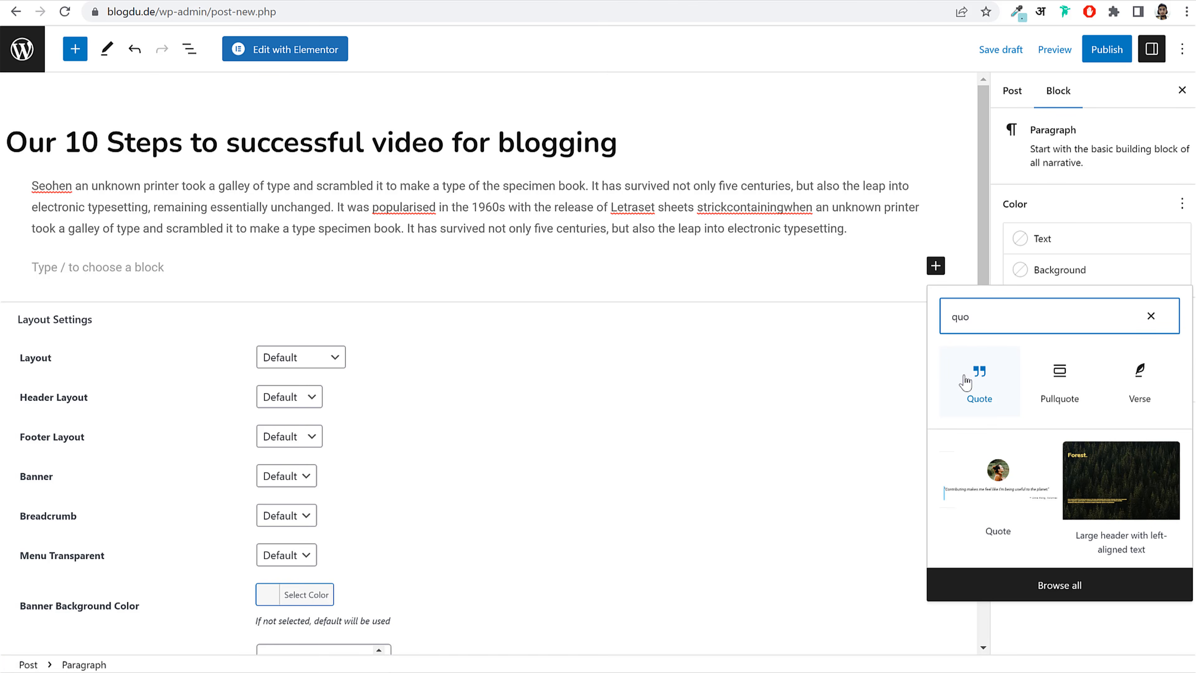
{"action": "left_click", "coordinate": [979, 376]}
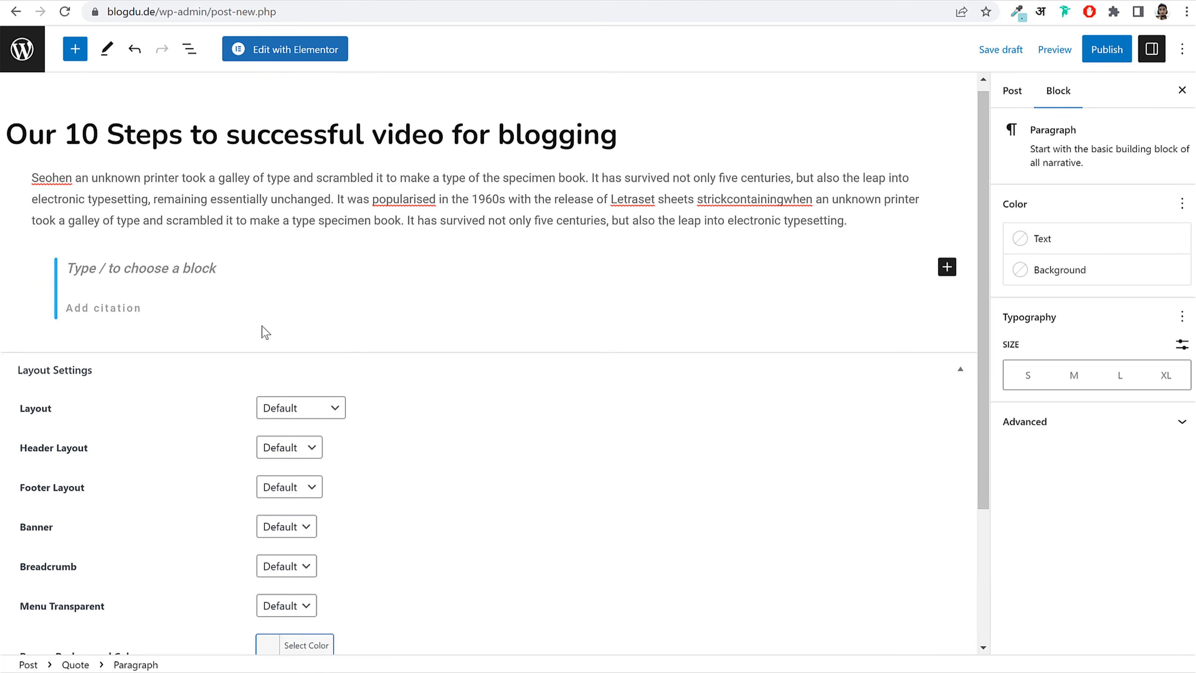
{"action": "key", "text": "ctrl+v"}
{"action": "left_click", "coordinate": [86, 296]}
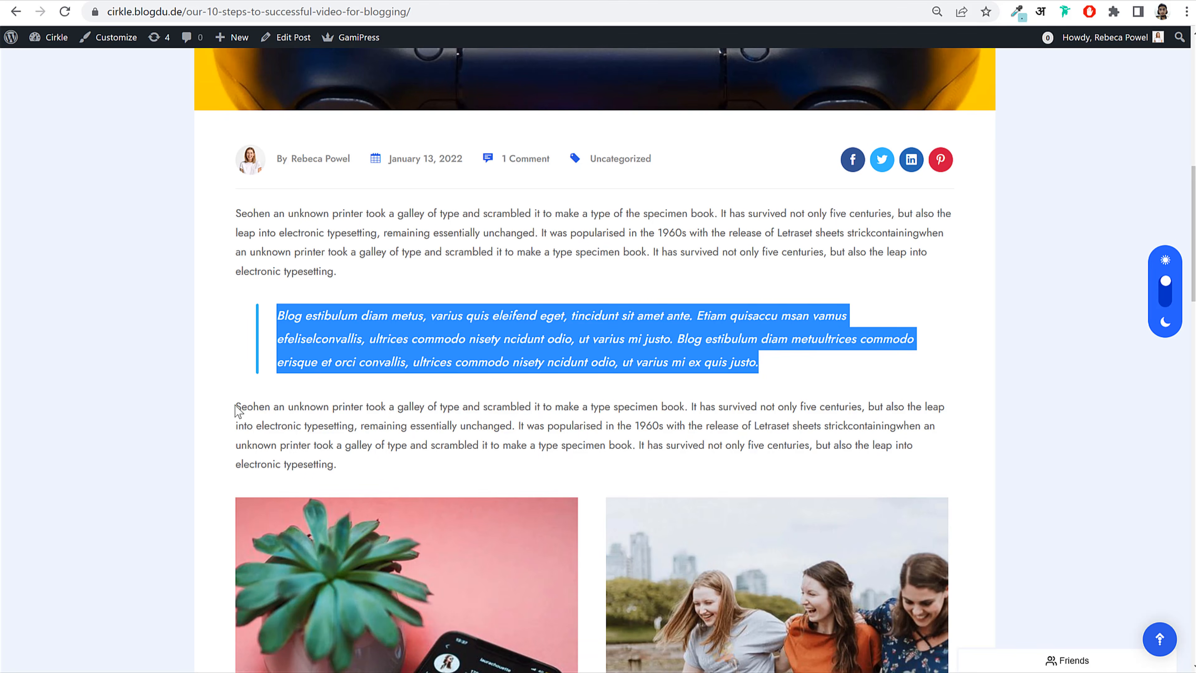
Step: Copy the demo's next body paragraph and paste it below the quote
{"action": "left_click_drag", "start_coordinate": [235, 405], "coordinate": [350, 469]}
{"action": "key", "text": "ctrl+c"}
{"action": "left_click", "coordinate": [237, 416]}
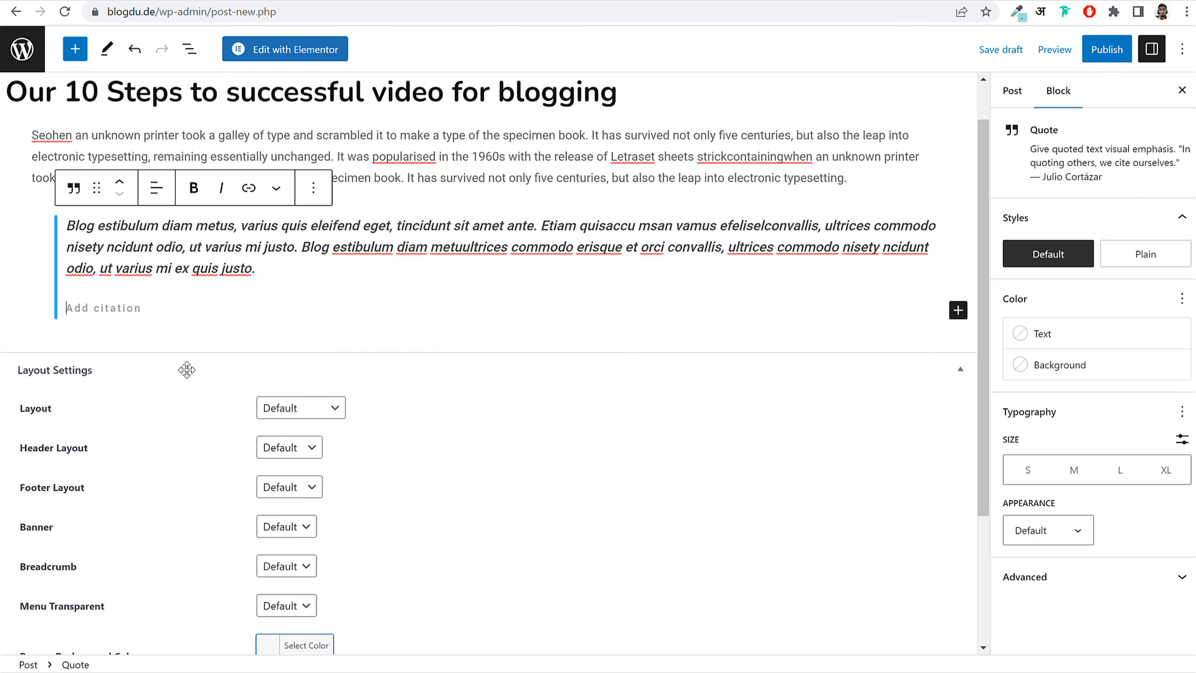
{"action": "left_click", "coordinate": [147, 342]}
{"action": "left_click", "coordinate": [135, 323]}
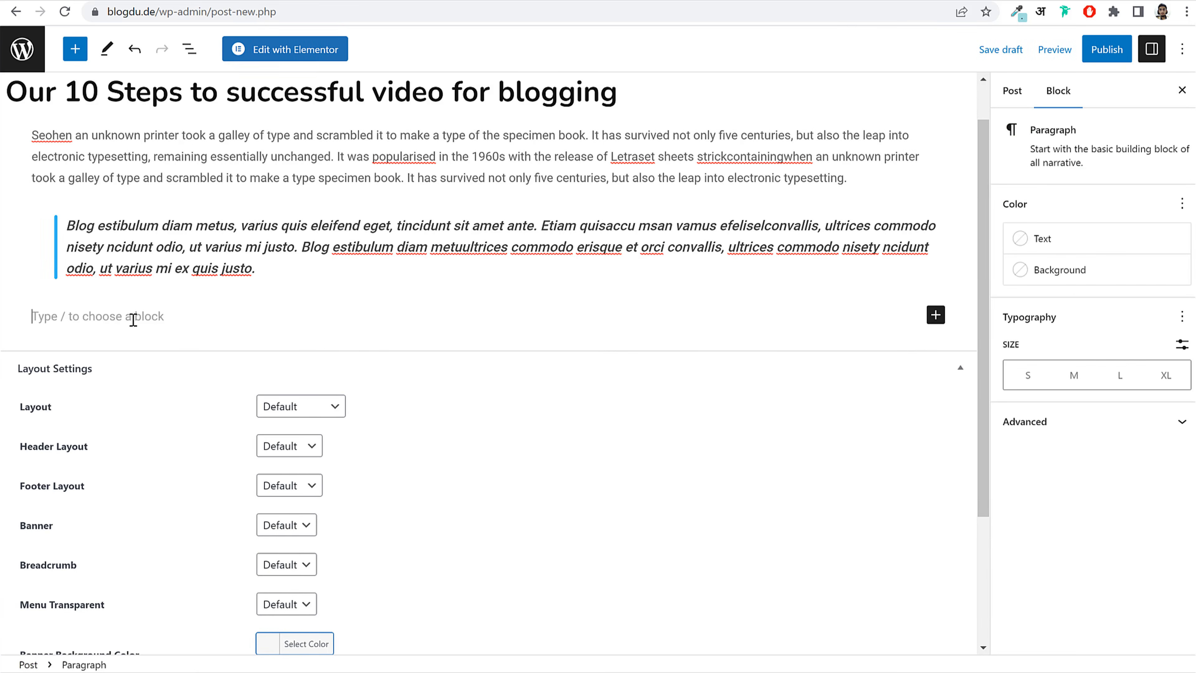
{"action": "key", "text": "ctrl+v"}
{"action": "key", "text": "Return"}
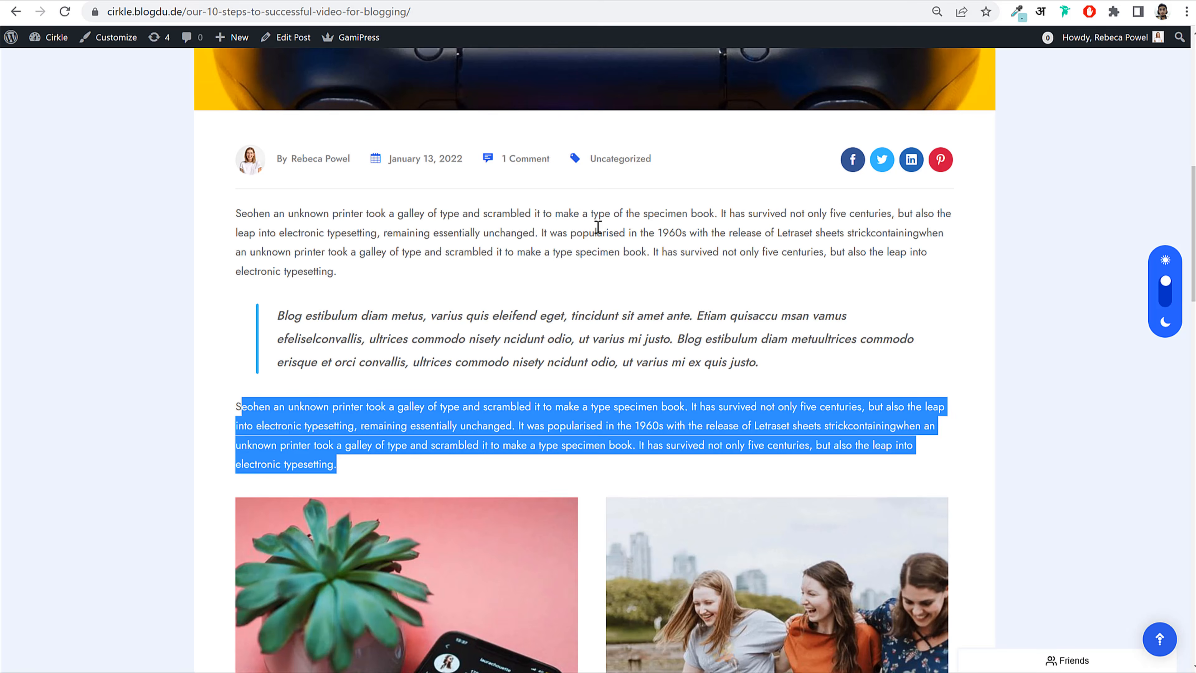
{"action": "scroll", "coordinate": [594, 243], "scroll_direction": "down", "scroll_amount": 5}
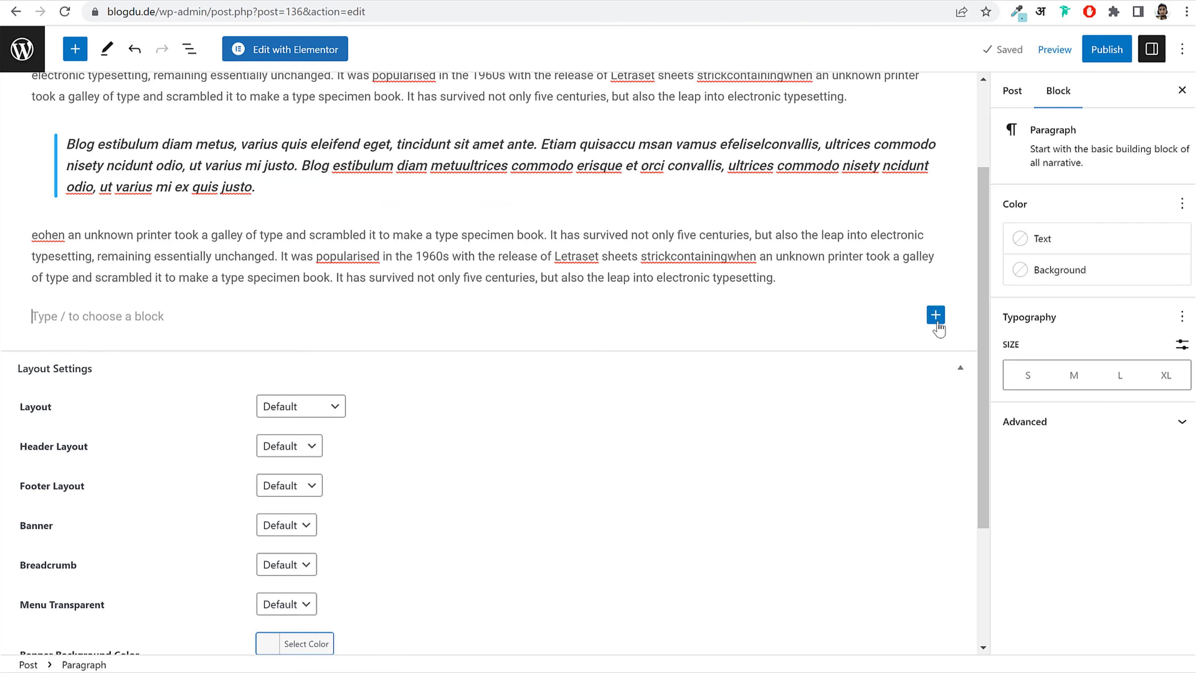
Step: Insert an empty Gallery block below the paragraph
{"action": "left_click", "coordinate": [936, 315]}
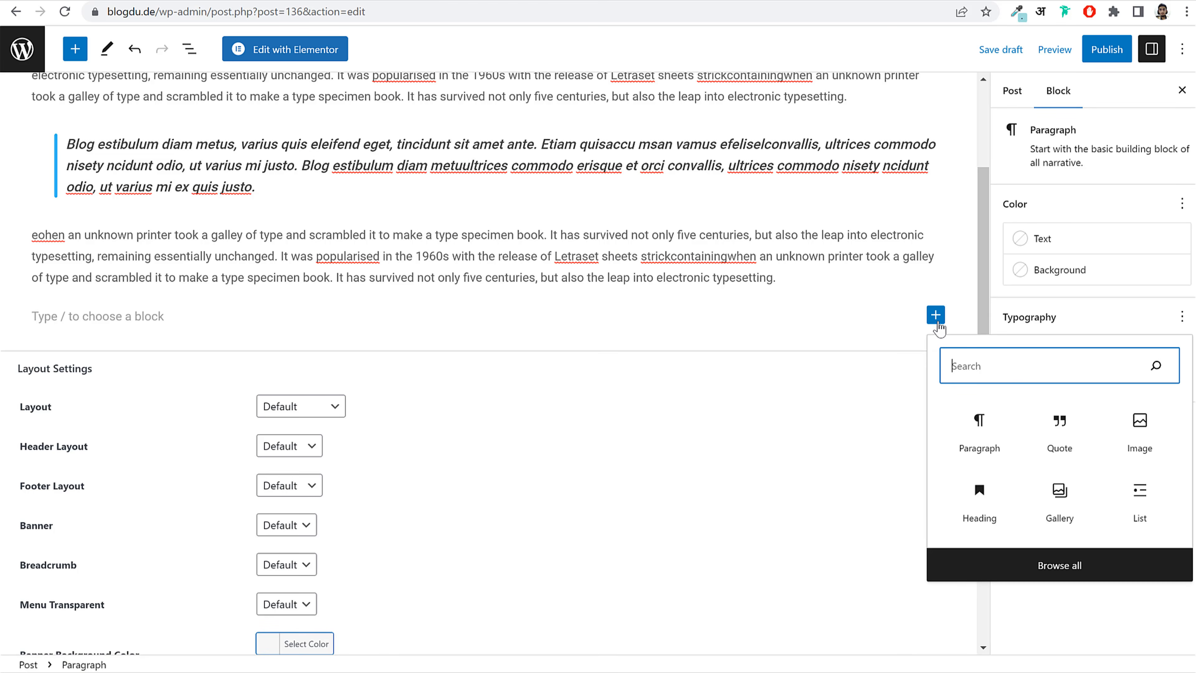
{"action": "type", "text": "ga"}
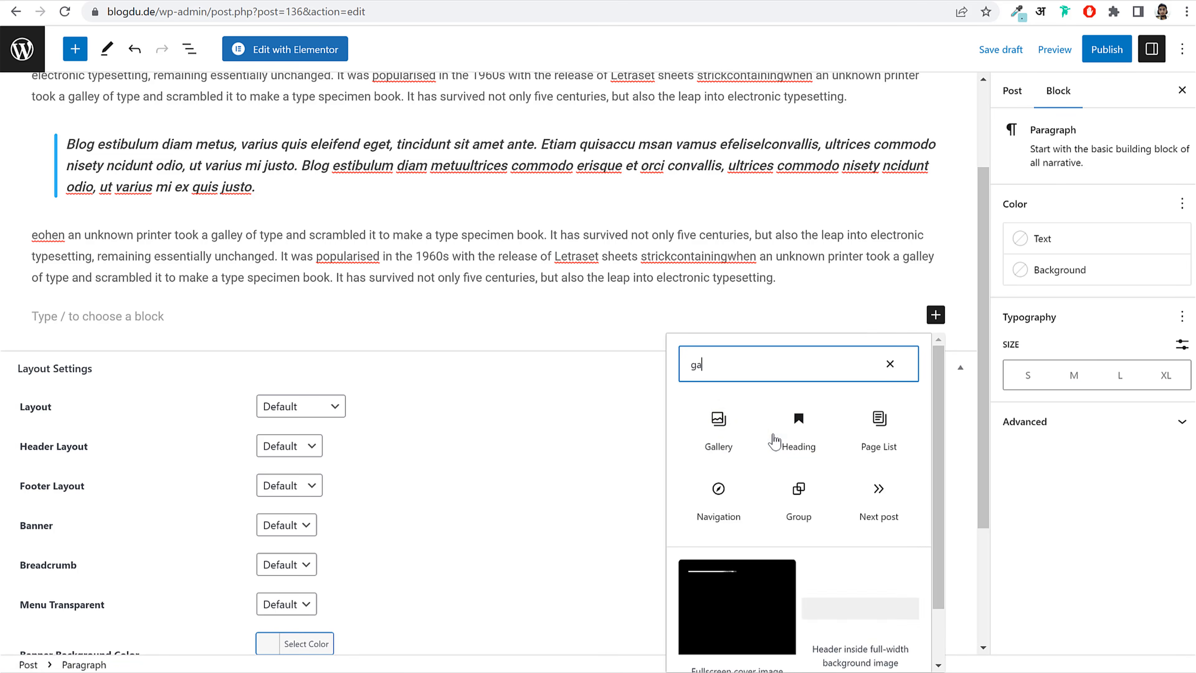
{"action": "left_click", "coordinate": [719, 422]}
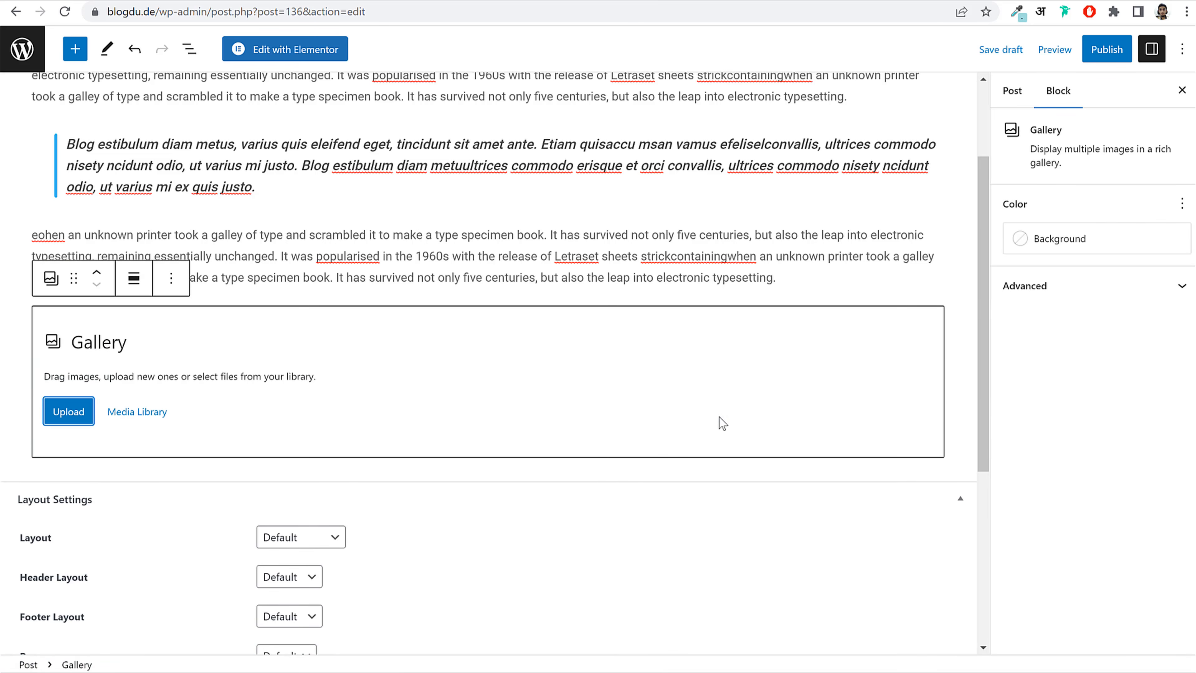
Step: Fill the gallery with the colourful mural and woman-in-hat images
{"action": "left_click", "coordinate": [123, 412]}
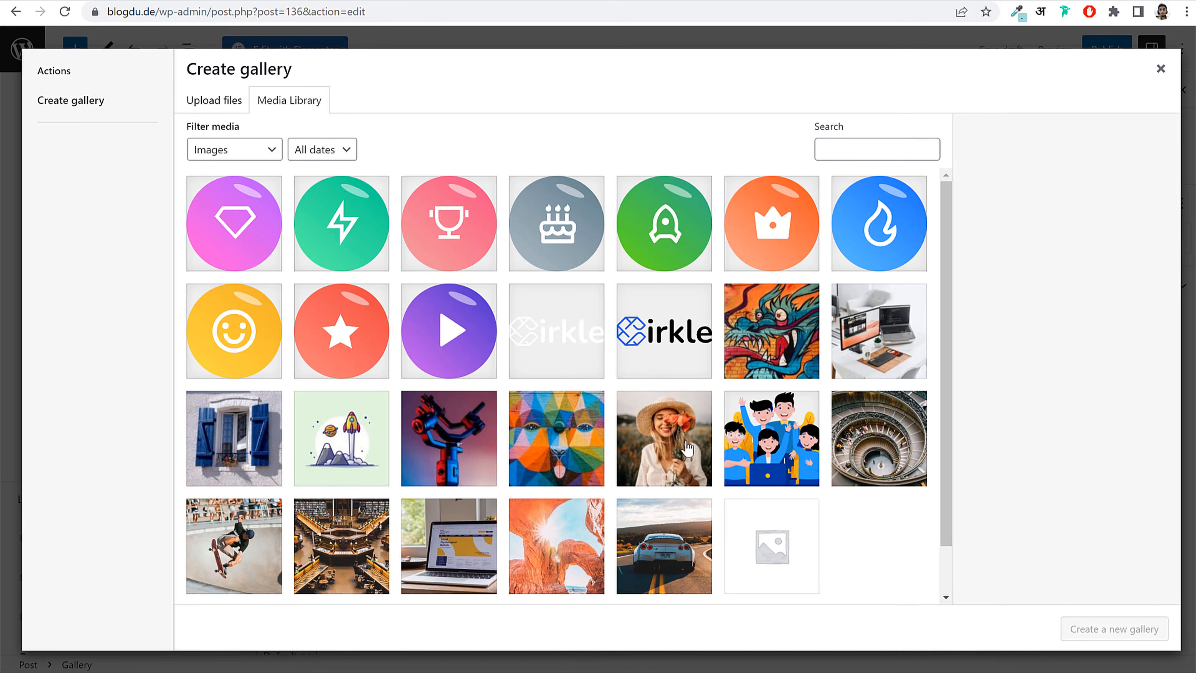
{"action": "left_click", "coordinate": [691, 450]}
{"action": "left_click", "coordinate": [575, 450]}
{"action": "left_click", "coordinate": [657, 447]}
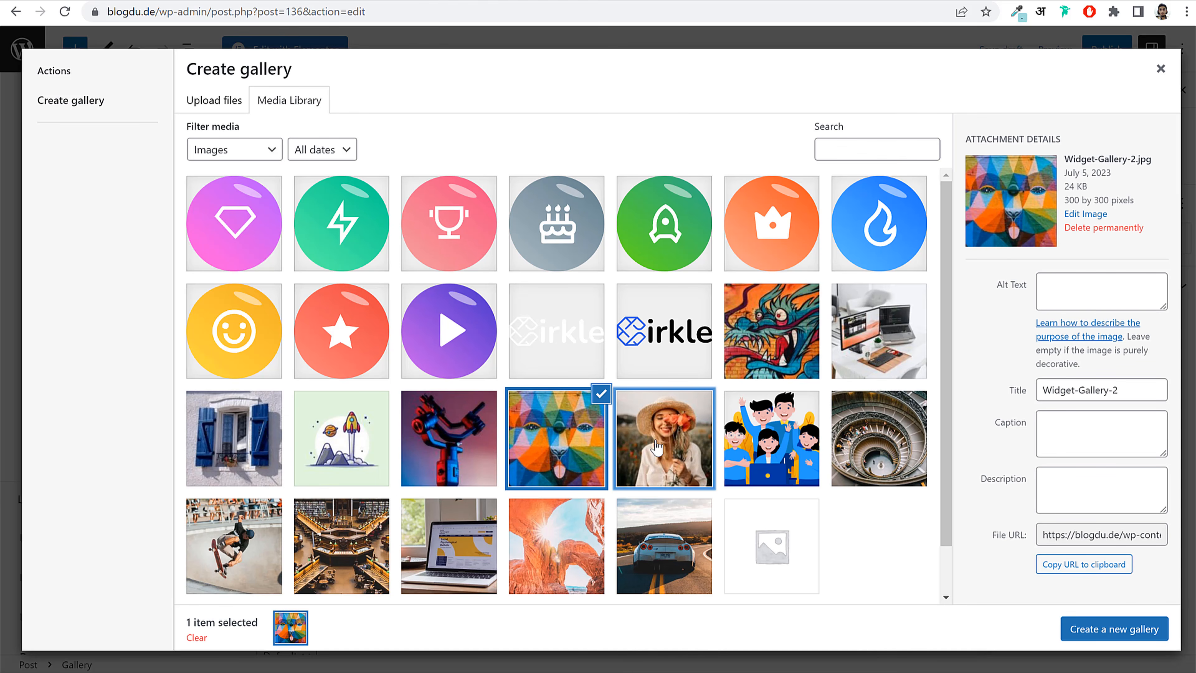
{"action": "left_click", "coordinate": [688, 450]}
{"action": "left_click", "coordinate": [1147, 634]}
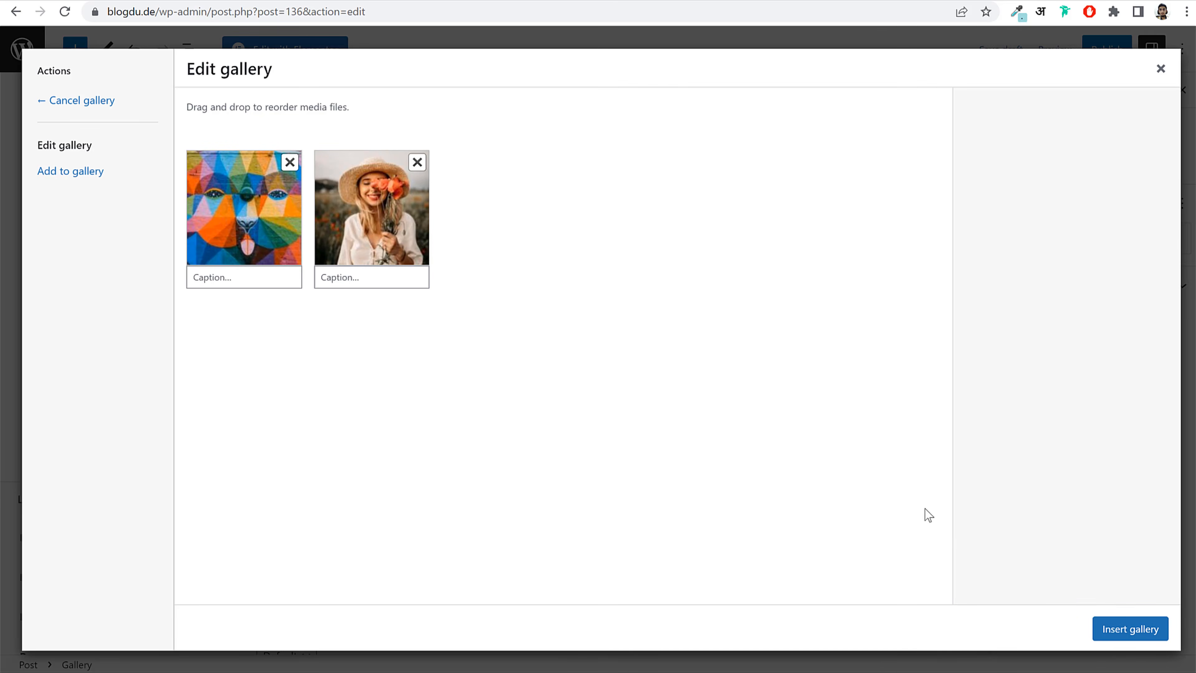
{"action": "left_click", "coordinate": [1119, 628]}
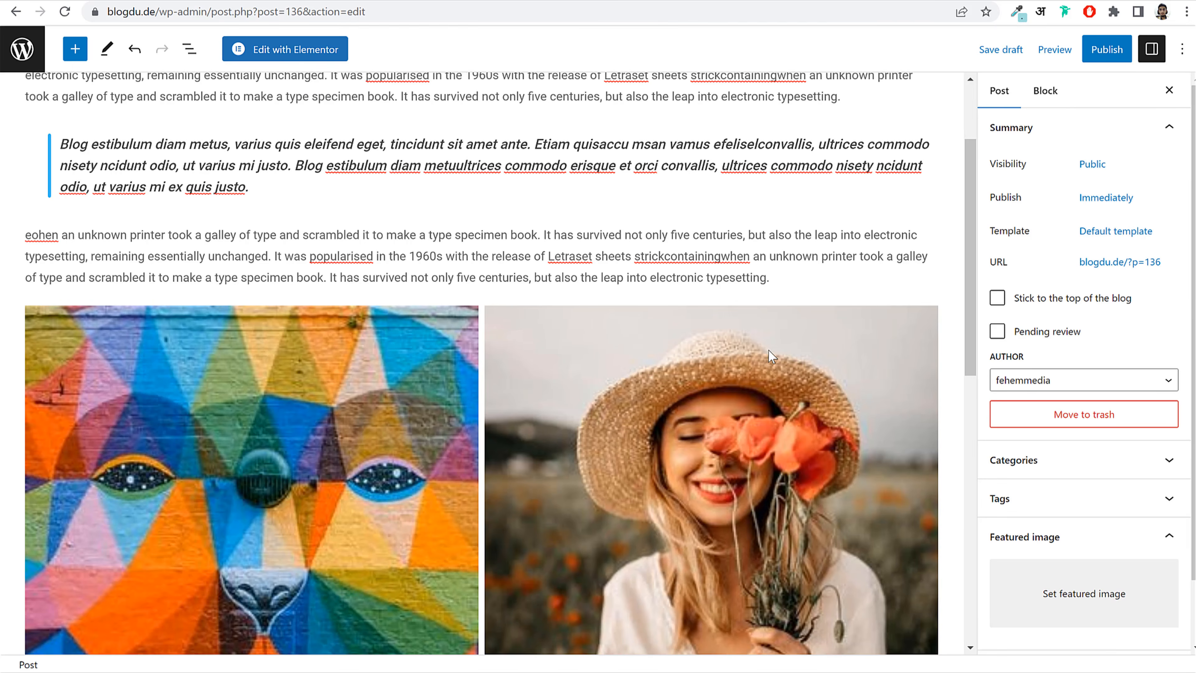
Step: Add a Heading block reading "What's In Your Mind?" below the gallery
{"action": "scroll", "coordinate": [574, 338], "scroll_direction": "down", "scroll_amount": 5}
{"action": "scroll", "coordinate": [570, 370], "scroll_direction": "up", "scroll_amount": 1}
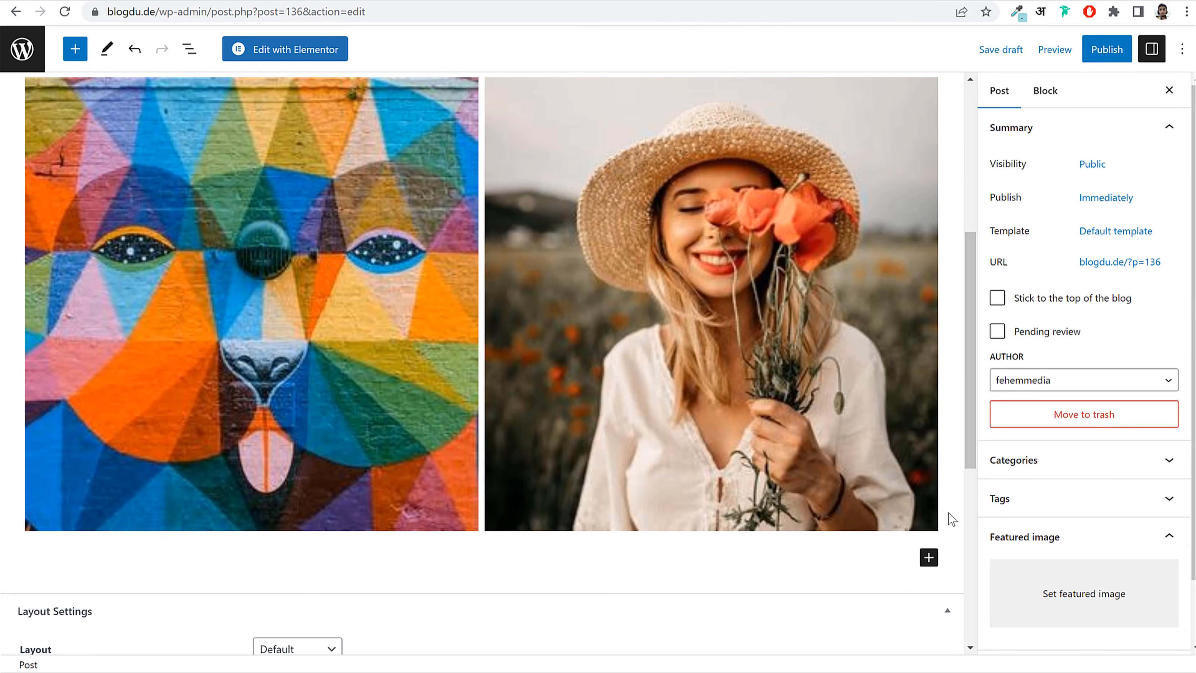
{"action": "left_click", "coordinate": [483, 550]}
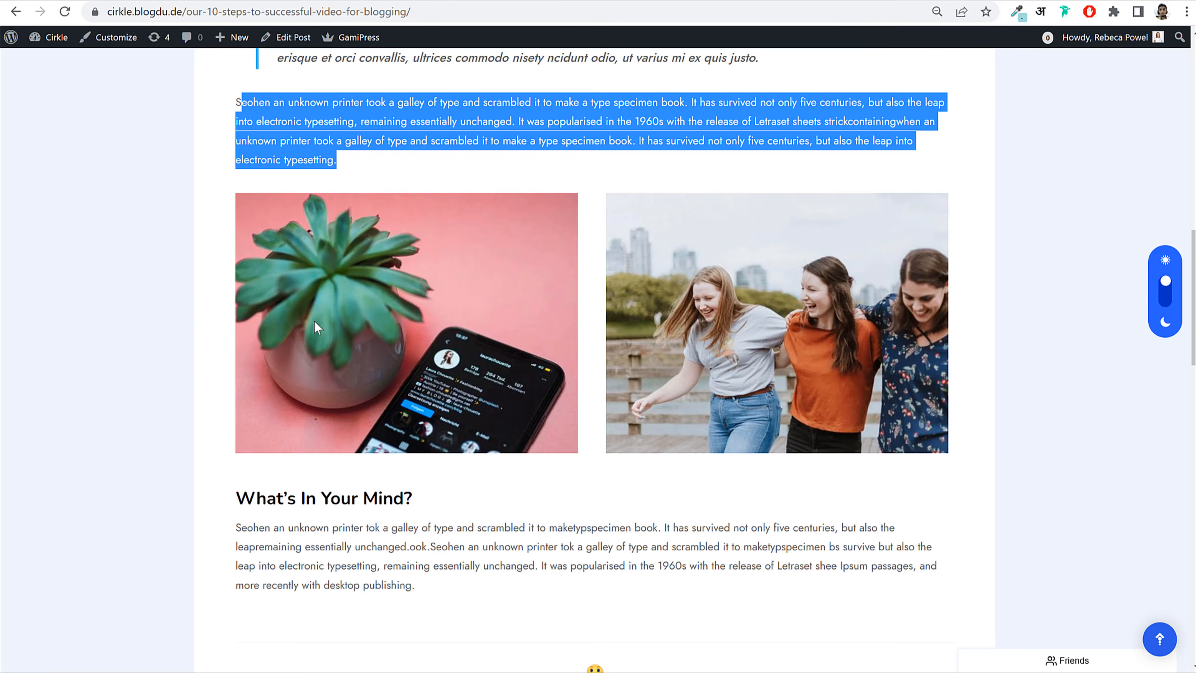
{"action": "scroll", "coordinate": [312, 329], "scroll_direction": "down", "scroll_amount": 3}
{"action": "left_click_drag", "start_coordinate": [240, 348], "coordinate": [426, 296]}
{"action": "key", "text": "ctrl+c"}
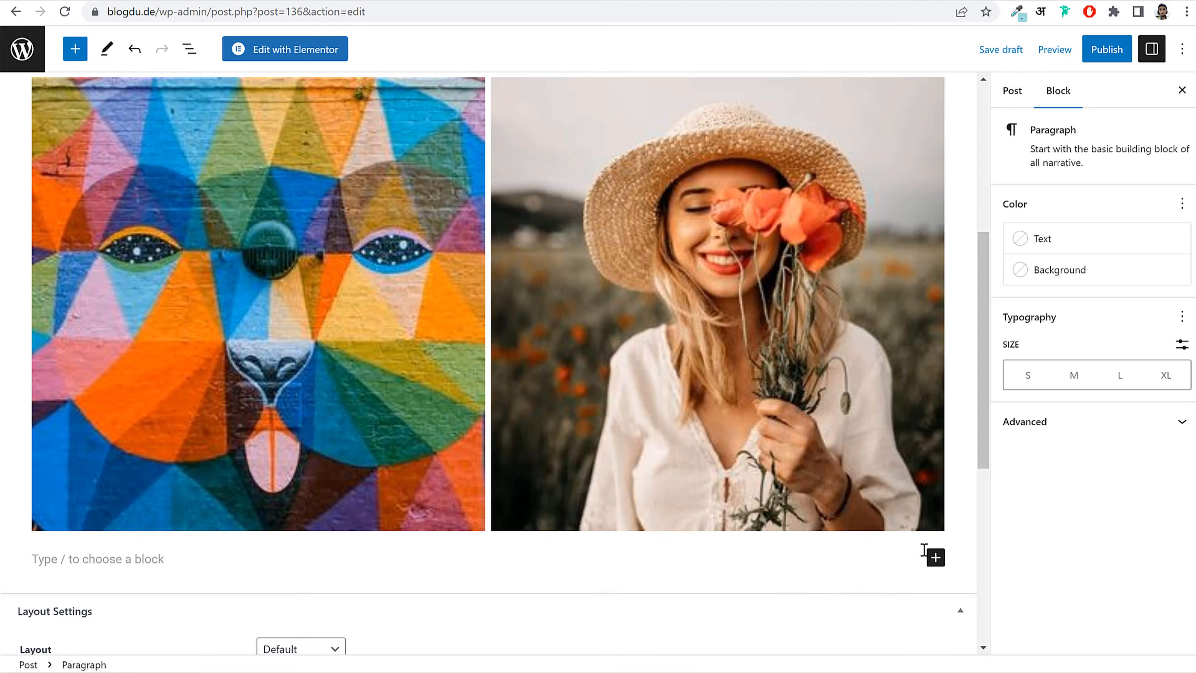
{"action": "left_click", "coordinate": [935, 558]}
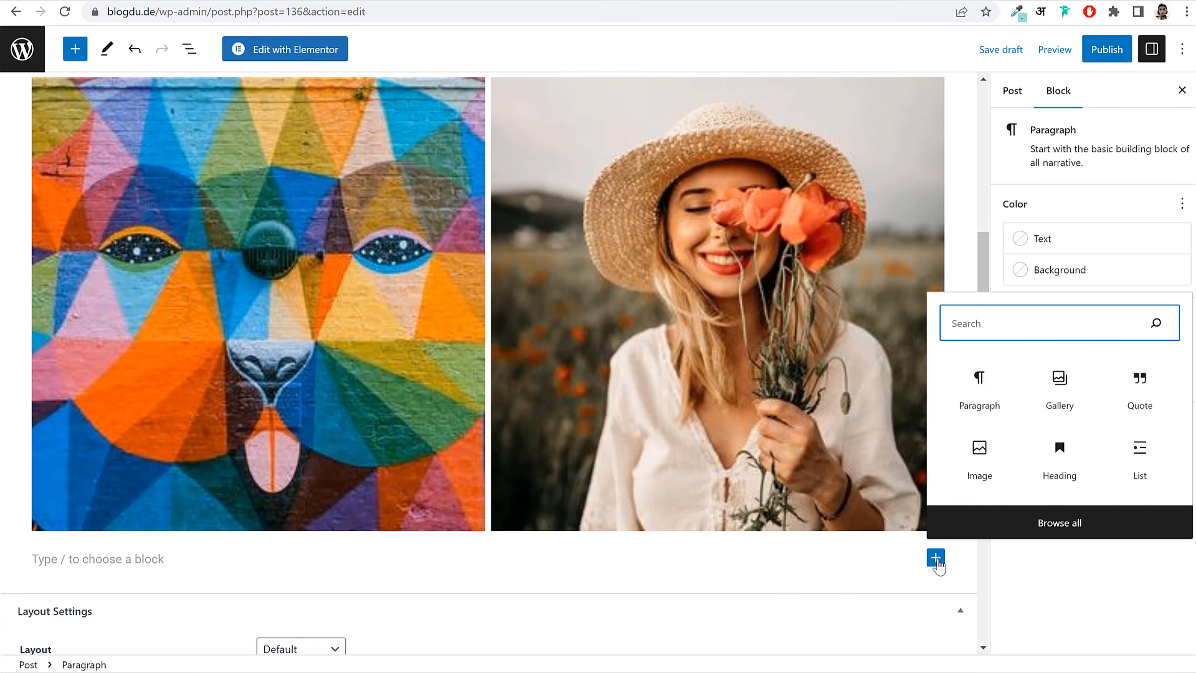
{"action": "type", "text": "hea"}
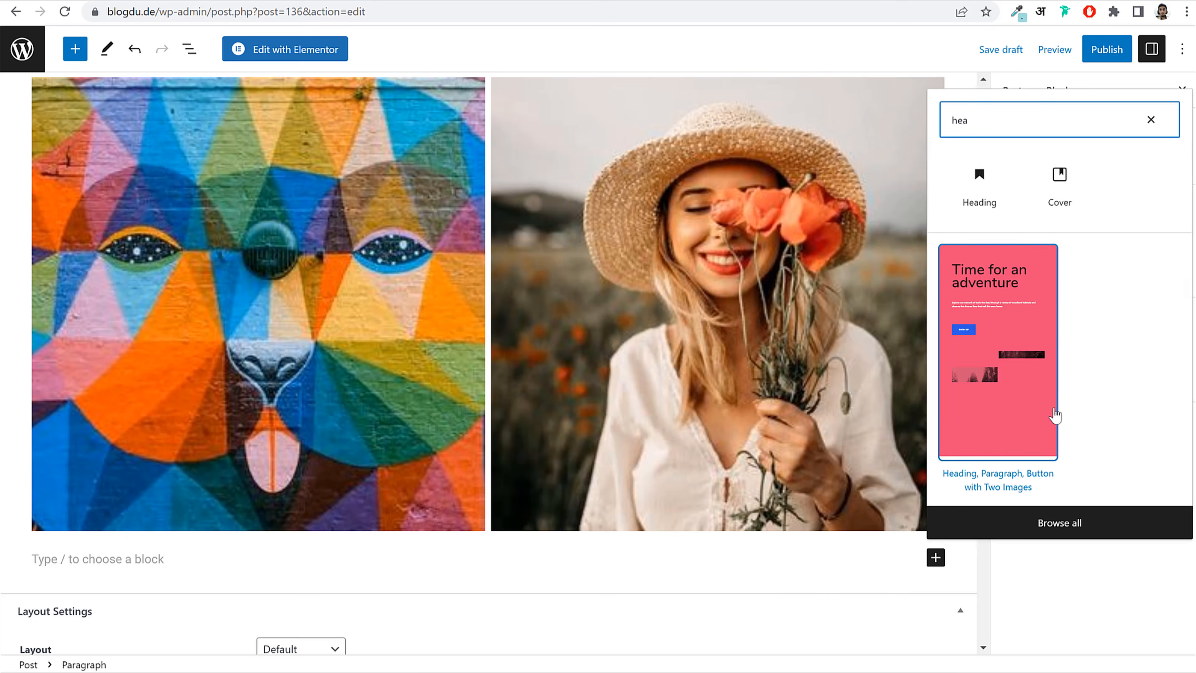
{"action": "left_click", "coordinate": [980, 185]}
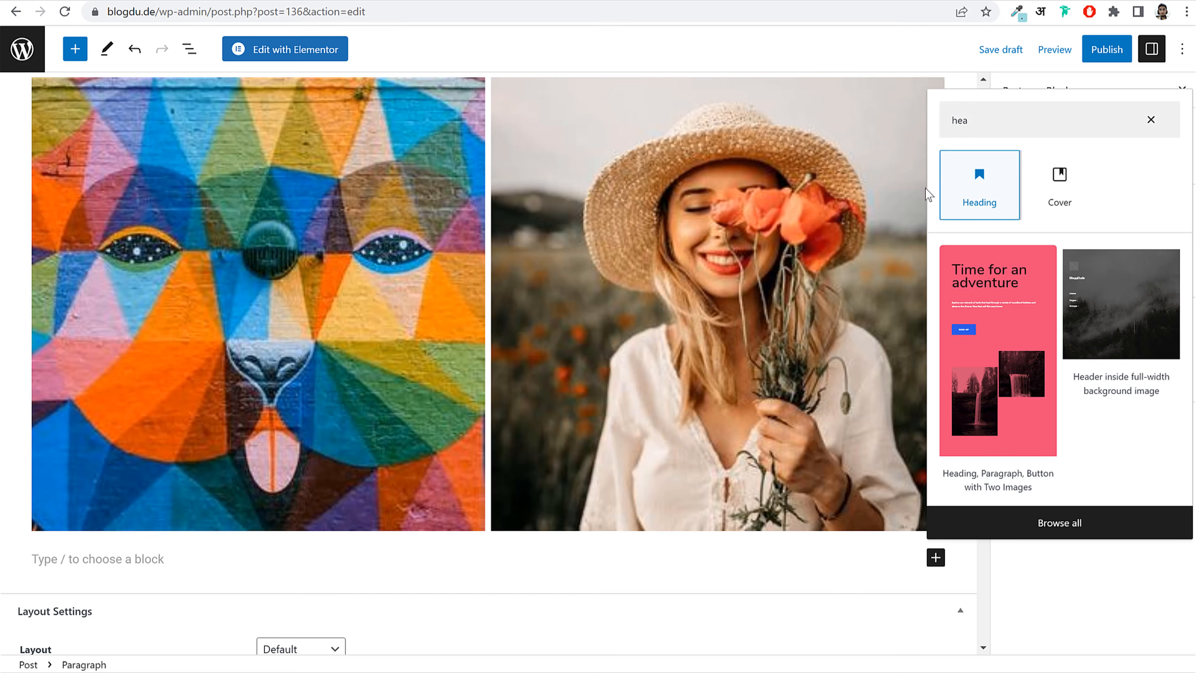
{"action": "scroll", "coordinate": [372, 452], "scroll_direction": "down", "scroll_amount": 3}
{"action": "key", "text": "ctrl+v"}
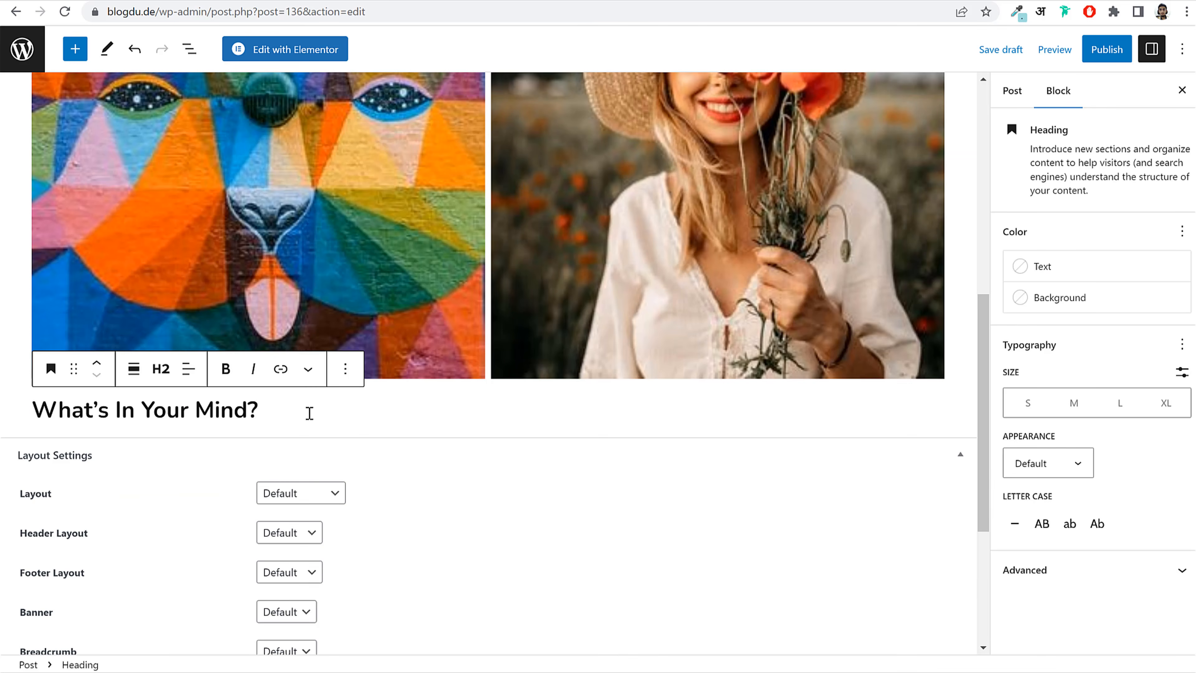
{"action": "key", "text": "Return"}
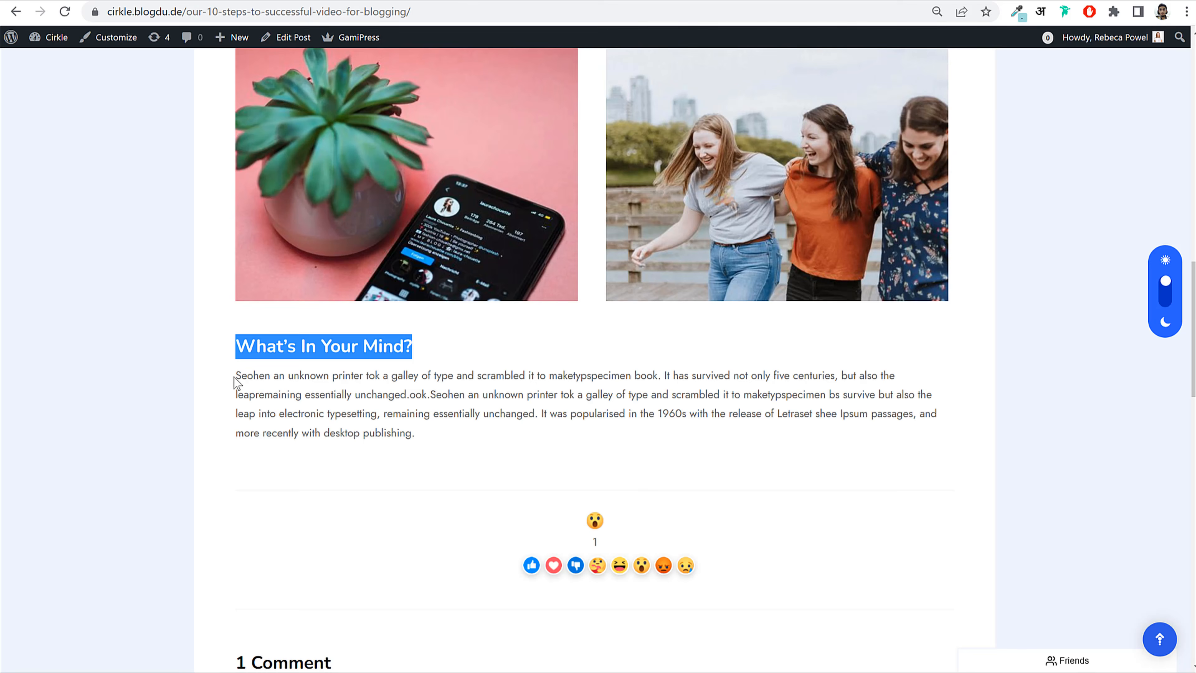
Step: Paste the live post's paragraph text under the heading
{"action": "mouse_move", "coordinate": [237, 382]}
{"action": "left_mouse_down"}
{"action": "mouse_move", "coordinate": [374, 406]}
{"action": "mouse_move", "coordinate": [427, 433]}
{"action": "mouse_move", "coordinate": [310, 416]}
{"action": "mouse_move", "coordinate": [242, 382]}
{"action": "left_mouse_up"}
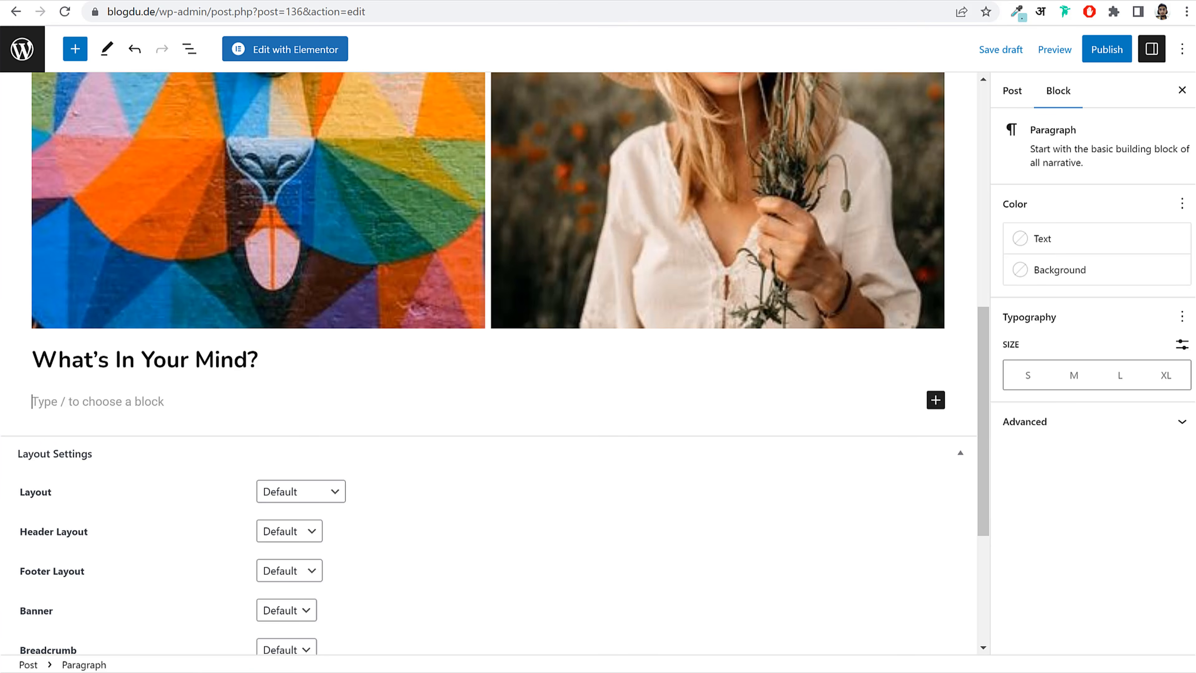
{"action": "type", "text": "Seohen an unknown printer tok a galley of type and scrambled it to maketypspecimen book. It has survived not only five centuries, but also the leapremaining essentially unchanged.ook.Seohen an unknown printer tok a galley of type and scrambled it to maketypspecimen bs survive but also the leap into electronic typesetting, remaining essentially unchanged. It was popularised in the 1960s with the release of Letraset shee Ipsum passages, and more recently with desktop publishing."}
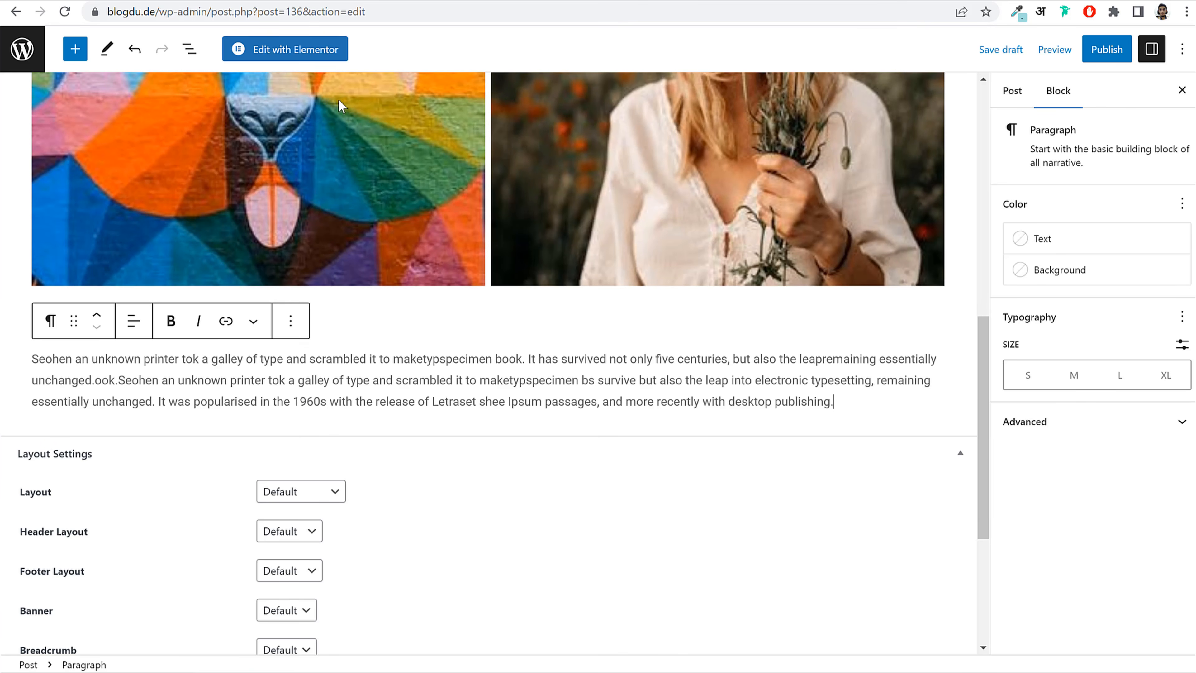
{"action": "scroll", "coordinate": [387, 445], "scroll_direction": "up", "scroll_amount": 8}
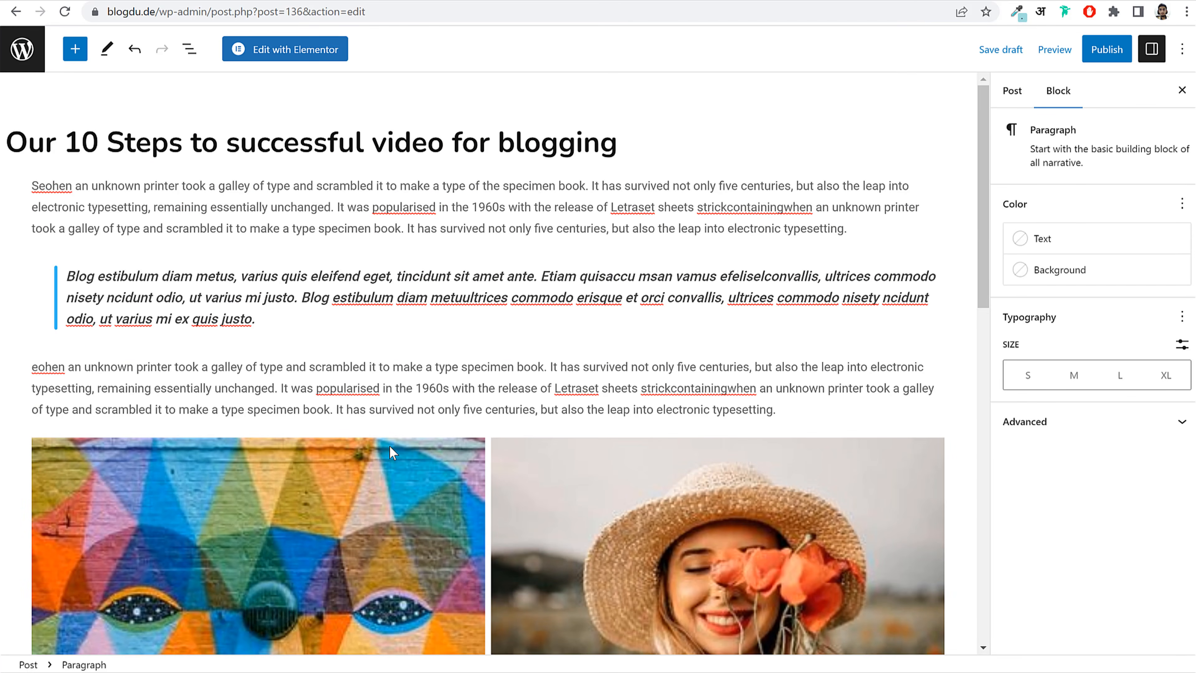
Step: Open the post settings and expand the Categories section
{"action": "left_click", "coordinate": [1015, 92]}
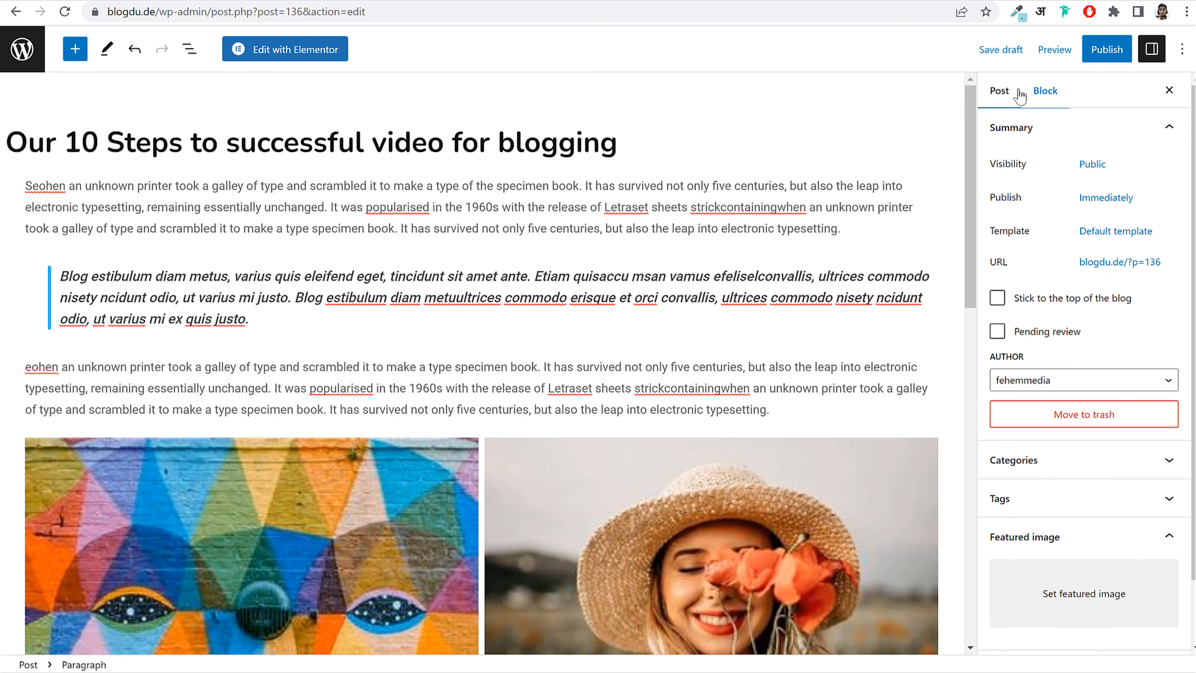
{"action": "left_click", "coordinate": [1057, 462]}
{"action": "left_click", "coordinate": [1059, 464]}
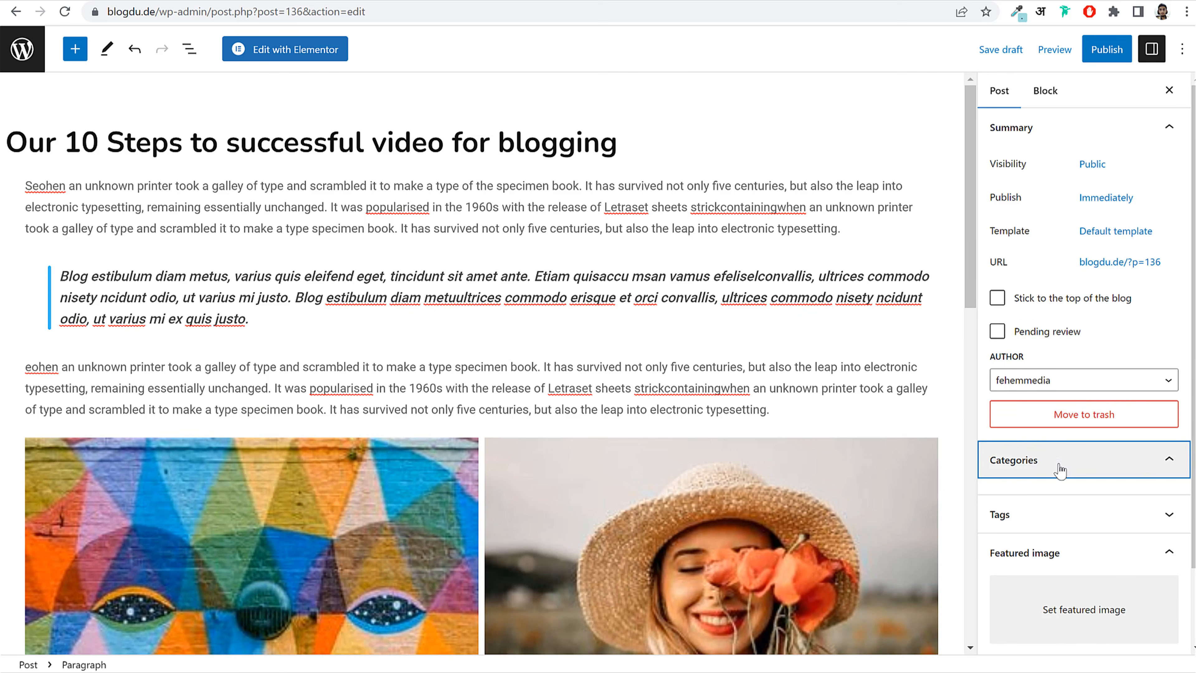
{"action": "left_click", "coordinate": [1059, 464]}
Step: Tick the Blog category for the post, then check the site's blog listing
{"action": "left_click", "coordinate": [995, 495]}
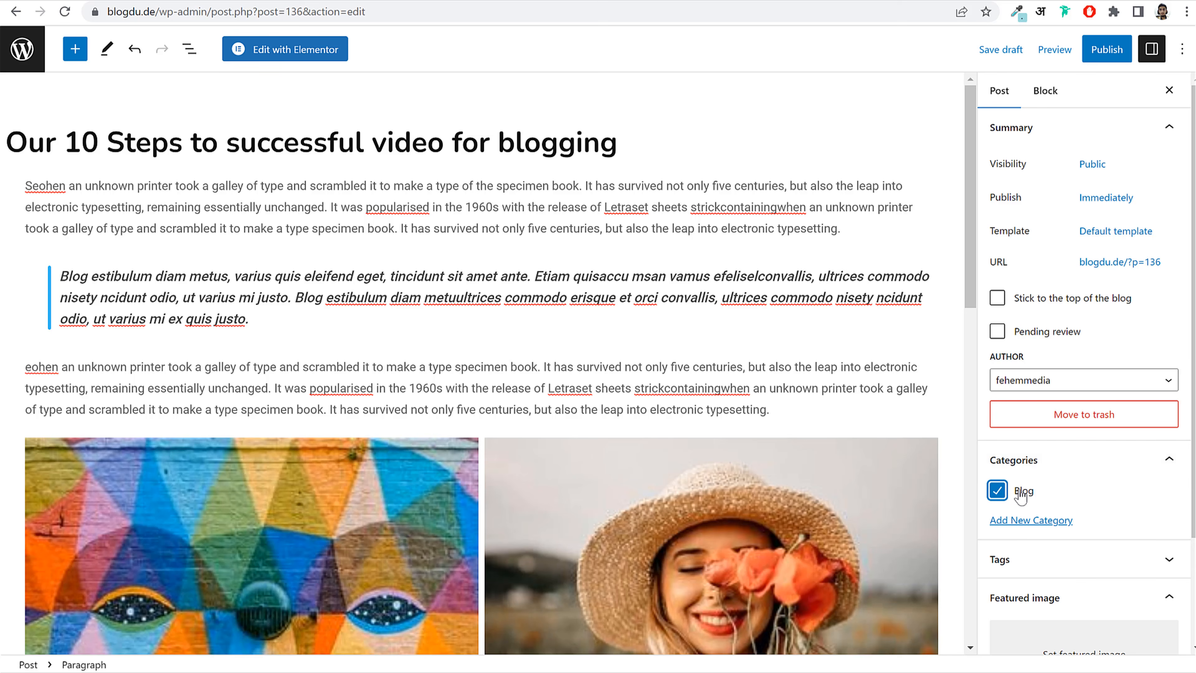
{"action": "left_click", "coordinate": [1061, 464]}
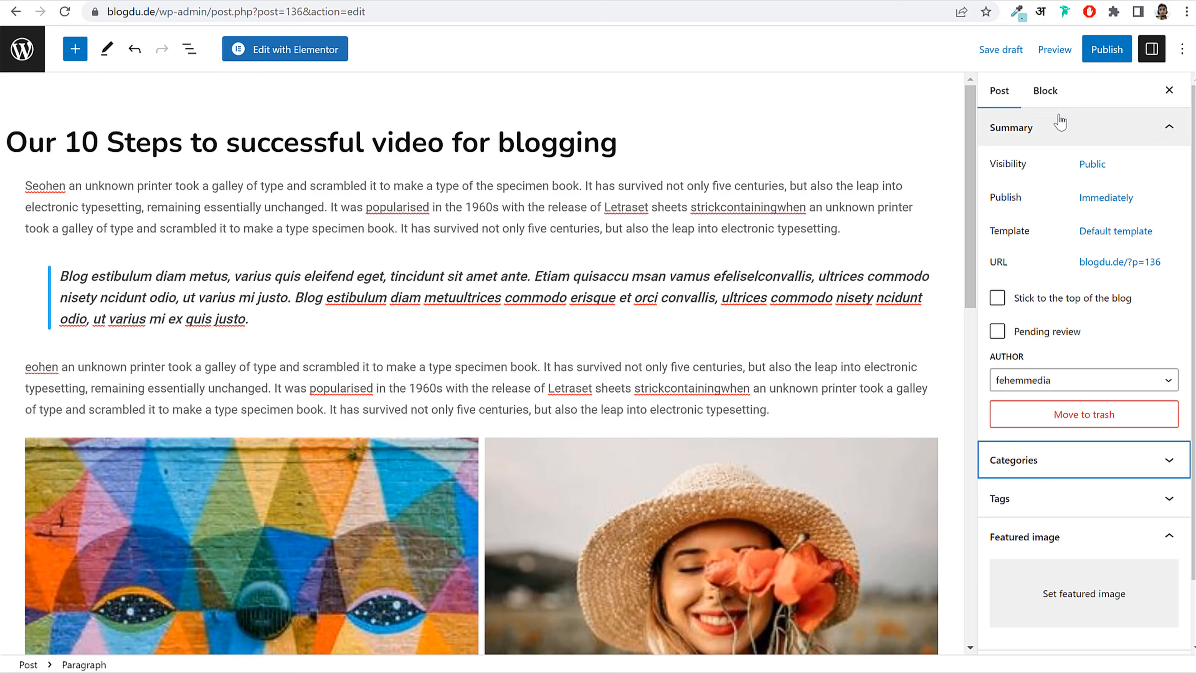
{"action": "scroll", "coordinate": [1077, 411], "scroll_direction": "down", "scroll_amount": 2}
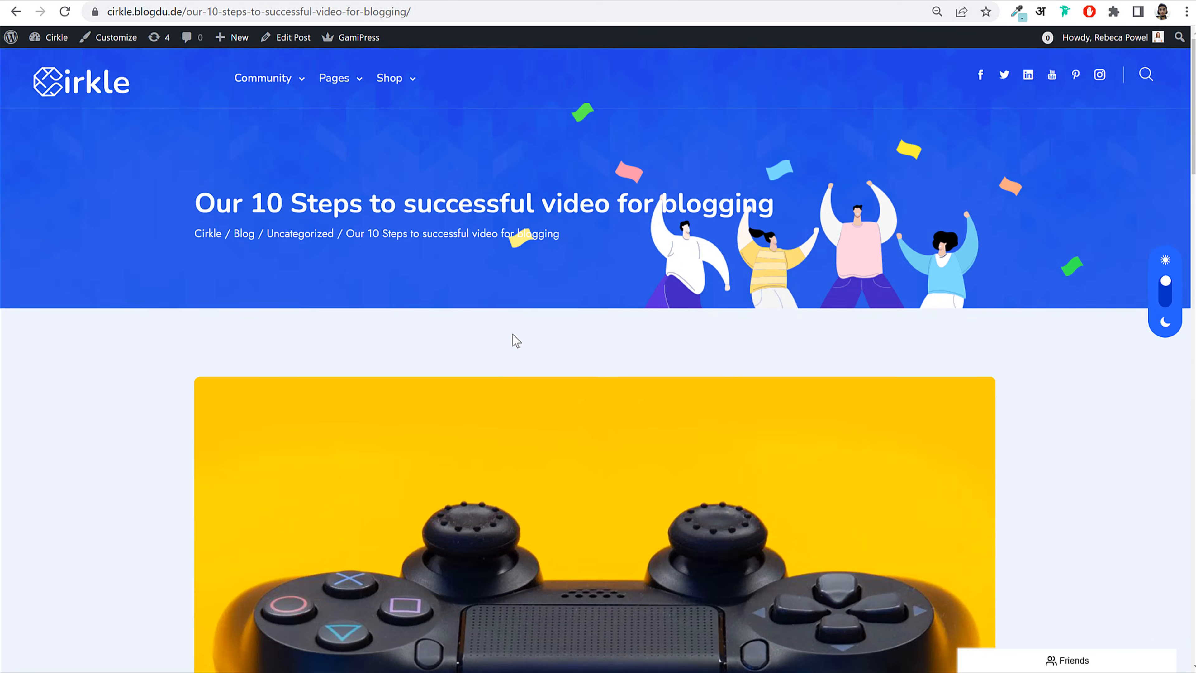
{"action": "scroll", "coordinate": [513, 334], "scroll_direction": "down", "scroll_amount": 6}
{"action": "key", "text": "alt+Left"}
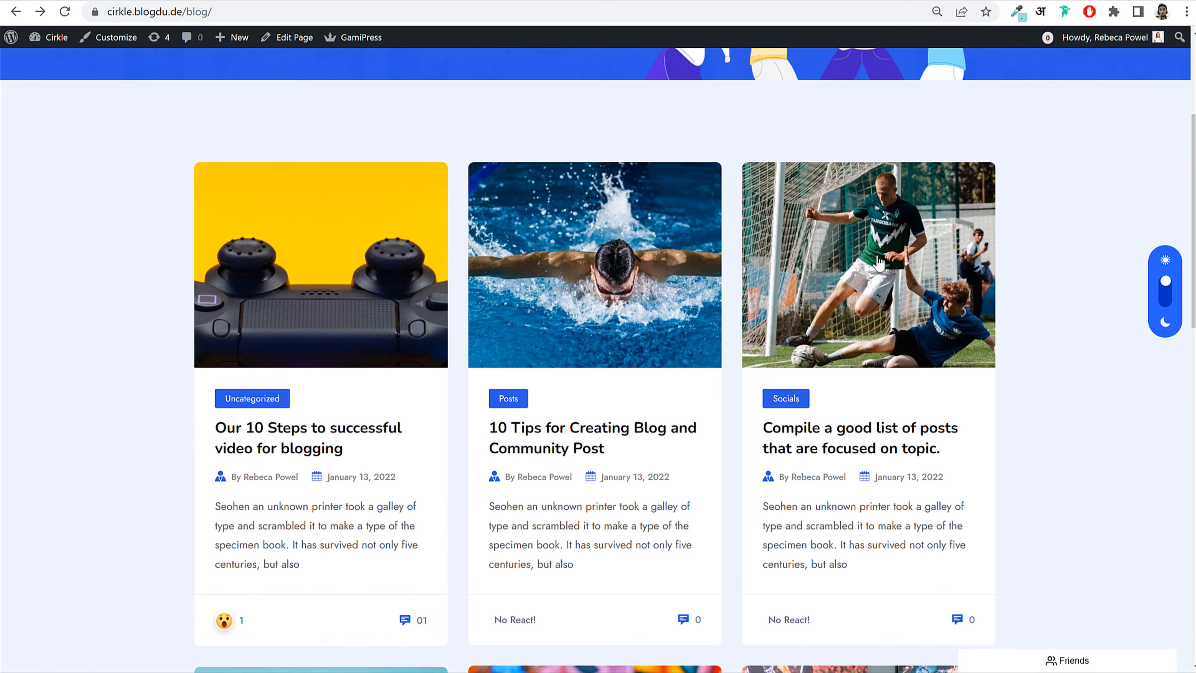
{"action": "scroll", "coordinate": [415, 283], "scroll_direction": "down", "scroll_amount": 9}
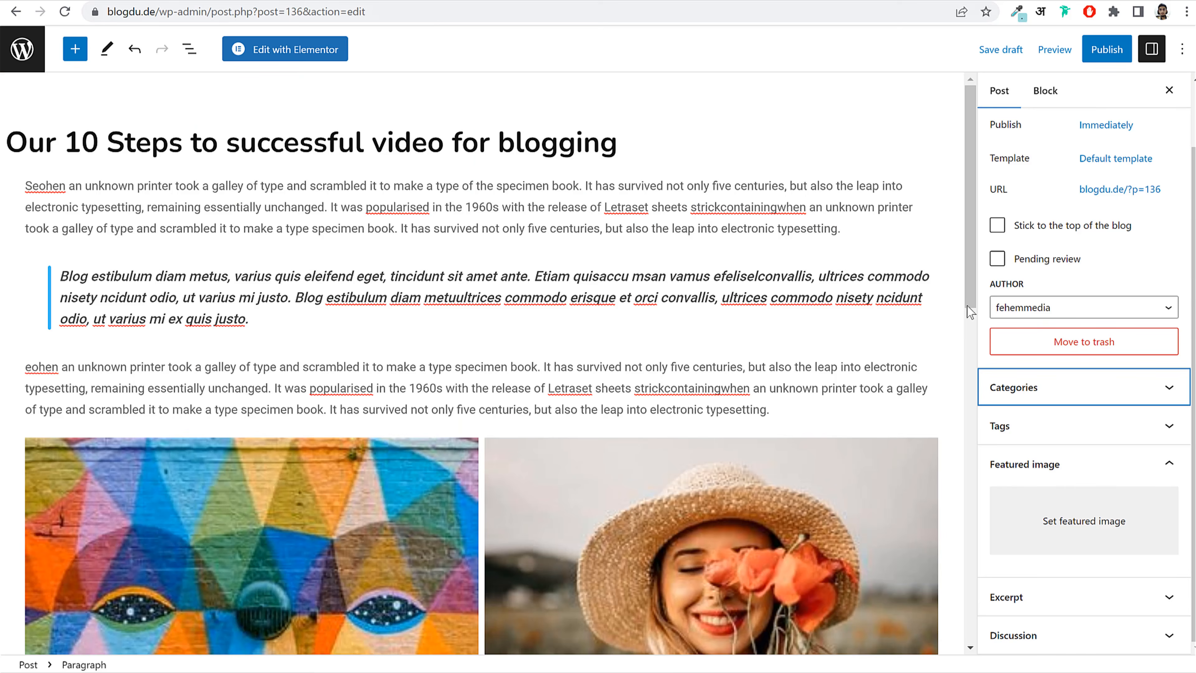
Step: Upload blog_4 from the Media/Blog folder and set it as the featured image
{"action": "left_click", "coordinate": [1042, 490]}
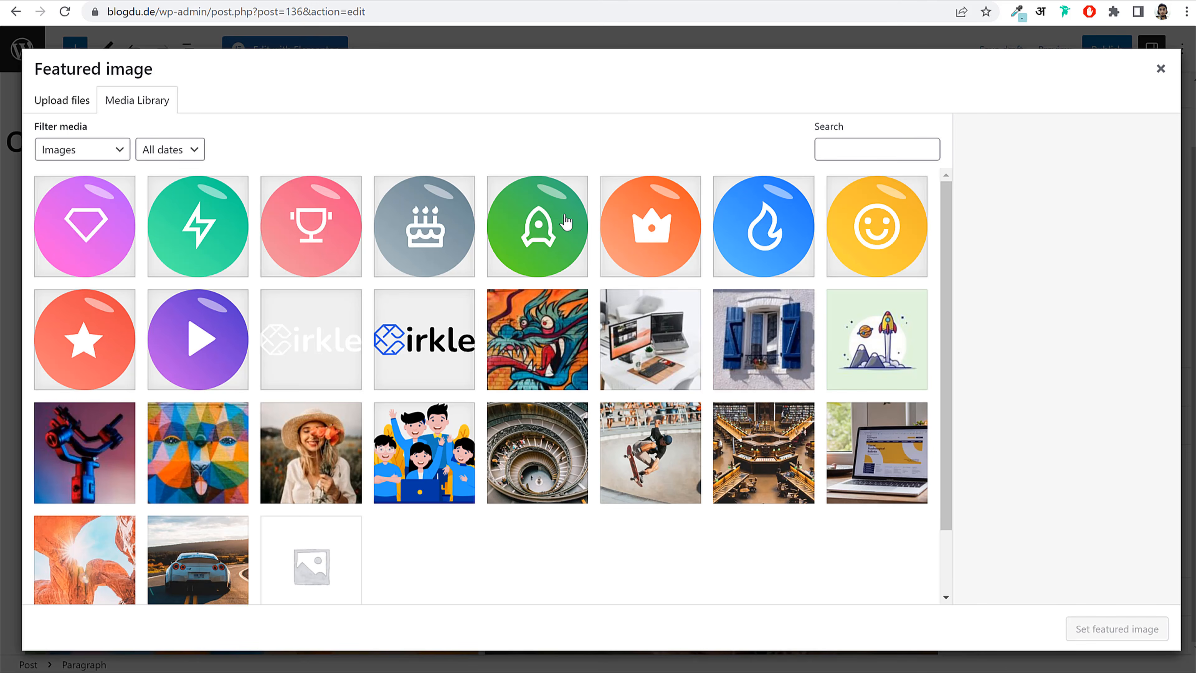
{"action": "left_click", "coordinate": [66, 100]}
{"action": "left_click", "coordinate": [601, 344]}
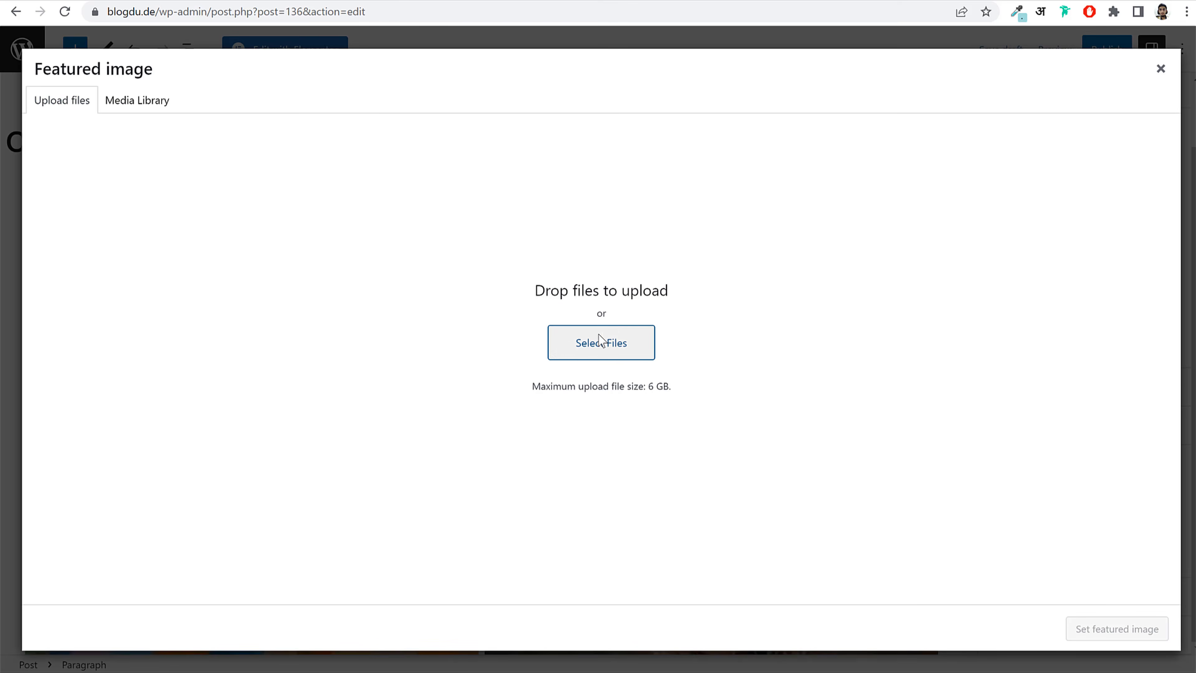
{"action": "left_click", "coordinate": [160, 4]}
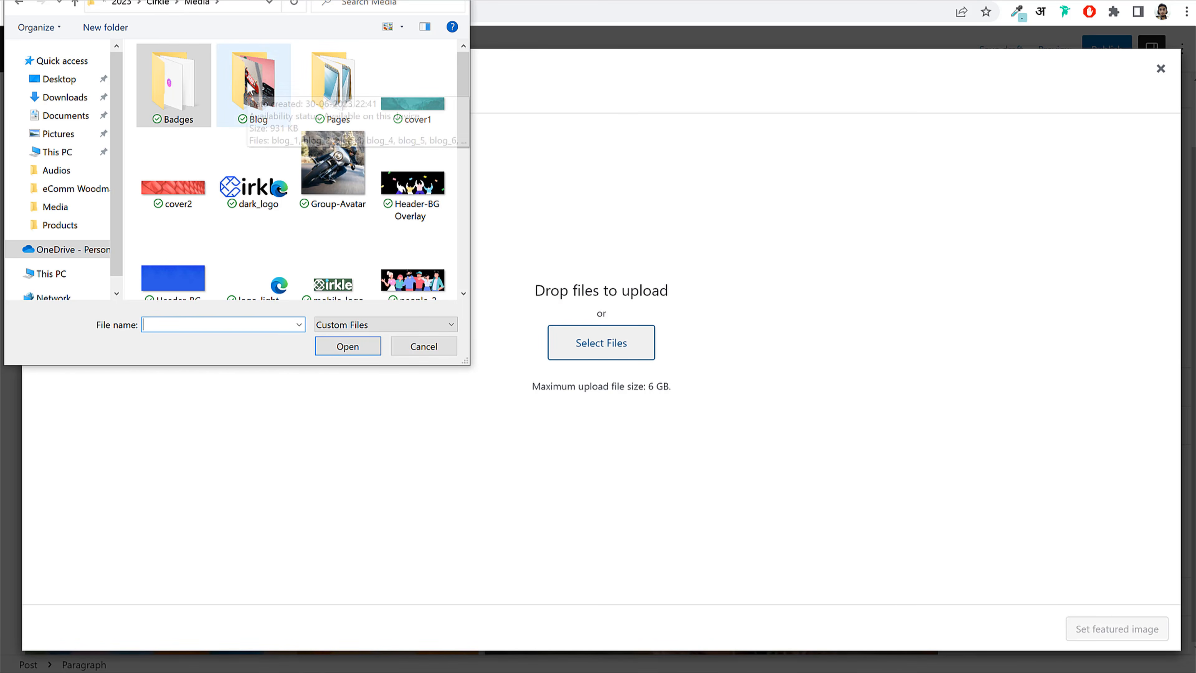
{"action": "double_click", "coordinate": [251, 100]}
{"action": "scroll", "coordinate": [392, 259], "scroll_direction": "down", "scroll_amount": 2}
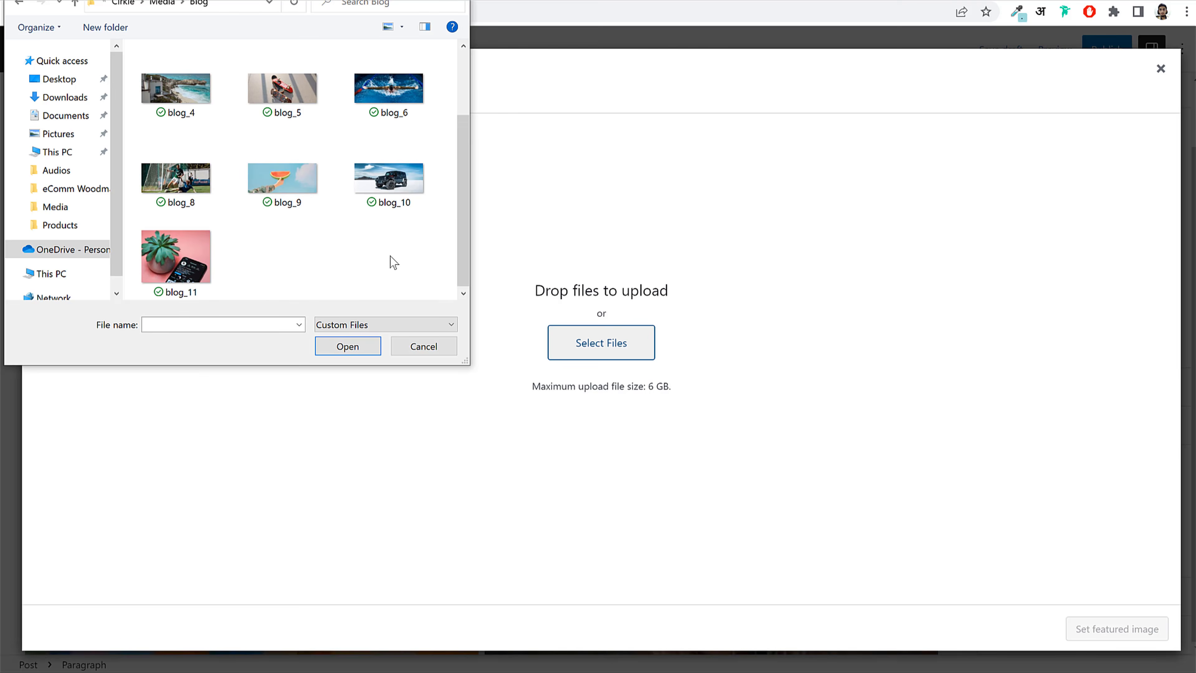
{"action": "scroll", "coordinate": [206, 150], "scroll_direction": "up", "scroll_amount": 2}
{"action": "left_click", "coordinate": [202, 195]}
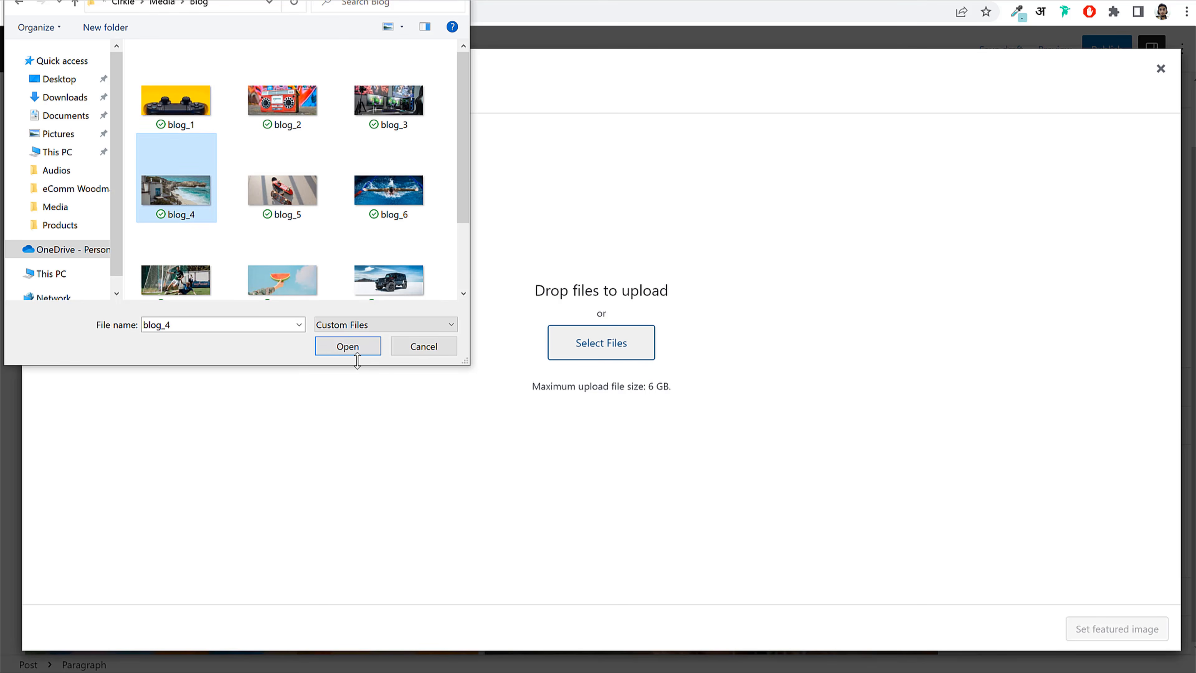
{"action": "left_click", "coordinate": [349, 347]}
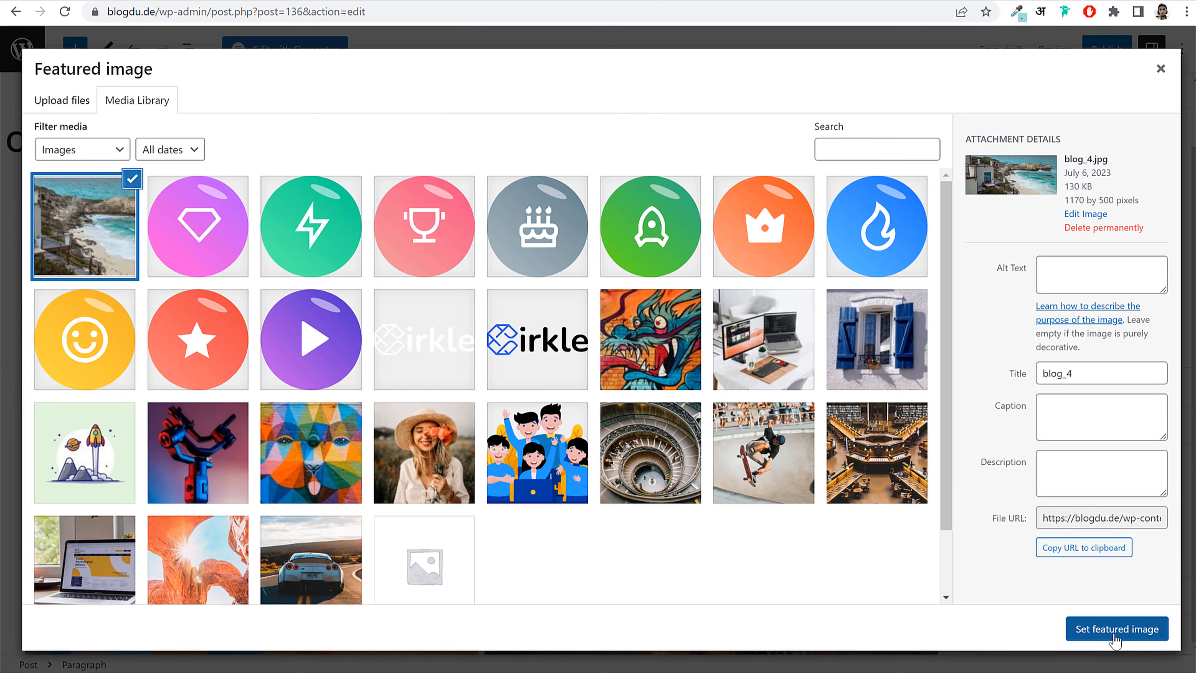
{"action": "left_click", "coordinate": [1116, 629]}
Step: Publish the post and return to the Posts list
{"action": "left_click", "coordinate": [1093, 60]}
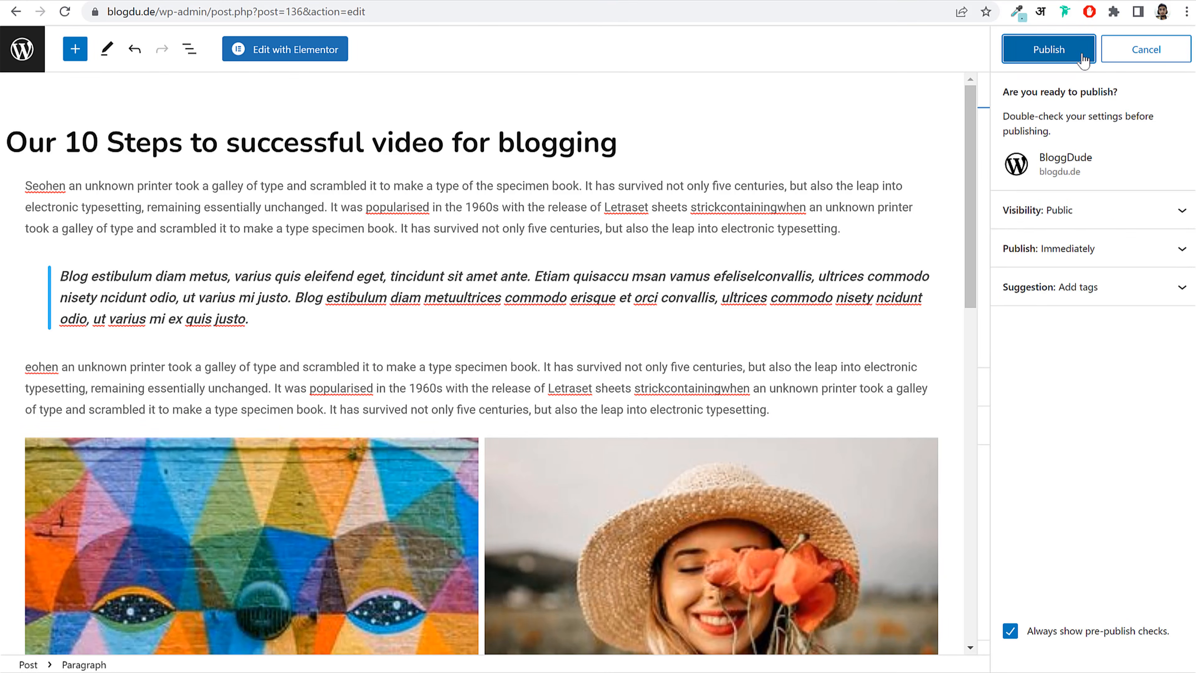
{"action": "left_click", "coordinate": [1081, 51]}
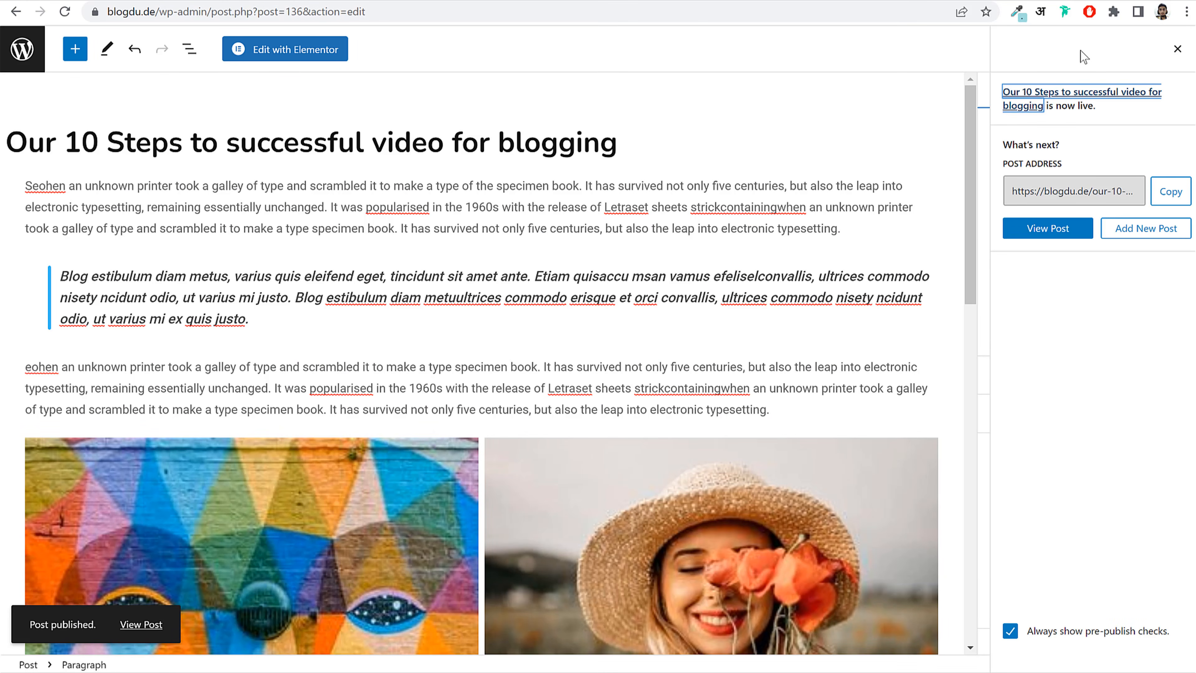
{"action": "left_click", "coordinate": [42, 53]}
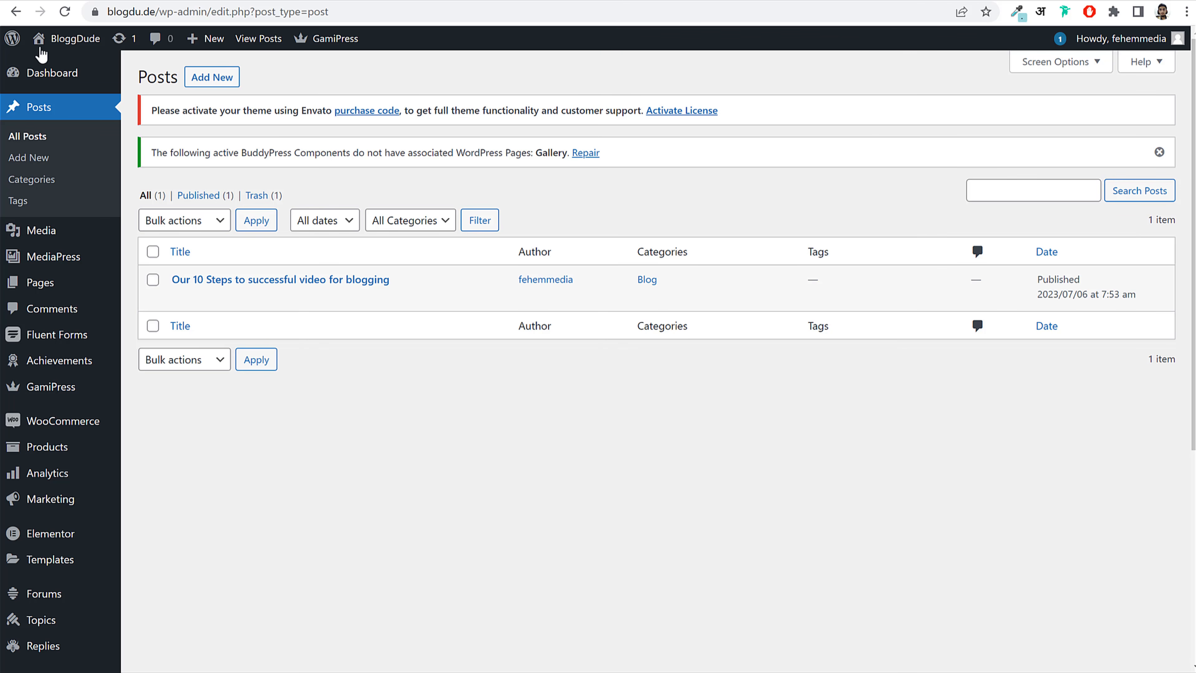
Step: Check the live site's home page, then return to the admin
{"action": "left_click", "coordinate": [178, 1]}
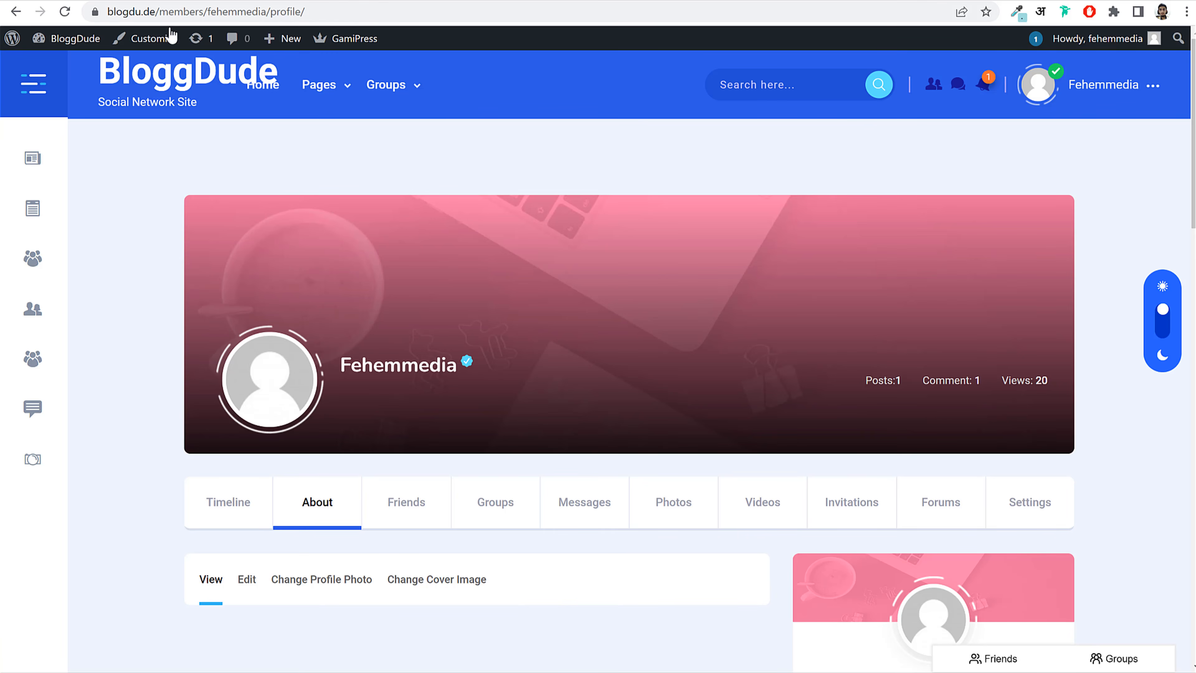
{"action": "left_click", "coordinate": [147, 80]}
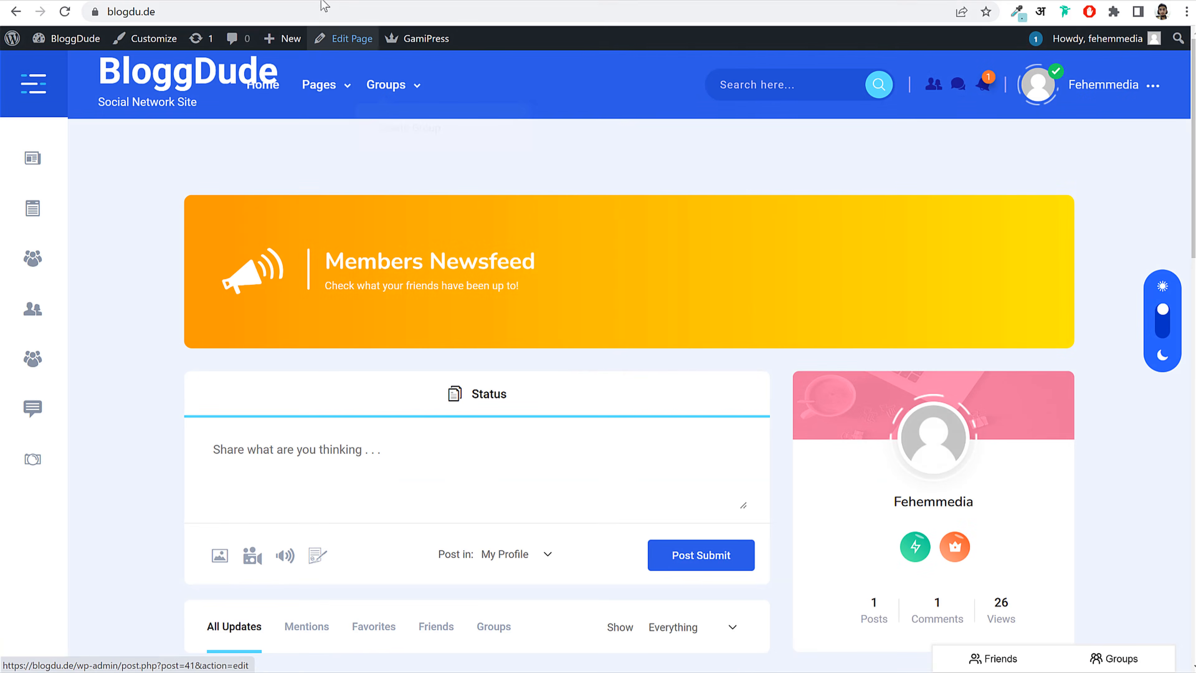
{"action": "left_click", "coordinate": [307, 1]}
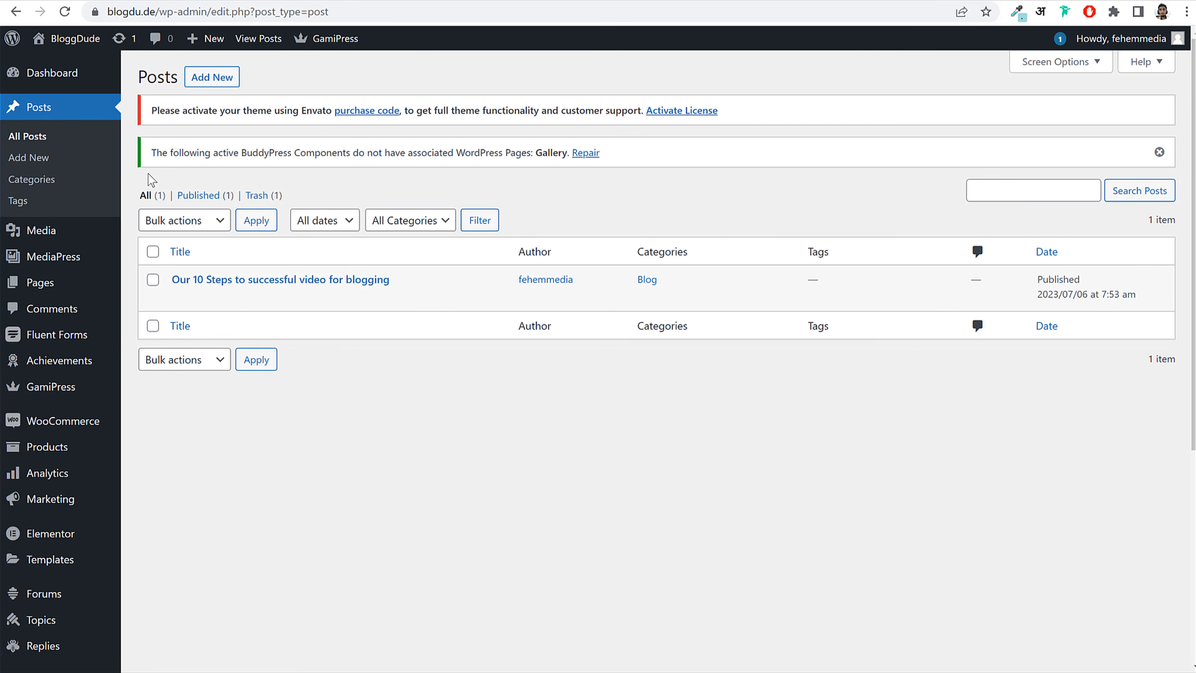
Step: Create and publish a new page titled 'Blog'
{"action": "left_click", "coordinate": [55, 284]}
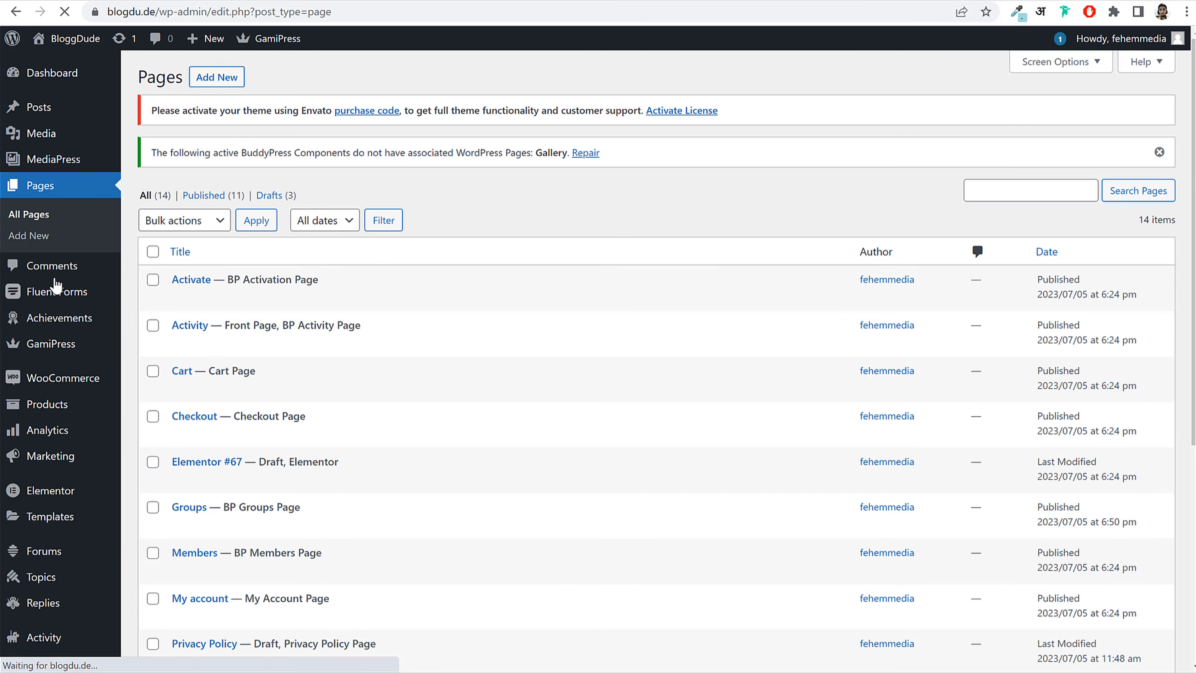
{"action": "left_click", "coordinate": [210, 85]}
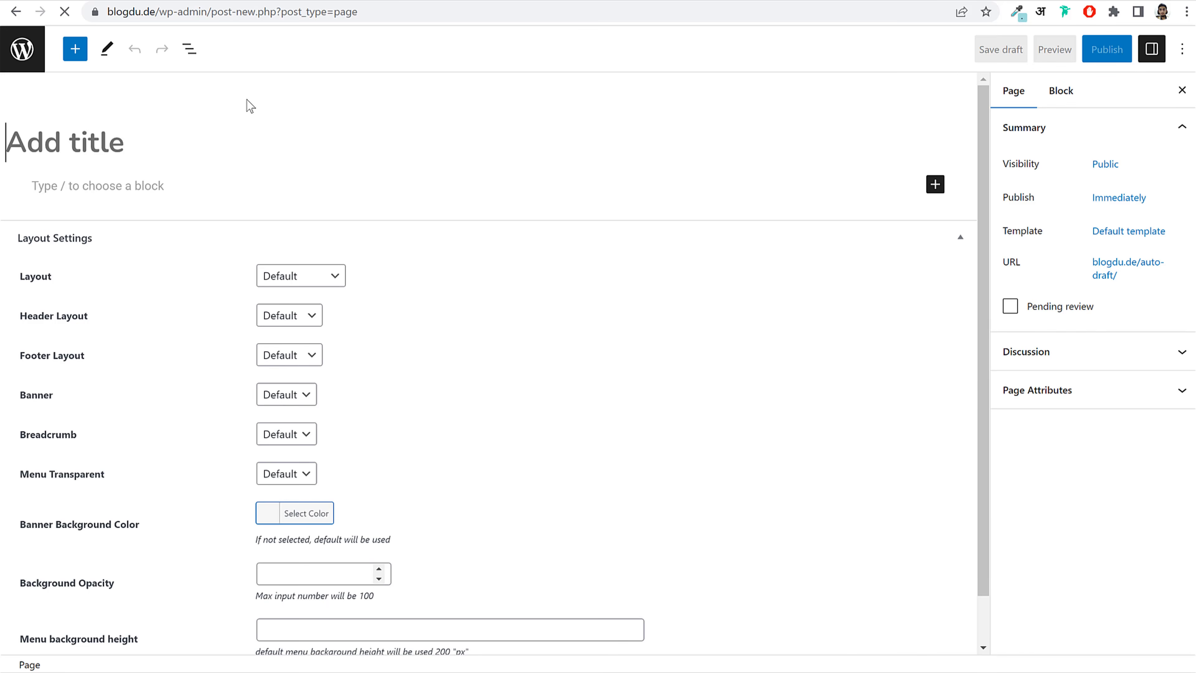
{"action": "type", "text": "Blog"}
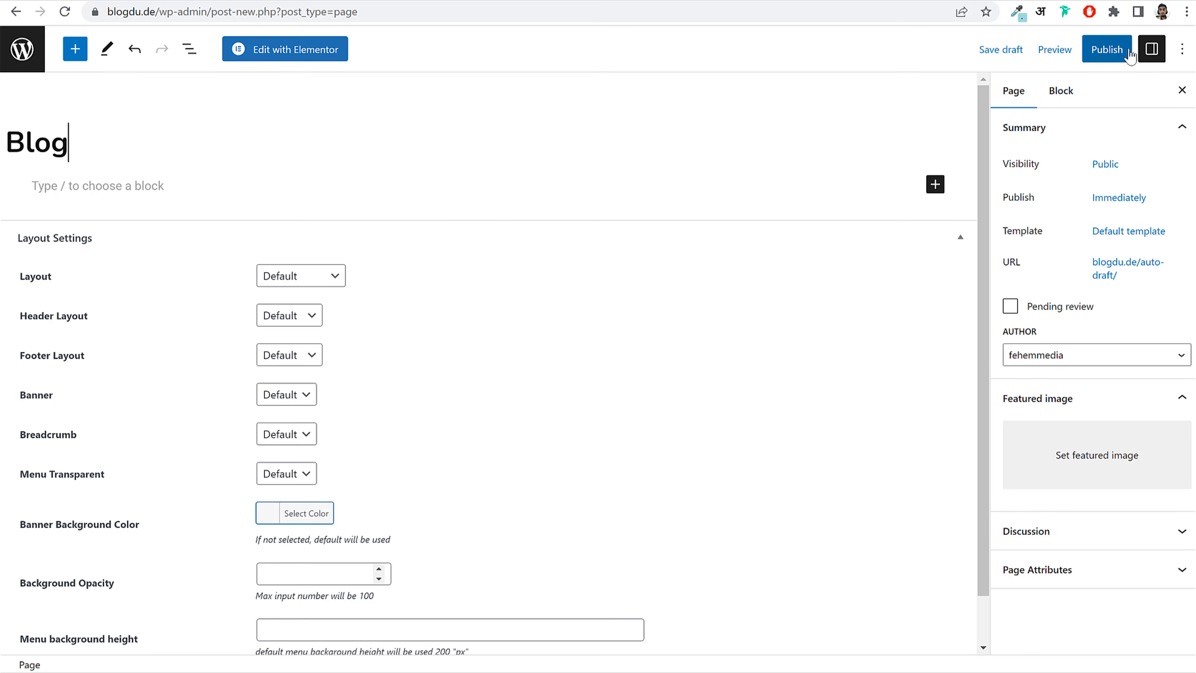
{"action": "left_click", "coordinate": [1104, 49]}
{"action": "left_click", "coordinate": [1059, 48]}
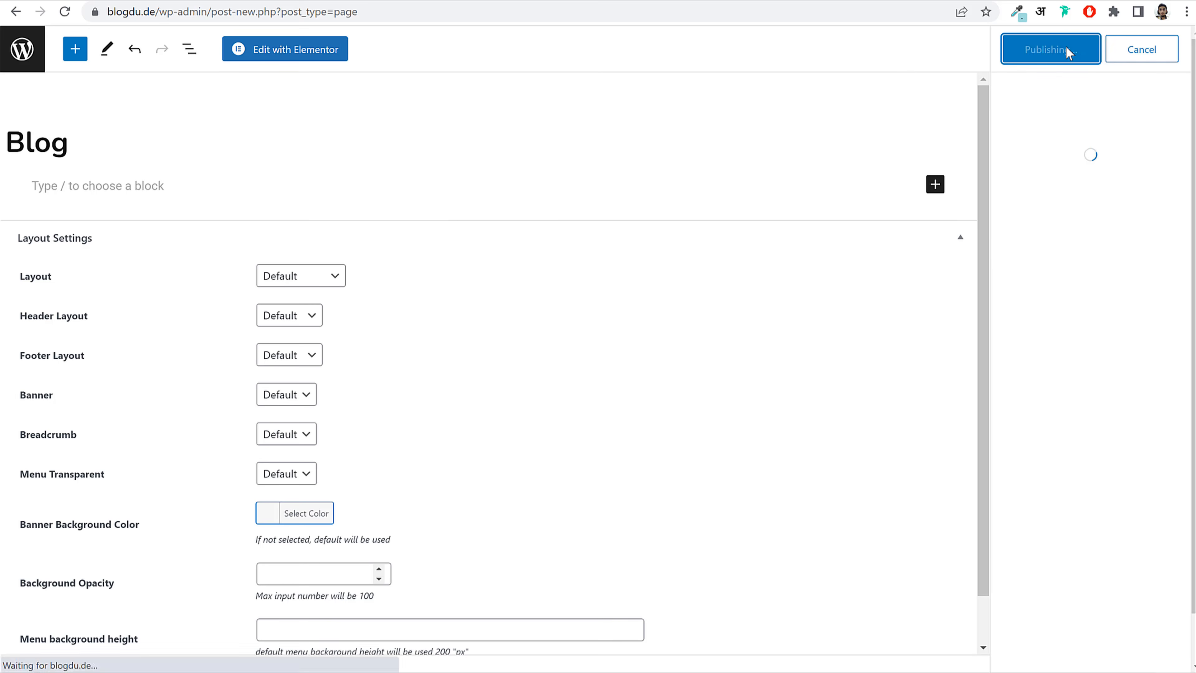
{"action": "left_click", "coordinate": [22, 49]}
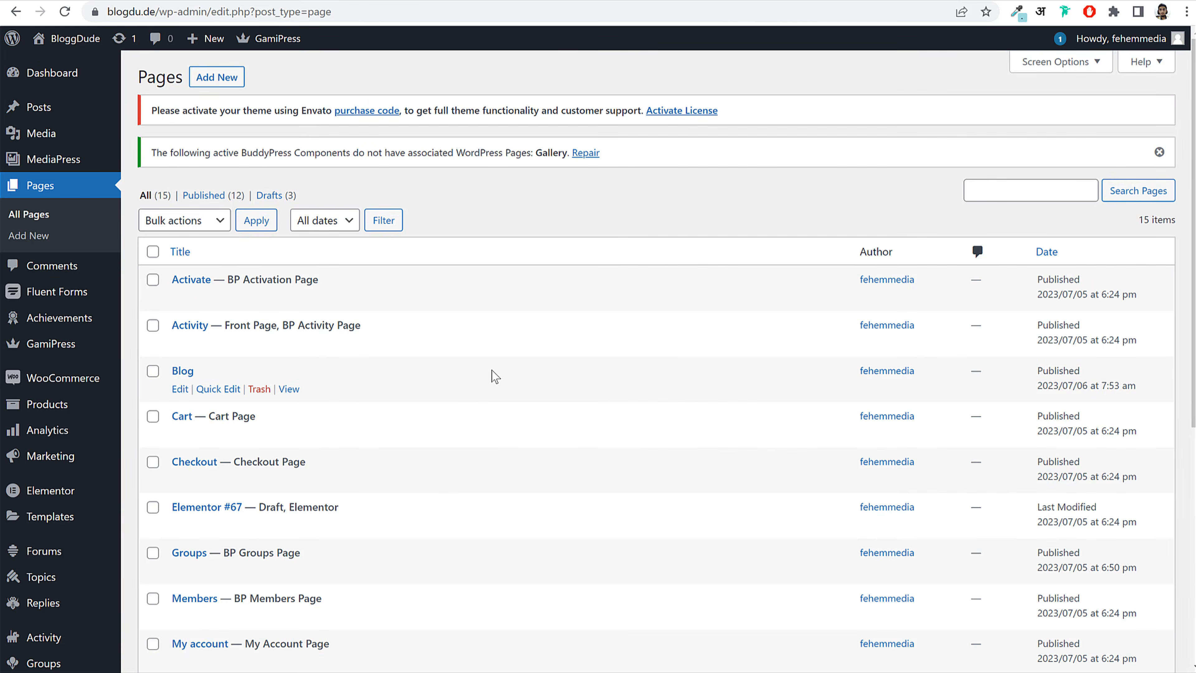
Step: Set Blog as the posts page in Reading settings and save
{"action": "left_click_drag", "start_coordinate": [177, 371], "coordinate": [169, 372]}
{"action": "scroll", "coordinate": [90, 398], "scroll_direction": "down", "scroll_amount": 5}
{"action": "scroll", "coordinate": [90, 398], "scroll_direction": "down", "scroll_amount": 1}
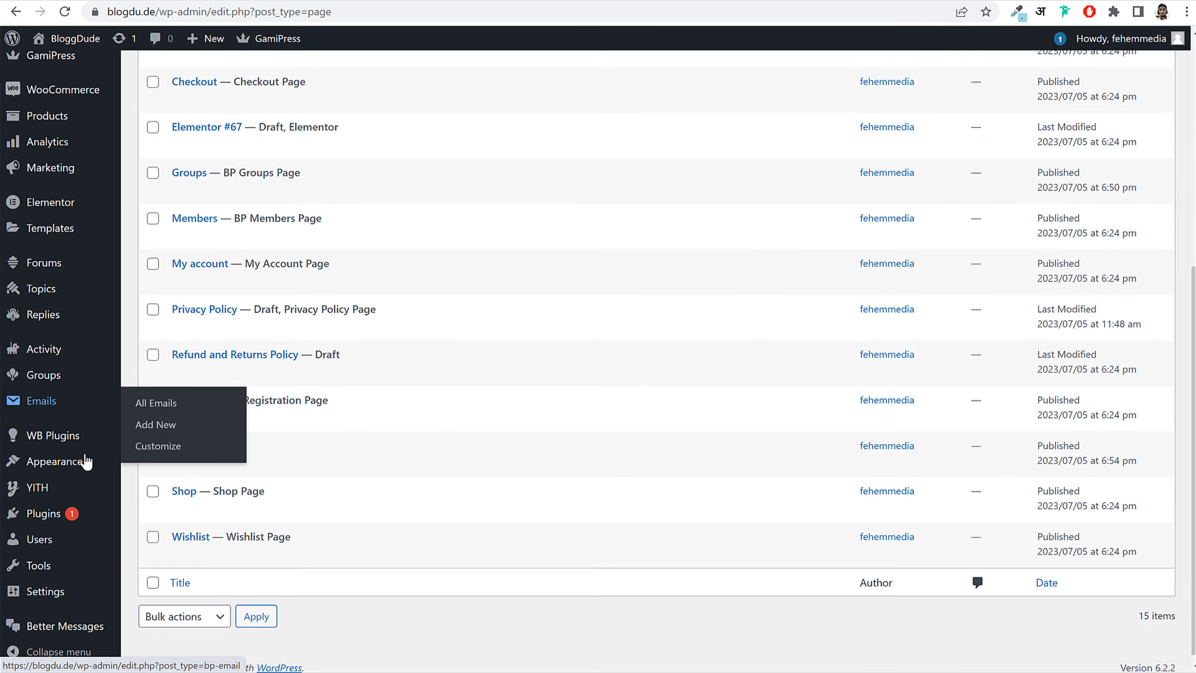
{"action": "mouse_move", "coordinate": [66, 595]}
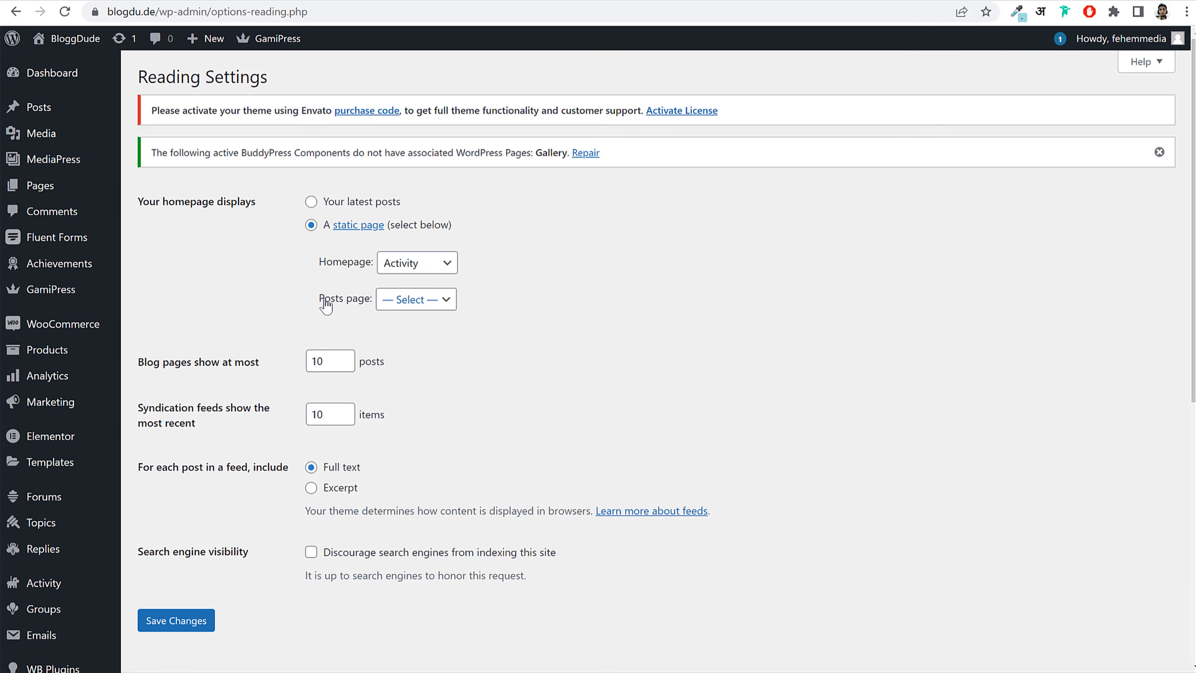
{"action": "left_click_drag", "start_coordinate": [323, 300], "coordinate": [408, 311]}
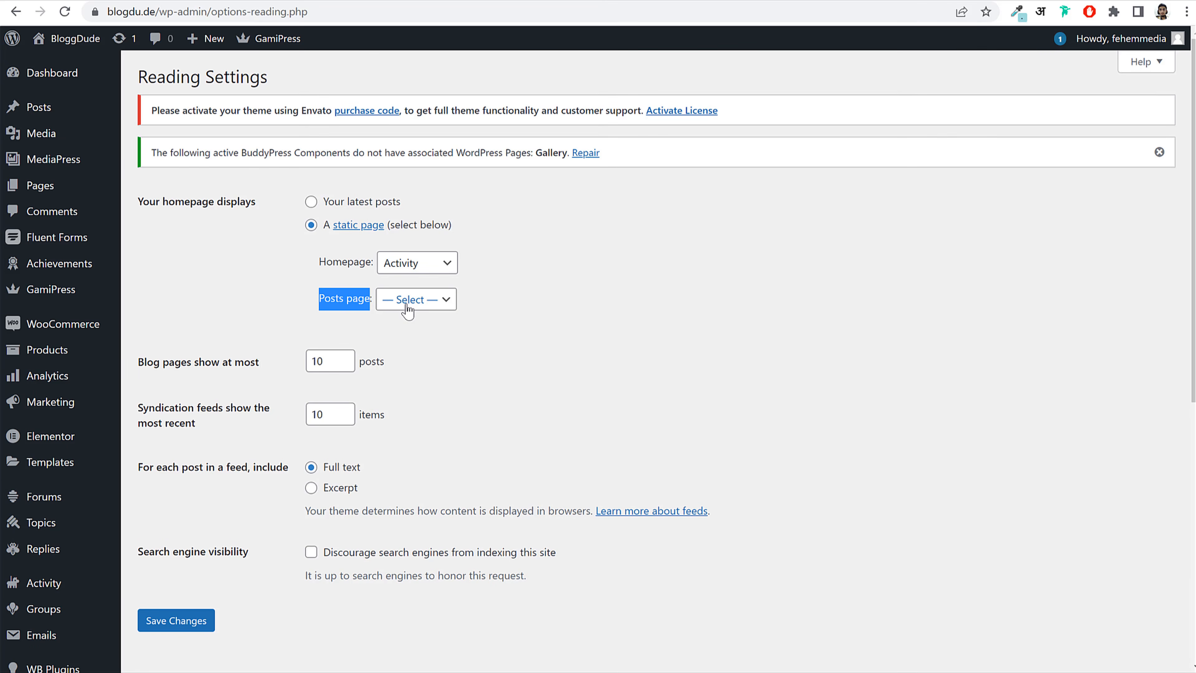
{"action": "left_click", "coordinate": [406, 306]}
{"action": "left_click", "coordinate": [404, 363]}
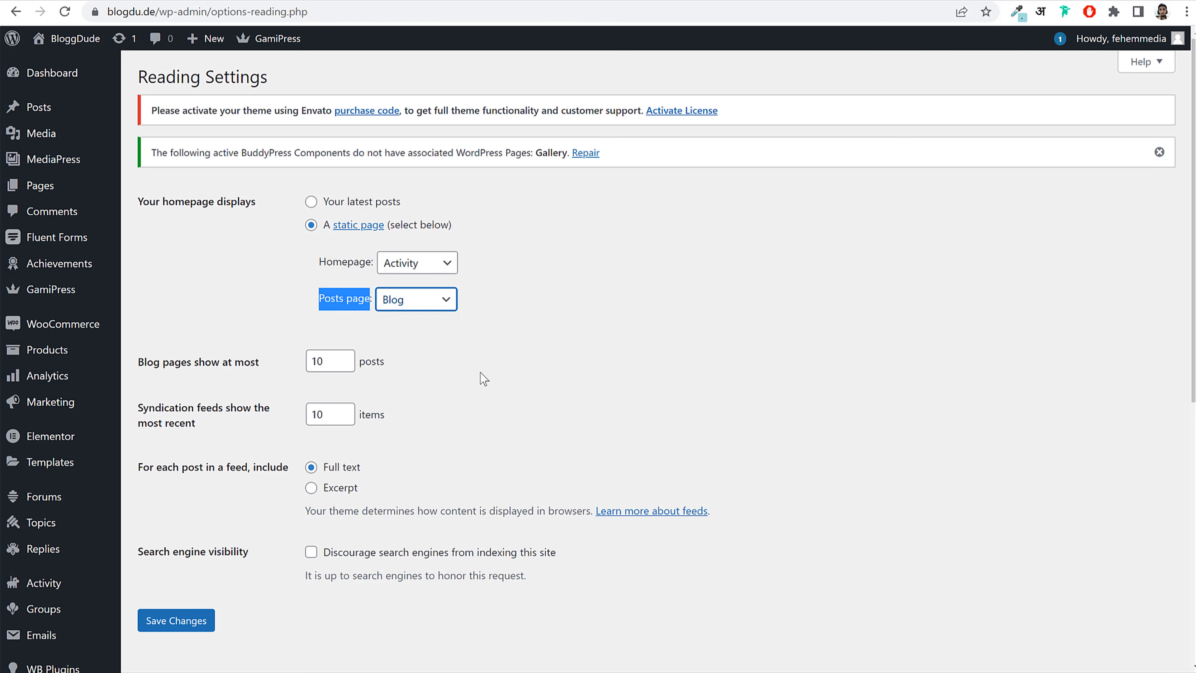
{"action": "left_click", "coordinate": [186, 620]}
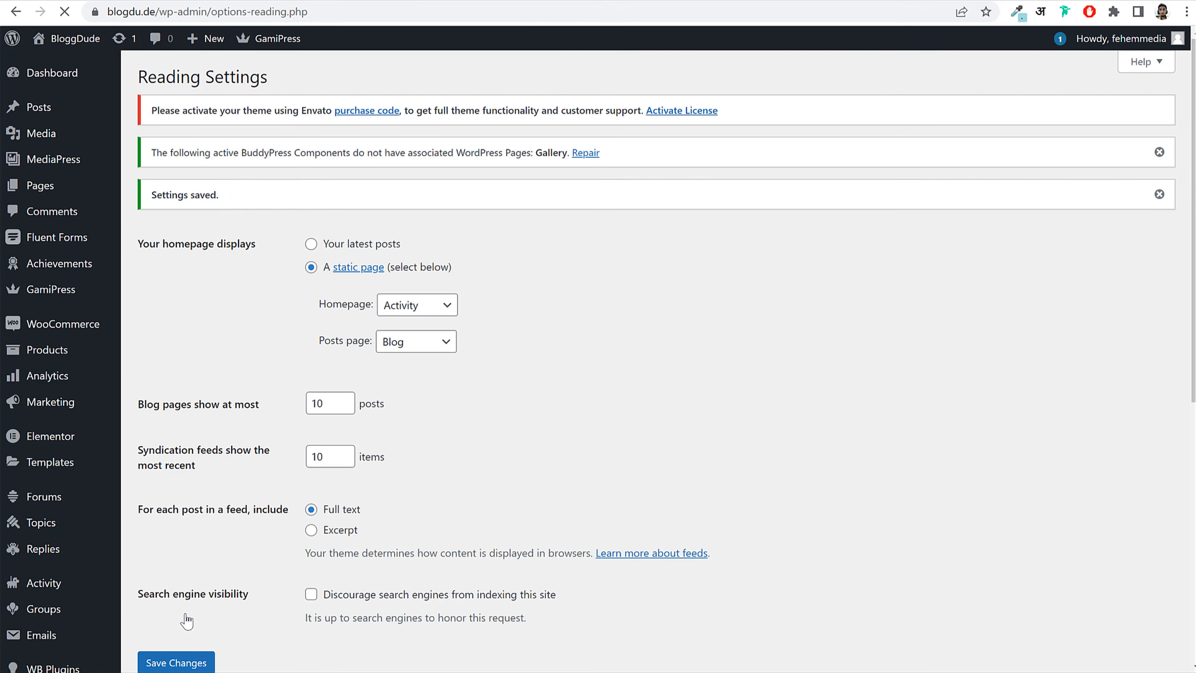
{"action": "left_click", "coordinate": [61, 189]}
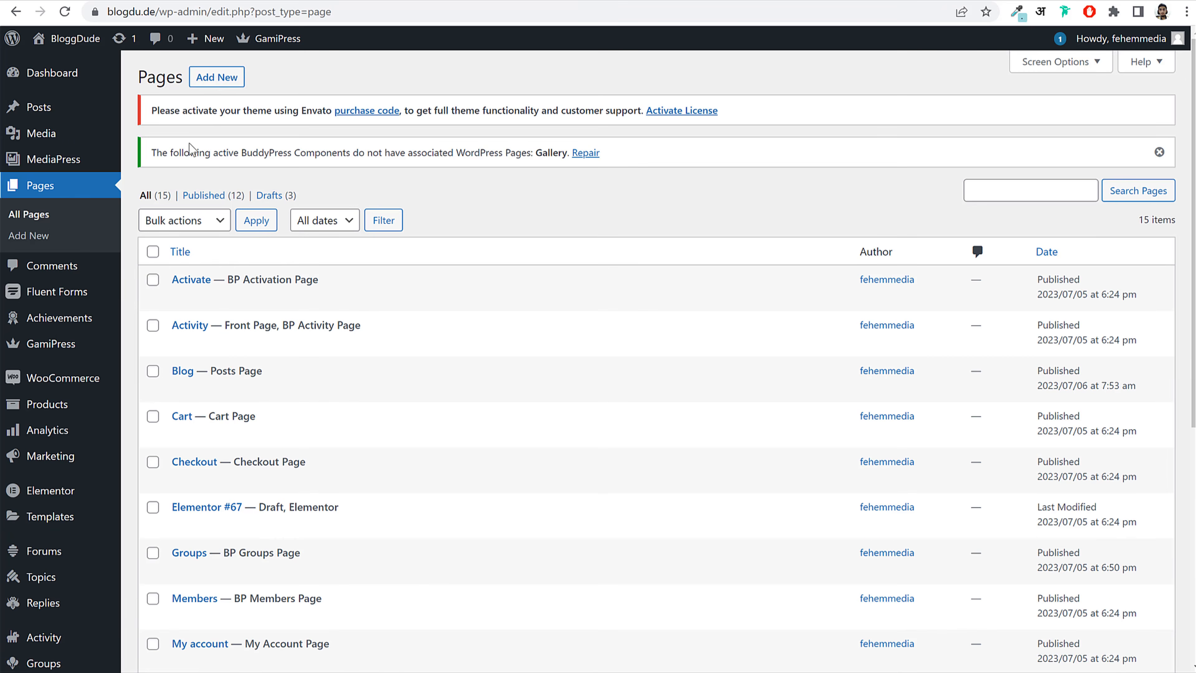
Step: Create a new page titled 'About Us' using the Elementor Full Width template
{"action": "left_click", "coordinate": [219, 76]}
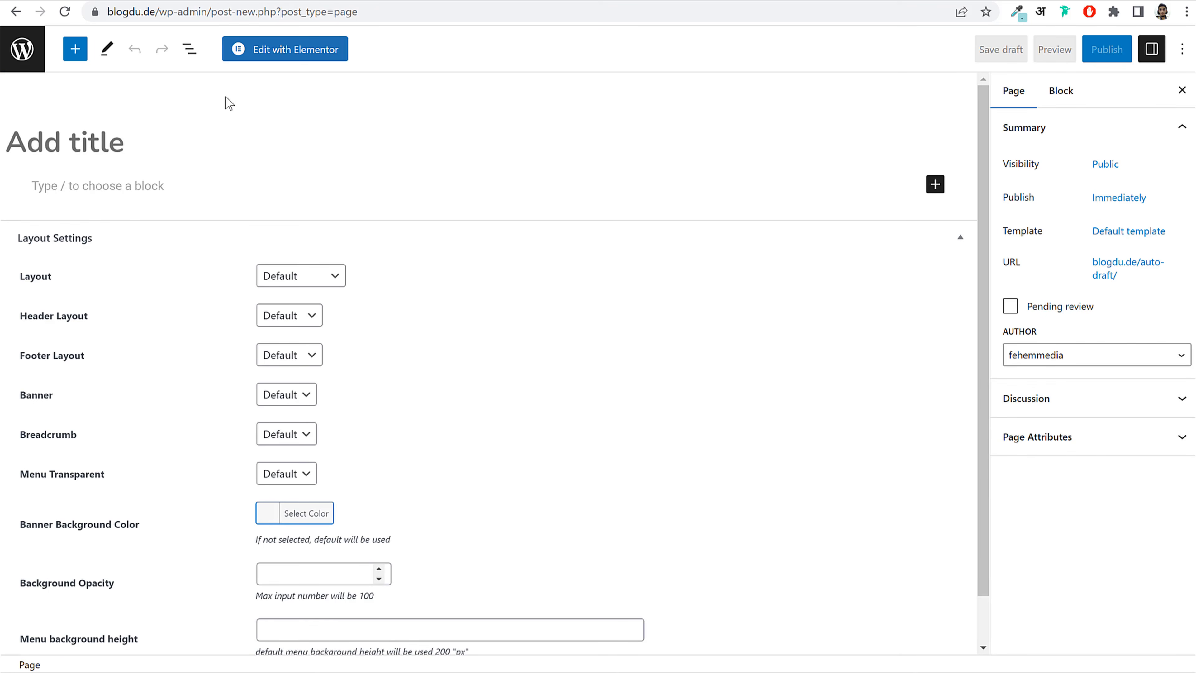
{"action": "type", "text": "About Us"}
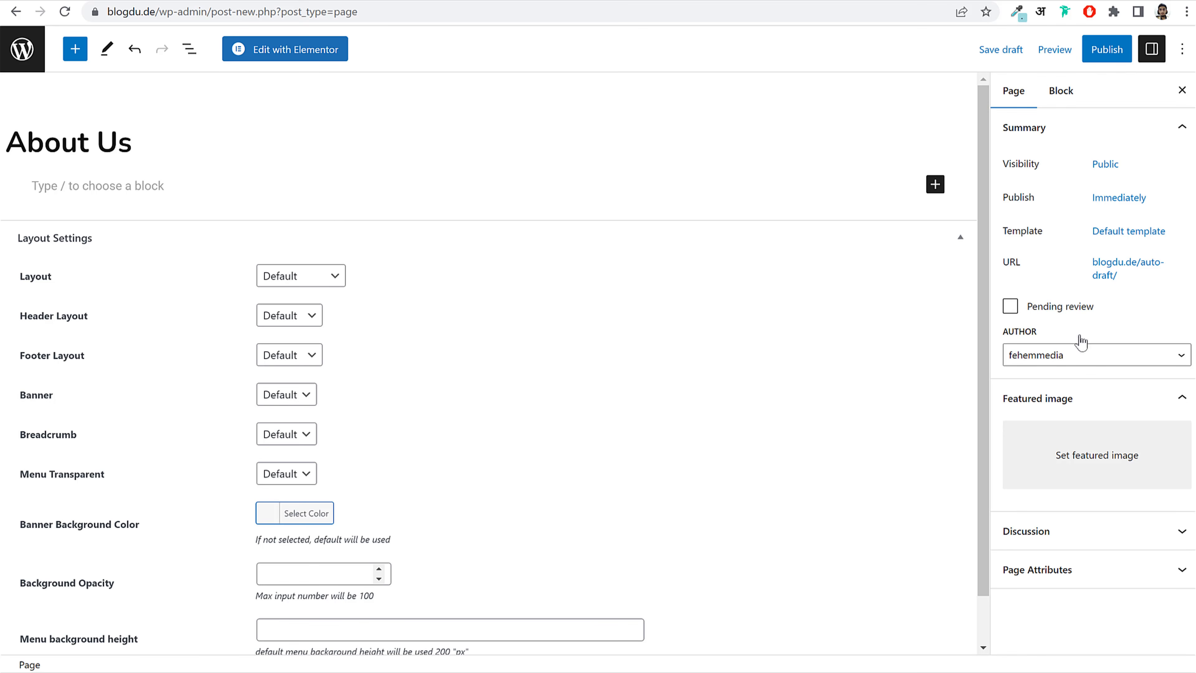
{"action": "left_click", "coordinate": [1109, 231]}
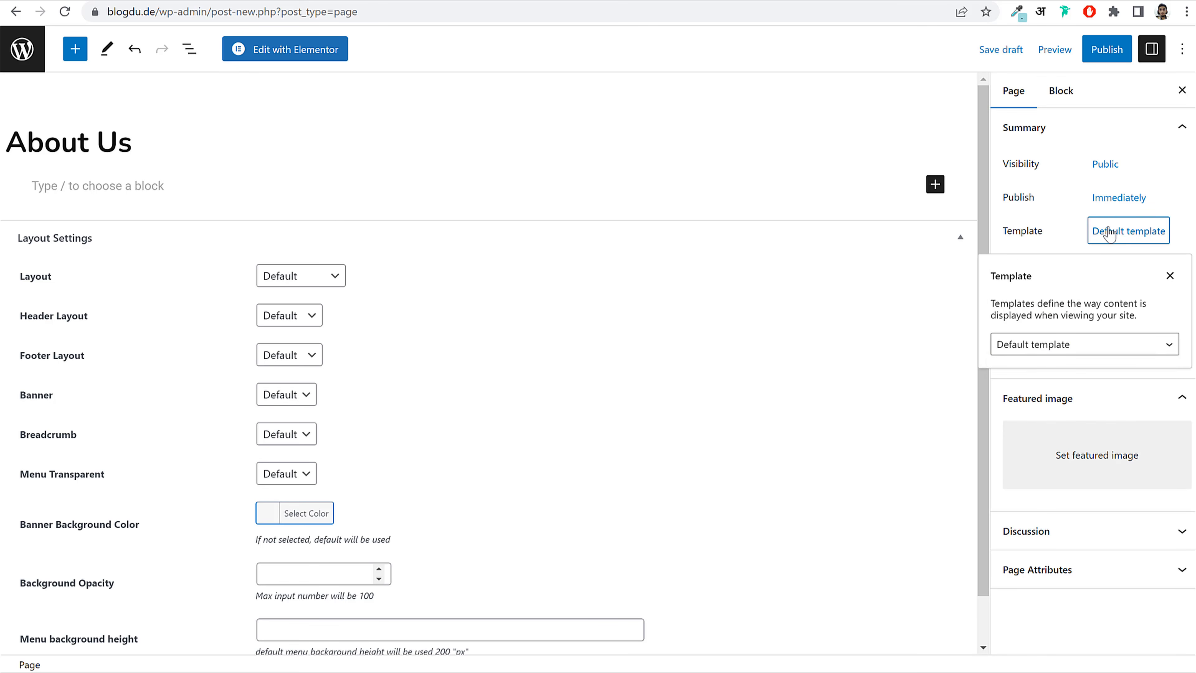
{"action": "left_click", "coordinate": [1042, 348]}
{"action": "left_click", "coordinate": [1054, 394]}
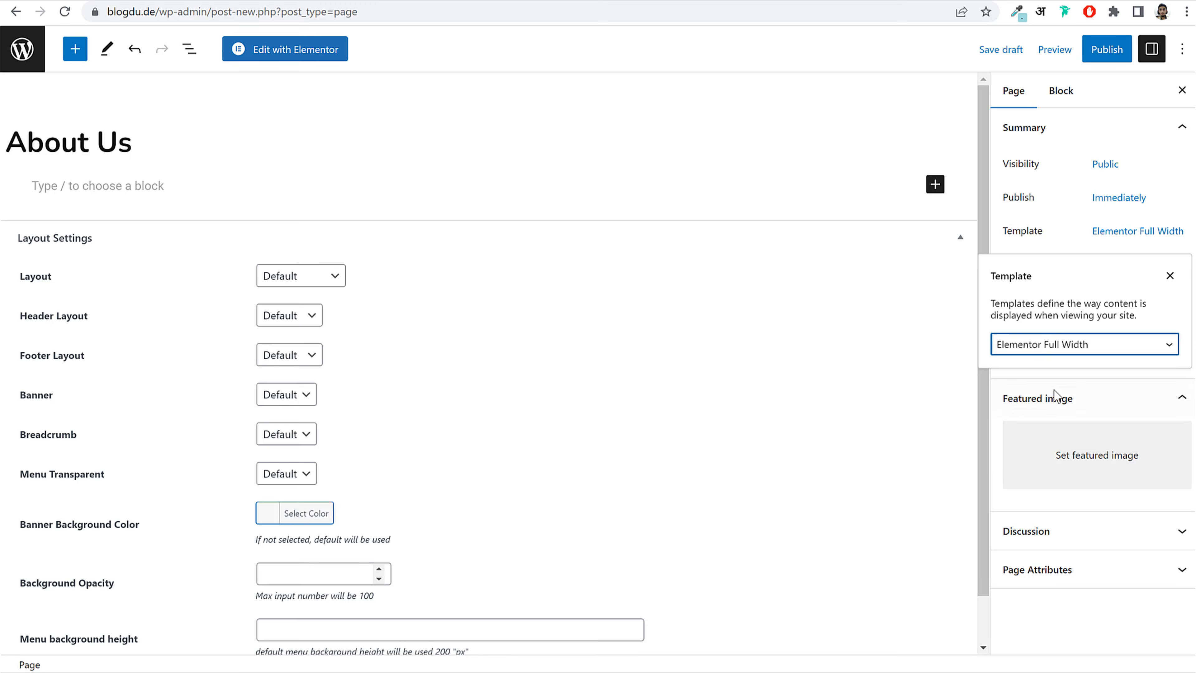
{"action": "left_click", "coordinate": [1055, 219]}
{"action": "left_click_drag", "start_coordinate": [1012, 232], "coordinate": [1055, 233]}
{"action": "left_click", "coordinate": [1140, 237]}
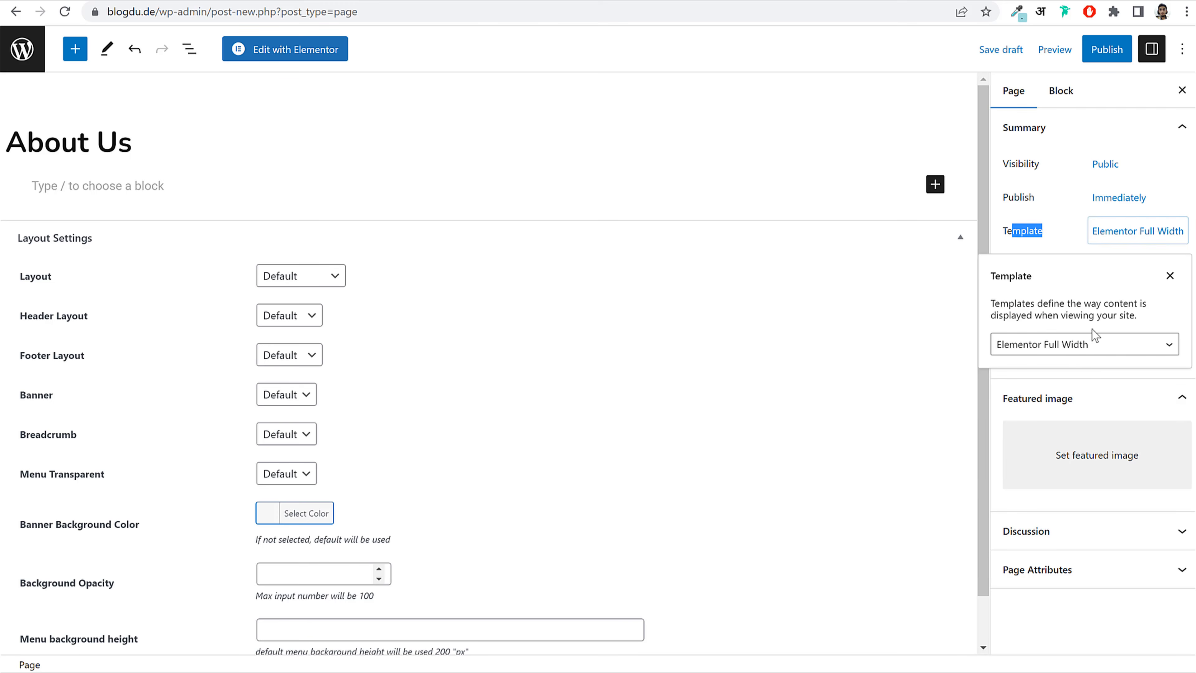
Step: Publish the About Us page and open it in Elementor
{"action": "left_click", "coordinate": [1118, 46]}
{"action": "left_click", "coordinate": [1069, 49]}
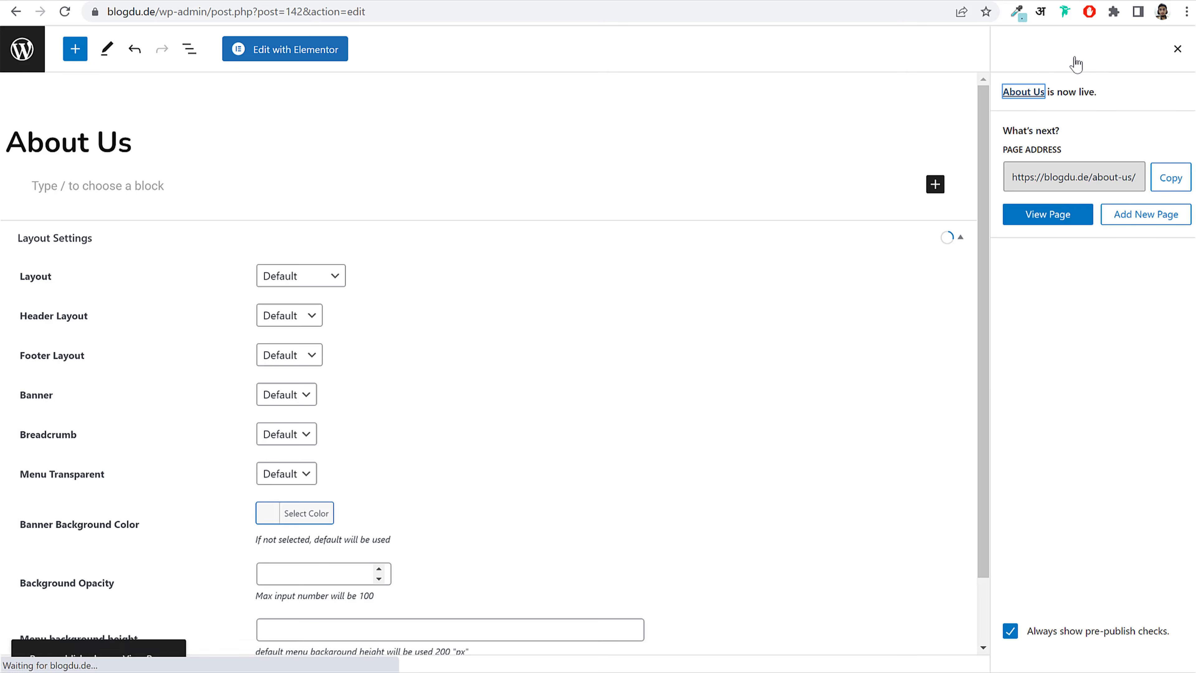
{"action": "left_click", "coordinate": [316, 52]}
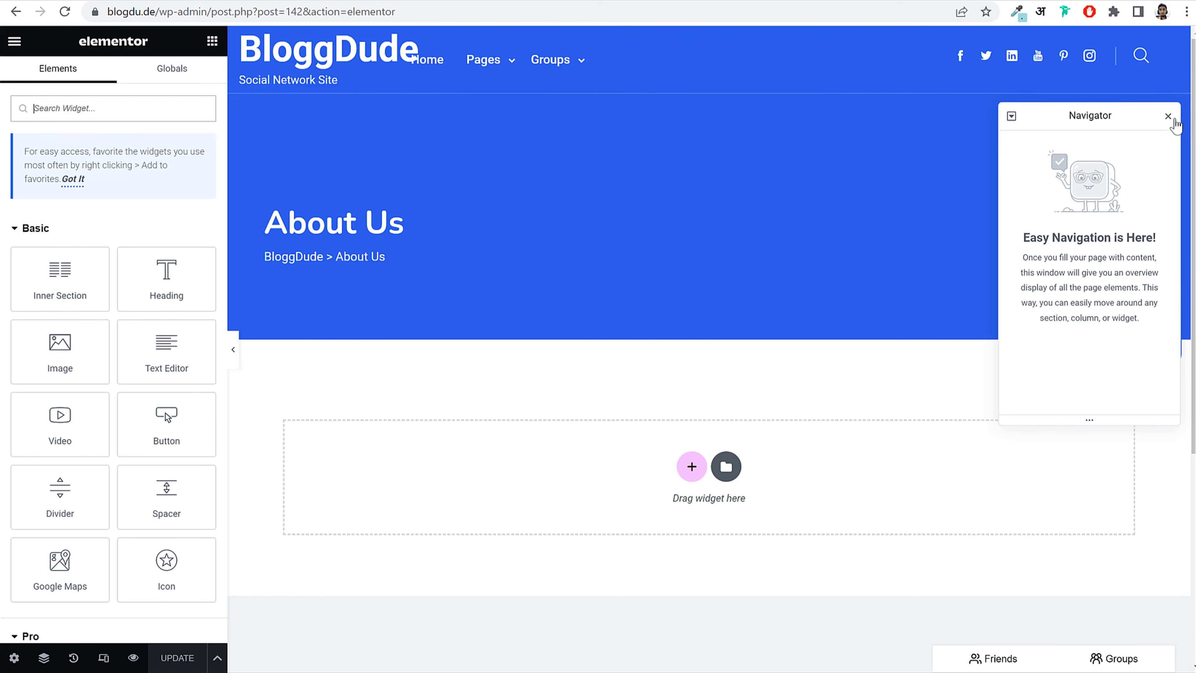
Step: Dismiss the structure panel and browse the Cirkle demo's About page for reference
{"action": "left_click", "coordinate": [1168, 118]}
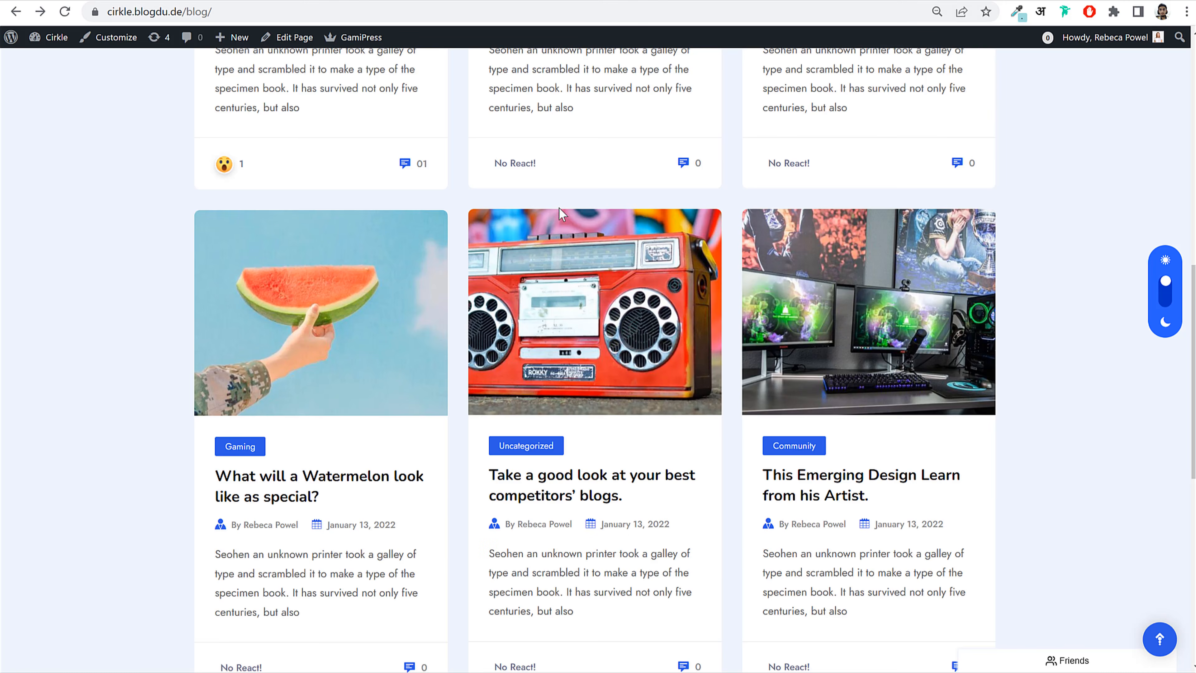
{"action": "scroll", "coordinate": [559, 208], "scroll_direction": "up", "scroll_amount": 10}
{"action": "mouse_move", "coordinate": [349, 83]}
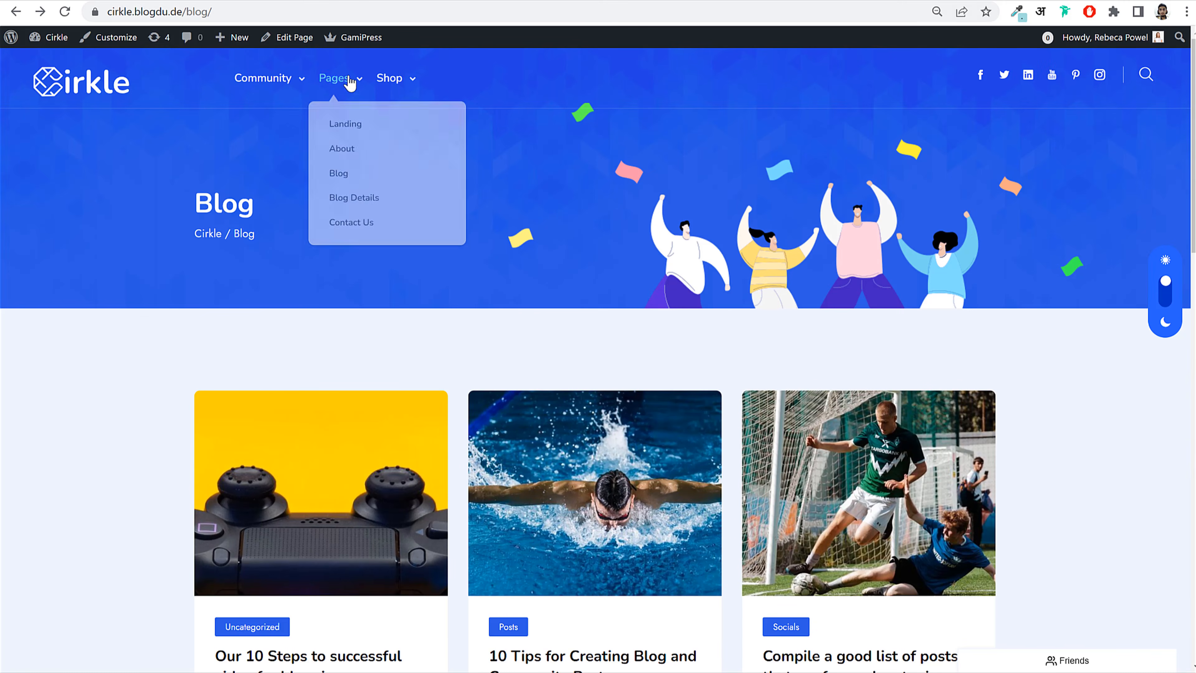
{"action": "left_click", "coordinate": [353, 156]}
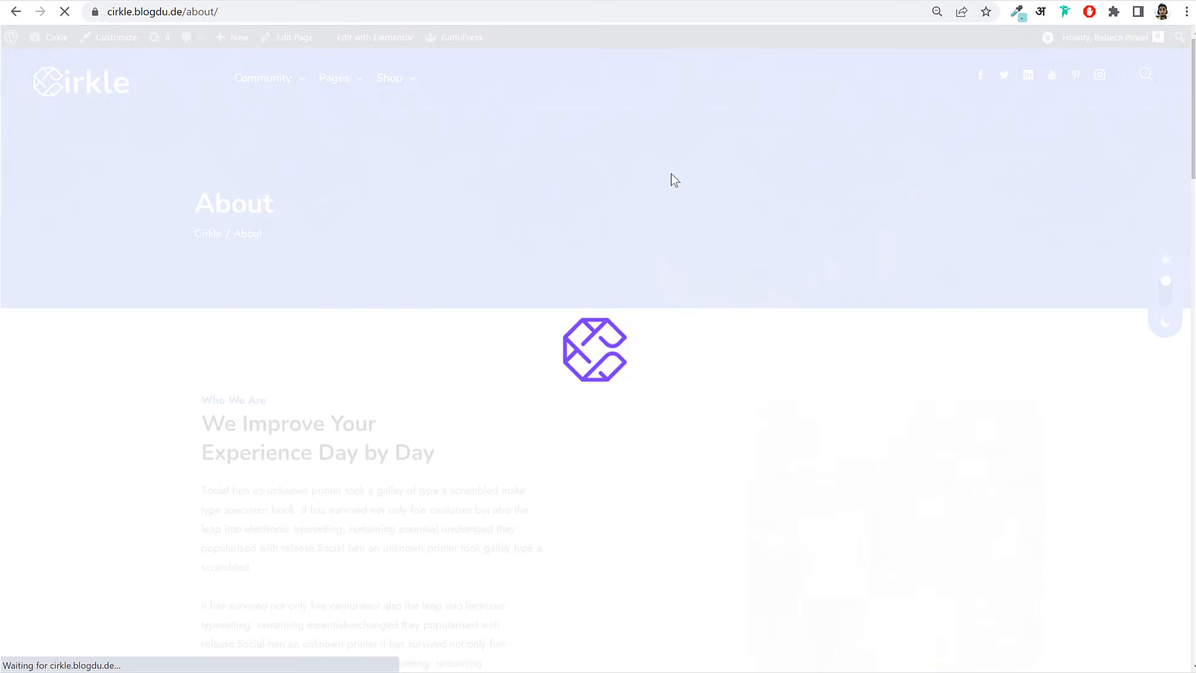
{"action": "scroll", "coordinate": [1087, 407], "scroll_direction": "down", "scroll_amount": 15}
{"action": "scroll", "coordinate": [1090, 405], "scroll_direction": "down", "scroll_amount": 10}
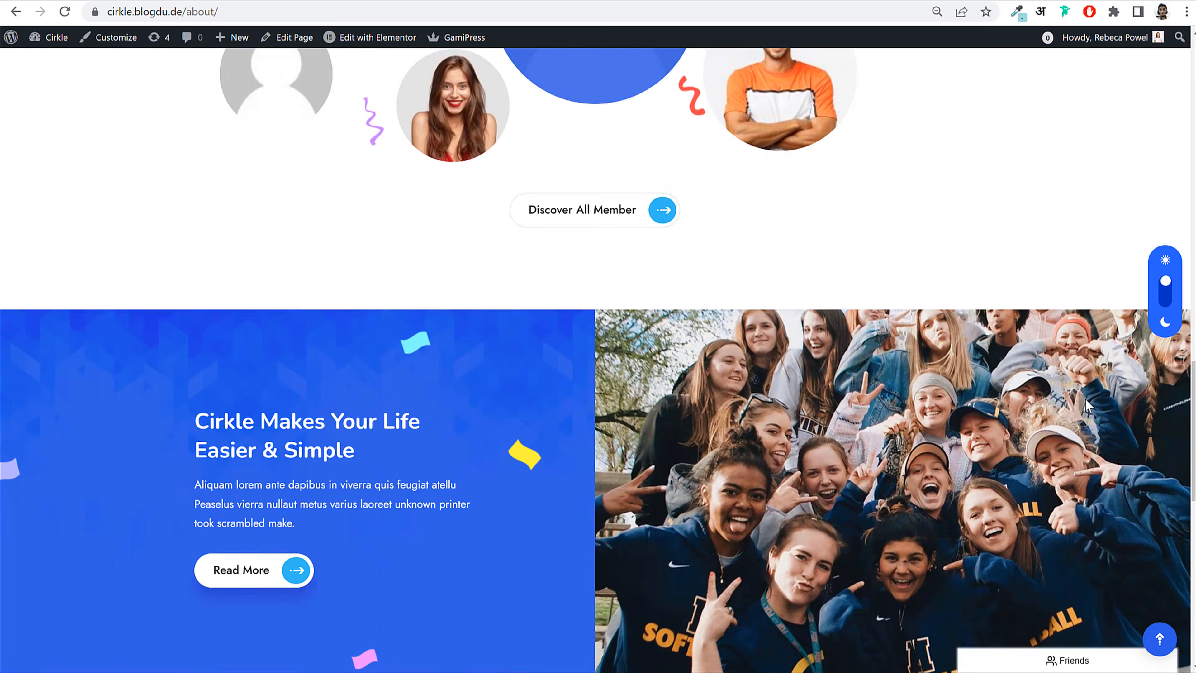
{"action": "scroll", "coordinate": [1089, 405], "scroll_direction": "up", "scroll_amount": 20}
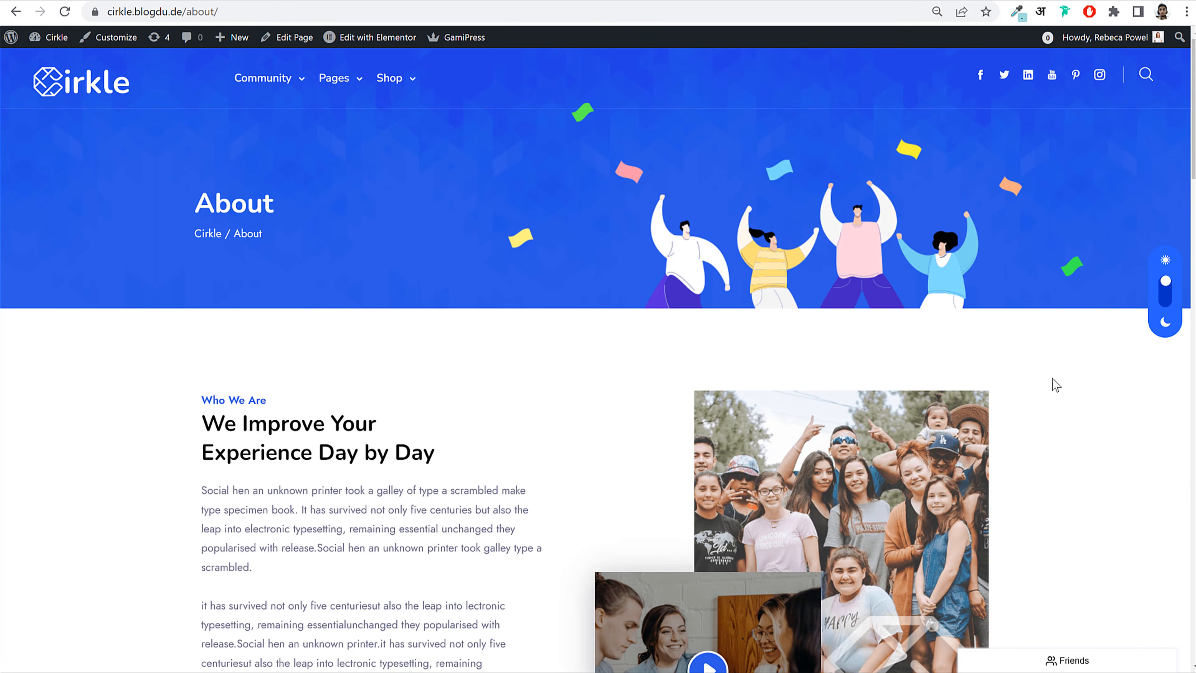
{"action": "scroll", "coordinate": [964, 348], "scroll_direction": "down", "scroll_amount": 2}
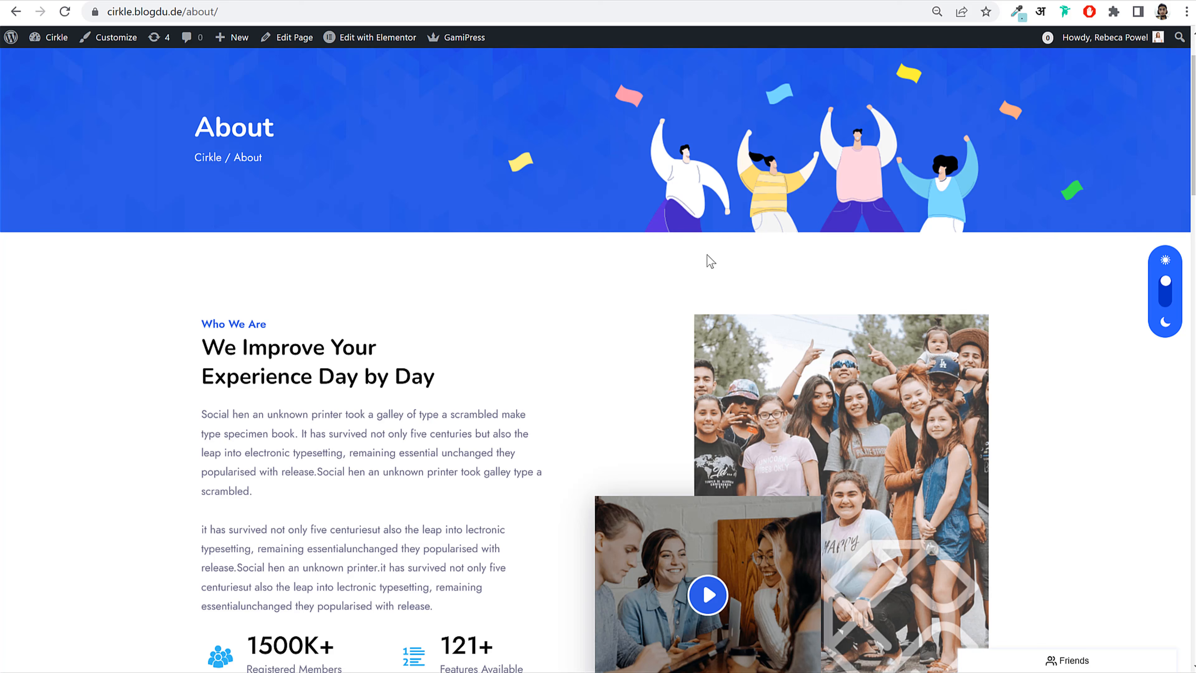
{"action": "scroll", "coordinate": [573, 425], "scroll_direction": "down", "scroll_amount": 10}
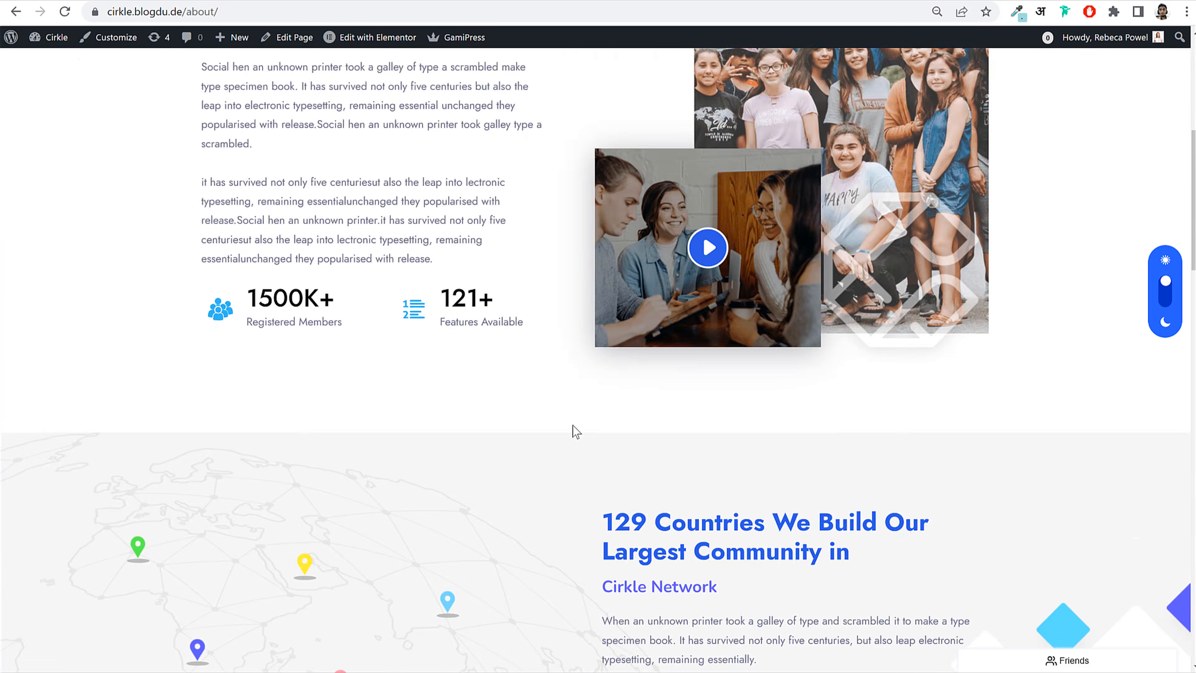
{"action": "scroll", "coordinate": [573, 424], "scroll_direction": "down", "scroll_amount": 15}
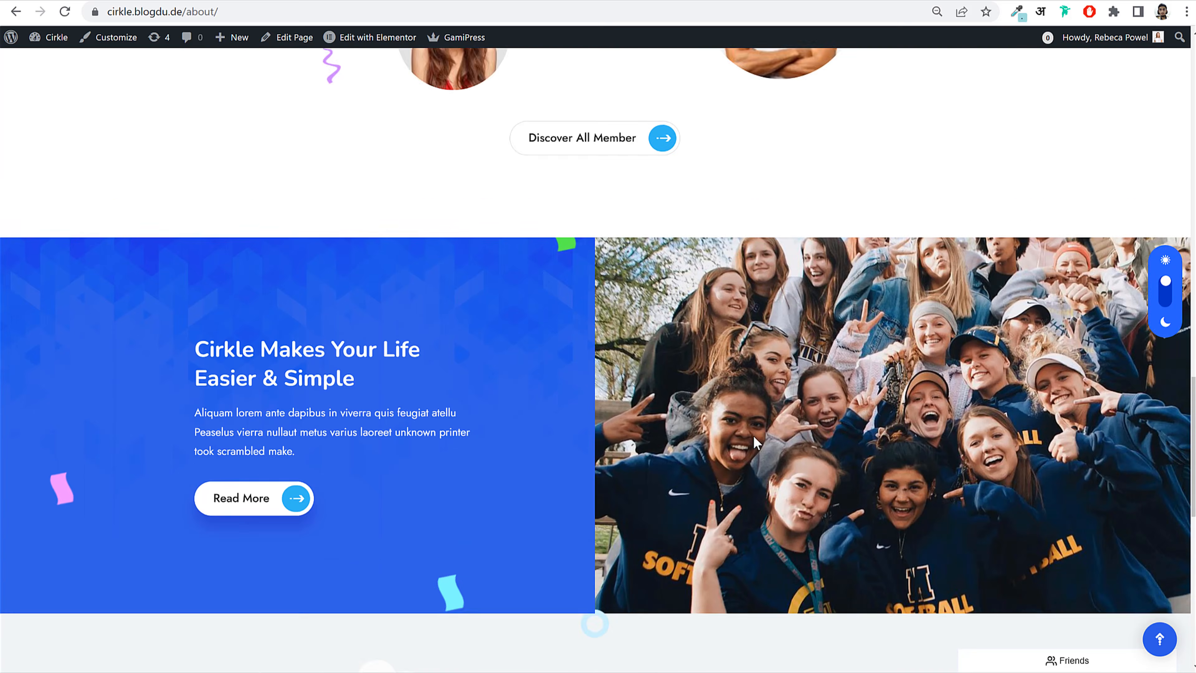
{"action": "scroll", "coordinate": [750, 439], "scroll_direction": "down", "scroll_amount": 1}
{"action": "scroll", "coordinate": [655, 360], "scroll_direction": "up", "scroll_amount": 20}
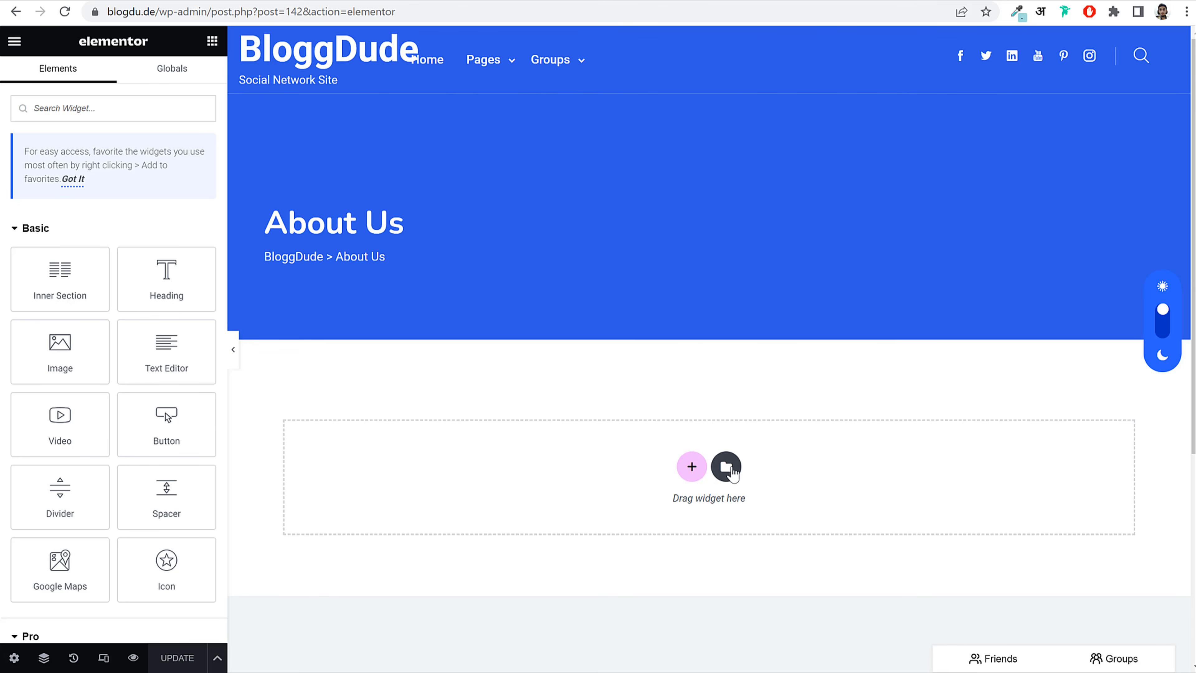
Step: Import the Cirkle - About Page JSON template into My Templates, allowing unfiltered file uploads
{"action": "left_click", "coordinate": [728, 468]}
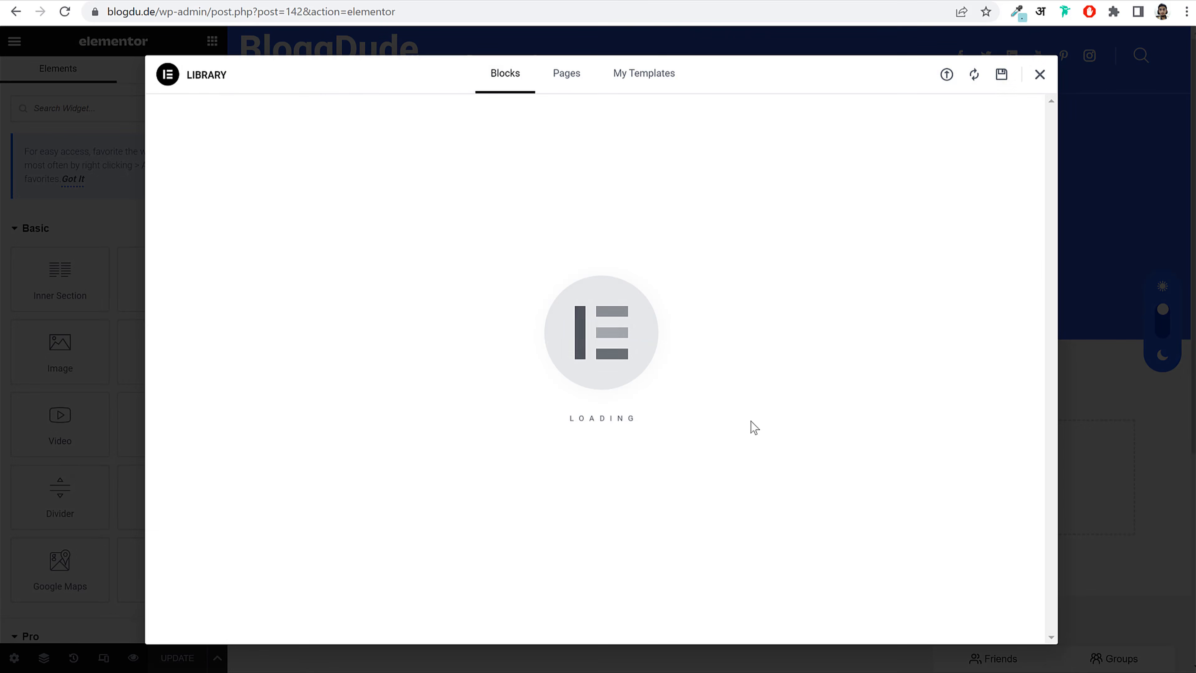
{"action": "left_click", "coordinate": [643, 74]}
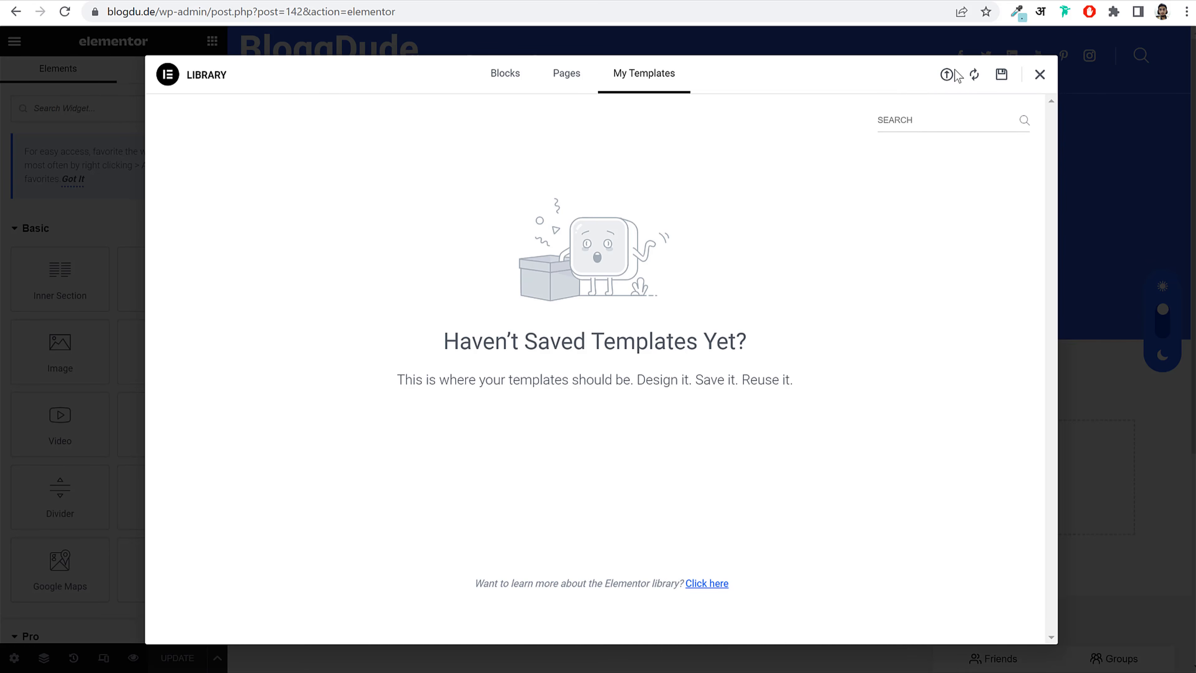
{"action": "left_click", "coordinate": [947, 78]}
{"action": "left_click", "coordinate": [625, 391]}
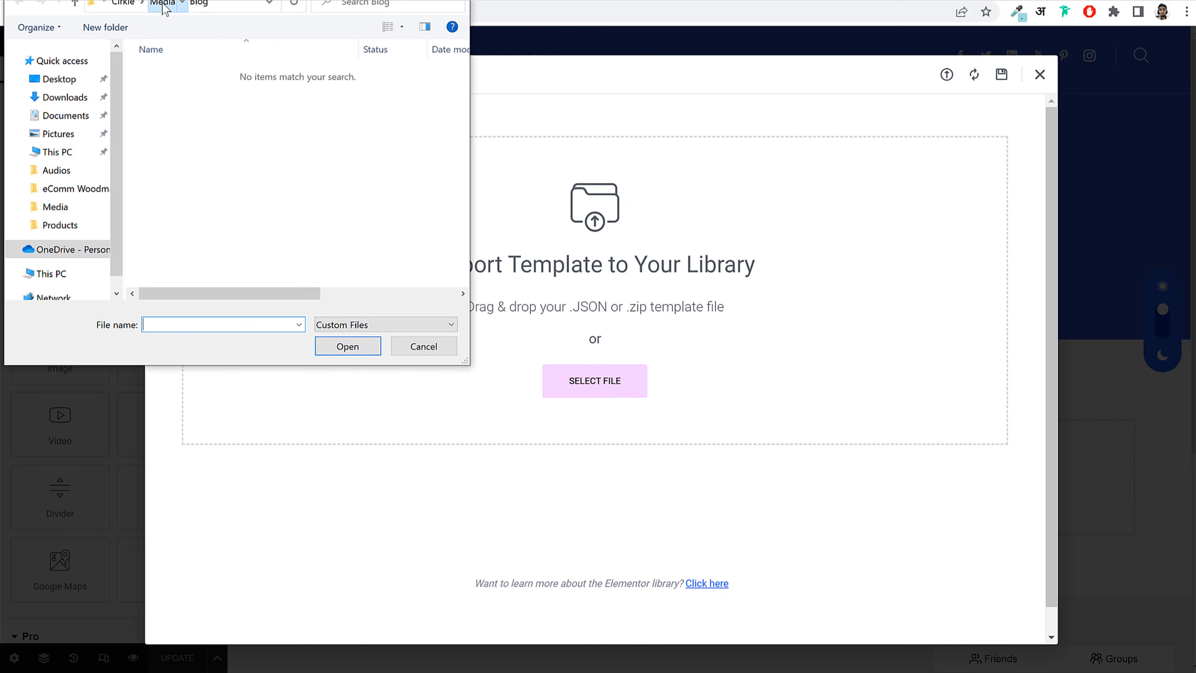
{"action": "left_click", "coordinate": [162, 4]}
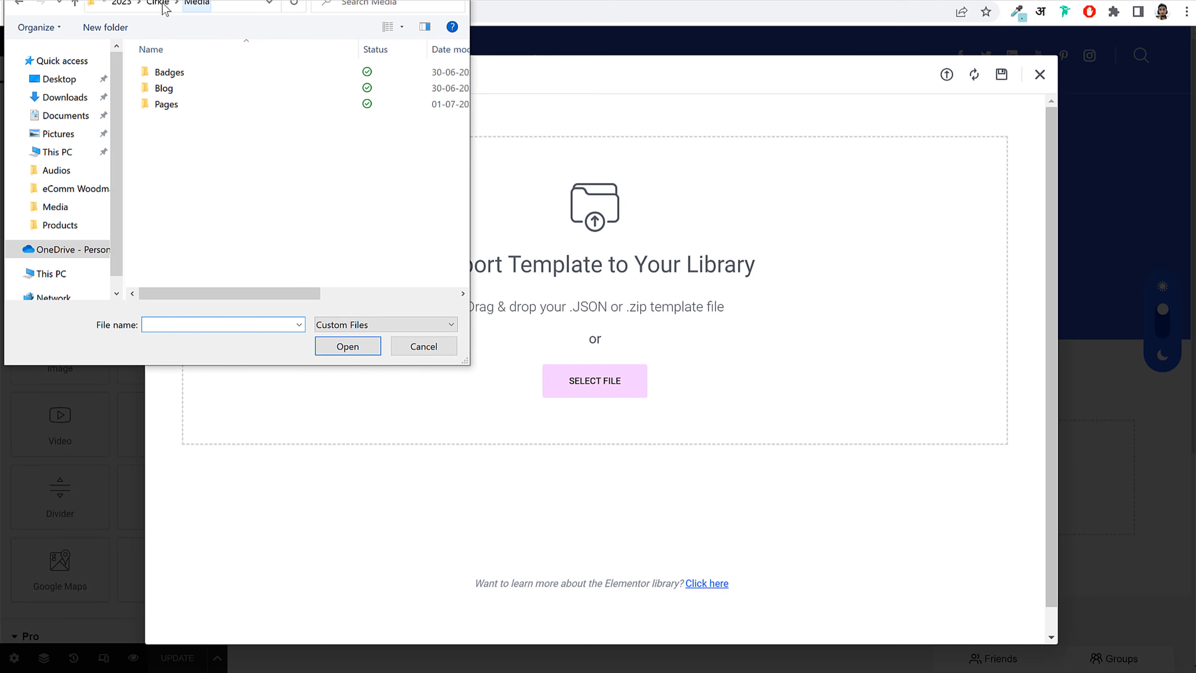
{"action": "double_click", "coordinate": [192, 107]}
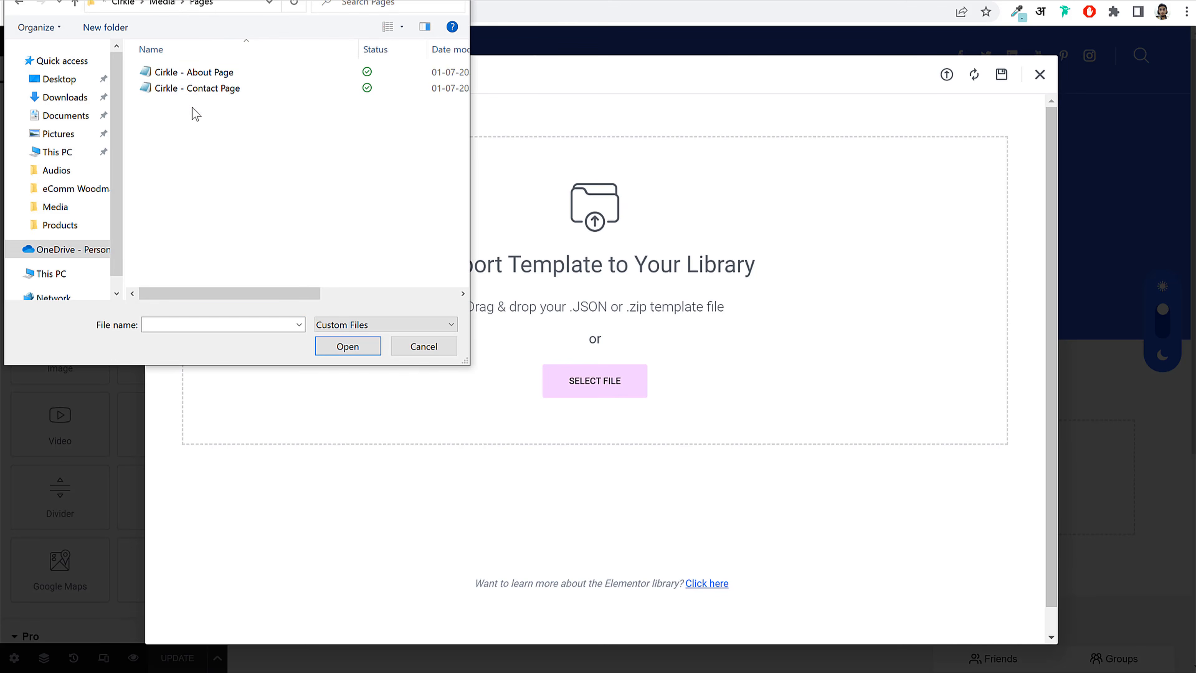
{"action": "left_click", "coordinate": [232, 75]}
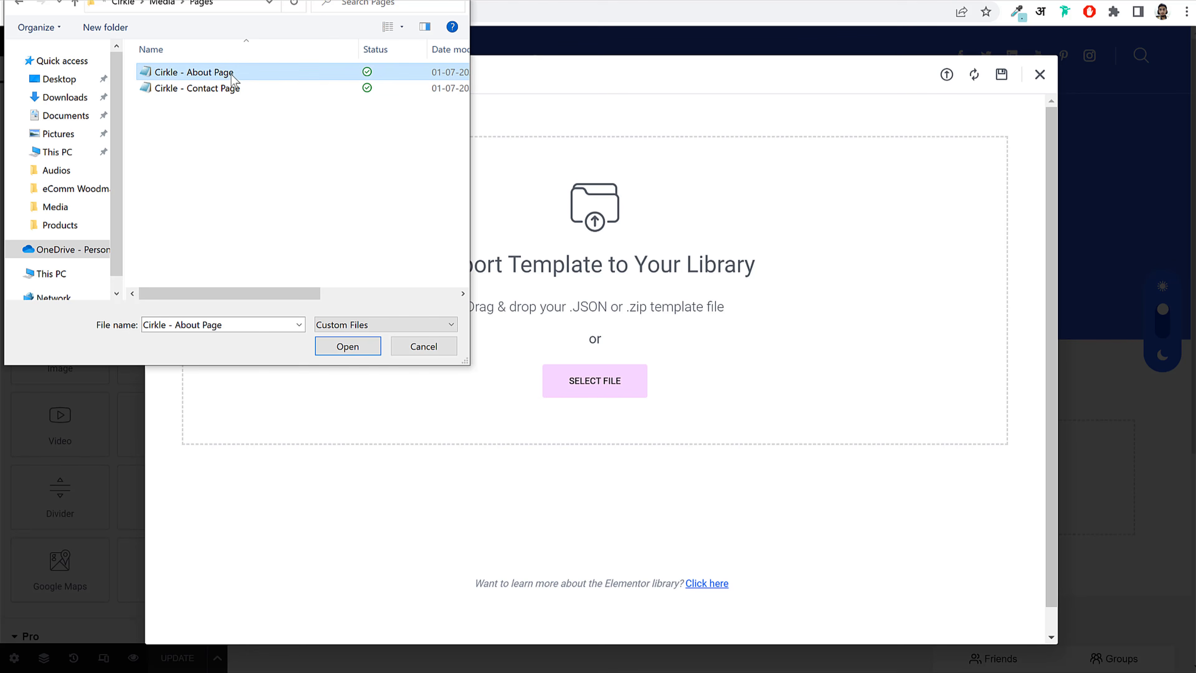
{"action": "left_click", "coordinate": [345, 347]}
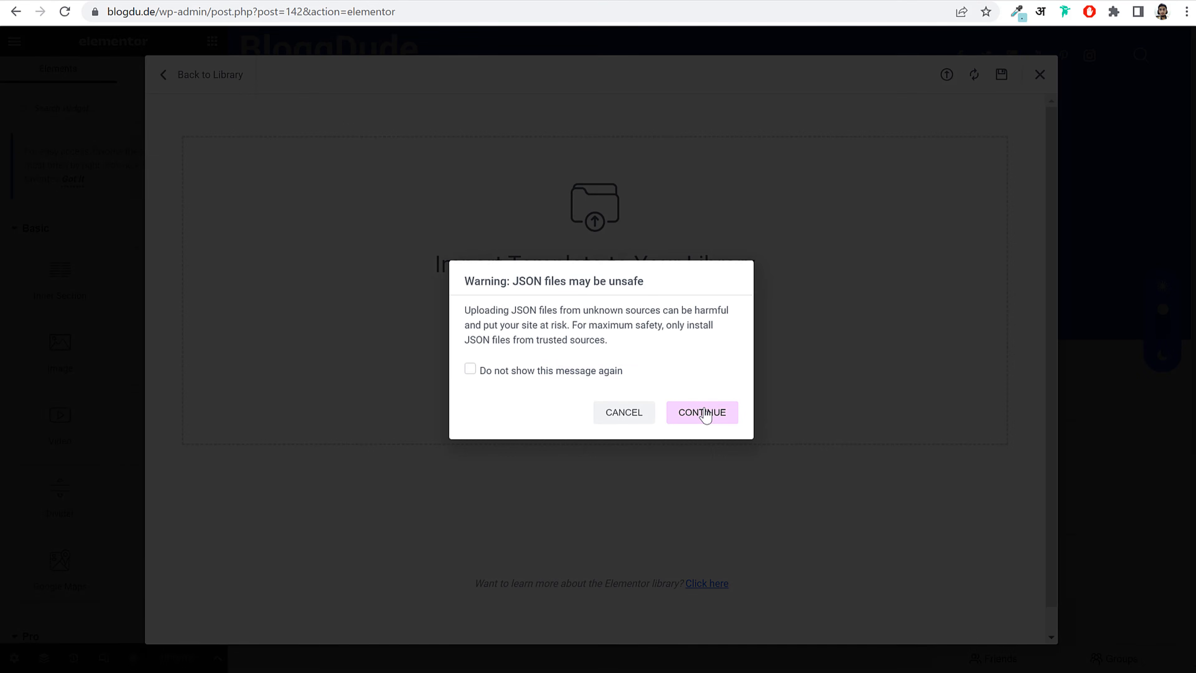
{"action": "left_click", "coordinate": [705, 415]}
{"action": "left_click", "coordinate": [677, 437]}
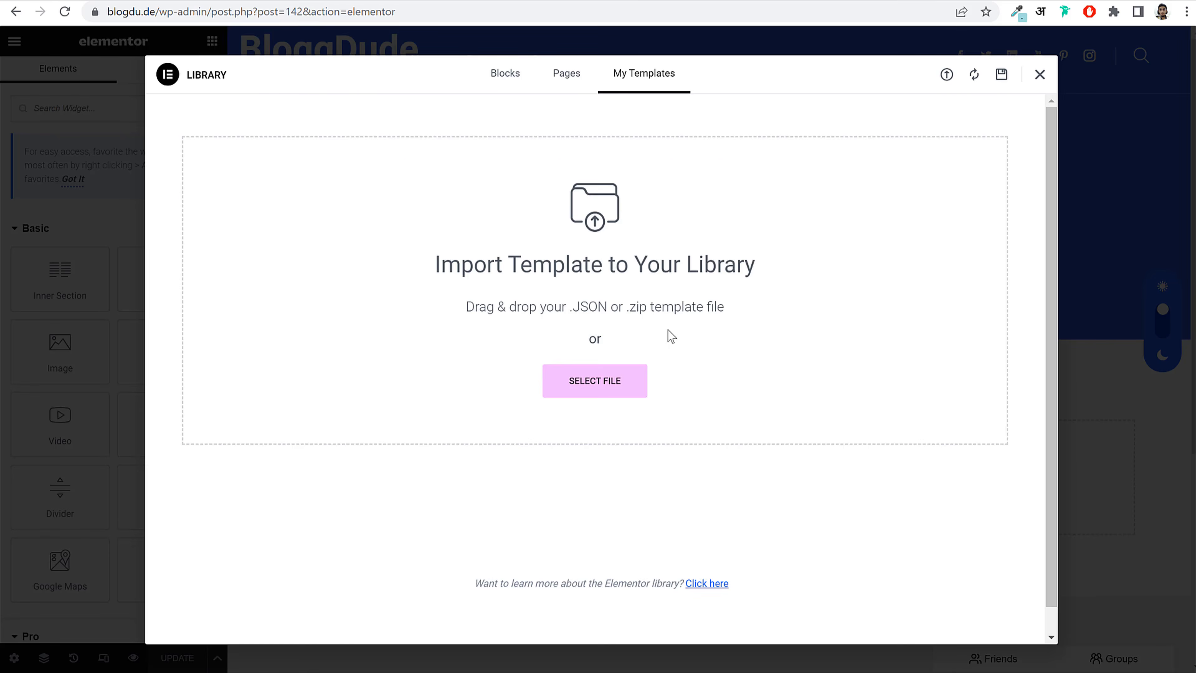
Step: Import the Cirkle - Contact Page template, then insert Cirkle - About Page into the page
{"action": "left_click", "coordinate": [947, 76]}
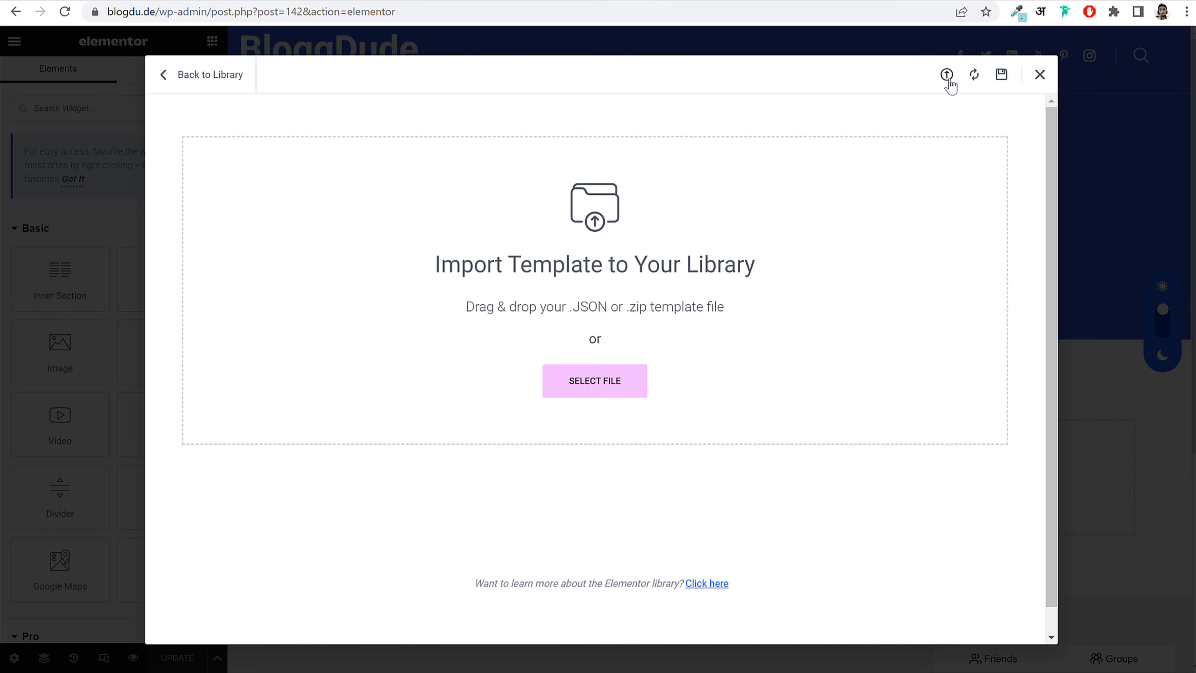
{"action": "left_click", "coordinate": [613, 382]}
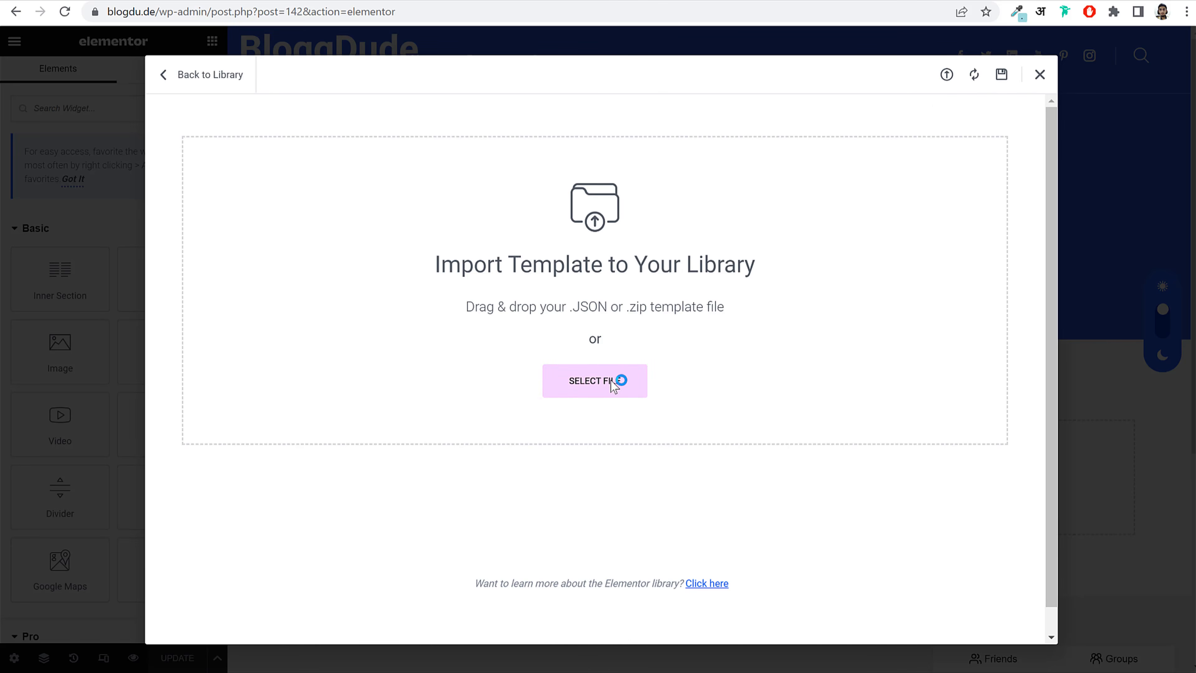
{"action": "left_click", "coordinate": [220, 88]}
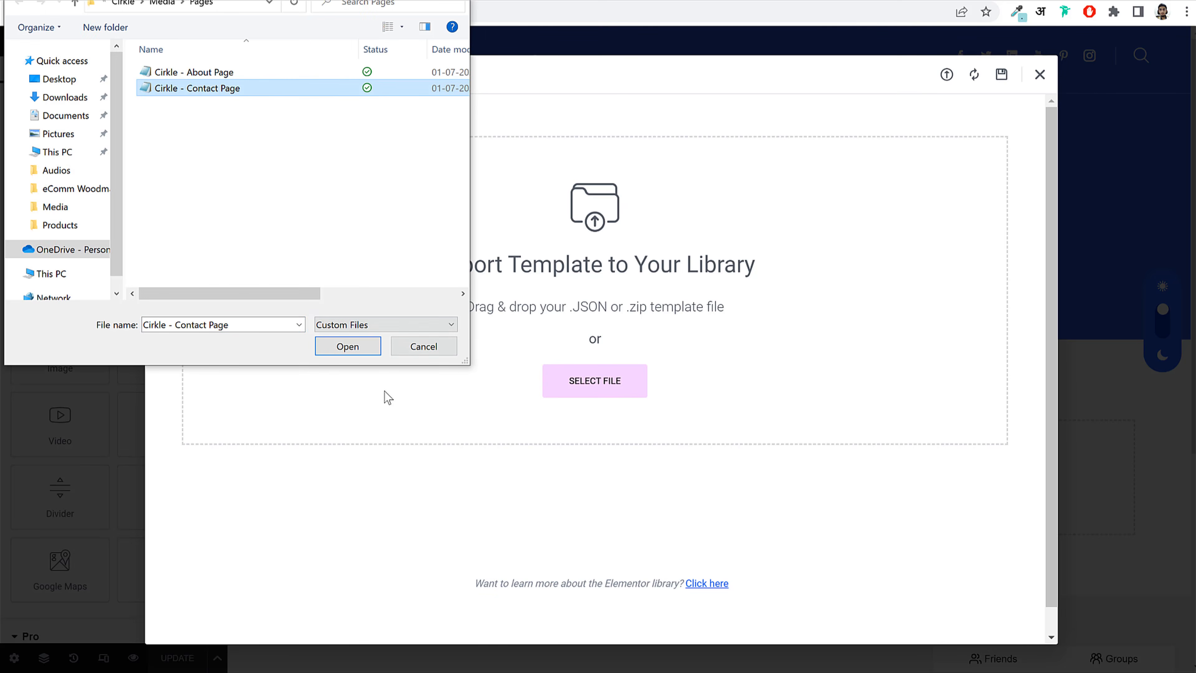
{"action": "left_click", "coordinate": [348, 346]}
{"action": "left_click", "coordinate": [694, 413]}
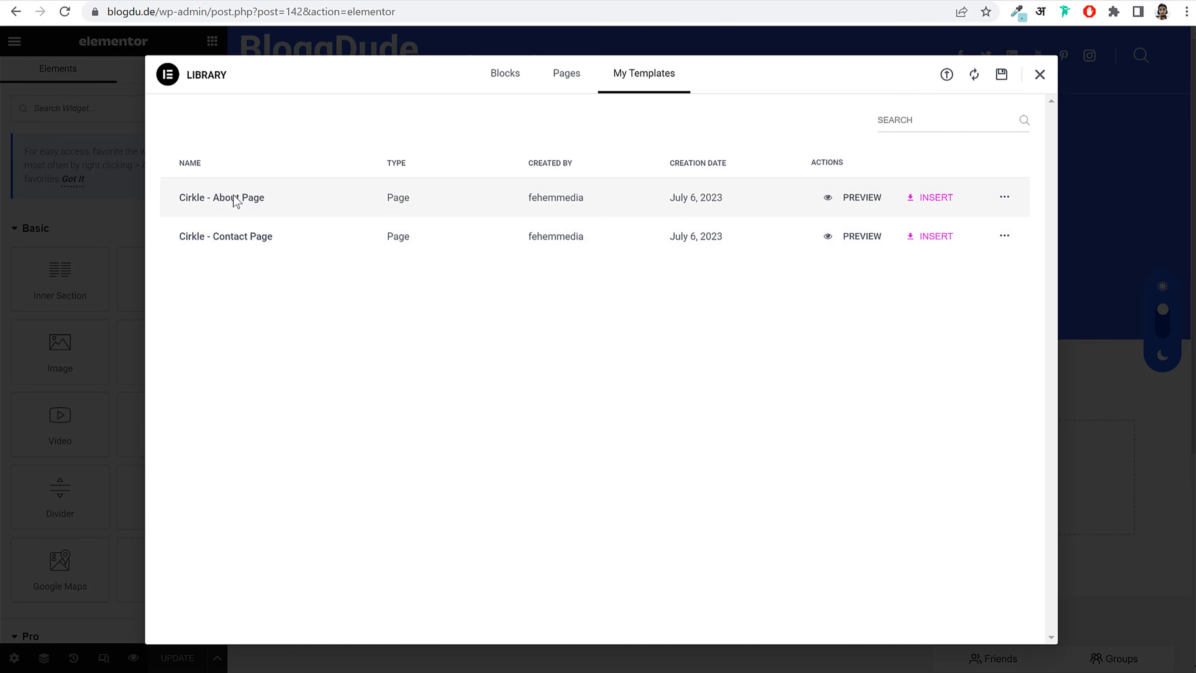
{"action": "left_click", "coordinate": [922, 203]}
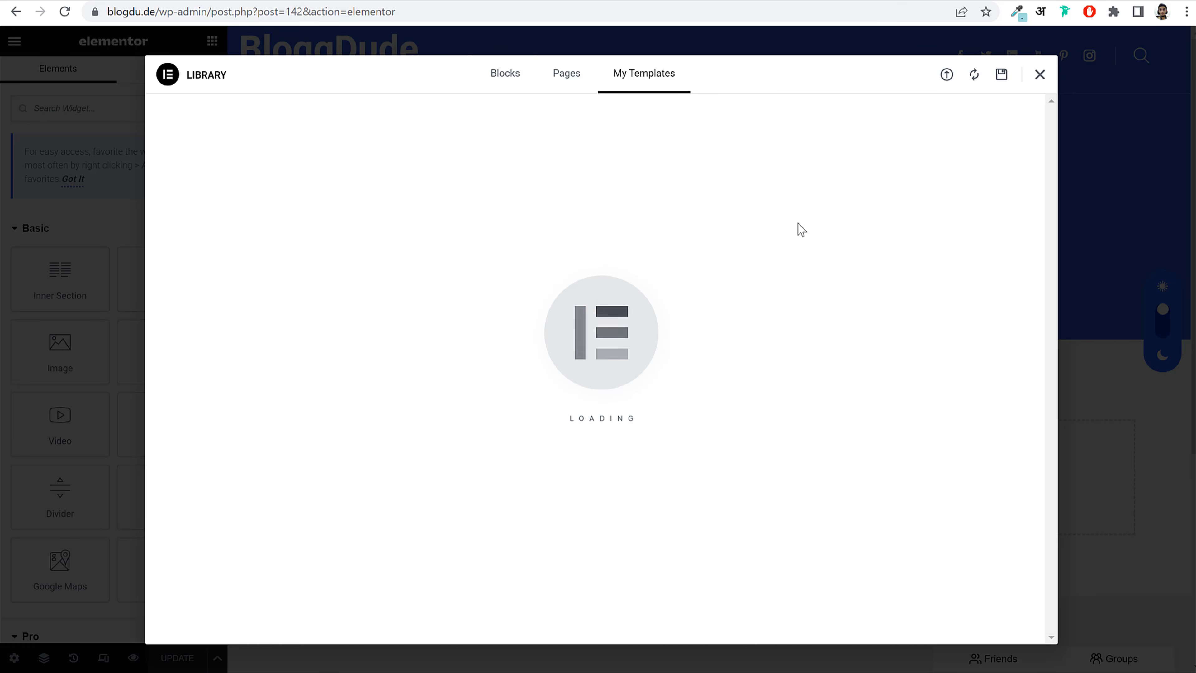
Step: Change the Section Title subtitle from 'Who We Are' to 'About Us'
{"action": "scroll", "coordinate": [781, 298], "scroll_direction": "down", "scroll_amount": 5}
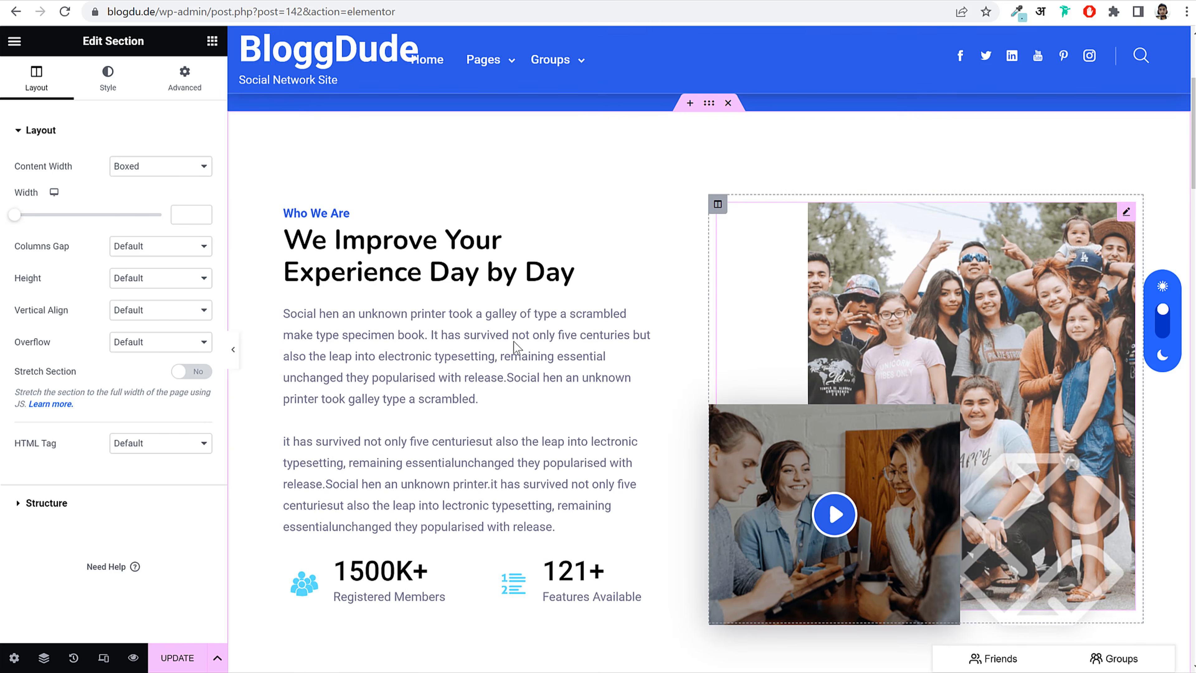
{"action": "scroll", "coordinate": [959, 389], "scroll_direction": "down", "scroll_amount": 15}
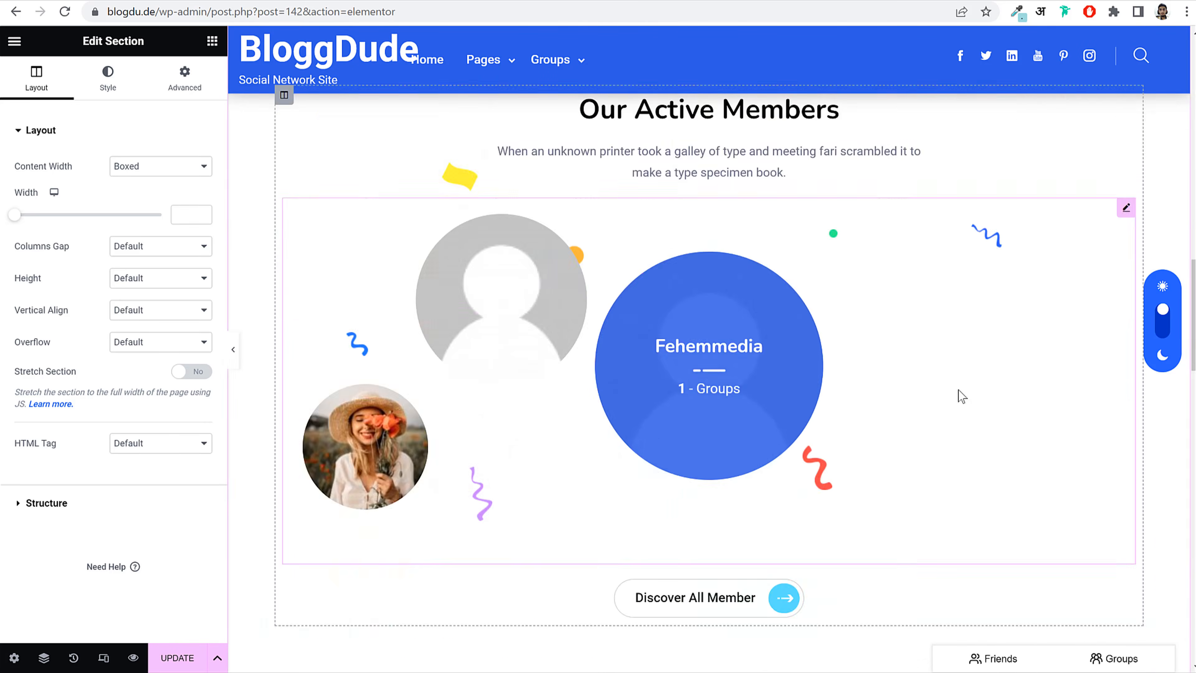
{"action": "scroll", "coordinate": [961, 396], "scroll_direction": "down", "scroll_amount": 15}
{"action": "scroll", "coordinate": [958, 396], "scroll_direction": "up", "scroll_amount": 20}
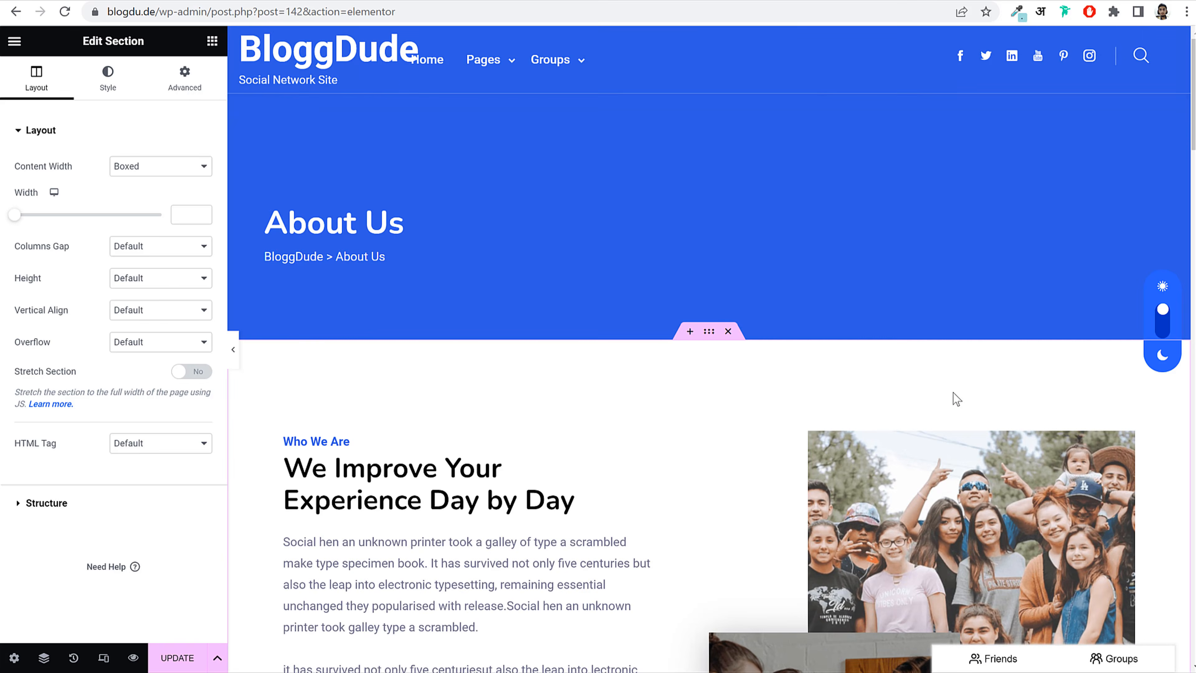
{"action": "scroll", "coordinate": [955, 398], "scroll_direction": "down", "scroll_amount": 4}
{"action": "left_click", "coordinate": [335, 218]}
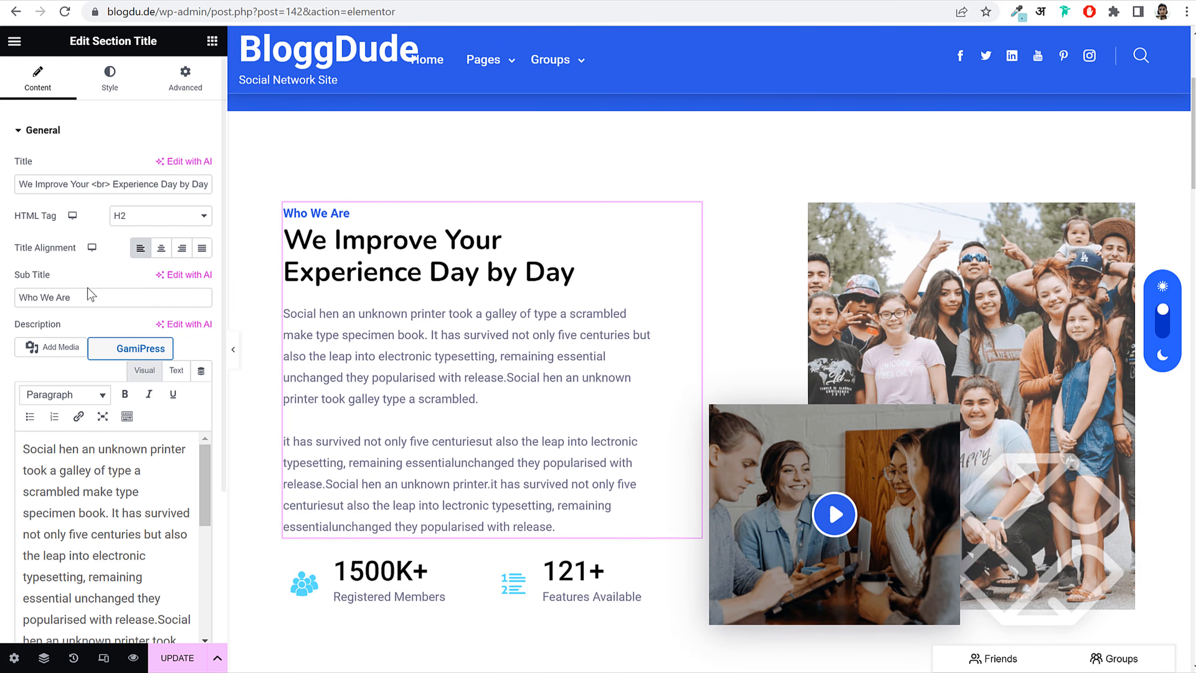
{"action": "left_click_drag", "start_coordinate": [94, 297], "coordinate": [7, 294]}
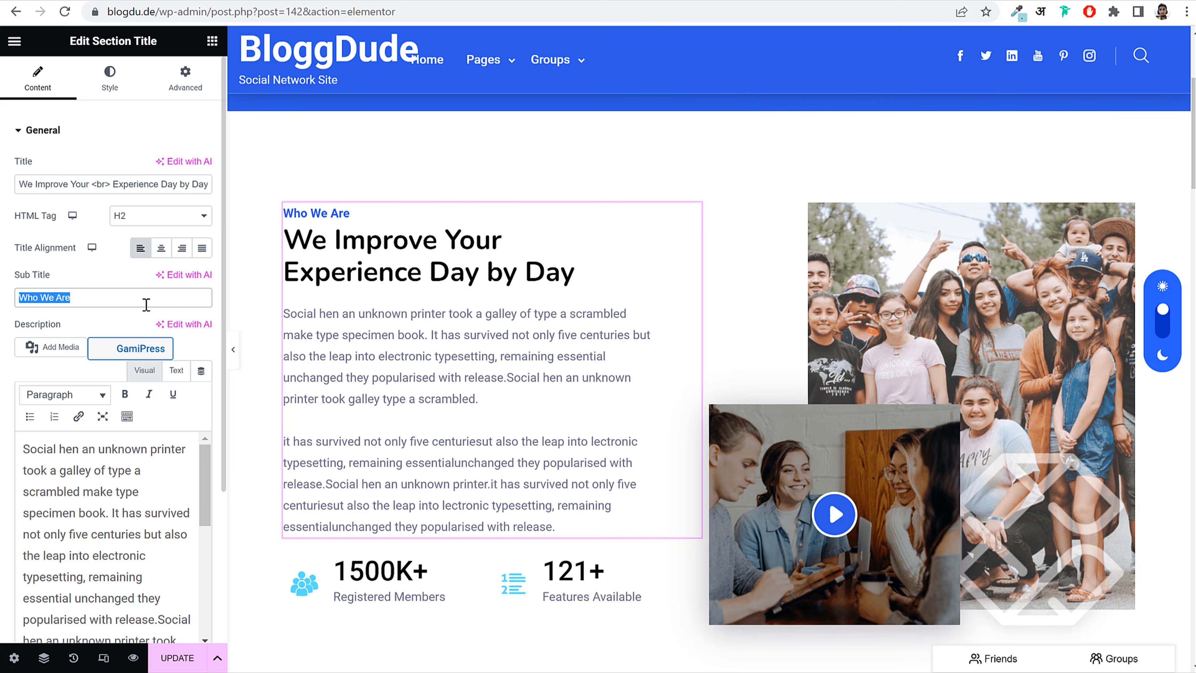
{"action": "type", "text": "About Us"}
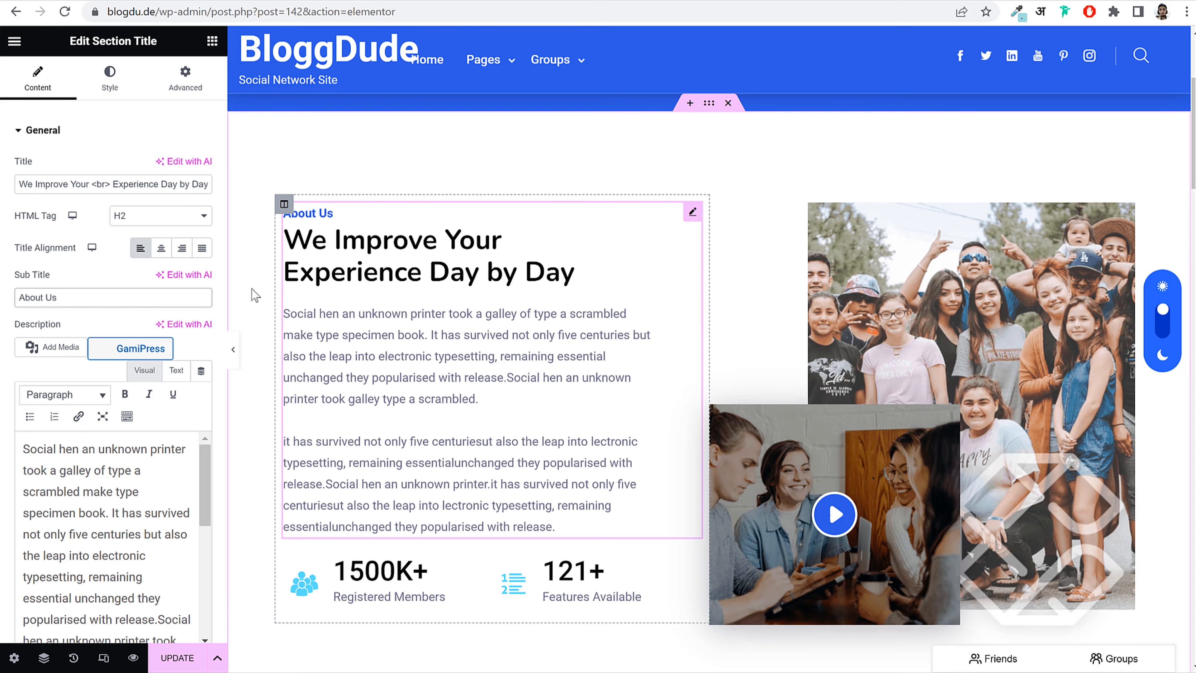
Step: Move further down the About layout and select the photo collage video widget
{"action": "scroll", "coordinate": [82, 450], "scroll_direction": "down", "scroll_amount": 3}
{"action": "left_click_drag", "start_coordinate": [123, 184], "coordinate": [189, 183]}
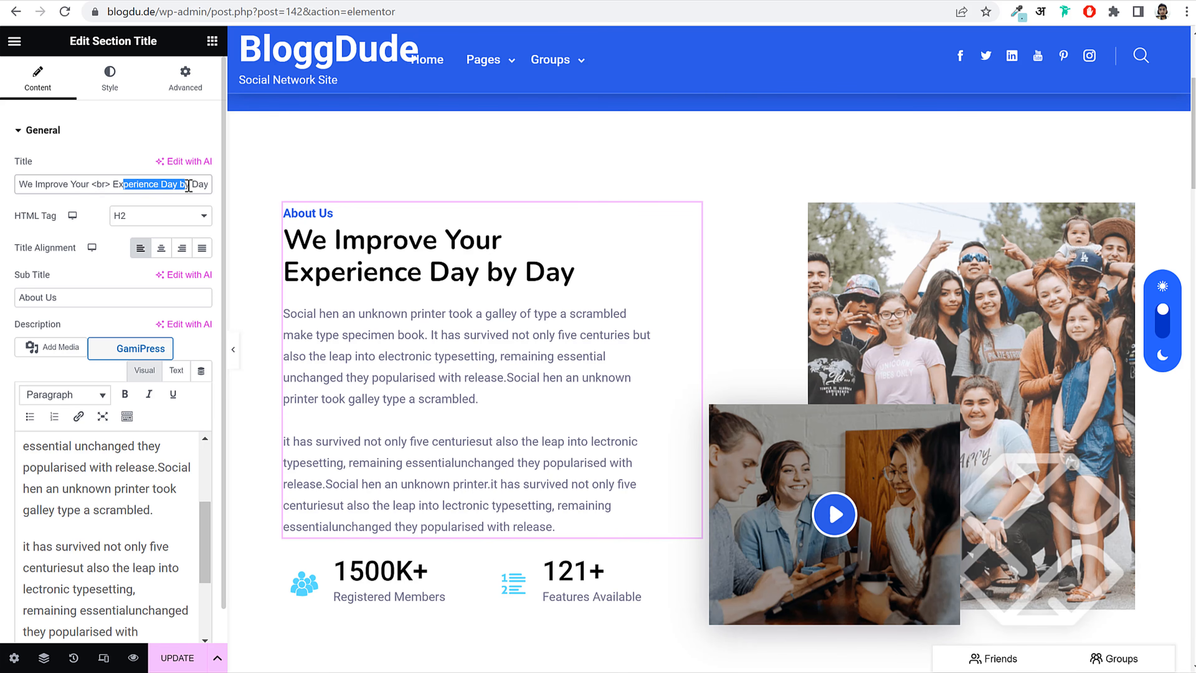
{"action": "scroll", "coordinate": [923, 343], "scroll_direction": "down", "scroll_amount": 2}
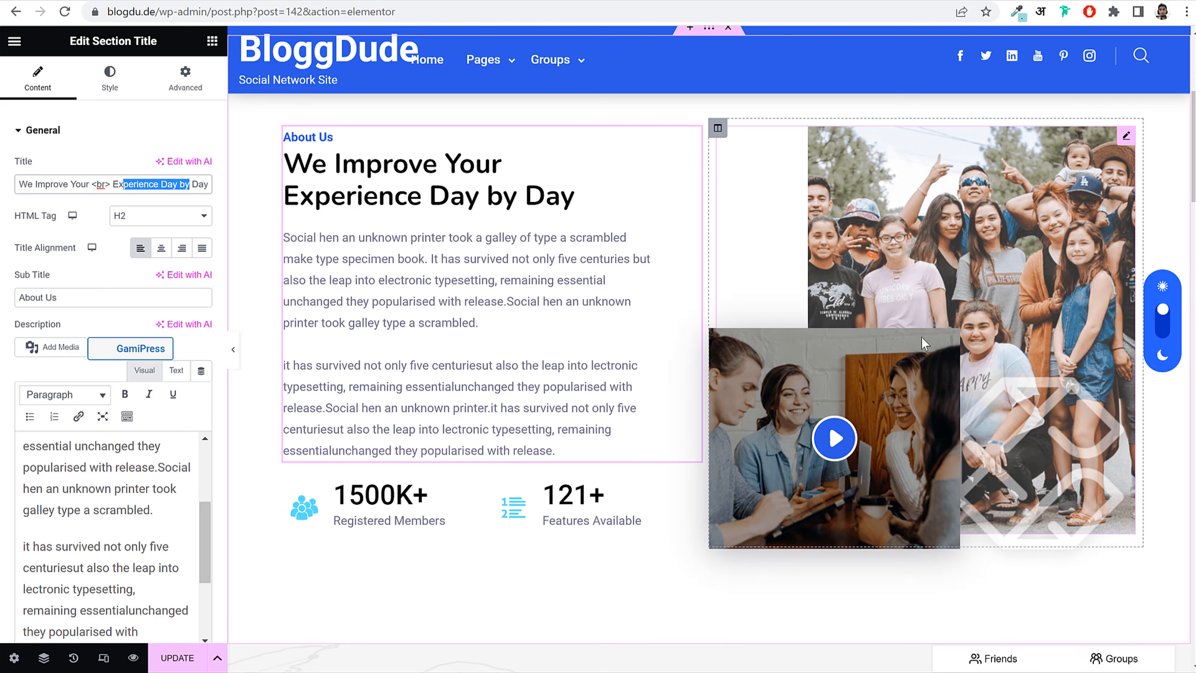
{"action": "left_click", "coordinate": [976, 227]}
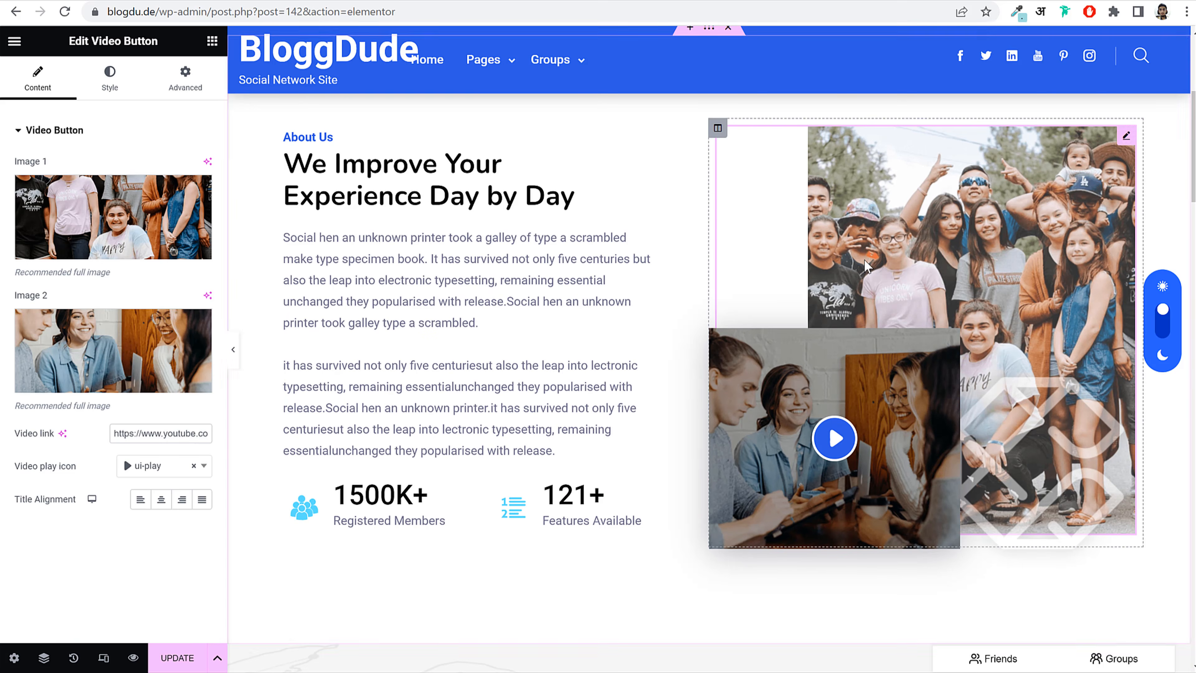
Step: Check the first Video Button image in the media library, close it unchanged, and review the page
{"action": "left_click", "coordinate": [127, 201]}
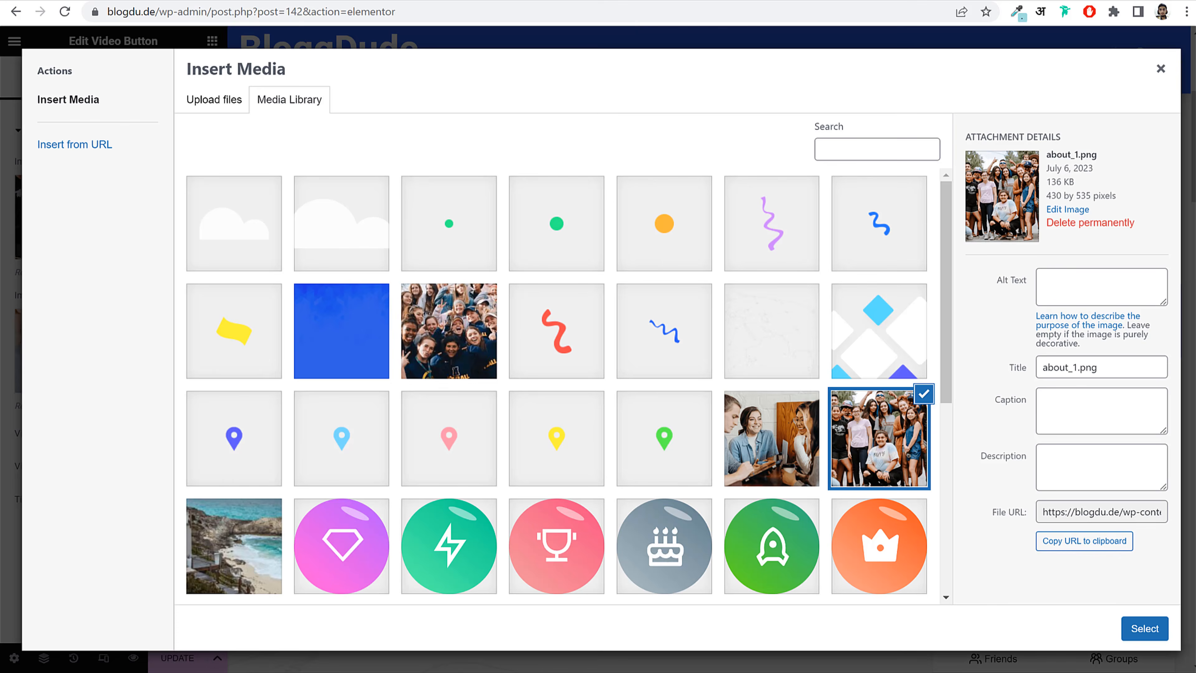
{"action": "left_click", "coordinate": [1161, 69]}
{"action": "scroll", "coordinate": [871, 298], "scroll_direction": "down", "scroll_amount": 14}
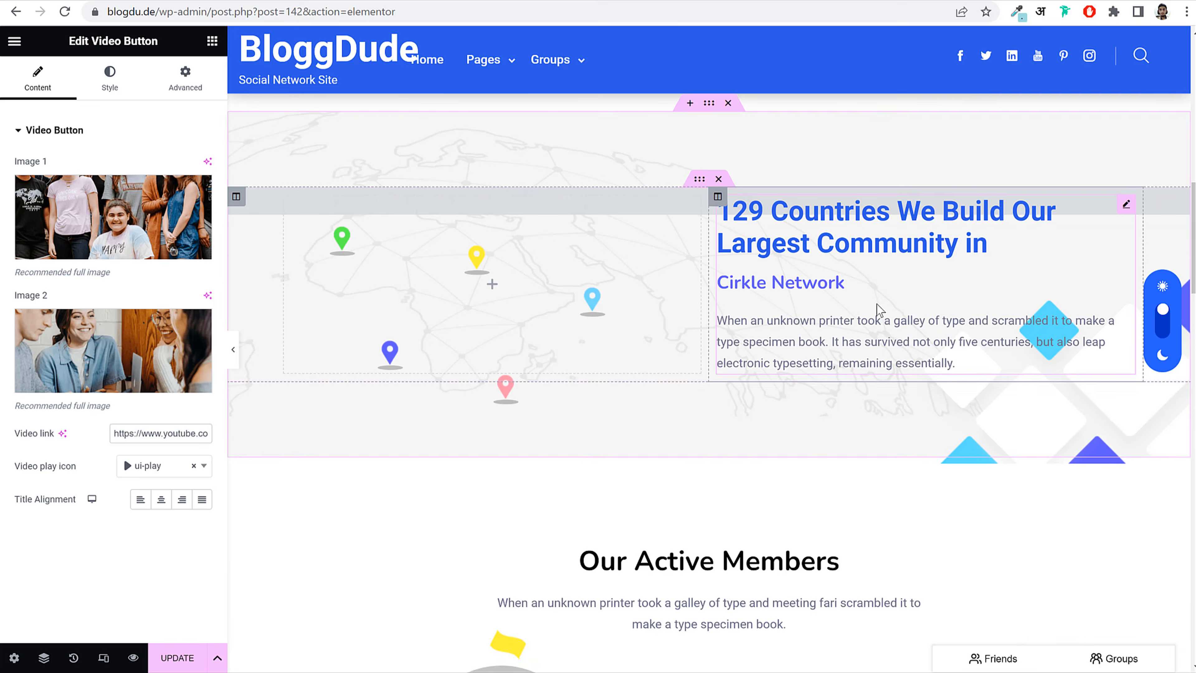
{"action": "scroll", "coordinate": [879, 311], "scroll_direction": "down", "scroll_amount": 20}
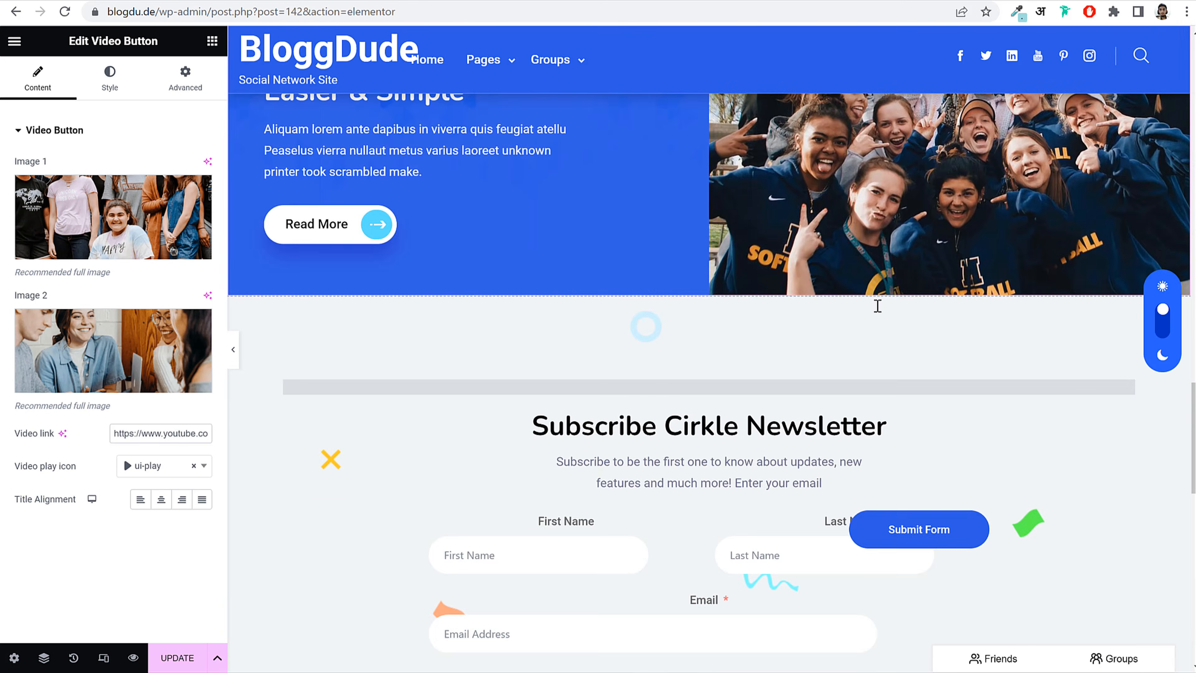
{"action": "scroll", "coordinate": [810, 292], "scroll_direction": "up", "scroll_amount": 3}
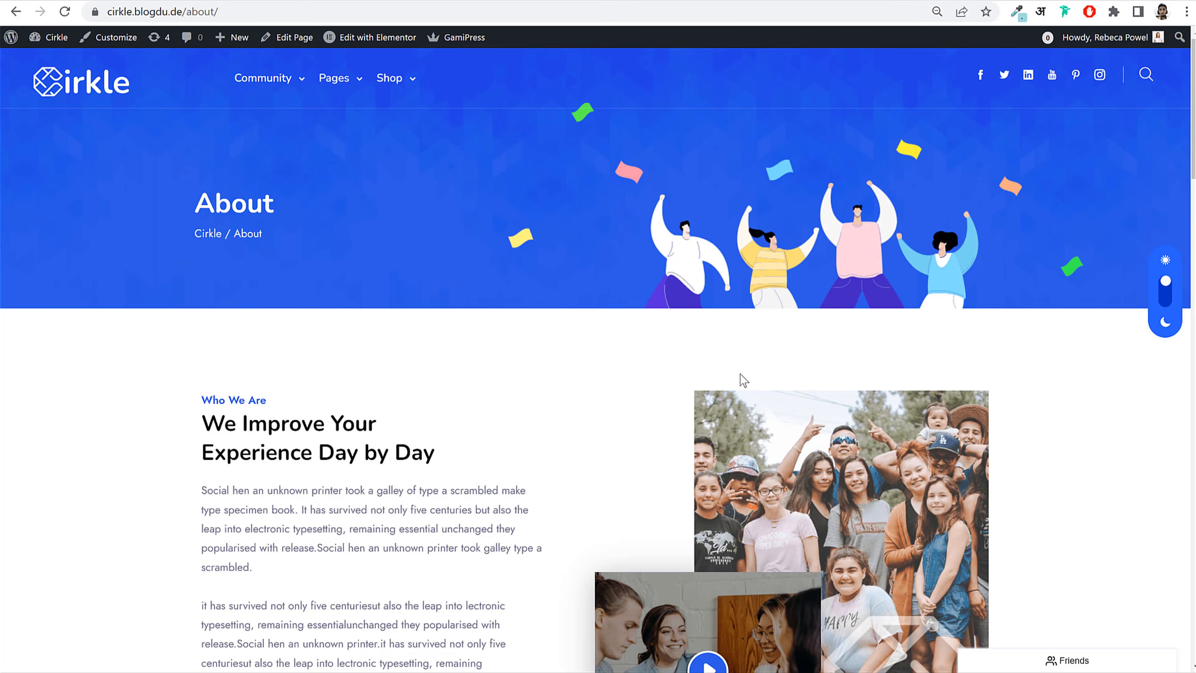
{"action": "scroll", "coordinate": [739, 379], "scroll_direction": "down", "scroll_amount": 15}
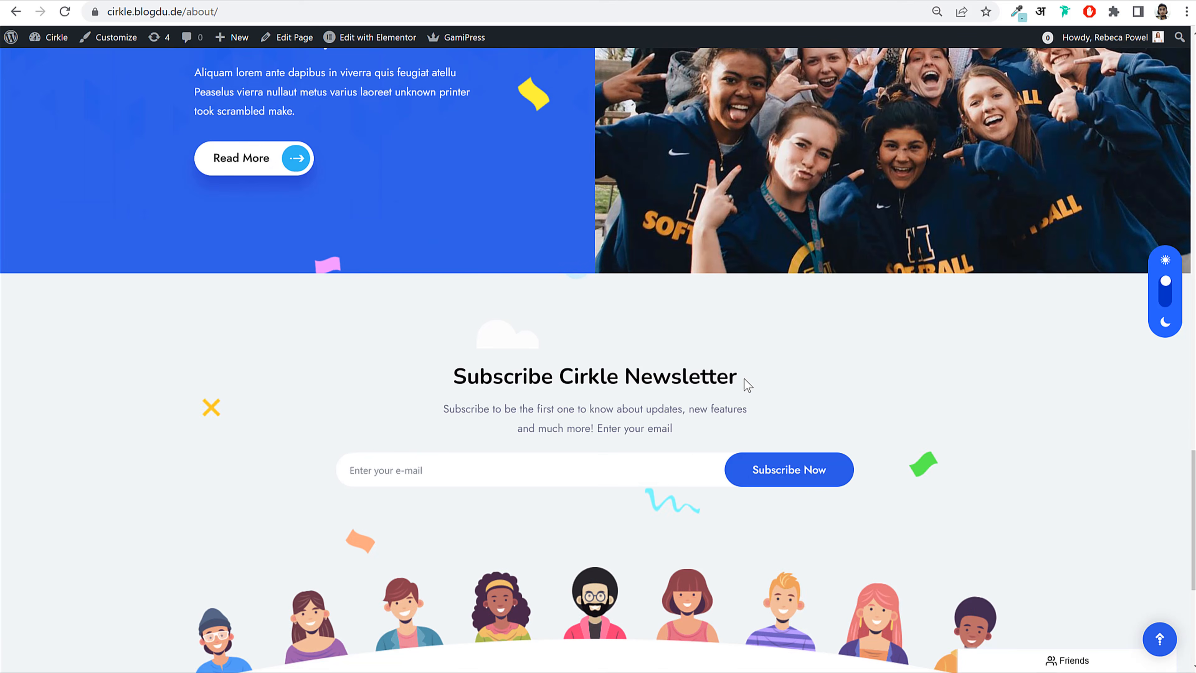
{"action": "scroll", "coordinate": [744, 380], "scroll_direction": "down", "scroll_amount": 3}
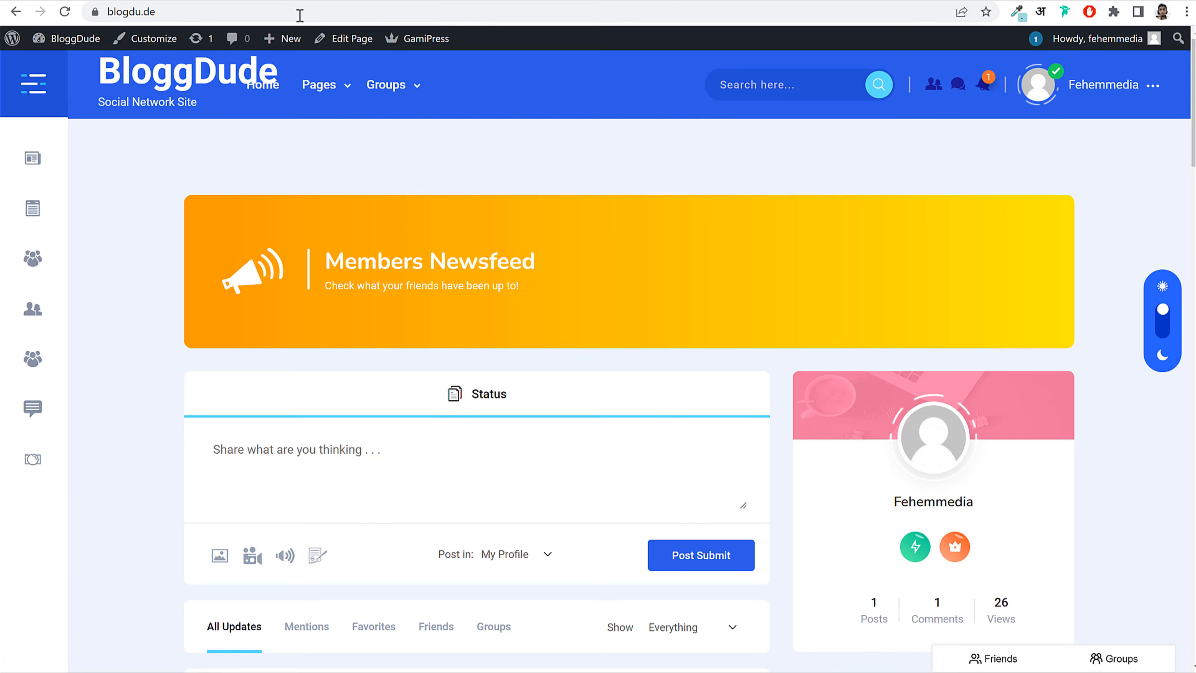
Step: Copy the Subscription Form shortcode [fluentform id="2"] from the Fluent Forms list
{"action": "left_click", "coordinate": [59, 38]}
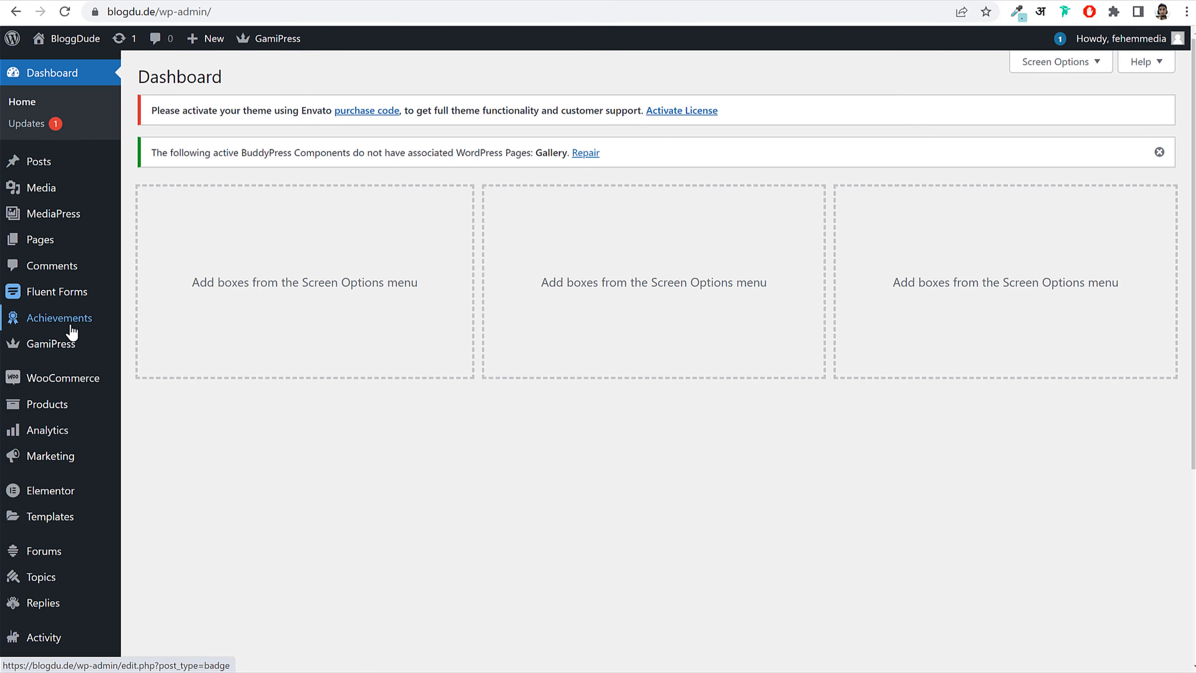
{"action": "left_click", "coordinate": [58, 293]}
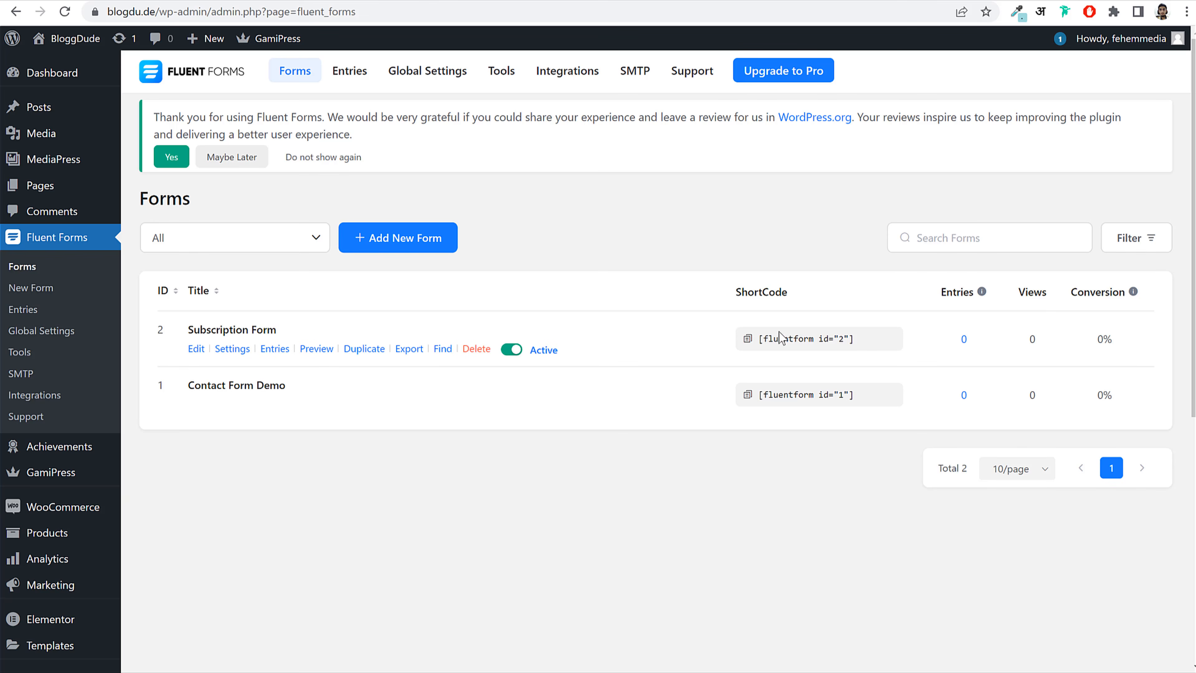
{"action": "left_click", "coordinate": [795, 343]}
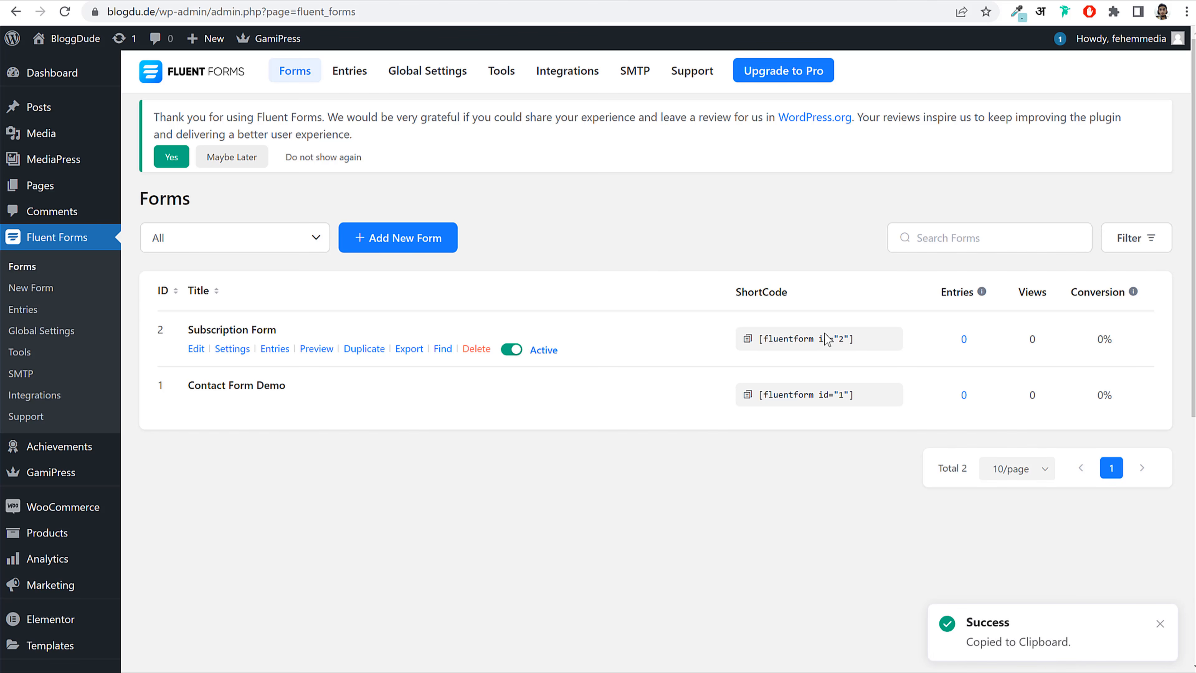
{"action": "left_click", "coordinate": [803, 340]}
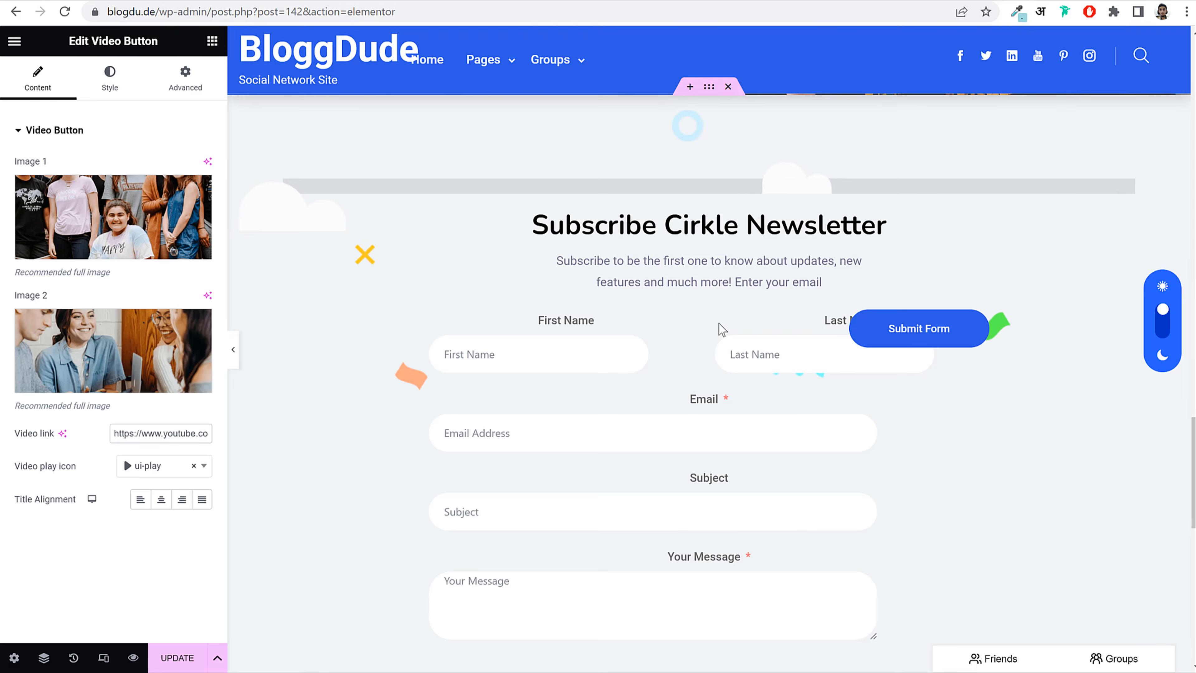
Step: Replace the newsletter widget's shortcode with the Subscription Form's [fluentform id="2"]
{"action": "left_click", "coordinate": [606, 380]}
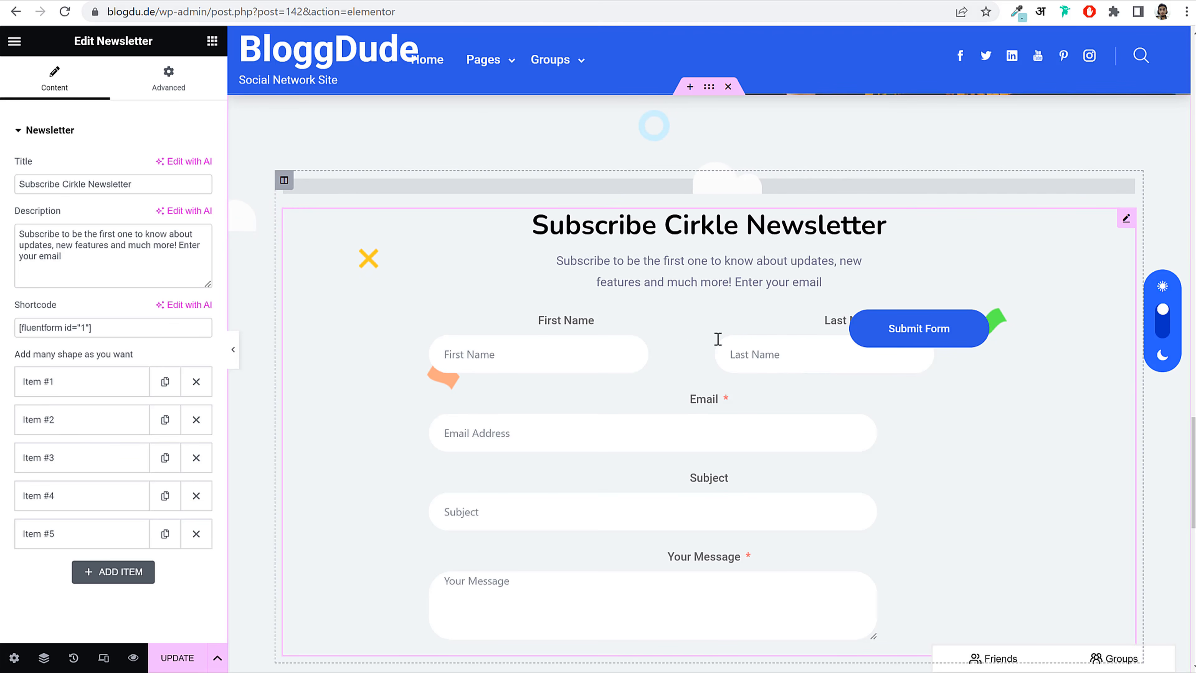
{"action": "scroll", "coordinate": [725, 321], "scroll_direction": "down", "scroll_amount": 3}
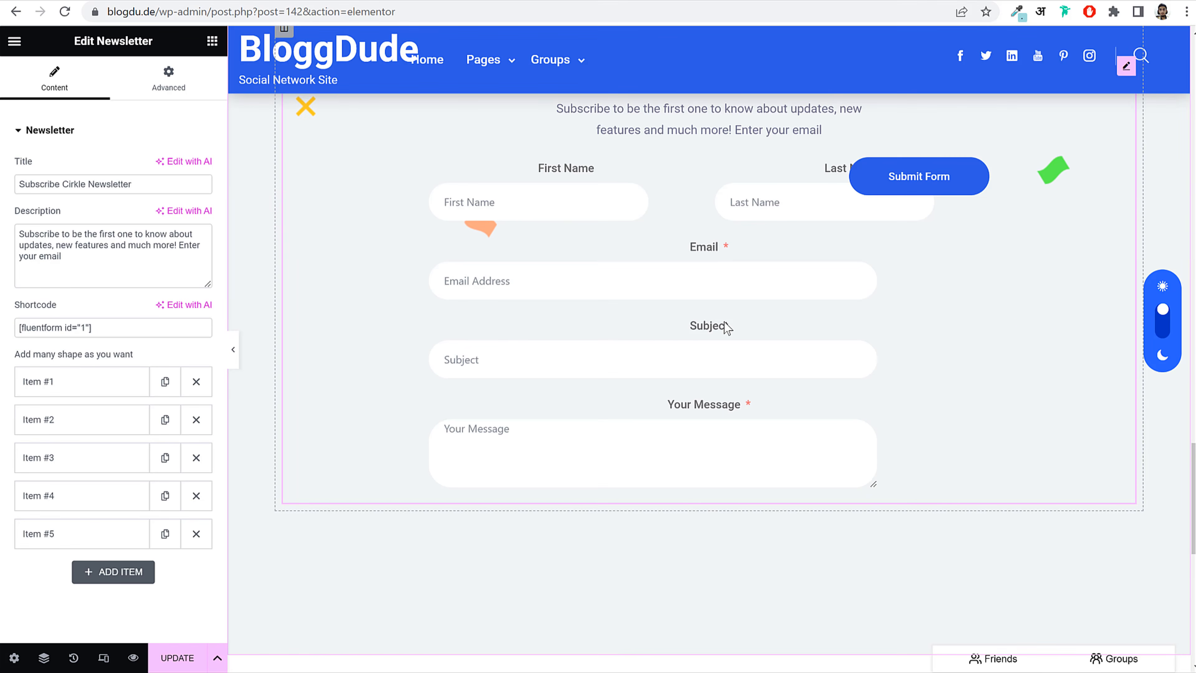
{"action": "triple_click", "coordinate": [125, 323]}
{"action": "key", "text": "BackSpace"}
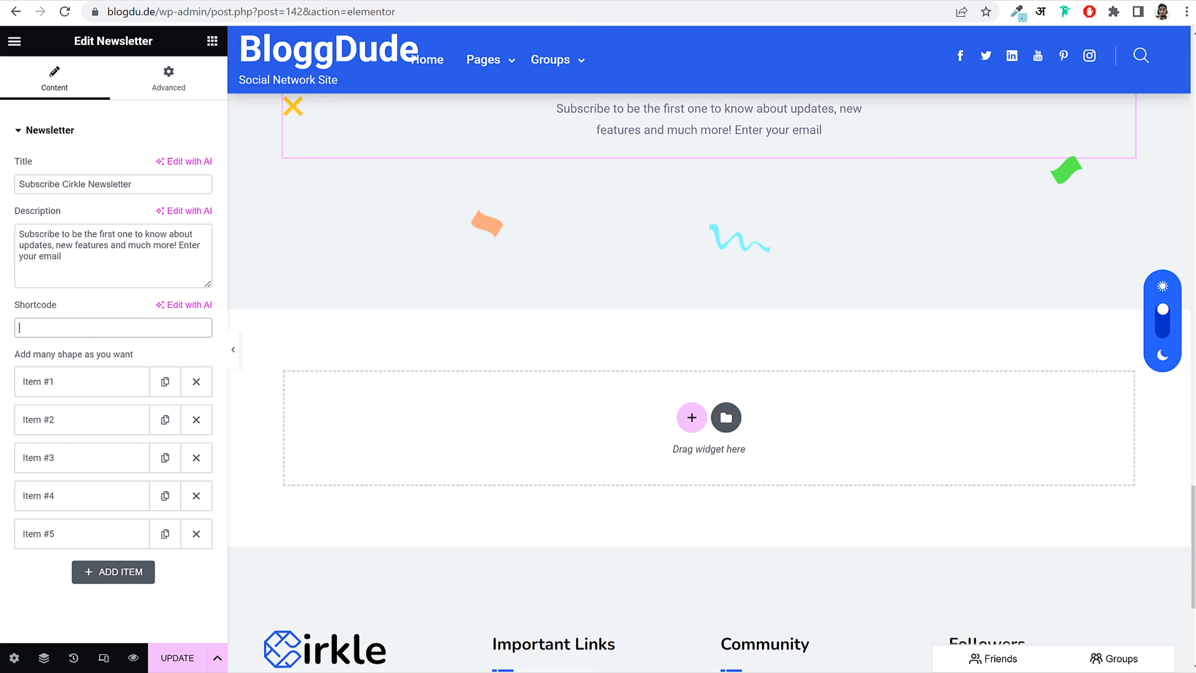
{"action": "left_click", "coordinate": [612, 1]}
{"action": "left_click", "coordinate": [853, 343]}
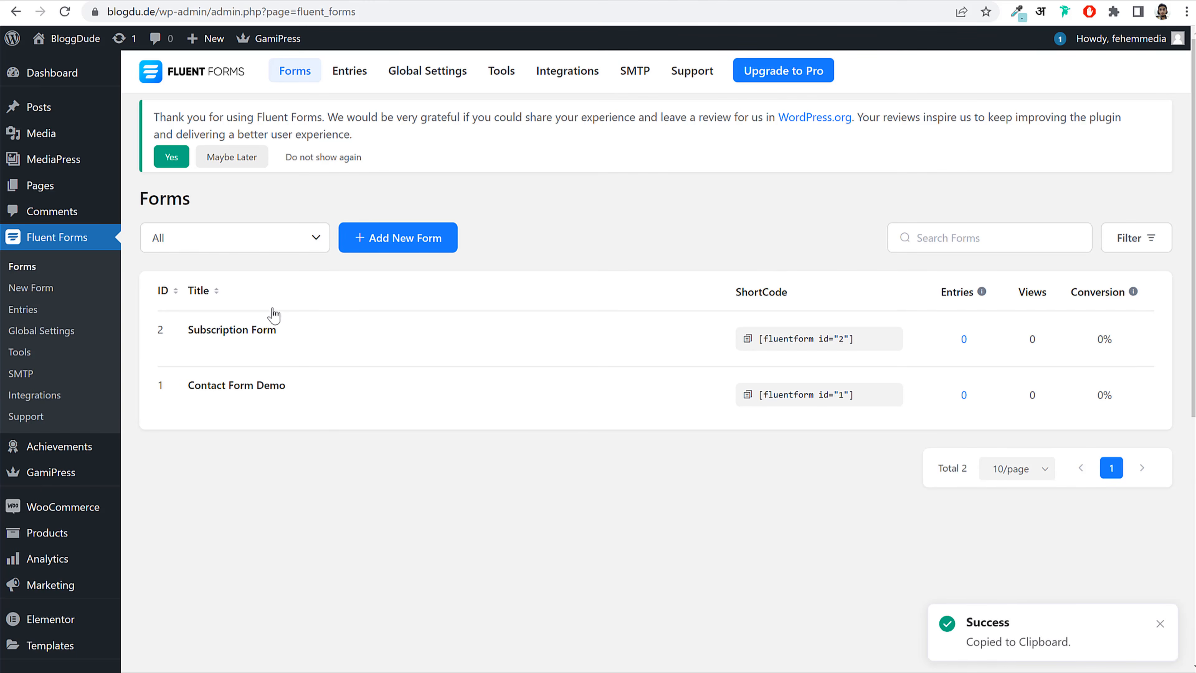
{"action": "left_click", "coordinate": [310, 2]}
{"action": "left_click", "coordinate": [87, 334]}
{"action": "key", "text": "ctrl+v"}
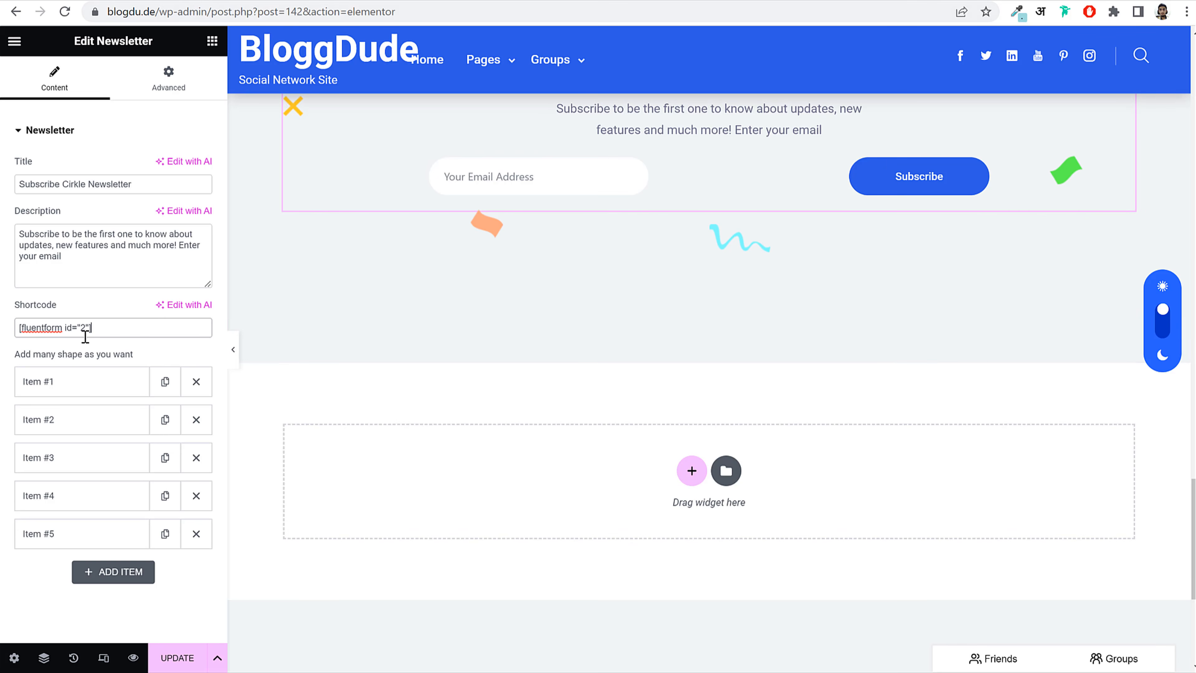
Step: Save the About Us page with UPDATE and return to wp-admin via the address bar
{"action": "scroll", "coordinate": [629, 209], "scroll_direction": "up", "scroll_amount": 10}
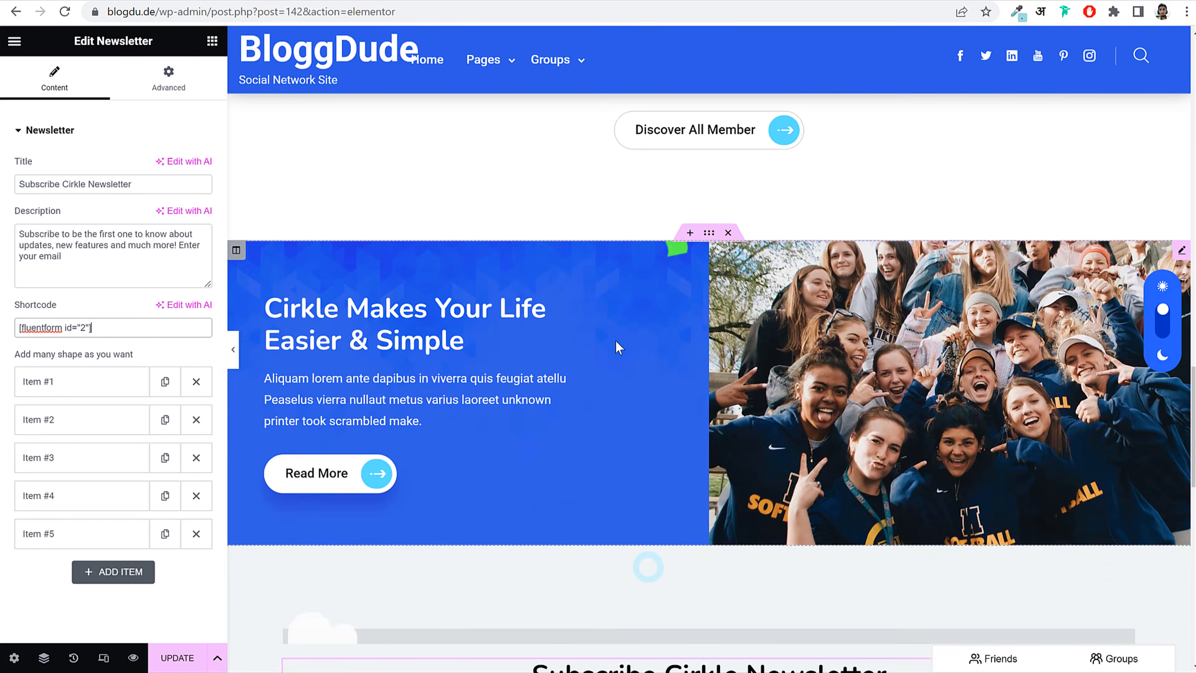
{"action": "scroll", "coordinate": [621, 356], "scroll_direction": "up", "scroll_amount": 5}
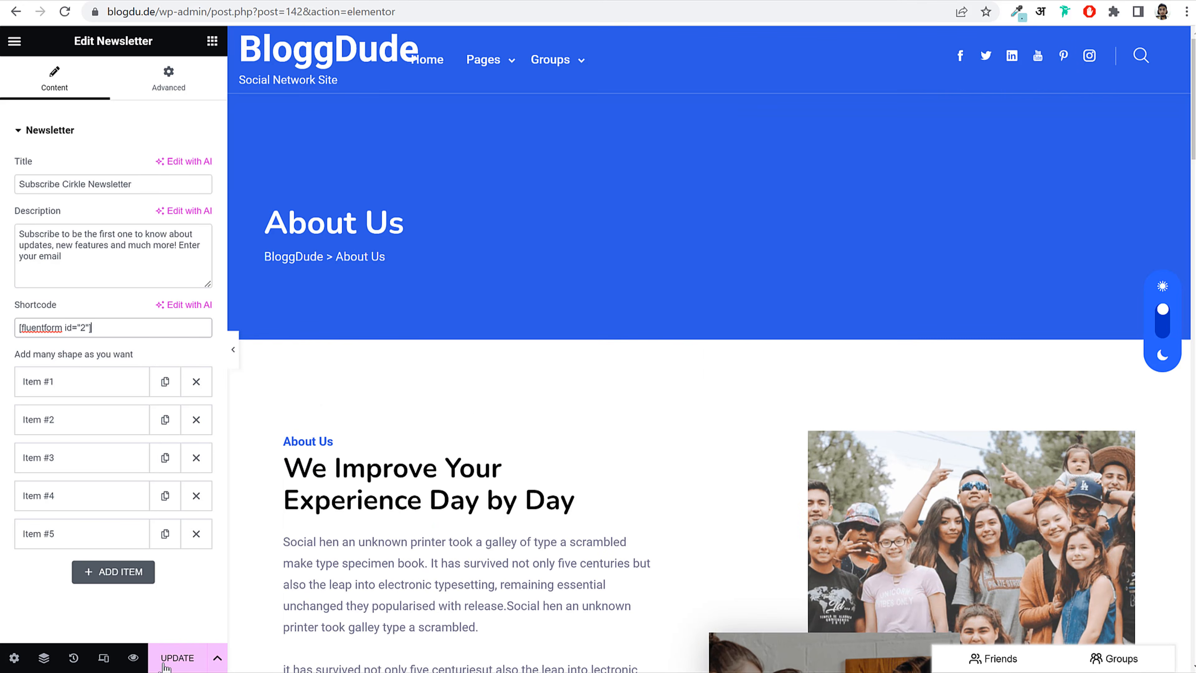
{"action": "left_click", "coordinate": [172, 658]}
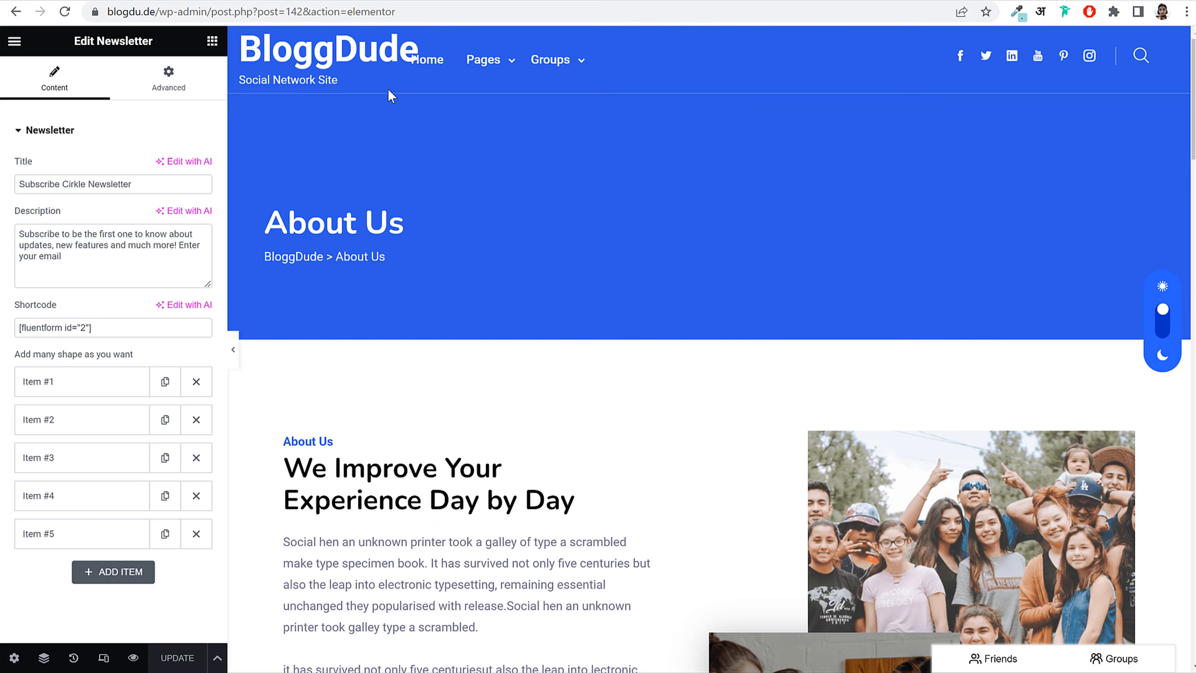
{"action": "left_click_drag", "start_coordinate": [214, 9], "coordinate": [992, 66]}
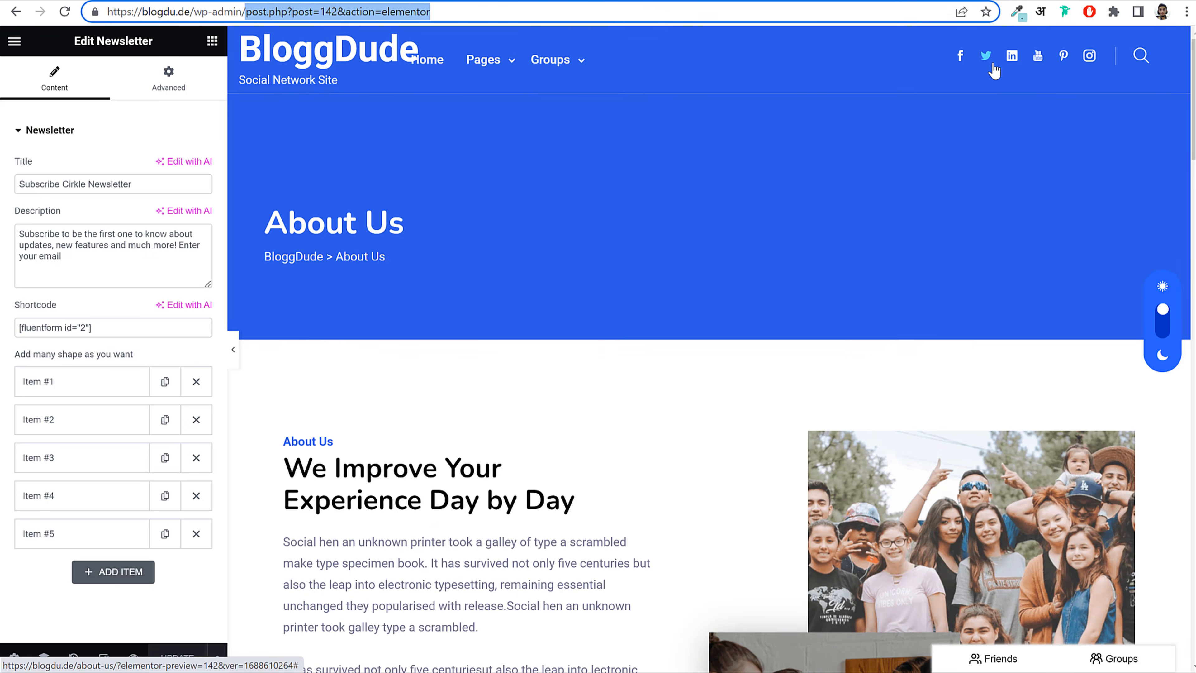
{"action": "key", "text": "BackSpace"}
{"action": "key", "text": "Return"}
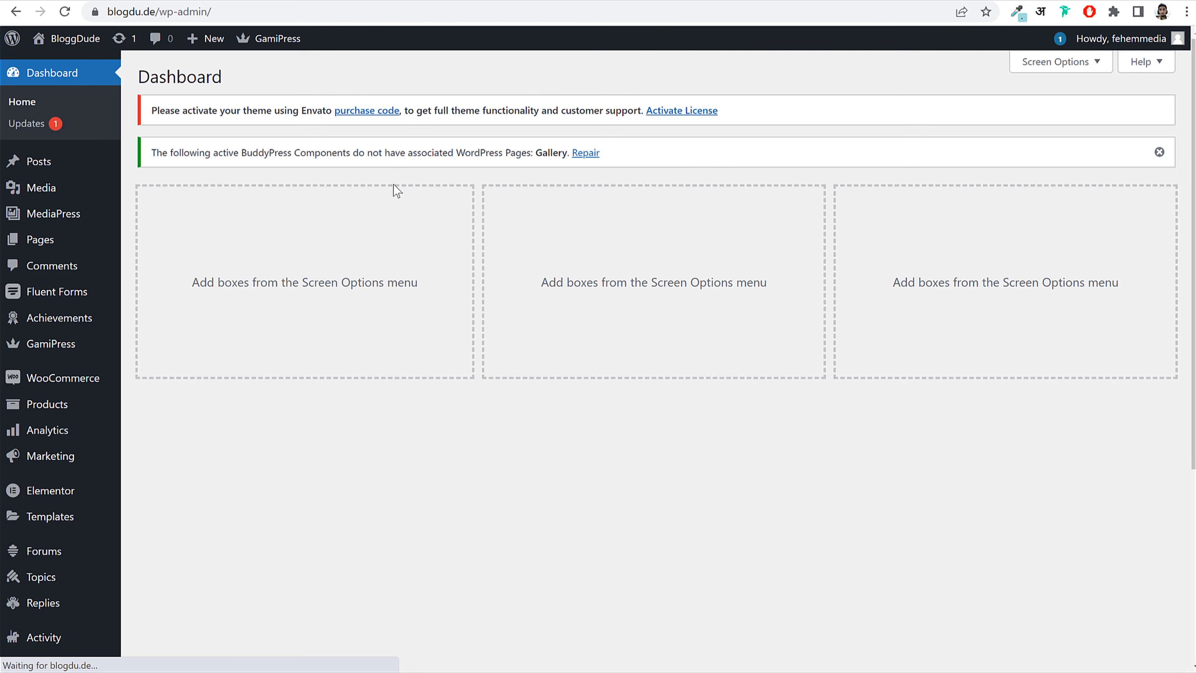
Step: Create and publish a new page titled Contact using the Elementor Full Width template
{"action": "left_click", "coordinate": [84, 226]}
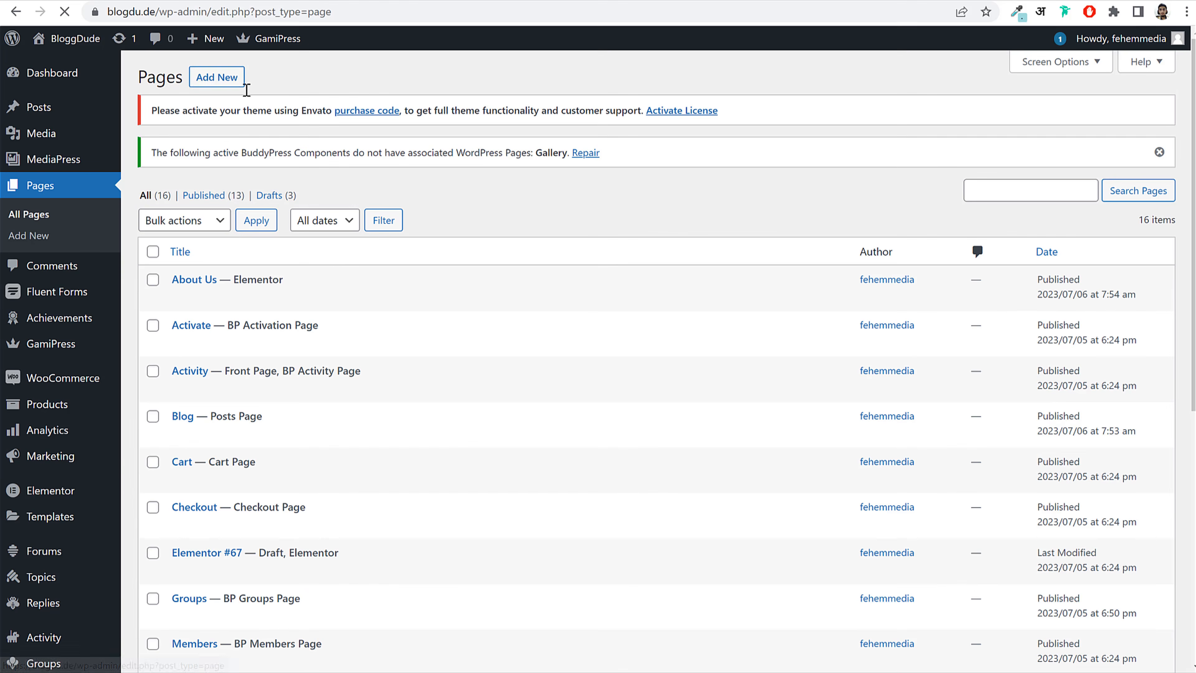
{"action": "left_click", "coordinate": [216, 78]}
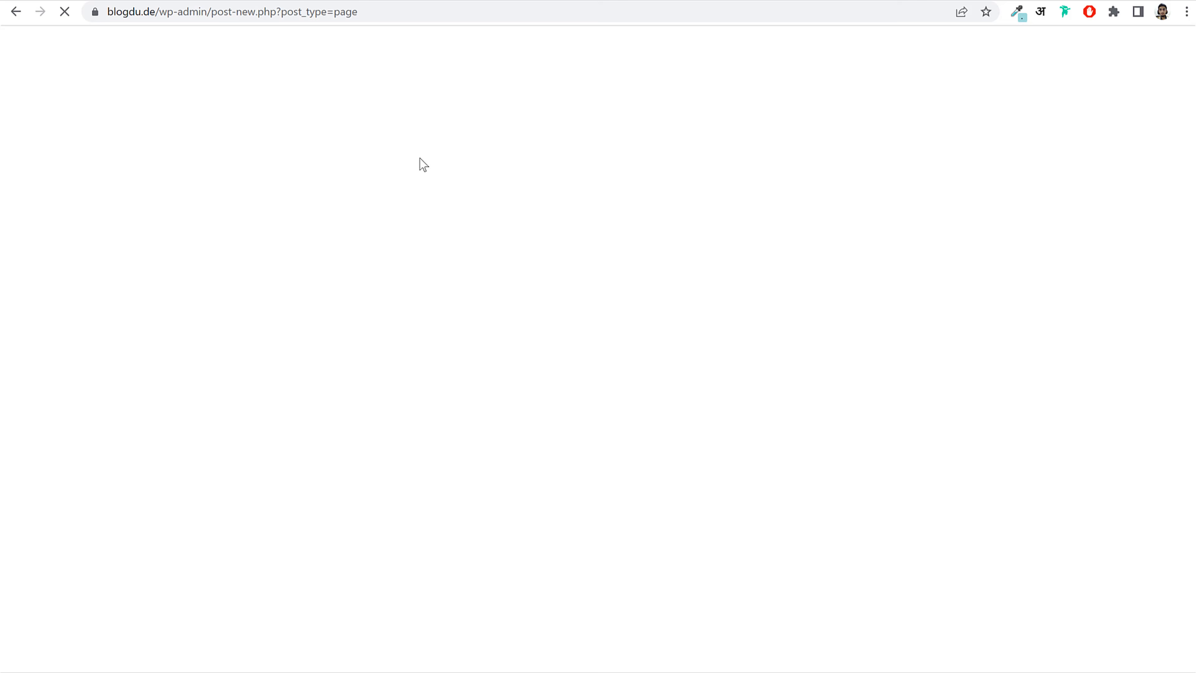
{"action": "type", "text": "Contact"}
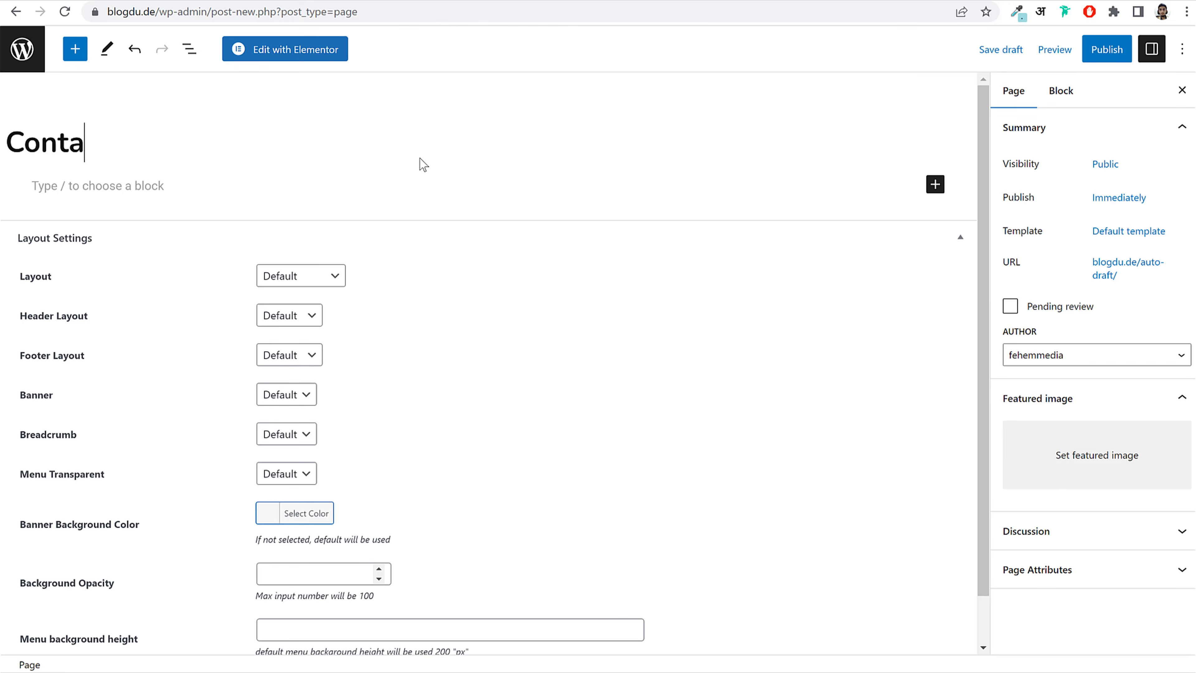
{"action": "left_click", "coordinate": [1117, 238]}
{"action": "left_click", "coordinate": [1060, 354]}
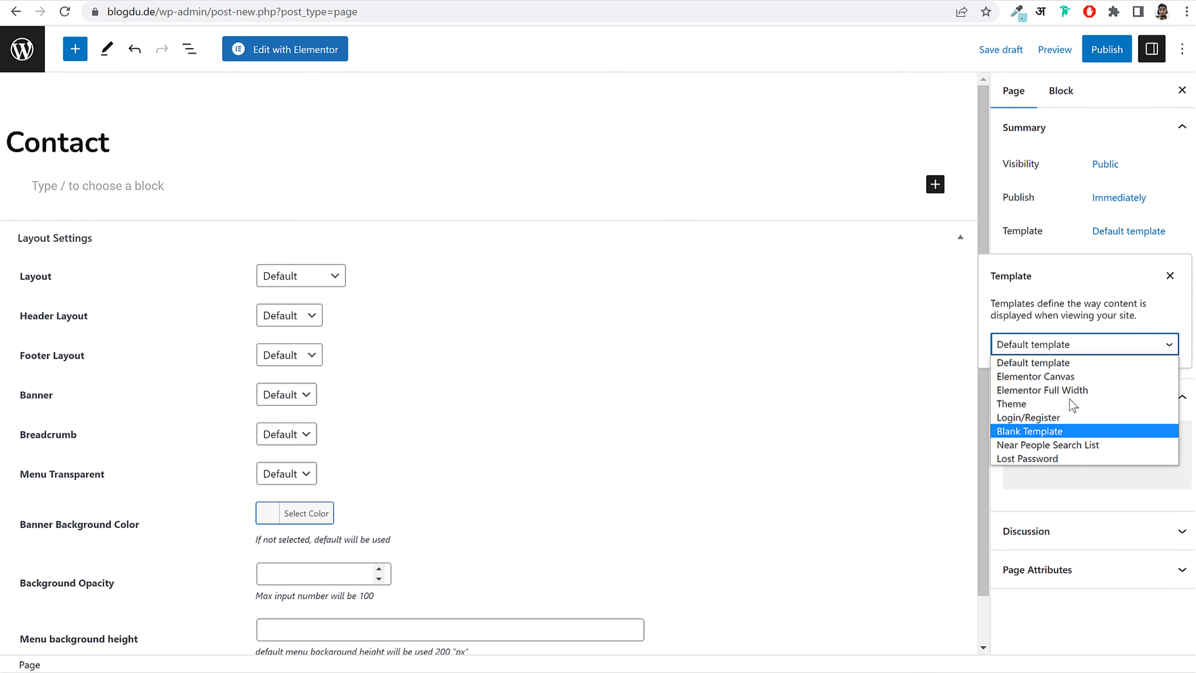
{"action": "left_click", "coordinate": [1074, 377]}
{"action": "left_click", "coordinate": [1069, 358]}
{"action": "left_click", "coordinate": [1054, 391]}
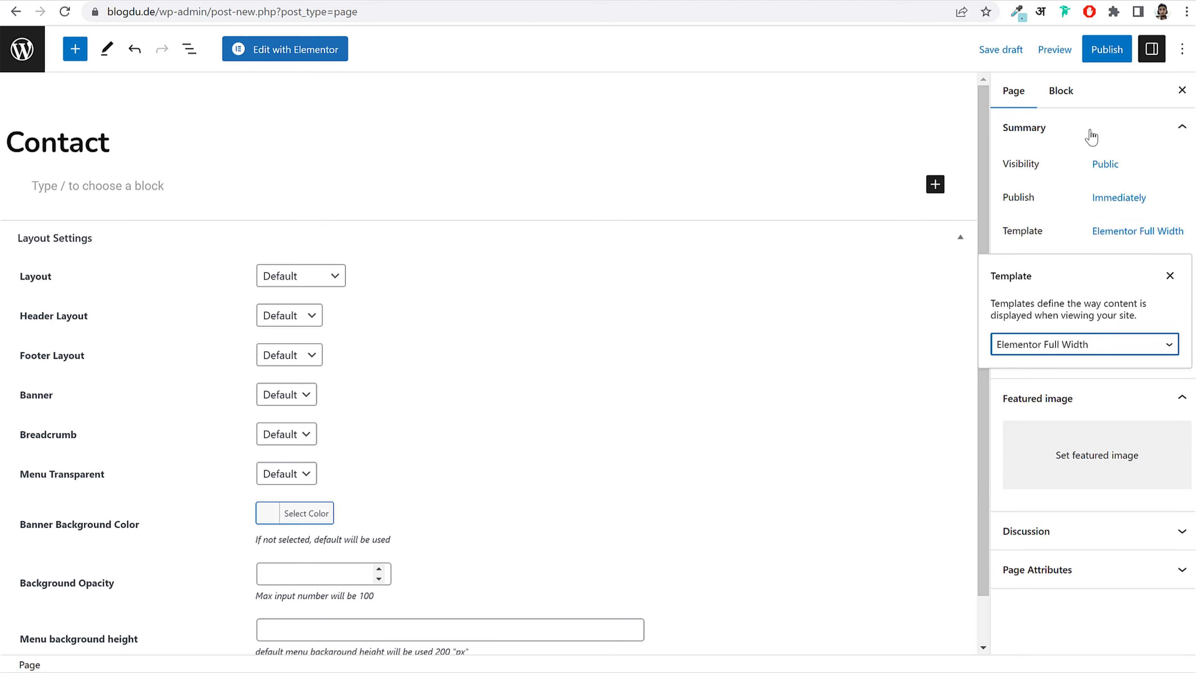
{"action": "left_click", "coordinate": [1092, 49]}
{"action": "left_click", "coordinate": [1078, 53]}
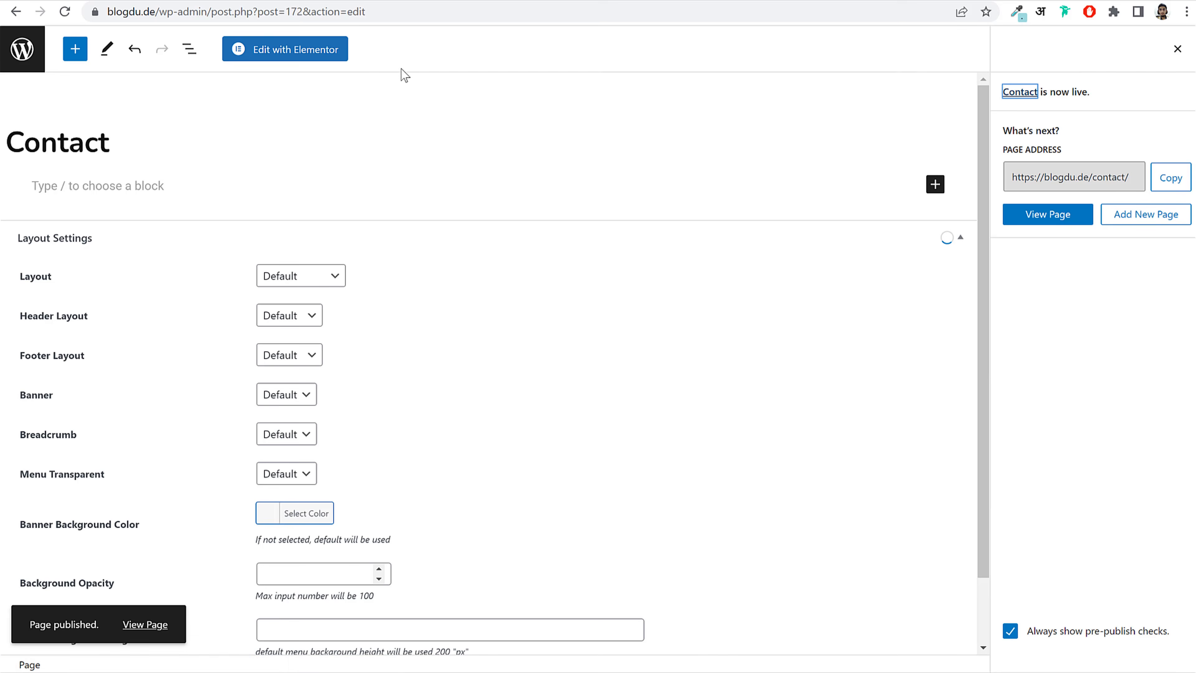
Step: Edit the Contact page with Elementor and show My Templates in the library
{"action": "left_click", "coordinate": [301, 49]}
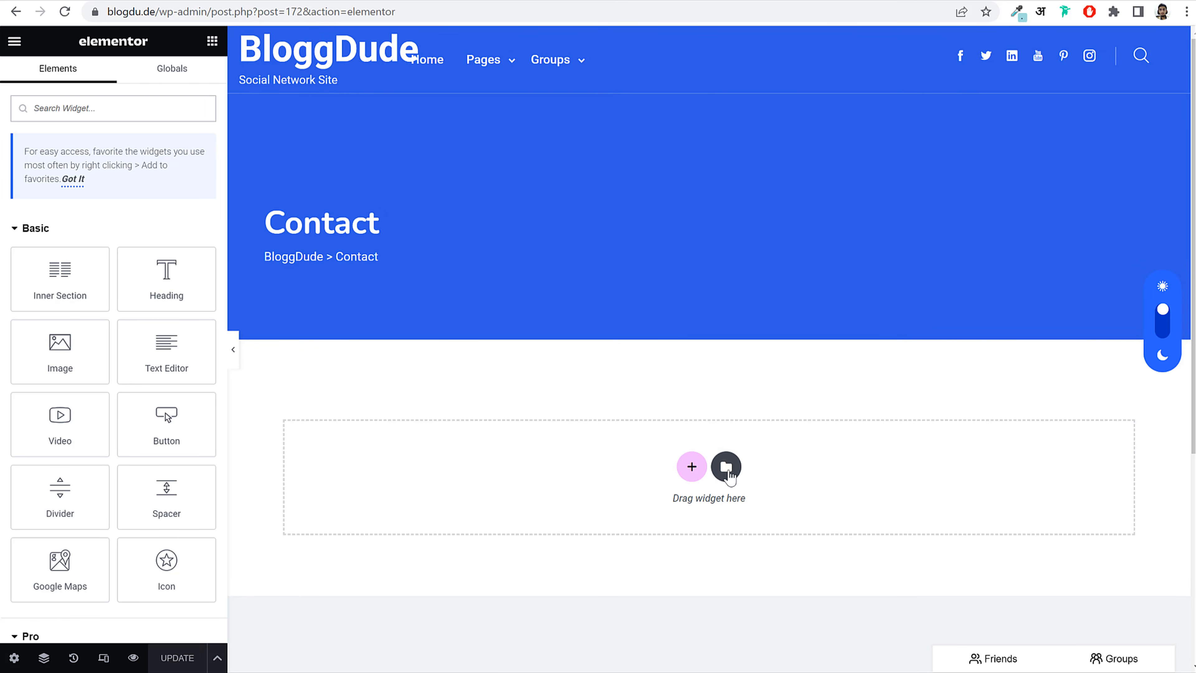
{"action": "left_click", "coordinate": [726, 468]}
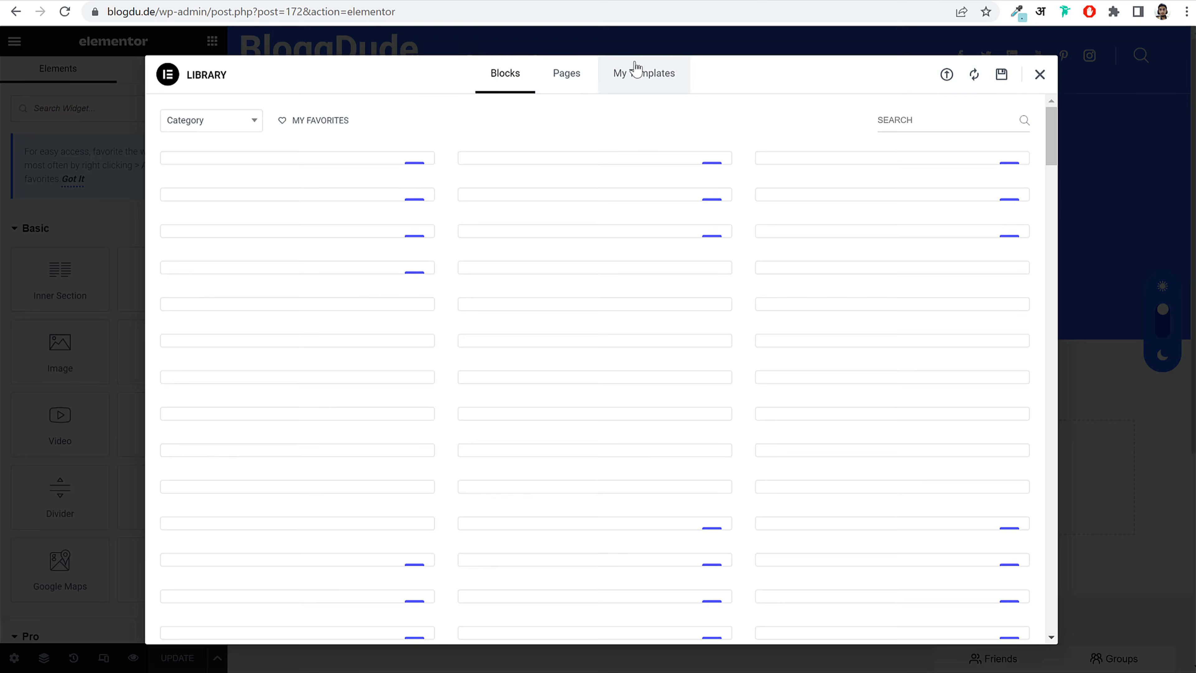
{"action": "left_click", "coordinate": [637, 71]}
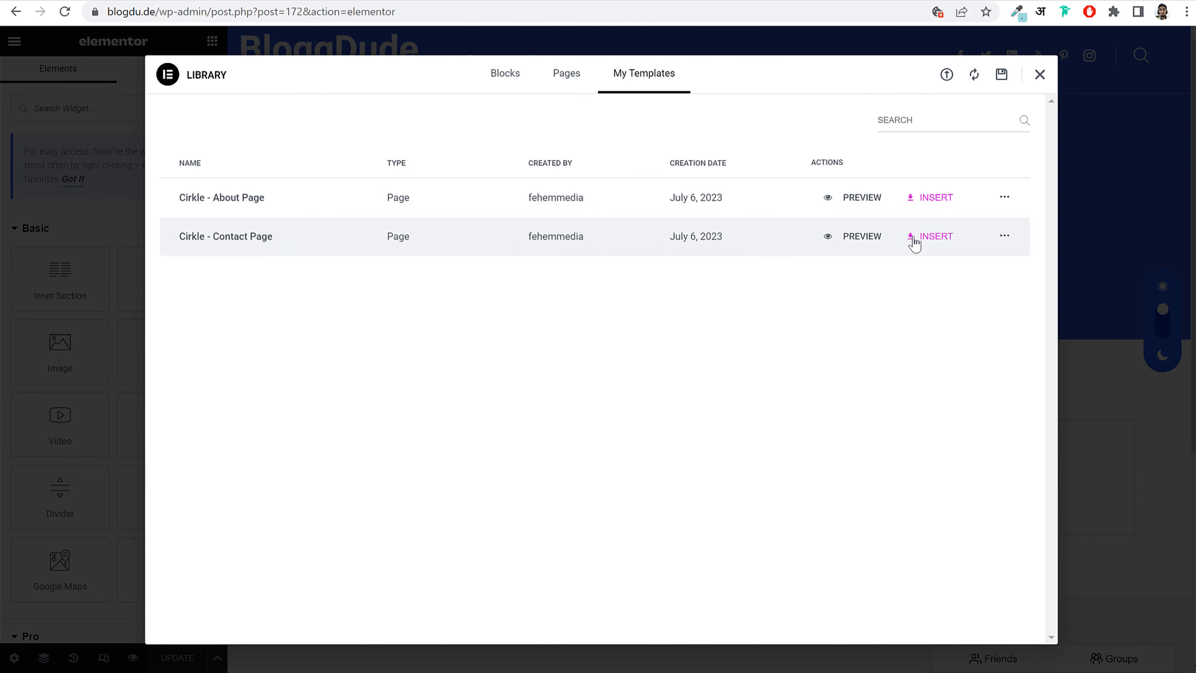
Step: Insert the Cirkle - Contact Page template and look over its map and contact sections
{"action": "left_click", "coordinate": [936, 236]}
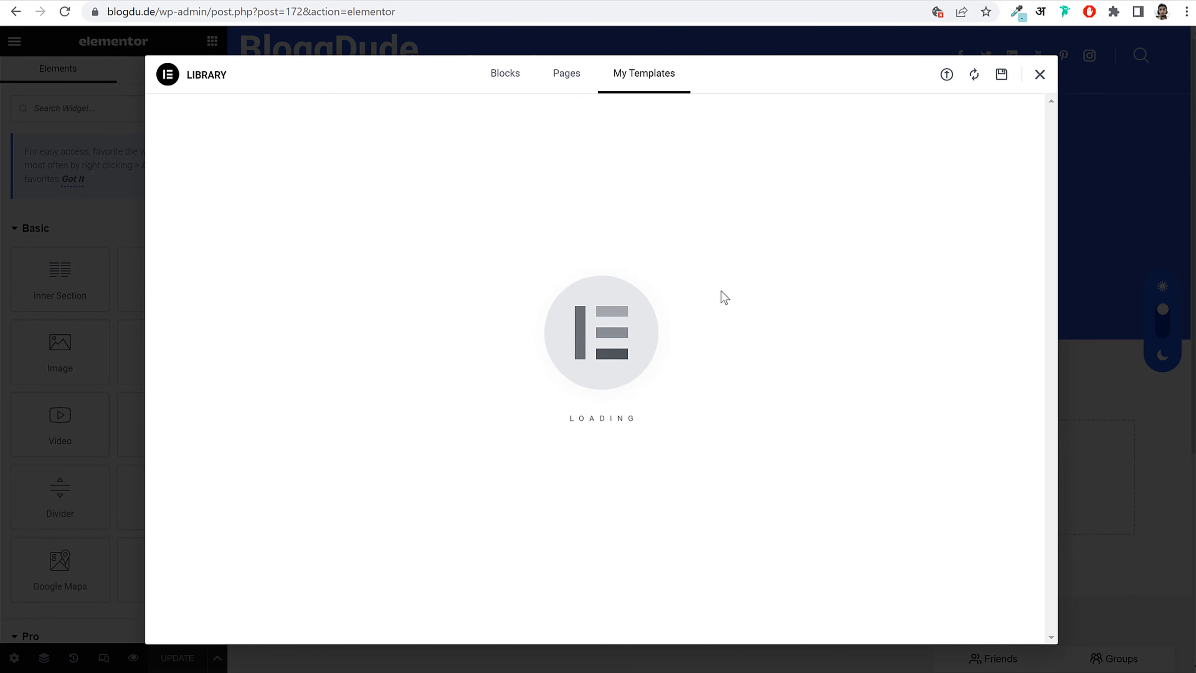
{"action": "scroll", "coordinate": [748, 330], "scroll_direction": "down", "scroll_amount": 5}
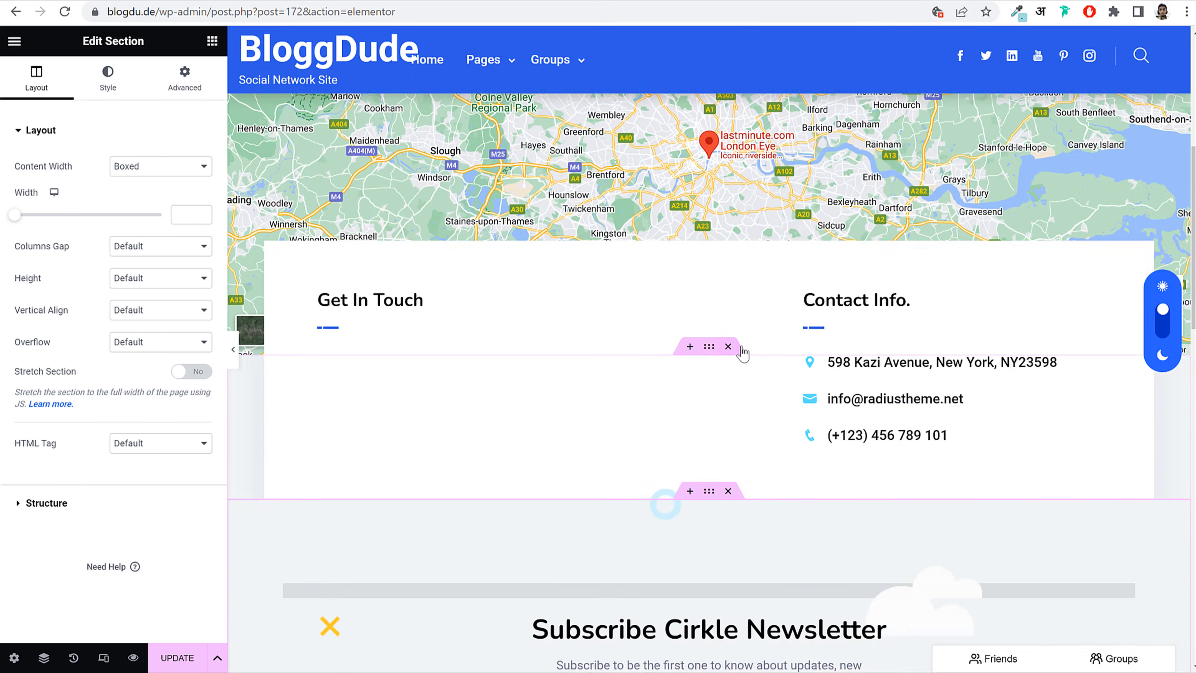
{"action": "scroll", "coordinate": [744, 347], "scroll_direction": "up", "scroll_amount": 3}
{"action": "scroll", "coordinate": [749, 306], "scroll_direction": "up", "scroll_amount": 1}
{"action": "scroll", "coordinate": [1083, 281], "scroll_direction": "down", "scroll_amount": 1}
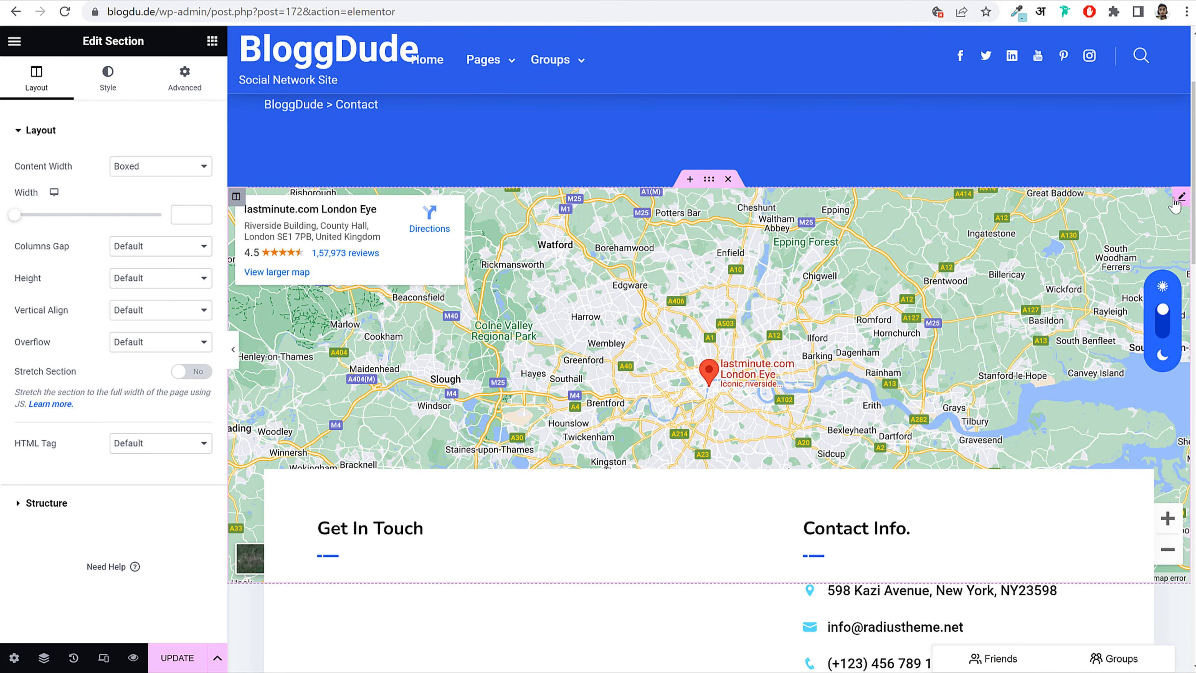
Step: Set the Google Map location to mumbai with zoom 15
{"action": "left_click", "coordinate": [1181, 198]}
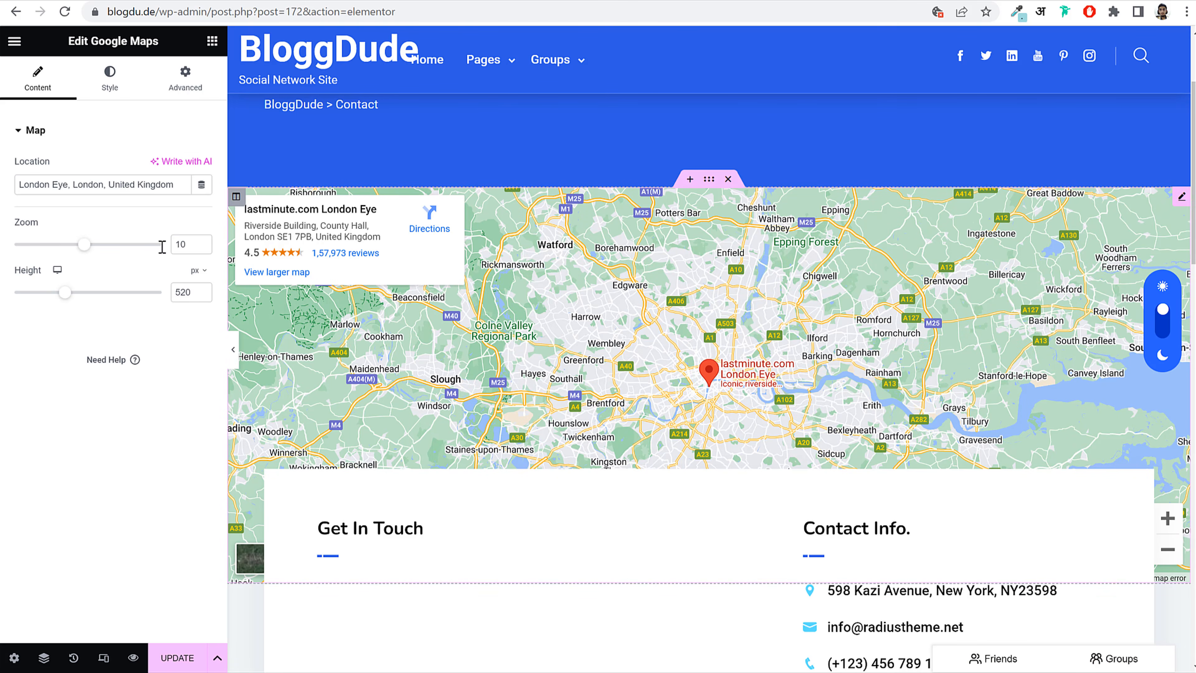
{"action": "triple_click", "coordinate": [64, 193]}
{"action": "type", "text": "mumbai"}
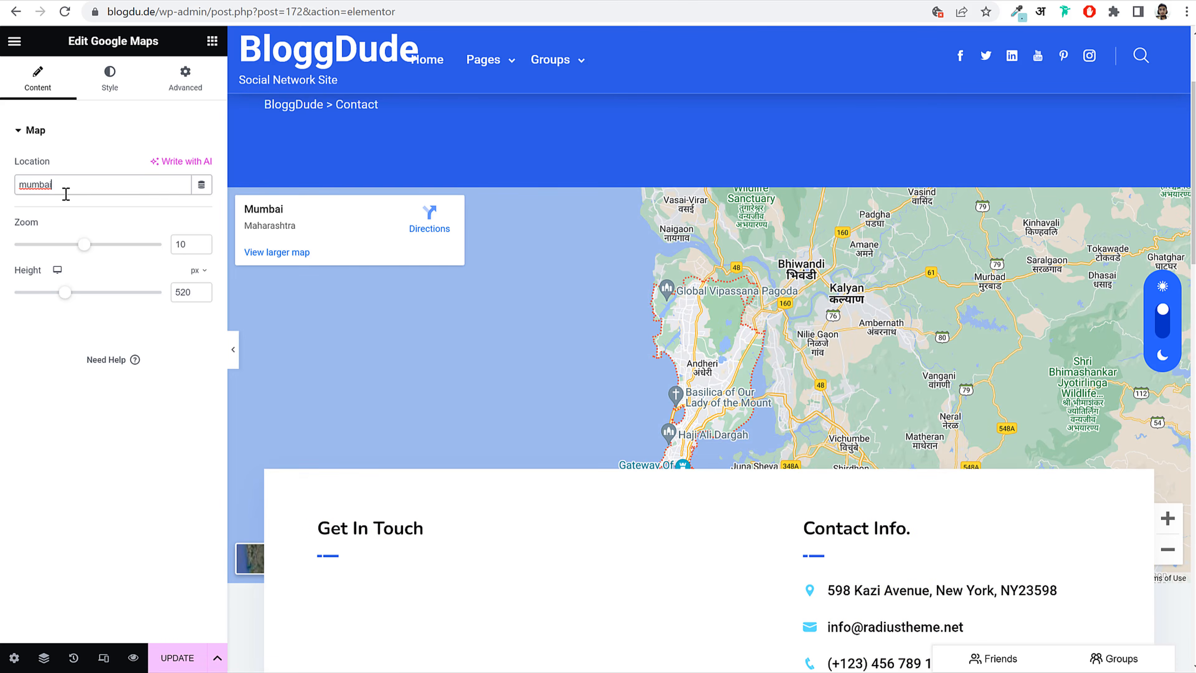
{"action": "left_click_drag", "start_coordinate": [97, 252], "coordinate": [127, 256]}
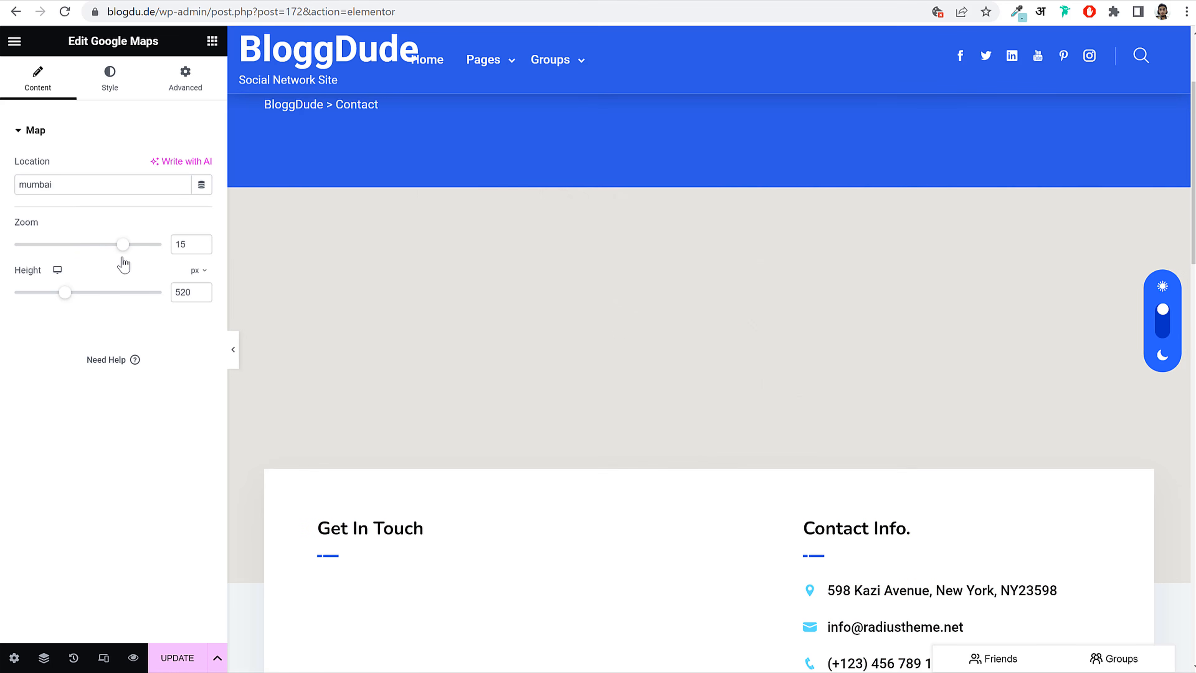
{"action": "scroll", "coordinate": [689, 341], "scroll_direction": "down", "scroll_amount": 5}
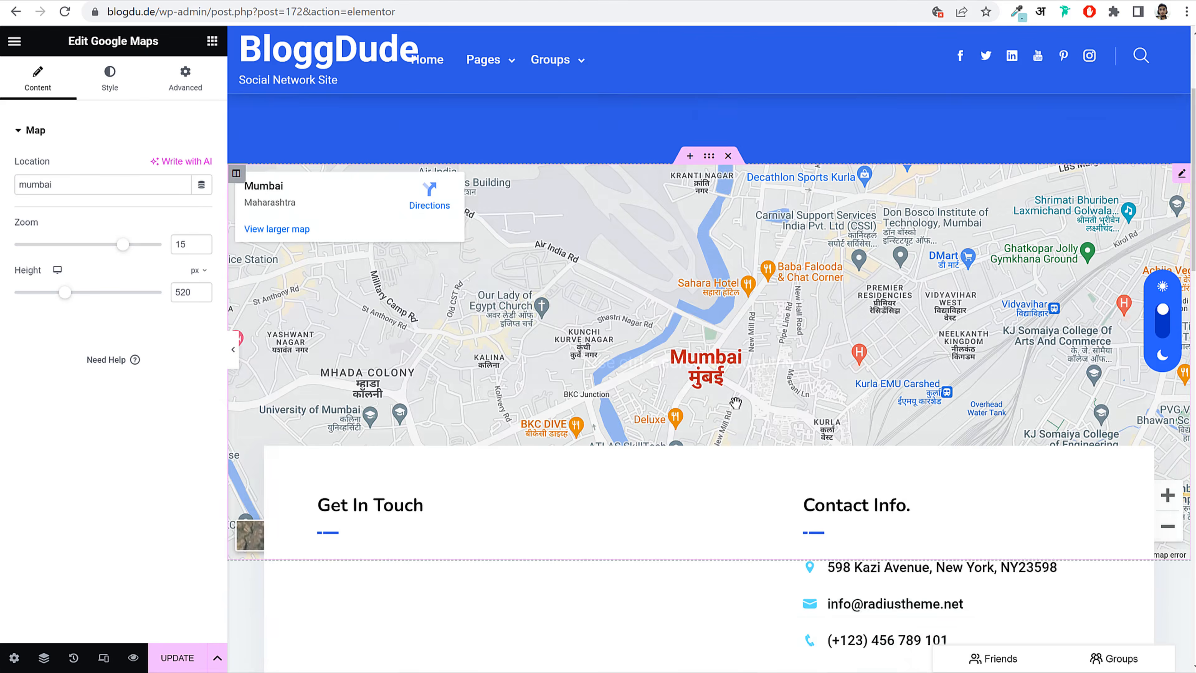
{"action": "left_click", "coordinate": [871, 402]}
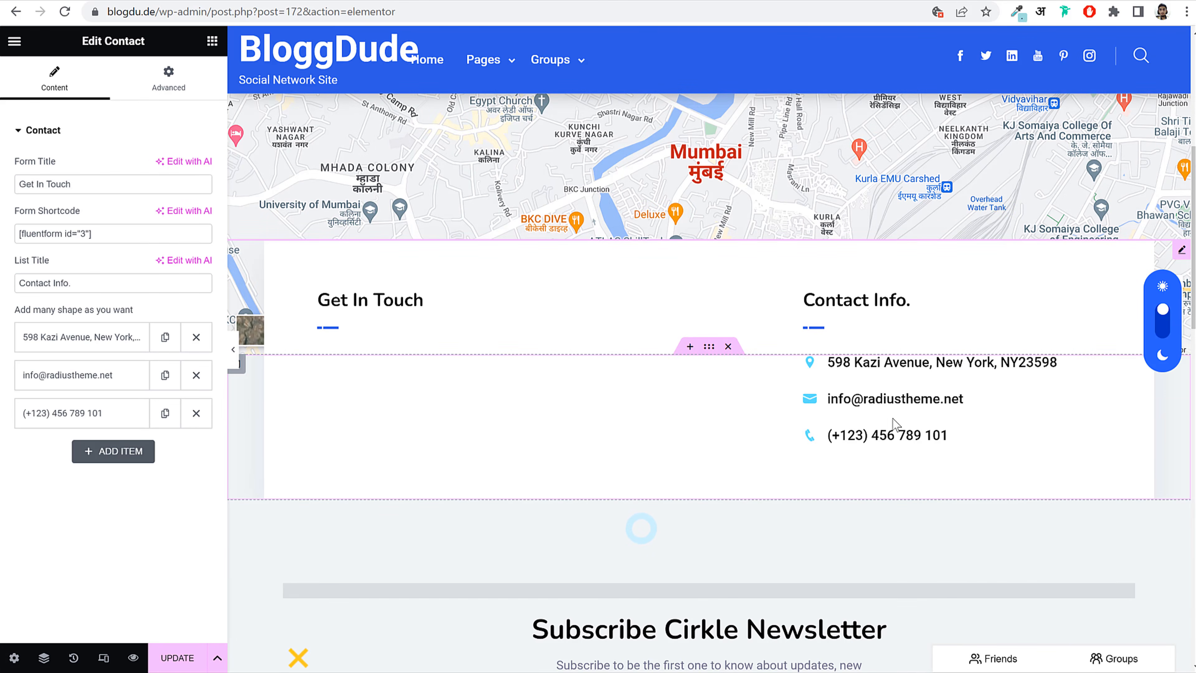
Step: Replace the Contact widget's form shortcode with the Contact Form Demo's [fluentform id="1"]
{"action": "left_click", "coordinate": [66, 337]}
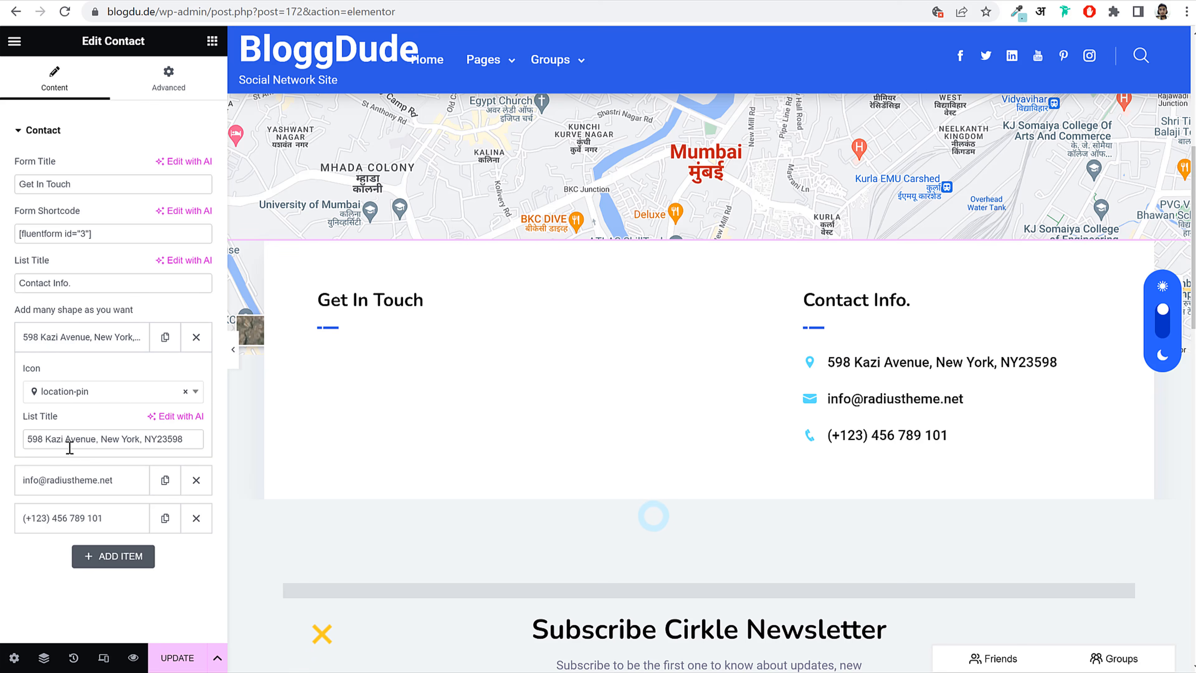
{"action": "left_click", "coordinate": [69, 479]}
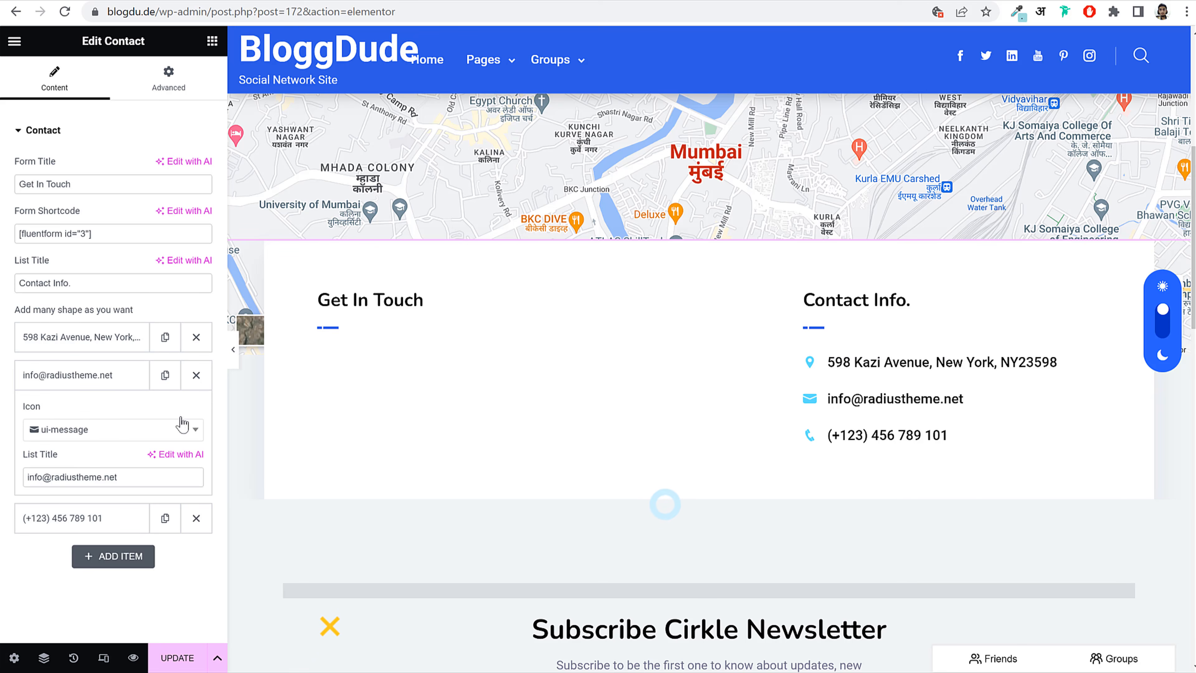
{"action": "triple_click", "coordinate": [117, 236]}
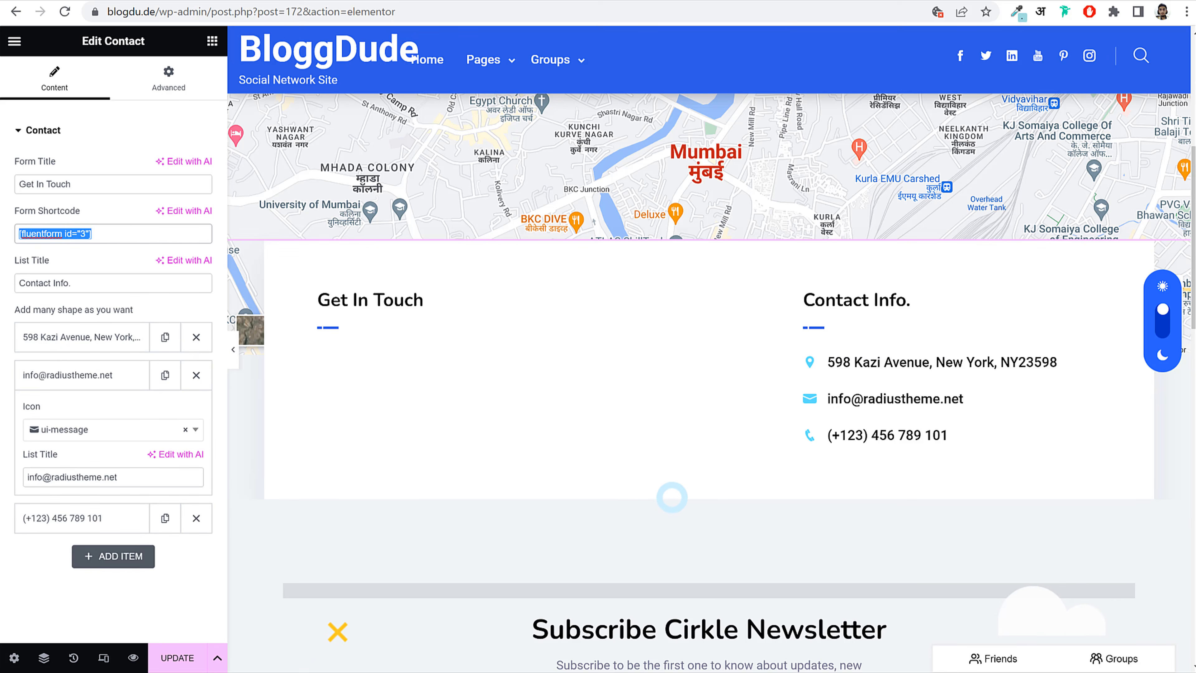
{"action": "left_click", "coordinate": [450, 3]}
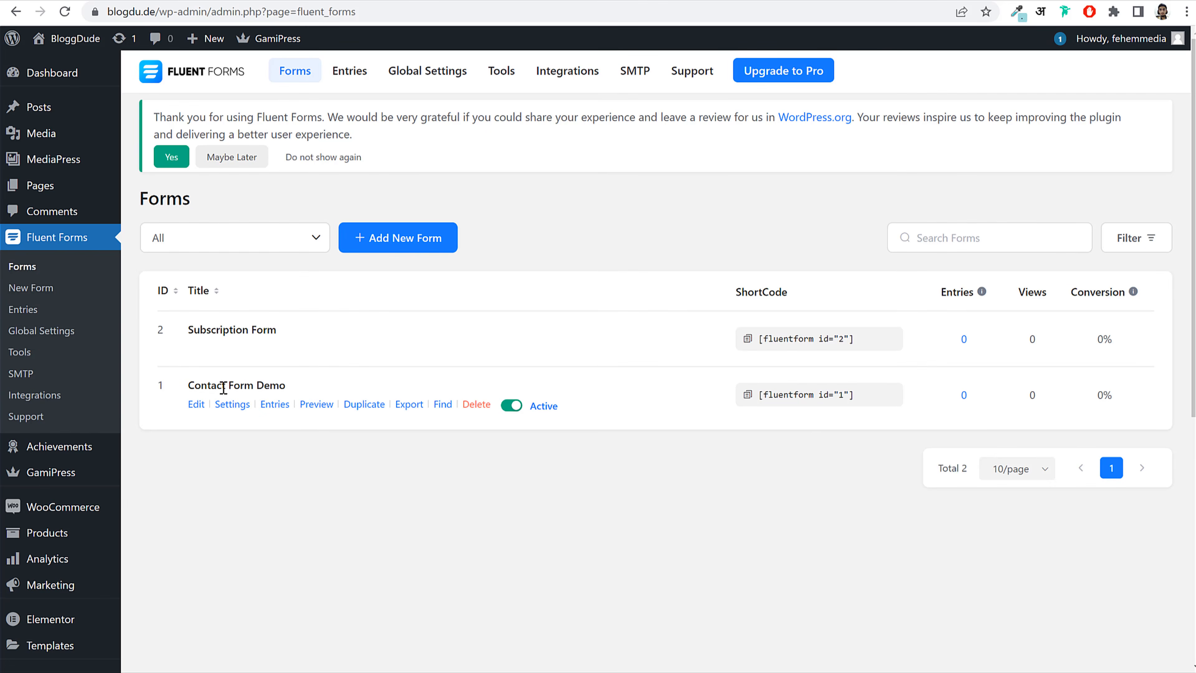
{"action": "left_click", "coordinate": [831, 396]}
{"action": "key", "text": "ctrl+shift+Tab"}
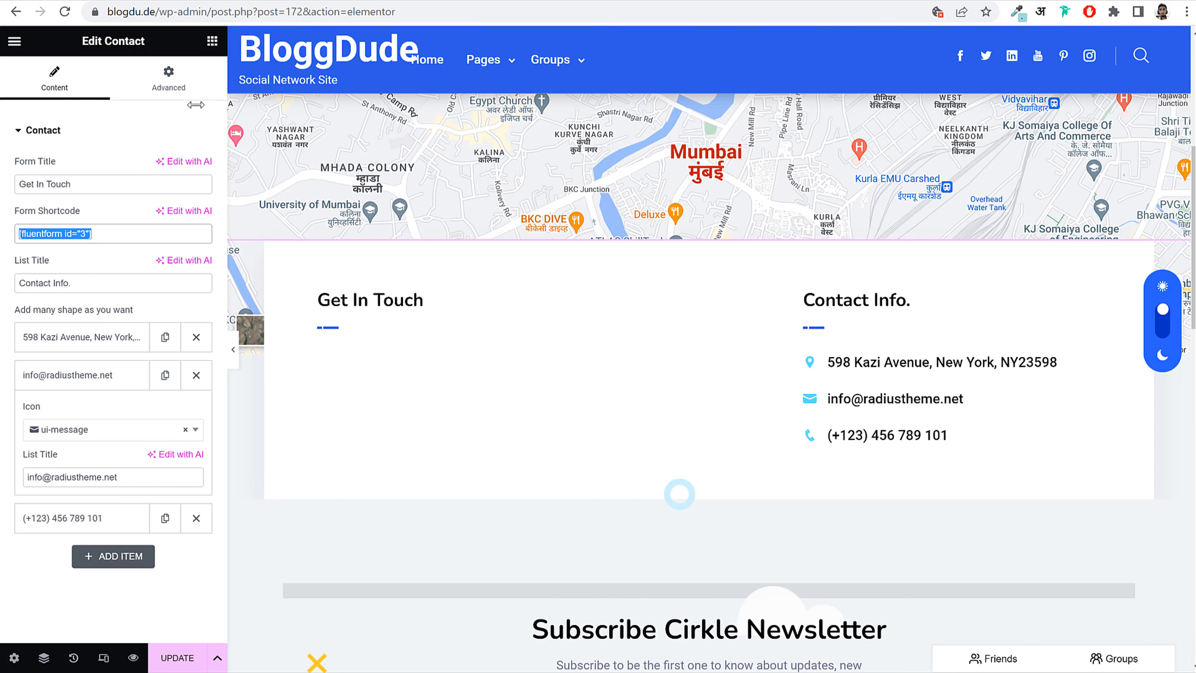
{"action": "key", "text": "ctrl+v"}
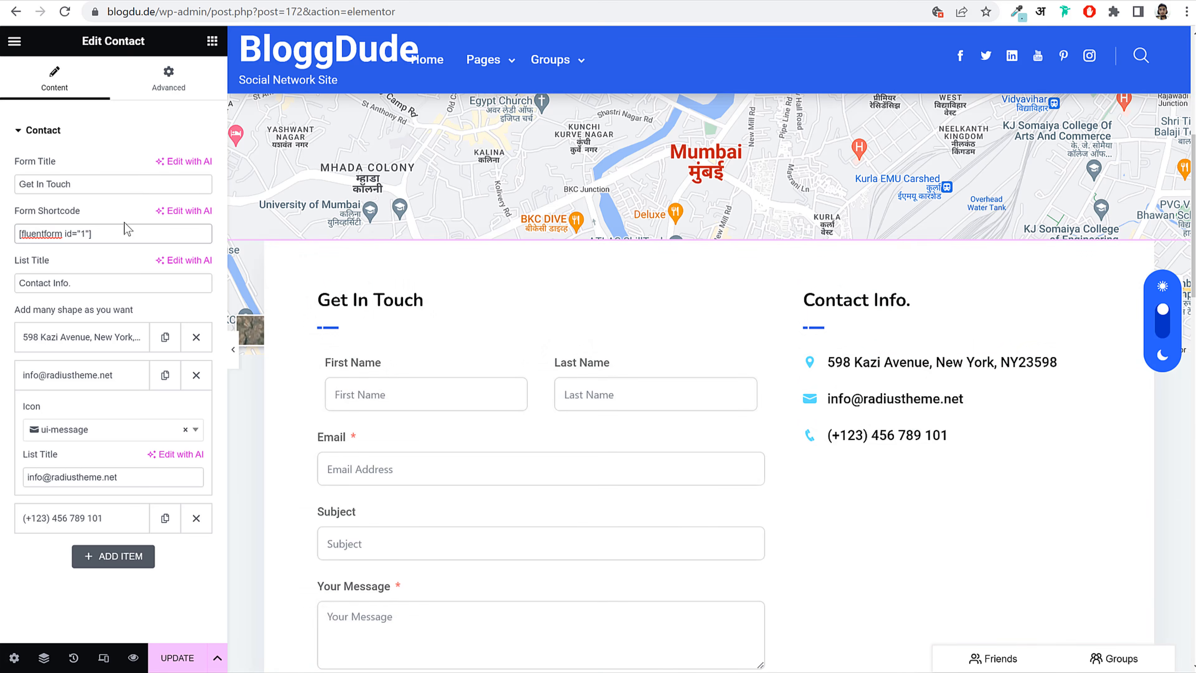
Step: Set the newsletter shortcode to [fluentform id="2"] and save the Contact page
{"action": "scroll", "coordinate": [408, 359], "scroll_direction": "down", "scroll_amount": 3}
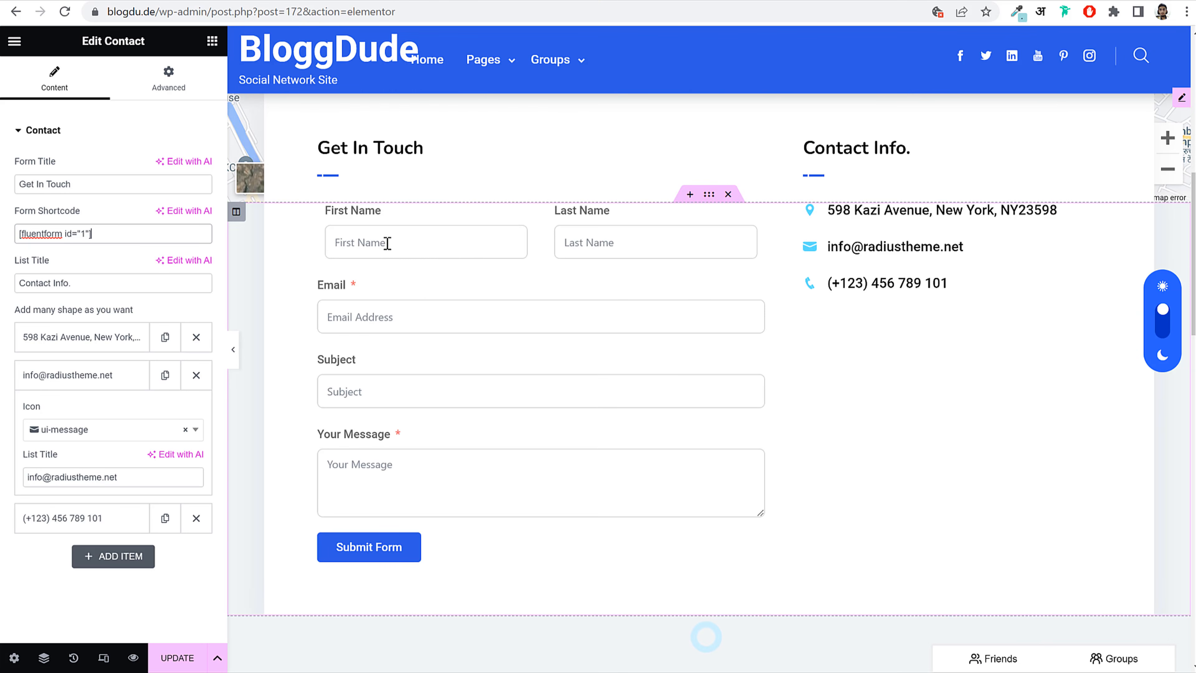
{"action": "scroll", "coordinate": [777, 342], "scroll_direction": "down", "scroll_amount": 10}
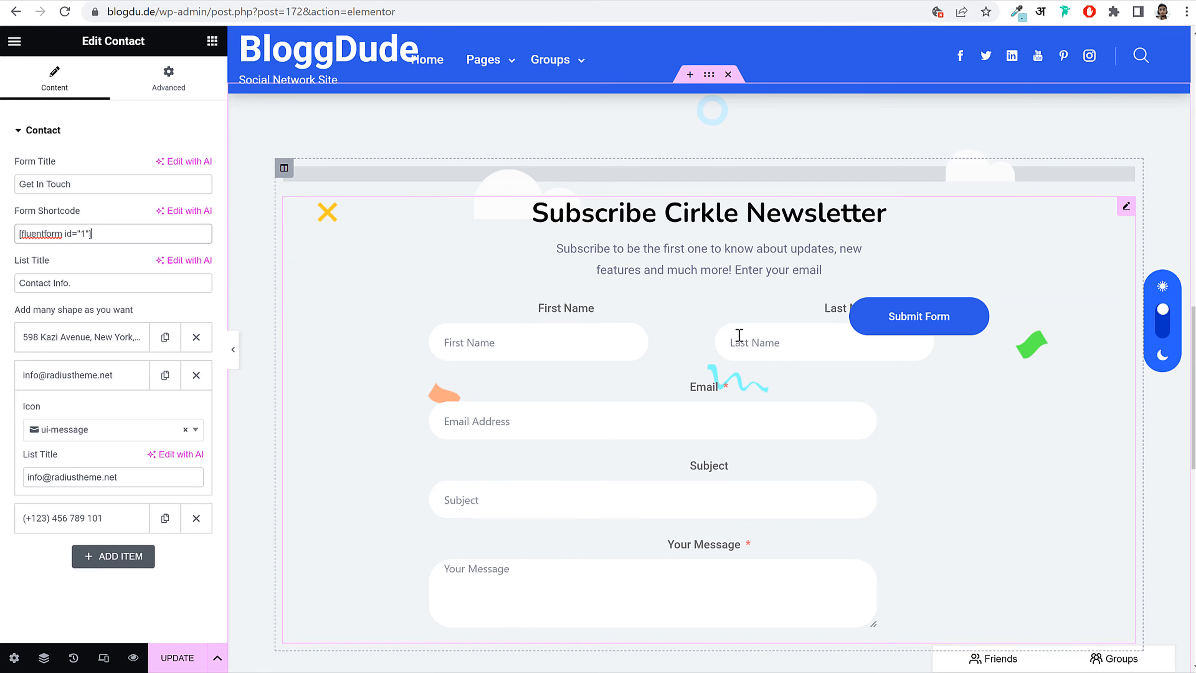
{"action": "left_click", "coordinate": [814, 341]}
{"action": "triple_click", "coordinate": [106, 320]}
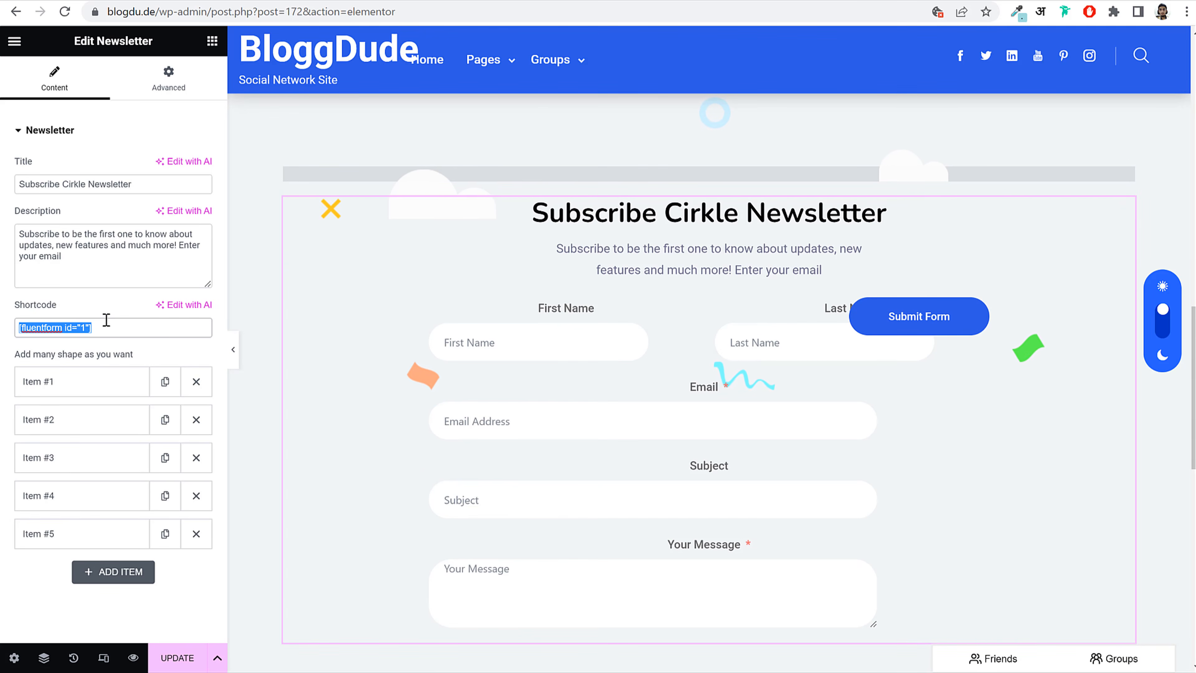
{"action": "key", "text": "BackSpace"}
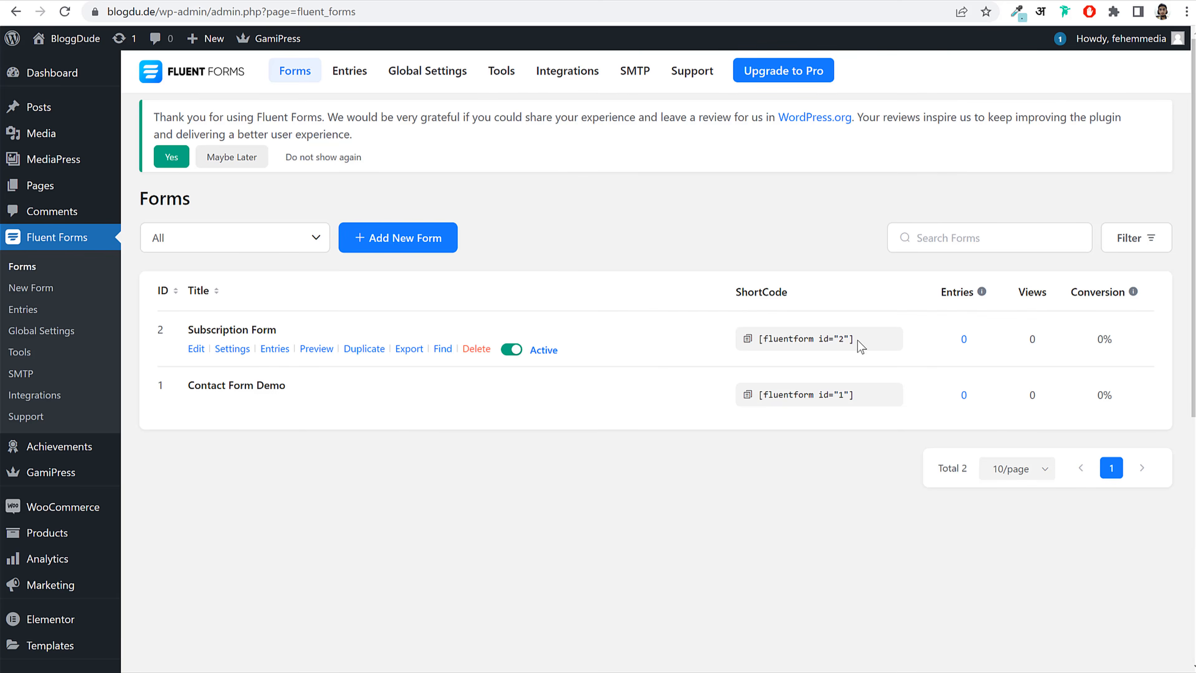
{"action": "left_click", "coordinate": [806, 338]}
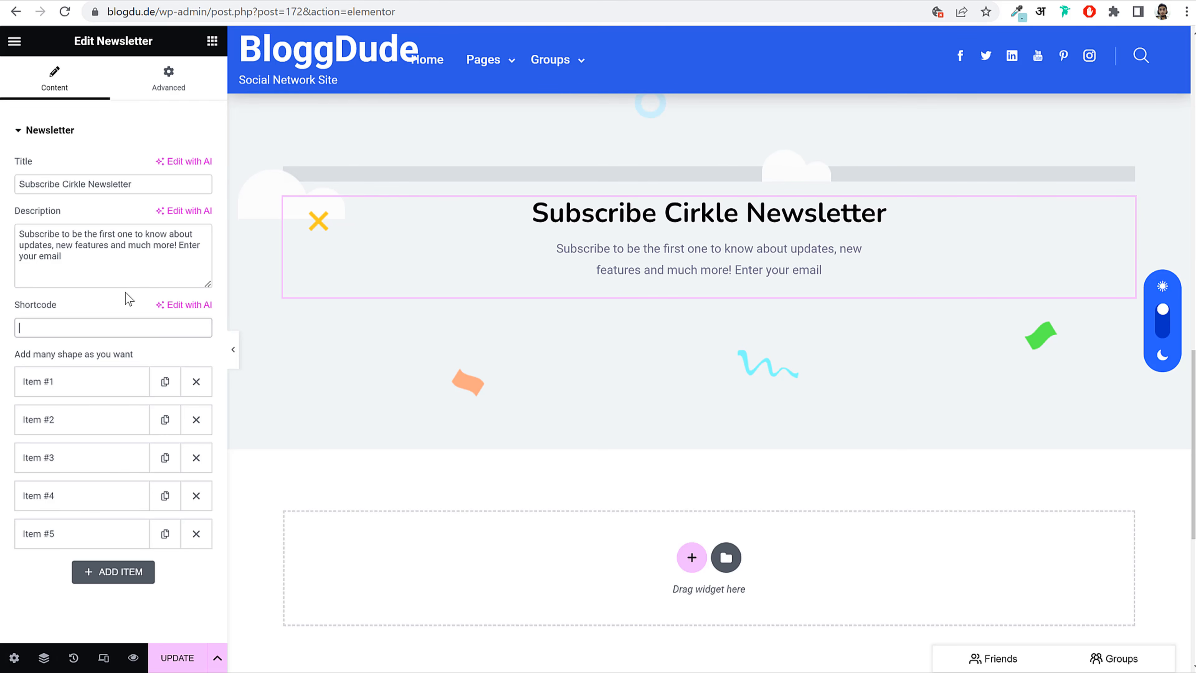
{"action": "key", "text": "ctrl+v"}
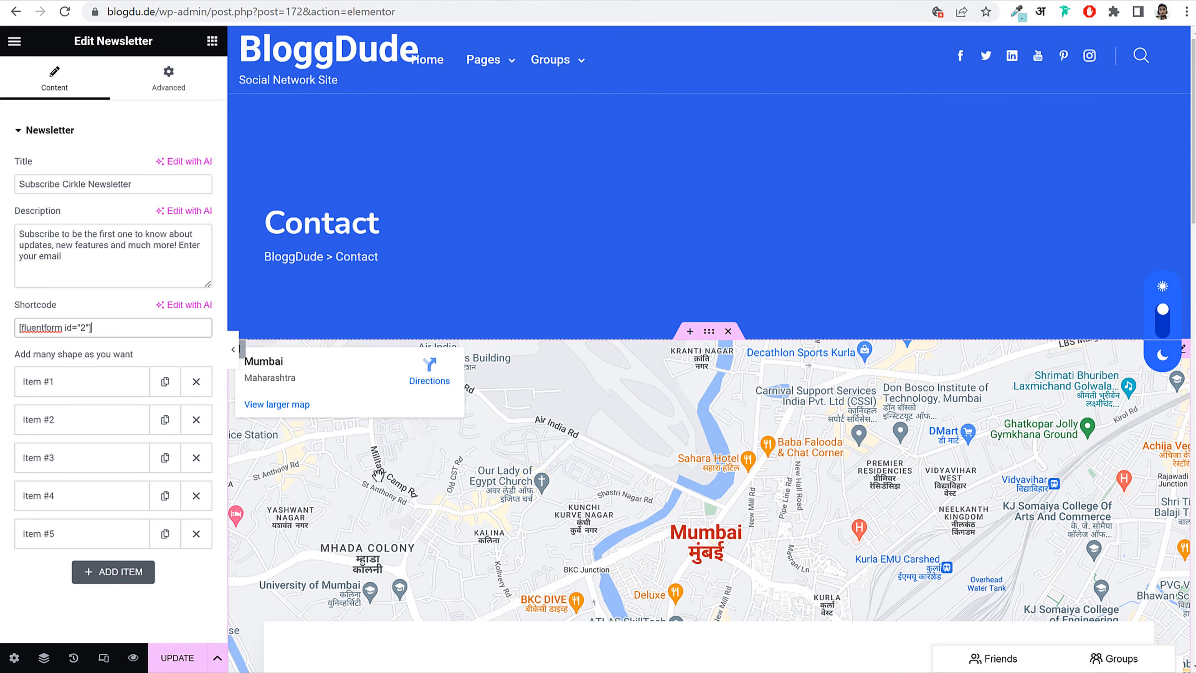
{"action": "left_click", "coordinate": [174, 658]}
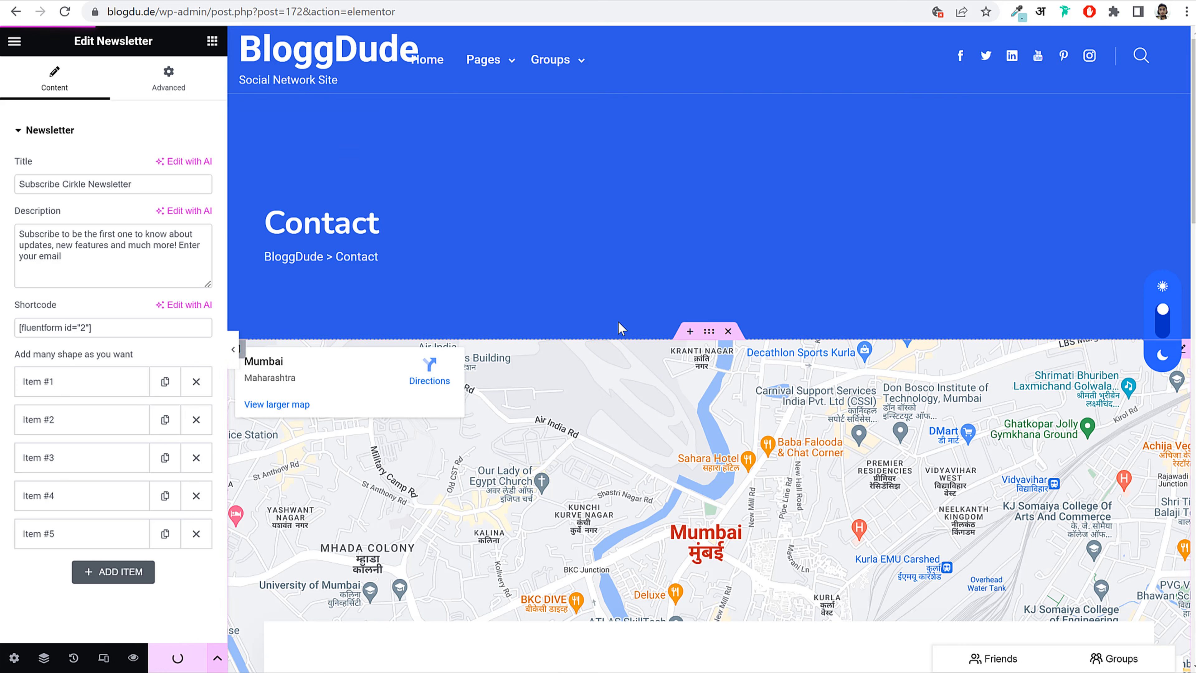
{"action": "left_click_drag", "start_coordinate": [215, 14], "coordinate": [1099, 25]}
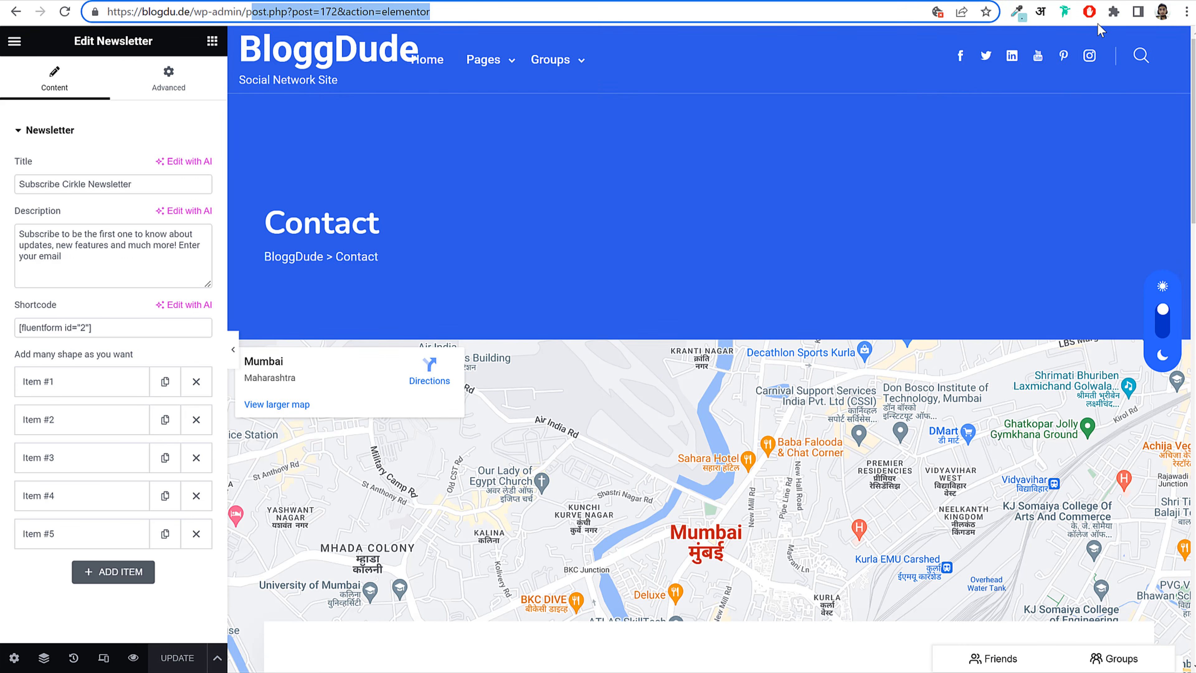
Step: Load blogdu.de/wp-admin/ and glance over the Cirkle demo Shop page's 15 products
{"action": "key", "text": "BackSpace"}
{"action": "key", "text": "BackSpace"}
{"action": "key", "text": "Return"}
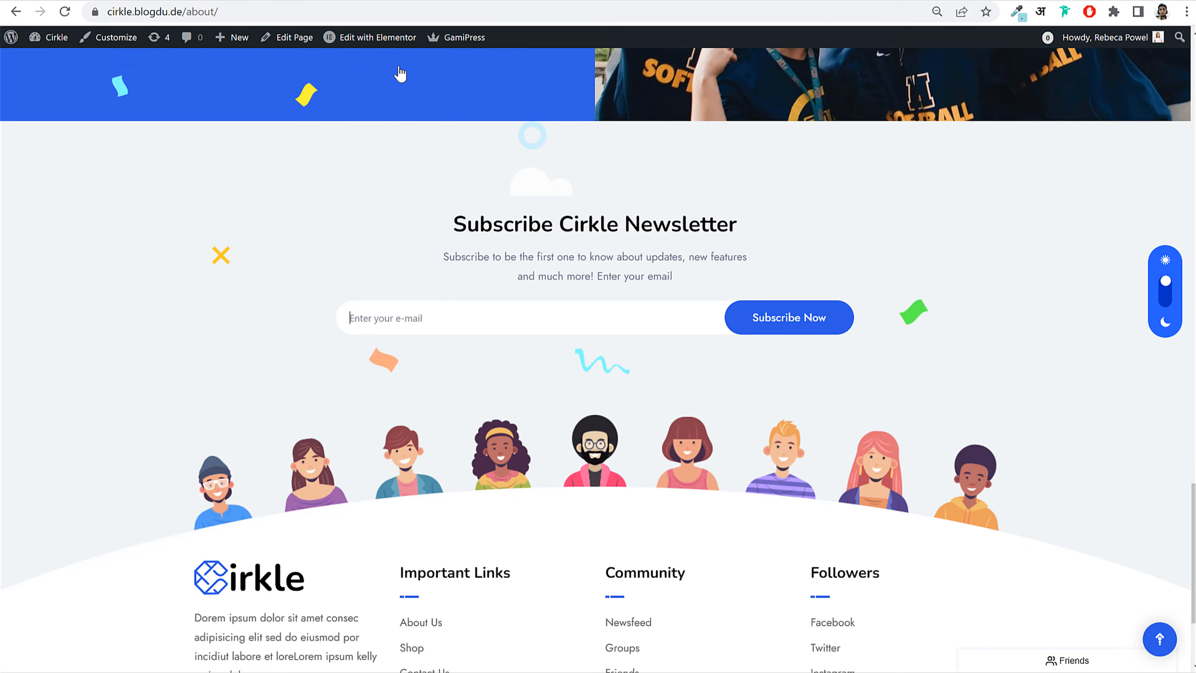
{"action": "scroll", "coordinate": [522, 151], "scroll_direction": "up", "scroll_amount": 15}
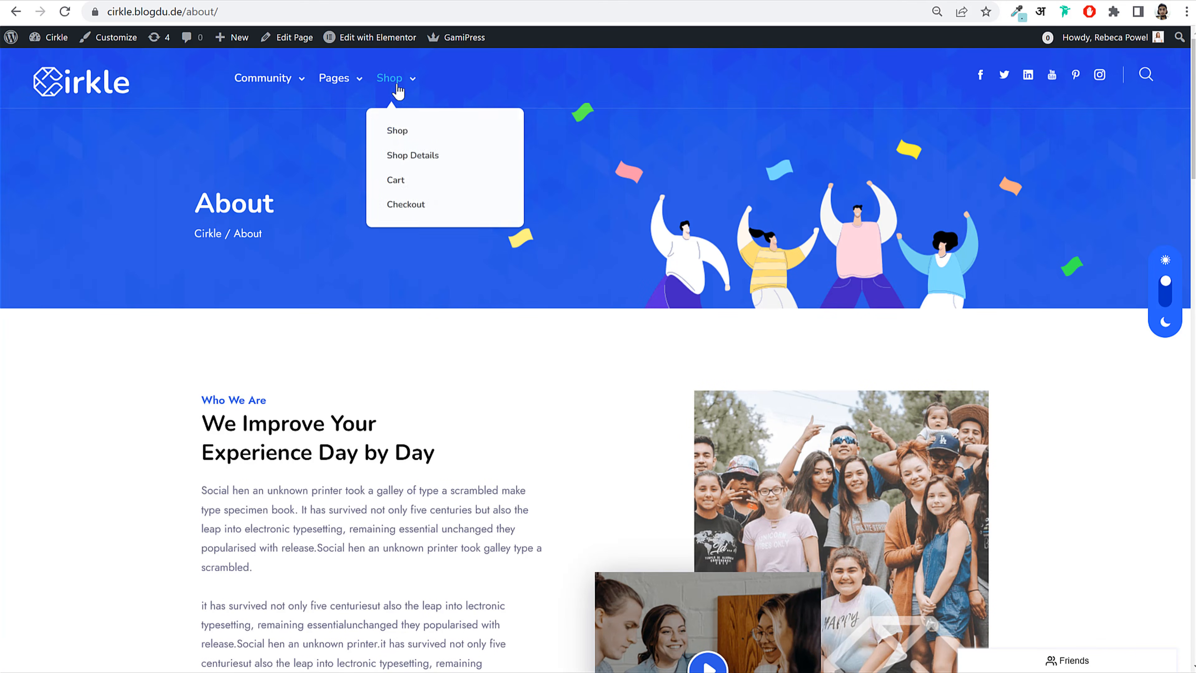
{"action": "left_click", "coordinate": [402, 132]}
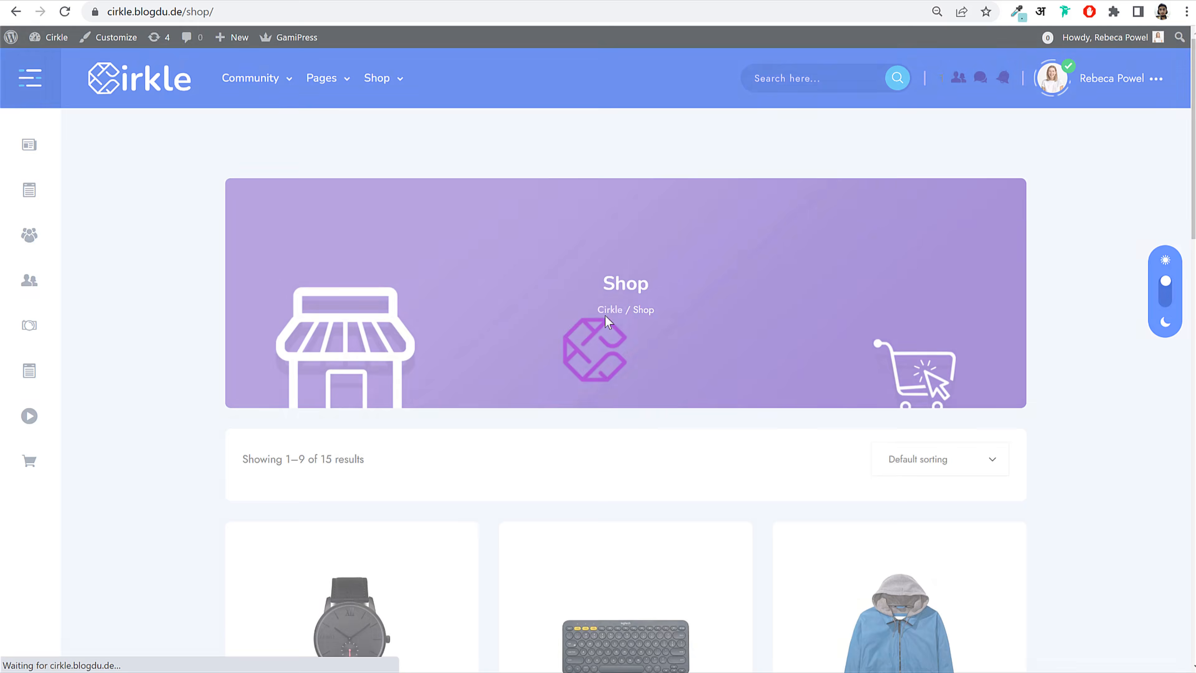
{"action": "scroll", "coordinate": [731, 400], "scroll_direction": "down", "scroll_amount": 6}
{"action": "scroll", "coordinate": [841, 371], "scroll_direction": "down", "scroll_amount": 3}
{"action": "scroll", "coordinate": [842, 370], "scroll_direction": "up", "scroll_amount": 10}
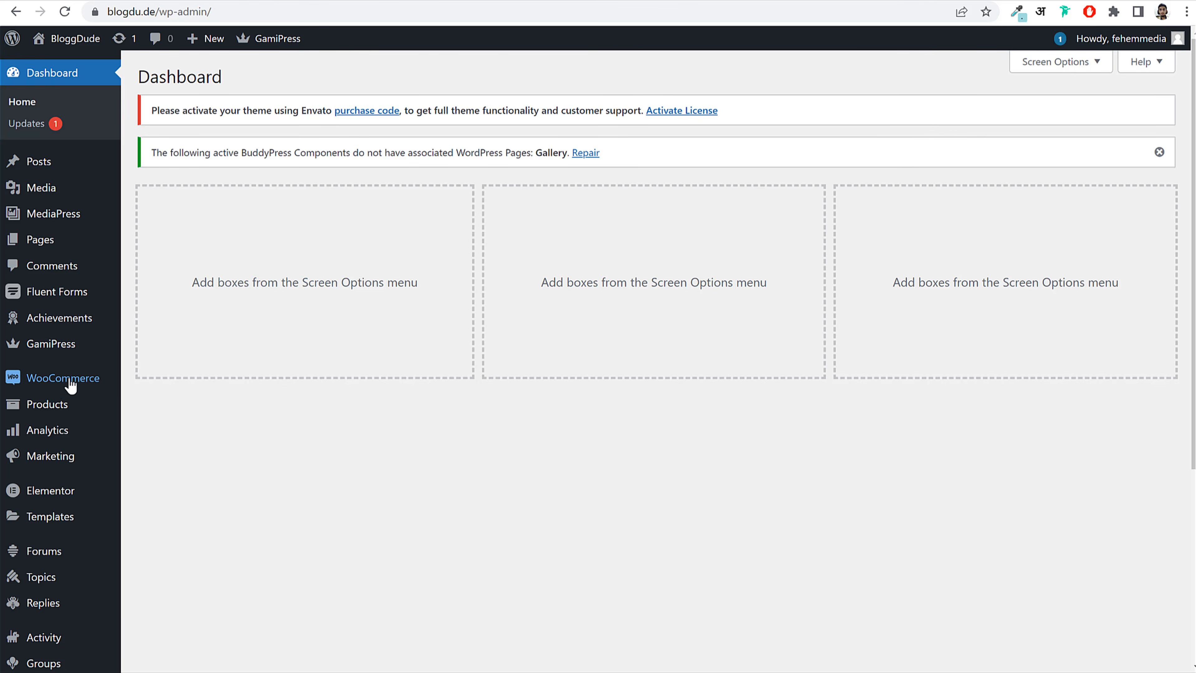
{"action": "mouse_move", "coordinate": [67, 386]}
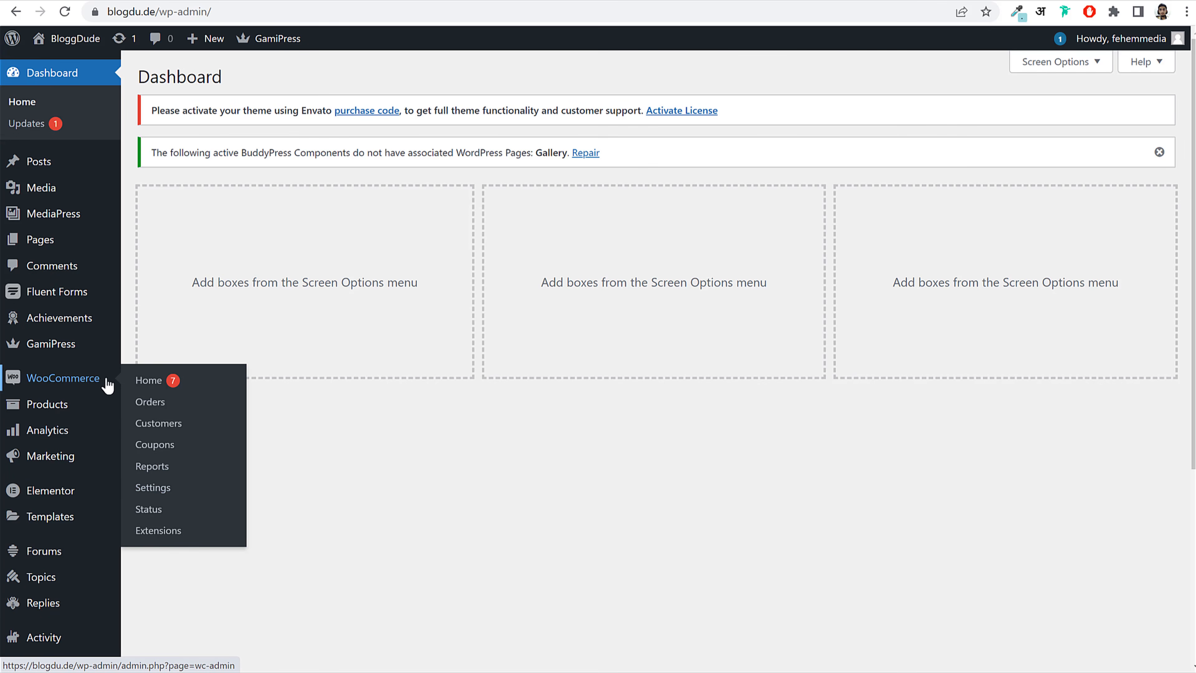
Step: Open YouTube in a new tab and search the creator's 2023 ecommerce videos
{"action": "left_click", "coordinate": [762, 0]}
{"action": "type", "text": "y"}
{"action": "key", "text": "Return"}
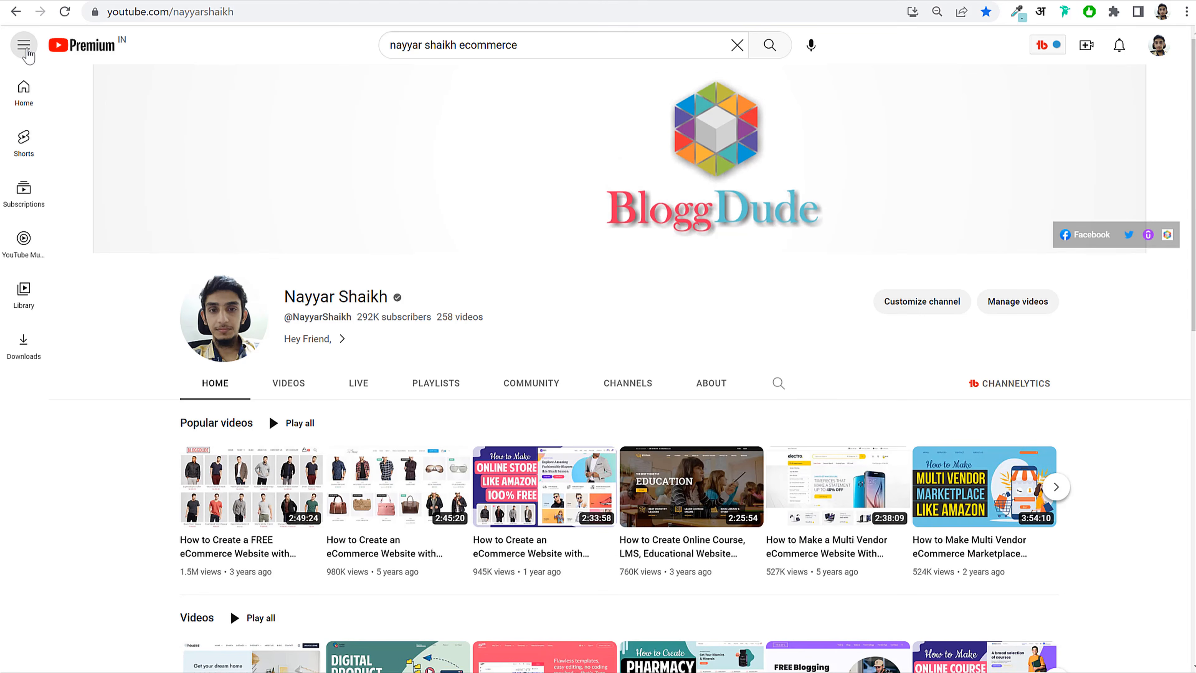
{"action": "left_click", "coordinate": [589, 47]}
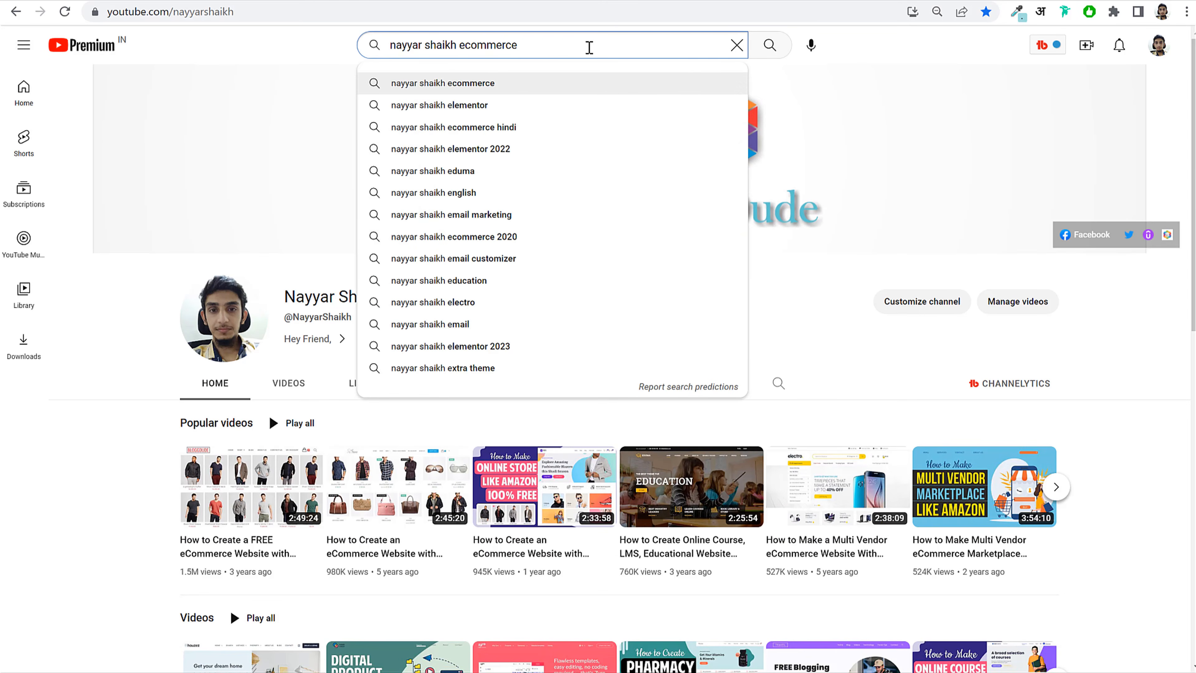
{"action": "key", "text": "Return"}
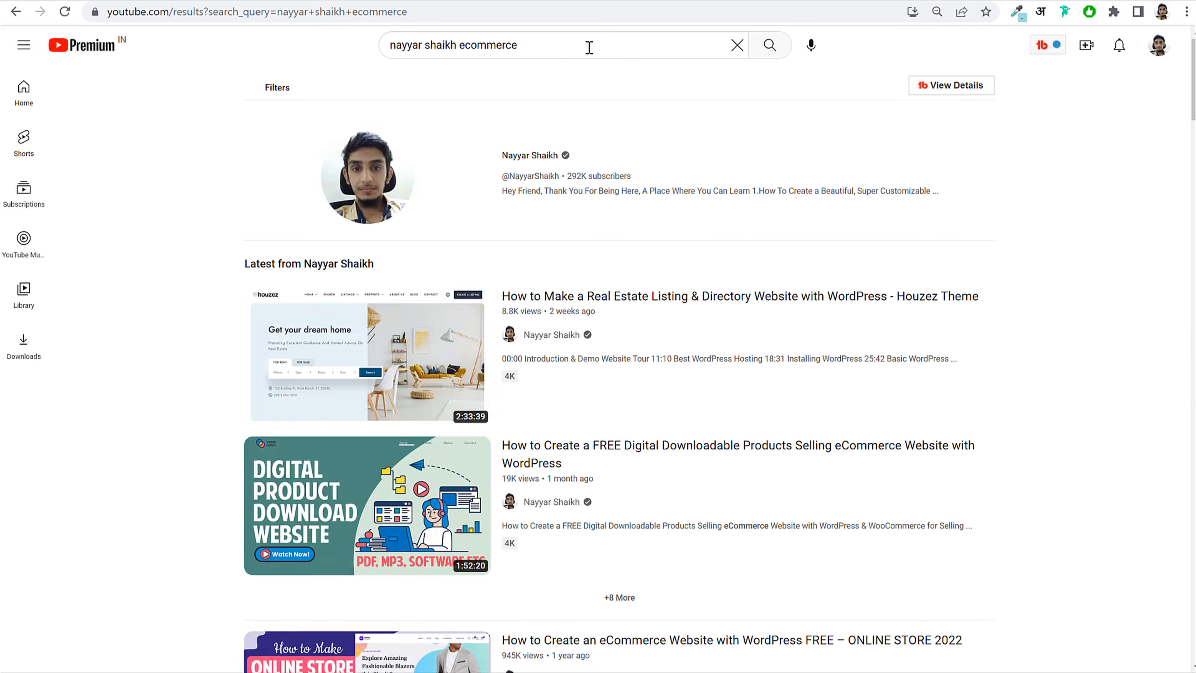
{"action": "left_click", "coordinate": [594, 45]}
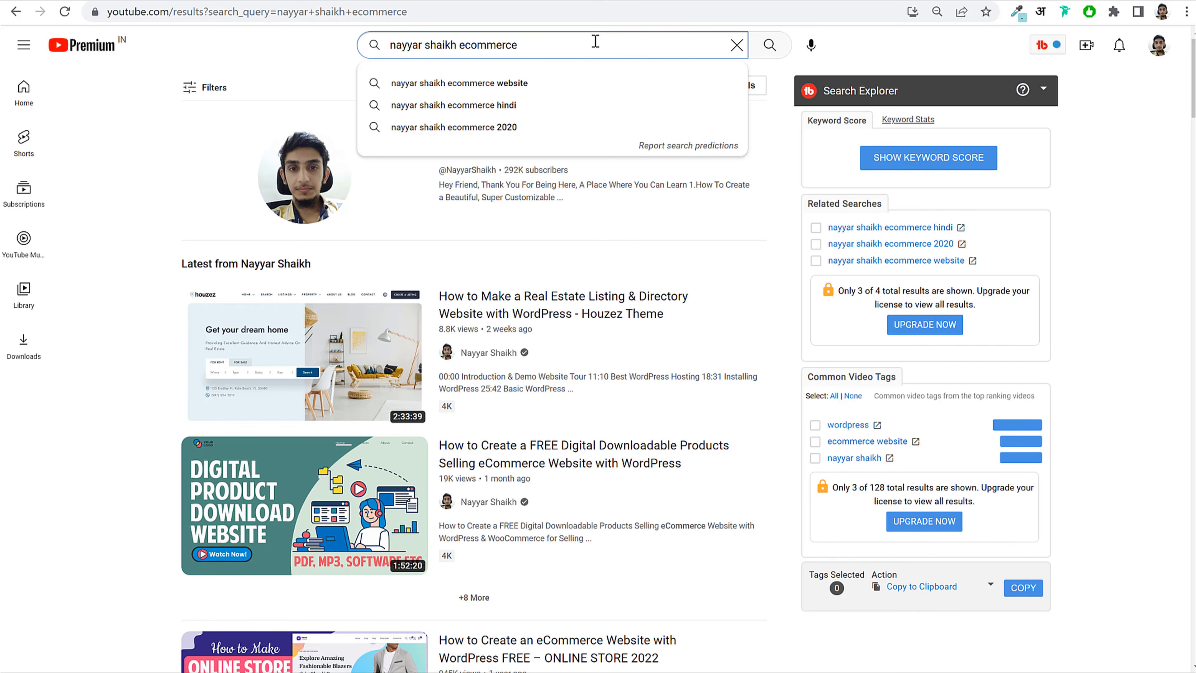
{"action": "type", "text": "2023"}
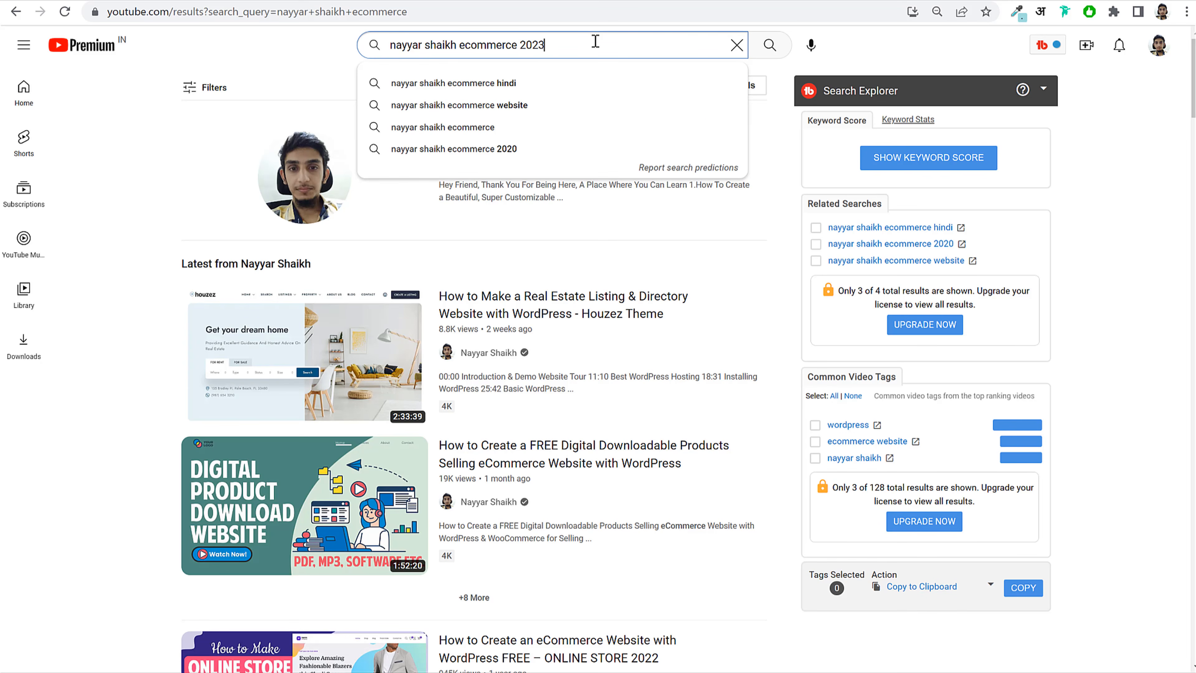
{"action": "key", "text": "BackSpace"}
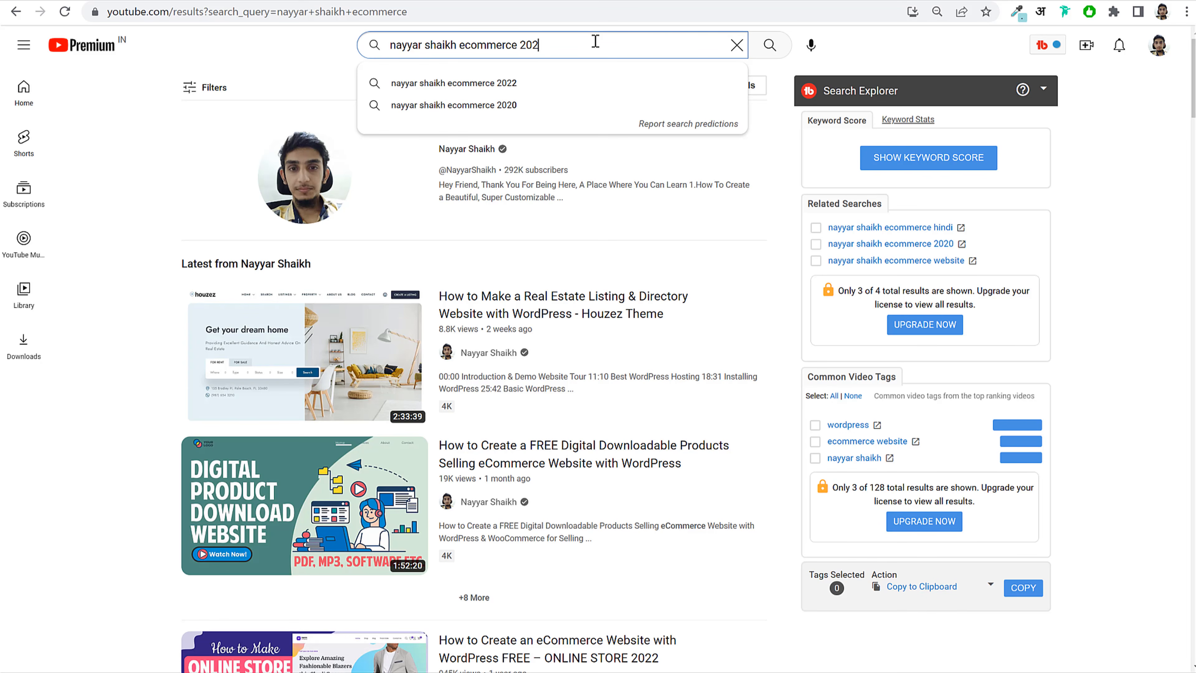
{"action": "type", "text": "5"}
{"action": "key", "text": "BackSpace"}
{"action": "type", "text": "3"}
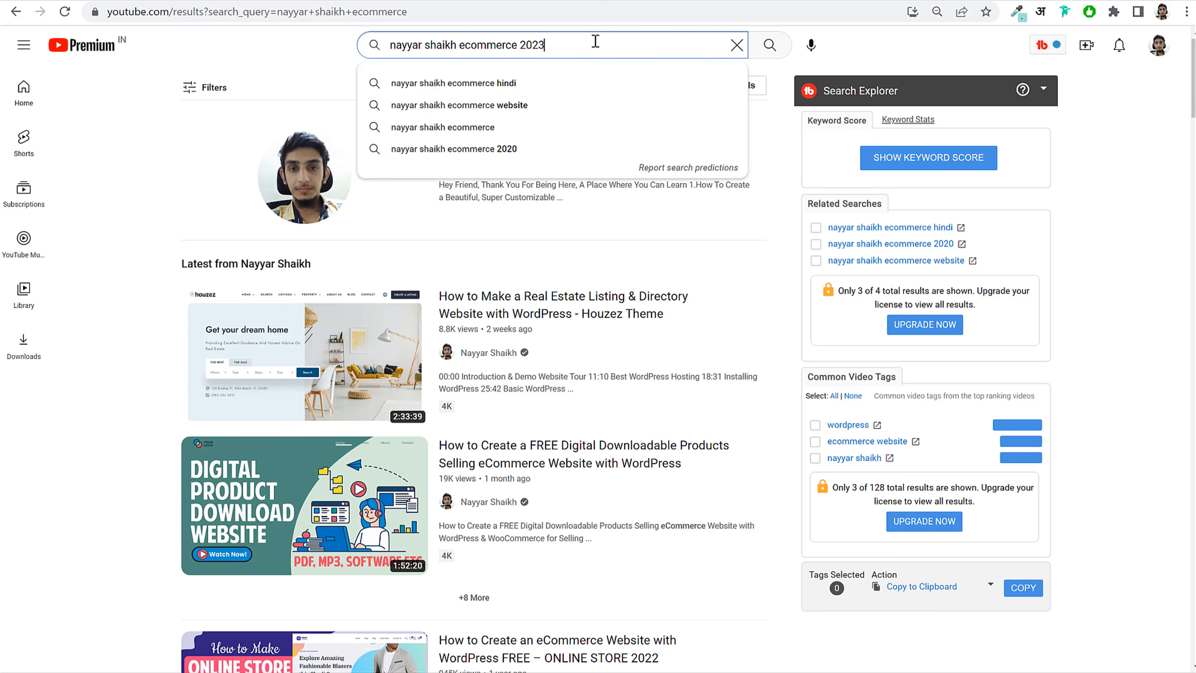
{"action": "key", "text": "Return"}
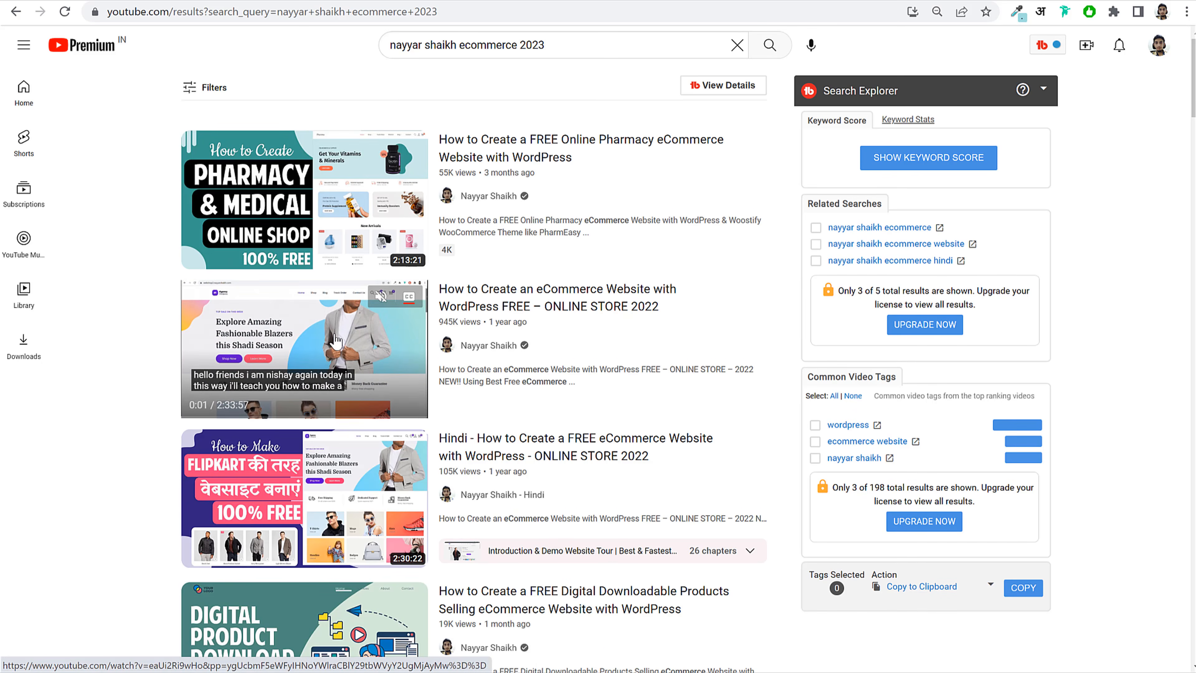
Step: Open the ONLINE STORE 2022 eCommerce video, pause it, and jump to the WooCommerce Setup chapter
{"action": "left_click", "coordinate": [390, 331]}
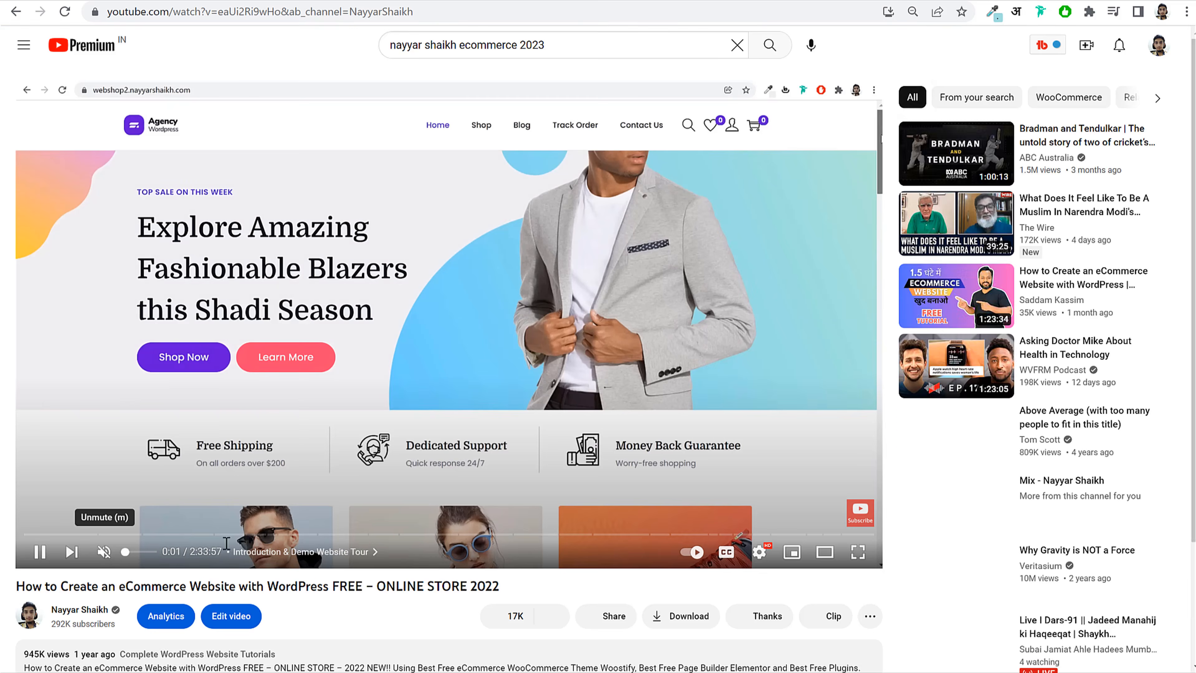
{"action": "left_click", "coordinate": [406, 350]}
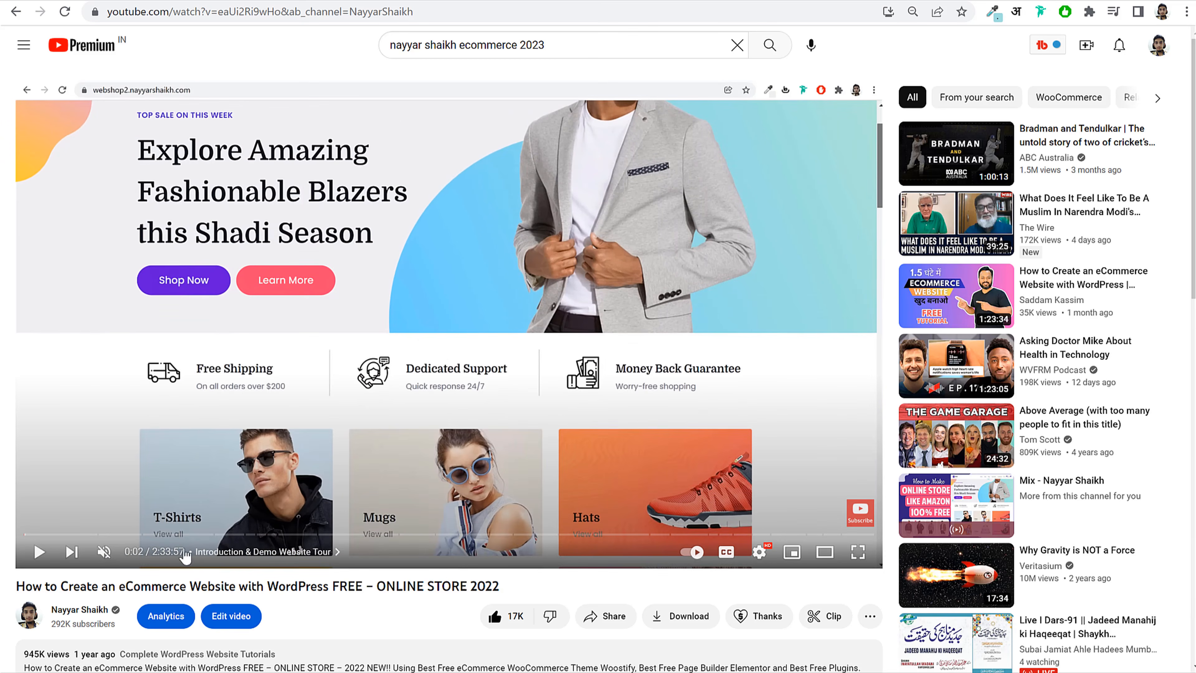
{"action": "left_click", "coordinate": [249, 552]}
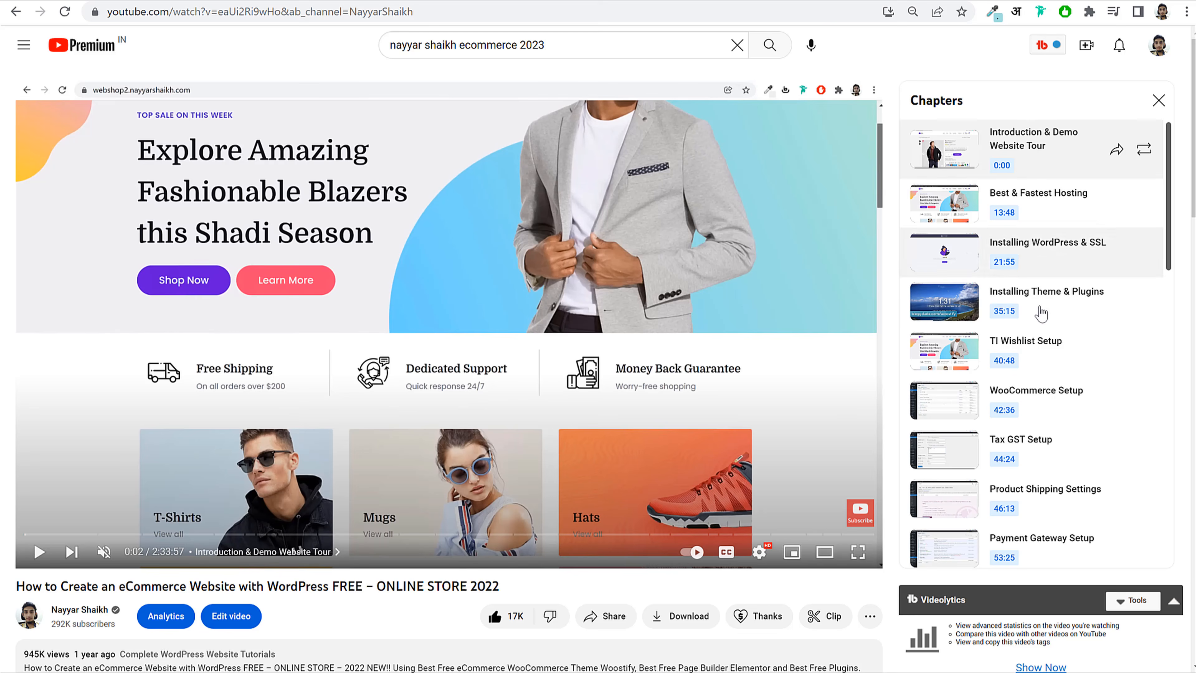
{"action": "scroll", "coordinate": [968, 310], "scroll_direction": "down", "scroll_amount": 6}
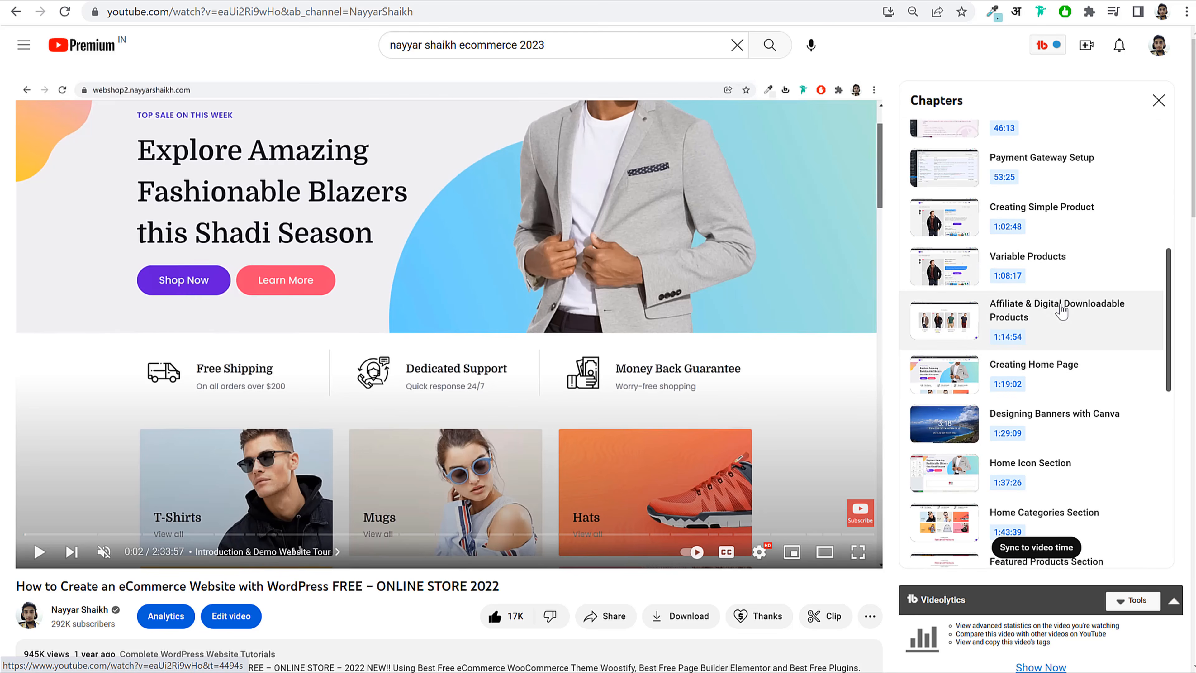
{"action": "scroll", "coordinate": [1060, 309], "scroll_direction": "up", "scroll_amount": 5}
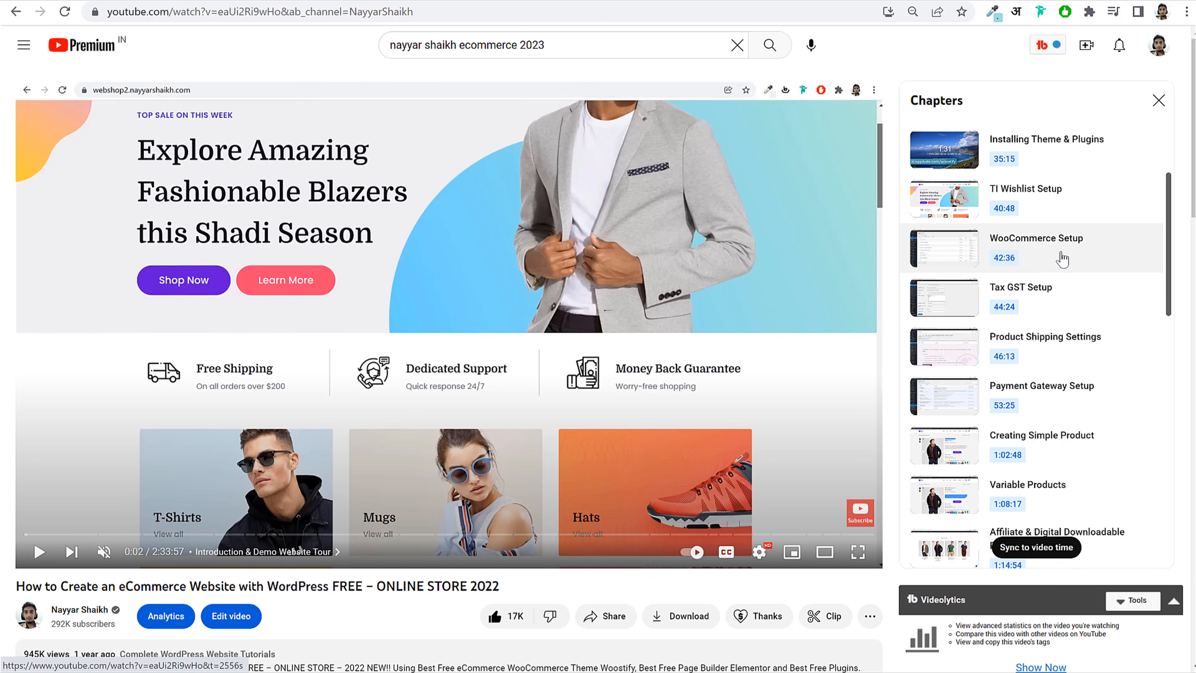
{"action": "left_click", "coordinate": [1024, 261]}
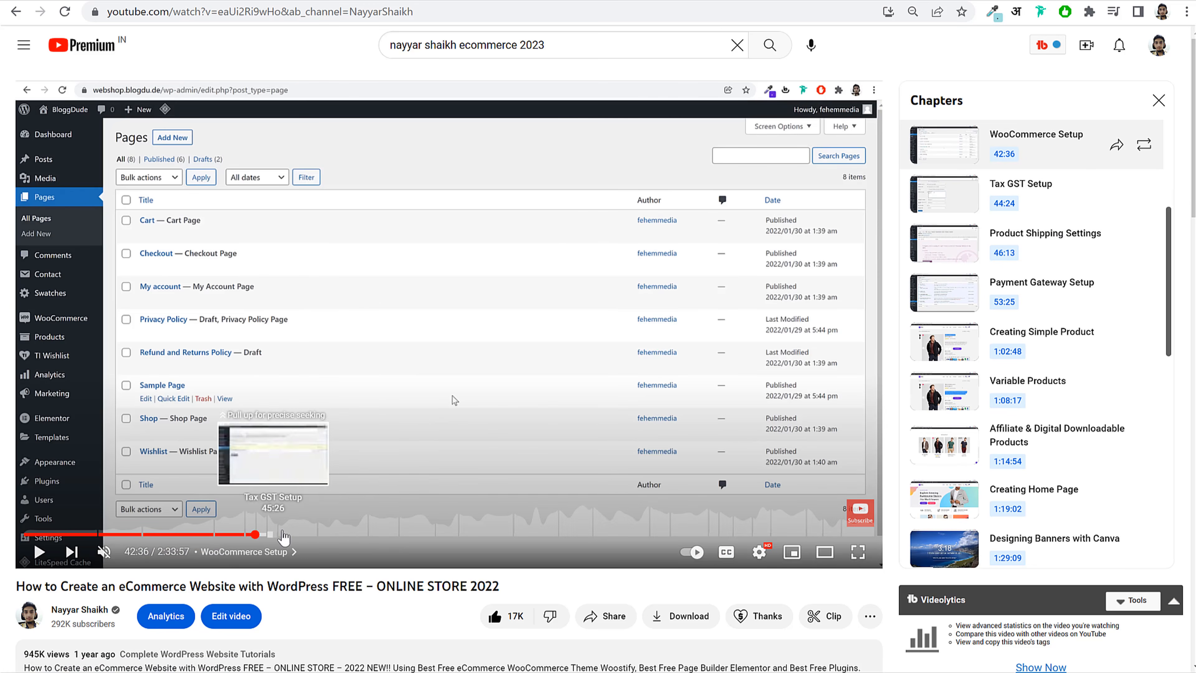
{"action": "scroll", "coordinate": [1068, 369], "scroll_direction": "down", "scroll_amount": 1}
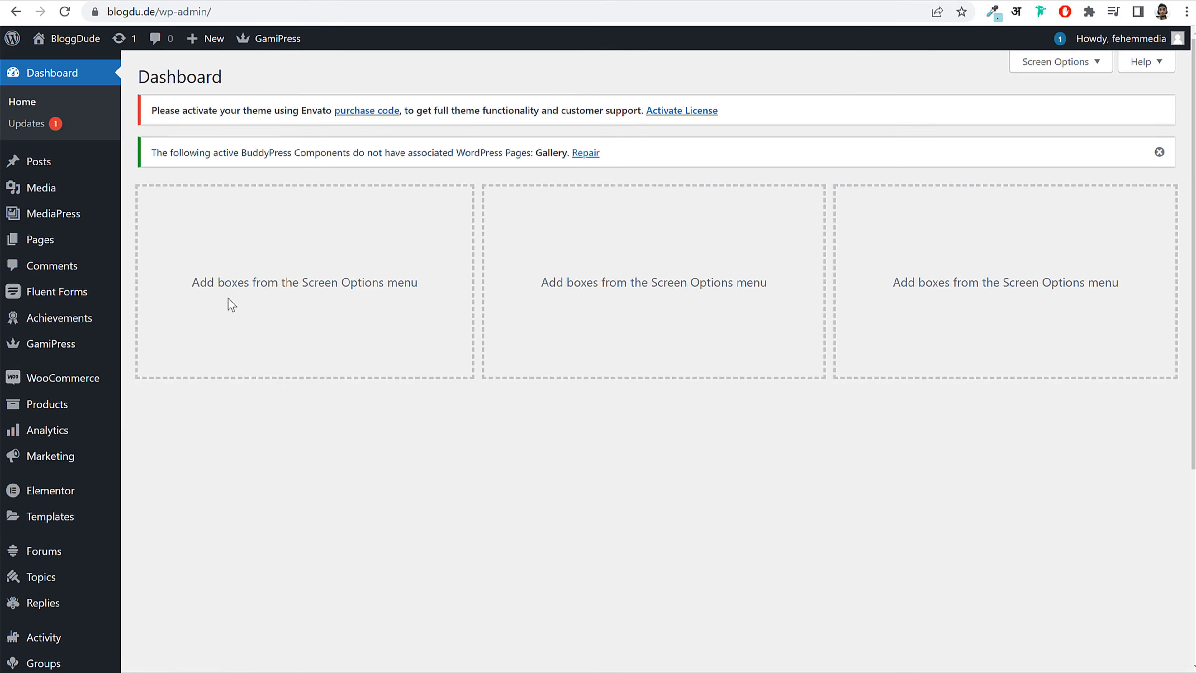
{"action": "mouse_move", "coordinate": [77, 380]}
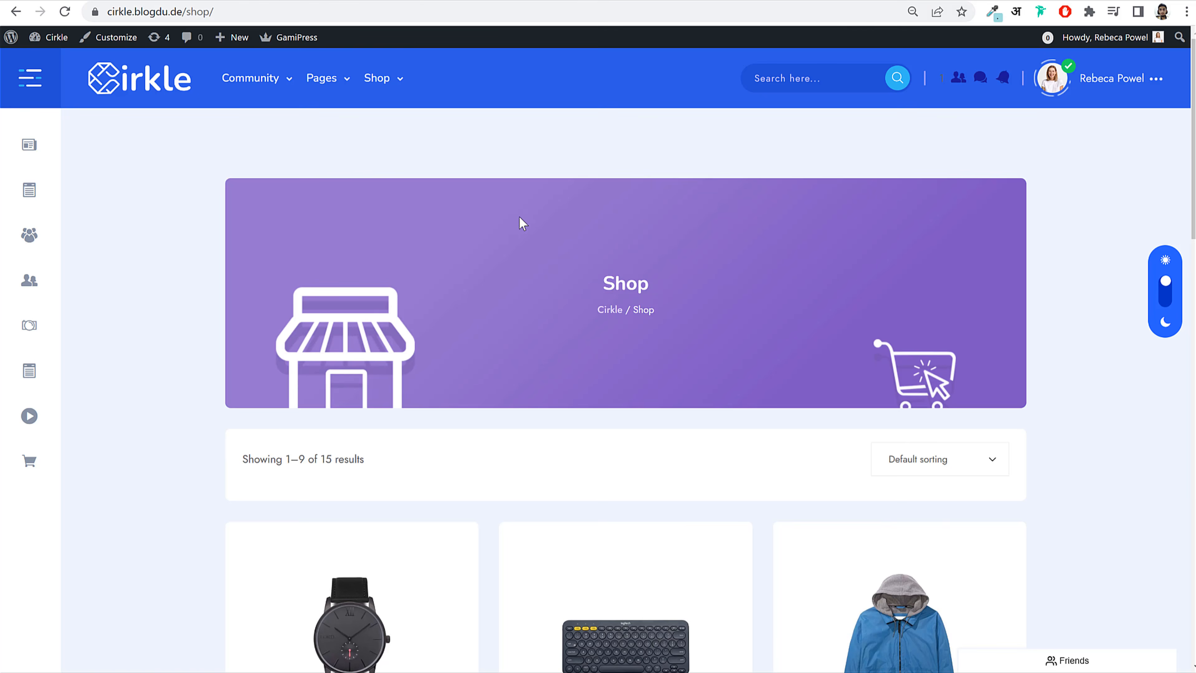
Step: Visit the BloggDude front end via the site name in the admin bar
{"action": "scroll", "coordinate": [520, 222], "scroll_direction": "down", "scroll_amount": 8}
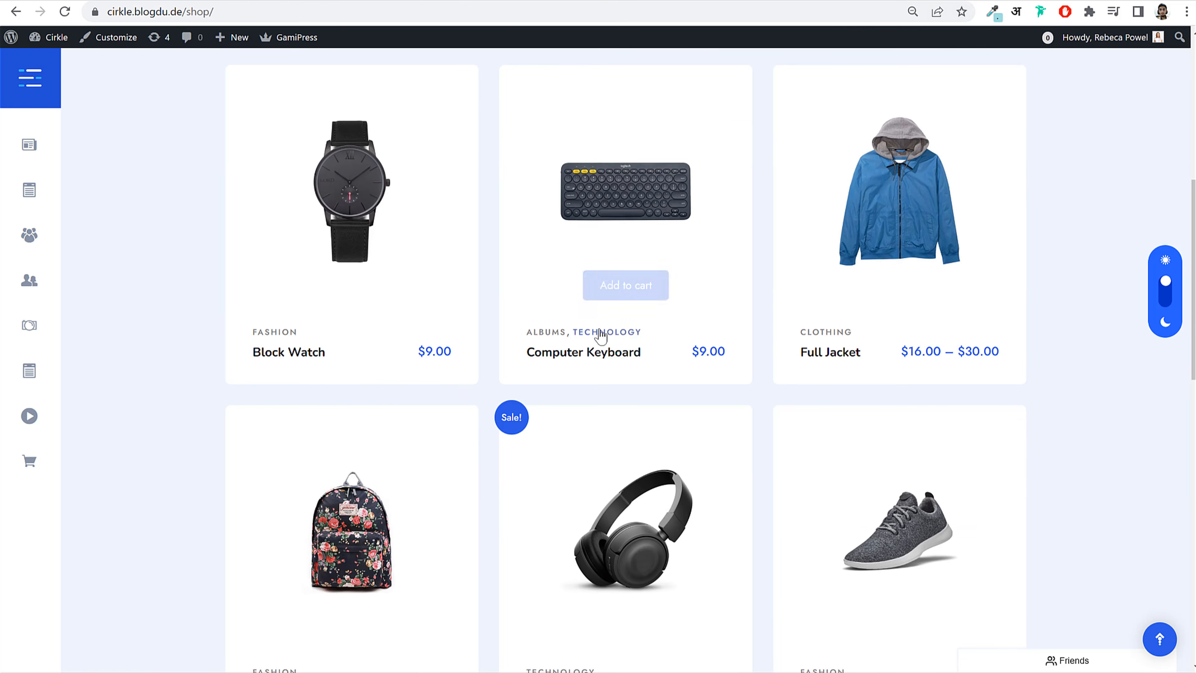
{"action": "scroll", "coordinate": [192, 133], "scroll_direction": "up", "scroll_amount": 8}
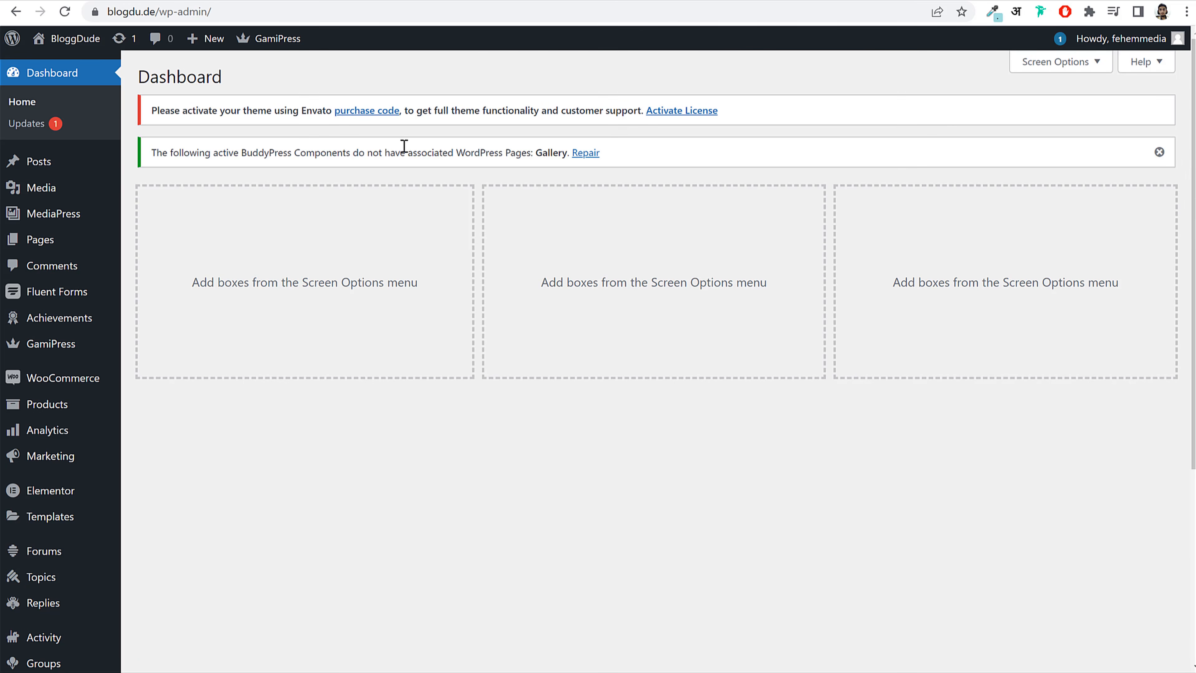
{"action": "left_click", "coordinate": [66, 37]}
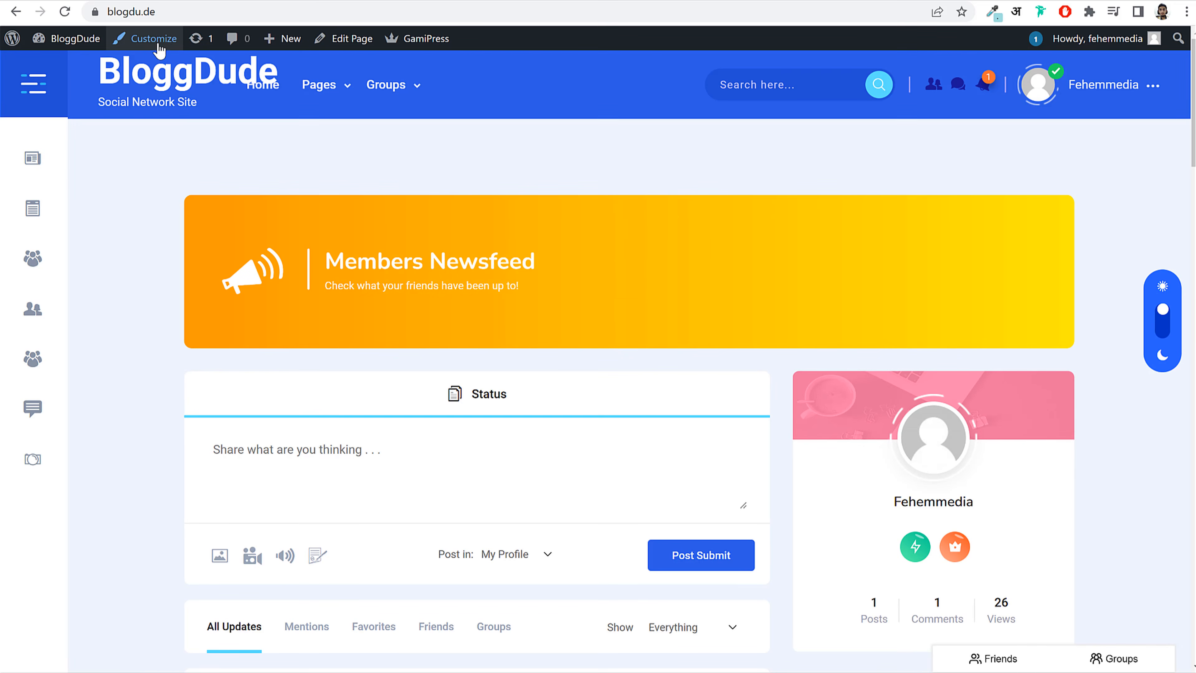
Step: Open the Customizer for BloggDude with the Cirkle theme preview
{"action": "left_click", "coordinate": [152, 46]}
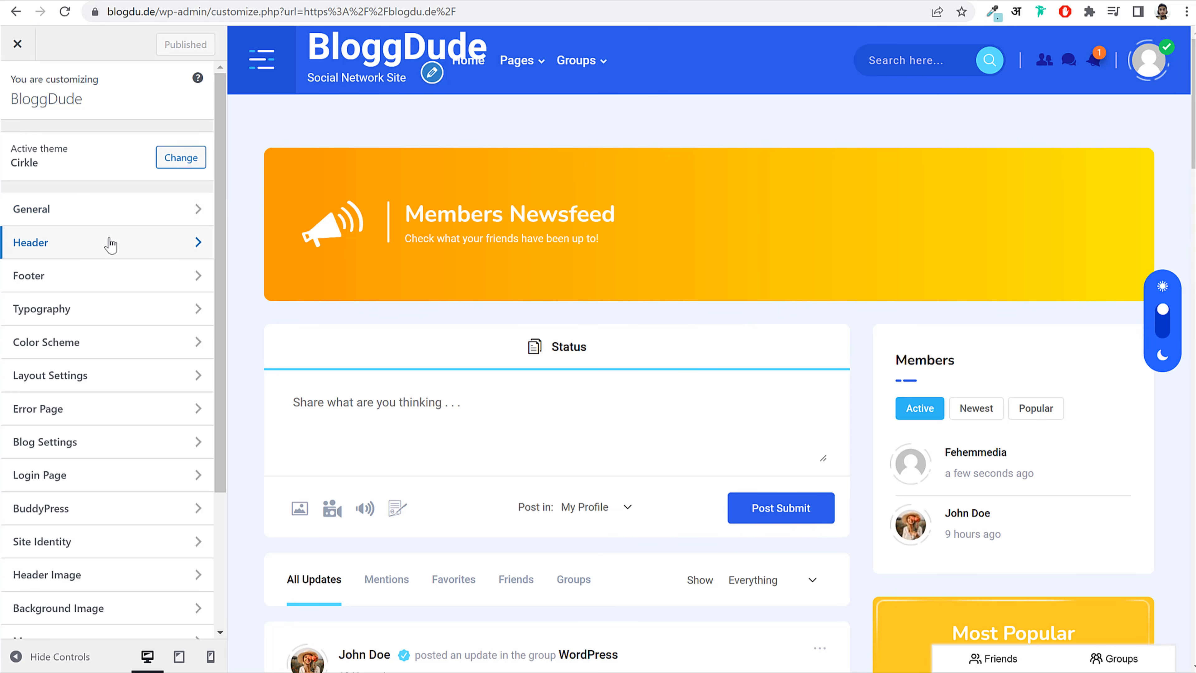
{"action": "scroll", "coordinate": [108, 329], "scroll_direction": "down", "scroll_amount": 4}
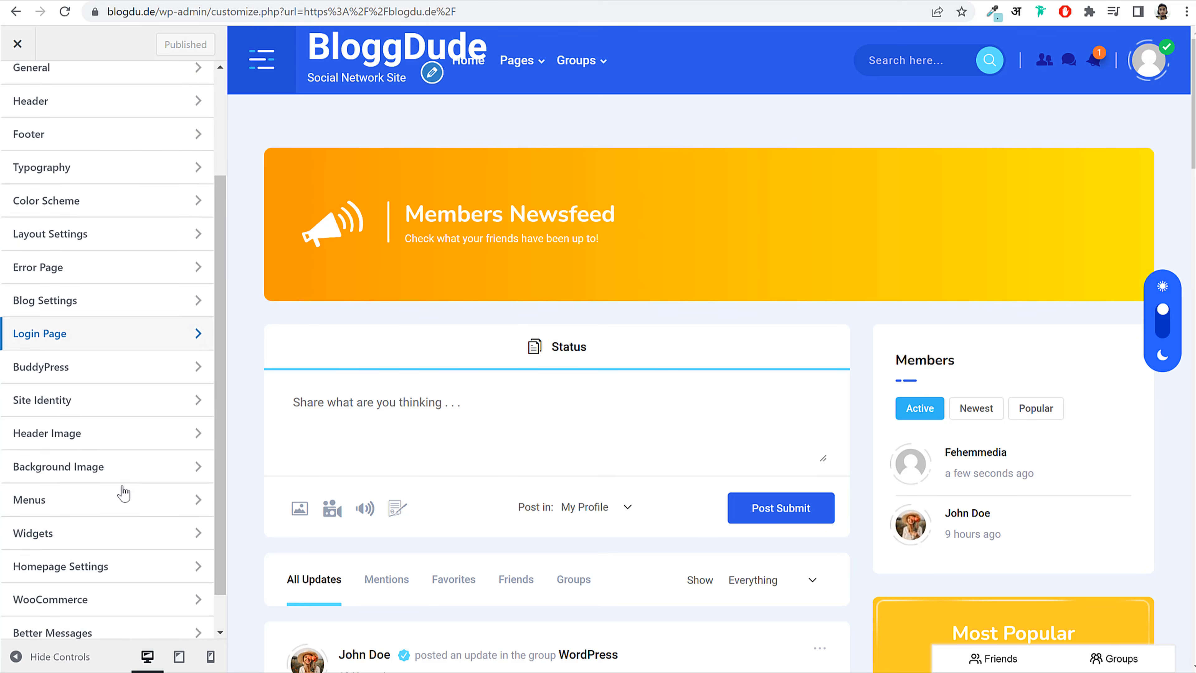
Step: Set the General Main Logo to the white Cirkle logo, logo_light.svg
{"action": "scroll", "coordinate": [117, 534], "scroll_direction": "up", "scroll_amount": 4}
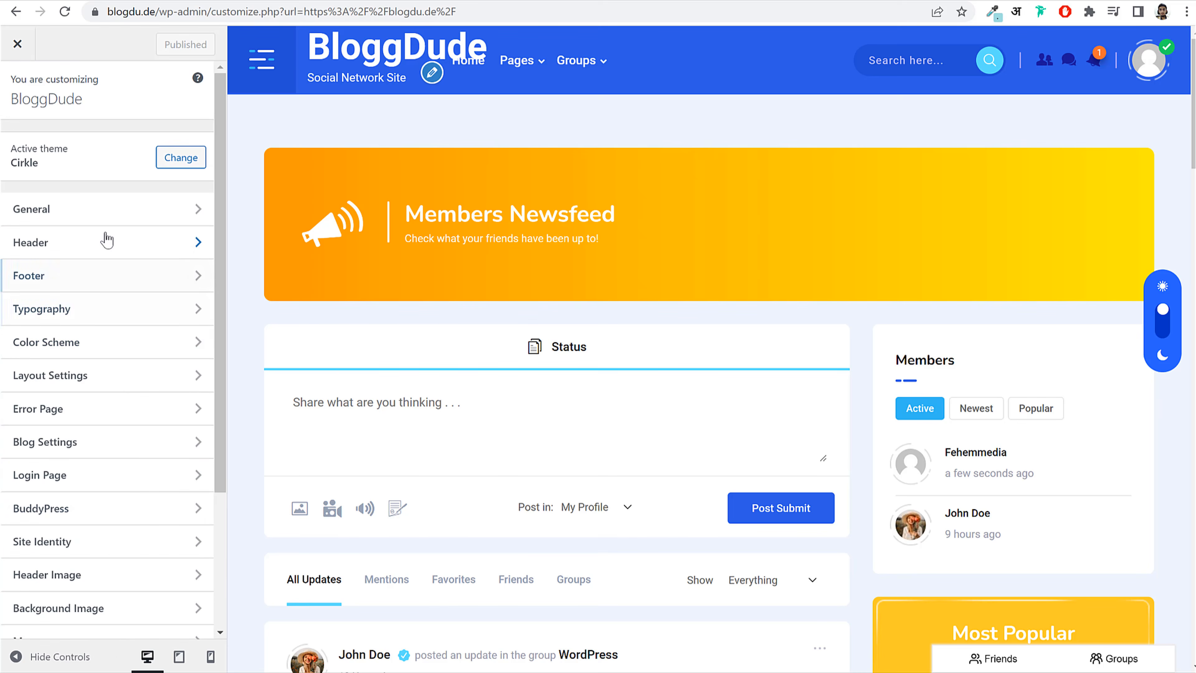
{"action": "left_click", "coordinate": [67, 220]}
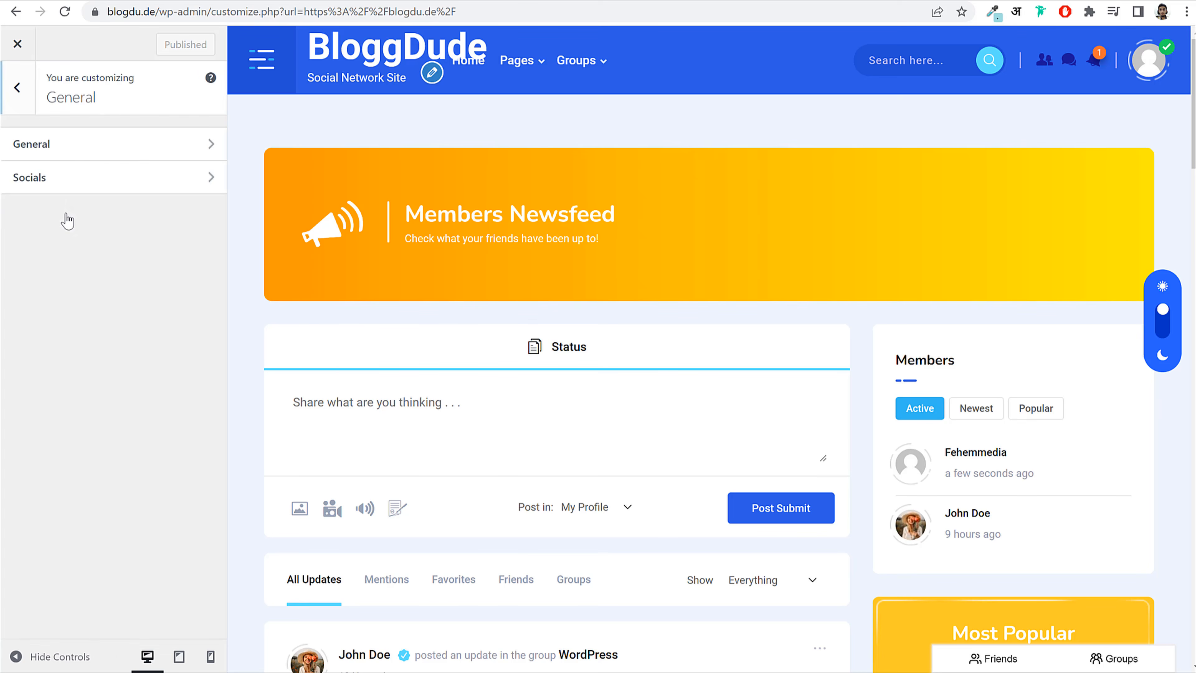
{"action": "left_click", "coordinate": [73, 151]}
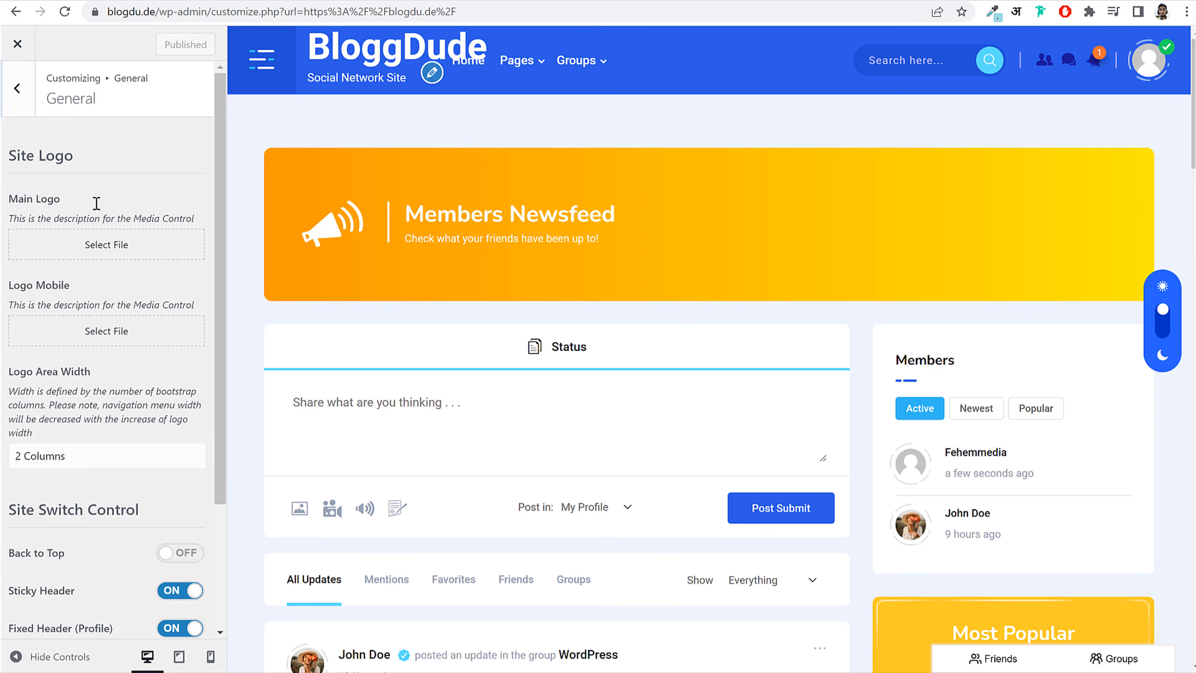
{"action": "left_click_drag", "start_coordinate": [96, 203], "coordinate": [16, 200]}
{"action": "left_click", "coordinate": [118, 245]}
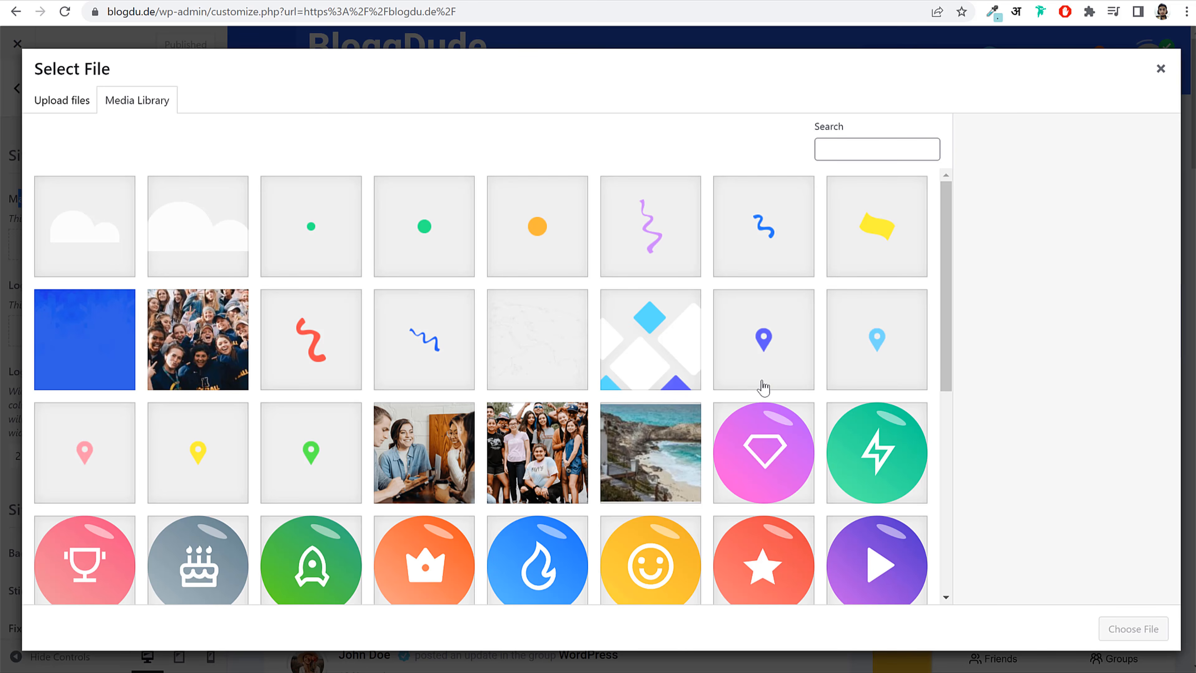
{"action": "scroll", "coordinate": [763, 387], "scroll_direction": "down", "scroll_amount": 8}
{"action": "scroll", "coordinate": [287, 546], "scroll_direction": "up", "scroll_amount": 4}
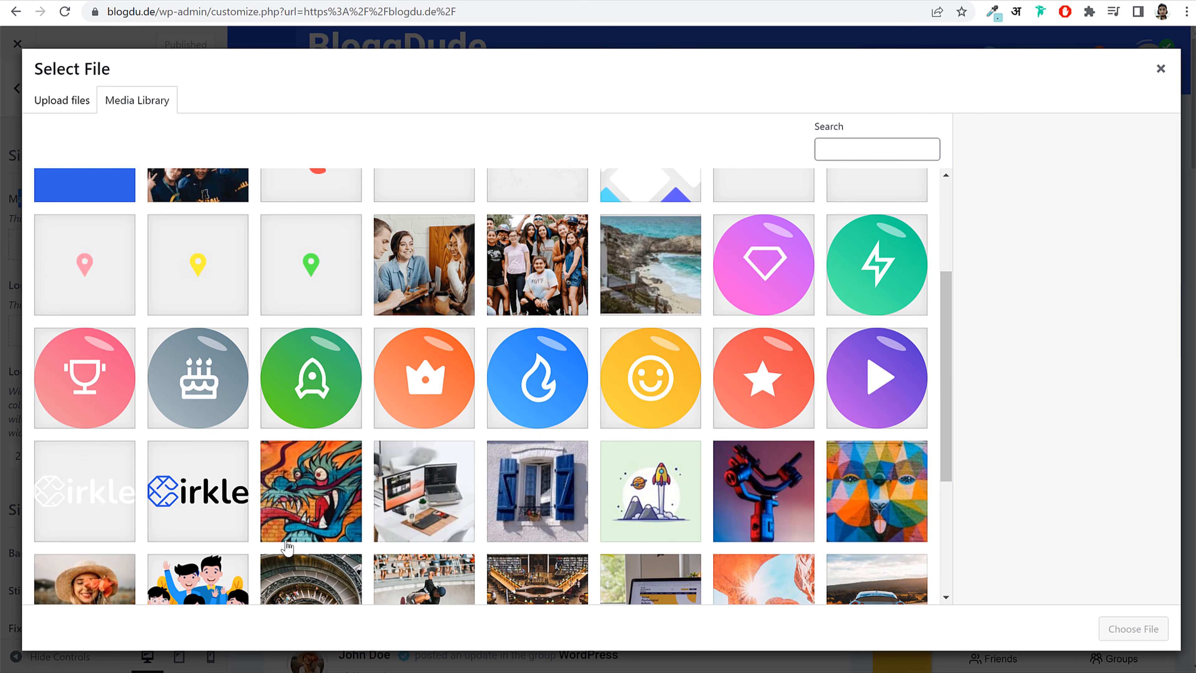
{"action": "left_click", "coordinate": [187, 497]}
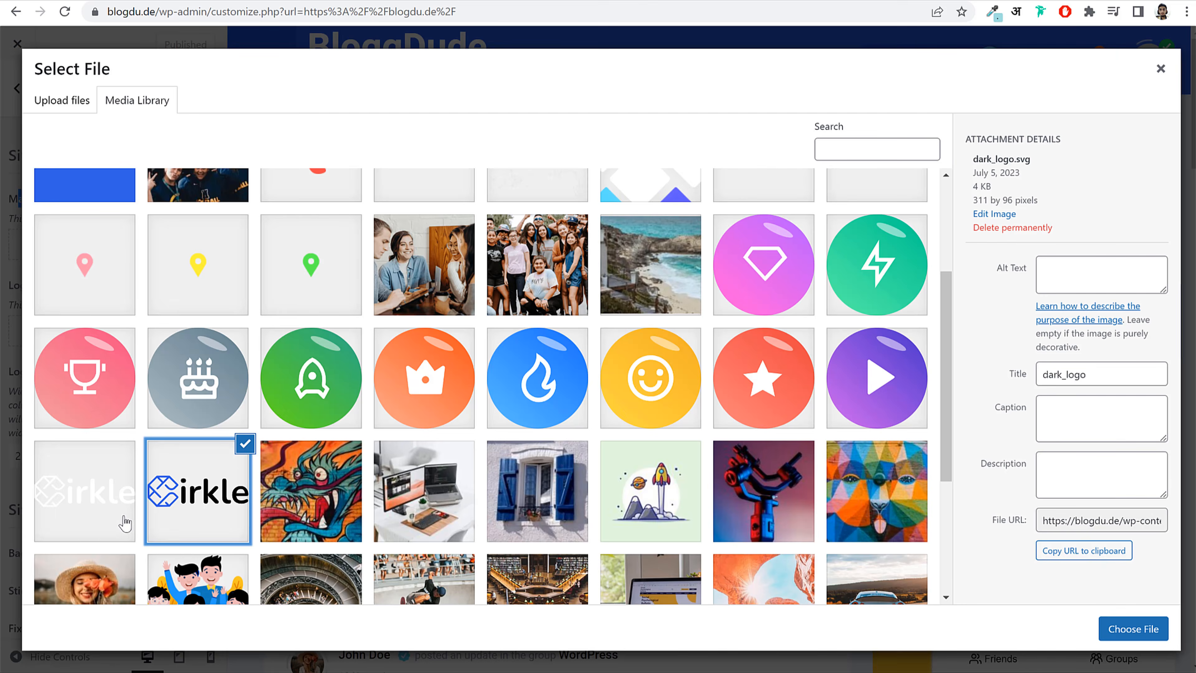
{"action": "left_click", "coordinate": [97, 510]}
{"action": "left_click", "coordinate": [1133, 629]}
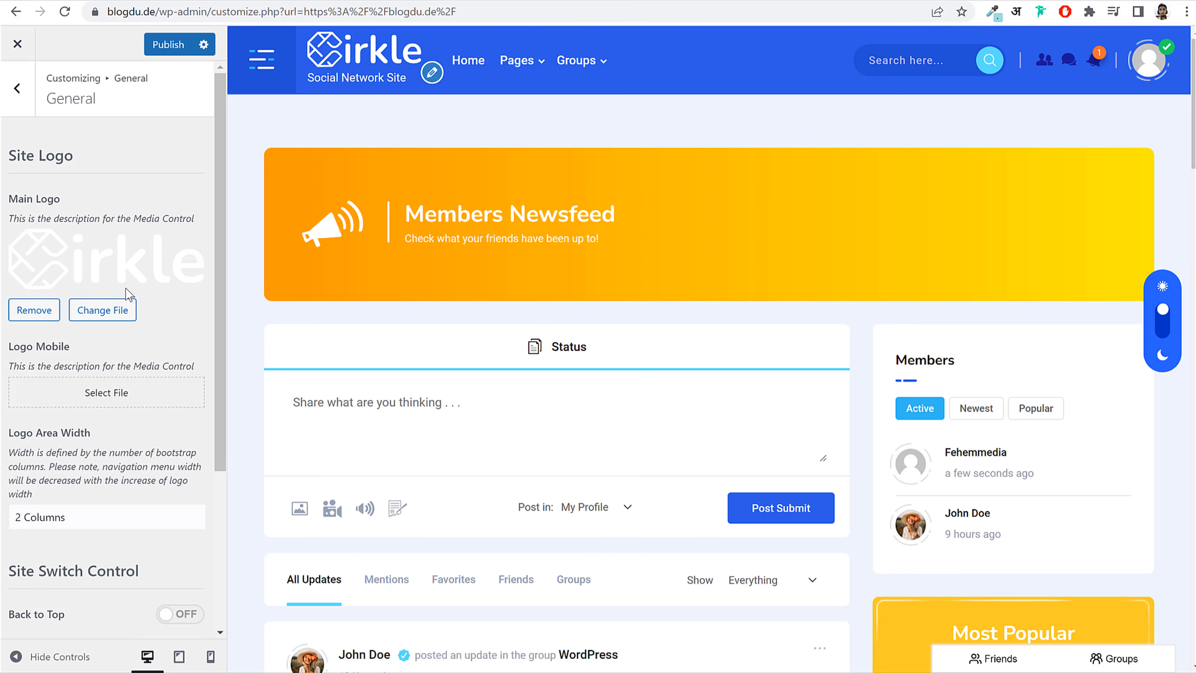
Step: Close the mobile logo picker without choosing an image and publish the new main logo
{"action": "scroll", "coordinate": [67, 463], "scroll_direction": "down", "scroll_amount": 5}
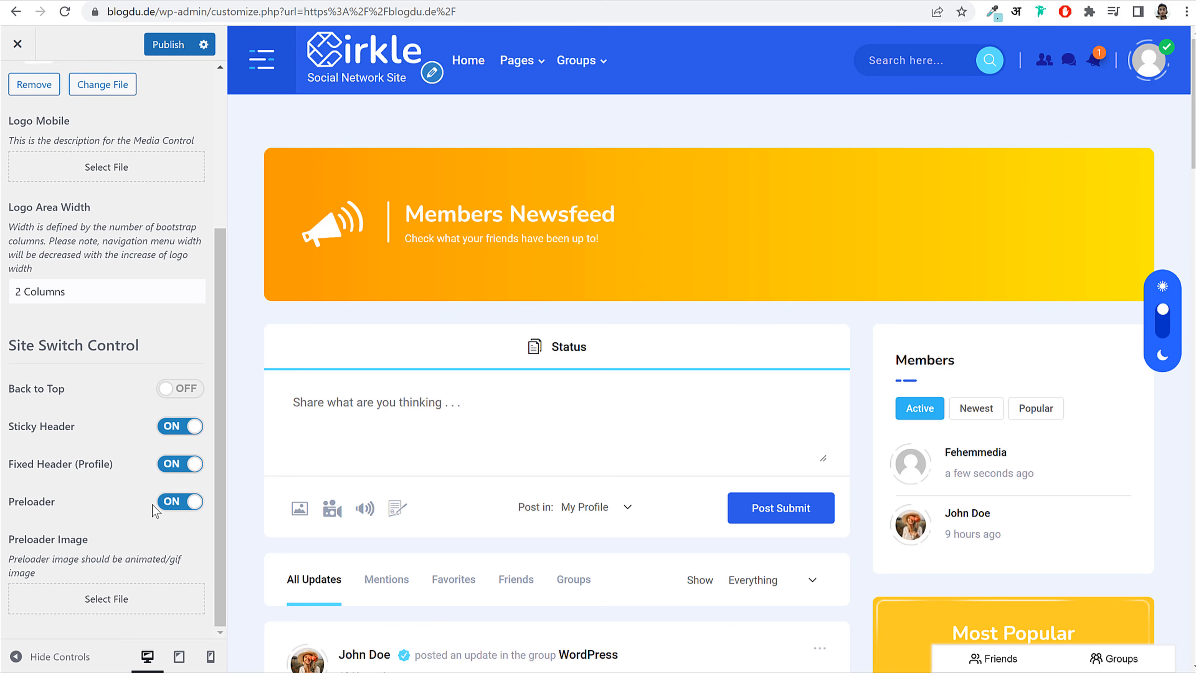
{"action": "scroll", "coordinate": [157, 498], "scroll_direction": "up", "scroll_amount": 5}
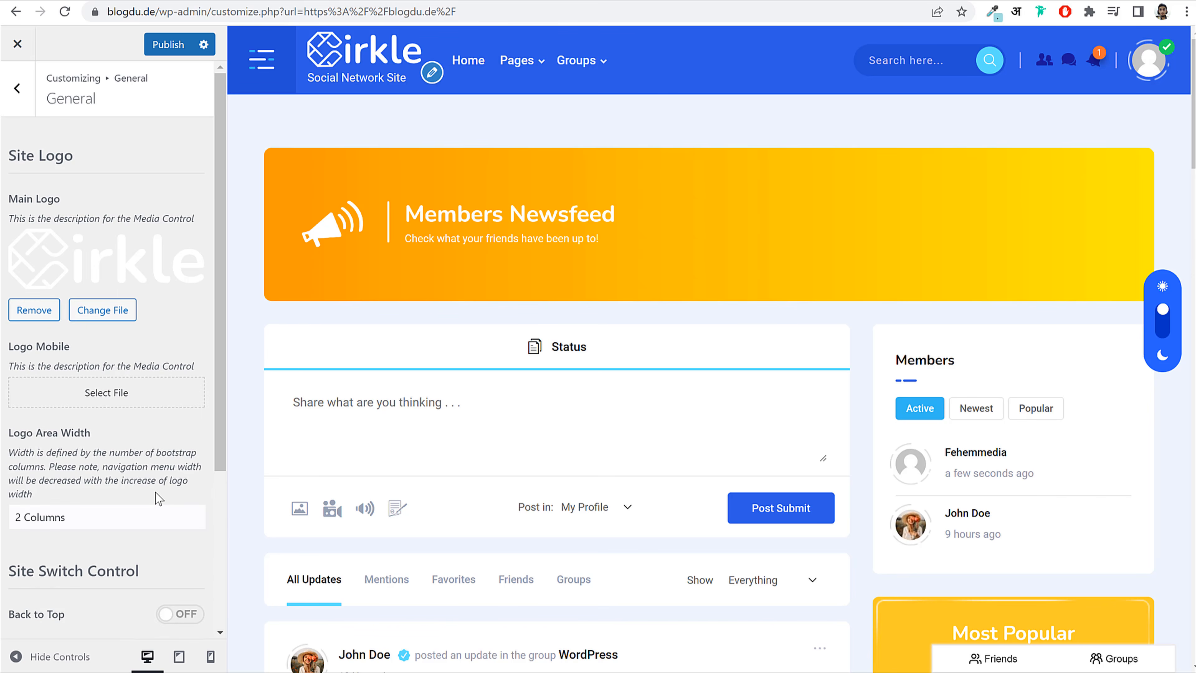
{"action": "left_click", "coordinate": [94, 392]}
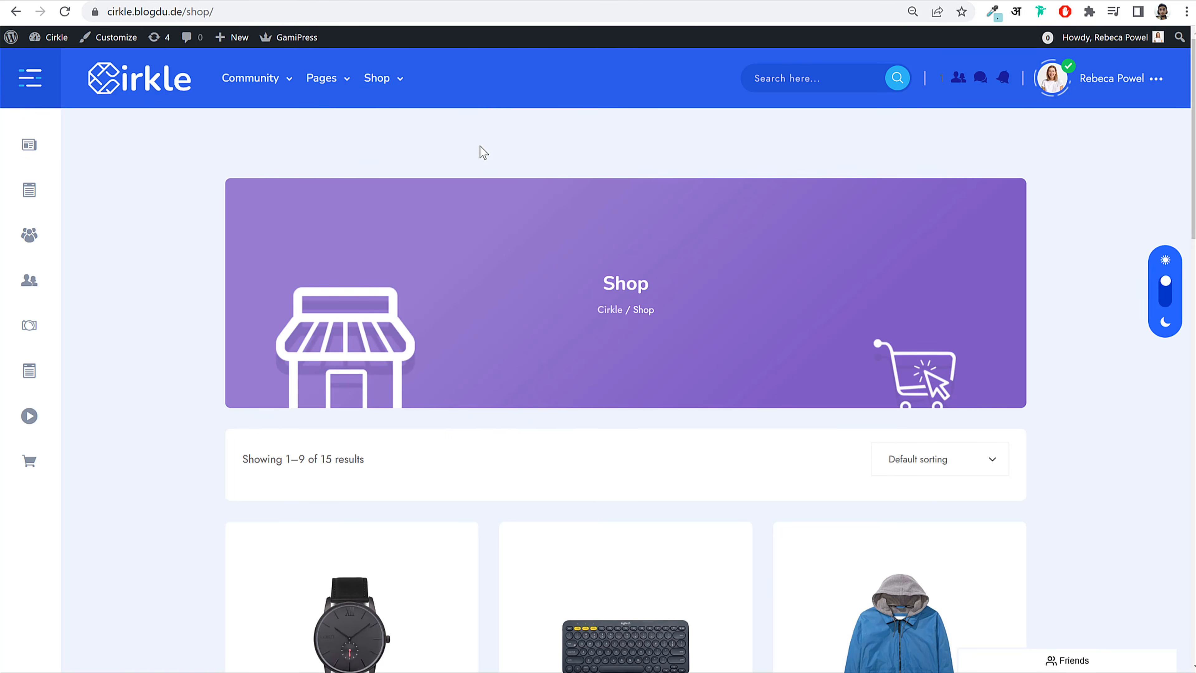
{"action": "right_click", "coordinate": [484, 136]}
{"action": "left_click", "coordinate": [570, 419]}
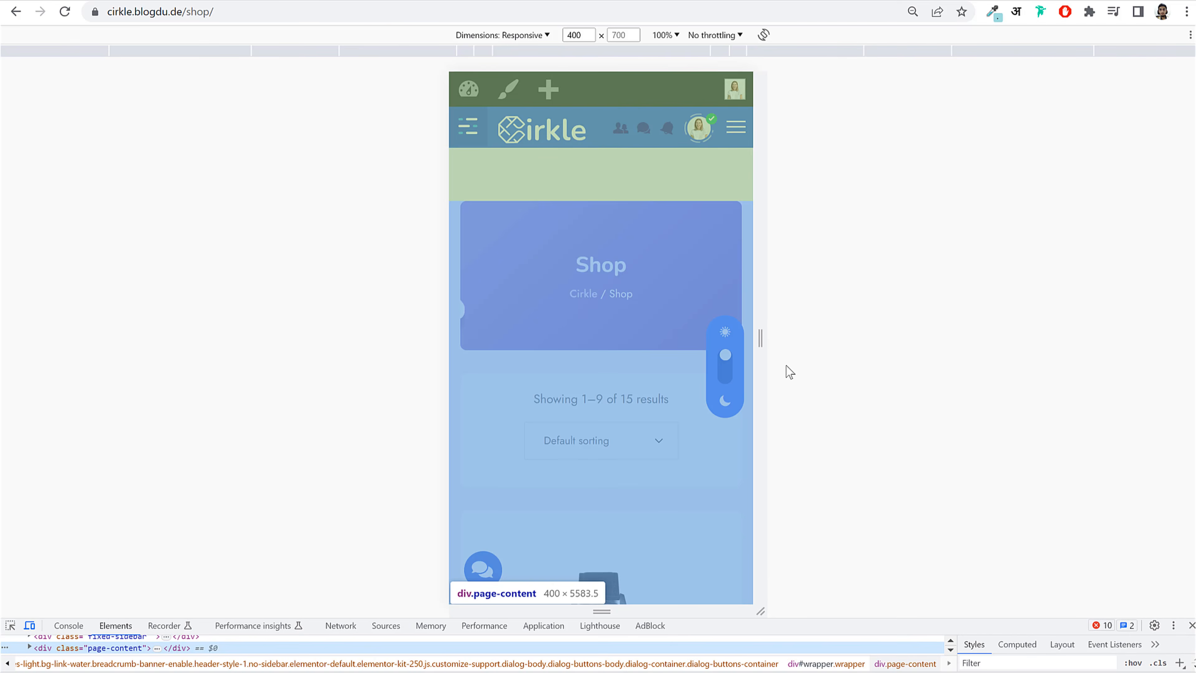
{"action": "left_click", "coordinate": [1192, 625]}
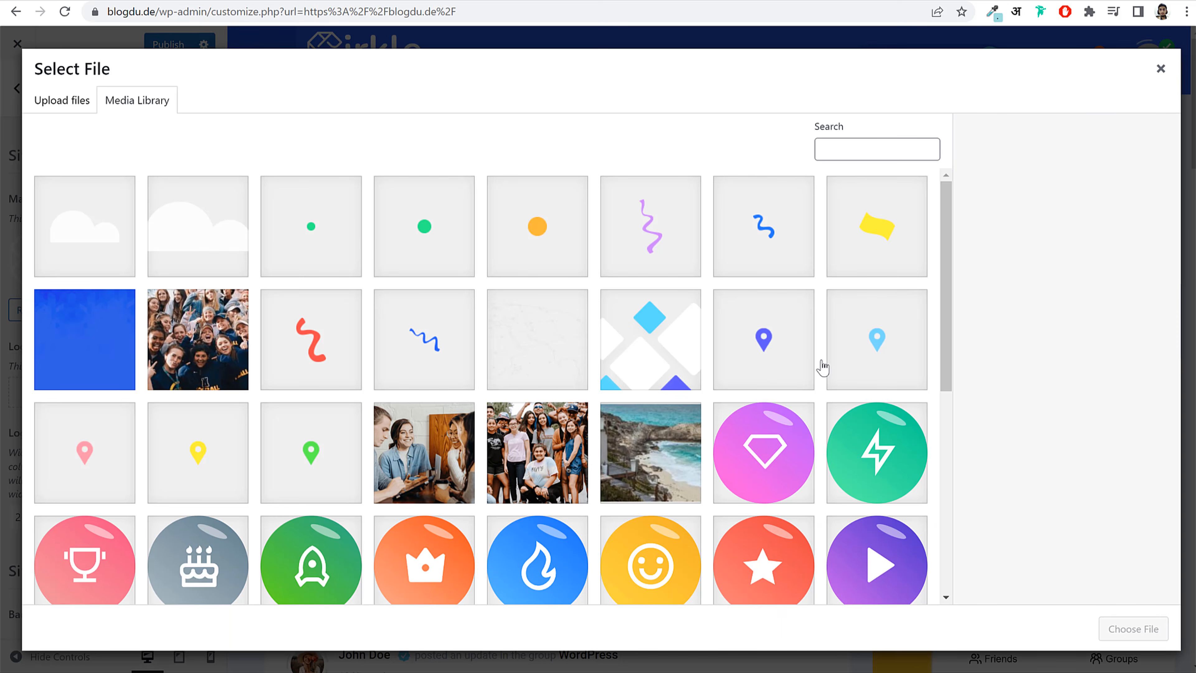
{"action": "left_click", "coordinate": [1158, 69]}
{"action": "left_click", "coordinate": [161, 46]}
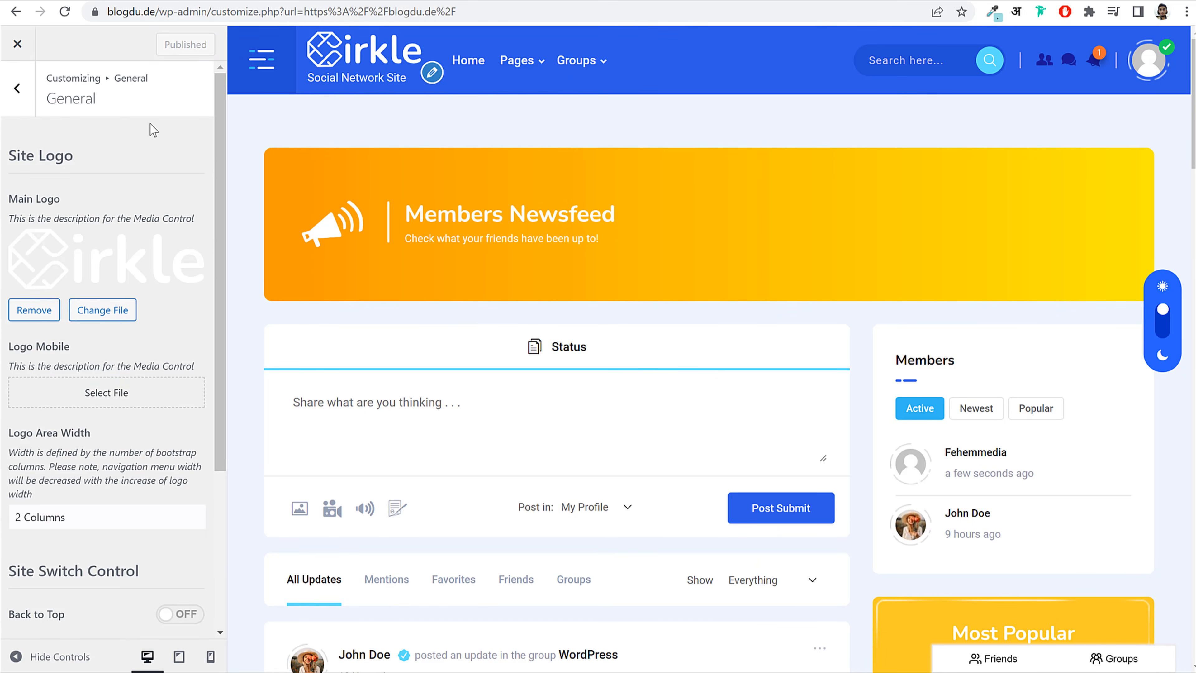
Step: Turn on the Back to Top switch and return the preview to the page top
{"action": "left_click", "coordinate": [162, 615]}
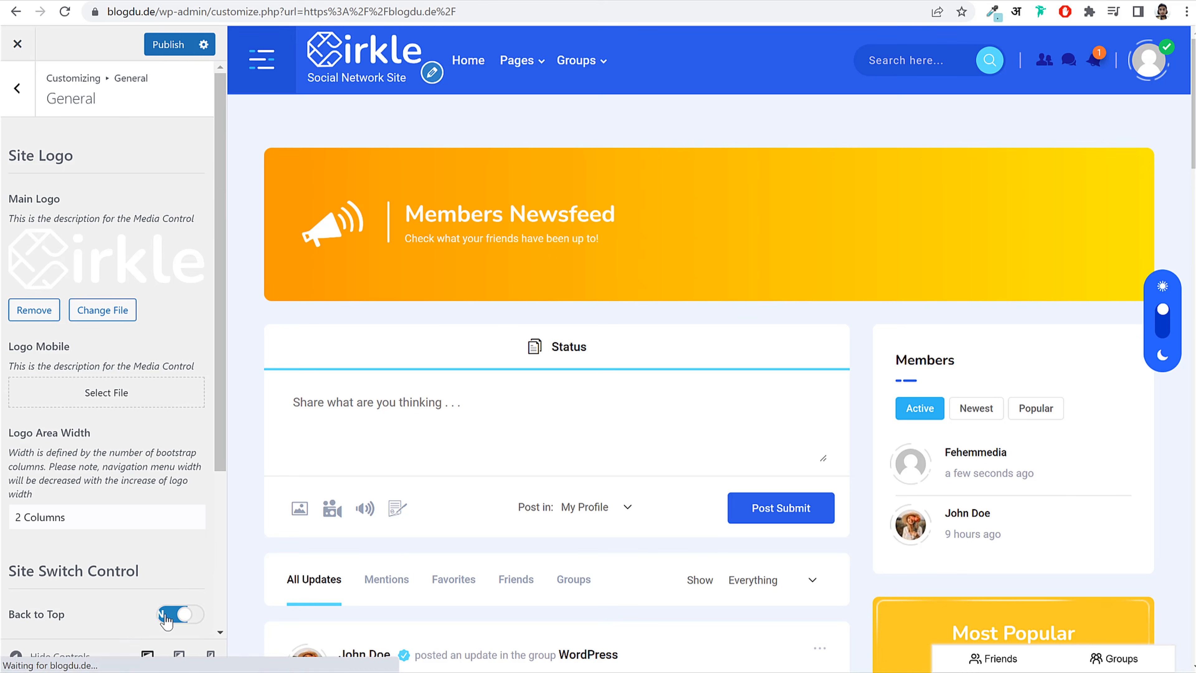
{"action": "scroll", "coordinate": [801, 524], "scroll_direction": "down", "scroll_amount": 10}
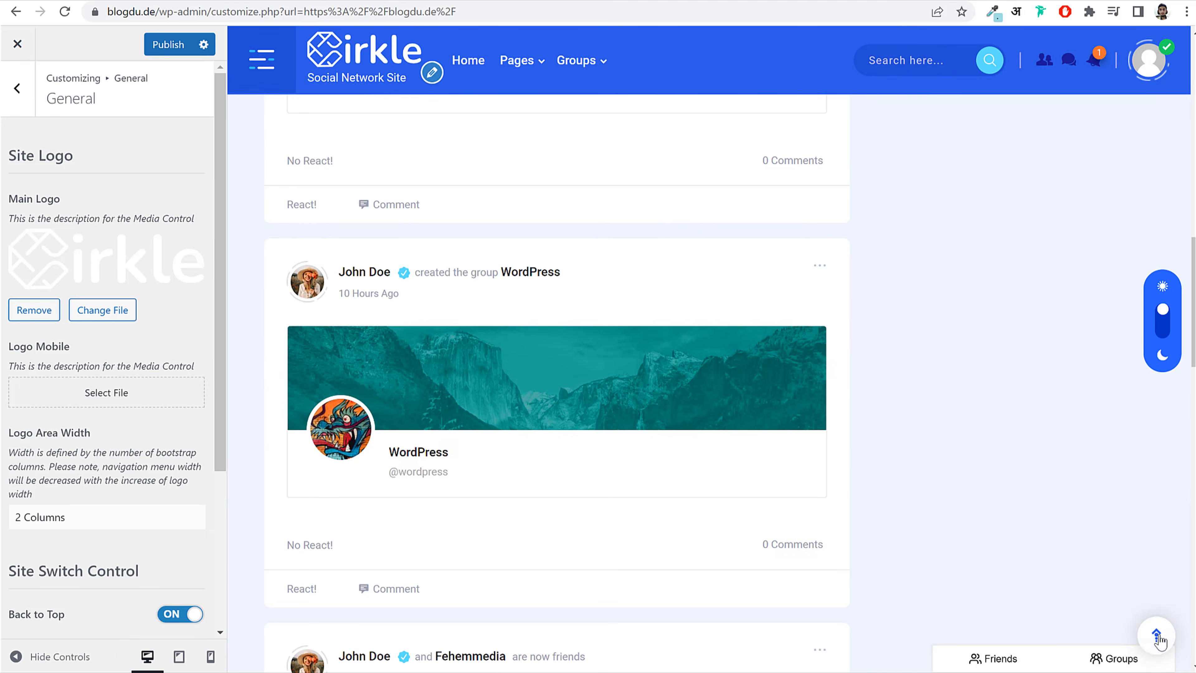
{"action": "left_click", "coordinate": [1156, 634]}
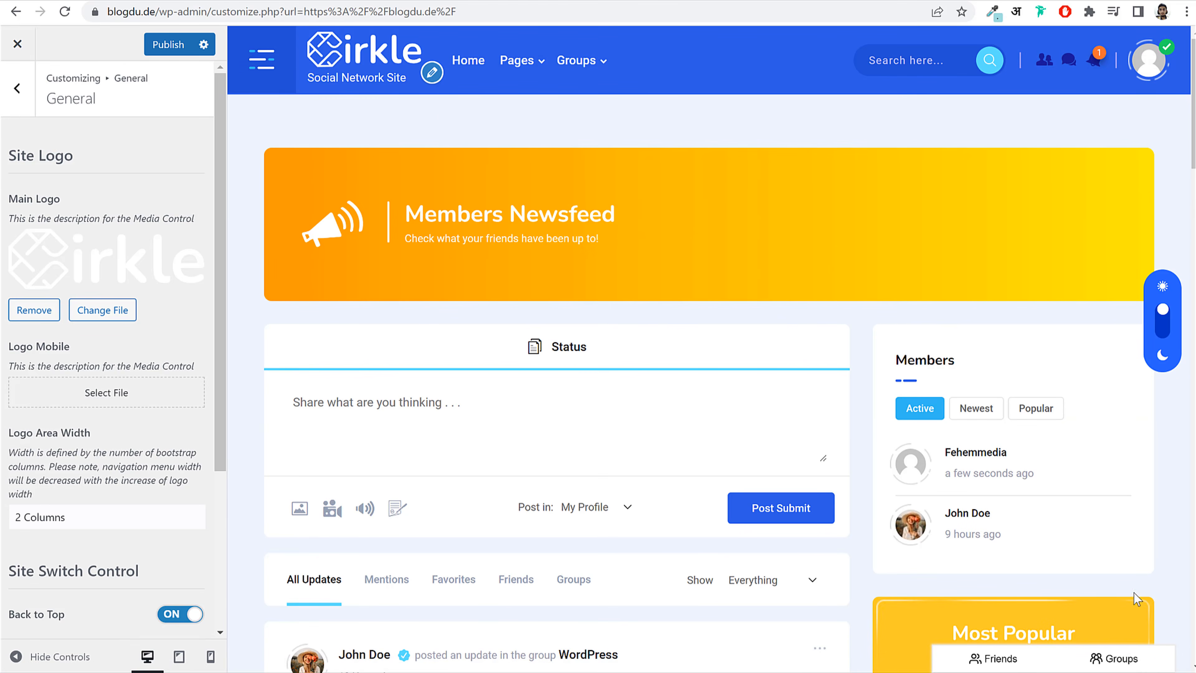
{"action": "scroll", "coordinate": [128, 391], "scroll_direction": "down", "scroll_amount": 5}
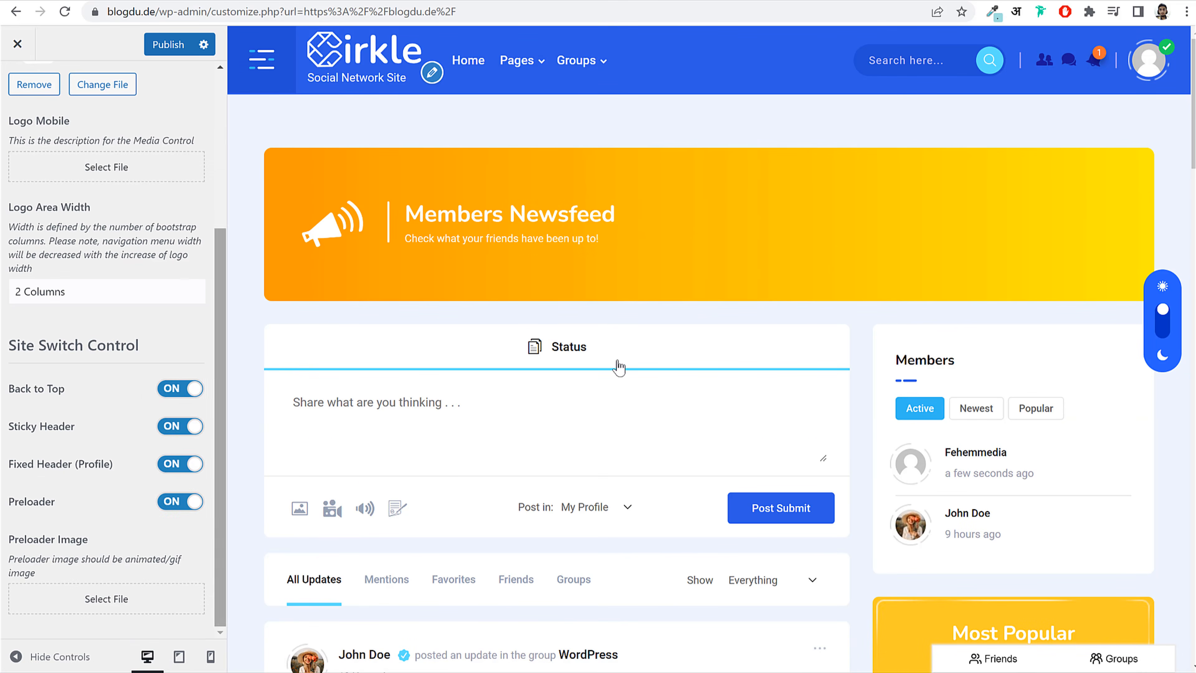
{"action": "scroll", "coordinate": [617, 366], "scroll_direction": "down", "scroll_amount": 8}
{"action": "scroll", "coordinate": [623, 368], "scroll_direction": "down", "scroll_amount": 1}
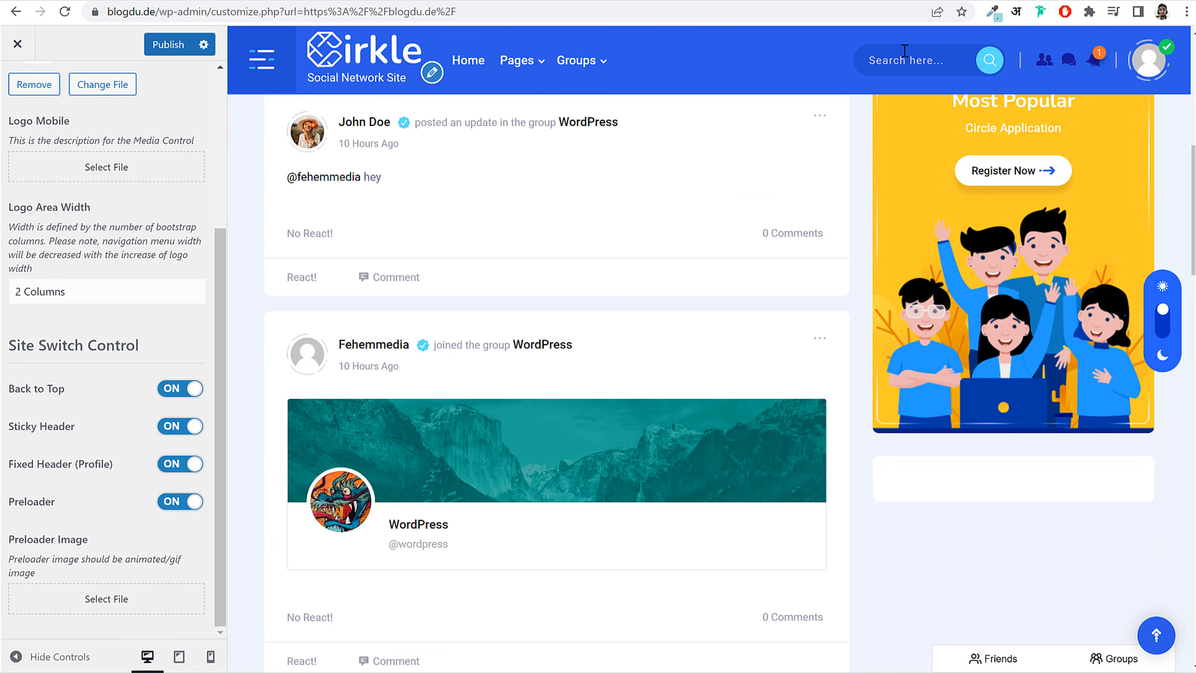
{"action": "scroll", "coordinate": [650, 322], "scroll_direction": "down", "scroll_amount": 2}
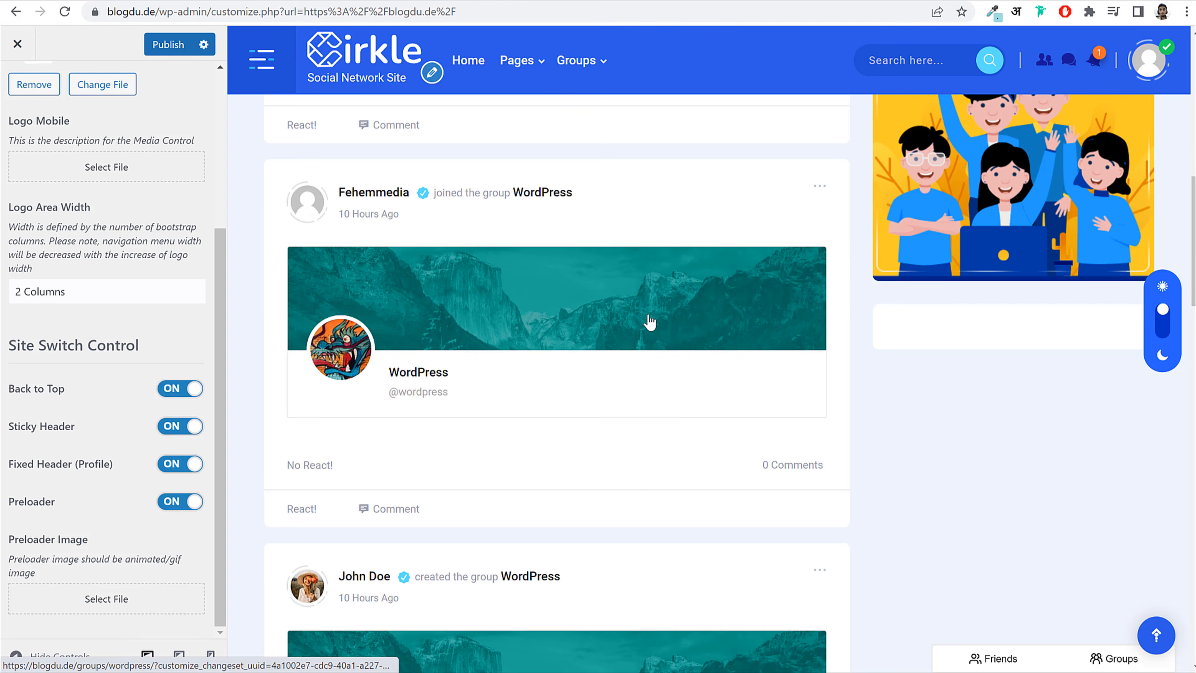
{"action": "scroll", "coordinate": [753, 265], "scroll_direction": "down", "scroll_amount": 6}
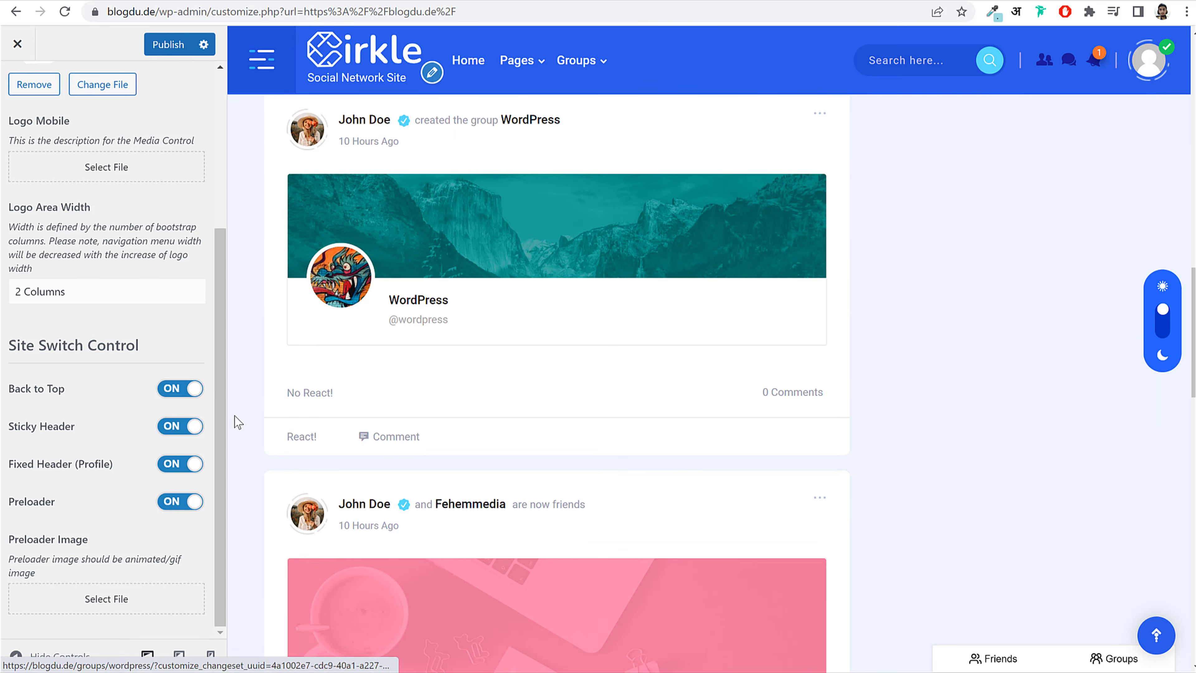
Step: Switch Sticky Header and Fixed Header (Profile) on and publish the changes
{"action": "left_click", "coordinate": [188, 428]}
{"action": "left_click", "coordinate": [200, 463]}
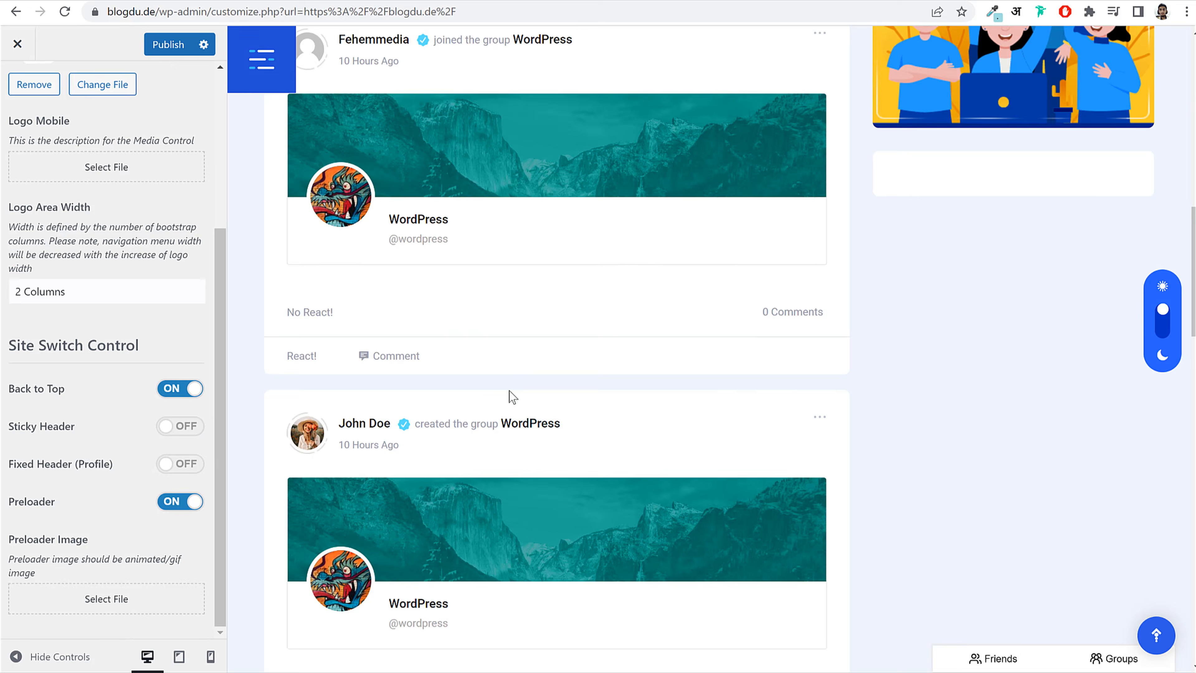
{"action": "scroll", "coordinate": [509, 396], "scroll_direction": "up", "scroll_amount": 10}
{"action": "scroll", "coordinate": [515, 414], "scroll_direction": "down", "scroll_amount": 15}
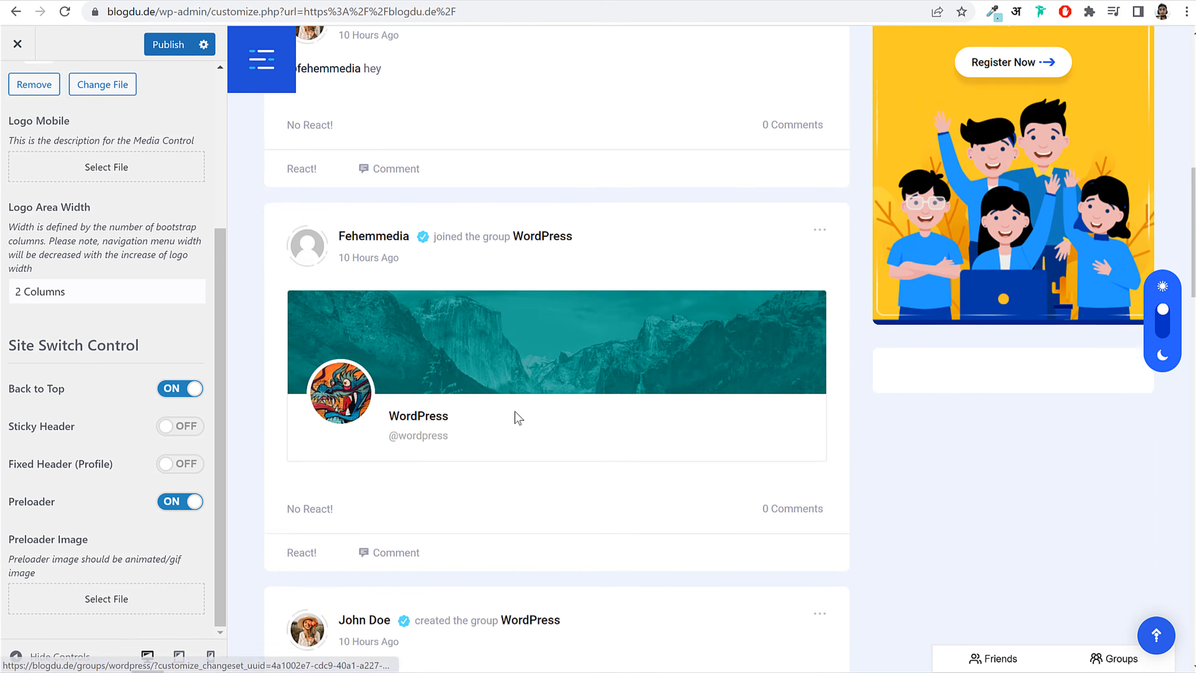
{"action": "scroll", "coordinate": [536, 366], "scroll_direction": "up", "scroll_amount": 12}
{"action": "scroll", "coordinate": [535, 369], "scroll_direction": "up", "scroll_amount": 3}
{"action": "scroll", "coordinate": [546, 329], "scroll_direction": "down", "scroll_amount": 6}
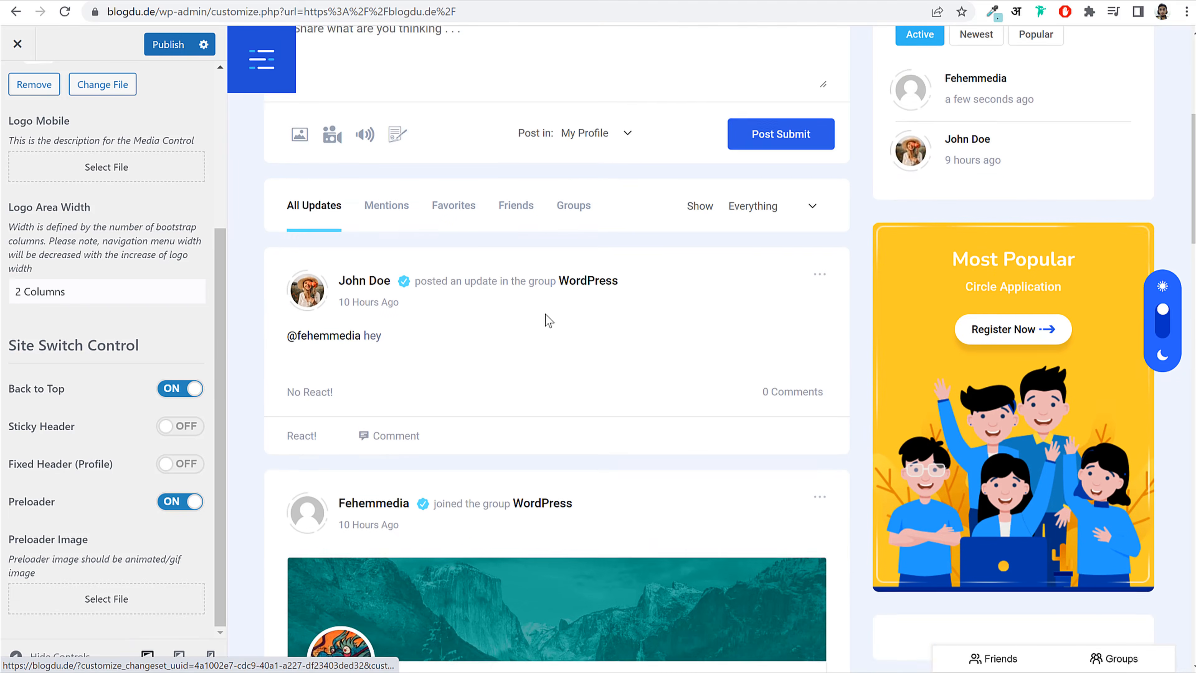
{"action": "scroll", "coordinate": [547, 326], "scroll_direction": "up", "scroll_amount": 6}
{"action": "left_click", "coordinate": [180, 463]}
{"action": "left_click", "coordinate": [180, 426]}
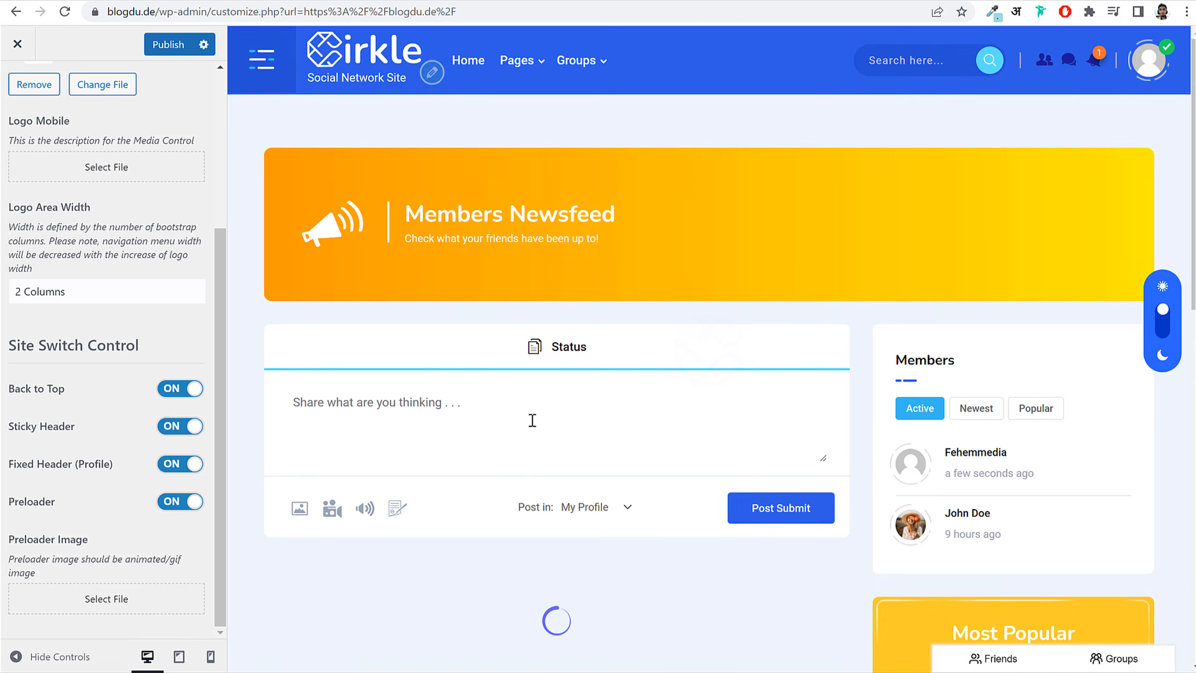
{"action": "scroll", "coordinate": [531, 419], "scroll_direction": "down", "scroll_amount": 10}
{"action": "scroll", "coordinate": [411, 81], "scroll_direction": "down", "scroll_amount": 5}
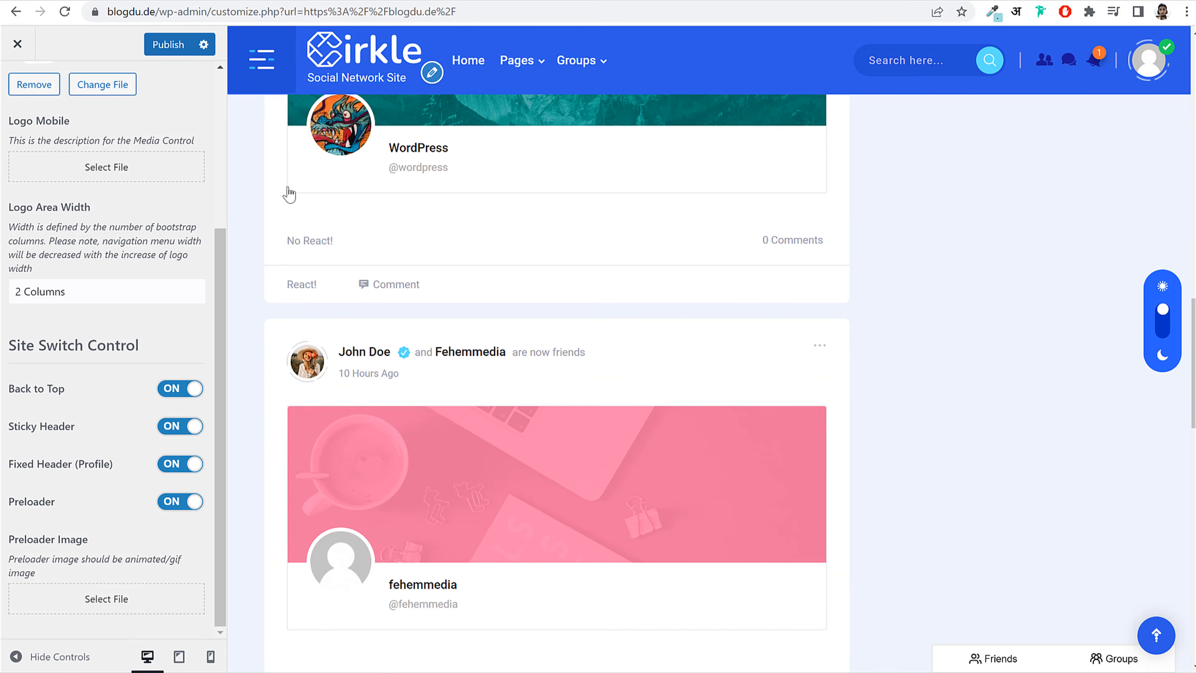
{"action": "left_click", "coordinate": [172, 45]}
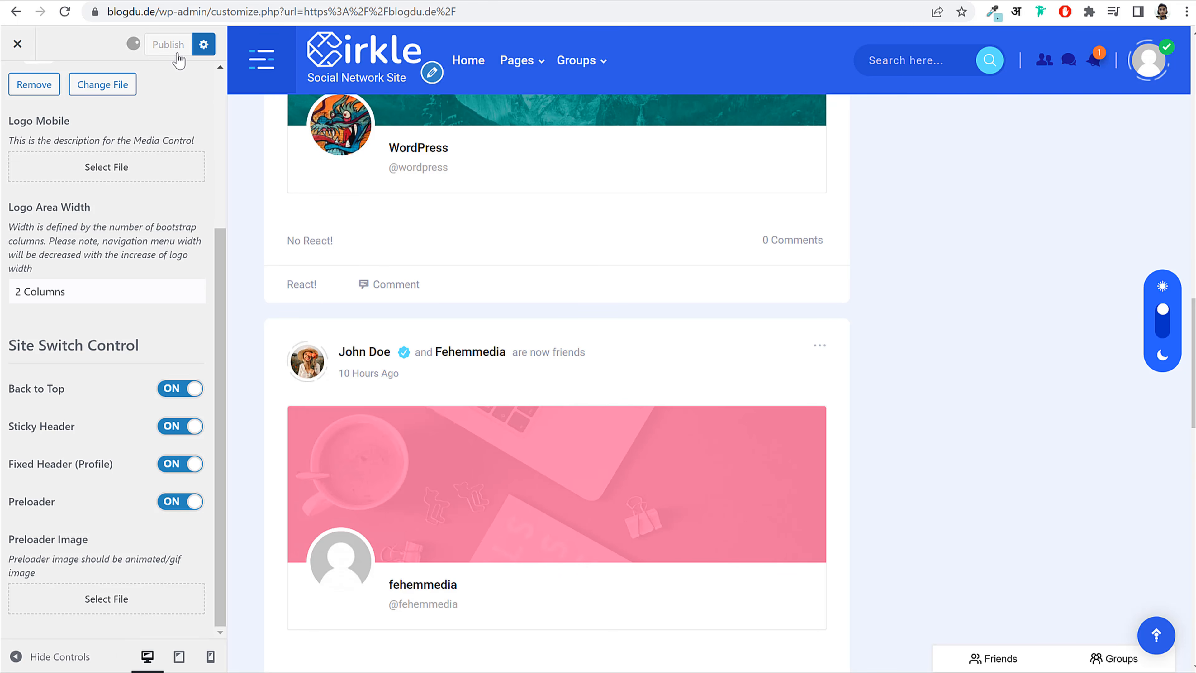
{"action": "scroll", "coordinate": [52, 63], "scroll_direction": "up", "scroll_amount": 6}
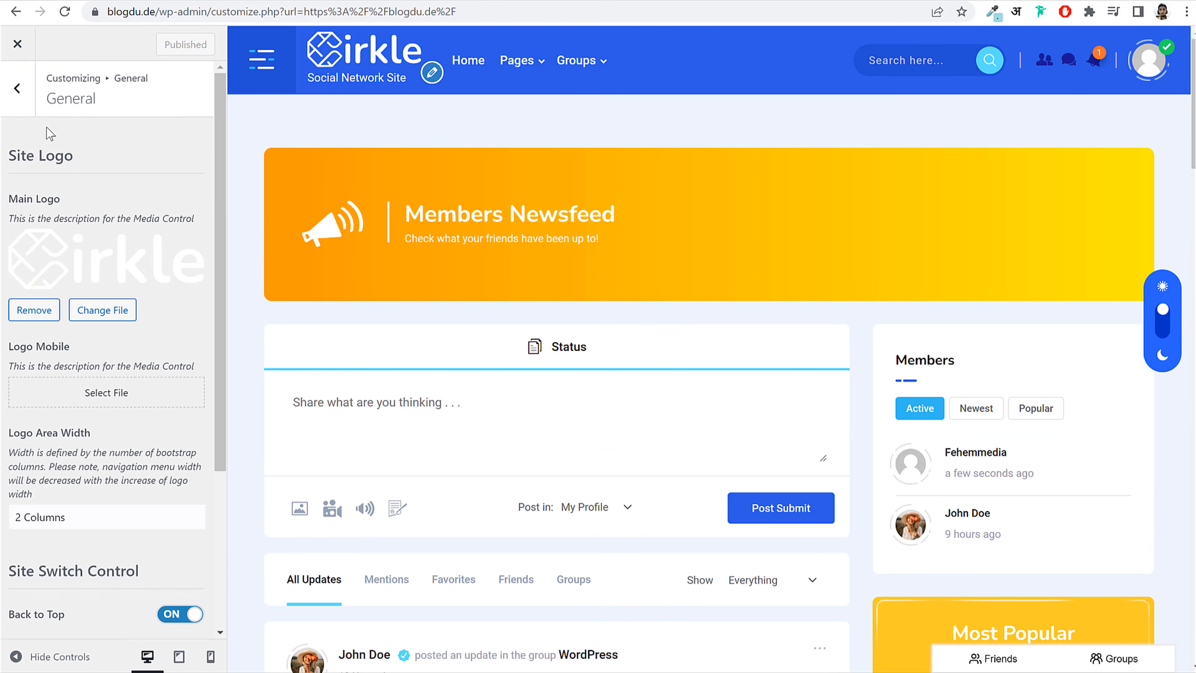
Step: Return to the top Customizer sections and look through the Header settings without changes
{"action": "left_click", "coordinate": [17, 96]}
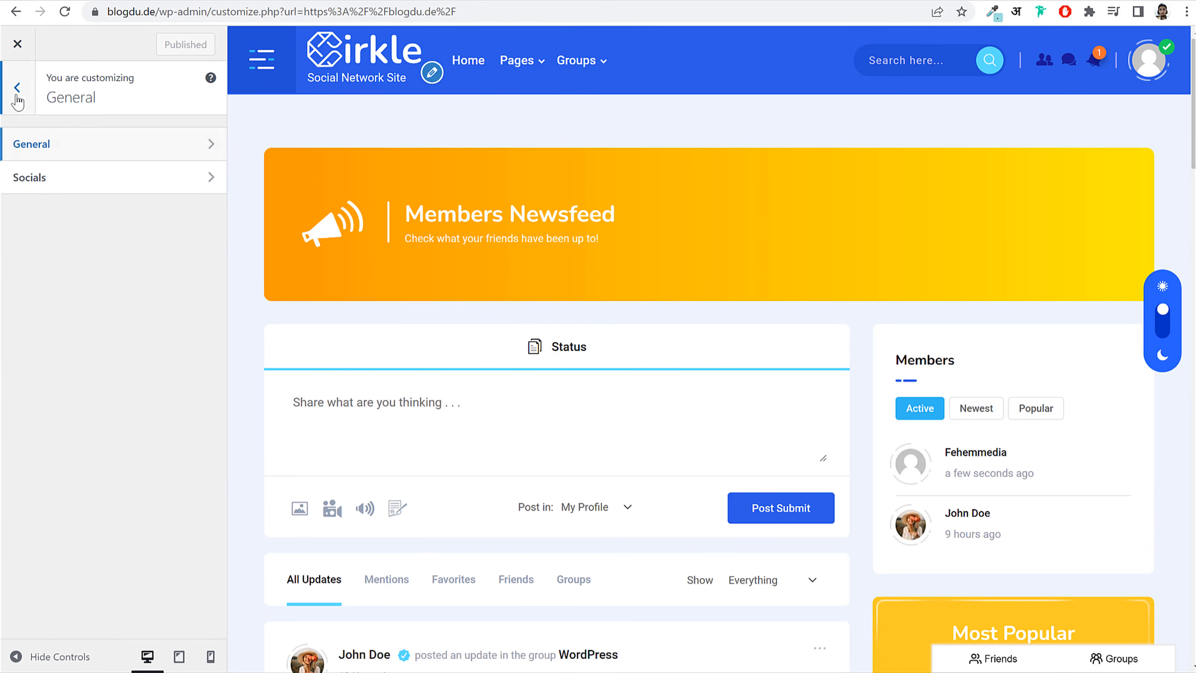
{"action": "left_click", "coordinate": [18, 94]}
{"action": "left_click", "coordinate": [80, 240]}
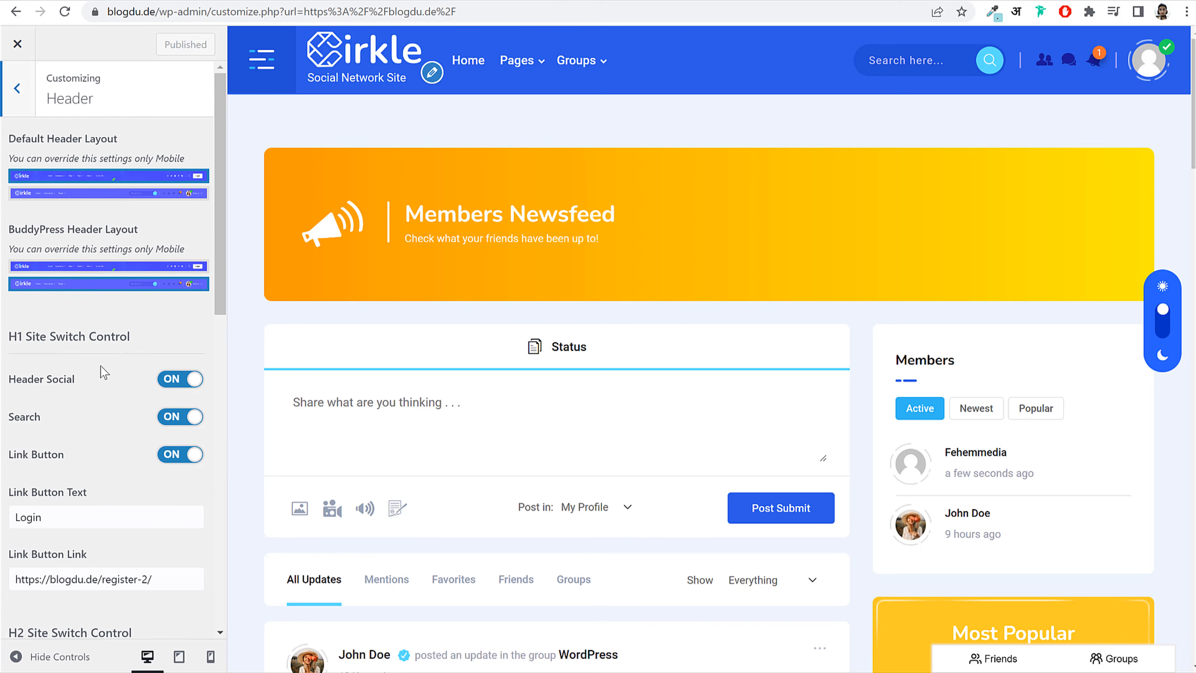
{"action": "scroll", "coordinate": [97, 400], "scroll_direction": "down", "scroll_amount": 15}
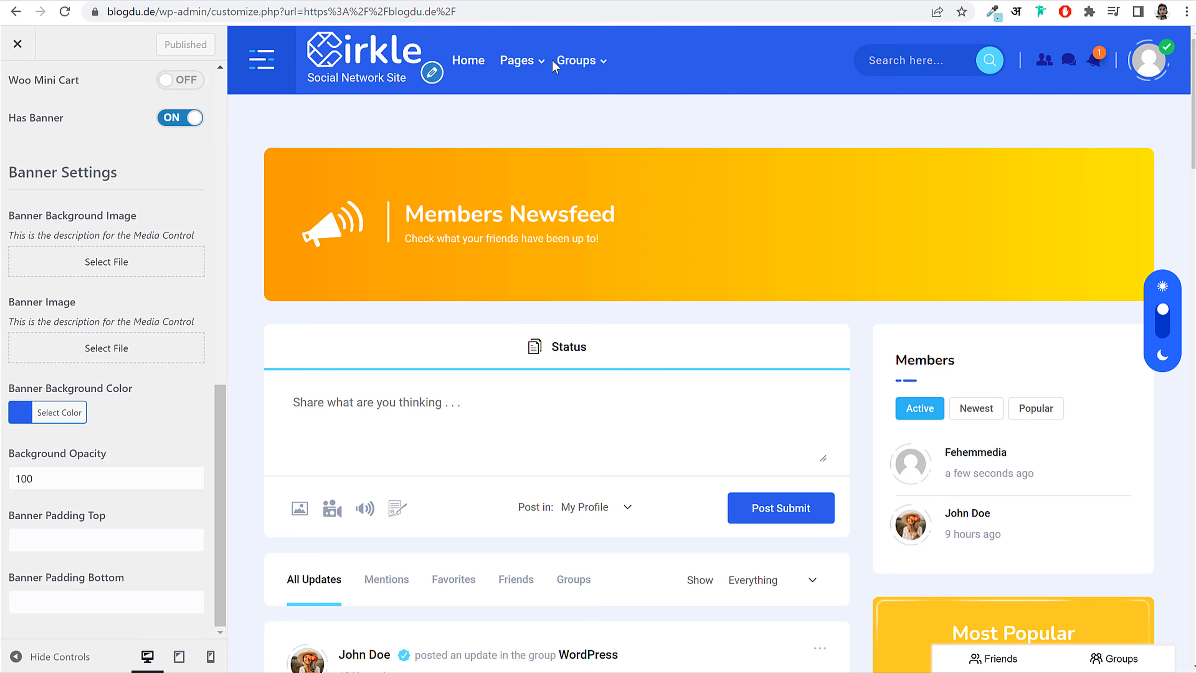
{"action": "mouse_move", "coordinate": [521, 78]}
{"action": "scroll", "coordinate": [906, 358], "scroll_direction": "down", "scroll_amount": 10}
{"action": "scroll", "coordinate": [513, 103], "scroll_direction": "up", "scroll_amount": 12}
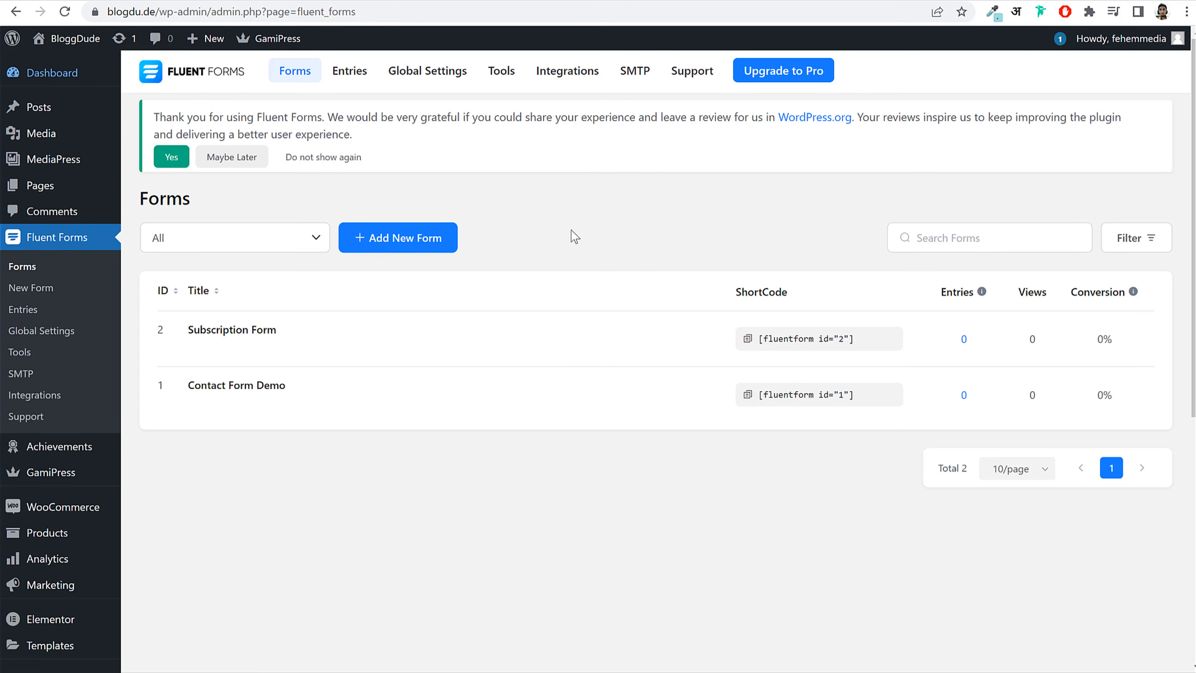
{"action": "scroll", "coordinate": [519, 394], "scroll_direction": "down", "scroll_amount": 8}
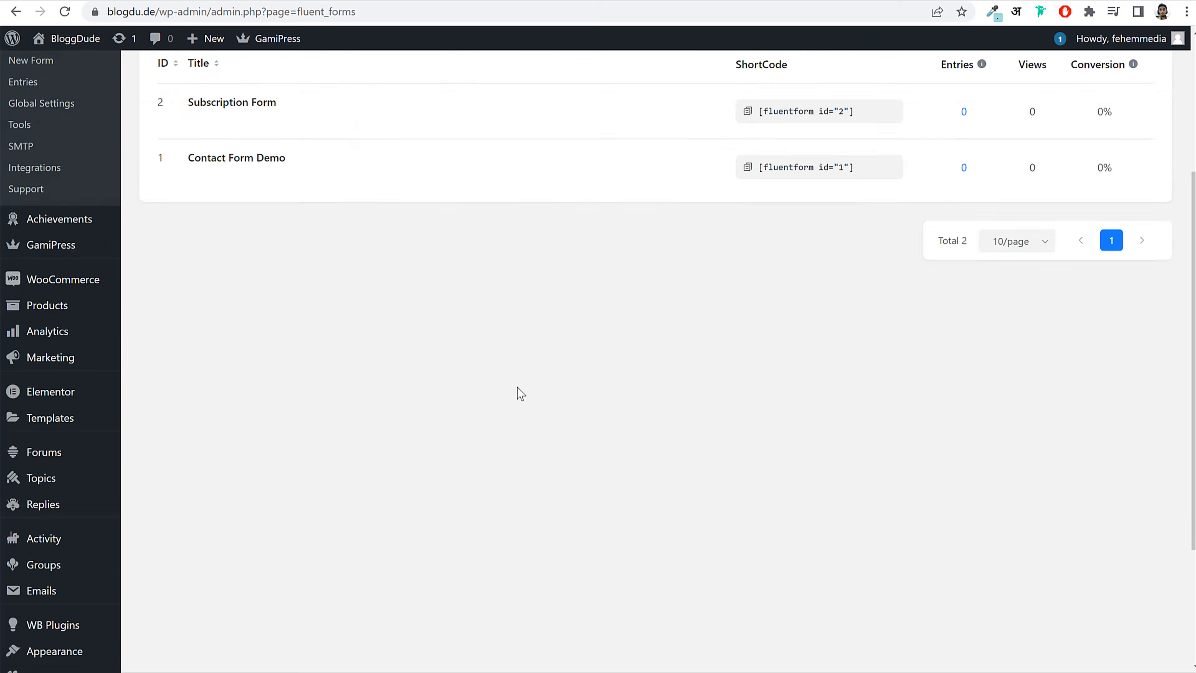
Step: Load Main Menu (Primary) for editing on the Menus page
{"action": "mouse_move", "coordinate": [71, 508]}
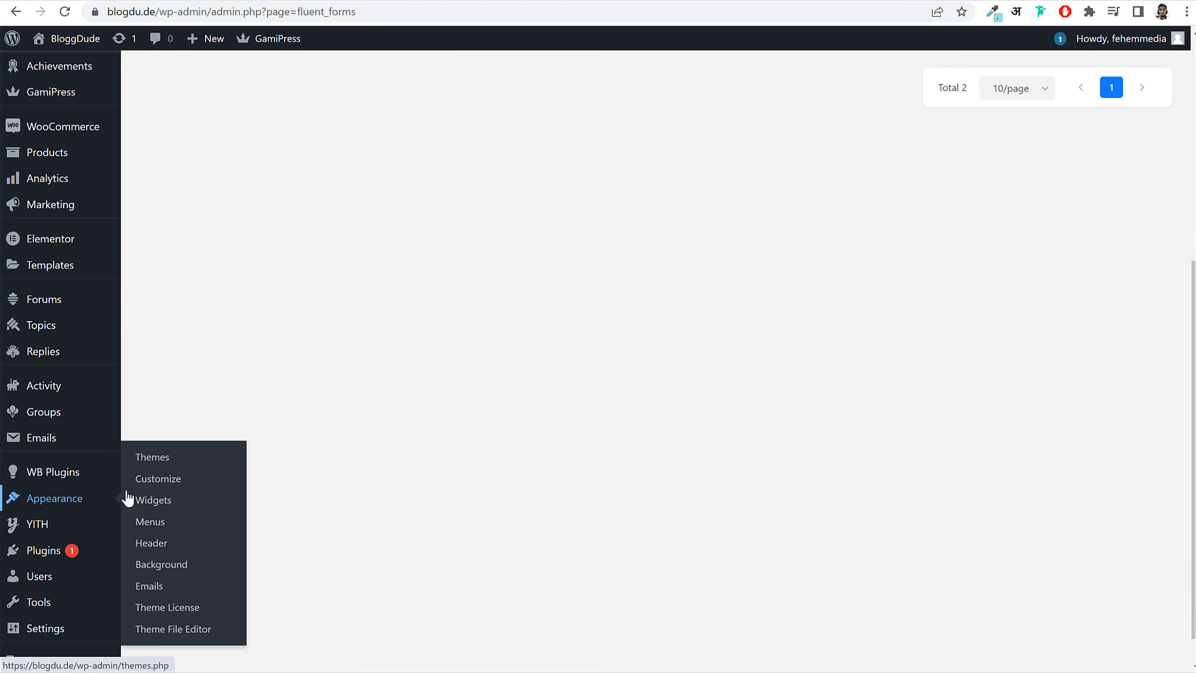
{"action": "left_click", "coordinate": [163, 523]}
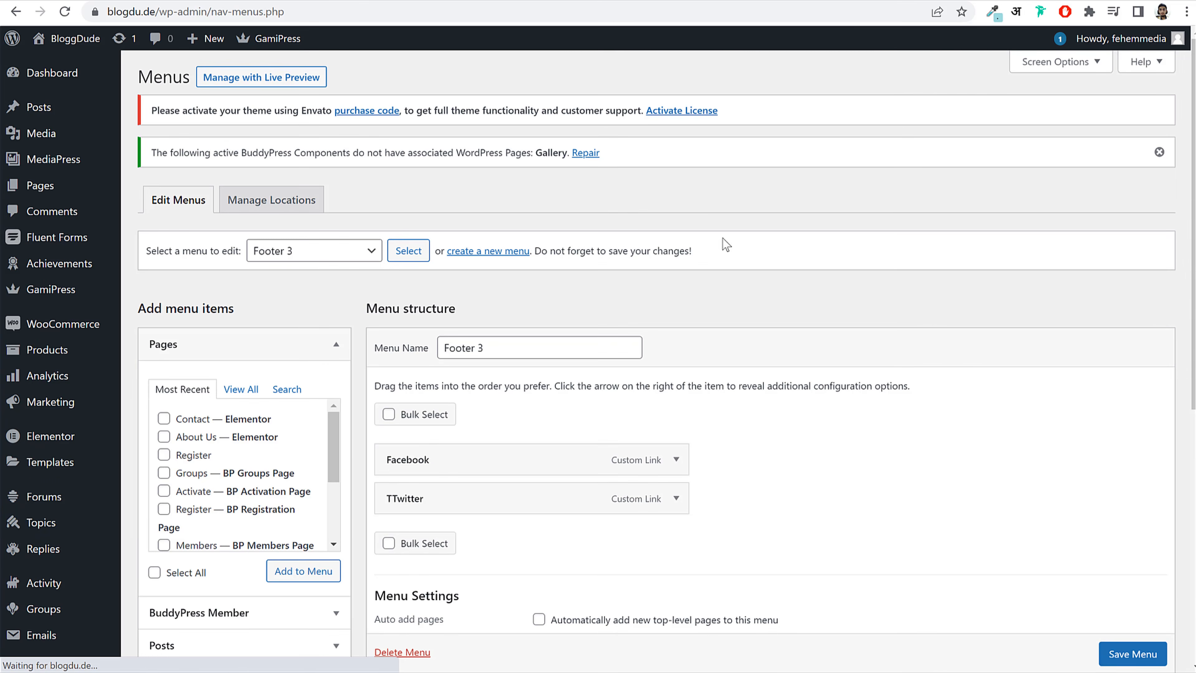
{"action": "scroll", "coordinate": [723, 237], "scroll_direction": "down", "scroll_amount": 3}
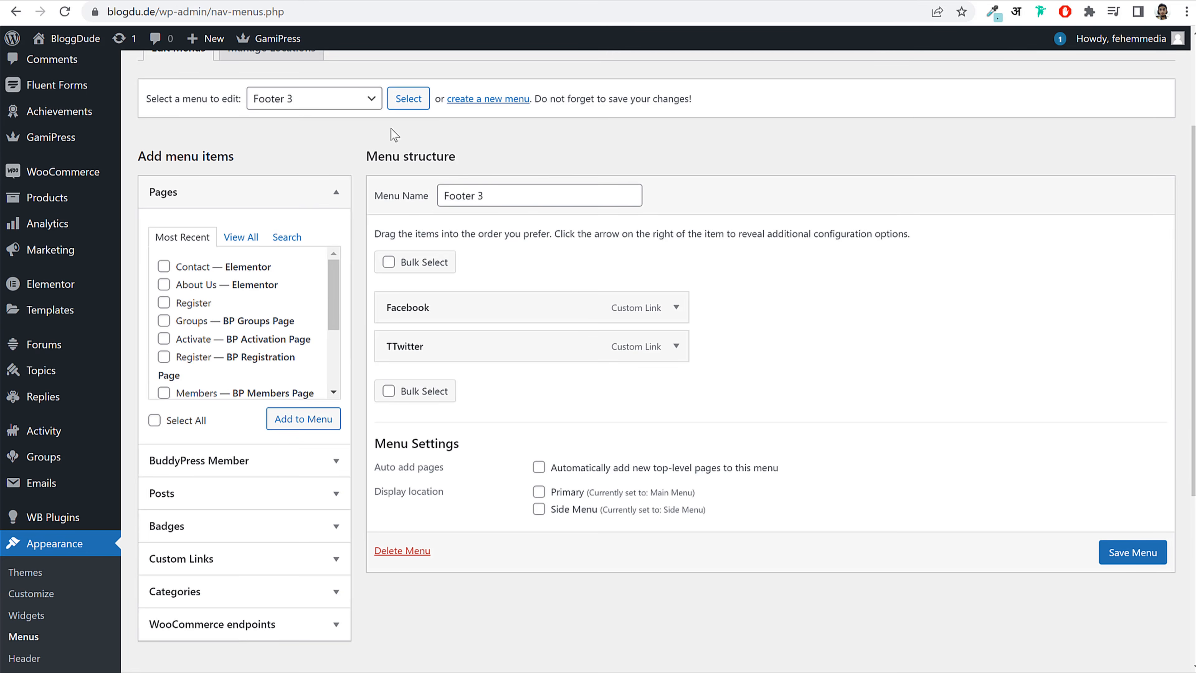
{"action": "scroll", "coordinate": [400, 206], "scroll_direction": "up", "scroll_amount": 2}
{"action": "left_click", "coordinate": [294, 179]}
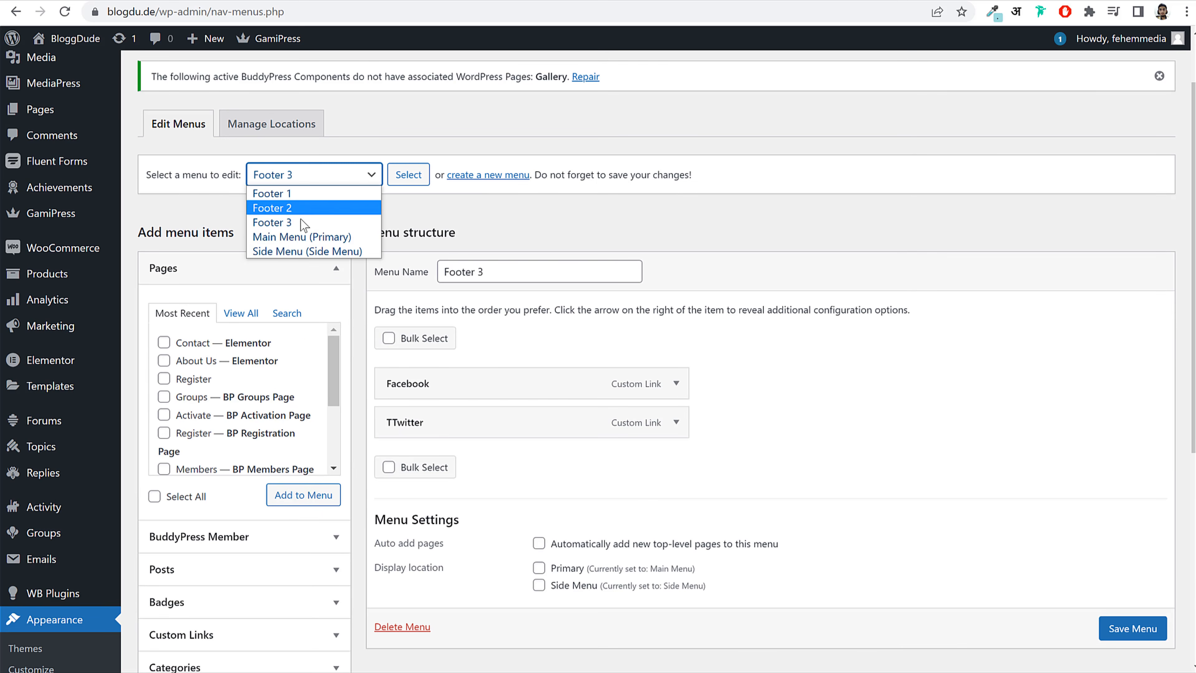
{"action": "left_click", "coordinate": [291, 236]}
{"action": "left_click", "coordinate": [406, 181]}
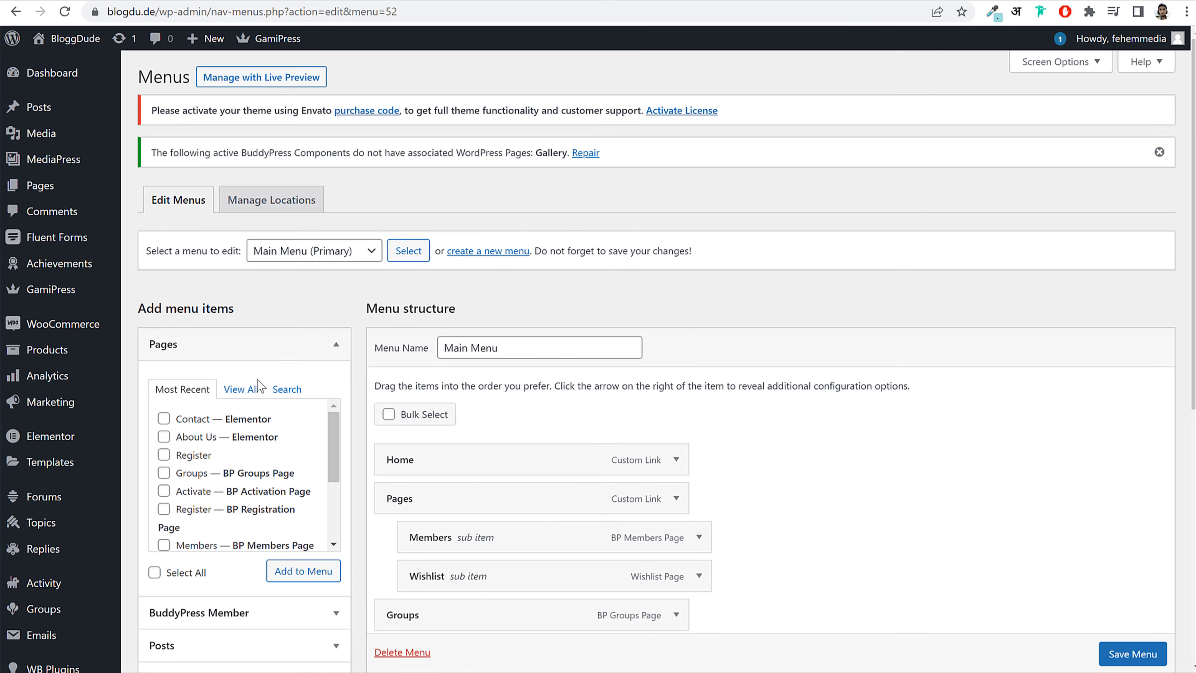
Step: Add the Blog, About Us and Contact pages to the menu and save it
{"action": "left_click", "coordinate": [253, 391]}
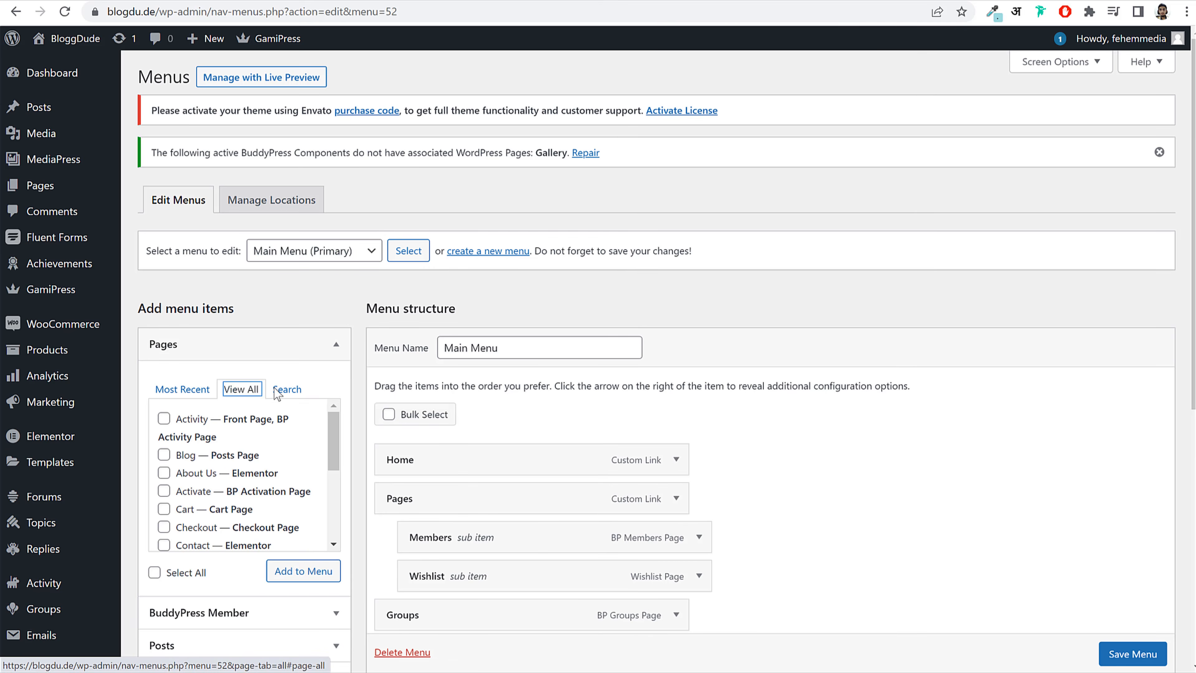
{"action": "scroll", "coordinate": [278, 393], "scroll_direction": "down", "scroll_amount": 2}
{"action": "left_click", "coordinate": [183, 379]}
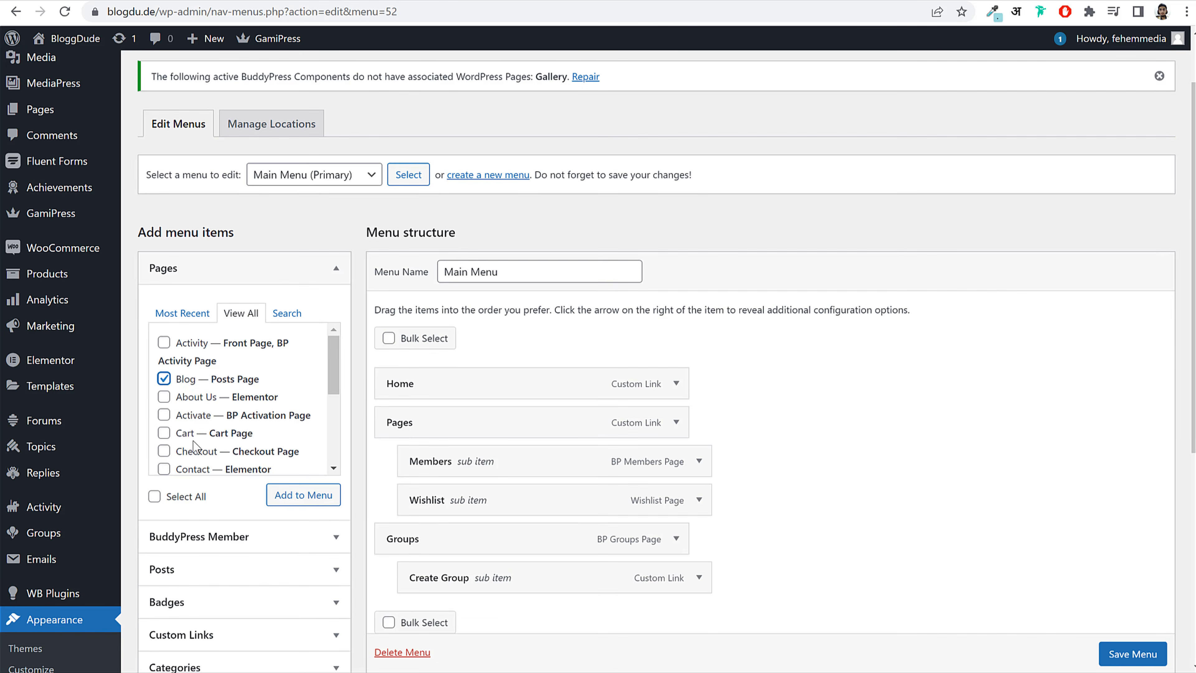
{"action": "left_click", "coordinate": [191, 468]}
{"action": "left_click", "coordinate": [197, 398]}
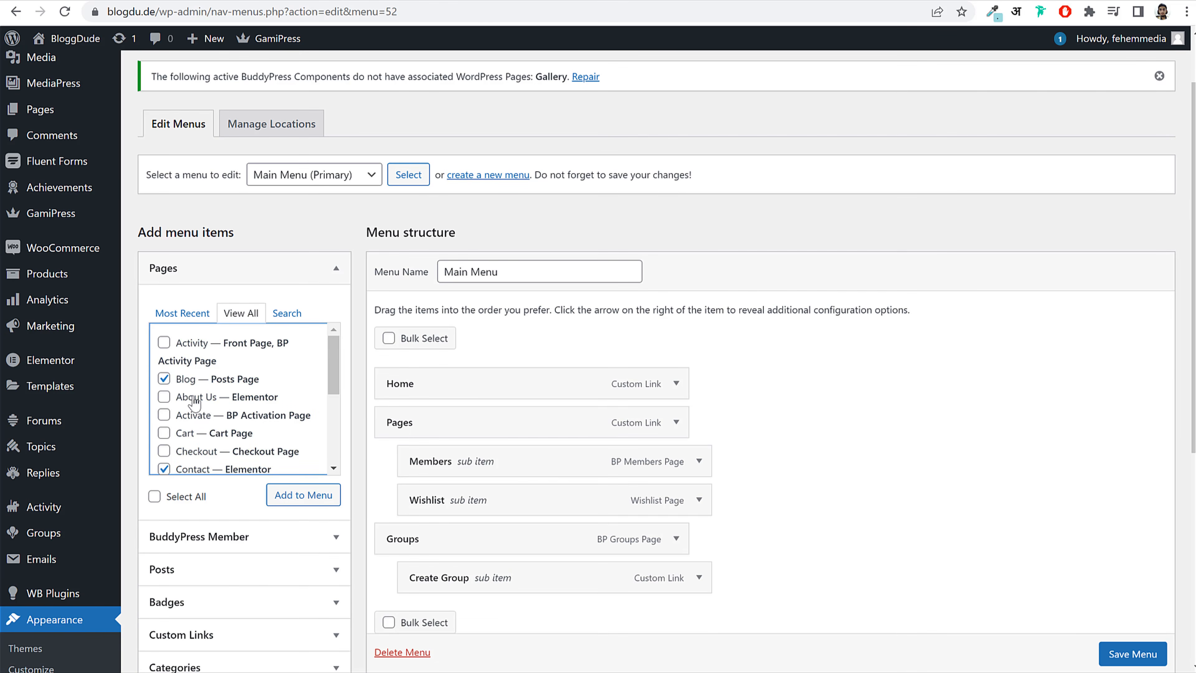
{"action": "left_click", "coordinate": [301, 504]}
{"action": "scroll", "coordinate": [622, 371], "scroll_direction": "down", "scroll_amount": 8}
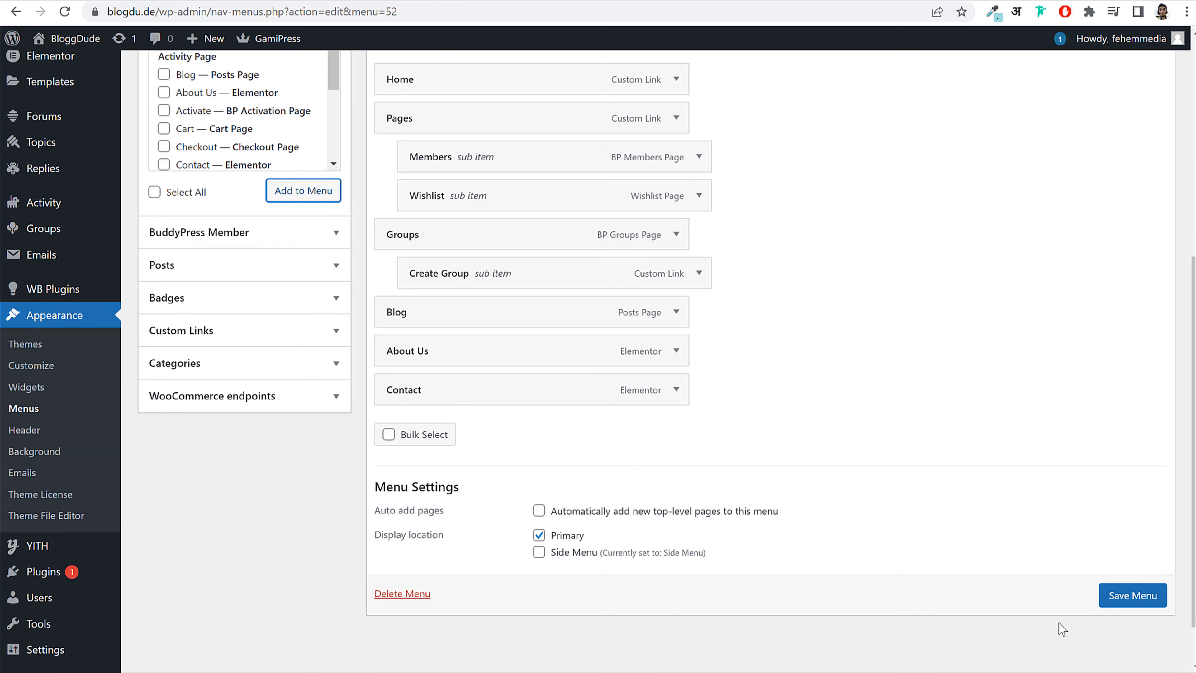
{"action": "left_click", "coordinate": [1125, 598]}
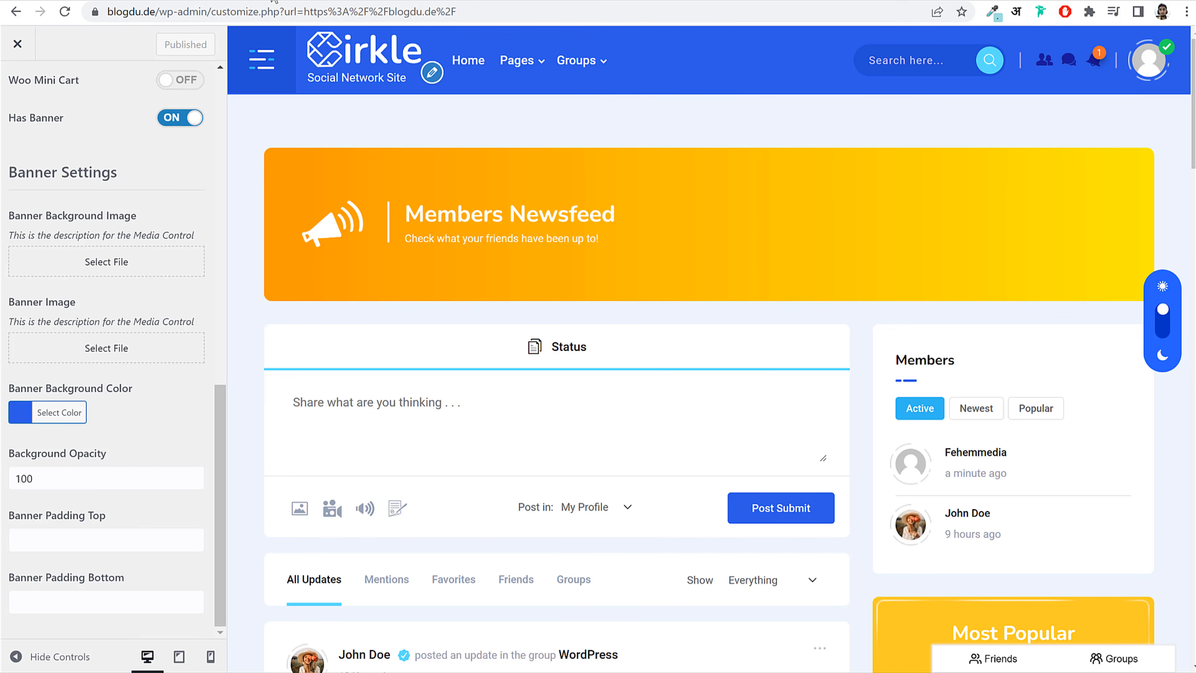
Step: Reload the Customizer, view About Us in the preview, then open the Cirkle demo's About page
{"action": "scroll", "coordinate": [159, 144], "scroll_direction": "up", "scroll_amount": 10}
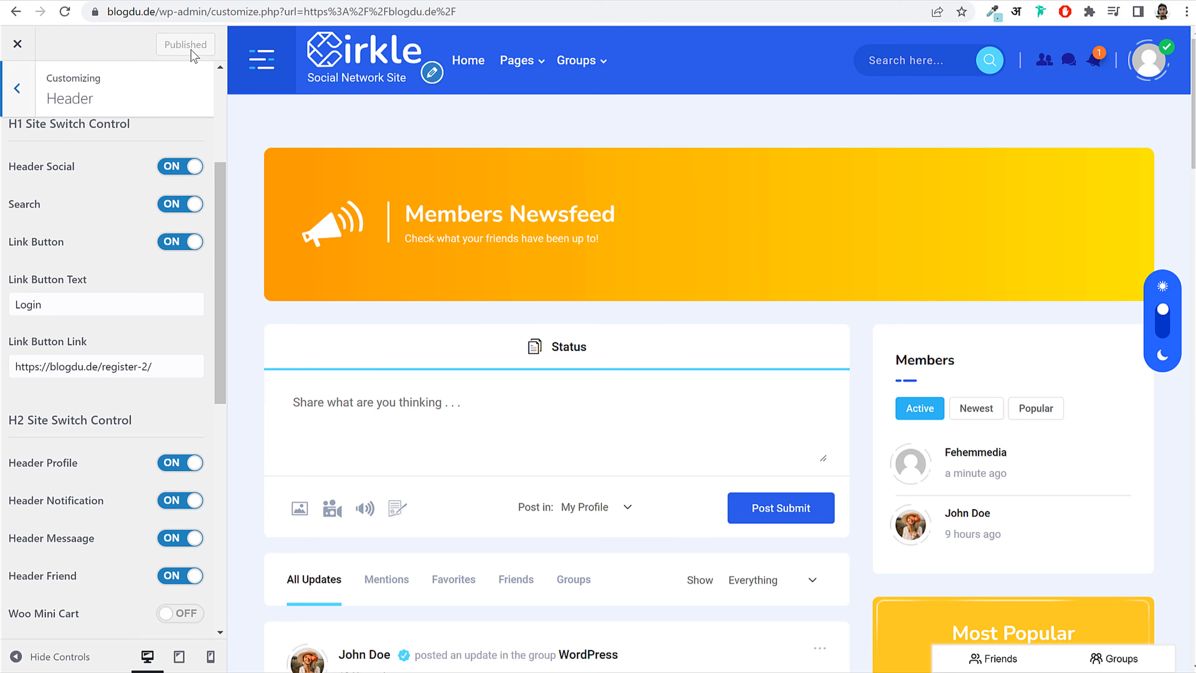
{"action": "left_click", "coordinate": [69, 15]}
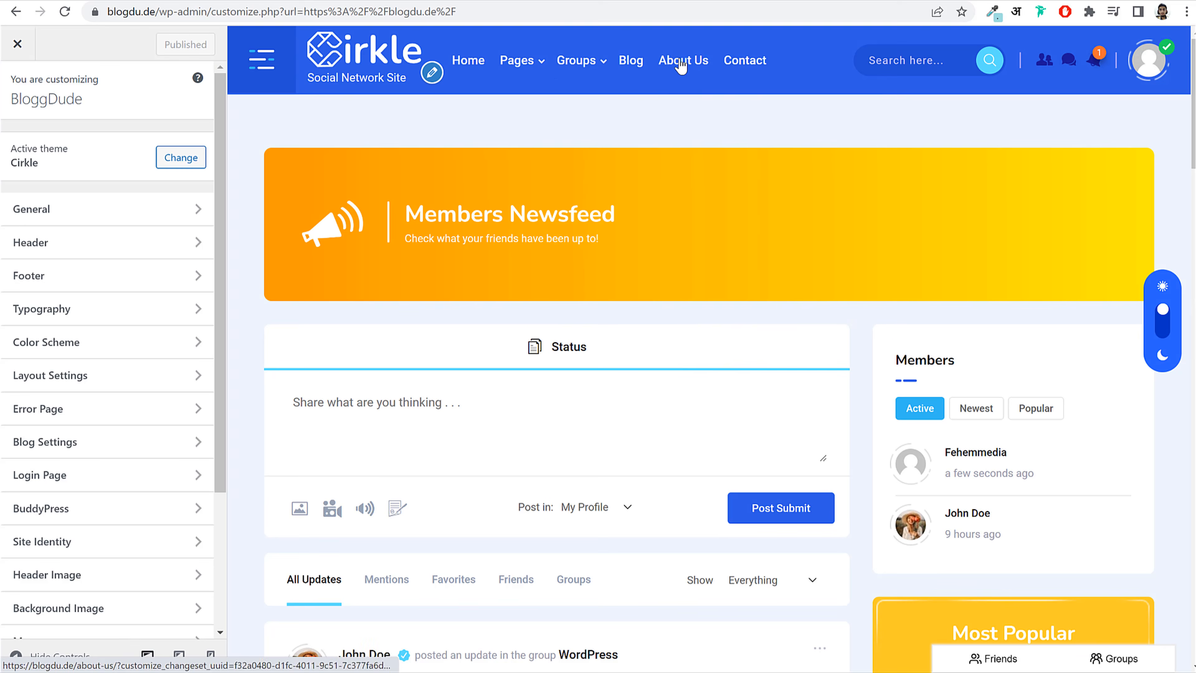
{"action": "left_click", "coordinate": [681, 64]}
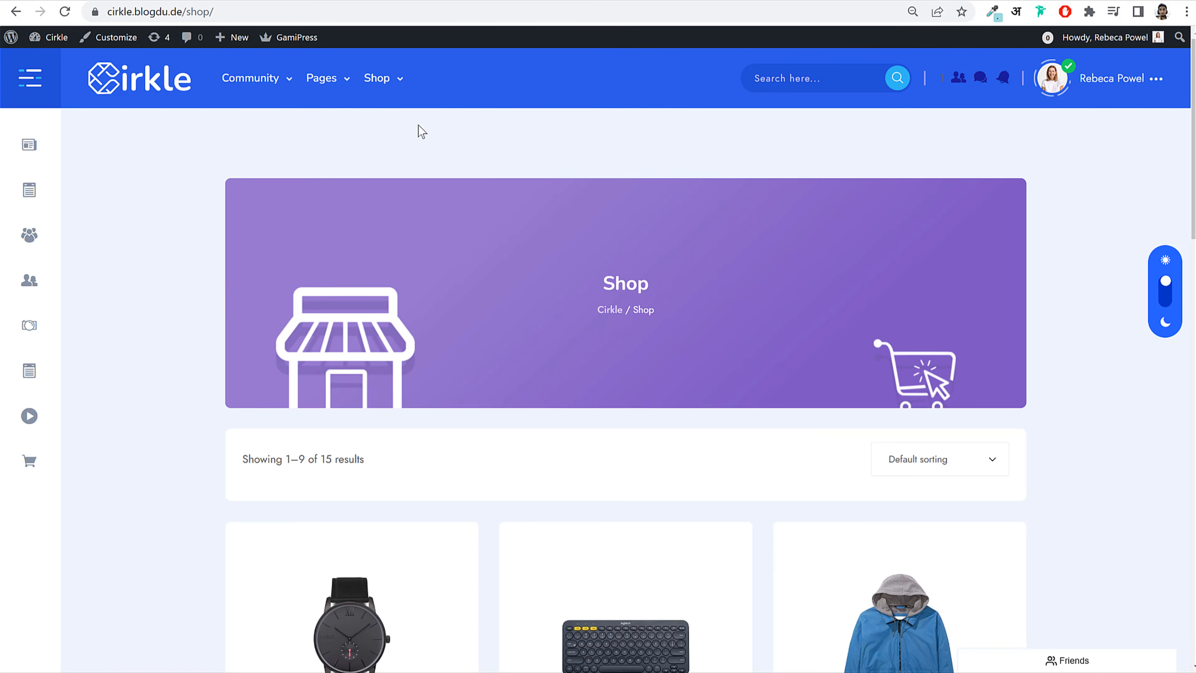
{"action": "mouse_move", "coordinate": [321, 78]}
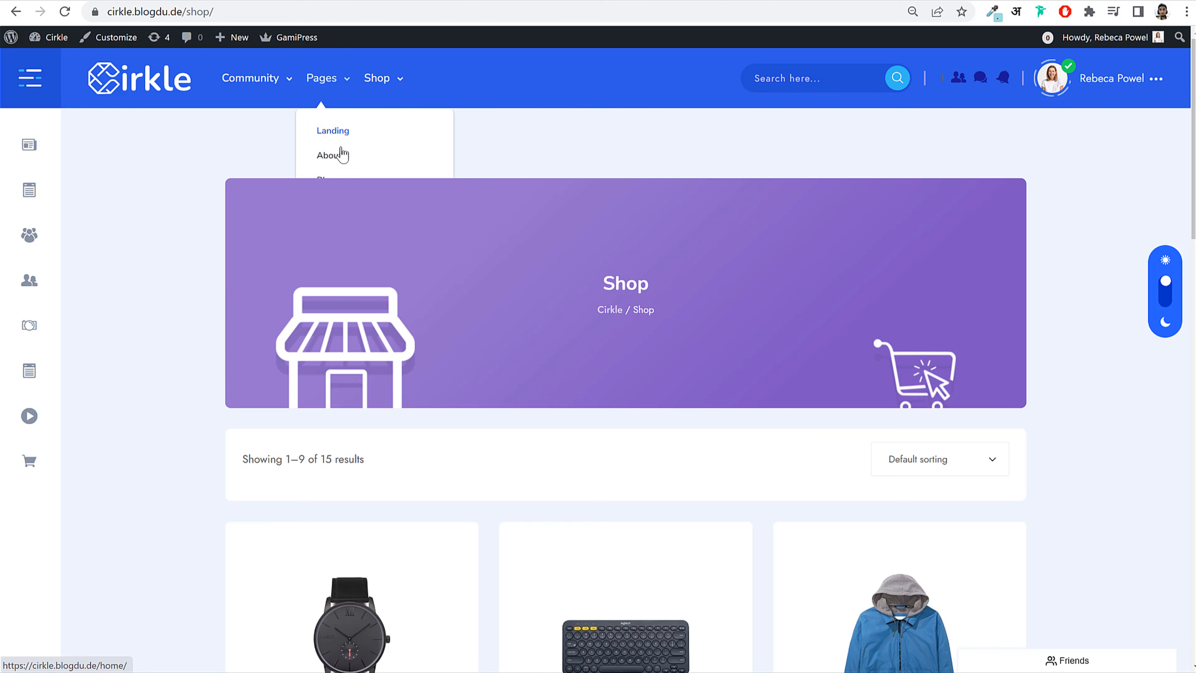
{"action": "left_click", "coordinate": [343, 154]}
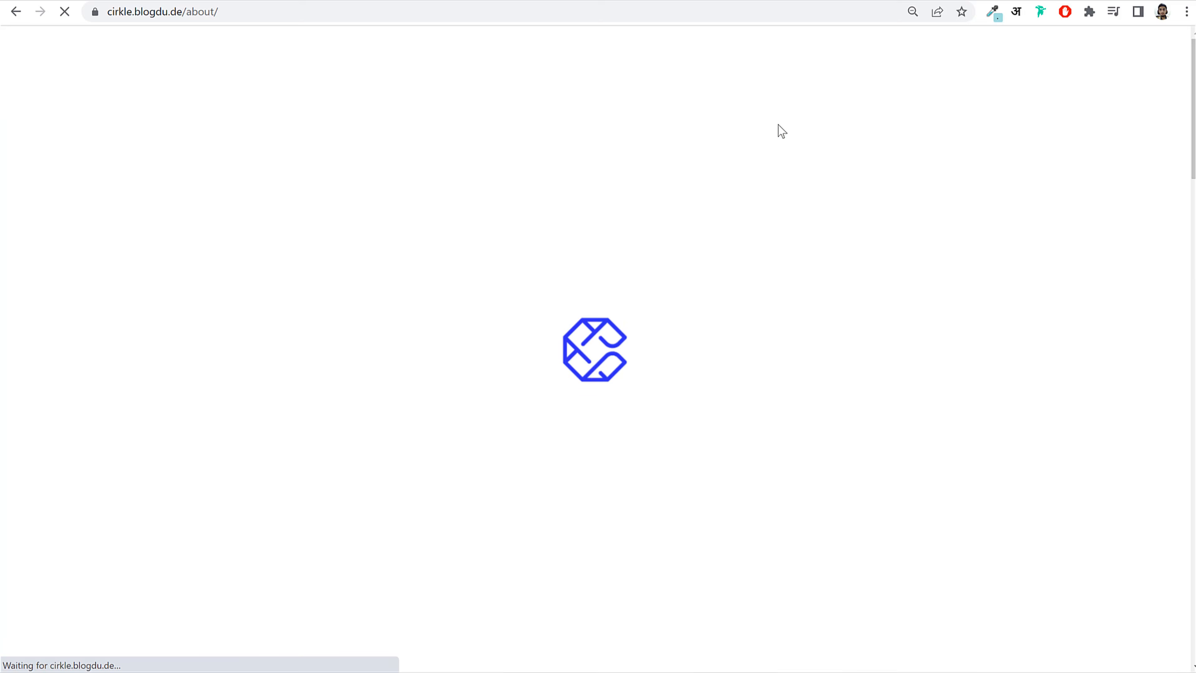
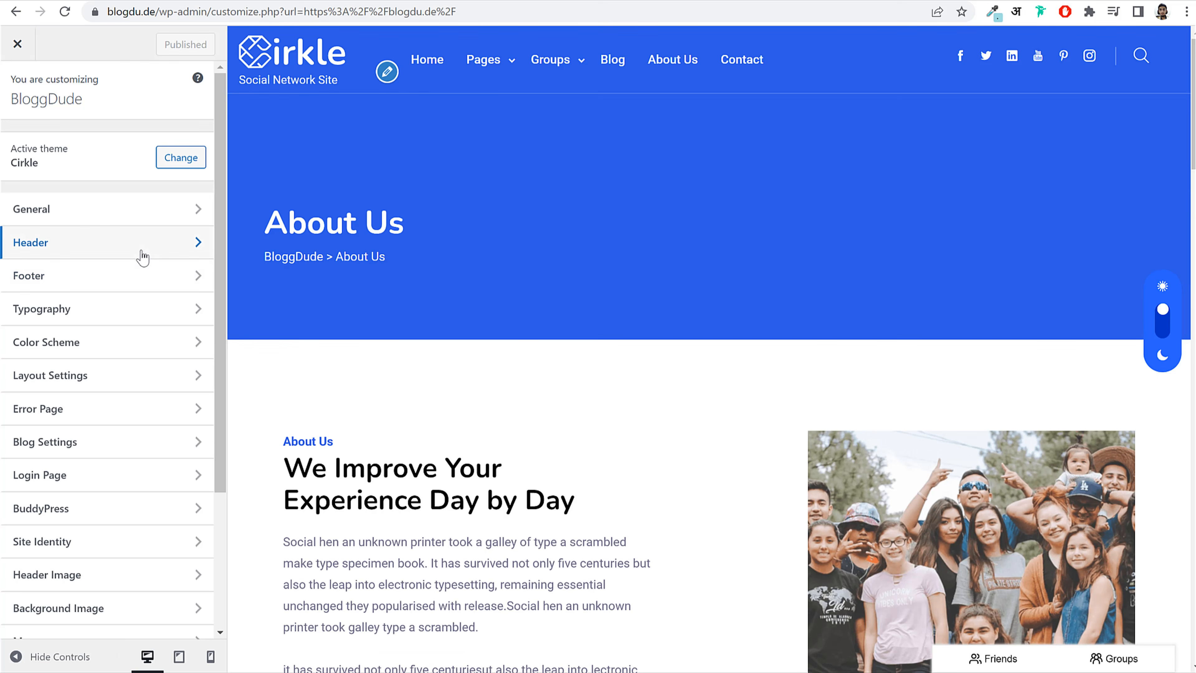
Step: Set the header's Banner Background Image to the blue small.png
{"action": "left_click", "coordinate": [108, 242]}
{"action": "scroll", "coordinate": [149, 400], "scroll_direction": "down", "scroll_amount": 10}
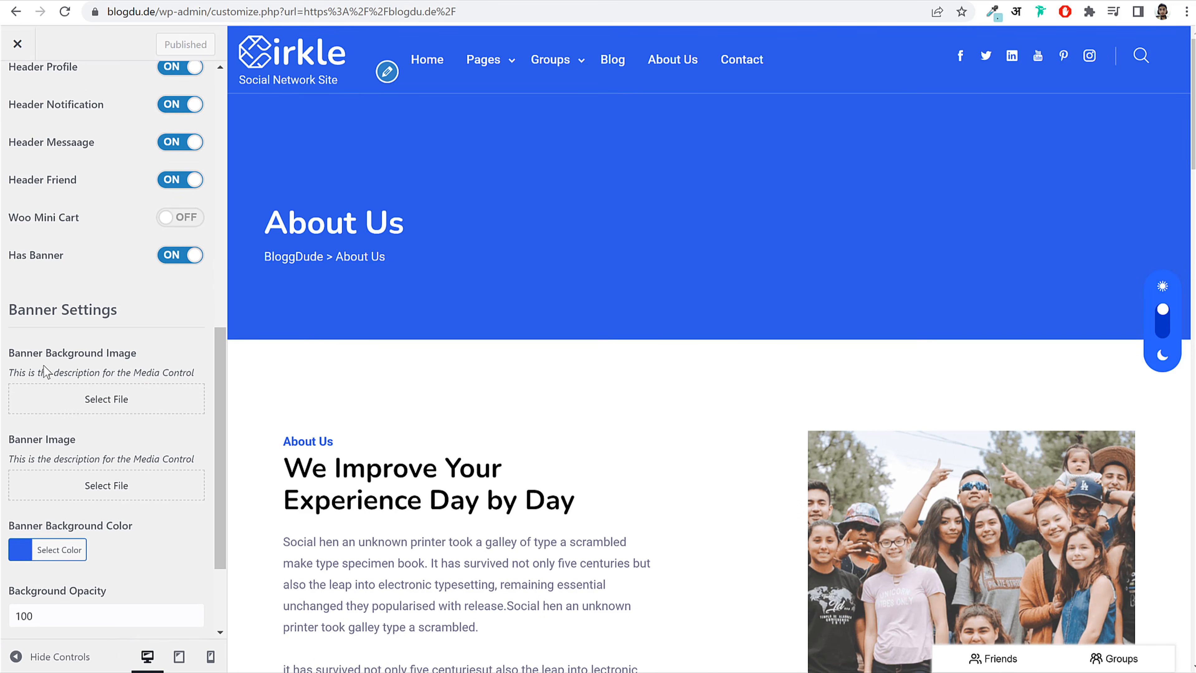
{"action": "left_click", "coordinate": [108, 399]}
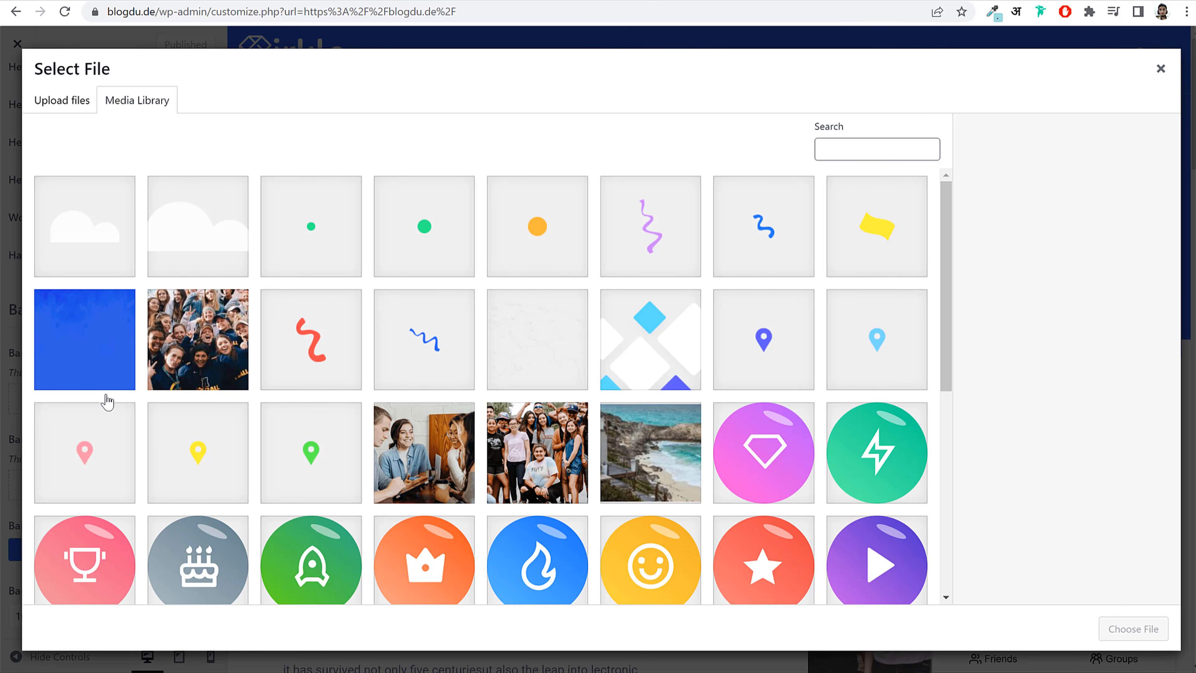
{"action": "left_click", "coordinate": [103, 362]}
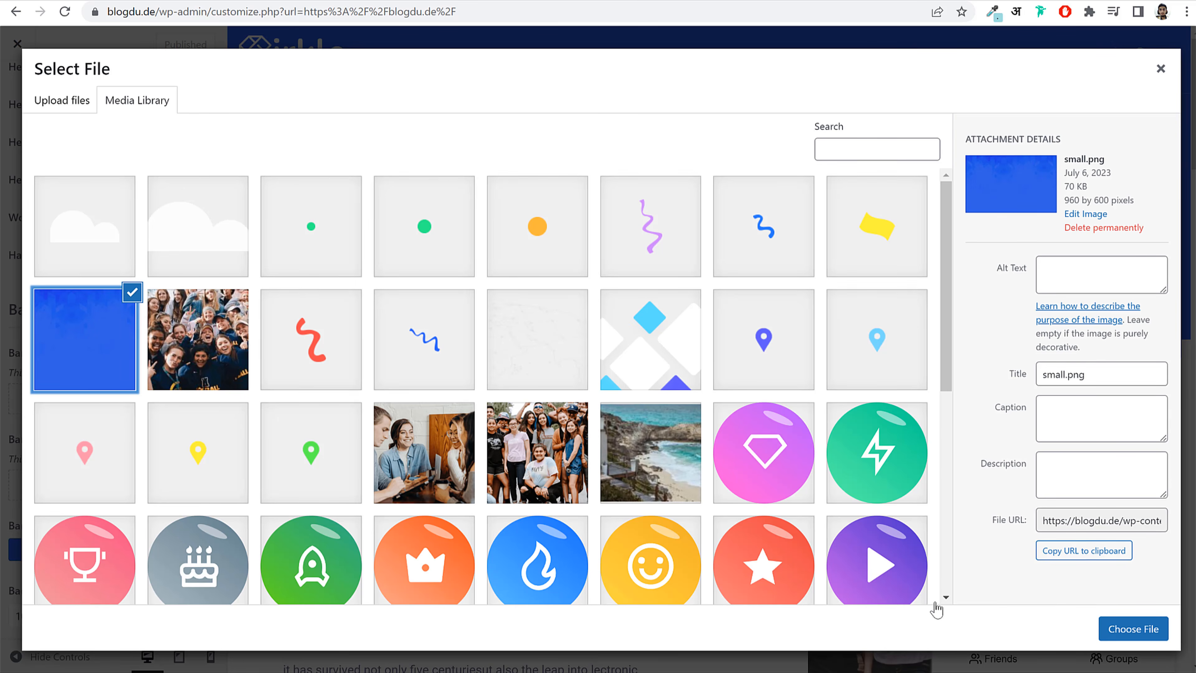
{"action": "left_click", "coordinate": [1117, 631]}
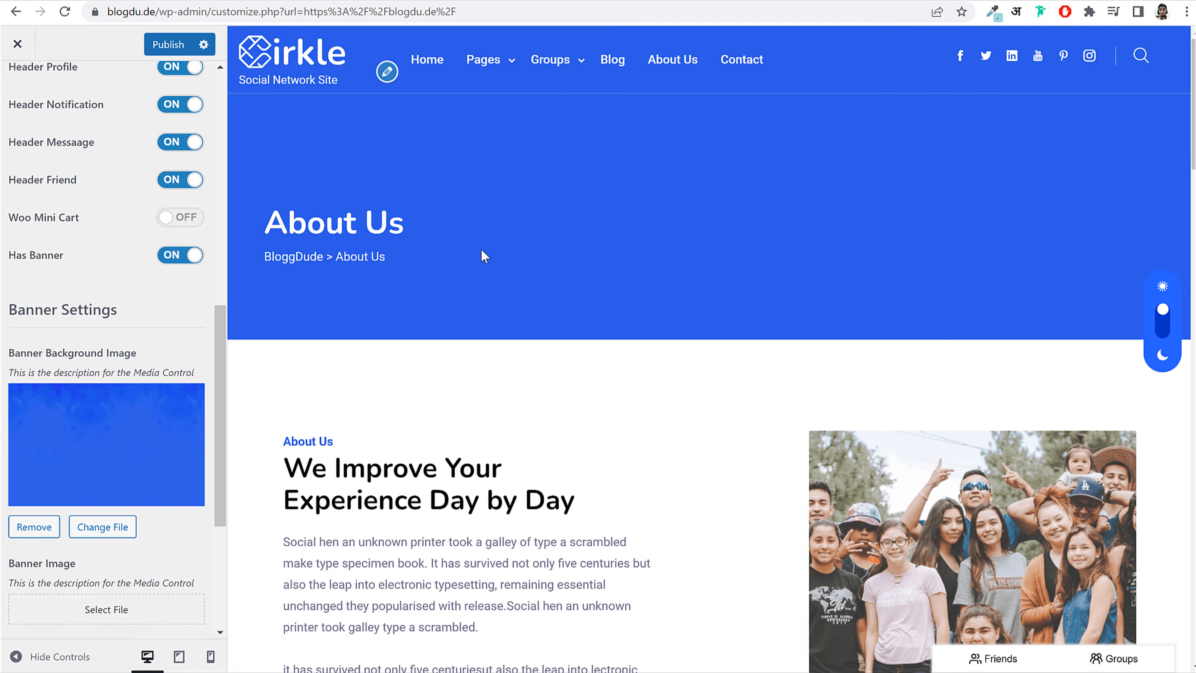
Step: Upload the Header-BG Overlay picture as the Banner Image and publish
{"action": "scroll", "coordinate": [122, 481], "scroll_direction": "down", "scroll_amount": 5}
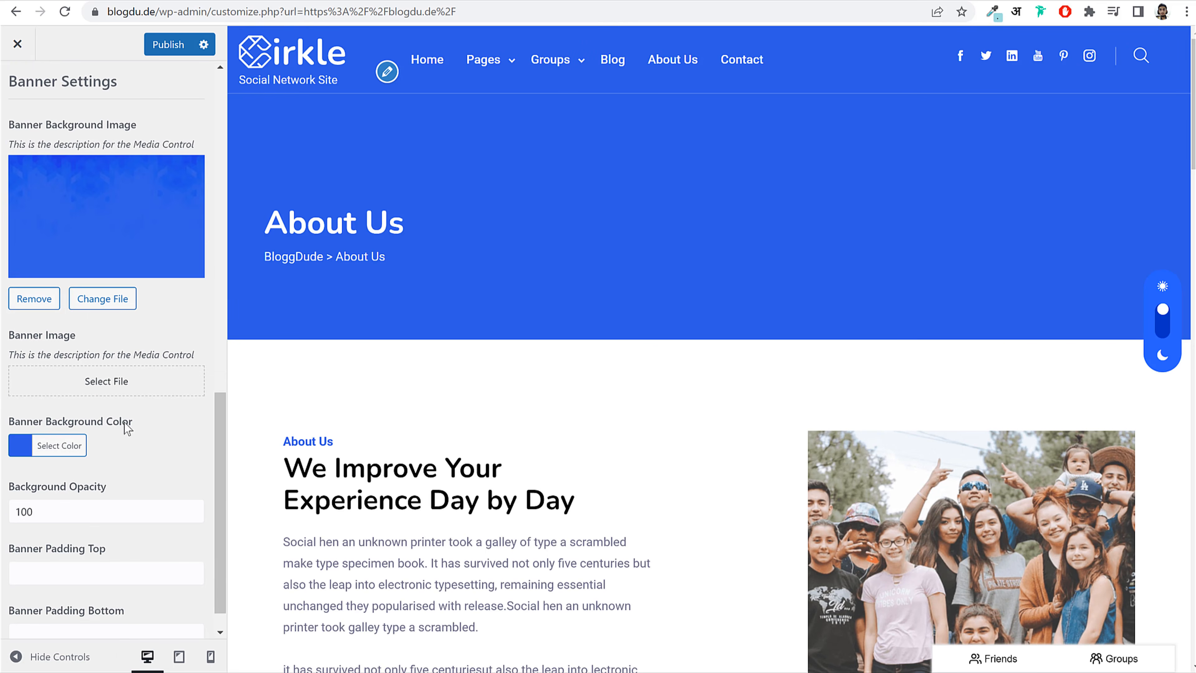
{"action": "left_click", "coordinate": [100, 377]}
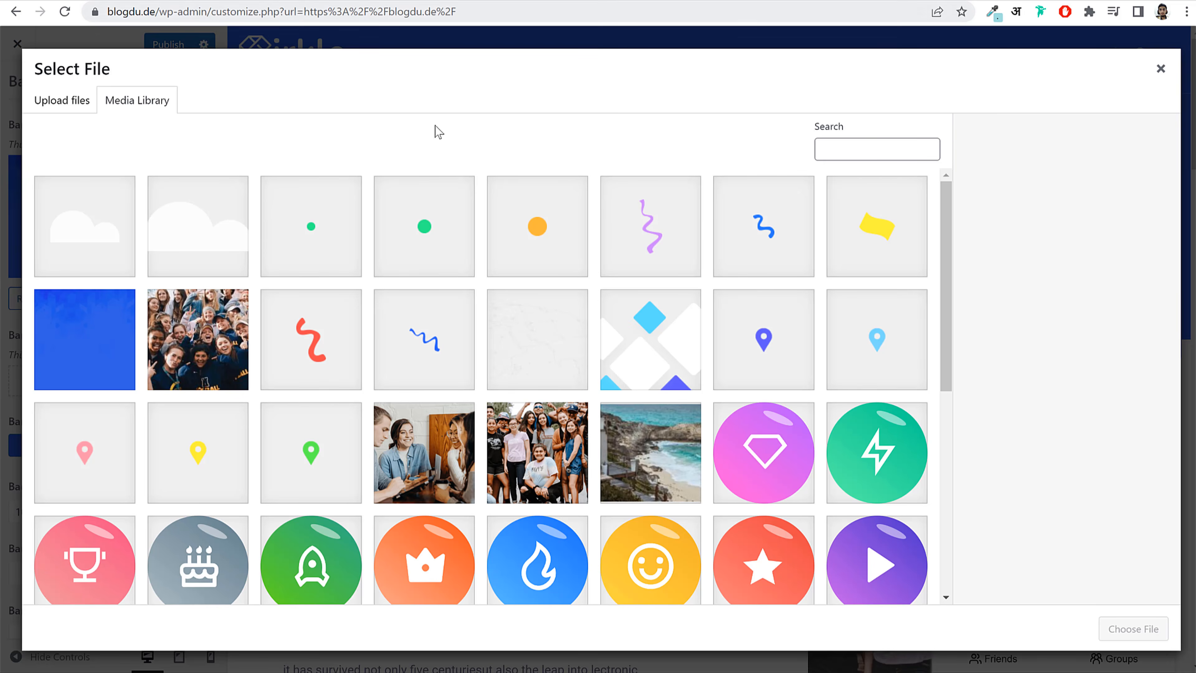
{"action": "scroll", "coordinate": [749, 385], "scroll_direction": "down", "scroll_amount": 10}
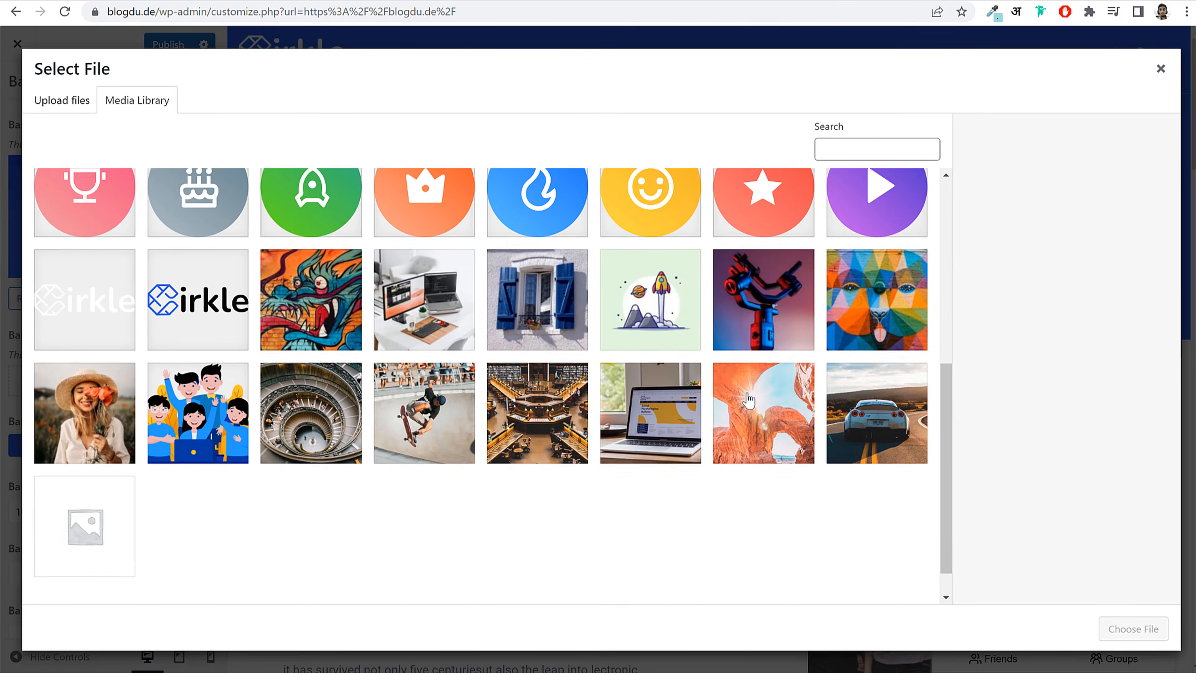
{"action": "scroll", "coordinate": [307, 225], "scroll_direction": "up", "scroll_amount": 10}
{"action": "left_click", "coordinate": [72, 99]}
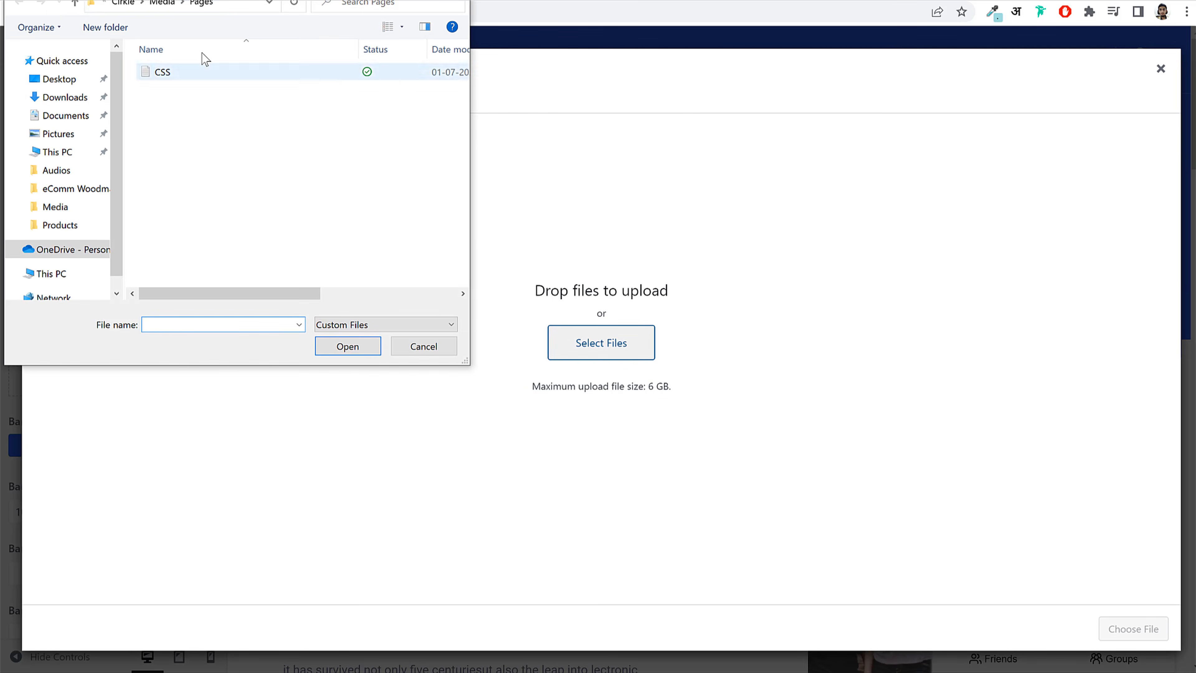
{"action": "key", "text": "alt+Up"}
{"action": "scroll", "coordinate": [363, 212], "scroll_direction": "down", "scroll_amount": 8}
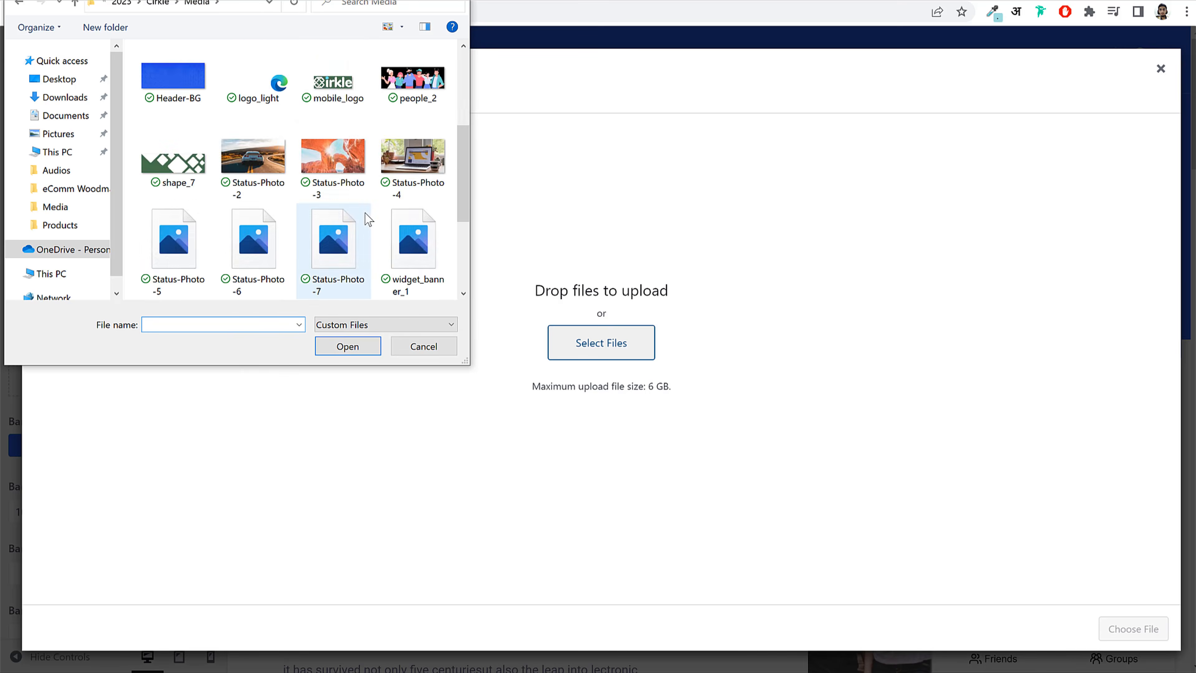
{"action": "scroll", "coordinate": [366, 216], "scroll_direction": "up", "scroll_amount": 8}
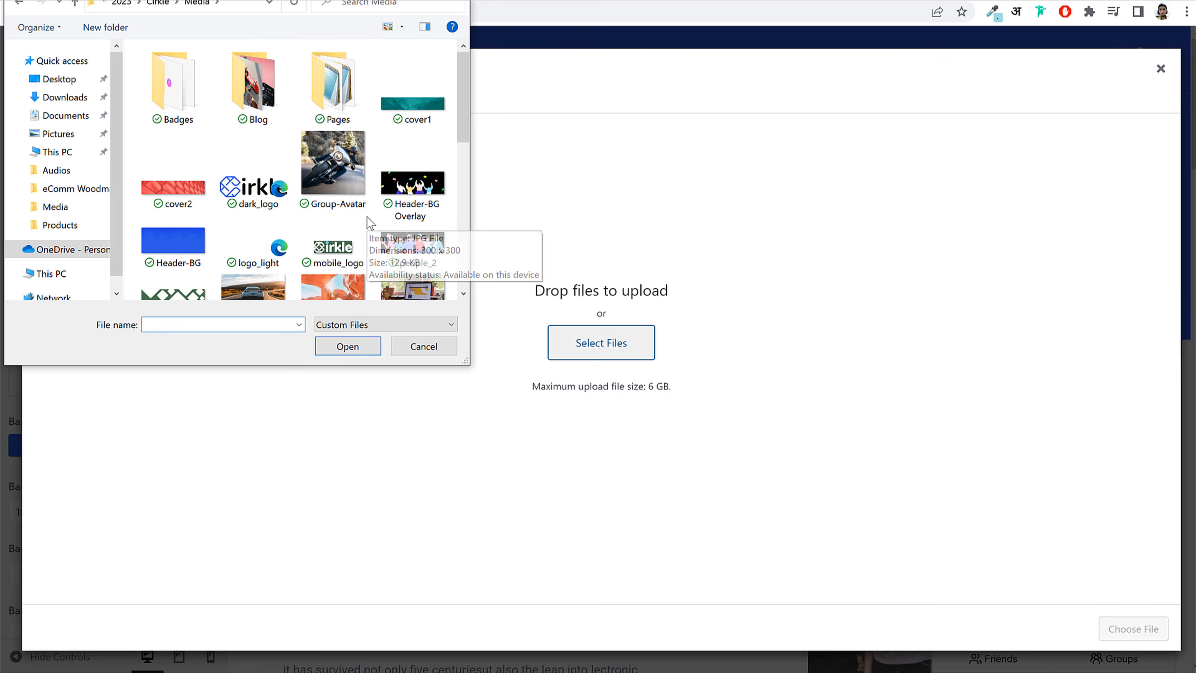
{"action": "left_click", "coordinate": [419, 200]}
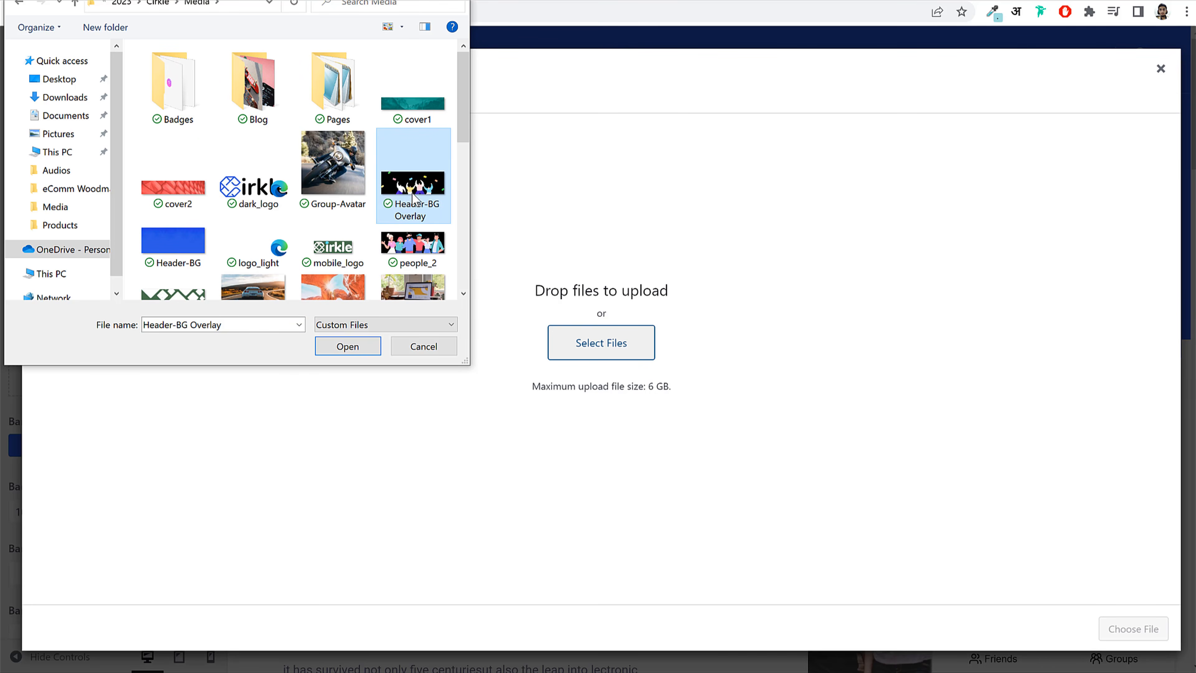
{"action": "left_click", "coordinate": [352, 345]}
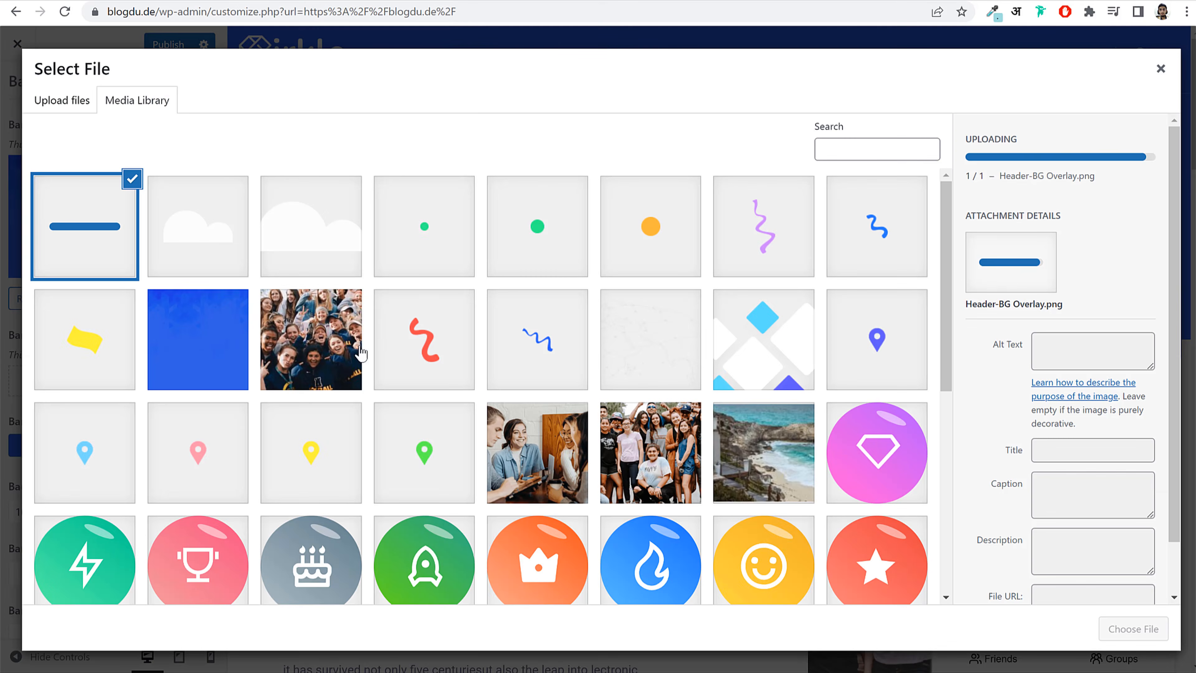
{"action": "left_click", "coordinate": [1159, 630]}
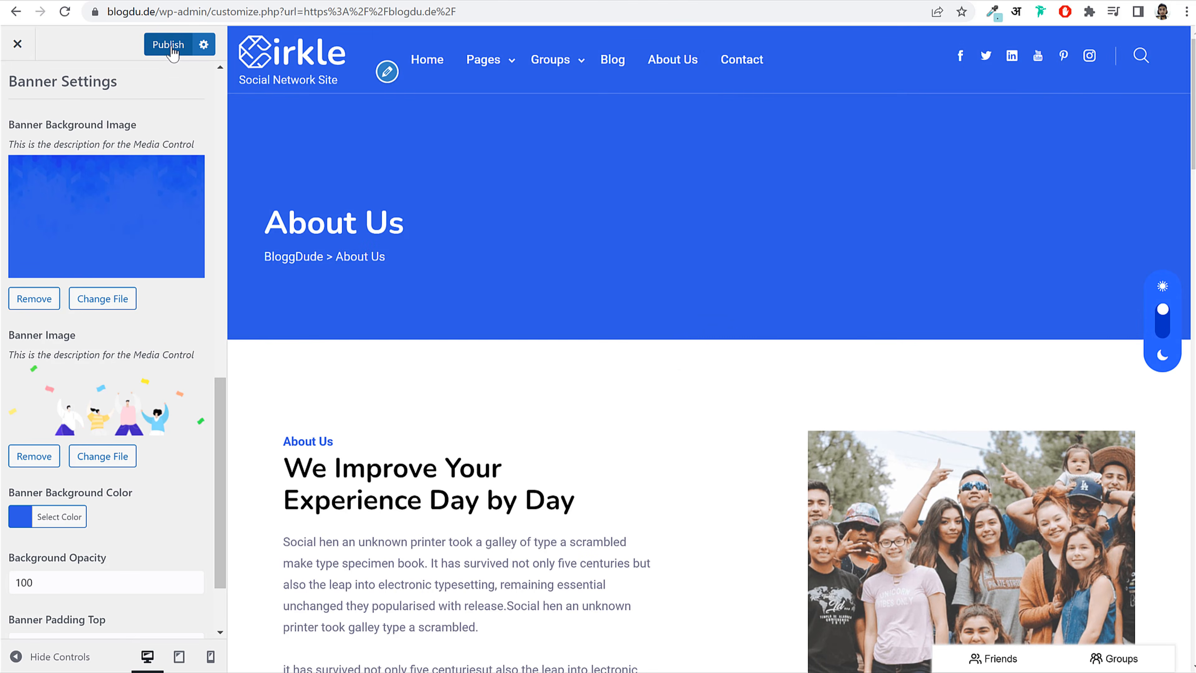
{"action": "left_click", "coordinate": [171, 47]}
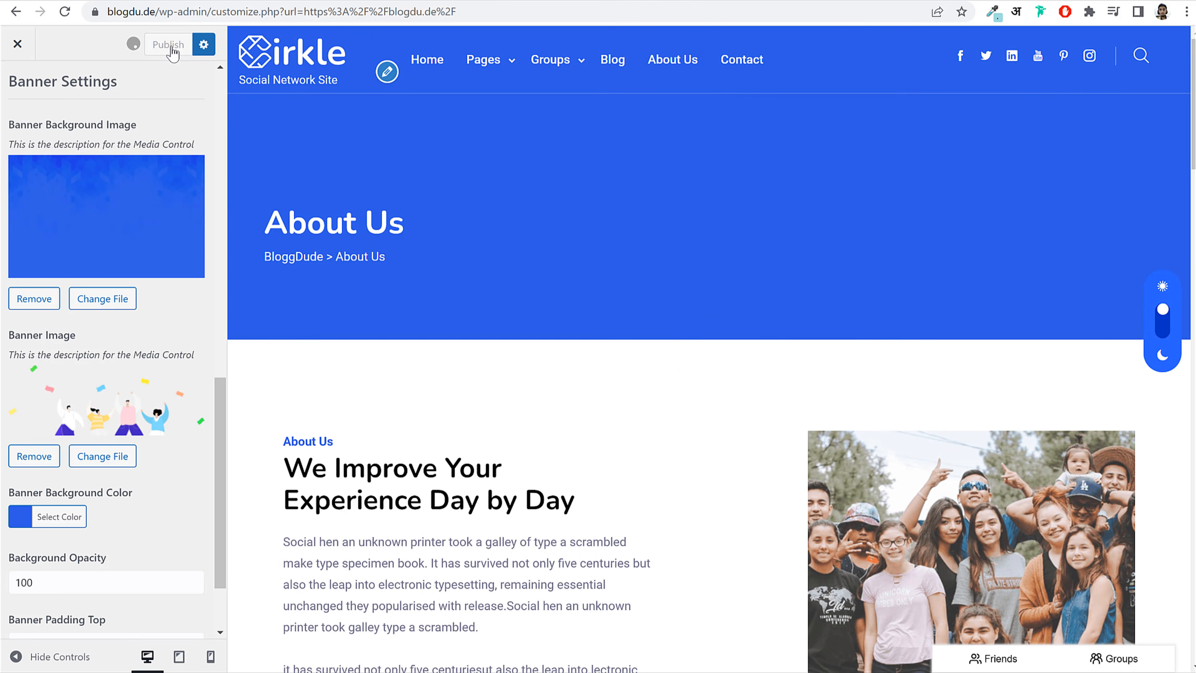
Step: Set the banner Background Opacity to 0 and publish
{"action": "scroll", "coordinate": [111, 435], "scroll_direction": "down", "scroll_amount": 3}
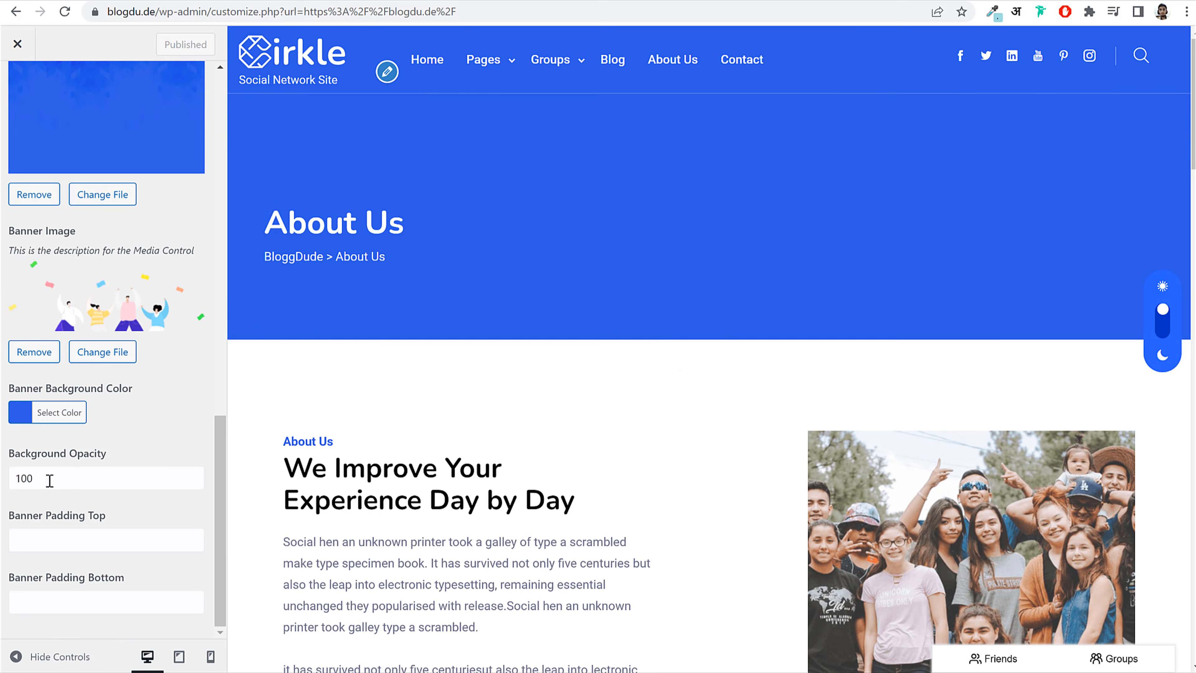
{"action": "double_click", "coordinate": [57, 475]}
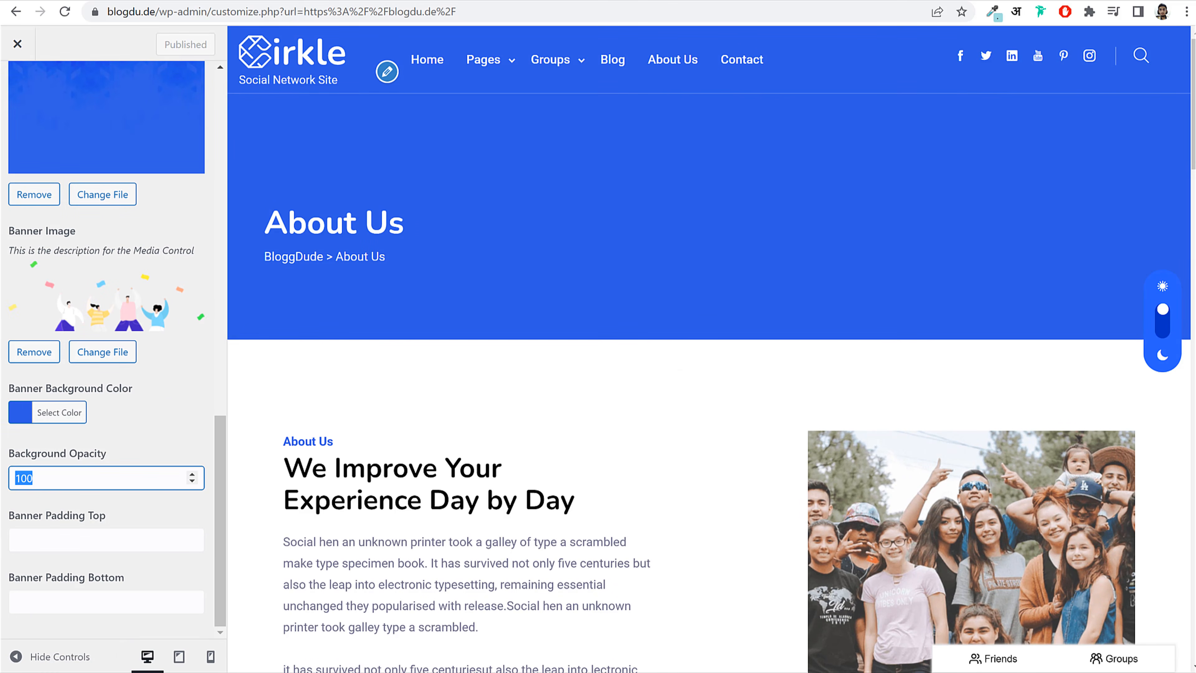
{"action": "type", "text": "0"}
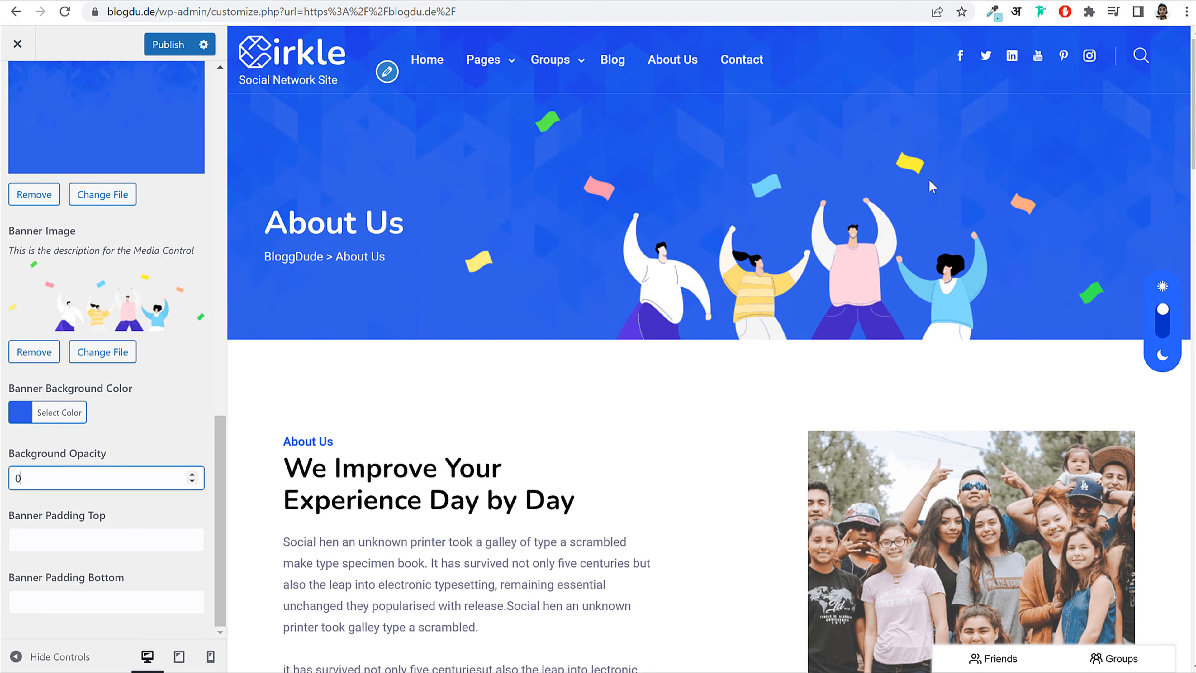
{"action": "left_click", "coordinate": [168, 52]}
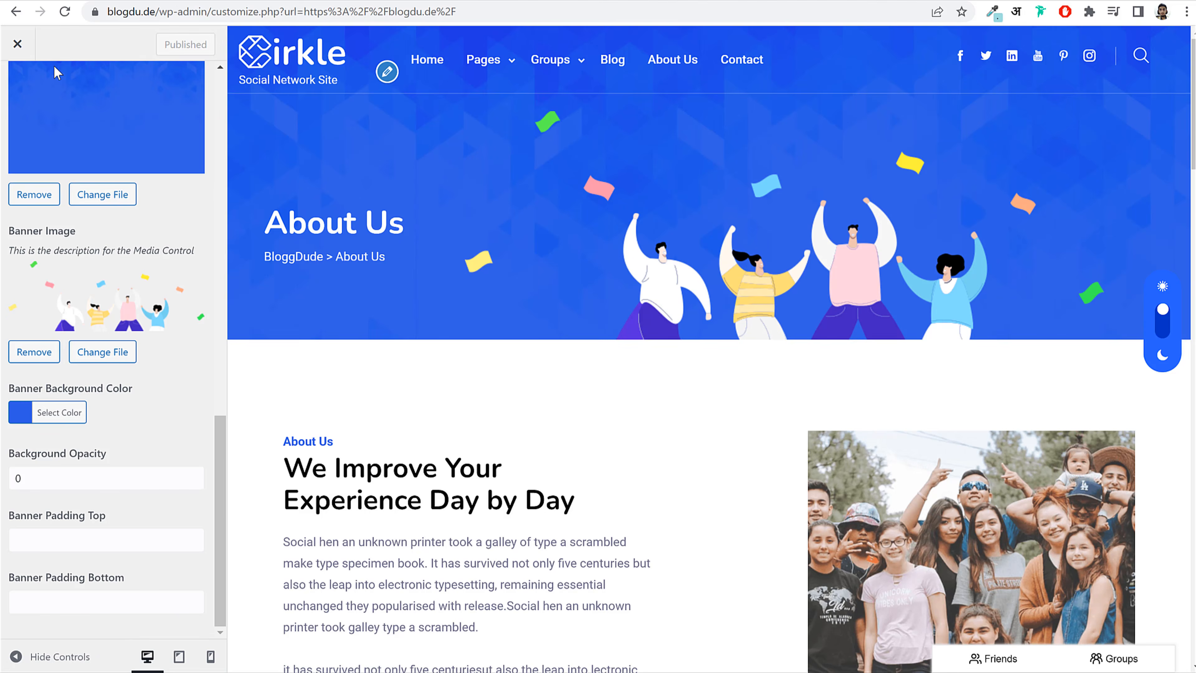
{"action": "scroll", "coordinate": [56, 72], "scroll_direction": "up", "scroll_amount": 10}
{"action": "left_click", "coordinate": [13, 88]}
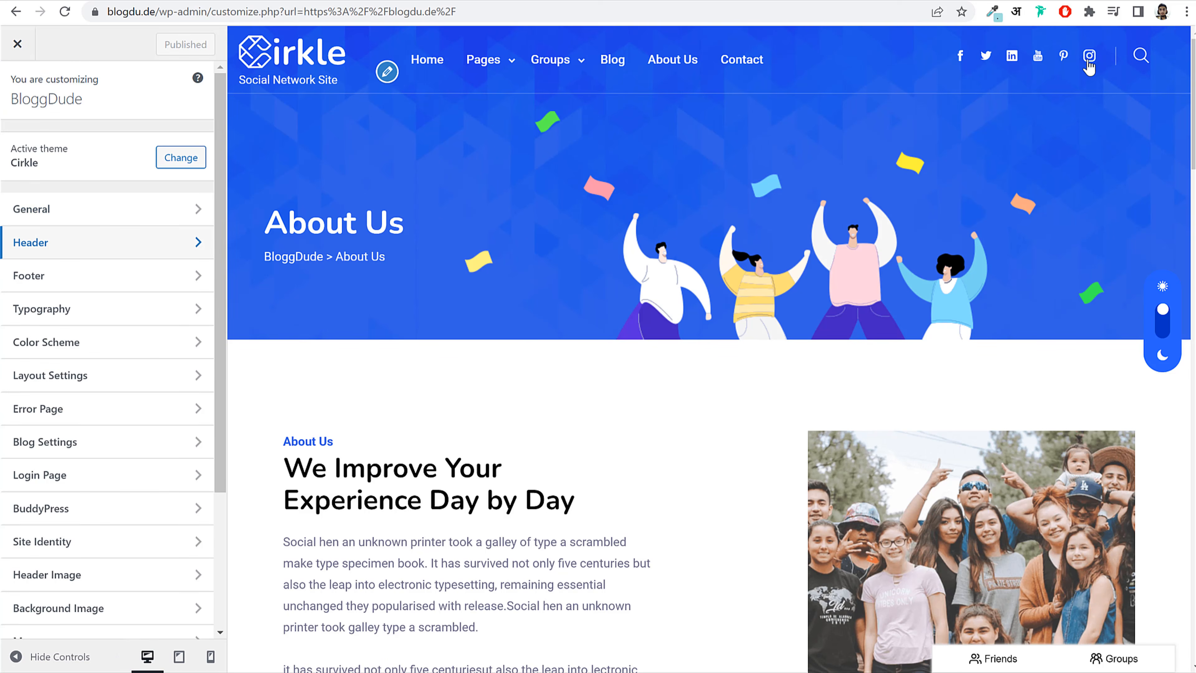
{"action": "left_click", "coordinate": [95, 253]}
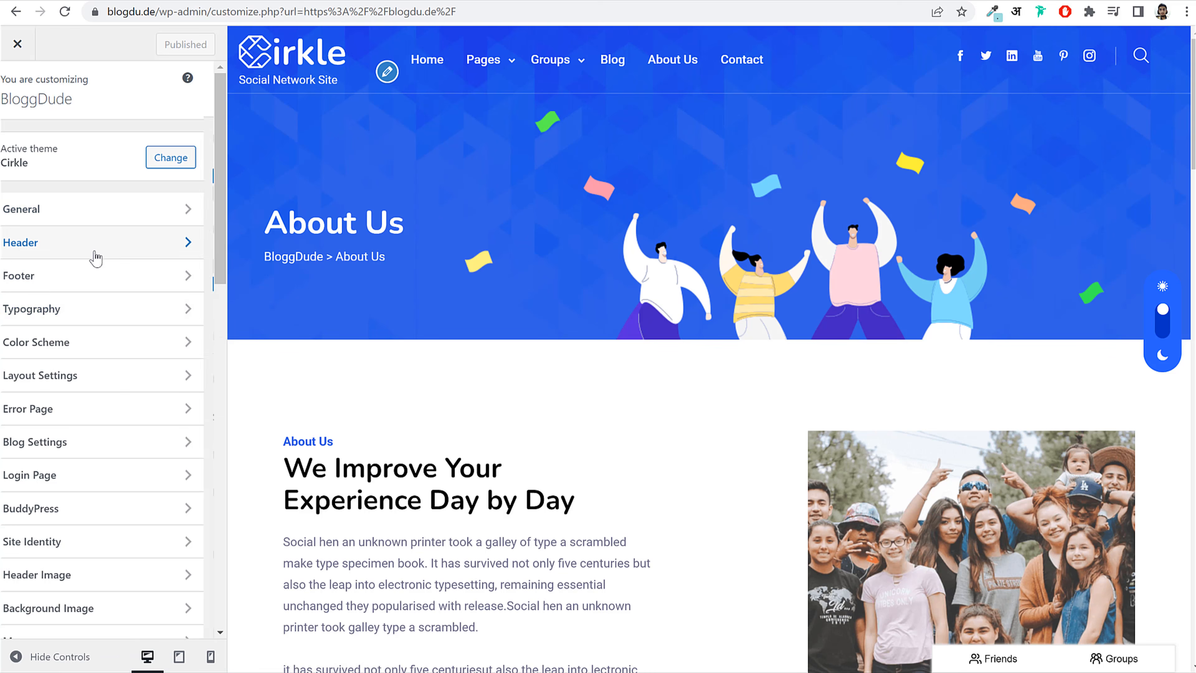
{"action": "scroll", "coordinate": [97, 310], "scroll_direction": "down", "scroll_amount": 15}
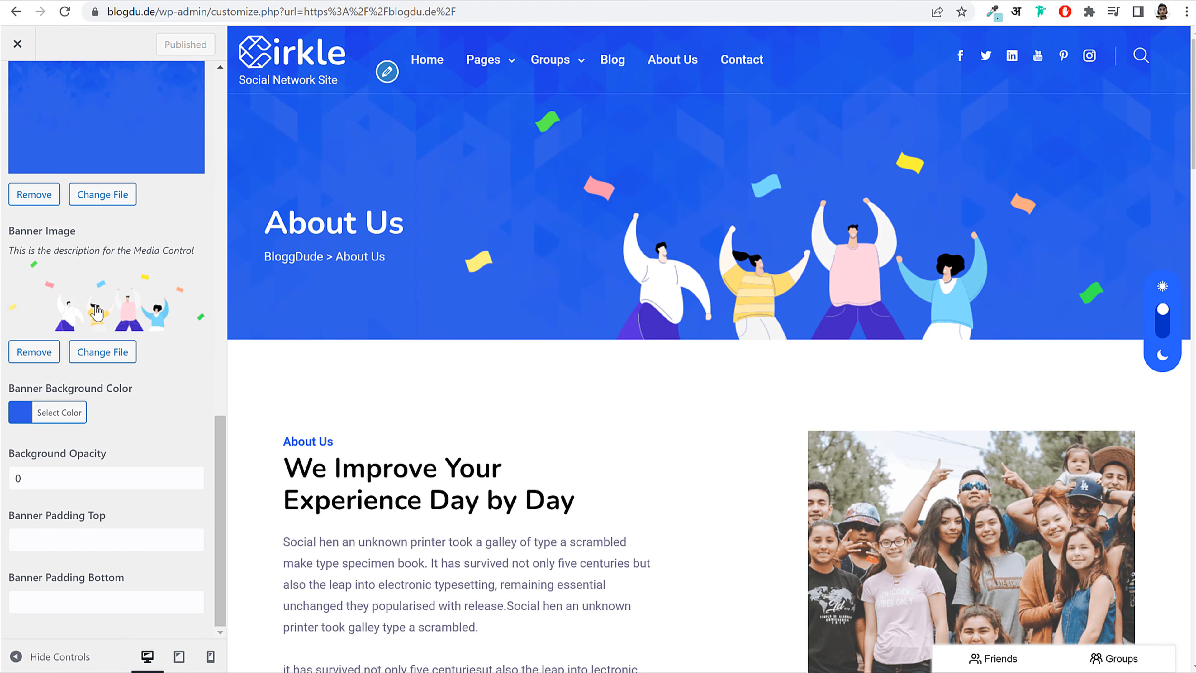
{"action": "scroll", "coordinate": [97, 311], "scroll_direction": "up", "scroll_amount": 10}
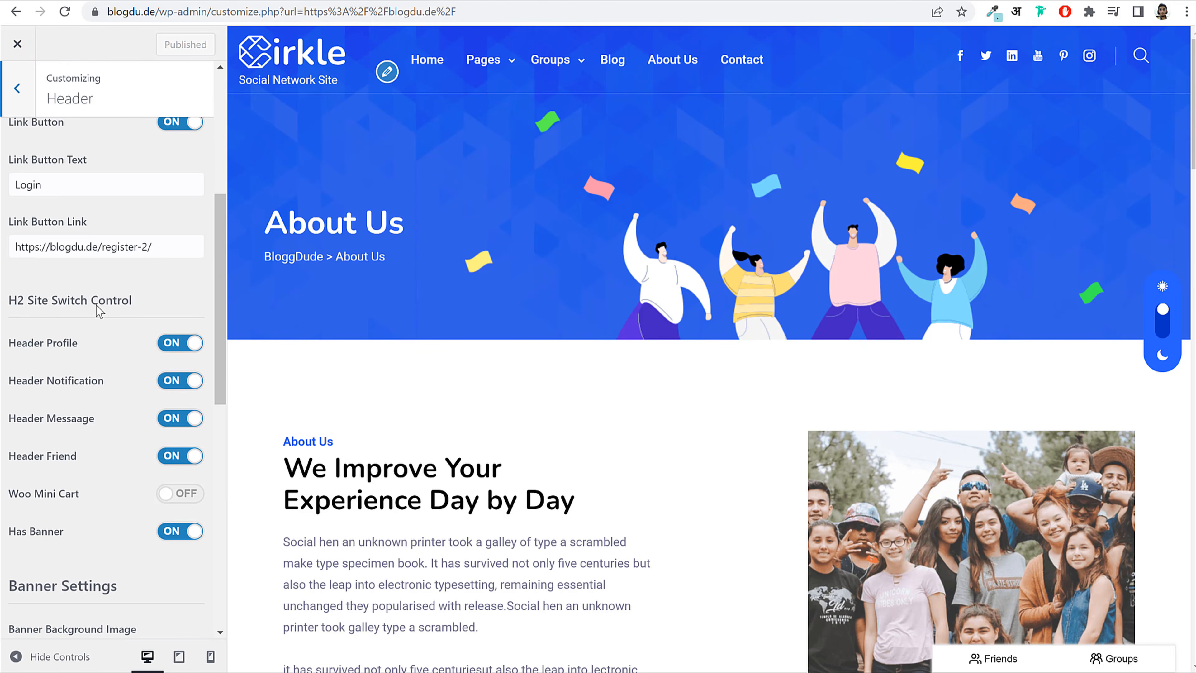
{"action": "scroll", "coordinate": [98, 311], "scroll_direction": "up", "scroll_amount": 5}
{"action": "left_click", "coordinate": [21, 89]}
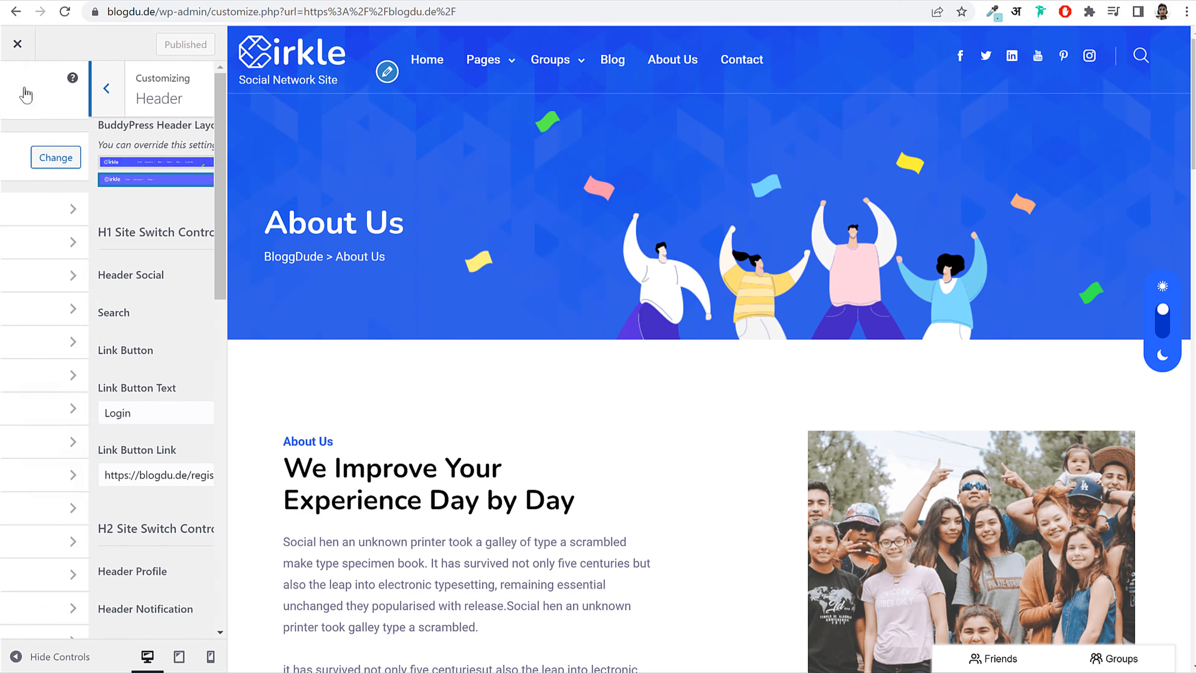
{"action": "left_click", "coordinate": [68, 214]}
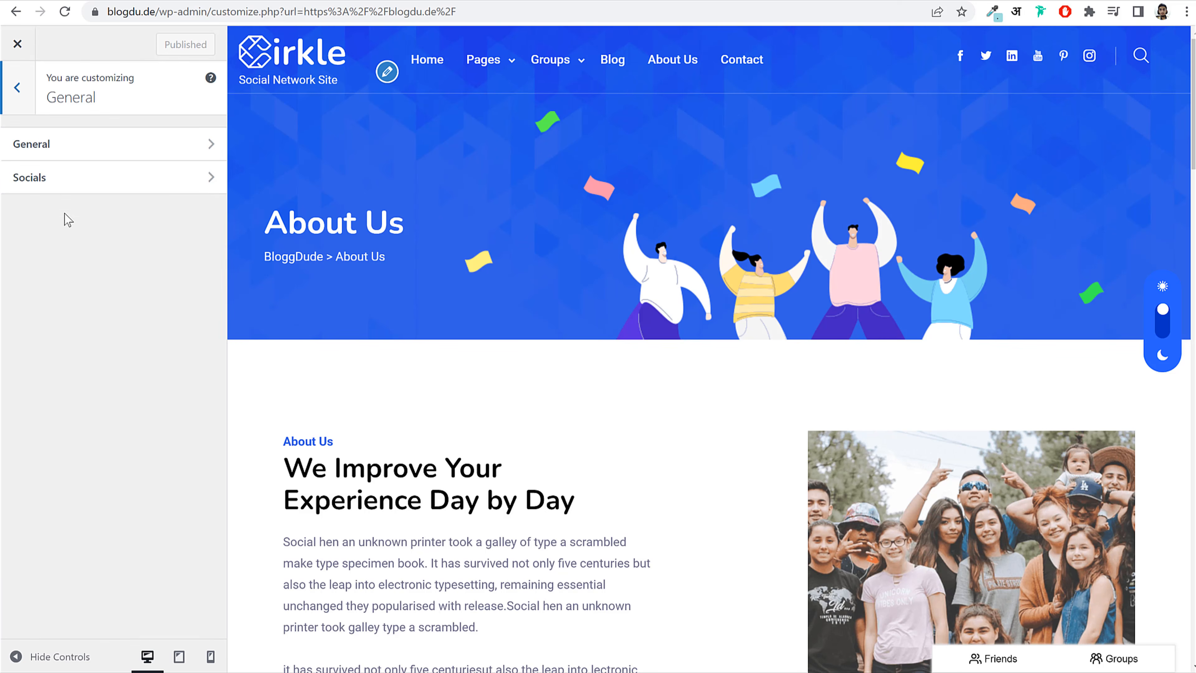
{"action": "left_click", "coordinate": [46, 183]}
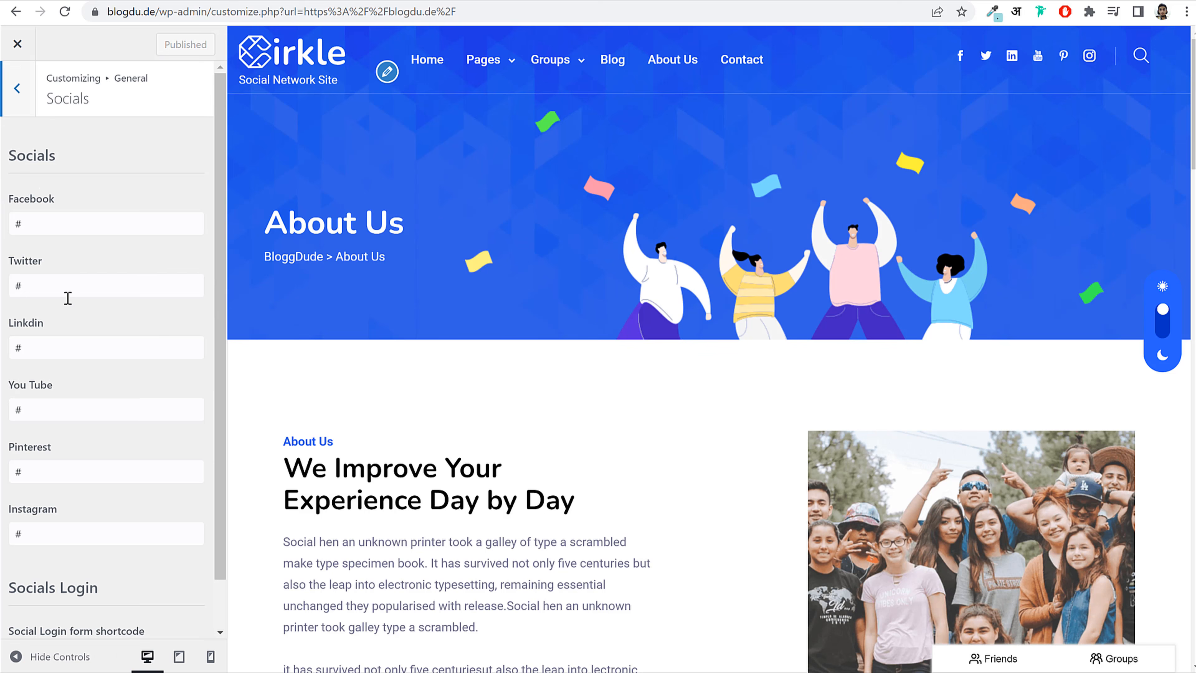
{"action": "scroll", "coordinate": [81, 441], "scroll_direction": "down", "scroll_amount": 2}
{"action": "scroll", "coordinate": [67, 446], "scroll_direction": "up", "scroll_amount": 2}
{"action": "left_click", "coordinate": [18, 90]}
{"action": "left_click", "coordinate": [19, 91]}
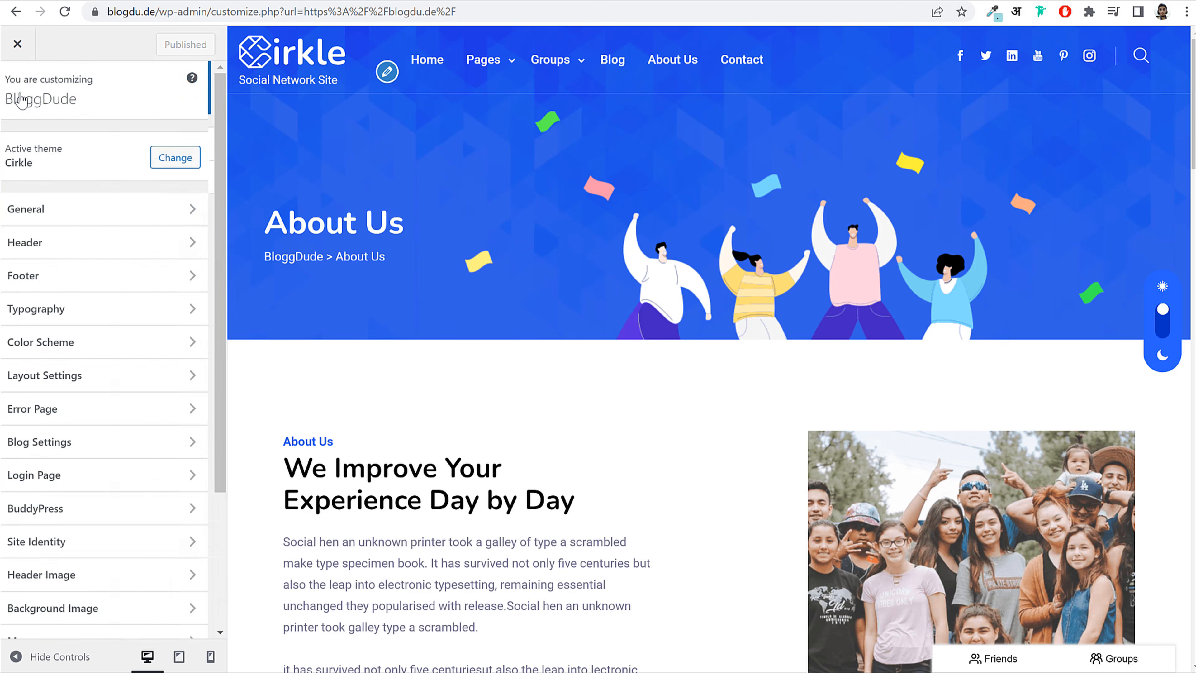
{"action": "scroll", "coordinate": [563, 372], "scroll_direction": "down", "scroll_amount": 10}
{"action": "scroll", "coordinate": [565, 368], "scroll_direction": "down", "scroll_amount": 10}
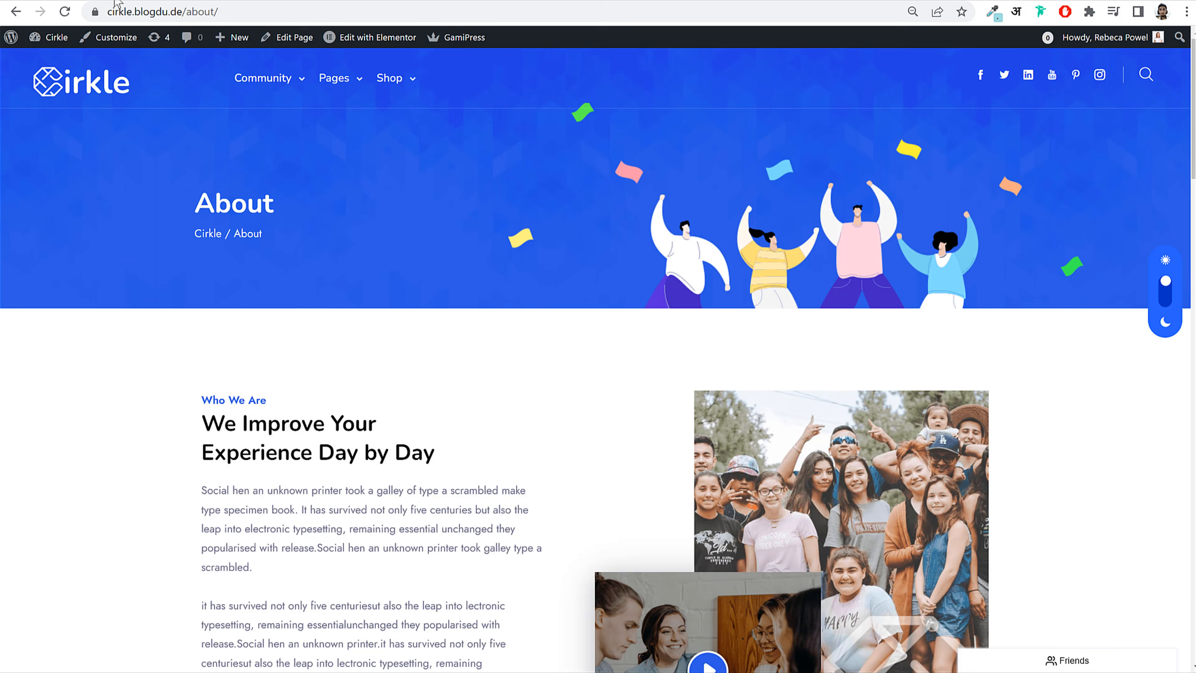
{"action": "scroll", "coordinate": [329, 398], "scroll_direction": "down", "scroll_amount": 10}
{"action": "scroll", "coordinate": [328, 398], "scroll_direction": "down", "scroll_amount": 10}
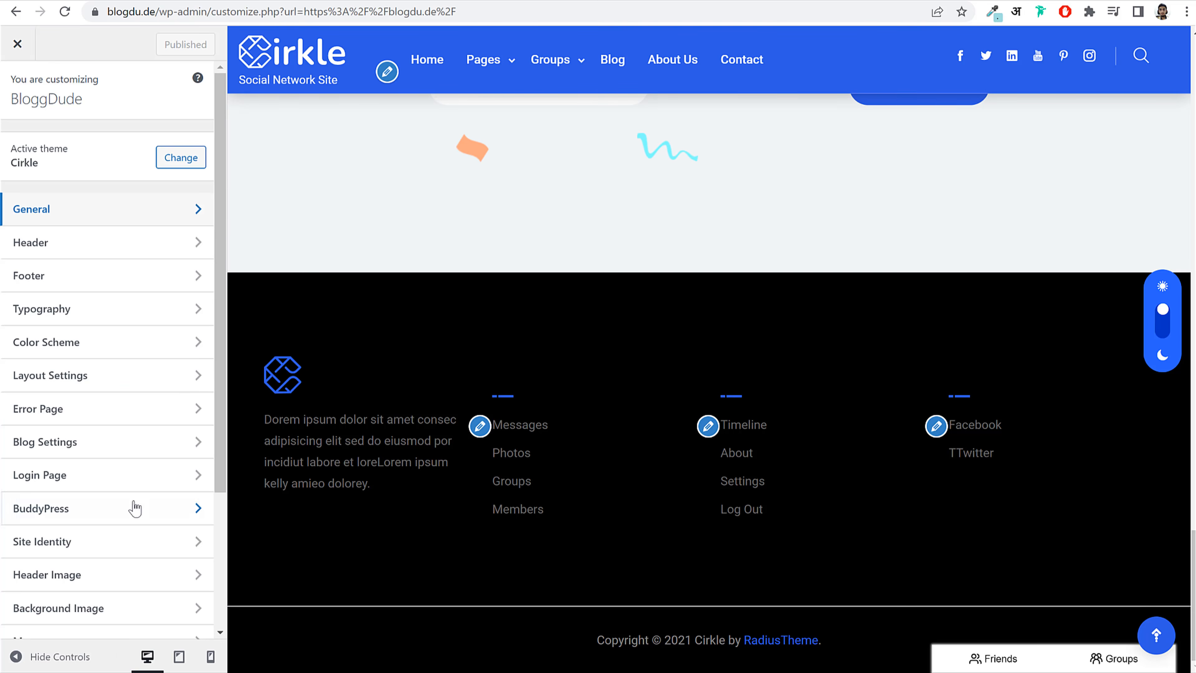
{"action": "scroll", "coordinate": [134, 507], "scroll_direction": "down", "scroll_amount": 4}
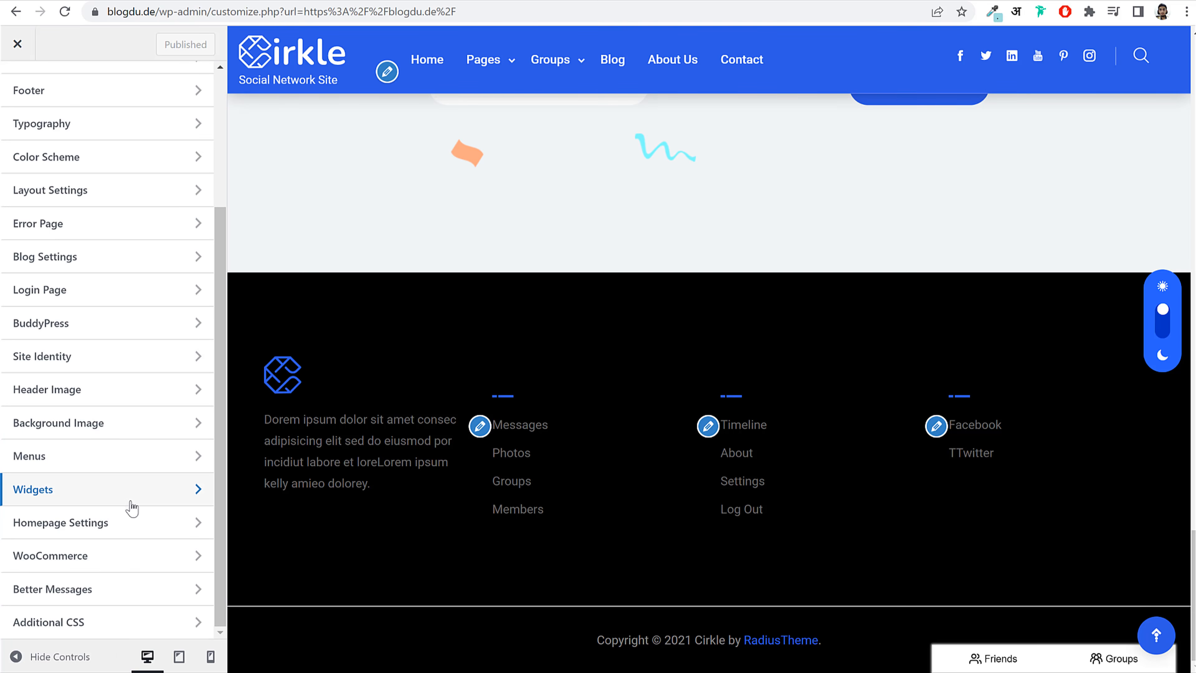
{"action": "scroll", "coordinate": [96, 424], "scroll_direction": "up", "scroll_amount": 4}
{"action": "scroll", "coordinate": [100, 425], "scroll_direction": "up", "scroll_amount": 1}
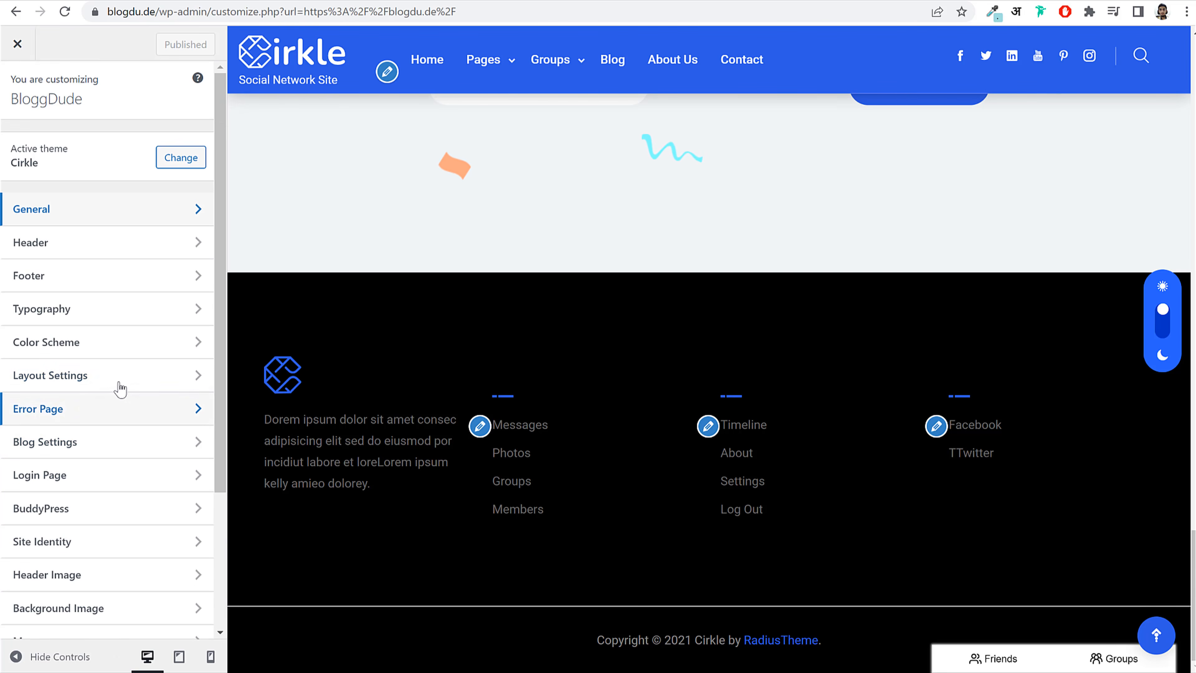
Step: Edit the footer Copyright Text to read 'Copyright © 2023'
{"action": "left_click", "coordinate": [120, 277]}
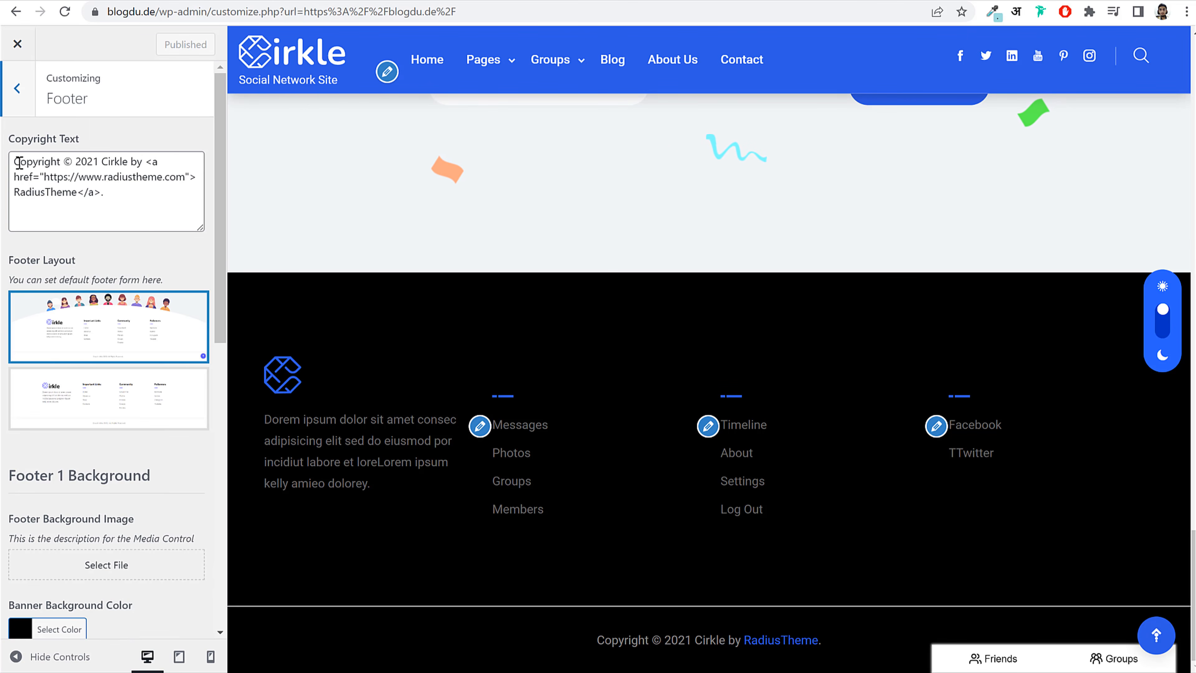
{"action": "left_click_drag", "start_coordinate": [15, 161], "coordinate": [162, 222]}
{"action": "left_click_drag", "start_coordinate": [588, 646], "coordinate": [841, 644]}
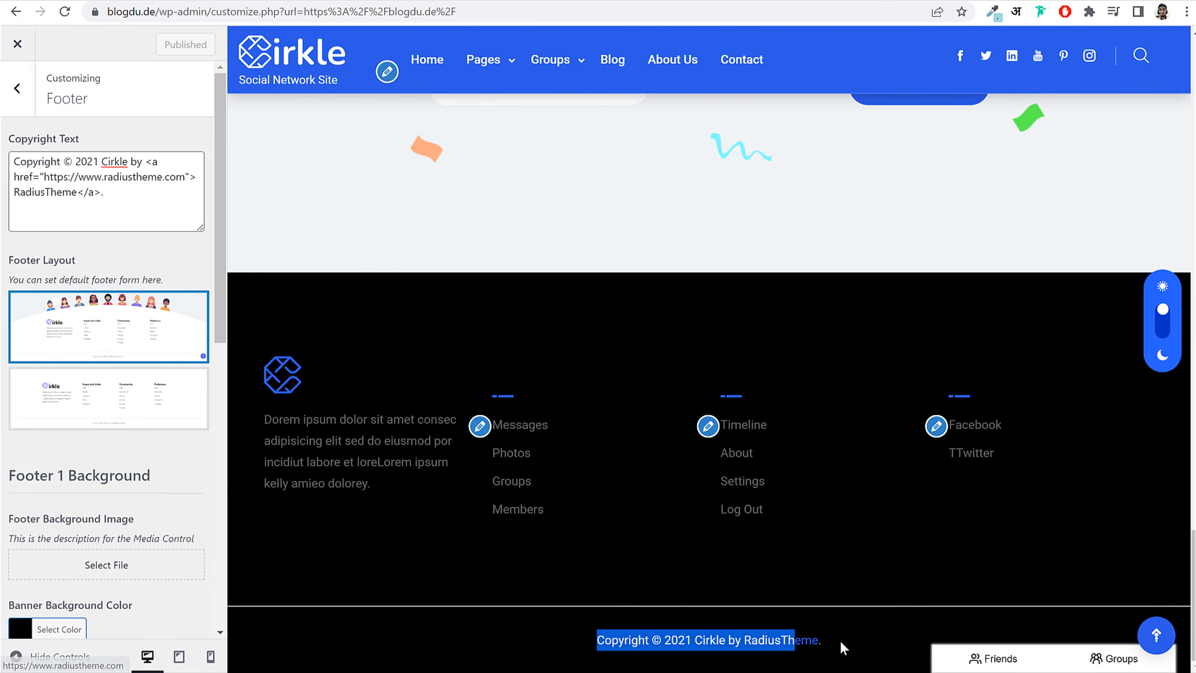
{"action": "left_click", "coordinate": [131, 161]}
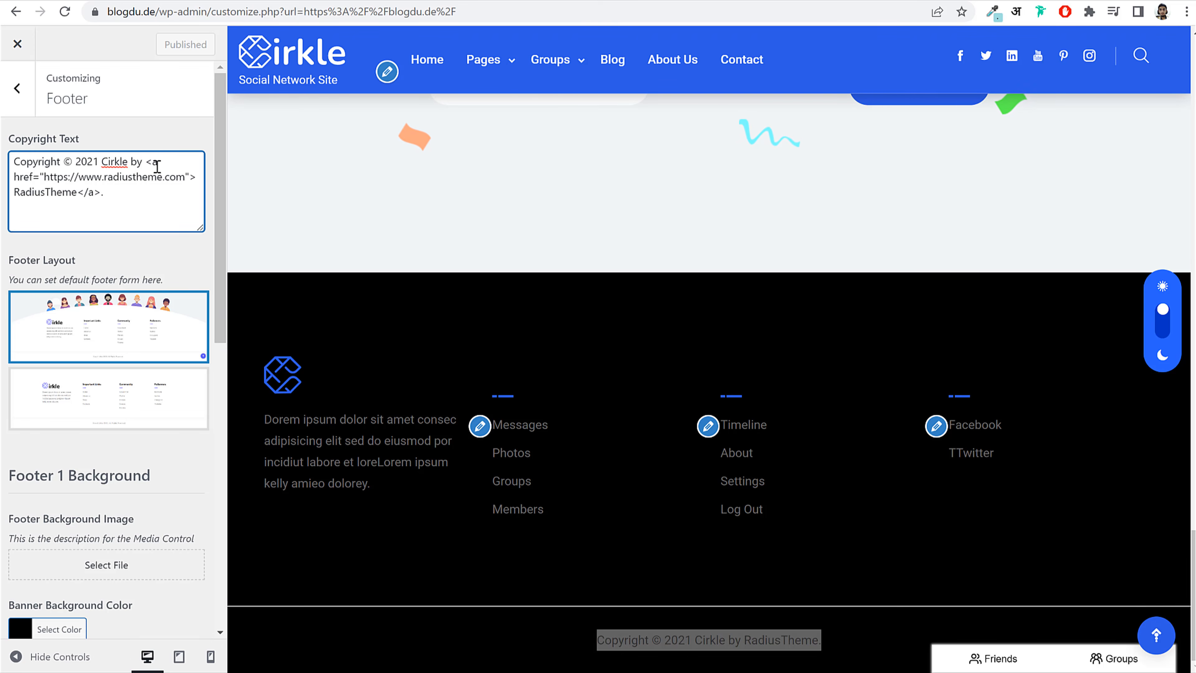
{"action": "left_click_drag", "start_coordinate": [77, 161], "coordinate": [139, 205]}
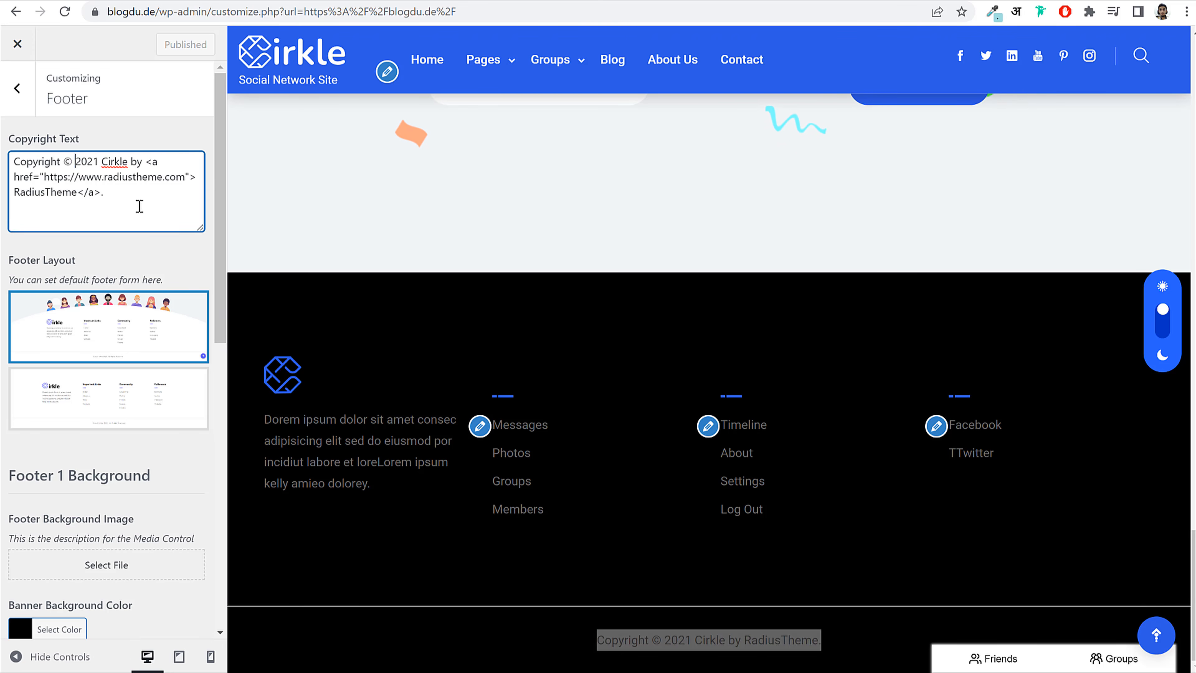
{"action": "key", "text": "BackSpace"}
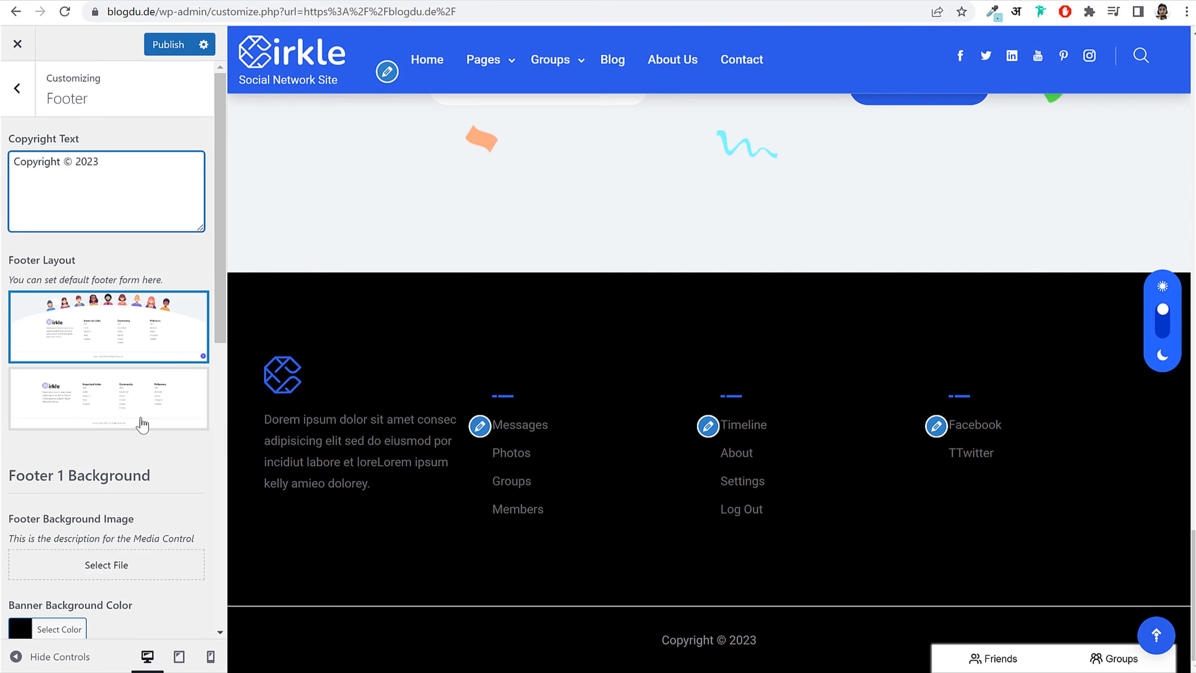
Step: Switch the footer to the second layout and publish
{"action": "left_click", "coordinate": [118, 418]}
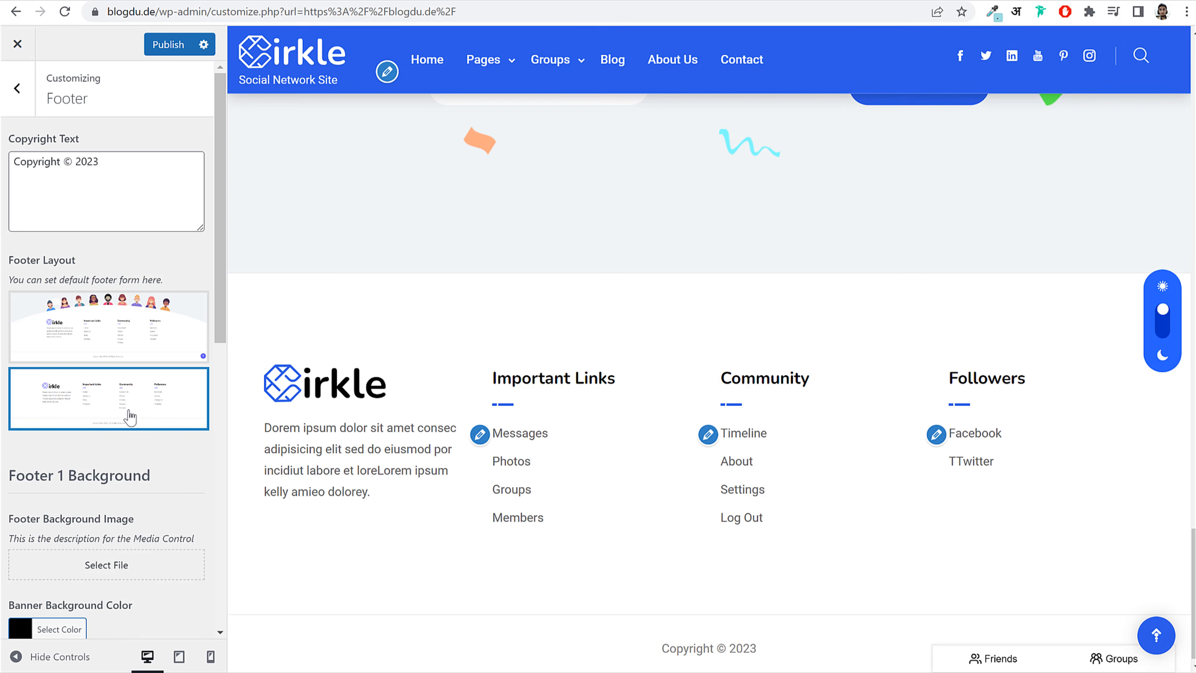
{"action": "left_click", "coordinate": [165, 45]}
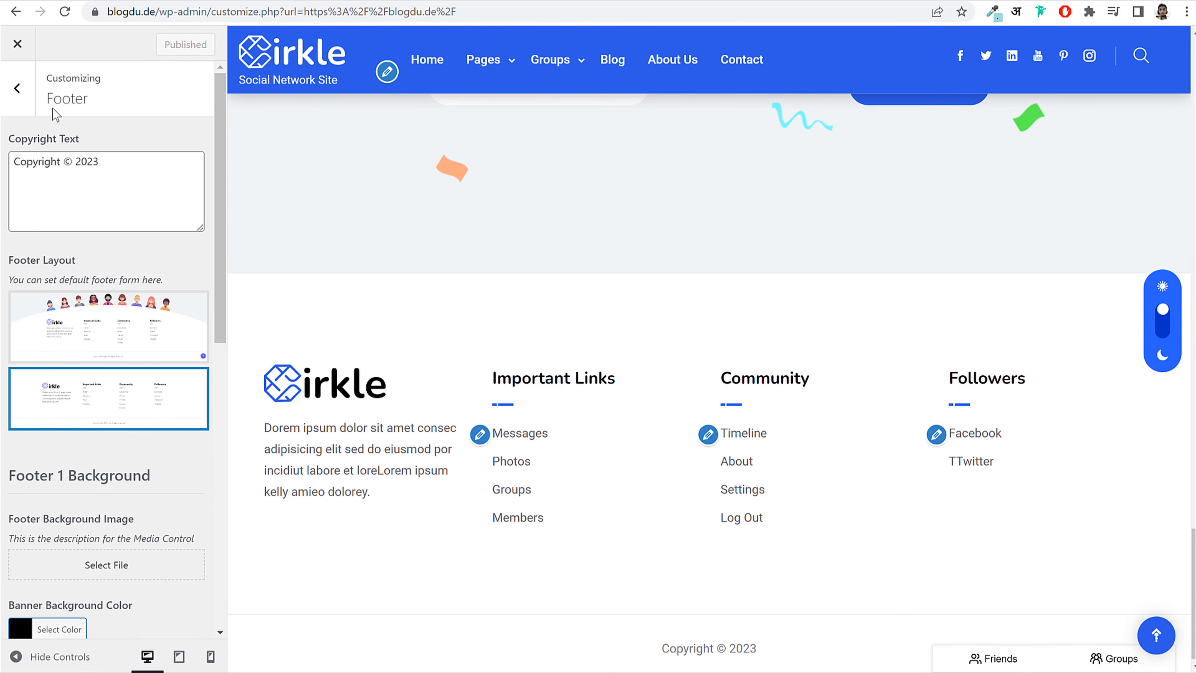
{"action": "left_click", "coordinate": [17, 88]}
Step: Set the Body typography font to Jost
{"action": "left_click", "coordinate": [96, 316]}
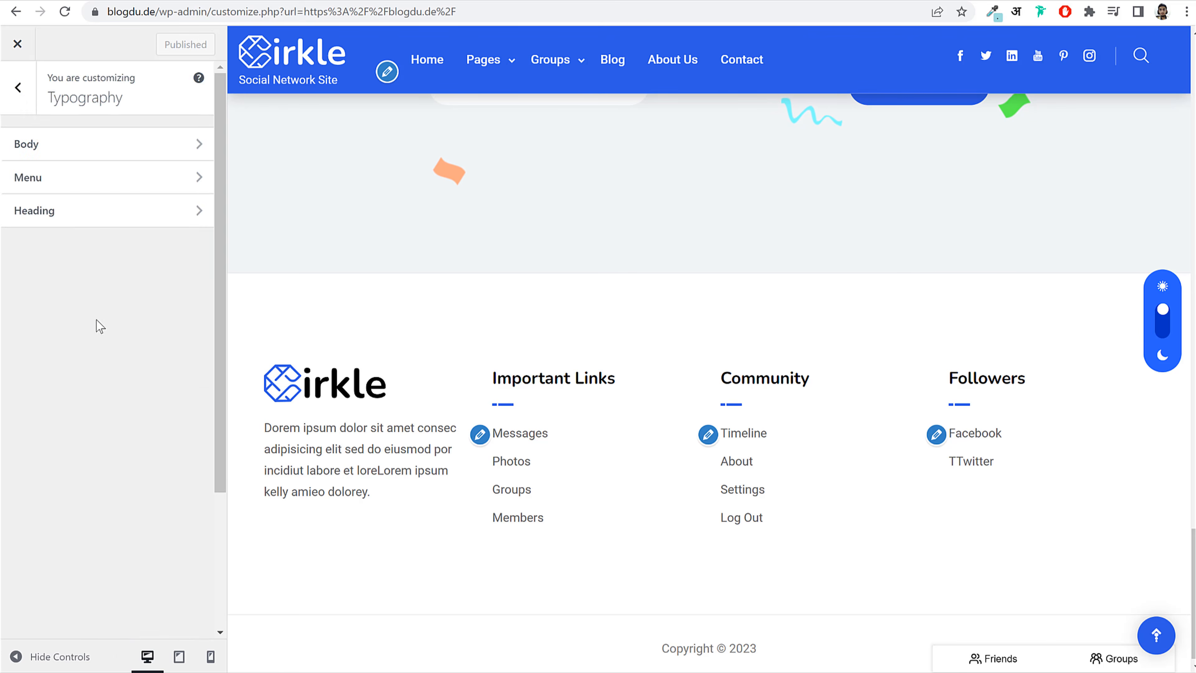
{"action": "scroll", "coordinate": [462, 268], "scroll_direction": "up", "scroll_amount": 10}
{"action": "scroll", "coordinate": [467, 235], "scroll_direction": "up", "scroll_amount": 10}
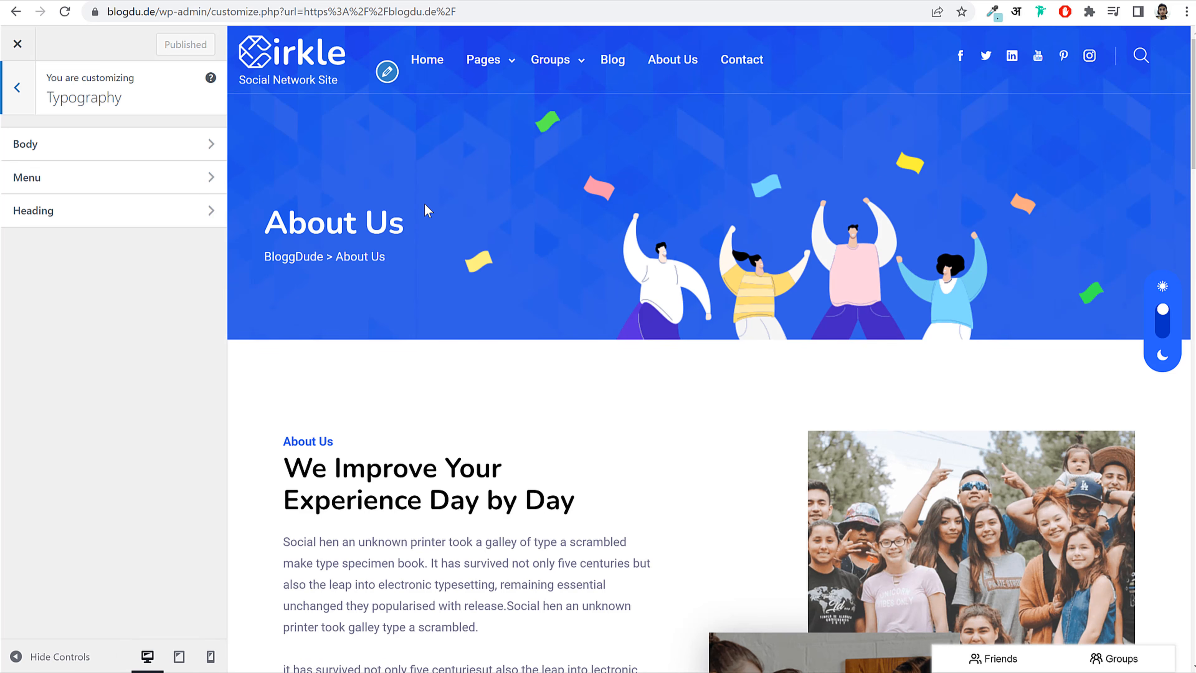
{"action": "left_click", "coordinate": [132, 147]}
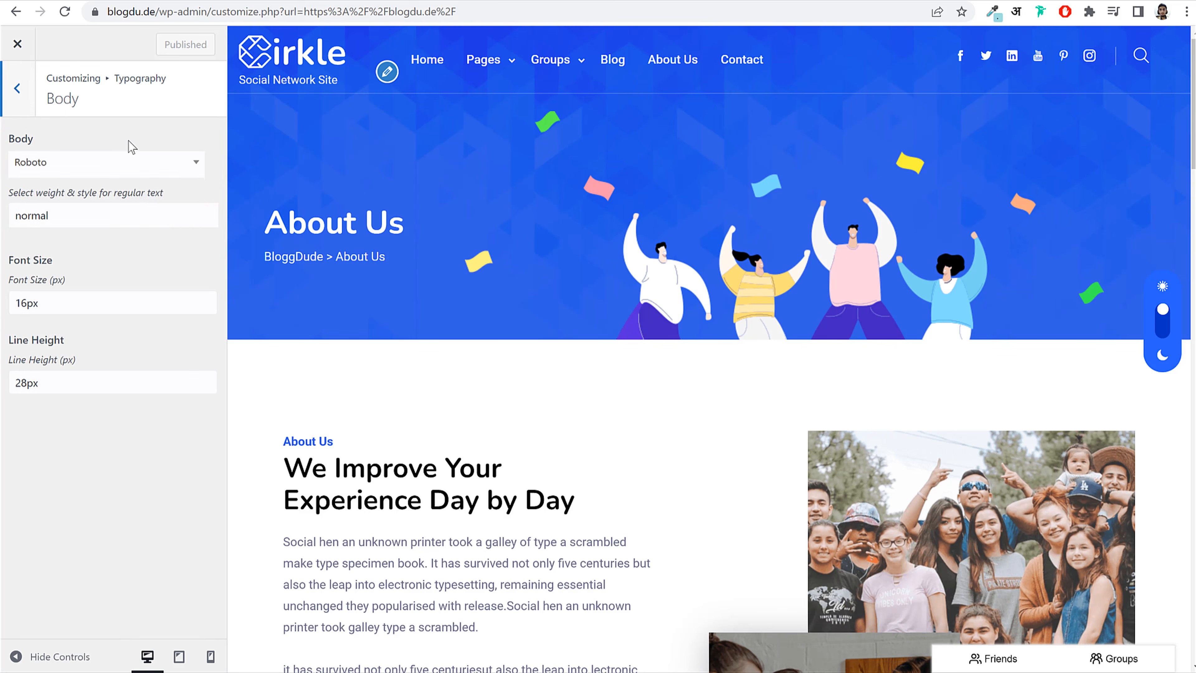
{"action": "left_click", "coordinate": [113, 164]}
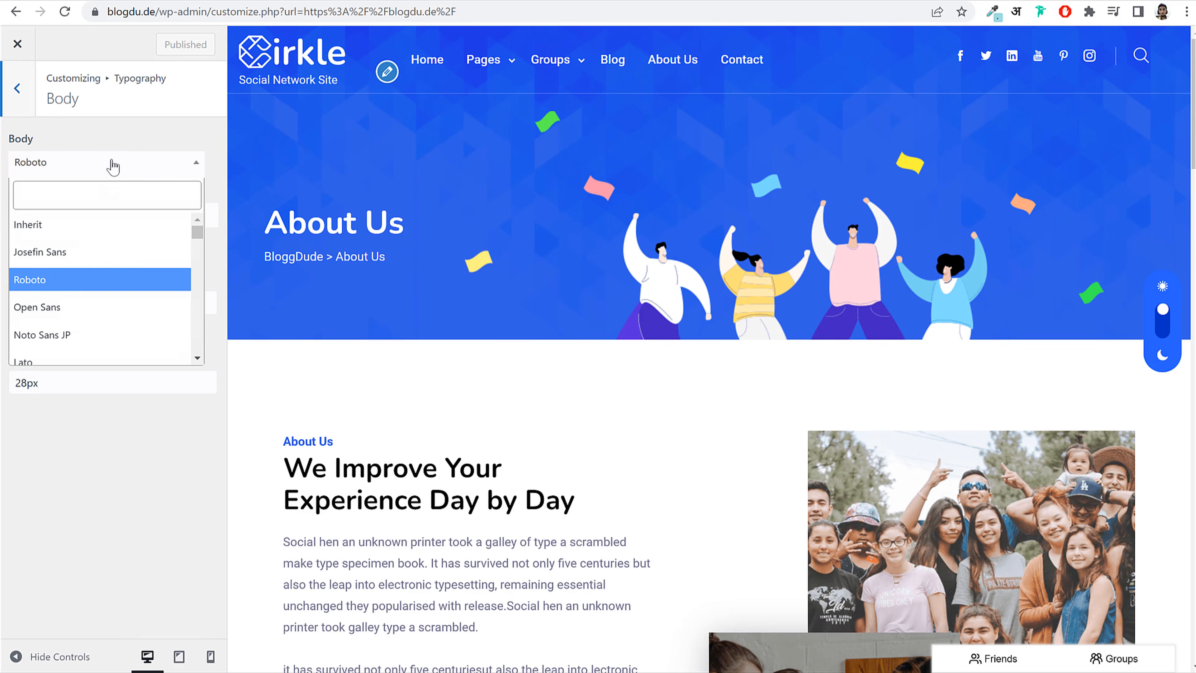
{"action": "left_click", "coordinate": [97, 198]}
{"action": "type", "text": "jost"}
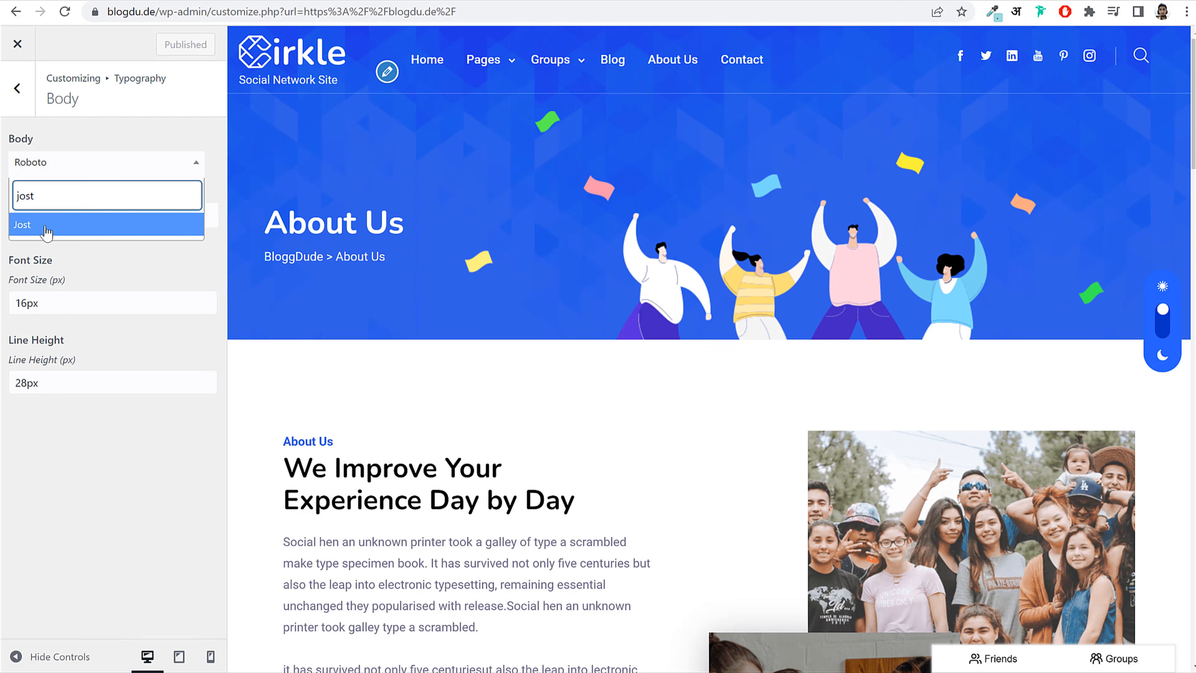
{"action": "left_click", "coordinate": [46, 231]}
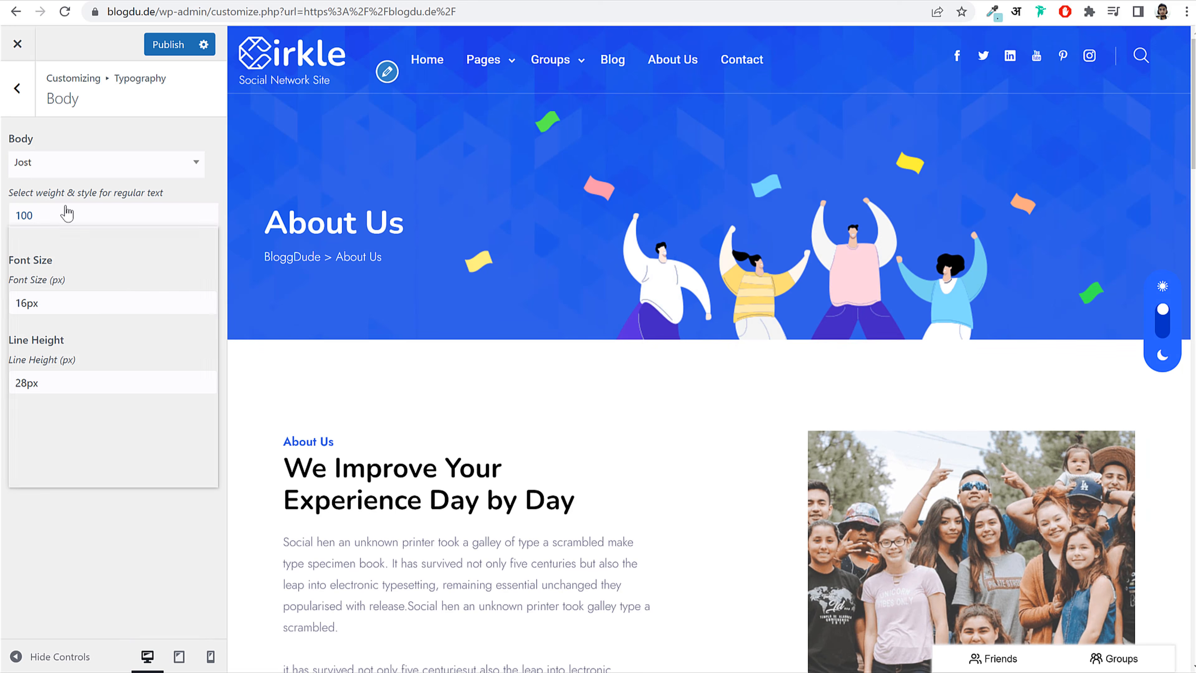
Step: Set the body font weight to normal, publish, and check the About paragraph text
{"action": "left_click", "coordinate": [67, 215]}
{"action": "left_click", "coordinate": [67, 279]}
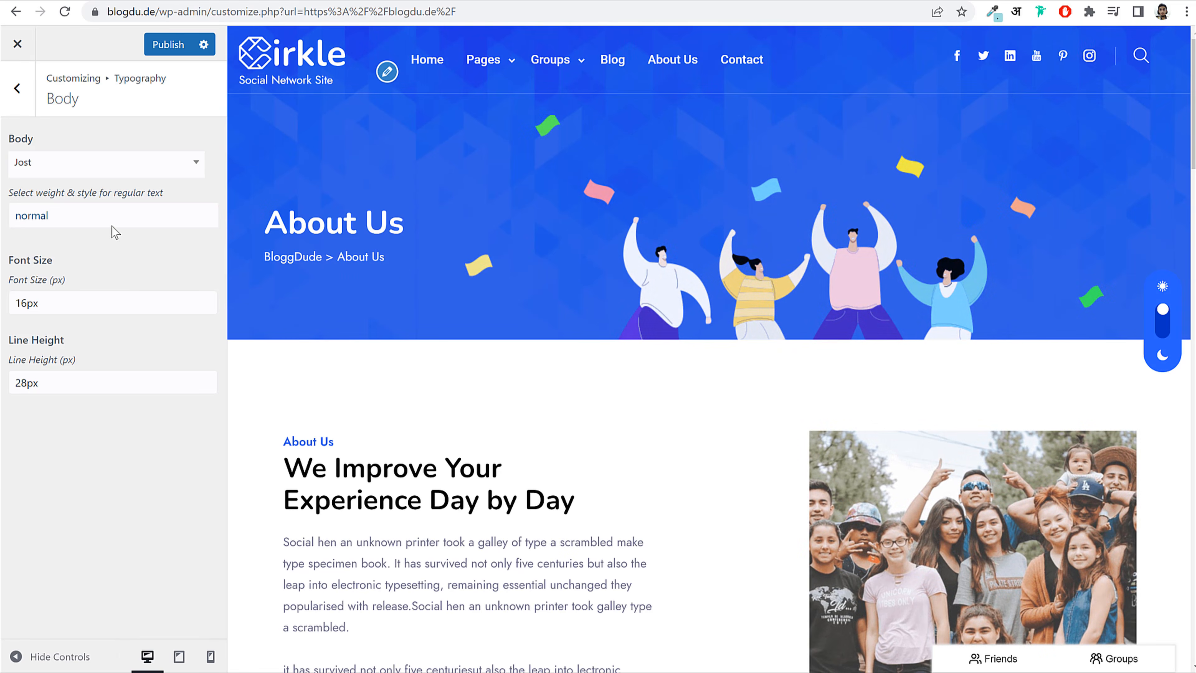
{"action": "left_click", "coordinate": [168, 45]}
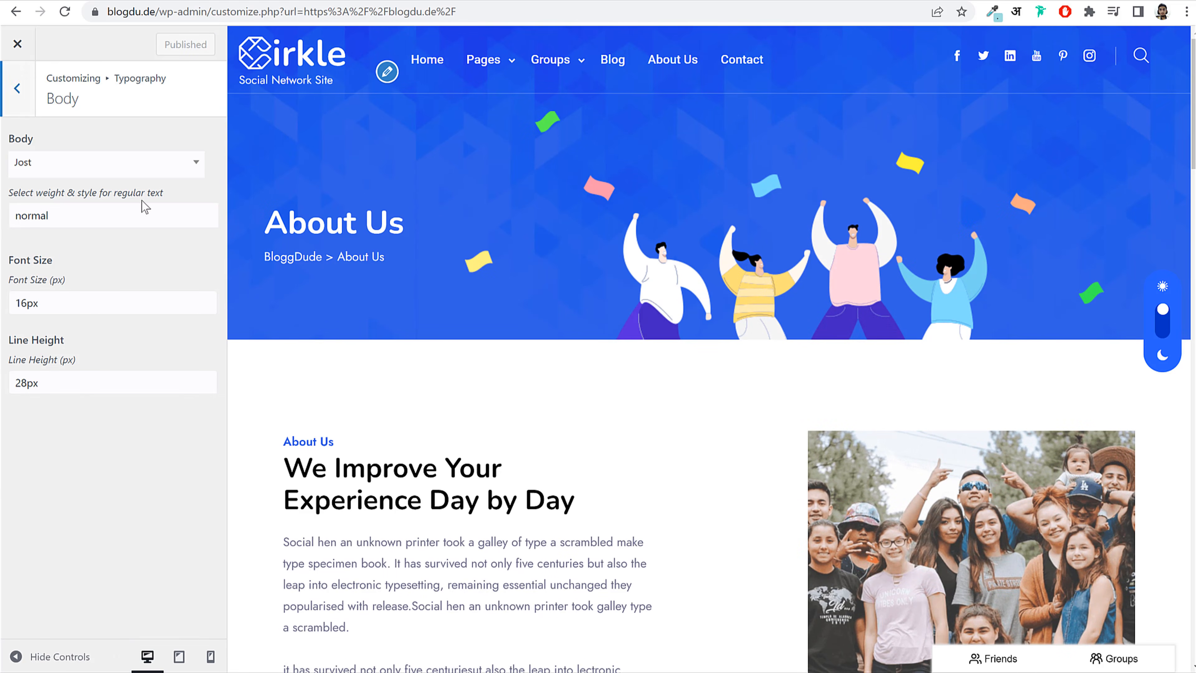
{"action": "scroll", "coordinate": [449, 422], "scroll_direction": "down", "scroll_amount": 6}
{"action": "mouse_move", "coordinate": [283, 238]}
{"action": "left_mouse_down"}
{"action": "mouse_move", "coordinate": [368, 325]}
{"action": "mouse_move", "coordinate": [283, 240]}
{"action": "left_mouse_up"}
{"action": "left_click", "coordinate": [357, 319]}
{"action": "left_click", "coordinate": [284, 242]}
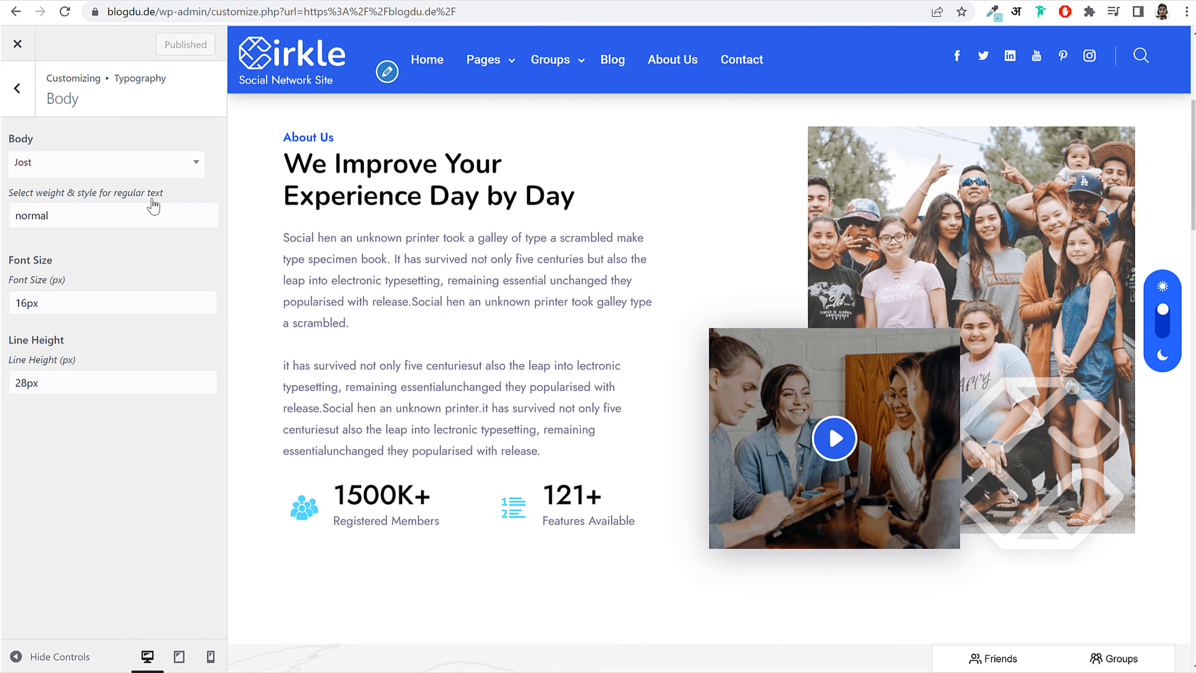
{"action": "left_click_drag", "start_coordinate": [347, 299], "coordinate": [348, 304]}
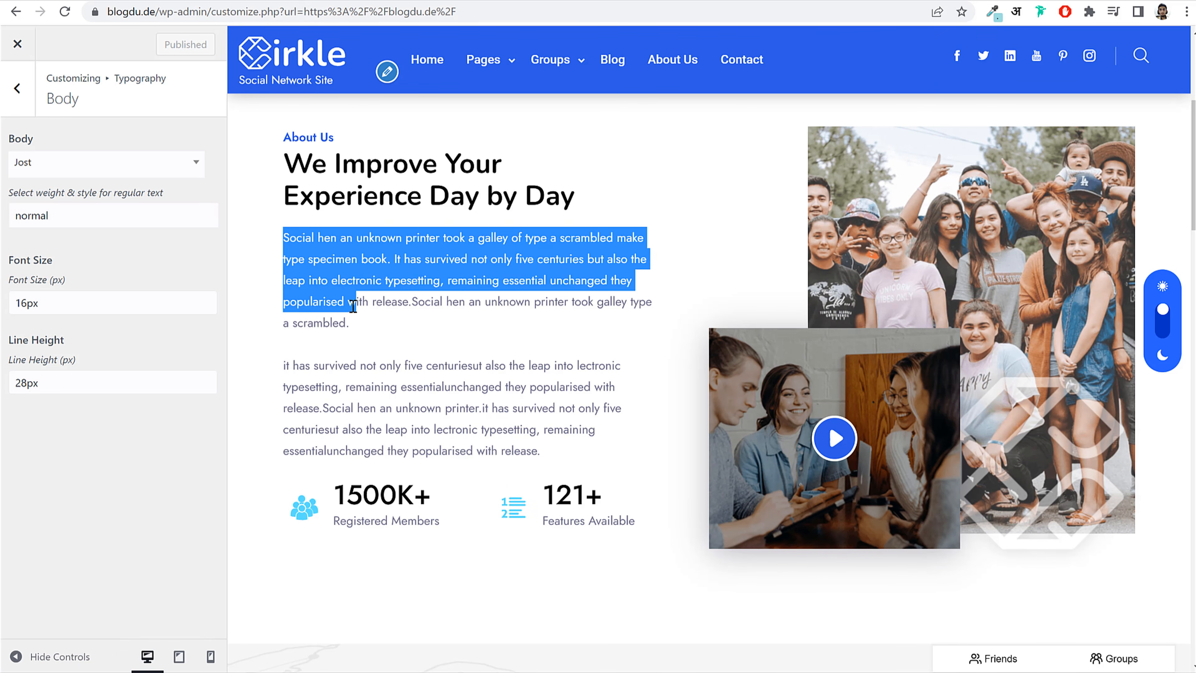
{"action": "left_click", "coordinate": [341, 282]}
{"action": "left_click", "coordinate": [17, 88]}
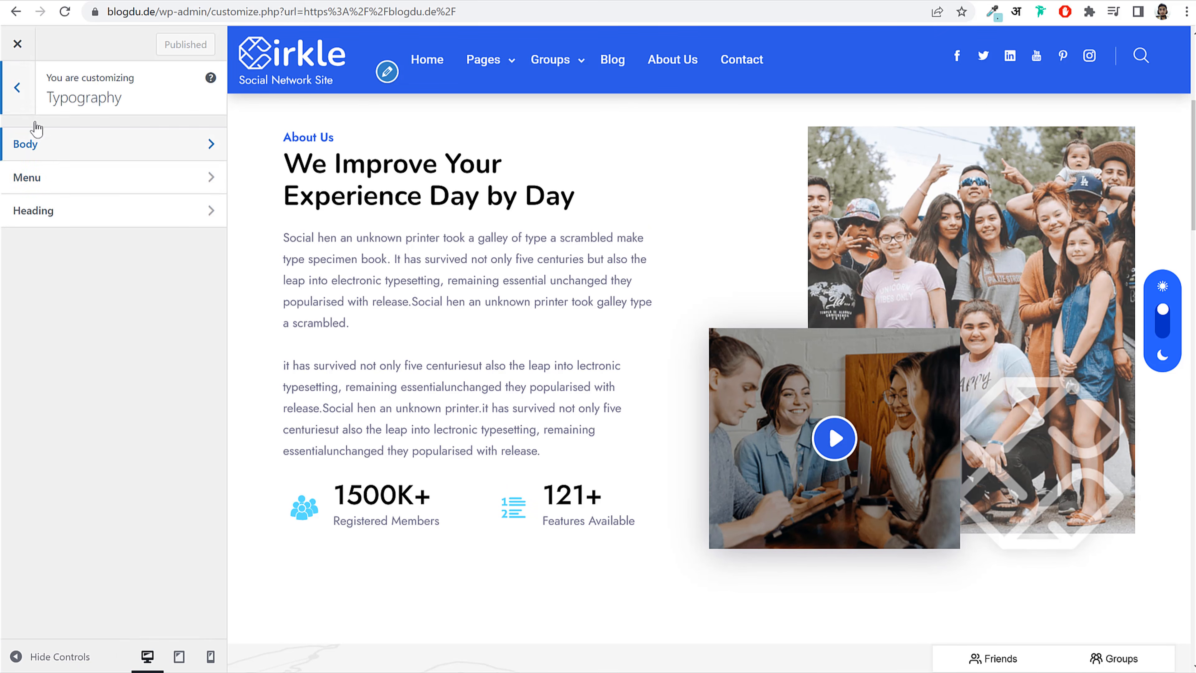
Step: Change the Menu typography font to Jost
{"action": "left_click", "coordinate": [62, 188]}
{"action": "left_click_drag", "start_coordinate": [829, 67], "coordinate": [441, 55]}
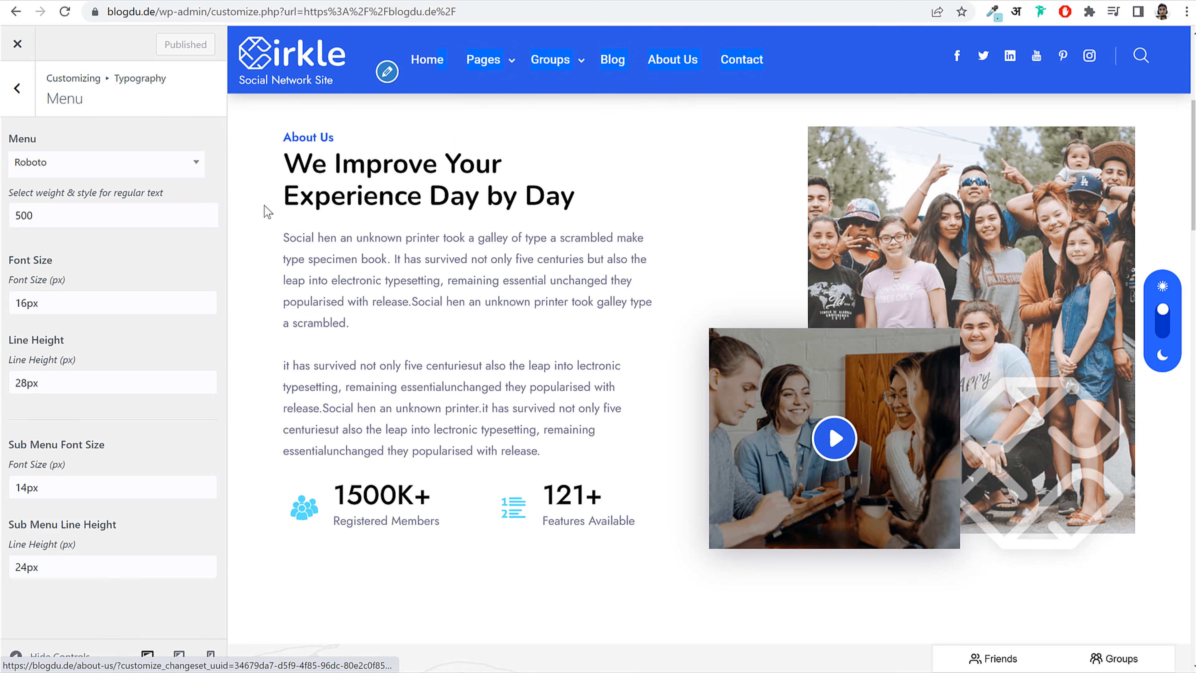
{"action": "left_click", "coordinate": [115, 165]}
{"action": "left_click", "coordinate": [90, 196]}
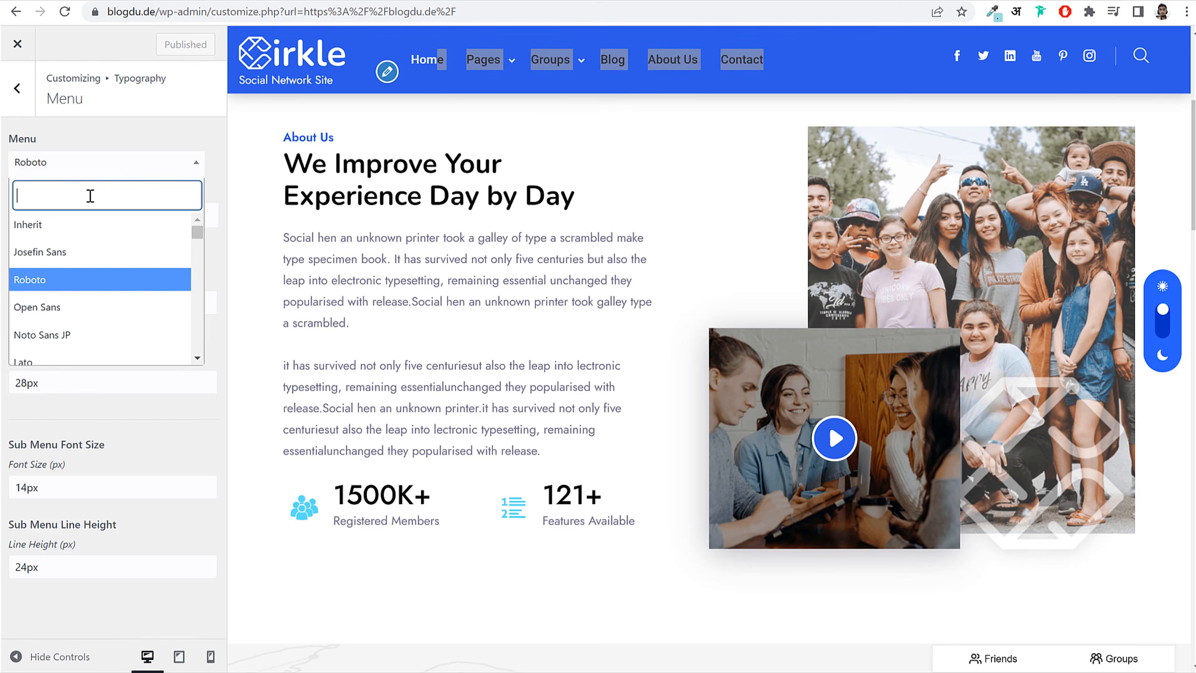
{"action": "type", "text": "jost"}
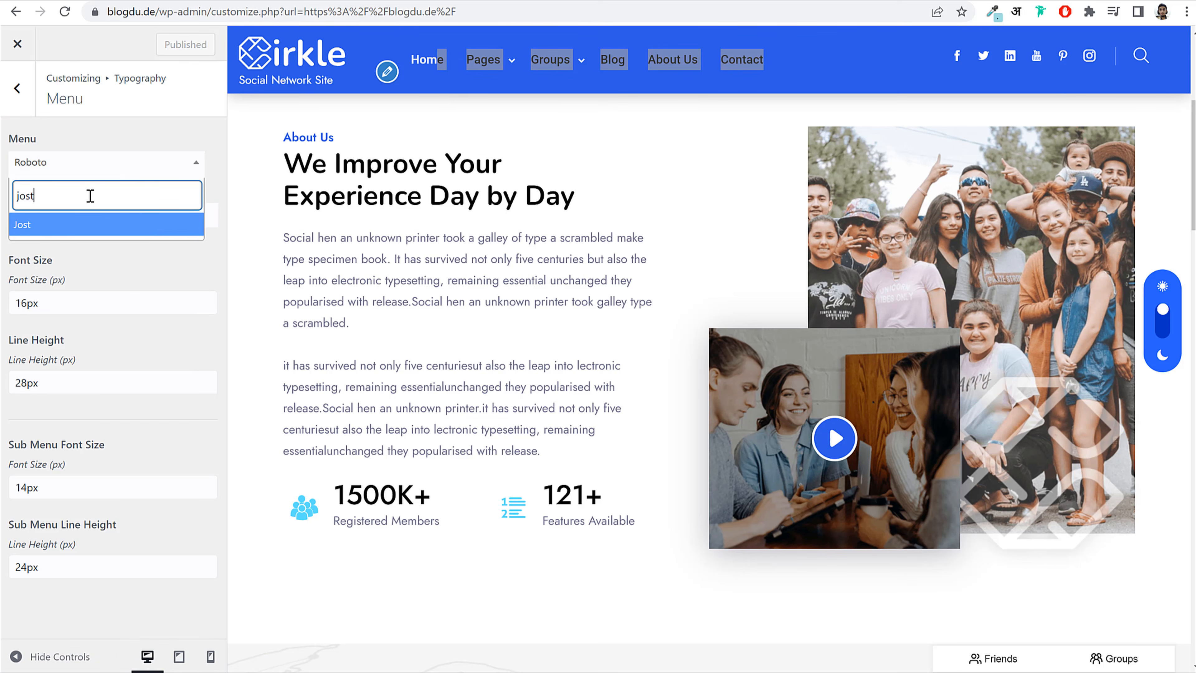
{"action": "left_click", "coordinate": [75, 219]}
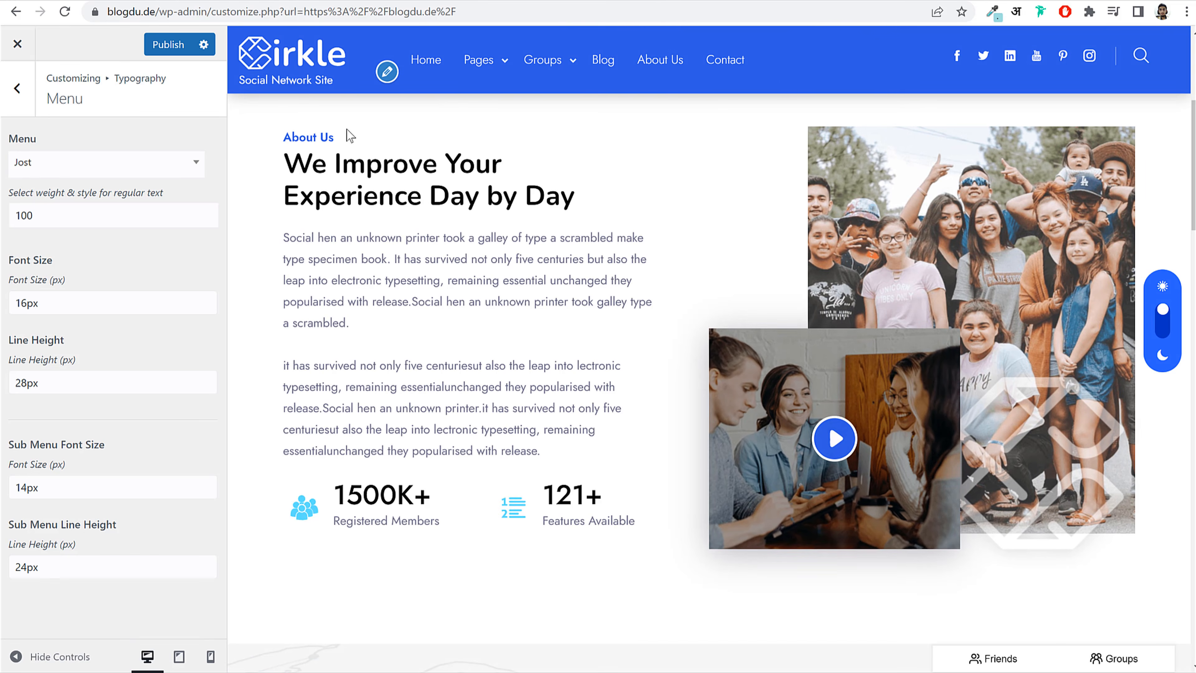
Step: Set the menu font weight to normal, publish, and glance at the Heading typography settings
{"action": "left_click", "coordinate": [112, 217]}
{"action": "left_click", "coordinate": [83, 279]}
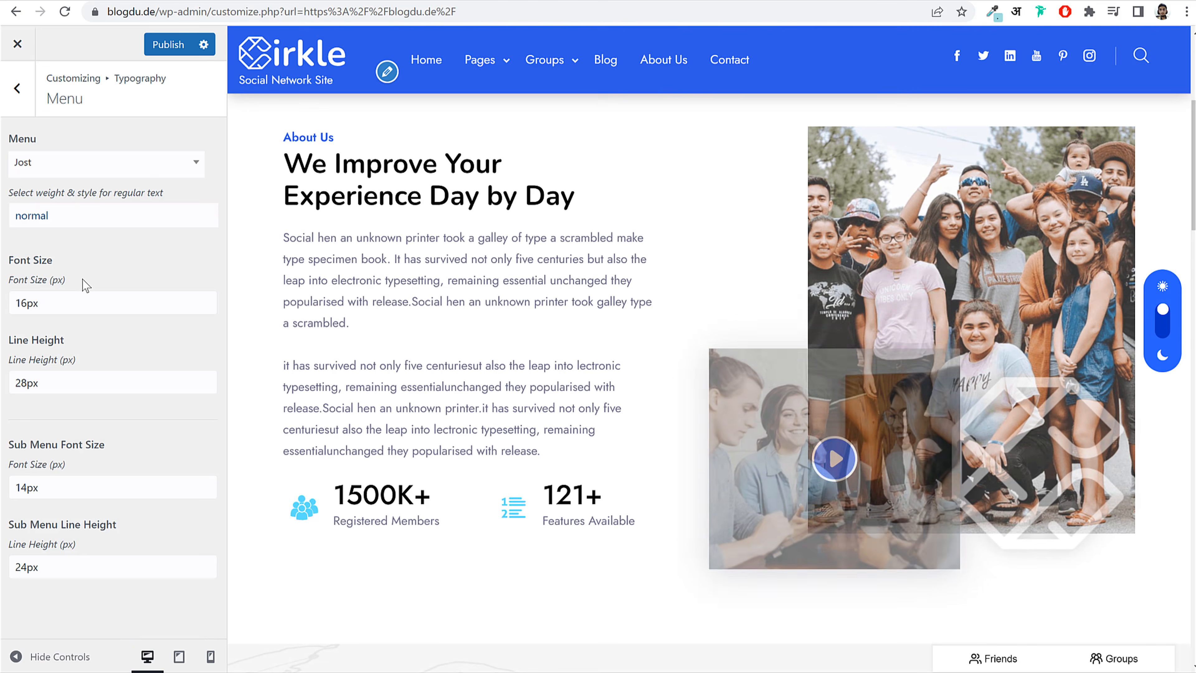
{"action": "left_click", "coordinate": [177, 57]}
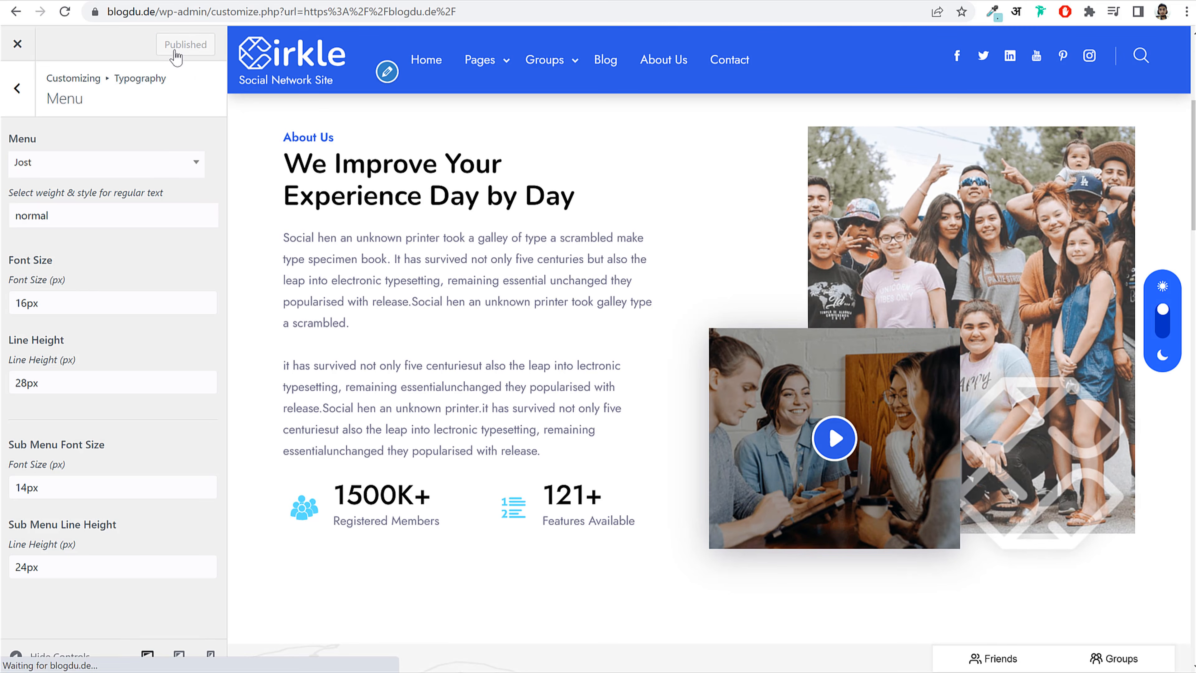
{"action": "left_click", "coordinate": [17, 88]}
{"action": "left_click", "coordinate": [100, 209]}
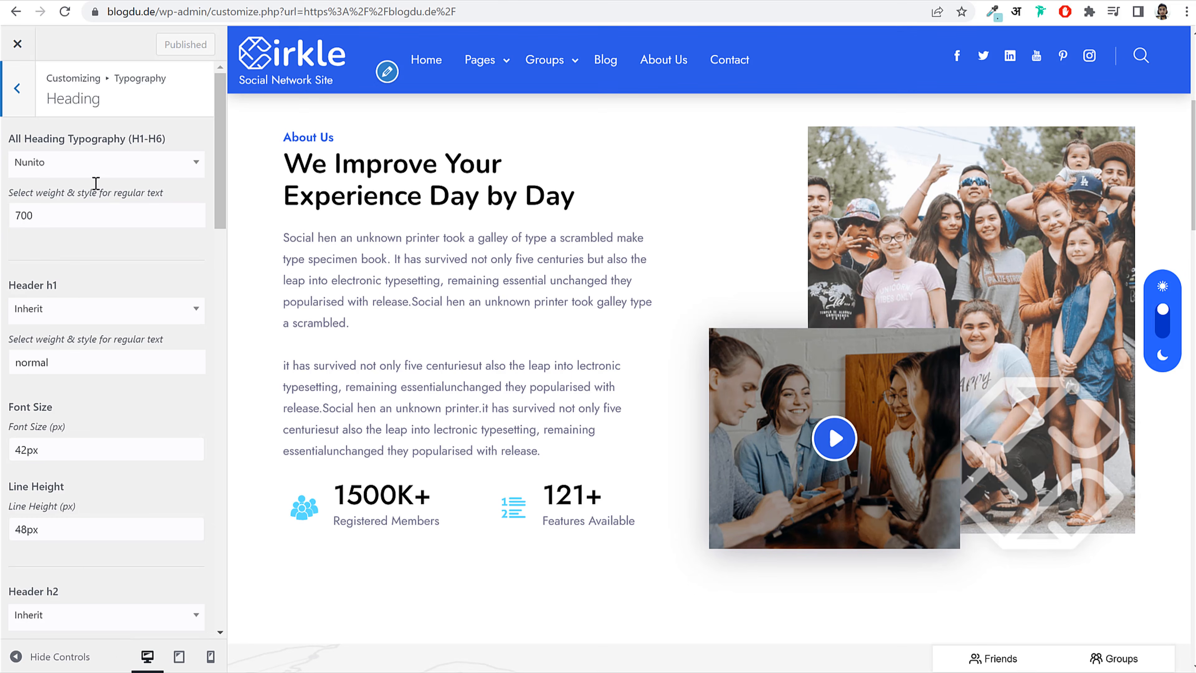
{"action": "left_click", "coordinate": [14, 88]}
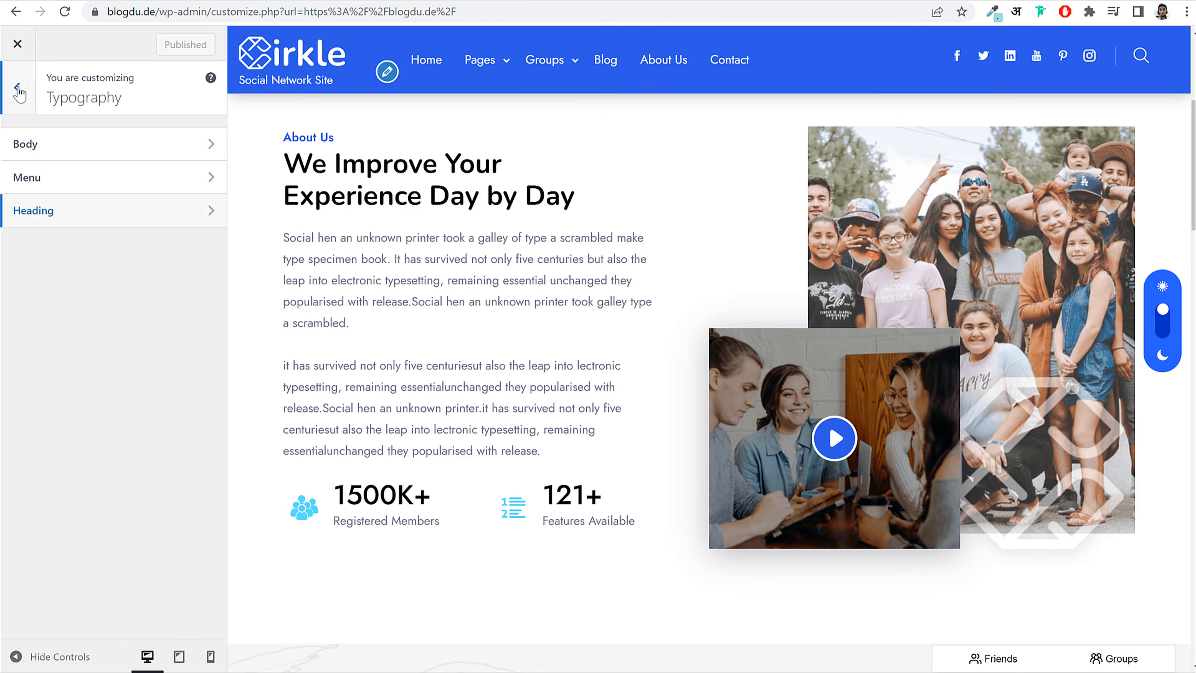
{"action": "left_click", "coordinate": [18, 88]}
{"action": "left_click_drag", "start_coordinate": [285, 155], "coordinate": [544, 189]}
{"action": "left_click", "coordinate": [545, 188]}
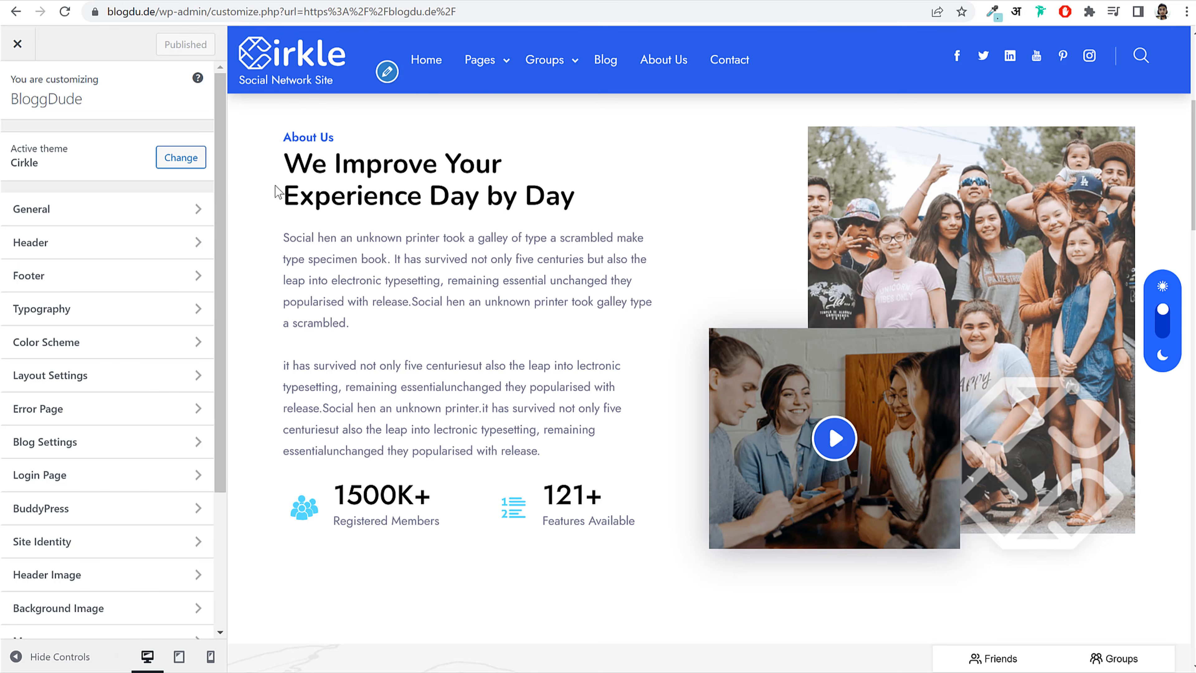
Step: Glance at the Color Scheme section, then load the Members Newsfeed home page via the site logo
{"action": "left_click", "coordinate": [106, 348]}
{"action": "scroll", "coordinate": [702, 227], "scroll_direction": "up", "scroll_amount": 5}
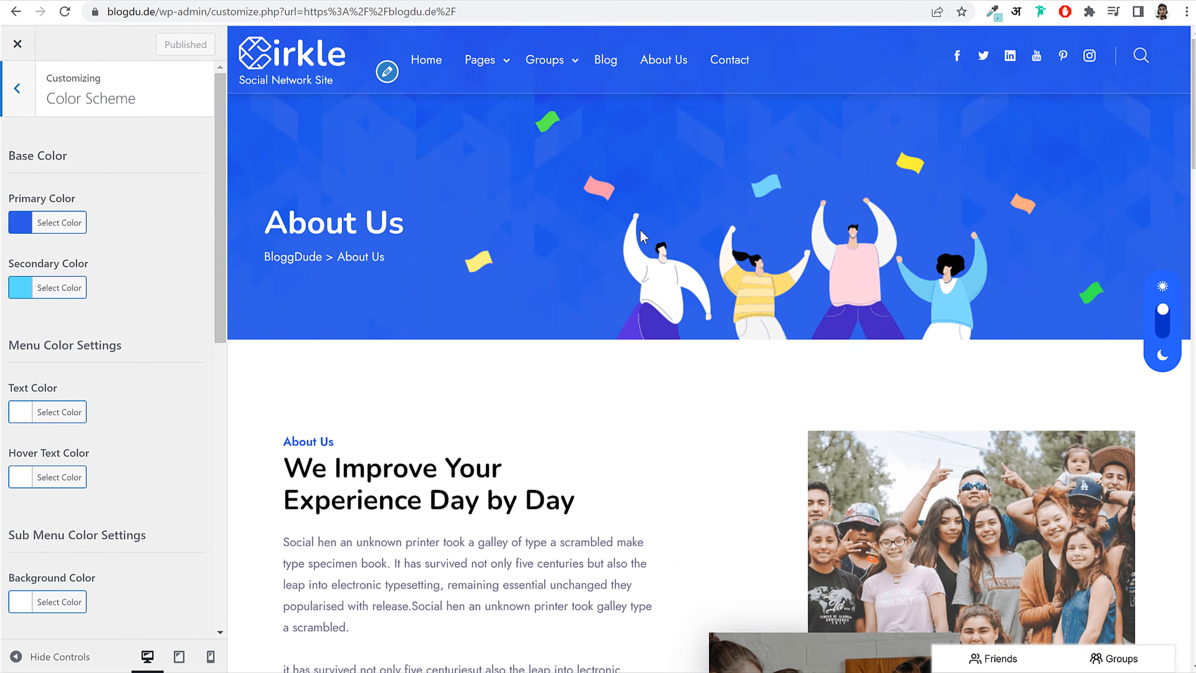
{"action": "scroll", "coordinate": [550, 363], "scroll_direction": "down", "scroll_amount": 10}
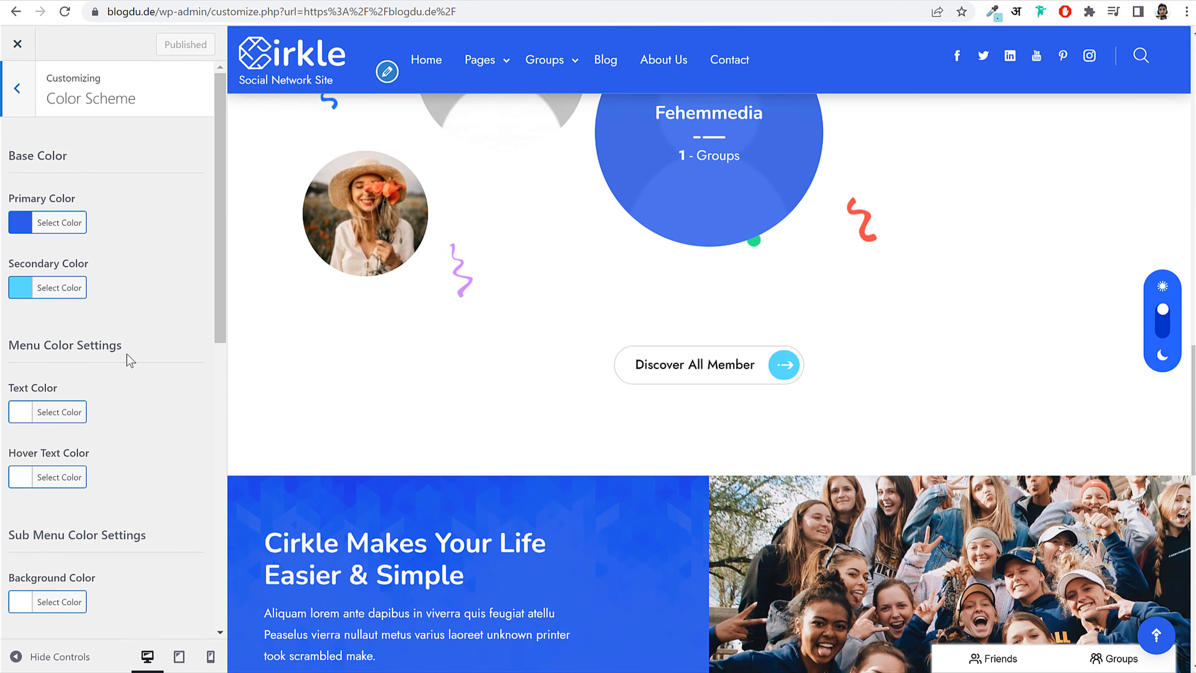
{"action": "scroll", "coordinate": [128, 356], "scroll_direction": "down", "scroll_amount": 7}
{"action": "scroll", "coordinate": [130, 365], "scroll_direction": "up", "scroll_amount": 7}
{"action": "scroll", "coordinate": [655, 321], "scroll_direction": "up", "scroll_amount": 10}
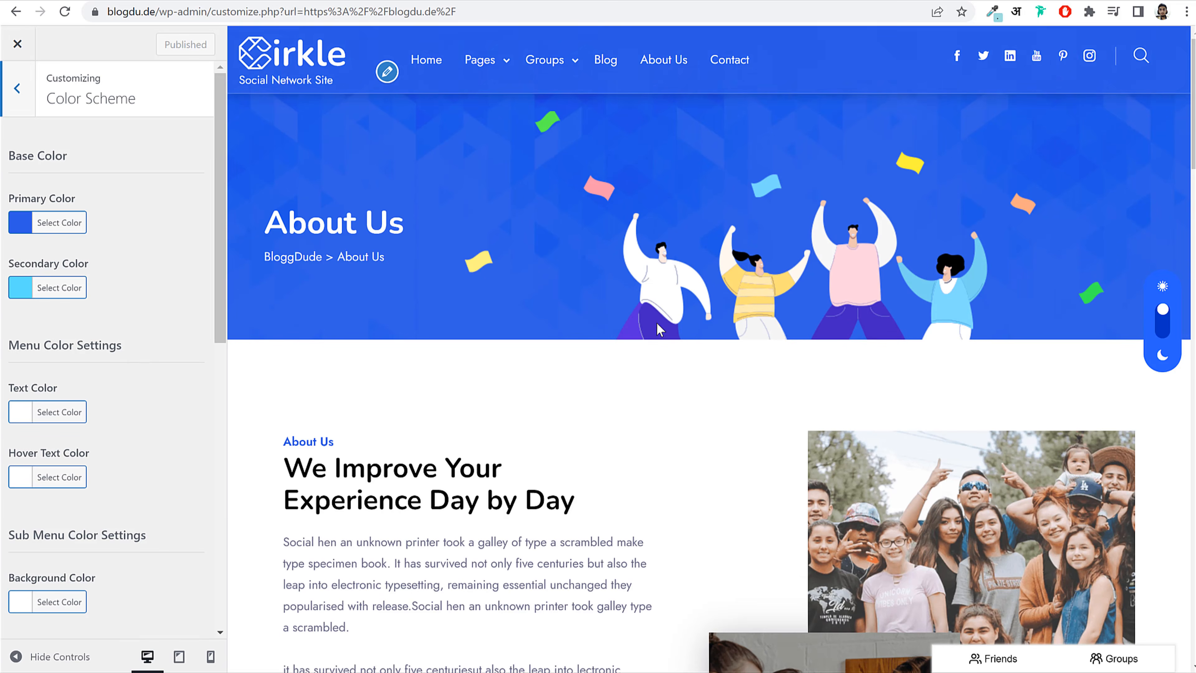
{"action": "left_click", "coordinate": [338, 66]}
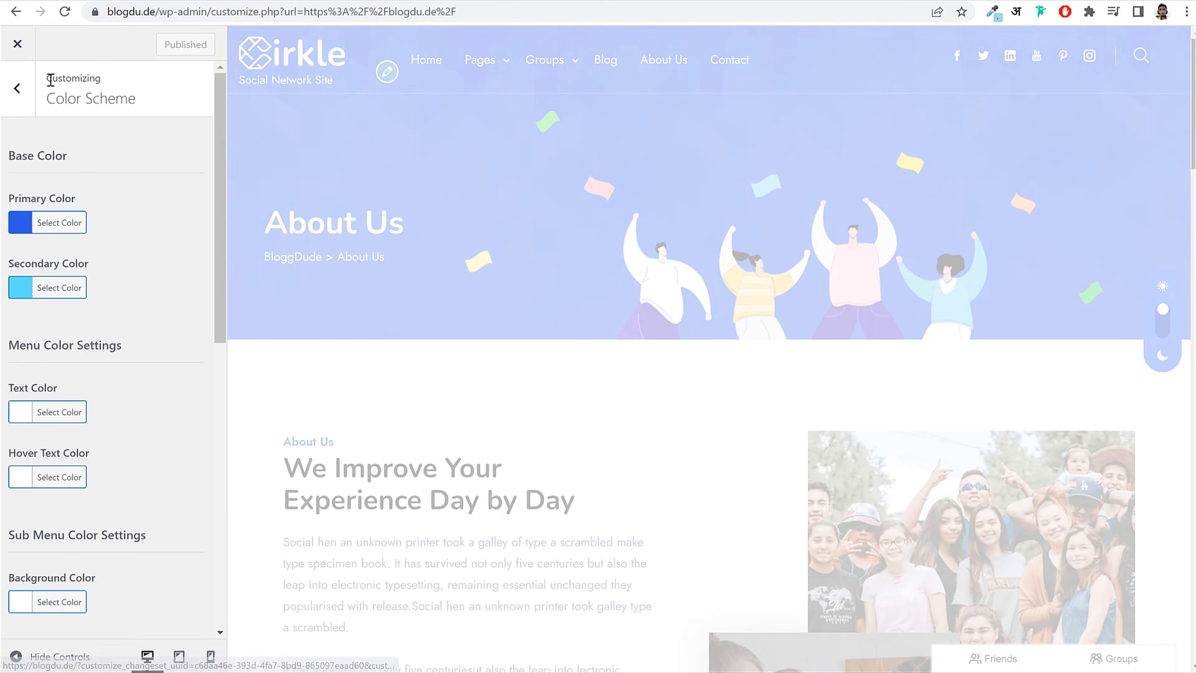
{"action": "left_click", "coordinate": [25, 88]}
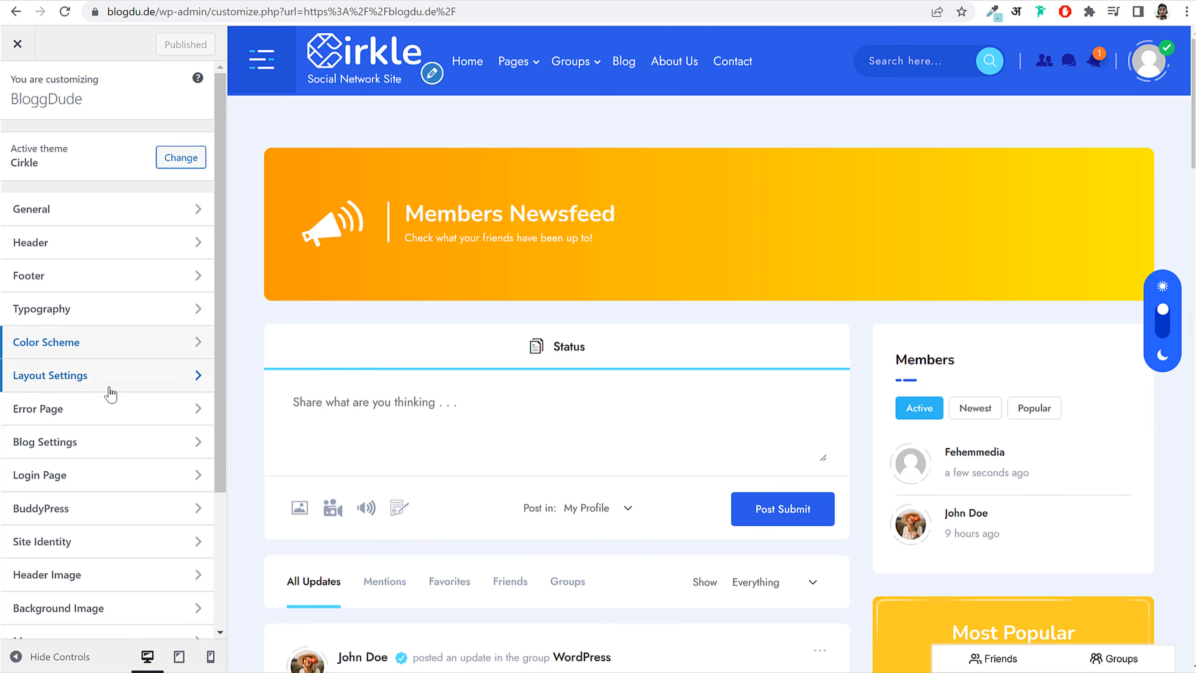
Step: Open Layout Settings and bring up a single blog post from the Blog page in the preview
{"action": "left_click", "coordinate": [71, 376]}
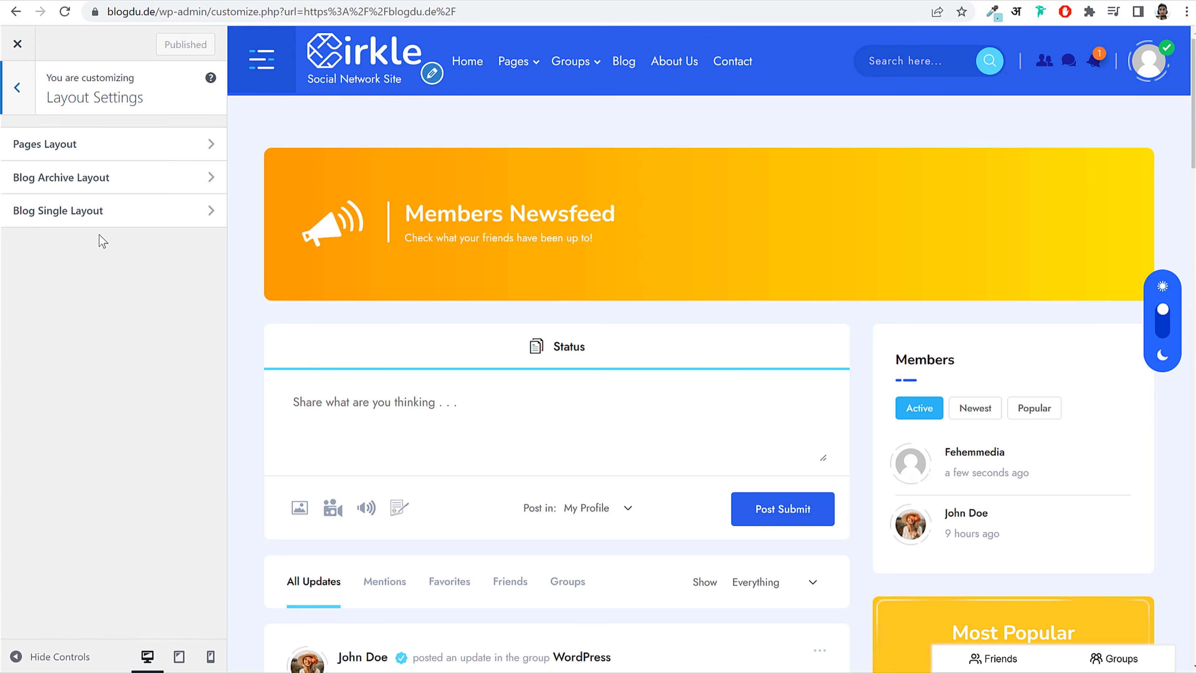
{"action": "left_click", "coordinate": [619, 63]}
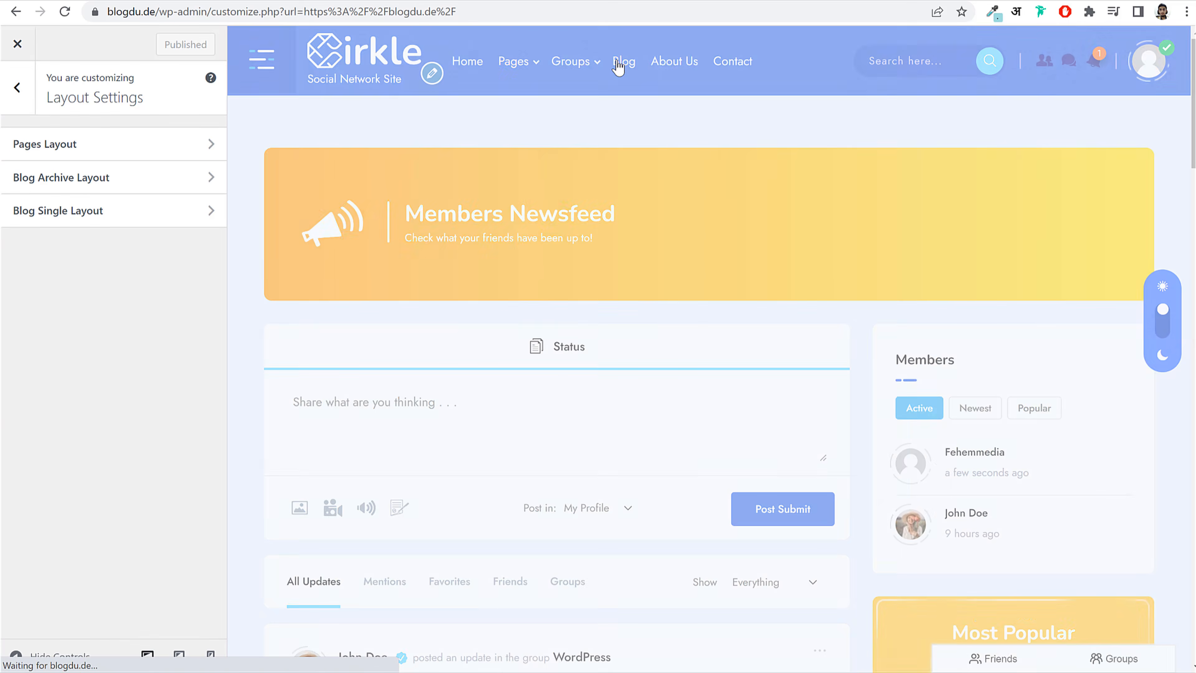
{"action": "scroll", "coordinate": [691, 218], "scroll_direction": "down", "scroll_amount": 5}
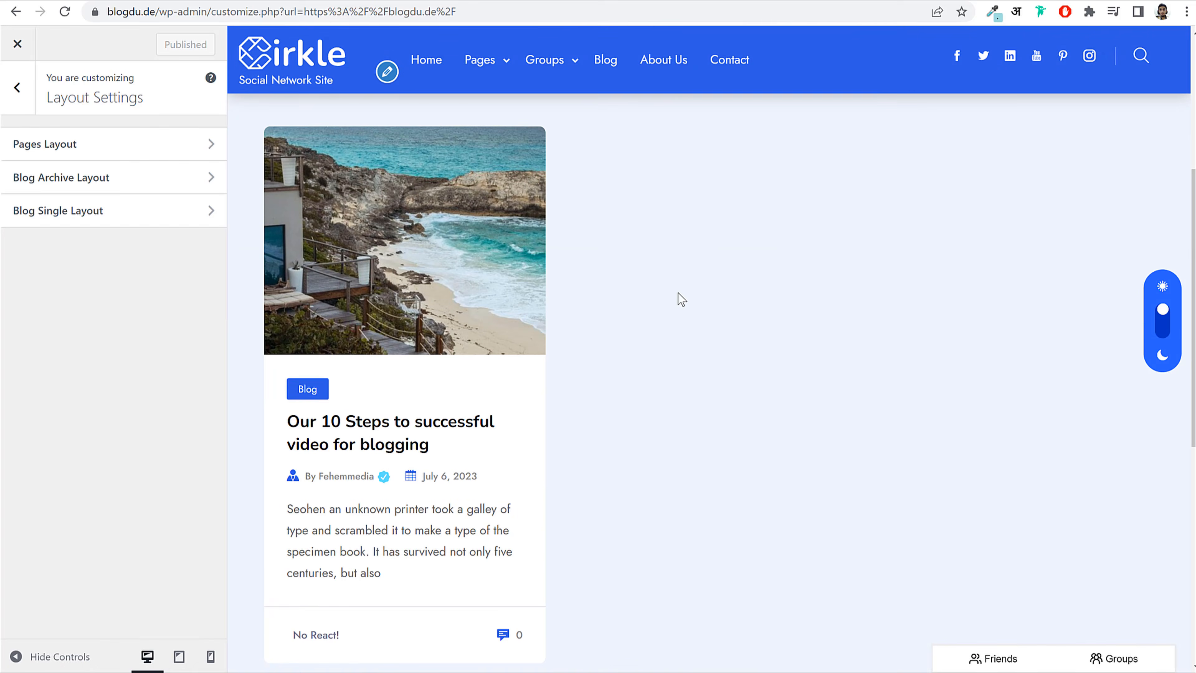
{"action": "scroll", "coordinate": [681, 299], "scroll_direction": "down", "scroll_amount": 3}
{"action": "left_click", "coordinate": [435, 278]}
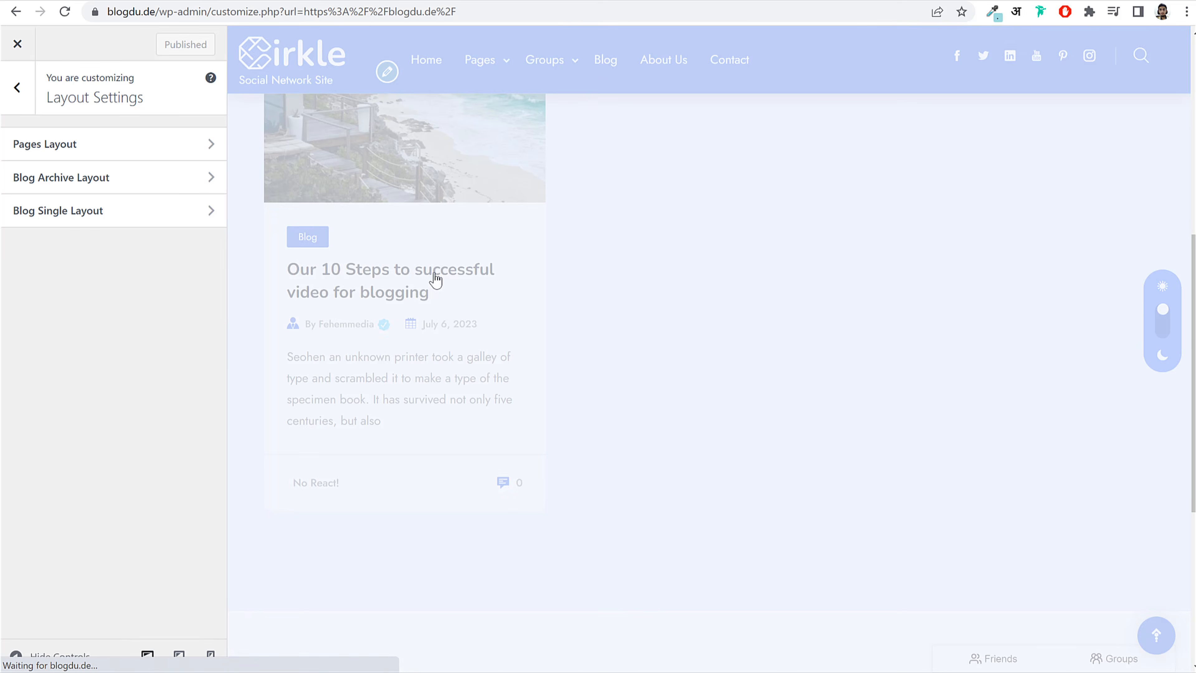
{"action": "scroll", "coordinate": [818, 291], "scroll_direction": "down", "scroll_amount": 15}
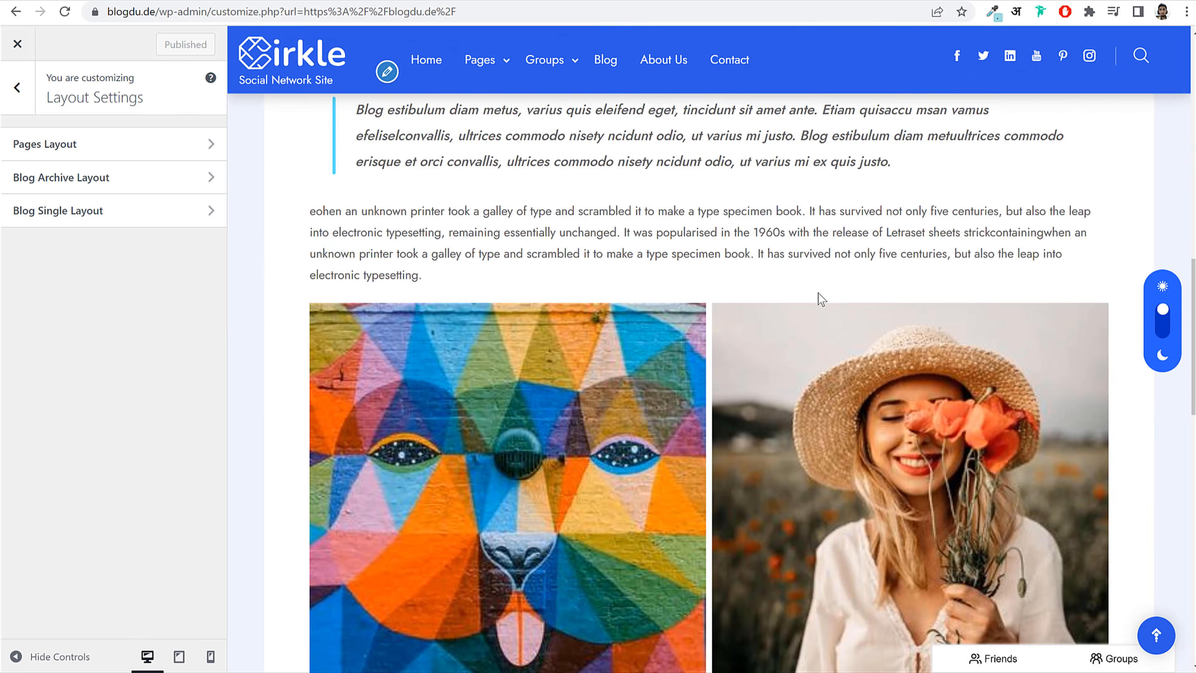
{"action": "scroll", "coordinate": [796, 294], "scroll_direction": "up", "scroll_amount": 15}
Step: Set Blog Single Layout to the second template and publish
{"action": "left_click", "coordinate": [155, 188]}
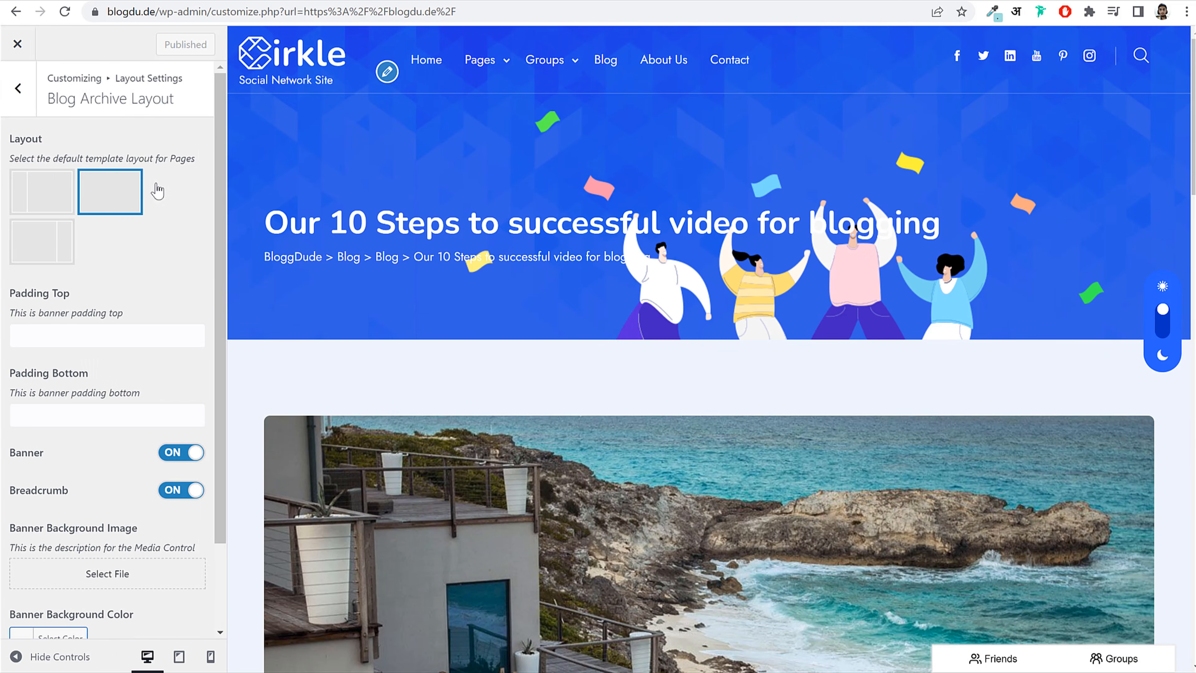
{"action": "left_click", "coordinate": [18, 90]}
{"action": "left_click", "coordinate": [66, 210]}
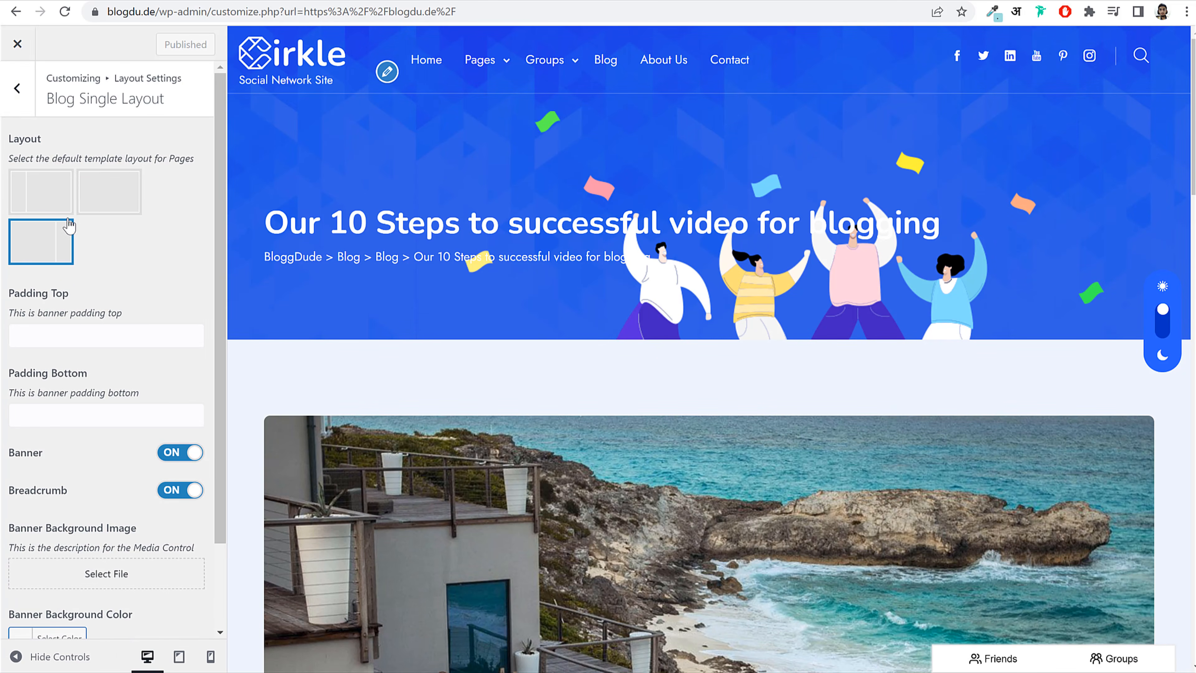
{"action": "left_click", "coordinate": [28, 106]}
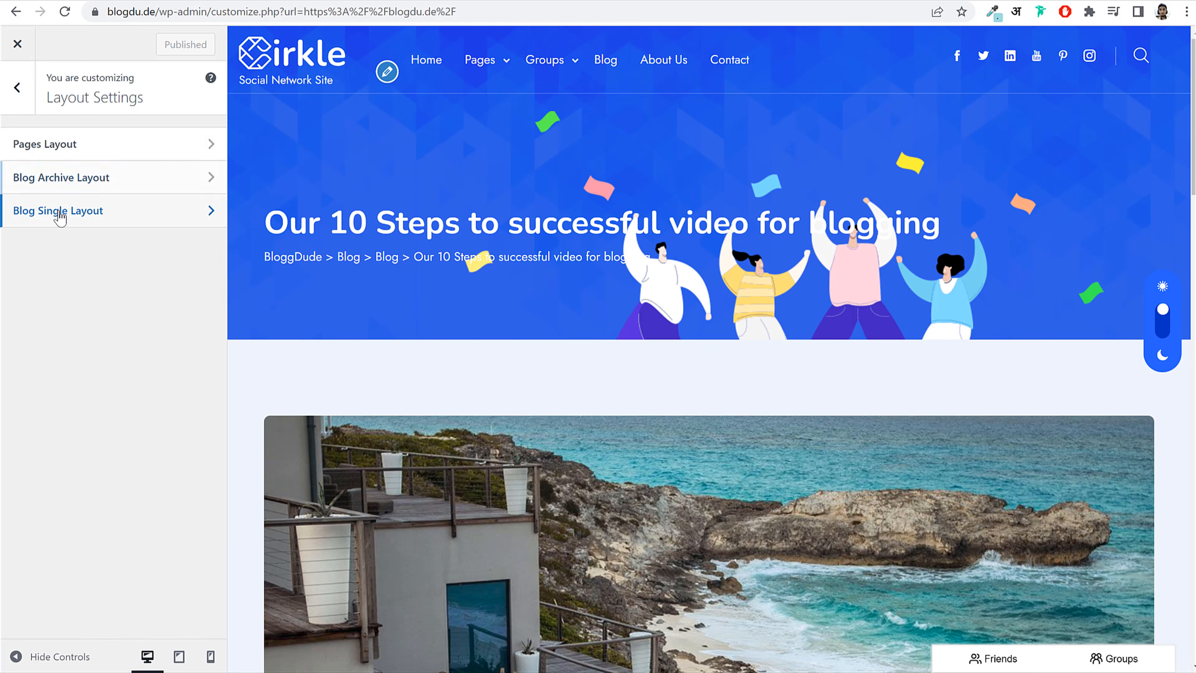
{"action": "left_click", "coordinate": [60, 218]}
{"action": "left_click", "coordinate": [95, 200]}
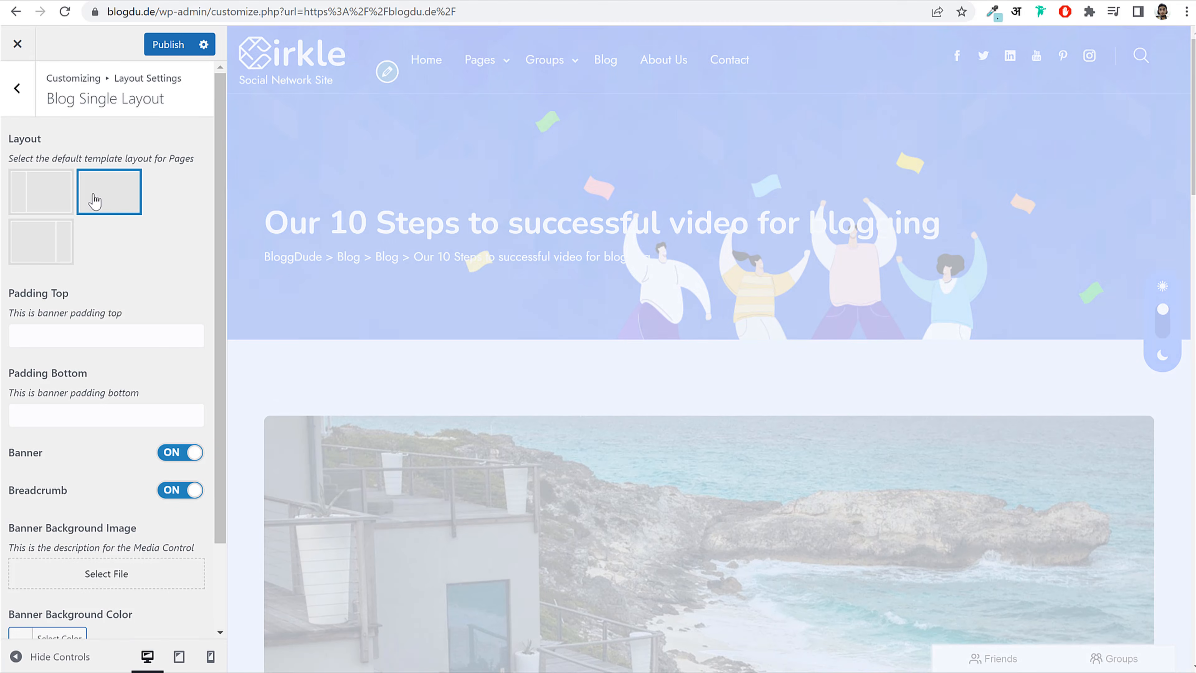
{"action": "scroll", "coordinate": [660, 338], "scroll_direction": "down", "scroll_amount": 5}
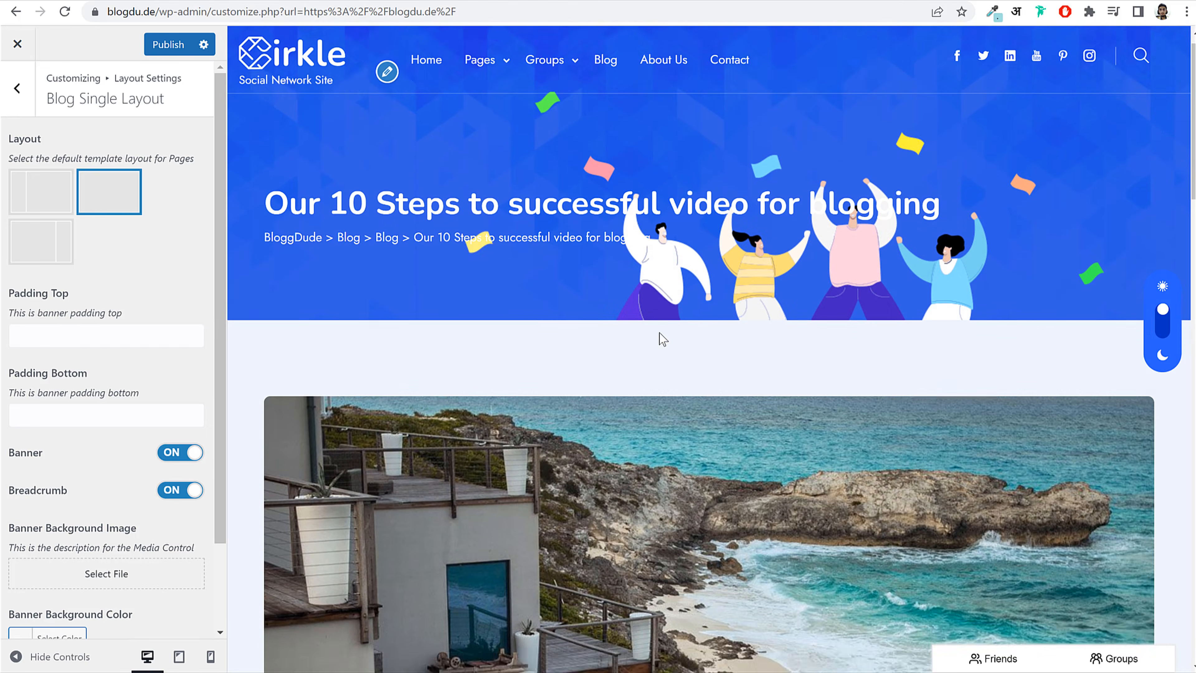
{"action": "left_click", "coordinate": [172, 48]}
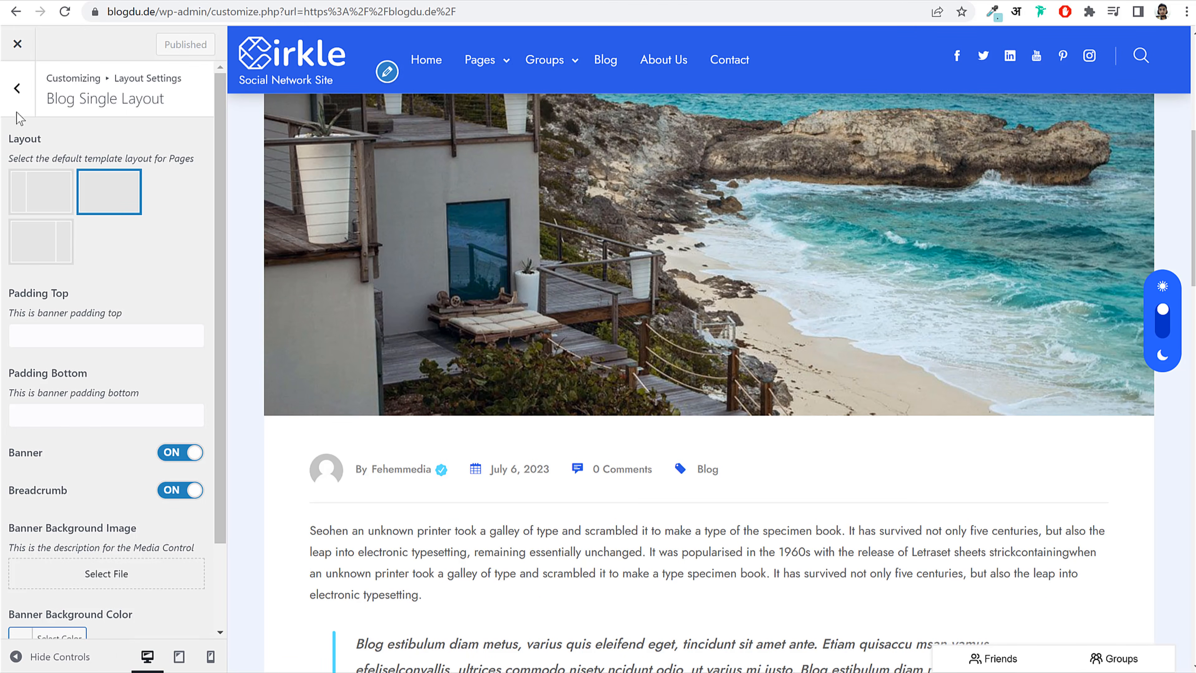
{"action": "left_click", "coordinate": [19, 96]}
{"action": "left_click", "coordinate": [19, 98]}
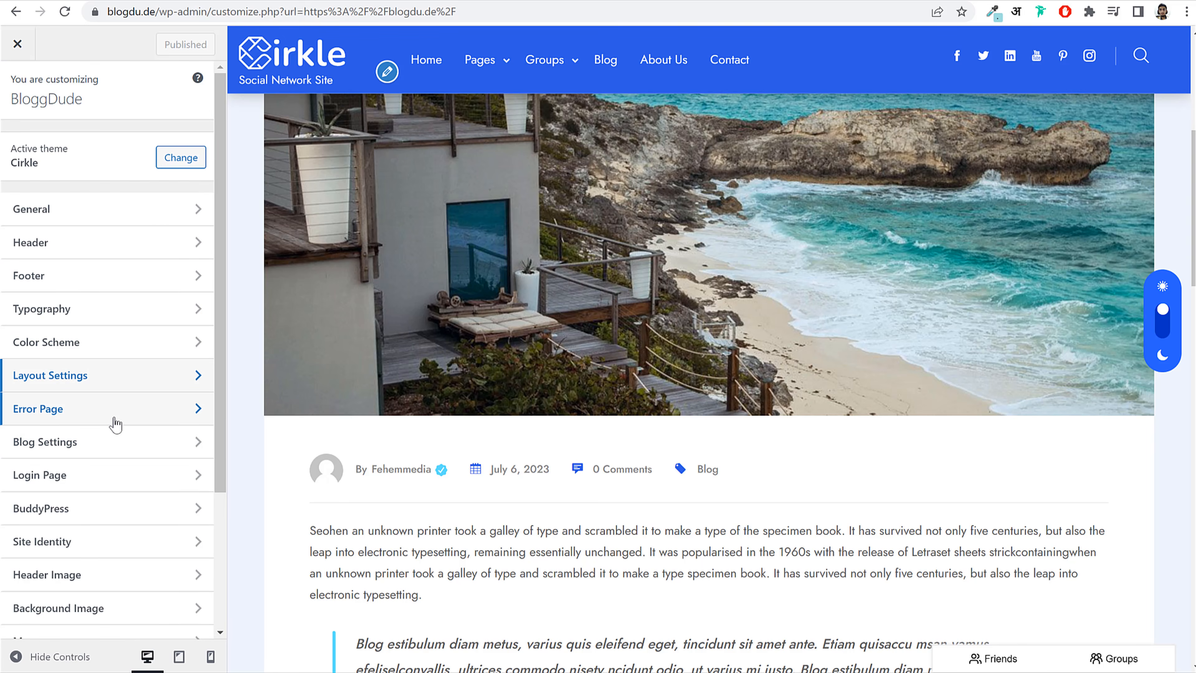
Step: Turn on Display Post Share and Display Post React in Single Post Settings
{"action": "left_click", "coordinate": [100, 443]}
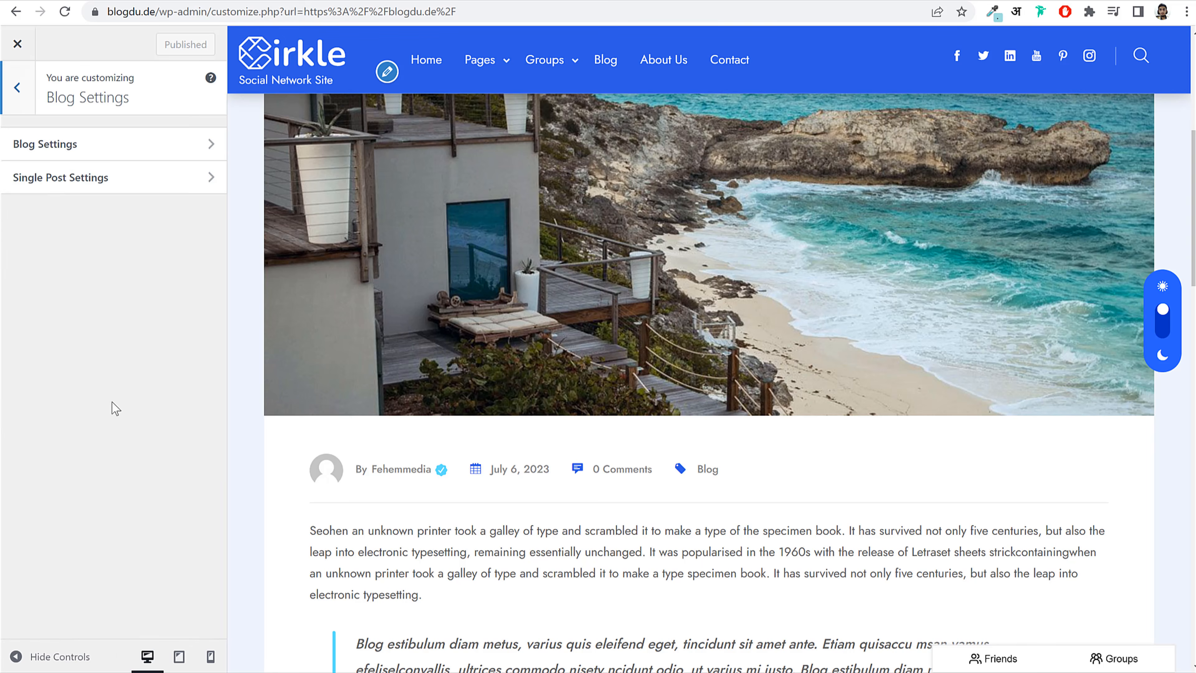
{"action": "left_click", "coordinate": [108, 155]}
{"action": "left_click", "coordinate": [34, 98]}
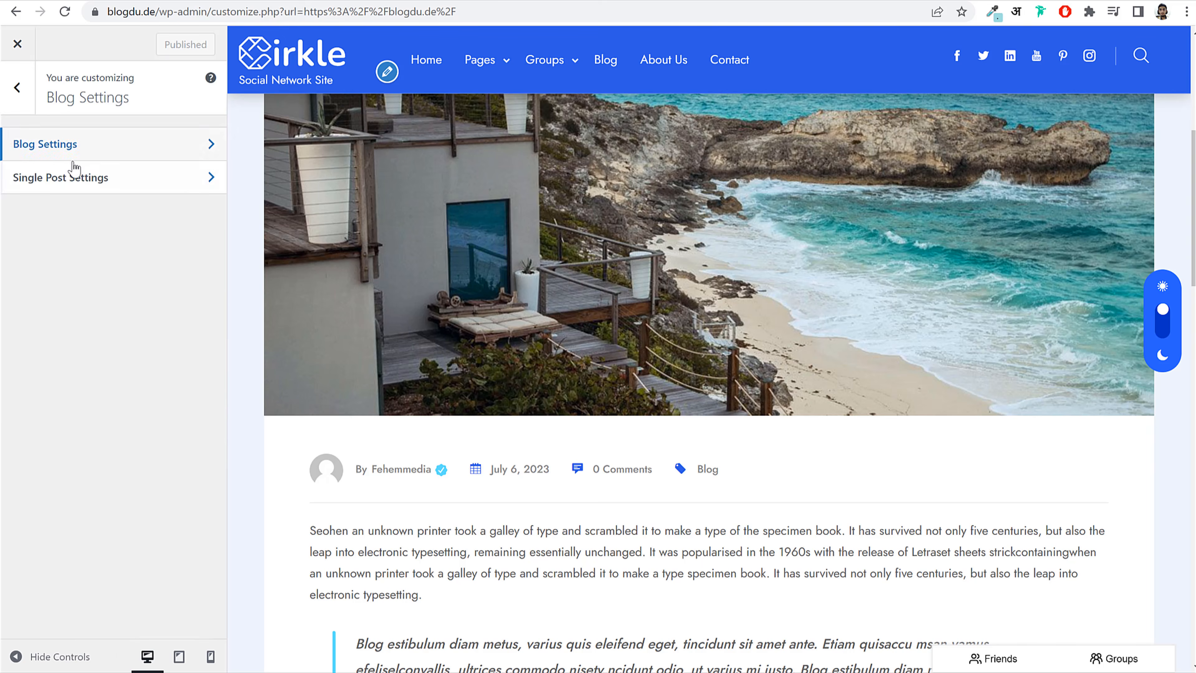
{"action": "left_click", "coordinate": [75, 178]}
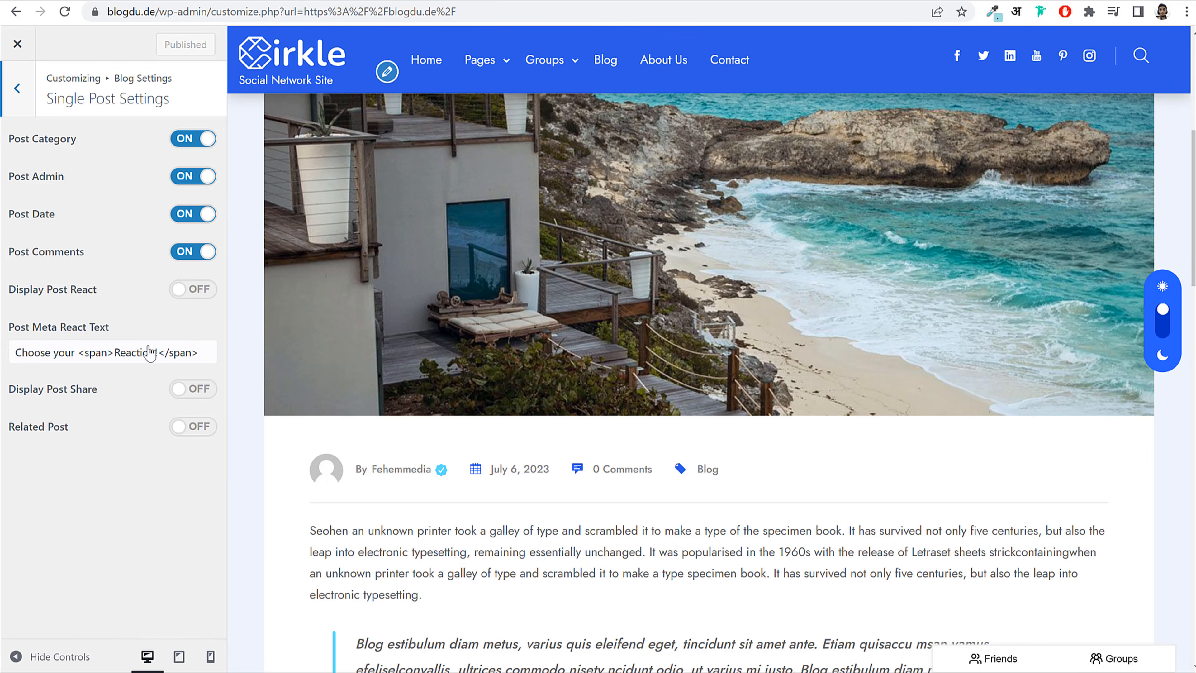
{"action": "left_click", "coordinate": [186, 389]}
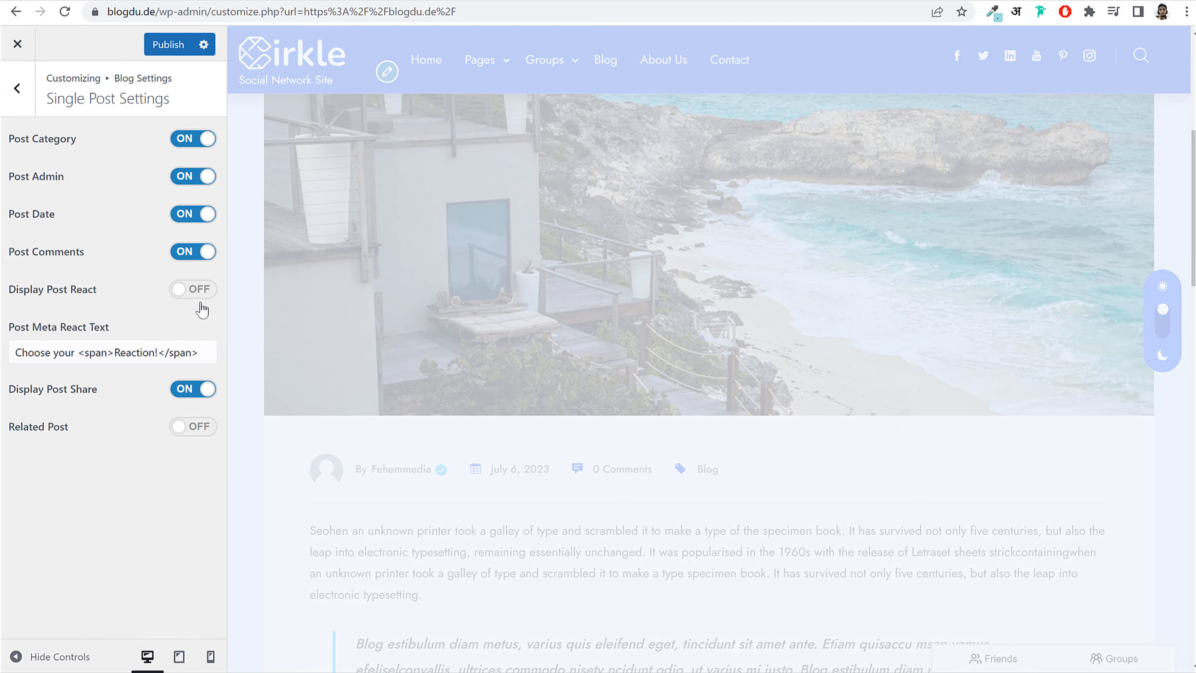
{"action": "left_click", "coordinate": [197, 293]}
Step: Enable Related Post, publish, and load the home page in the preview
{"action": "scroll", "coordinate": [604, 460], "scroll_direction": "down", "scroll_amount": 8}
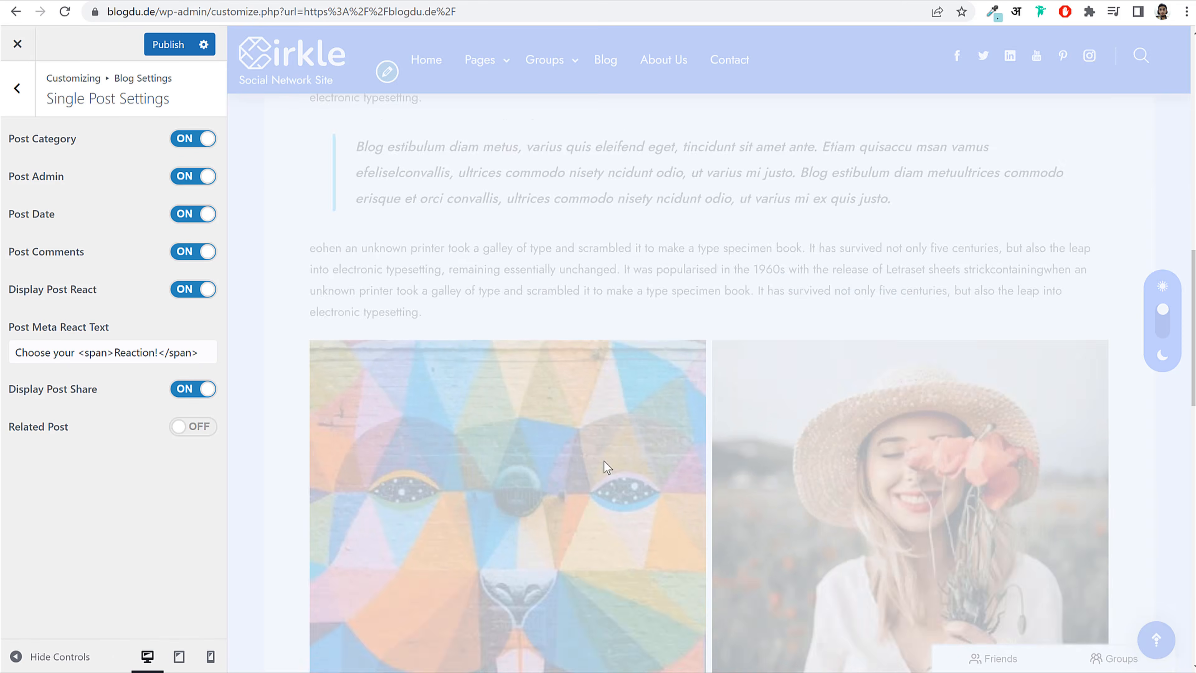
{"action": "scroll", "coordinate": [811, 428], "scroll_direction": "down", "scroll_amount": 15}
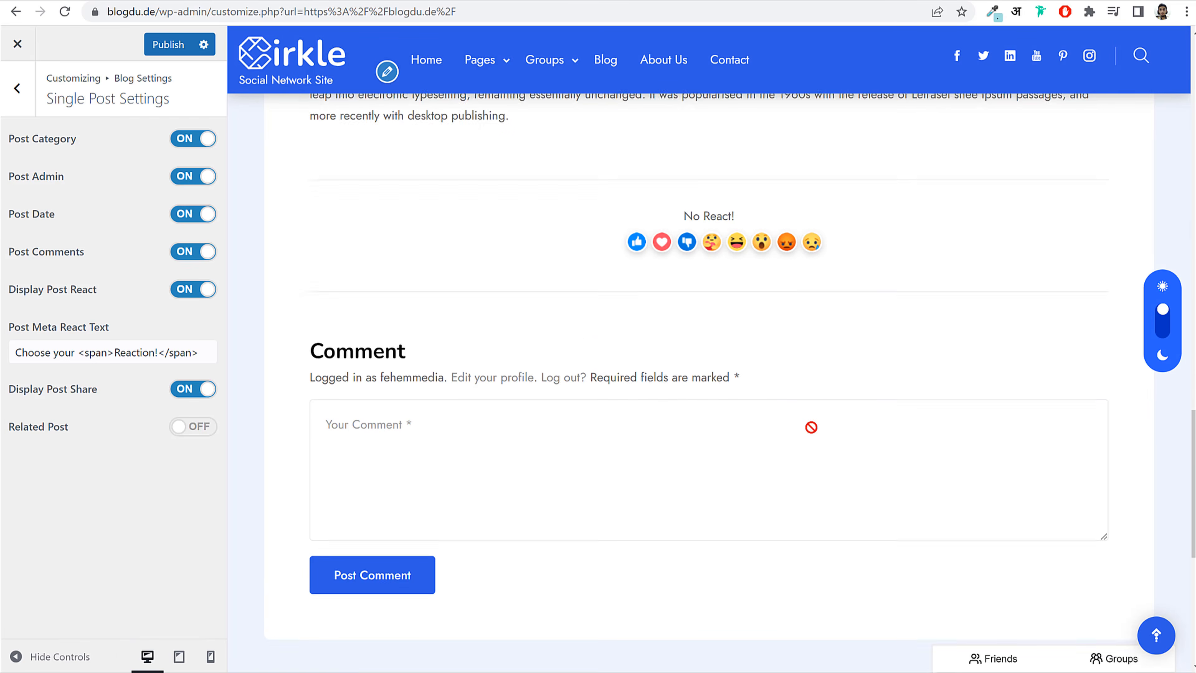
{"action": "scroll", "coordinate": [810, 427], "scroll_direction": "down", "scroll_amount": 1}
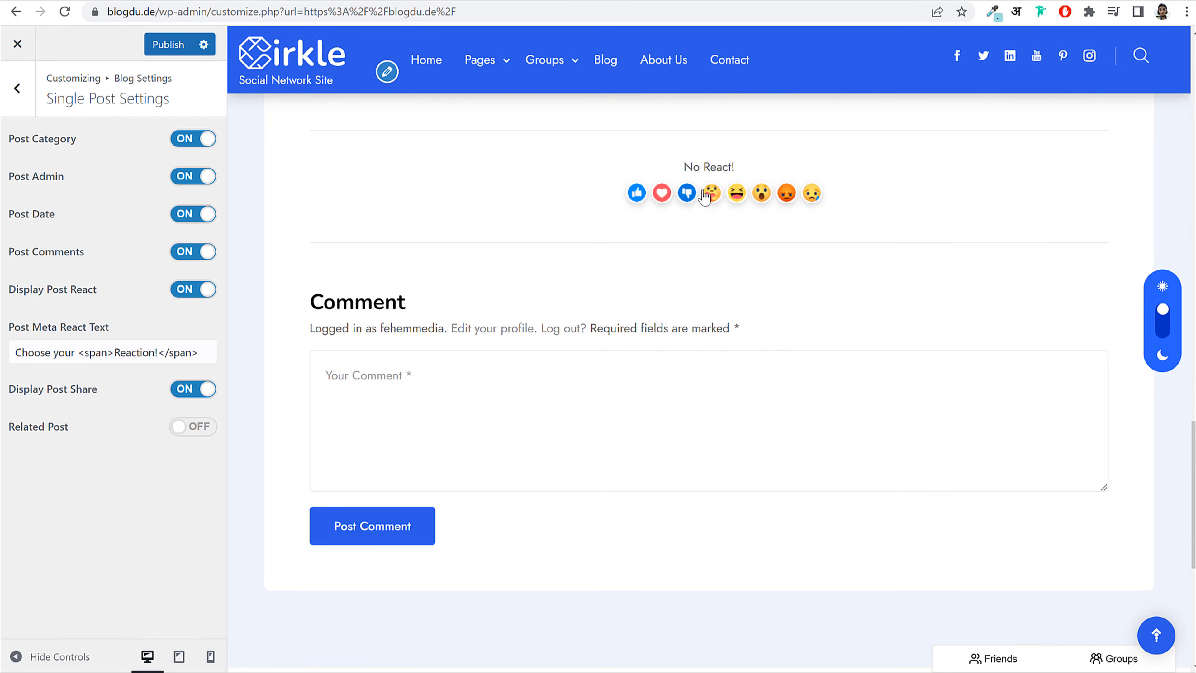
{"action": "left_click", "coordinate": [193, 426]}
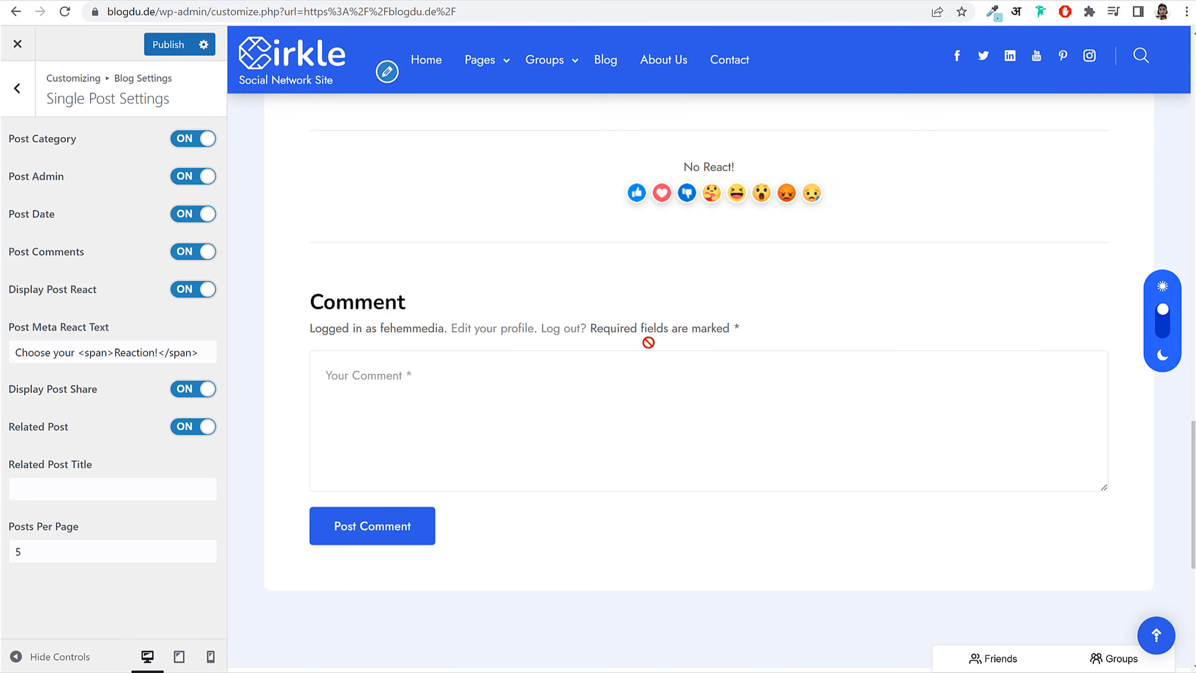
{"action": "scroll", "coordinate": [650, 354], "scroll_direction": "up", "scroll_amount": 2}
{"action": "scroll", "coordinate": [488, 401], "scroll_direction": "down", "scroll_amount": 4}
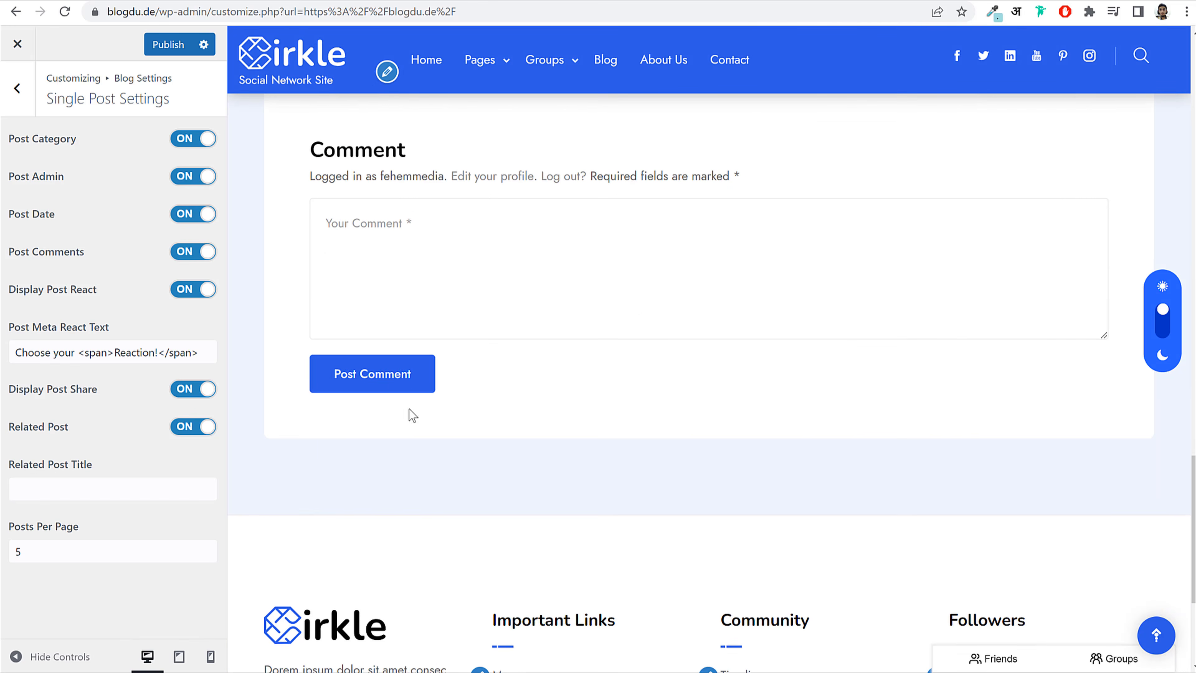
{"action": "left_click", "coordinate": [168, 45]}
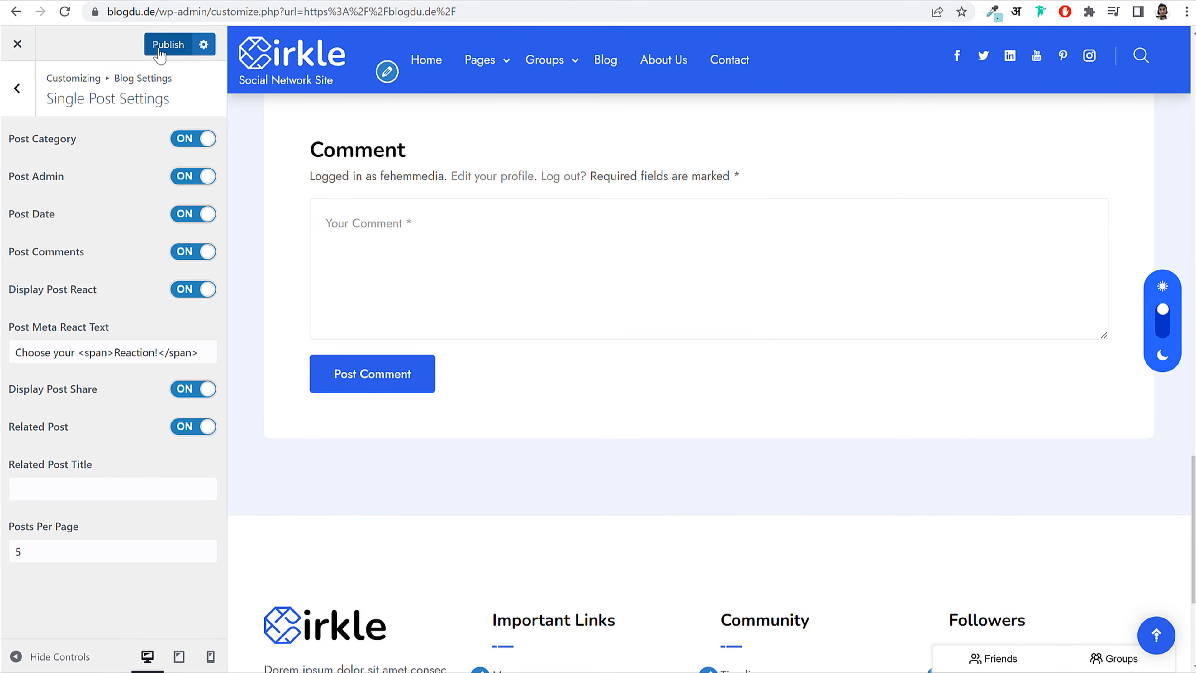
{"action": "left_click", "coordinate": [18, 88]}
{"action": "left_click", "coordinate": [18, 88]}
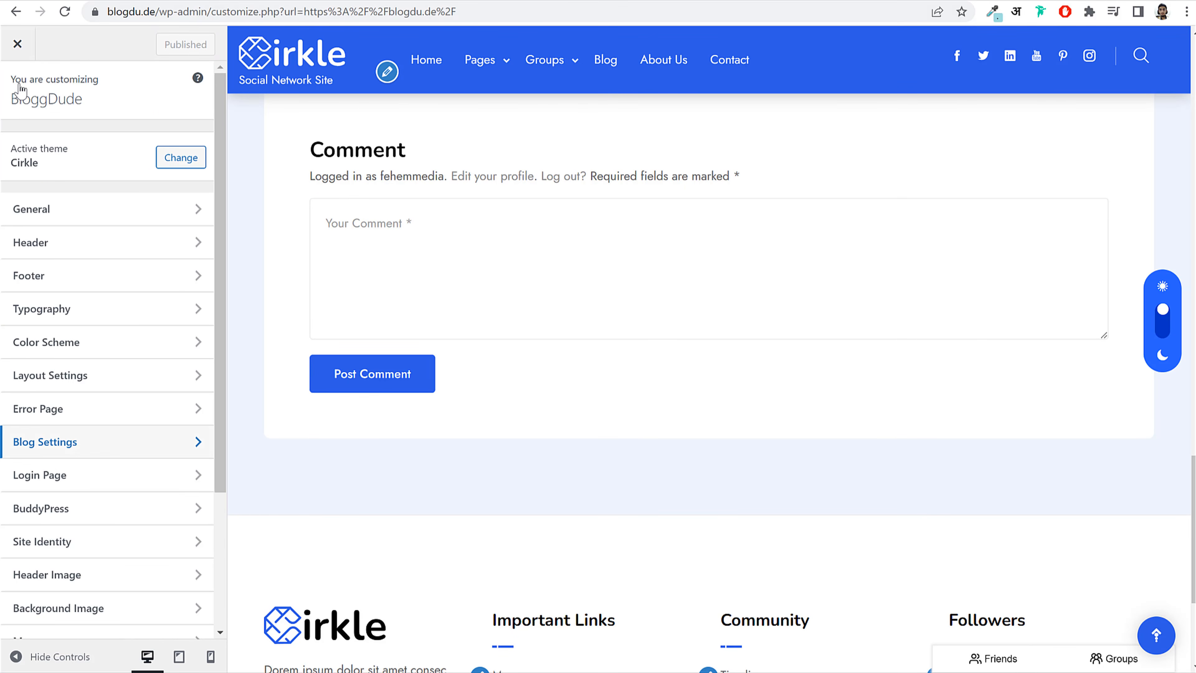
{"action": "scroll", "coordinate": [614, 361], "scroll_direction": "up", "scroll_amount": 15}
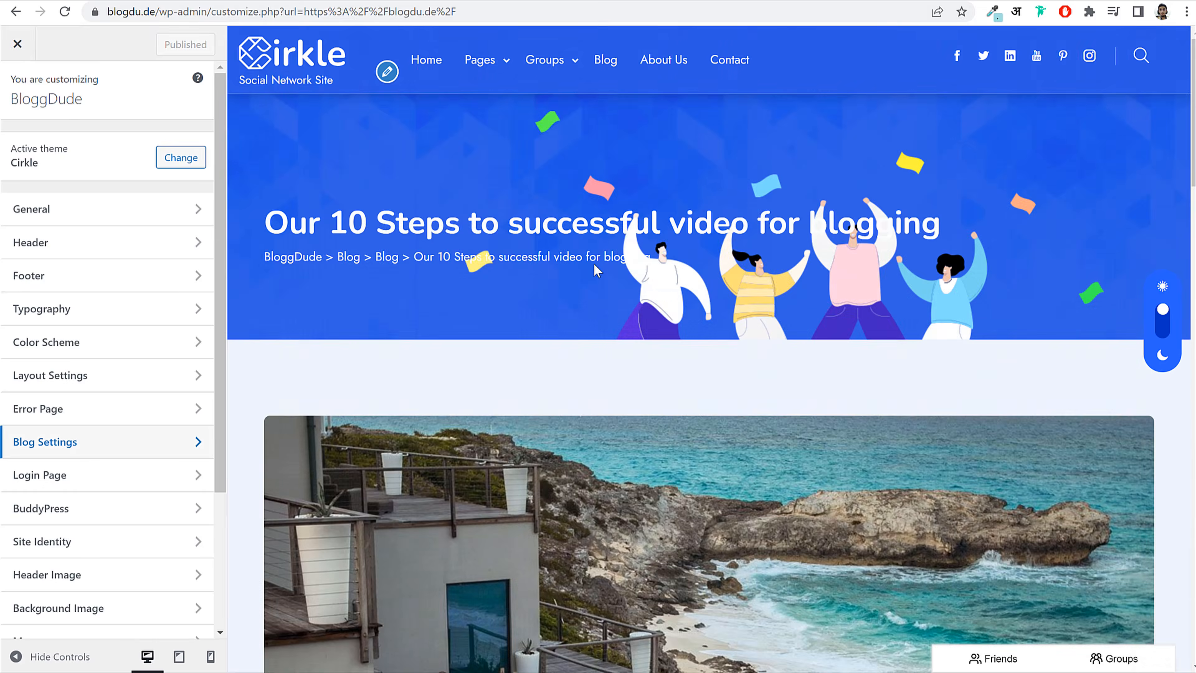
{"action": "left_click", "coordinate": [435, 60]}
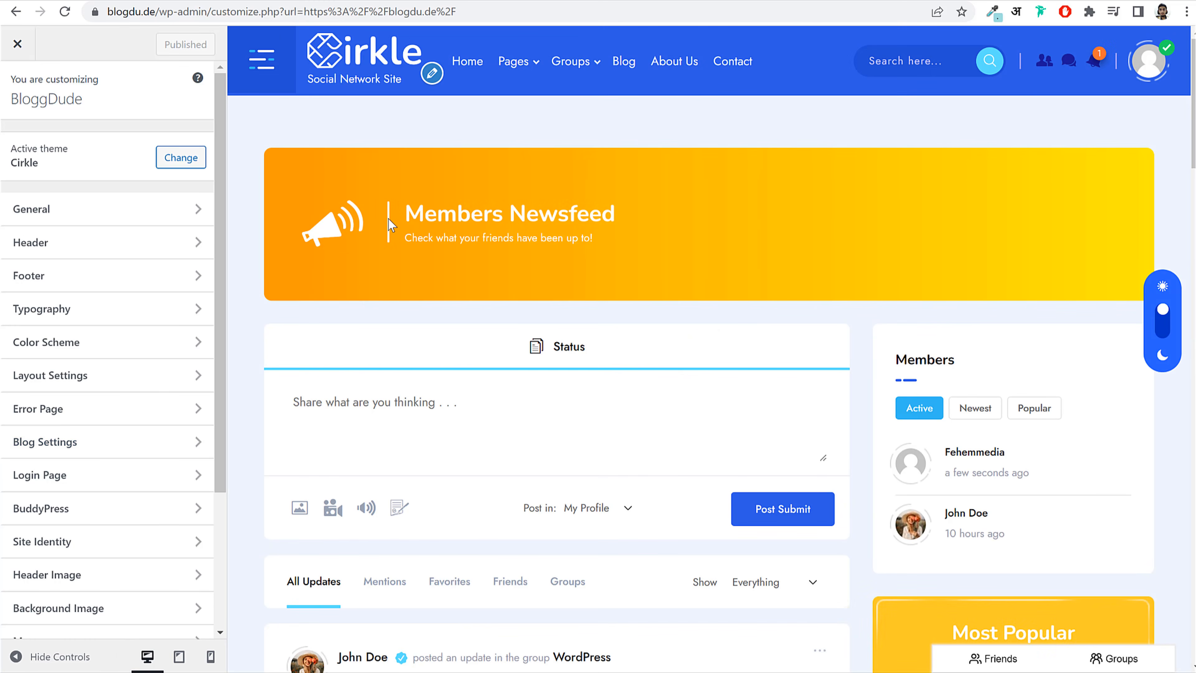
{"action": "left_click_drag", "start_coordinate": [389, 226], "coordinate": [707, 283]}
{"action": "left_click", "coordinate": [709, 282]}
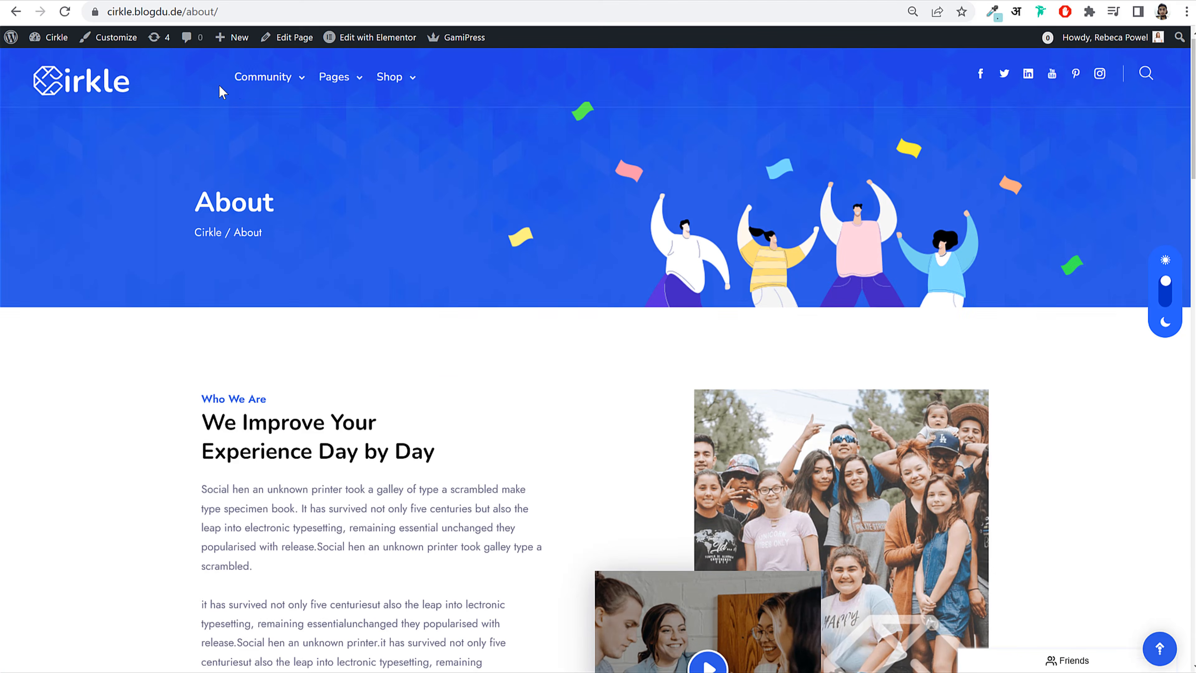
{"action": "left_click", "coordinate": [119, 89]}
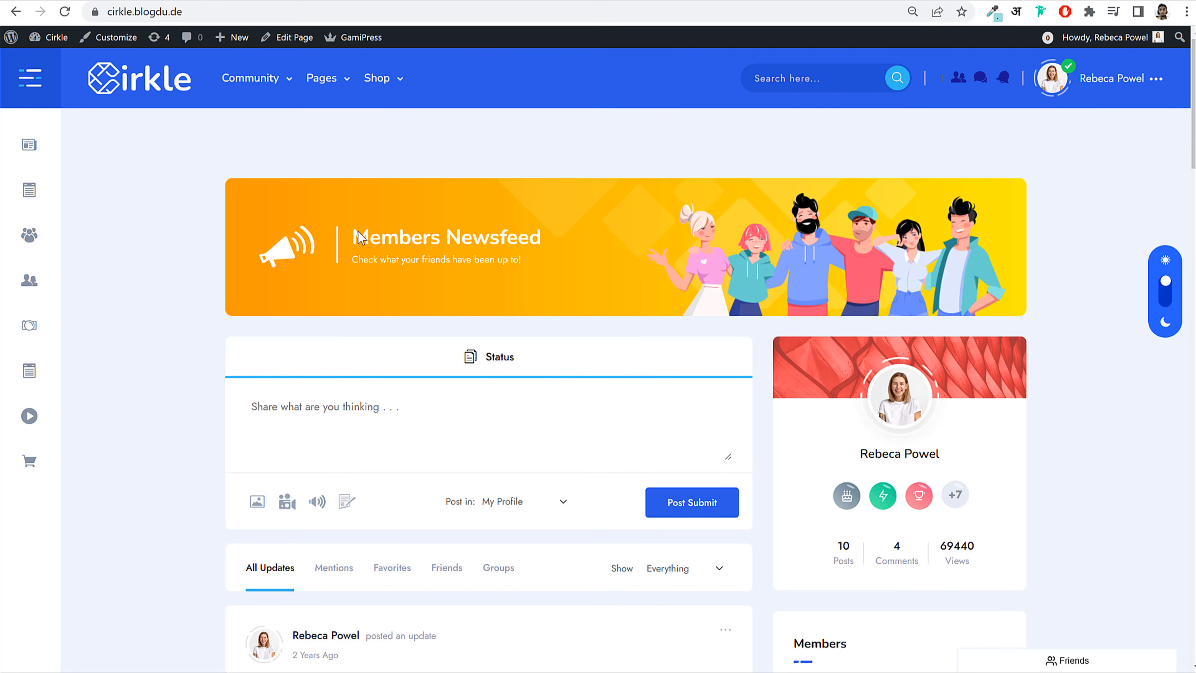
{"action": "left_click_drag", "start_coordinate": [359, 236], "coordinate": [542, 245]}
{"action": "left_click", "coordinate": [543, 248]}
{"action": "left_click_drag", "start_coordinate": [356, 241], "coordinate": [598, 244]}
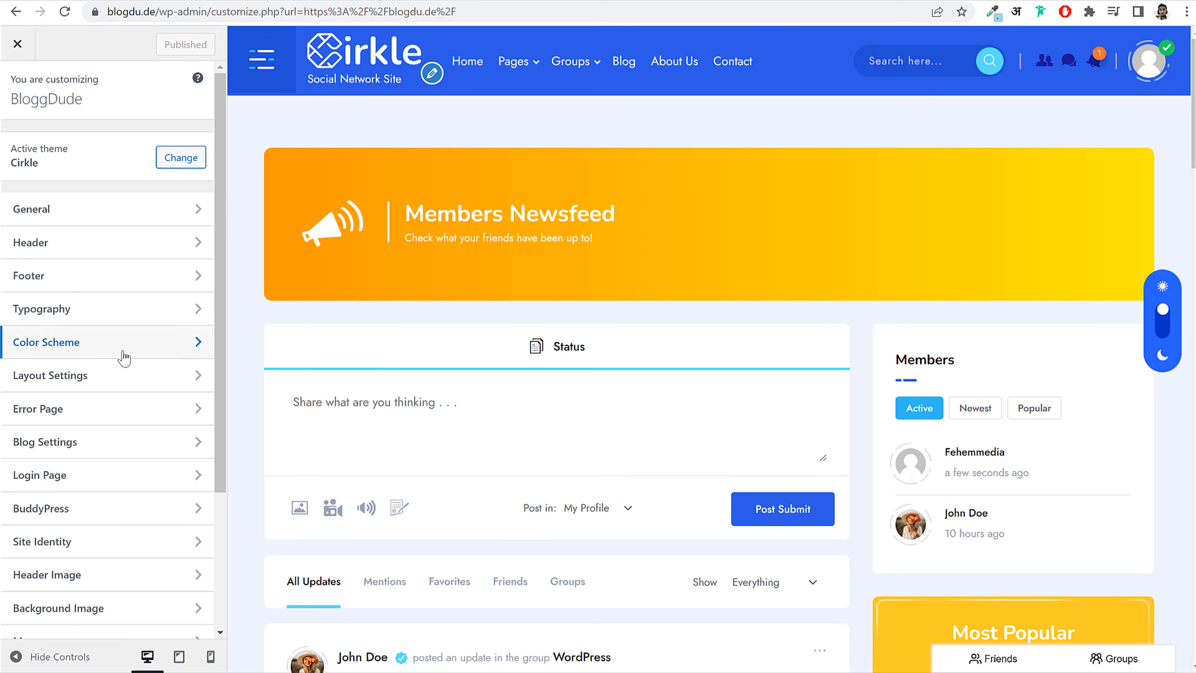
Step: Open the BuddyPress profile tab settings and load the member's profile page in the preview
{"action": "scroll", "coordinate": [135, 441], "scroll_direction": "down", "scroll_amount": 4}
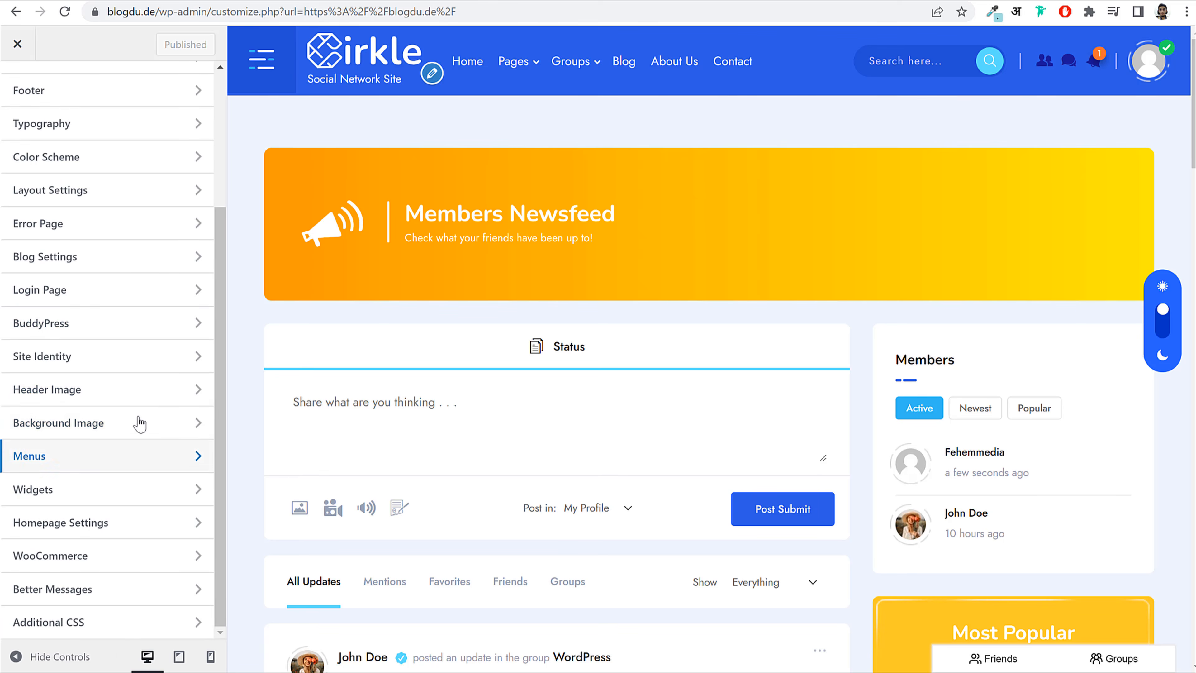
{"action": "scroll", "coordinate": [127, 472], "scroll_direction": "up", "scroll_amount": 4}
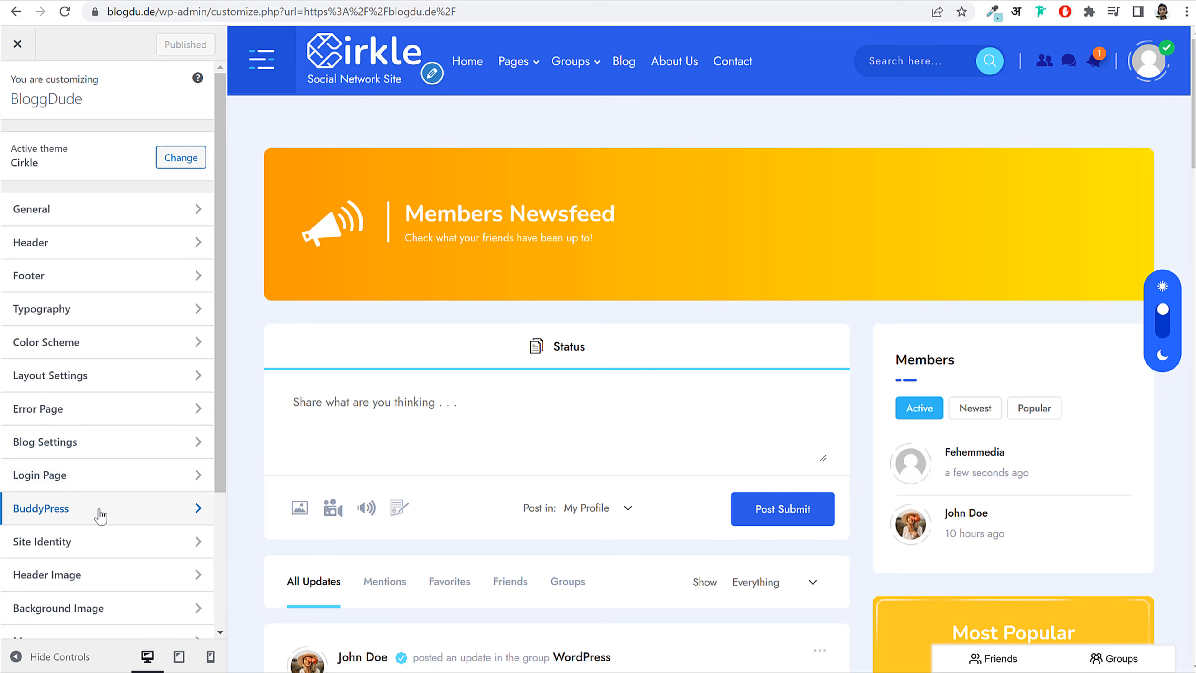
{"action": "left_click", "coordinate": [101, 509]}
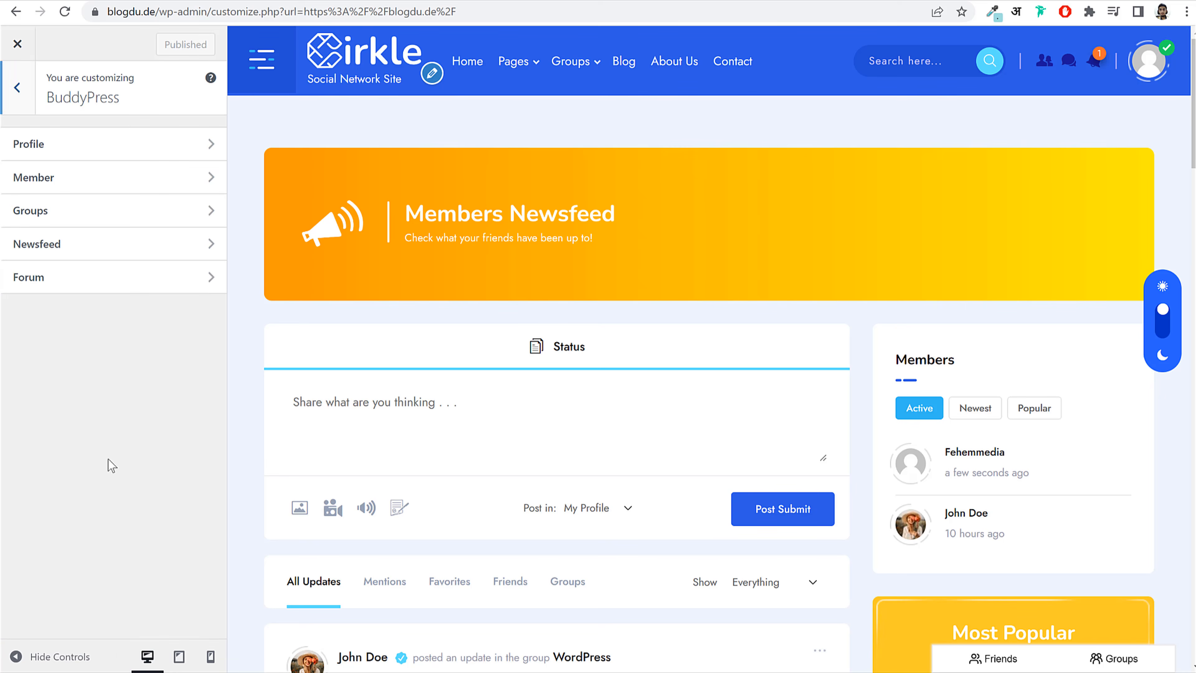
{"action": "left_click", "coordinate": [126, 150]}
{"action": "scroll", "coordinate": [85, 459], "scroll_direction": "down", "scroll_amount": 18}
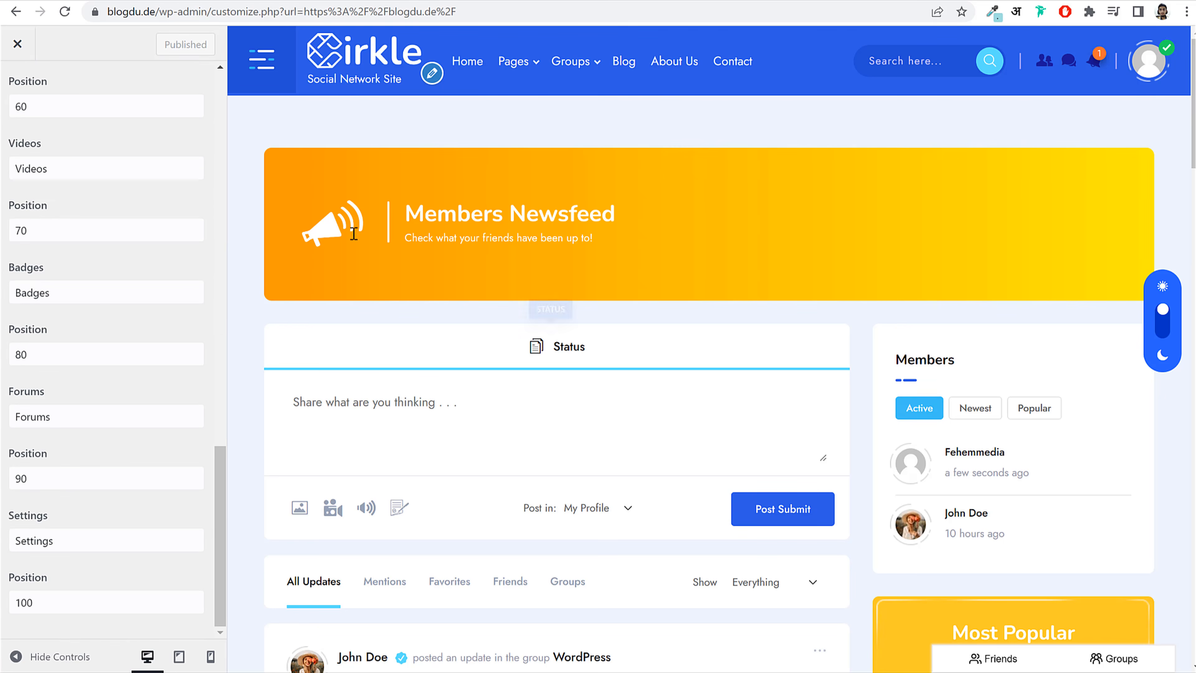
{"action": "scroll", "coordinate": [108, 332], "scroll_direction": "up", "scroll_amount": 15}
{"action": "scroll", "coordinate": [110, 329], "scroll_direction": "up", "scroll_amount": 6}
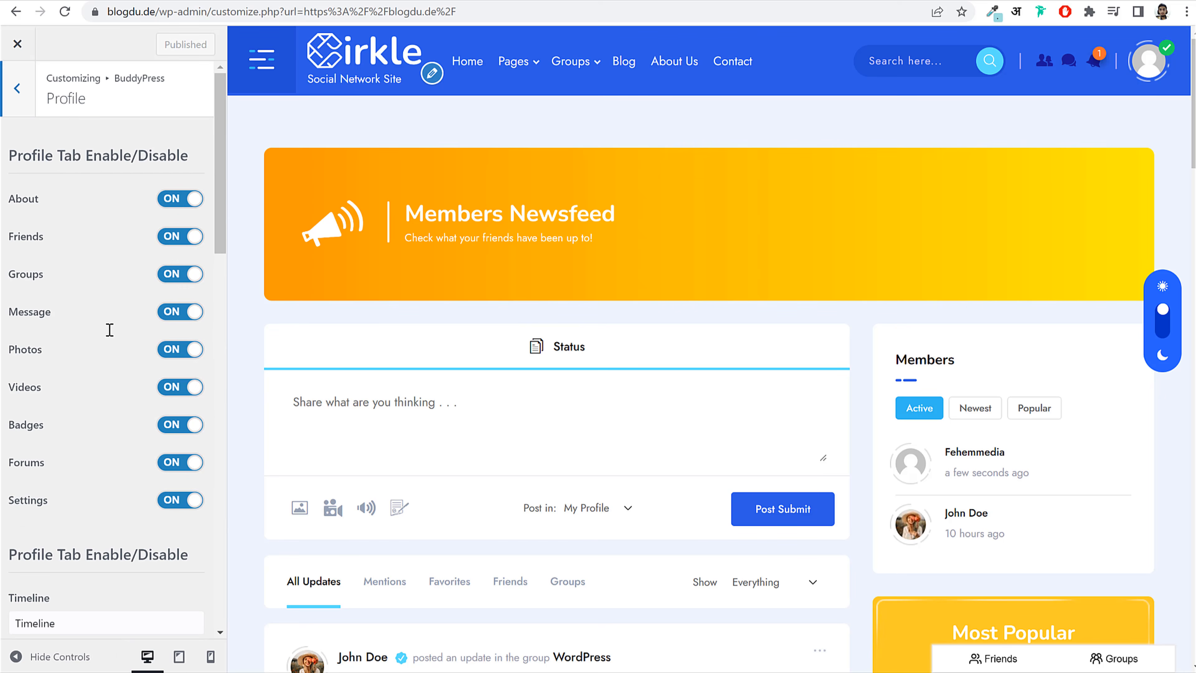
{"action": "left_click", "coordinate": [1148, 62]}
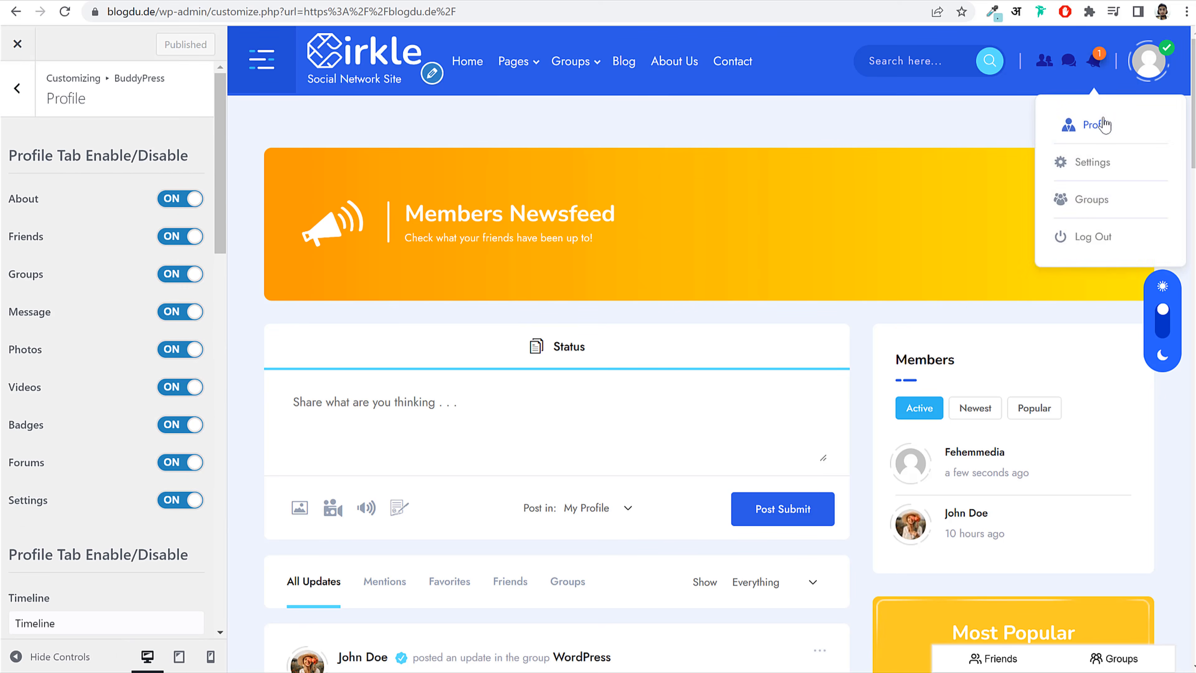
{"action": "left_click", "coordinate": [1100, 123]}
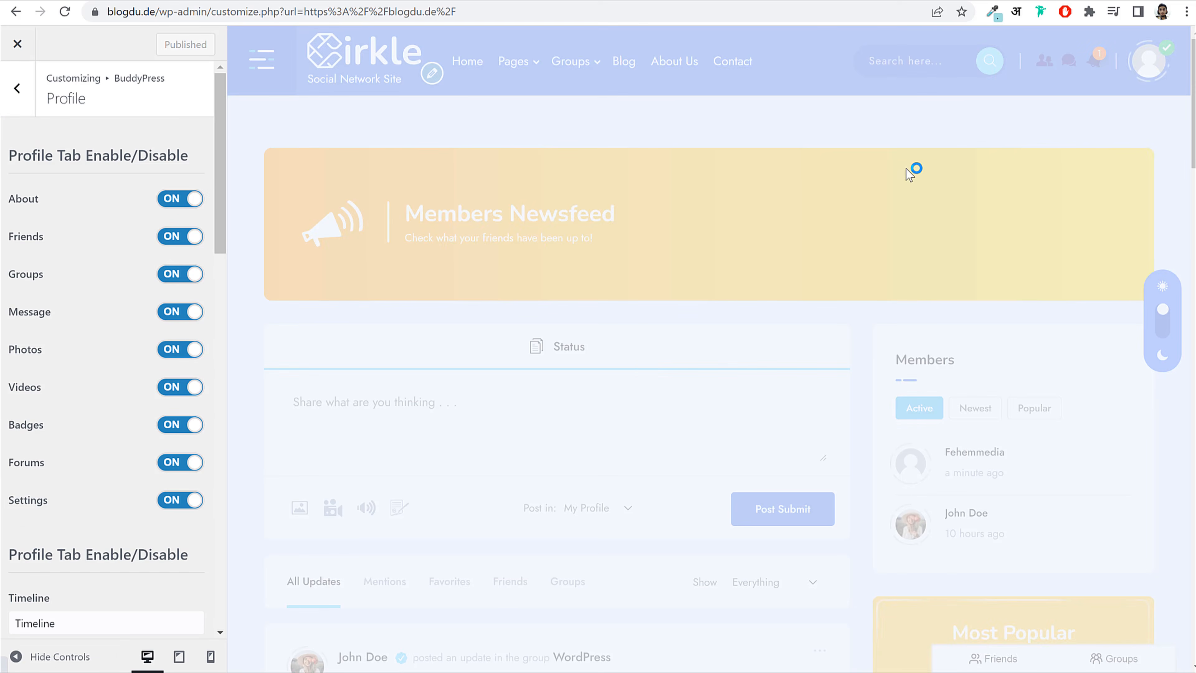
Step: Switch the Videos profile tab off under Profile Tab Enable/Disable
{"action": "scroll", "coordinate": [547, 409], "scroll_direction": "down", "scroll_amount": 3}
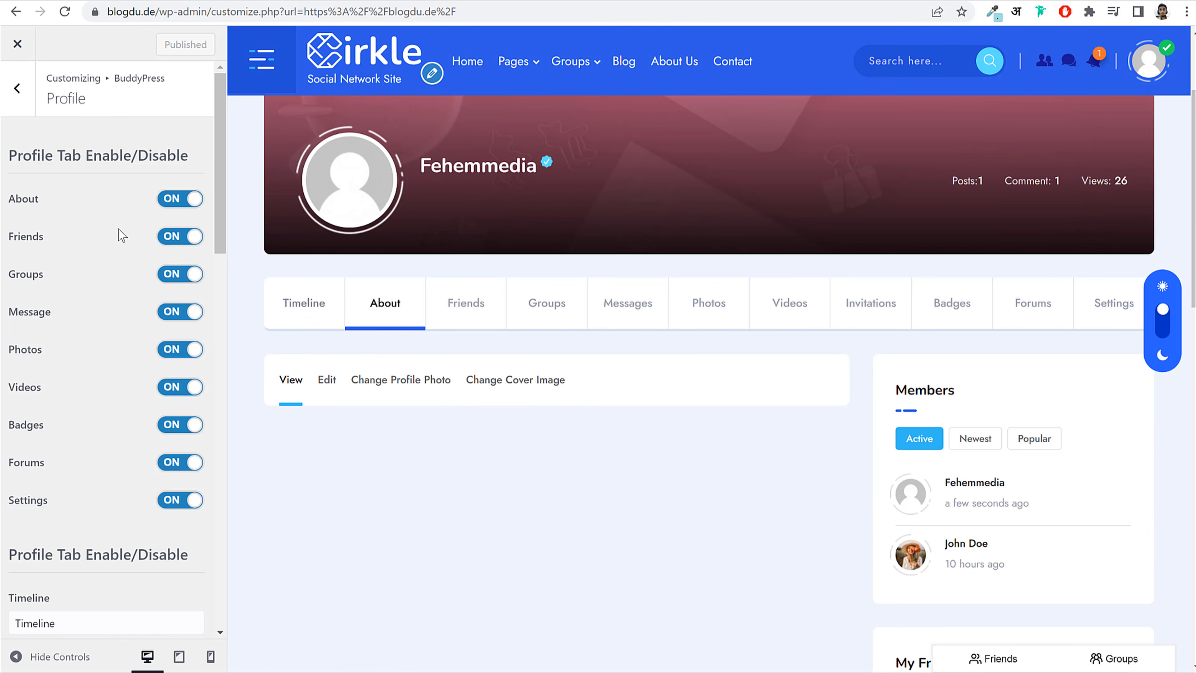
{"action": "left_click_drag", "start_coordinate": [28, 348], "coordinate": [45, 430]}
{"action": "left_click", "coordinate": [46, 430]}
{"action": "left_click", "coordinate": [174, 389]}
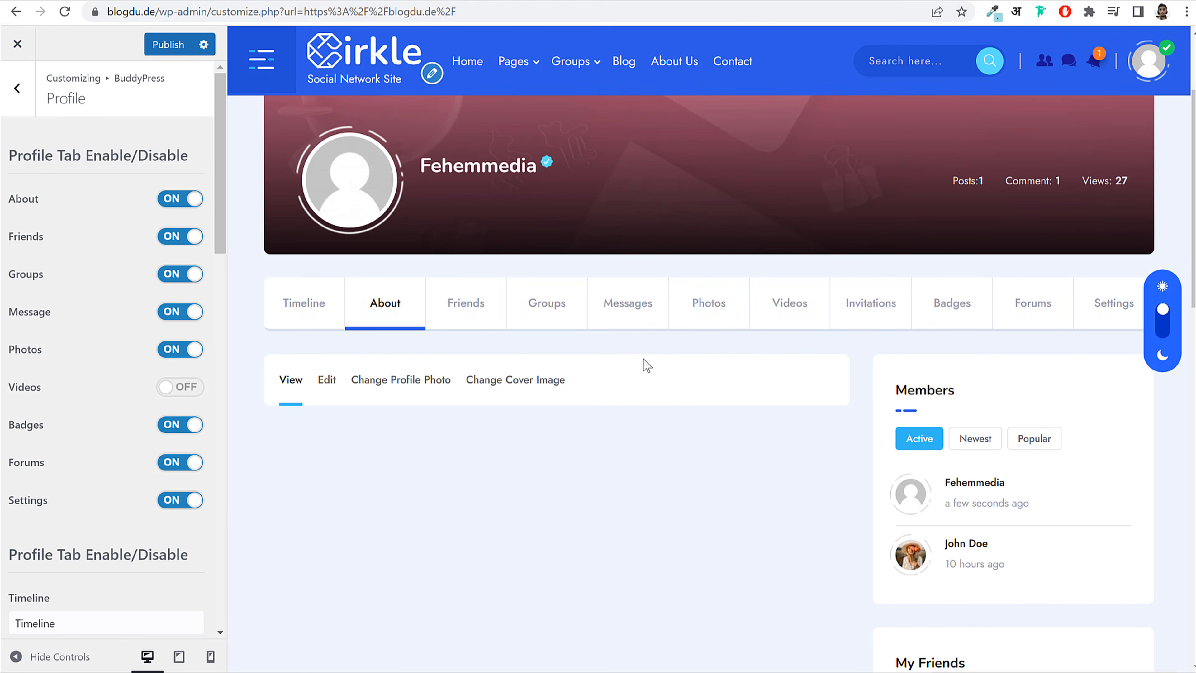
{"action": "scroll", "coordinate": [739, 294], "scroll_direction": "down", "scroll_amount": 2}
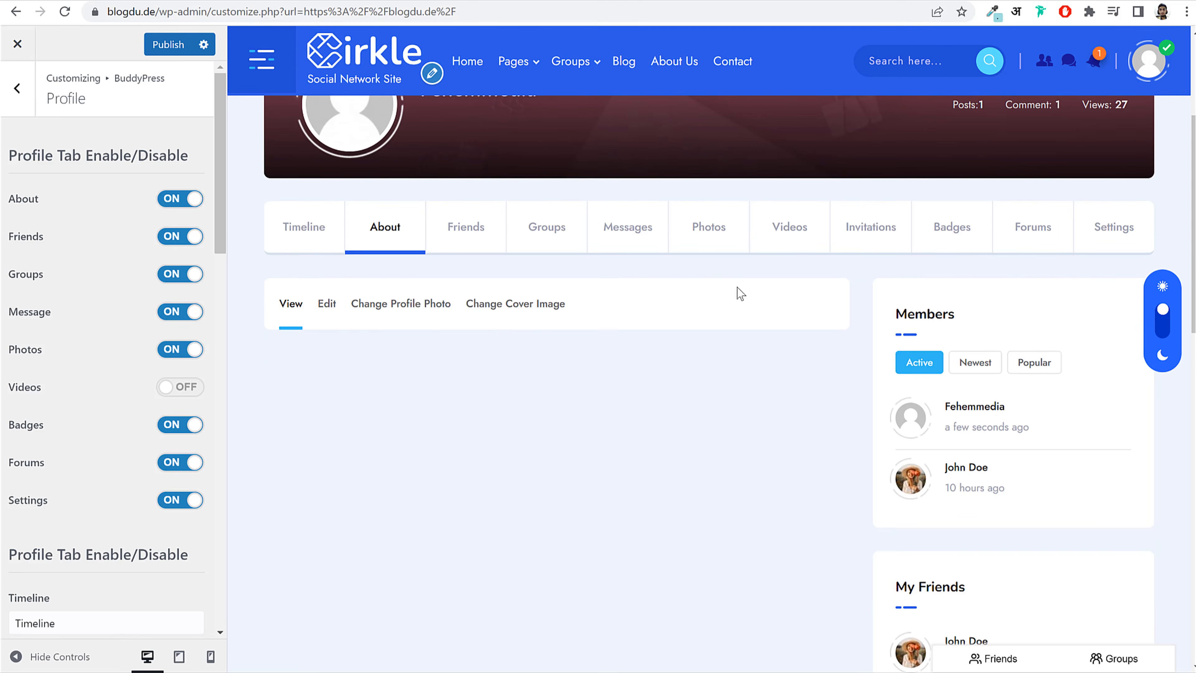
{"action": "scroll", "coordinate": [155, 467], "scroll_direction": "down", "scroll_amount": 3}
{"action": "scroll", "coordinate": [156, 467], "scroll_direction": "down", "scroll_amount": 3}
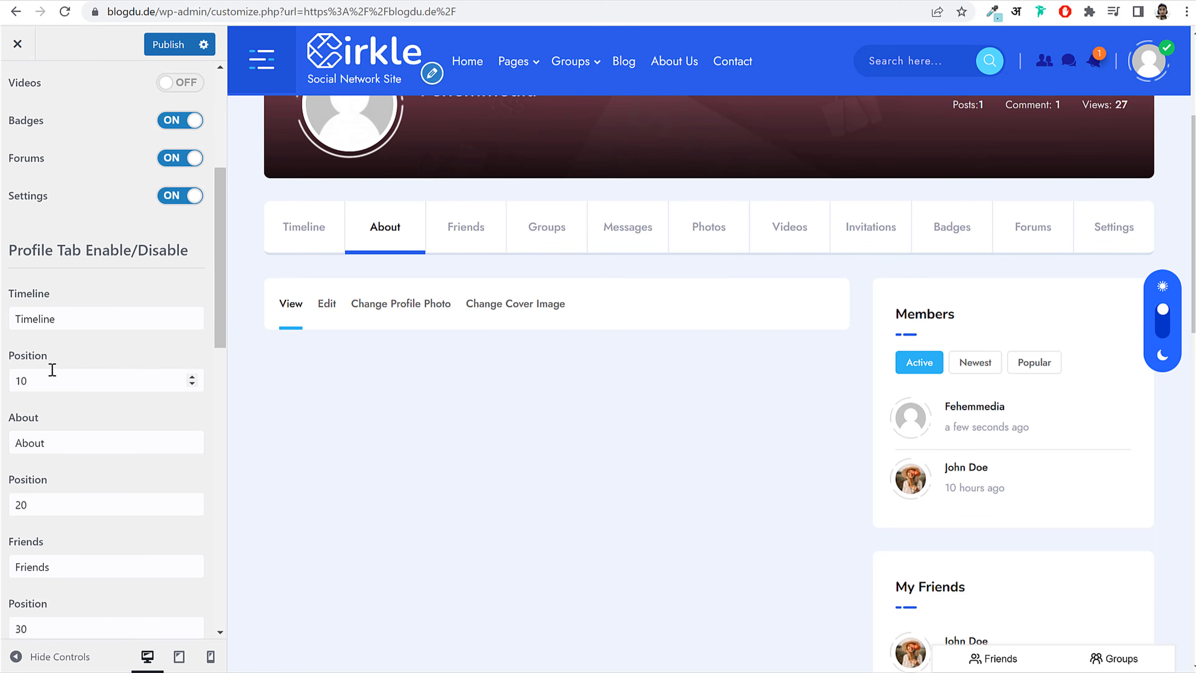
{"action": "scroll", "coordinate": [64, 379], "scroll_direction": "down", "scroll_amount": 2}
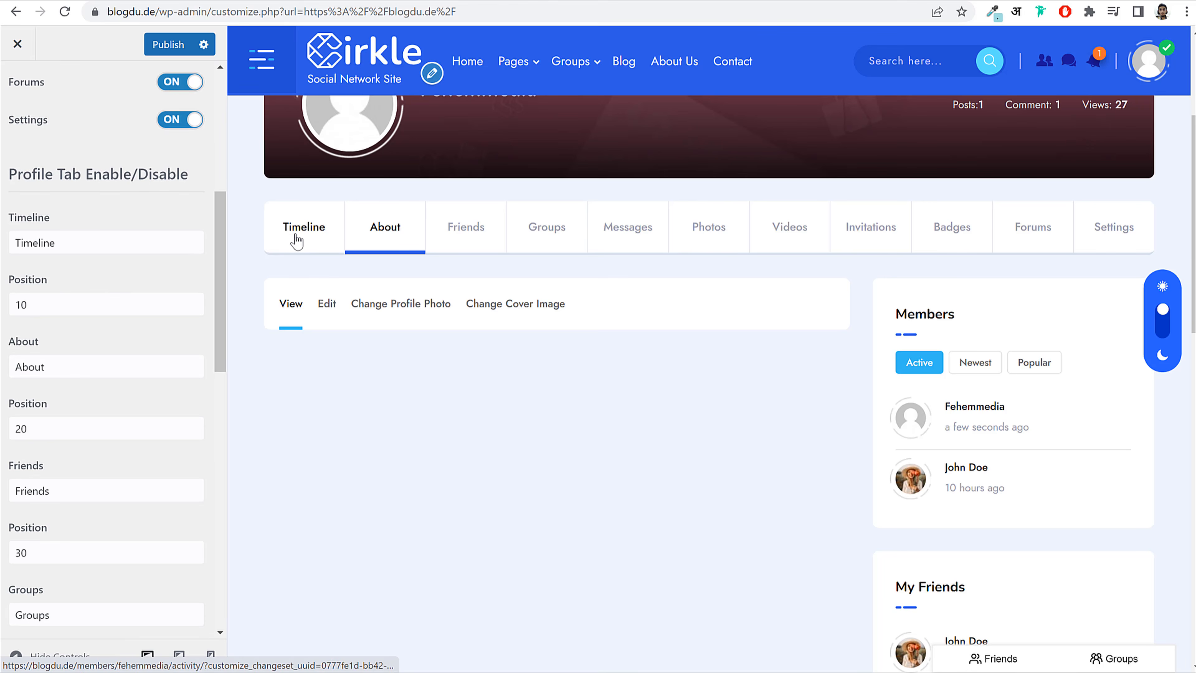
Step: Change the Groups tab position to 50 and Messages to 40, leaving Timeline unchanged, and publish
{"action": "double_click", "coordinate": [22, 306]}
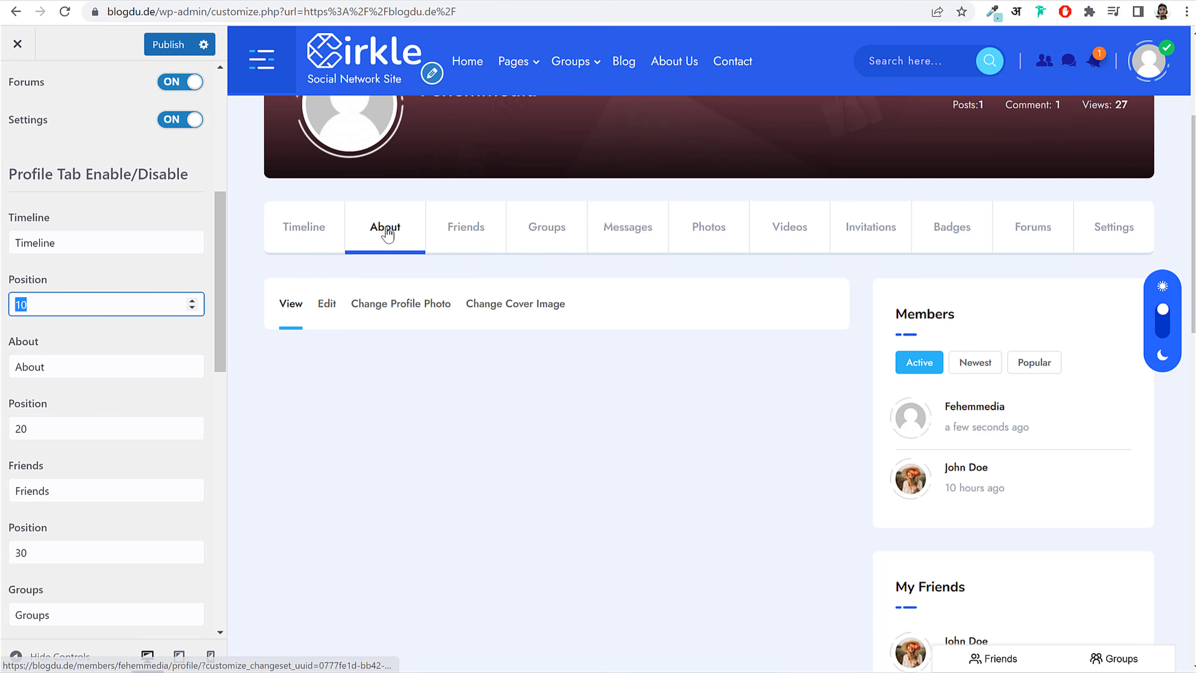
{"action": "left_click", "coordinate": [140, 333]}
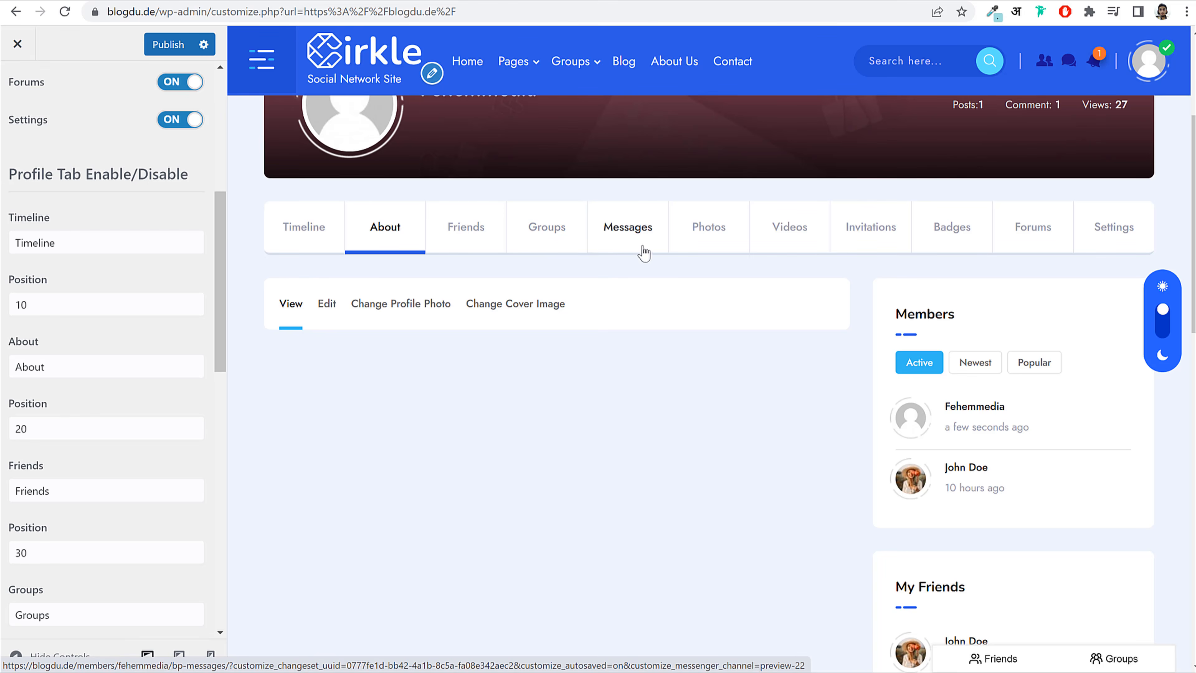
{"action": "scroll", "coordinate": [165, 409], "scroll_direction": "down", "scroll_amount": 5}
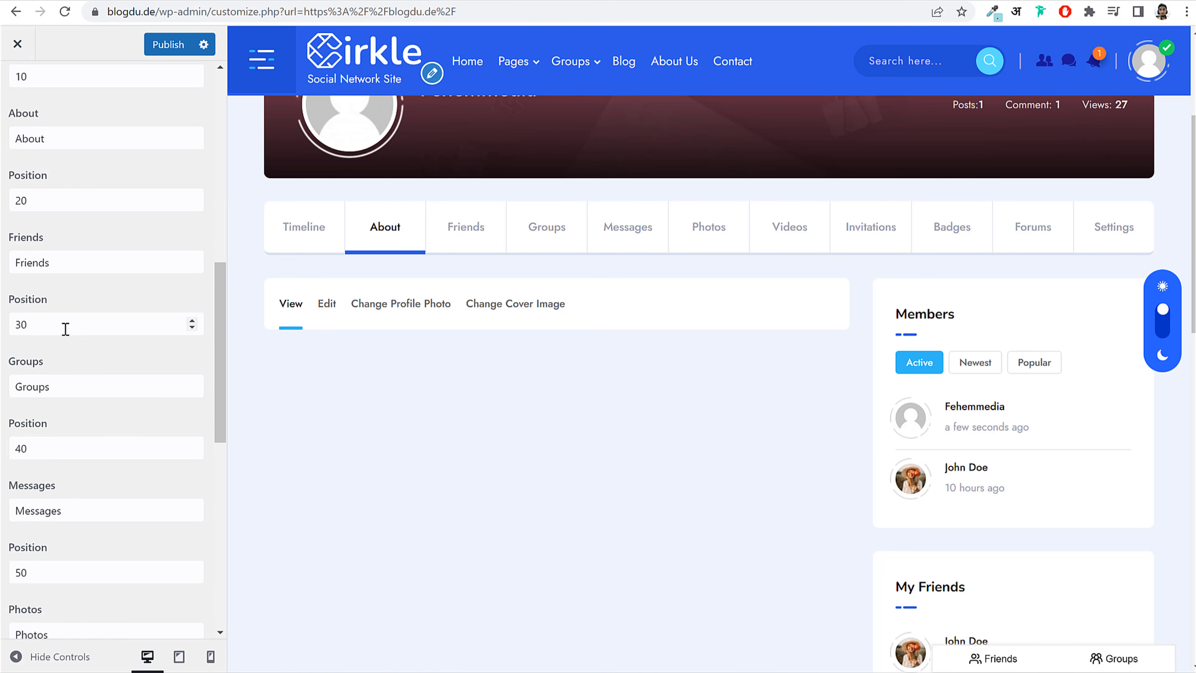
{"action": "double_click", "coordinate": [62, 448]}
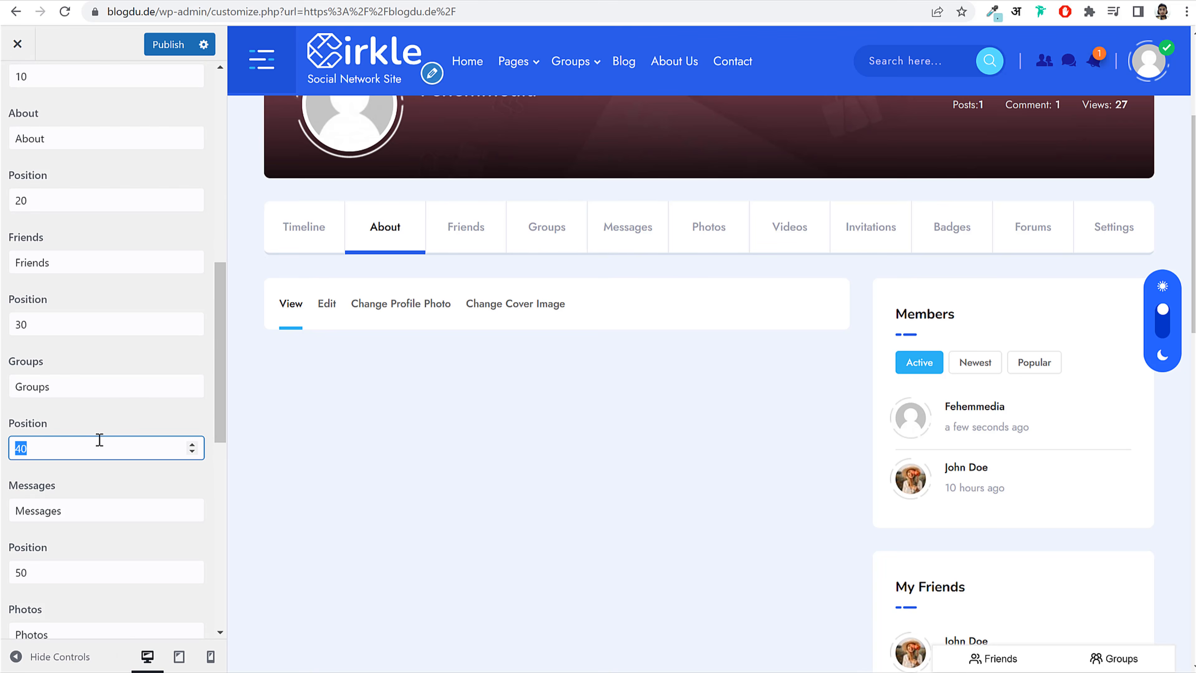
{"action": "type", "text": "50"}
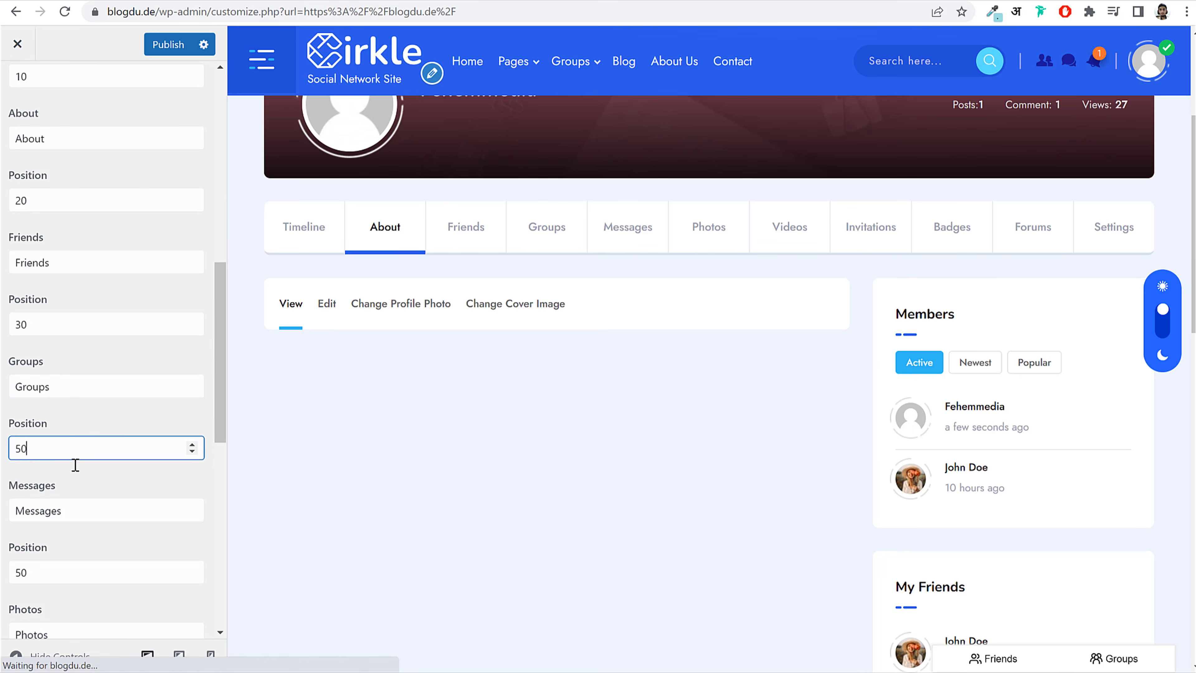
{"action": "double_click", "coordinate": [17, 573]}
{"action": "type", "text": "40"}
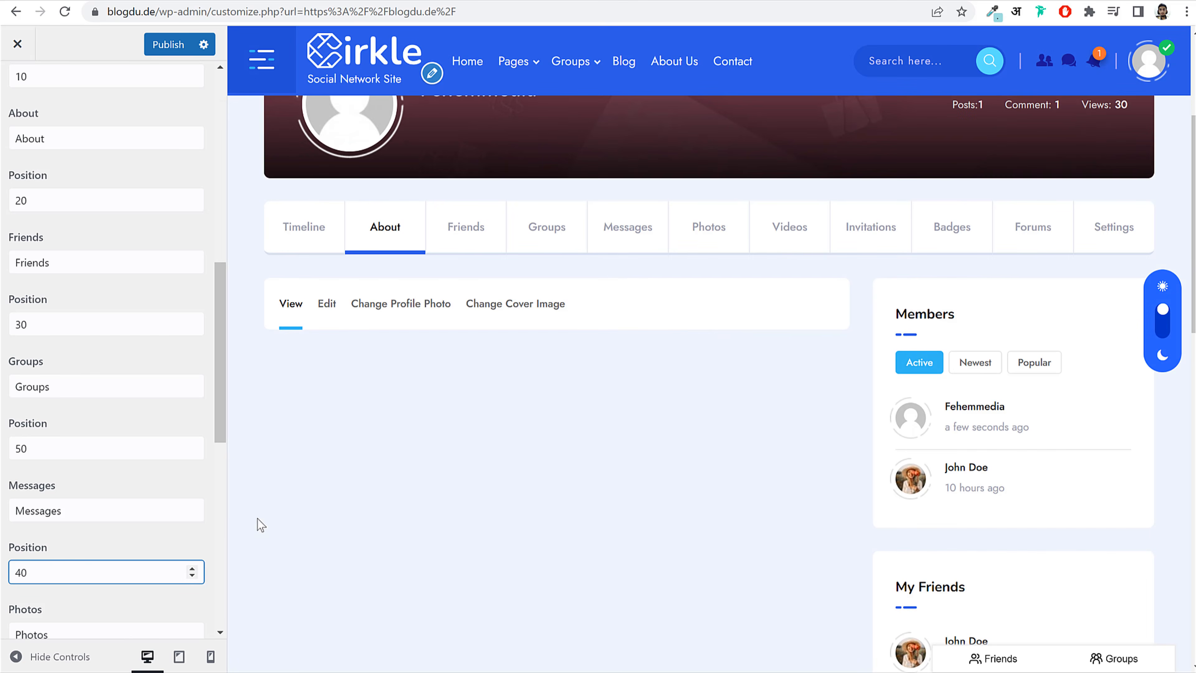
{"action": "left_click", "coordinate": [101, 534]}
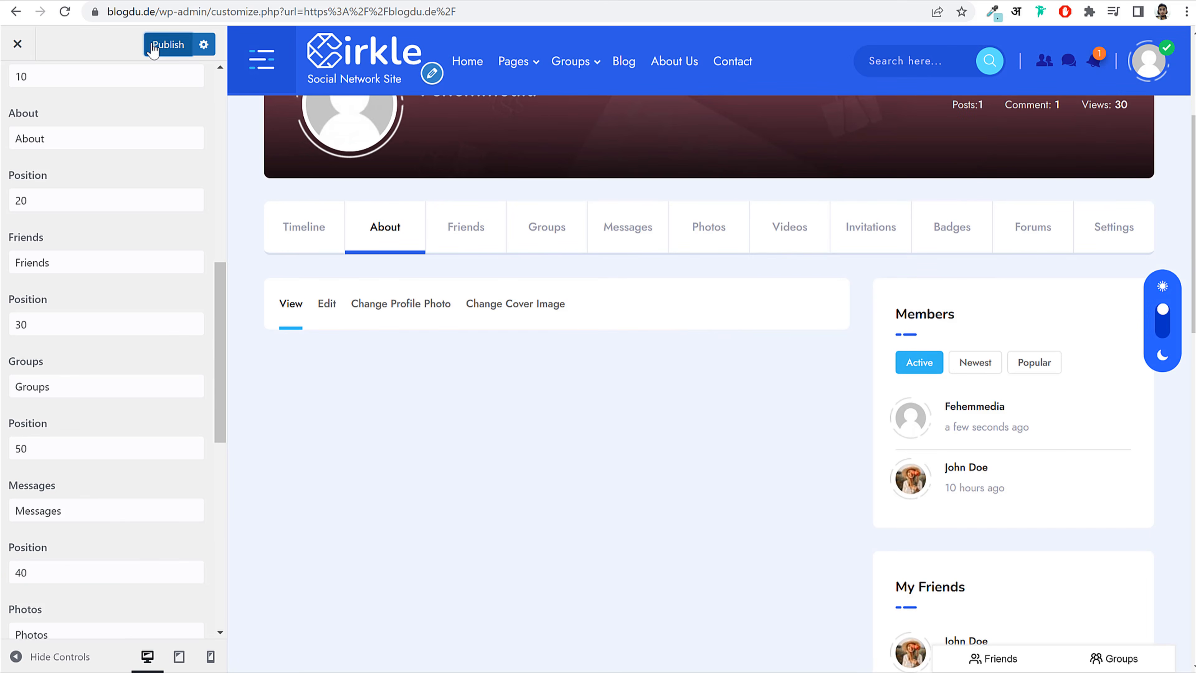
{"action": "left_click", "coordinate": [167, 44]}
{"action": "scroll", "coordinate": [179, 494], "scroll_direction": "down", "scroll_amount": 6}
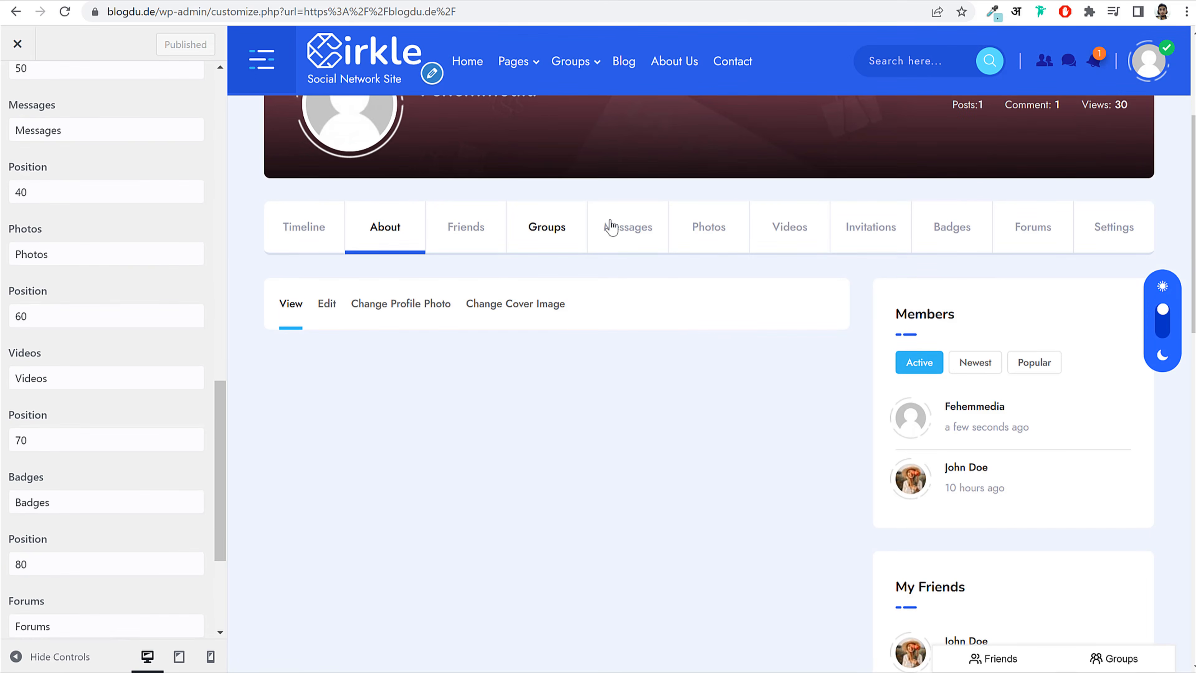
{"action": "scroll", "coordinate": [160, 184], "scroll_direction": "up", "scroll_amount": 8}
{"action": "left_click", "coordinate": [21, 89]}
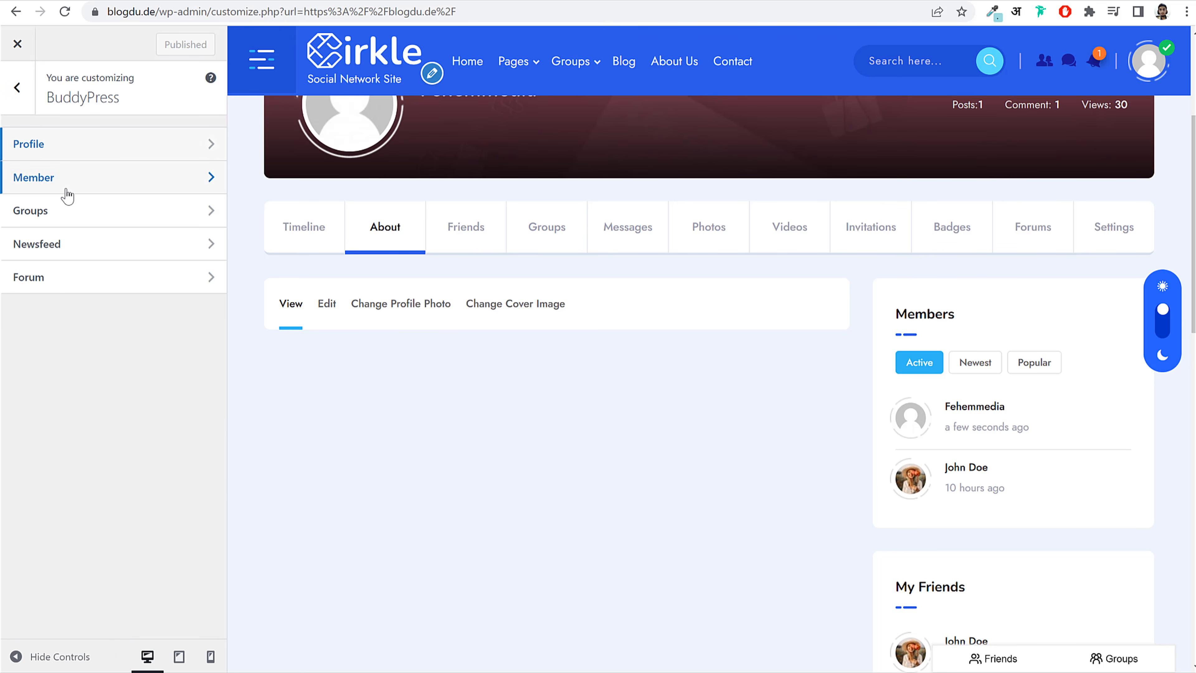
Step: In the Member banner settings, upload the people_2 image to the media library
{"action": "left_click", "coordinate": [64, 180]}
{"action": "left_click", "coordinate": [369, 57]}
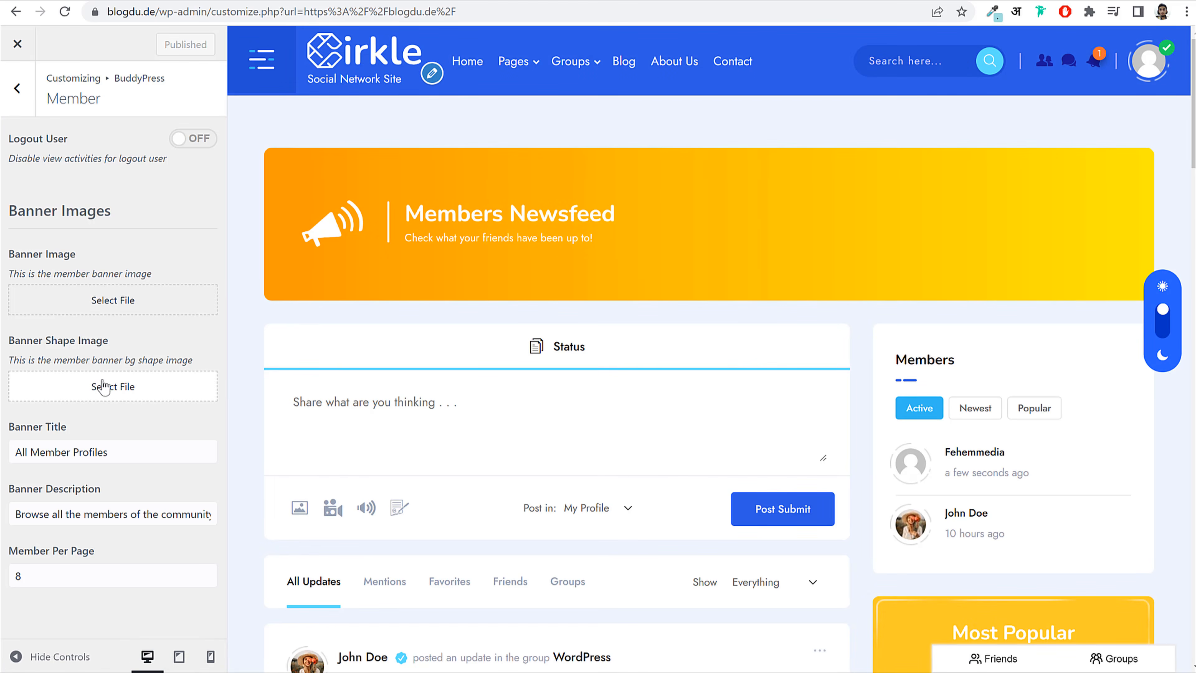
{"action": "left_click", "coordinate": [102, 304]}
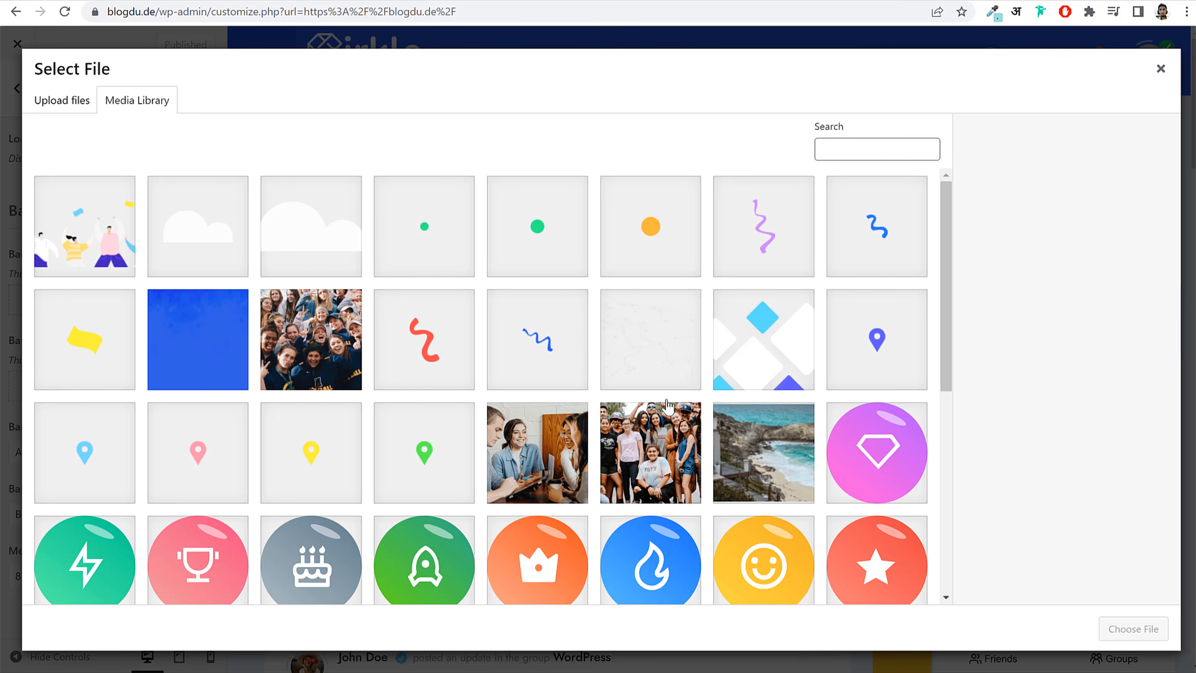
{"action": "scroll", "coordinate": [768, 420], "scroll_direction": "down", "scroll_amount": 5}
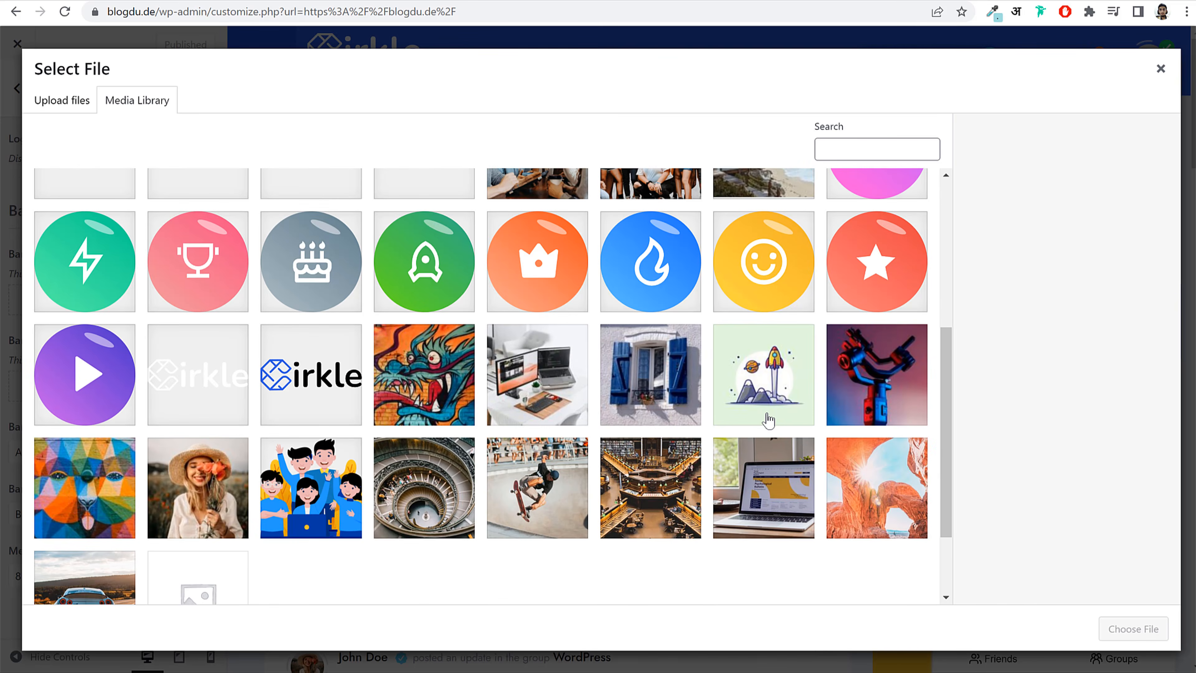
{"action": "scroll", "coordinate": [767, 419], "scroll_direction": "up", "scroll_amount": 5}
{"action": "left_click", "coordinate": [66, 99]}
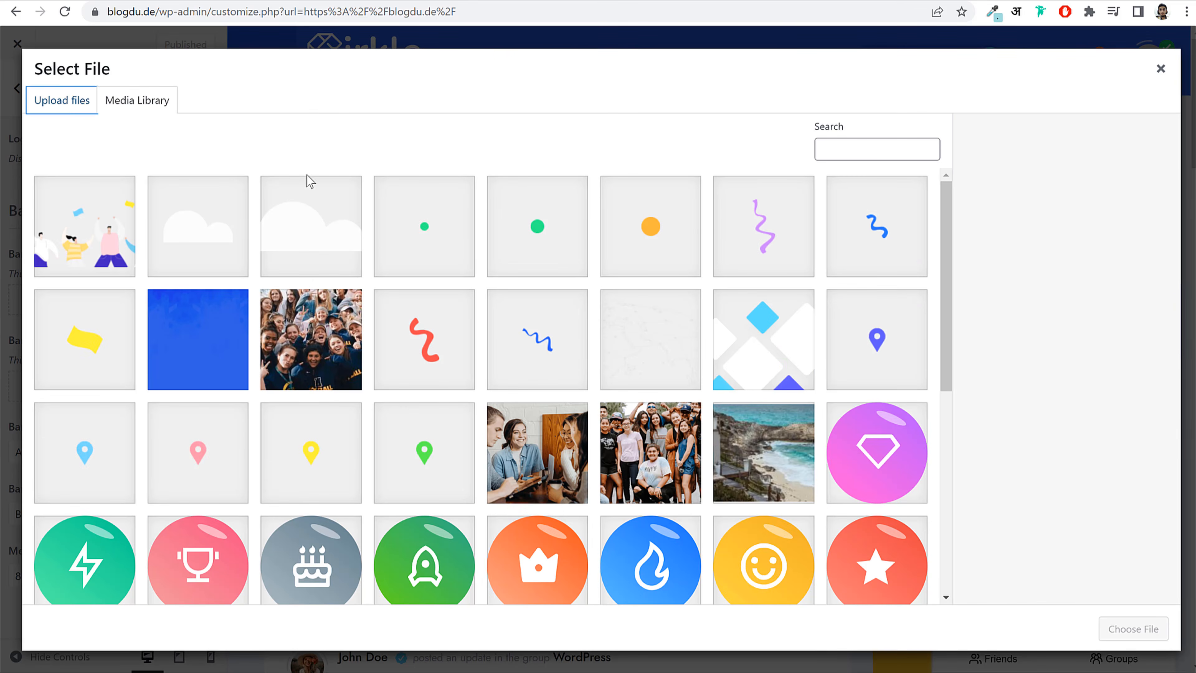
{"action": "left_click", "coordinate": [610, 344]}
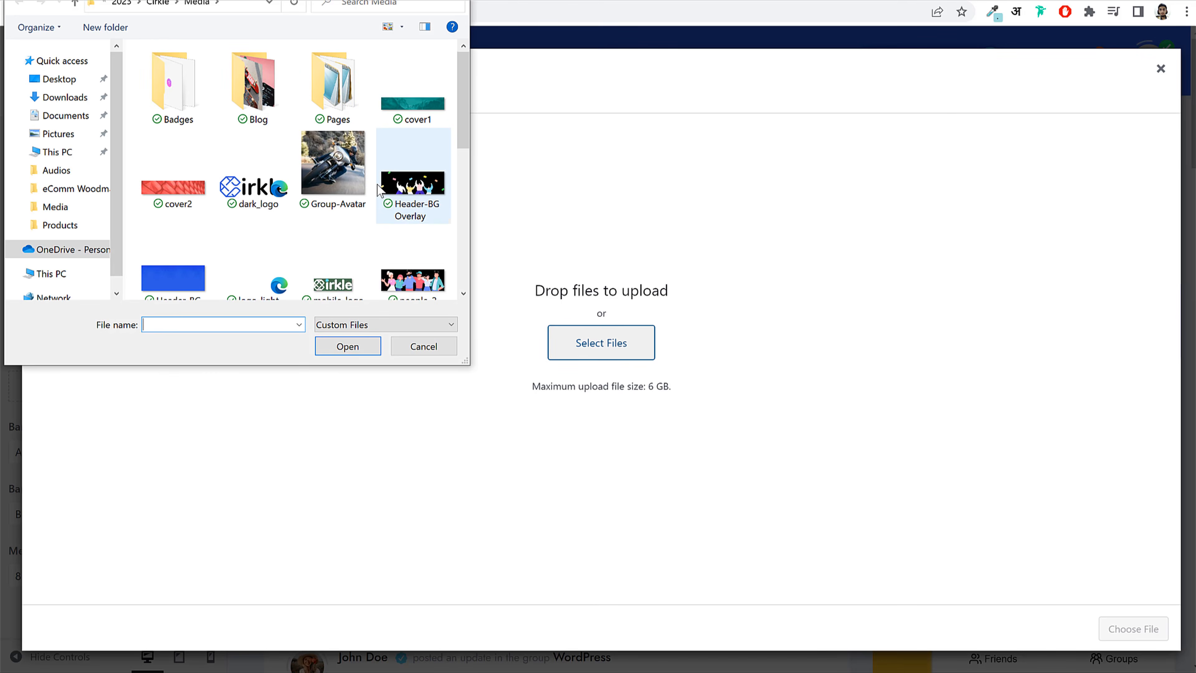
{"action": "scroll", "coordinate": [399, 235], "scroll_direction": "down", "scroll_amount": 1}
{"action": "left_click", "coordinate": [395, 278]}
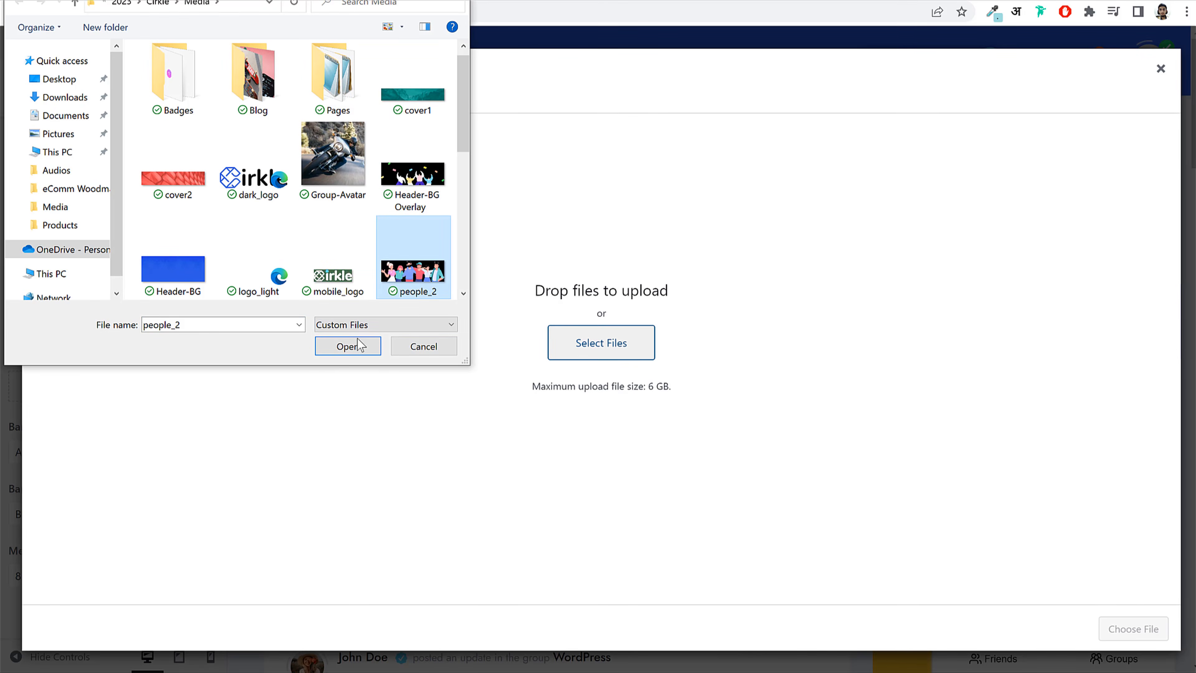
{"action": "left_click", "coordinate": [351, 347]}
Step: Upload the shape_7 image to the media library as well
{"action": "left_click", "coordinate": [87, 100]}
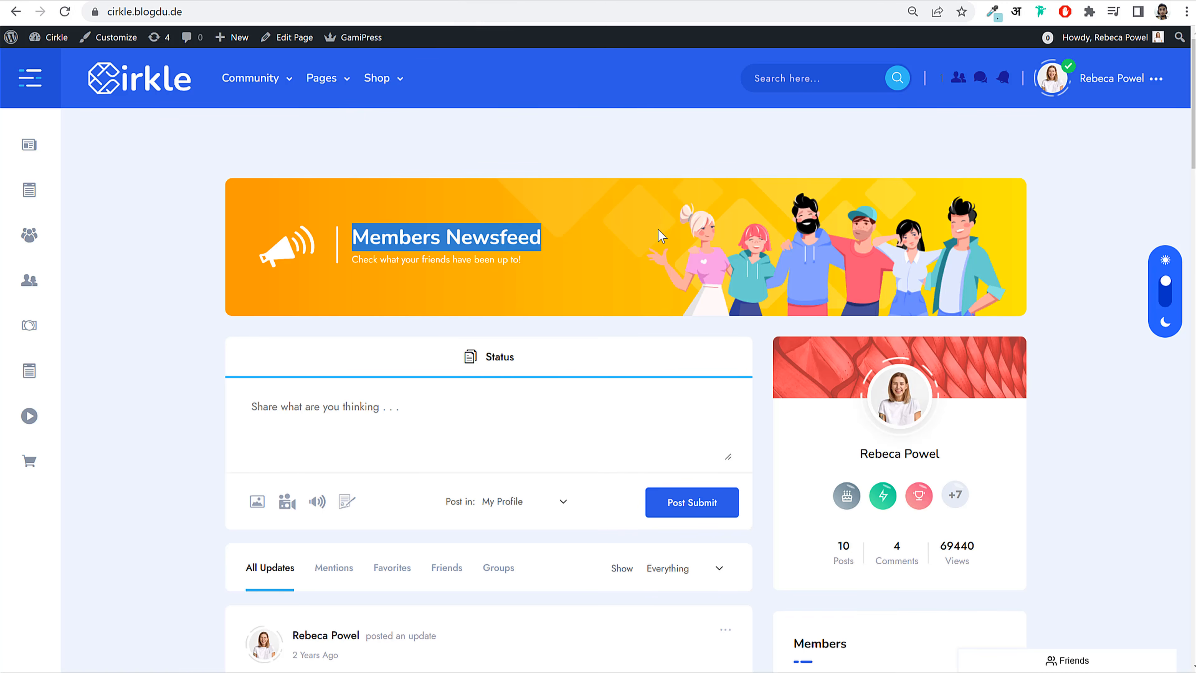
{"action": "left_click", "coordinate": [653, 223]}
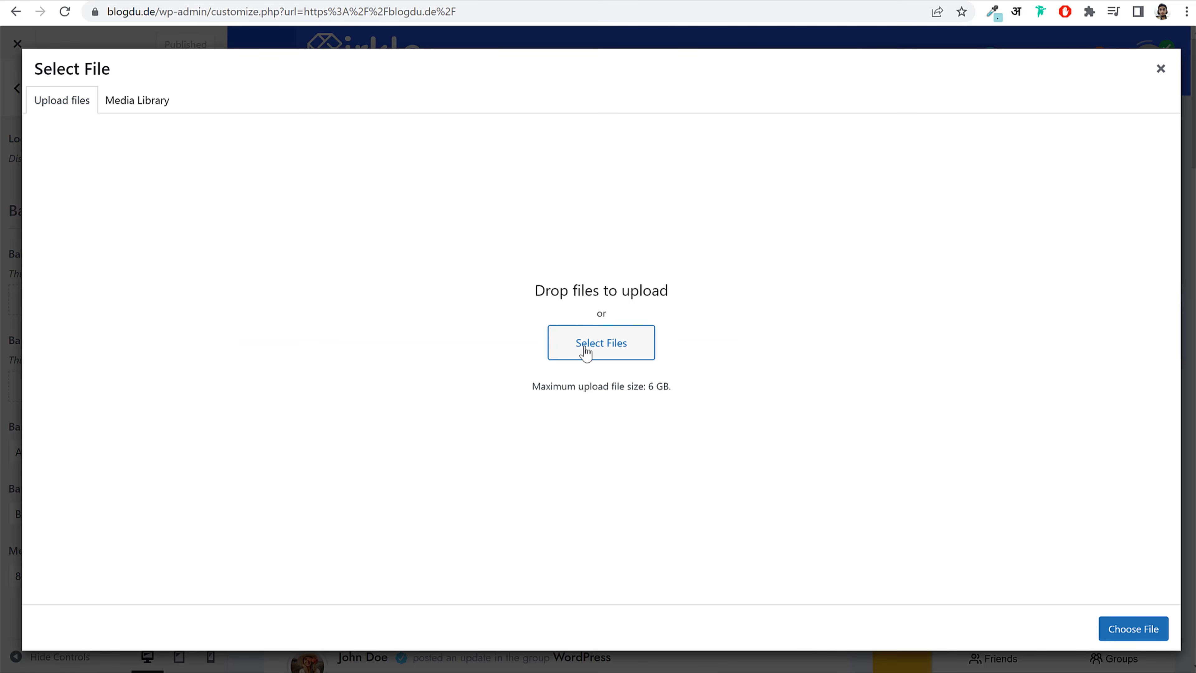
{"action": "left_click", "coordinate": [582, 345]}
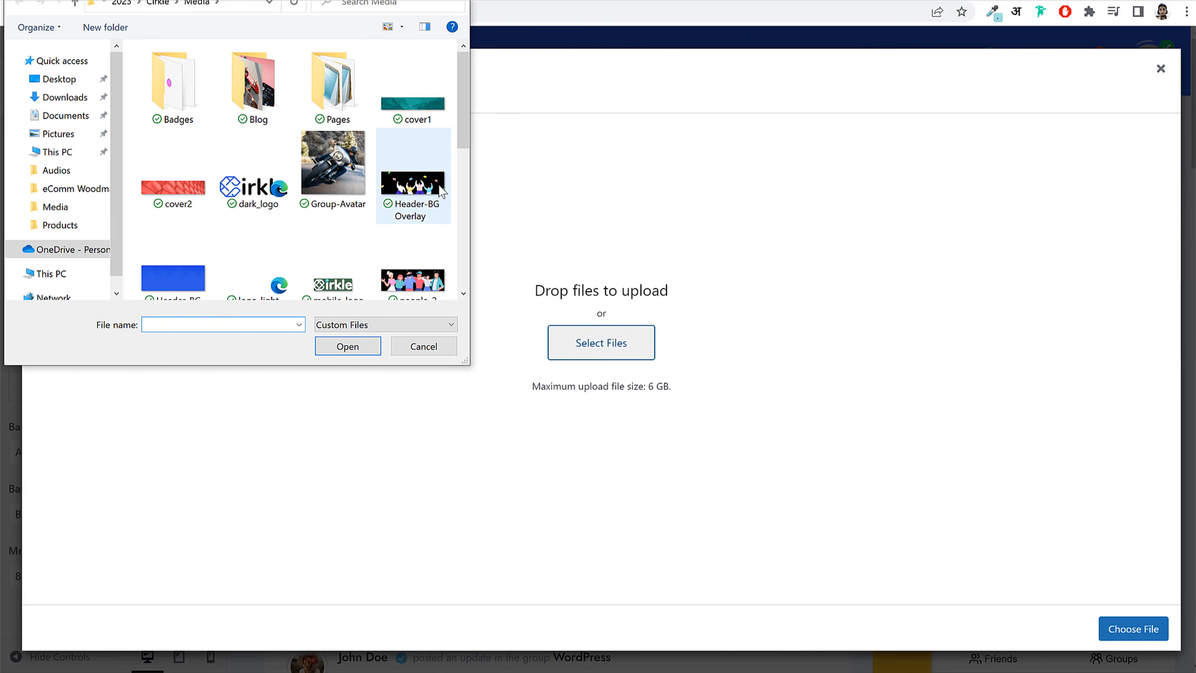
{"action": "scroll", "coordinate": [447, 163], "scroll_direction": "down", "scroll_amount": 2}
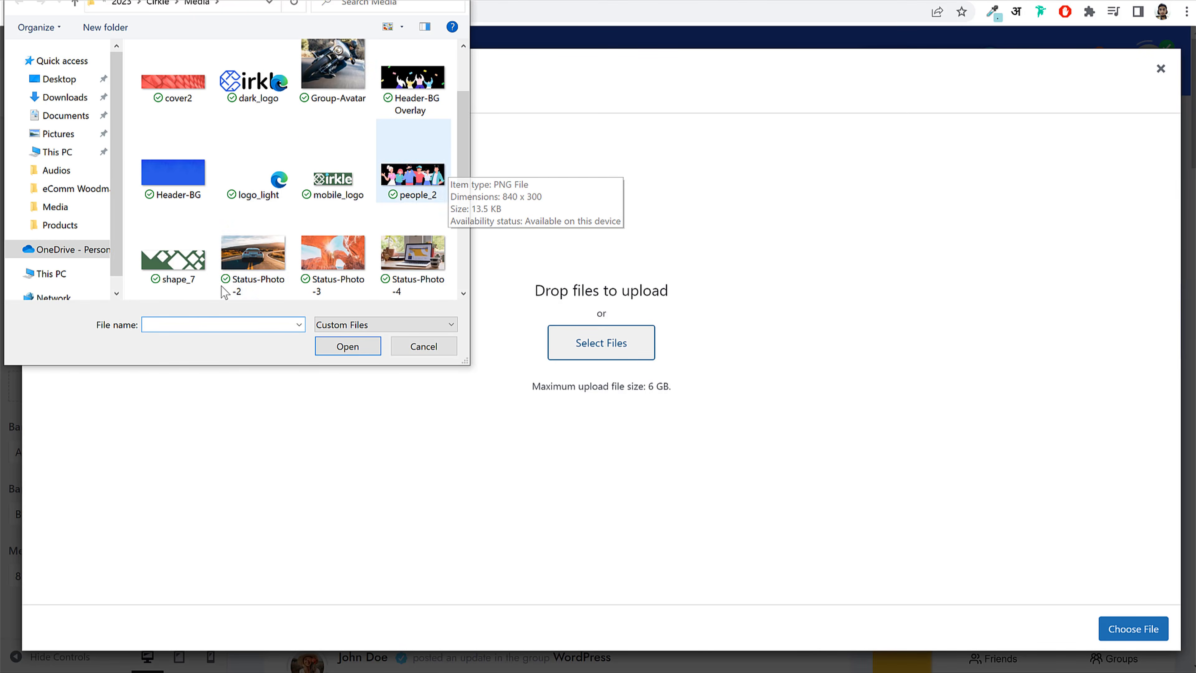
{"action": "left_click", "coordinate": [188, 269]}
{"action": "left_click", "coordinate": [351, 349]}
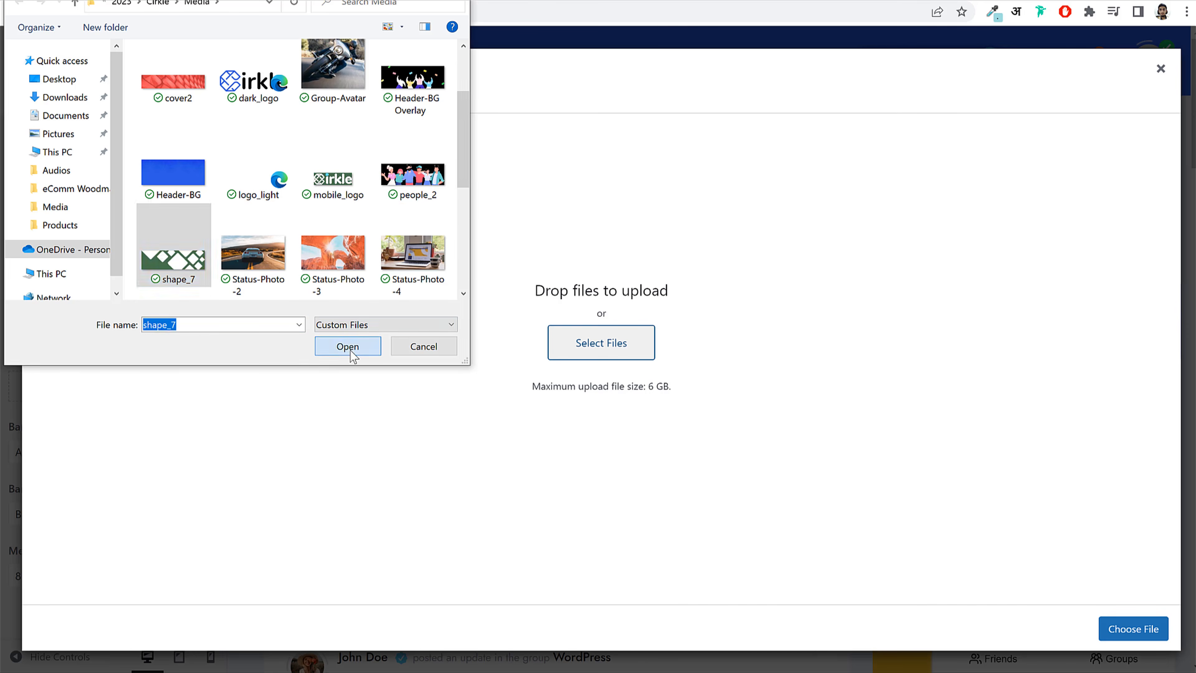
Step: Replace the wrongly chosen shape_7 Member banner image with people_2
{"action": "left_click", "coordinate": [185, 244]}
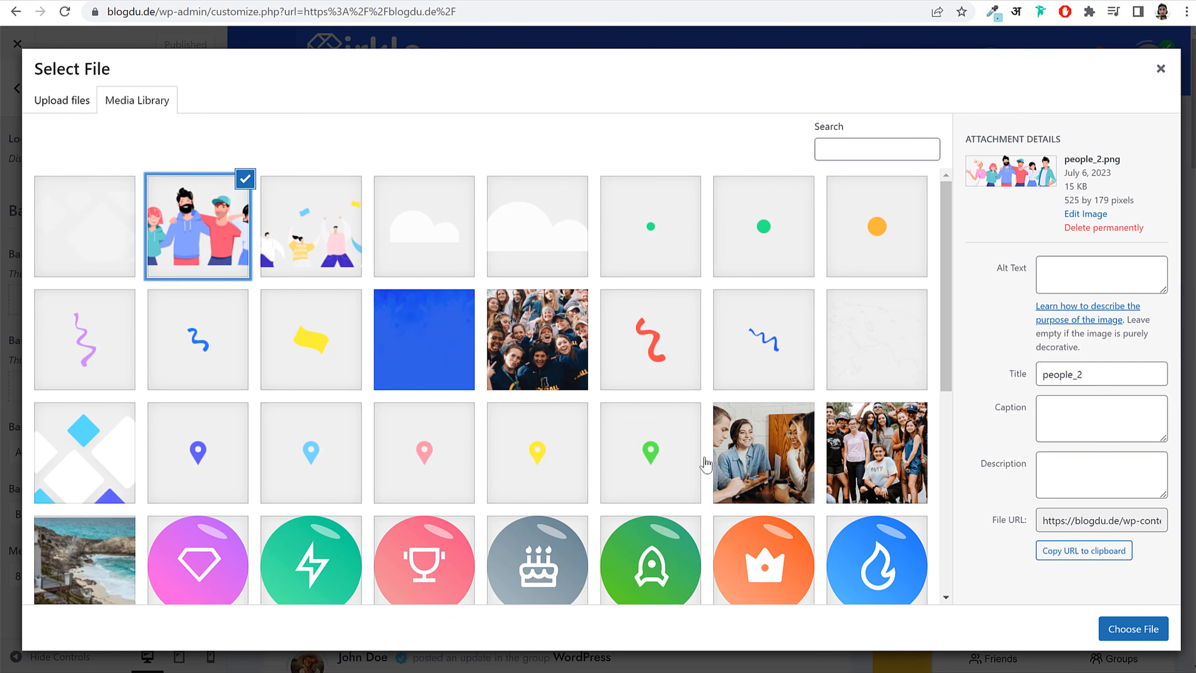
{"action": "left_click", "coordinate": [80, 233]}
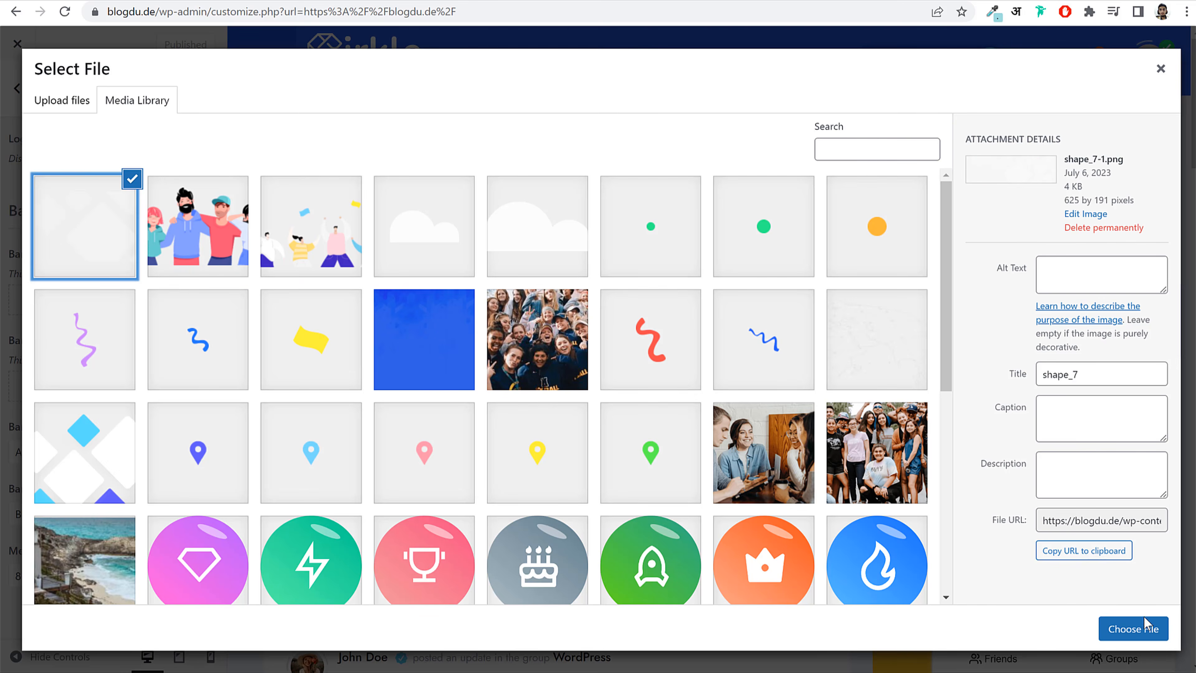
{"action": "left_click", "coordinate": [1129, 626]}
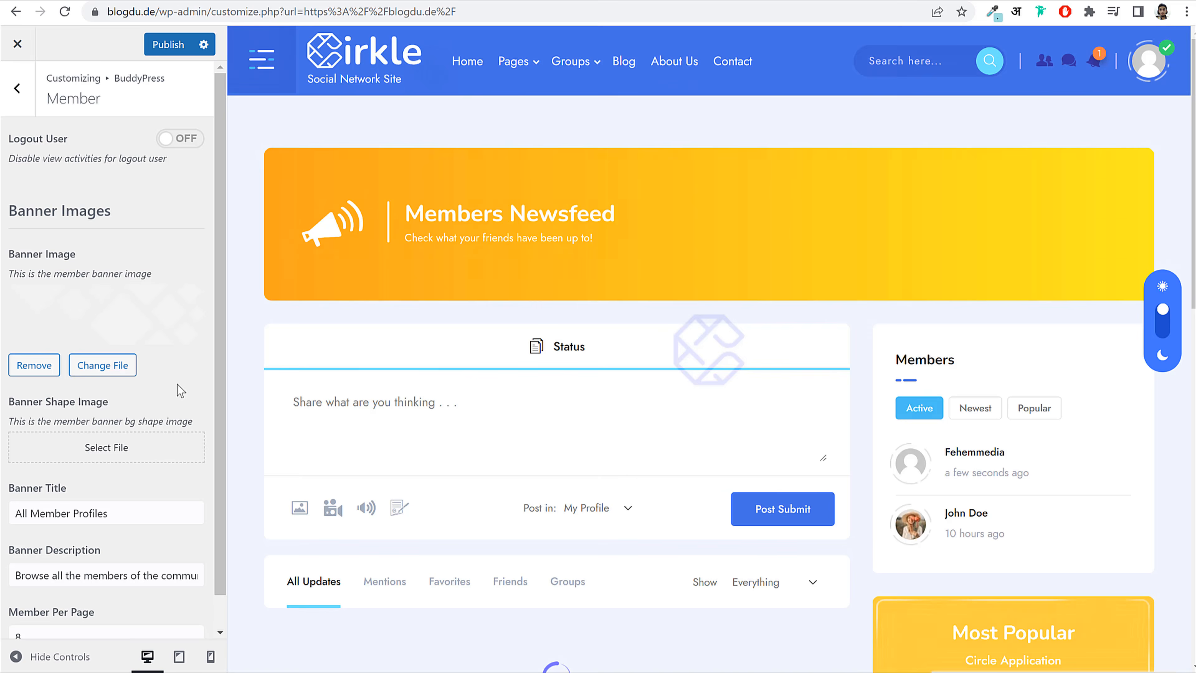
{"action": "left_click", "coordinate": [47, 368]}
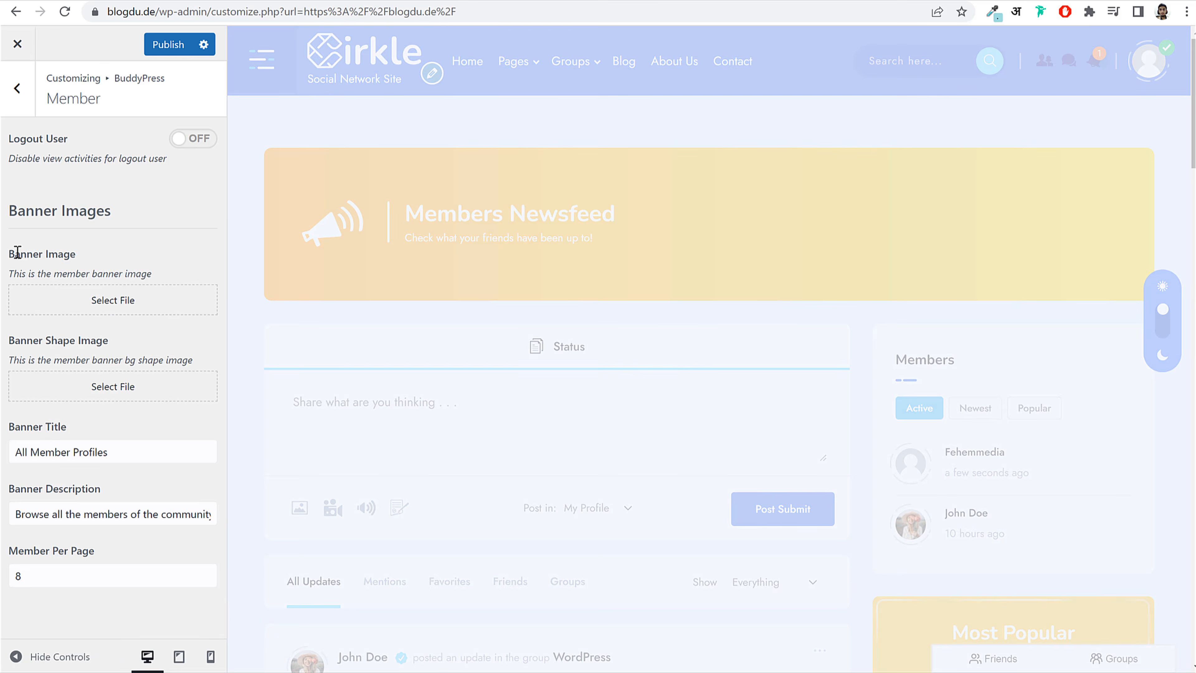
{"action": "left_click_drag", "start_coordinate": [17, 252], "coordinate": [118, 258]}
{"action": "left_click", "coordinate": [123, 302]}
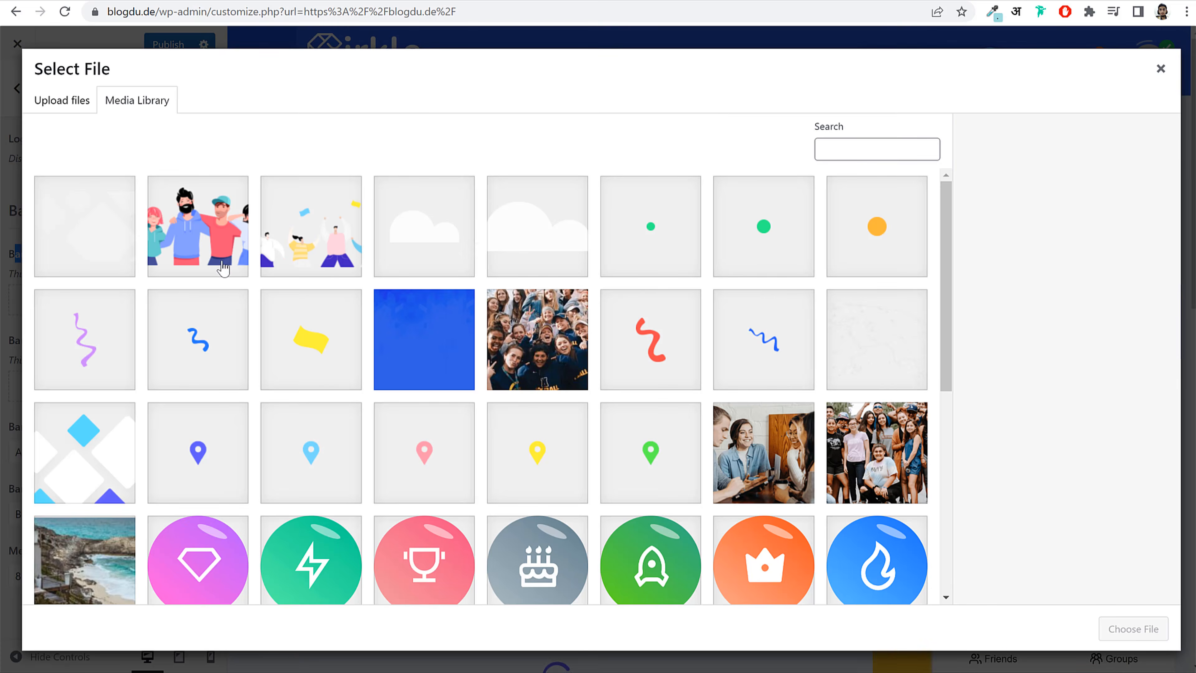
{"action": "left_click", "coordinate": [217, 250]}
{"action": "left_click", "coordinate": [1144, 631]}
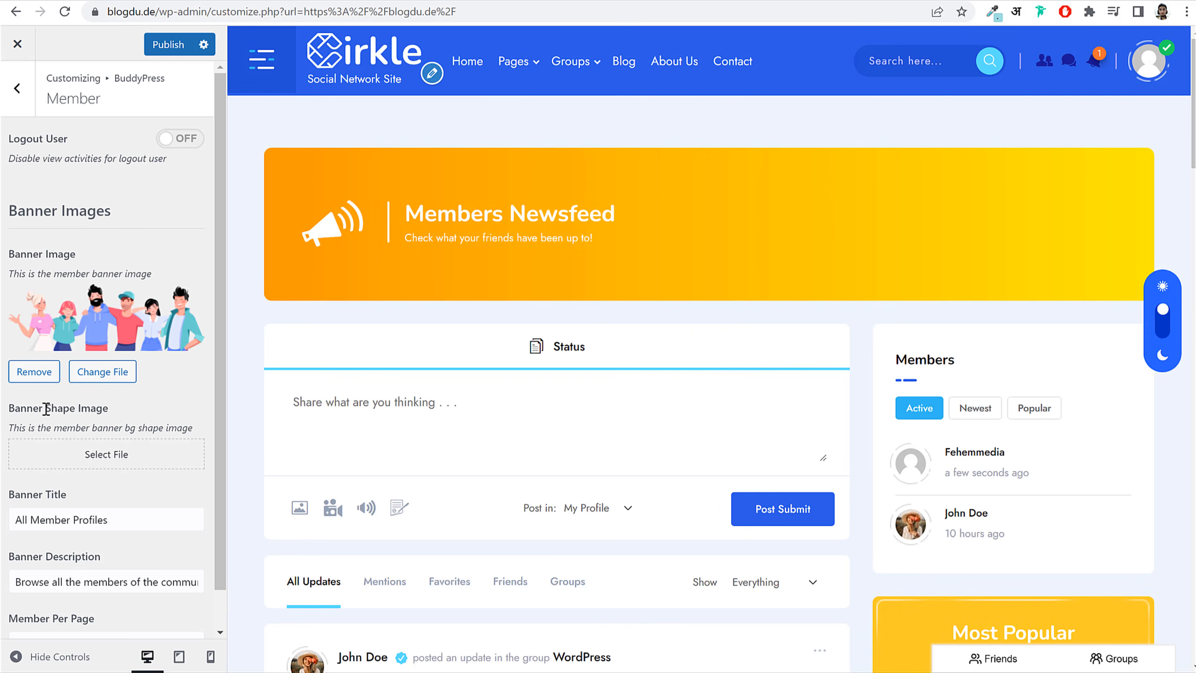
Step: Set shape_7 as the Banner Shape Image and publish the Member banner
{"action": "left_click_drag", "start_coordinate": [46, 408], "coordinate": [108, 409]}
{"action": "left_click", "coordinate": [107, 454]}
{"action": "left_click", "coordinate": [97, 238]}
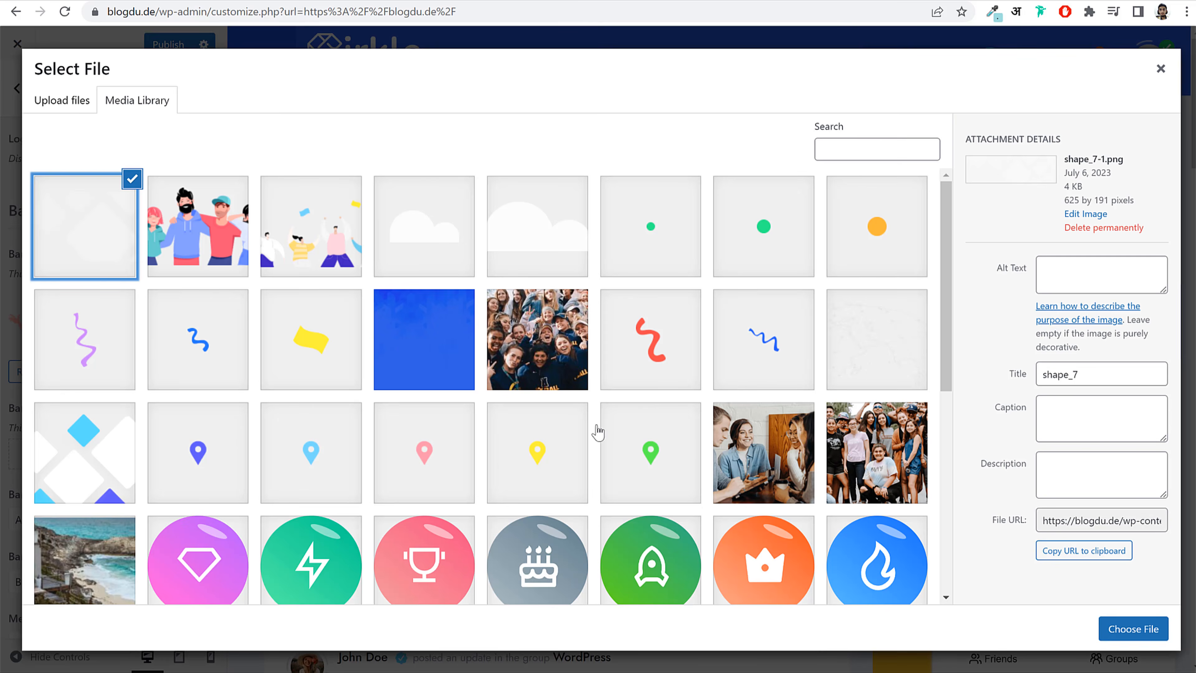
{"action": "left_click", "coordinate": [1119, 638]}
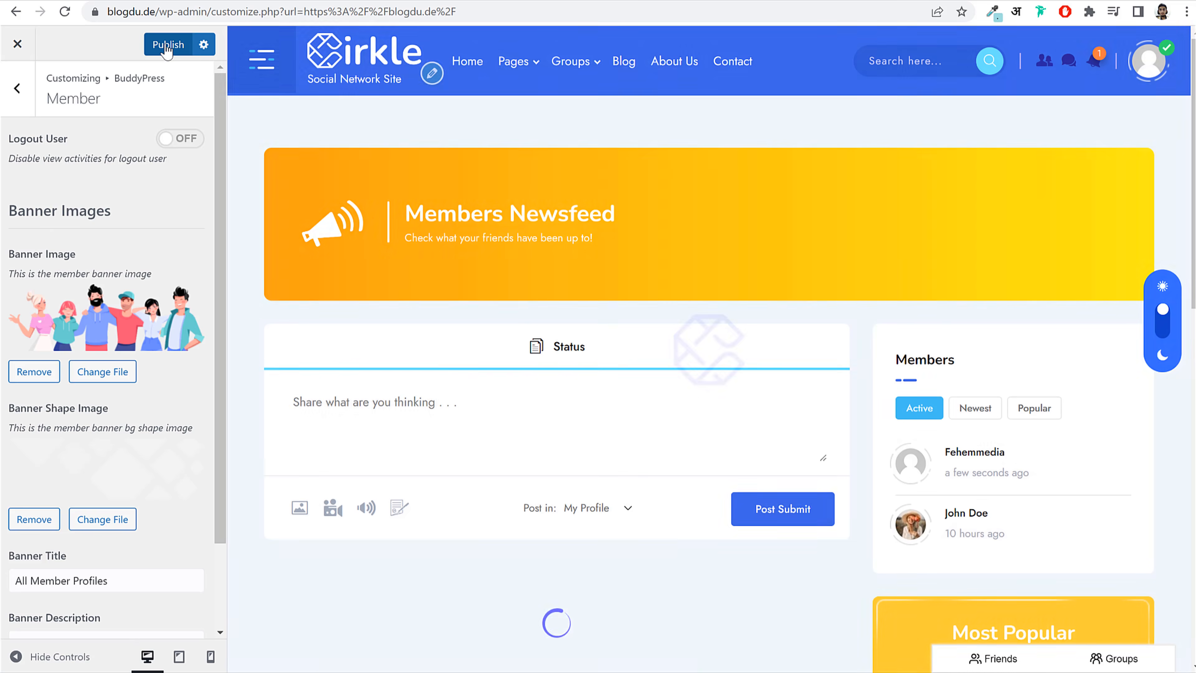
{"action": "left_click", "coordinate": [167, 45]}
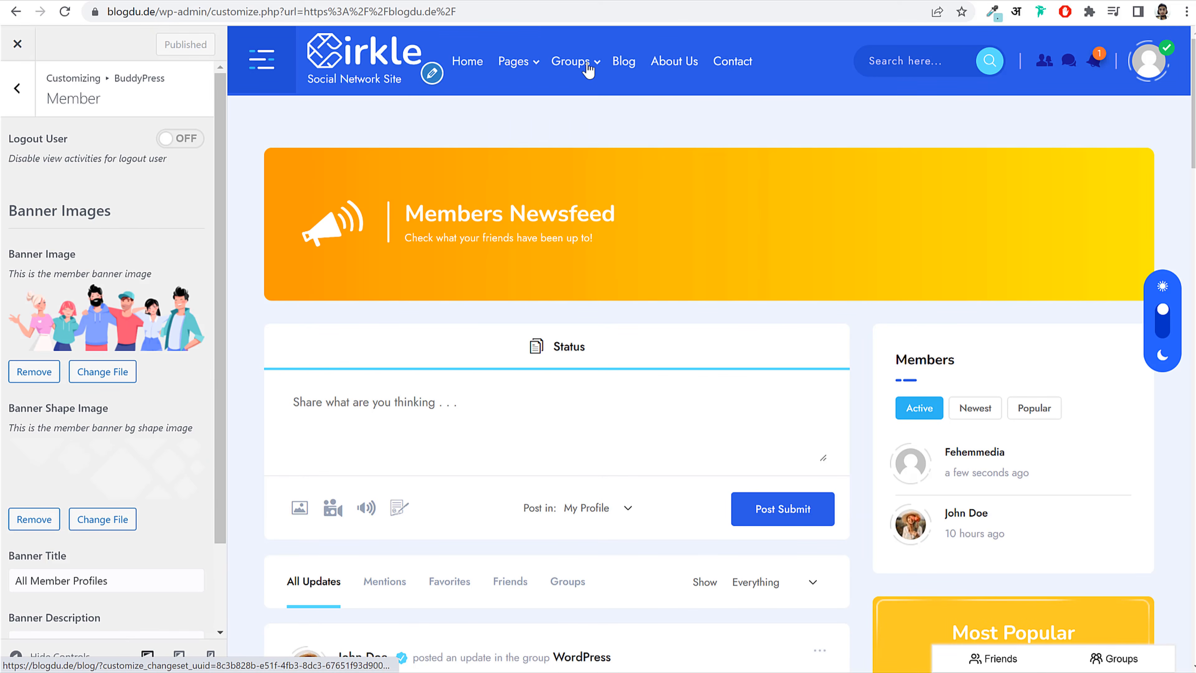
Step: Change the Members page Banner Title from 'All Member Profiles' to 'Cirkle Member Profiles' and publish
{"action": "mouse_move", "coordinate": [516, 62]}
{"action": "left_click", "coordinate": [534, 118]}
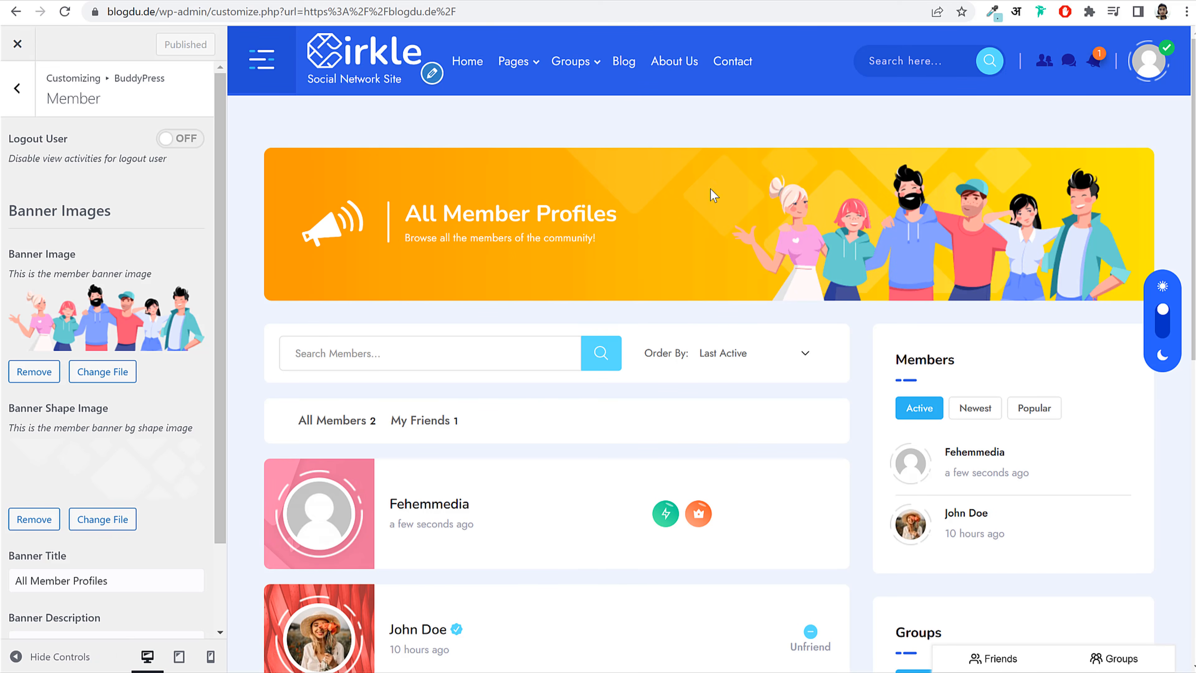
{"action": "left_click_drag", "start_coordinate": [408, 213], "coordinate": [633, 212]}
{"action": "scroll", "coordinate": [29, 516], "scroll_direction": "down", "scroll_amount": 2}
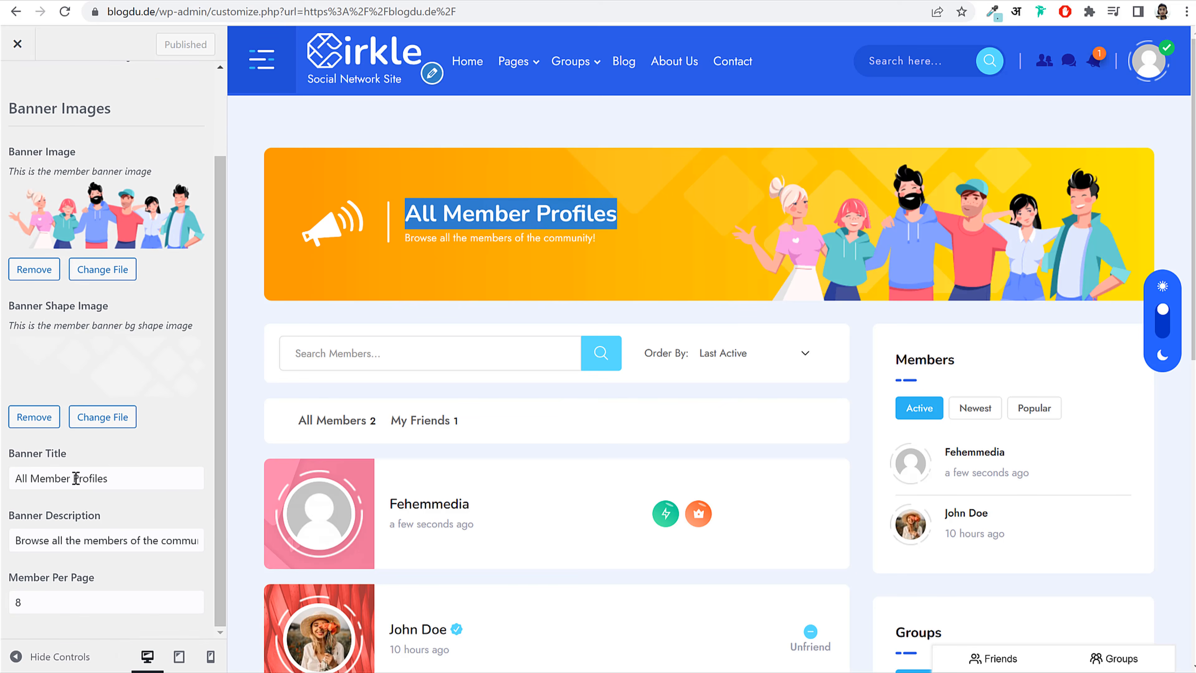
{"action": "left_click", "coordinate": [72, 478]}
{"action": "key", "text": "shift+Home"}
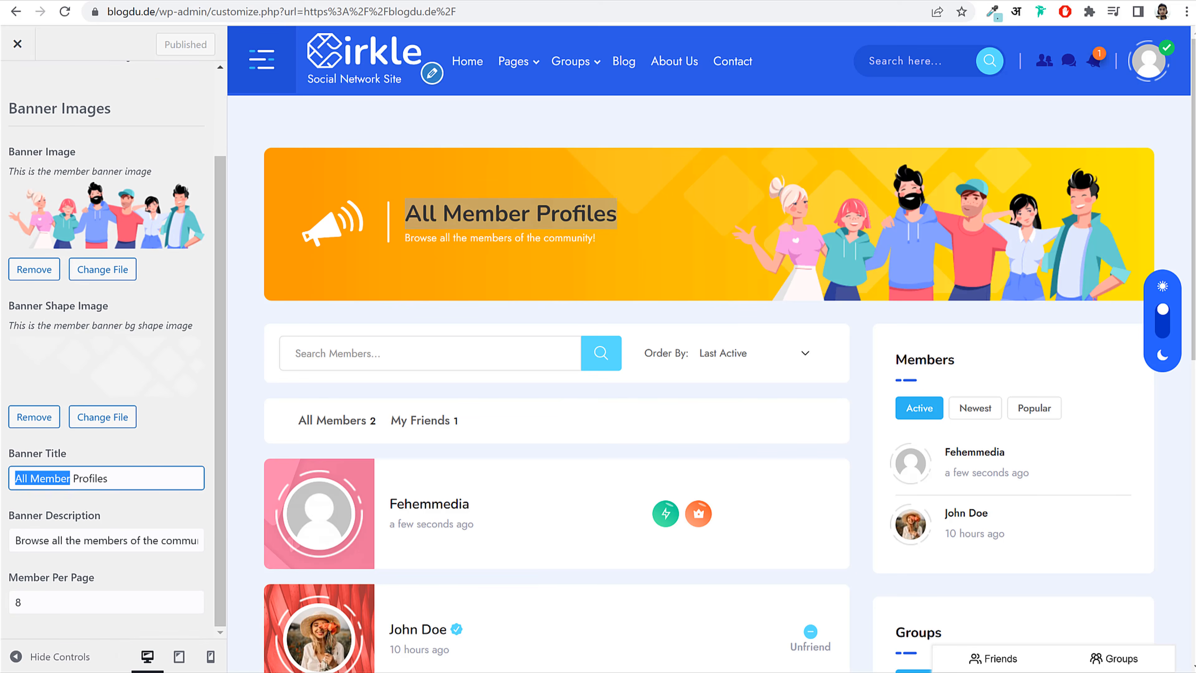
{"action": "left_click", "coordinate": [39, 462]}
{"action": "left_click_drag", "start_coordinate": [26, 479], "coordinate": [2, 483]}
{"action": "type", "text": "Ci"}
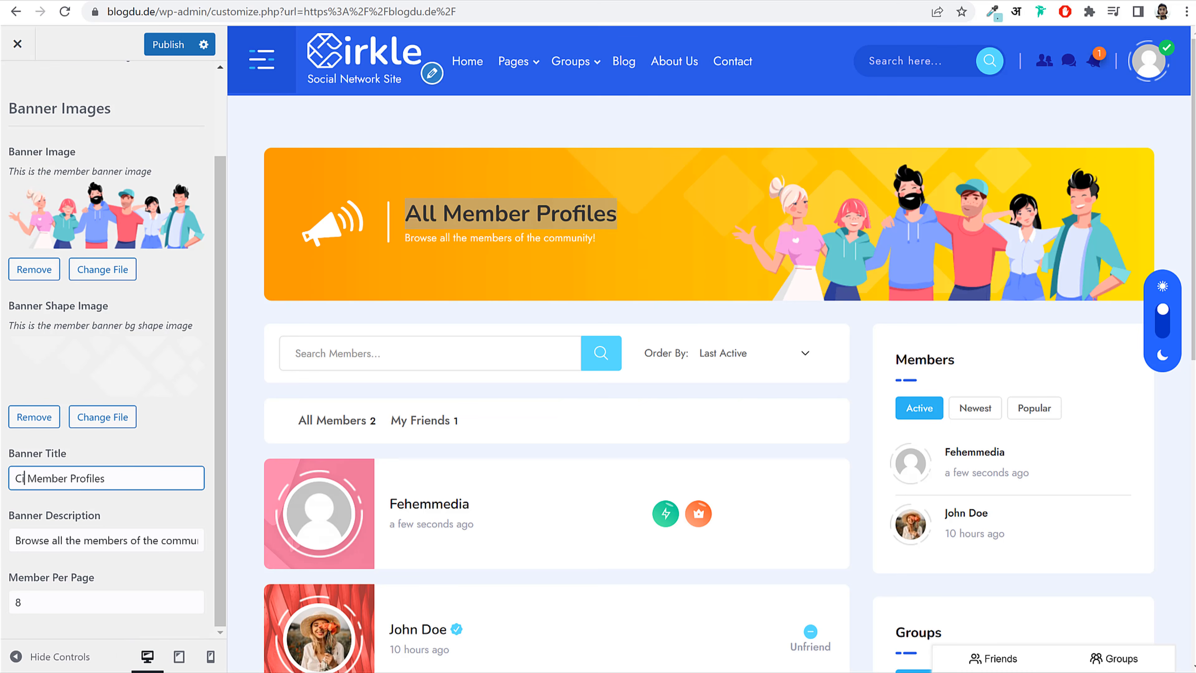
{"action": "type", "text": "rkle"}
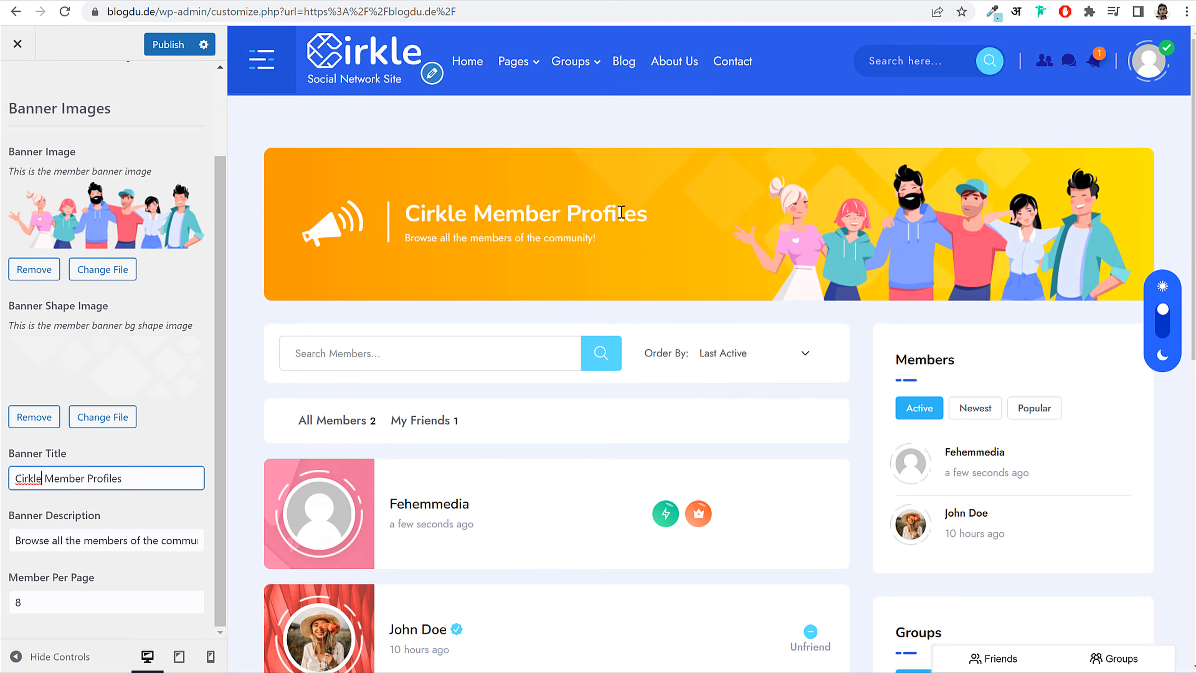
{"action": "left_click", "coordinate": [165, 44]}
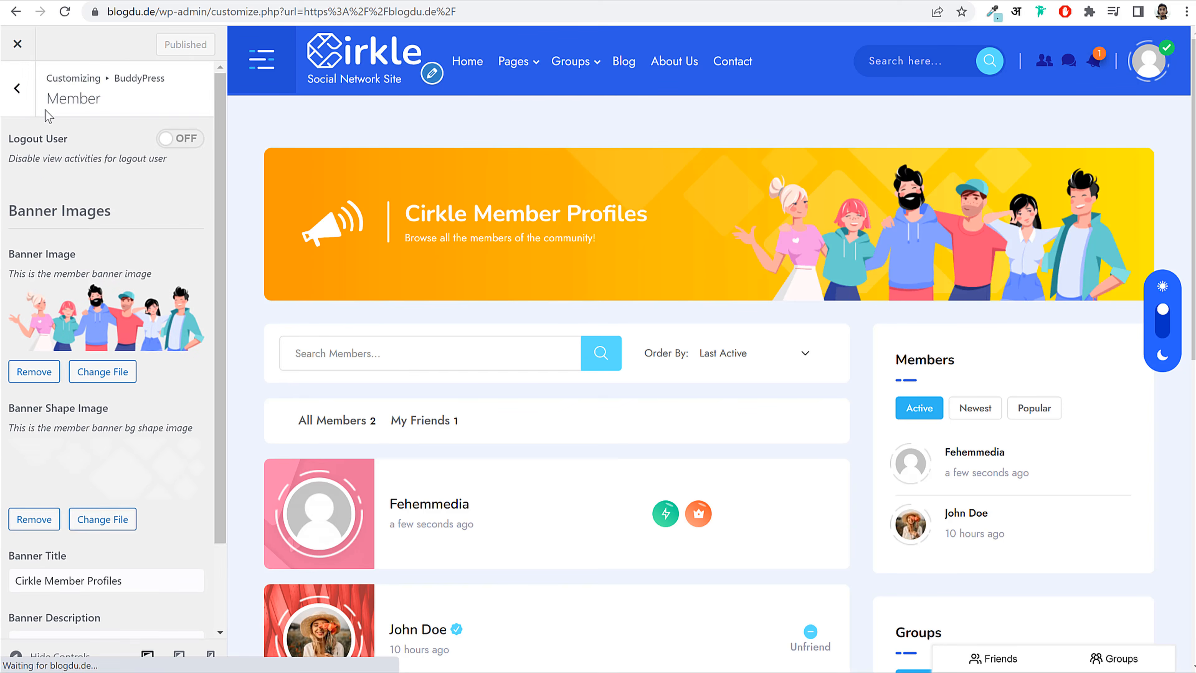
{"action": "left_click", "coordinate": [6, 86]}
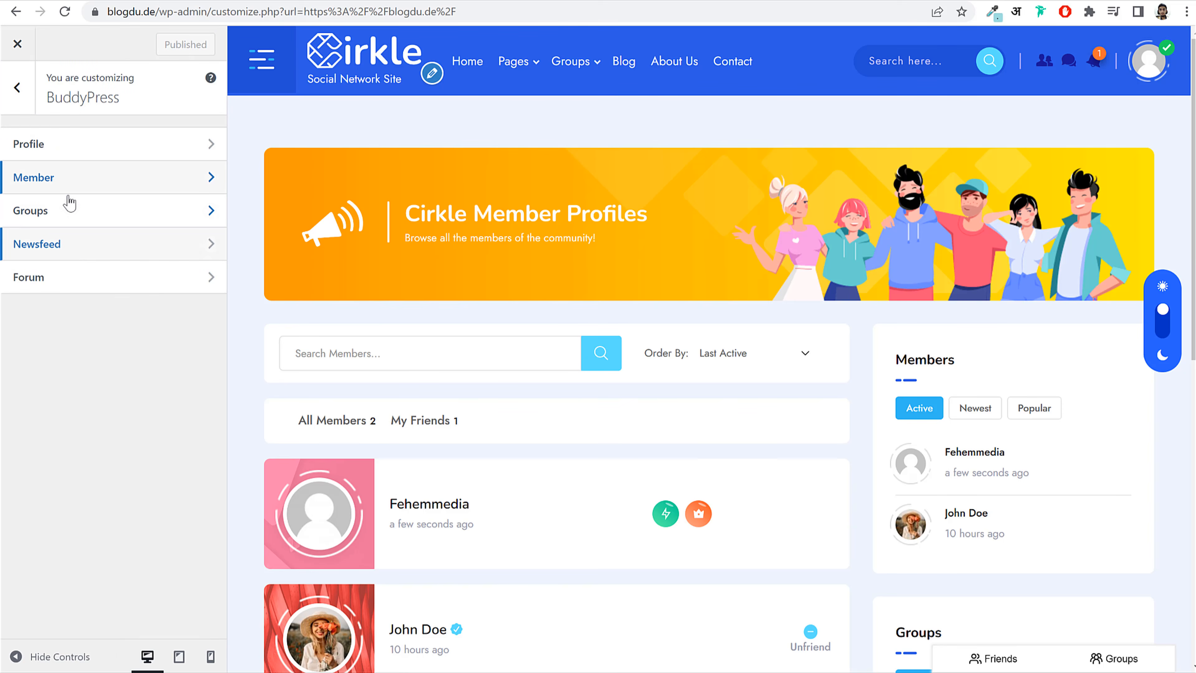
Step: Set the Newsfeed banner image to people_2 and banner shape to shape_7-1, then publish
{"action": "left_click", "coordinate": [370, 59]}
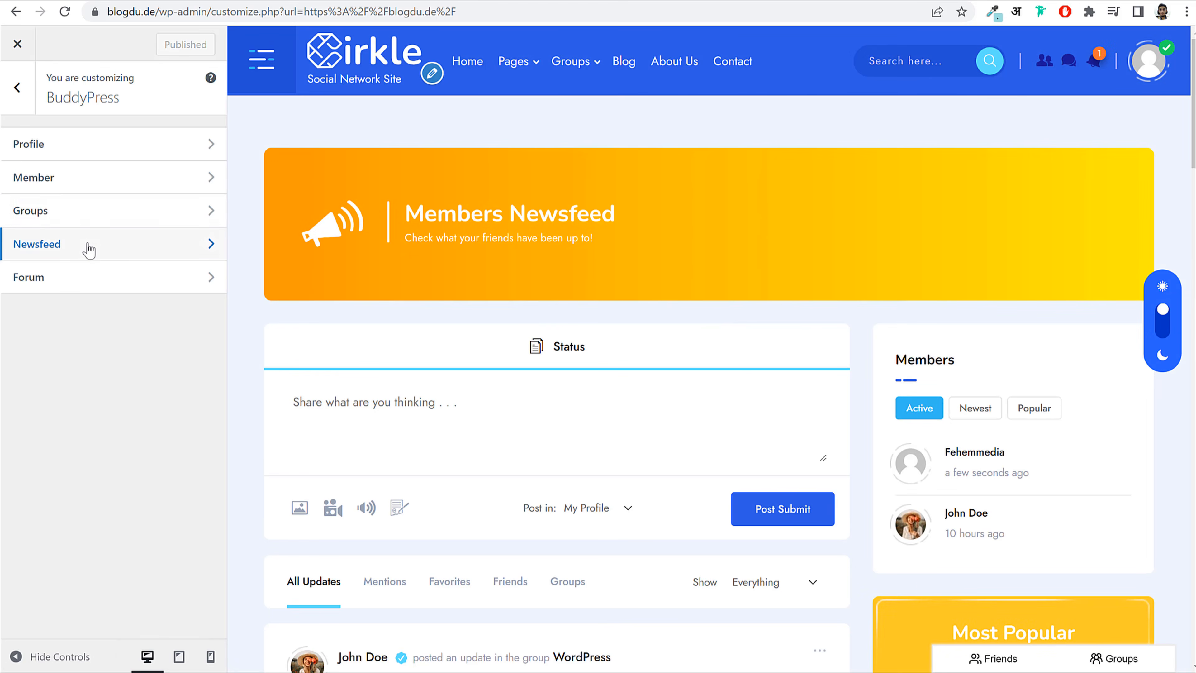
{"action": "left_click", "coordinate": [89, 246]}
{"action": "left_click", "coordinate": [118, 246]}
{"action": "left_click", "coordinate": [219, 247]}
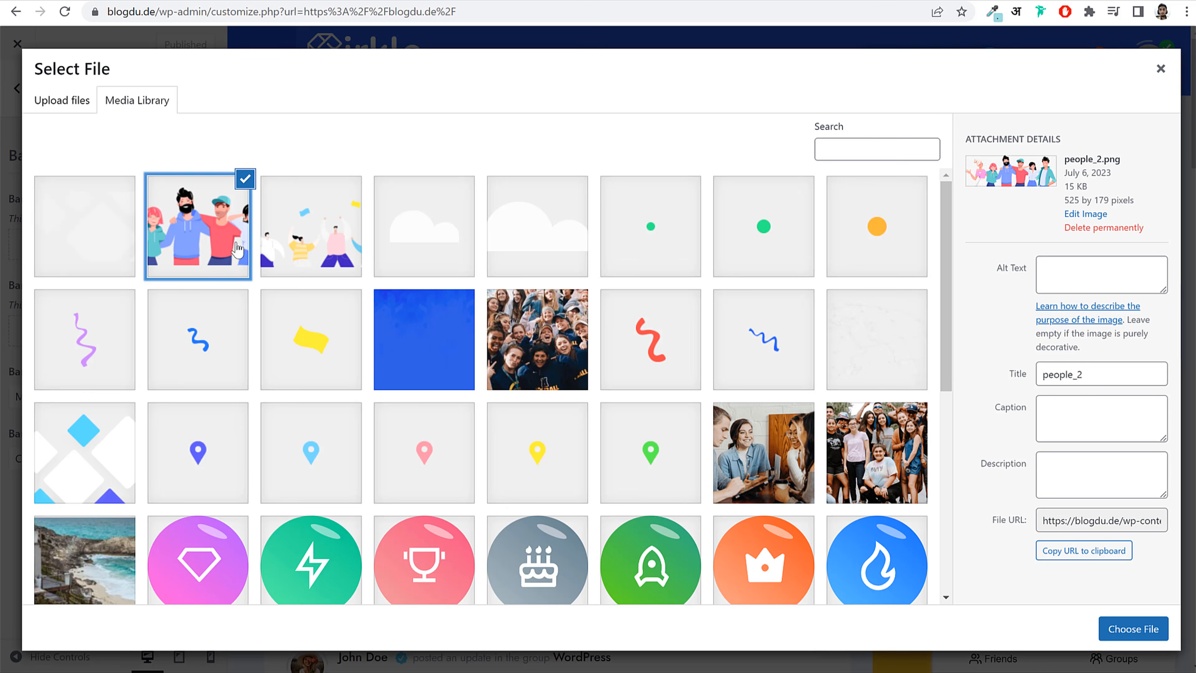
{"action": "left_click", "coordinate": [1114, 629]}
{"action": "left_click", "coordinate": [127, 400]}
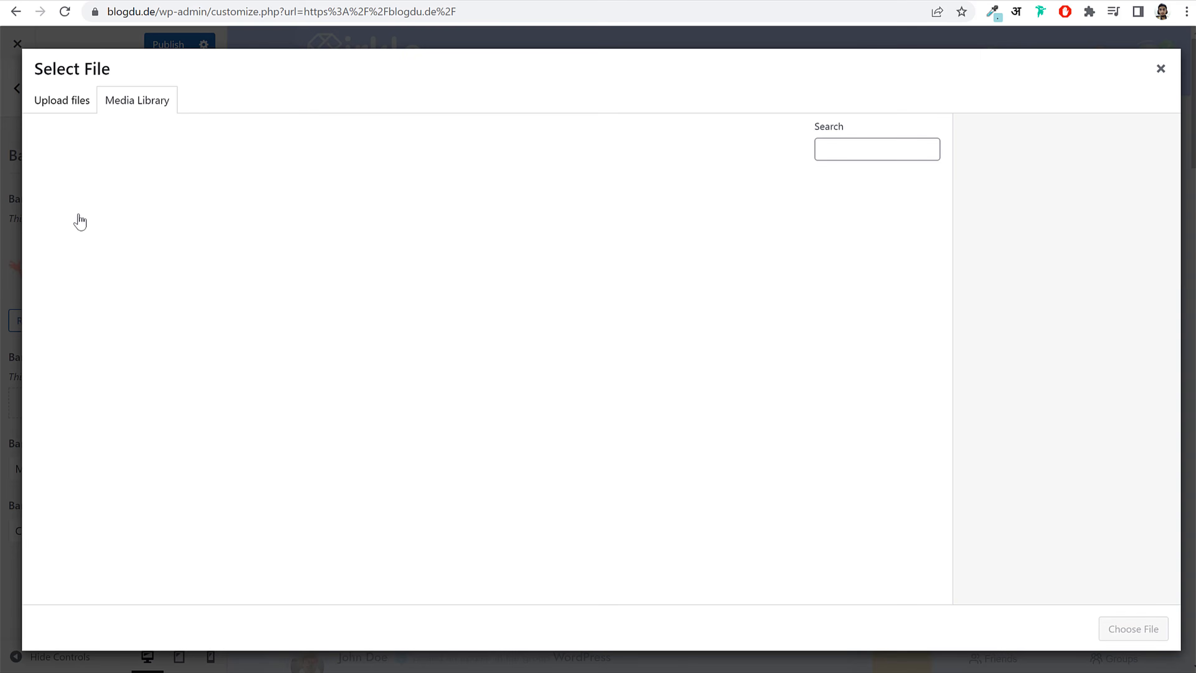
{"action": "left_click", "coordinate": [80, 222]}
{"action": "left_click", "coordinate": [1133, 629]}
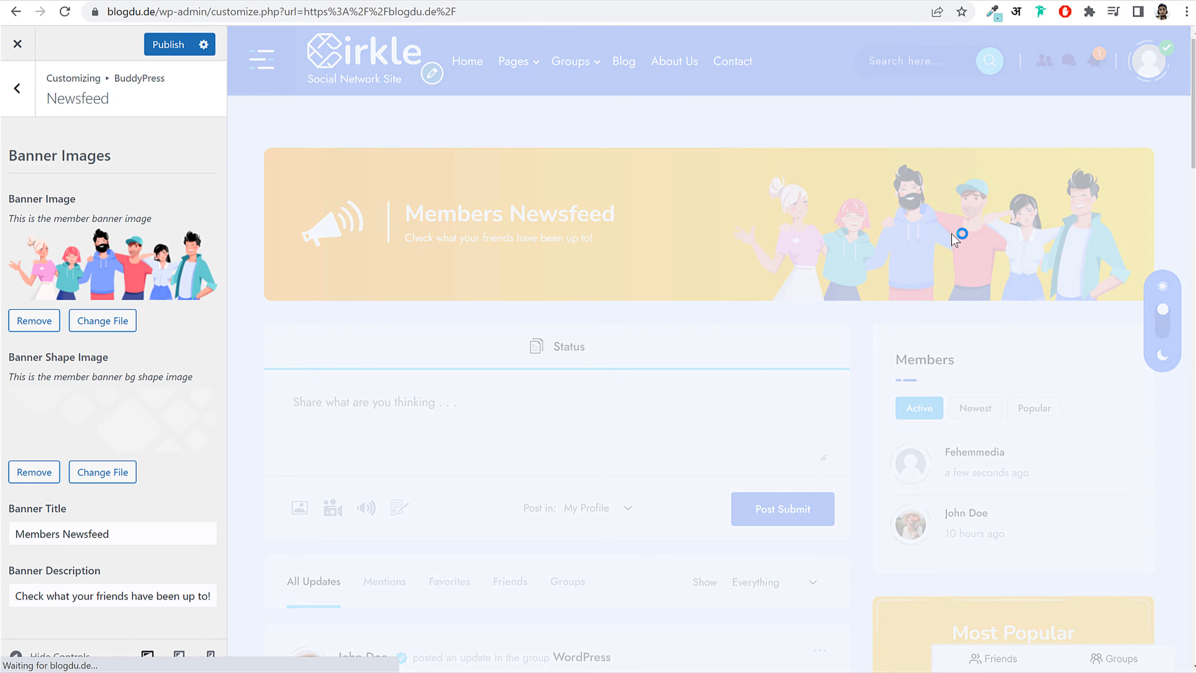
{"action": "left_click", "coordinate": [161, 46]}
Step: Open the Additional CSS editor from the main customizer menu
{"action": "left_click", "coordinate": [33, 89]}
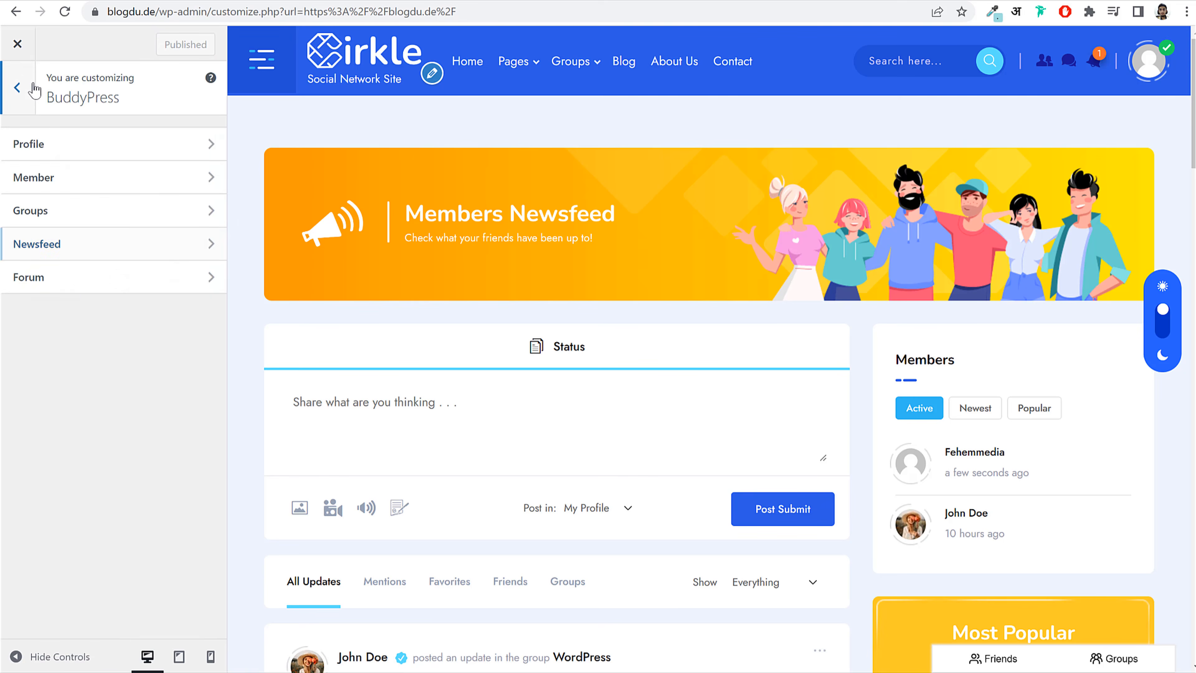
{"action": "left_click", "coordinate": [34, 88]}
{"action": "scroll", "coordinate": [85, 419], "scroll_direction": "down", "scroll_amount": 4}
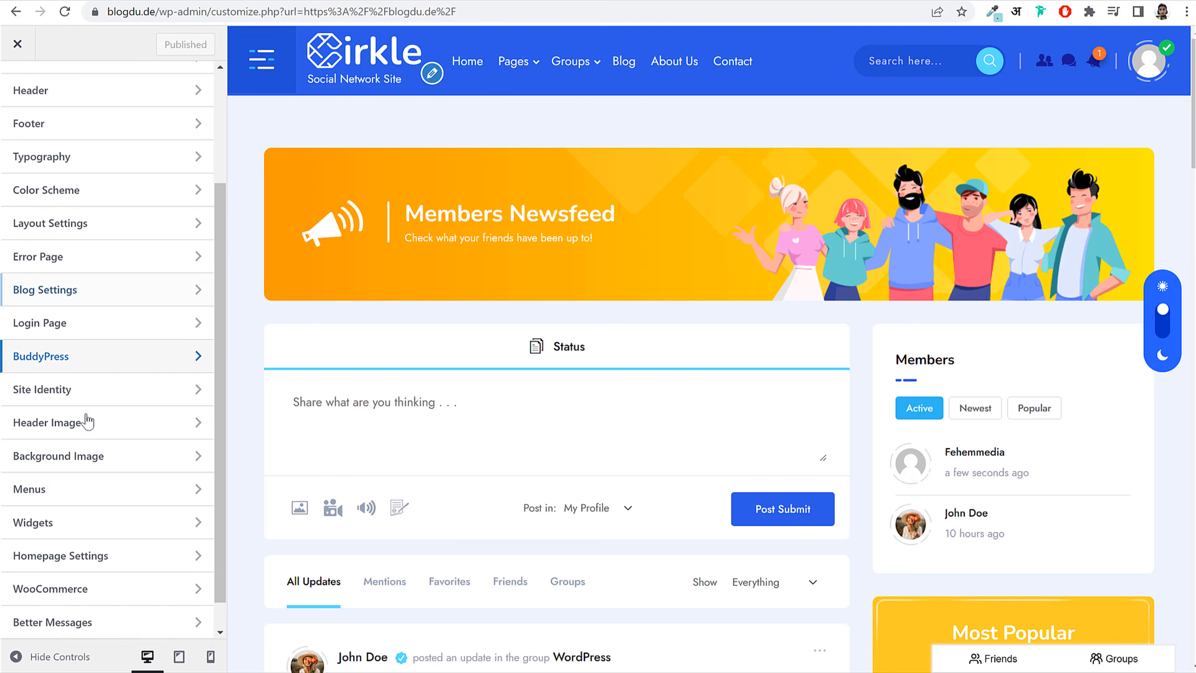
{"action": "left_click", "coordinate": [104, 622]}
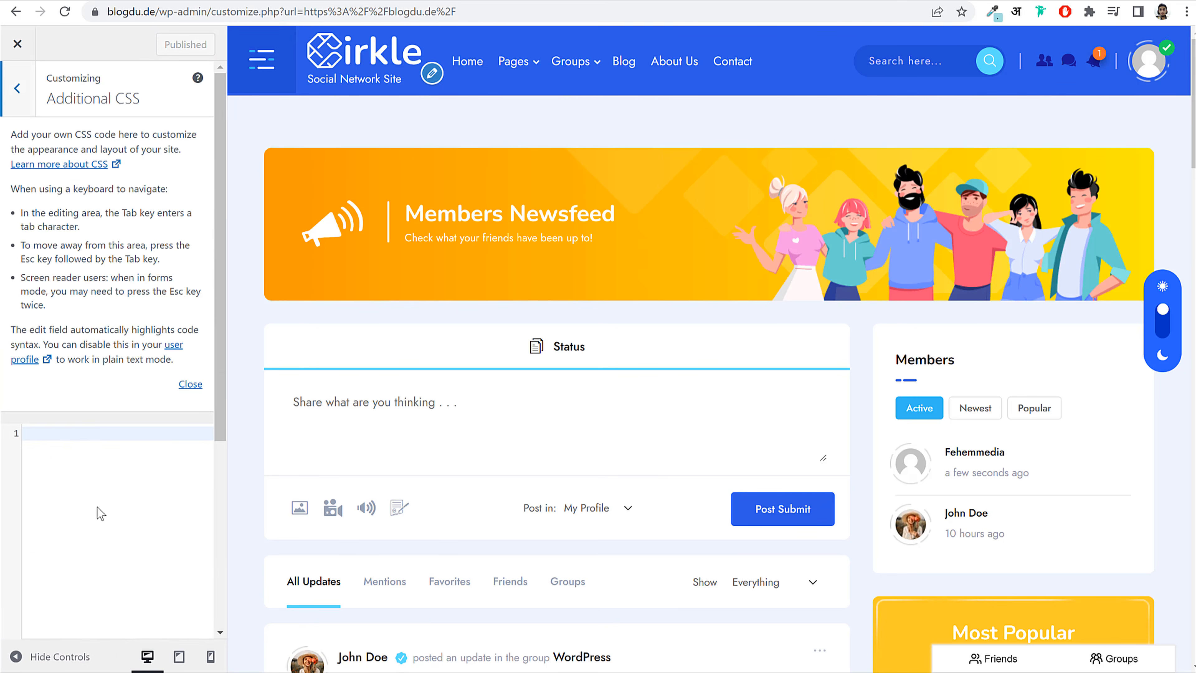
{"action": "key", "text": "alt+Tab"}
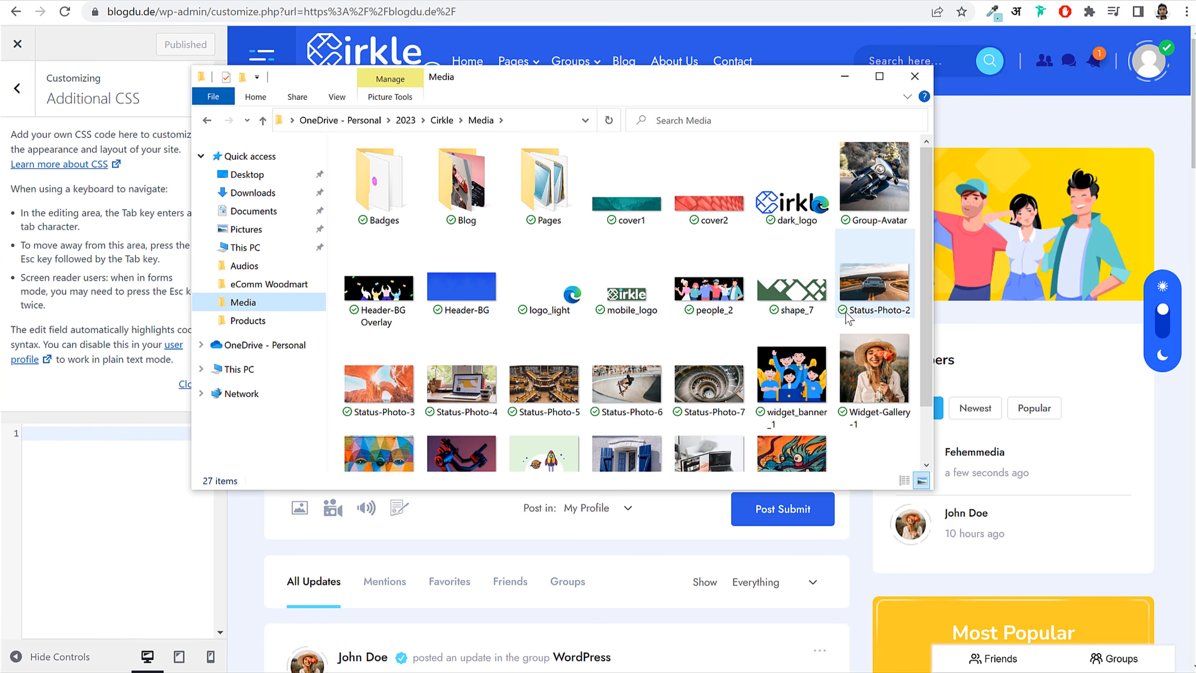
Step: Copy the CSS file from Media > Pages in Notepad into the Additional CSS editor
{"action": "double_click", "coordinate": [566, 208]}
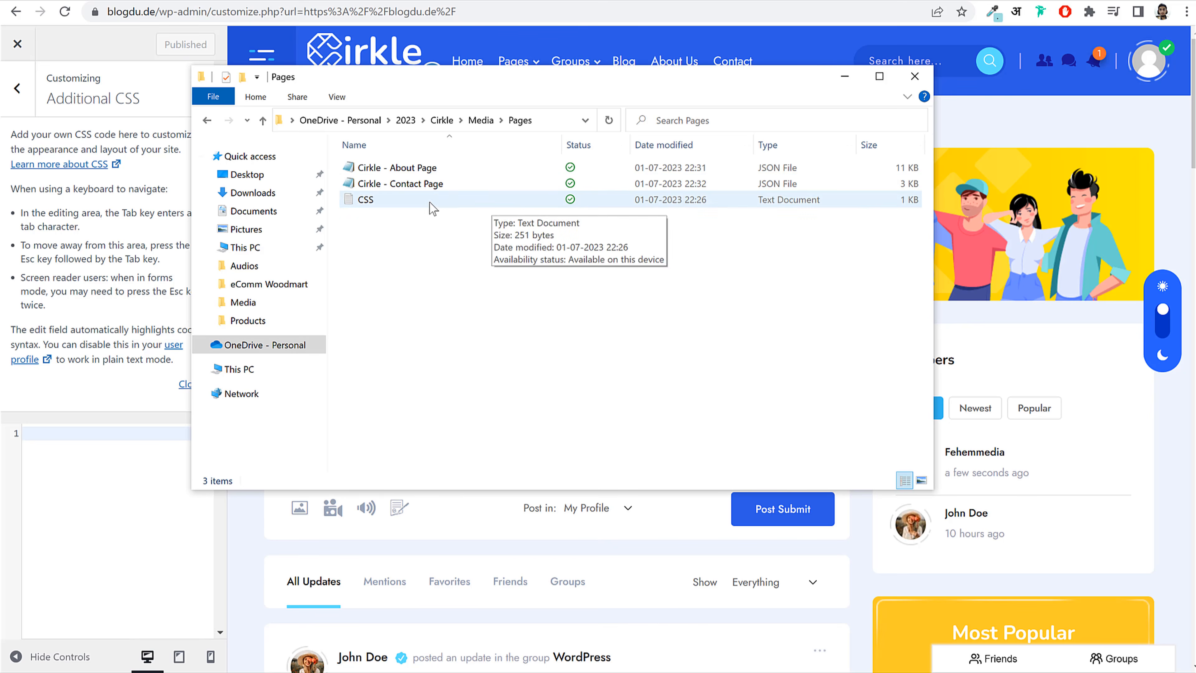
{"action": "double_click", "coordinate": [433, 203]}
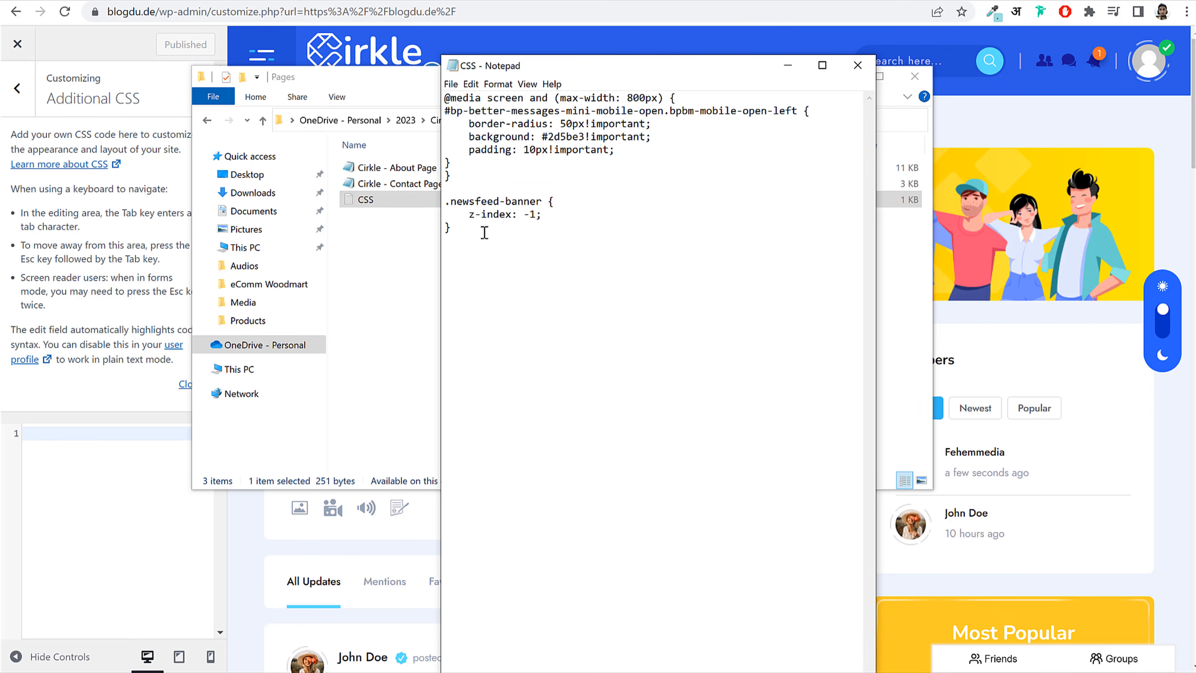
{"action": "left_click_drag", "start_coordinate": [484, 233], "coordinate": [433, 103]}
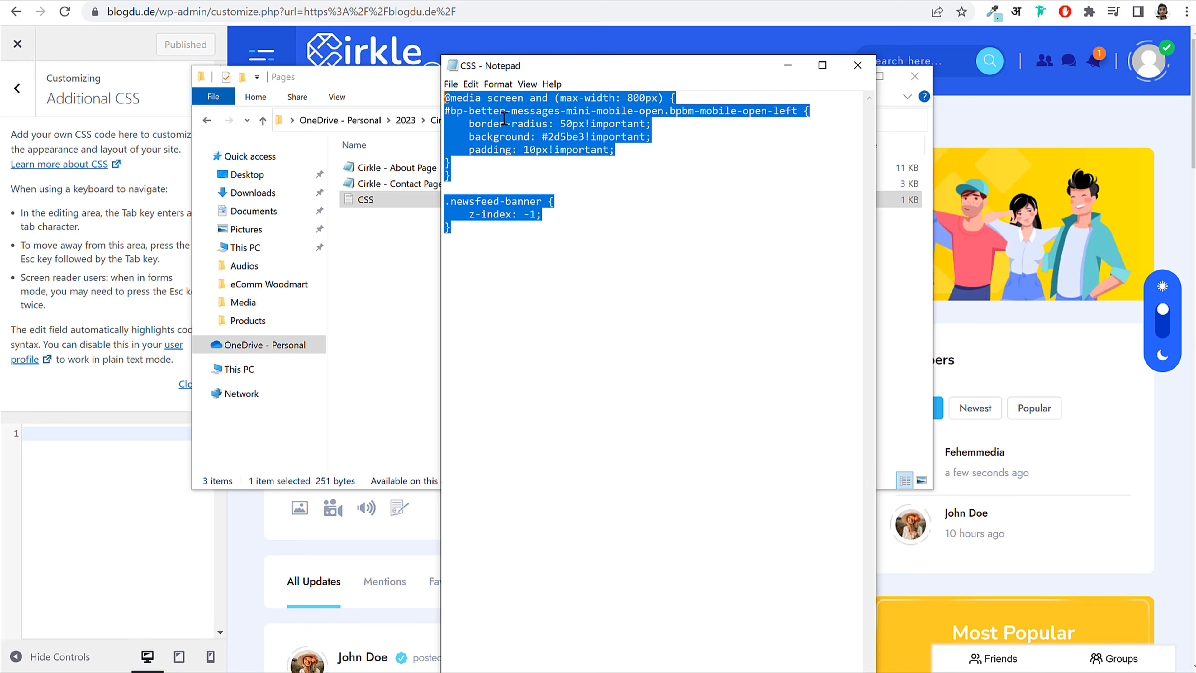
{"action": "key", "text": "ctrl+c"}
{"action": "left_click", "coordinate": [127, 488]}
{"action": "key", "text": "ctrl+v"}
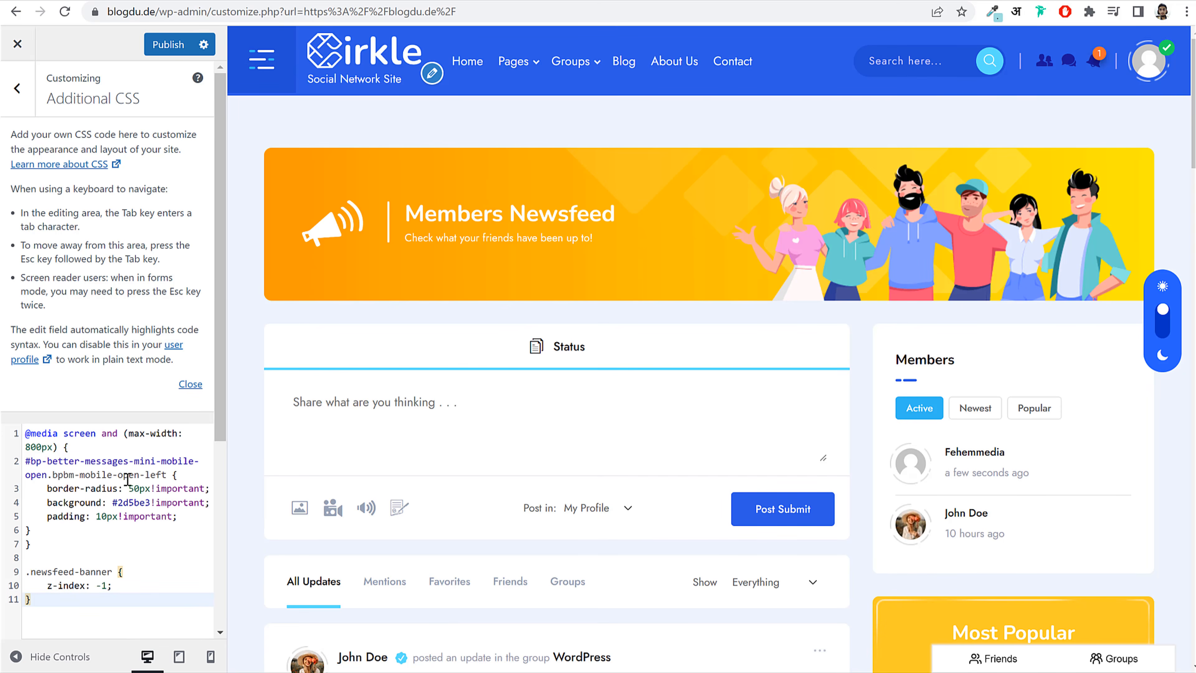
Step: Clear the CSS, switch to mobile preview, and paste the chat button CSS back in
{"action": "key", "text": "ctrl+a"}
{"action": "key", "text": "BackSpace"}
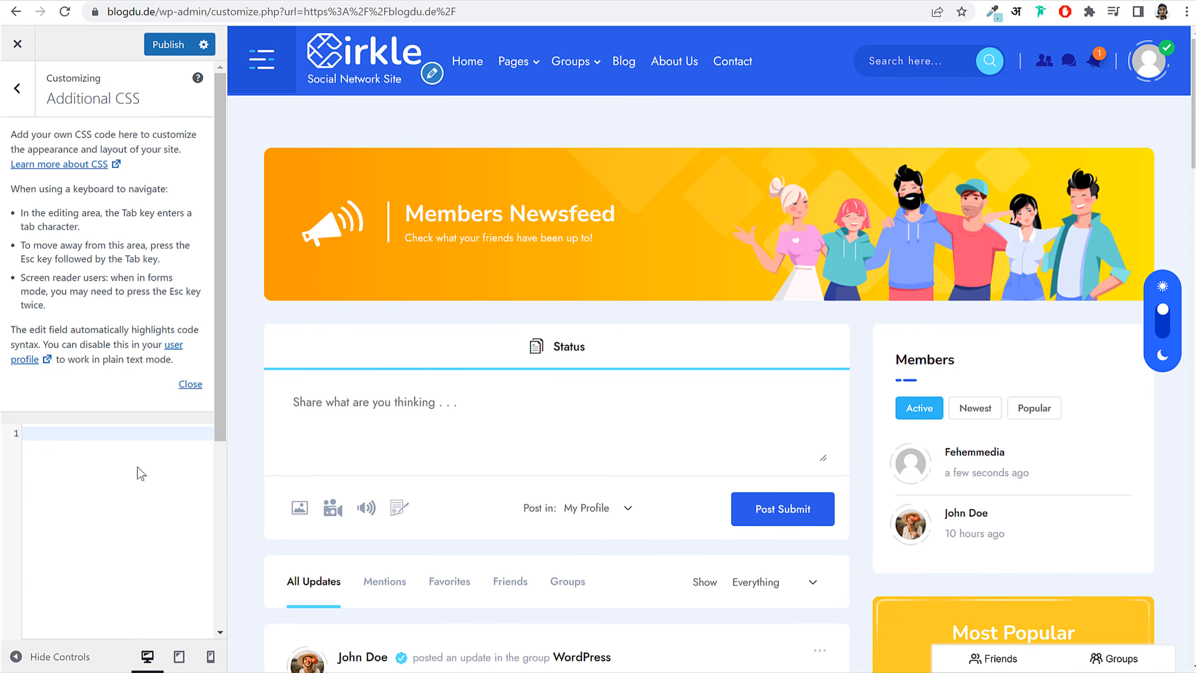
{"action": "left_click", "coordinate": [210, 657]}
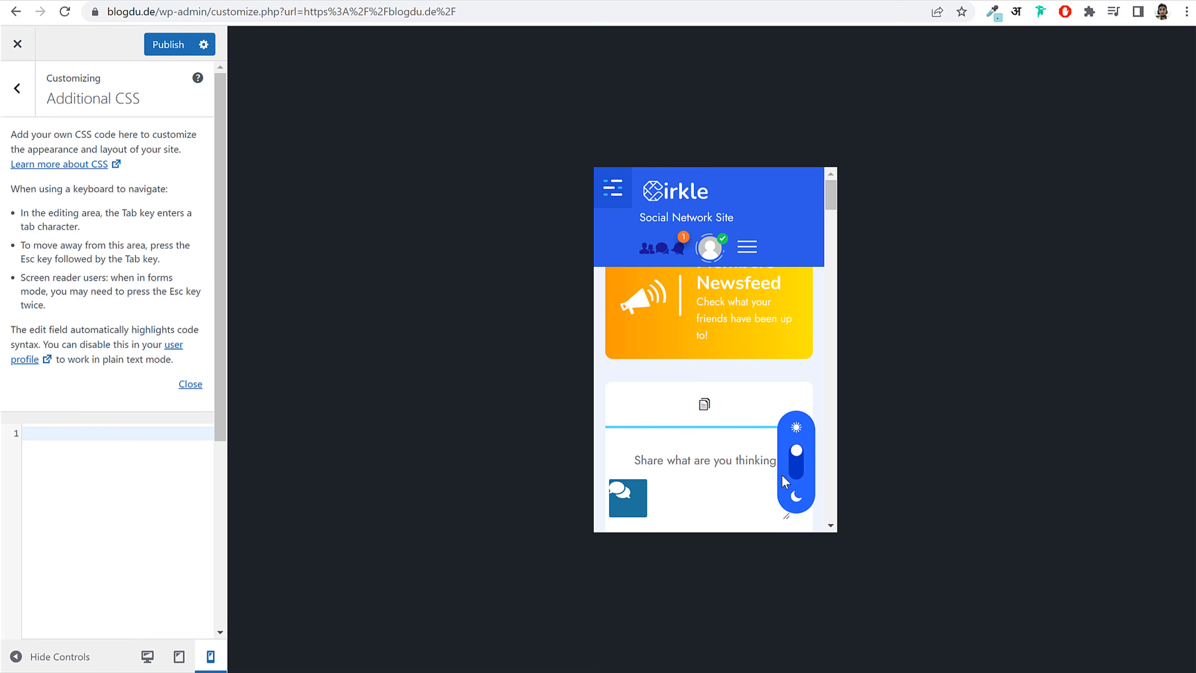
{"action": "scroll", "coordinate": [723, 347], "scroll_direction": "down", "scroll_amount": 3}
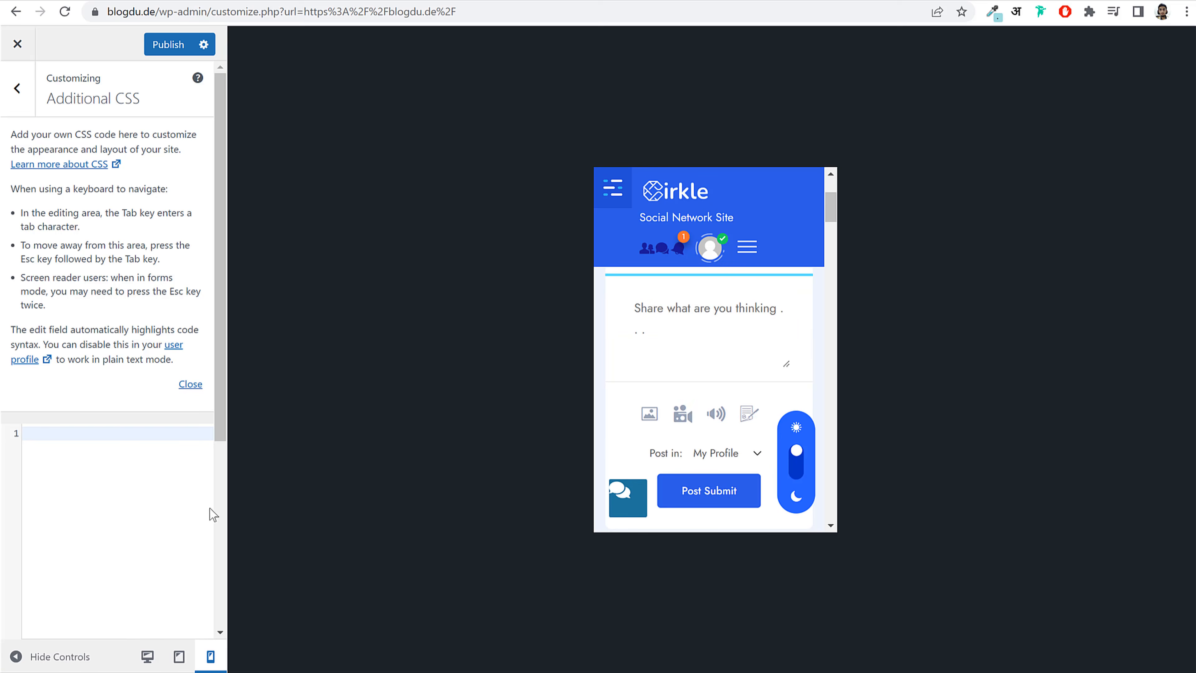
{"action": "left_click", "coordinate": [126, 491]}
{"action": "key", "text": "ctrl+v"}
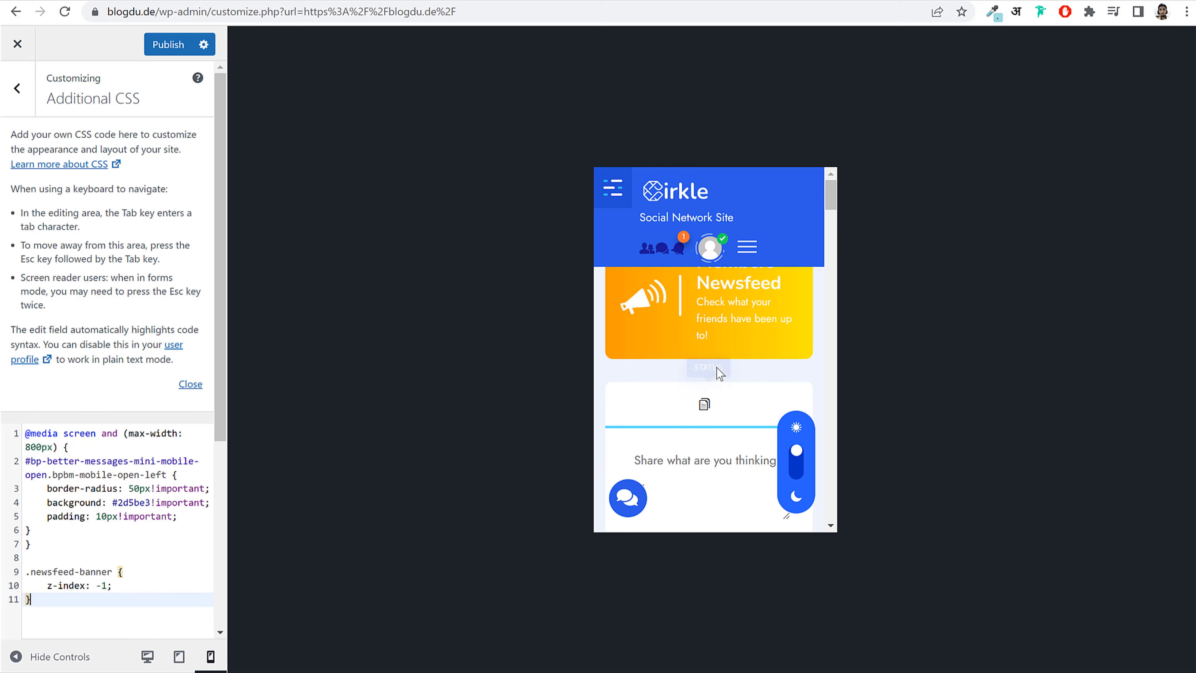
Step: Test the mobile chat panel, publish the CSS, and exit to the live desktop site
{"action": "left_click", "coordinate": [633, 506]}
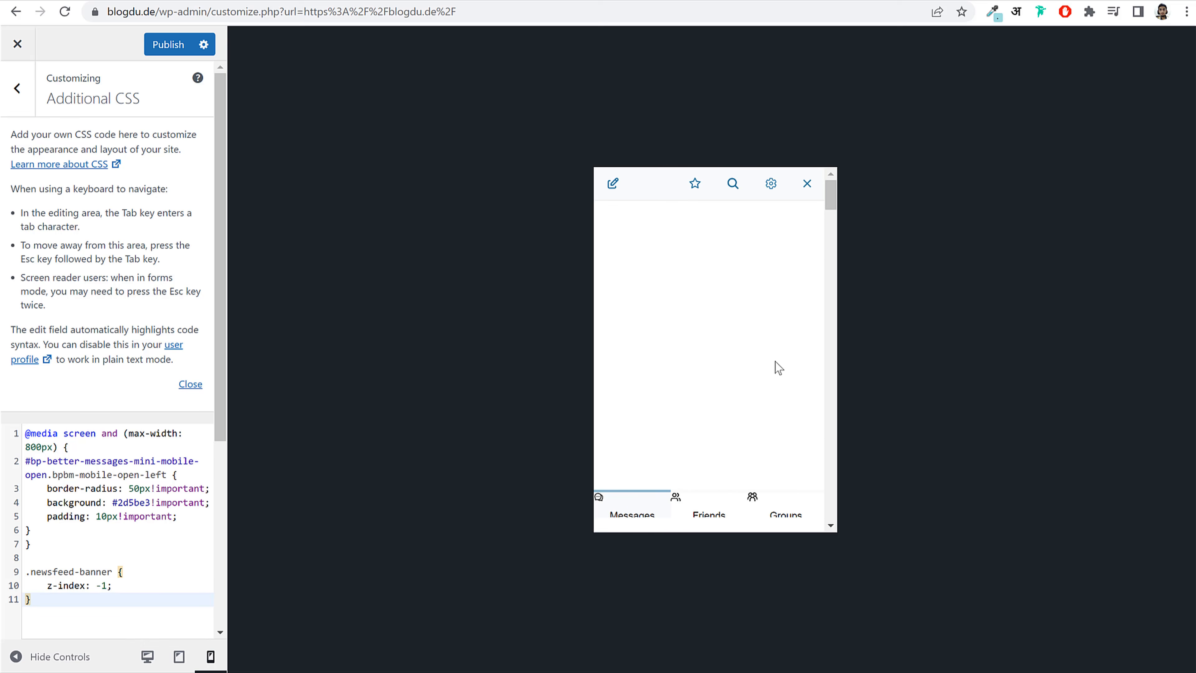
{"action": "scroll", "coordinate": [775, 370], "scroll_direction": "down", "scroll_amount": 4}
{"action": "left_click", "coordinate": [808, 185]}
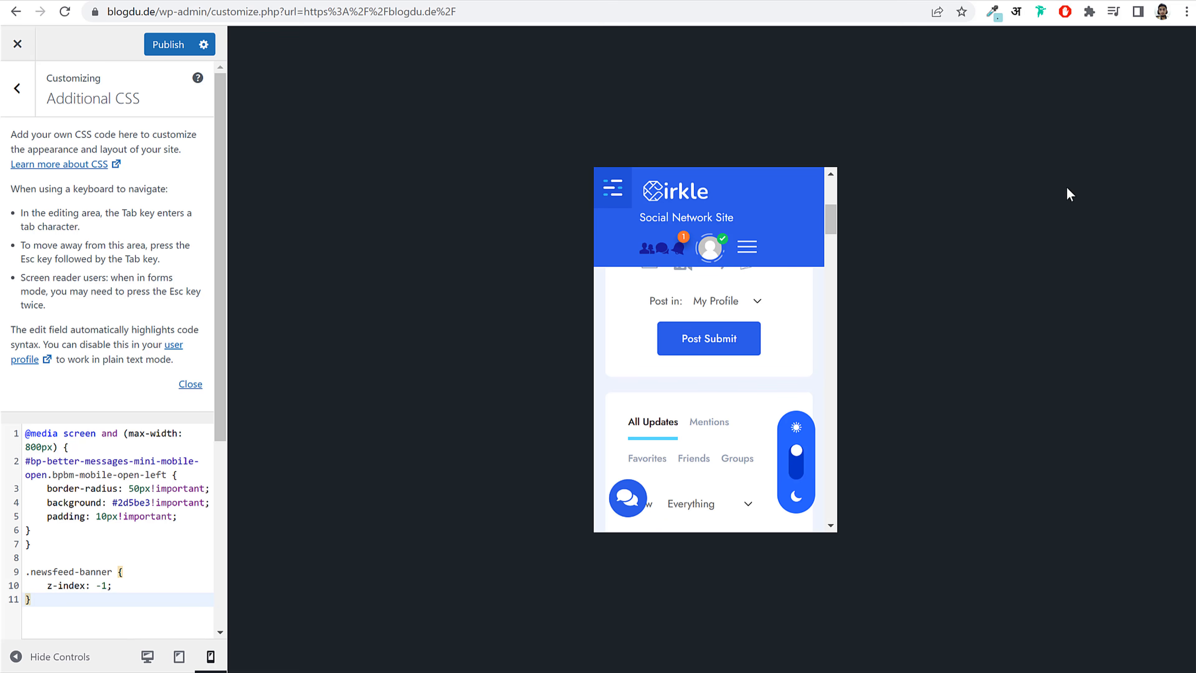
{"action": "left_click", "coordinate": [169, 44]}
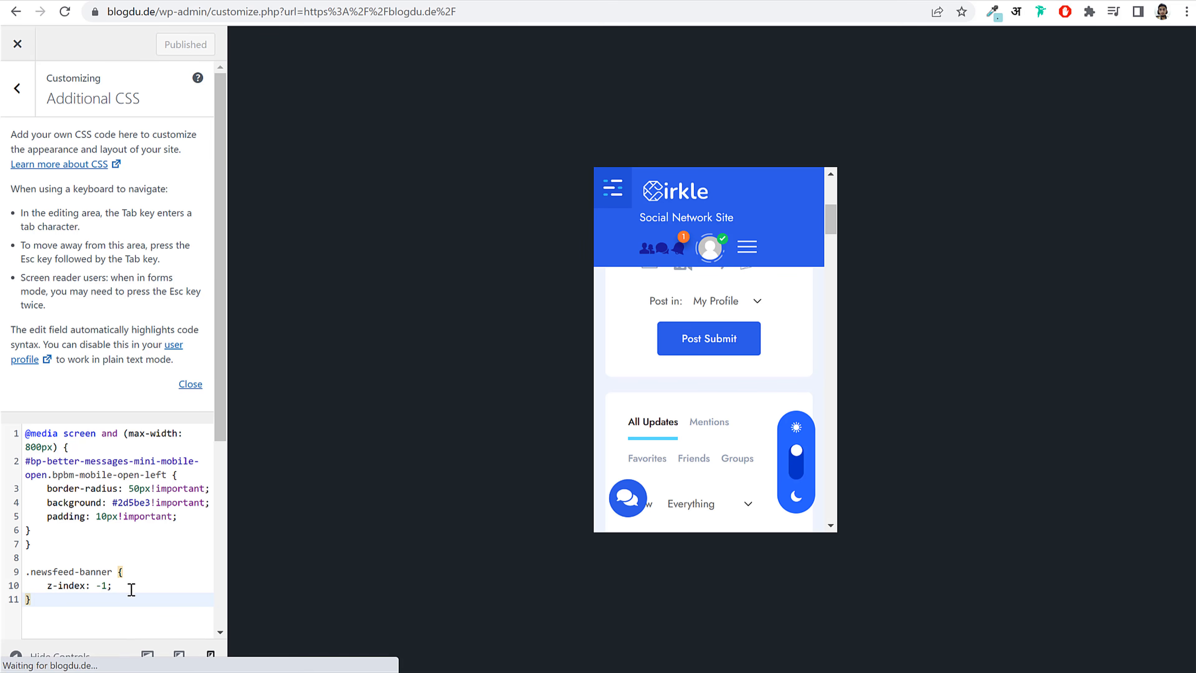
{"action": "left_click", "coordinate": [139, 656]}
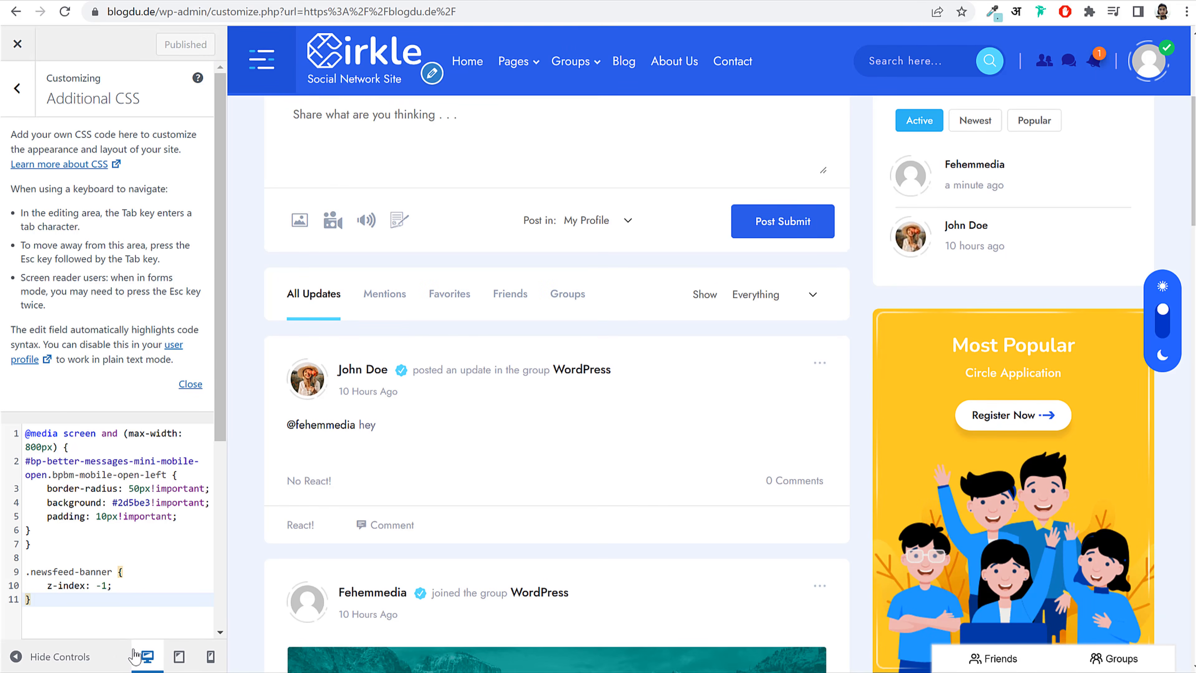
{"action": "scroll", "coordinate": [553, 391], "scroll_direction": "up", "scroll_amount": 5}
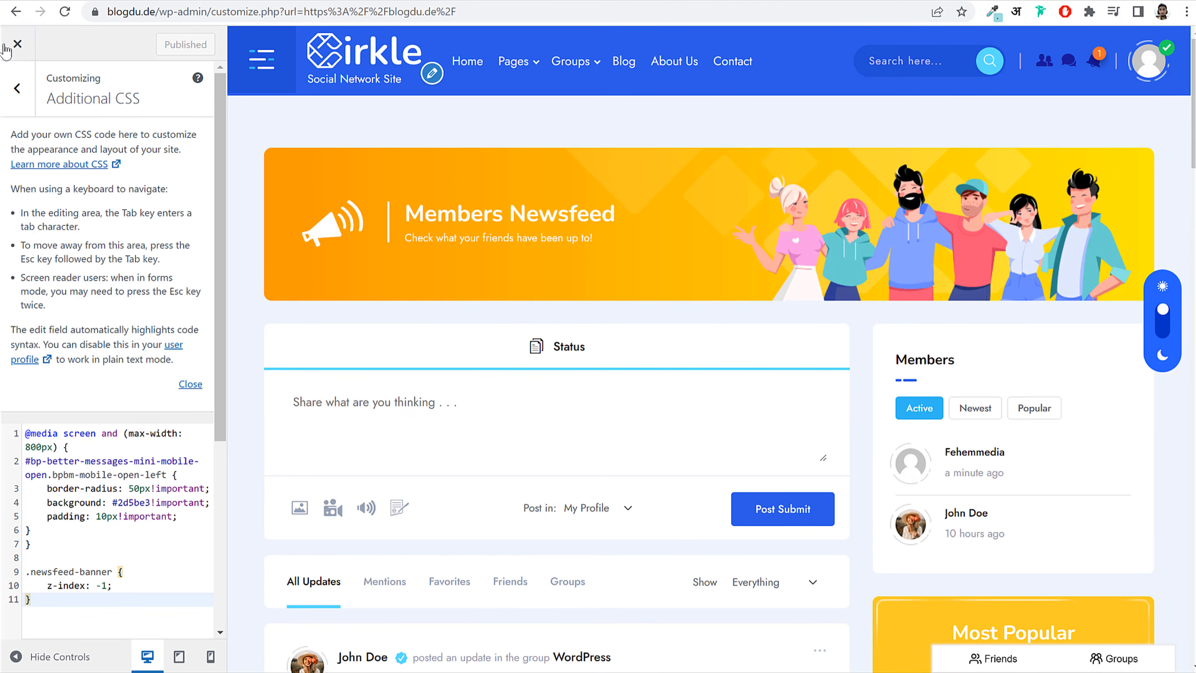
{"action": "left_click", "coordinate": [14, 45]}
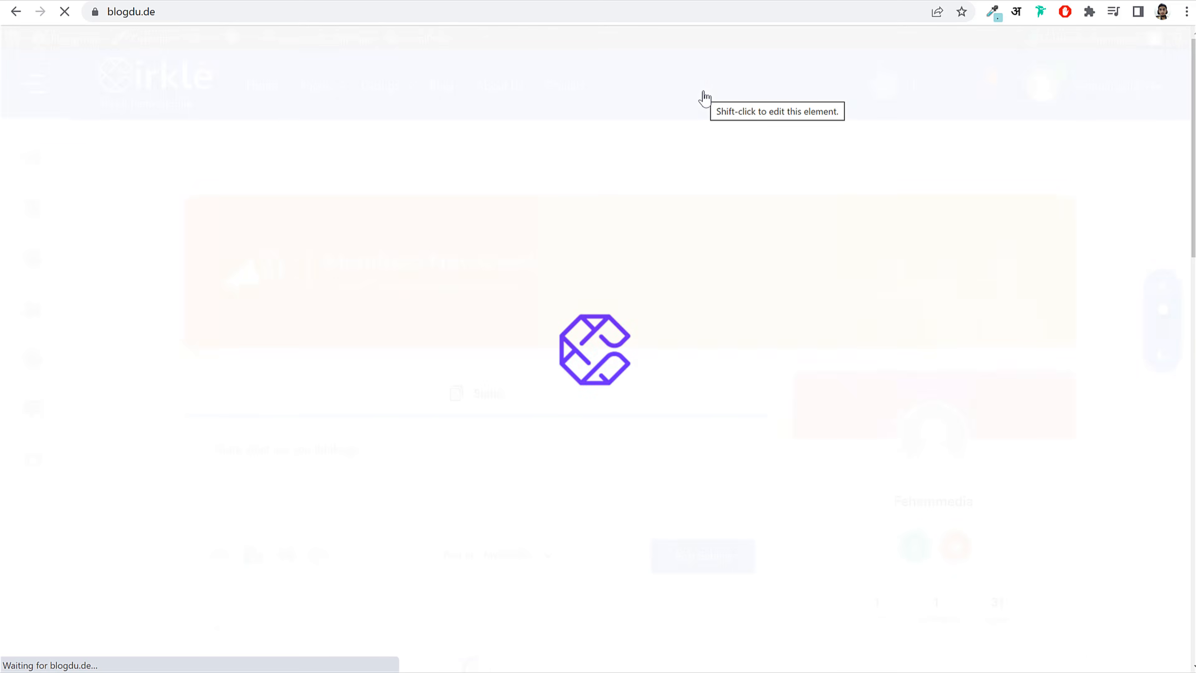